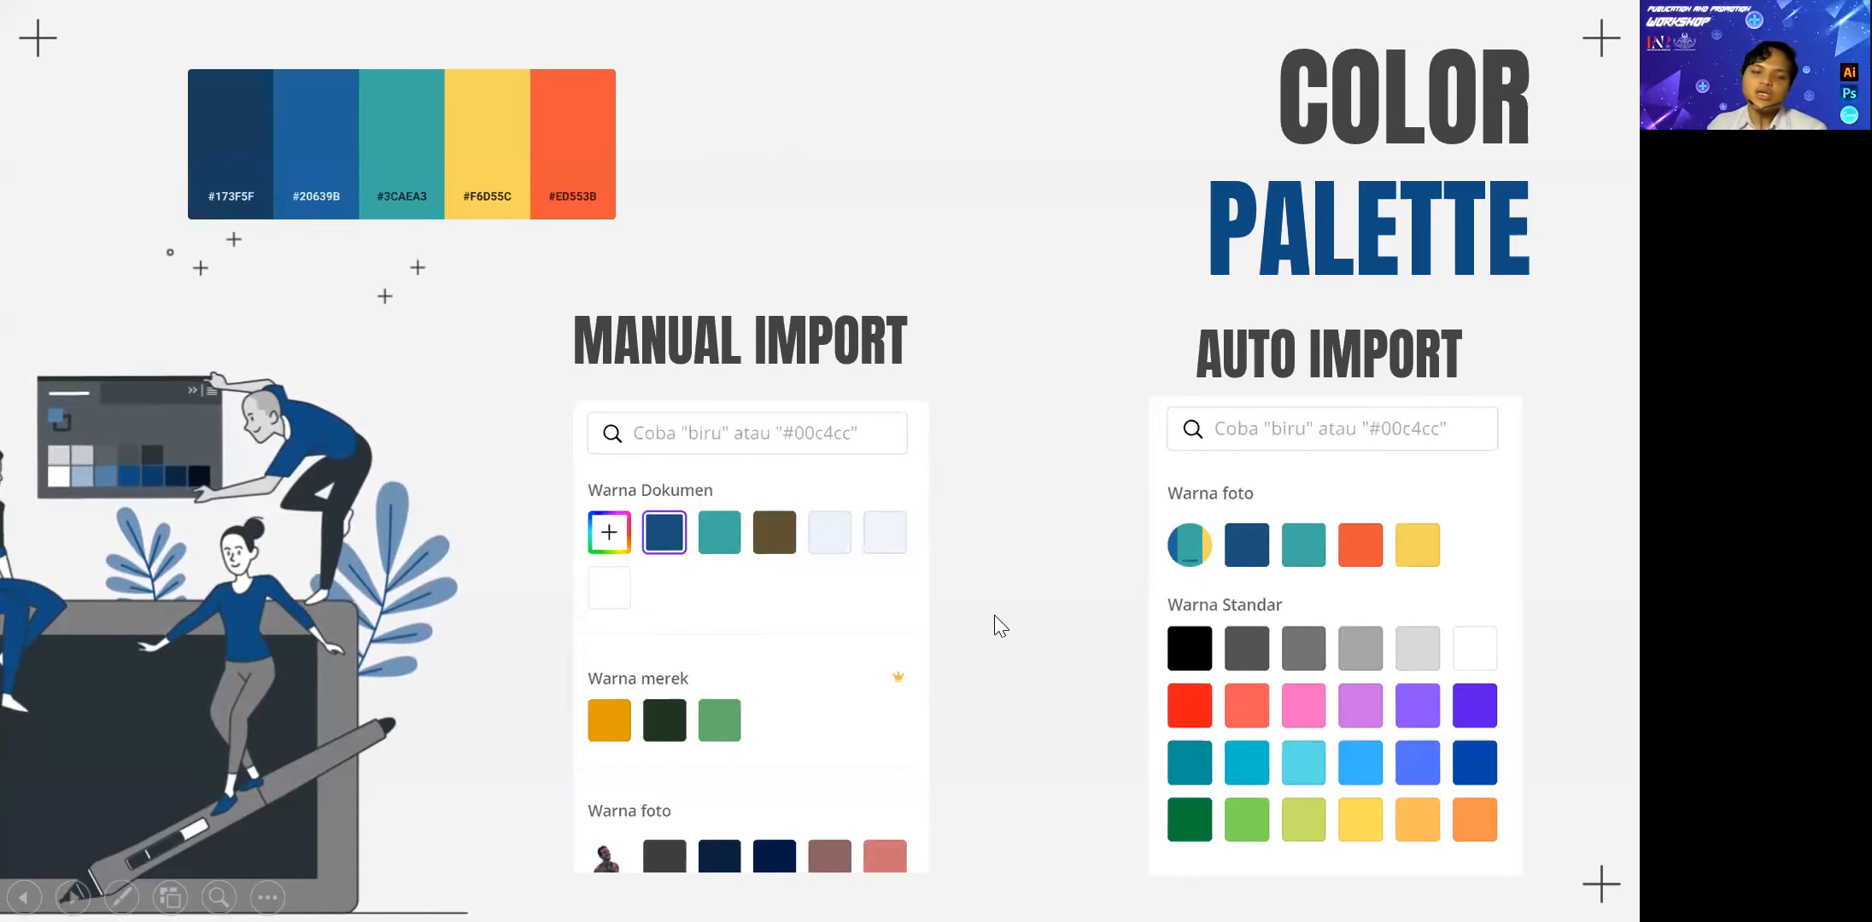
pyautogui.press('Right')
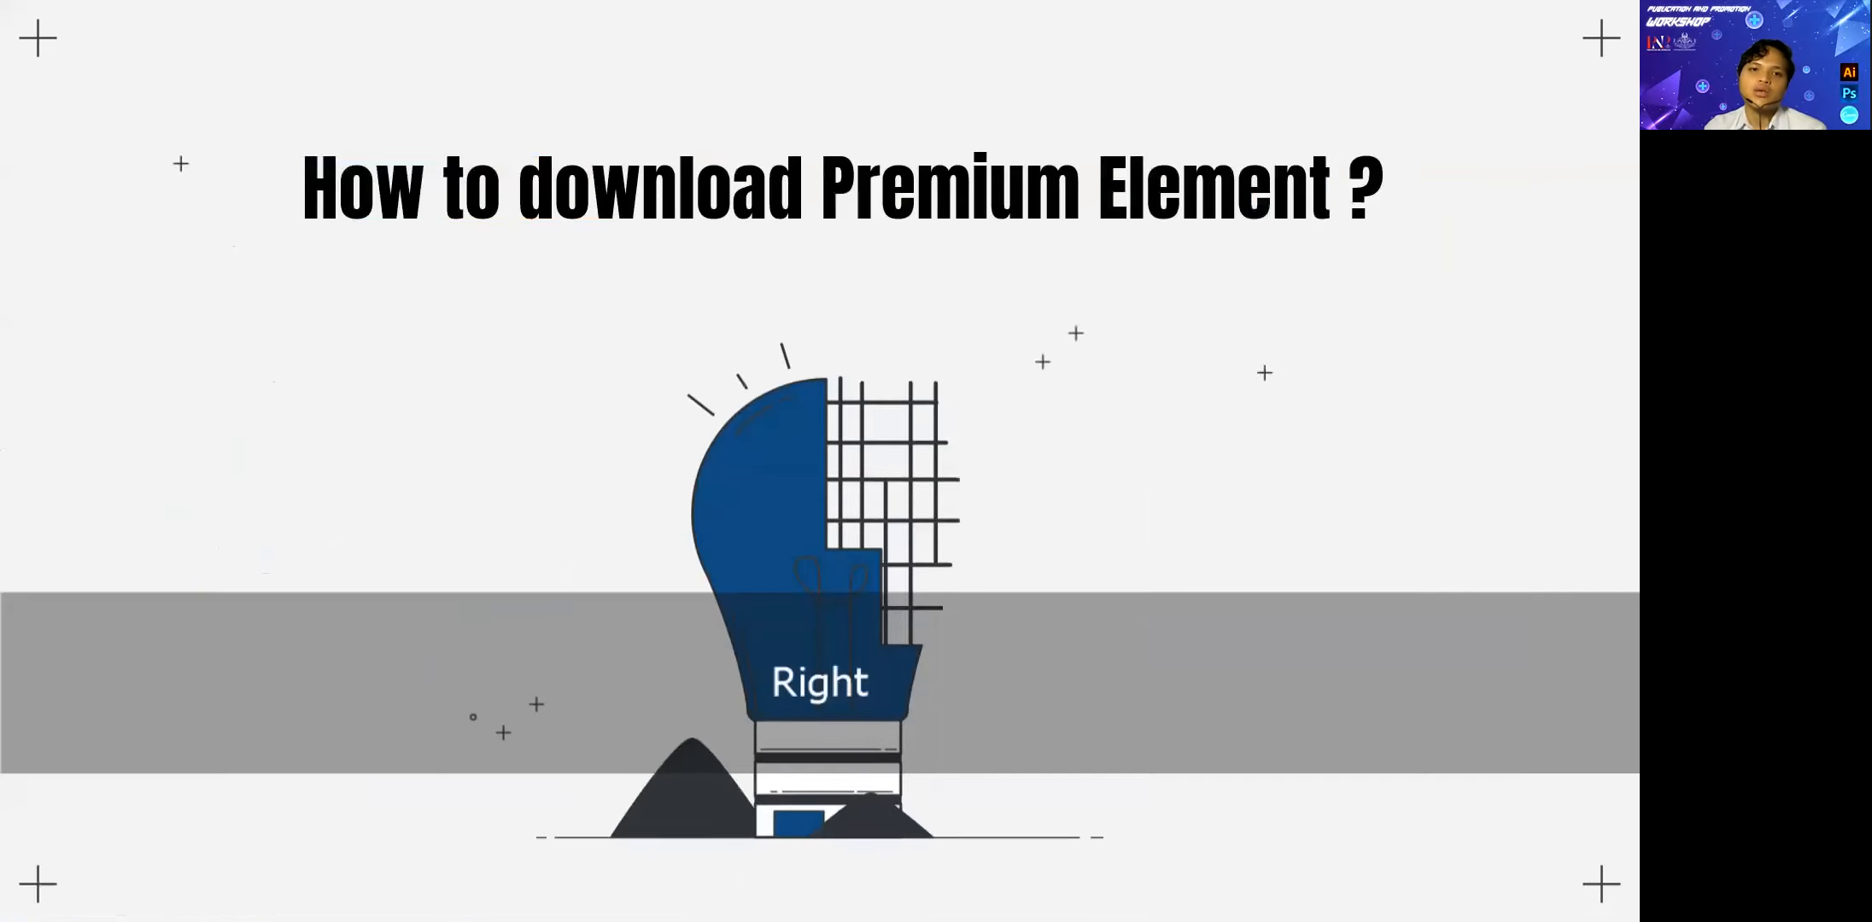
pyautogui.press('Left')
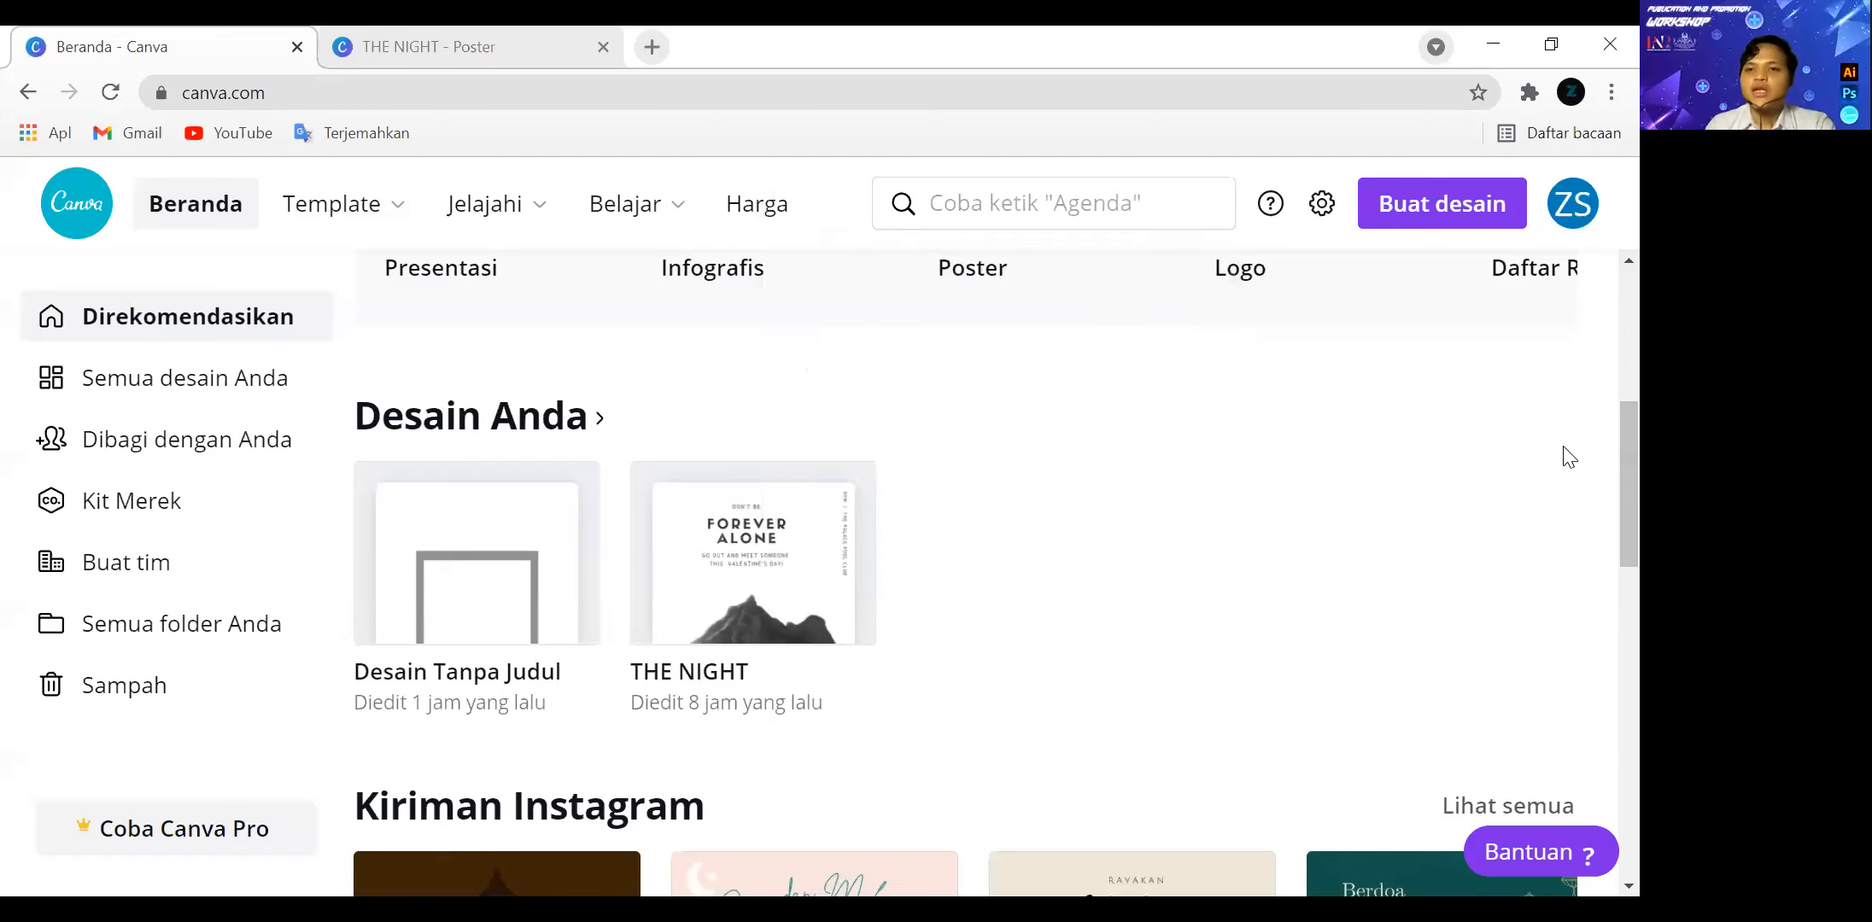
# Create a new blank Poster design and browse its suggested templates.
pyautogui.scroll(5, 1593, 487)
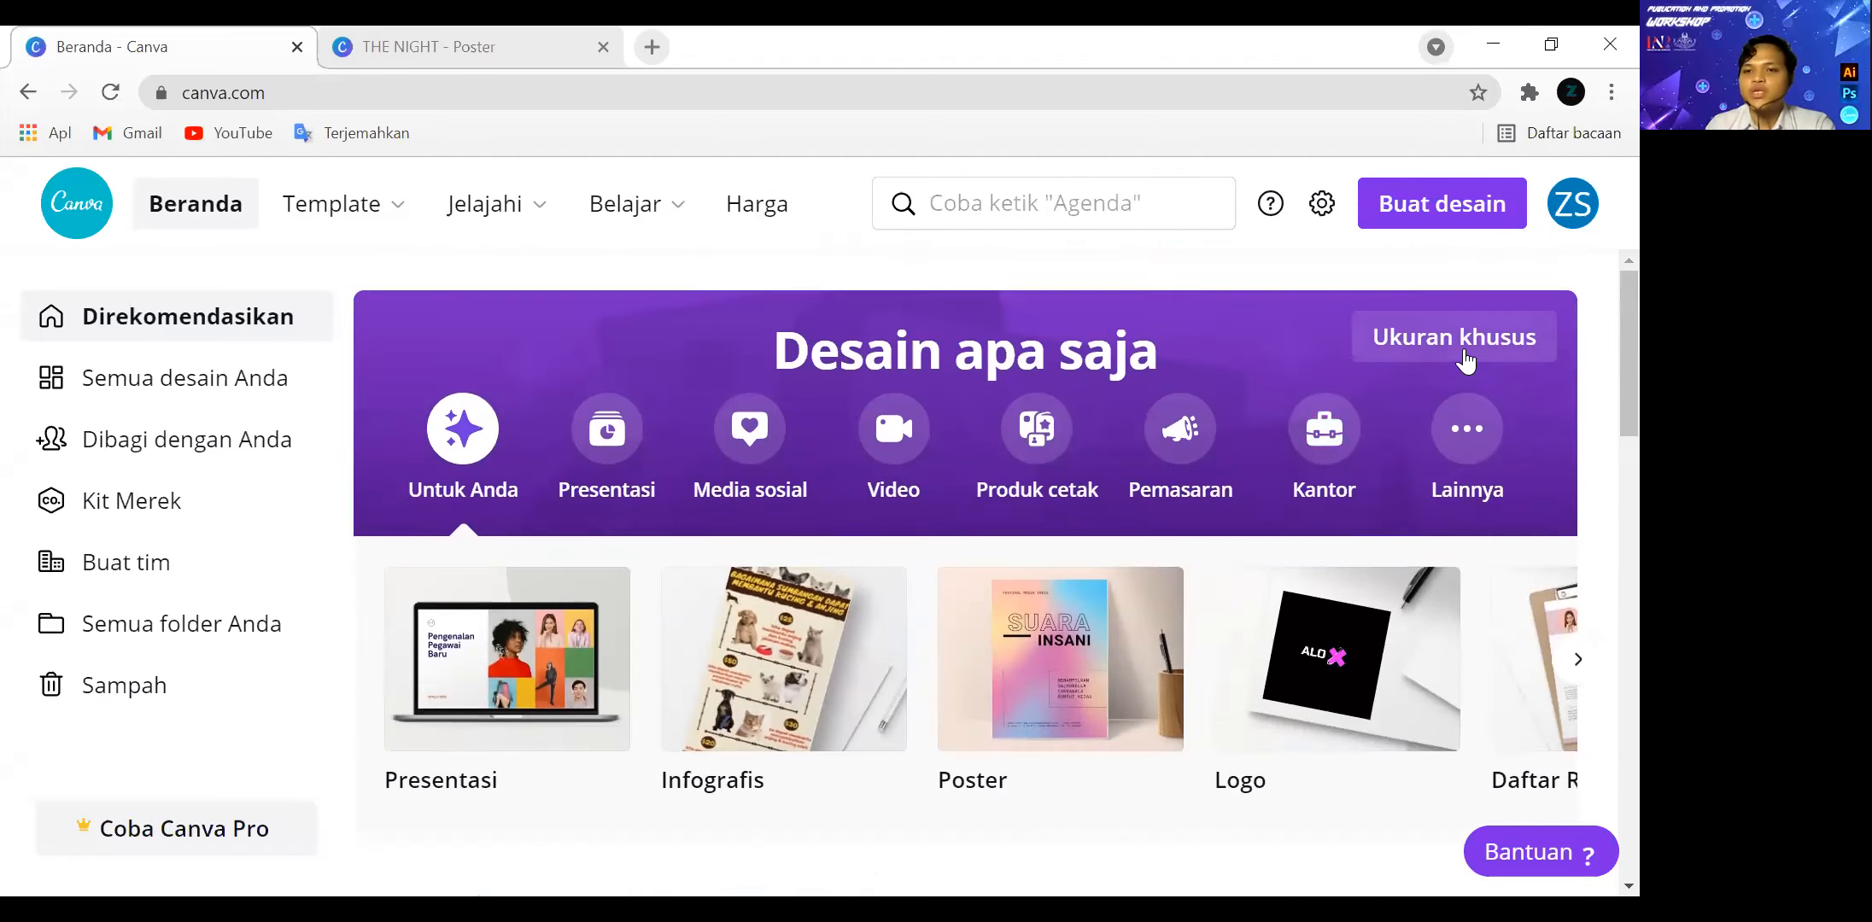
pyautogui.click(1448, 358)
pyautogui.click(1137, 223)
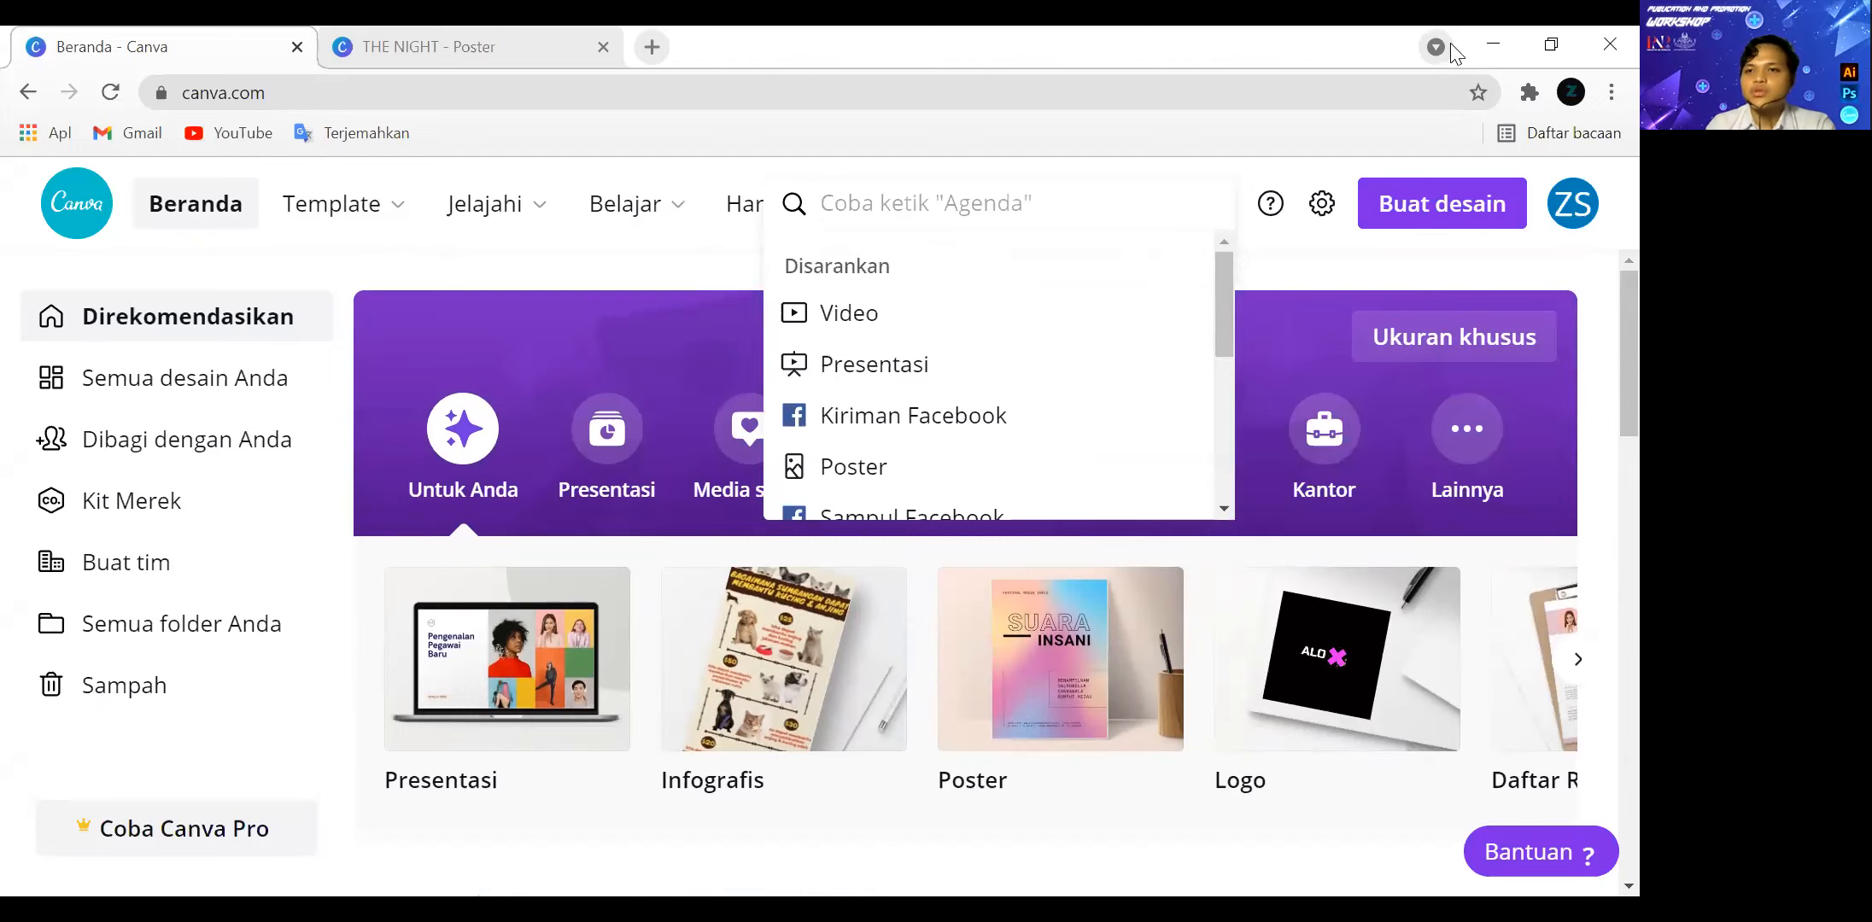
pyautogui.click(1442, 203)
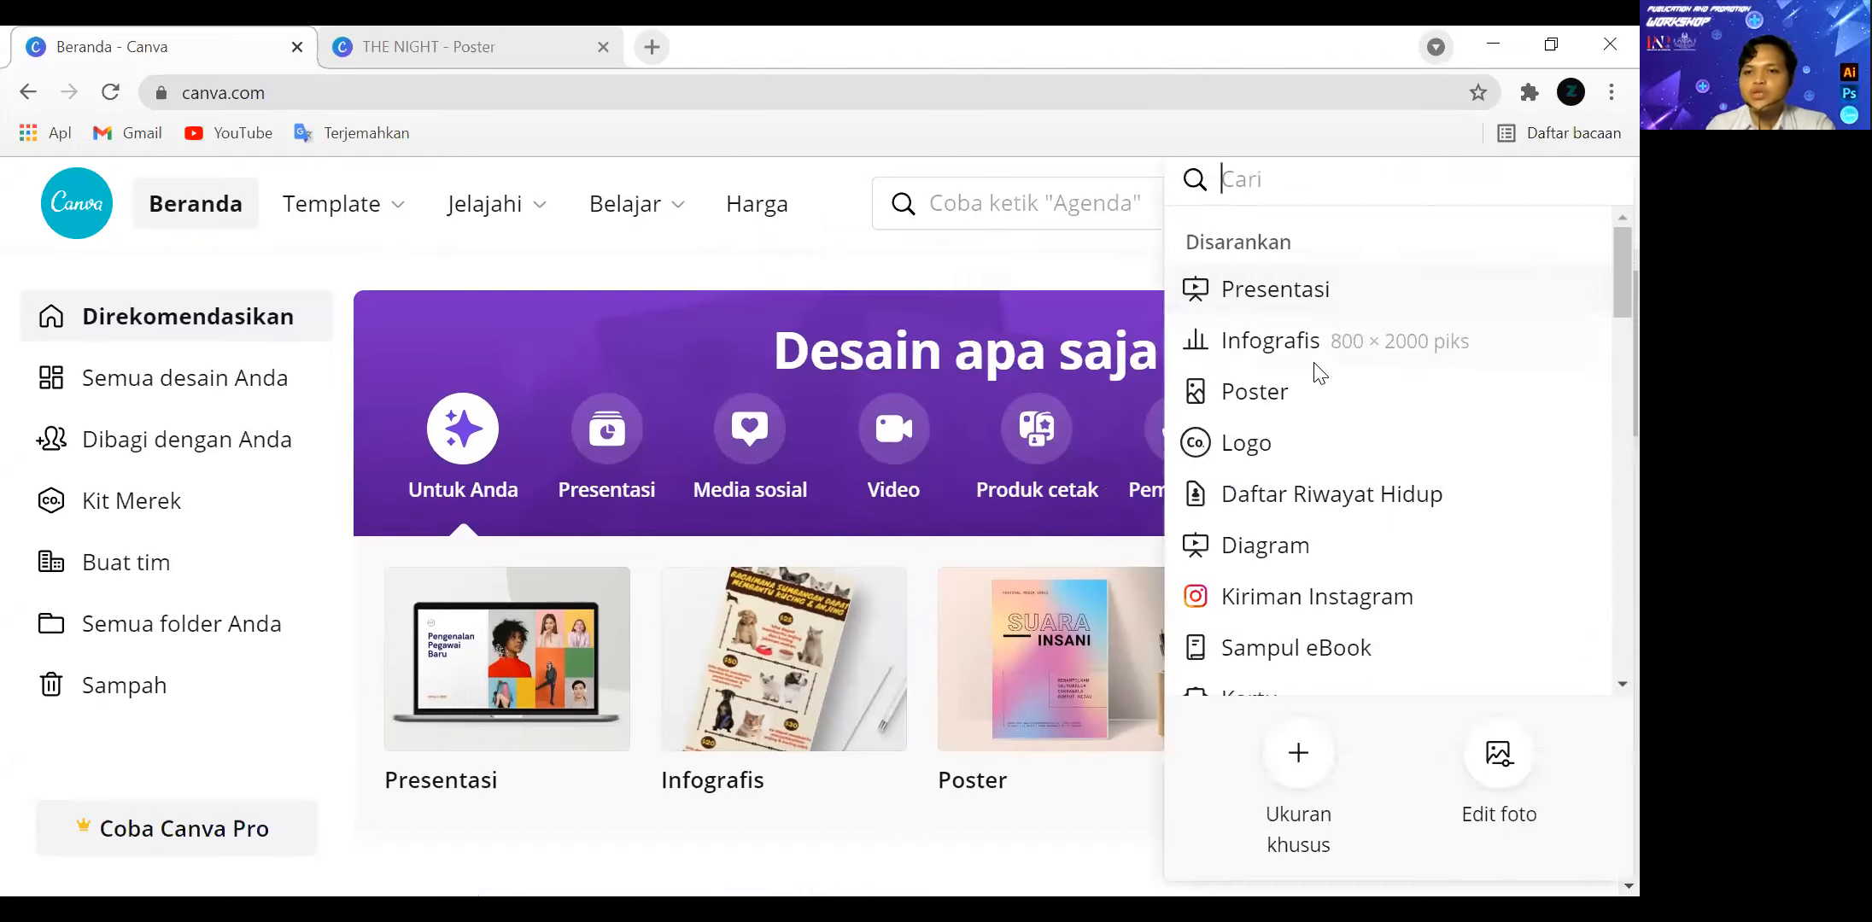
pyautogui.click(1296, 407)
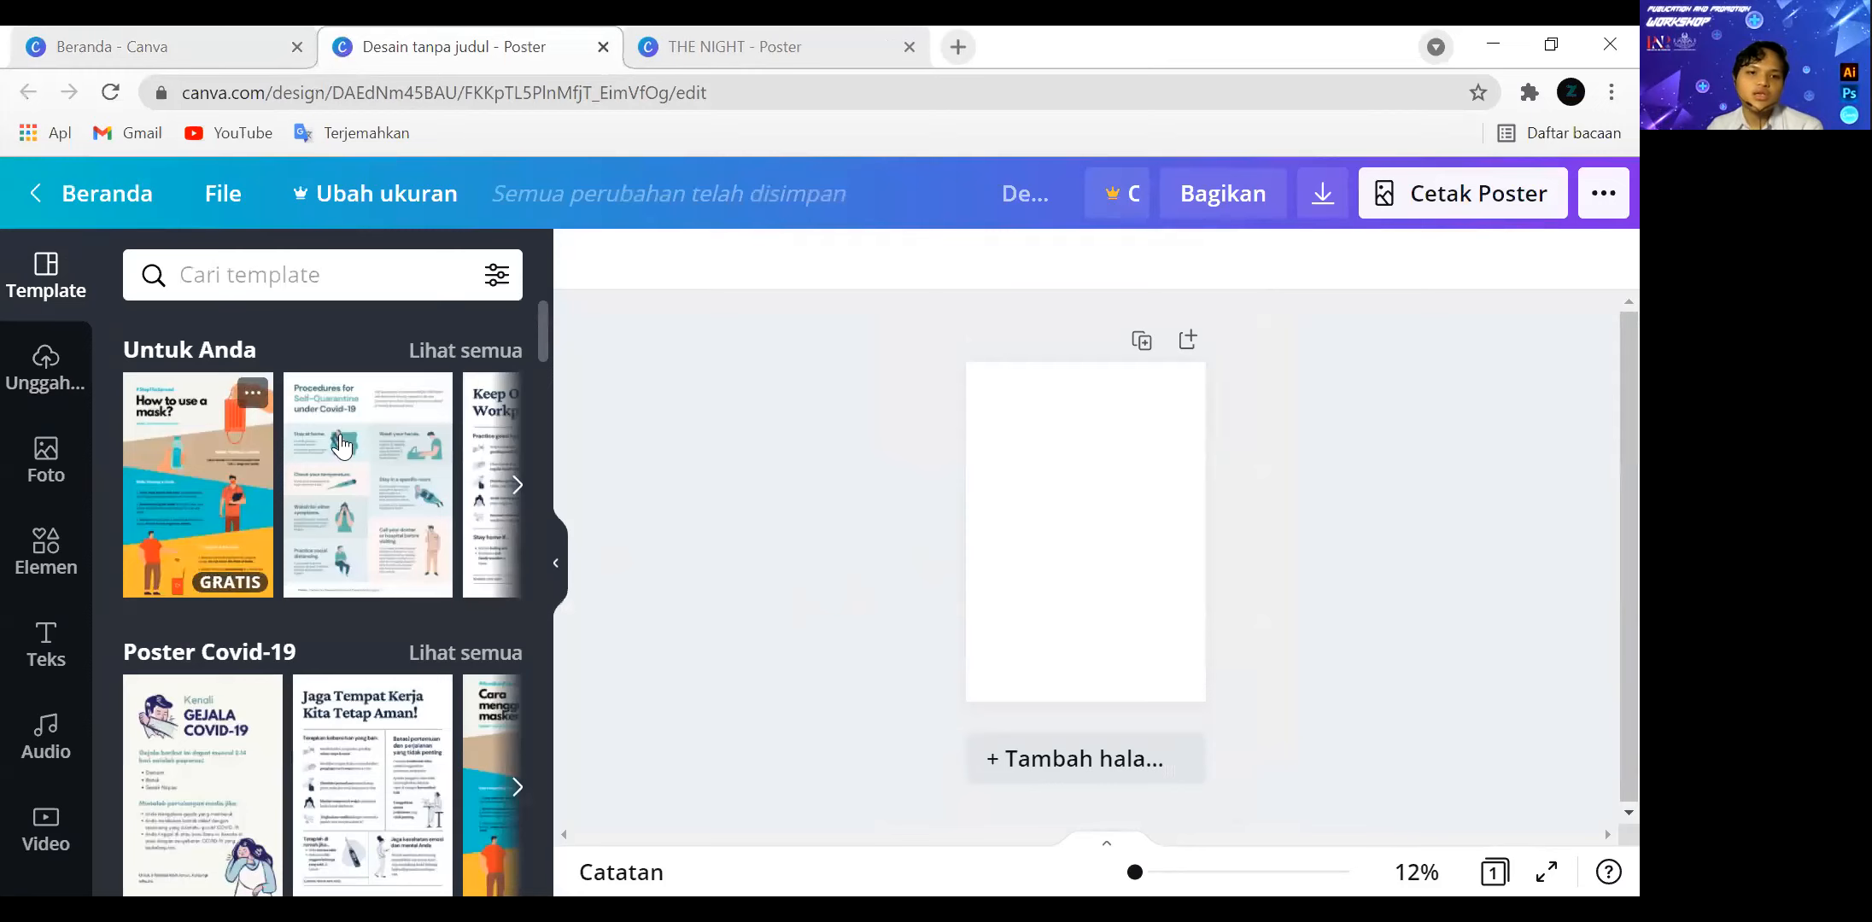
pyautogui.click(517, 484)
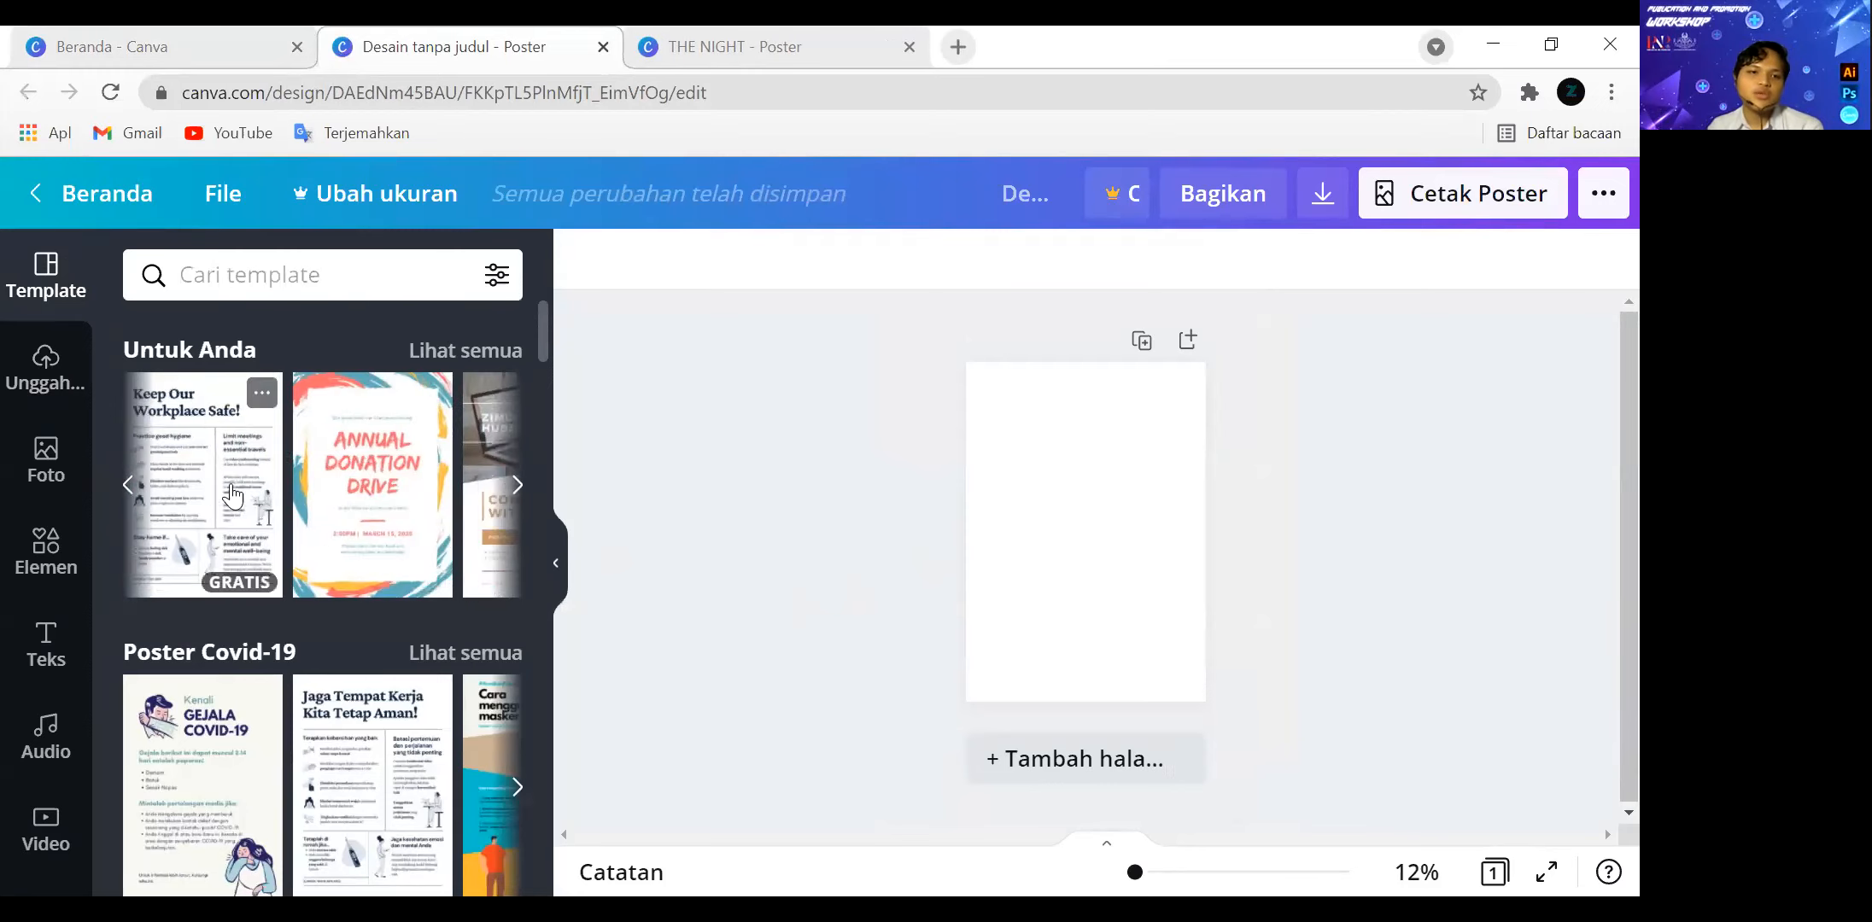
pyautogui.click(127, 502)
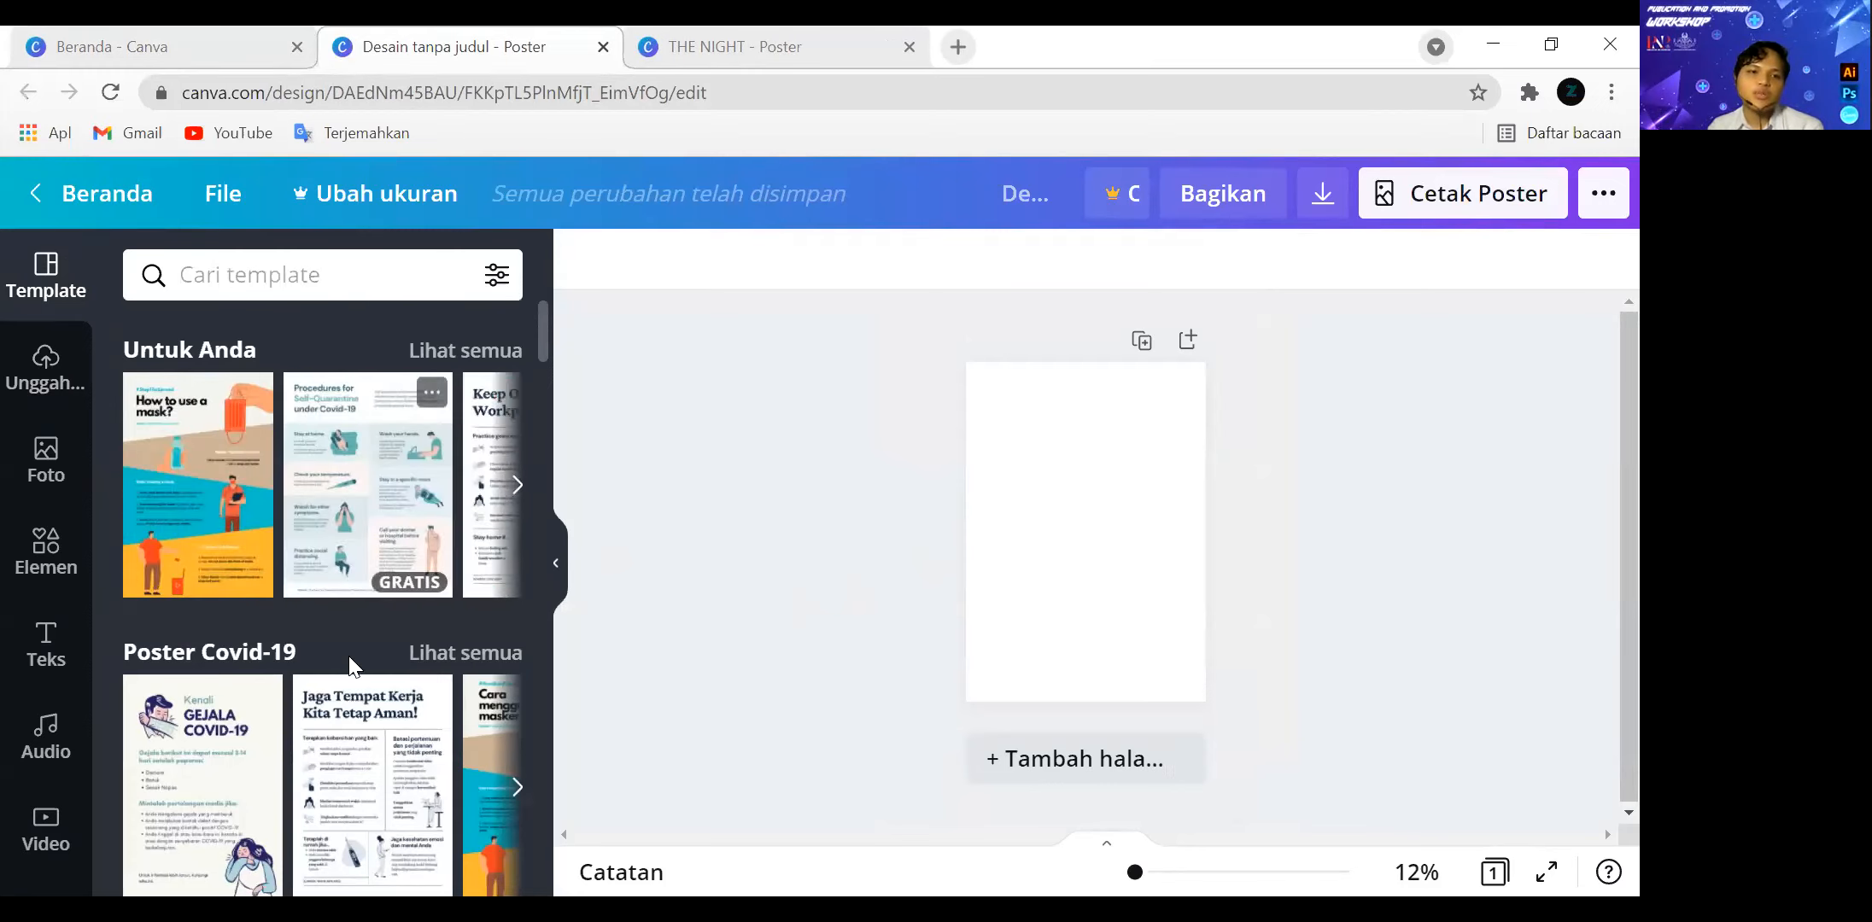
pyautogui.scroll(-8, 356, 613)
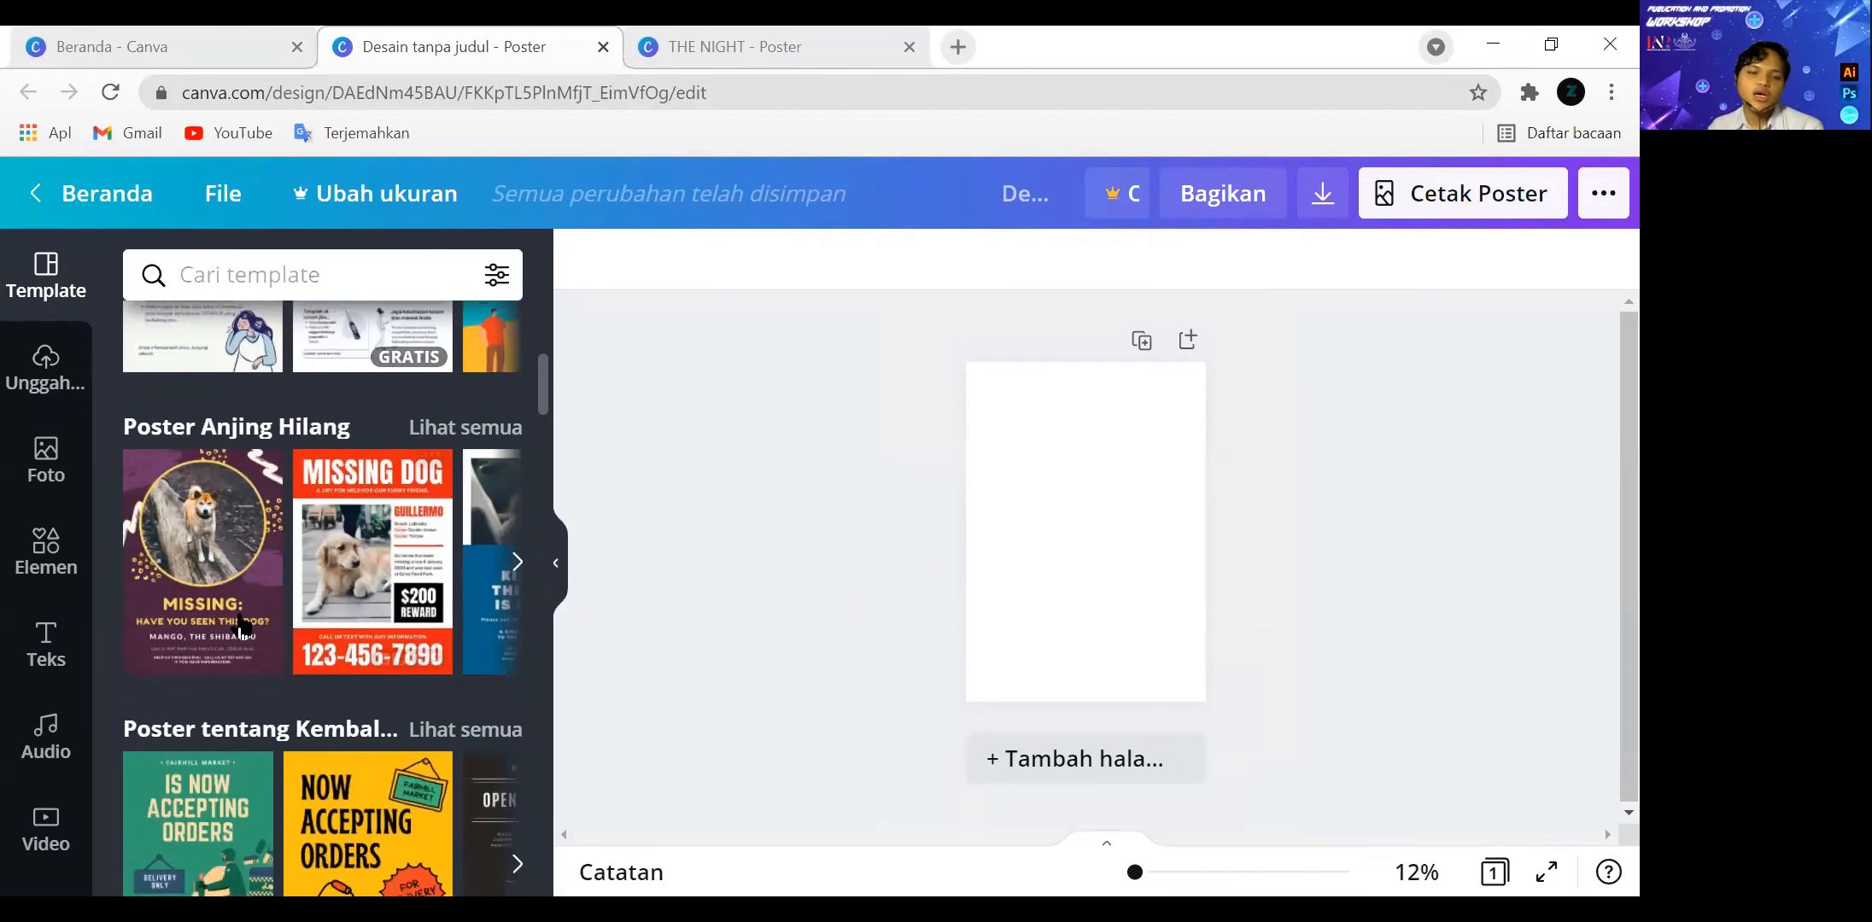
pyautogui.scroll(4, 285, 647)
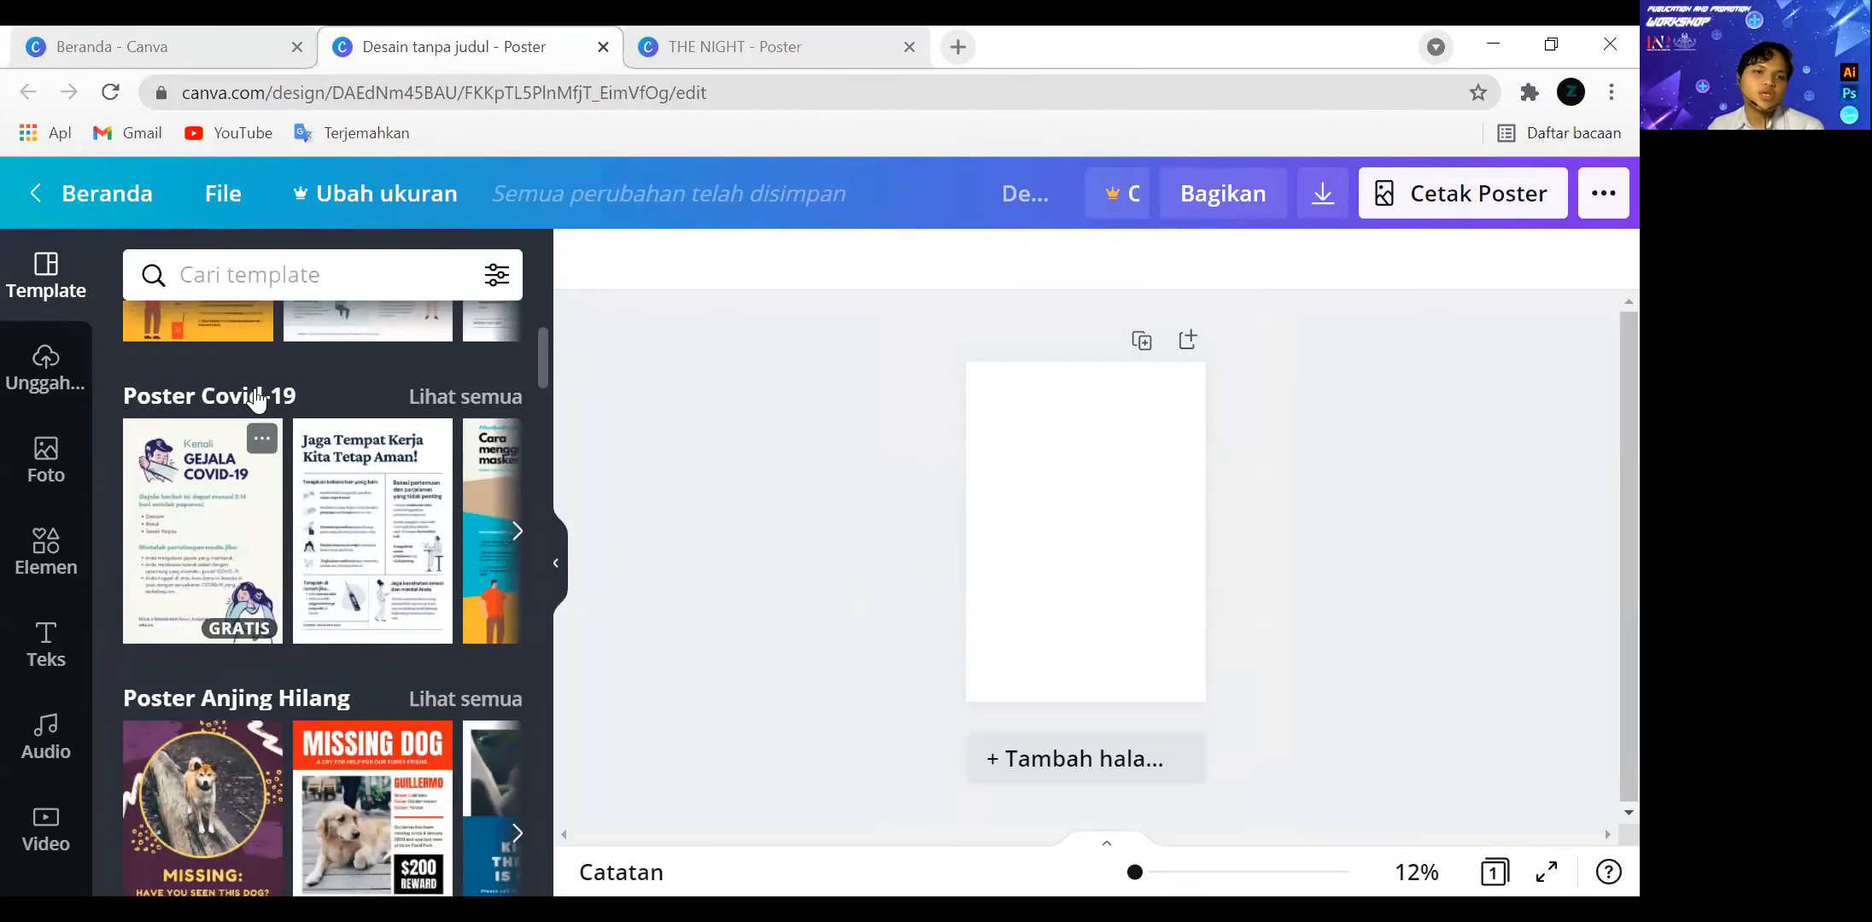
# Upload the Publication and Promotion Workshop image from the computer to the design's media uploads.
pyautogui.click(72, 363)
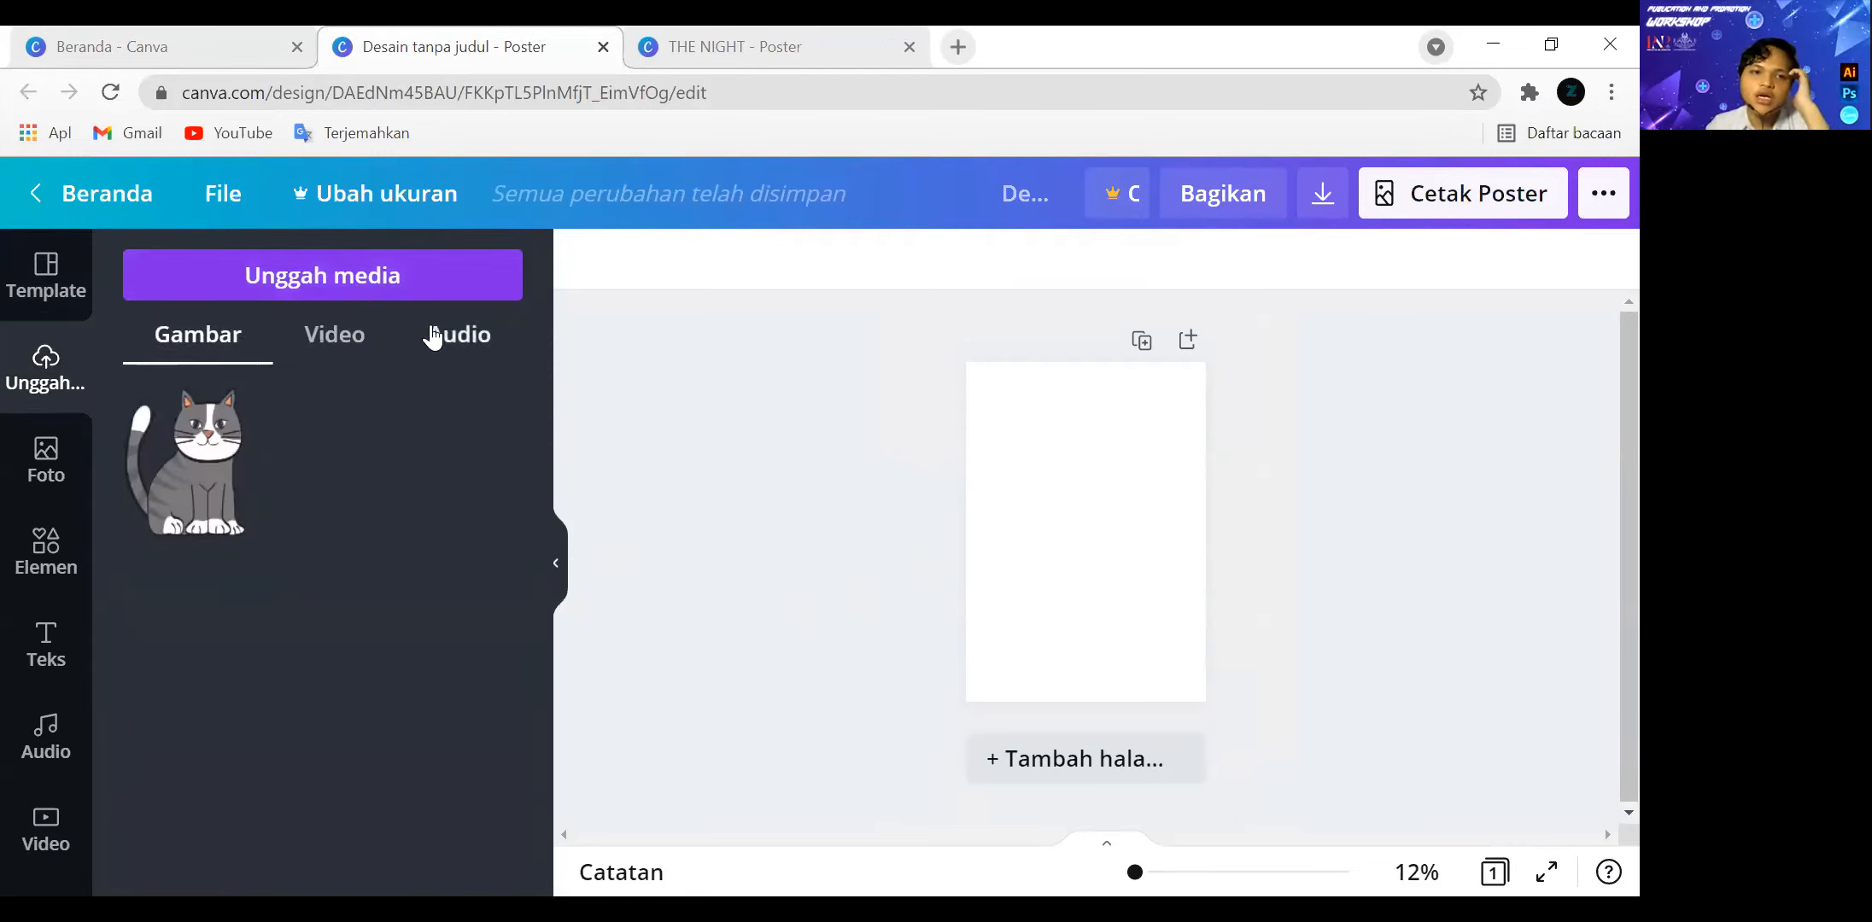
pyautogui.click(362, 290)
pyautogui.click(162, 423)
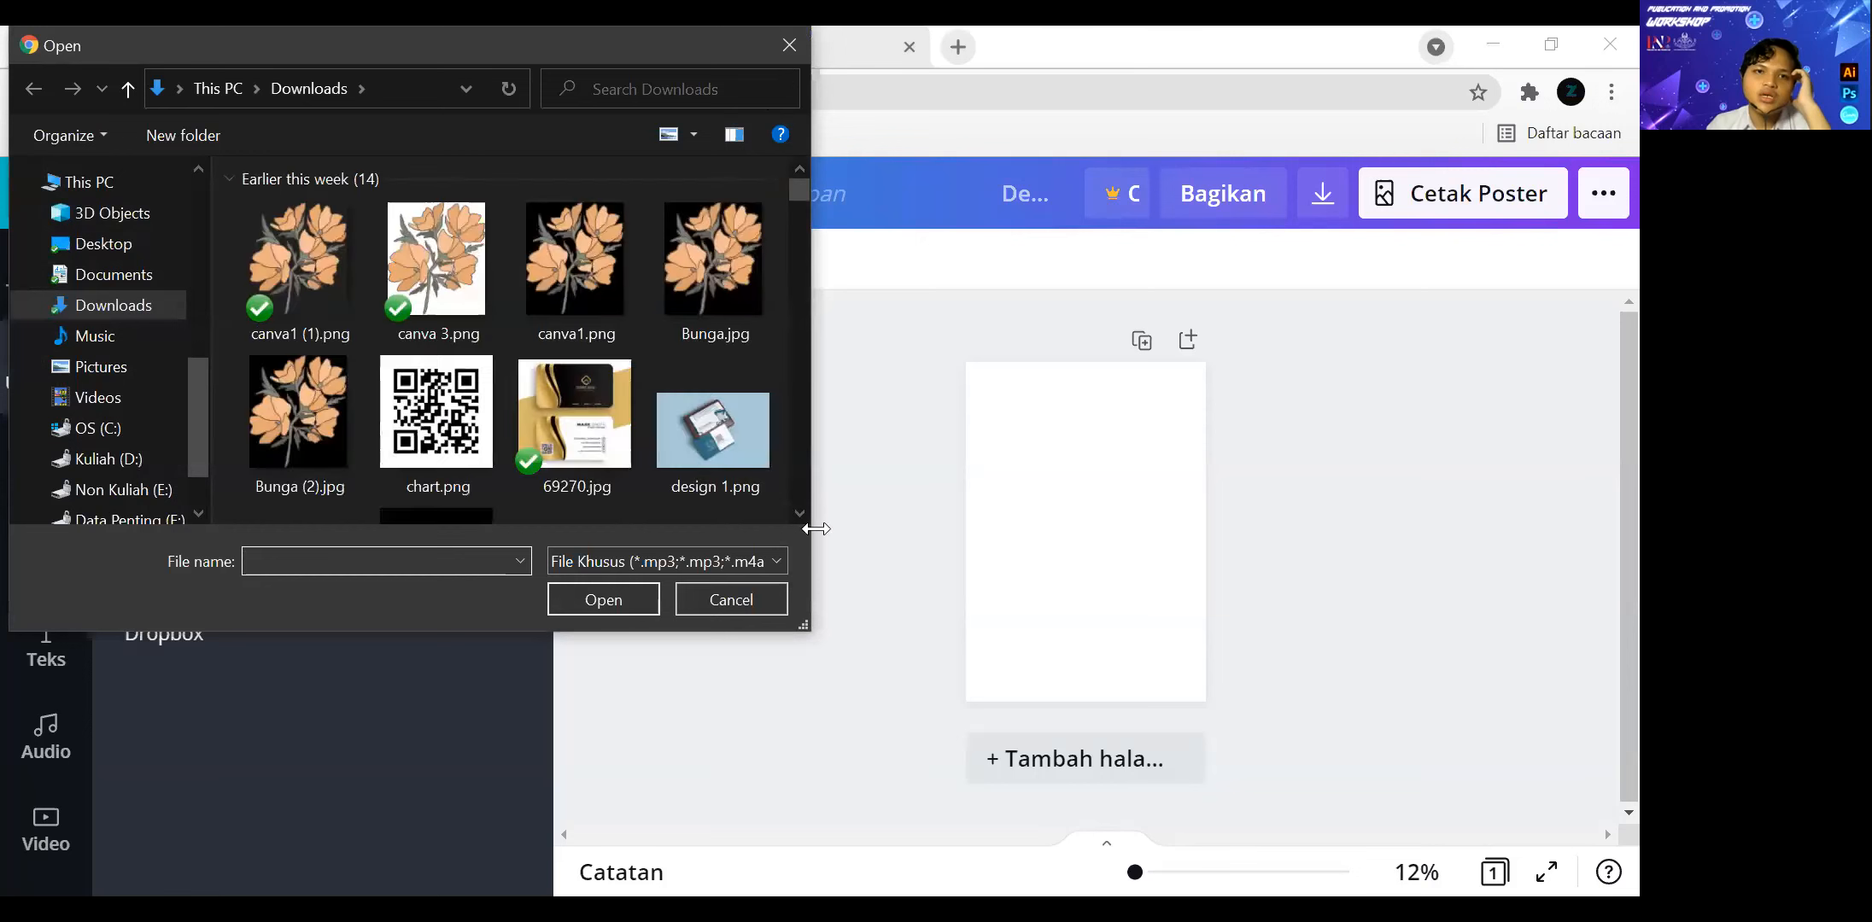
pyautogui.click(751, 593)
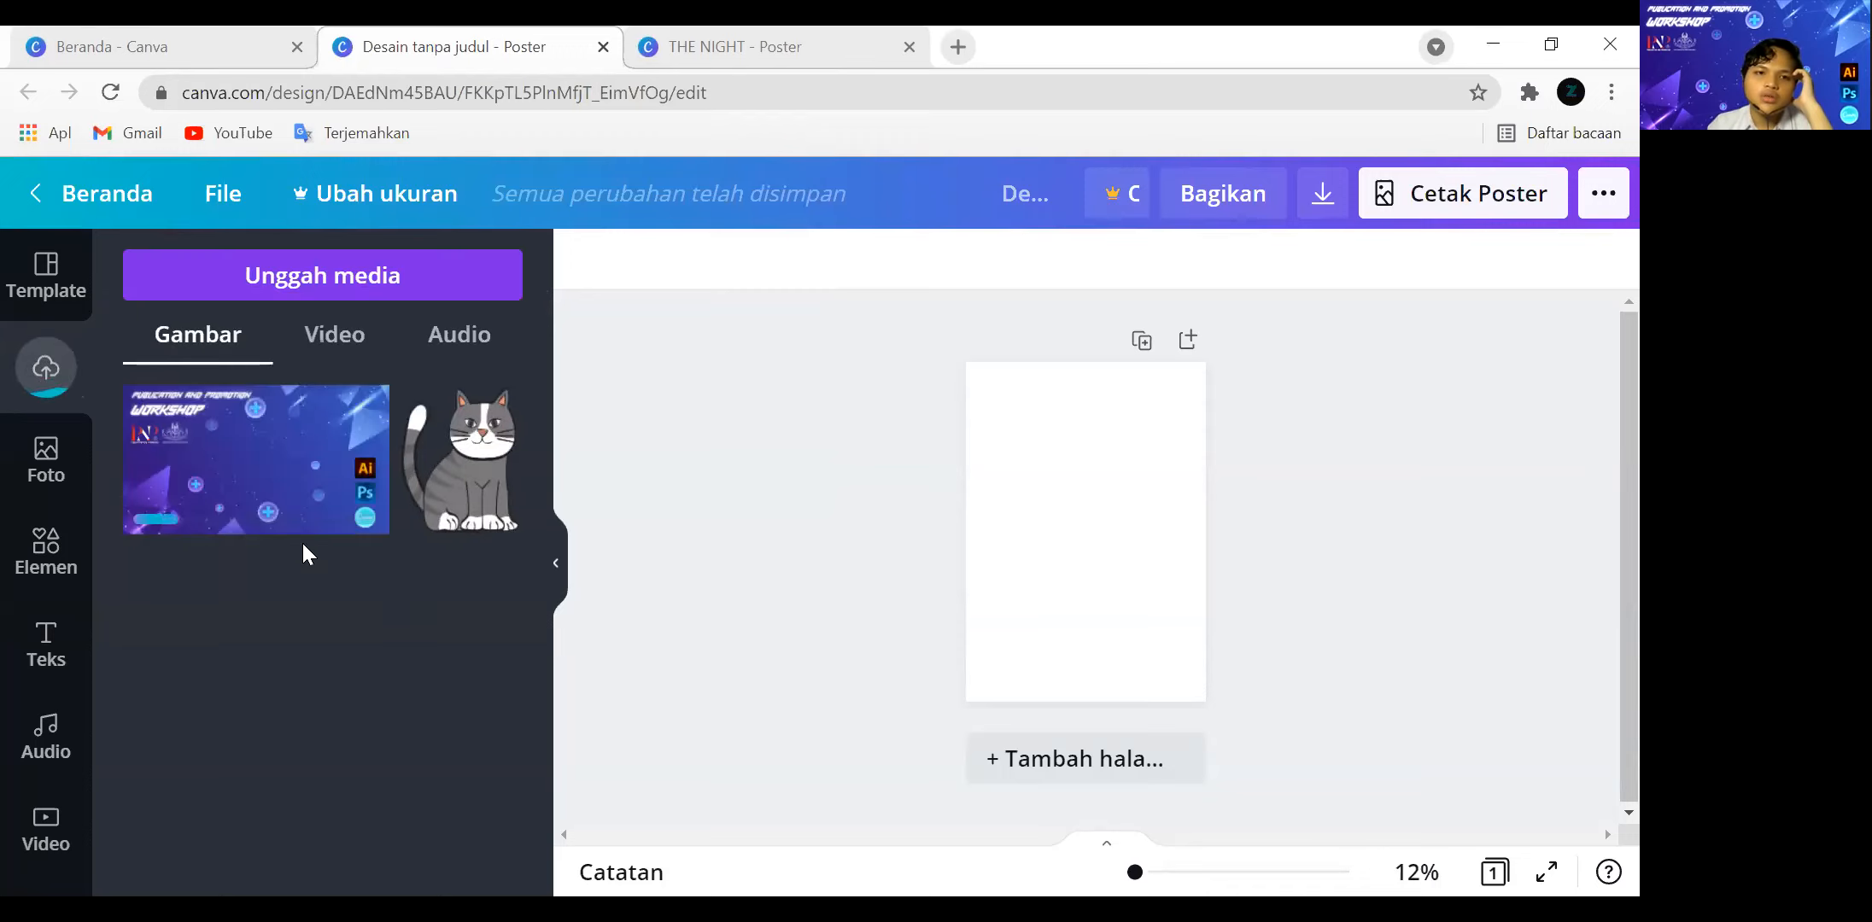
# Place the uploaded workshop image on the poster page and delete it from the page.
pyautogui.click(275, 484)
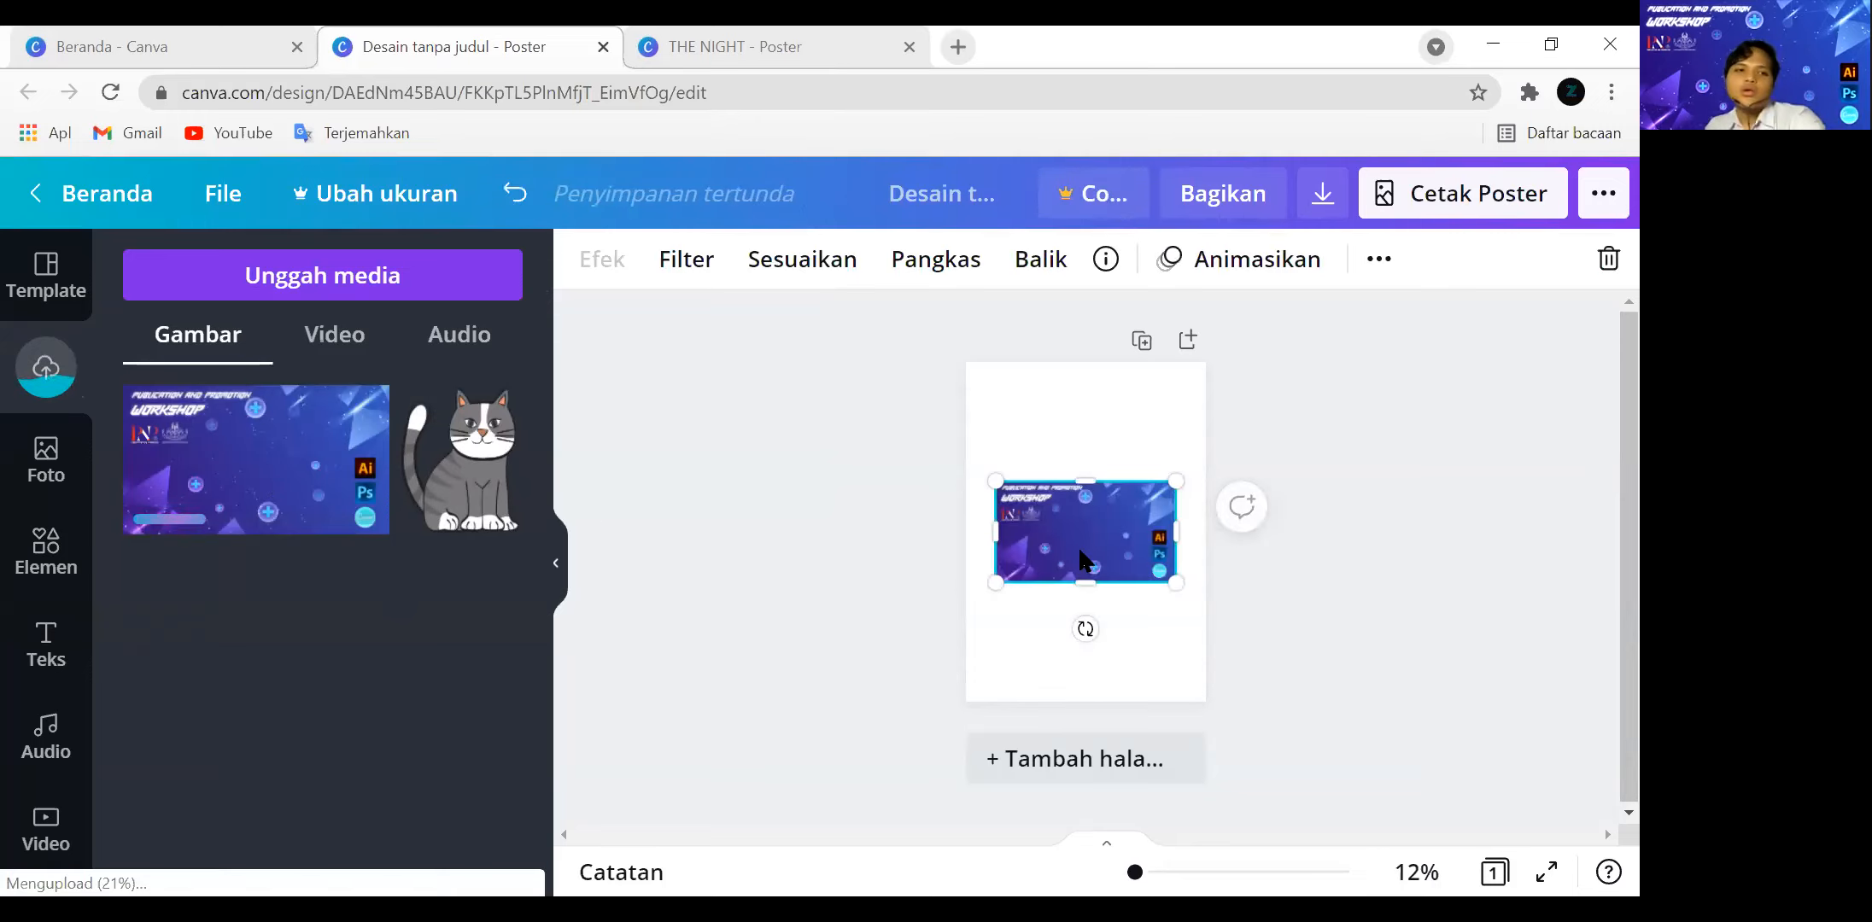
pyautogui.press('Delete')
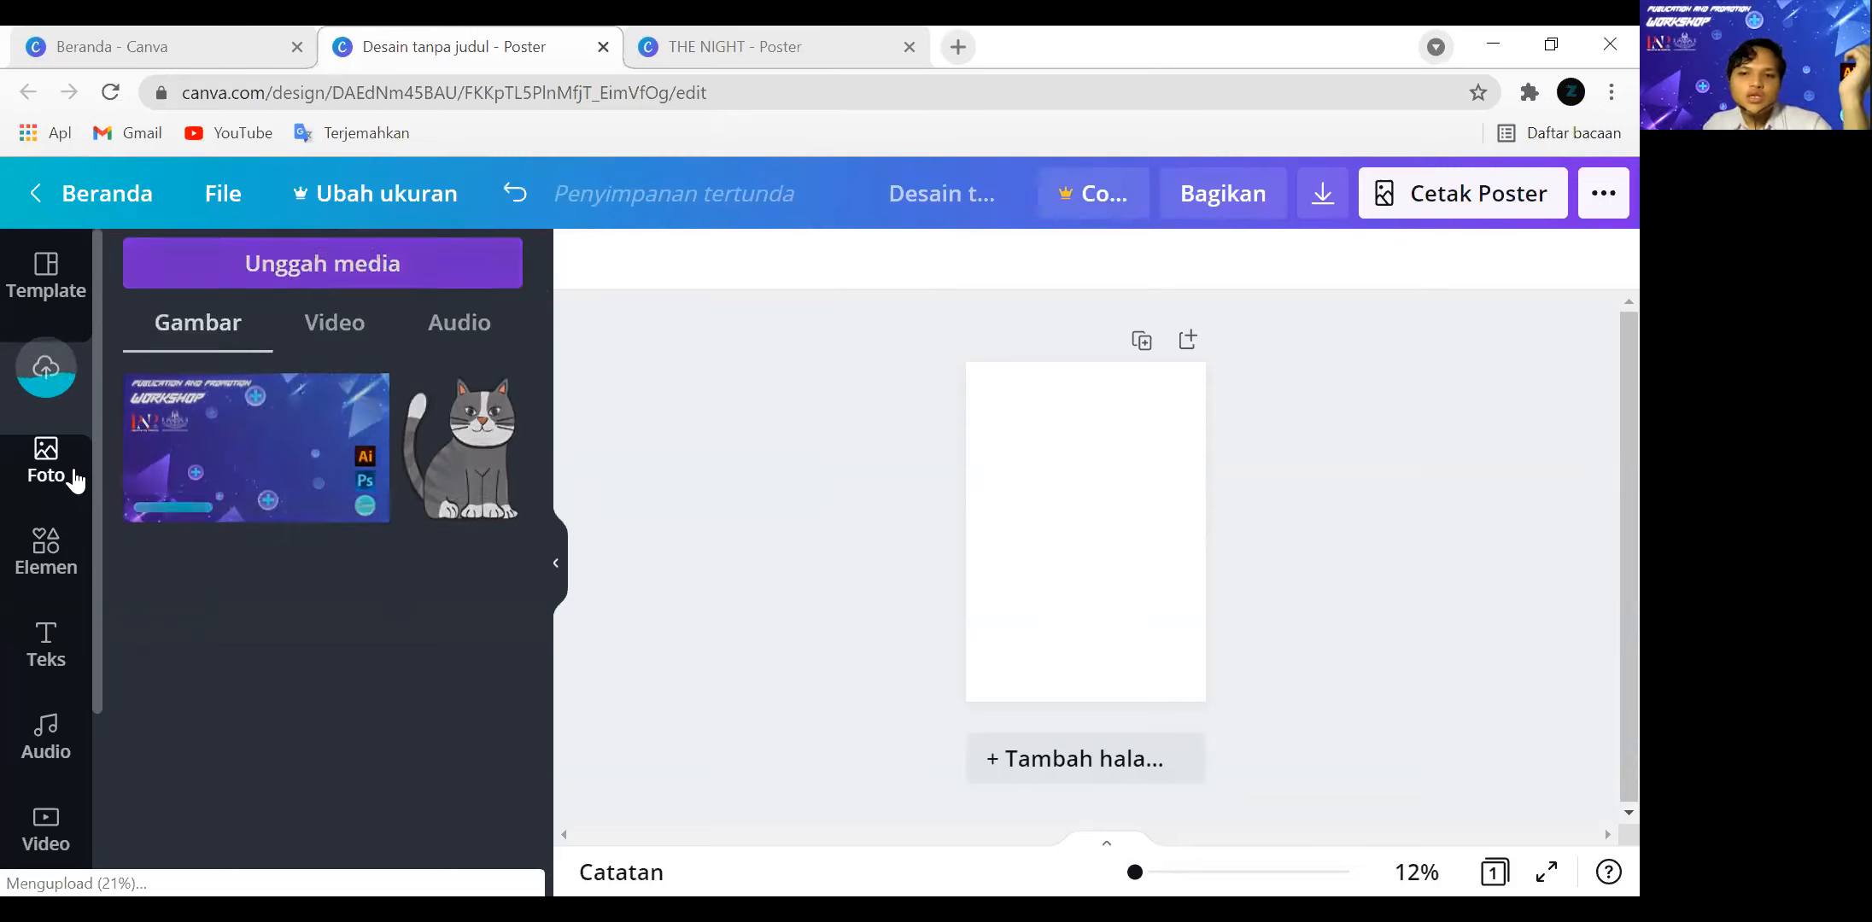
# Look through the stock photos, the graphic elements and the uploaded images available for the poster.
pyautogui.click(74, 474)
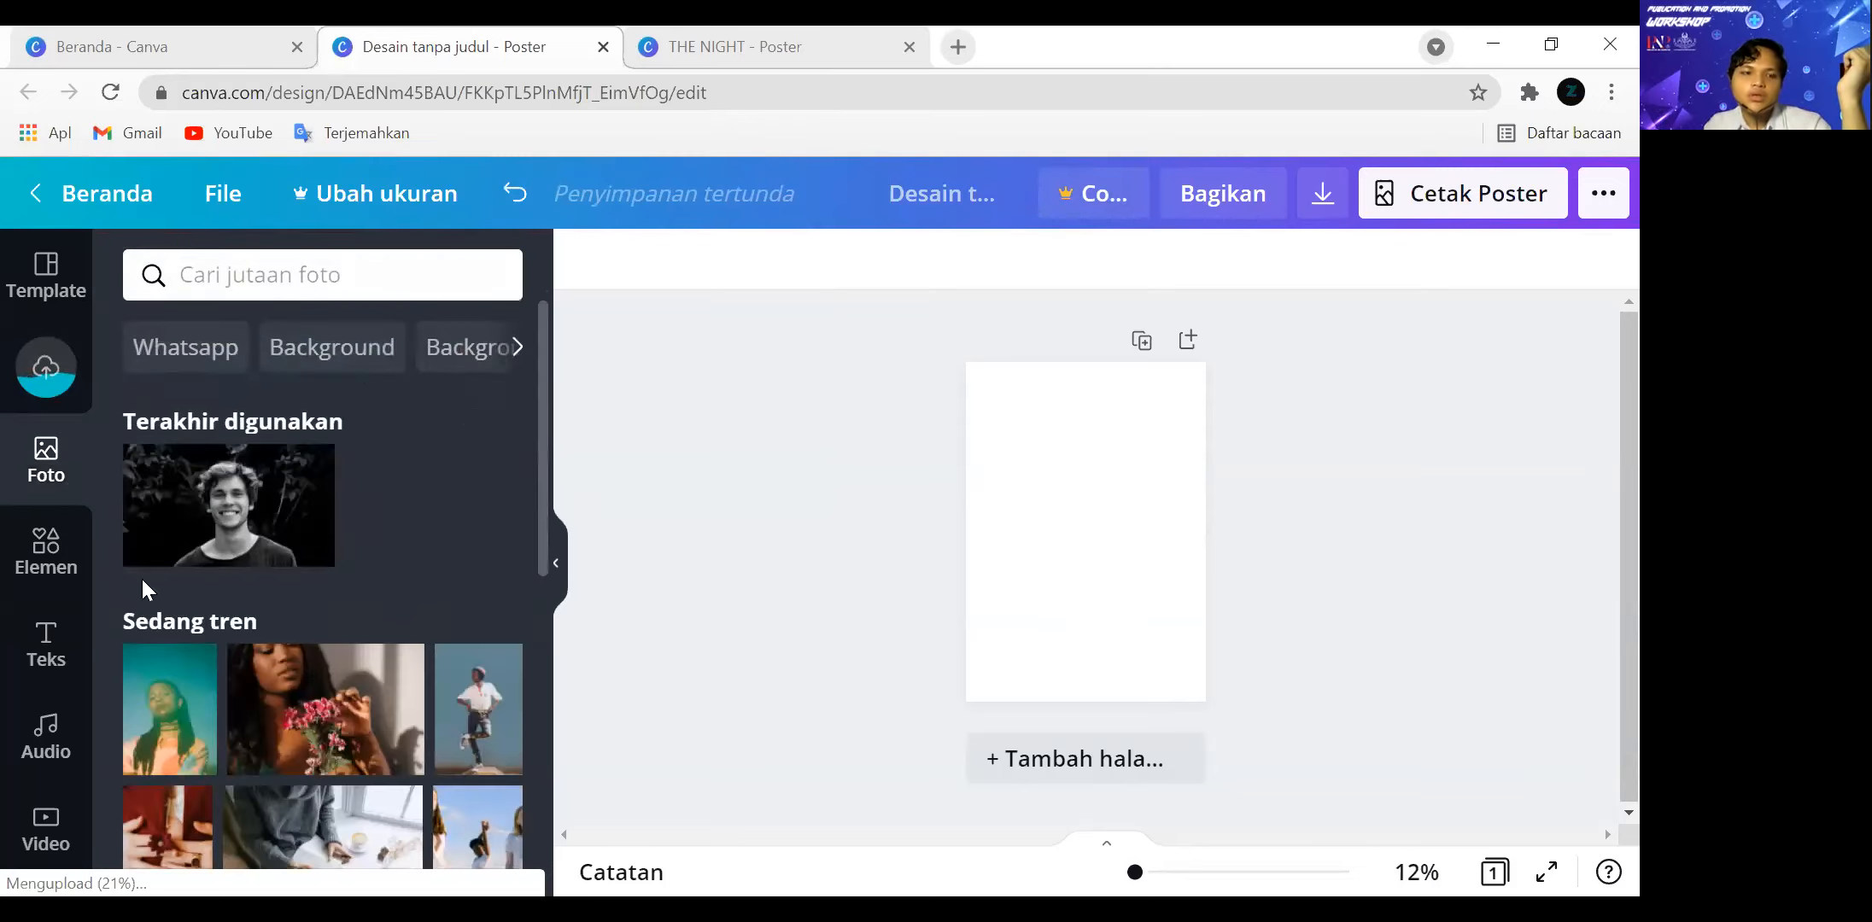
pyautogui.click(275, 267)
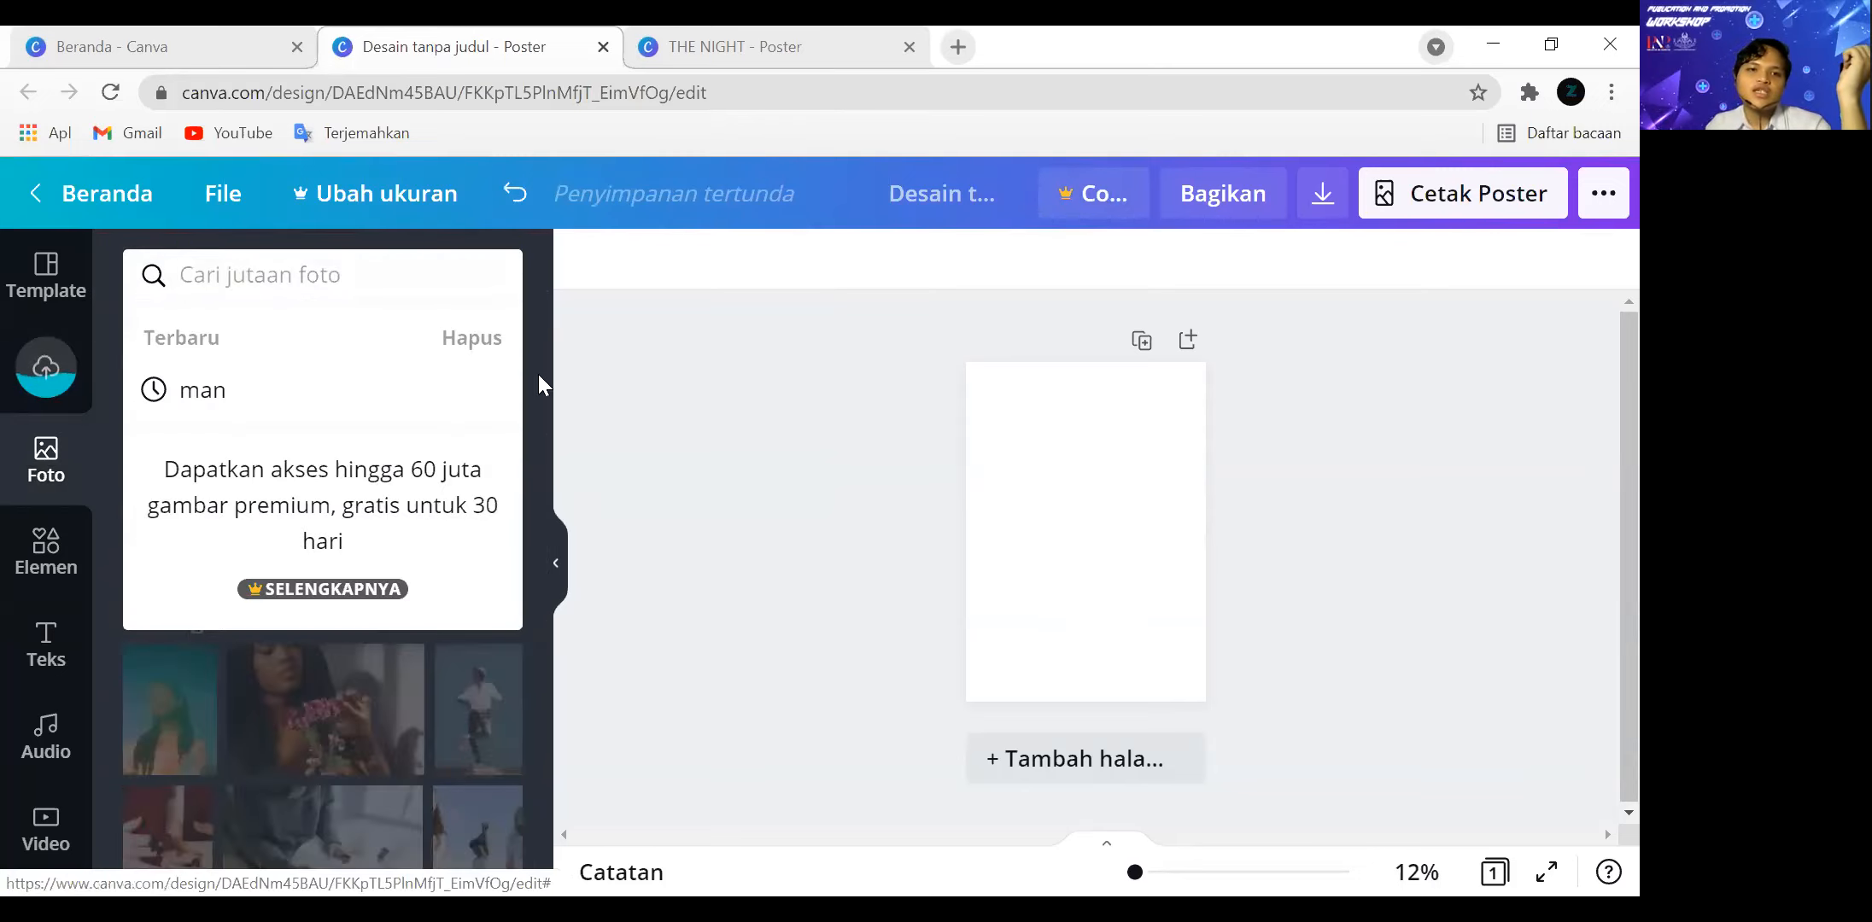
pyautogui.click(539, 376)
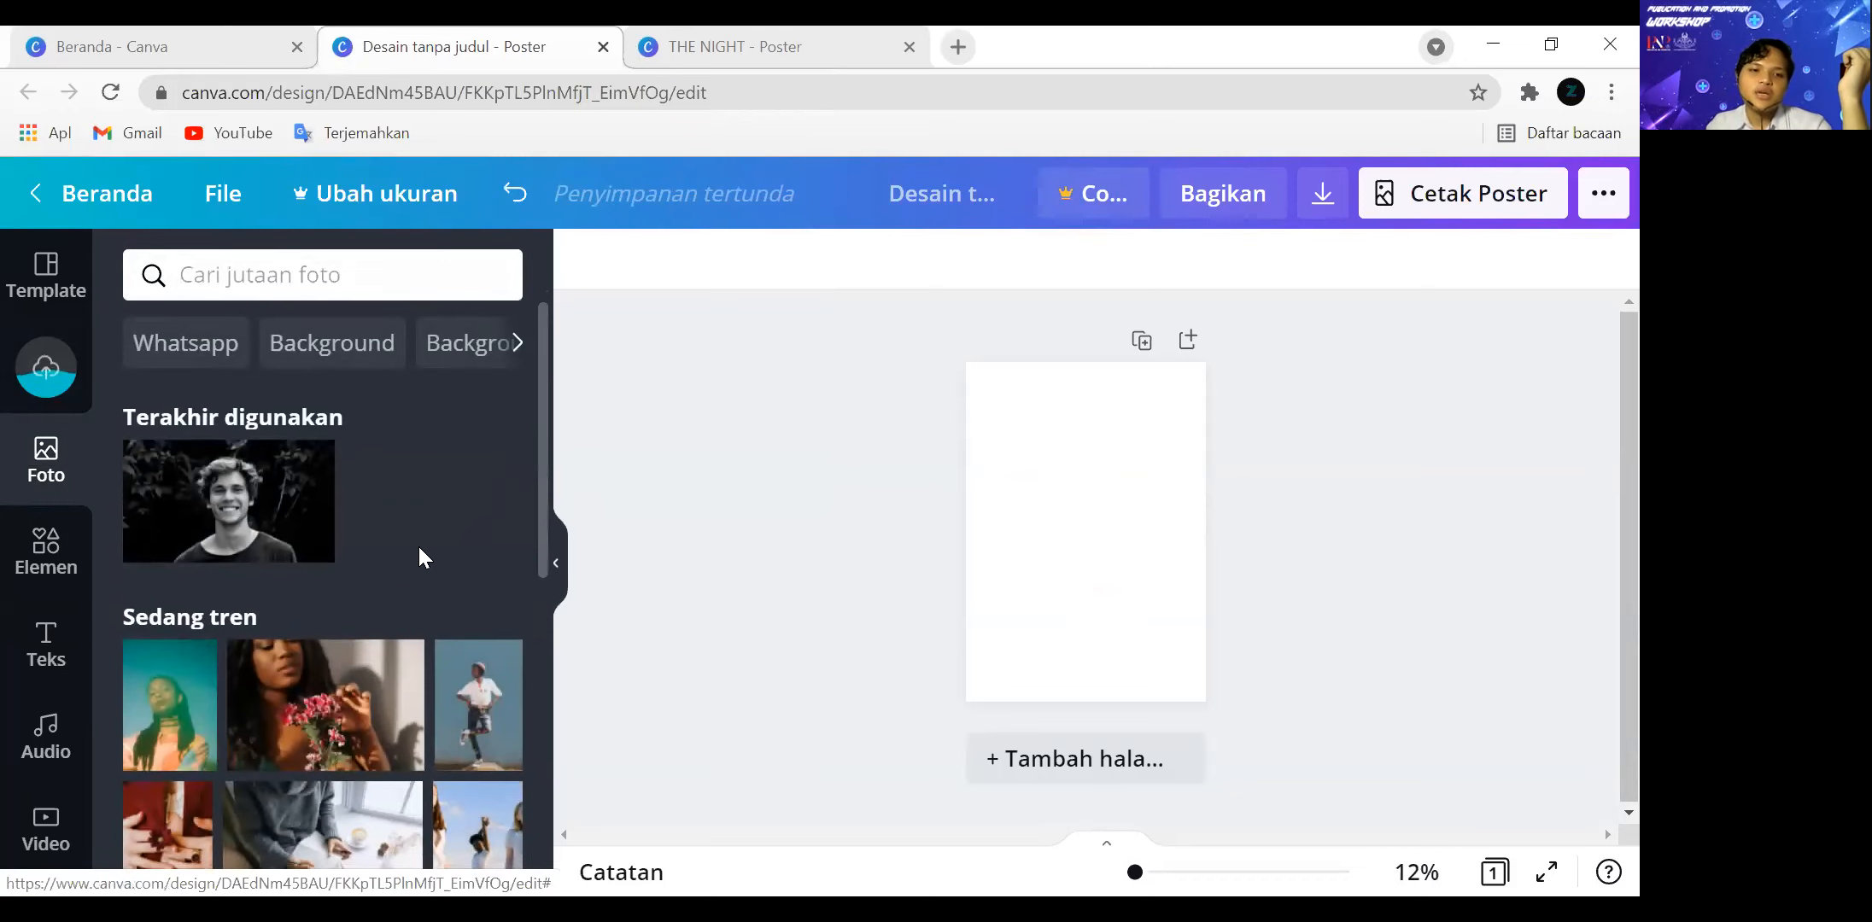
pyautogui.scroll(-3, 418, 550)
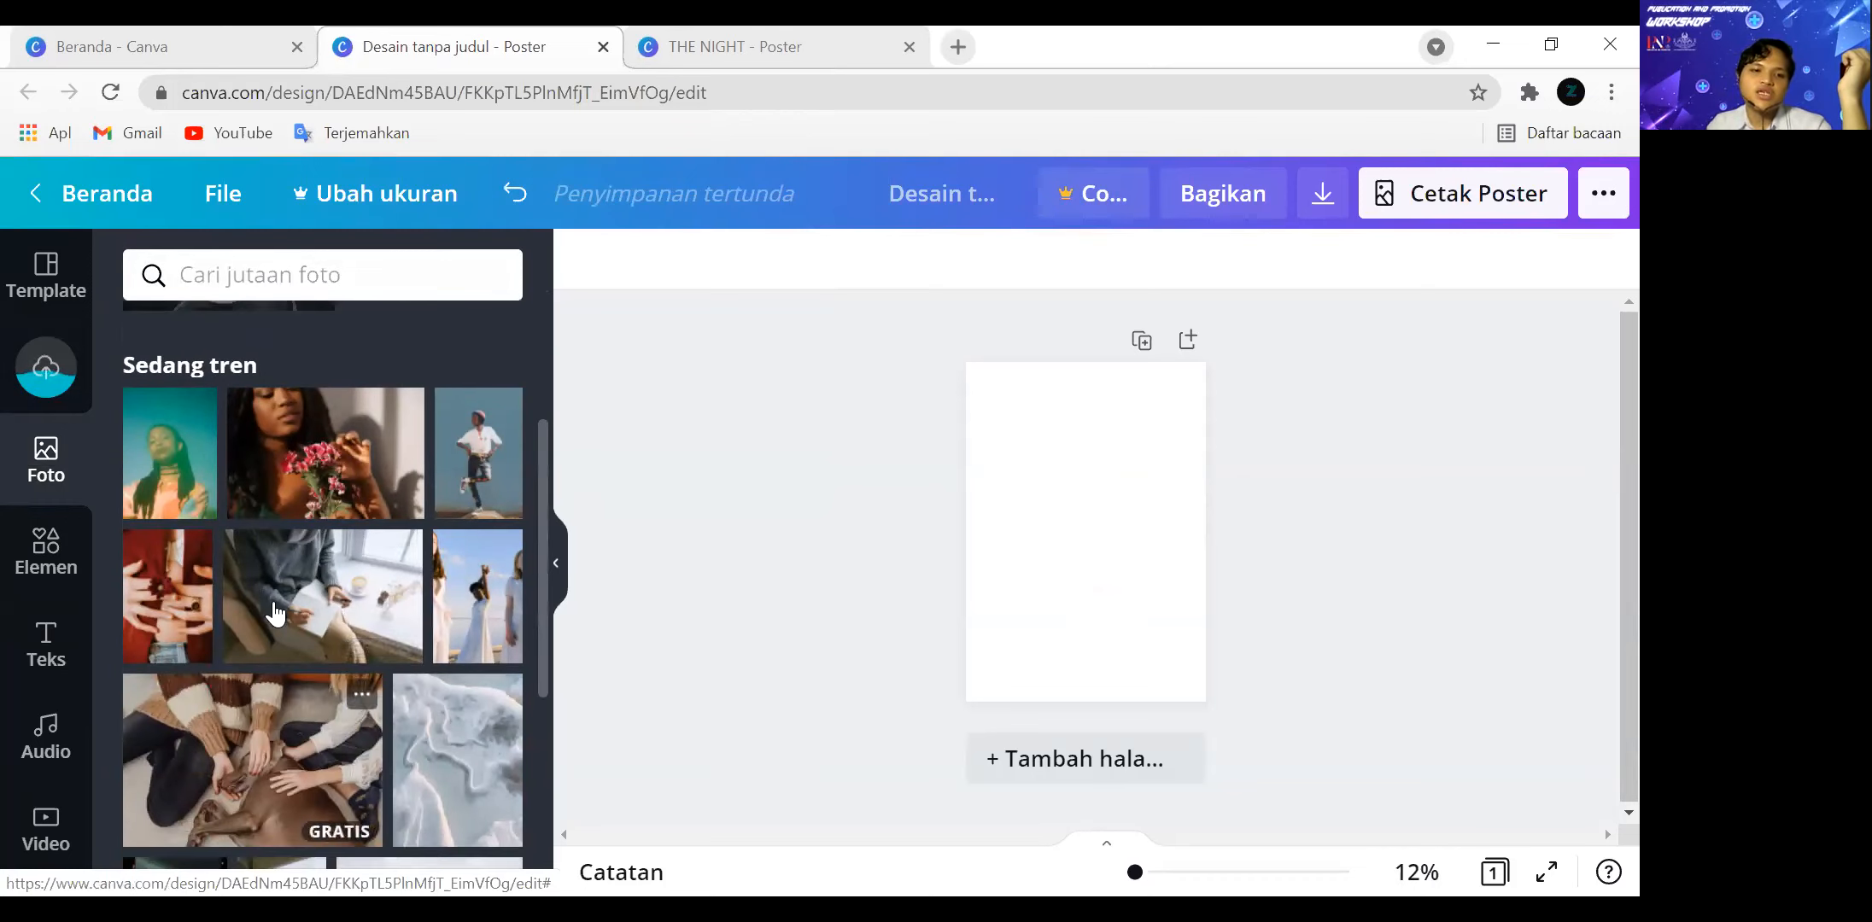
pyautogui.scroll(2, 274, 589)
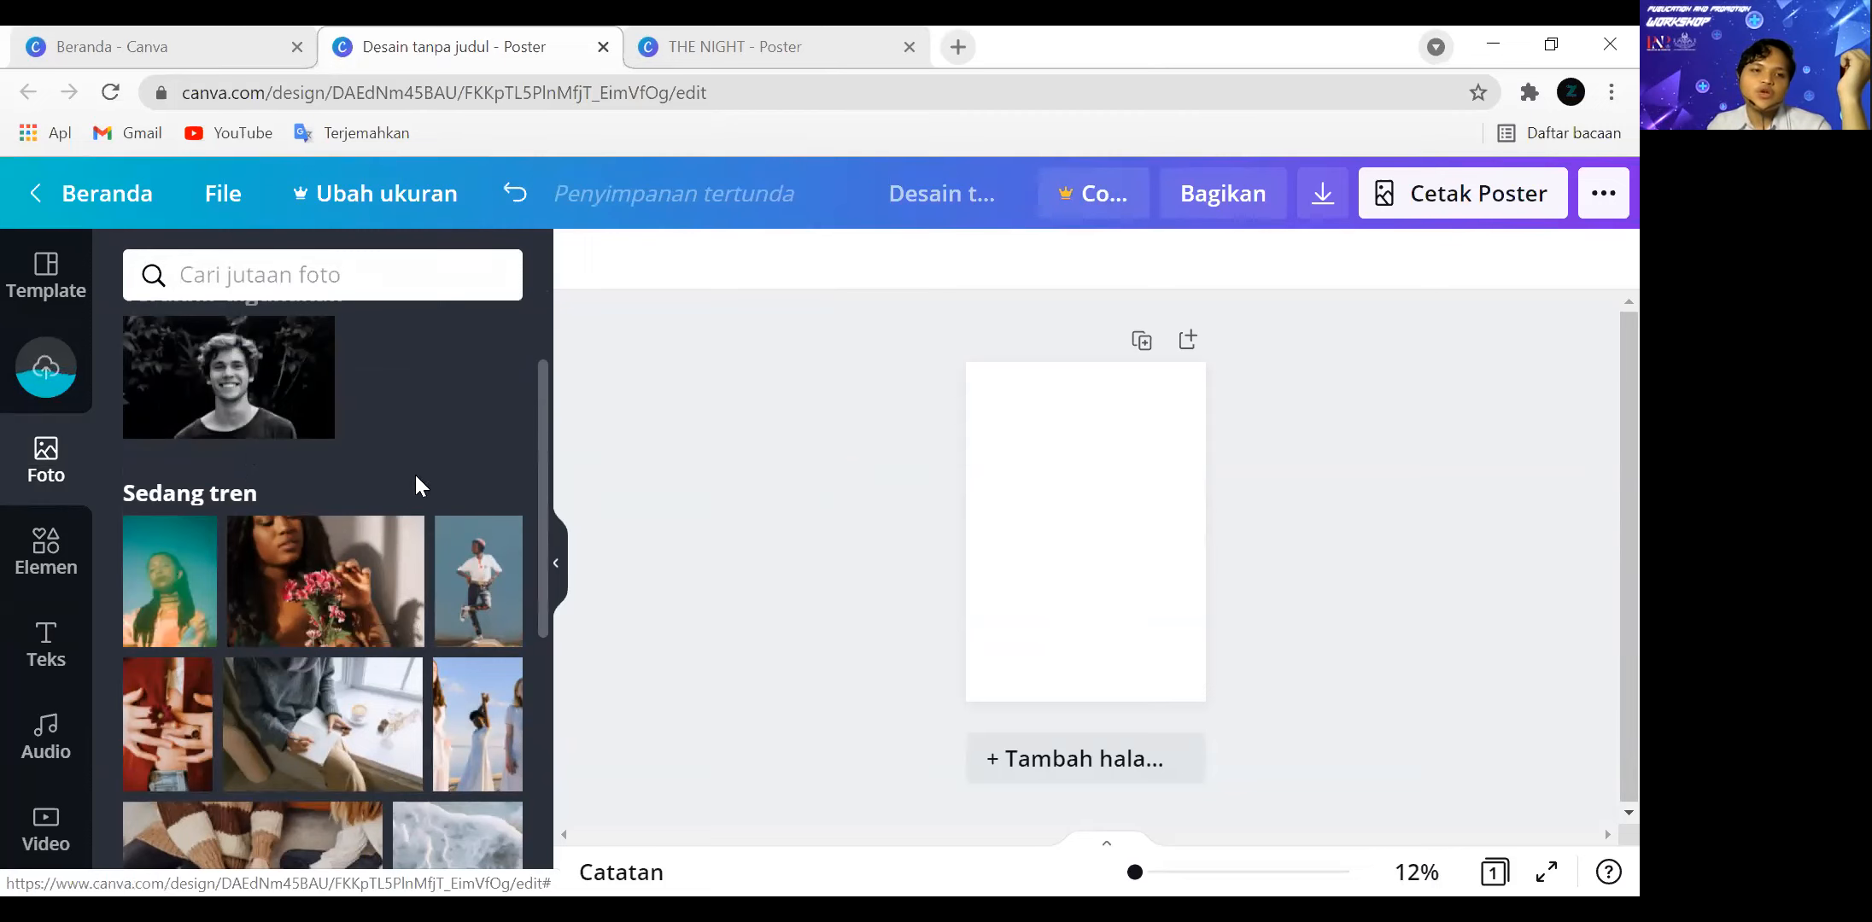
pyautogui.scroll(2, 274, 536)
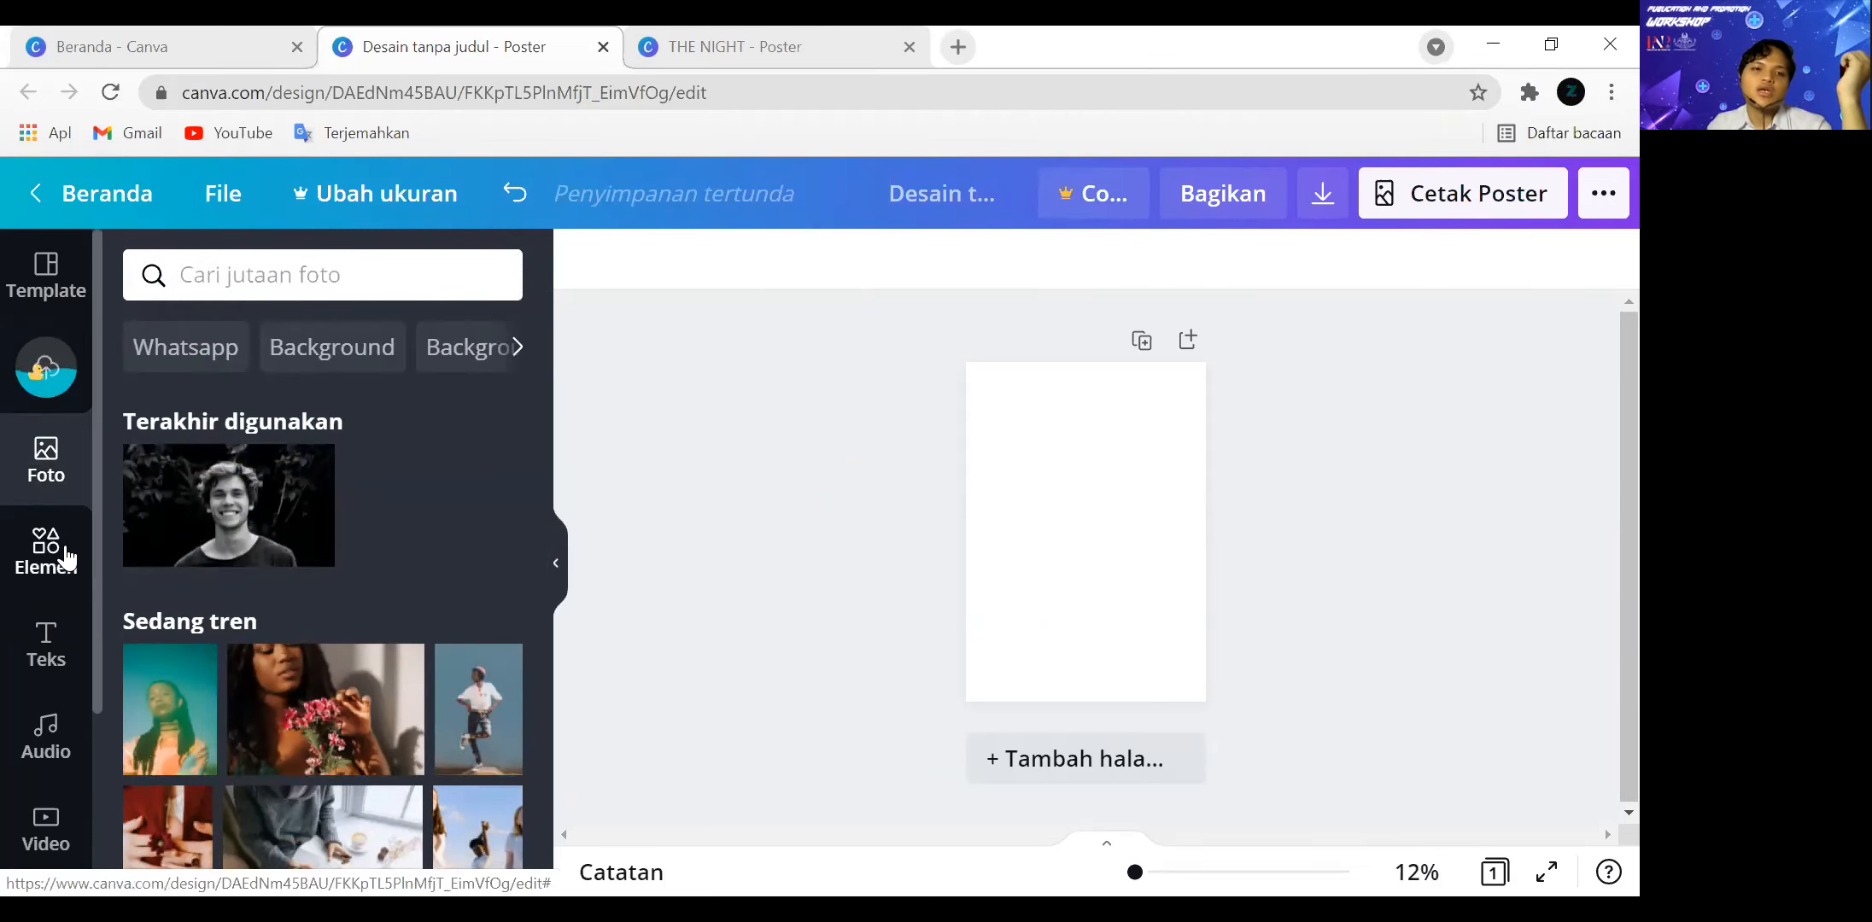
pyautogui.click(66, 557)
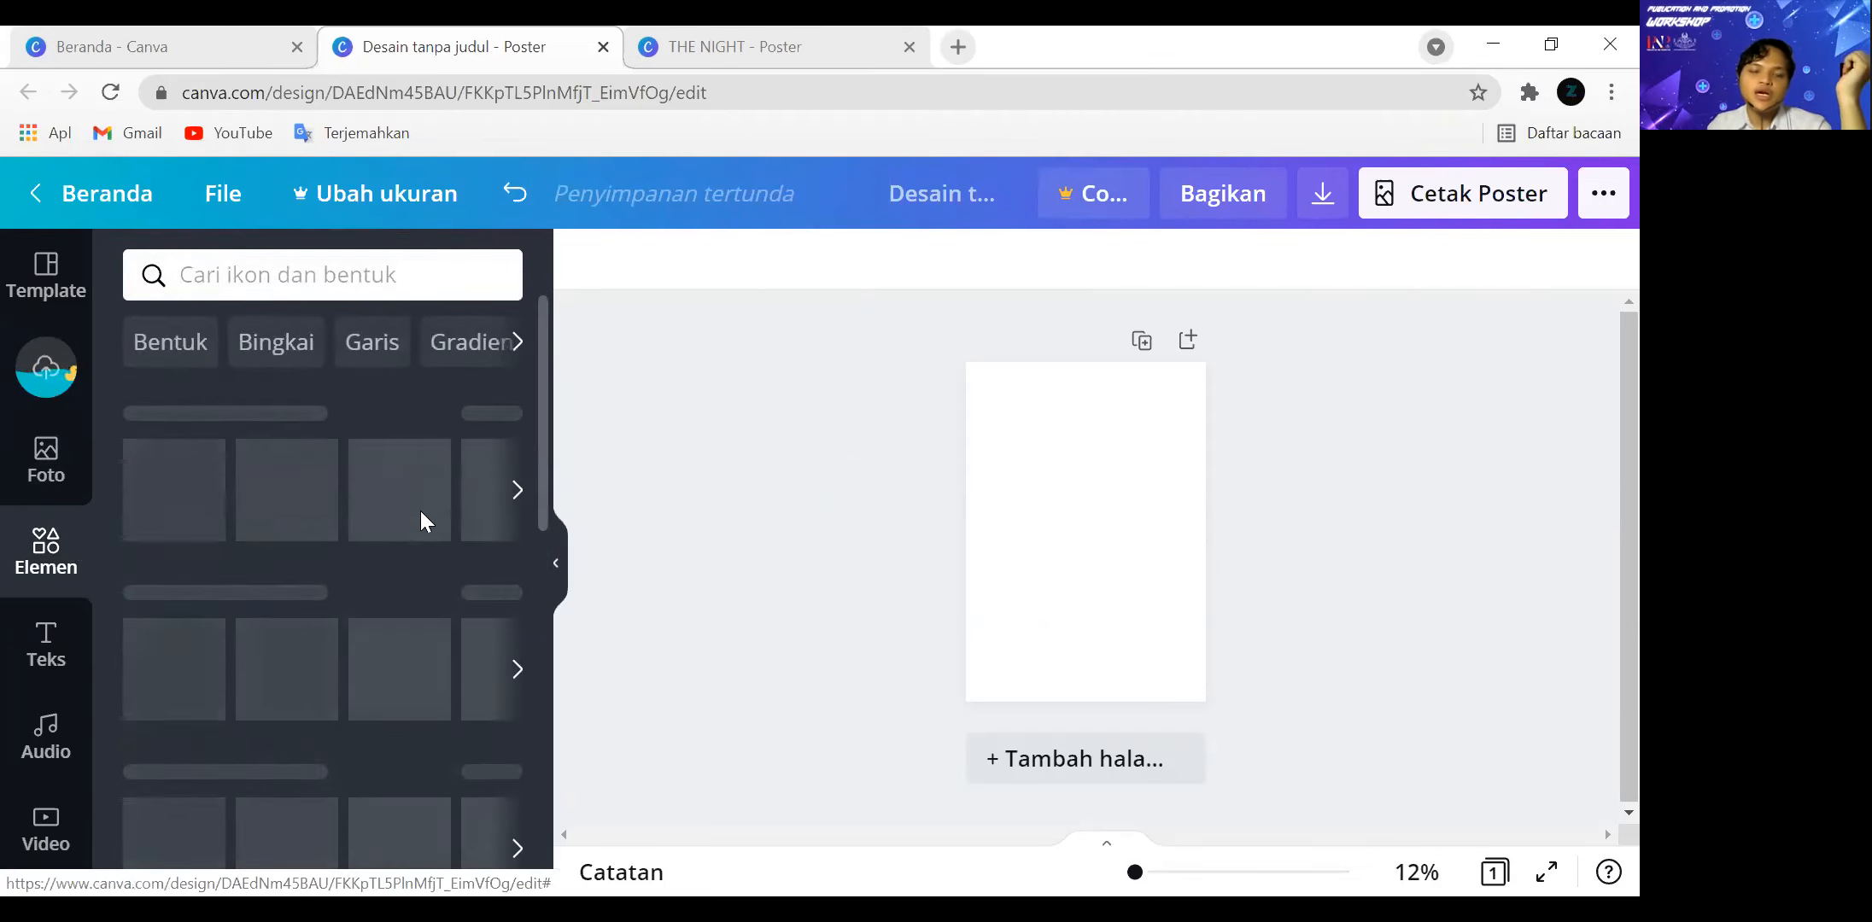
pyautogui.scroll(-2, 400, 526)
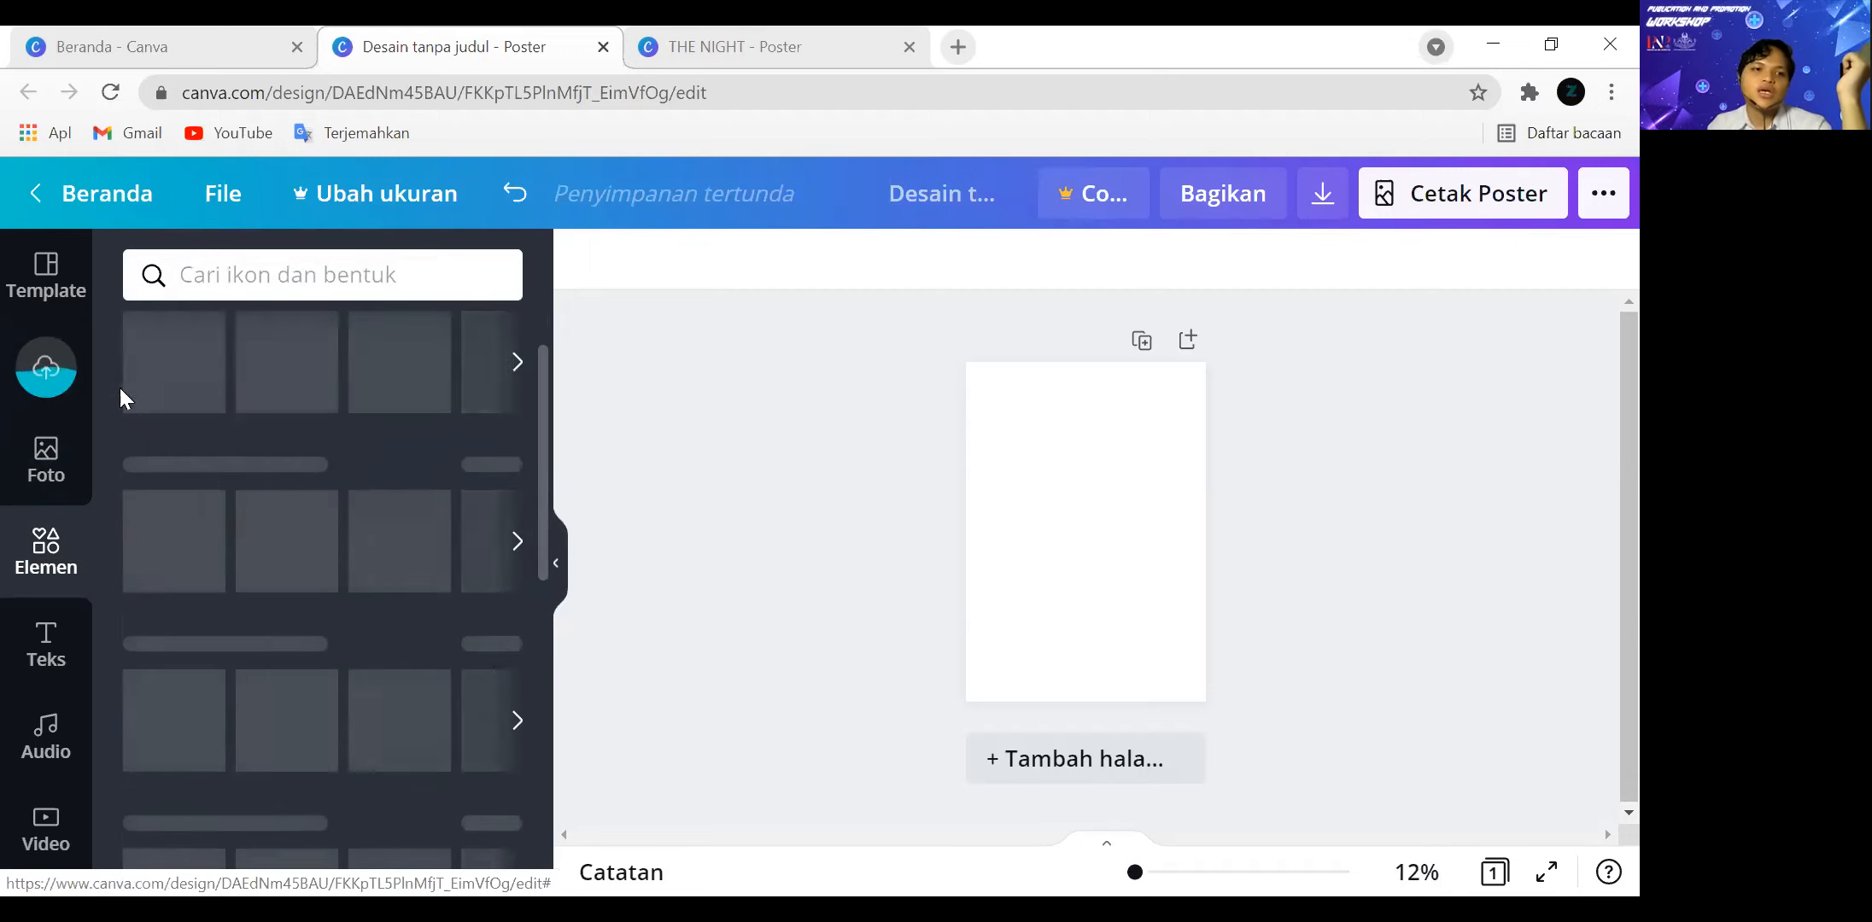
pyautogui.click(53, 395)
pyautogui.rightClick(330, 463)
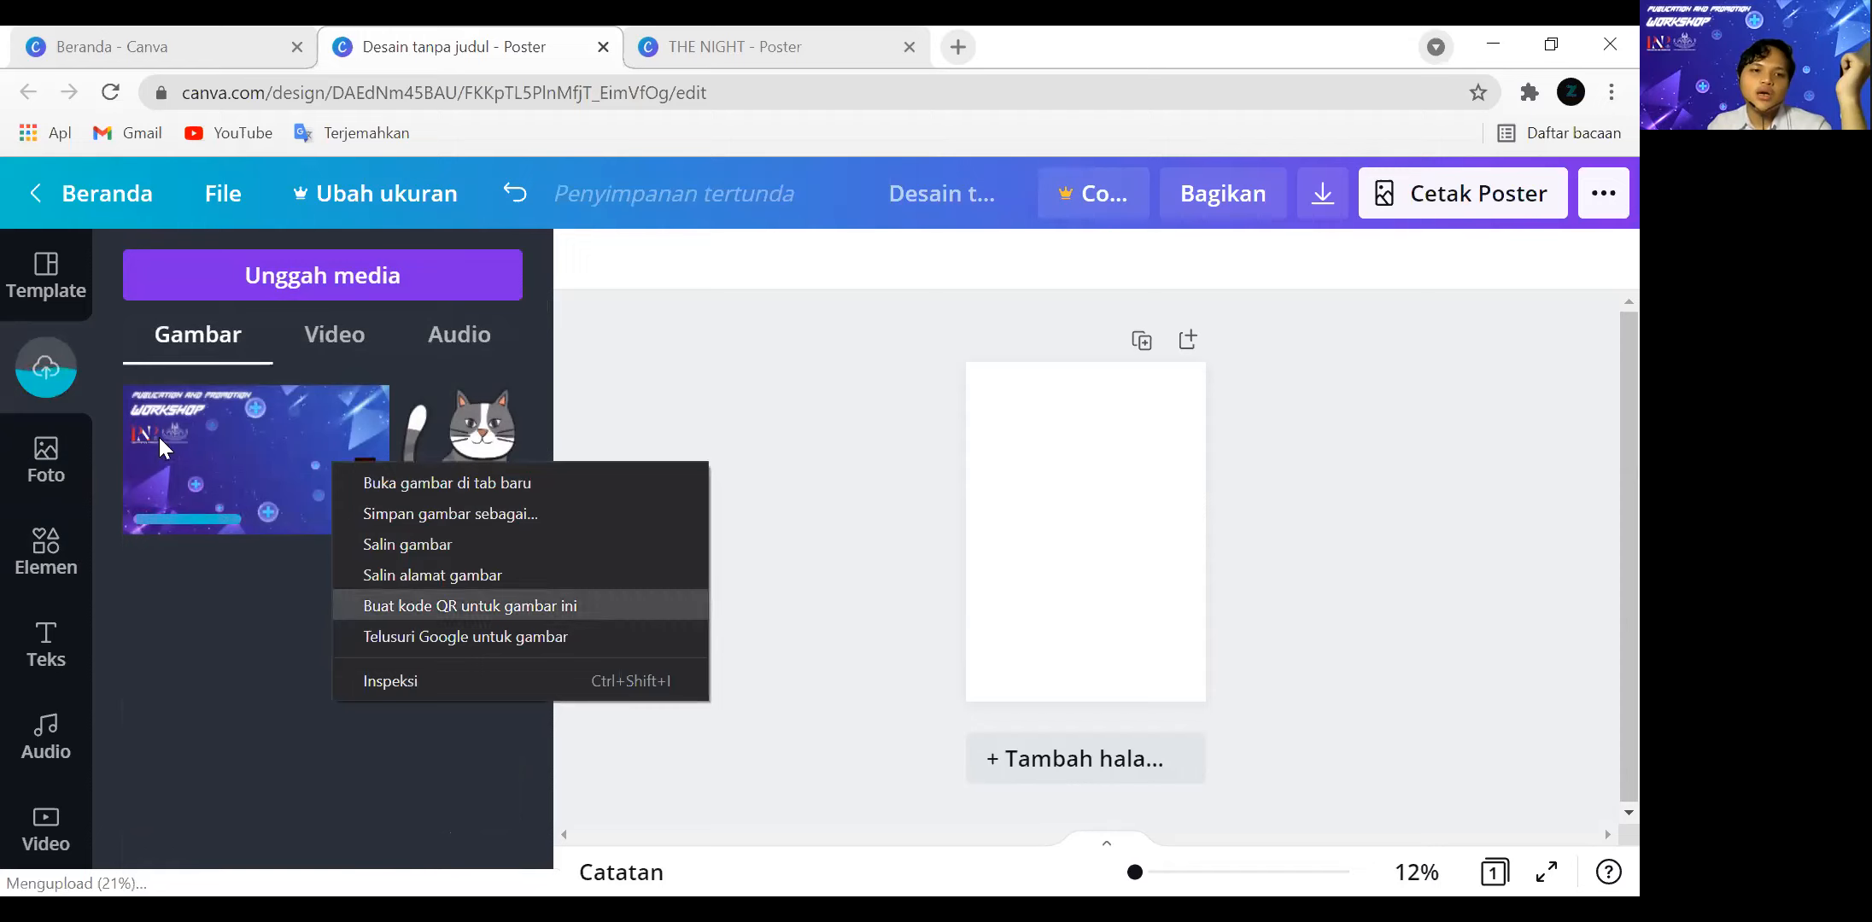
# Add a square shape to the poster and move it near the top of the page.
pyautogui.click(68, 585)
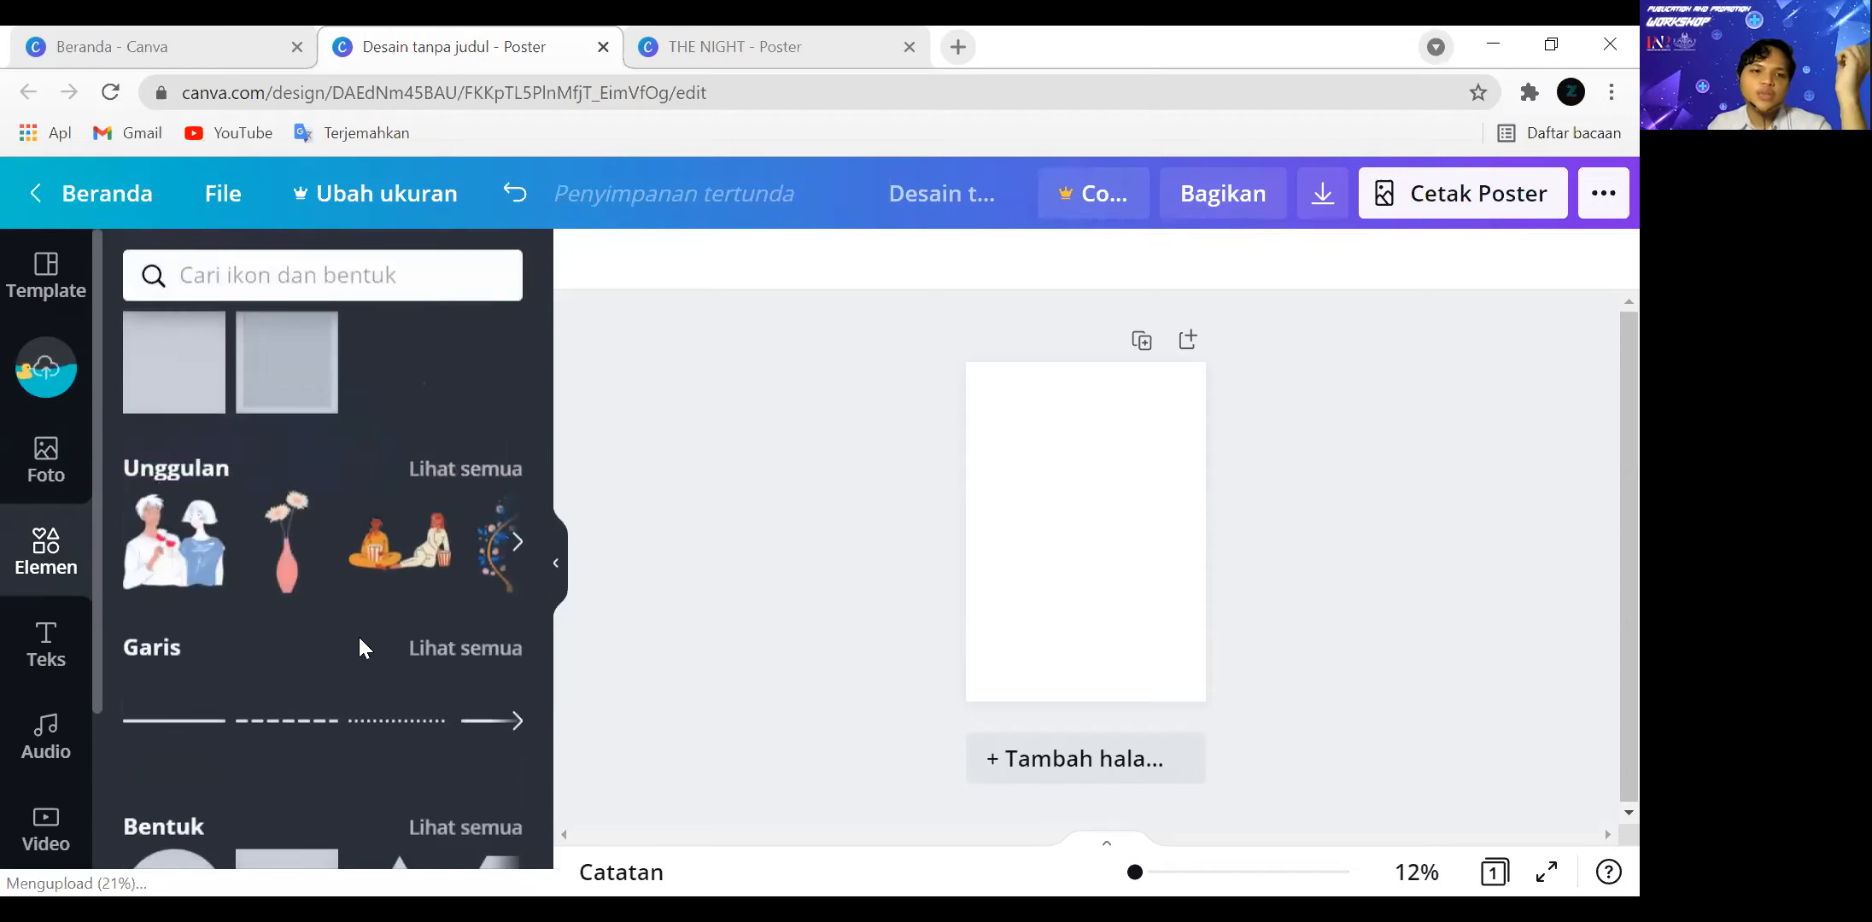
pyautogui.scroll(-3, 450, 503)
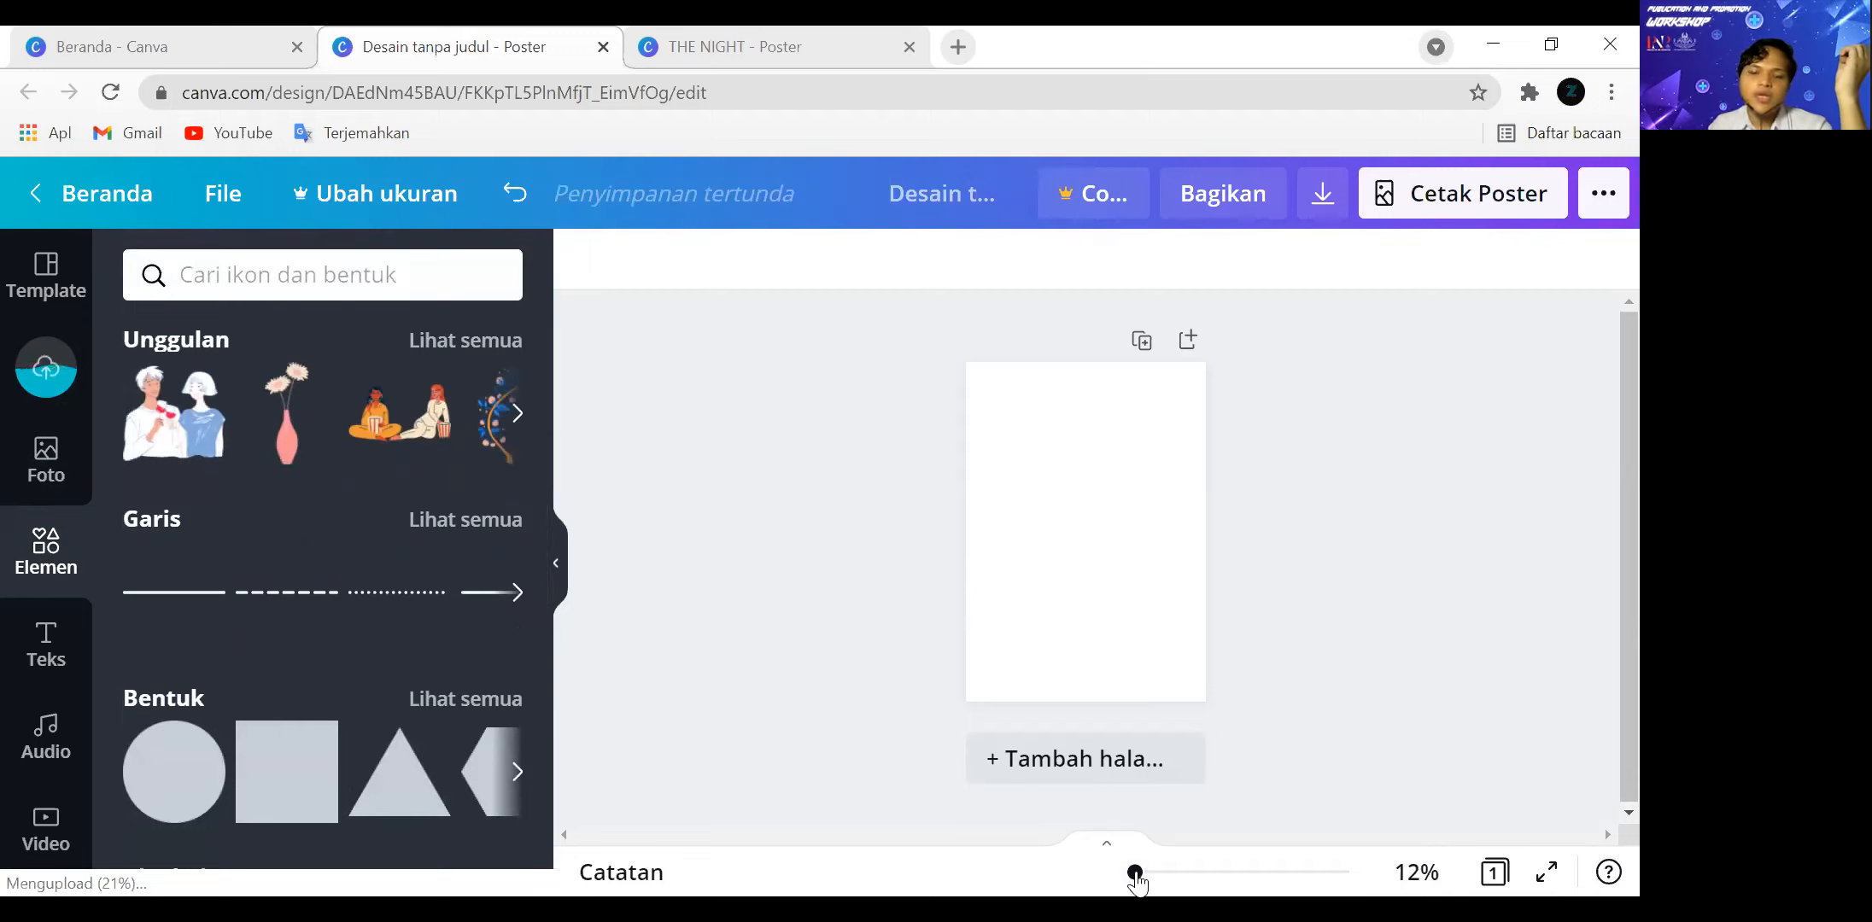
pyautogui.moveTo(1143, 882); pyautogui.dragTo(1146, 880)
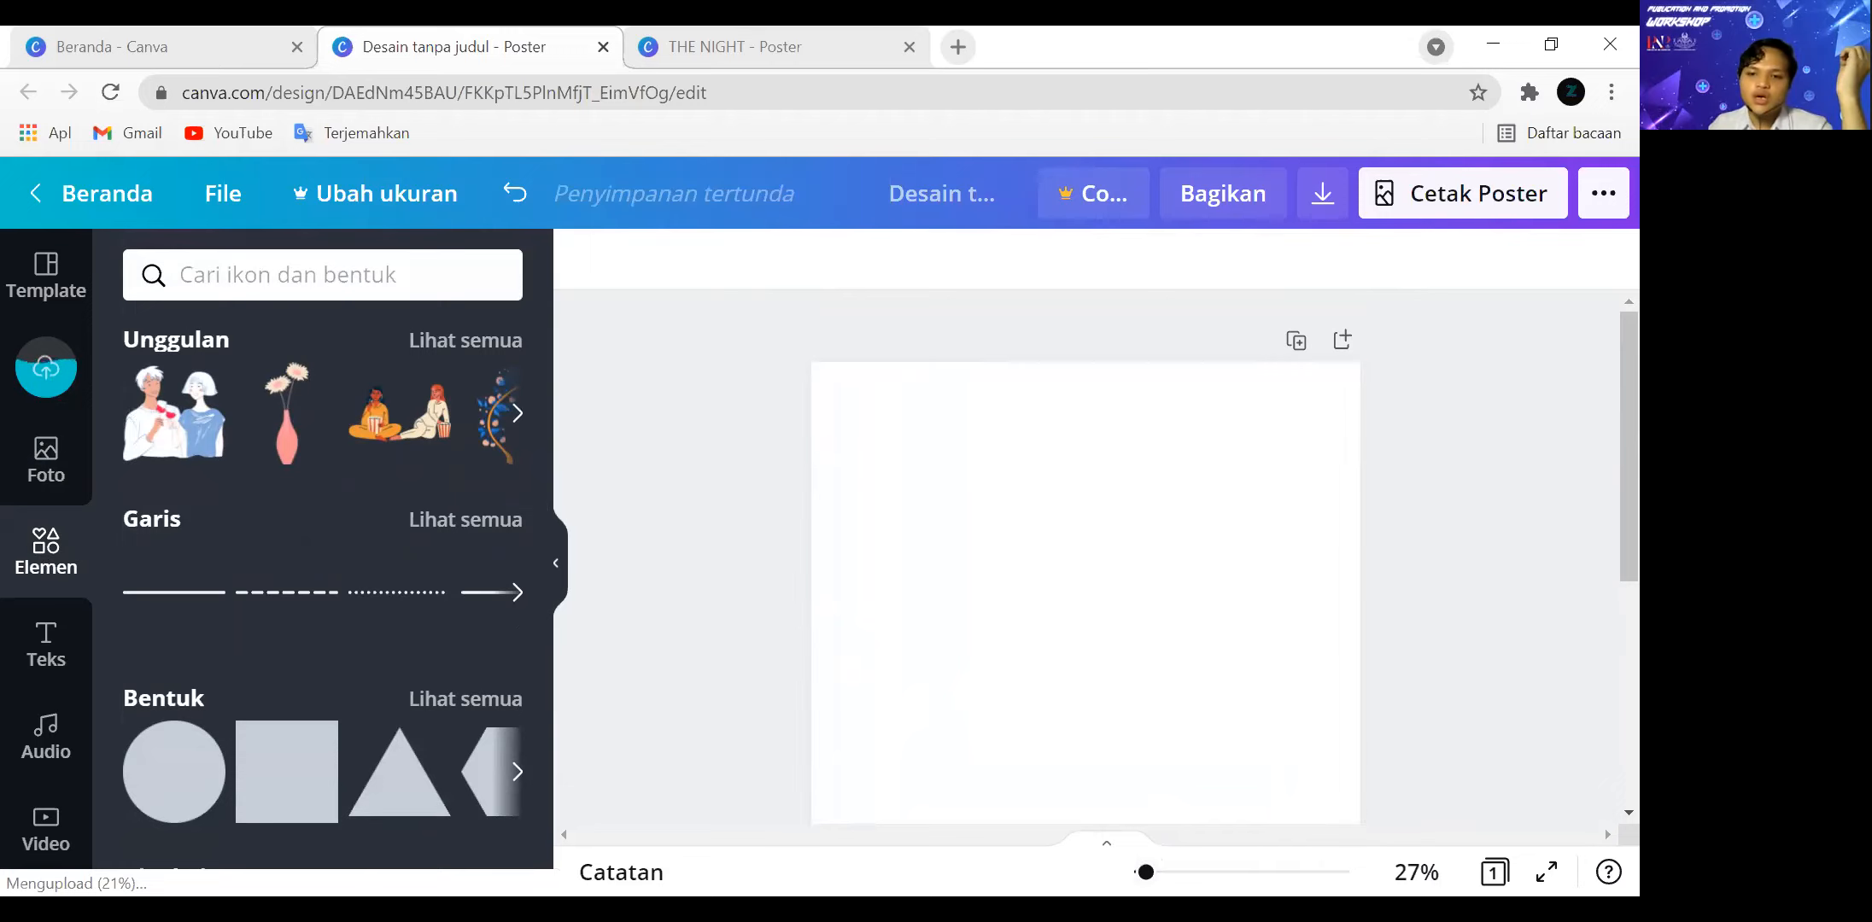
pyautogui.moveTo(1158, 881); pyautogui.dragTo(1146, 875)
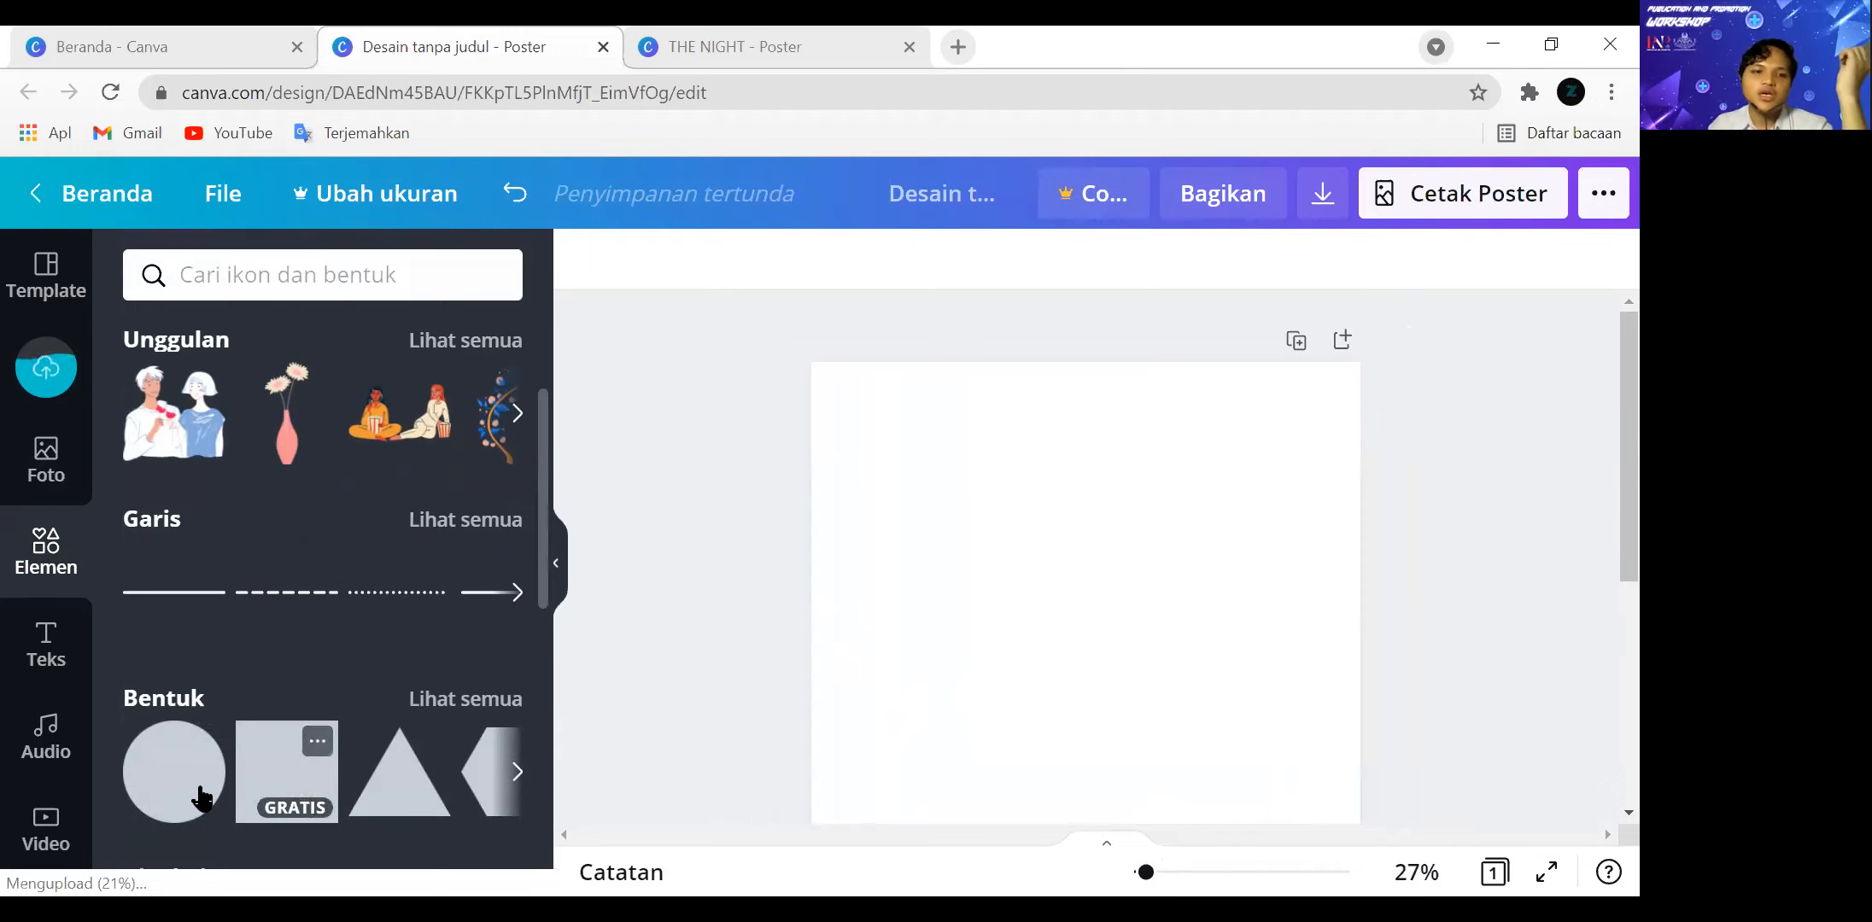
pyautogui.click(311, 776)
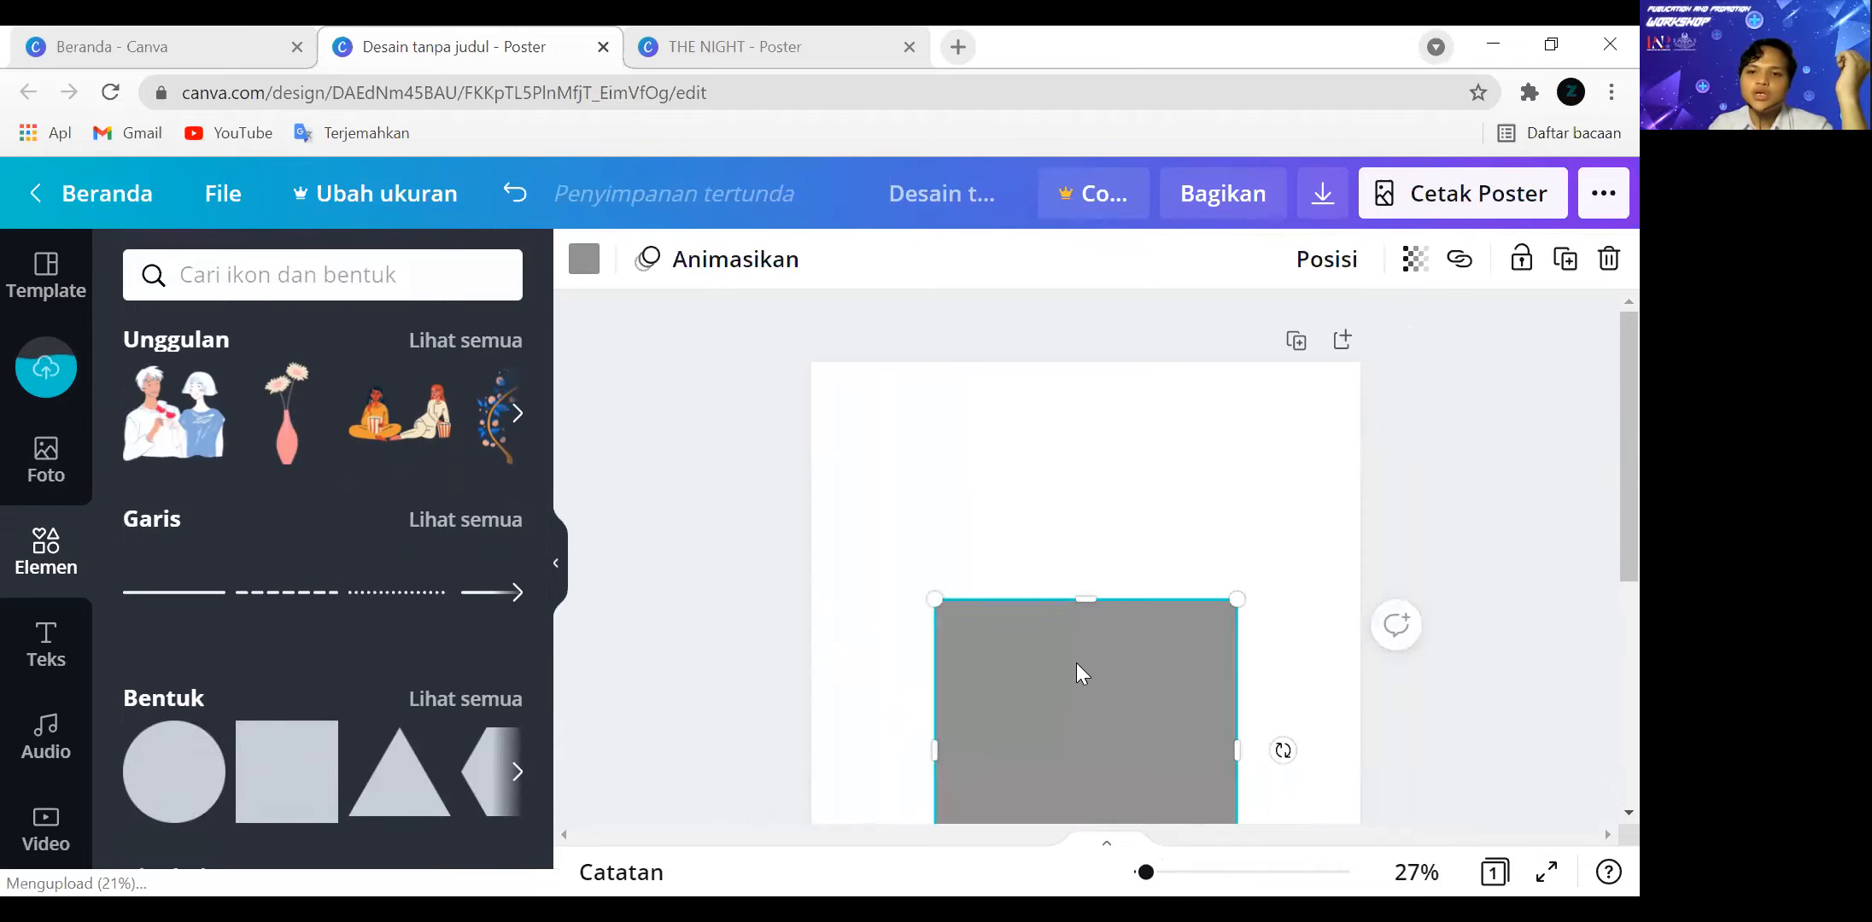
pyautogui.moveTo(1083, 709); pyautogui.dragTo(1040, 516)
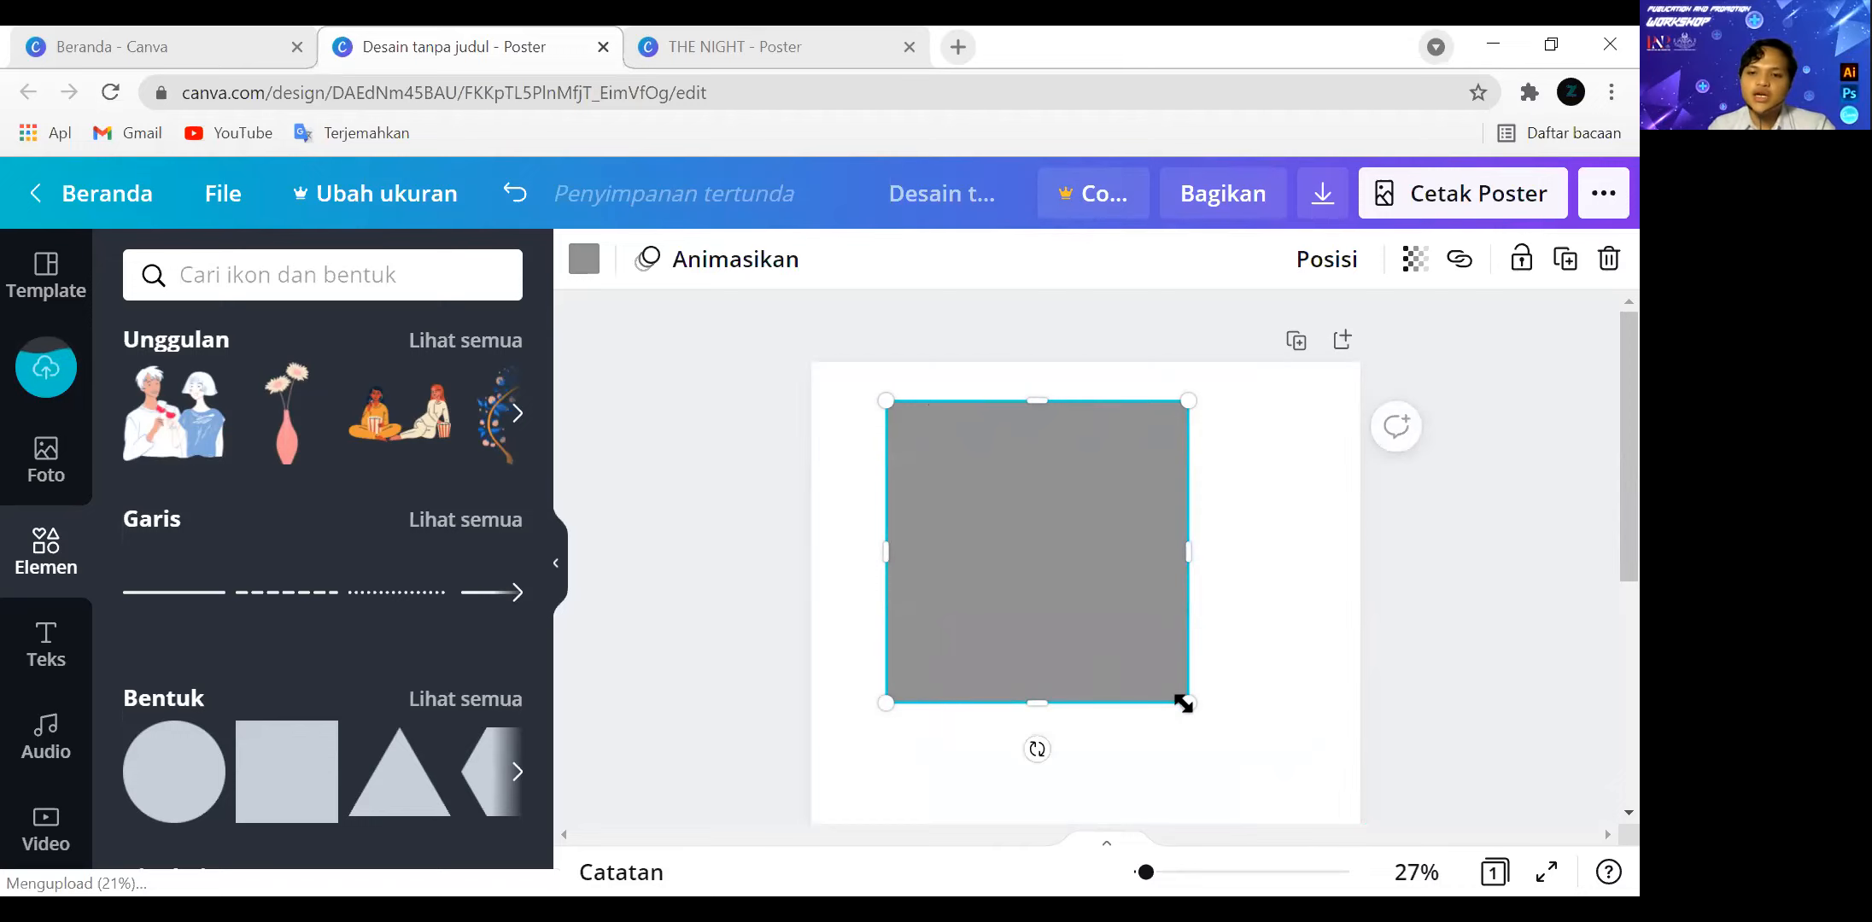
# Shrink the grey square and flatten it from above into a horizontal bar about 21 wide and 4 high.
pyautogui.moveTo(1185, 703); pyautogui.dragTo(1160, 675)
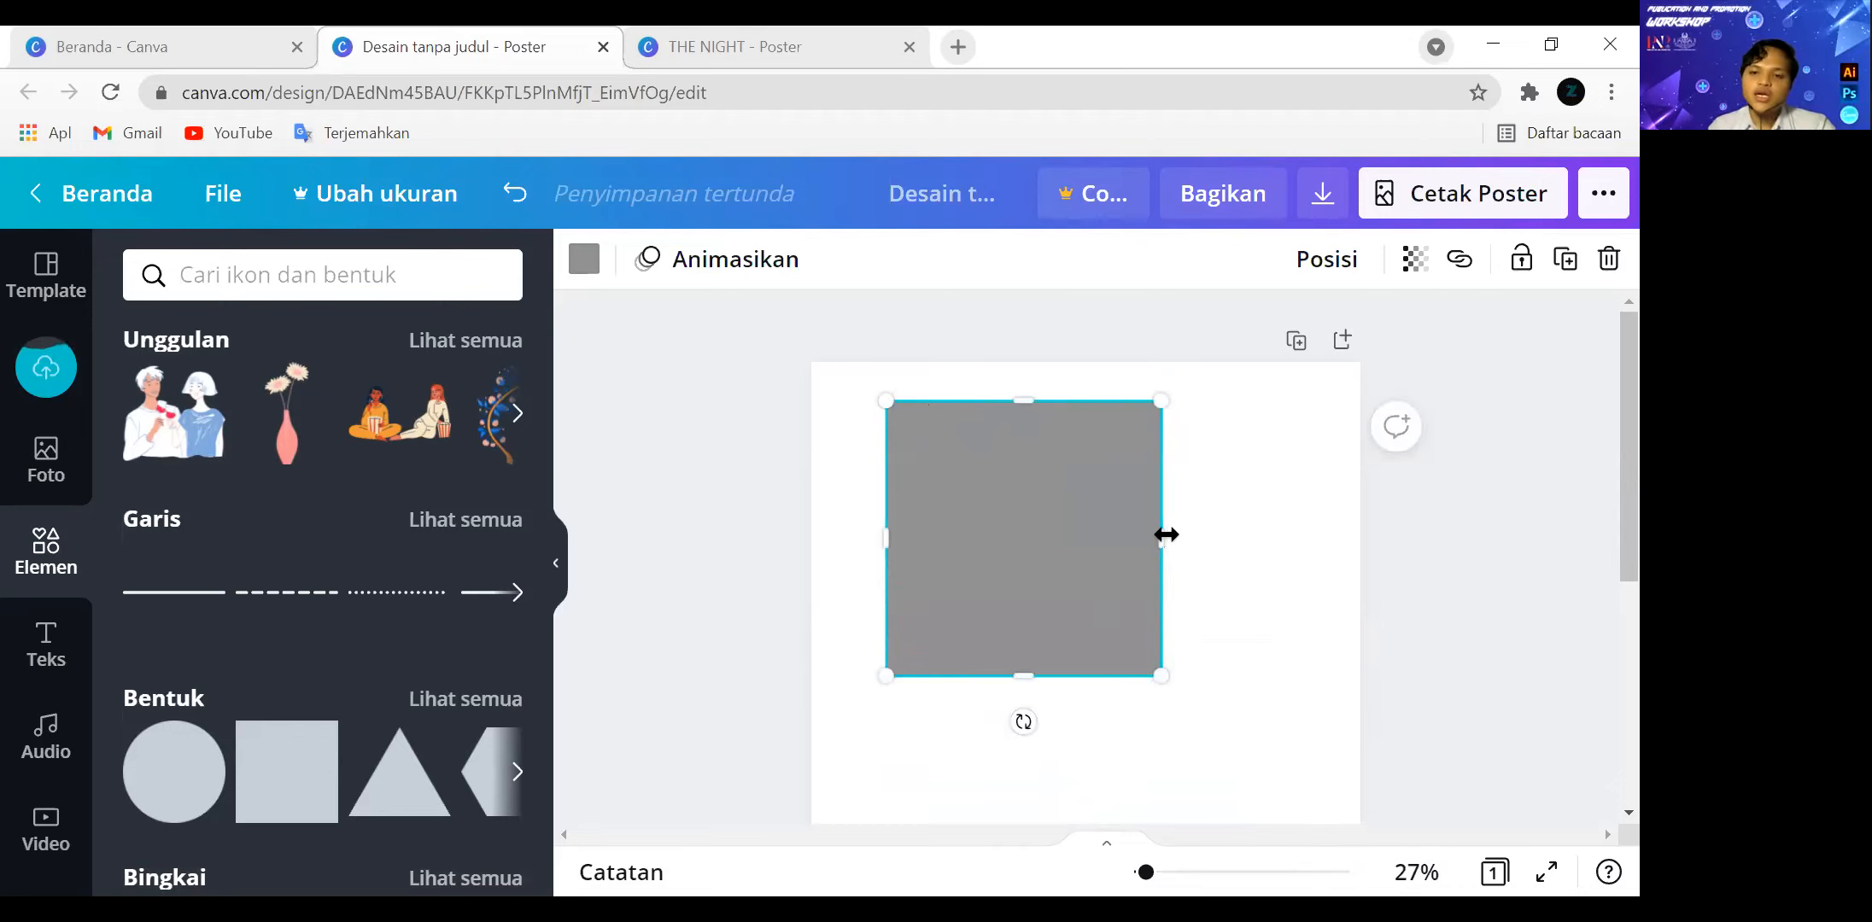
pyautogui.moveTo(1036, 422); pyautogui.dragTo(1057, 629)
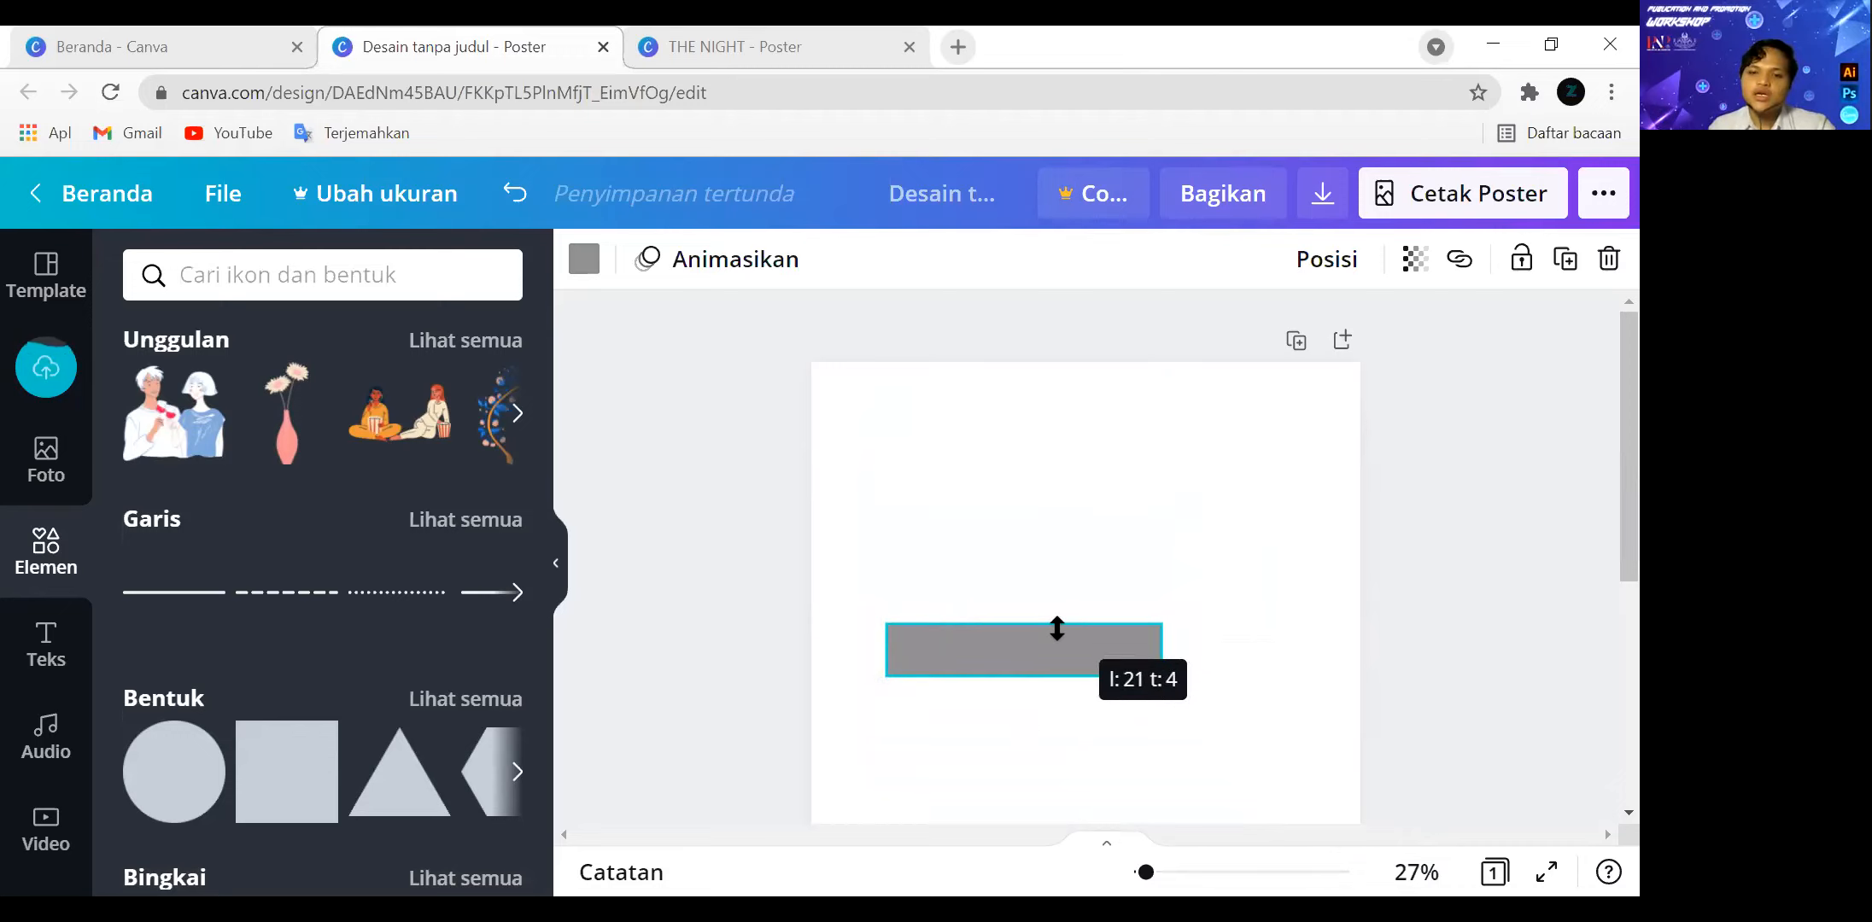
pyautogui.moveTo(1058, 628); pyautogui.dragTo(1057, 629)
pyautogui.click(952, 657)
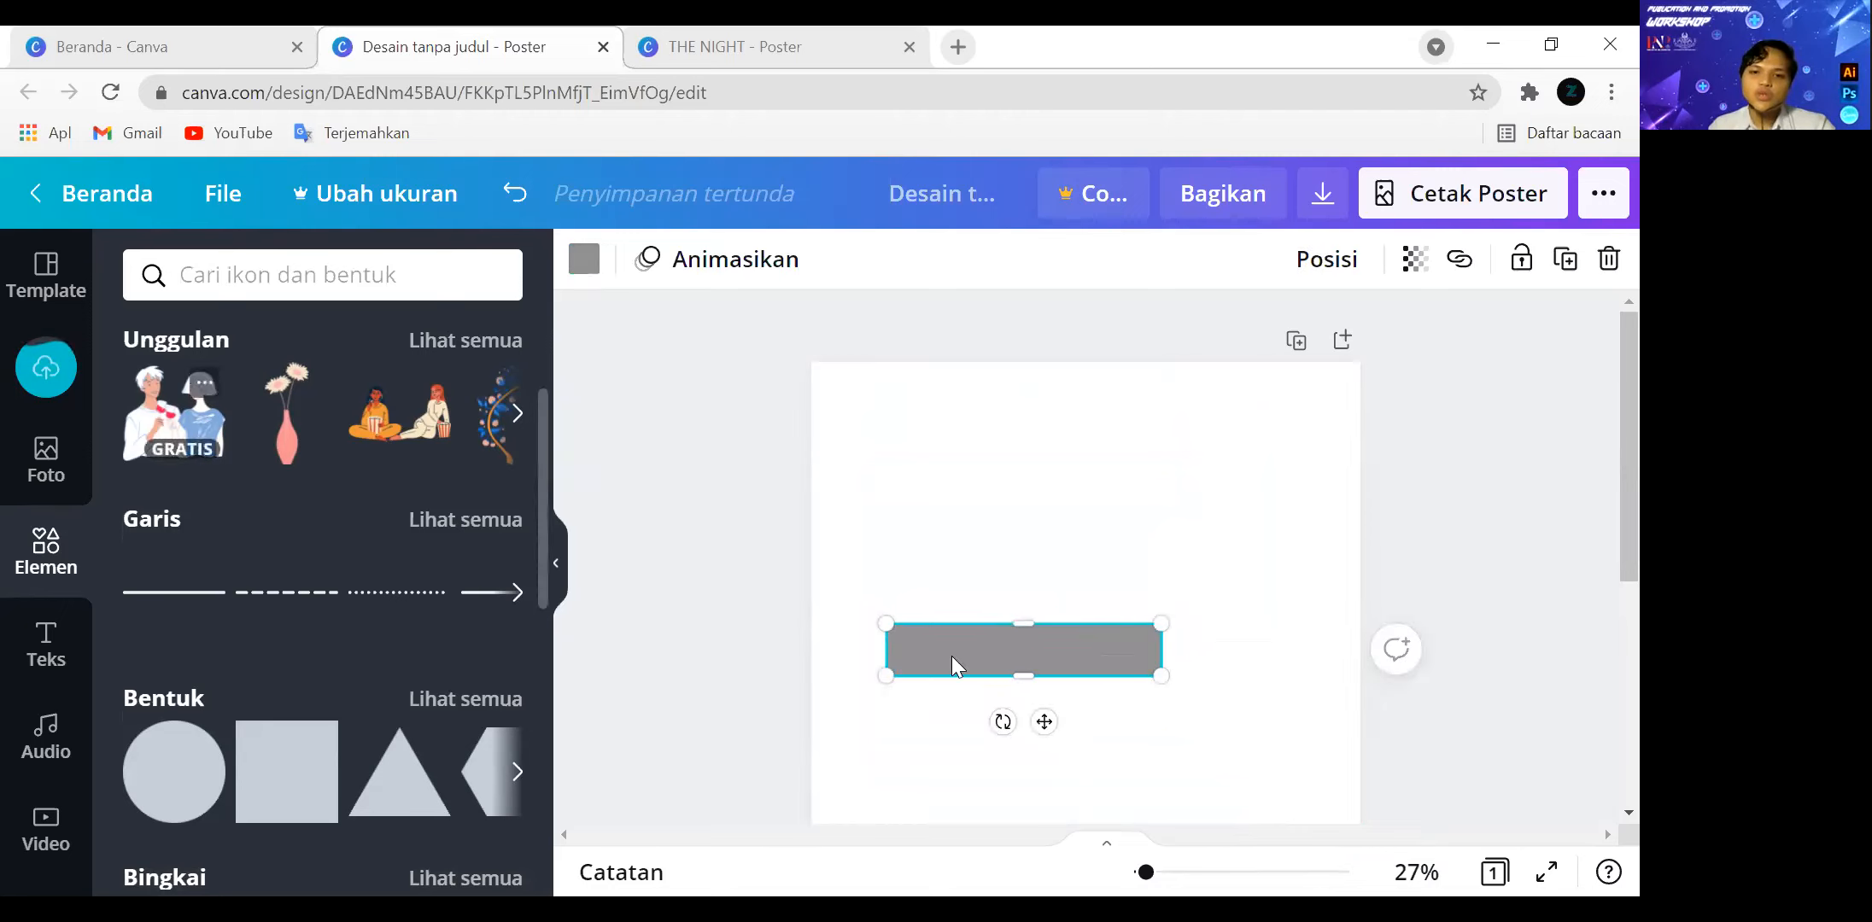
# Place the featured illustration of a couple holding glasses above the grey bar and enlarge it to nearly the bar's width.
pyautogui.moveTo(1044, 726); pyautogui.dragTo(964, 459)
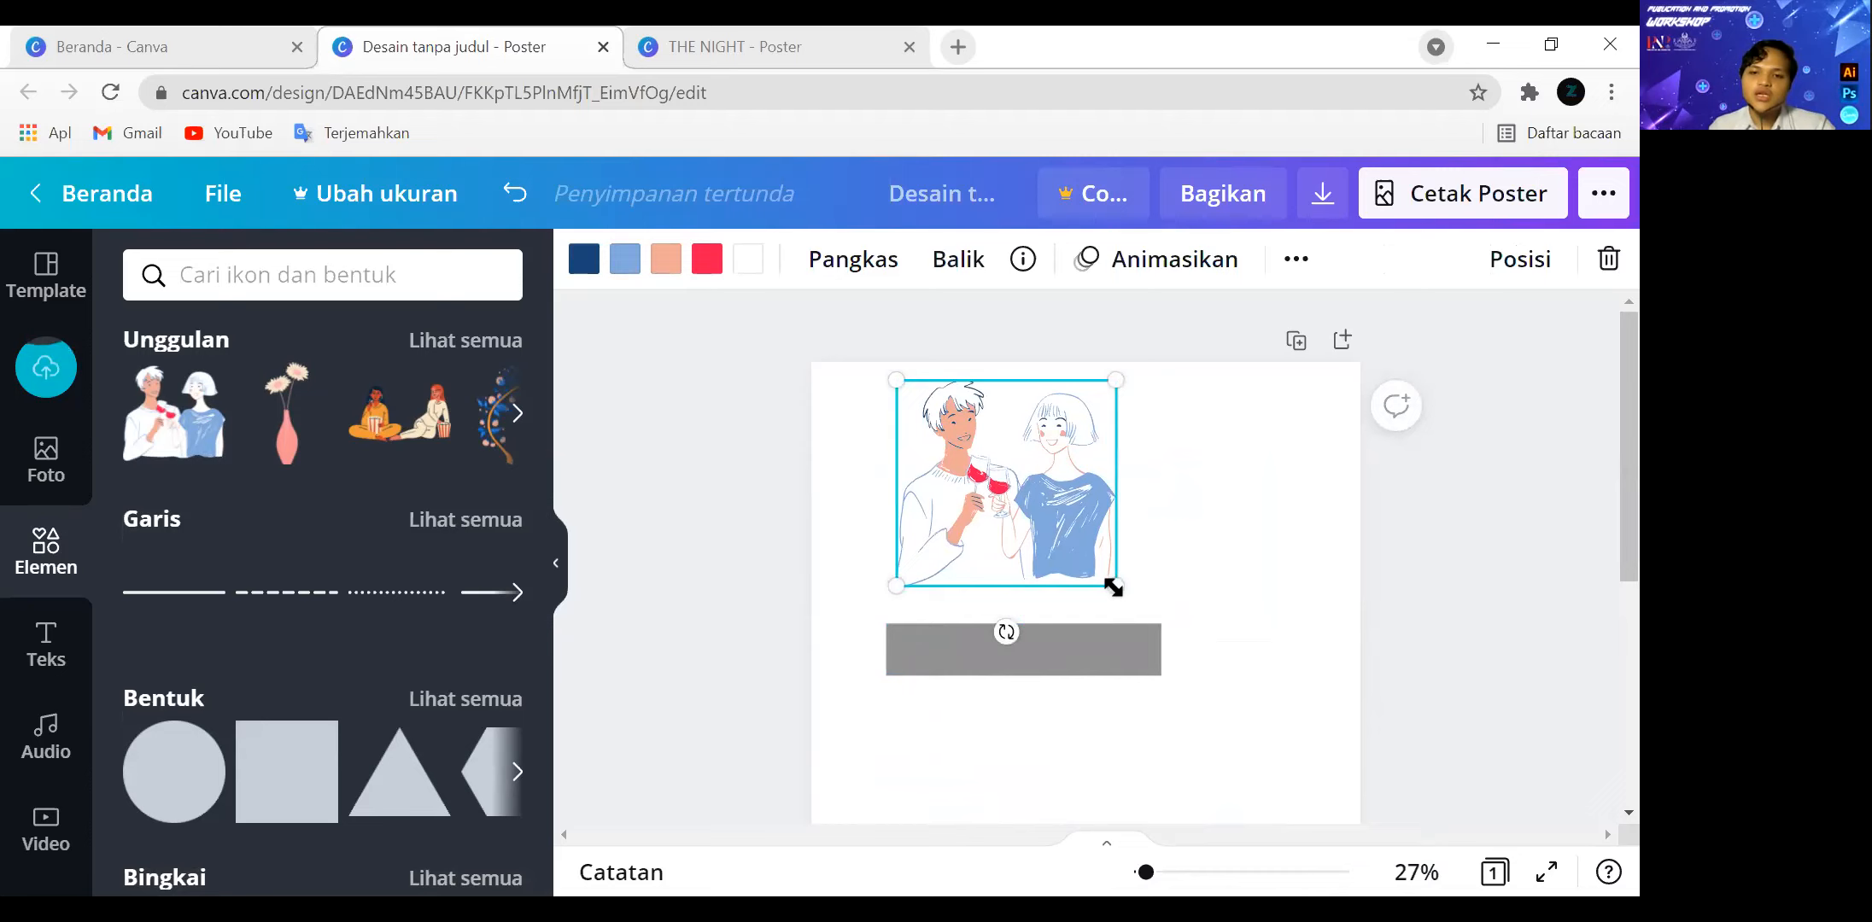
pyautogui.moveTo(1122, 595)
pyautogui.mouseDown()
pyautogui.moveTo(1194, 660)
pyautogui.moveTo(1215, 735)
pyautogui.moveTo(1282, 761)
pyautogui.moveTo(1088, 547)
pyautogui.moveTo(1150, 616)
pyautogui.mouseUp()
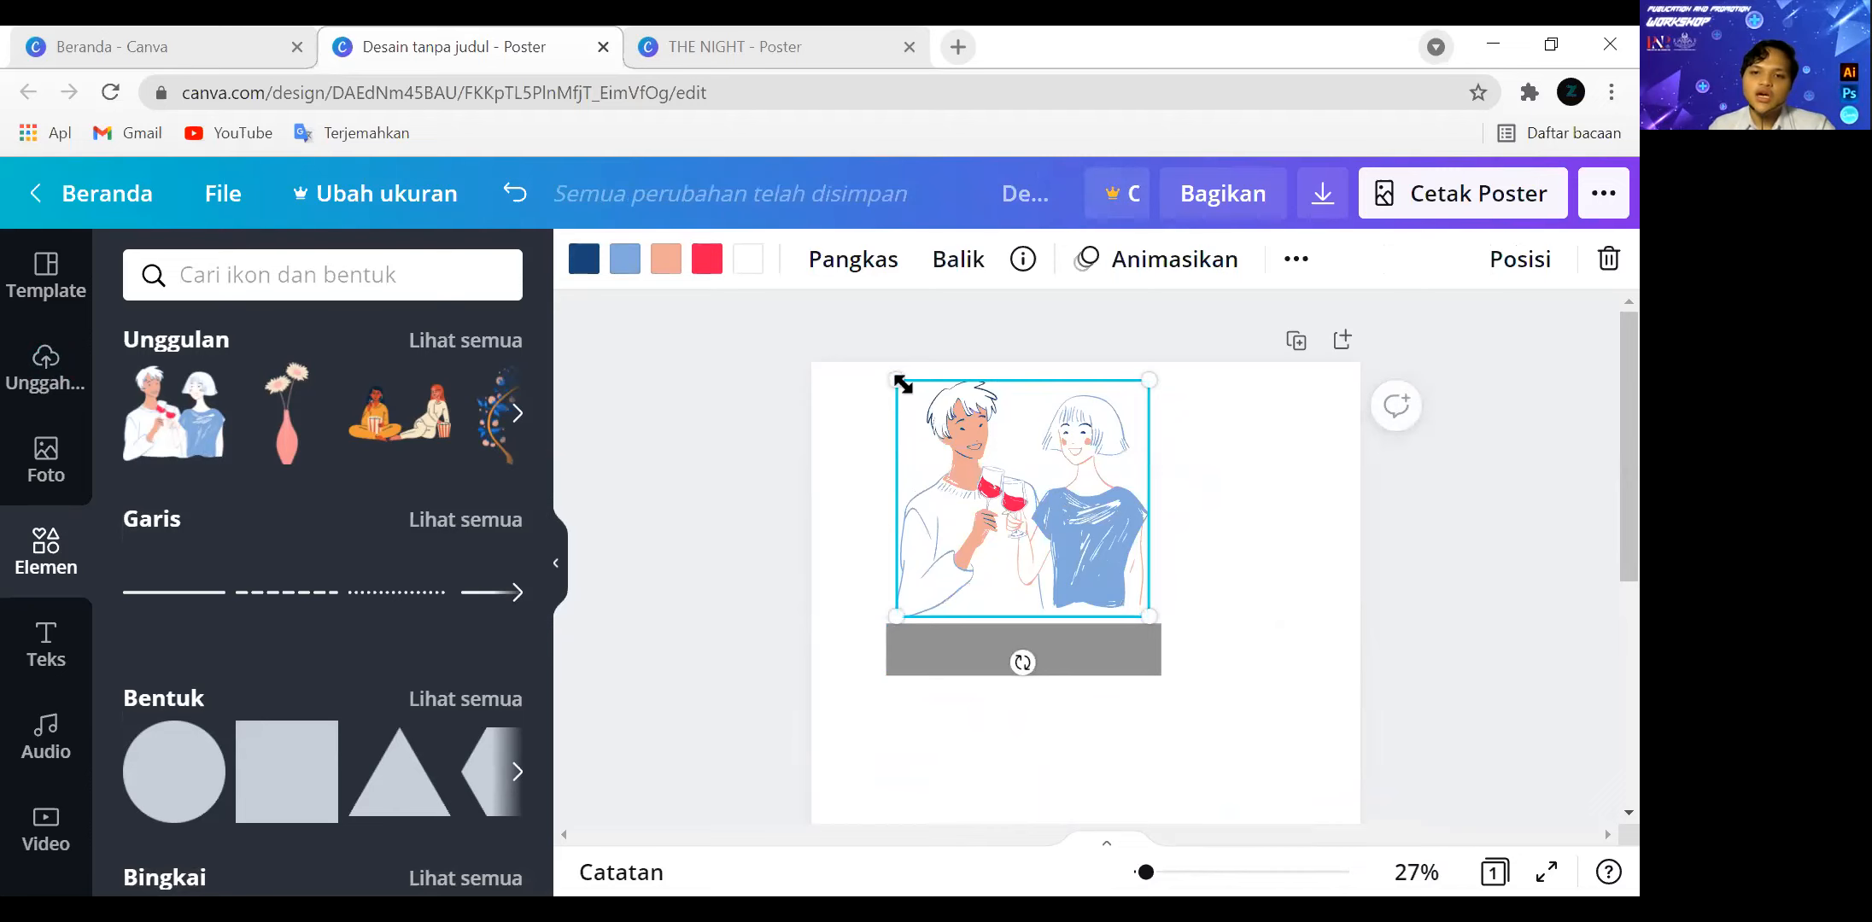
# Delete the illustration of the couple holding glasses from above the grey bar.
pyautogui.moveTo(1010, 386); pyautogui.dragTo(1010, 393)
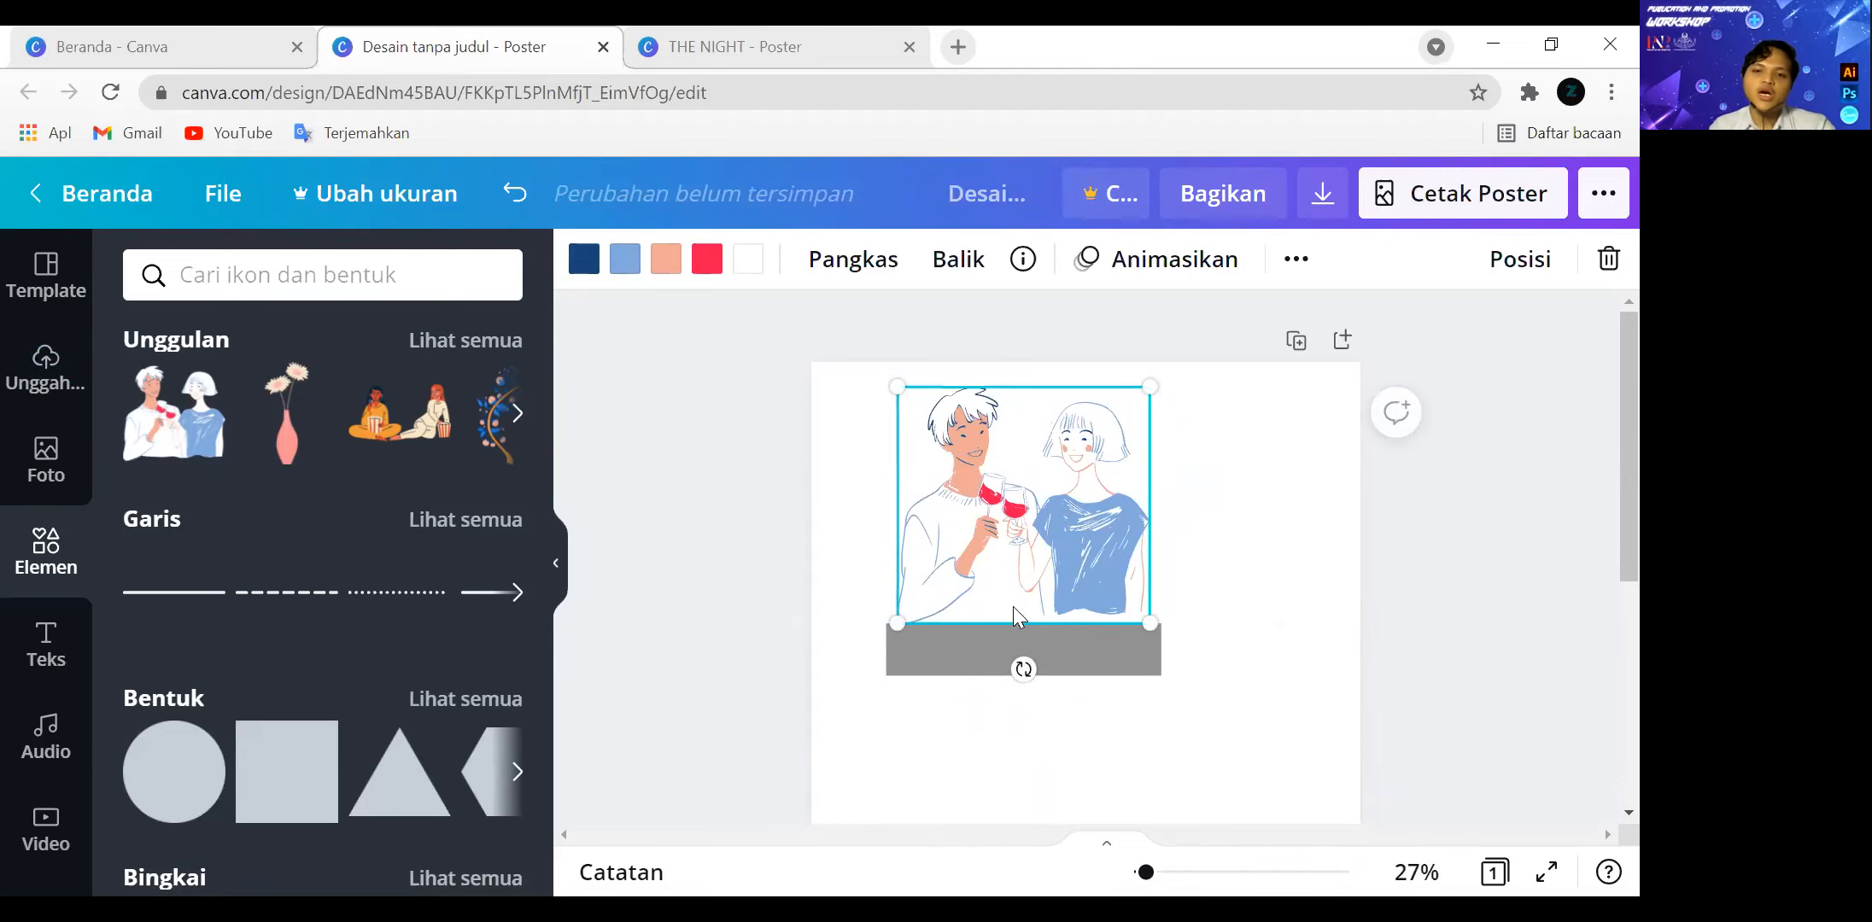
pyautogui.click(985, 642)
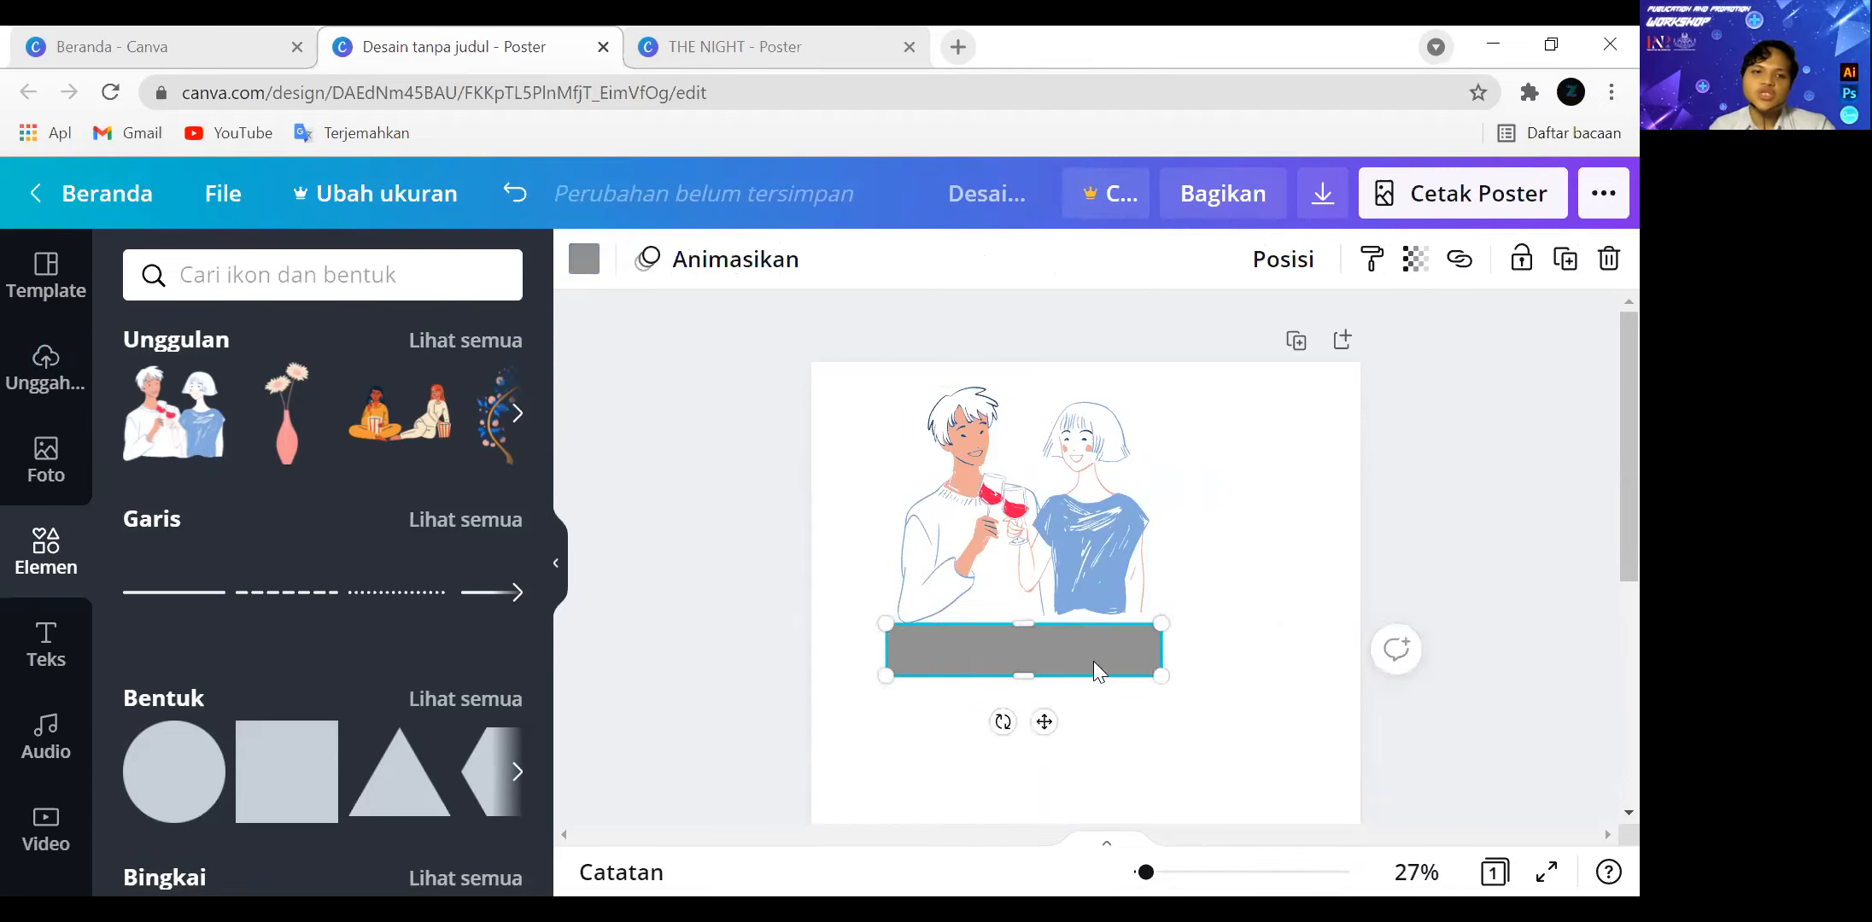
pyautogui.click(1040, 536)
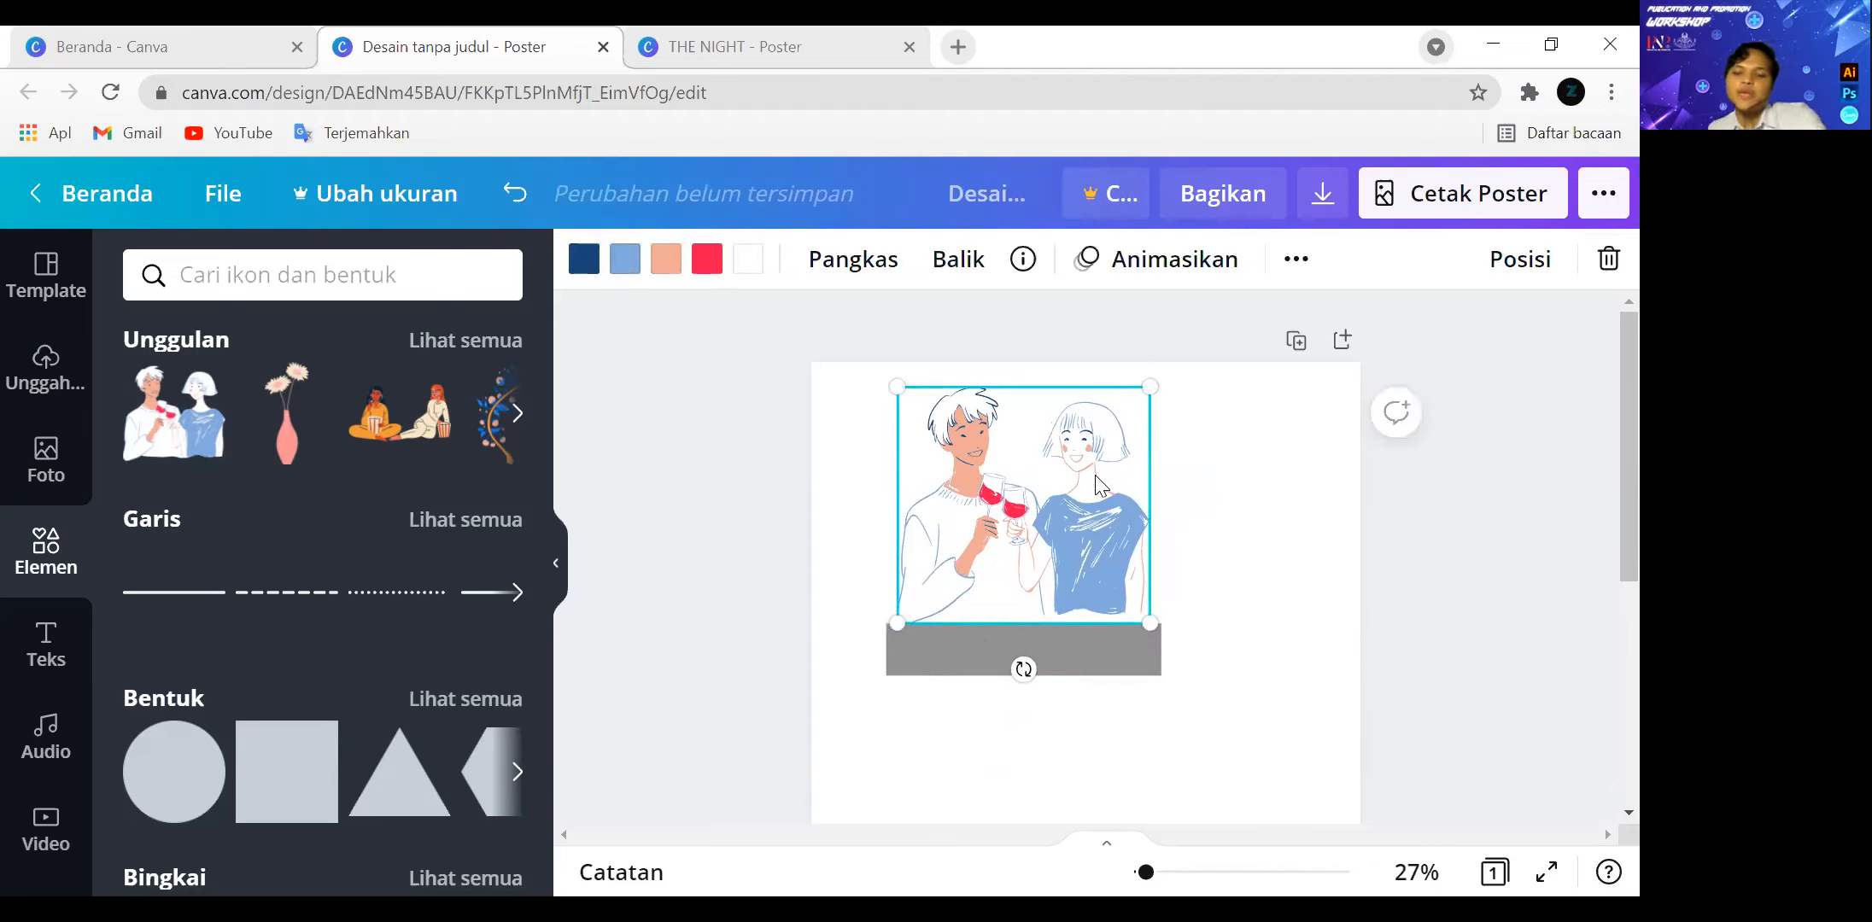
pyautogui.press('Delete')
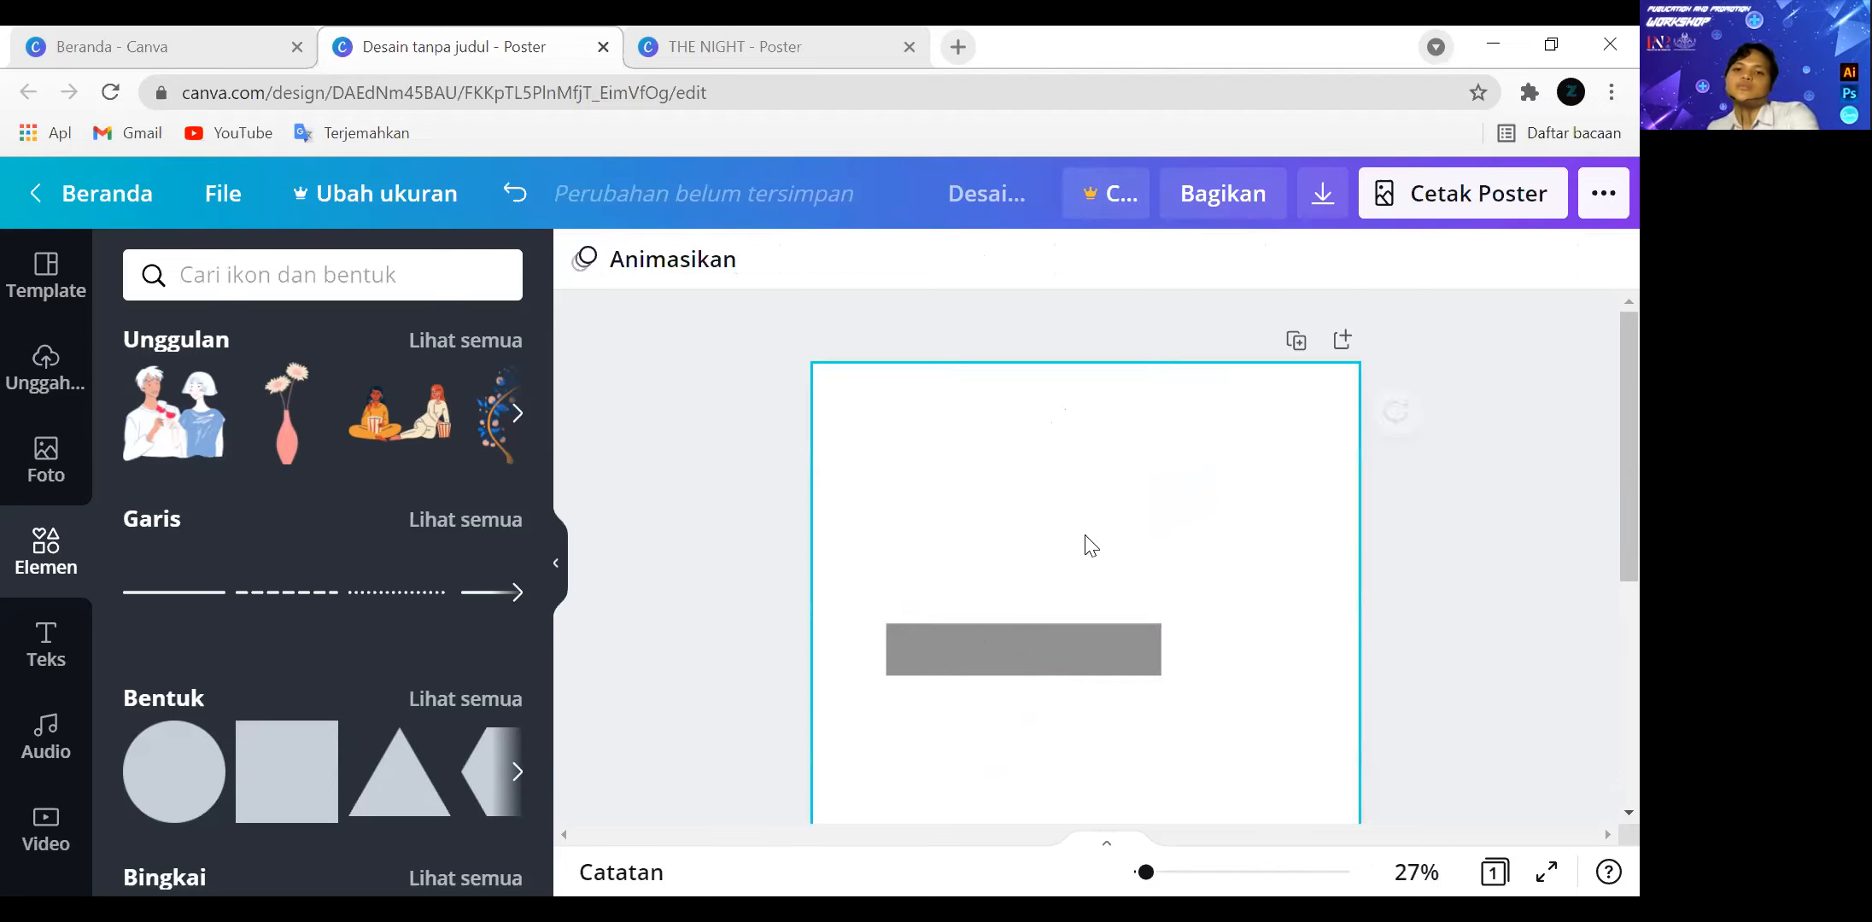
# Recolour the grey bar with the bright blue standard colour beside turquoise #5ce1e6.
pyautogui.scroll(-2, 1016, 493)
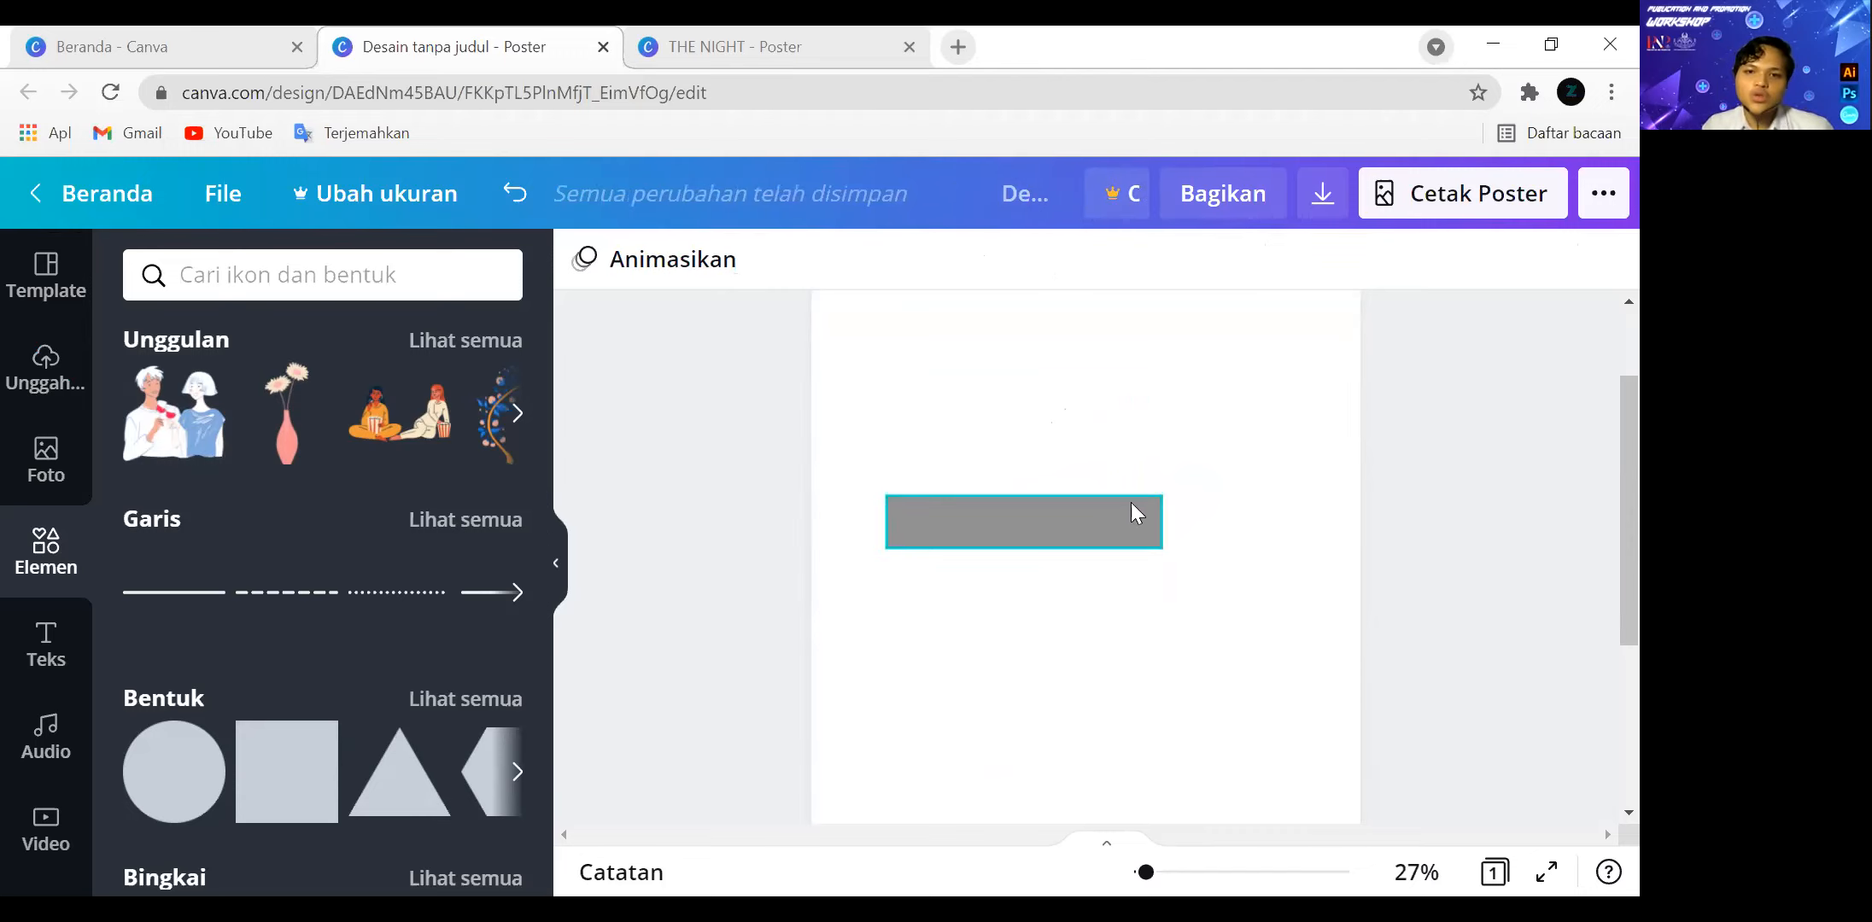
pyautogui.click(1103, 536)
pyautogui.scroll(1, 1202, 464)
pyautogui.scroll(2, 1202, 463)
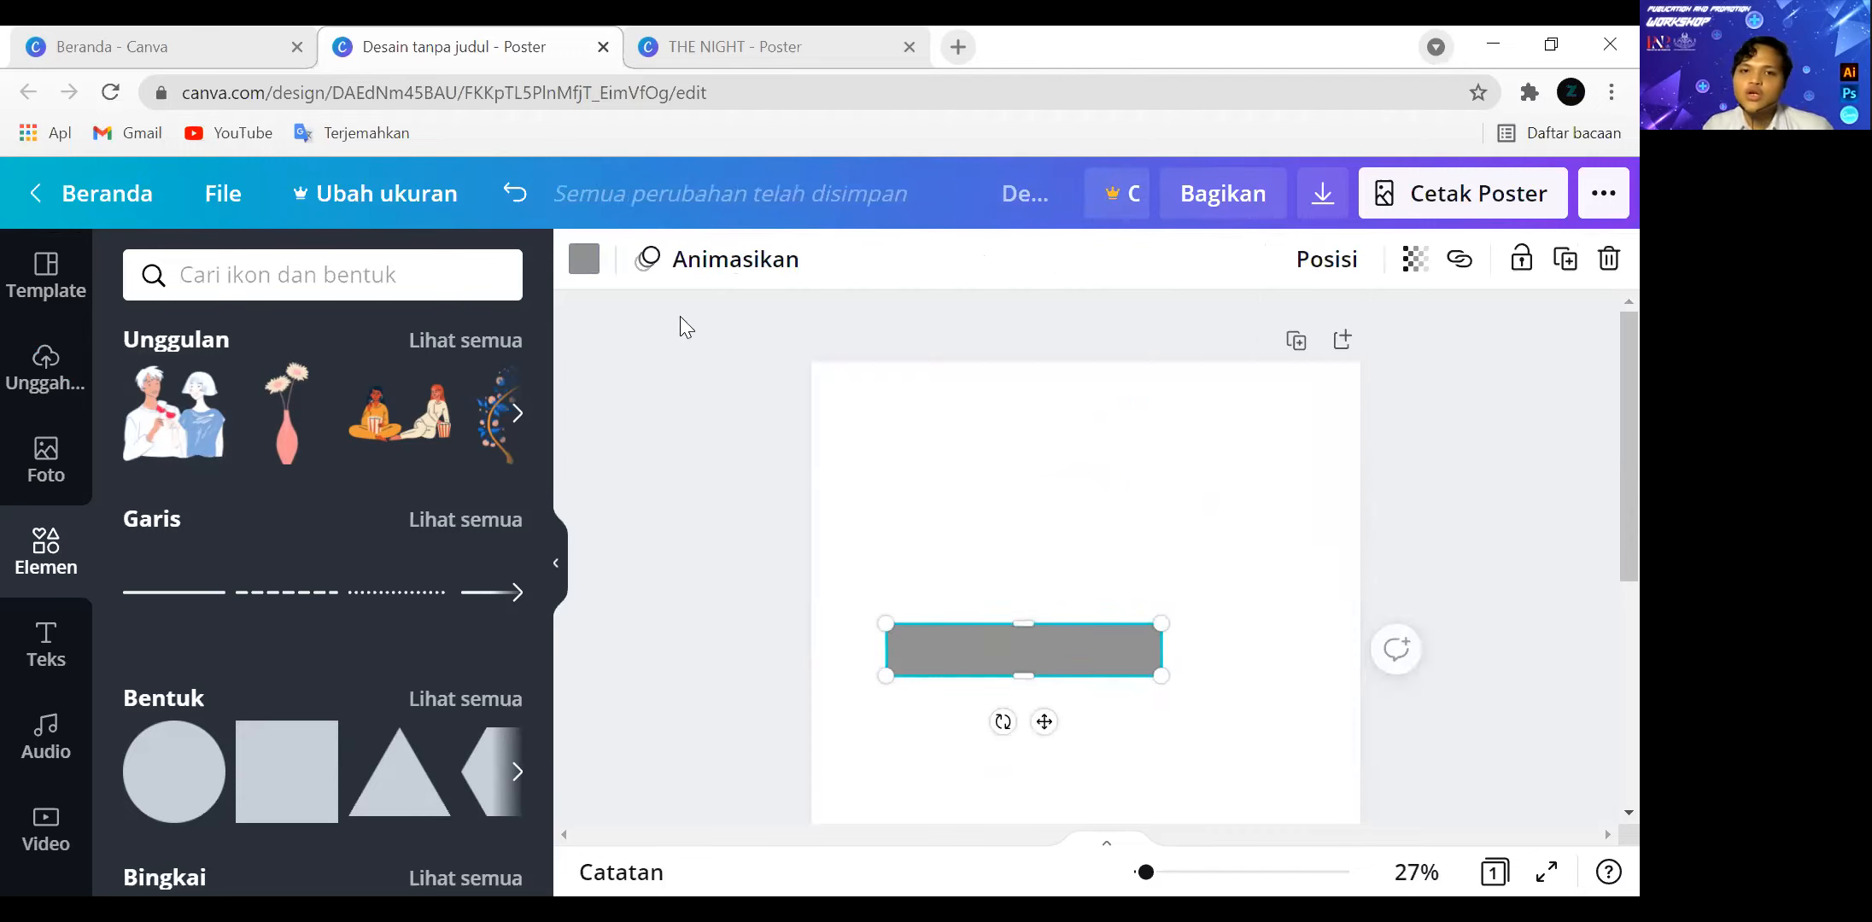
pyautogui.click(584, 259)
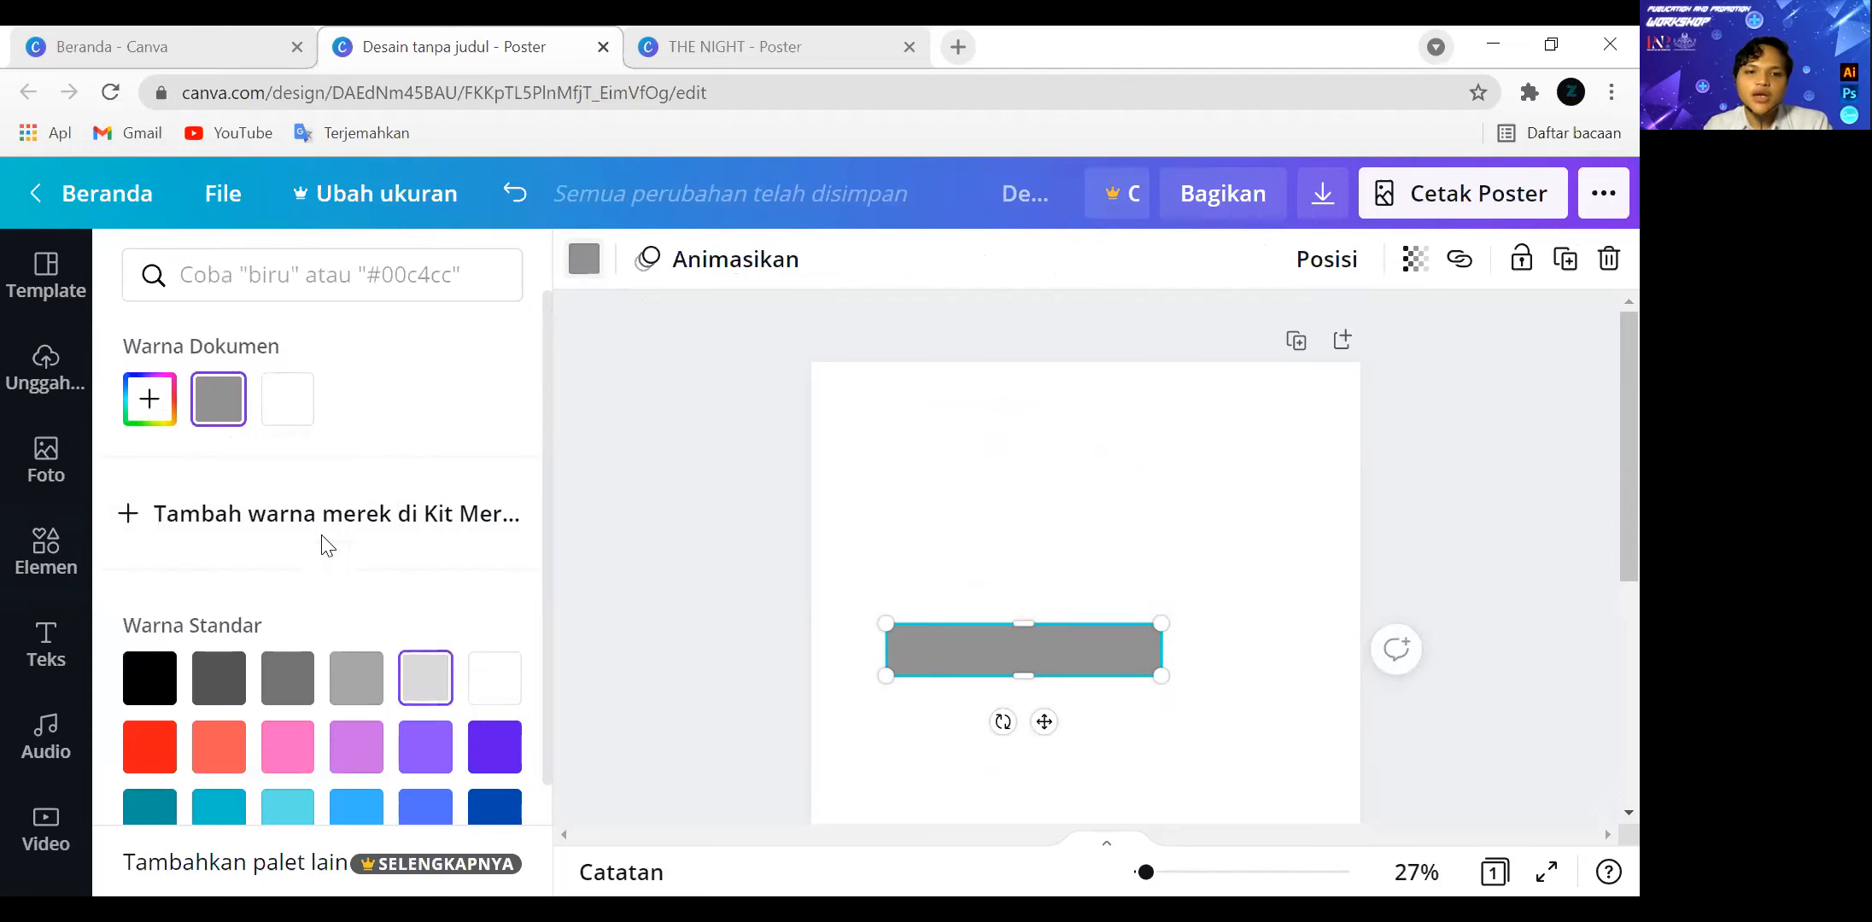
pyautogui.click(343, 688)
pyautogui.scroll(-2, 341, 717)
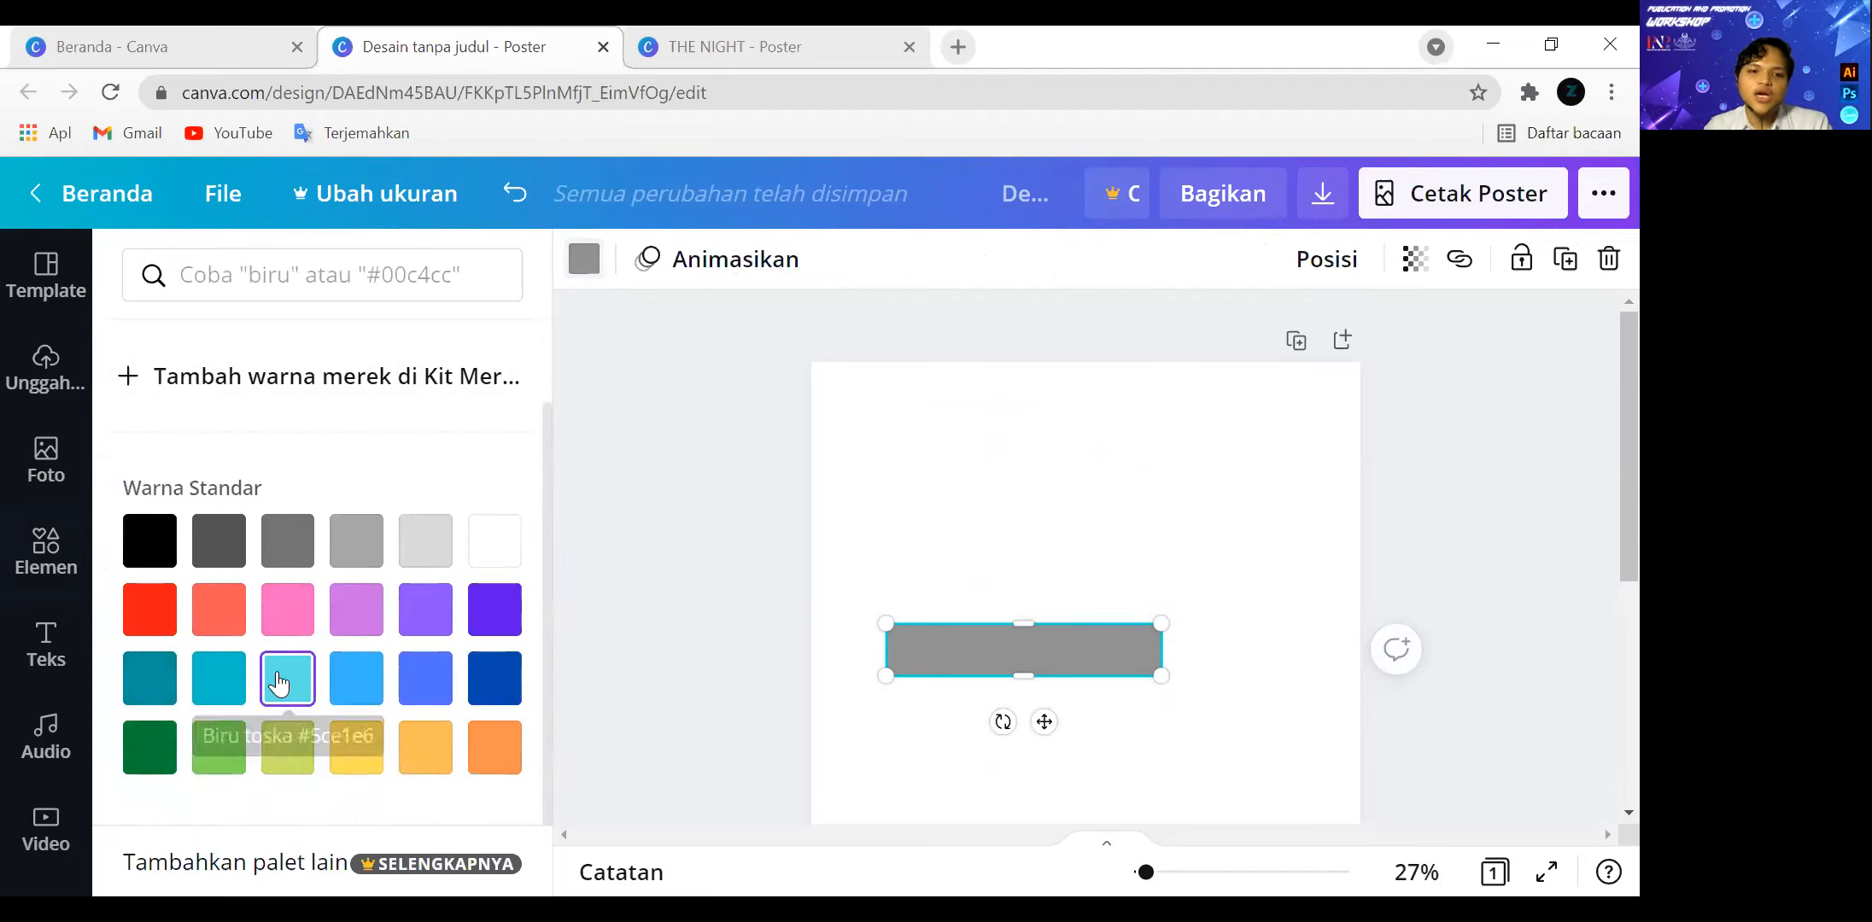
pyautogui.click(225, 693)
pyautogui.click(299, 688)
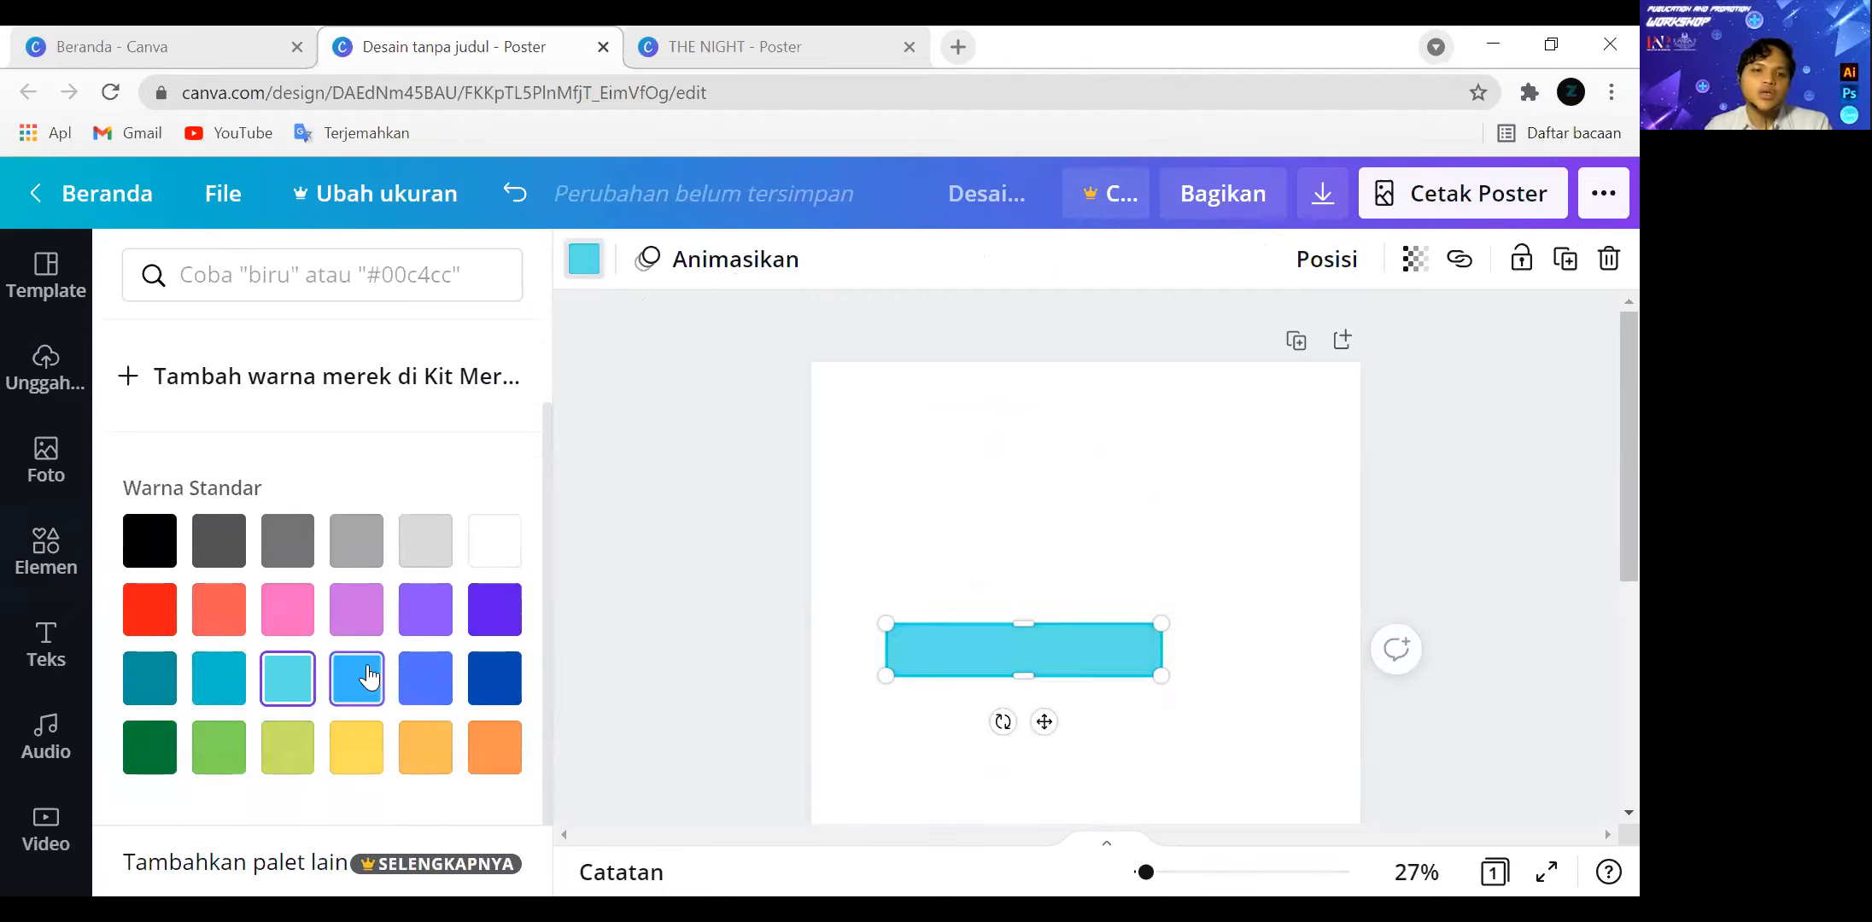
pyautogui.click(356, 678)
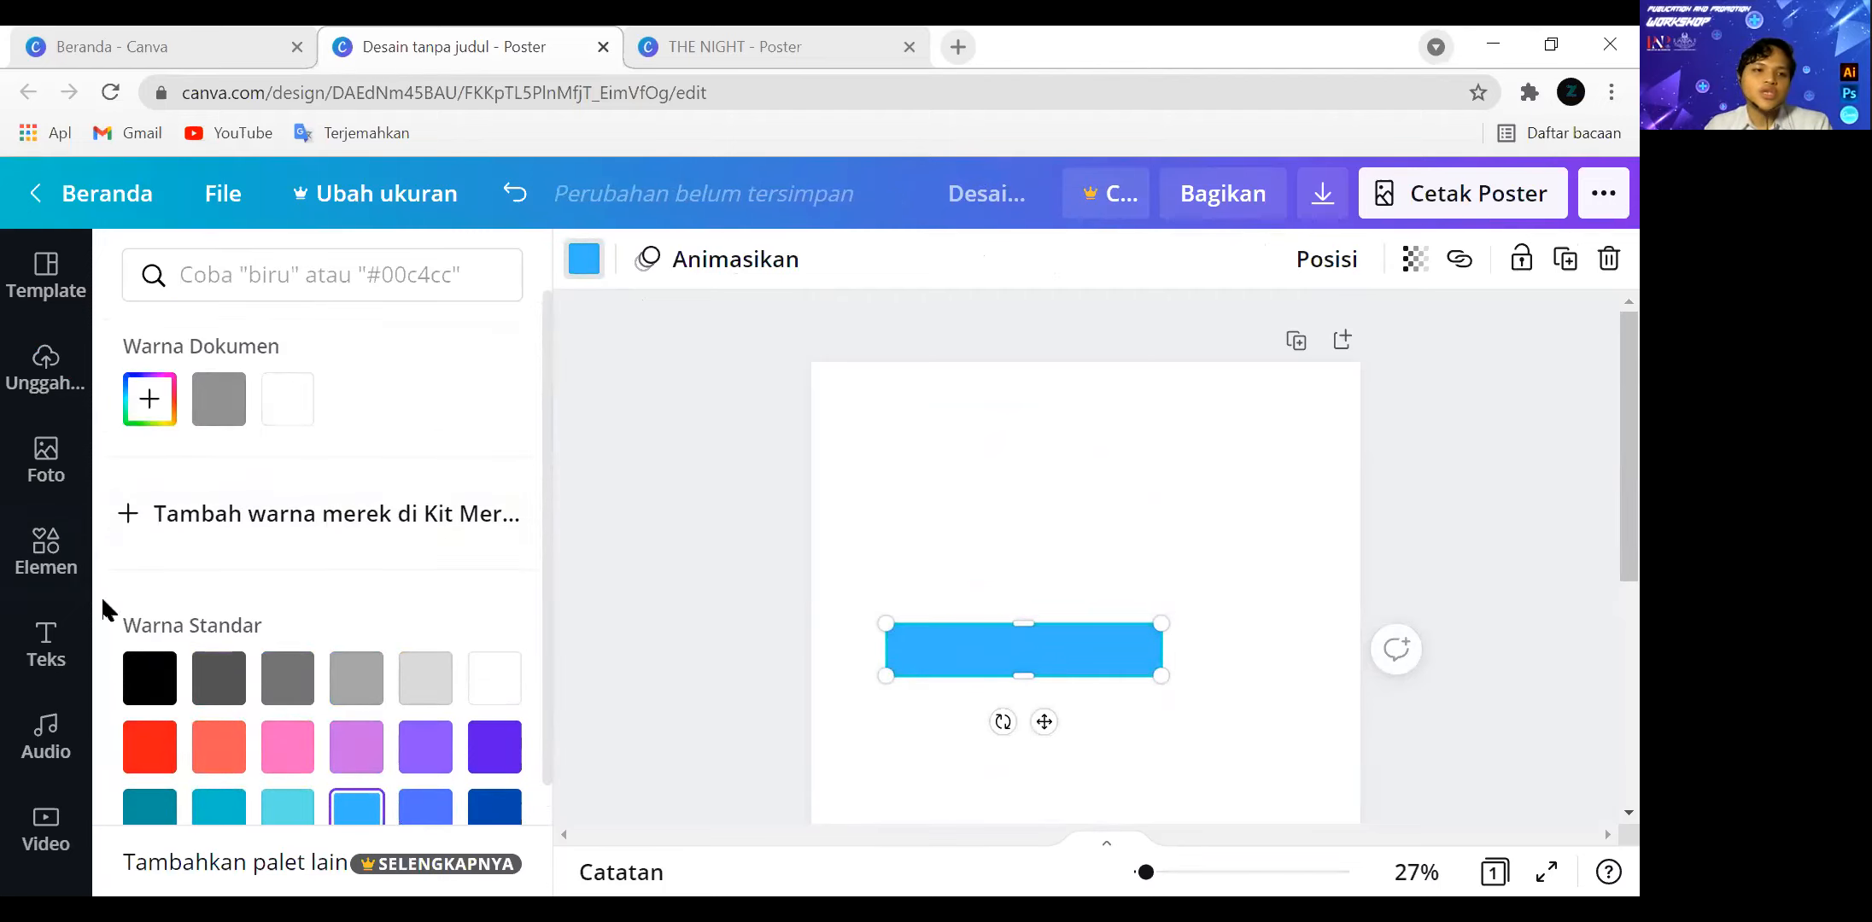
# Upload whats-in-a-color-palette-01.png from the Canva folder on the Non Kuliah (E:) drive and add it to the poster.
pyautogui.click(46, 365)
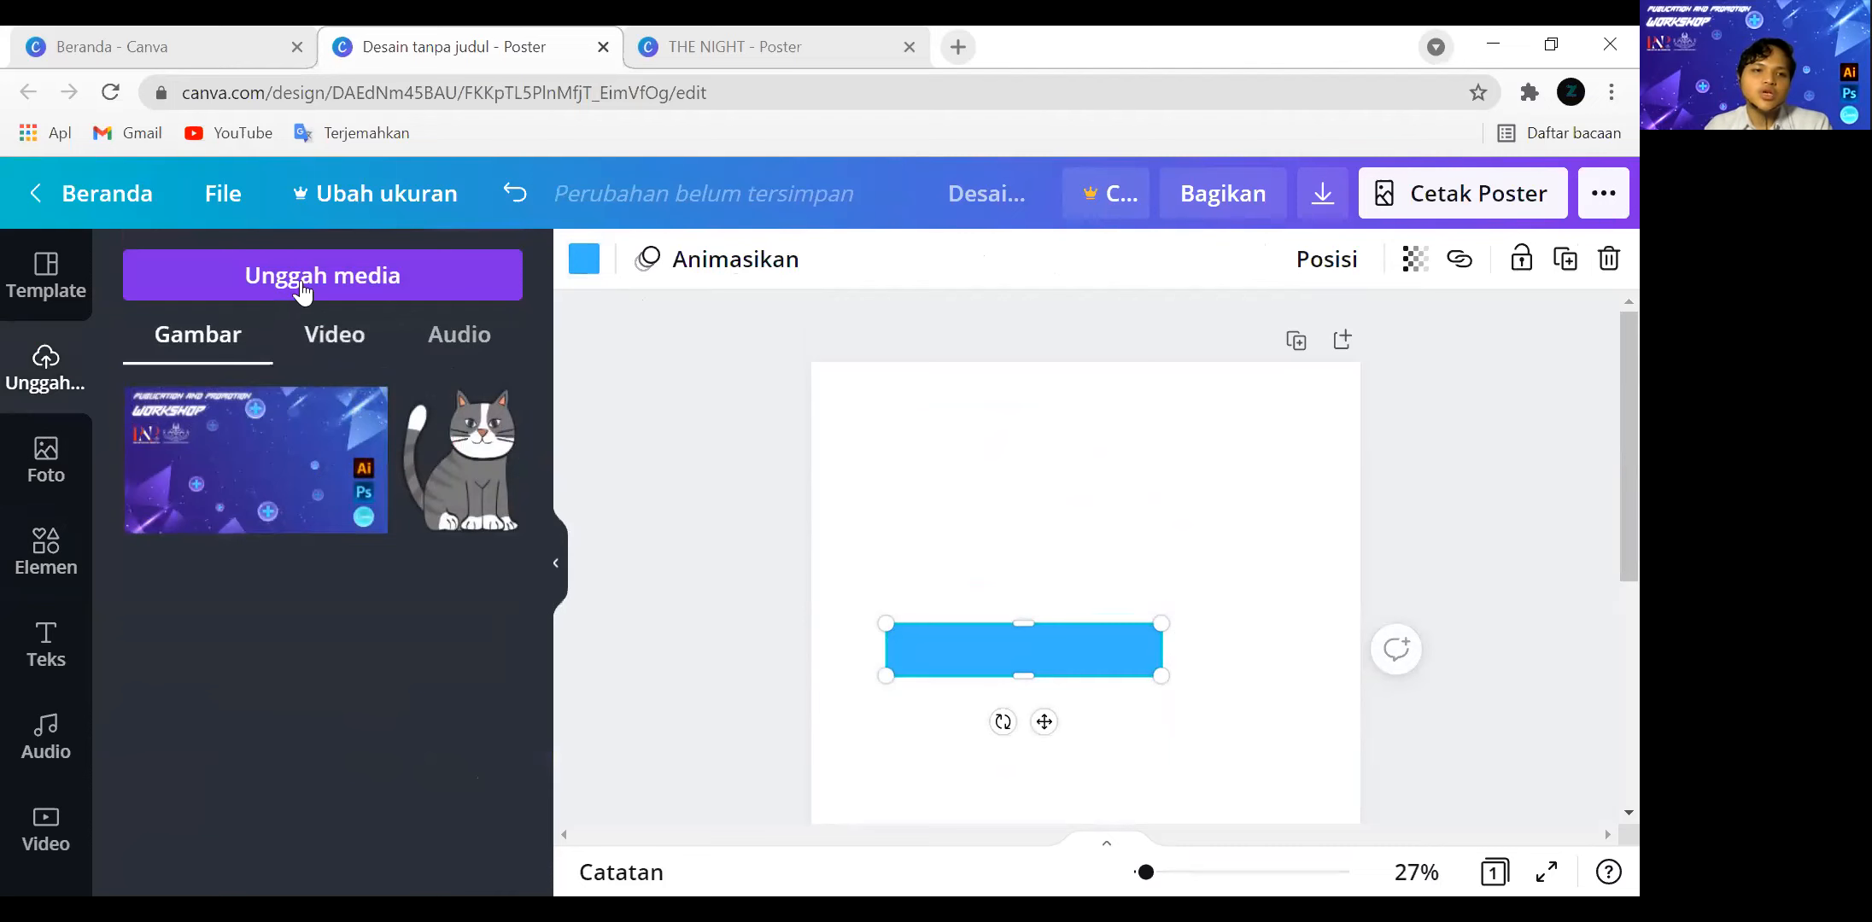
pyautogui.click(303, 288)
pyautogui.click(161, 442)
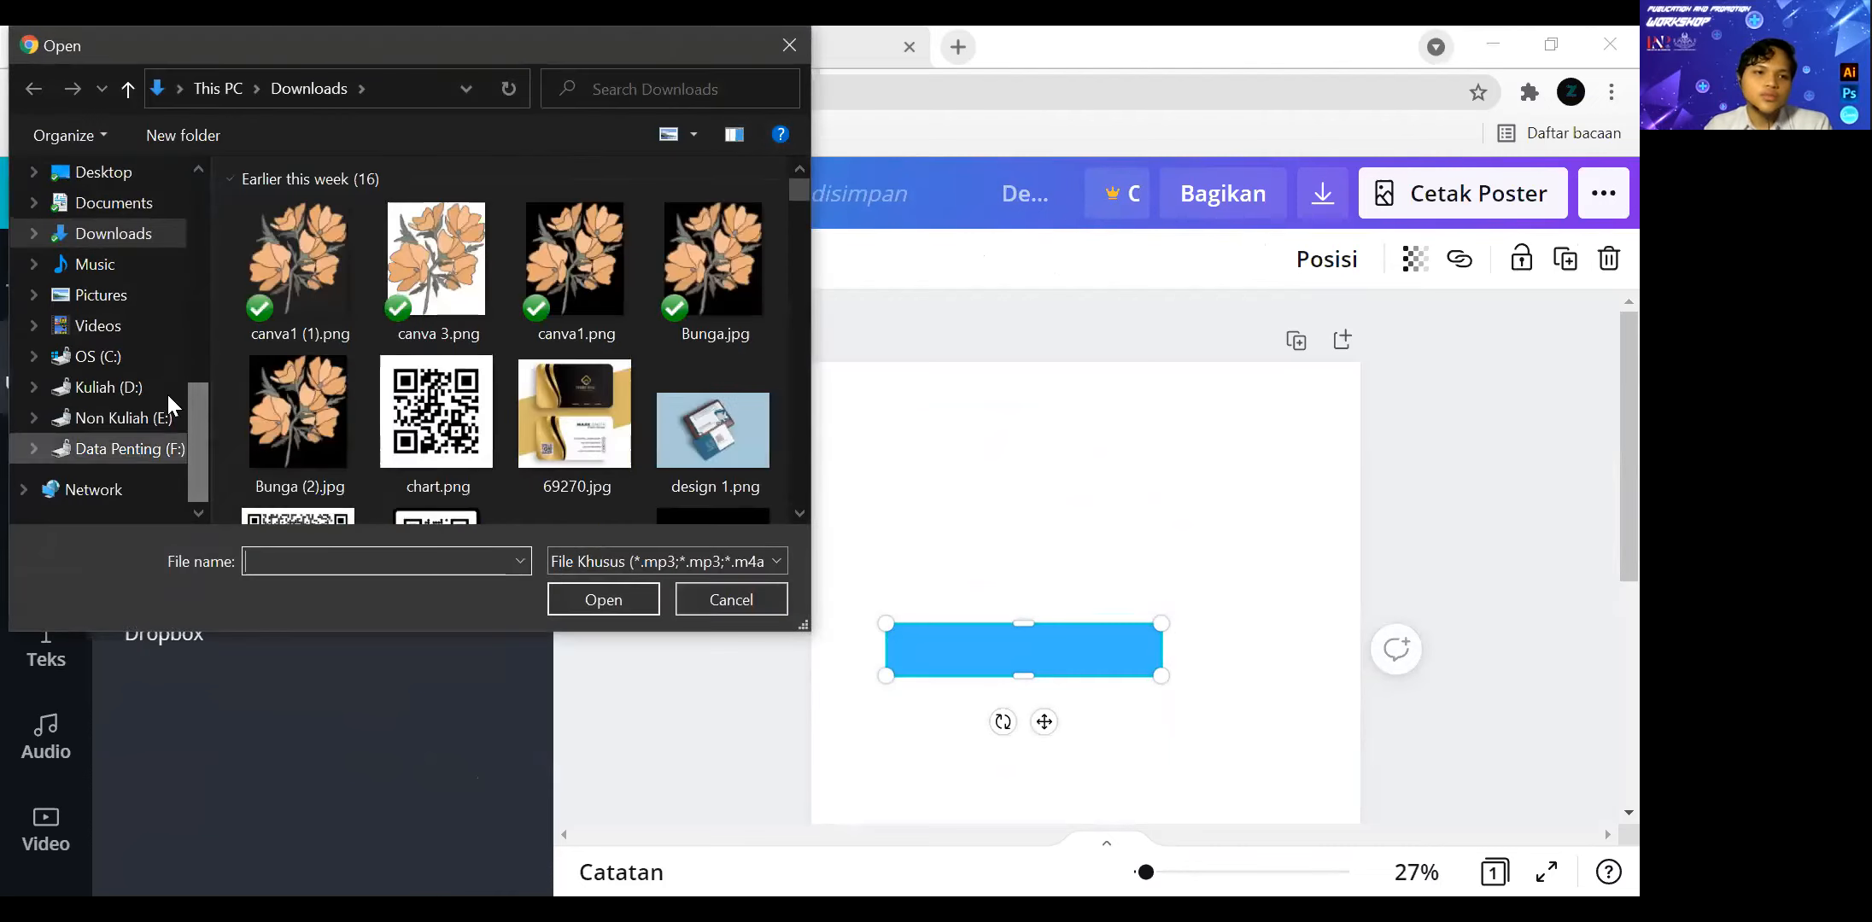
pyautogui.click(163, 417)
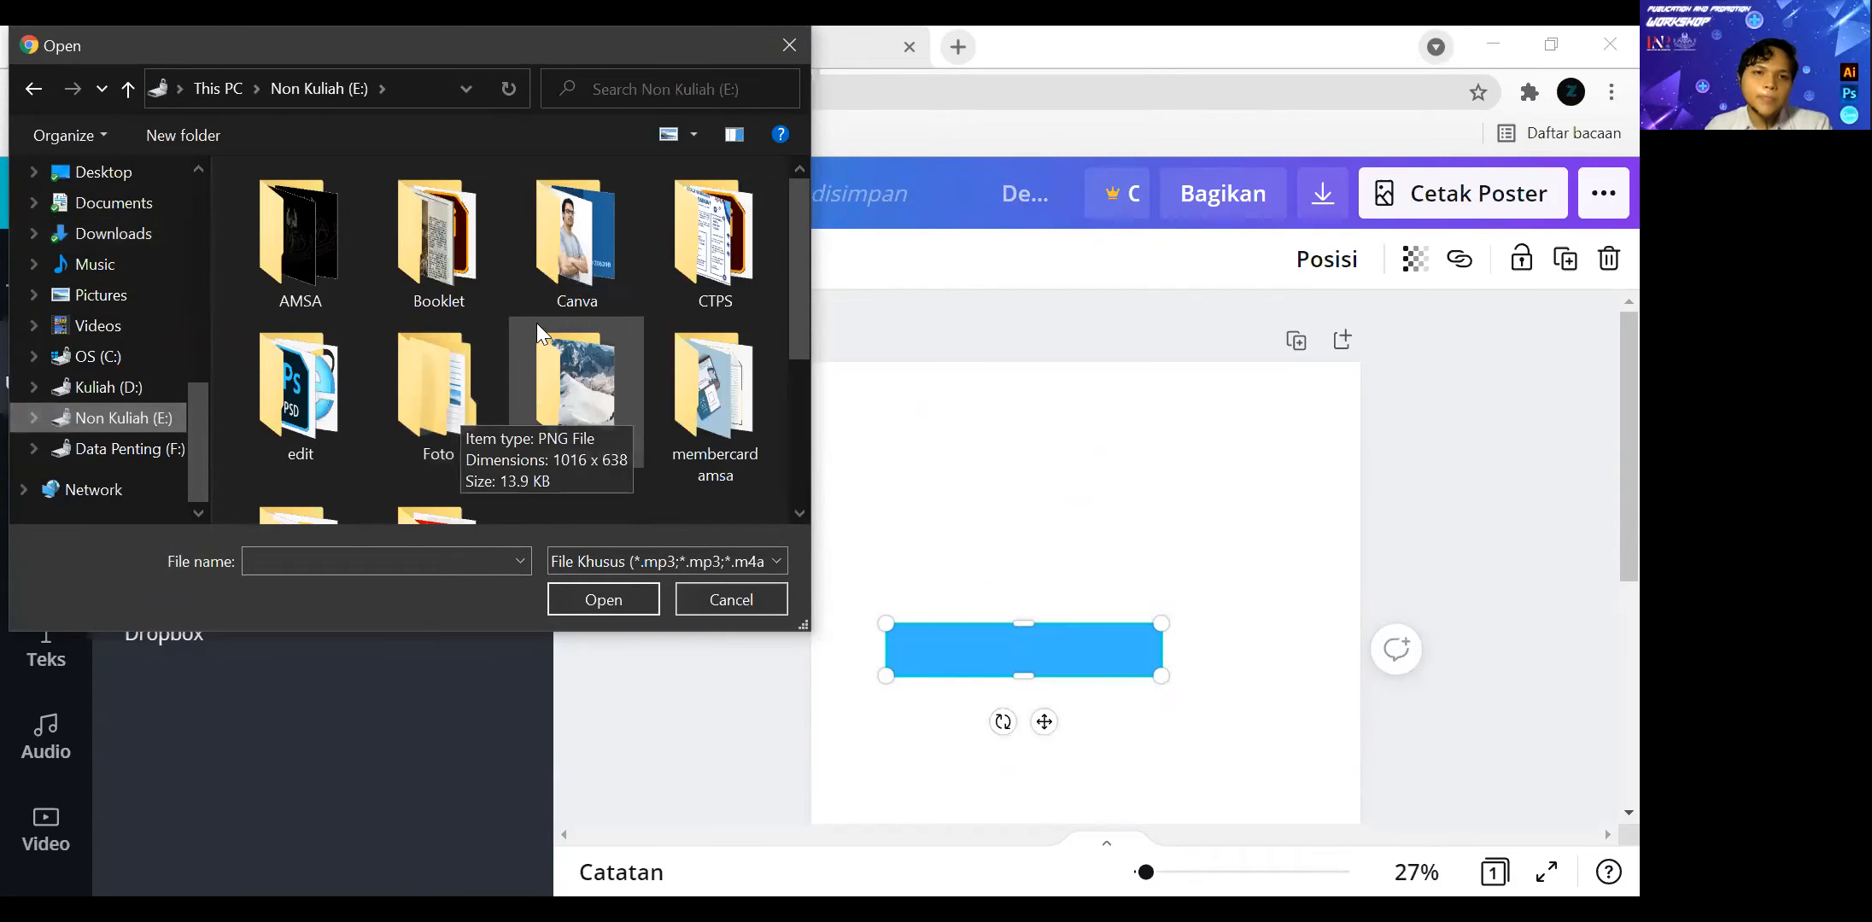
pyautogui.doubleClick(571, 272)
pyautogui.click(452, 474)
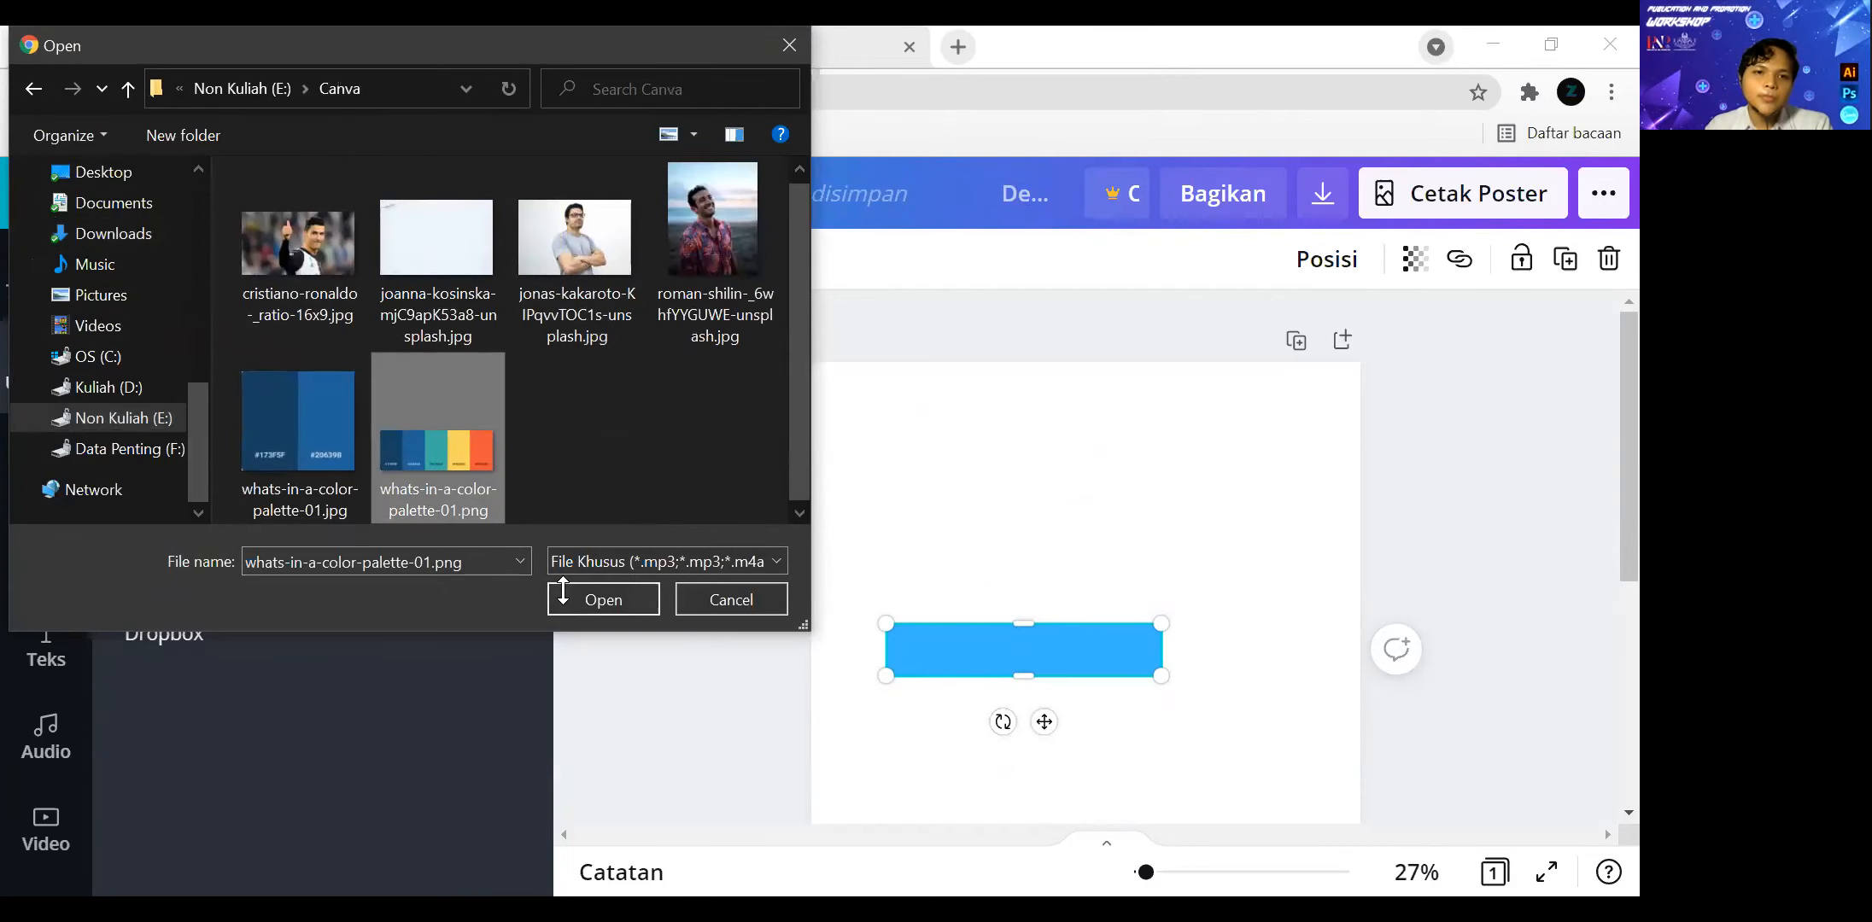
pyautogui.click(606, 599)
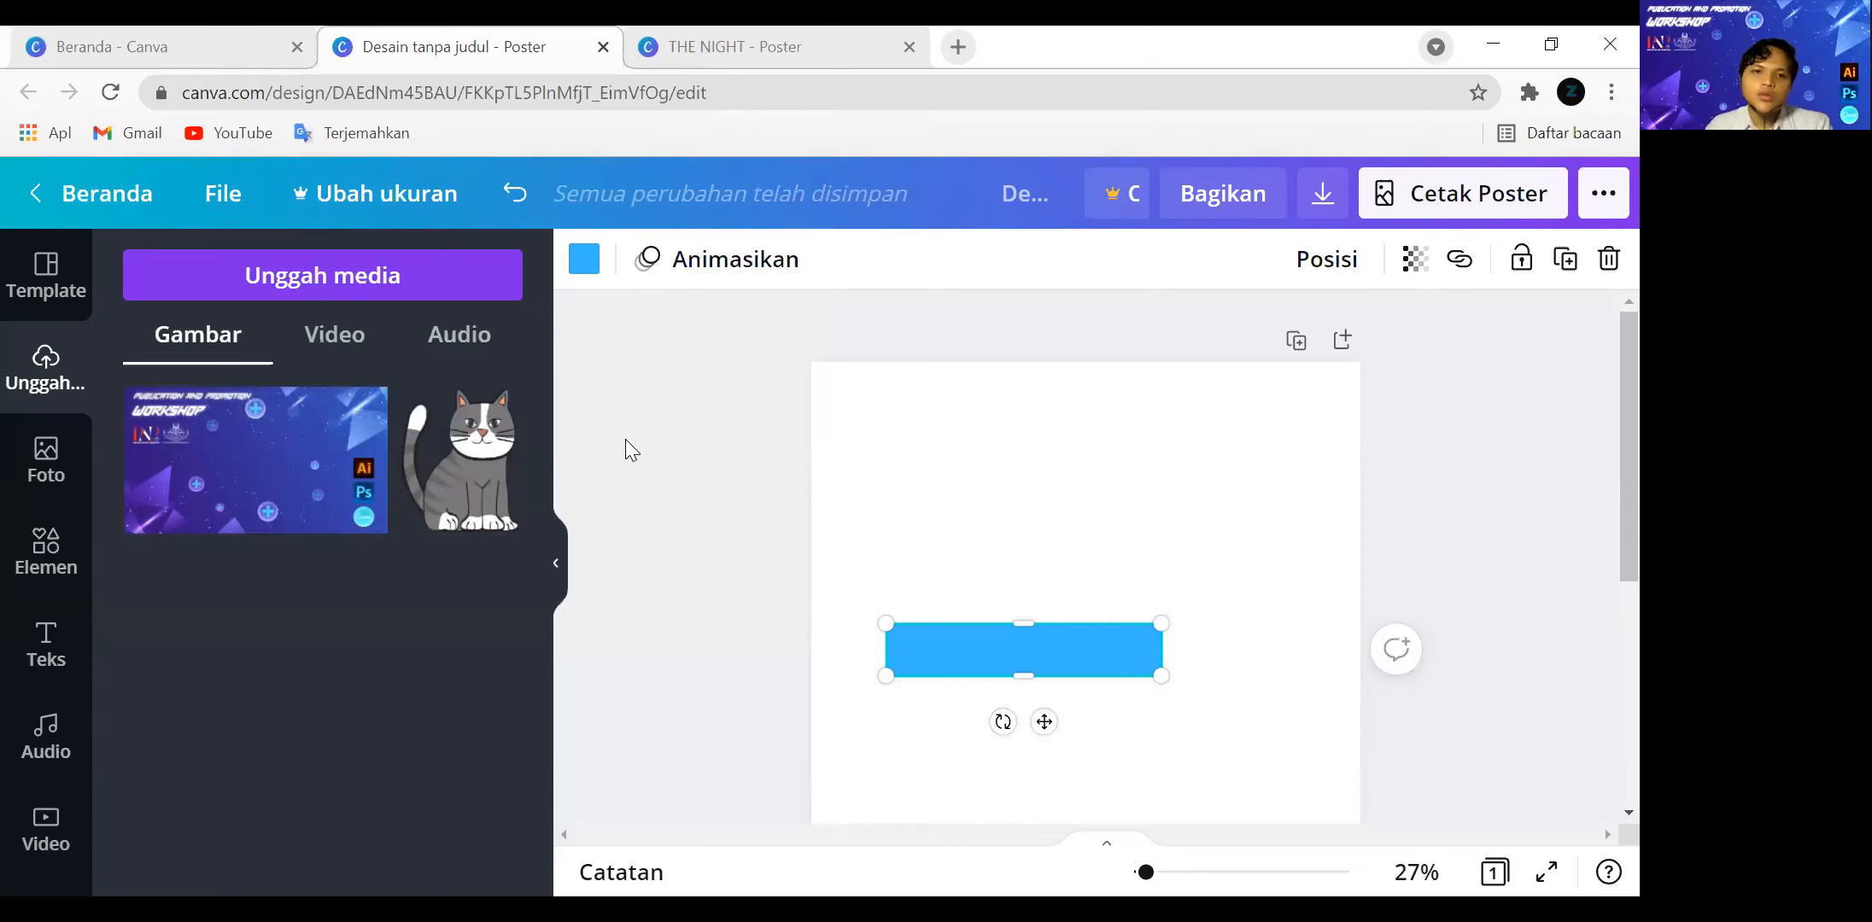
pyautogui.click(394, 455)
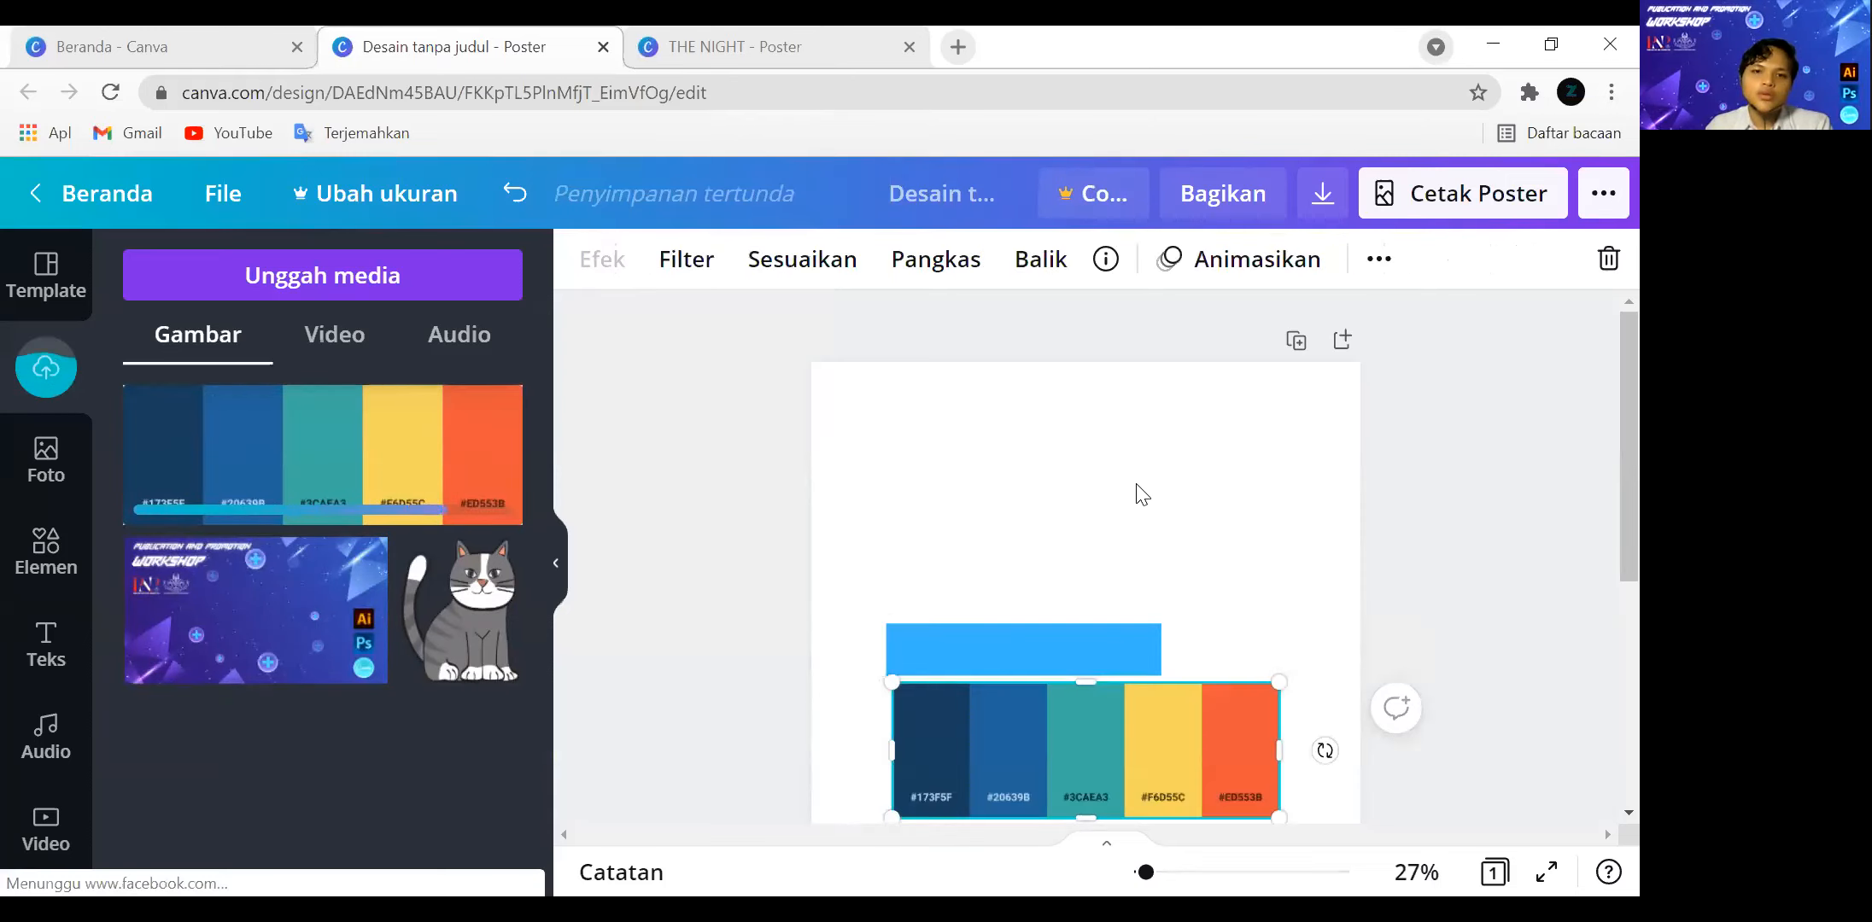
# Examine which photo colours from the five-colour palette image are offered for recolouring the blue bar.
pyautogui.click(1157, 518)
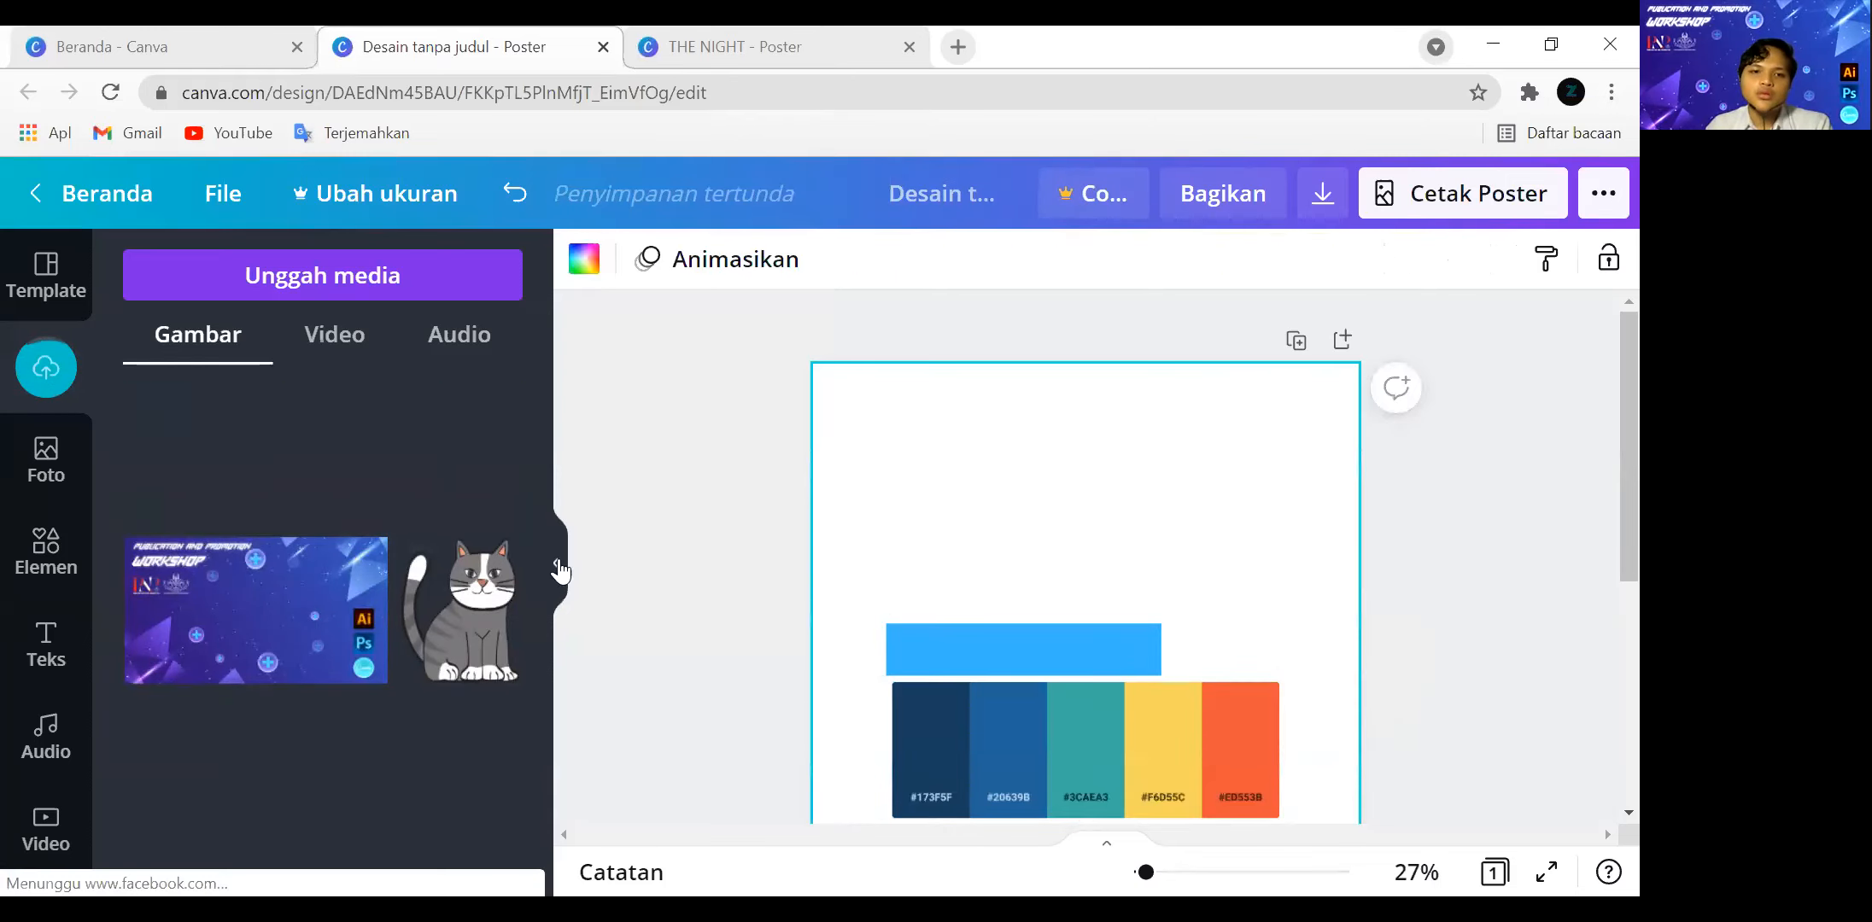
pyautogui.click(559, 571)
pyautogui.click(869, 637)
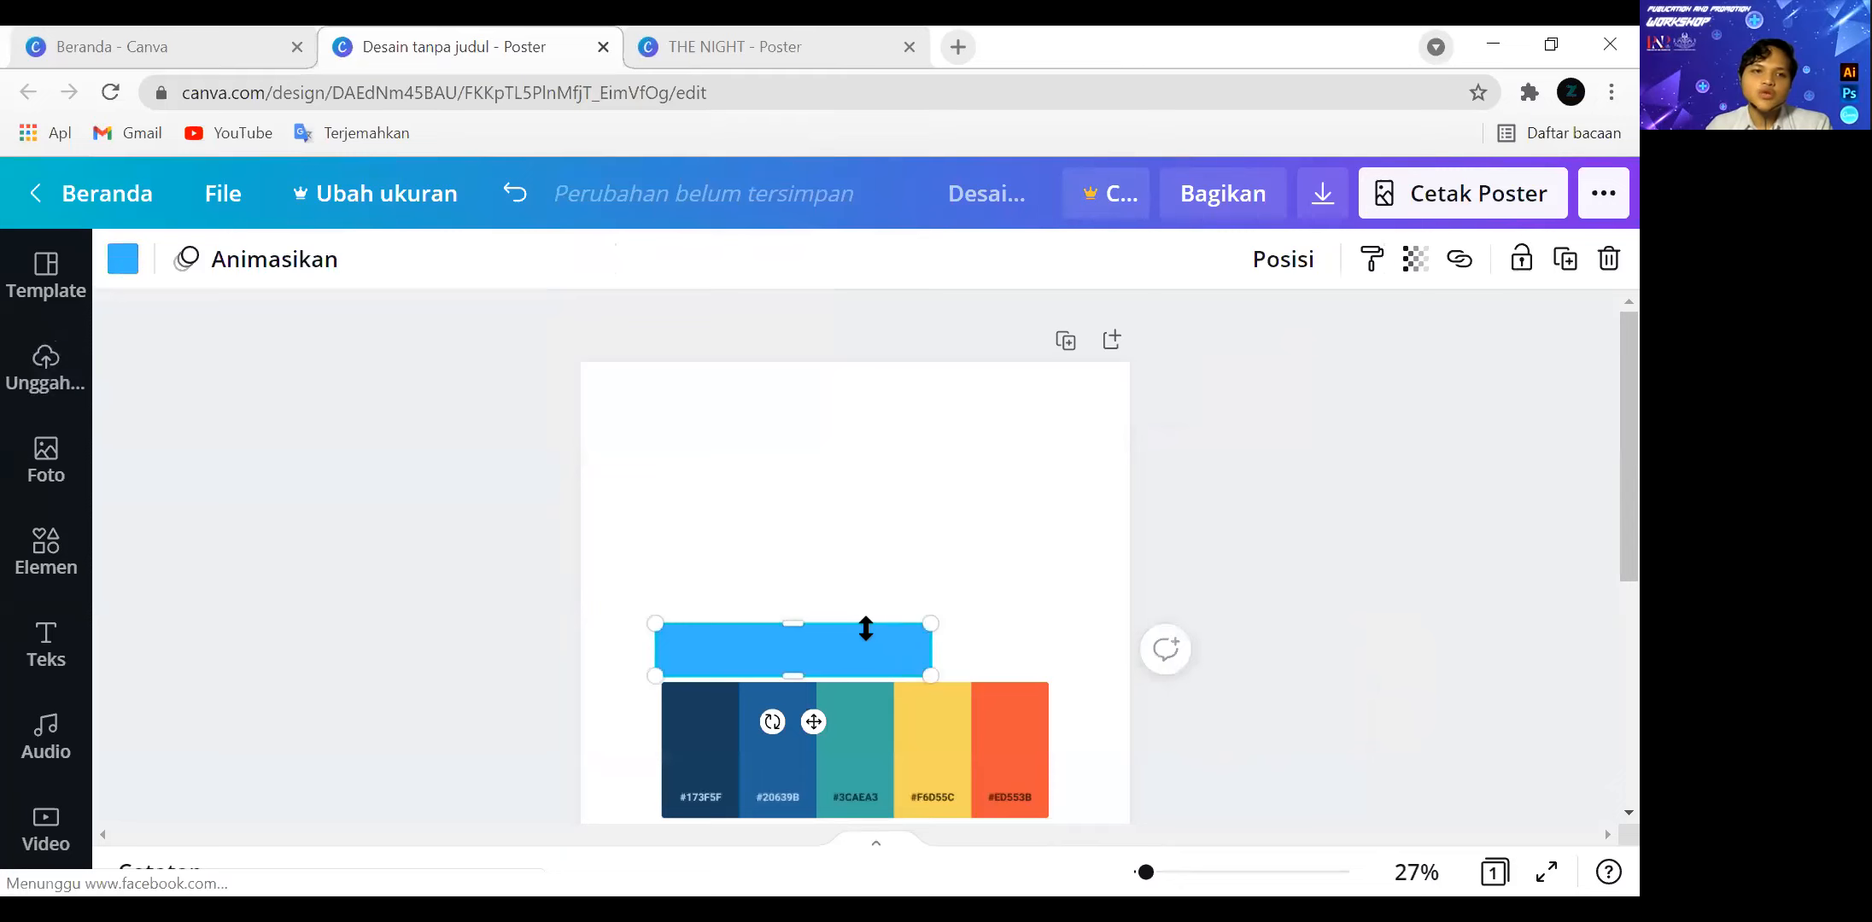
pyautogui.click(131, 266)
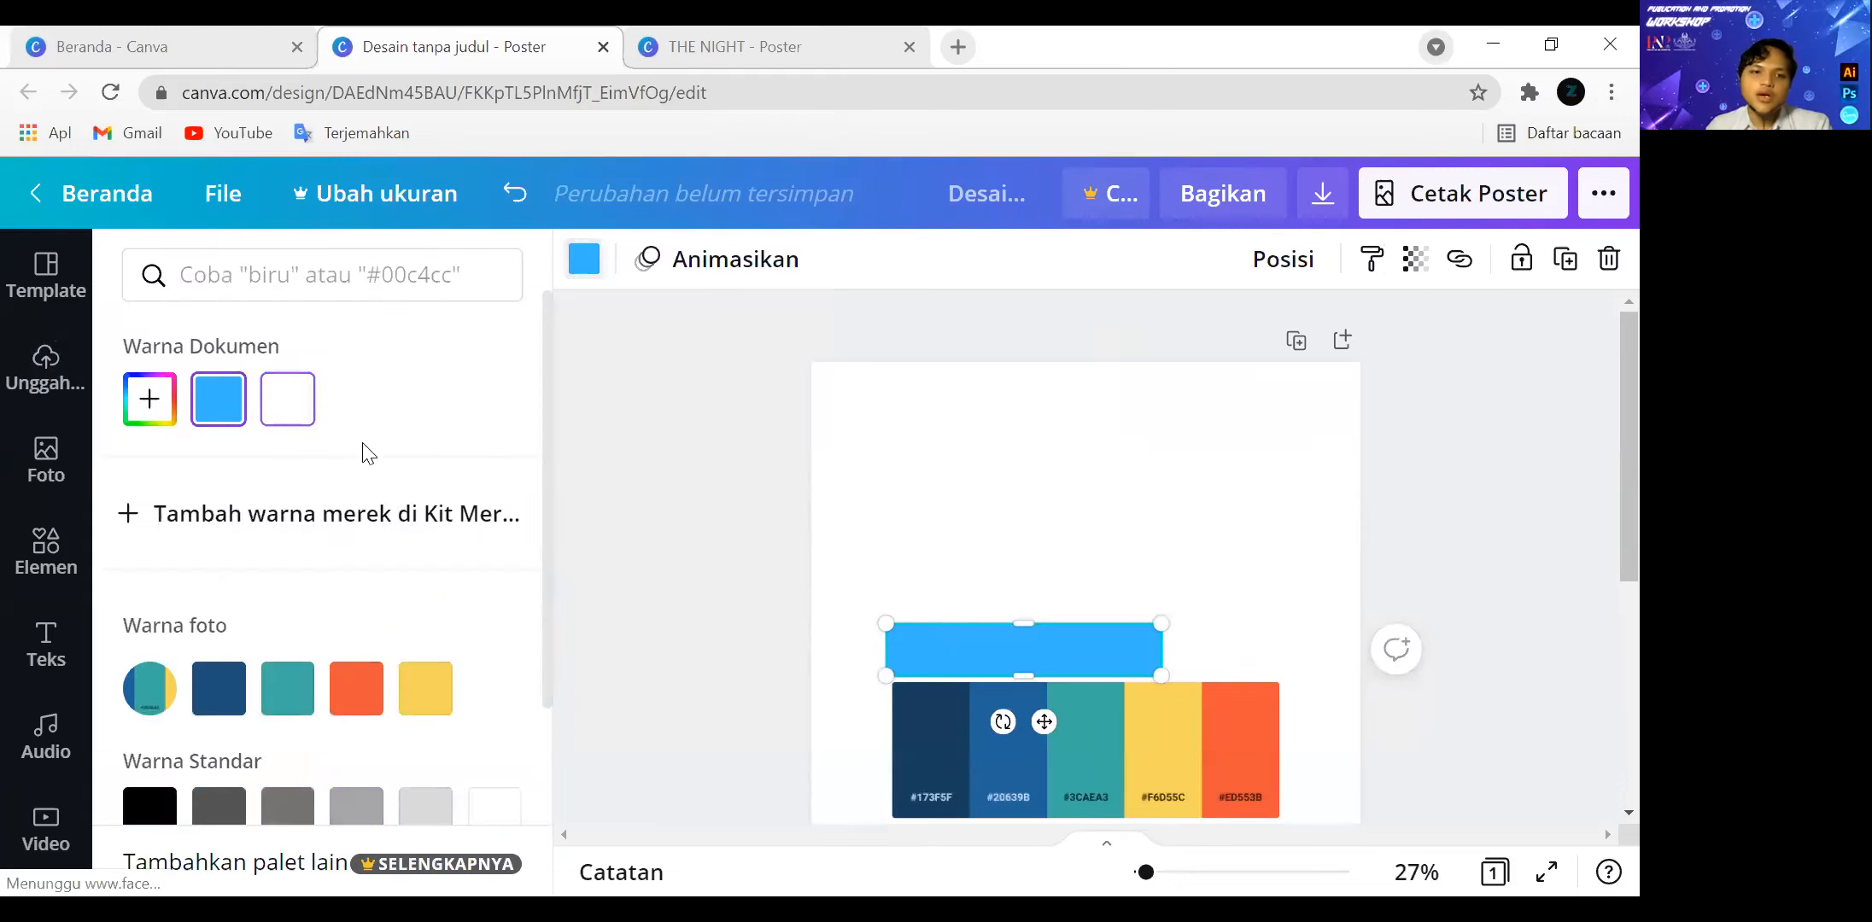
pyautogui.scroll(-1, 427, 502)
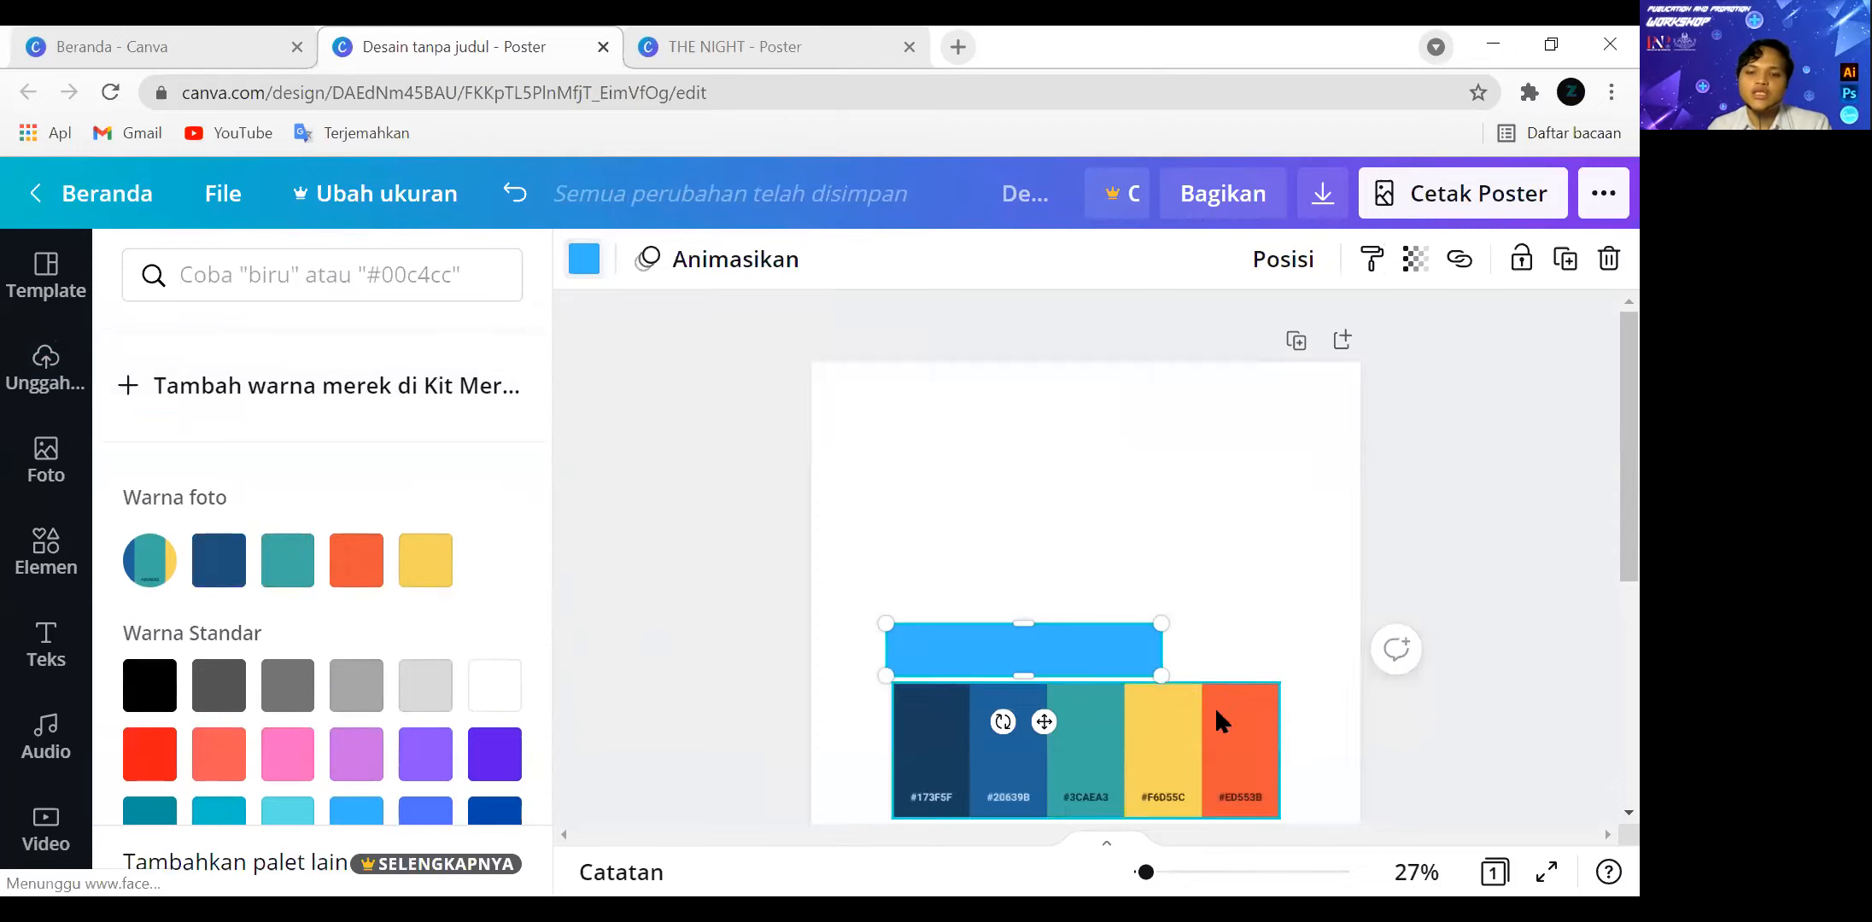
pyautogui.click(1162, 735)
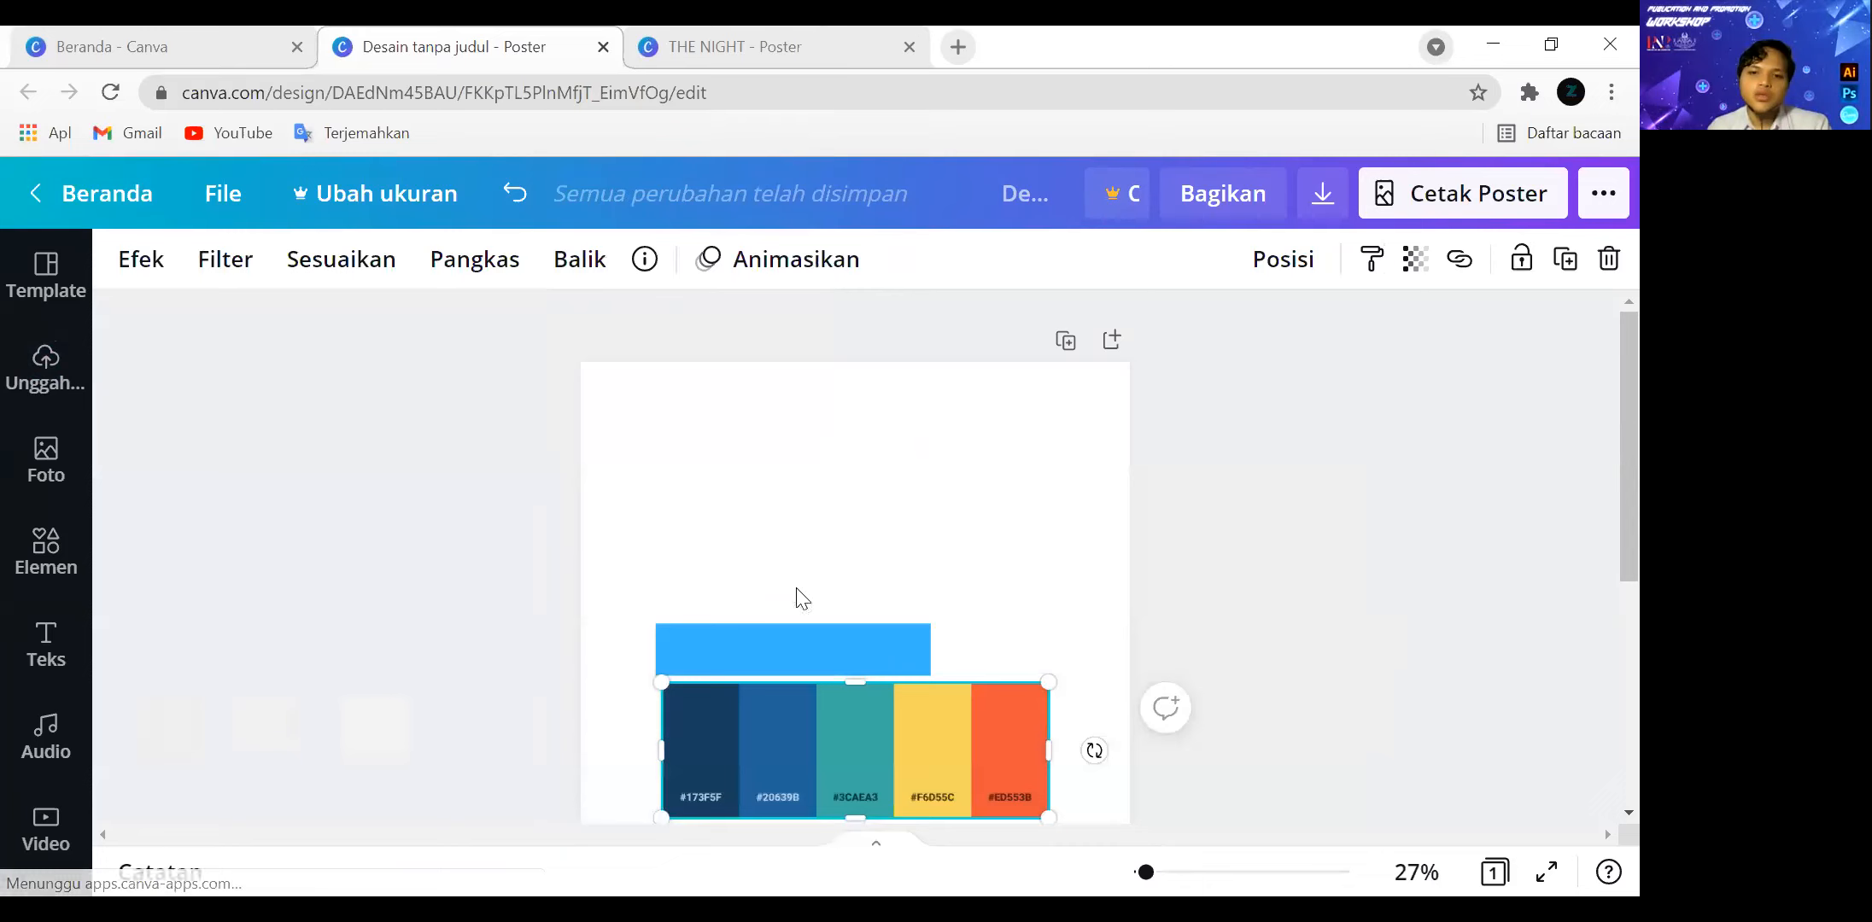
pyautogui.click(834, 662)
pyautogui.click(122, 258)
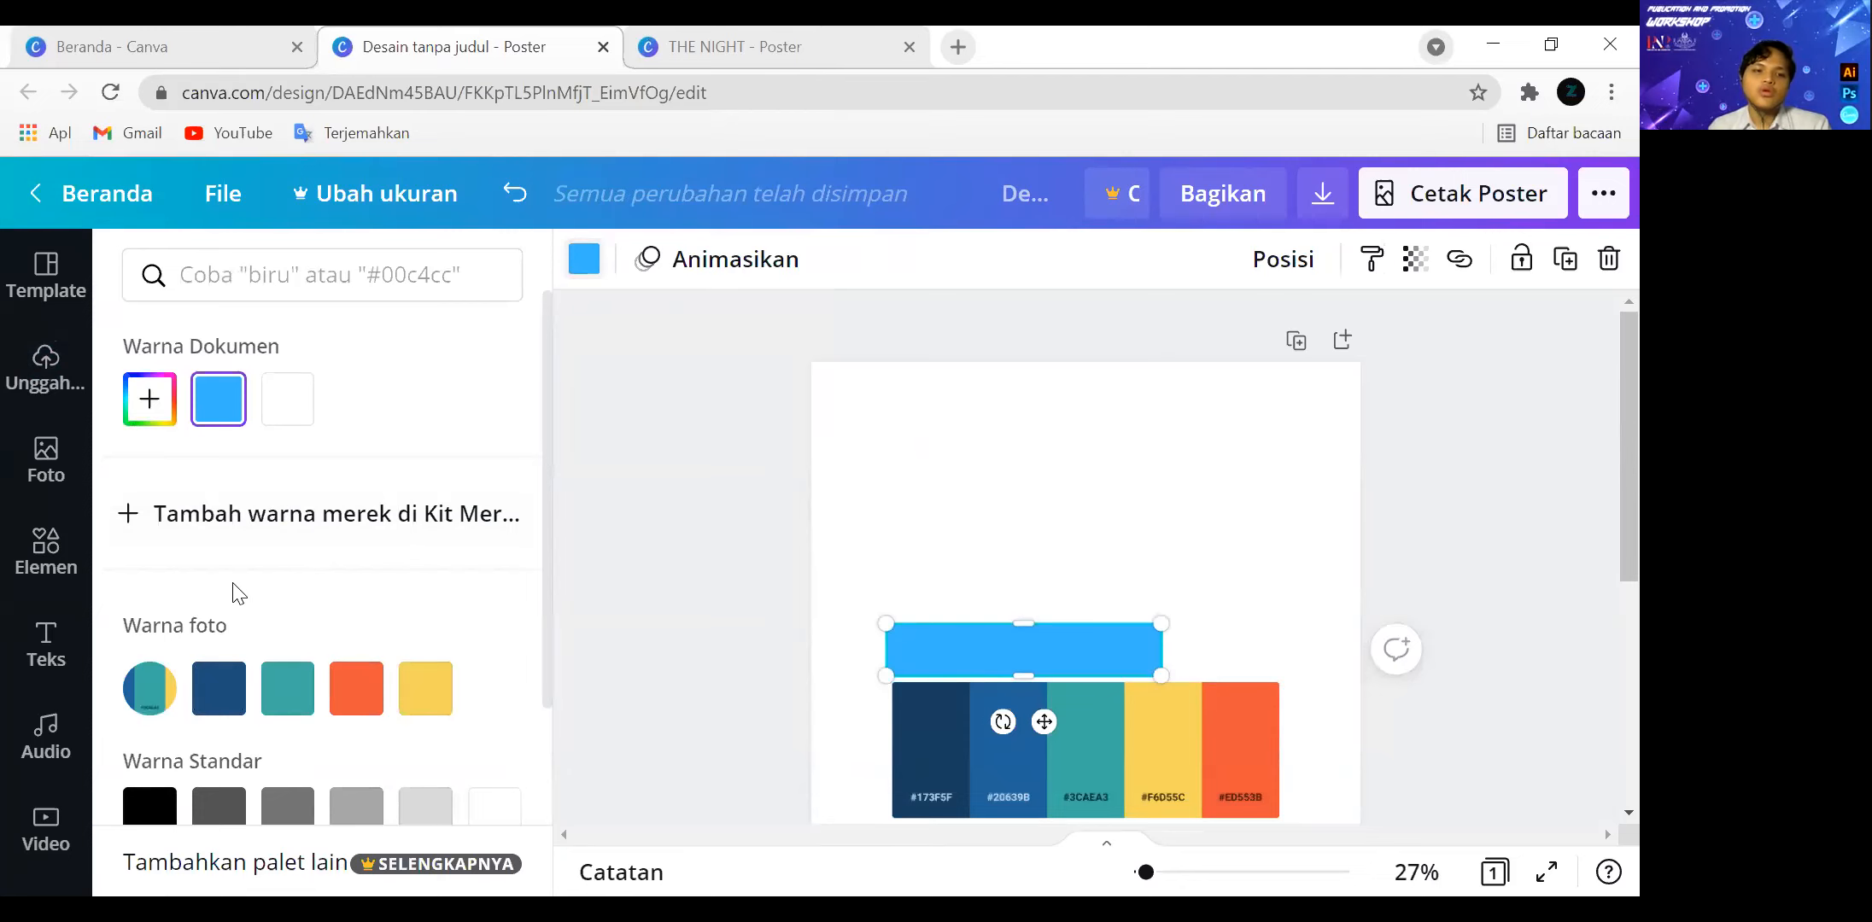
pyautogui.scroll(-3, 237, 592)
# Upload cristiano-ronaldo-_ratio-16x9.jpg from the device's Canva folder and add it to the poster.
pyautogui.click(51, 468)
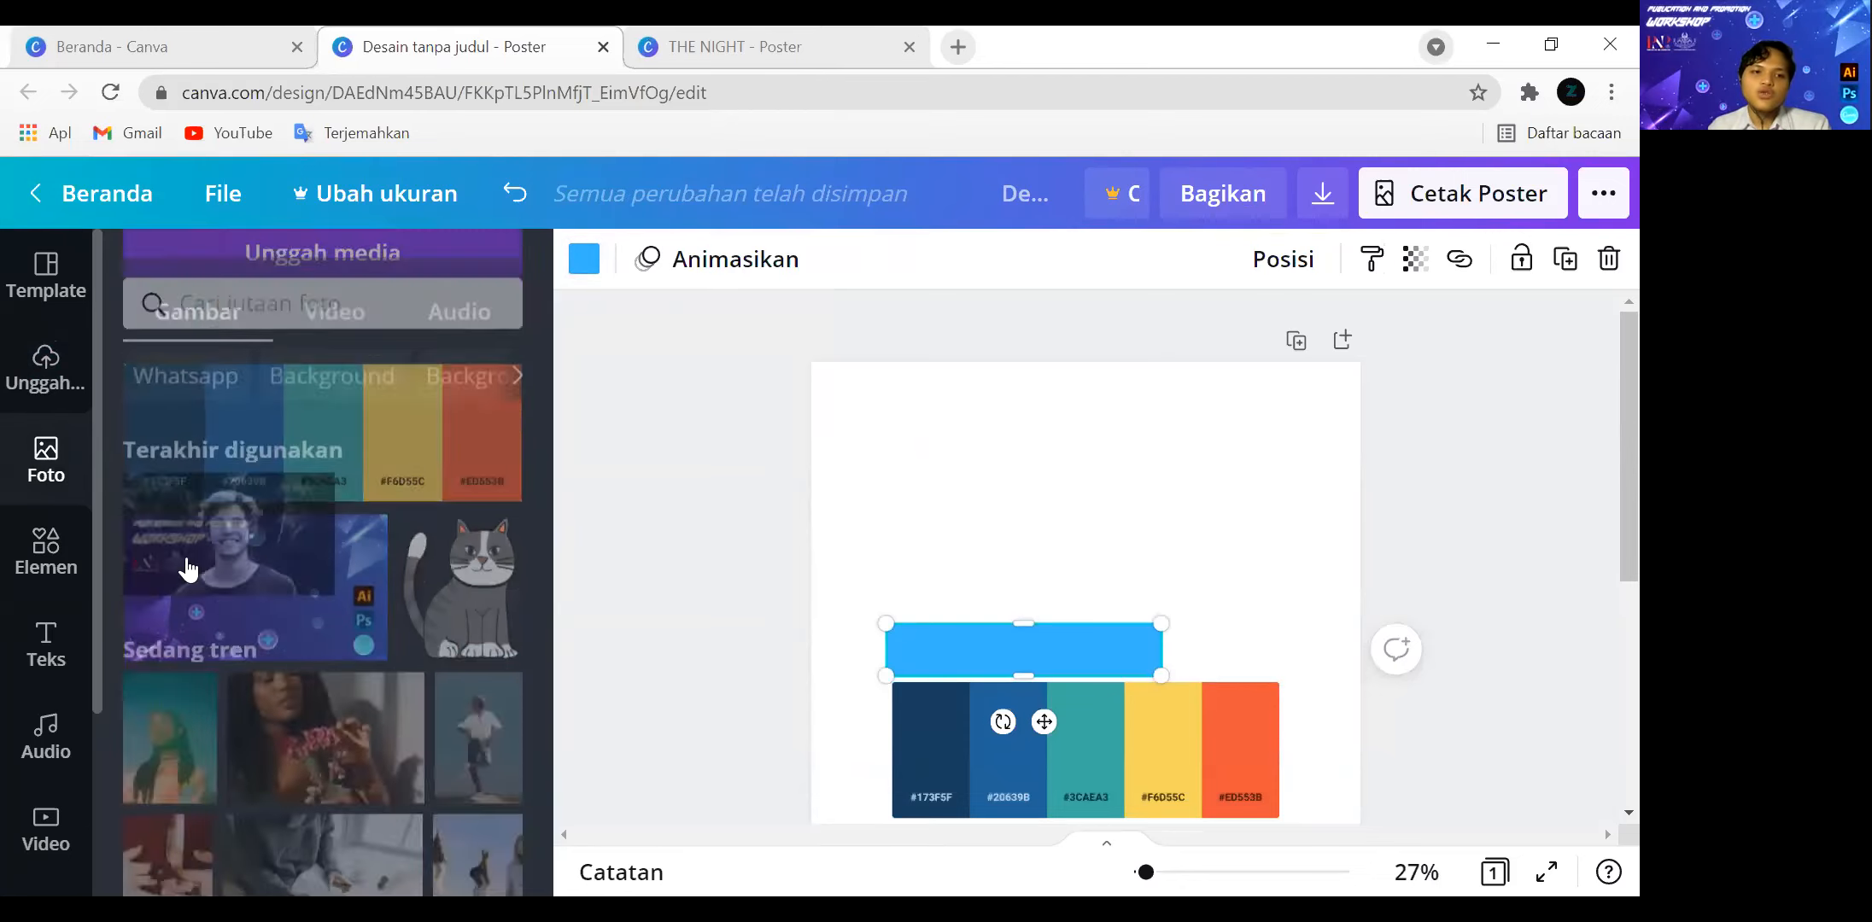
pyautogui.click(52, 369)
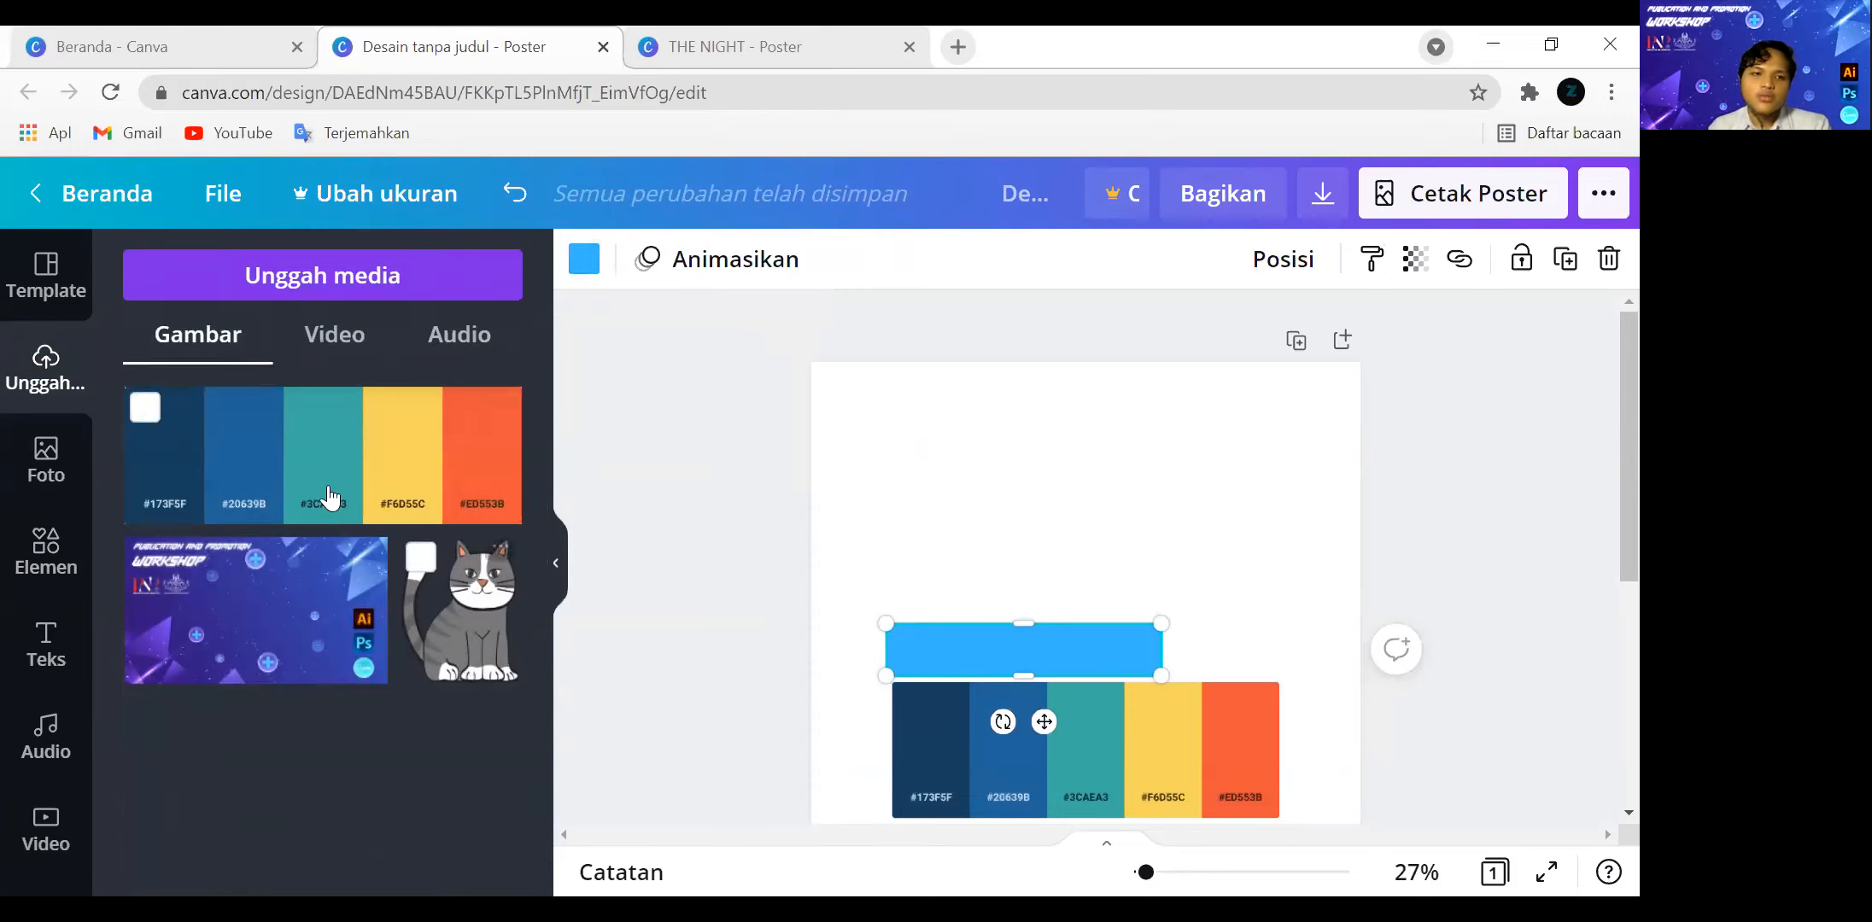
pyautogui.click(319, 280)
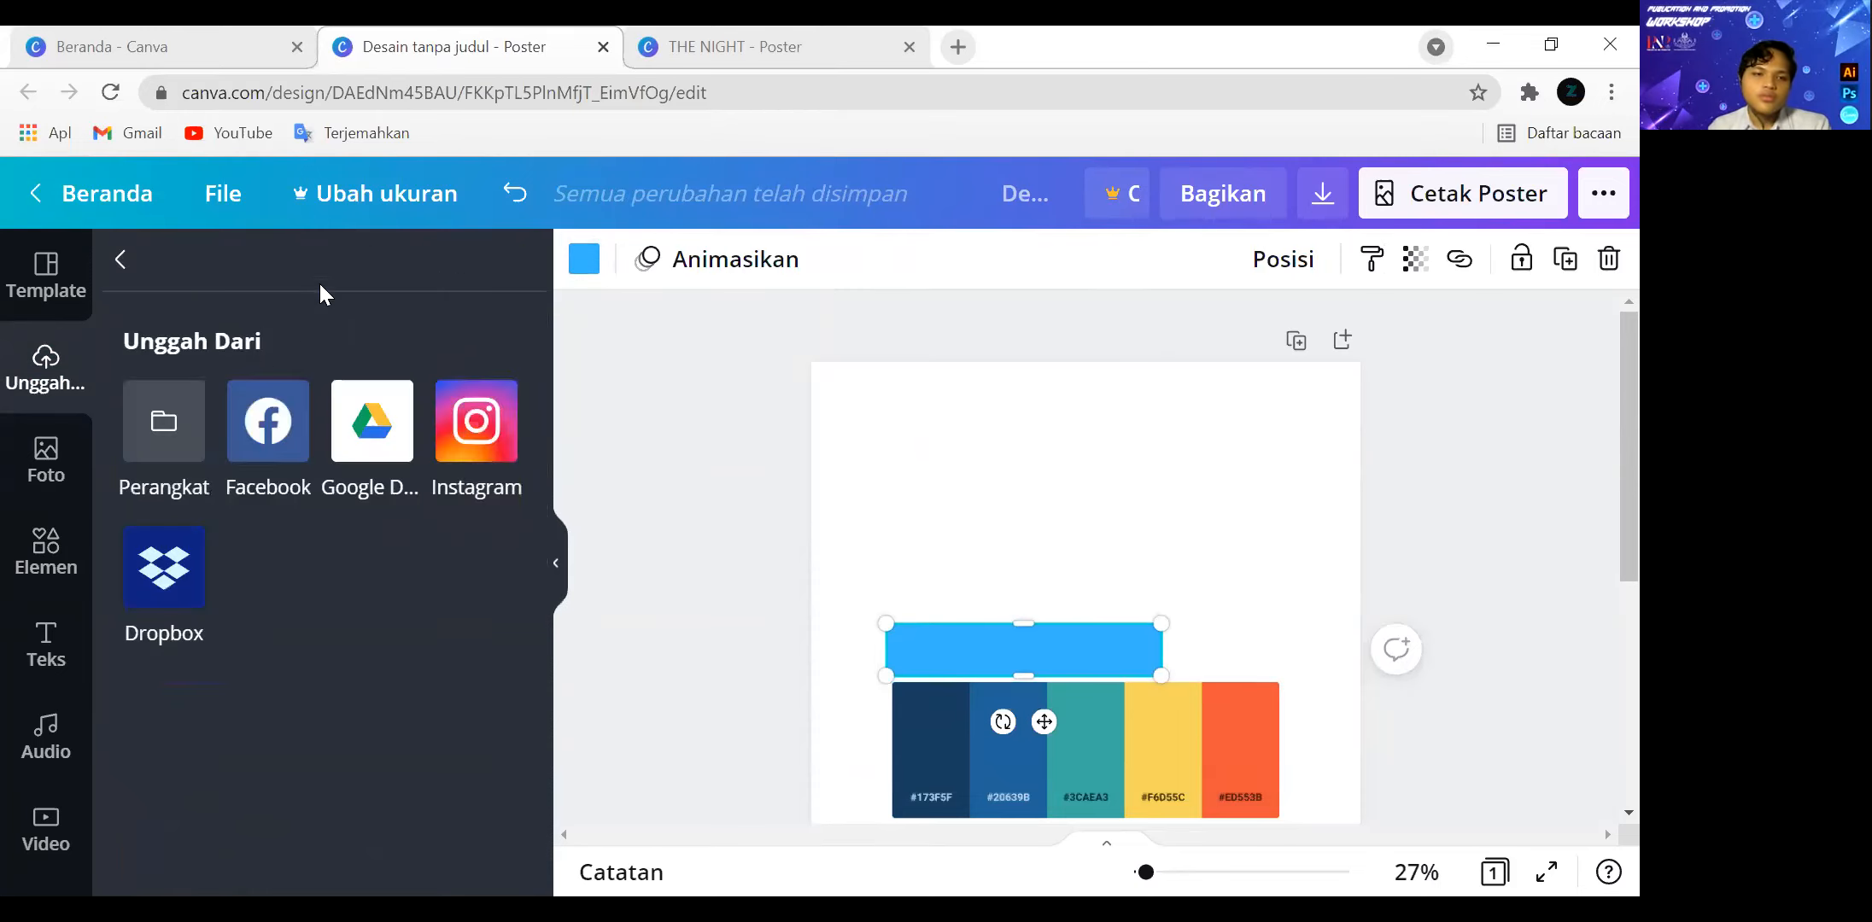
pyautogui.click(187, 424)
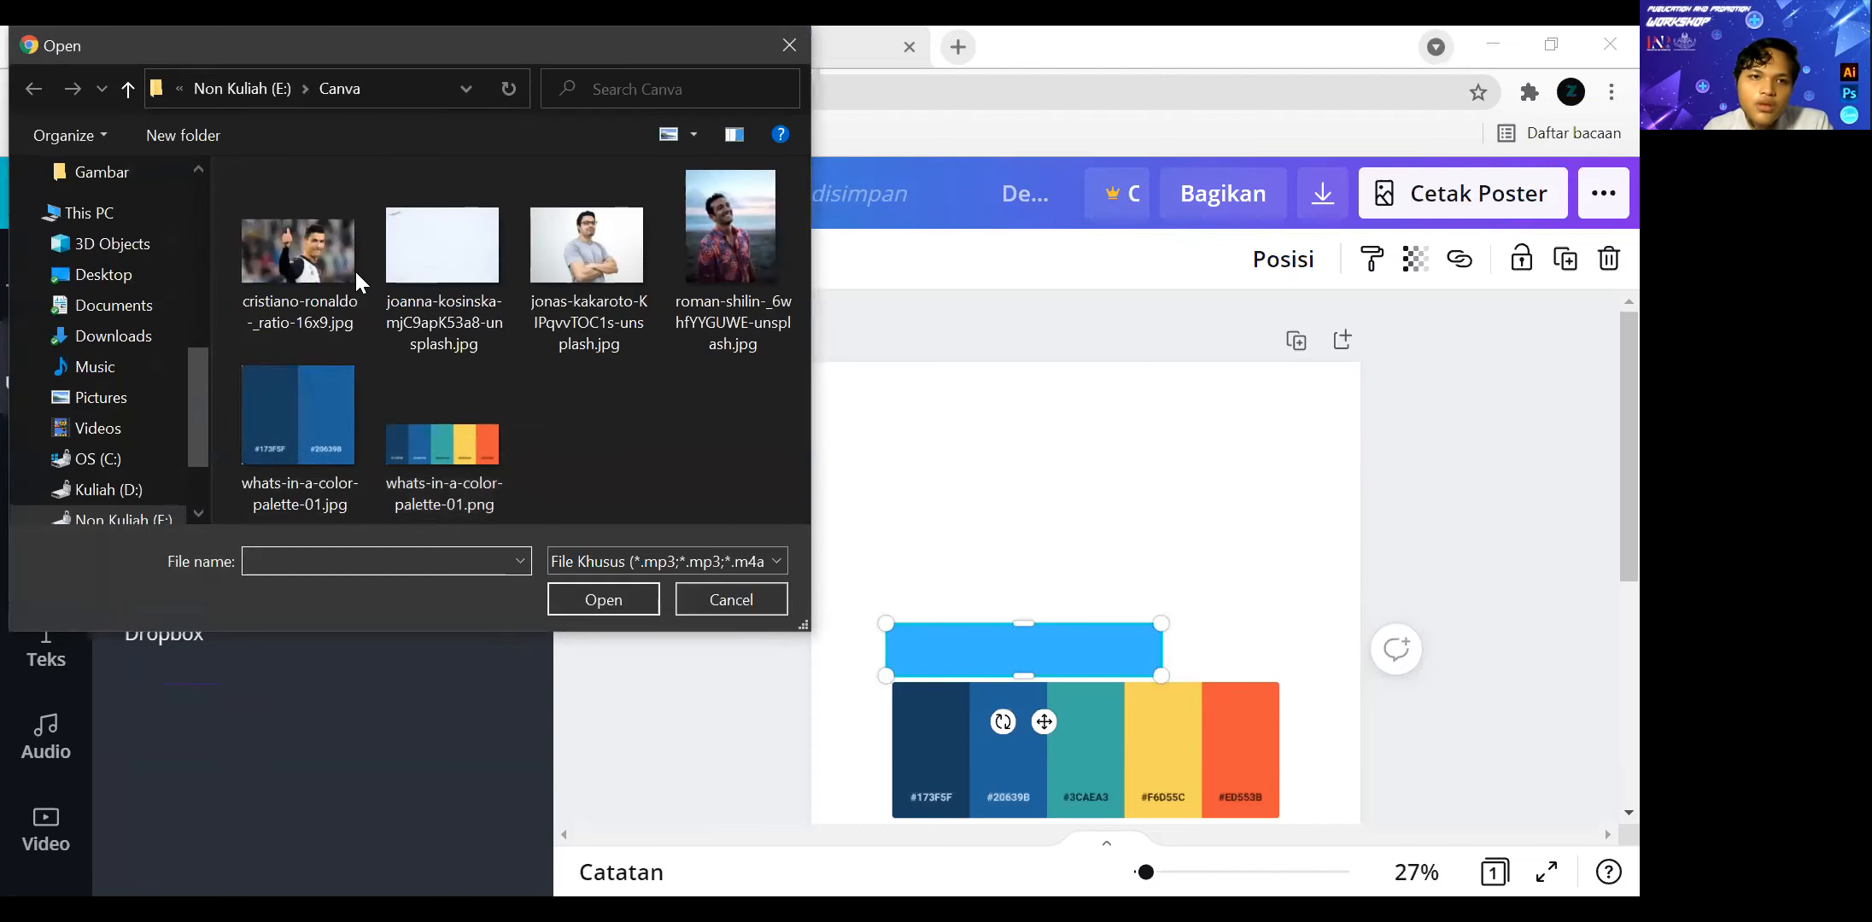
pyautogui.click(285, 295)
pyautogui.click(612, 597)
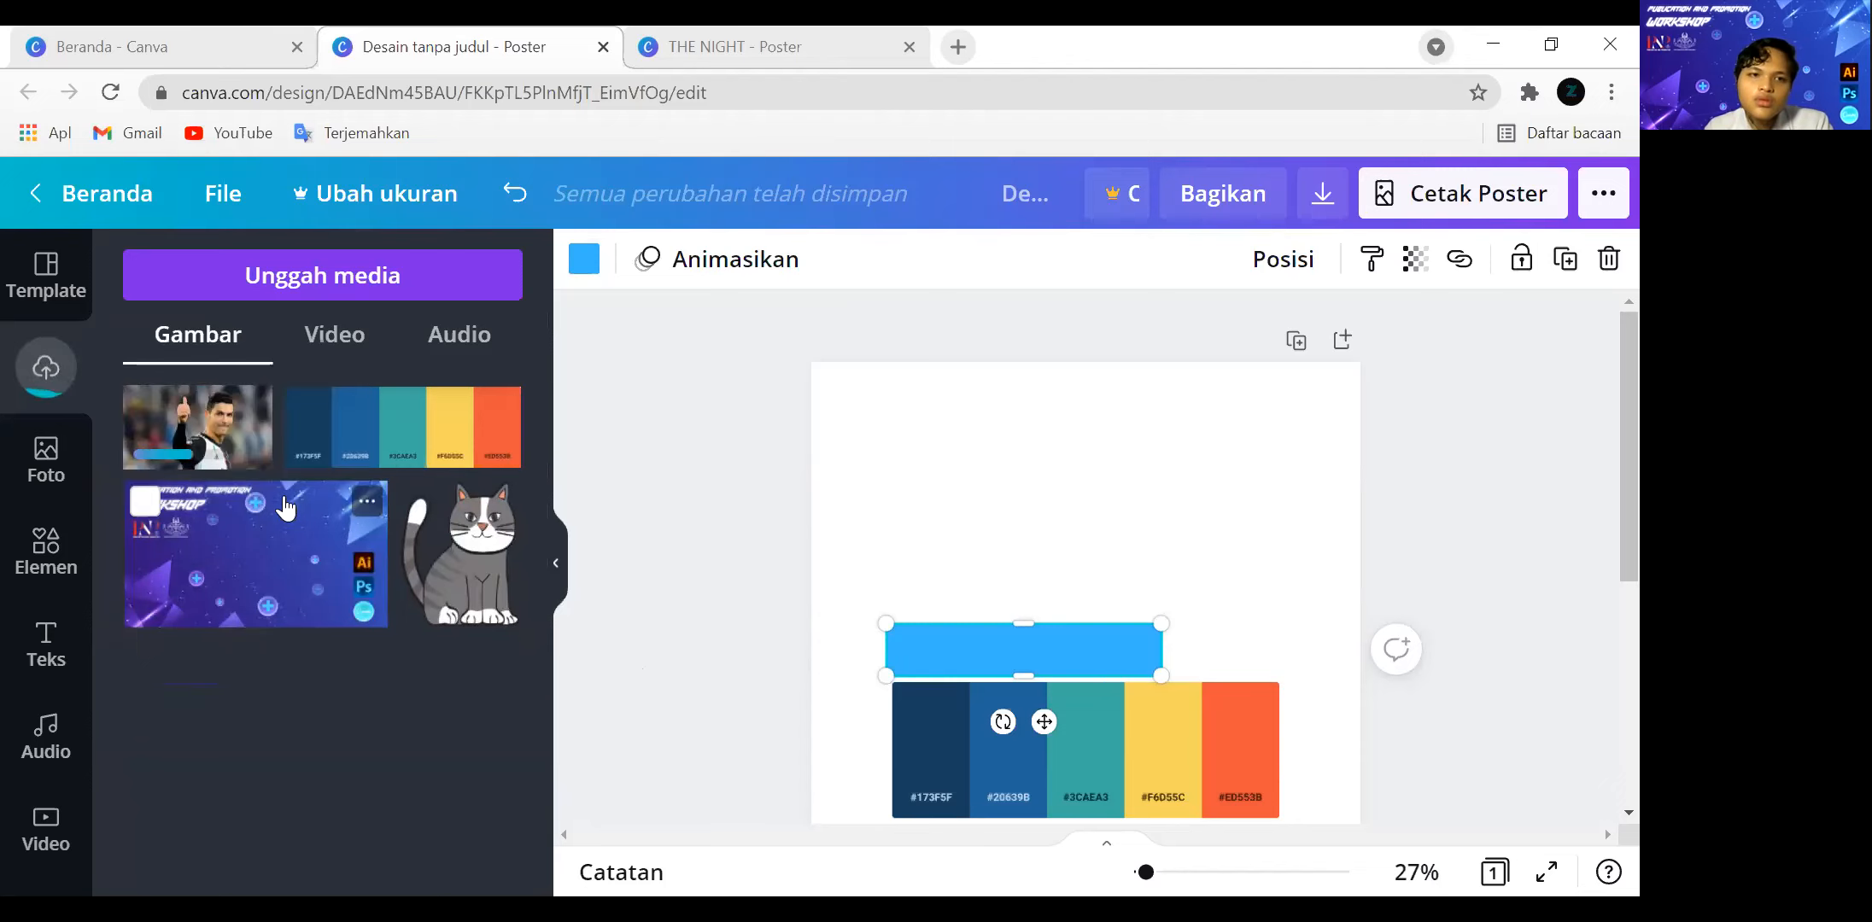
pyautogui.click(222, 430)
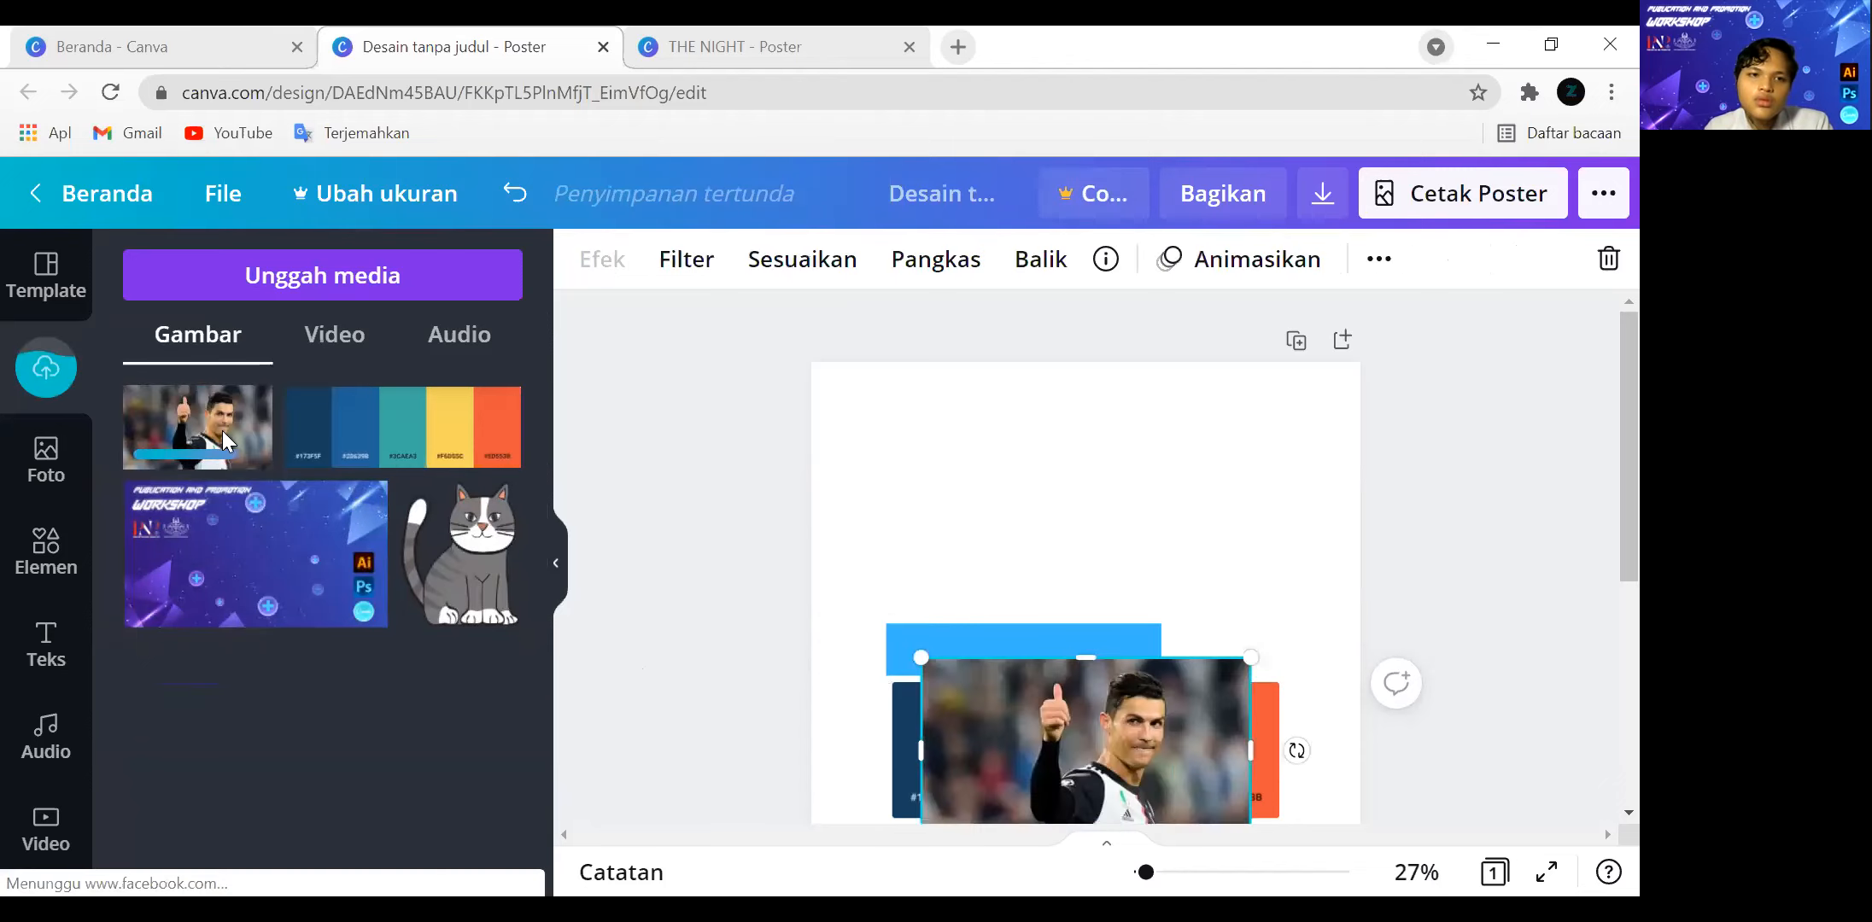
# Check the photo colours offered for the blue bar and delete the footballer photo from the poster.
pyautogui.click(1098, 625)
pyautogui.click(586, 259)
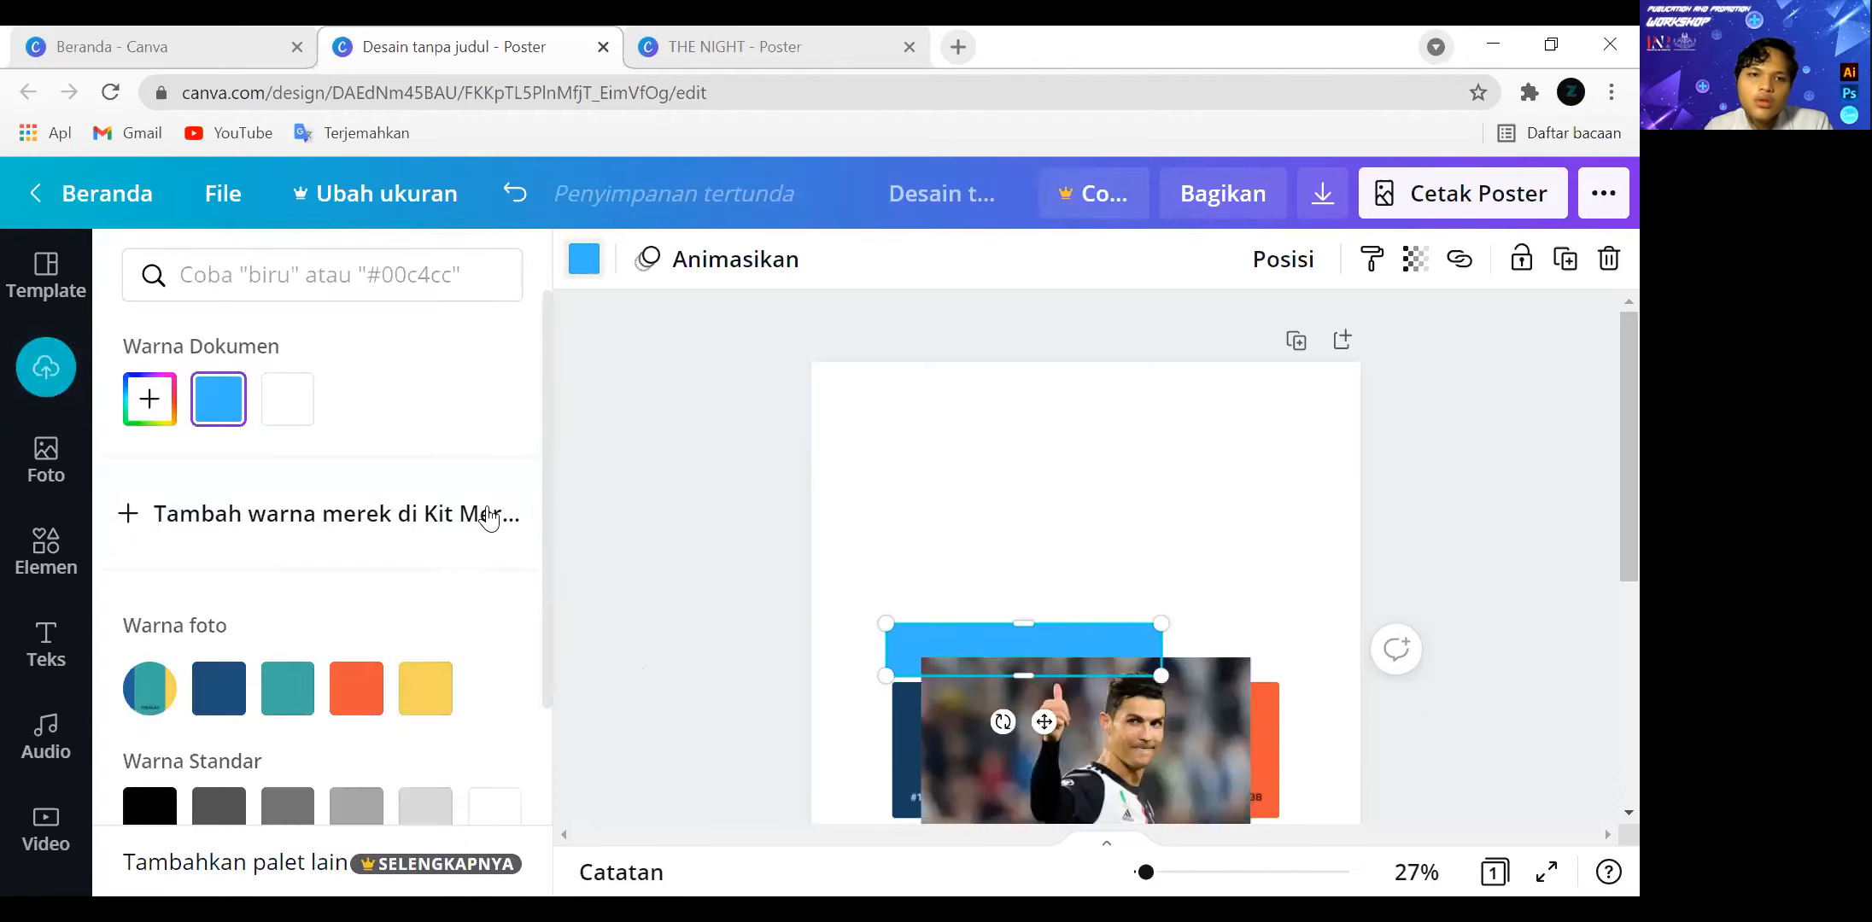
pyautogui.scroll(-3, 457, 561)
pyautogui.scroll(1, 461, 566)
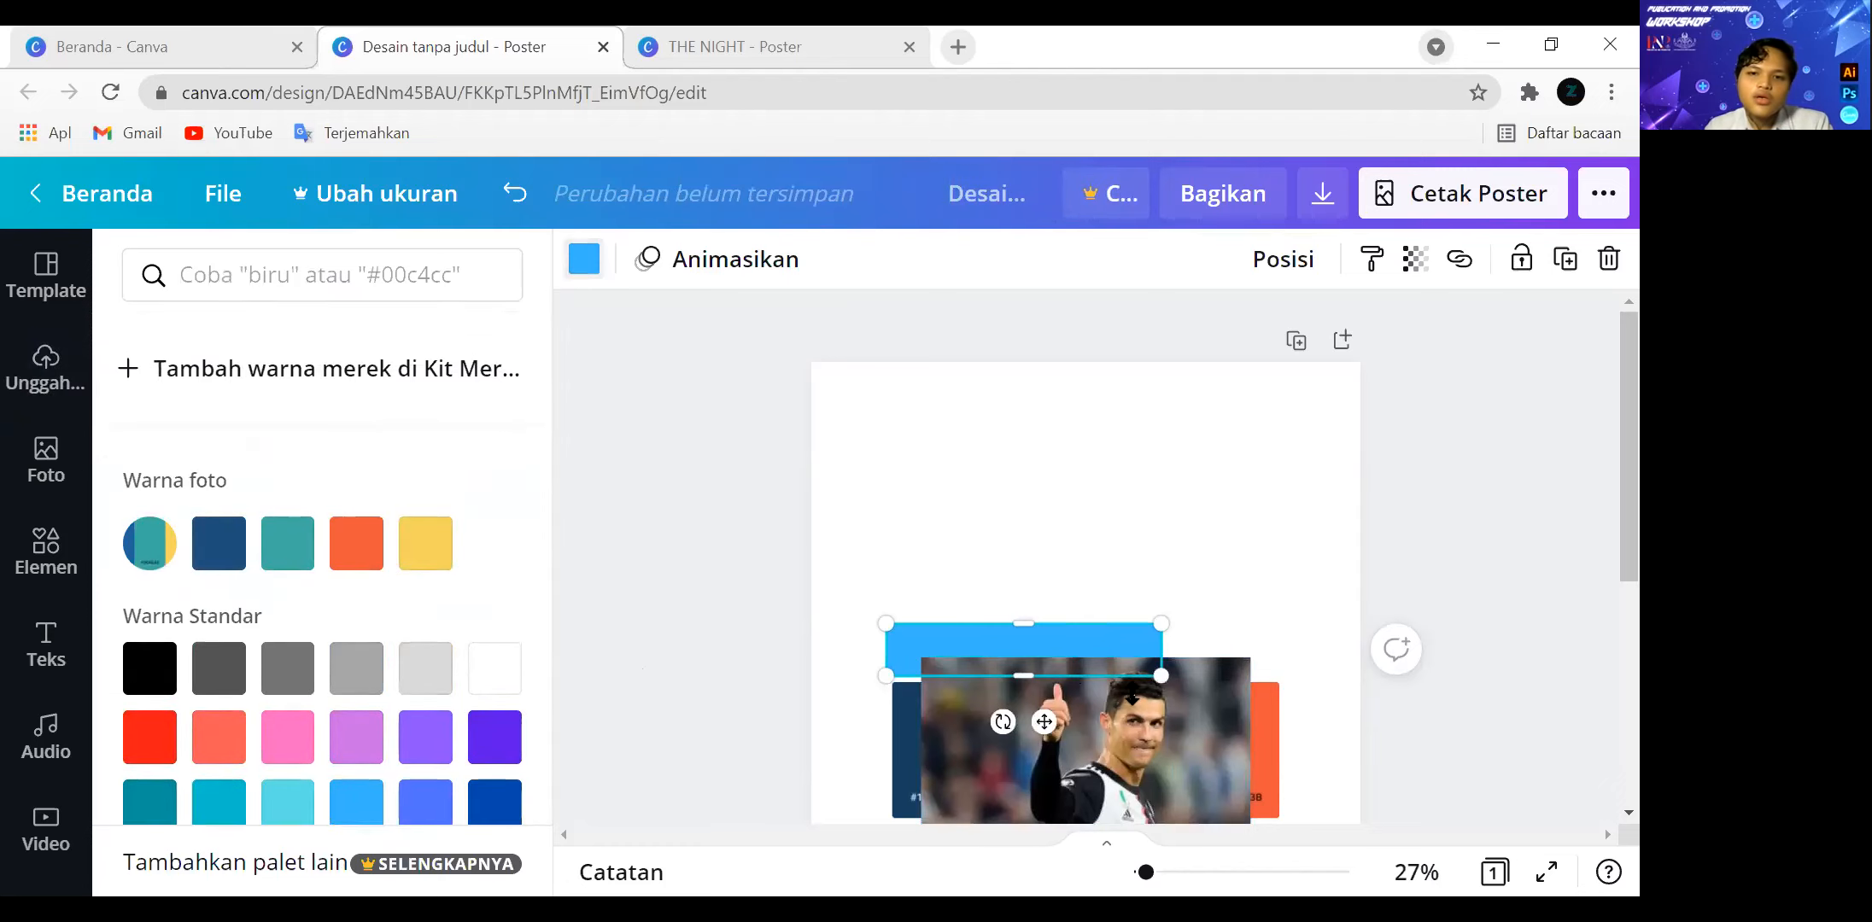
pyautogui.click(1106, 724)
pyautogui.press('Delete')
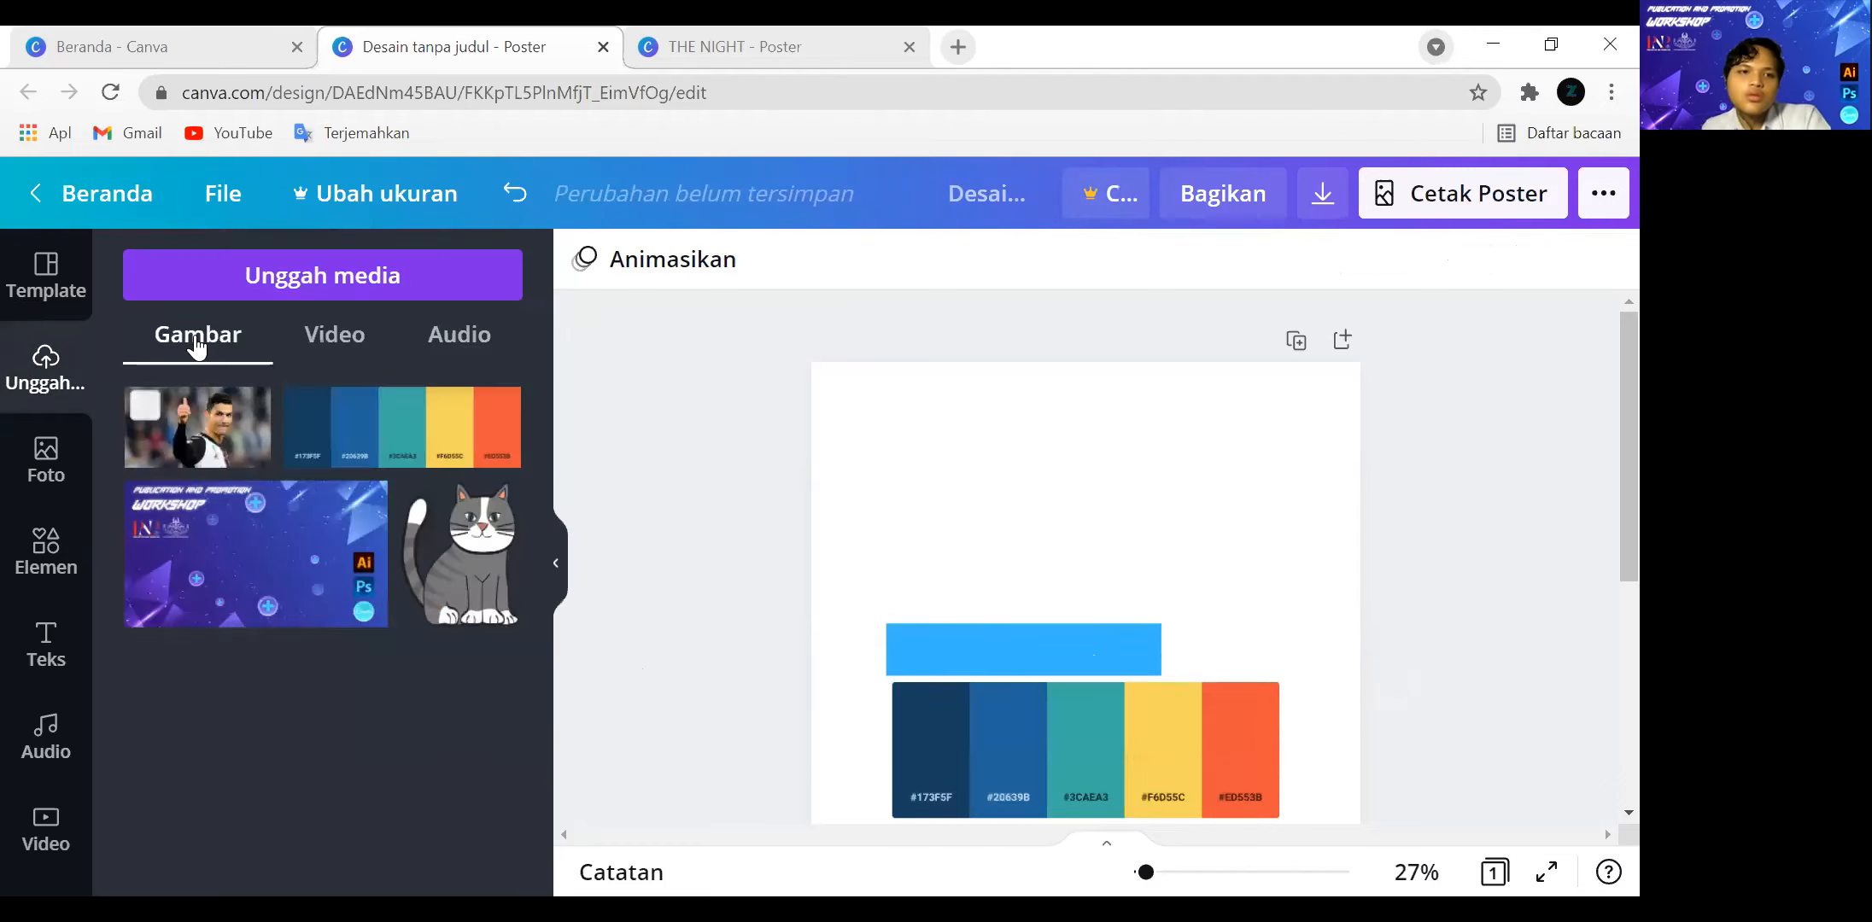
# Upload whats-in-a-color-palette-01.jpg from the device's Canva folder and add it to the poster.
pyautogui.click(242, 290)
pyautogui.click(146, 446)
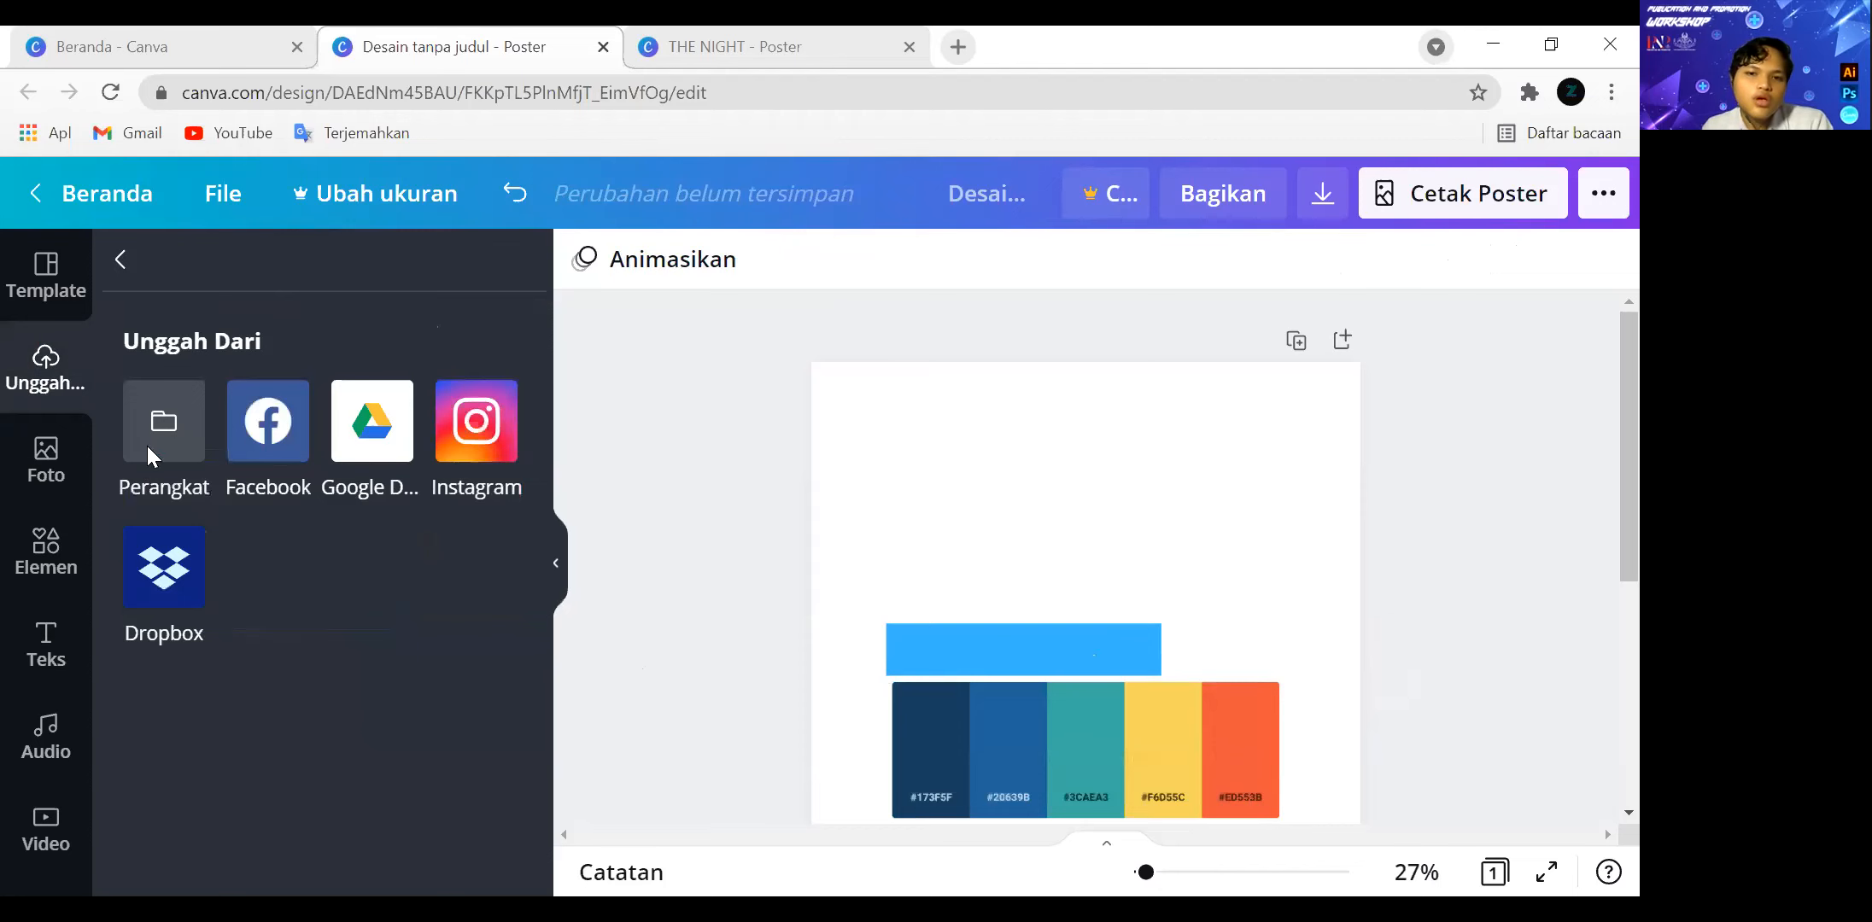
pyautogui.click(303, 440)
pyautogui.click(602, 600)
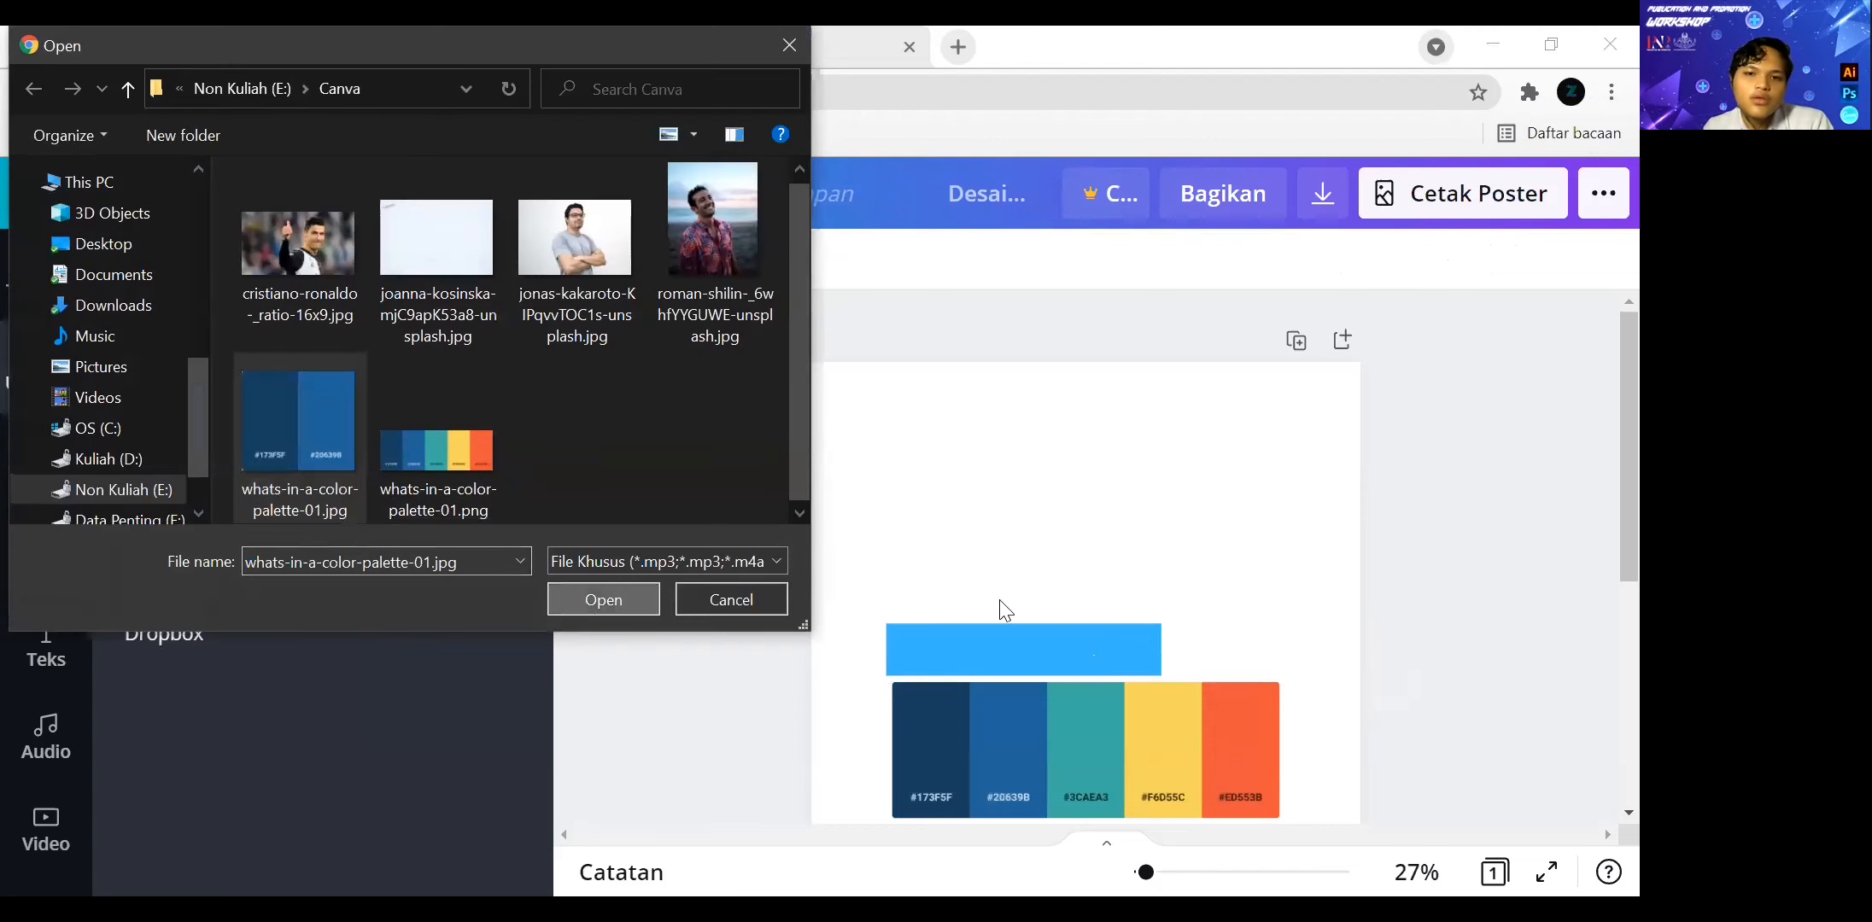
pyautogui.click(221, 441)
# Move the two-tone blue palette image below the blue bar, over the five-colour palette, and select the bar.
pyautogui.moveTo(968, 628); pyautogui.dragTo(972, 451)
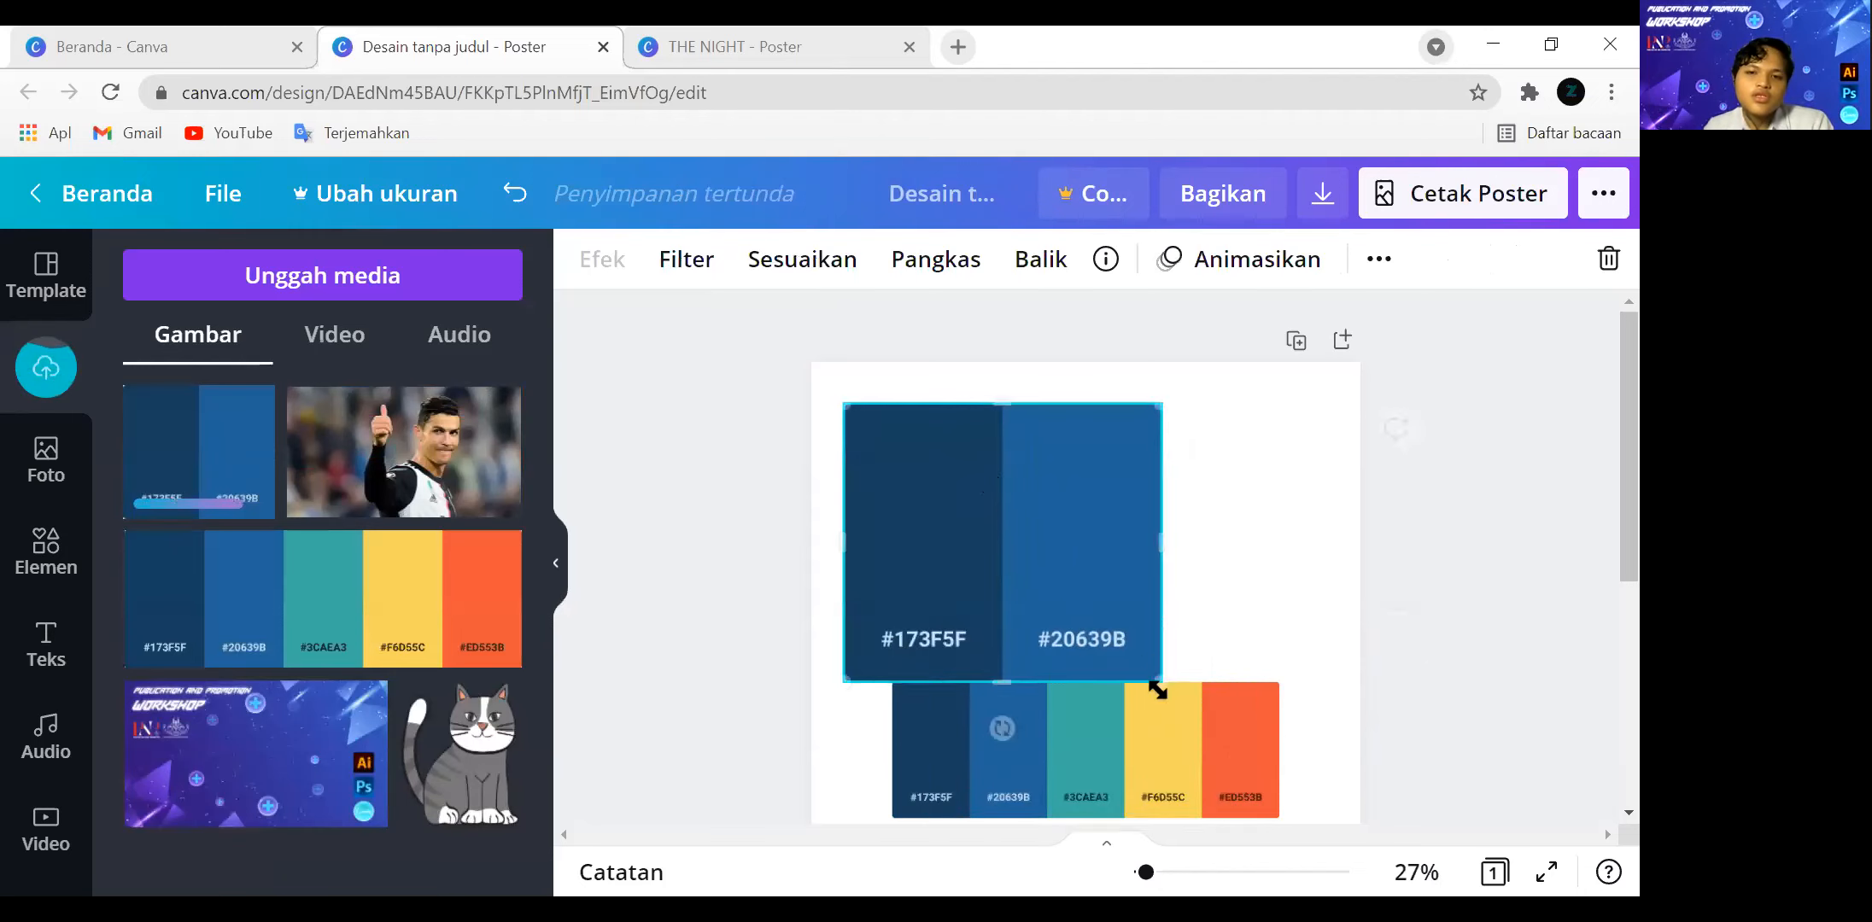
pyautogui.moveTo(1044, 660); pyautogui.dragTo(988, 654)
pyautogui.click(989, 654)
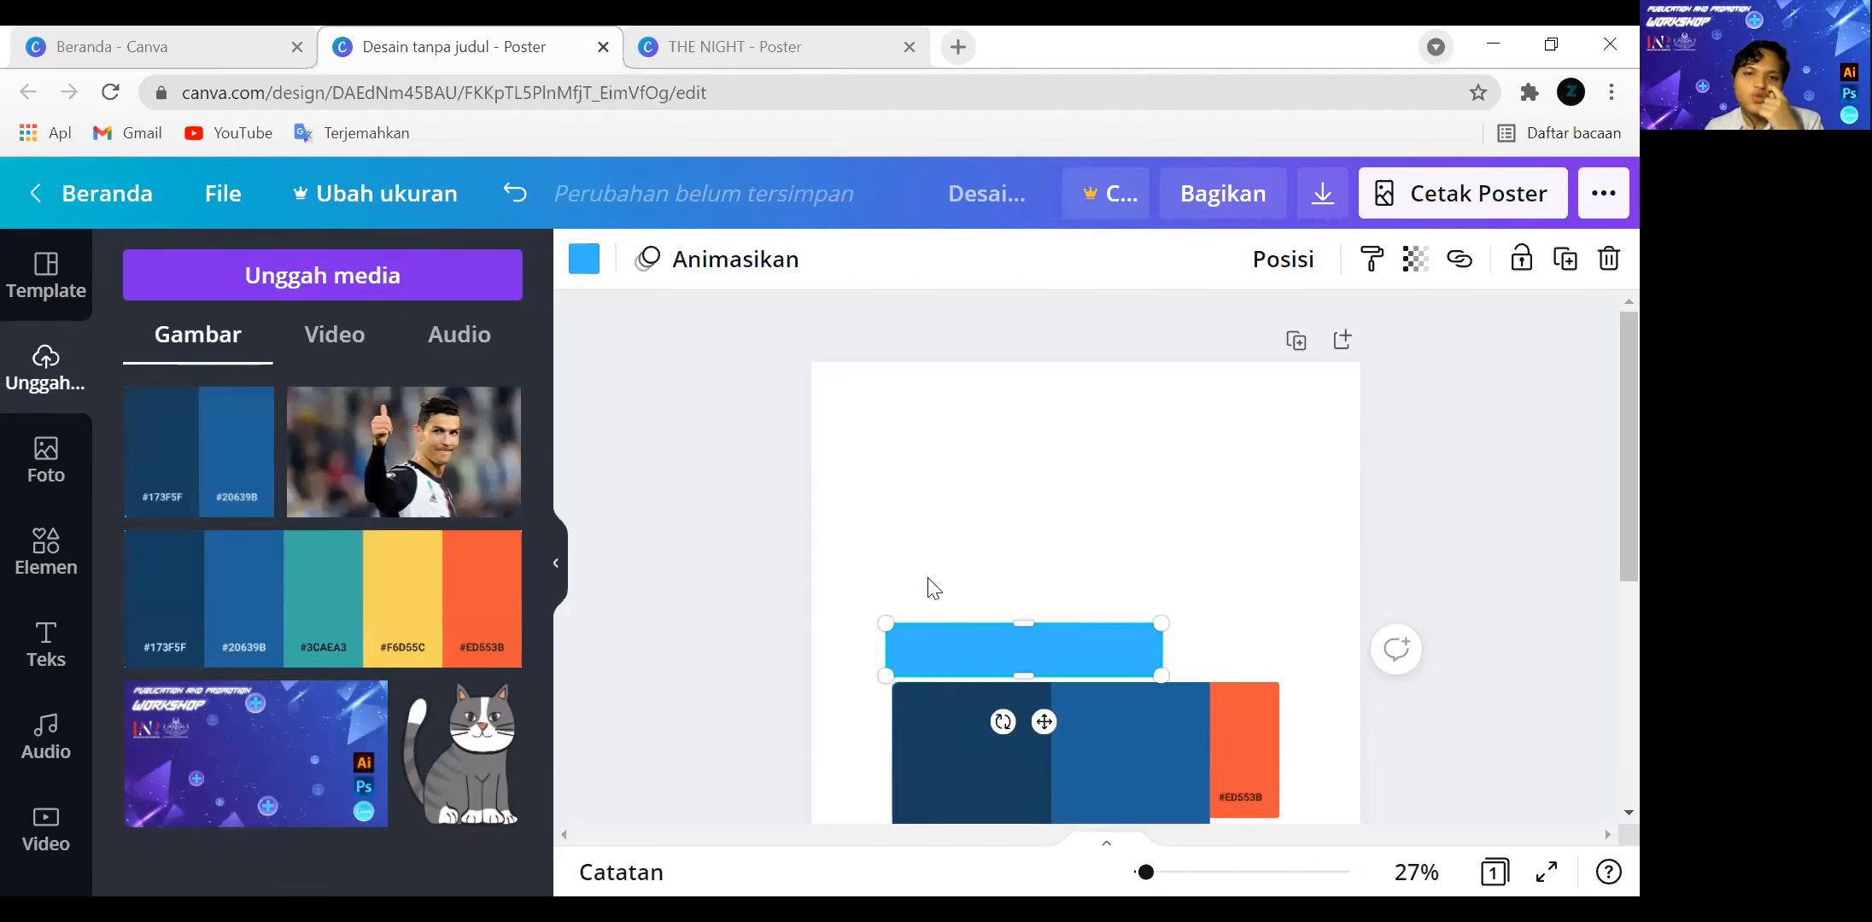
# Check the photo colours offered for the blue bar from both palette images.
pyautogui.click(583, 273)
pyautogui.scroll(-1, 482, 549)
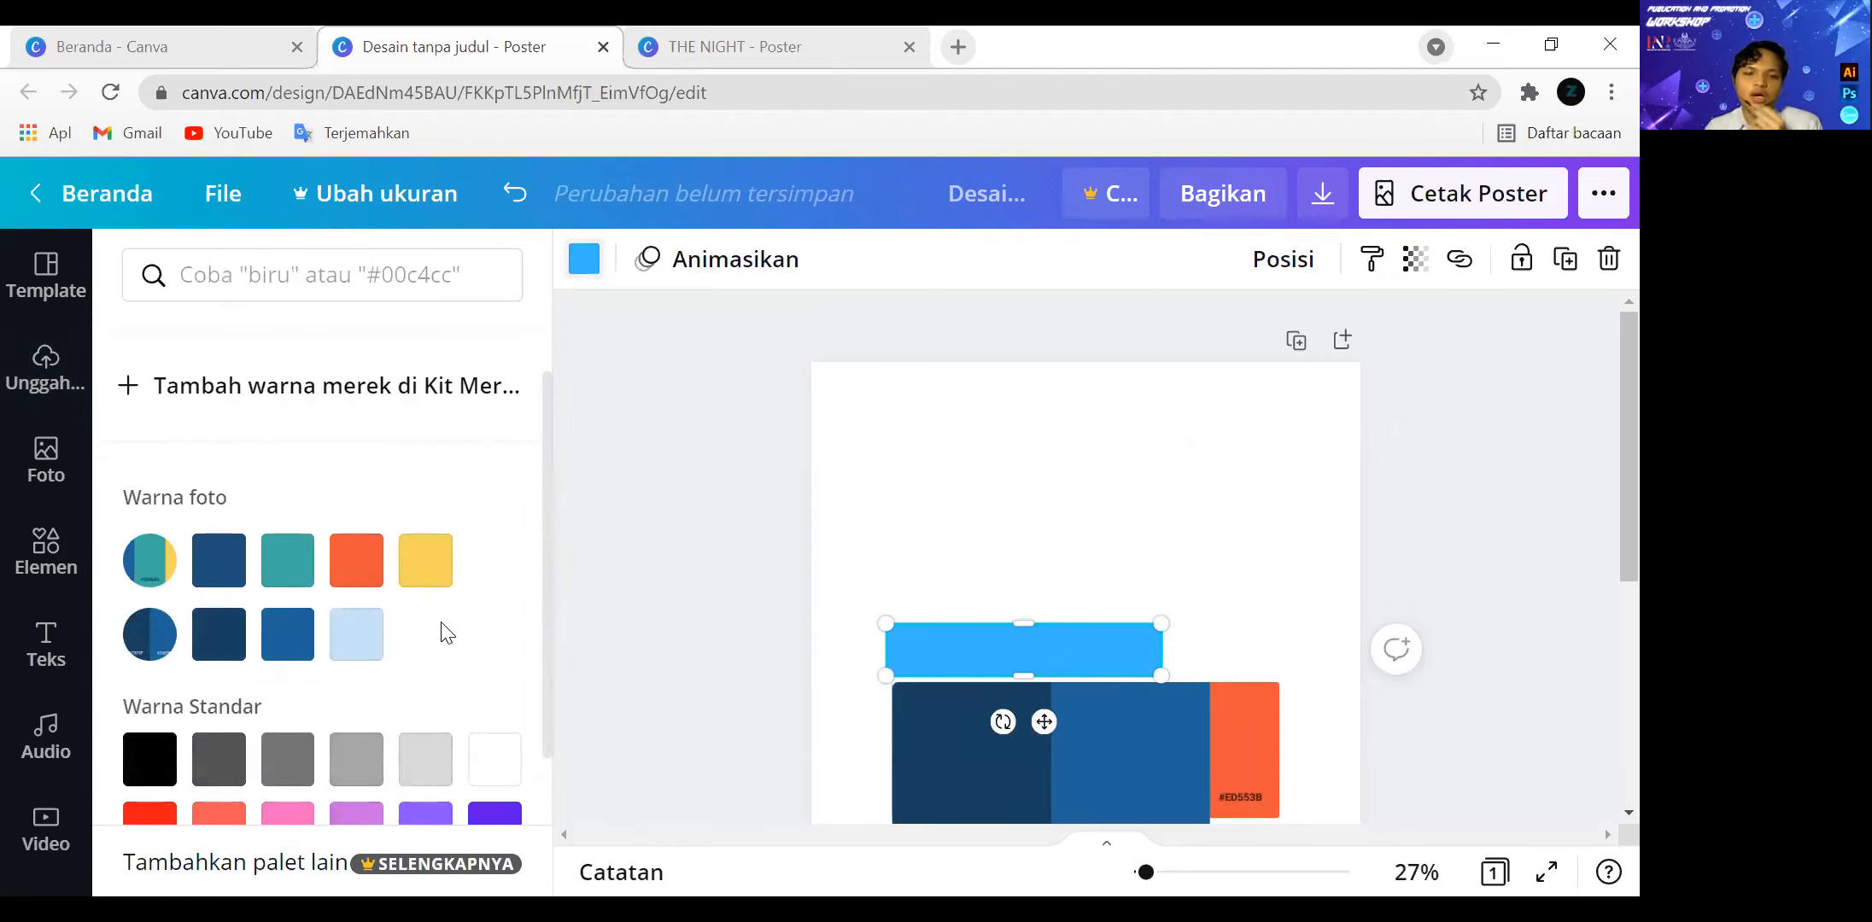
pyautogui.scroll(-1, 444, 633)
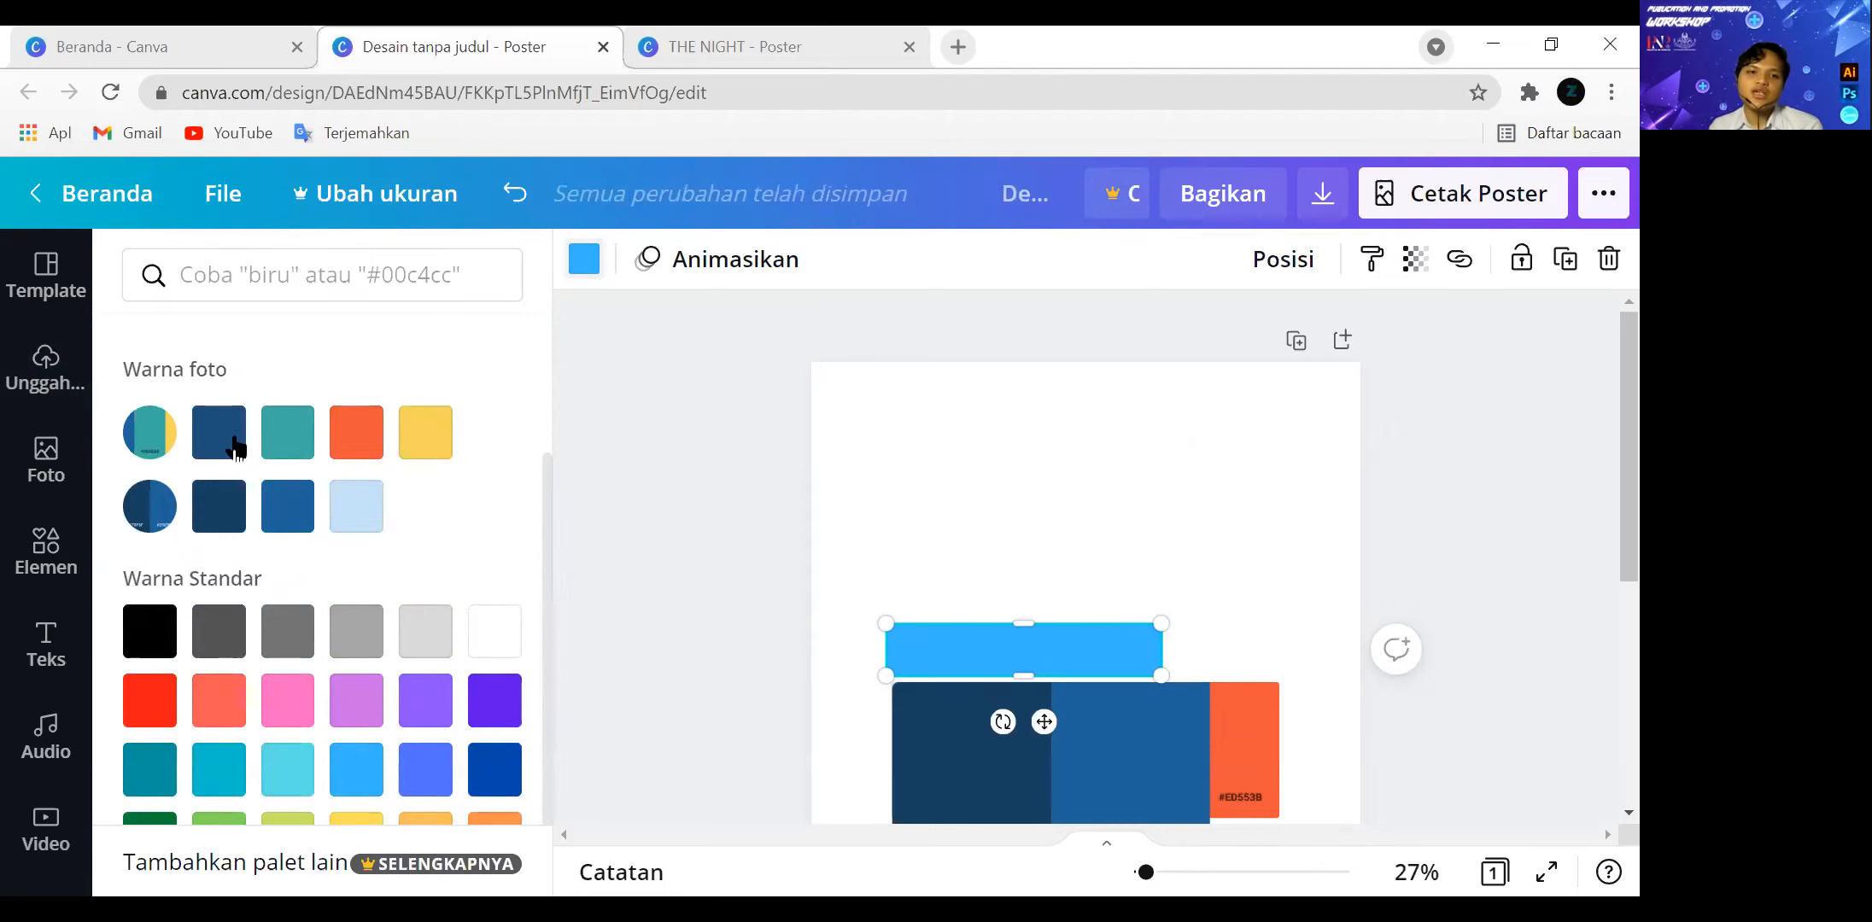
pyautogui.scroll(-3, 1060, 658)
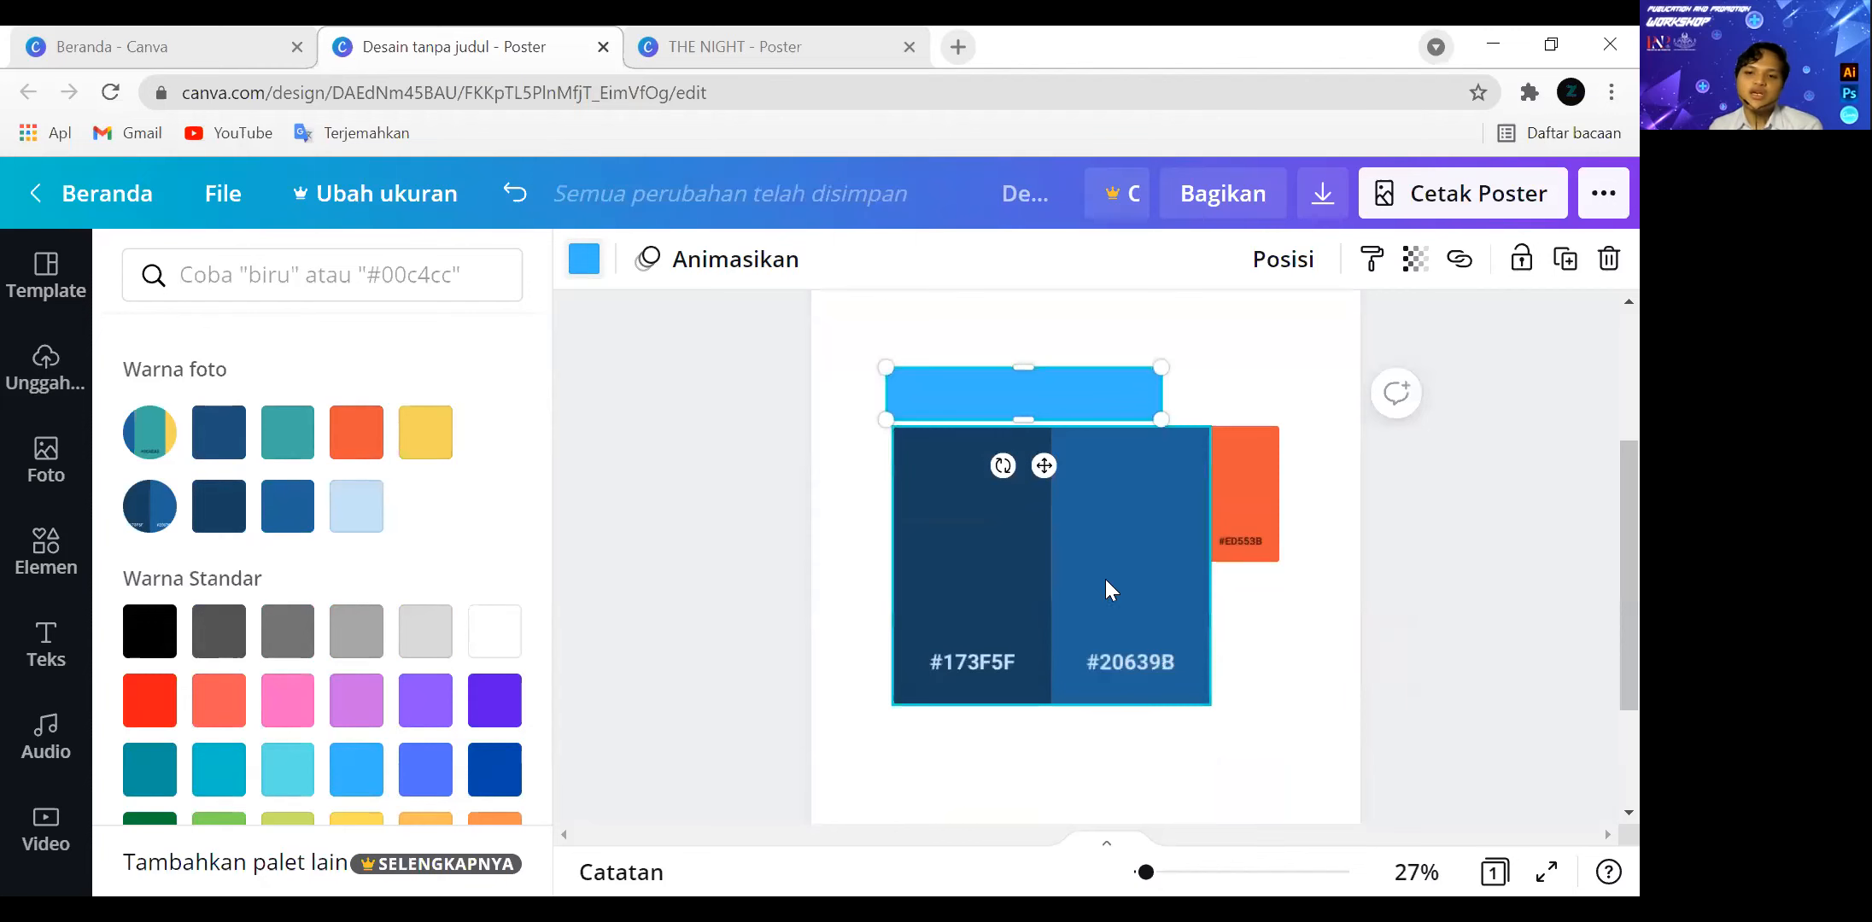
# Remove the two-tone blue palette image from the poster and reopen the blue bar's colour choices.
pyautogui.click(1110, 578)
pyautogui.hotkey('ctrl', 'z')
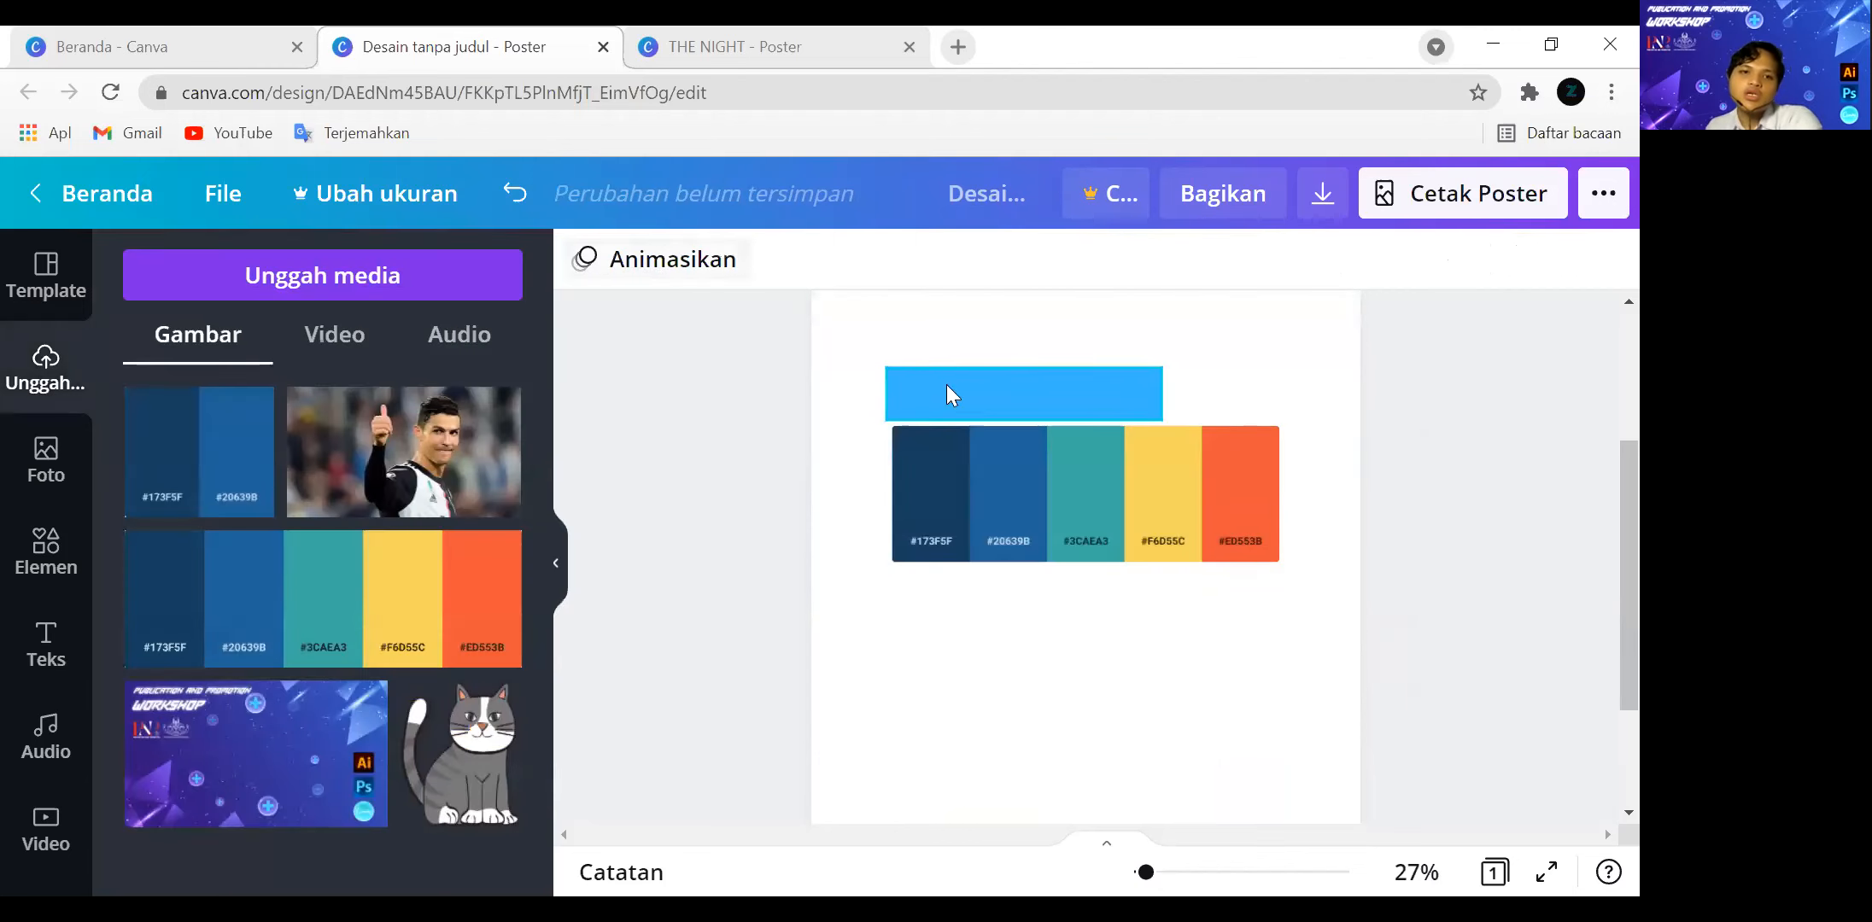
pyautogui.click(921, 375)
pyautogui.click(584, 259)
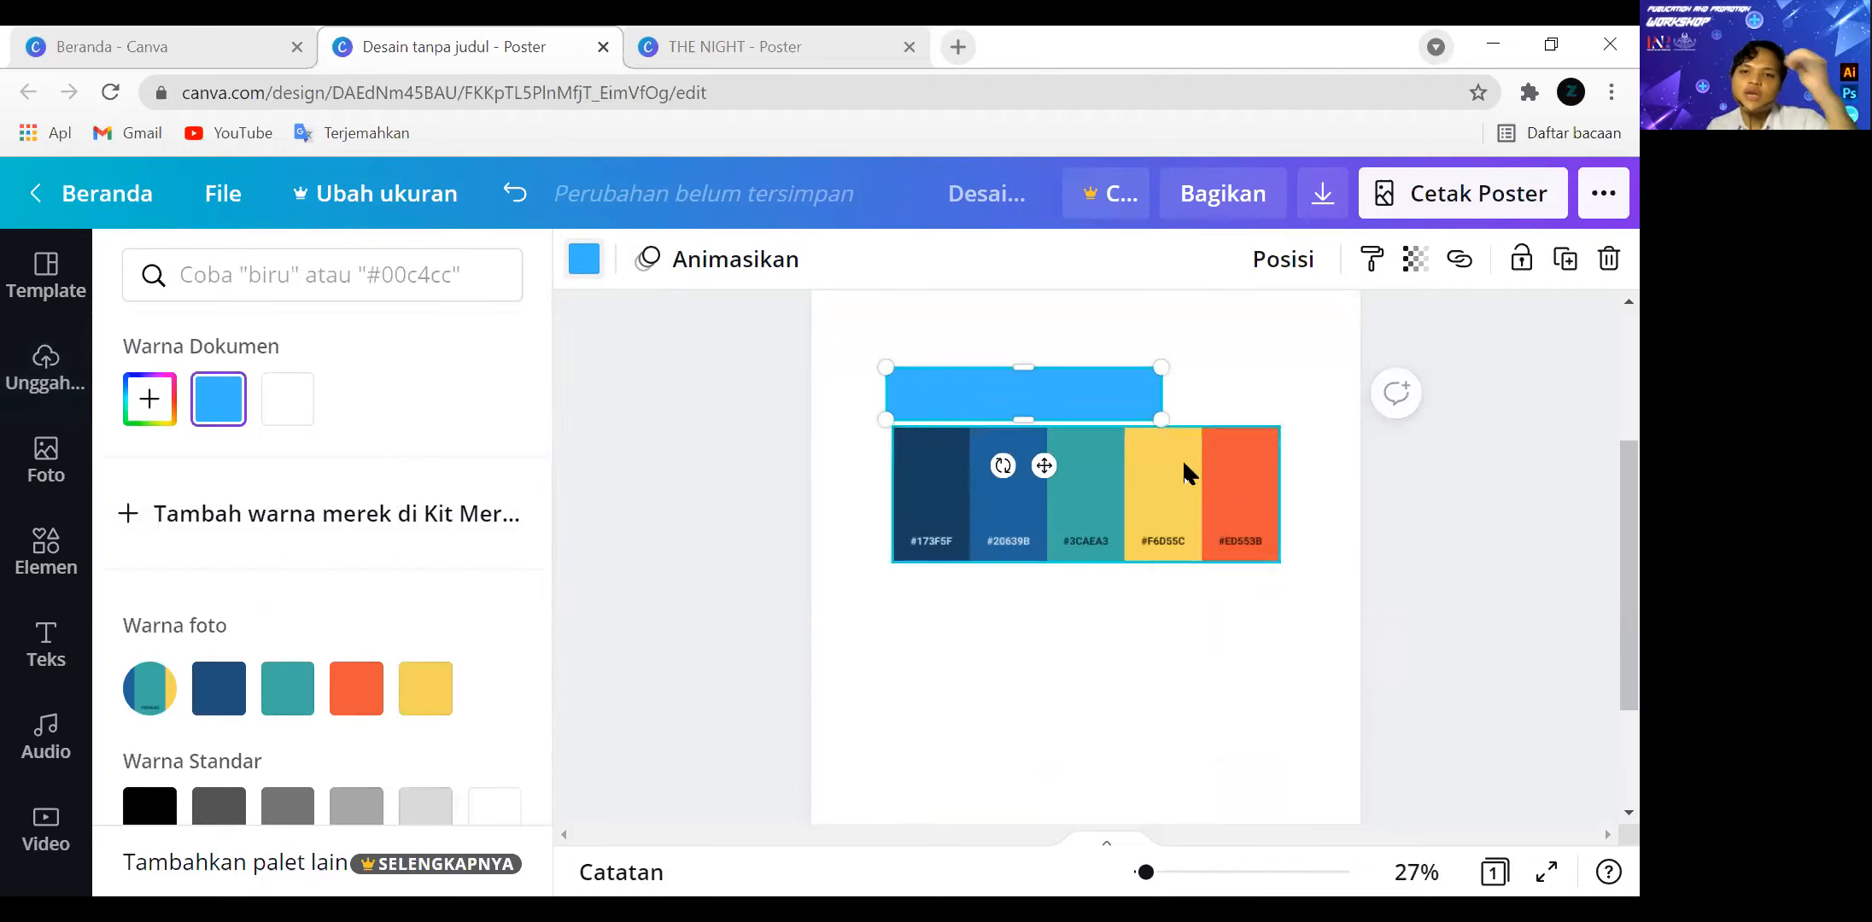
# Add a blank page to the poster and move it ahead of the page with the palette.
pyautogui.scroll(3, 1212, 632)
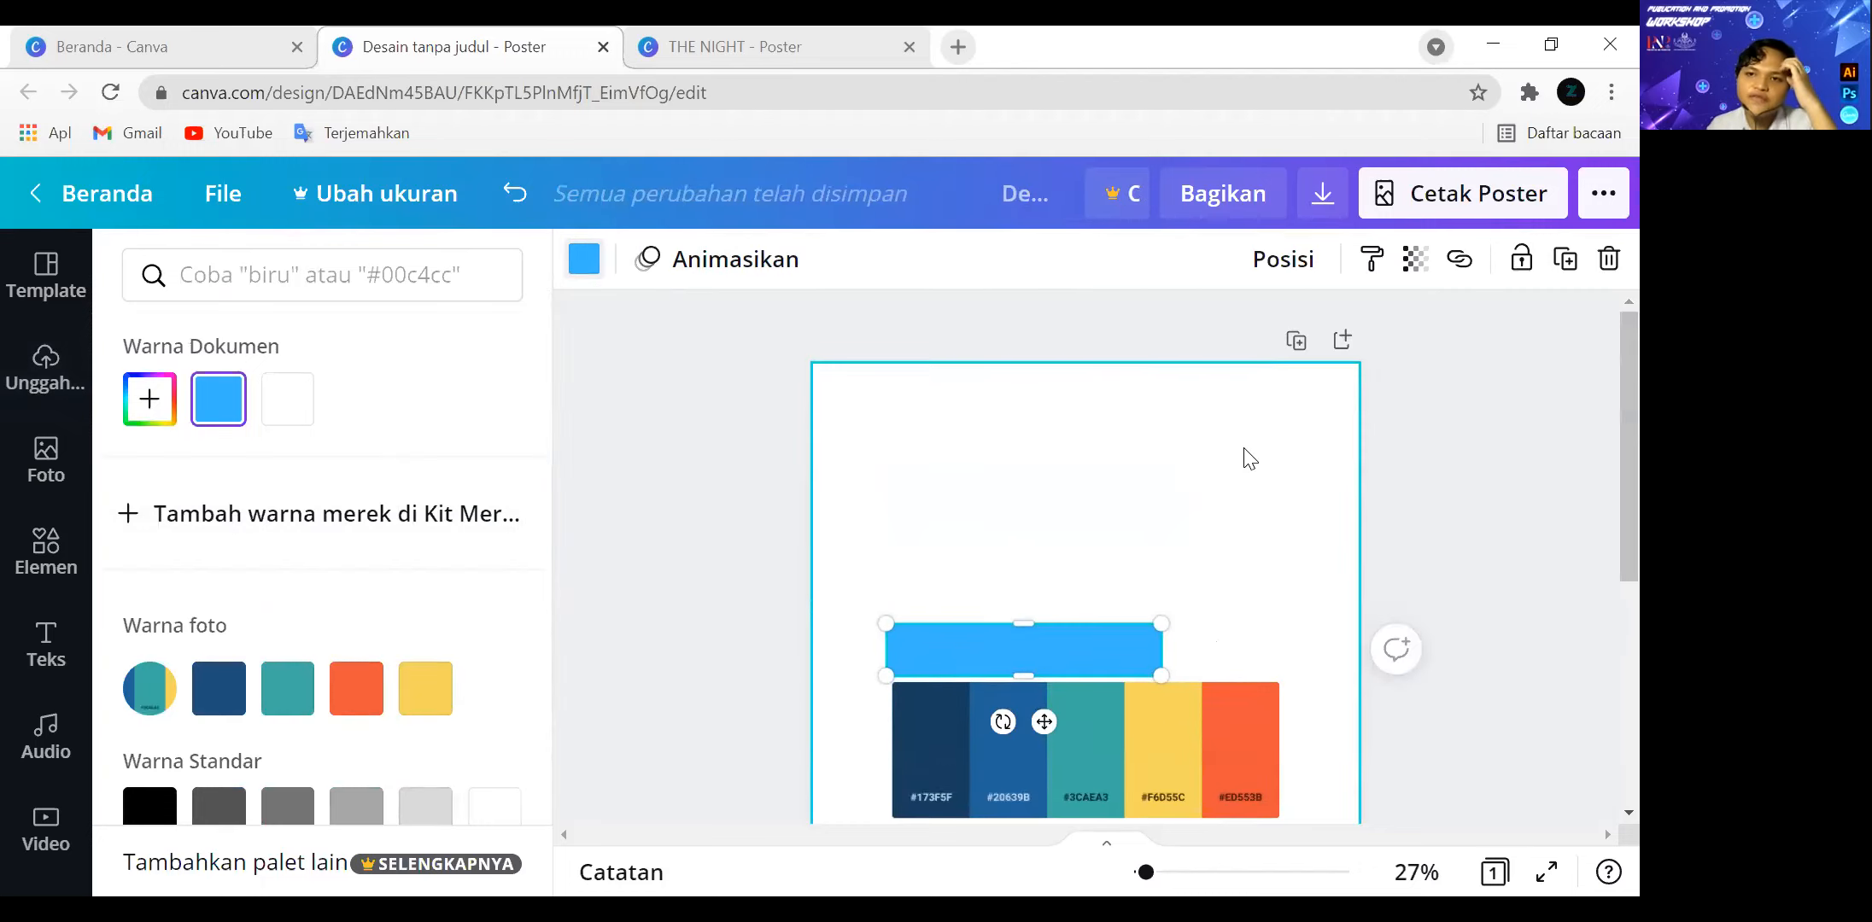
pyautogui.scroll(-4, 1398, 495)
pyautogui.scroll(3, 1402, 555)
pyautogui.scroll(-2, 1402, 555)
pyautogui.scroll(-2, 1264, 803)
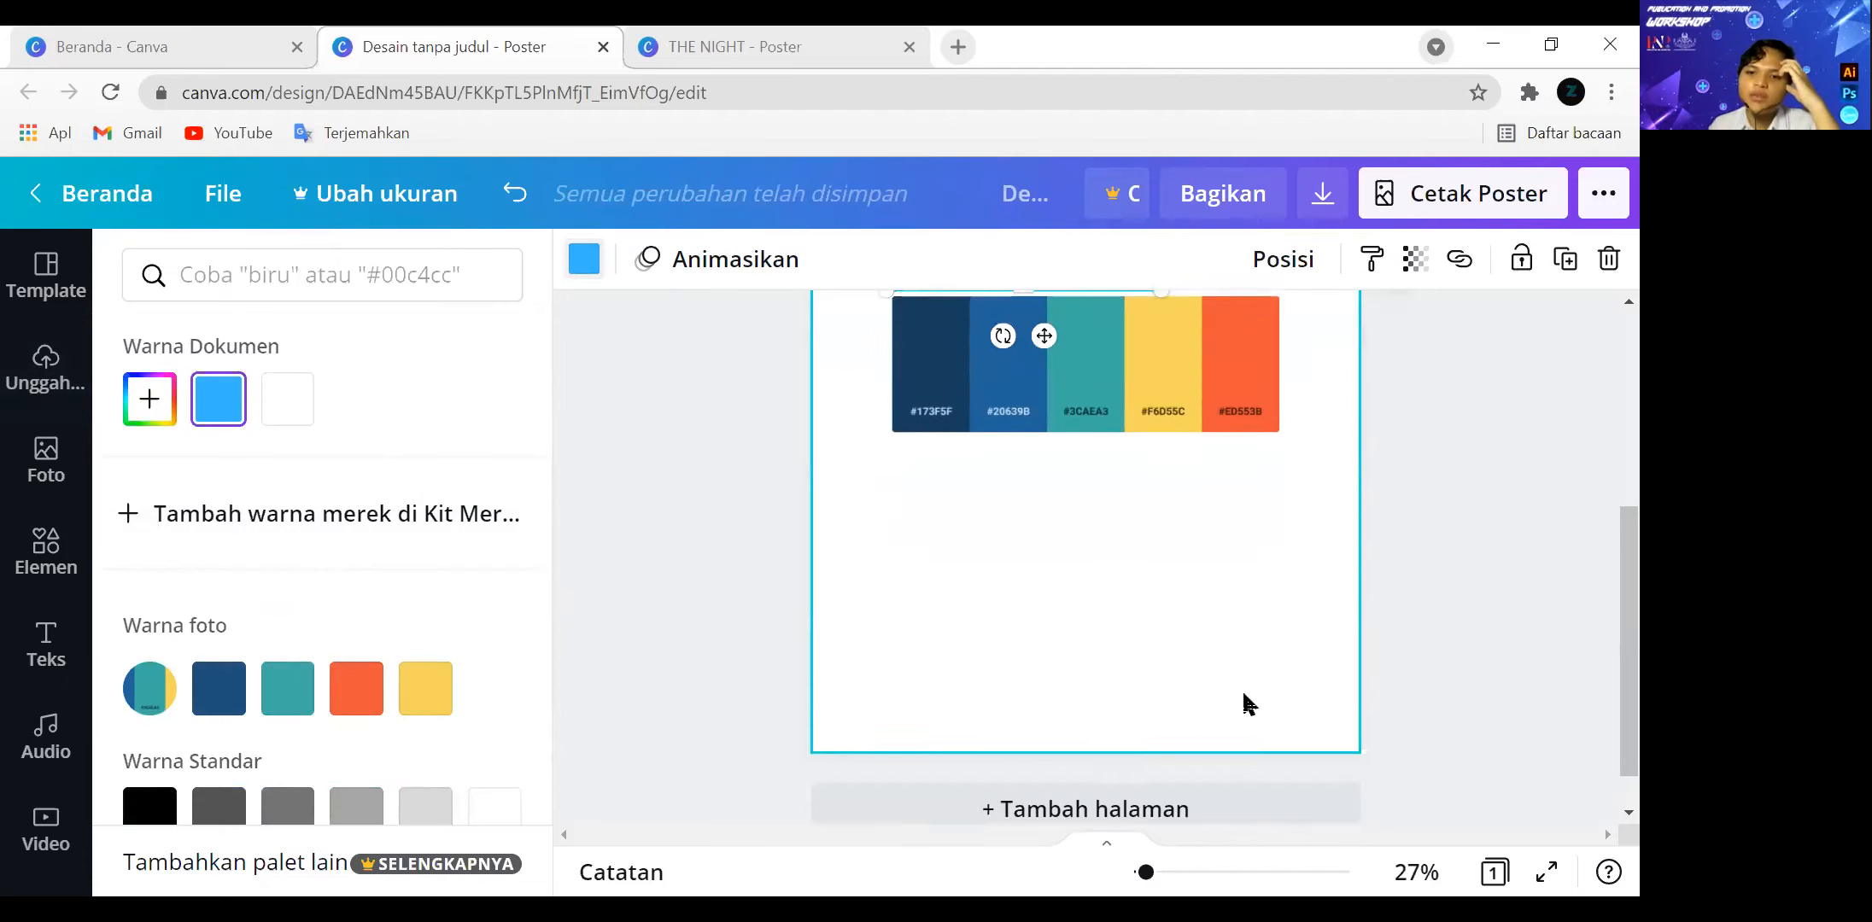
pyautogui.click(1231, 762)
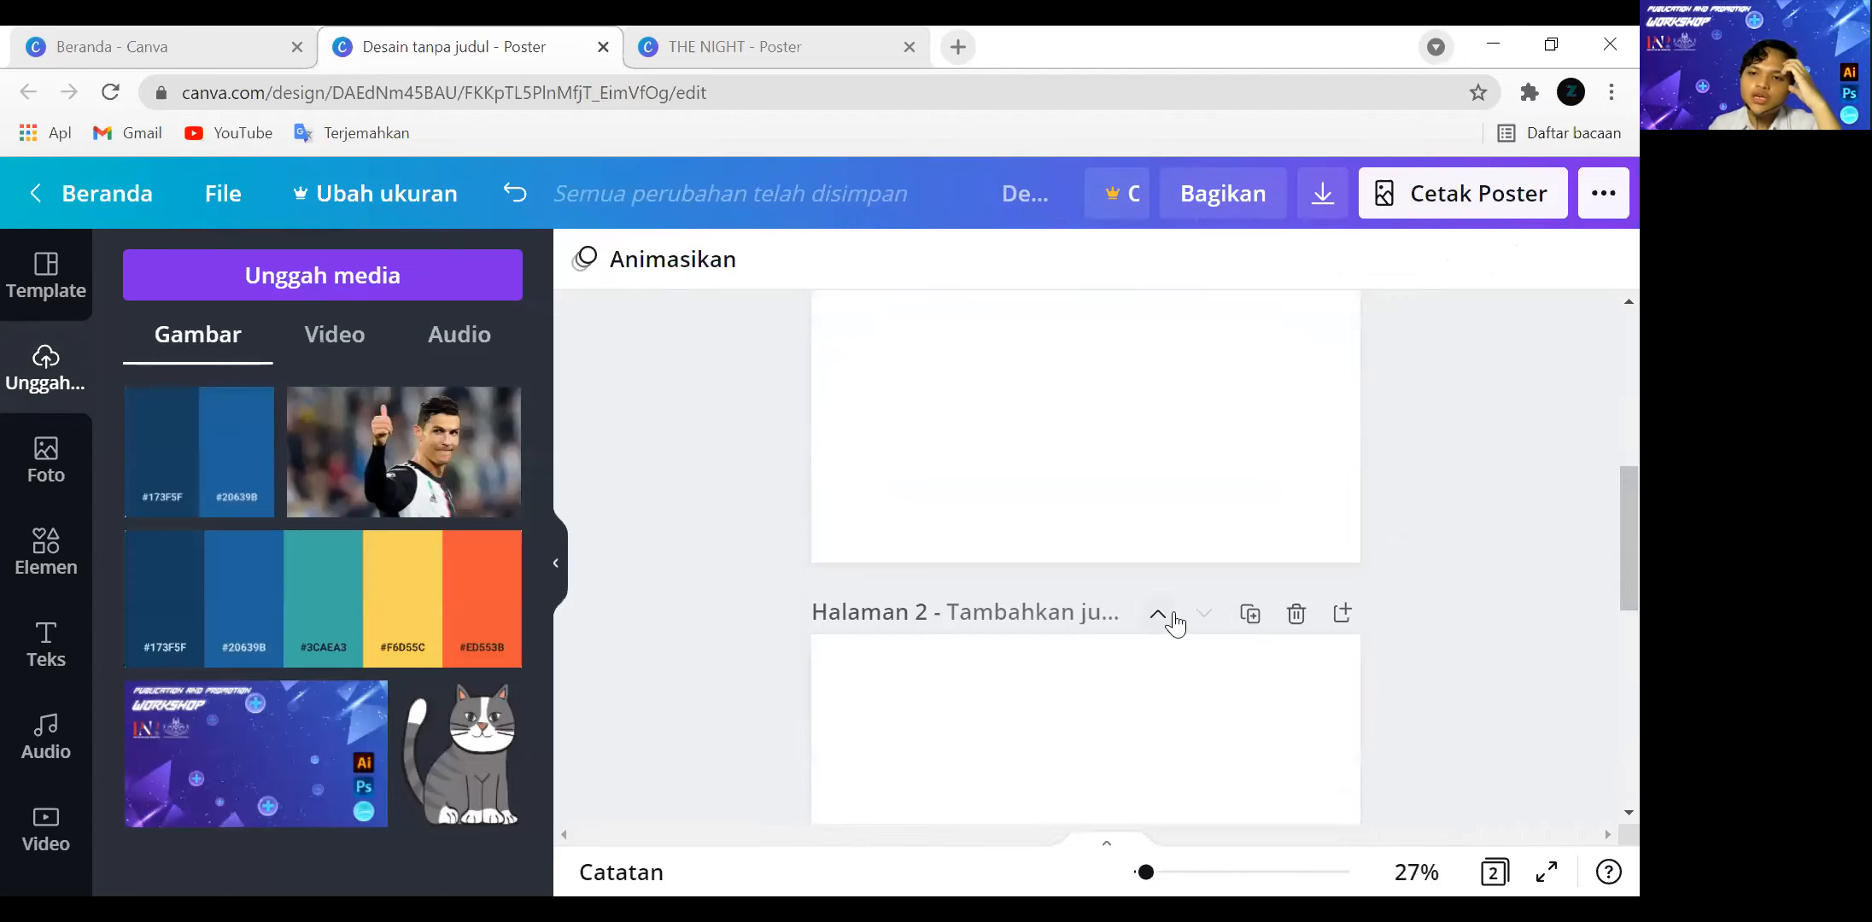
pyautogui.click(1171, 620)
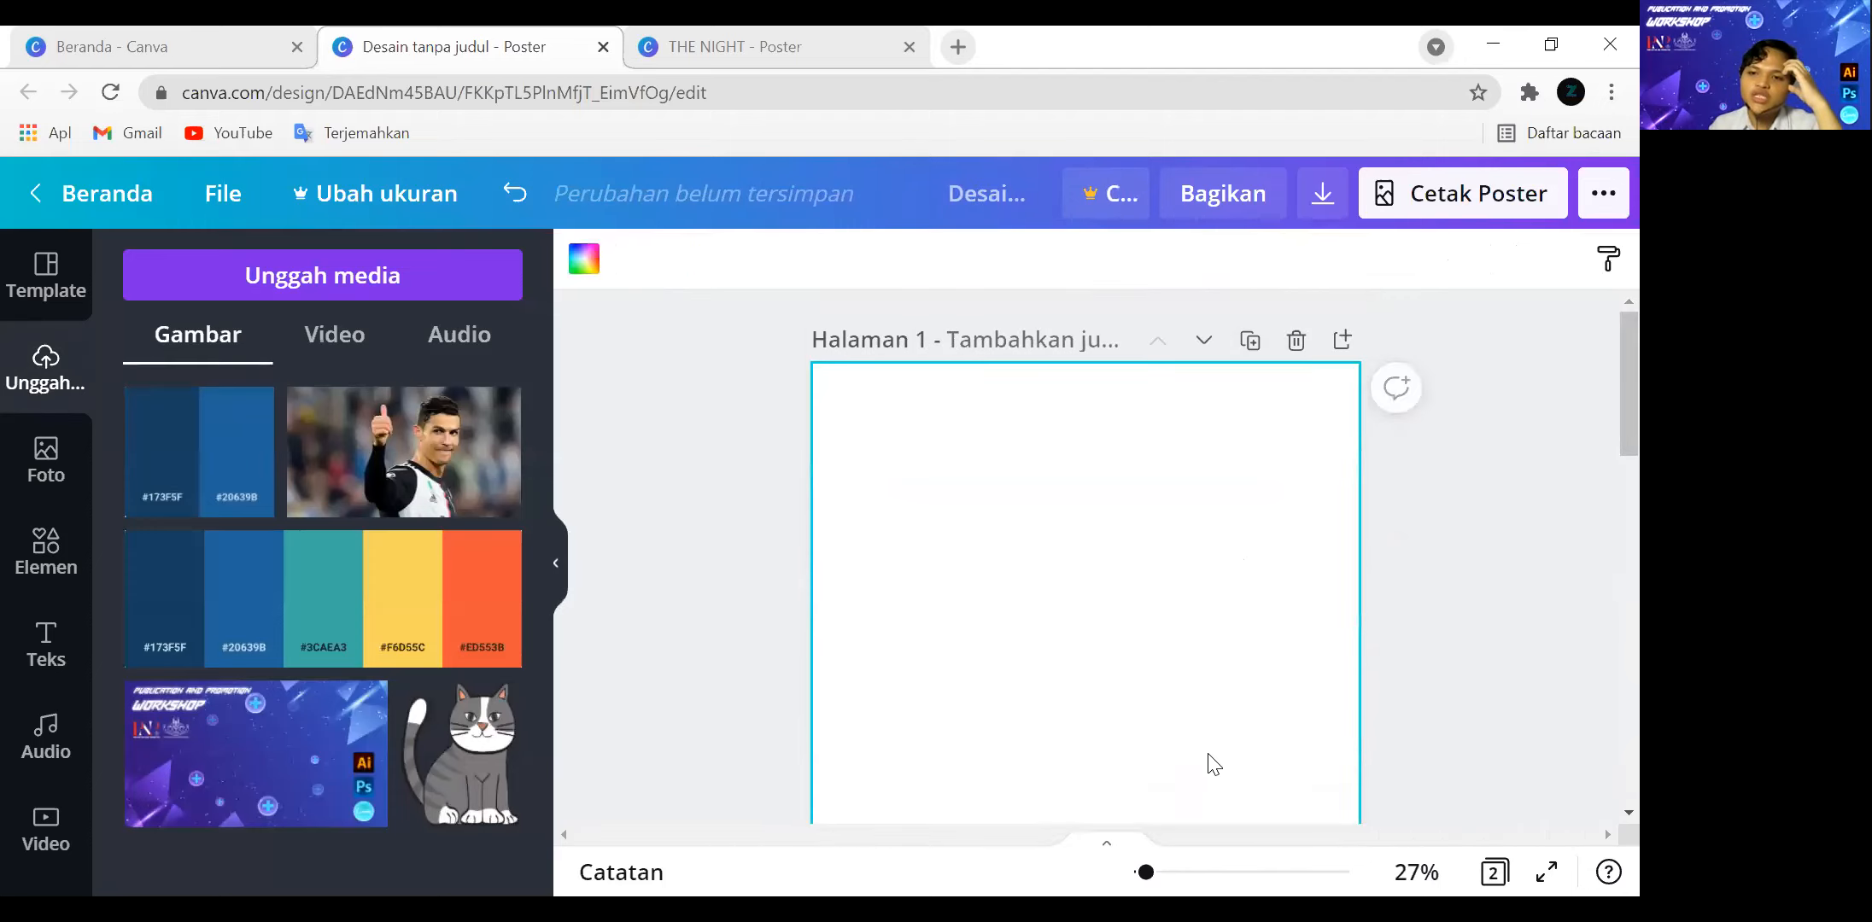
# Shrink the blue bar into a small square and paste four copies in a row above the five-colour palette.
pyautogui.scroll(-10, 1213, 764)
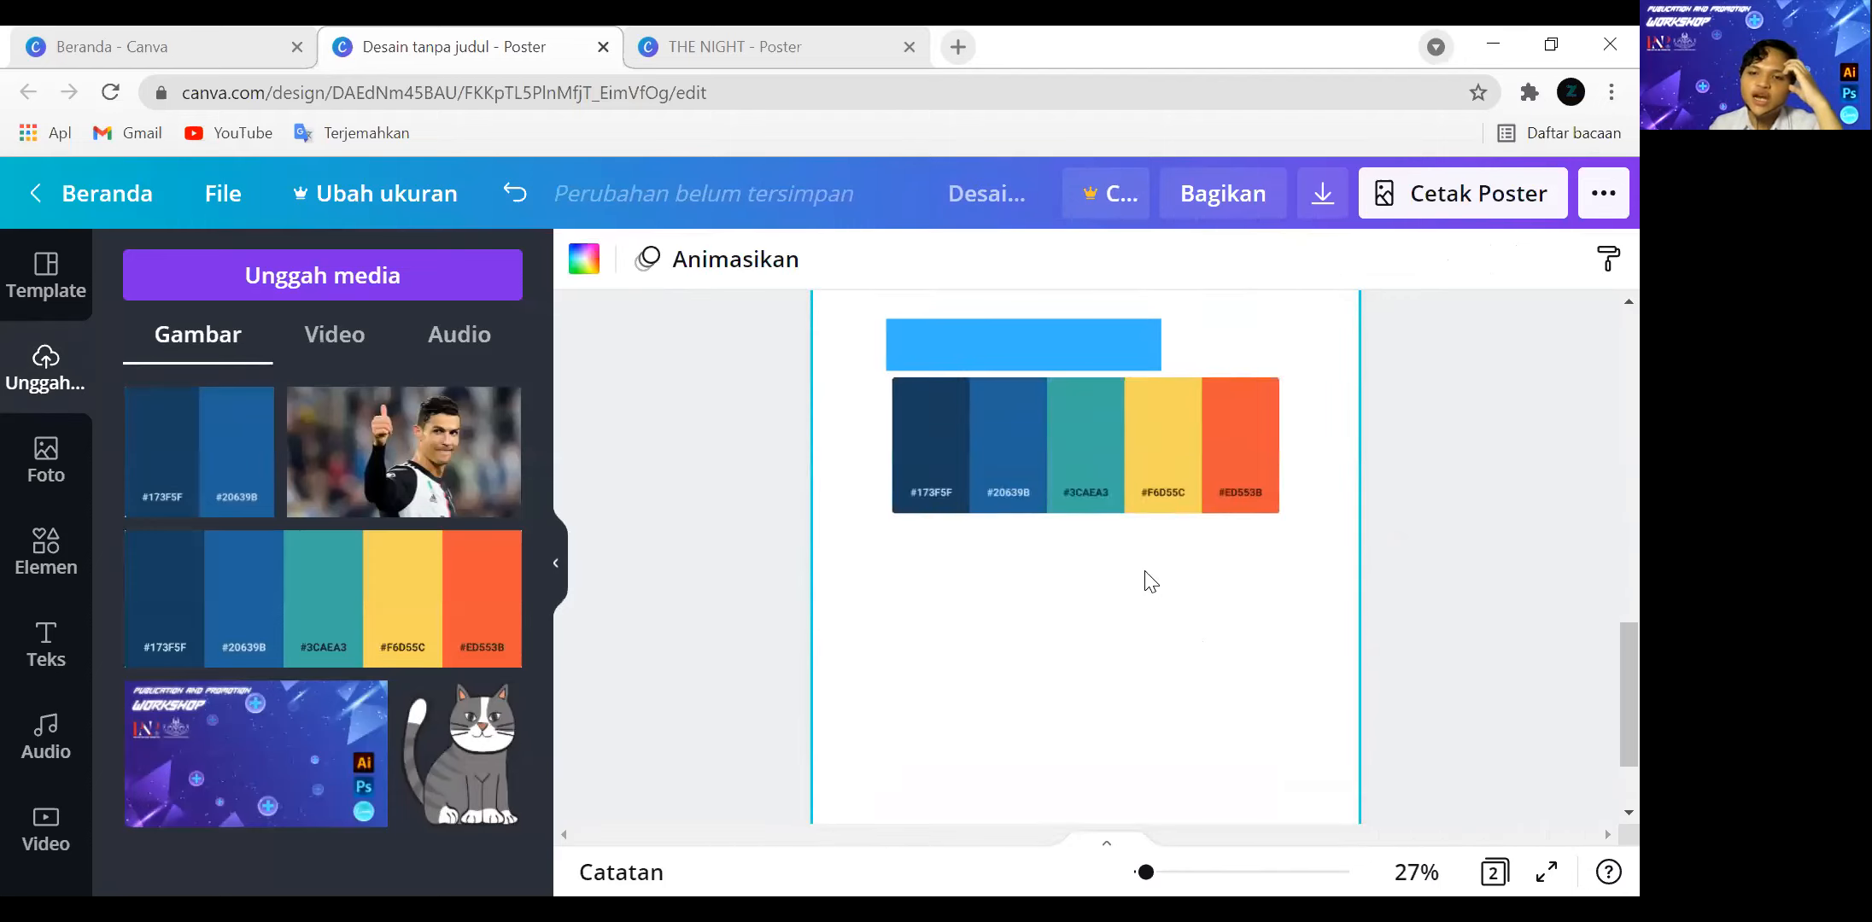
pyautogui.scroll(2, 1149, 576)
pyautogui.click(1136, 468)
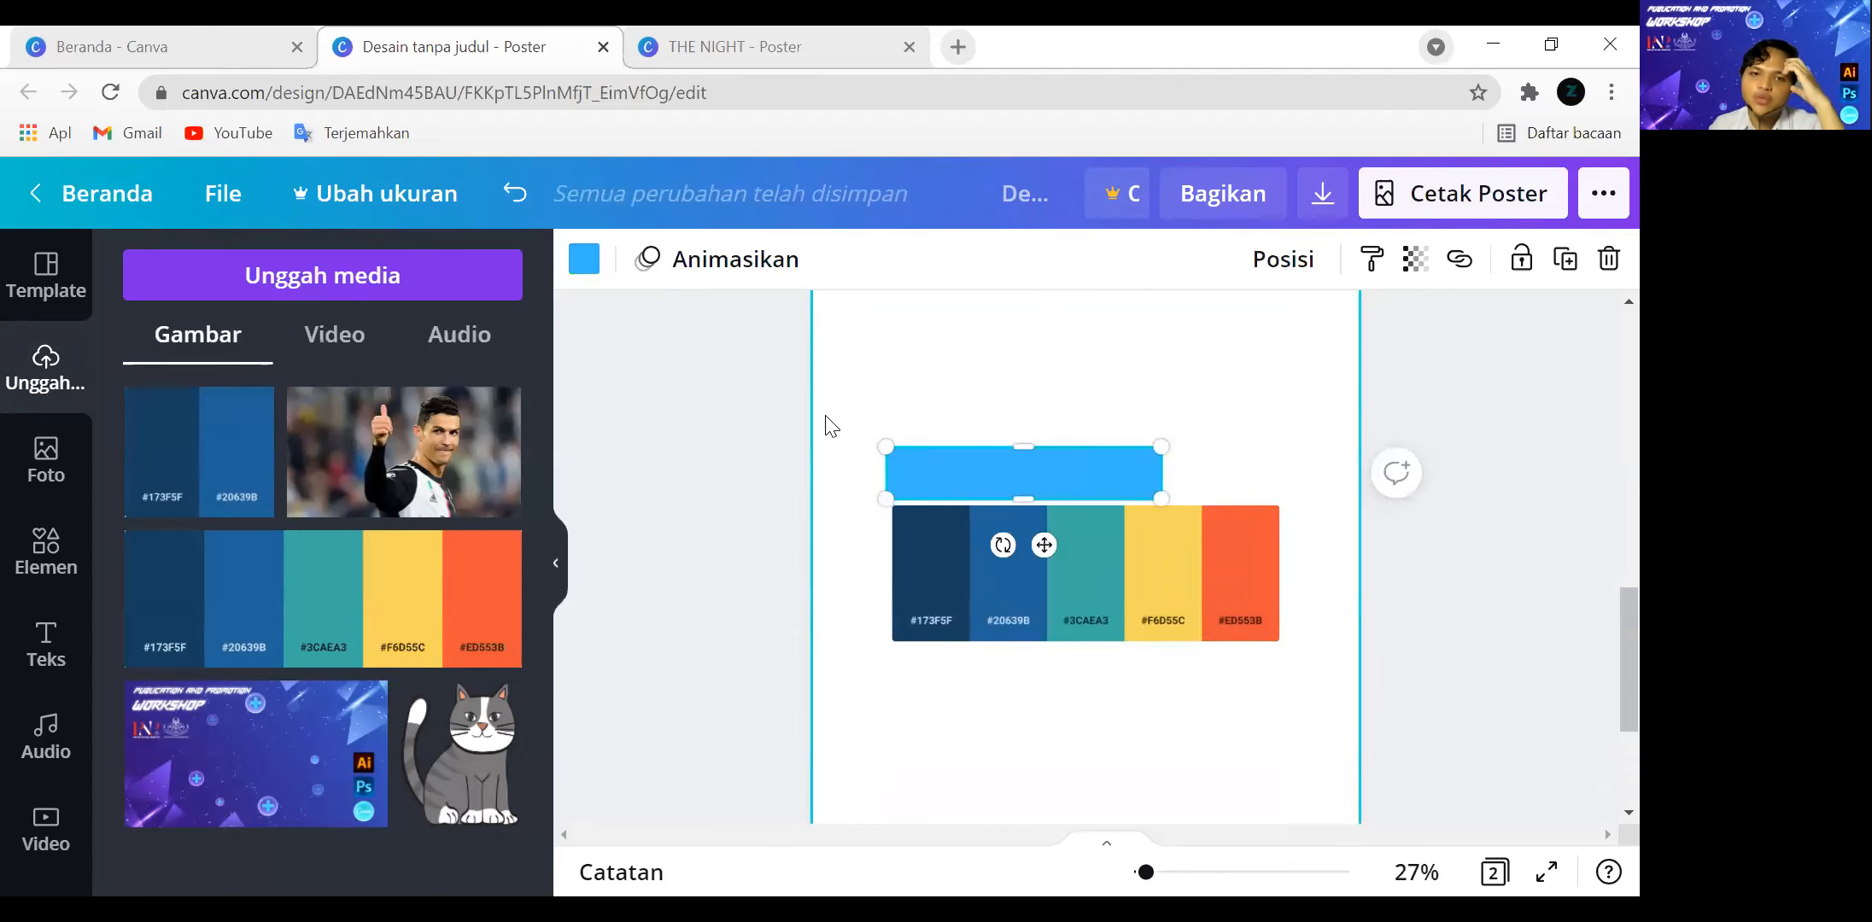
pyautogui.moveTo(1163, 472)
pyautogui.mouseDown()
pyautogui.moveTo(916, 464)
pyautogui.moveTo(1006, 494)
pyautogui.moveTo(1195, 481)
pyautogui.mouseUp()
pyautogui.hotkey('ctrl', 'v')
pyautogui.hotkey('ctrl', 'v')
pyautogui.hotkey('ctrl', 'v')
pyautogui.hotkey('ctrl', 'v')
# Recolour the first four squares above the palette dark blue, teal, orange and yellow using the photo colours.
pyautogui.click(939, 489)
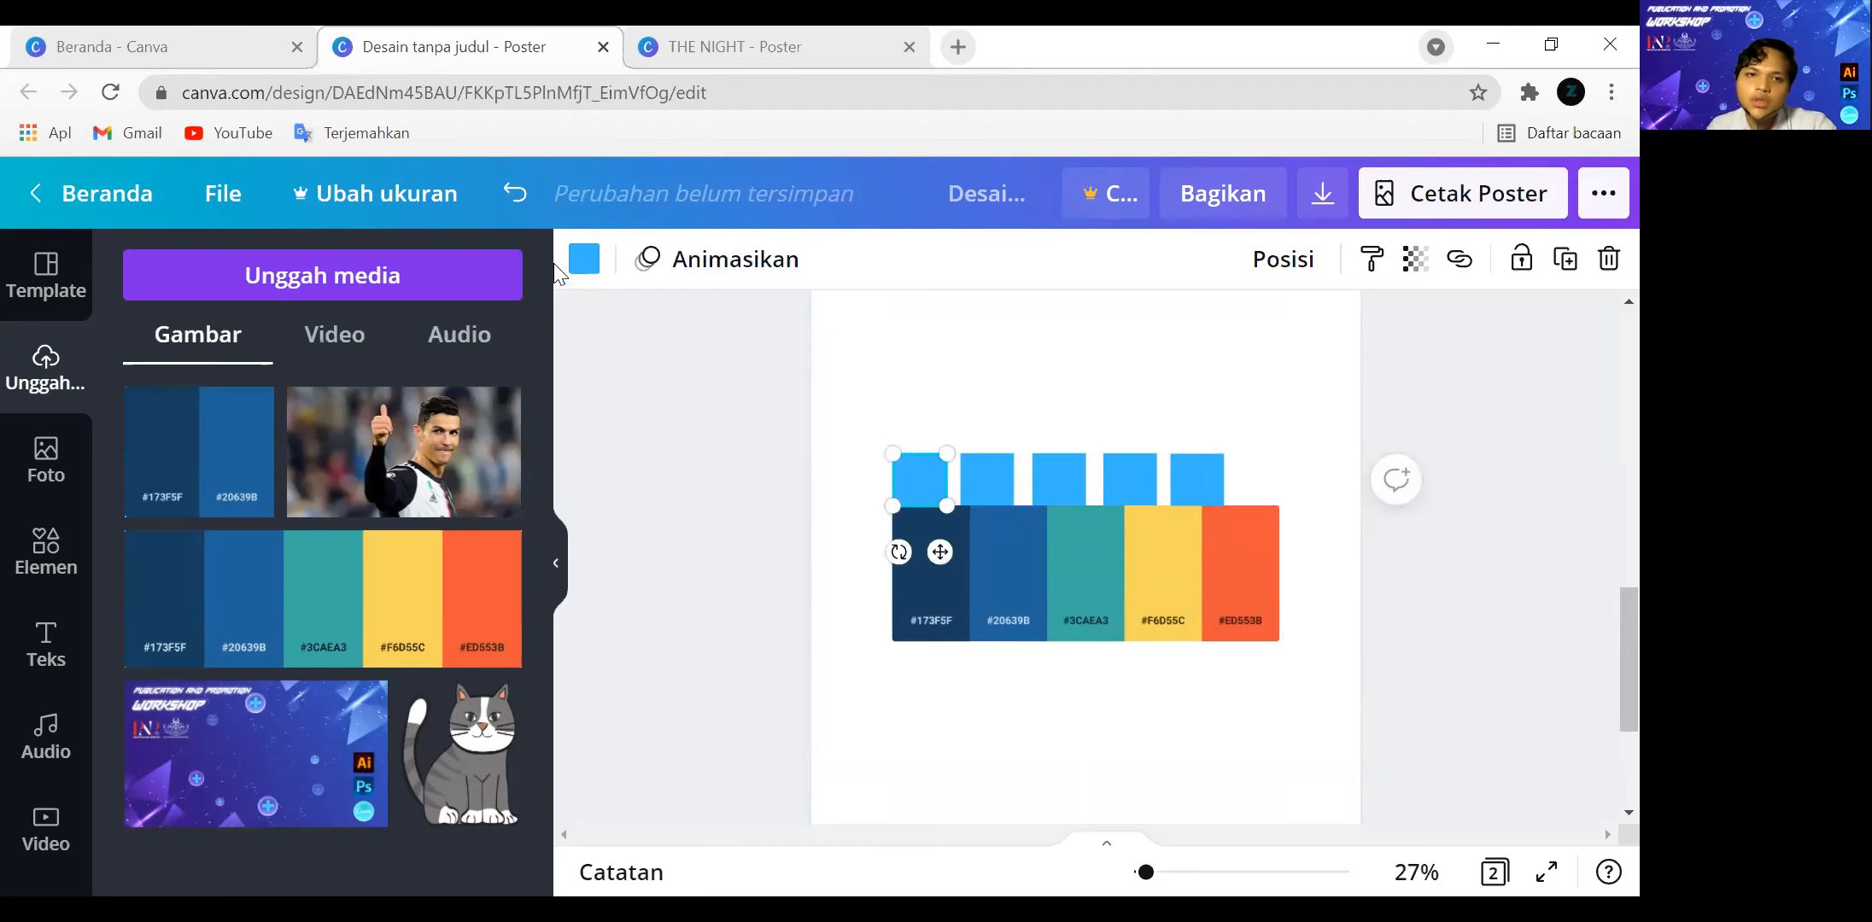
pyautogui.click(583, 260)
pyautogui.click(209, 702)
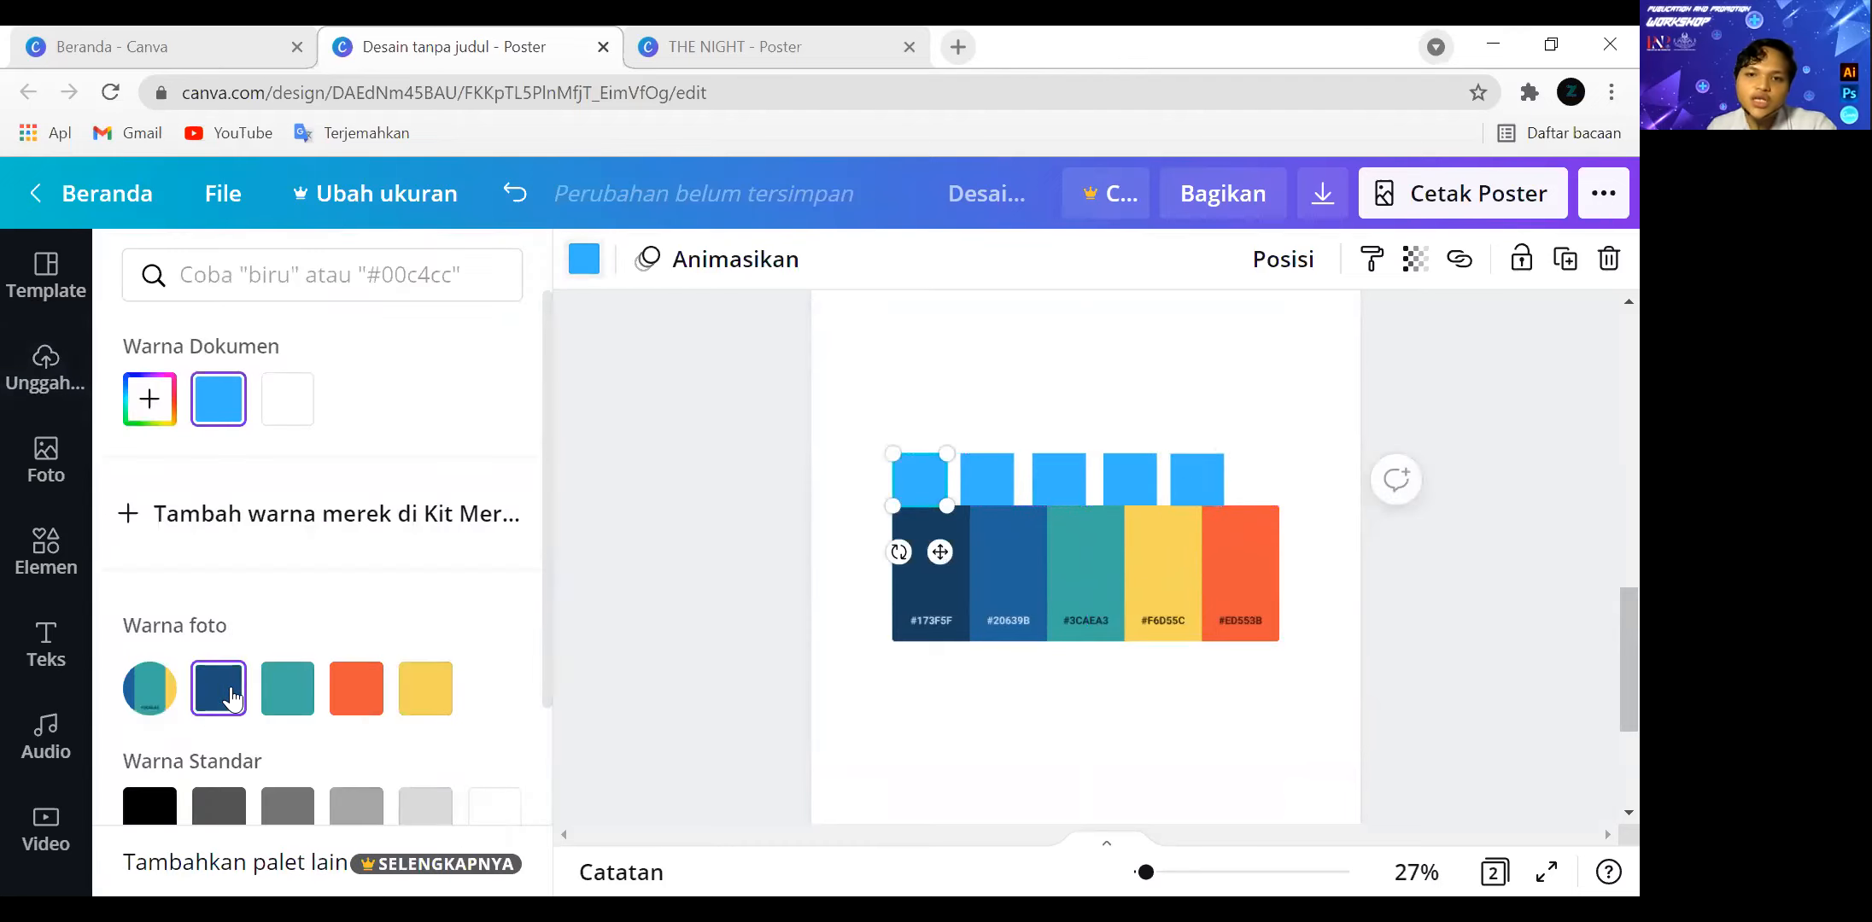
pyautogui.click(987, 478)
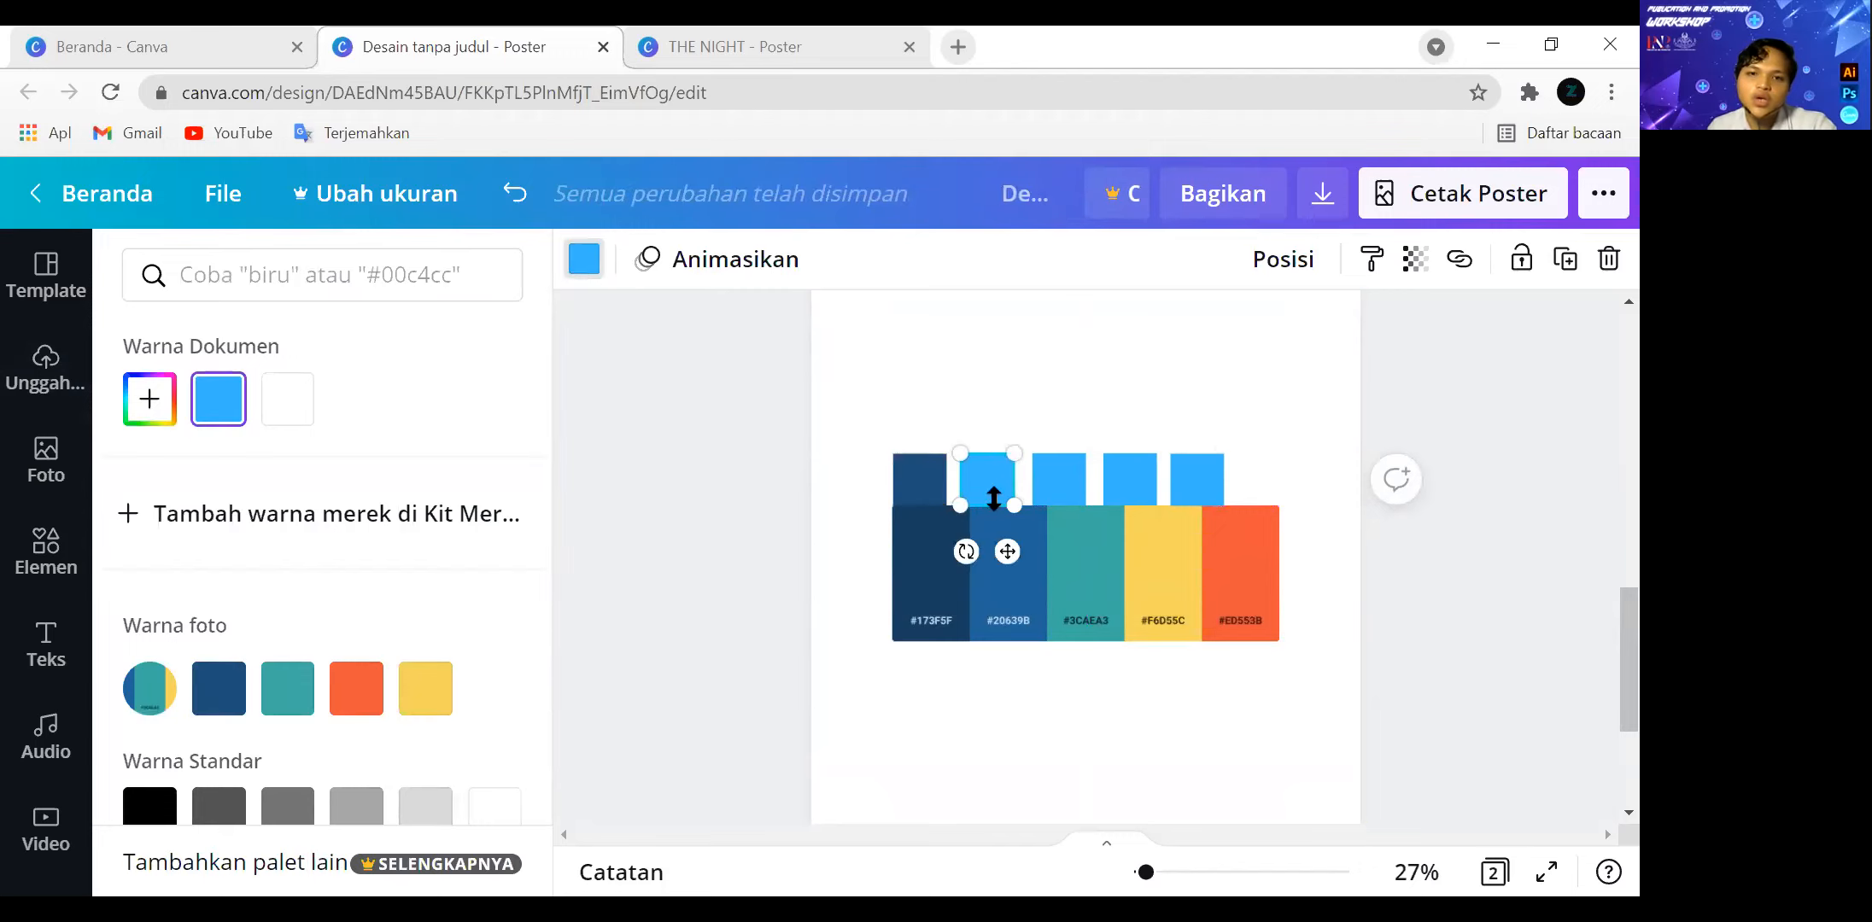
pyautogui.click(287, 688)
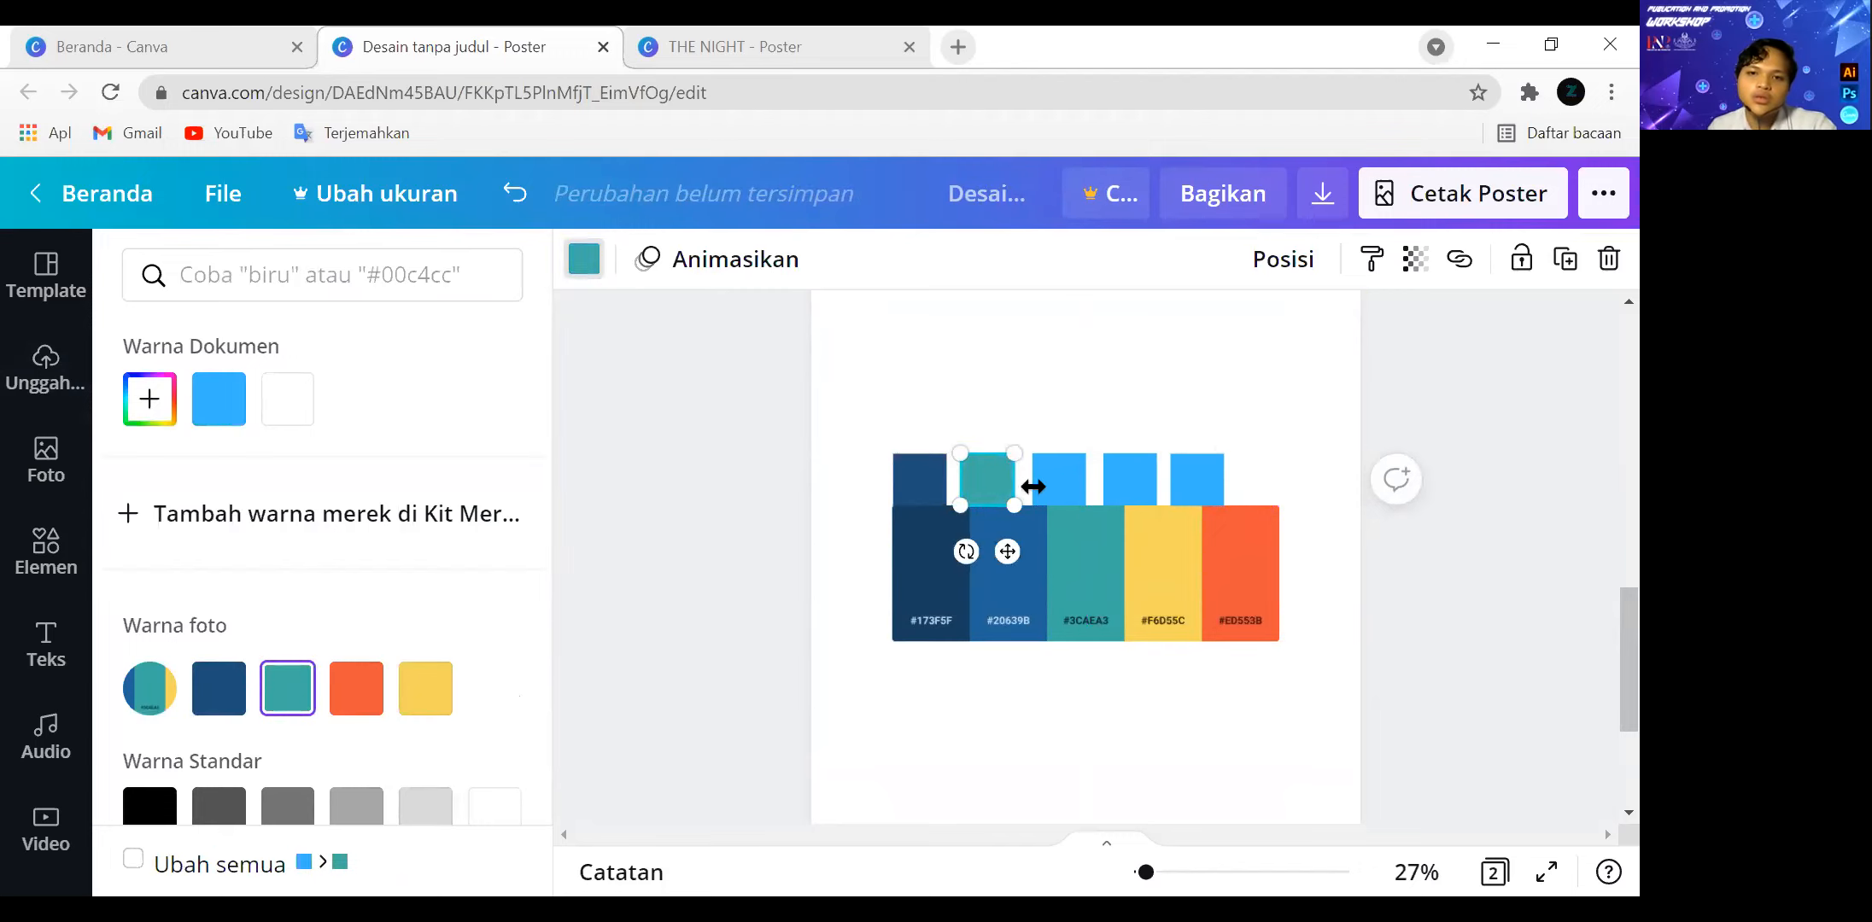
pyautogui.click(1060, 487)
pyautogui.click(356, 688)
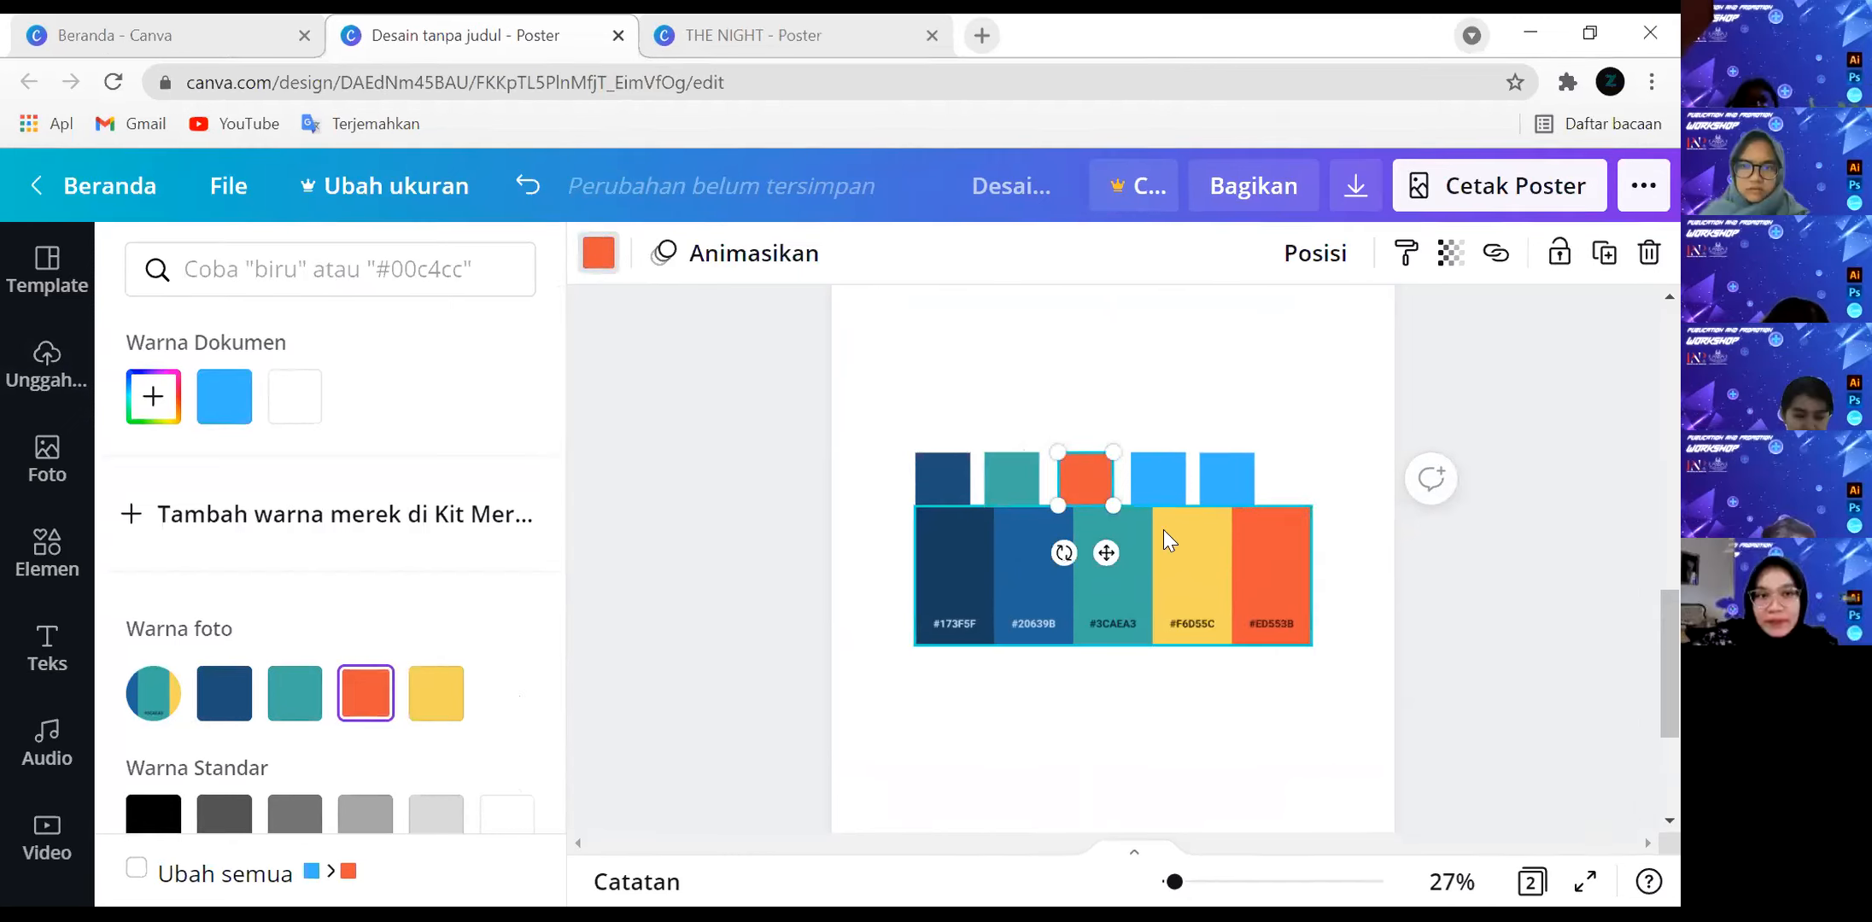
pyautogui.click(1157, 483)
pyautogui.click(435, 692)
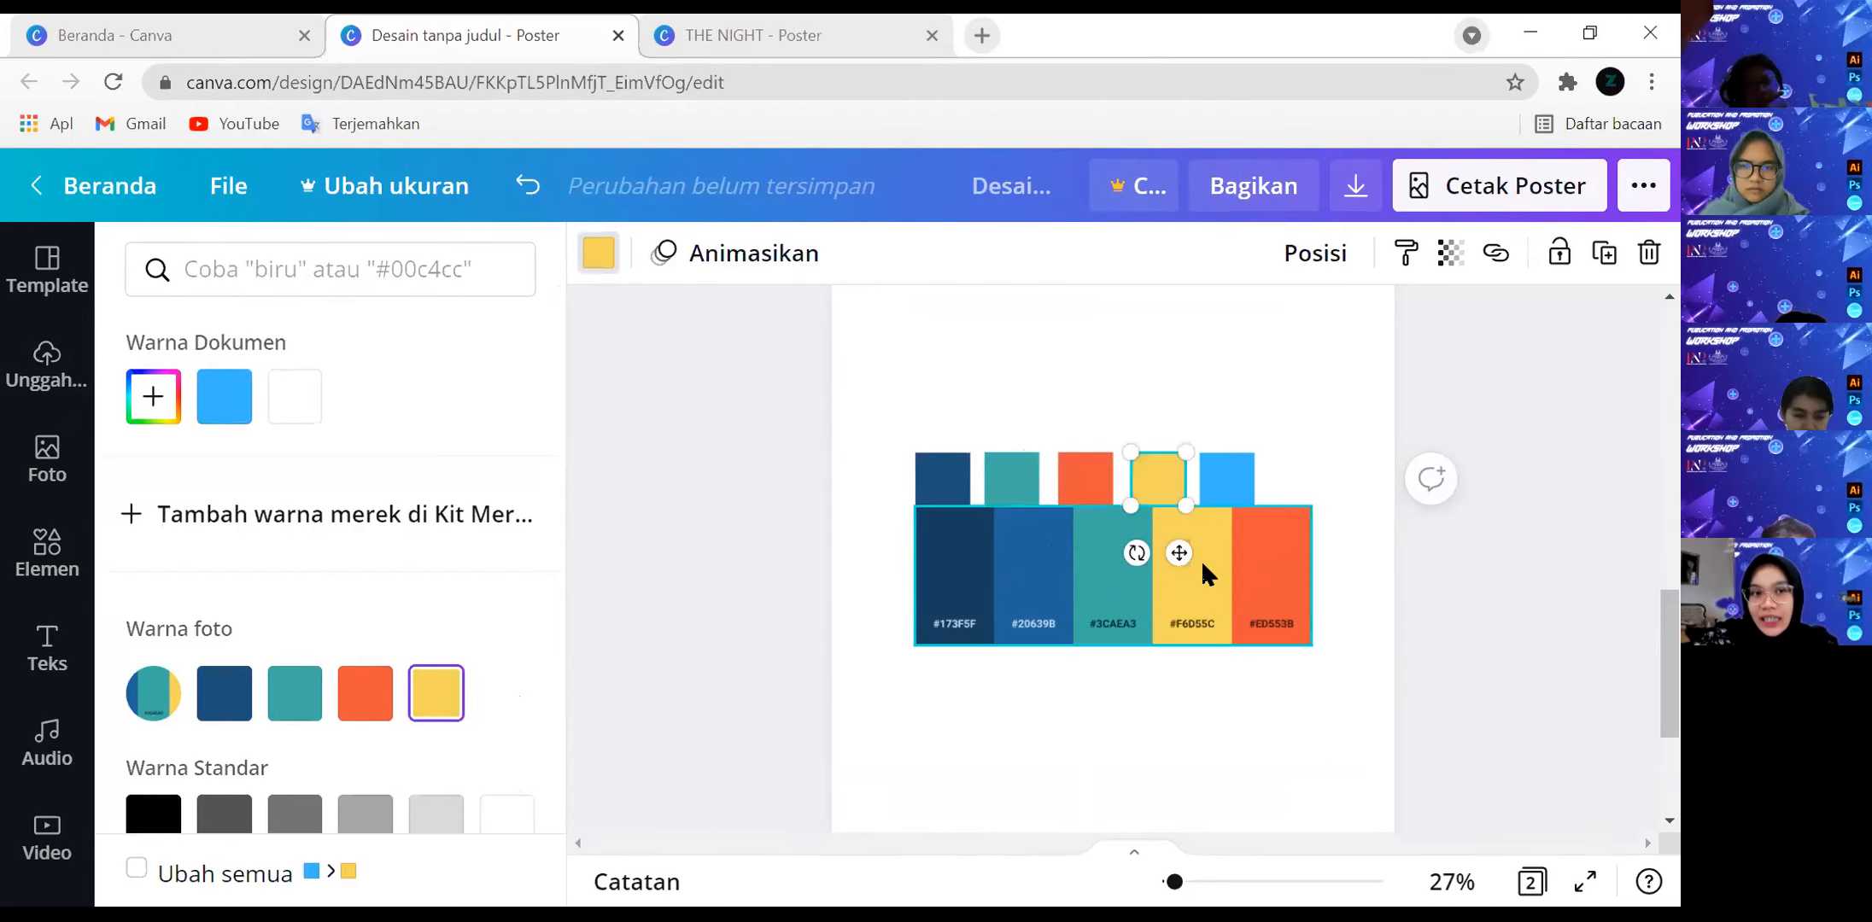
# Delete the five-colour palette image and add a square shape to the blank first page.
pyautogui.click(1201, 558)
pyautogui.press('Delete')
pyautogui.scroll(-5, 1240, 581)
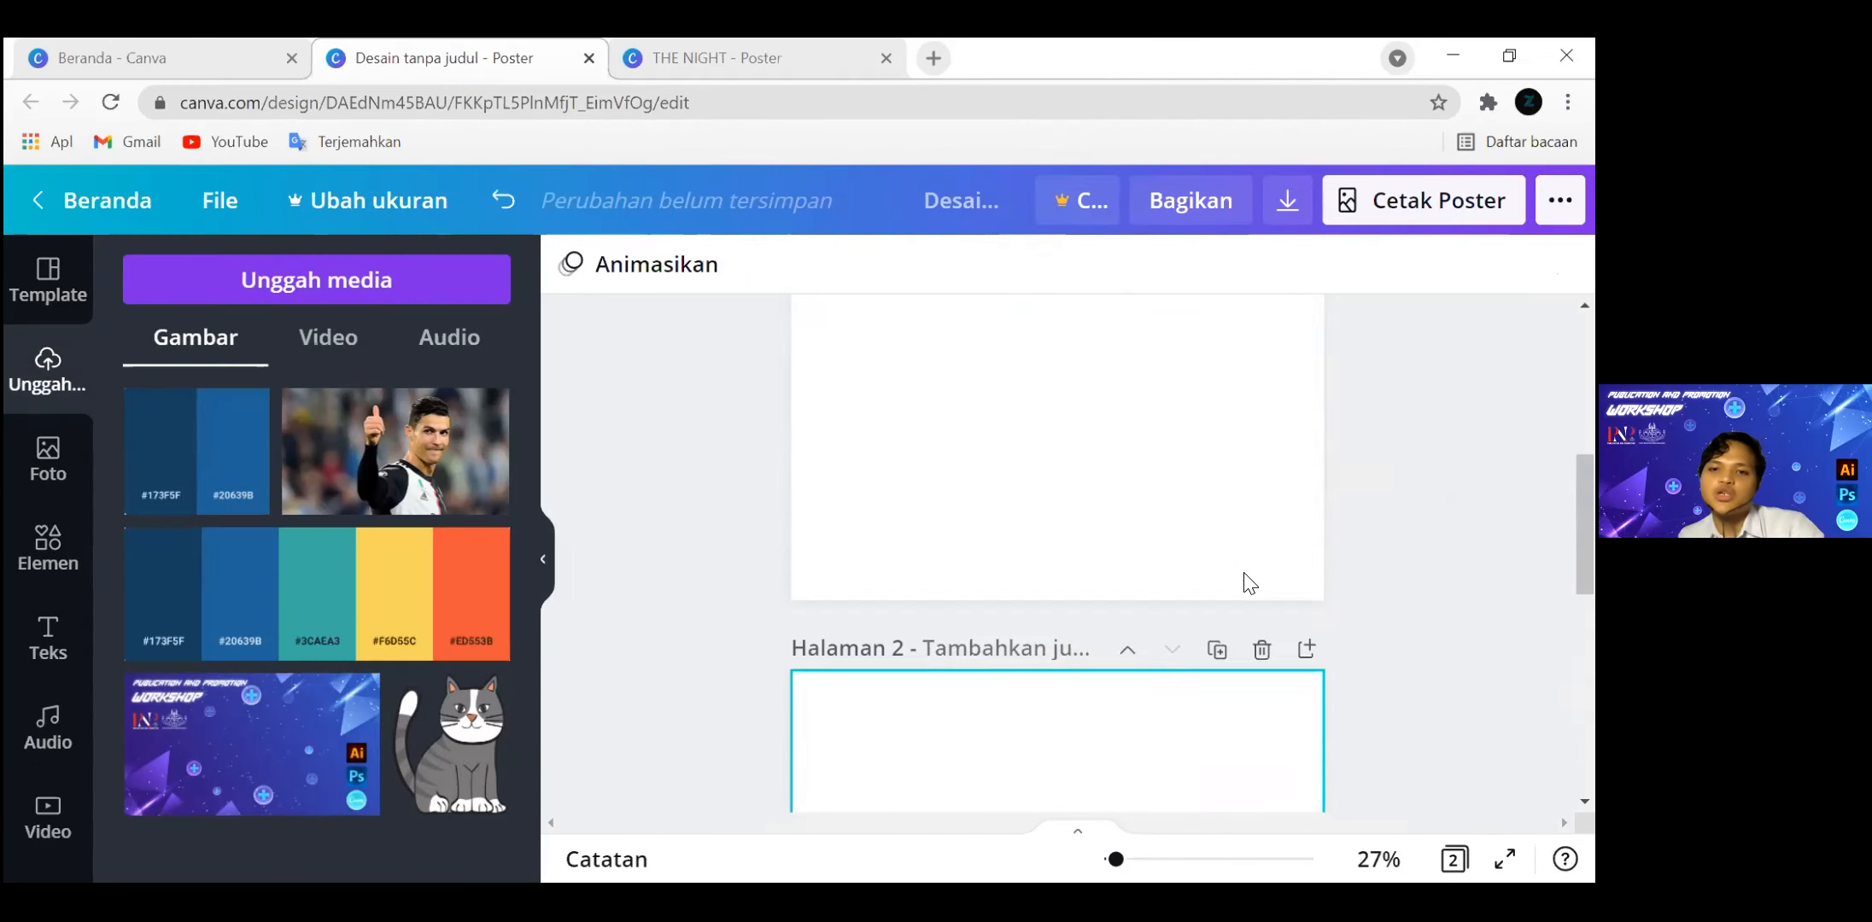
pyautogui.click(48, 546)
pyautogui.click(186, 658)
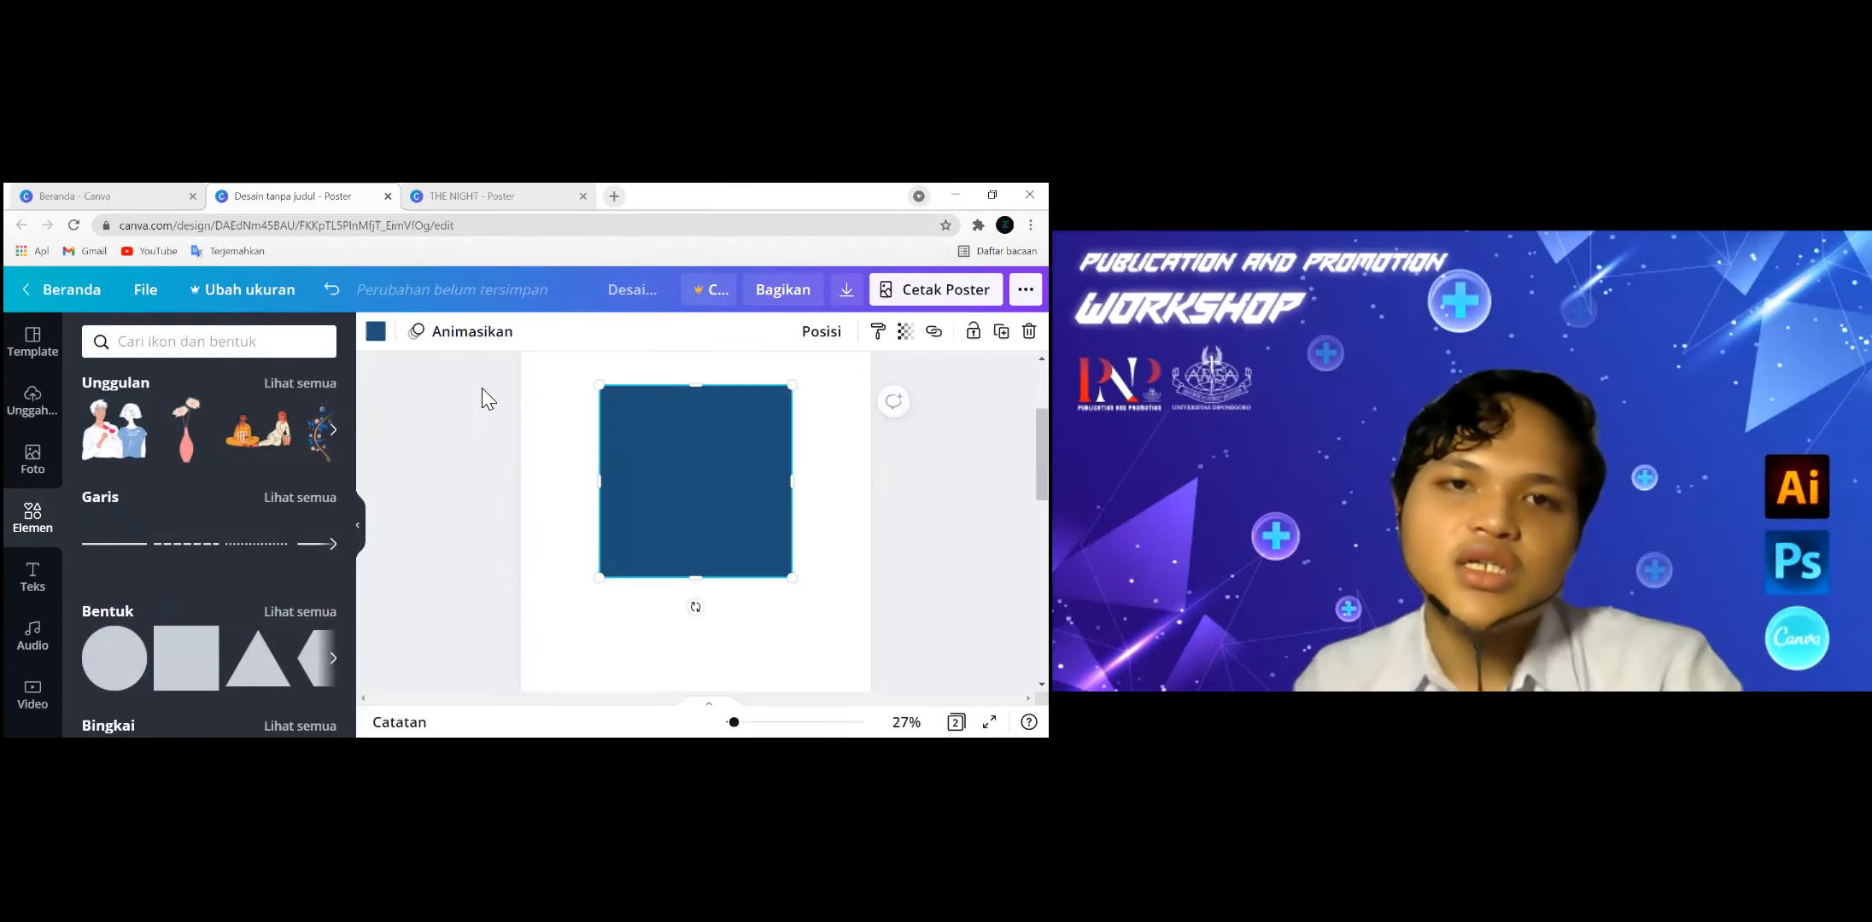
# Try the document colours teal, orange, yellow and light blue on the large square and return it to dark blue.
pyautogui.click(376, 331)
pyautogui.scroll(-1, 220, 469)
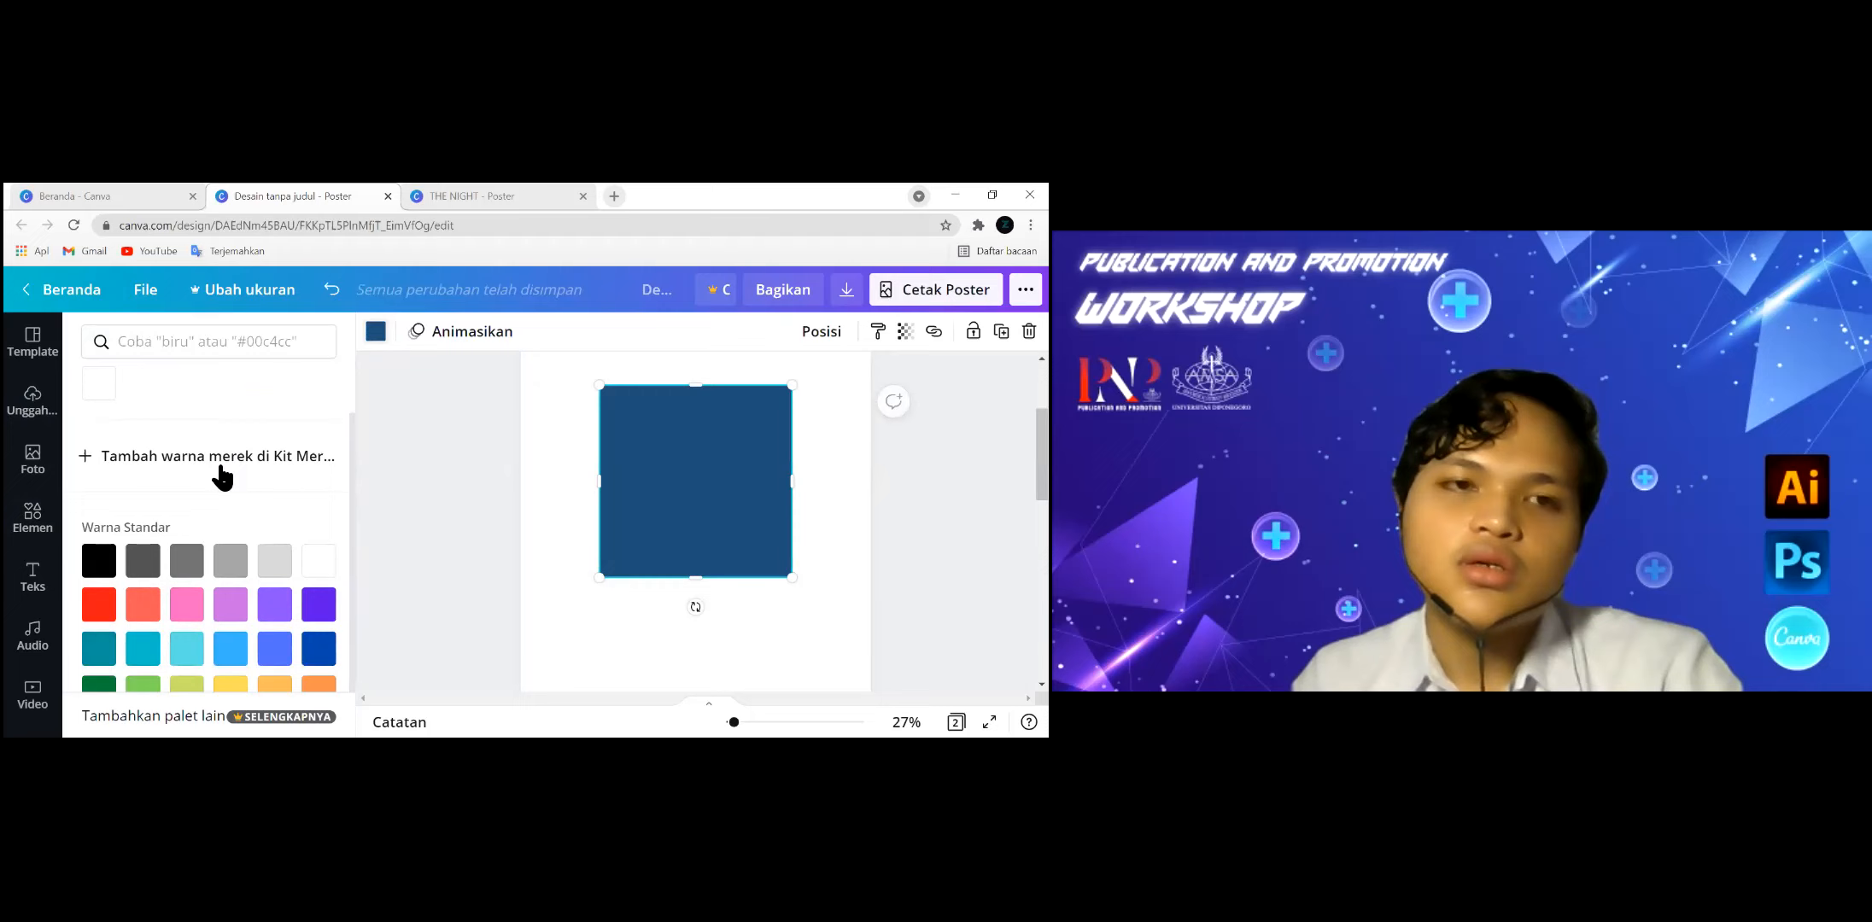
pyautogui.scroll(1, 205, 453)
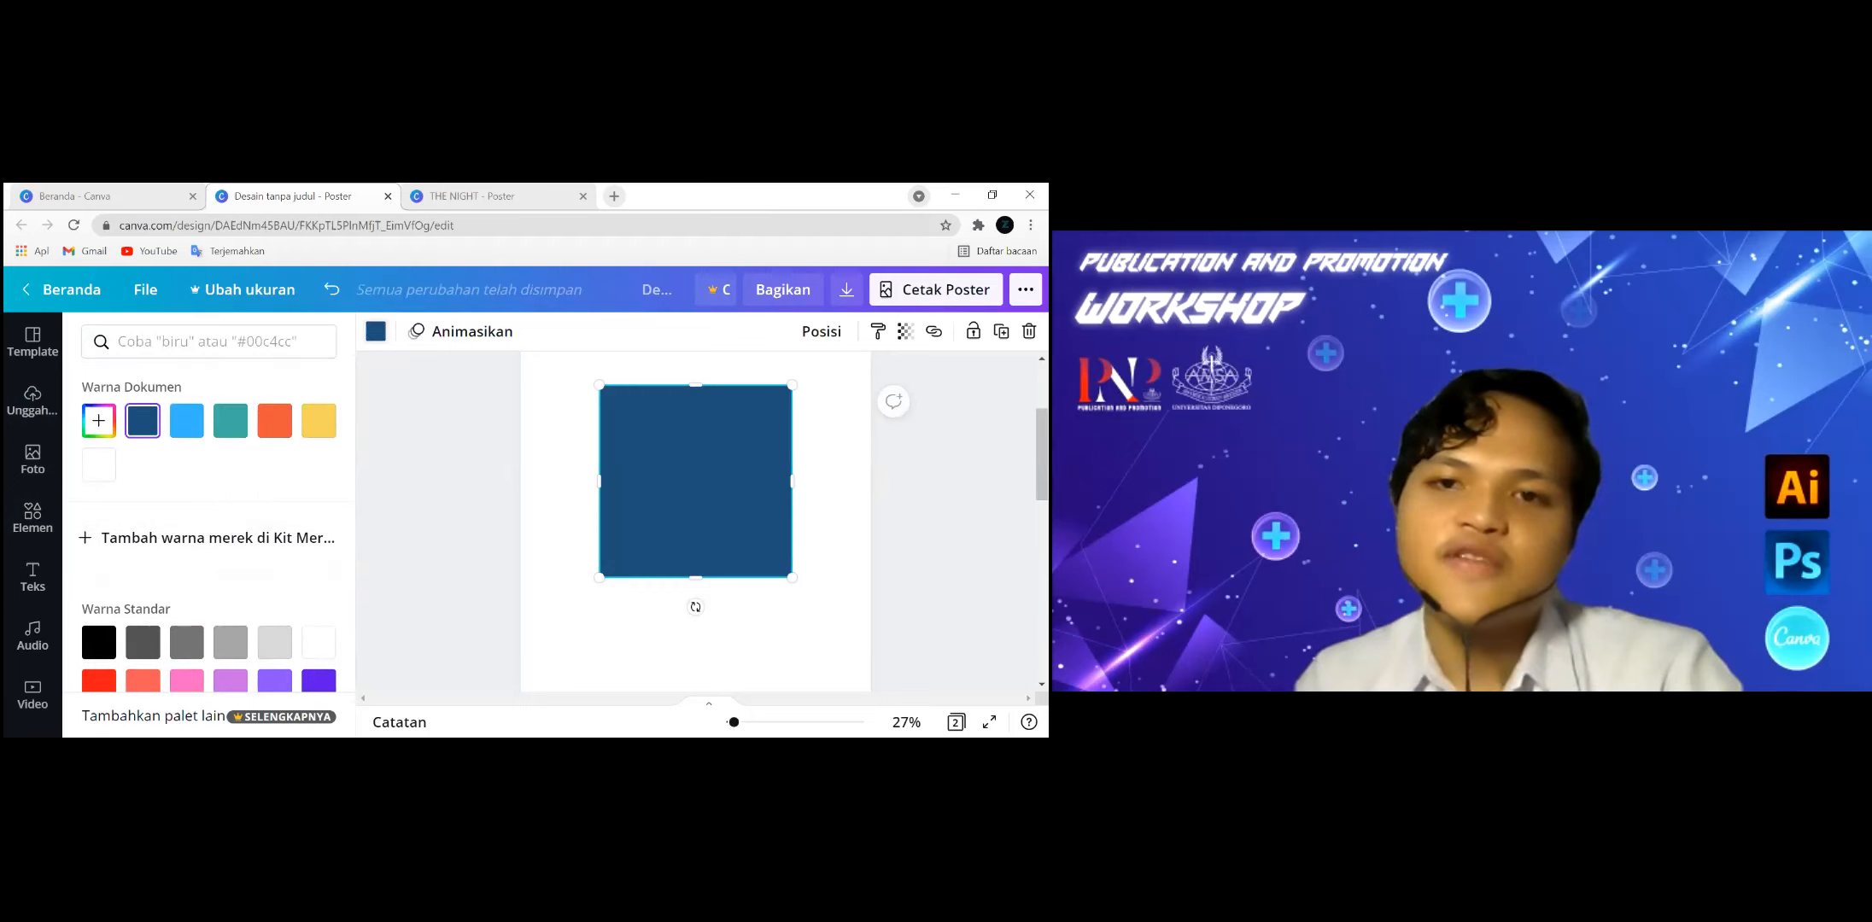
pyautogui.click(230, 423)
pyautogui.click(274, 422)
pyautogui.click(318, 422)
pyautogui.click(231, 423)
pyautogui.click(182, 432)
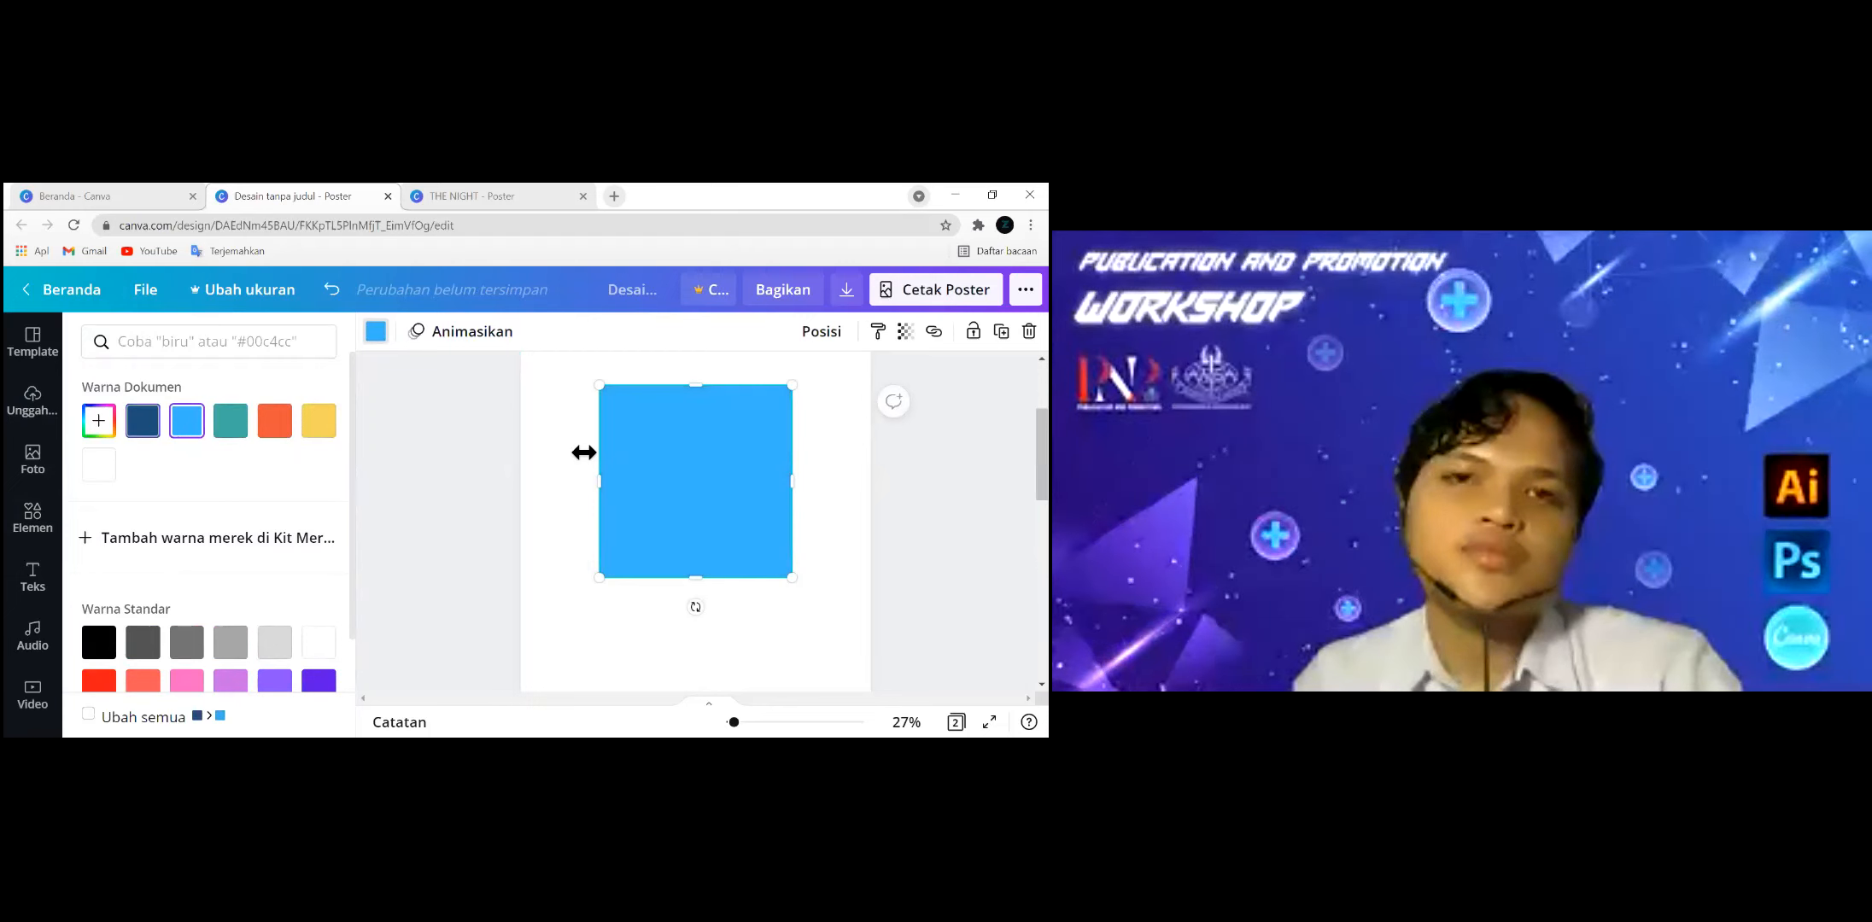
pyautogui.click(143, 421)
pyautogui.scroll(1, 696, 520)
pyautogui.click(33, 516)
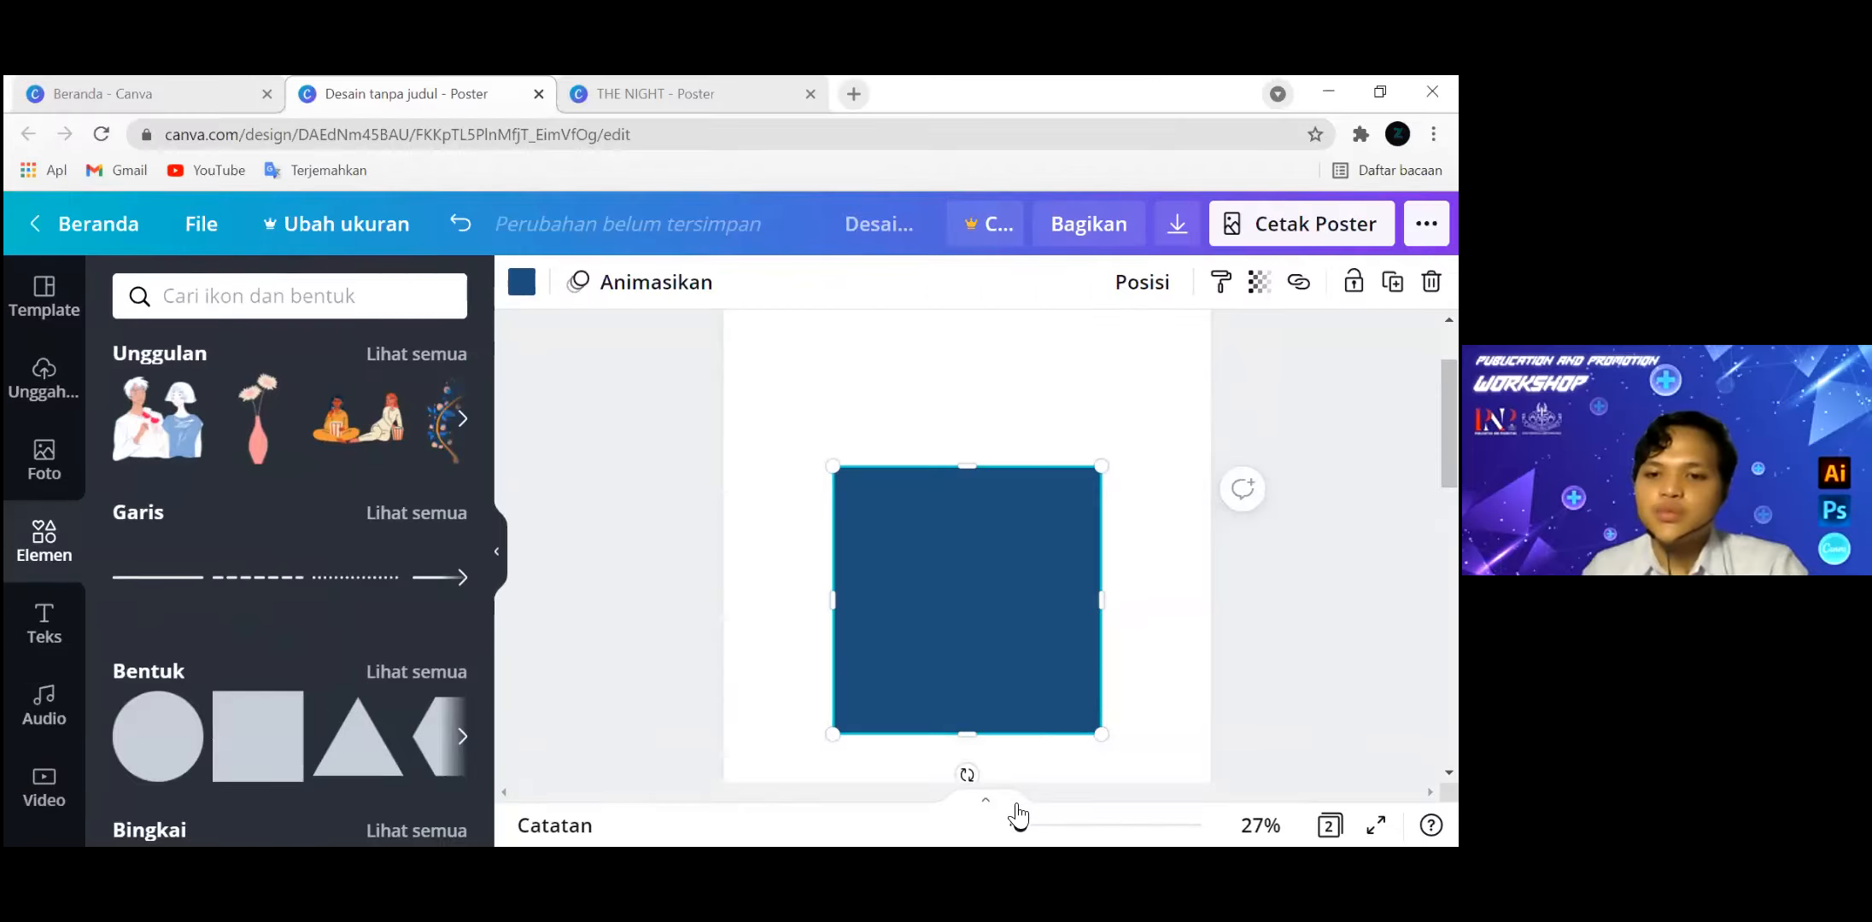
# Zoom out to 14% and align the dark blue square to the top of the page.
pyautogui.moveTo(1016, 823); pyautogui.dragTo(1009, 825)
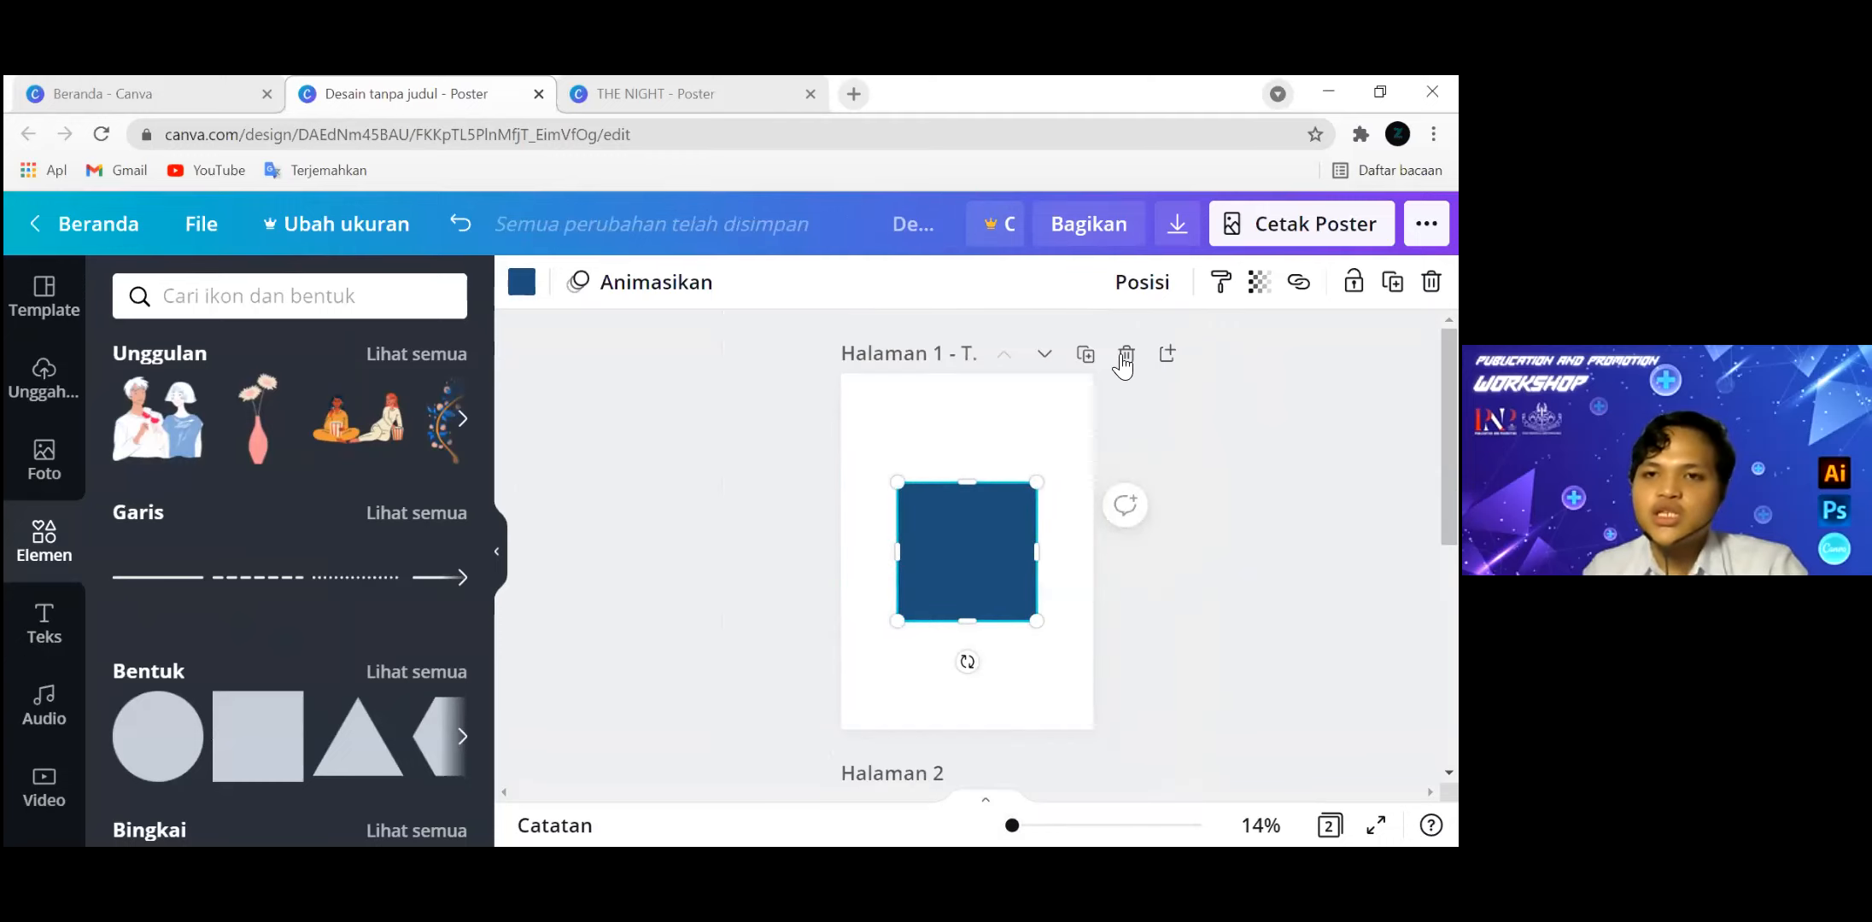
pyautogui.click(1148, 283)
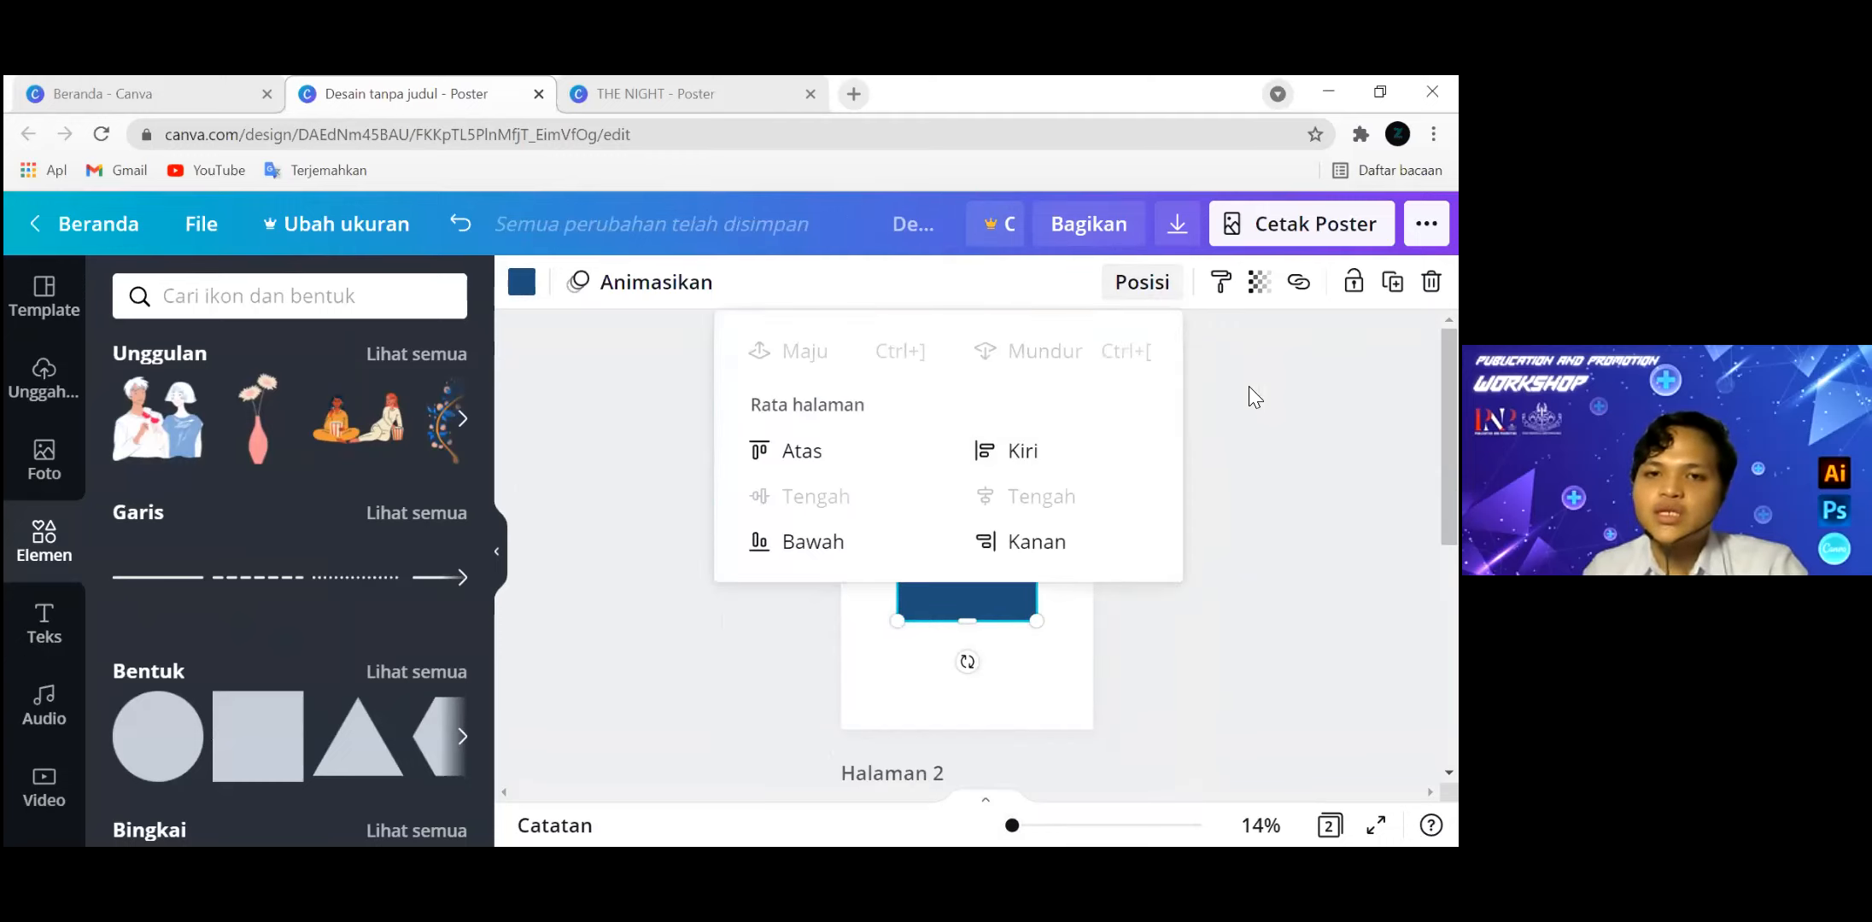
pyautogui.click(799, 450)
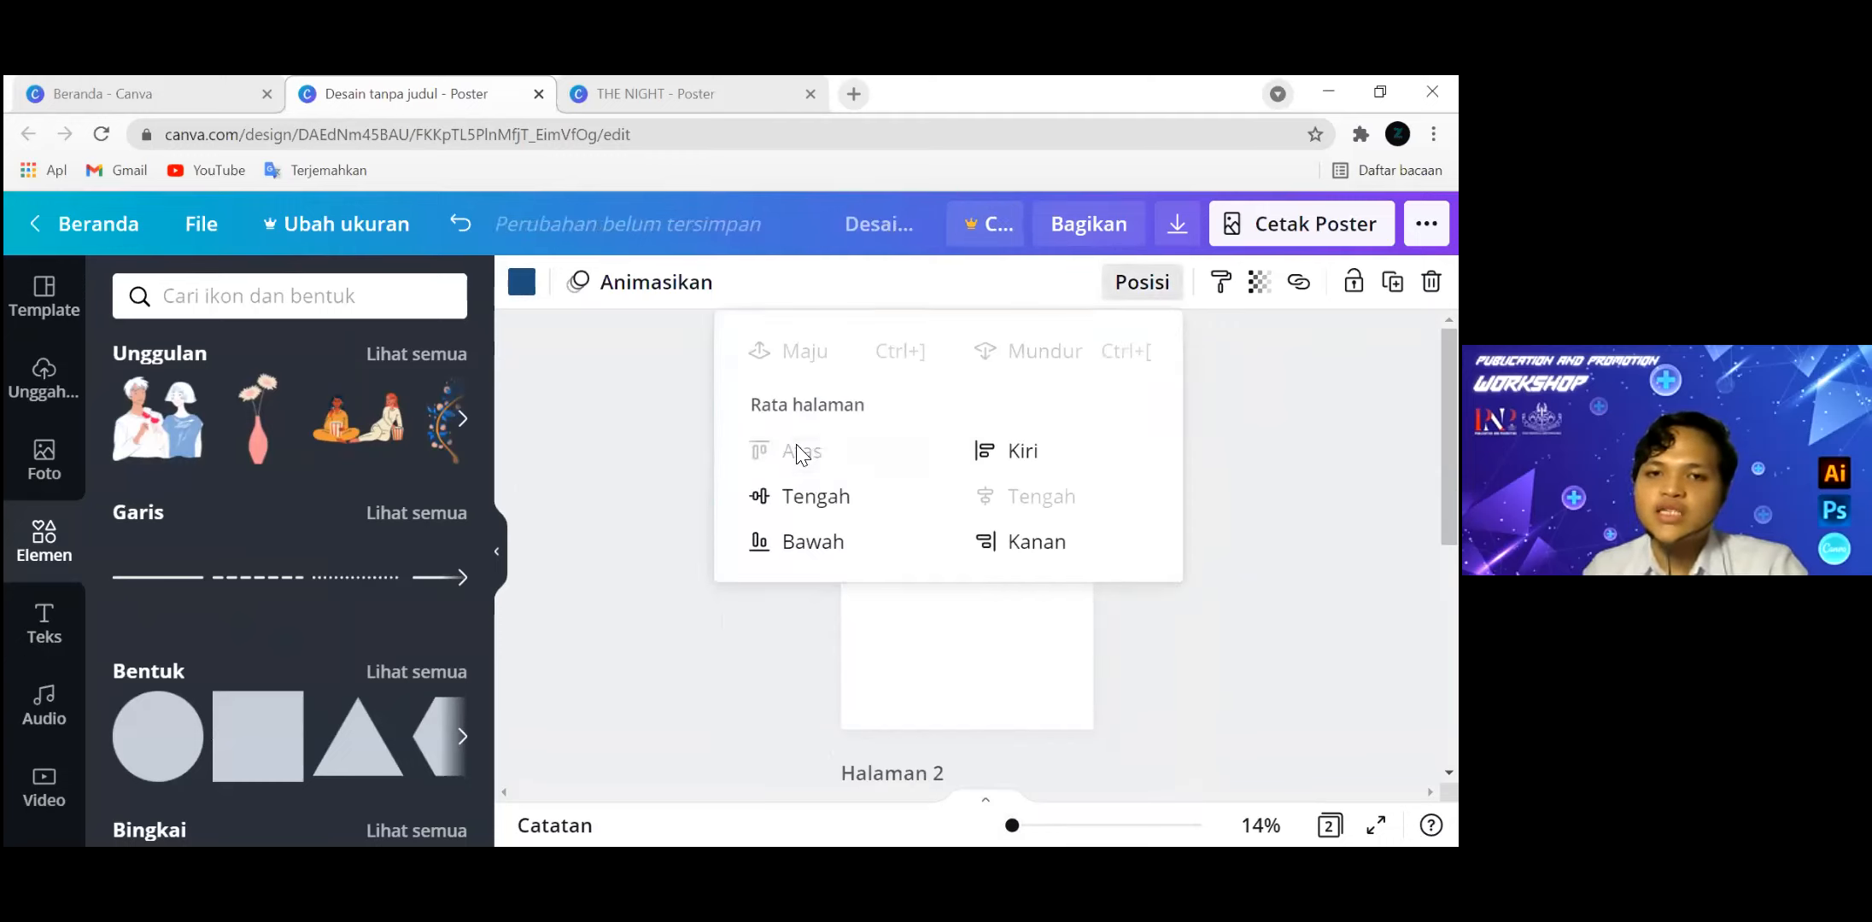
pyautogui.click(1244, 565)
# Move the square slightly below the page's top edge and nudge it upward in small increments.
pyautogui.moveTo(975, 427); pyautogui.dragTo(979, 422)
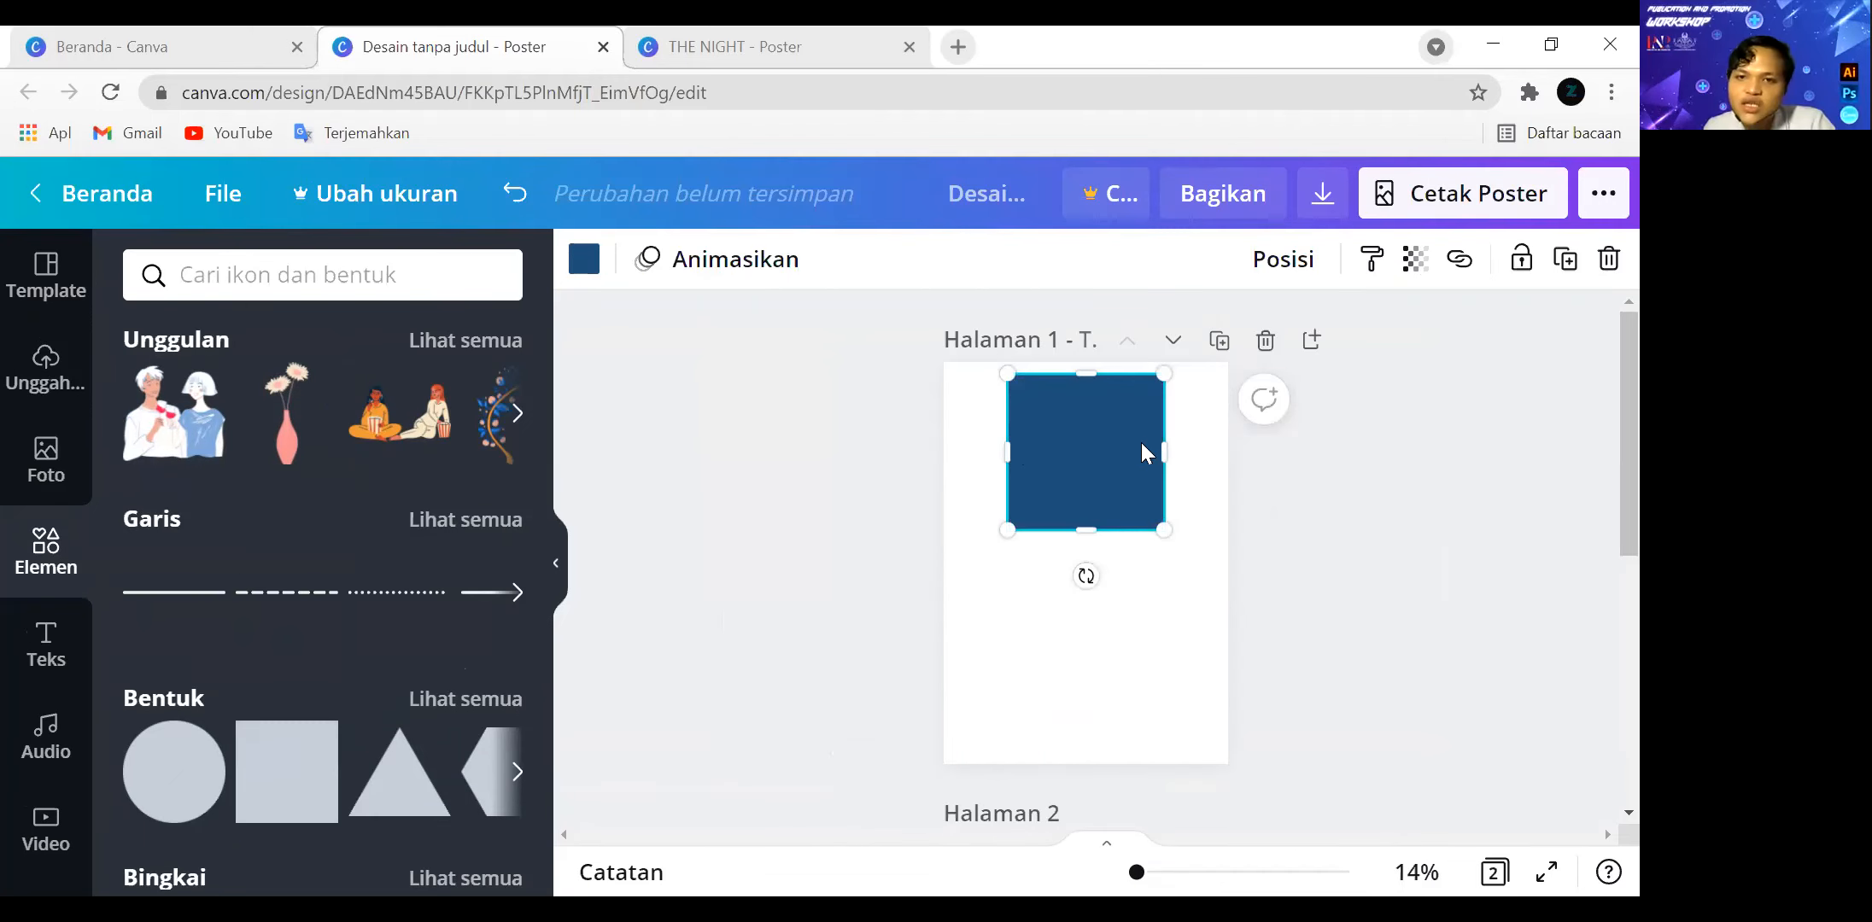
pyautogui.press('Up')
pyautogui.press('Up')
pyautogui.press('Up')
pyautogui.press('Up')
pyautogui.press('Up')
pyautogui.press('Up')
pyautogui.press('Up')
pyautogui.press('Up')
pyautogui.press('Up')
pyautogui.press('Up')
pyautogui.press('Up')
pyautogui.press('Up')
pyautogui.press('Up')
pyautogui.press('Up')
pyautogui.press('Up')
pyautogui.press('Up')
pyautogui.press('Up')
pyautogui.press('Up')
pyautogui.press('Up')
pyautogui.press('Up')
pyautogui.press('Up')
pyautogui.press('Up')
pyautogui.press('Up')
pyautogui.press('Up')
pyautogui.press('Up')
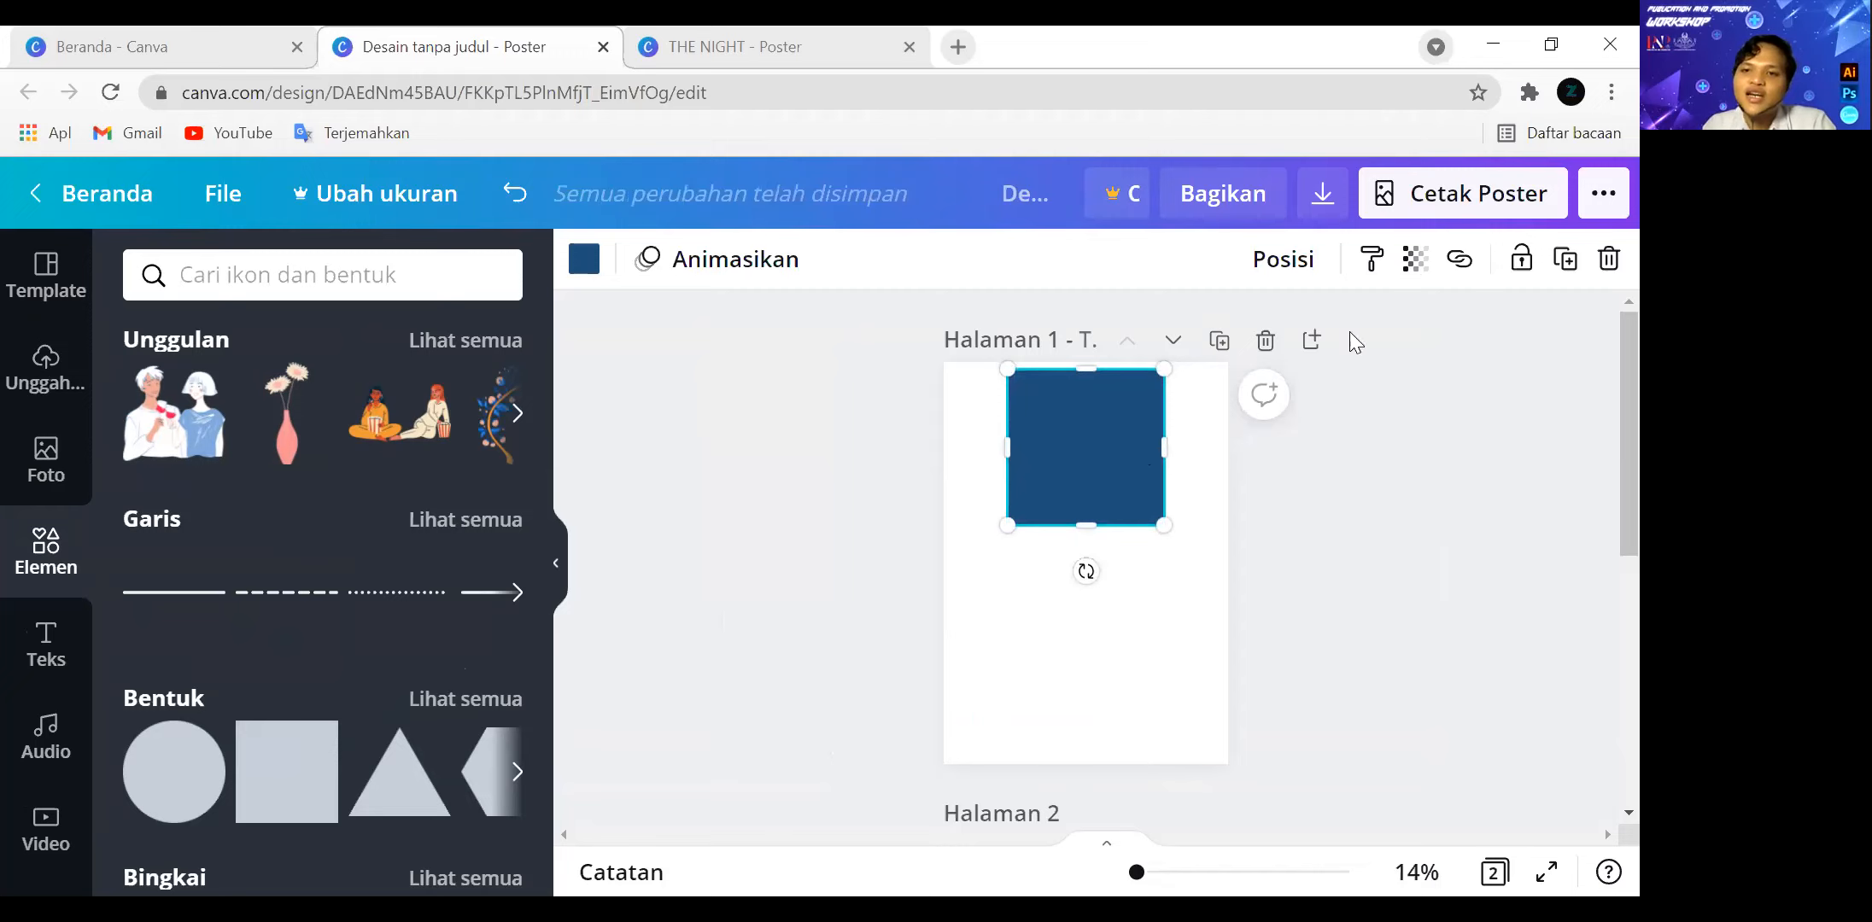
# Align the square to the page's top edge and finally to its vertical middle.
pyautogui.click(1289, 265)
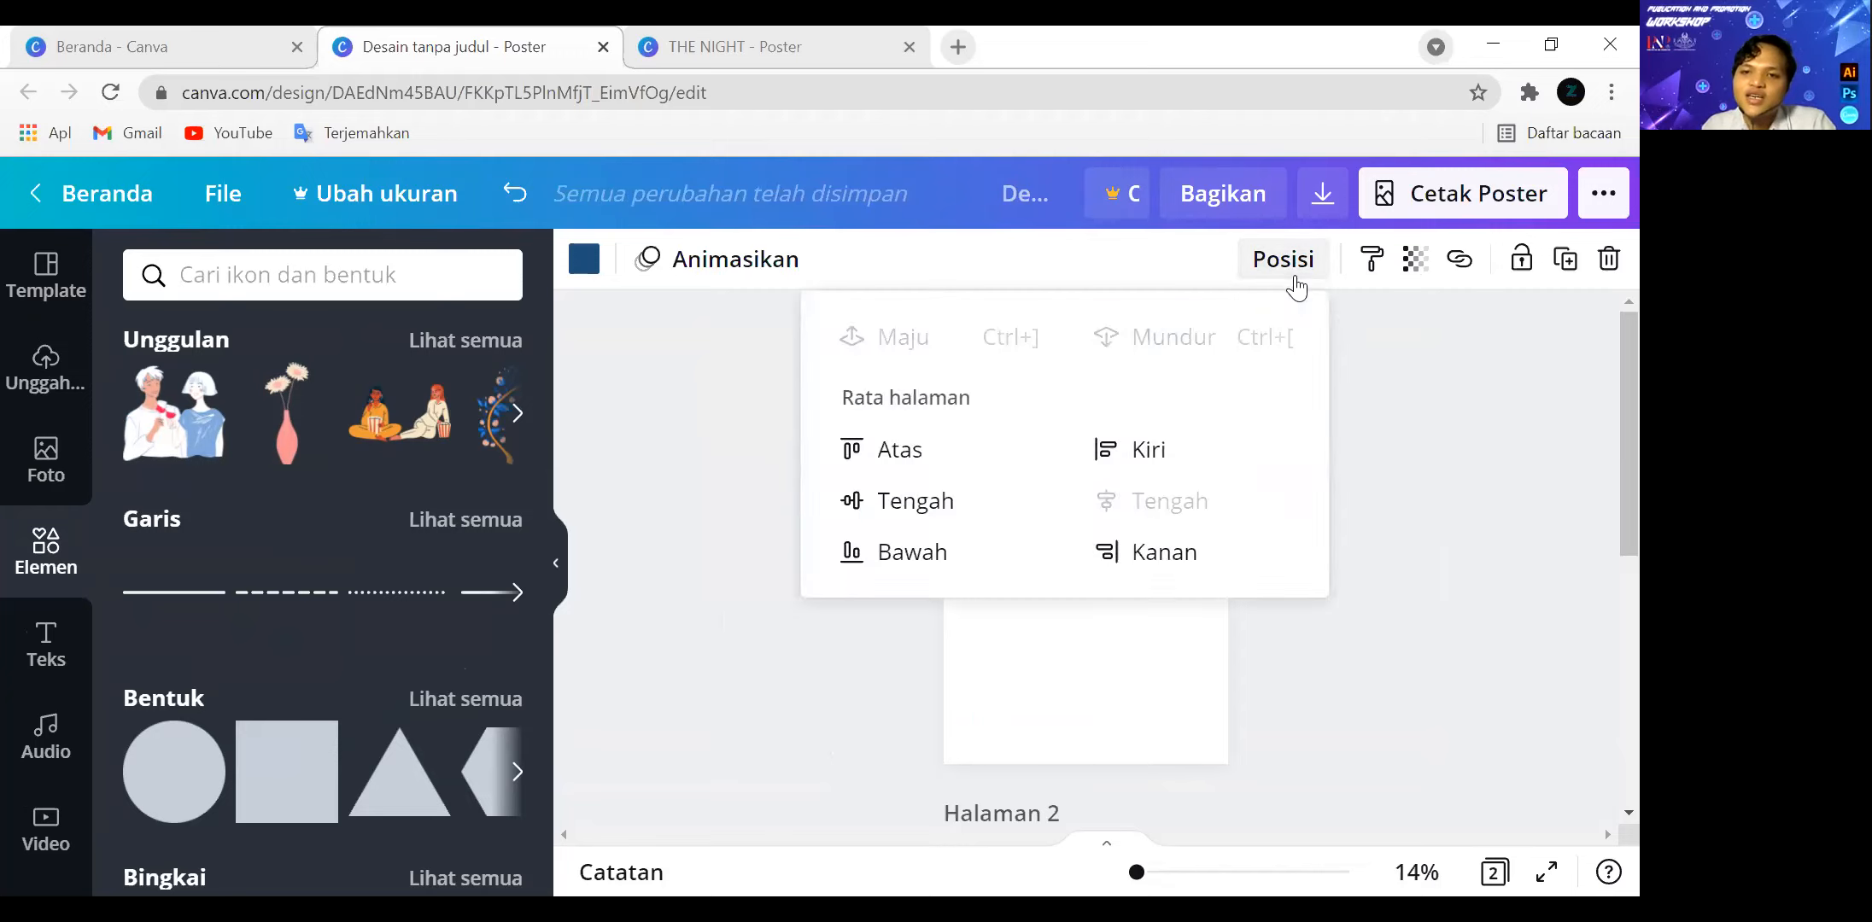
pyautogui.click(894, 459)
pyautogui.click(992, 506)
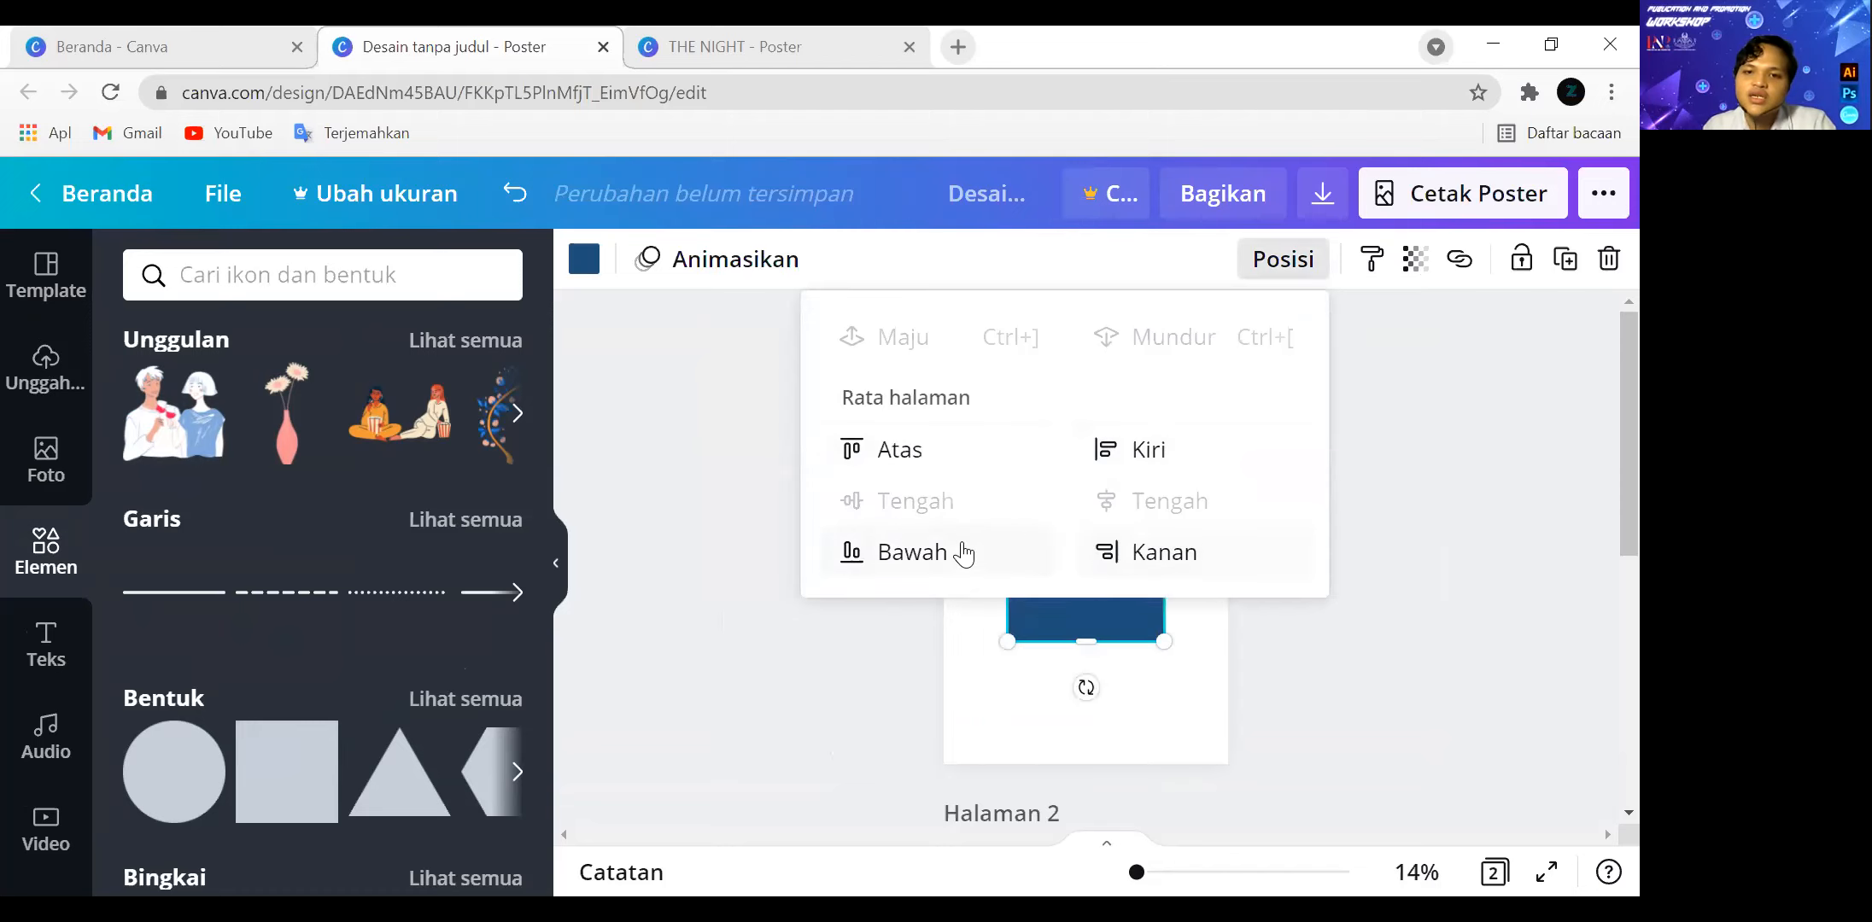
pyautogui.click(1407, 577)
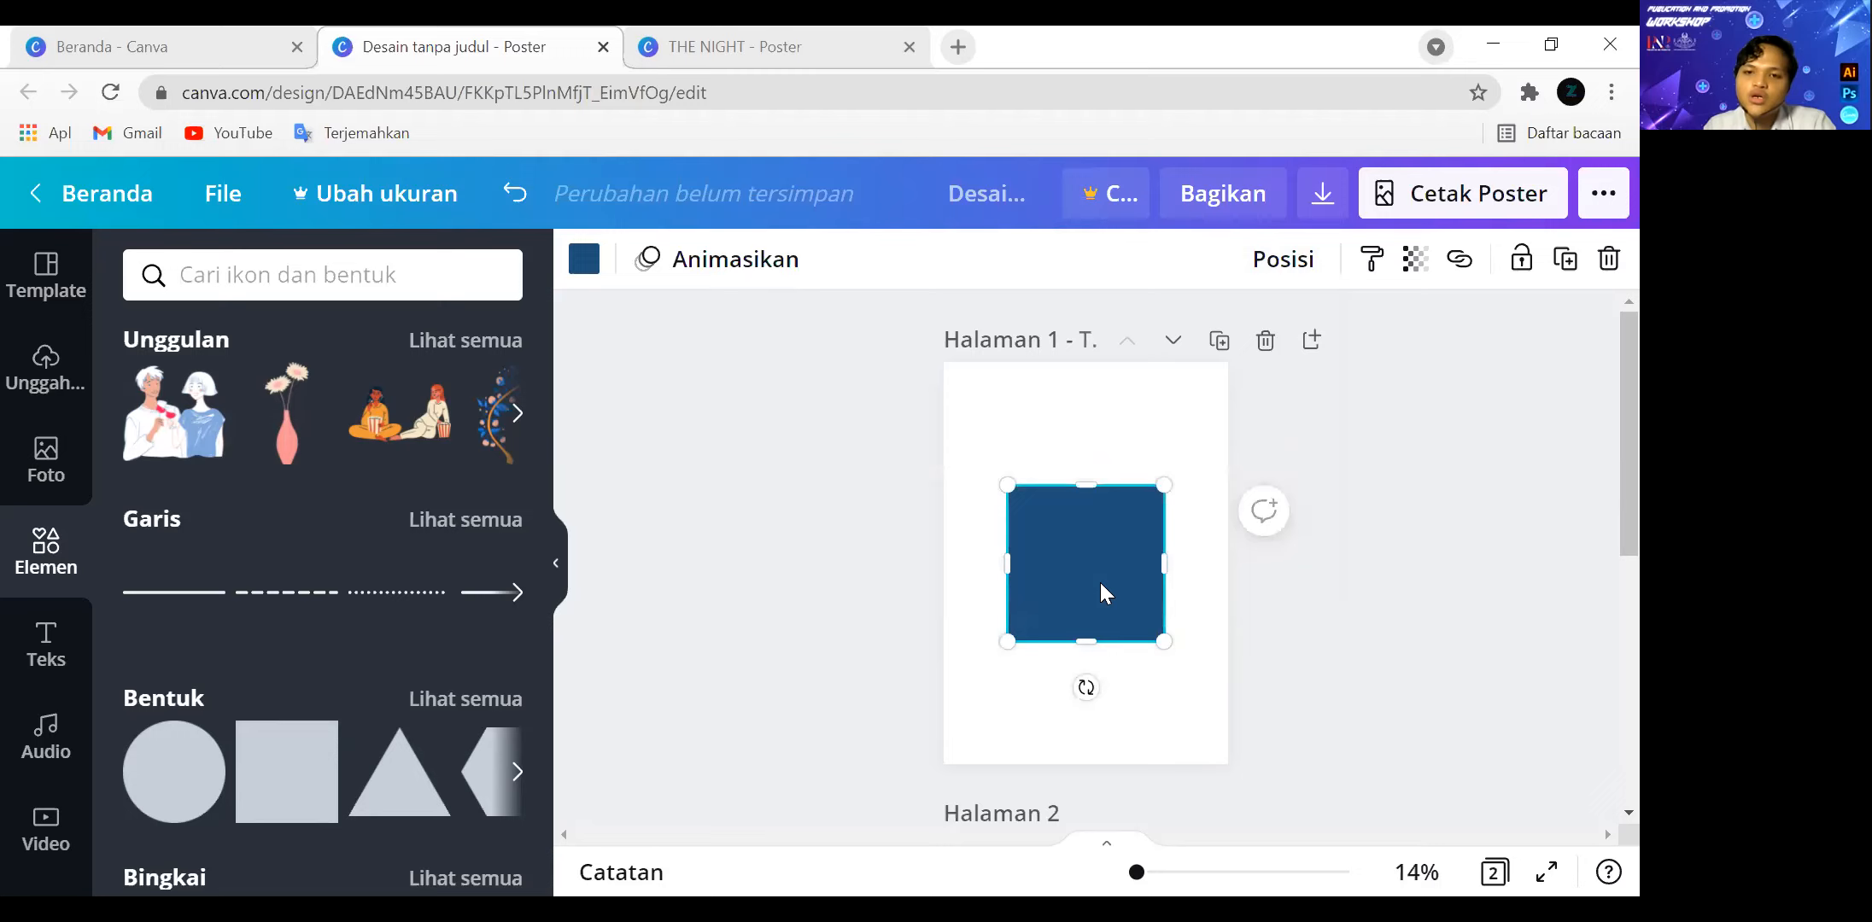
# Move the square up against the page's left edge and centre it on the page vertically and horizontally.
pyautogui.moveTo(1096, 581); pyautogui.dragTo(1041, 470)
pyautogui.click(1284, 258)
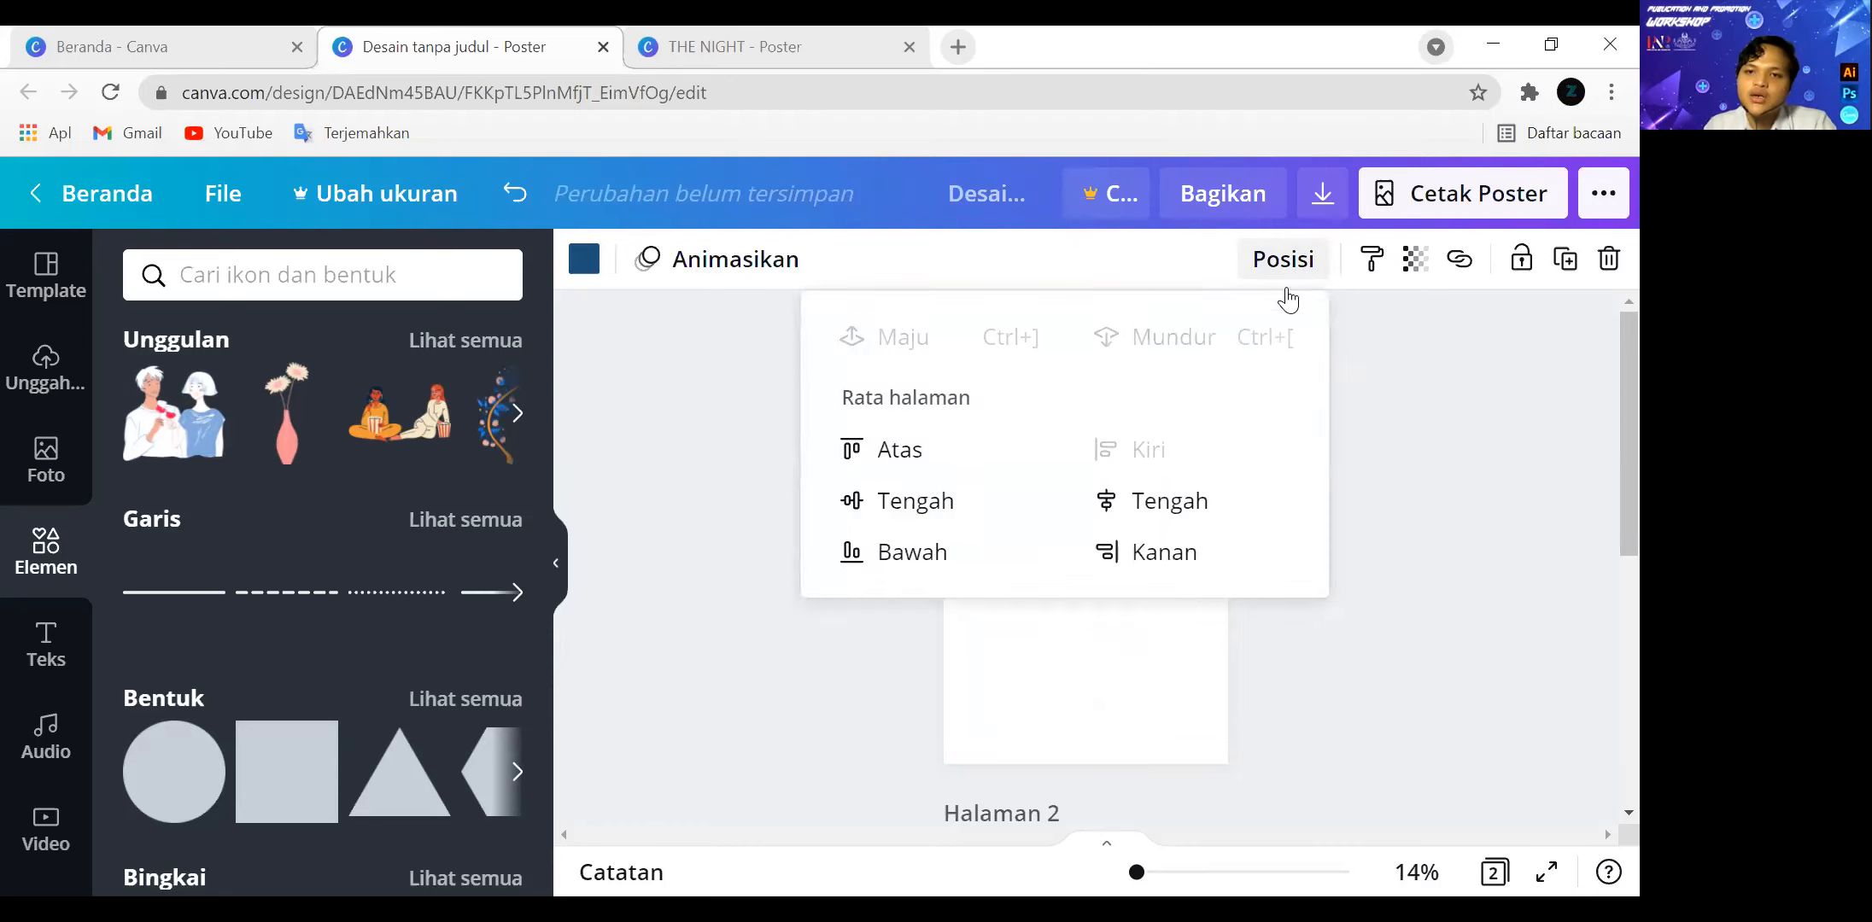
pyautogui.click(953, 505)
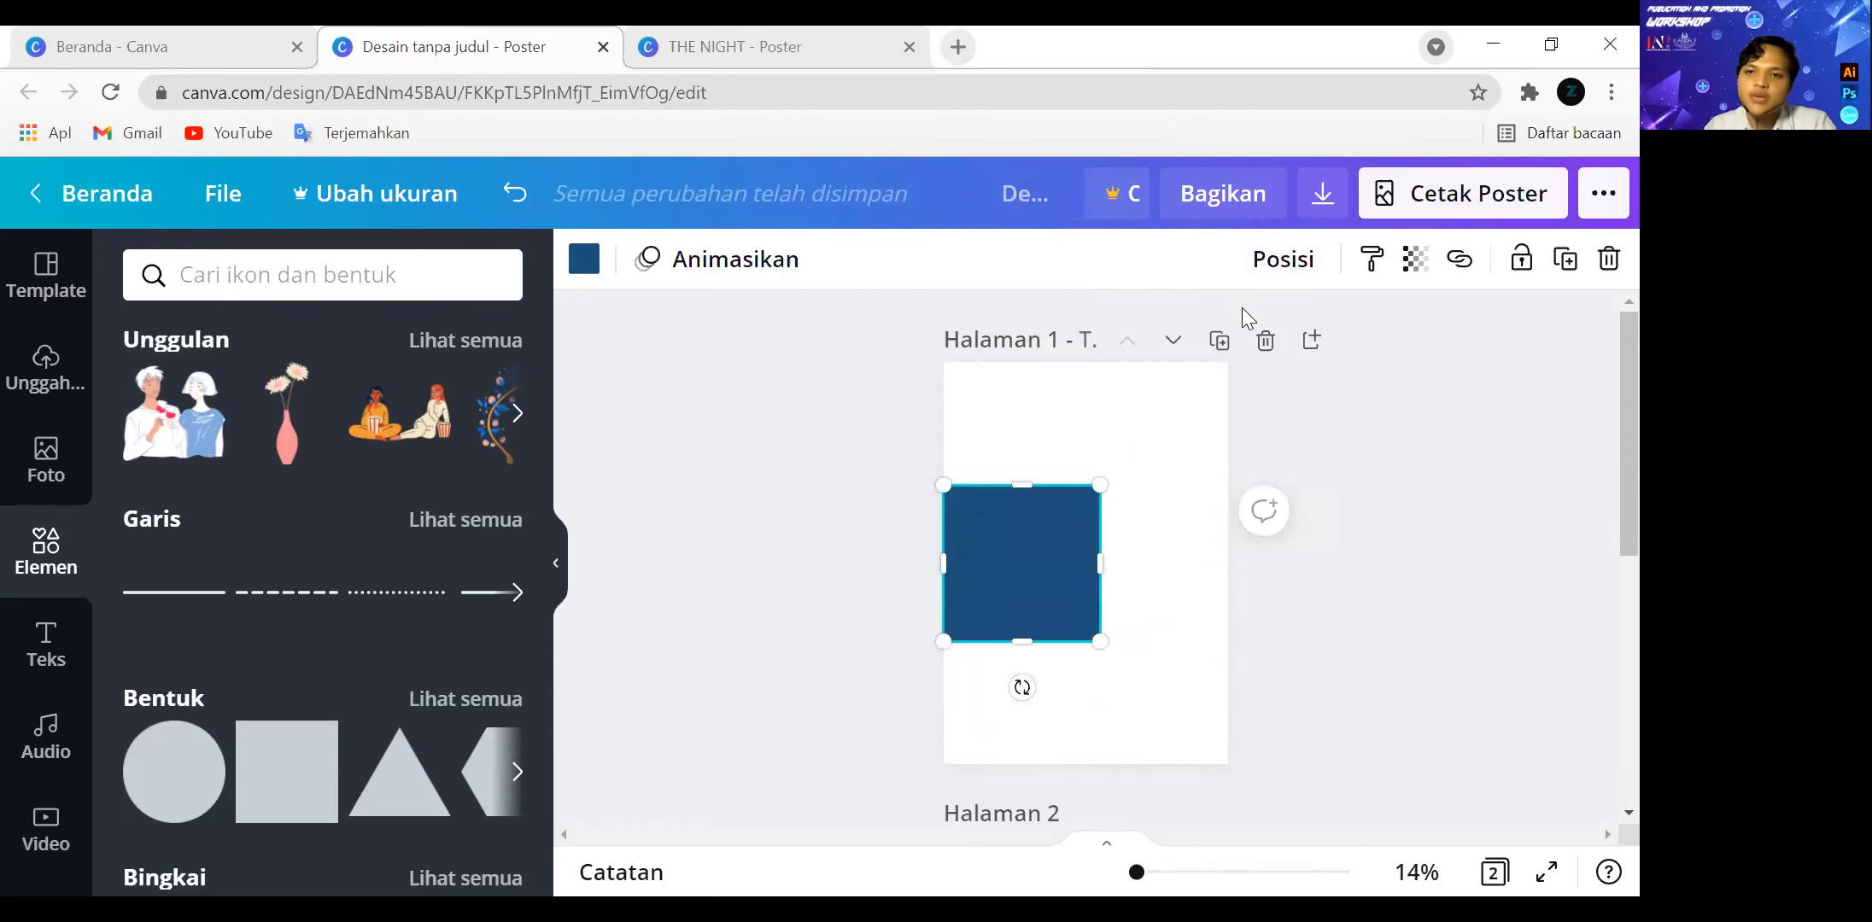
pyautogui.click(1284, 259)
pyautogui.click(1207, 505)
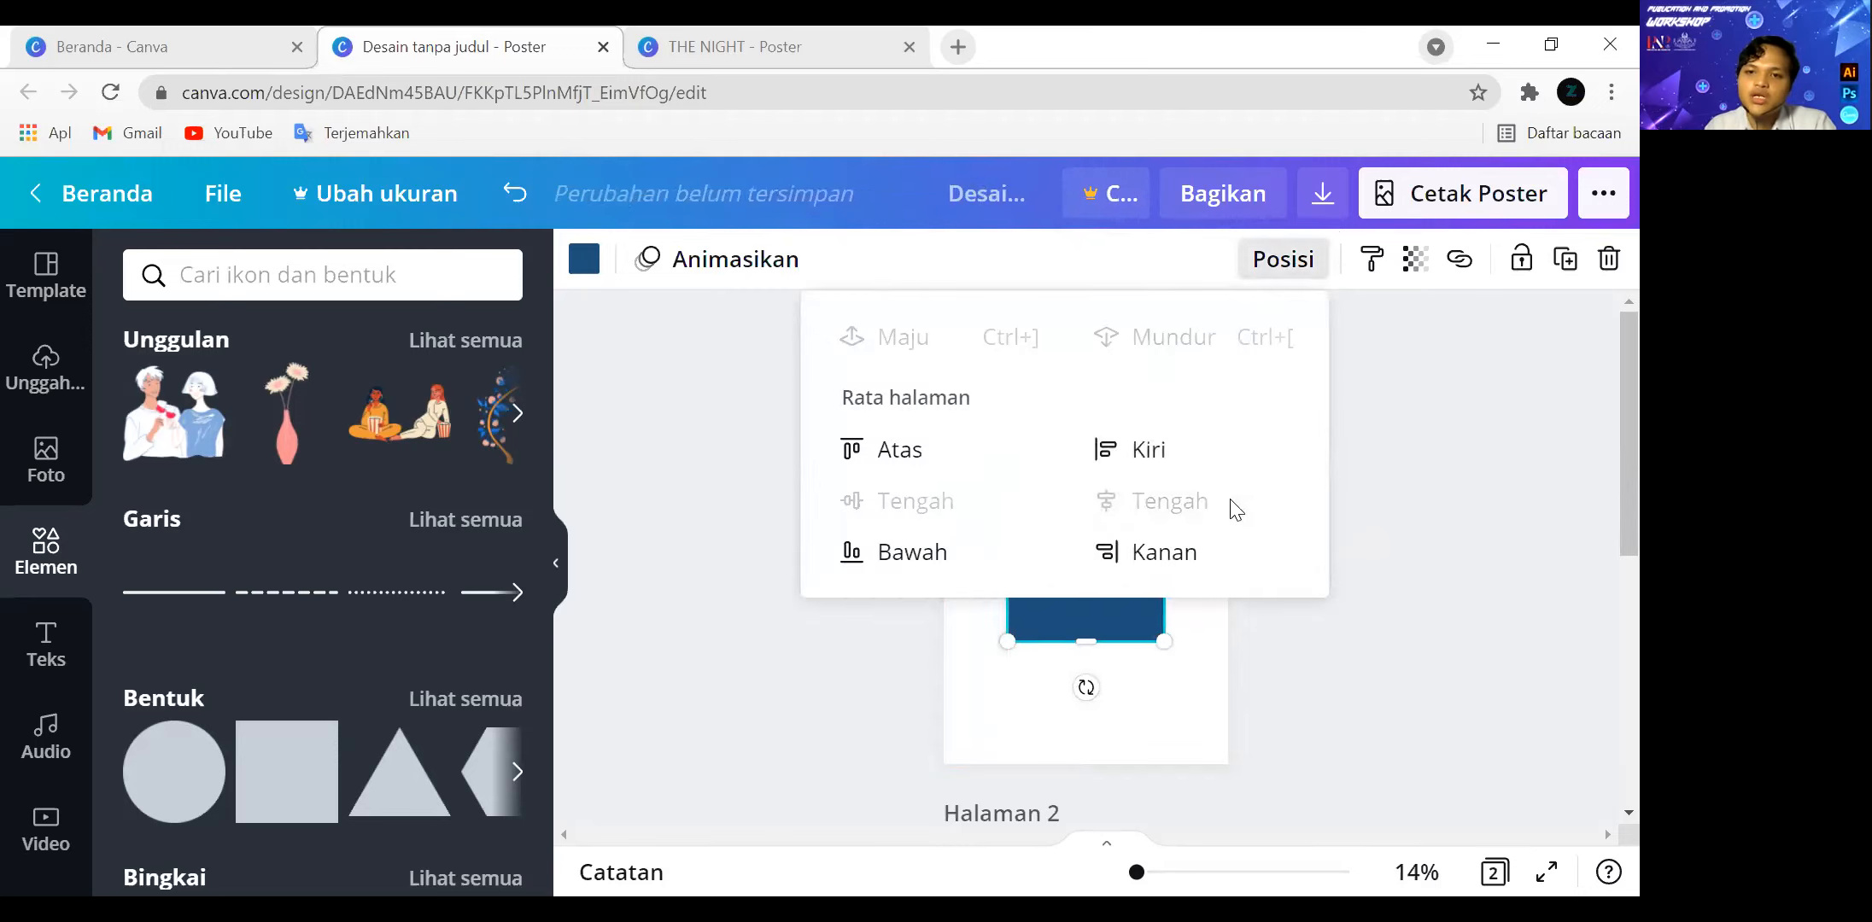
pyautogui.click(1409, 505)
pyautogui.click(1410, 505)
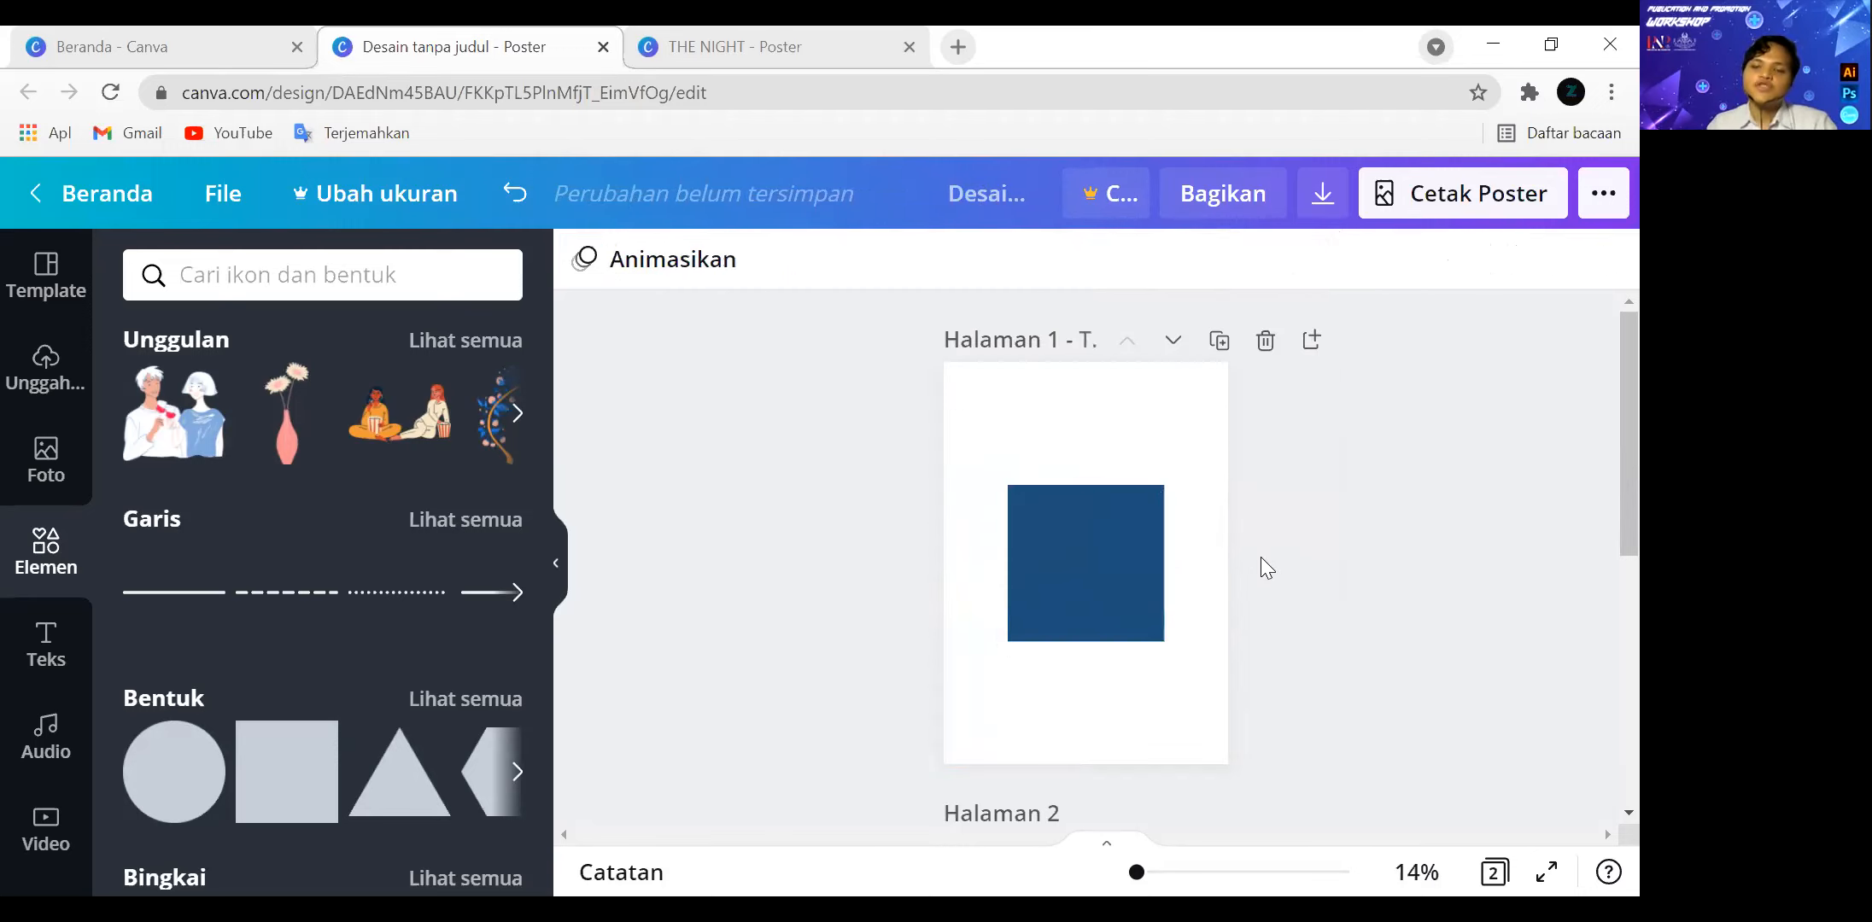
# Delete the dark blue square from page 1.
pyautogui.scroll(-2, 1250, 530)
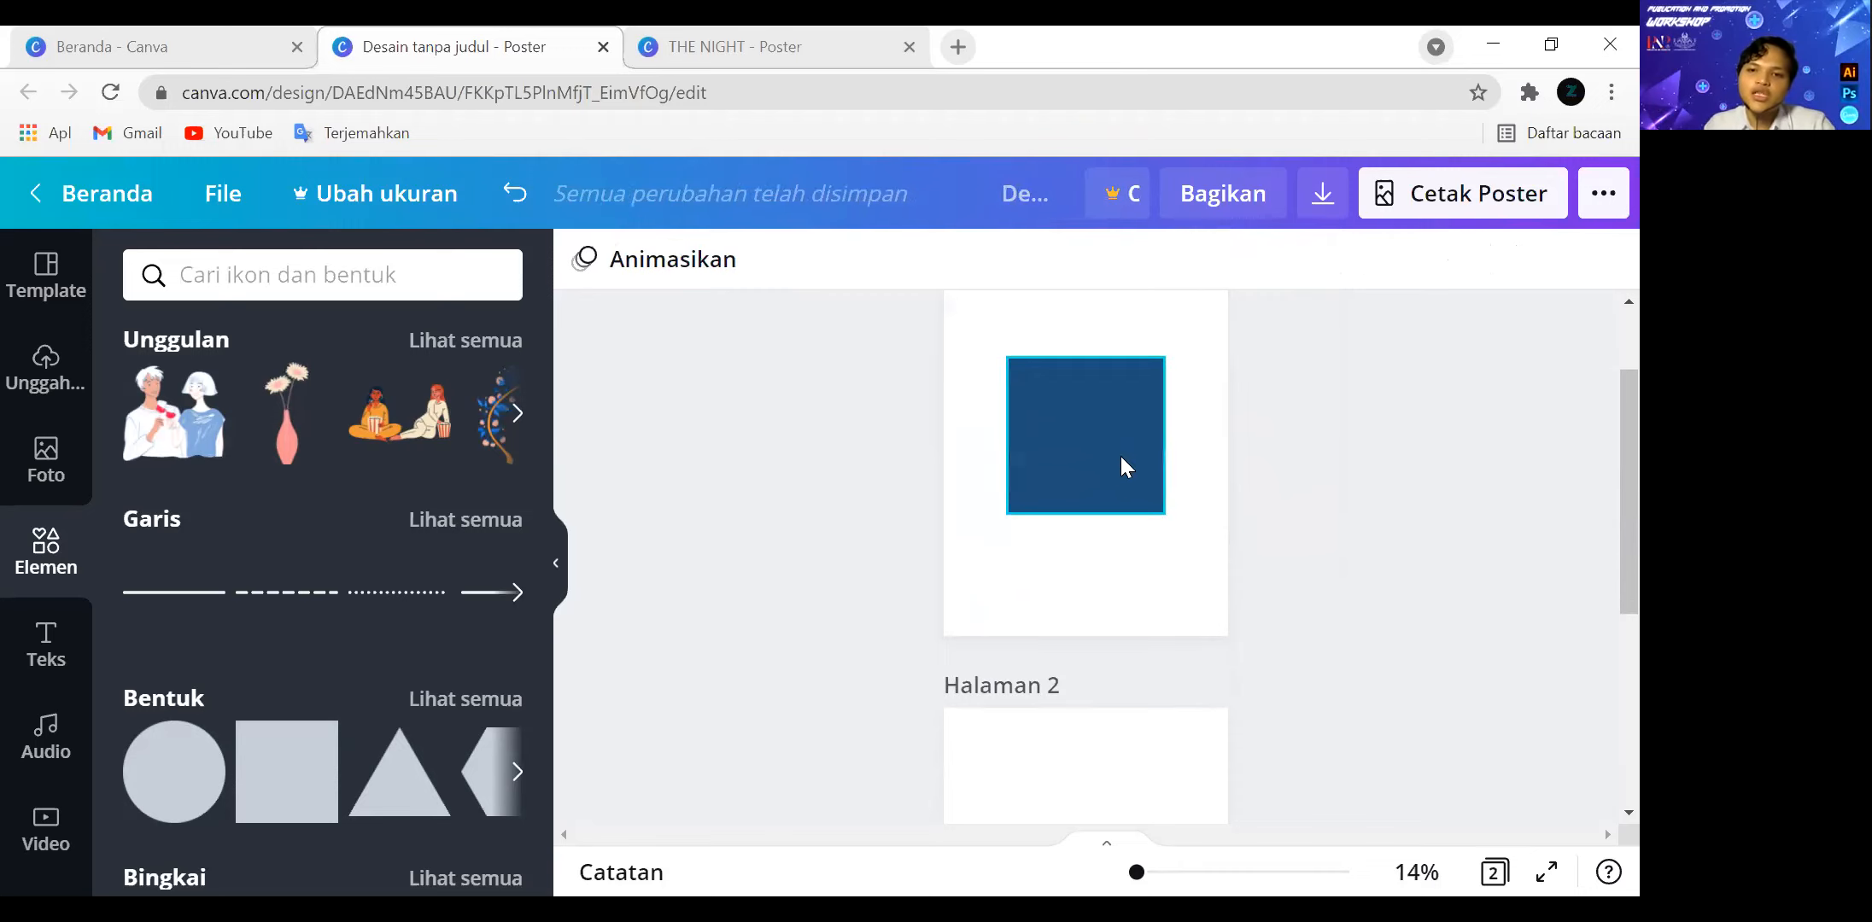
pyautogui.click(1076, 461)
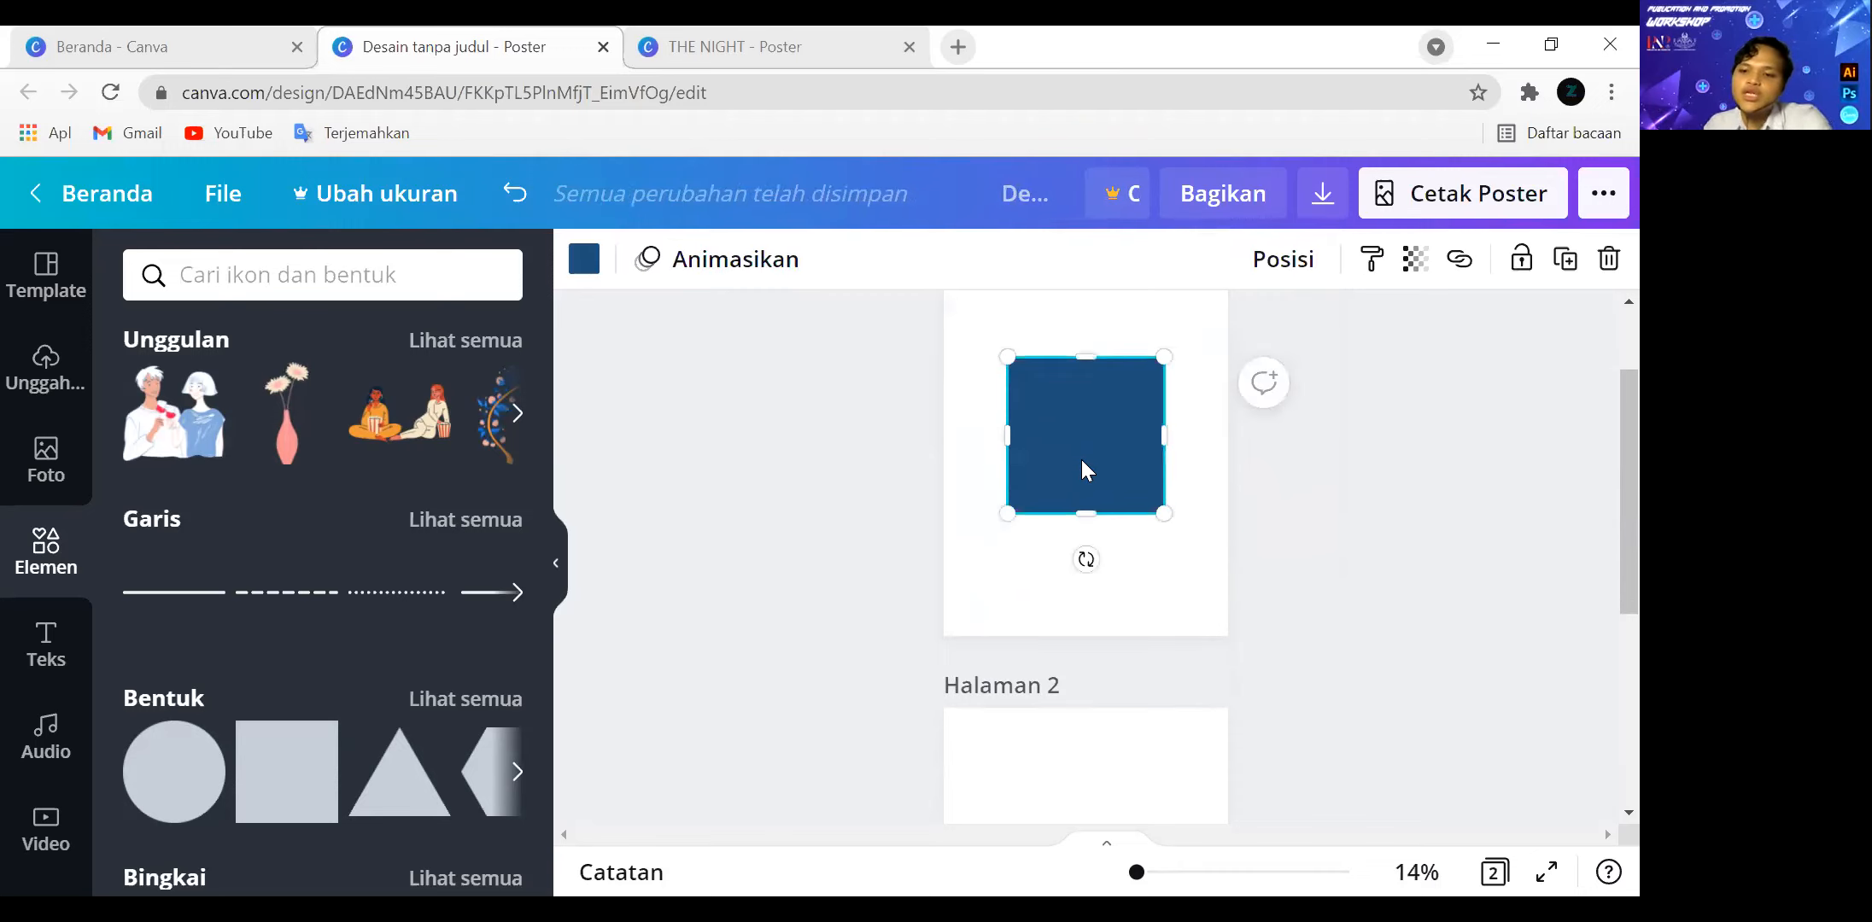
pyautogui.press('Delete')
# Add a circle to page 2 and move the row of five colour squares up near the page's upper edge.
pyautogui.scroll(-5, 1084, 470)
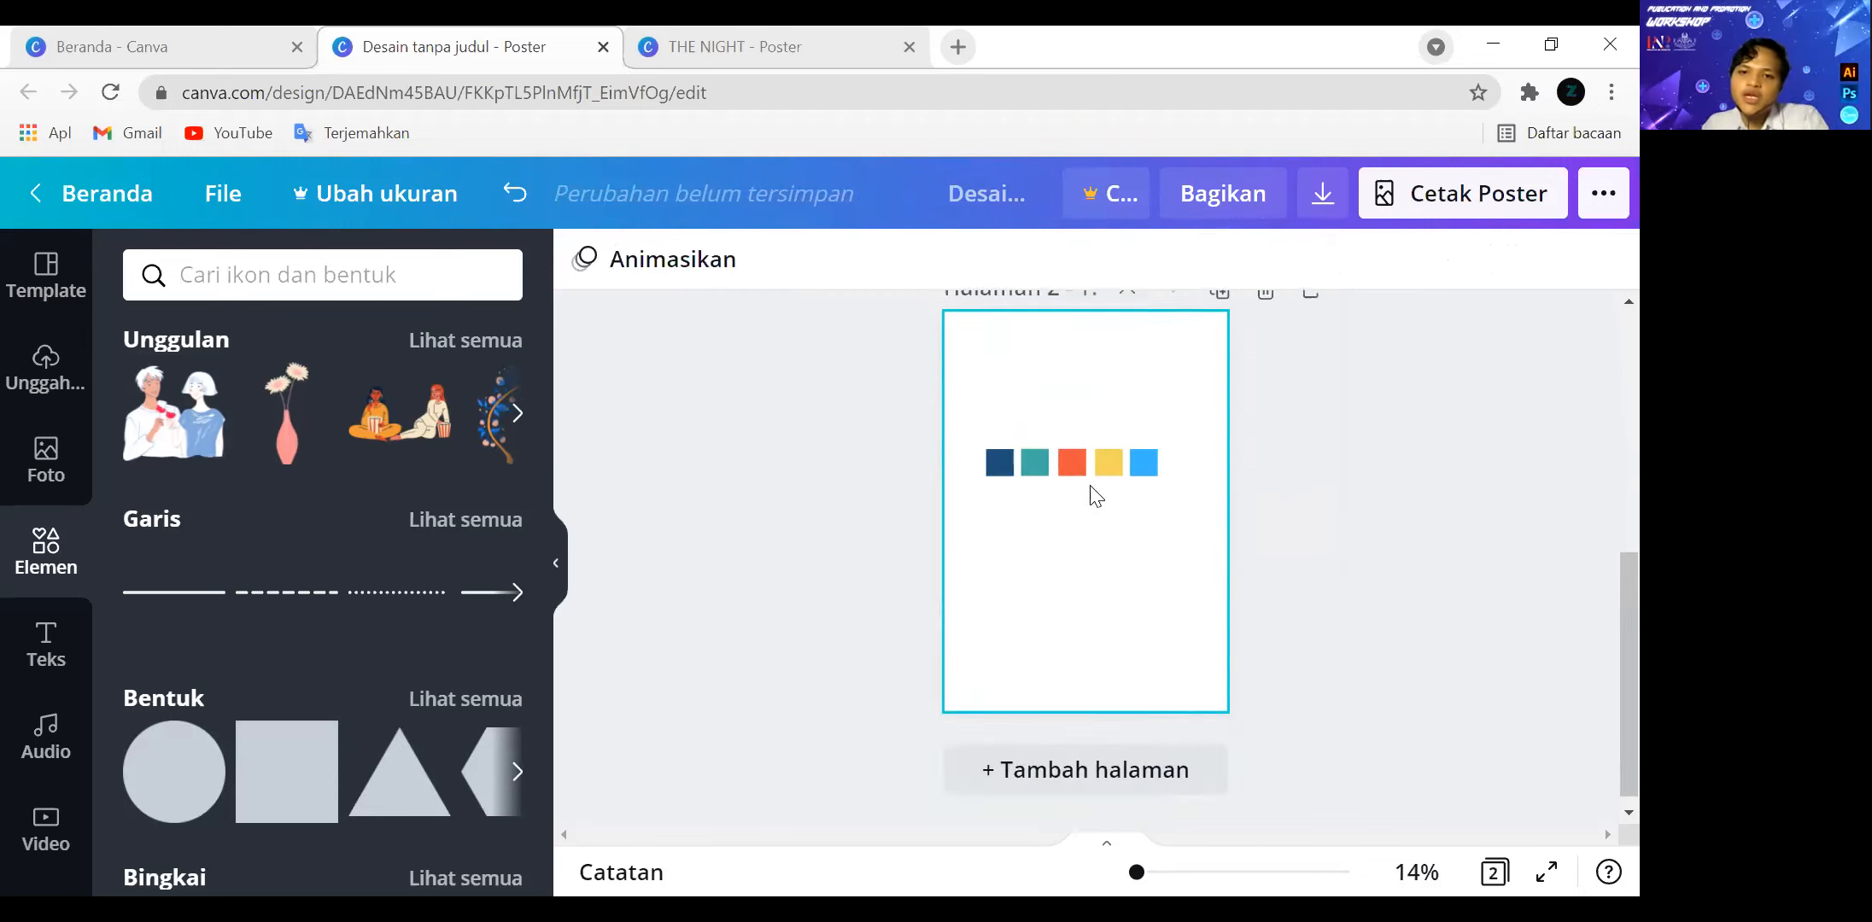
pyautogui.click(193, 779)
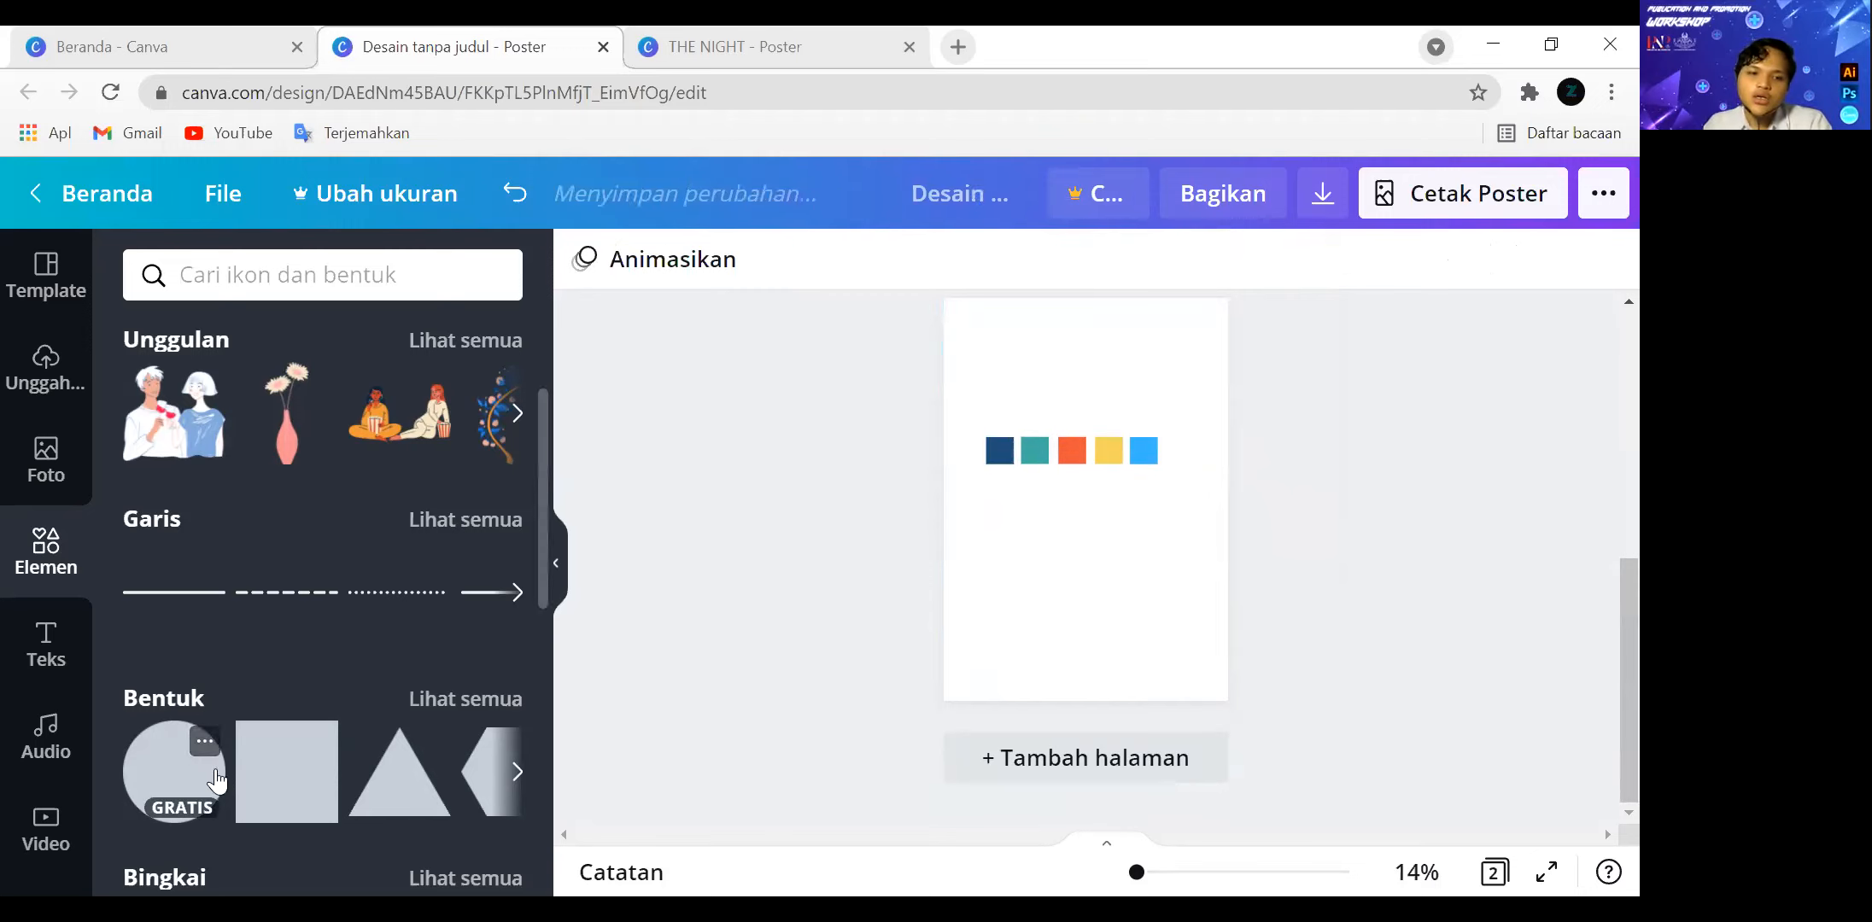
pyautogui.moveTo(1088, 506); pyautogui.dragTo(1088, 568)
pyautogui.click(990, 384)
pyautogui.moveTo(949, 407); pyautogui.dragTo(1111, 338)
pyautogui.click(1107, 581)
pyautogui.moveTo(1107, 580); pyautogui.dragTo(1095, 516)
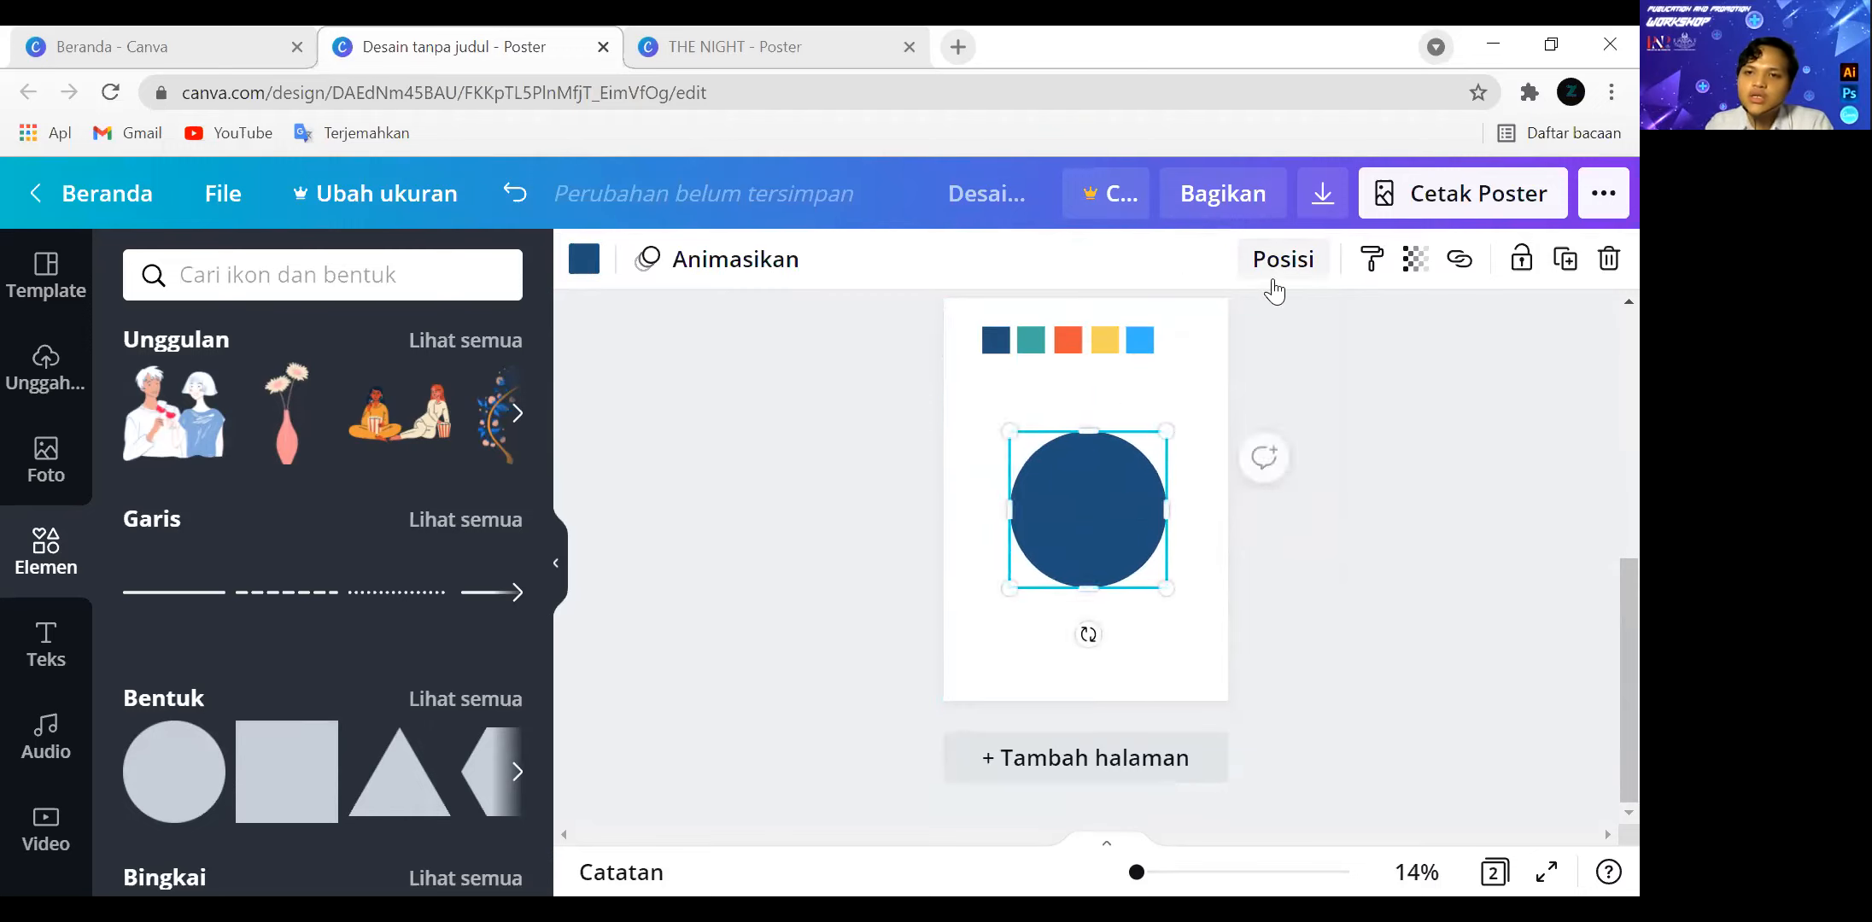
# Centre the dark blue circle vertically and horizontally on page 2.
pyautogui.click(1280, 259)
pyautogui.click(990, 508)
pyautogui.click(1108, 498)
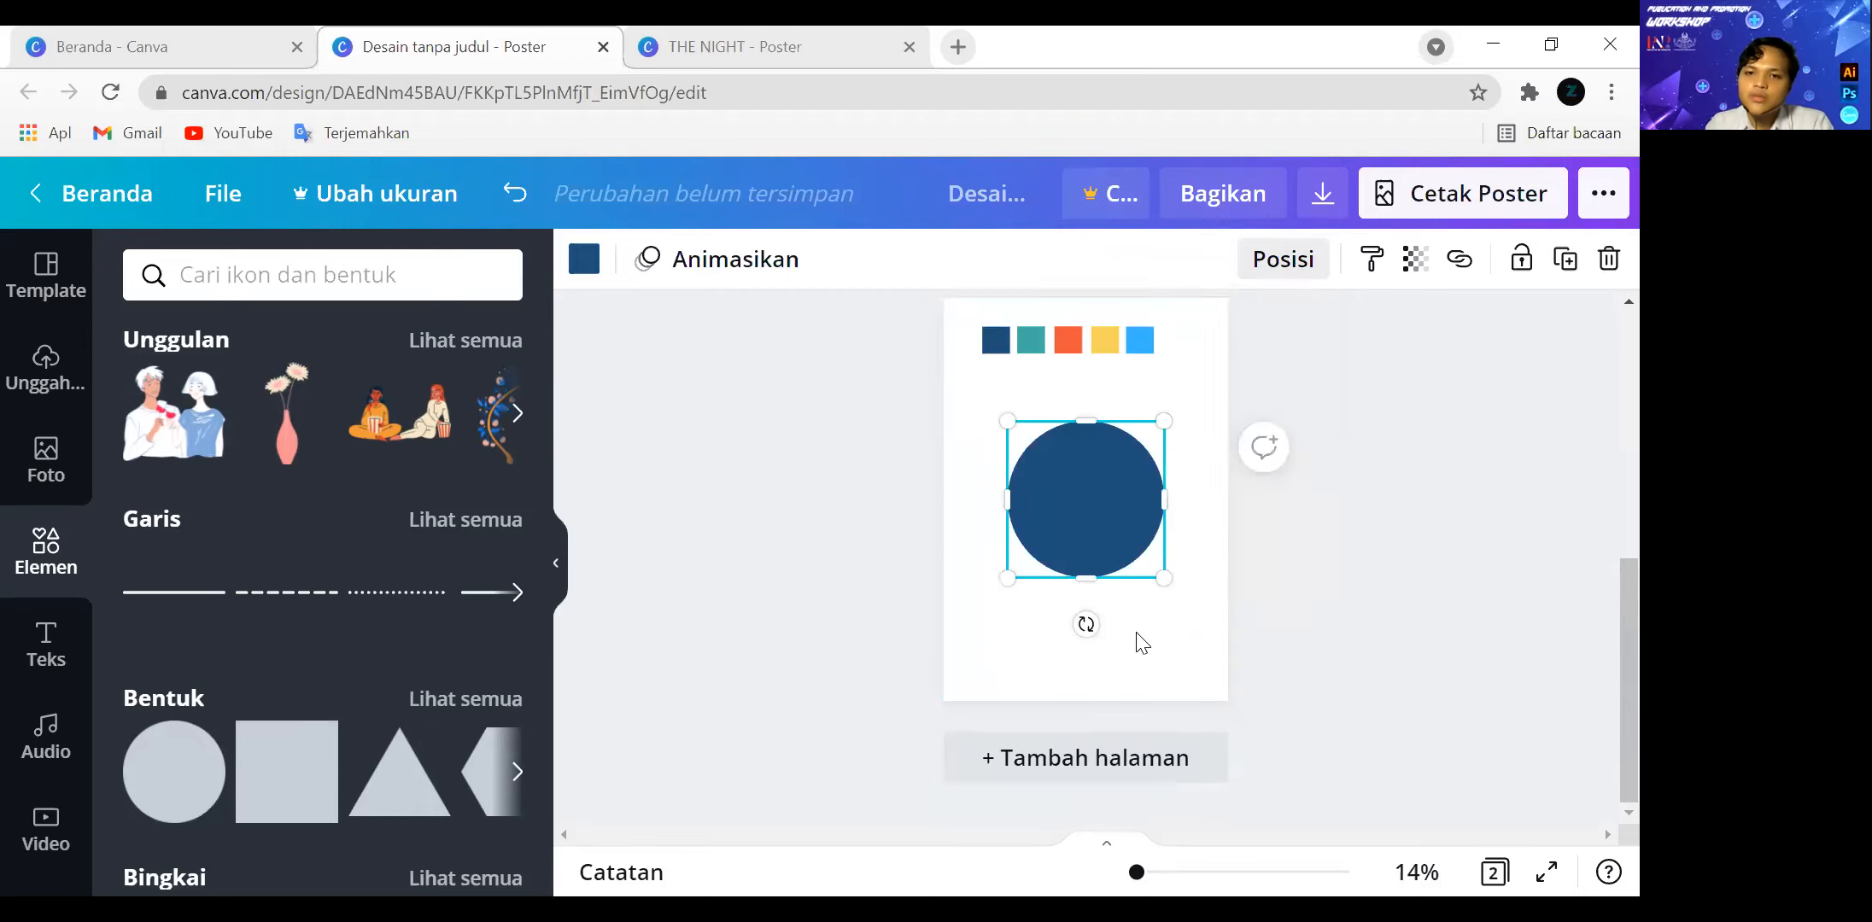
# Duplicate the dark blue circle, shrink the copy concentrically inside it and recolour the copy with the document's yellow.
pyautogui.hotkey('ctrl', 'd')
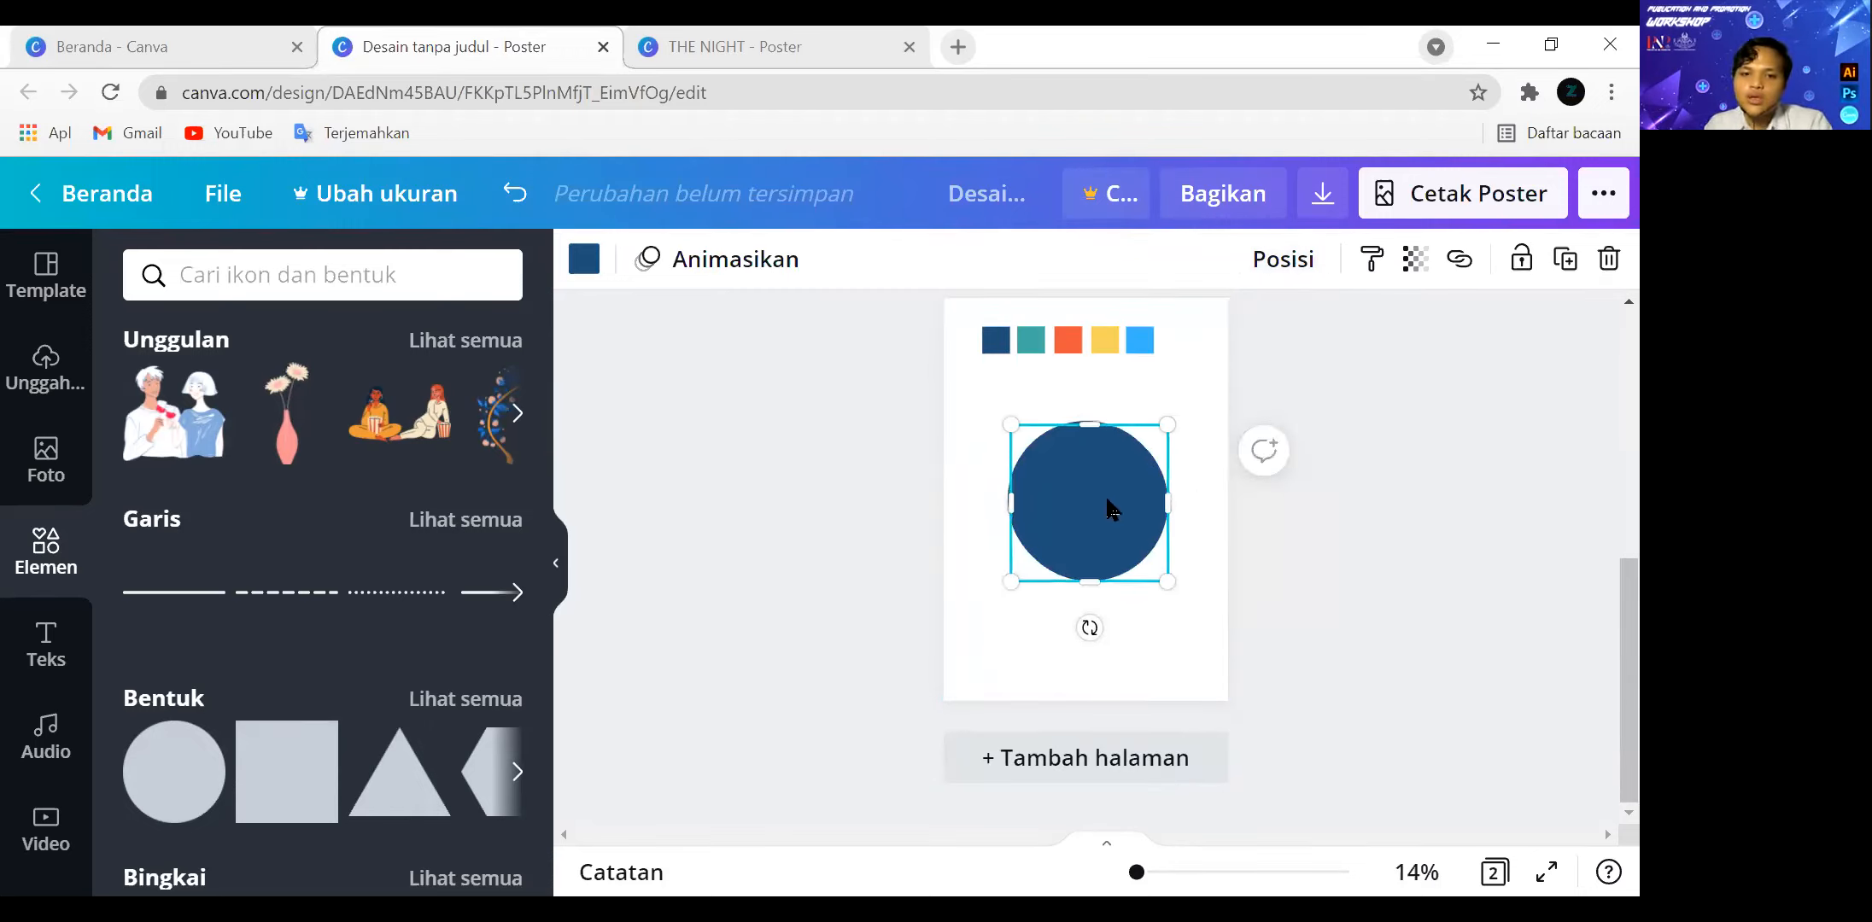
pyautogui.moveTo(1163, 425); pyautogui.dragTo(1083, 524)
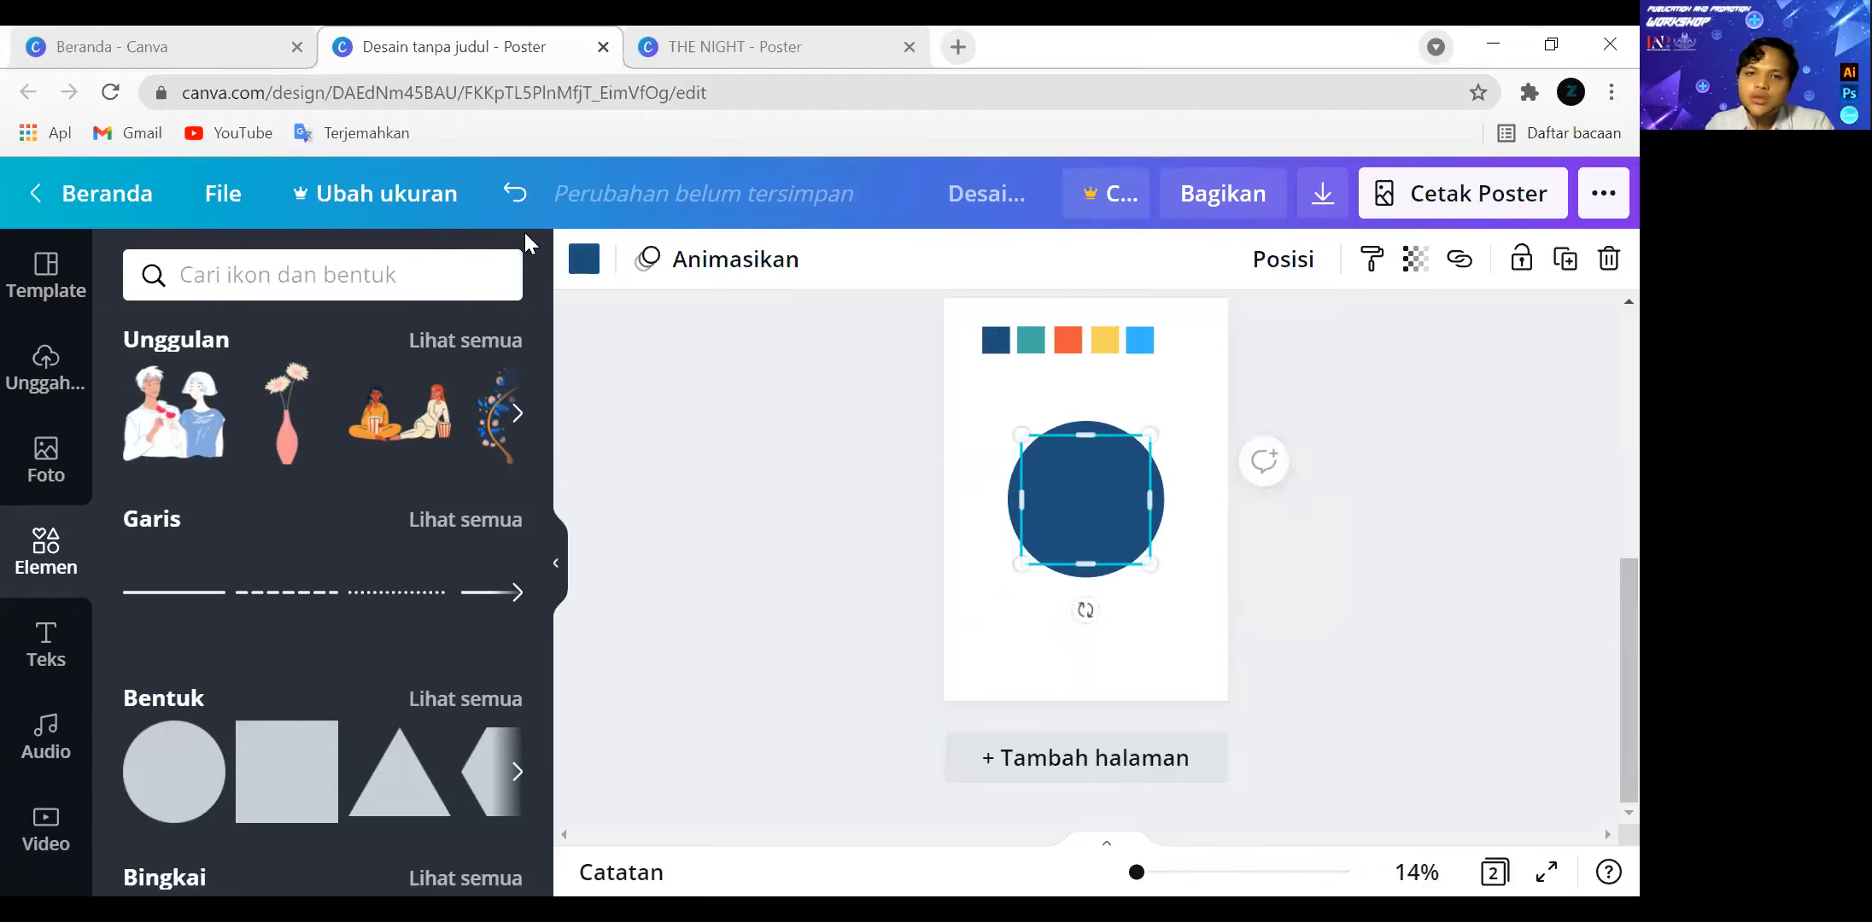
pyautogui.click(583, 259)
pyautogui.click(494, 398)
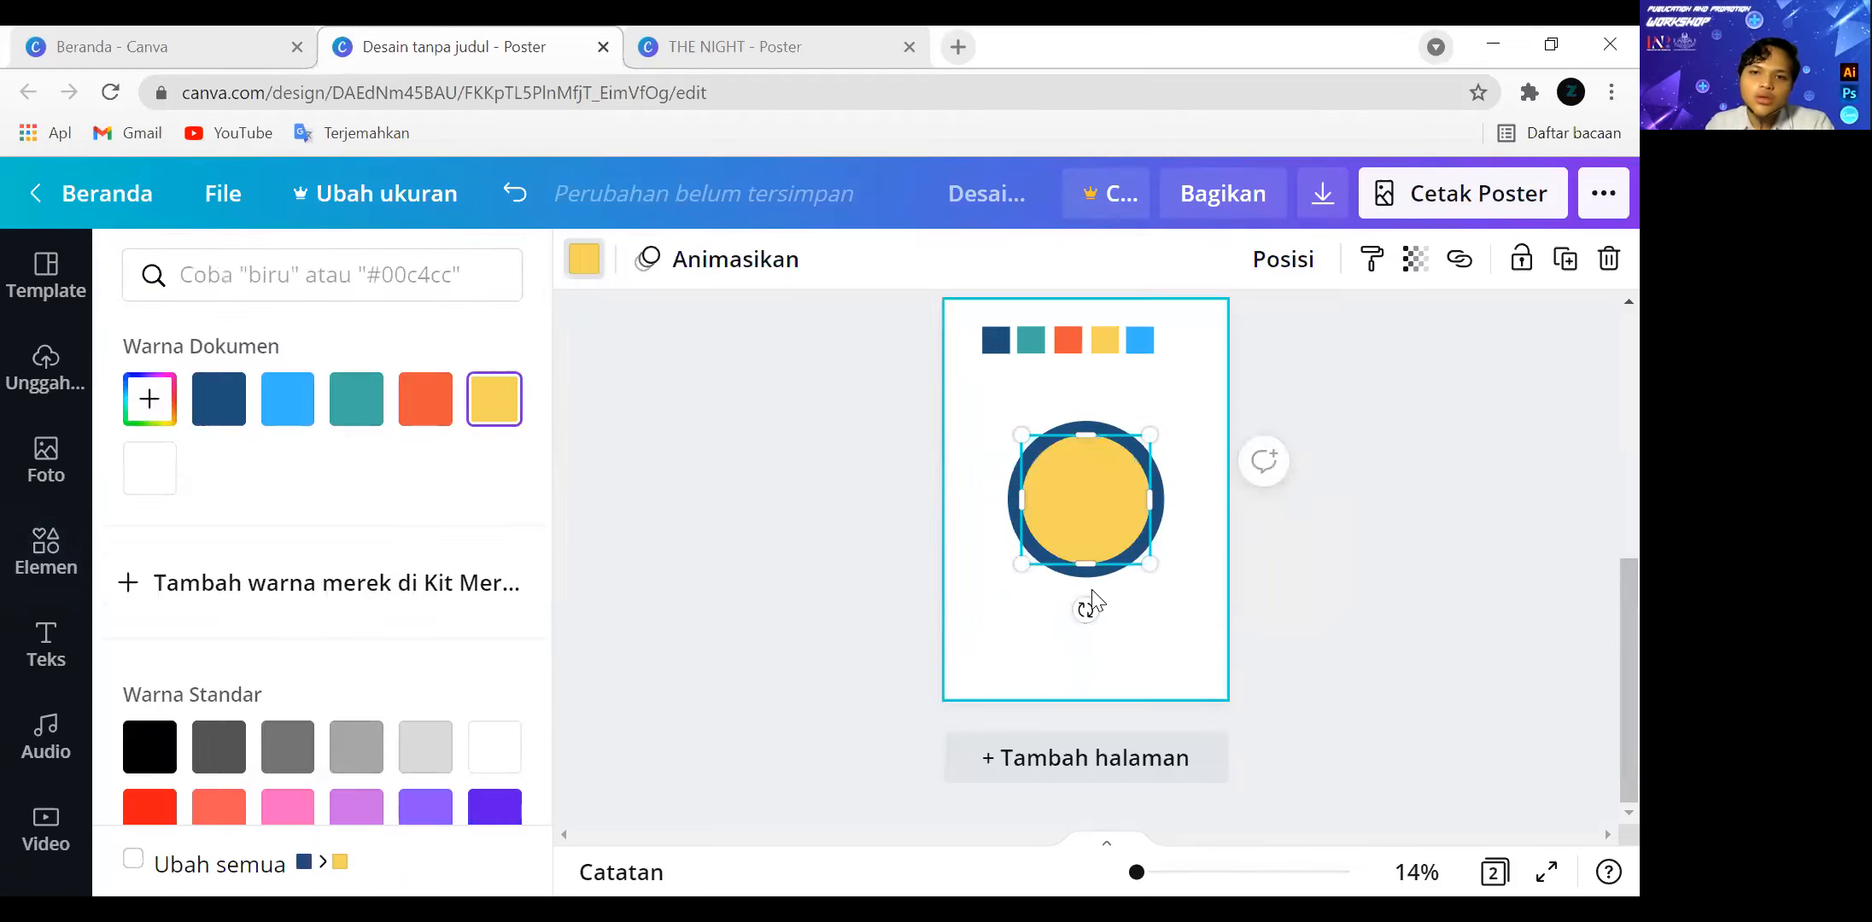
# Place a copy of the yellow circle lower on the page, recolour it orange and make it slightly smaller.
pyautogui.moveTo(1099, 512); pyautogui.dragTo(1088, 603)
pyautogui.click(426, 398)
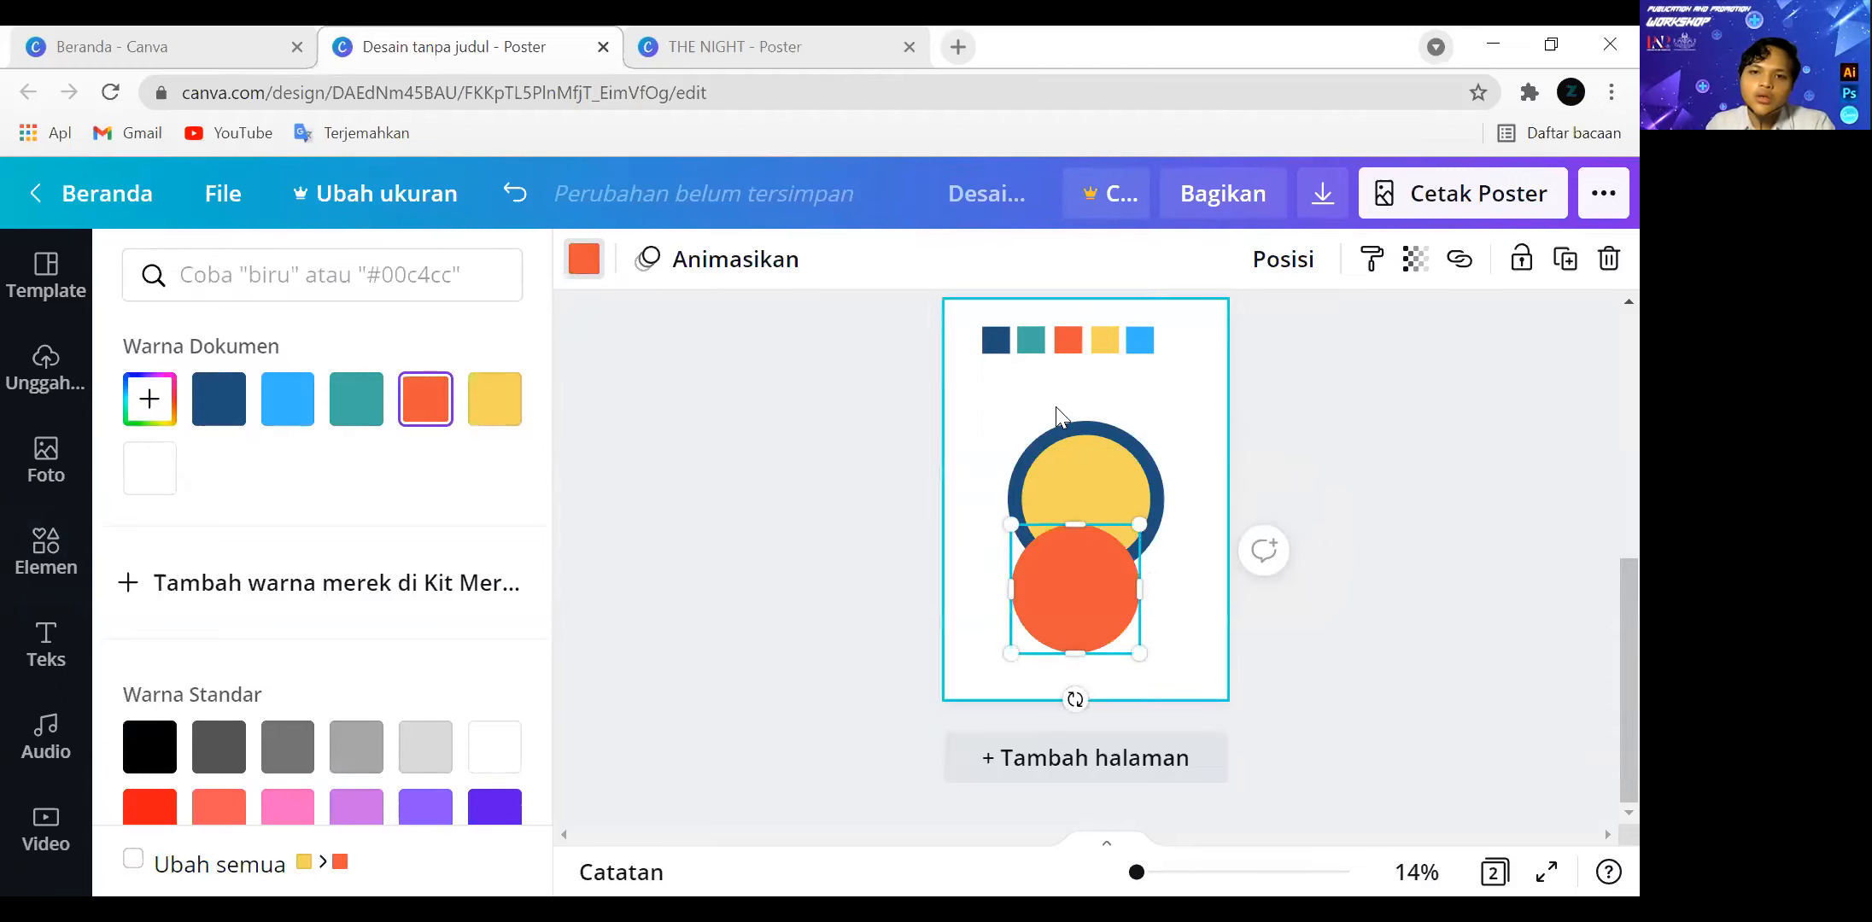
pyautogui.moveTo(1135, 527)
pyautogui.mouseDown()
pyautogui.moveTo(1086, 603)
pyautogui.moveTo(1102, 535)
pyautogui.mouseUp()
# Place a copy of the orange circle over the yellow one and recolour it with the document's light blue.
pyautogui.click(1085, 566)
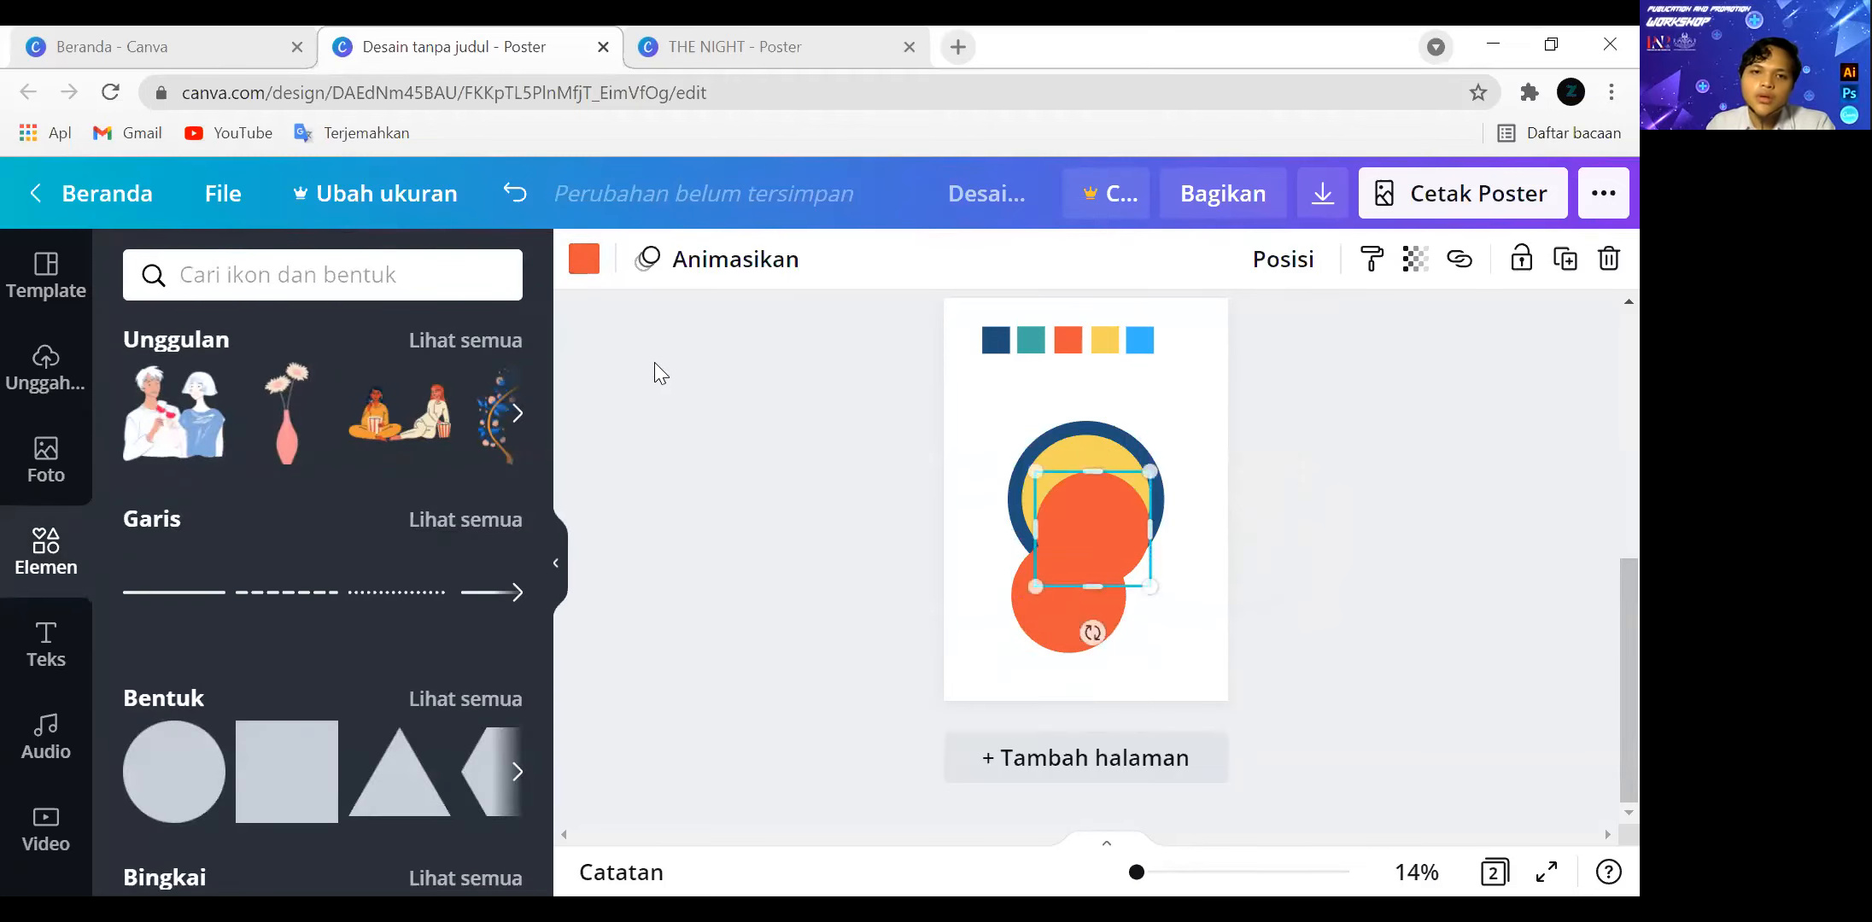
pyautogui.click(584, 258)
pyautogui.click(287, 398)
pyautogui.click(1199, 614)
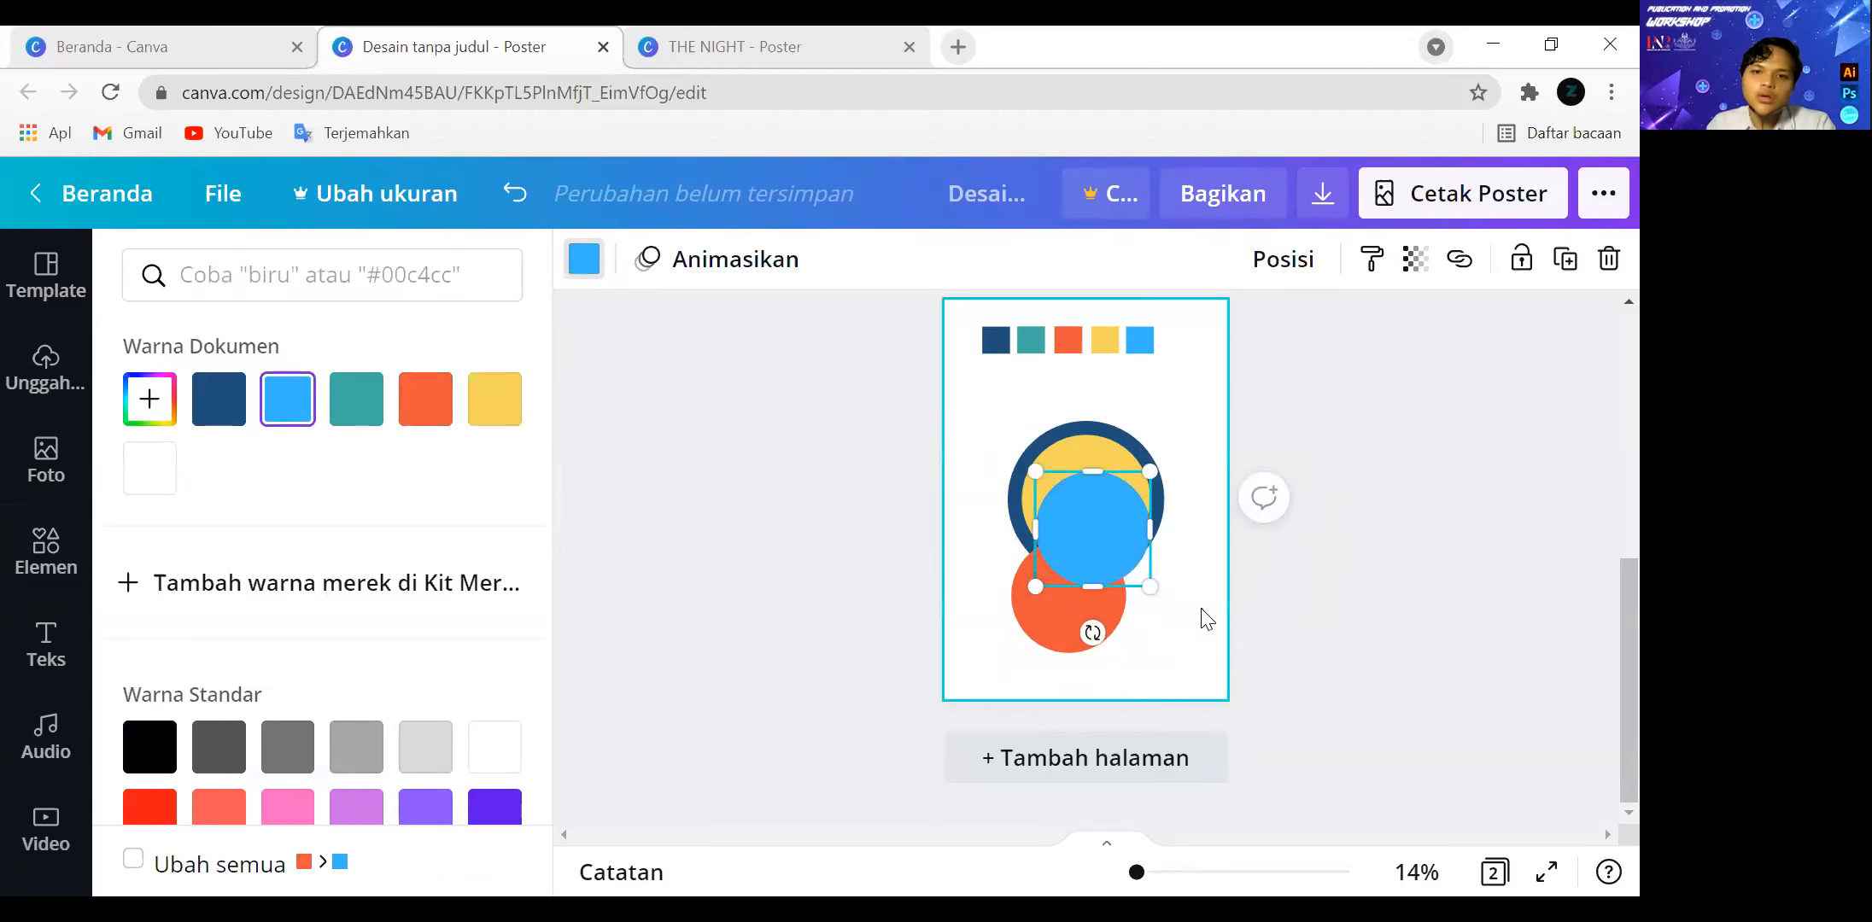
# Select all four circles together and align them on their vertical and horizontal middles.
pyautogui.moveTo(1182, 656); pyautogui.dragTo(994, 412)
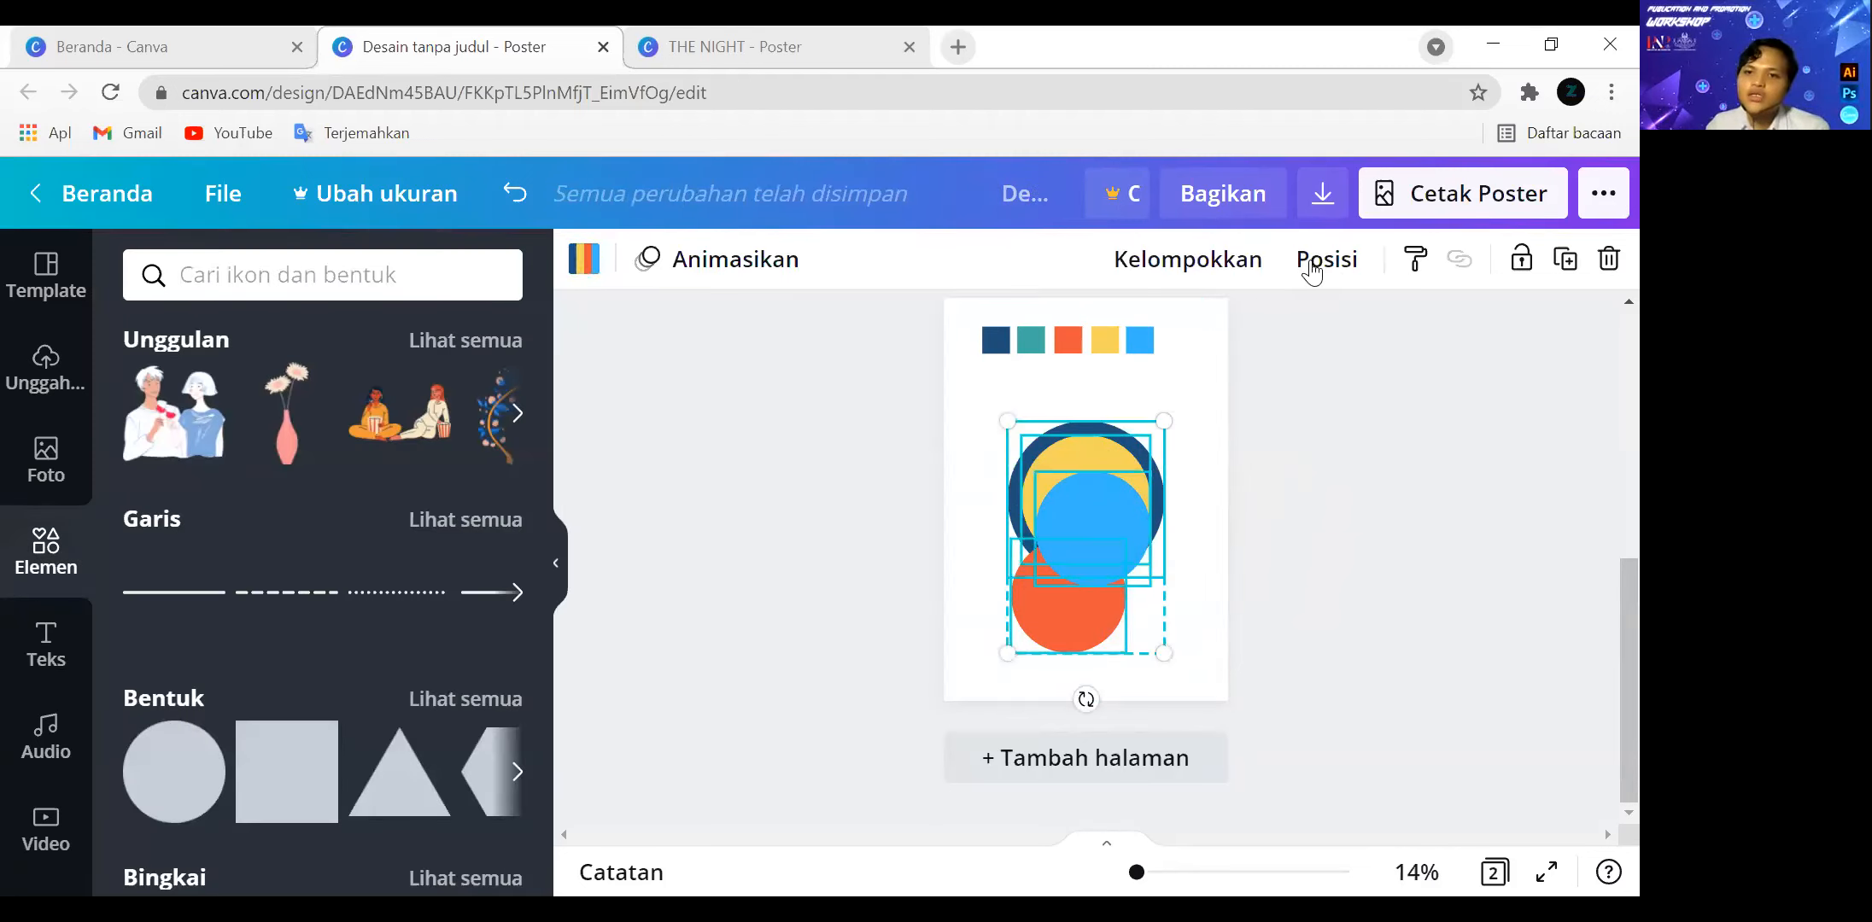
pyautogui.click(1203, 643)
pyautogui.moveTo(1204, 643); pyautogui.dragTo(1010, 410)
pyautogui.click(1328, 264)
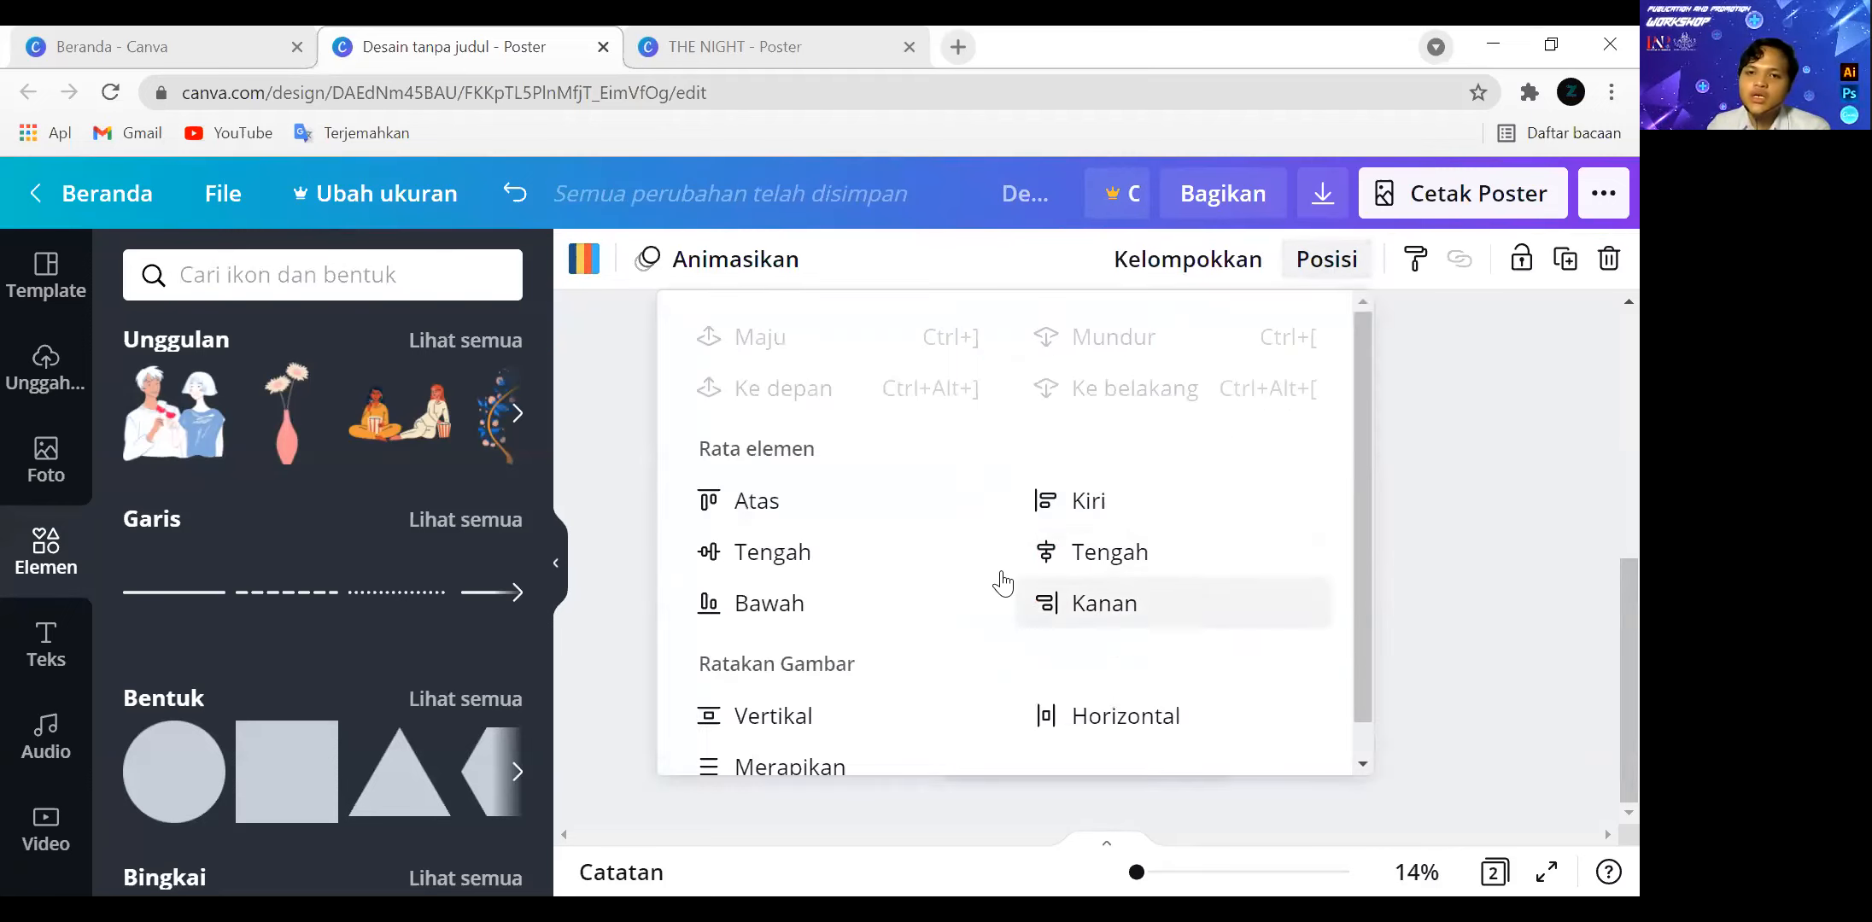
pyautogui.click(824, 563)
pyautogui.click(1076, 554)
pyautogui.click(1465, 550)
pyautogui.click(1199, 631)
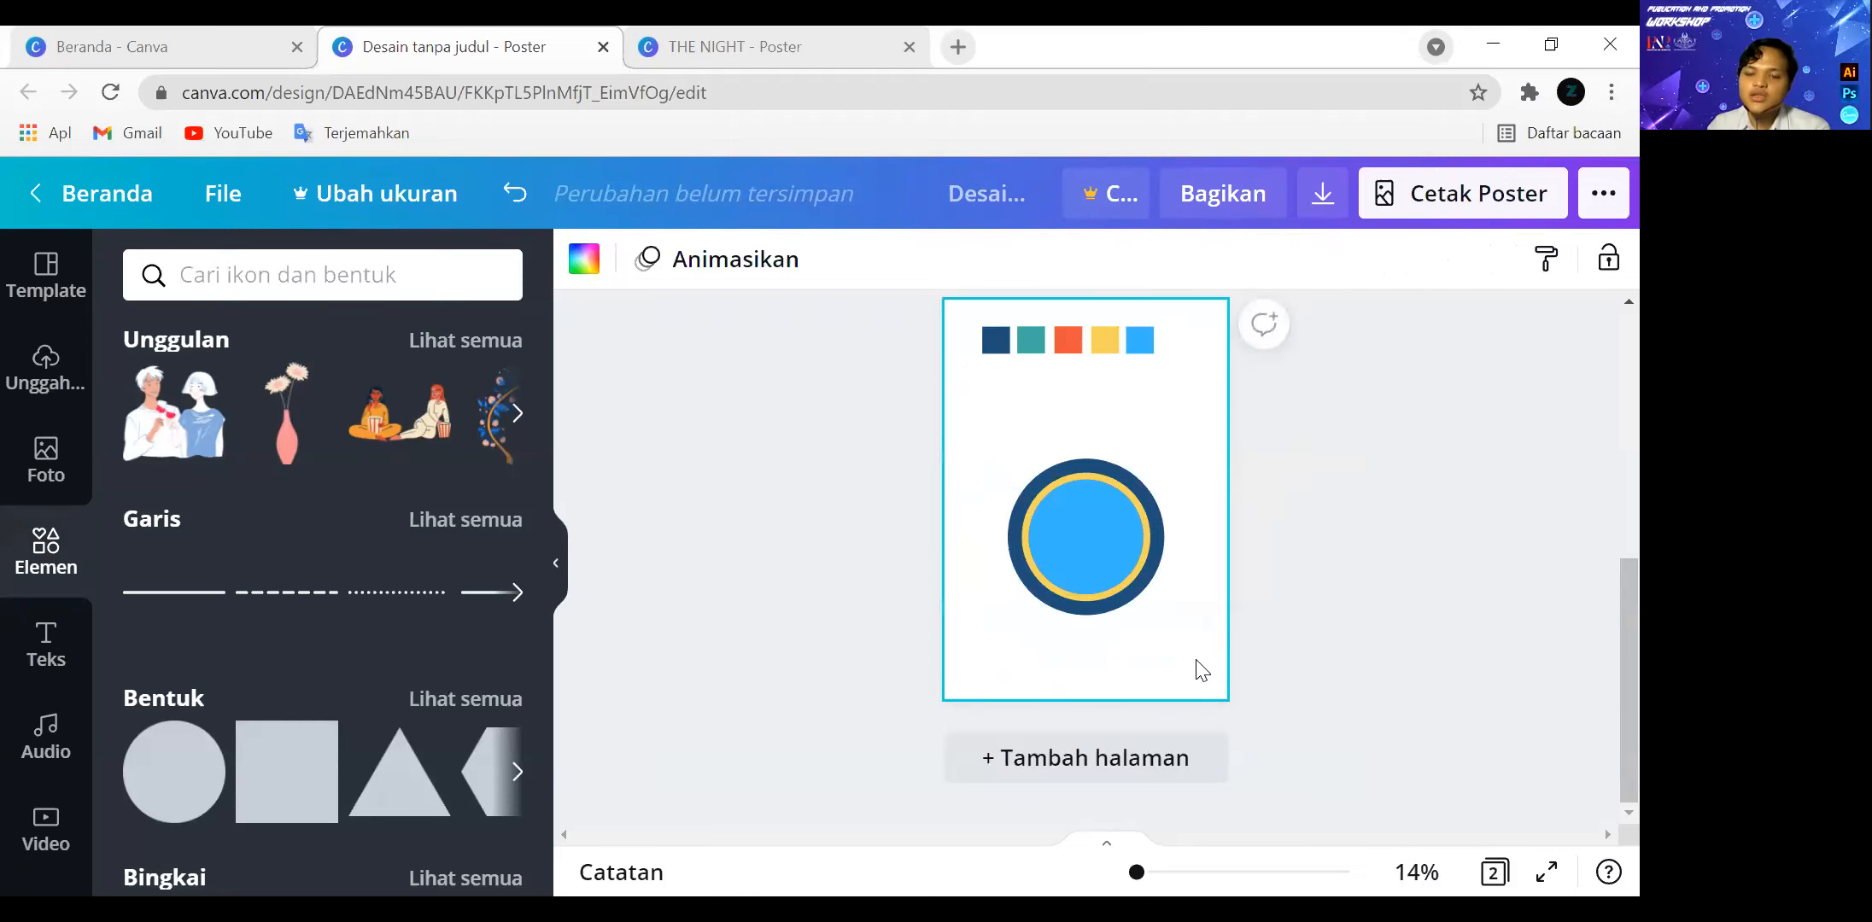
# Shrink the light blue circle so an orange ring shows around it and align it to the page's middle.
pyautogui.click(1110, 563)
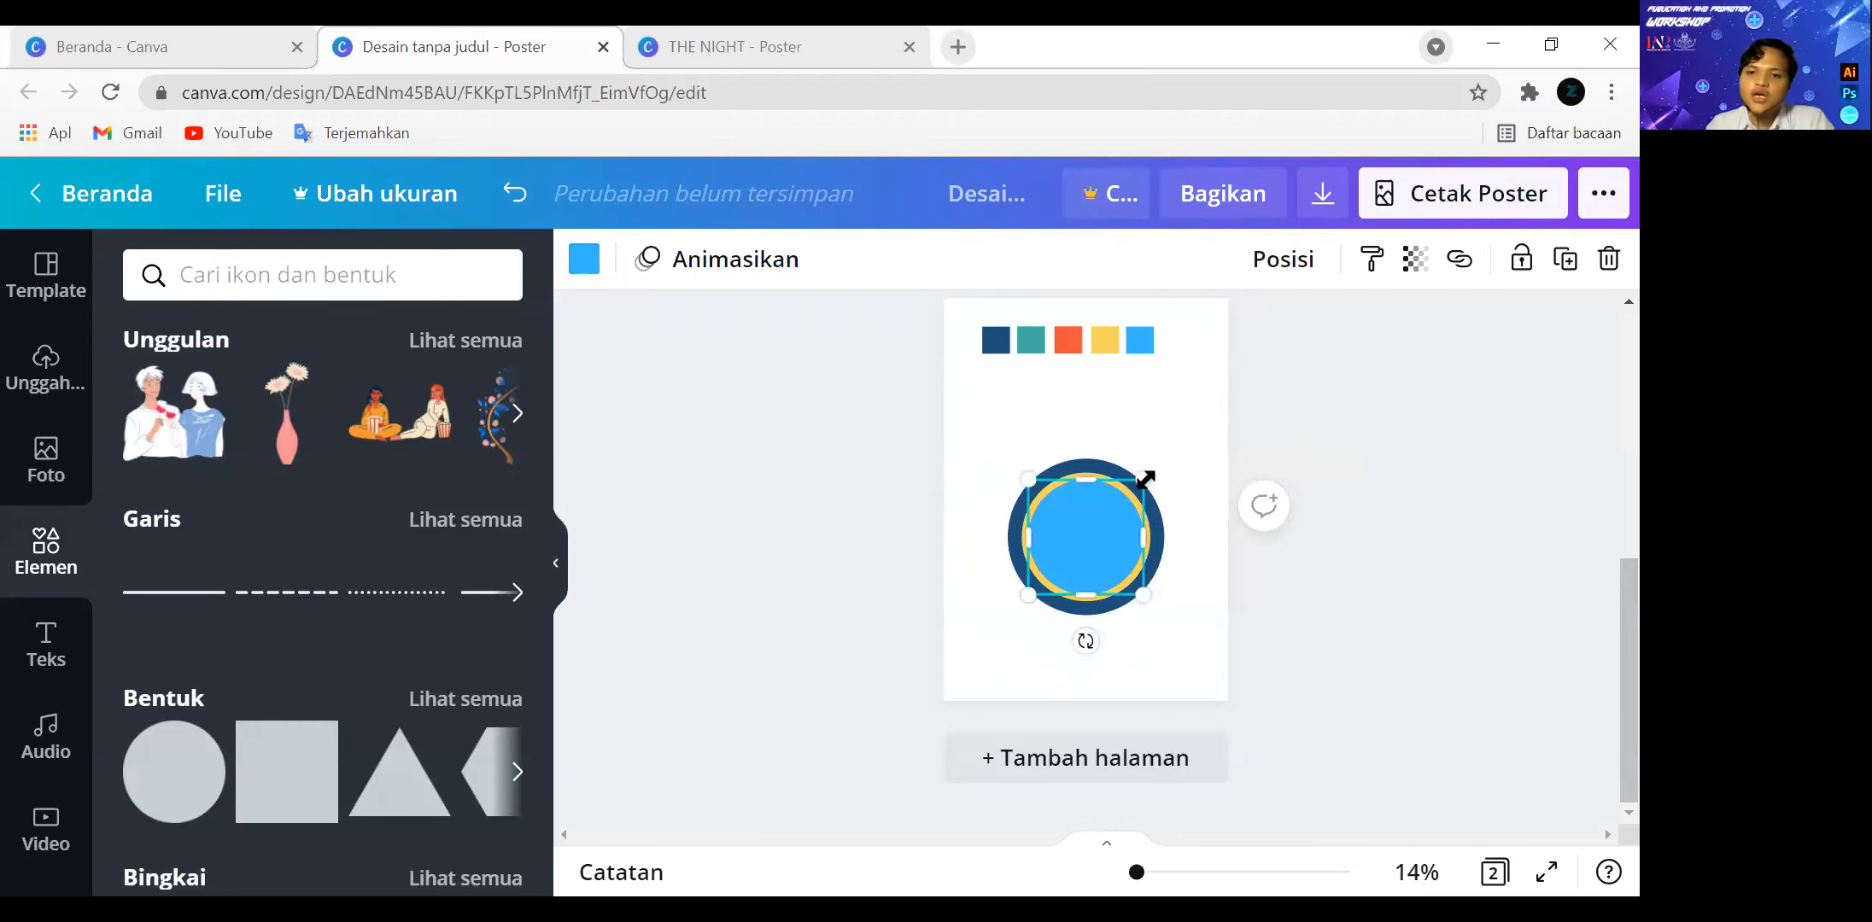
pyautogui.moveTo(1145, 479); pyautogui.dragTo(1125, 496)
pyautogui.click(1307, 277)
pyautogui.click(890, 572)
pyautogui.click(1025, 547)
pyautogui.click(1414, 657)
# Select all four circles again and align them to a common centre.
pyautogui.moveTo(1174, 626); pyautogui.dragTo(1024, 437)
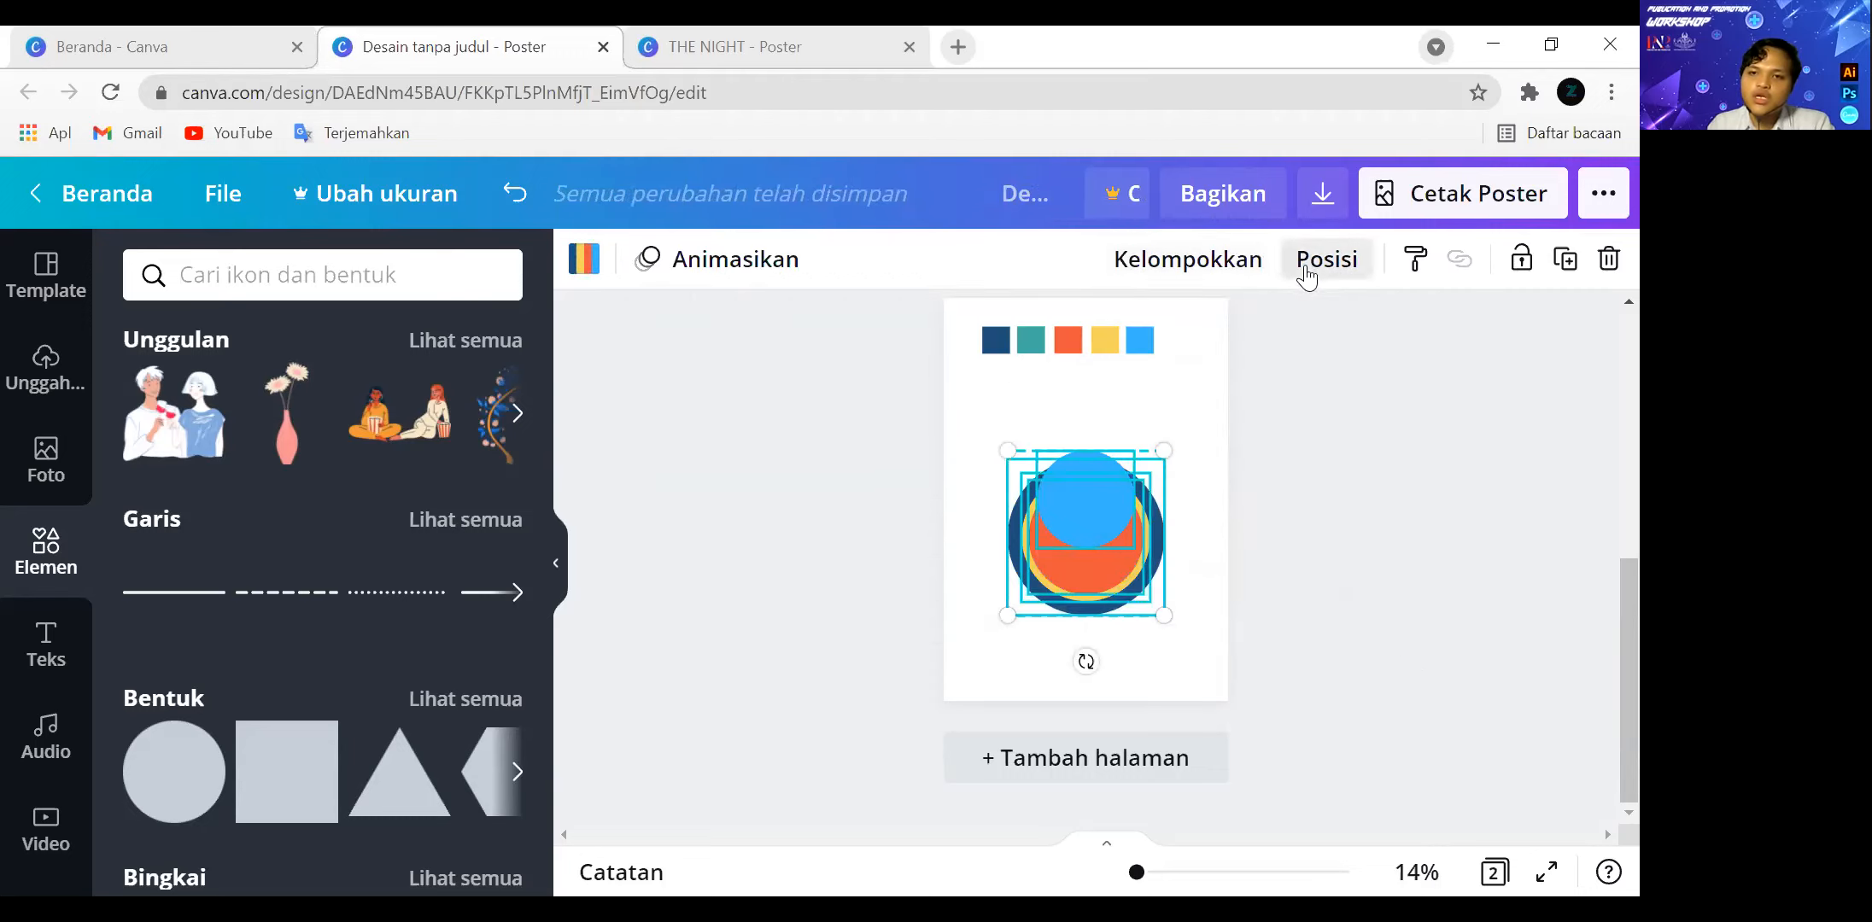
pyautogui.click(1306, 269)
pyautogui.click(1453, 531)
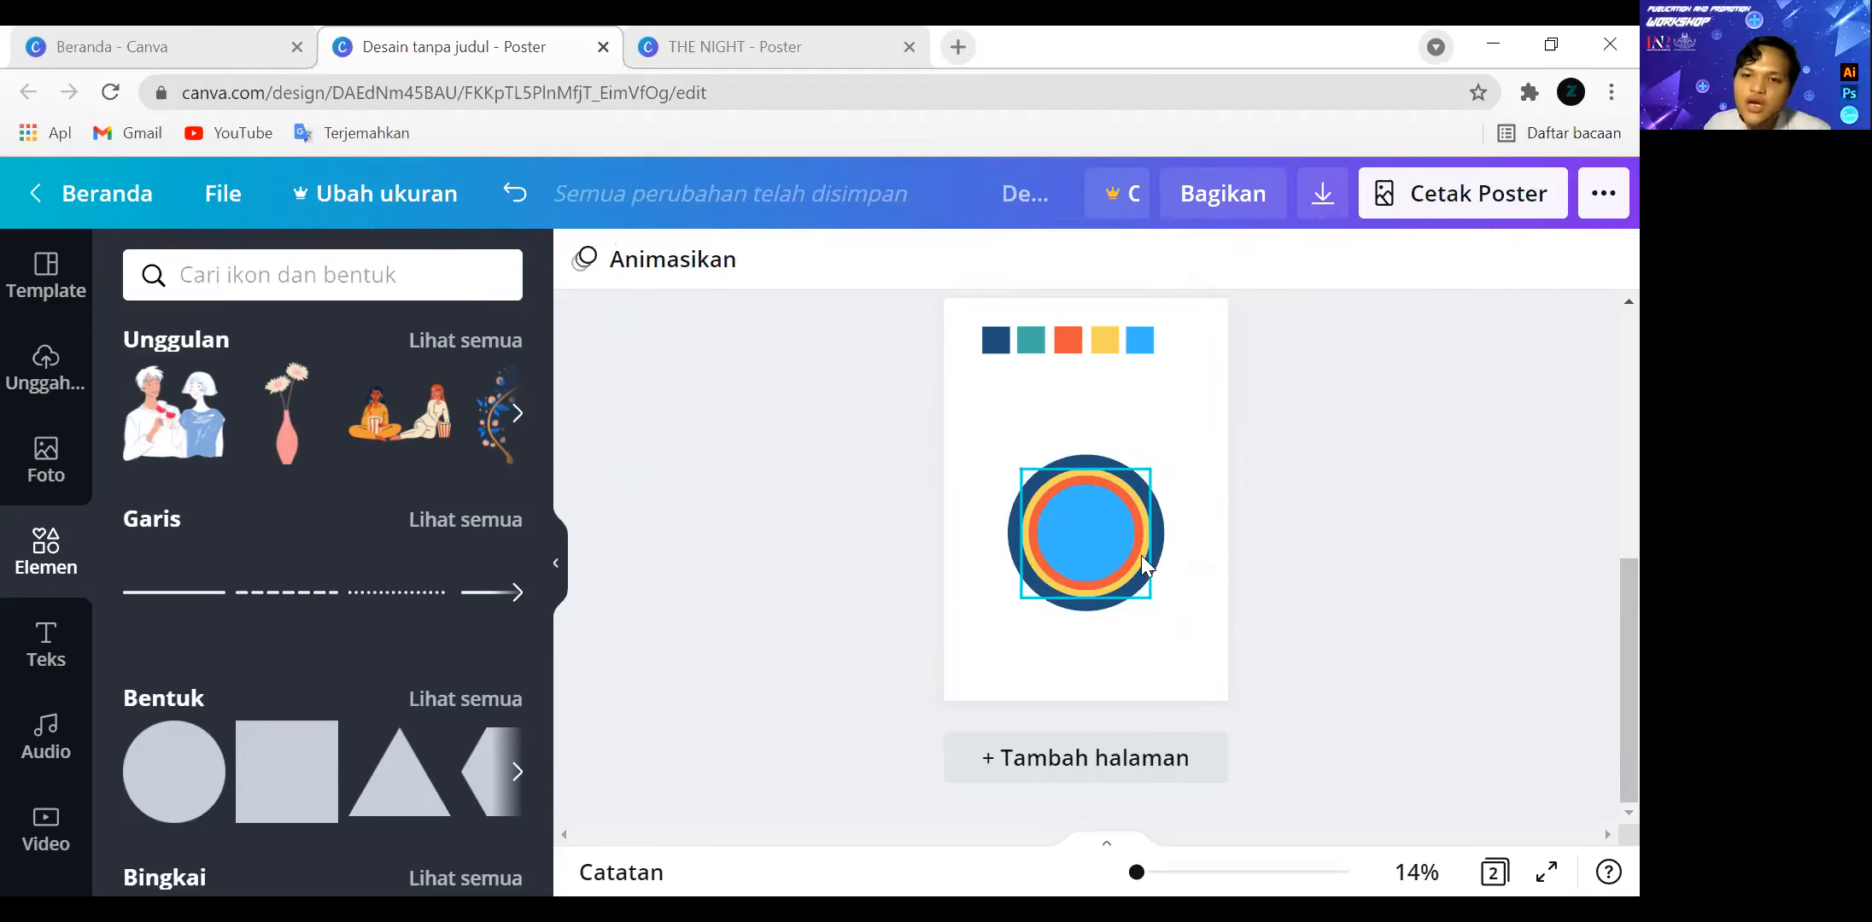
# Group the four concentric circles on page 2 into one object.
pyautogui.scroll(5, 1503, 555)
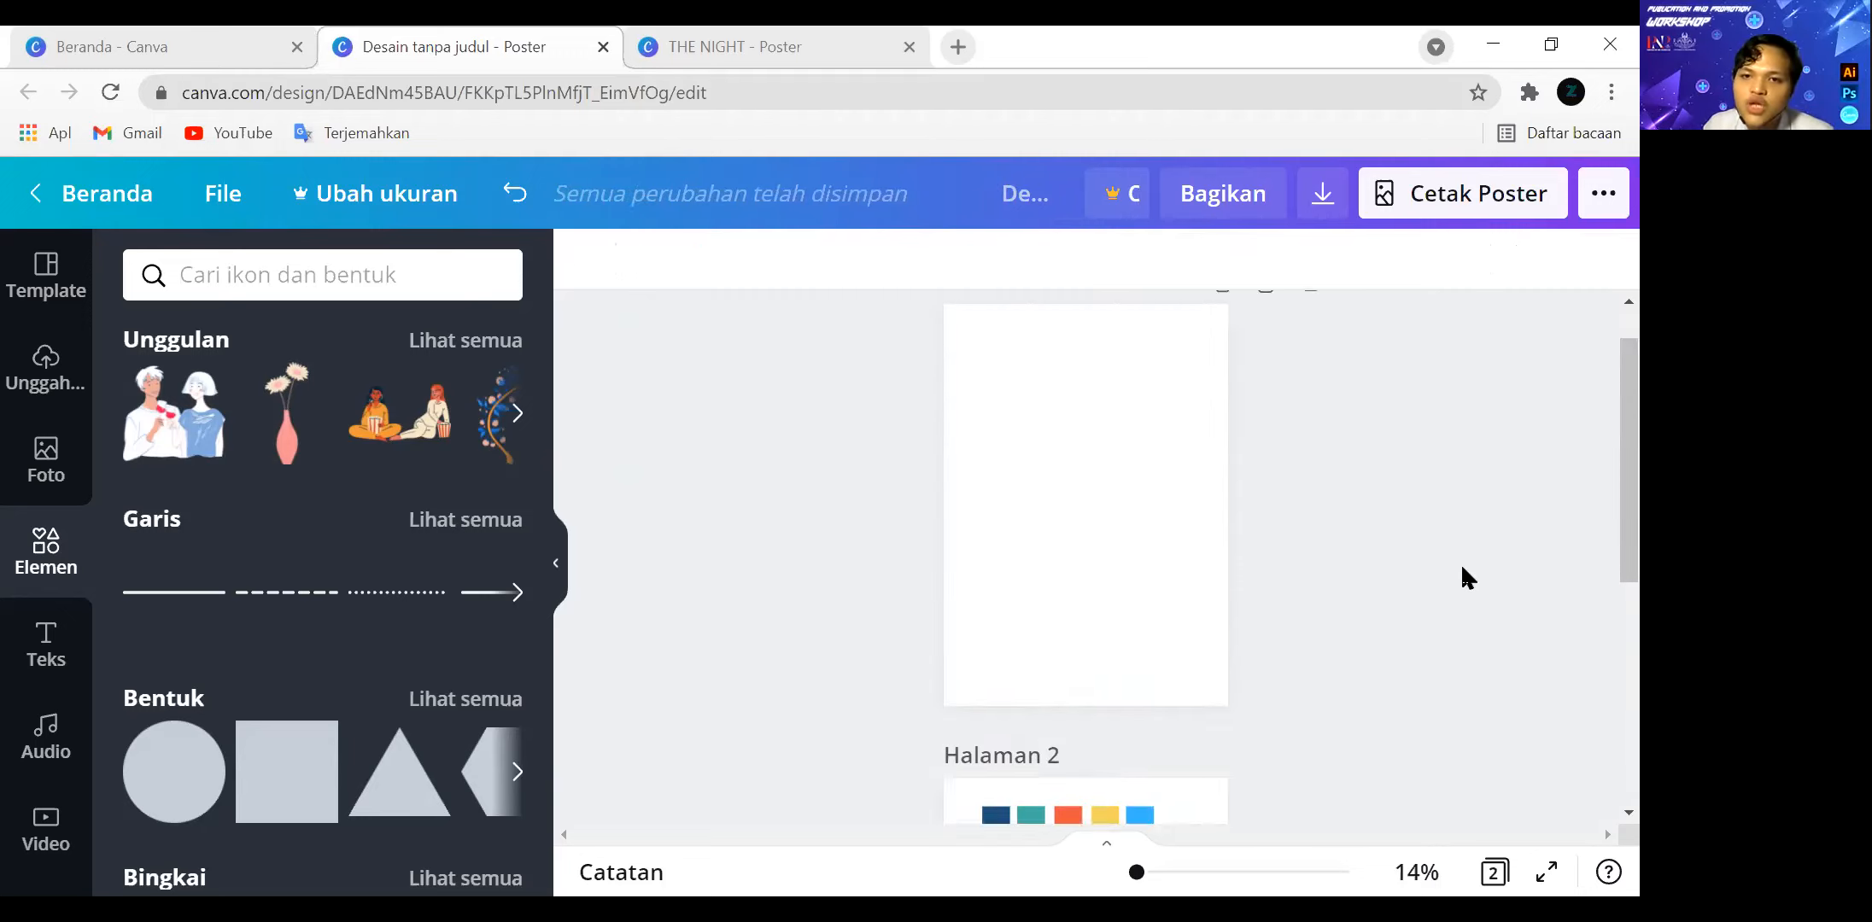
pyautogui.scroll(-4, 1462, 576)
pyautogui.moveTo(1161, 778); pyautogui.dragTo(1024, 593)
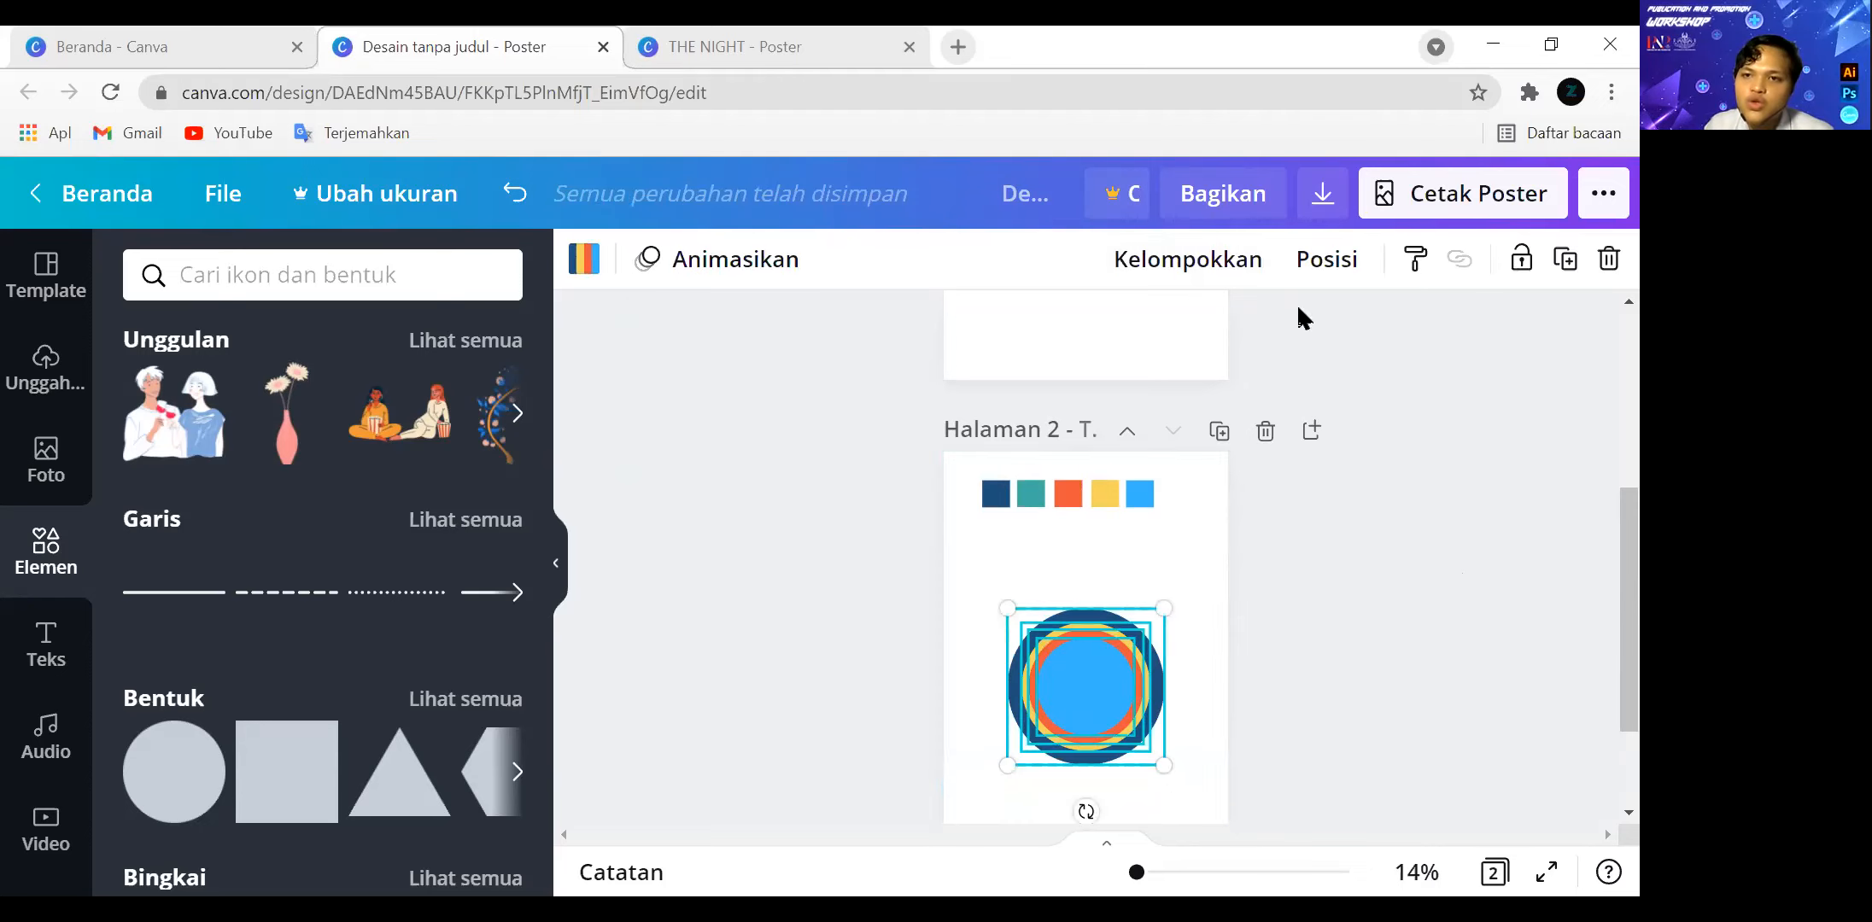
pyautogui.click(1244, 261)
pyautogui.click(1347, 631)
# Move the grouped circles to page 1, try them over the page's upper-right corner and undo that placement.
pyautogui.moveTo(1067, 679); pyautogui.dragTo(1052, 320)
pyautogui.scroll(3, 1275, 489)
pyautogui.moveTo(1095, 687); pyautogui.dragTo(1209, 384)
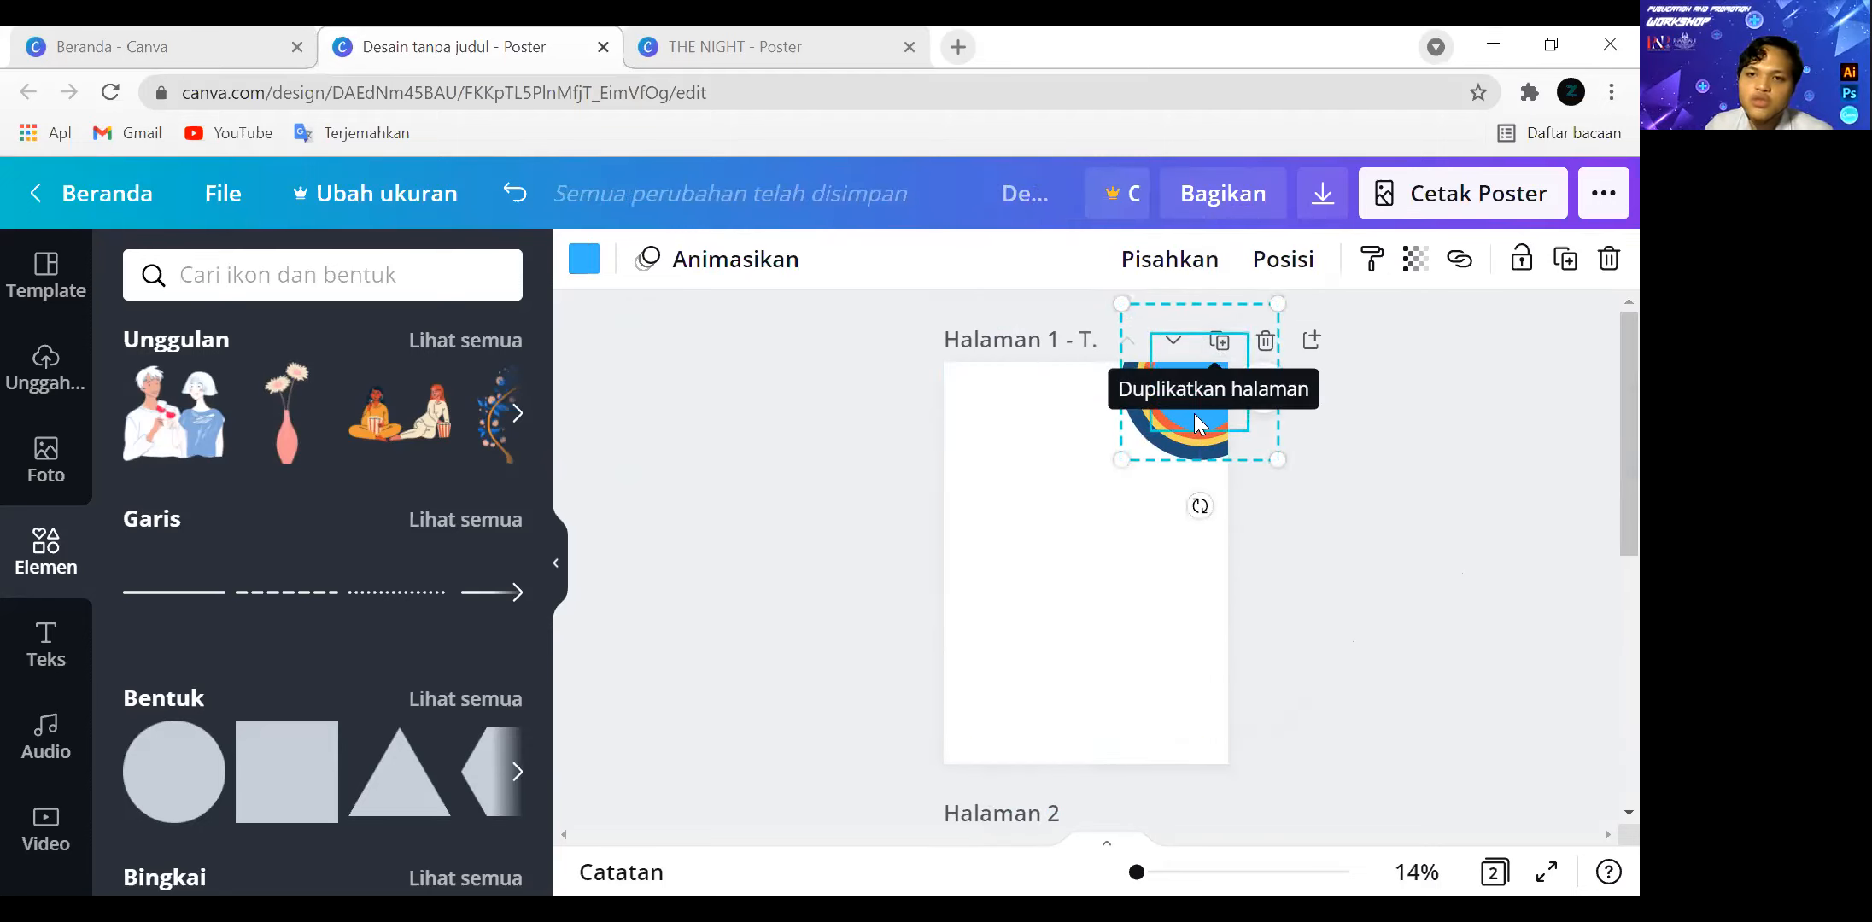
pyautogui.hotkey('ctrl', 'z')
# Delete the light blue inner circle from the group and undo the deletion.
pyautogui.moveTo(1097, 651); pyautogui.dragTo(1098, 650)
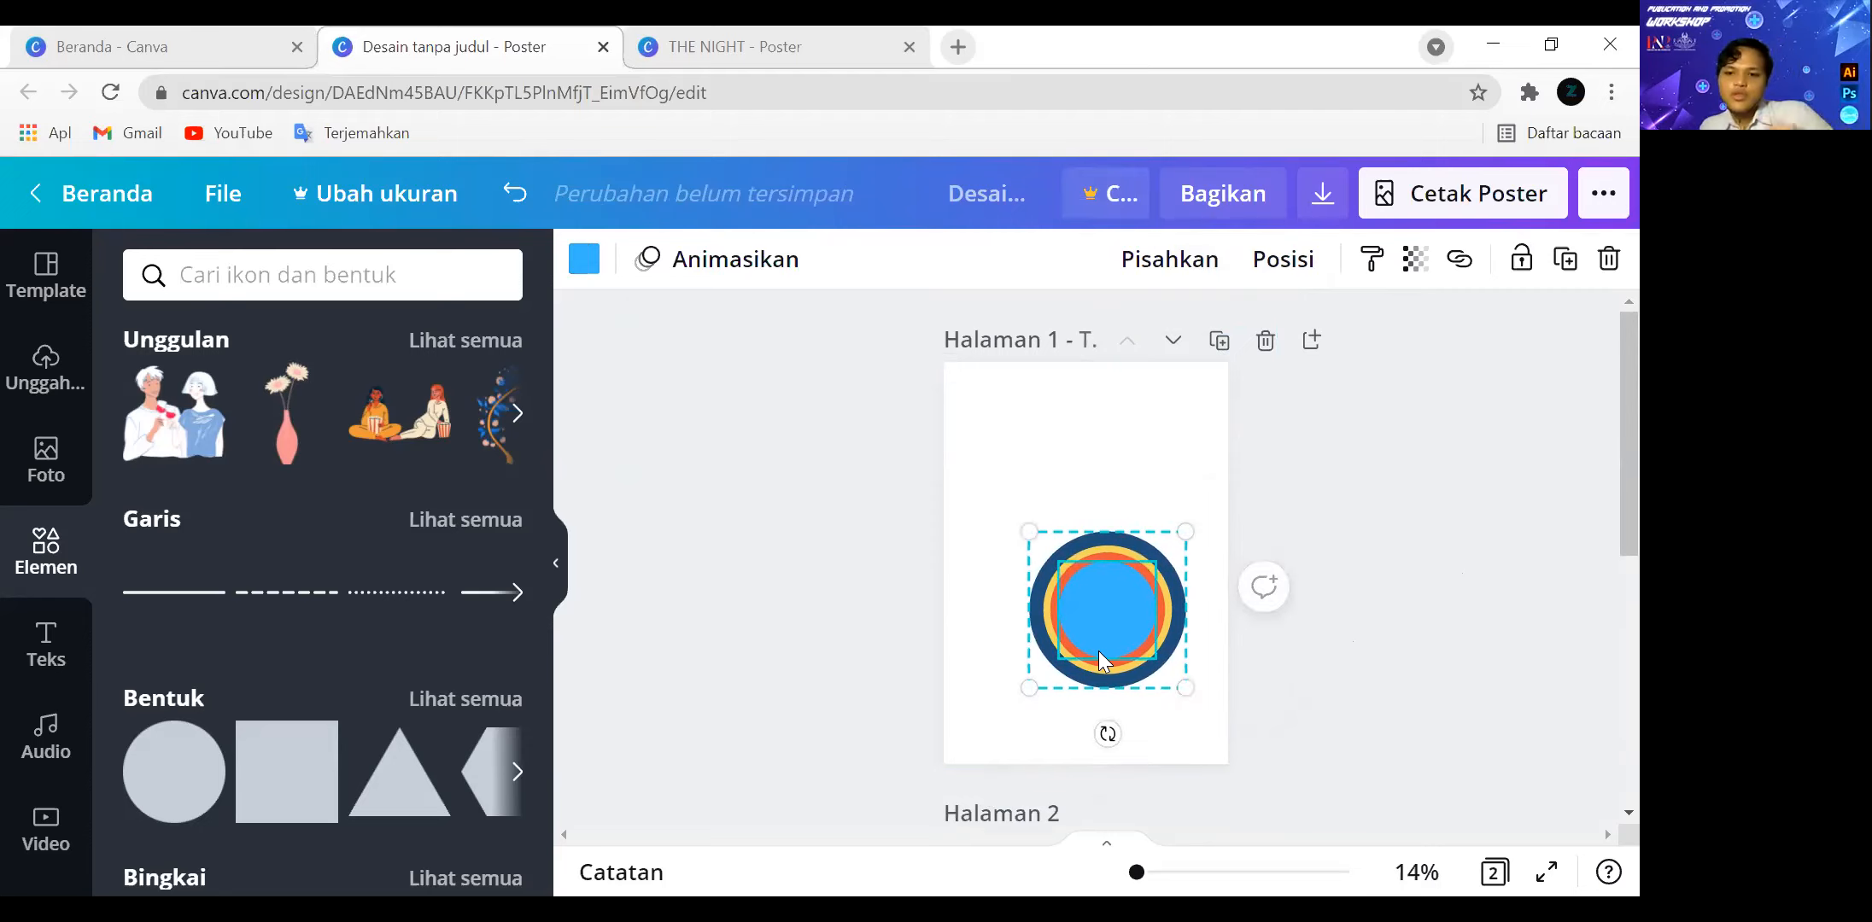
pyautogui.press('Delete')
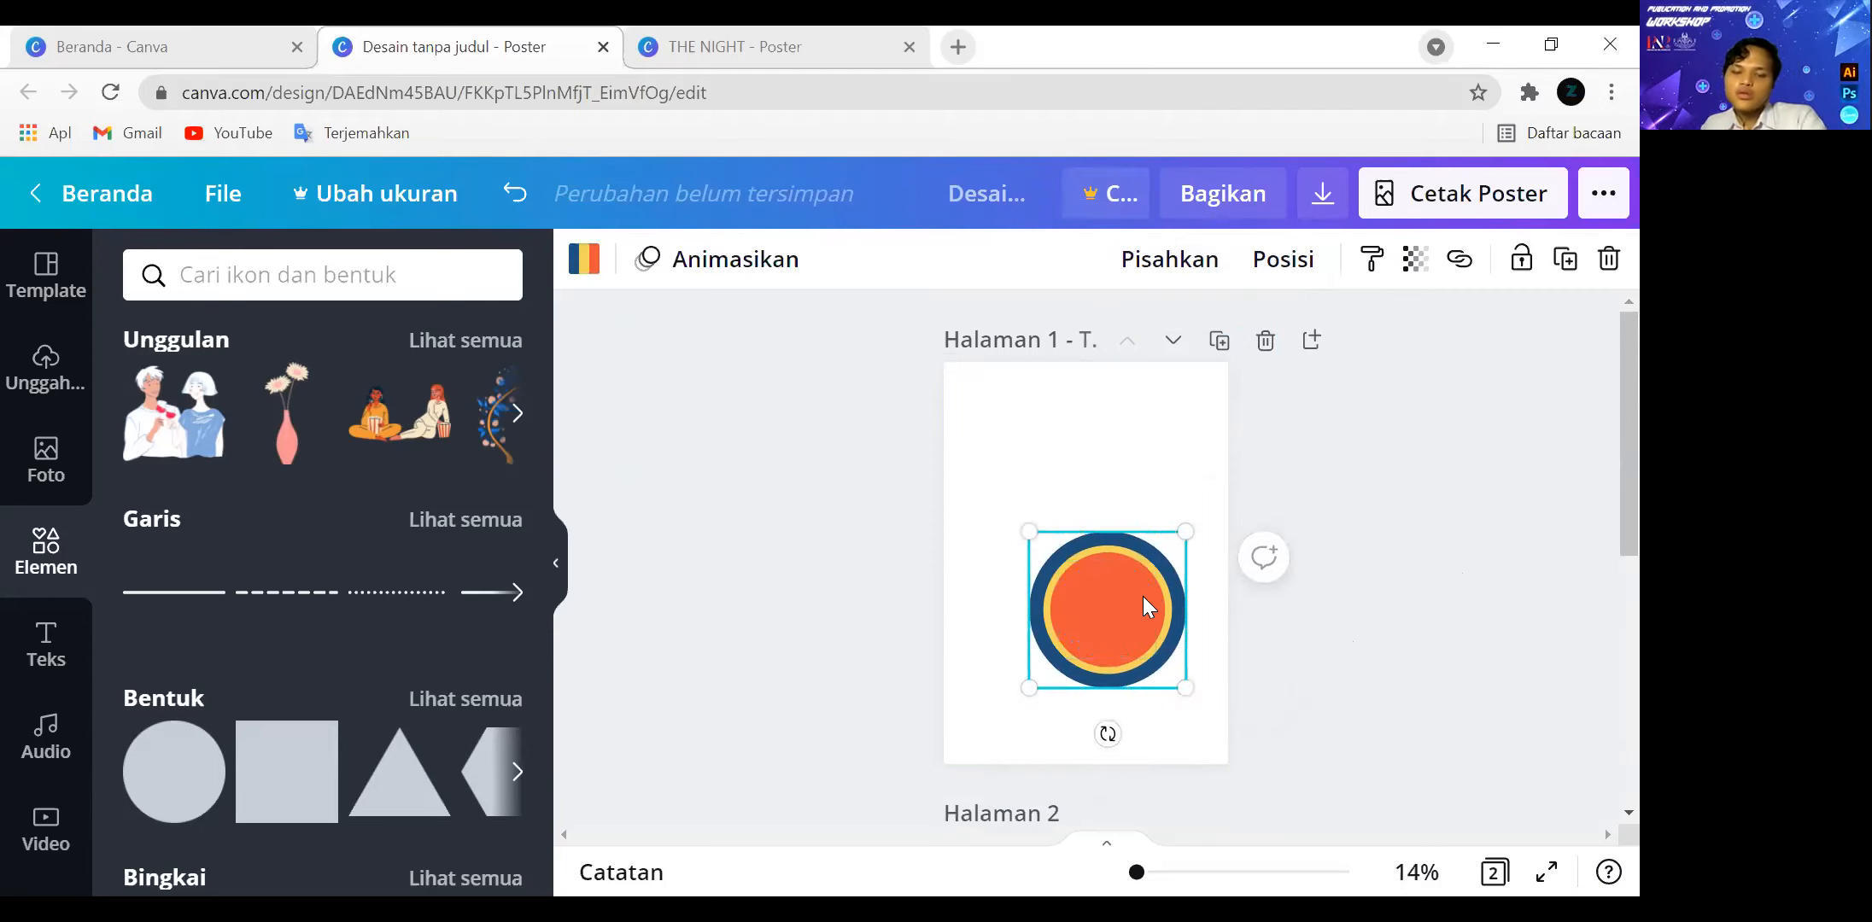
pyautogui.hotkey('ctrl', 'z')
# Move the grouped circles back to page 2, directly below the row of colour squares.
pyautogui.scroll(-3, 1241, 530)
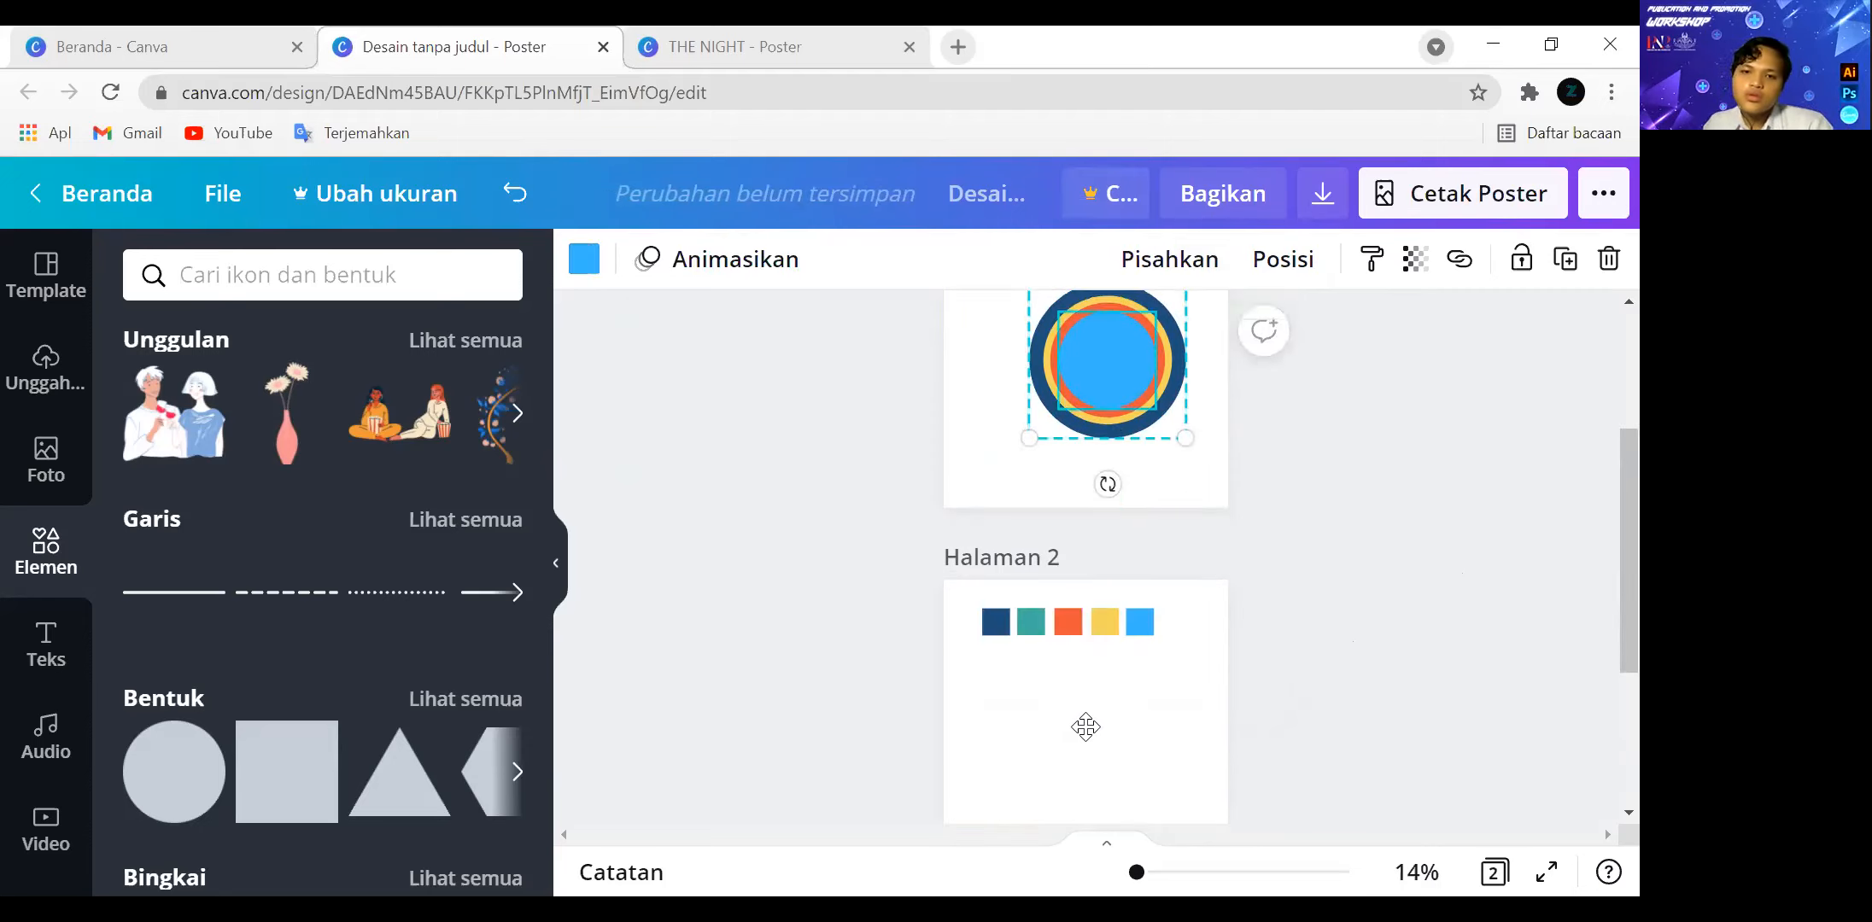
pyautogui.moveTo(1105, 367); pyautogui.dragTo(1085, 727)
pyautogui.scroll(-3, 1108, 696)
# Browse the full collection of frames and place a circular frame below the grouped circles on page 2.
pyautogui.scroll(-2, 444, 631)
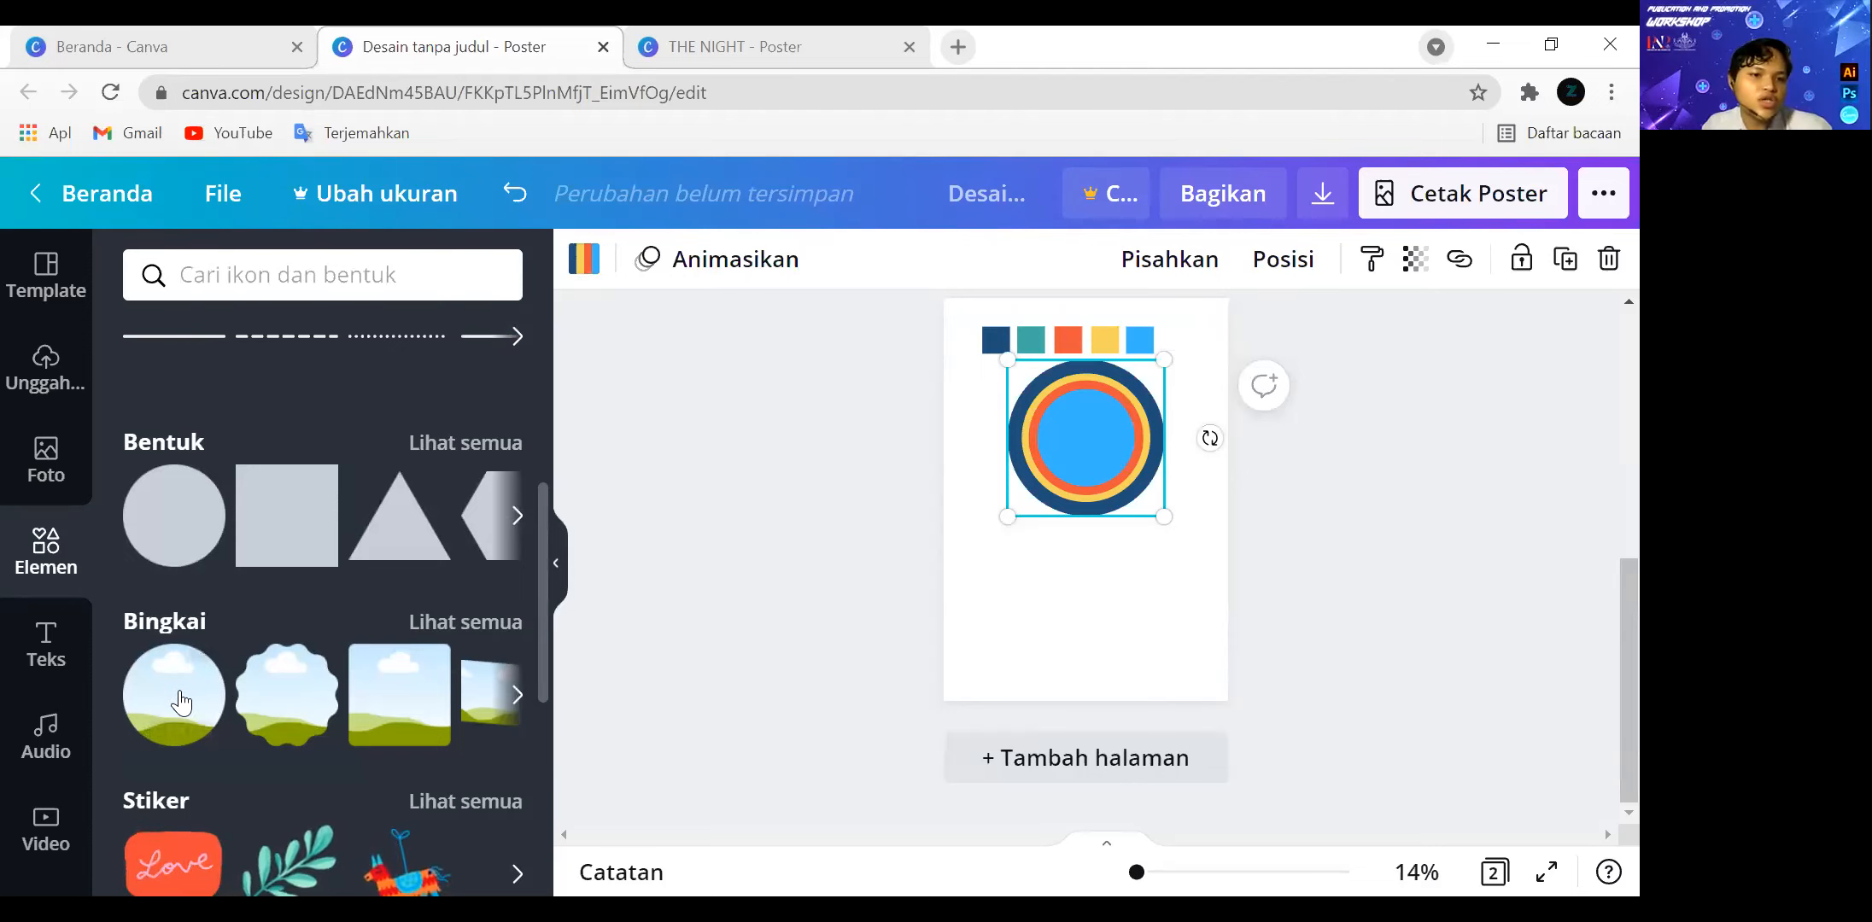
pyautogui.click(468, 621)
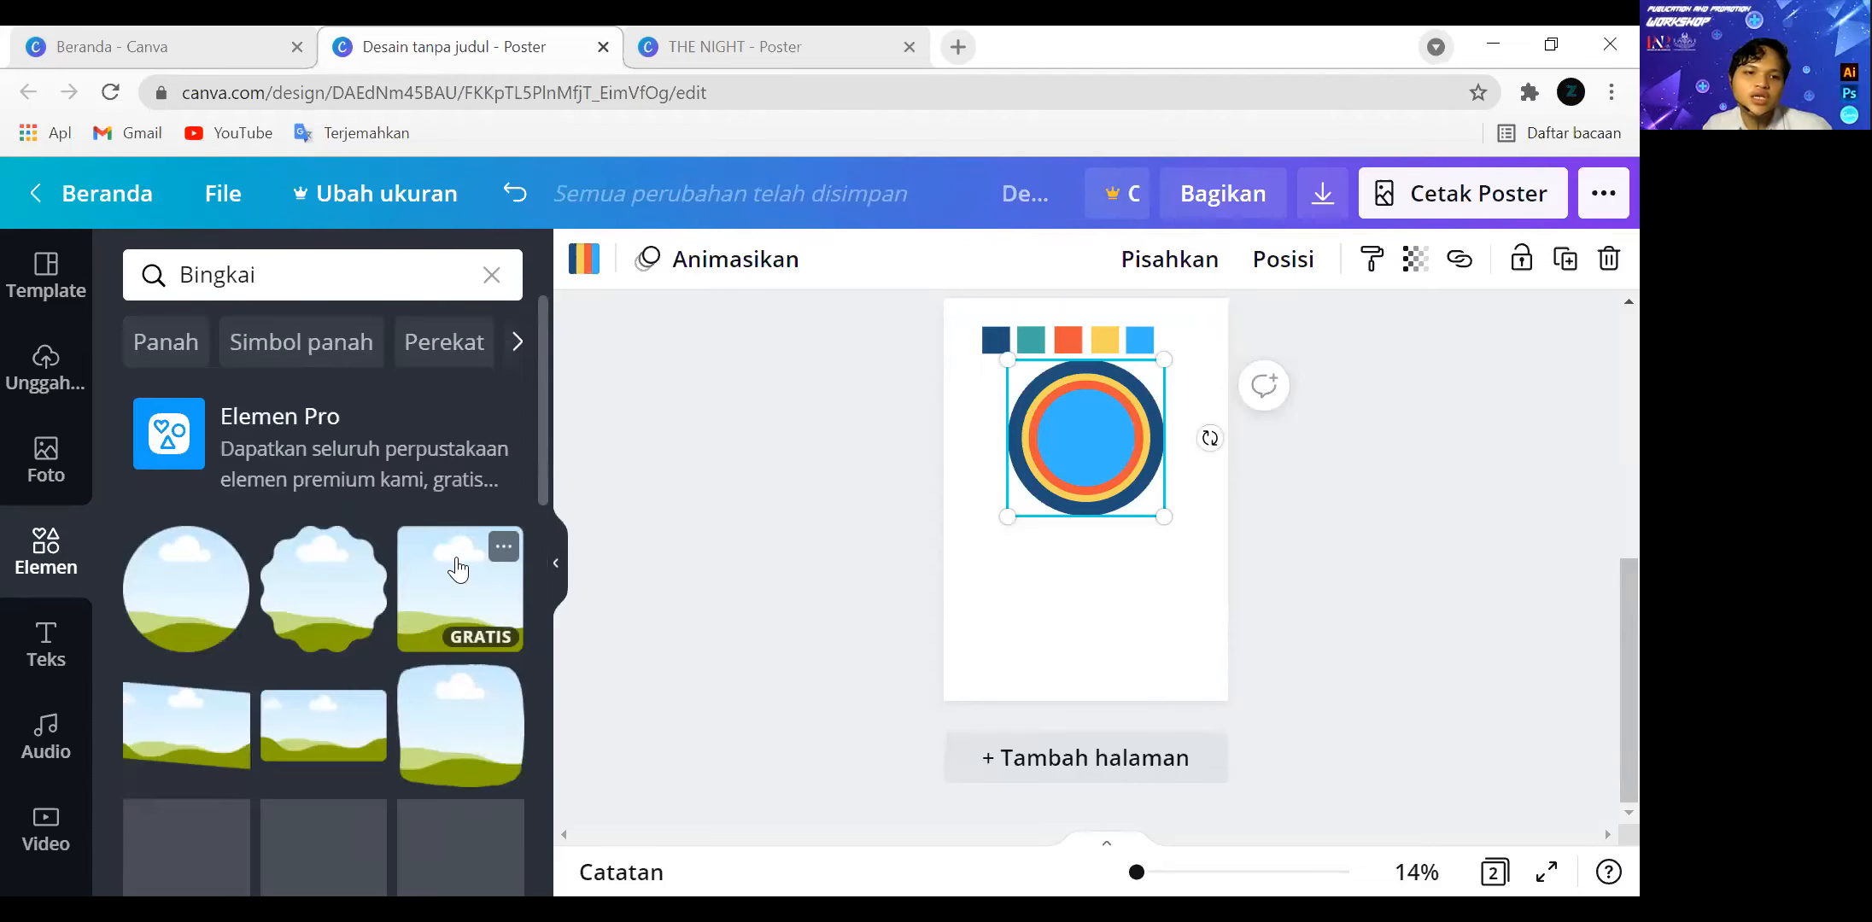
pyautogui.scroll(-5, 458, 569)
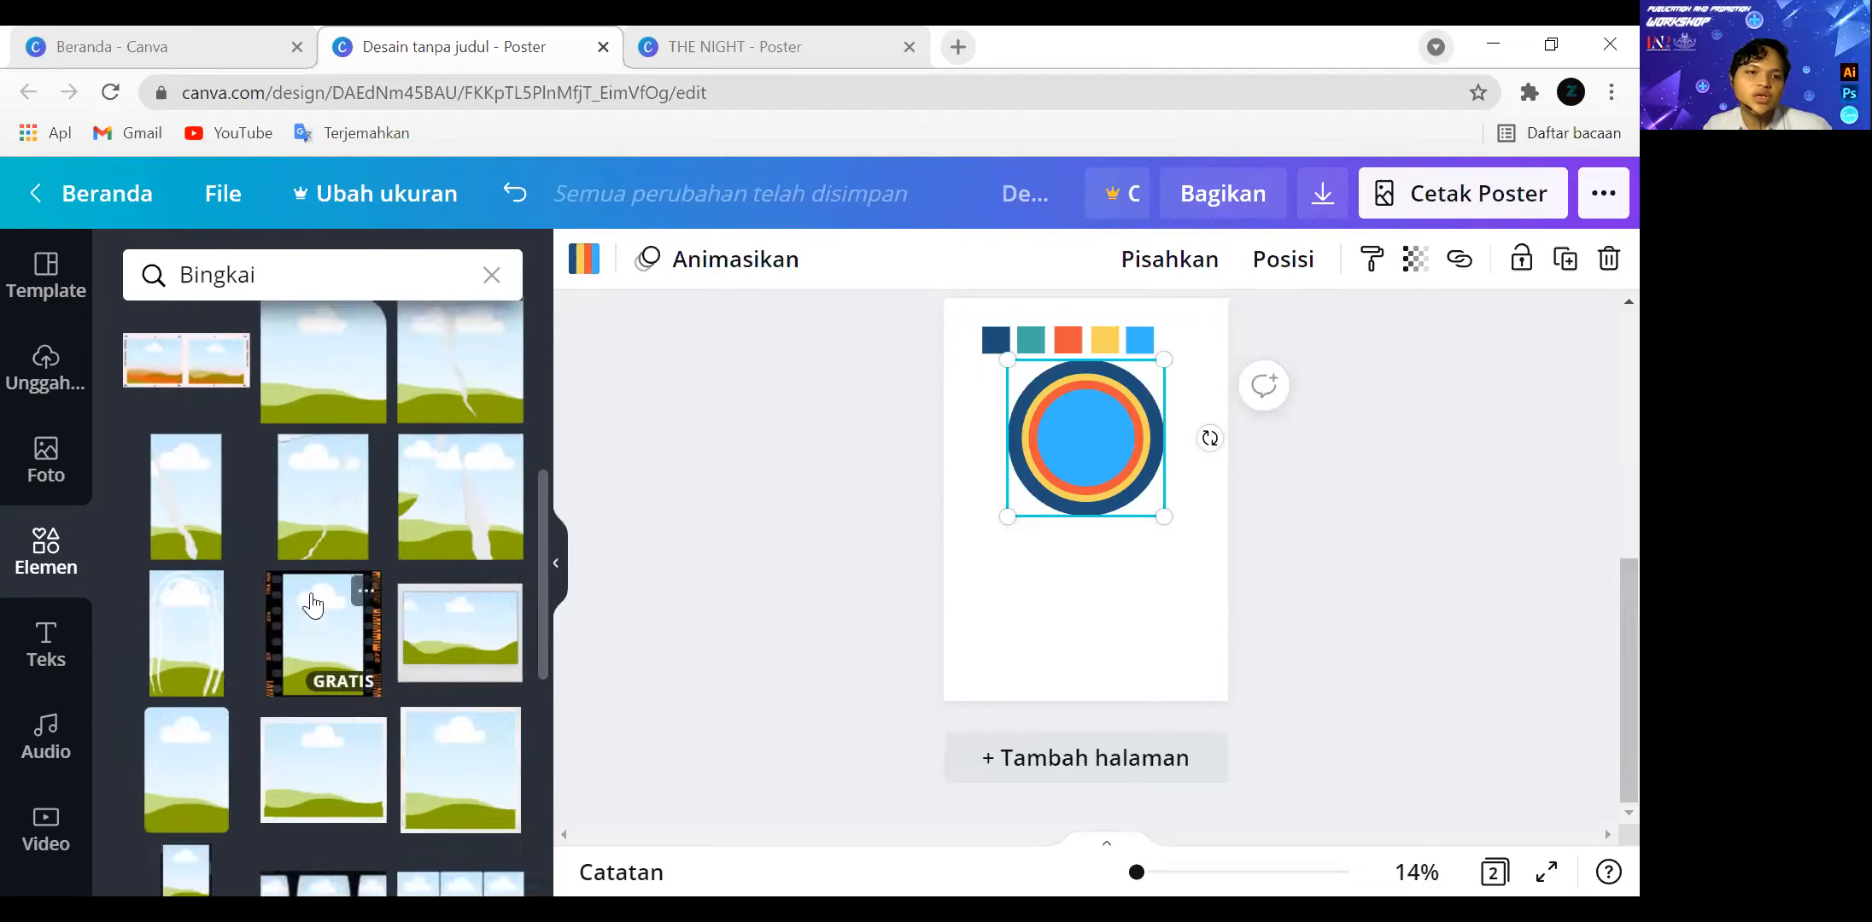
pyautogui.scroll(5, 313, 605)
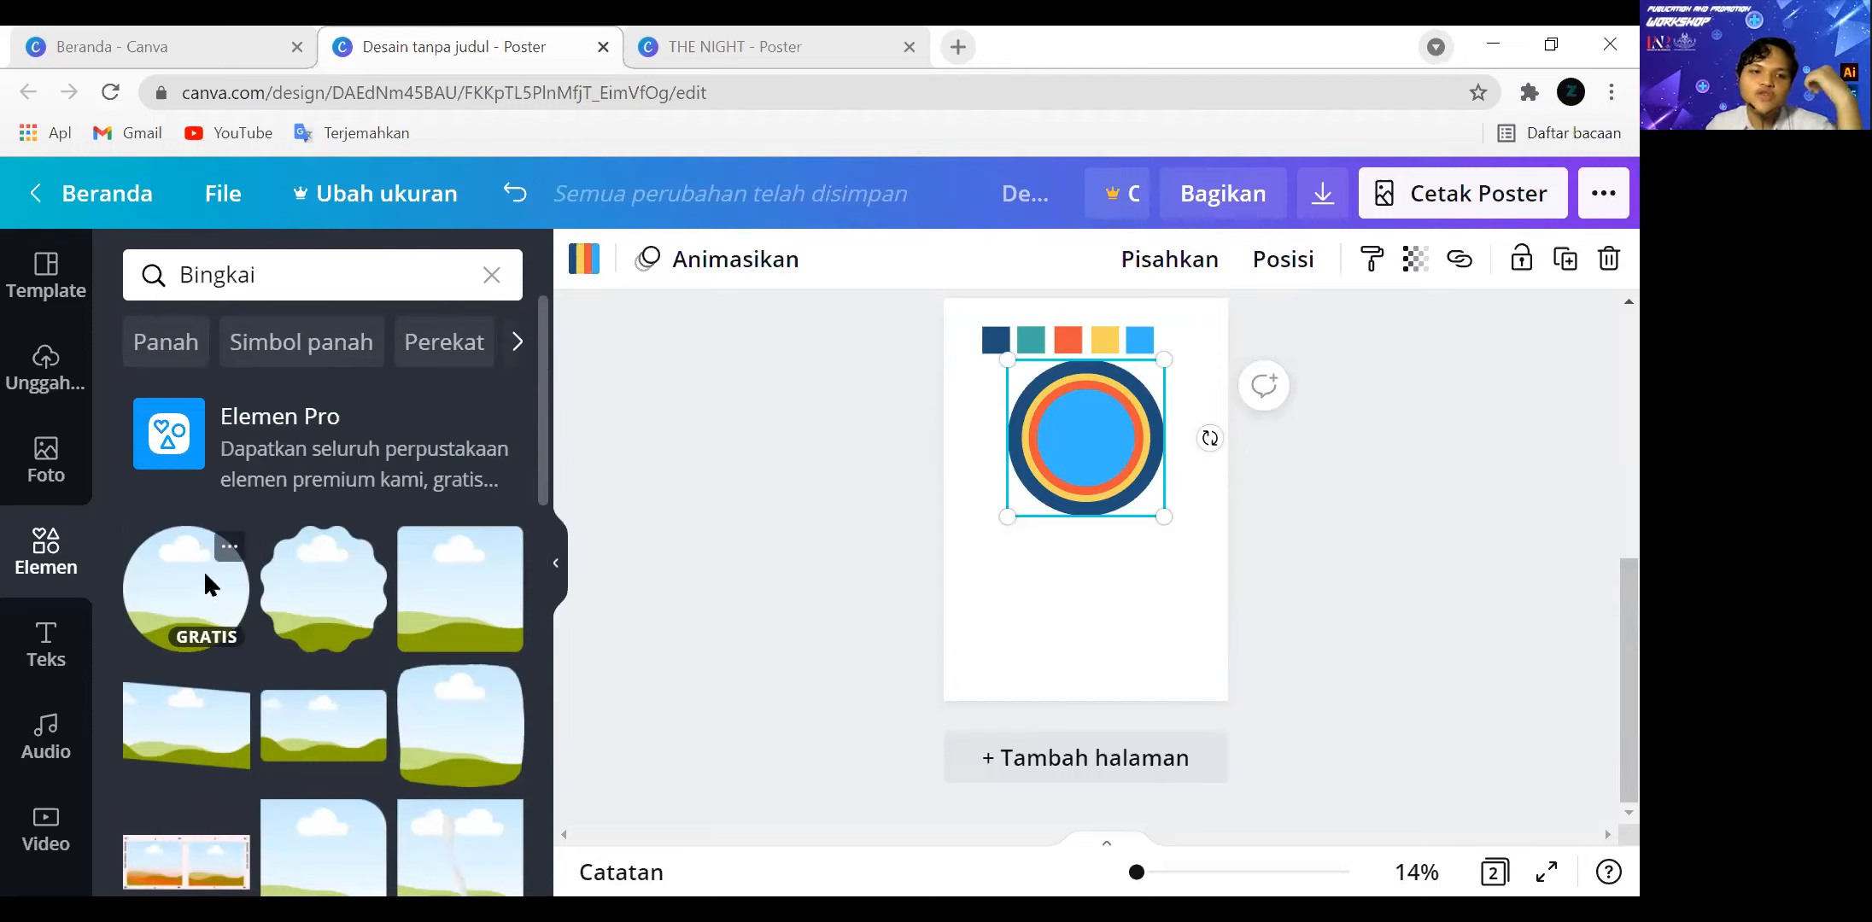
pyautogui.moveTo(205, 586); pyautogui.dragTo(1072, 616)
# Add the uploaded footballer photo to page 2 and drop it into the circular frame.
pyautogui.click(61, 644)
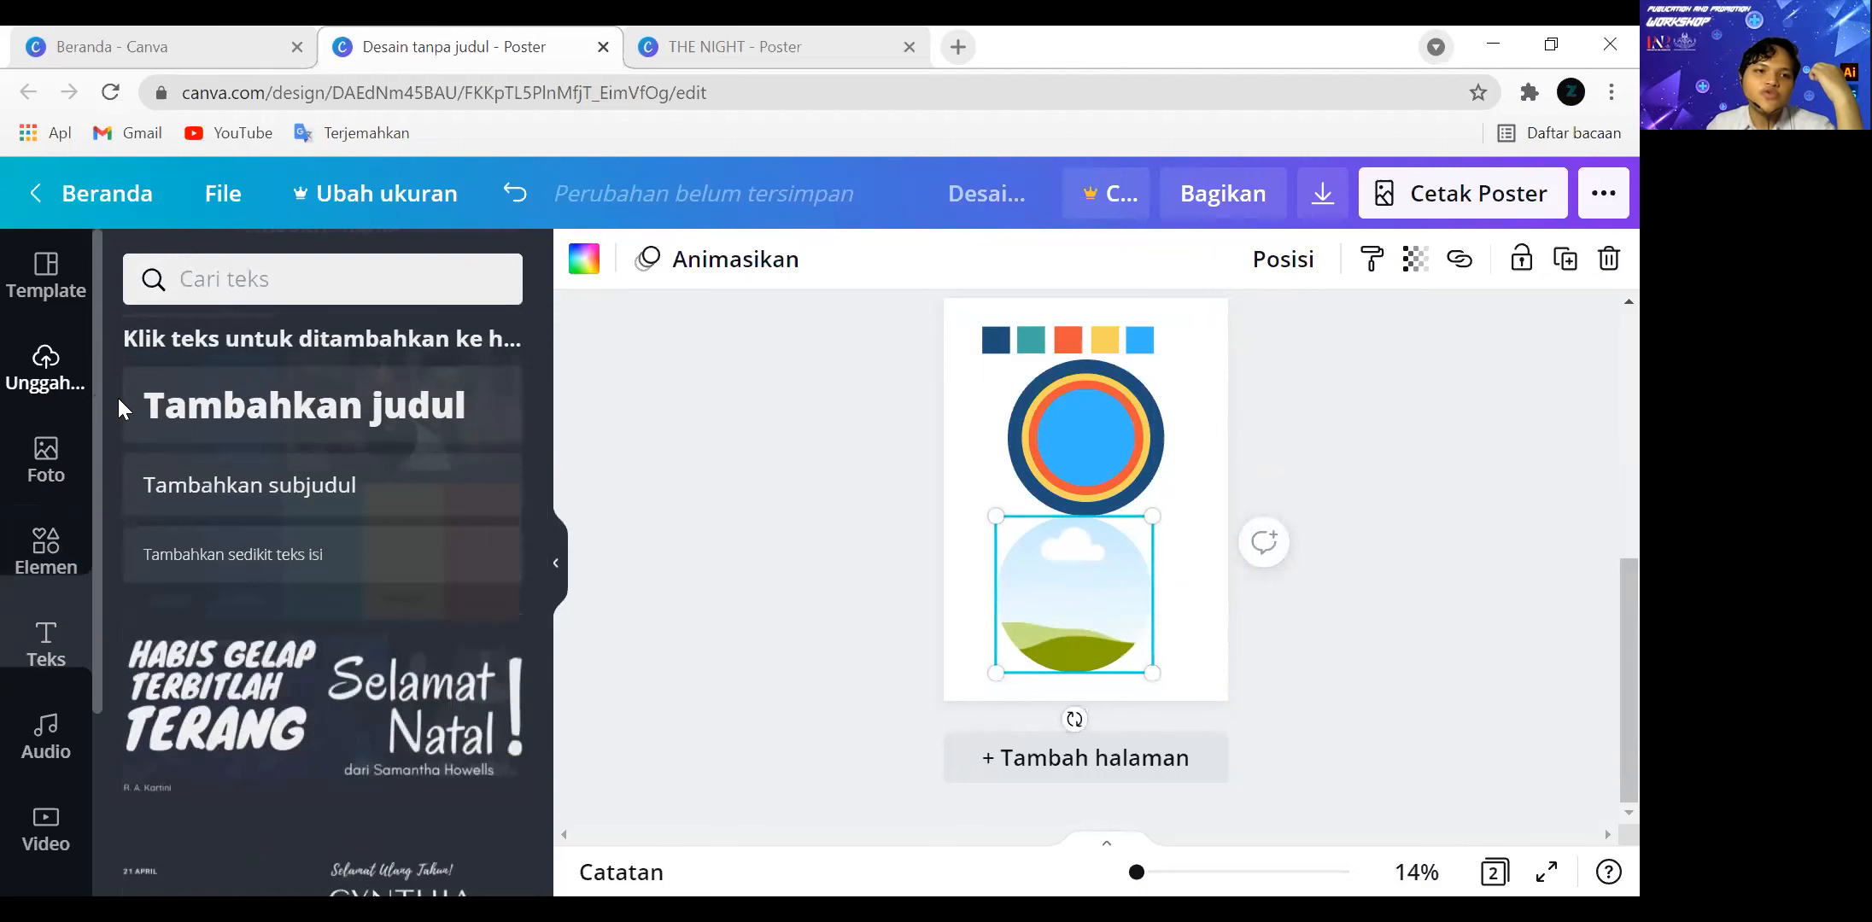
pyautogui.click(46, 368)
pyautogui.click(403, 452)
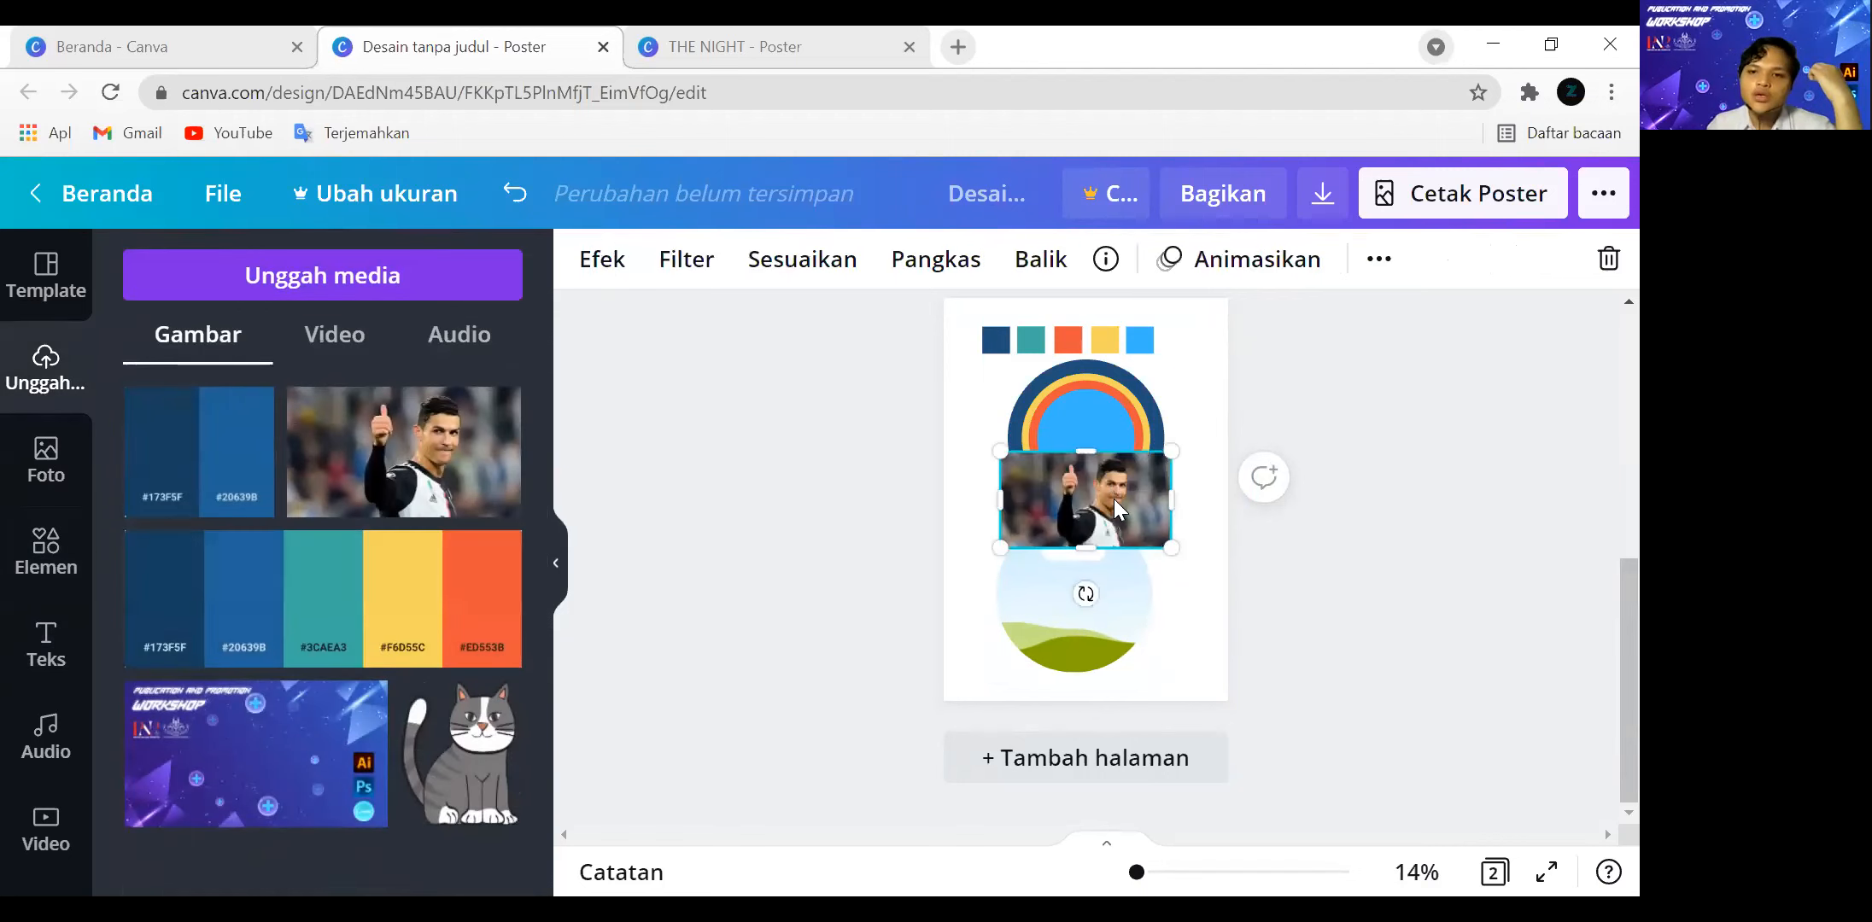
pyautogui.moveTo(1100, 585); pyautogui.dragTo(1097, 590)
pyautogui.click(1385, 618)
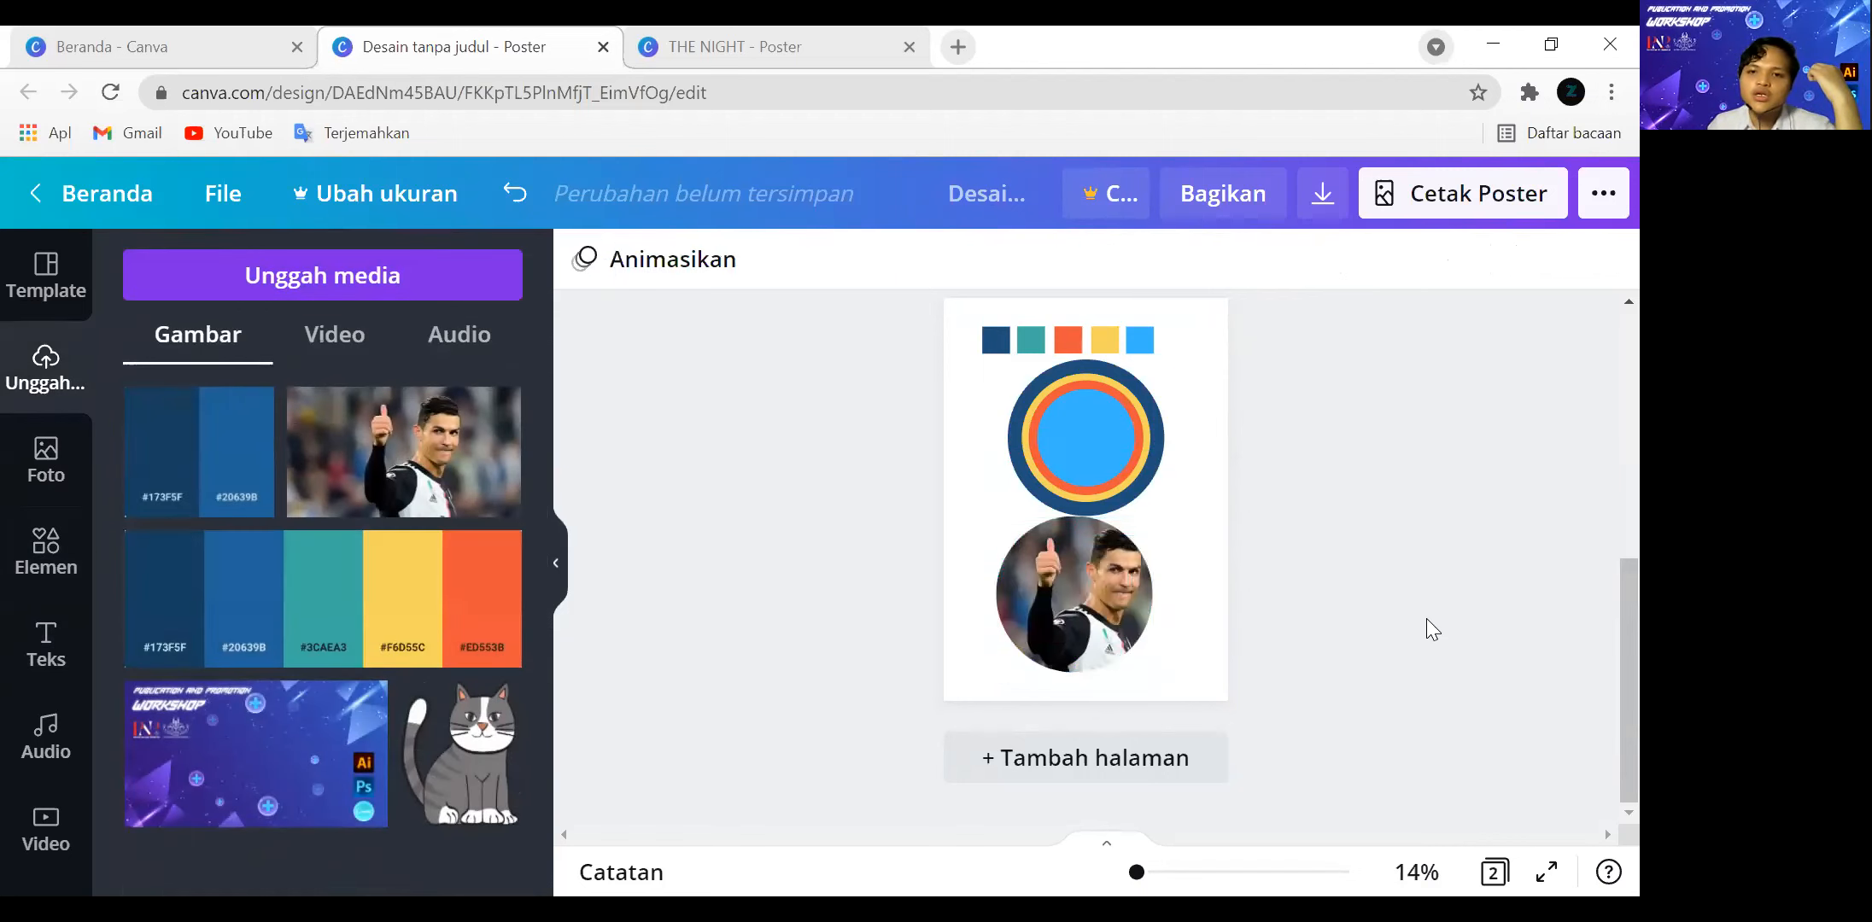
# Enlarge the photo inside the circular frame and reposition it so the face fills the circle.
pyautogui.click(1086, 597)
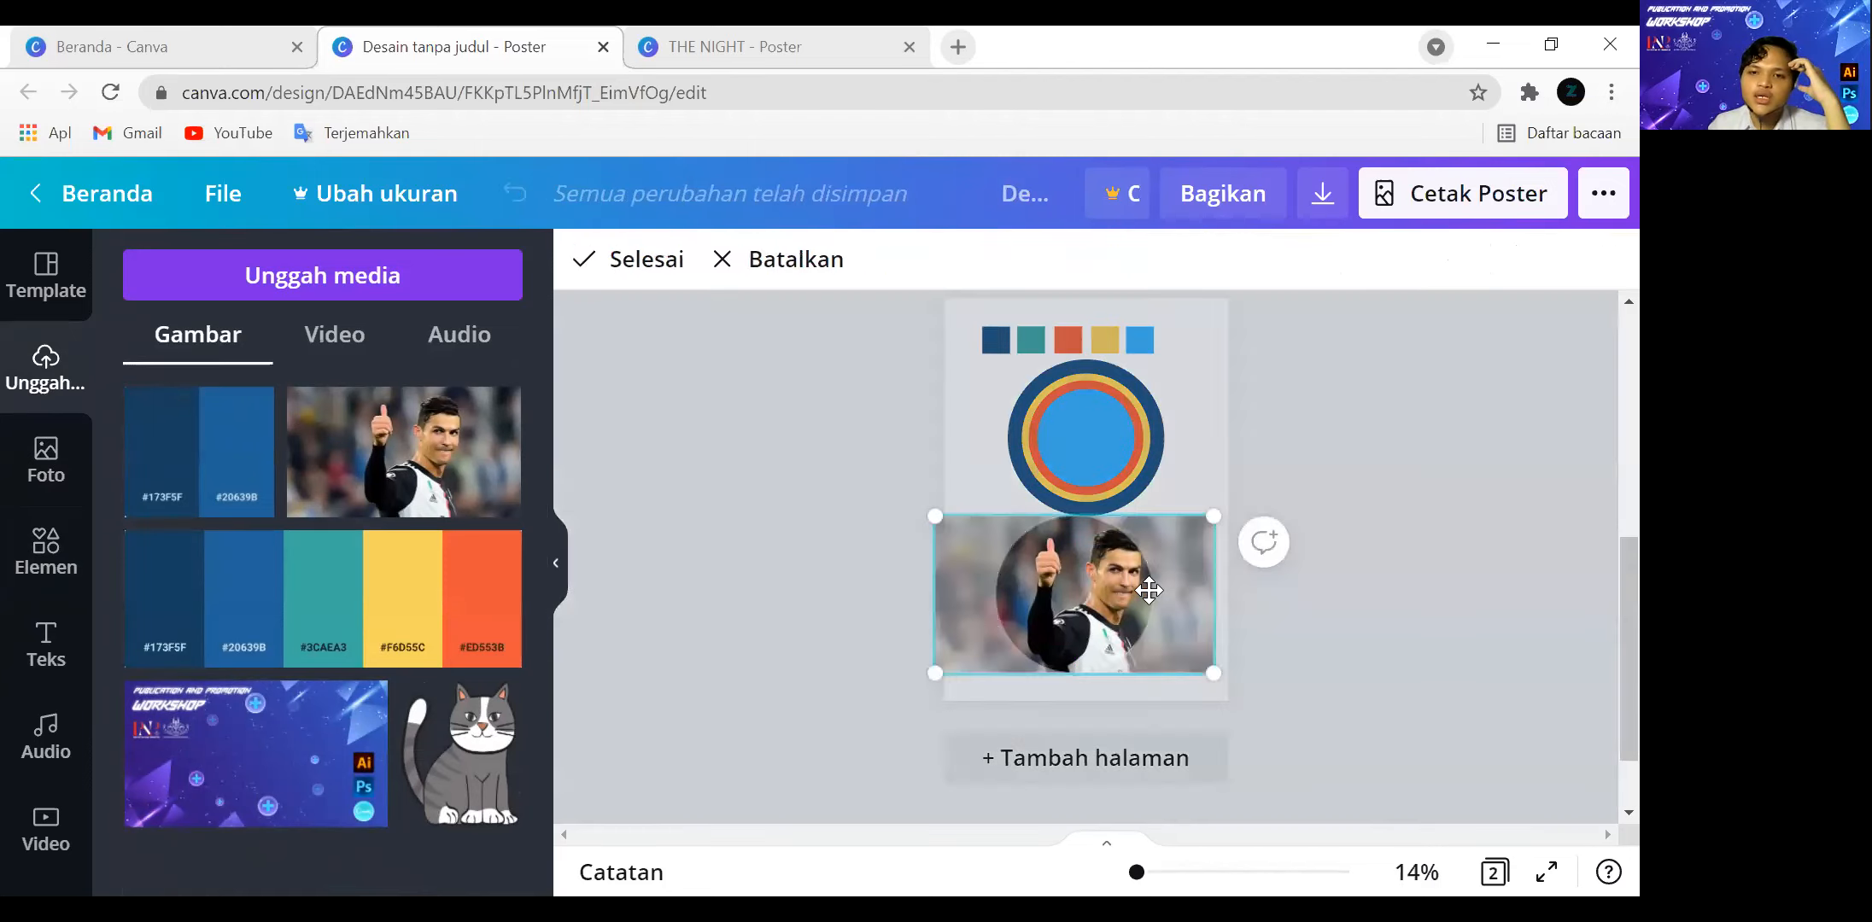
pyautogui.doubleClick(1083, 598)
pyautogui.moveTo(1217, 679); pyautogui.dragTo(1325, 770)
pyautogui.moveTo(1270, 707); pyautogui.dragTo(1267, 760)
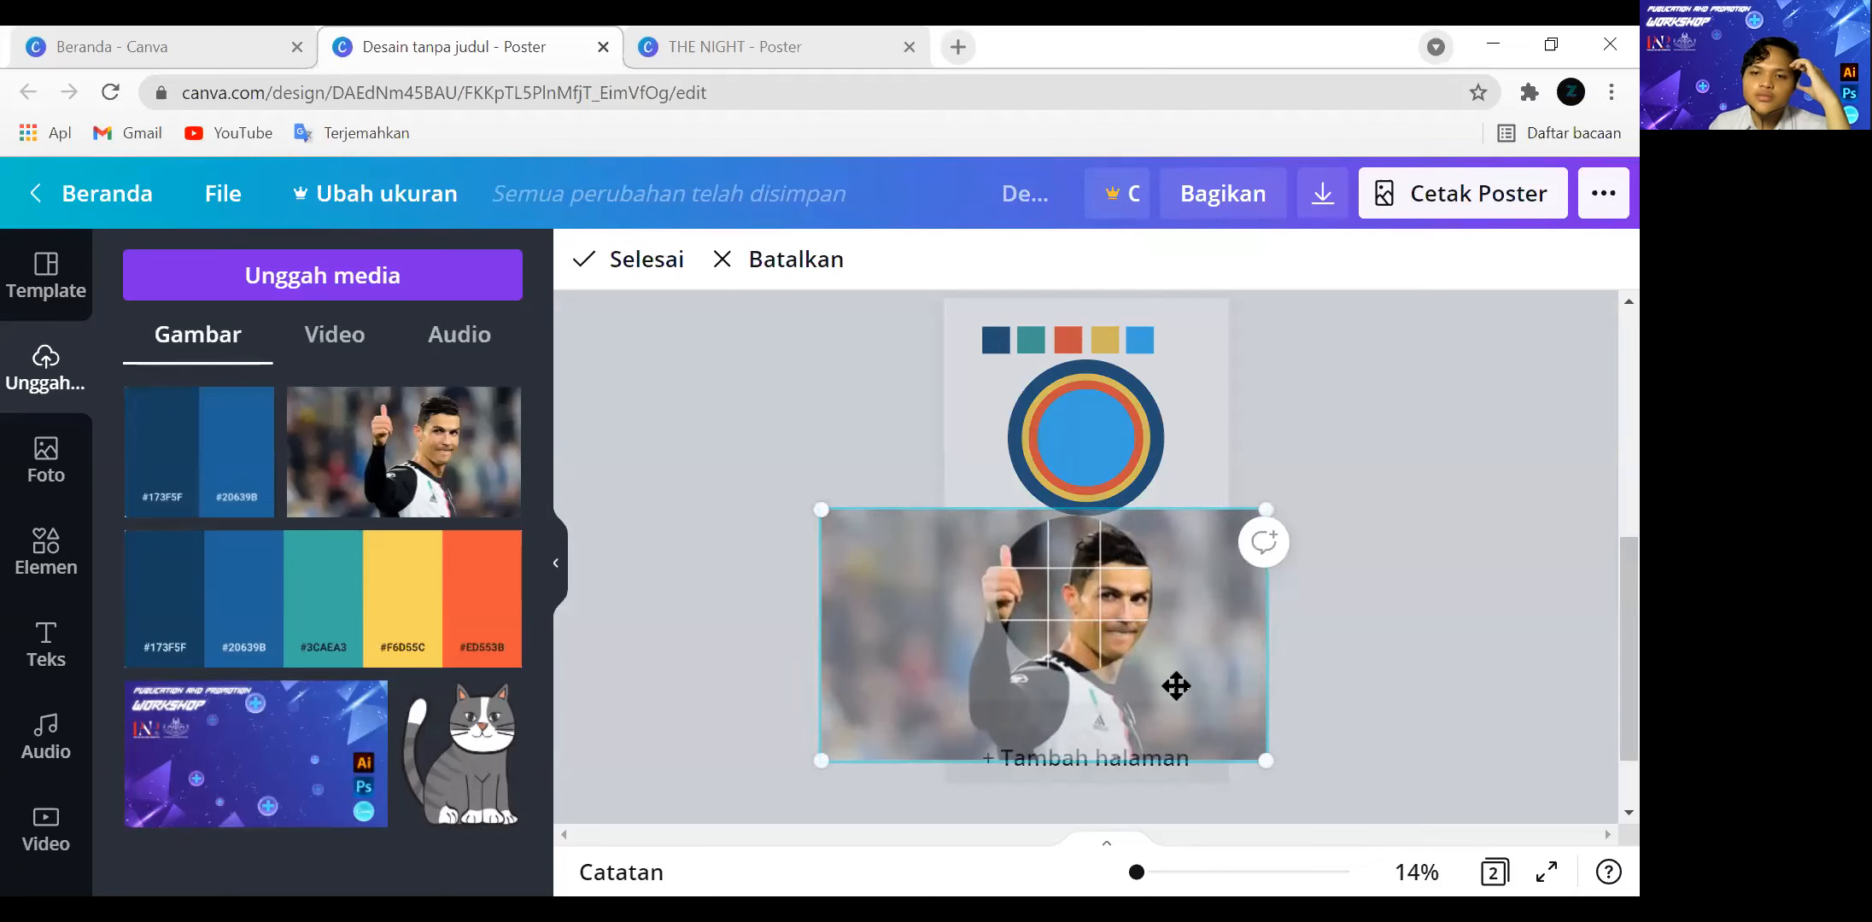
pyautogui.moveTo(1176, 685); pyautogui.dragTo(1148, 678)
pyautogui.click(1401, 642)
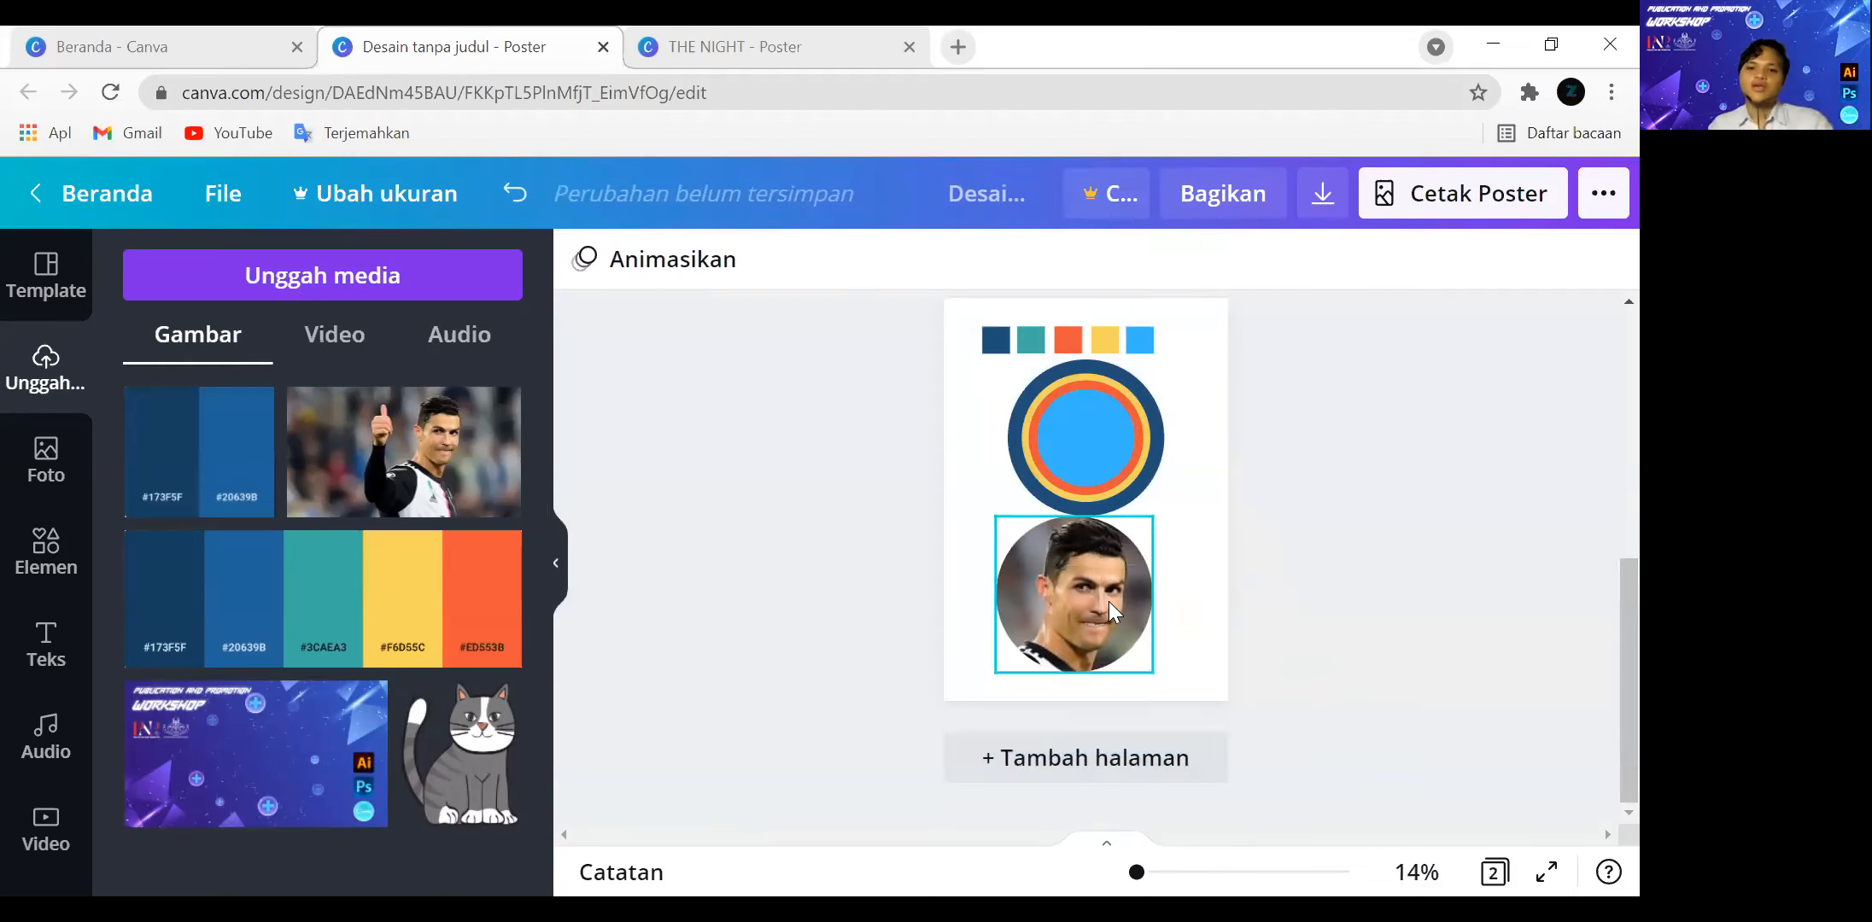
pyautogui.scroll(2, 1216, 579)
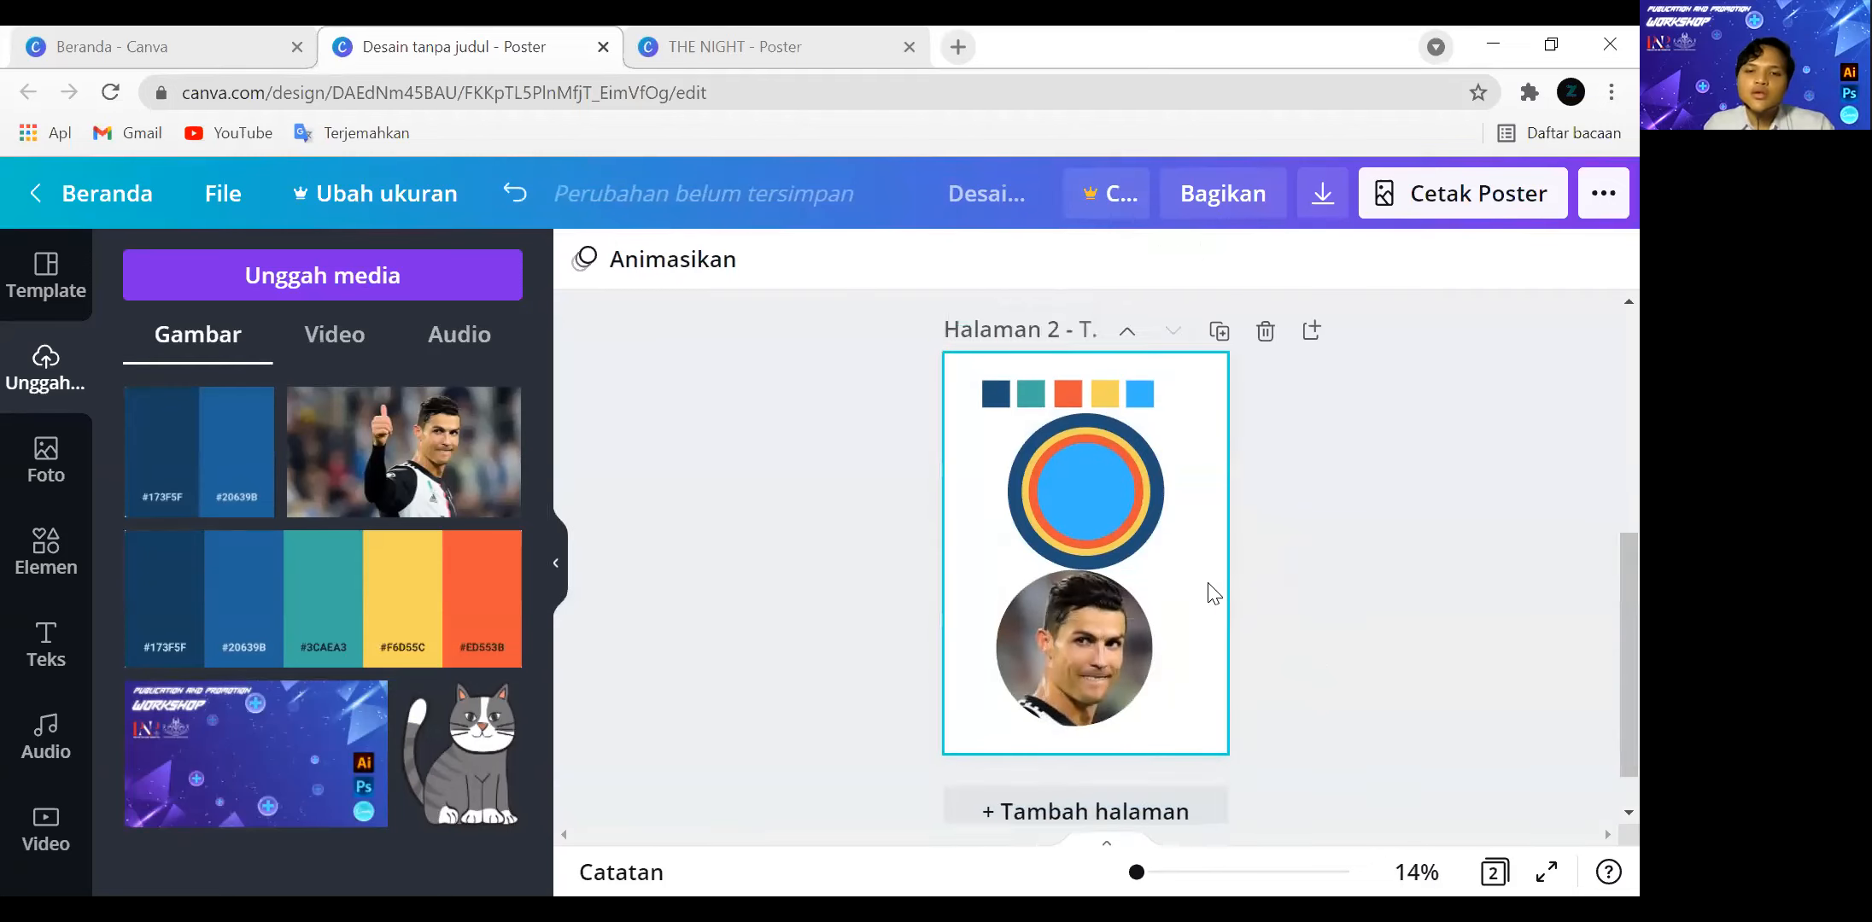
# Browse the full Garis (lines) collection and add a plain solid line across page 2, between the grouped circles and the circular photo.
pyautogui.click(68, 543)
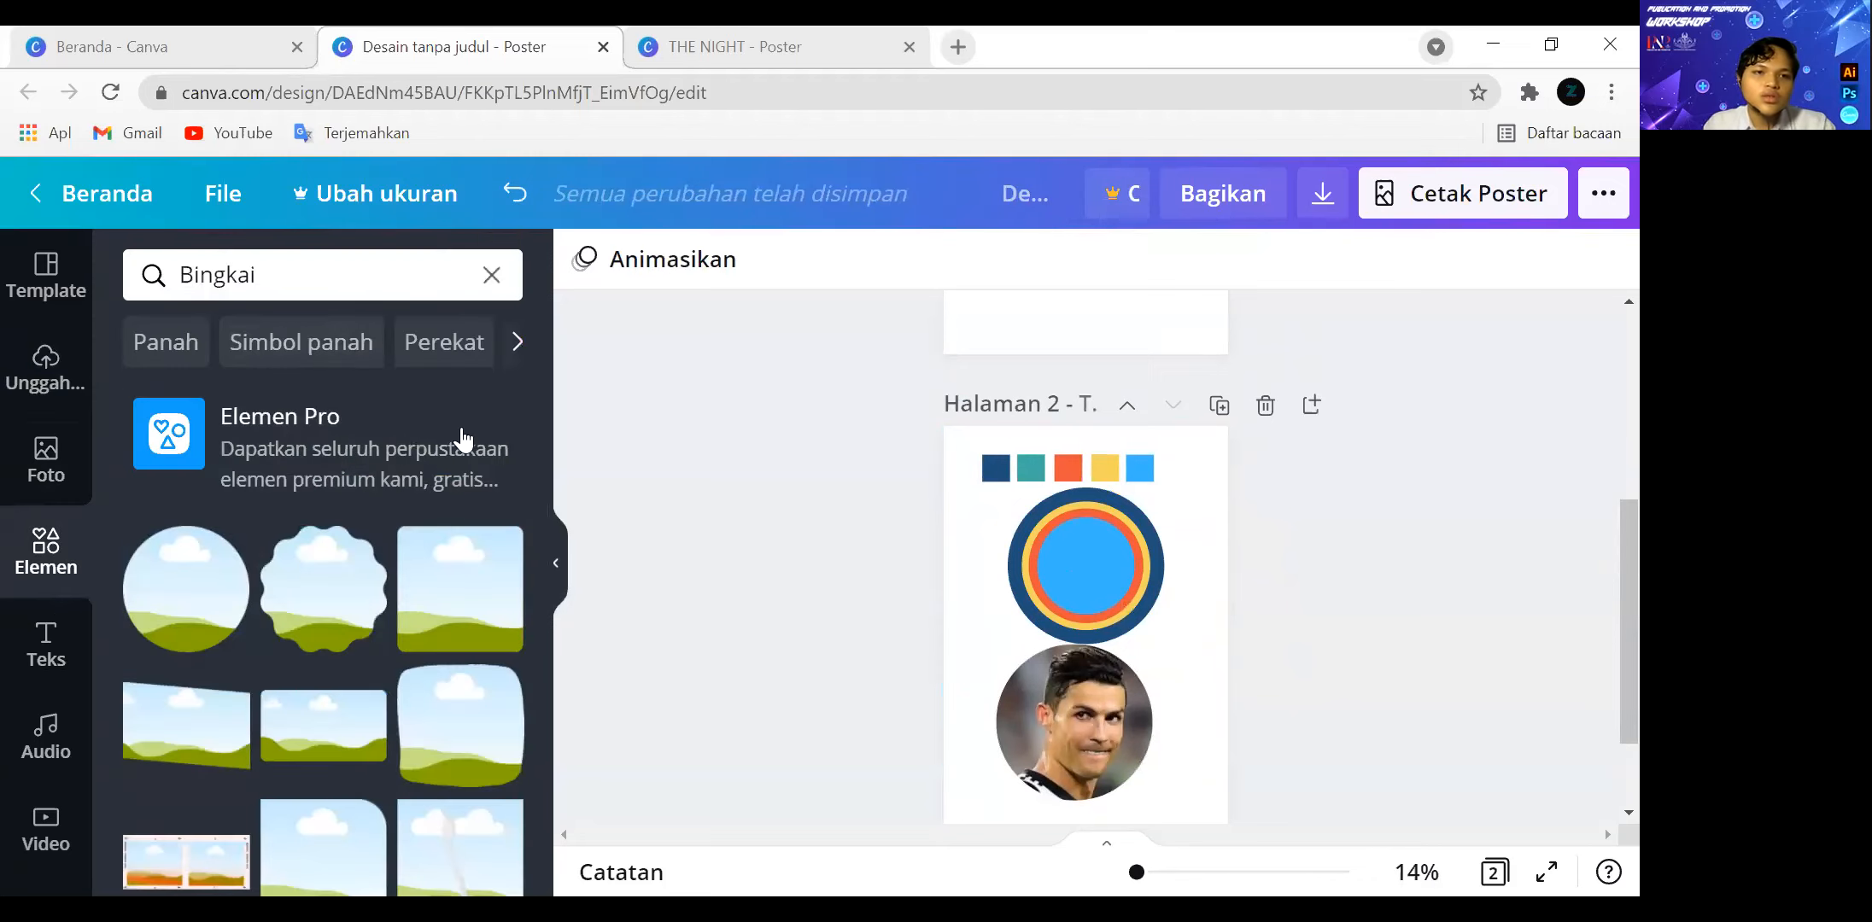
pyautogui.click(491, 275)
pyautogui.scroll(2, 375, 541)
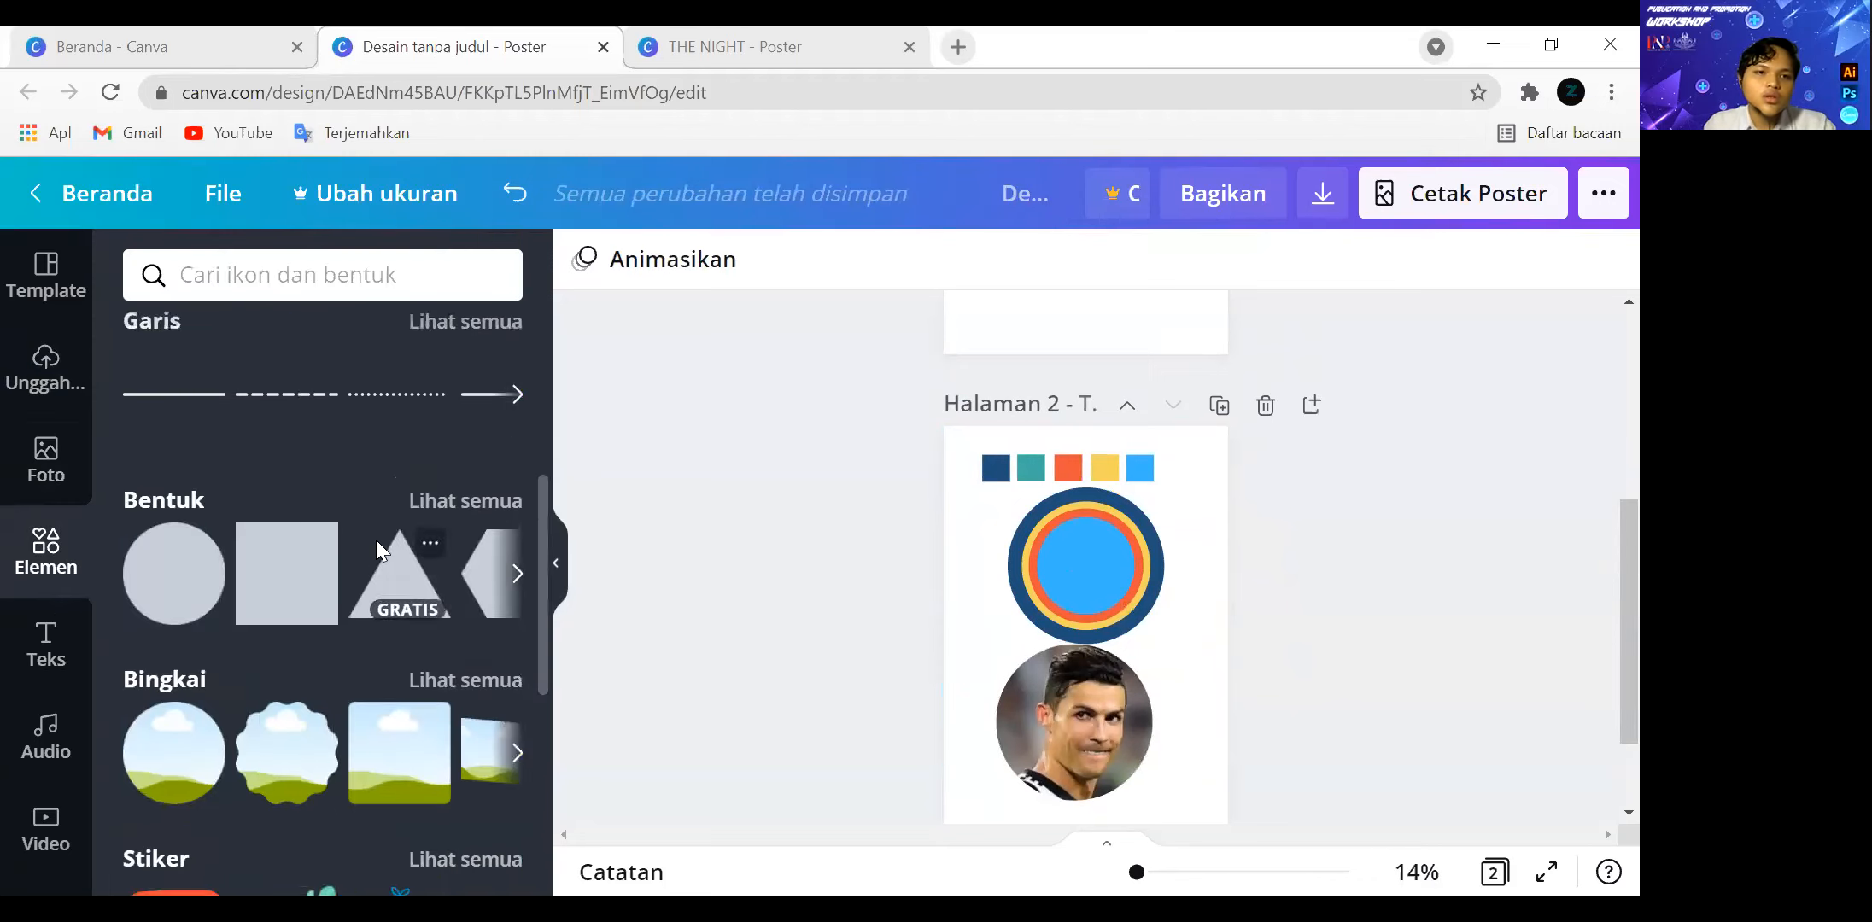
pyautogui.click(419, 507)
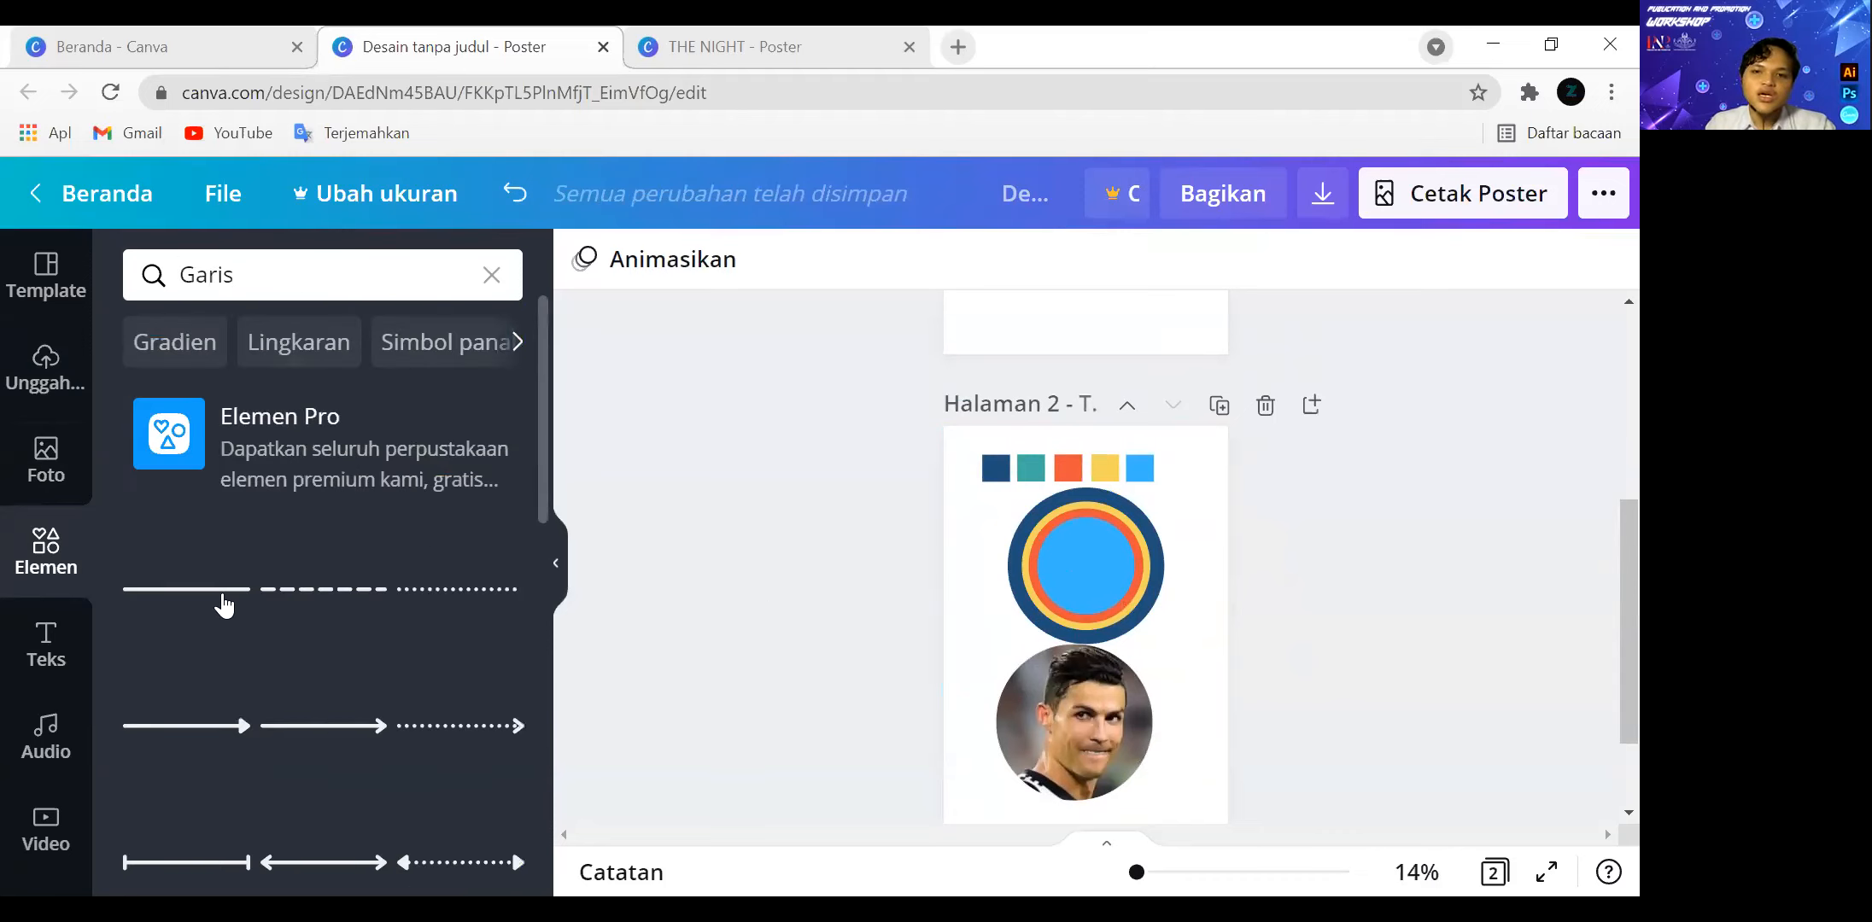
pyautogui.click(222, 595)
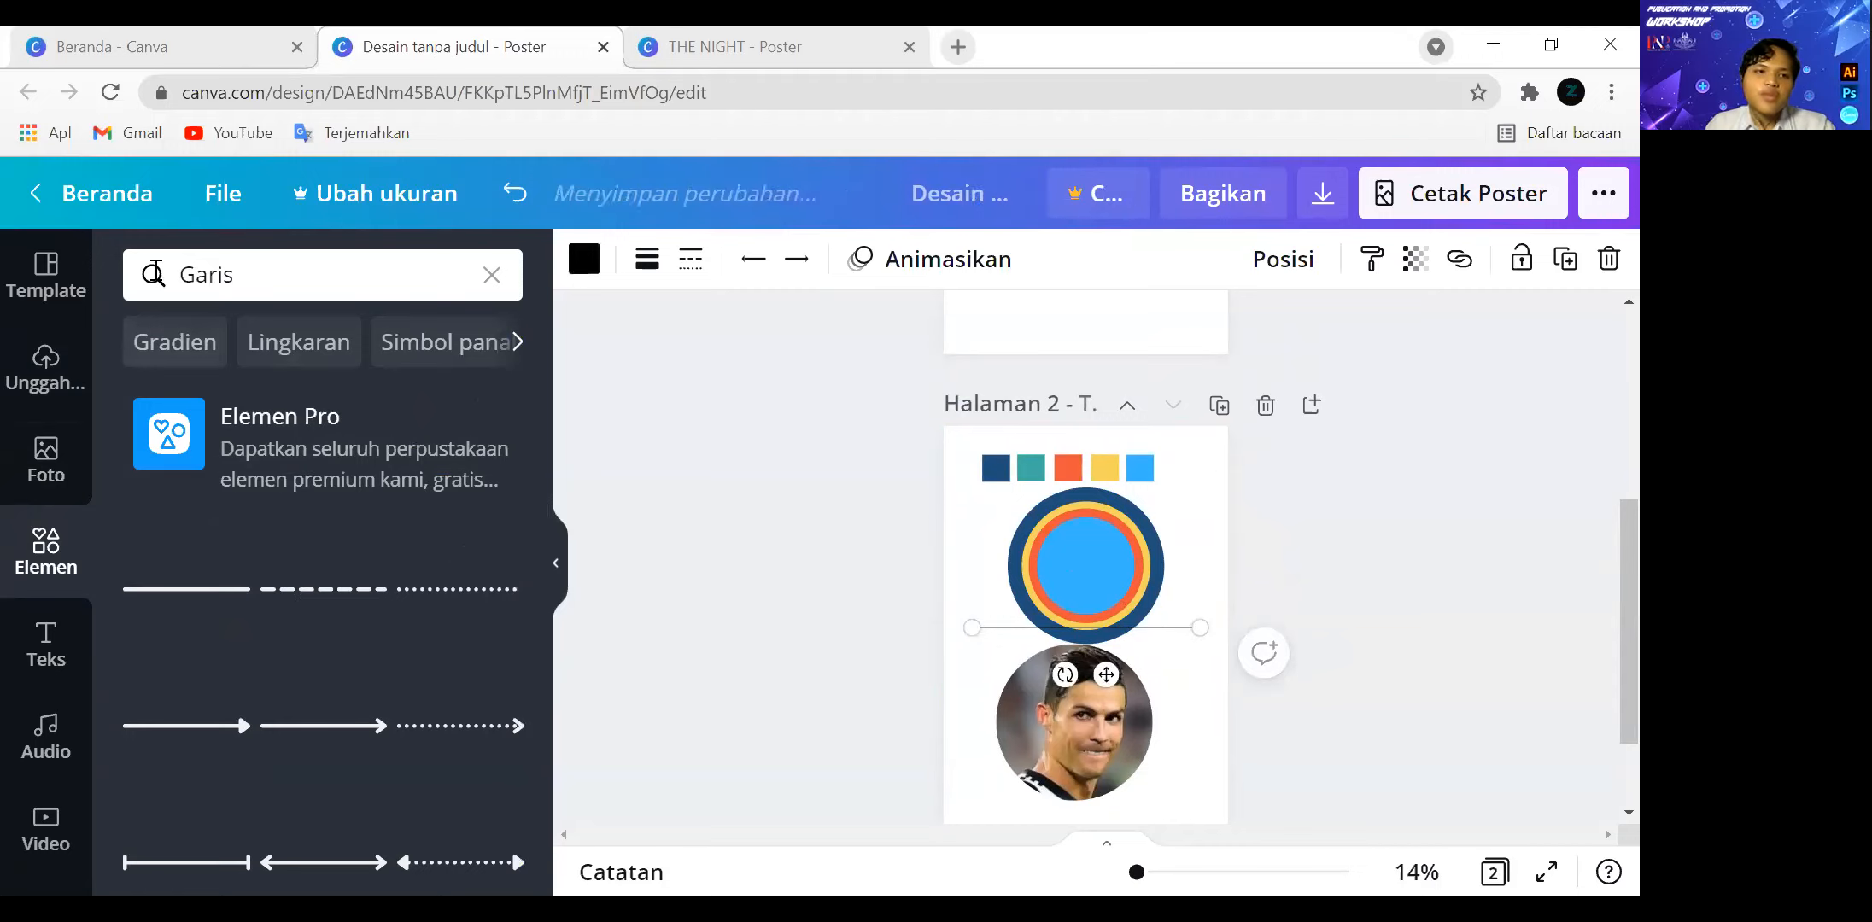
# Add a square from the basic shapes and make it a thin dark blue bar across the circular photo on page 2.
pyautogui.click(492, 275)
pyautogui.click(254, 748)
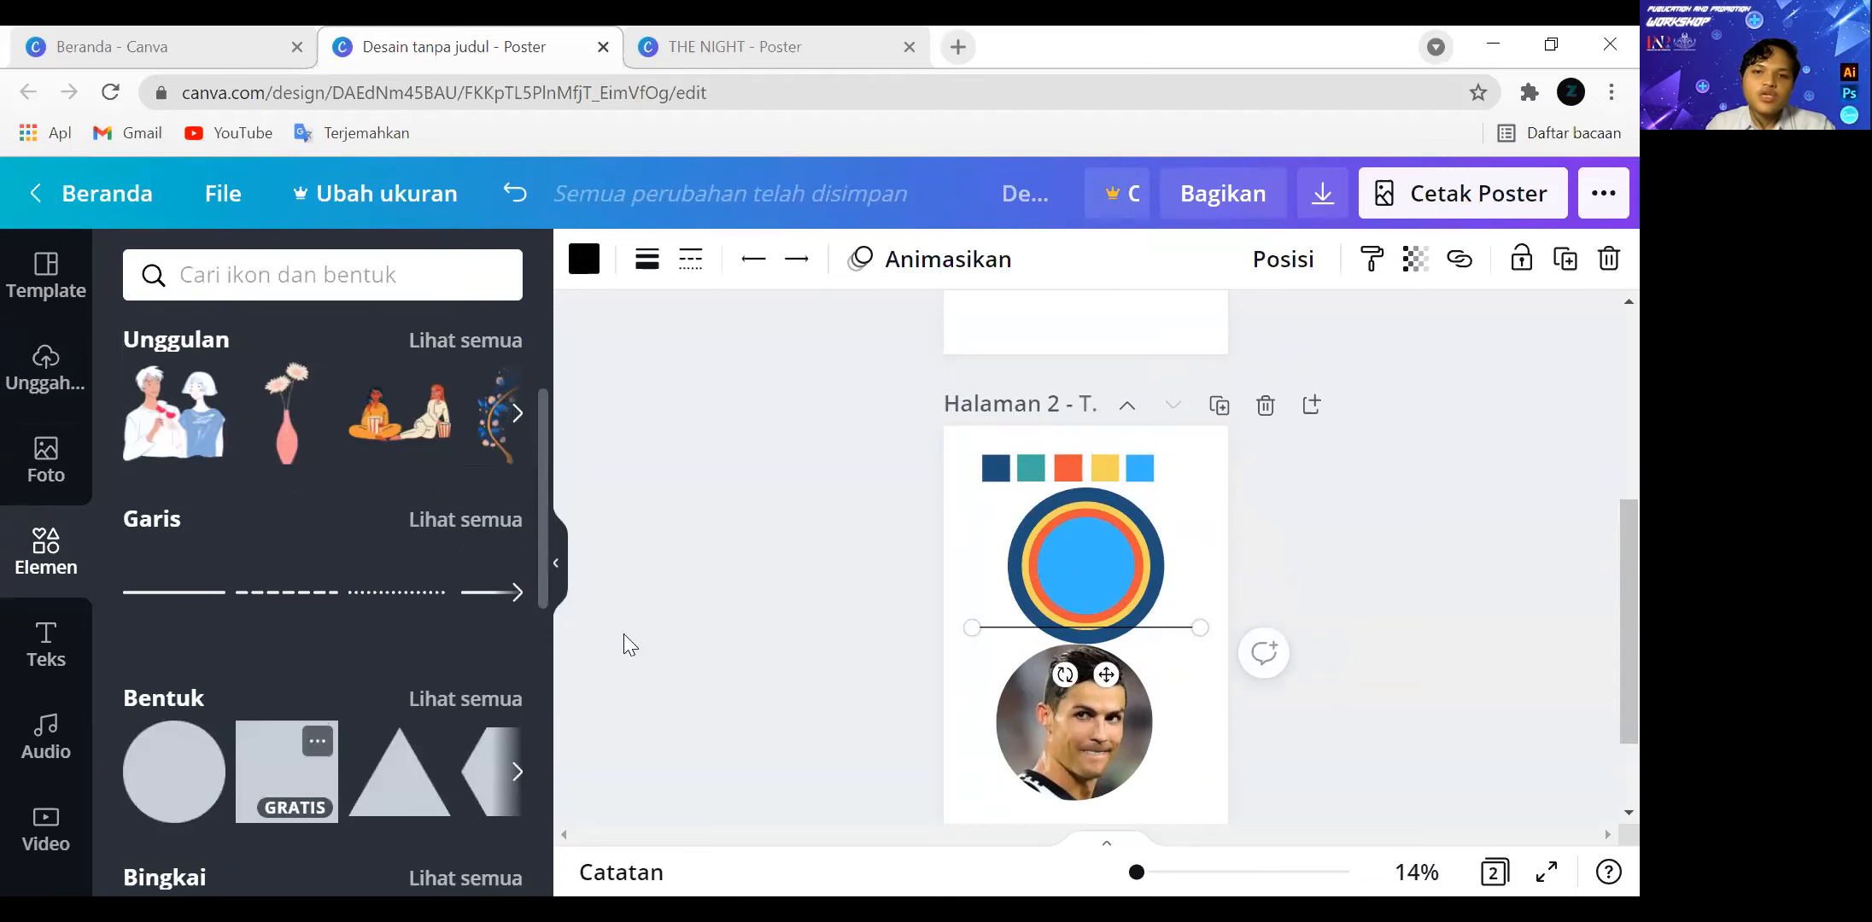
pyautogui.moveTo(1097, 572); pyautogui.dragTo(1183, 655)
pyautogui.click(1183, 646)
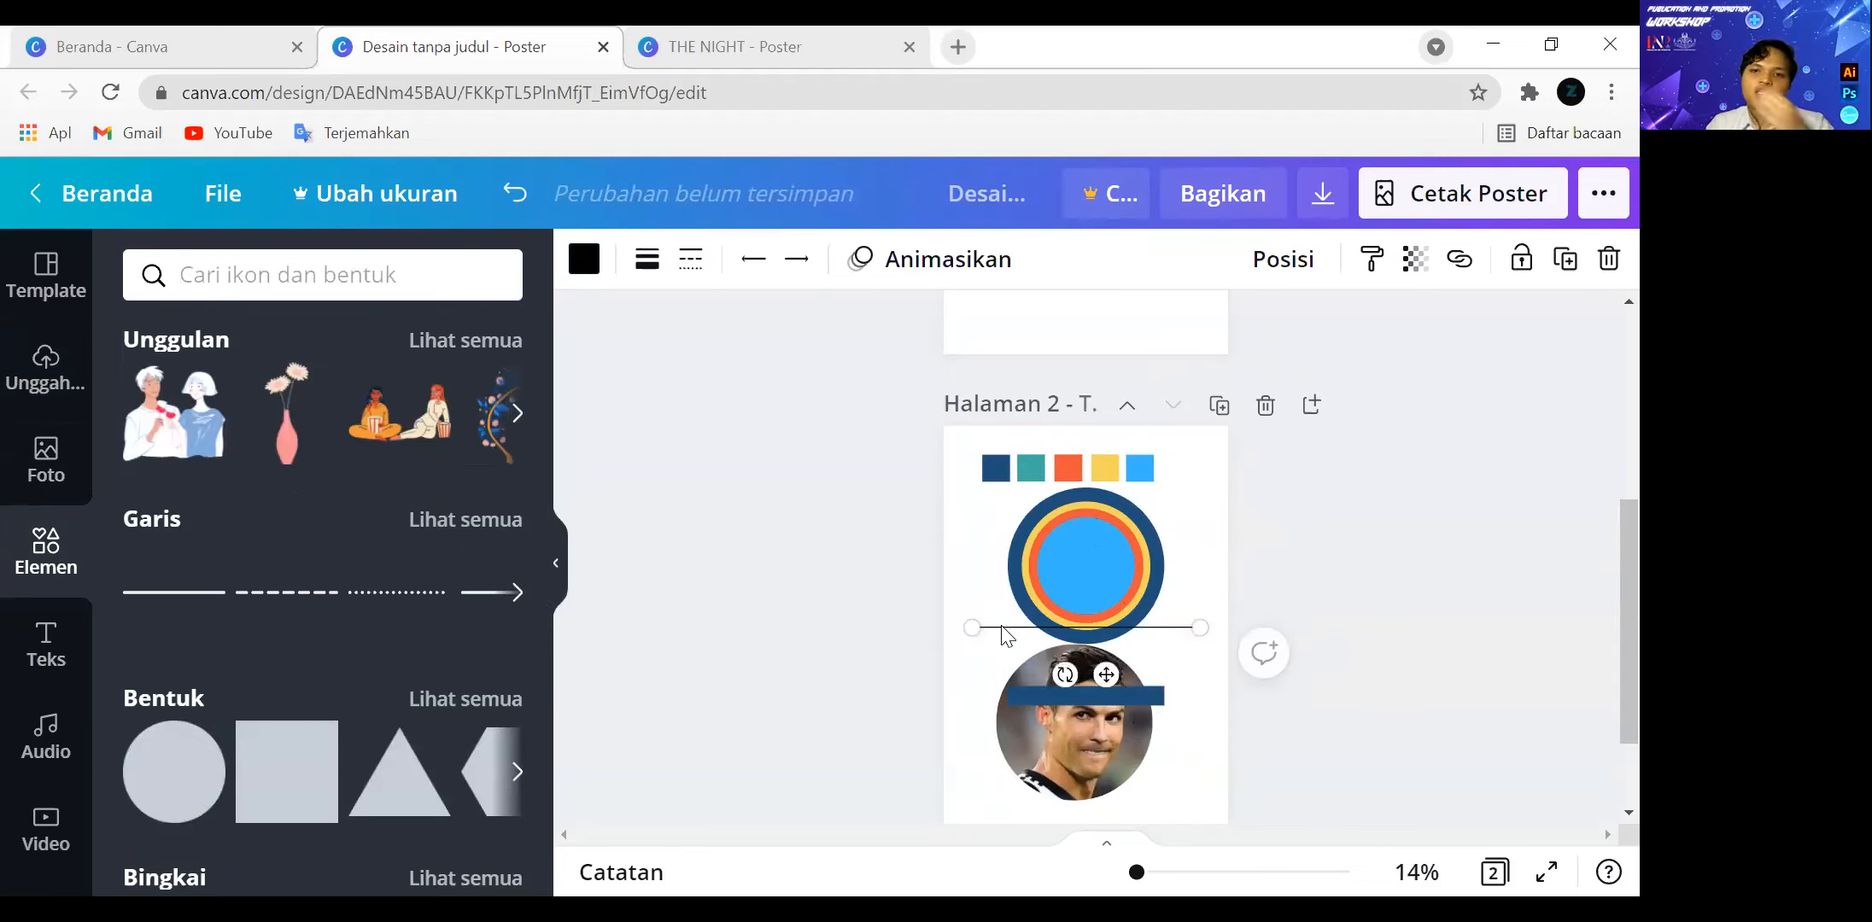
# Thicken the black line between the grouped circles and the circular photo.
pyautogui.click(648, 266)
pyautogui.moveTo(852, 339); pyautogui.dragTo(892, 338)
pyautogui.click(690, 259)
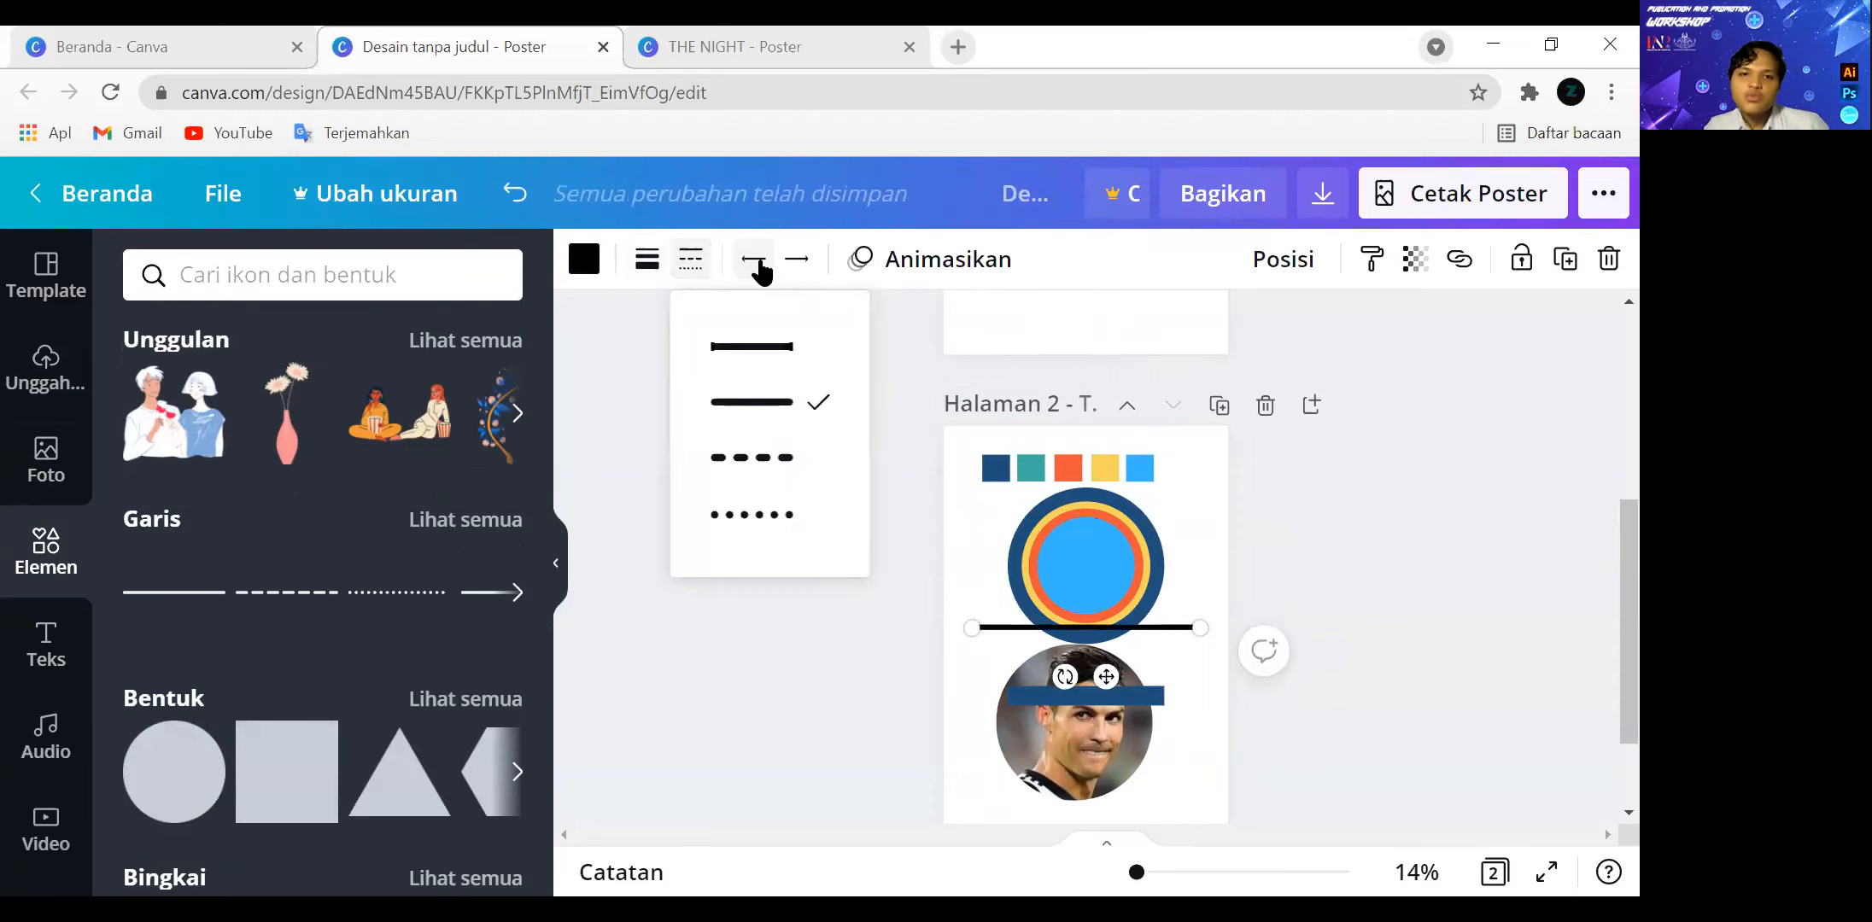
# Try a filled arrowhead on the start of the black line and restore the plain end.
pyautogui.click(755, 261)
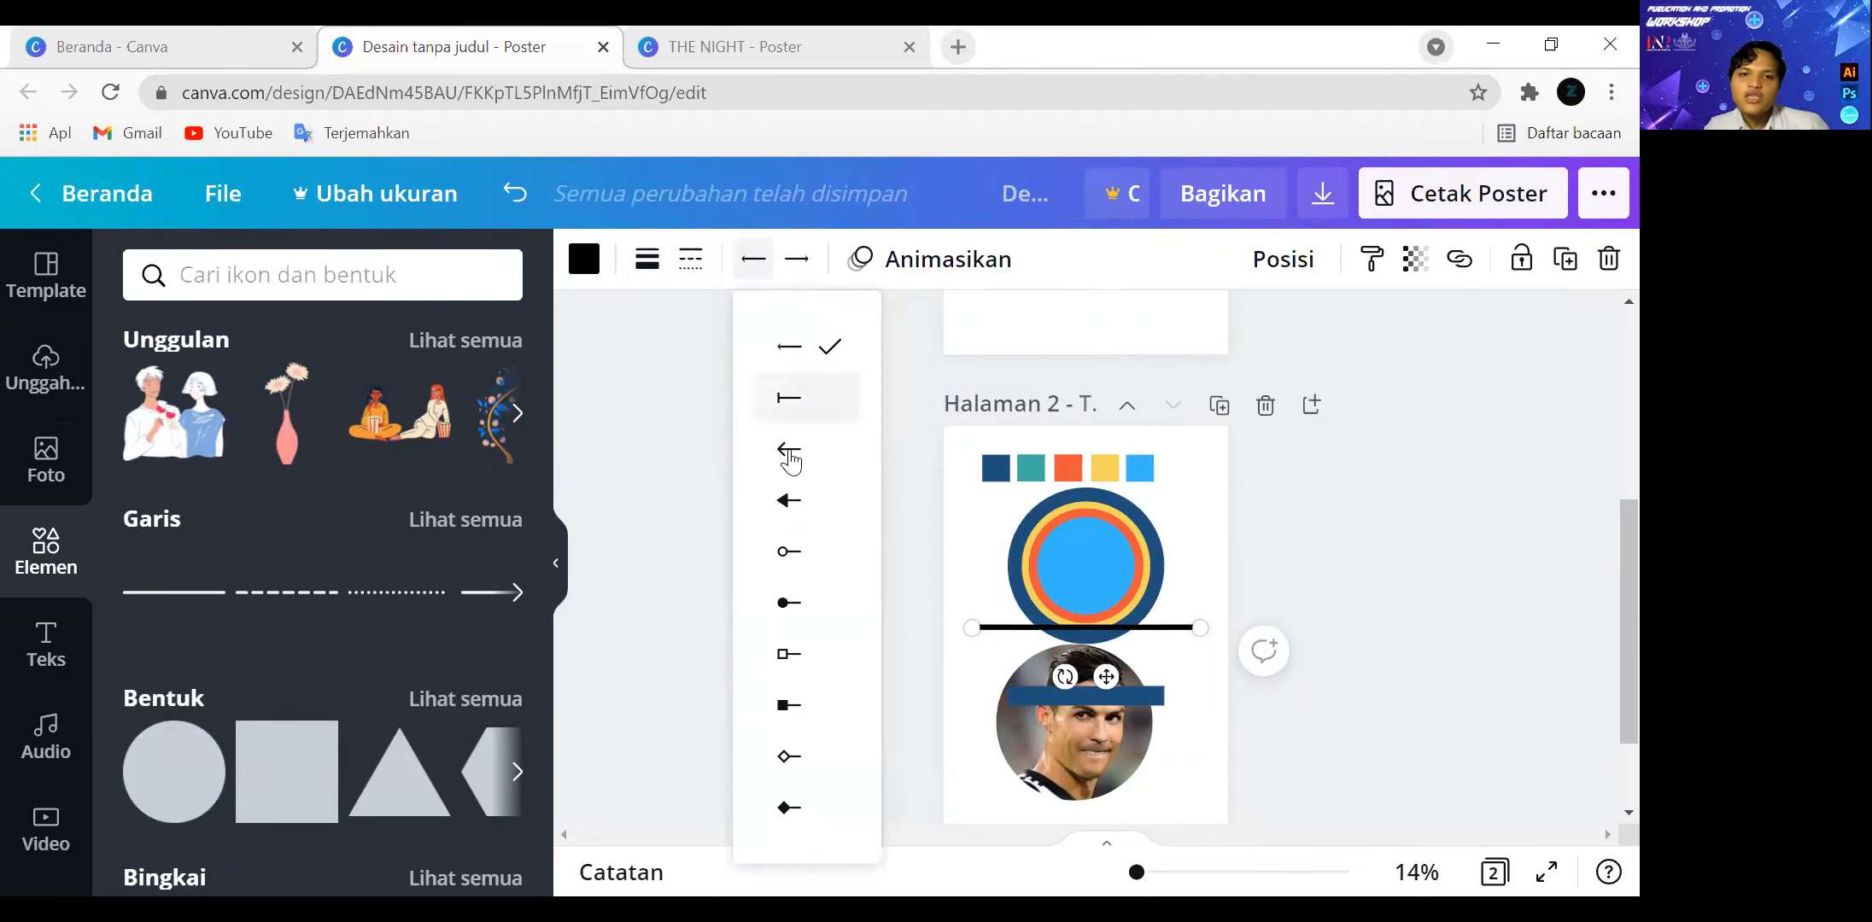
pyautogui.click(794, 502)
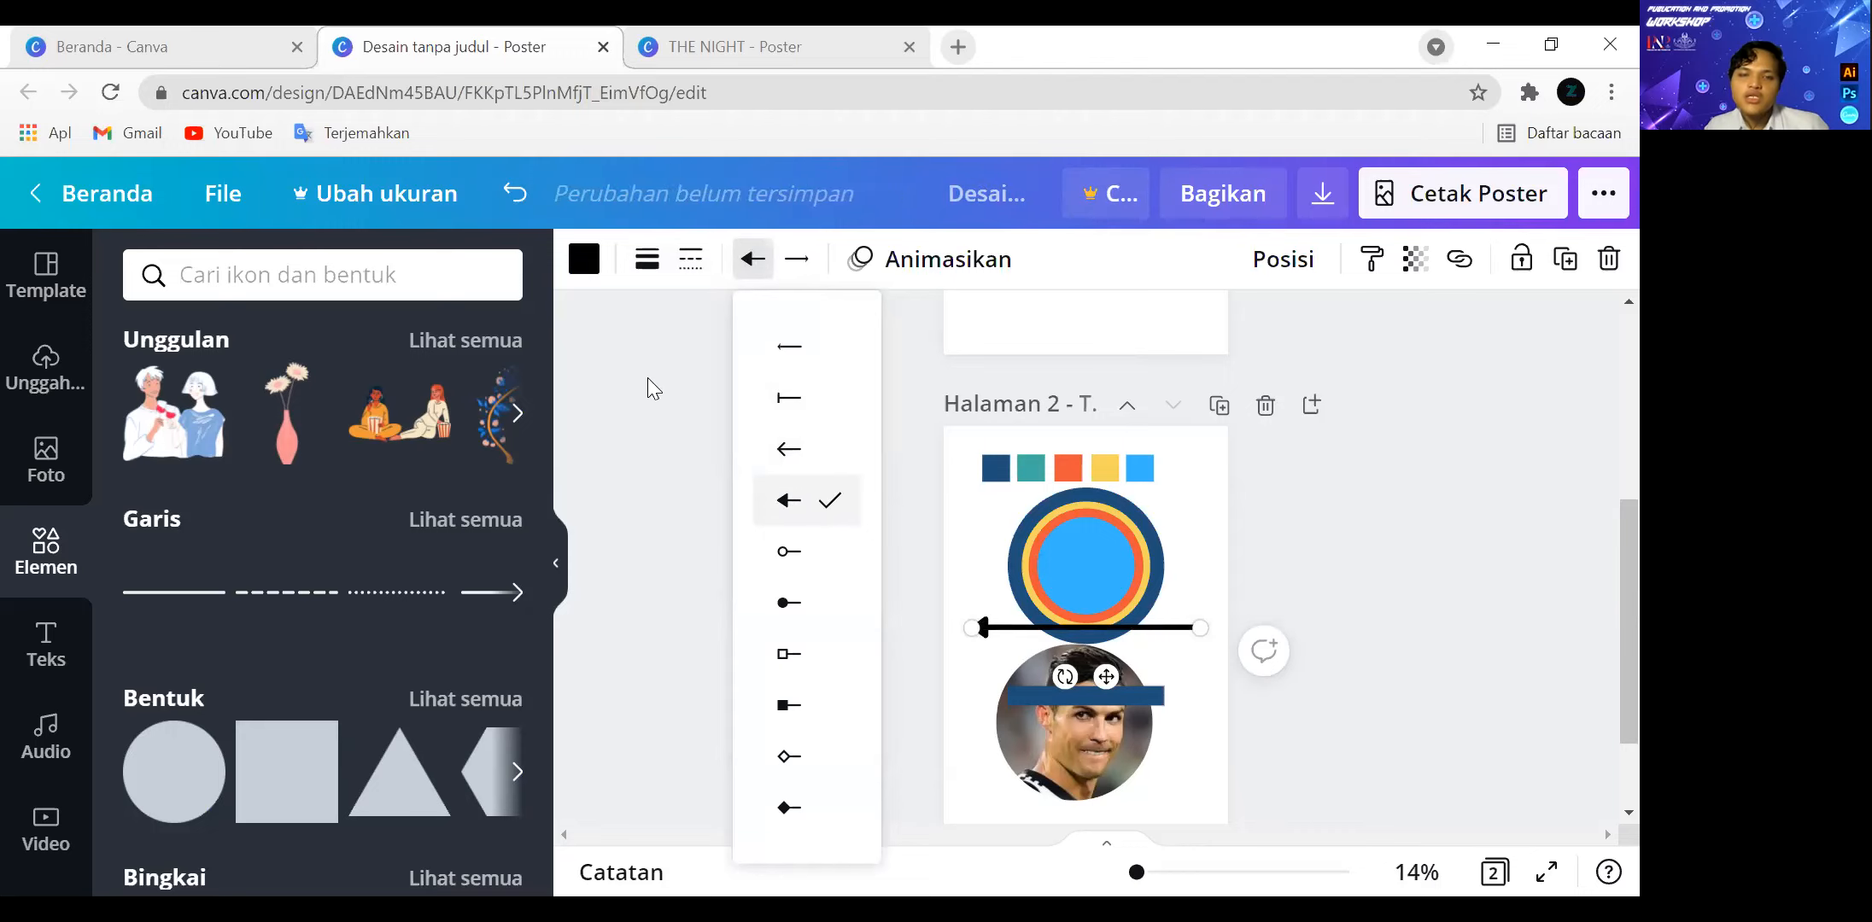
pyautogui.click(788, 346)
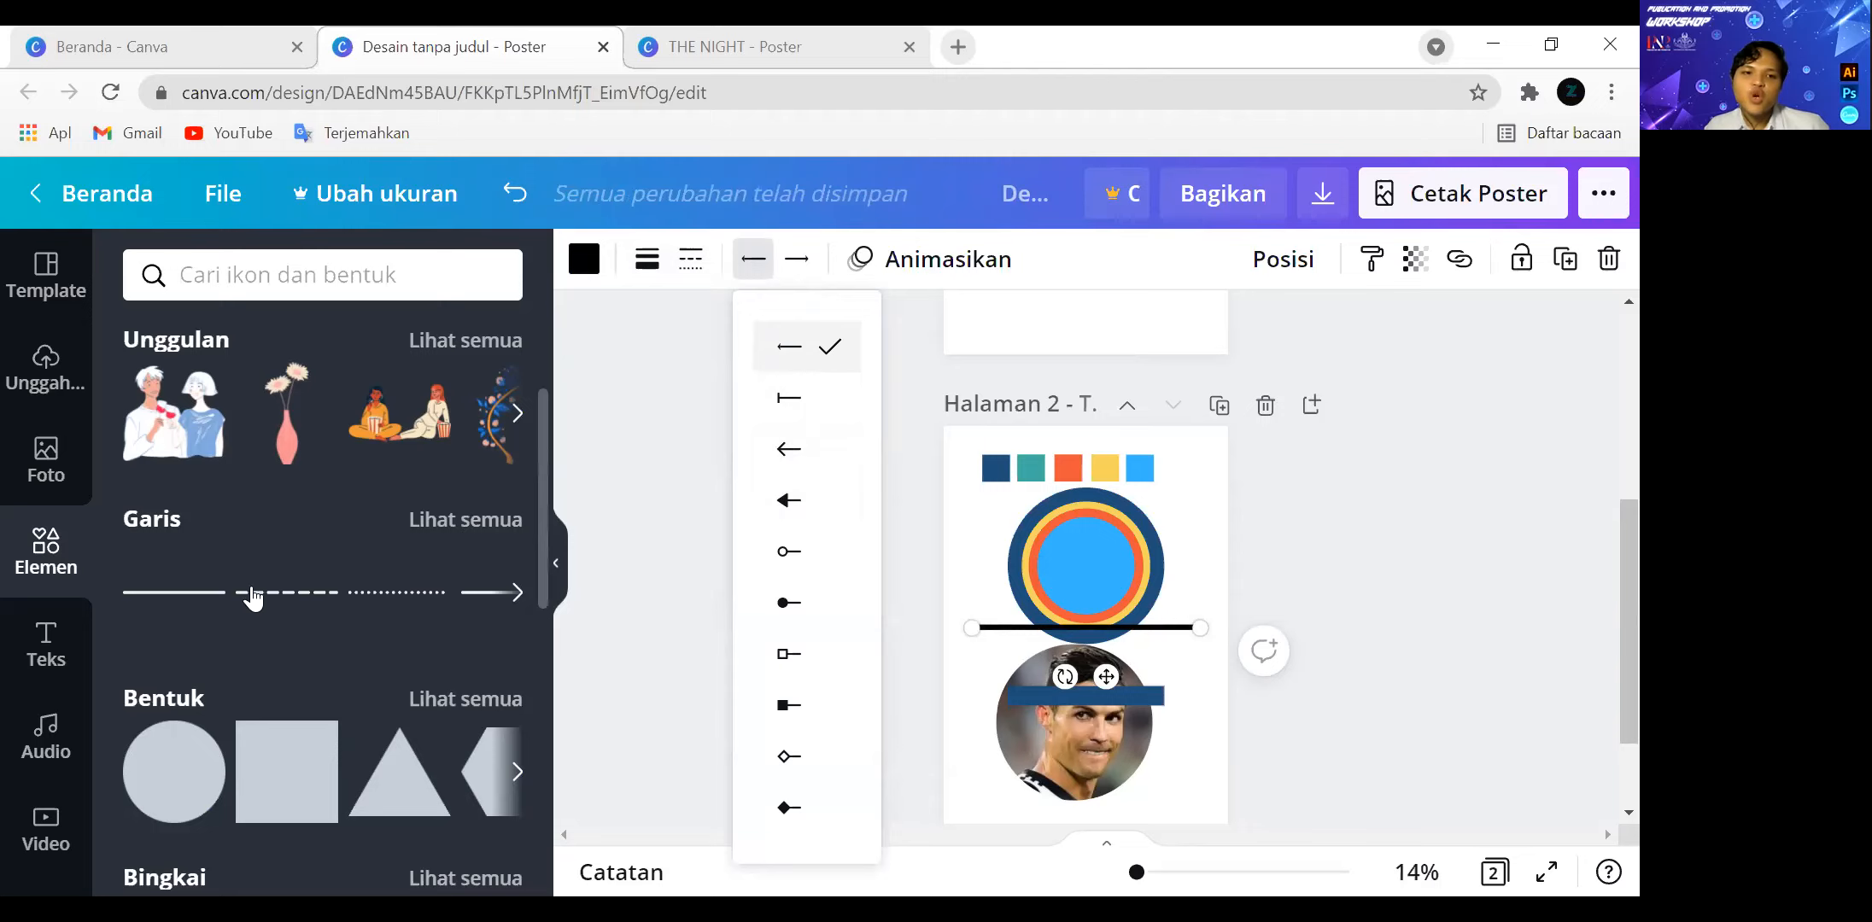
# Change the black line's style to dotted and deselect it.
pyautogui.click(690, 258)
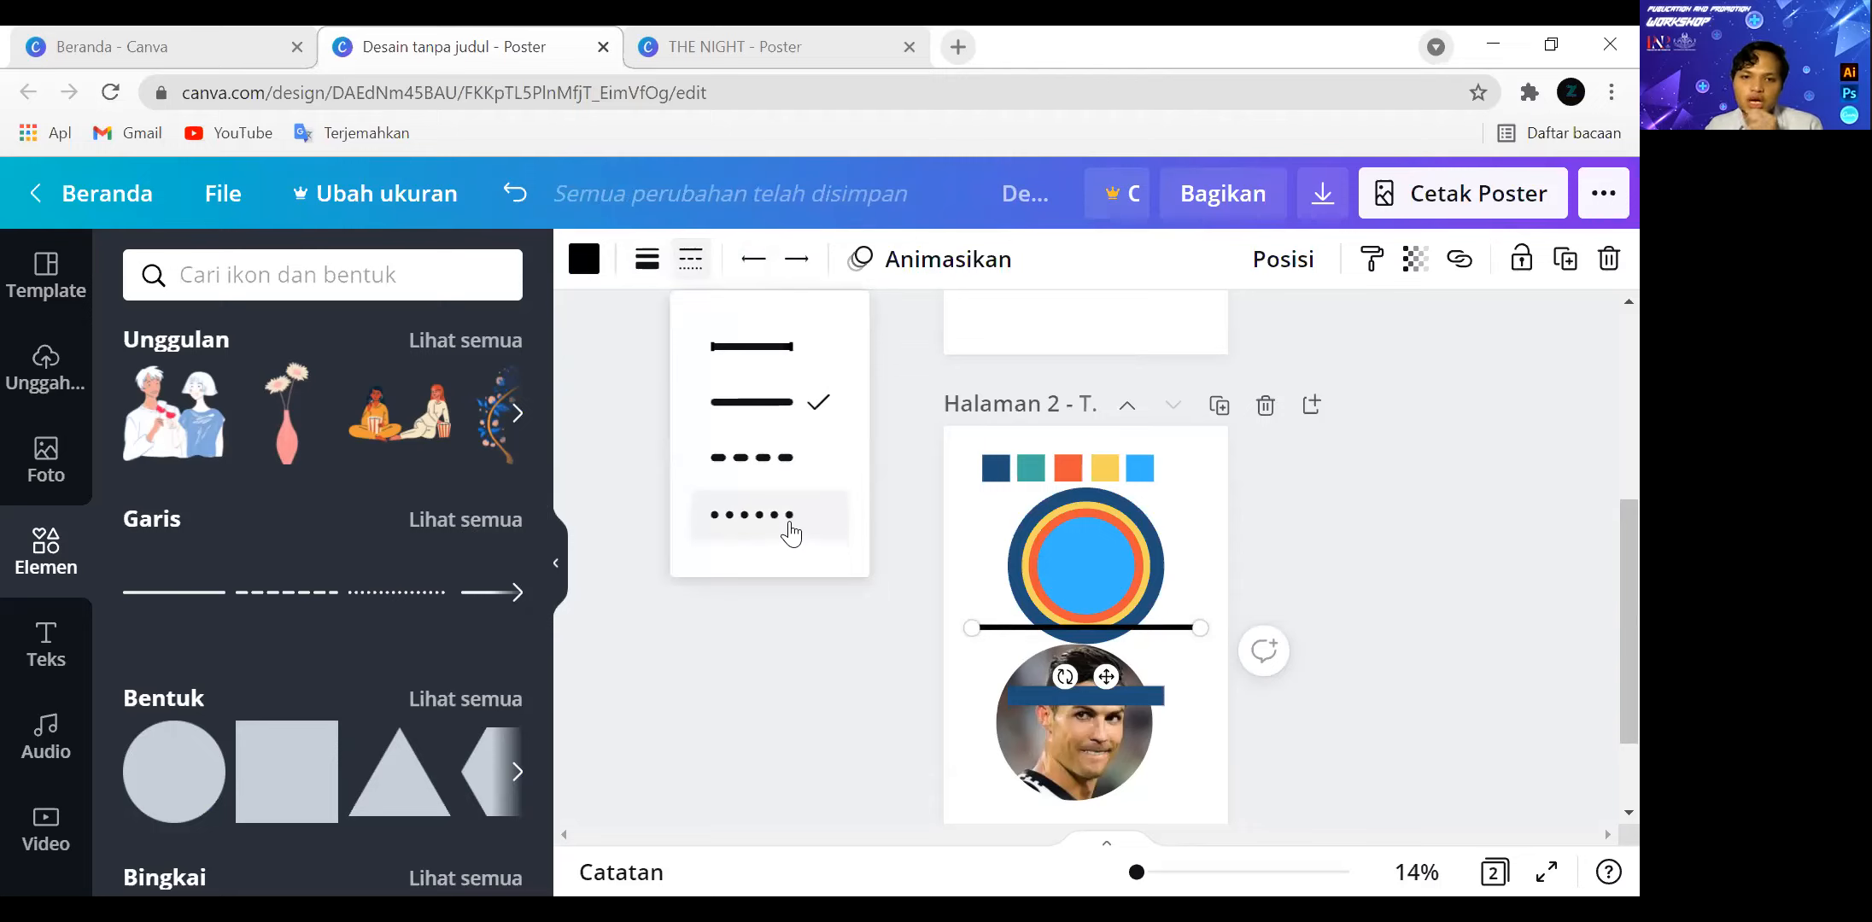
pyautogui.click(773, 461)
pyautogui.click(780, 510)
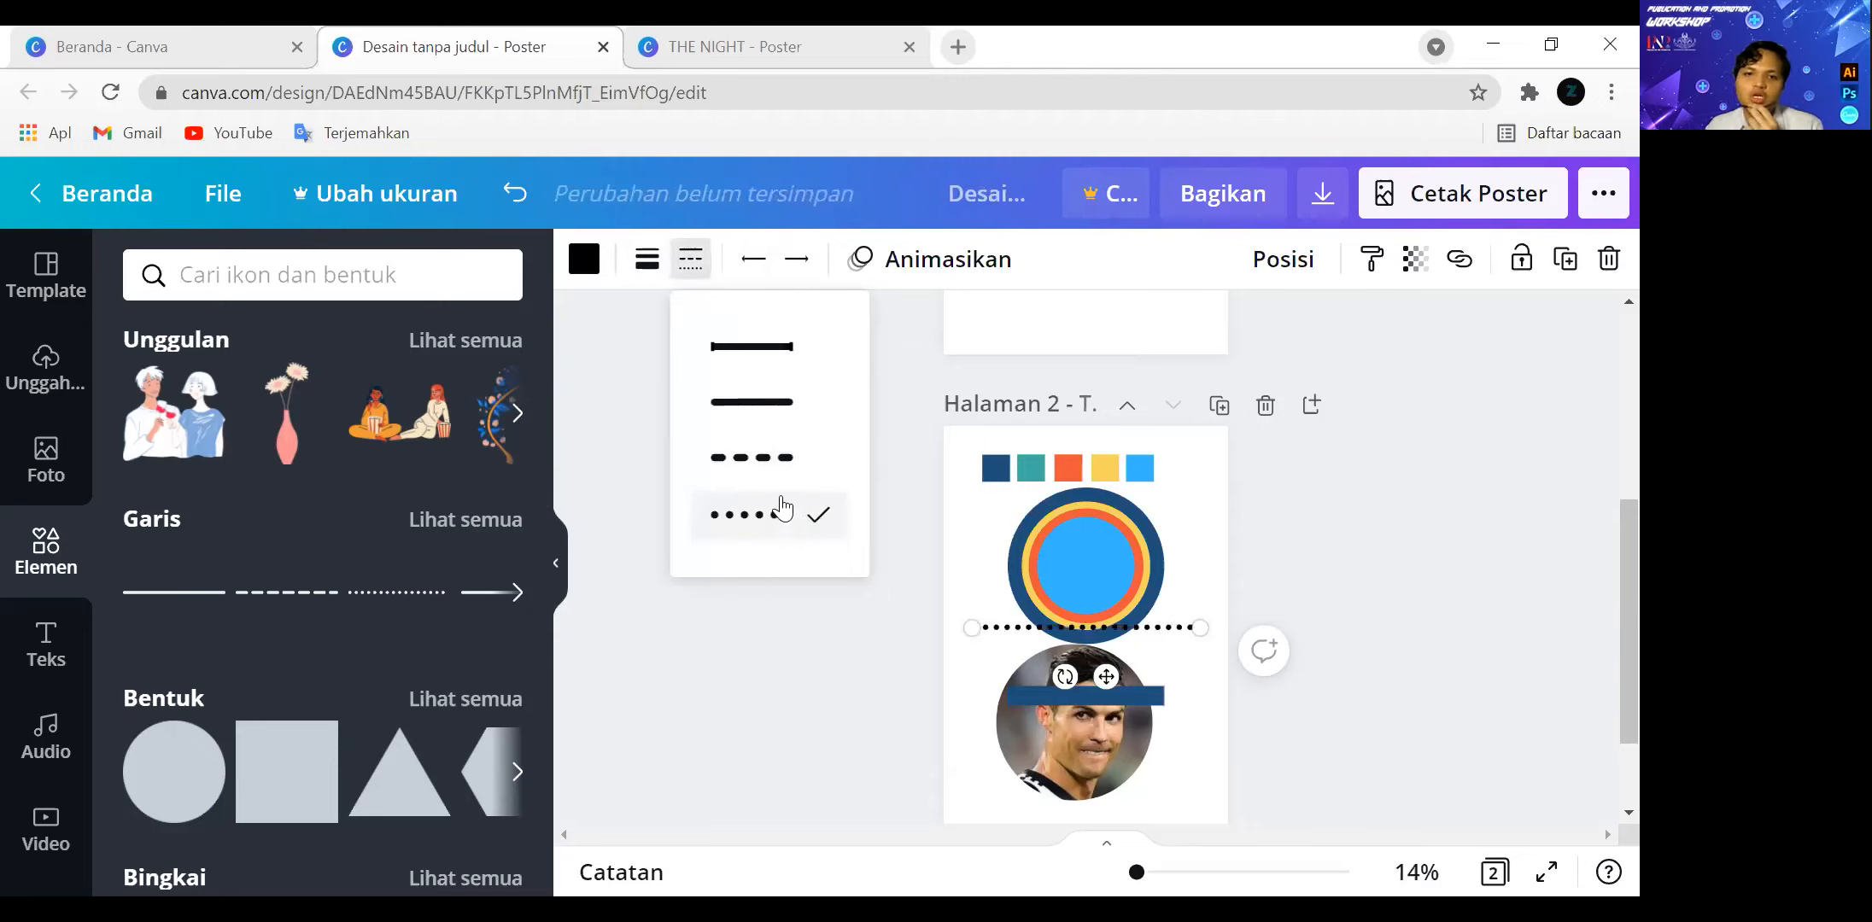
pyautogui.click(686, 270)
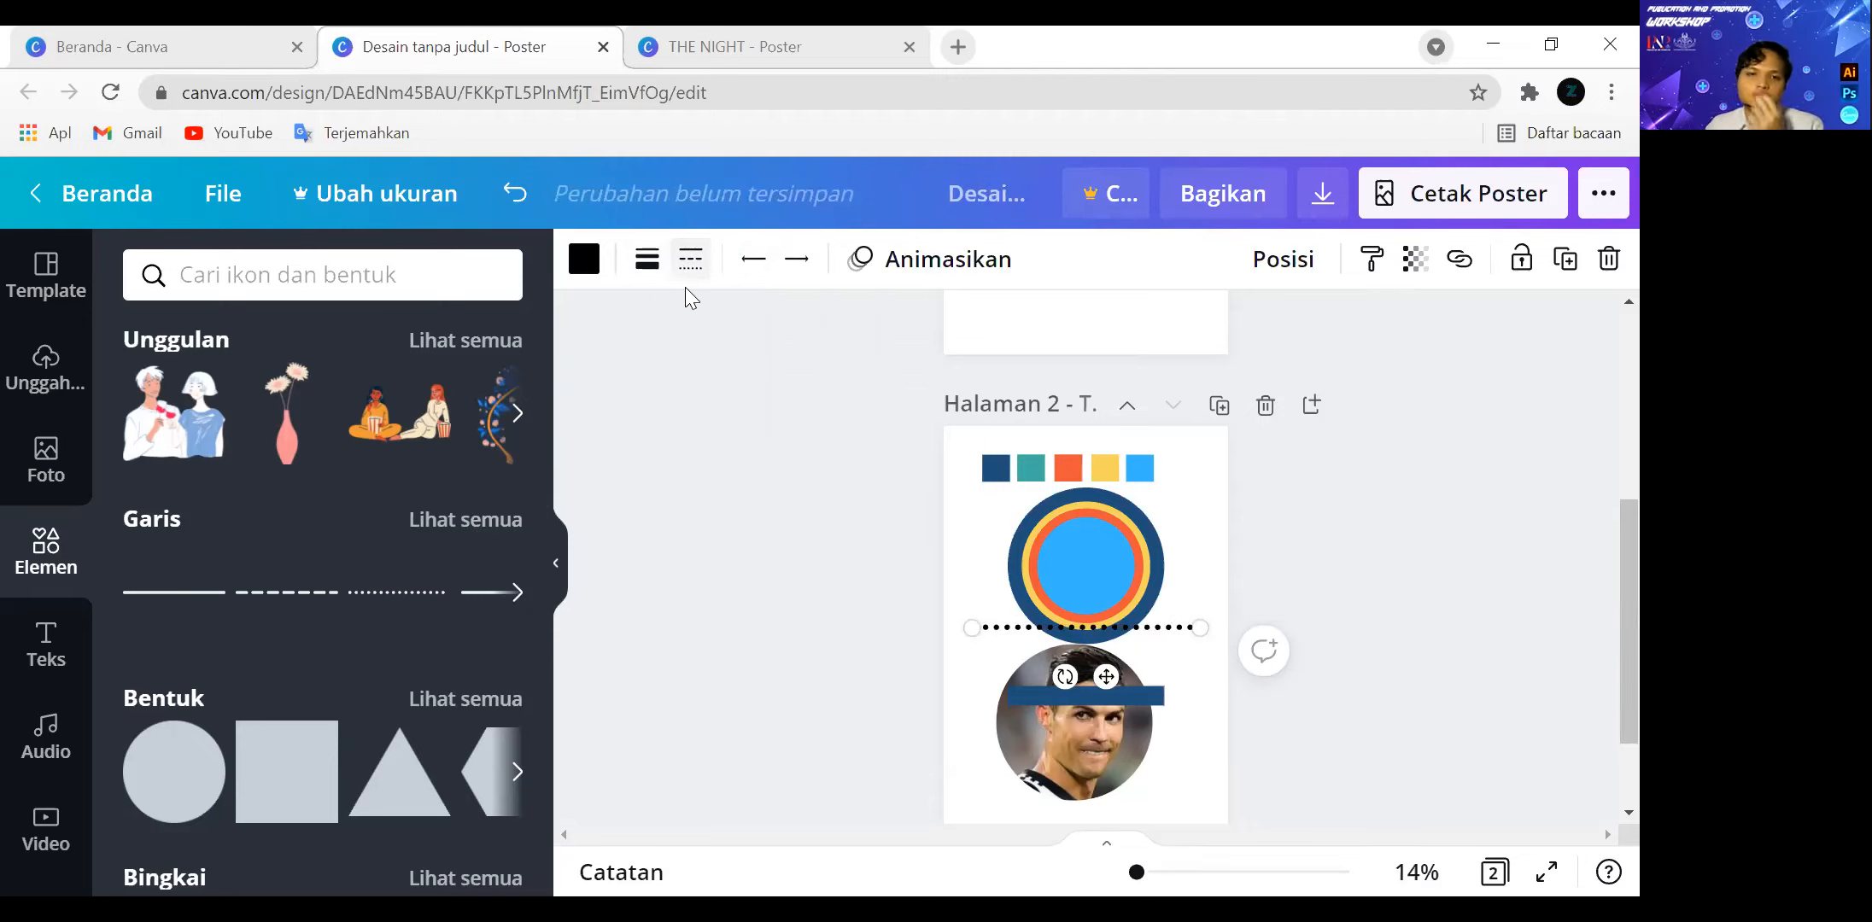
pyautogui.click(1195, 680)
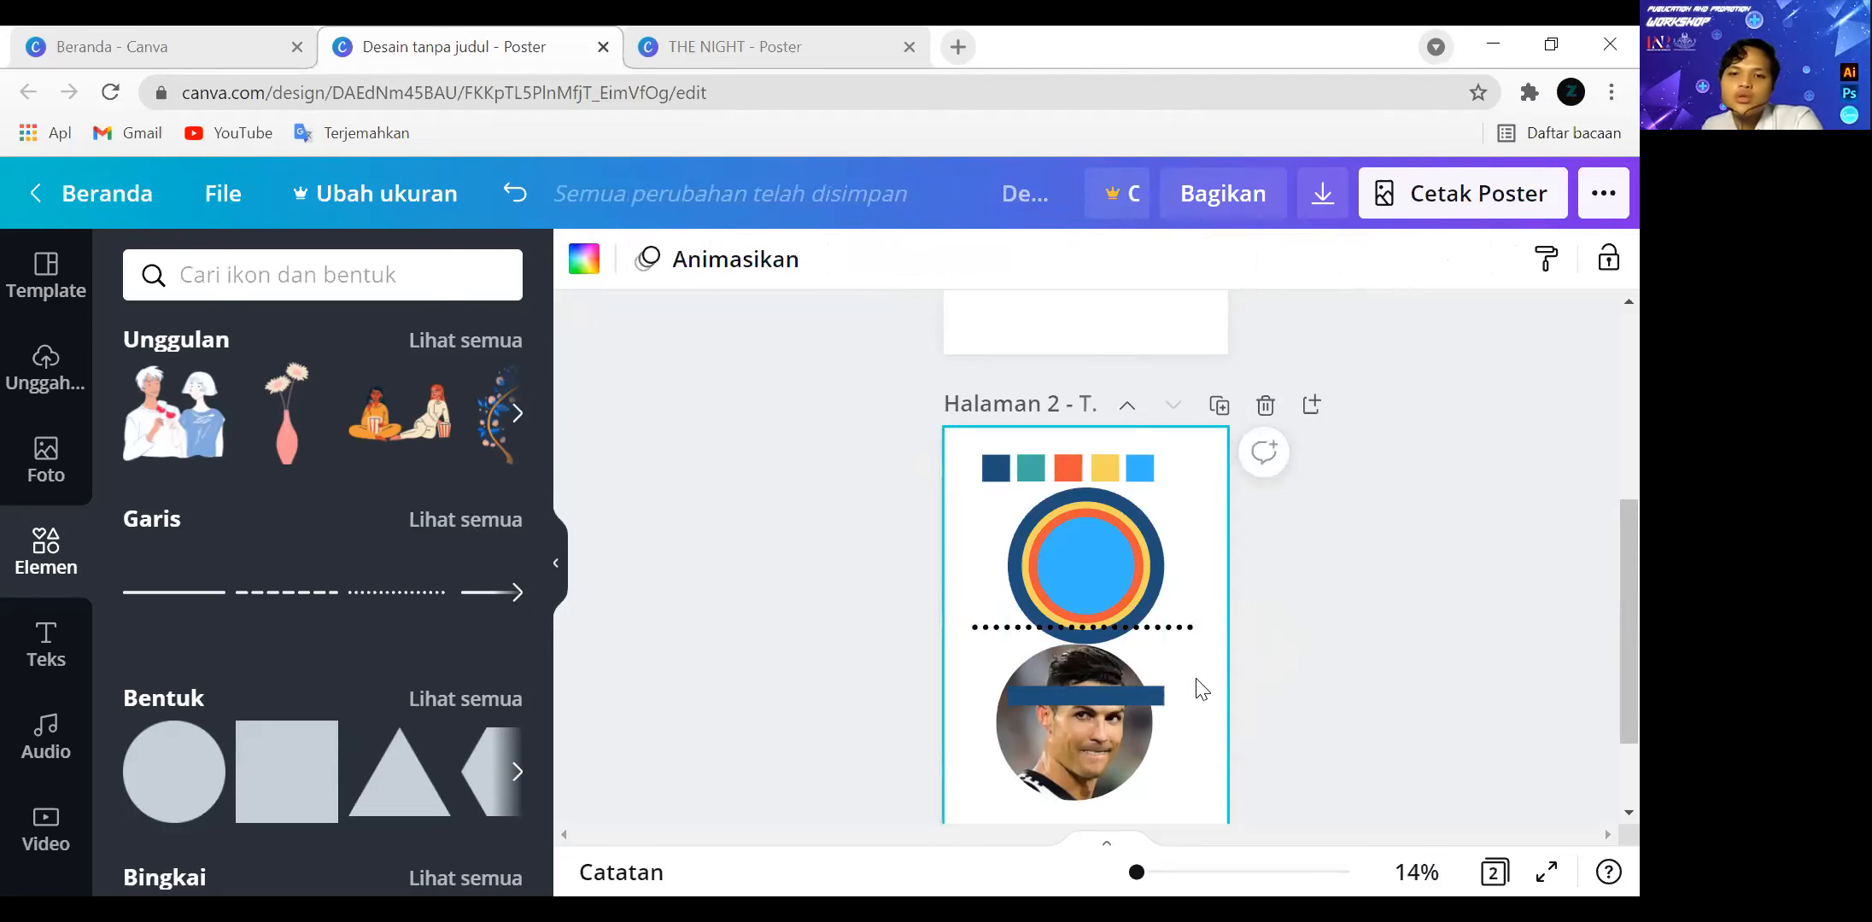
# Search the elements for the suggested term "Gradien".
pyautogui.scroll(3, 396, 405)
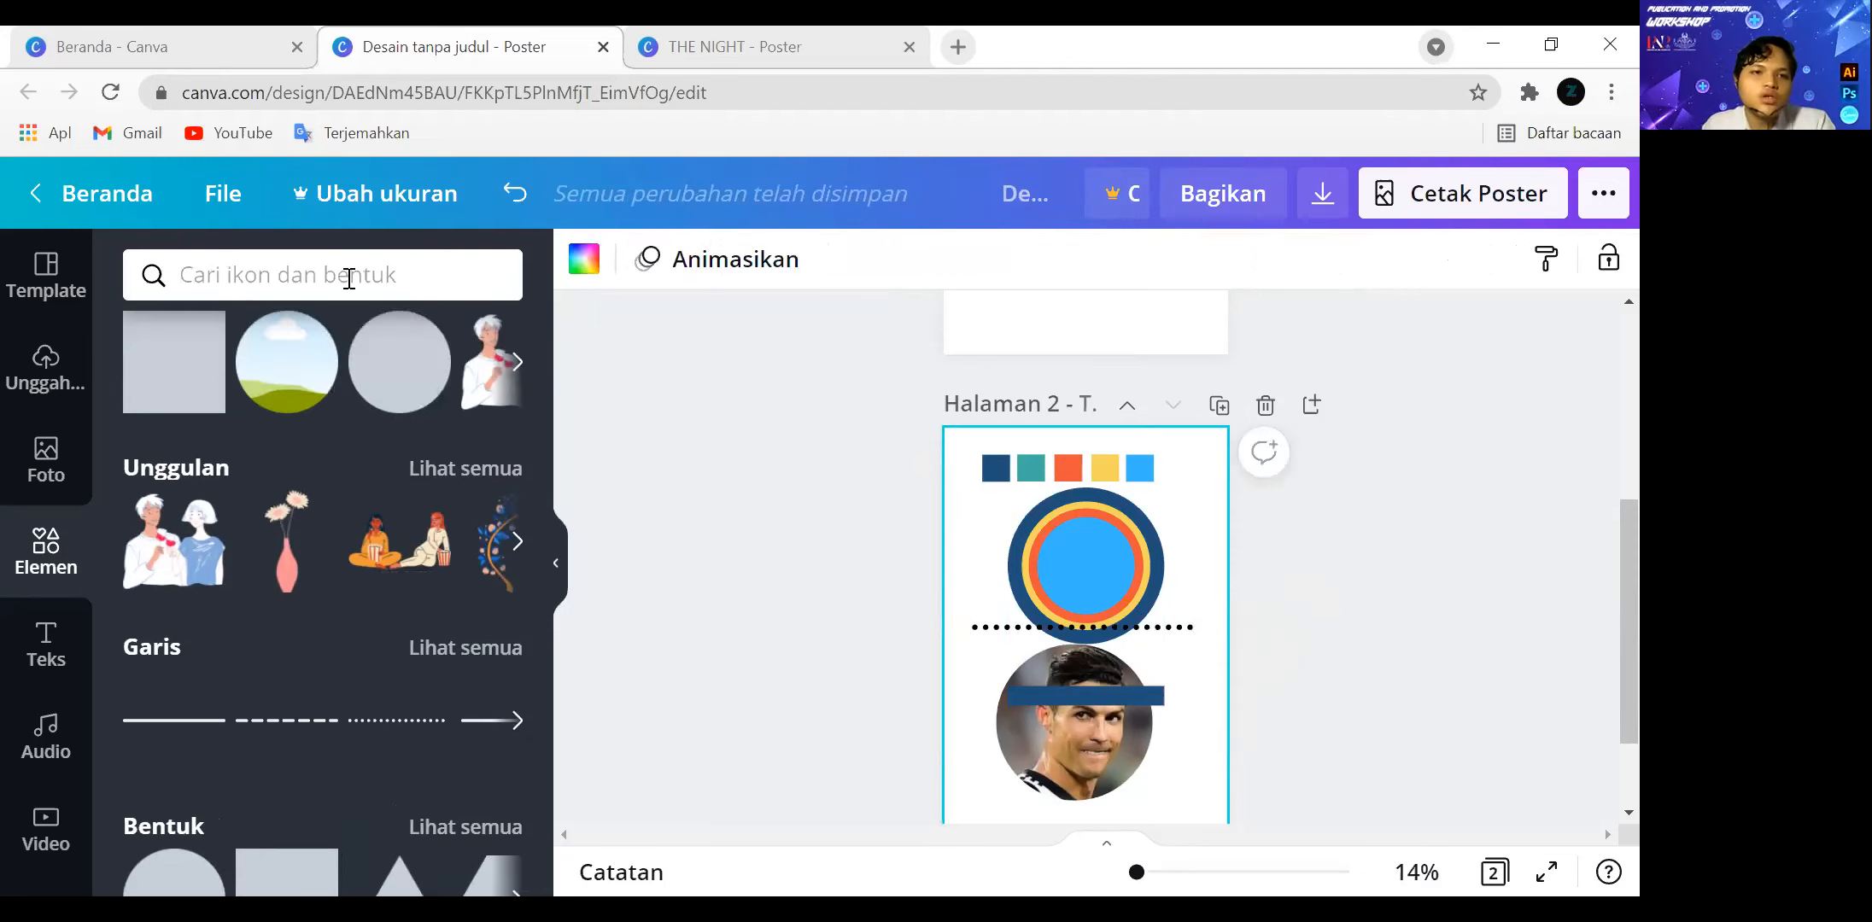
pyautogui.click(401, 275)
pyautogui.write('gr')
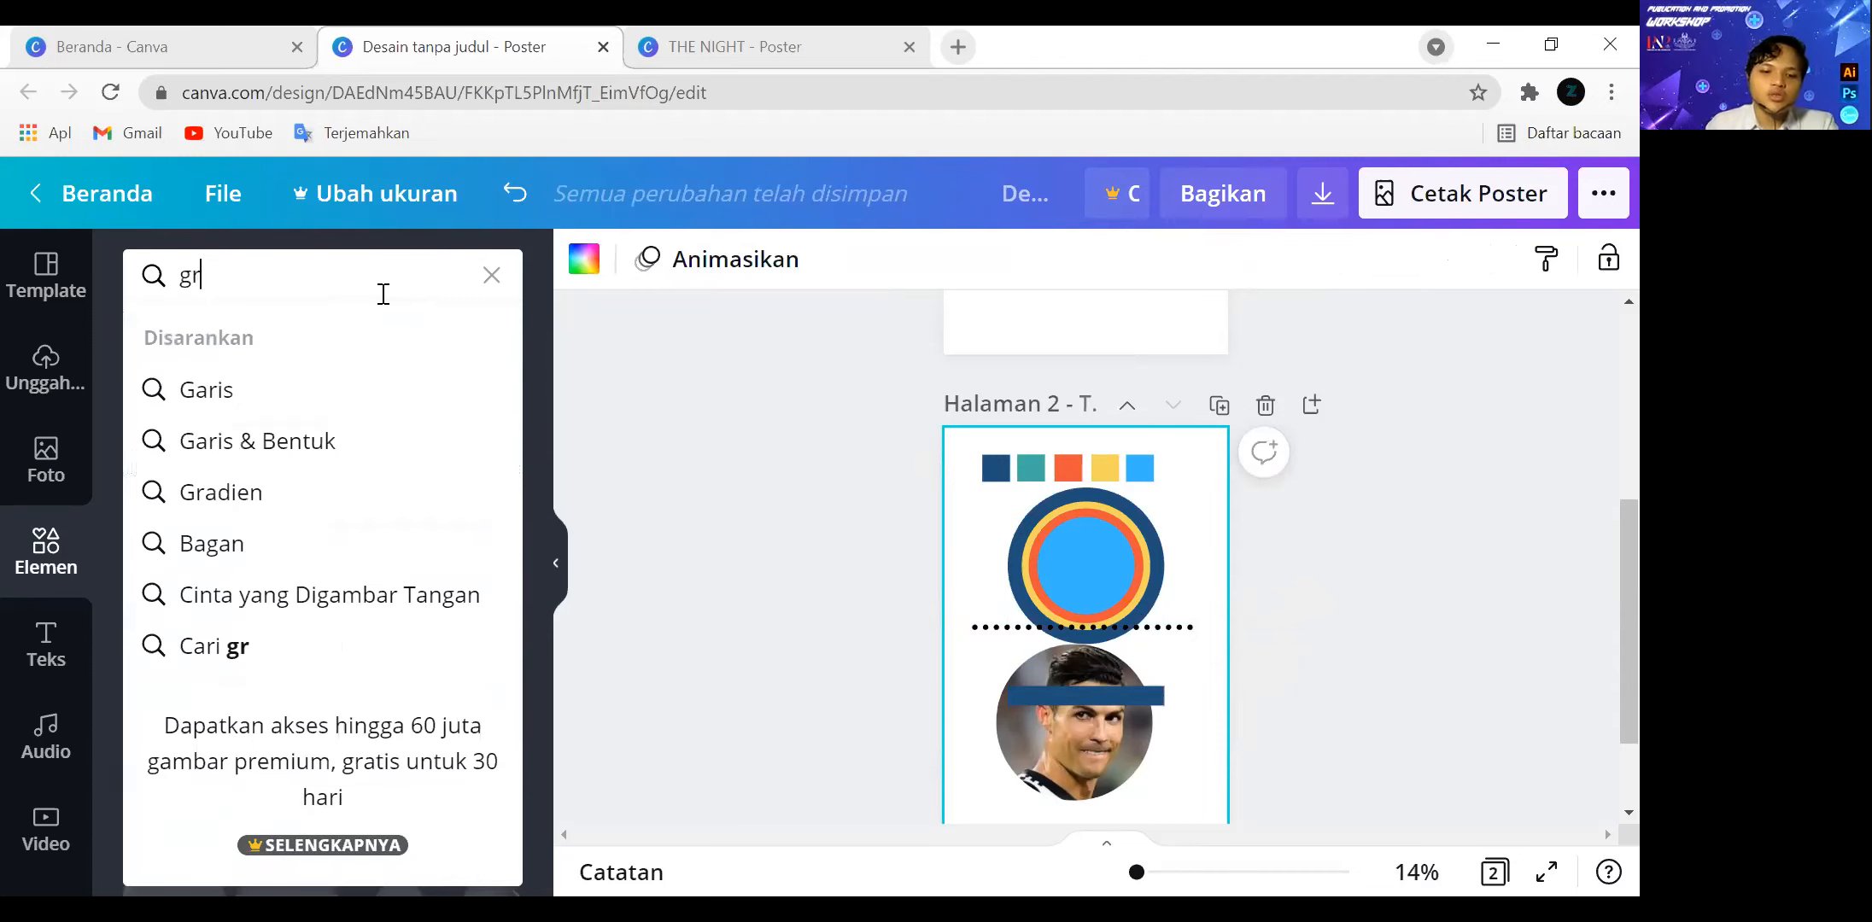
pyautogui.write('adir')
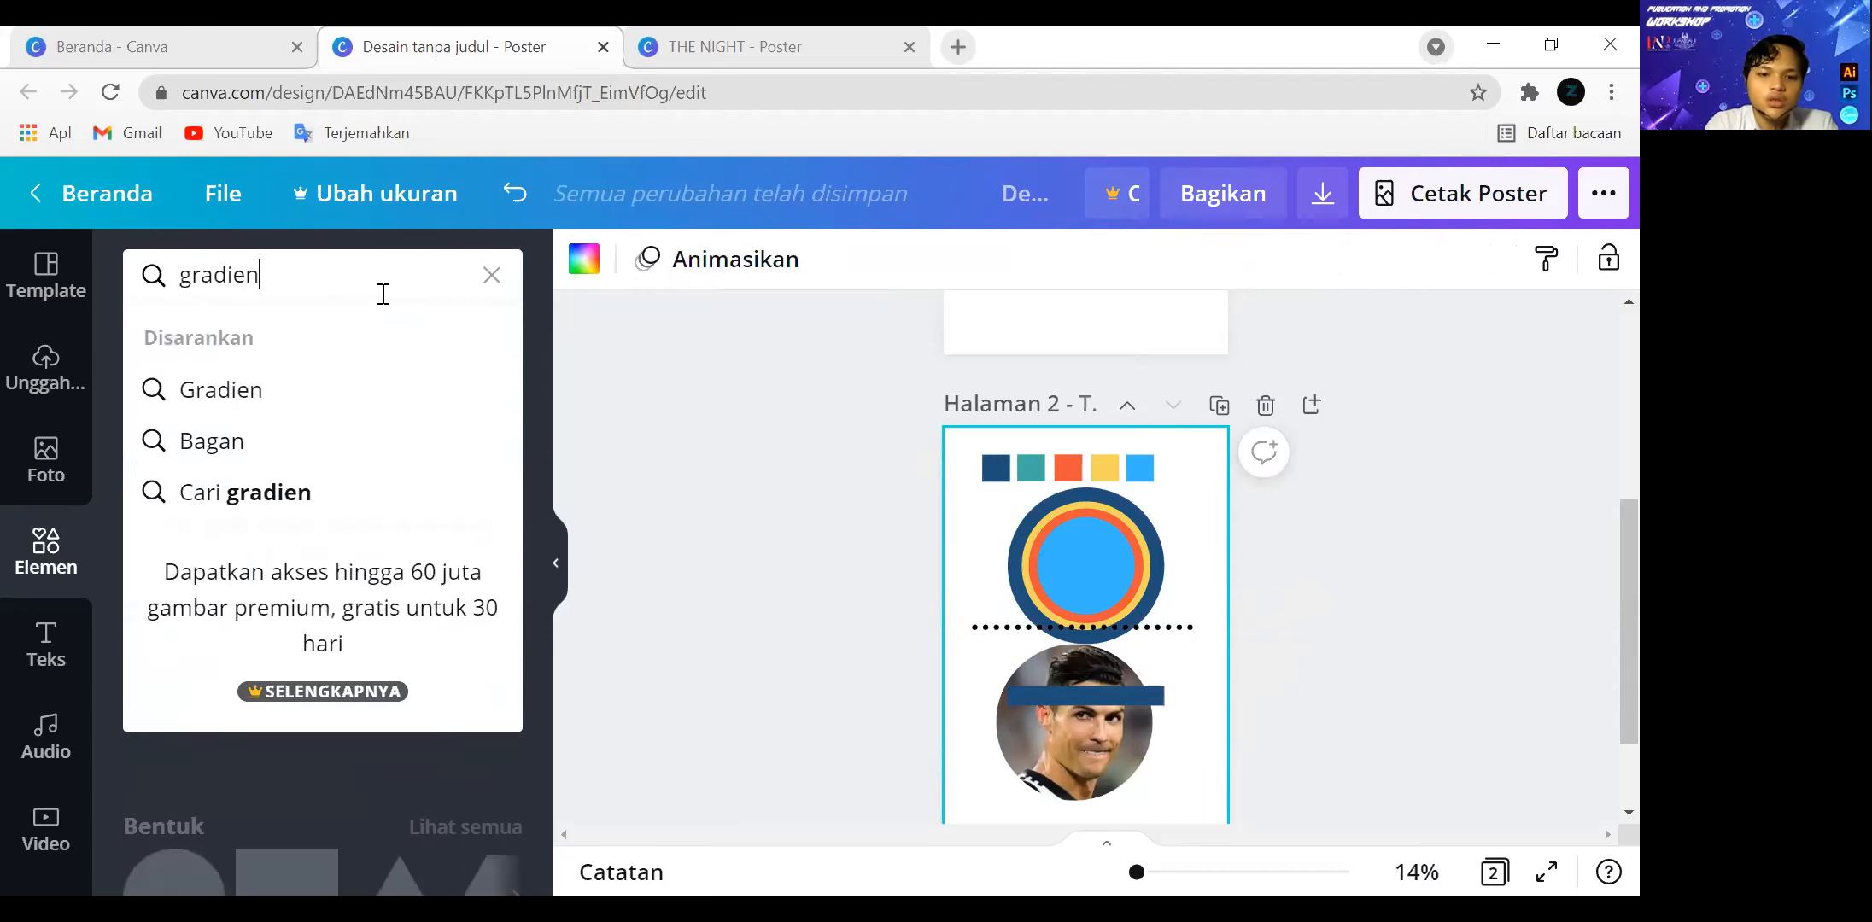
pyautogui.click(435, 369)
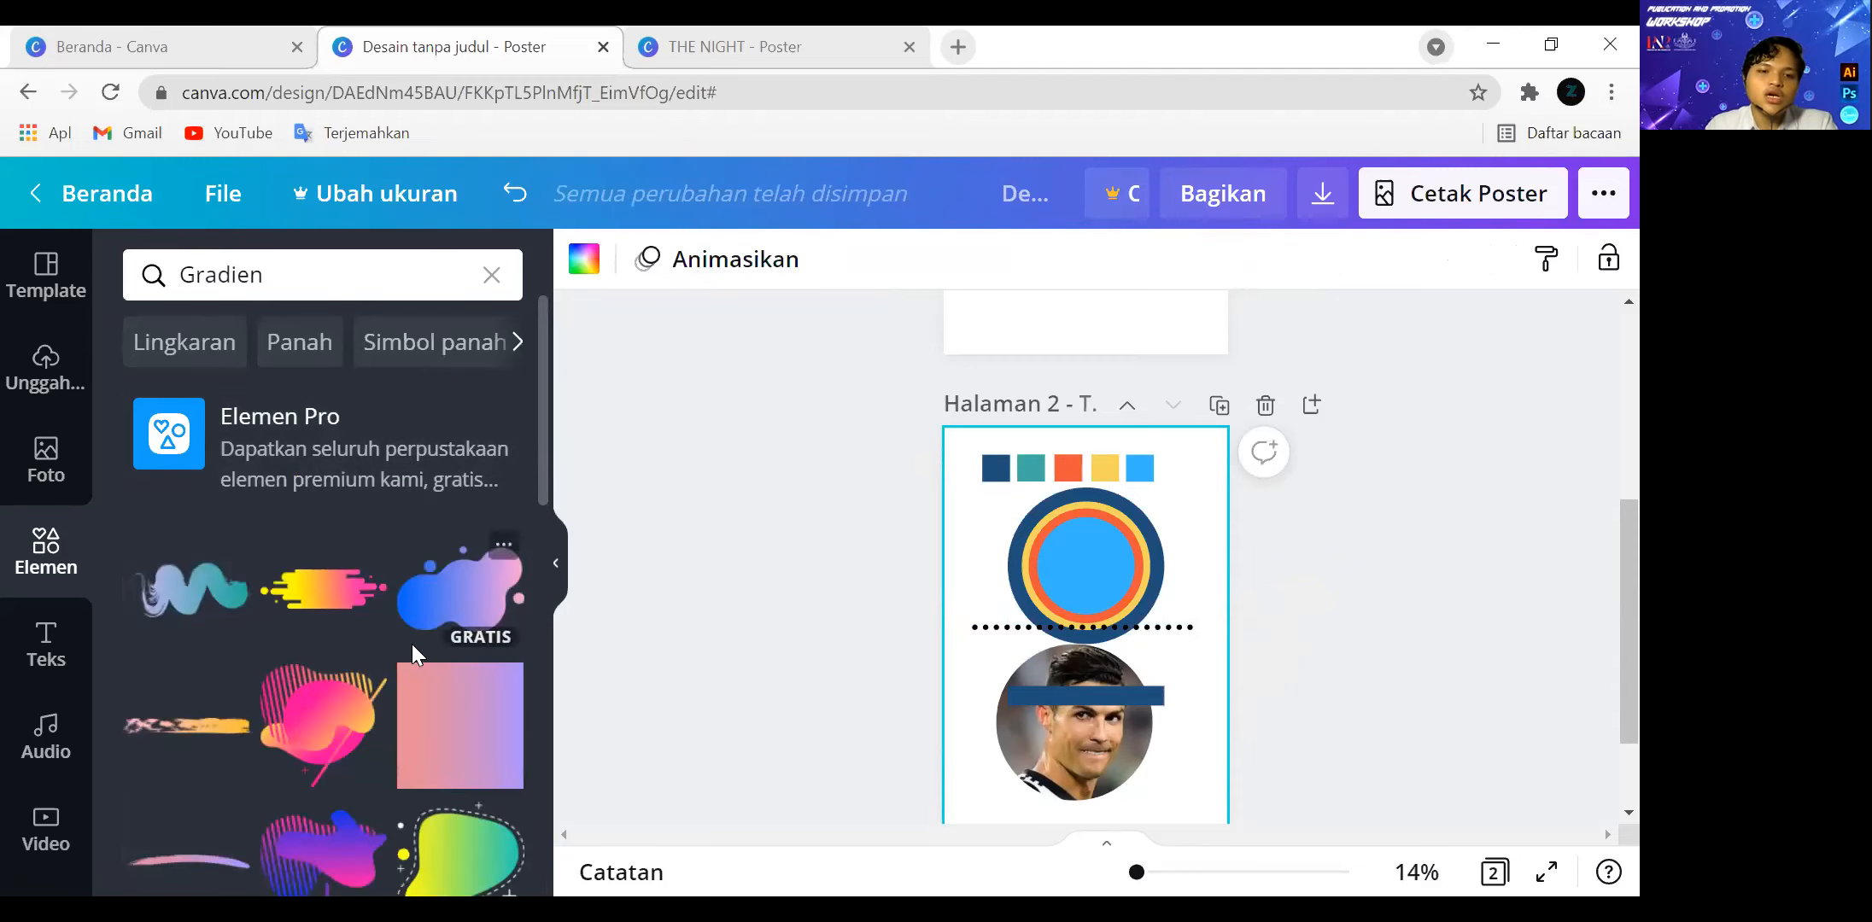
# Browse the gradient elements and add the free blue-to-pink liquid blob to page 2.
pyautogui.scroll(-3, 488, 632)
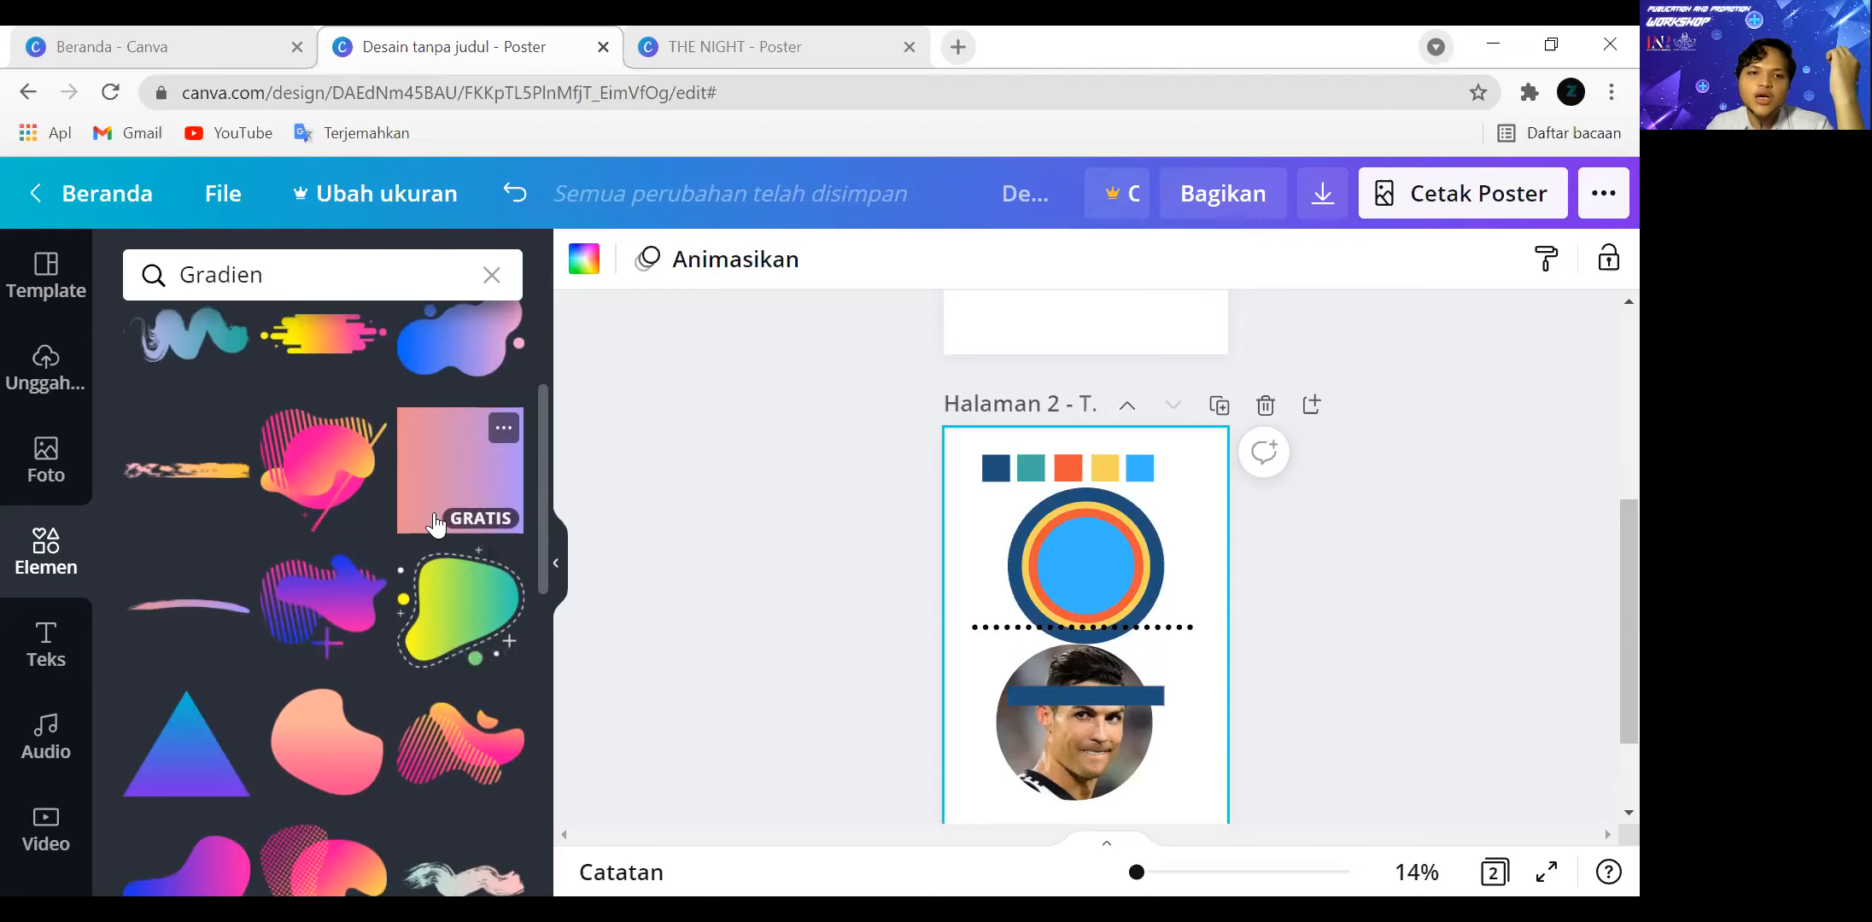
pyautogui.scroll(2, 444, 504)
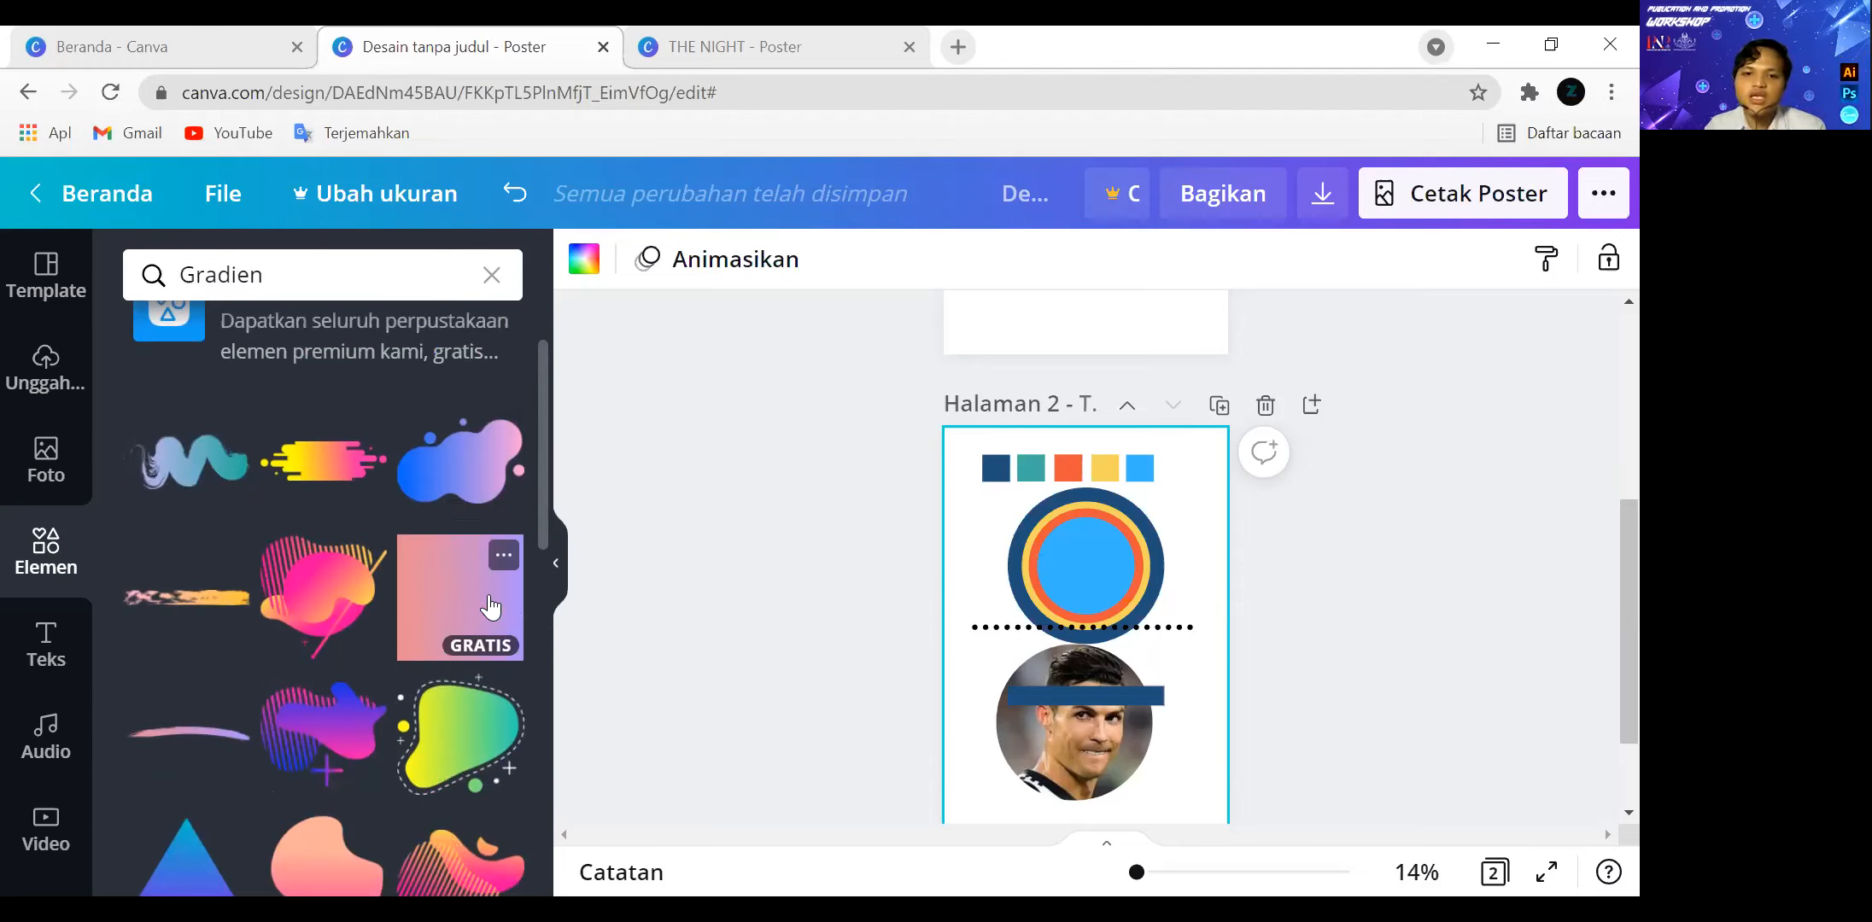
pyautogui.scroll(-2, 1073, 632)
pyautogui.scroll(-4, 456, 655)
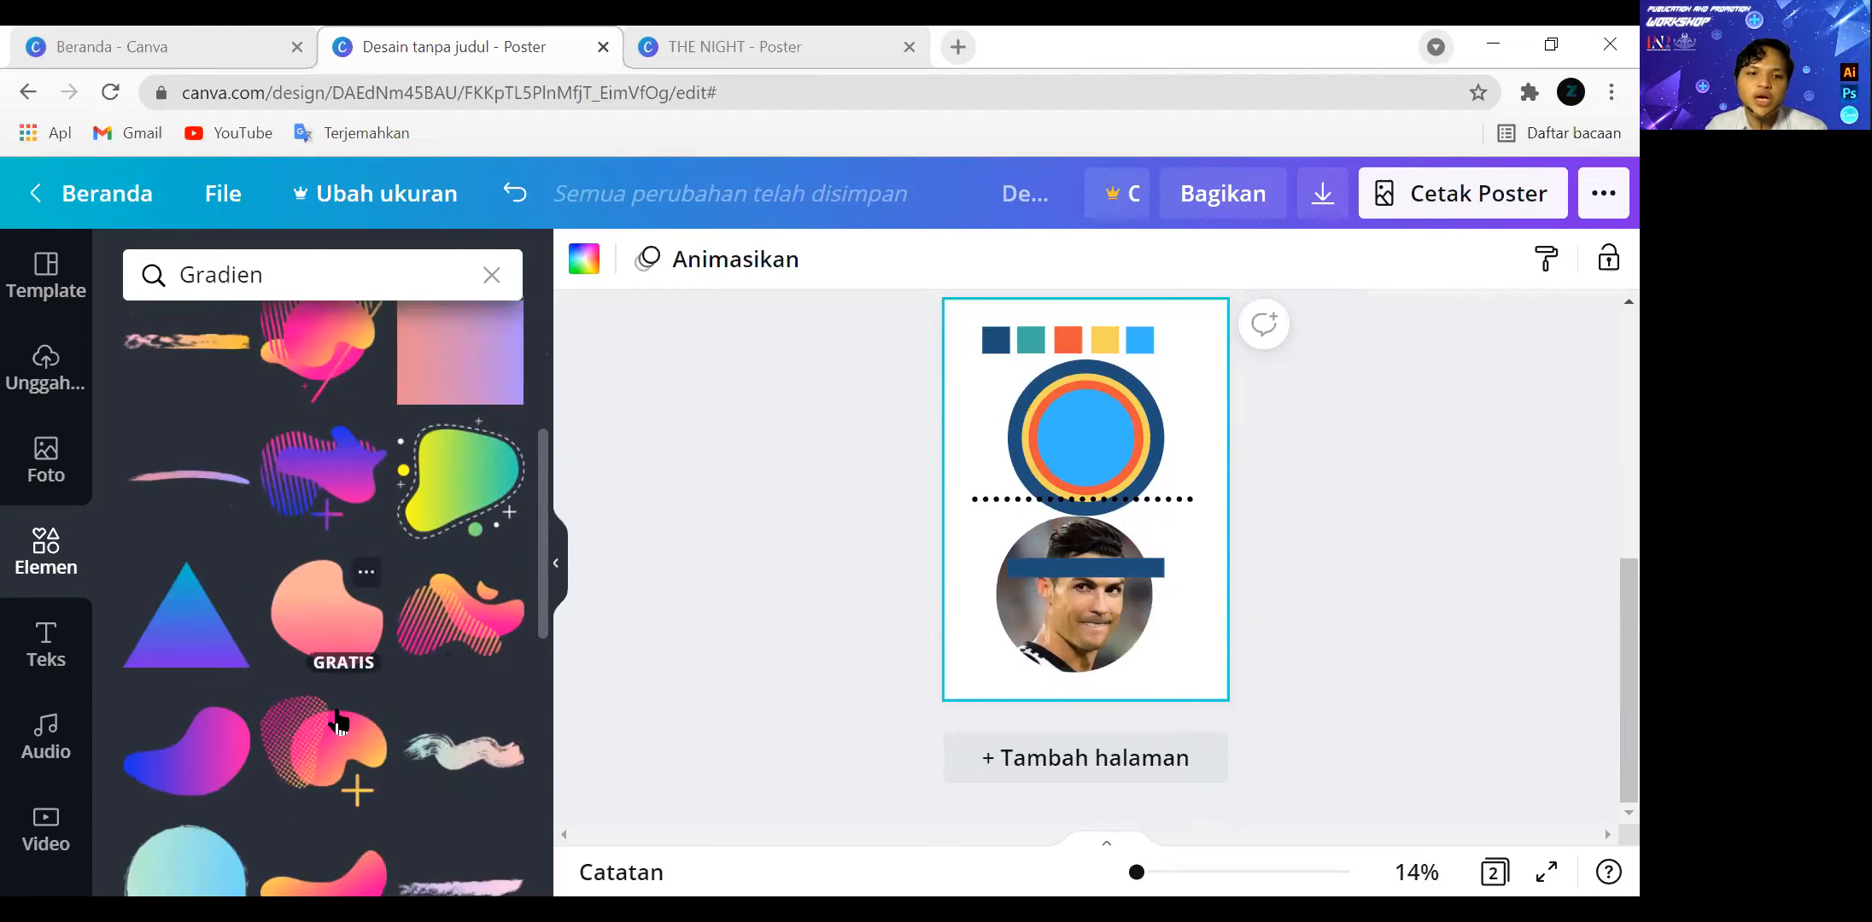
pyautogui.scroll(-2, 341, 726)
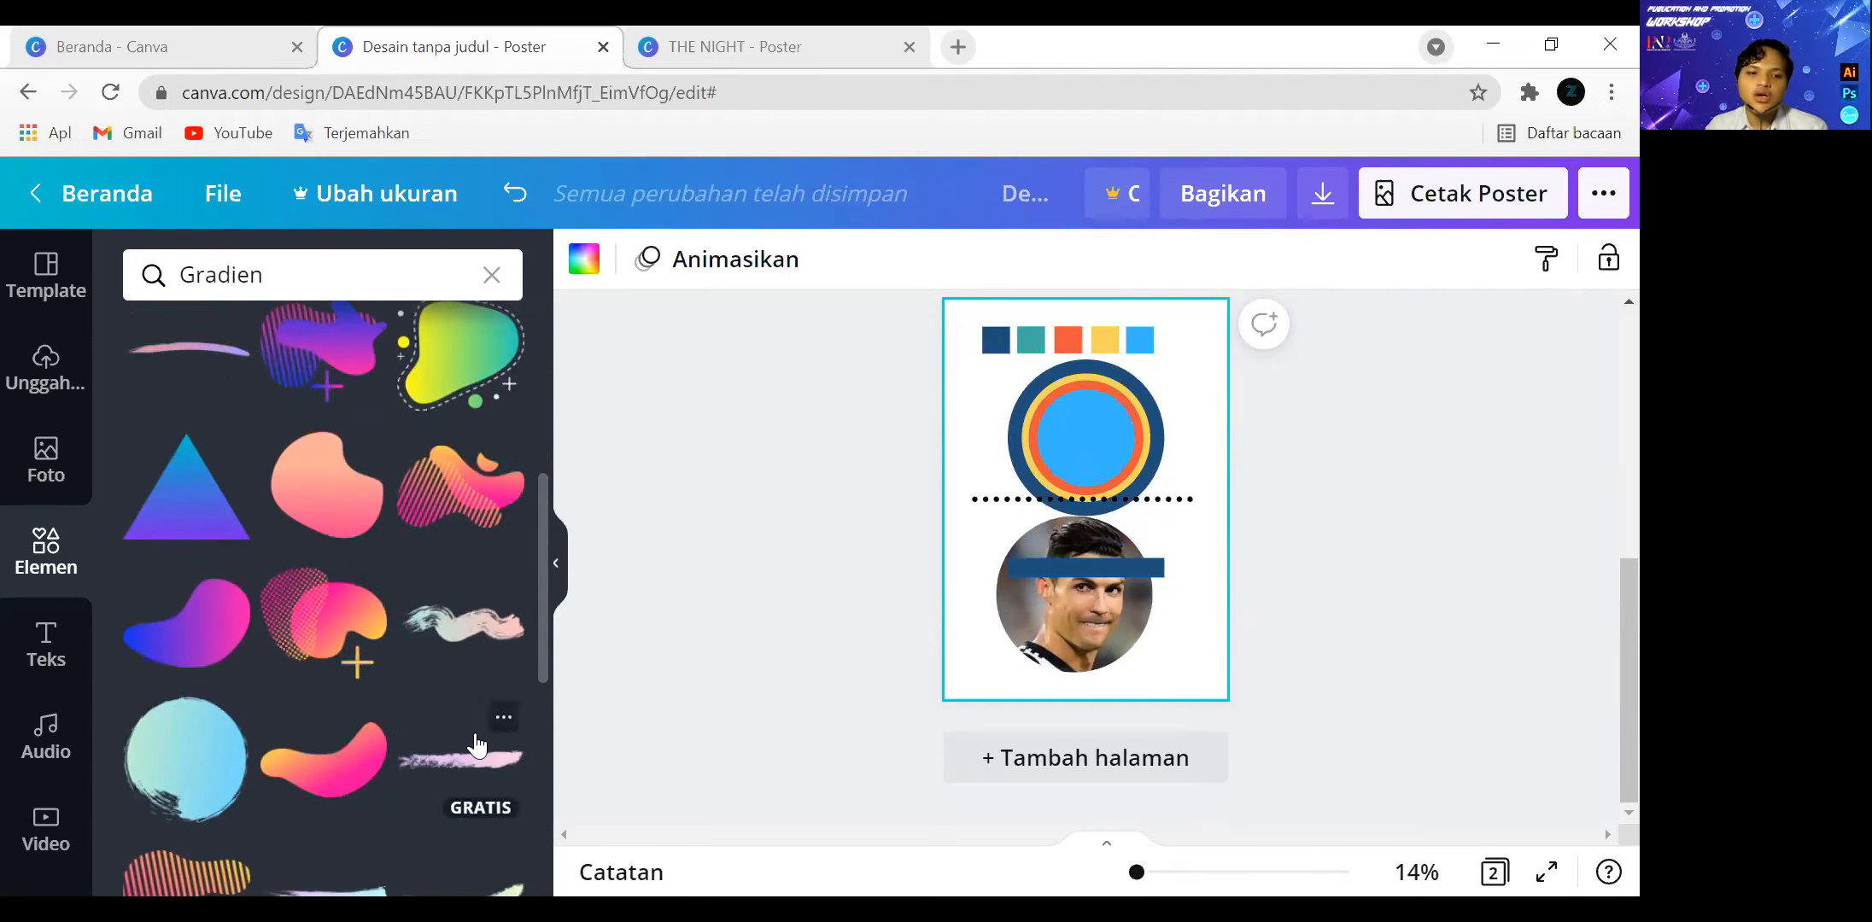
pyautogui.scroll(-4, 353, 766)
pyautogui.scroll(4, 384, 704)
pyautogui.scroll(5, 426, 651)
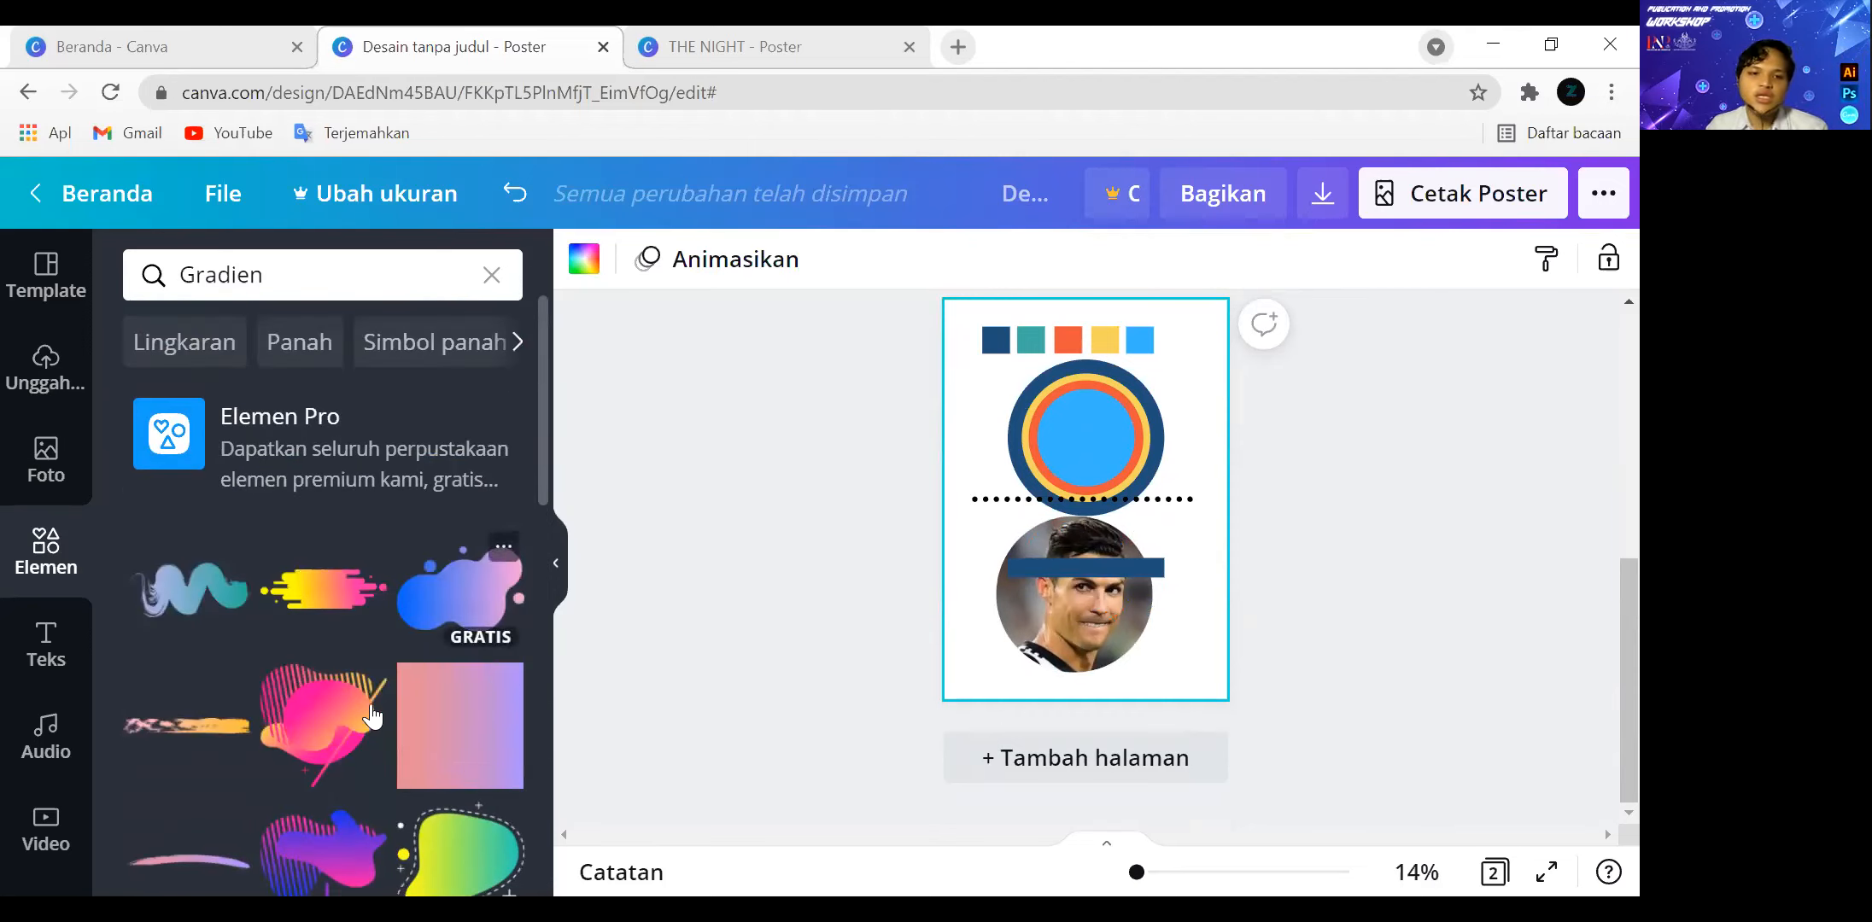
pyautogui.click(508, 597)
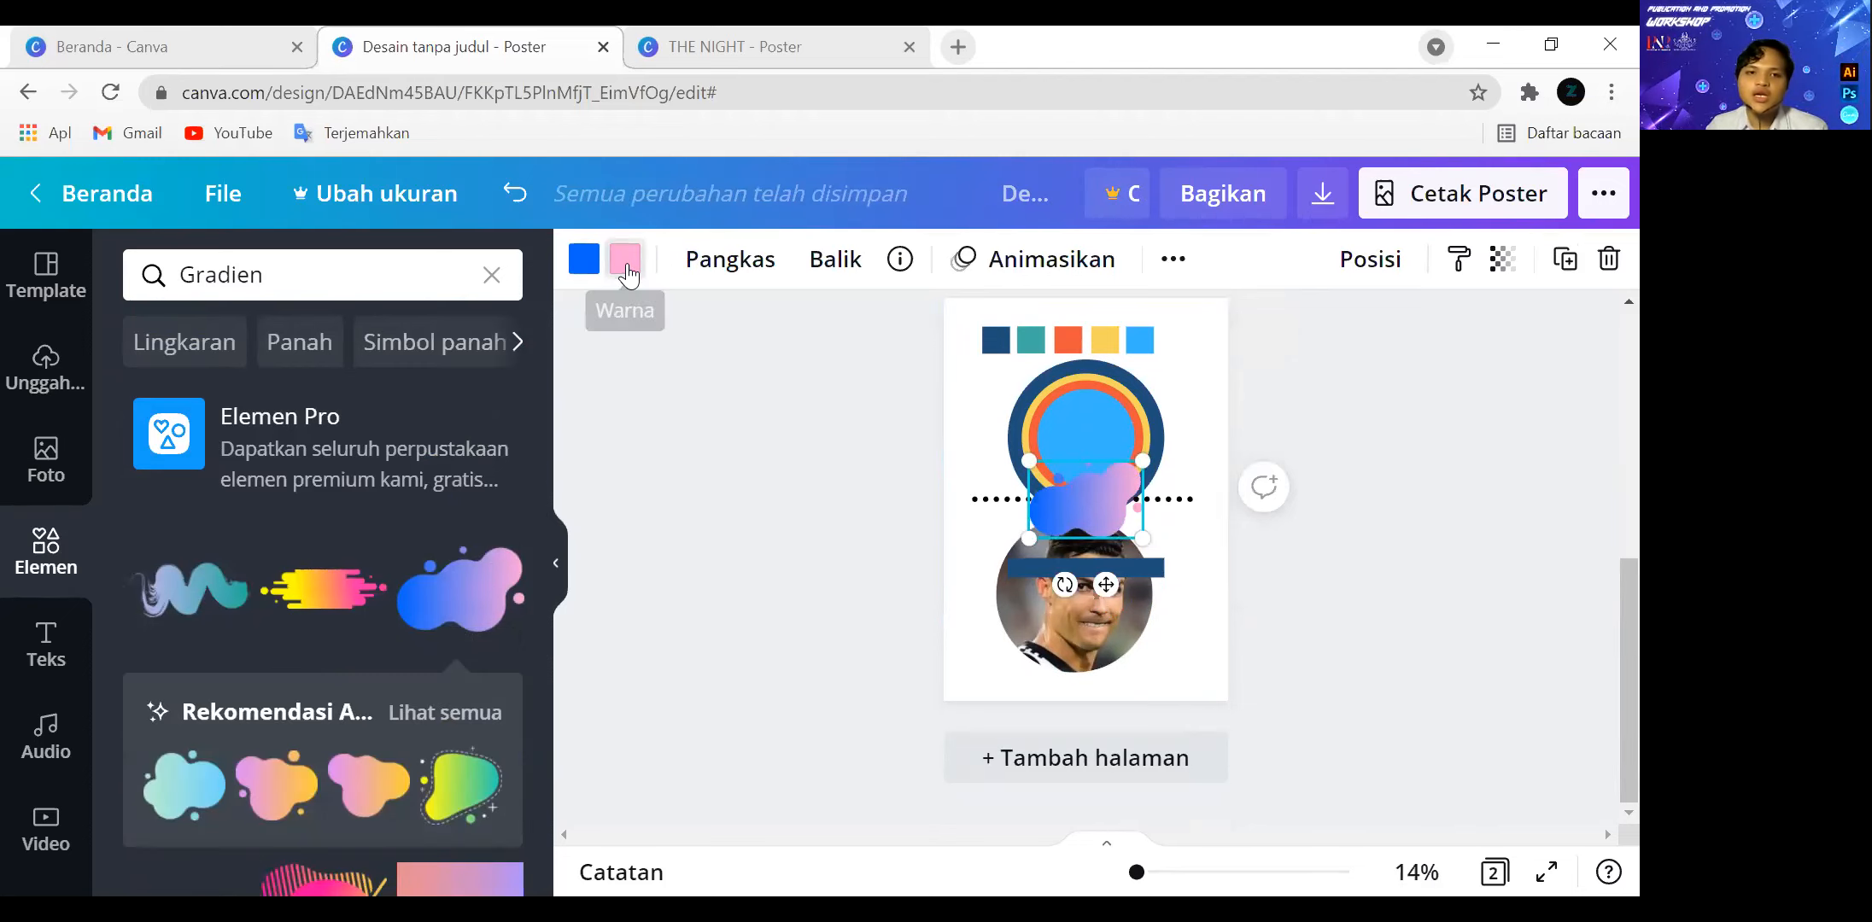
# Recolour the gradient blob from dark blue to light blue using the document colours and move it to the lower-left corner of page 2.
pyautogui.click(626, 266)
pyautogui.click(223, 481)
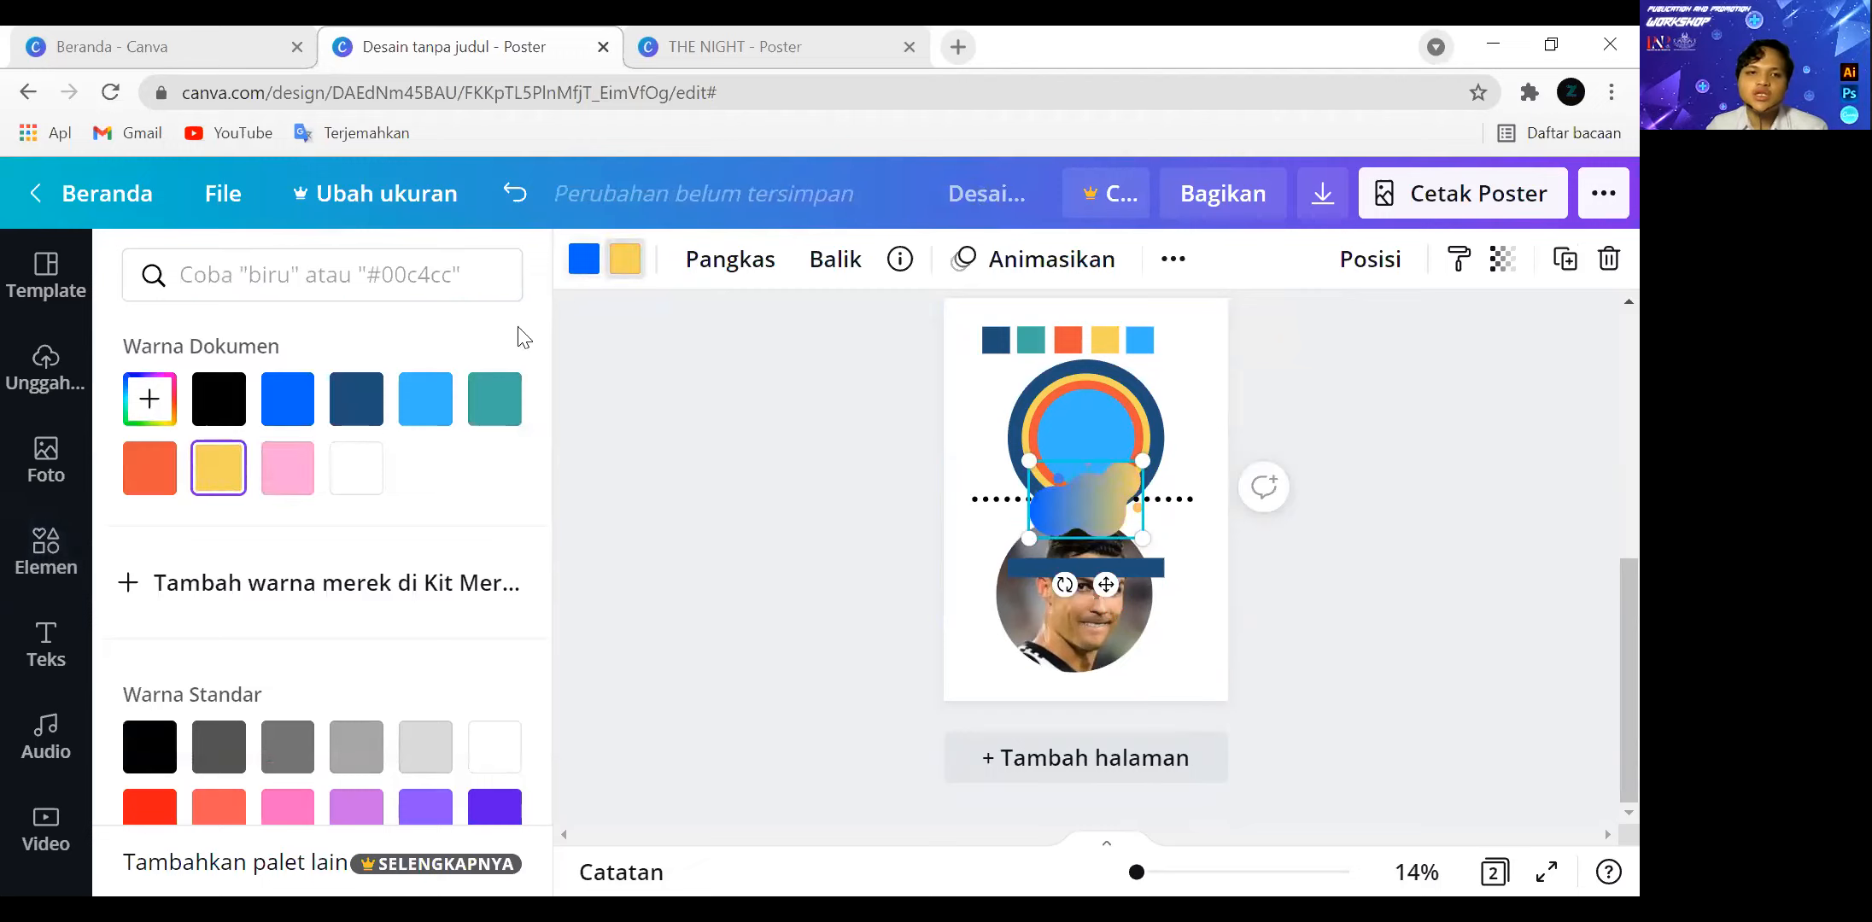
pyautogui.click(427, 398)
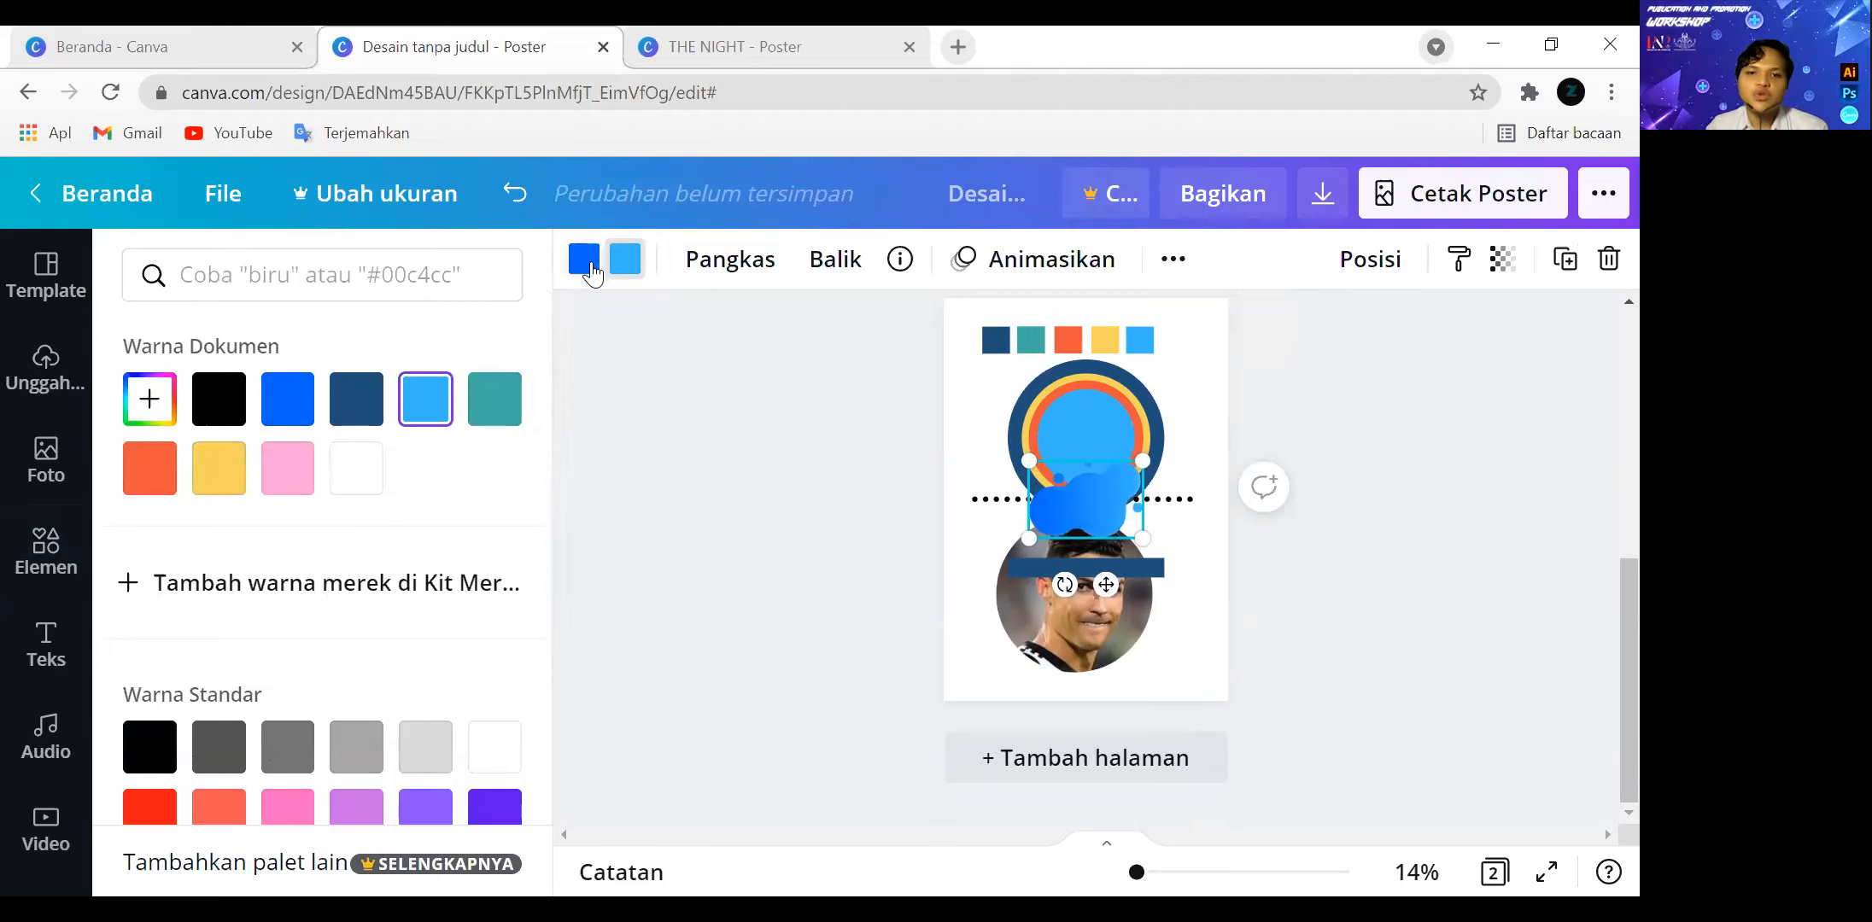
pyautogui.click(589, 290)
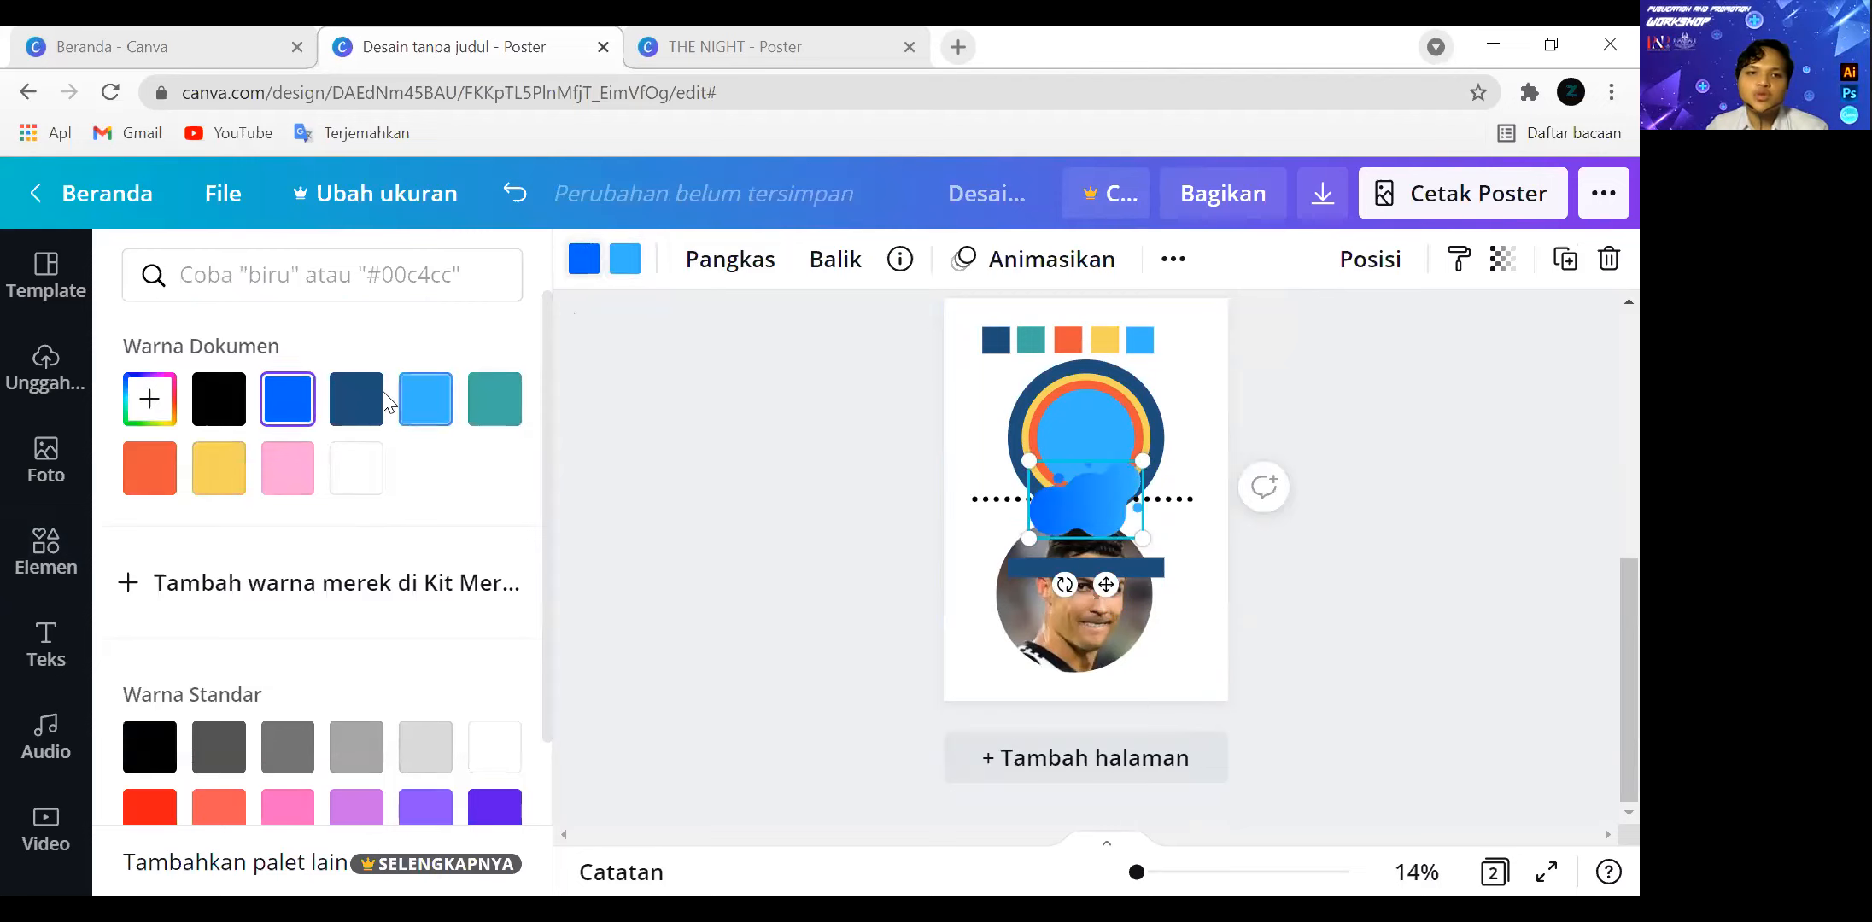
pyautogui.click(356, 398)
pyautogui.click(857, 446)
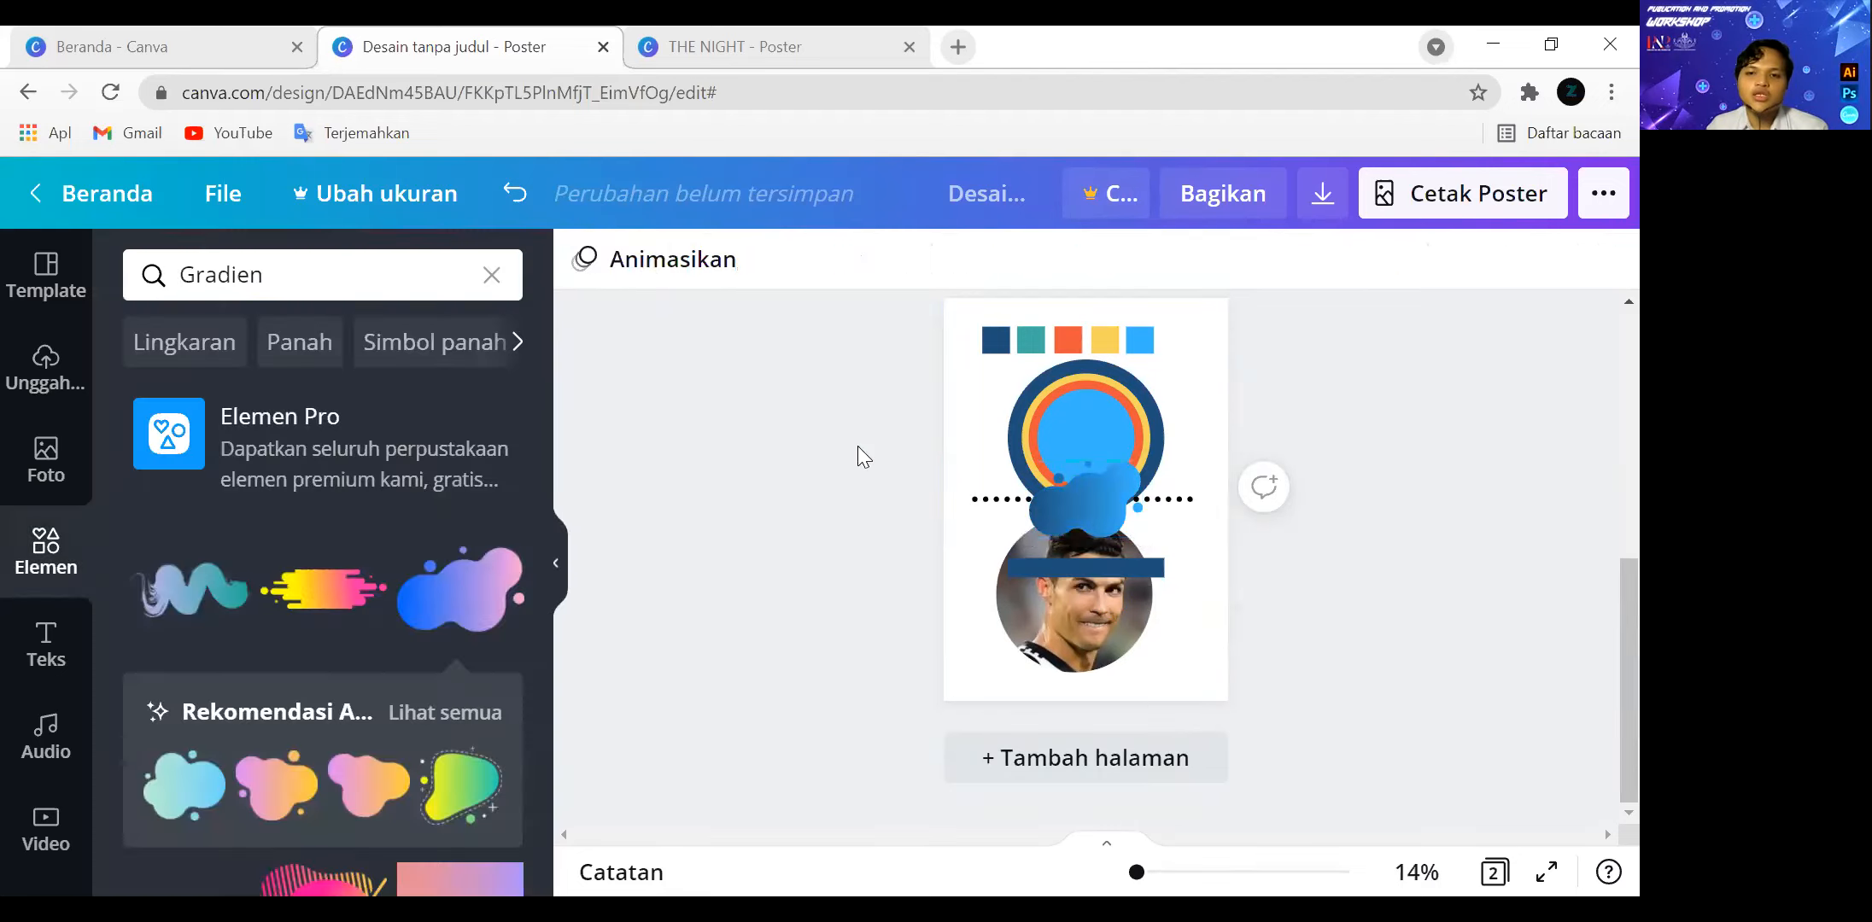
pyautogui.click(1082, 507)
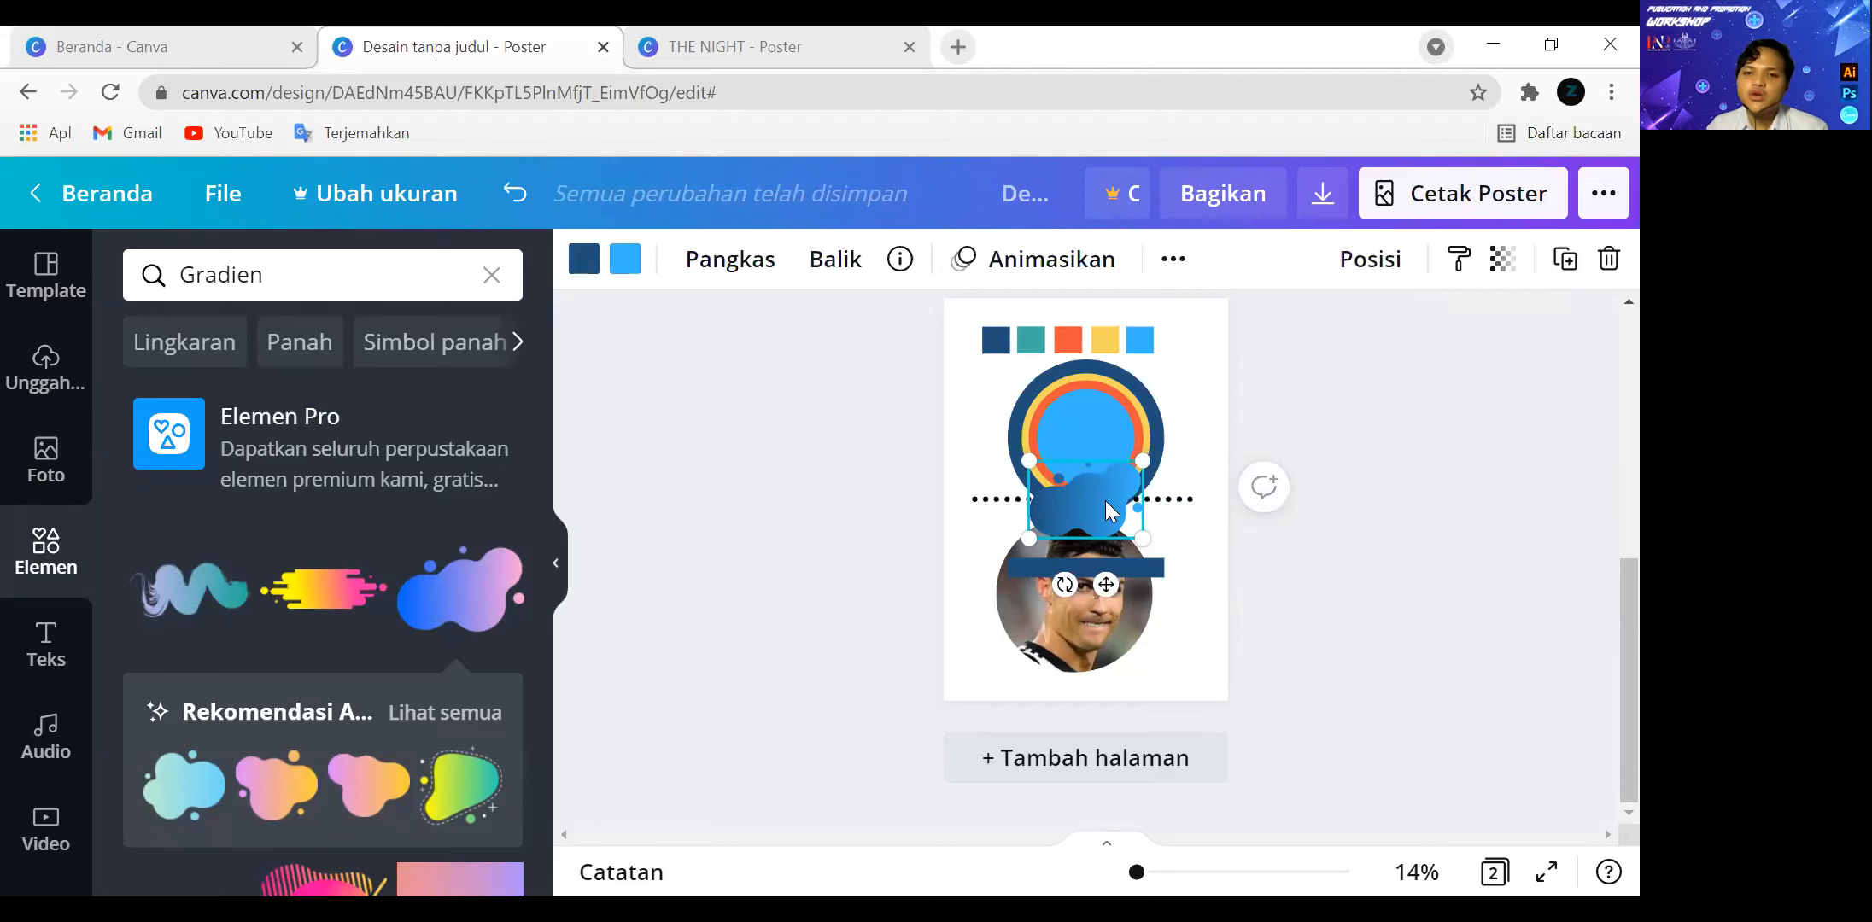
pyautogui.moveTo(1085, 504); pyautogui.dragTo(974, 662)
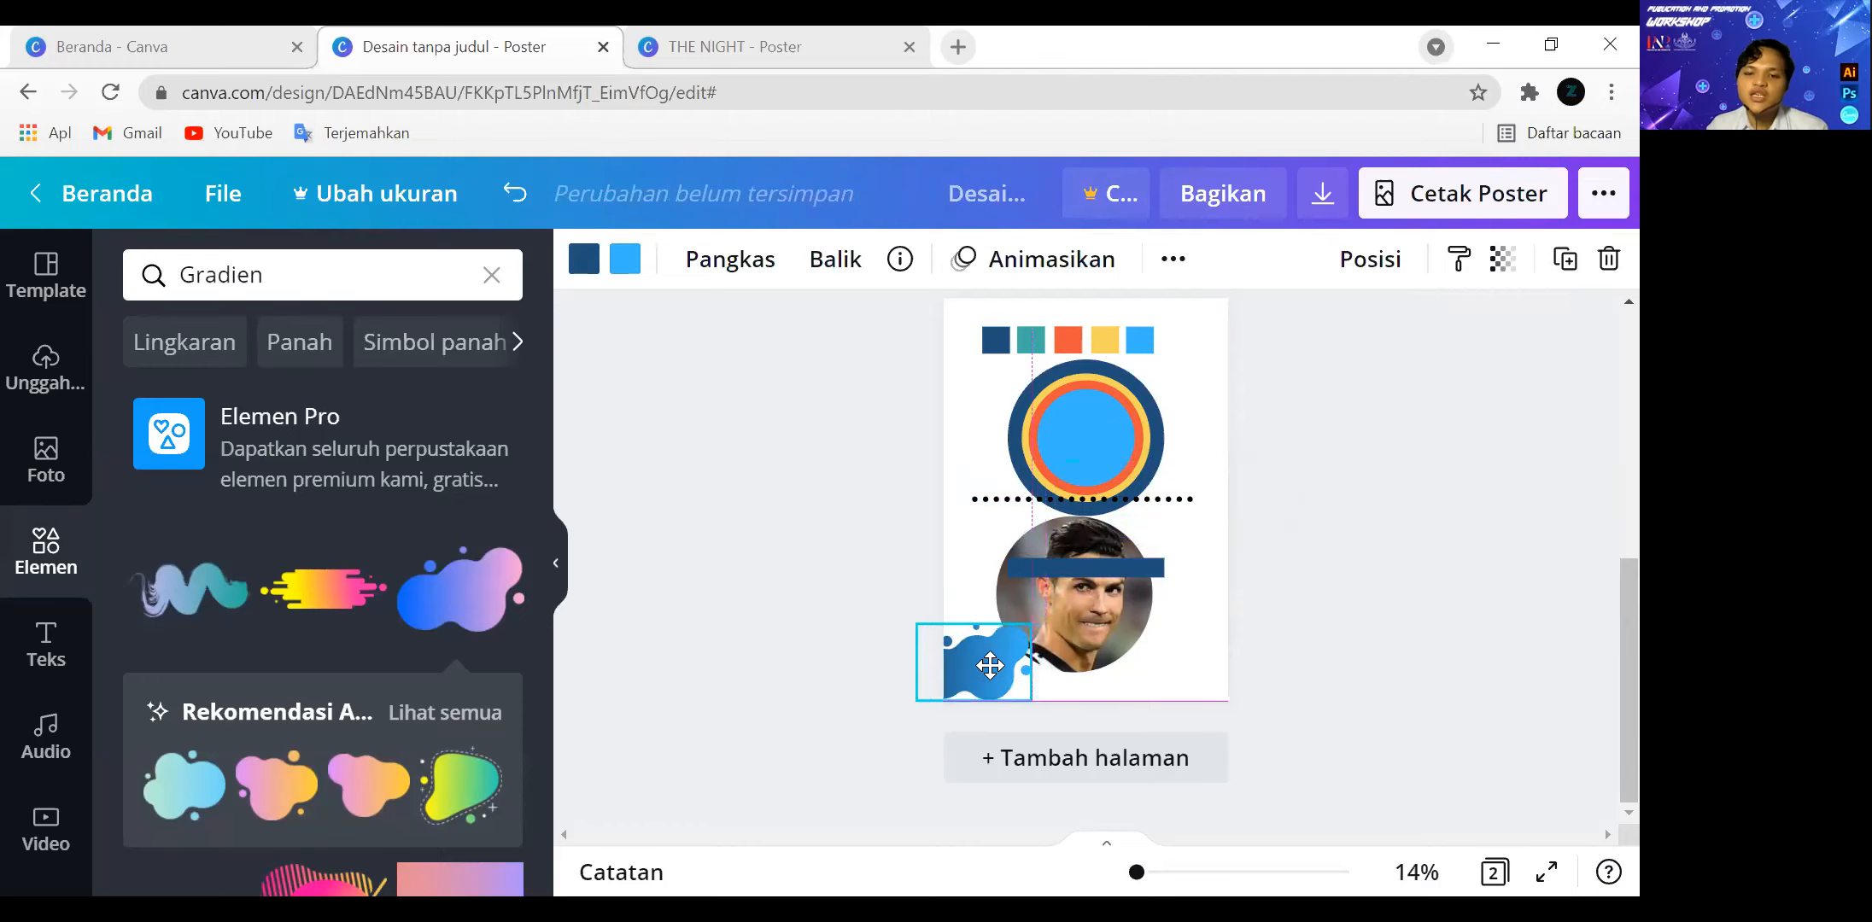
# Try a transparency value of 77 on the gradient blob and restore it to 100.
pyautogui.click(1510, 269)
pyautogui.moveTo(1417, 338); pyautogui.dragTo(1385, 339)
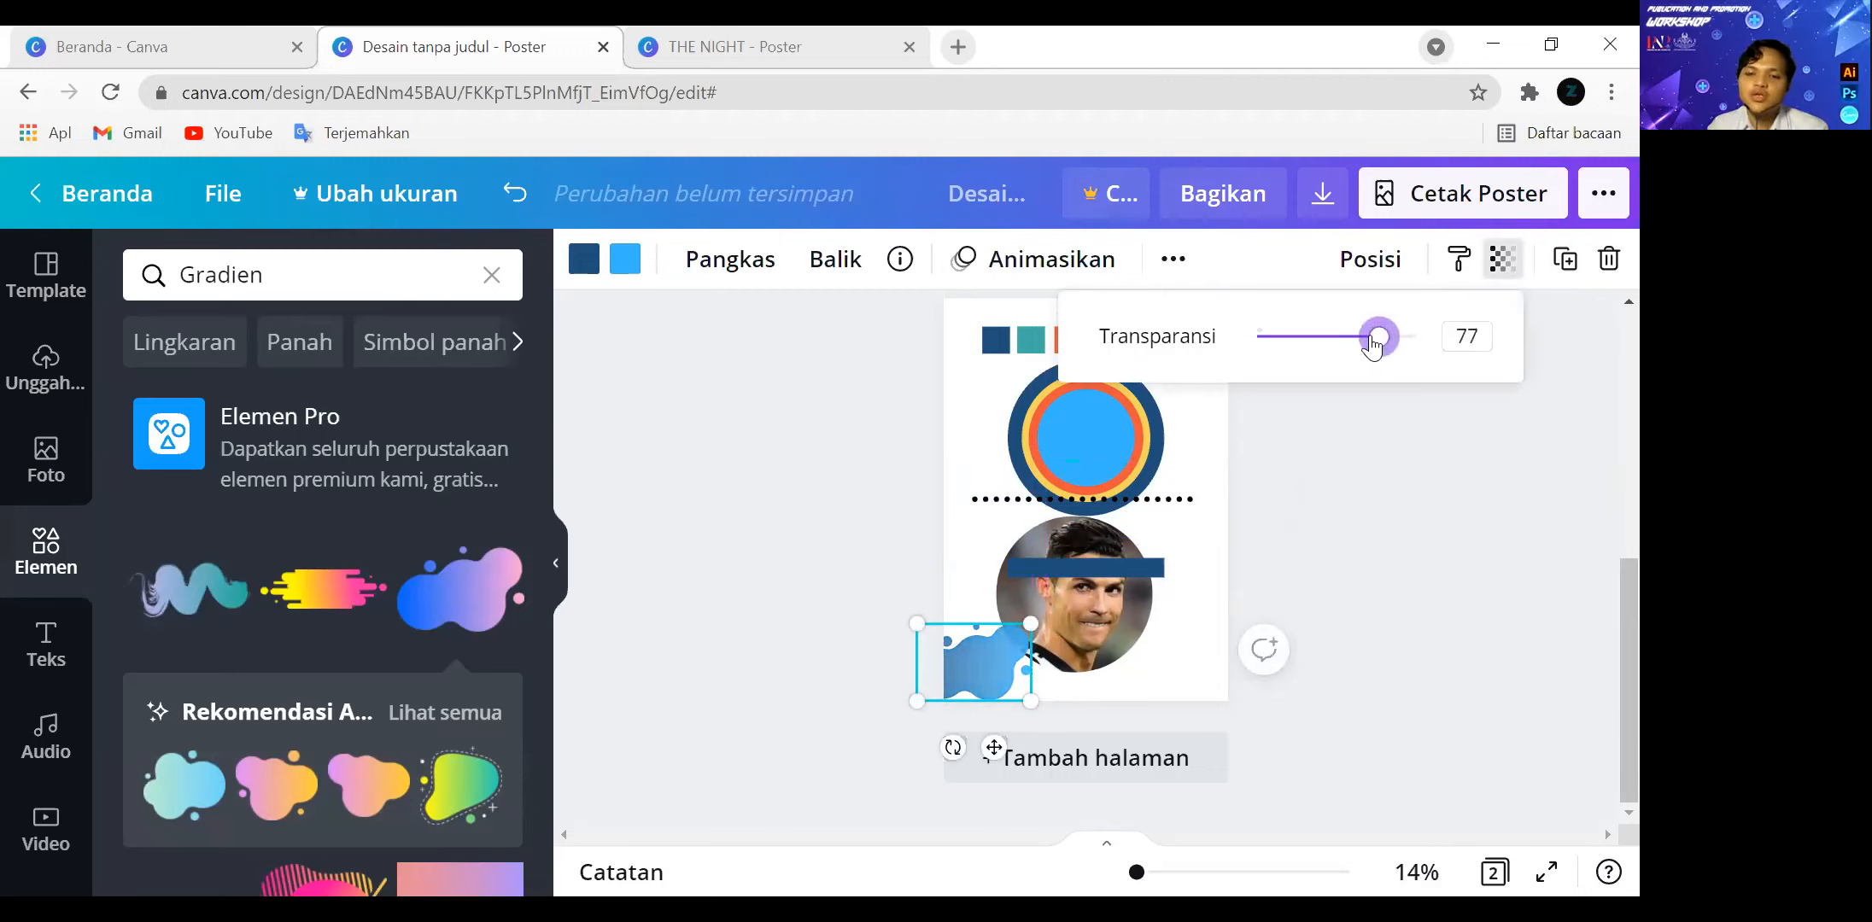
pyautogui.click(1222, 534)
pyautogui.click(1016, 658)
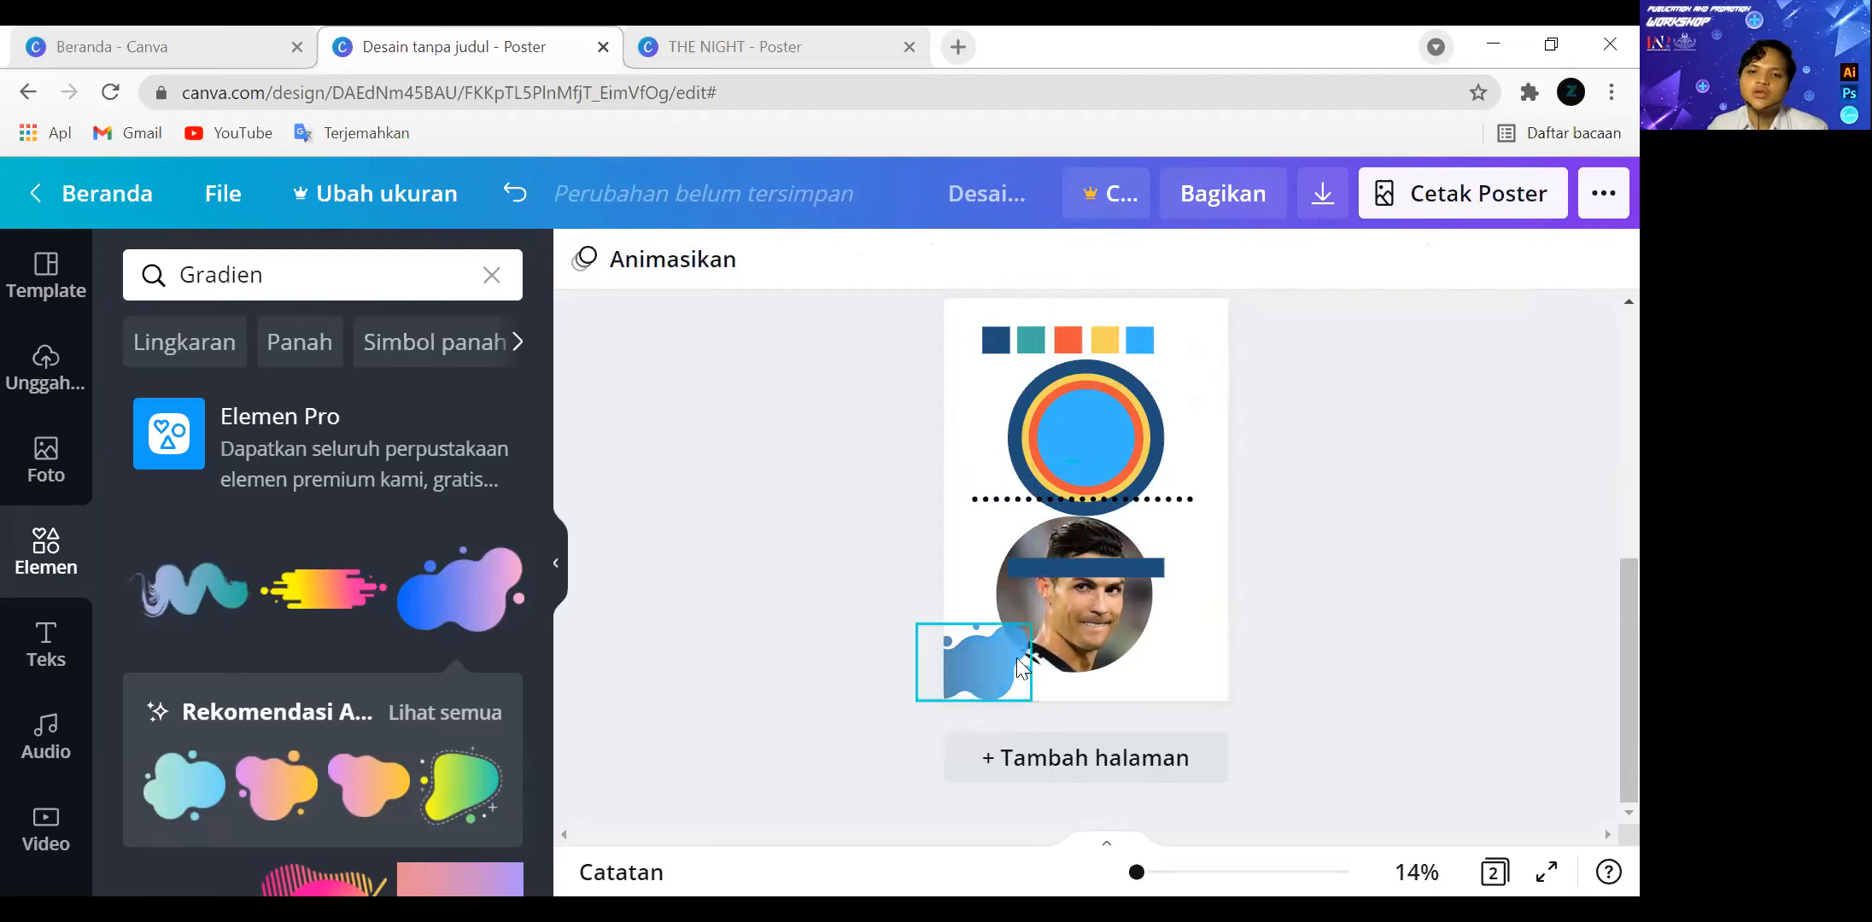
pyautogui.click(1500, 259)
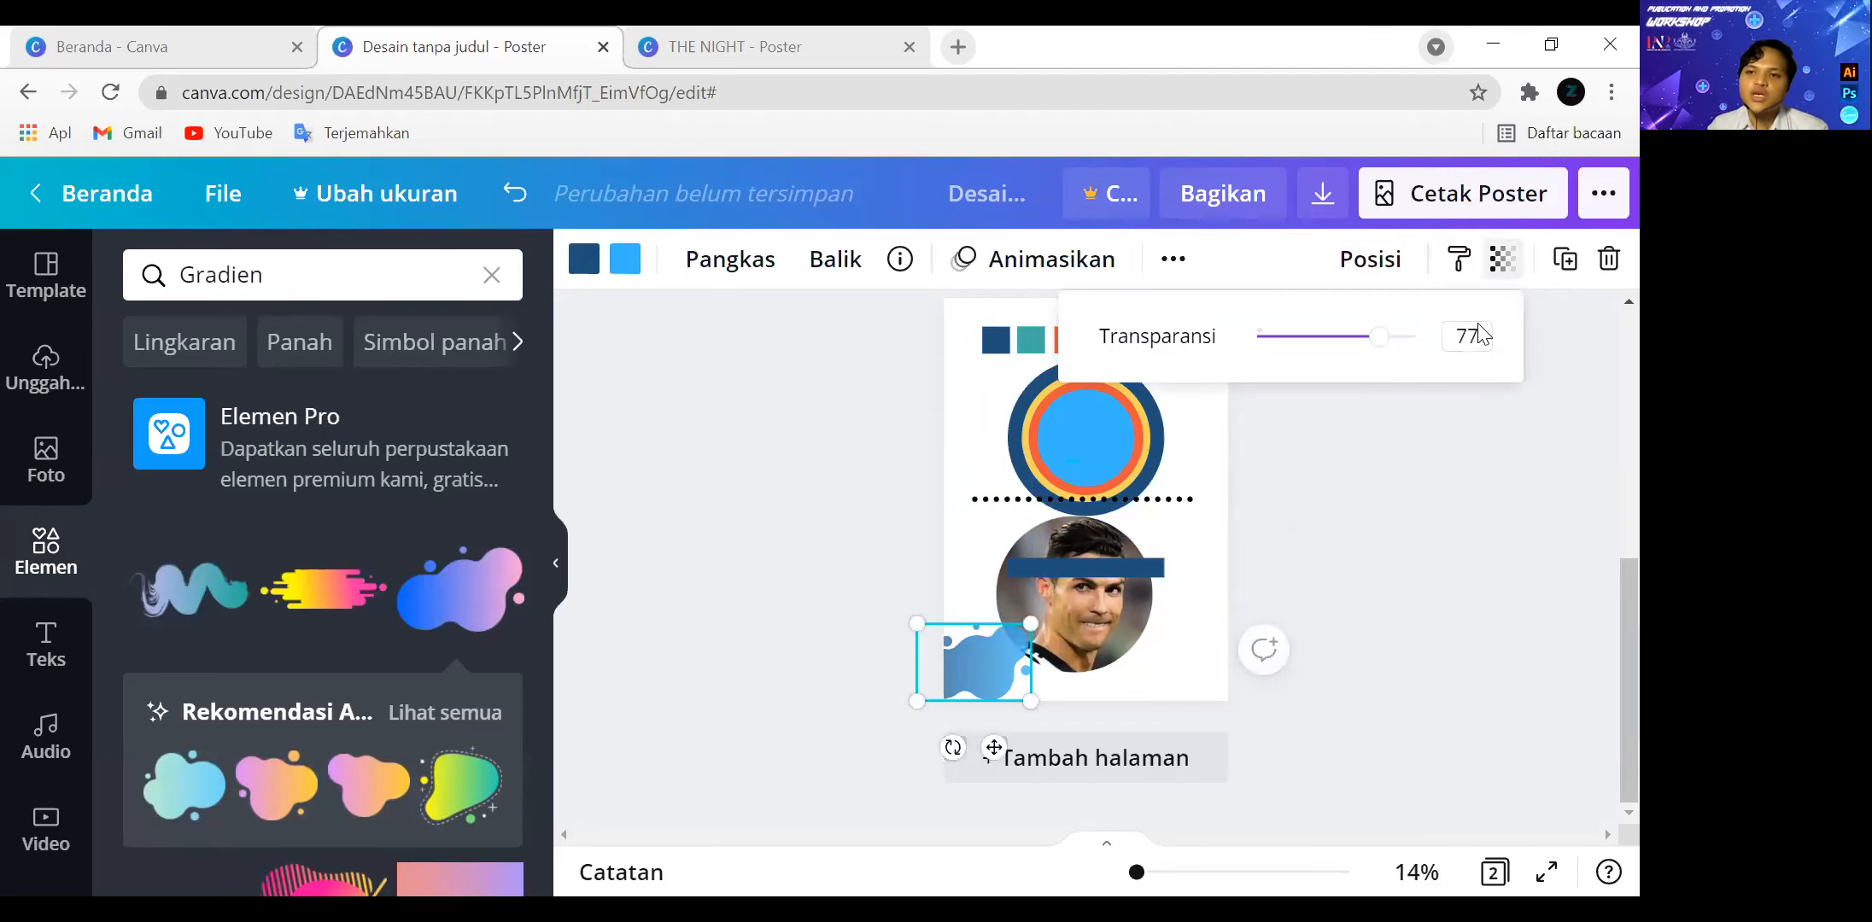
pyautogui.moveTo(1398, 343); pyautogui.dragTo(1424, 342)
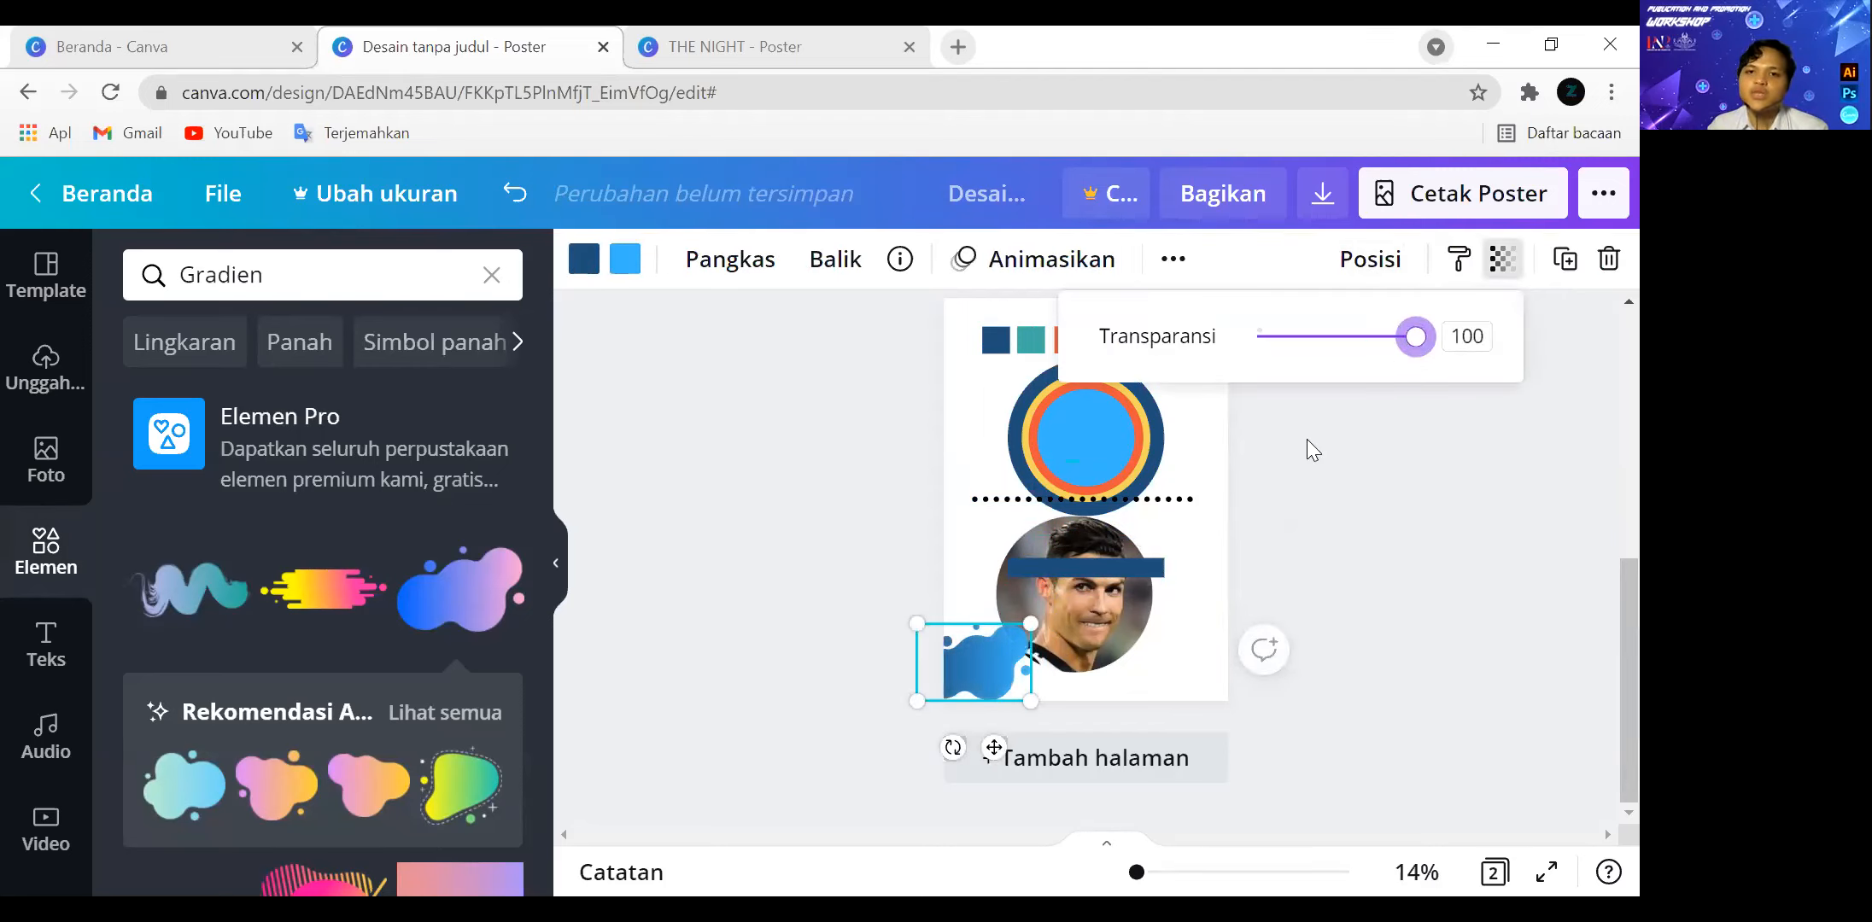
# Replace the element search term with "texture" and run the search.
pyautogui.click(252, 282)
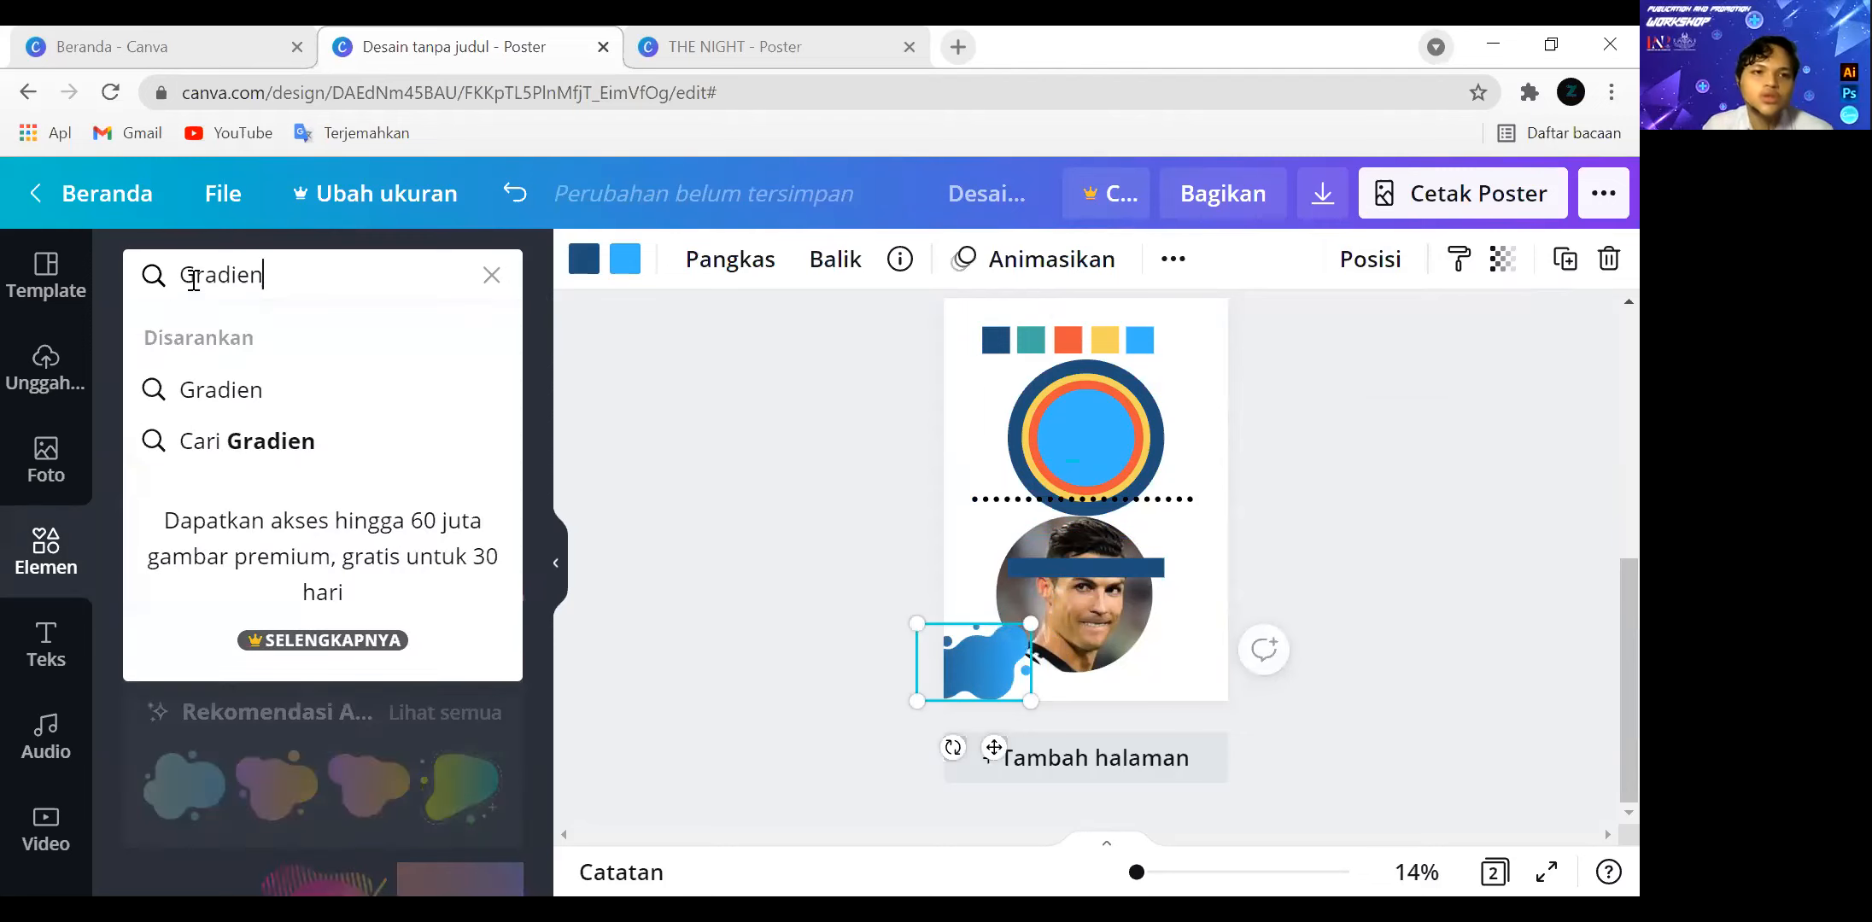
pyautogui.doubleClick(245, 296)
pyautogui.write('texture')
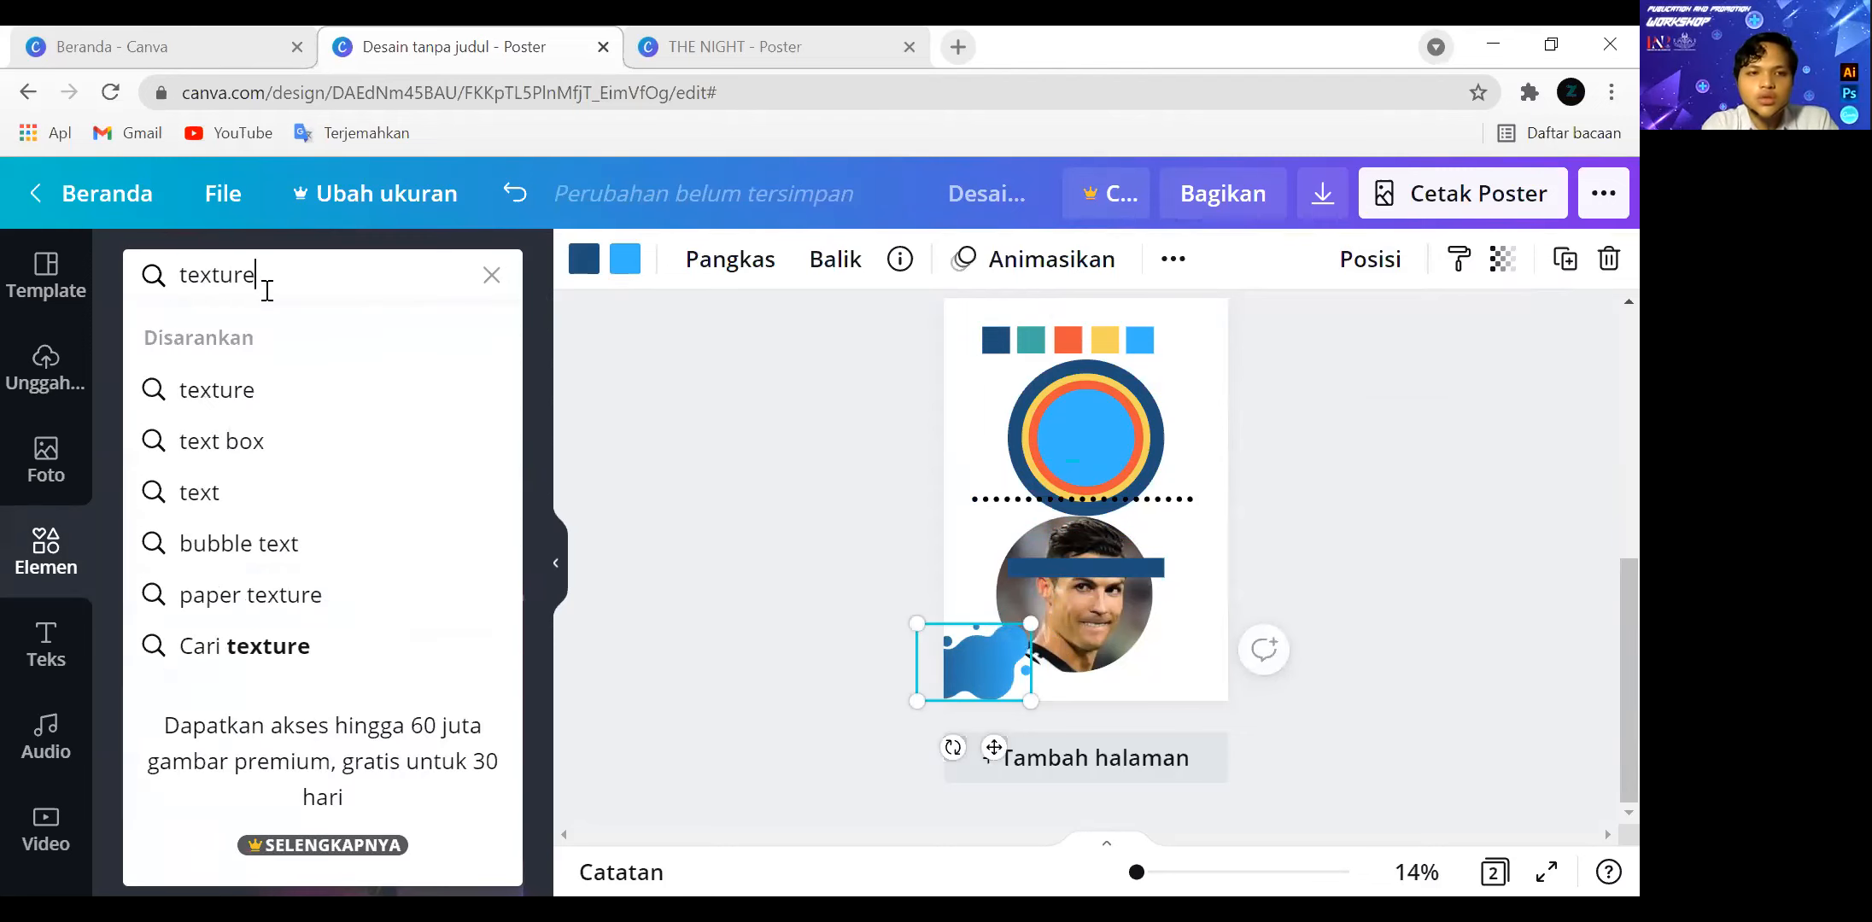
pyautogui.press('Return')
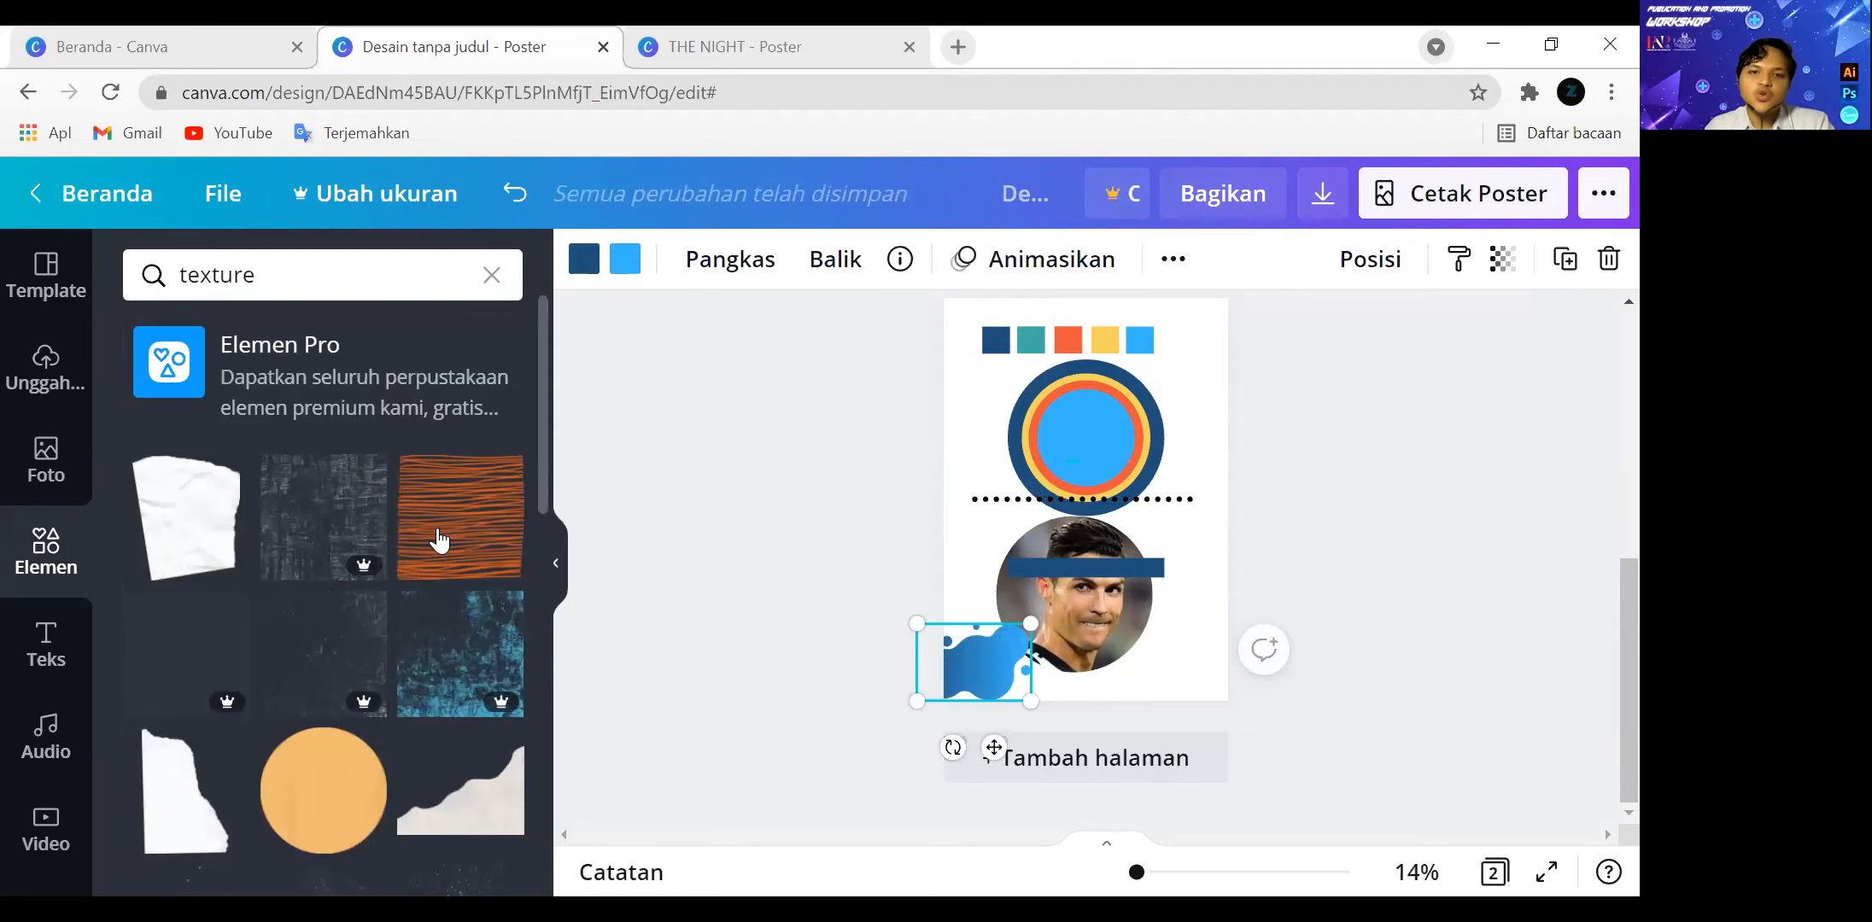
# Add the crumpled white paper texture to page 2, shrink it and place it across the page's left edge beside the circles.
pyautogui.click(209, 538)
pyautogui.moveTo(1079, 499); pyautogui.dragTo(1083, 606)
pyautogui.hotkey('ctrl', 'z')
pyautogui.moveTo(1062, 478); pyautogui.dragTo(1011, 489)
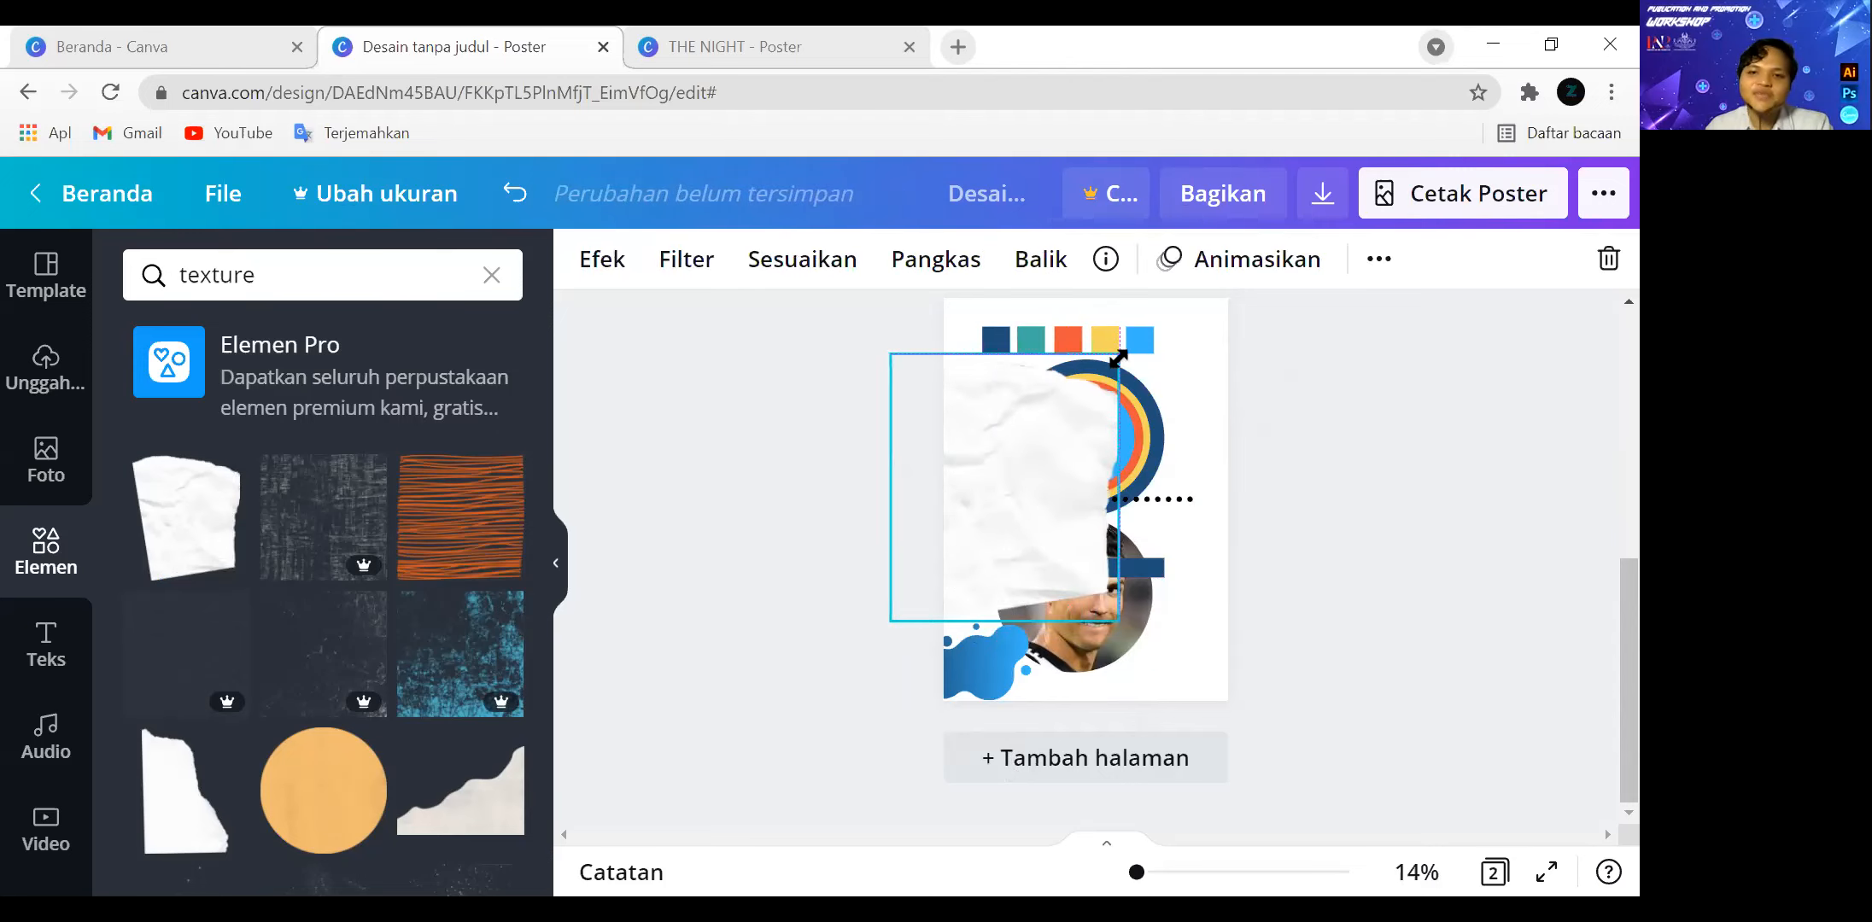
pyautogui.moveTo(1122, 358); pyautogui.dragTo(984, 353)
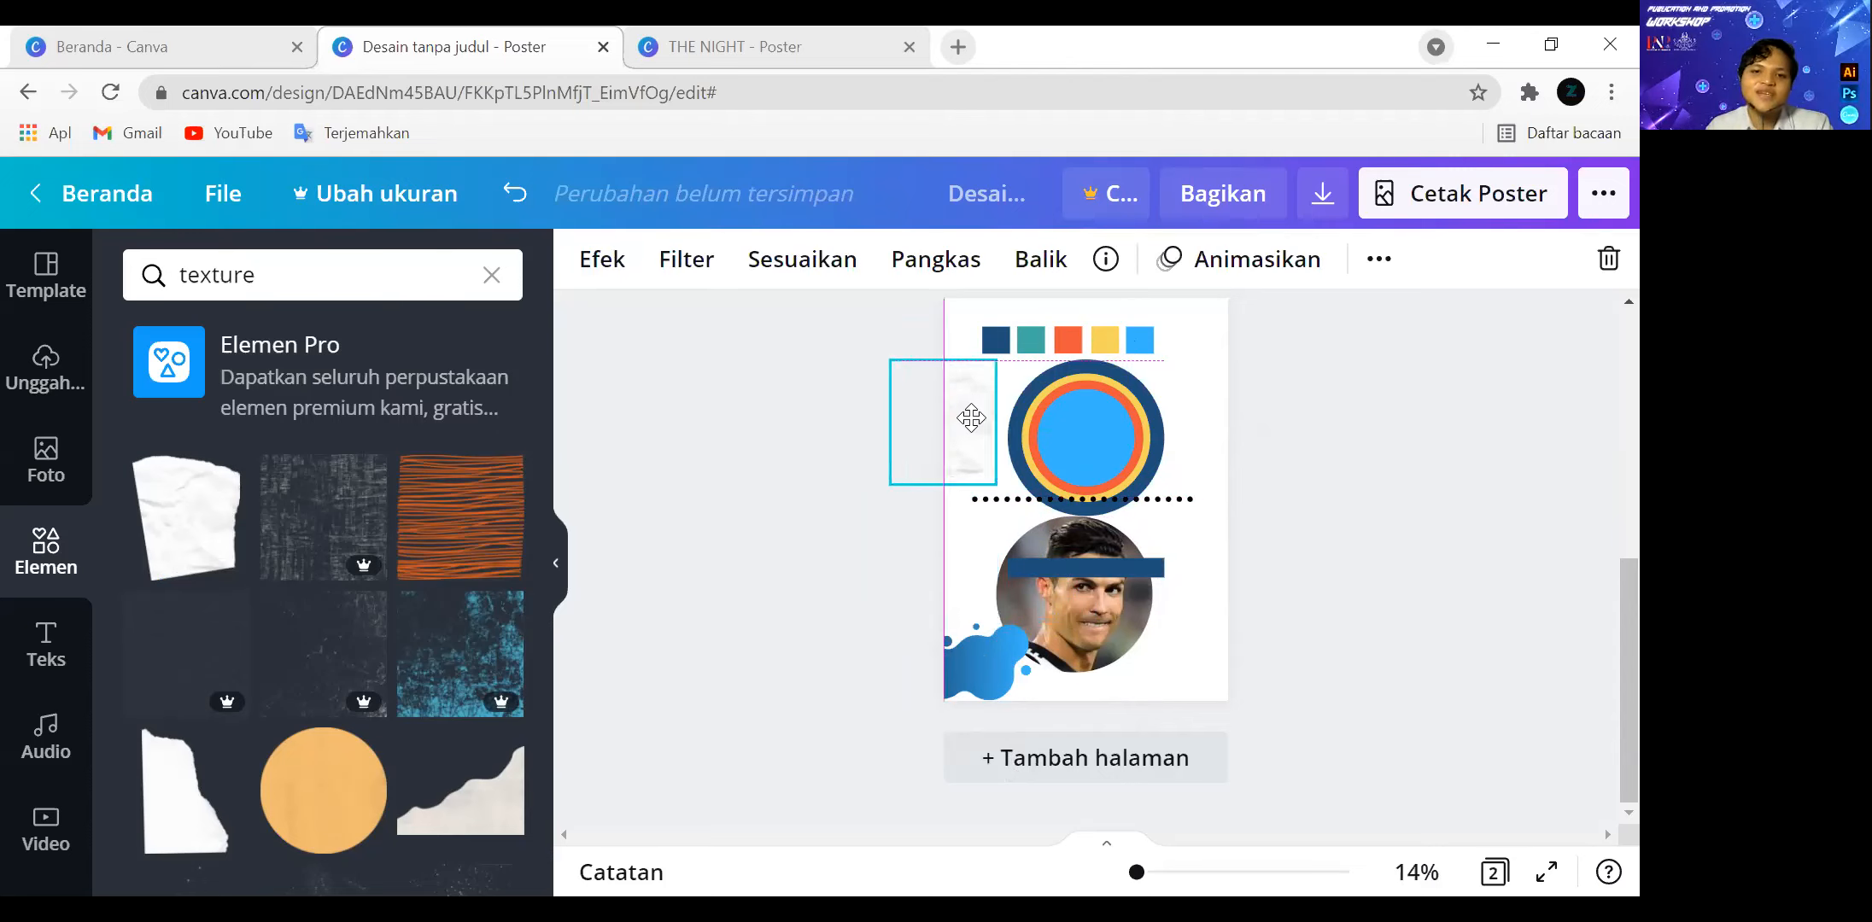
# Browse the texture elements to compare the free and premium options.
pyautogui.scroll(-3, 253, 525)
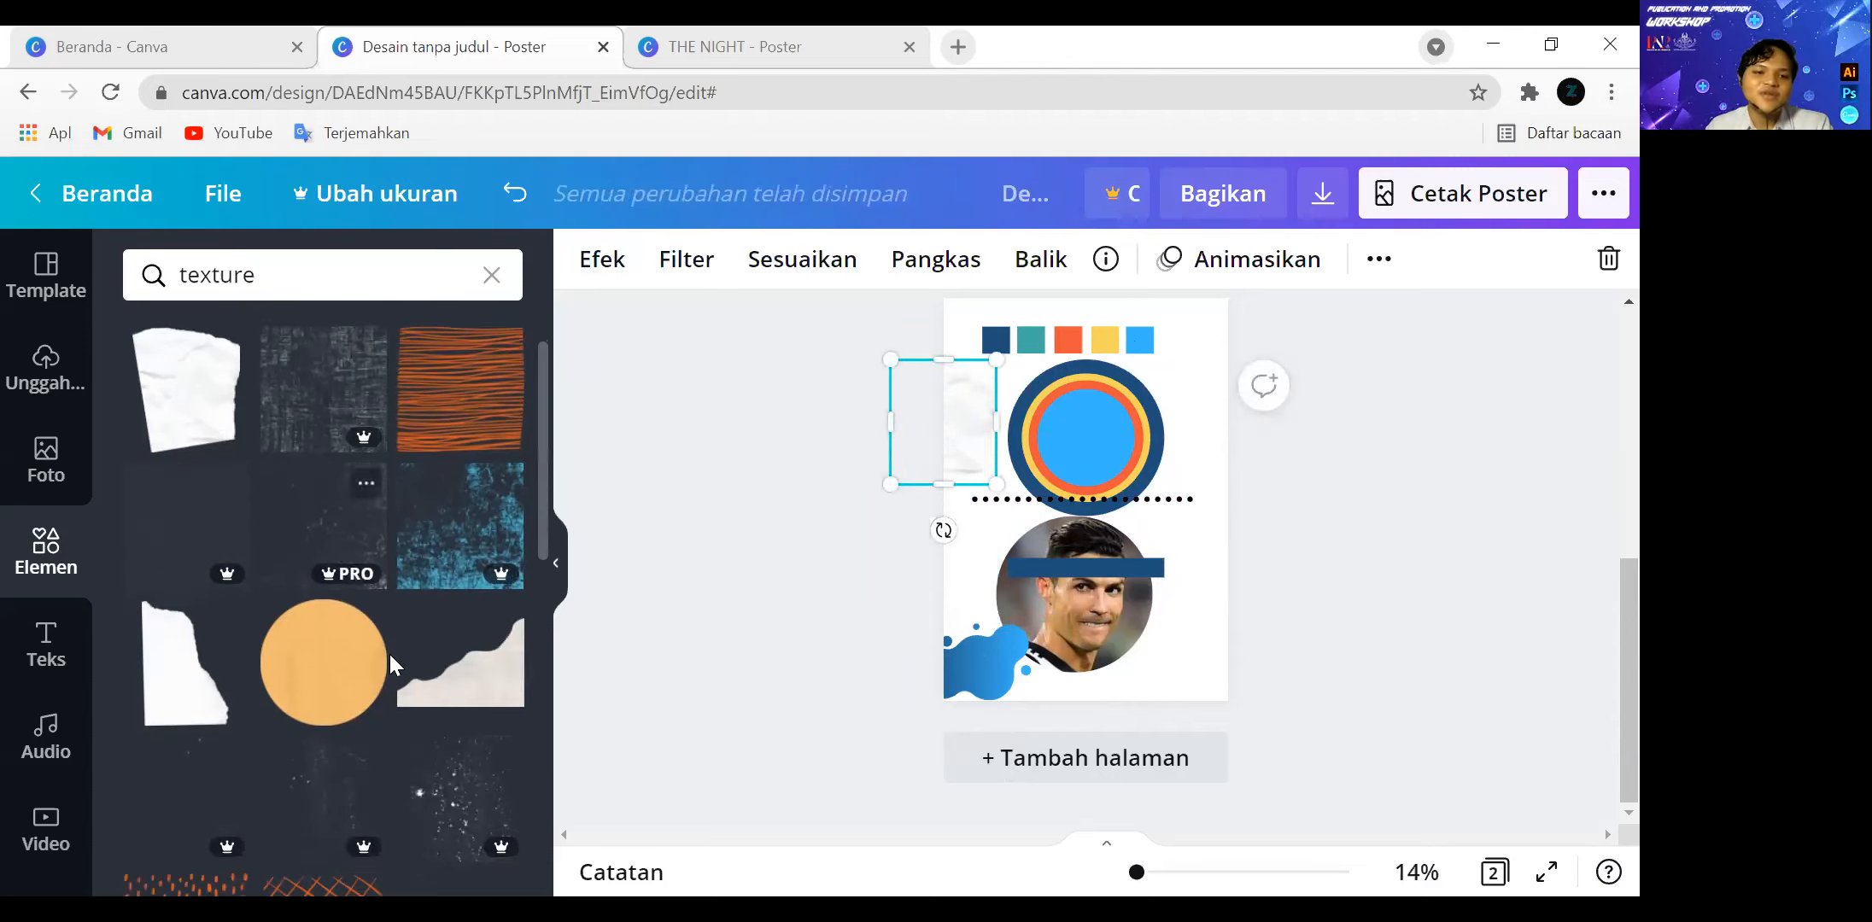
pyautogui.scroll(-4, 355, 586)
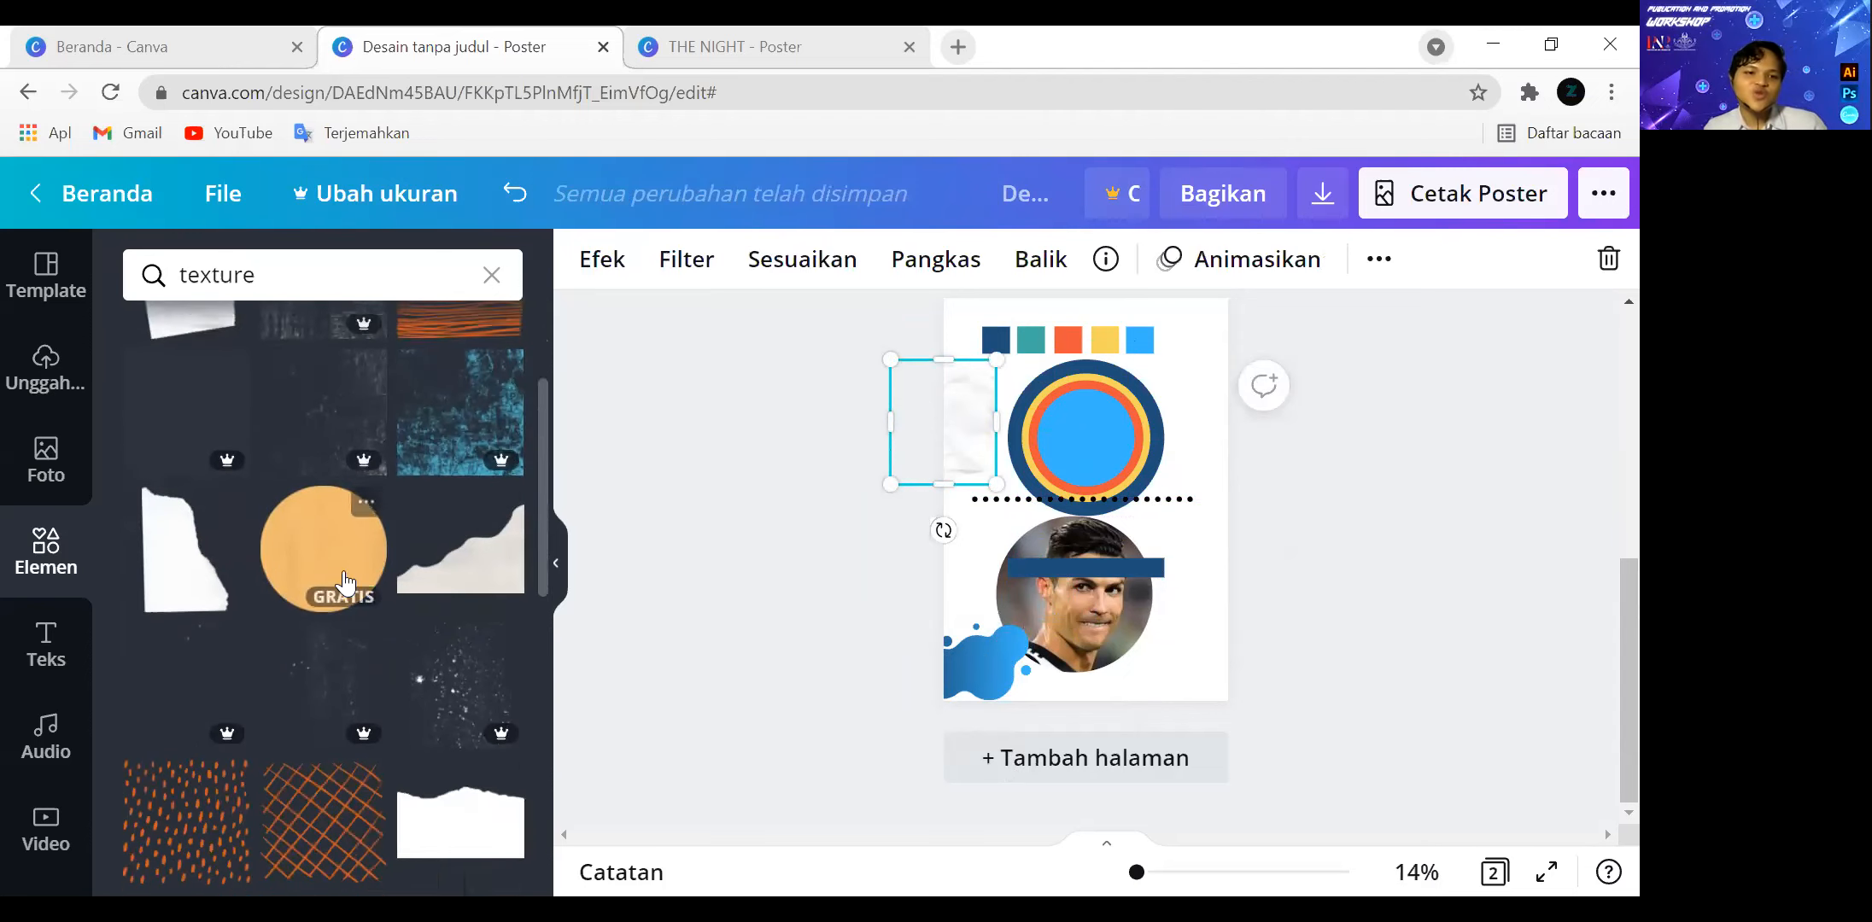
pyautogui.scroll(-5, 376, 564)
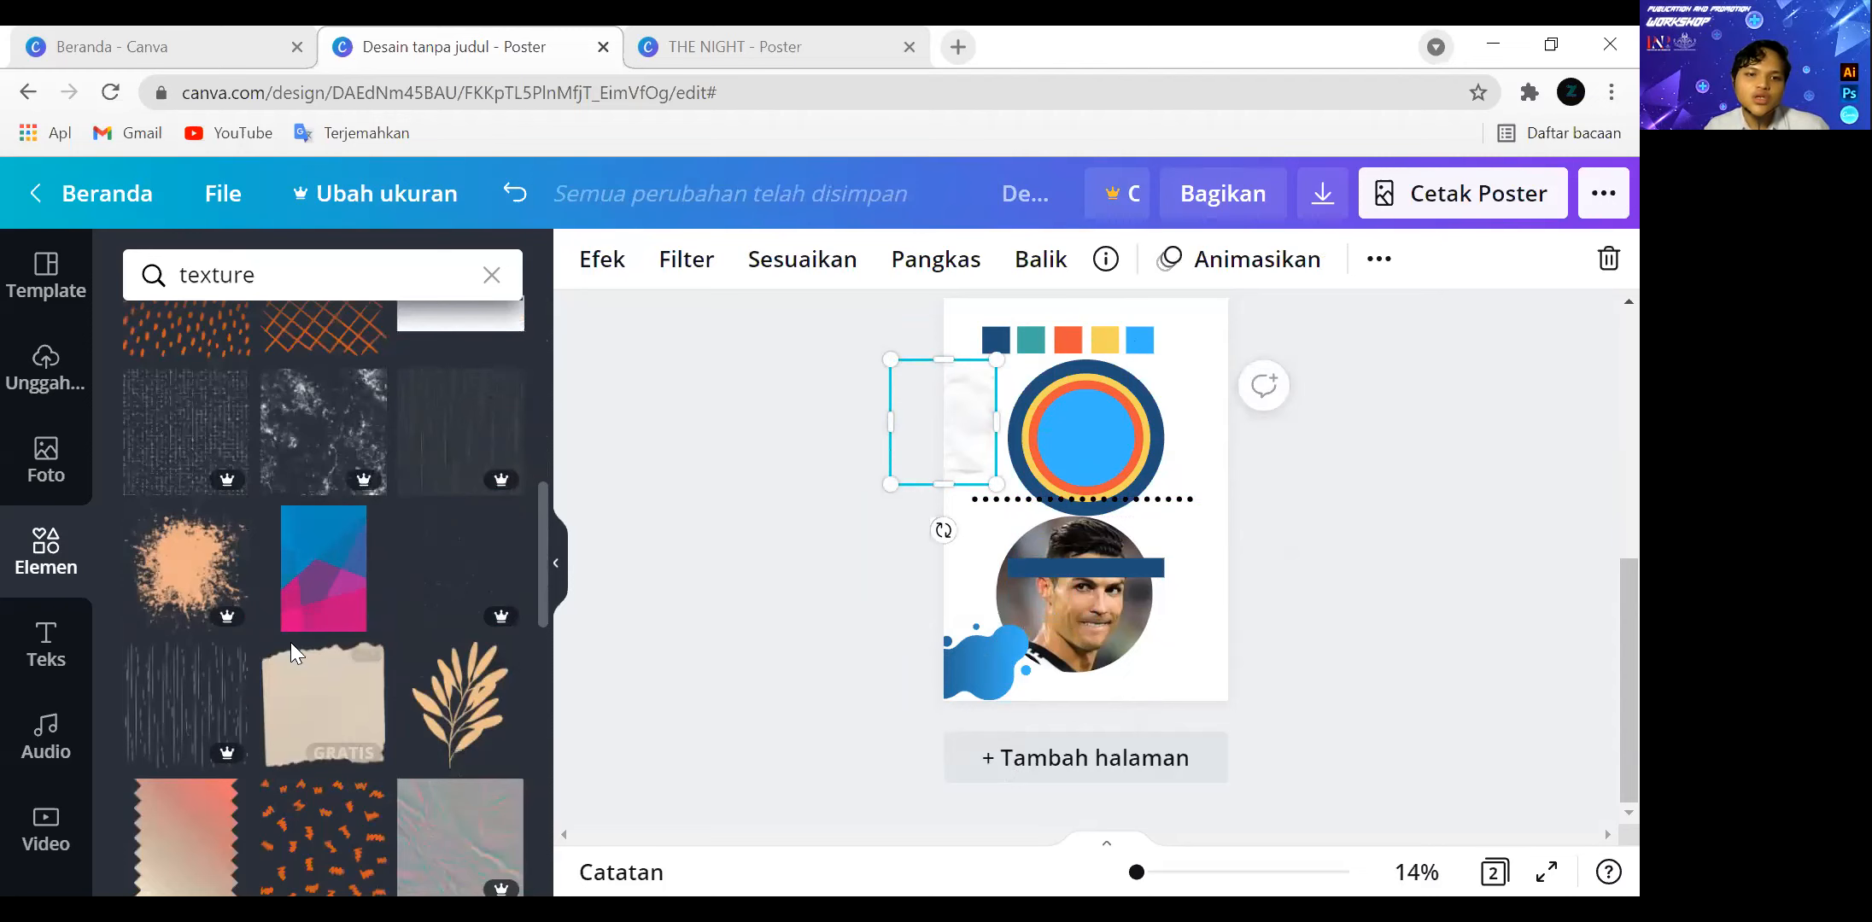
pyautogui.scroll(-1, 394, 751)
pyautogui.scroll(-6, 393, 752)
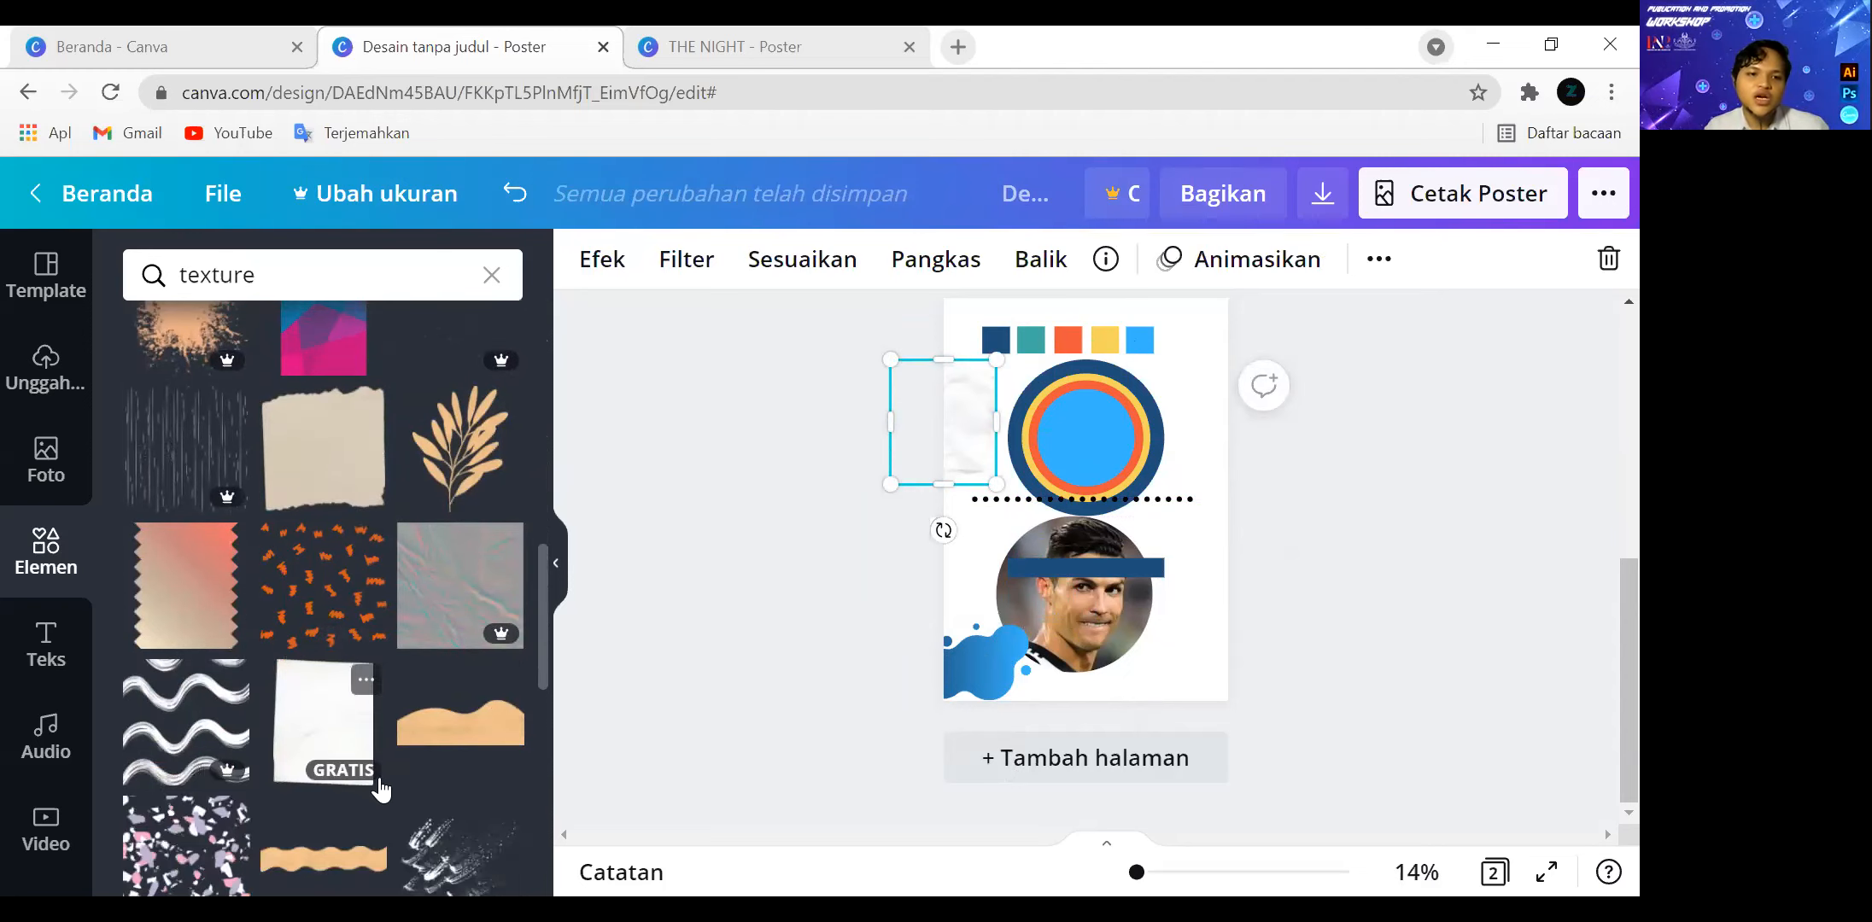
pyautogui.scroll(15, 376, 615)
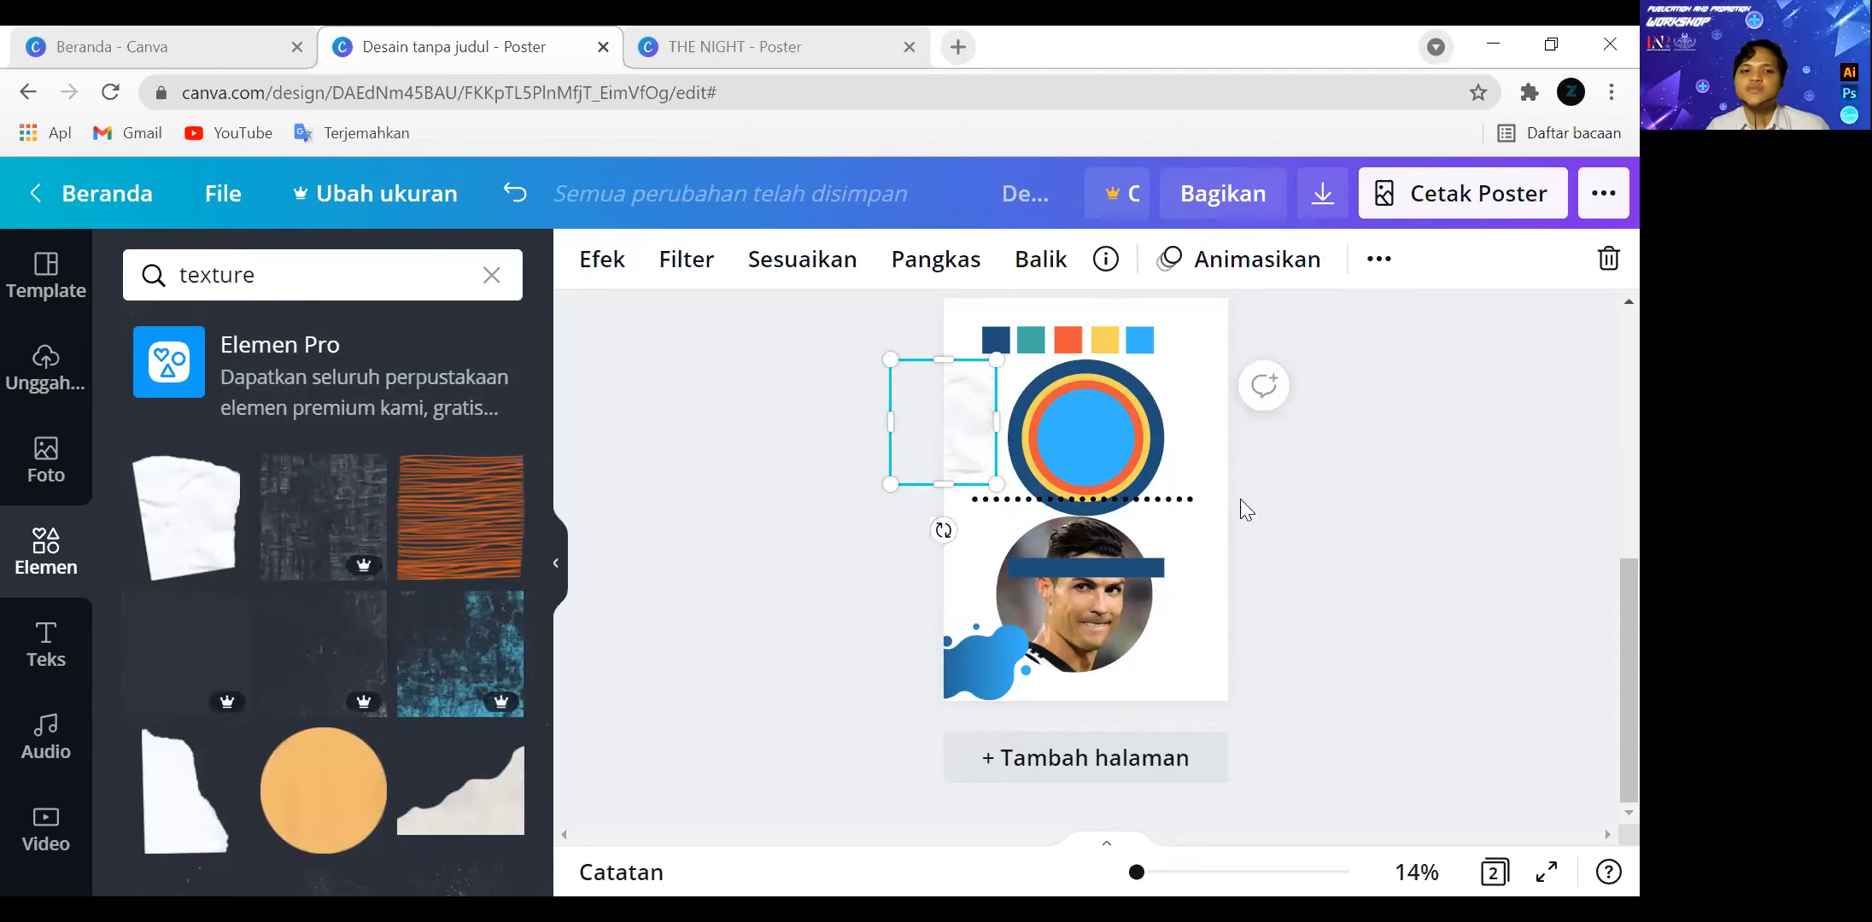
# Clear the texture search and search the elements for "abstrak".
pyautogui.click(490, 276)
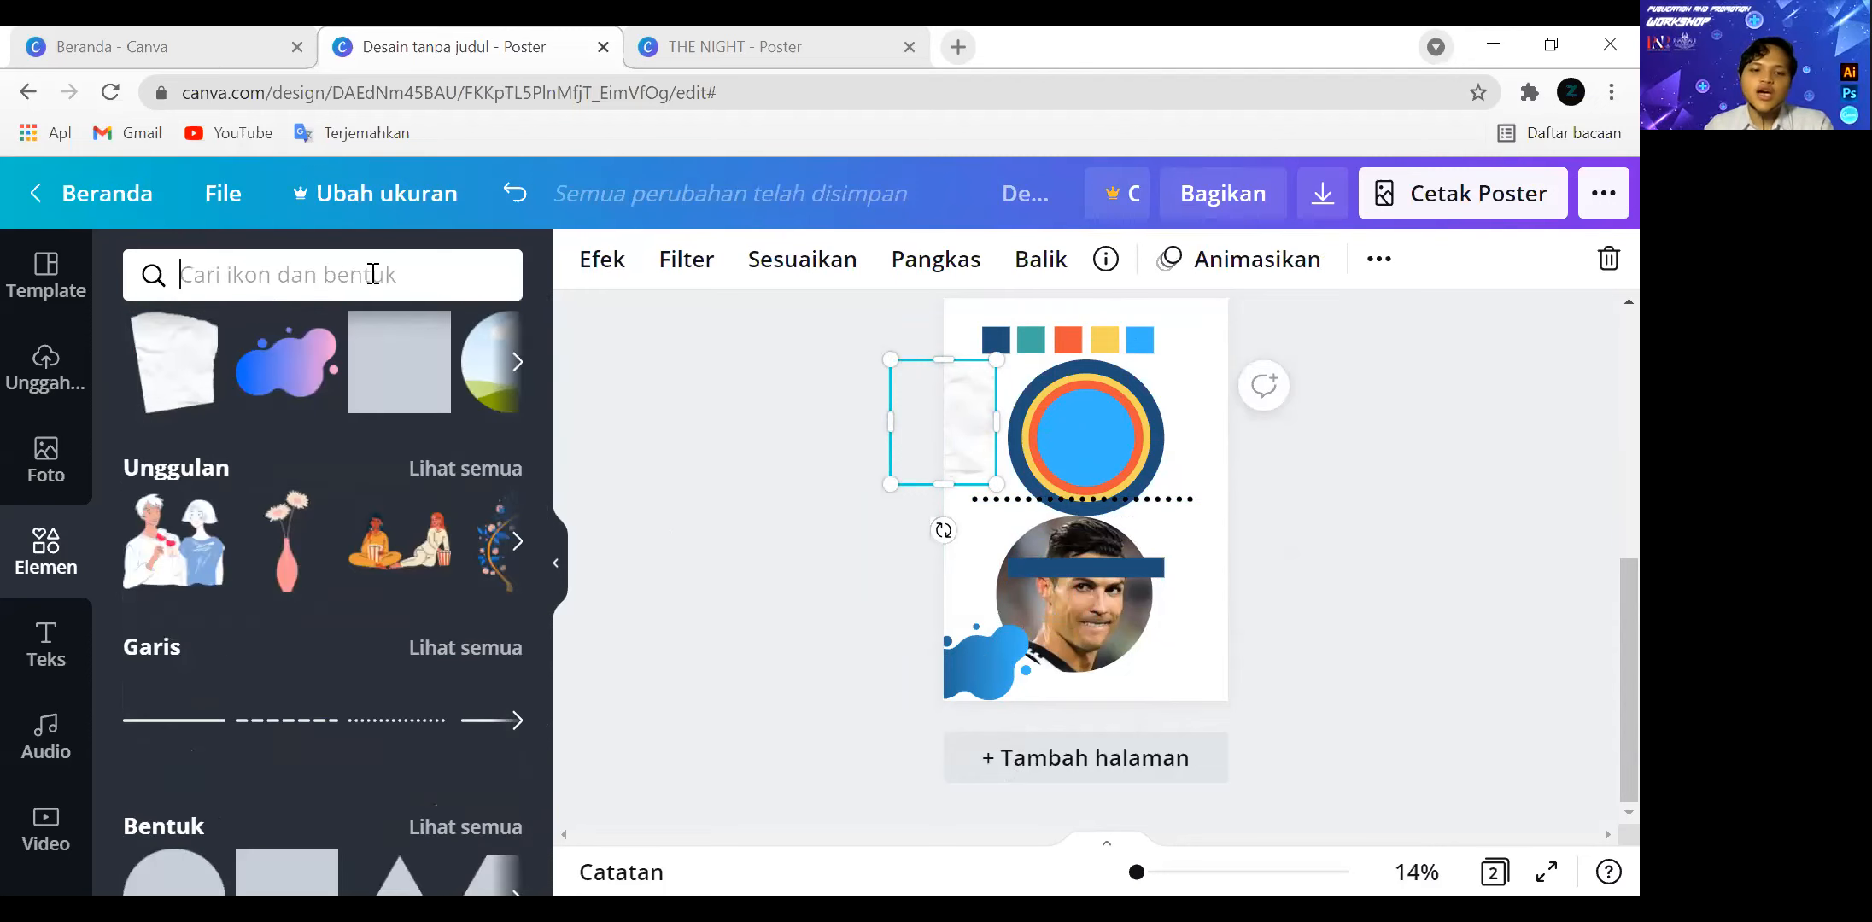
pyautogui.write('abstrak')
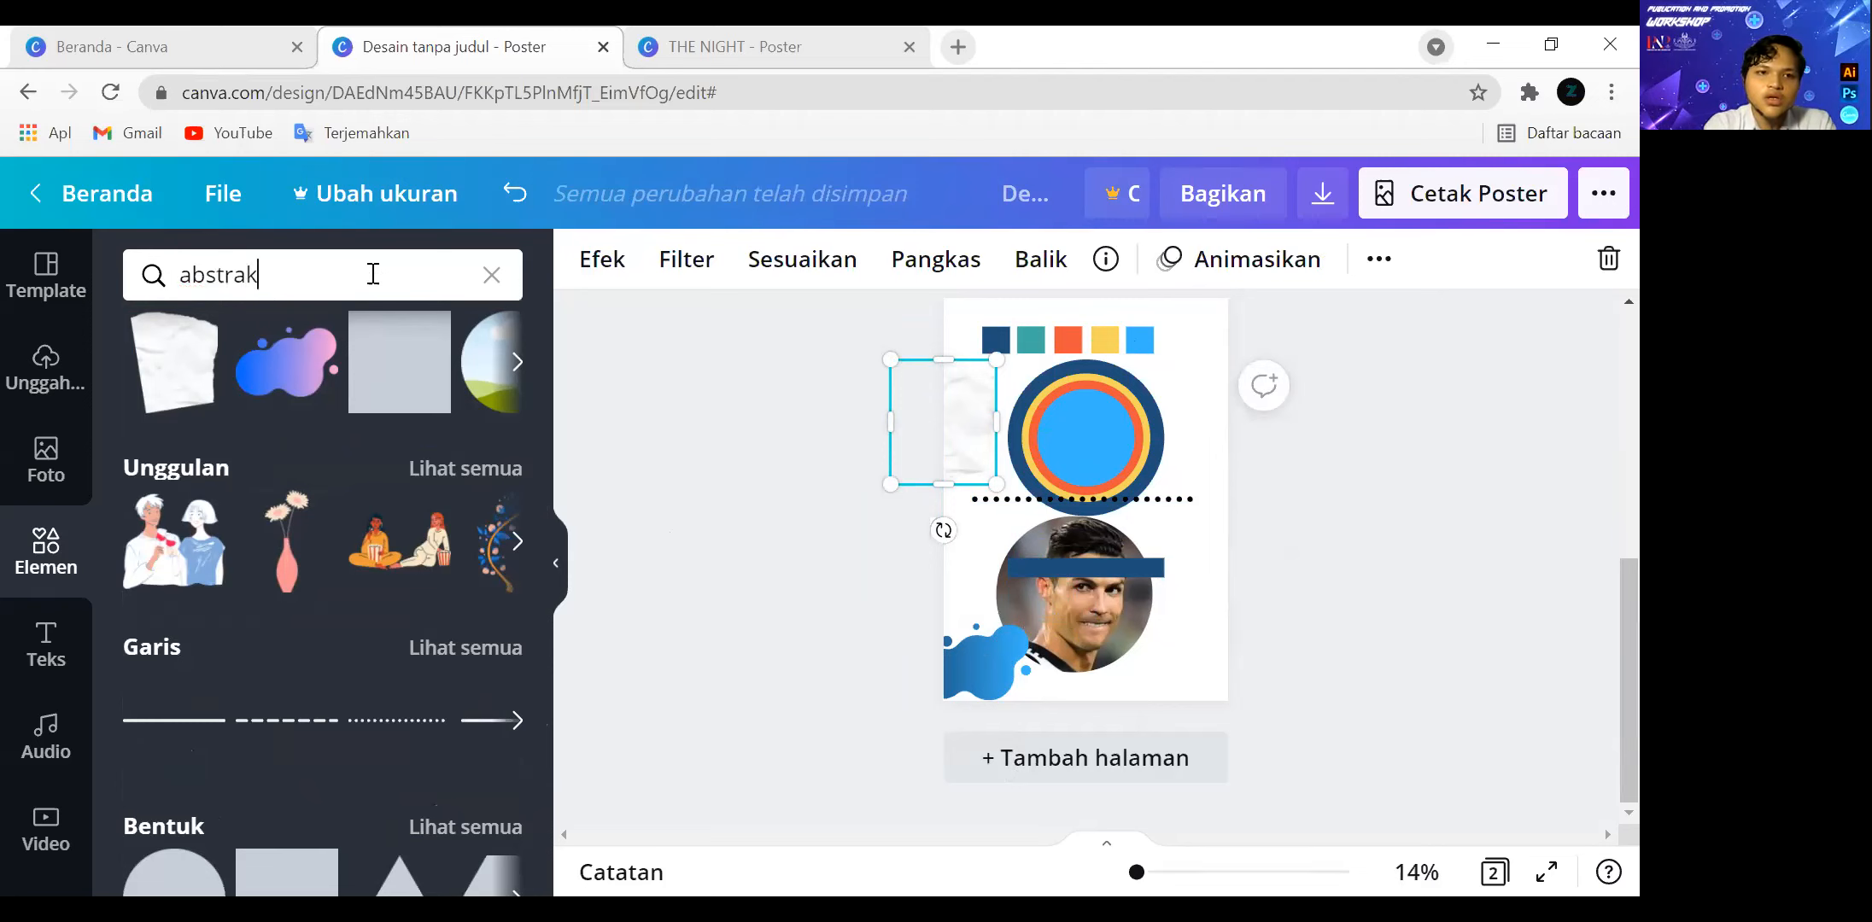
pyautogui.press('Return')
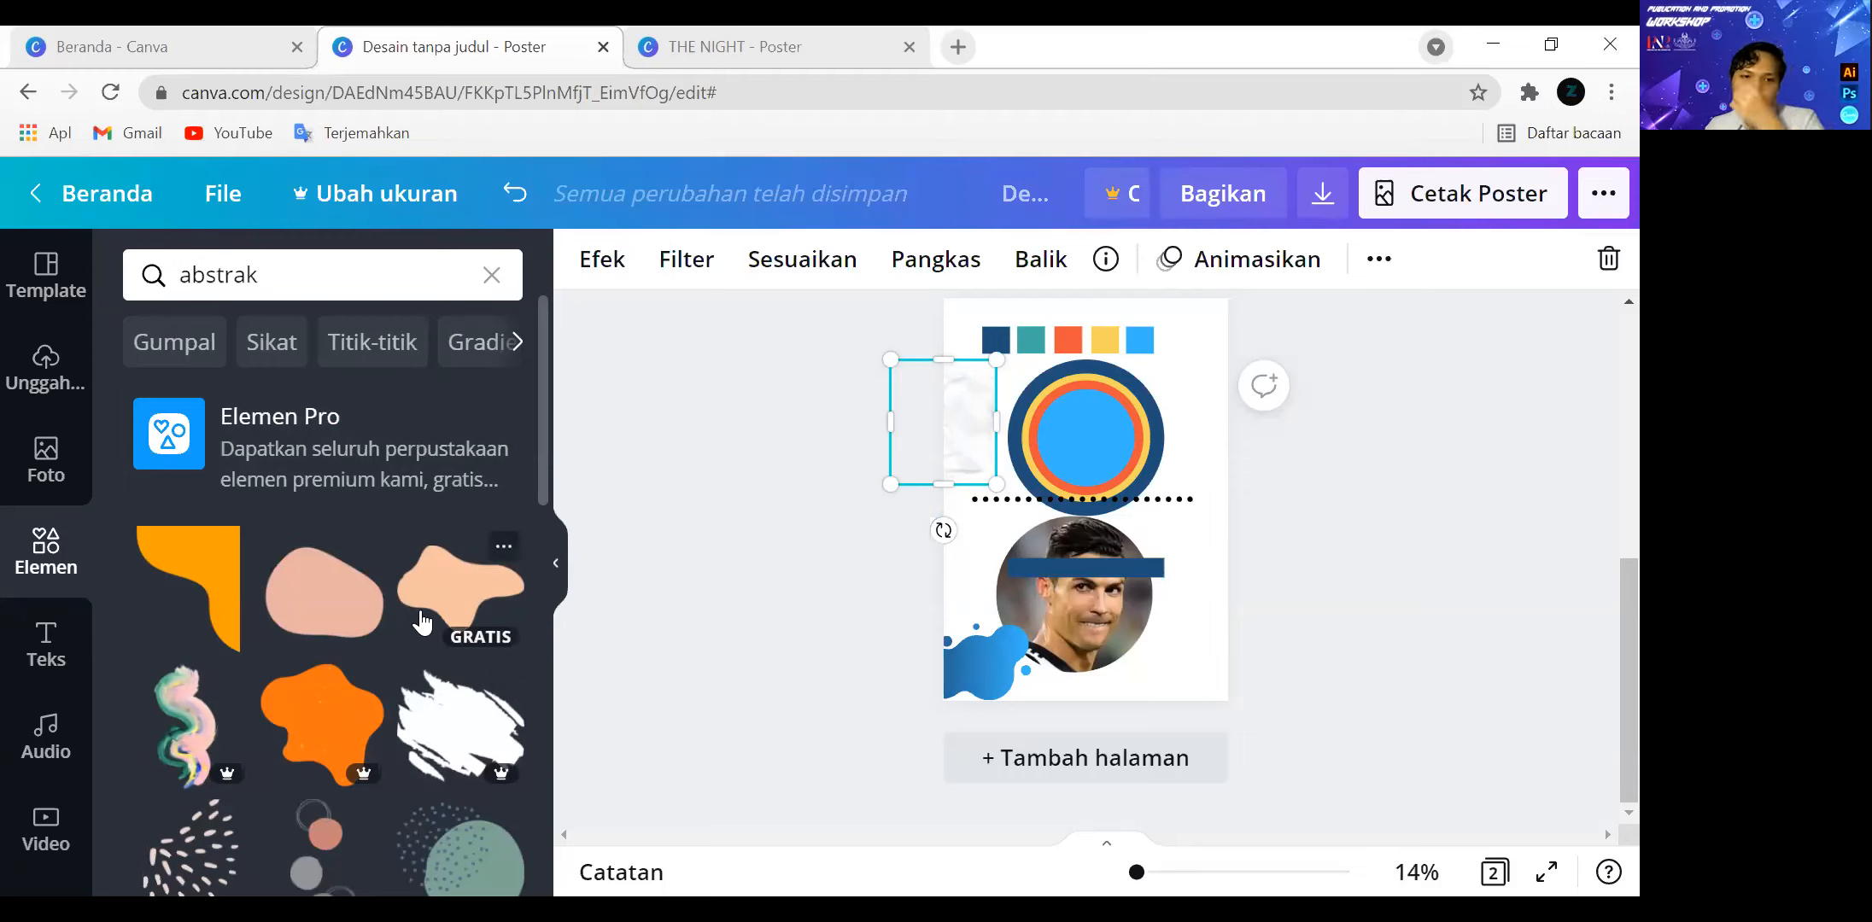
# Add the free peach abstract blob to page 2 and place it over the page's upper-right corner.
pyautogui.scroll(-3, 358, 511)
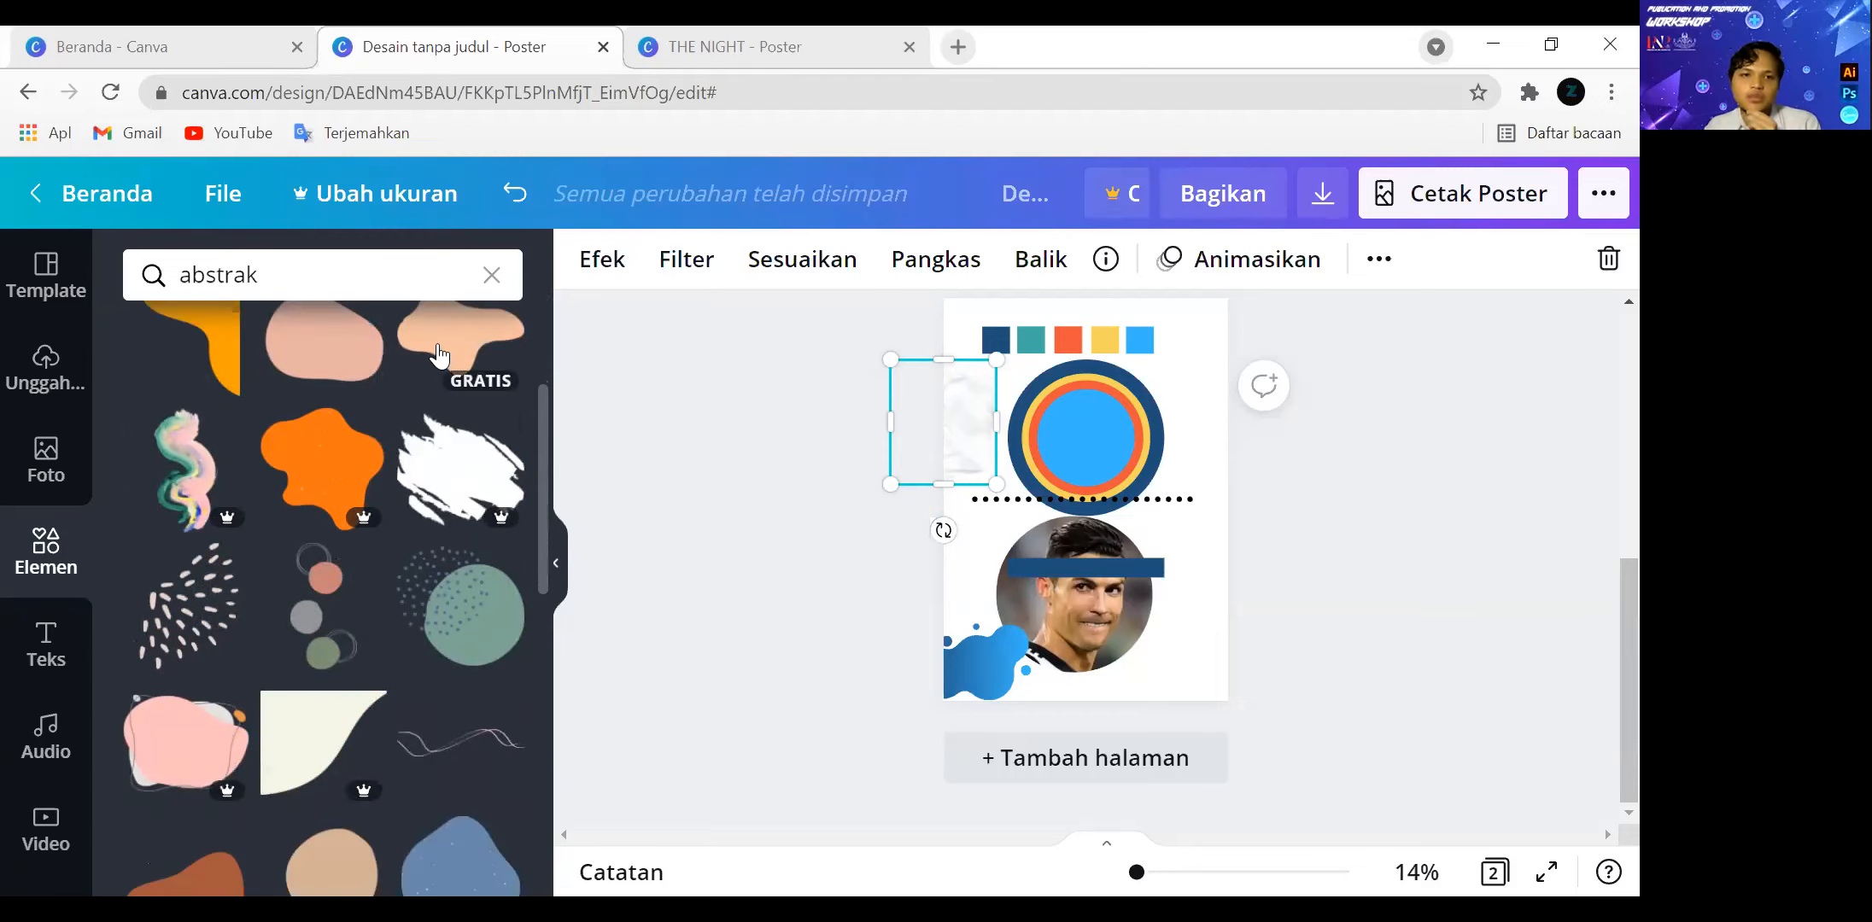
pyautogui.moveTo(1097, 513); pyautogui.dragTo(1248, 375)
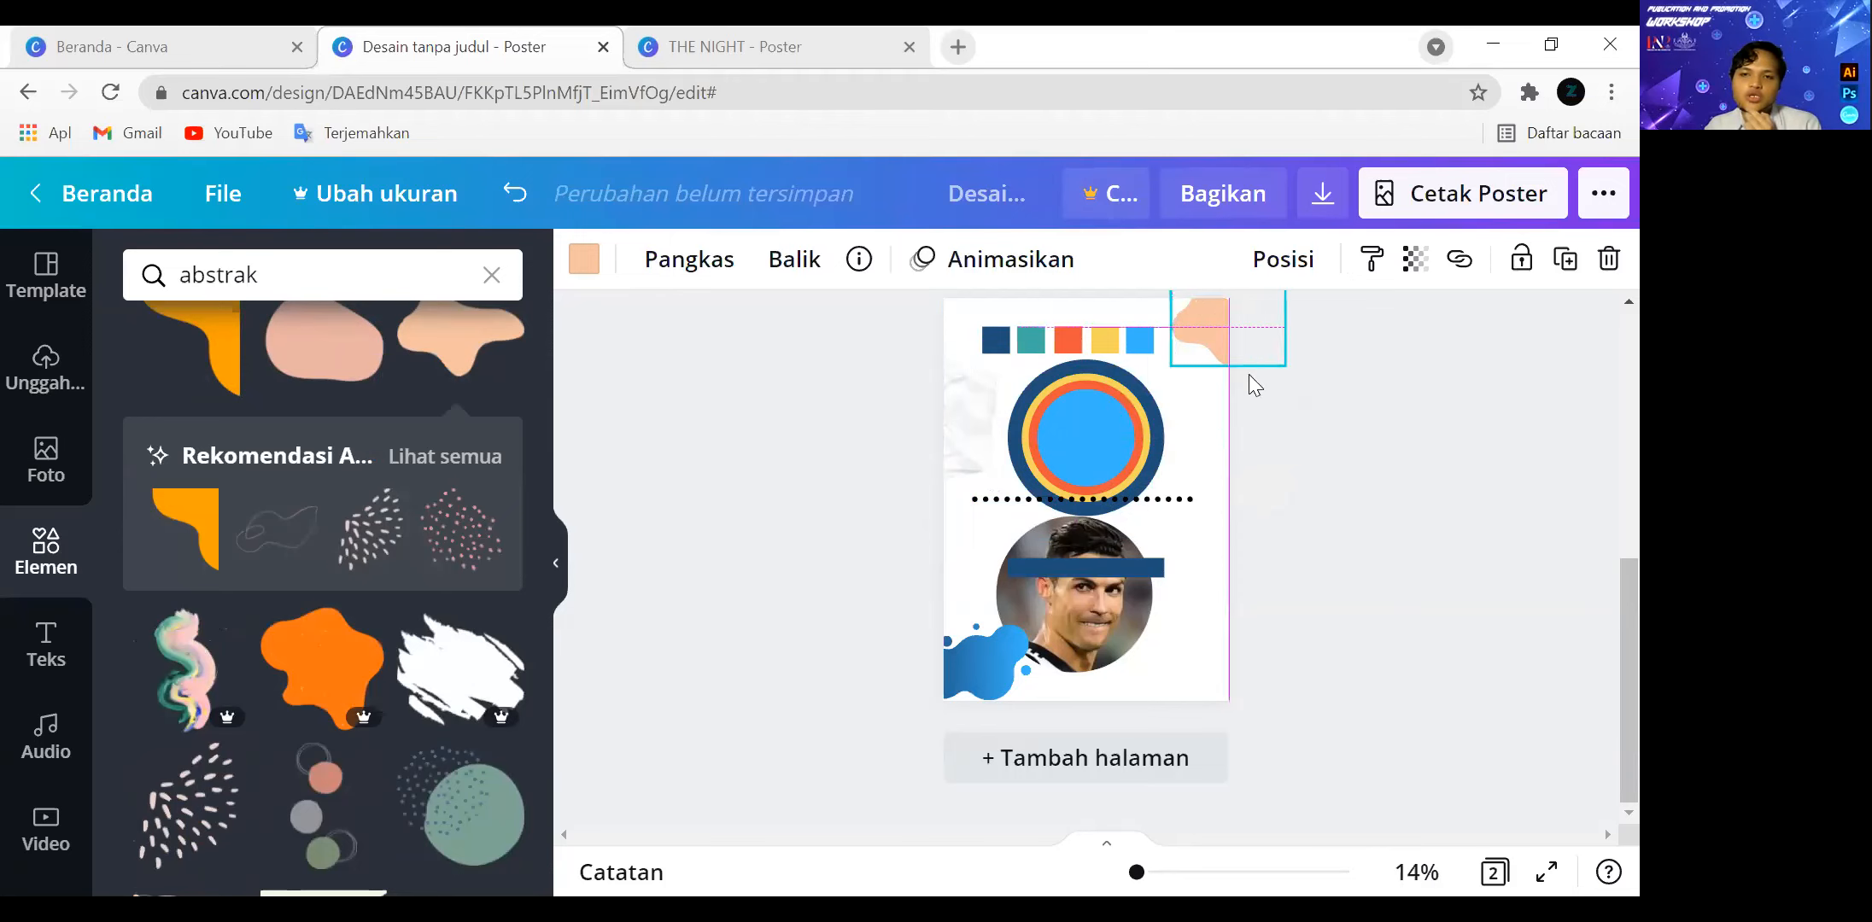
pyautogui.click(1322, 519)
# Add a heading text box with the default text "Tambahkan judul" to the blank page 1.
pyautogui.click(48, 651)
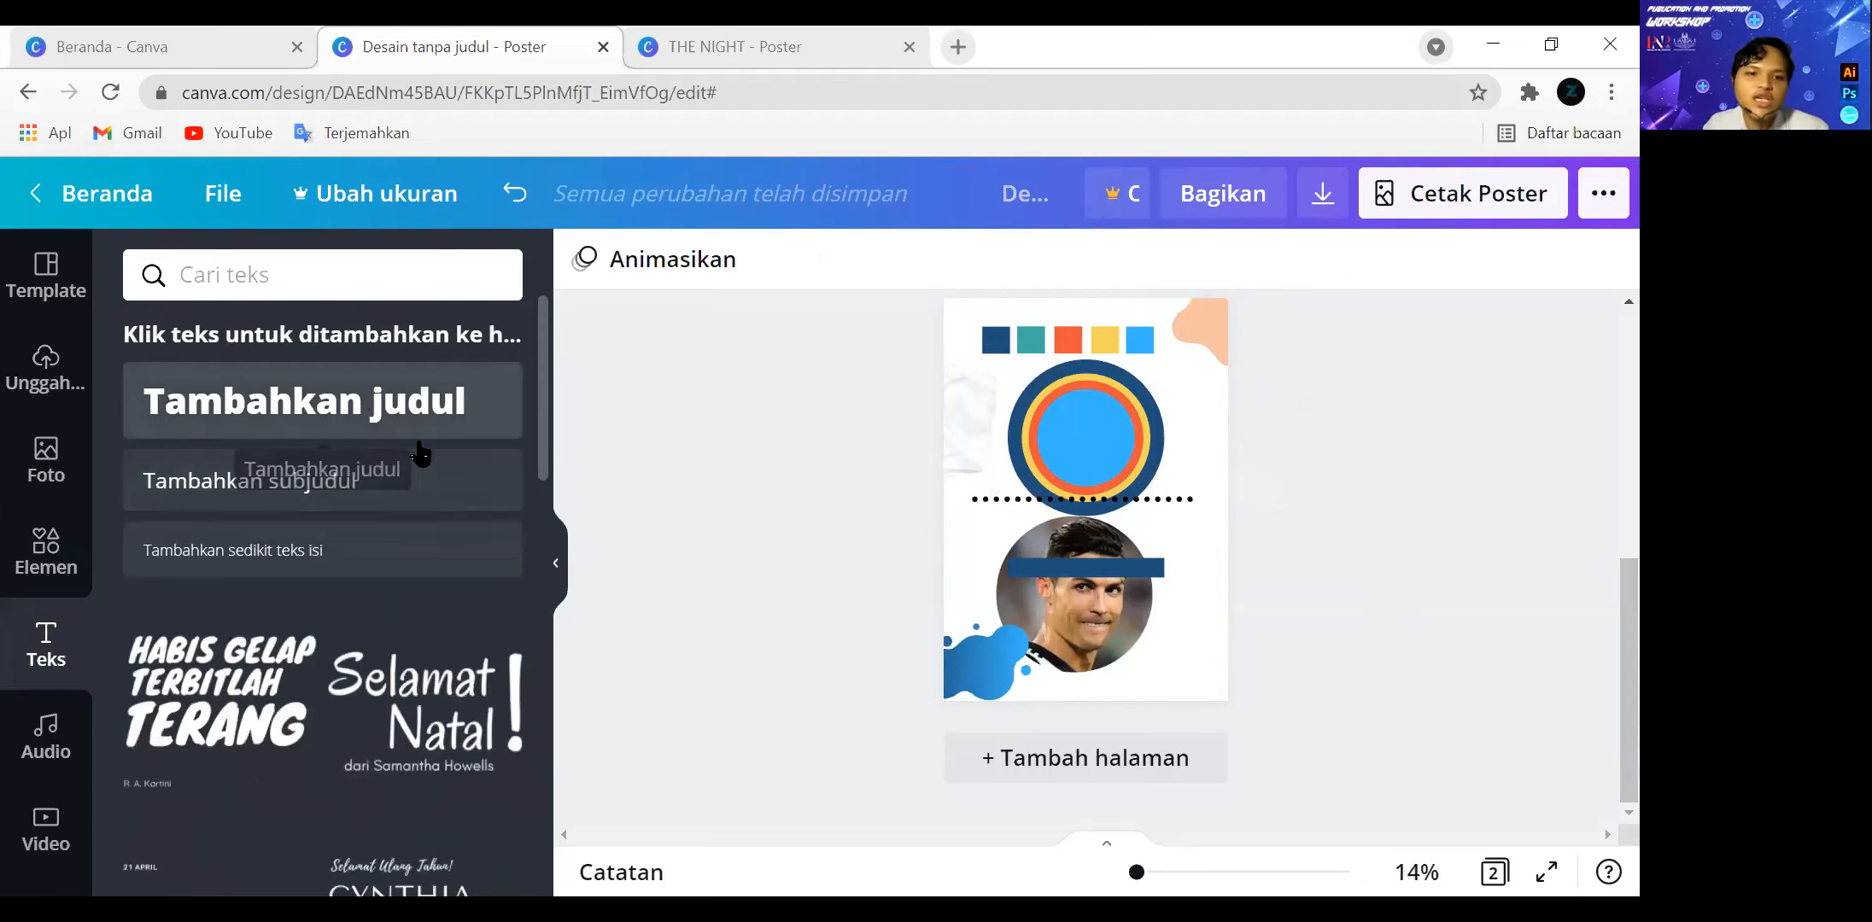
pyautogui.scroll(4, 1457, 671)
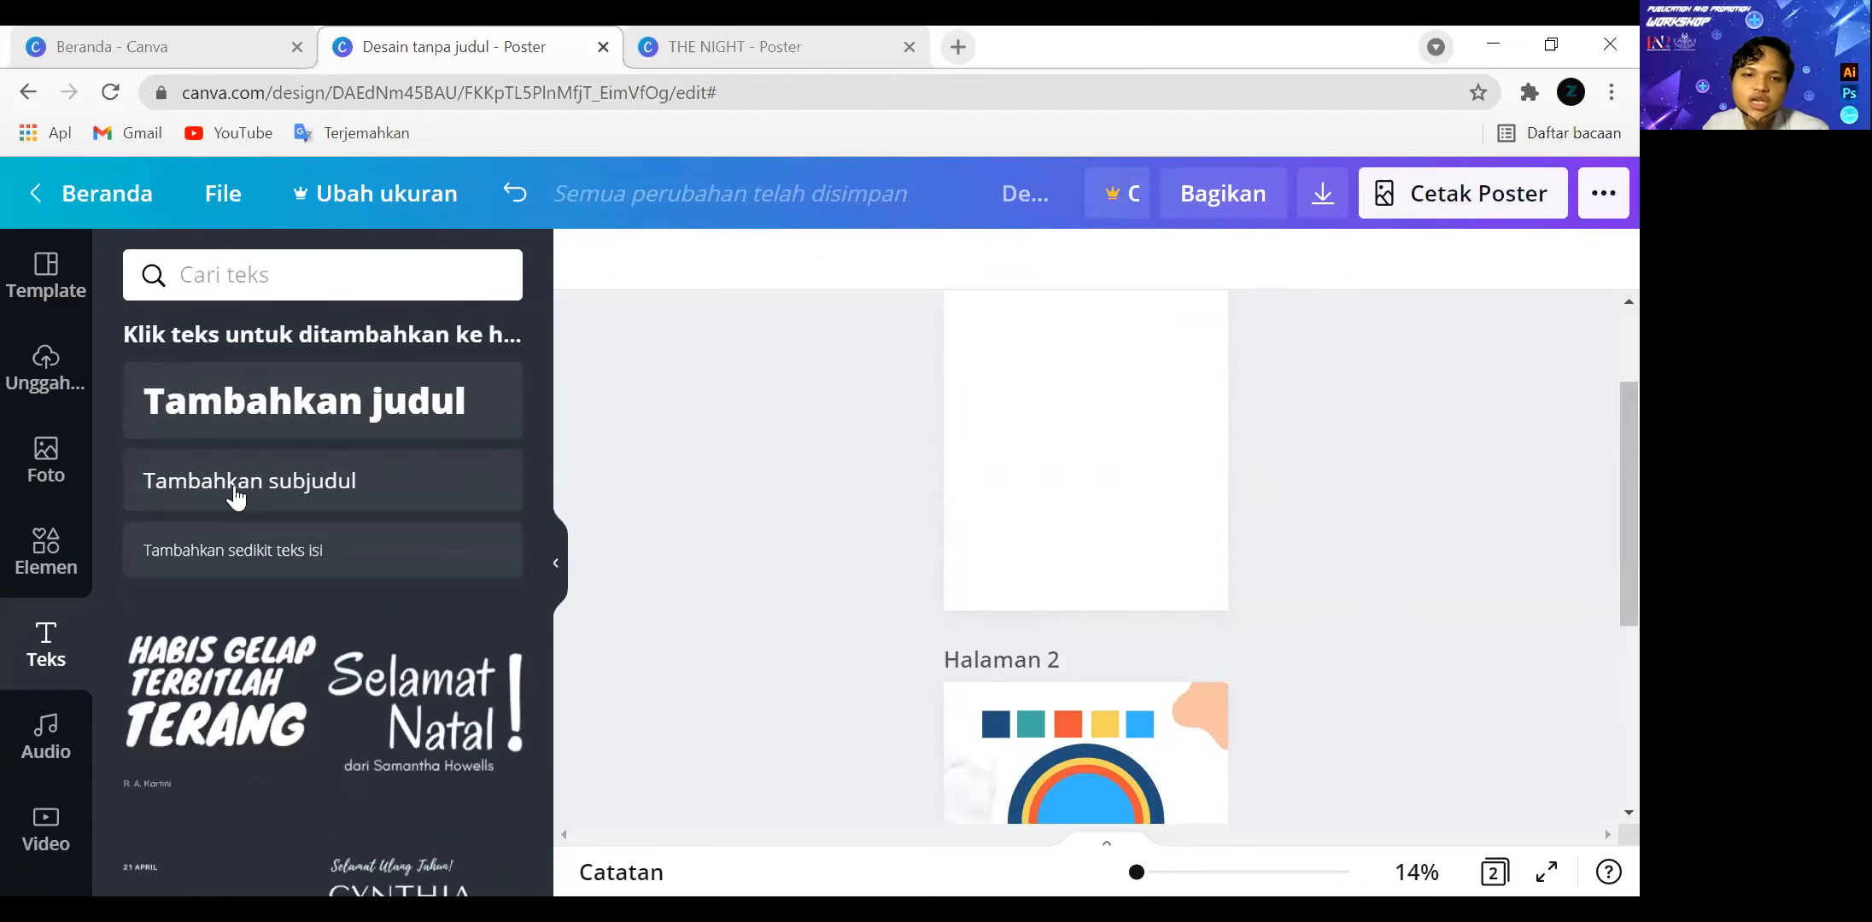
pyautogui.click(314, 415)
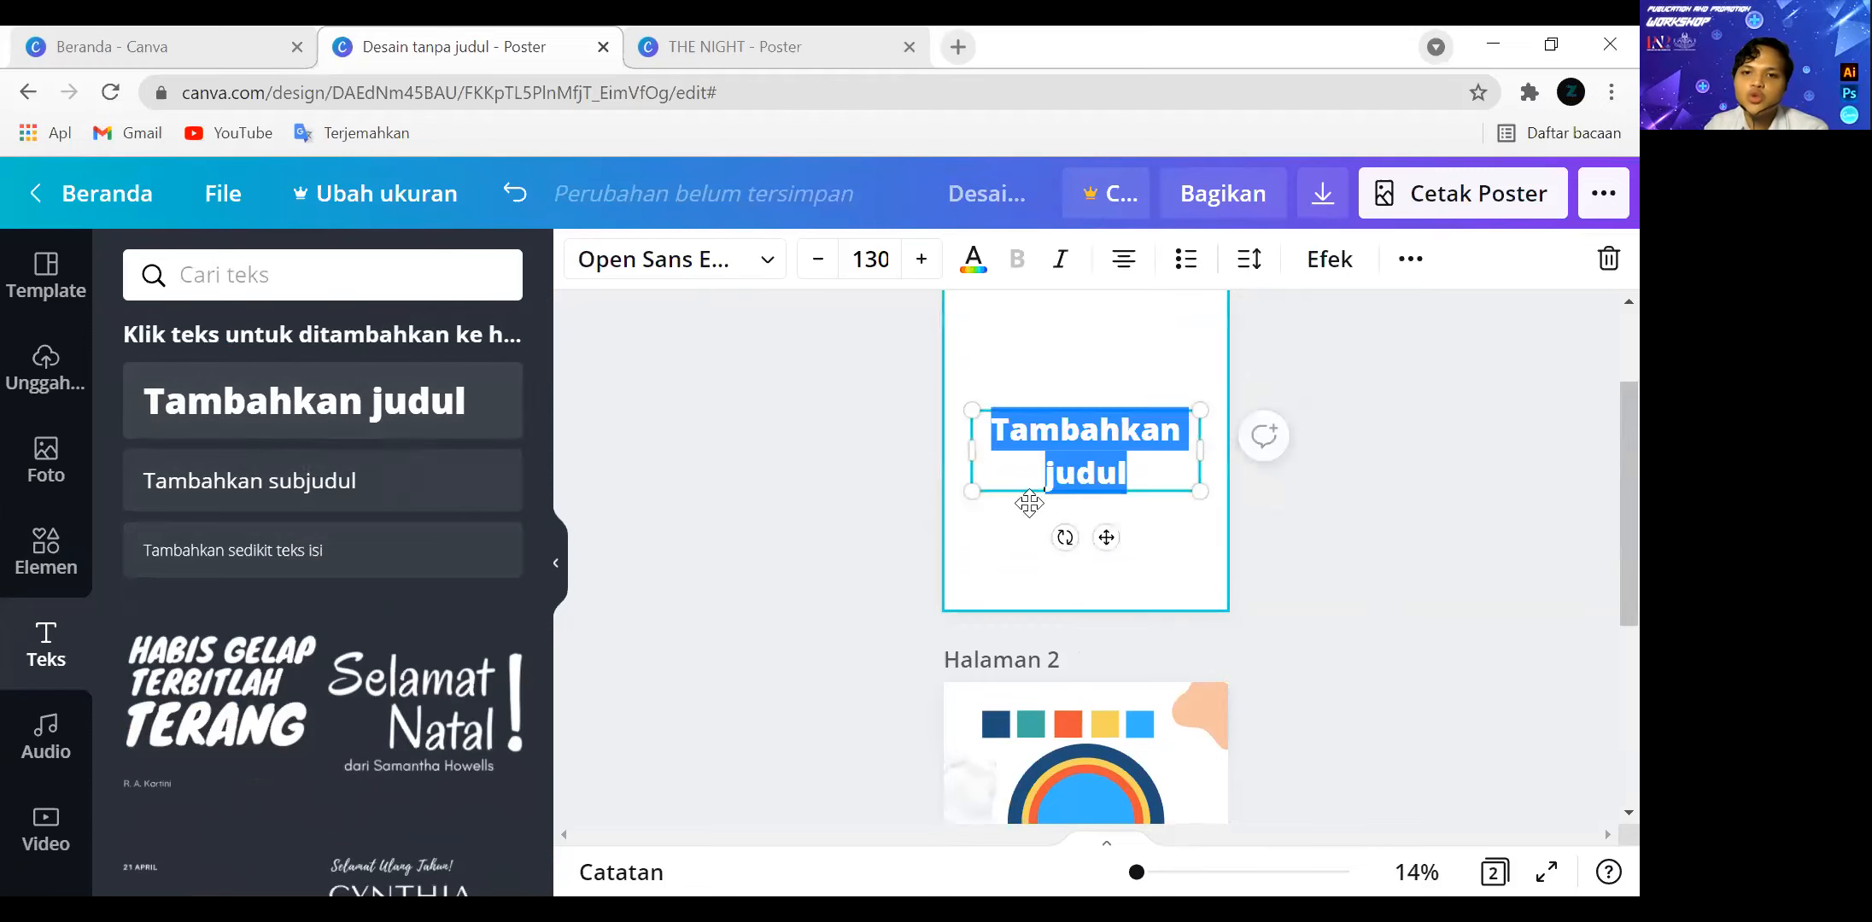
pyautogui.click(1031, 516)
pyautogui.click(1039, 490)
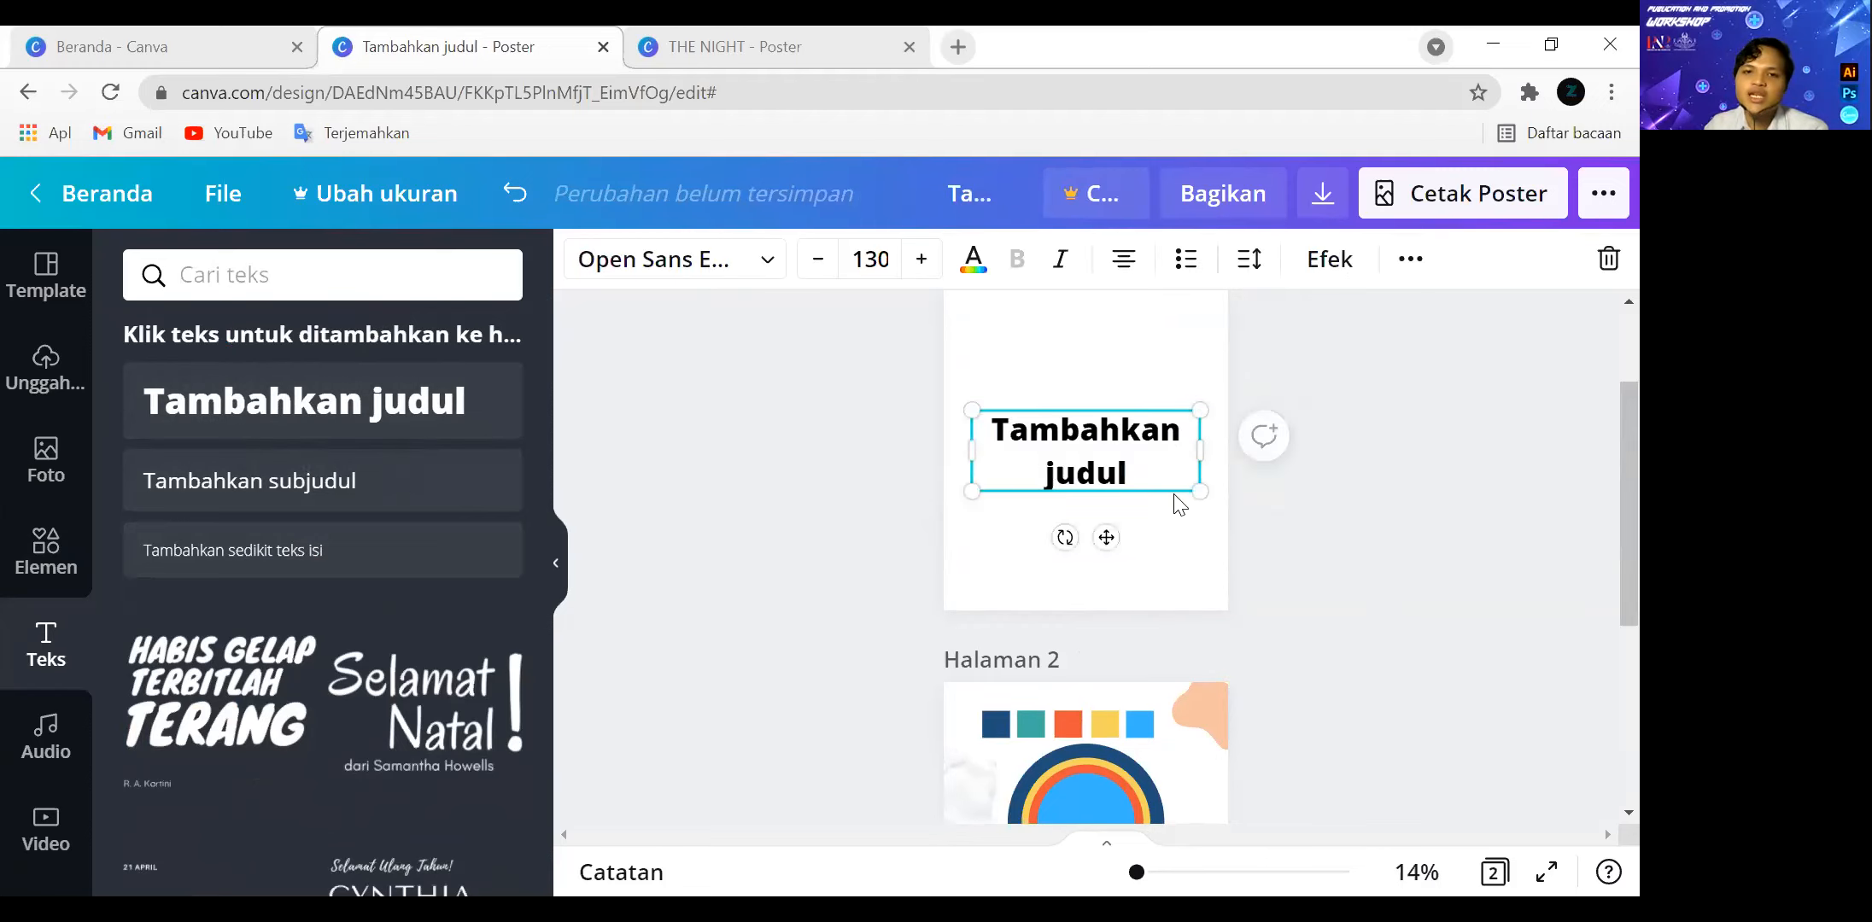
# Try the Bayangan and Timbul text effects on the page 1 heading.
pyautogui.scroll(2, 1180, 503)
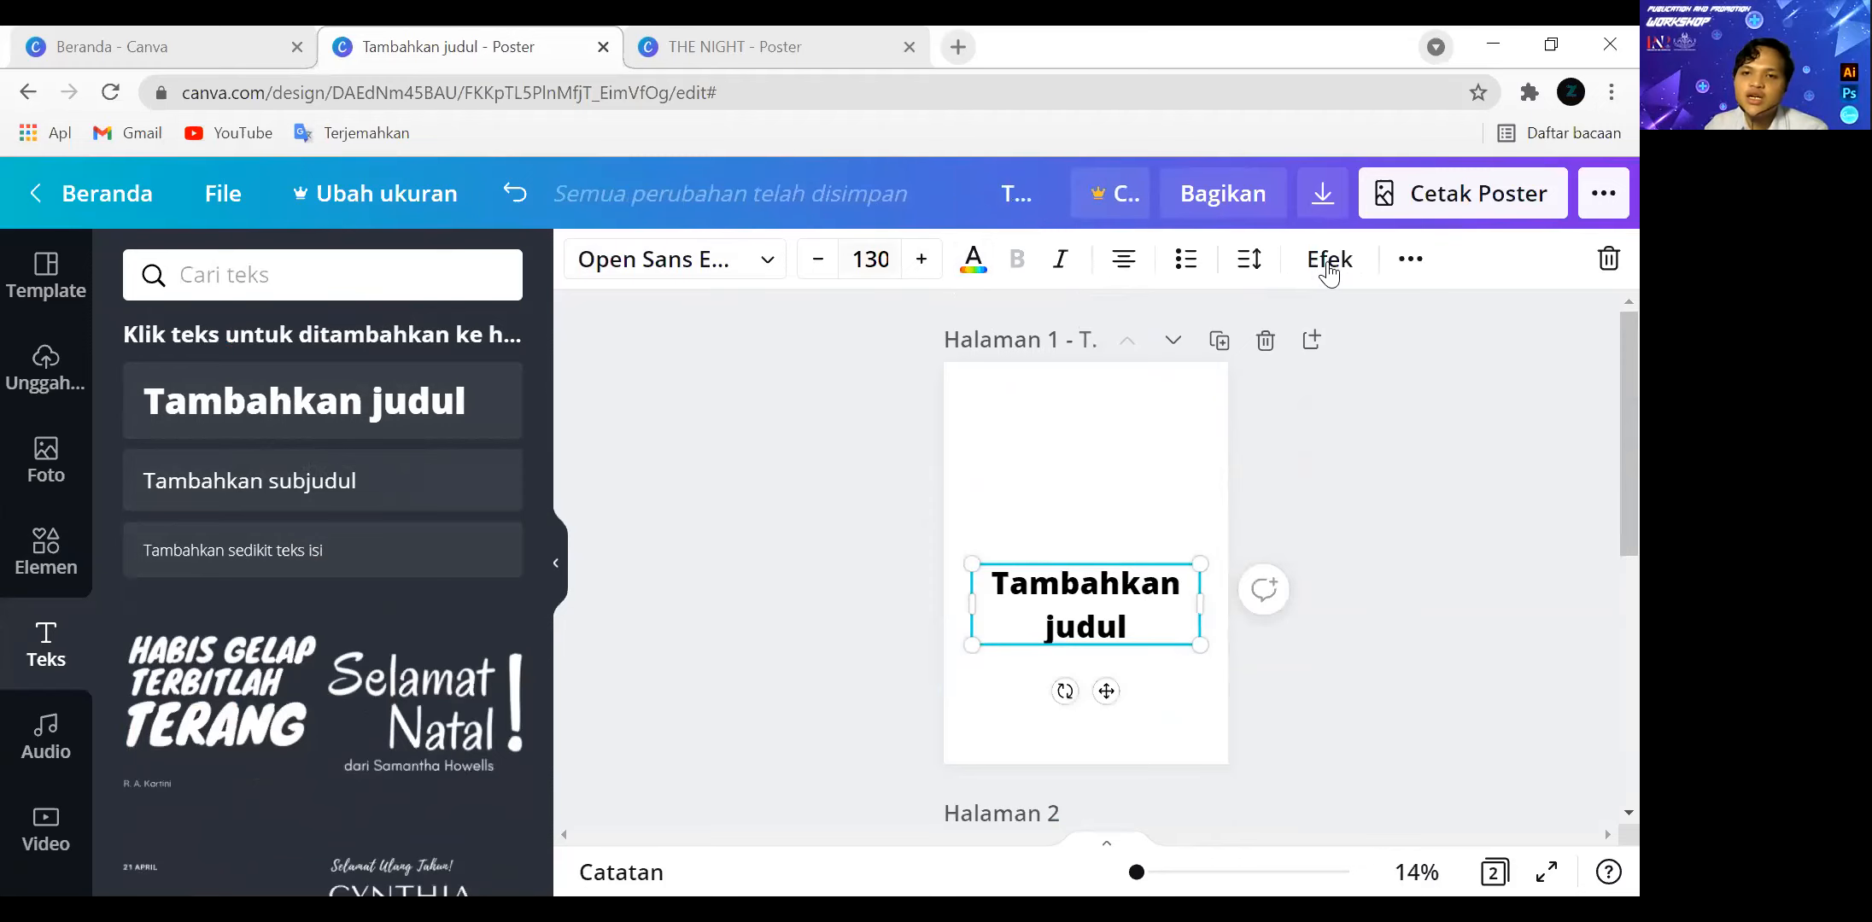
pyautogui.click(1330, 265)
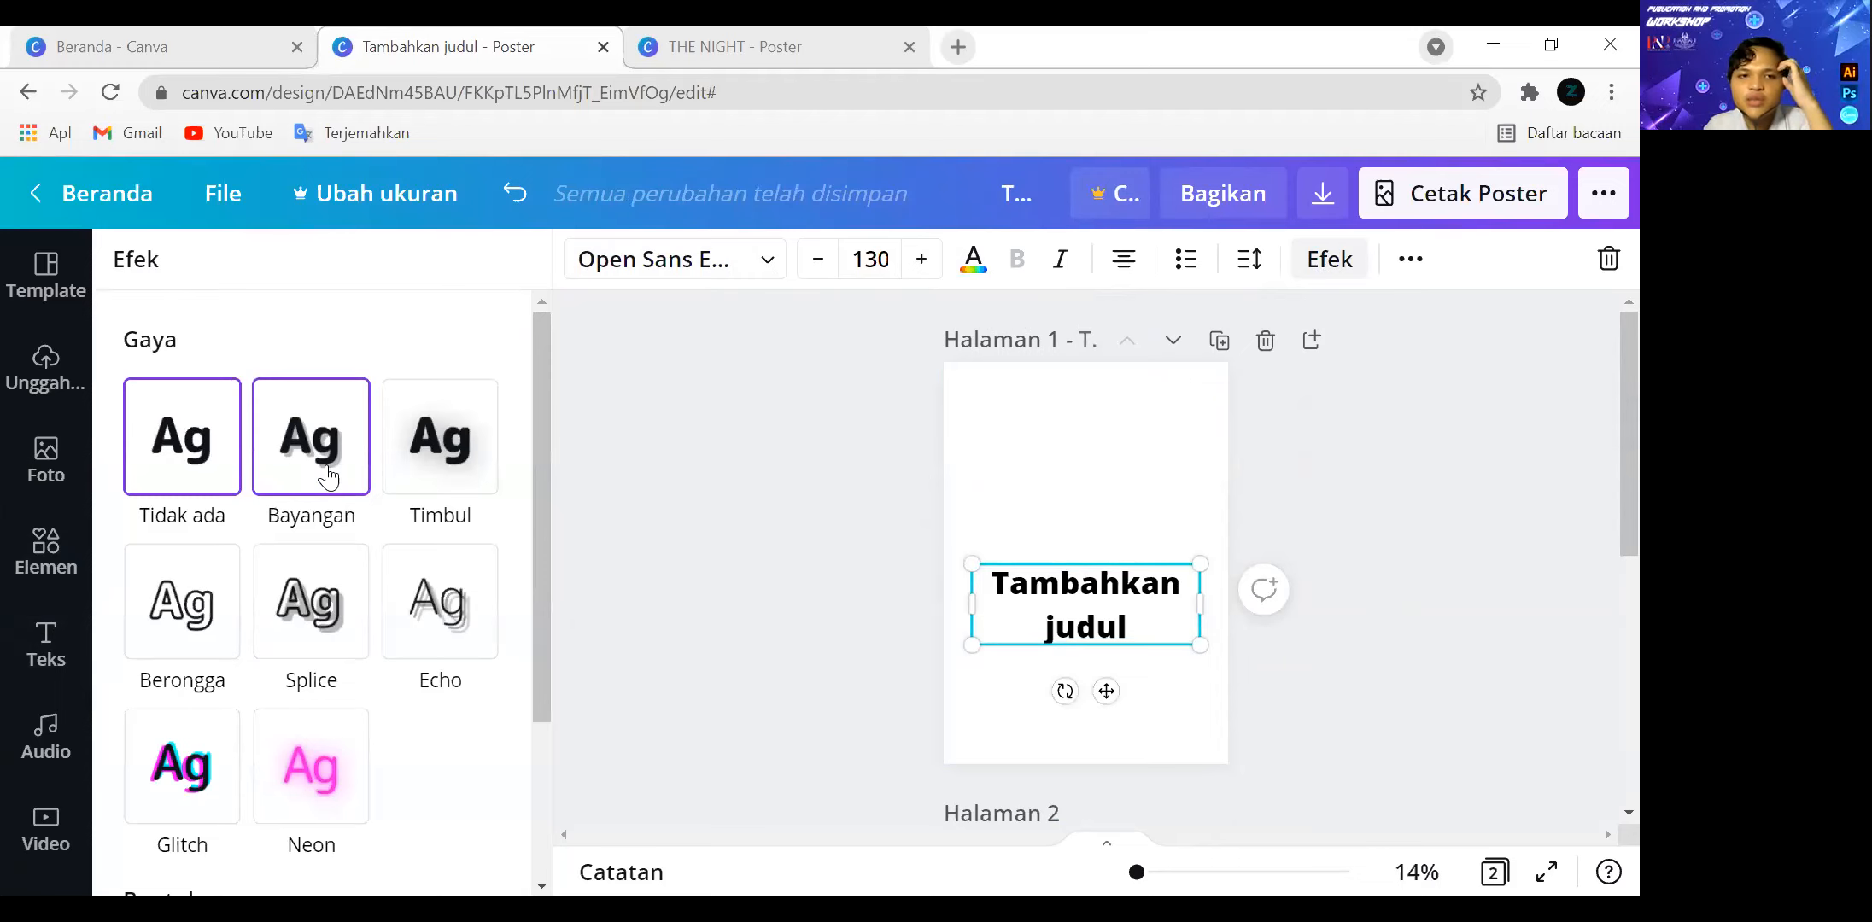
pyautogui.click(327, 477)
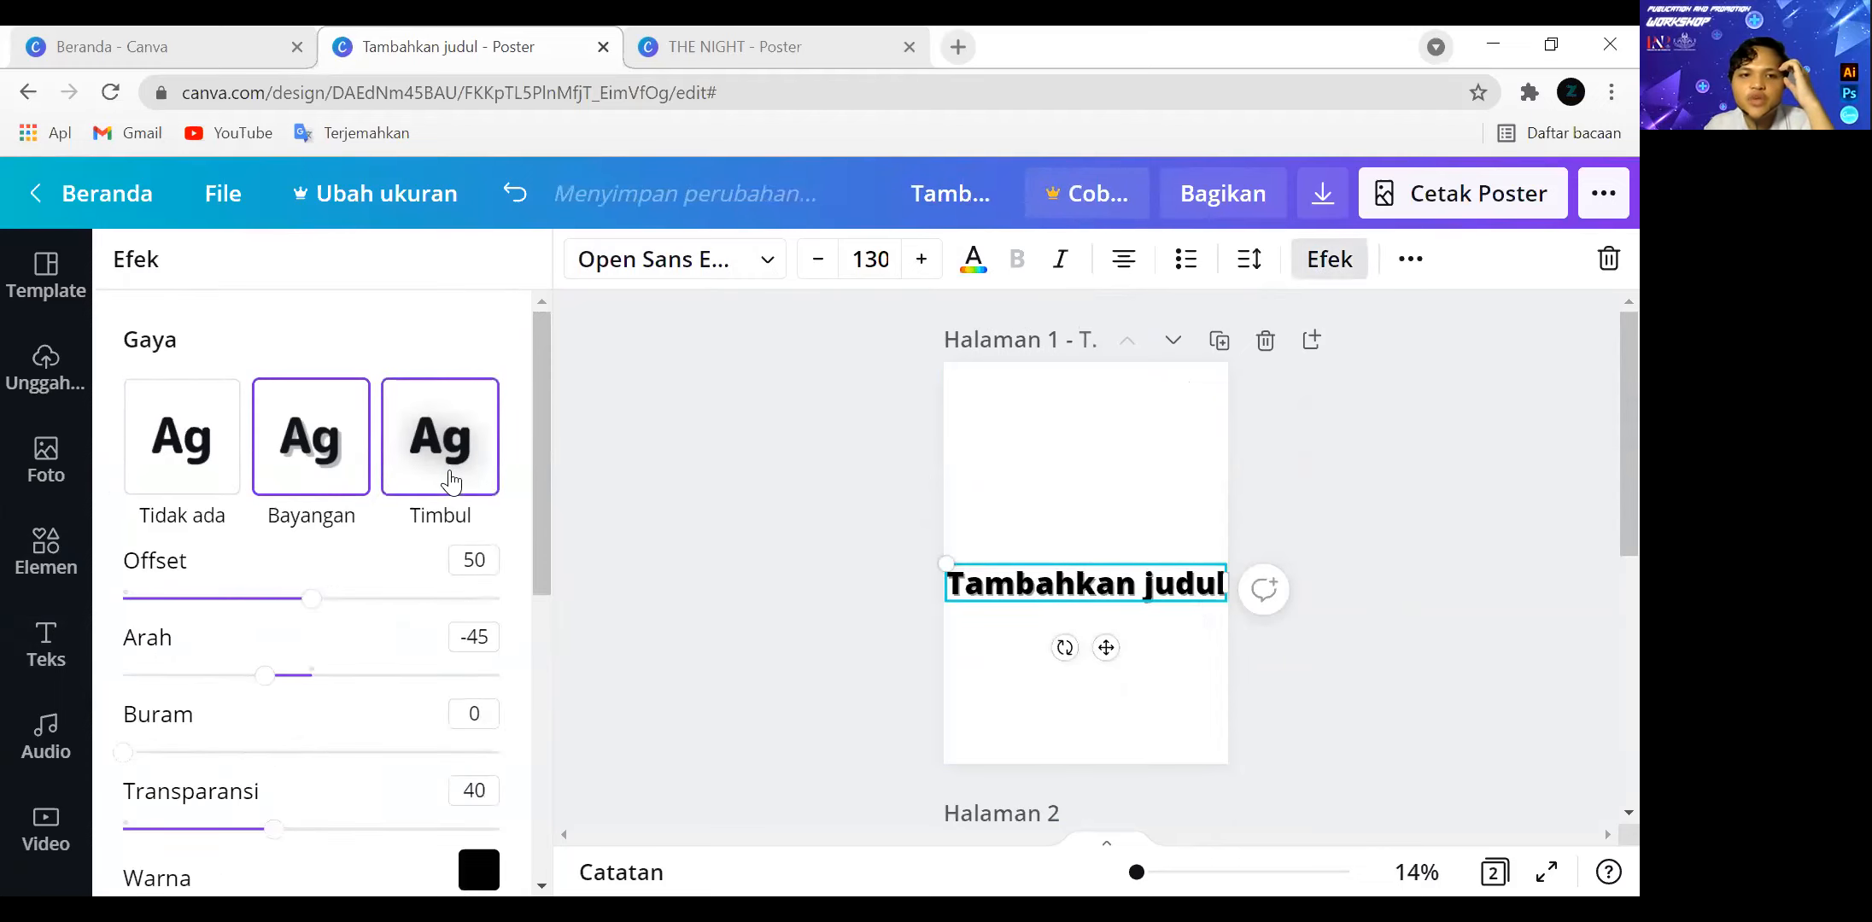
pyautogui.click(443, 476)
pyautogui.scroll(-2, 424, 674)
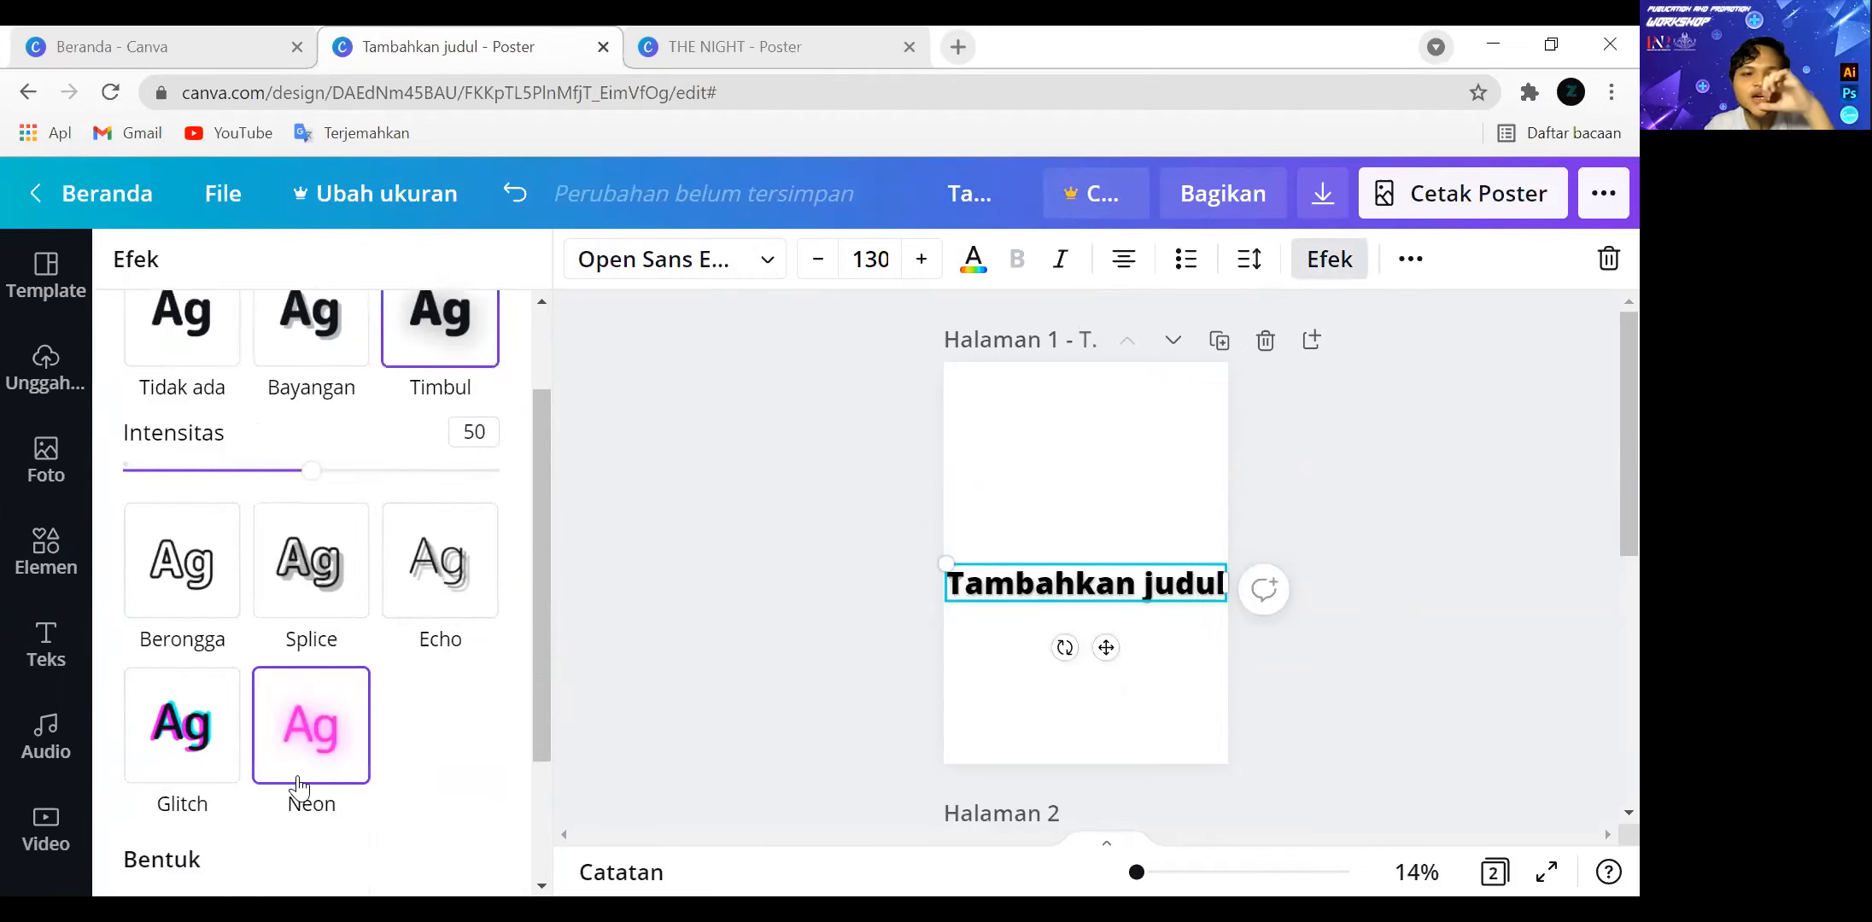
# Try the Neon effect at intensity 34 on the heading and delete the heading from page 1.
pyautogui.click(307, 738)
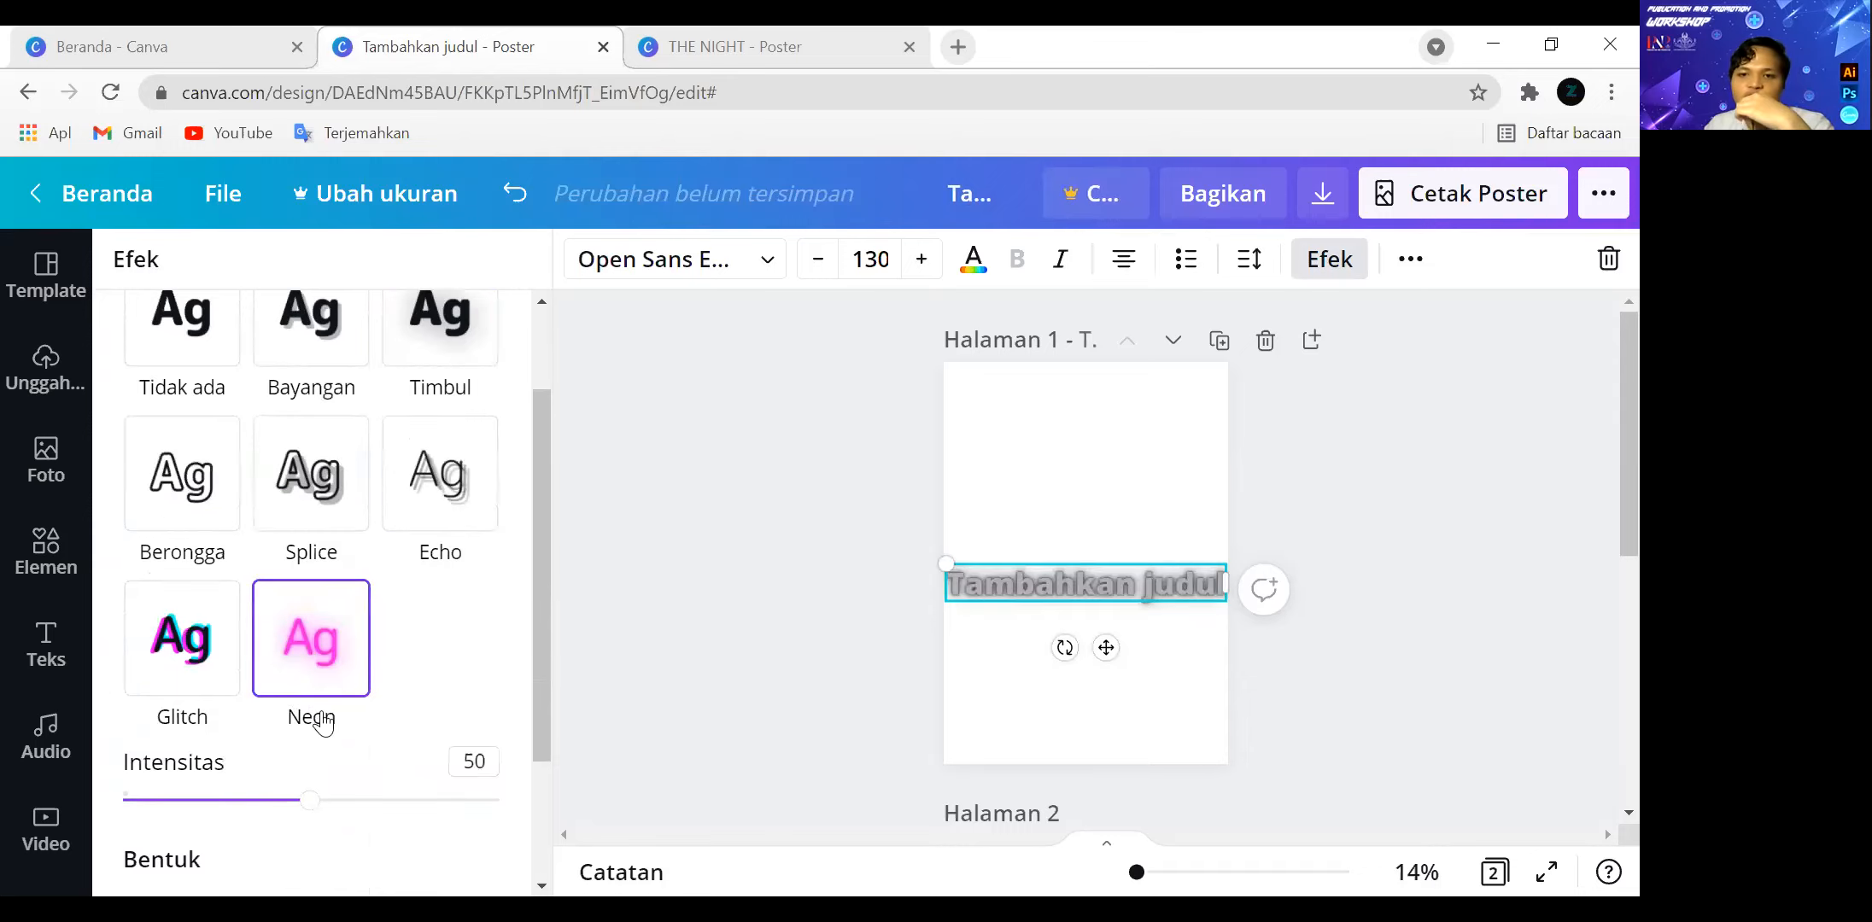
pyautogui.scroll(-3, 336, 779)
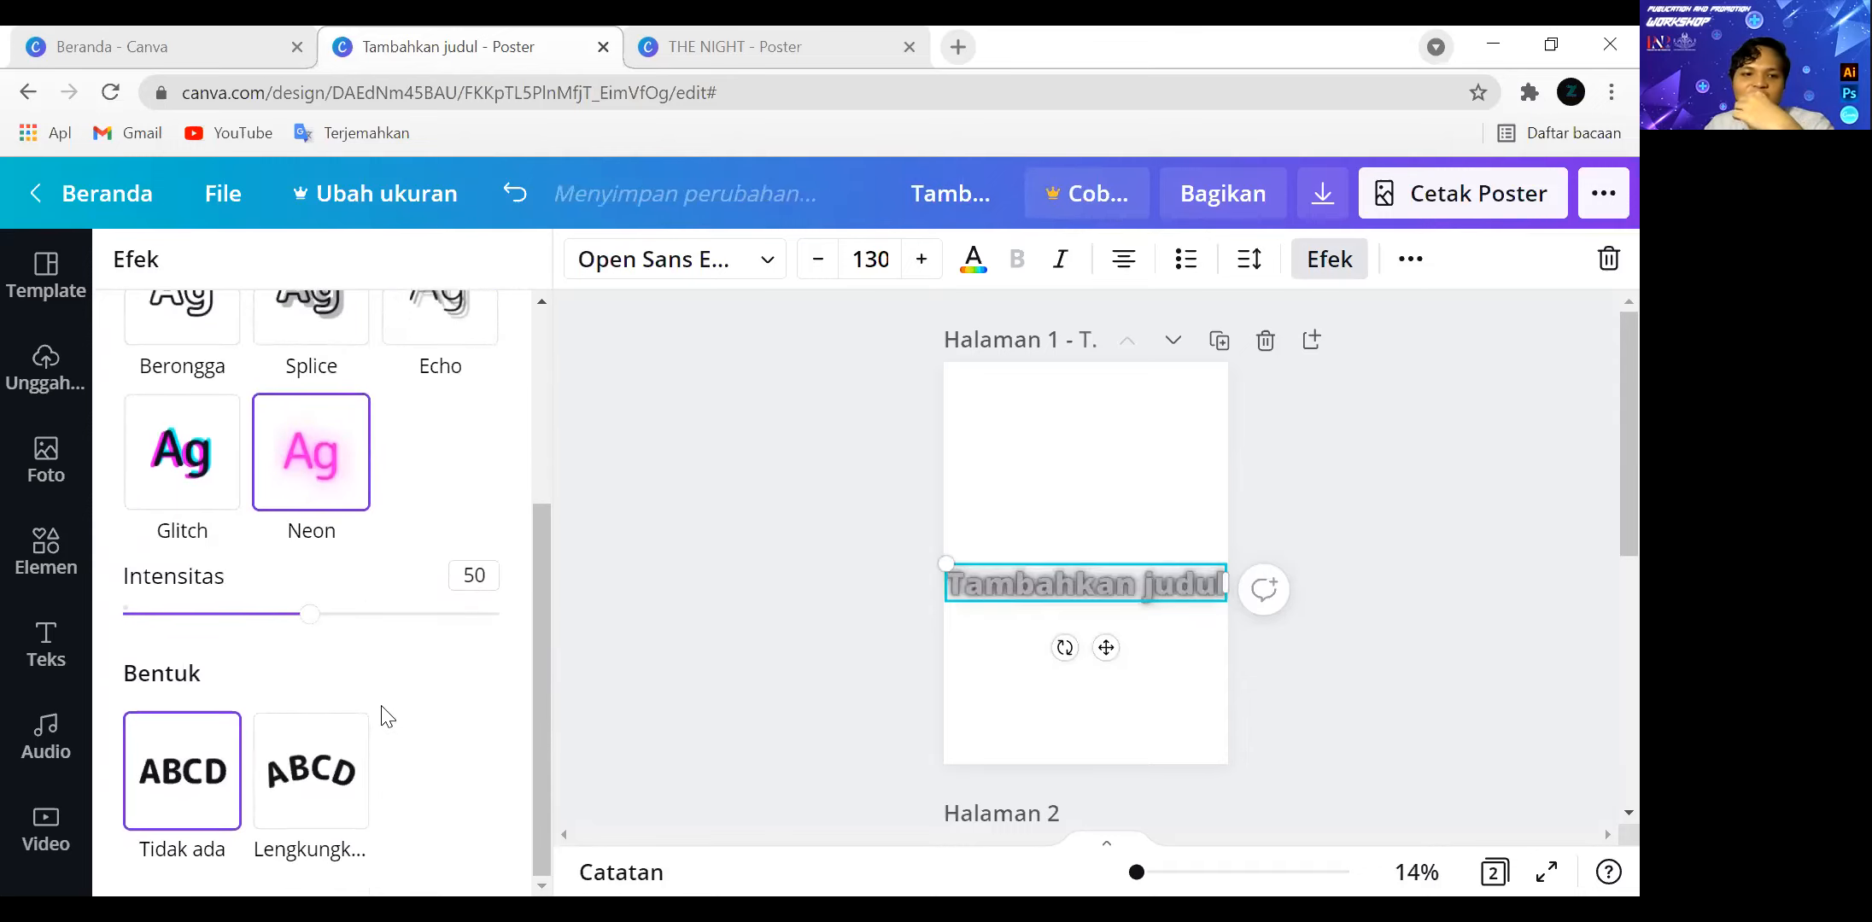
pyautogui.moveTo(316, 622); pyautogui.dragTo(259, 621)
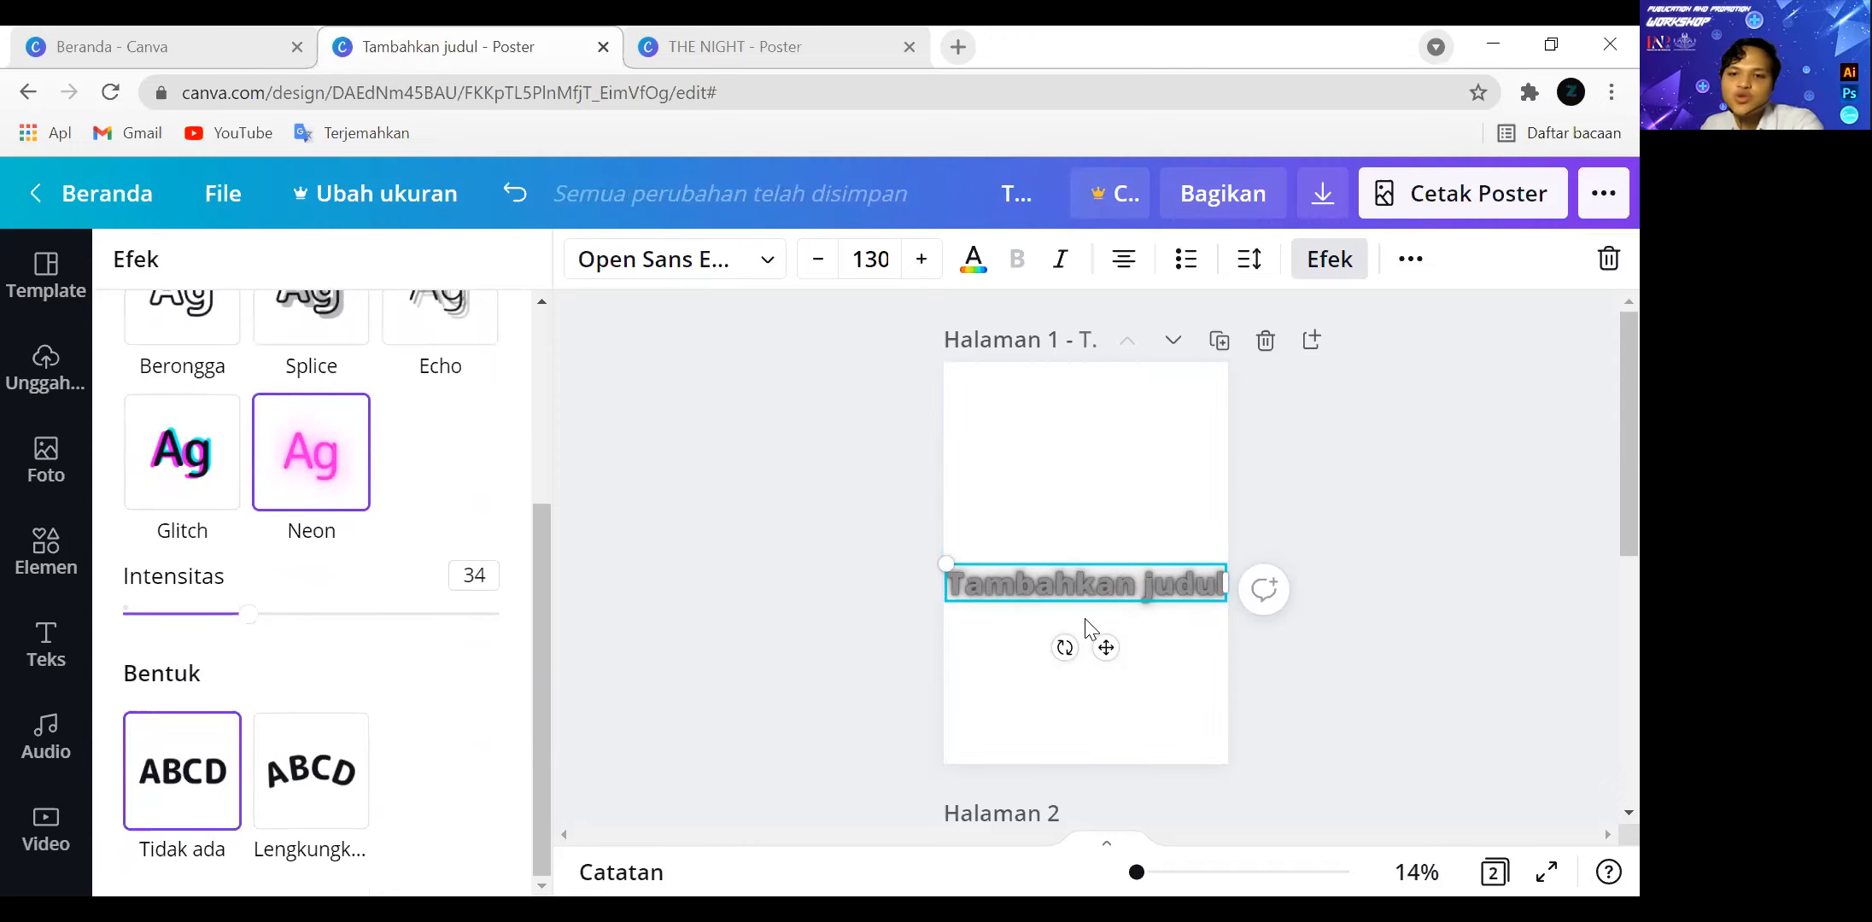
pyautogui.press('Delete')
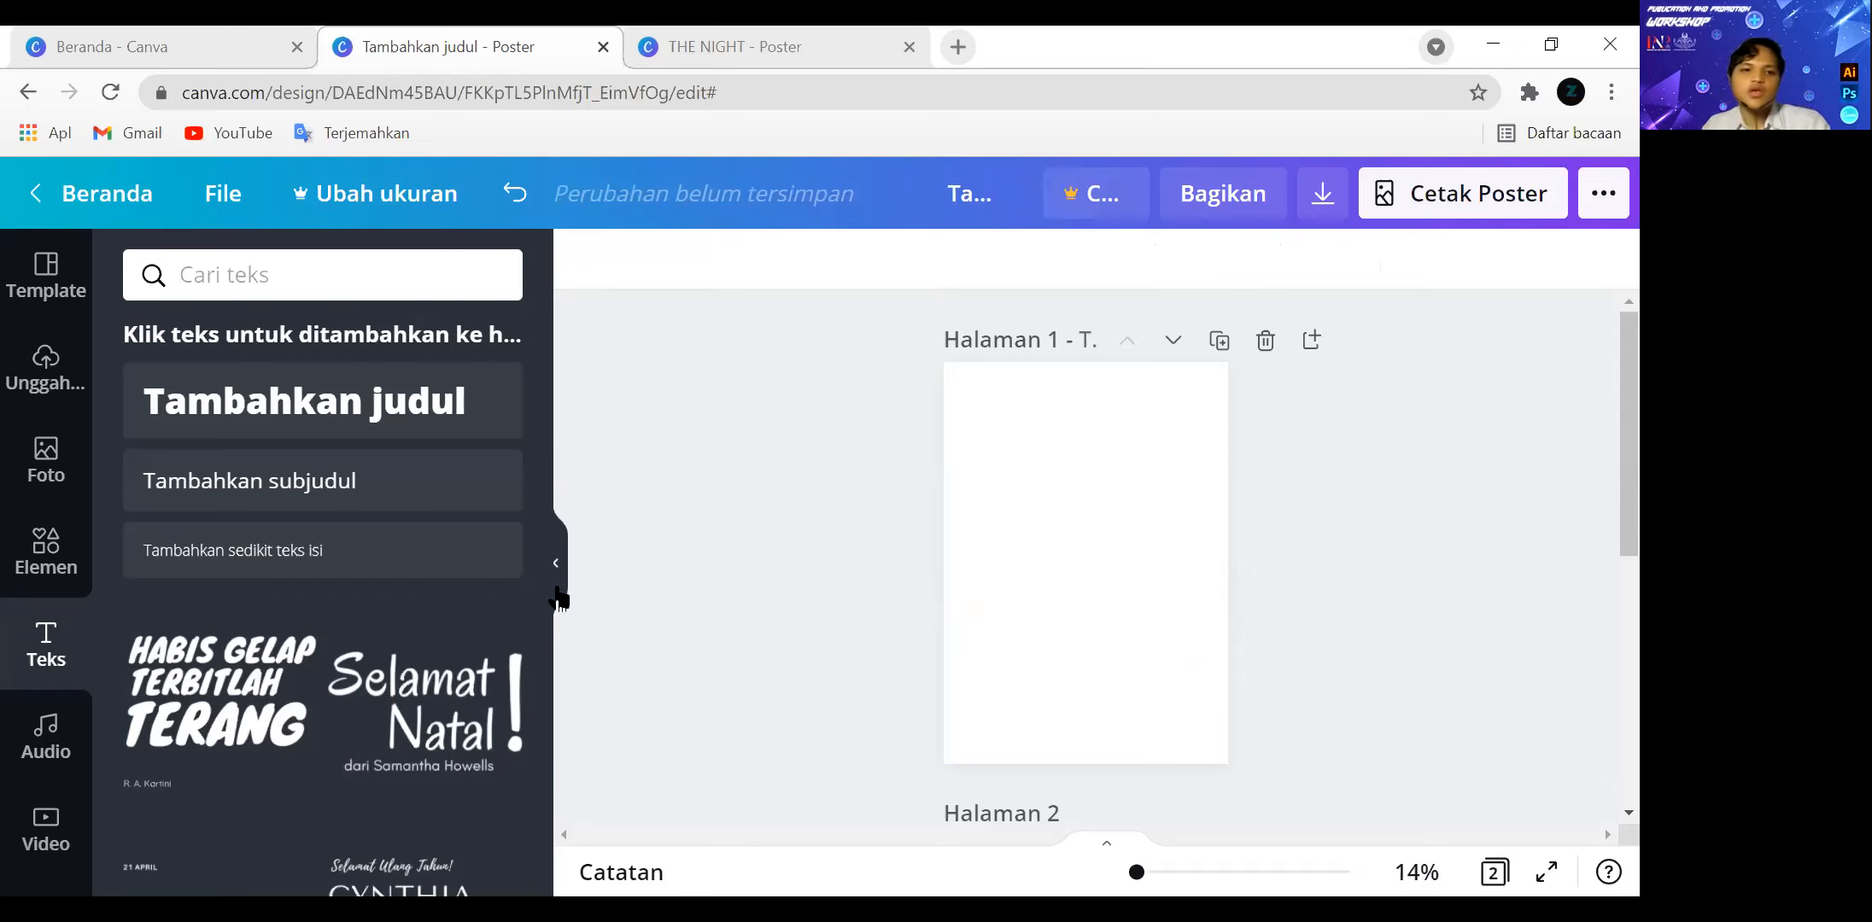
# Look over the photo library and the element categories for lines, shapes and frames, with page 1 enlarged to 30%.
pyautogui.click(56, 512)
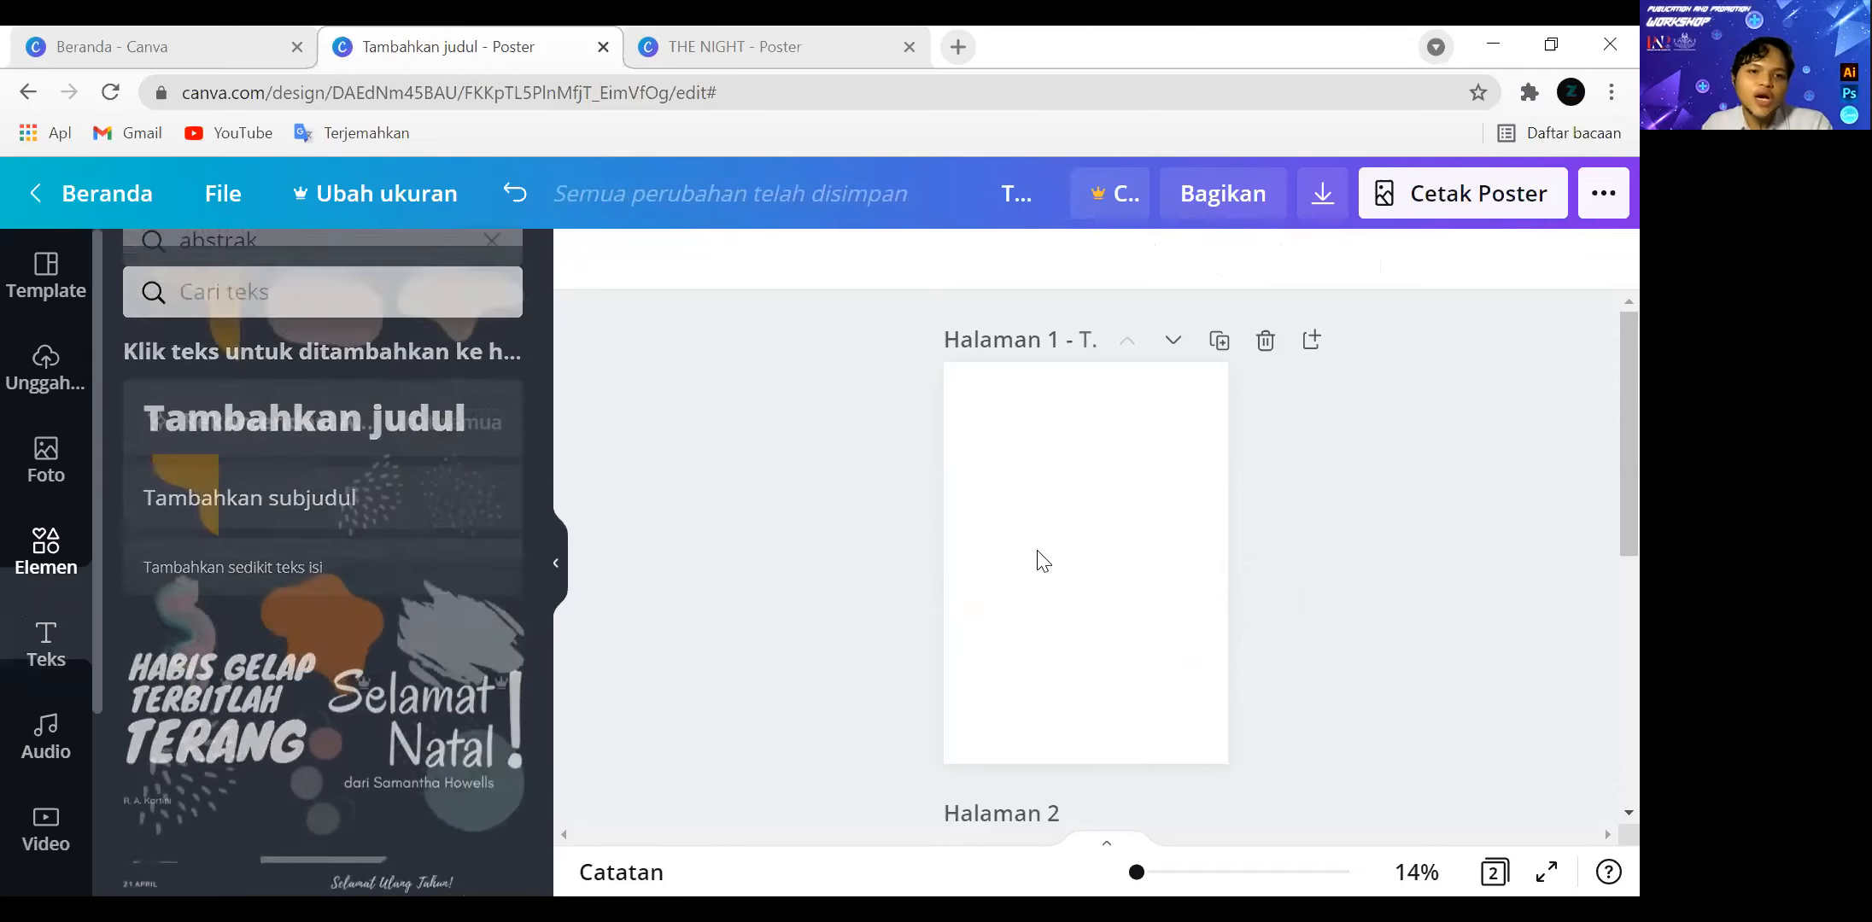
pyautogui.click(53, 478)
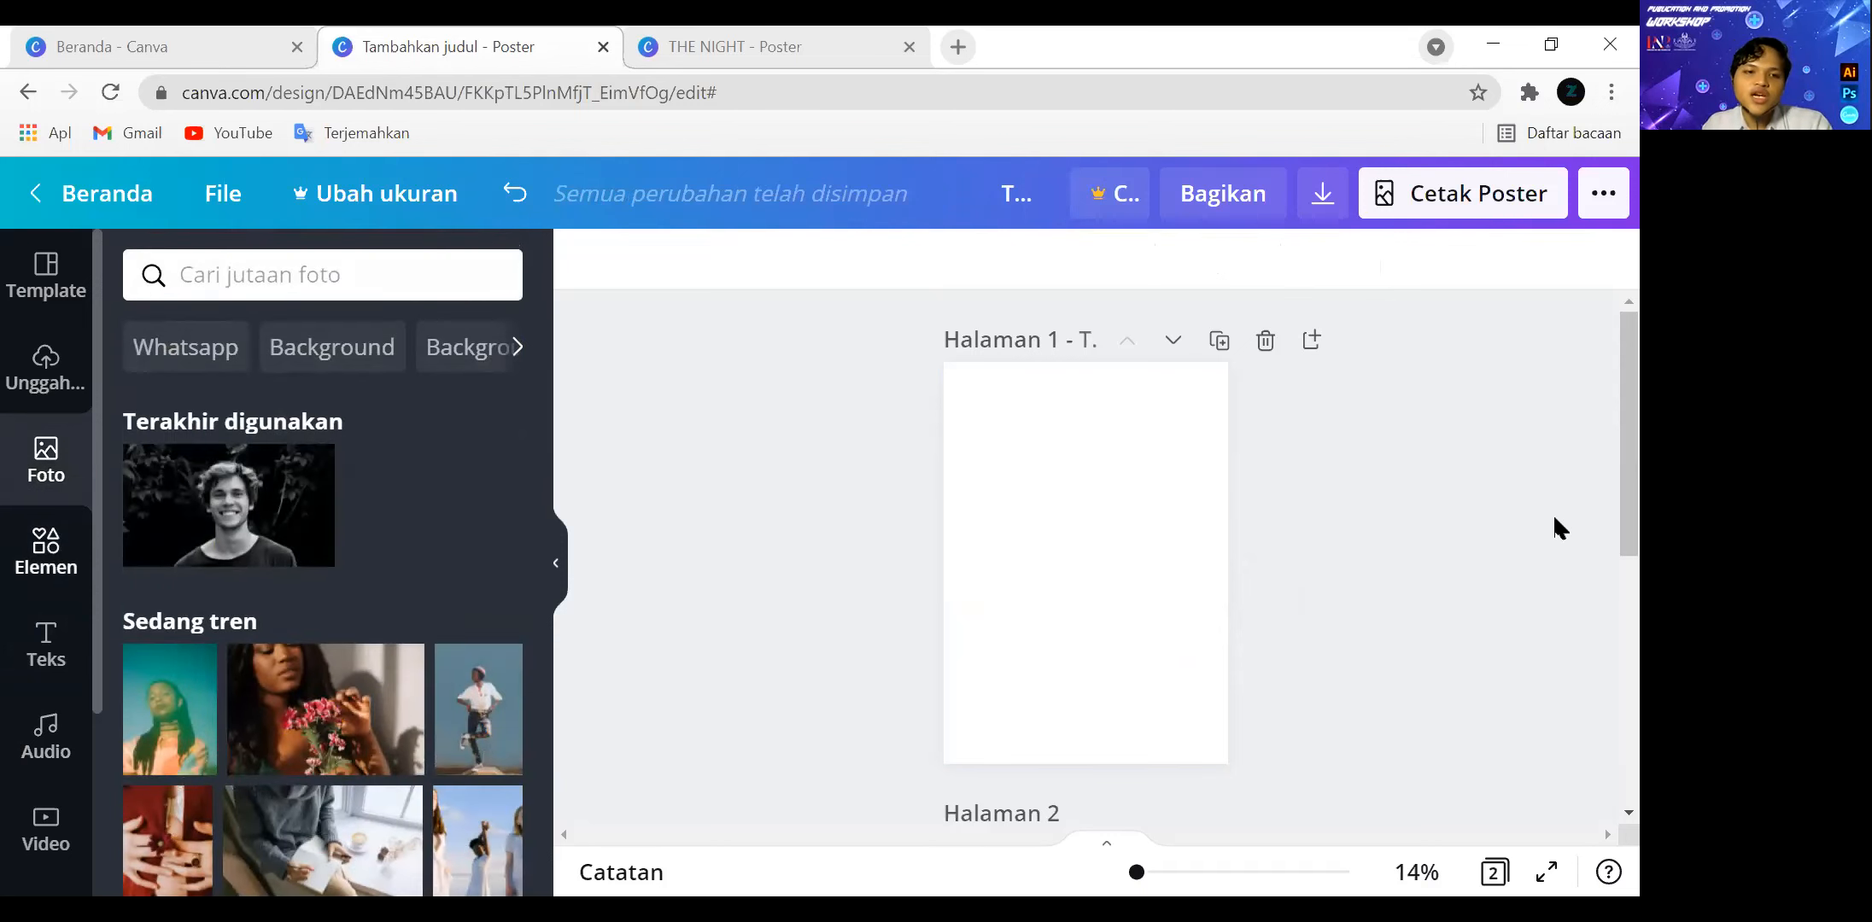
pyautogui.scroll(-2, 1196, 589)
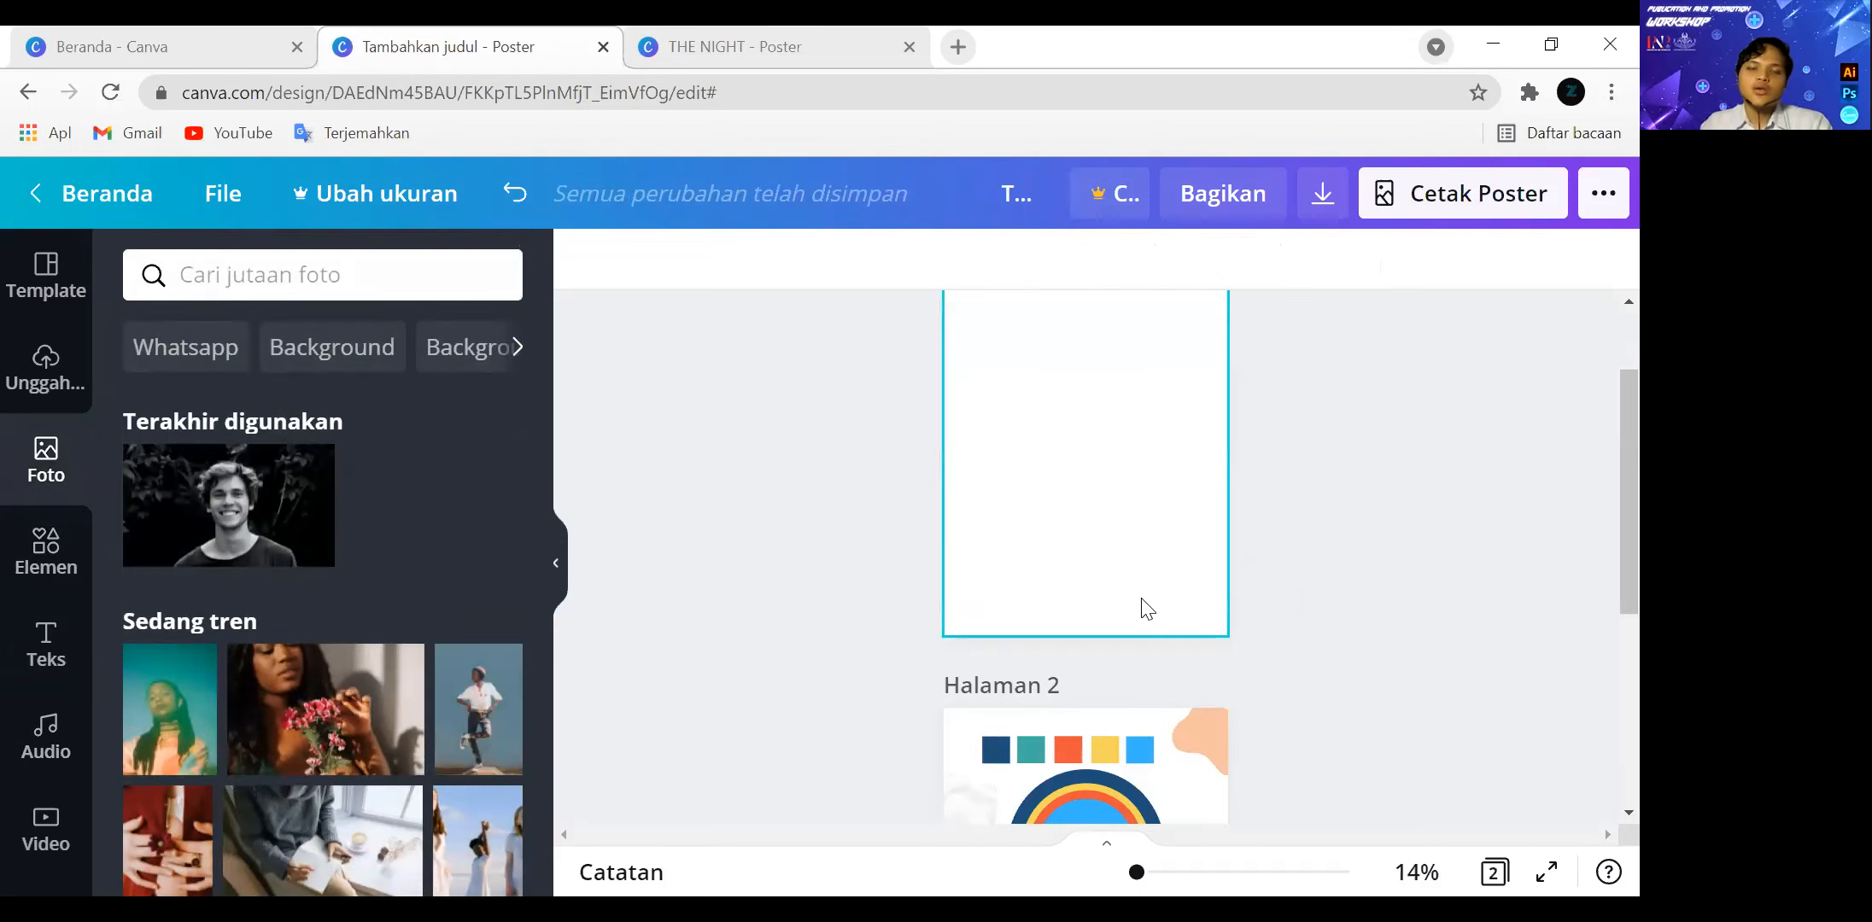
pyautogui.moveTo(1139, 876); pyautogui.dragTo(1148, 876)
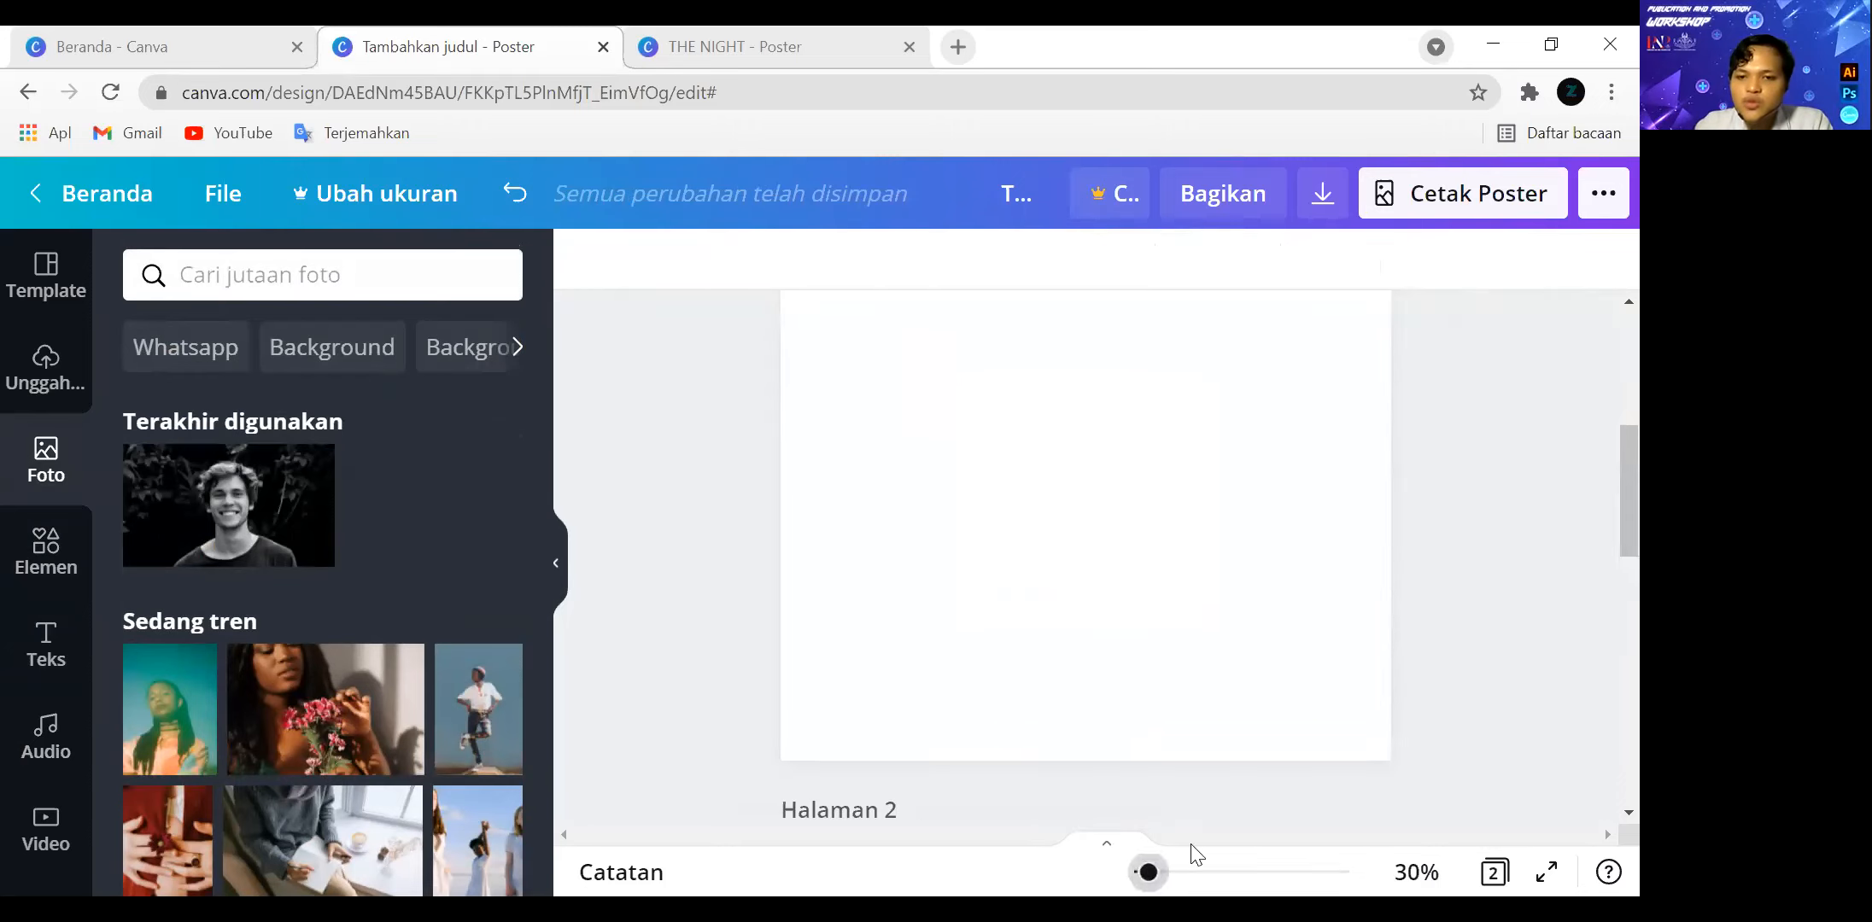
pyautogui.click(52, 568)
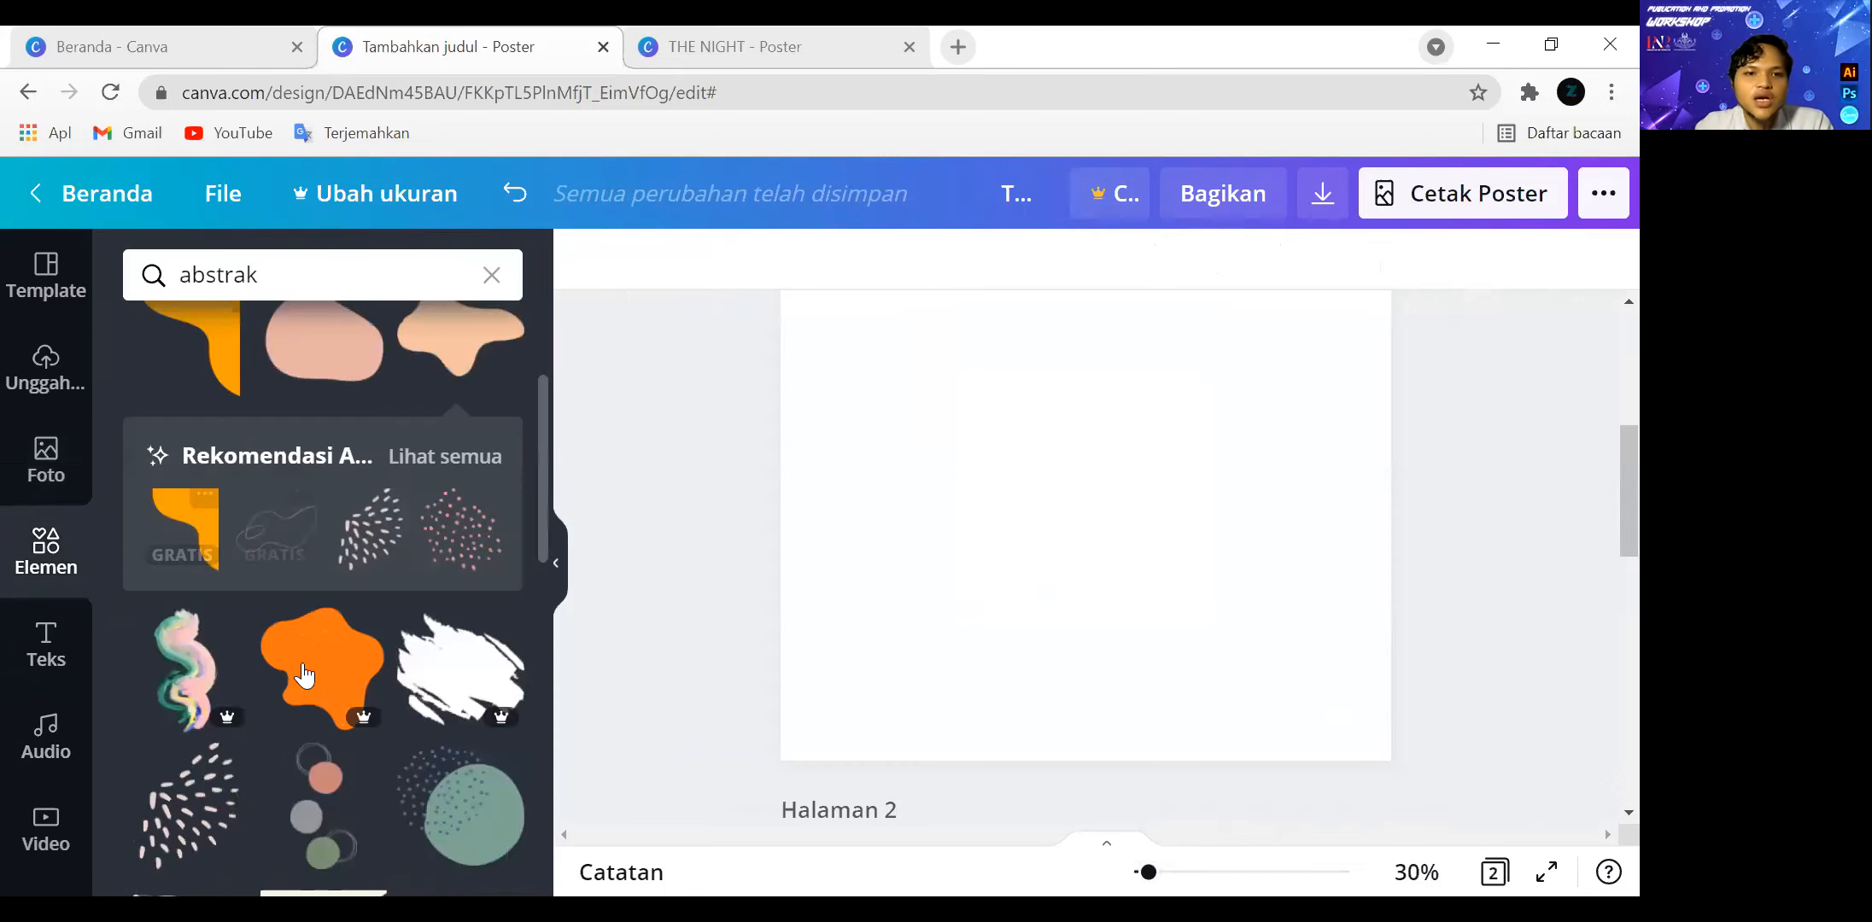
pyautogui.scroll(-6, 308, 388)
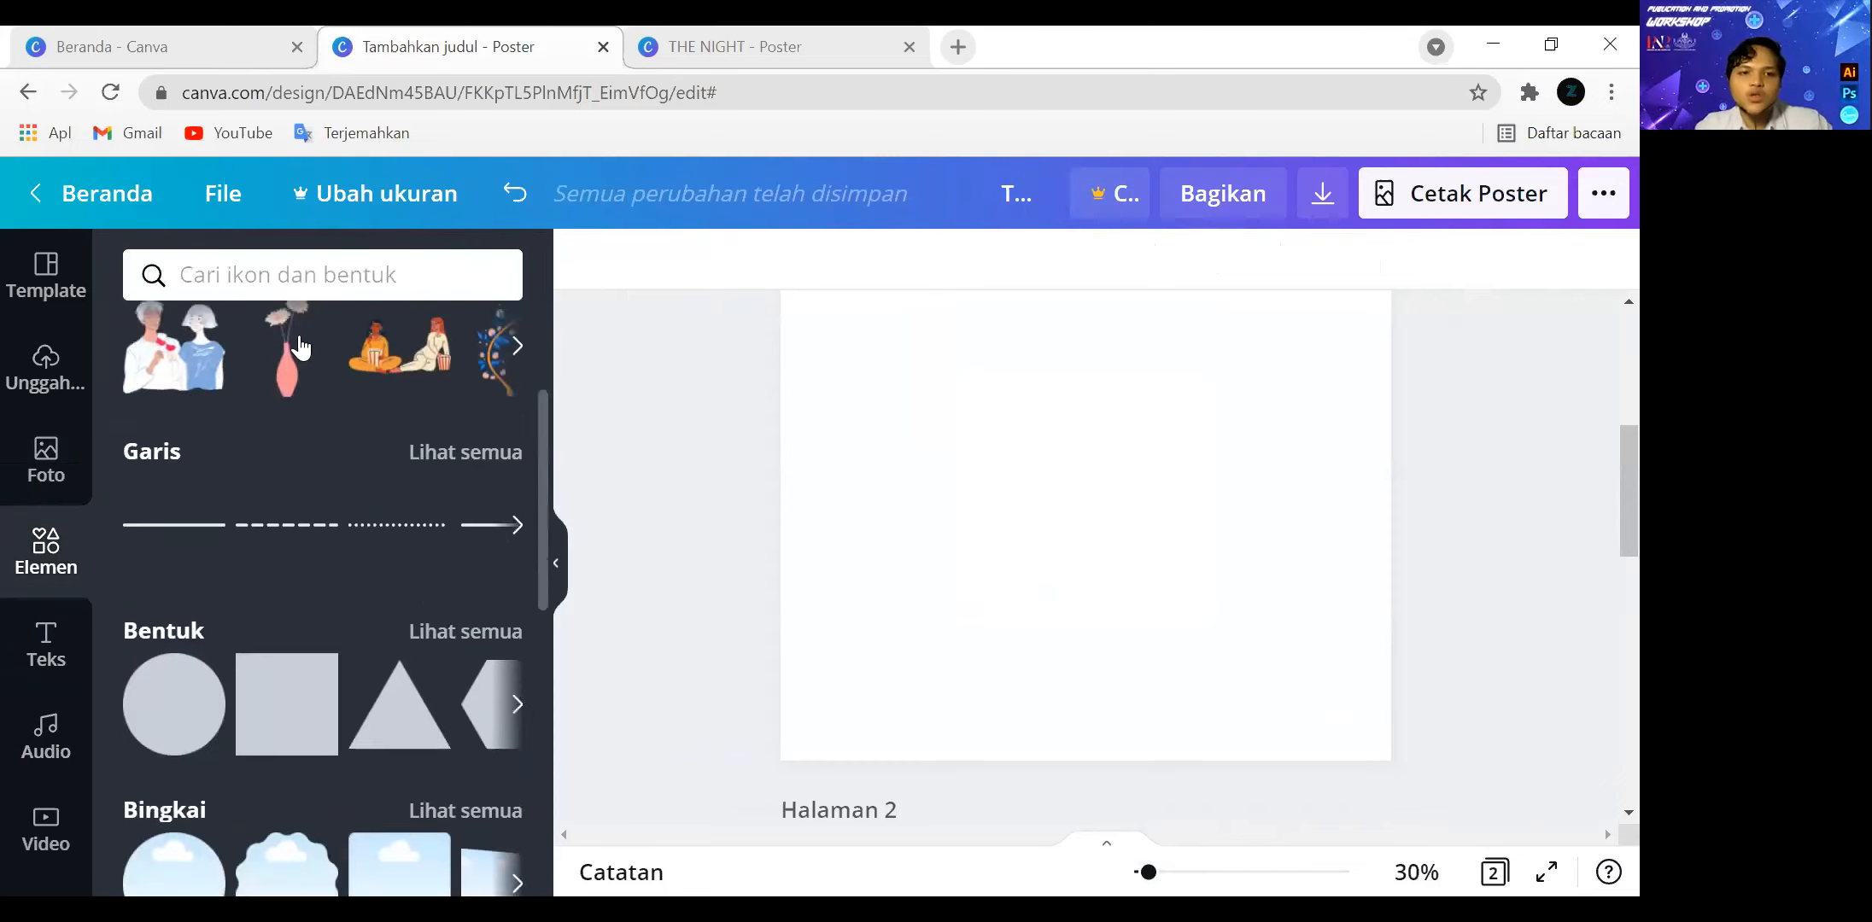
pyautogui.scroll(2, 342, 453)
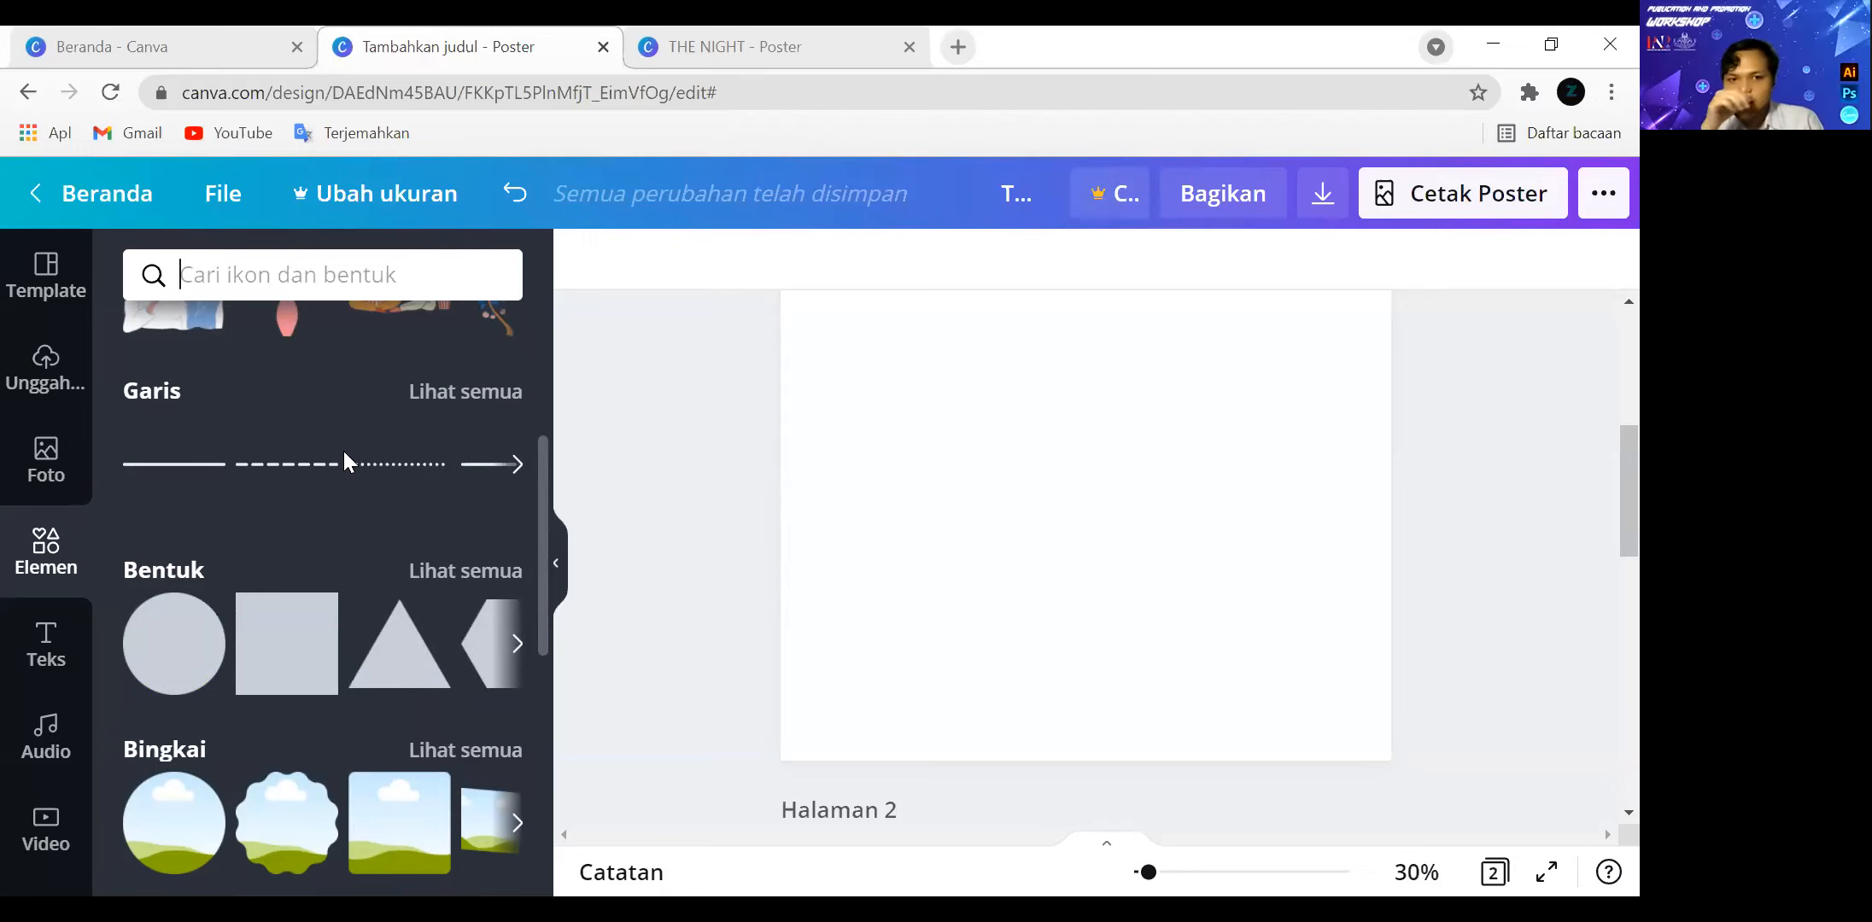
pyautogui.scroll(2, 256, 465)
pyautogui.moveTo(332, 786)
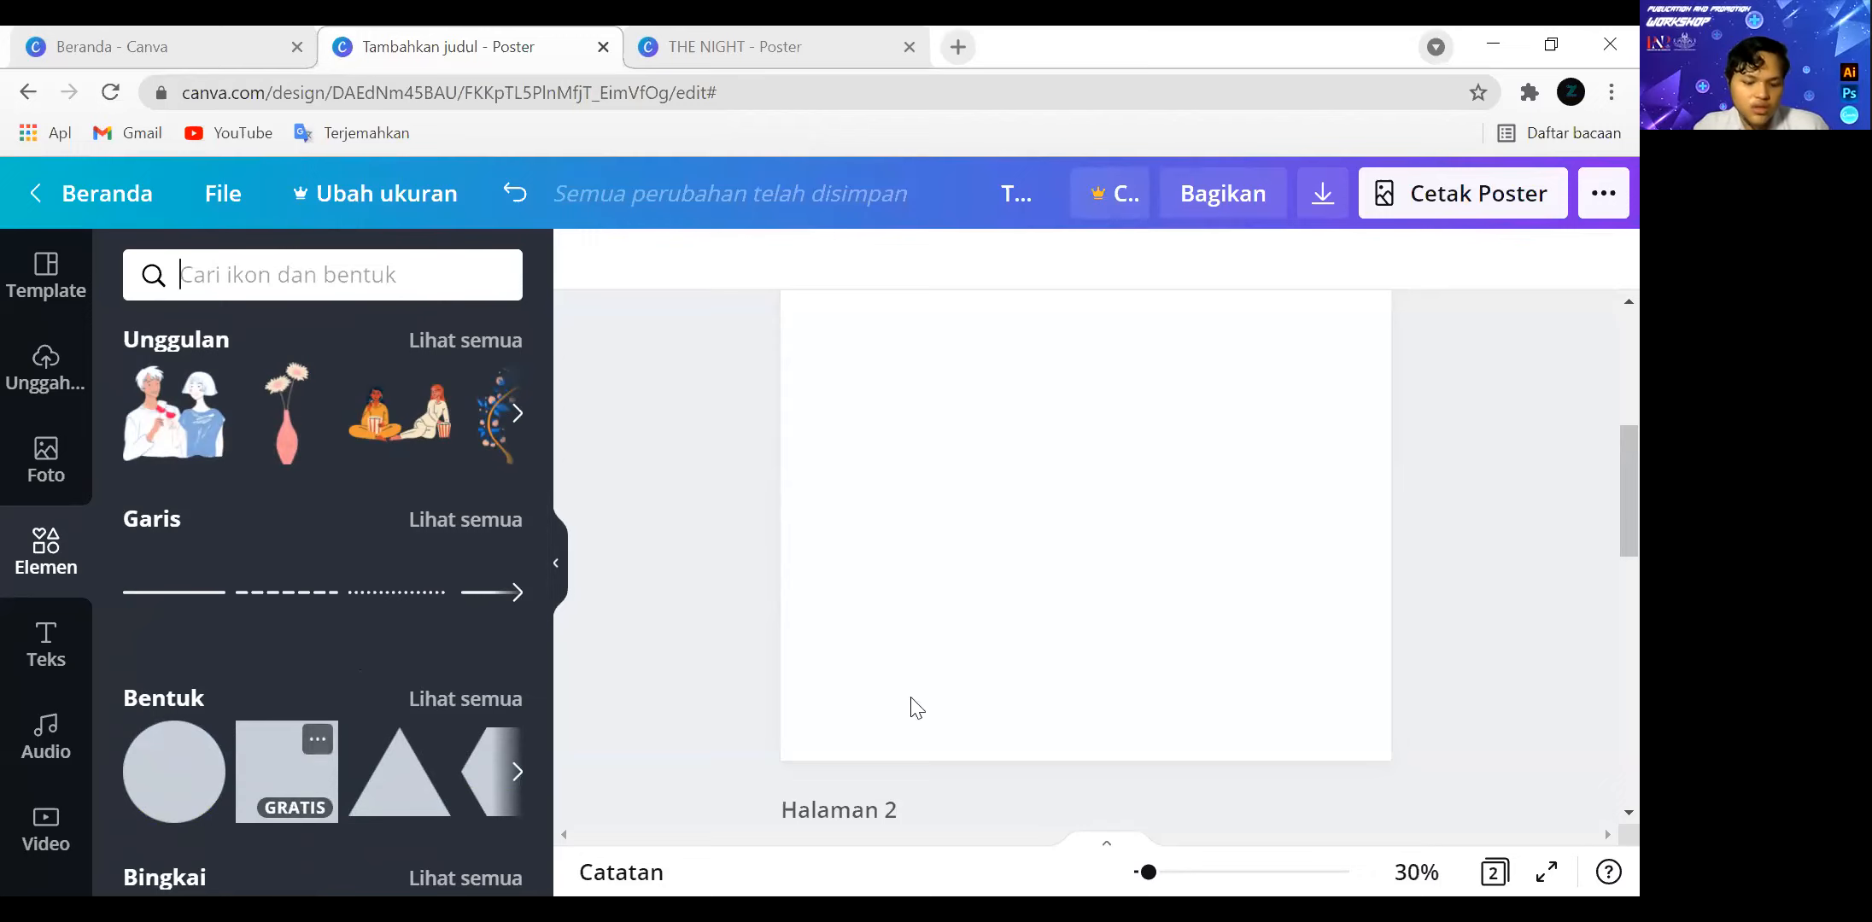
# Add a dark blue square to page 1 and shrink it to a small square near the middle of the page.
pyautogui.scroll(3, 1598, 633)
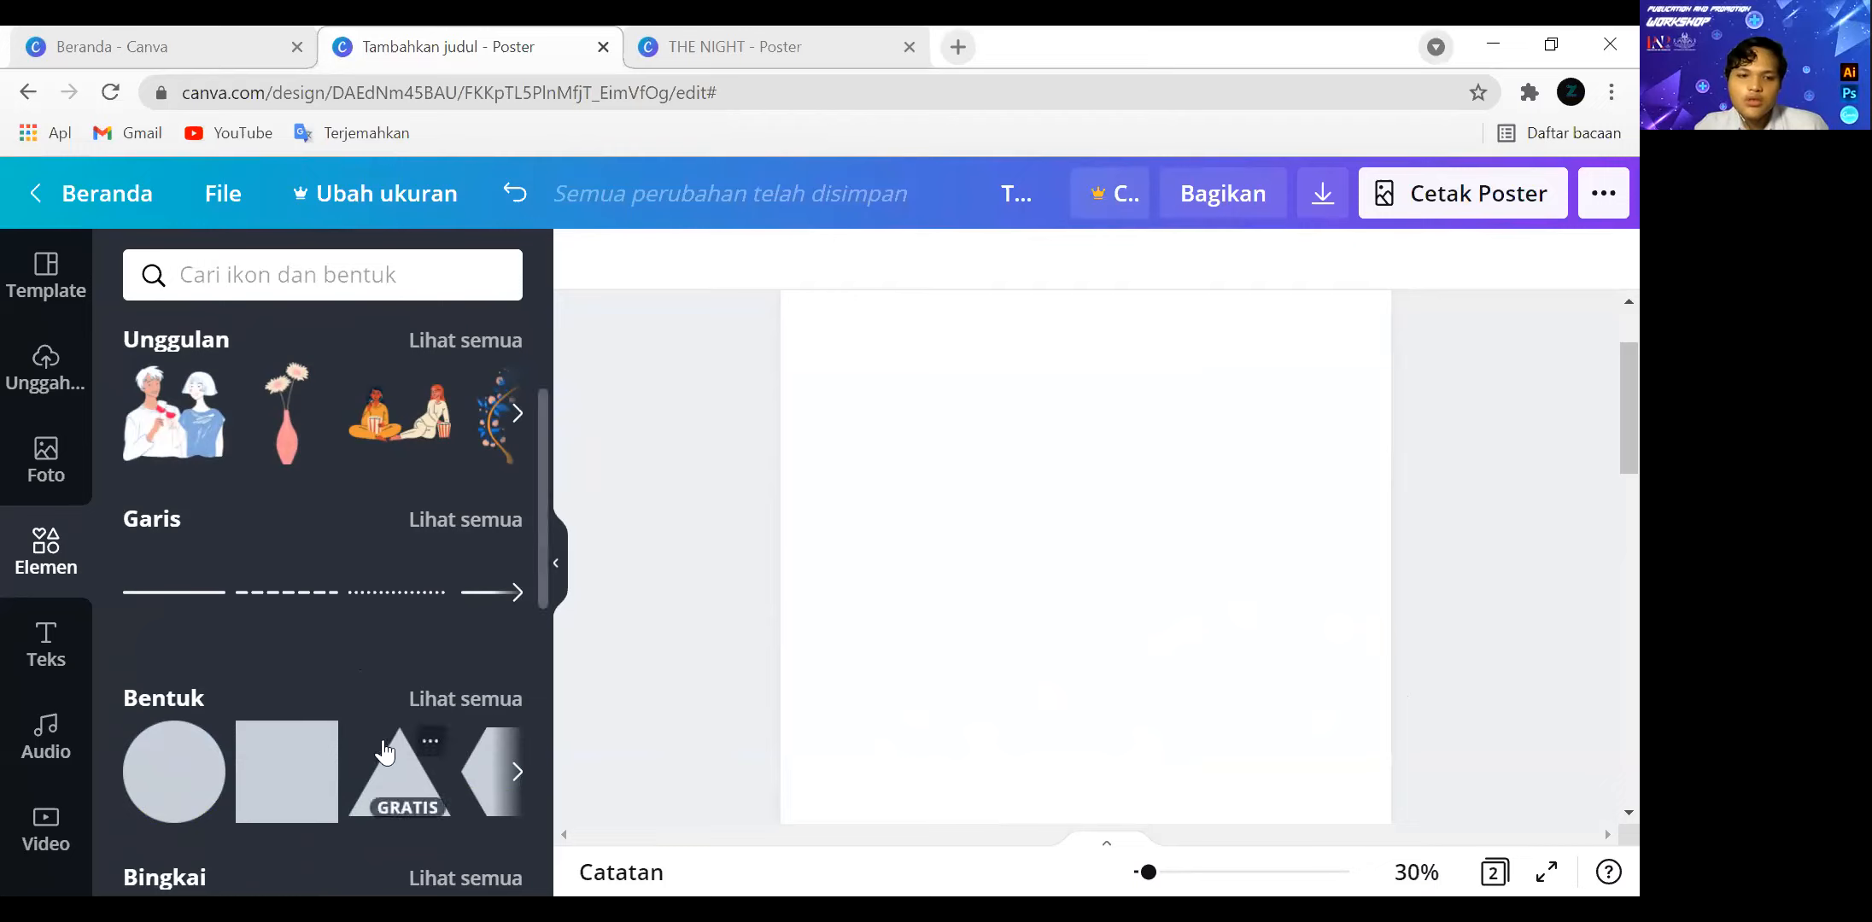
pyautogui.moveTo(1149, 872); pyautogui.dragTo(1141, 872)
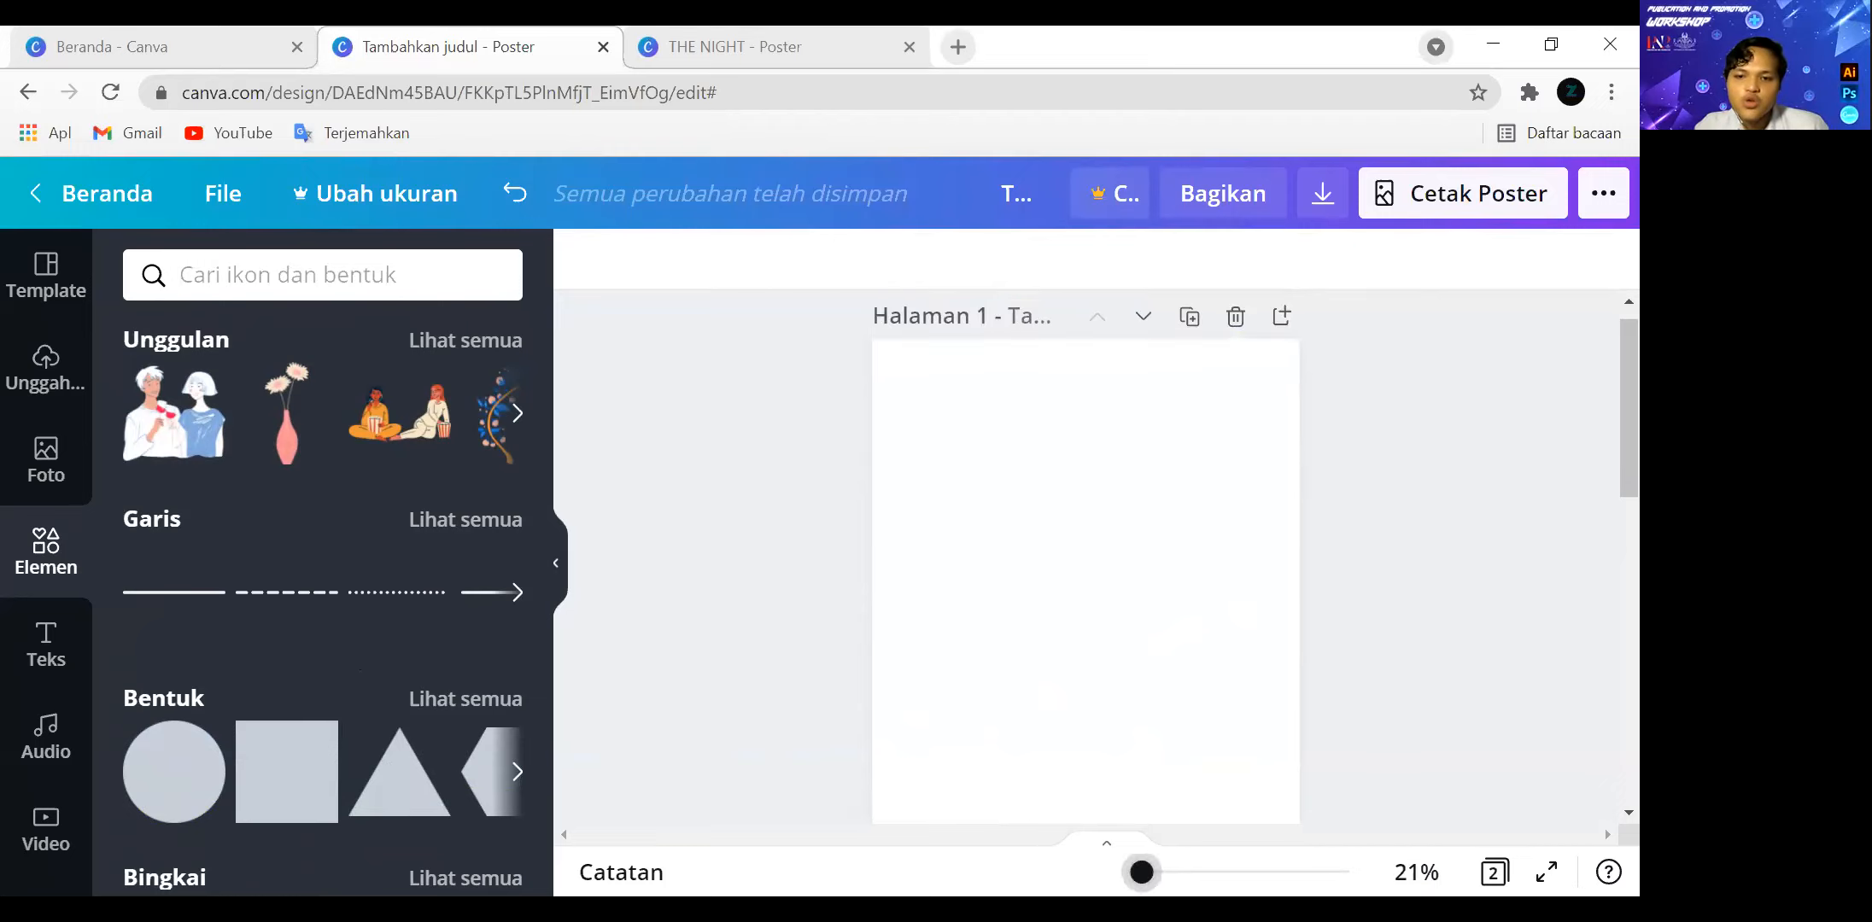
pyautogui.scroll(-1, 1148, 768)
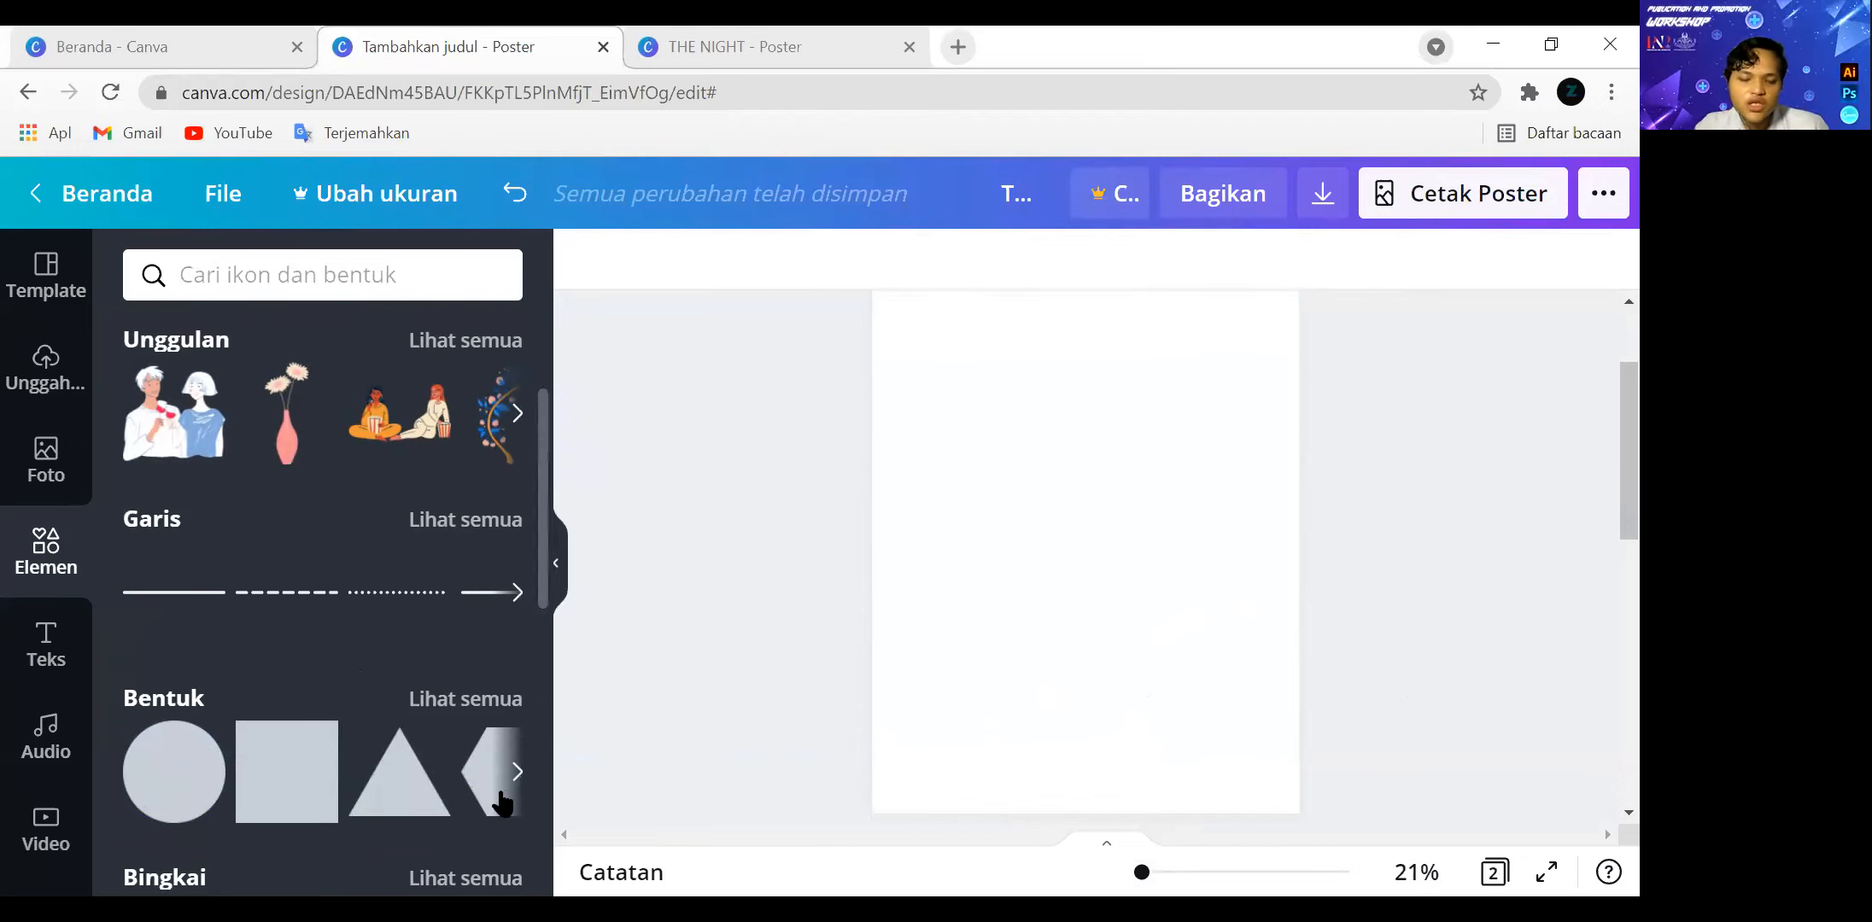
pyautogui.click(290, 777)
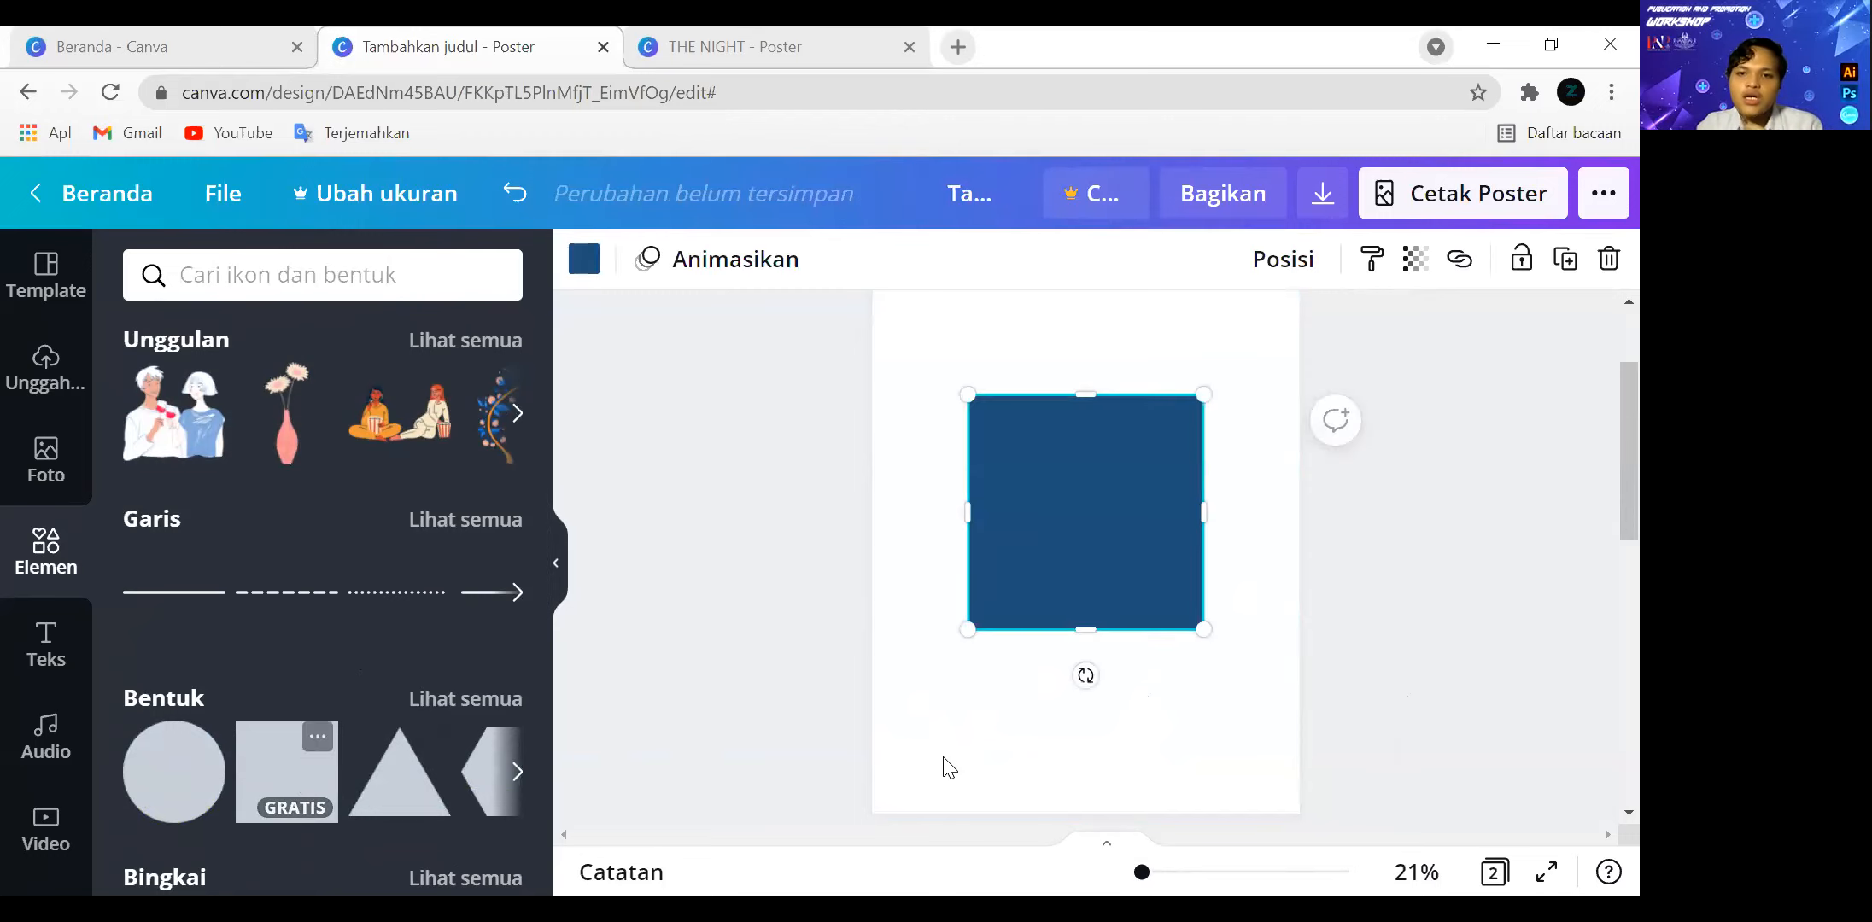
pyautogui.moveTo(1201, 398); pyautogui.dragTo(1066, 535)
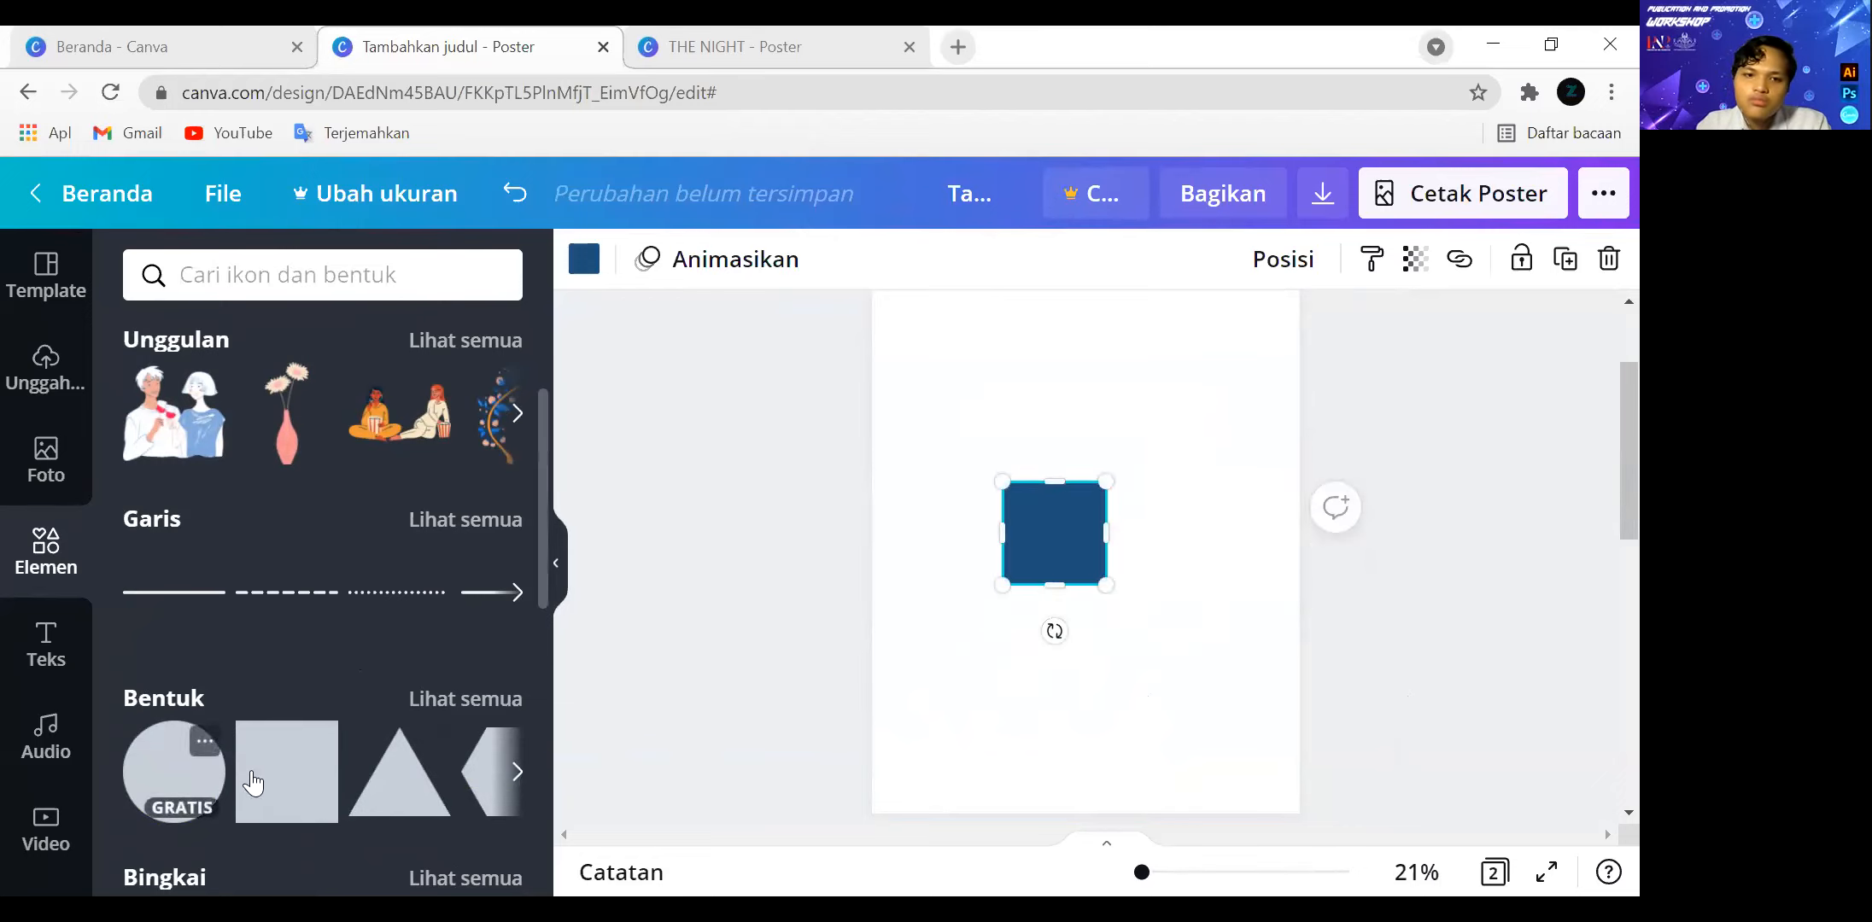
# Add a second small square, match it in size to the first, and place it directly below with a narrow gap.
pyautogui.click(287, 772)
pyautogui.moveTo(1160, 434); pyautogui.dragTo(1058, 539)
pyautogui.moveTo(1009, 603); pyautogui.dragTo(1049, 660)
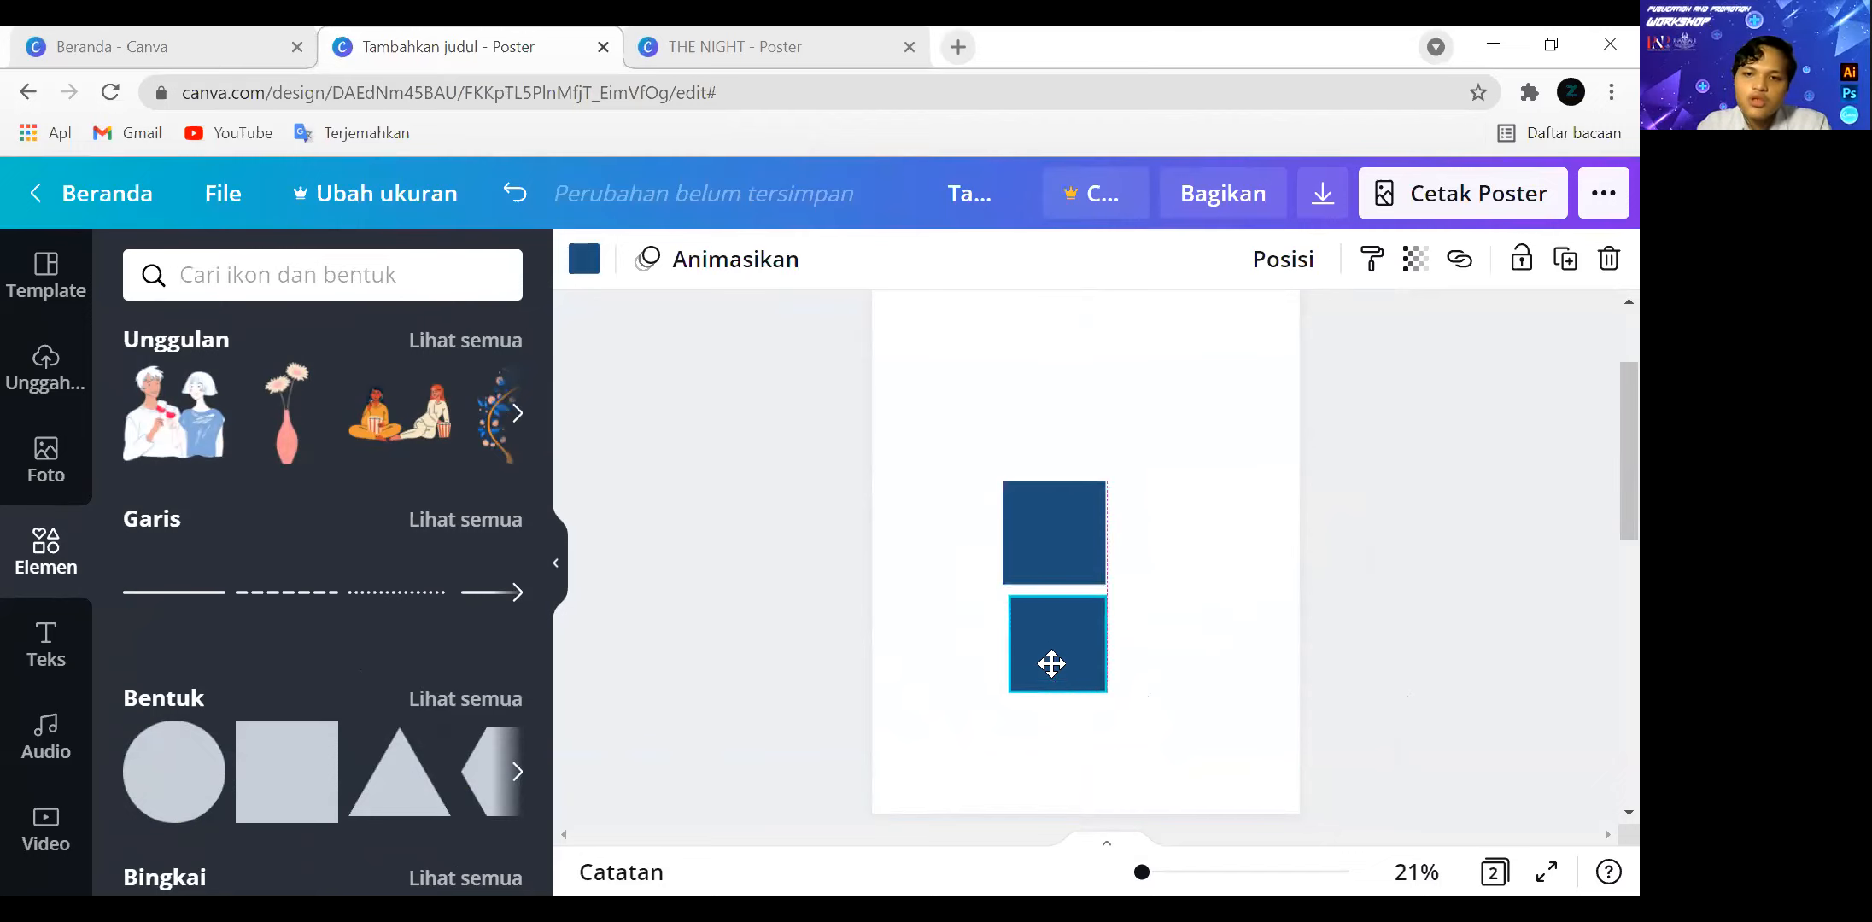
pyautogui.moveTo(1063, 535)
pyautogui.mouseDown()
pyautogui.moveTo(1079, 478)
pyautogui.moveTo(1064, 511)
pyautogui.mouseUp()
pyautogui.click(1046, 630)
pyautogui.moveTo(1047, 630); pyautogui.dragTo(1092, 566)
pyautogui.moveTo(1067, 608); pyautogui.dragTo(1066, 595)
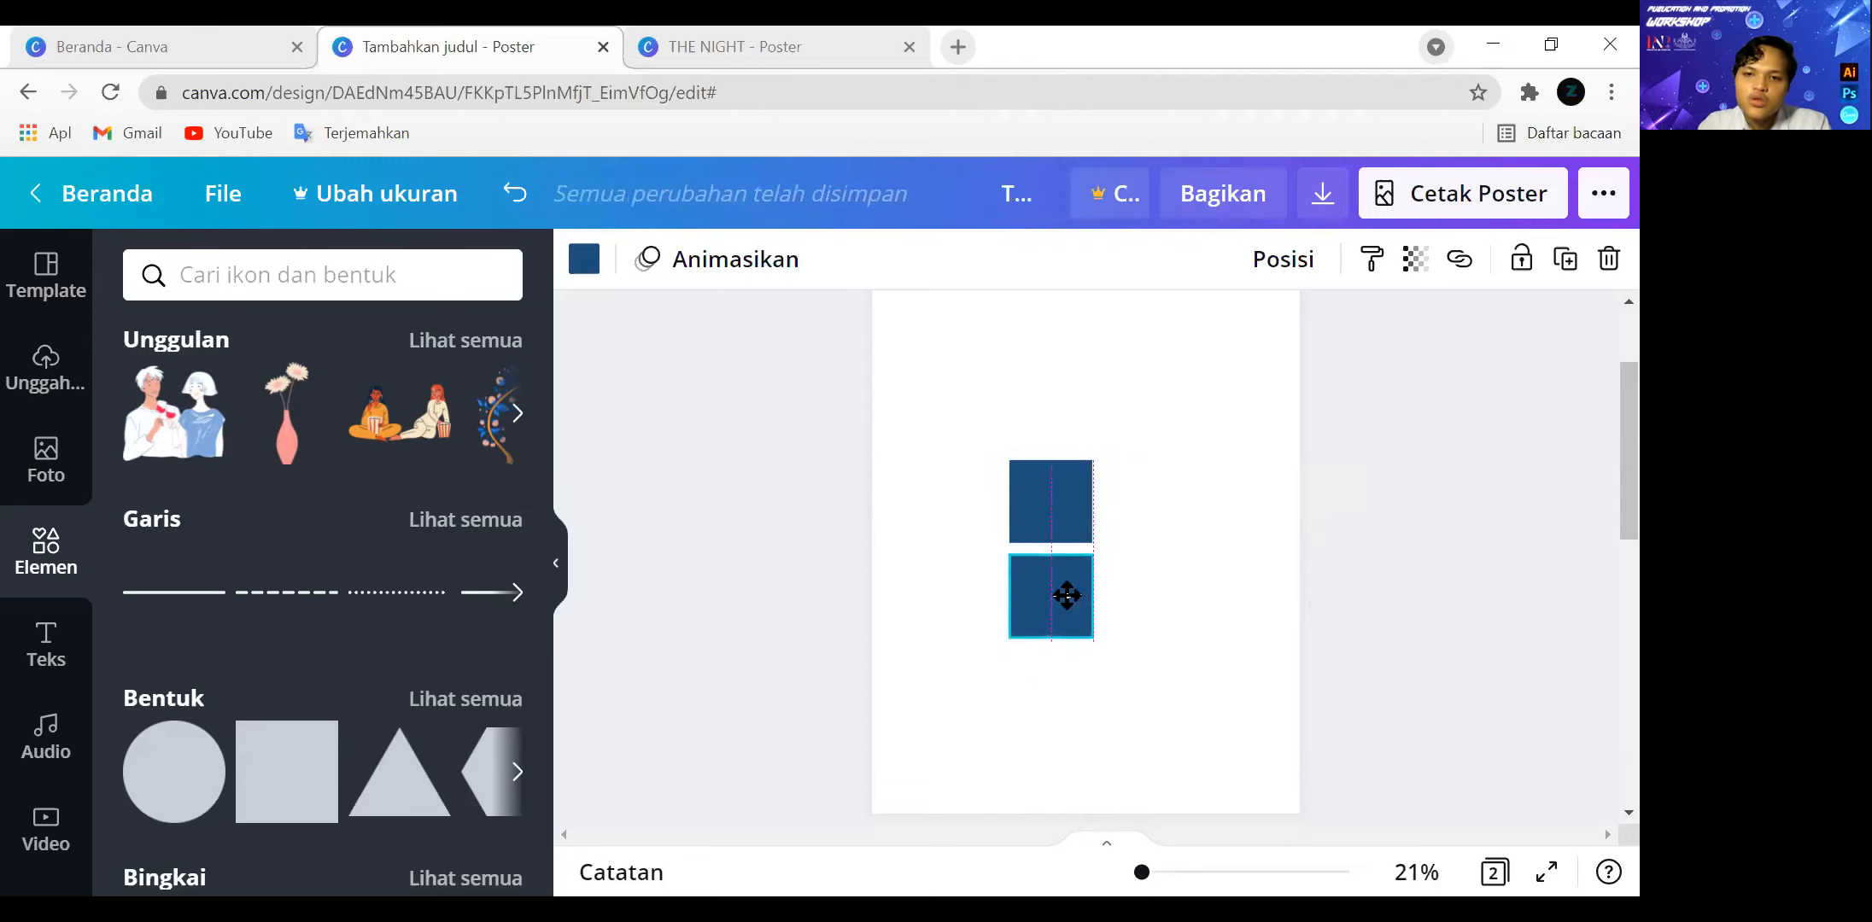
# Add a larger square to the right of the two small ones, sized to span their combined height.
pyautogui.click(1224, 622)
pyautogui.click(286, 772)
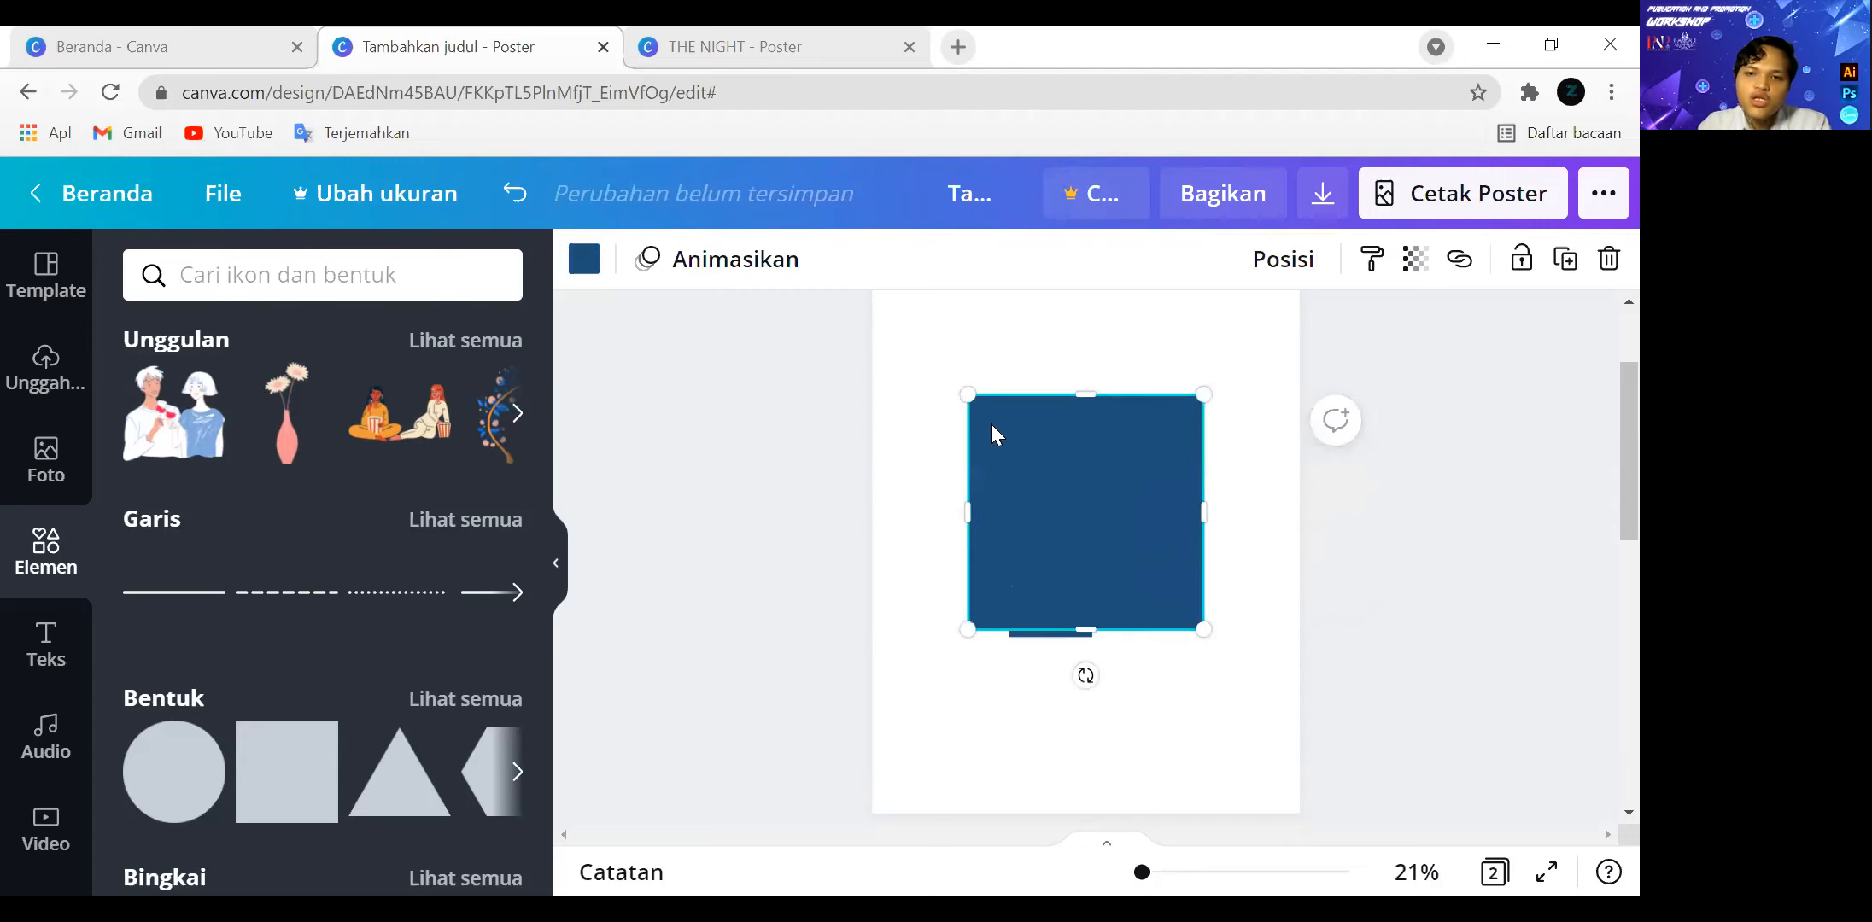
pyautogui.moveTo(965, 398); pyautogui.dragTo(1045, 471)
pyautogui.moveTo(1121, 546); pyautogui.dragTo(1177, 538)
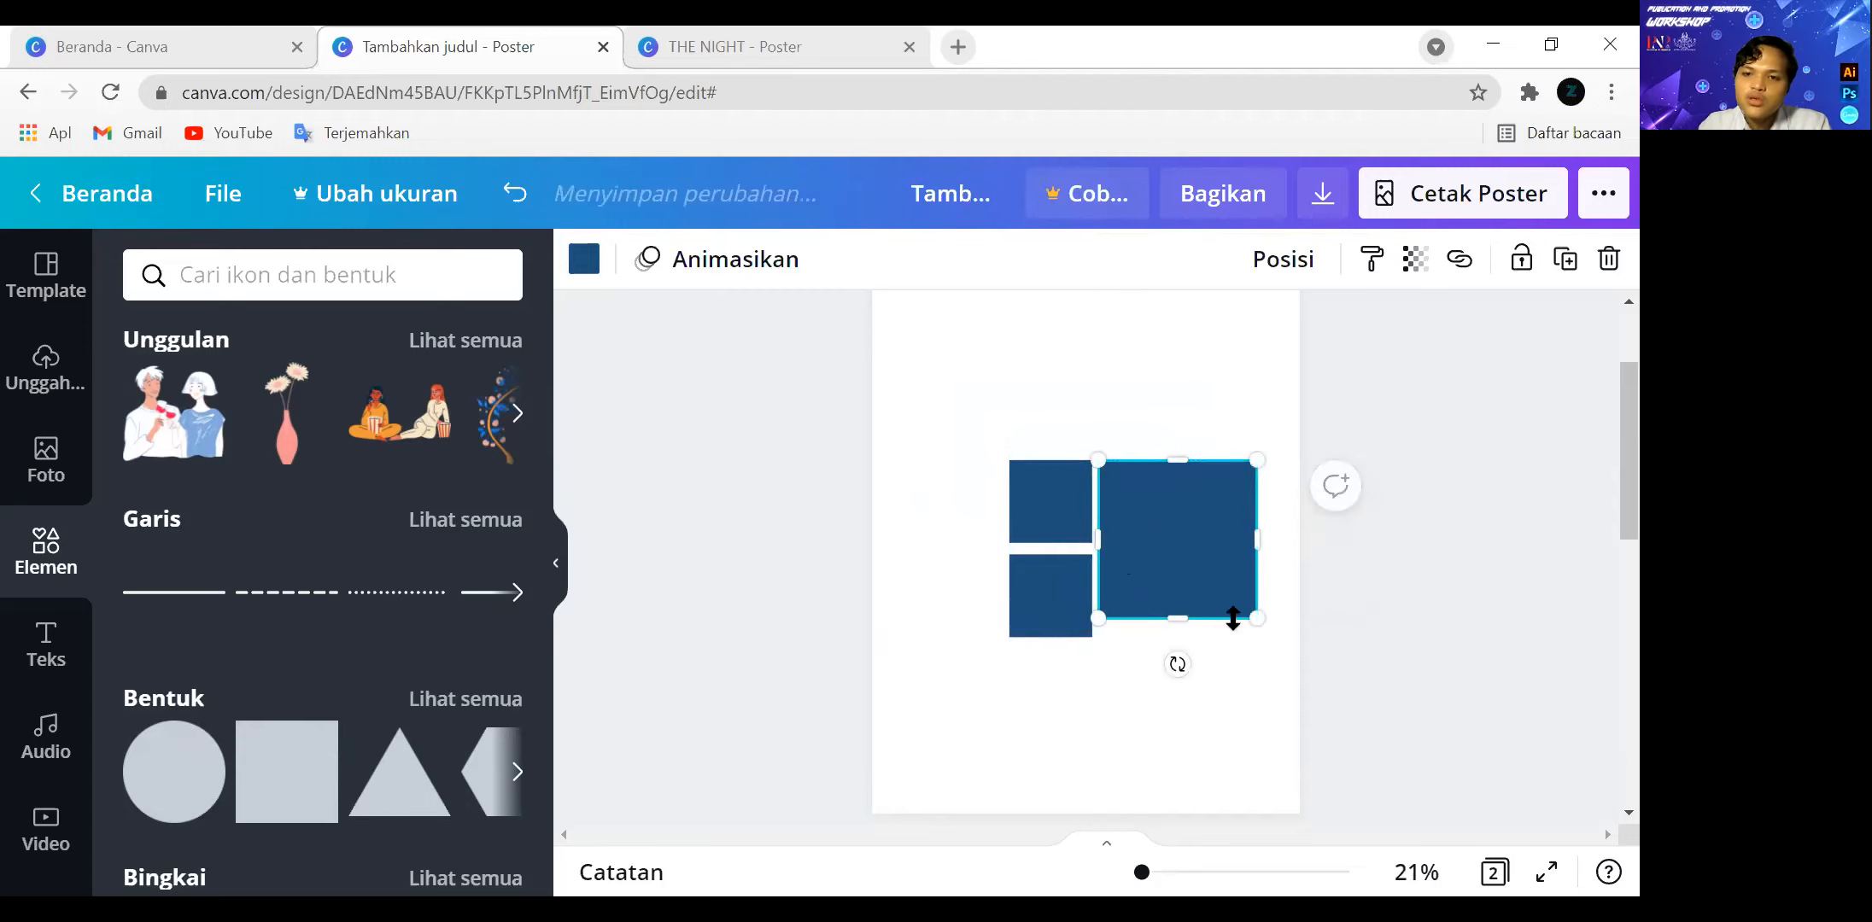
pyautogui.moveTo(1262, 632); pyautogui.dragTo(1274, 655)
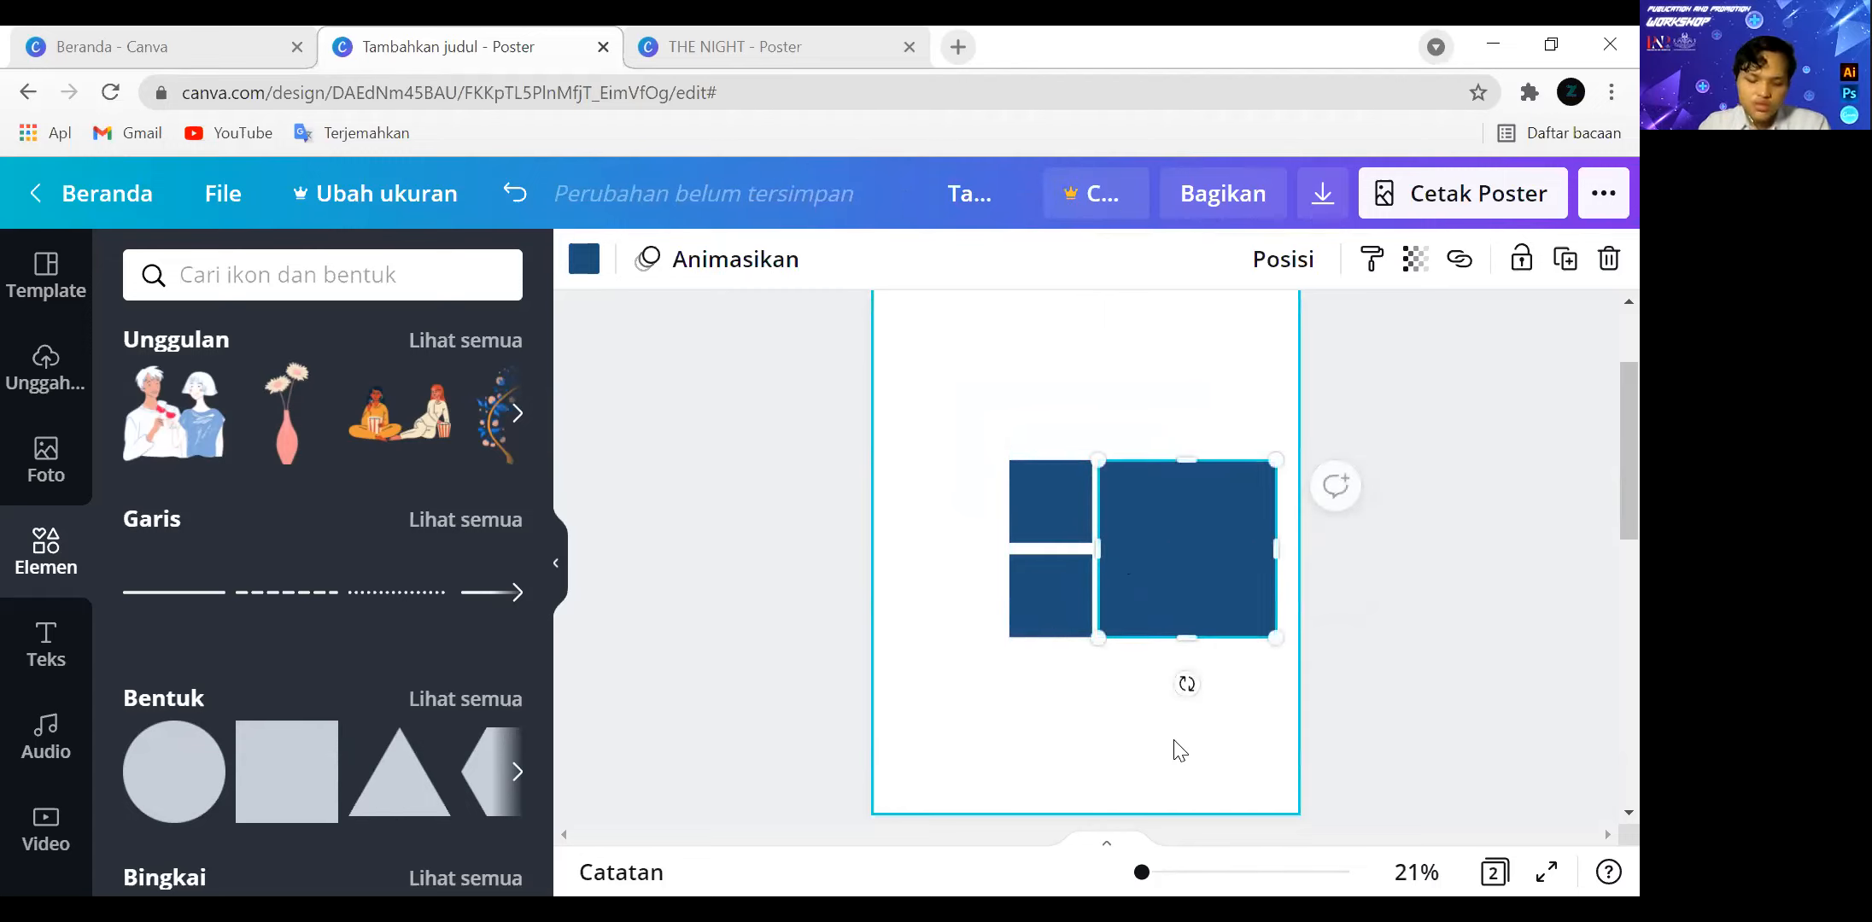
pyautogui.click(1179, 752)
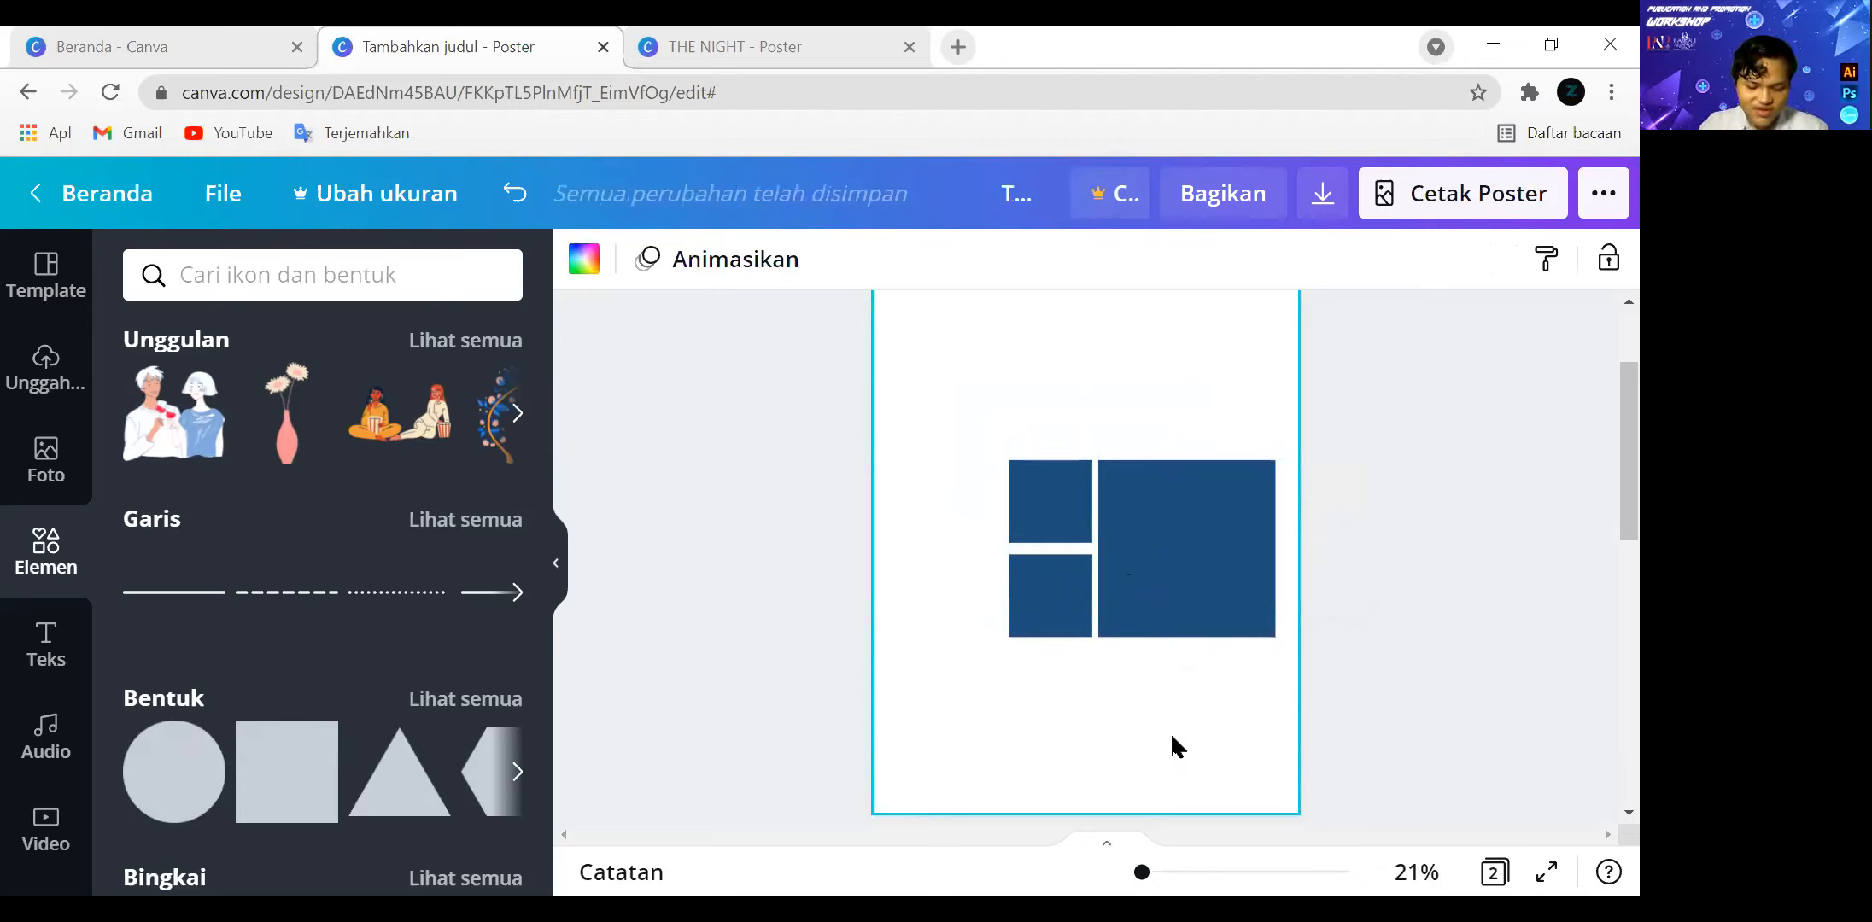
# Shift the three squares on page 1 together slightly up and to the left.
pyautogui.scroll(2, 1315, 670)
pyautogui.scroll(-3, 1279, 680)
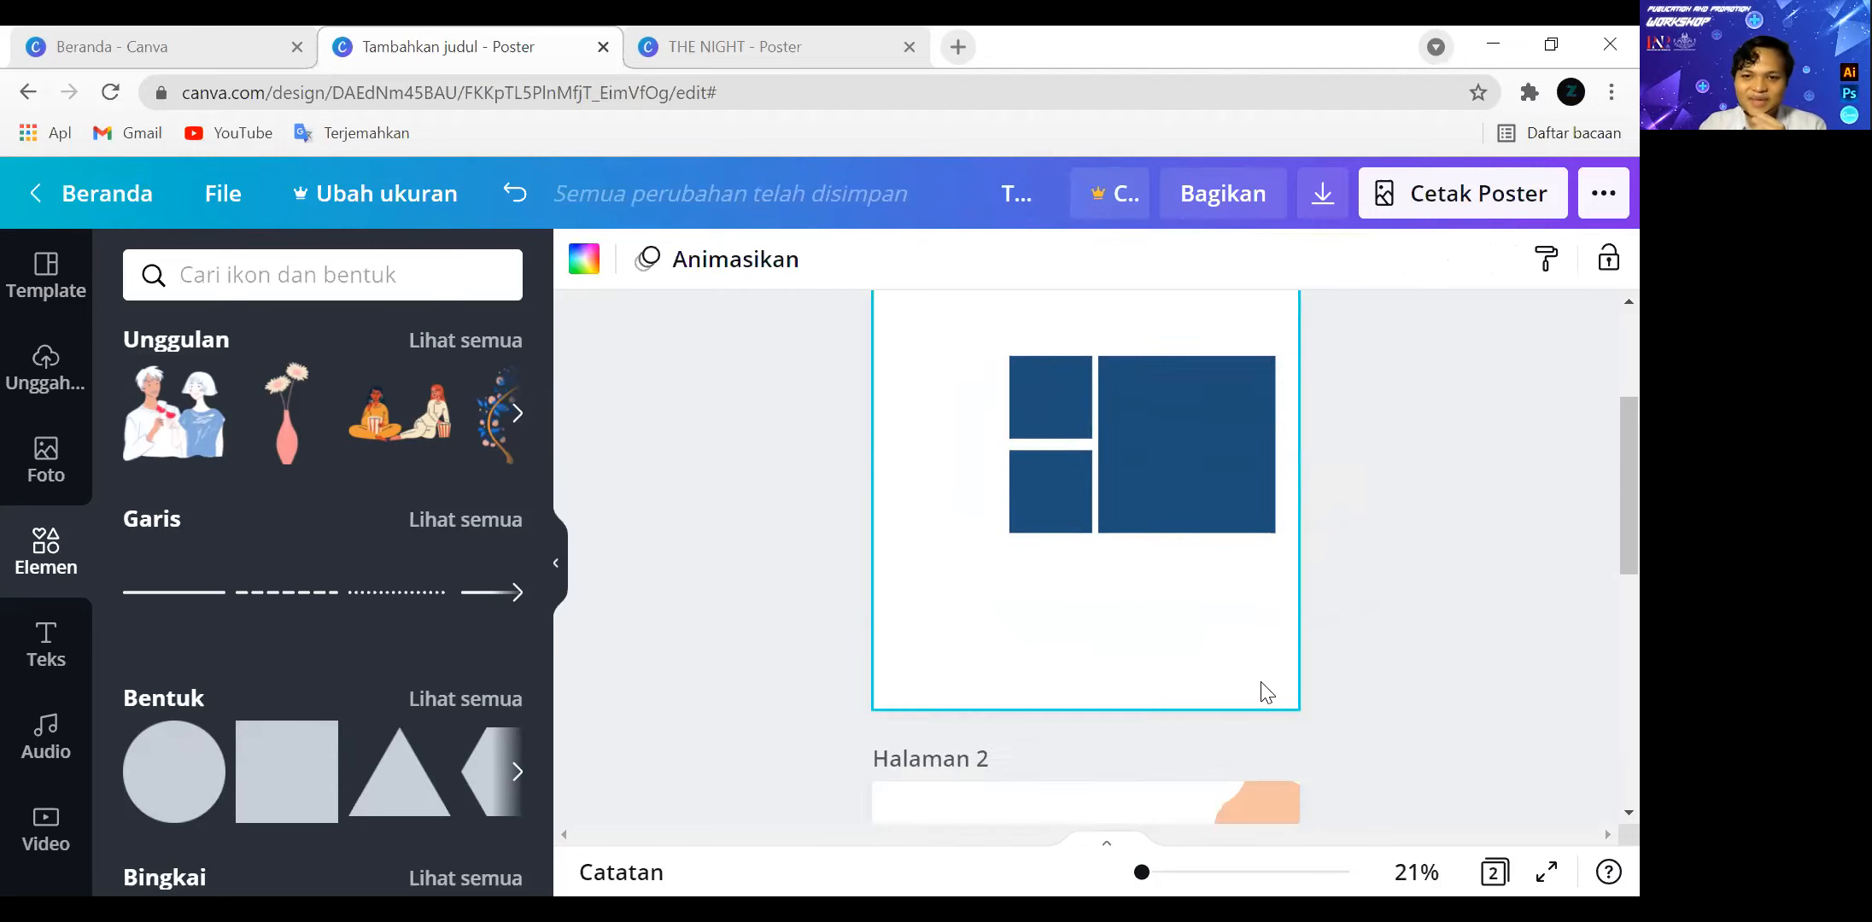
pyautogui.moveTo(1256, 584); pyautogui.dragTo(1052, 359)
pyautogui.moveTo(1154, 436); pyautogui.dragTo(1146, 431)
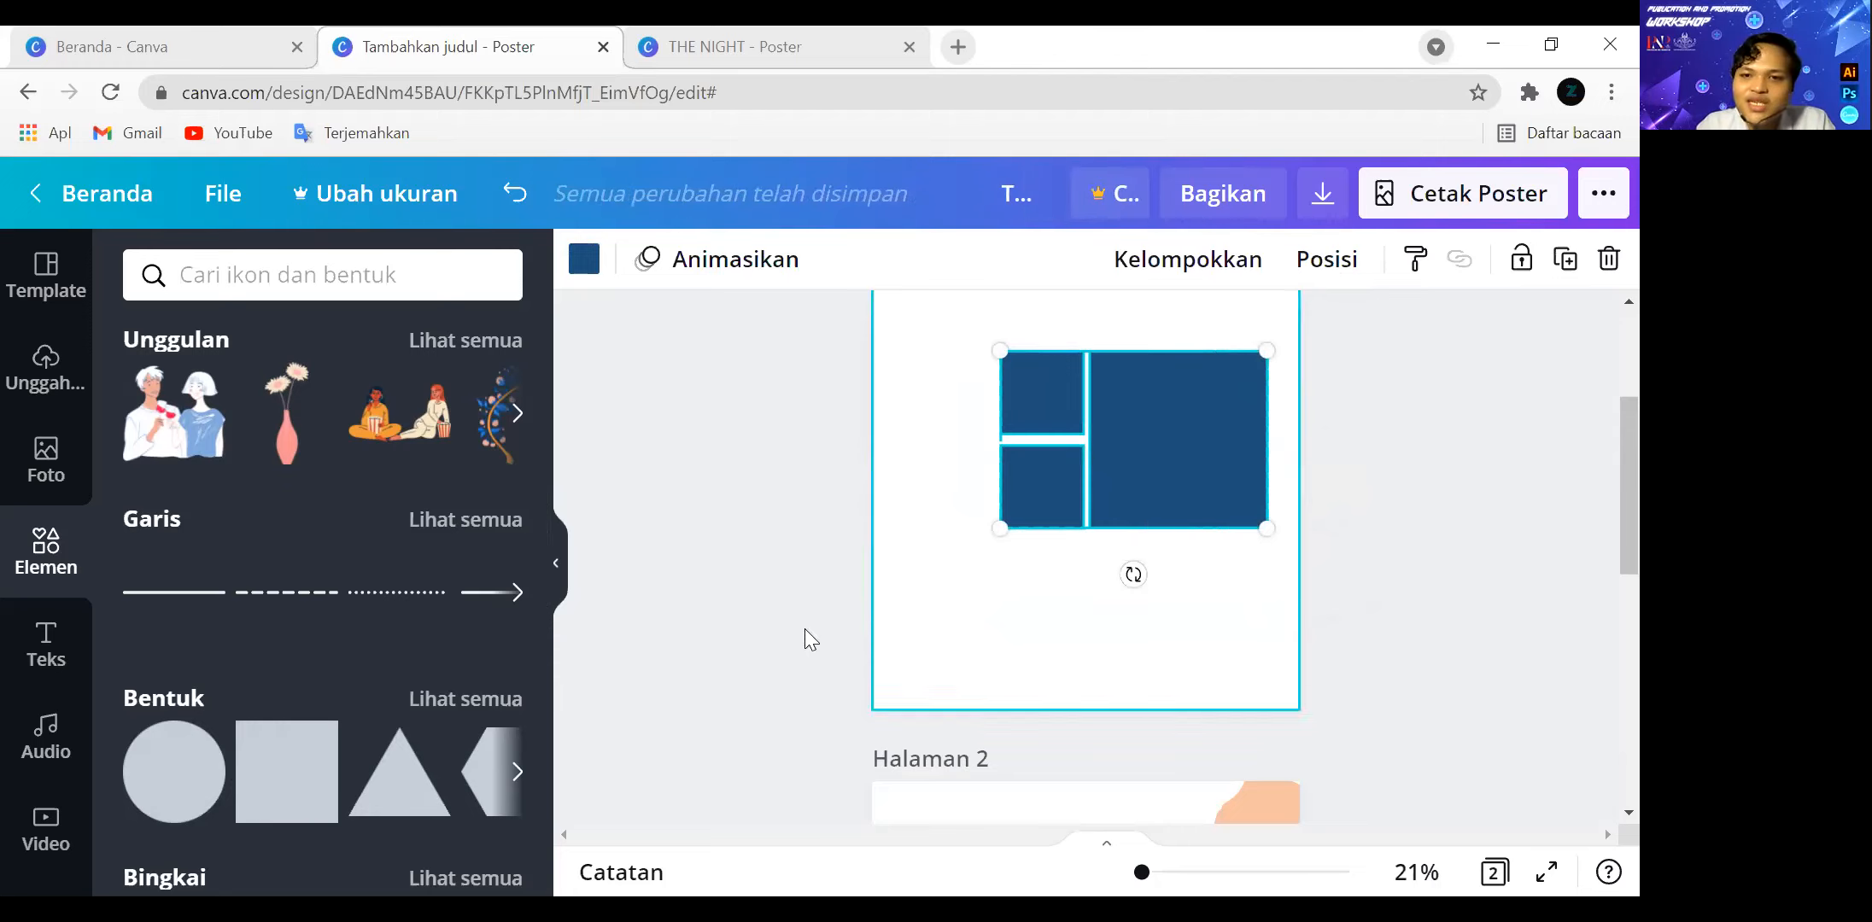
# Add a square narrowed into a tall vertical bar left of the three squares, with its lower end level with theirs.
pyautogui.click(258, 759)
pyautogui.moveTo(1113, 446); pyautogui.dragTo(969, 426)
pyautogui.scroll(2, 1121, 496)
pyautogui.scroll(2, 1041, 512)
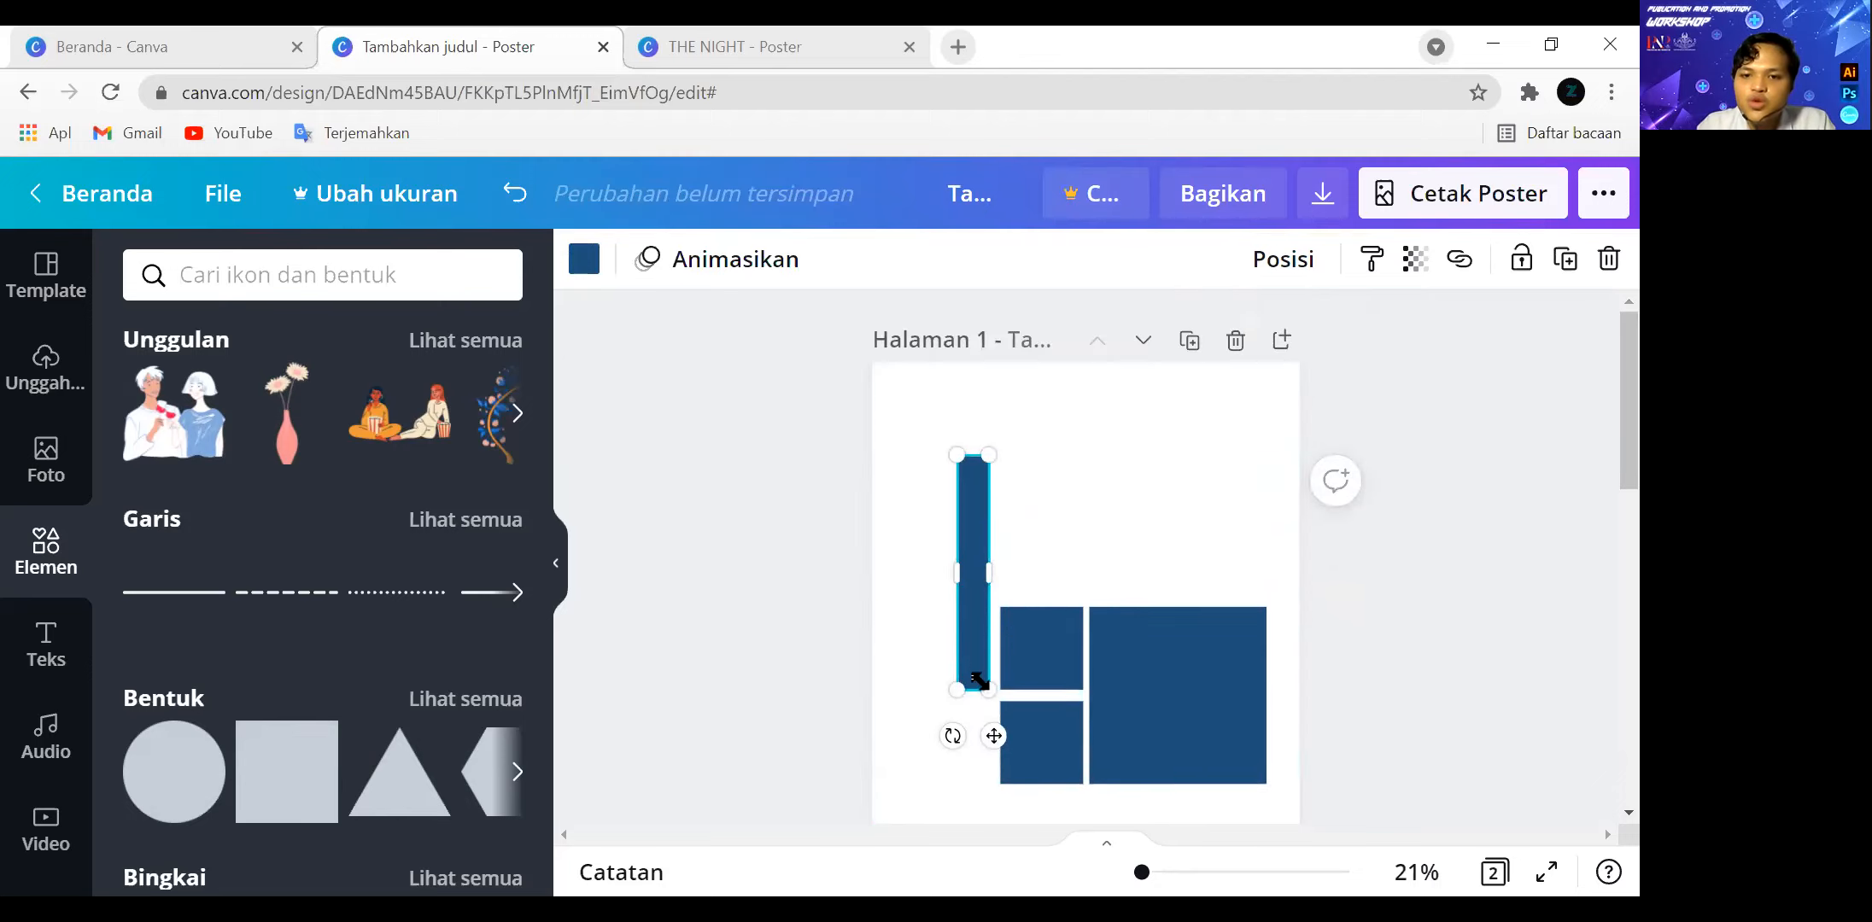
pyautogui.moveTo(968, 689); pyautogui.dragTo(967, 784)
pyautogui.click(1440, 724)
# Try centre-aligning the four ungrouped shapes on page 1 and undo the alignment.
pyautogui.scroll(-2, 1400, 700)
pyautogui.moveTo(1214, 680); pyautogui.dragTo(968, 461)
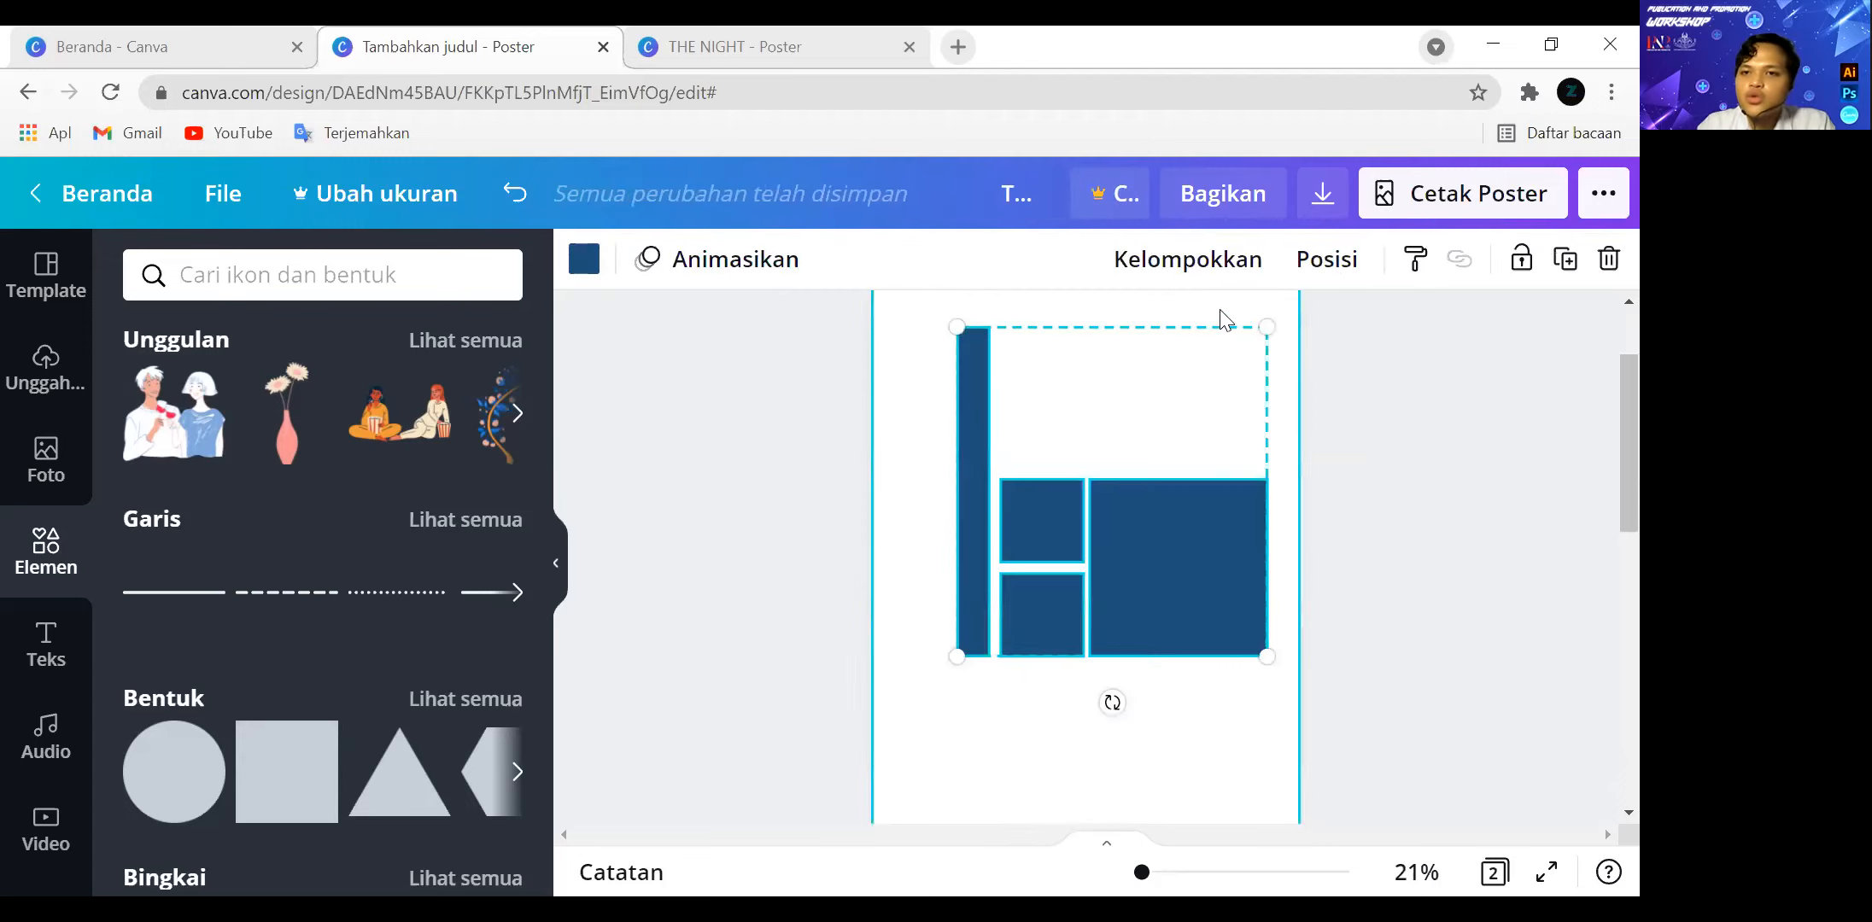
pyautogui.click(1326, 259)
pyautogui.click(1079, 561)
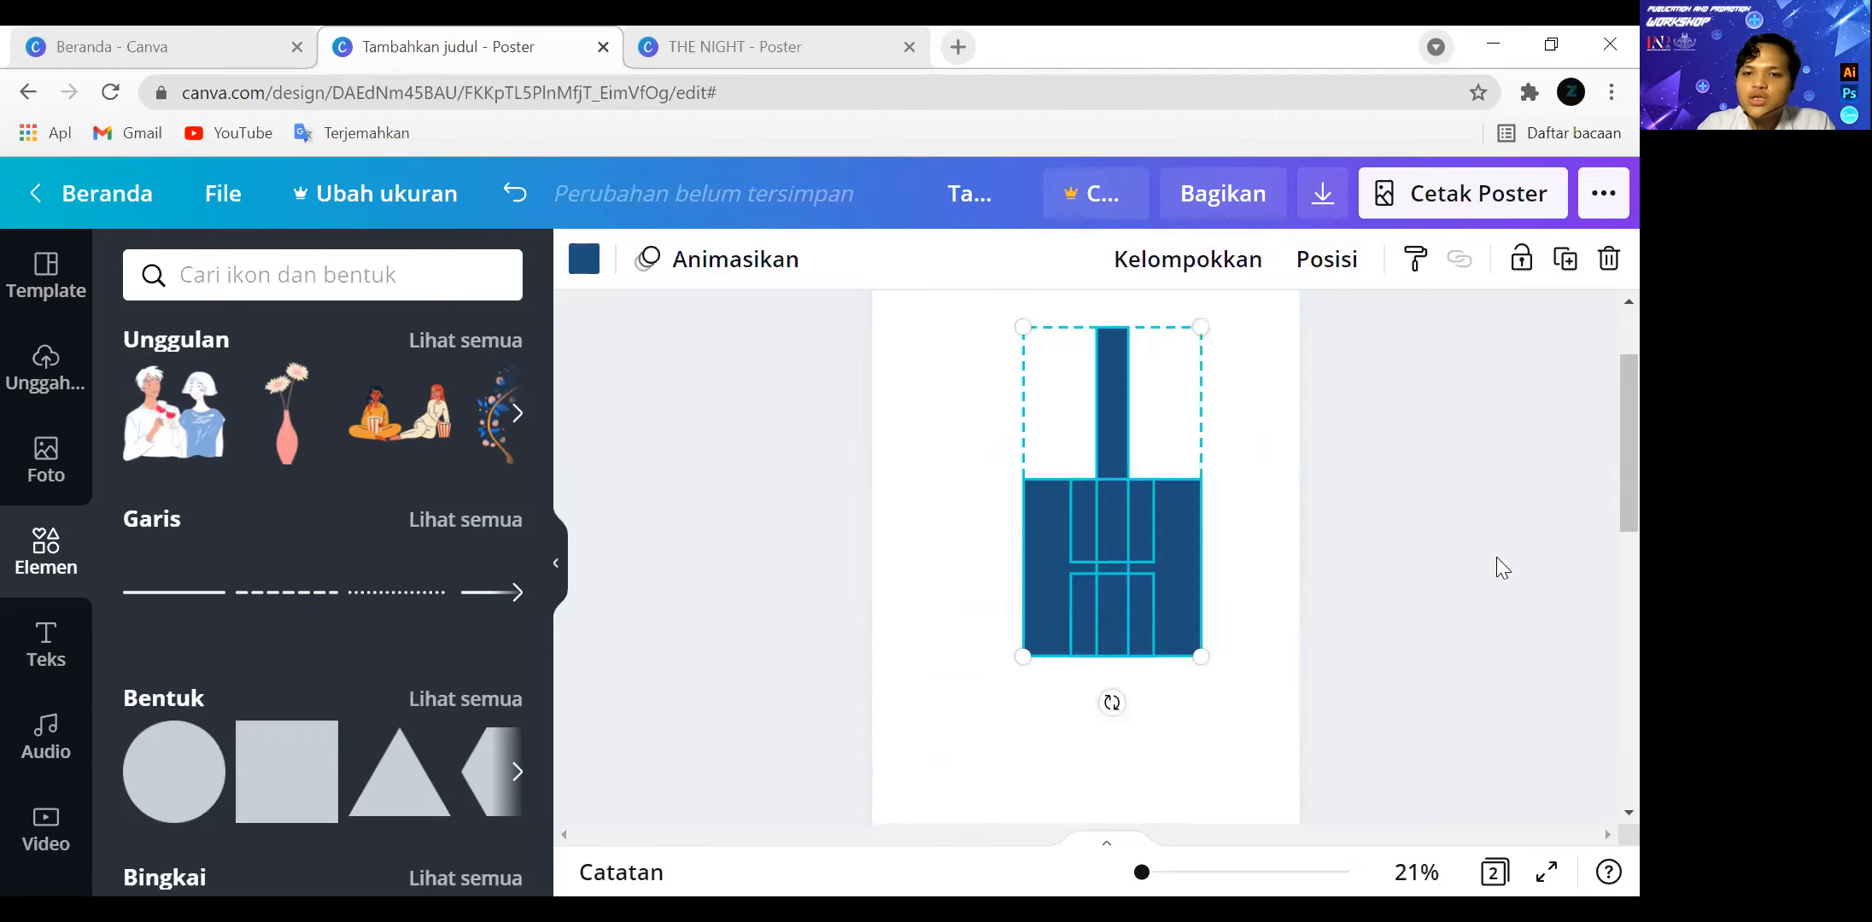
pyautogui.hotkey('ctrl', 'z')
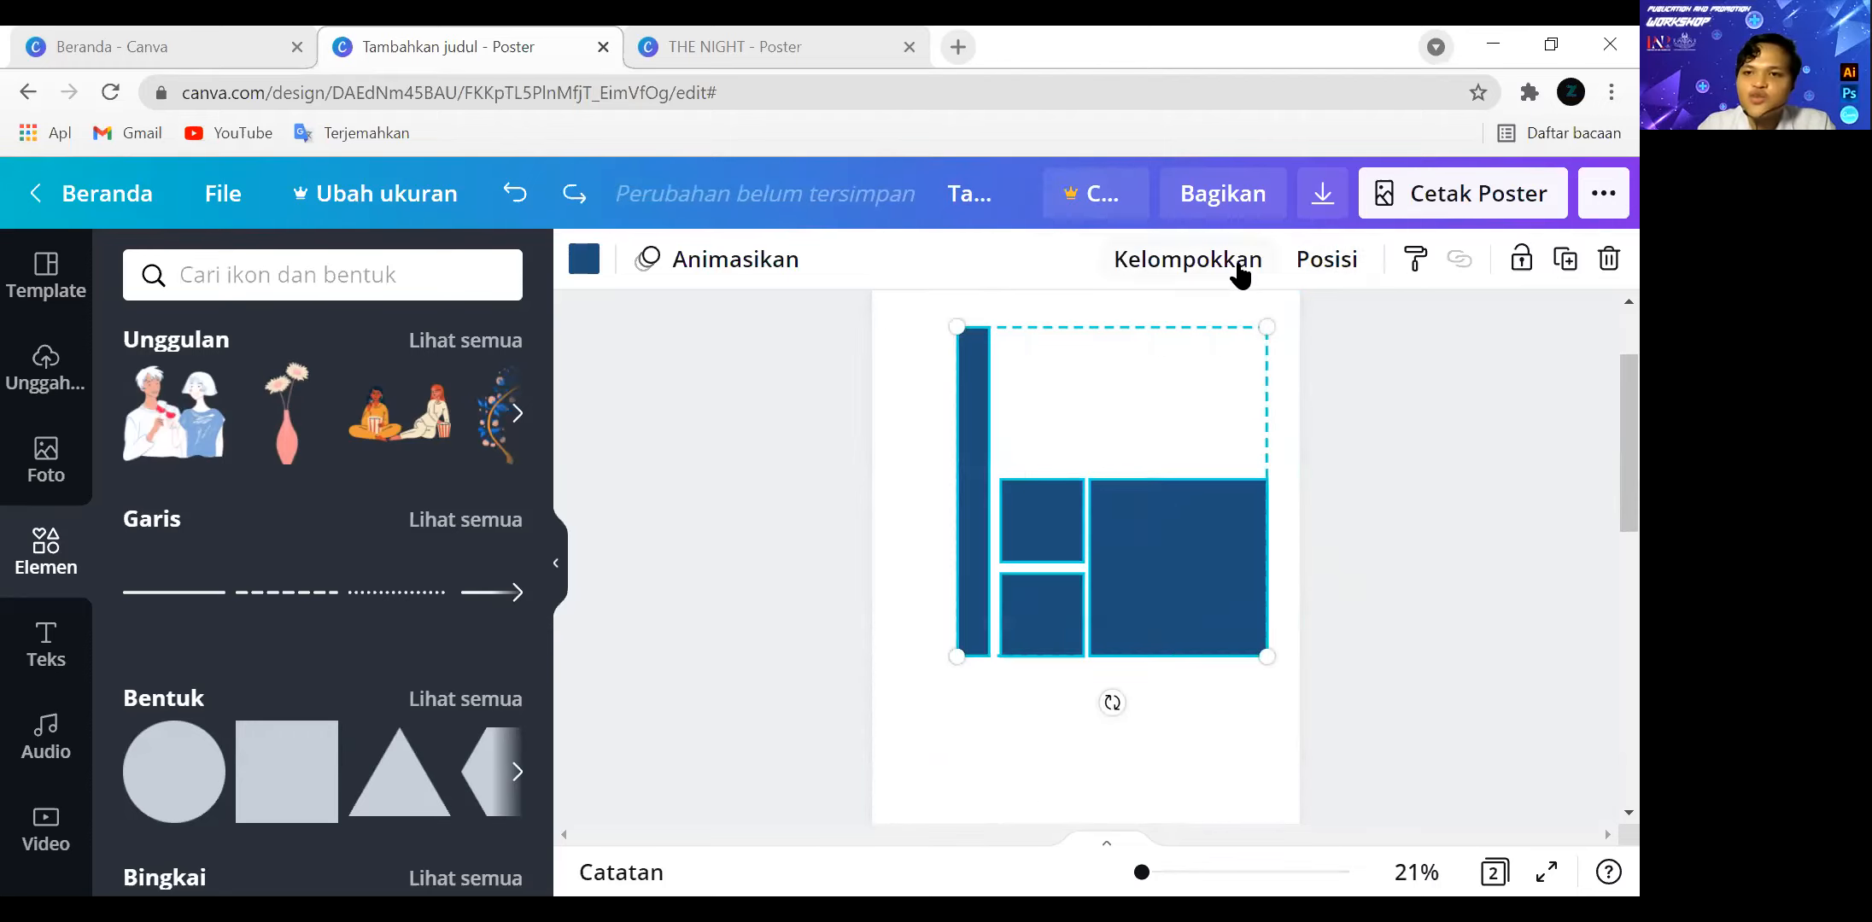
# Group the four shapes and centre the group horizontally and vertically on page 1.
pyautogui.click(1241, 265)
pyautogui.click(1312, 280)
pyautogui.click(1119, 502)
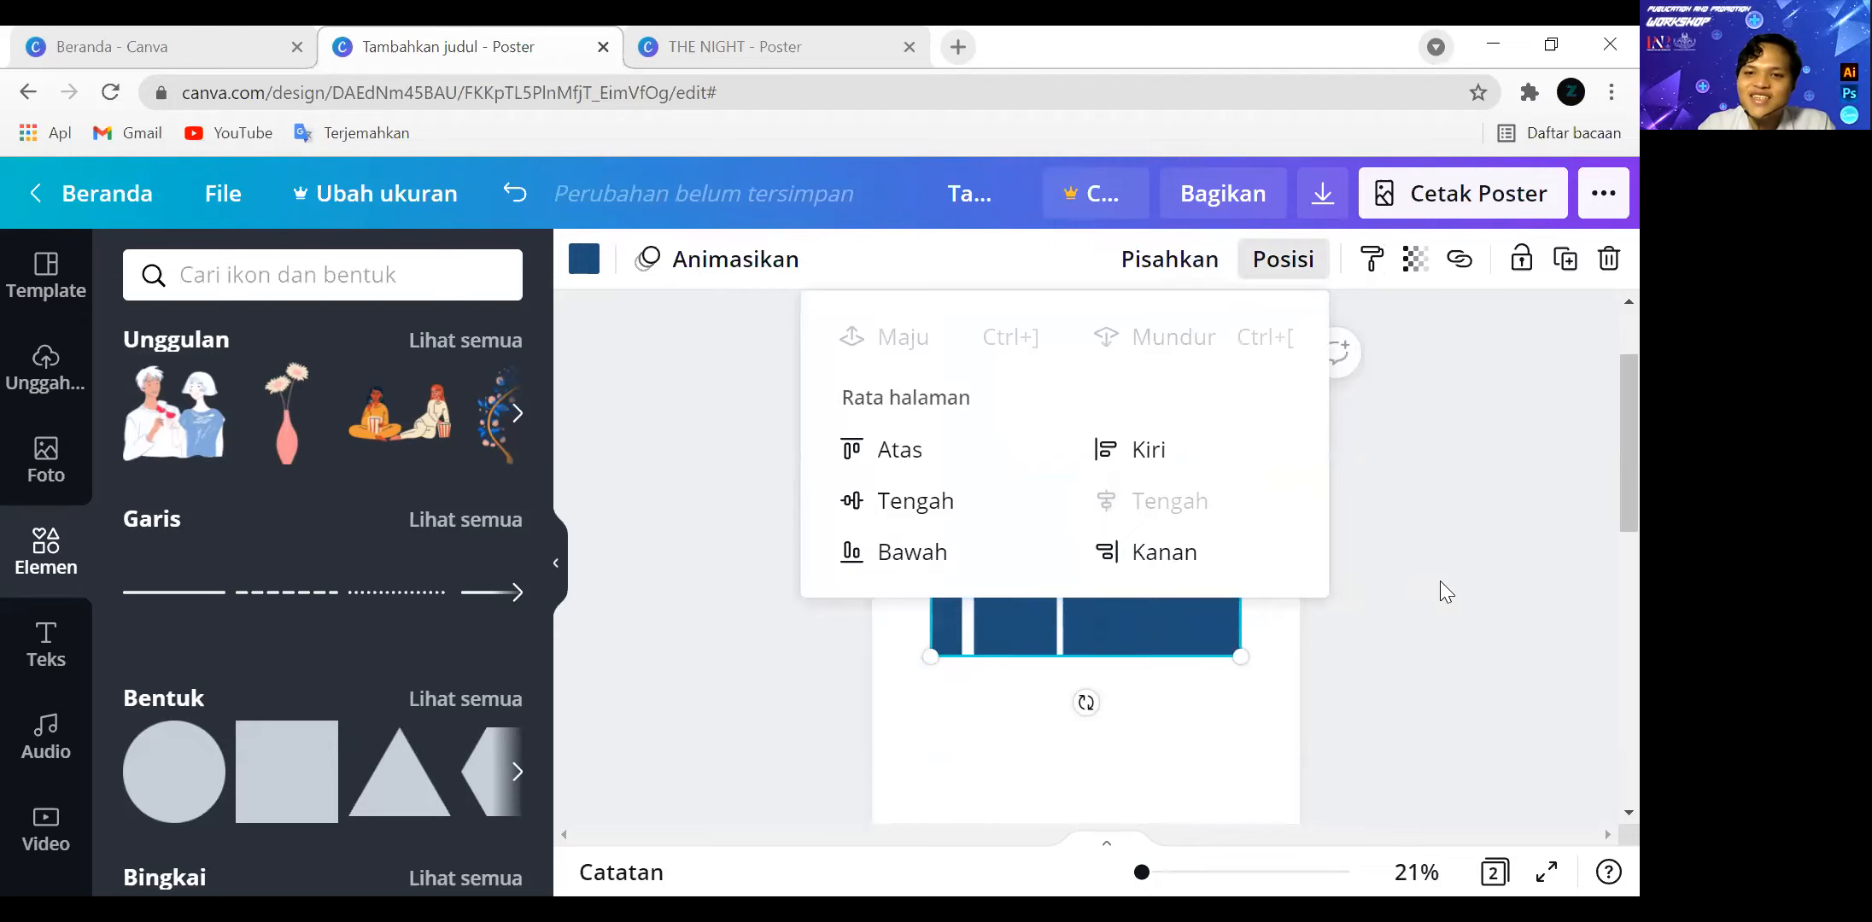
pyautogui.scroll(-1, 1449, 577)
pyautogui.scroll(3, 1449, 576)
pyautogui.click(1277, 263)
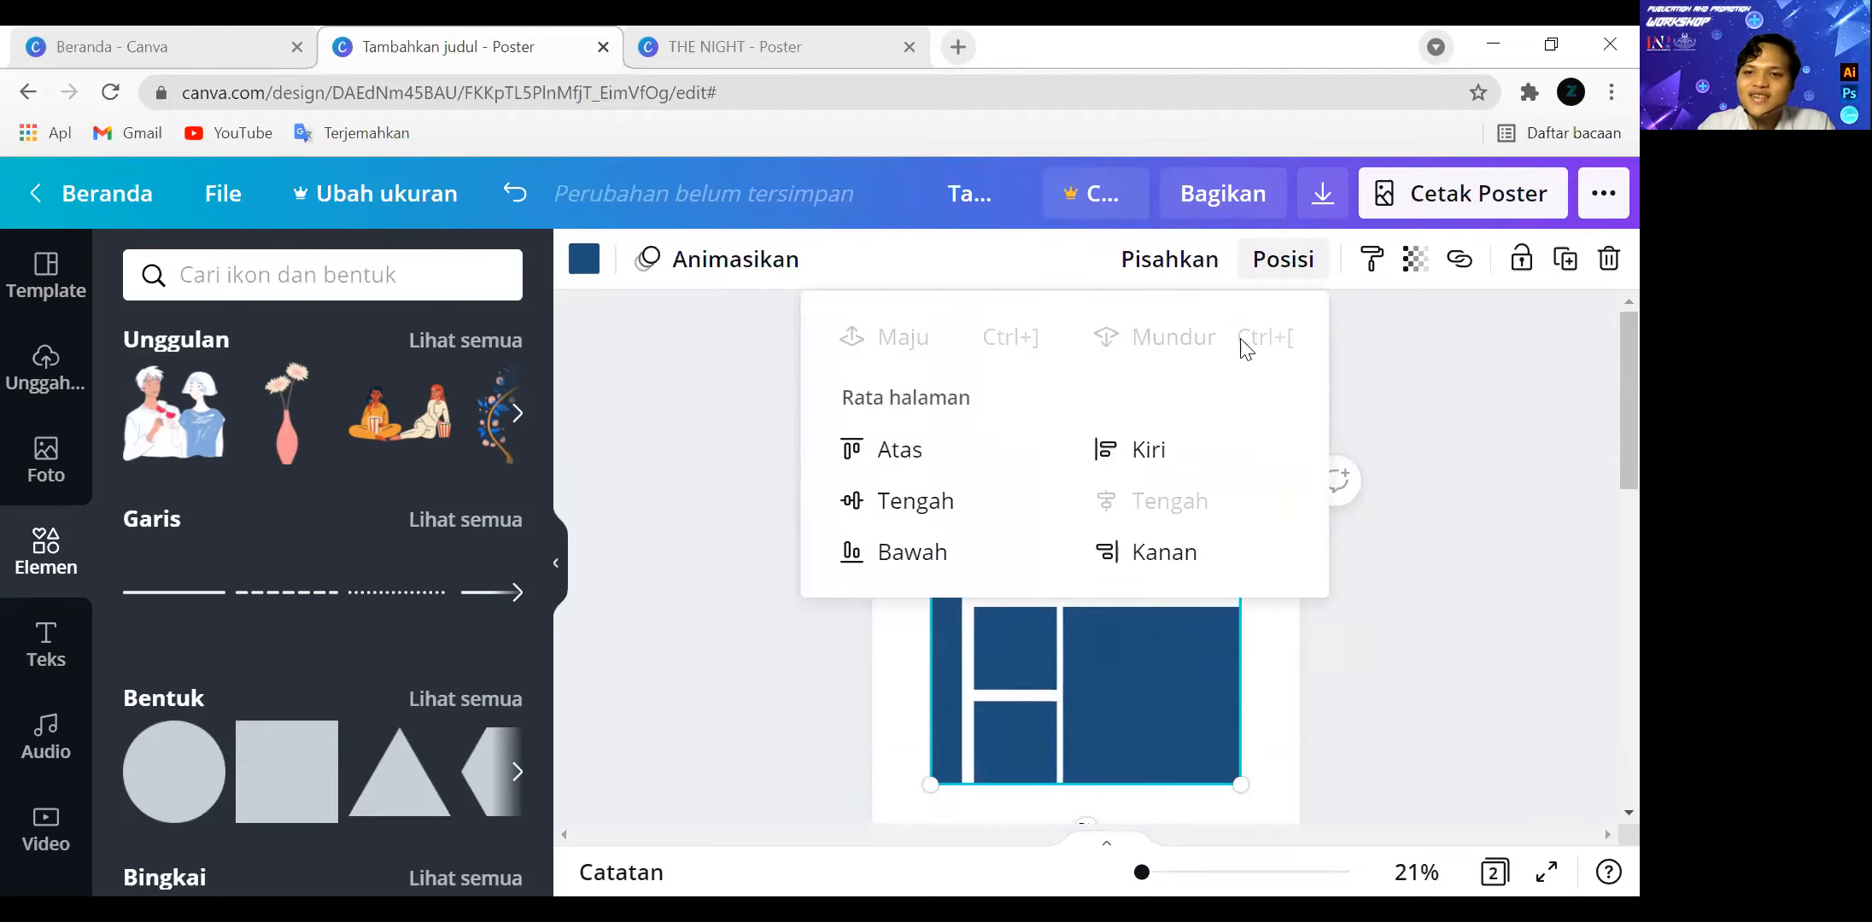
pyautogui.click(852, 505)
pyautogui.click(1465, 637)
pyautogui.scroll(-1, 1451, 622)
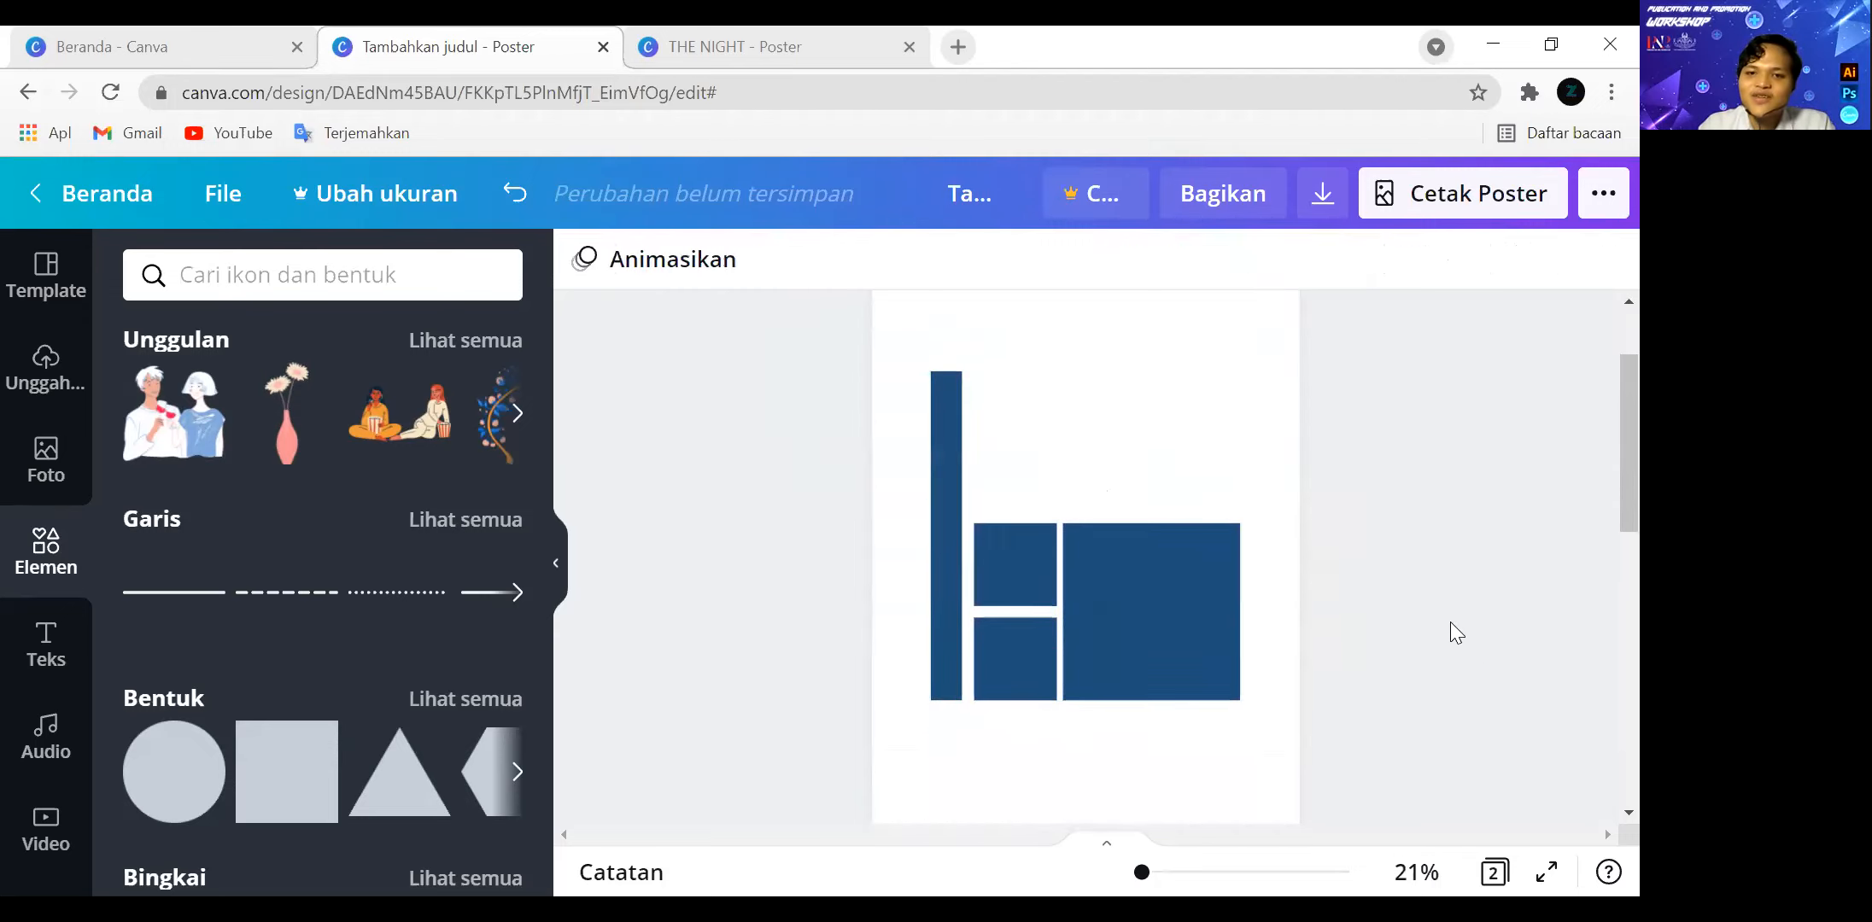
# Nudge the grouped shapes slightly to the right on page 1 and ungroup them.
pyautogui.click(1101, 608)
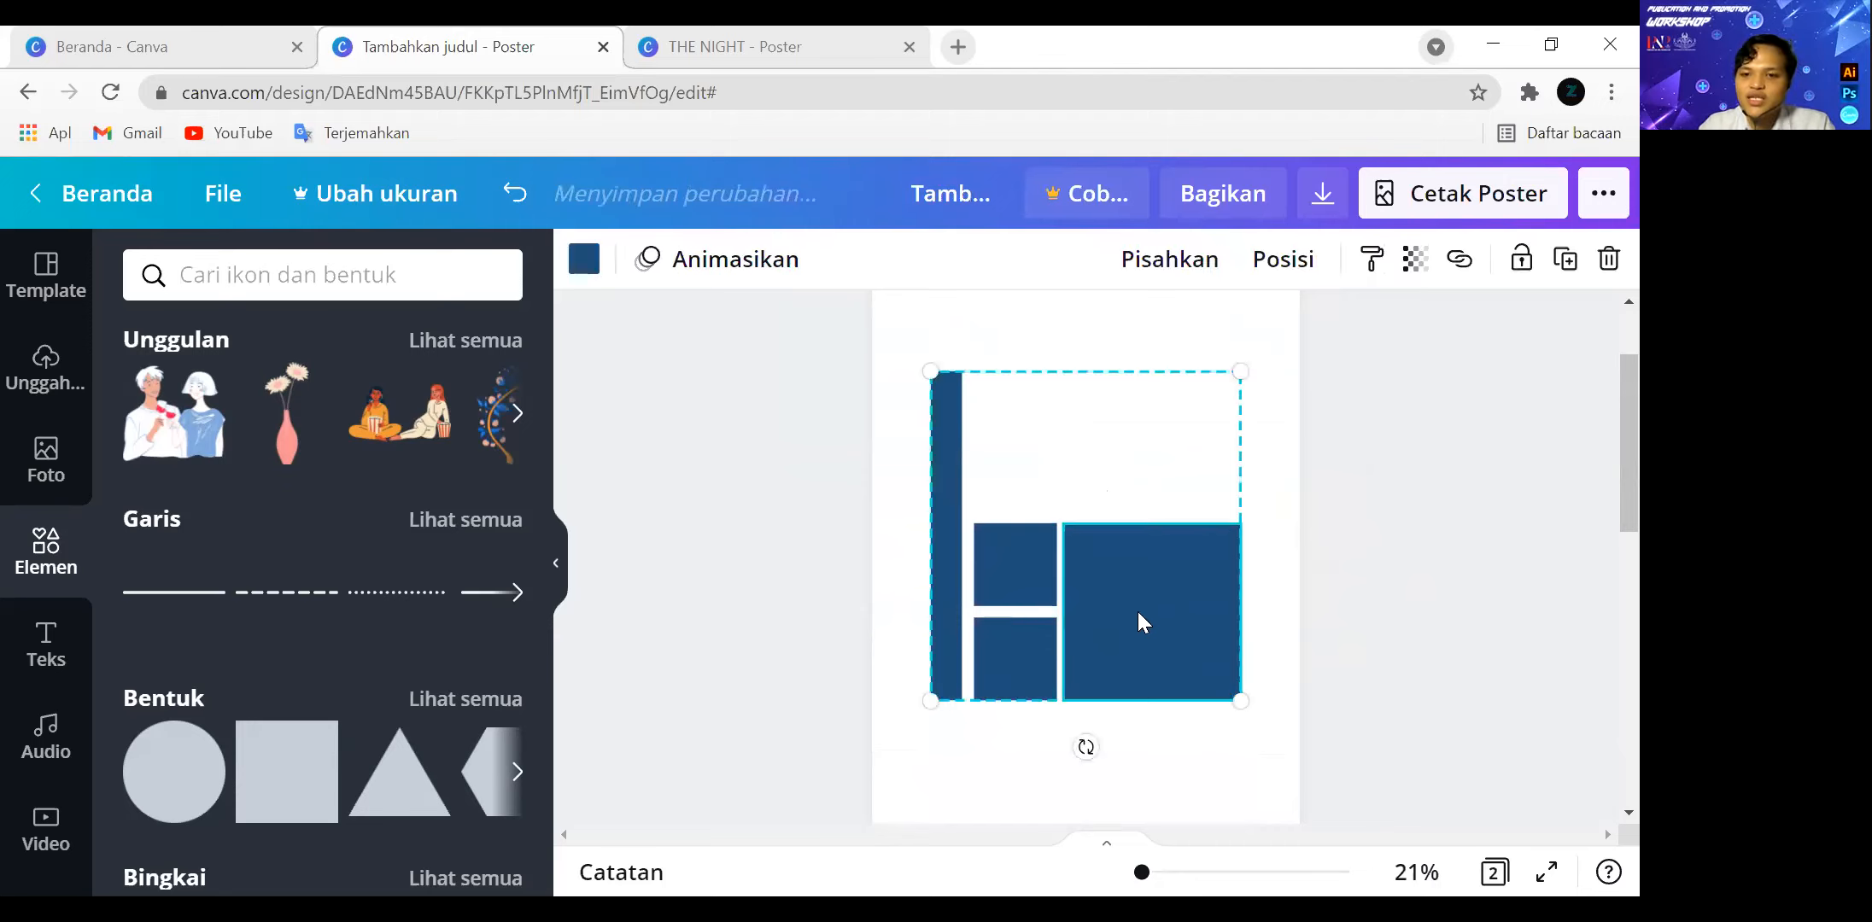
pyautogui.click(868, 536)
pyautogui.click(1027, 541)
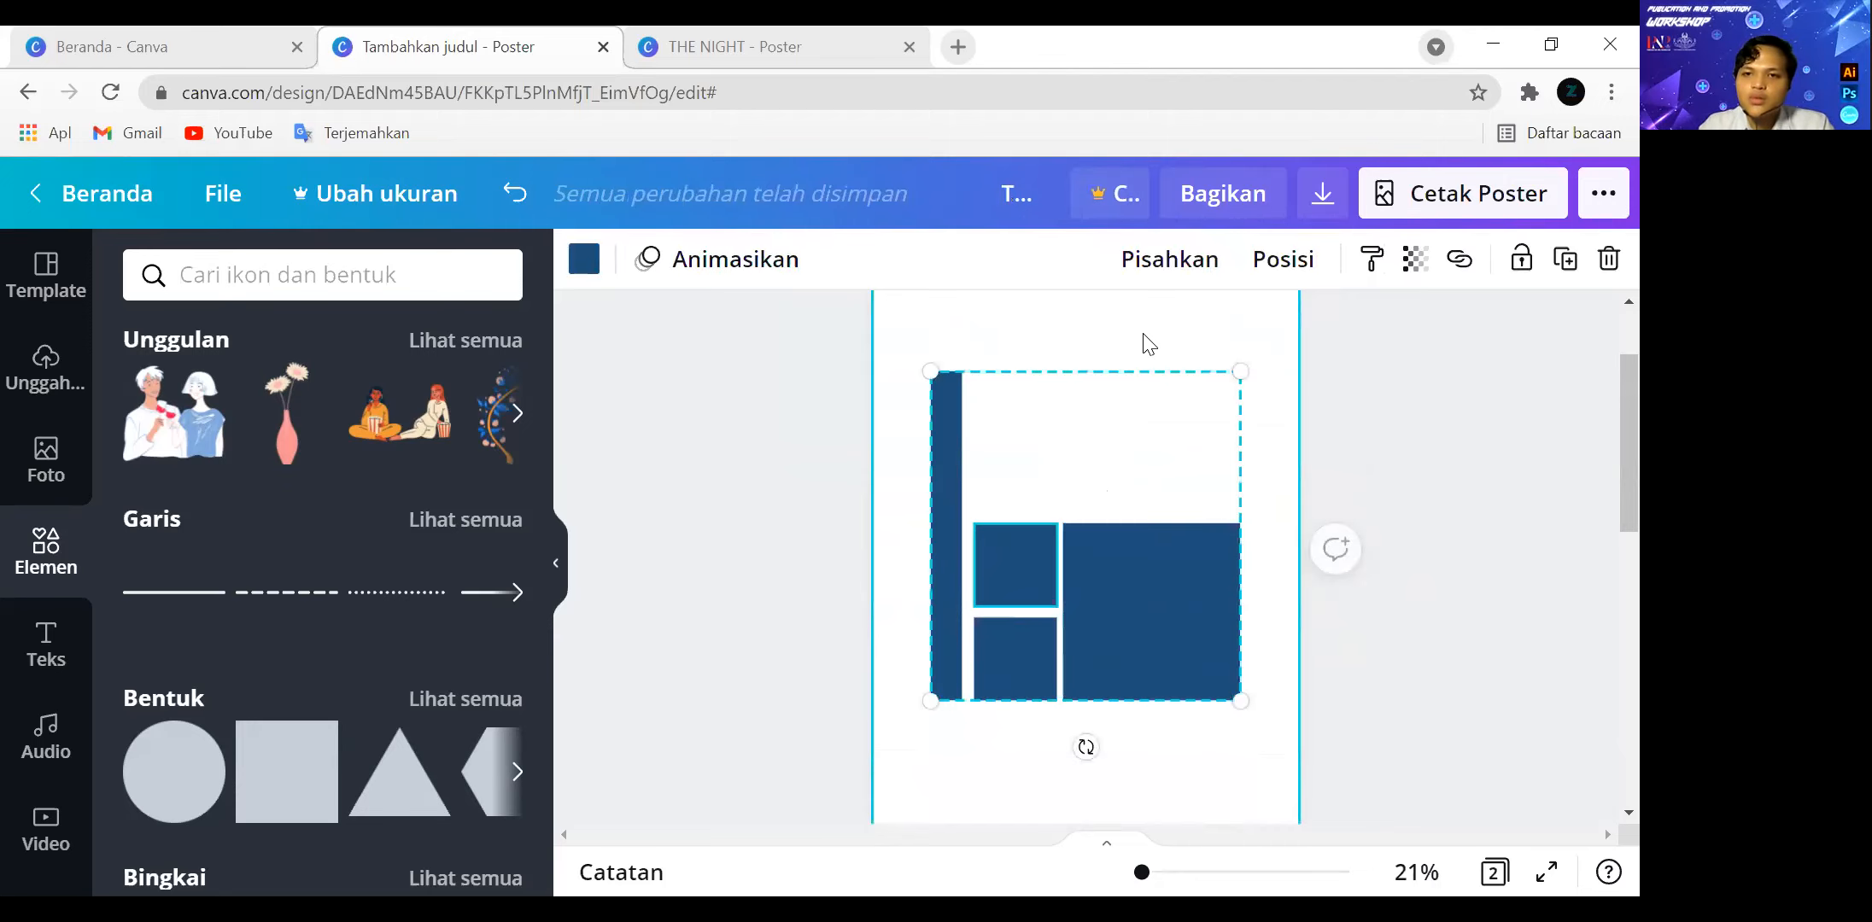
pyautogui.moveTo(1046, 575); pyautogui.dragTo(1068, 528)
pyautogui.click(1174, 263)
pyautogui.click(1323, 425)
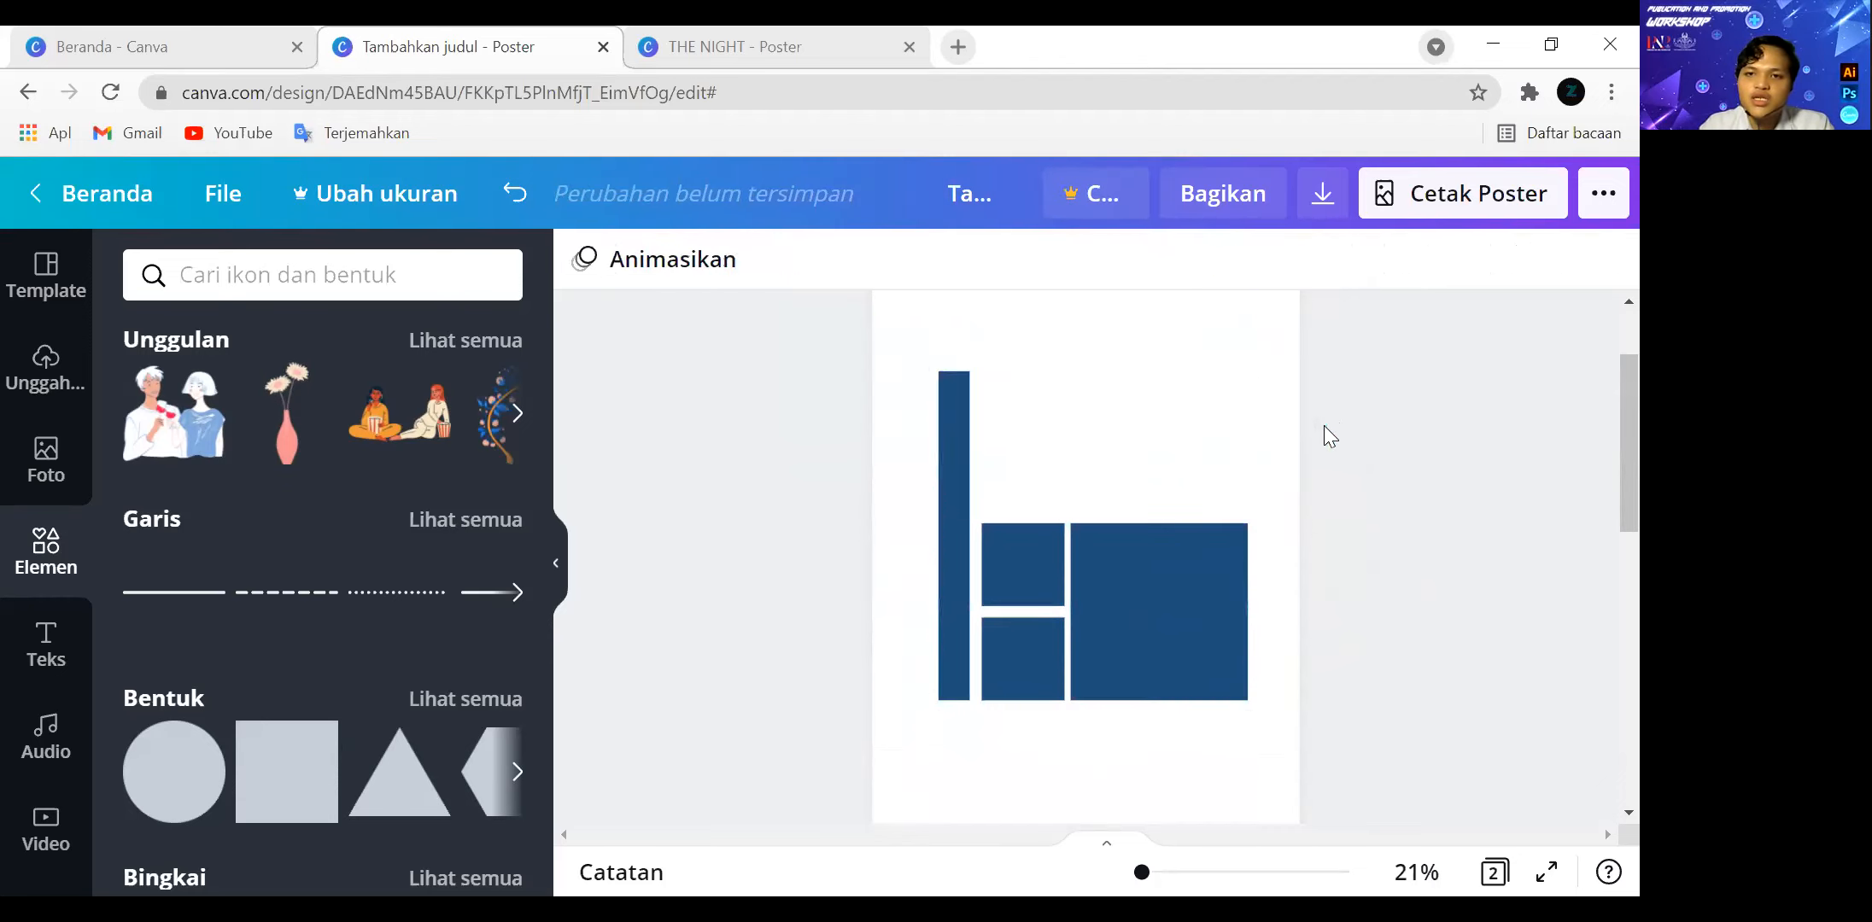
# Narrow the tall vertical bar to a width of about 1.8 from its left side.
pyautogui.click(959, 569)
pyautogui.moveTo(934, 542); pyautogui.dragTo(948, 540)
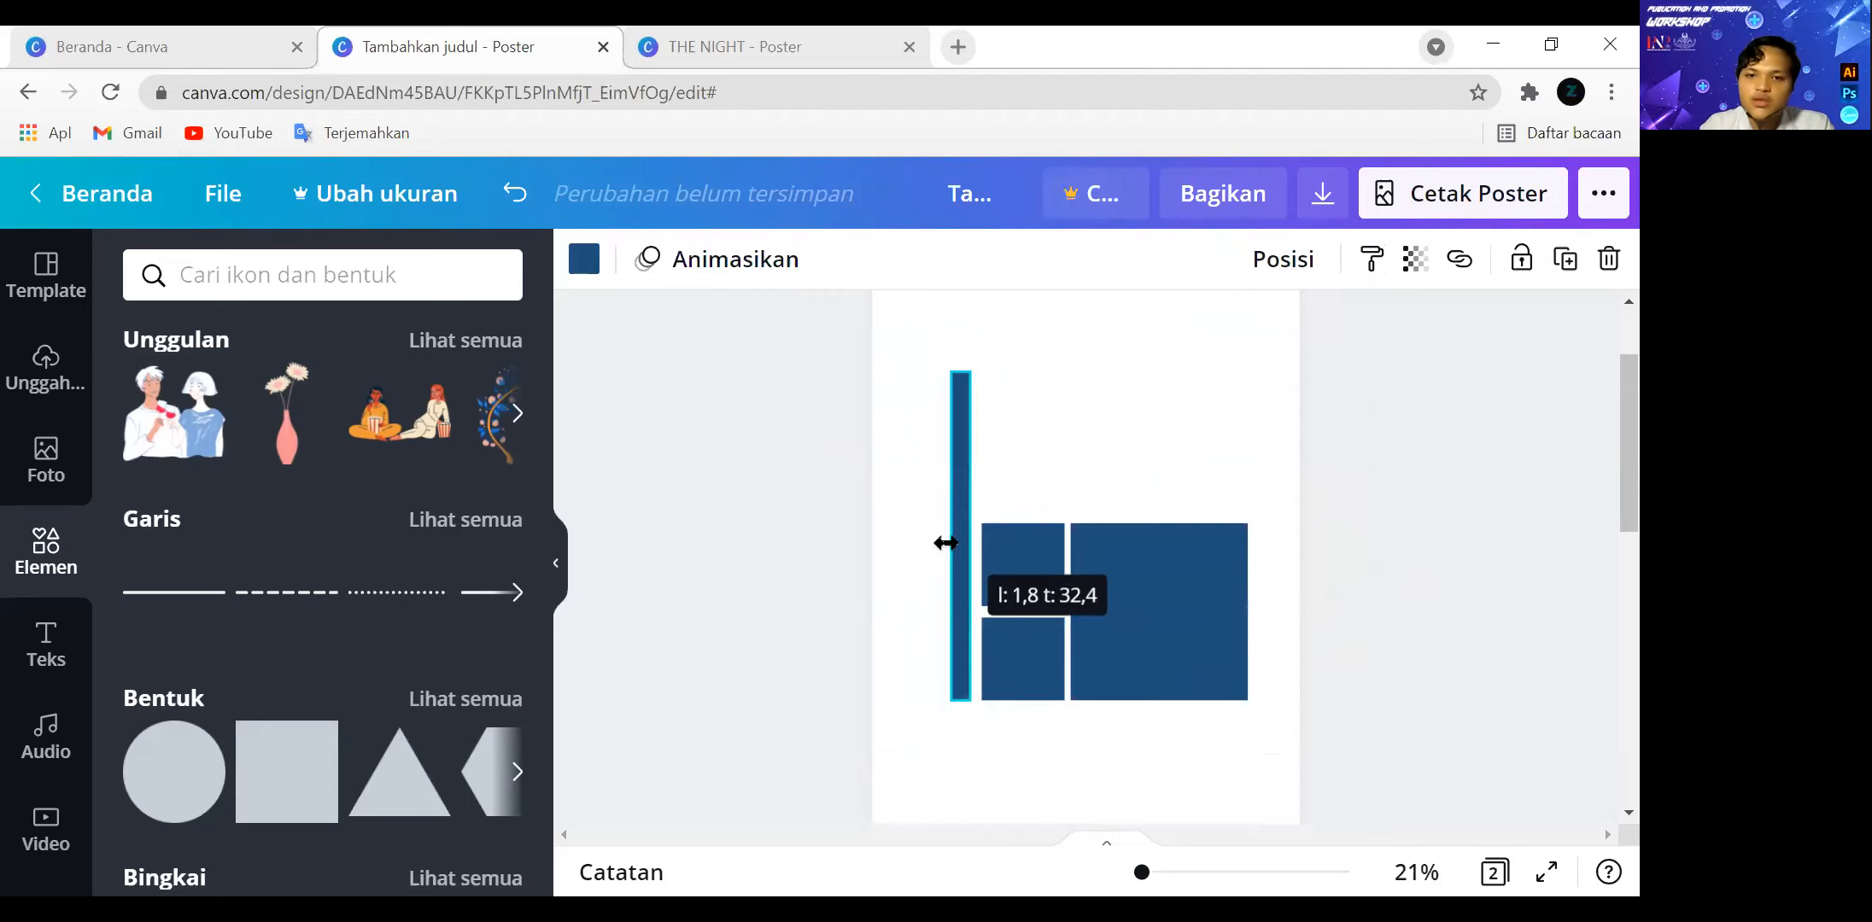
pyautogui.click(1342, 522)
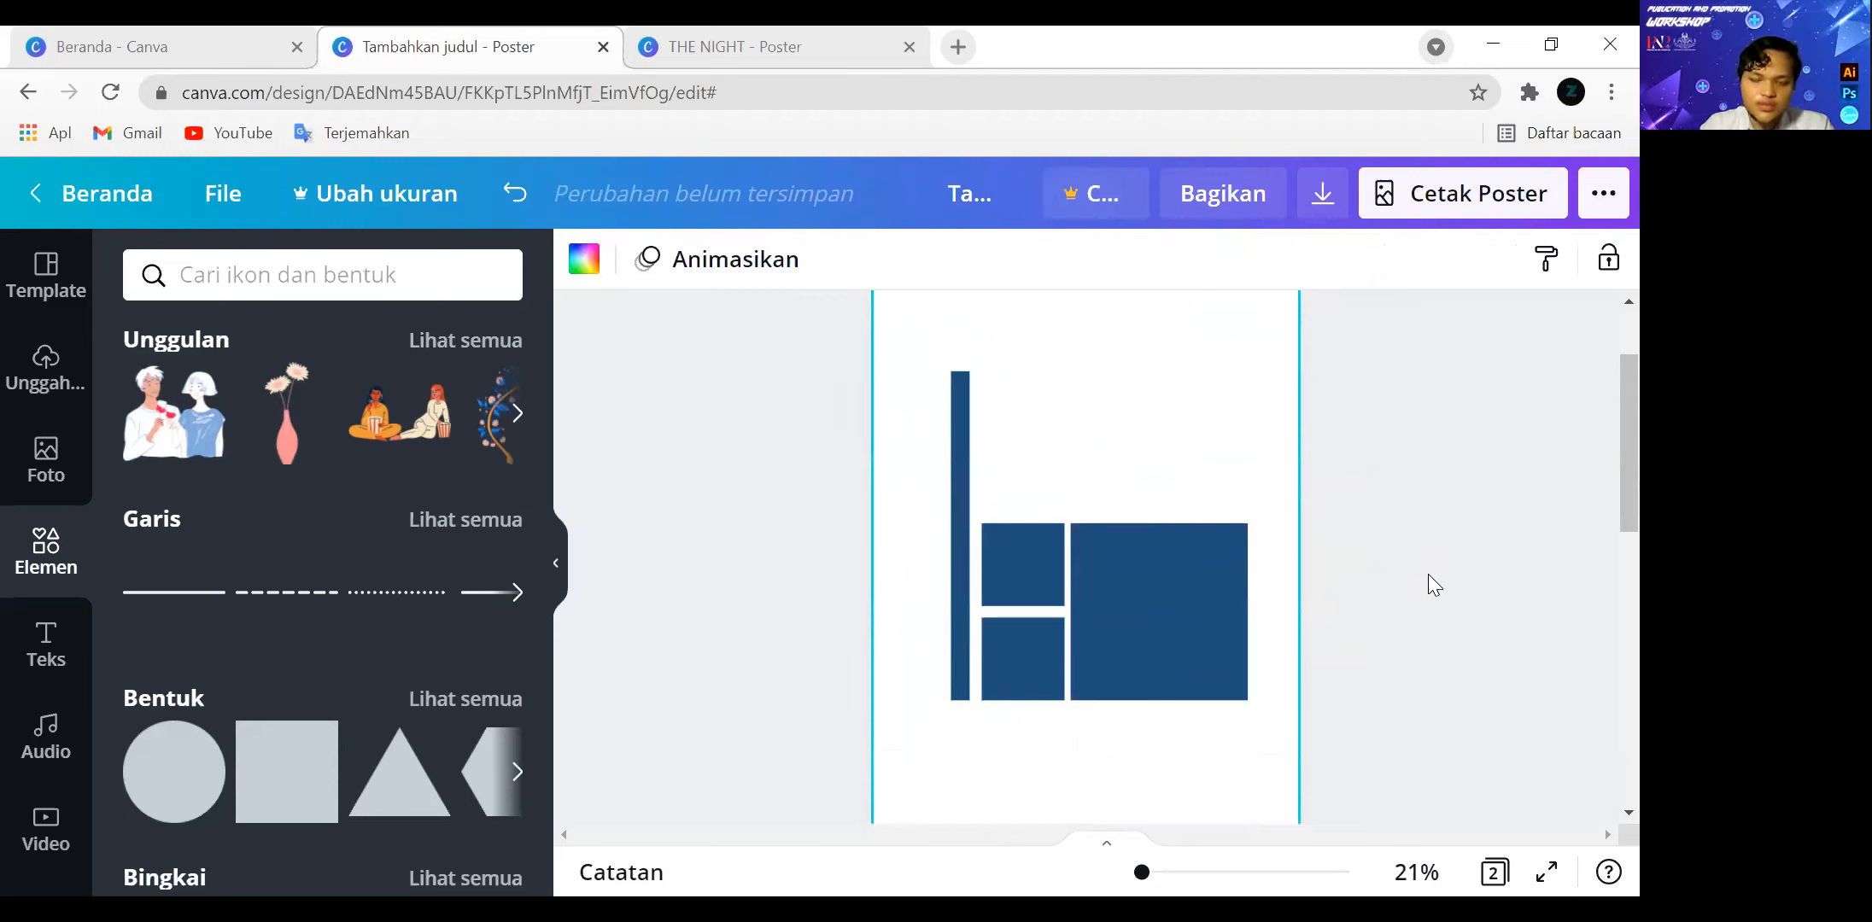
# Move the grouped concentric circles from page 2 to the top-right corner of page 1, partly off the page.
pyautogui.scroll(-5, 1427, 573)
pyautogui.scroll(-2, 1396, 561)
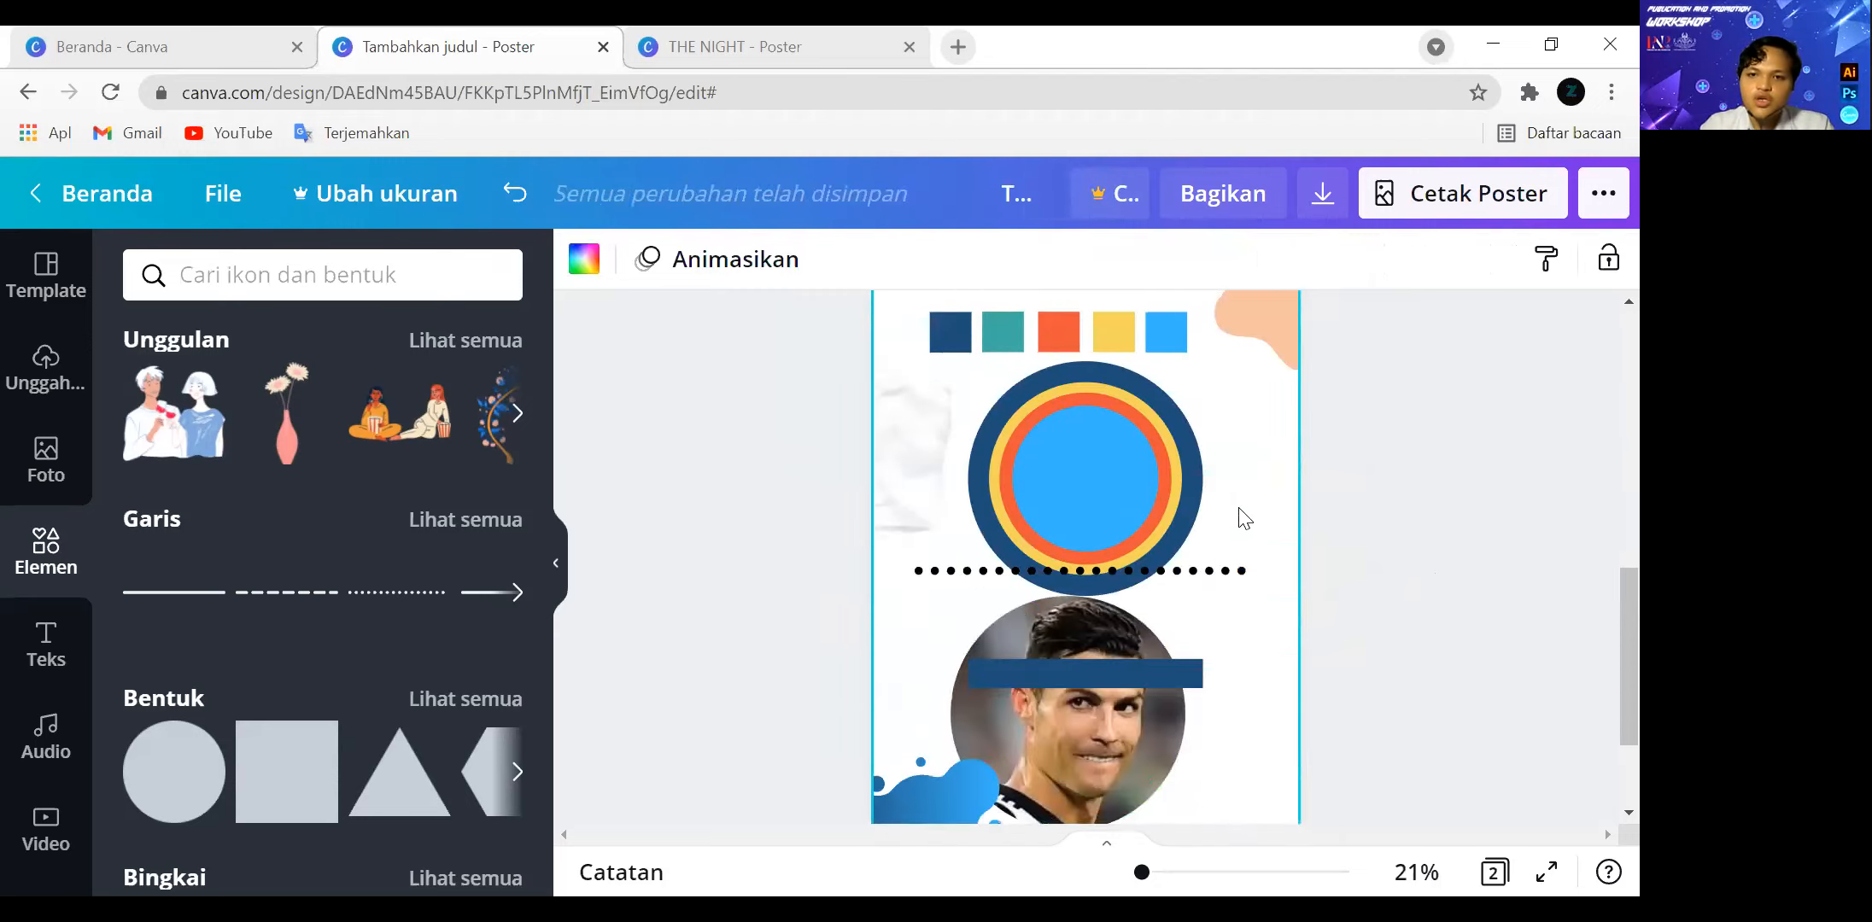
pyautogui.click(1077, 478)
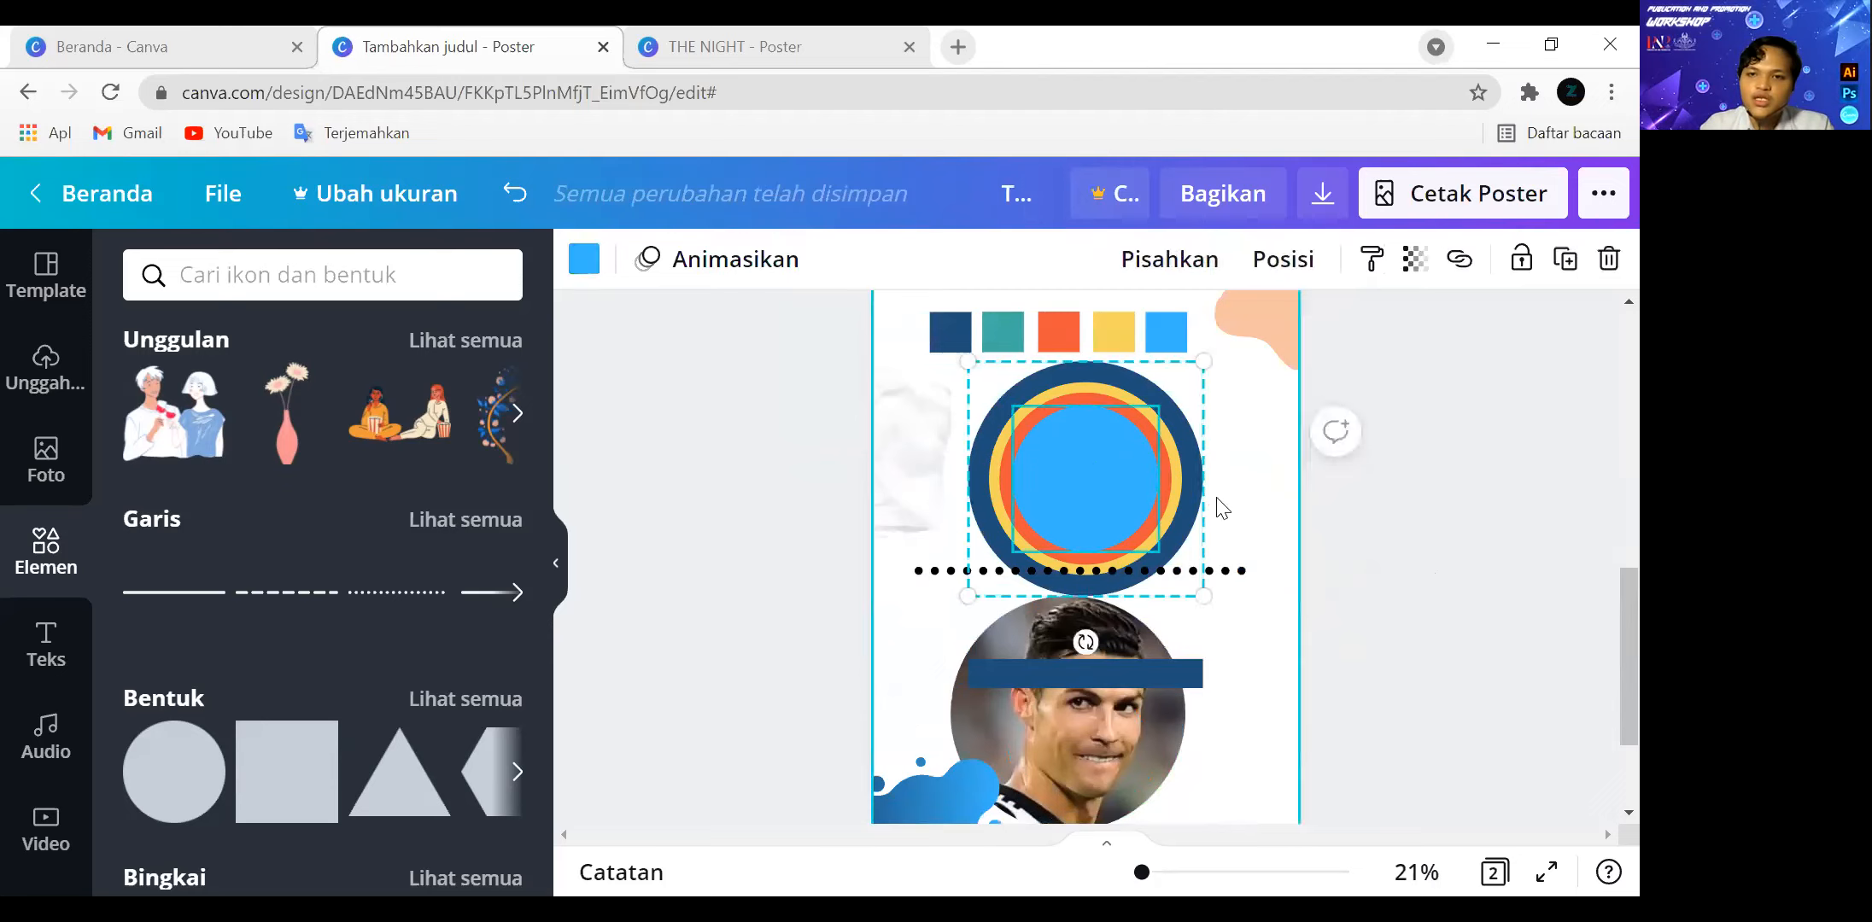
pyautogui.click(1243, 494)
pyautogui.click(1106, 392)
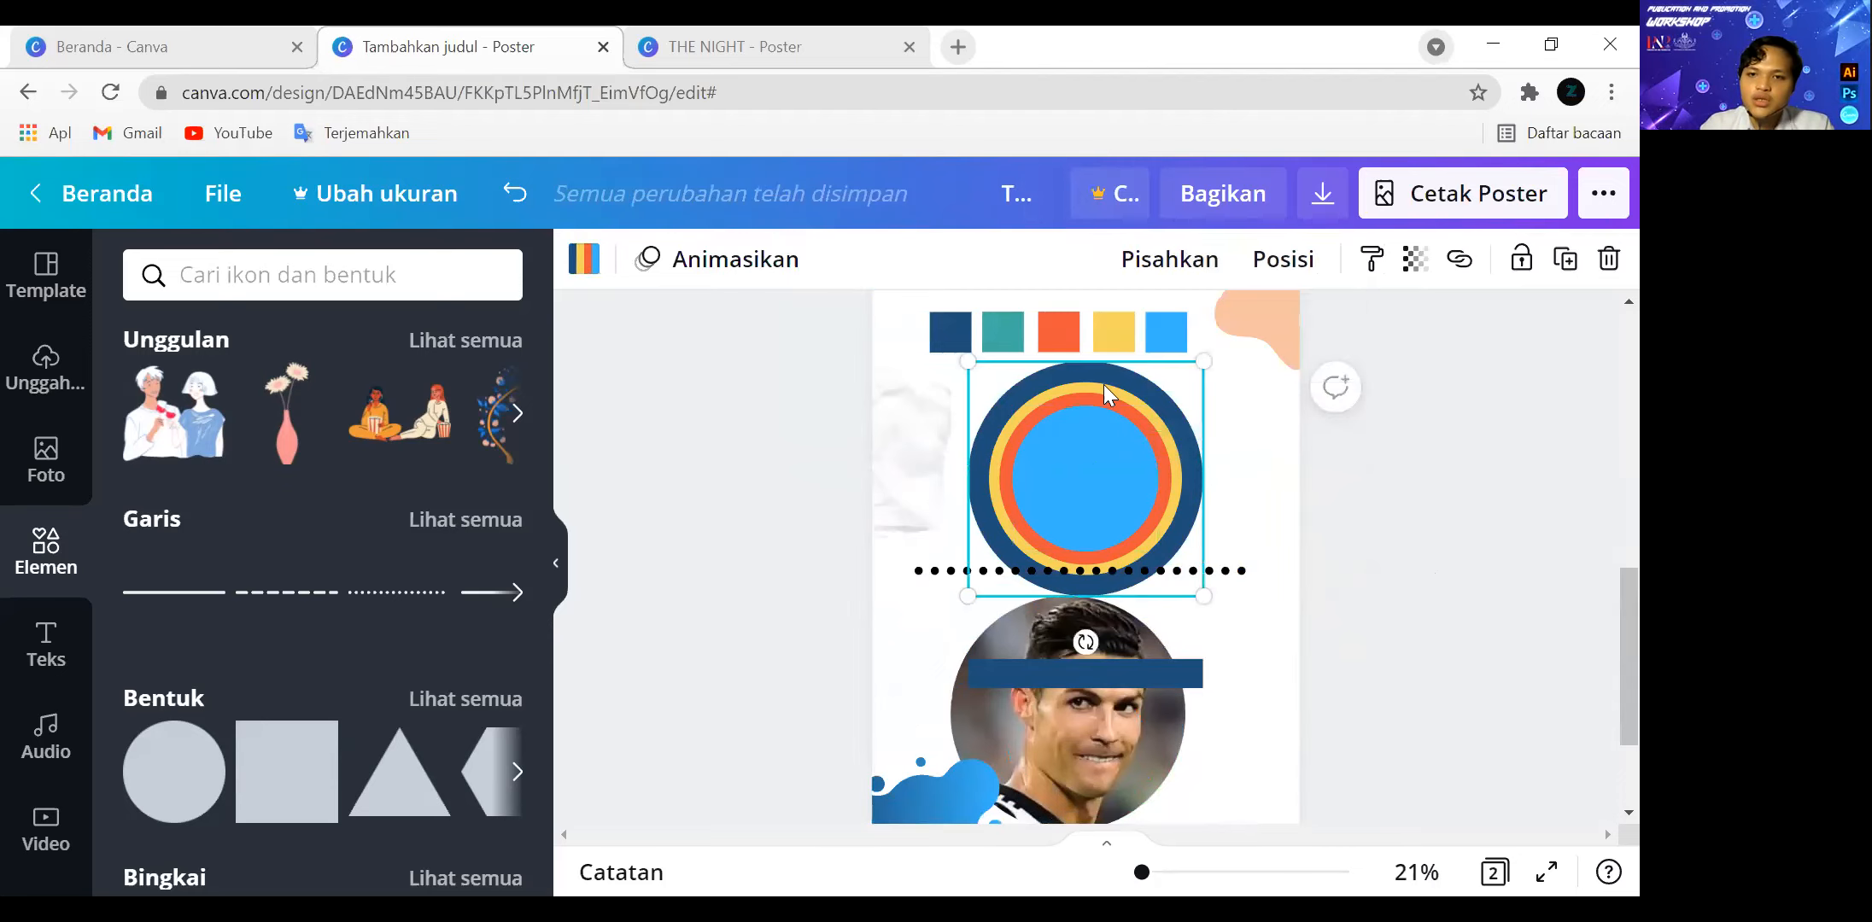
pyautogui.click(1176, 265)
pyautogui.click(1182, 282)
pyautogui.moveTo(1141, 429); pyautogui.dragTo(1221, 282)
pyautogui.scroll(4, 1348, 547)
pyautogui.scroll(-2, 1345, 547)
pyautogui.moveTo(1183, 702); pyautogui.dragTo(1278, 428)
pyautogui.scroll(2, 1248, 579)
pyautogui.moveTo(1249, 581); pyautogui.dragTo(1216, 421)
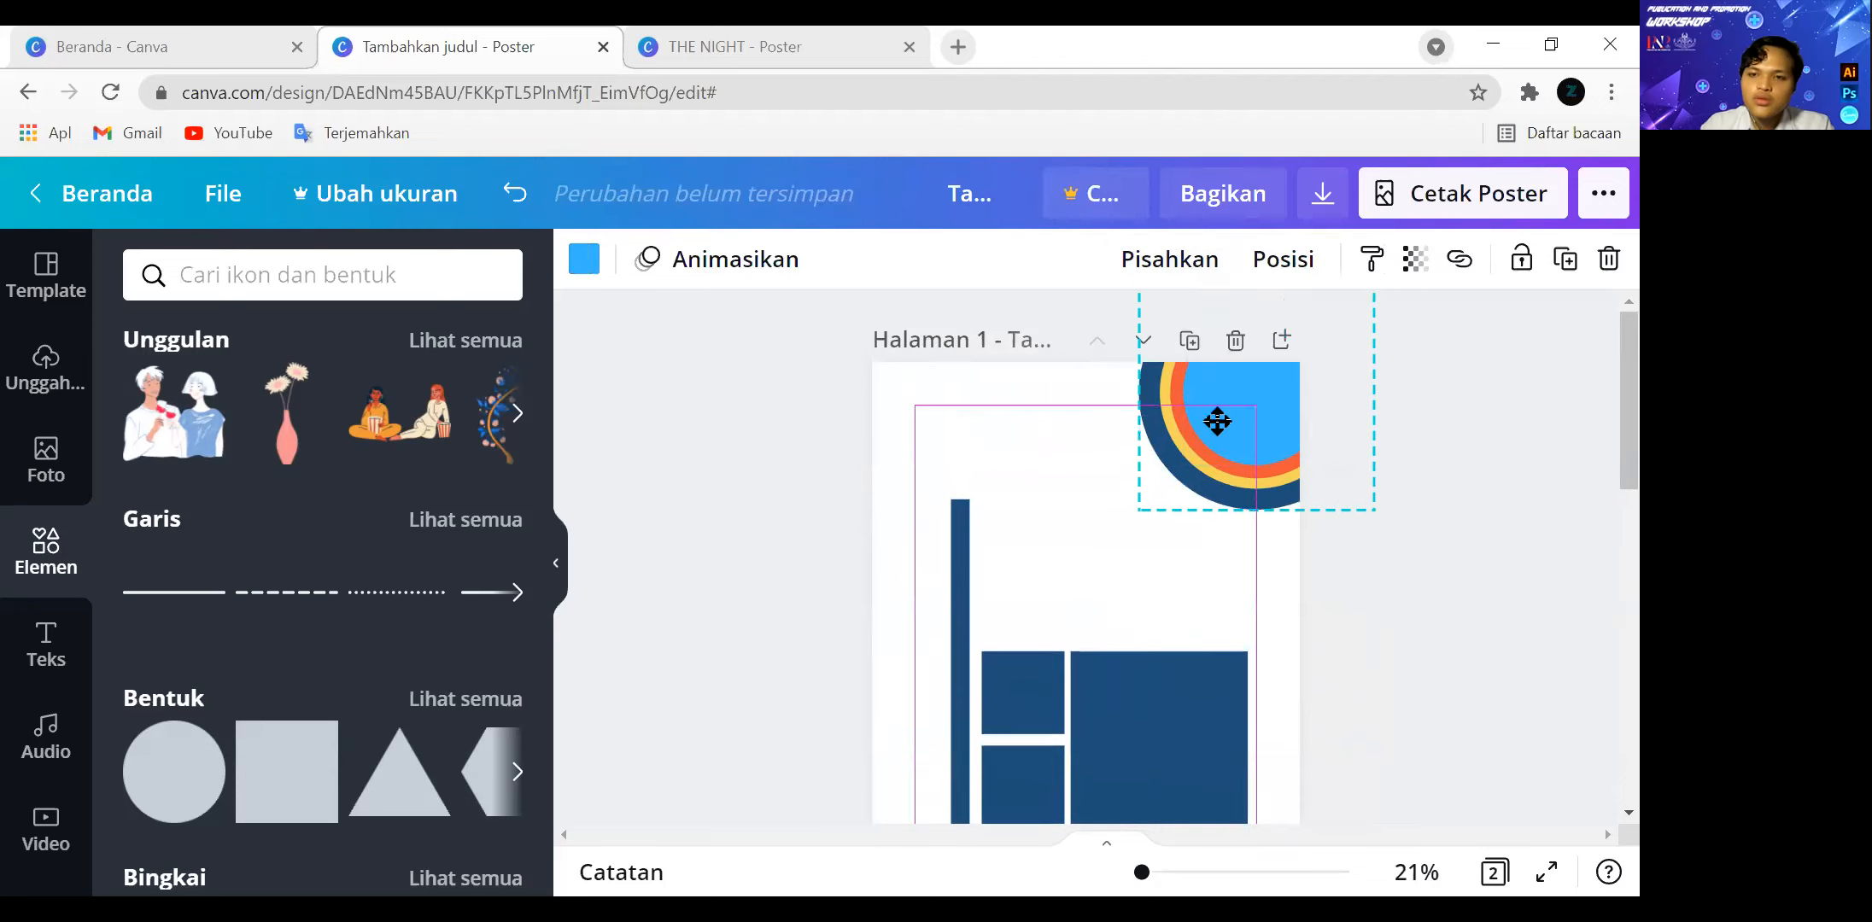
pyautogui.moveTo(1370, 442); pyautogui.dragTo(1392, 438)
pyautogui.click(1392, 439)
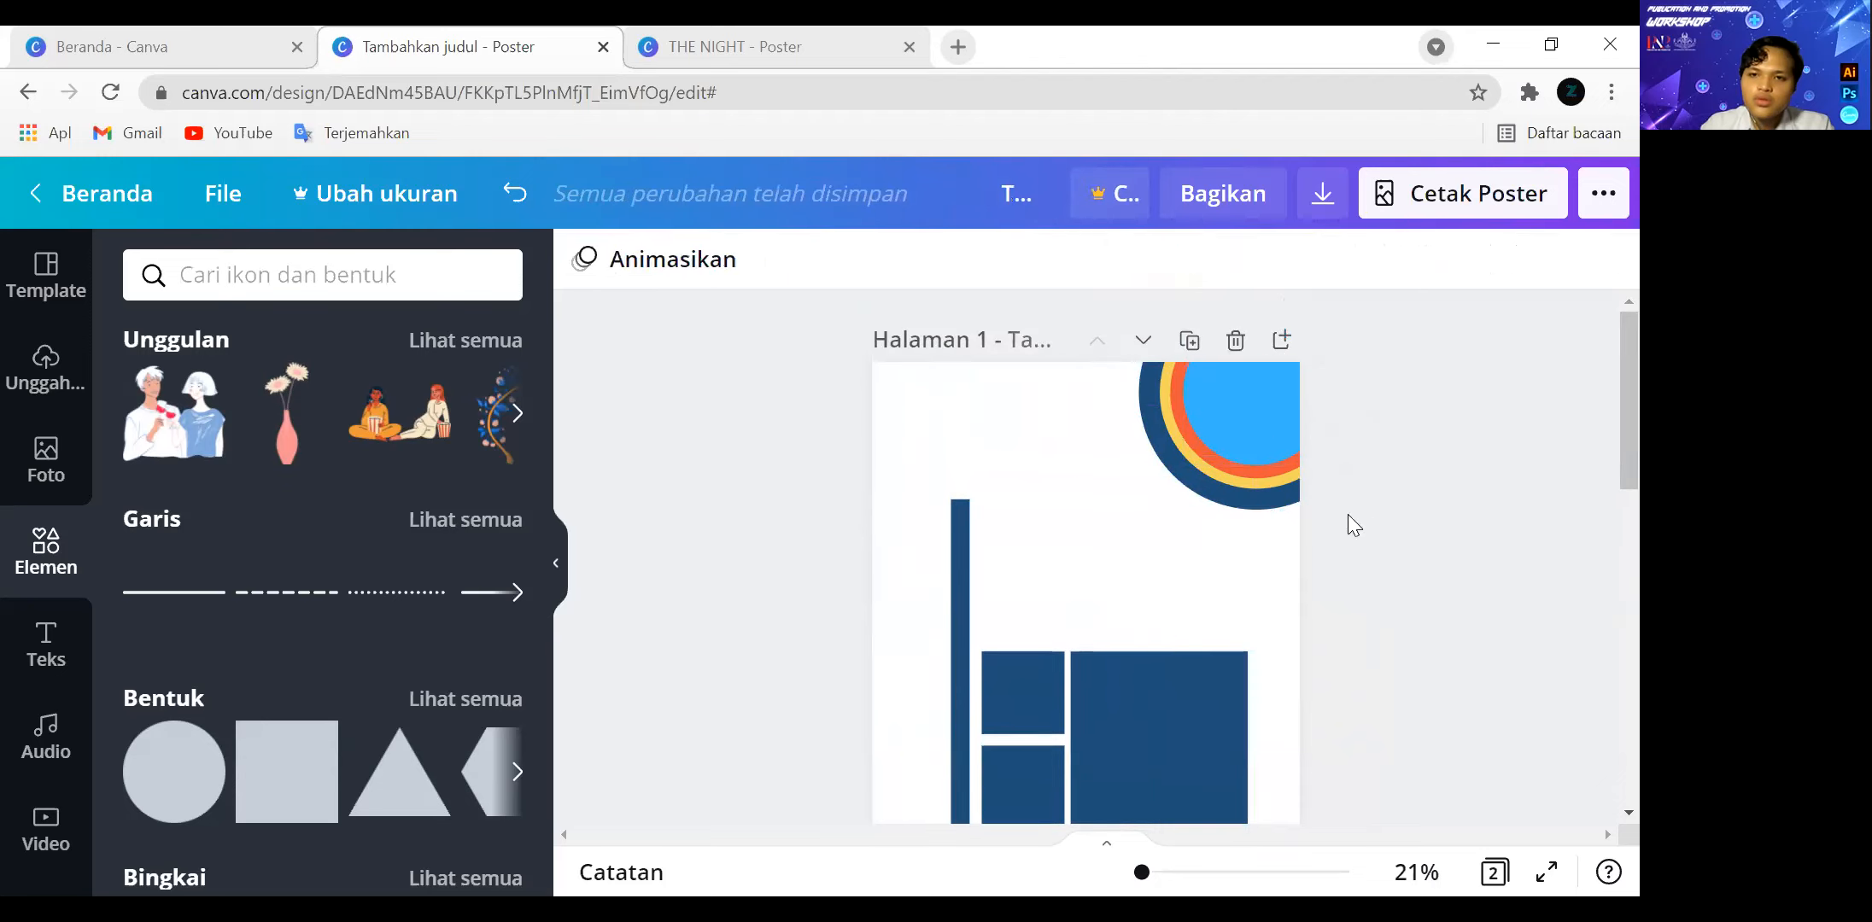
# Ungroup the concentric circles in the corner of page 1 and recolour the innermost one with the document's dark blue.
pyautogui.click(1223, 380)
pyautogui.click(1196, 261)
pyautogui.click(1299, 426)
pyautogui.click(577, 258)
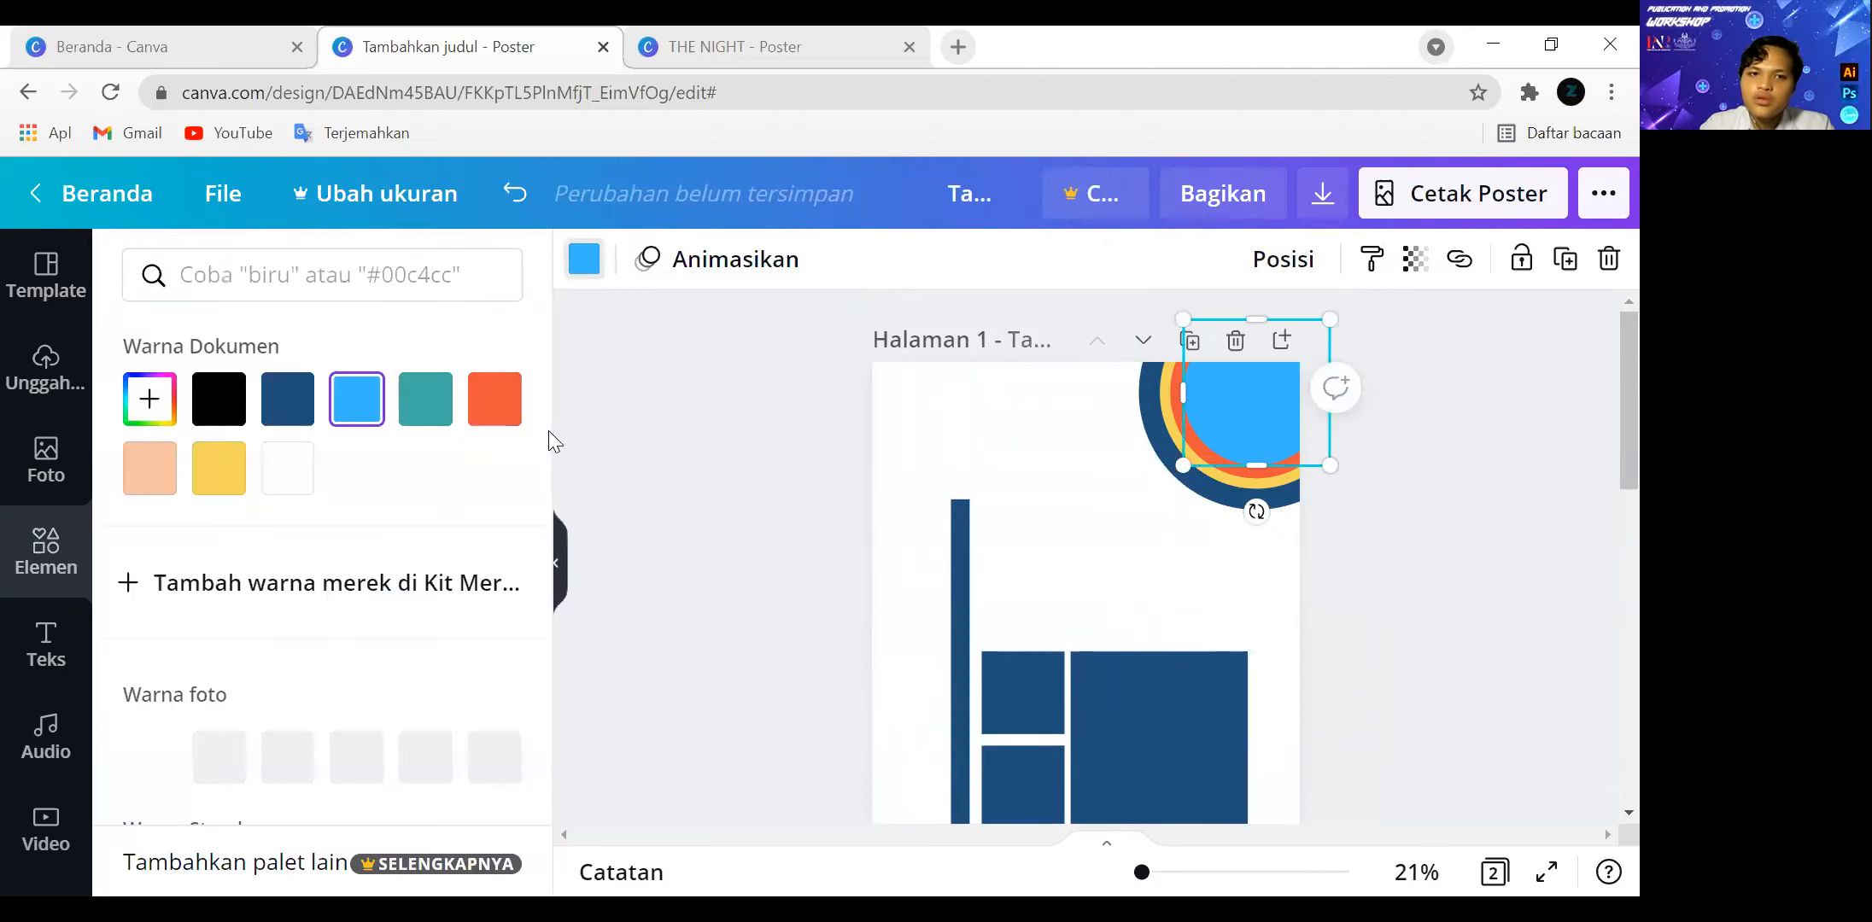
pyautogui.click(287, 399)
# Recolour the yellow circle in the corner of page 1 white.
pyautogui.click(1178, 412)
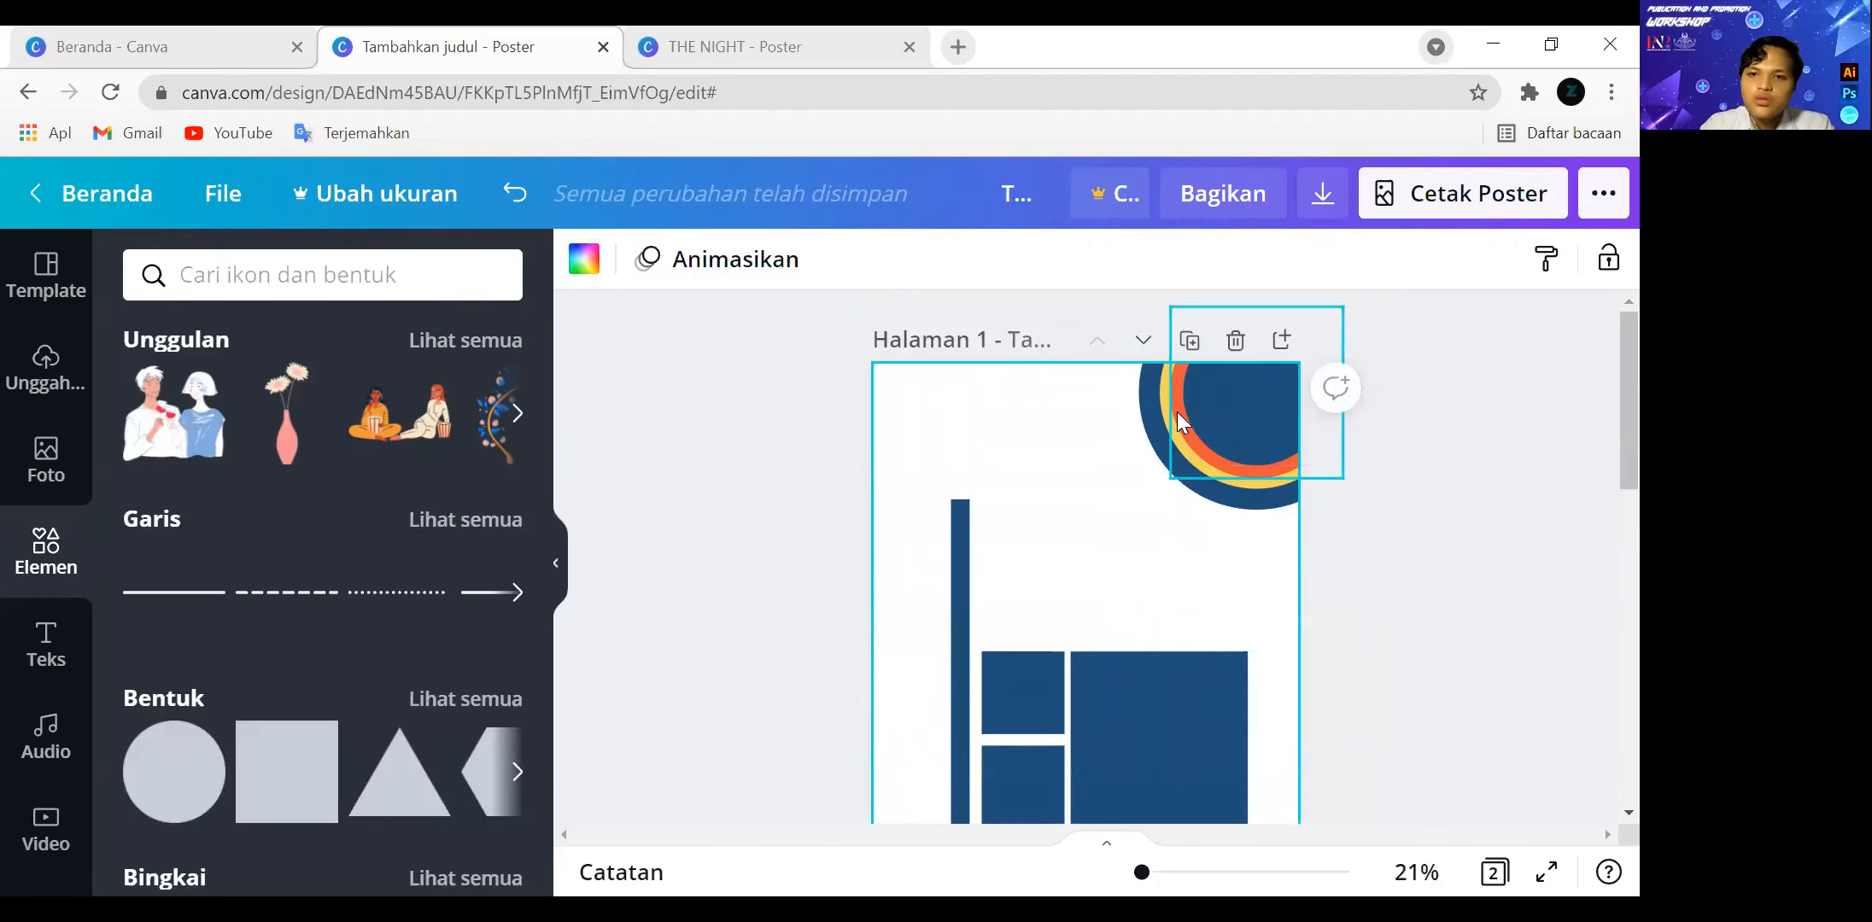
pyautogui.click(584, 259)
pyautogui.click(287, 468)
pyautogui.click(876, 466)
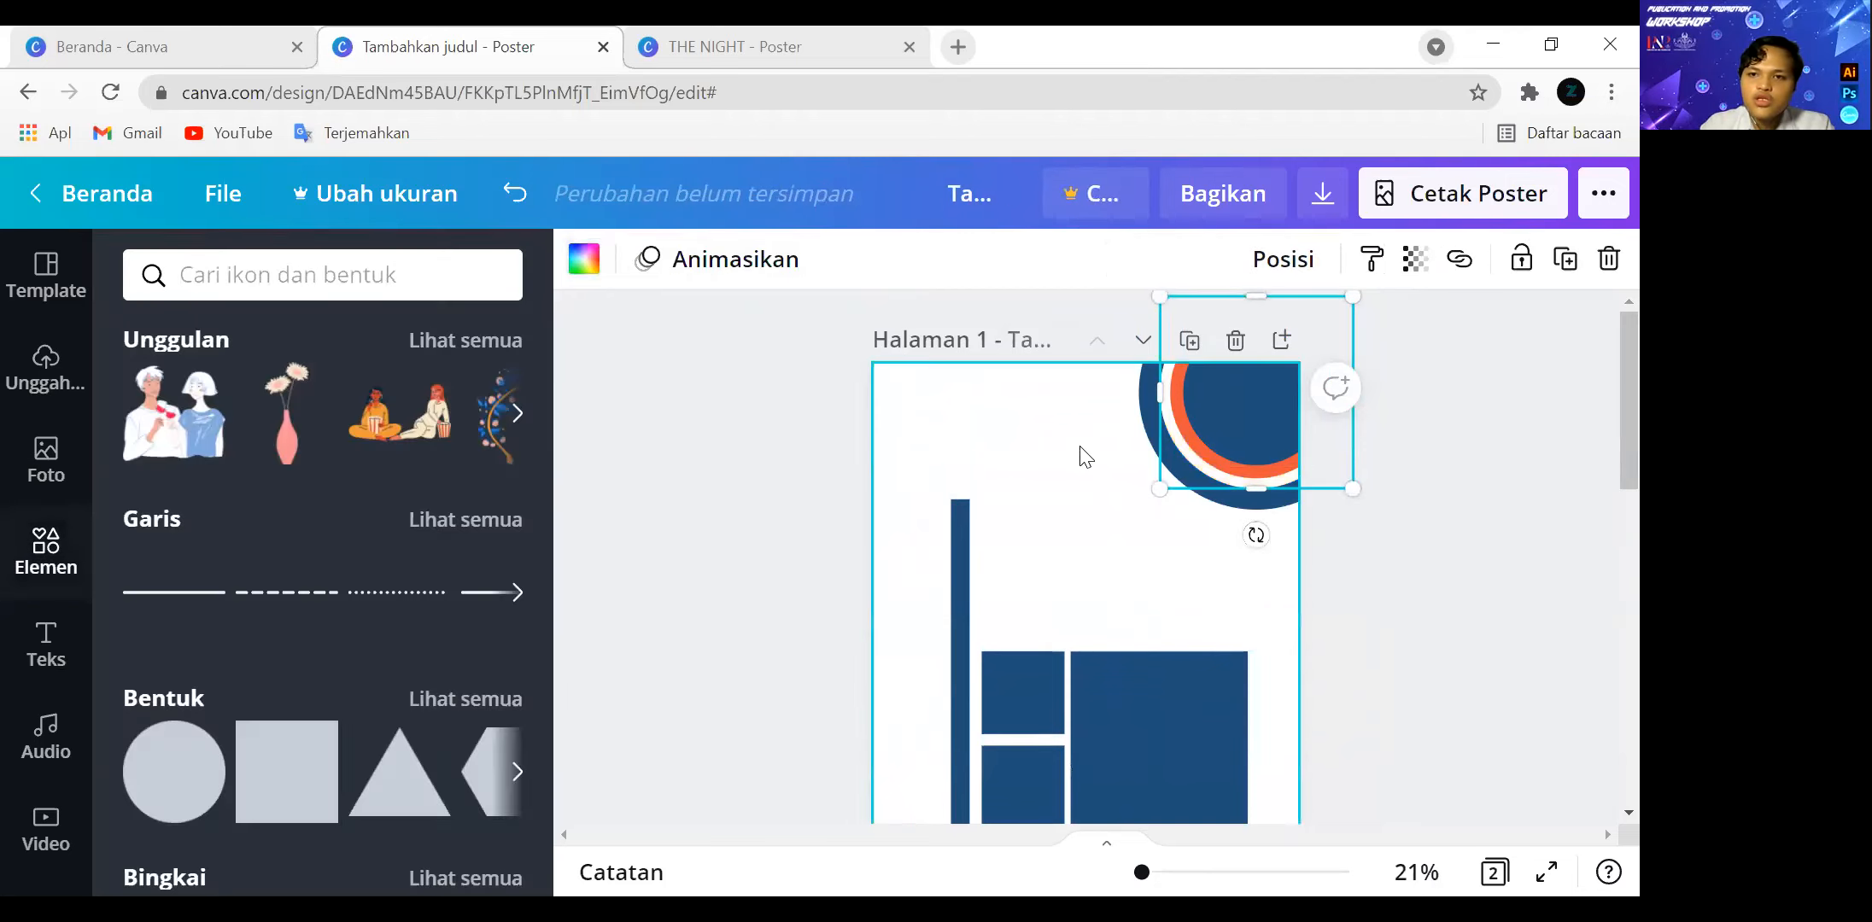
# Recolour the innermost circle in the corner of page 1 white.
pyautogui.click(1178, 411)
pyautogui.click(1081, 450)
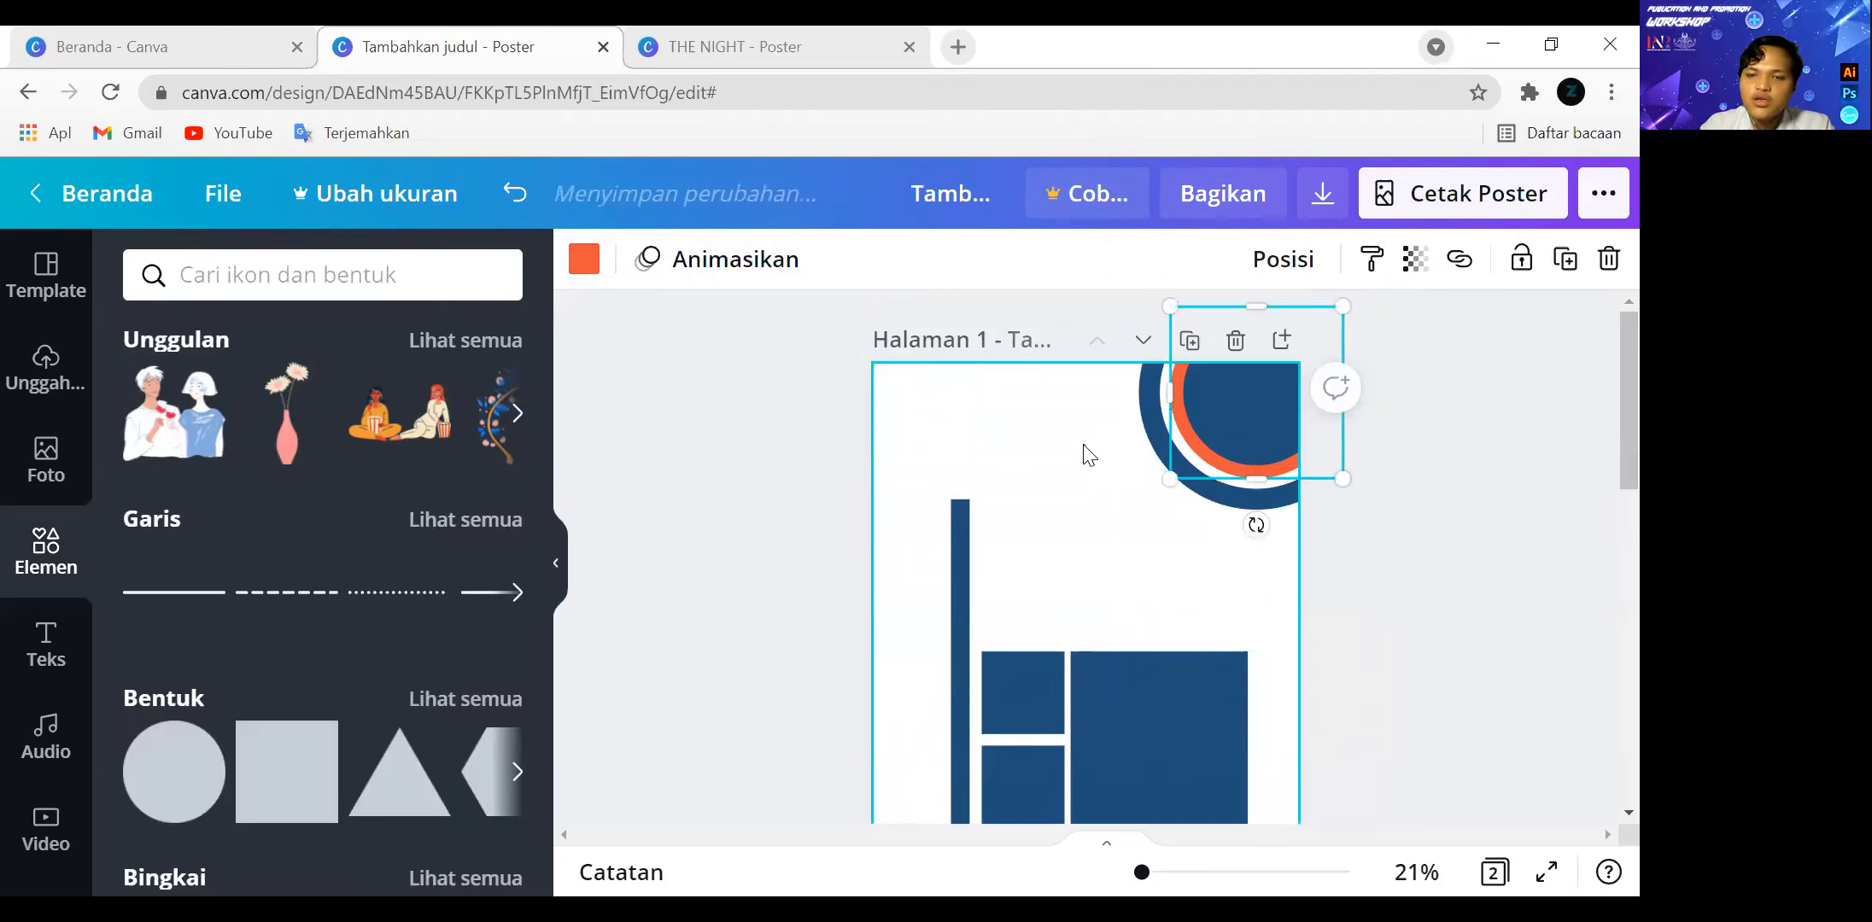
pyautogui.click(1230, 427)
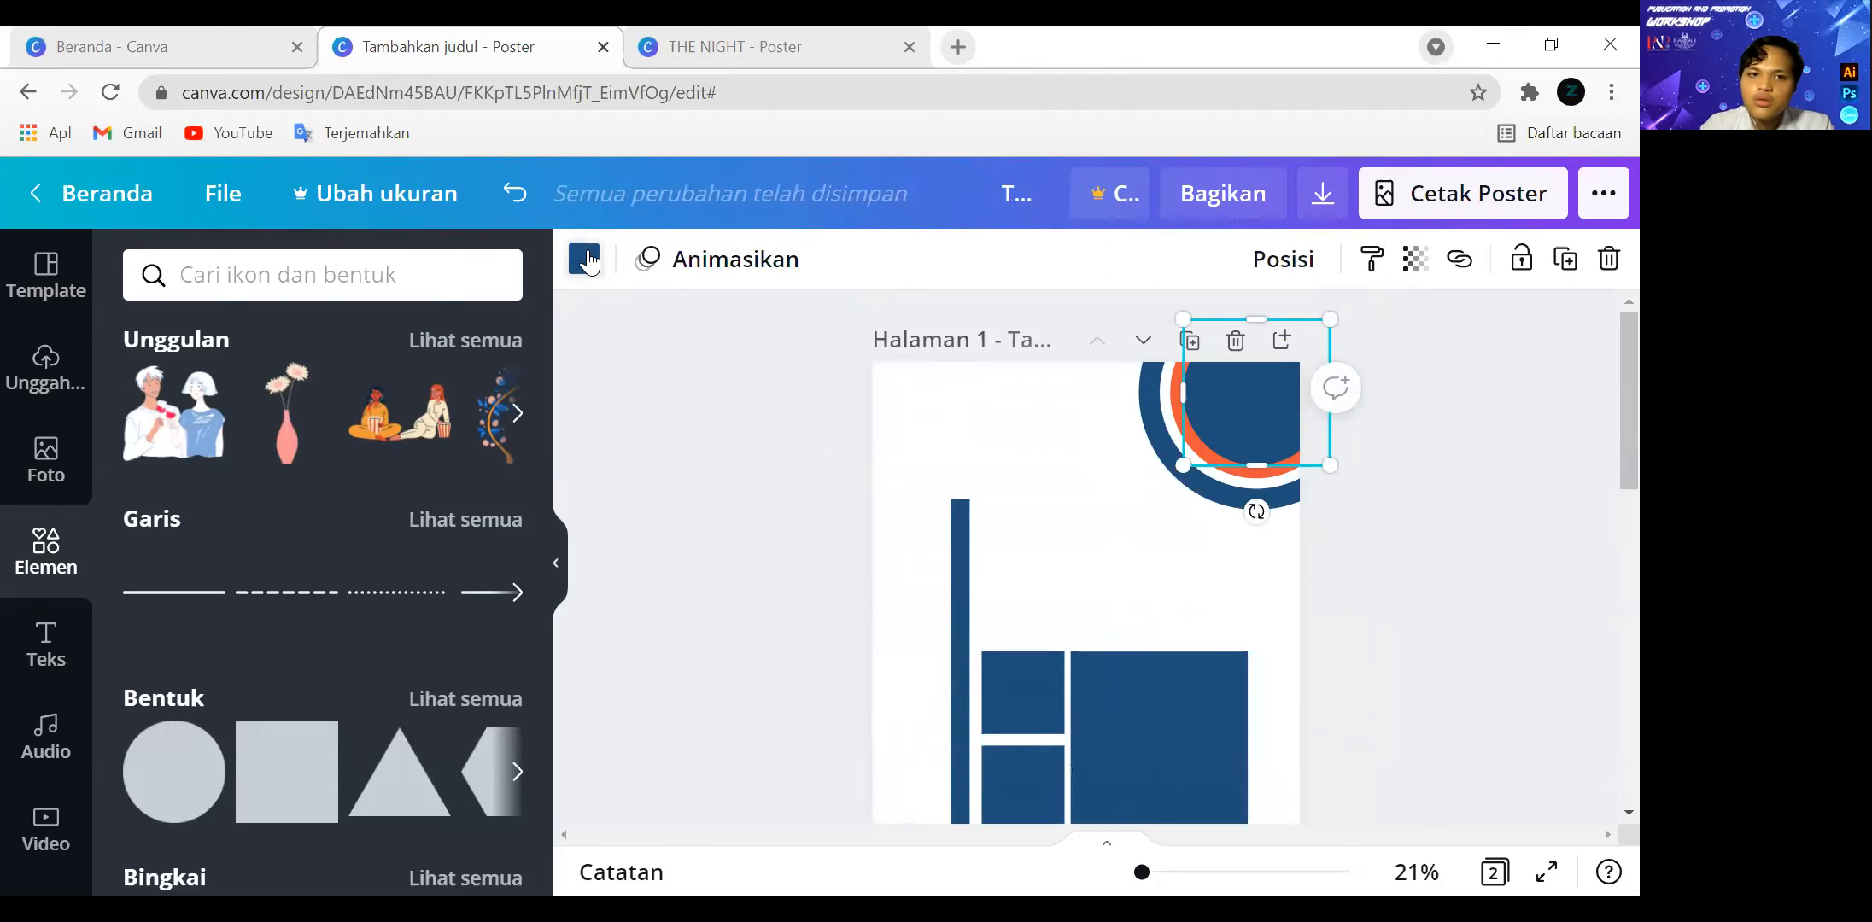
pyautogui.click(587, 263)
pyautogui.click(287, 468)
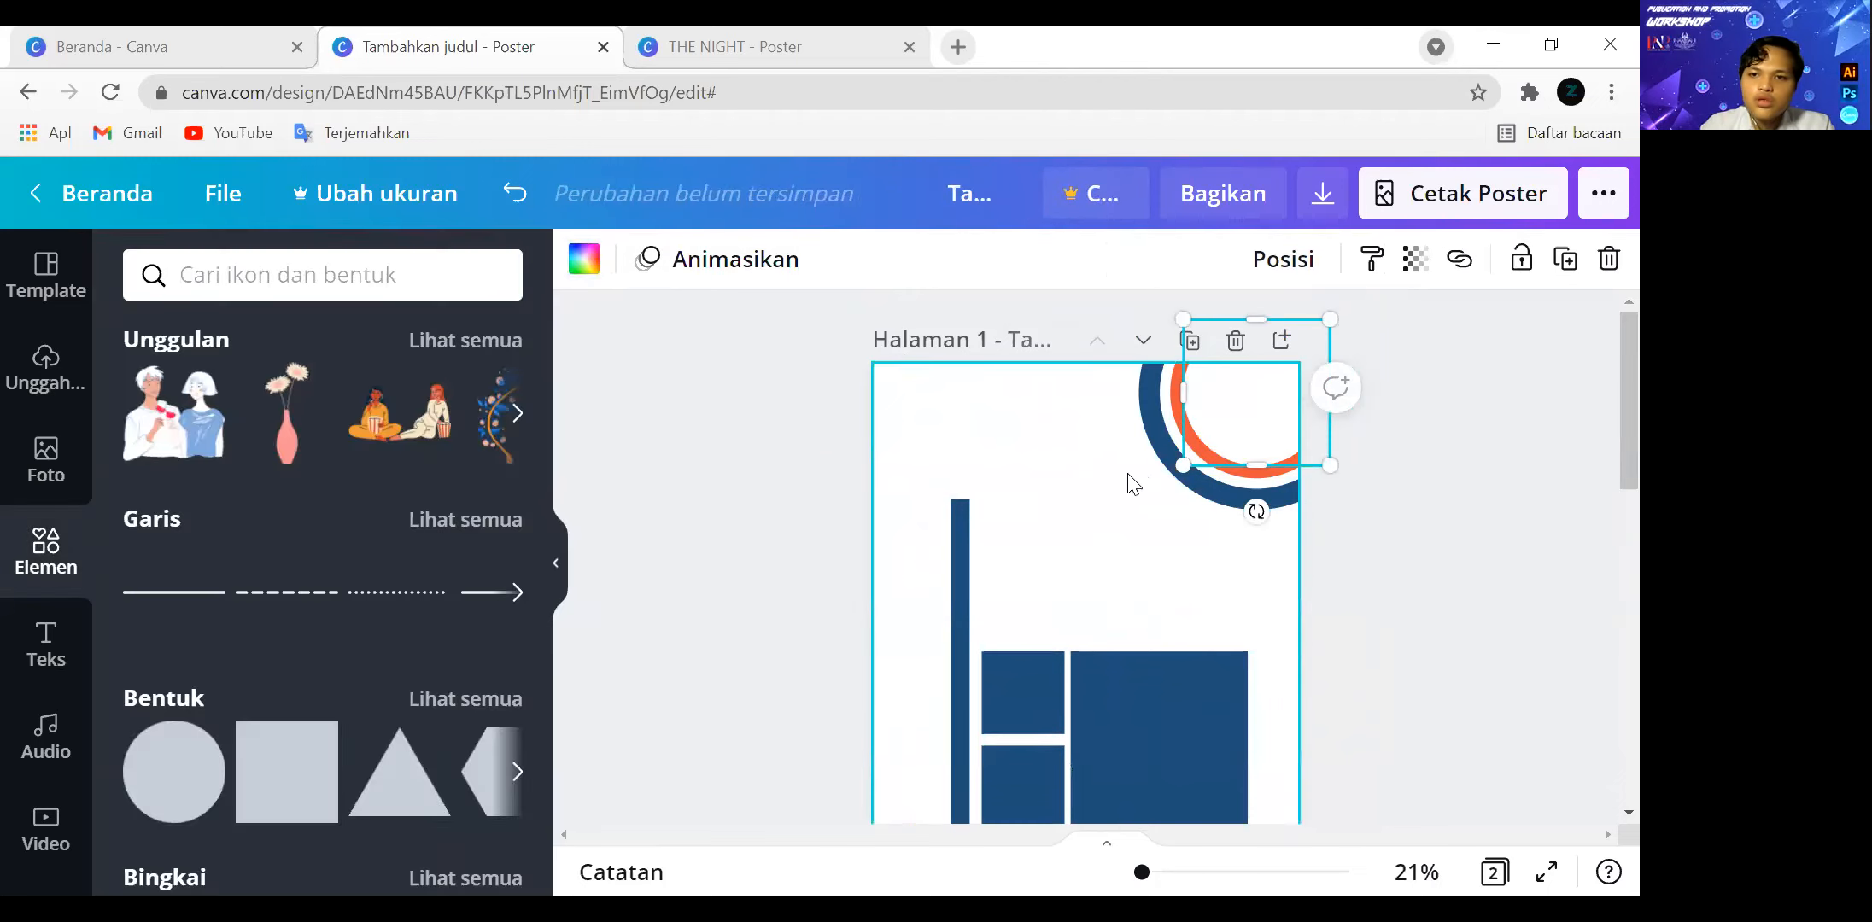
# Recolour the orange circle in the corner of page 1 with the document's dark blue.
pyautogui.click(1171, 437)
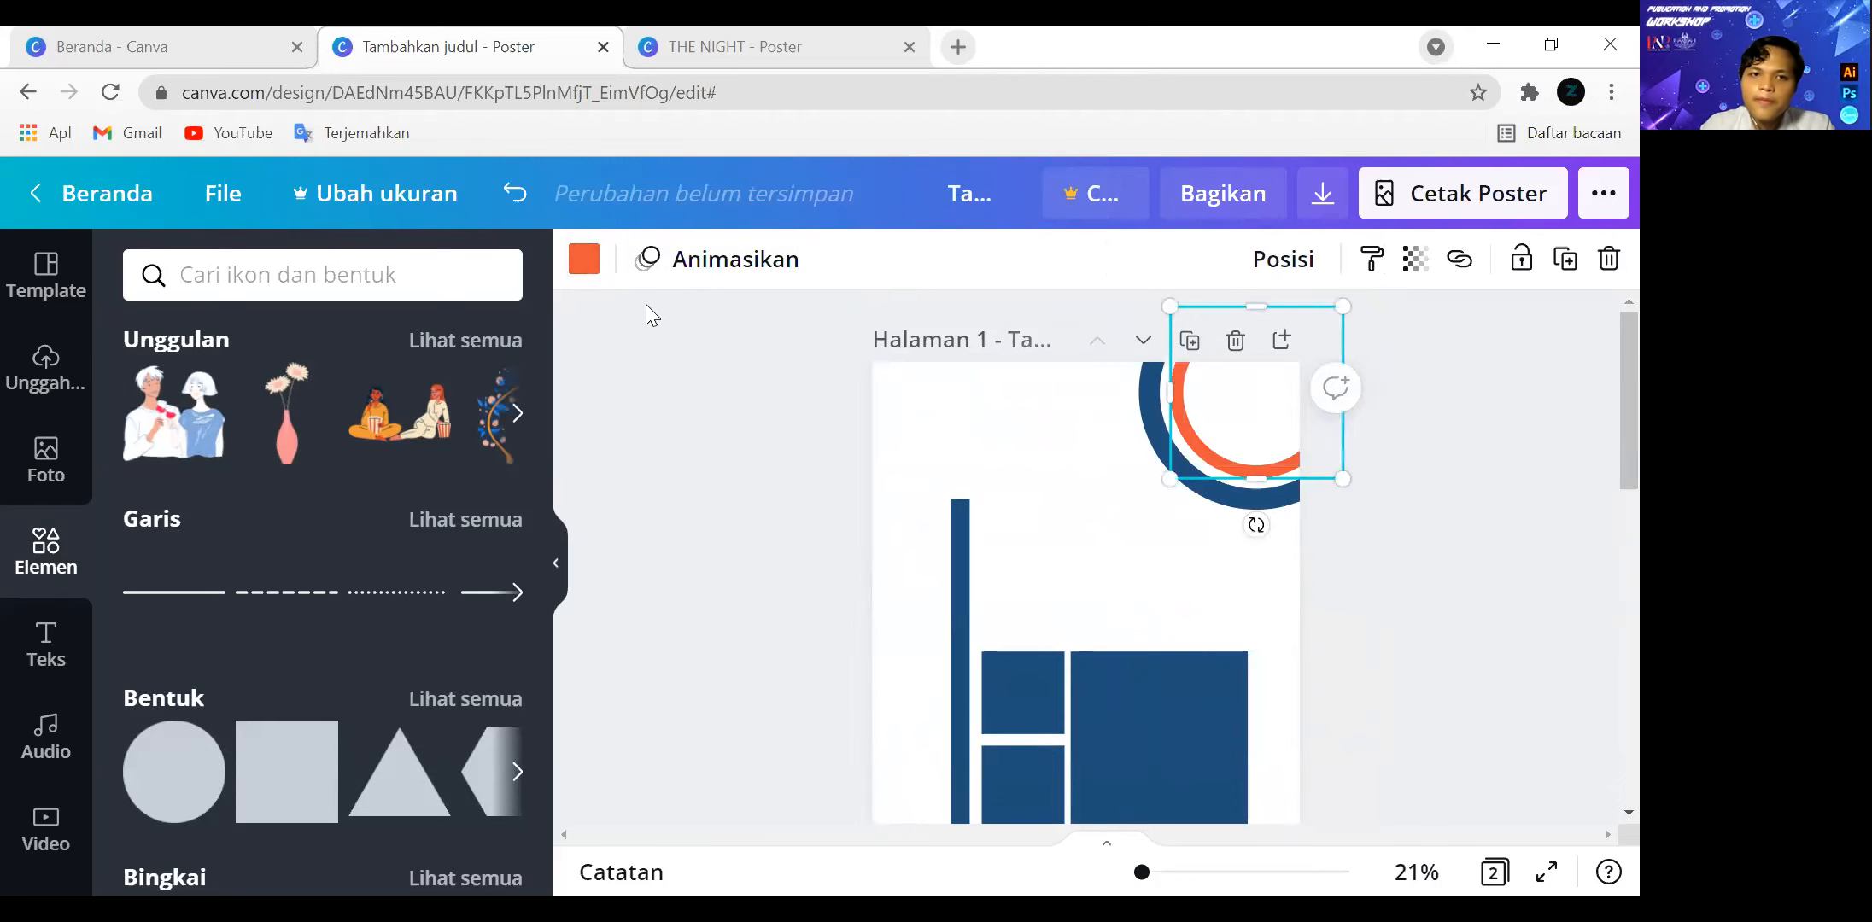
pyautogui.click(584, 259)
pyautogui.click(287, 398)
# Select all the concentric circles in the corner of page 1 and shift them slightly further off the page.
pyautogui.moveTo(1461, 594); pyautogui.dragTo(1203, 438)
pyautogui.click(1419, 576)
pyautogui.scroll(-1, 1391, 583)
pyautogui.scroll(1, 1387, 580)
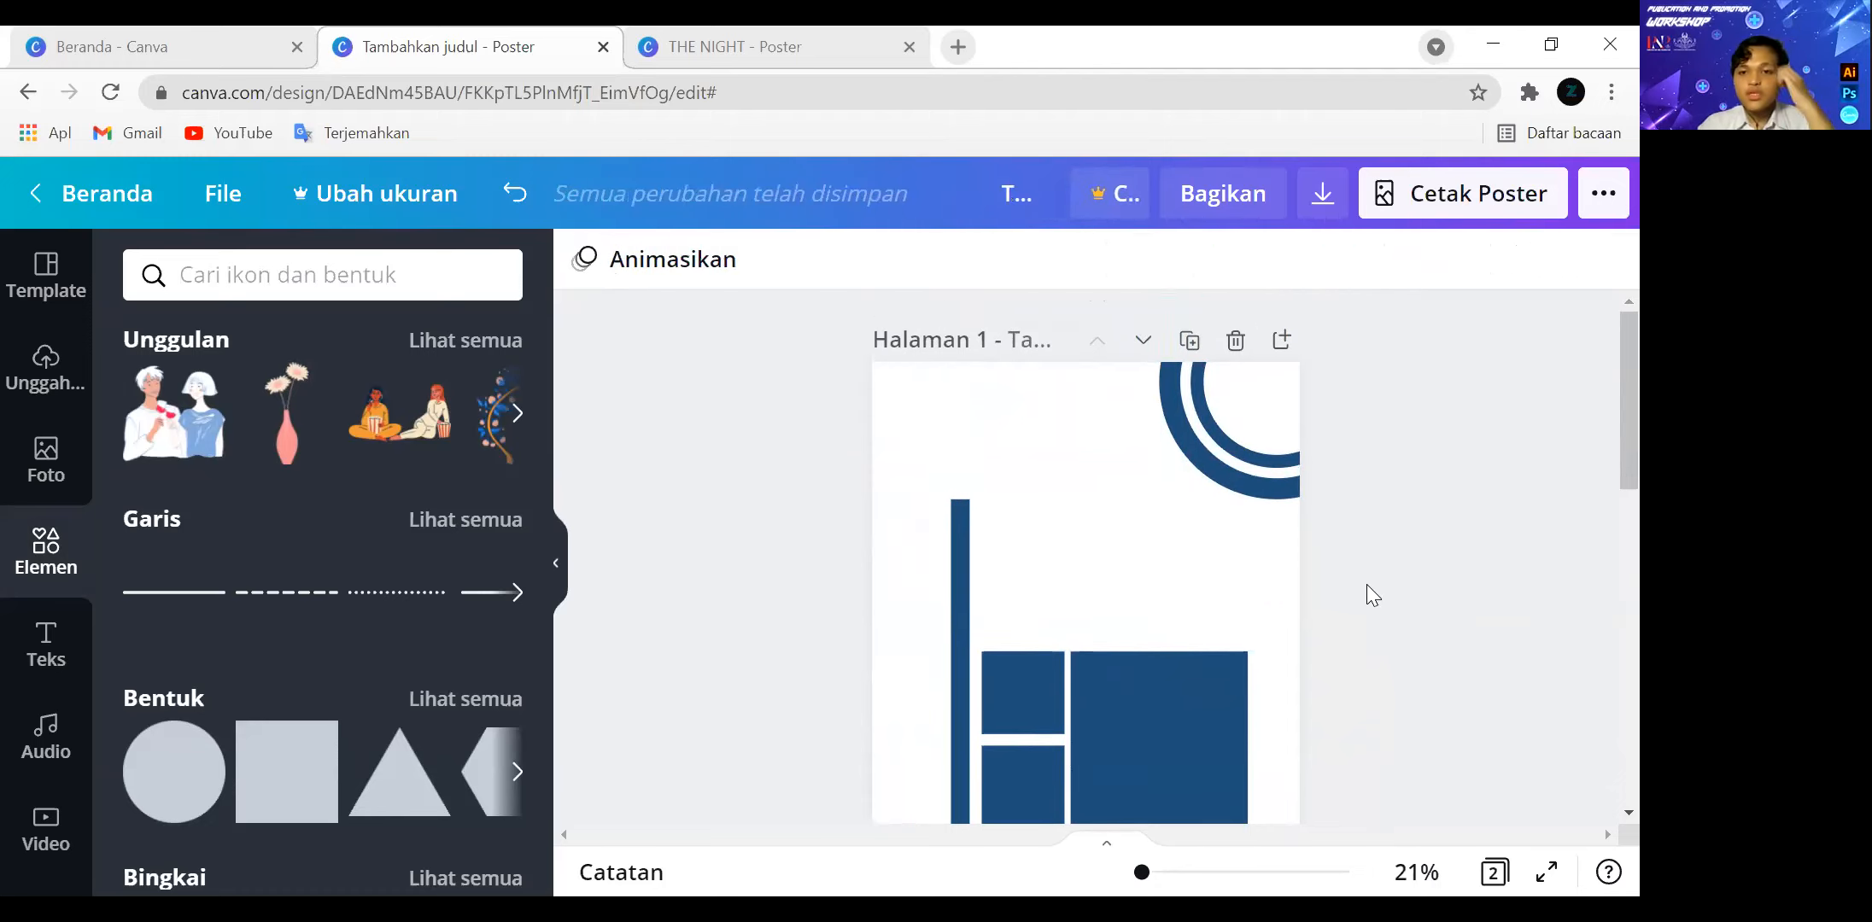
# Shrink the two small stacked squares to equal size and fill the gap beneath them with a thin bar ending level with the large square.
pyautogui.scroll(-1, 1421, 478)
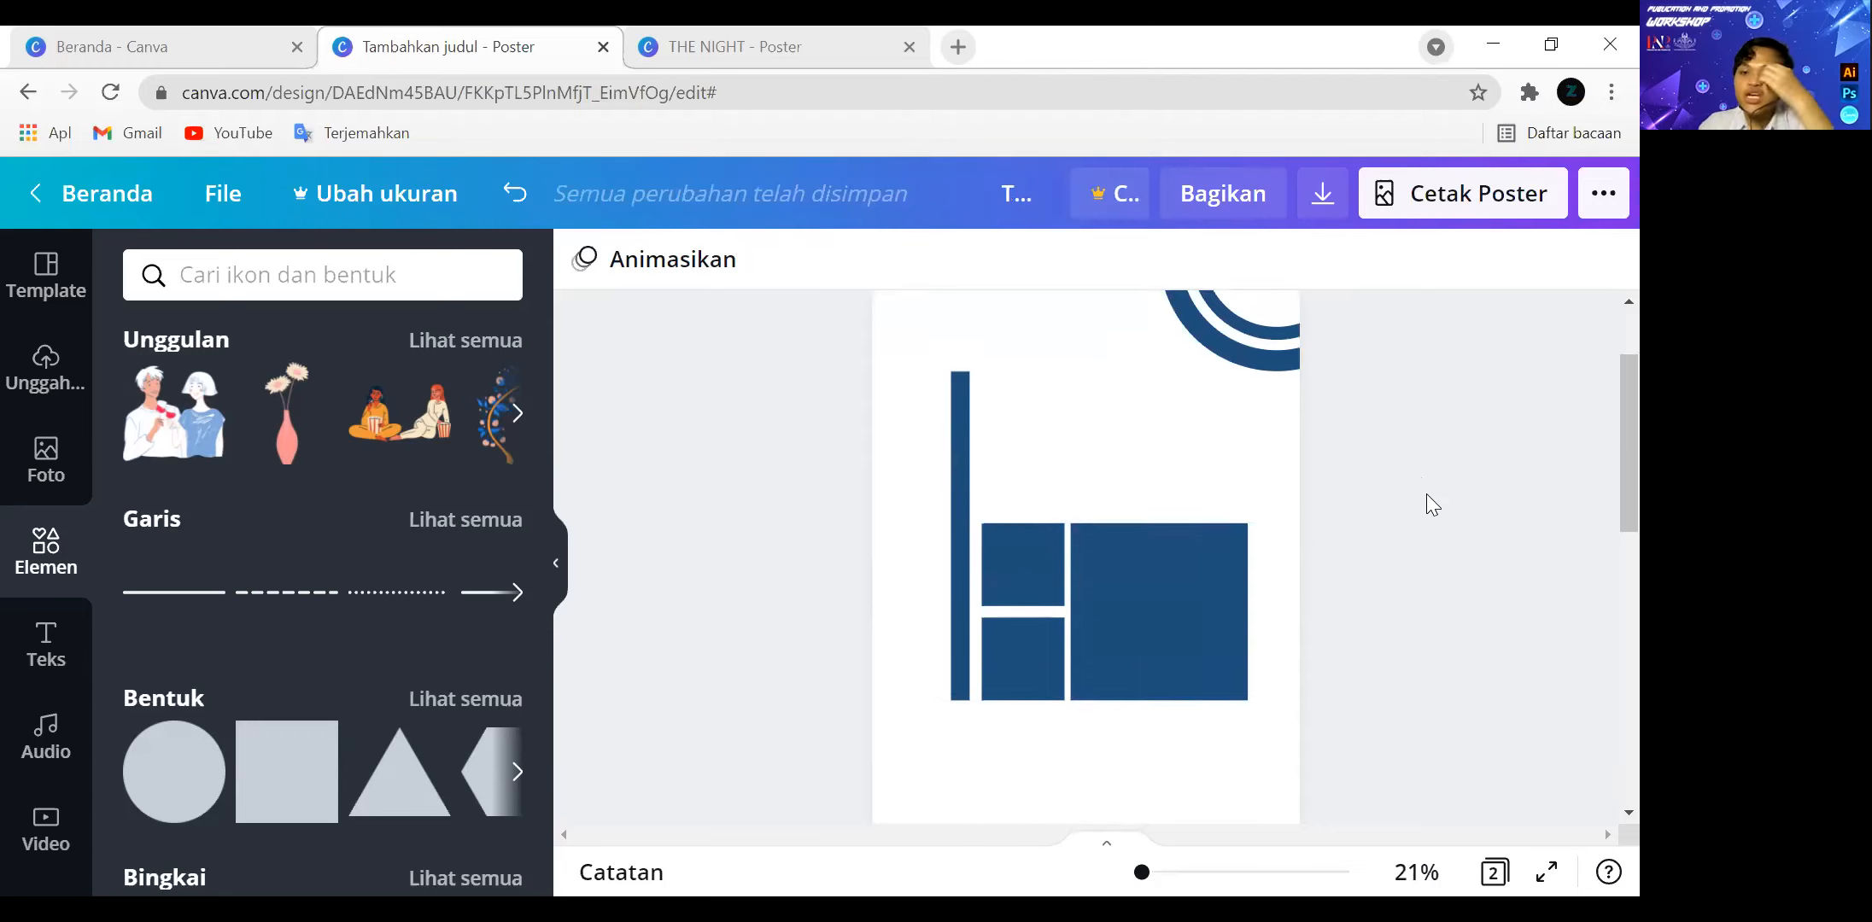
pyautogui.click(1027, 570)
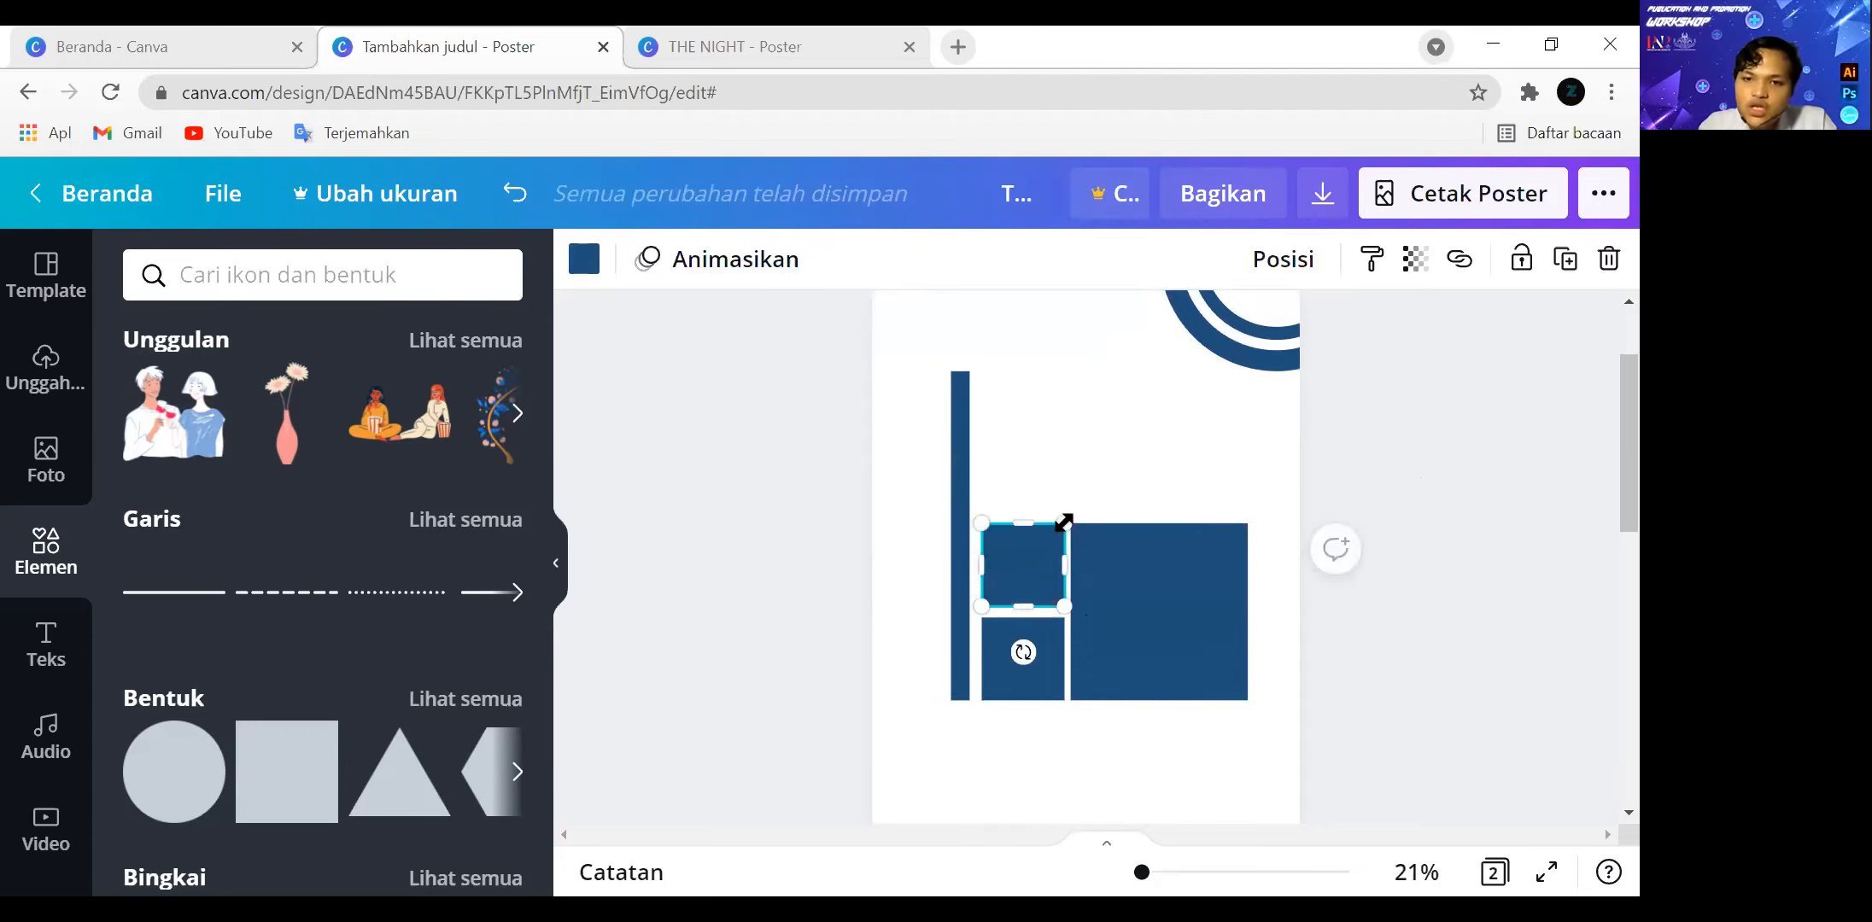
pyautogui.moveTo(1063, 528); pyautogui.dragTo(1032, 559)
pyautogui.click(1040, 636)
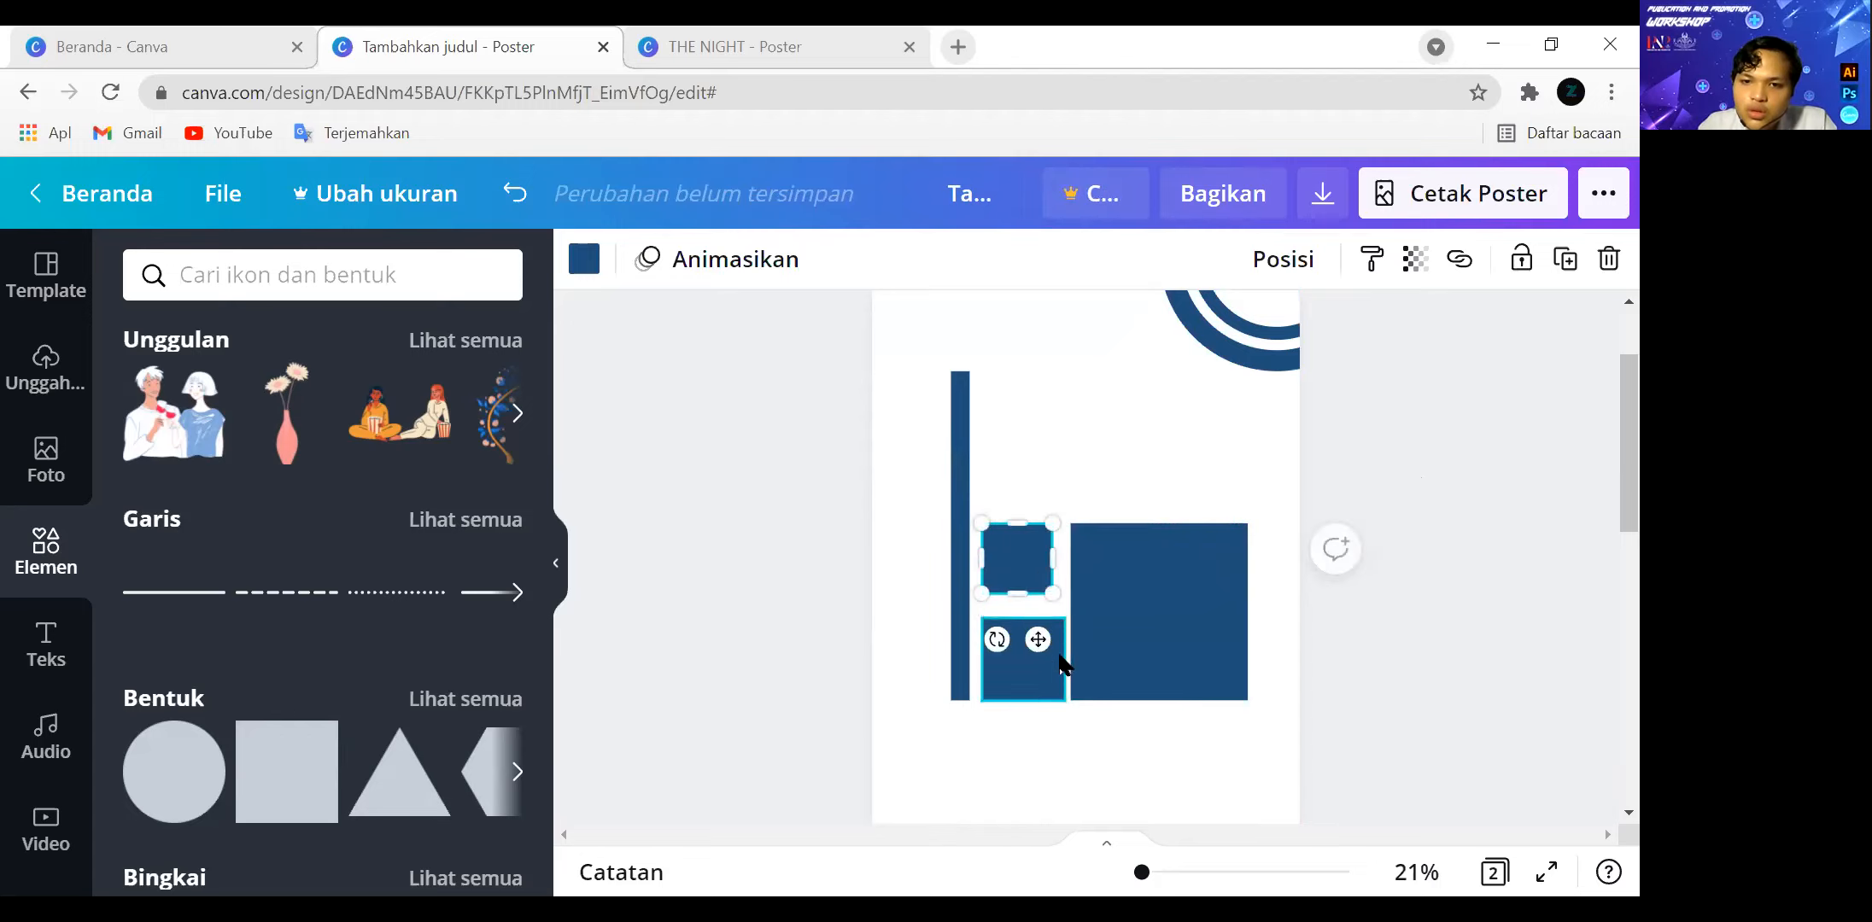
pyautogui.moveTo(1063, 613); pyautogui.dragTo(1161, 708)
pyautogui.click(1290, 666)
# Duplicate the large square, place the copy at the bottom edge of page 1 and stretch it across the full page width.
pyautogui.scroll(-3, 1371, 608)
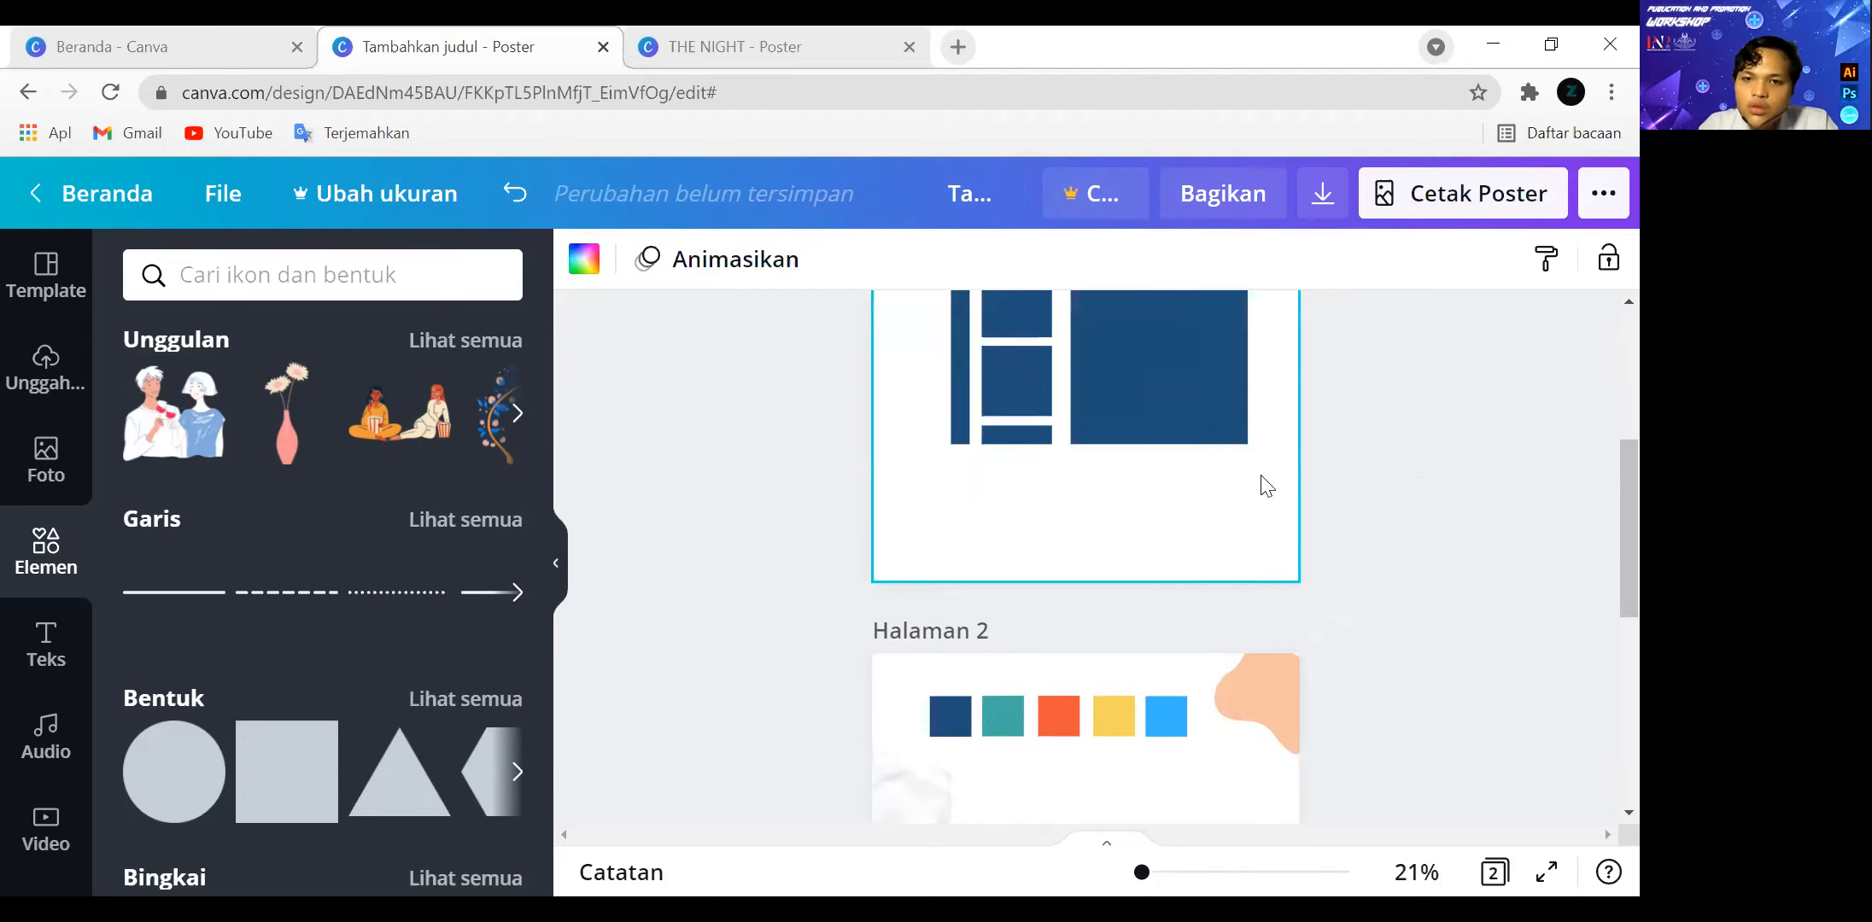
pyautogui.click(1165, 427)
pyautogui.moveTo(1164, 423); pyautogui.dragTo(1170, 409)
pyautogui.moveTo(1113, 516); pyautogui.dragTo(964, 637)
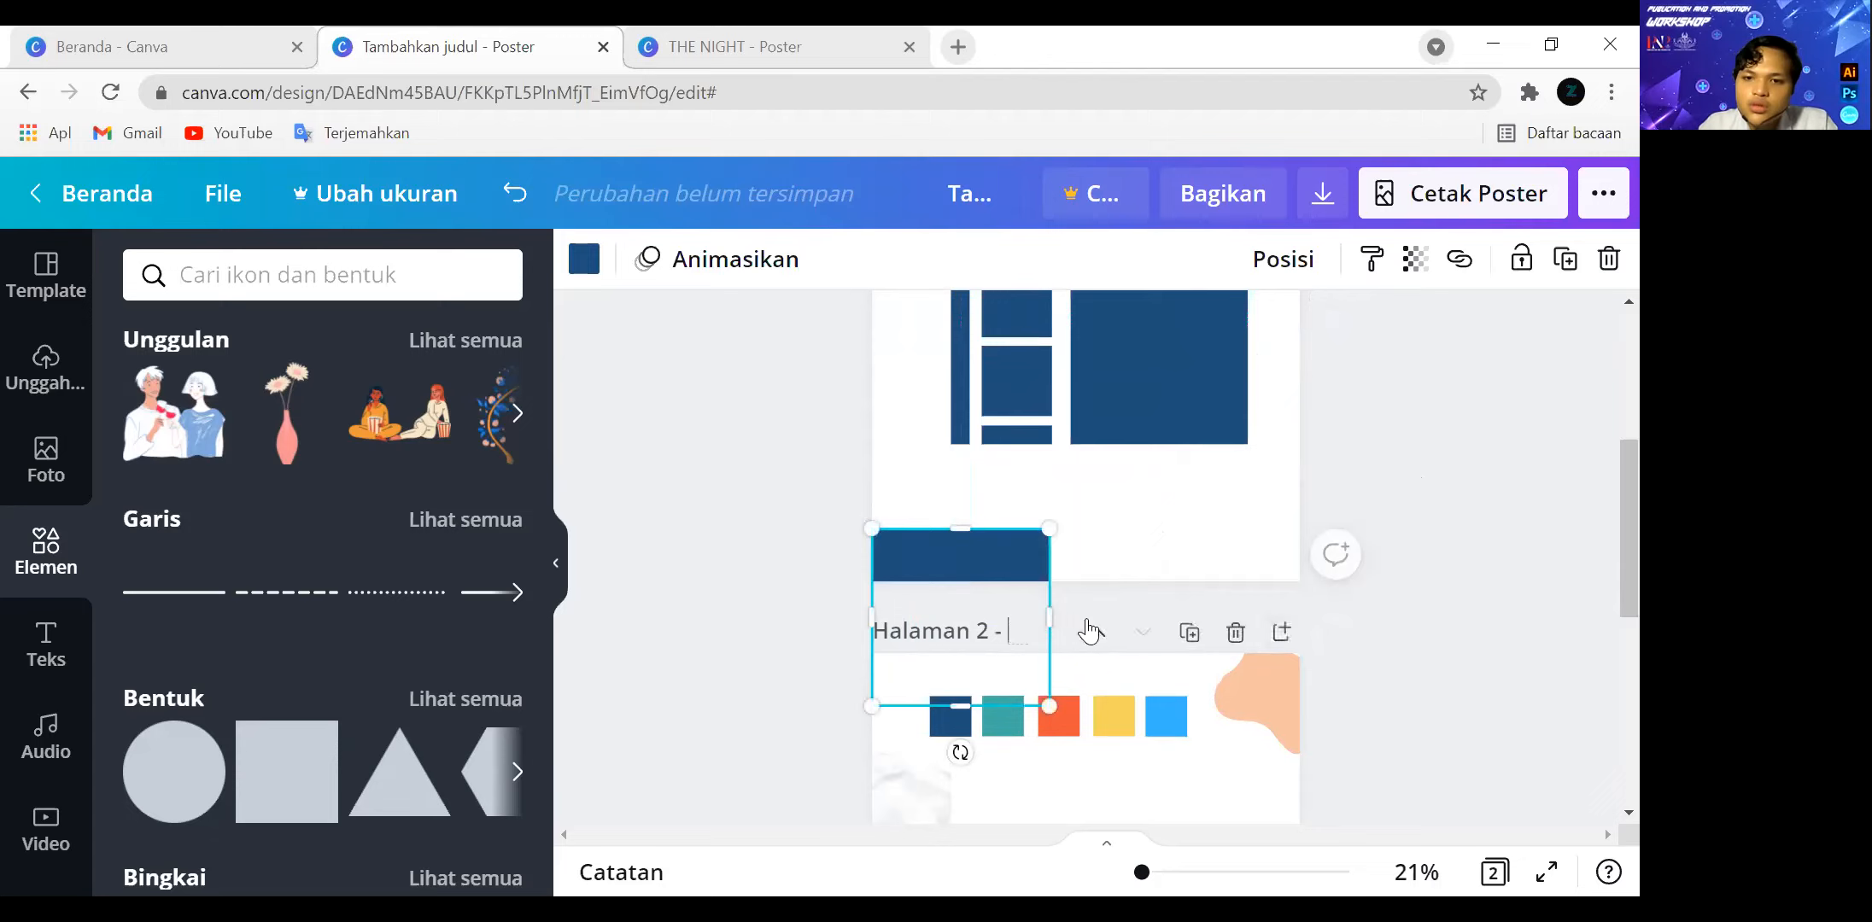
pyautogui.moveTo(1378, 606); pyautogui.dragTo(1332, 595)
pyautogui.scroll(3, 1381, 550)
pyautogui.click(1377, 553)
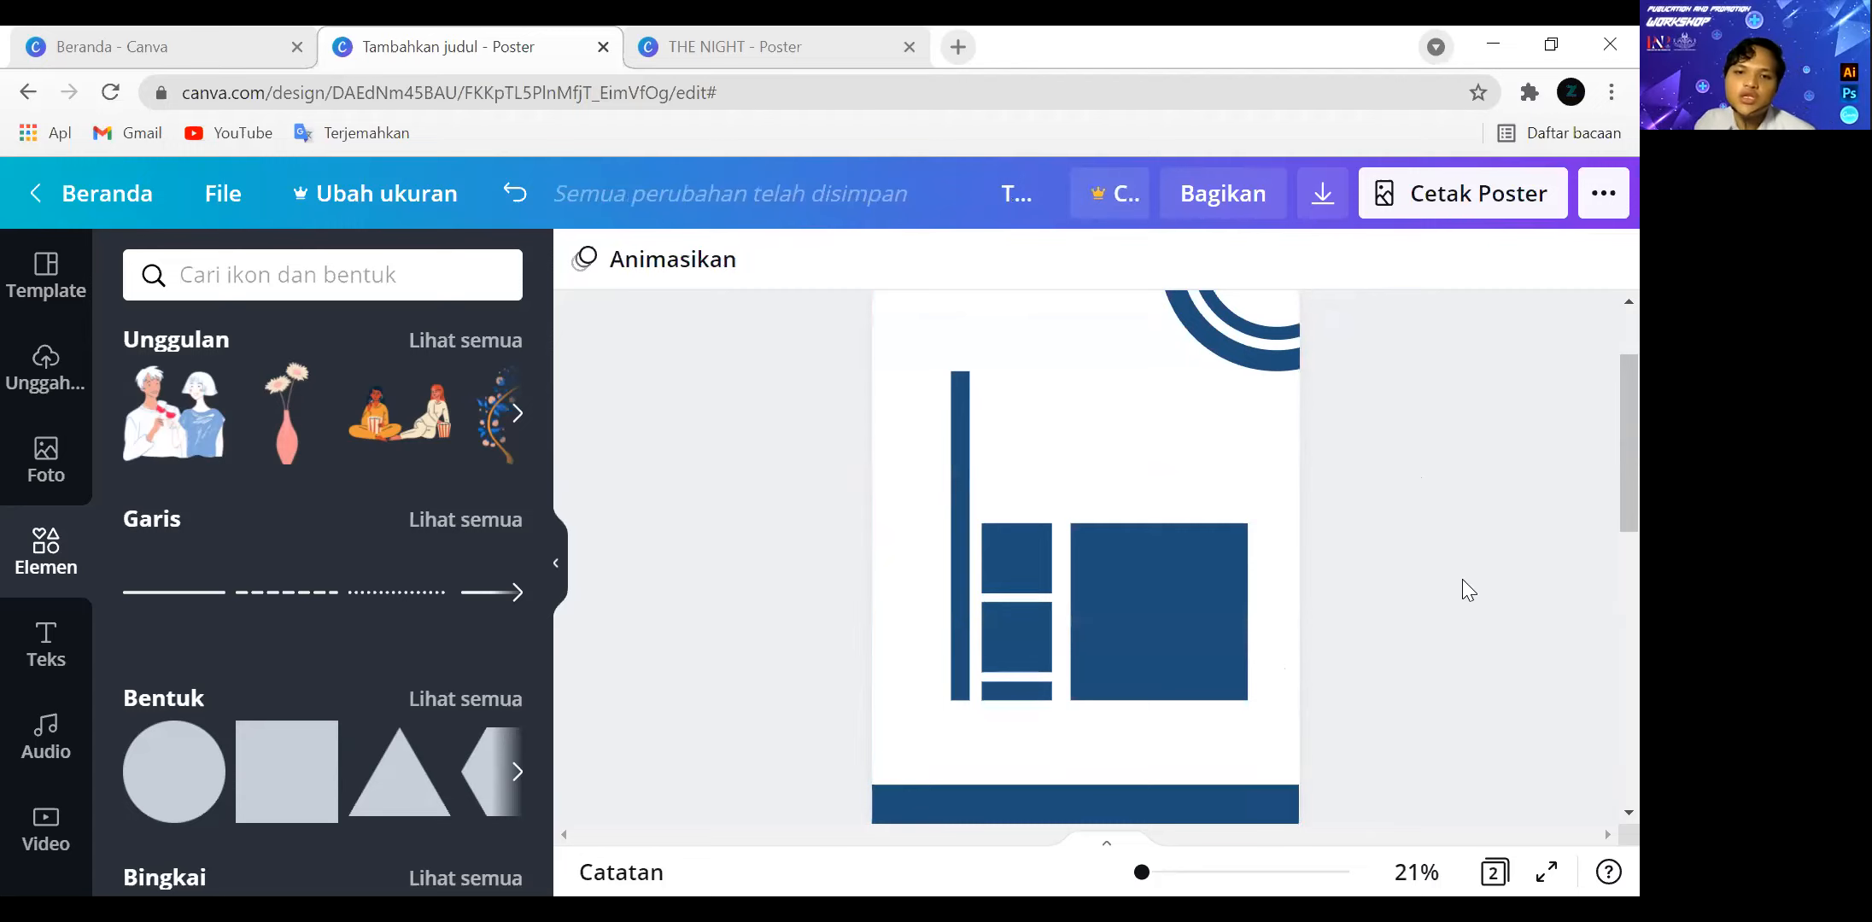
pyautogui.scroll(3, 1462, 580)
pyautogui.scroll(-3, 1474, 554)
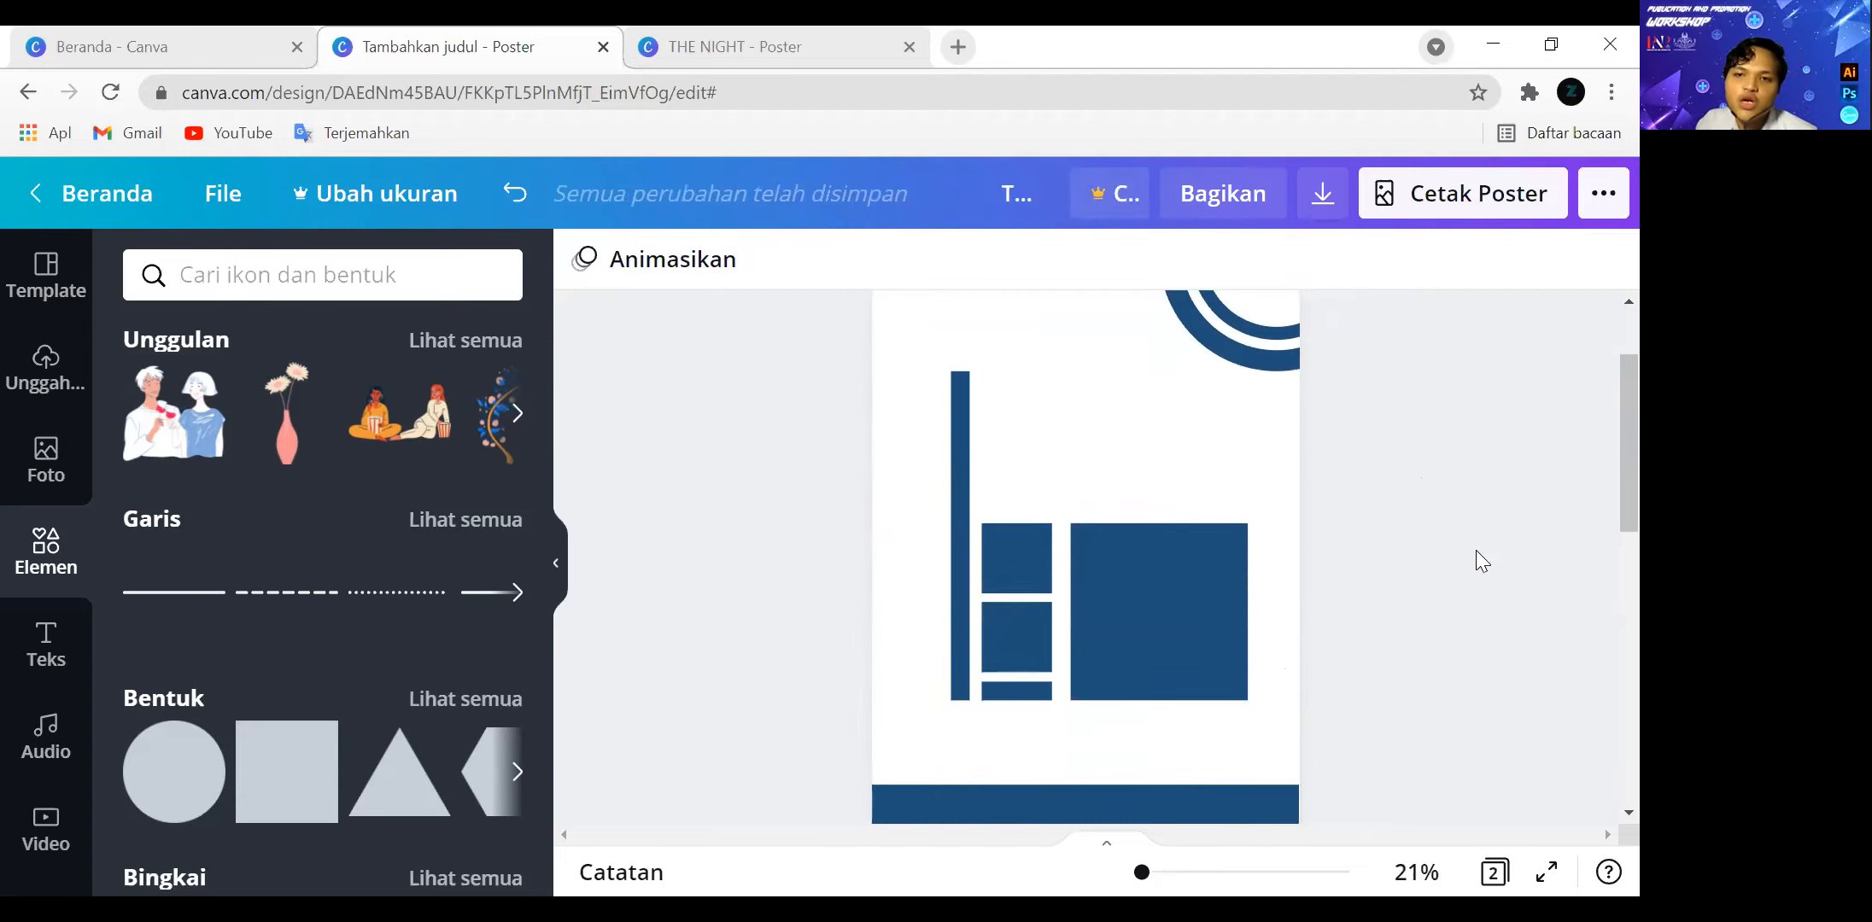
pyautogui.scroll(2, 1261, 420)
pyautogui.click(1247, 363)
pyautogui.click(1486, 547)
pyautogui.scroll(-2, 1486, 547)
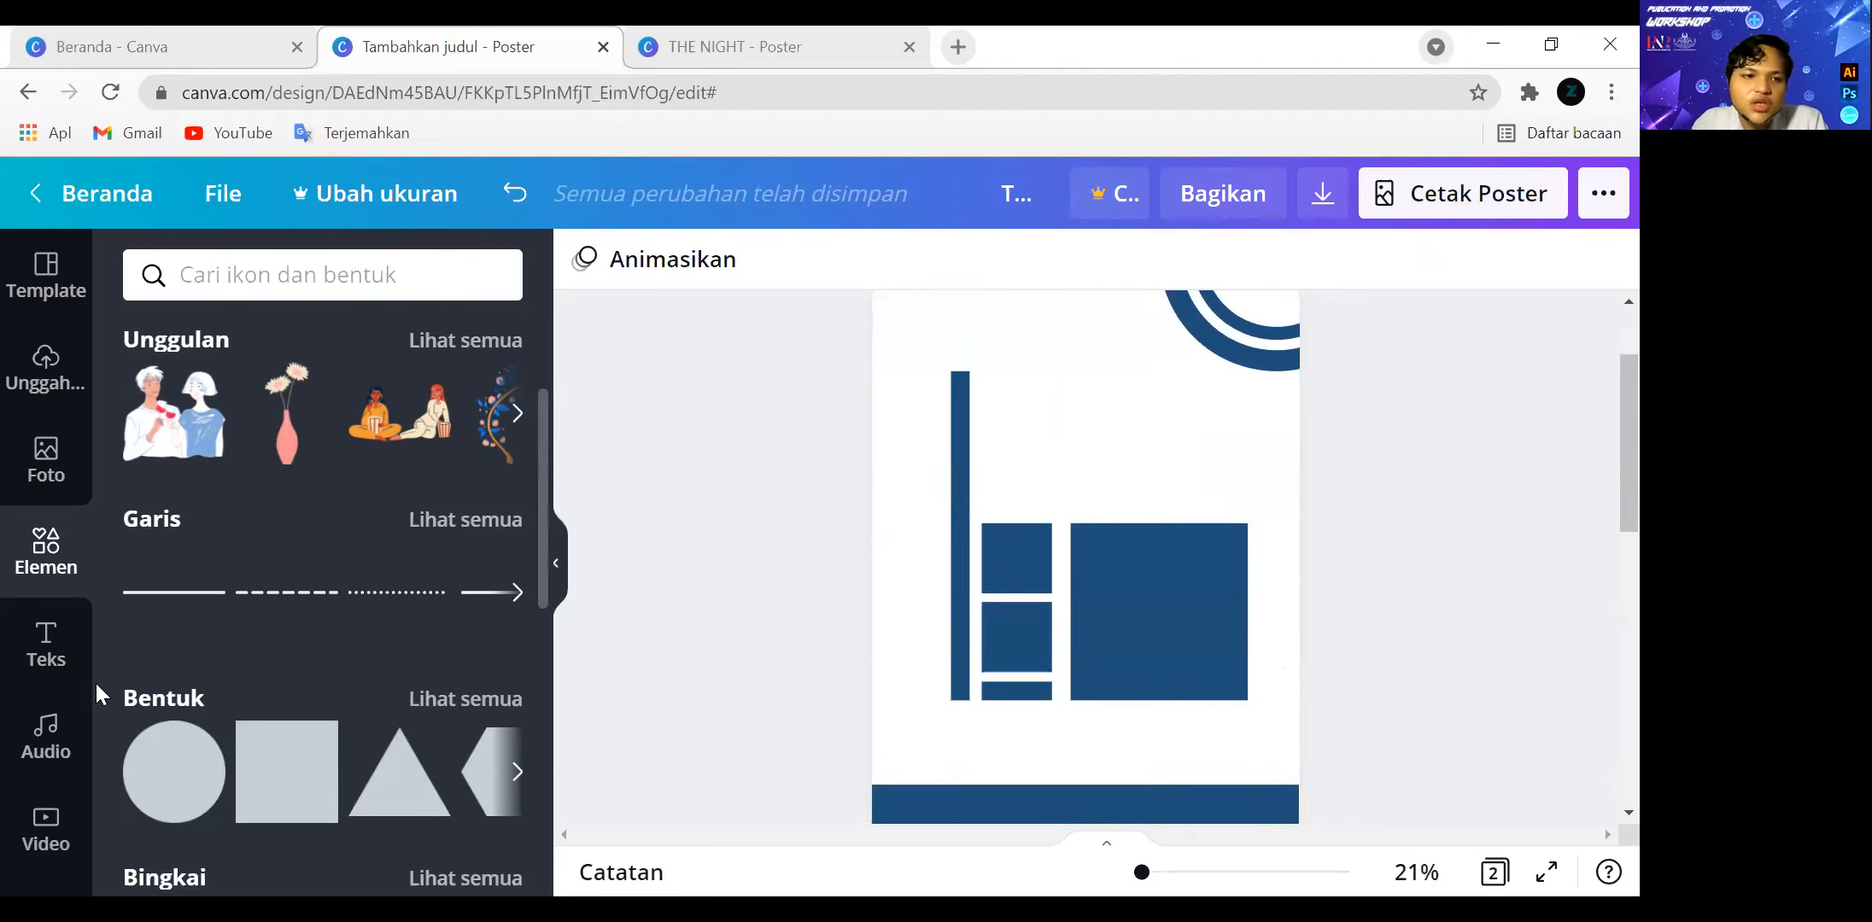
# Add a heading text box to page 1 and replace its placeholder text with "WEBINAR".
pyautogui.click(48, 647)
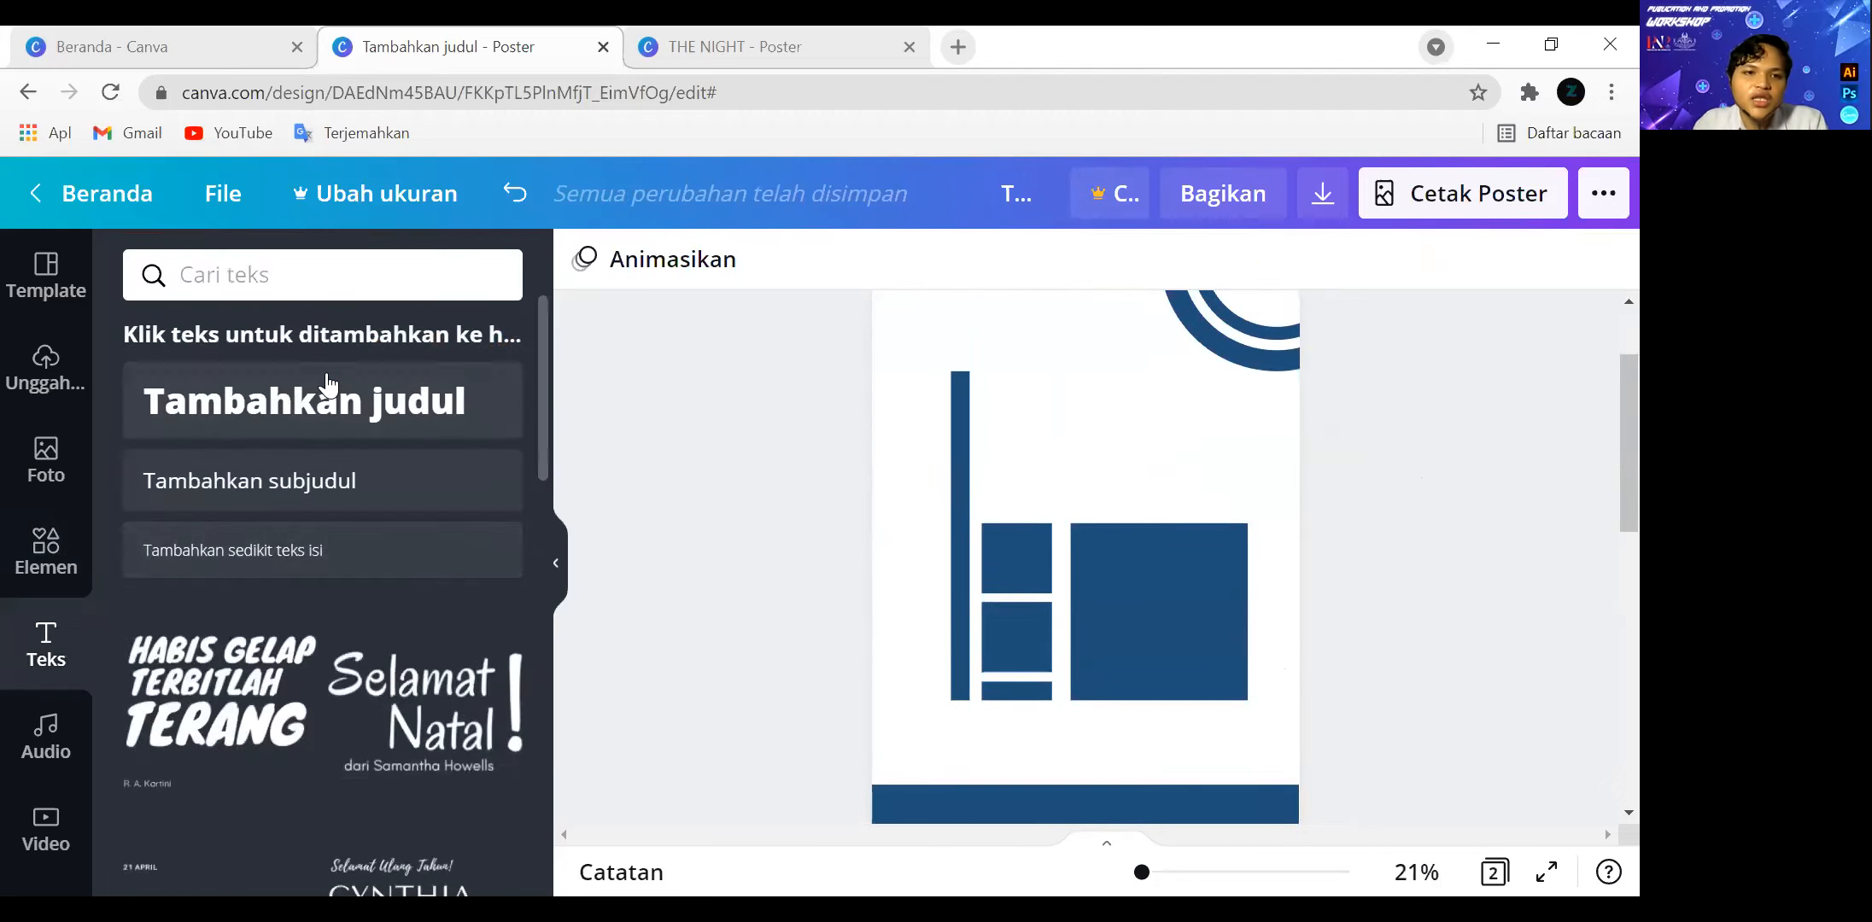
pyautogui.click(327, 384)
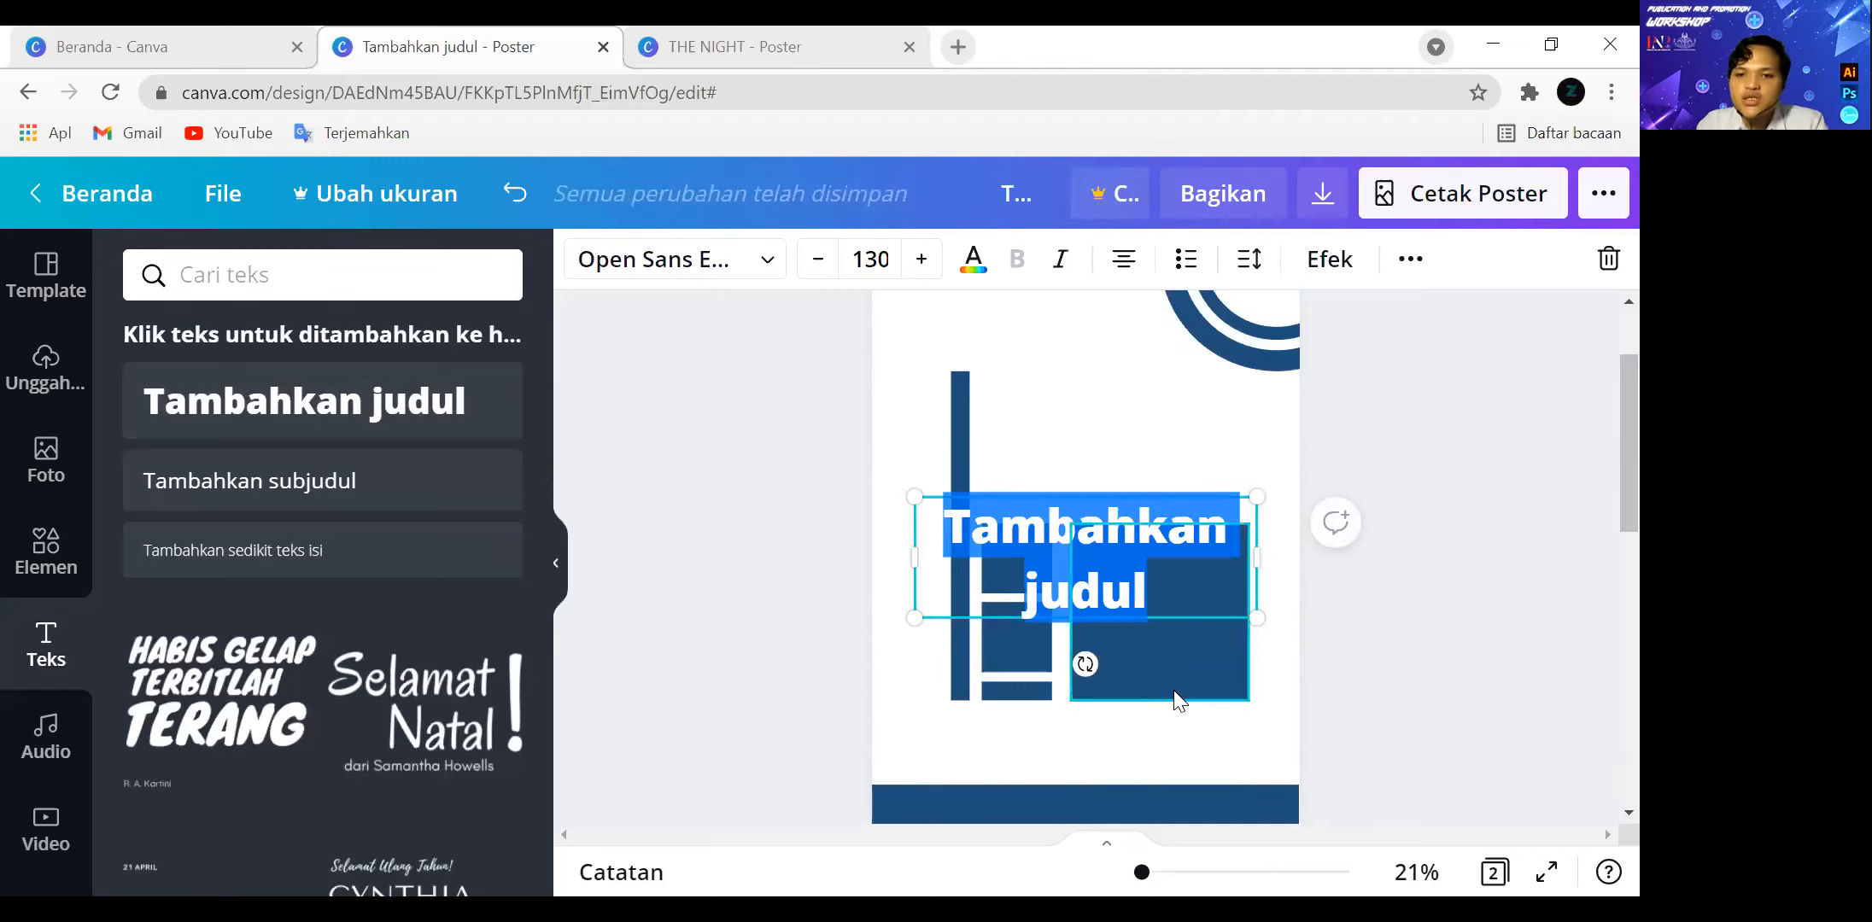
pyautogui.click(1151, 594)
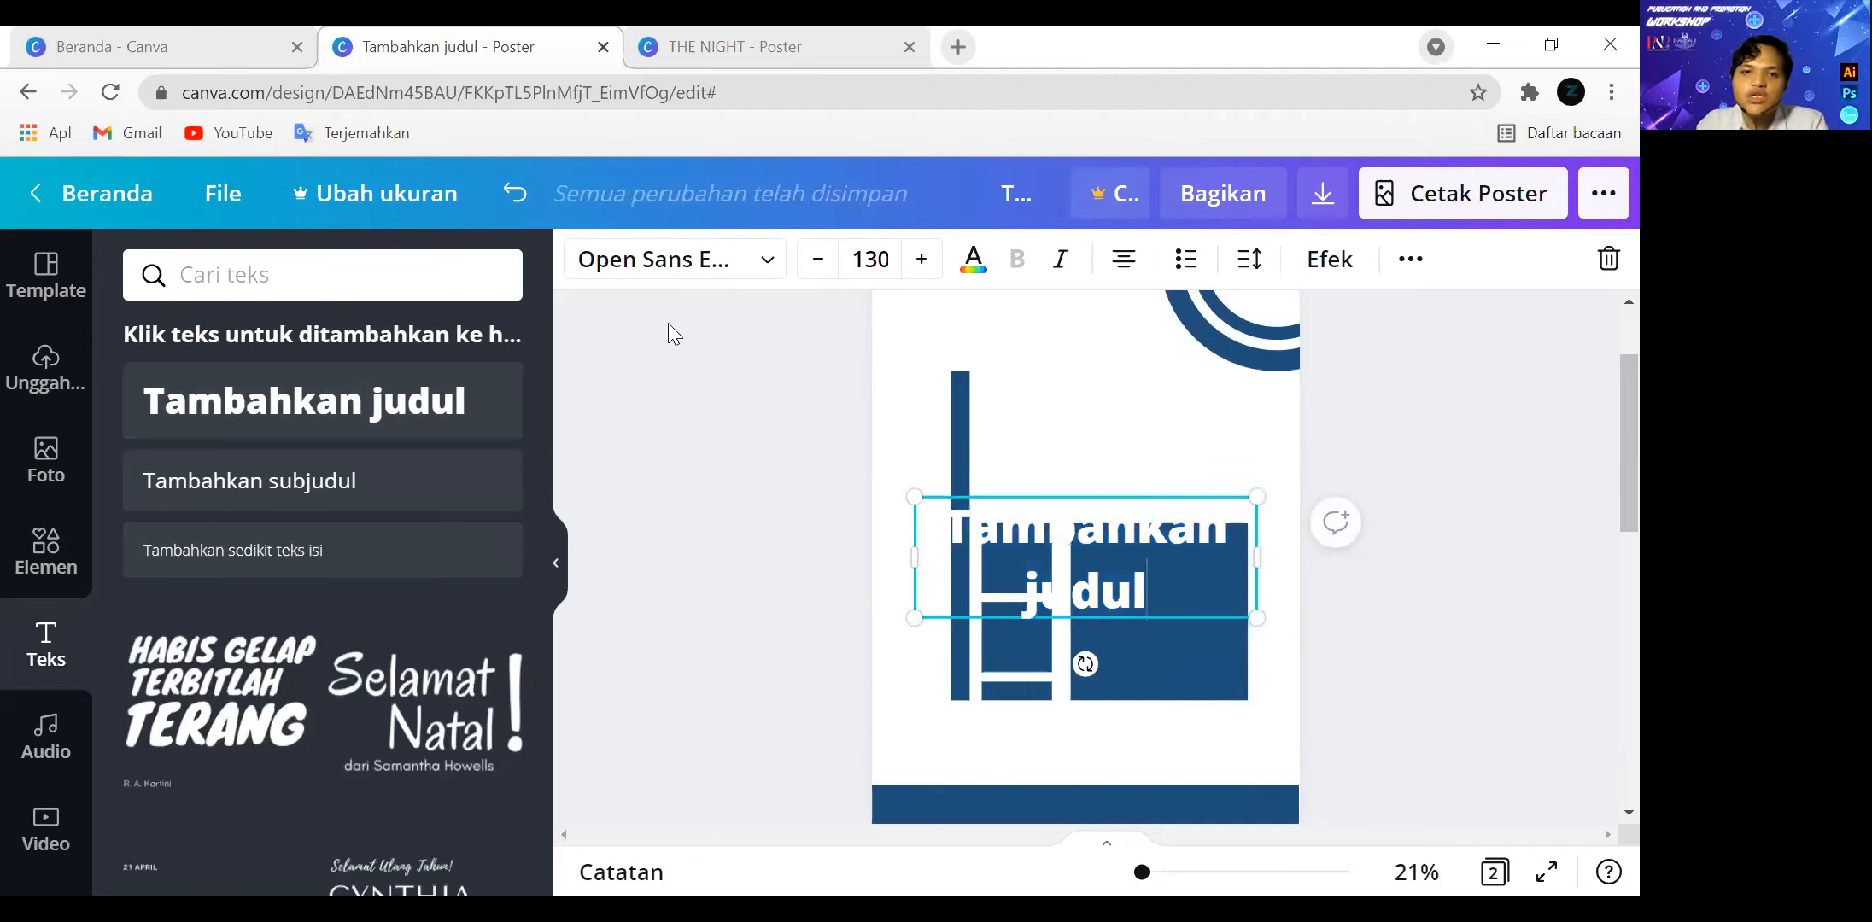
pyautogui.click(728, 260)
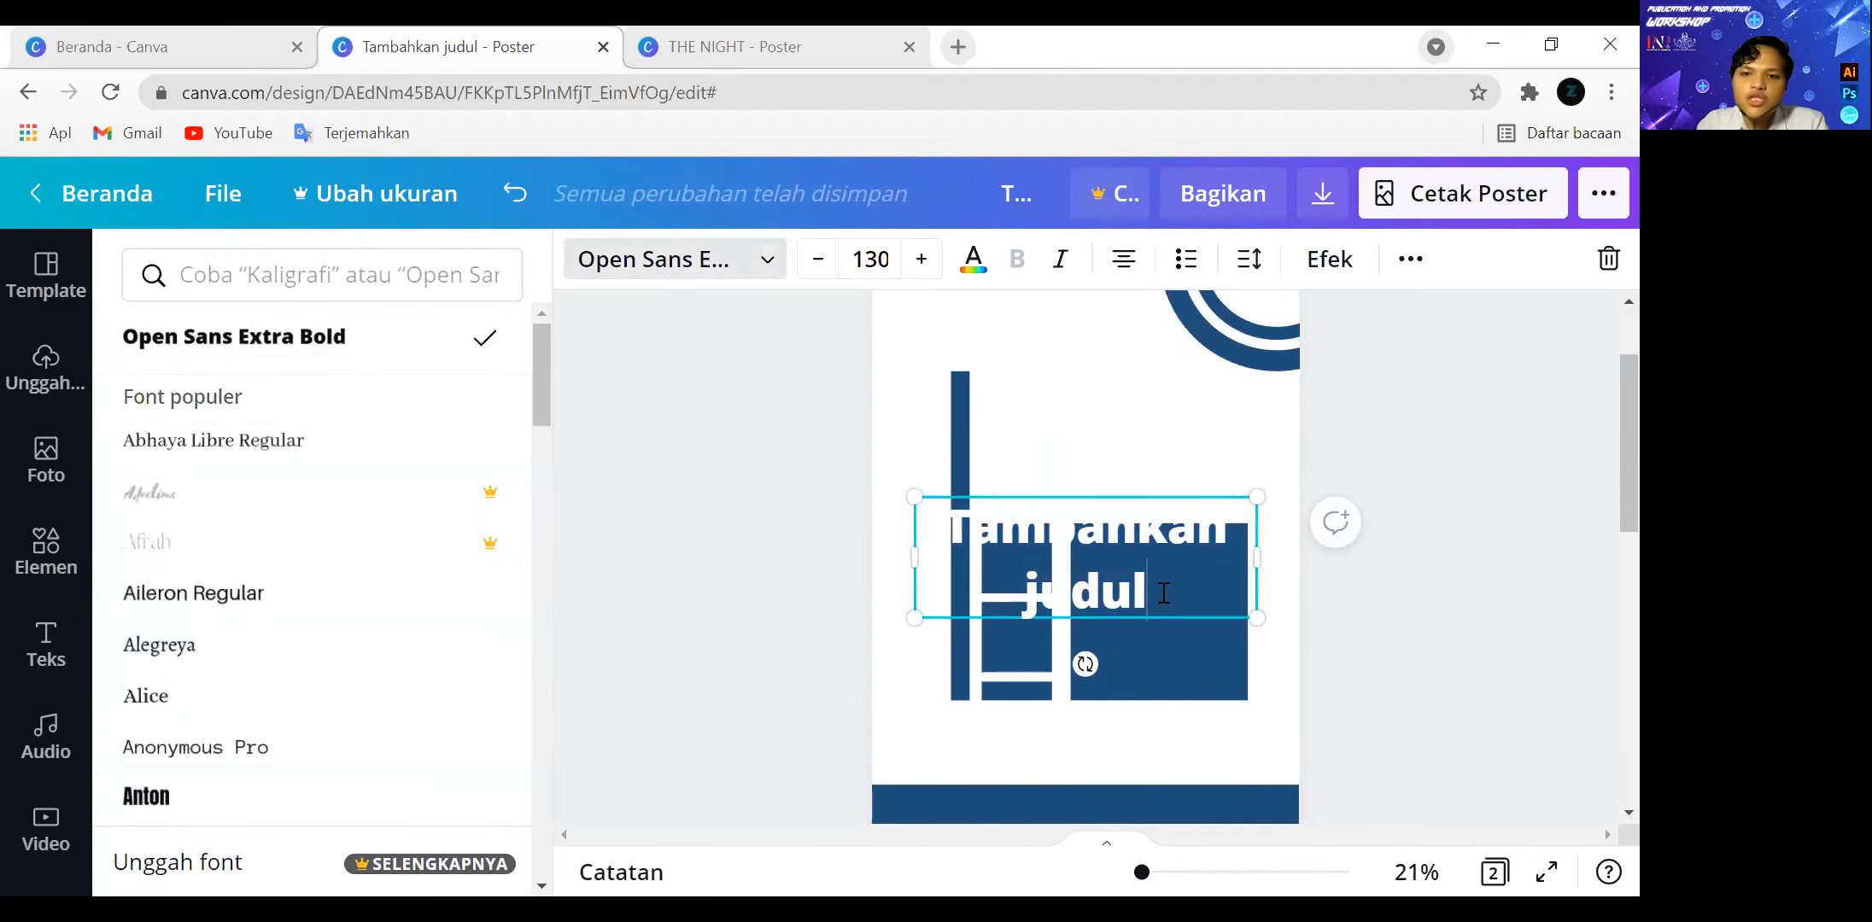
pyautogui.moveTo(1163, 593); pyautogui.dragTo(901, 484)
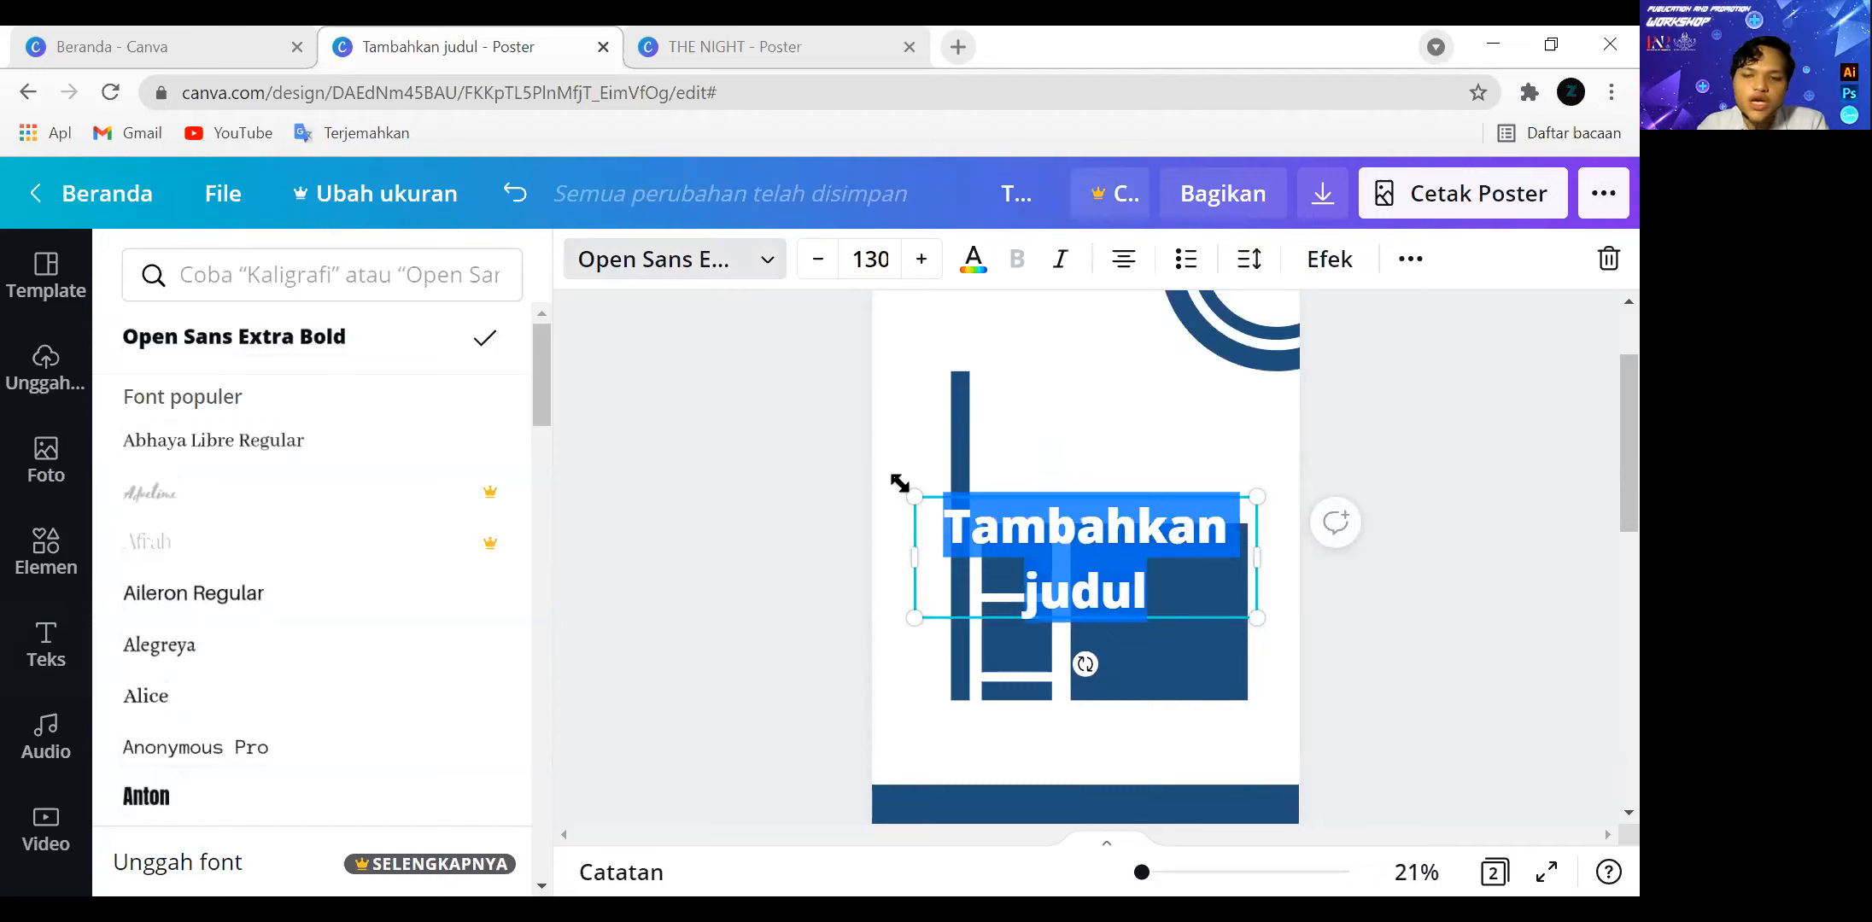
pyautogui.write('WEB')
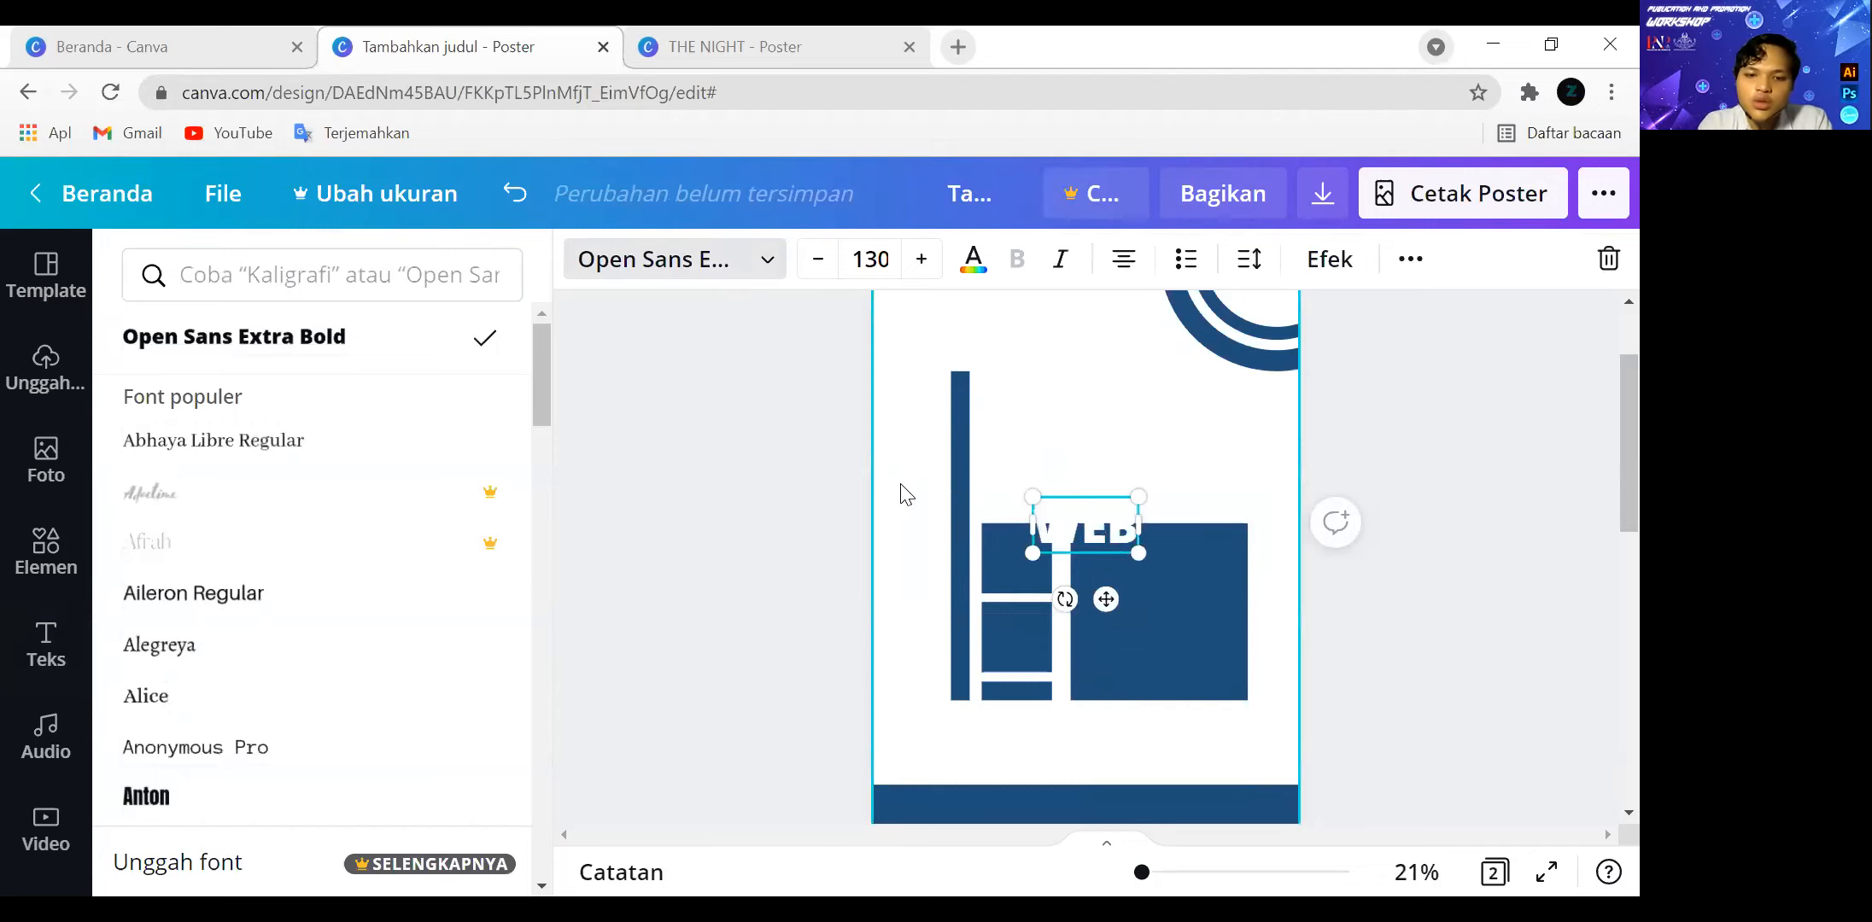
pyautogui.write('INAR')
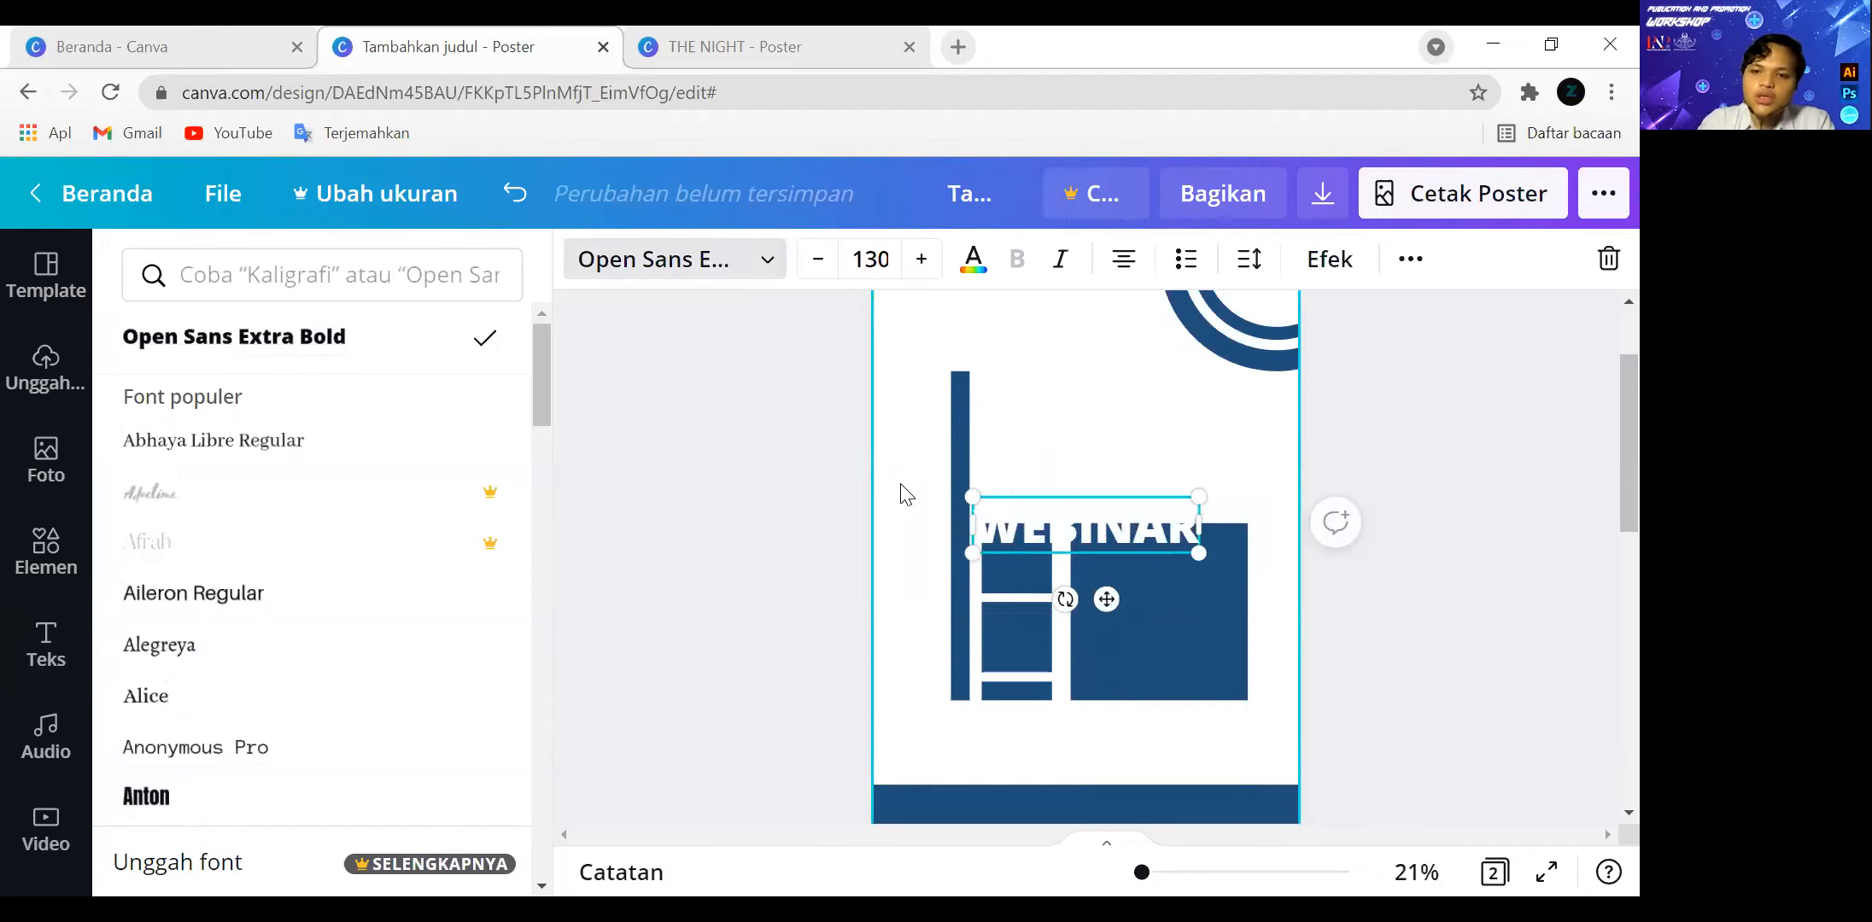
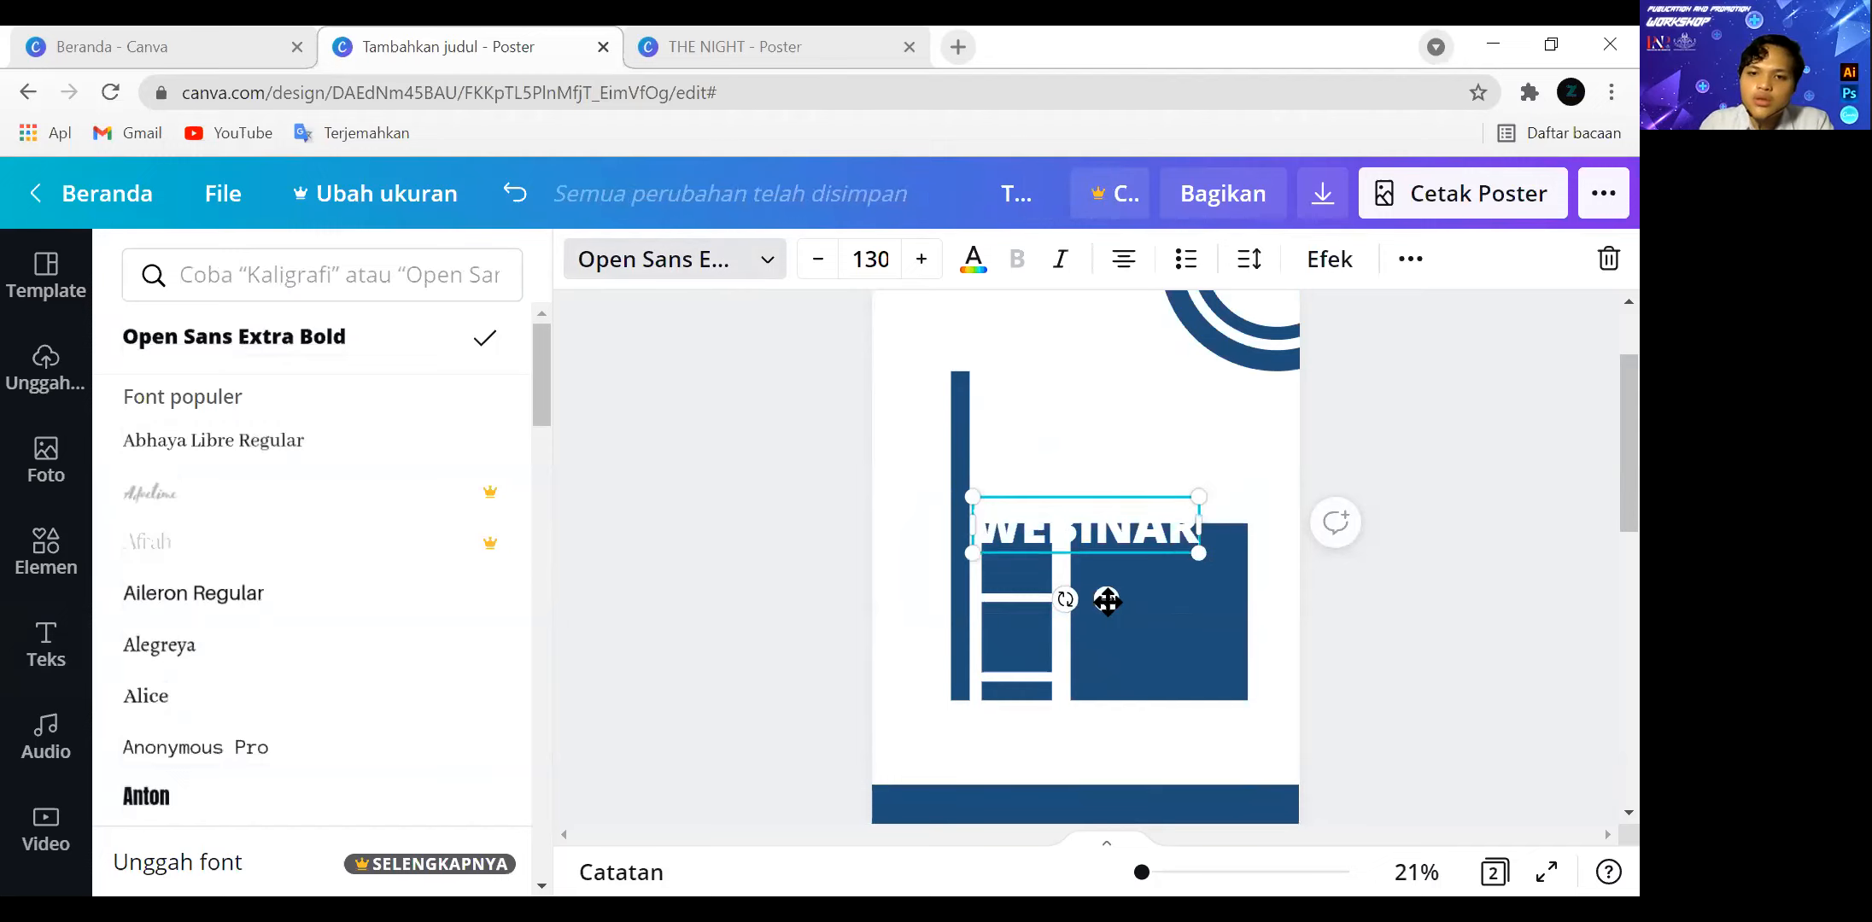
# Move the "WEBINAR" heading above the squares and recolour its text dark blue to match the shapes.
pyautogui.moveTo(1107, 602); pyautogui.dragTo(1048, 507)
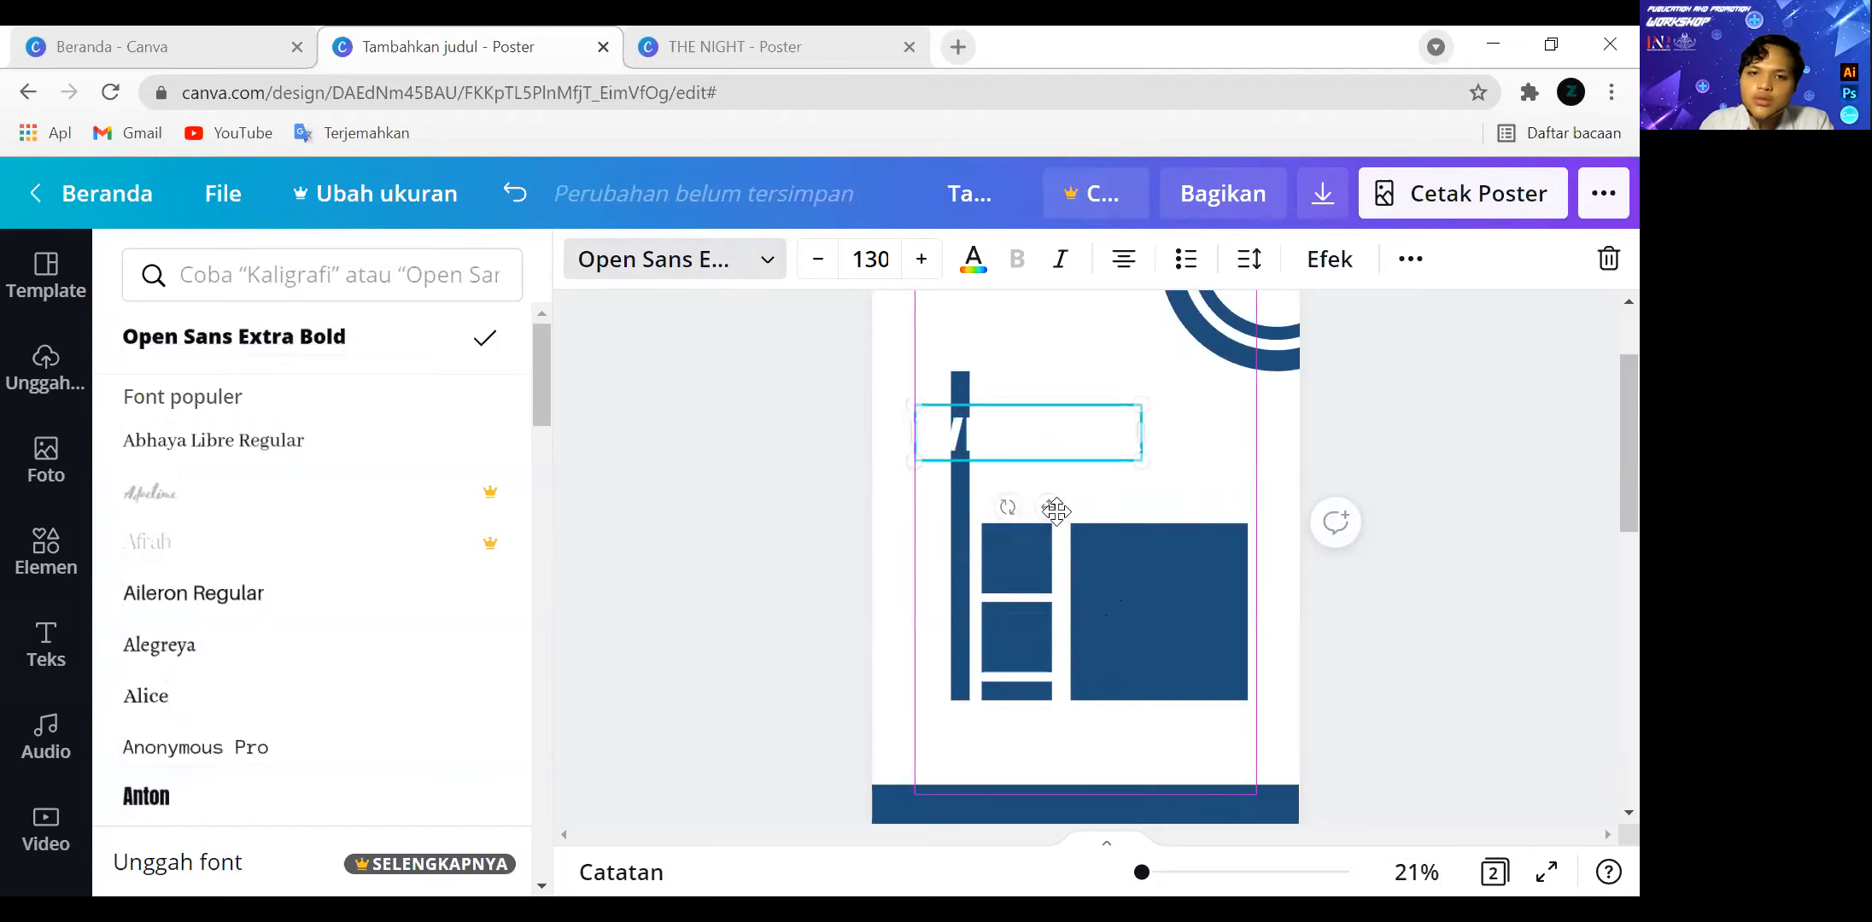
pyautogui.click(973, 266)
pyautogui.click(287, 399)
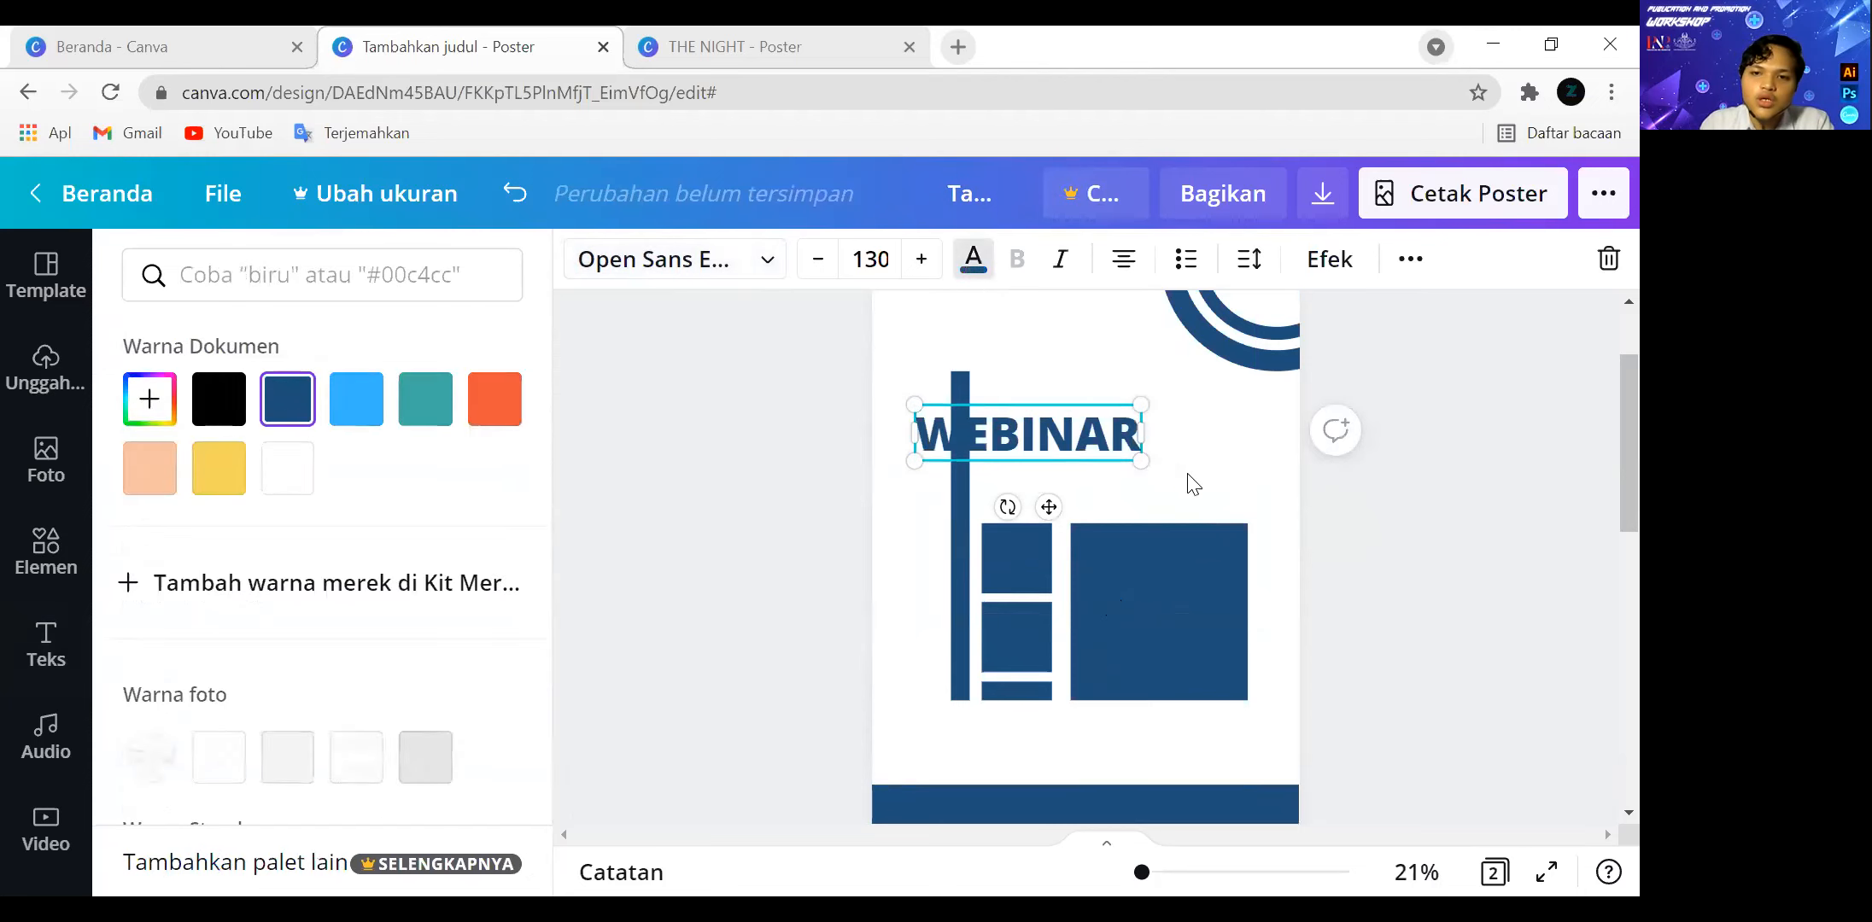
pyautogui.click(1346, 500)
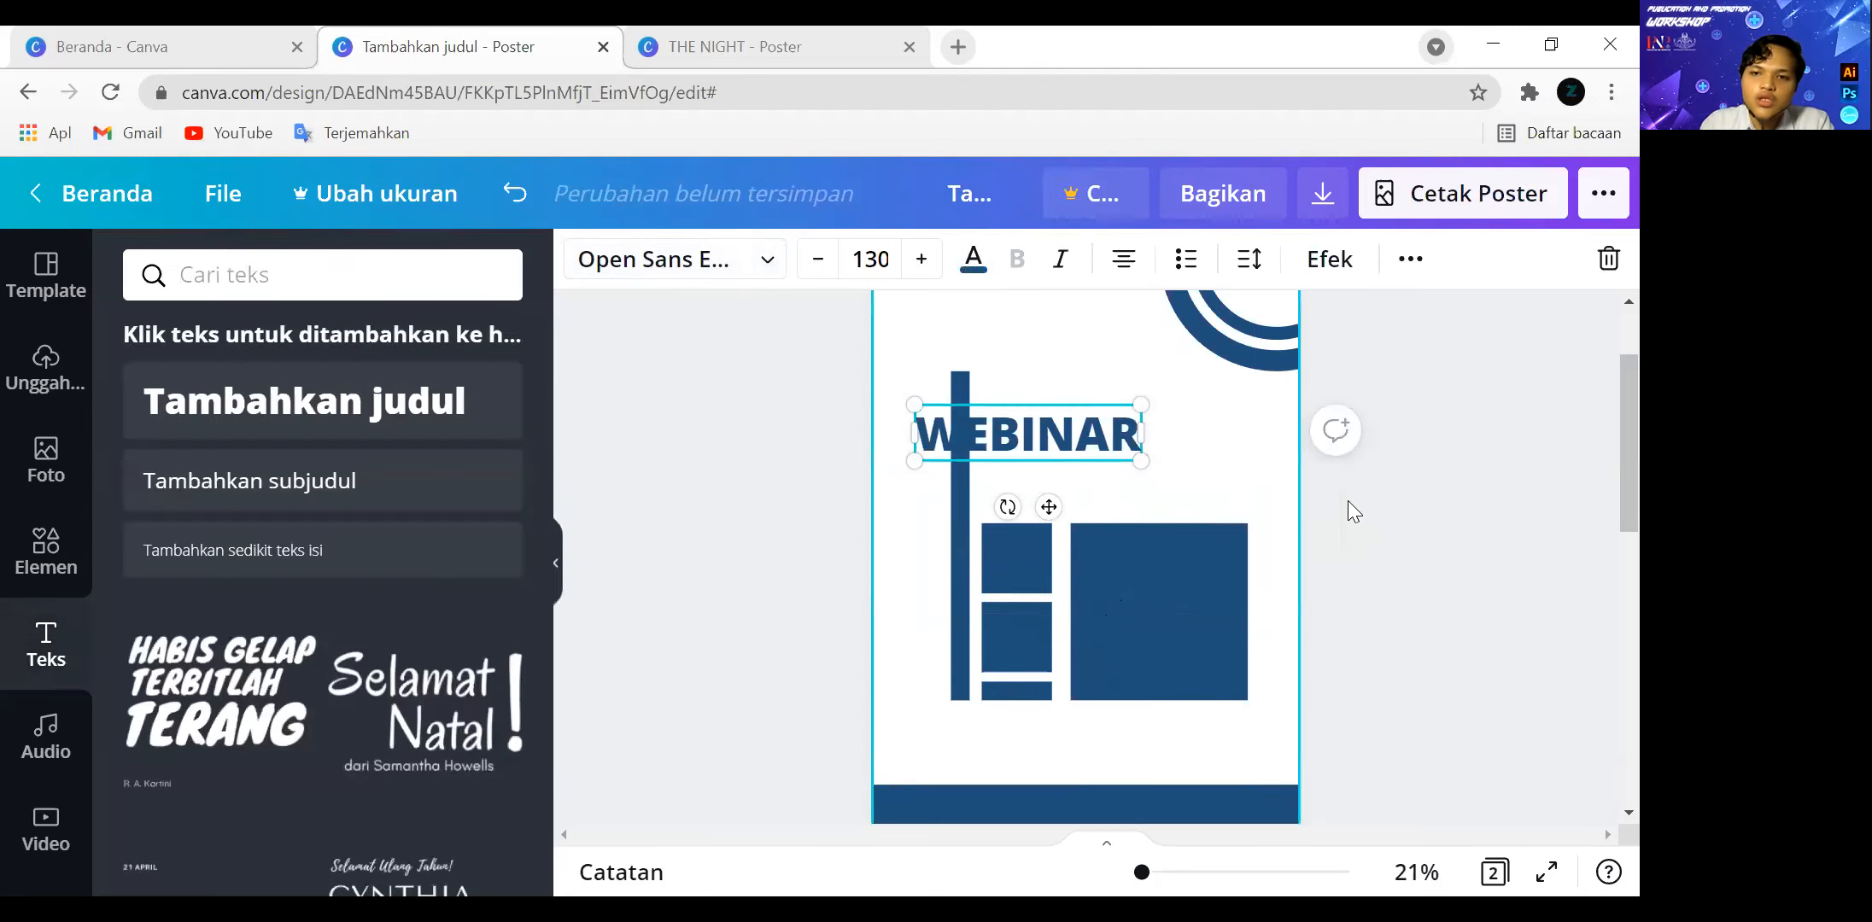
# Rotate the "WEBINAR" heading to read vertically upward beside the tall bar and enlarge it to font size 157.
pyautogui.click(1115, 445)
pyautogui.moveTo(1011, 507); pyautogui.dragTo(917, 487)
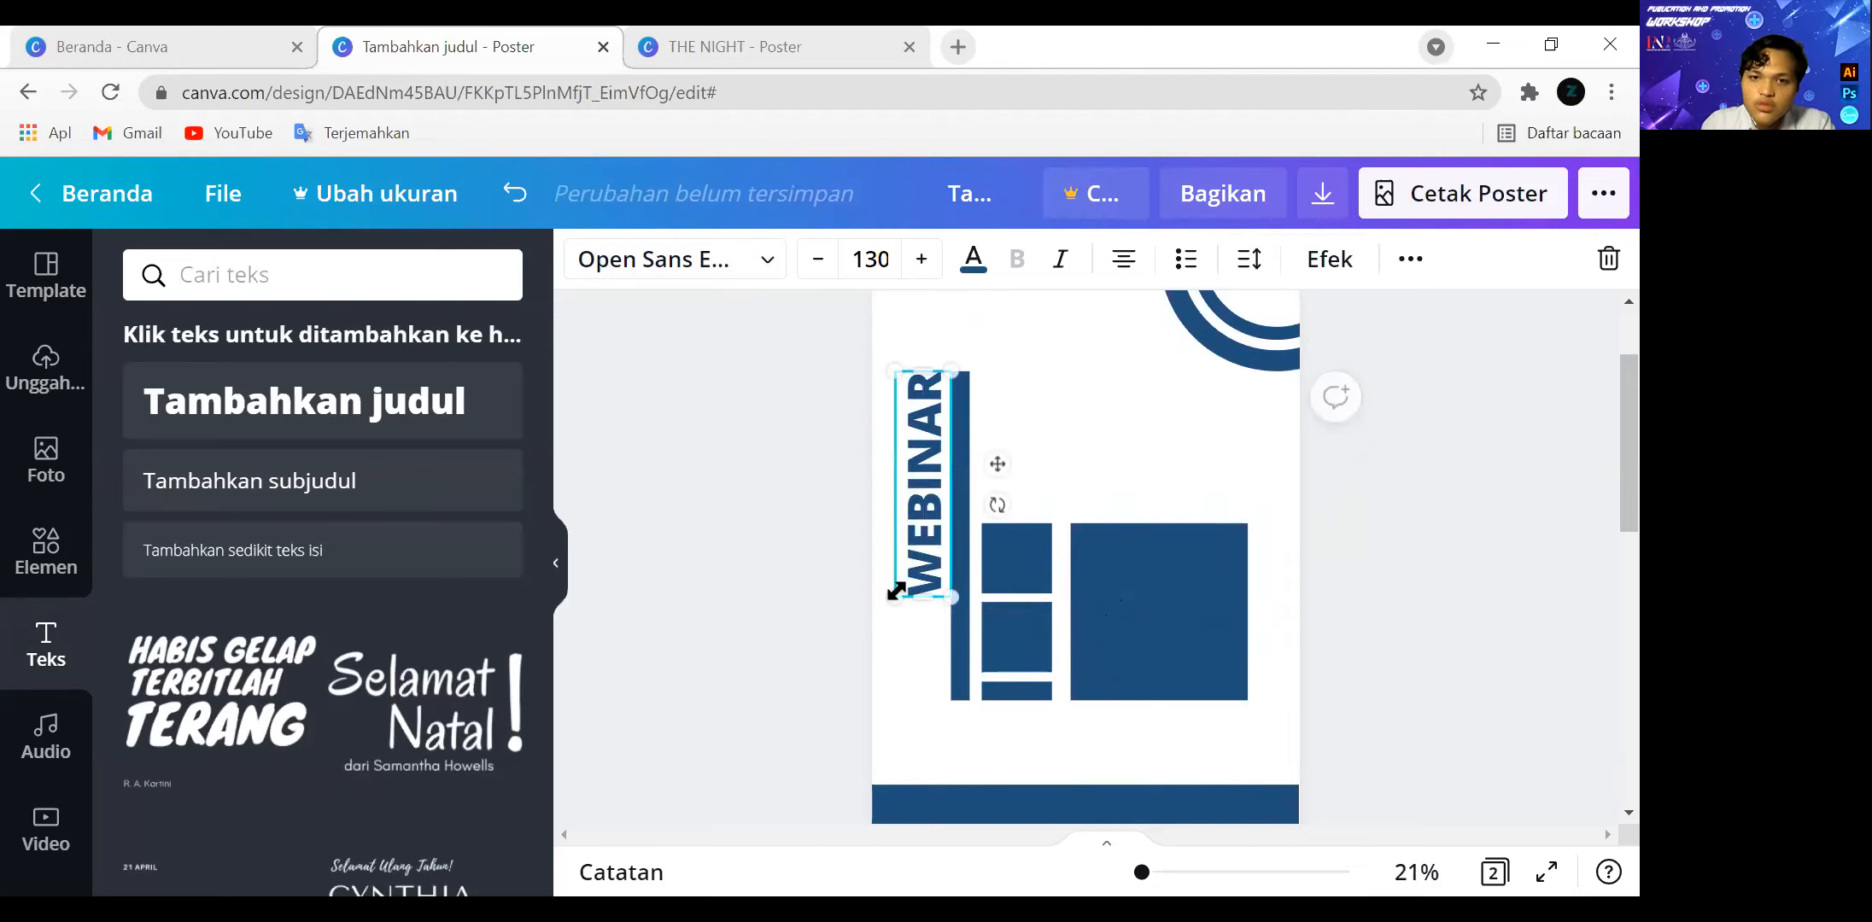
pyautogui.click(920, 269)
pyautogui.click(920, 270)
pyautogui.click(921, 270)
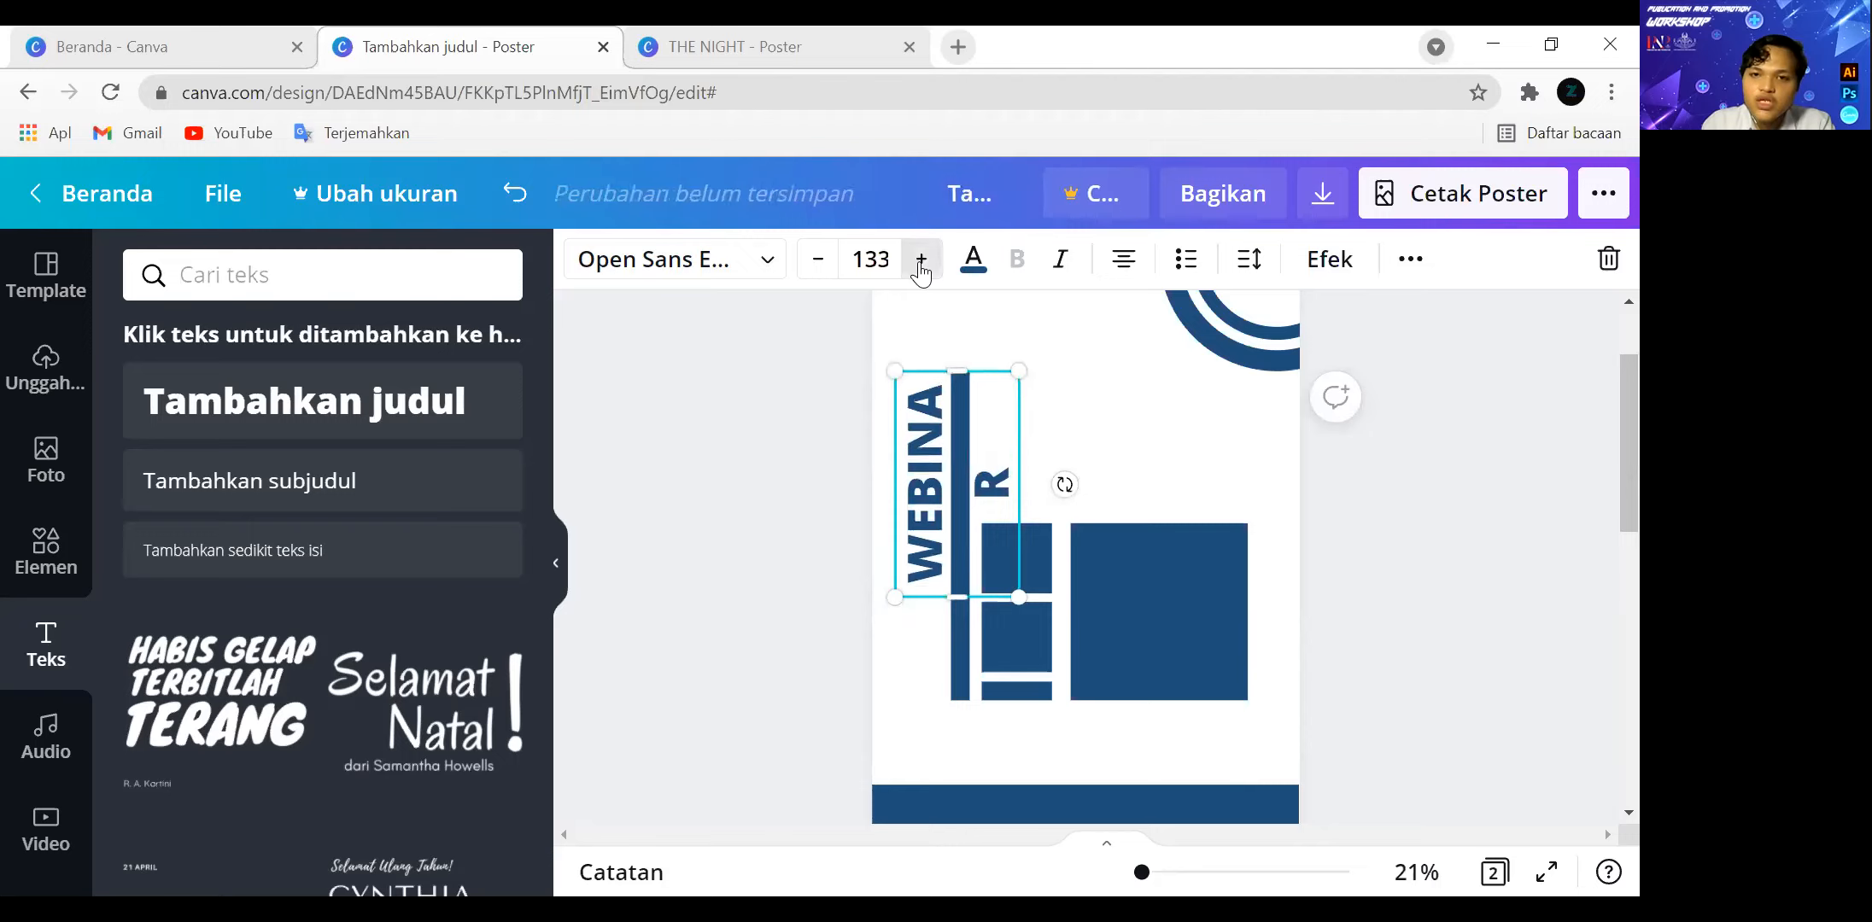
pyautogui.click(920, 270)
pyautogui.moveTo(954, 616); pyautogui.dragTo(830, 770)
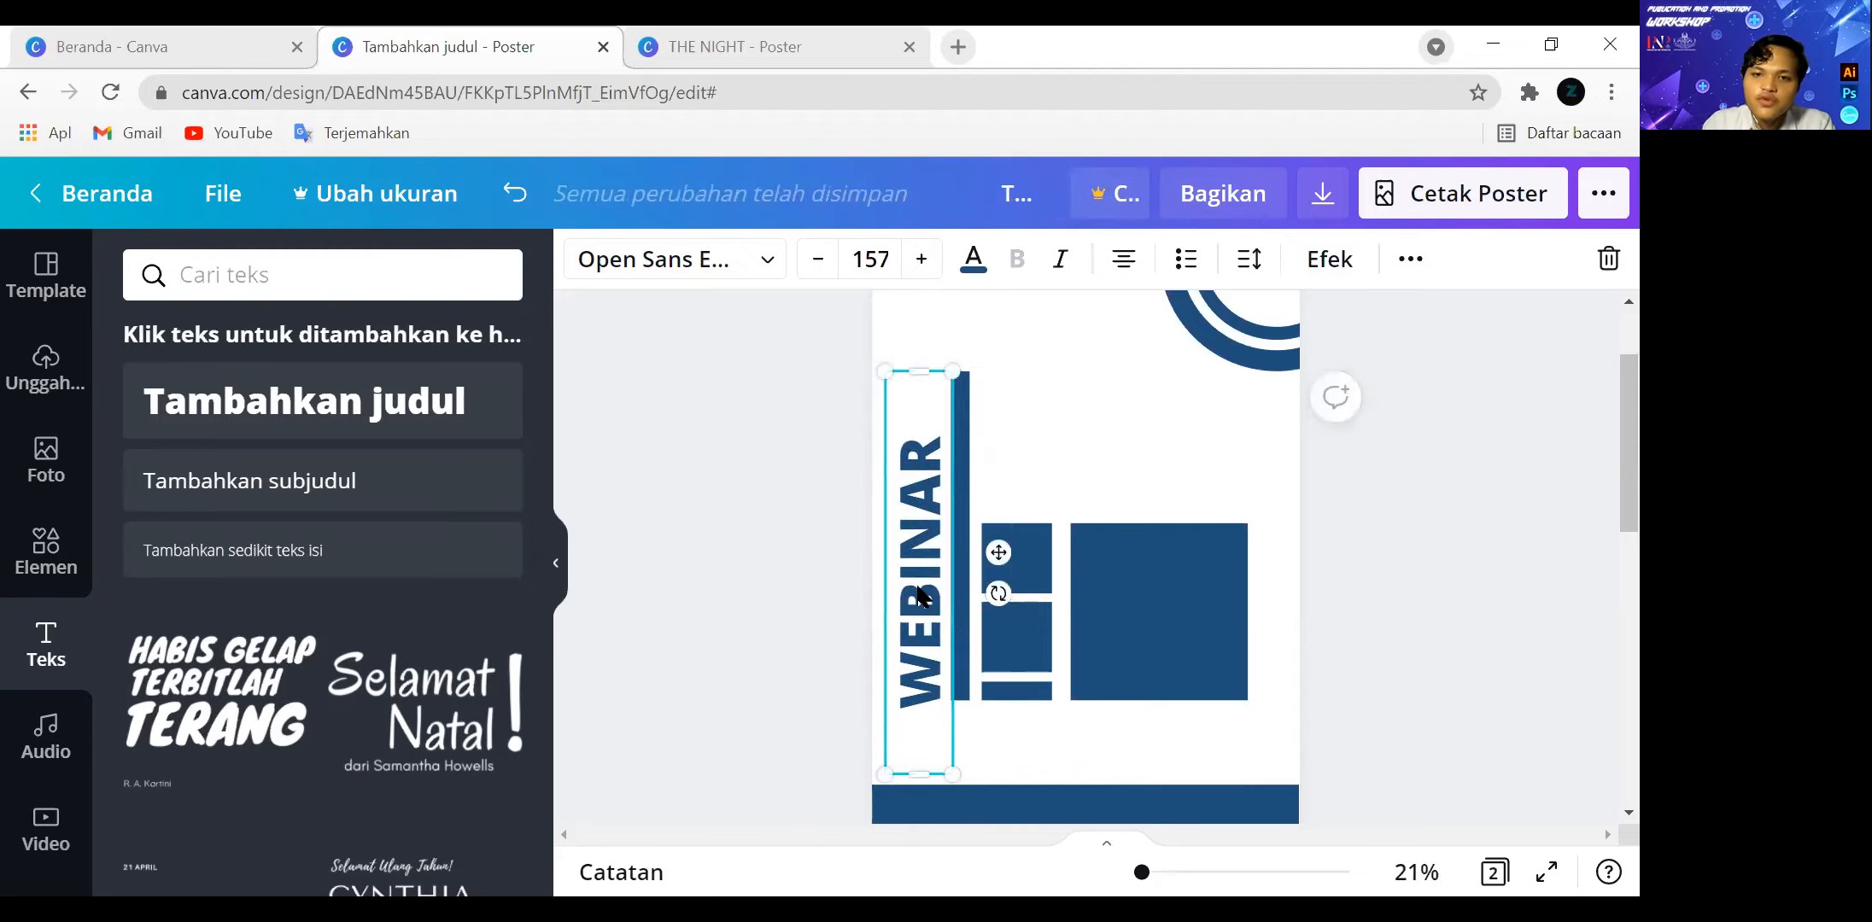
# Shorten the tall vertical bar from its upper end so it starts level with the top of the "WEBINAR" text.
pyautogui.click(961, 427)
pyautogui.moveTo(958, 376); pyautogui.dragTo(960, 422)
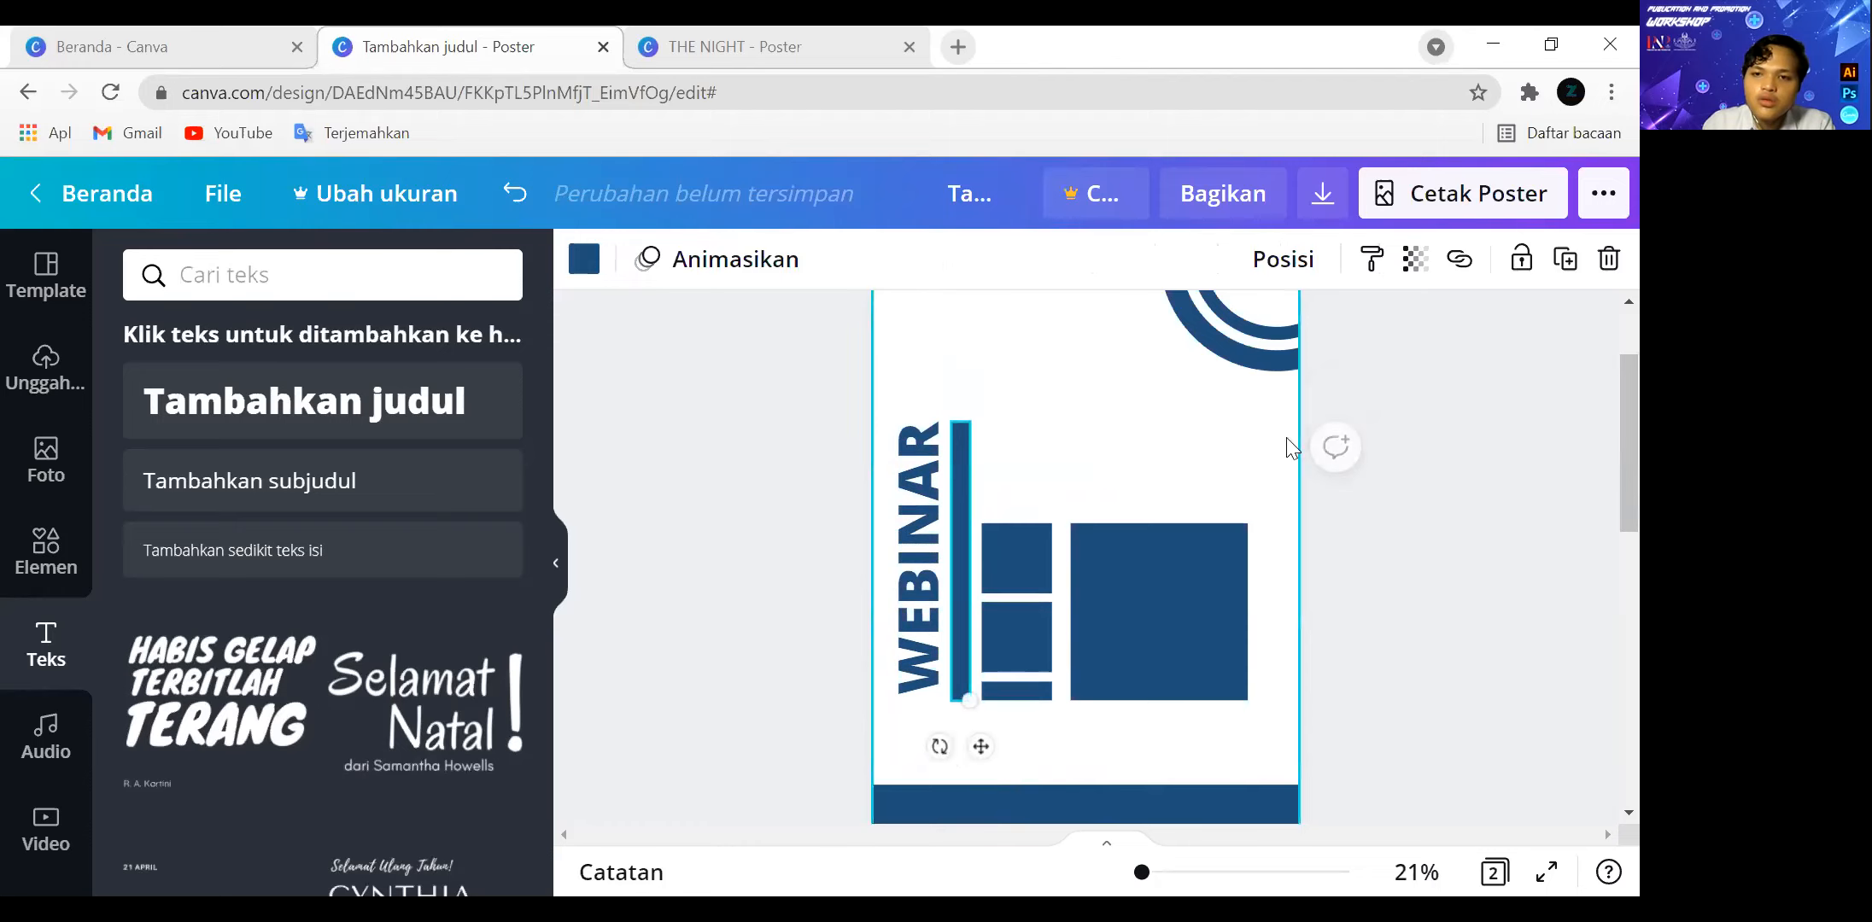
pyautogui.click(1513, 536)
pyautogui.scroll(2, 1502, 540)
pyautogui.scroll(-2, 1503, 540)
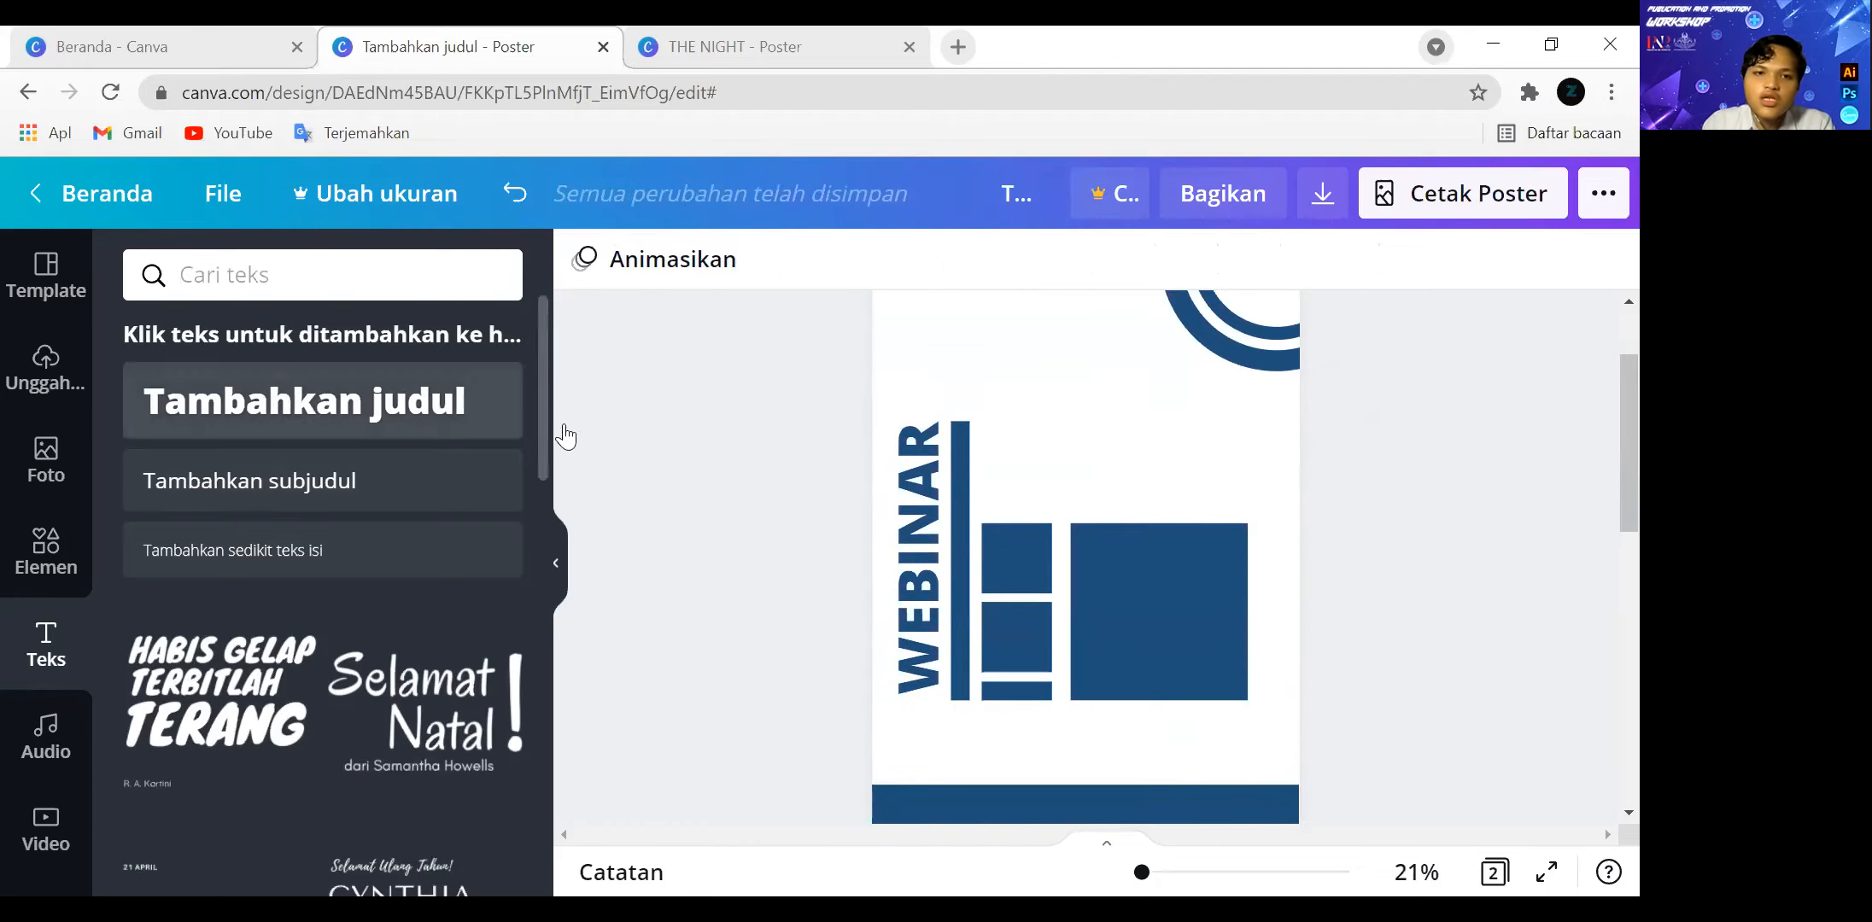
# Add a heading reading "24" over "MAR", shrink it to font size 65 and place it inside the upper small square.
pyautogui.click(358, 404)
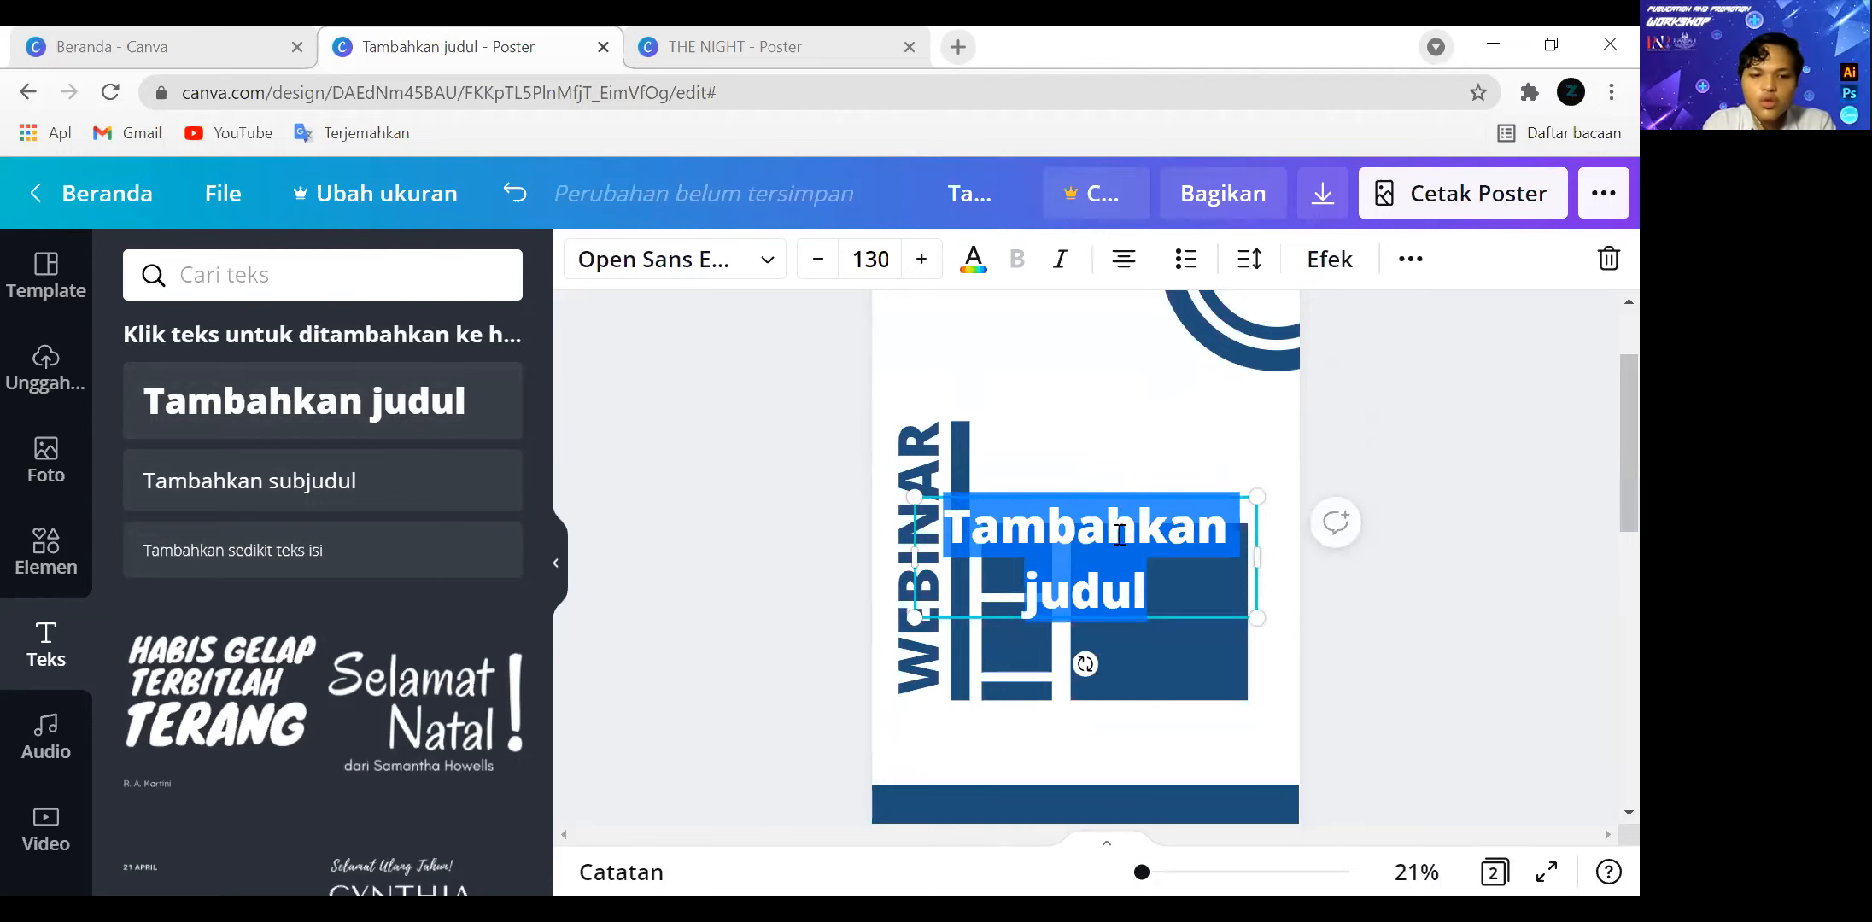
pyautogui.write('24')
pyautogui.press('Return')
pyautogui.write('MAR')
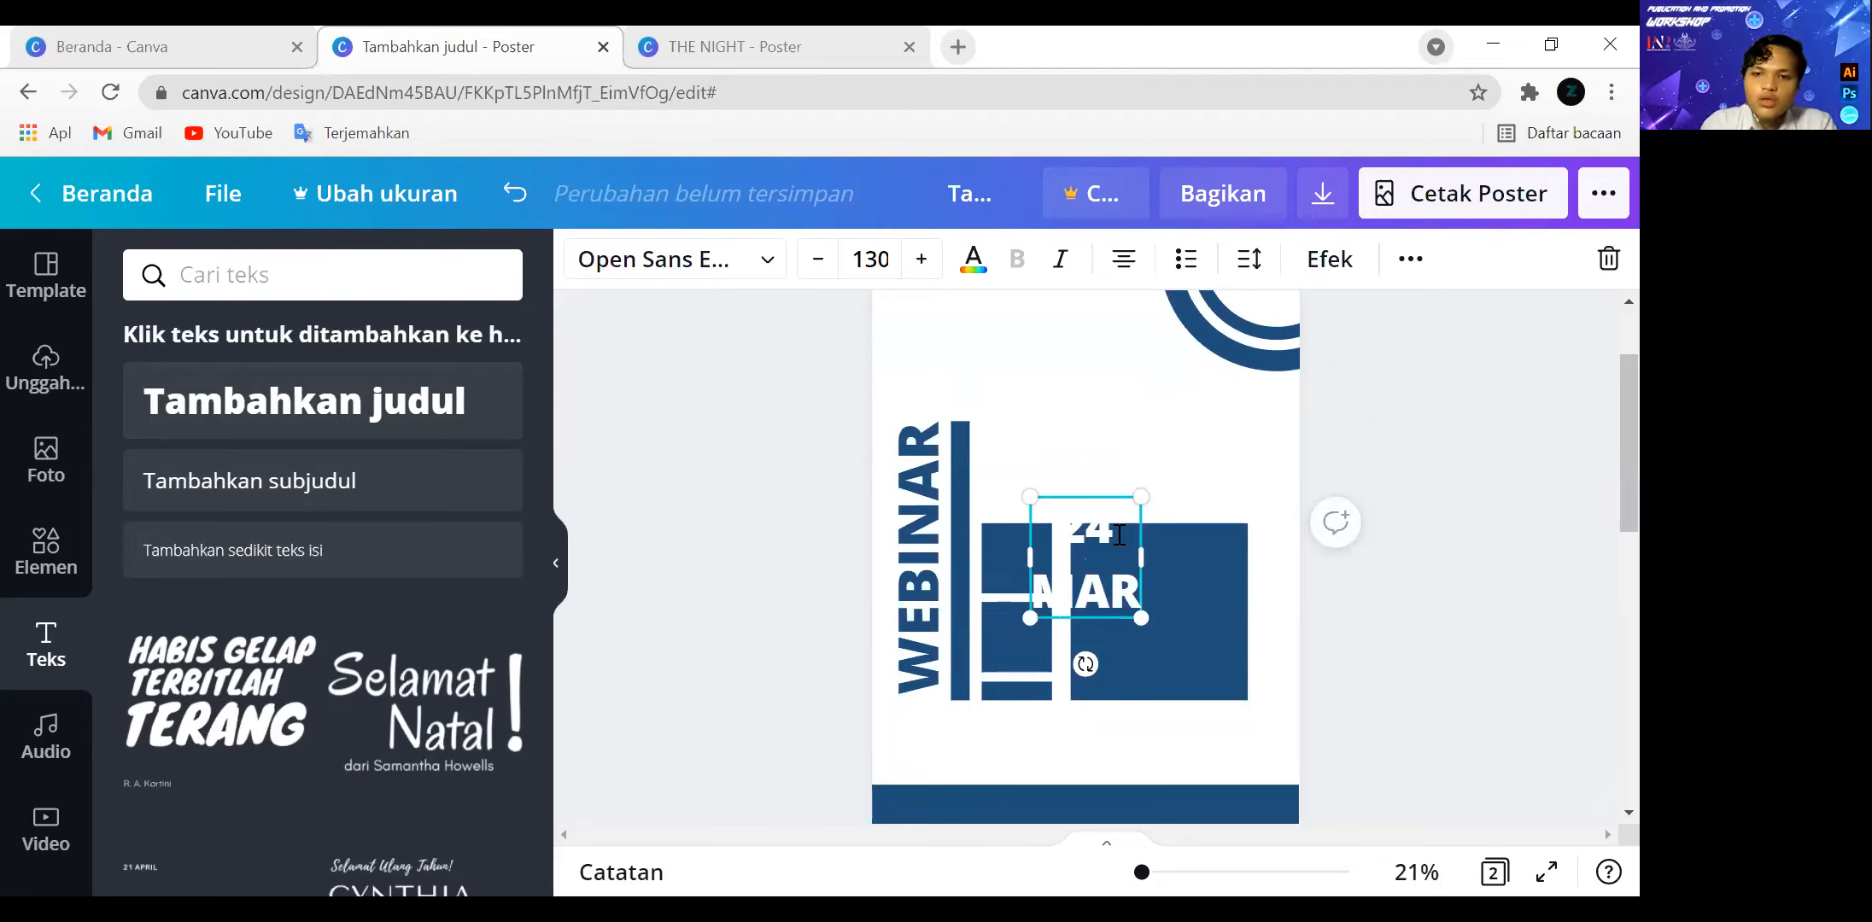
pyautogui.moveTo(1150, 496); pyautogui.dragTo(1085, 556)
pyautogui.moveTo(1076, 658); pyautogui.dragTo(1038, 628)
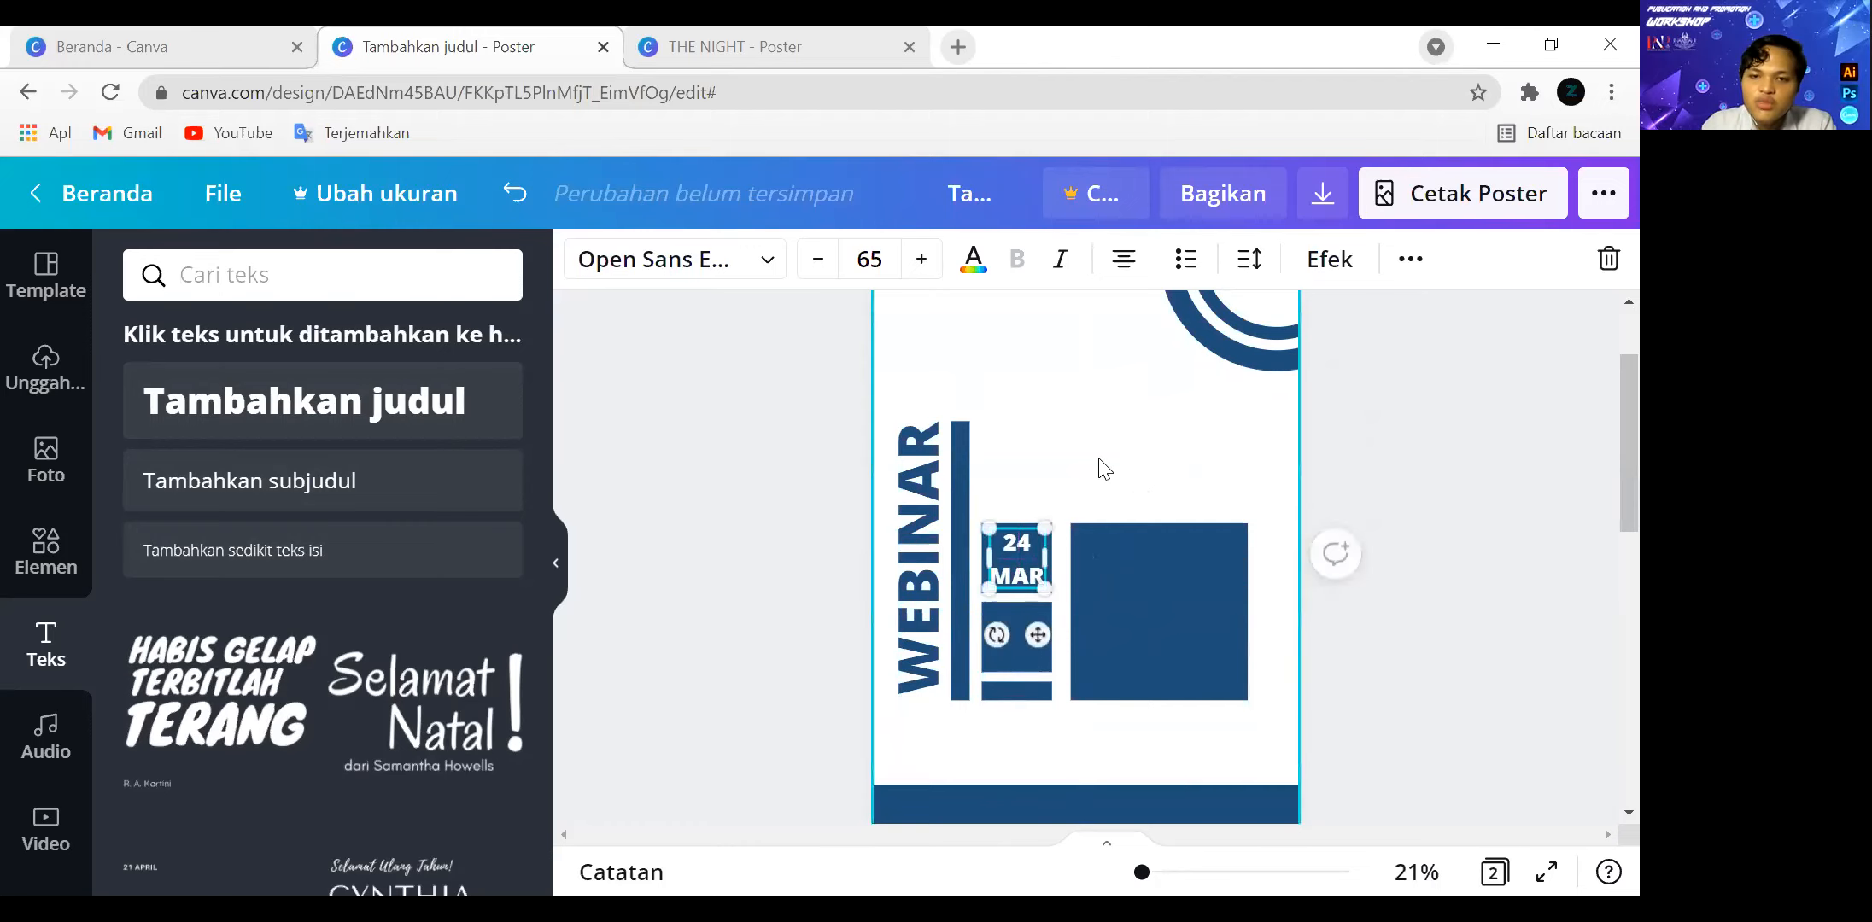
pyautogui.click(1402, 512)
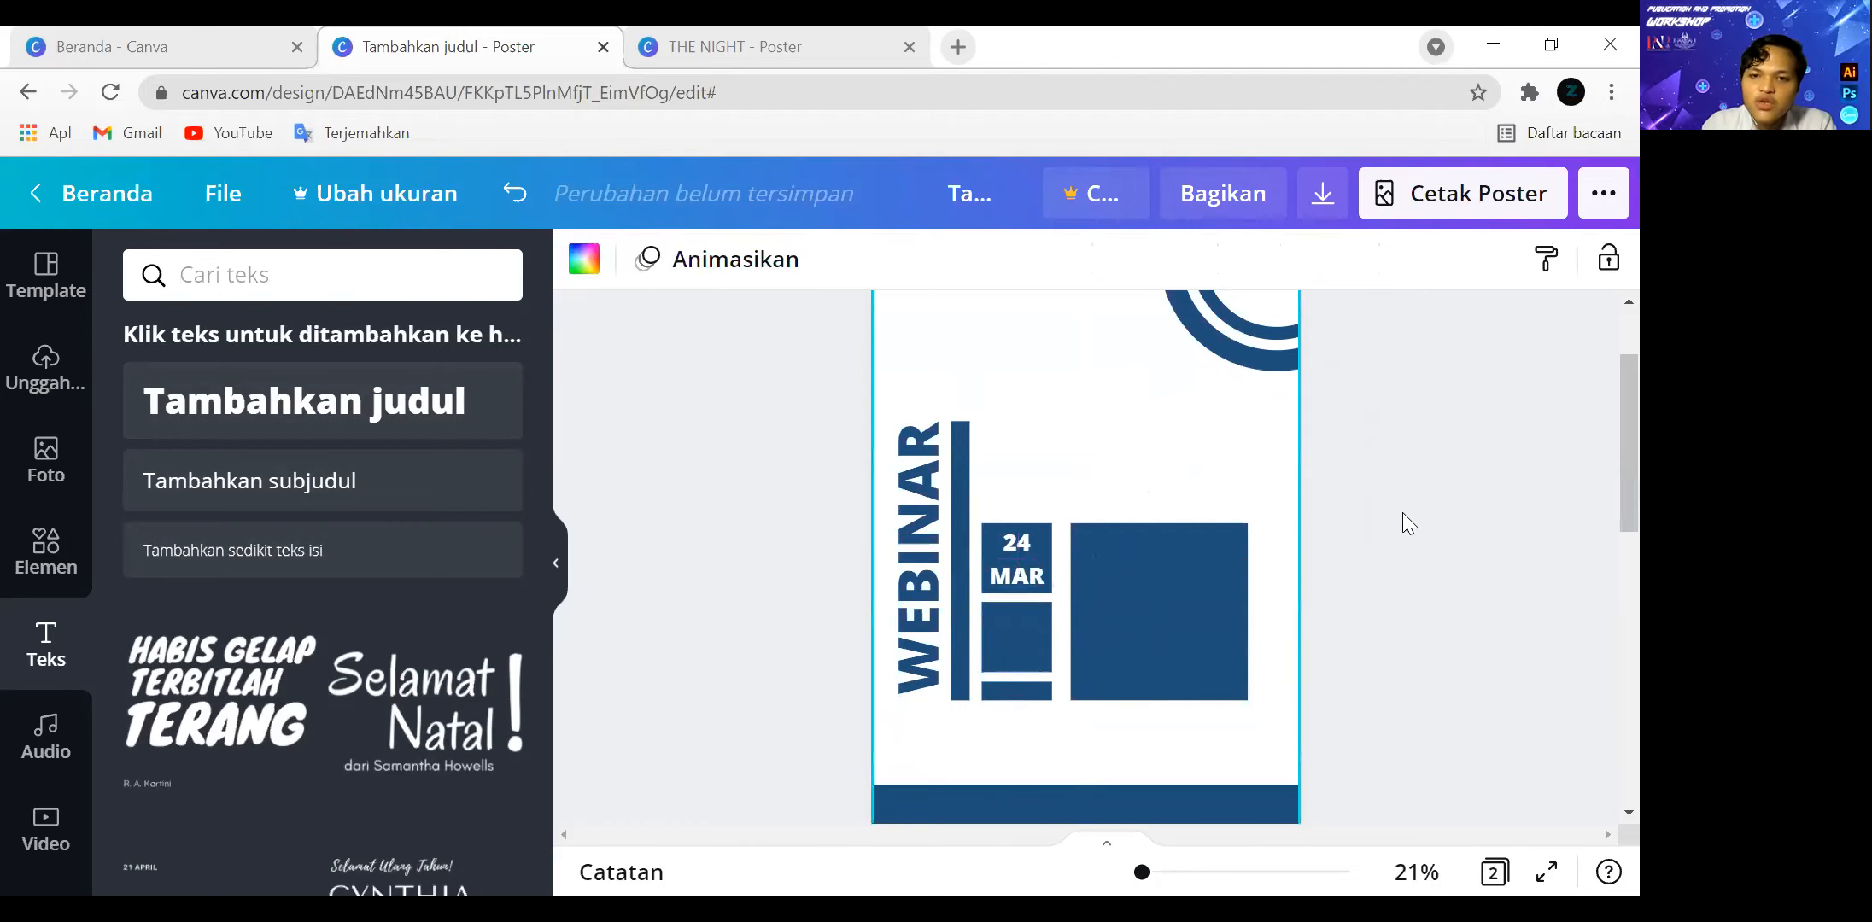
# Reduce the font size of "MAR" in the date text to 45.
pyautogui.click(1023, 577)
pyautogui.moveTo(1022, 579); pyautogui.dragTo(1042, 572)
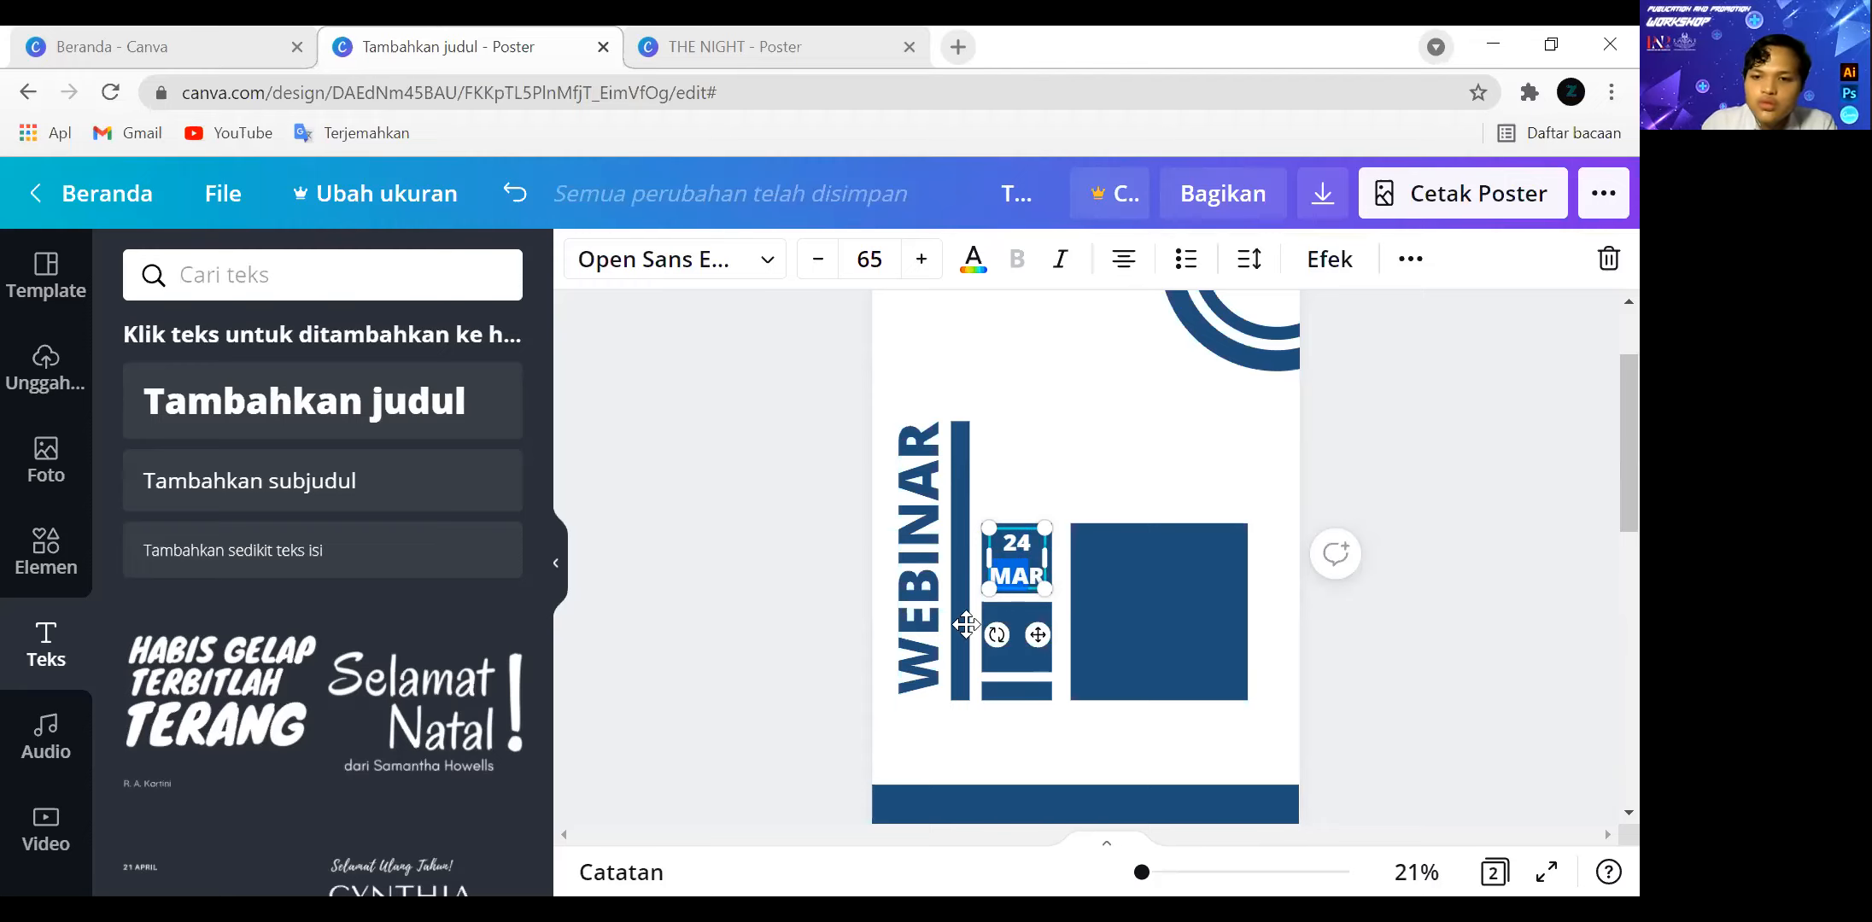
pyautogui.moveTo(1144, 872); pyautogui.dragTo(1176, 872)
pyautogui.doubleClick(906, 630)
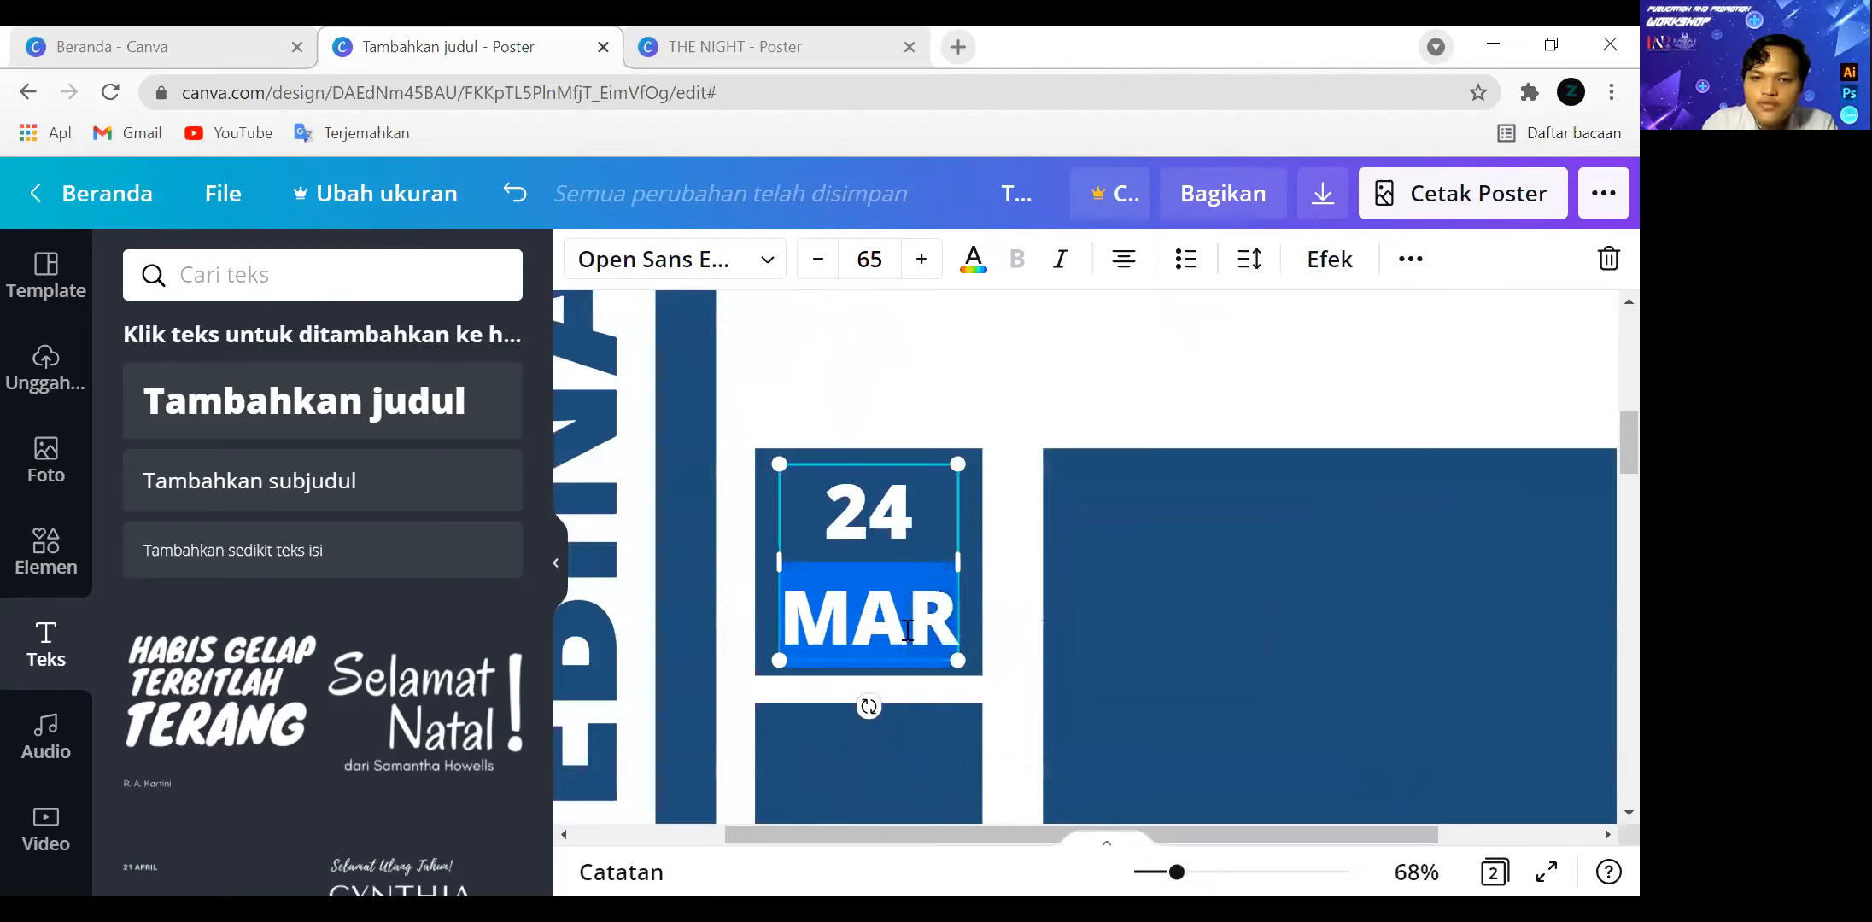
pyautogui.click(815, 260)
pyautogui.click(816, 259)
pyautogui.click(815, 259)
pyautogui.click(815, 259)
pyautogui.click(816, 259)
pyautogui.click(815, 259)
pyautogui.click(816, 260)
pyautogui.click(816, 259)
pyautogui.click(816, 260)
pyautogui.click(816, 260)
pyautogui.click(816, 259)
pyautogui.click(815, 259)
pyautogui.click(815, 260)
pyautogui.click(815, 260)
pyautogui.click(816, 260)
pyautogui.click(815, 259)
# Increase the font size of "24" in the date text to 84.
pyautogui.moveTo(824, 525); pyautogui.dragTo(923, 524)
pyautogui.click(922, 260)
pyautogui.click(921, 260)
pyautogui.click(922, 260)
pyautogui.click(921, 259)
pyautogui.click(922, 260)
pyautogui.click(921, 260)
pyautogui.click(921, 260)
pyautogui.click(921, 260)
pyautogui.click(921, 259)
pyautogui.click(921, 260)
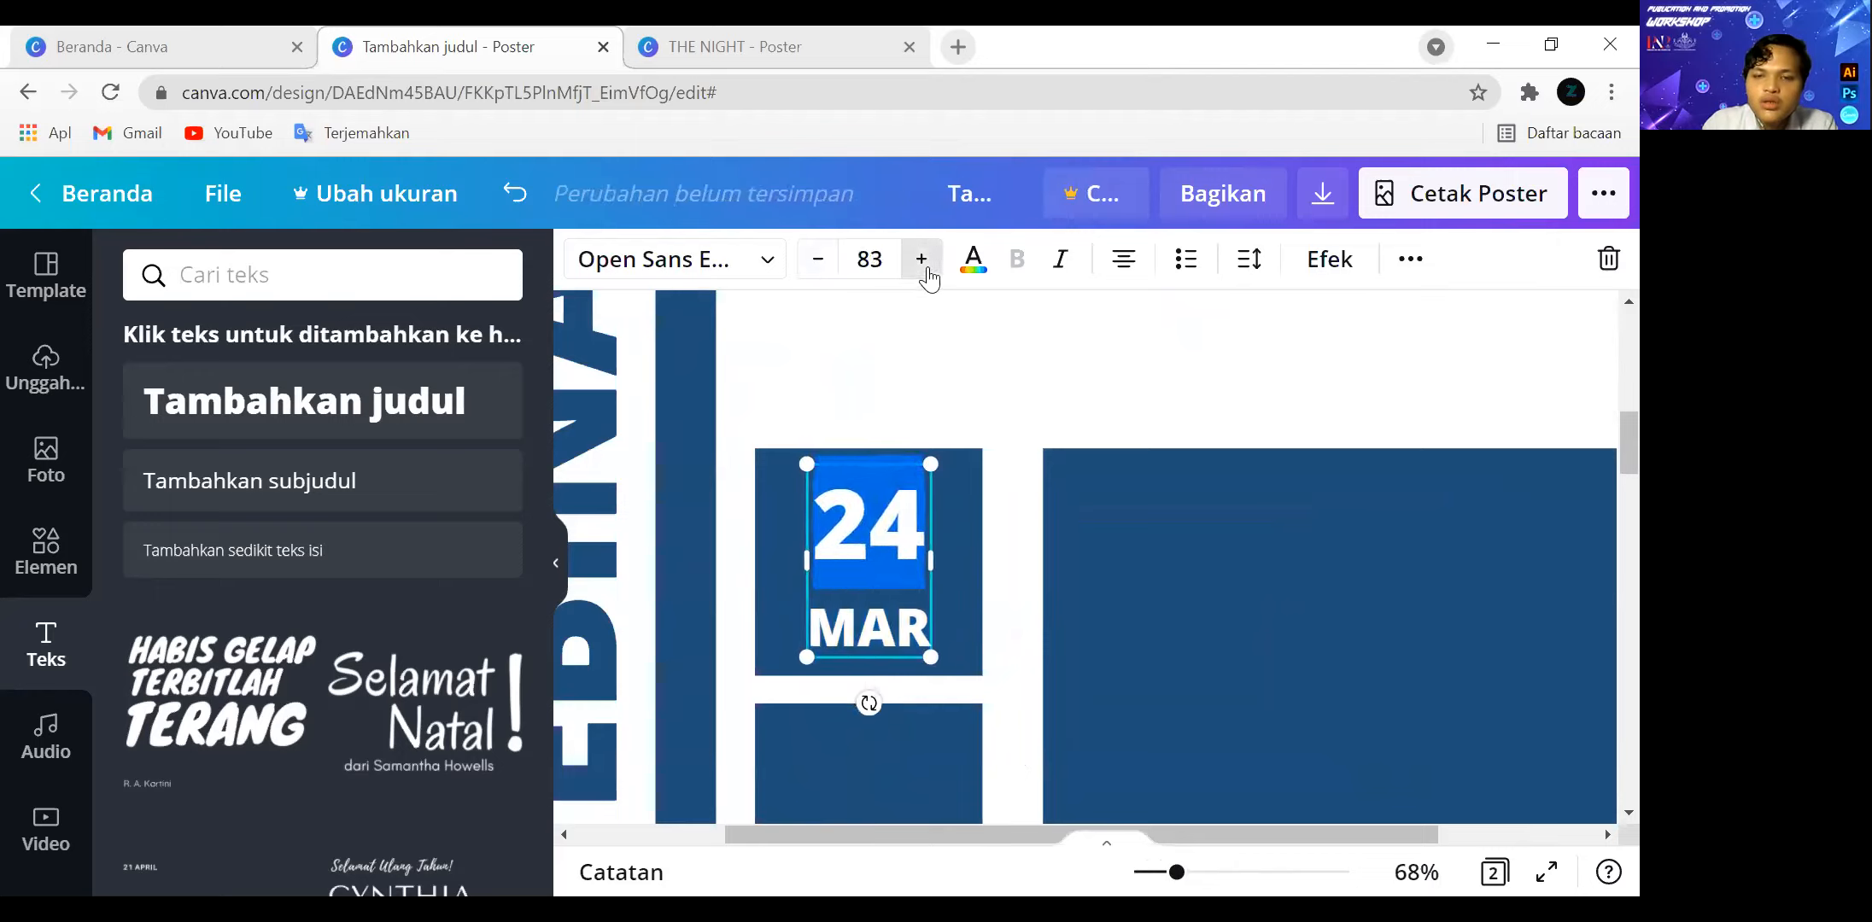
pyautogui.click(921, 260)
pyautogui.click(923, 375)
# Duplicate the "24 MAR" text and place the copy inside the second small square.
pyautogui.click(905, 493)
pyautogui.hotkey('ctrl', 'c')
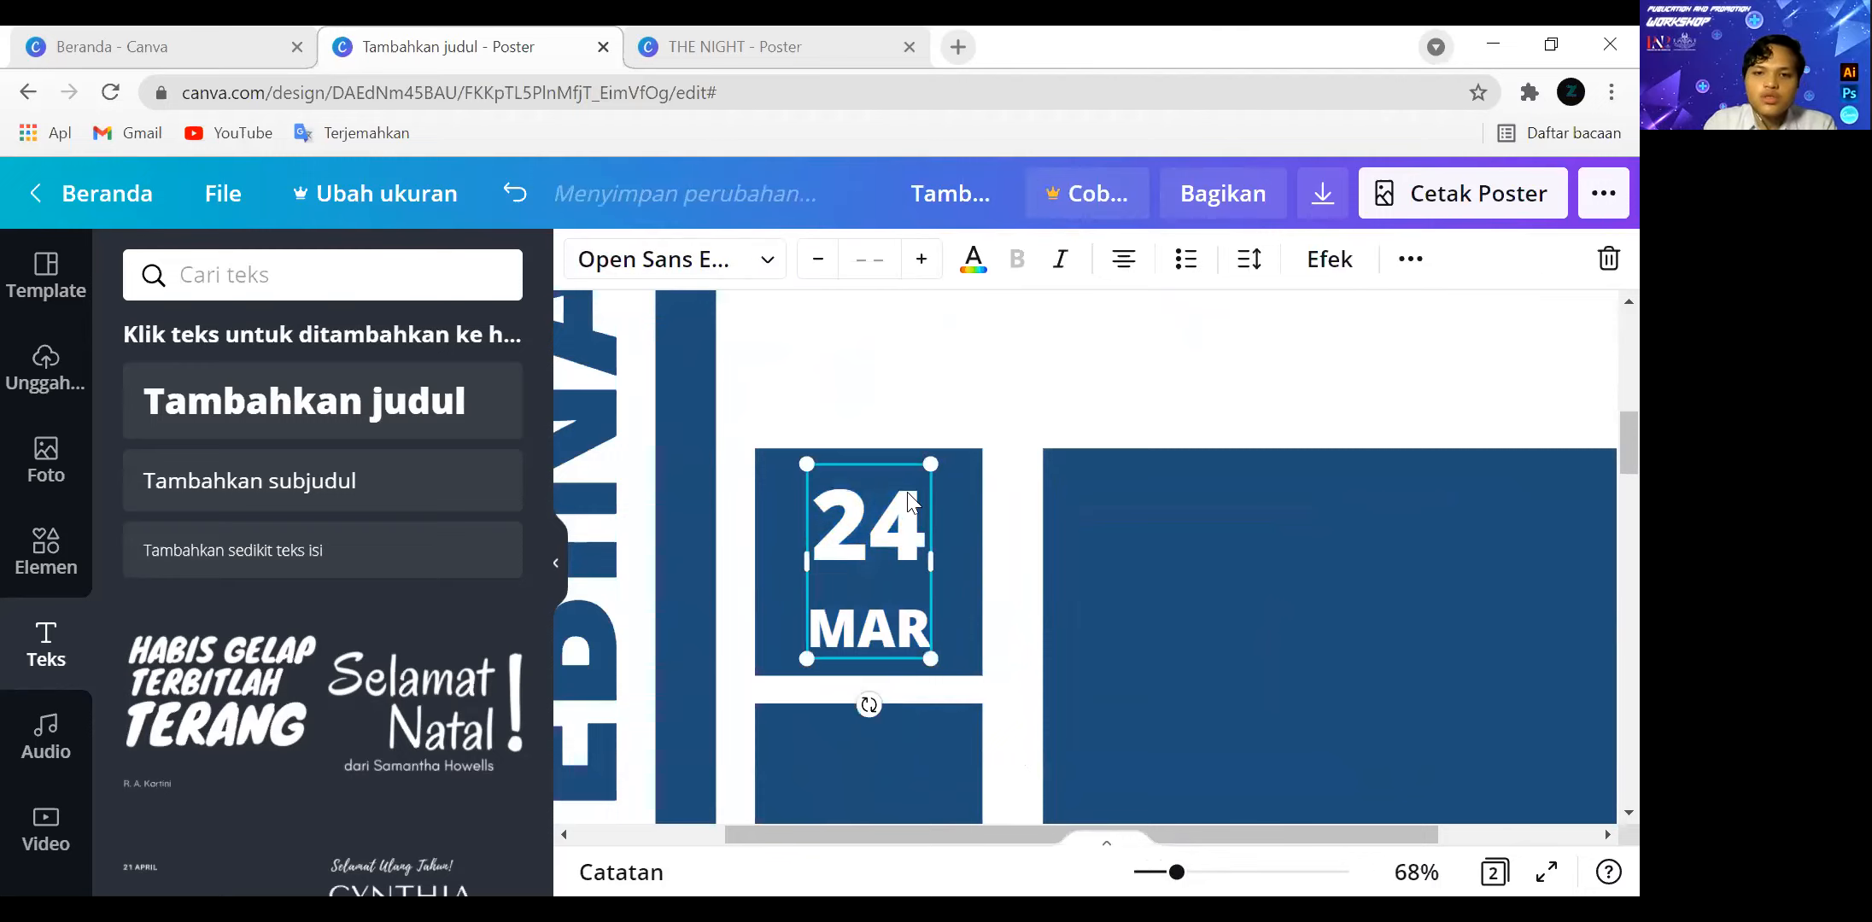
pyautogui.hotkey('ctrl', 'v')
pyautogui.scroll(-2, 943, 537)
pyautogui.moveTo(902, 425); pyautogui.dragTo(883, 615)
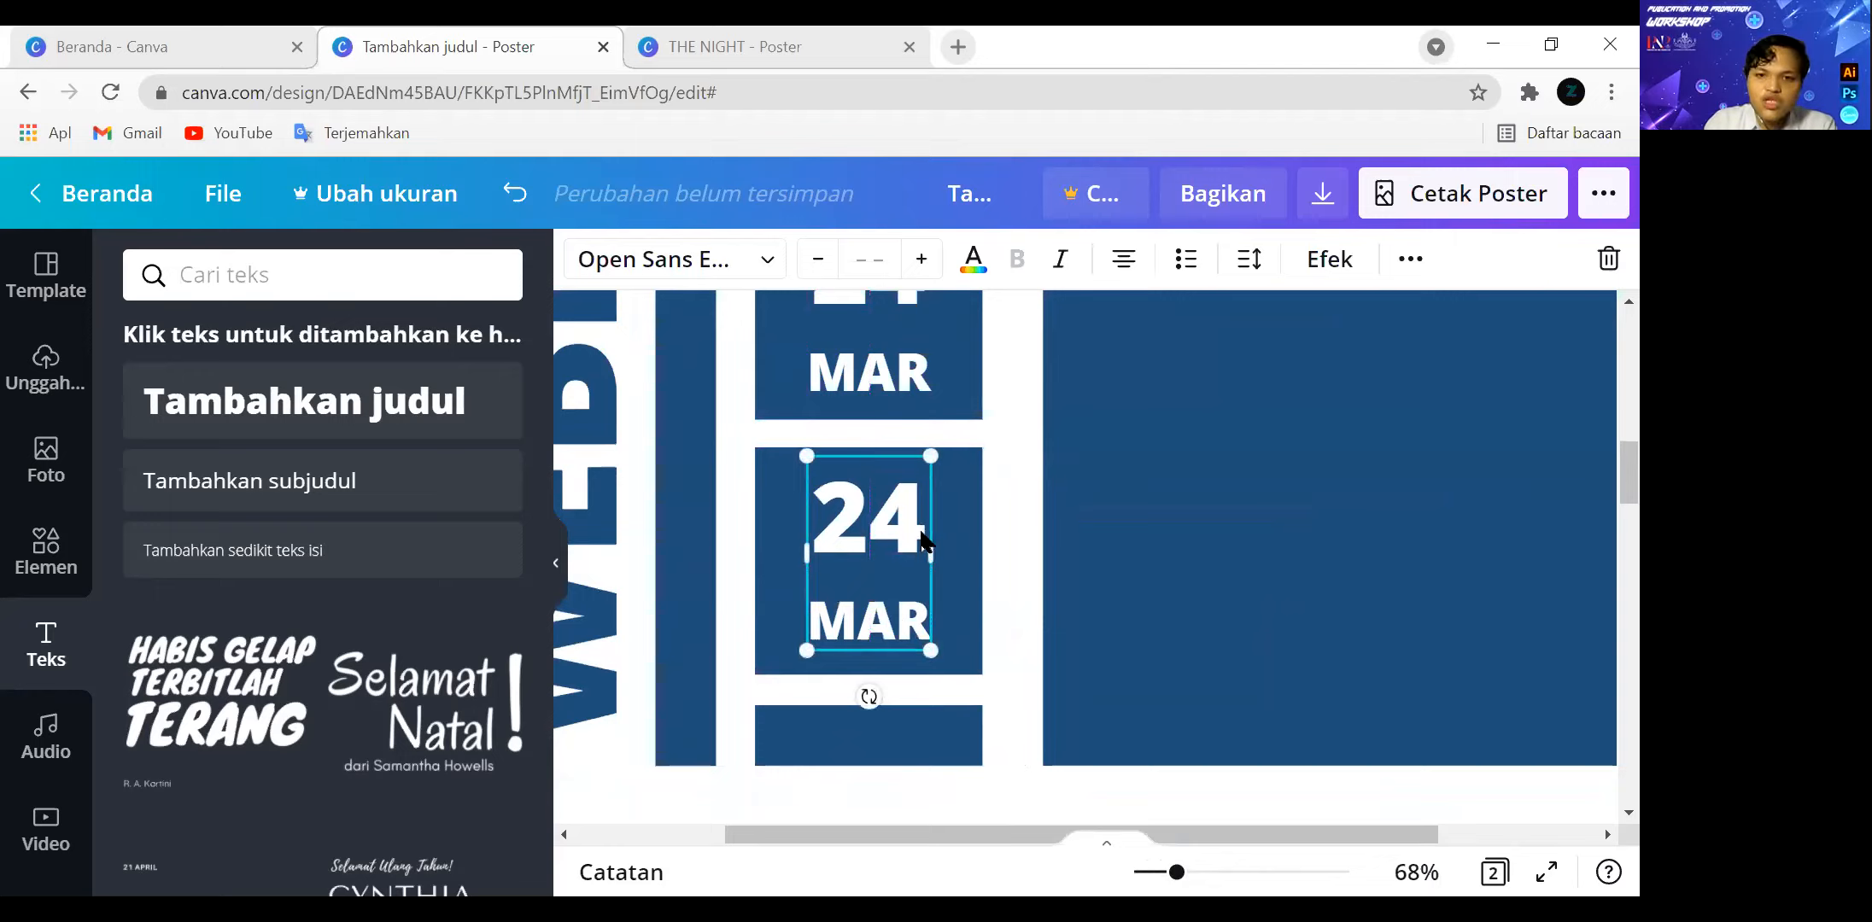
# Replace the copied date text in the second small square with "12" over "PM".
pyautogui.press('BackSpace')
pyautogui.press('BackSpace')
pyautogui.write('12')
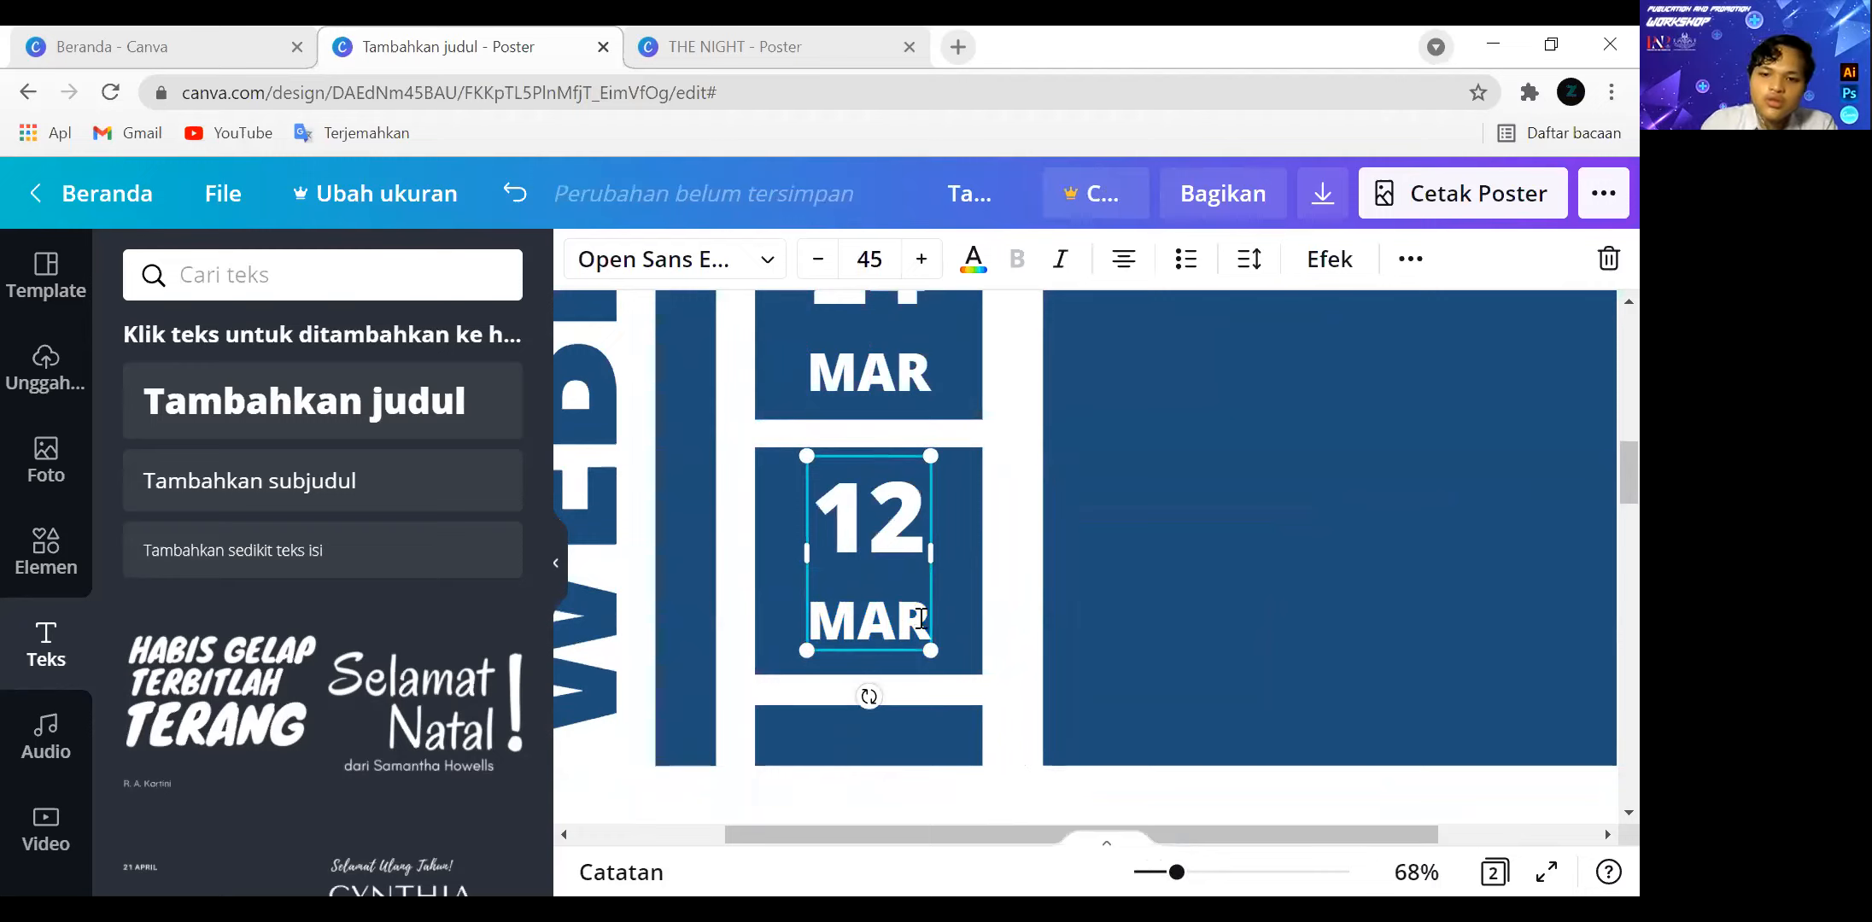
pyautogui.press('BackSpace')
pyautogui.press('BackSpace')
pyautogui.press('BackSpace')
pyautogui.write('P')
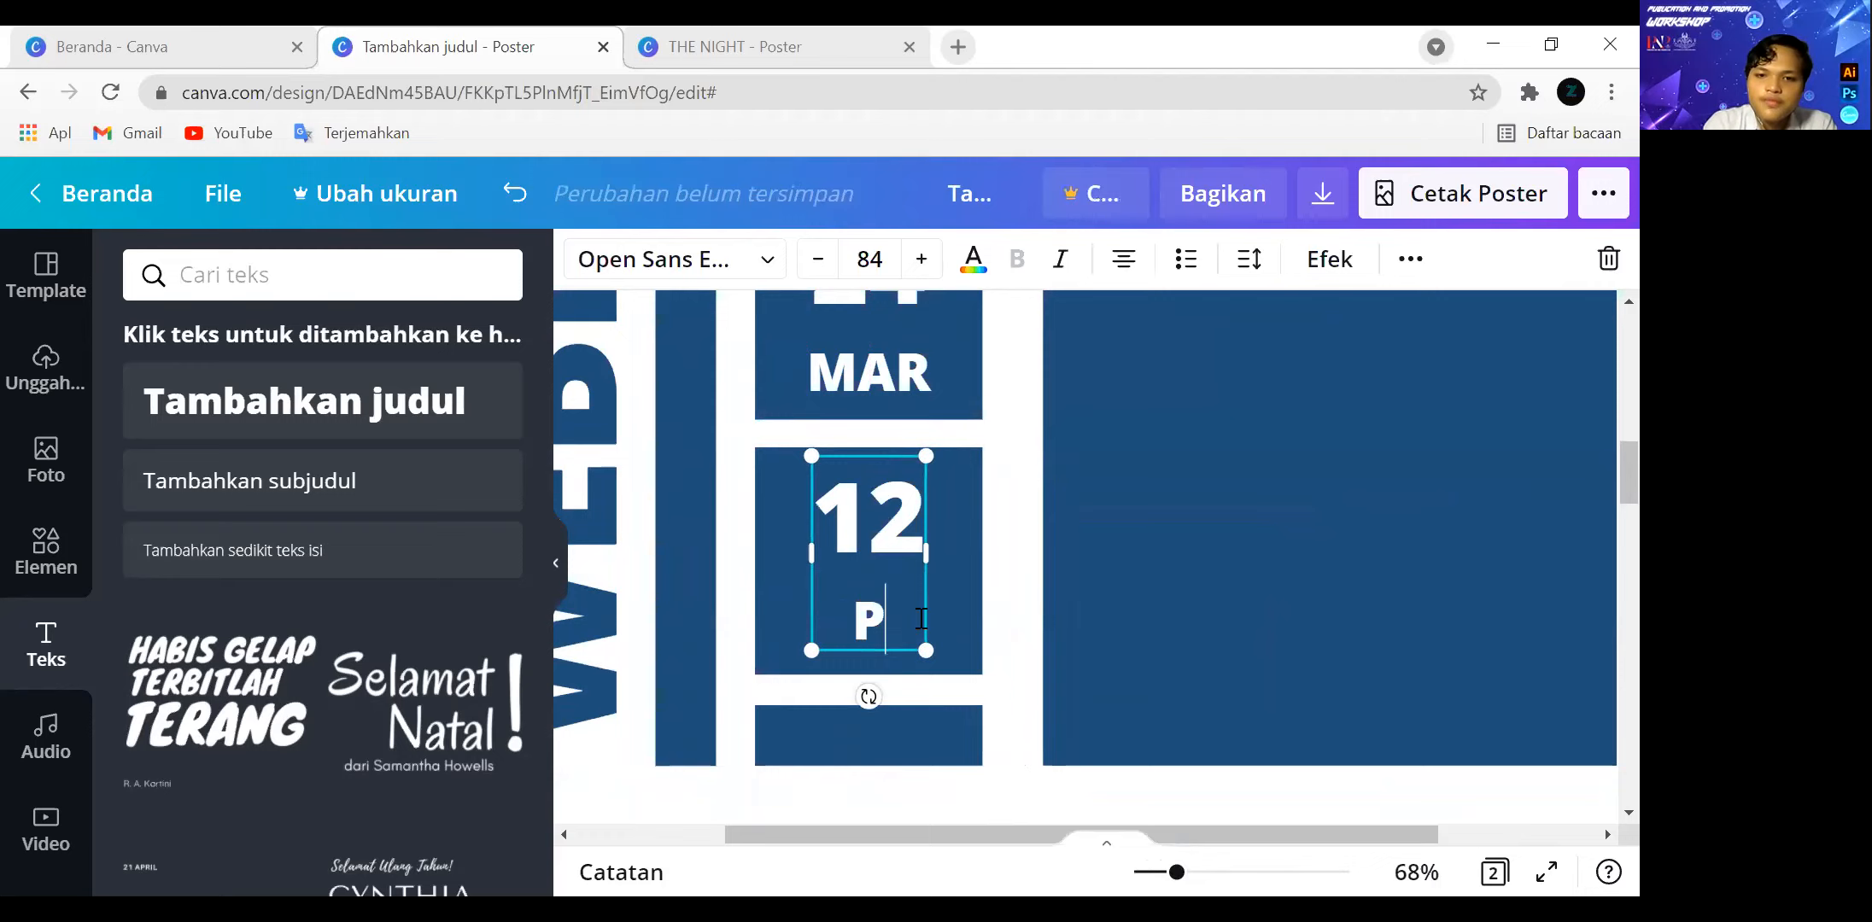
pyautogui.write('M')
pyautogui.click(1024, 491)
# Extend the thin bar under the small squares downward to make it taller.
pyautogui.scroll(-3, 1025, 496)
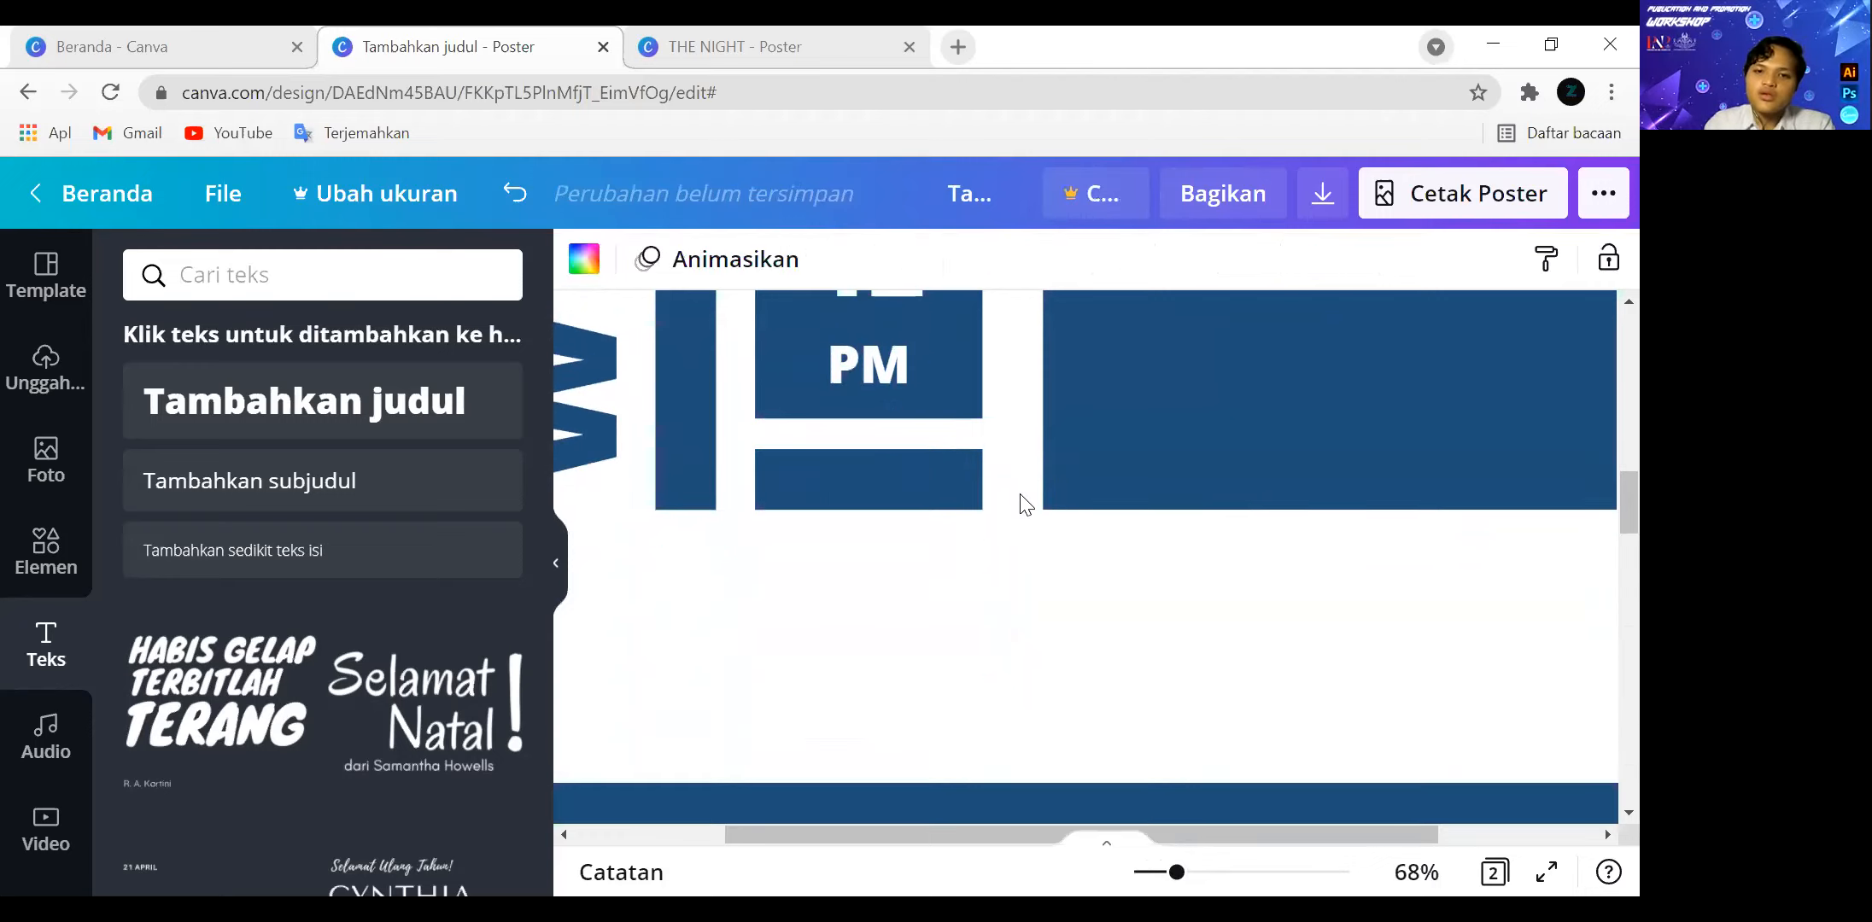
pyautogui.click(867, 377)
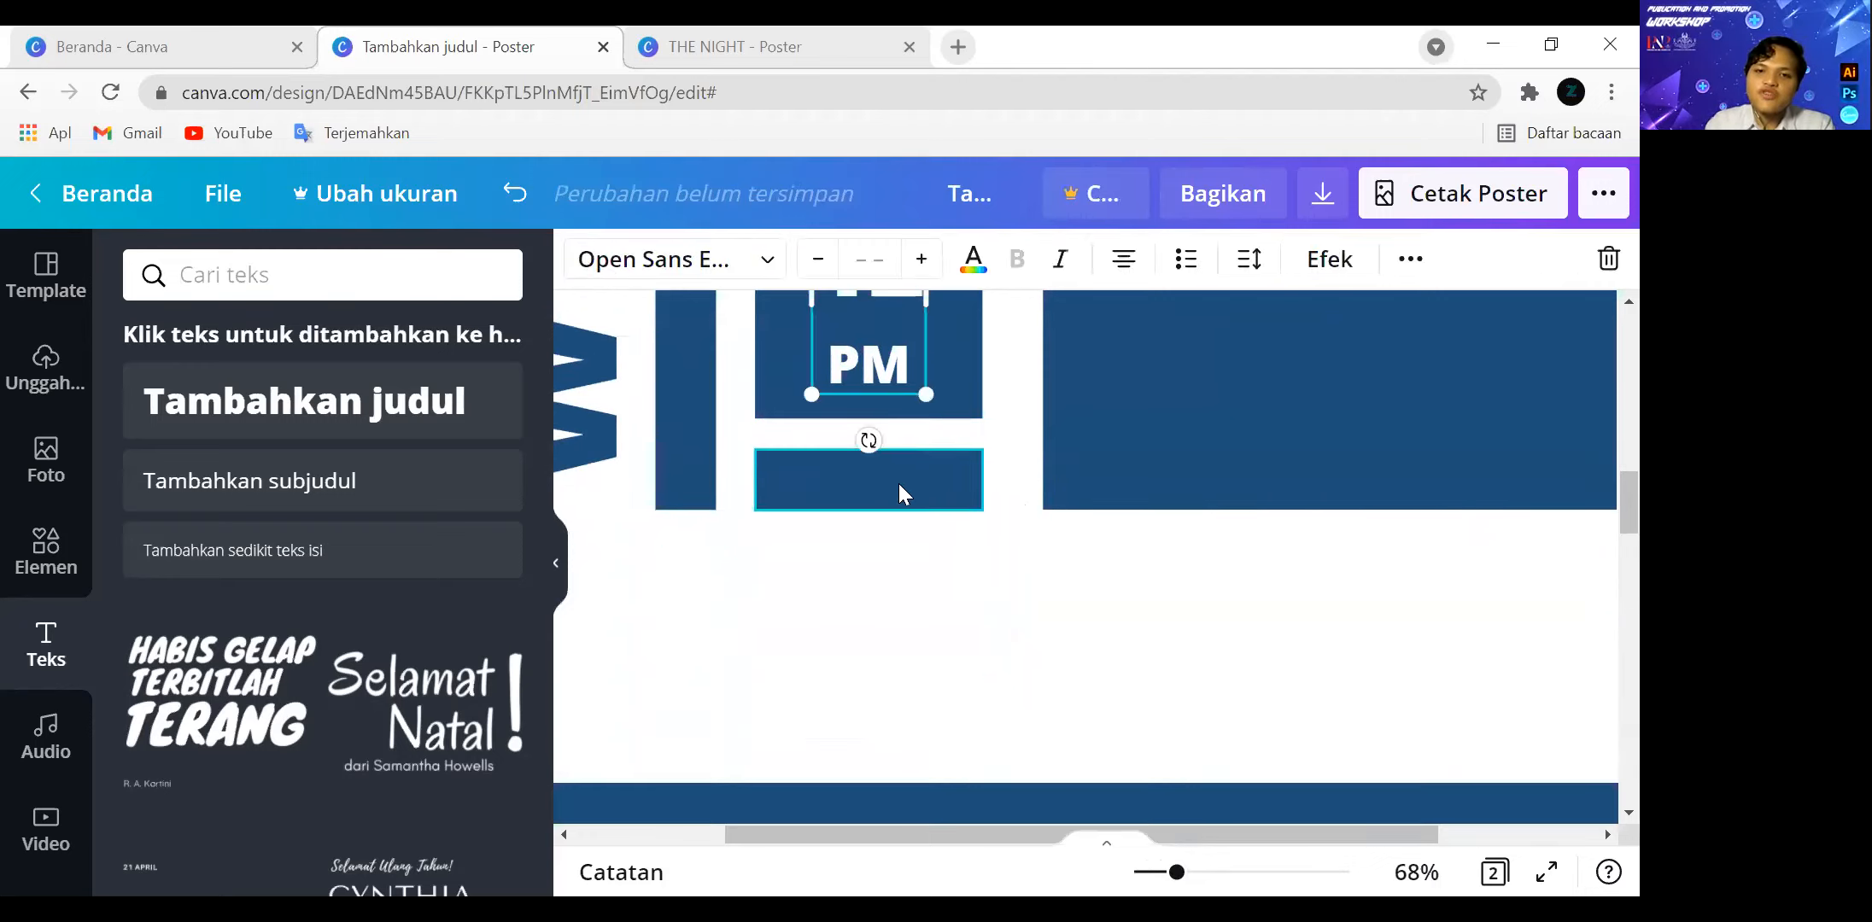
pyautogui.click(847, 487)
pyautogui.moveTo(872, 524); pyautogui.dragTo(873, 556)
pyautogui.click(1190, 486)
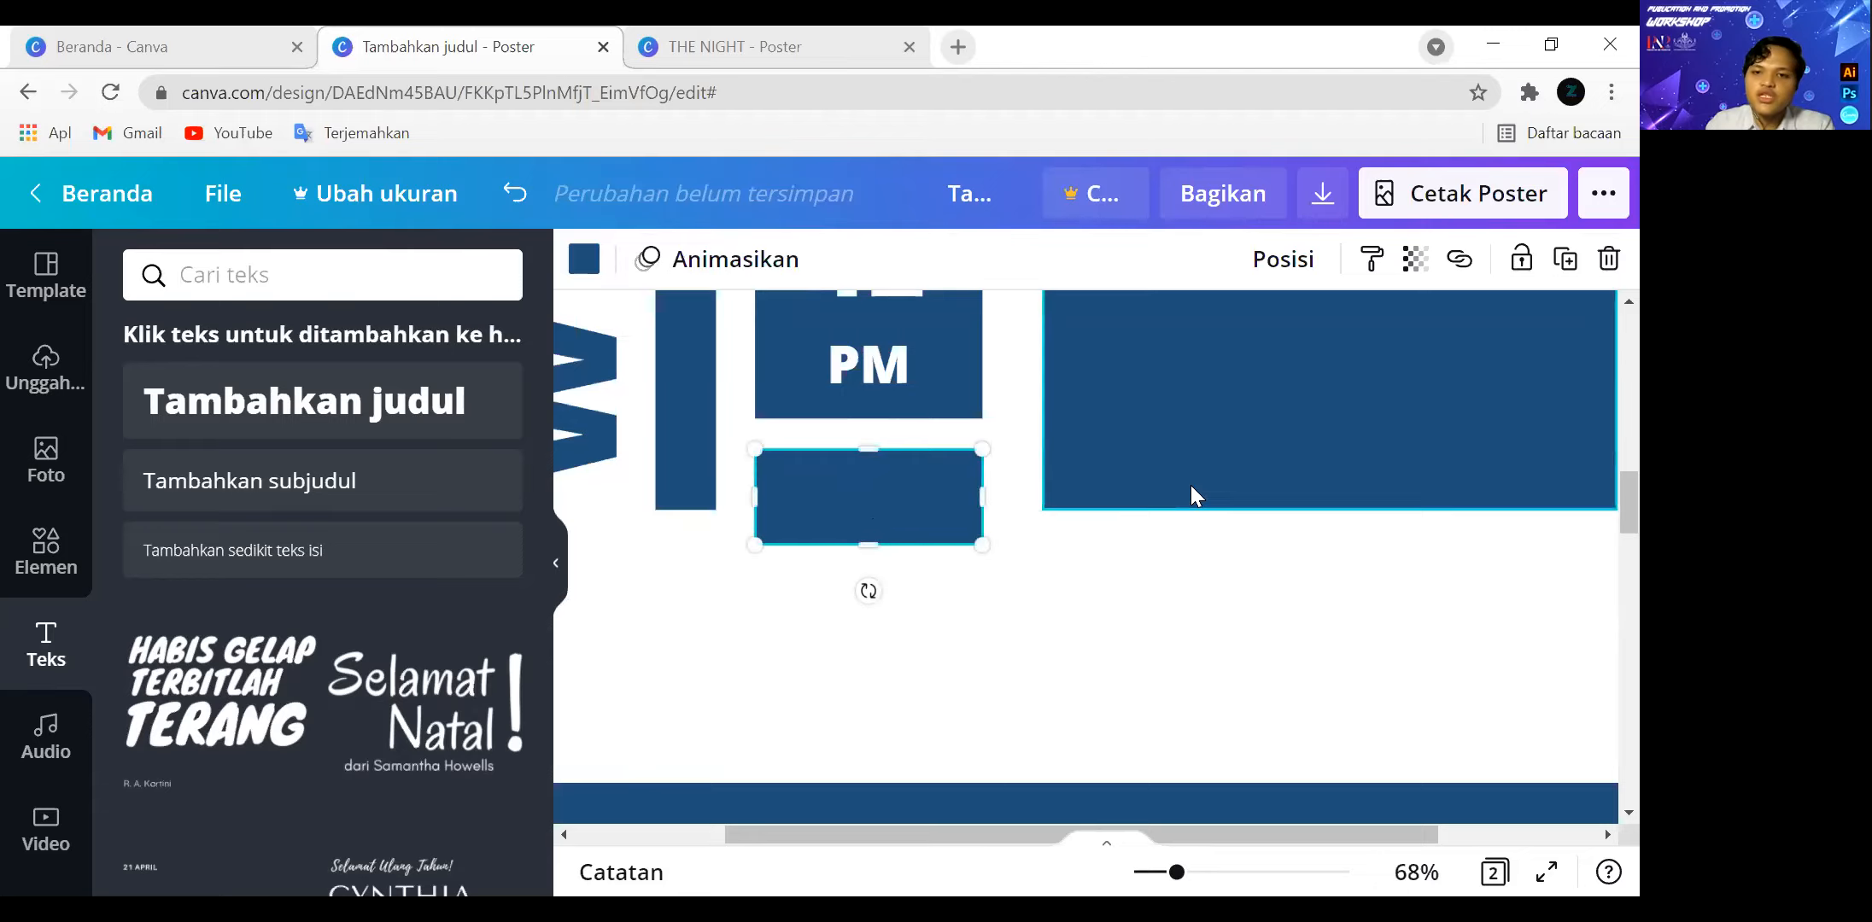
# Duplicate the "12 PM" text and move the copy down over the bar beneath the small squares.
pyautogui.click(873, 367)
pyautogui.hotkey('ctrl', 'c')
pyautogui.hotkey('ctrl', 'v')
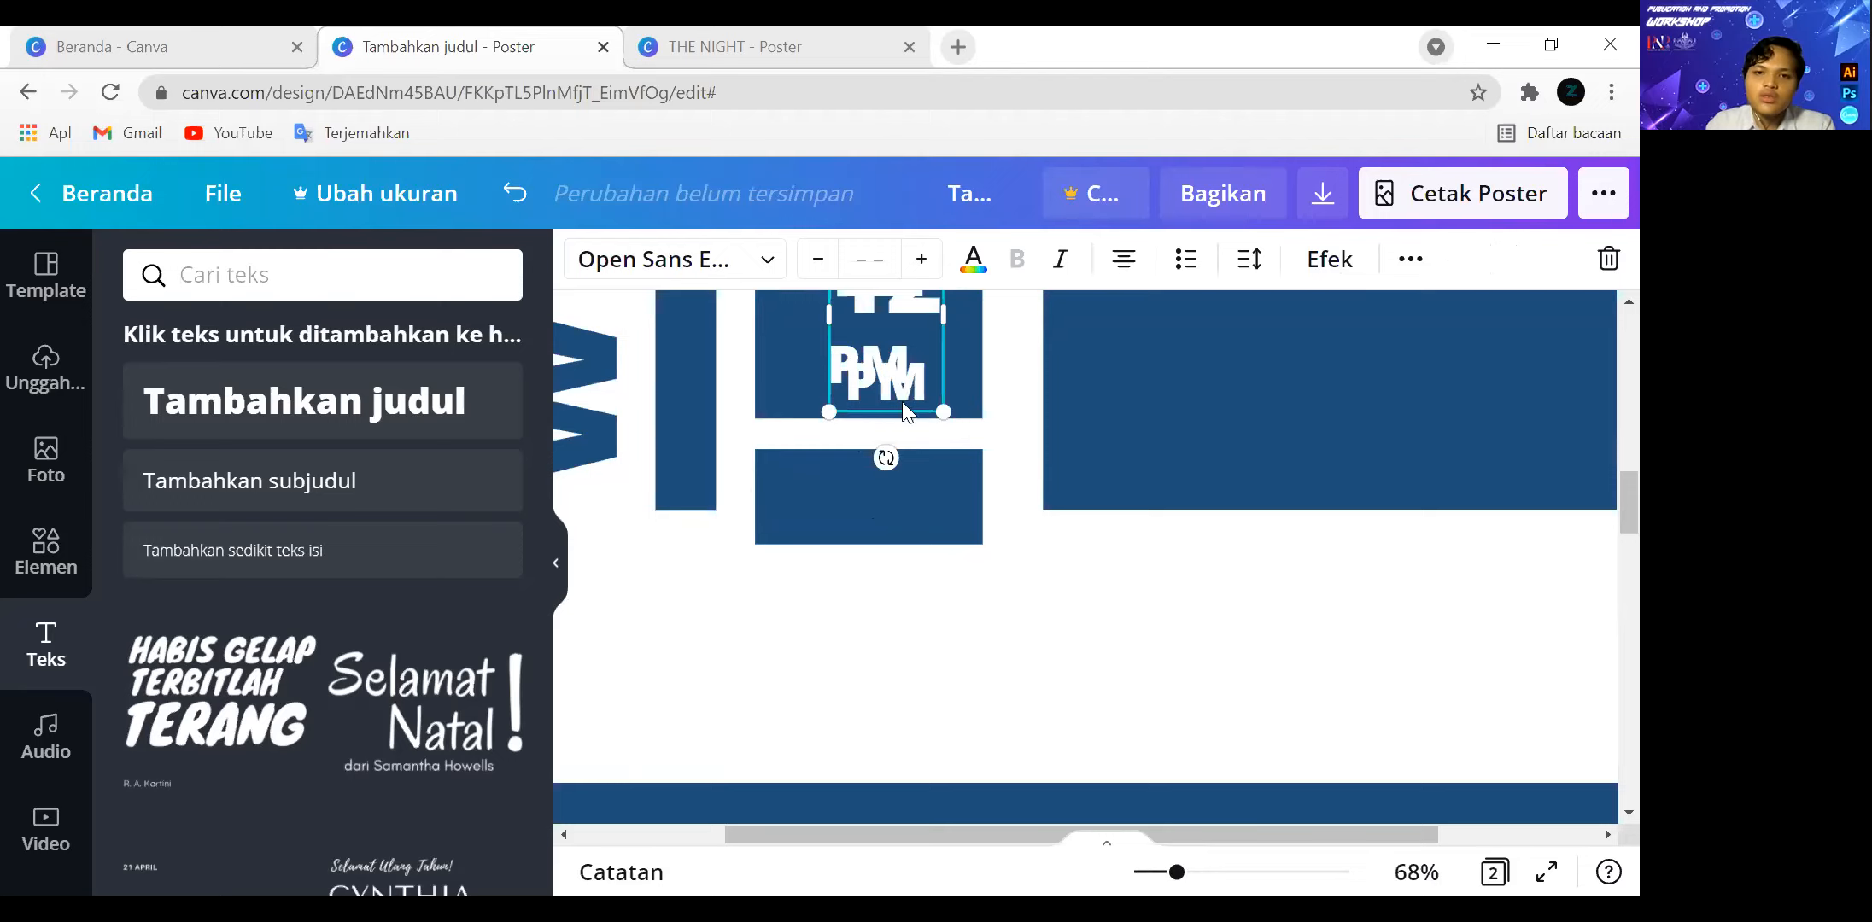
pyautogui.moveTo(902, 400); pyautogui.dragTo(881, 580)
# Replace the copied time text with "VIA ZOOM" and shrink it to font size 29 so it fits inside the bar.
pyautogui.doubleClick(883, 504)
pyautogui.hotkey('ctrl', 'a')
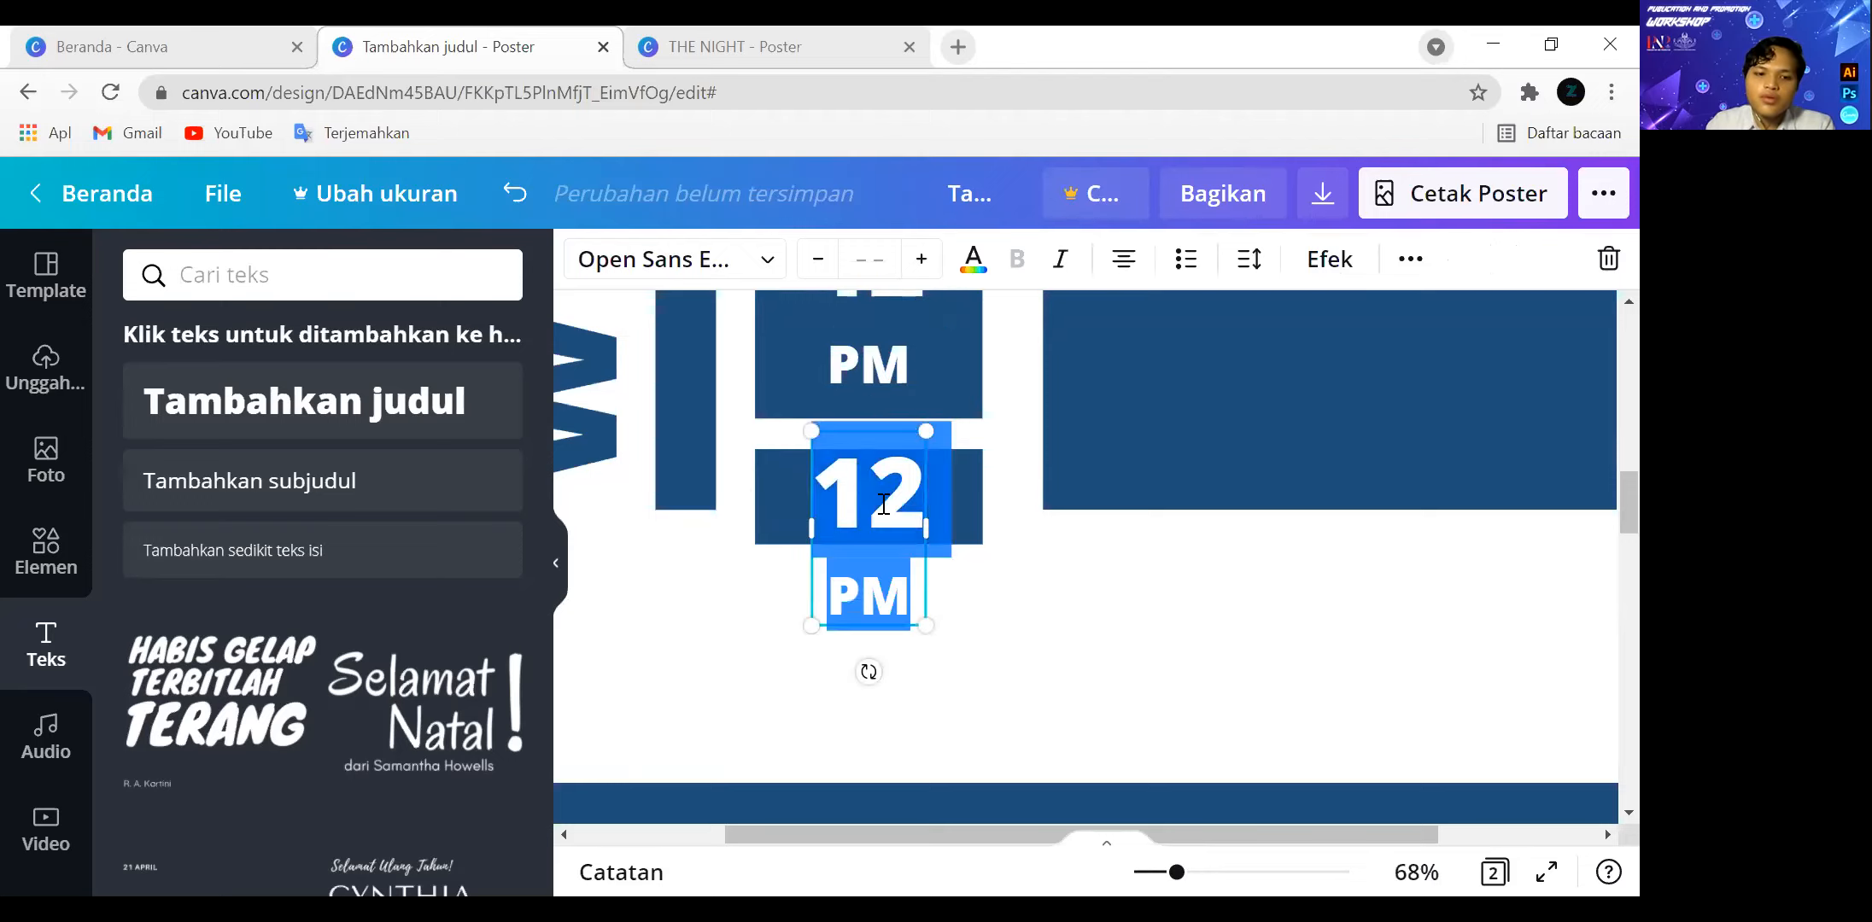
pyautogui.write('VIA ZOOM')
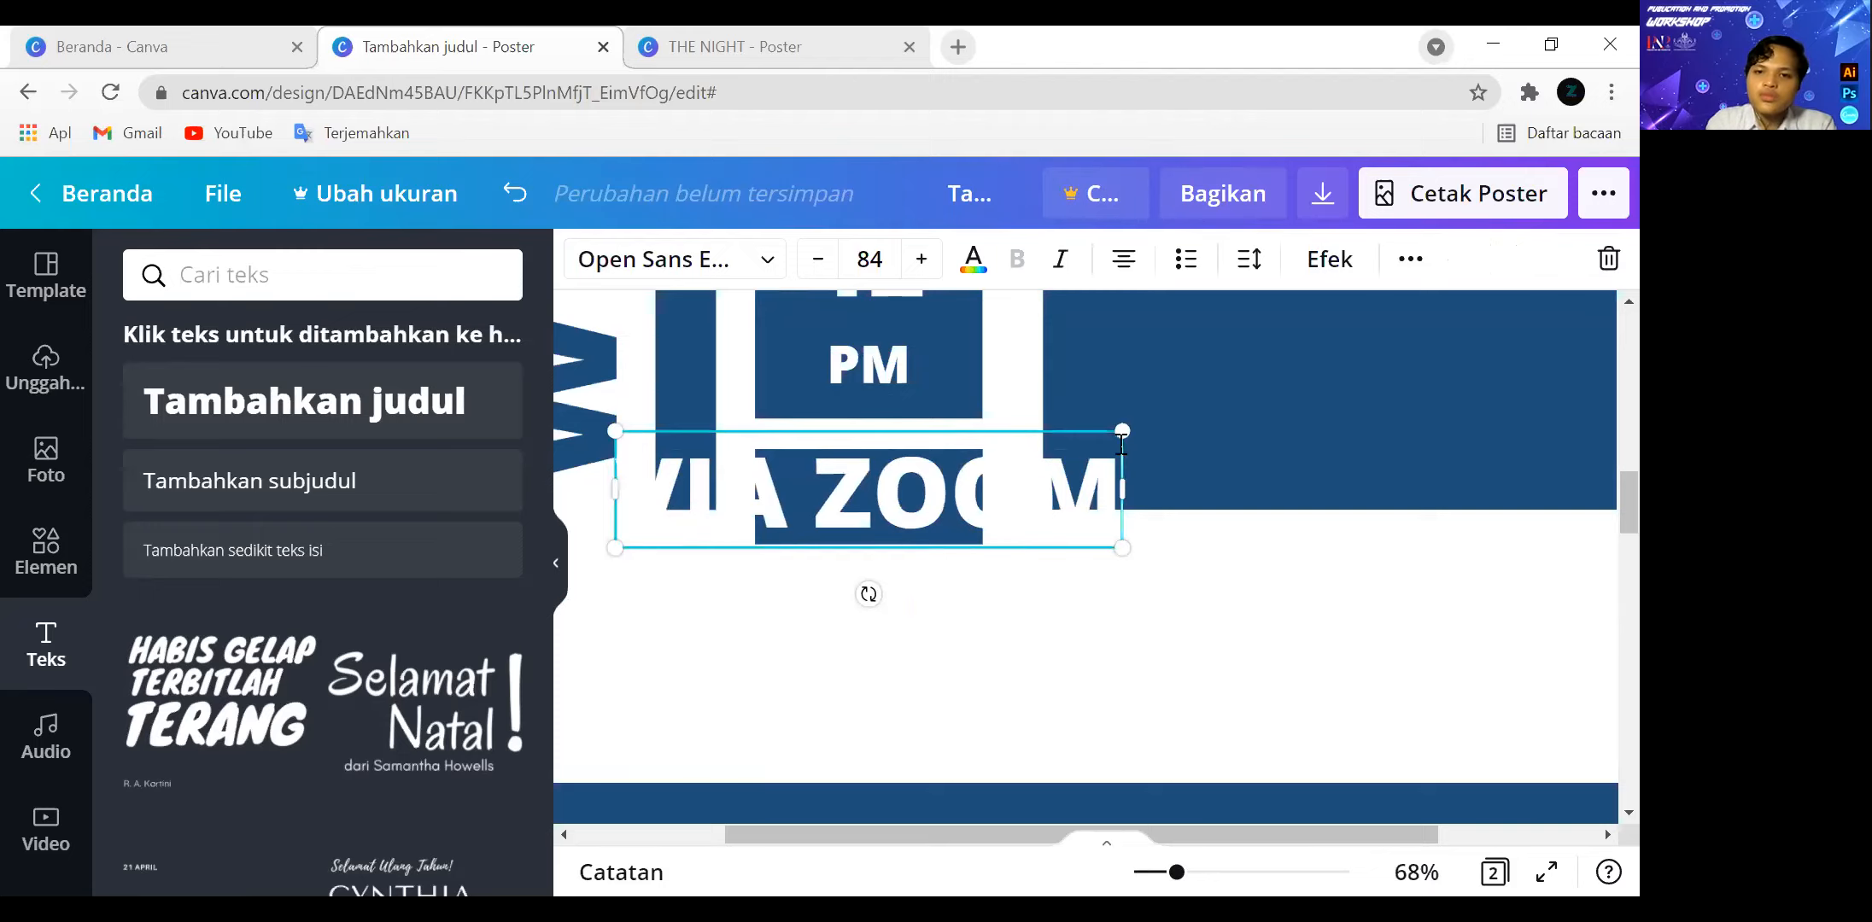
pyautogui.moveTo(1124, 430); pyautogui.dragTo(960, 519)
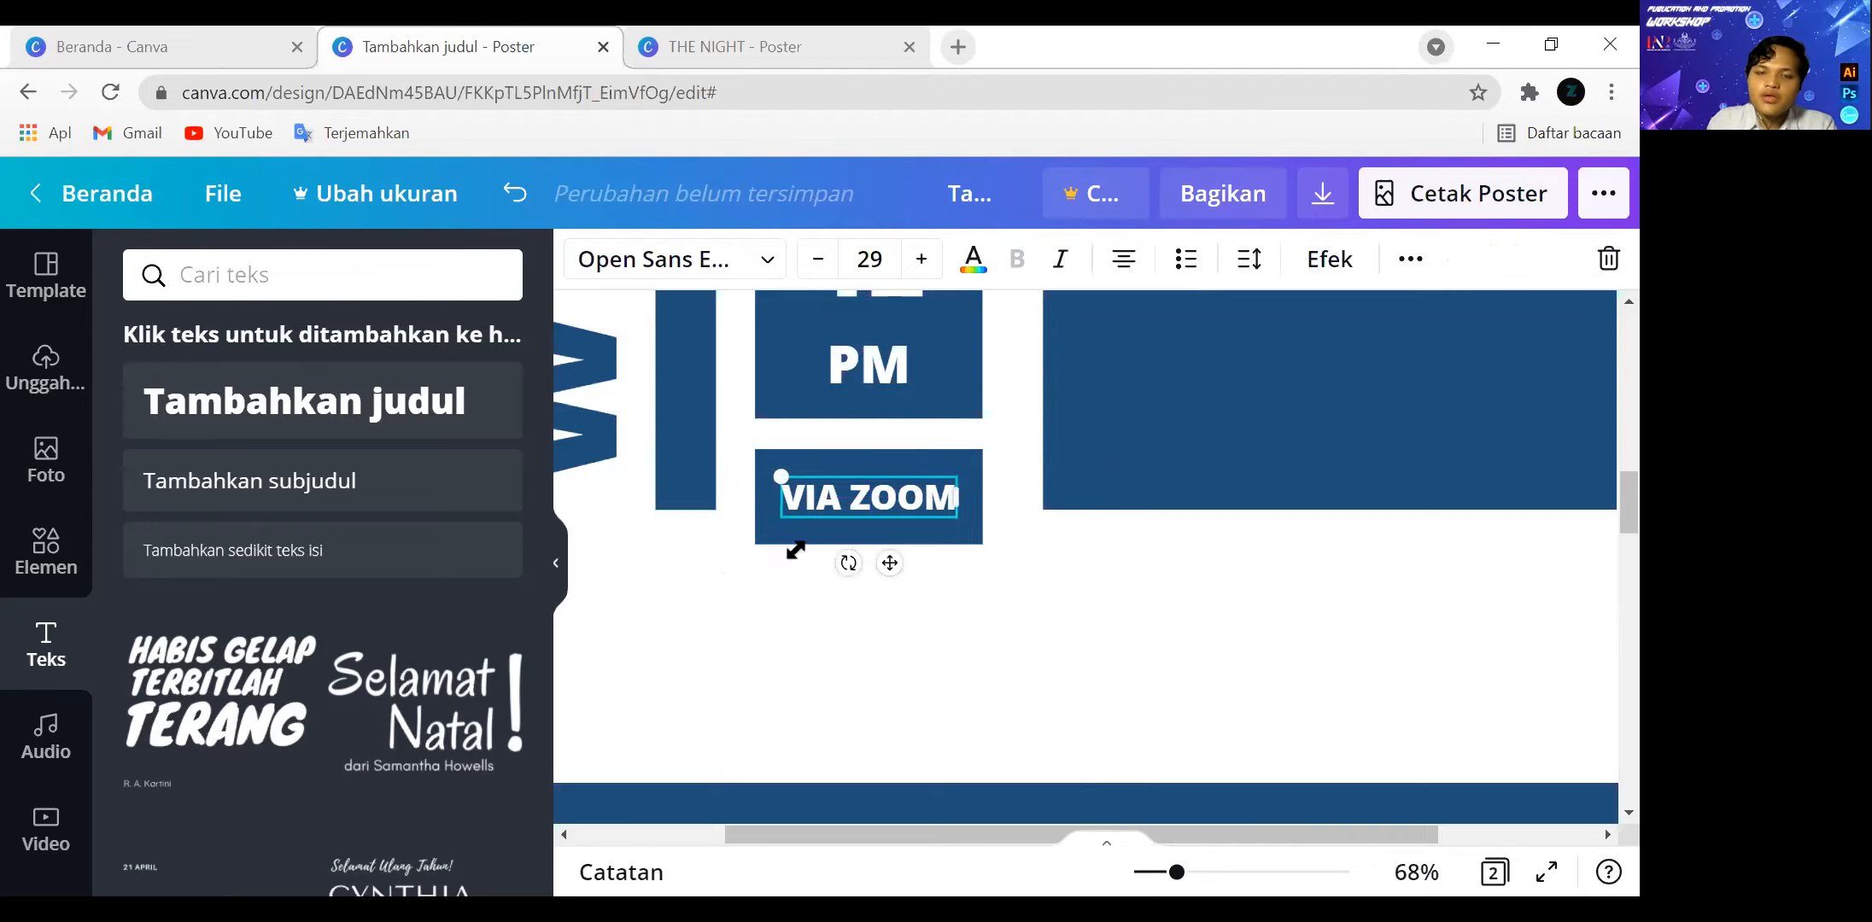
# Extend the tall vertical bar downward to end level with the bottom of the "VIA ZOOM" box.
pyautogui.keyDown('ctrl'); pyautogui.scroll(-5, 983, 496); pyautogui.keyUp('ctrl')
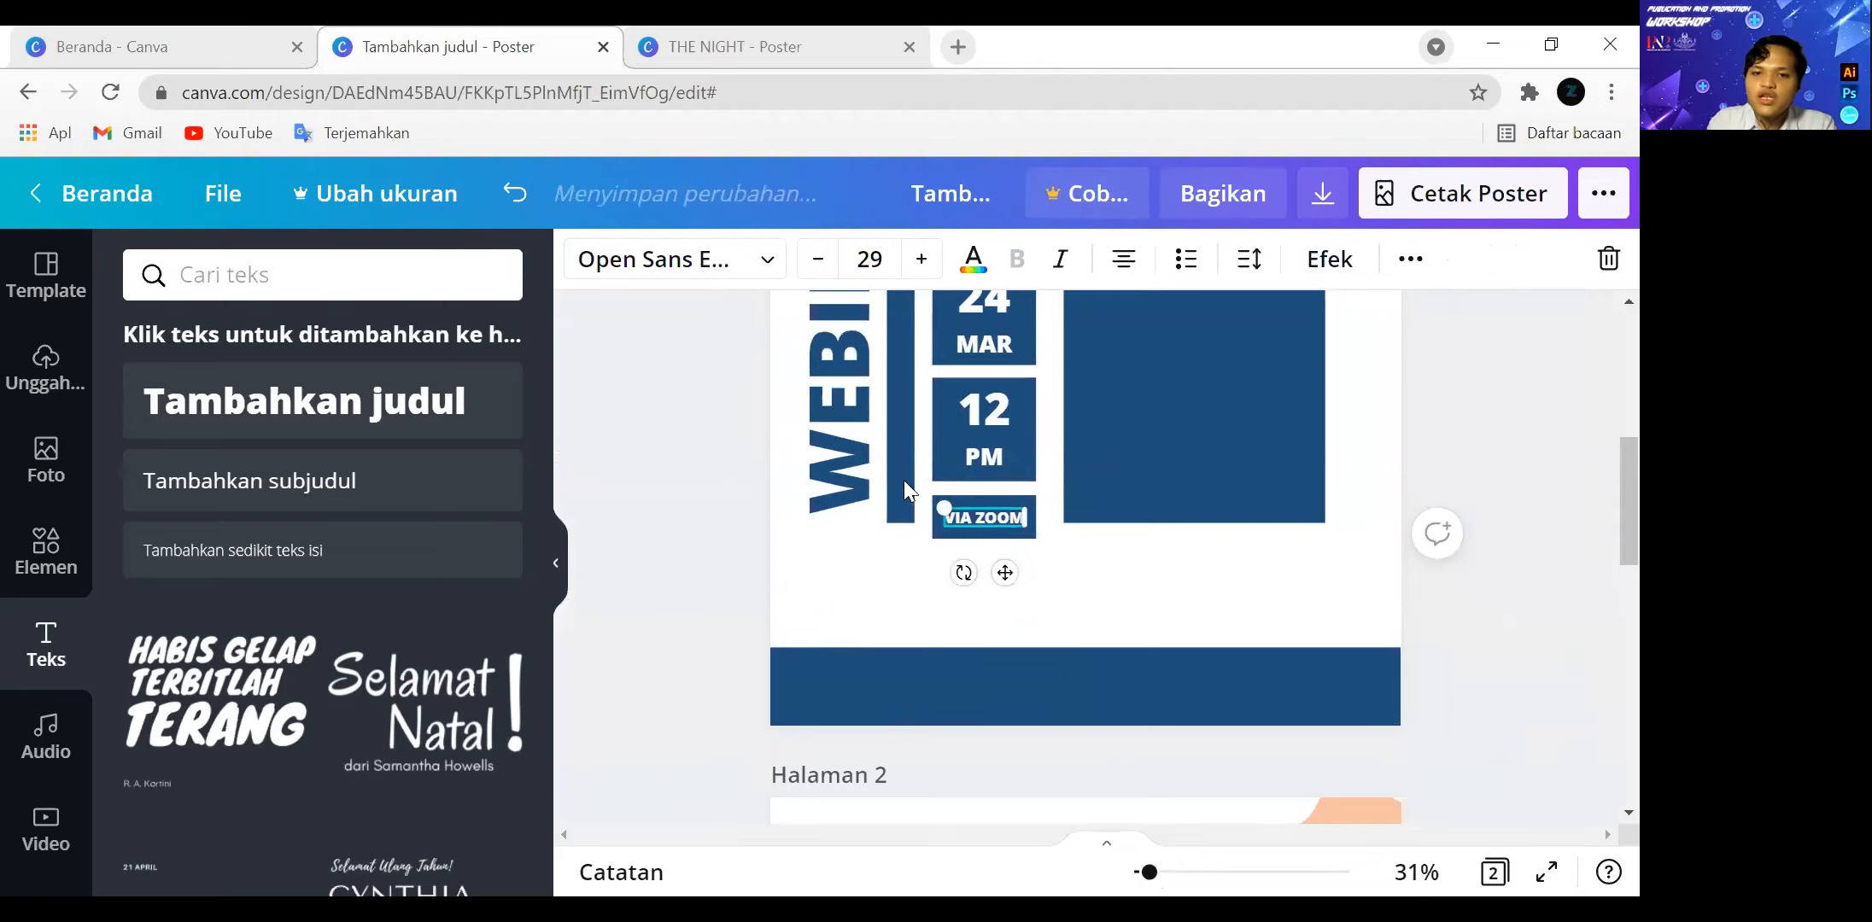
pyautogui.click(901, 480)
pyautogui.click(905, 496)
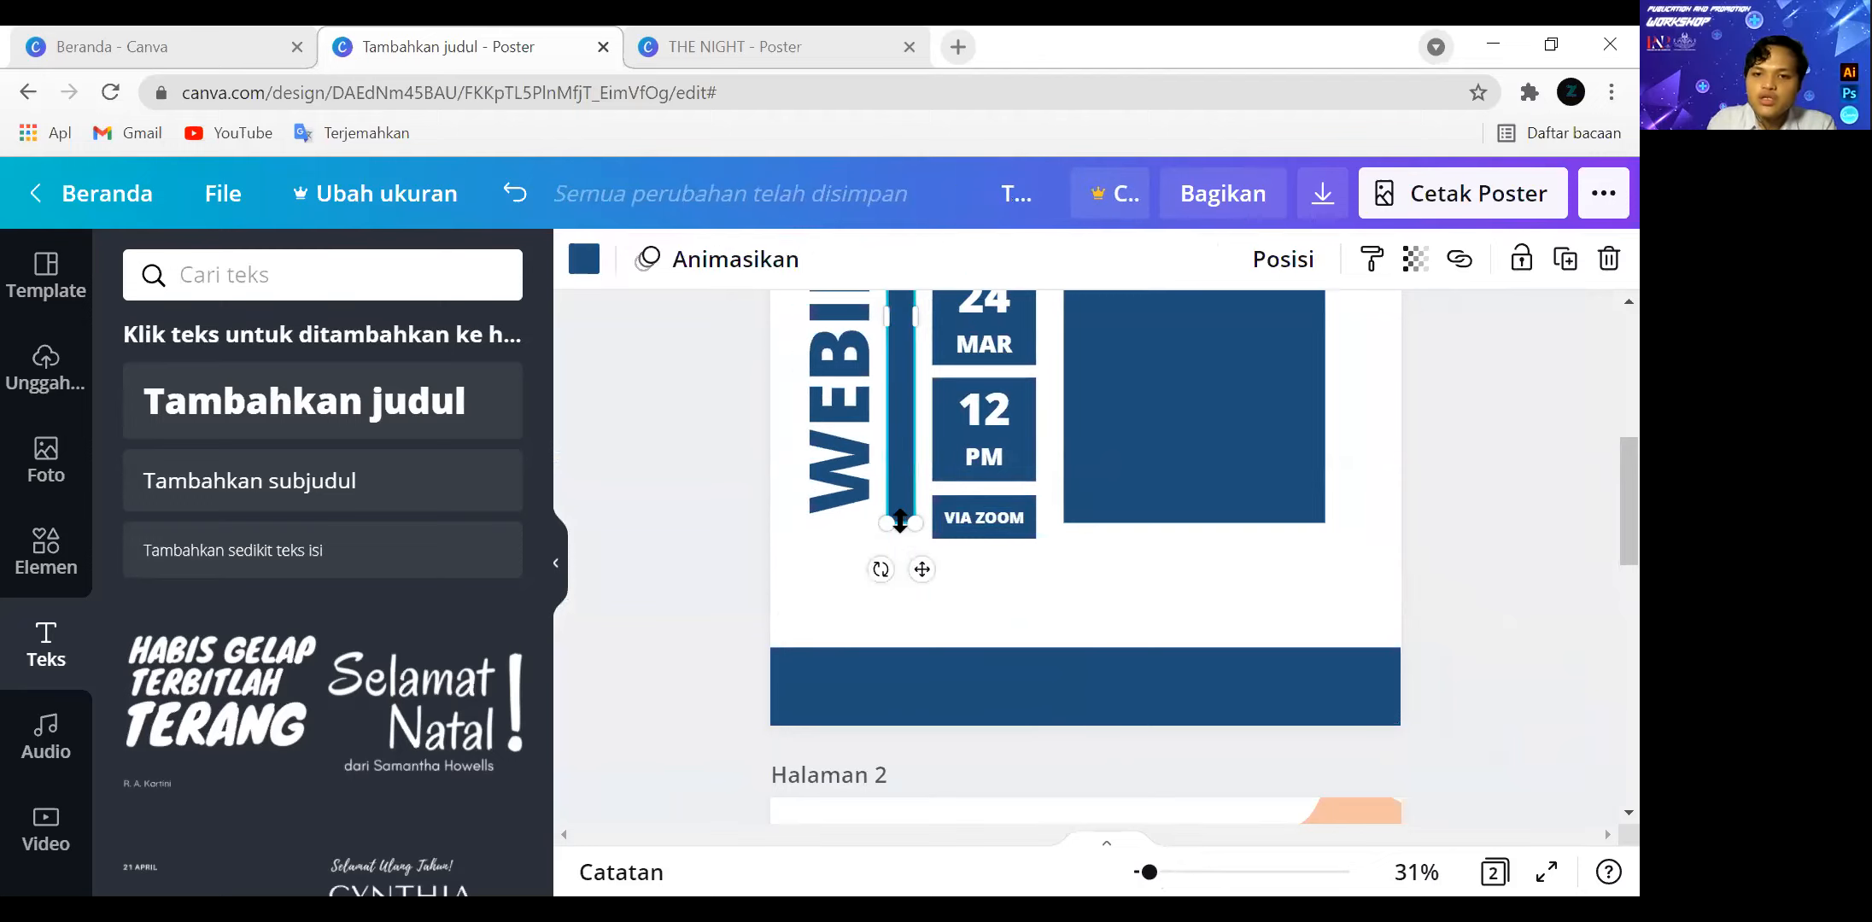
pyautogui.moveTo(900, 524); pyautogui.dragTo(900, 538)
# Lower the large square to end level with the "VIA ZOOM" box and enlarge it to 18.5 by 18.5, level with the date square's top.
pyautogui.click(1144, 487)
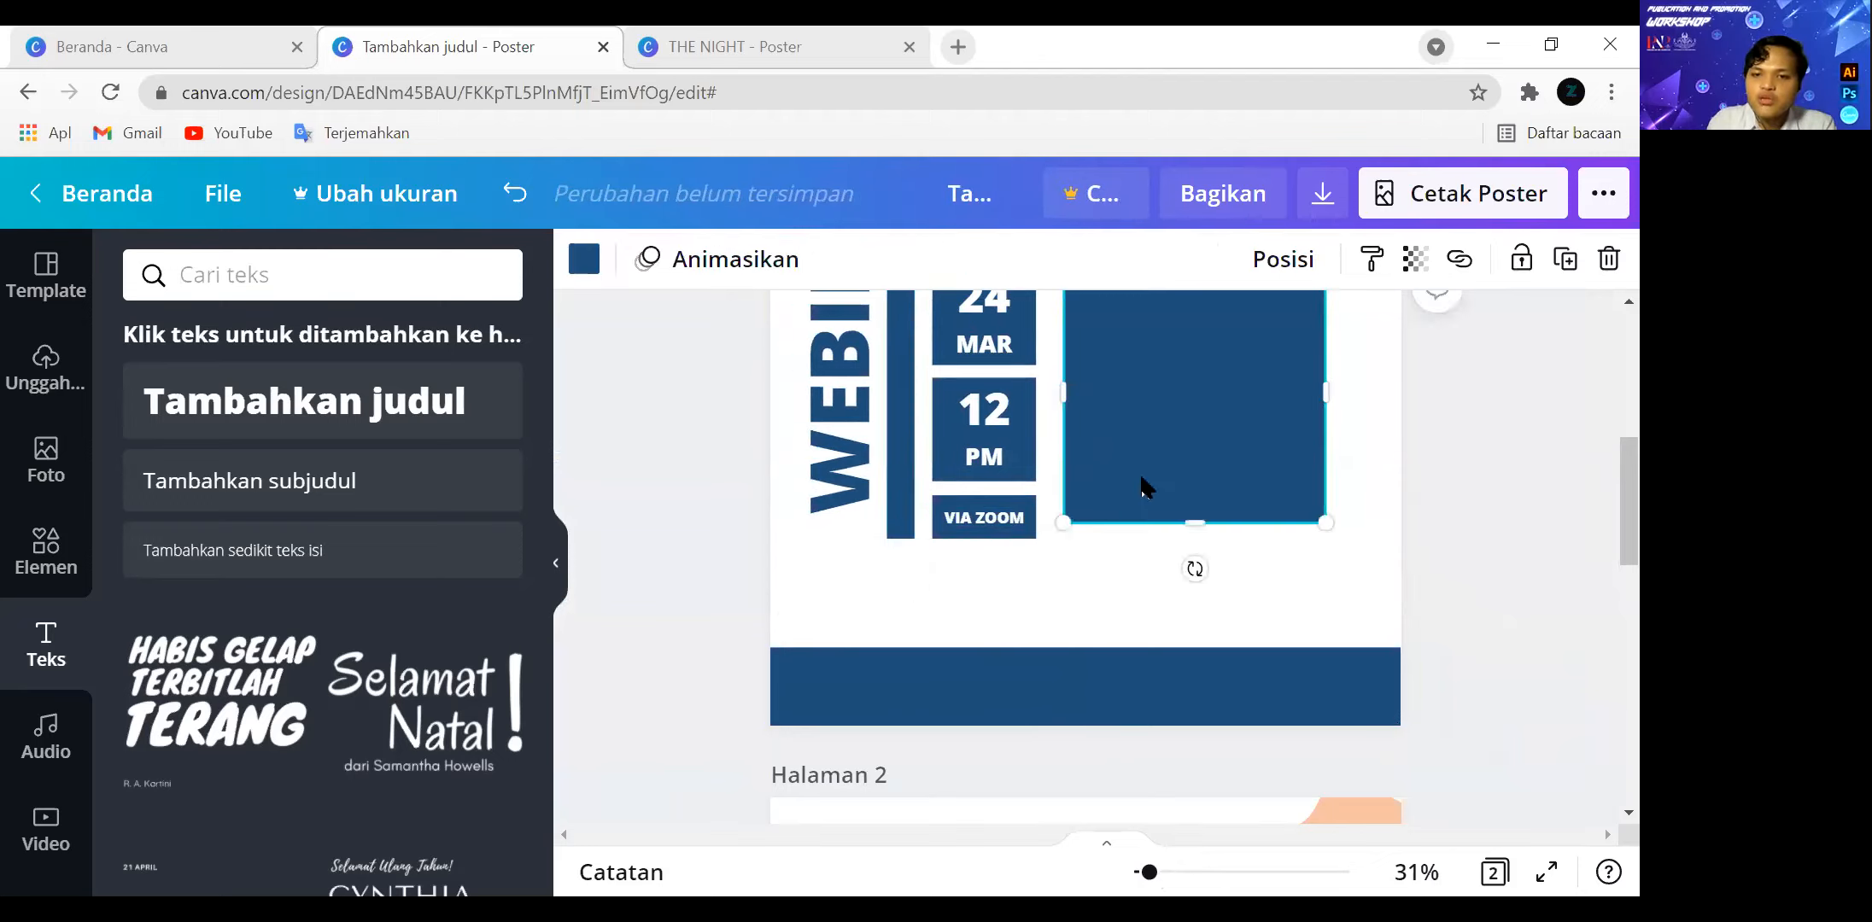
pyautogui.moveTo(1192, 526); pyautogui.dragTo(1193, 527)
pyautogui.click(1502, 446)
pyautogui.scroll(3, 1502, 449)
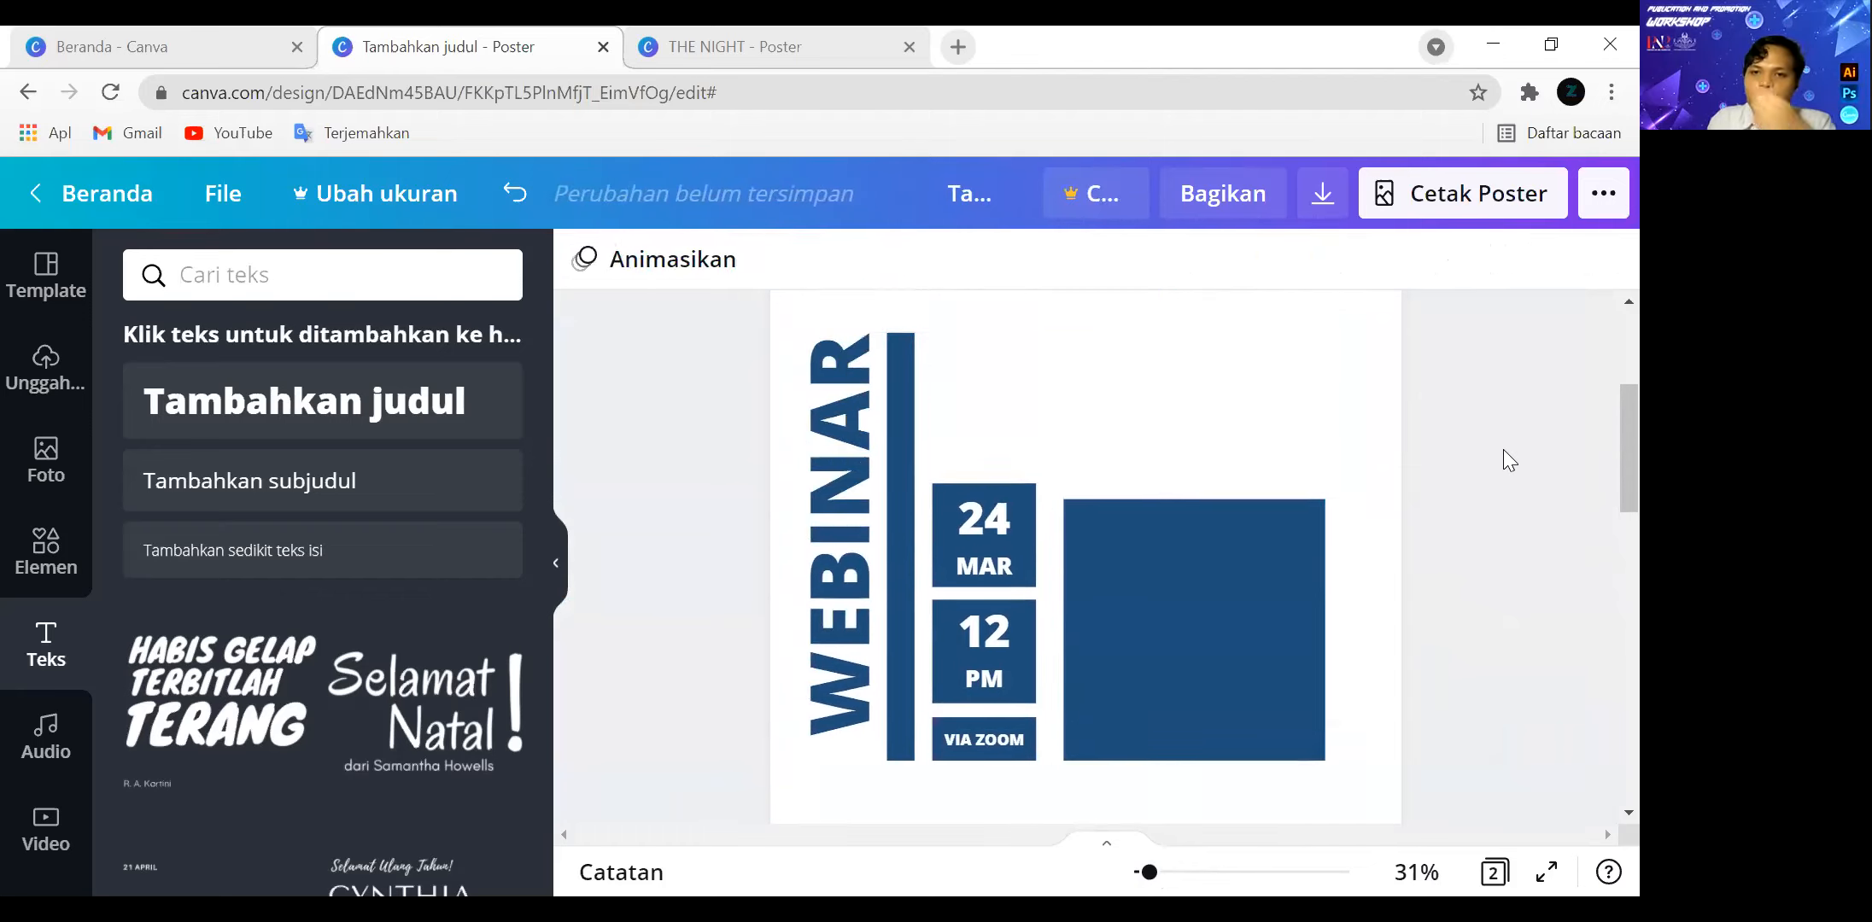
pyautogui.click(1219, 569)
pyautogui.moveTo(1330, 531); pyautogui.dragTo(1343, 518)
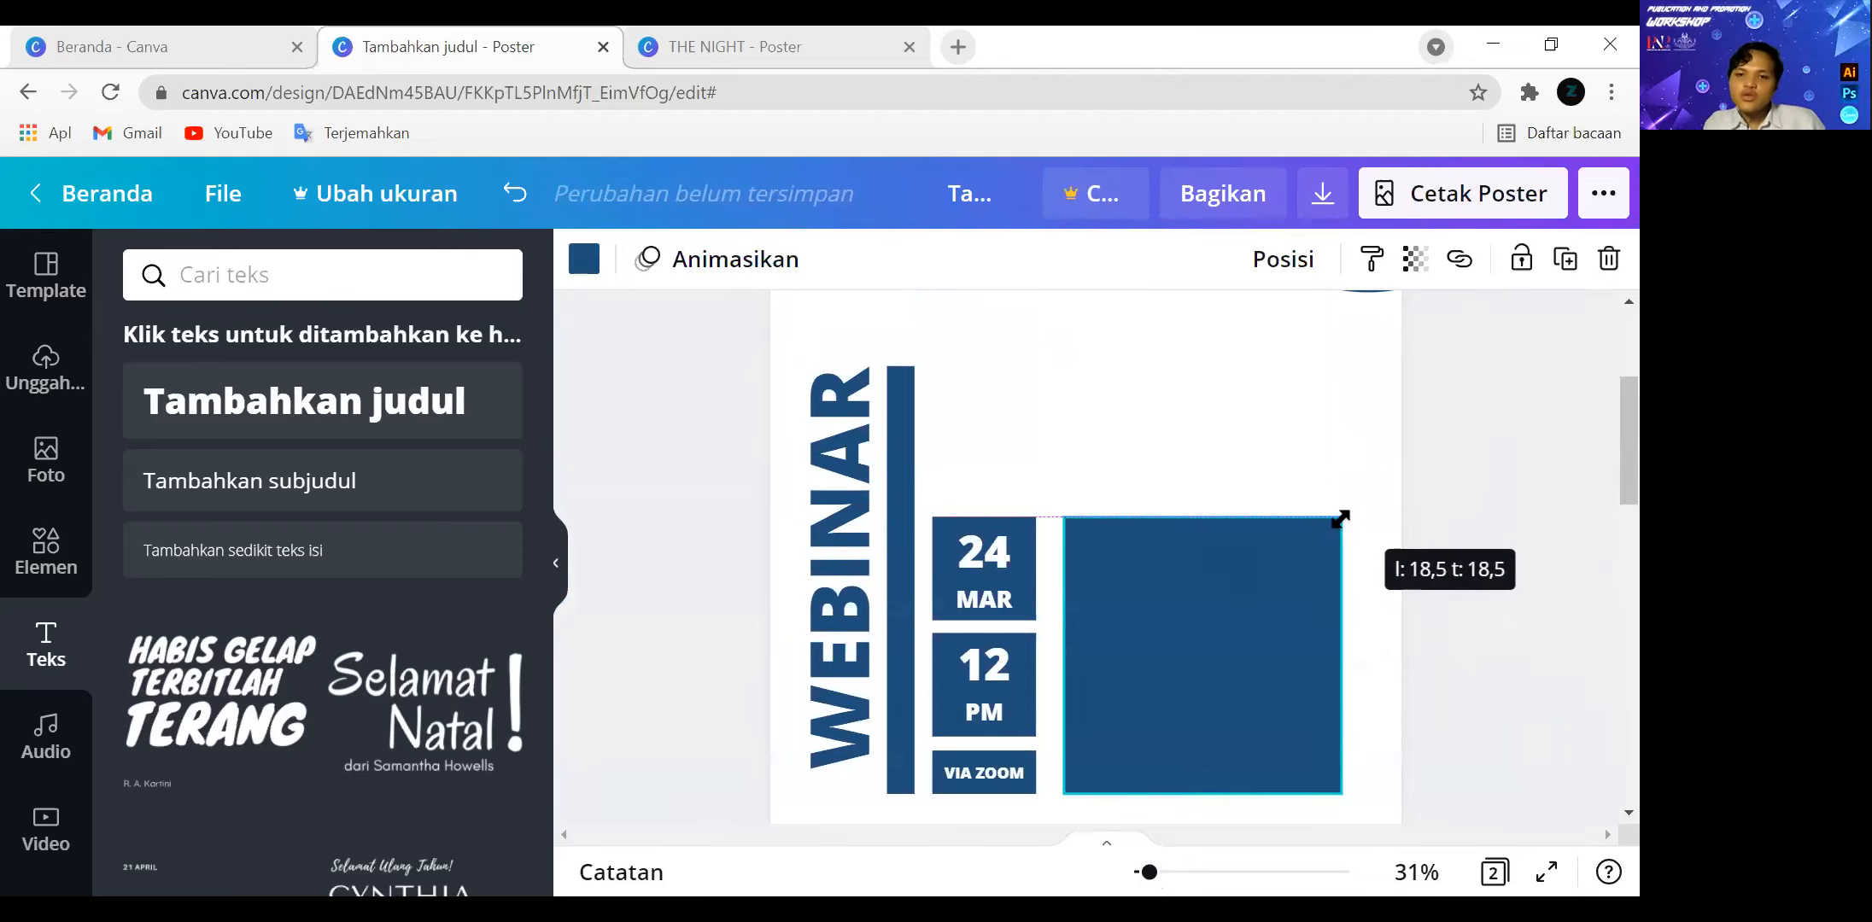
pyautogui.click(1502, 538)
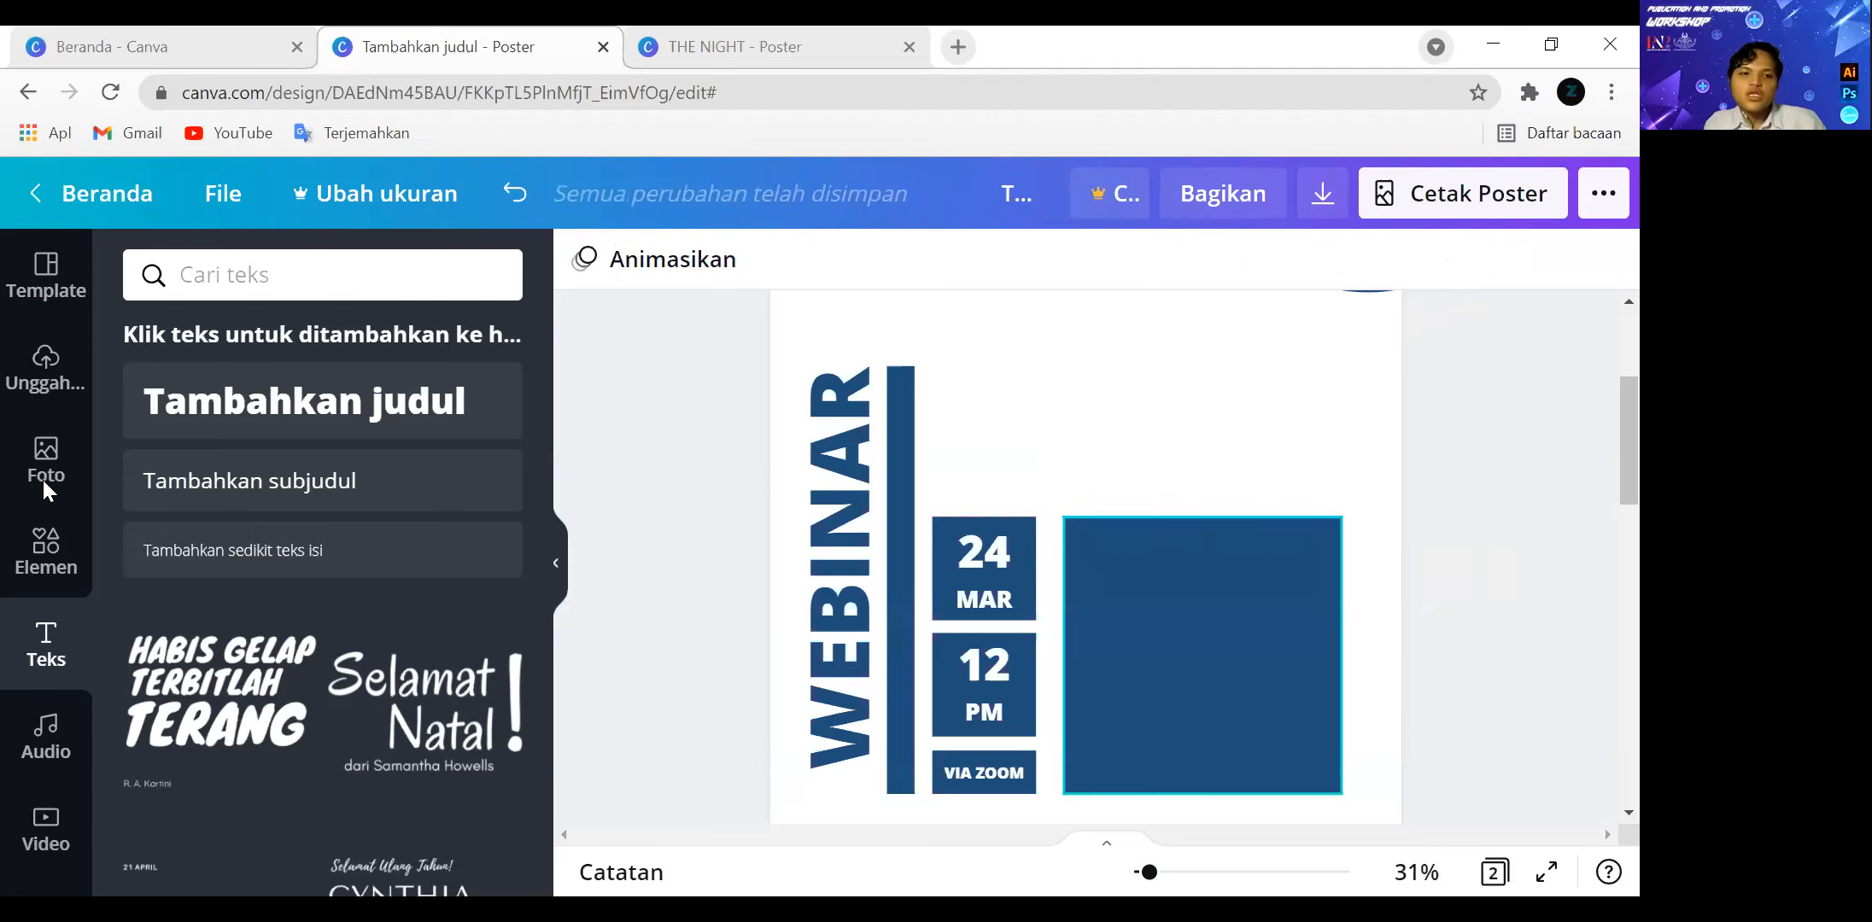
# Add the uploaded photo of the footballer giving a thumbs-up and crop it to sit over the large square.
pyautogui.click(51, 560)
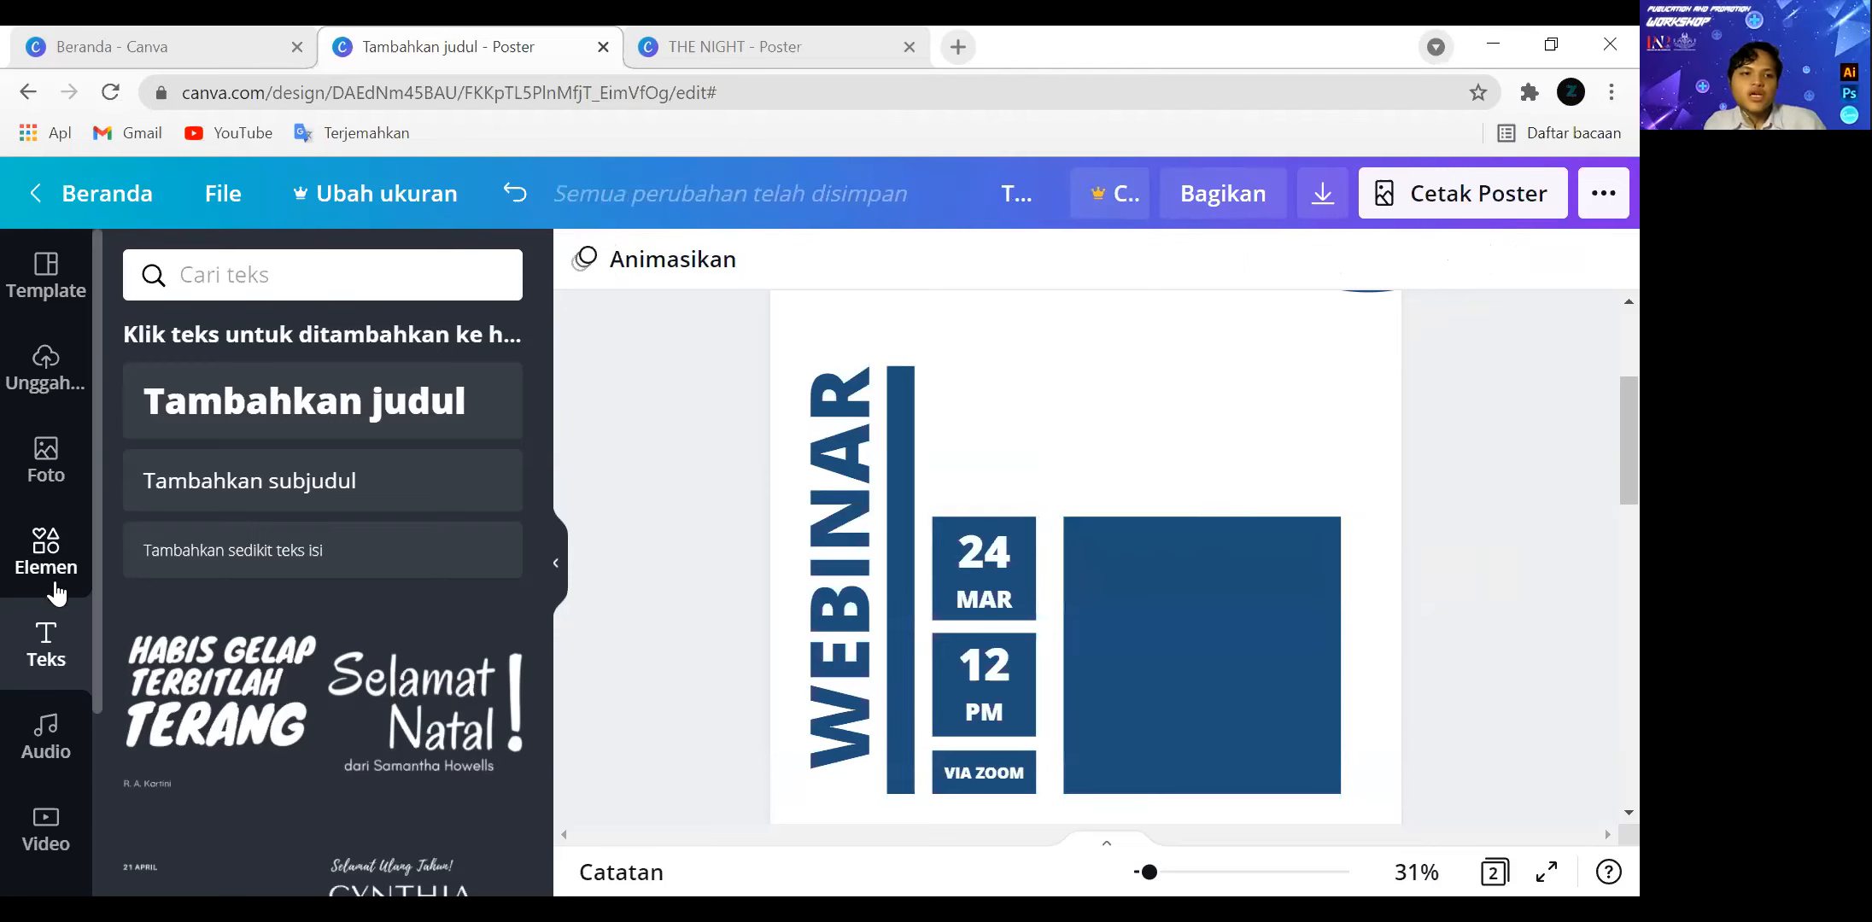
pyautogui.click(51, 468)
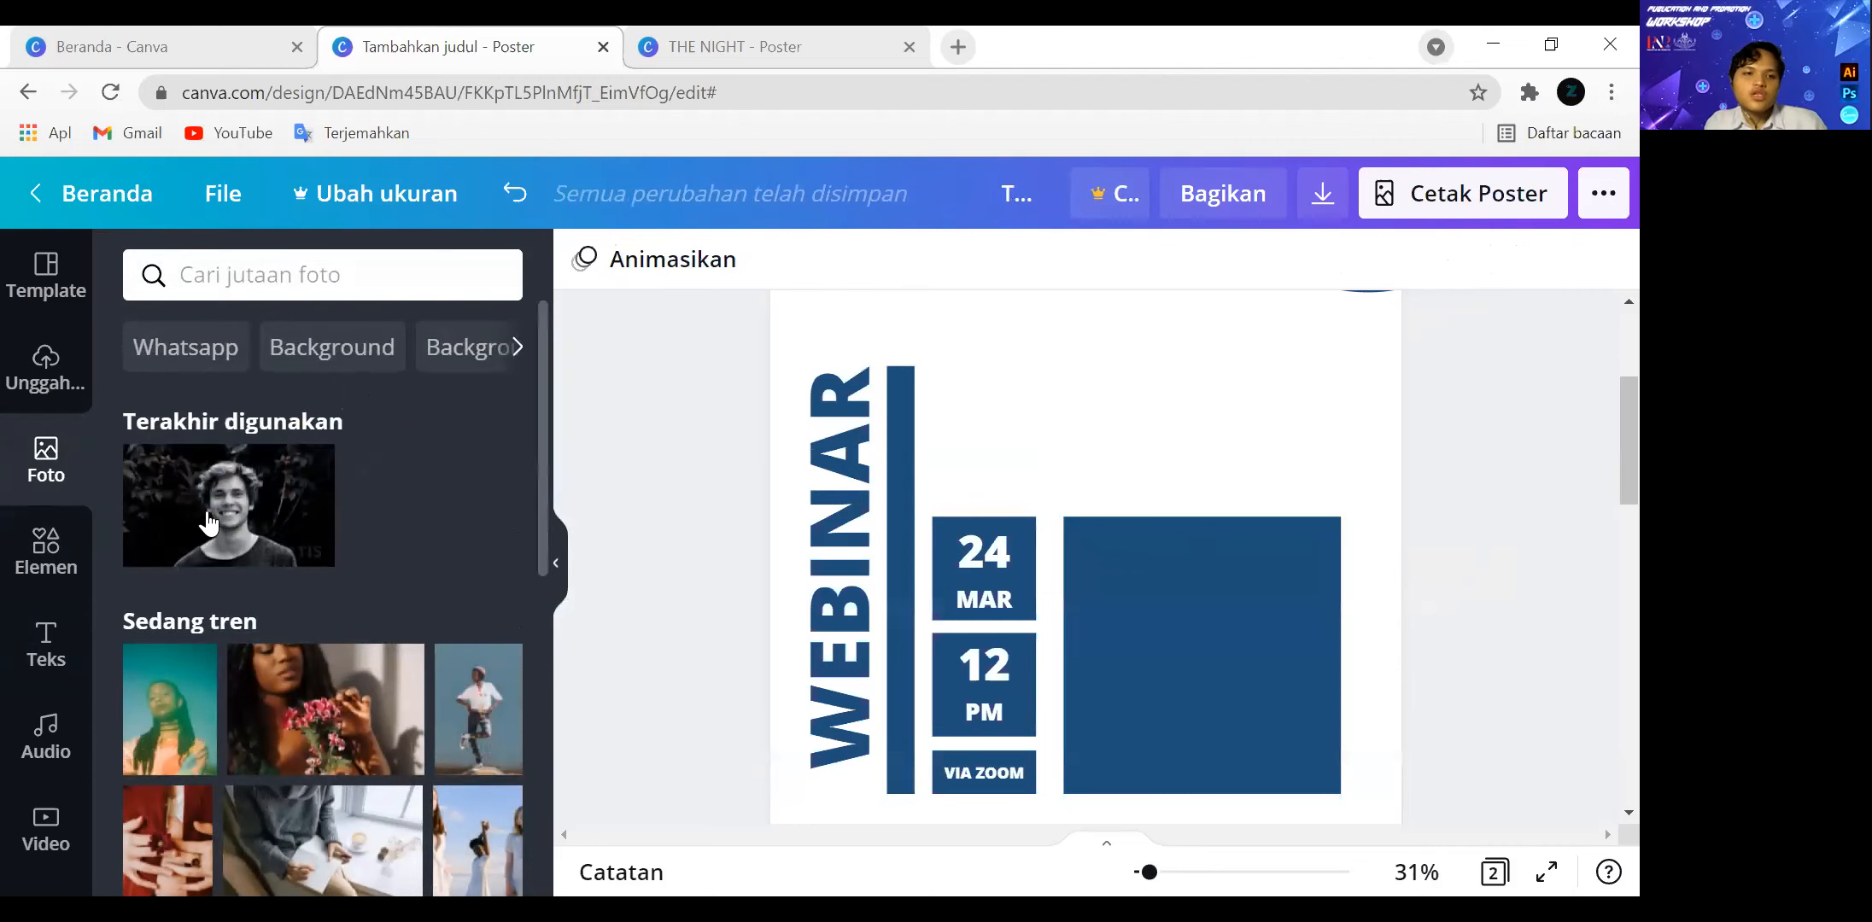
pyautogui.click(47, 376)
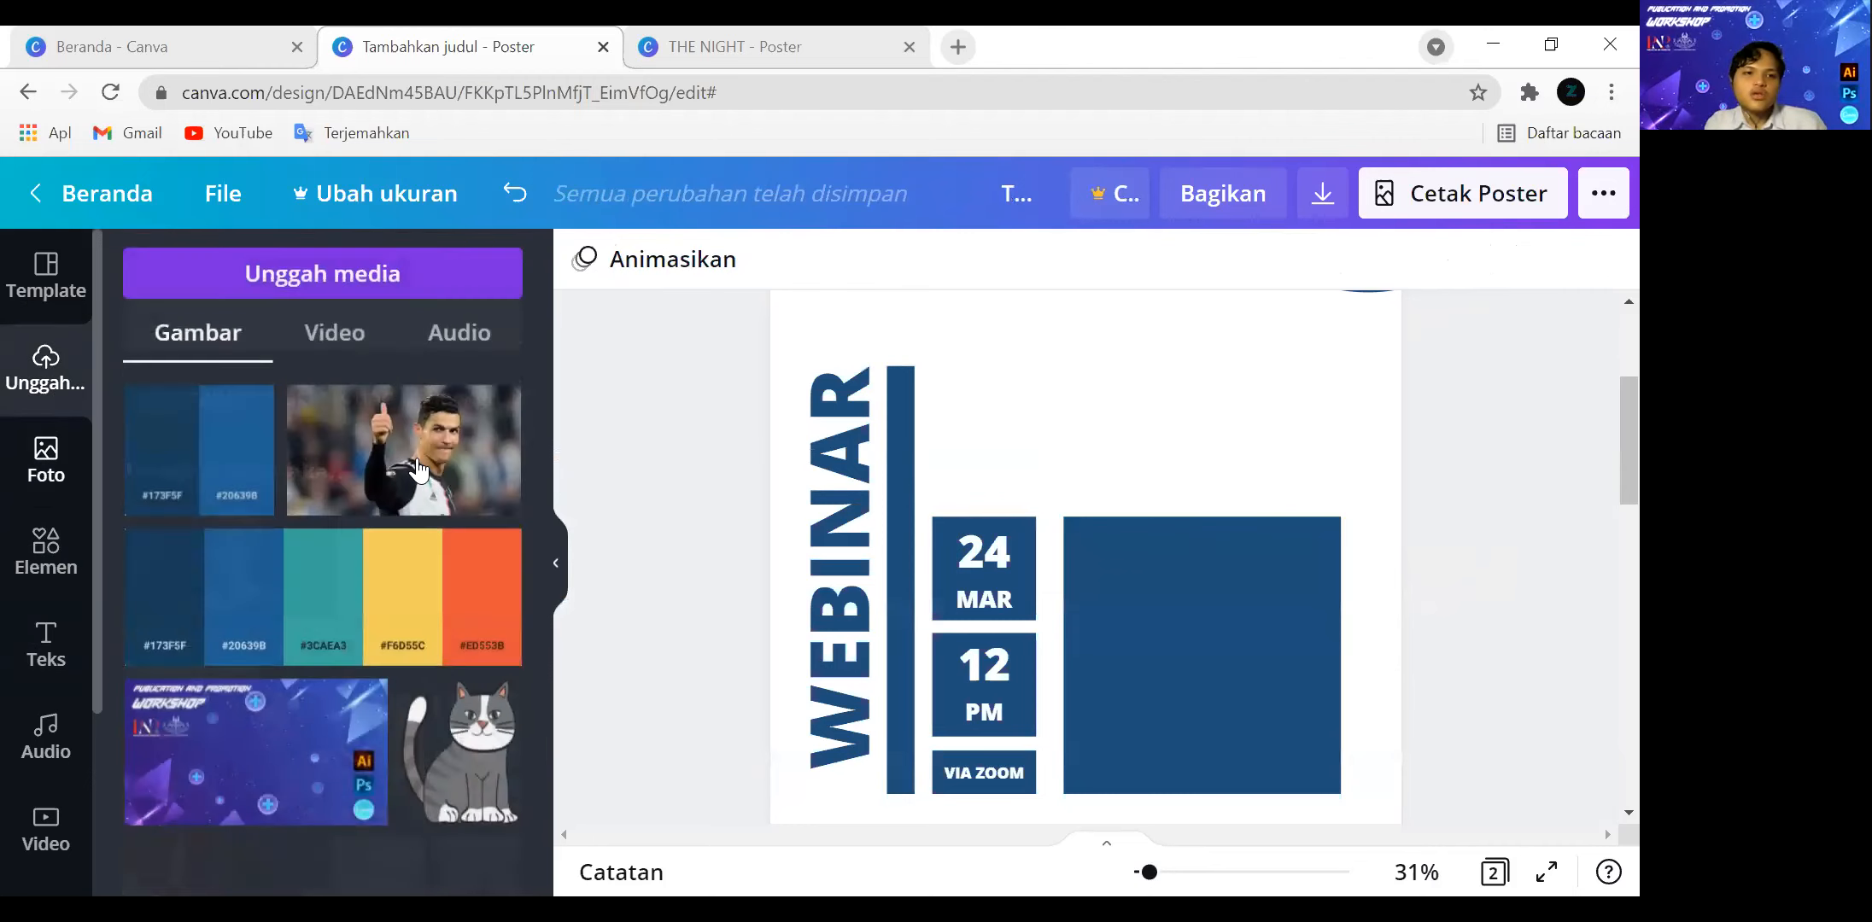
pyautogui.click(418, 469)
pyautogui.moveTo(1192, 644); pyautogui.dragTo(1251, 791)
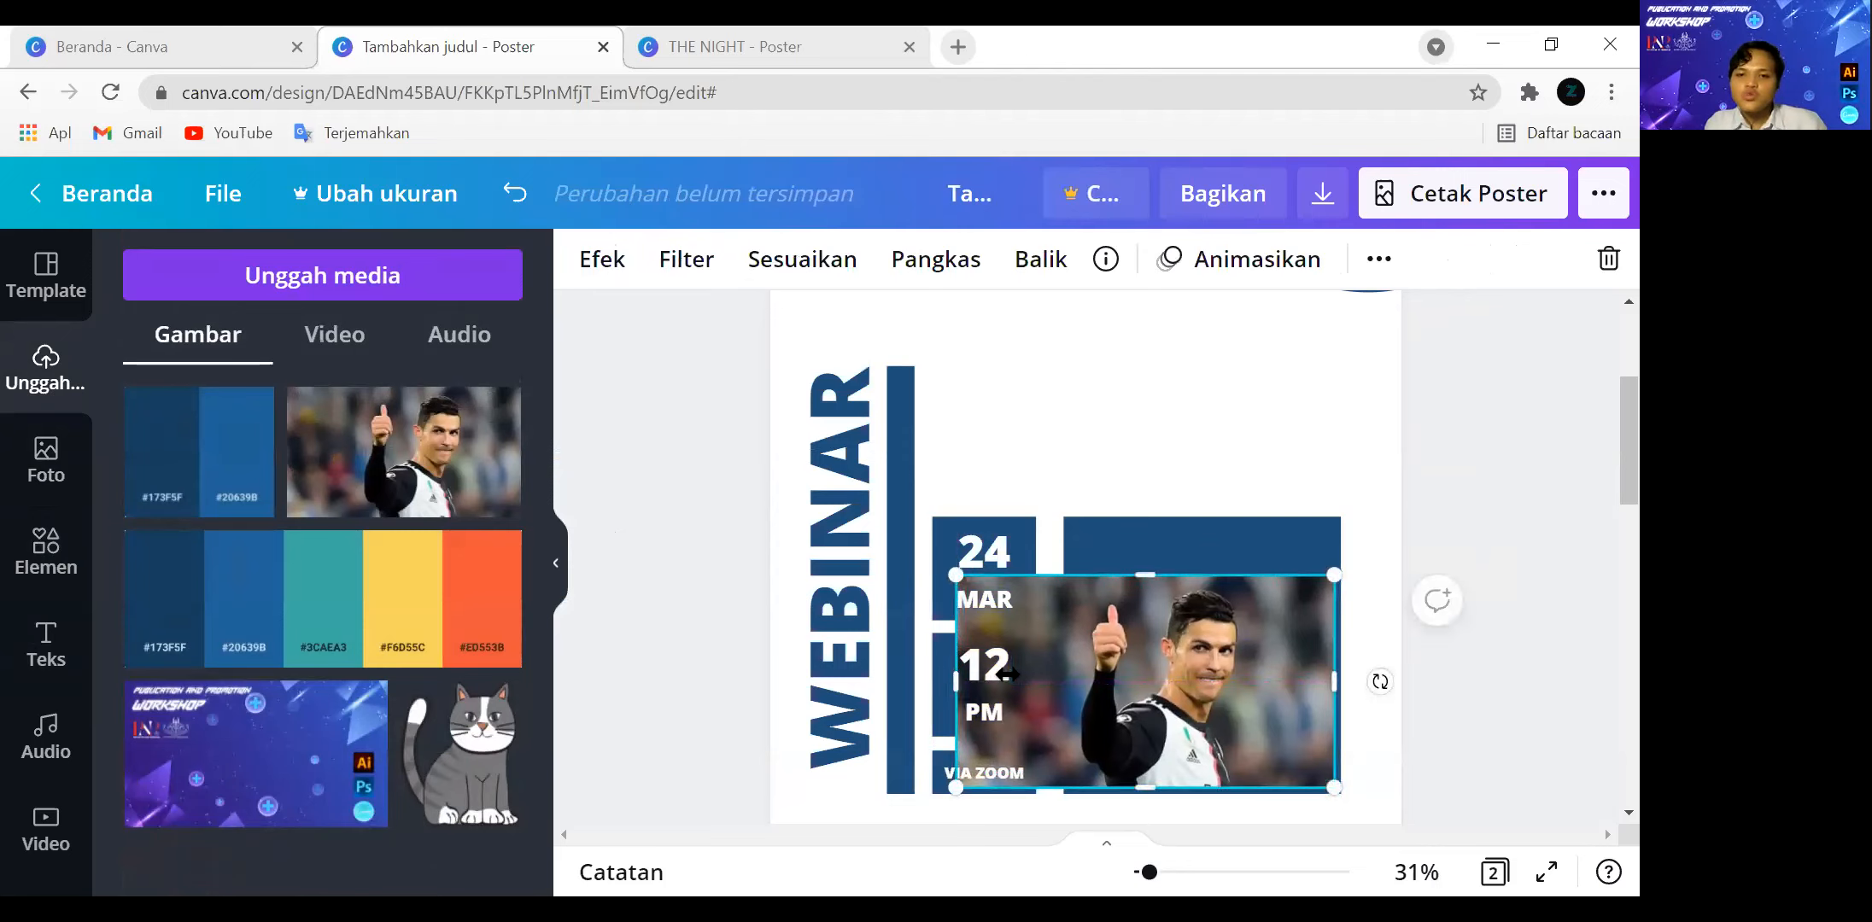
pyautogui.moveTo(1059, 676); pyautogui.dragTo(1063, 679)
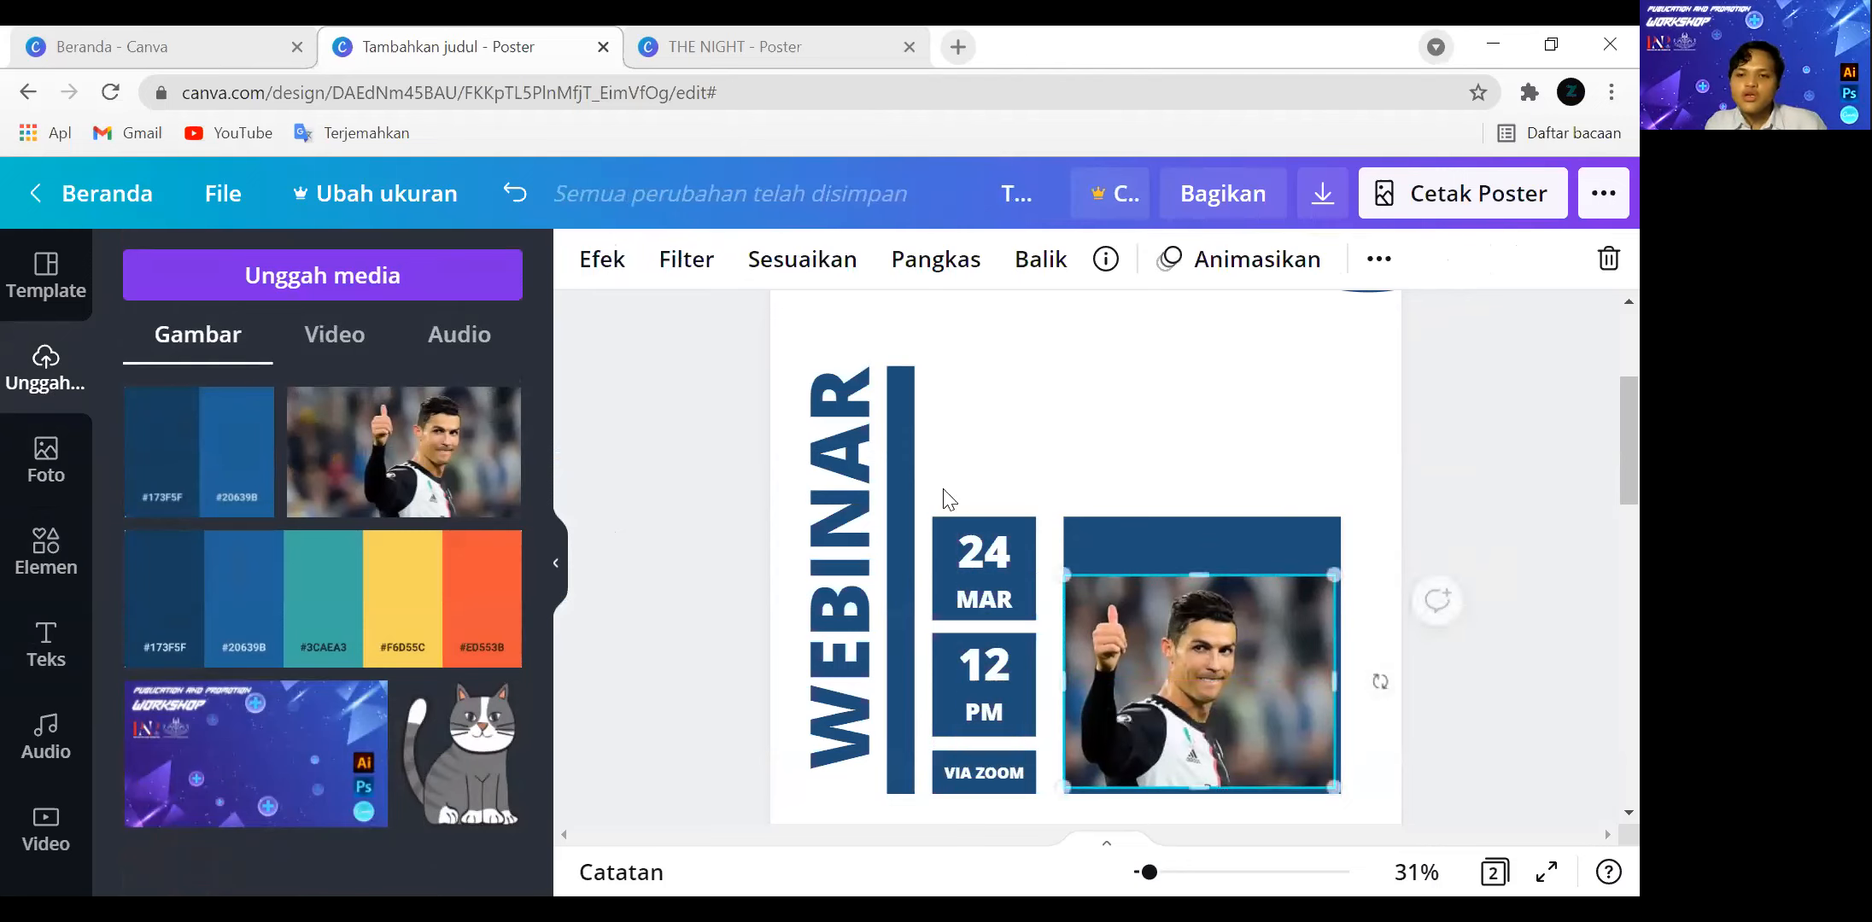
pyautogui.moveTo(1204, 687); pyautogui.dragTo(1204, 671)
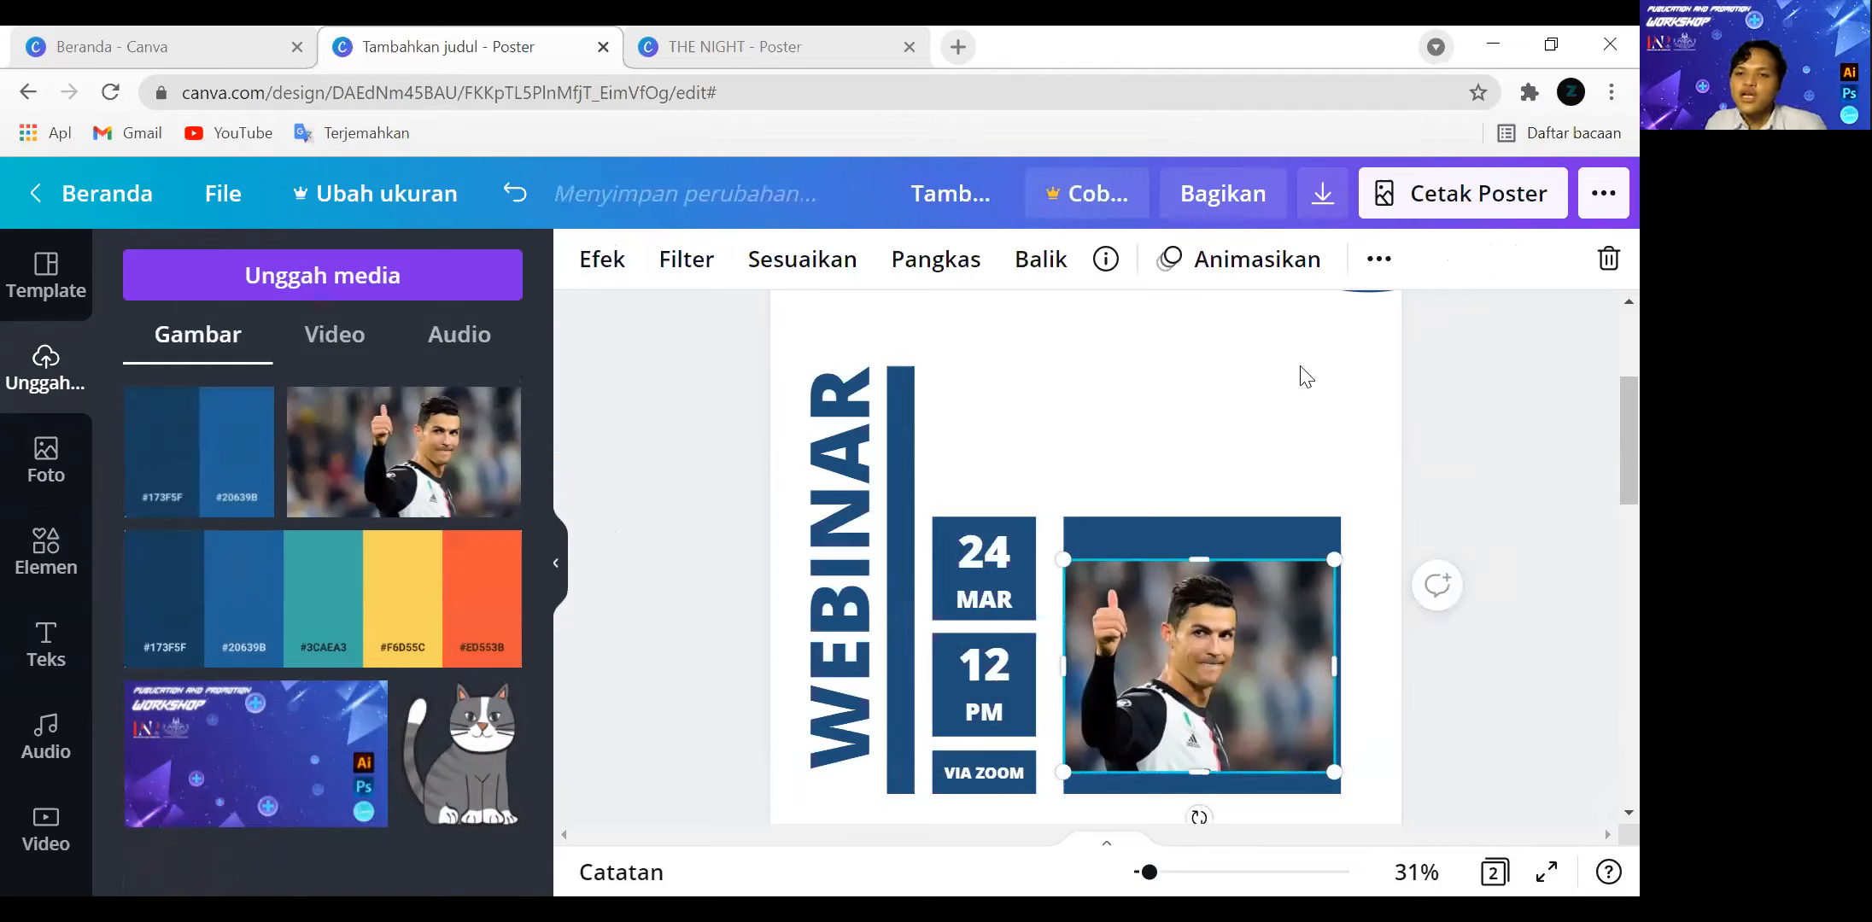
# Switch to the "THE NIGHT" browser tab, search the web for "REMOVE BG" and open the remove.bg site.
pyautogui.hotkey('ctrl', 'Tab')
pyautogui.click(754, 96)
pyautogui.write('REV')
pyautogui.press('BackSpace')
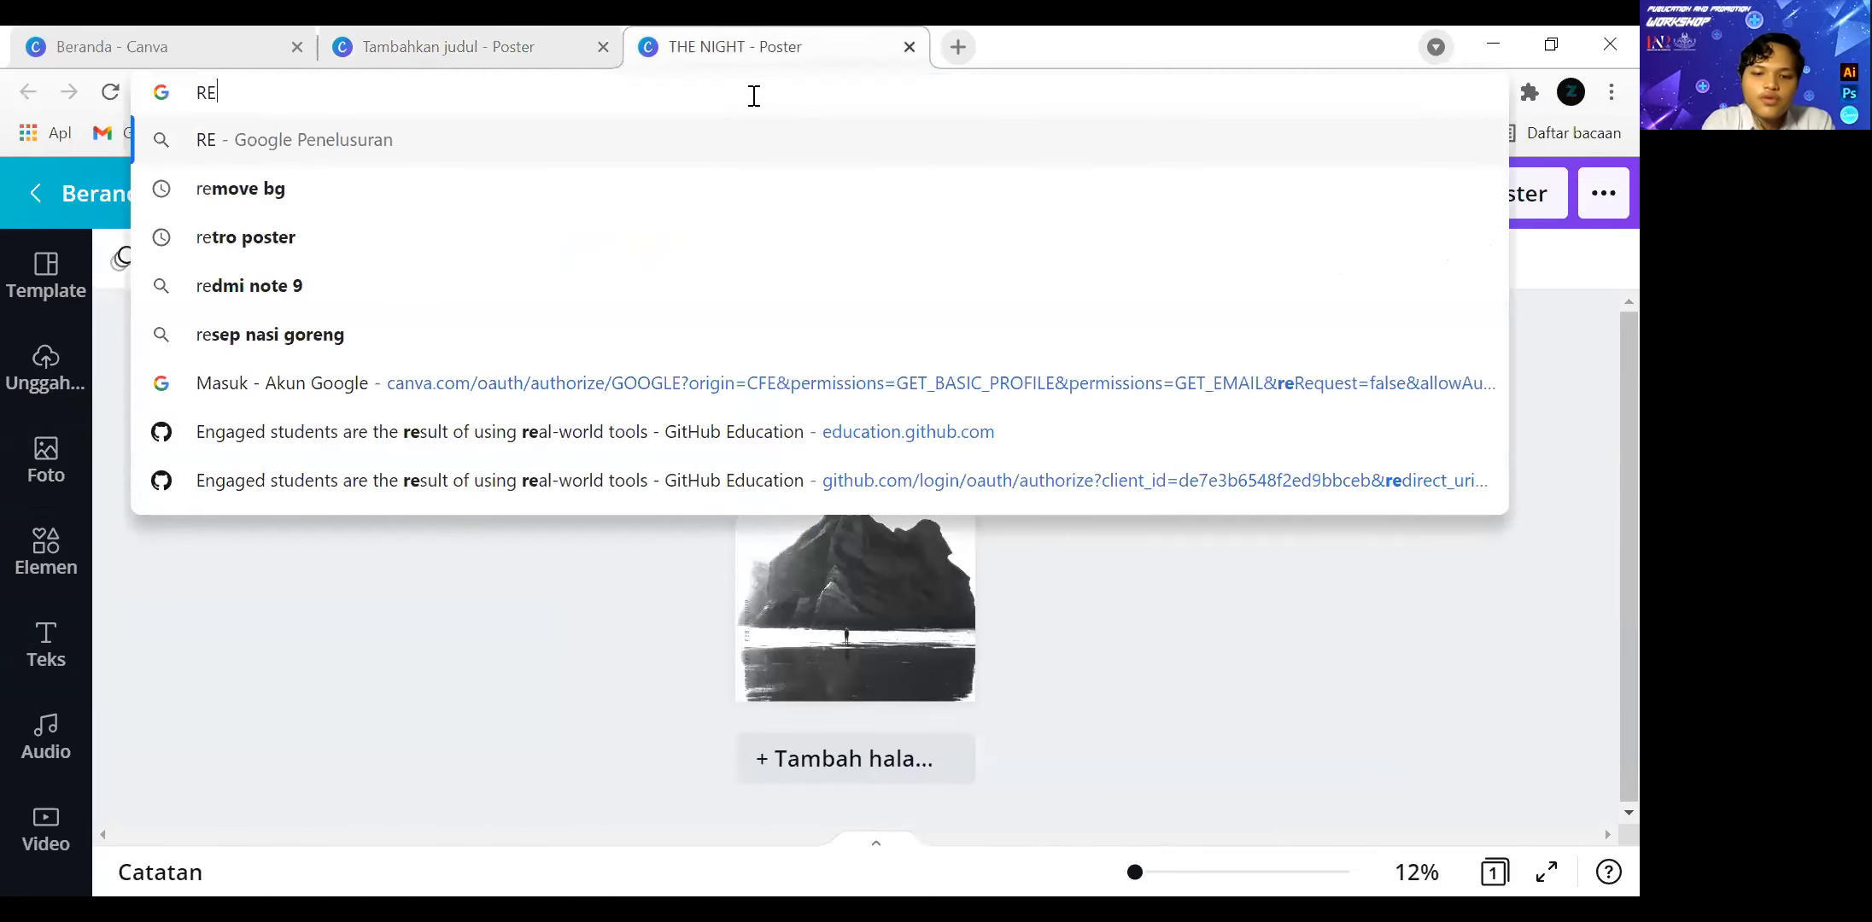
pyautogui.write('MOVE BG')
pyautogui.press('Return')
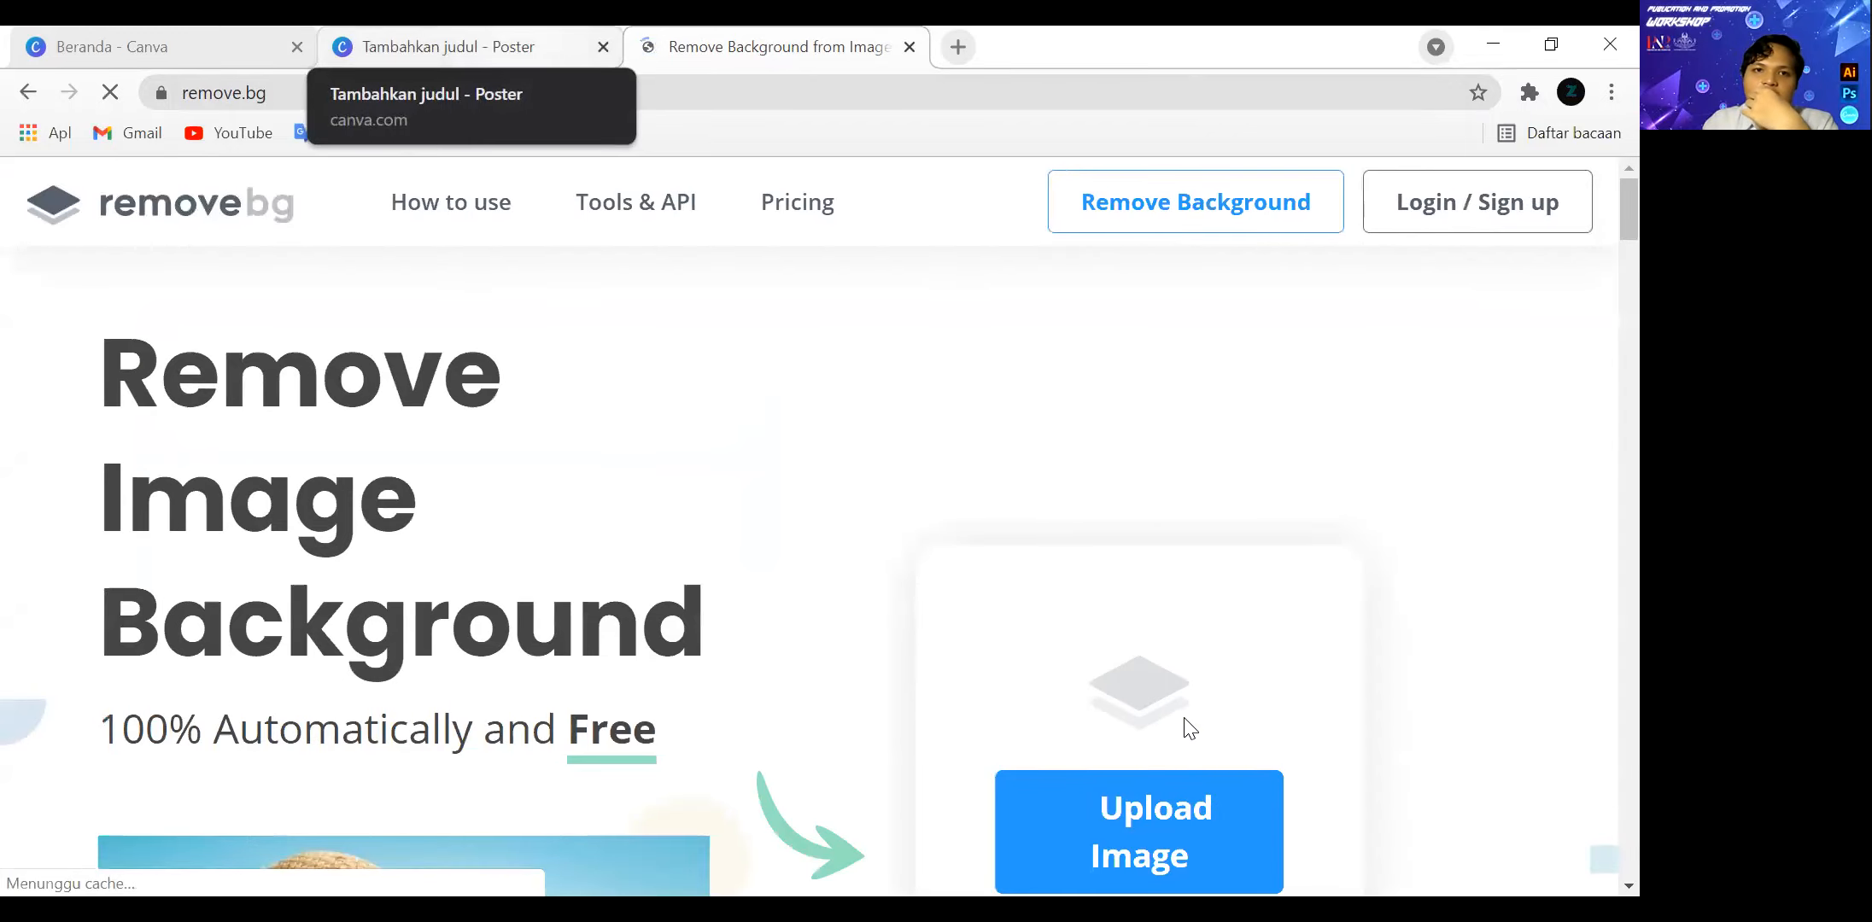
# Upload cristiano-ronaldo-_ratio-16x9.jpg to remove.bg and download the preview-size image without its background.
pyautogui.scroll(-1, 848, 763)
pyautogui.click(1110, 717)
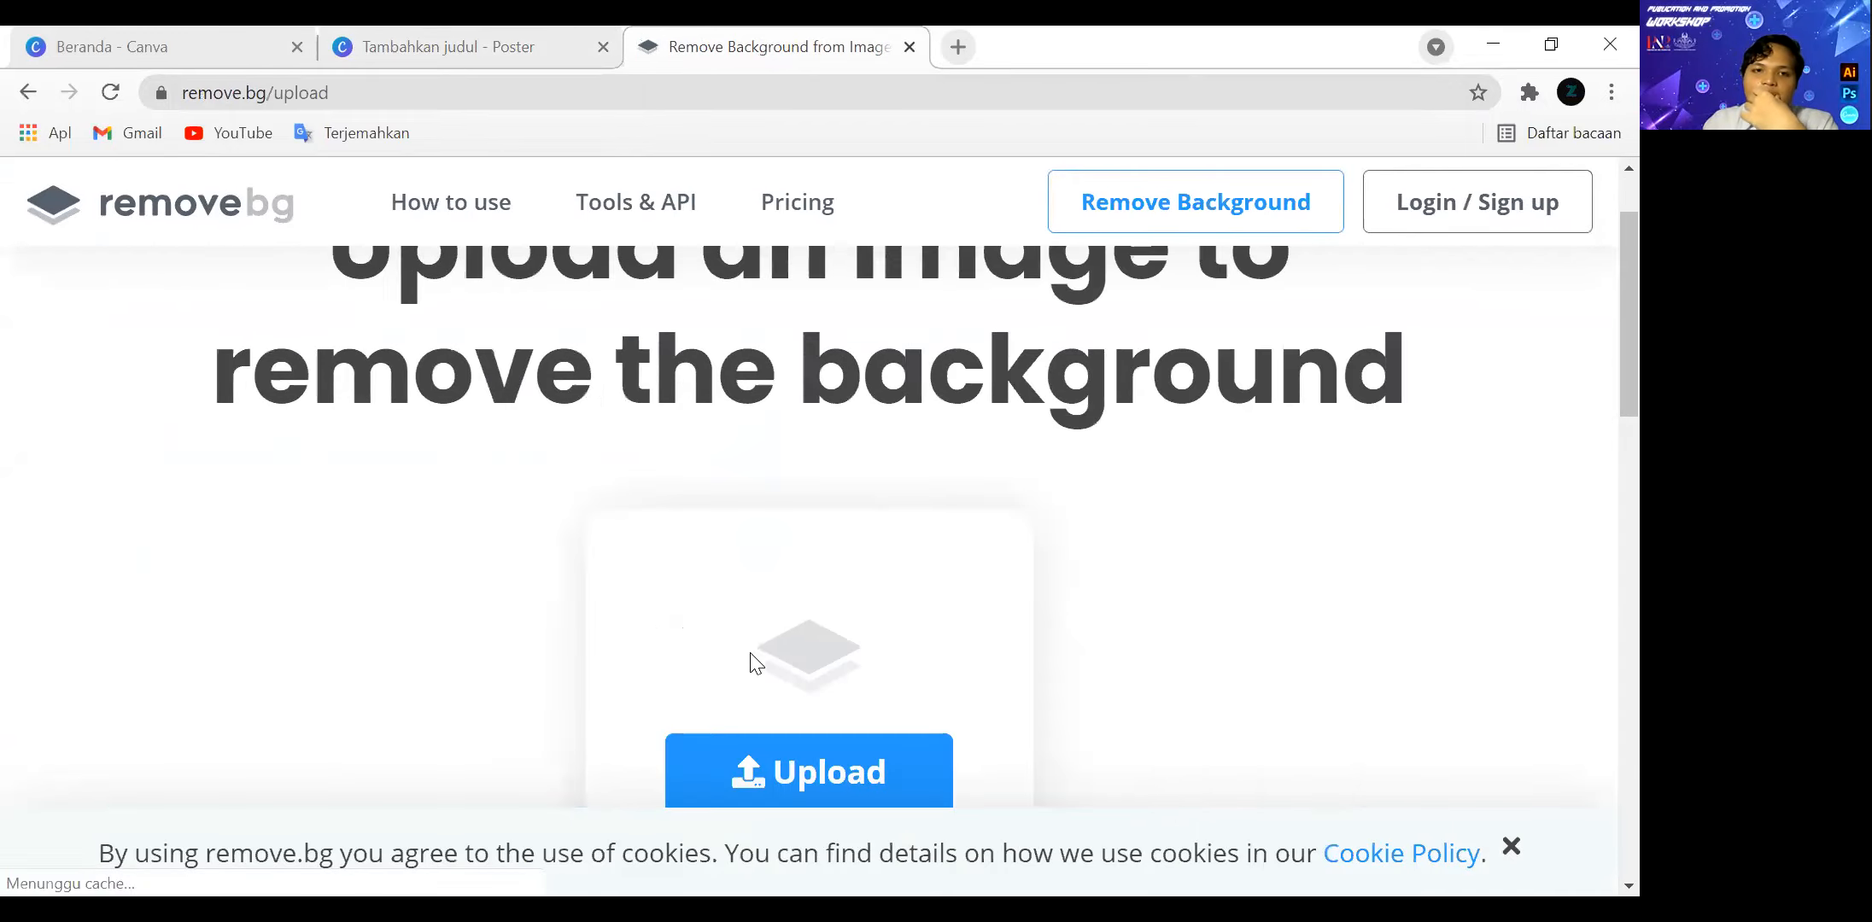
pyautogui.click(298, 249)
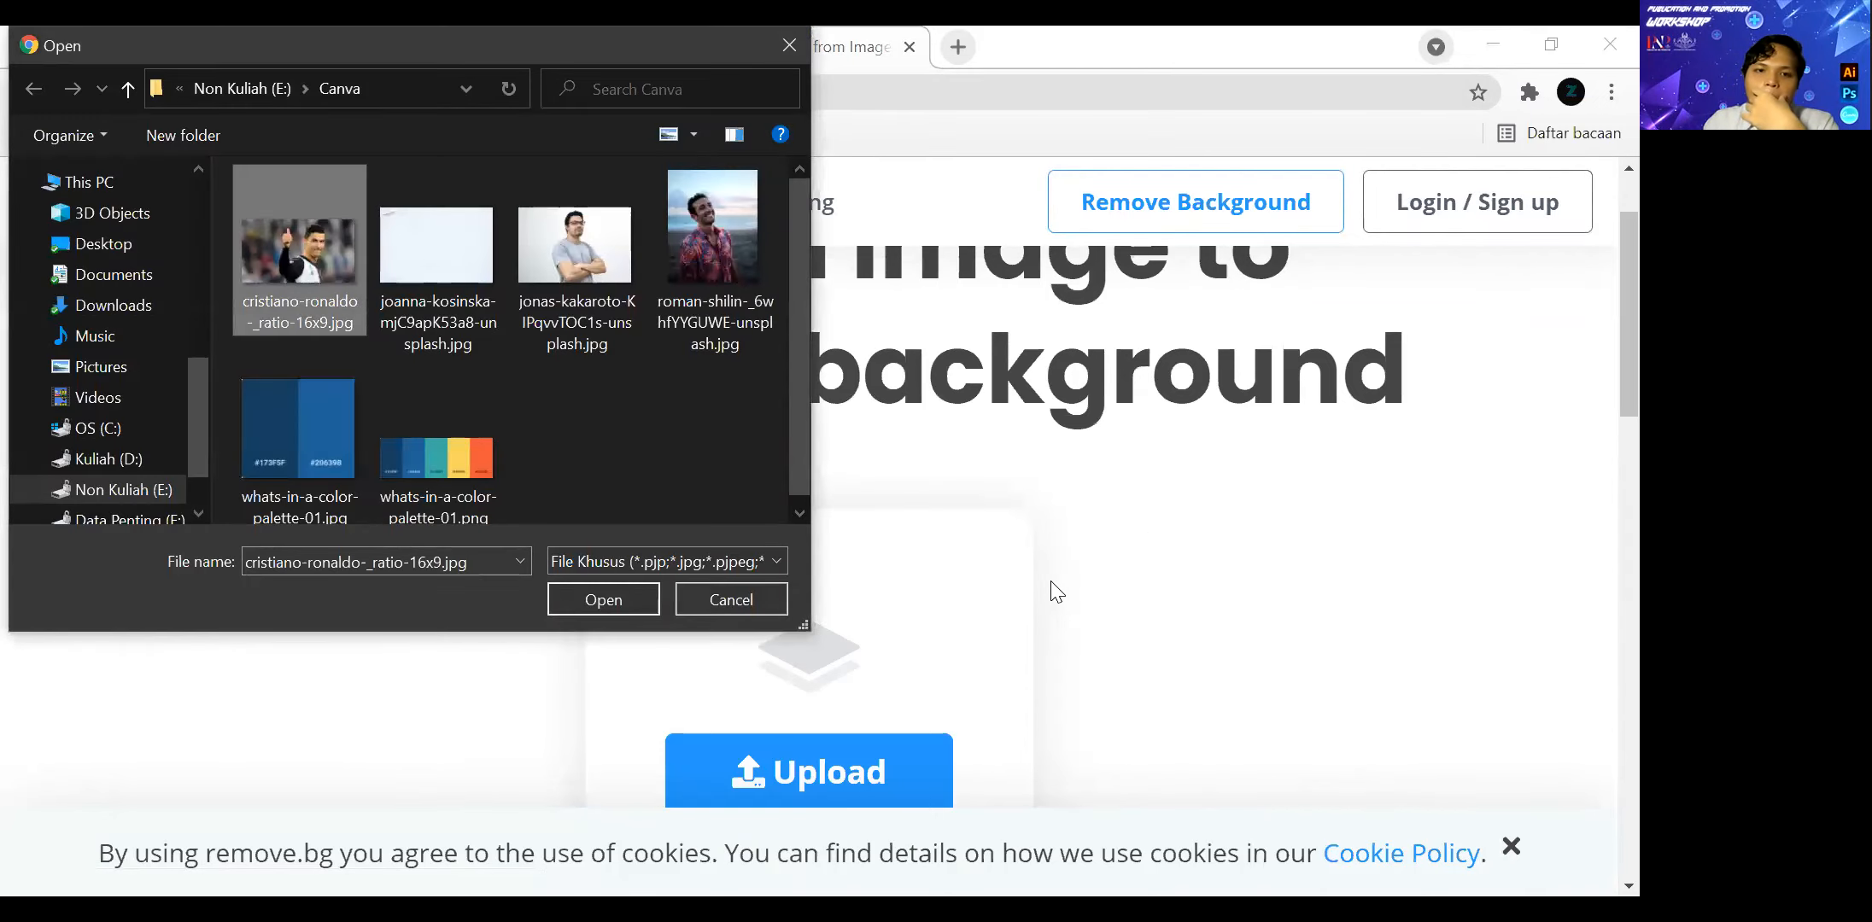
pyautogui.click(650, 599)
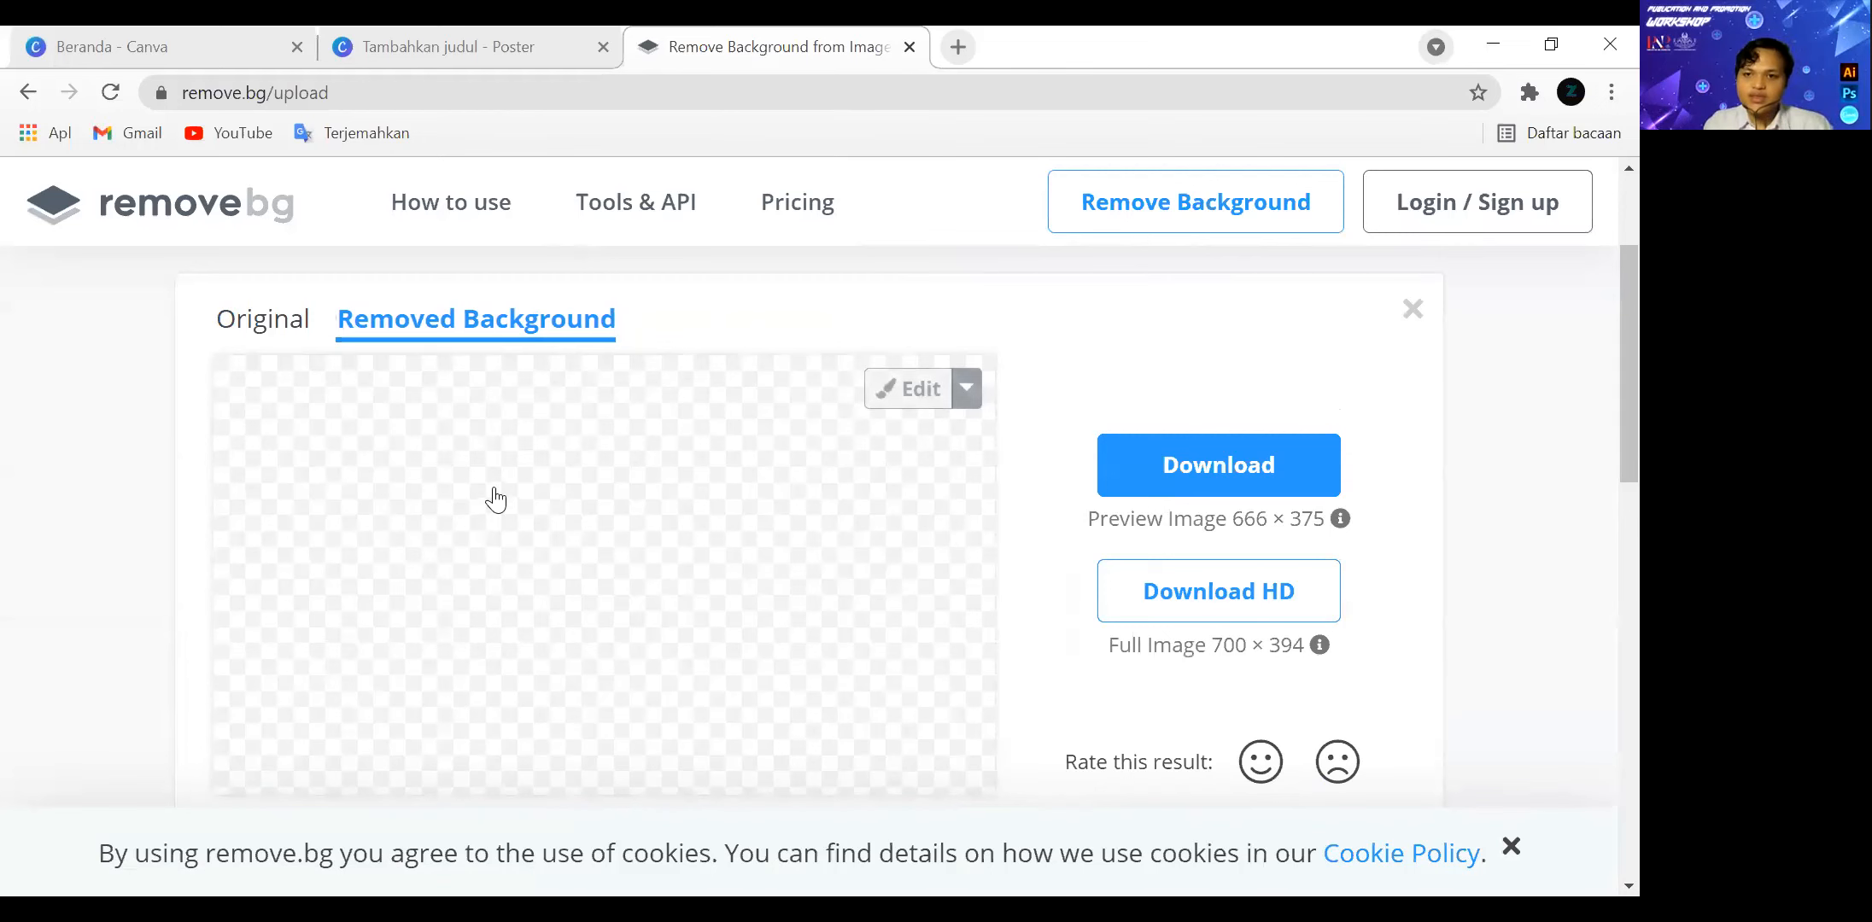
pyautogui.click(1219, 465)
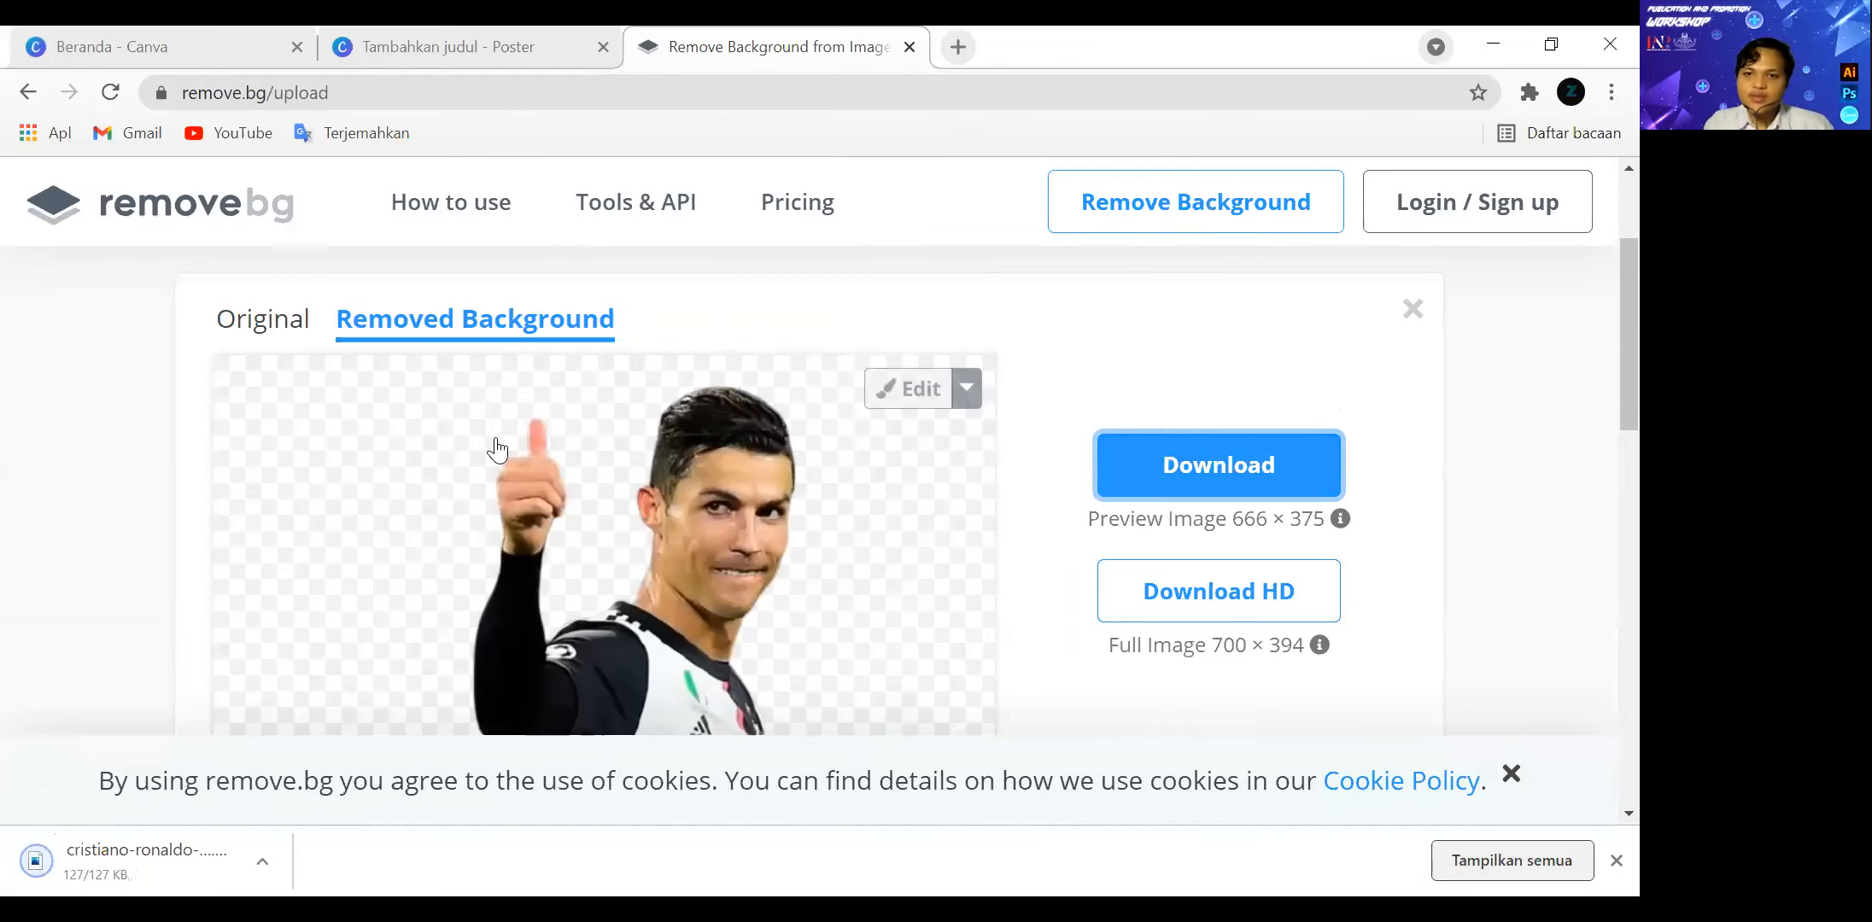
# Return to the webinar poster in Canva and upload cristiano-ronaldo-_ratio-16x9-removebg-preview.png from the Downloads folder.
pyautogui.click(501, 34)
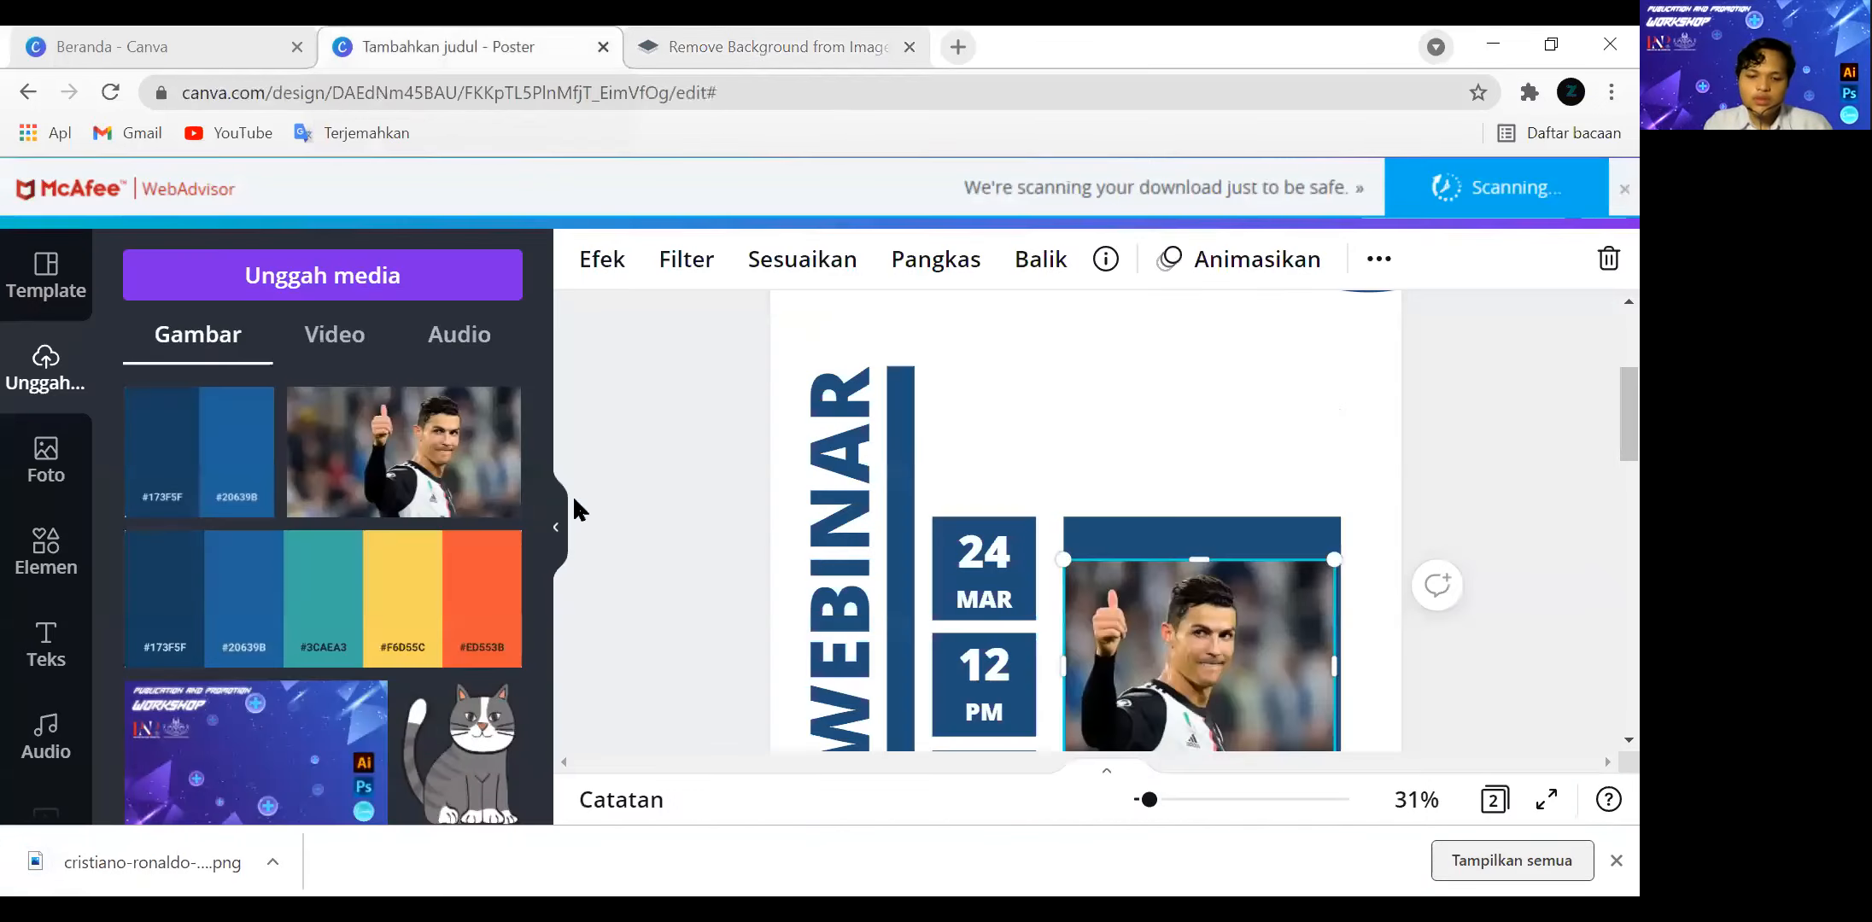
pyautogui.click(276, 287)
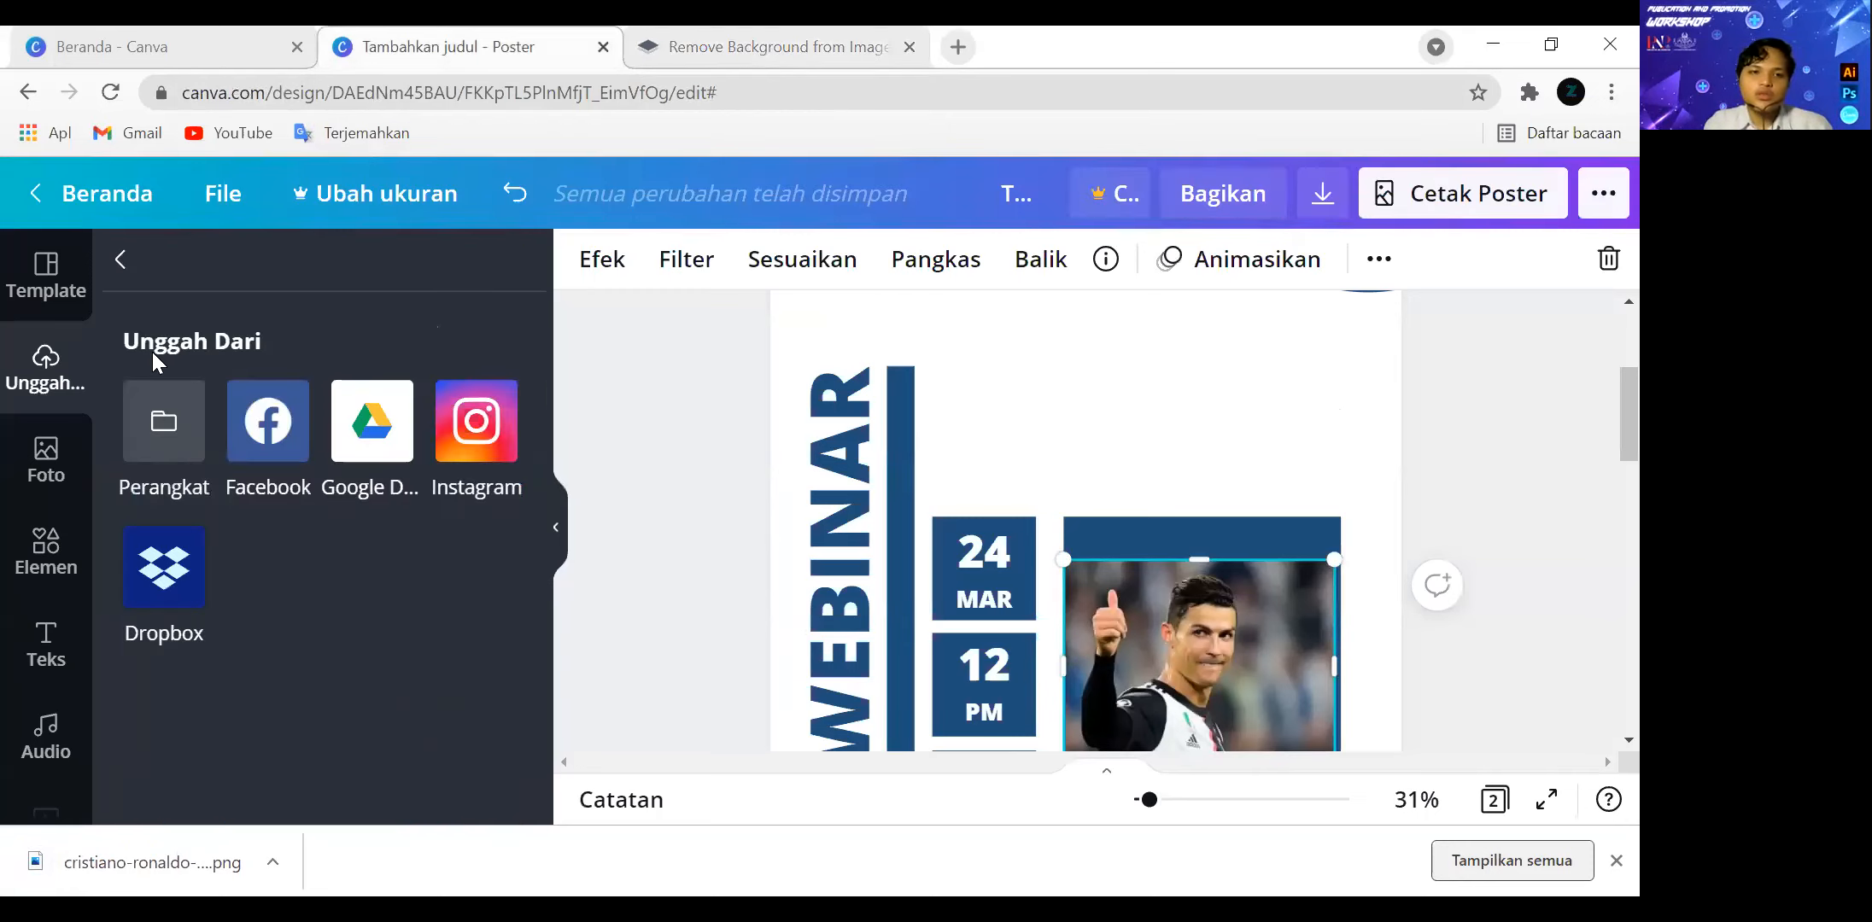
pyautogui.click(164, 420)
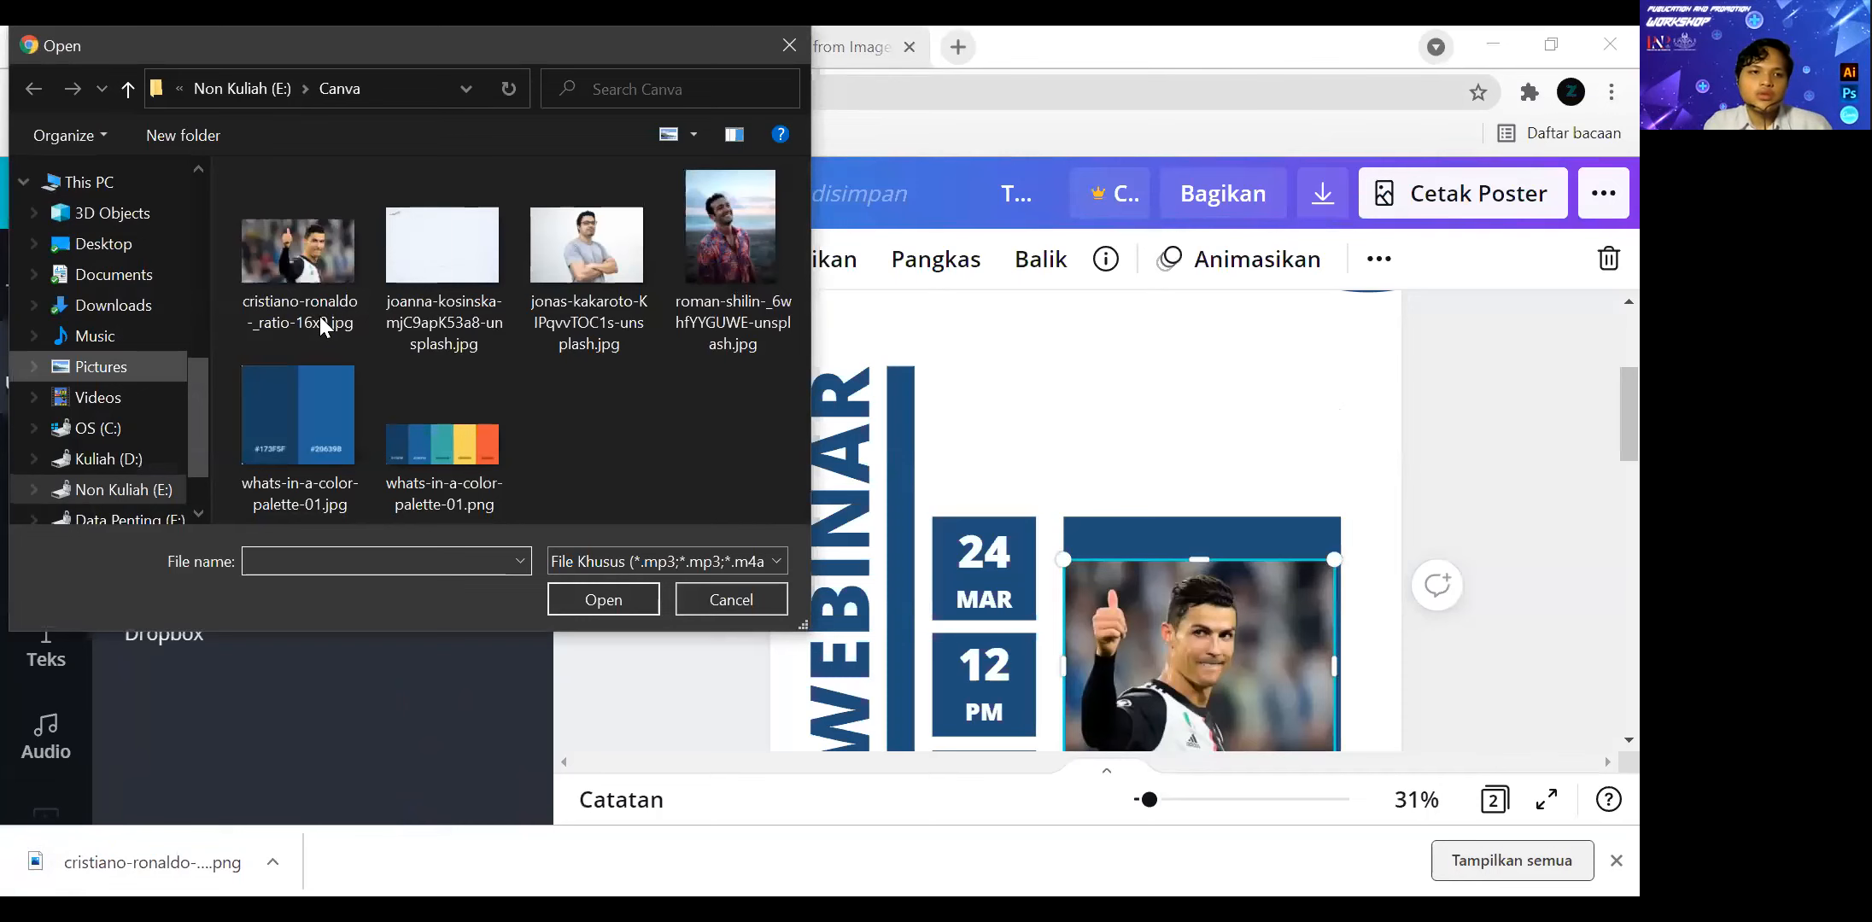
pyautogui.click(113, 304)
pyautogui.click(299, 299)
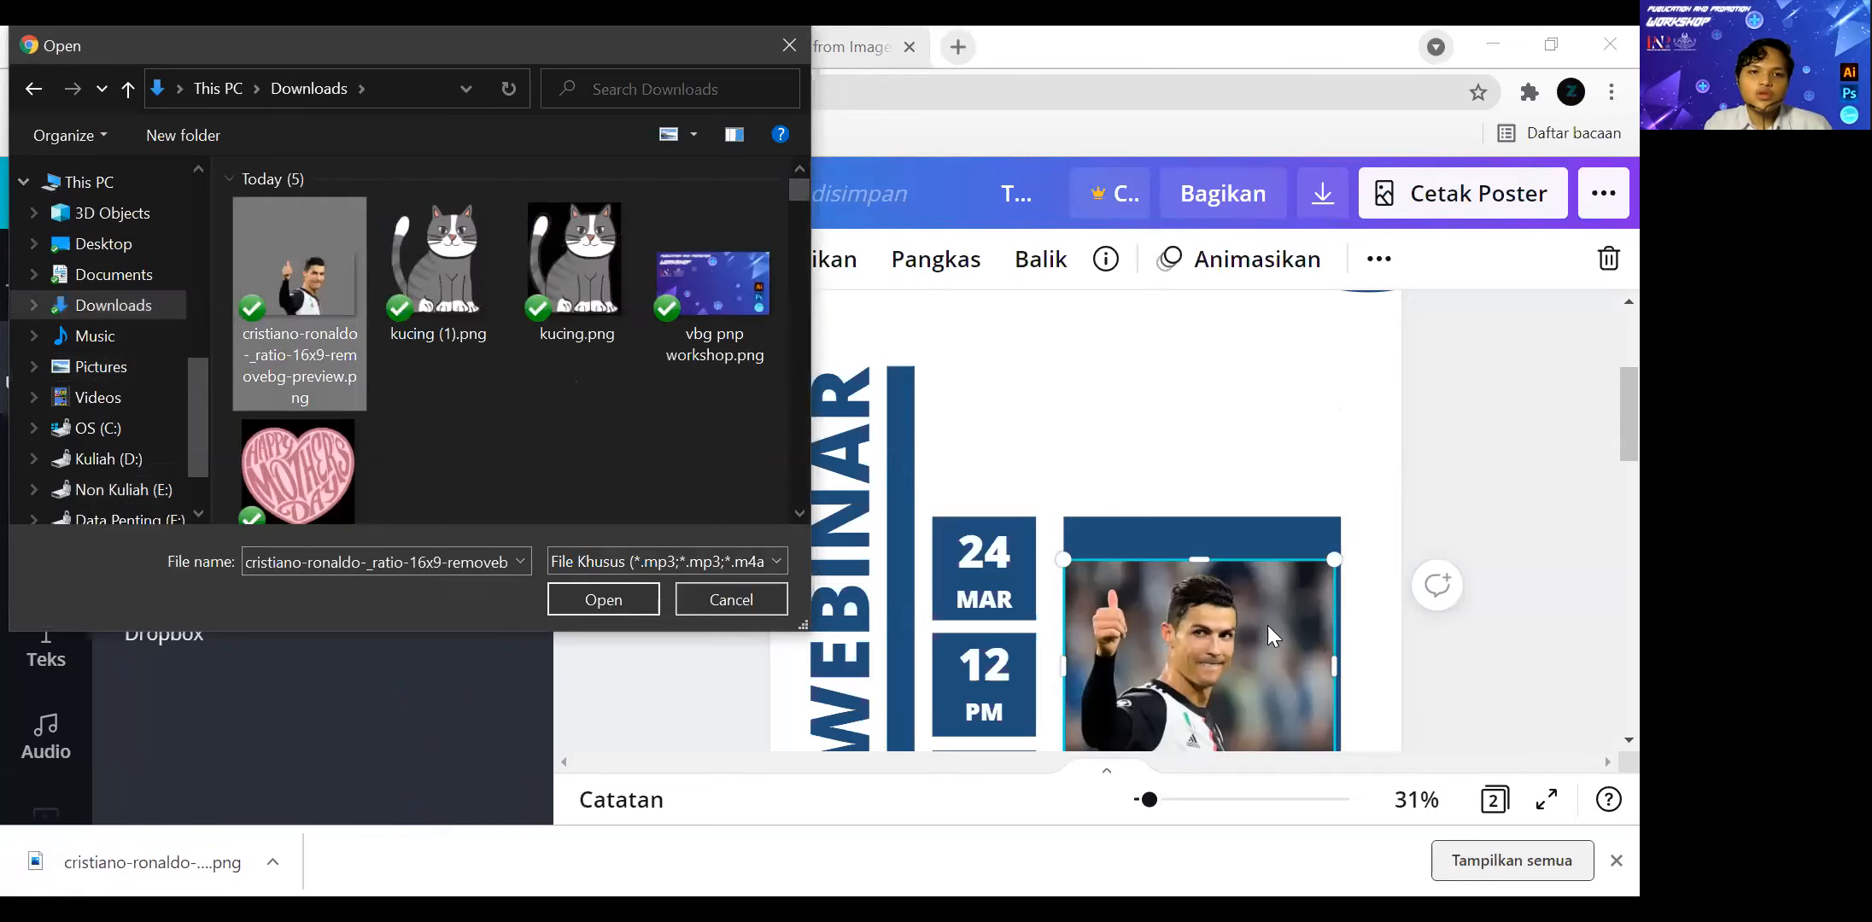
pyautogui.click(603, 600)
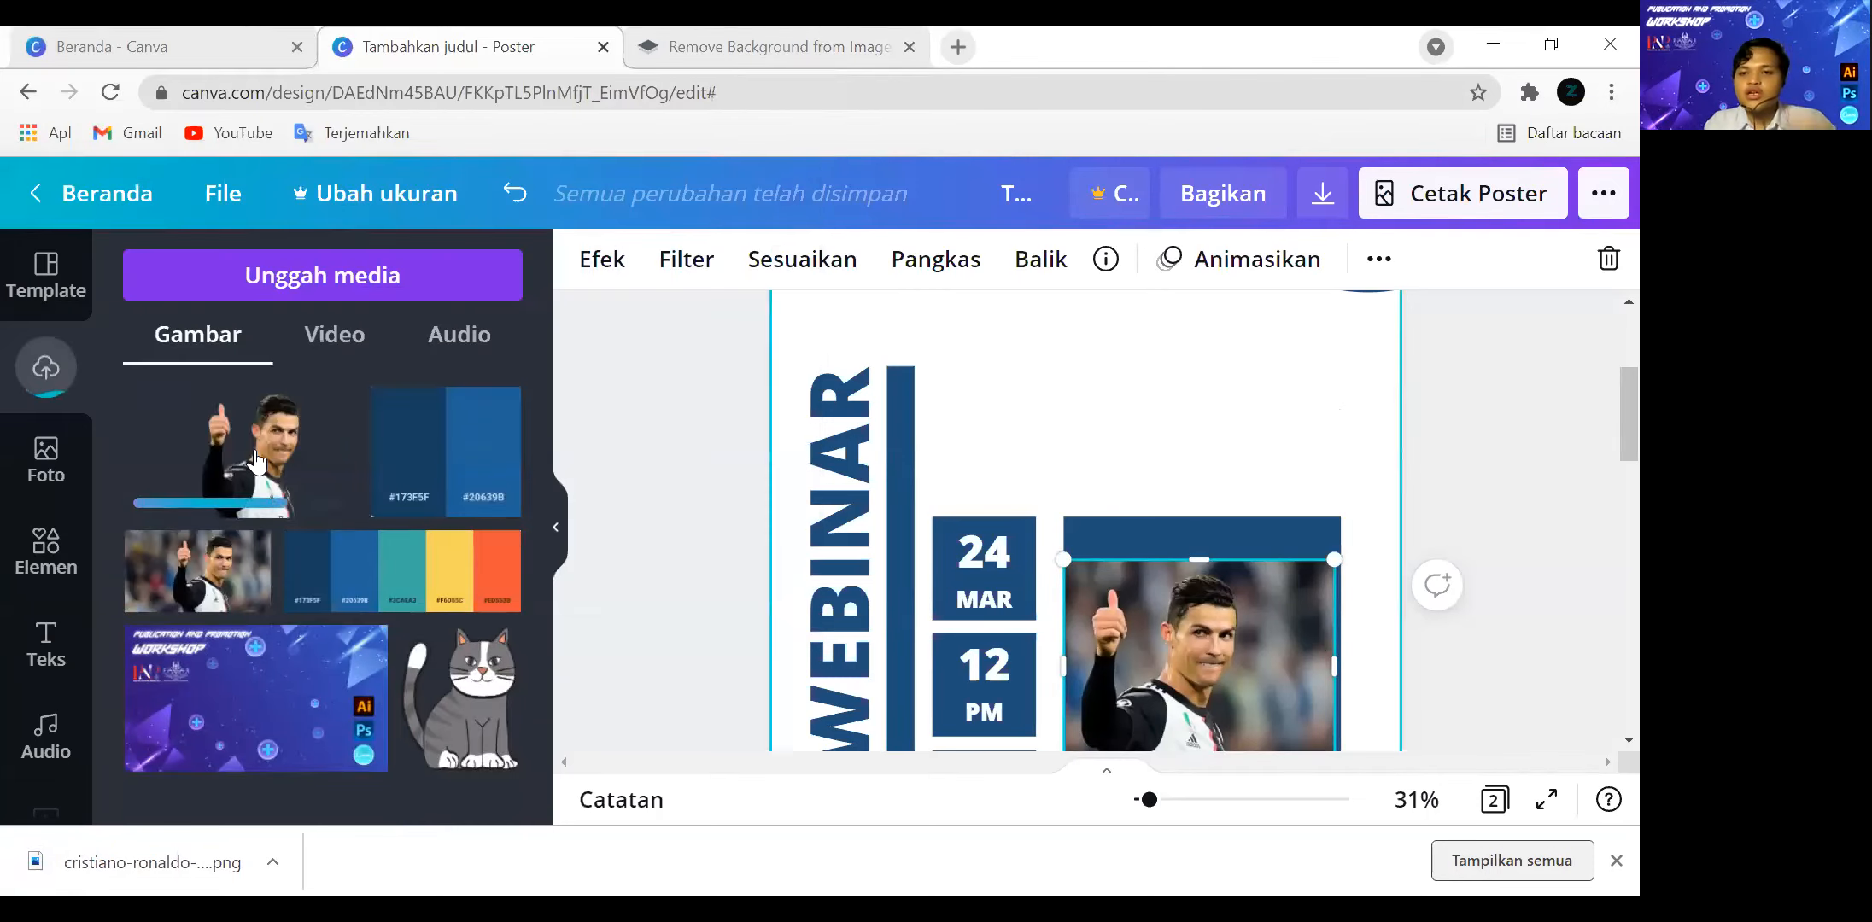
# Add the uploaded cutout to the page and place it above the original photo for comparison.
pyautogui.click(248, 453)
pyautogui.moveTo(1138, 526); pyautogui.dragTo(1197, 432)
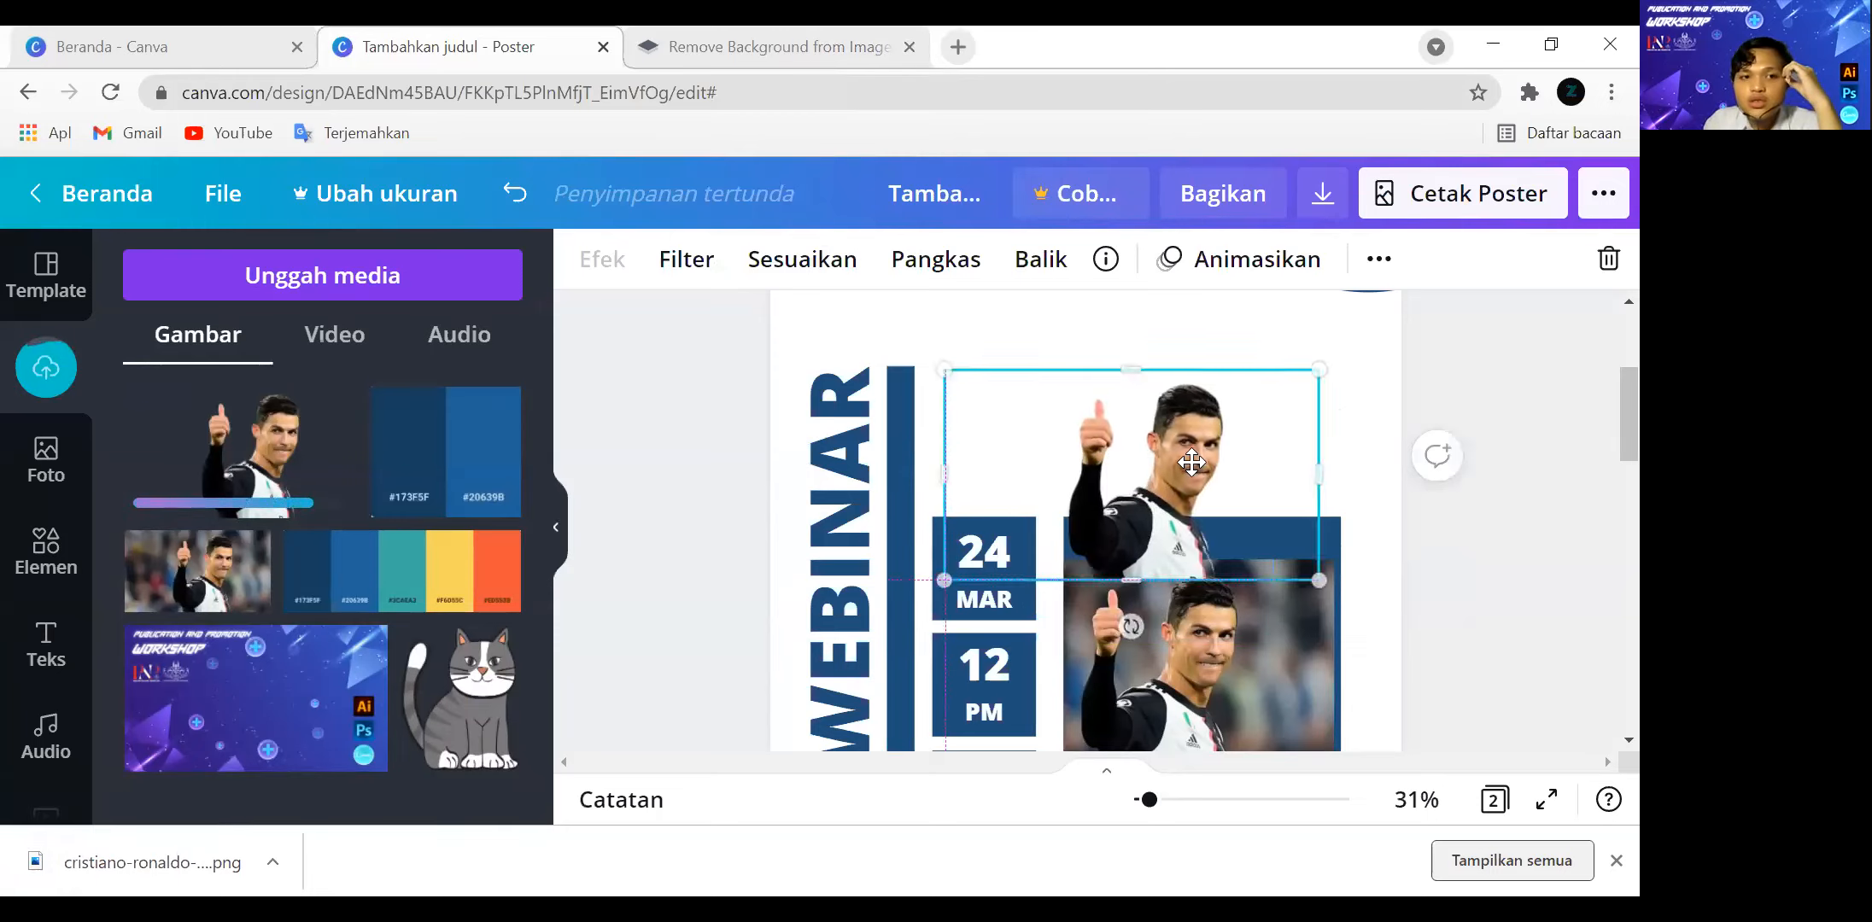
pyautogui.click(1210, 650)
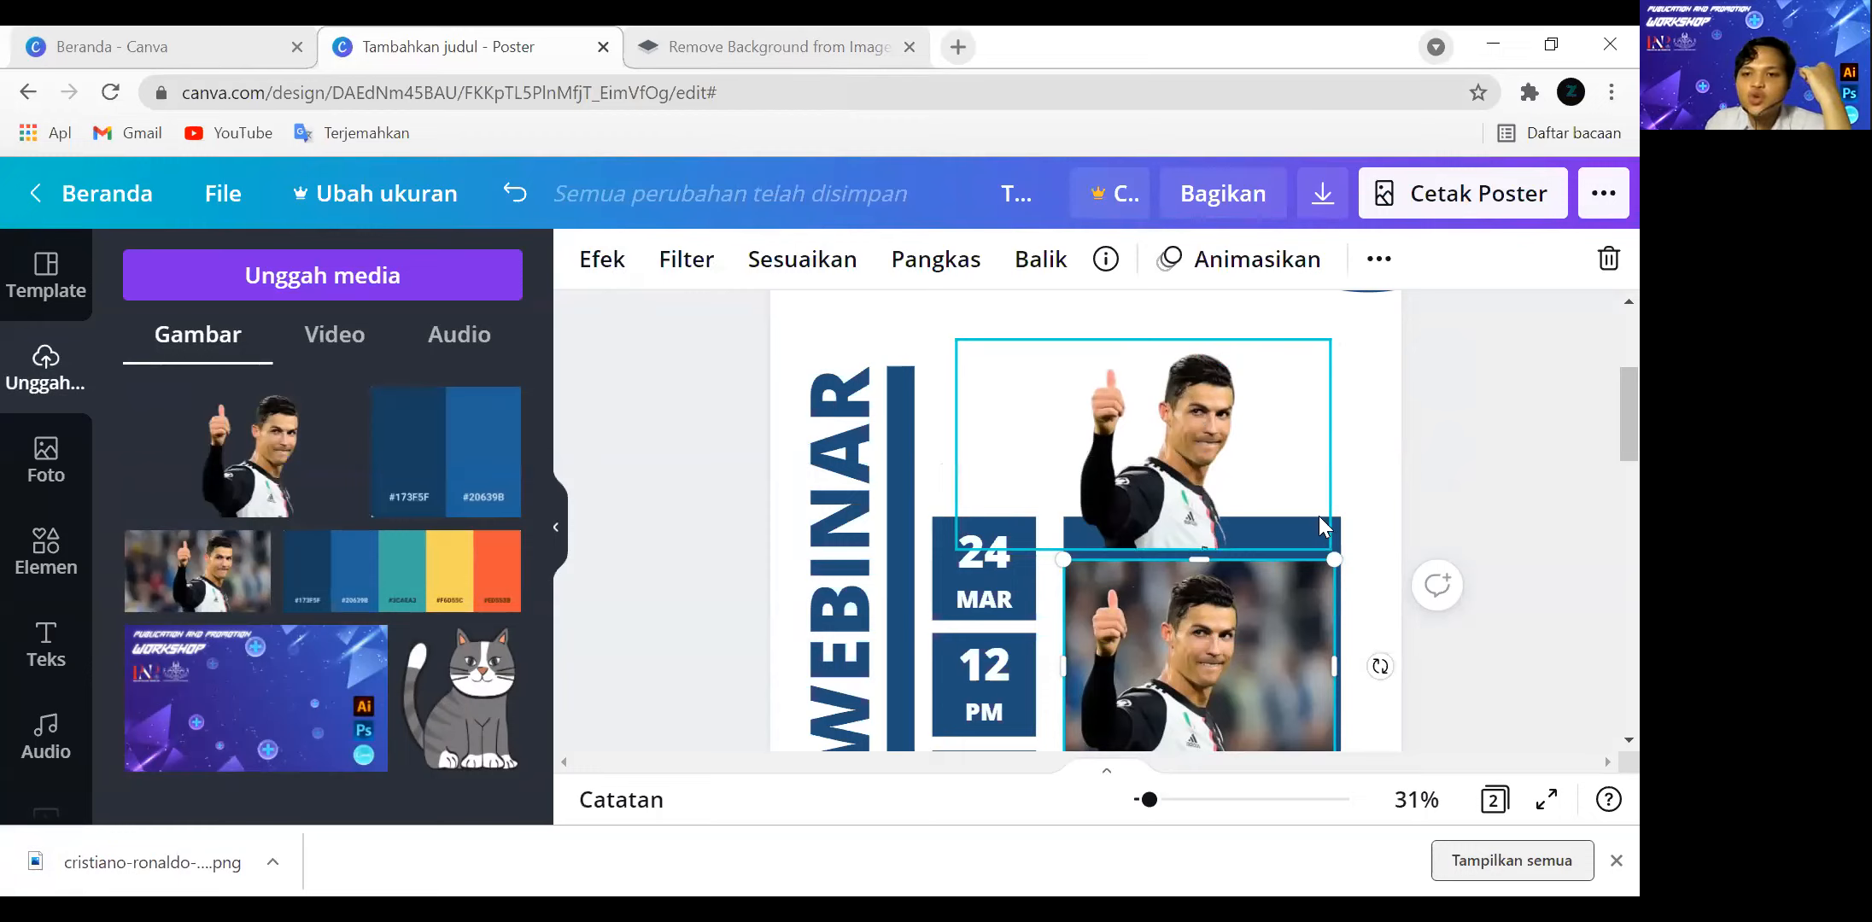
pyautogui.scroll(-2, 1548, 538)
pyautogui.scroll(2, 1542, 542)
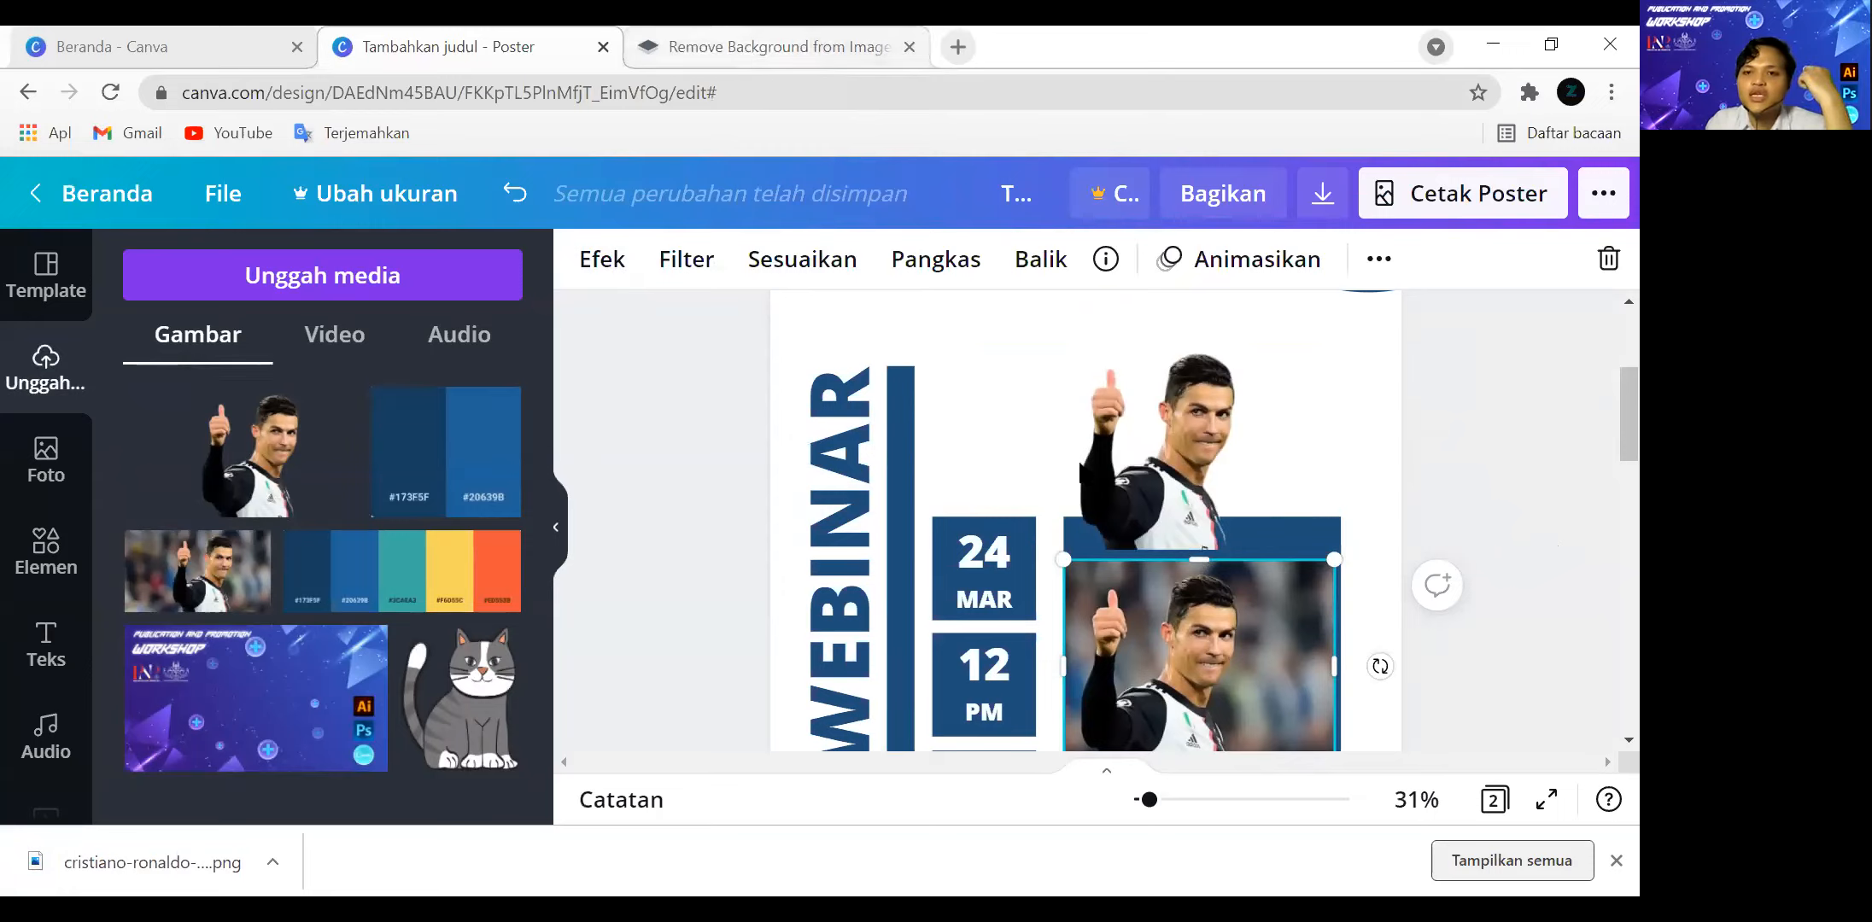
pyautogui.click(965, 444)
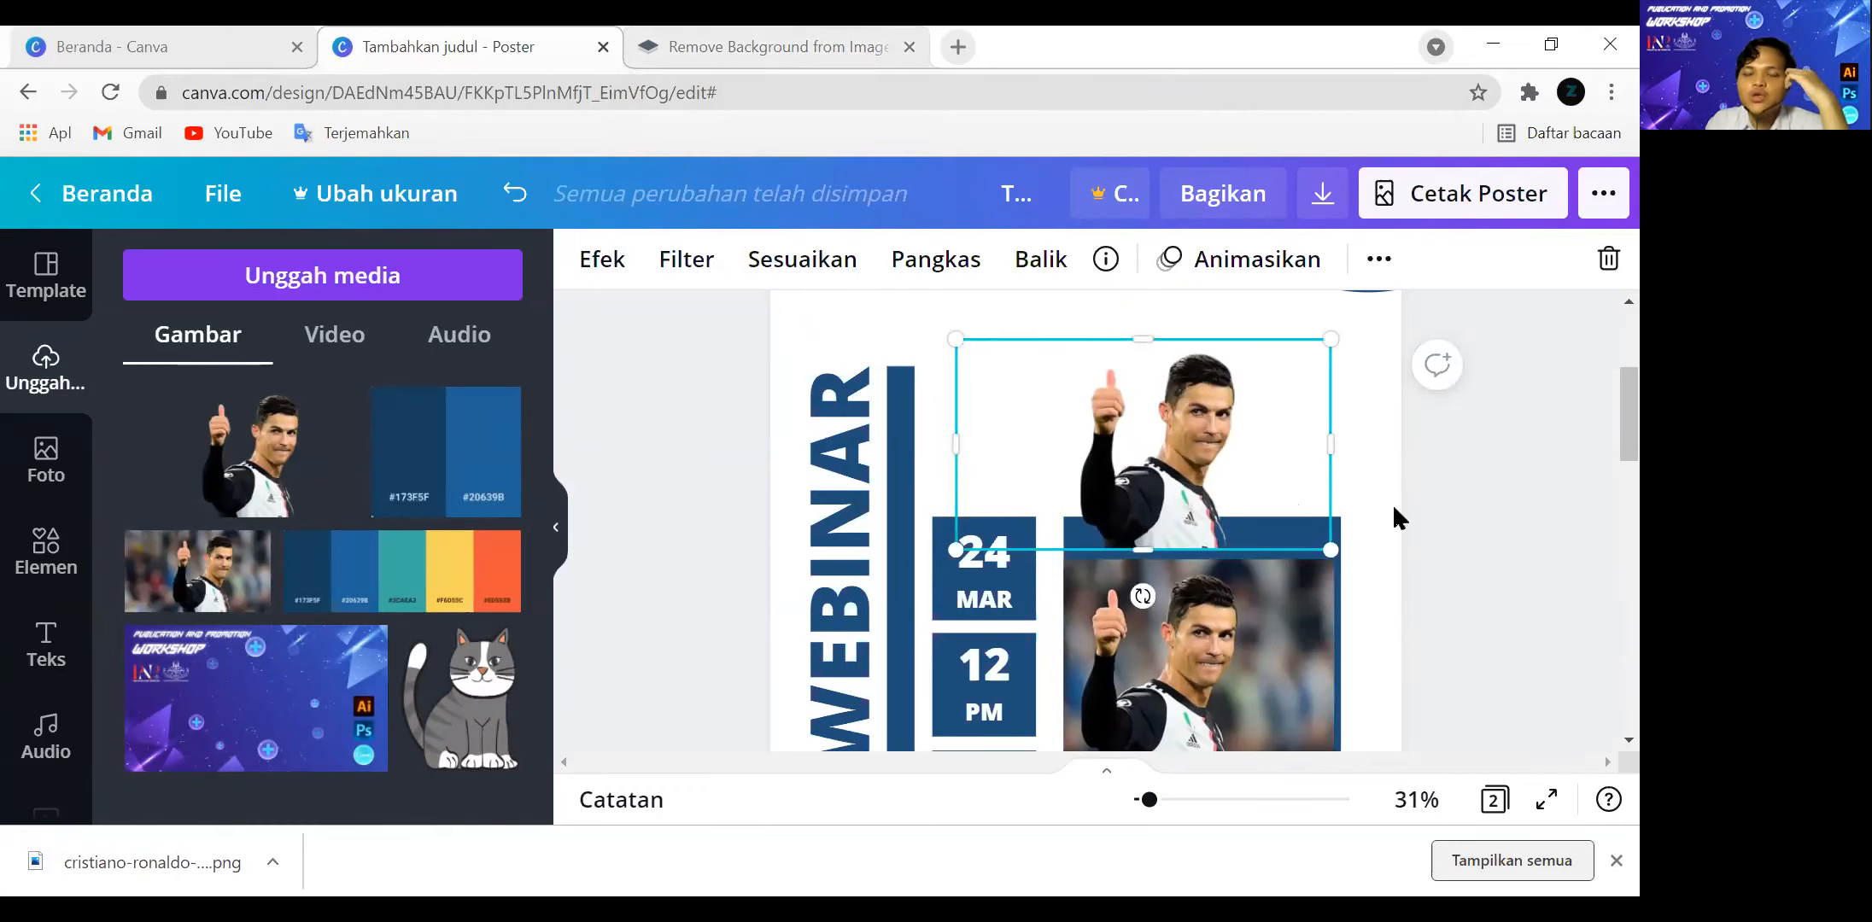
pyautogui.scroll(-3, 1406, 513)
pyautogui.scroll(1, 1280, 538)
# Delete the original photo, then move the cutout onto the large square and enlarge it until the head rises above the square.
pyautogui.click(1234, 552)
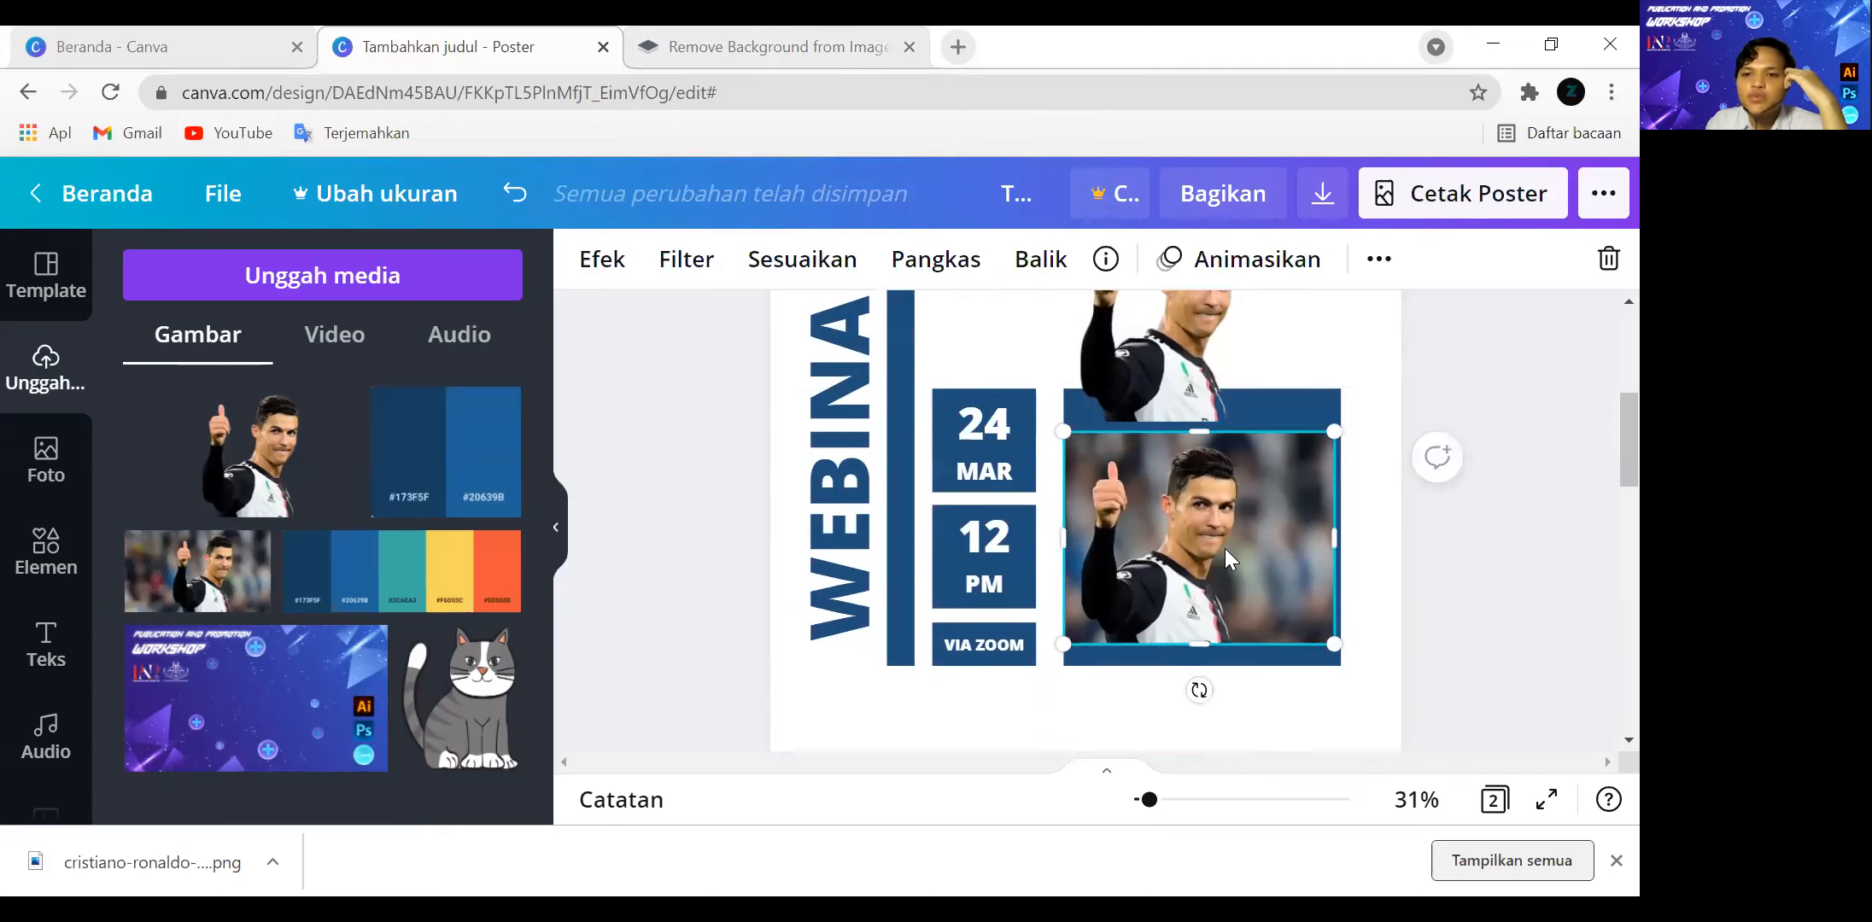
pyautogui.press('Delete')
pyautogui.moveTo(1180, 429); pyautogui.dragTo(1200, 632)
pyautogui.moveTo(984, 451); pyautogui.dragTo(858, 382)
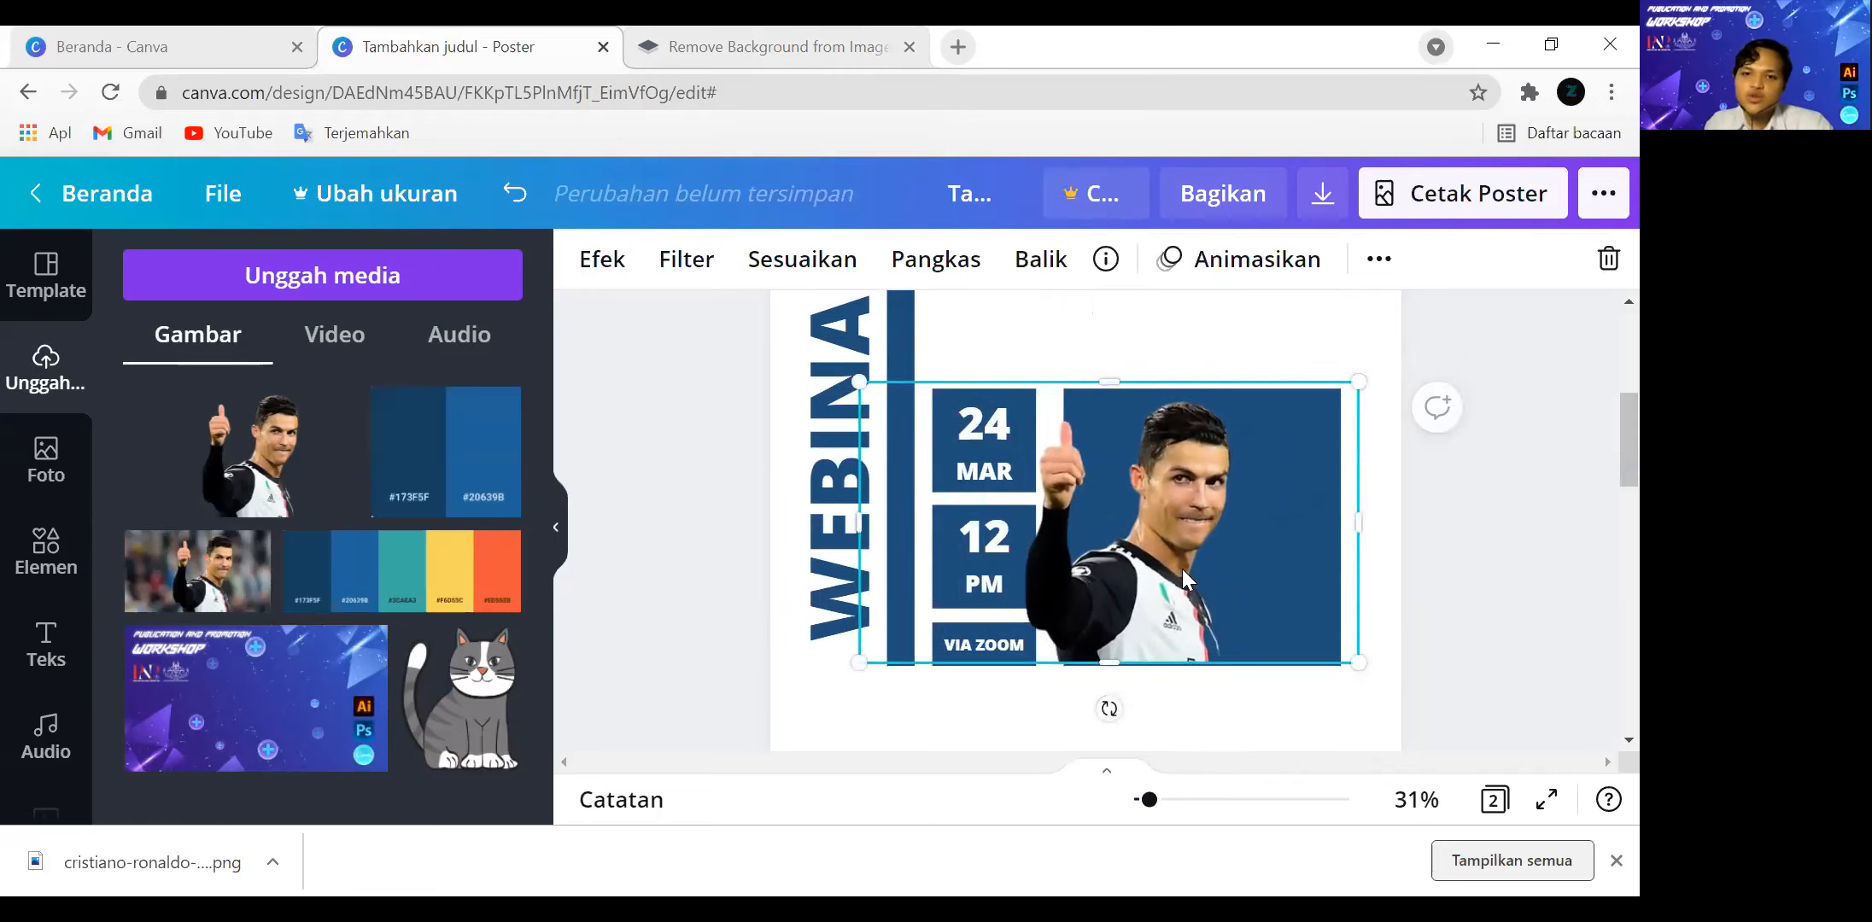
pyautogui.moveTo(1183, 572); pyautogui.dragTo(1217, 570)
pyautogui.moveTo(912, 386); pyautogui.dragTo(845, 346)
pyautogui.moveTo(1168, 591); pyautogui.dragTo(1196, 591)
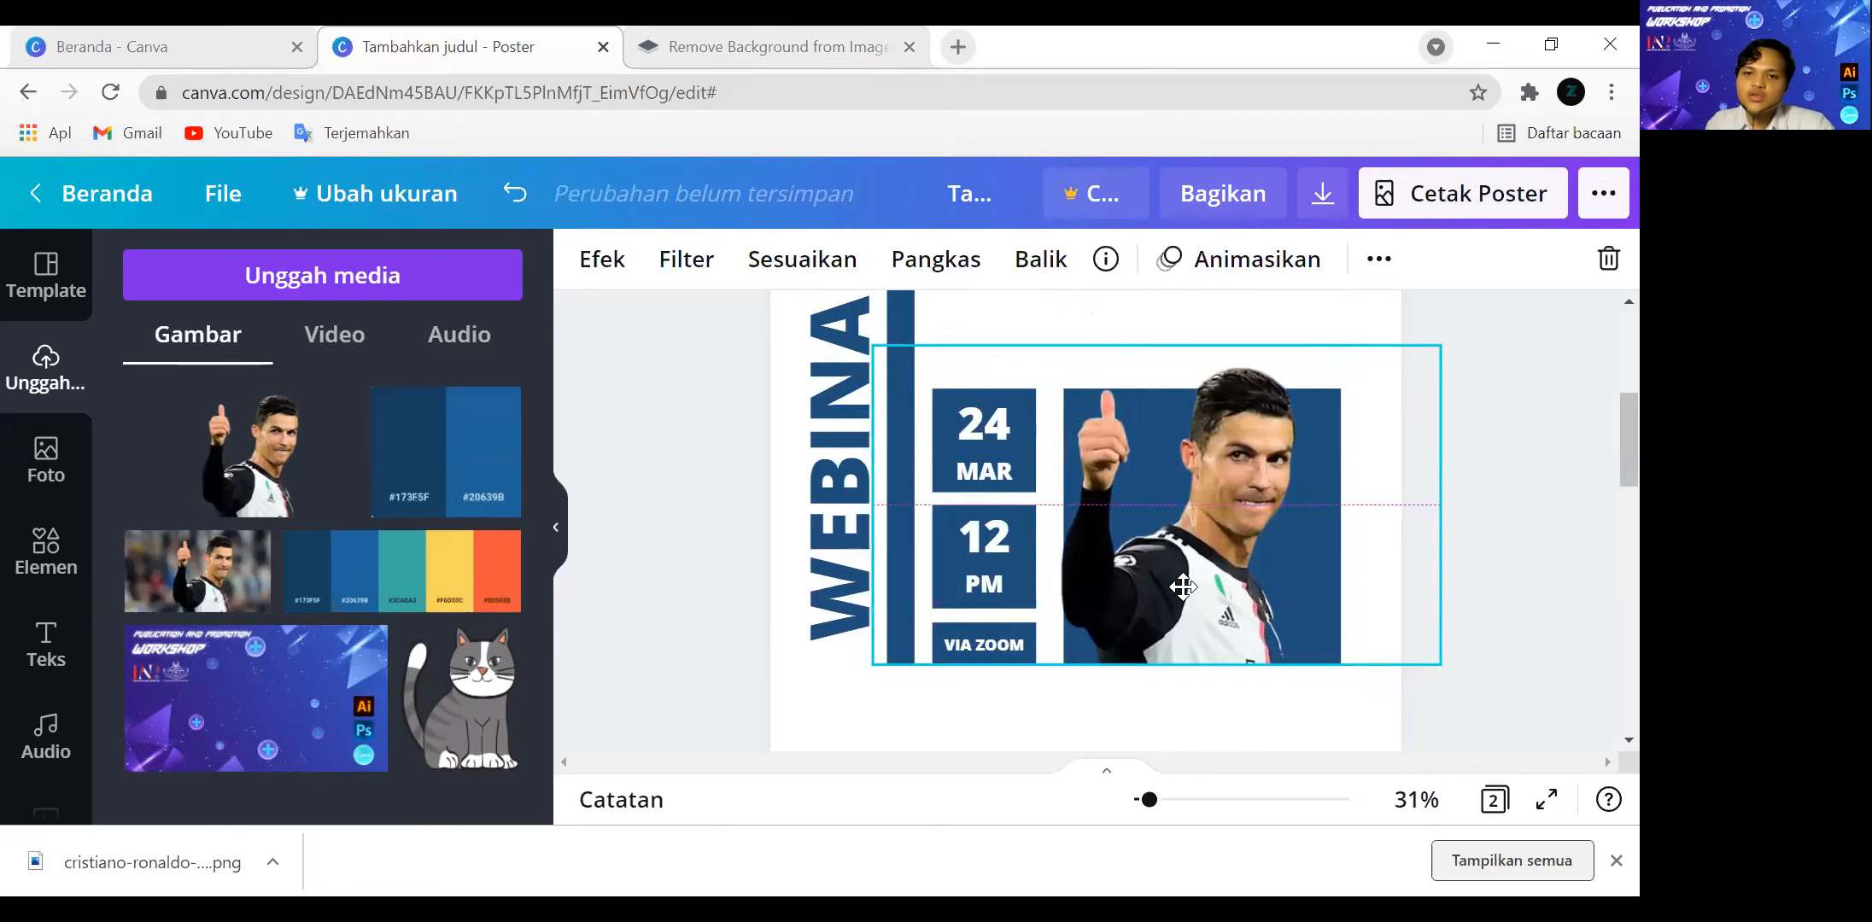
# Enlarge the cutout further and shift it slightly so its bottom edge stays level with the bottom of the large square.
pyautogui.click(1504, 623)
pyautogui.scroll(2, 1507, 629)
pyautogui.click(1013, 541)
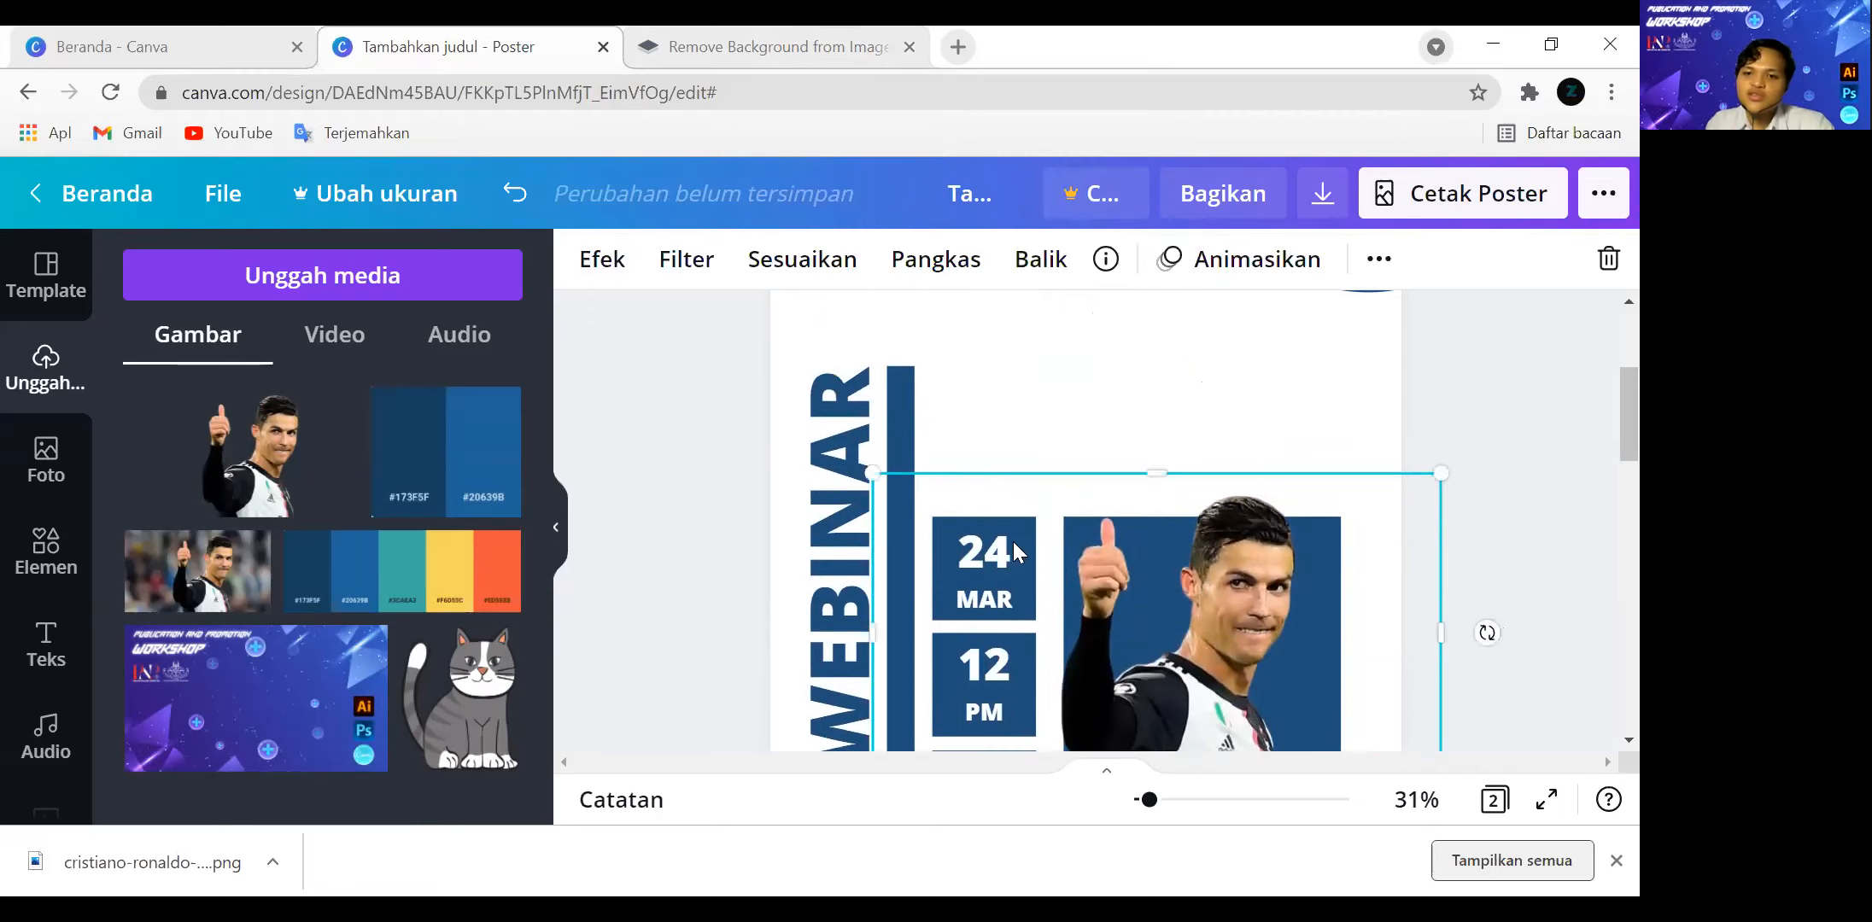
pyautogui.moveTo(1448, 467); pyautogui.dragTo(1477, 393)
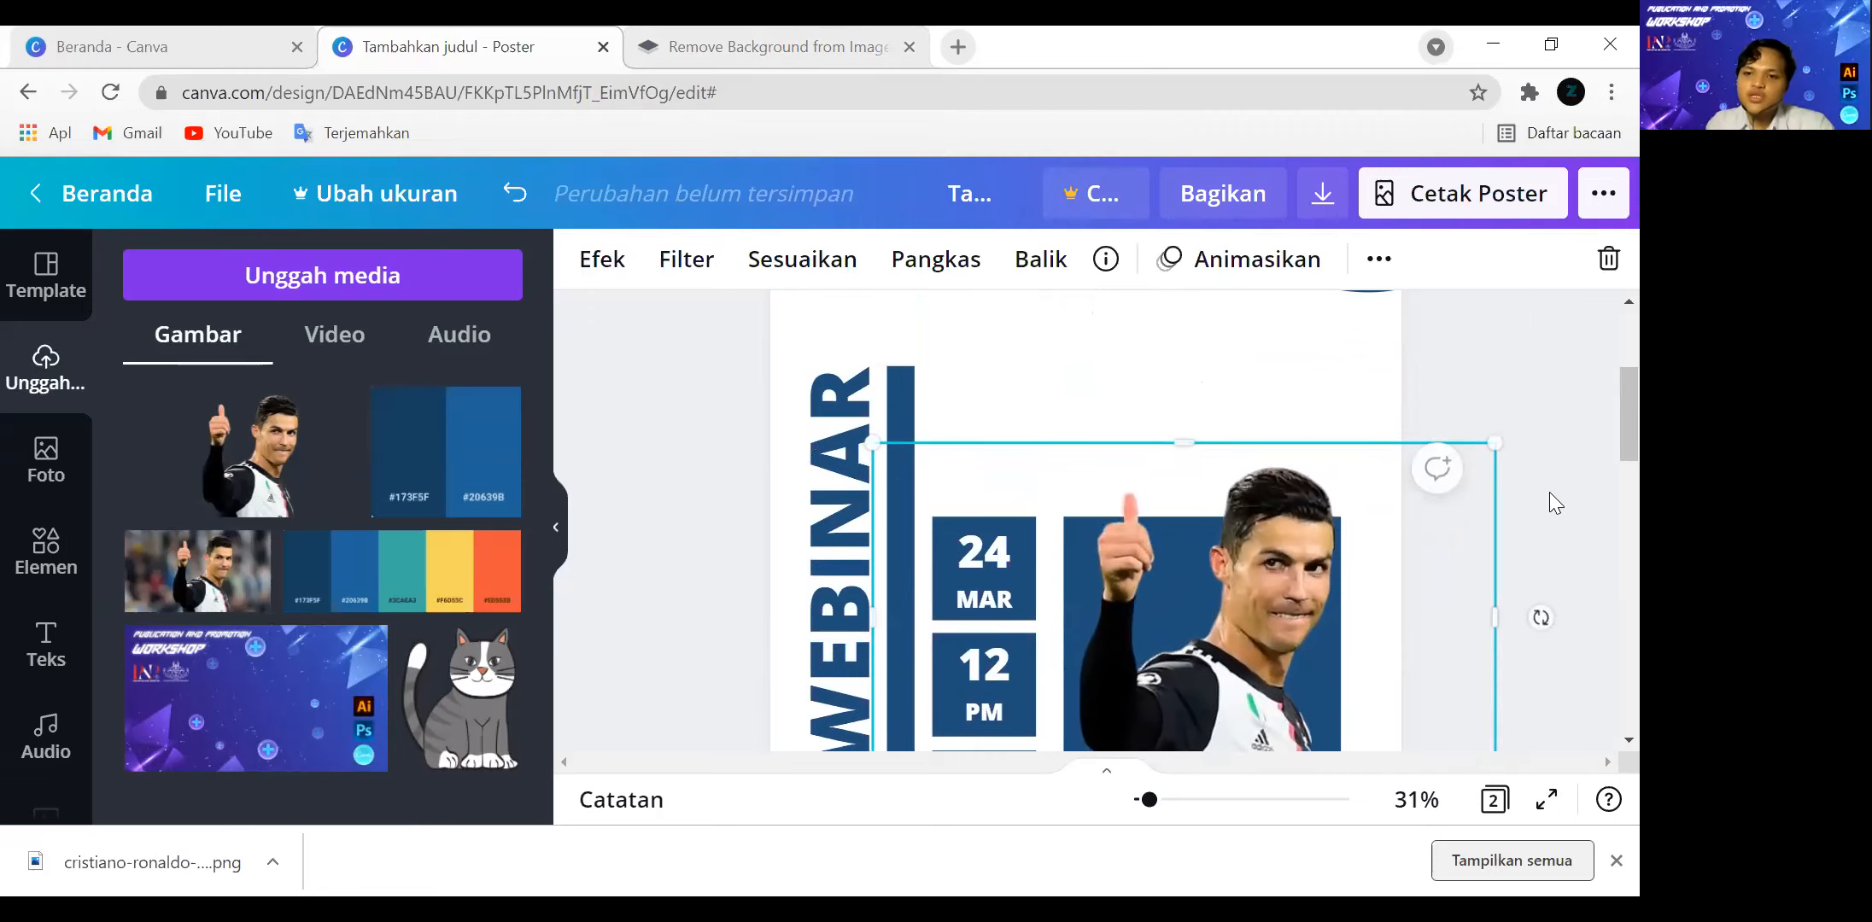
pyautogui.scroll(-3, 1552, 500)
pyautogui.scroll(2, 1585, 487)
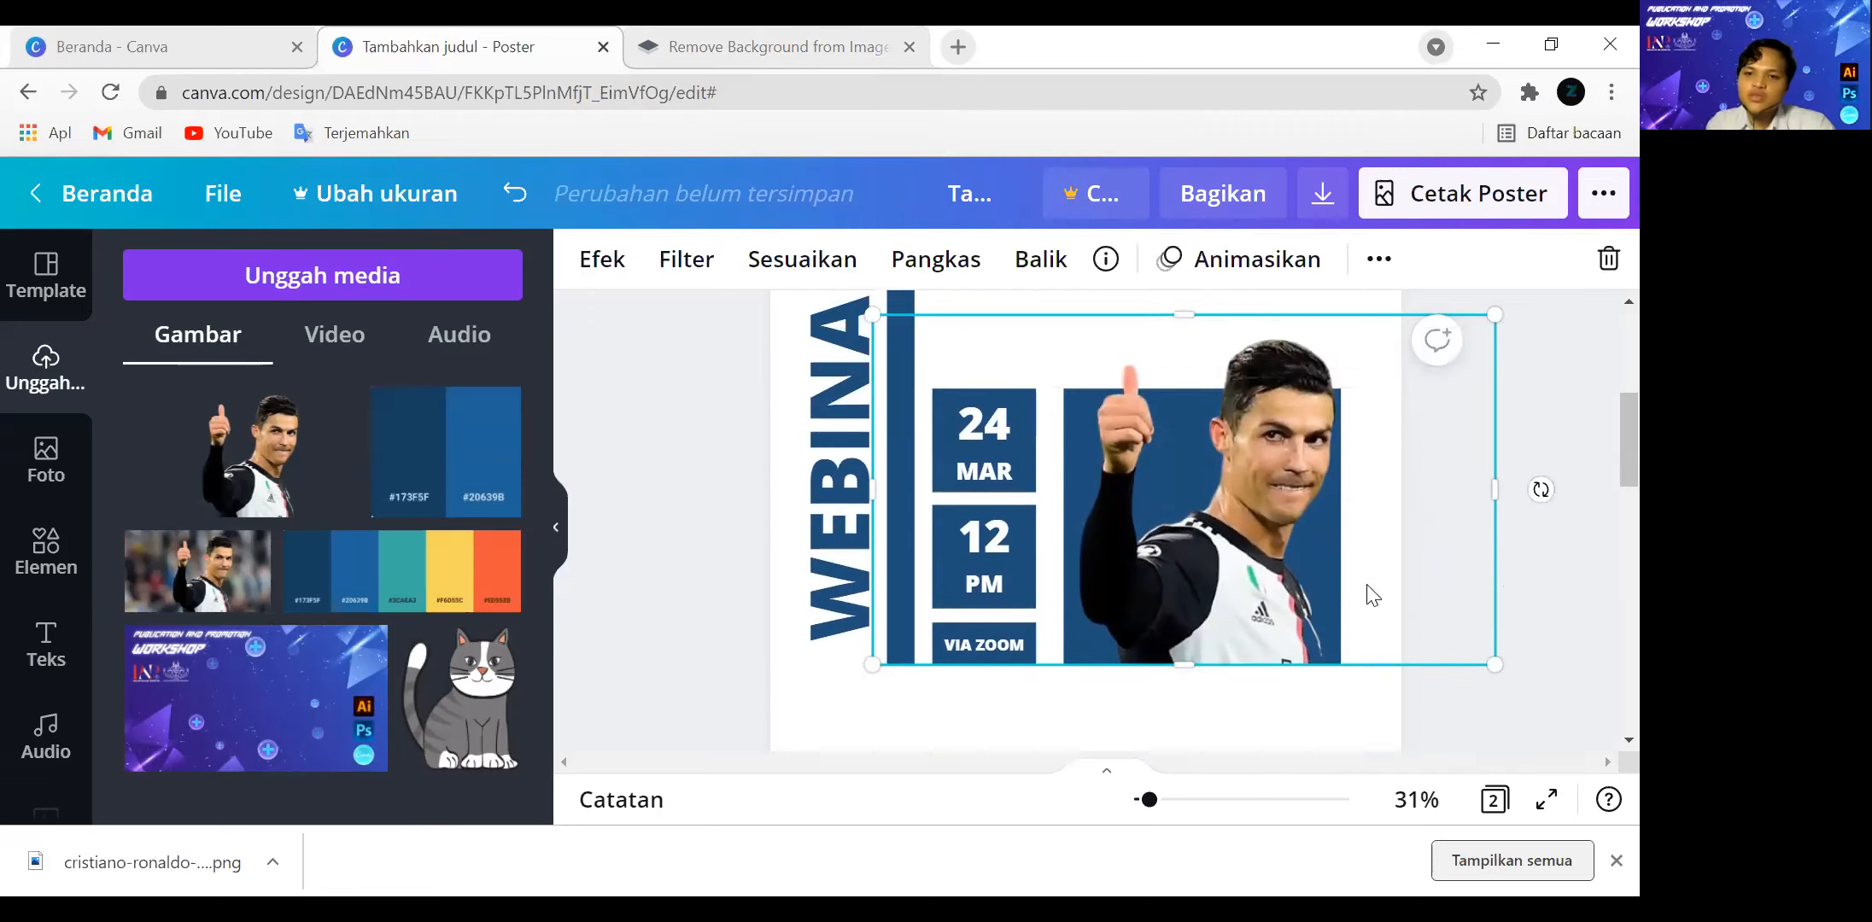
pyautogui.moveTo(1228, 550); pyautogui.dragTo(1225, 553)
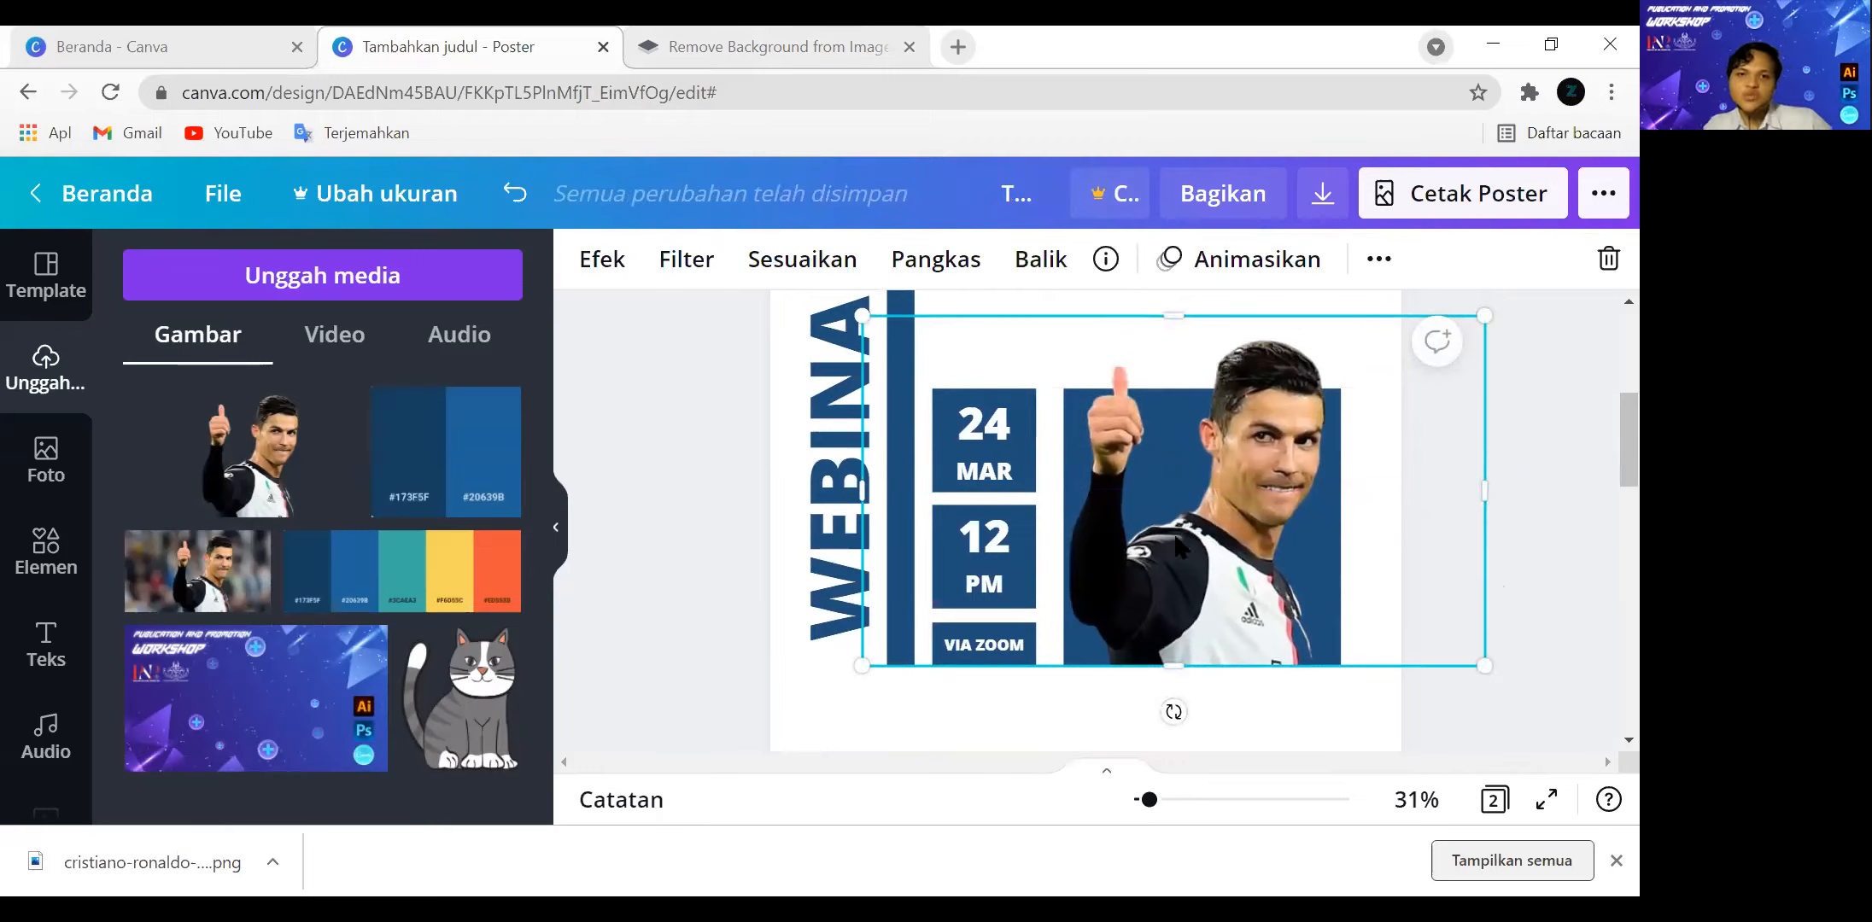
# Try the Photogenic effects Arctic, Polar and Tundra on the cutout, leaving Tundra selected.
pyautogui.click(591, 278)
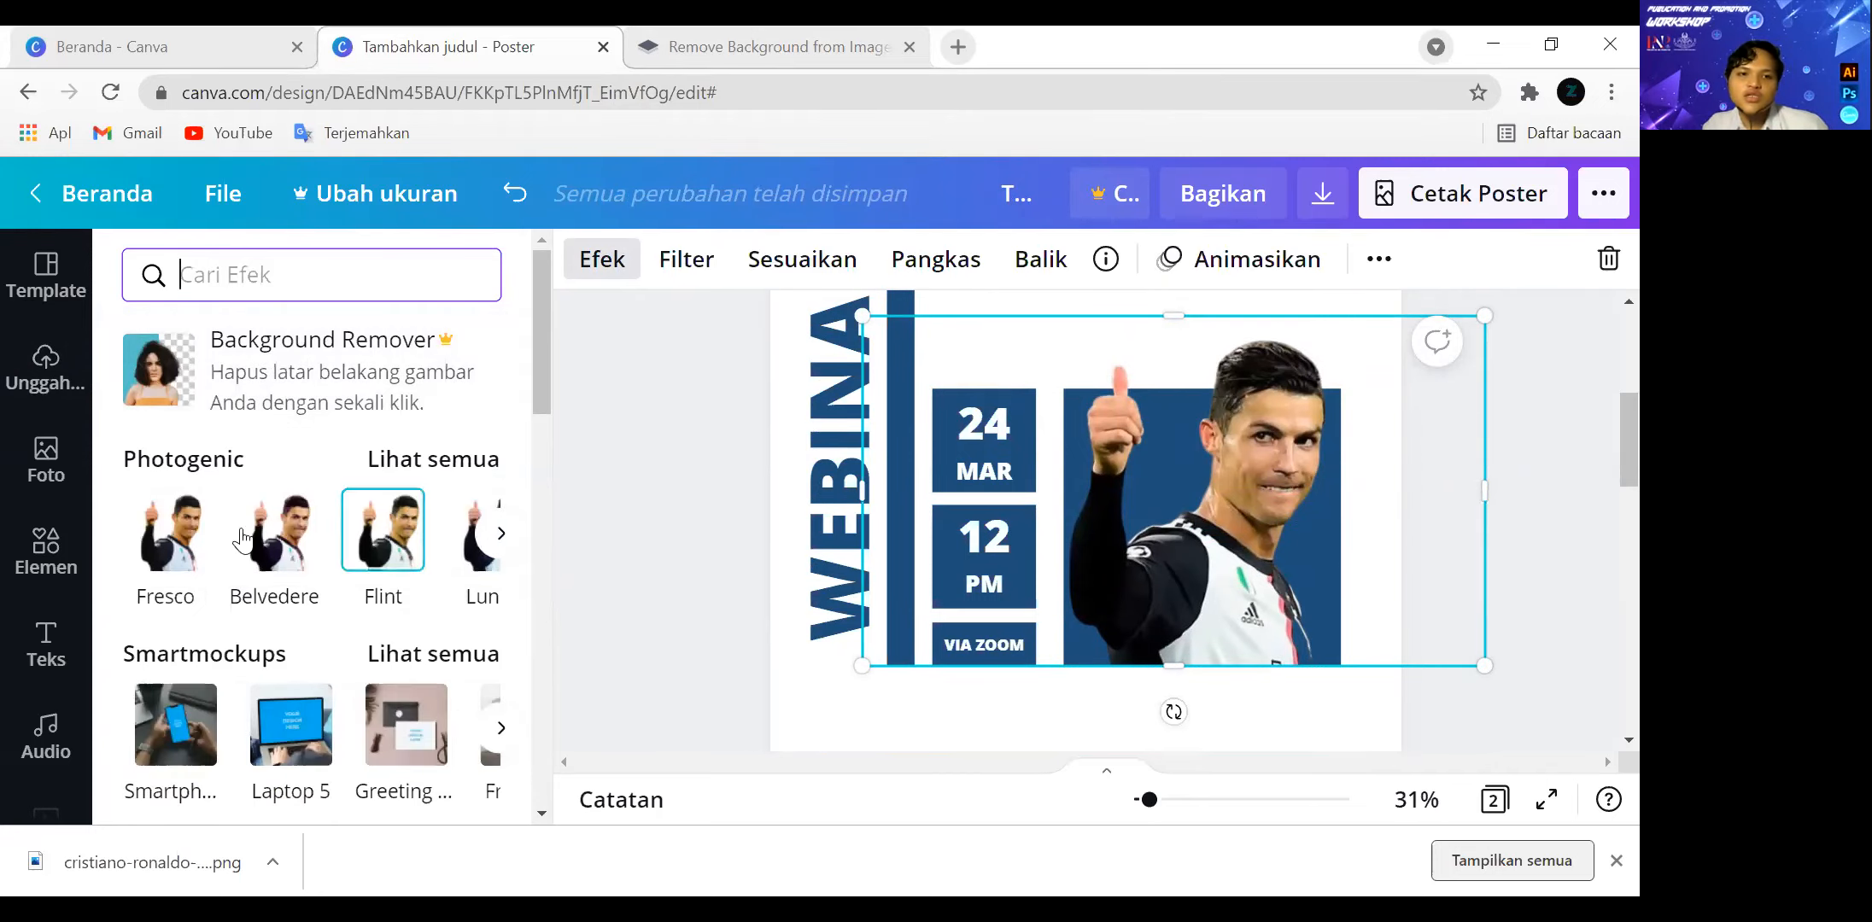
pyautogui.click(496, 537)
pyautogui.click(499, 534)
pyautogui.click(500, 534)
pyautogui.click(499, 535)
pyautogui.click(500, 535)
pyautogui.click(499, 534)
pyautogui.click(499, 534)
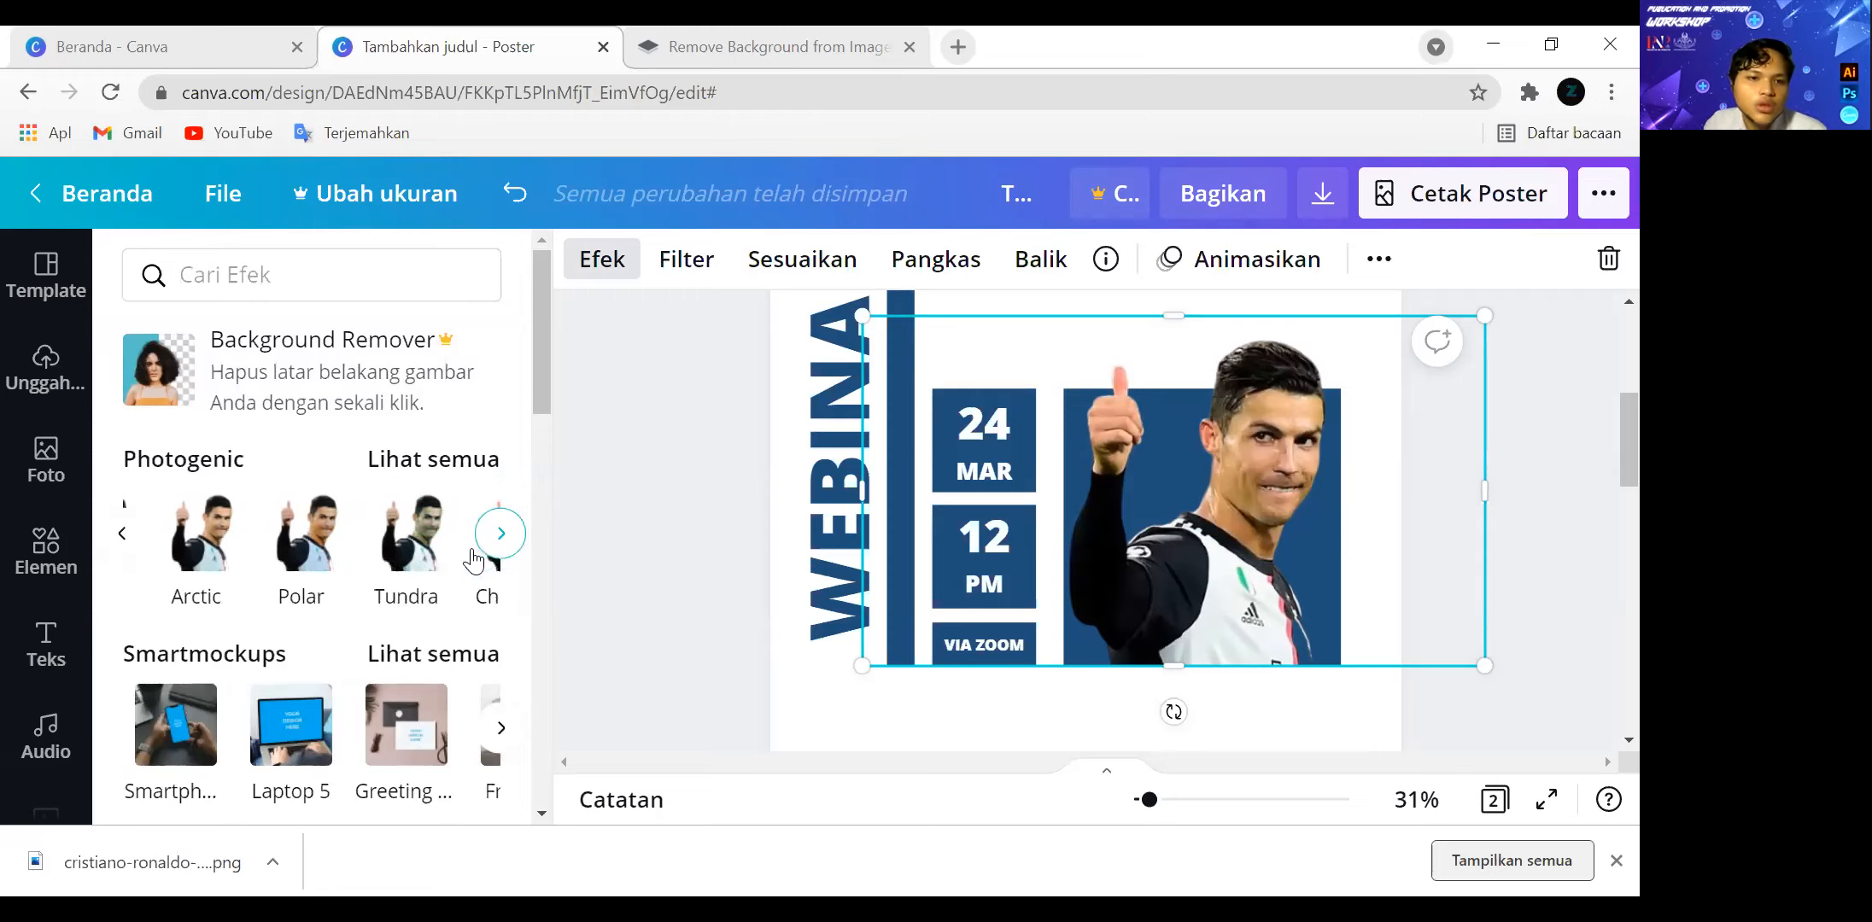
pyautogui.click(206, 563)
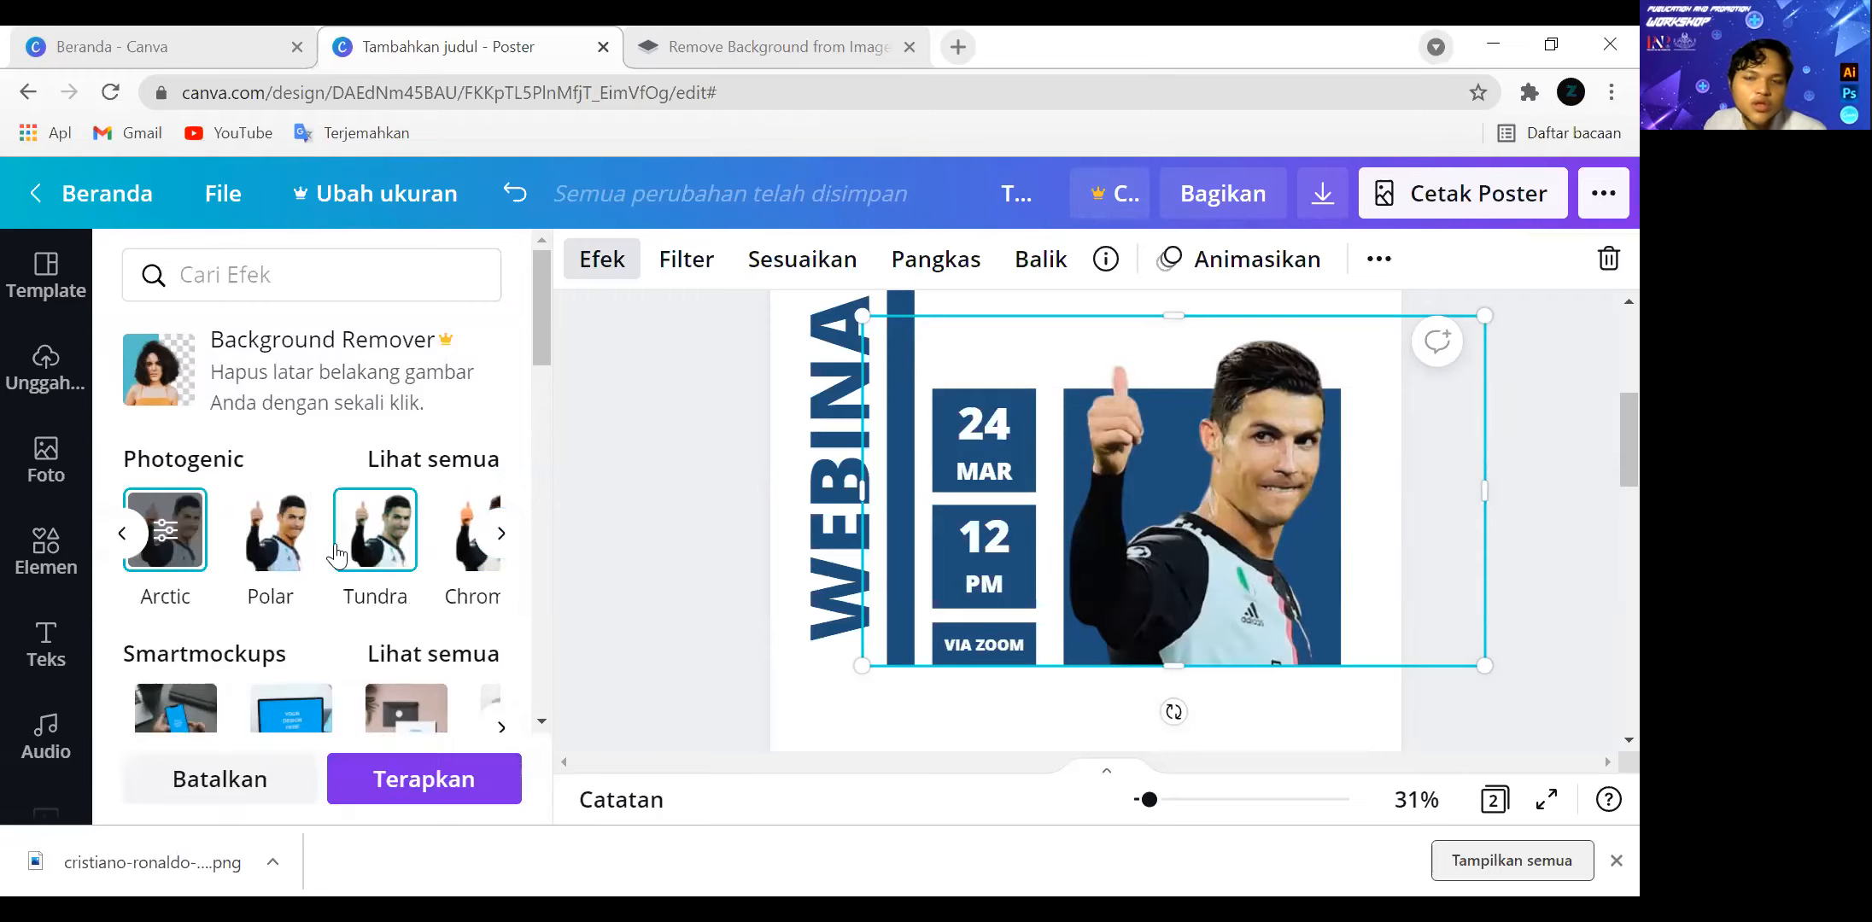
pyautogui.click(280, 551)
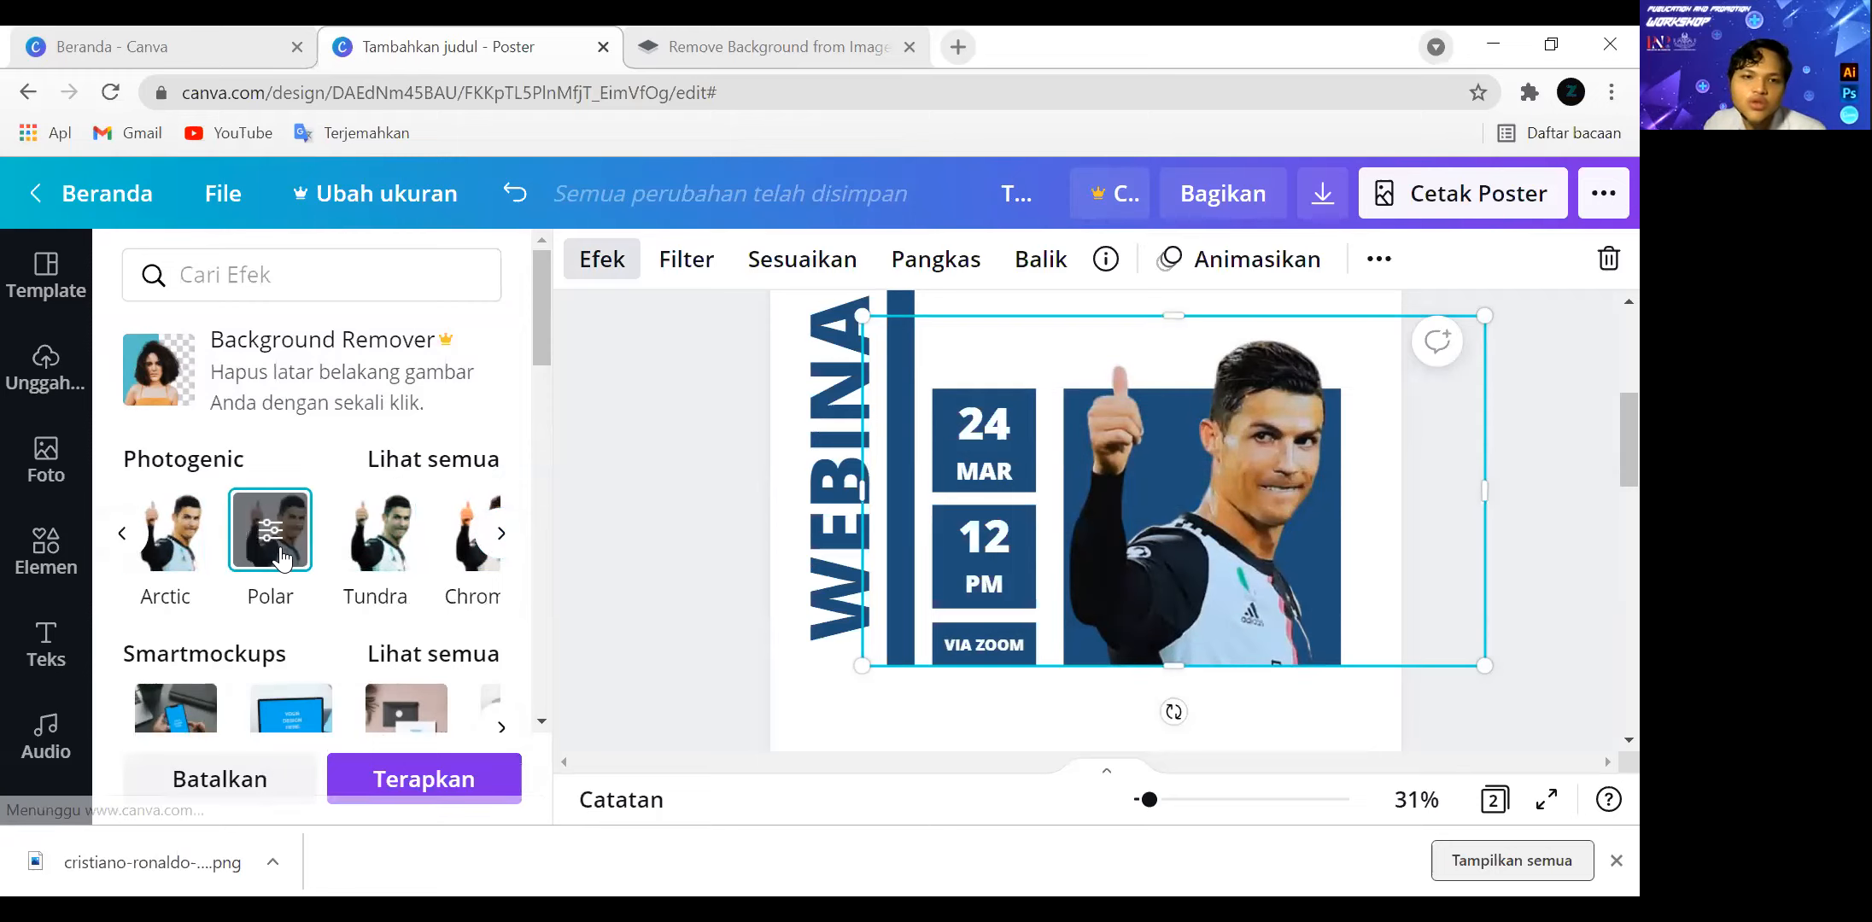
pyautogui.click(377, 561)
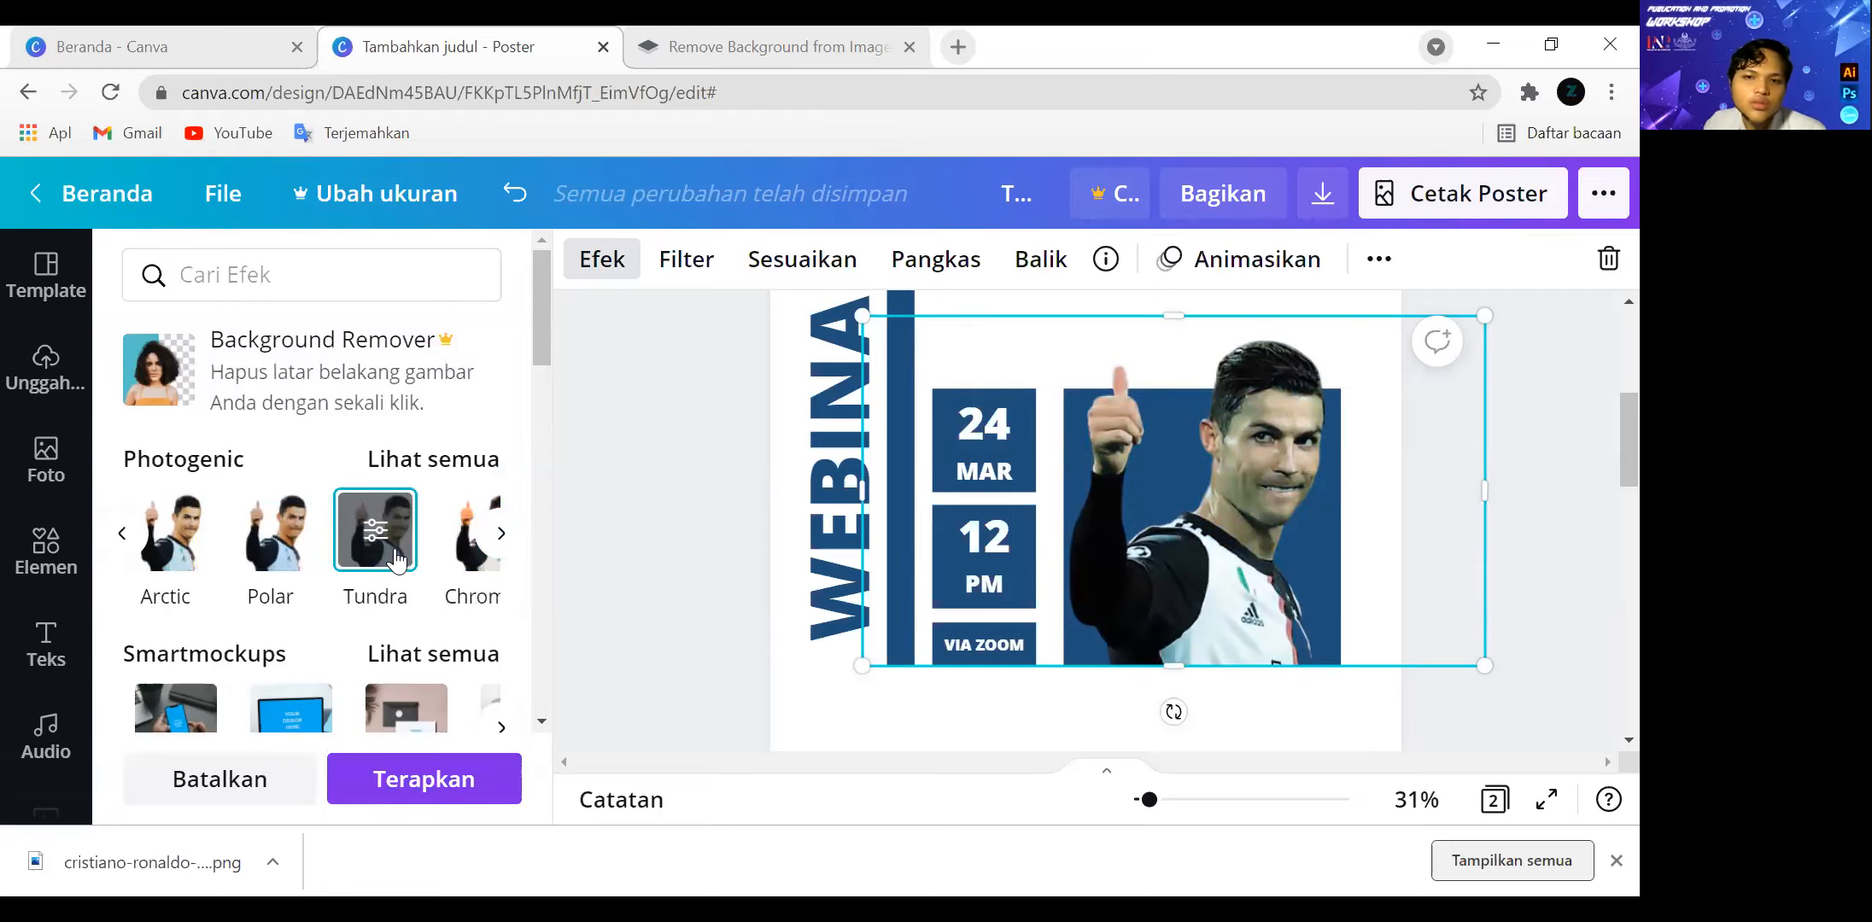
# Browse the full list of Photogenic effects through to the Color Pop group.
pyautogui.click(499, 535)
pyautogui.click(500, 535)
pyautogui.click(500, 534)
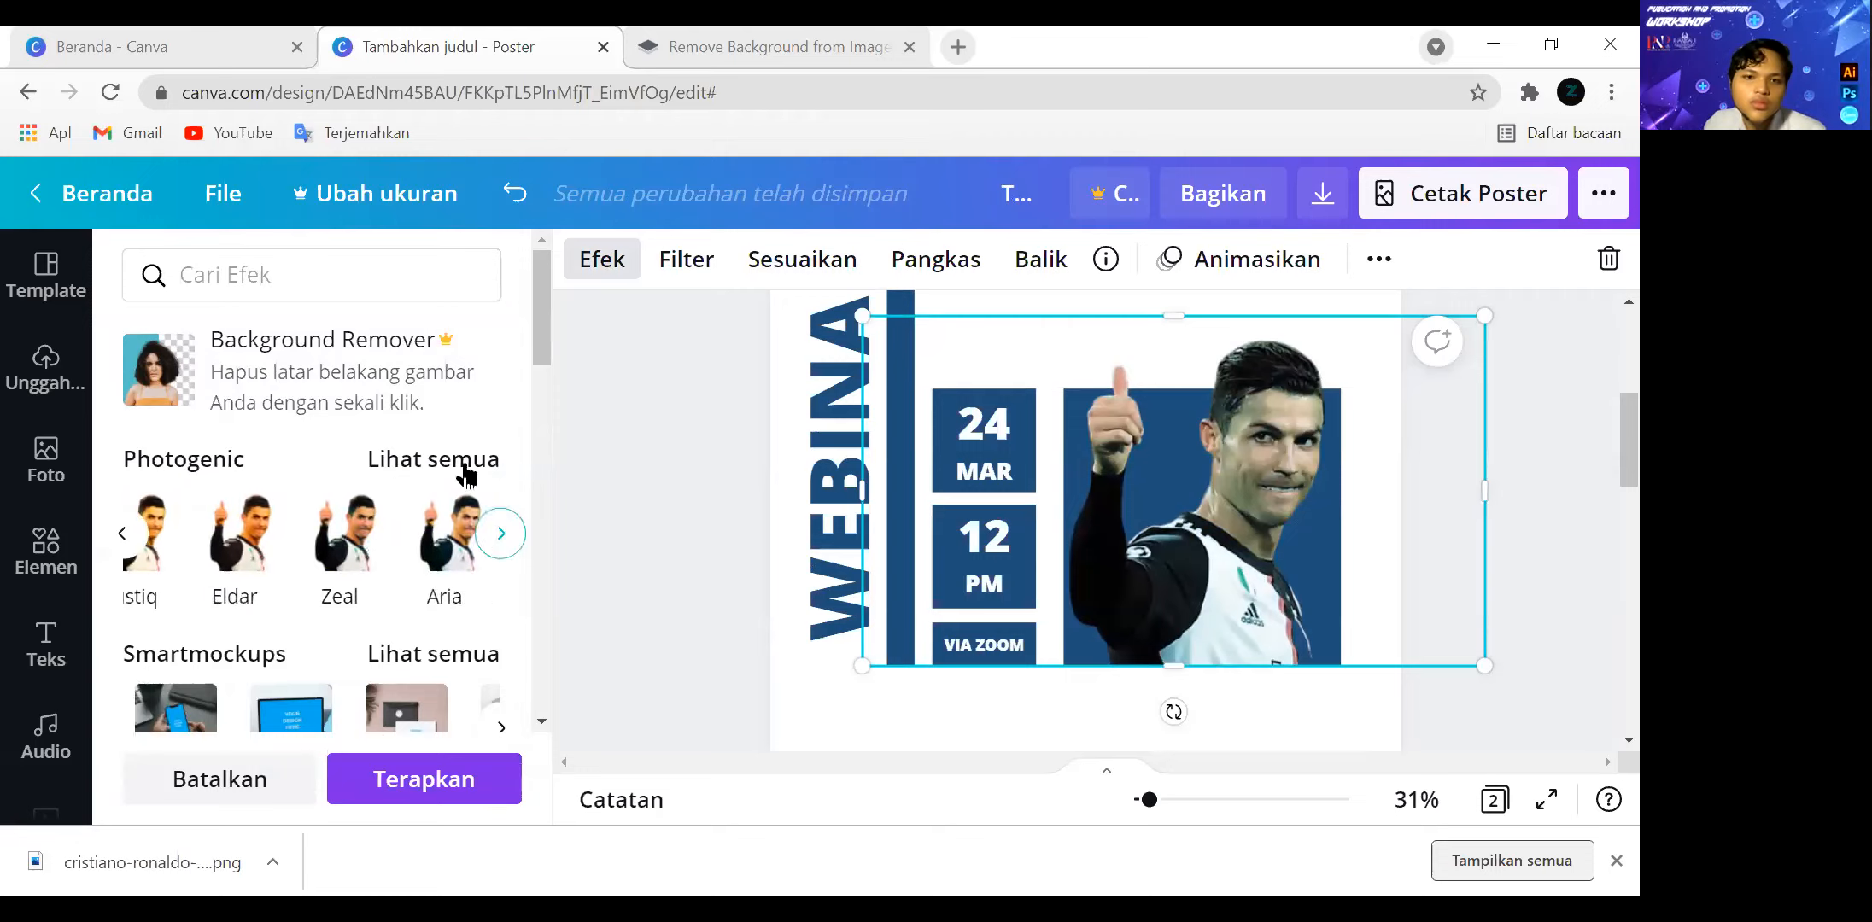
pyautogui.click(468, 461)
pyautogui.scroll(-7, 342, 530)
pyautogui.scroll(2, 189, 578)
pyautogui.scroll(2, 256, 547)
pyautogui.scroll(-10, 263, 547)
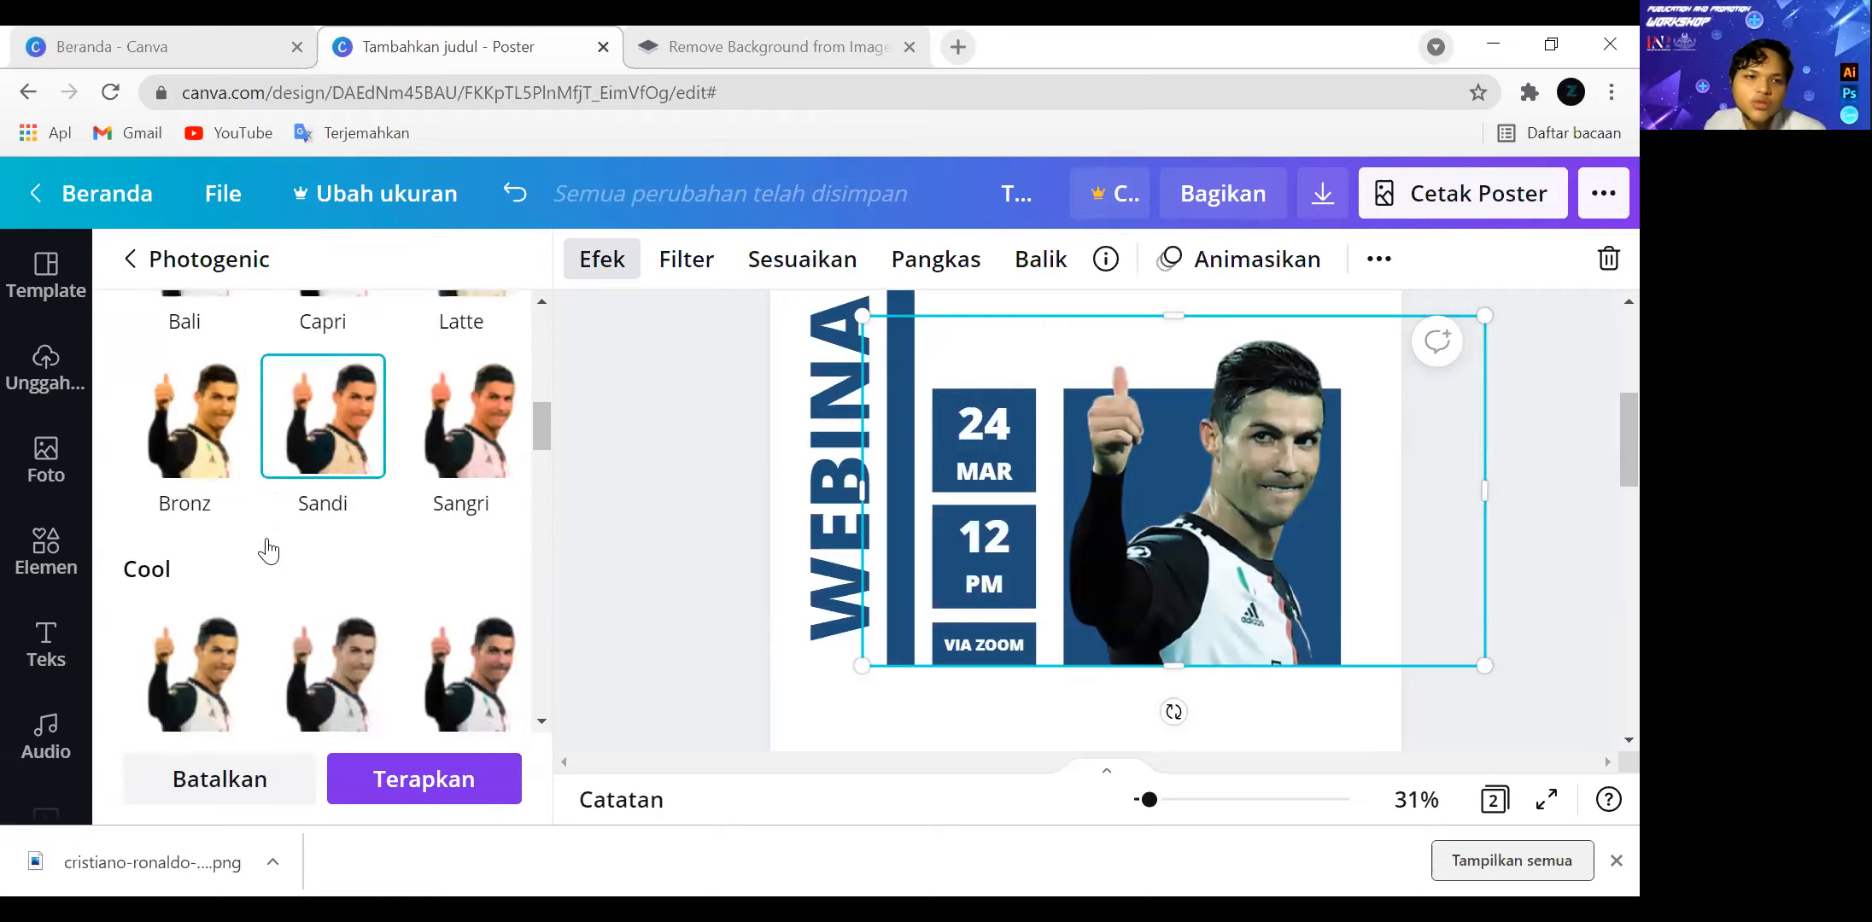
pyautogui.scroll(-15, 270, 551)
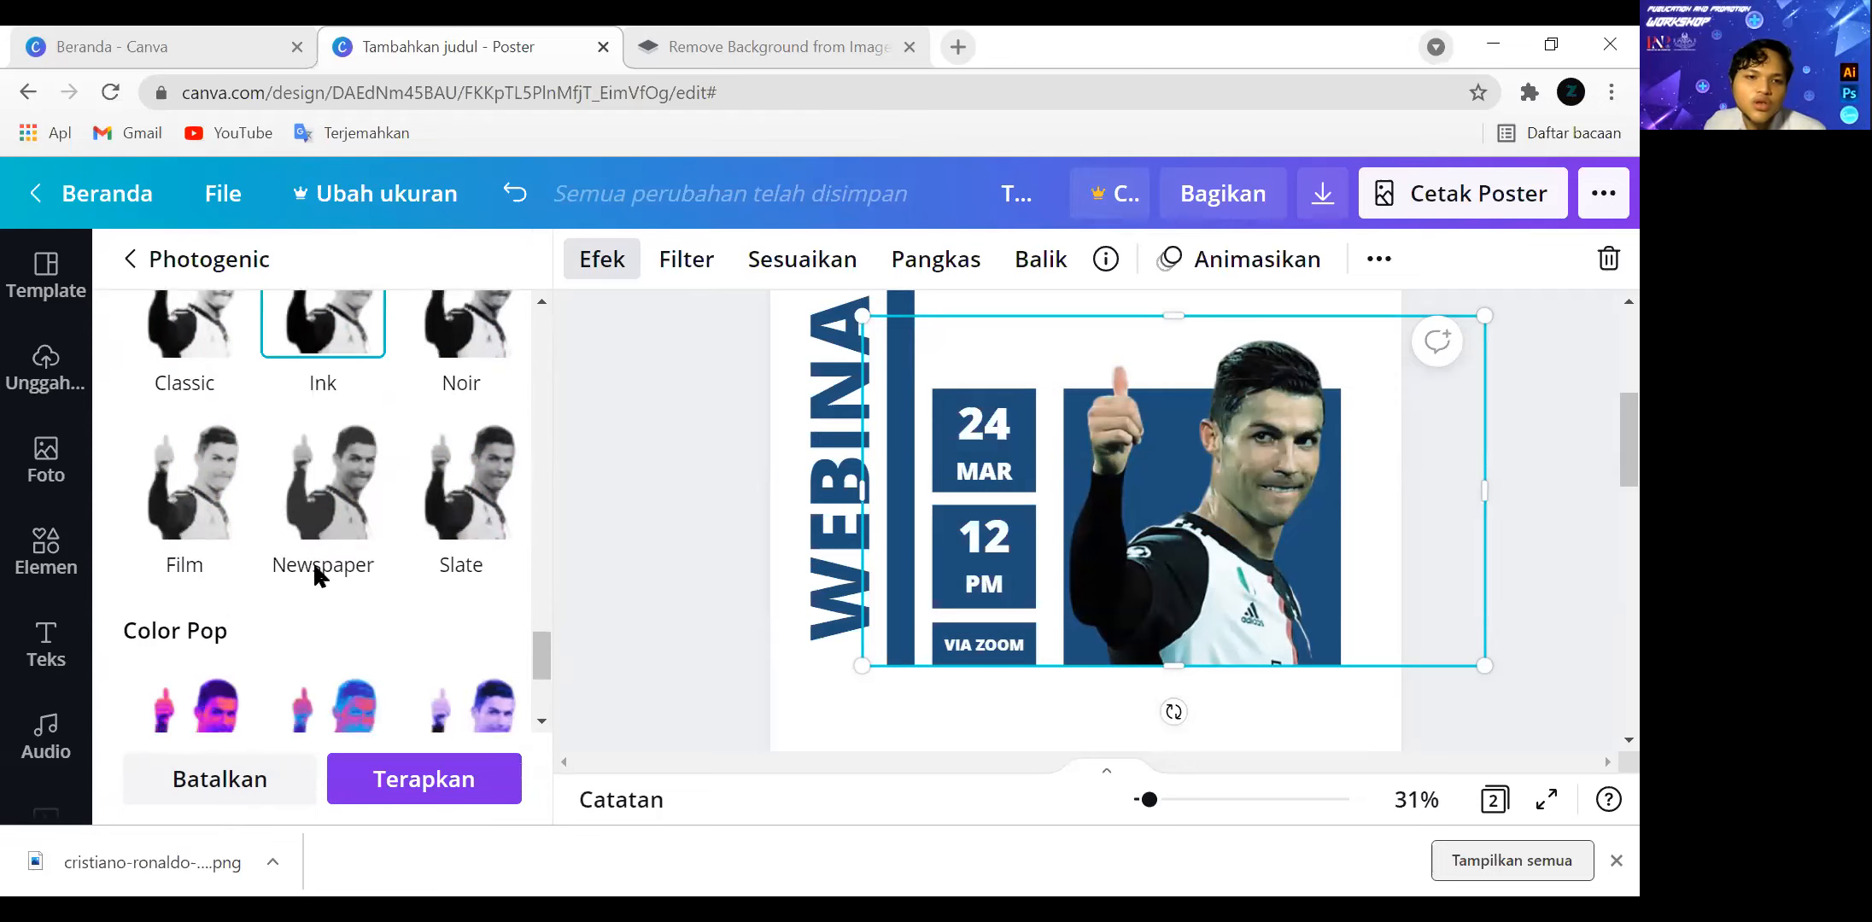
pyautogui.scroll(-1, 316, 541)
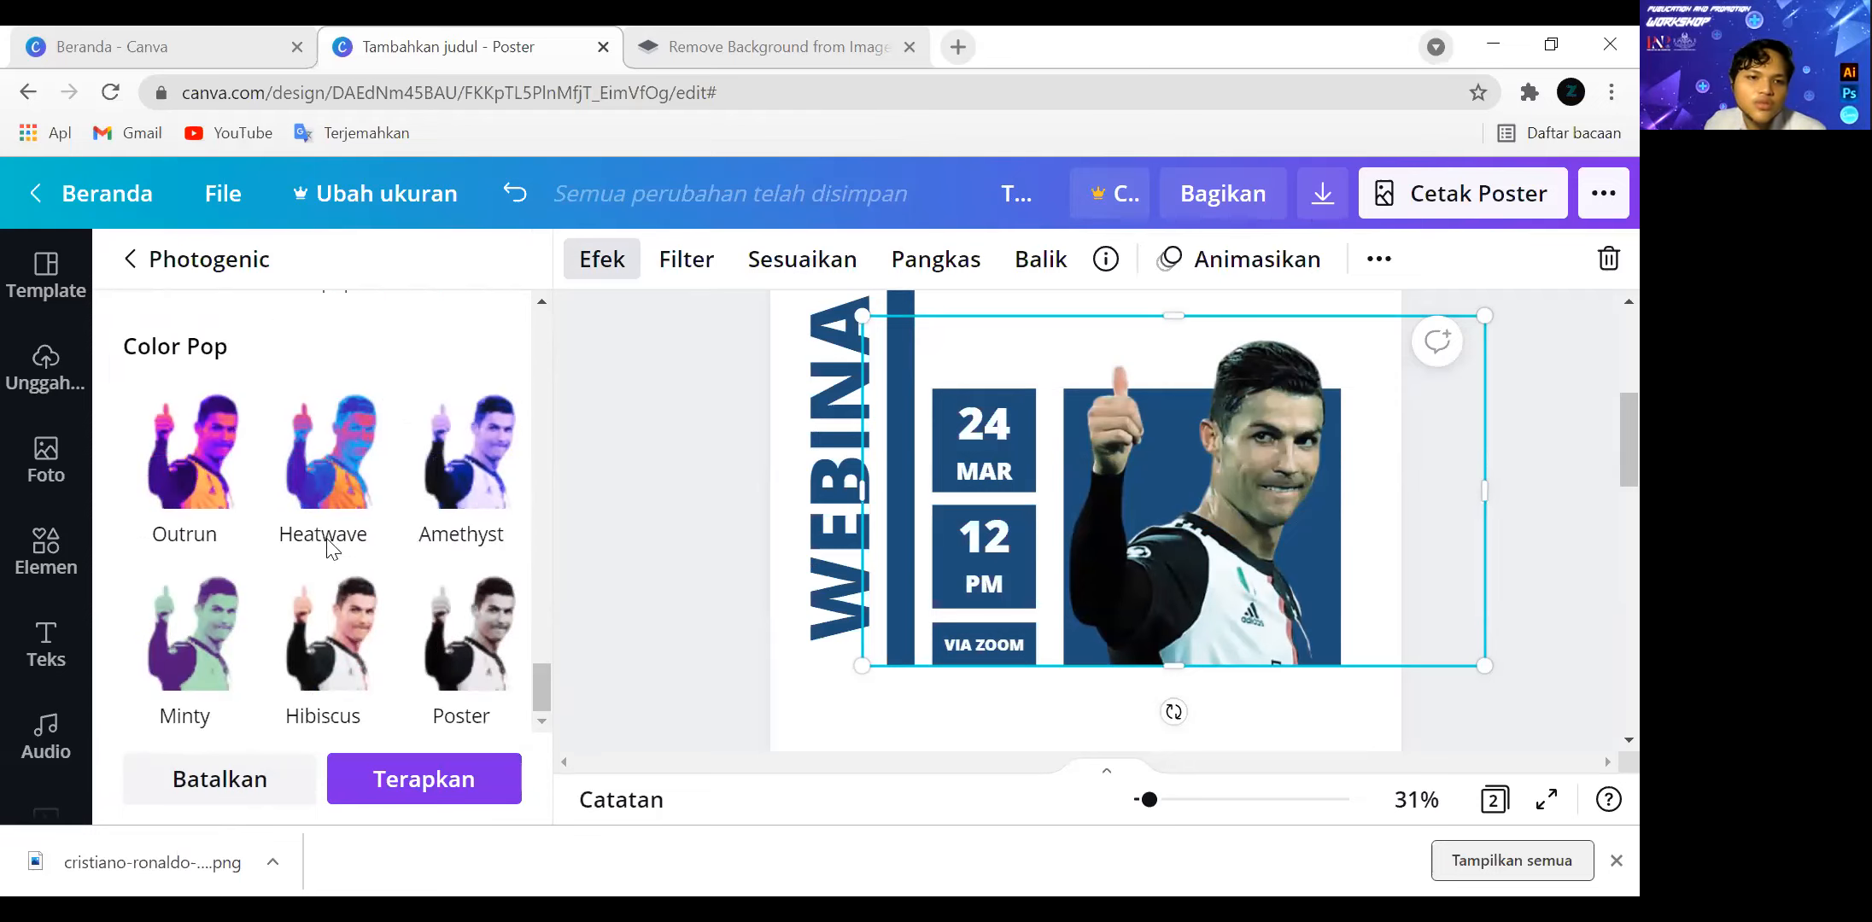
# Try the Color Pop effects Heatwave and Amethyst on the cutout, then cancel the effect changes.
pyautogui.click(376, 482)
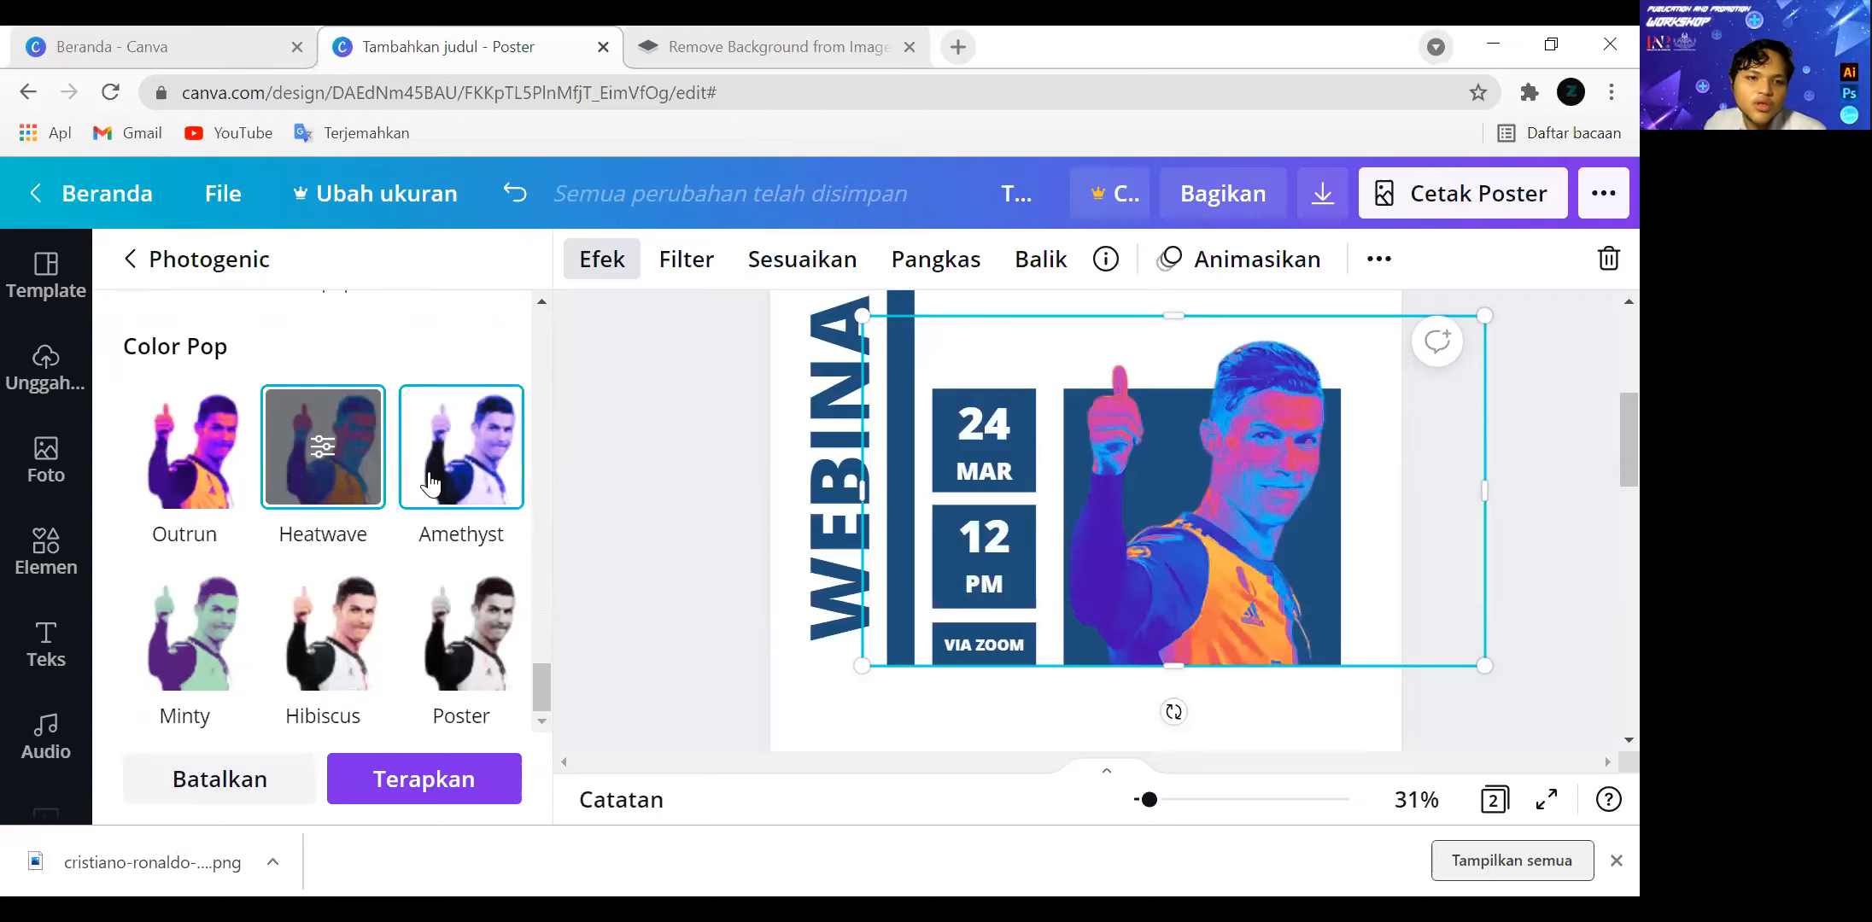
pyautogui.click(419, 502)
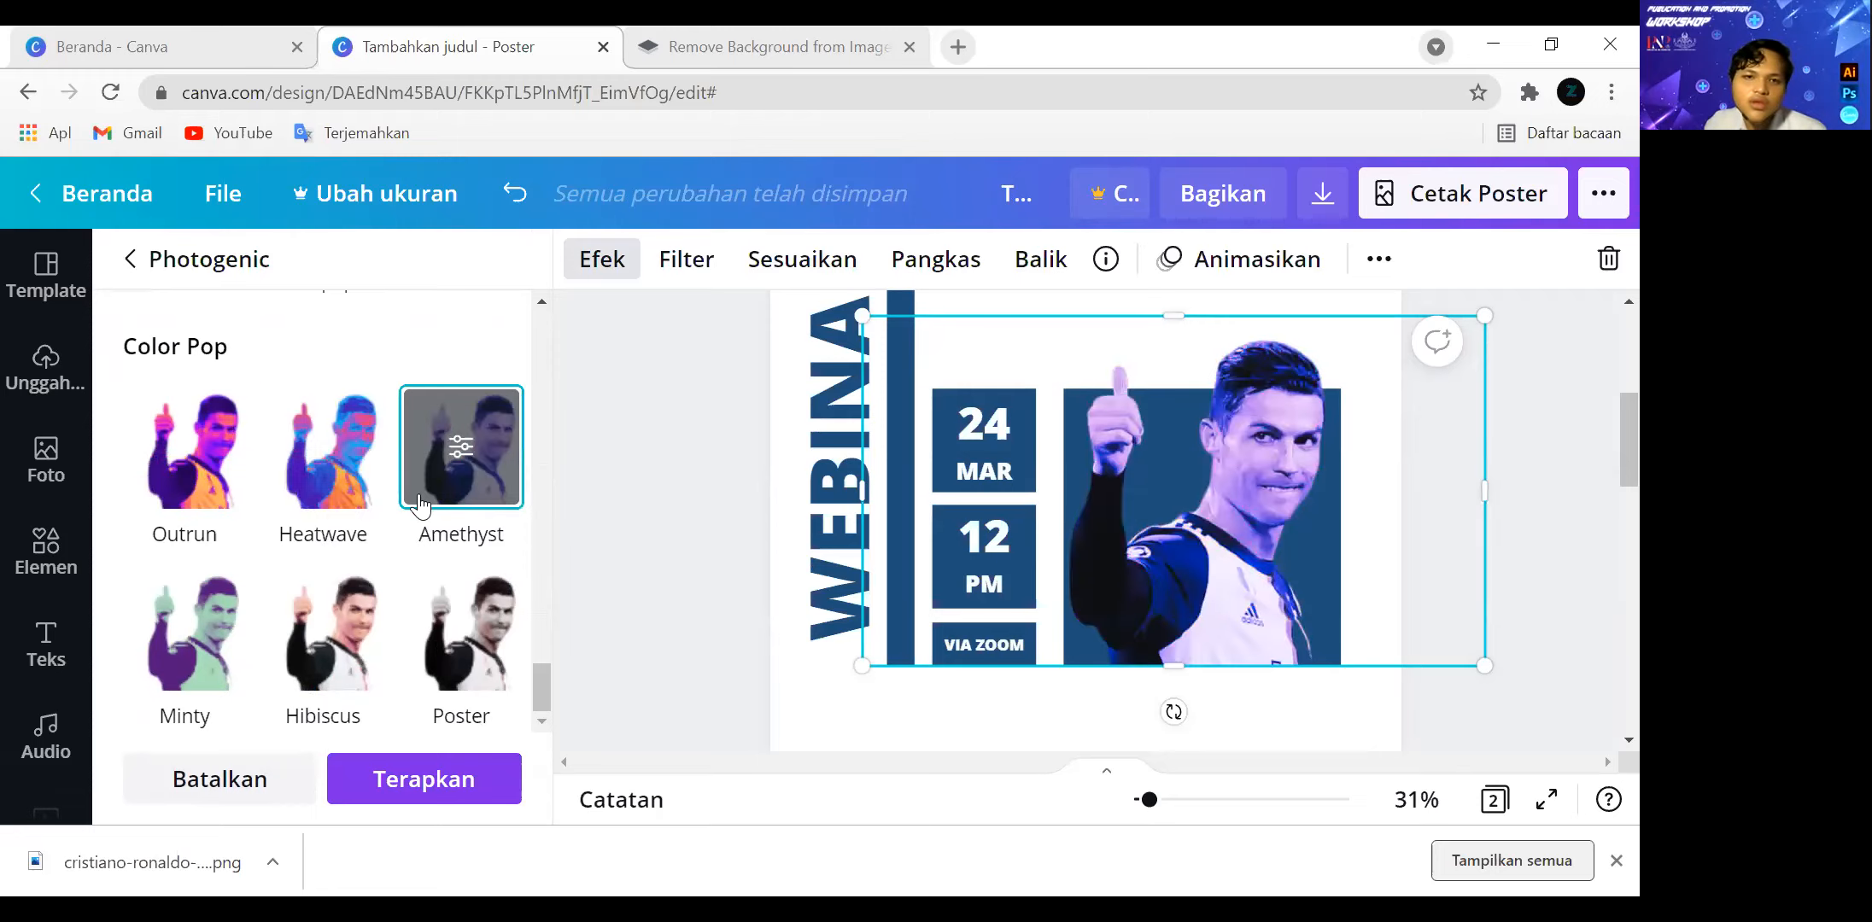
pyautogui.scroll(-15, 468, 369)
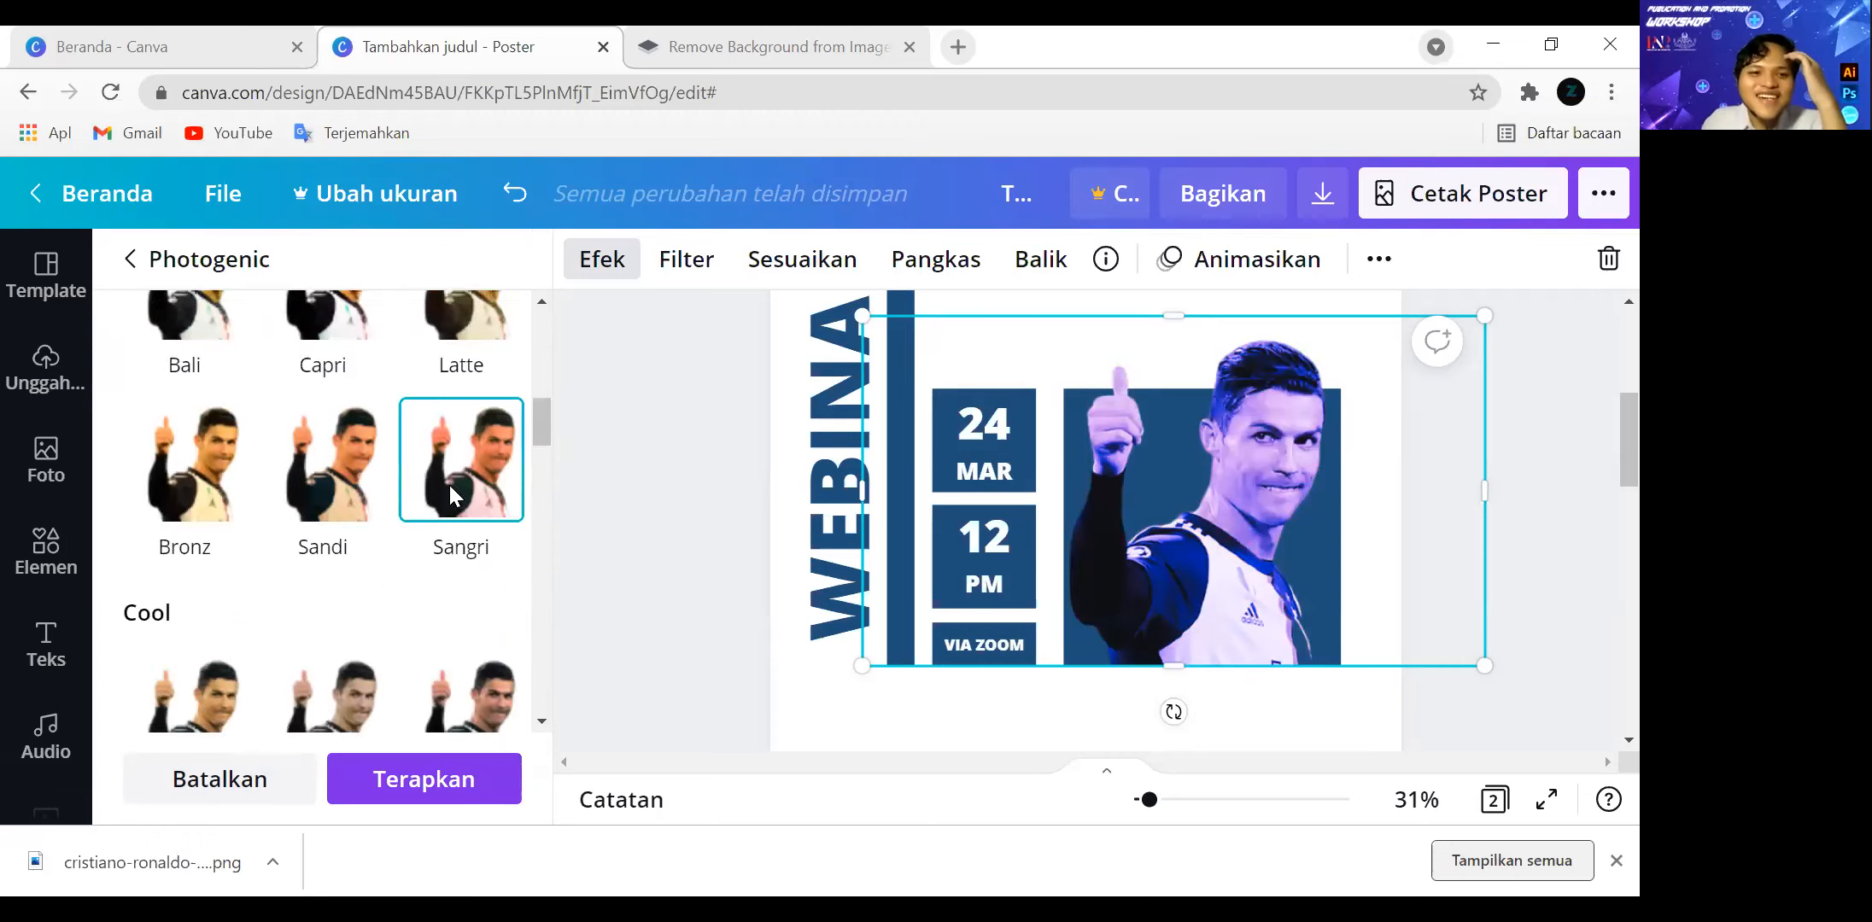
pyautogui.scroll(10, 449, 486)
pyautogui.click(219, 778)
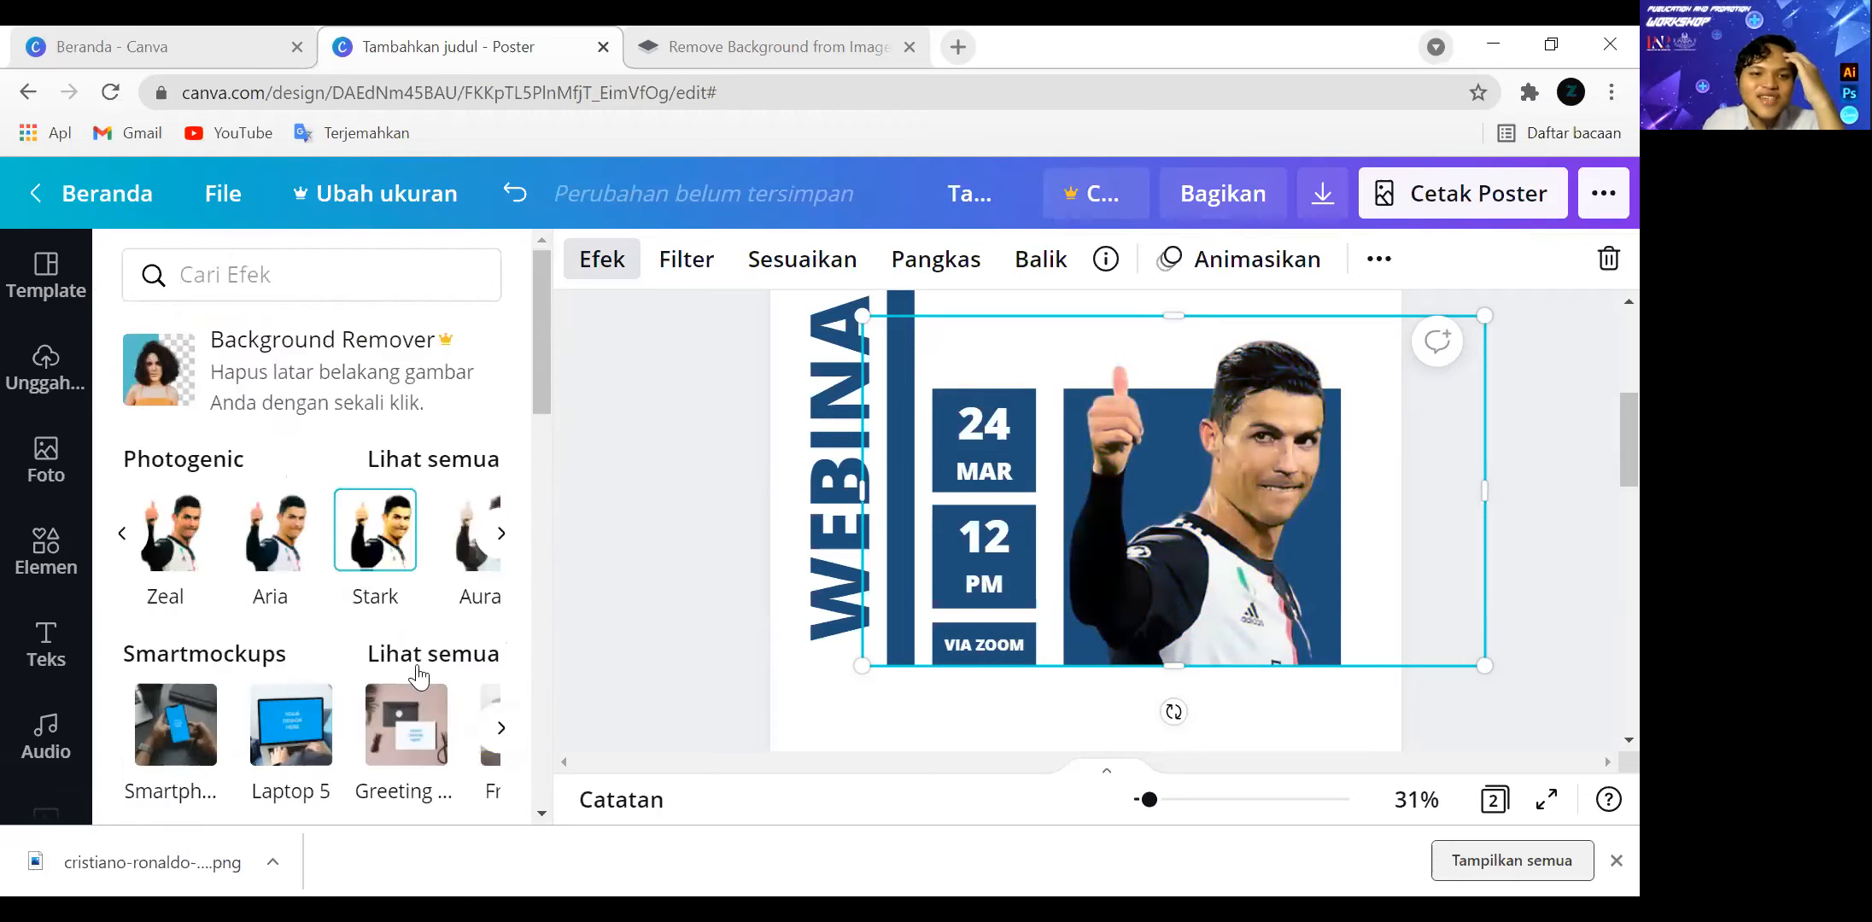
# Apply the Color Pop effect Amethyst to the cutout from the full Photogenic list.
pyautogui.click(449, 459)
pyautogui.scroll(-20, 449, 477)
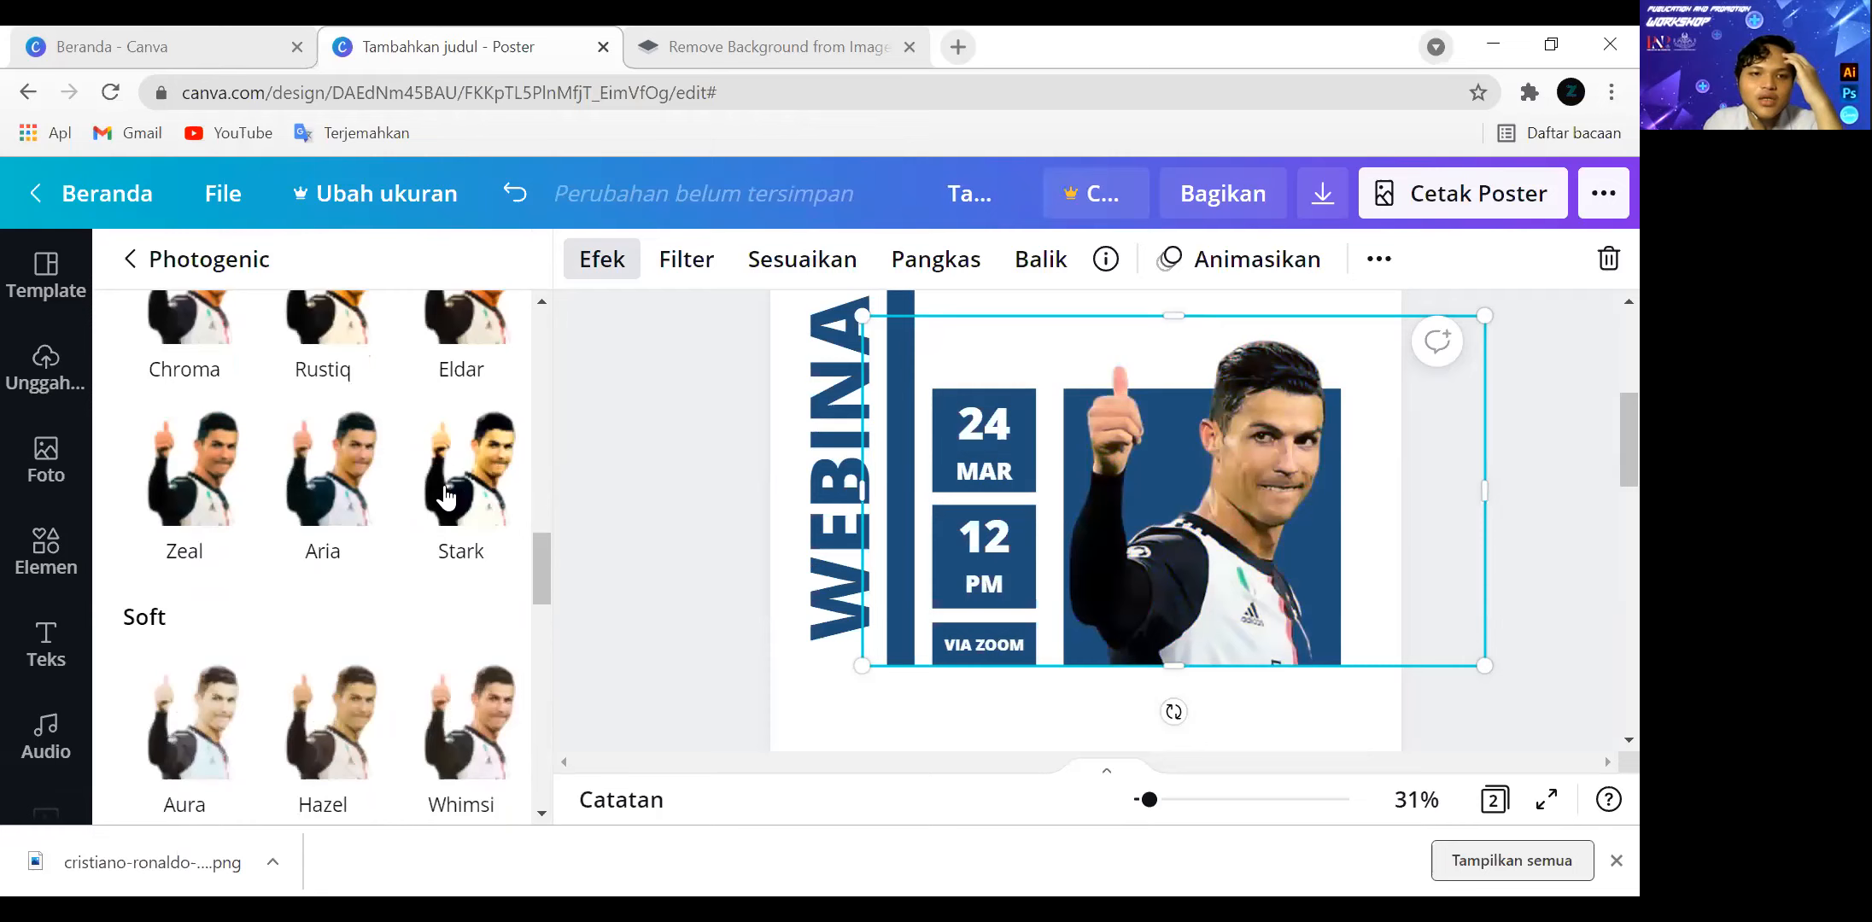
pyautogui.scroll(-3, 469, 741)
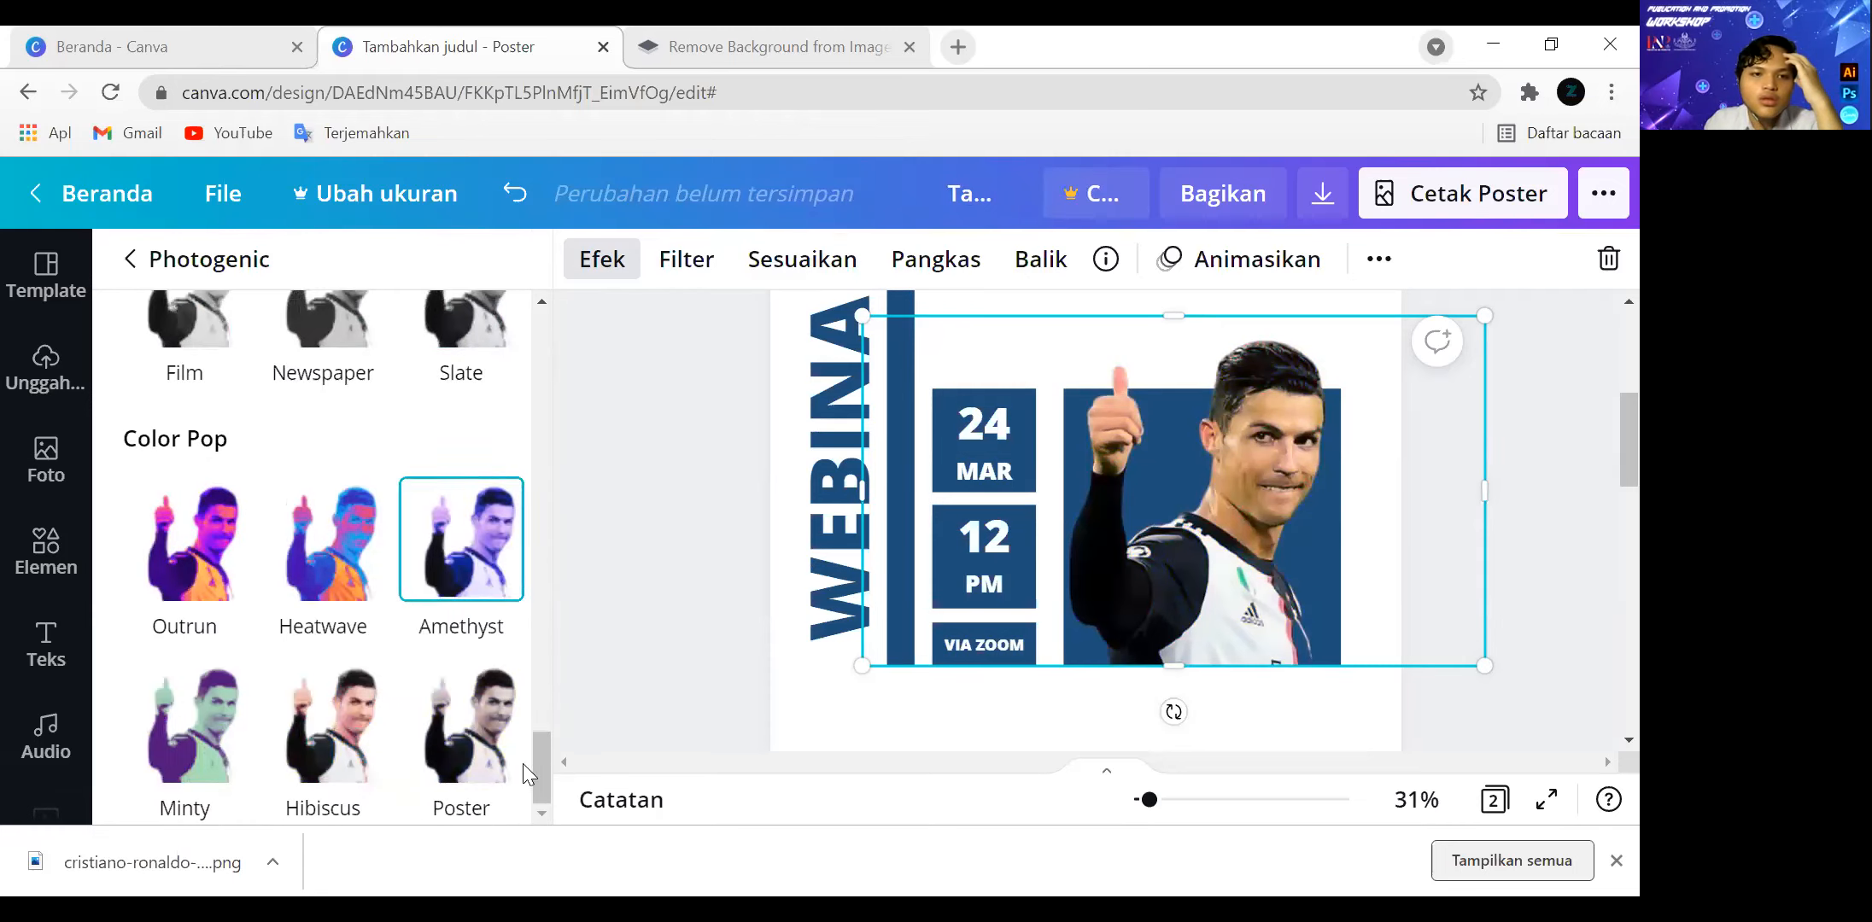
pyautogui.click(463, 543)
pyautogui.click(488, 778)
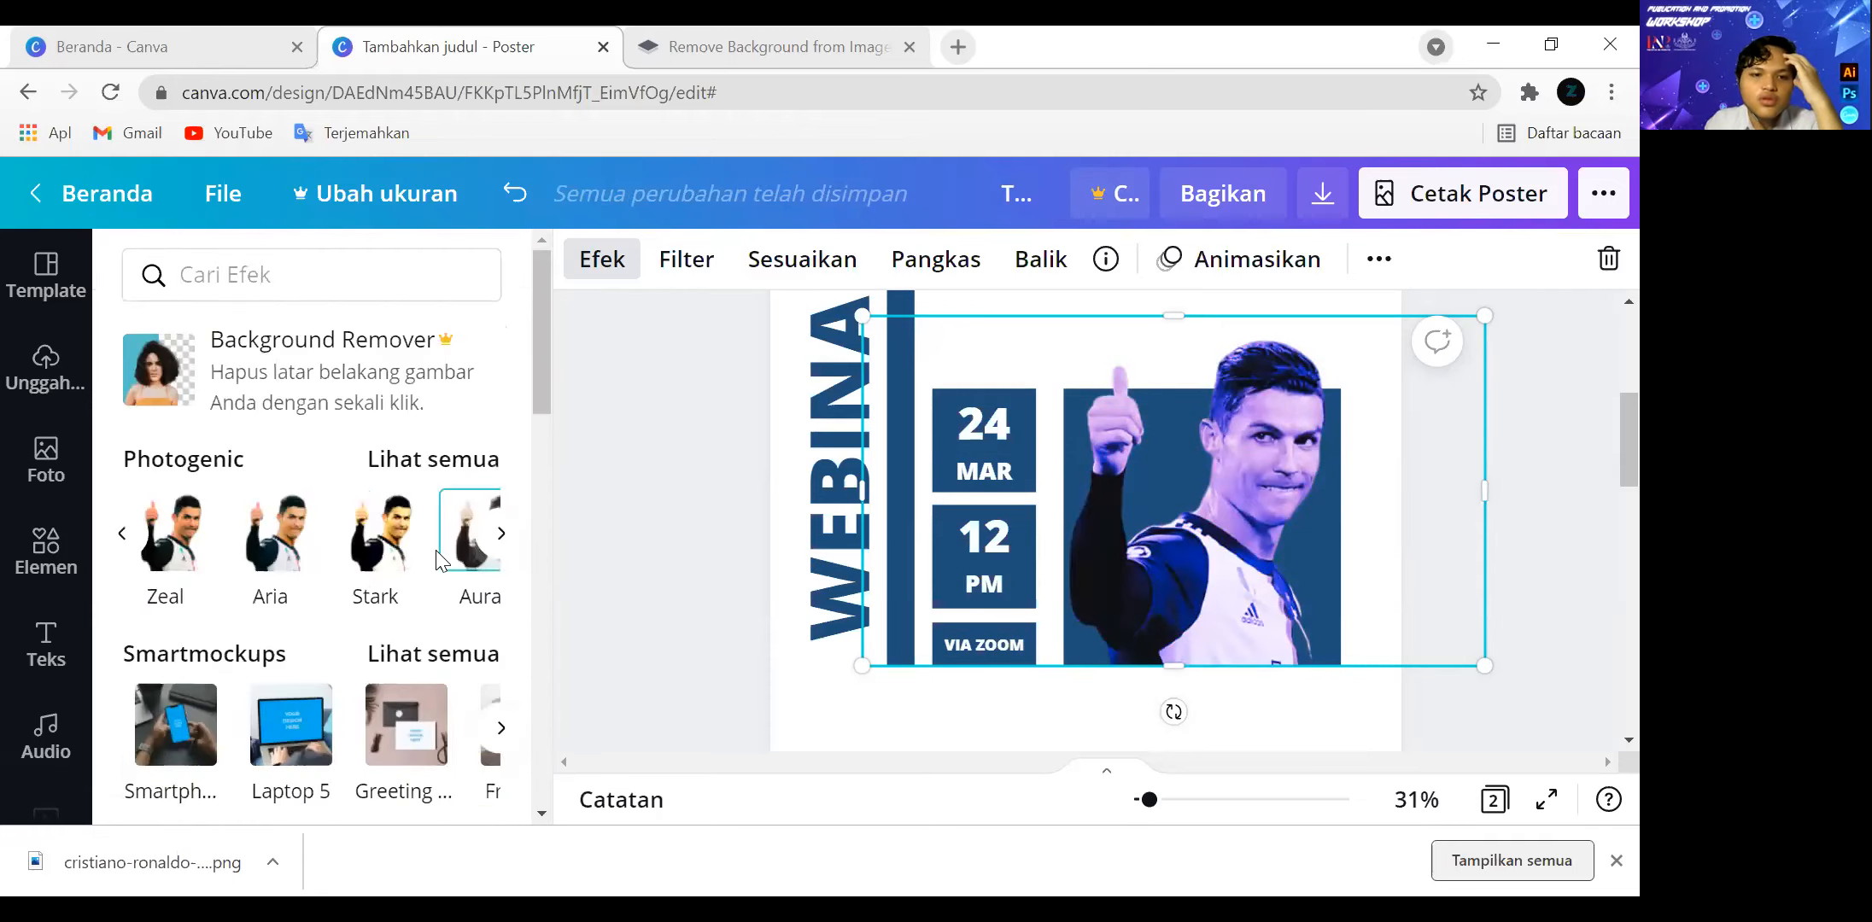
# Examine the Smartmockups effects, including the smartphone, frame, book and T-shirt mockups.
pyautogui.scroll(-2, 439, 561)
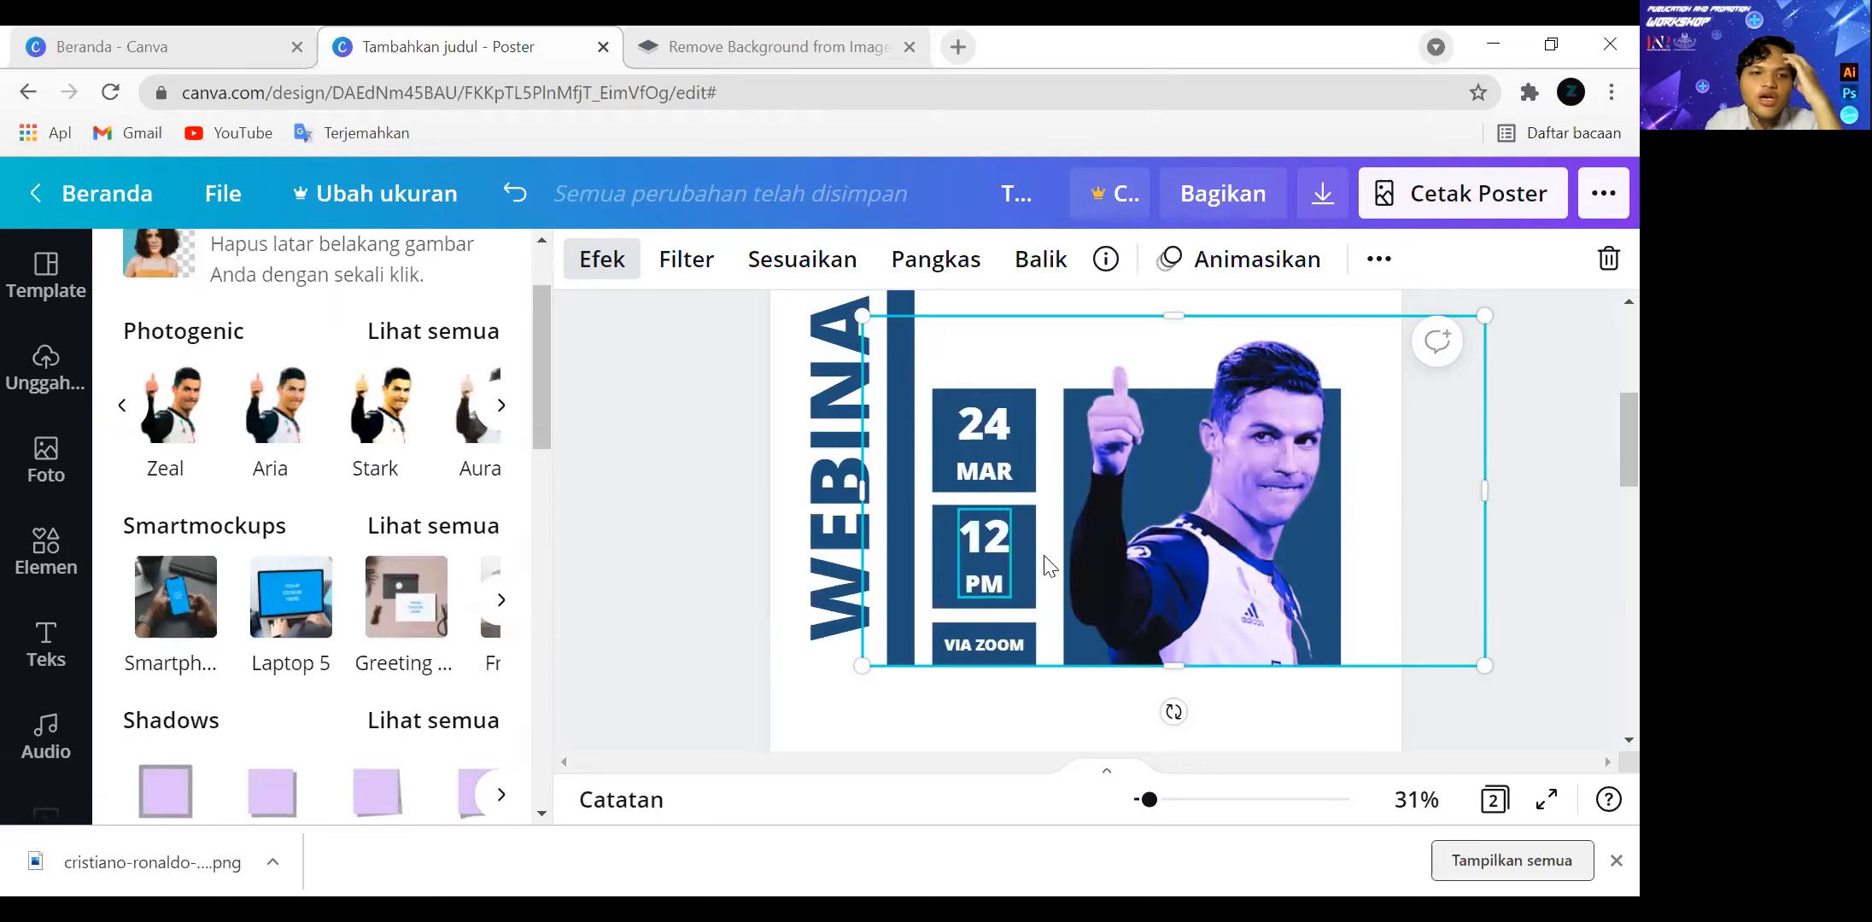
pyautogui.click(196, 610)
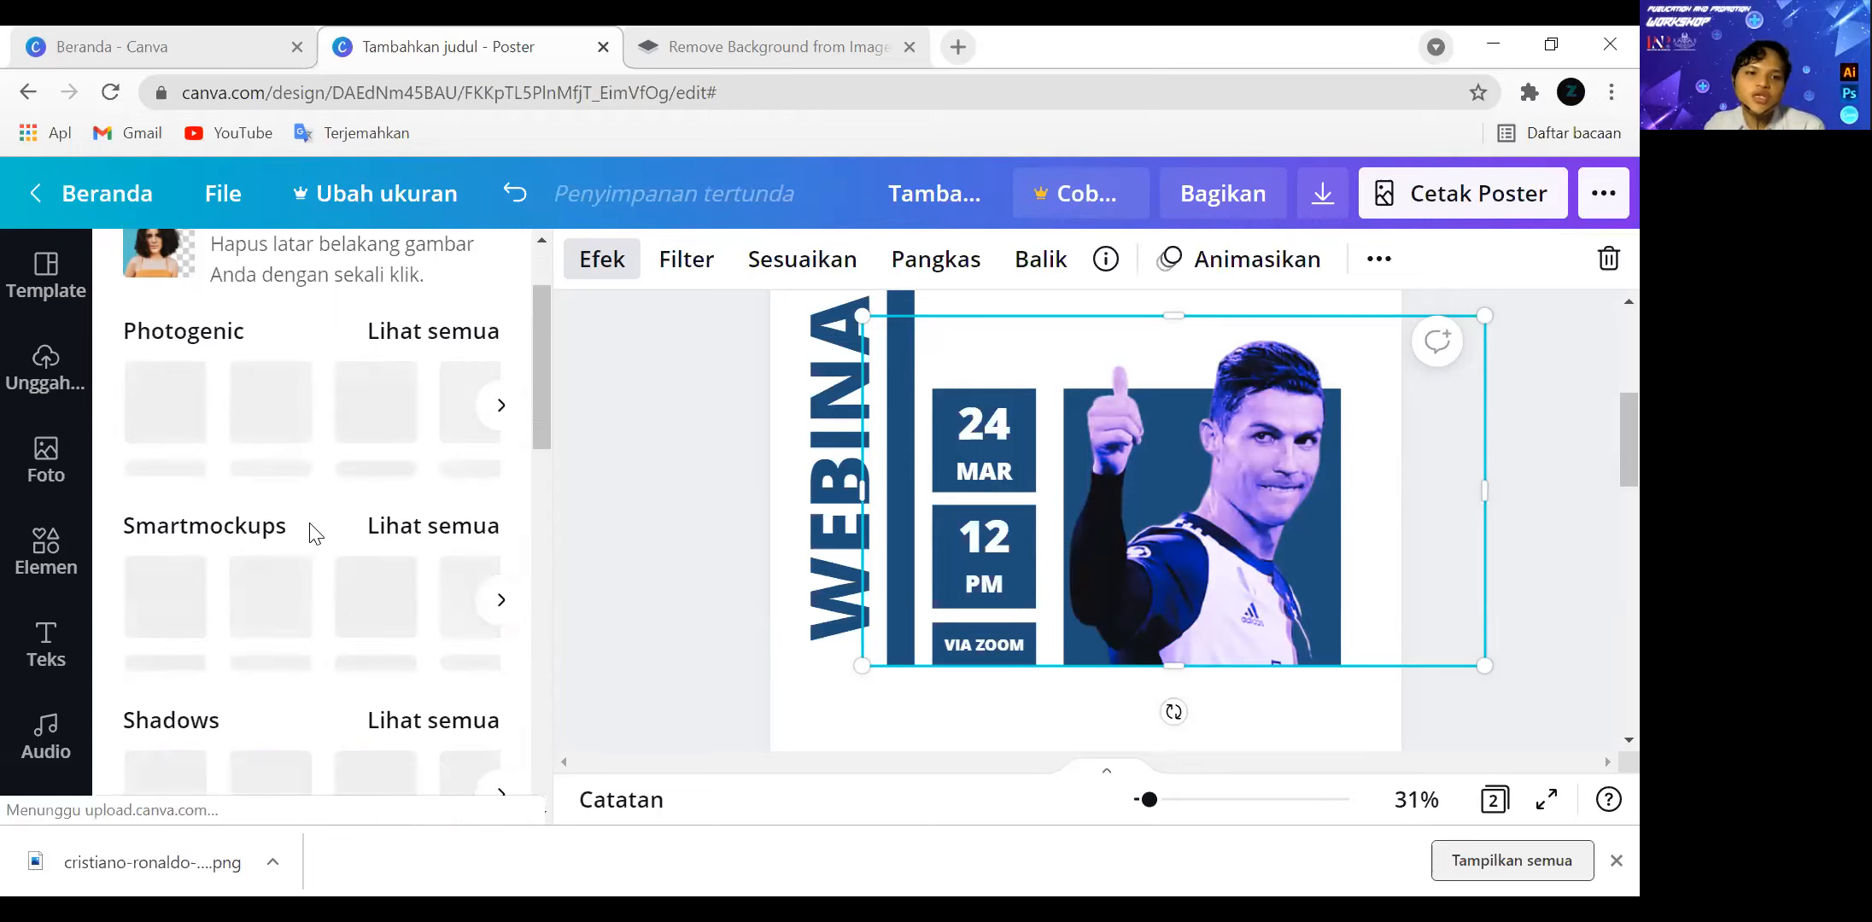
pyautogui.click(376, 538)
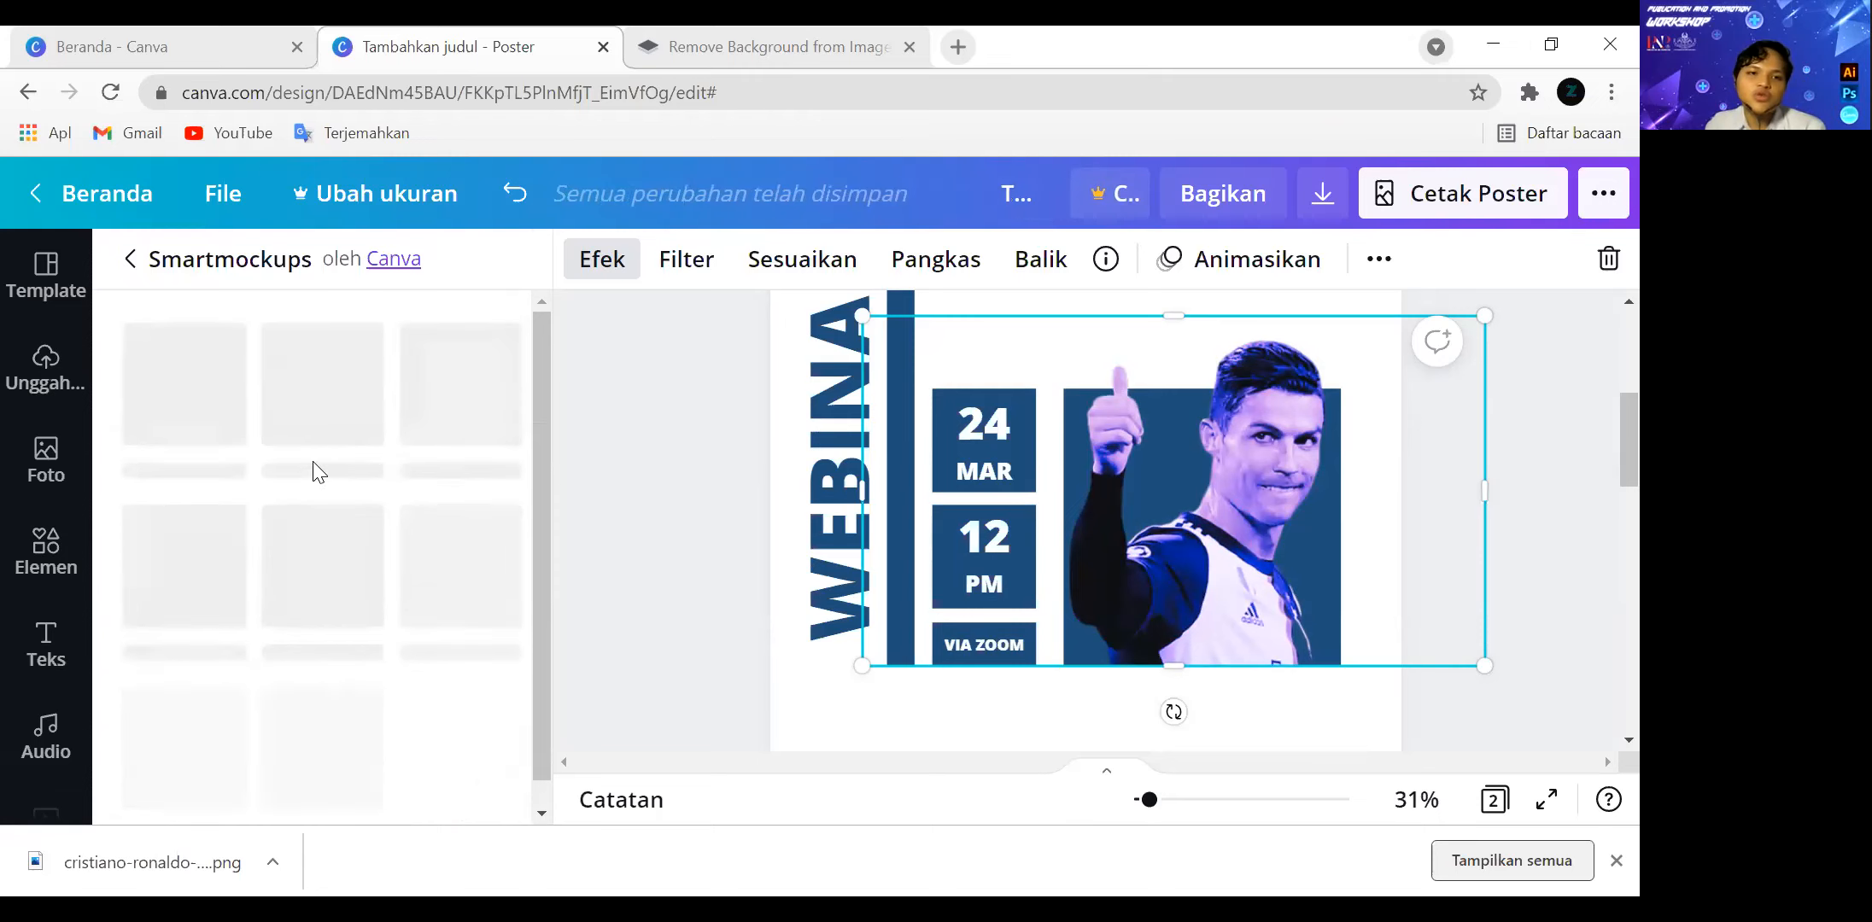
pyautogui.scroll(-5, 374, 494)
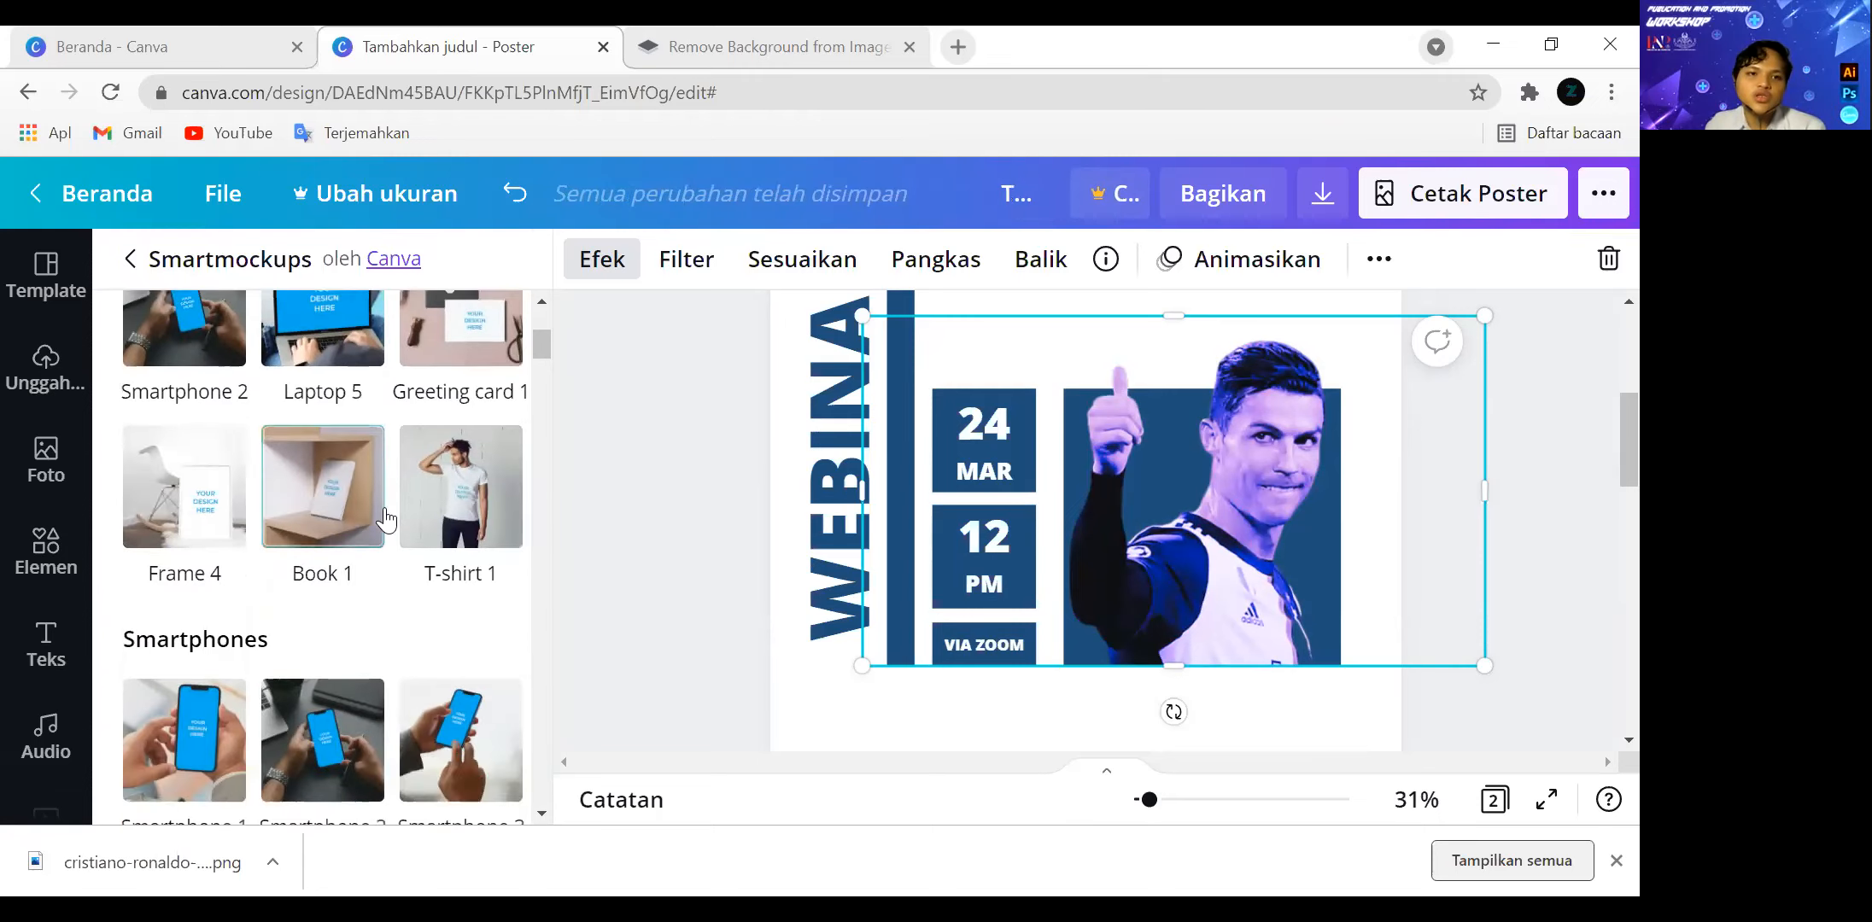
pyautogui.scroll(2, 451, 422)
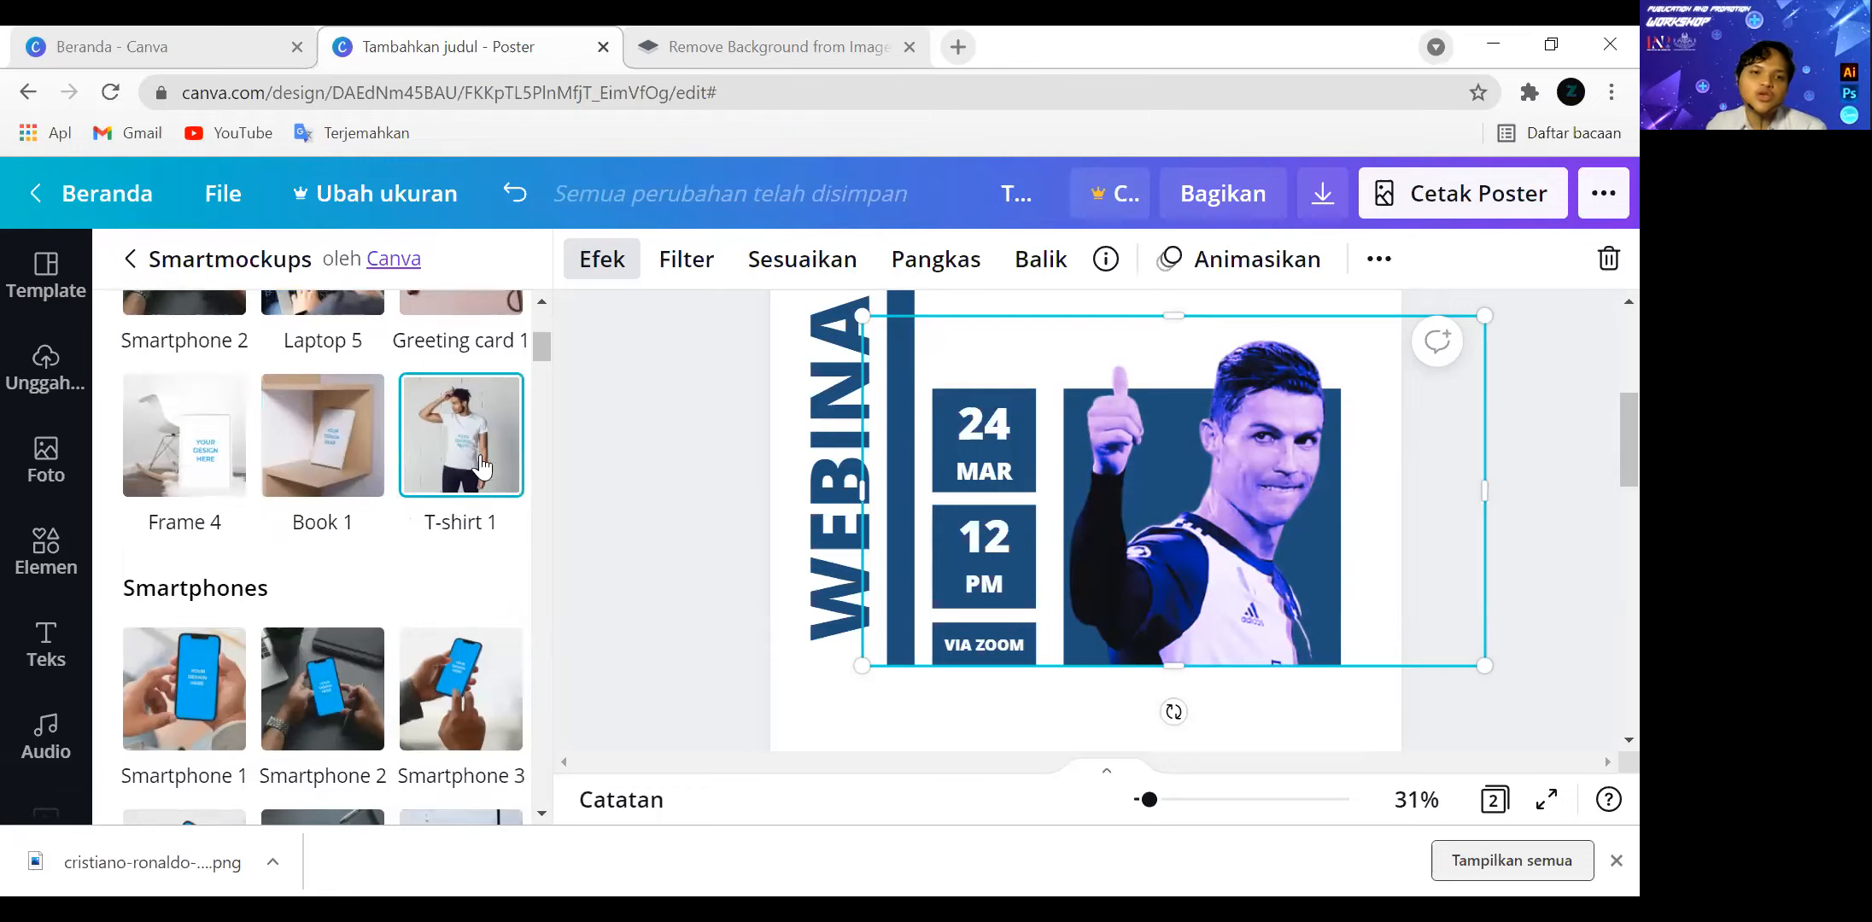
pyautogui.scroll(2, 444, 491)
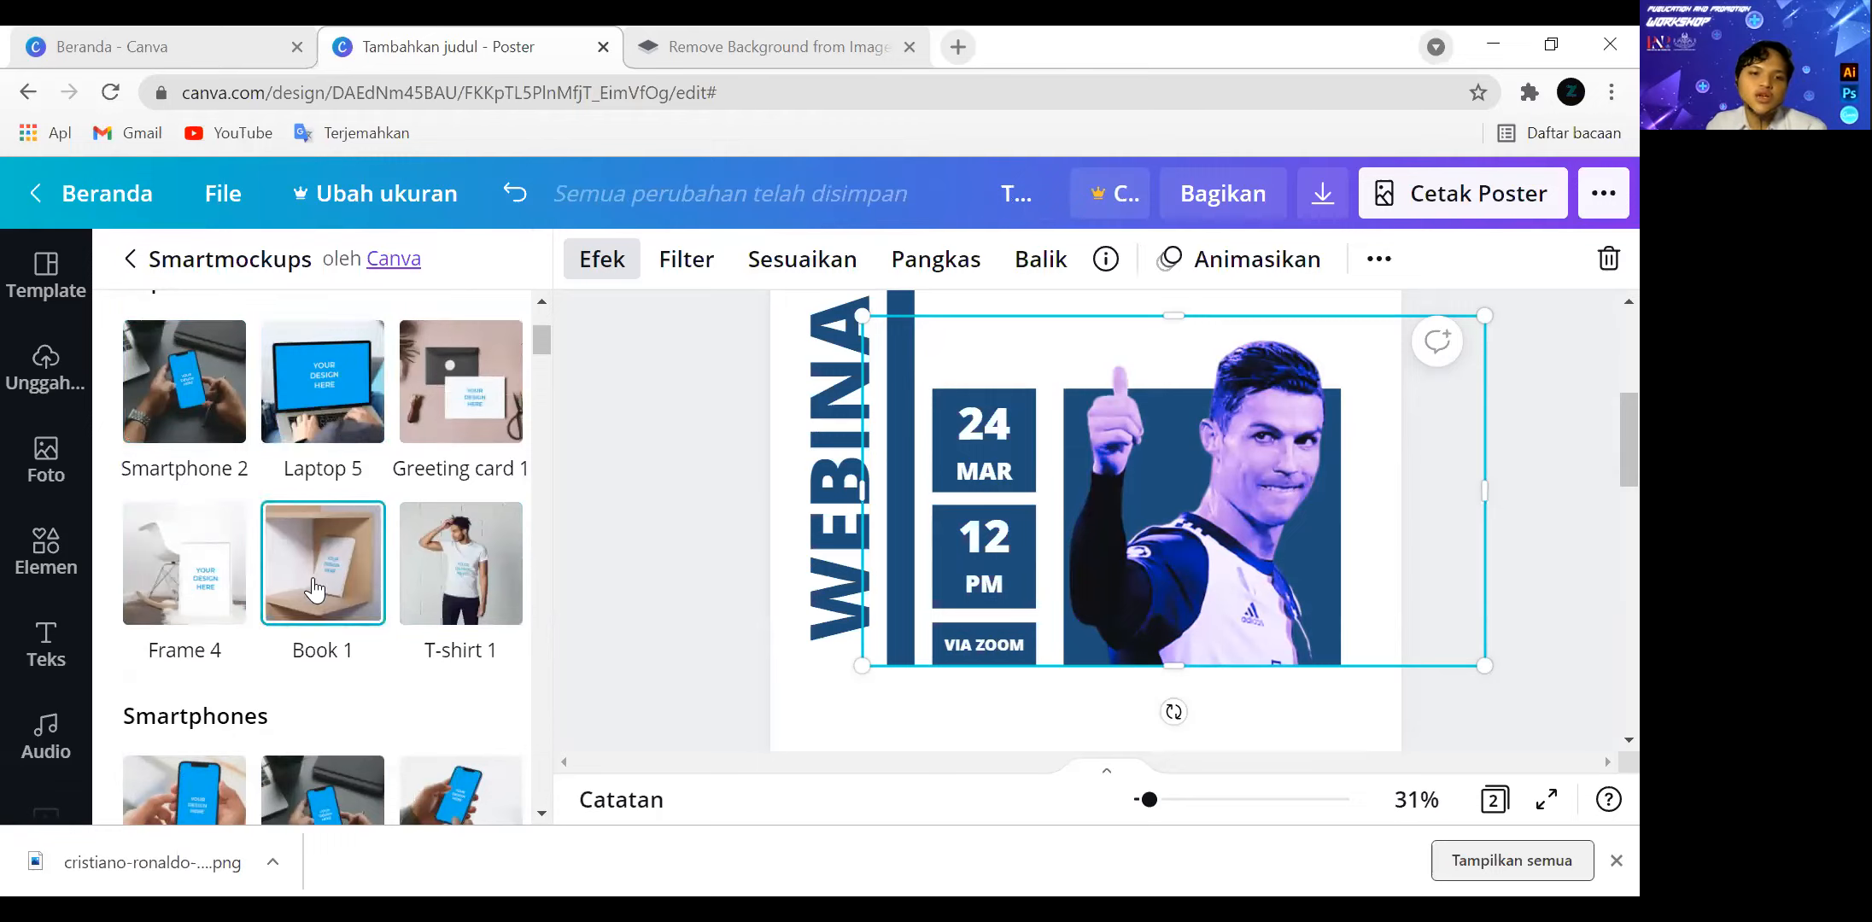
pyautogui.click(145, 275)
# Try the Glow, Drop, Page Lift, Curved and Angle shadows on the cutout, then set the shadow to None.
pyautogui.scroll(-3, 231, 507)
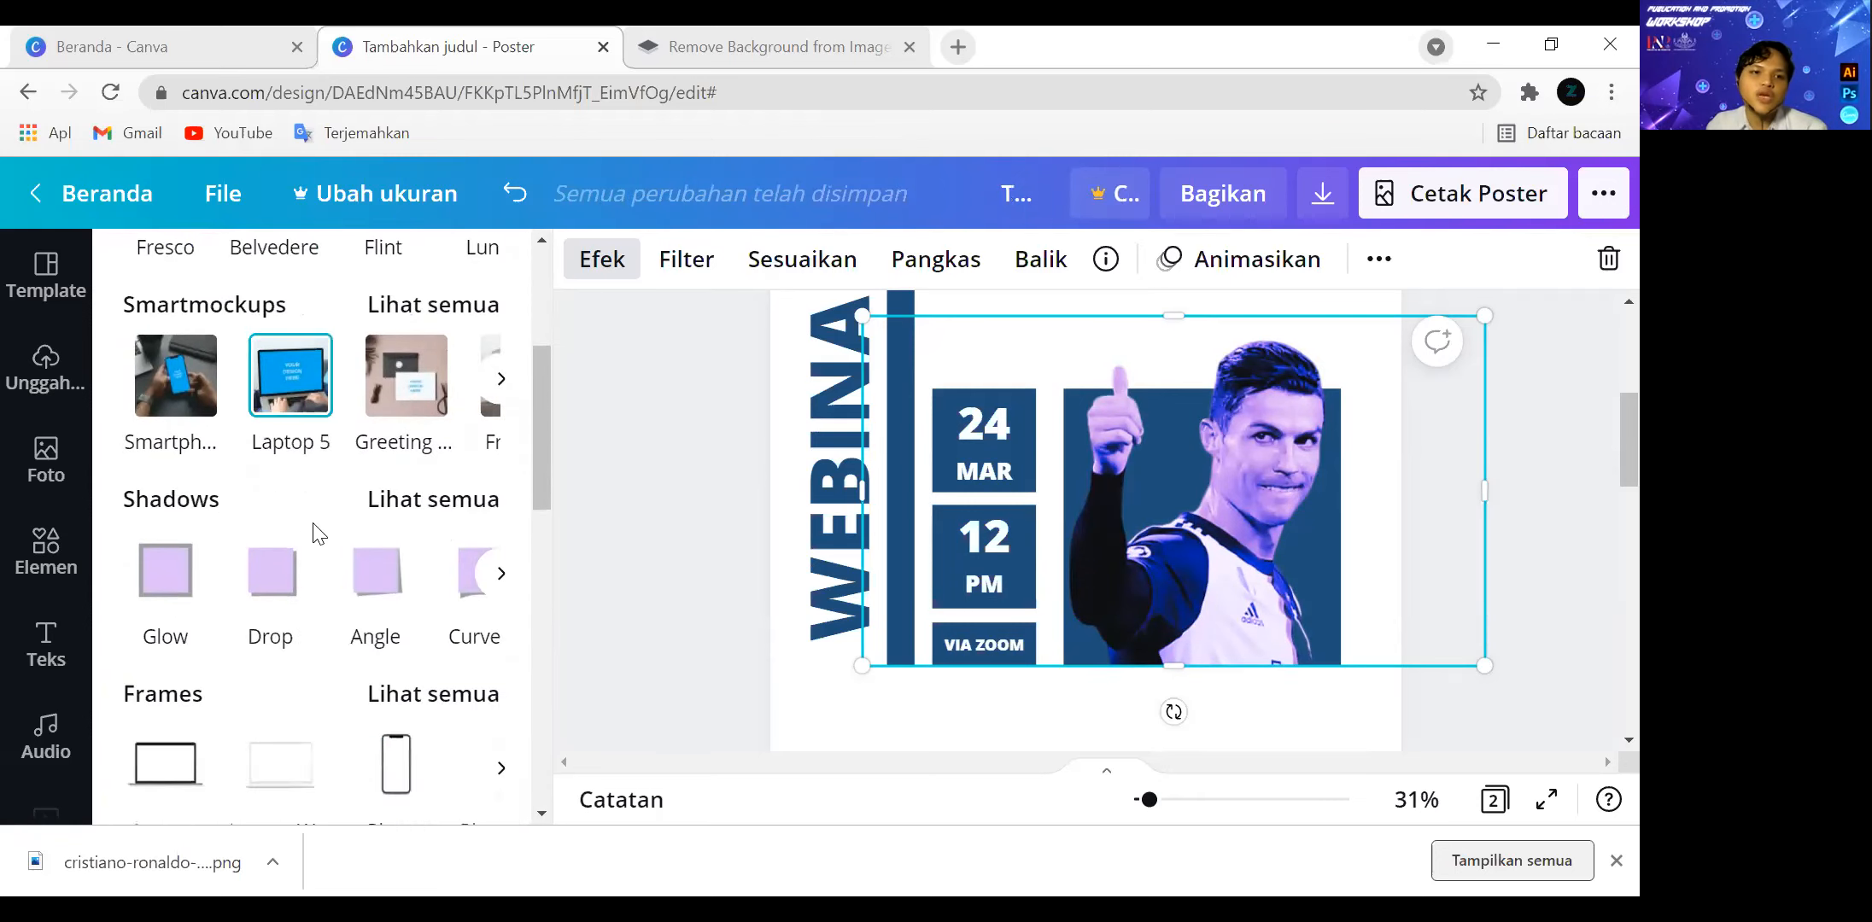
pyautogui.scroll(-1, 290, 478)
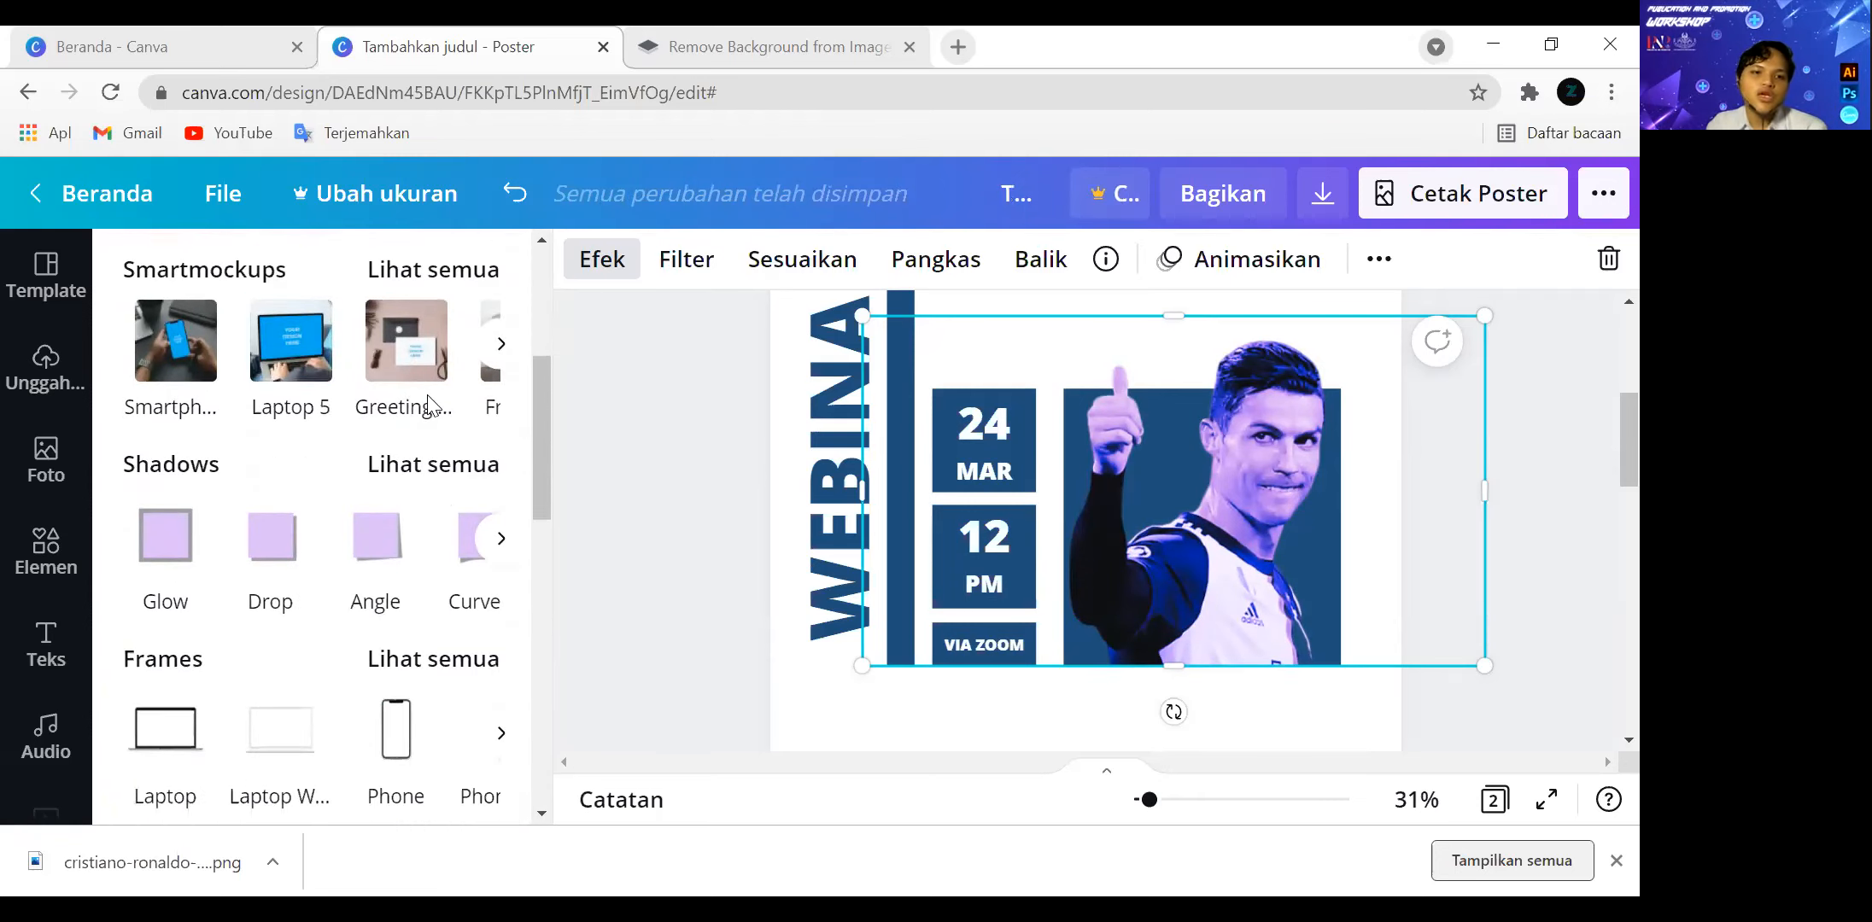
pyautogui.click(175, 551)
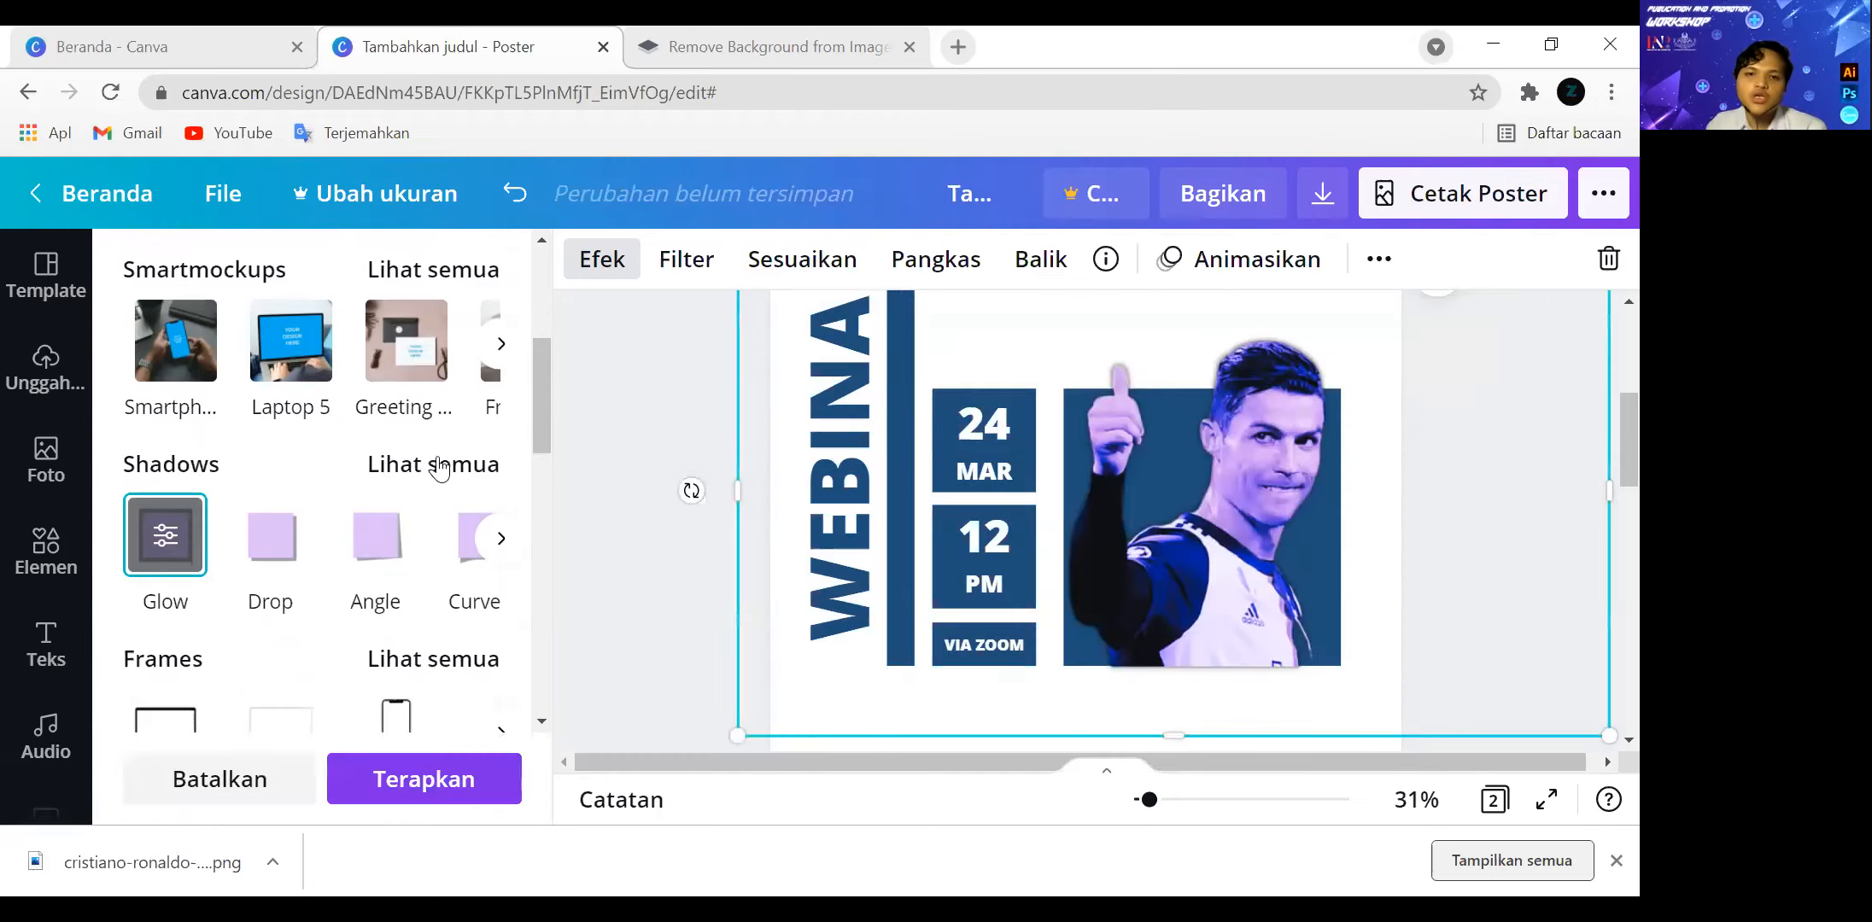
pyautogui.click(440, 468)
pyautogui.click(475, 421)
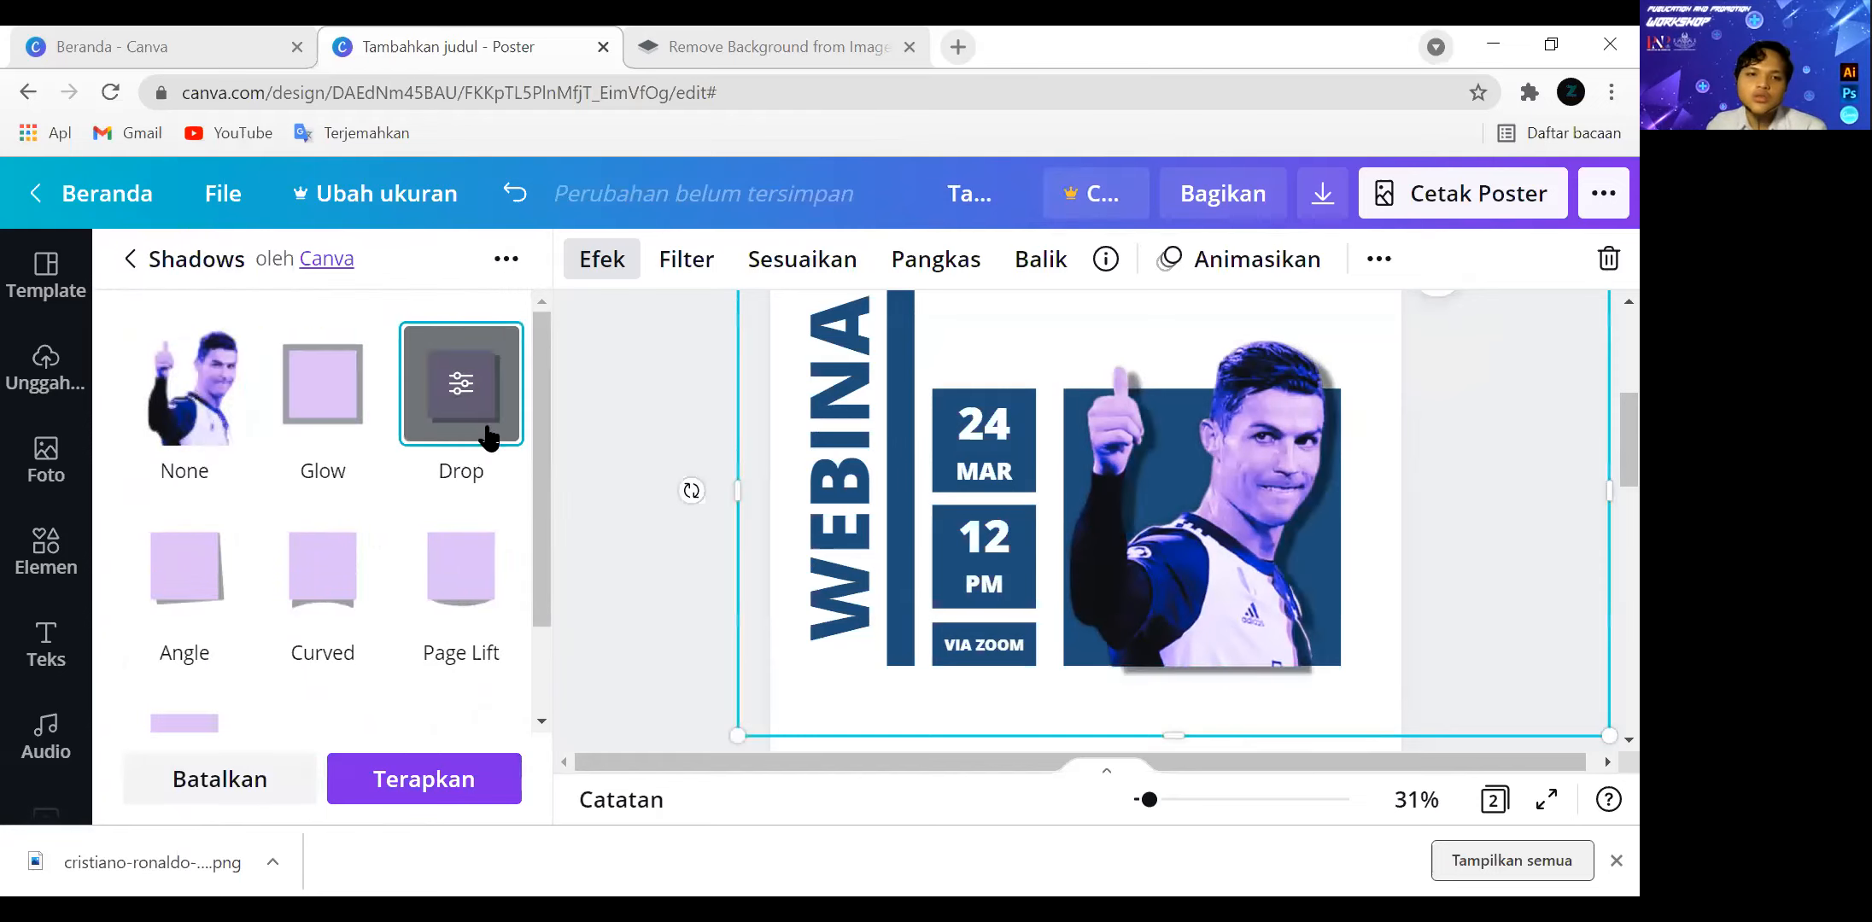
pyautogui.click(462, 534)
pyautogui.click(341, 560)
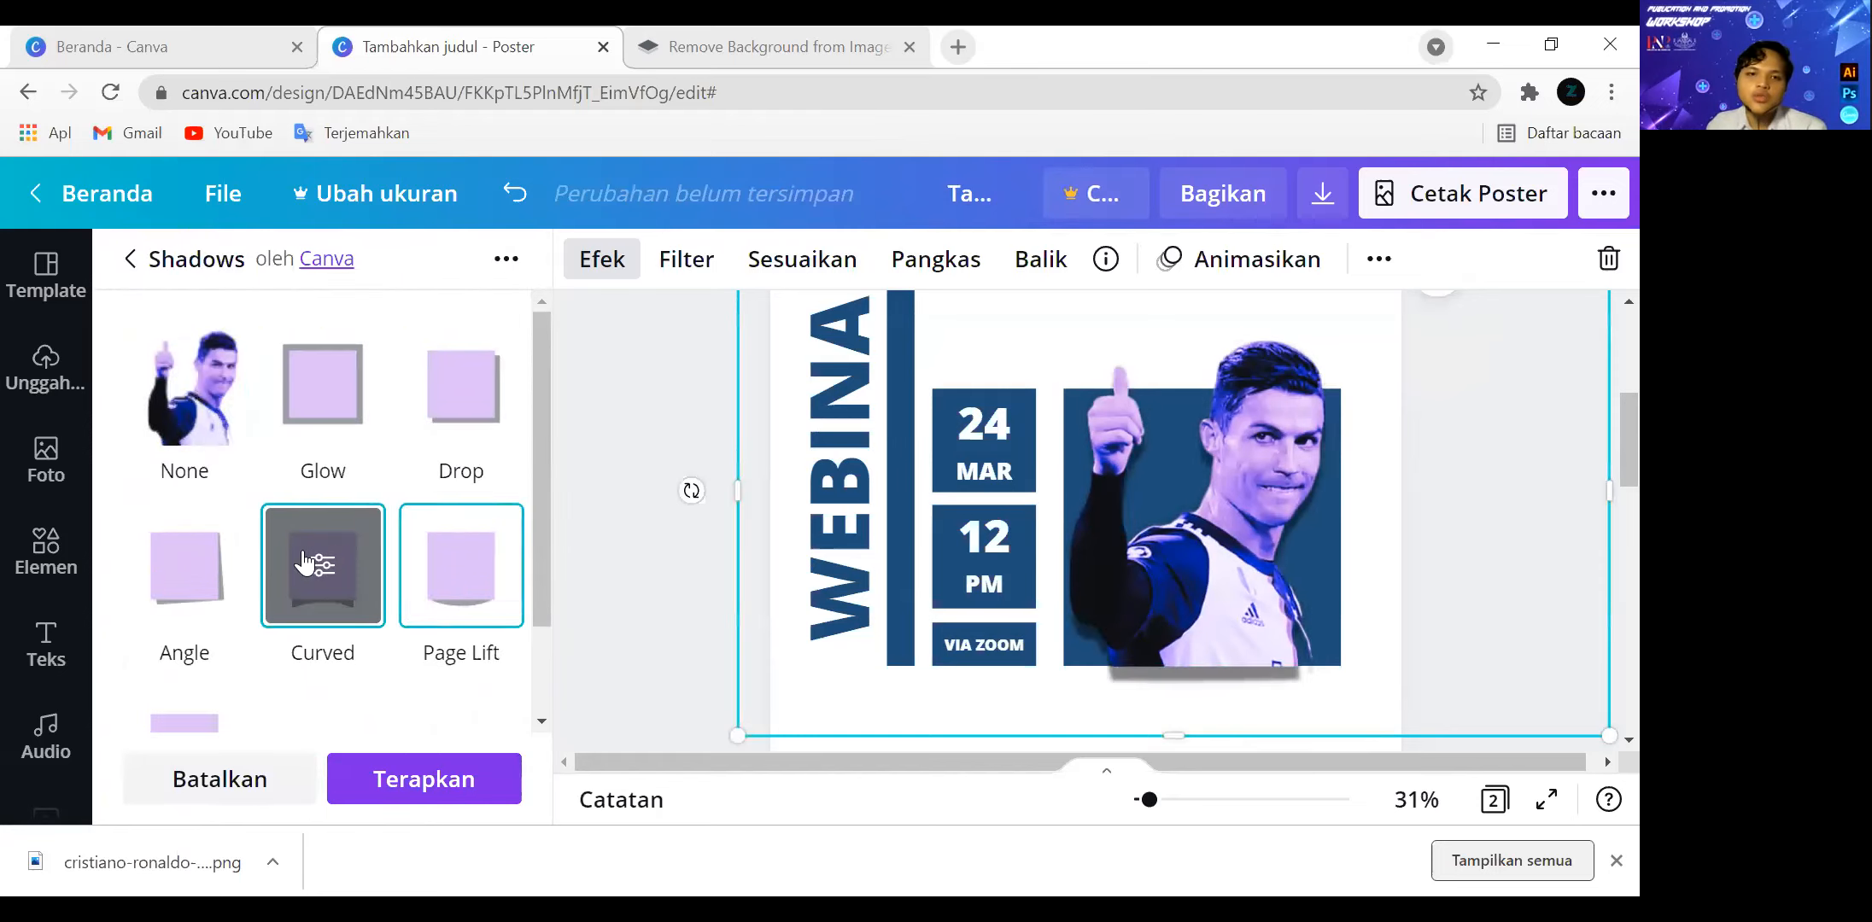
pyautogui.click(192, 564)
pyautogui.click(240, 418)
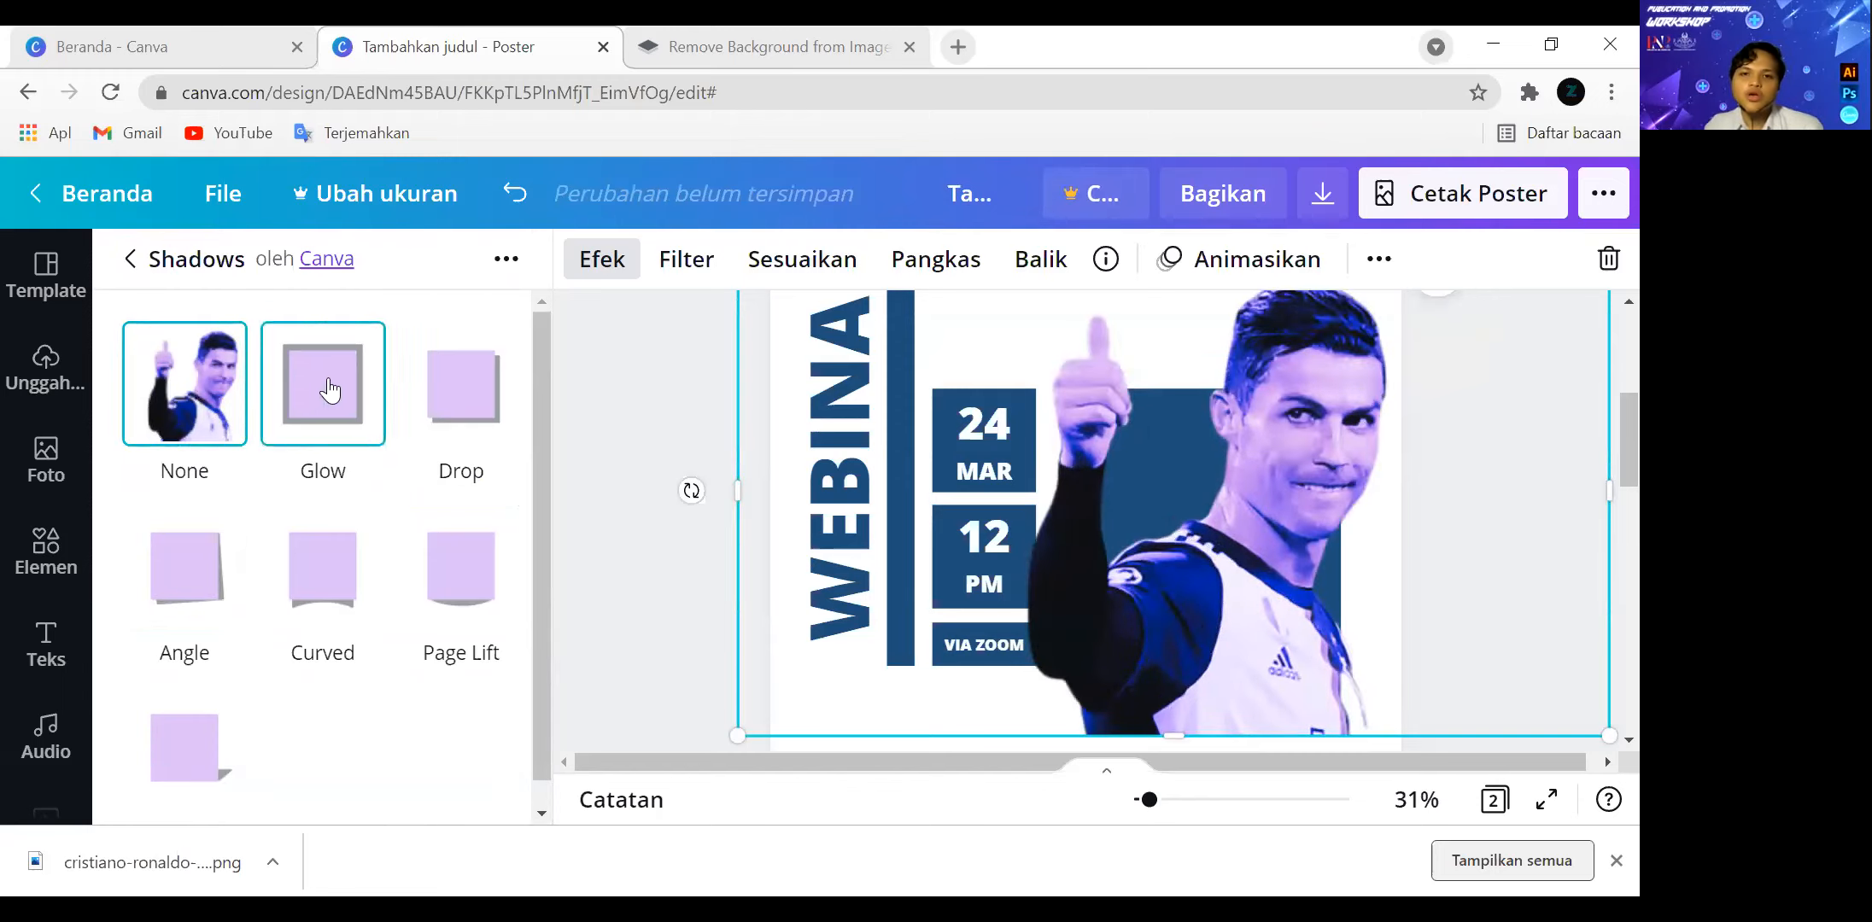
# Shrink the cutout and reposition it over the large square so their bottom edges are level.
pyautogui.click(131, 259)
pyautogui.moveTo(1609, 735); pyautogui.dragTo(1373, 550)
pyautogui.moveTo(1124, 507); pyautogui.dragTo(1223, 576)
pyautogui.moveTo(1460, 665); pyautogui.dragTo(1450, 656)
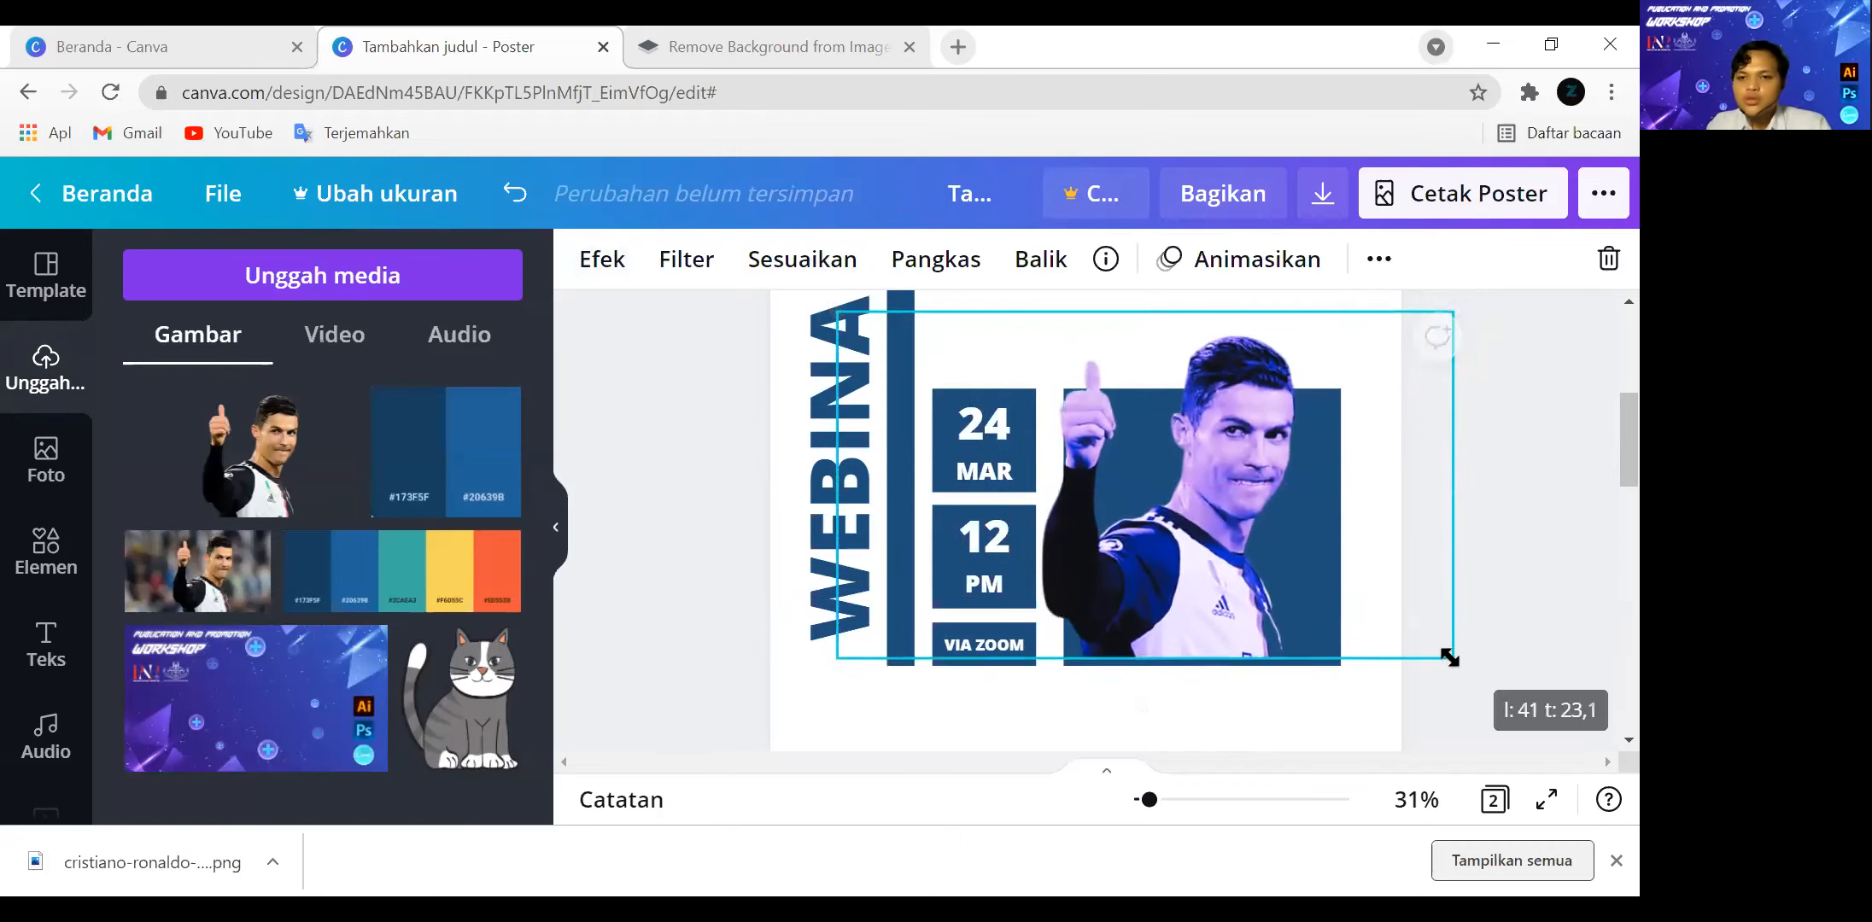
pyautogui.moveTo(1238, 567); pyautogui.dragTo(1250, 568)
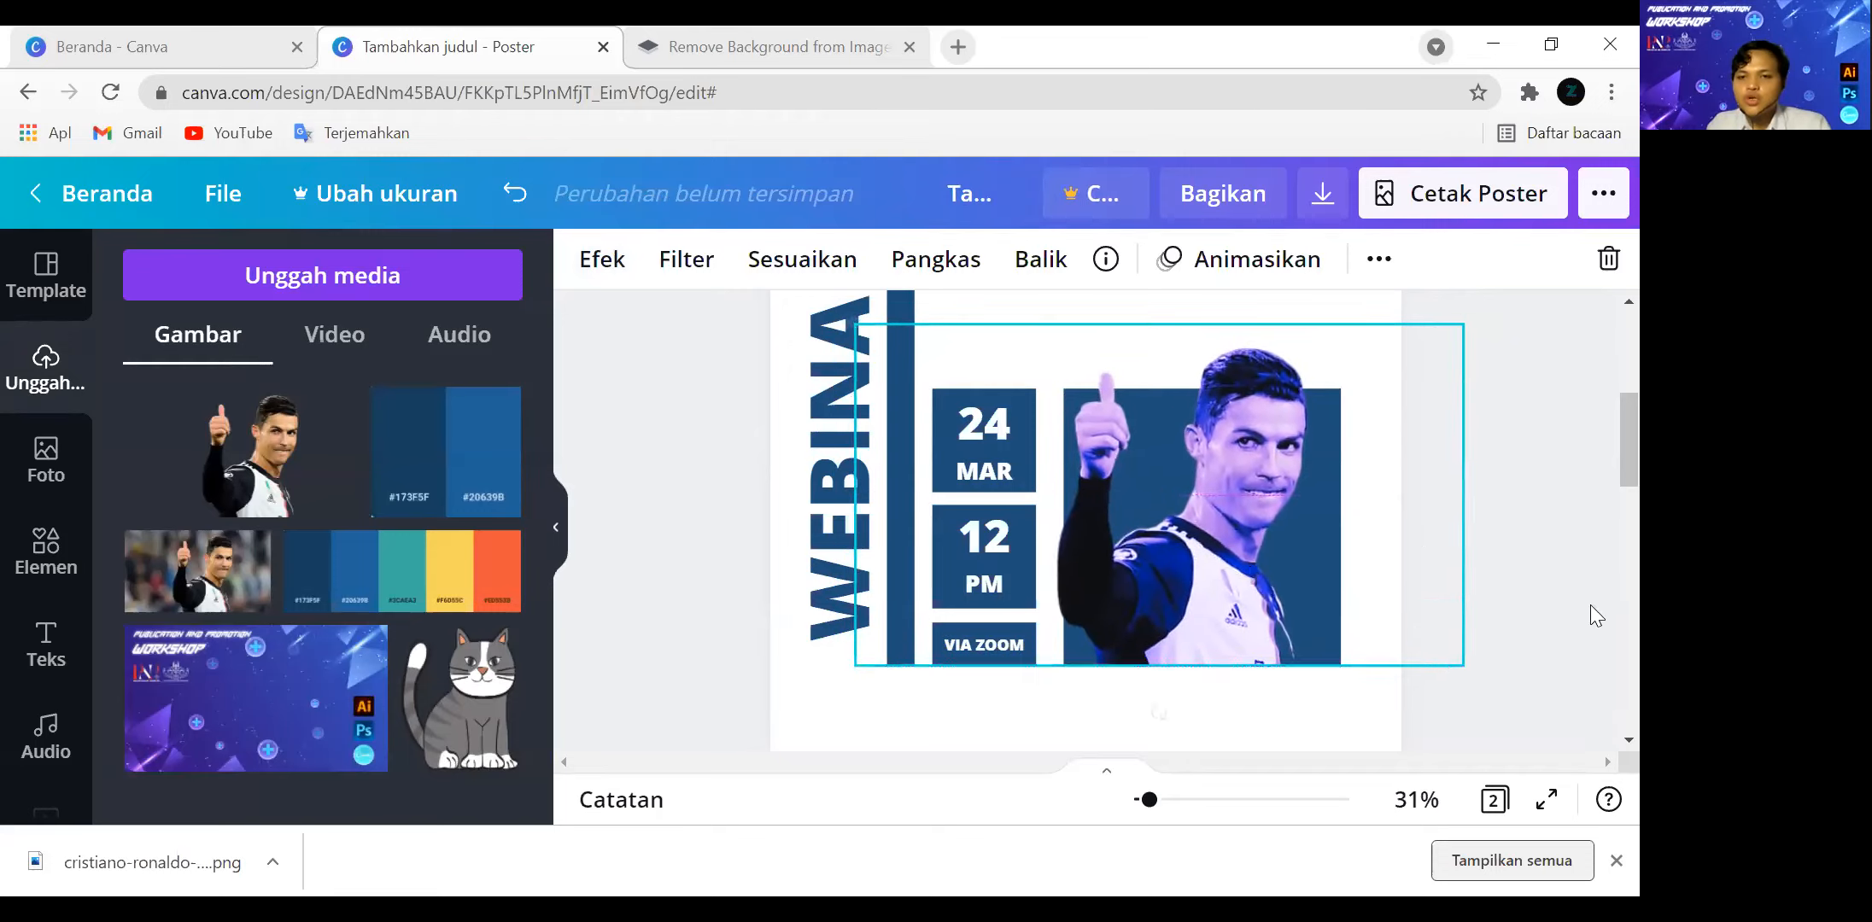
pyautogui.click(1535, 580)
# Add a heading near the top of page 1 and replace its text with "CARA MENCETAK GOL YANG INDAH".
pyautogui.scroll(3, 1536, 581)
pyautogui.scroll(2, 1492, 583)
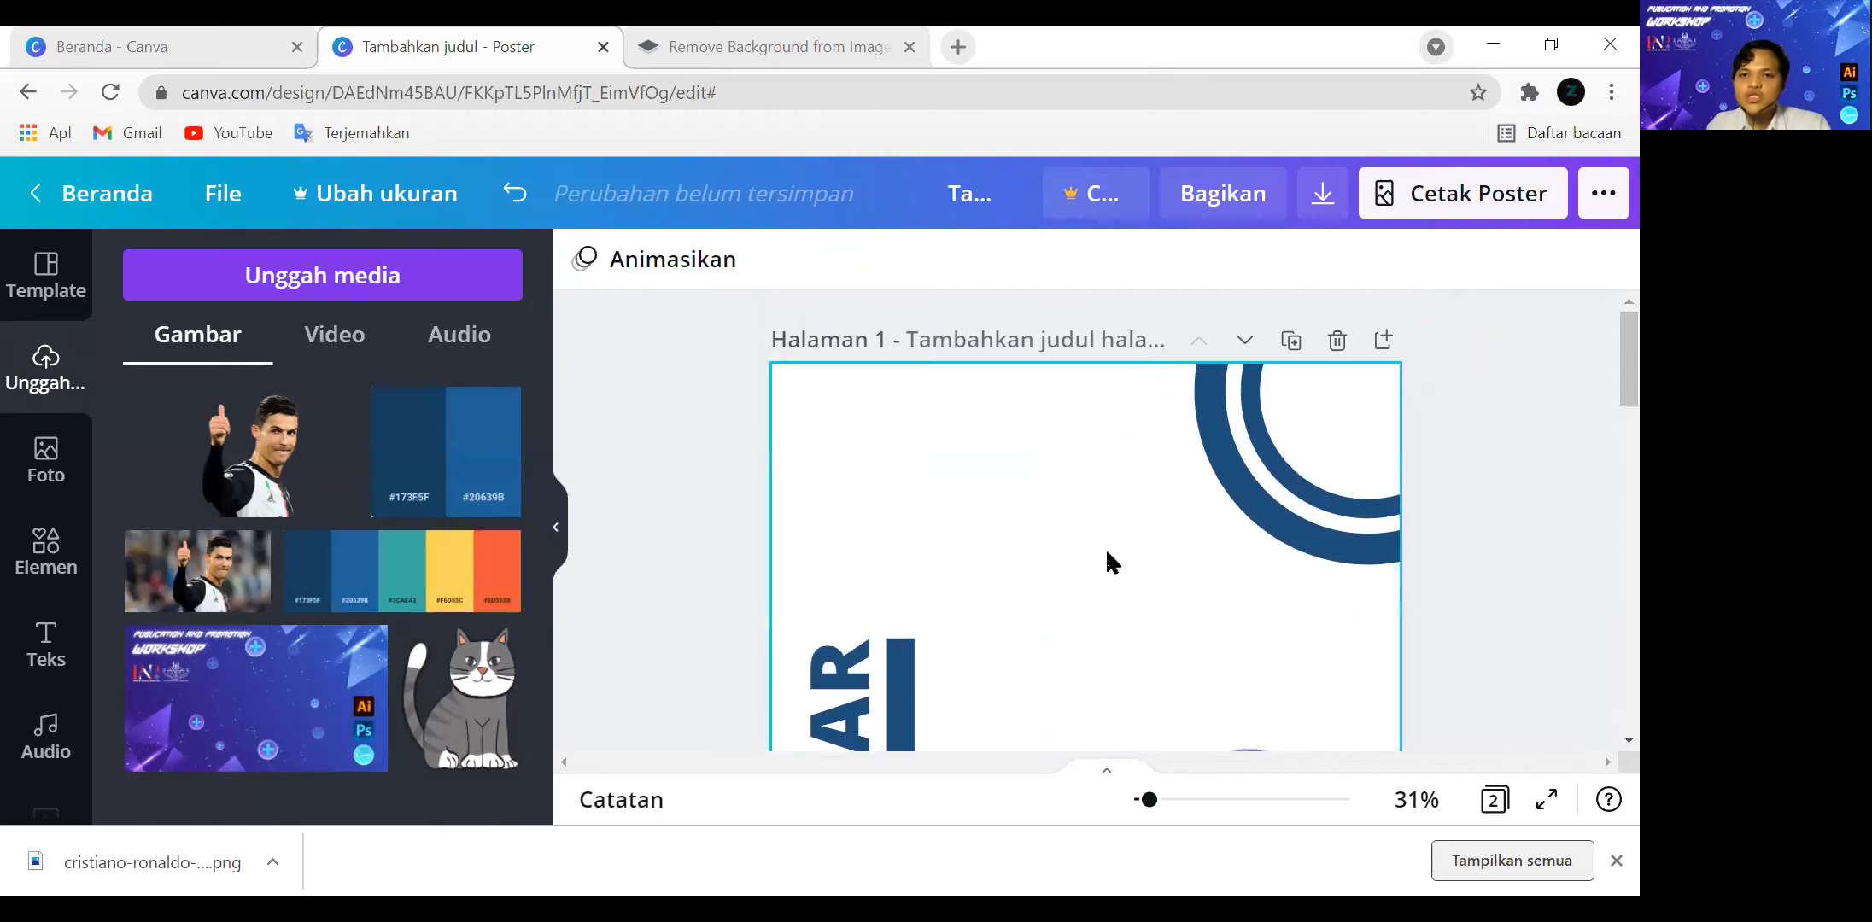
pyautogui.scroll(-2, 1184, 537)
pyautogui.scroll(2, 958, 497)
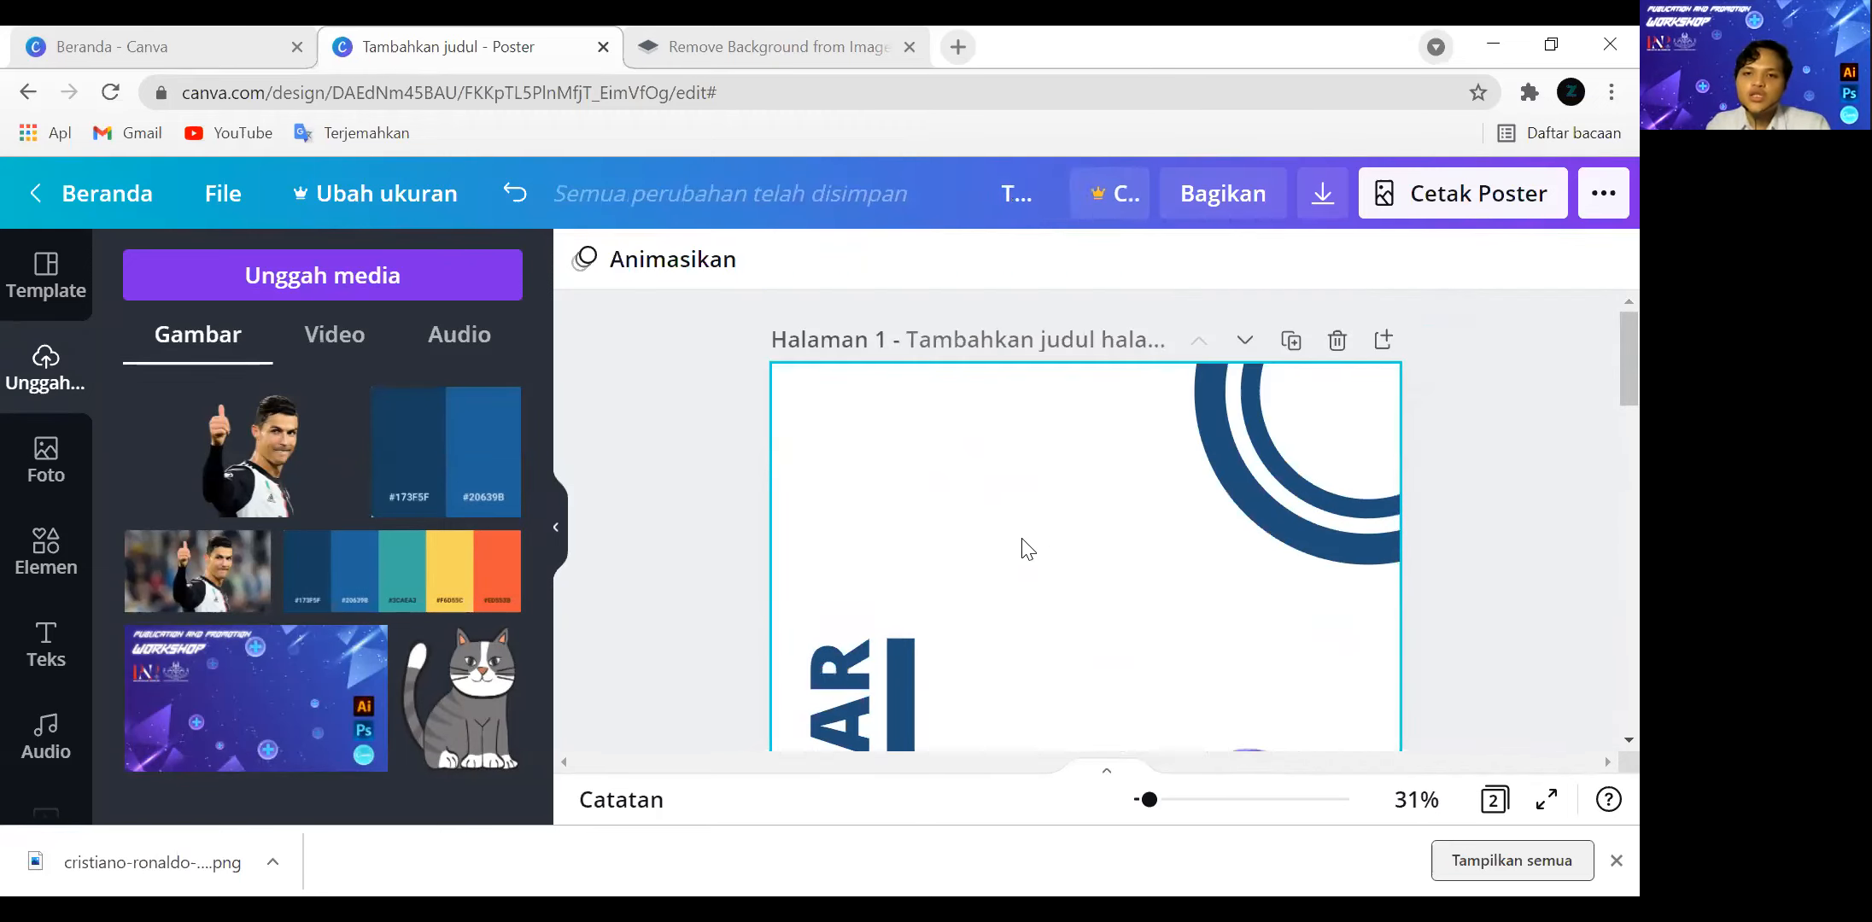
pyautogui.scroll(-4, 1020, 547)
pyautogui.scroll(4, 1082, 459)
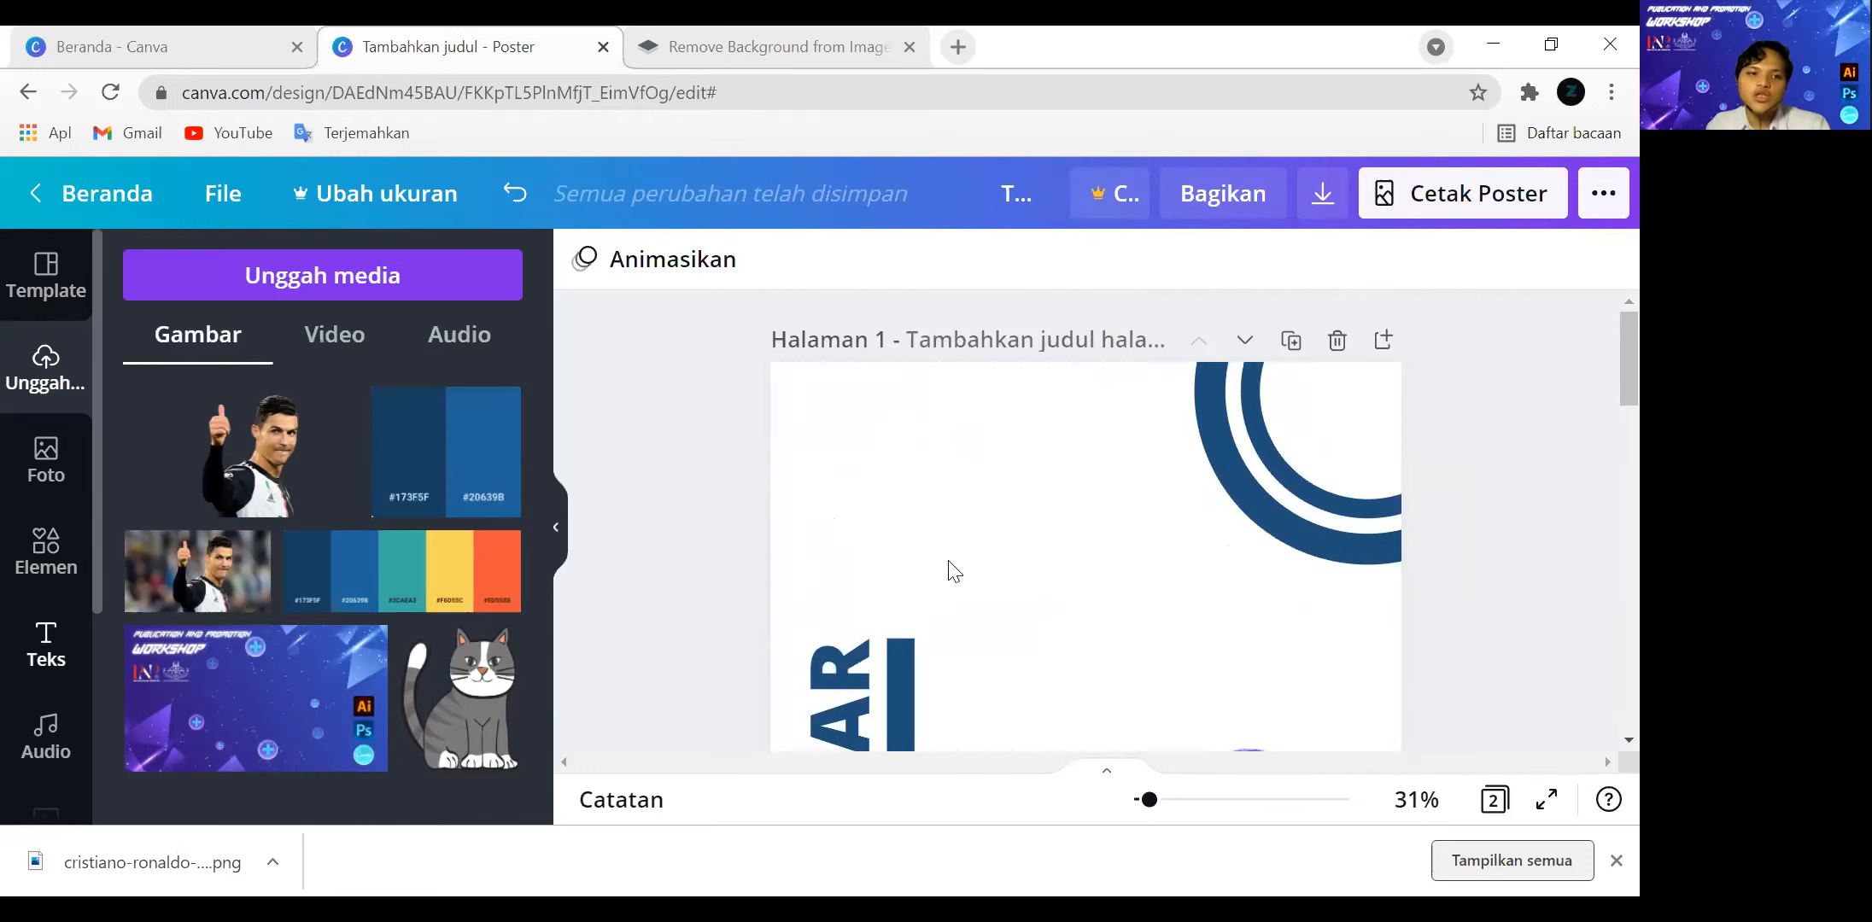
pyautogui.click(381, 416)
pyautogui.moveTo(1209, 606); pyautogui.dragTo(753, 429)
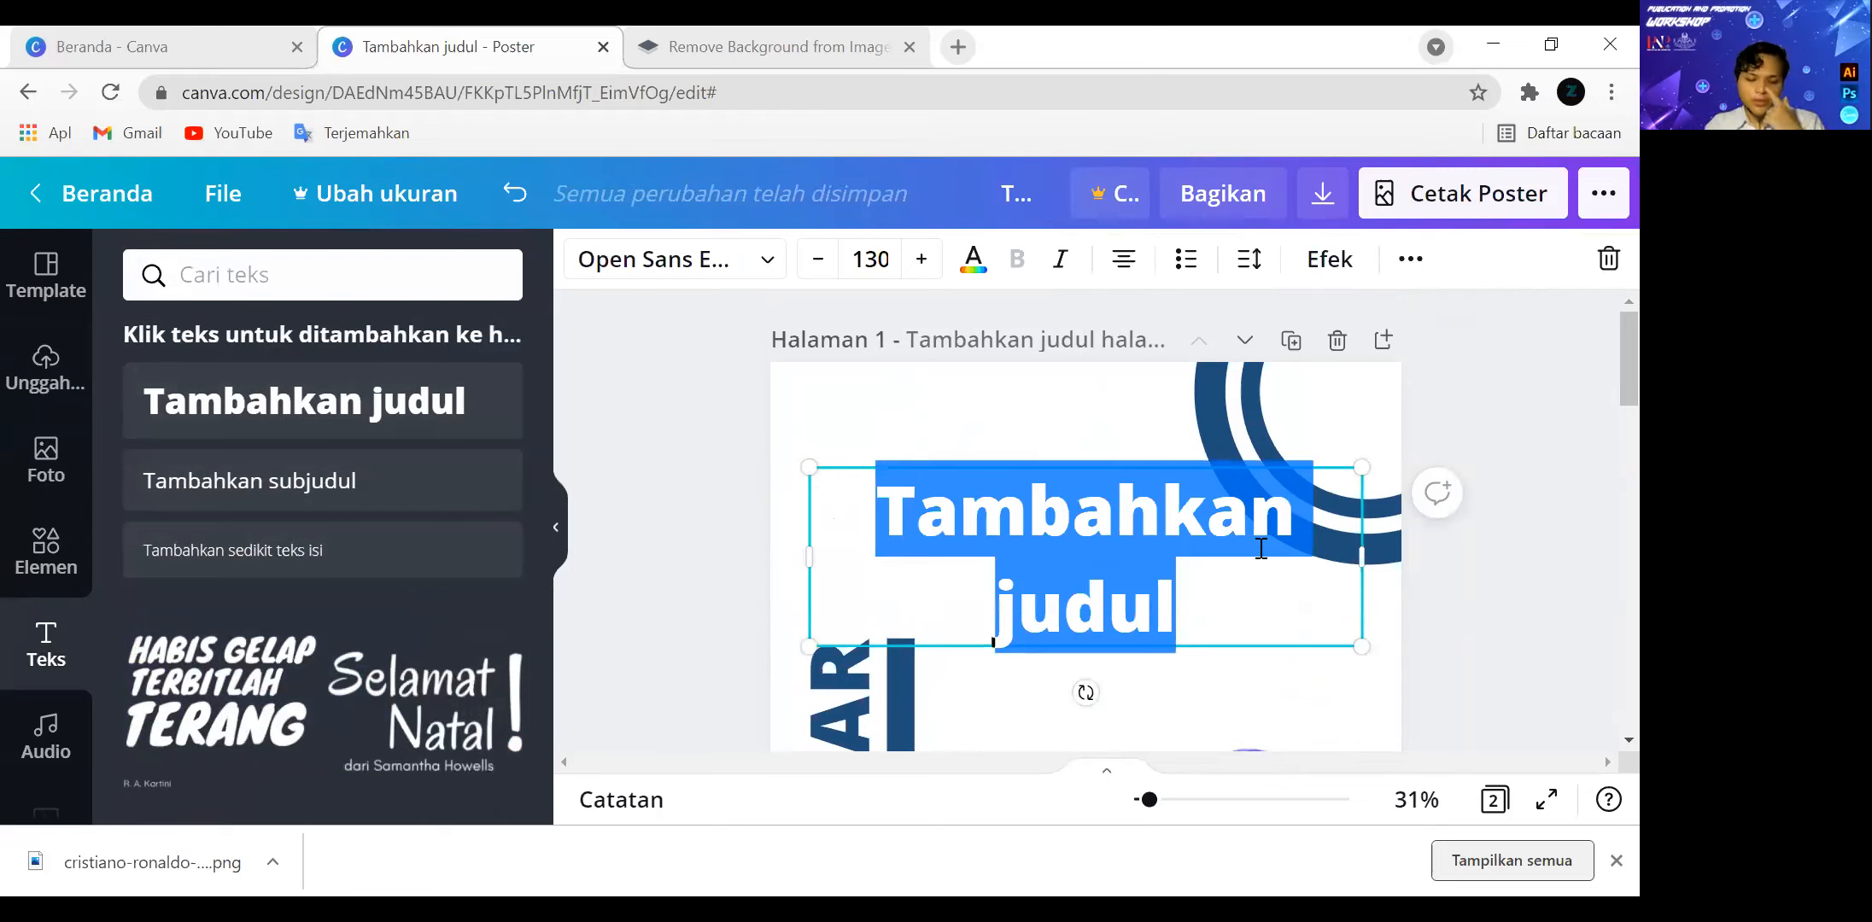
pyautogui.write('h')
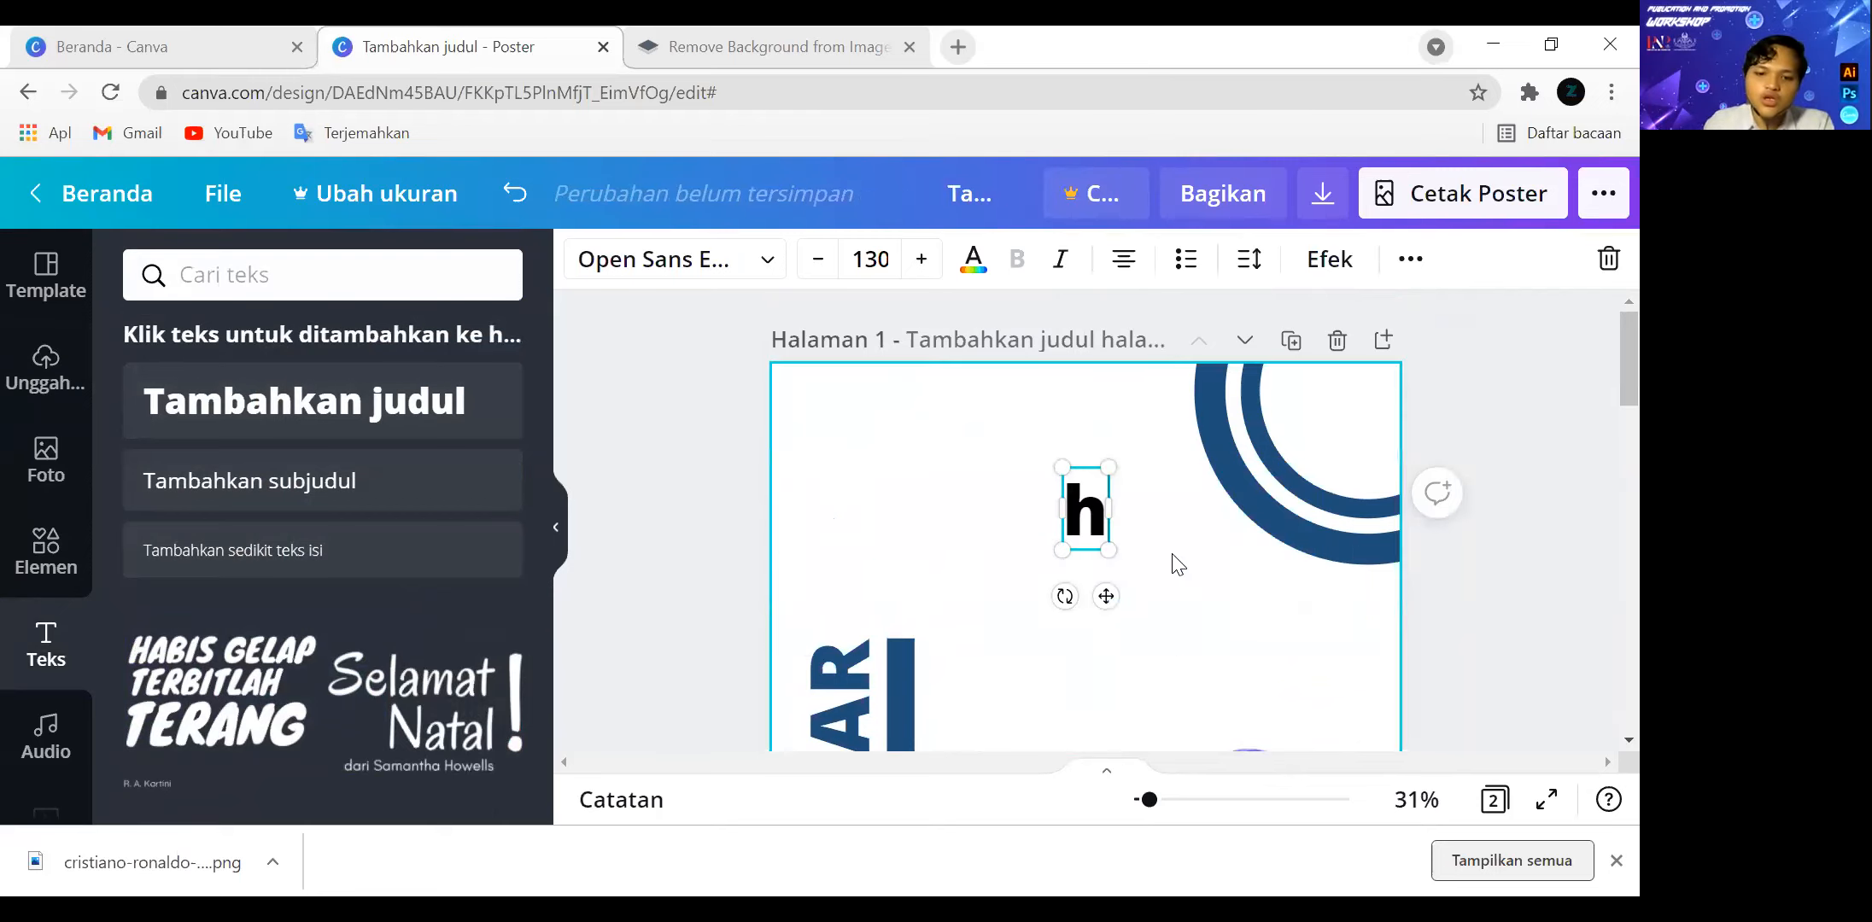
pyautogui.press('BackSpace')
pyautogui.write('car')
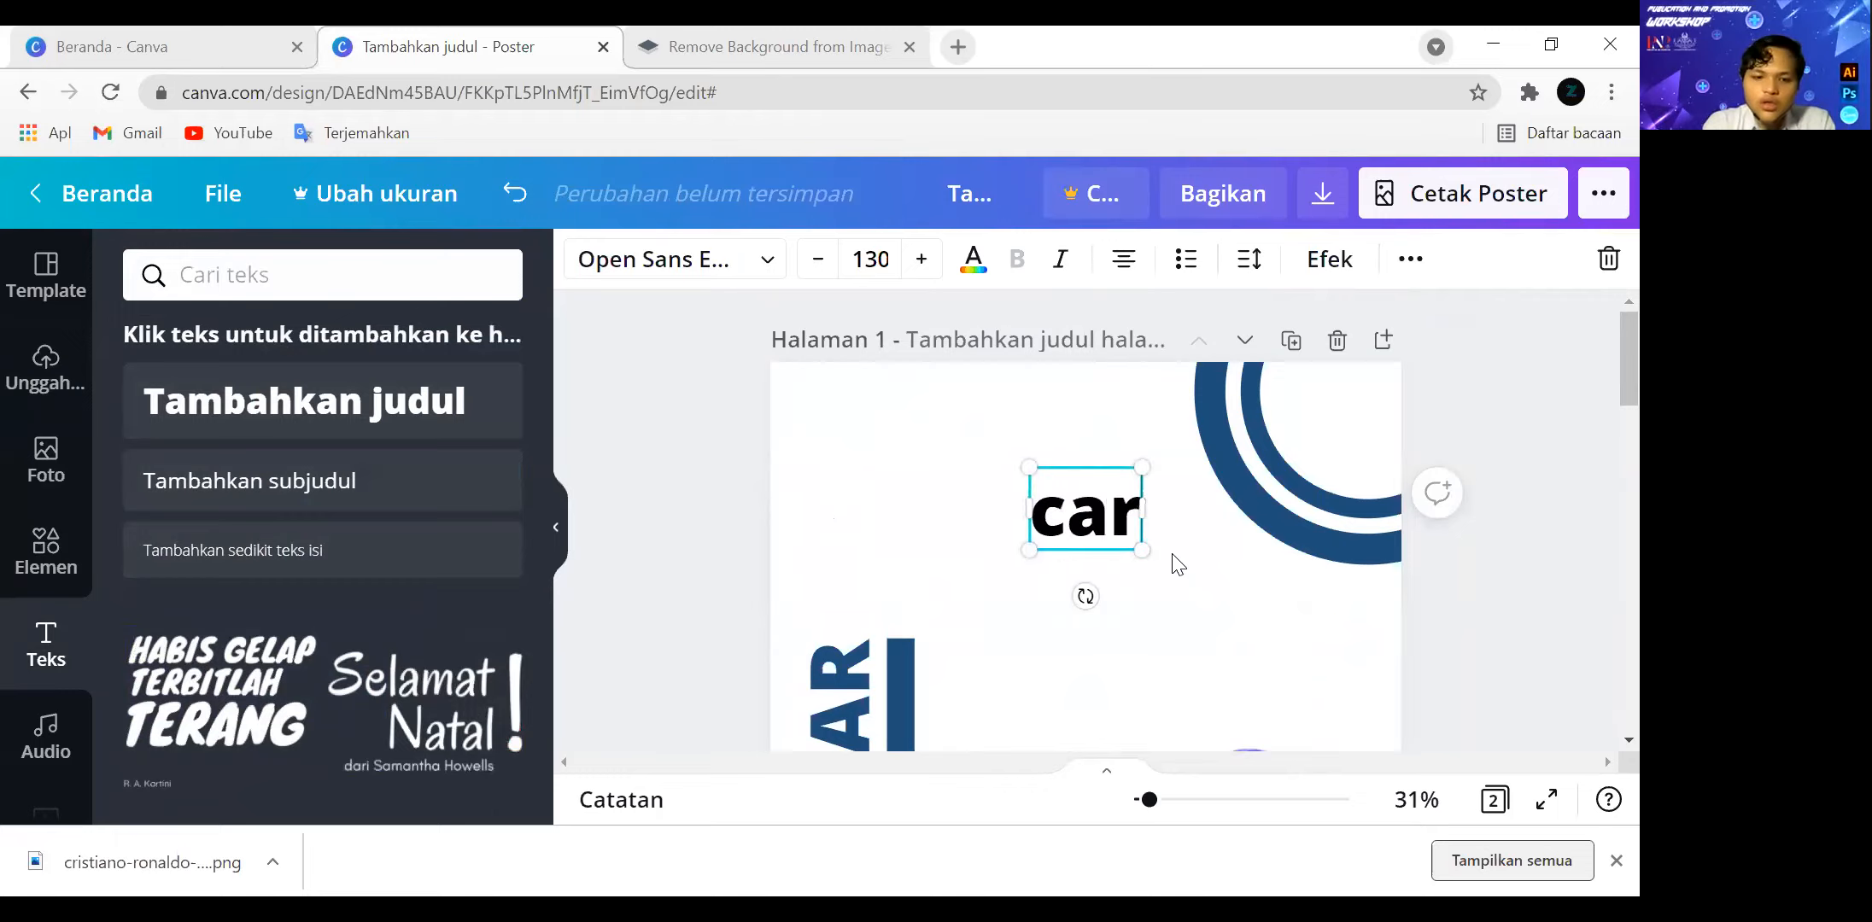
pyautogui.press('BackSpace')
pyautogui.press('BackSpace')
pyautogui.press('BackSpace')
pyautogui.write('CARA MENCETAK GOL YAN')
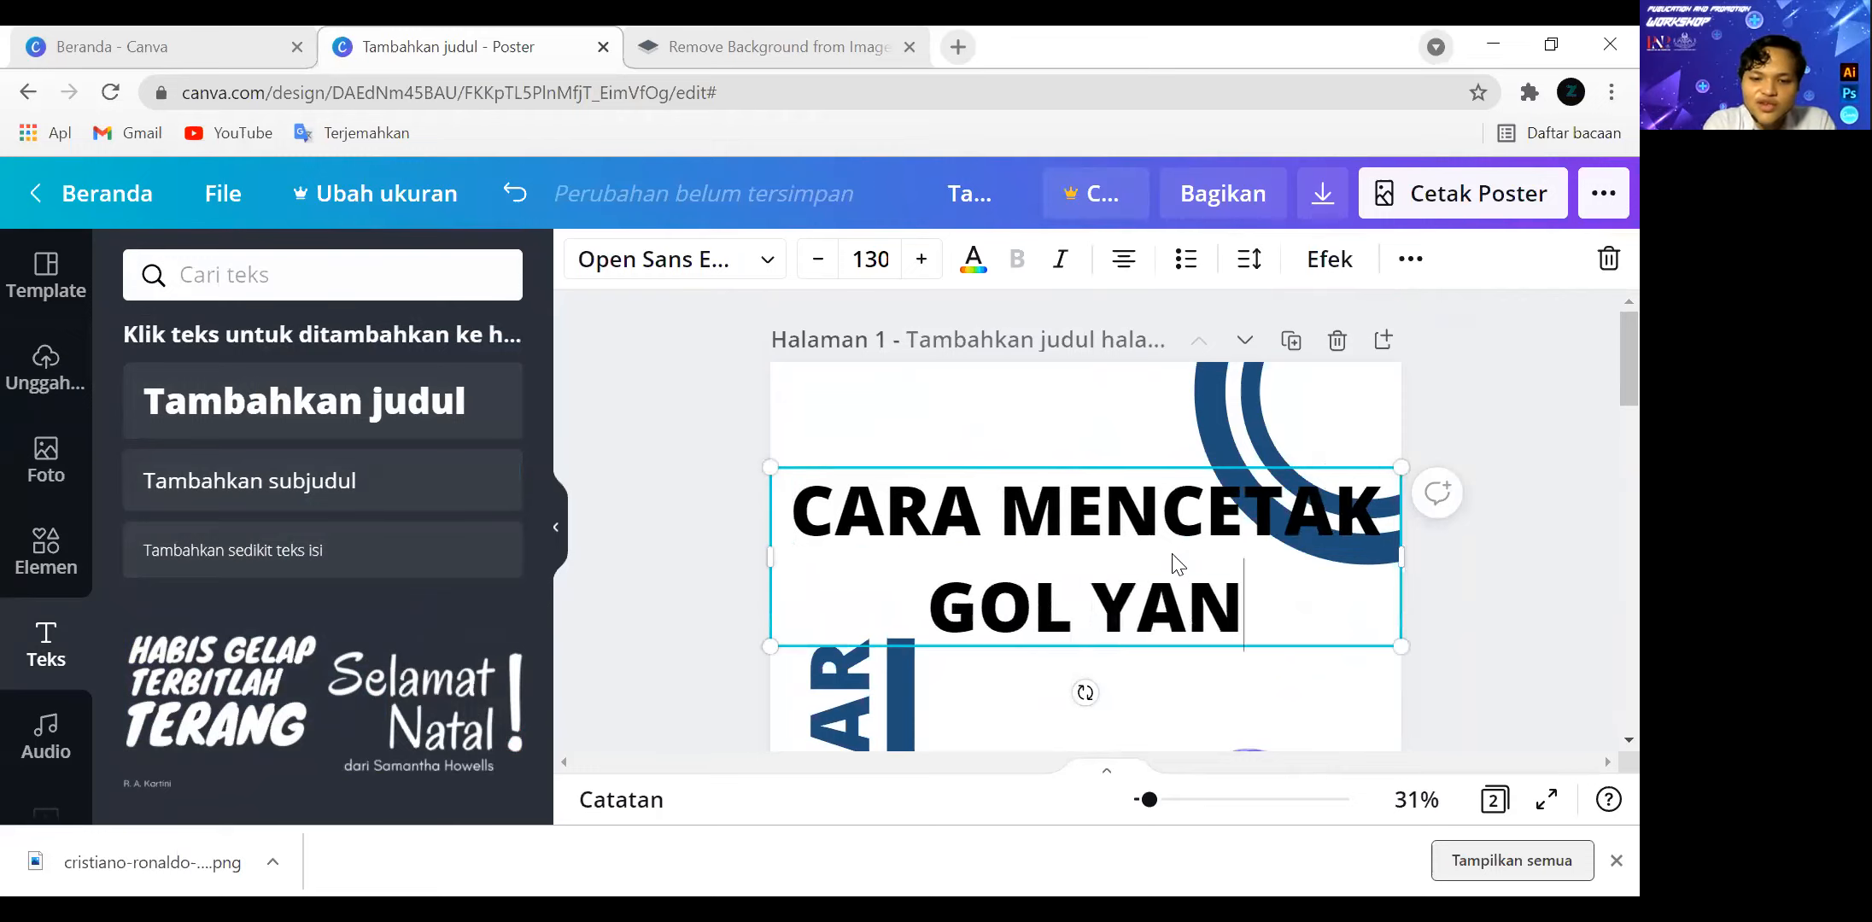
pyautogui.write('G INDAH')
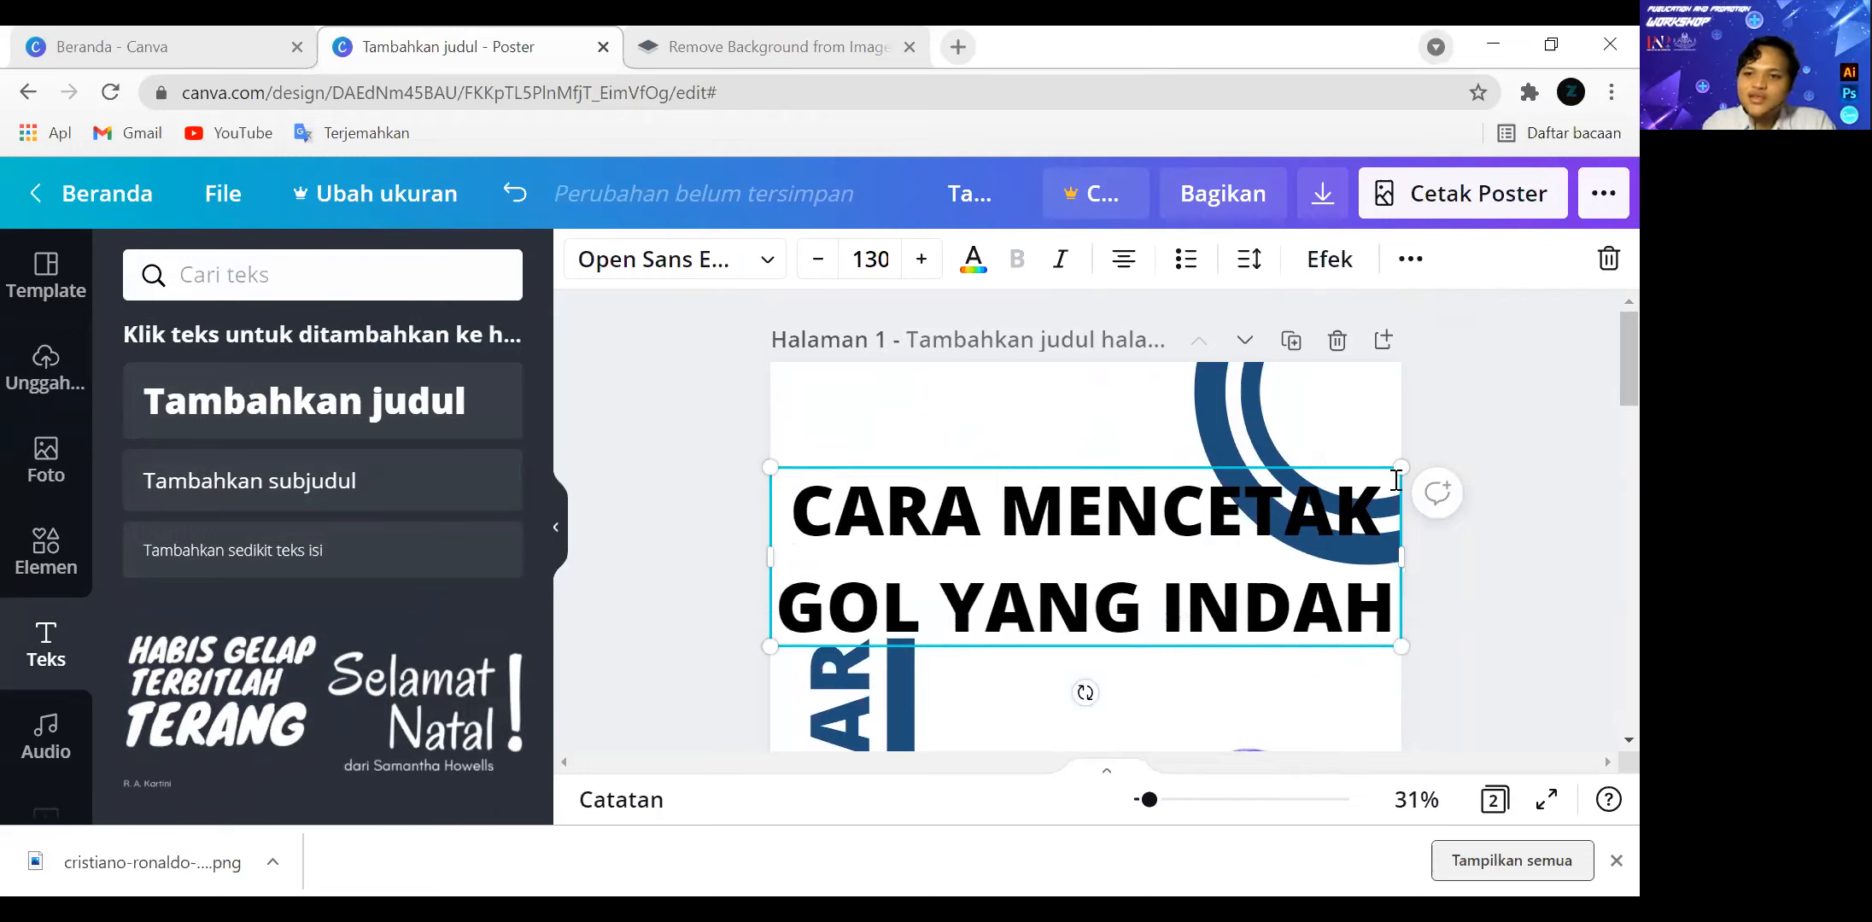
# Scale the new heading down to a font size of about 80, keeping its lower-left corner in place.
pyautogui.moveTo(1398, 468); pyautogui.dragTo(1287, 523)
pyautogui.moveTo(1160, 528); pyautogui.dragTo(1249, 498)
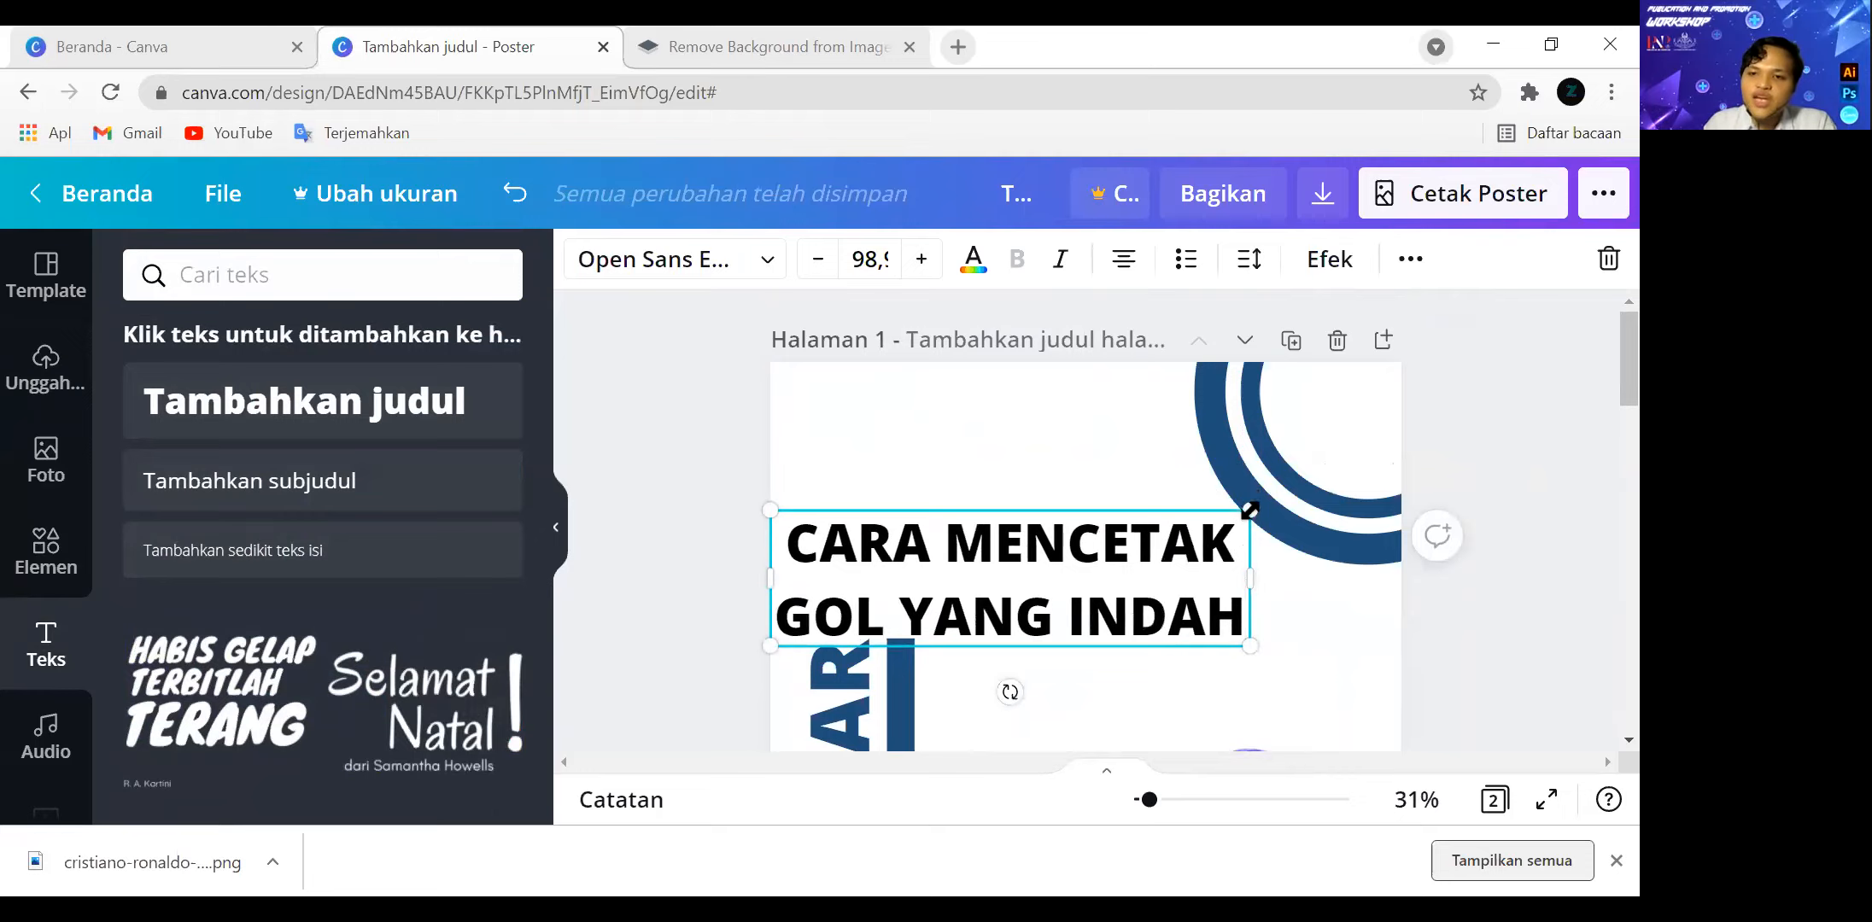
pyautogui.moveTo(1249, 510); pyautogui.dragTo(1157, 536)
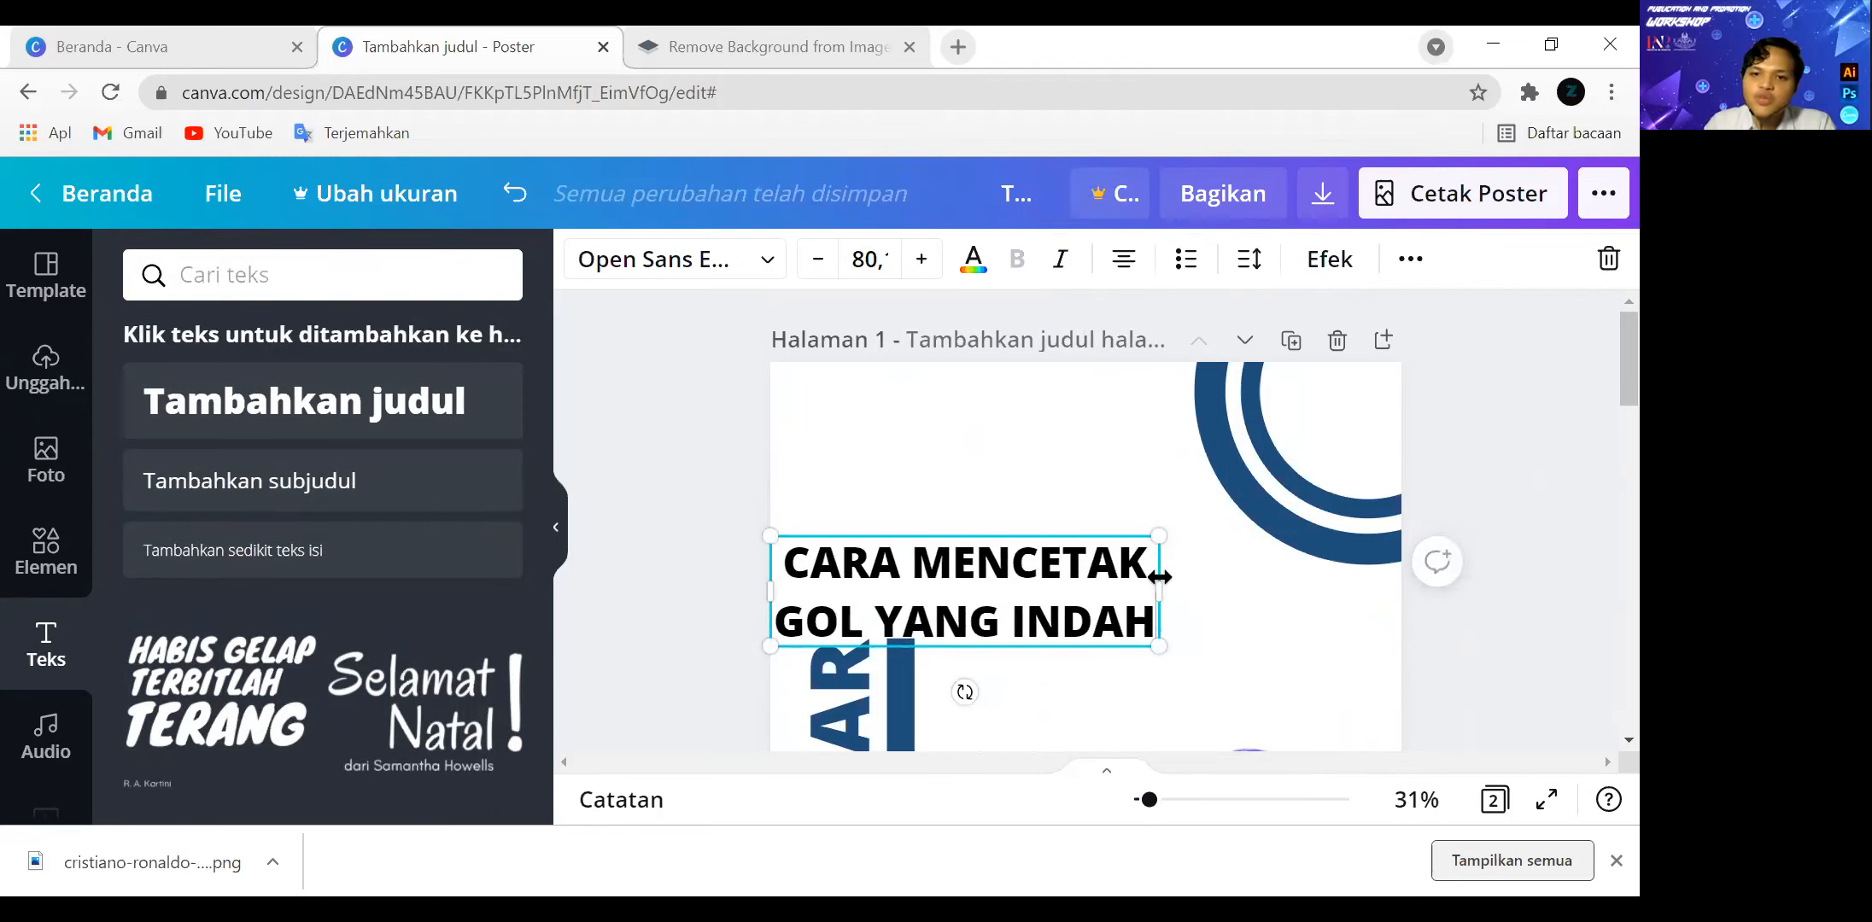
# Try a narrower box for the title, restore its two-line width, and move it up clear of the WEBINAR text.
pyautogui.moveTo(1149, 591); pyautogui.dragTo(1055, 584)
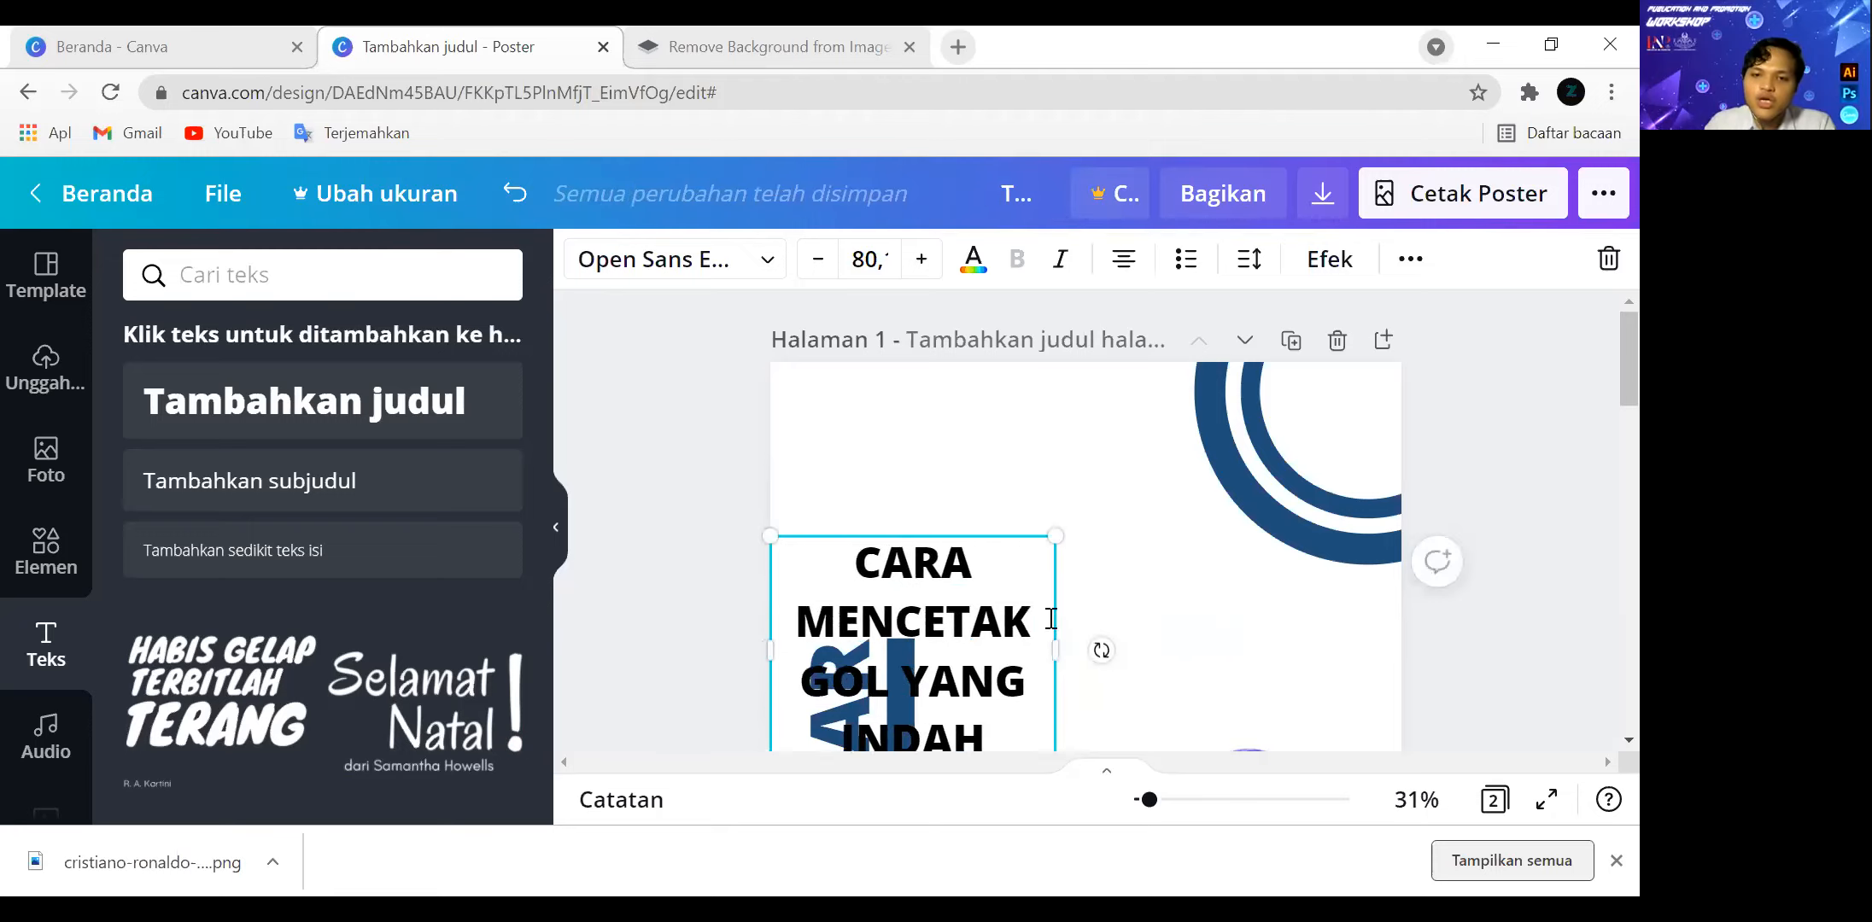
pyautogui.moveTo(1103, 649); pyautogui.dragTo(1159, 646)
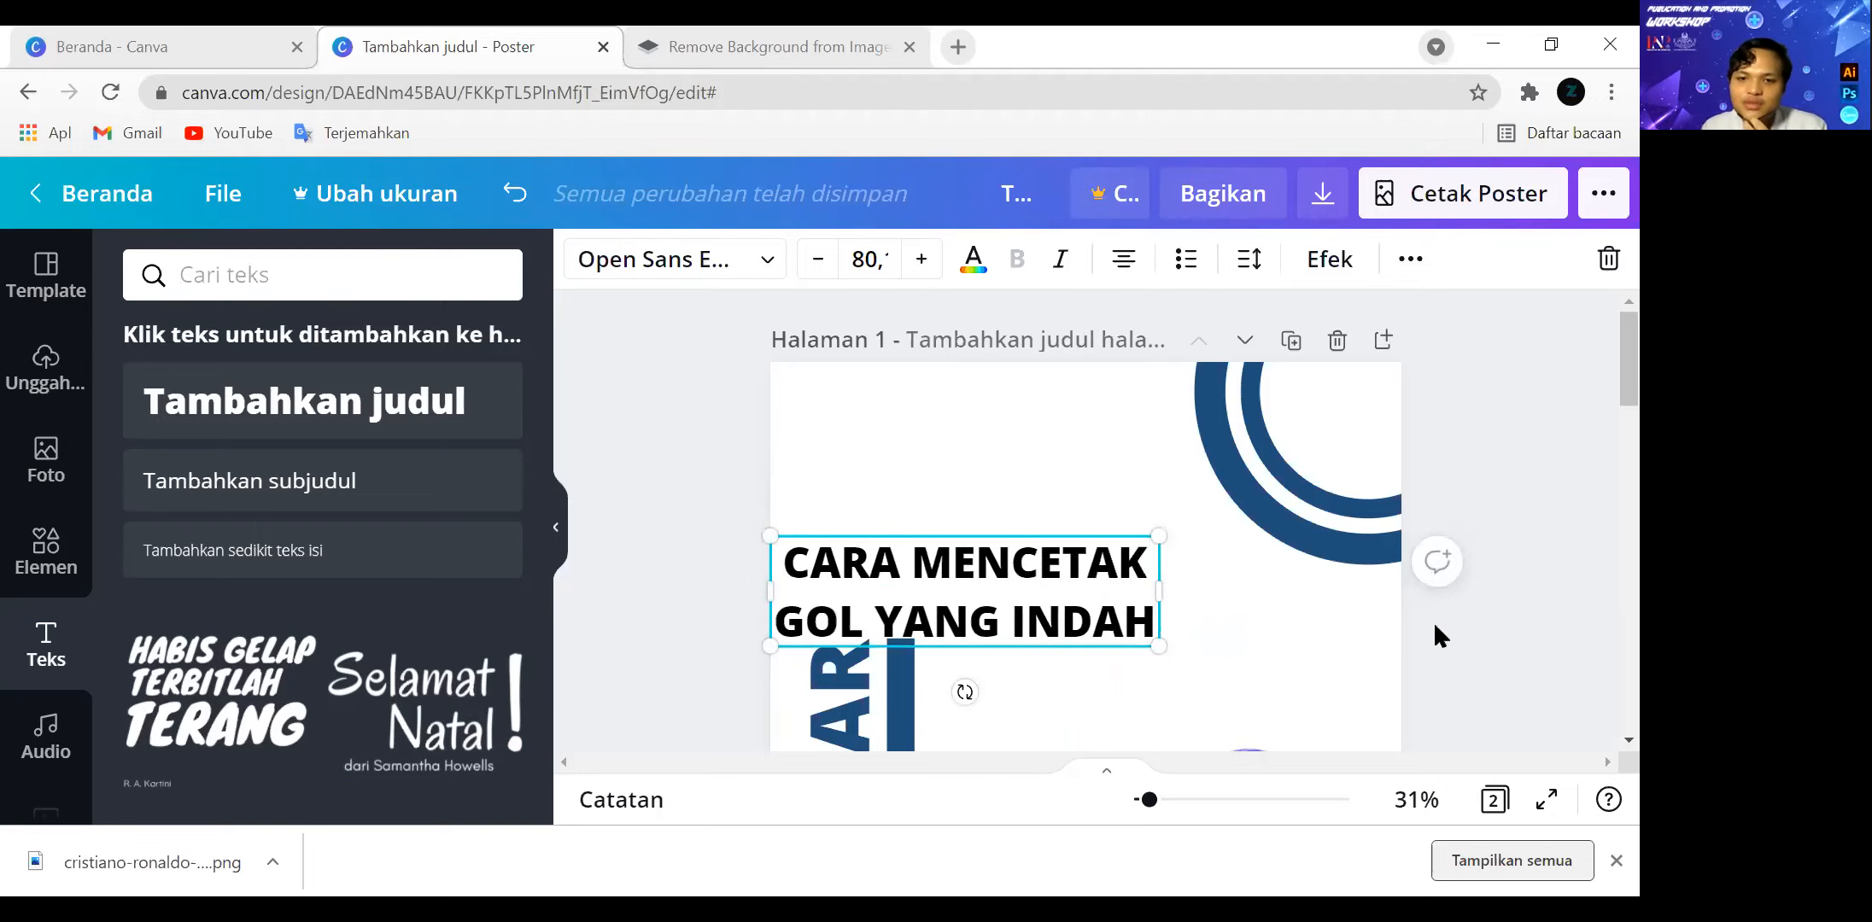
pyautogui.moveTo(1030, 573); pyautogui.dragTo(1034, 541)
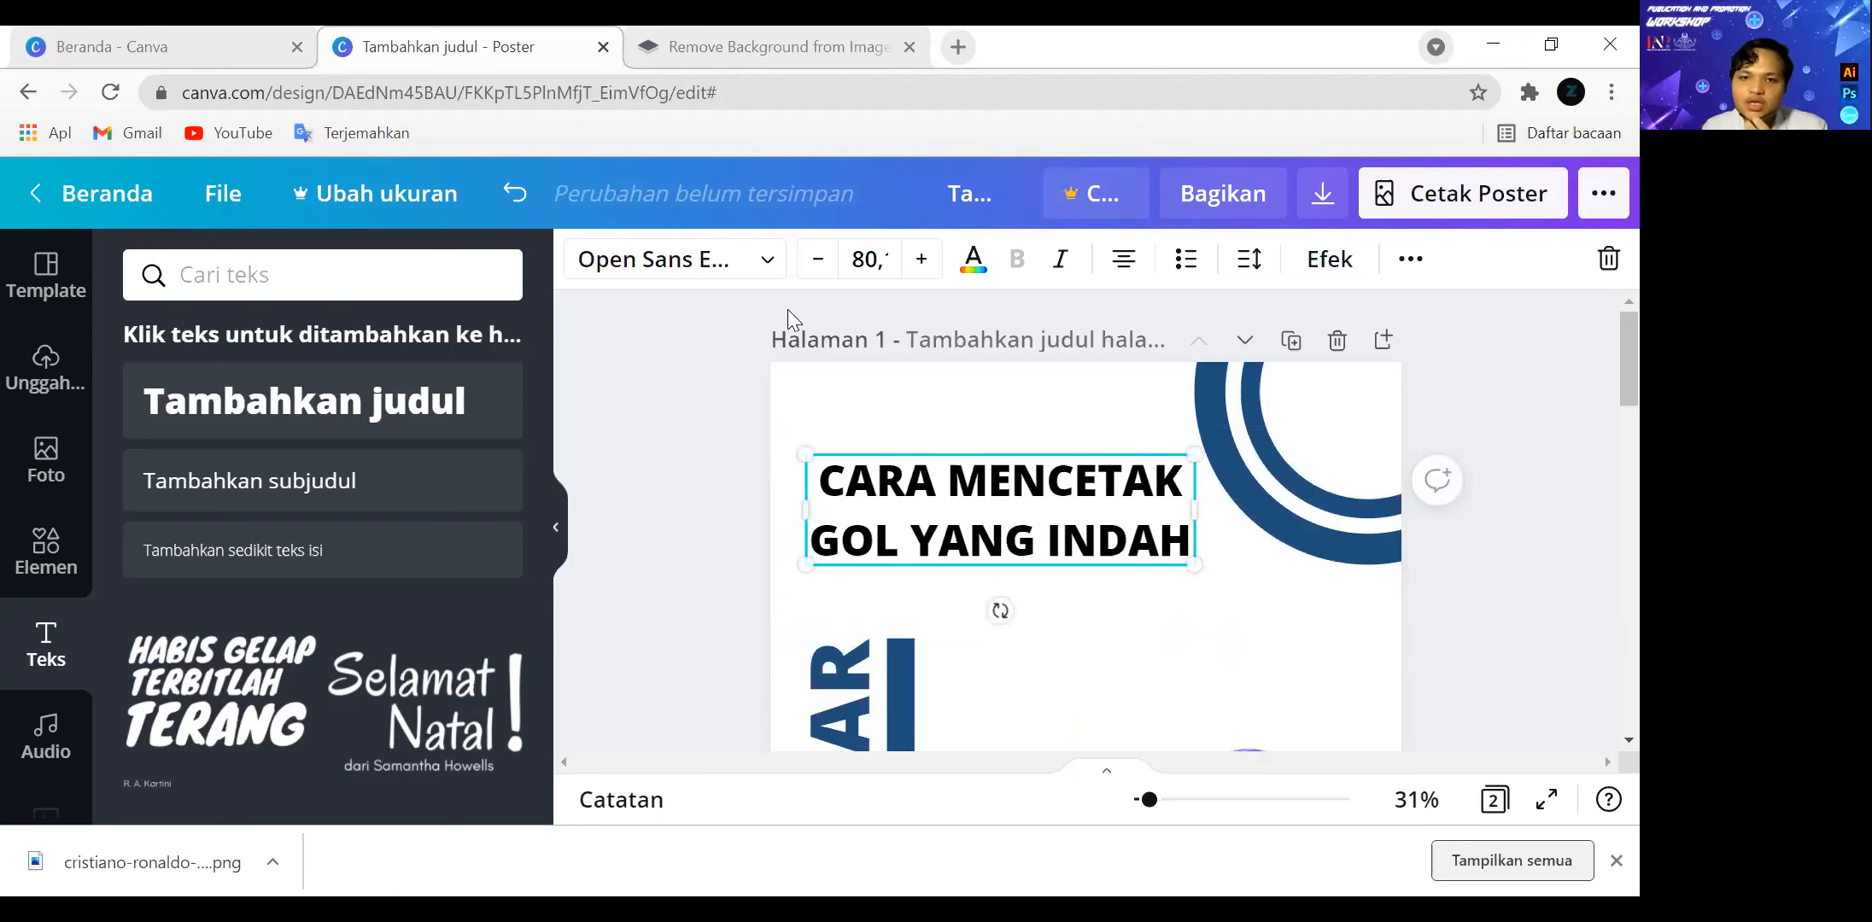
# Color the title dark blue like the shapes and scale it down to a font size of about 68.
pyautogui.click(972, 260)
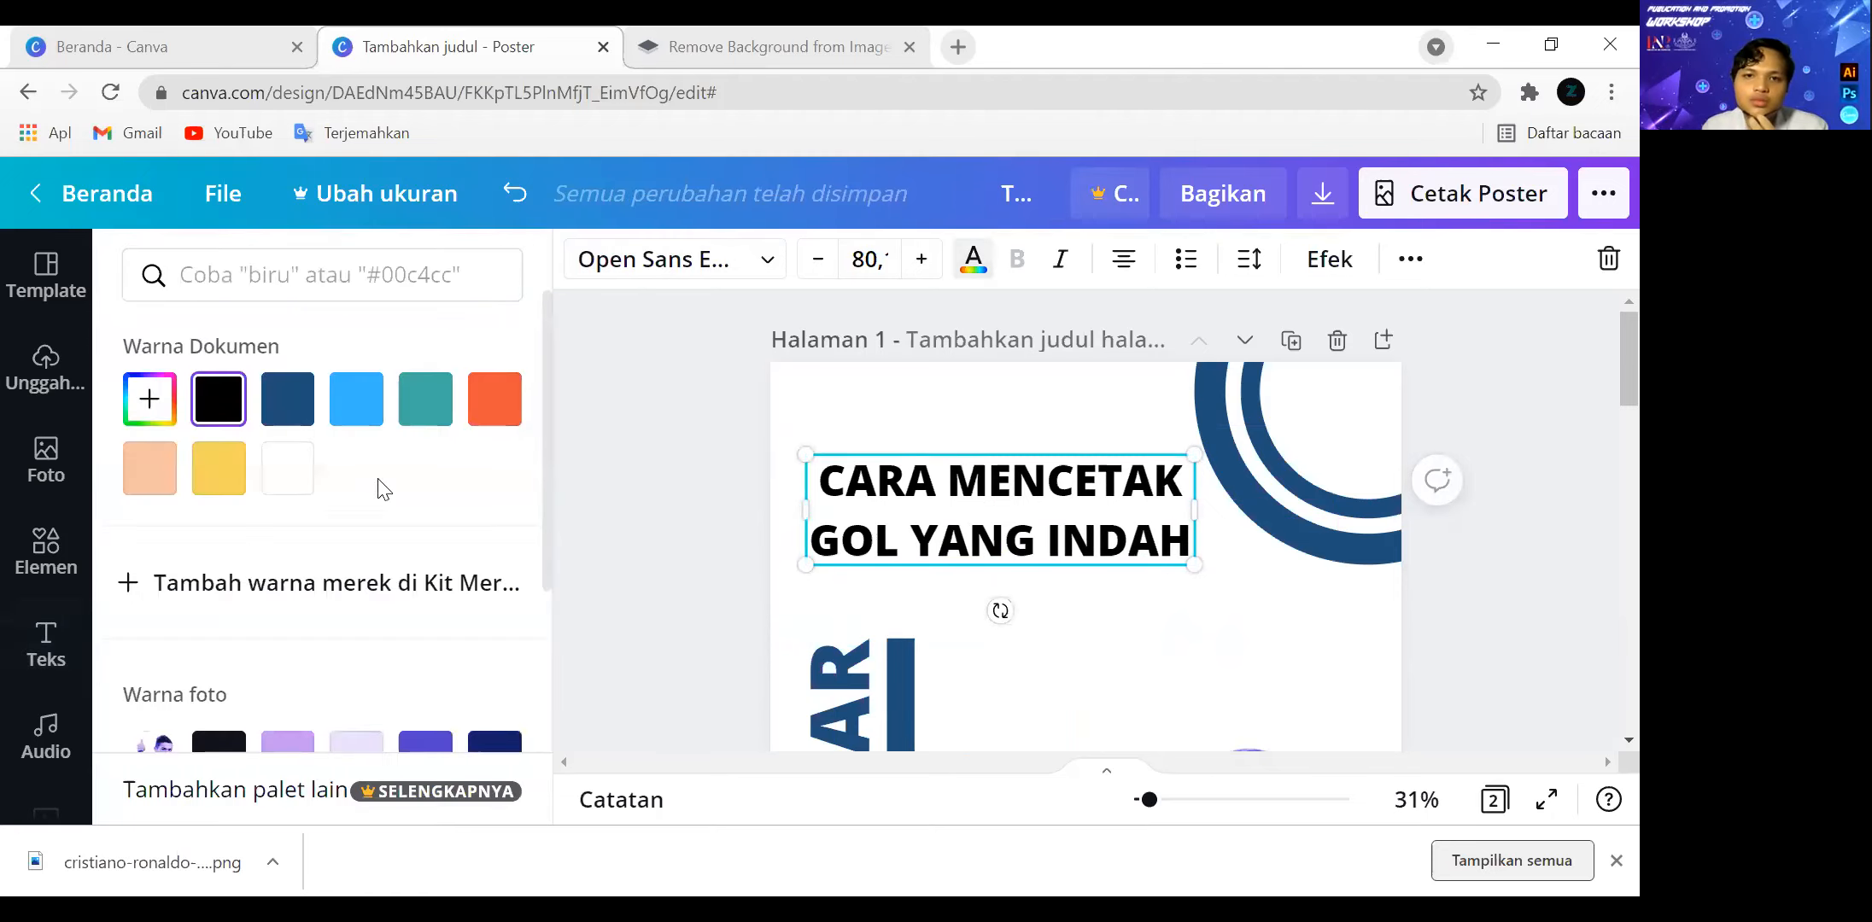
pyautogui.click(276, 389)
pyautogui.scroll(-2, 1215, 489)
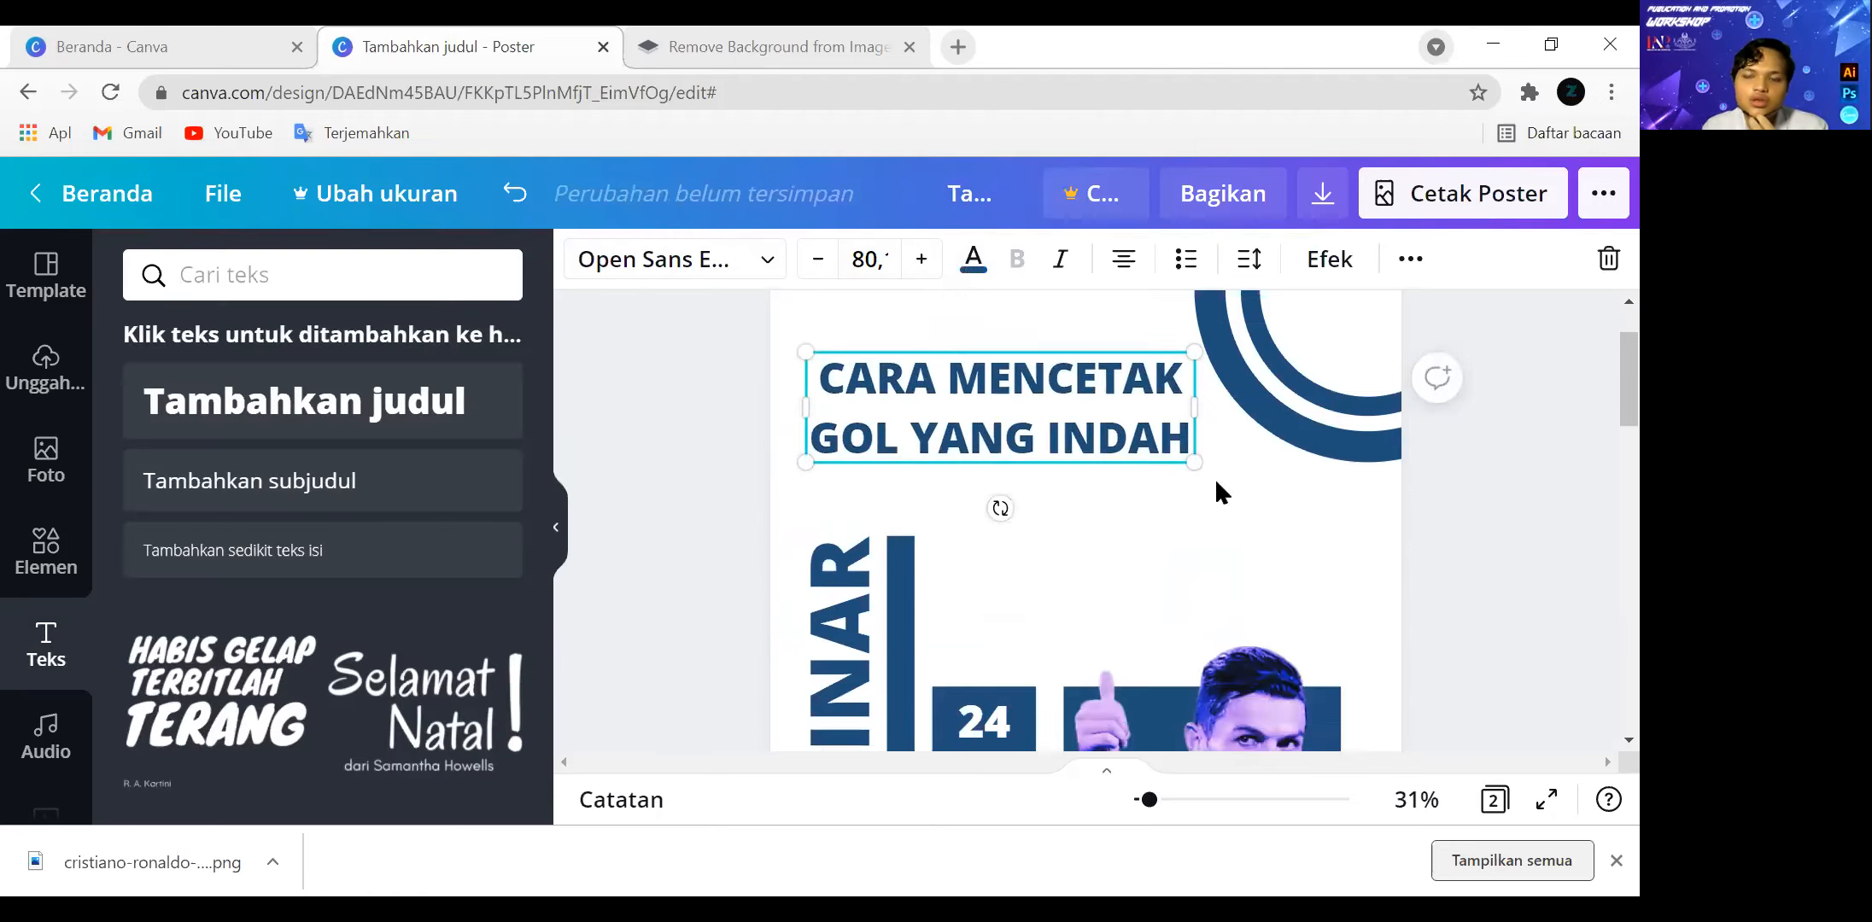
pyautogui.moveTo(1196, 436); pyautogui.dragTo(1156, 431)
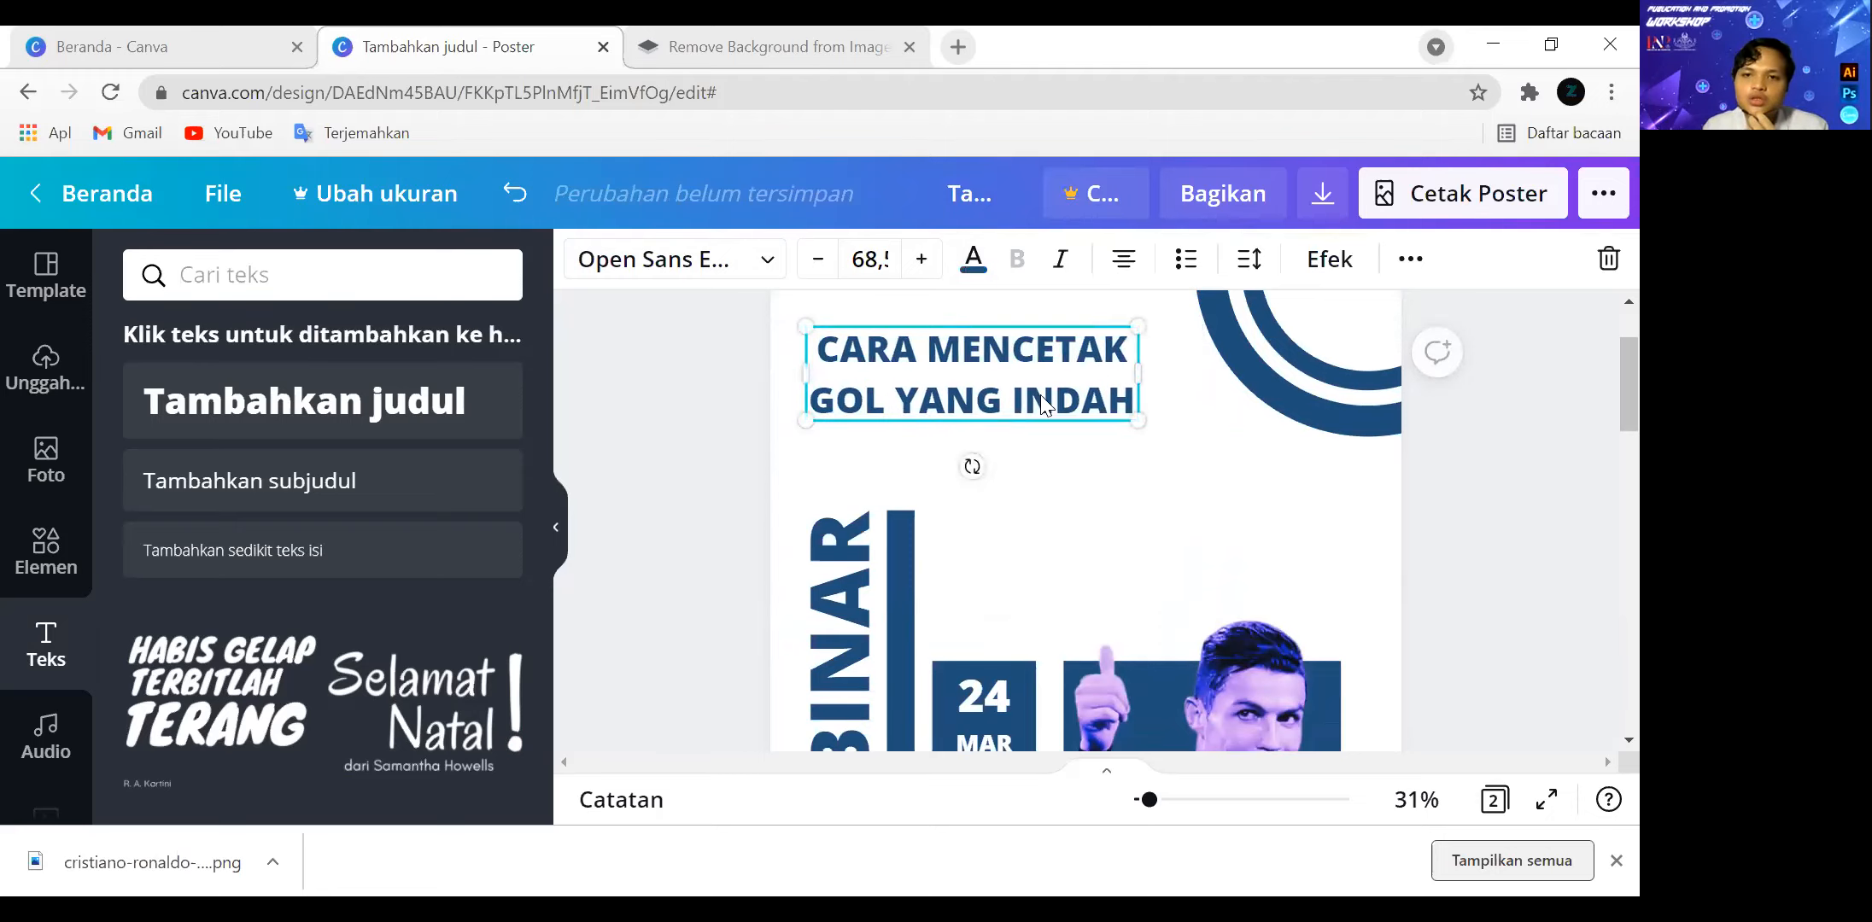
# Reposition the title in the empty area beside the blue ring, slightly nearer the page's top edge.
pyautogui.moveTo(1040, 395); pyautogui.dragTo(1060, 394)
pyautogui.click(1191, 455)
pyautogui.scroll(2, 1468, 555)
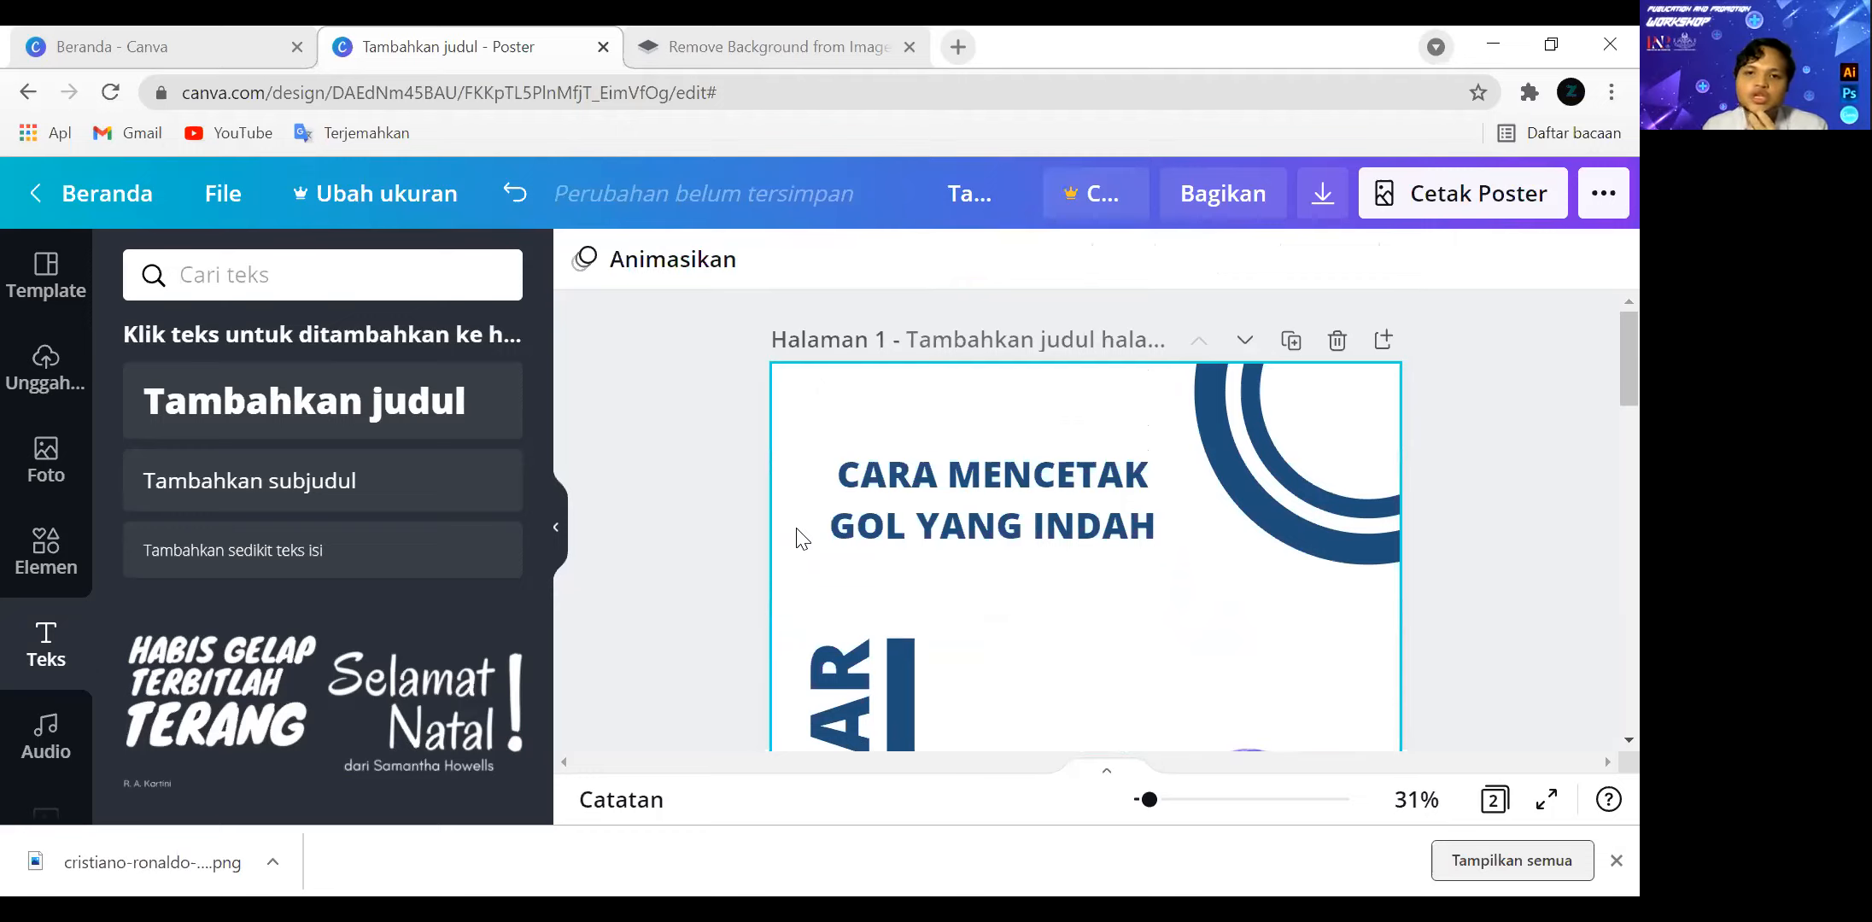
pyautogui.moveTo(1086, 495); pyautogui.dragTo(1071, 470)
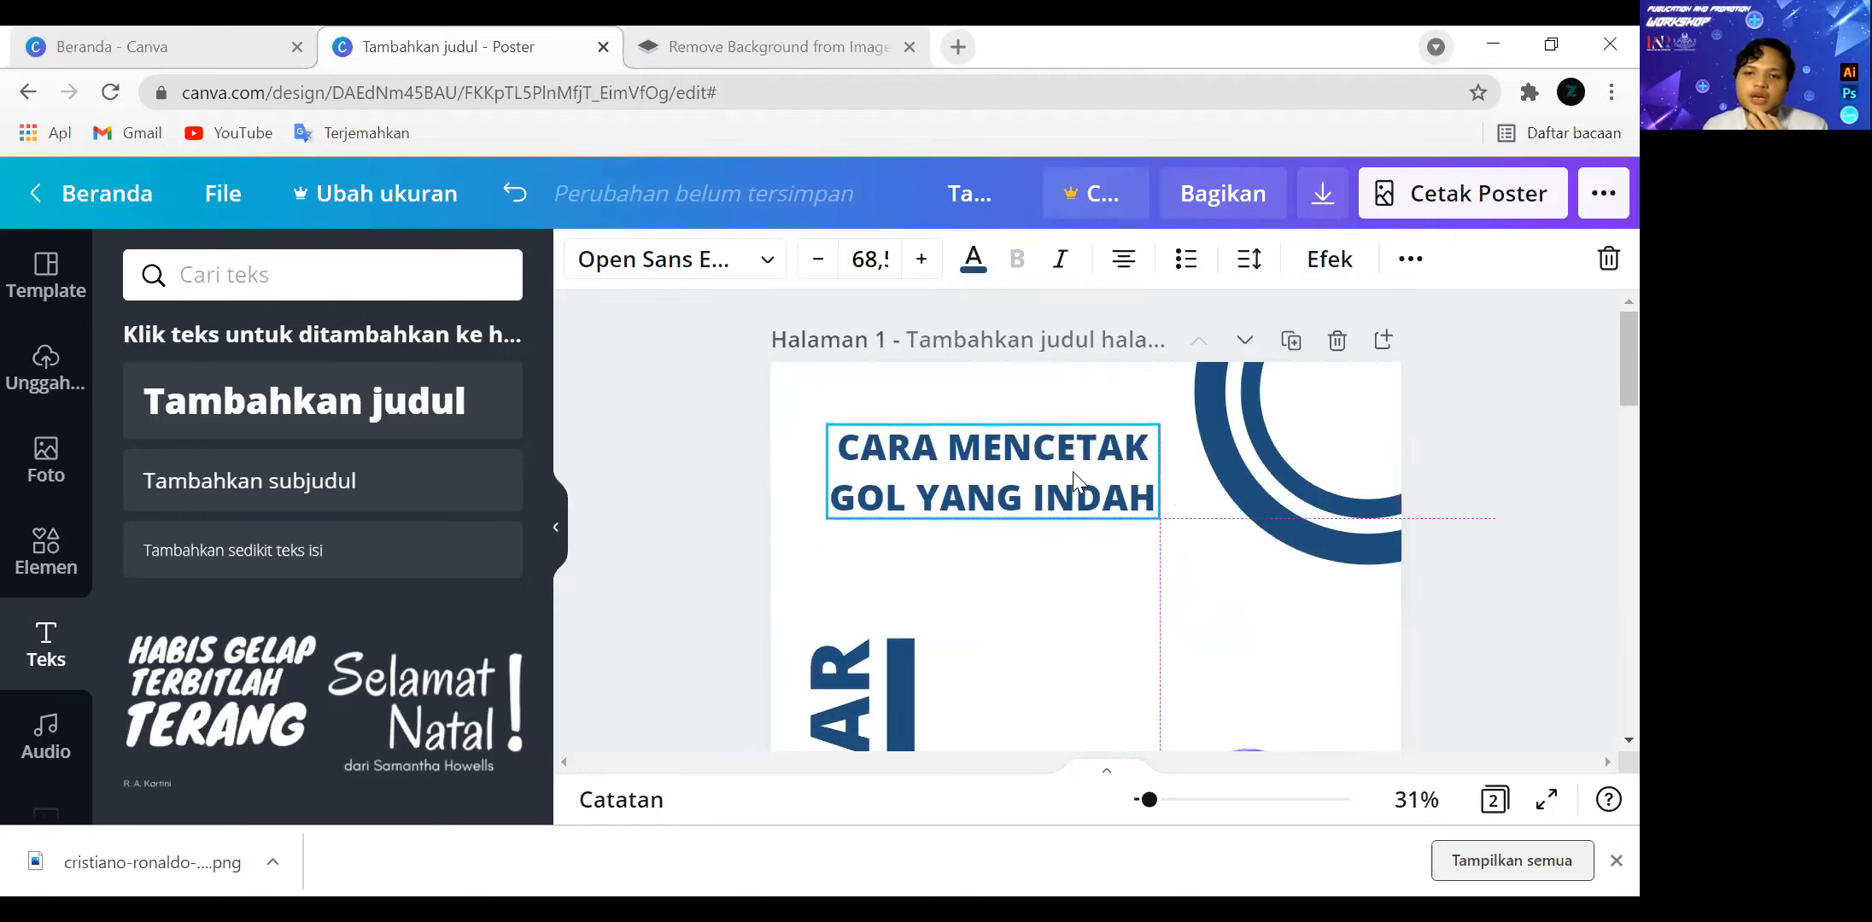
pyautogui.click(1563, 493)
# Extend the vertical blue bar upward toward the title and enlarge the WEBINAR text to a font size of about 176.
pyautogui.scroll(-3, 1550, 501)
pyautogui.scroll(1, 888, 527)
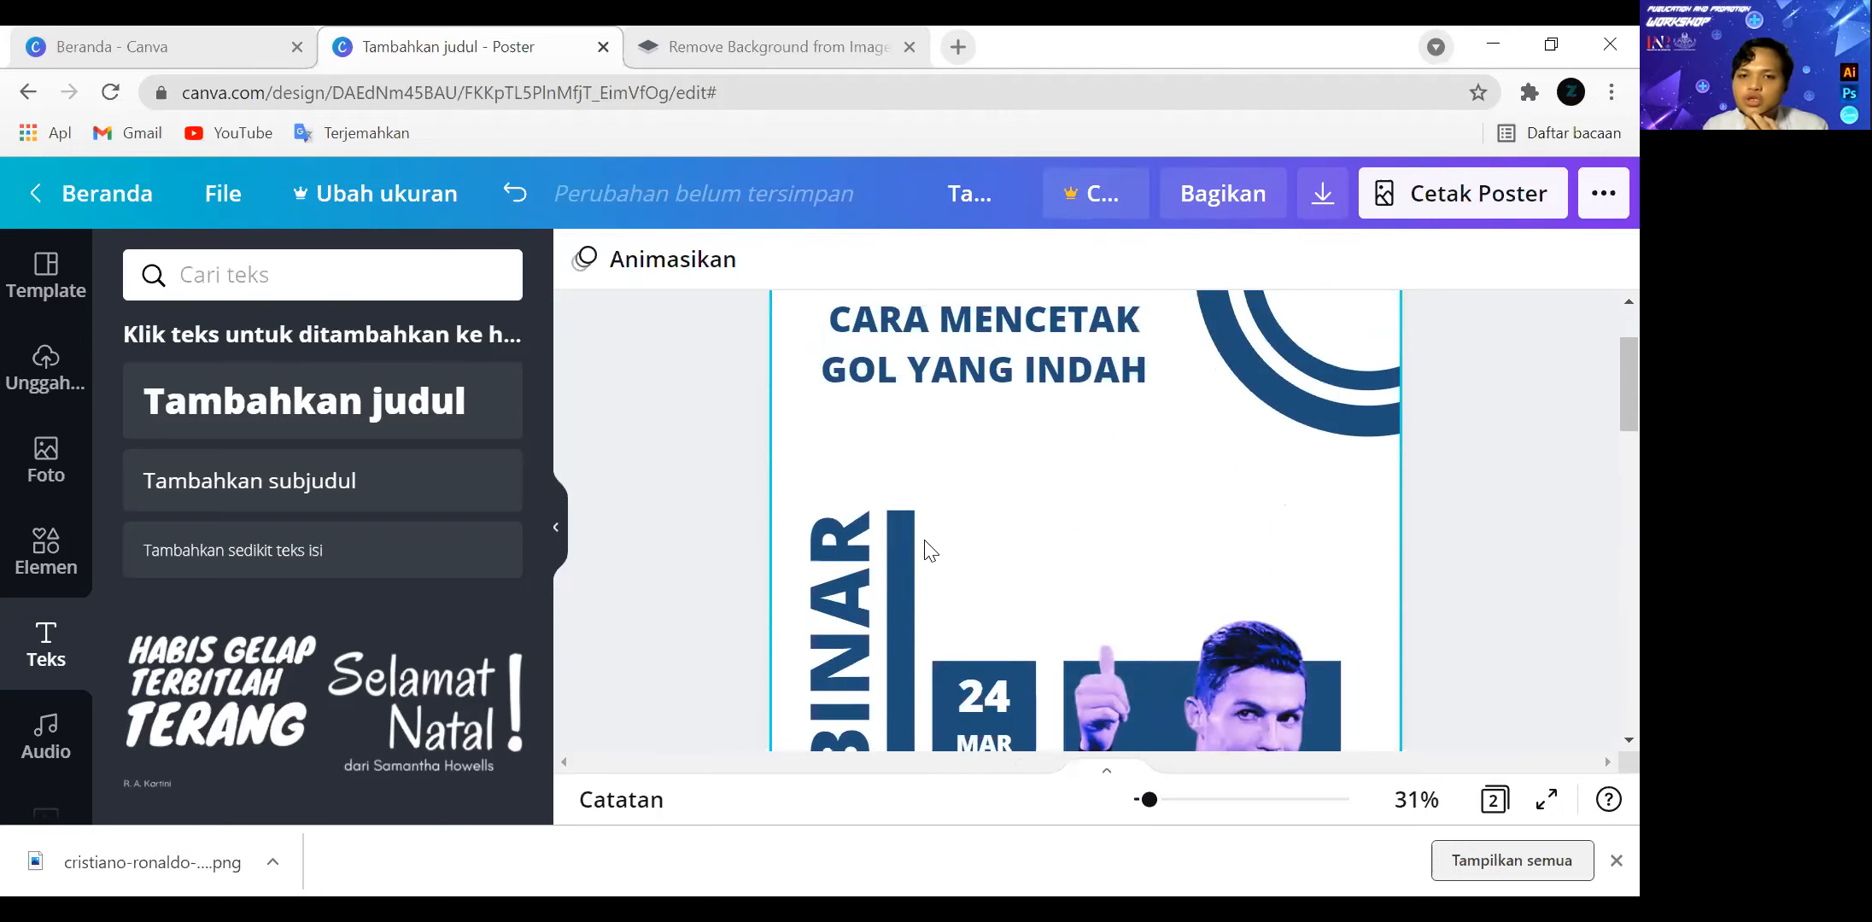
pyautogui.click(905, 535)
pyautogui.moveTo(903, 507); pyautogui.dragTo(903, 415)
pyautogui.click(794, 427)
pyautogui.moveTo(789, 417); pyautogui.dragTo(756, 349)
# Select the WEBINAR text, bar, date and time boxes, square and photo cutout together and shift them slightly right.
pyautogui.scroll(-4, 1446, 566)
pyautogui.scroll(1, 1381, 677)
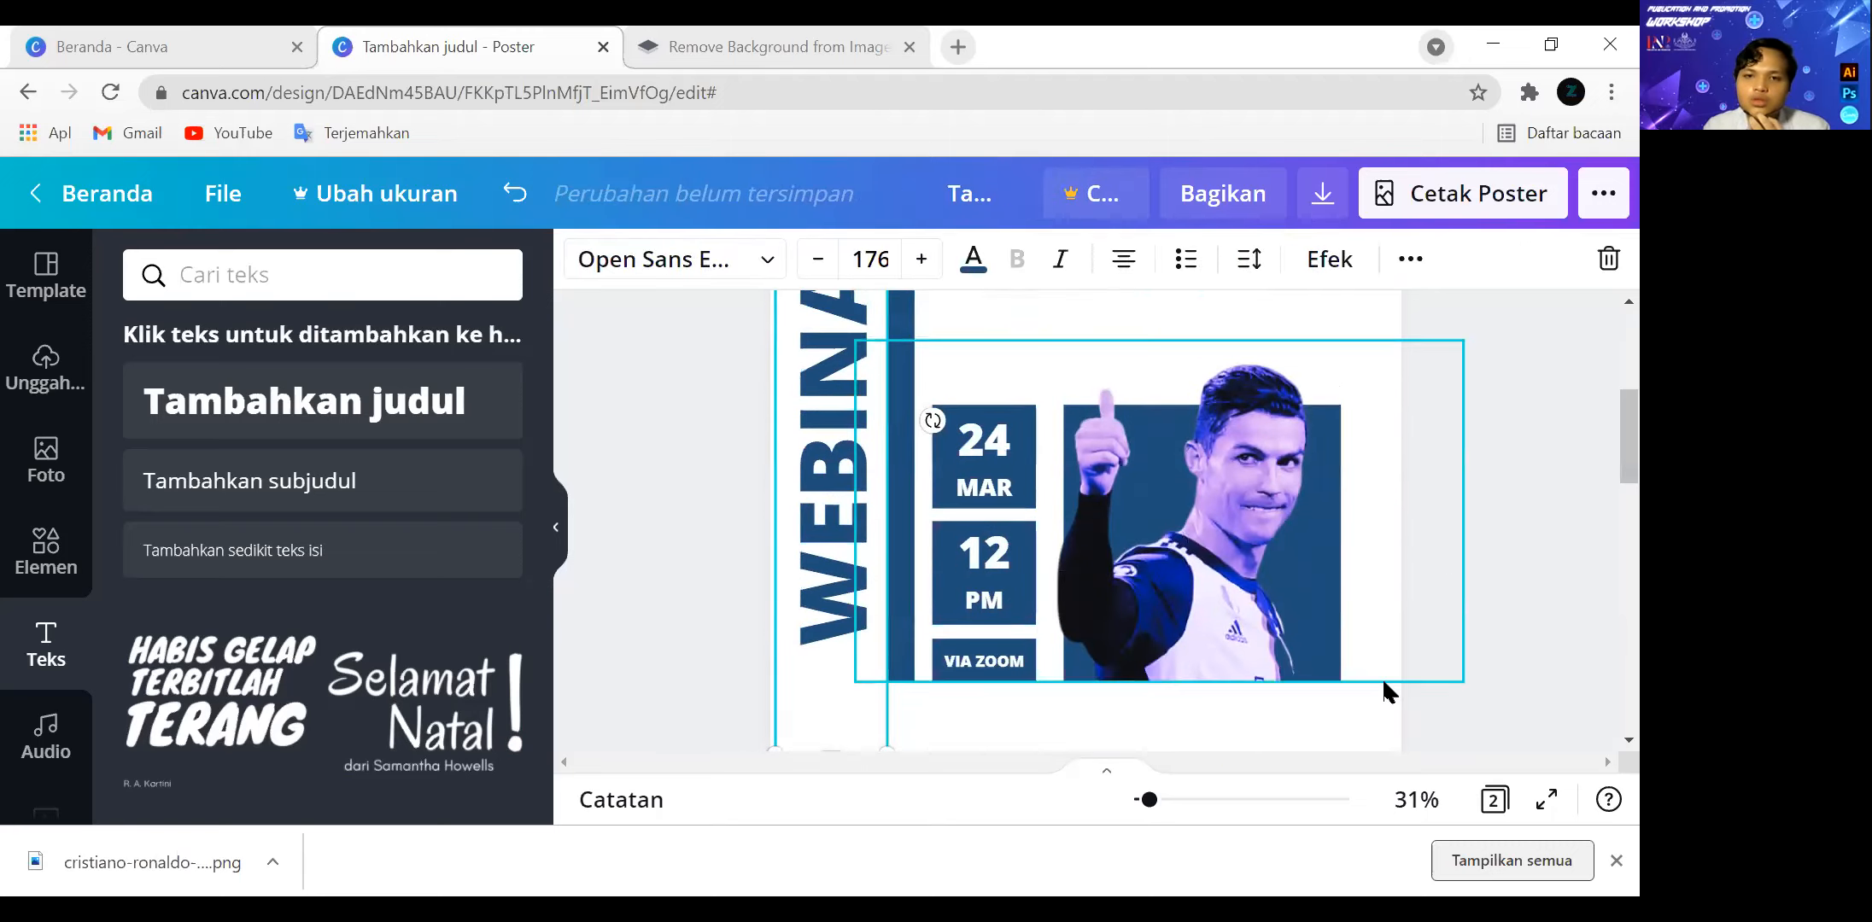
pyautogui.moveTo(1496, 683); pyautogui.dragTo(814, 400)
pyautogui.moveTo(1146, 509); pyautogui.dragTo(1164, 511)
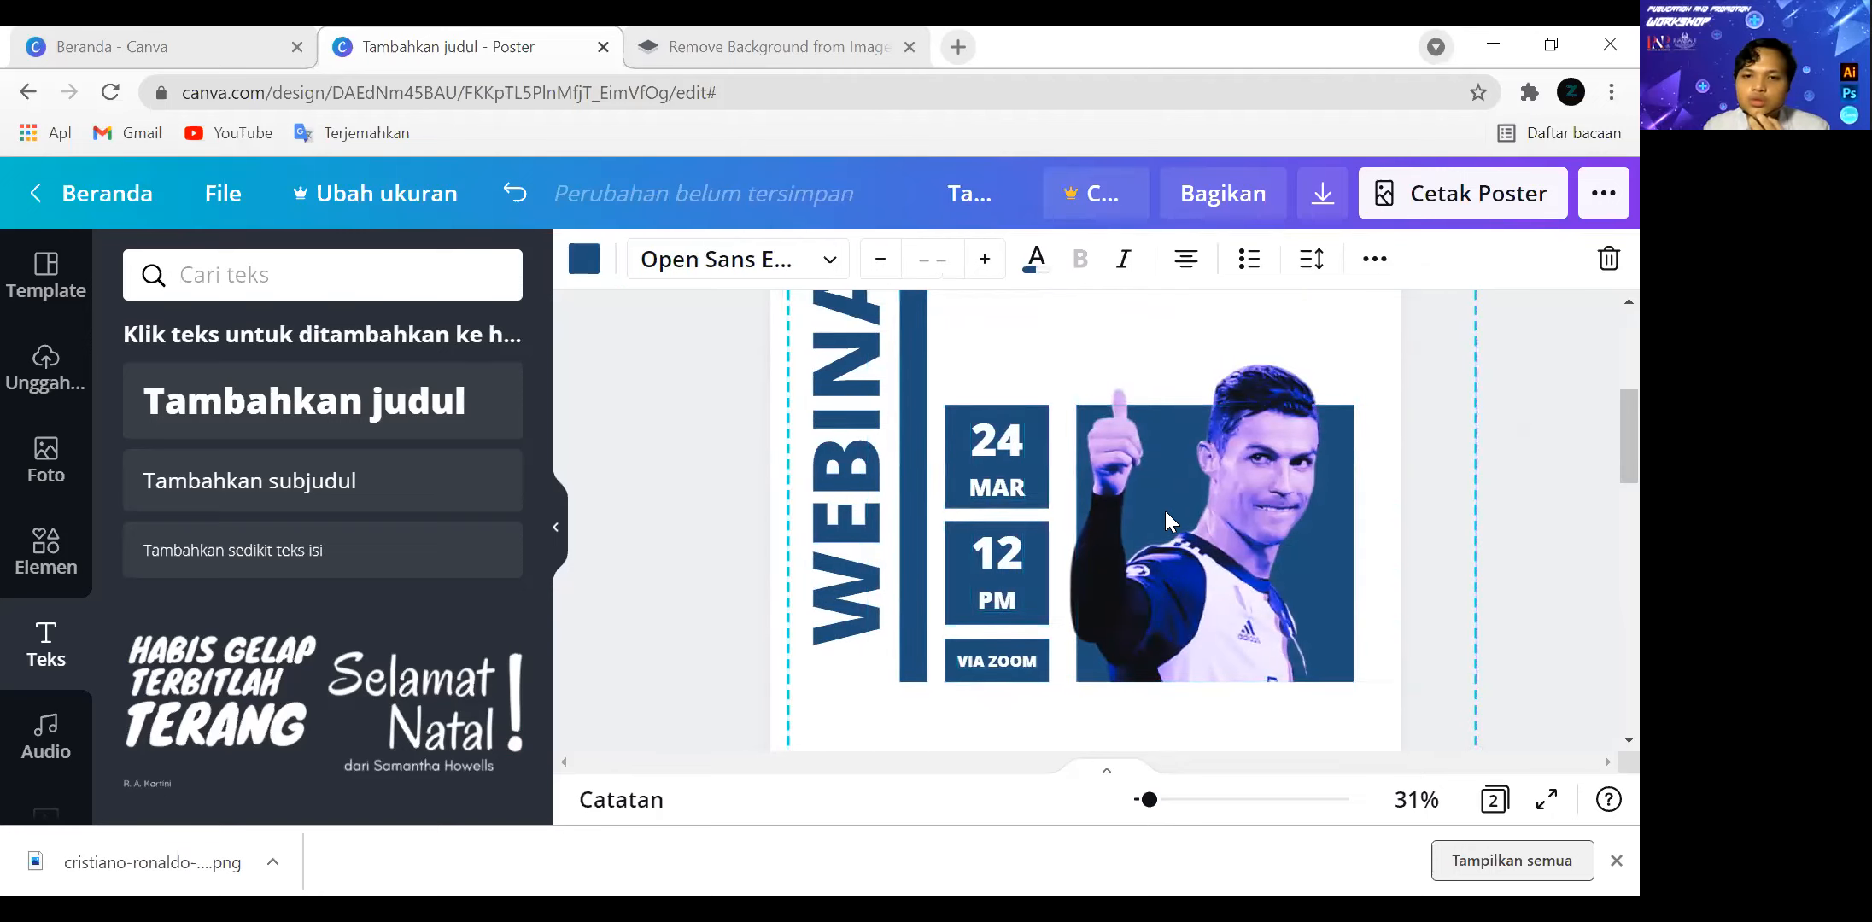
pyautogui.click(1536, 536)
# Move the WEBINAR text down so that its lower end is level with the bottom of the vertical bar.
pyautogui.scroll(3, 1528, 543)
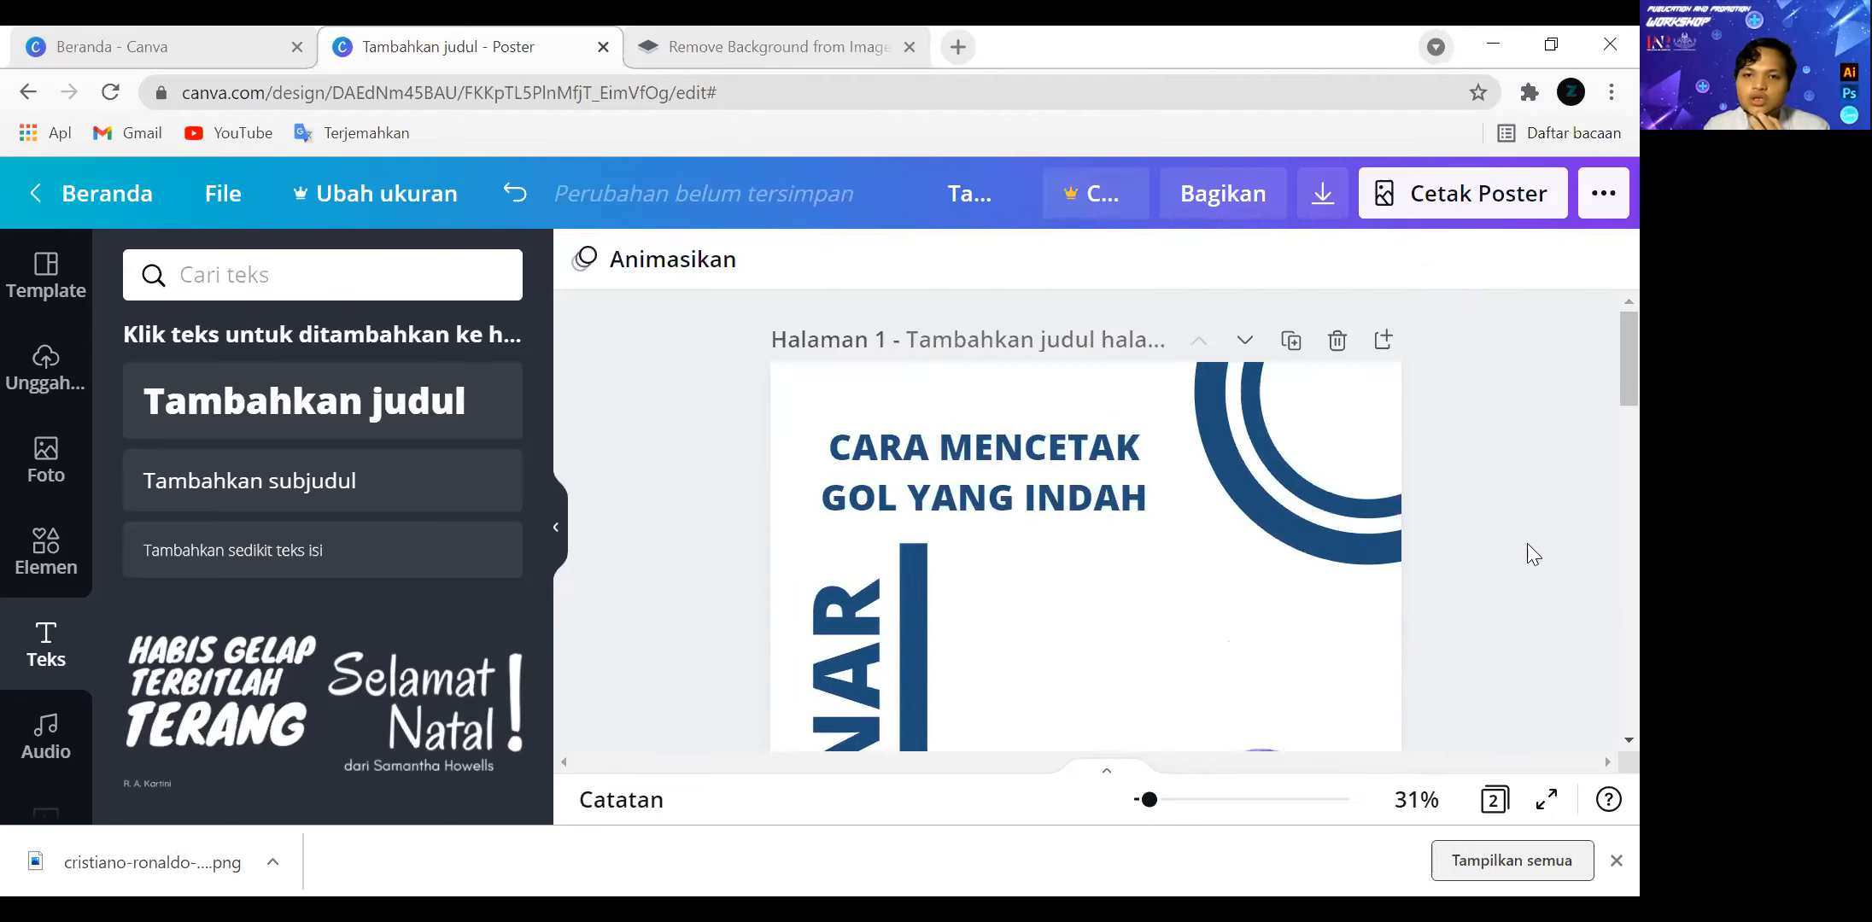
pyautogui.scroll(-3, 1525, 544)
pyautogui.moveTo(864, 583); pyautogui.dragTo(854, 608)
pyautogui.click(1533, 577)
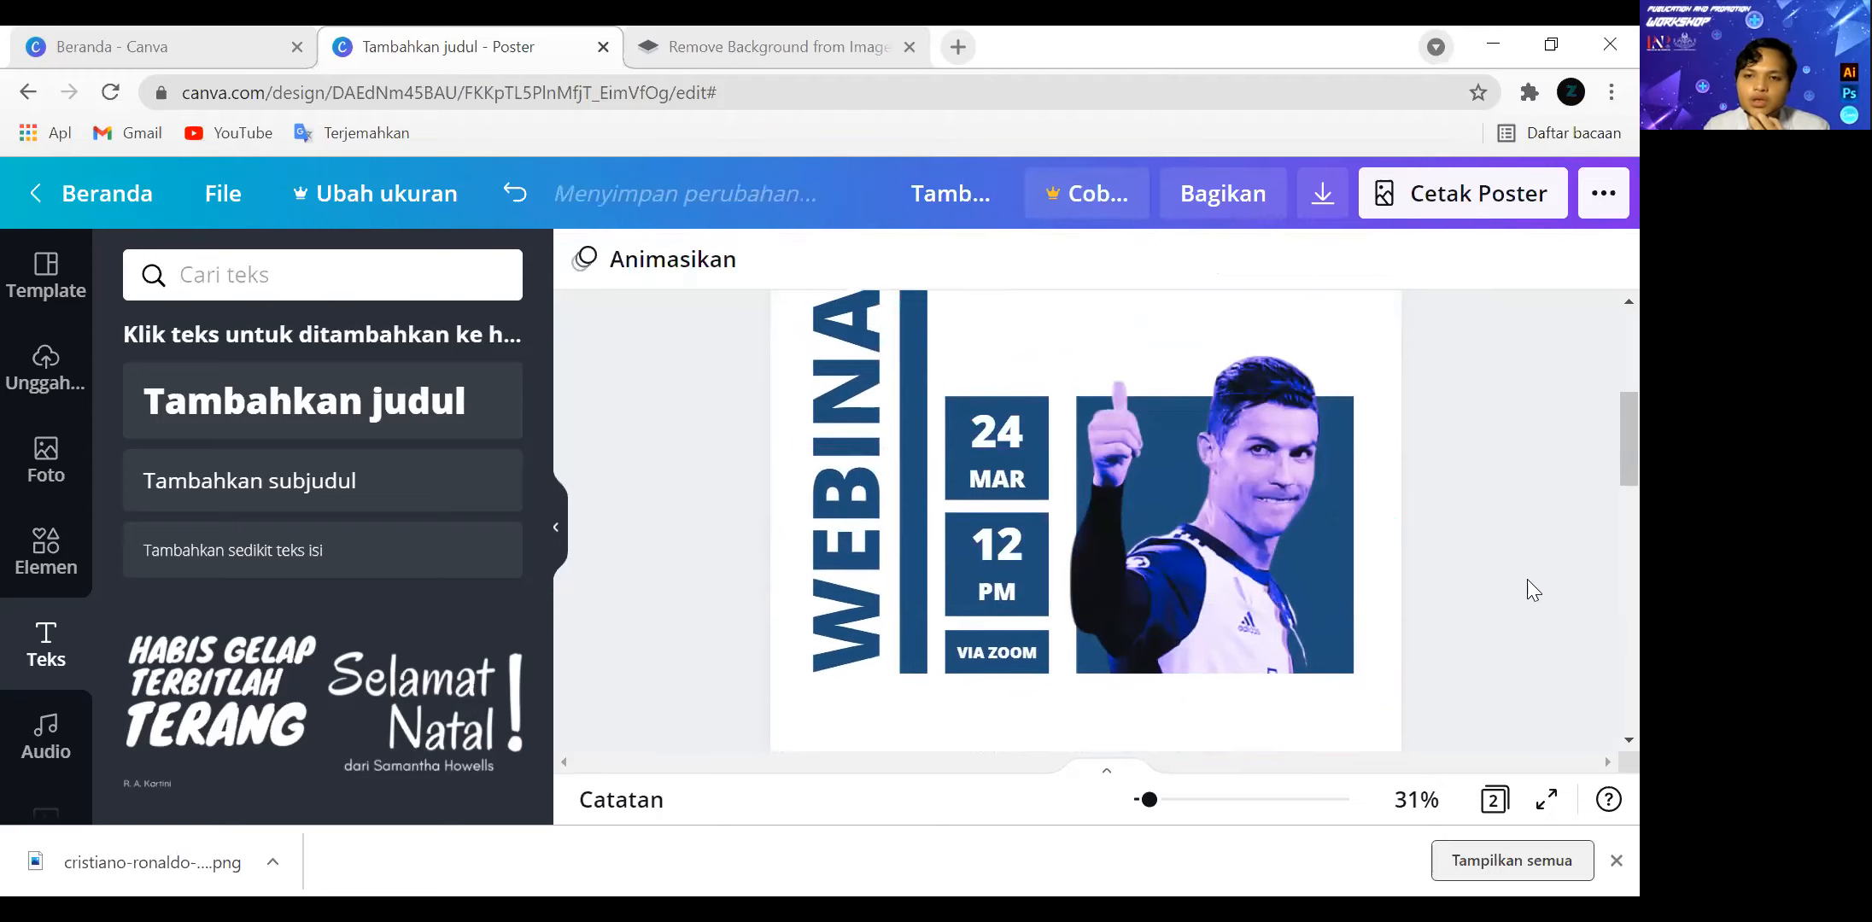
# Add a subheading and place it in the white gap between the photo and the blue band at the page's bottom.
pyautogui.scroll(-3, 1513, 587)
pyautogui.scroll(-3, 1512, 587)
pyautogui.scroll(3, 1051, 622)
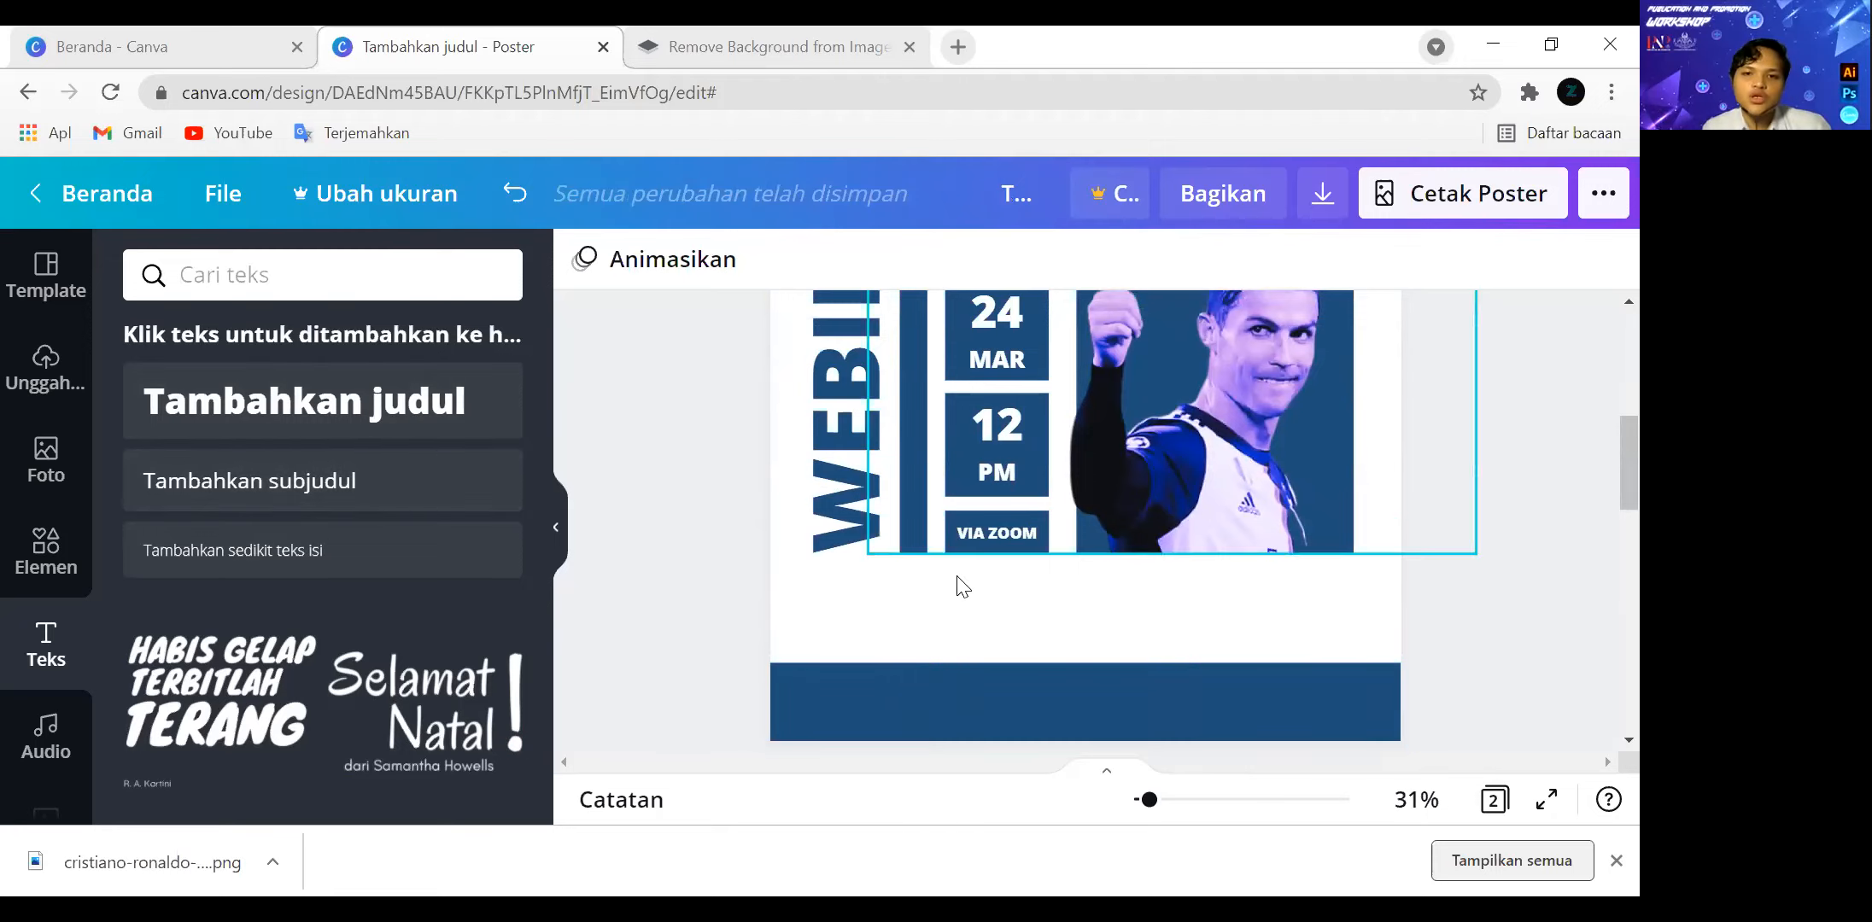
pyautogui.click(406, 483)
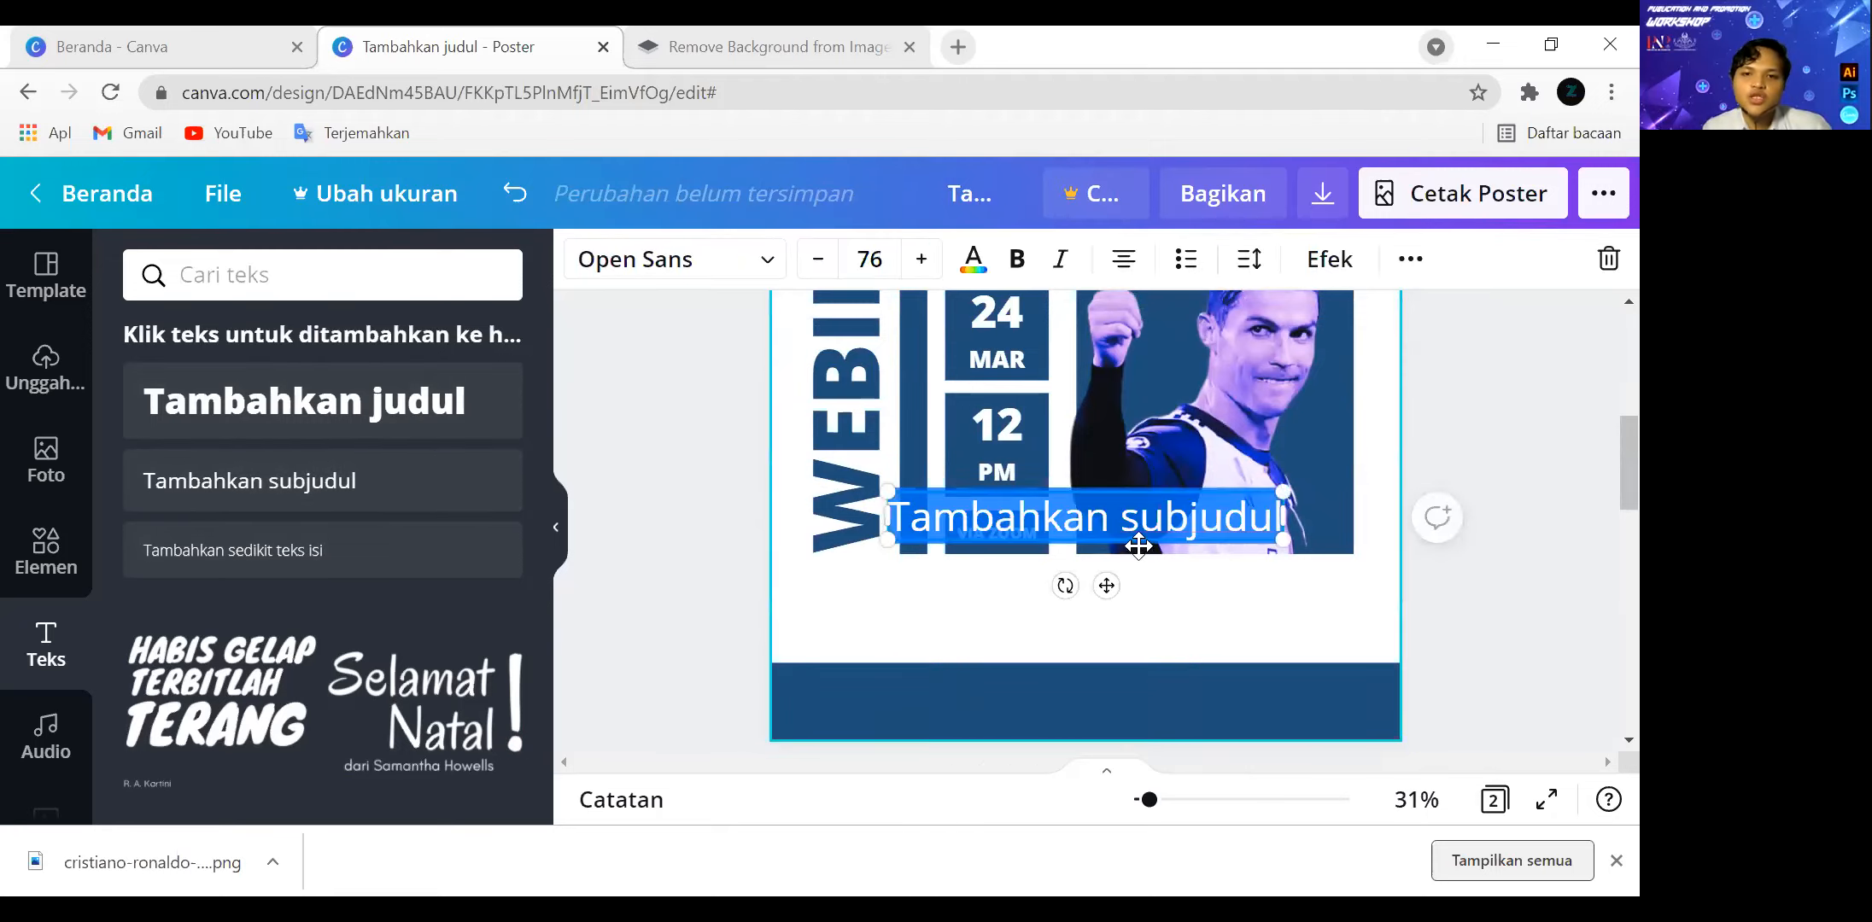
pyautogui.moveTo(1106, 587); pyautogui.dragTo(1082, 671)
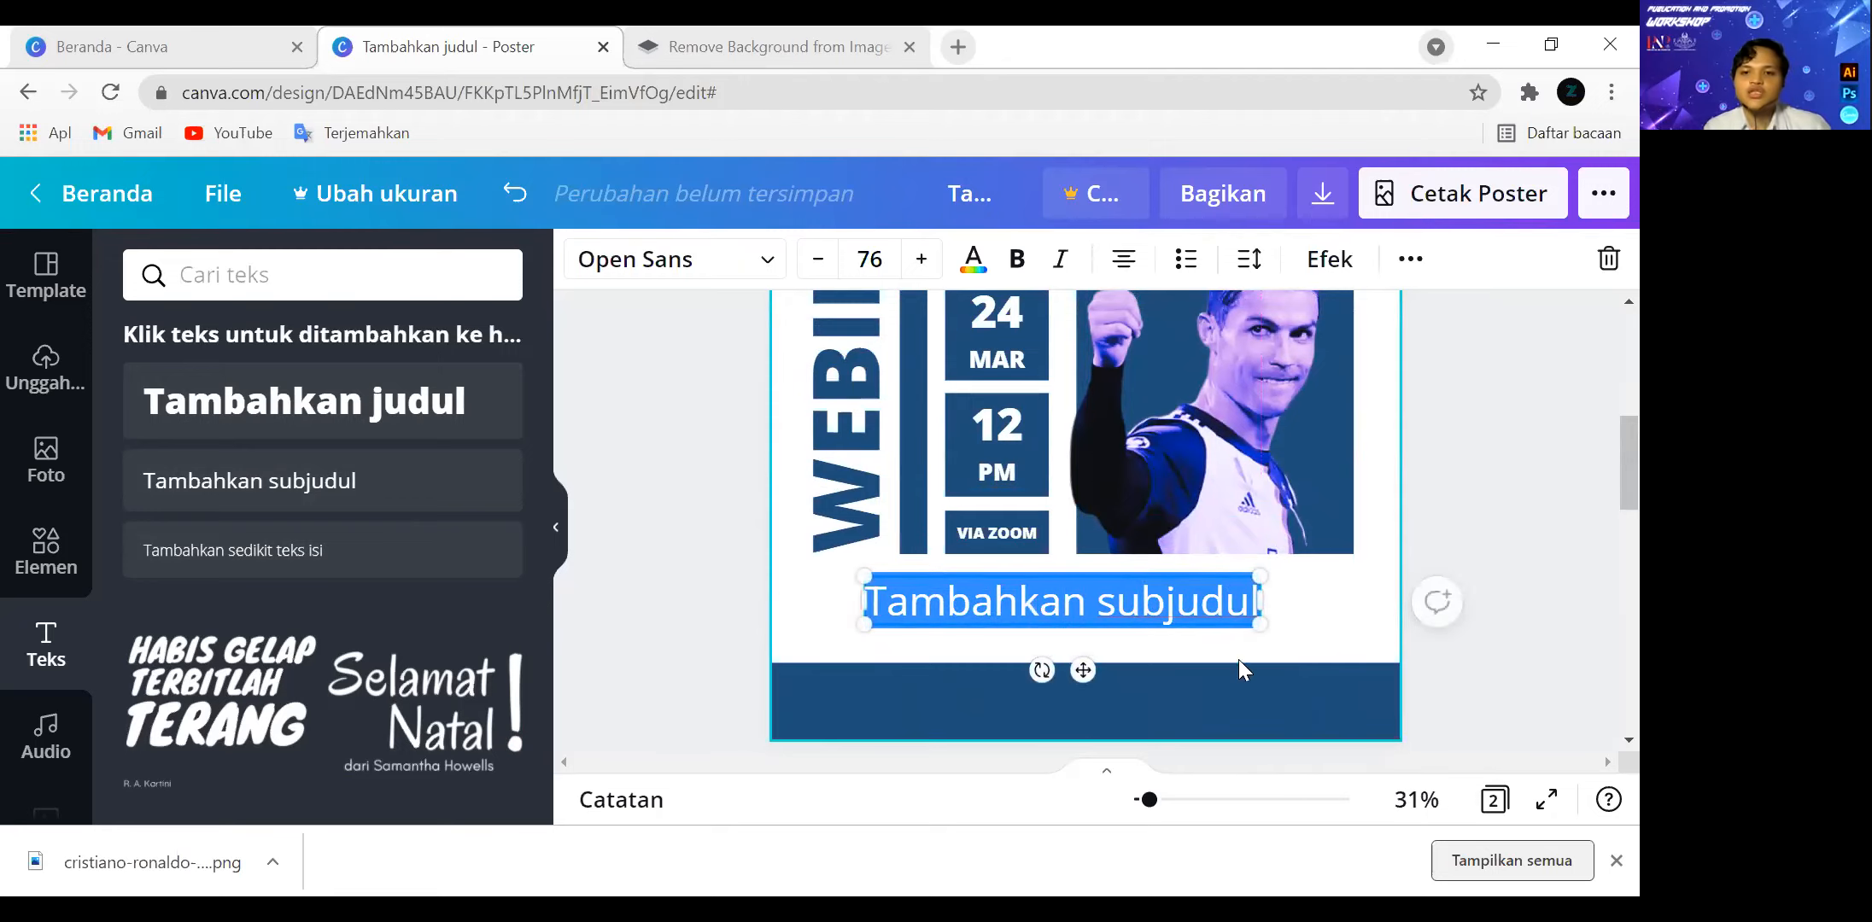
pyautogui.click(1440, 508)
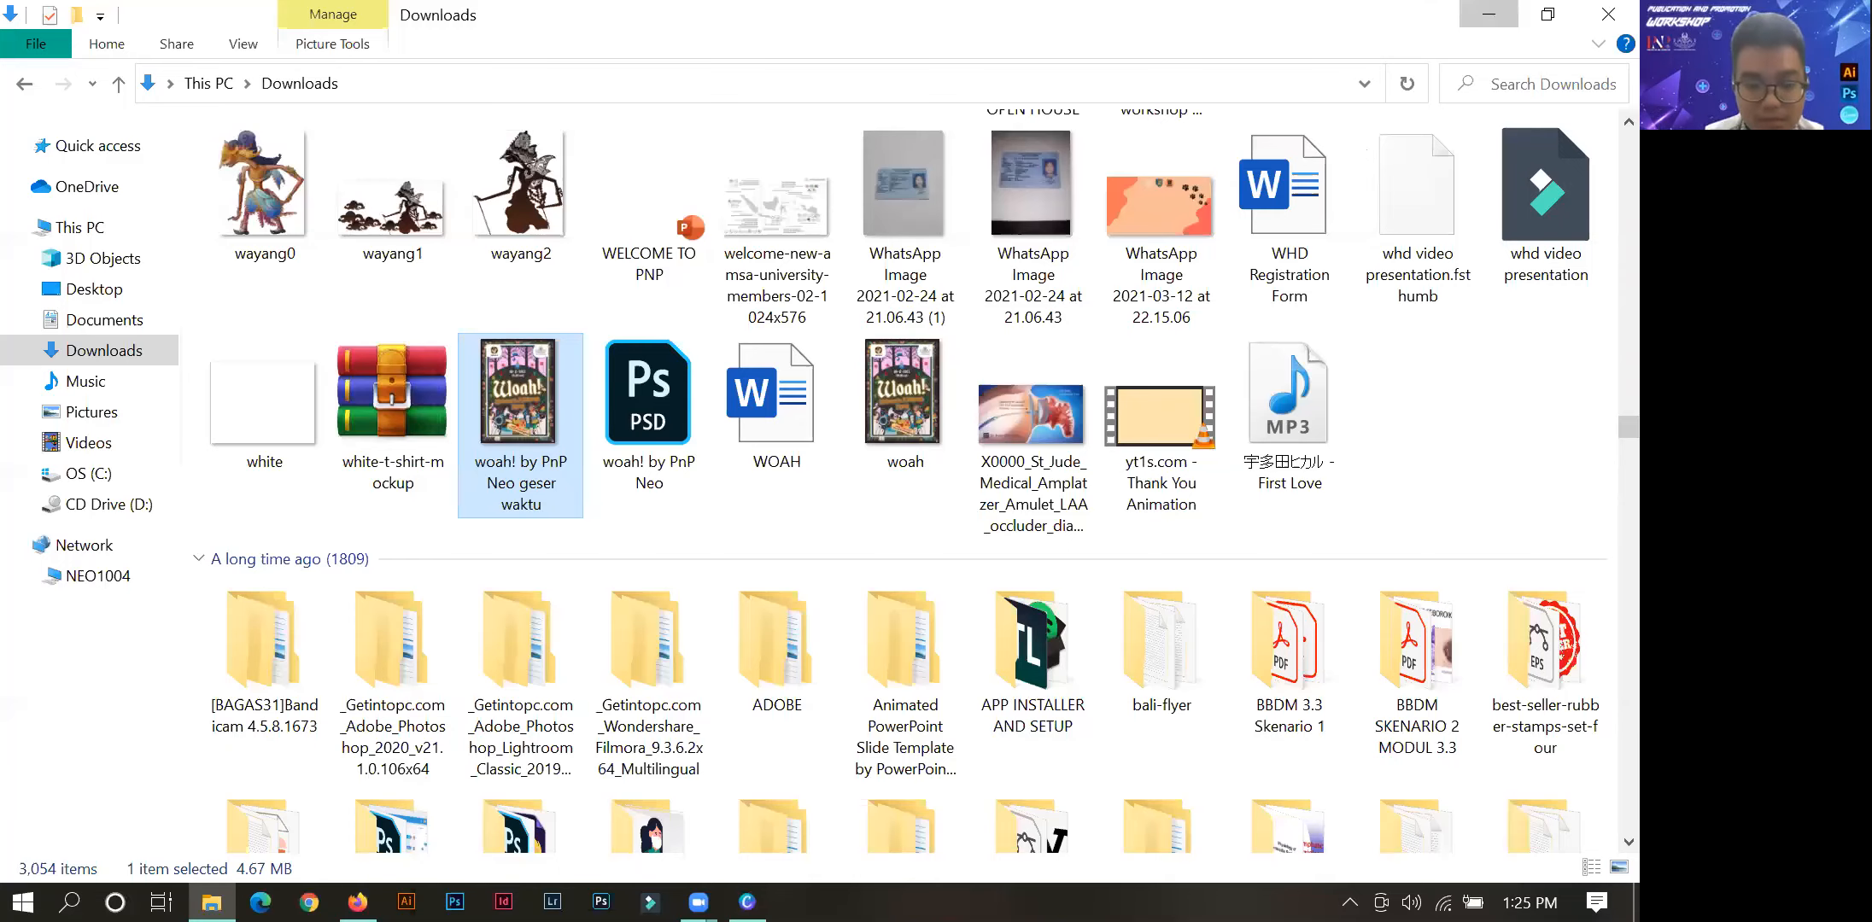
# Switch from File Explorer to the Canva desktop app with the blank design "Copy of Demo Workshop".
pyautogui.click(1488, 15)
pyautogui.click(747, 902)
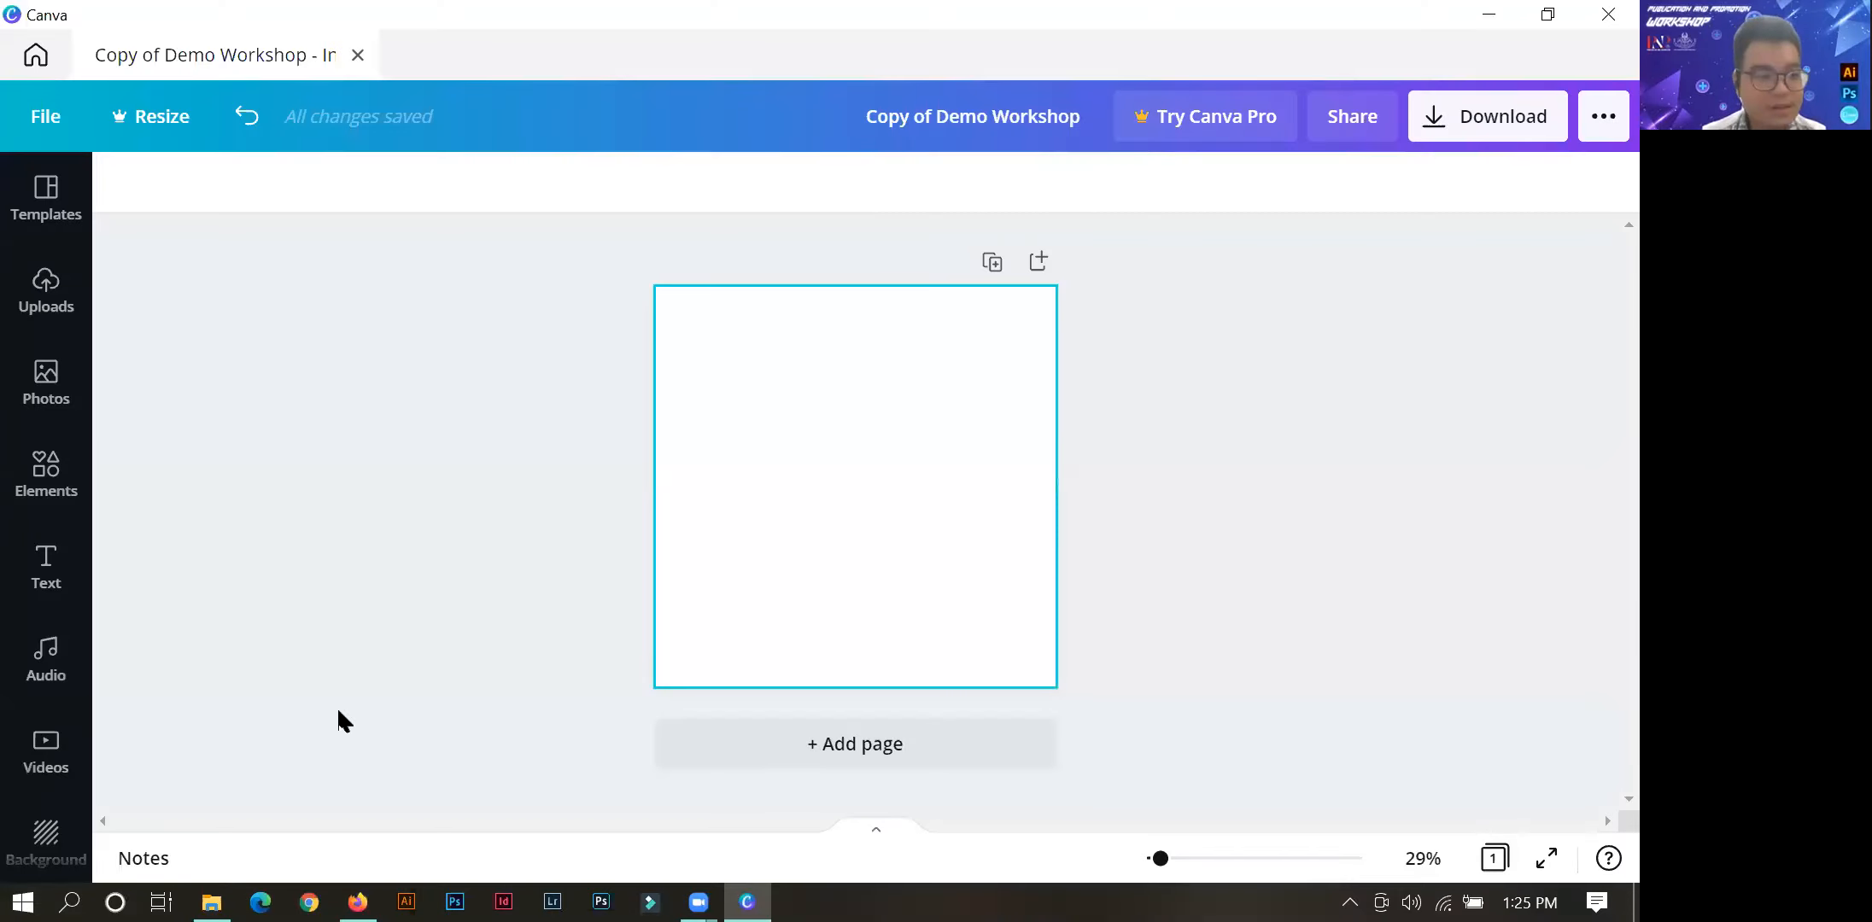
pyautogui.click(389, 576)
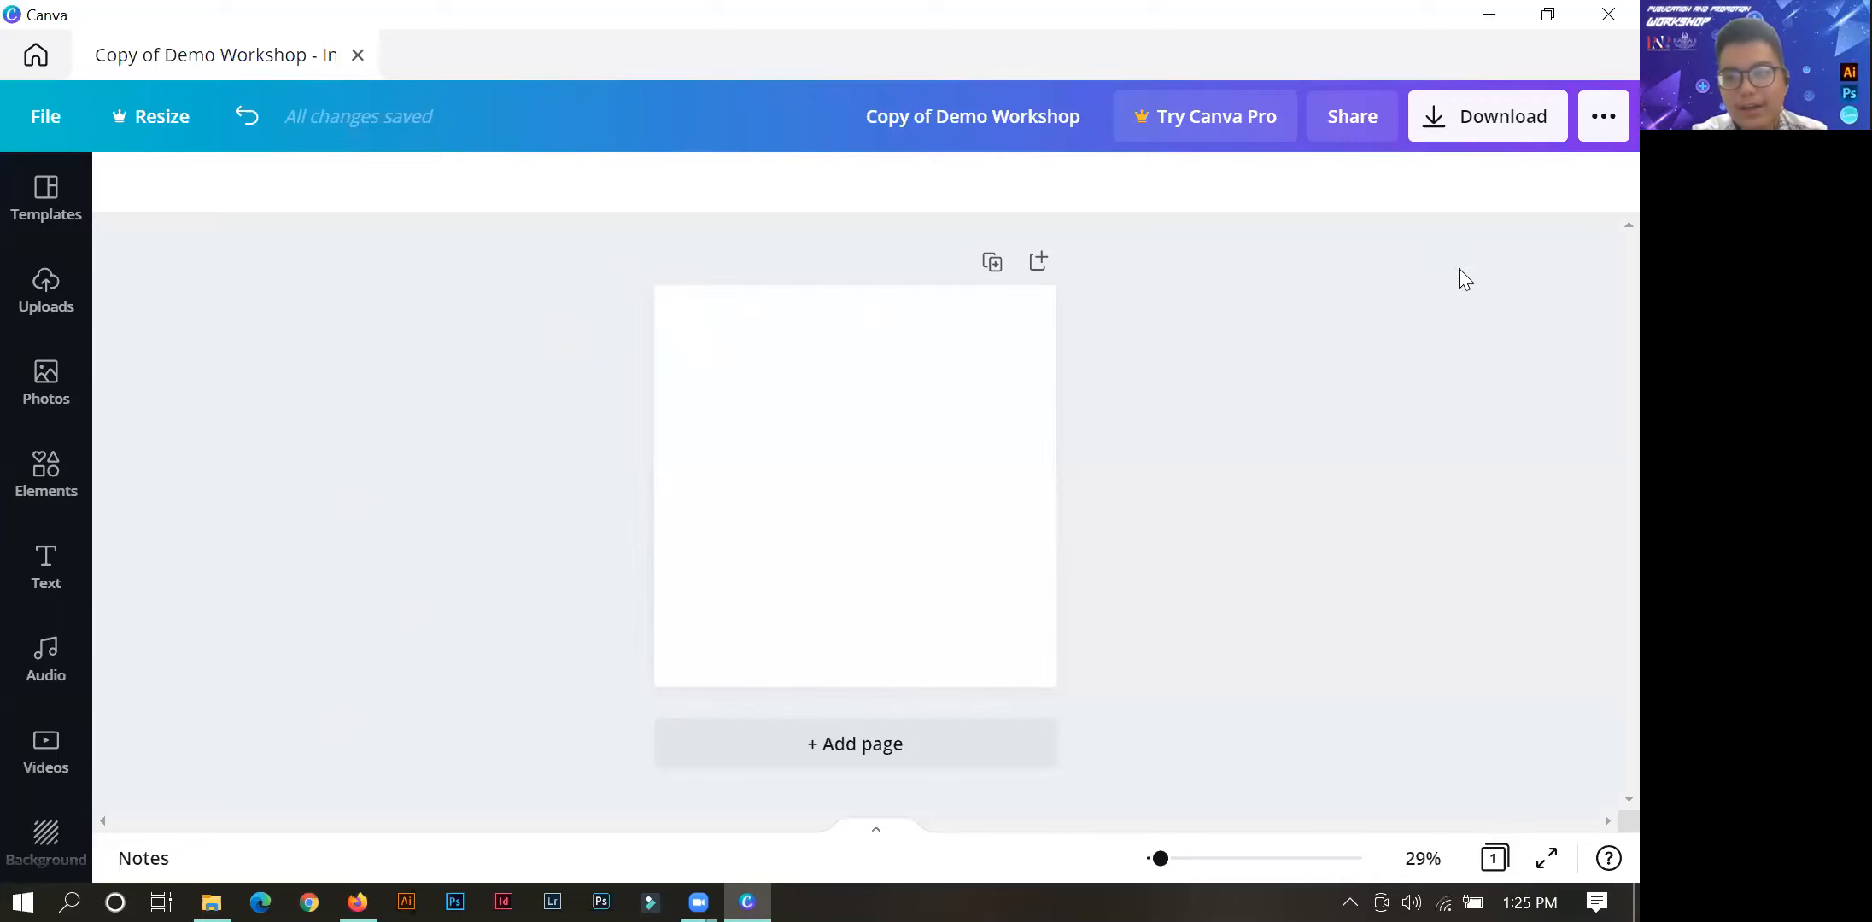
# Start a new custom-size design and enter 1080 × 1080 px as its dimensions.
pyautogui.click(36, 120)
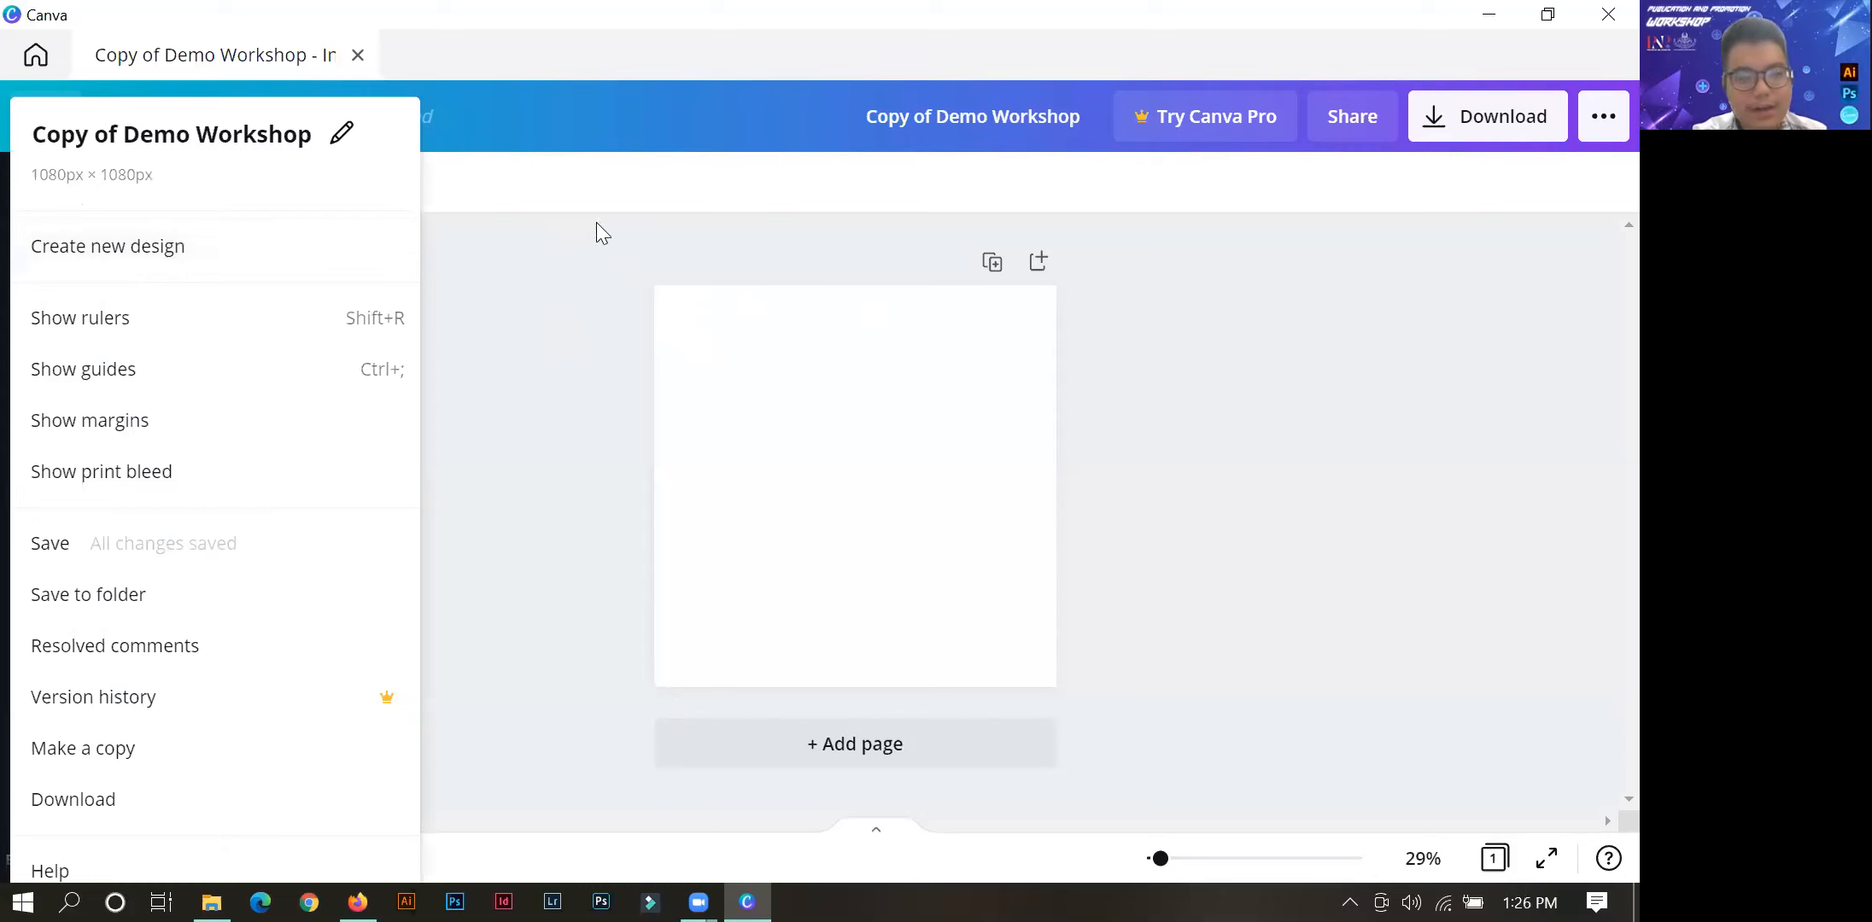
pyautogui.click(78, 263)
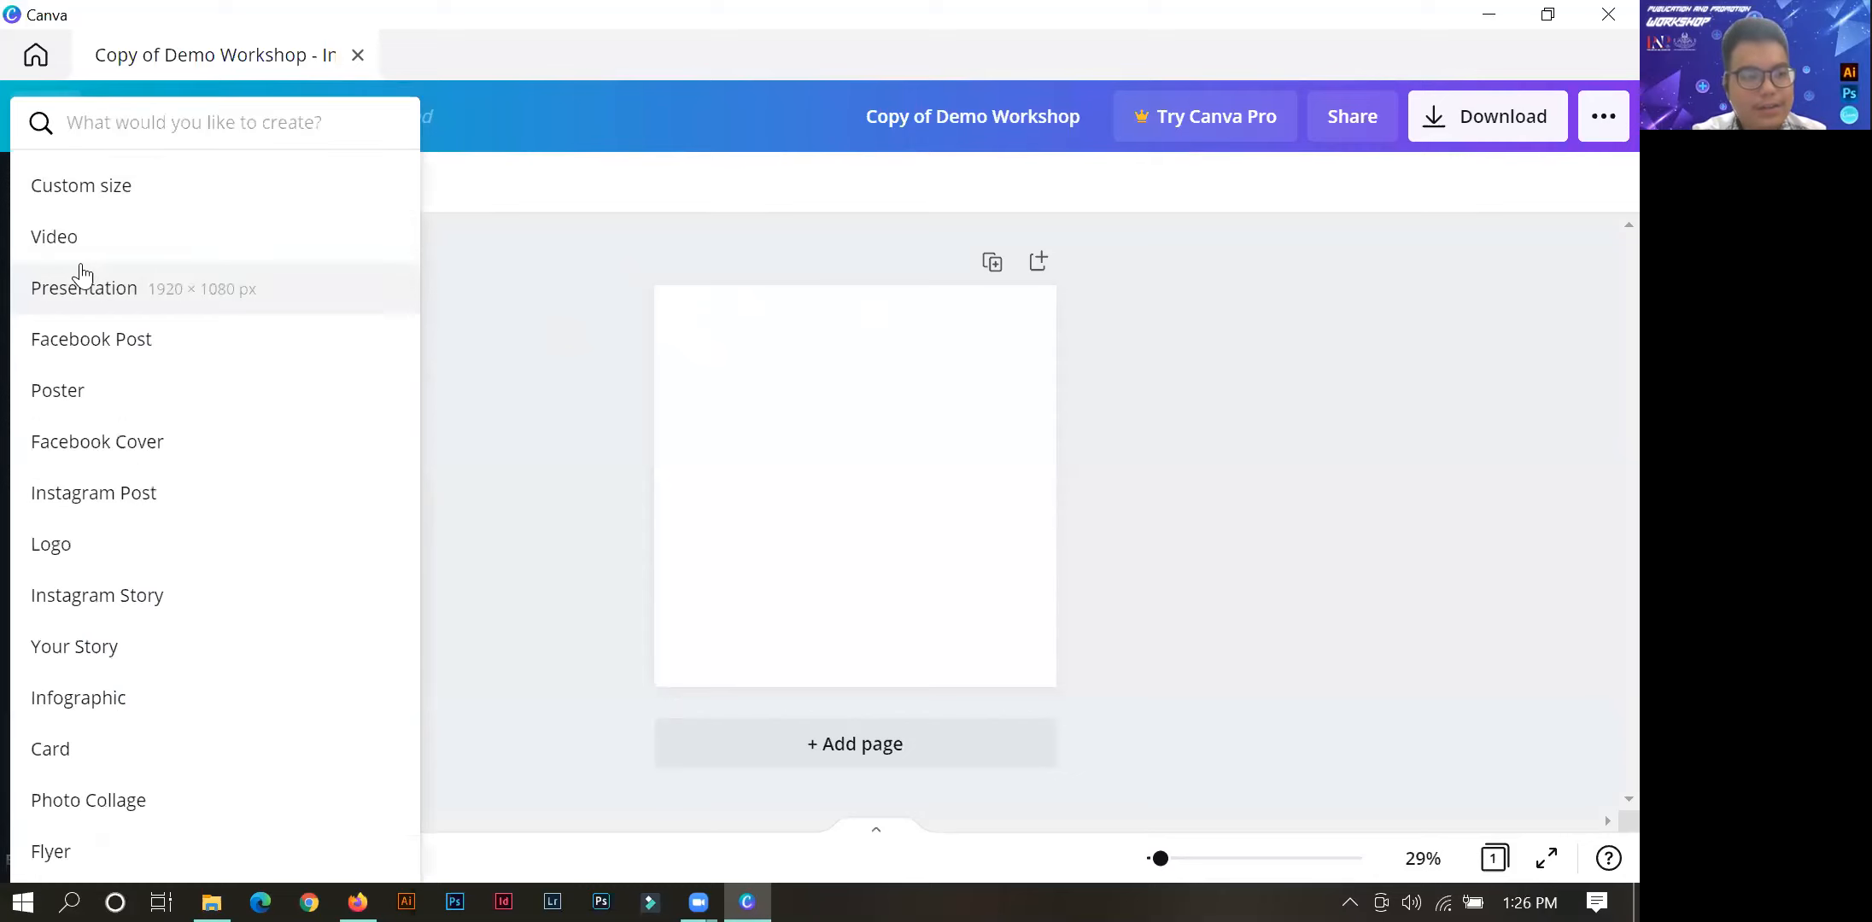
pyautogui.click(96, 200)
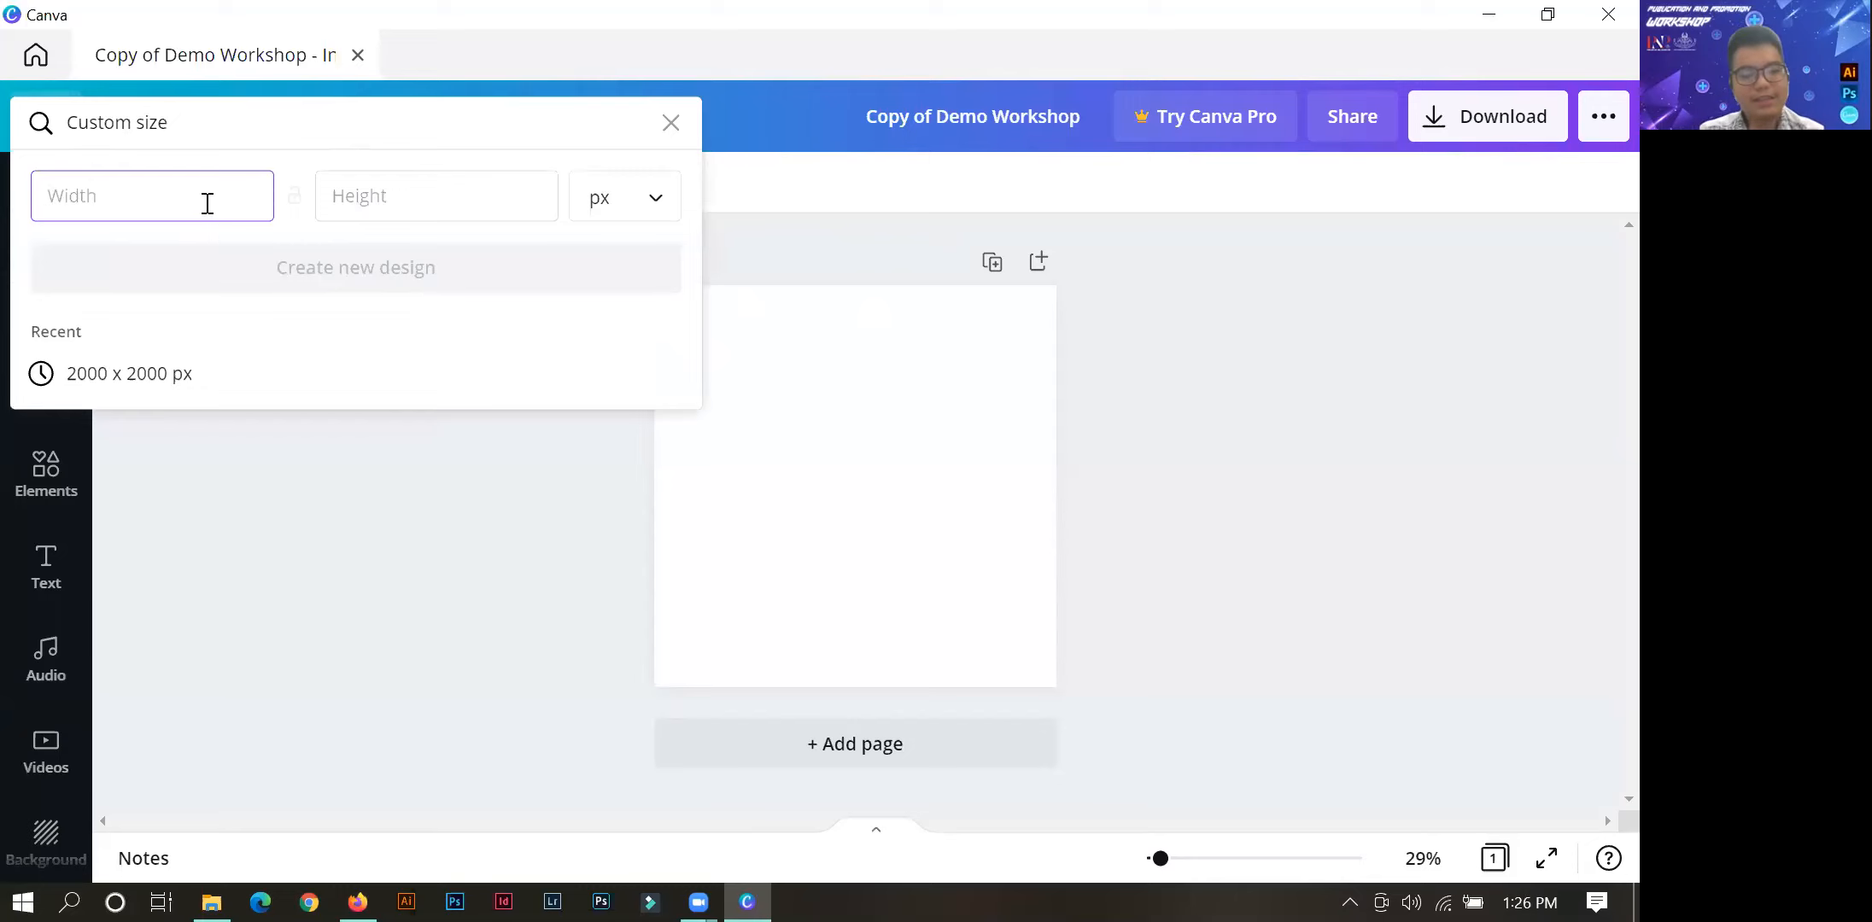
pyautogui.write('10')
pyautogui.click(338, 198)
pyautogui.write('1080')
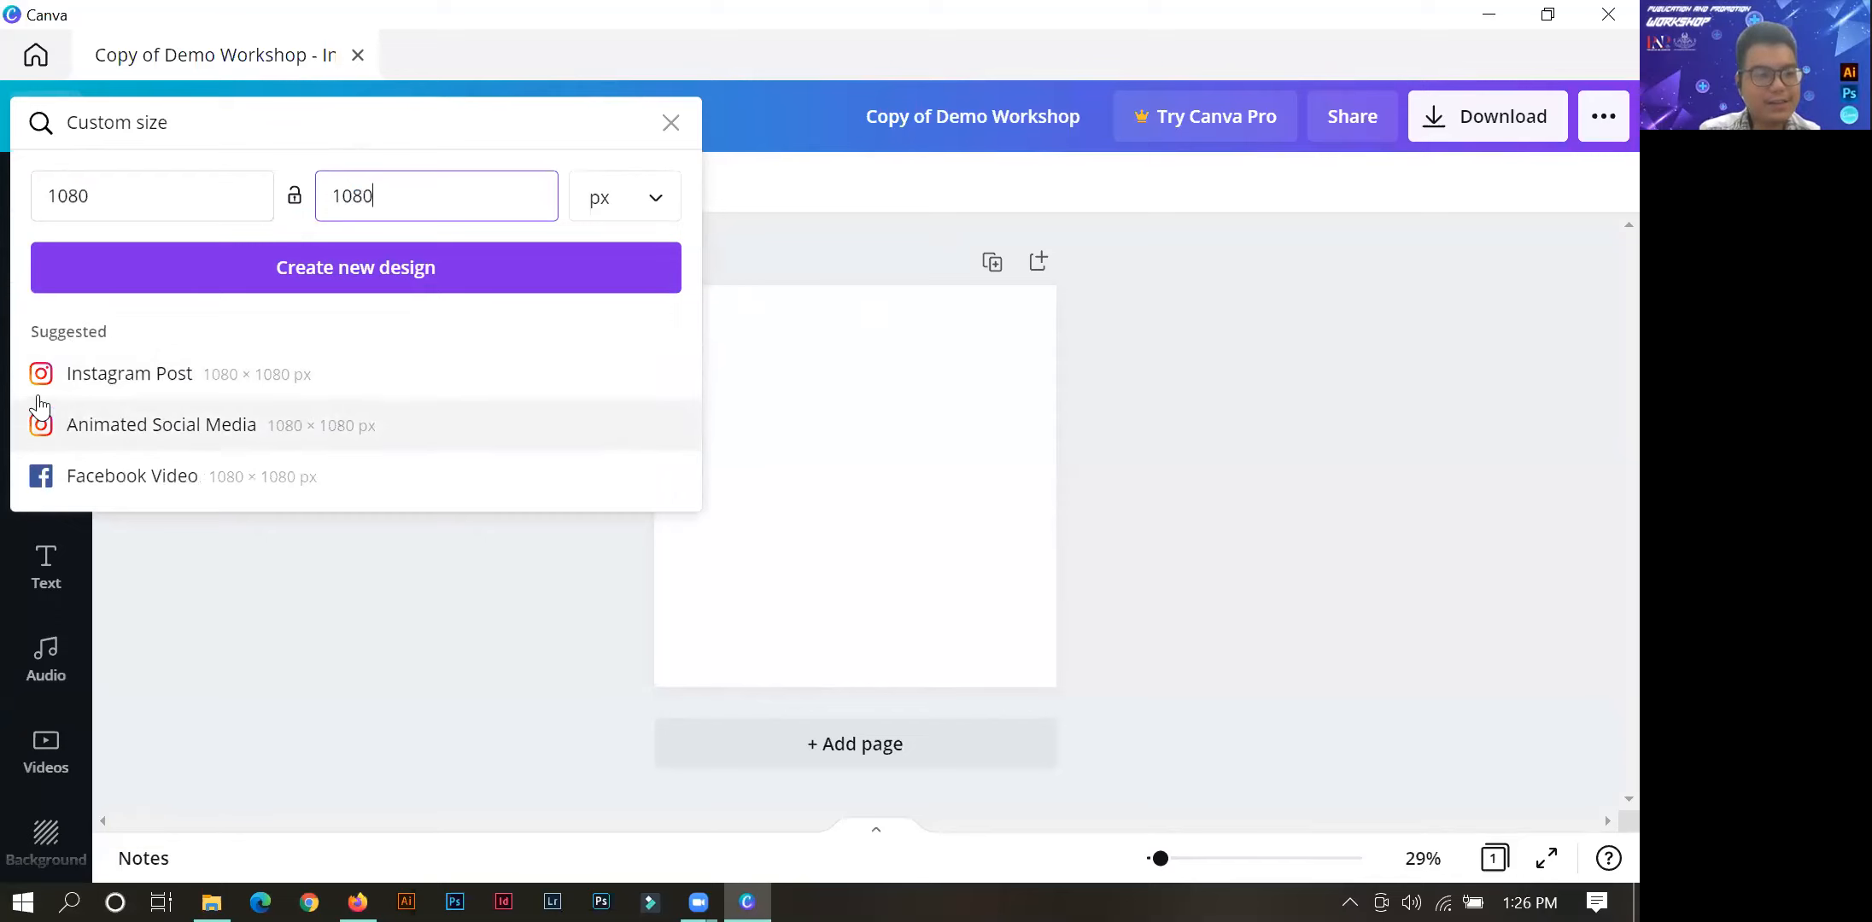
# Change the custom size to 2000 × 2000 px and dismiss the form without creating a design.
pyautogui.moveTo(121, 193); pyautogui.dragTo(8, 205)
pyautogui.press('BackSpace')
pyautogui.write('2000')
pyautogui.moveTo(393, 212); pyautogui.dragTo(276, 218)
pyautogui.write('2000')
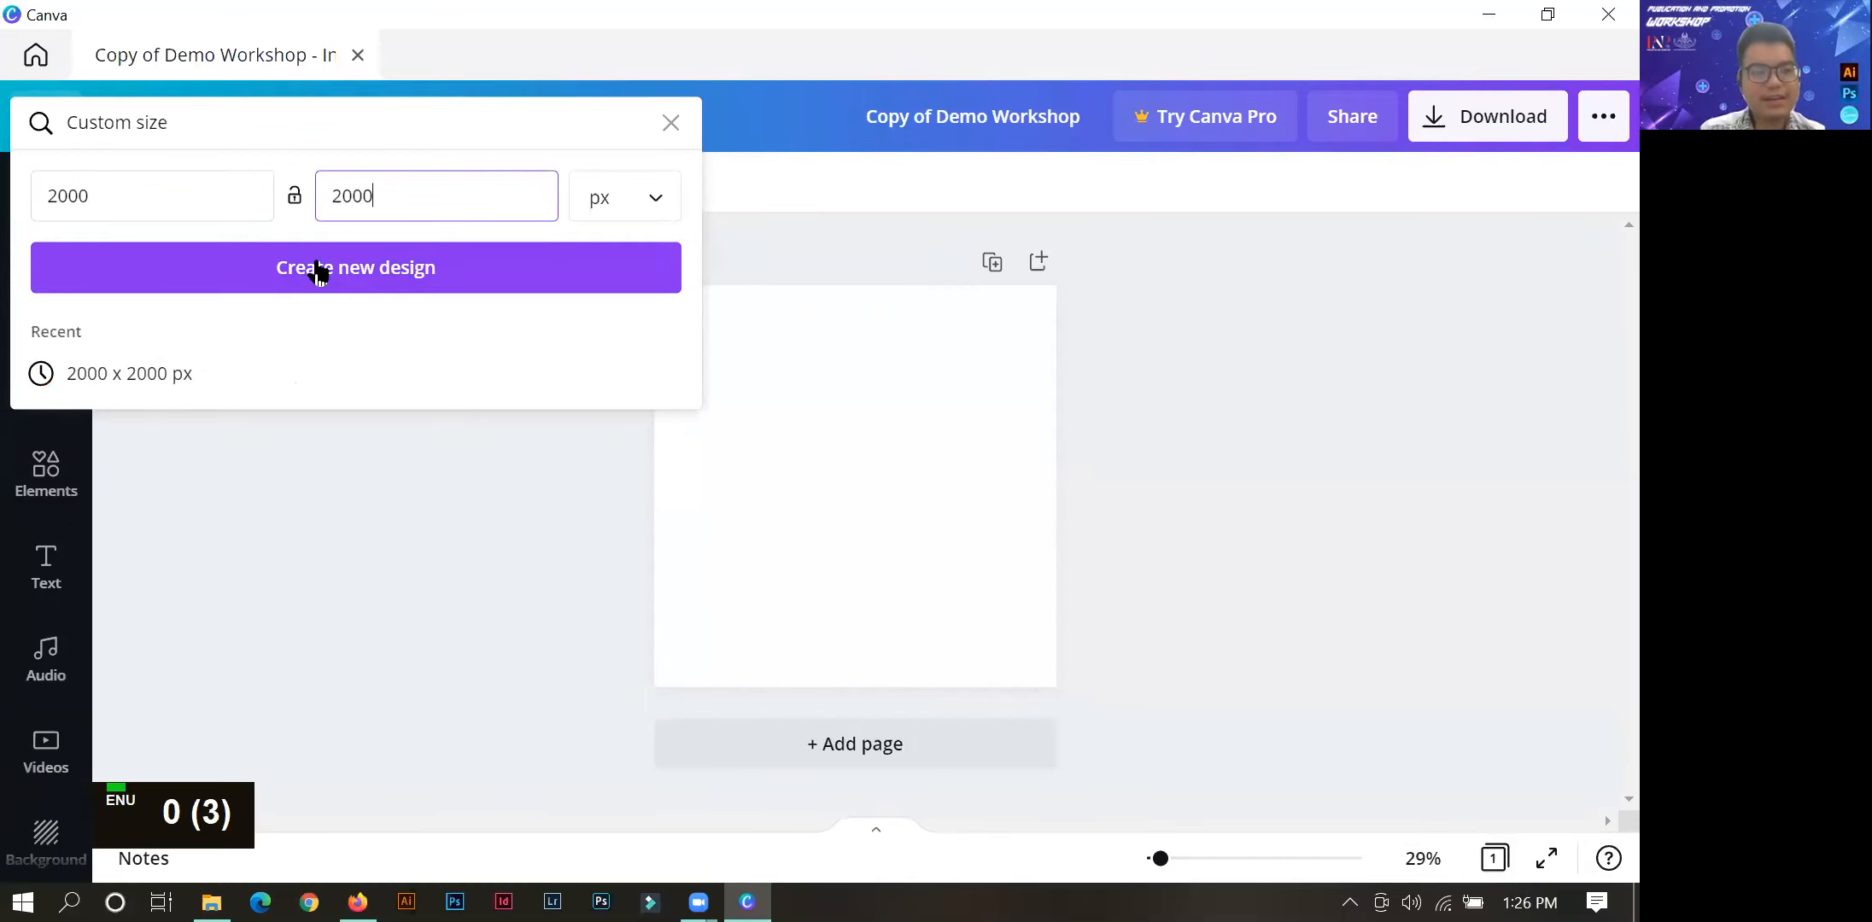
pyautogui.click(670, 122)
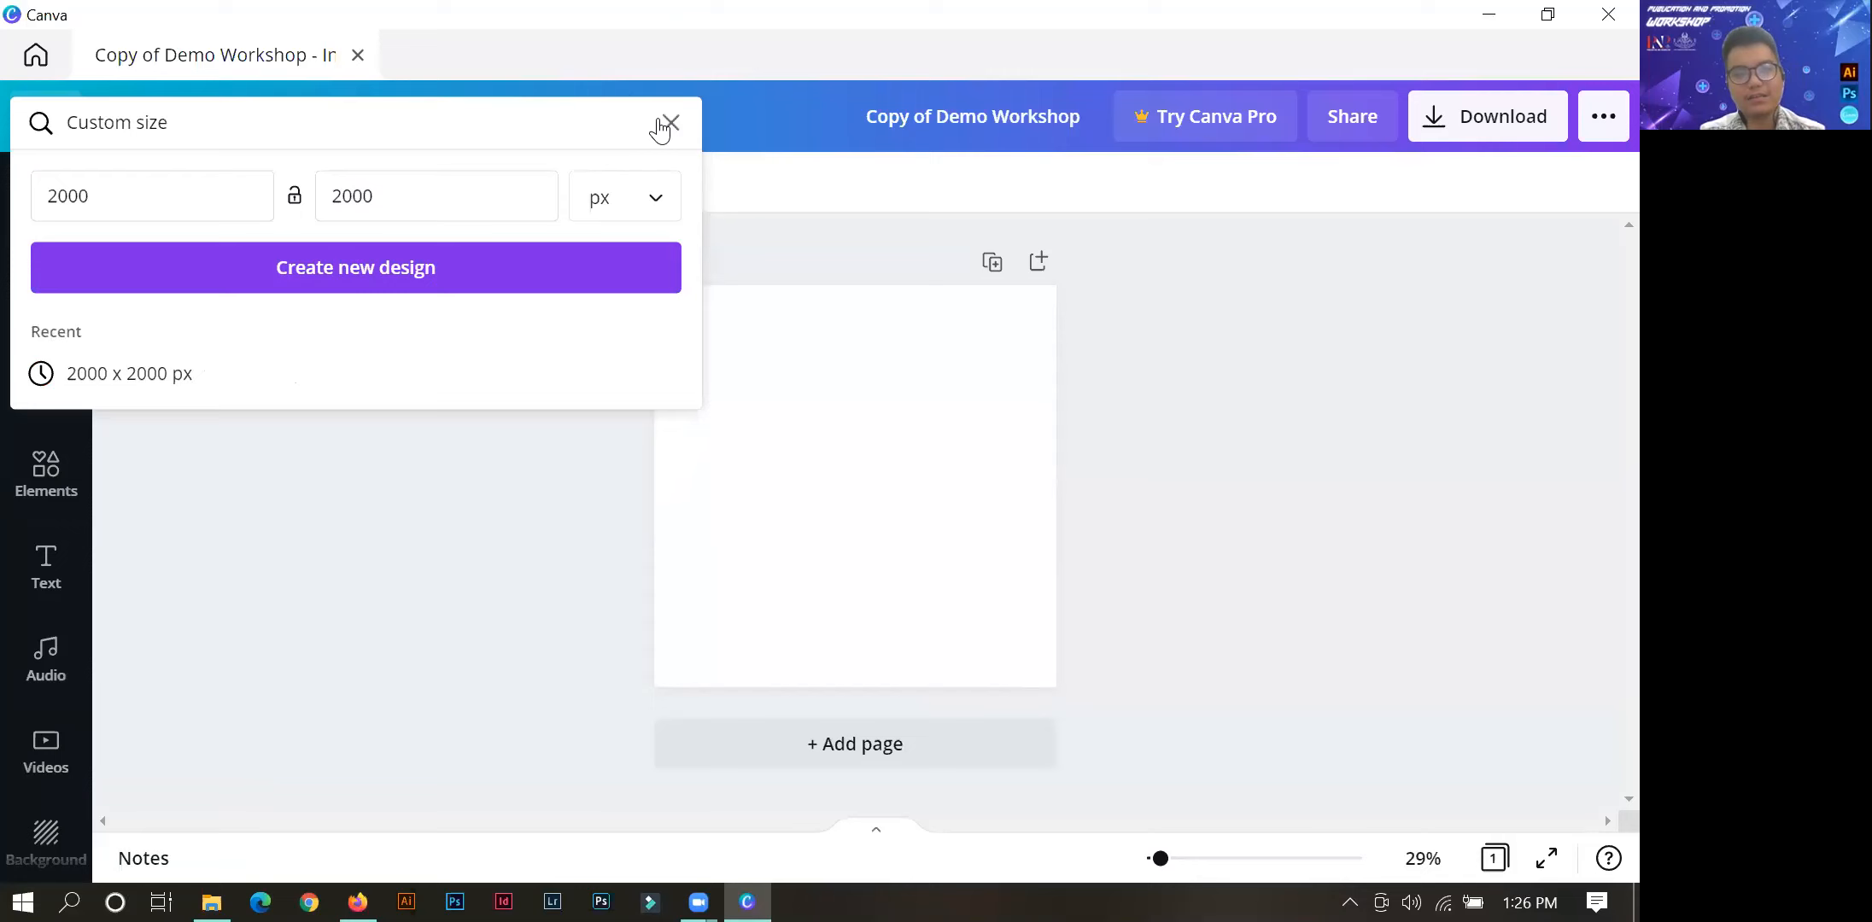
pyautogui.click(531, 316)
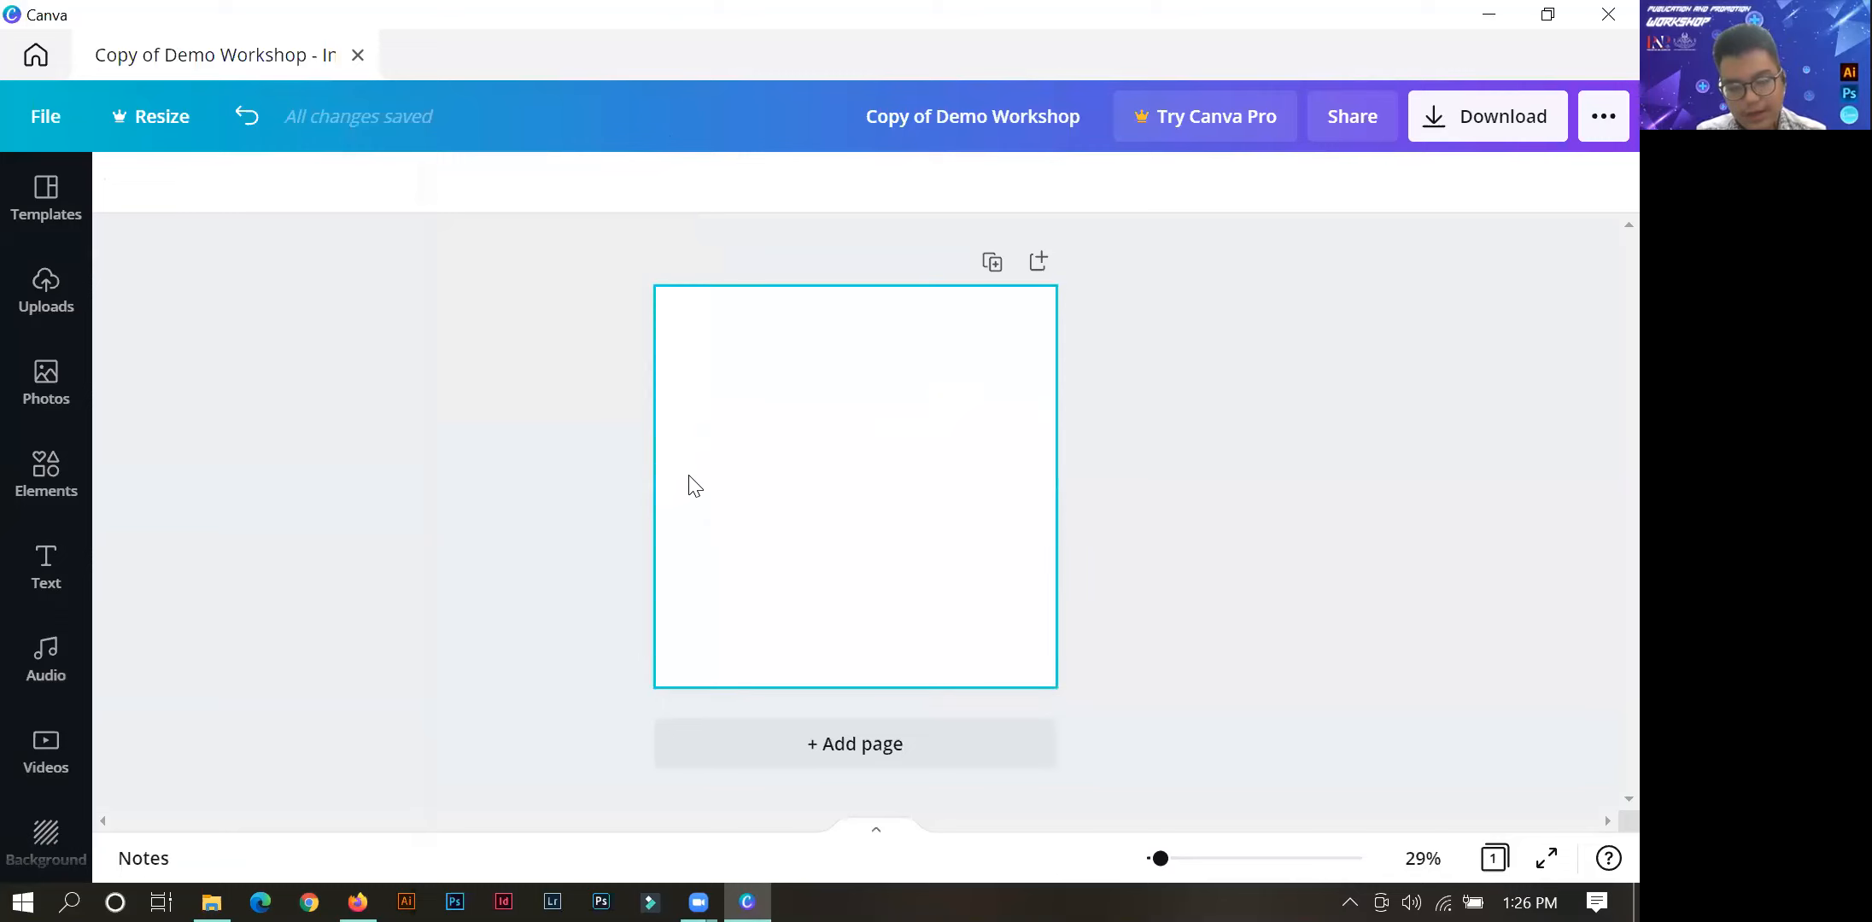
# Clear the recently used filter in the elements library and search for "gradient".
pyautogui.click(46, 475)
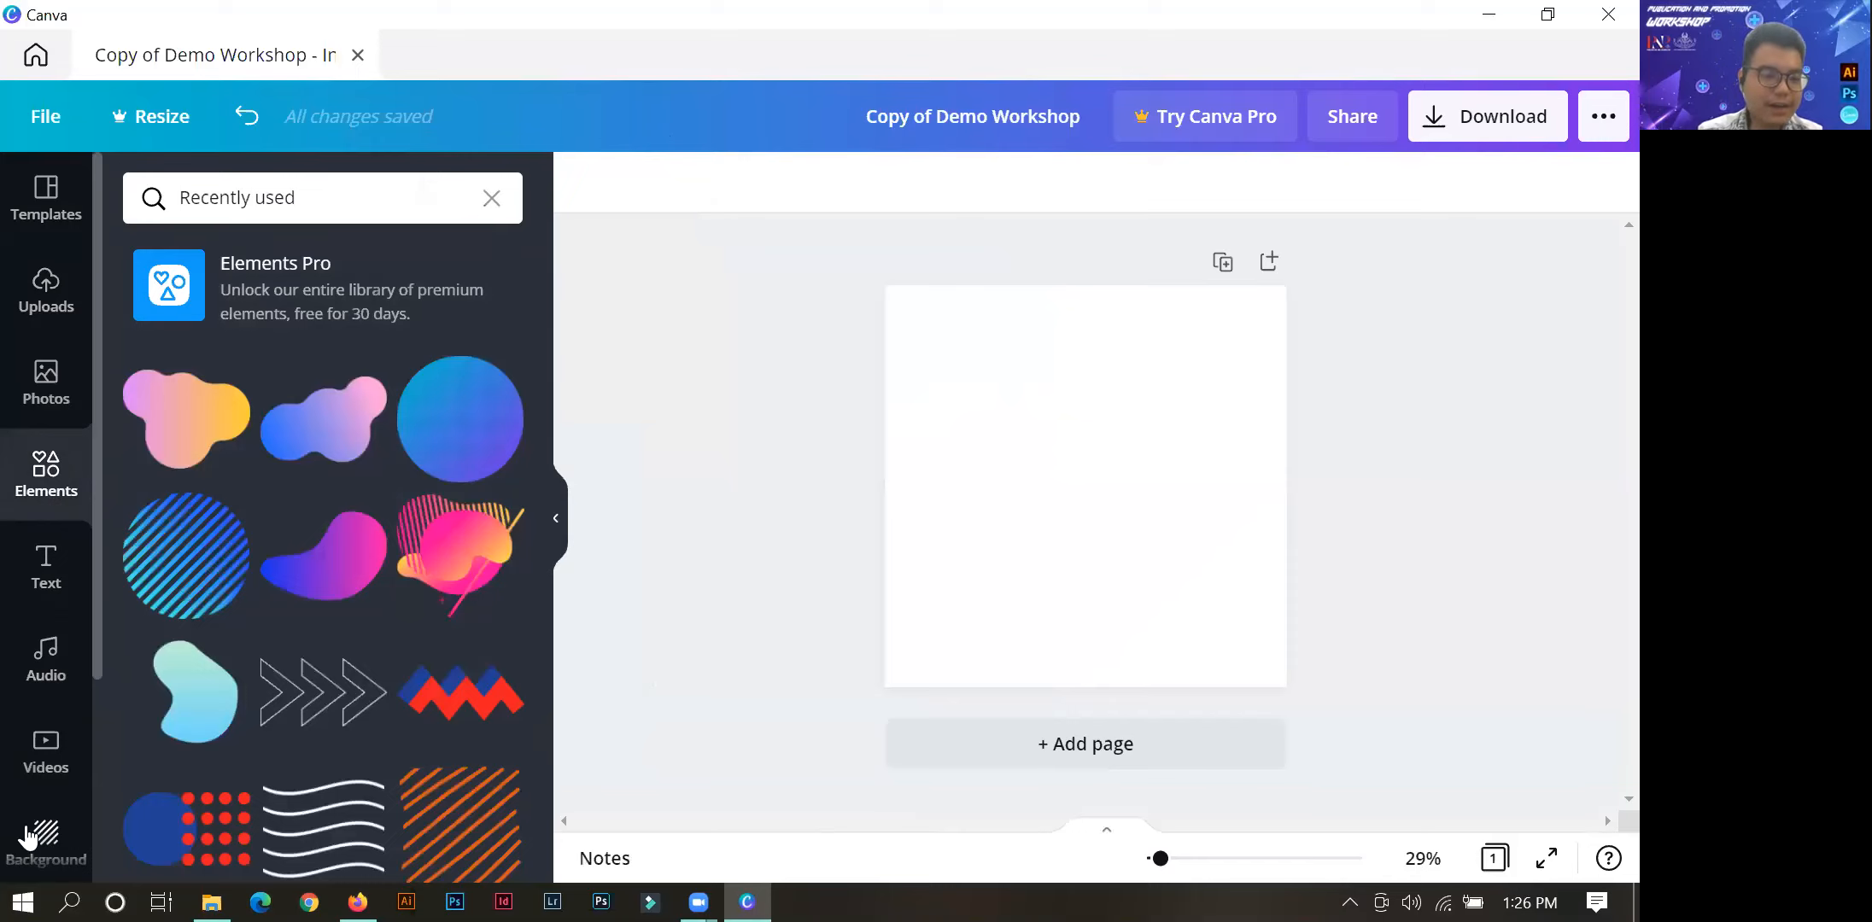
pyautogui.click(490, 201)
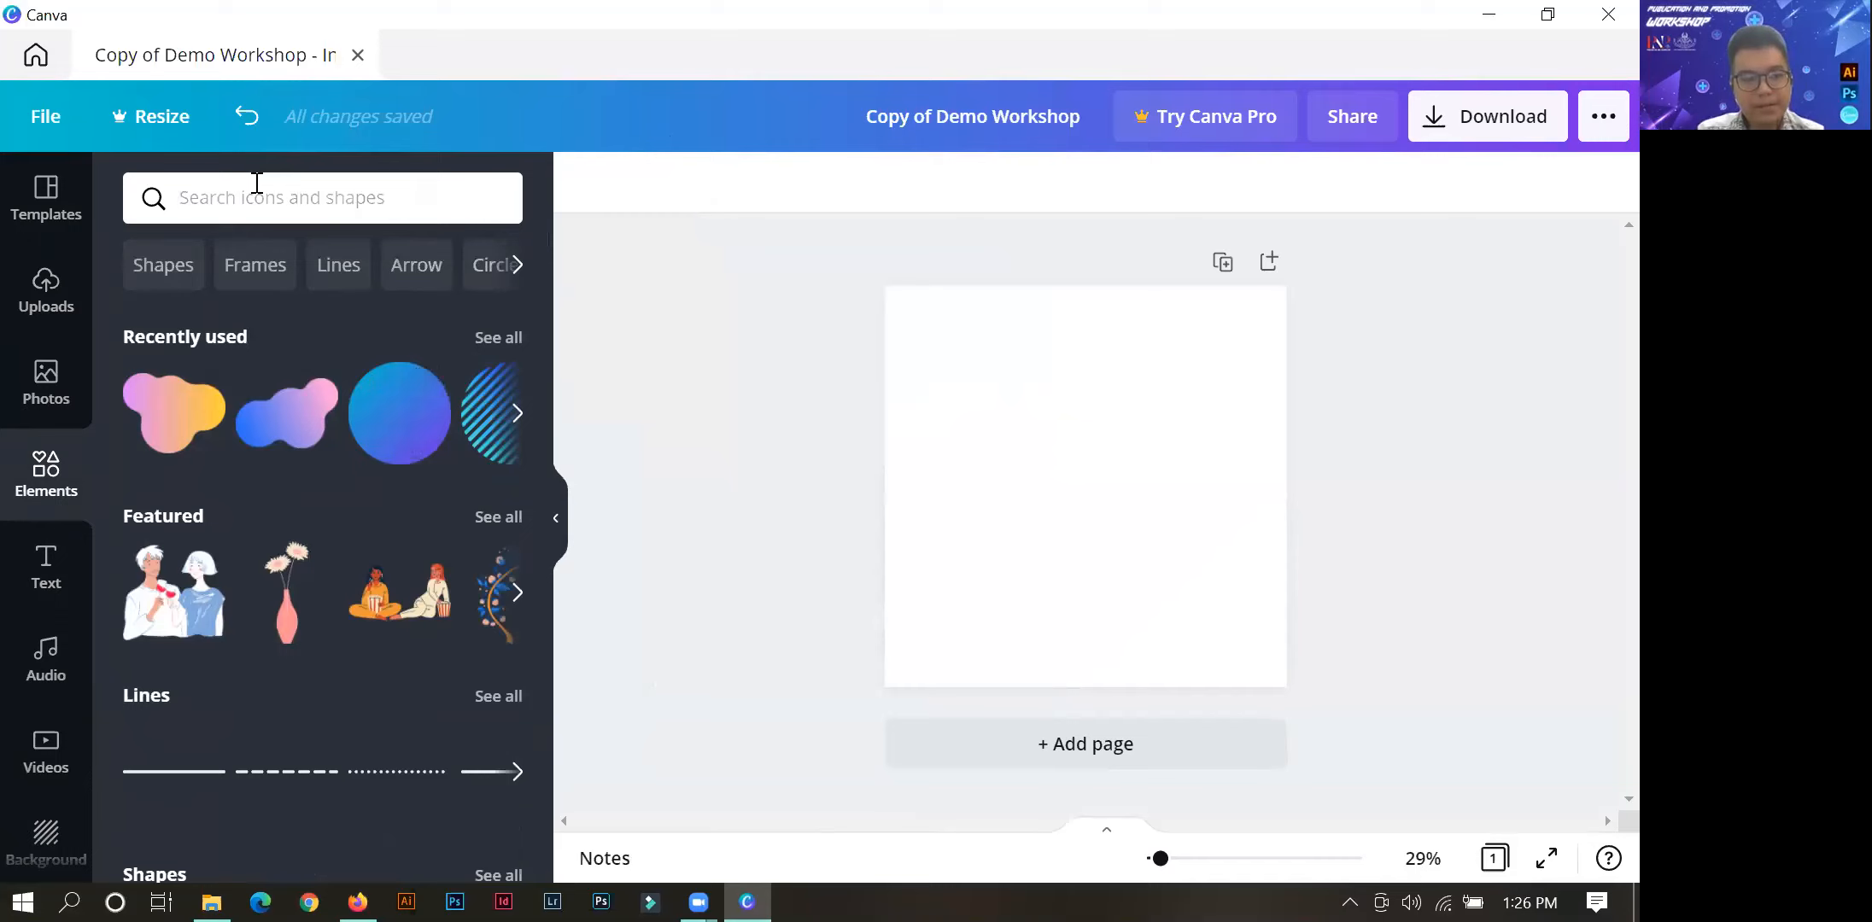
pyautogui.write('gradient')
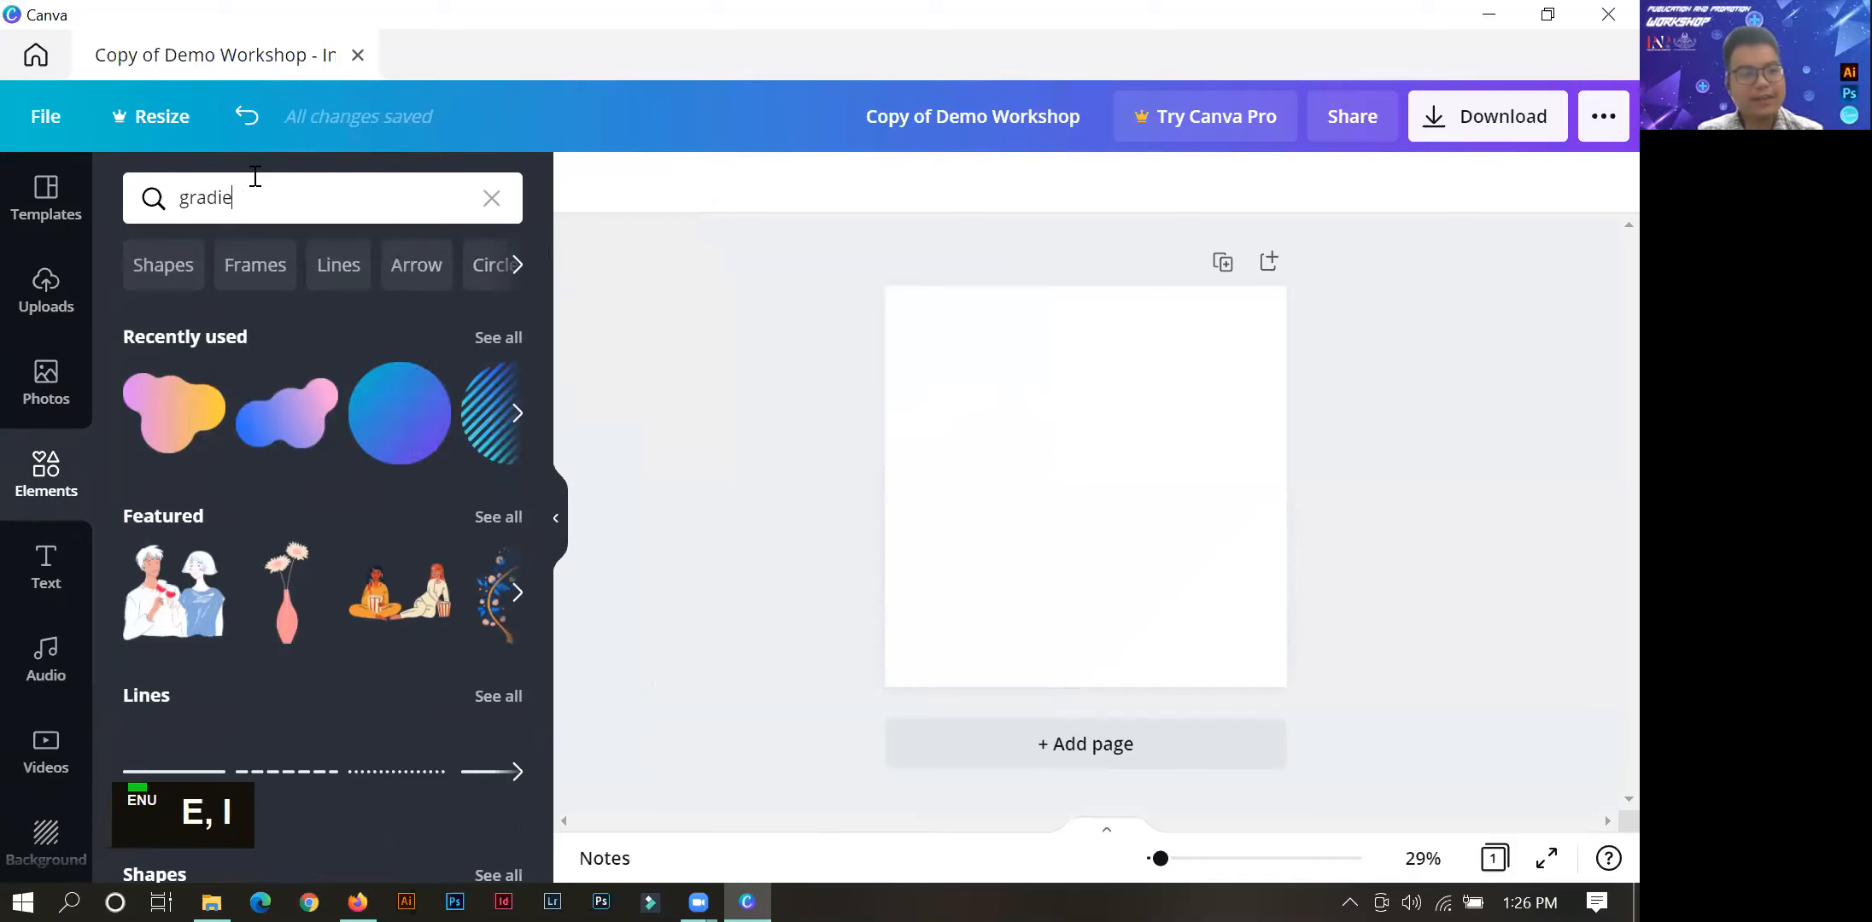
pyautogui.press('Return')
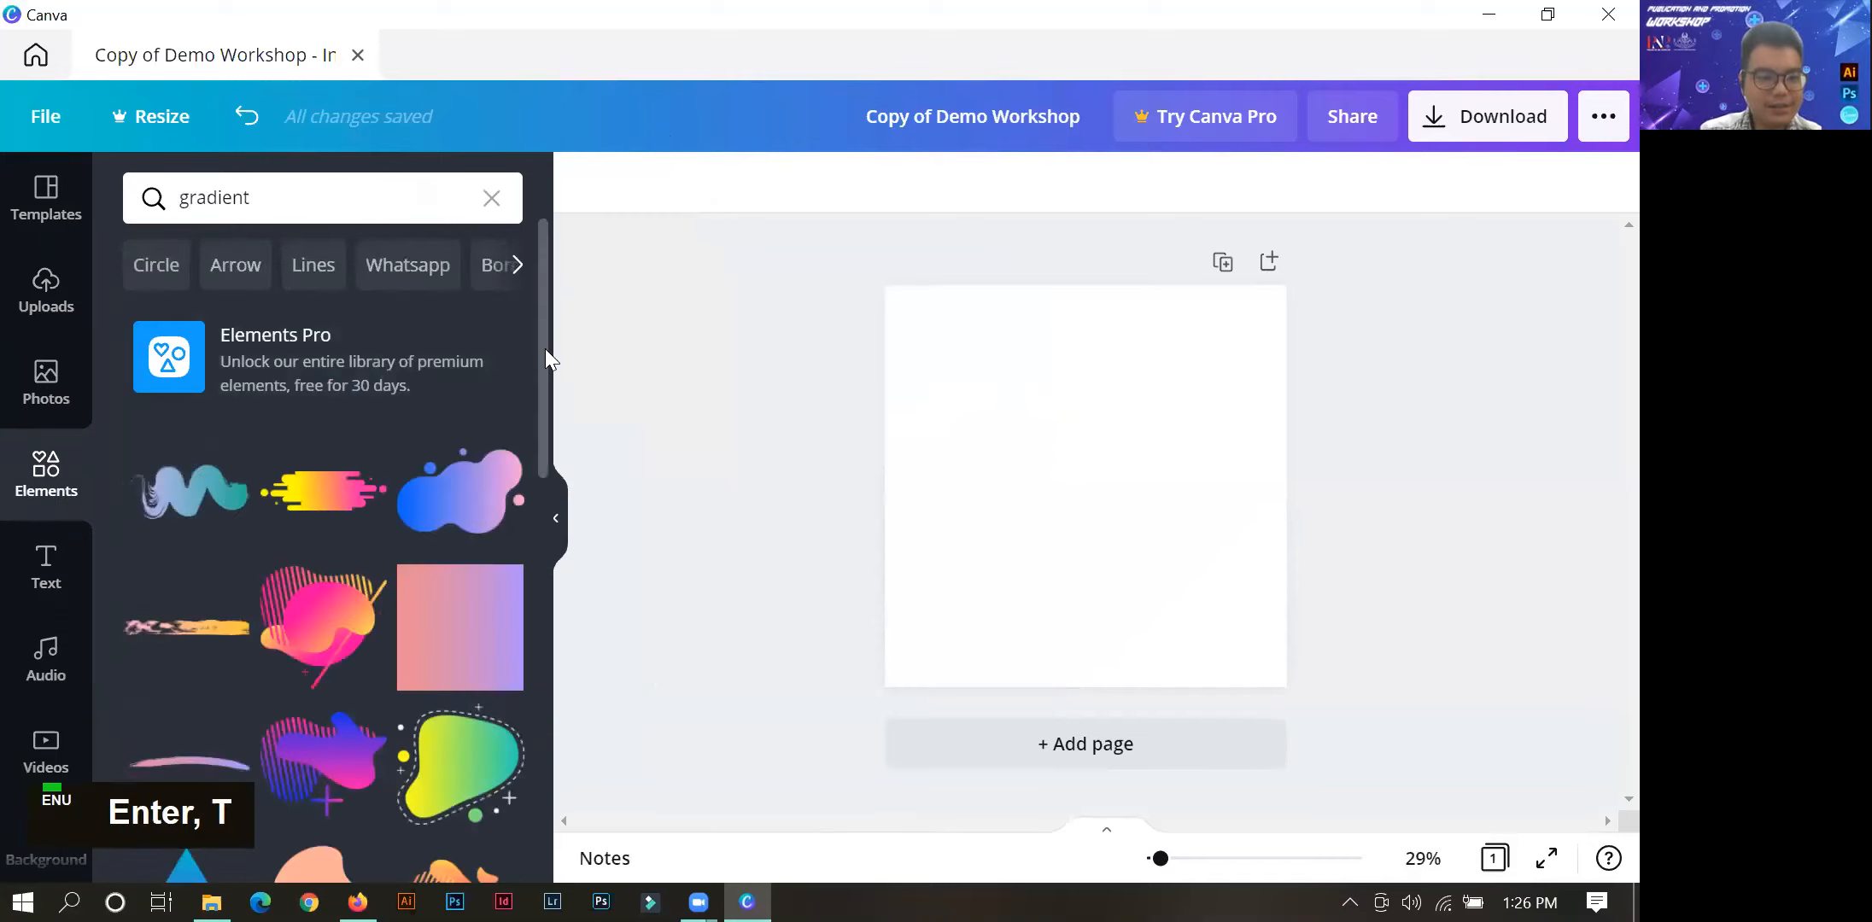
# Place the curved blue-to-pink gradient blob from the search results near the page's lower-right corner.
pyautogui.scroll(-2, 505, 429)
pyautogui.scroll(-5, 505, 428)
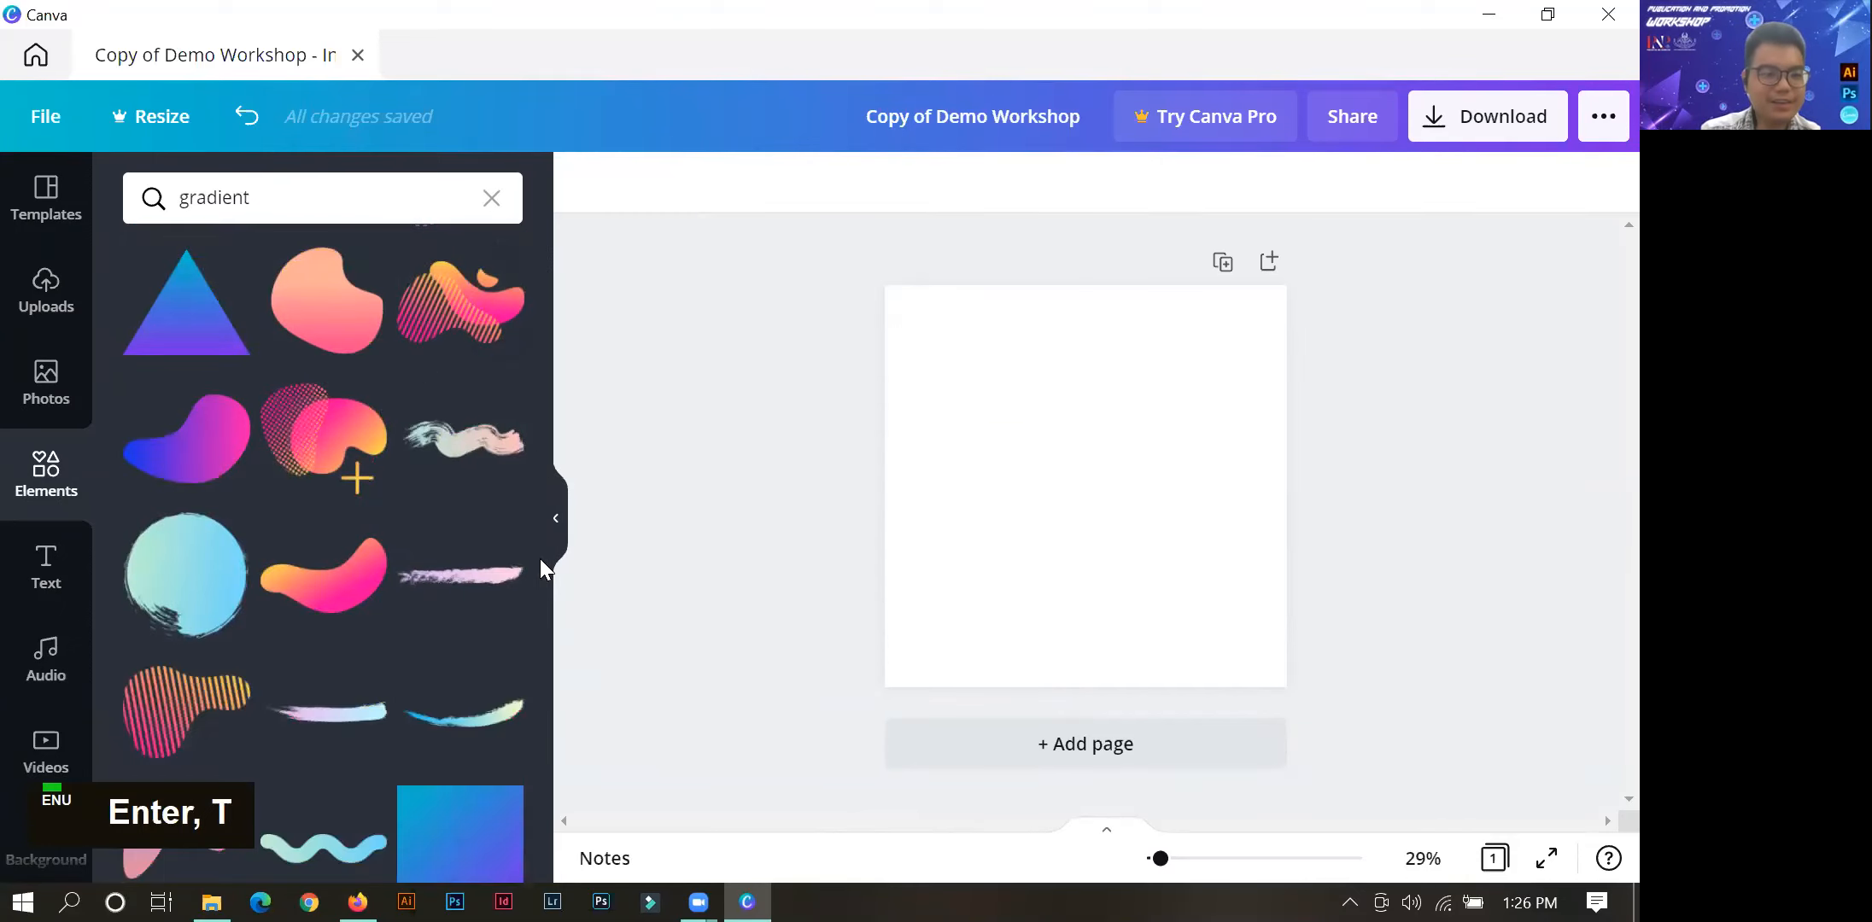
pyautogui.moveTo(540, 579); pyautogui.dragTo(547, 408)
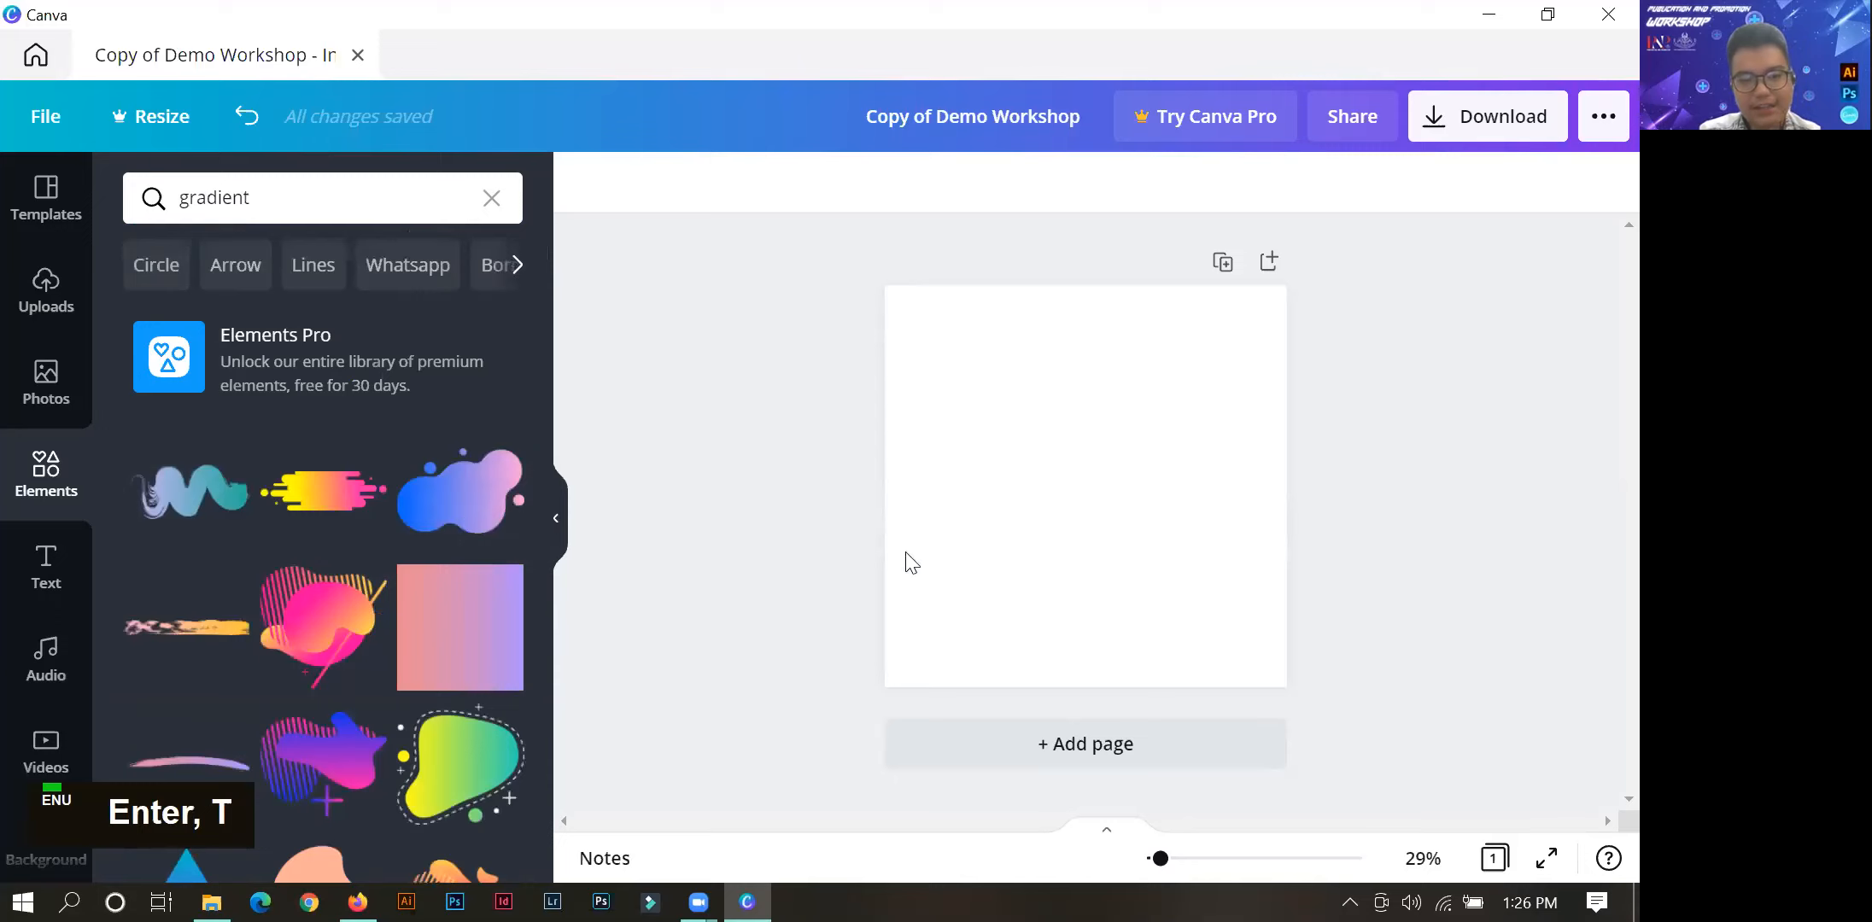
pyautogui.moveTo(544, 354); pyautogui.dragTo(531, 501)
pyautogui.moveTo(156, 482); pyautogui.dragTo(1140, 608)
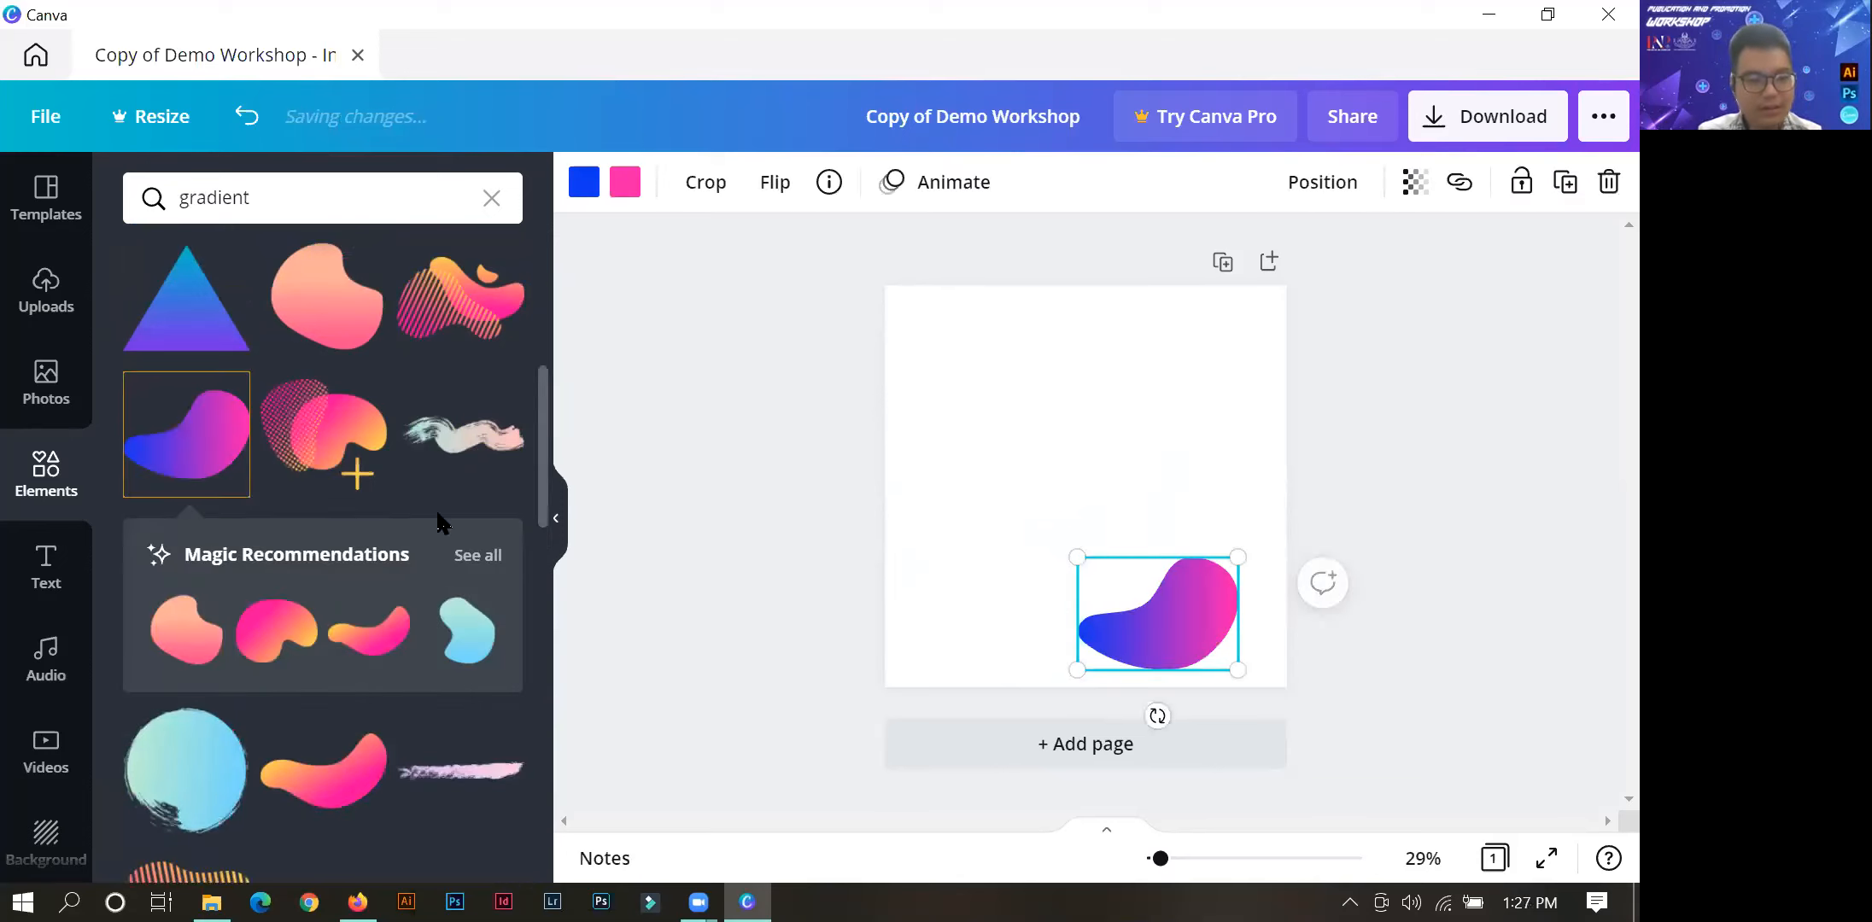
# Place the blue striped circle at the page's middle left and the pink-yellow gradient geo cluster at its upper right.
pyautogui.scroll(-10, 512, 598)
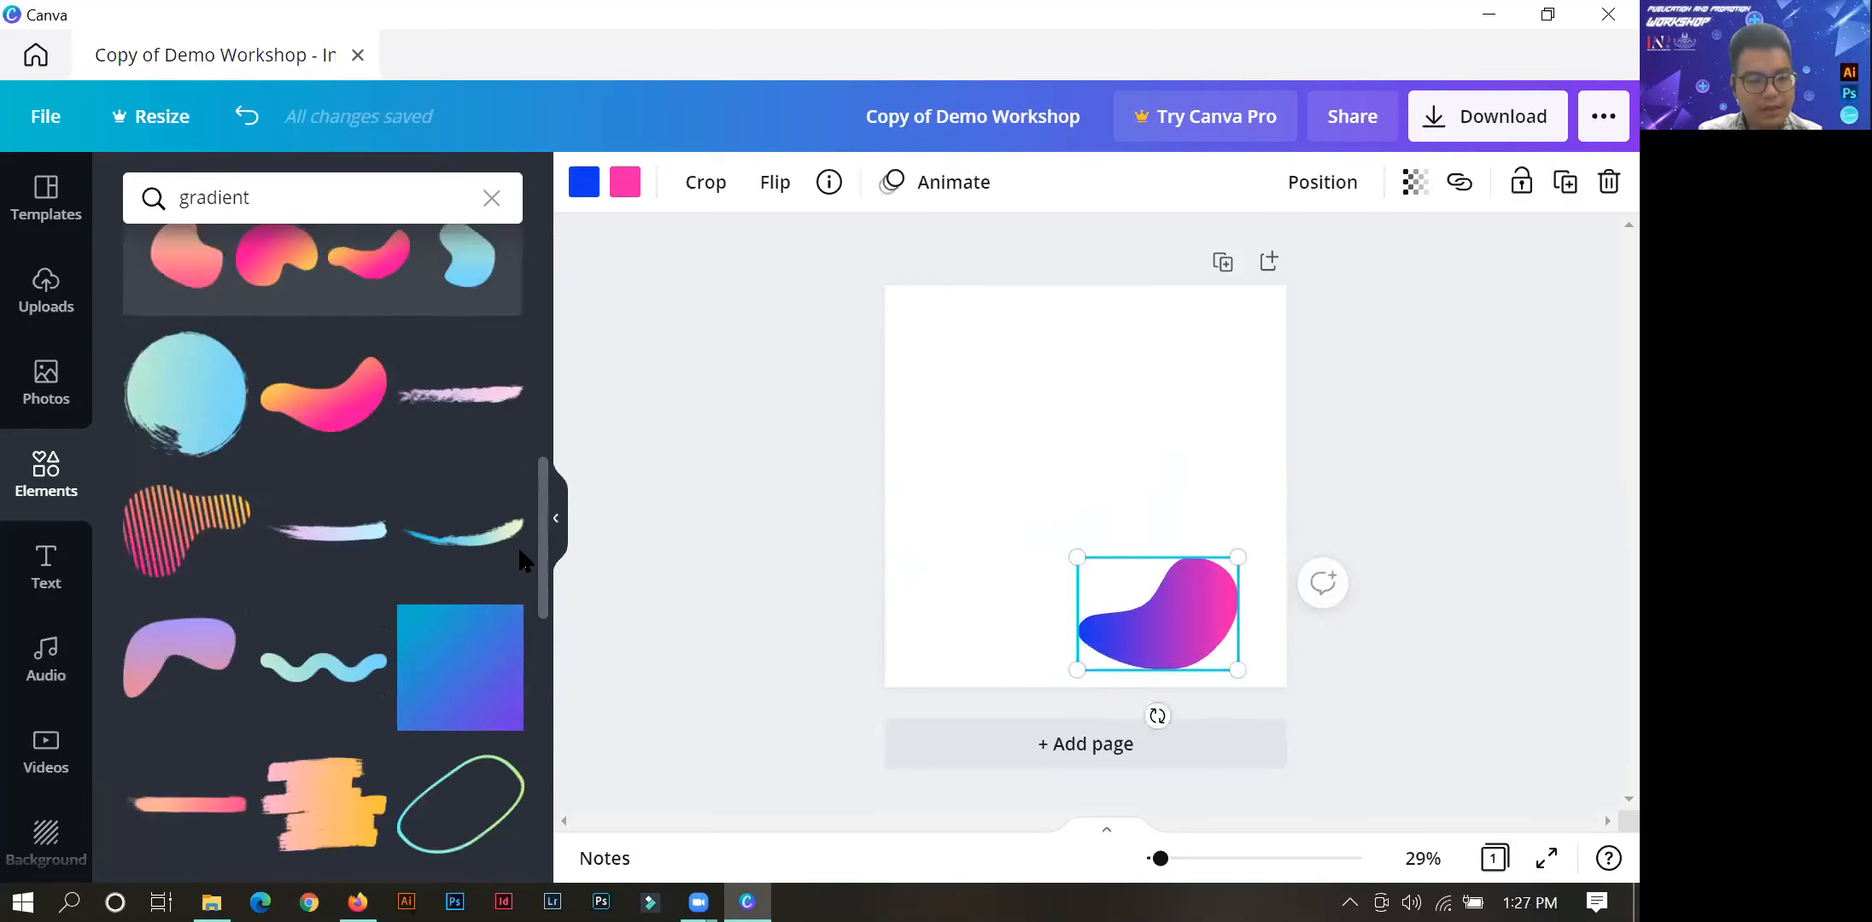
pyautogui.scroll(-5, 504, 666)
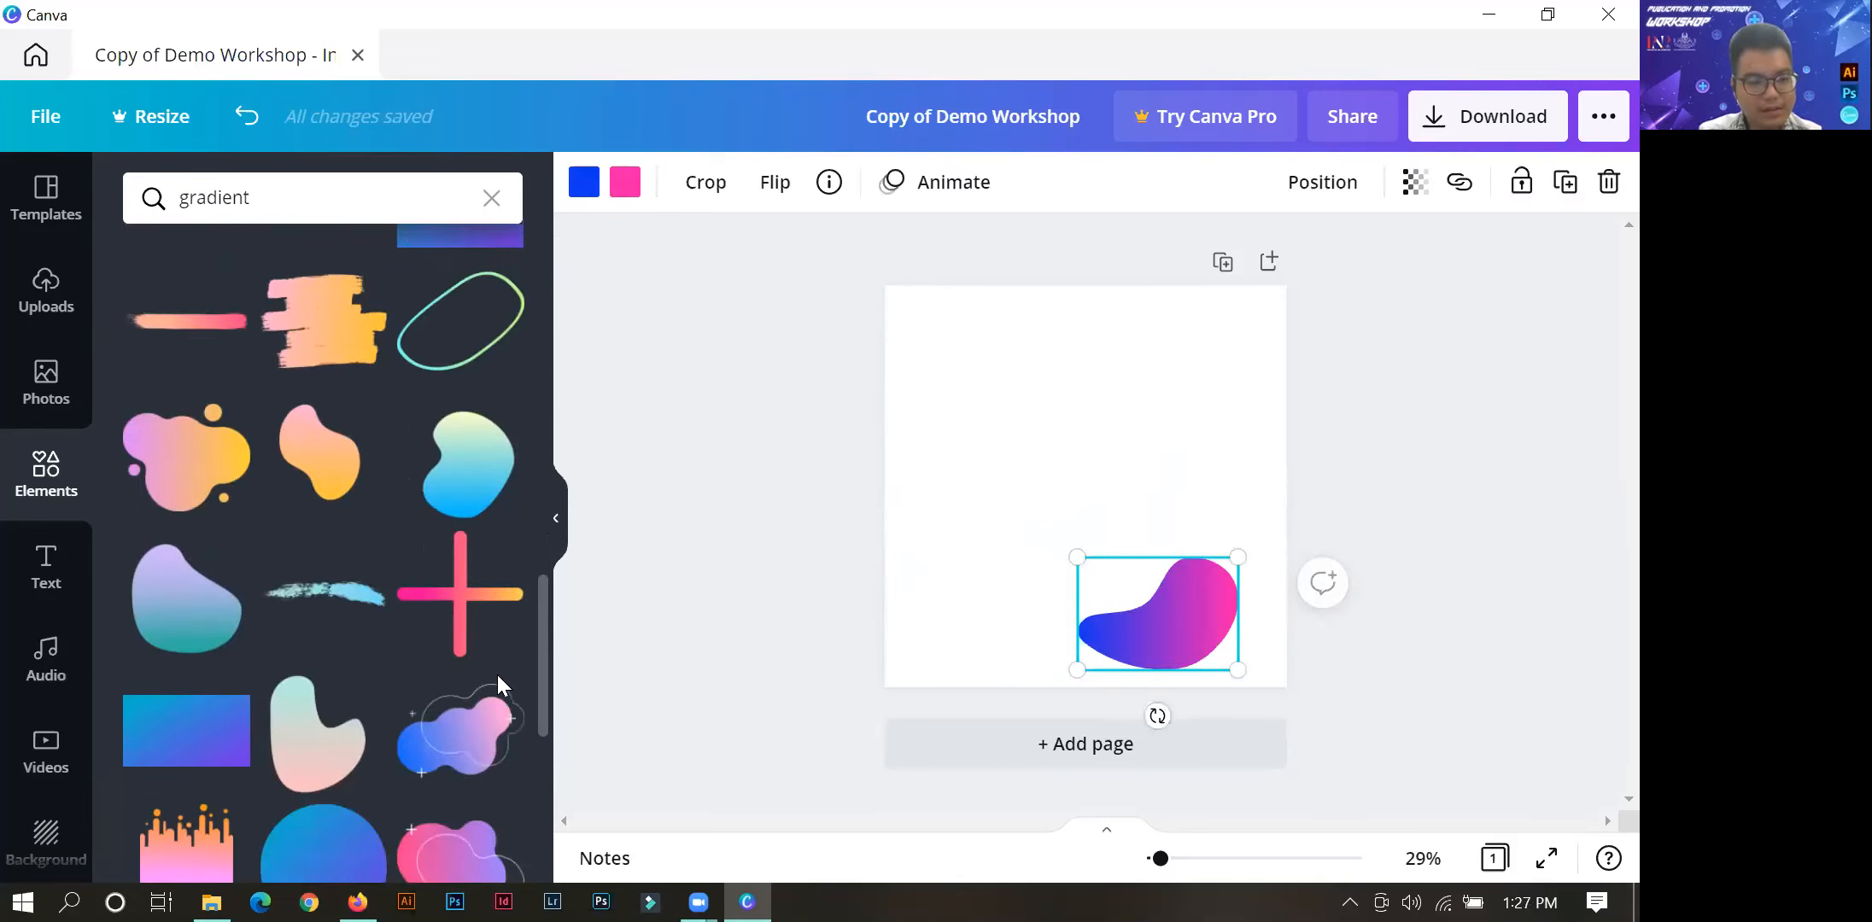
pyautogui.moveTo(489, 734); pyautogui.dragTo(991, 563)
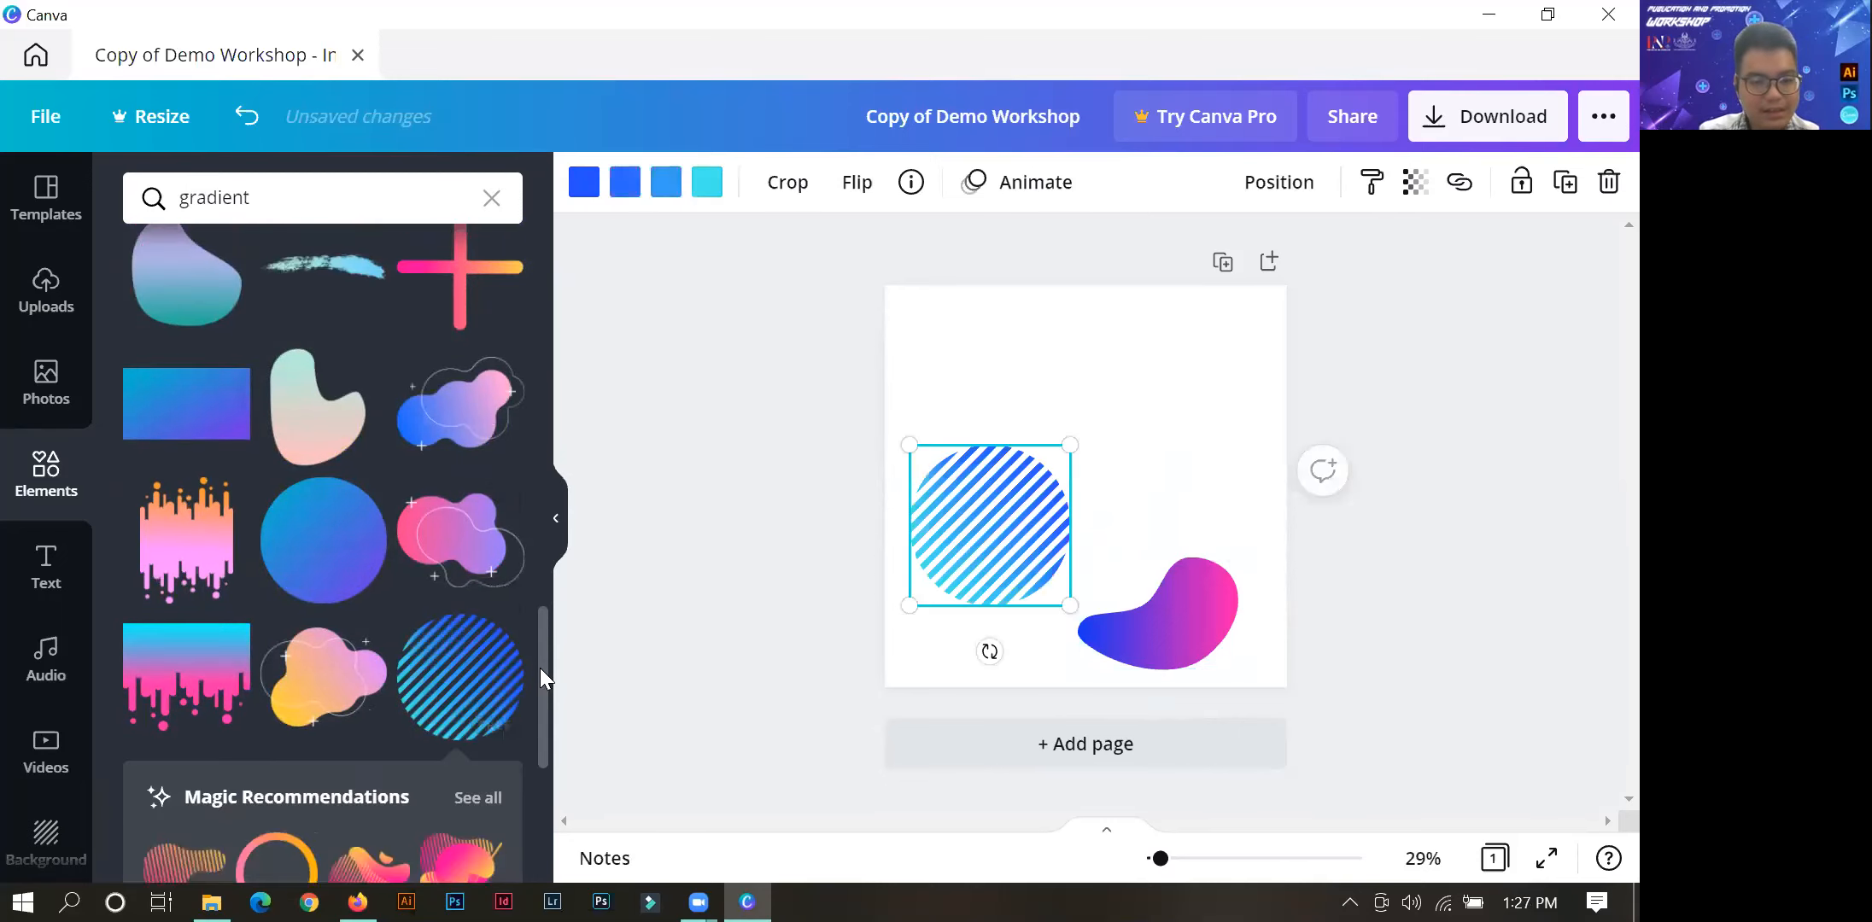
pyautogui.scroll(-3, 528, 675)
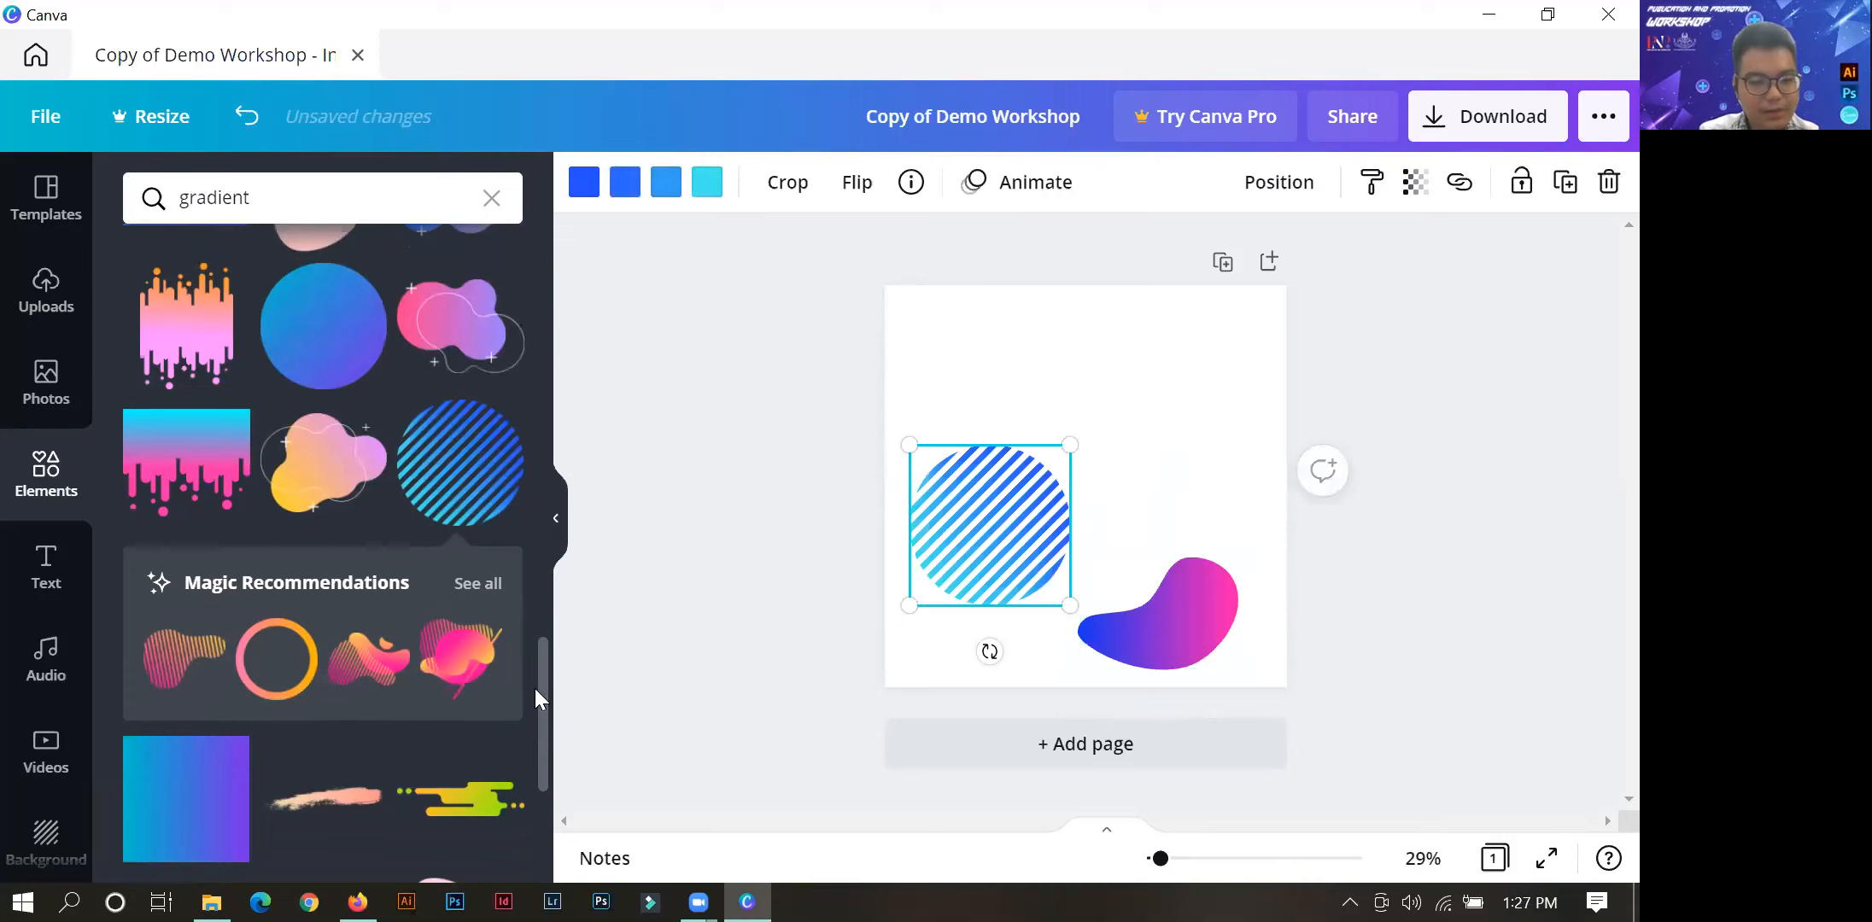
pyautogui.moveTo(461, 674); pyautogui.dragTo(1191, 442)
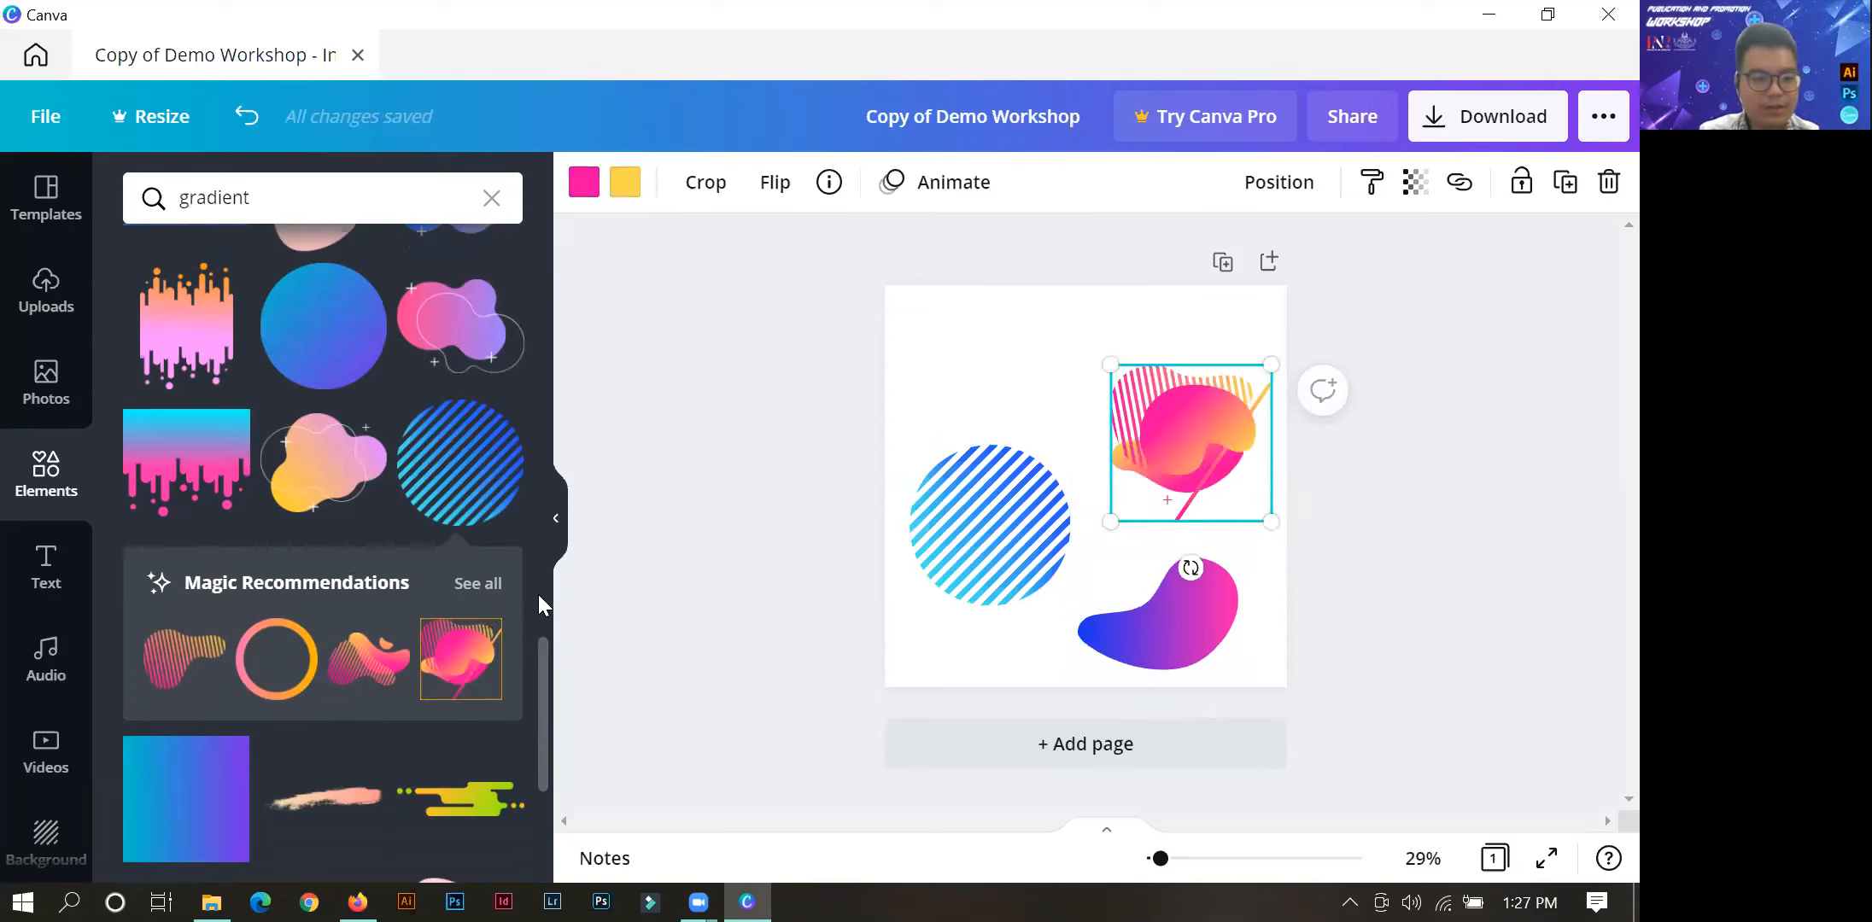
pyautogui.scroll(6, 526, 548)
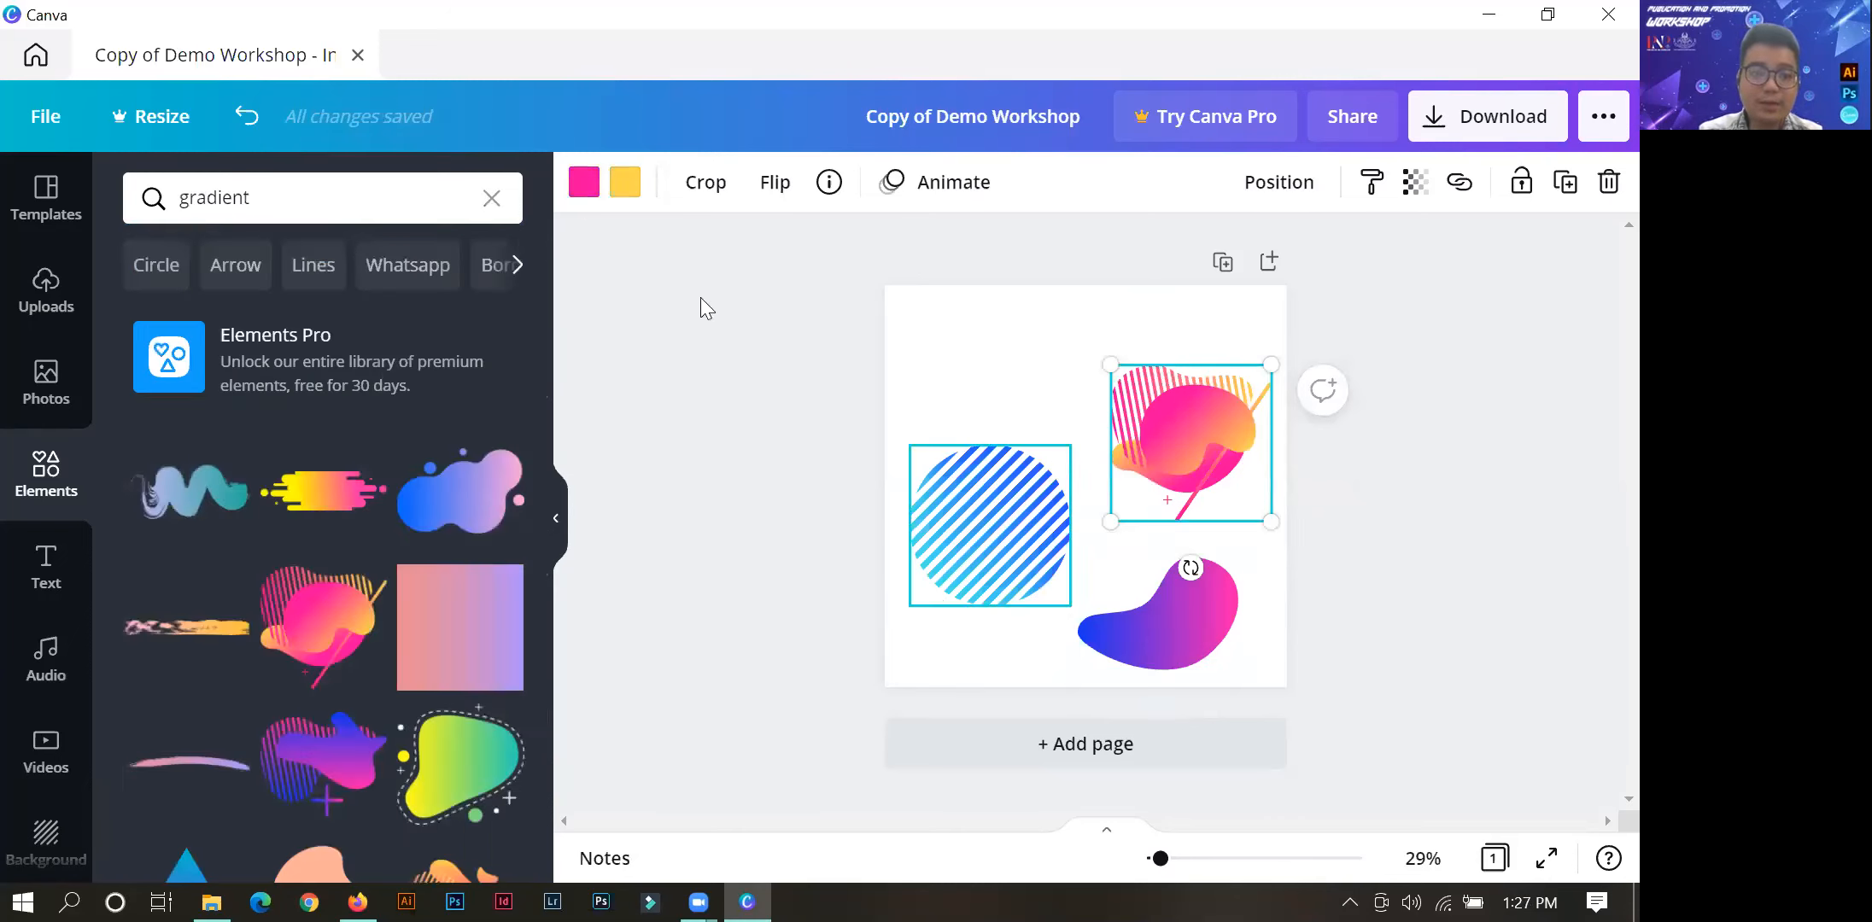
# Clear the "gradient" search and list all recently used elements.
pyautogui.click(492, 198)
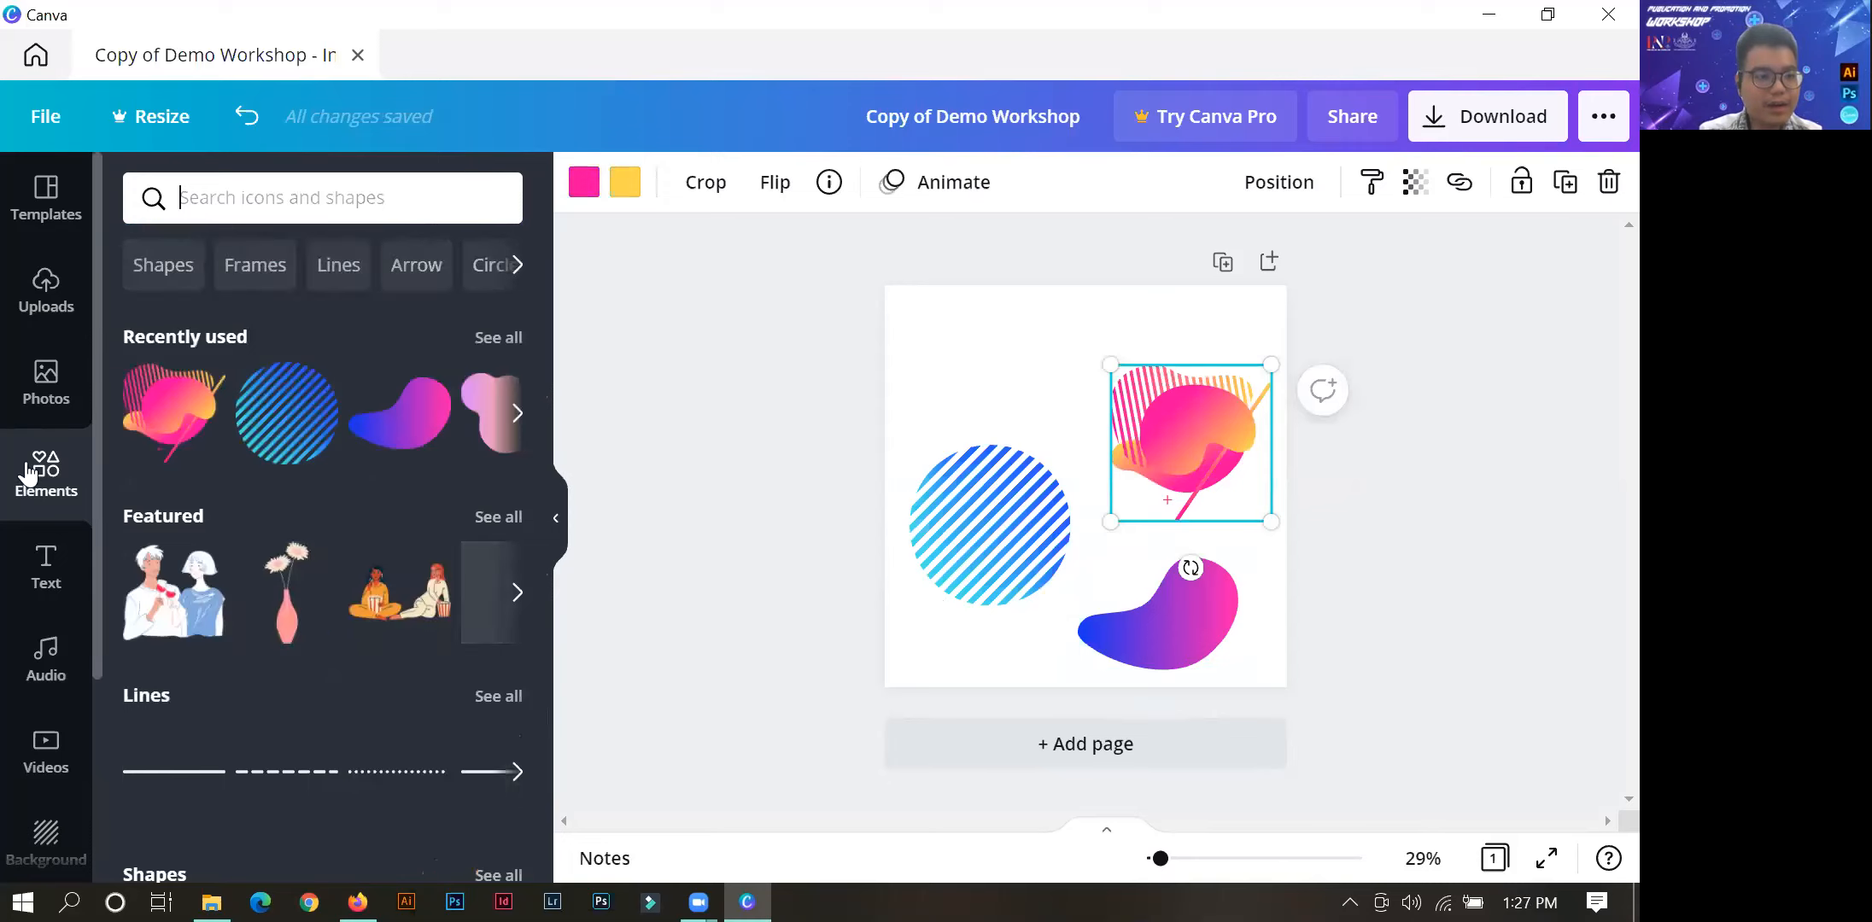
pyautogui.click(556, 527)
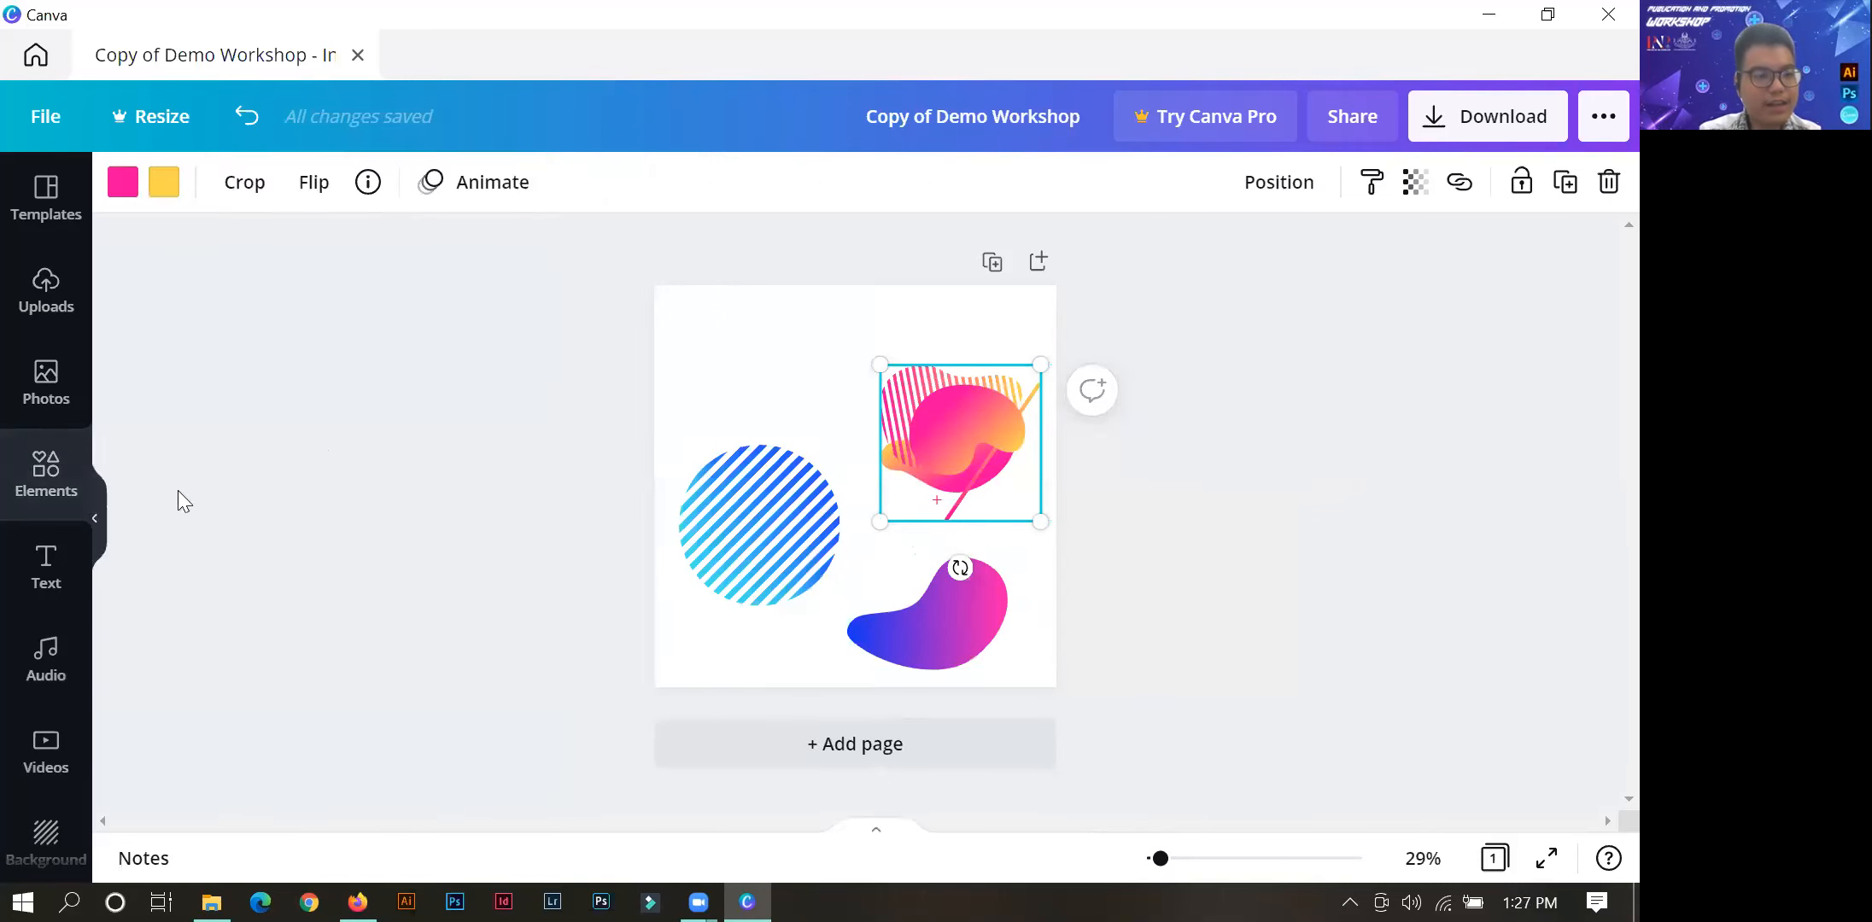
pyautogui.click(37, 465)
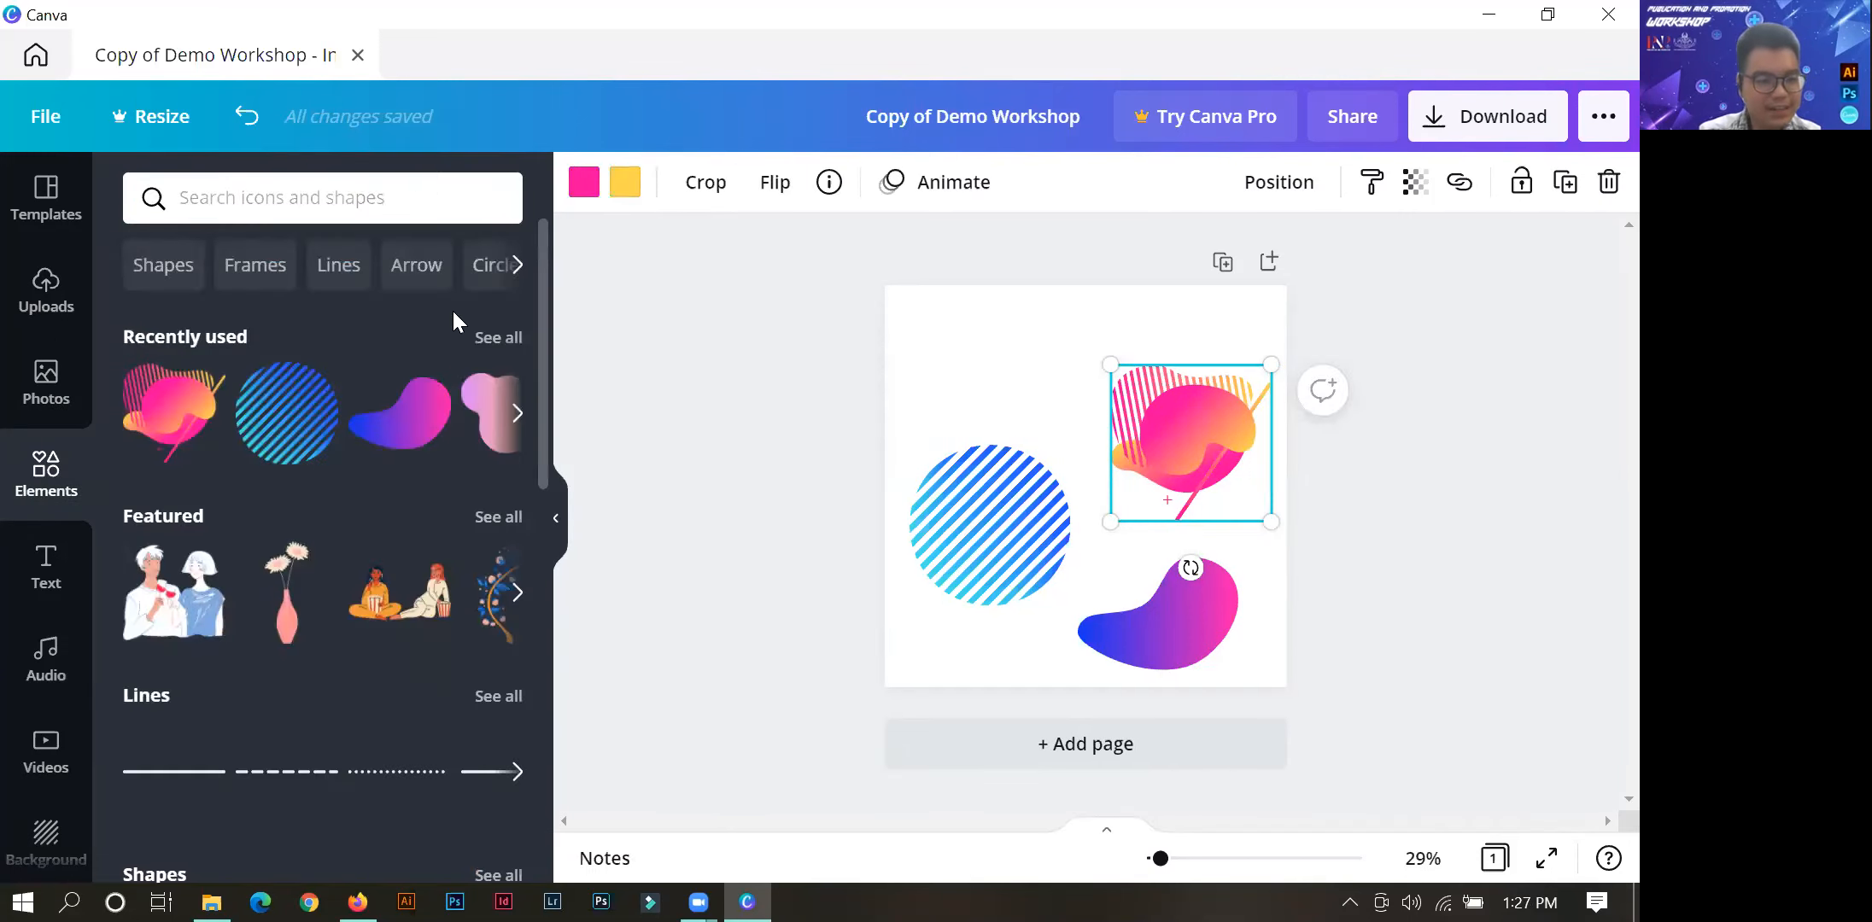
pyautogui.click(492, 342)
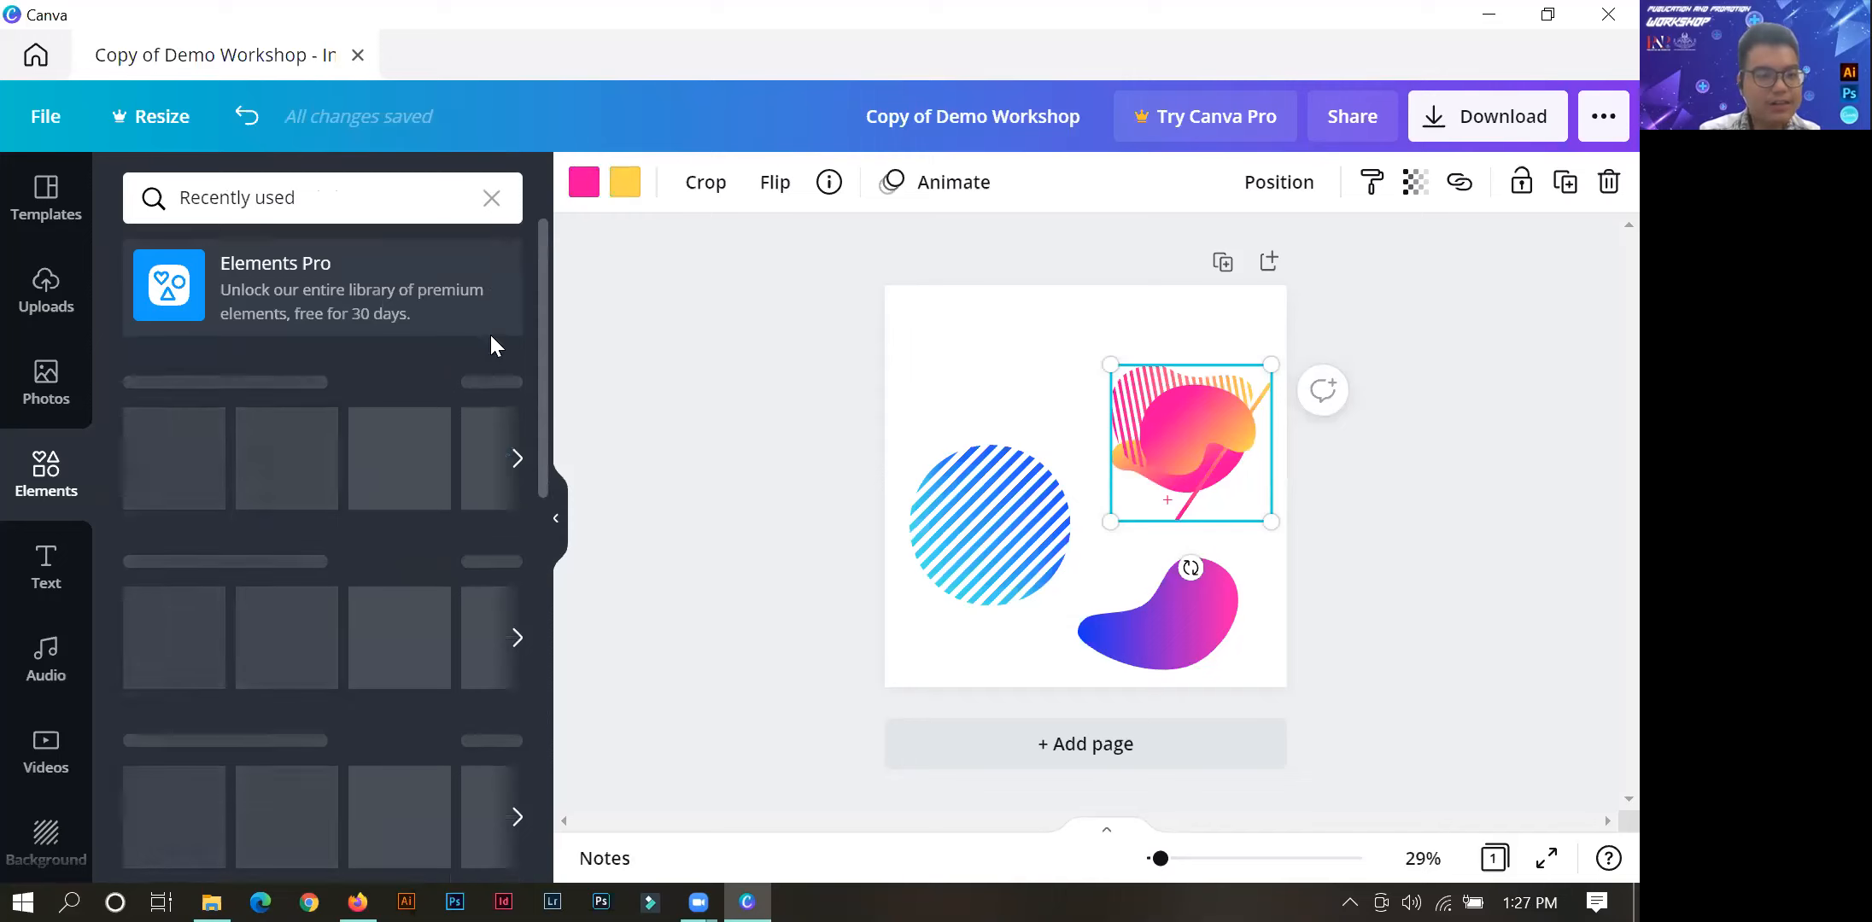
pyautogui.moveTo(537, 253); pyautogui.dragTo(562, 287)
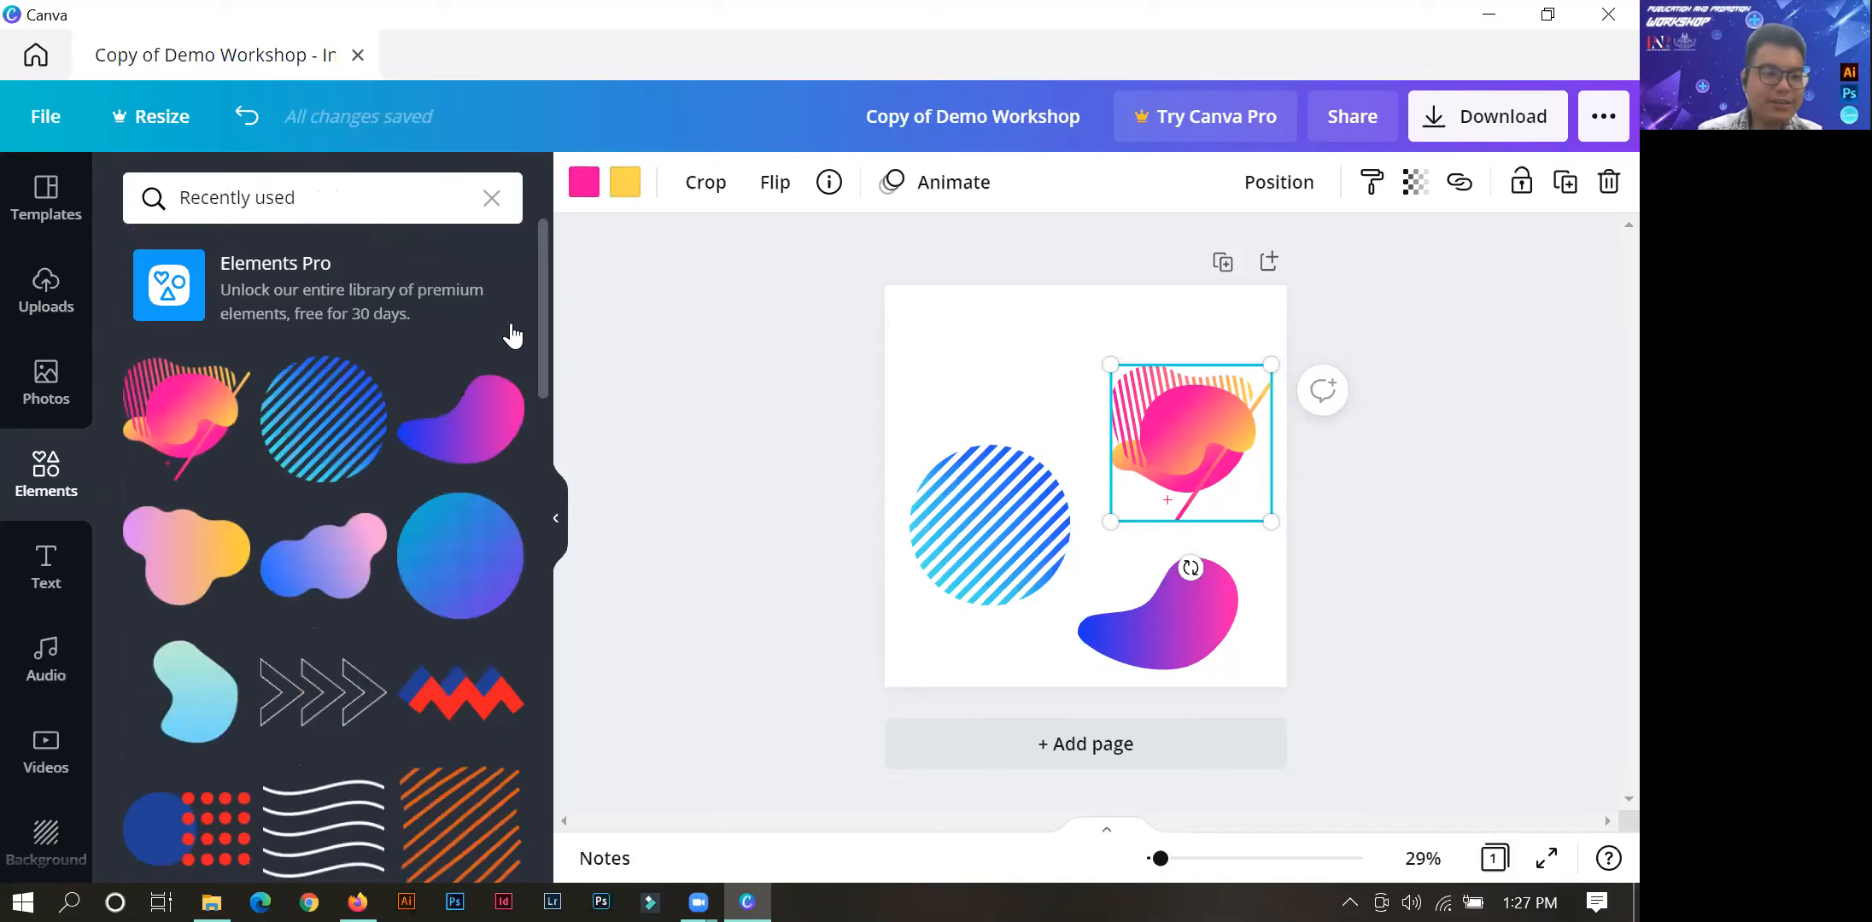
pyautogui.moveTo(536, 425); pyautogui.dragTo(545, 359)
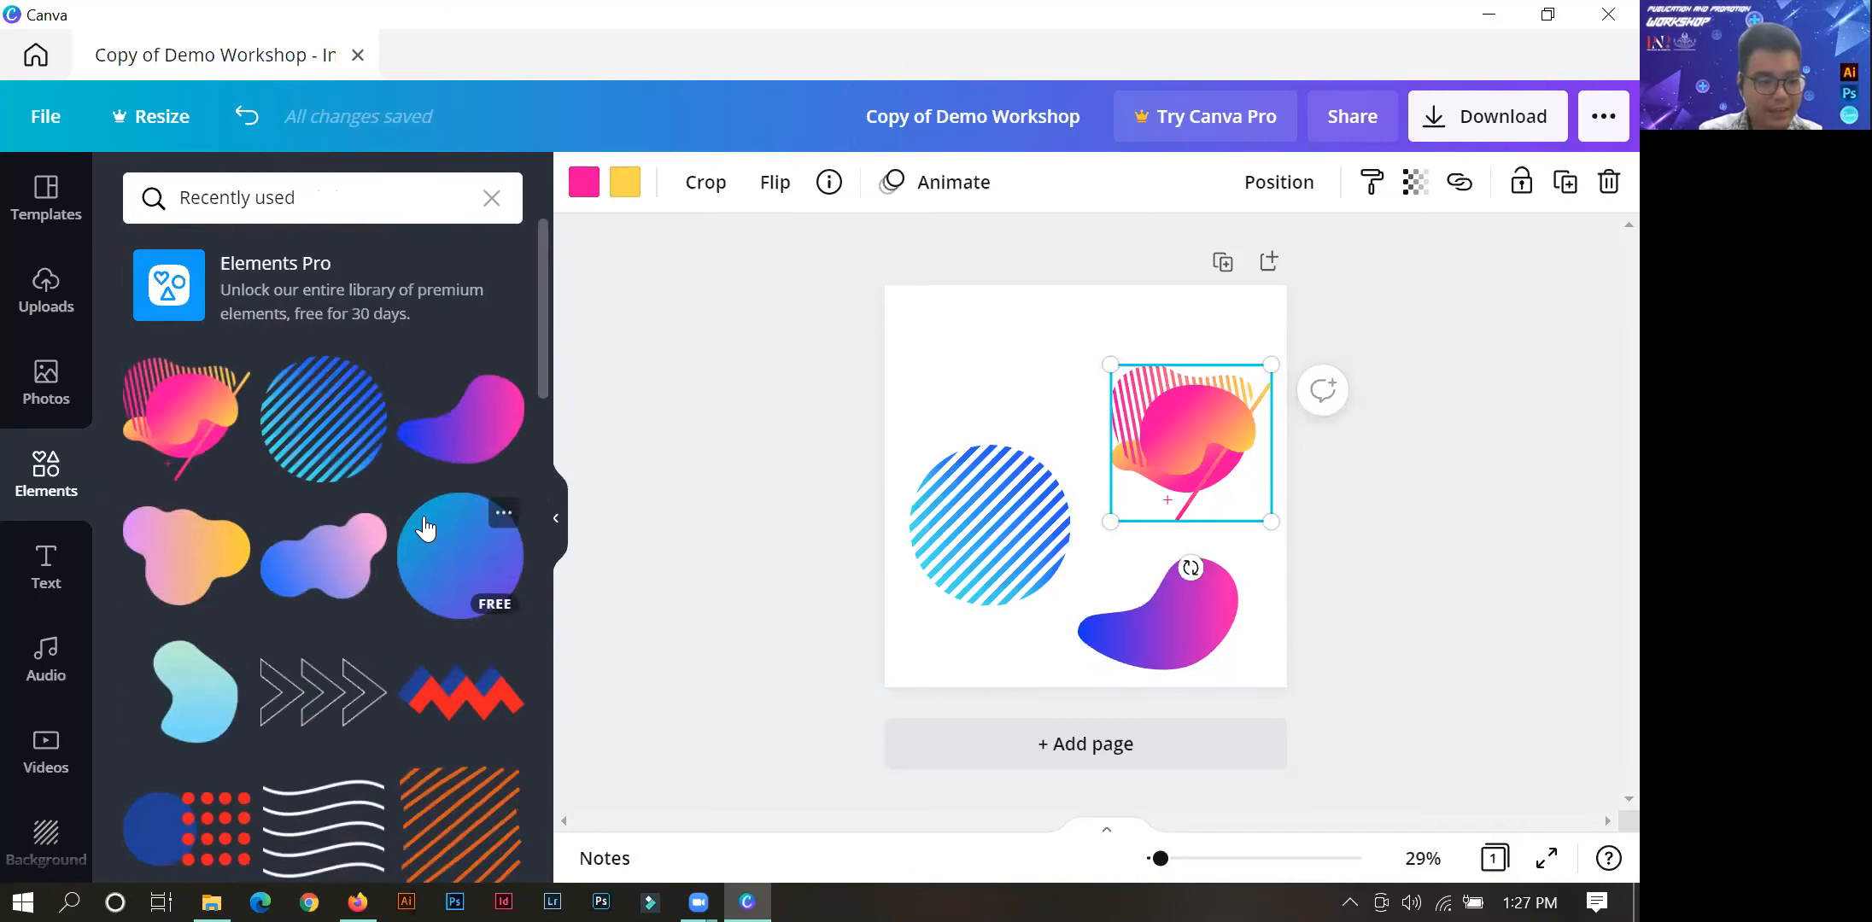
# View the details and options of the blue gradient circle and the pink-yellow geo cluster among the recently used elements.
pyautogui.click(504, 516)
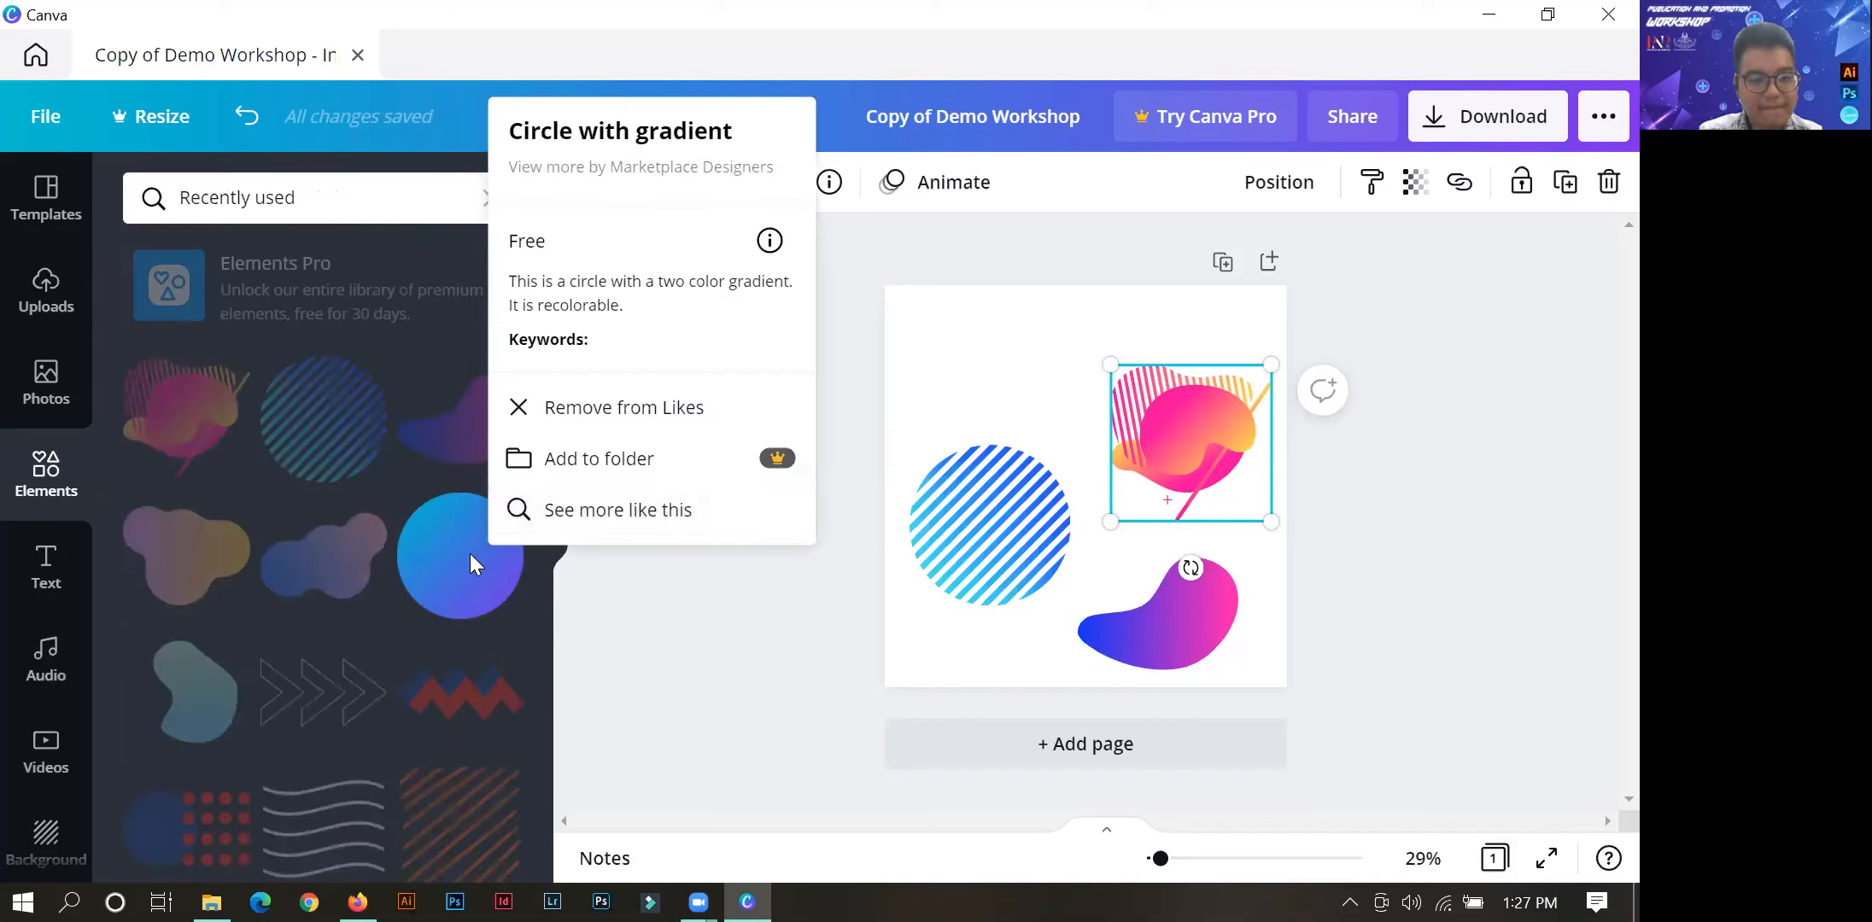
pyautogui.click(46, 469)
pyautogui.click(45, 385)
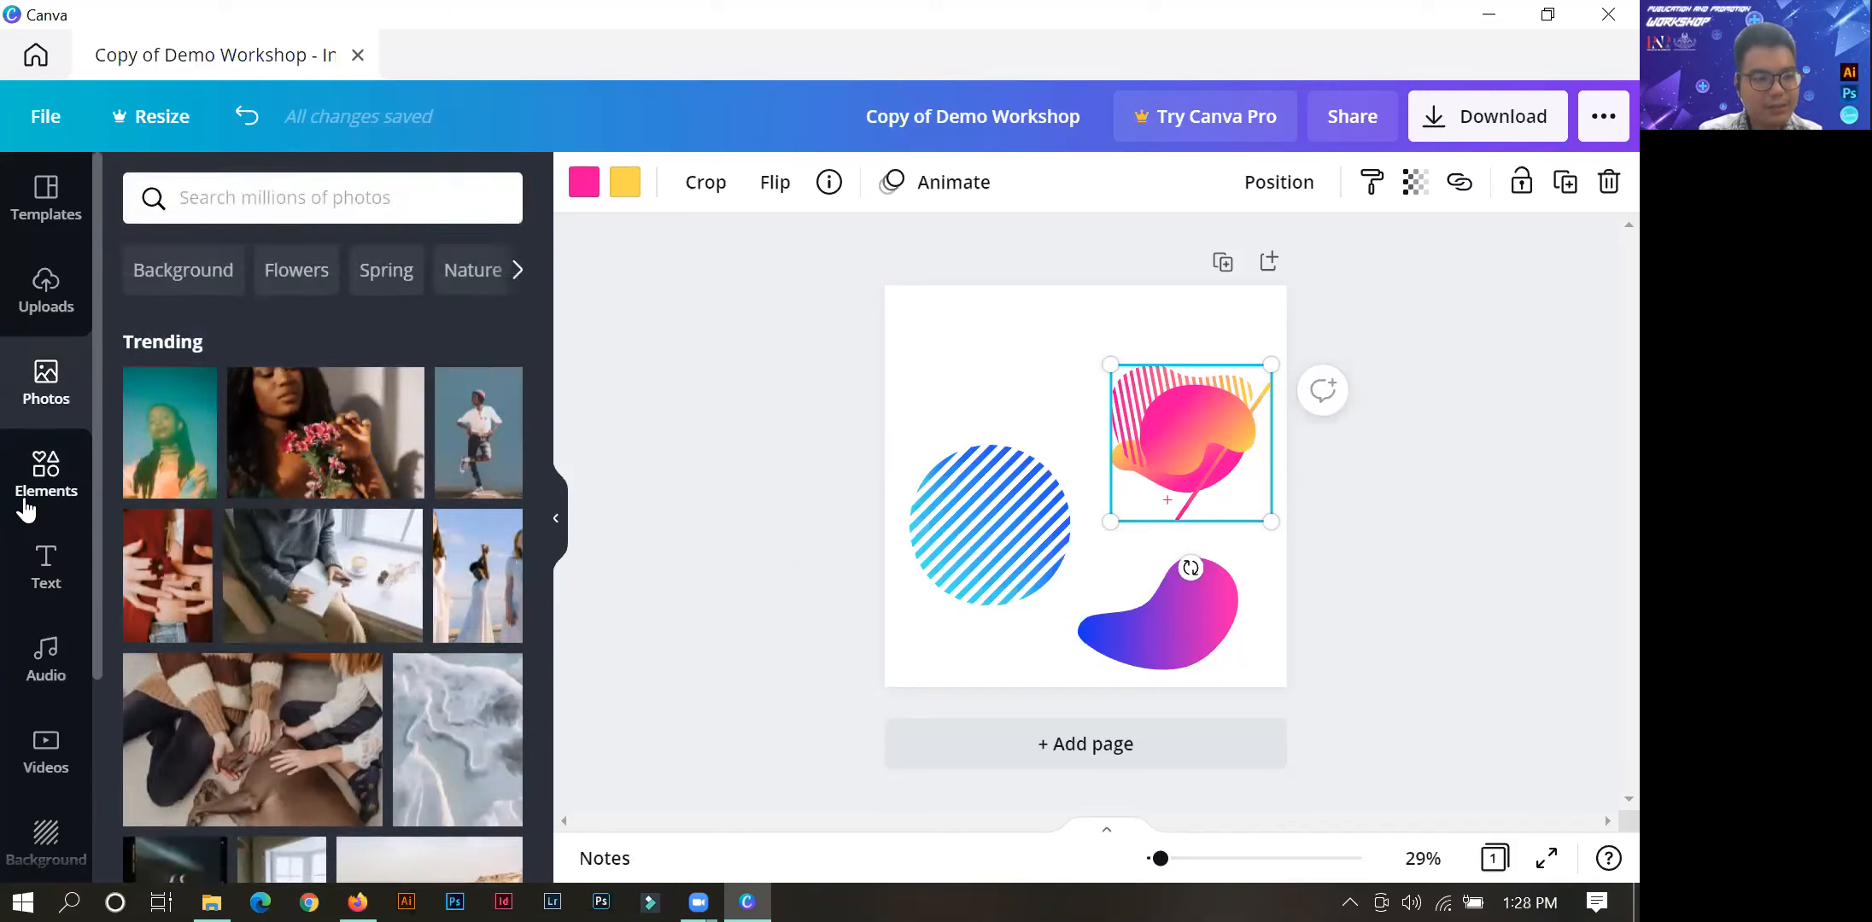
pyautogui.click(26, 504)
pyautogui.click(233, 378)
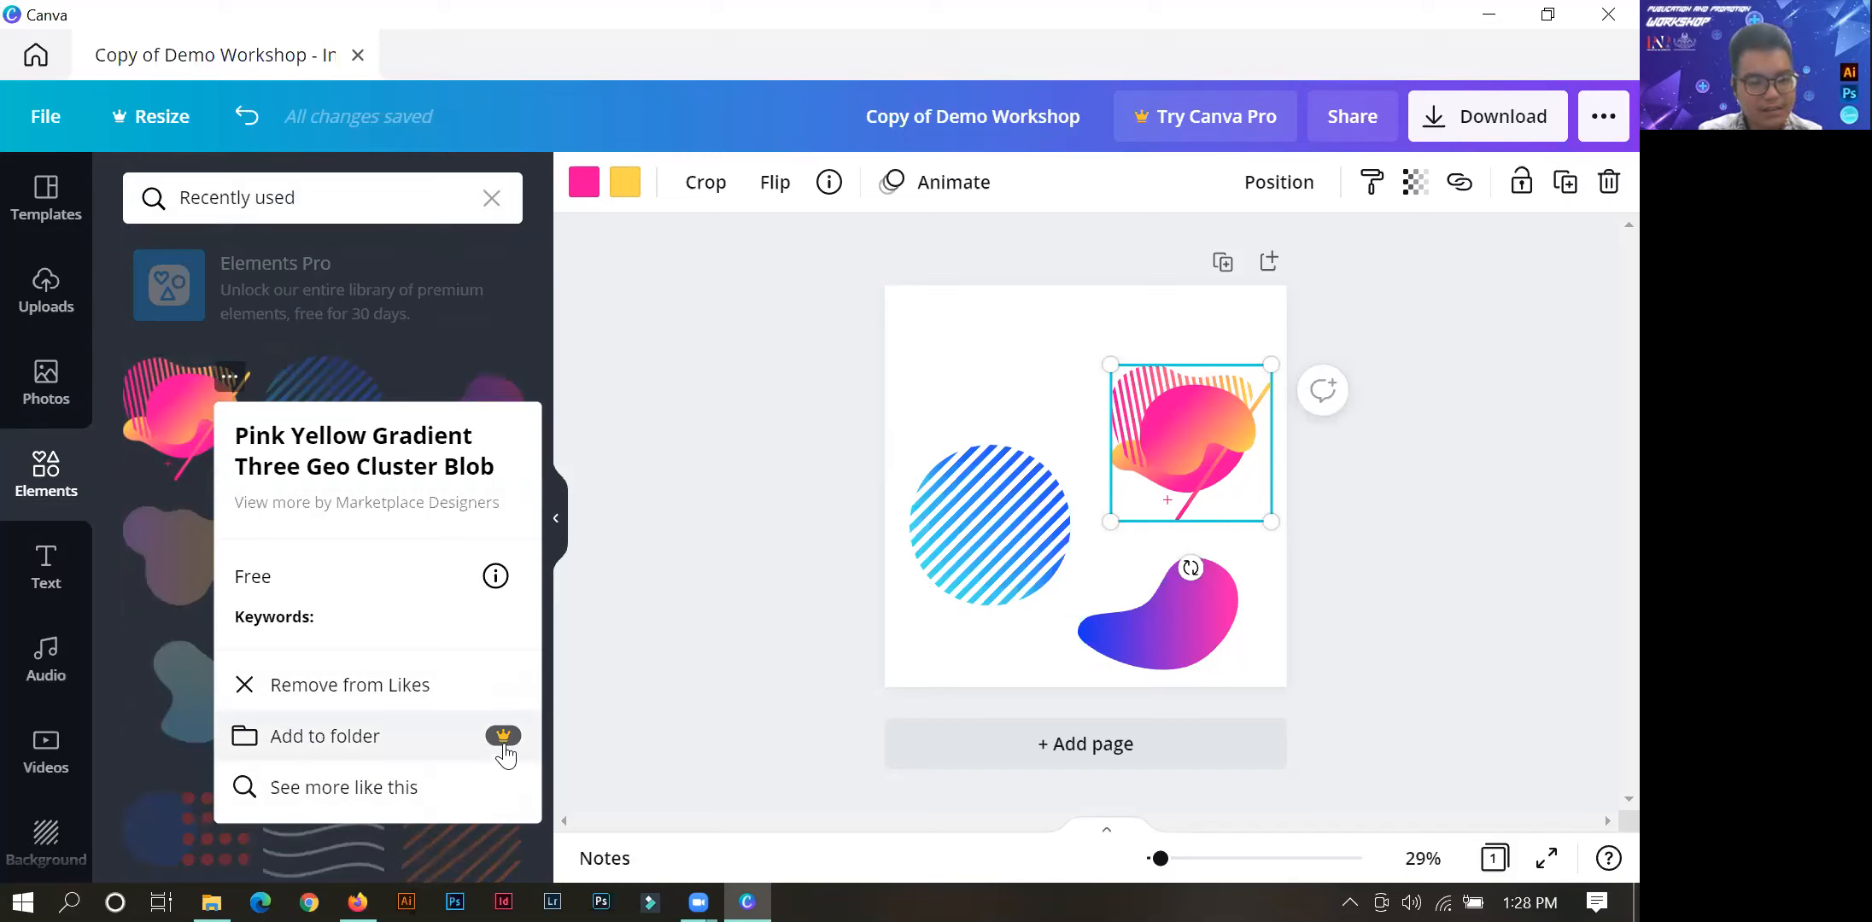
# Open the collection of liked elements and select the striped circle on the page.
pyautogui.scroll(-3, 76, 739)
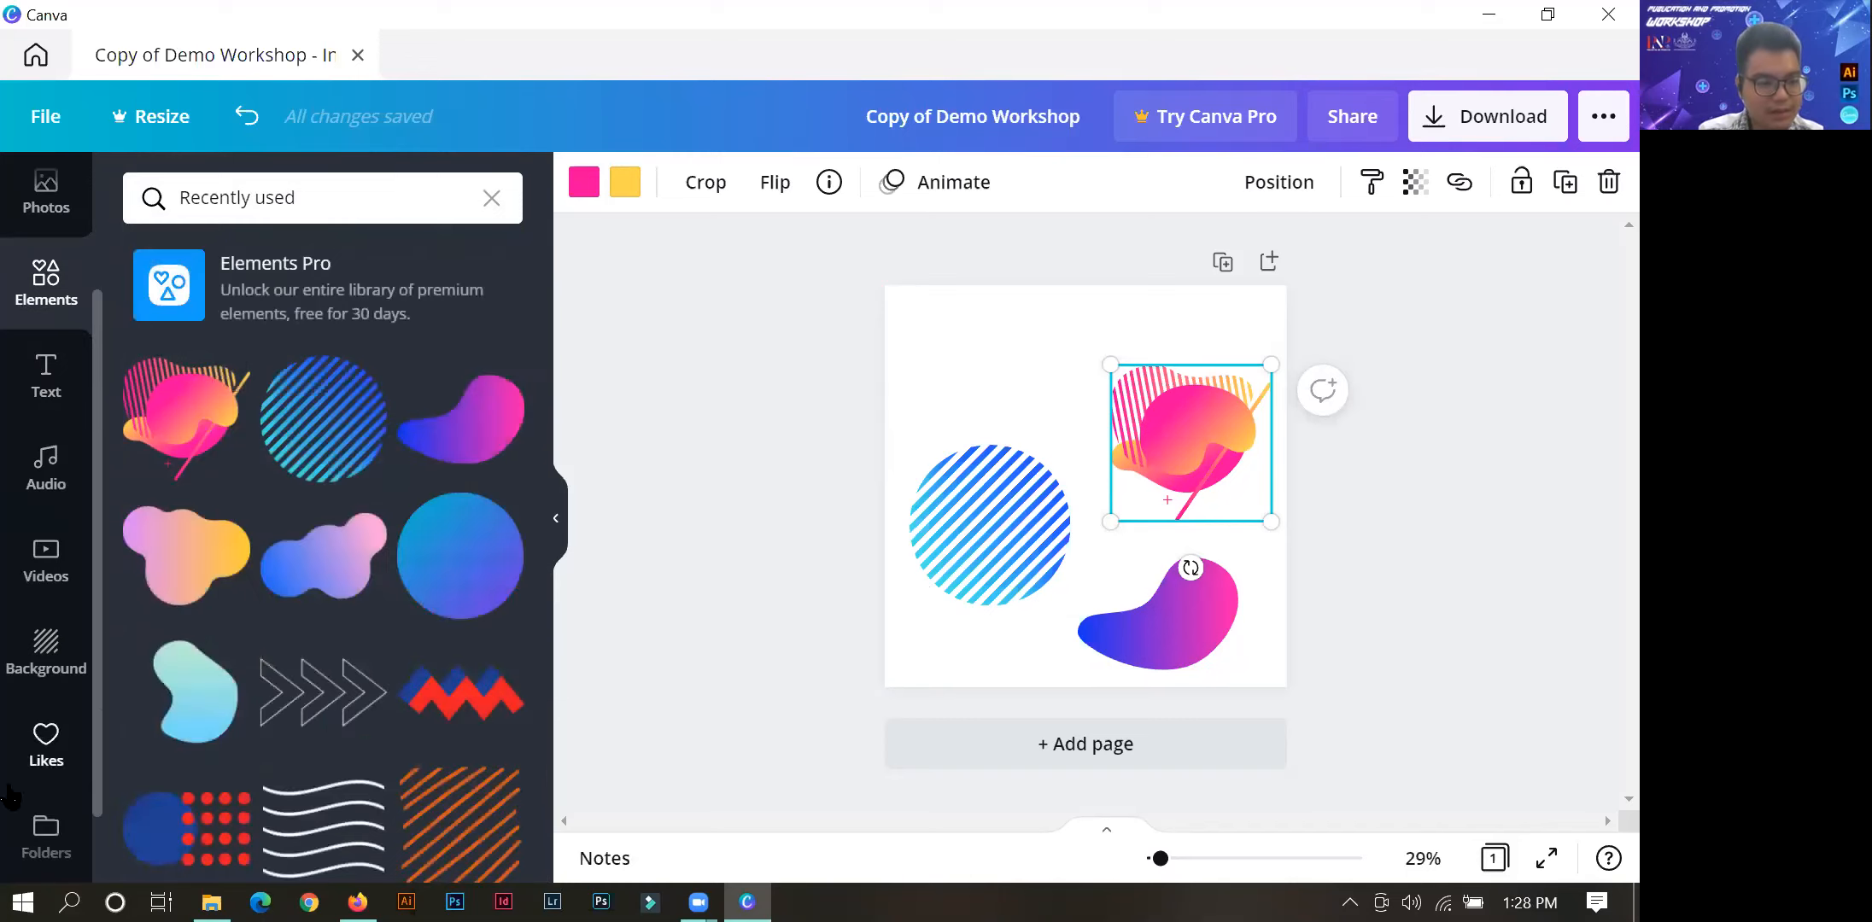
pyautogui.click(45, 828)
pyautogui.click(214, 357)
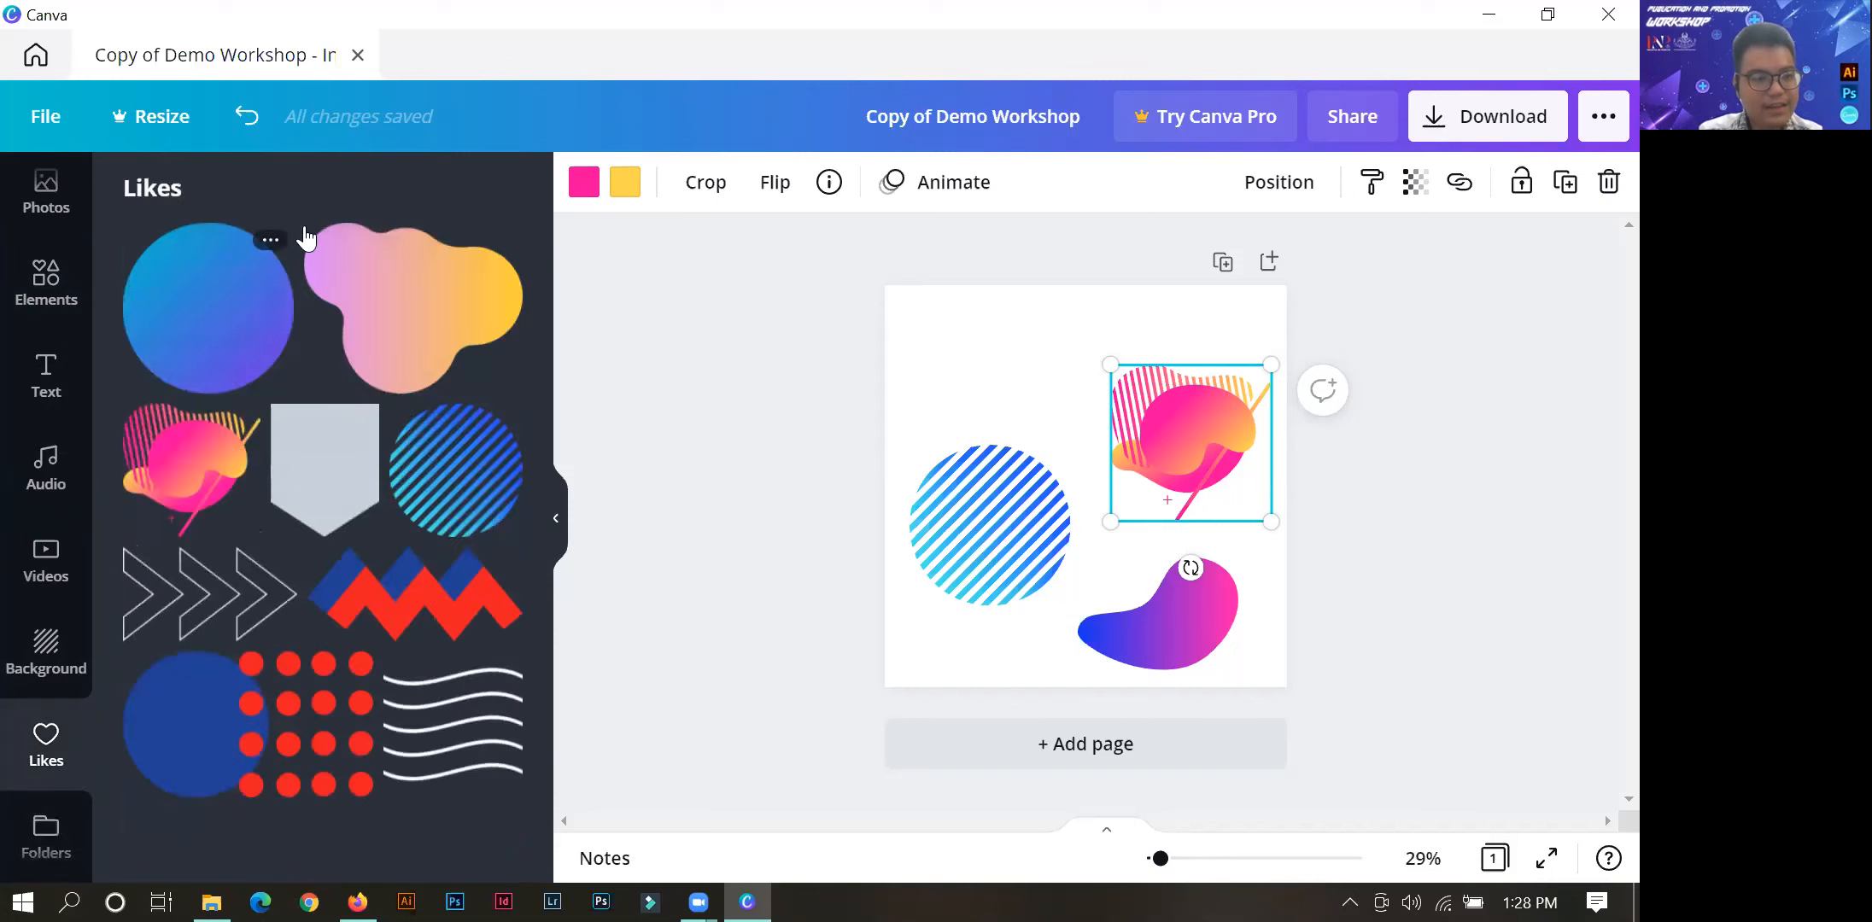
pyautogui.click(923, 546)
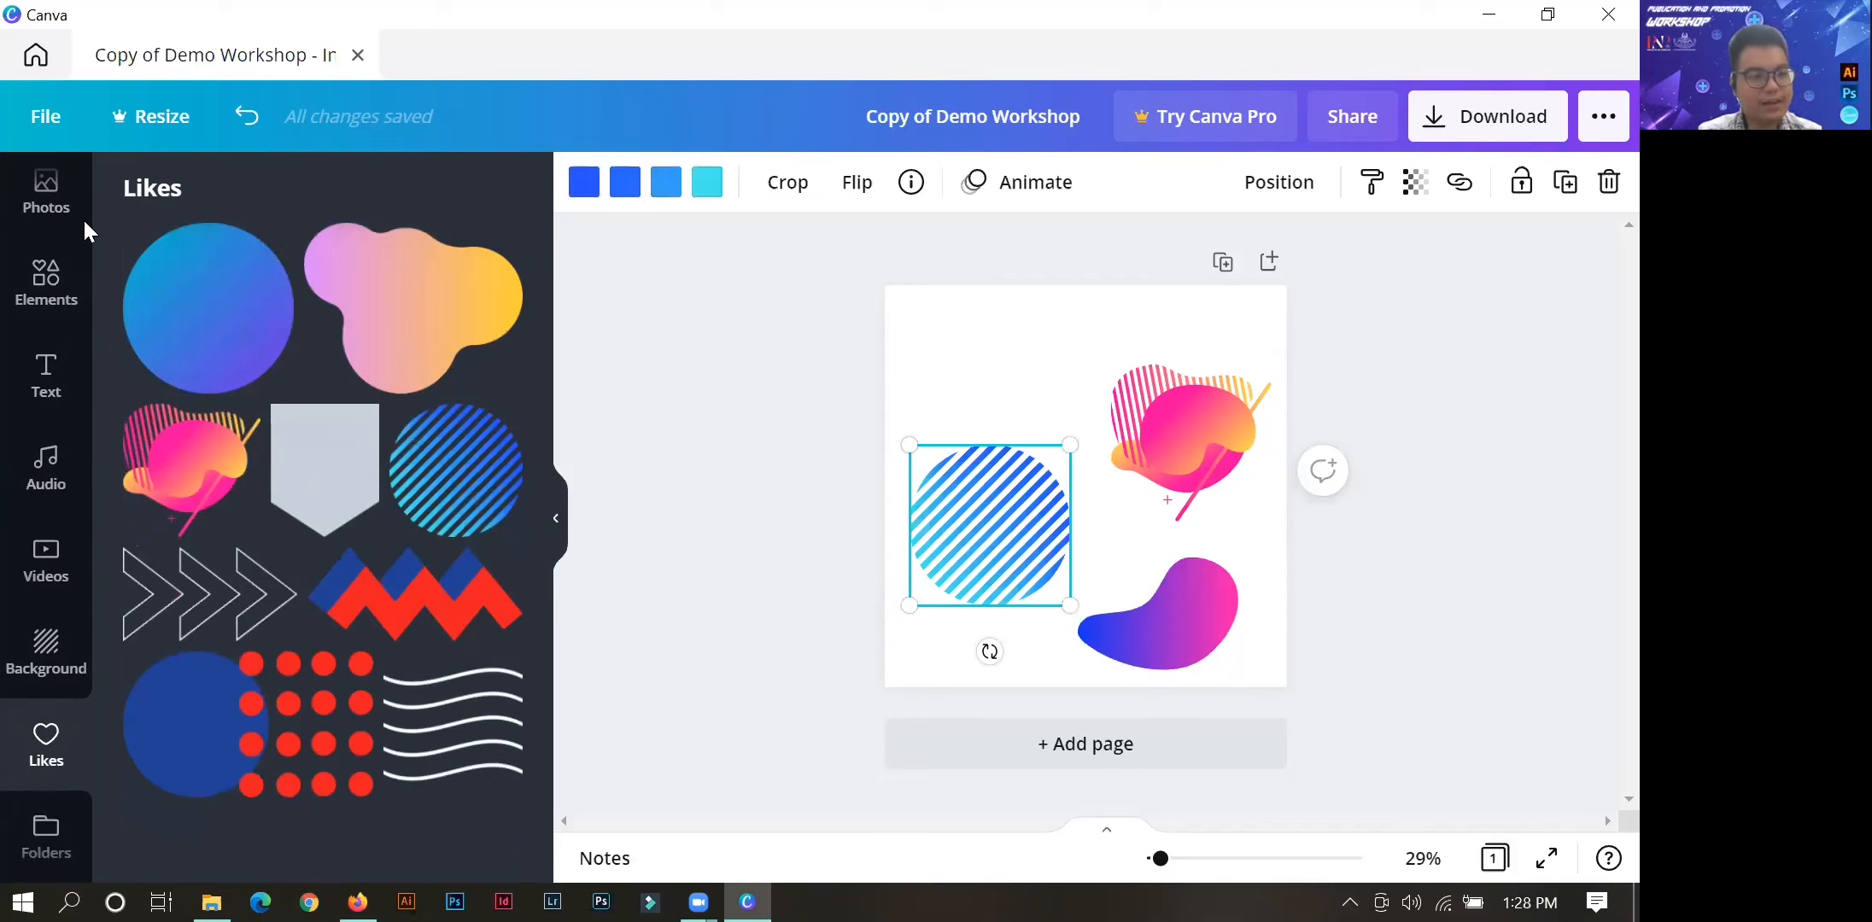
# Search the elements library for "gradient" and add the Brushstroke Gradient Broken Line to Likes.
pyautogui.click(47, 385)
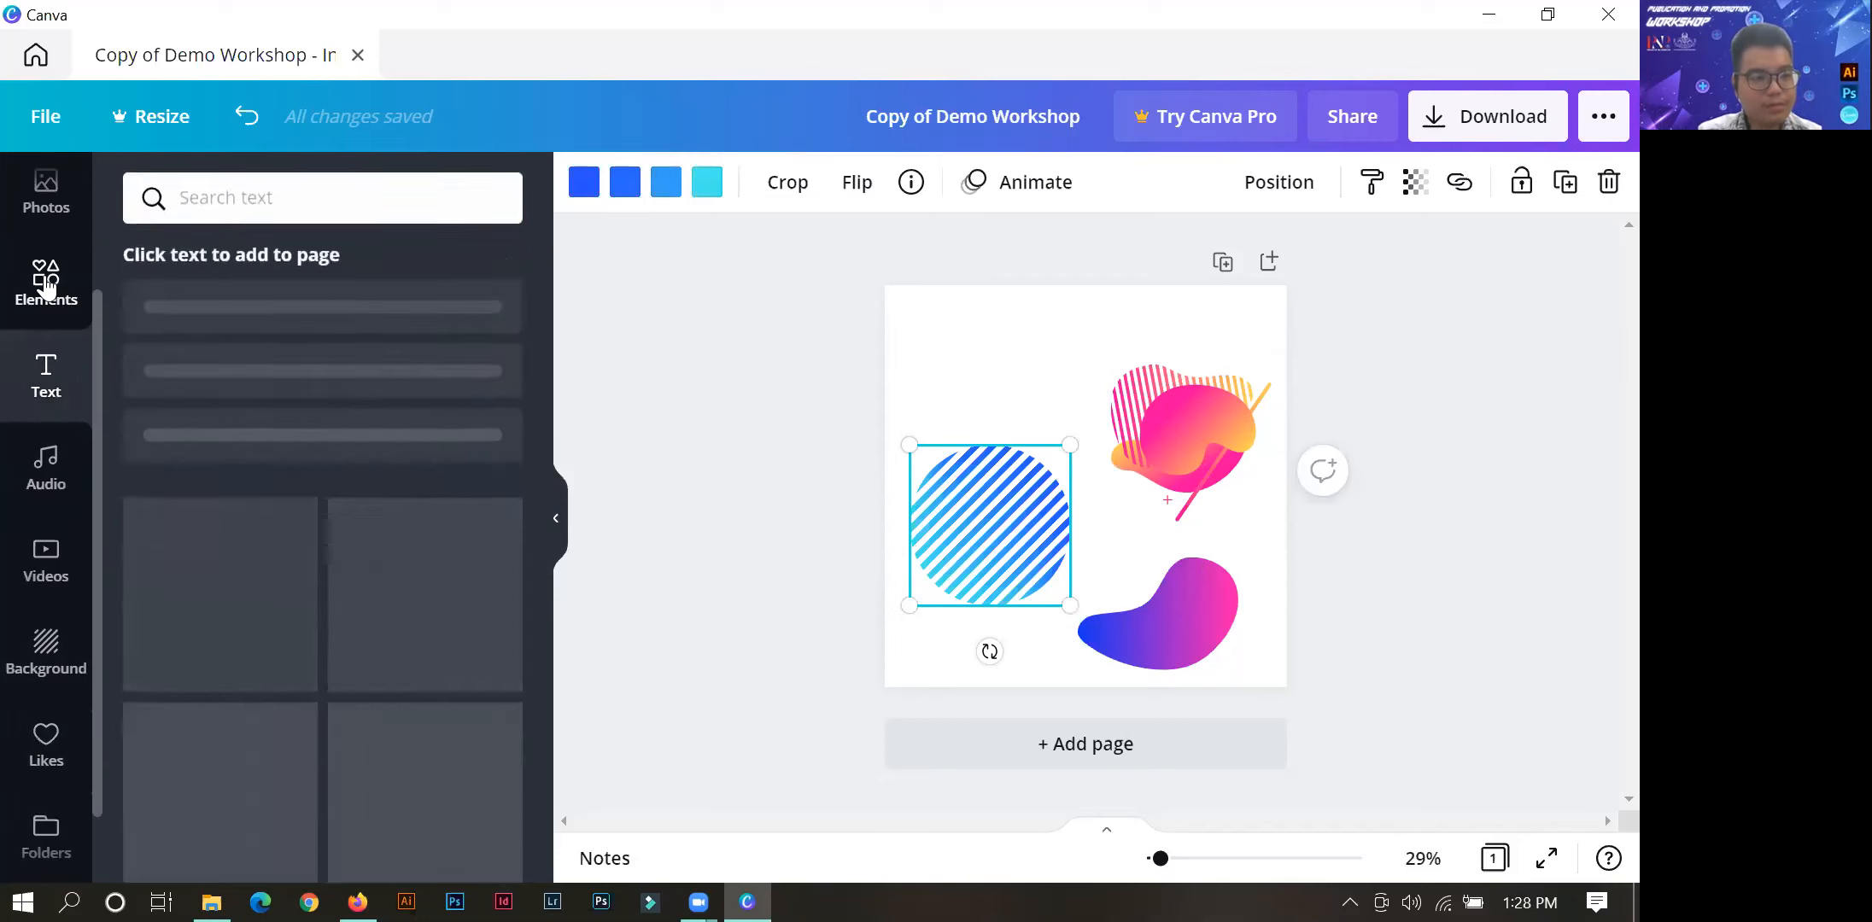
pyautogui.click(47, 280)
pyautogui.click(492, 199)
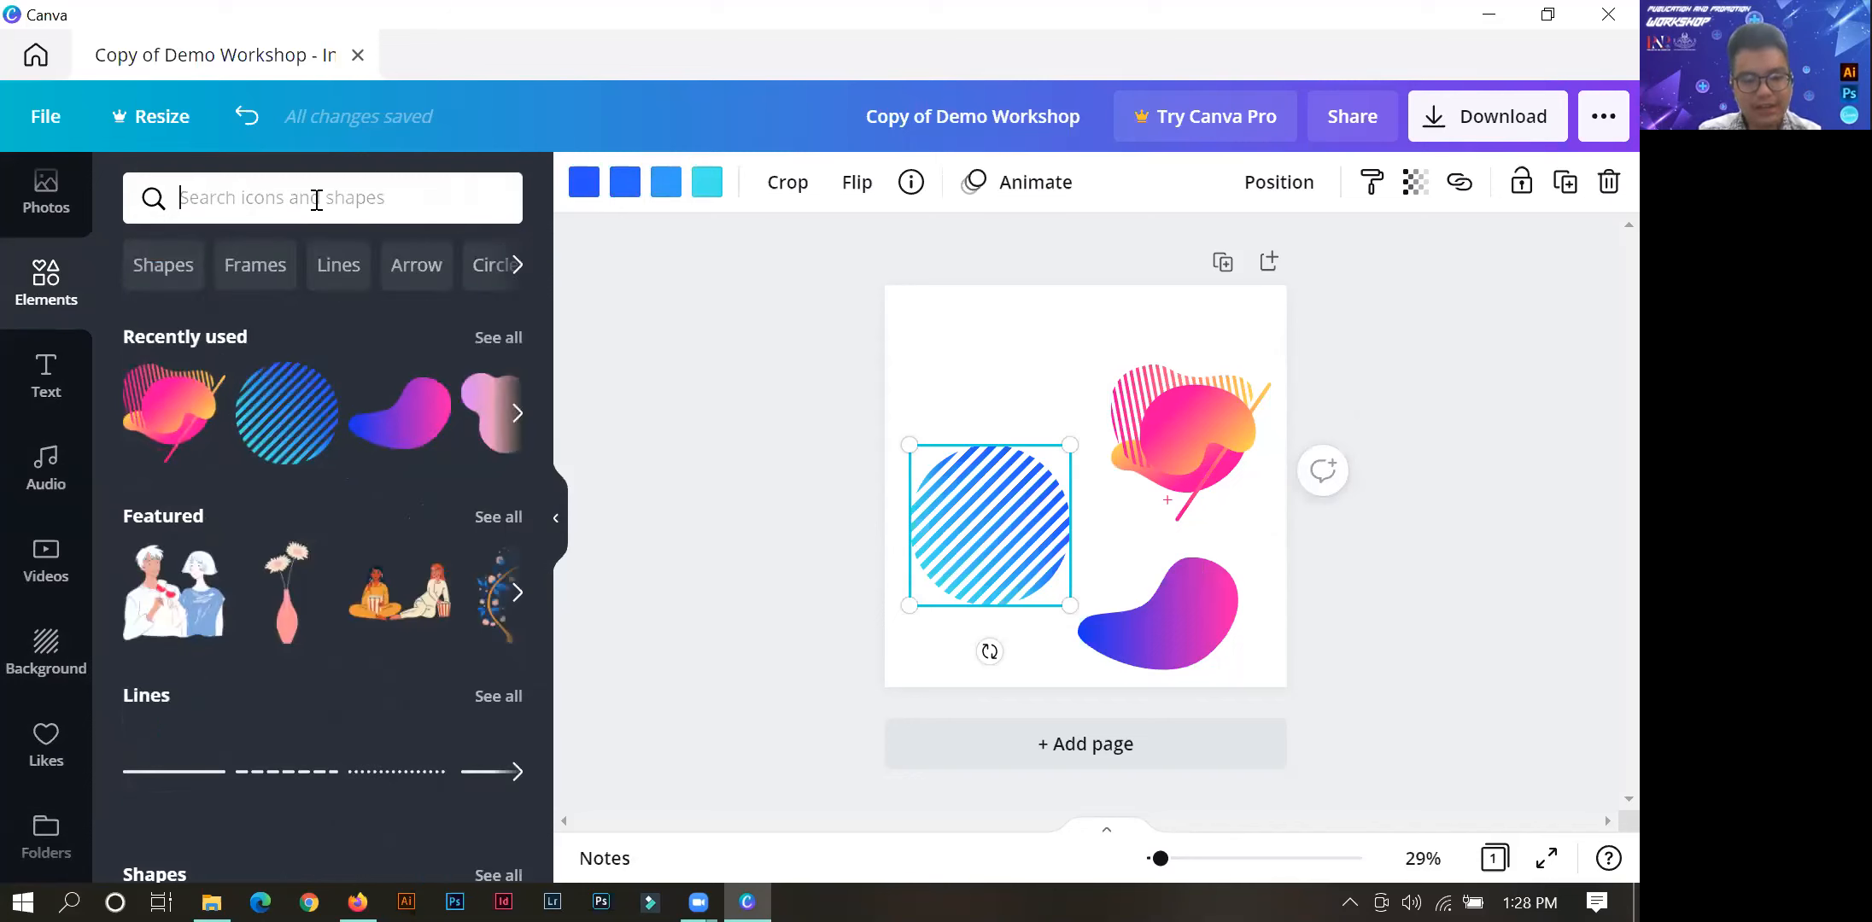
pyautogui.write('gradient')
pyautogui.press('Return')
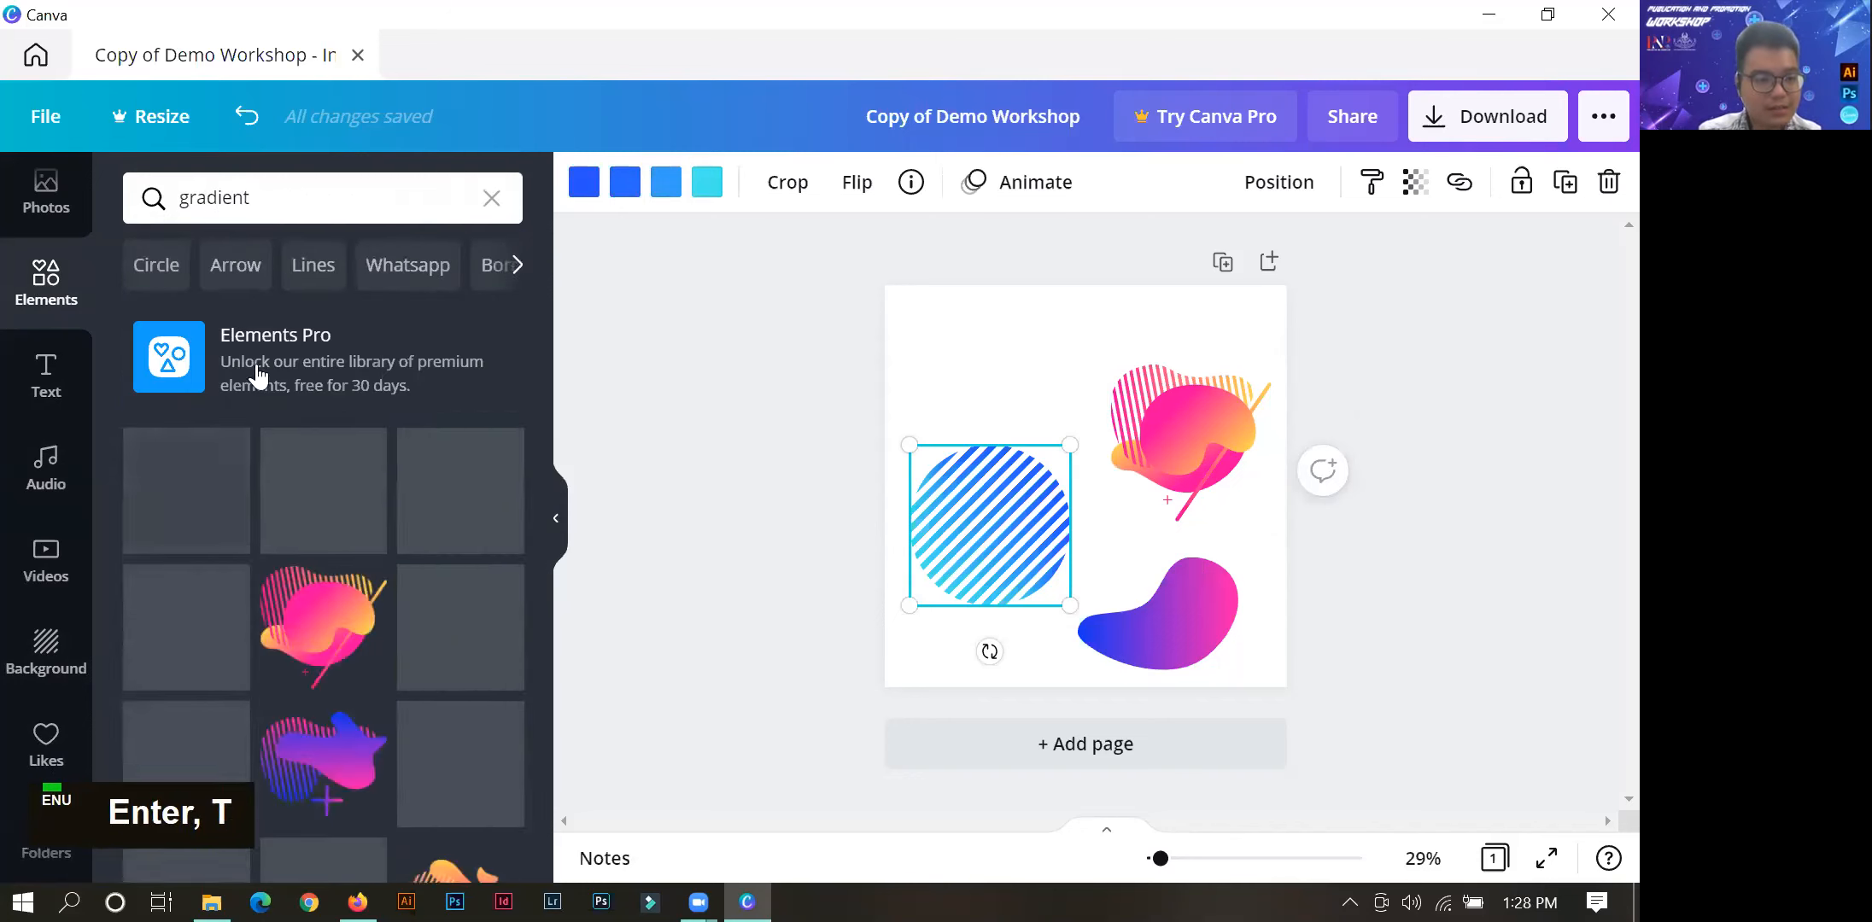
pyautogui.scroll(-1, 257, 552)
pyautogui.click(226, 536)
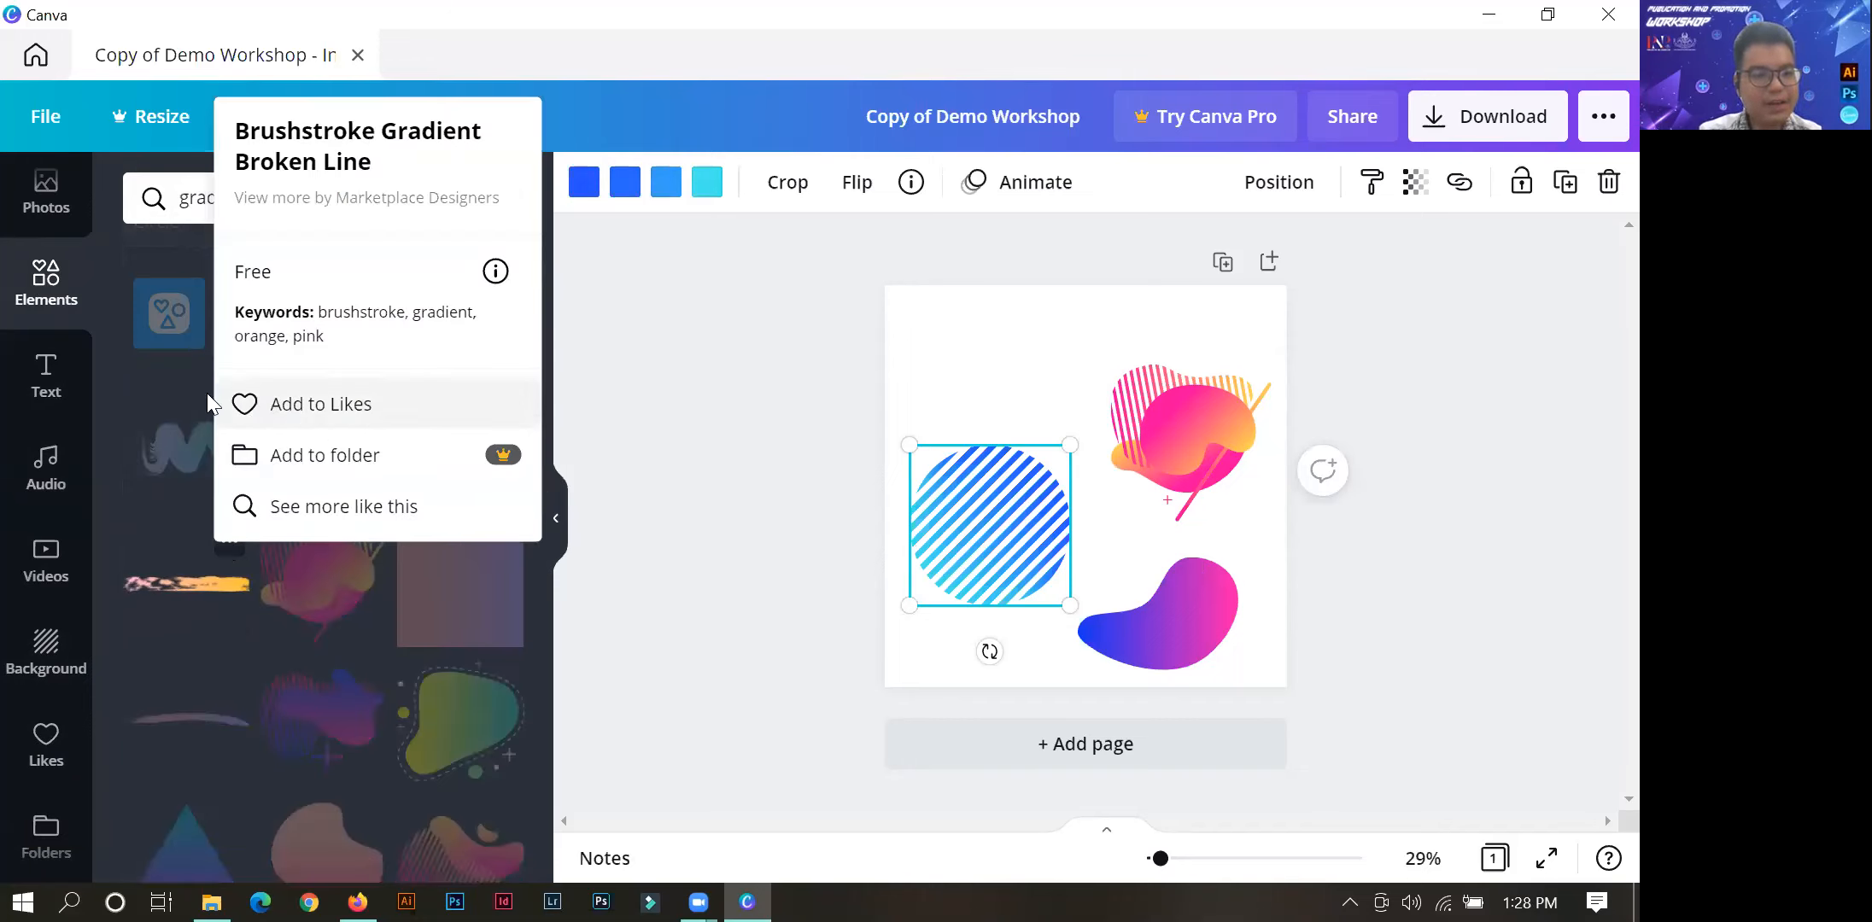
pyautogui.click(267, 406)
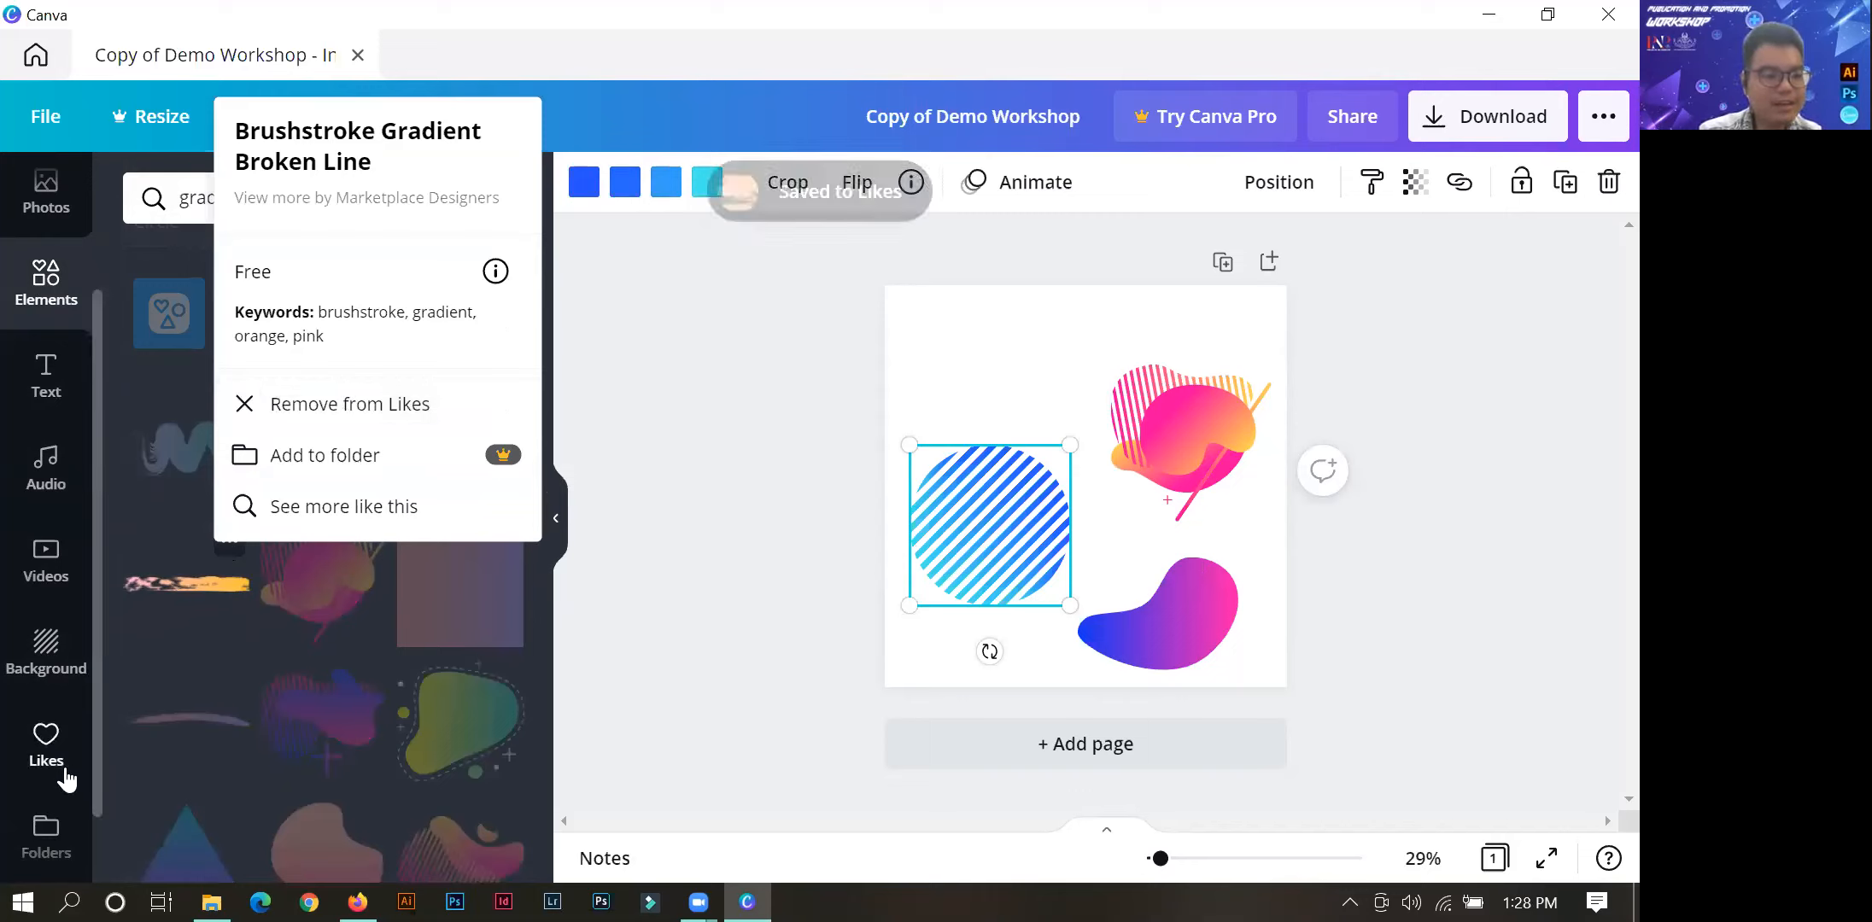
# Check the liked elements for the saved brushstroke and return to the elements library.
pyautogui.click(39, 832)
pyautogui.click(248, 366)
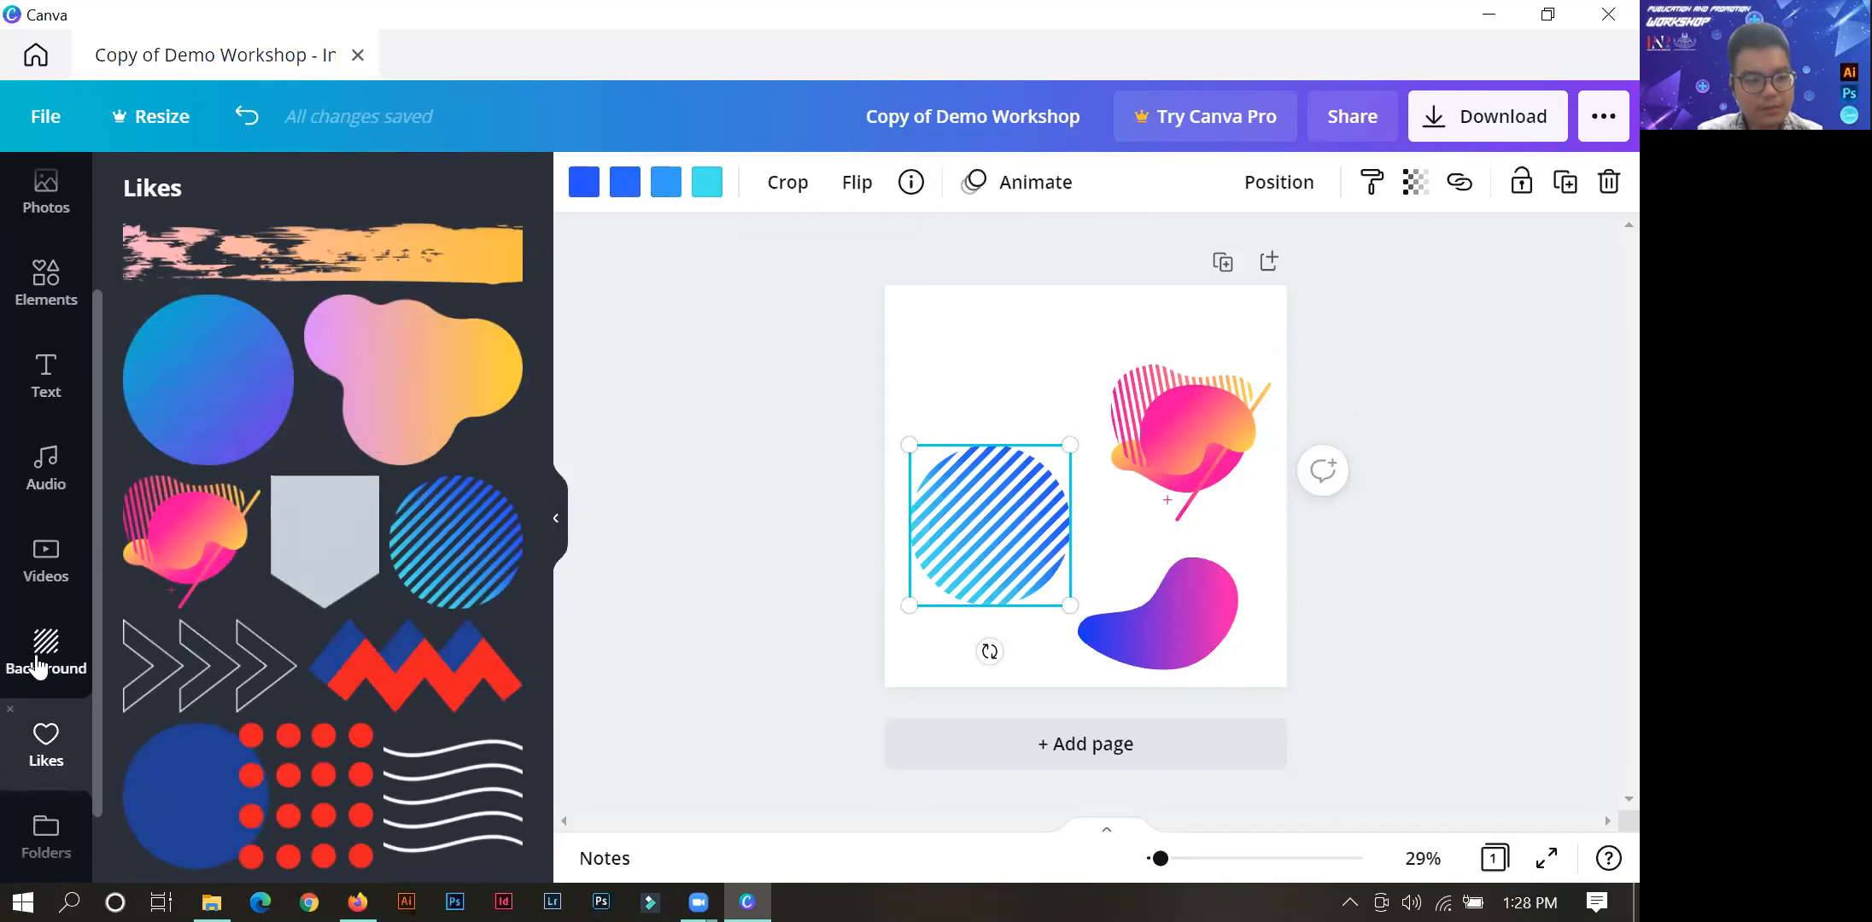
pyautogui.click(38, 278)
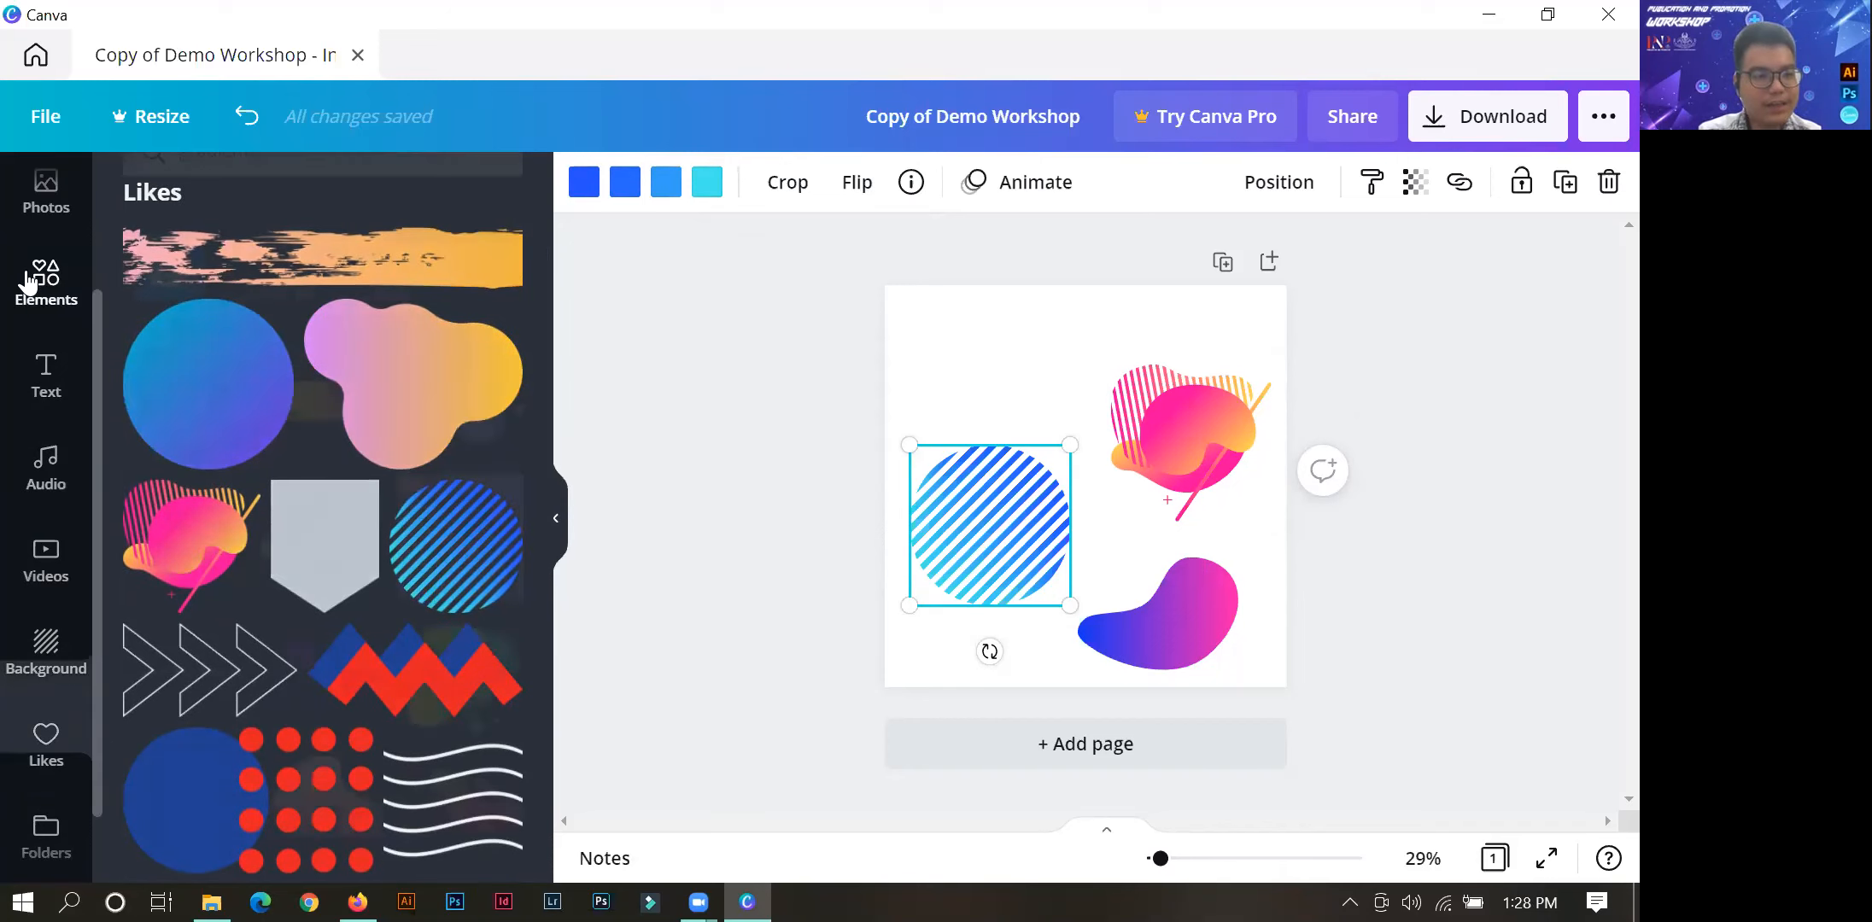
# Move the blue-to-pink blob into the page's lower-right corner so it overlaps the bottom edge slightly.
pyautogui.click(779, 641)
pyautogui.click(1162, 624)
pyautogui.moveTo(1163, 624); pyautogui.dragTo(1242, 619)
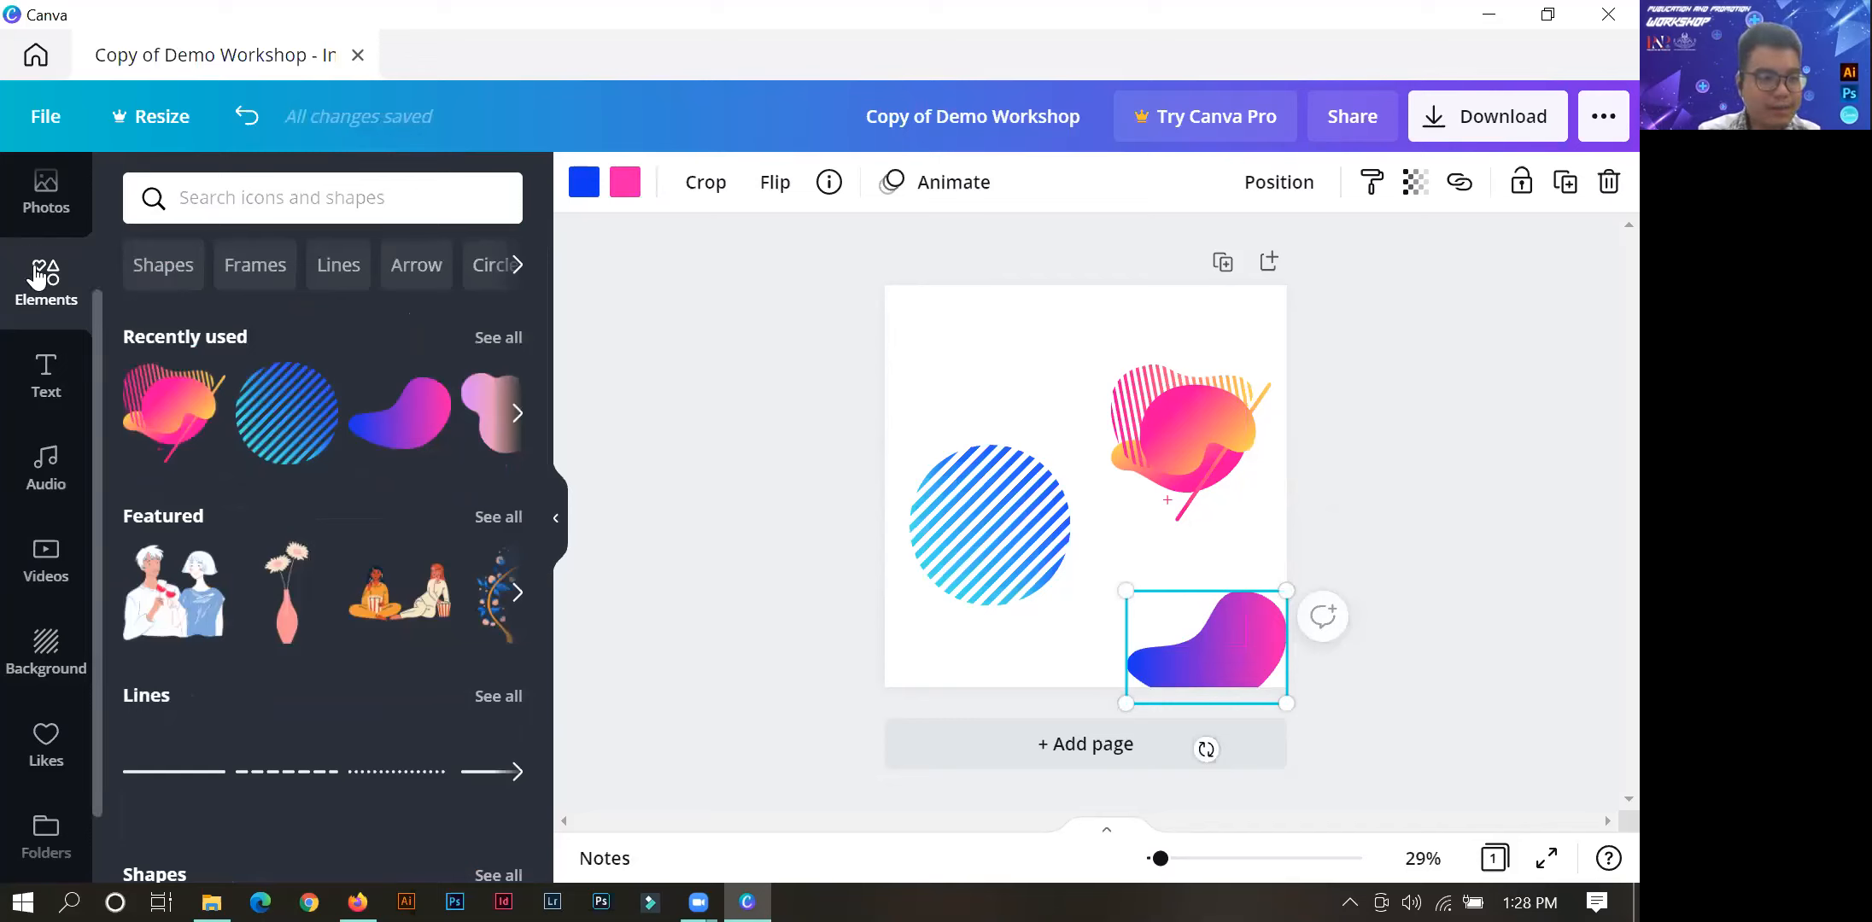
# Place the uploaded orange-and-blue colour palette image in the page's upper-left area, directly left of the pink-yellow cluster.
pyautogui.scroll(1, 96, 318)
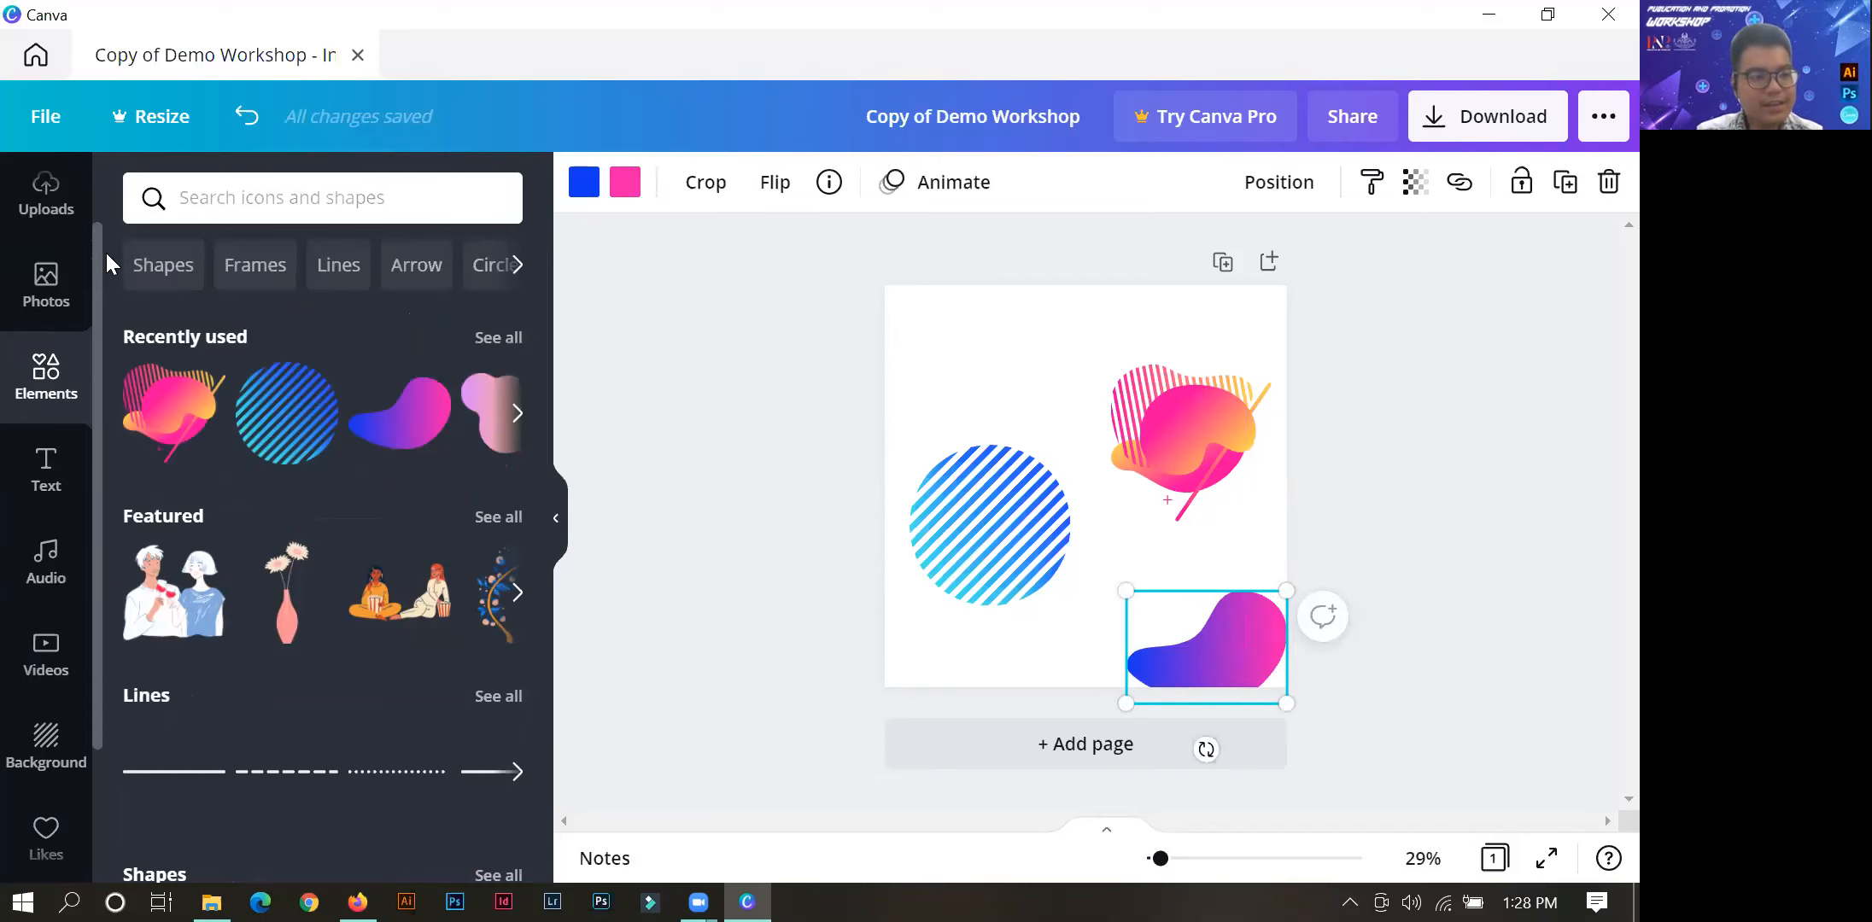
pyautogui.click(64, 301)
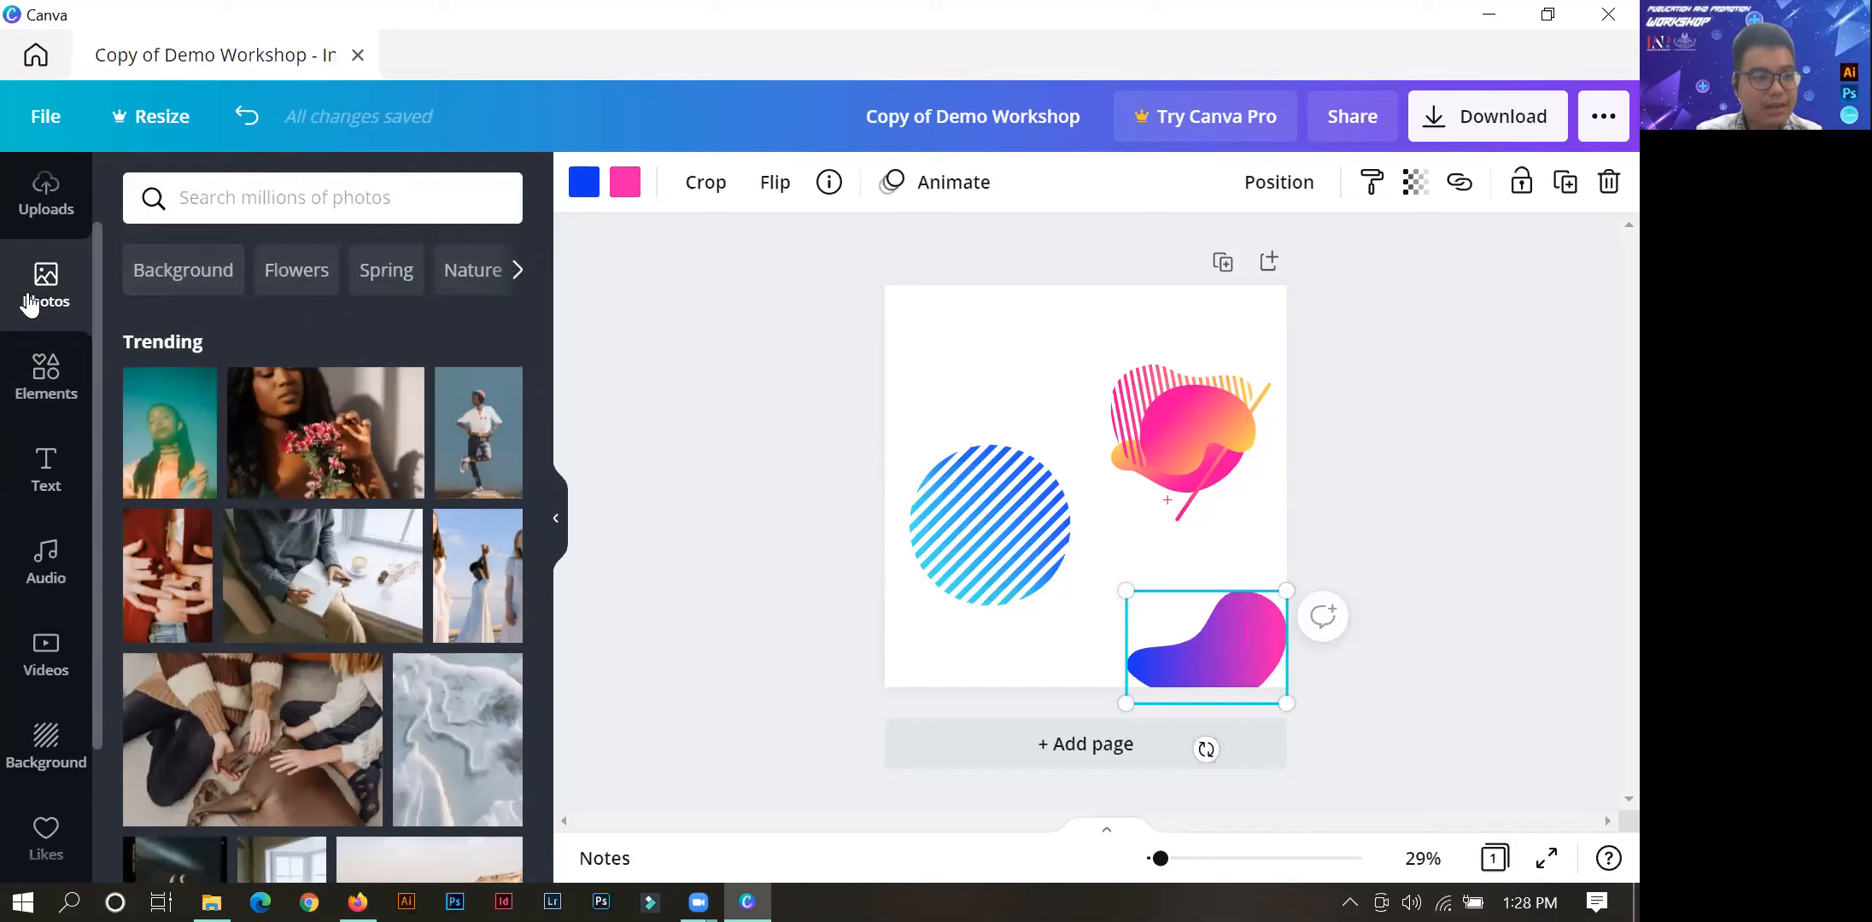
pyautogui.scroll(1, 34, 329)
pyautogui.click(34, 331)
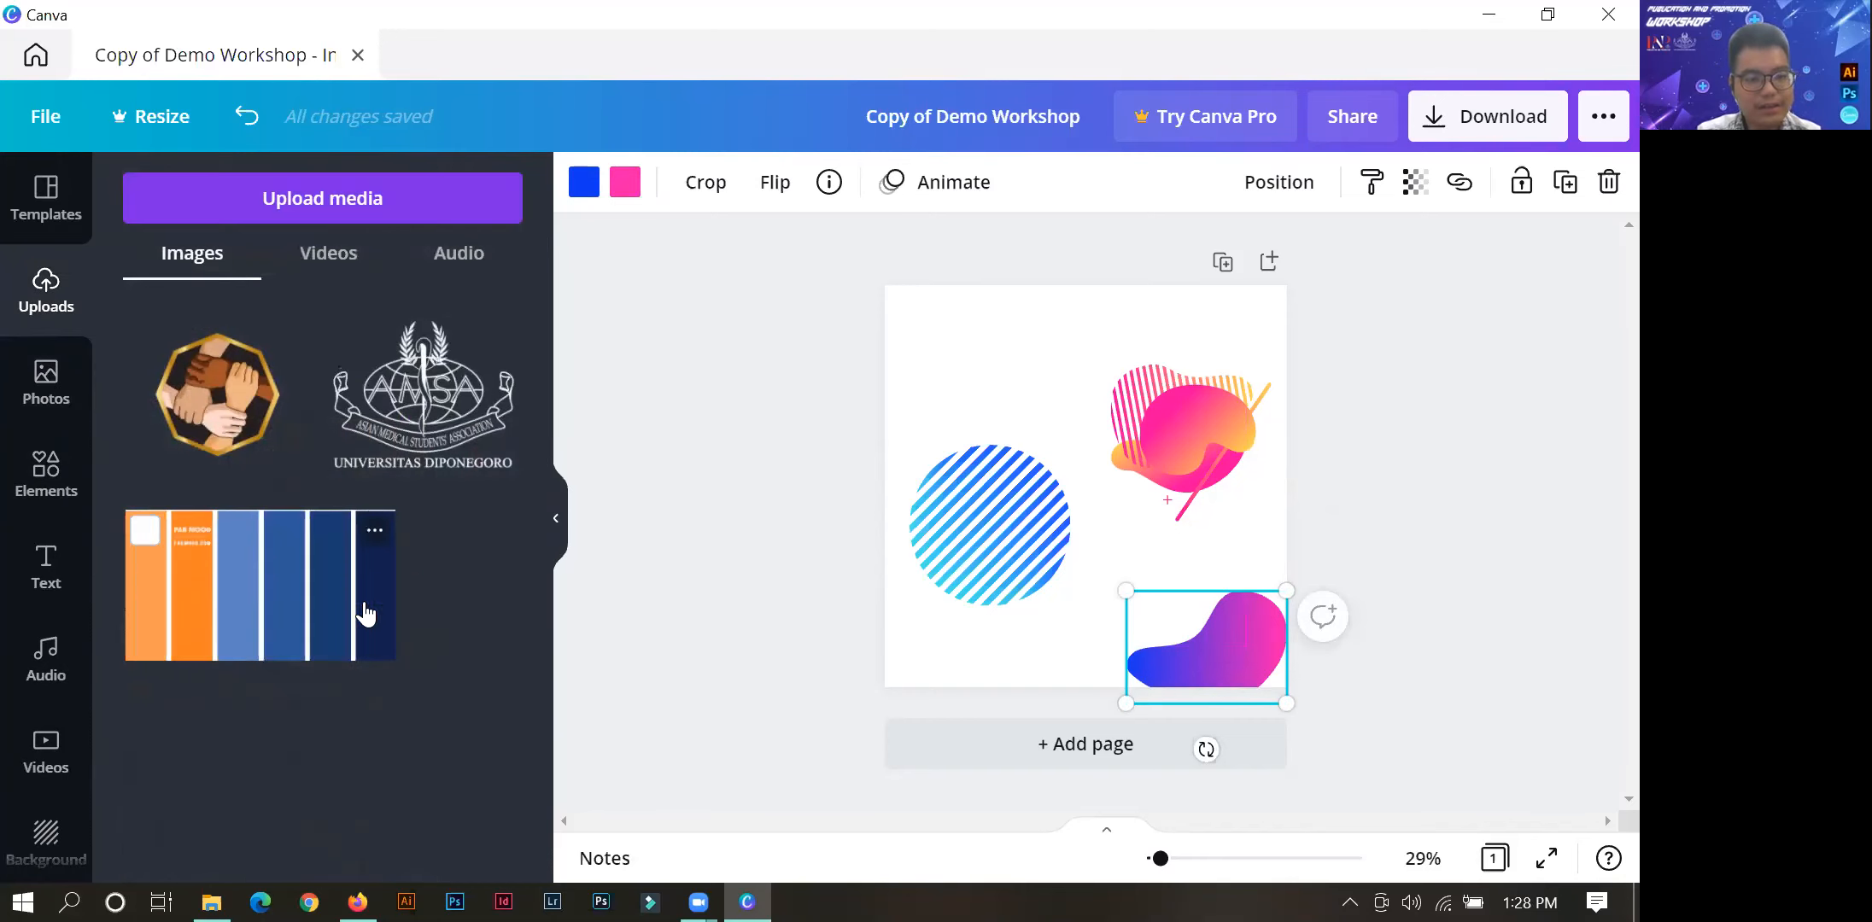
pyautogui.moveTo(286, 602); pyautogui.dragTo(1016, 393)
pyautogui.click(1009, 652)
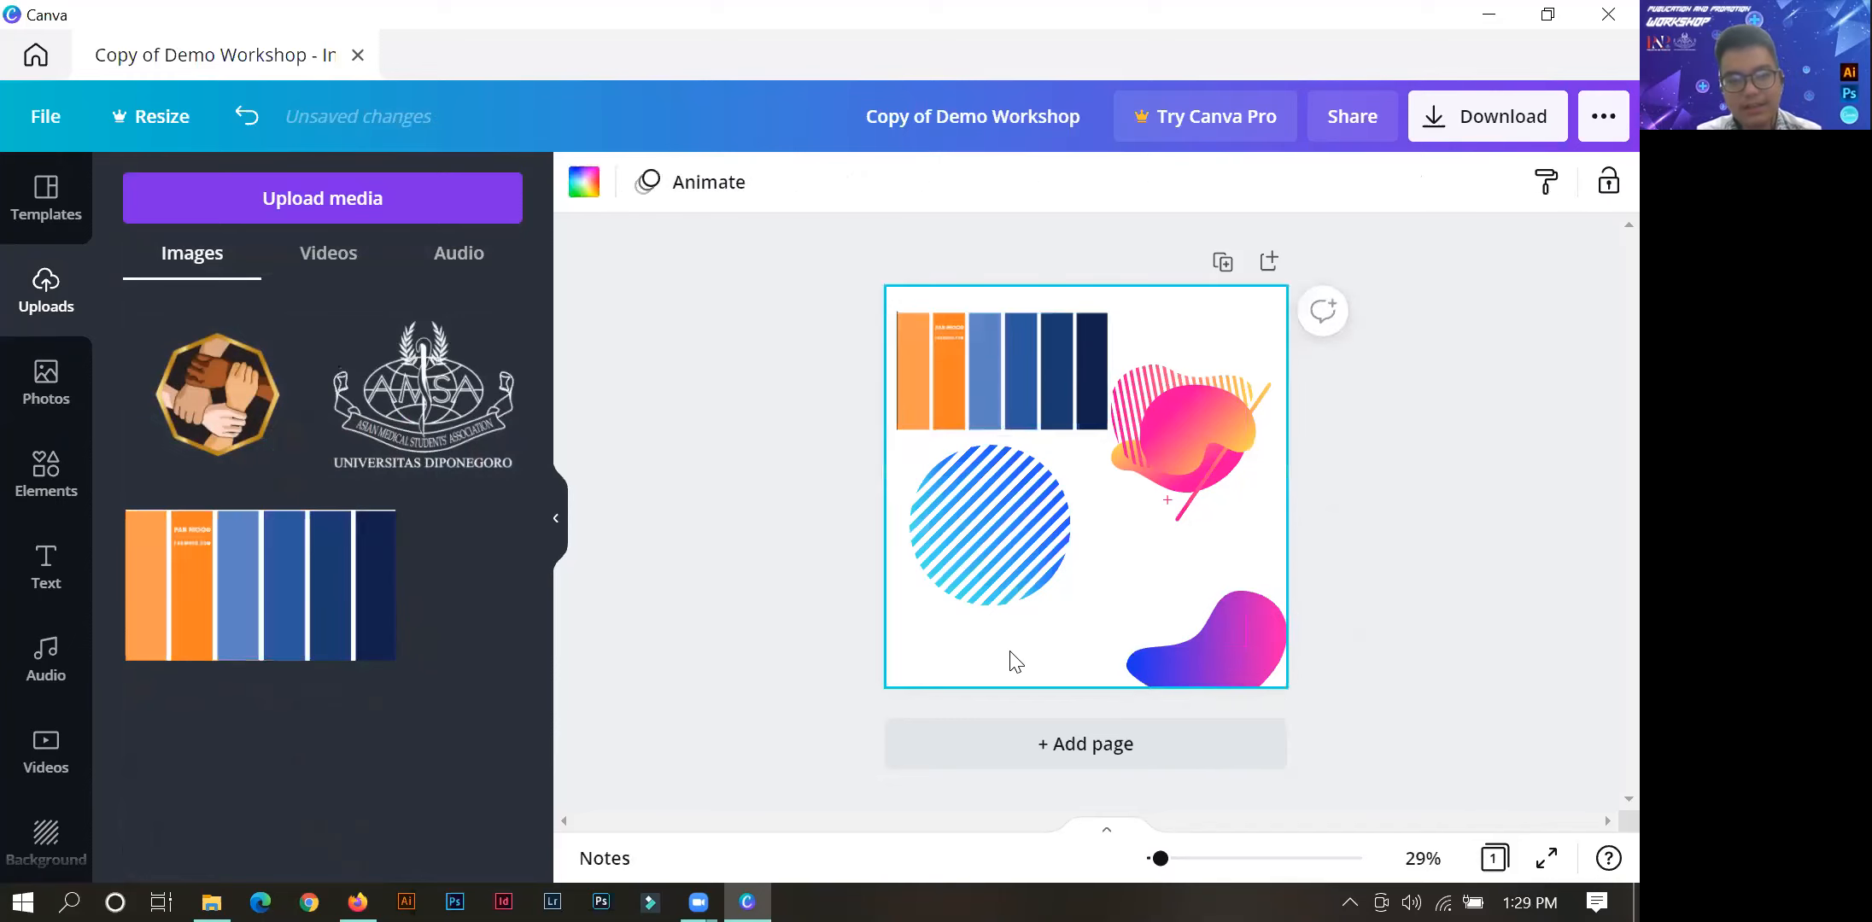
pyautogui.click(1048, 392)
pyautogui.moveTo(1045, 383); pyautogui.dragTo(1049, 378)
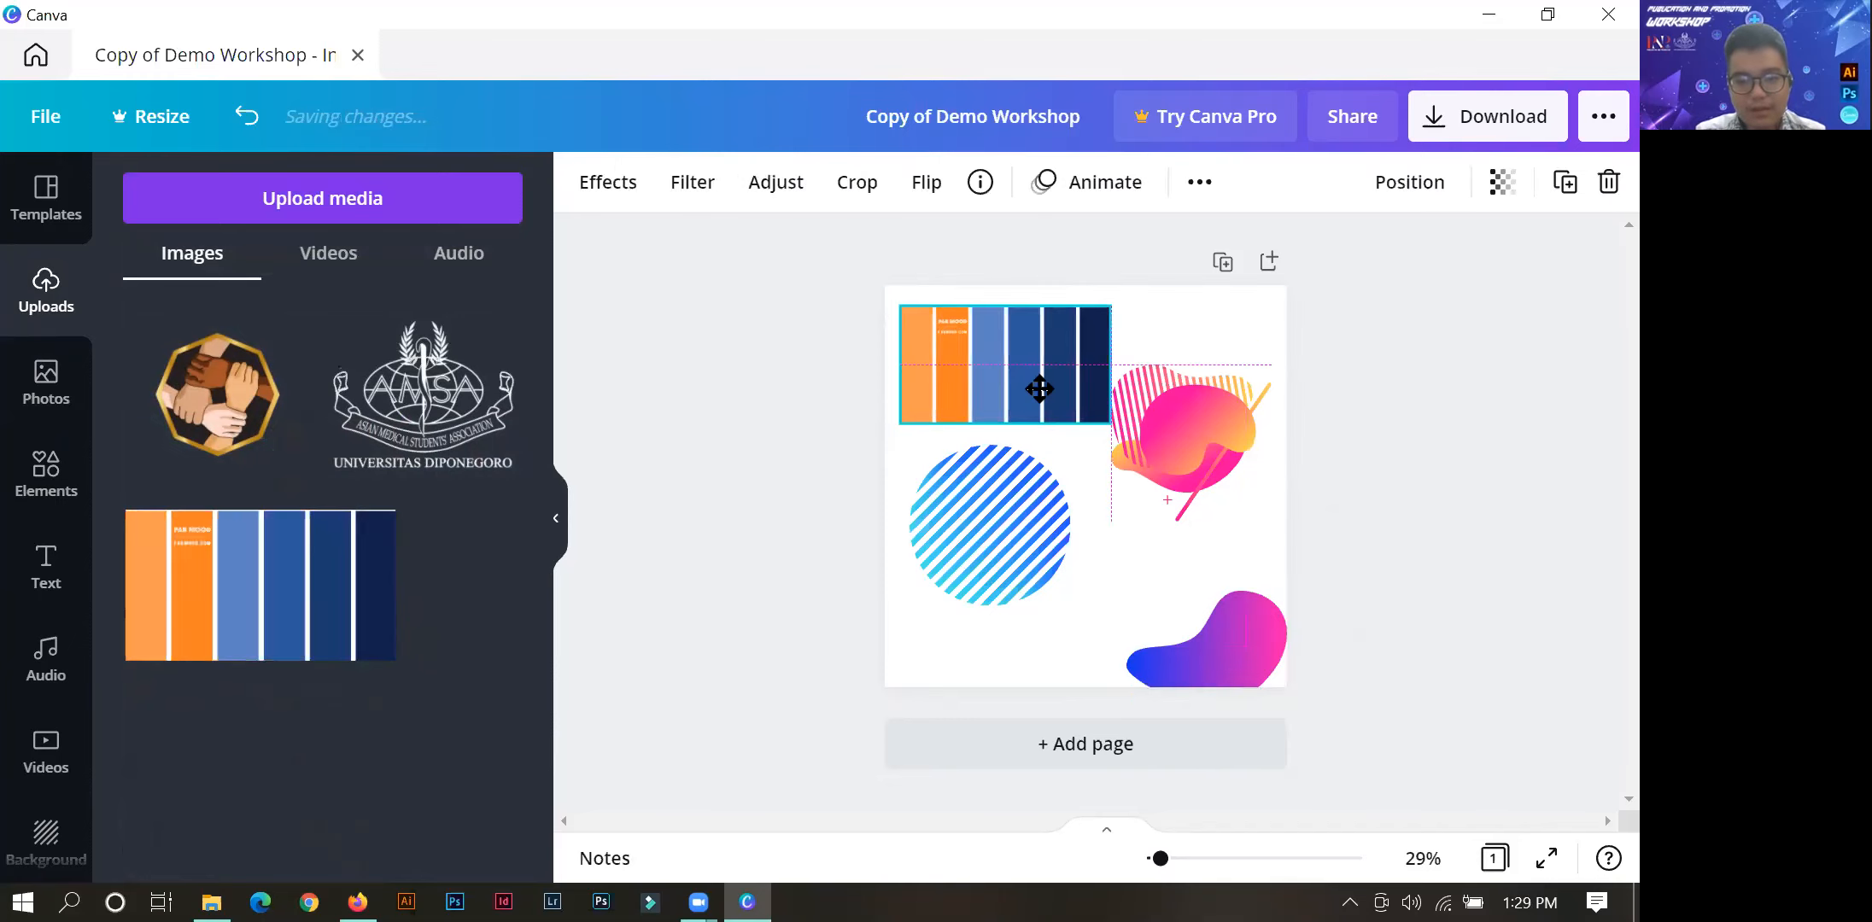
pyautogui.click(681, 439)
# Shift the blob farther past the page's lower-right corner and replace its blue with light orange #FB9B51 sampled from the palette image.
pyautogui.click(1196, 622)
pyautogui.moveTo(1168, 629); pyautogui.dragTo(1217, 640)
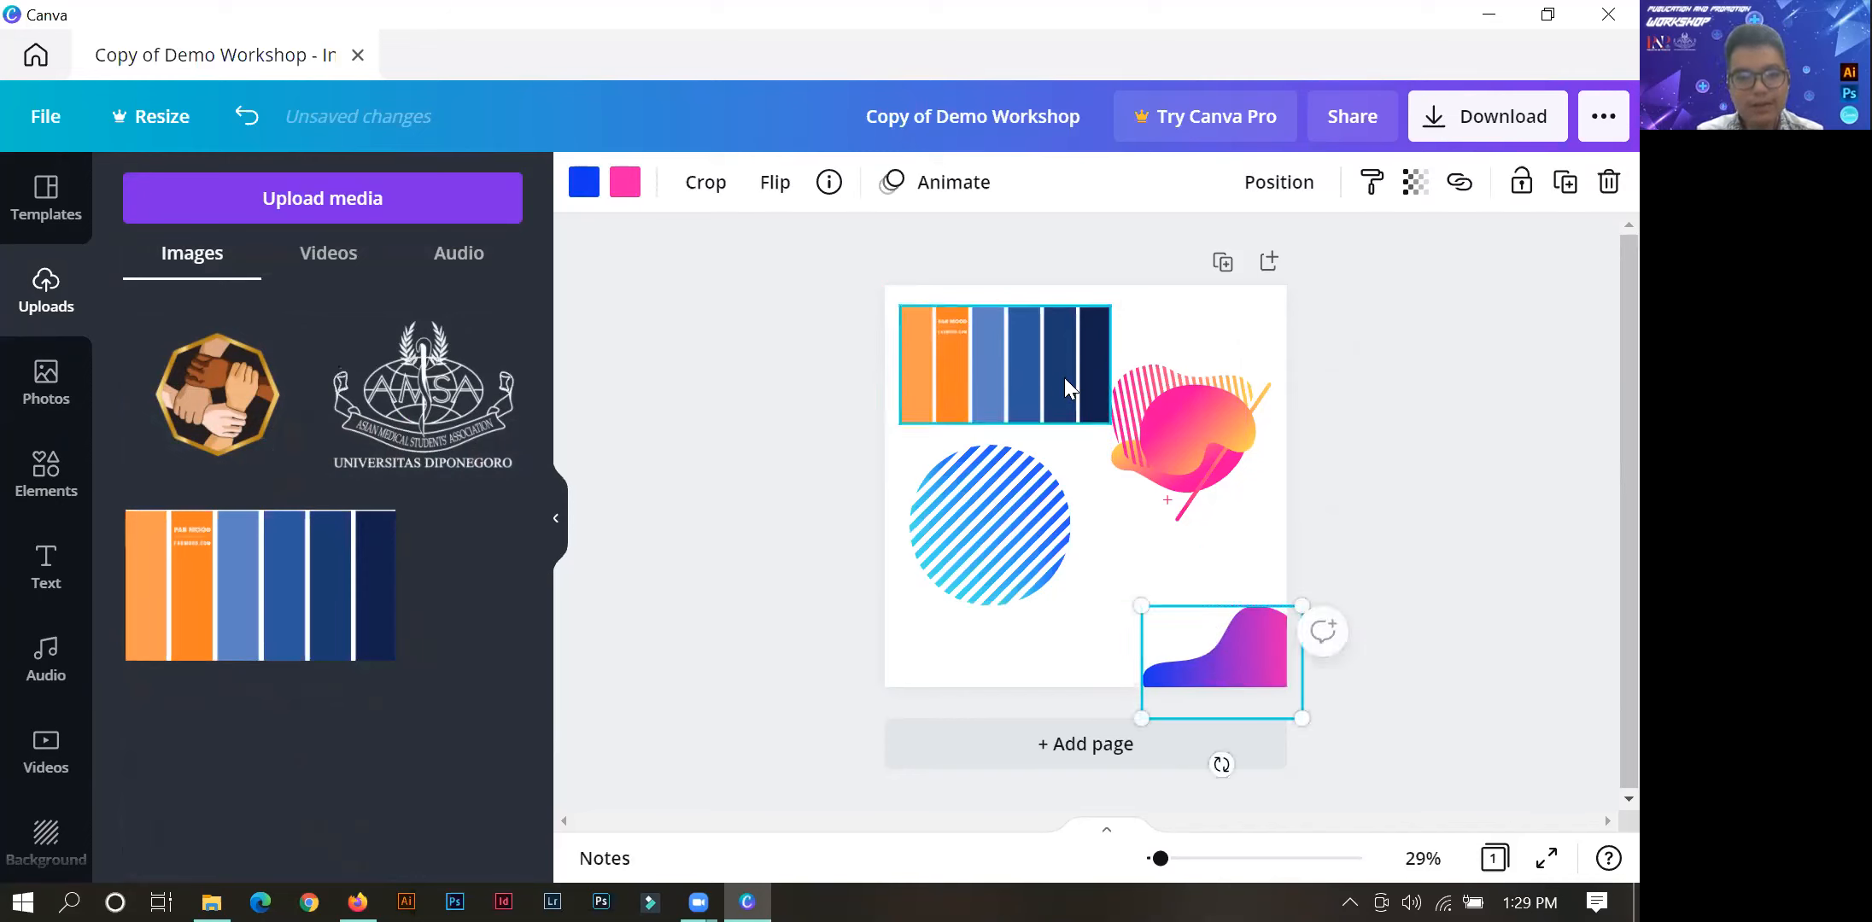
pyautogui.click(594, 198)
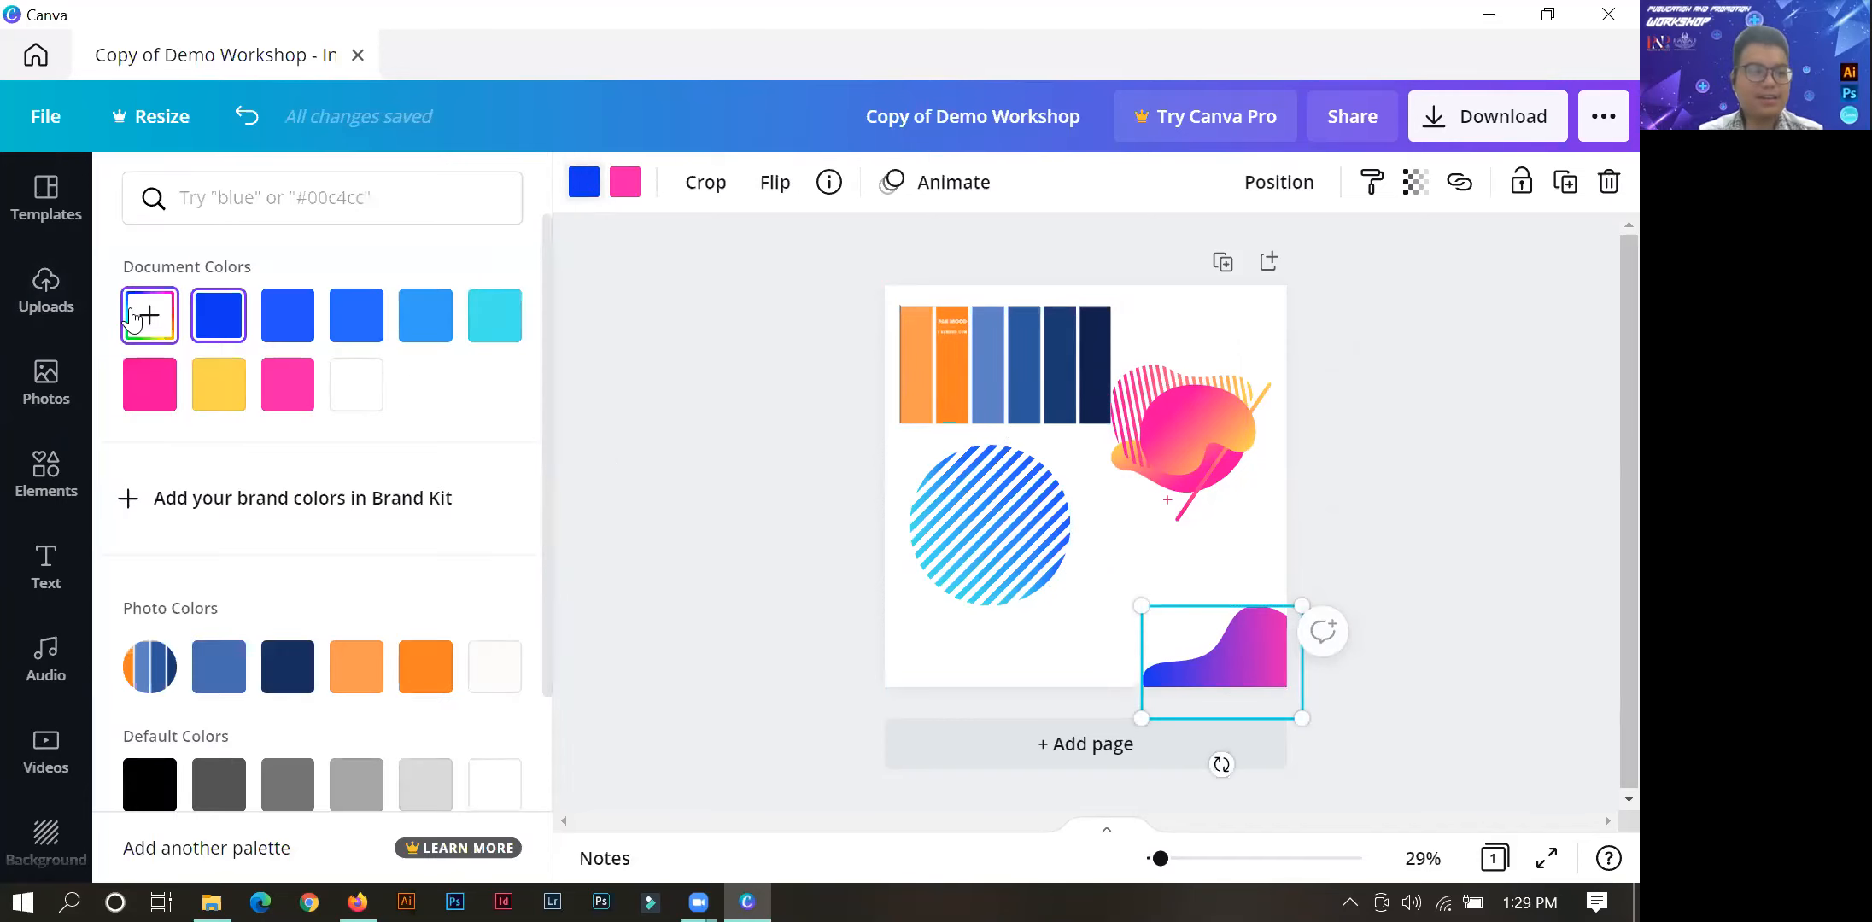
pyautogui.click(165, 333)
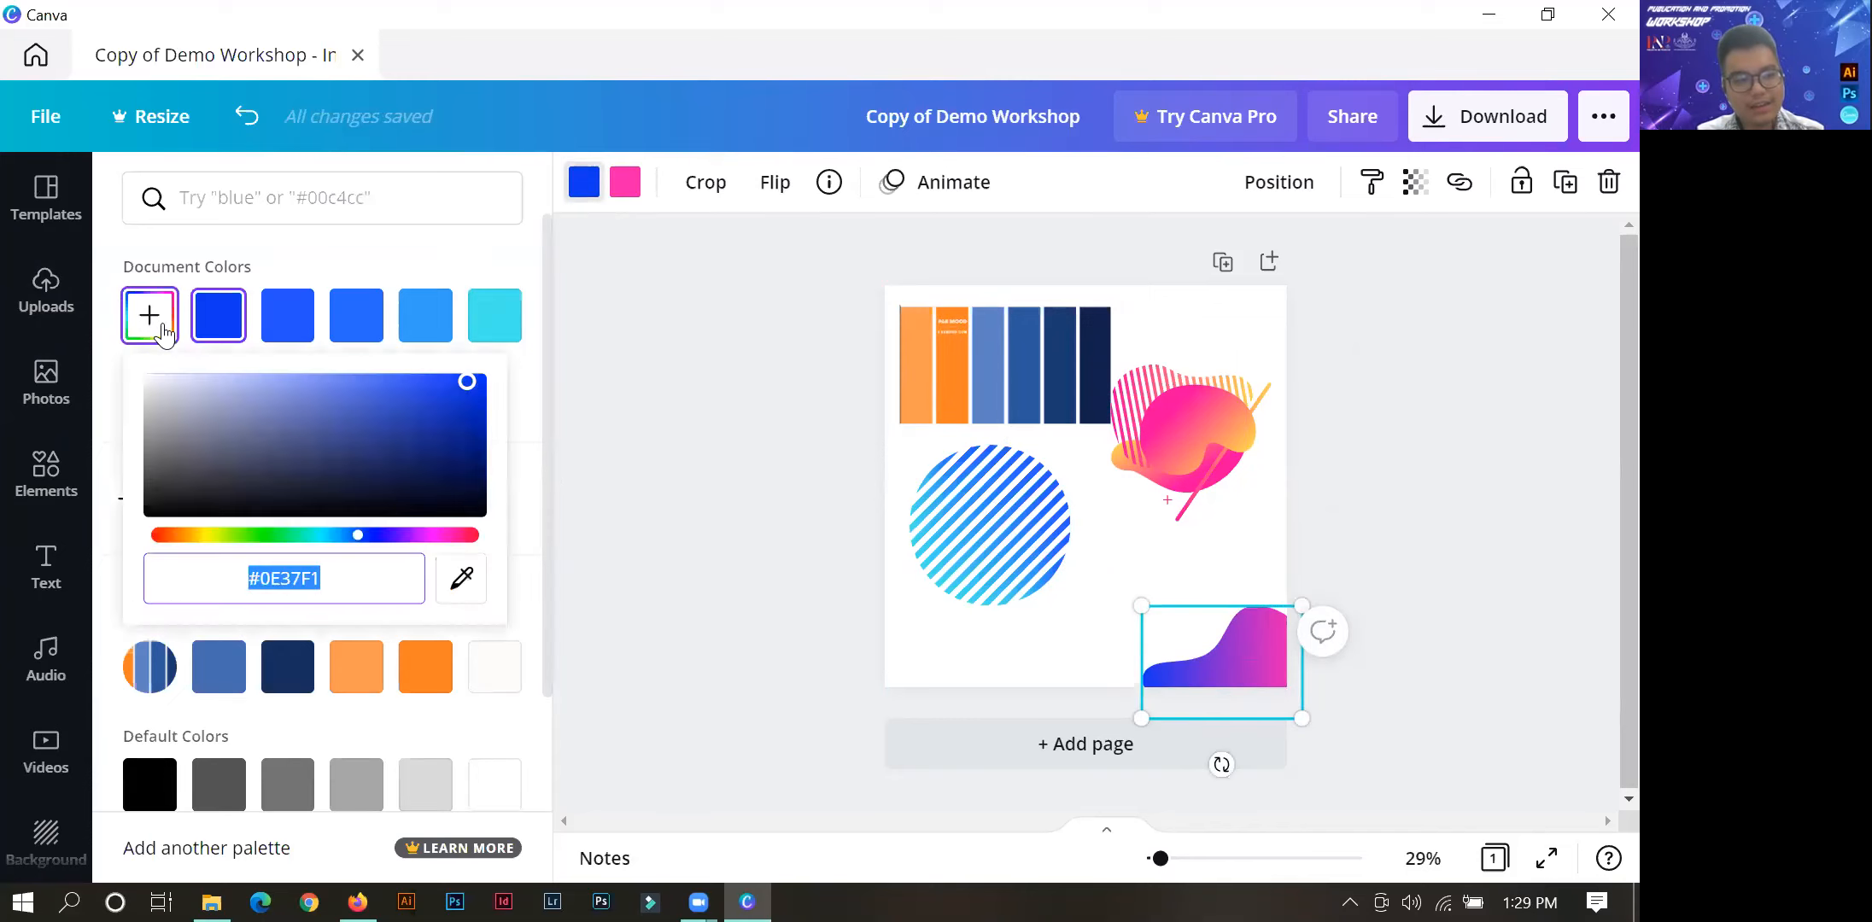
pyautogui.click(461, 581)
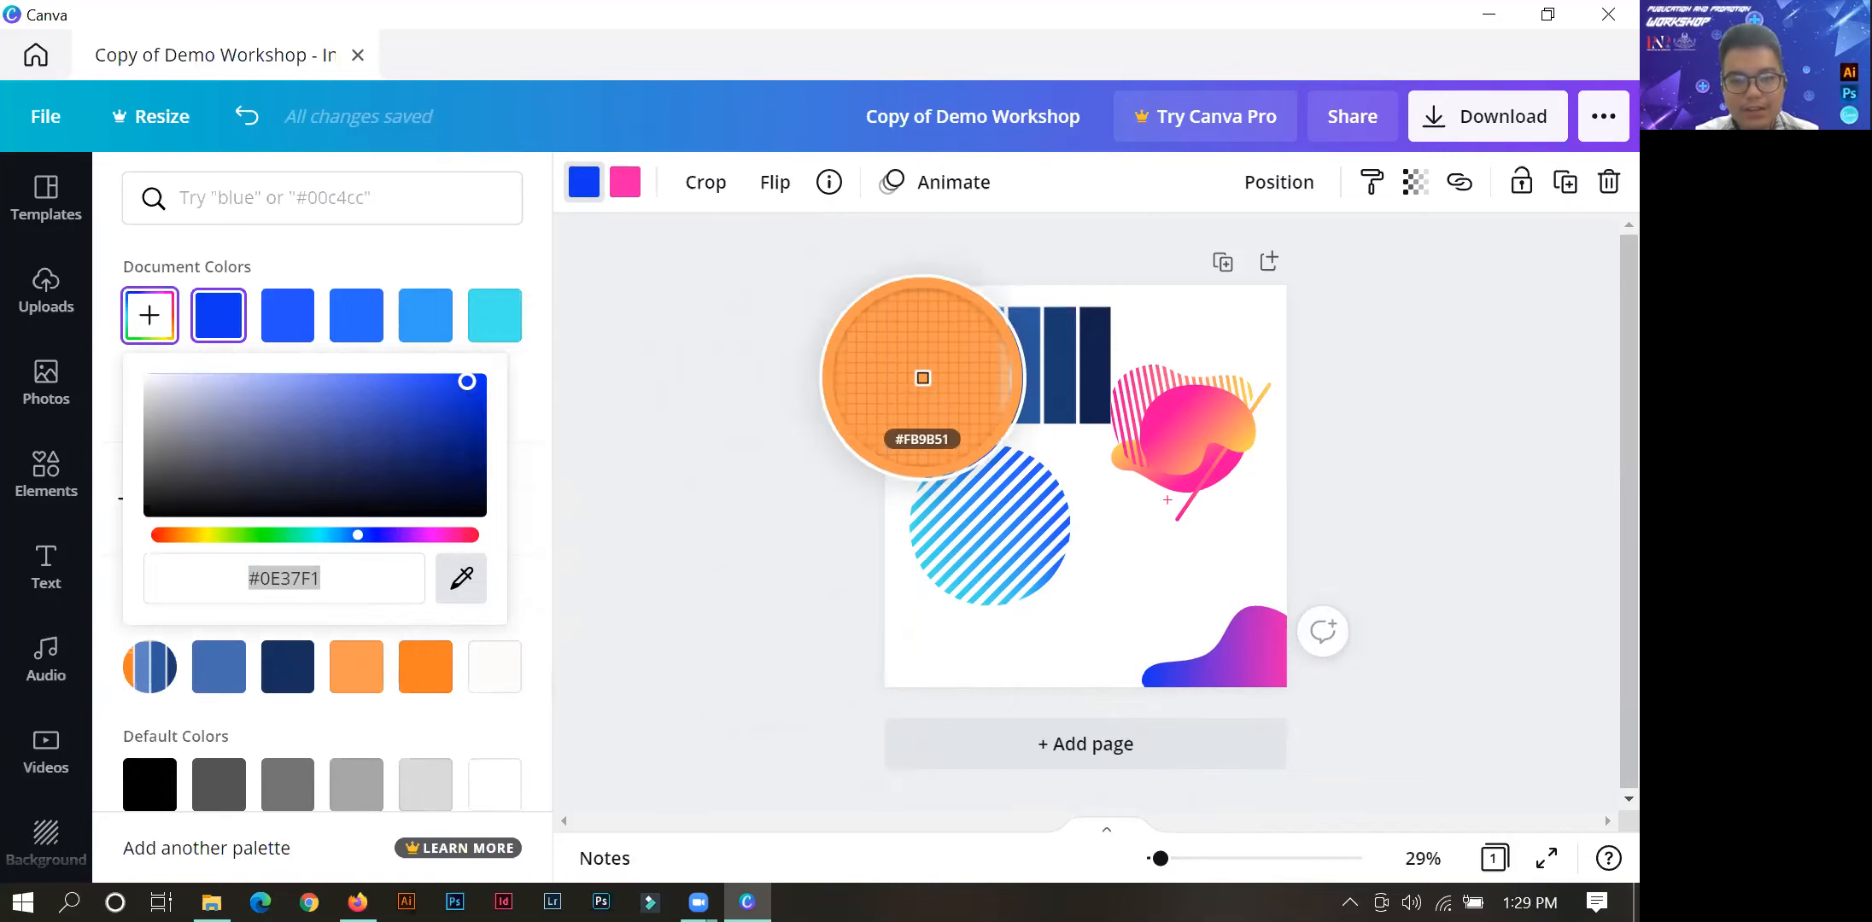
pyautogui.click(919, 374)
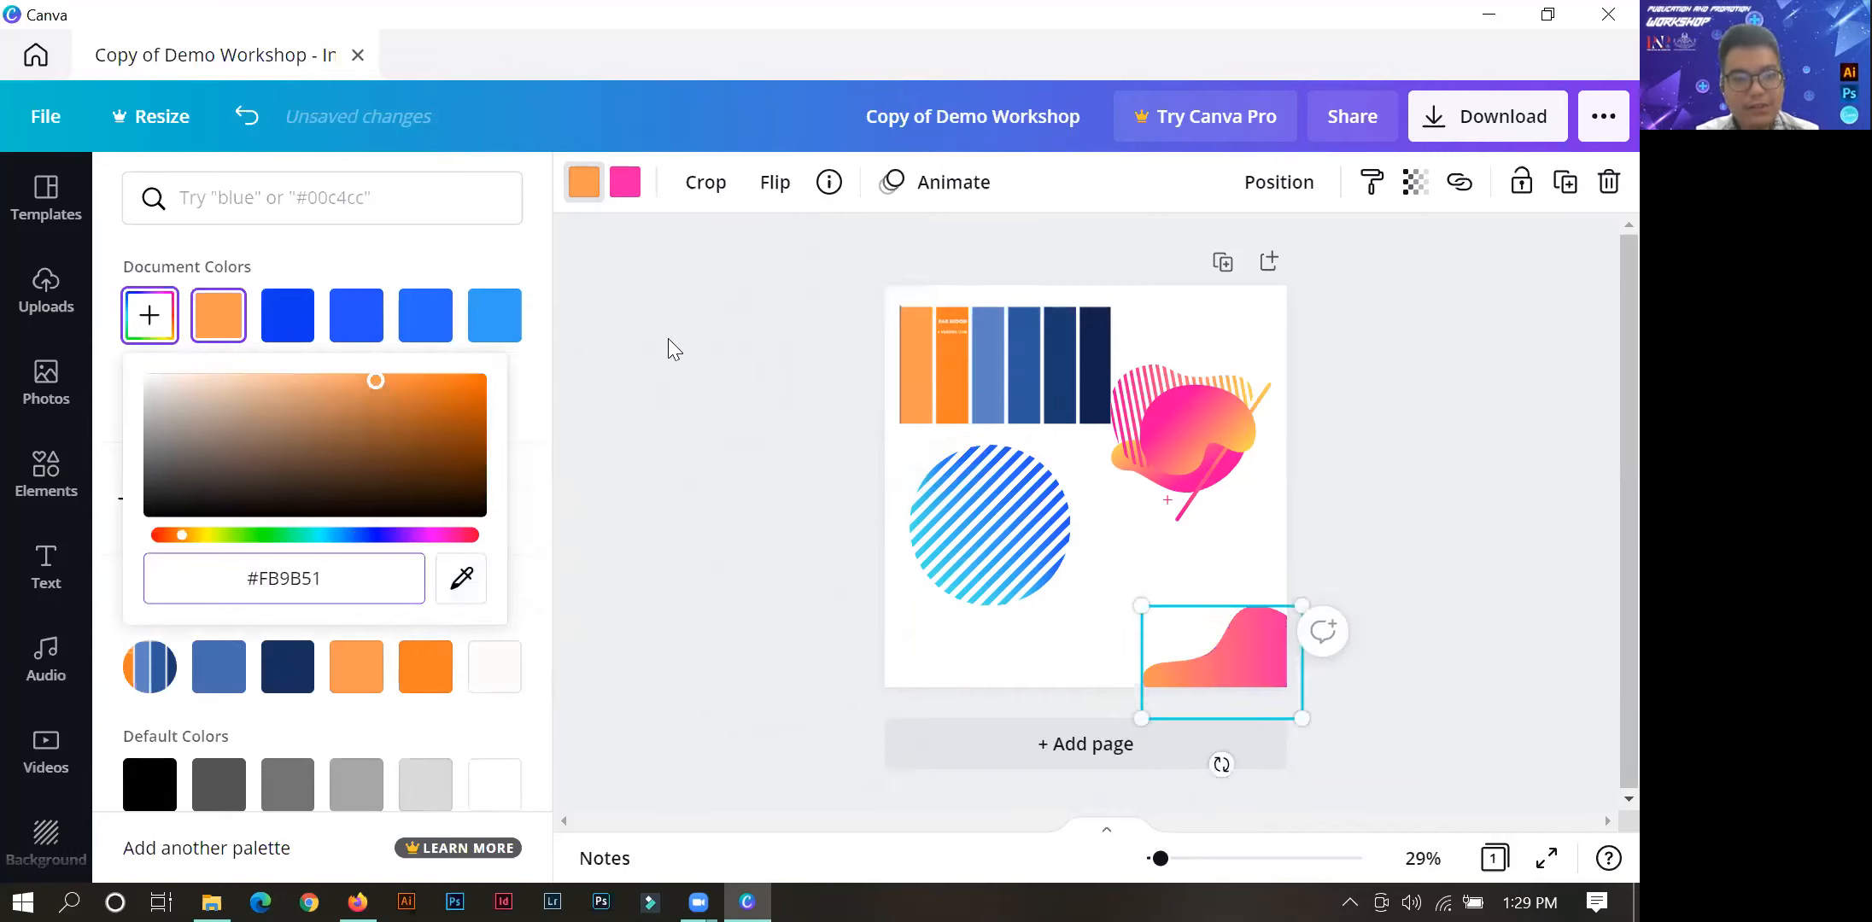
# Replace the corner blob's pink with the medium blue #2C599D sampled from the palette image.
pyautogui.click(625, 194)
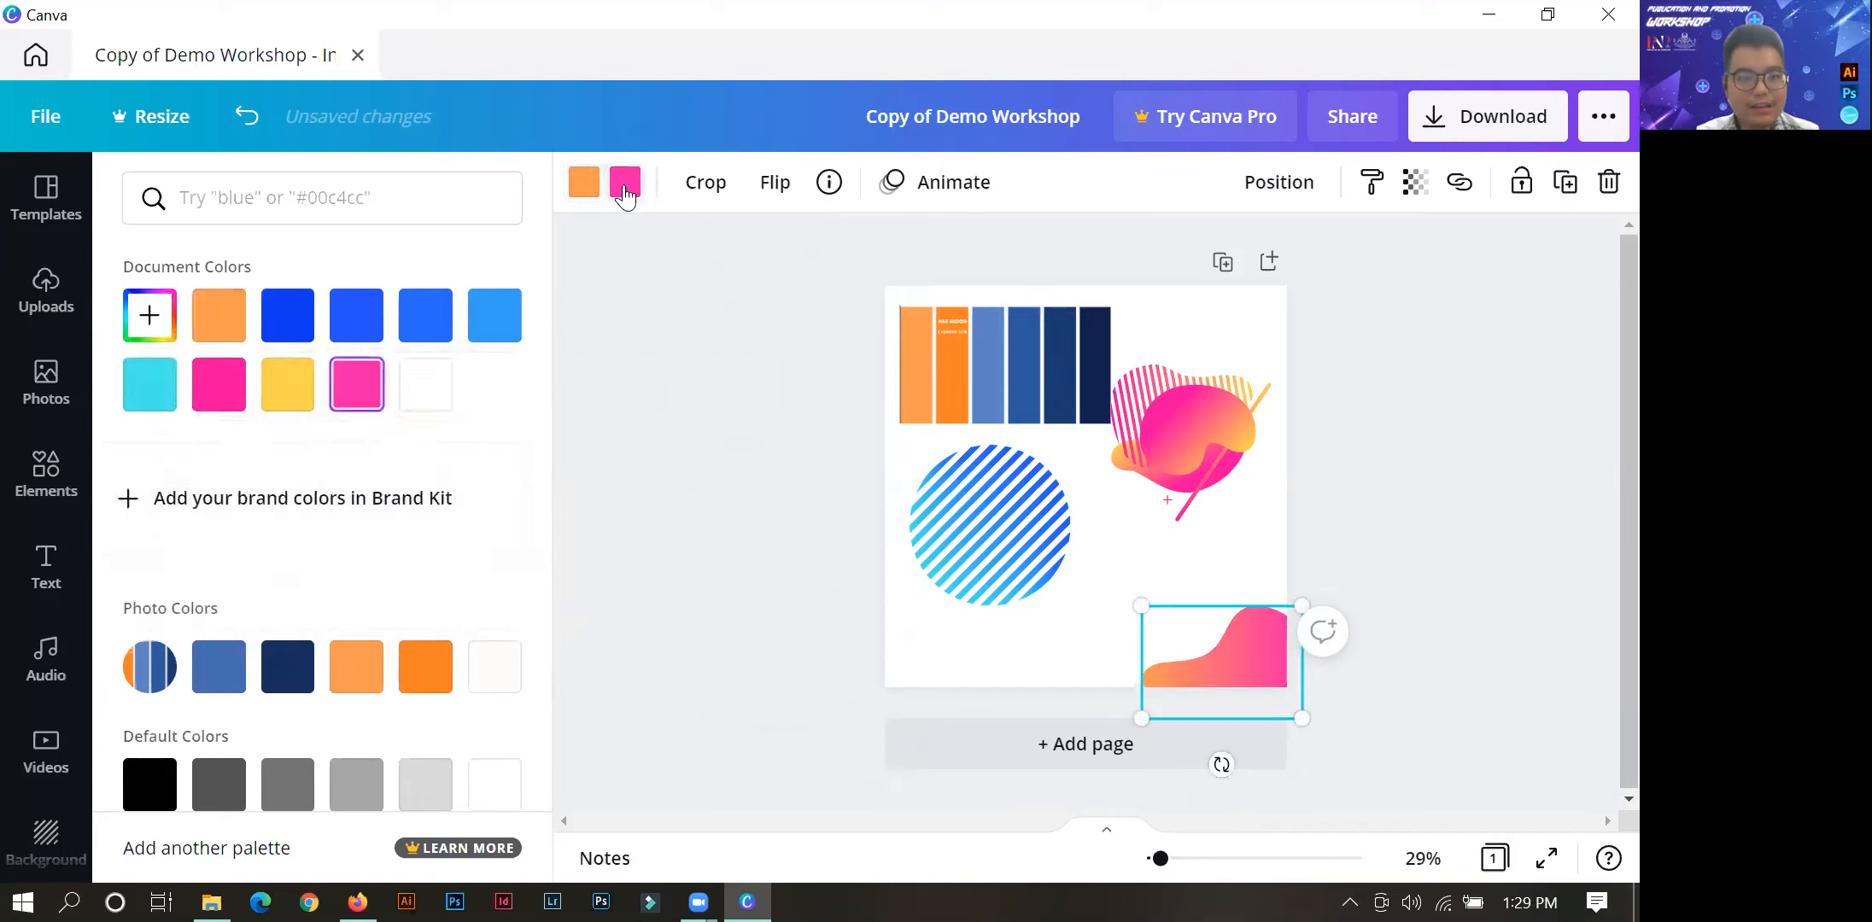
pyautogui.click(171, 322)
pyautogui.click(458, 579)
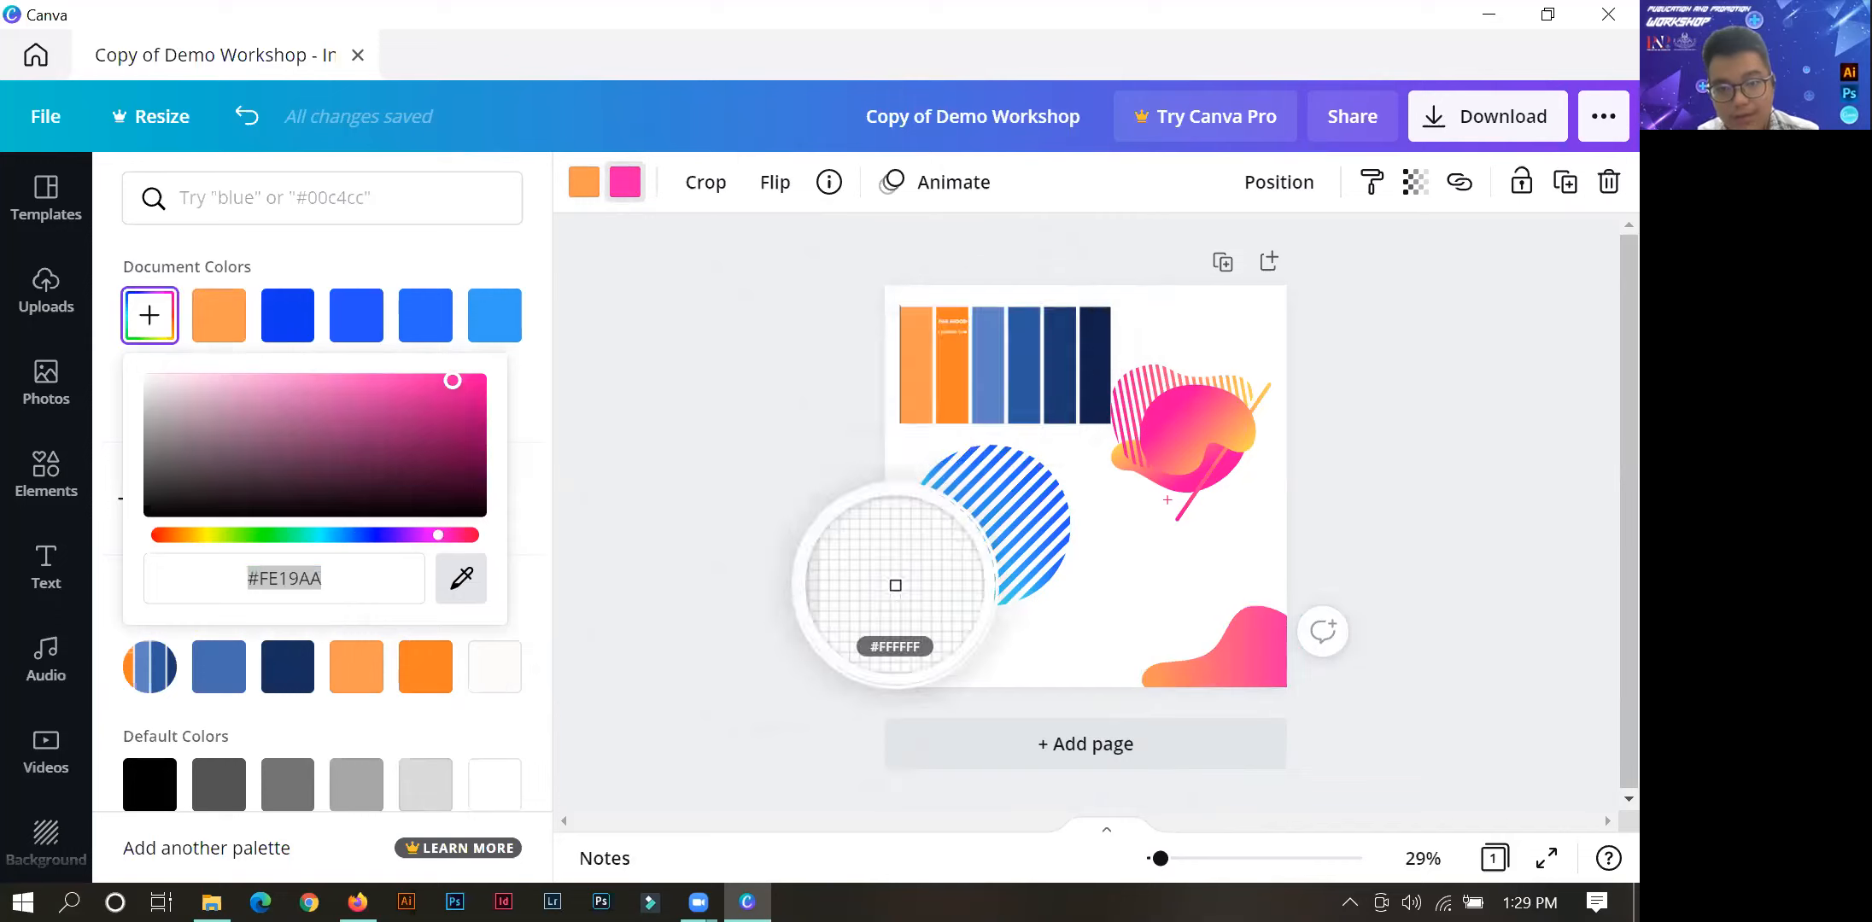
pyautogui.click(1021, 399)
# Enlarge the orange-and-blue blob and reposition it so it rises as a wave from the page's lower-right corner.
pyautogui.click(1260, 642)
pyautogui.moveTo(1217, 610); pyautogui.dragTo(1242, 540)
pyautogui.moveTo(1165, 647); pyautogui.dragTo(1012, 754)
pyautogui.moveTo(1198, 596); pyautogui.dragTo(1218, 631)
pyautogui.click(1395, 502)
pyautogui.click(1253, 619)
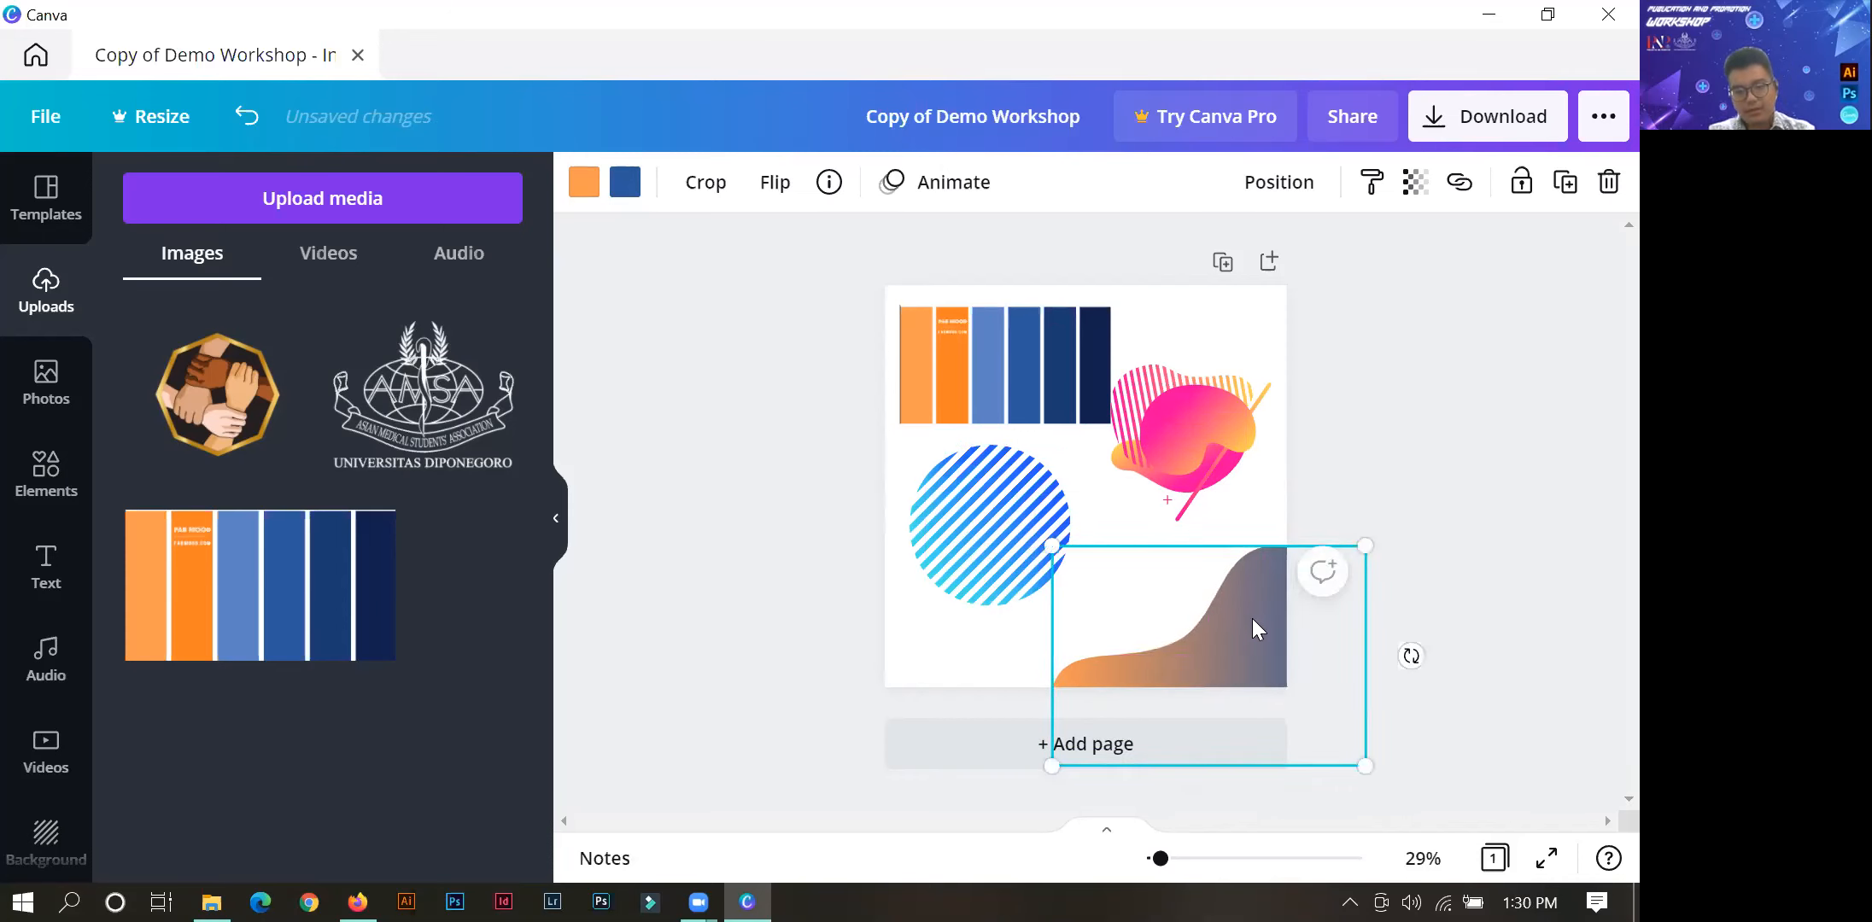
# Duplicate the wave-shaped blob and place the copy over the original, offset slightly down and to the right.
pyautogui.click(129, 829)
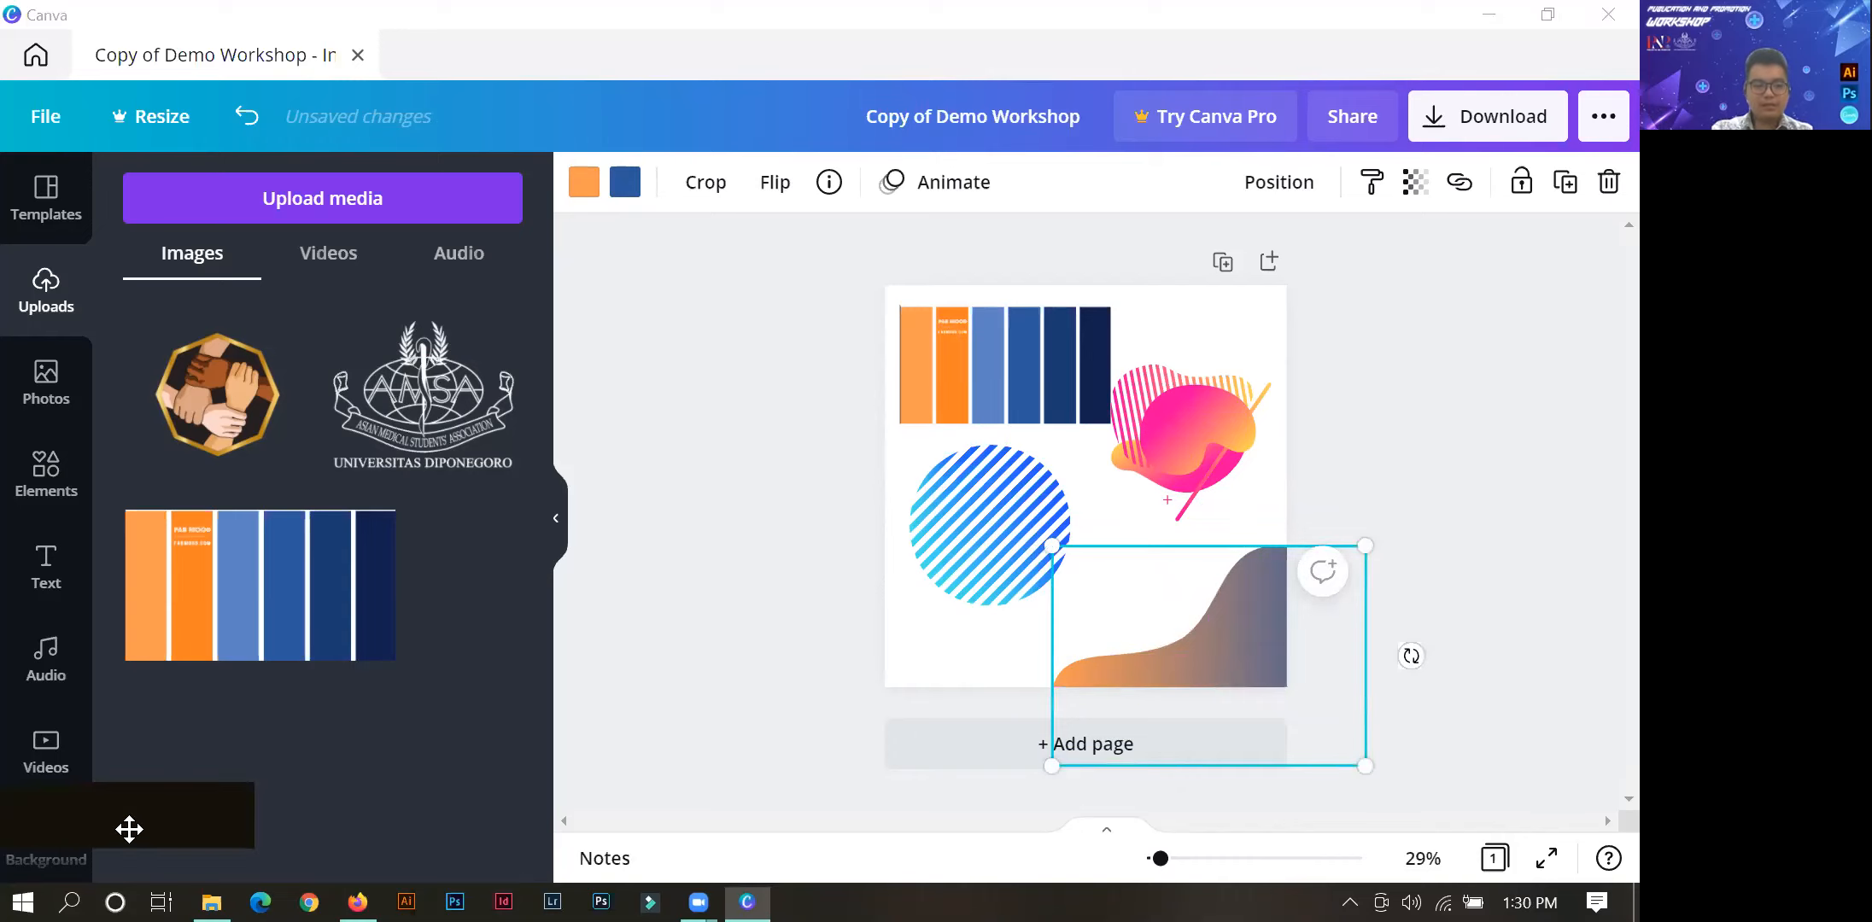
pyautogui.doubleClick(1435, 606)
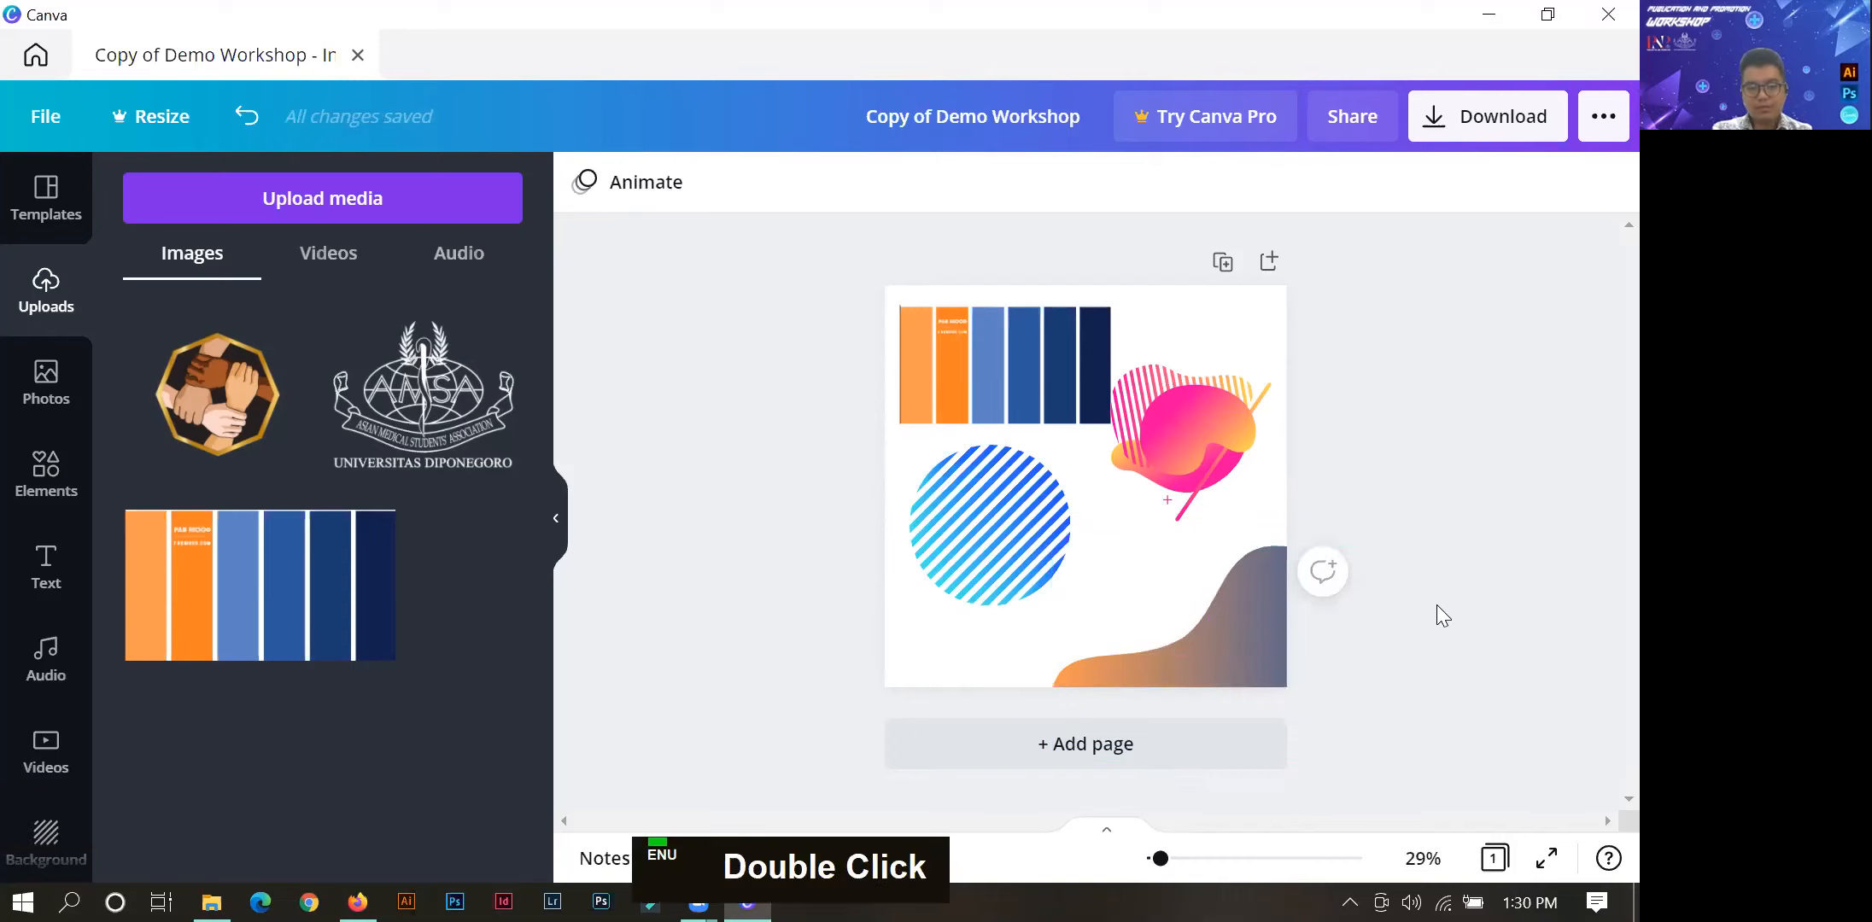
pyautogui.hotkey('ctrl', 'c')
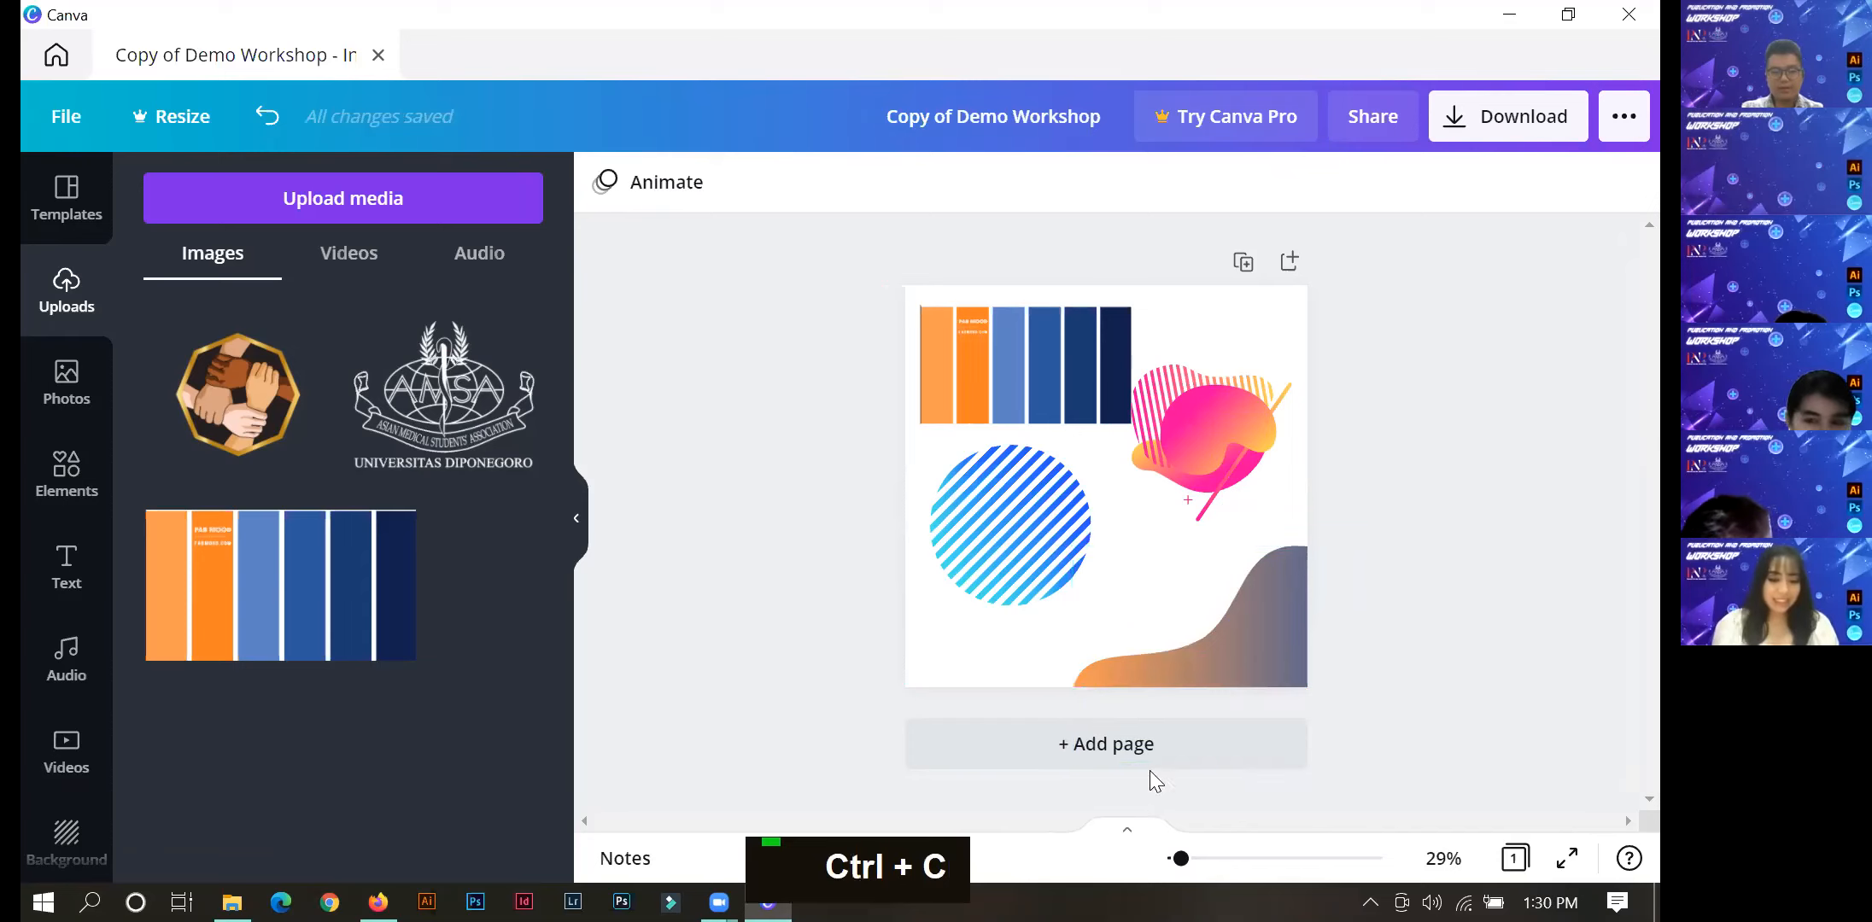
pyautogui.hotkey('ctrl', 'v')
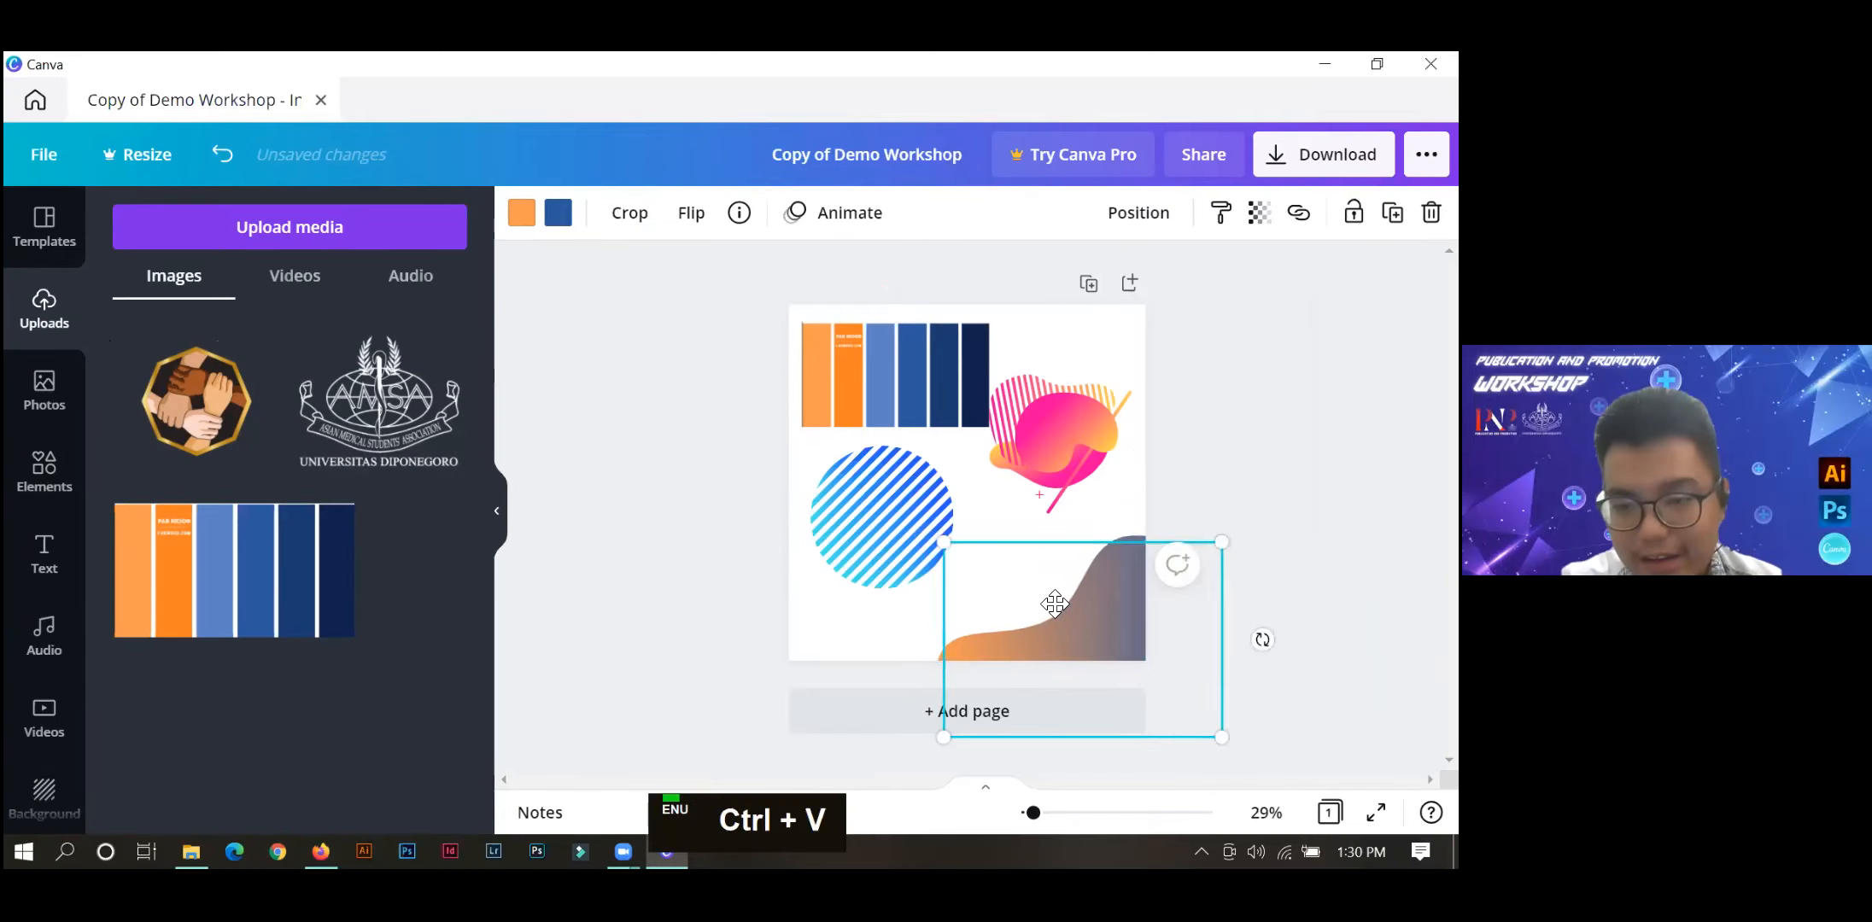
pyautogui.moveTo(1212, 602); pyautogui.dragTo(1172, 569)
pyautogui.moveTo(1025, 558); pyautogui.dragTo(1089, 620)
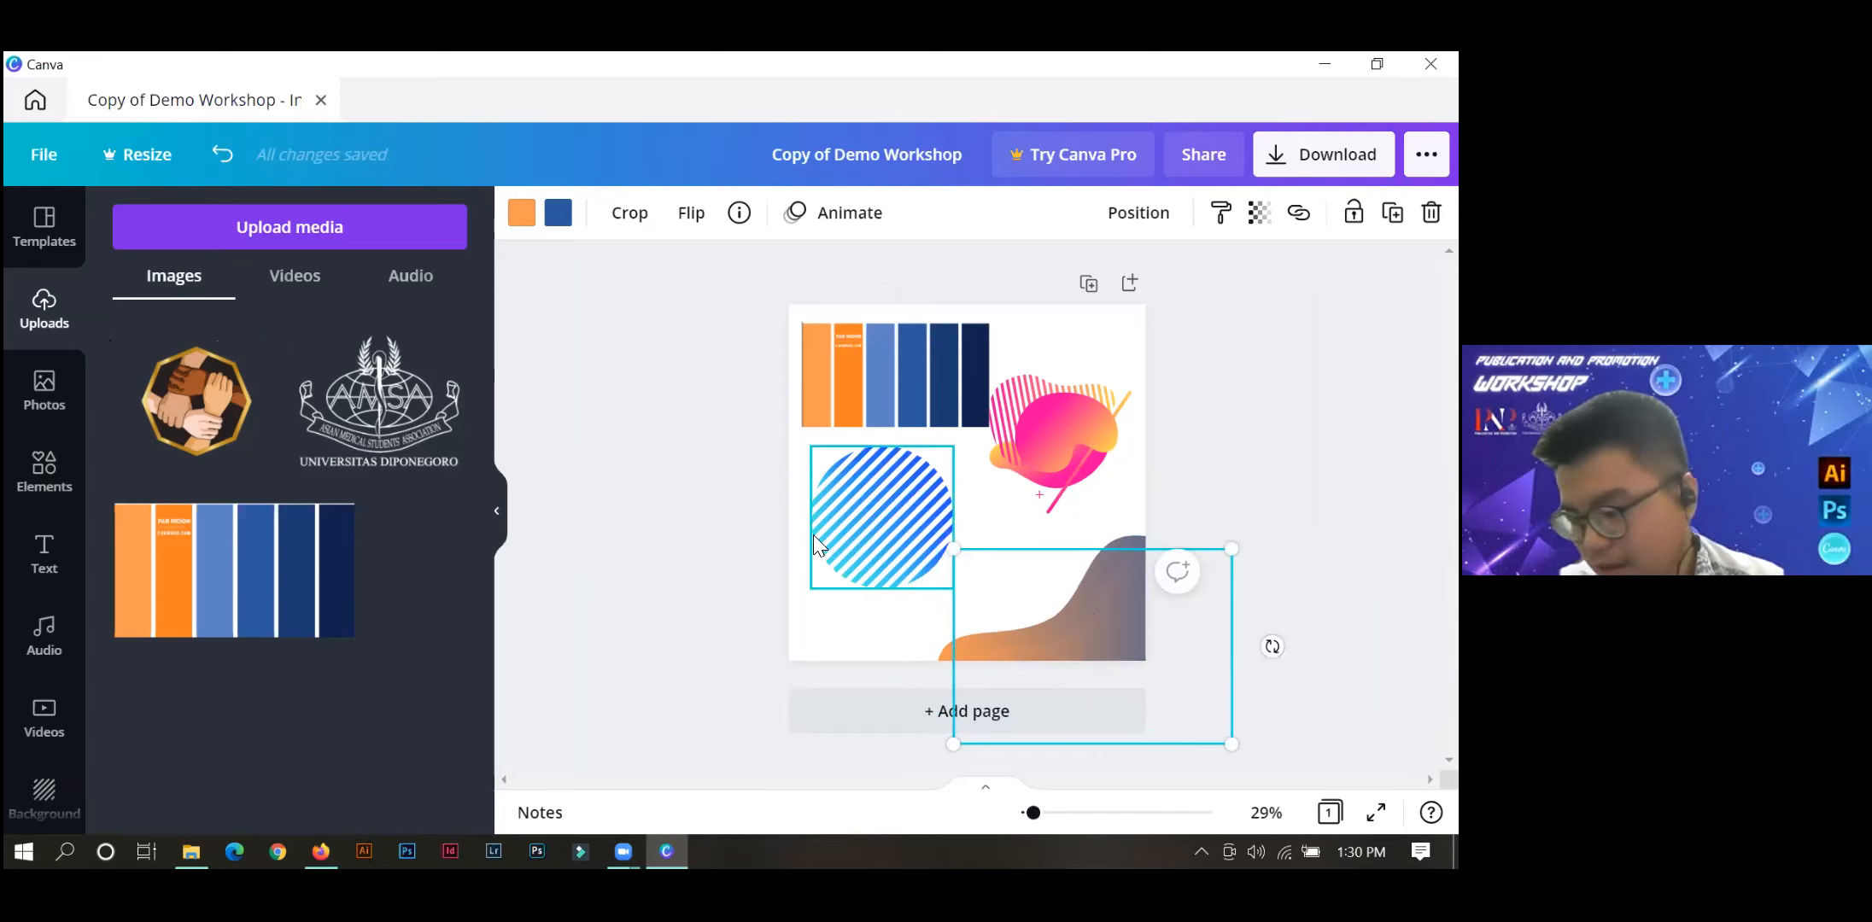
# Recolour the front wave copy by changing its light orange to white and its blue to the palette image's bright orange.
pyautogui.click(521, 212)
pyautogui.click(320, 391)
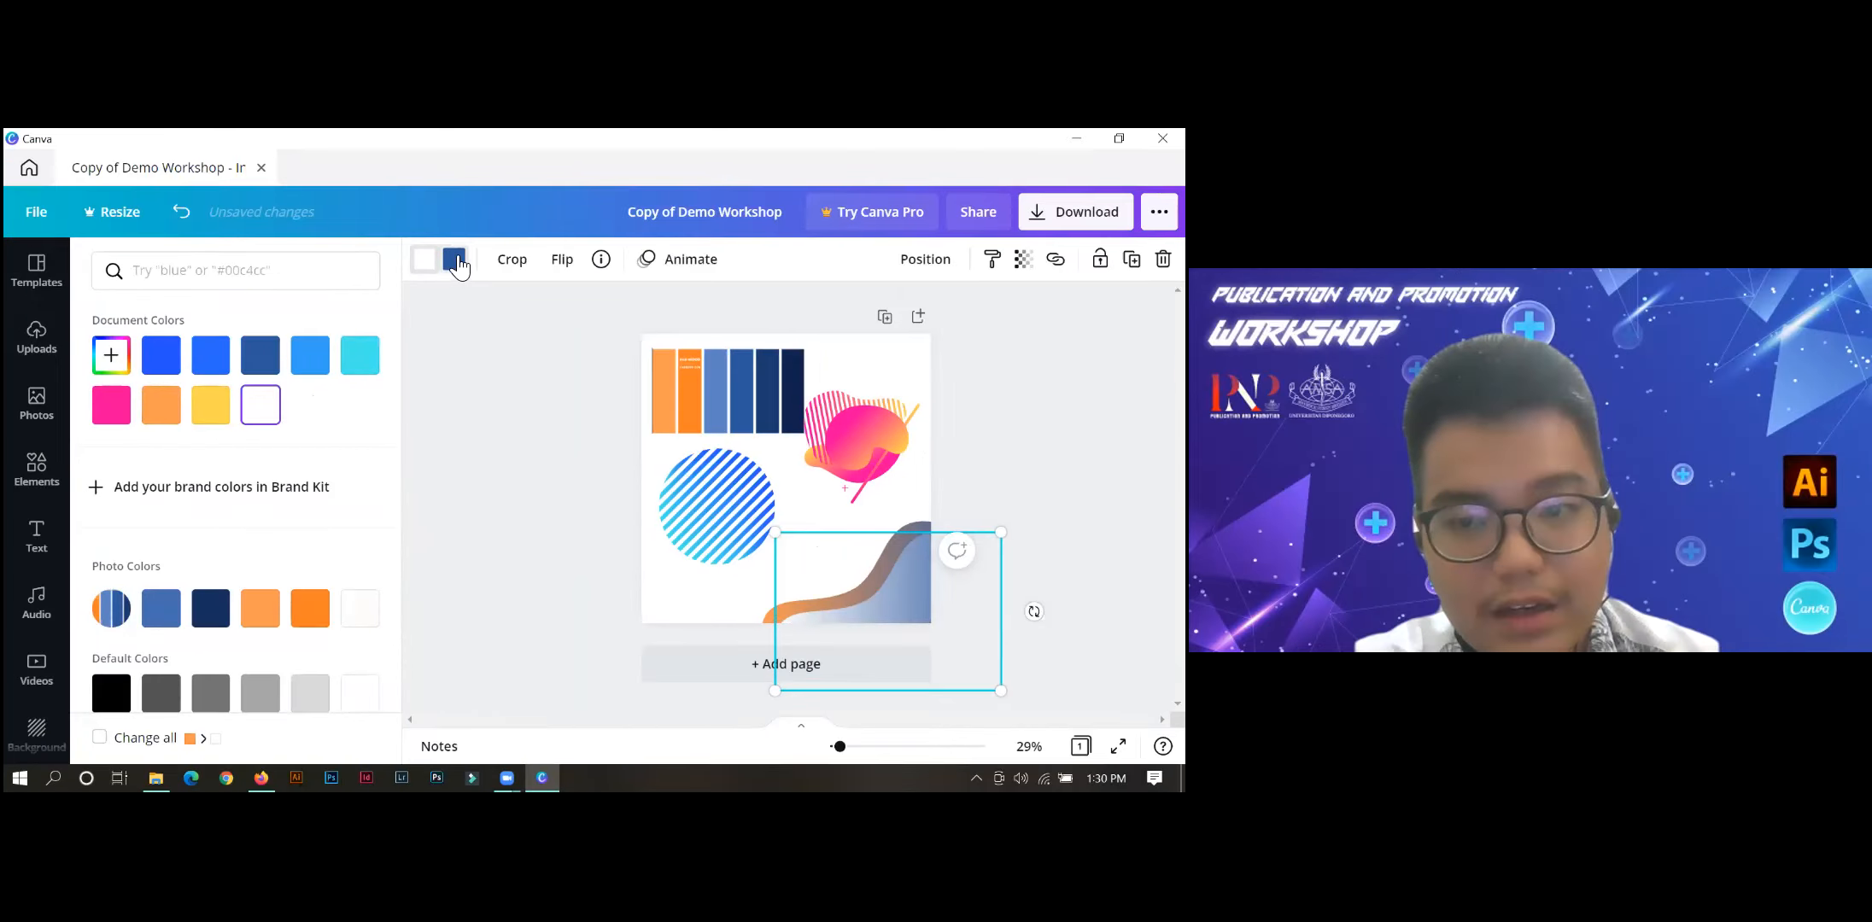
pyautogui.click(557, 213)
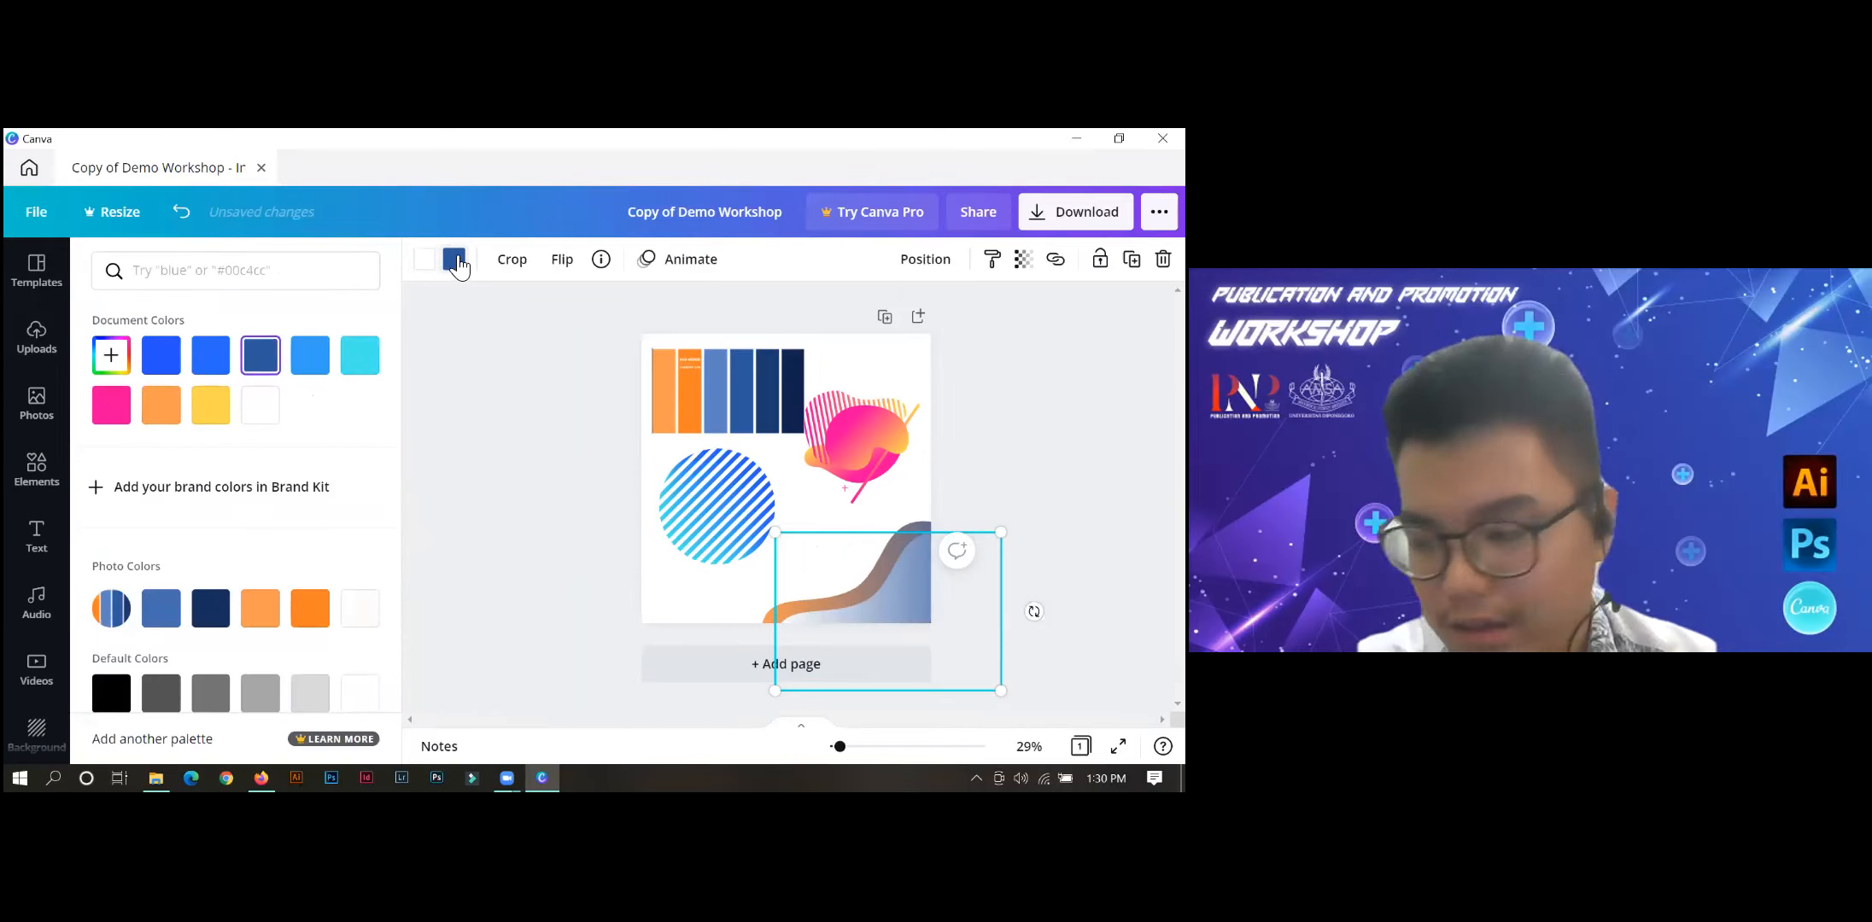
pyautogui.click(689, 379)
pyautogui.click(888, 598)
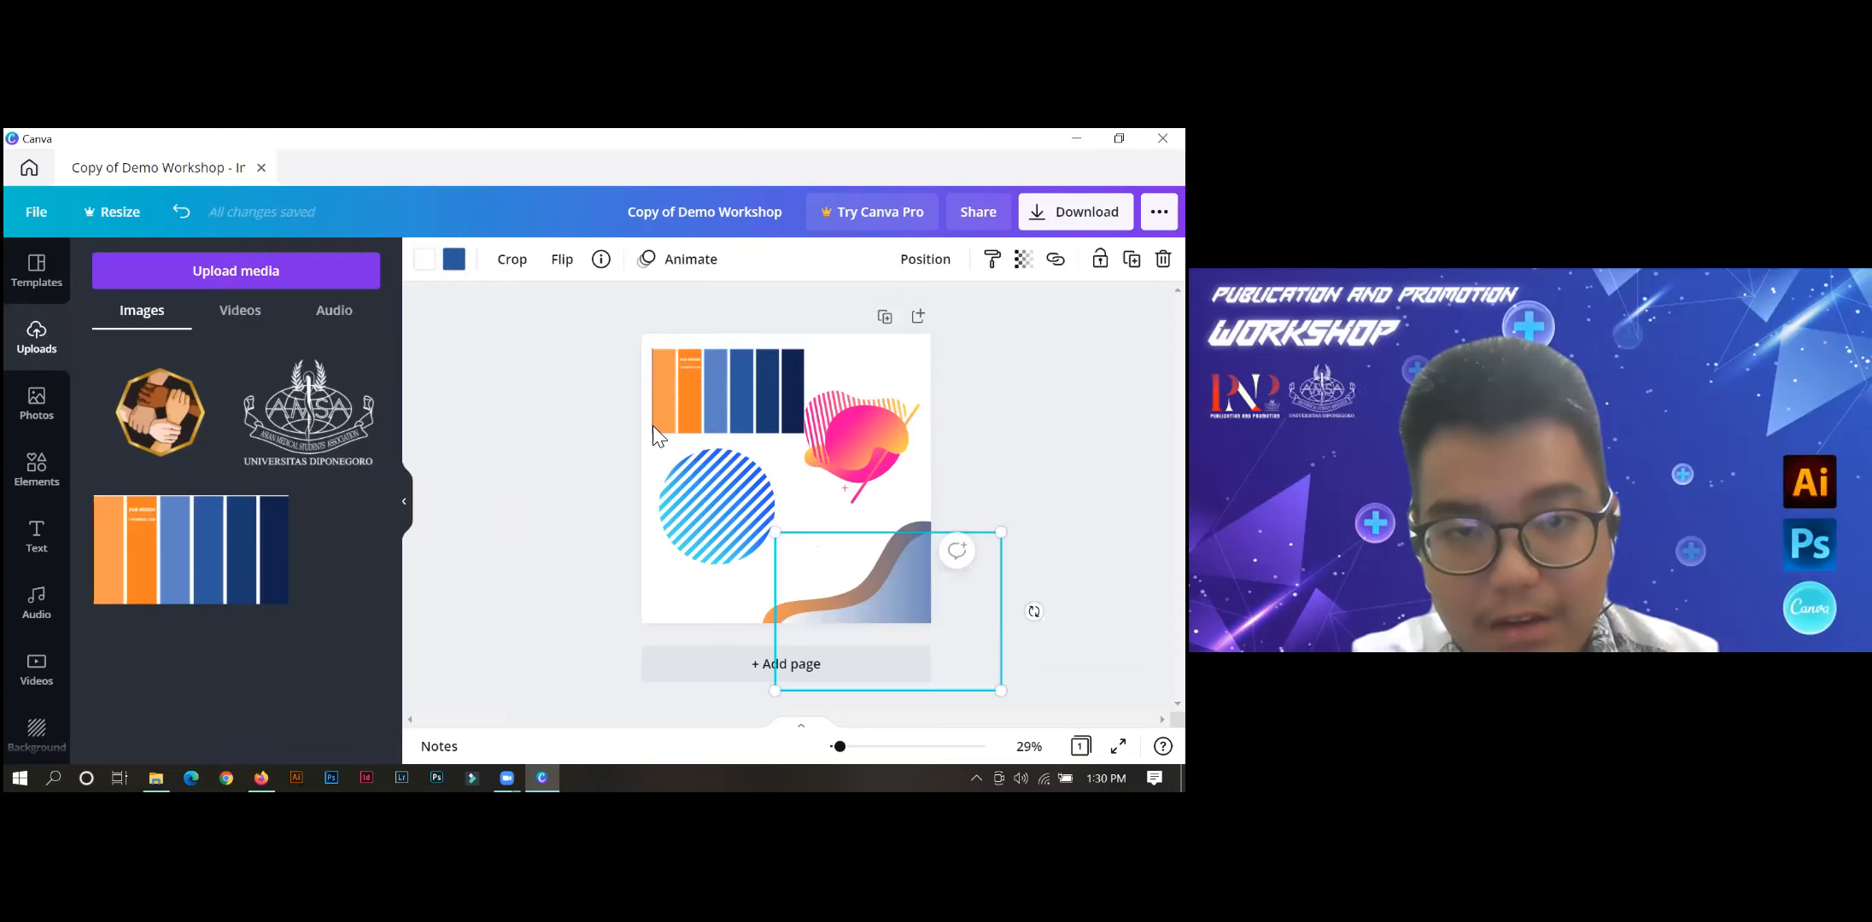
pyautogui.click(453, 259)
pyautogui.click(112, 356)
pyautogui.click(335, 544)
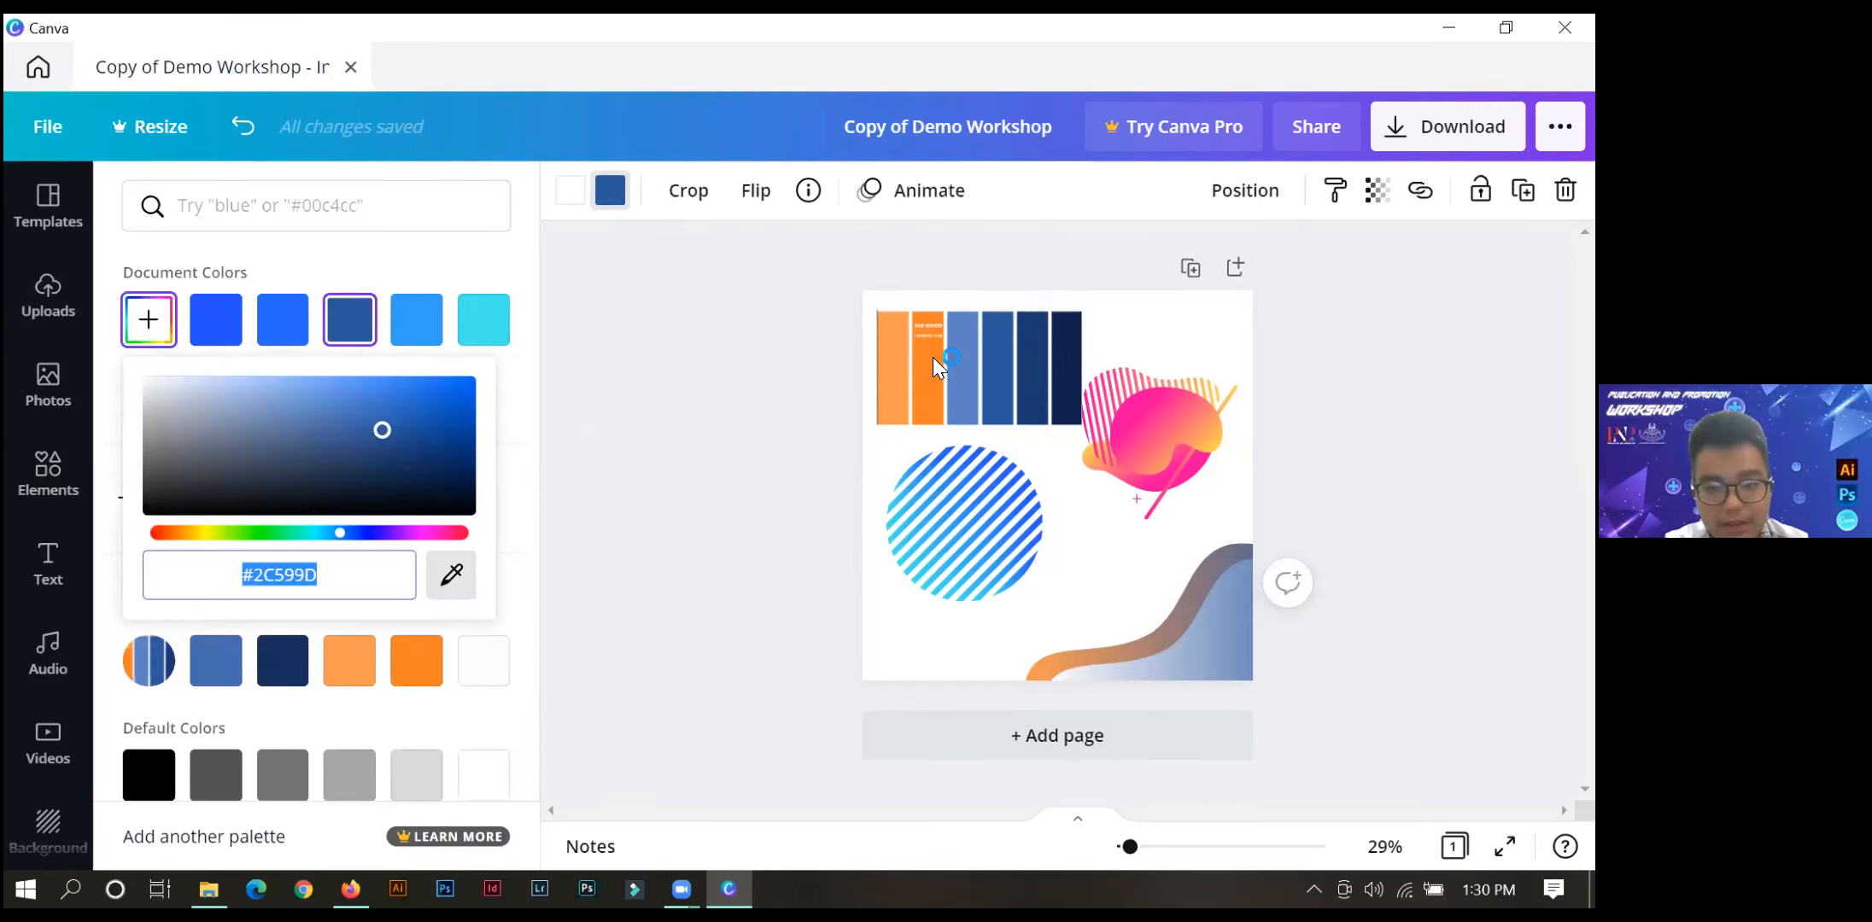
pyautogui.click(933, 356)
pyautogui.click(806, 445)
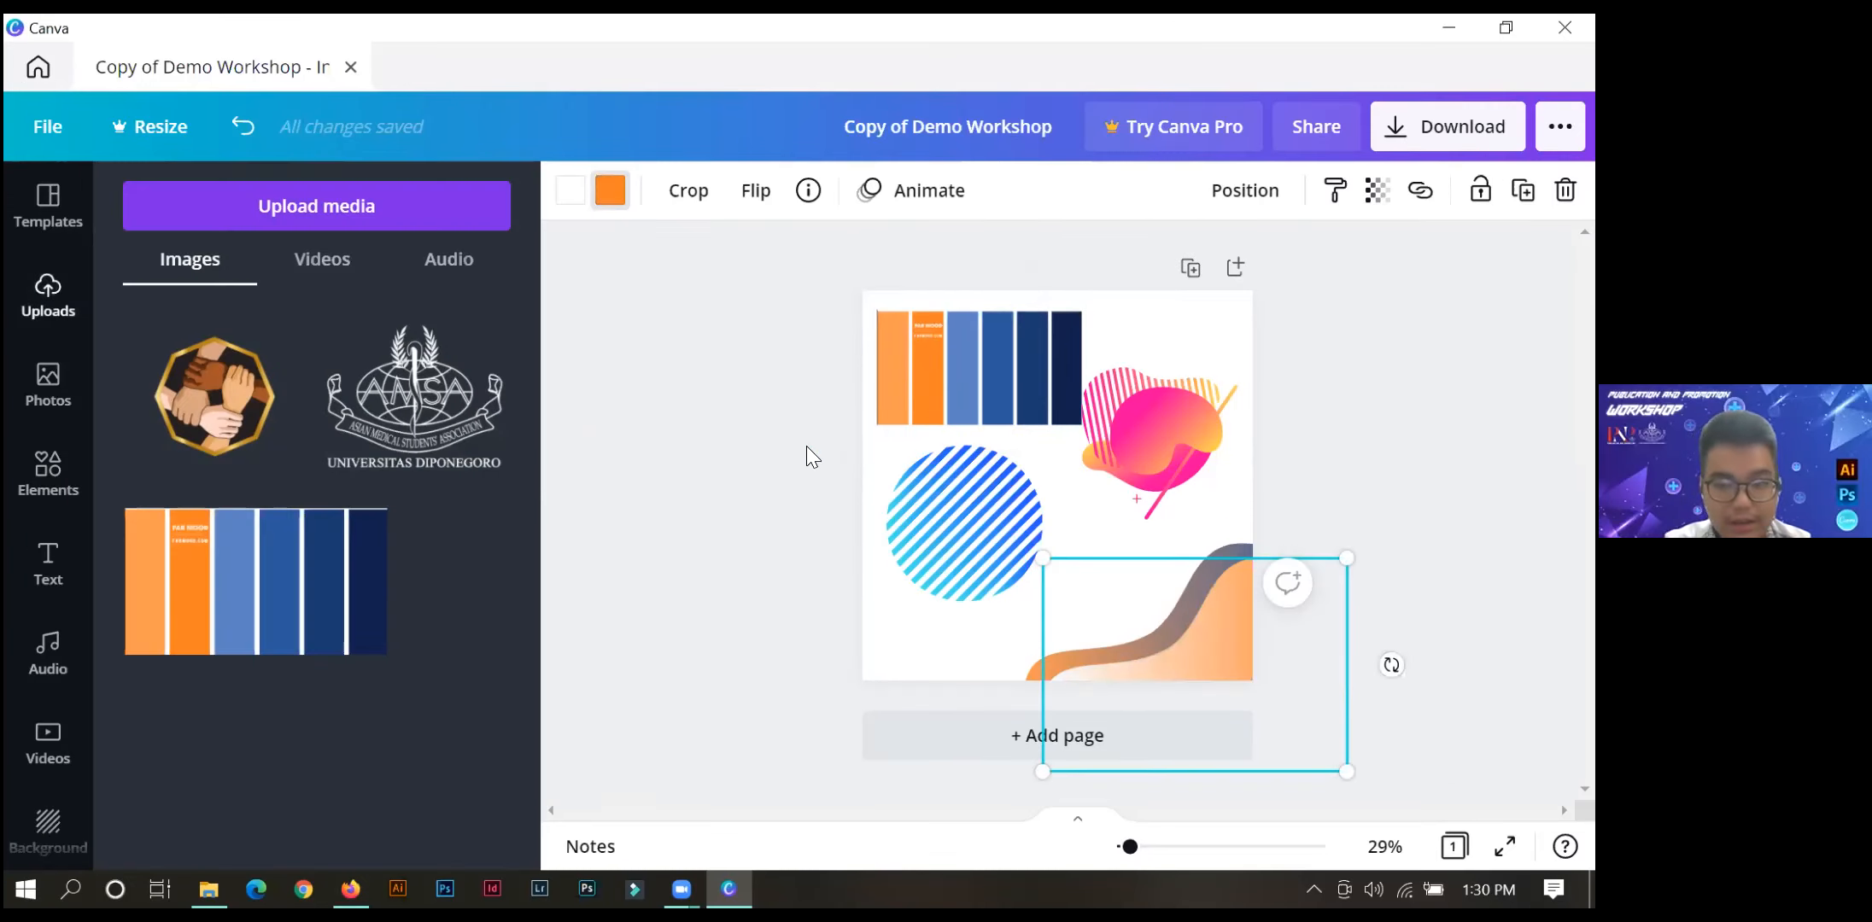
# Enlarge the rear orange-and-blue wave and reposition it in the page's lower-right corner so it extends beyond the front copy.
pyautogui.doubleClick(903, 658)
pyautogui.click(1153, 628)
pyautogui.moveTo(1149, 623); pyautogui.dragTo(1181, 511)
pyautogui.moveTo(1022, 720); pyautogui.dragTo(927, 786)
pyautogui.moveTo(1174, 555); pyautogui.dragTo(1198, 606)
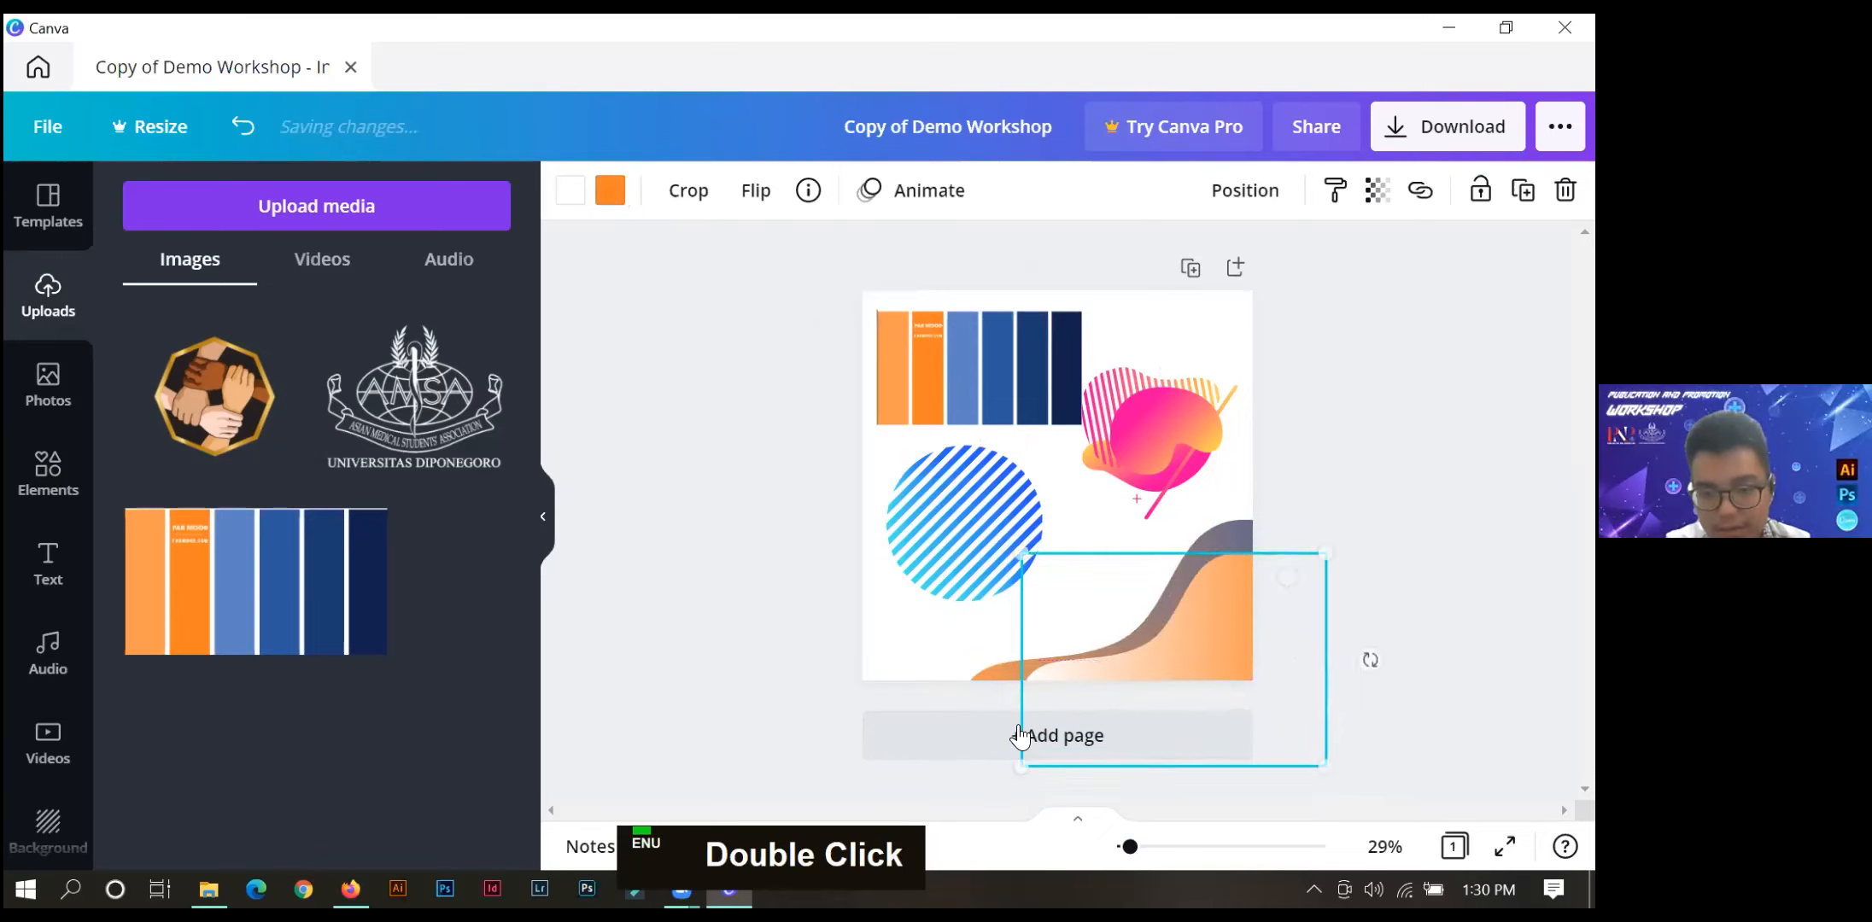
# Enlarge the front orange-and-white wave and nudge it into place so a thin band of the rear wave shows along its edge.
pyautogui.moveTo(1022, 760); pyautogui.dragTo(995, 784)
pyautogui.moveTo(1172, 636); pyautogui.dragTo(1182, 620)
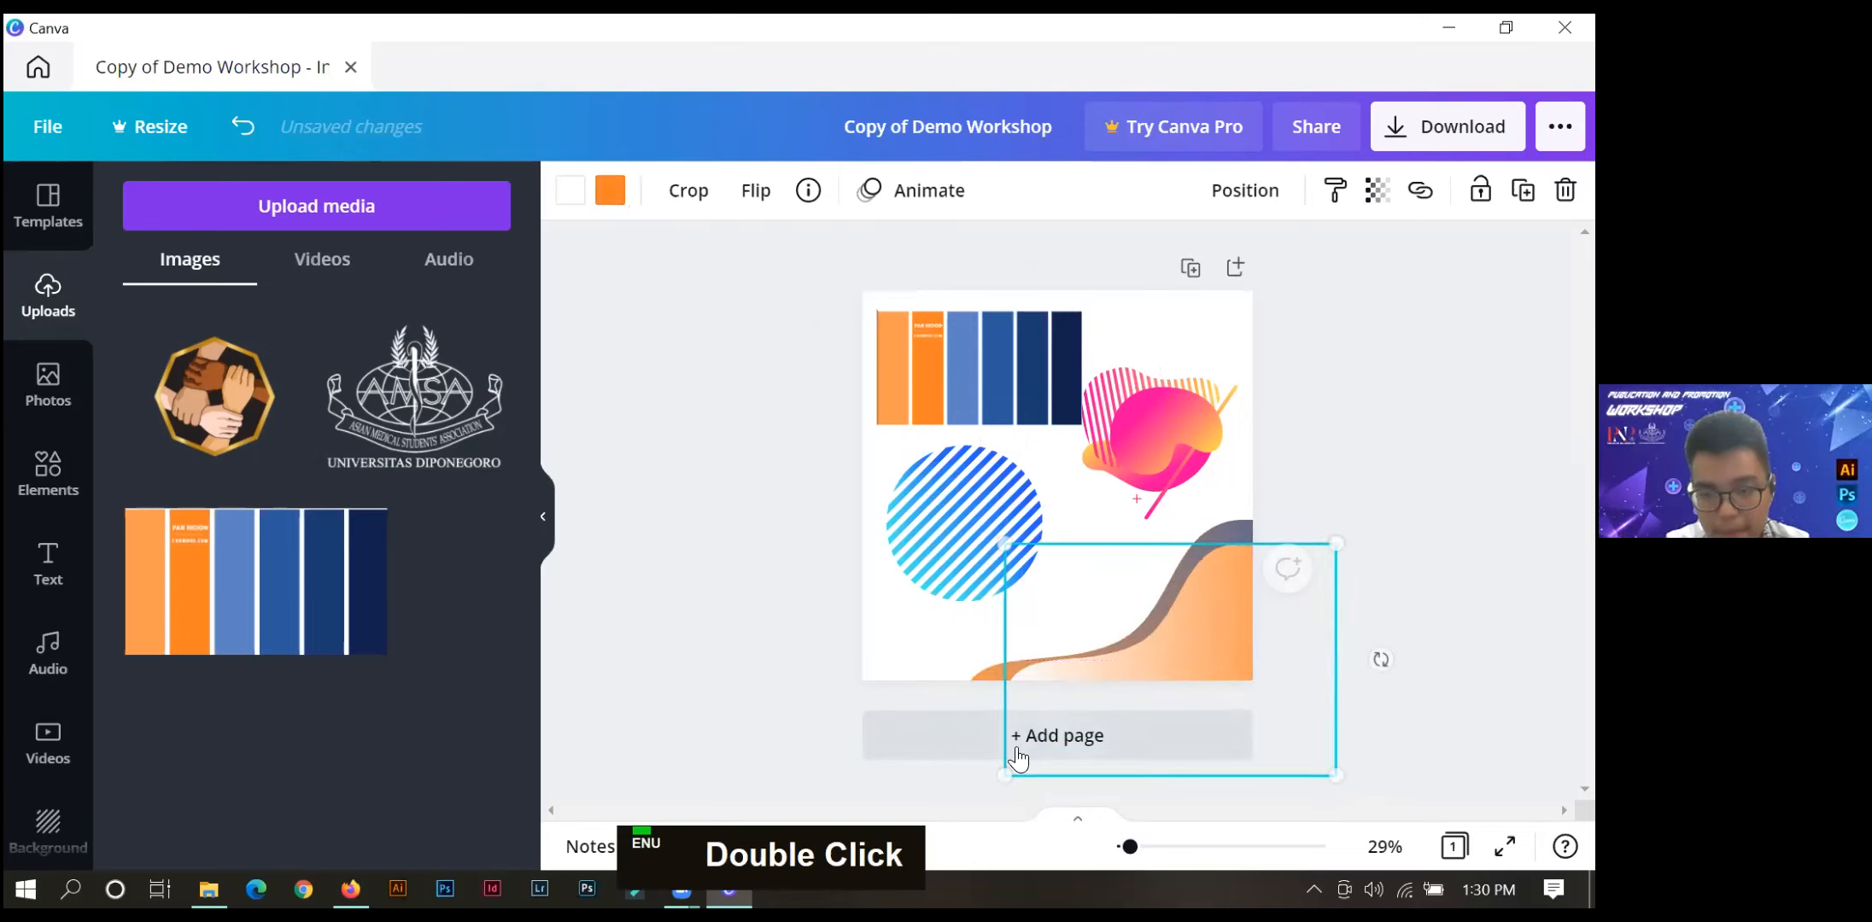
pyautogui.moveTo(1004, 768); pyautogui.dragTo(982, 788)
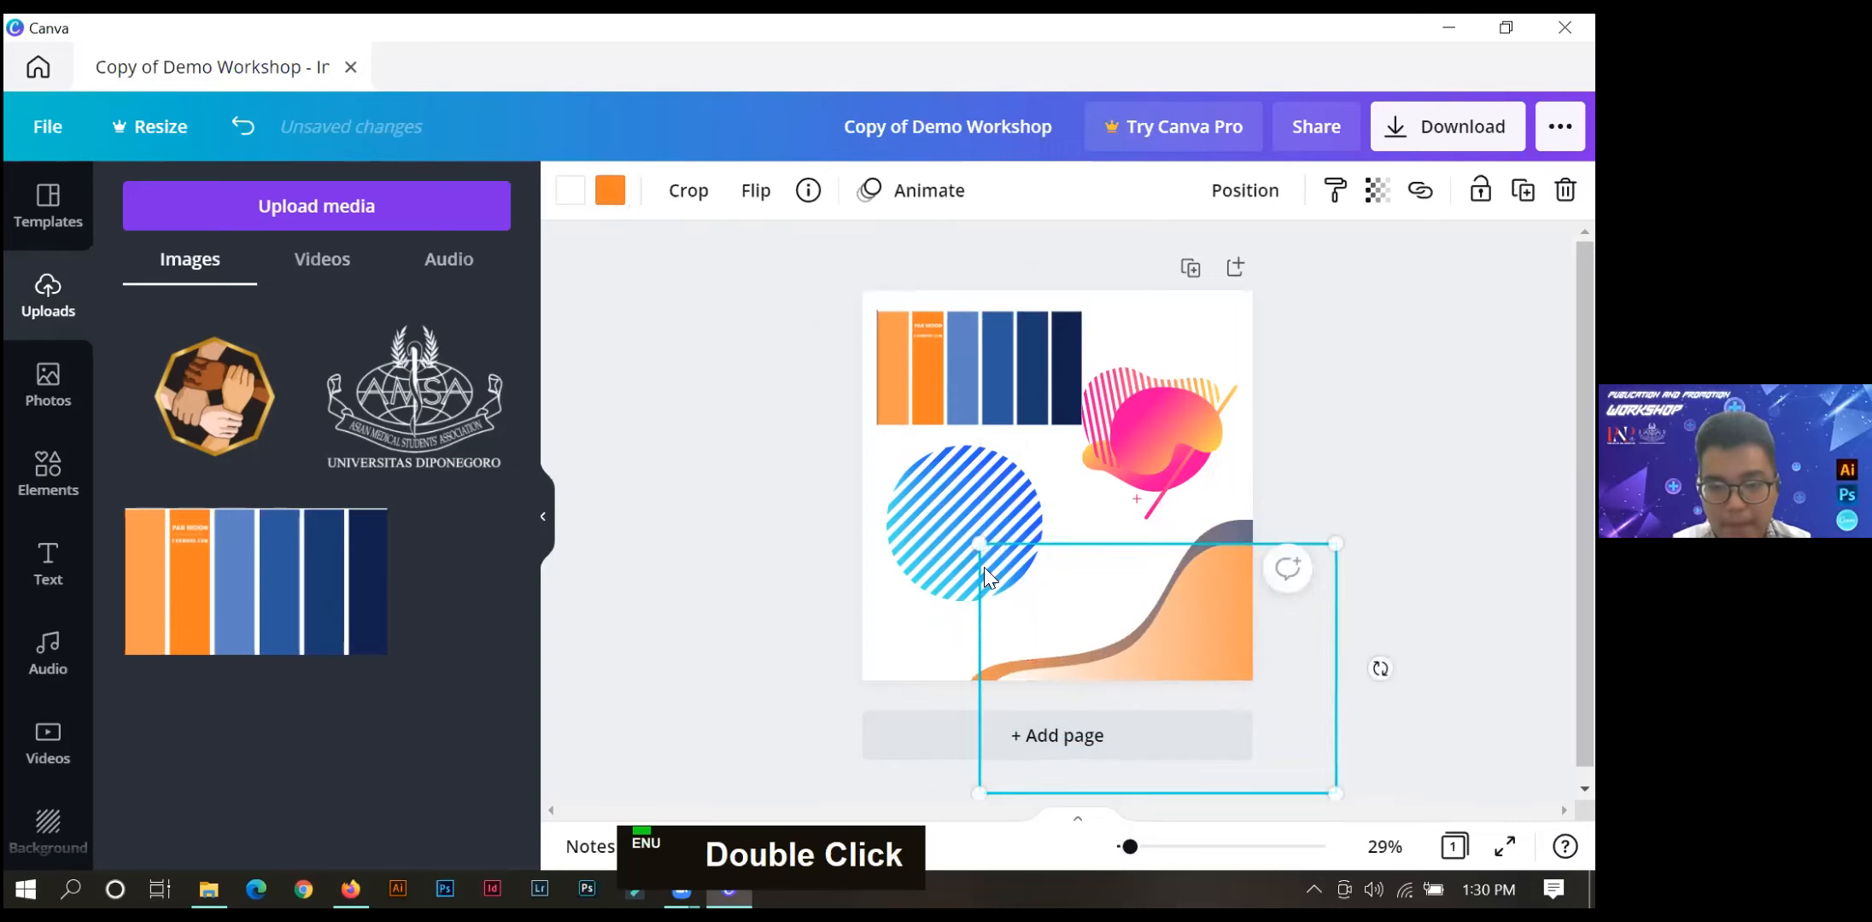
pyautogui.press('Right')
pyautogui.press('Right')
pyautogui.press('Right')
pyautogui.press('Right')
pyautogui.moveTo(1201, 634); pyautogui.dragTo(1202, 634)
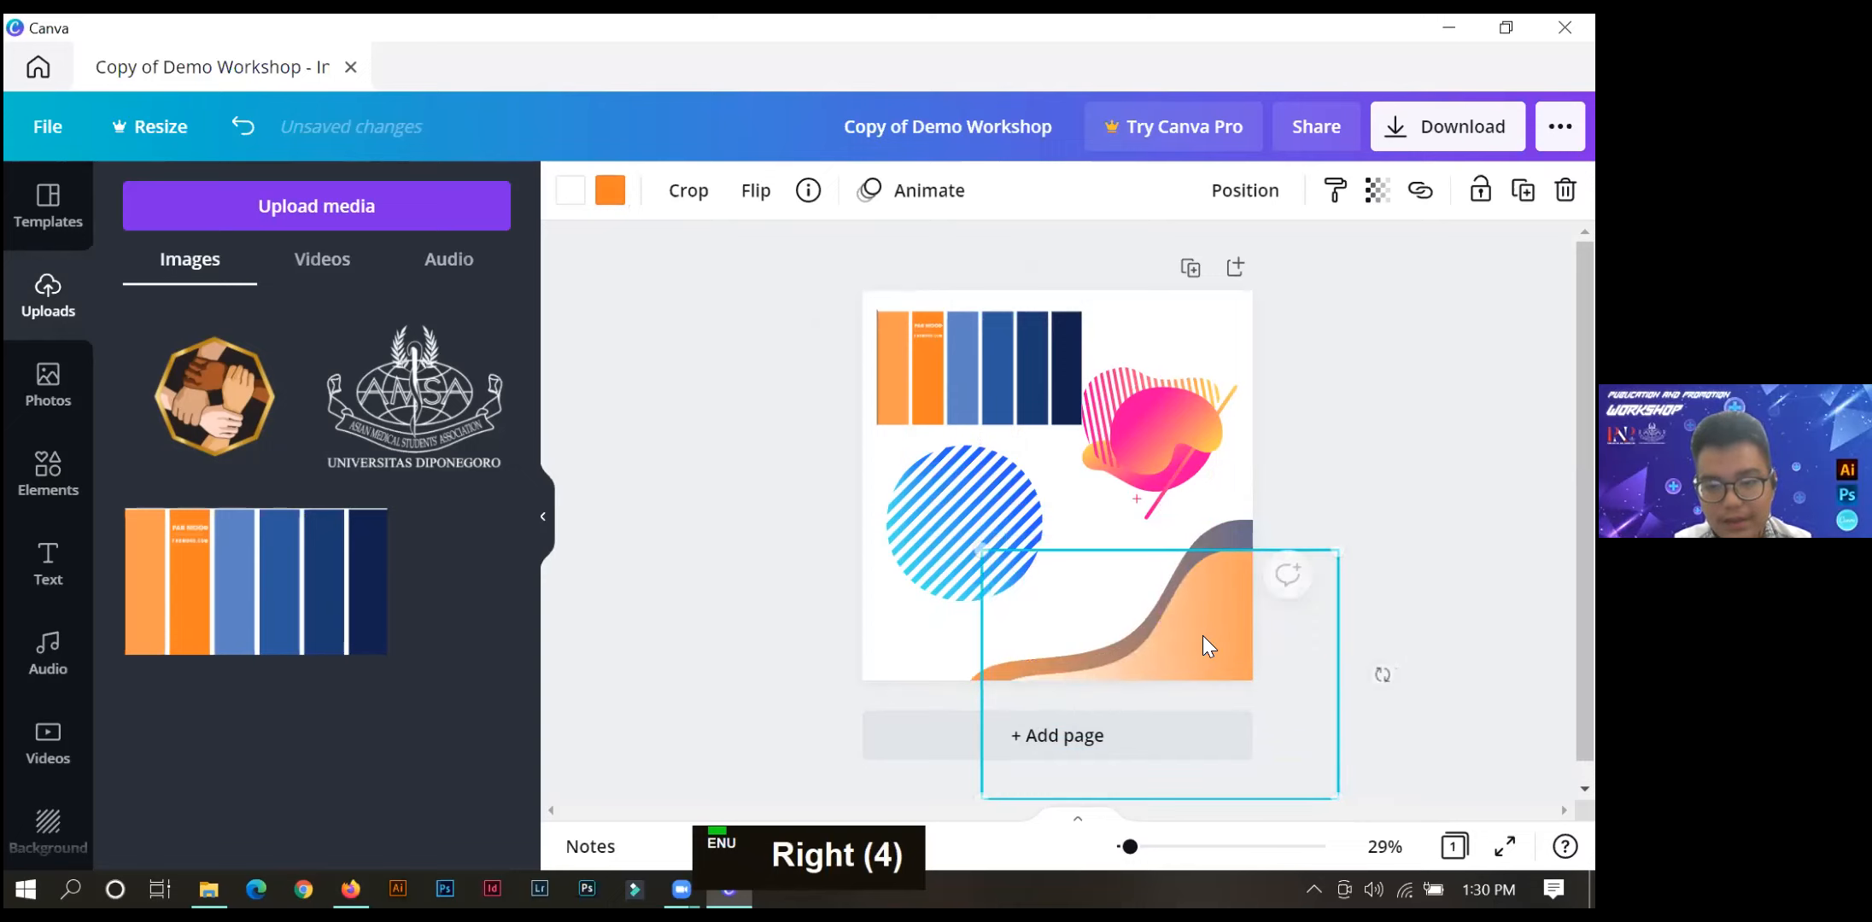
pyautogui.click(1320, 494)
# Enlarge and rotate the pink-yellow cluster, and place it over the page's upper-right corner so it extends past the edges.
pyautogui.moveTo(1182, 383)
pyautogui.mouseDown()
pyautogui.moveTo(1208, 363)
pyautogui.moveTo(1192, 411)
pyautogui.mouseUp()
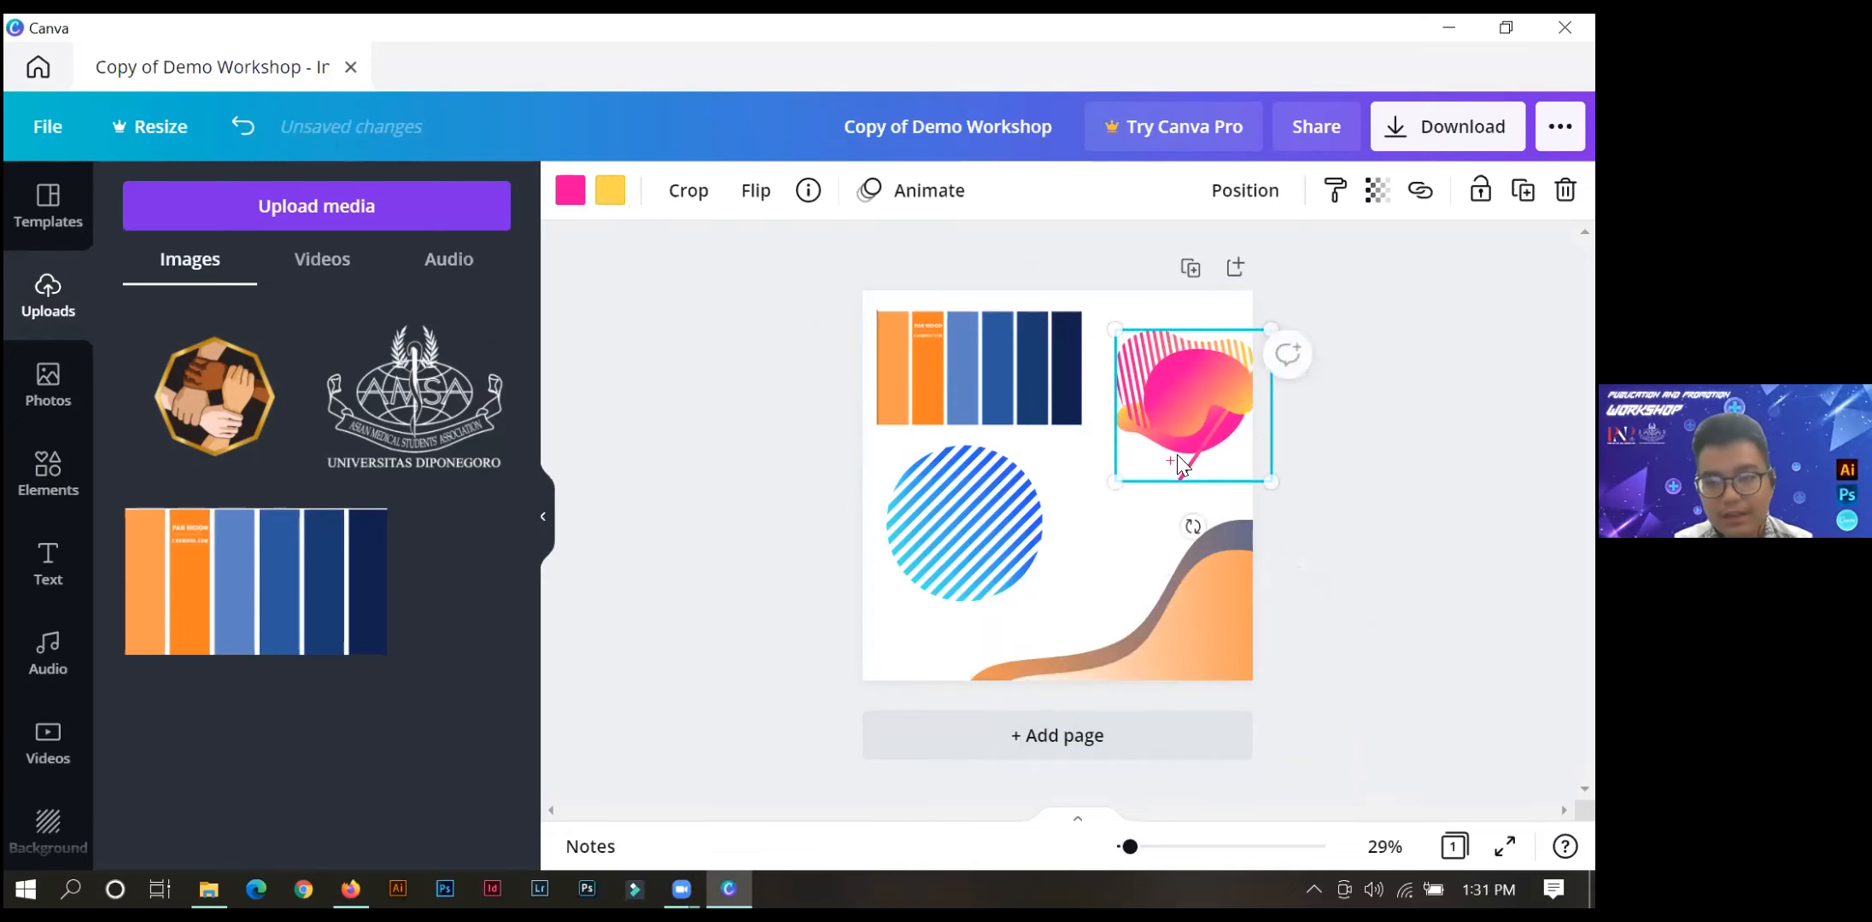
pyautogui.moveTo(1288, 353); pyautogui.dragTo(1347, 390)
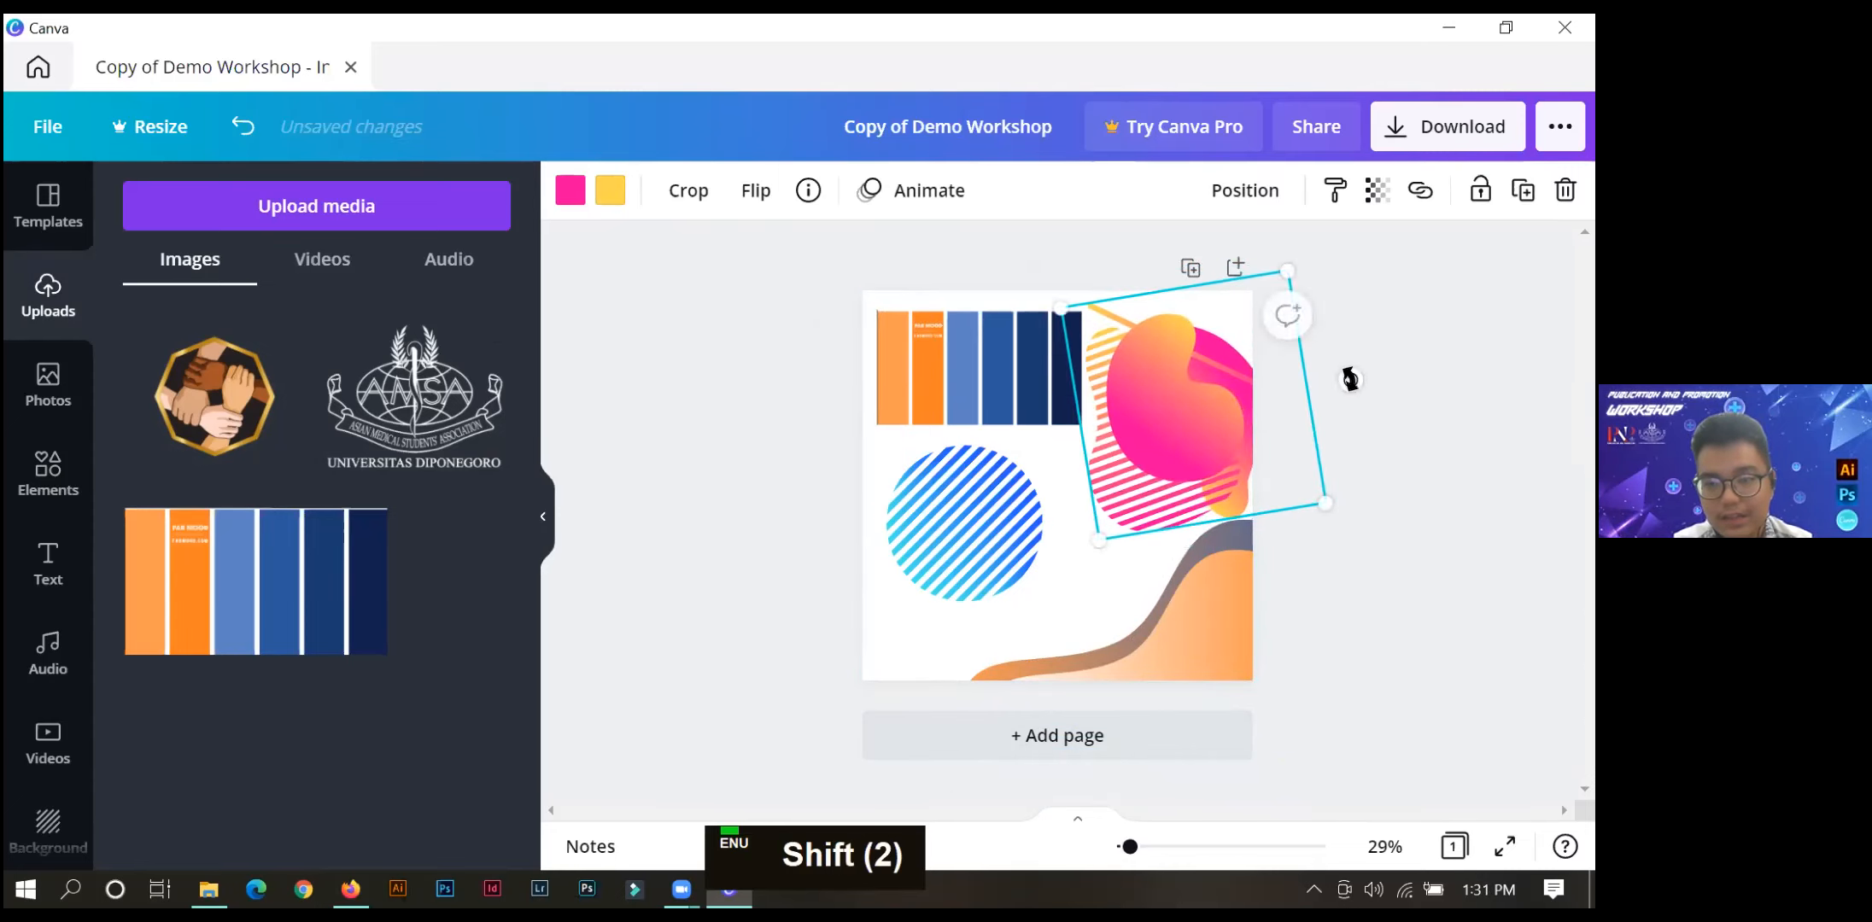
pyautogui.moveTo(1349, 425)
pyautogui.mouseDown()
pyautogui.moveTo(1329, 430)
pyautogui.moveTo(1269, 367)
pyautogui.moveTo(1253, 375)
pyautogui.moveTo(1324, 326)
pyautogui.moveTo(1241, 386)
pyautogui.moveTo(1328, 318)
pyautogui.moveTo(1282, 359)
pyautogui.moveTo(1324, 351)
pyautogui.moveTo(1252, 406)
pyautogui.moveTo(1196, 417)
pyautogui.mouseUp()
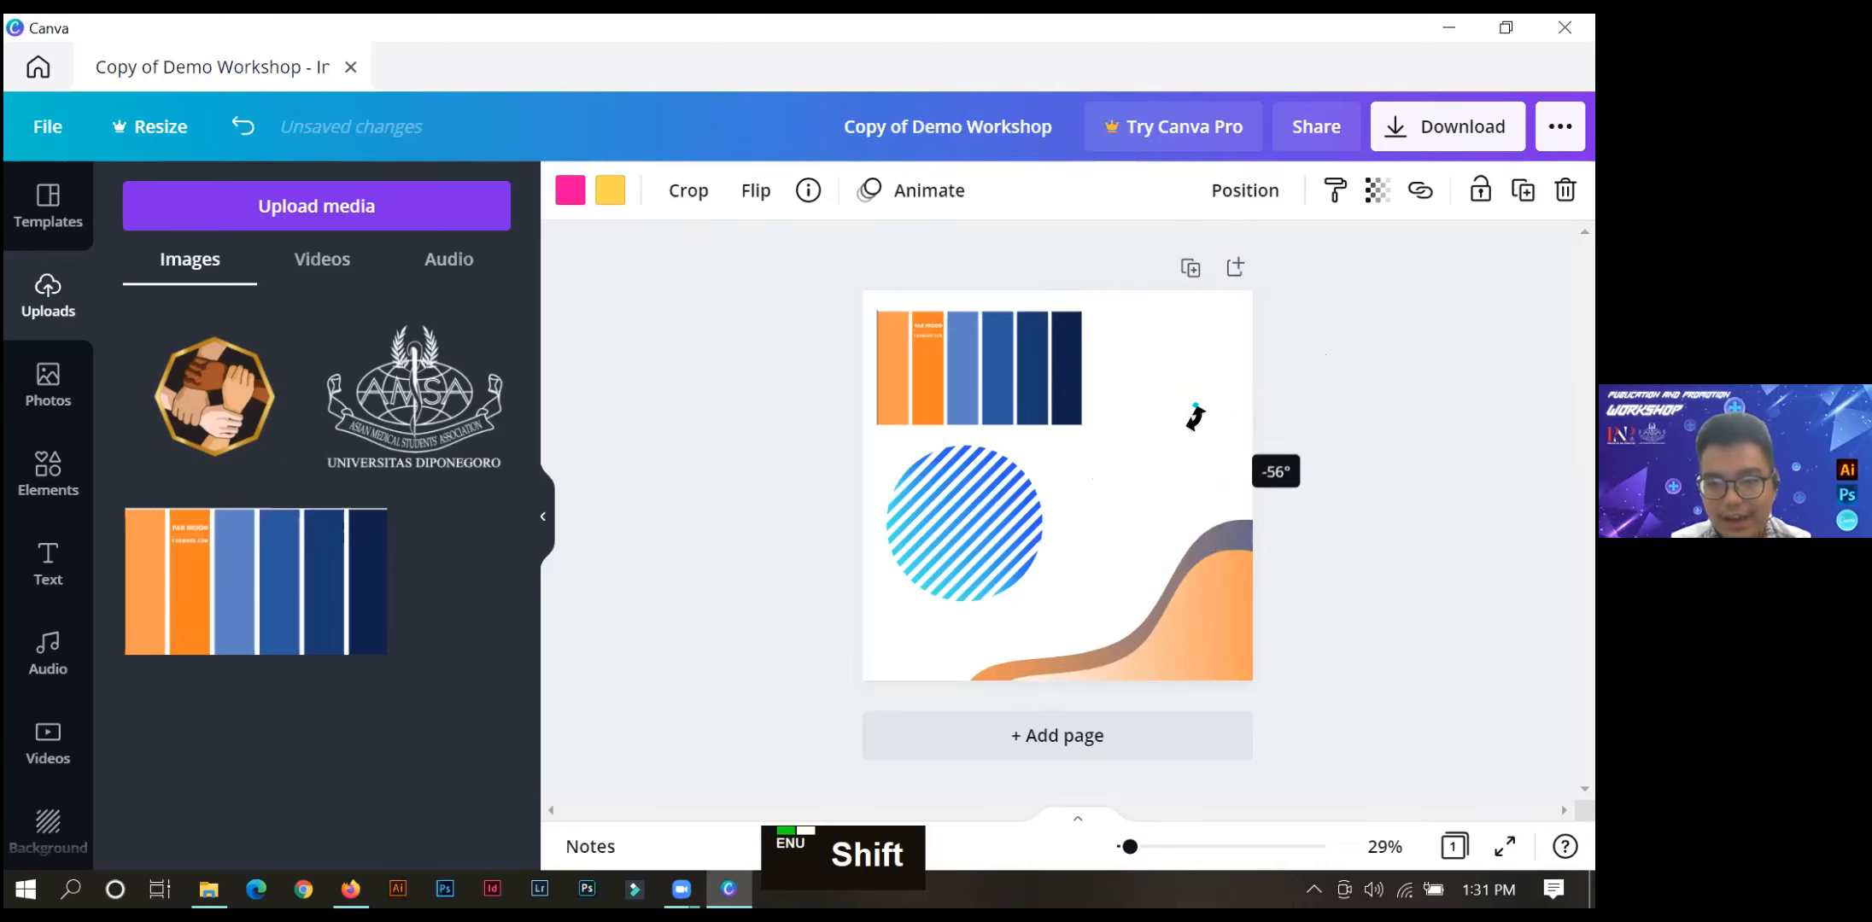
pyautogui.moveTo(1301, 365)
pyautogui.mouseDown()
pyautogui.moveTo(1366, 314)
pyautogui.moveTo(1320, 367)
pyautogui.mouseUp()
pyautogui.moveTo(1161, 429); pyautogui.dragTo(1240, 361)
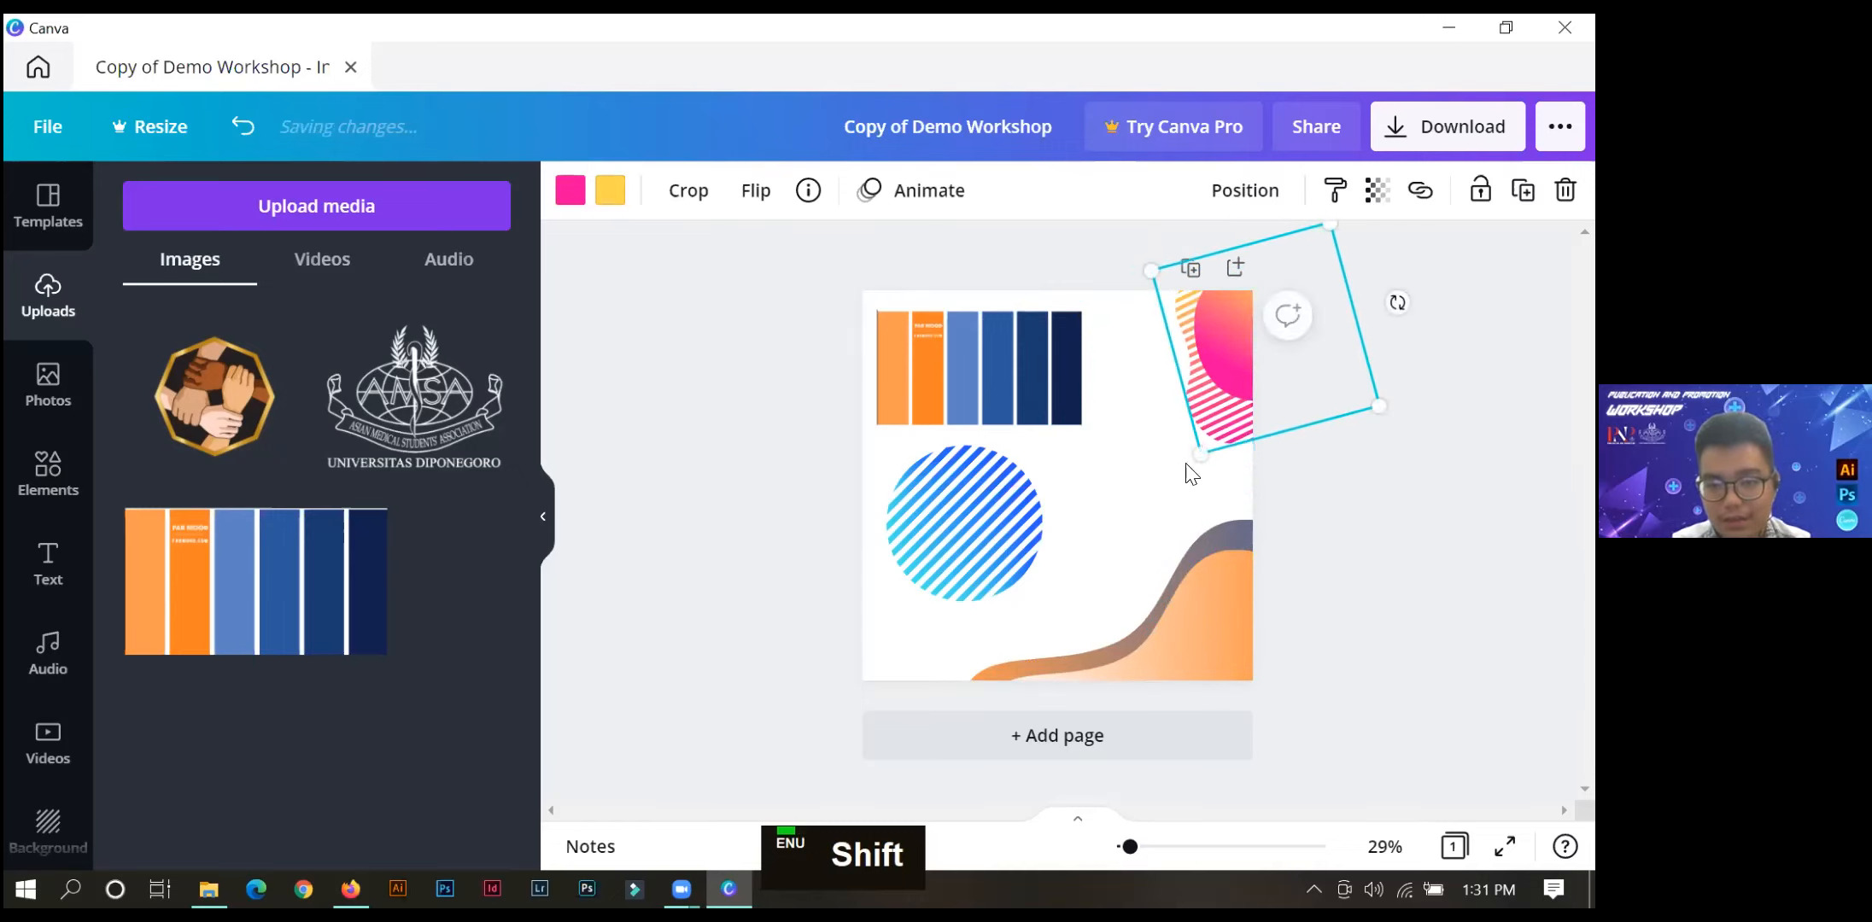
pyautogui.moveTo(1186, 452); pyautogui.dragTo(1183, 459)
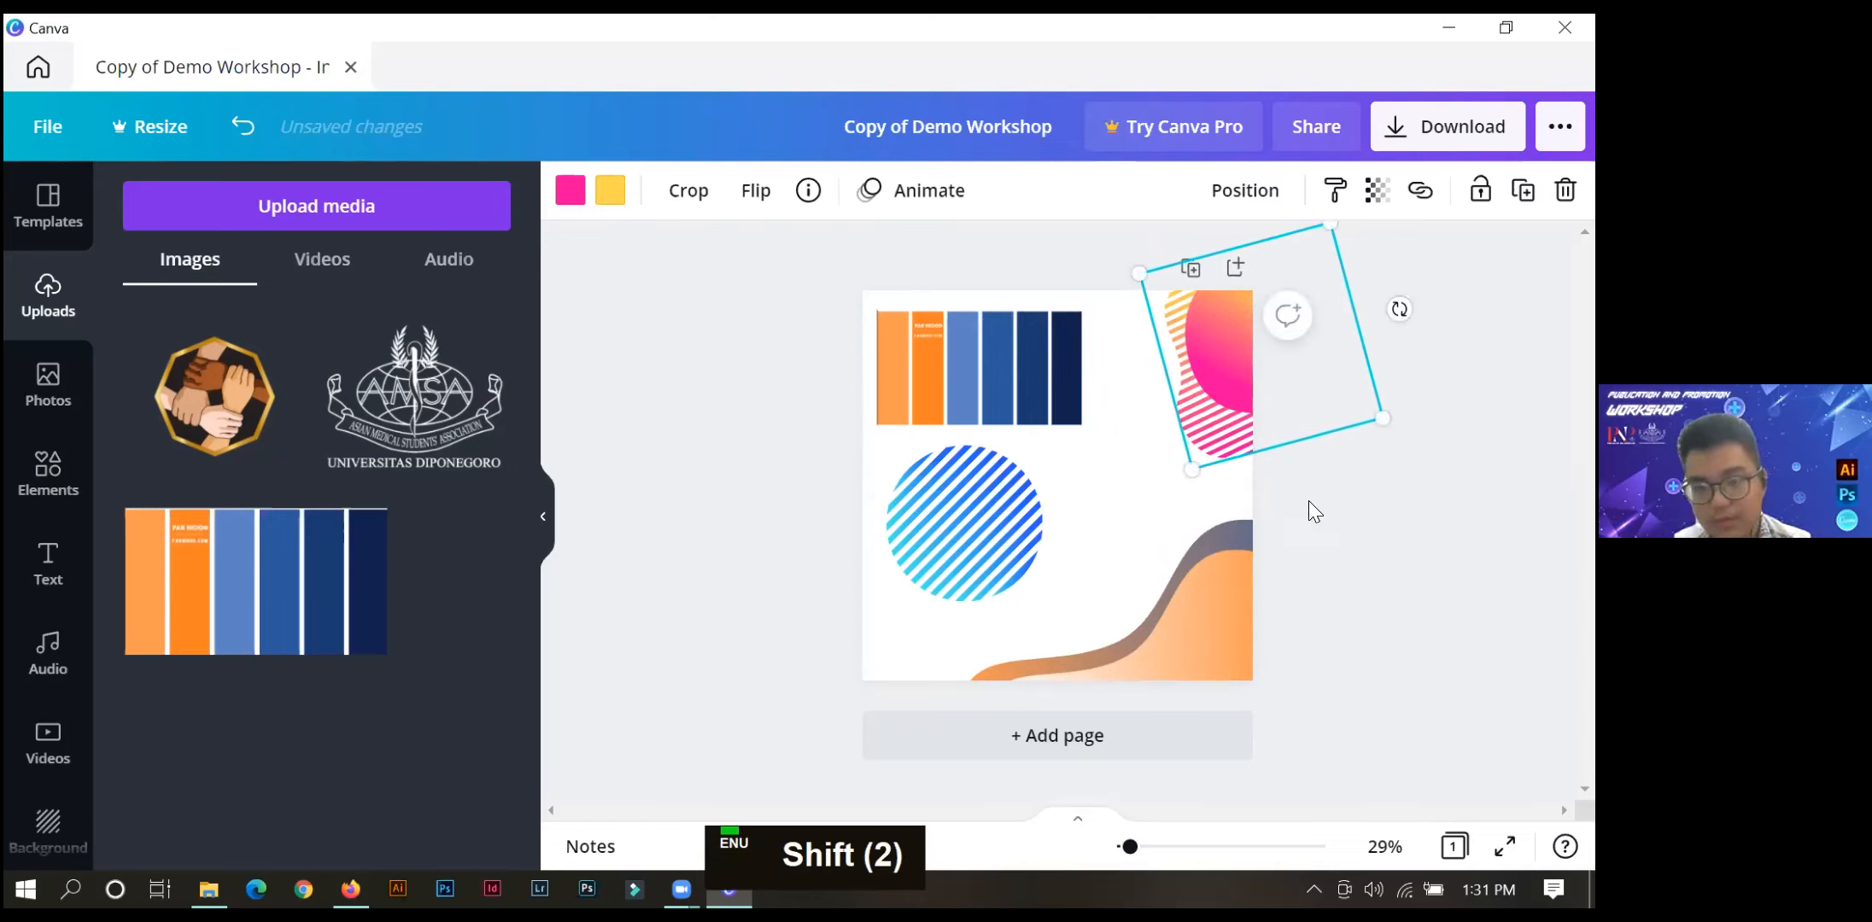
# Replace the upper-right cluster's pink with the dark blue #1A3B70 sampled from the palette image.
pyautogui.click(569, 196)
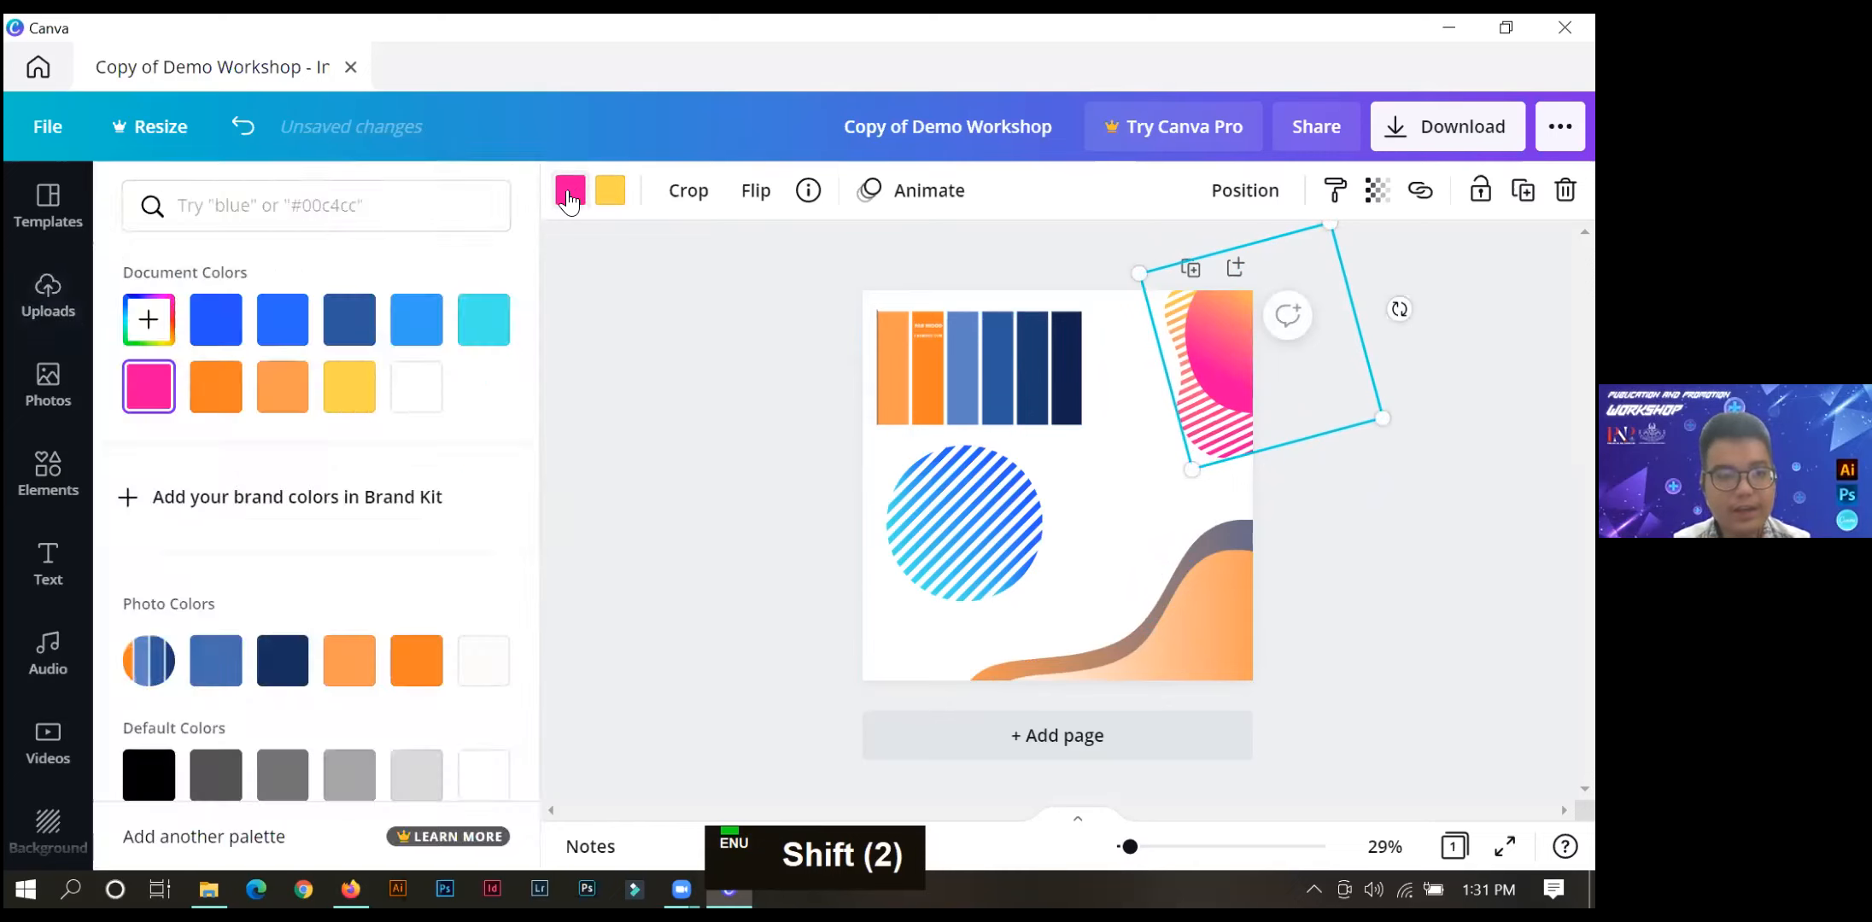
pyautogui.click(148, 319)
pyautogui.click(449, 579)
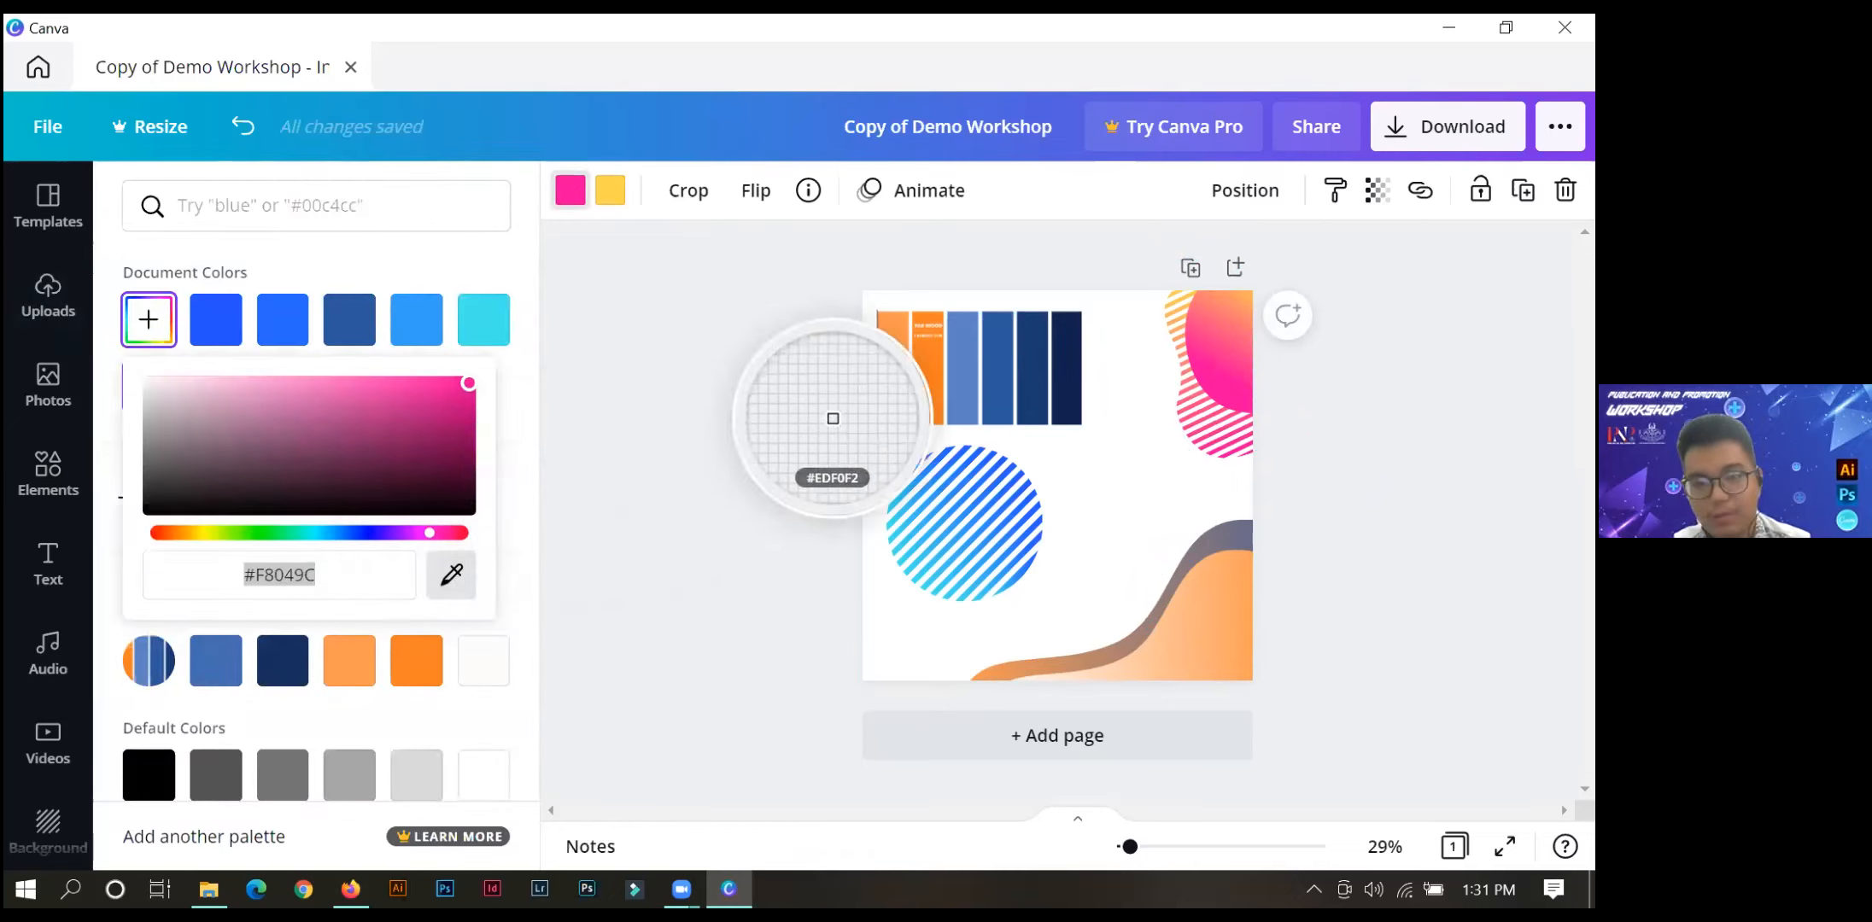
pyautogui.click(1024, 371)
# Replace the upper-right cluster's yellow with the bright orange sampled from the palette image's second strip.
pyautogui.click(610, 190)
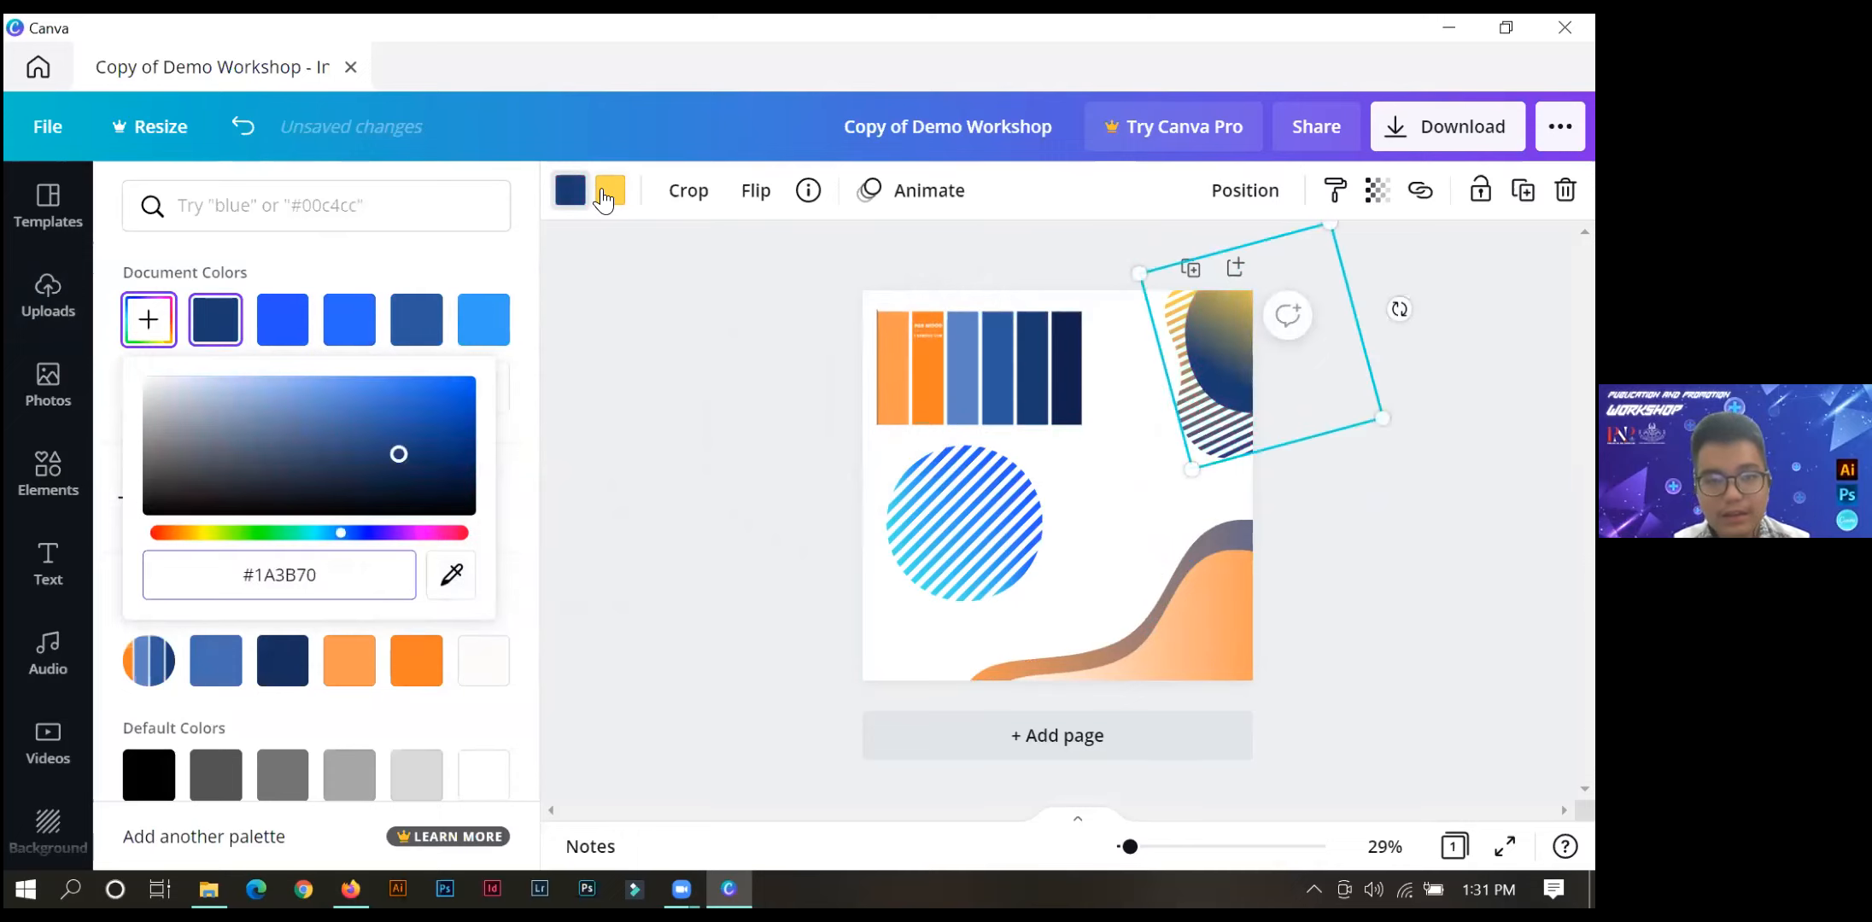
pyautogui.click(148, 319)
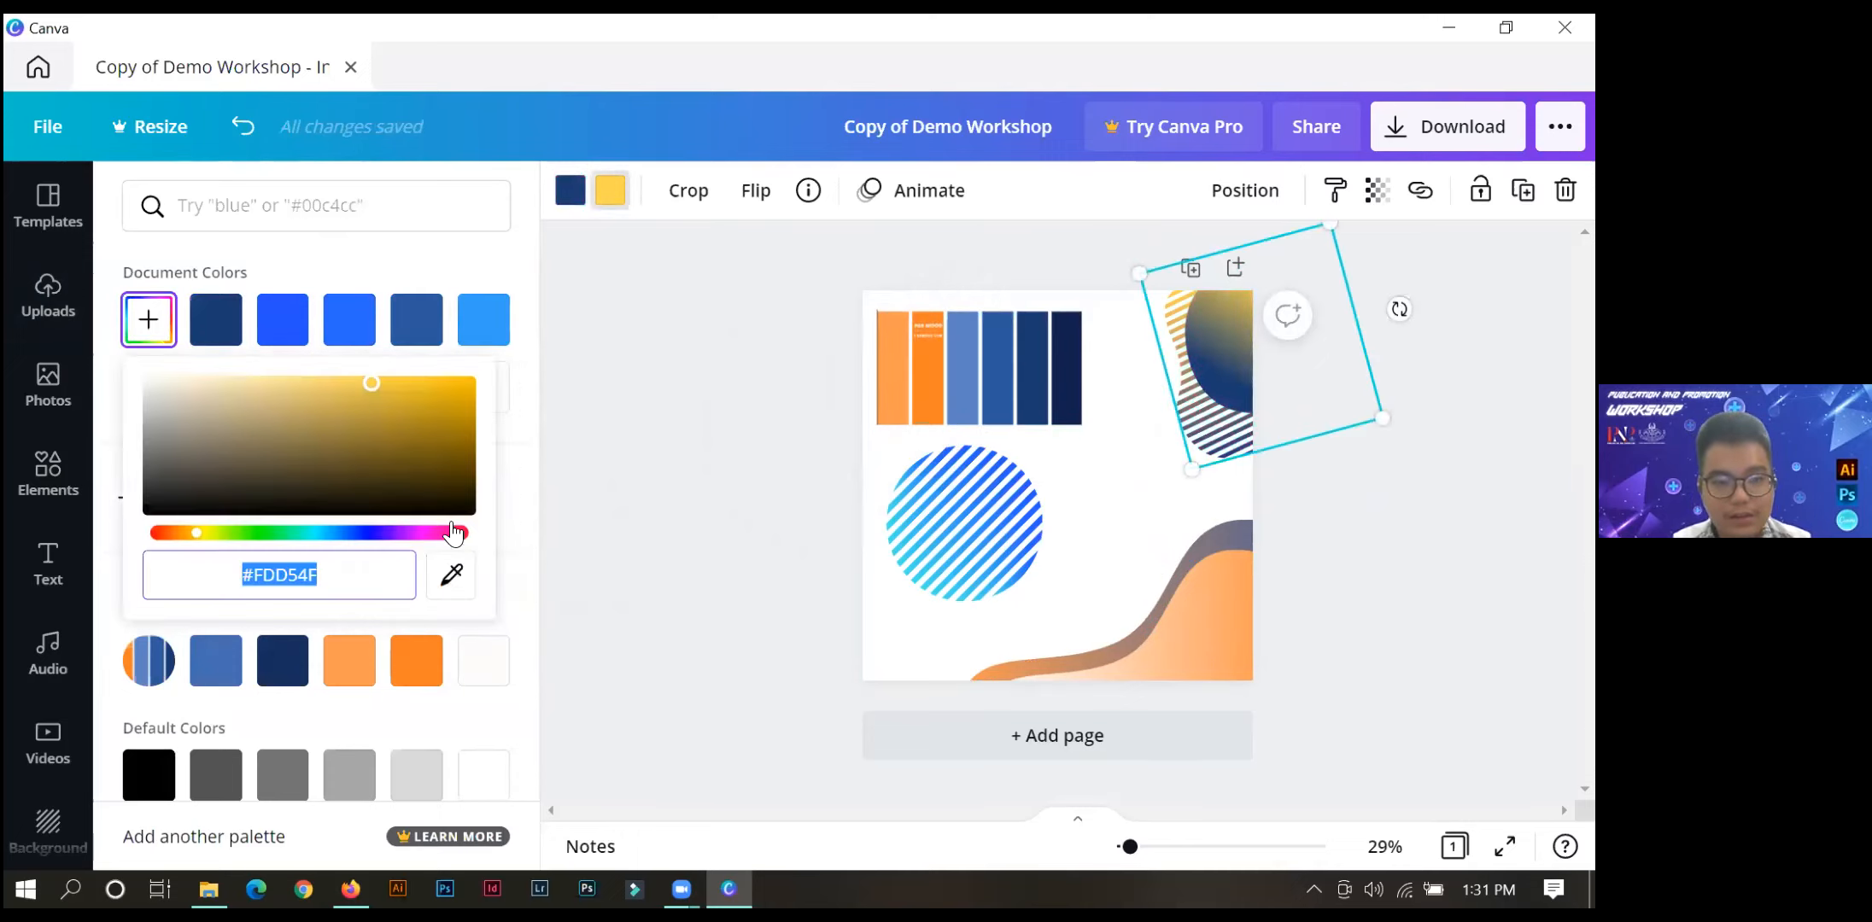
pyautogui.click(438, 574)
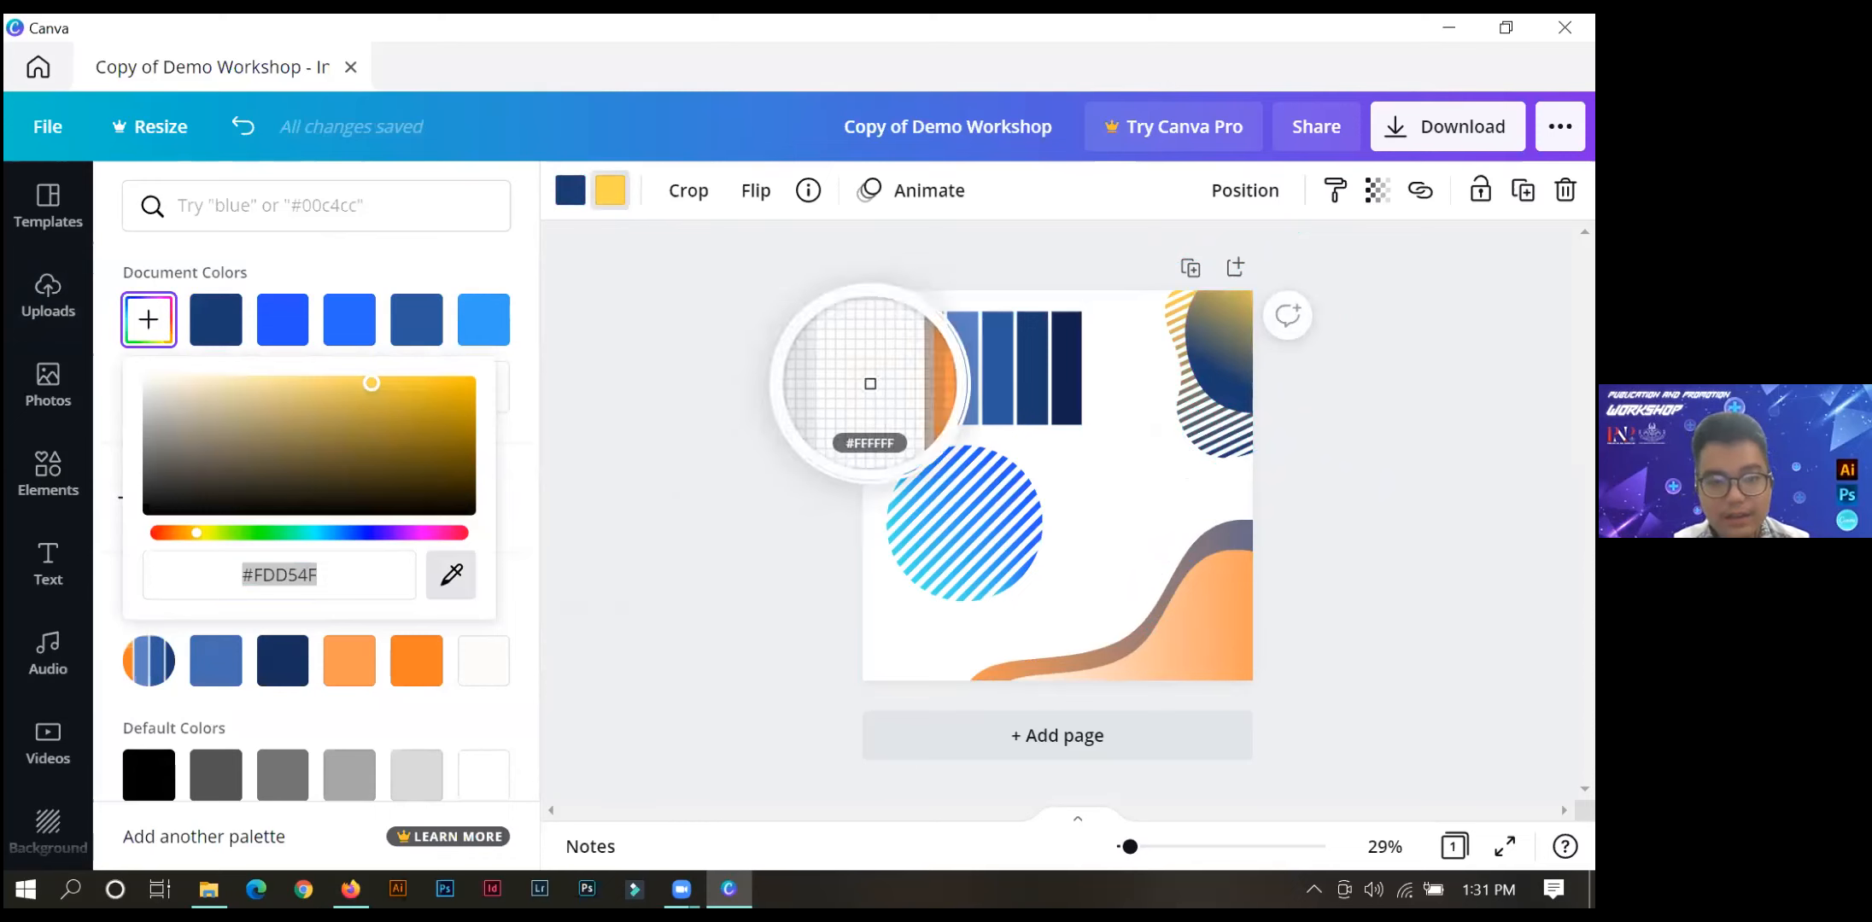
pyautogui.click(919, 374)
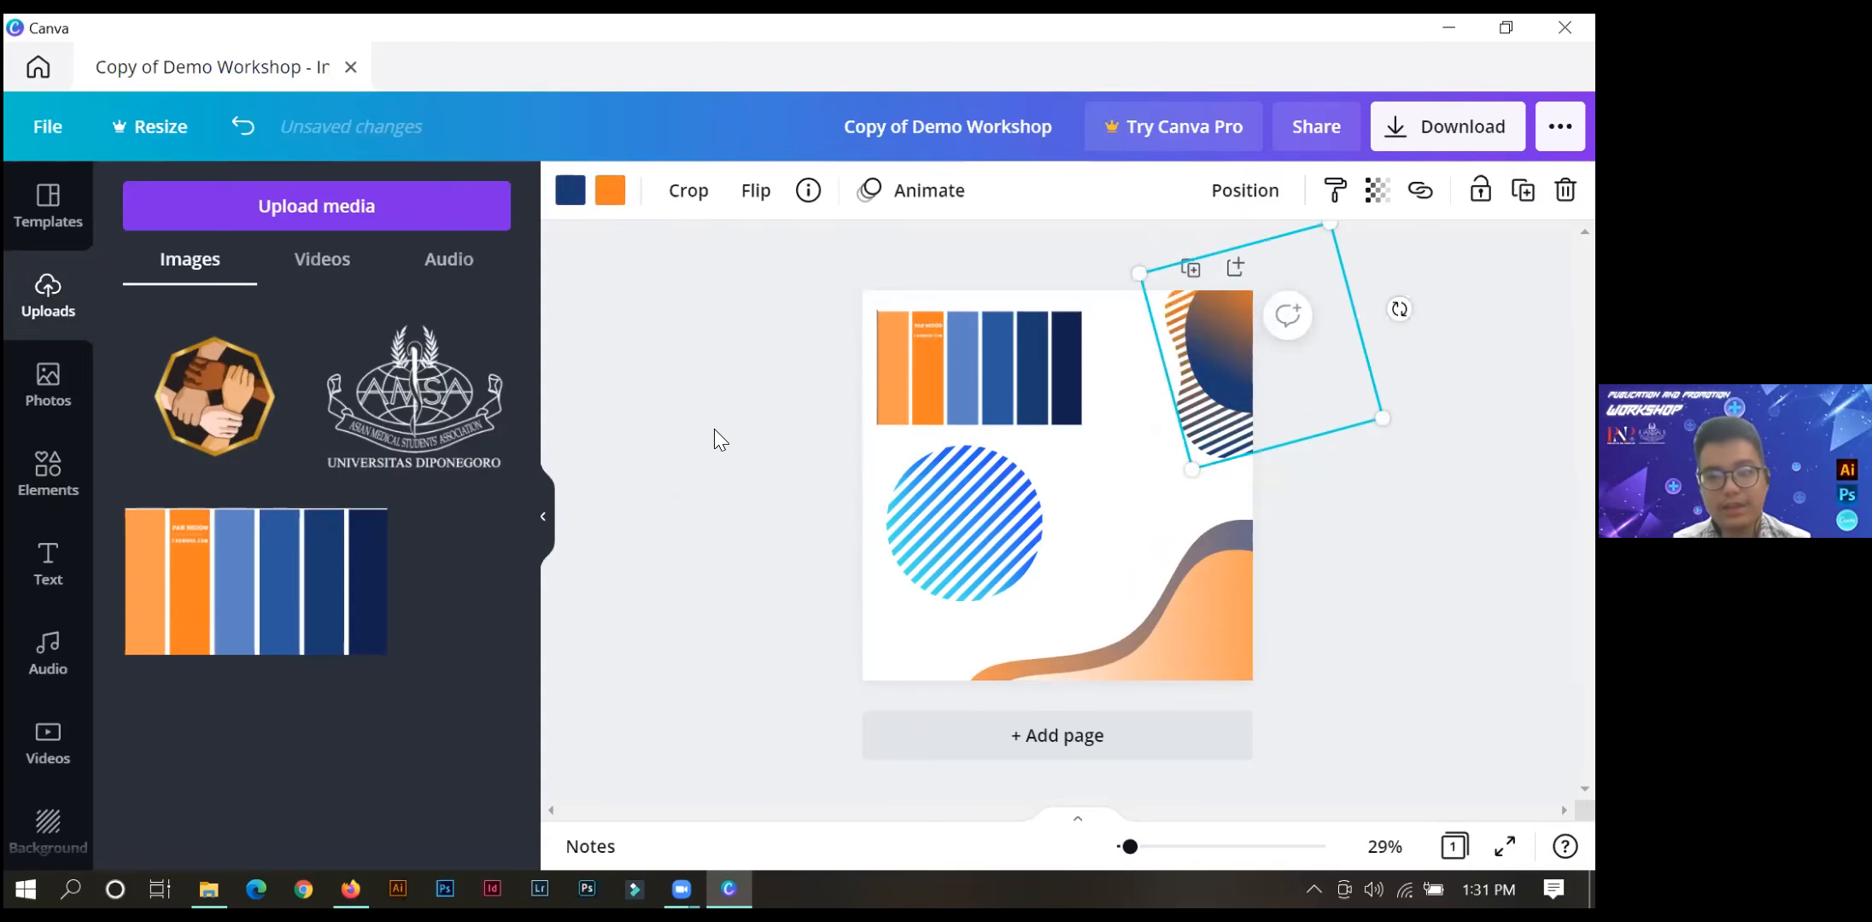
# Change the rear wave's blue to the dark blue #1A3B70 from the document colours.
pyautogui.click(1236, 528)
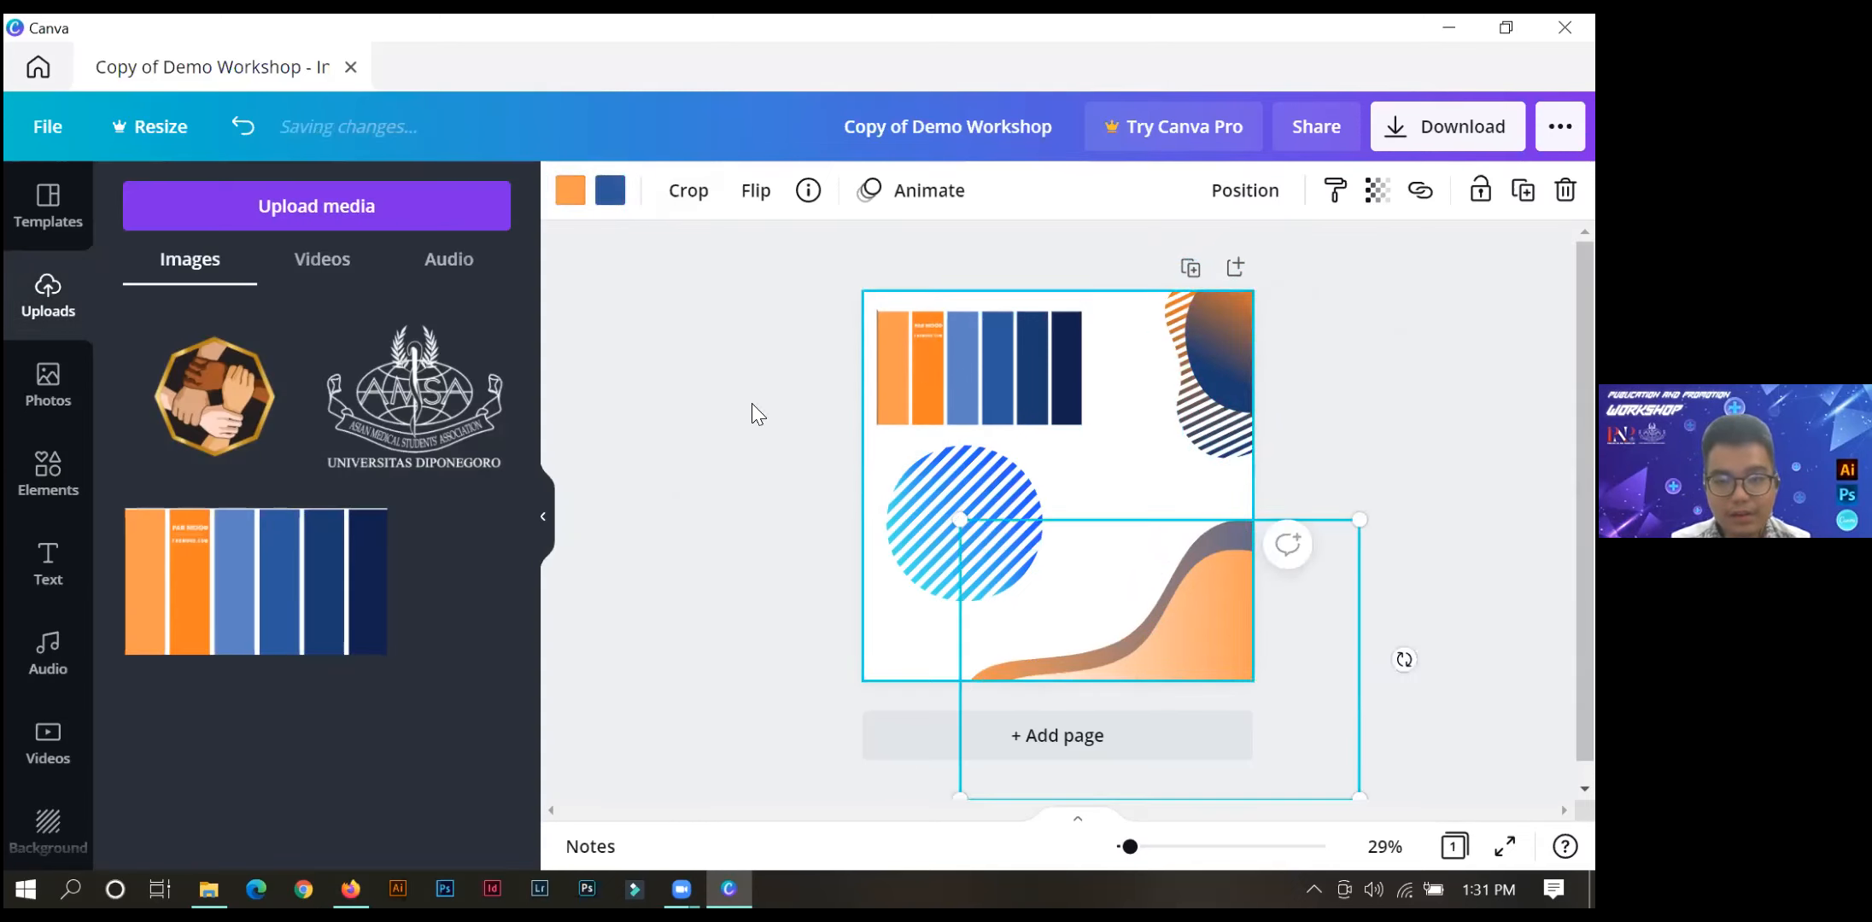
pyautogui.click(610, 205)
pyautogui.click(216, 320)
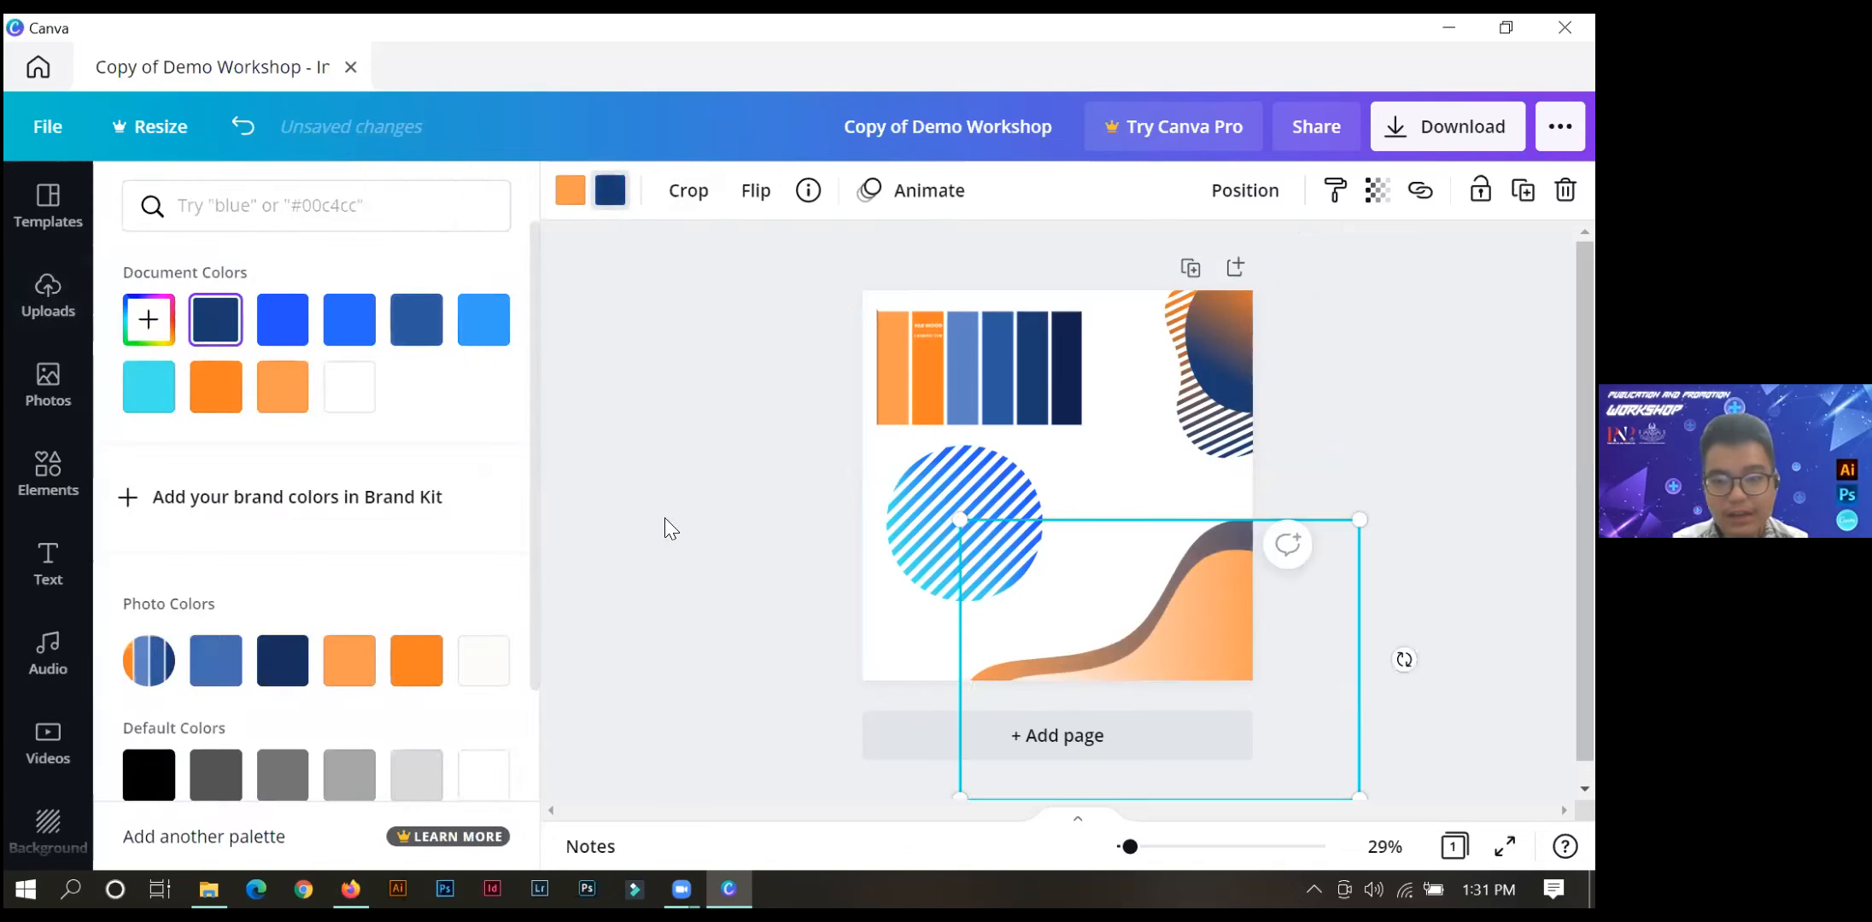
# Add the pink-yellow gradient blob from the recently used elements to the page's lower-left corner.
pyautogui.doubleClick(762, 623)
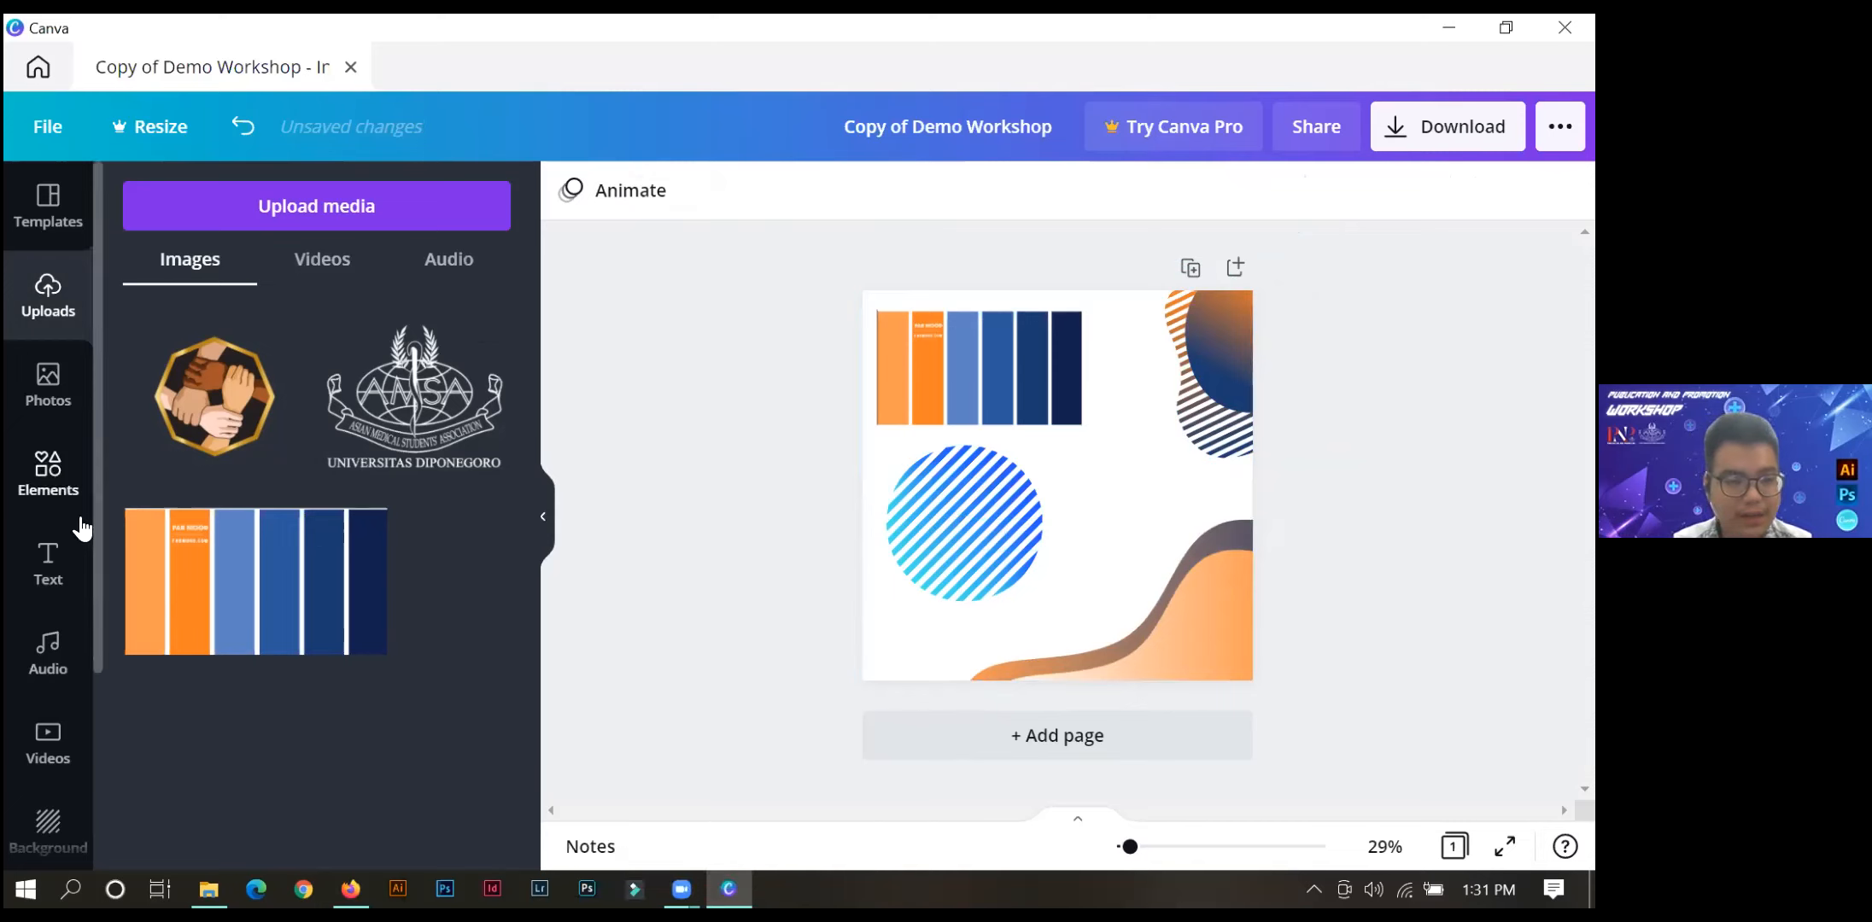
pyautogui.click(58, 491)
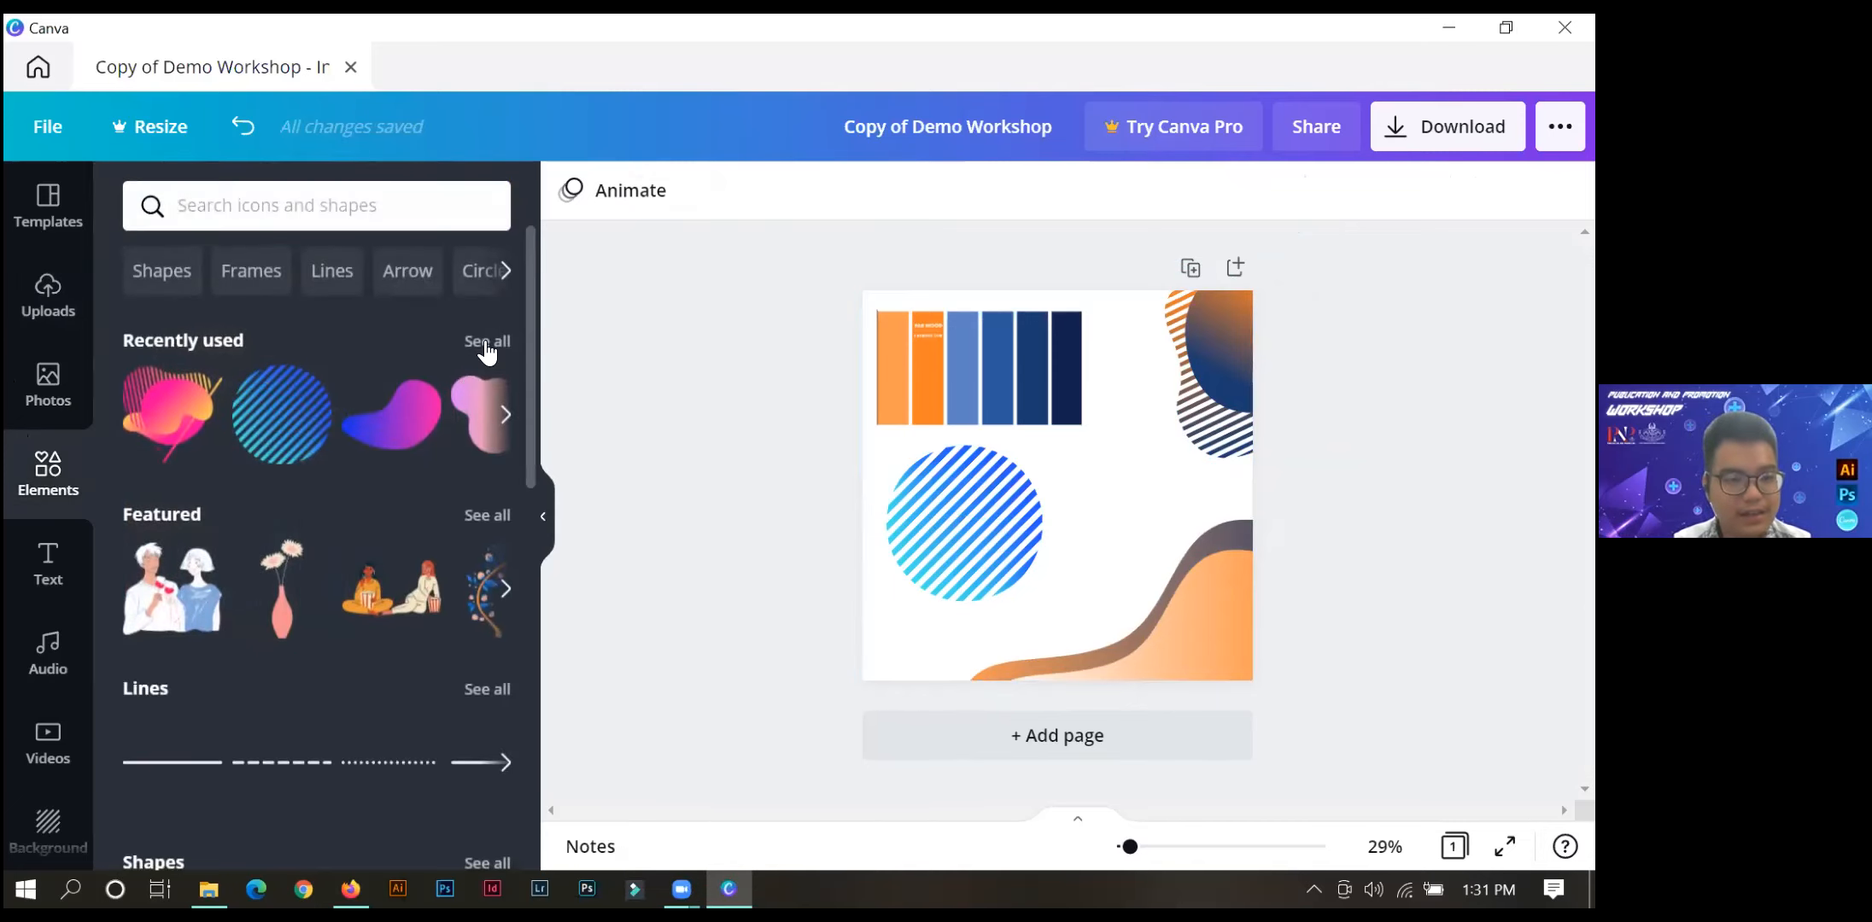
pyautogui.click(487, 343)
pyautogui.moveTo(530, 336); pyautogui.dragTo(532, 416)
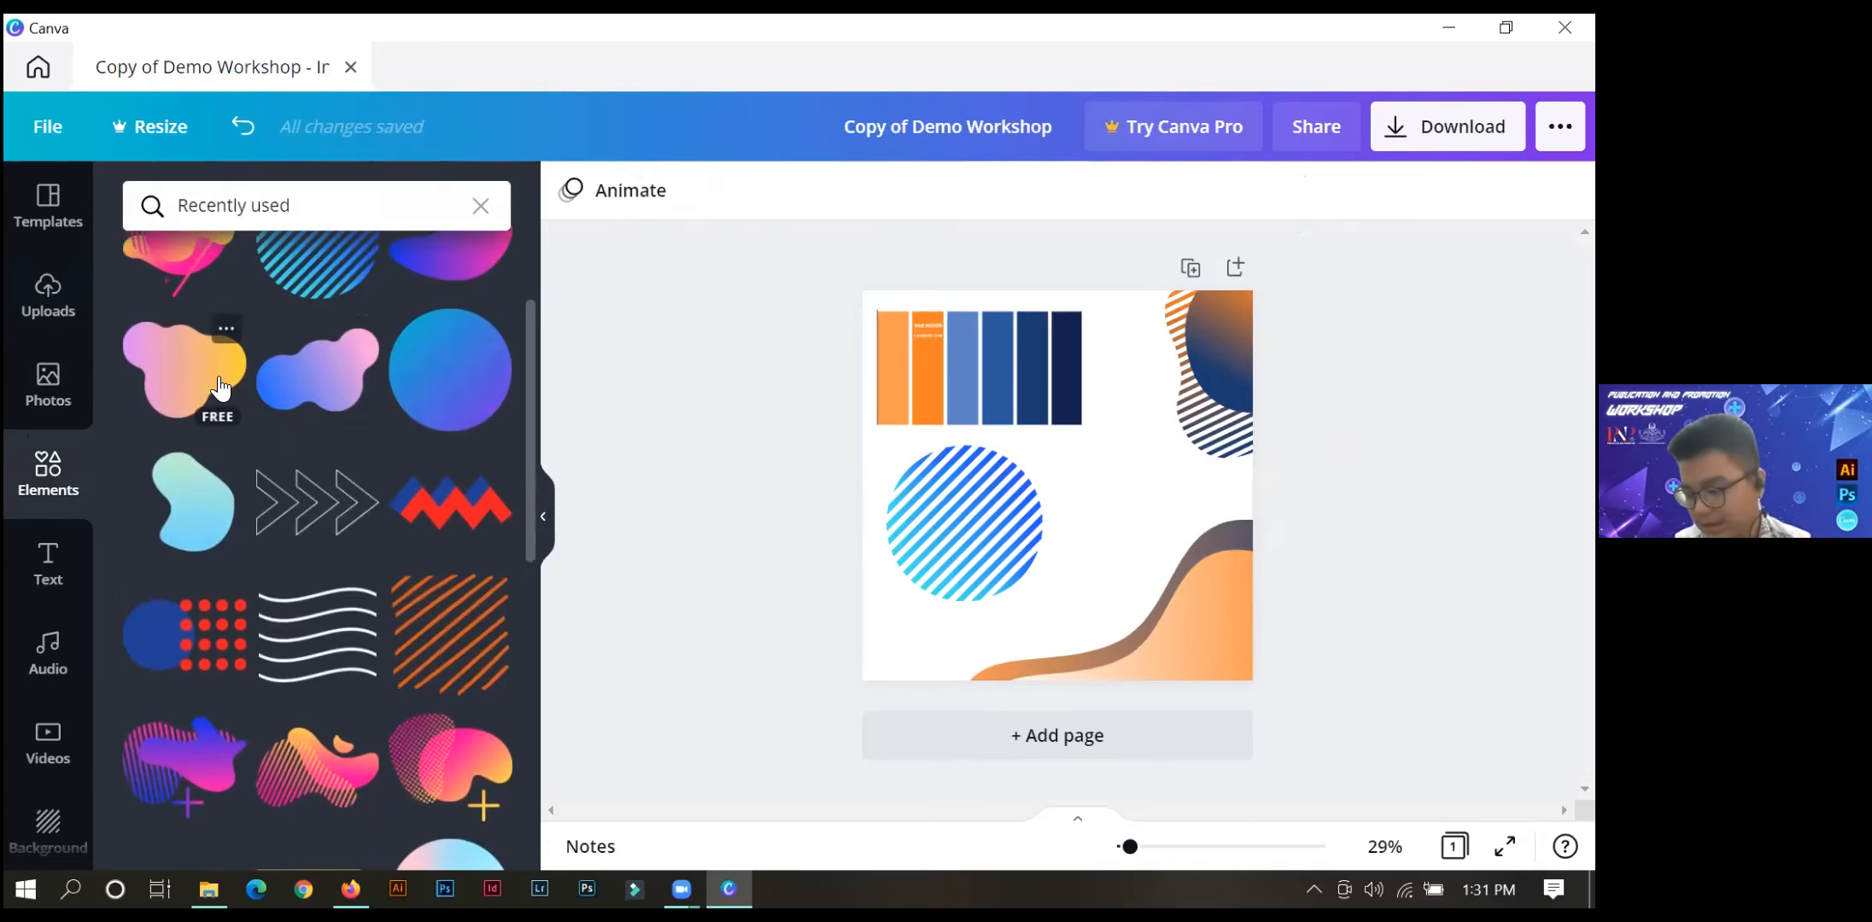
pyautogui.moveTo(165, 390); pyautogui.dragTo(881, 659)
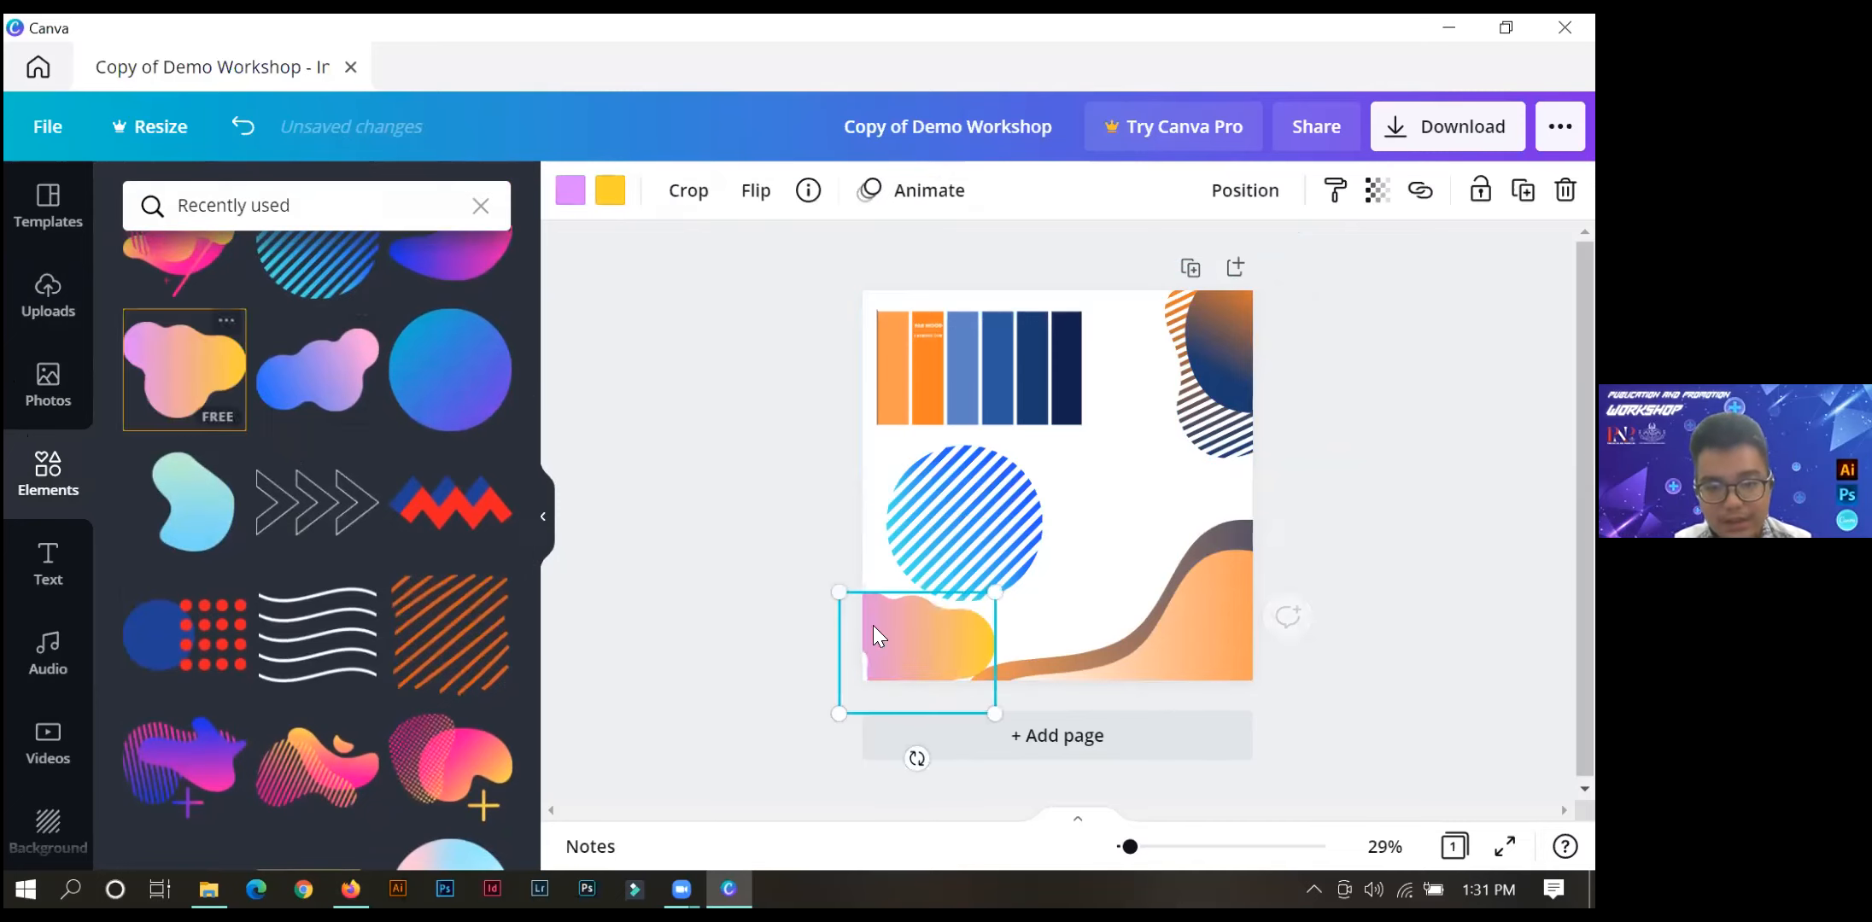
# Rotate and enlarge the pink-yellow blob, and place it so it fills the lower-left corner and extends past the page edges.
pyautogui.moveTo(864, 749); pyautogui.dragTo(1059, 511)
pyautogui.moveTo(1014, 660); pyautogui.dragTo(1150, 637)
pyautogui.moveTo(985, 655); pyautogui.dragTo(714, 685)
pyautogui.moveTo(1056, 583); pyautogui.dragTo(1082, 579)
pyautogui.moveTo(785, 644); pyautogui.dragTo(713, 604)
pyautogui.moveTo(922, 684); pyautogui.dragTo(889, 647)
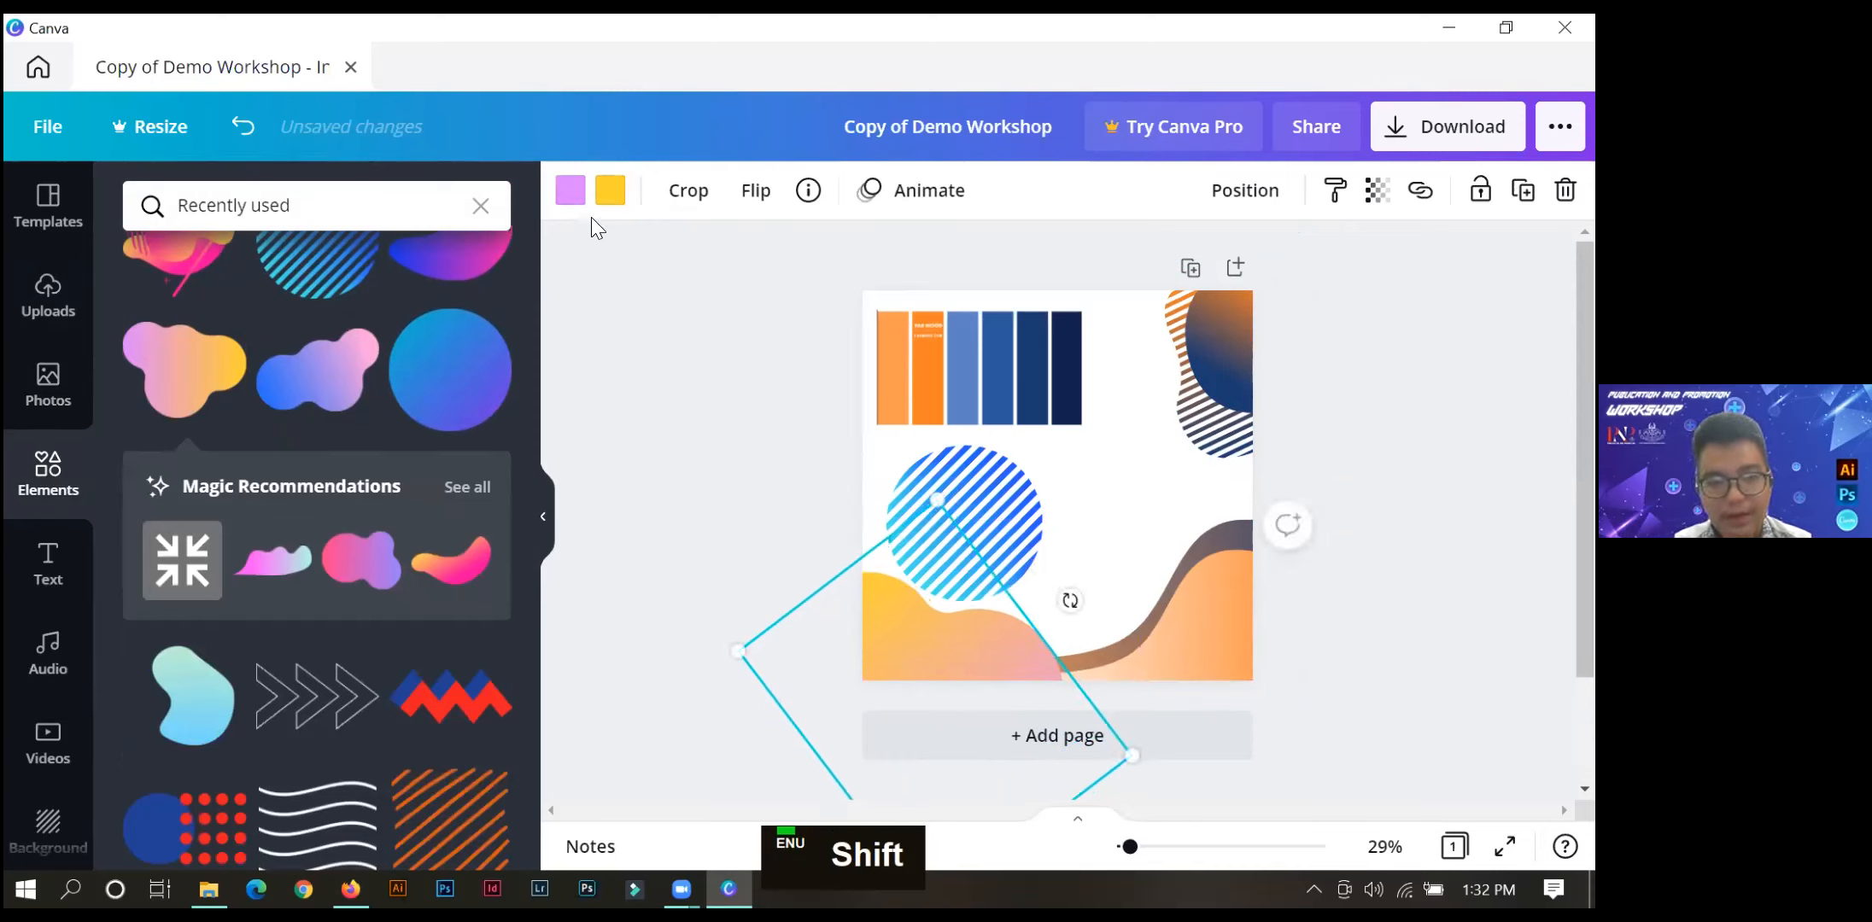
# Replace the lower-left blob's pink with the blue #2C599D sampled from the palette image's fourth strip.
pyautogui.click(572, 202)
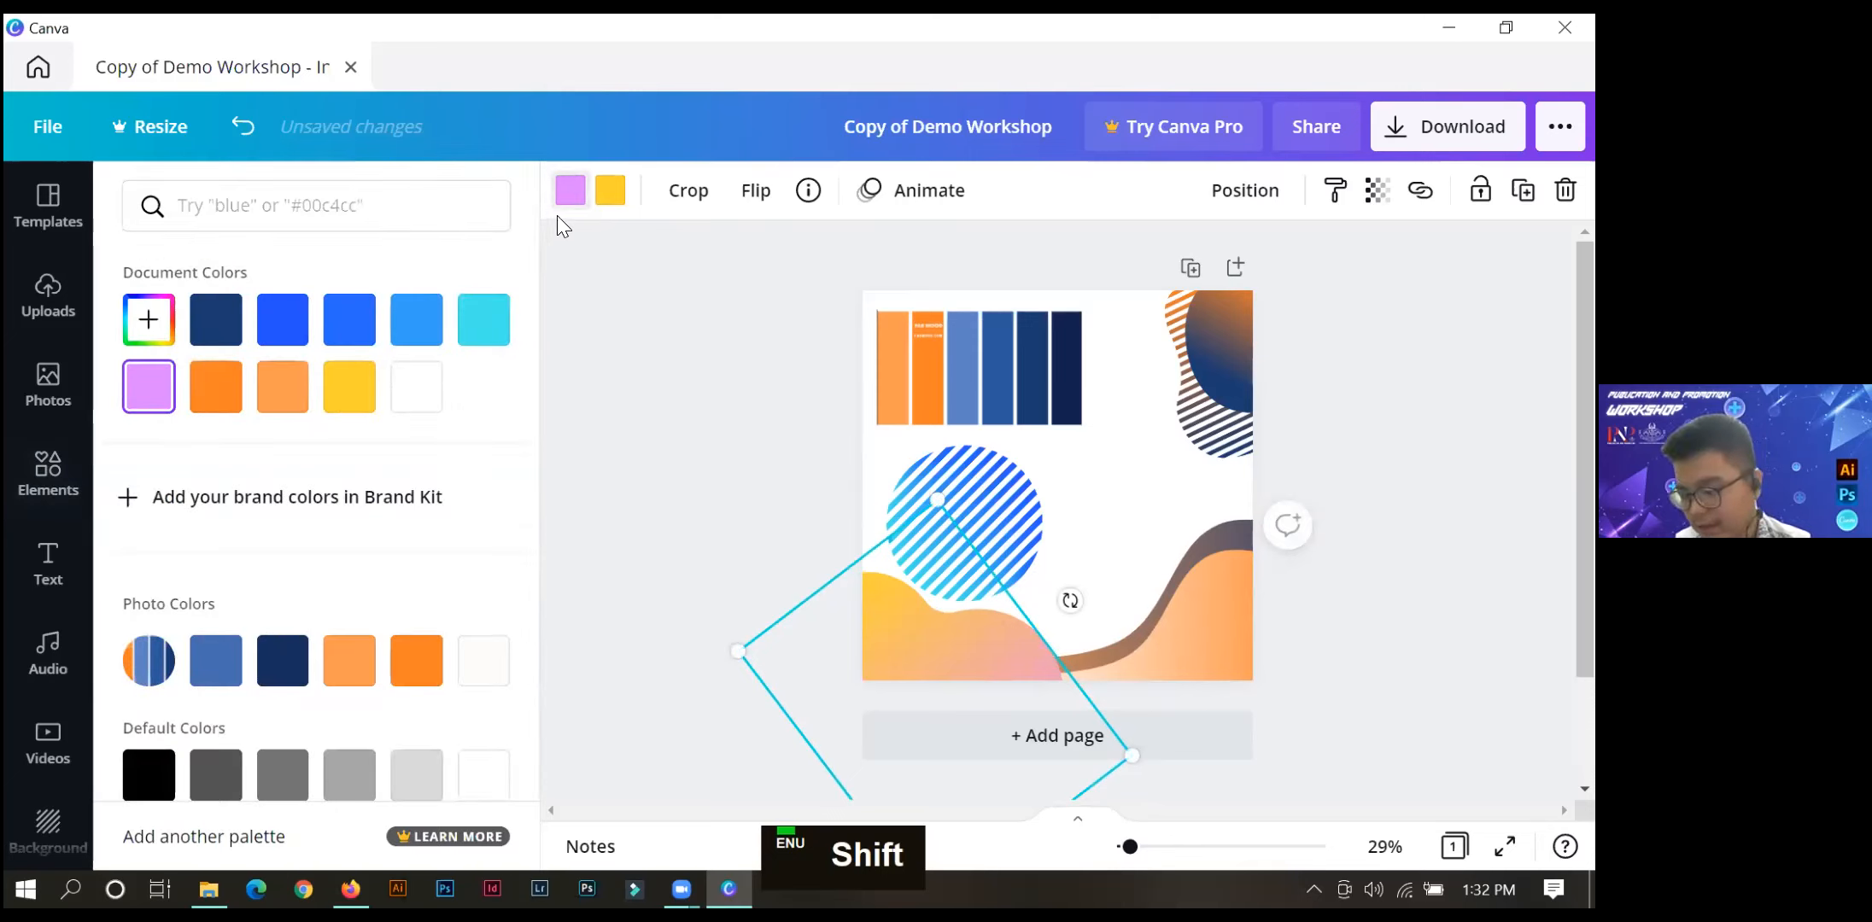
pyautogui.click(149, 319)
pyautogui.click(451, 573)
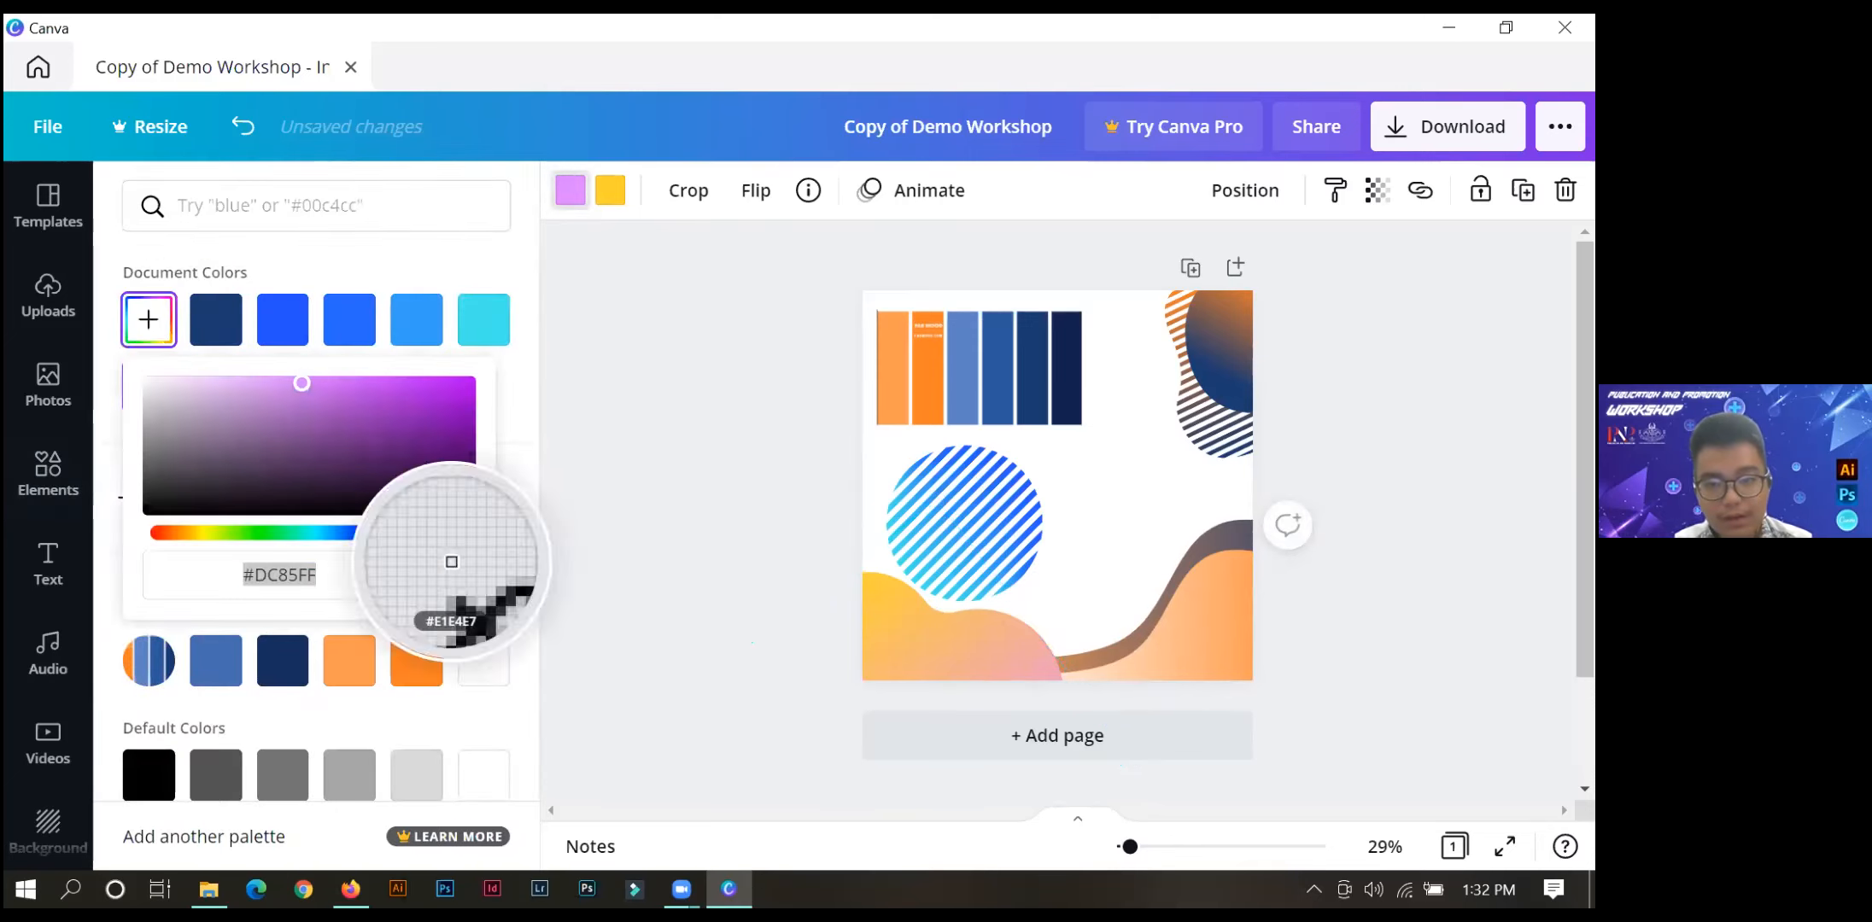
pyautogui.click(995, 359)
# Replace the lower-left blob's yellow with the darkest navy sampled from the palette image's last strip.
pyautogui.click(604, 204)
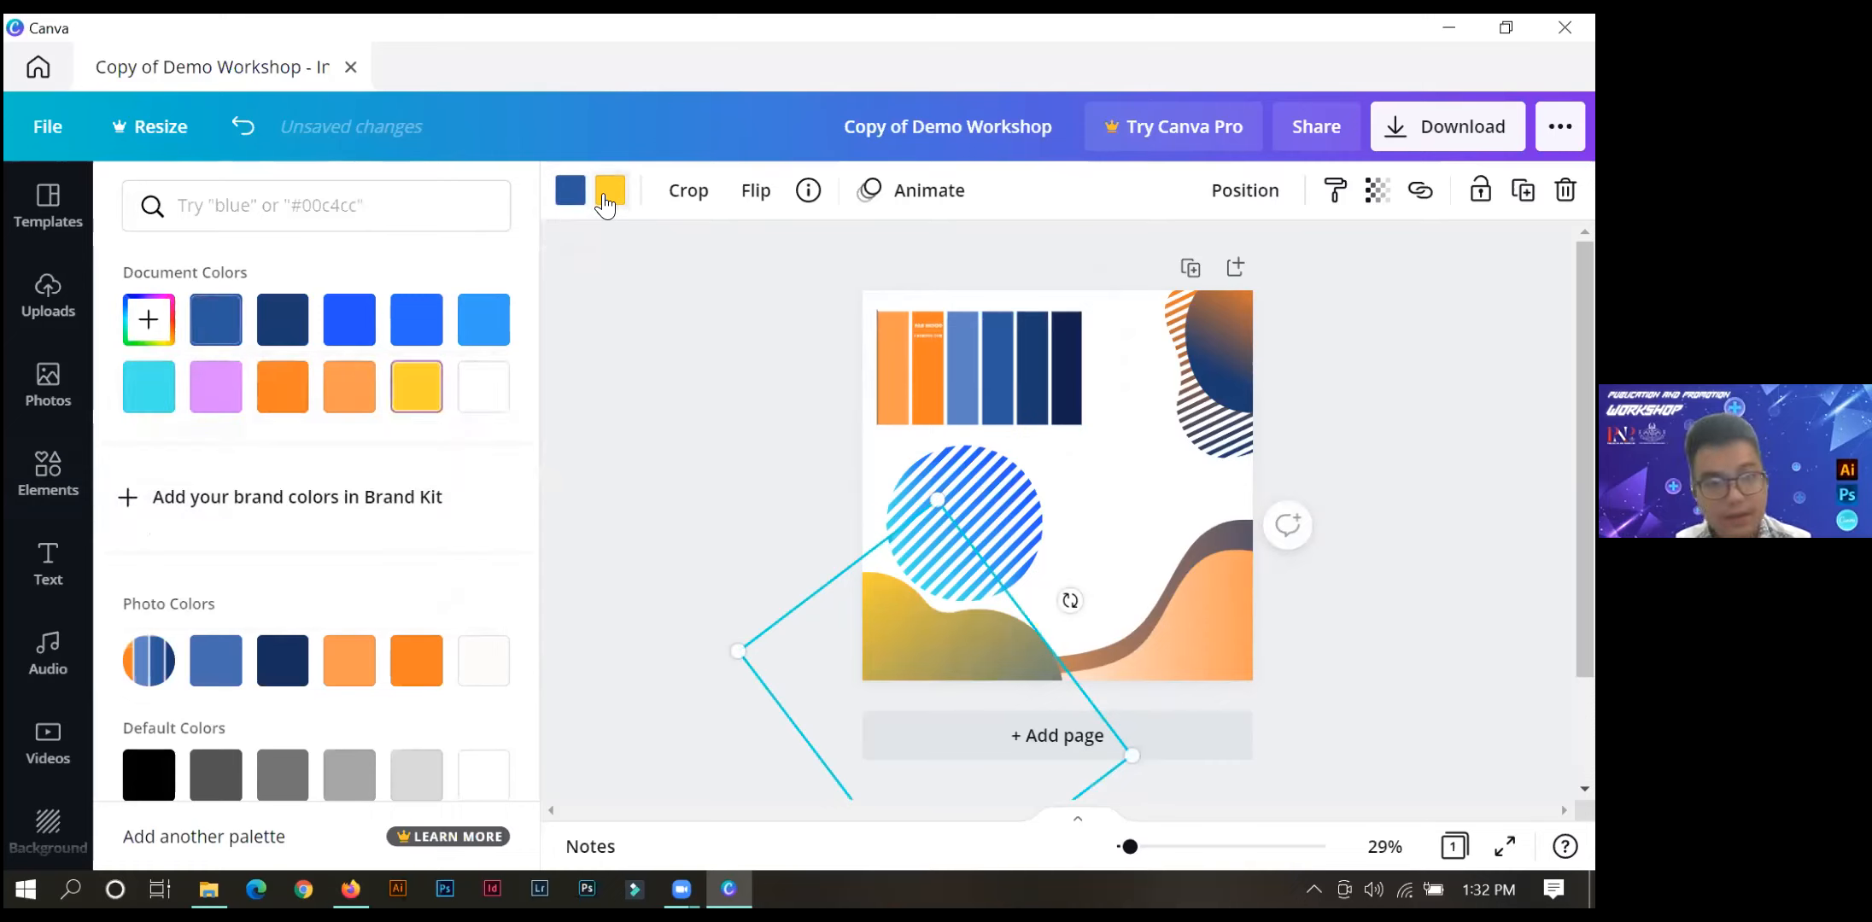
pyautogui.click(148, 319)
pyautogui.click(451, 573)
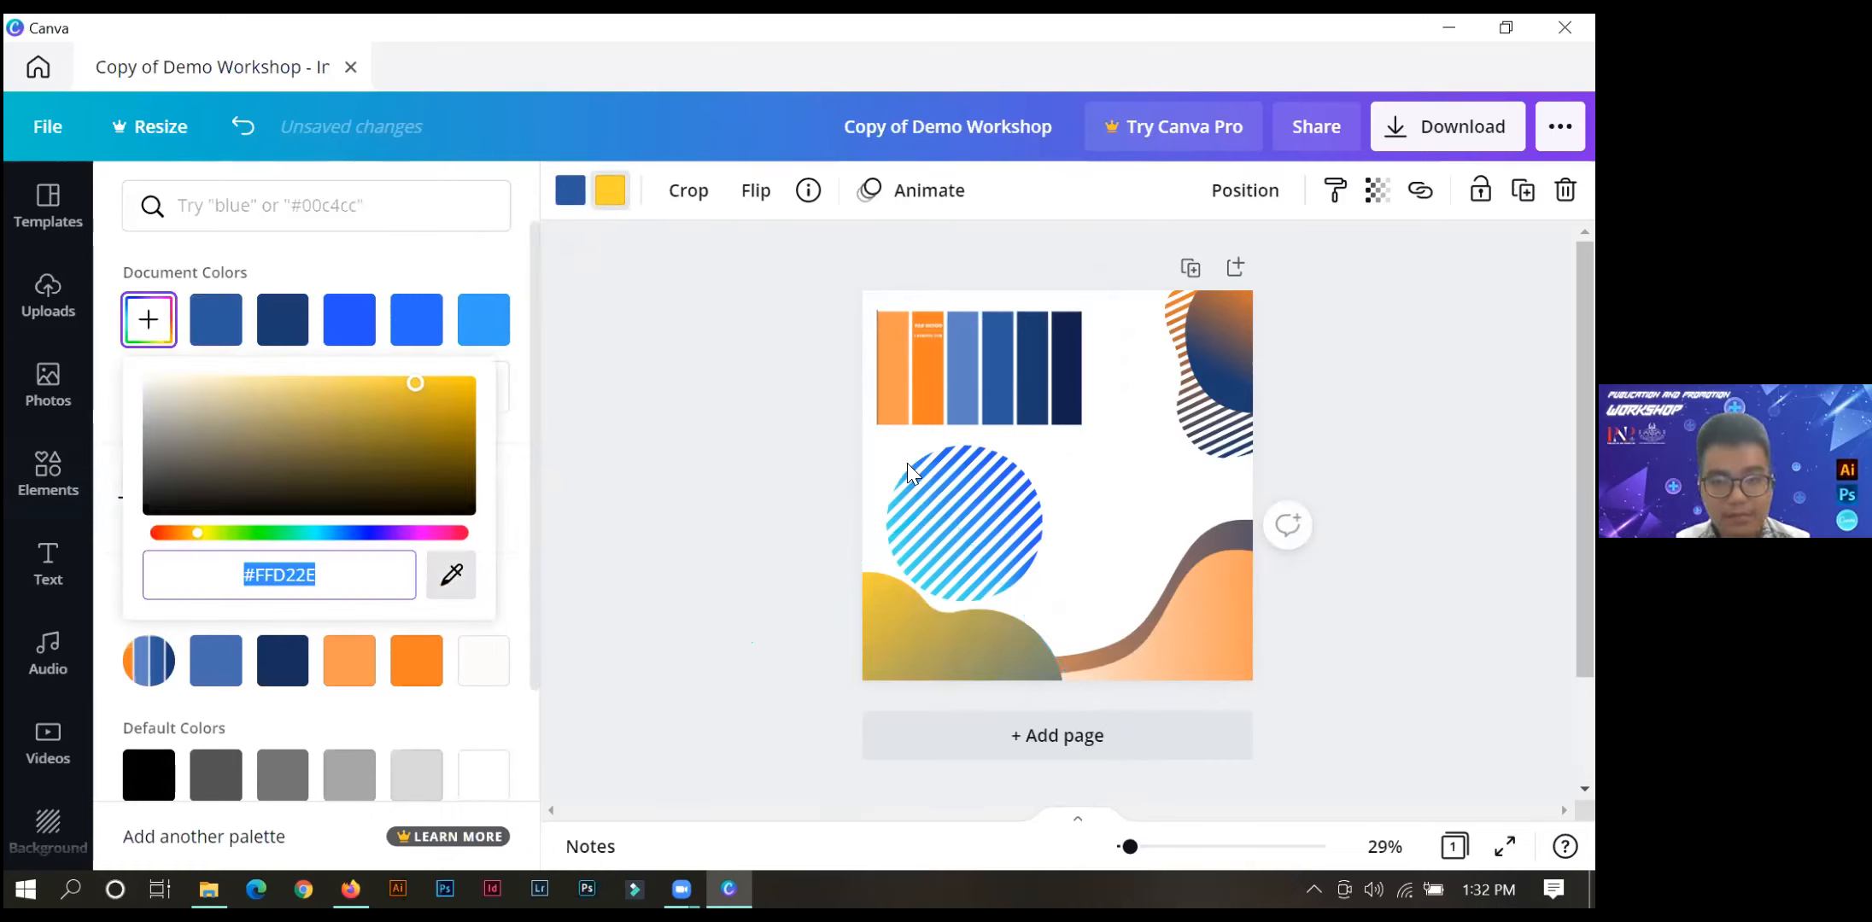
pyautogui.click(1067, 350)
pyautogui.click(617, 445)
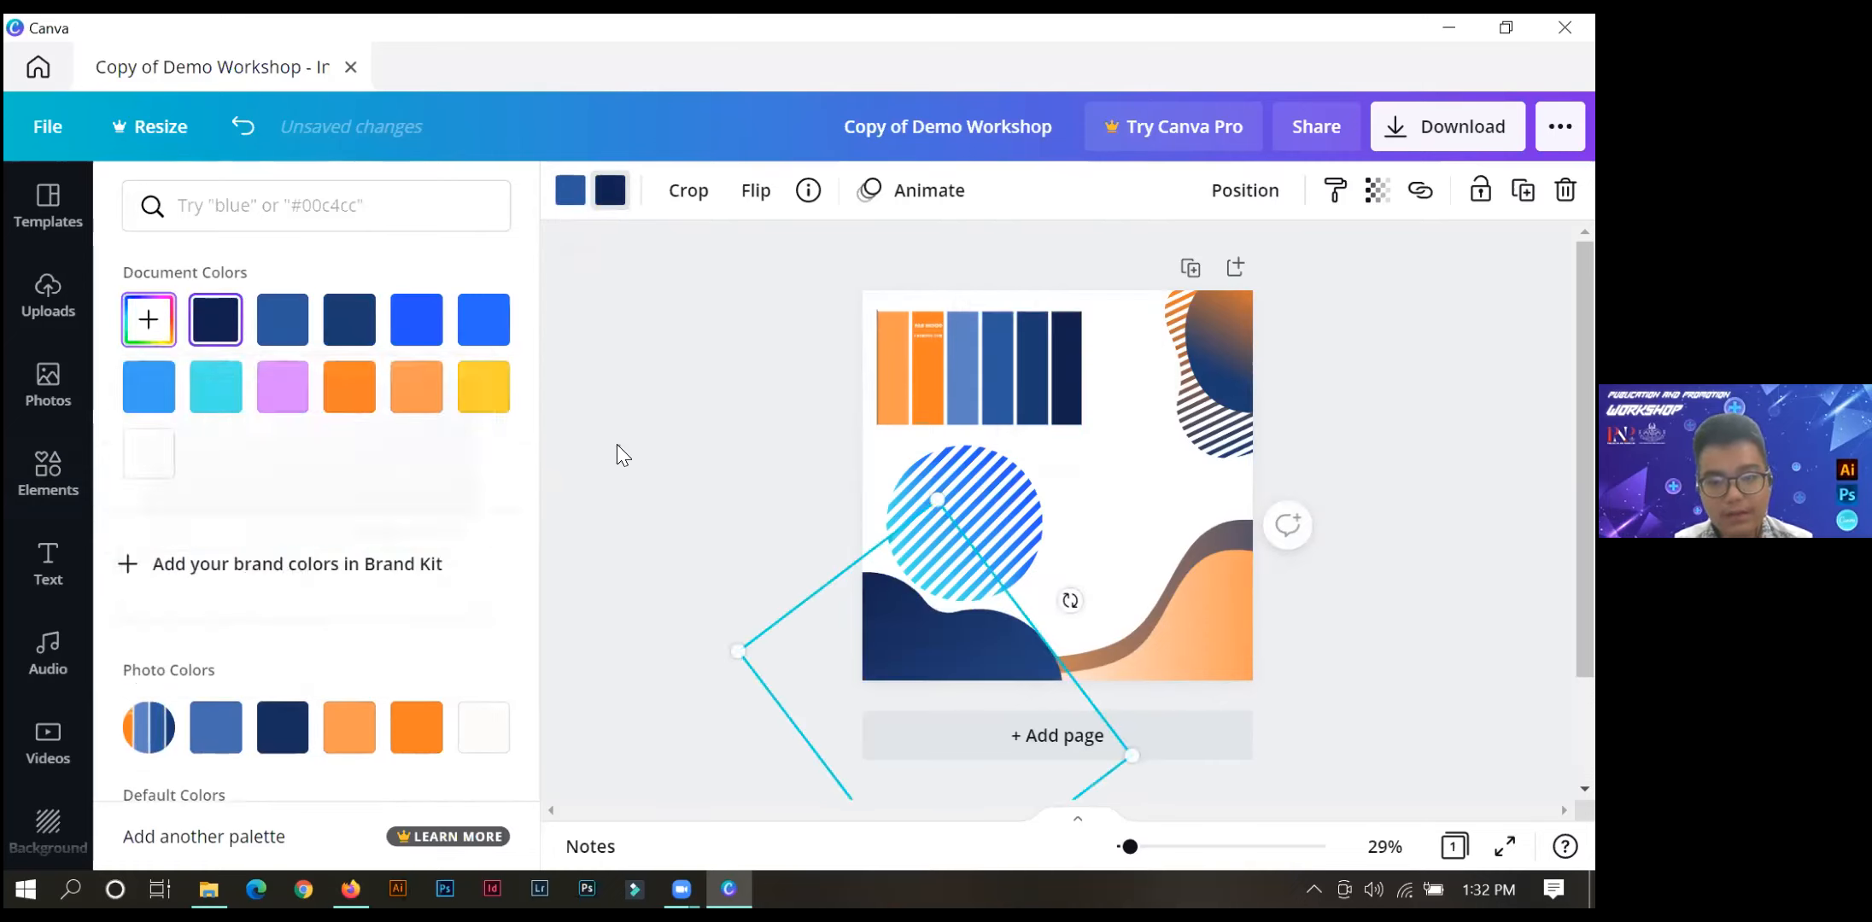
# Select both lower-right waves together and bring them forward over the dark blue blob.
pyautogui.click(1201, 597)
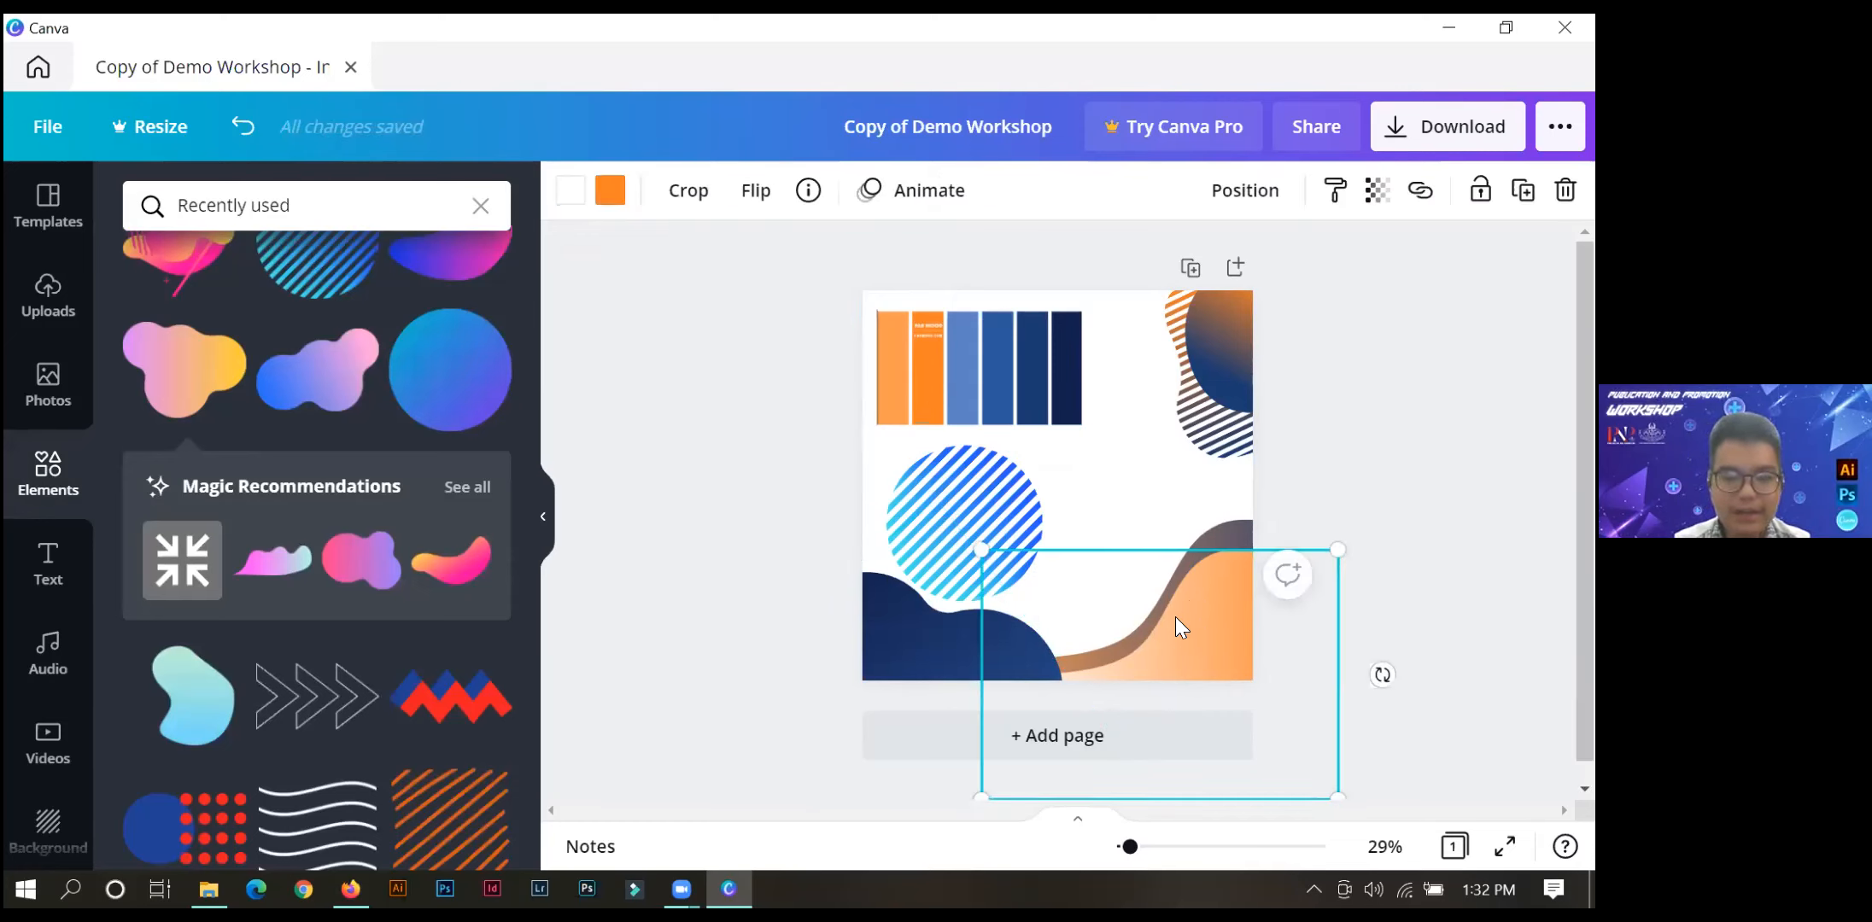
pyautogui.rightClick(1179, 626)
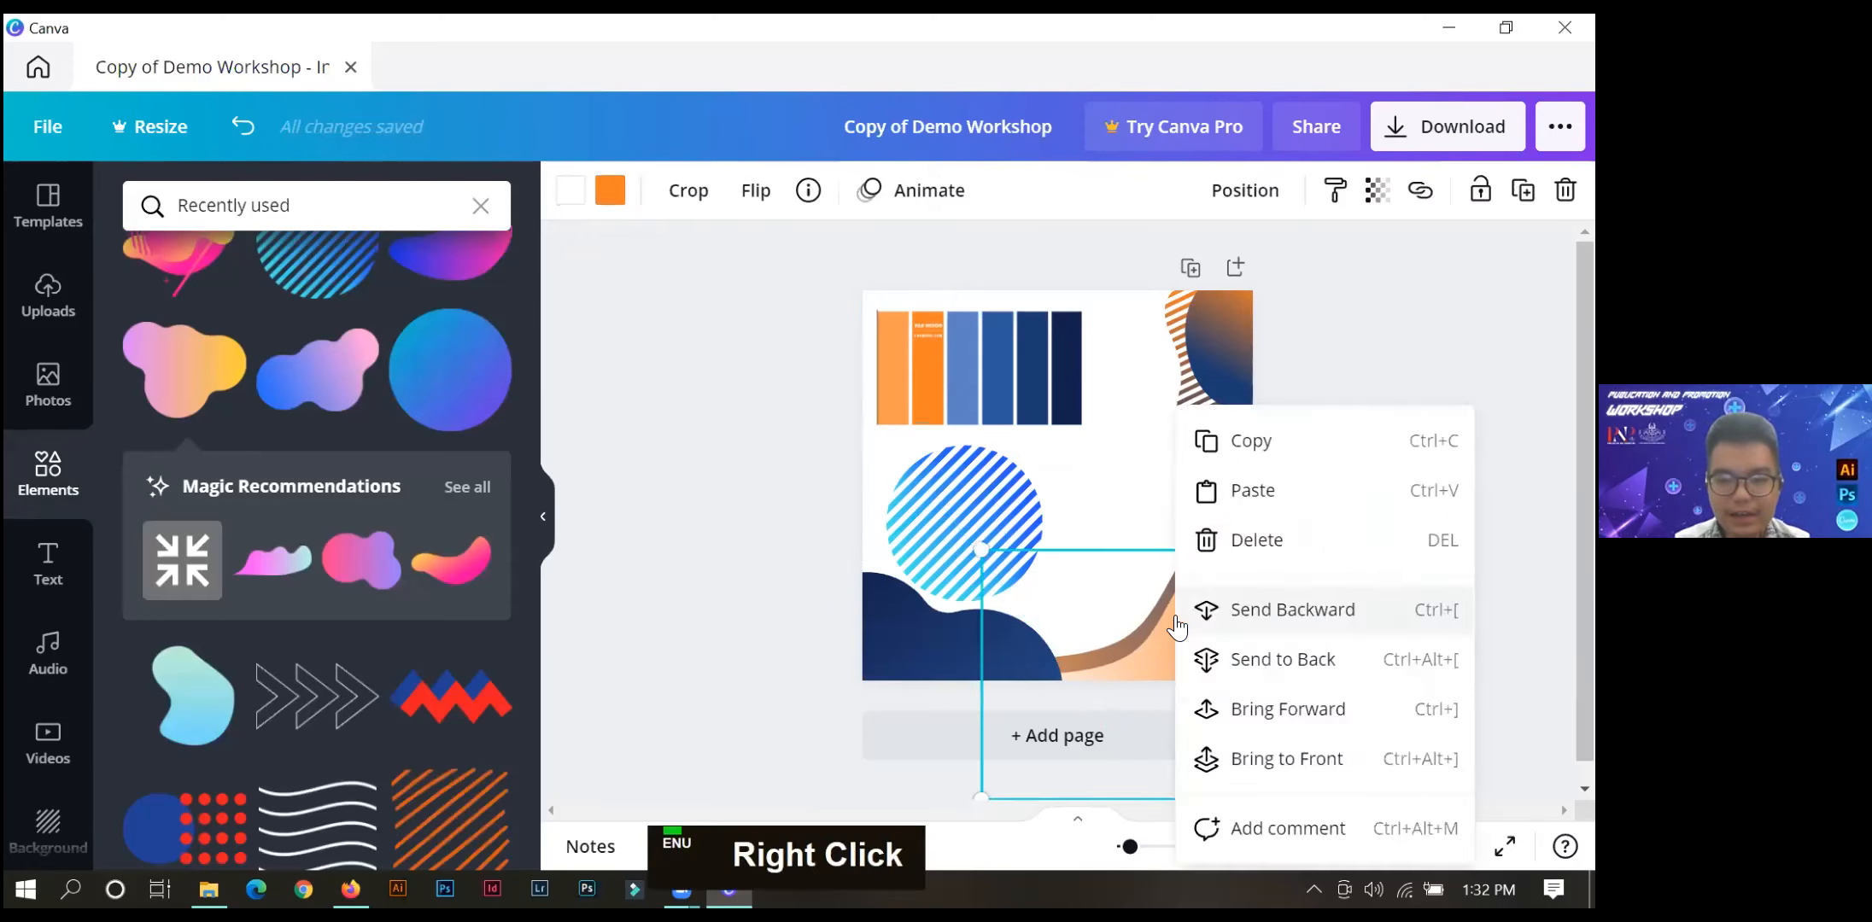
pyautogui.click(1118, 586)
pyautogui.click(1385, 480)
pyautogui.moveTo(1441, 498); pyautogui.dragTo(1151, 750)
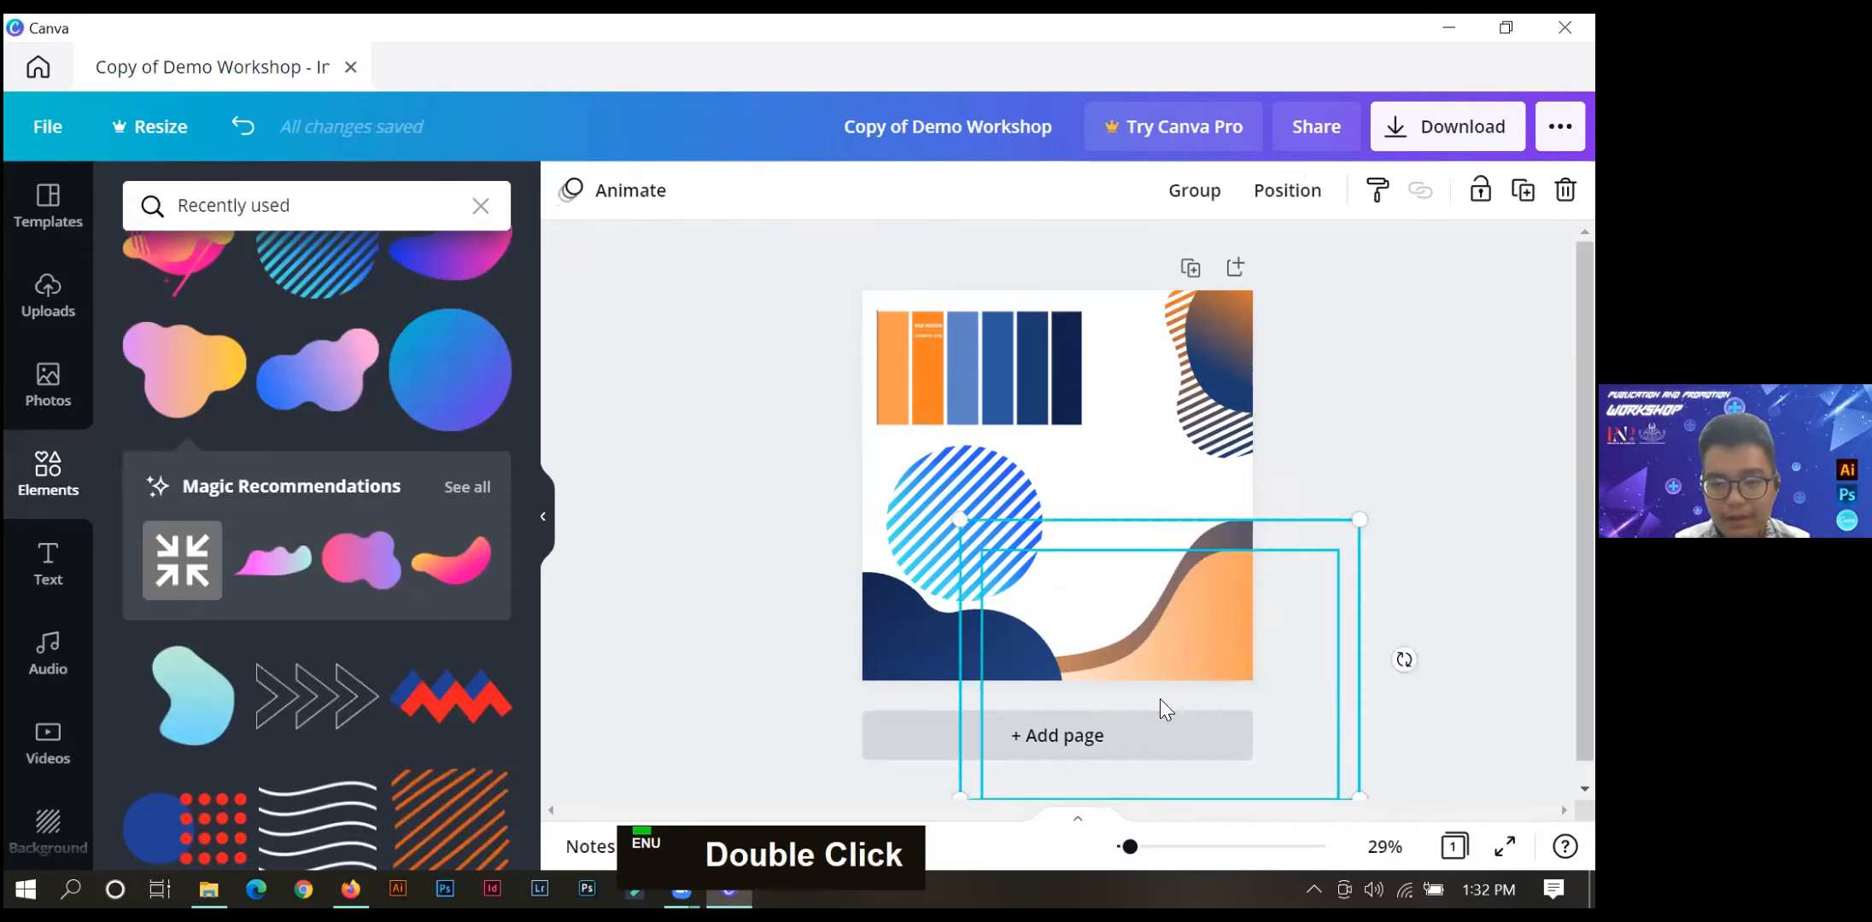
pyautogui.rightClick(1184, 602)
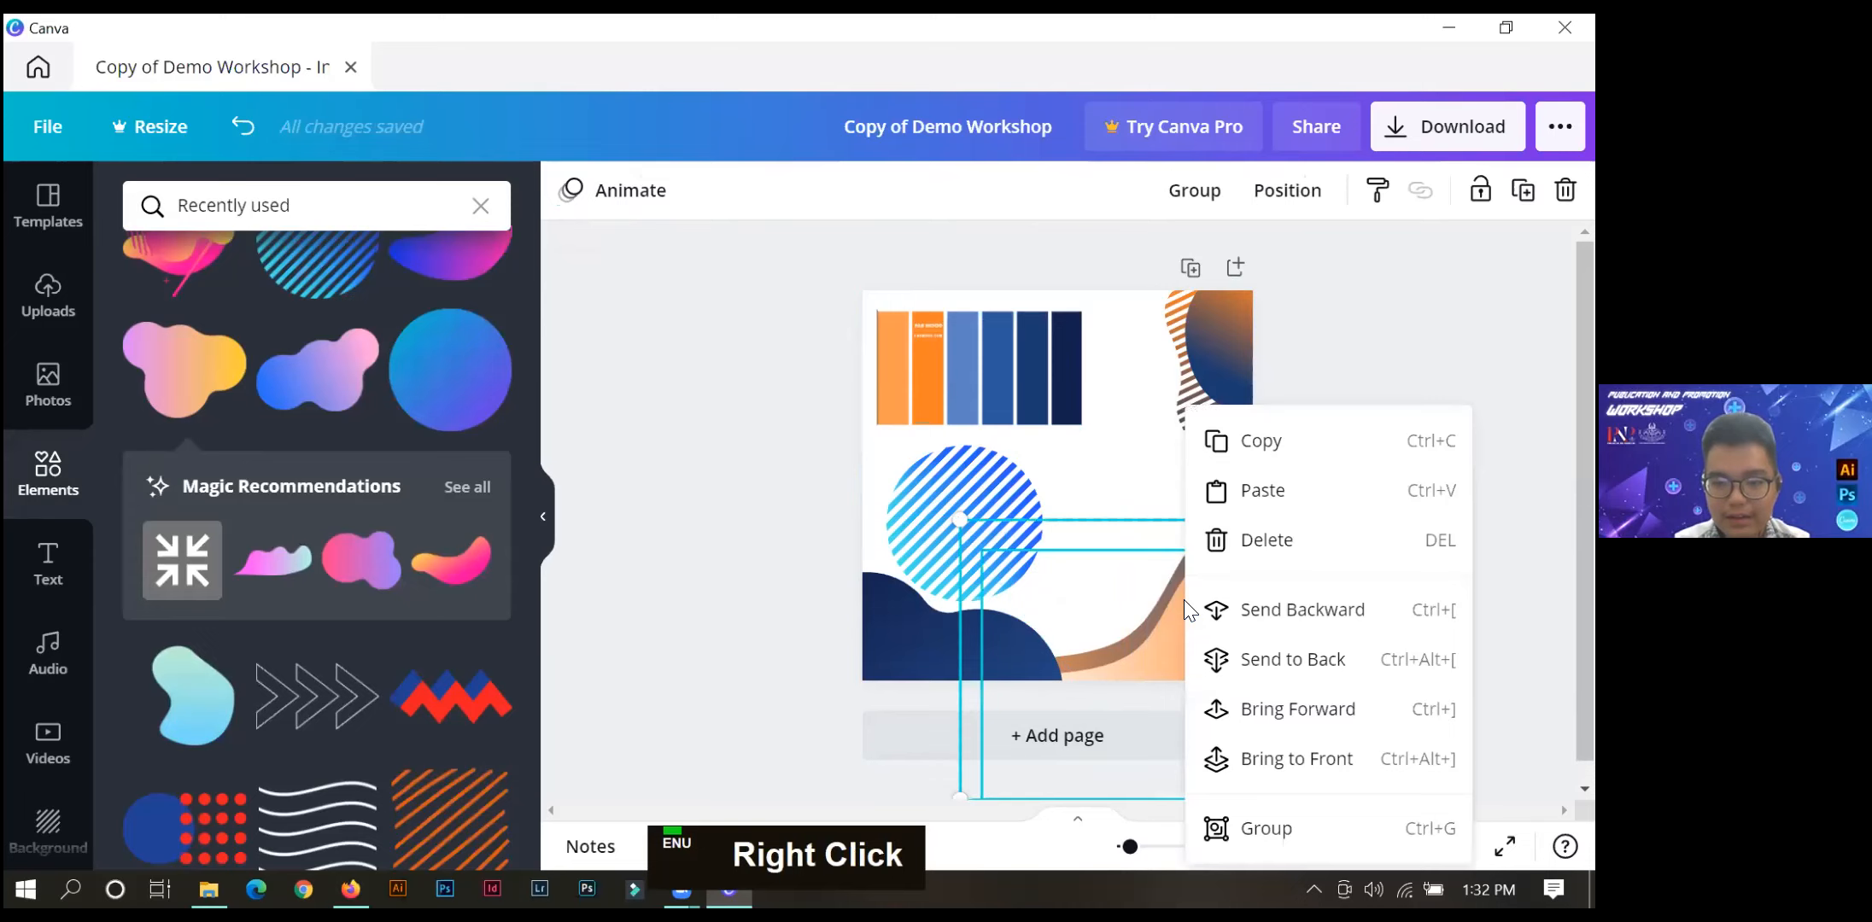
pyautogui.click(1238, 692)
pyautogui.click(1488, 570)
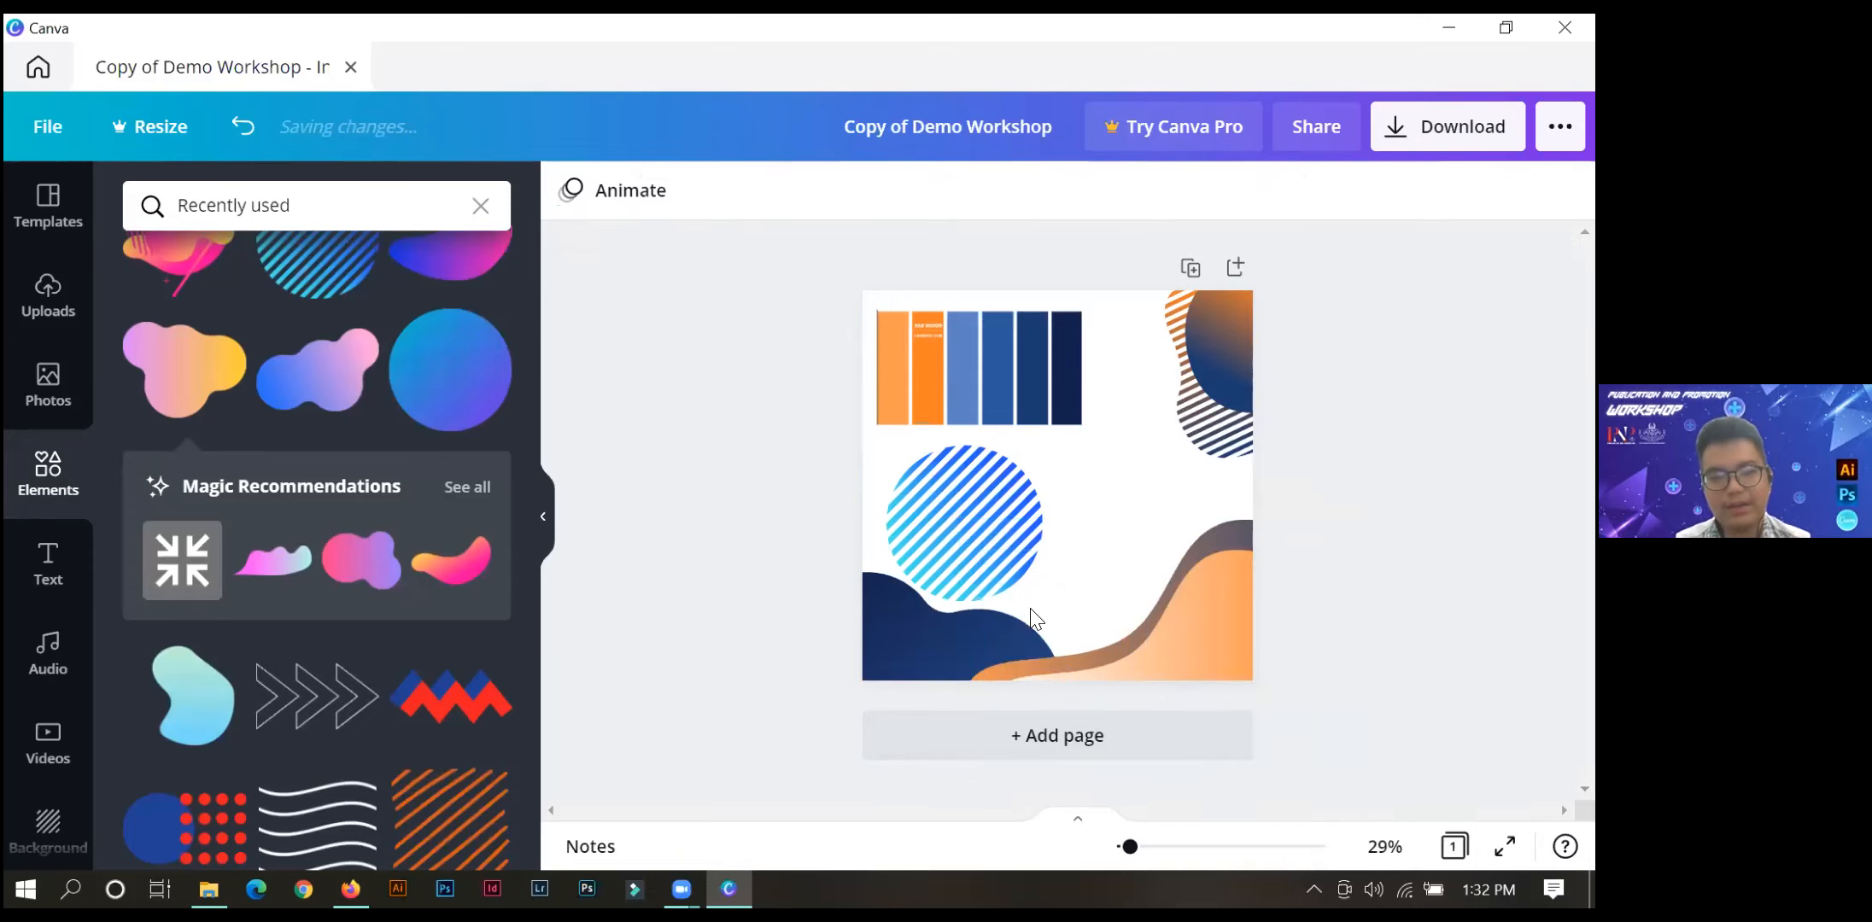
# Bring the dark blue blob forward one layer, and send it backward again.
pyautogui.click(913, 627)
pyautogui.rightClick(910, 628)
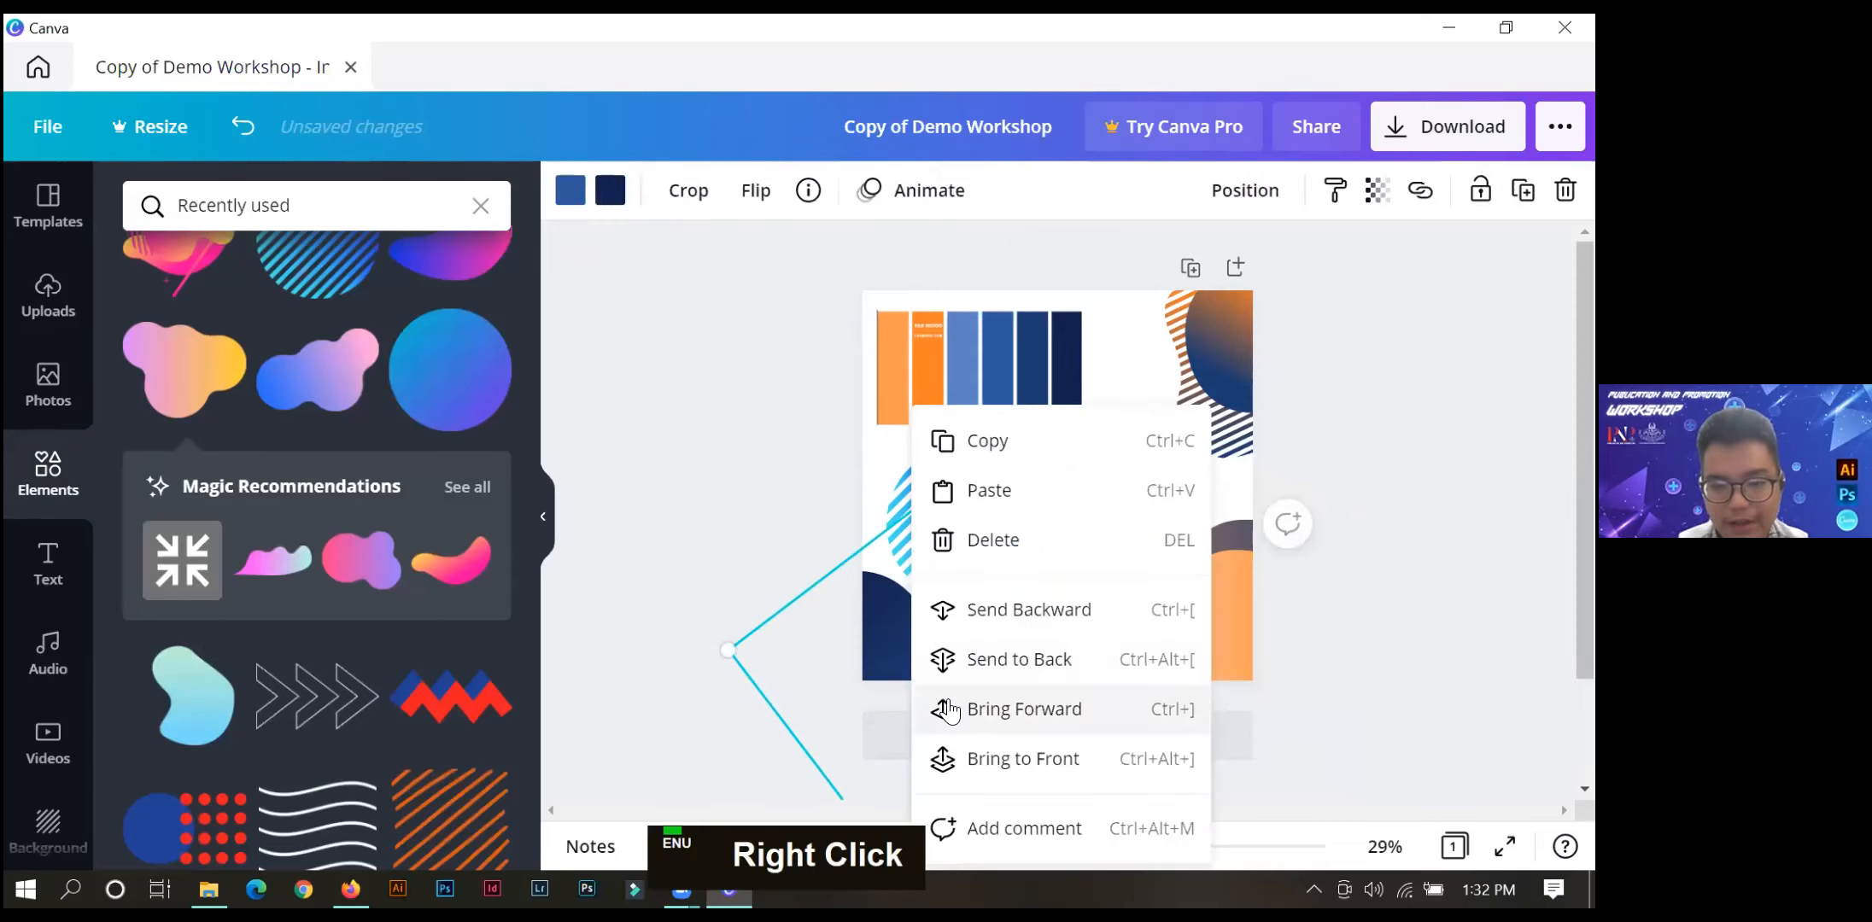
pyautogui.click(951, 709)
pyautogui.click(1398, 618)
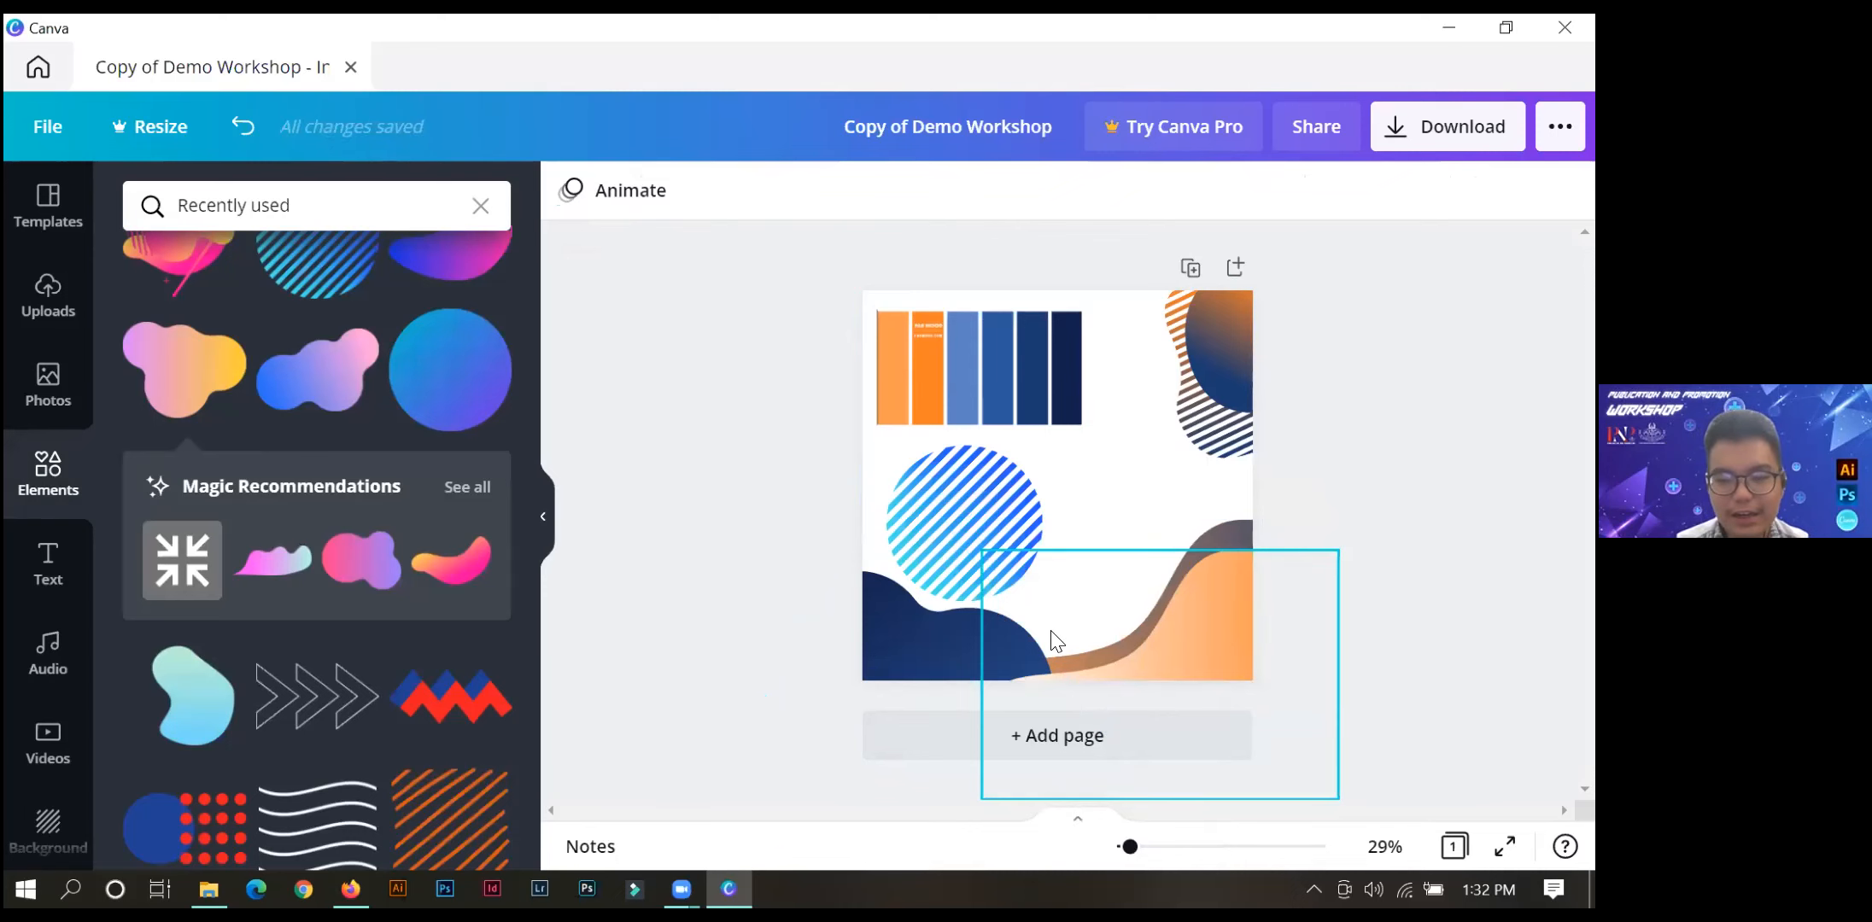
pyautogui.rightClick(887, 629)
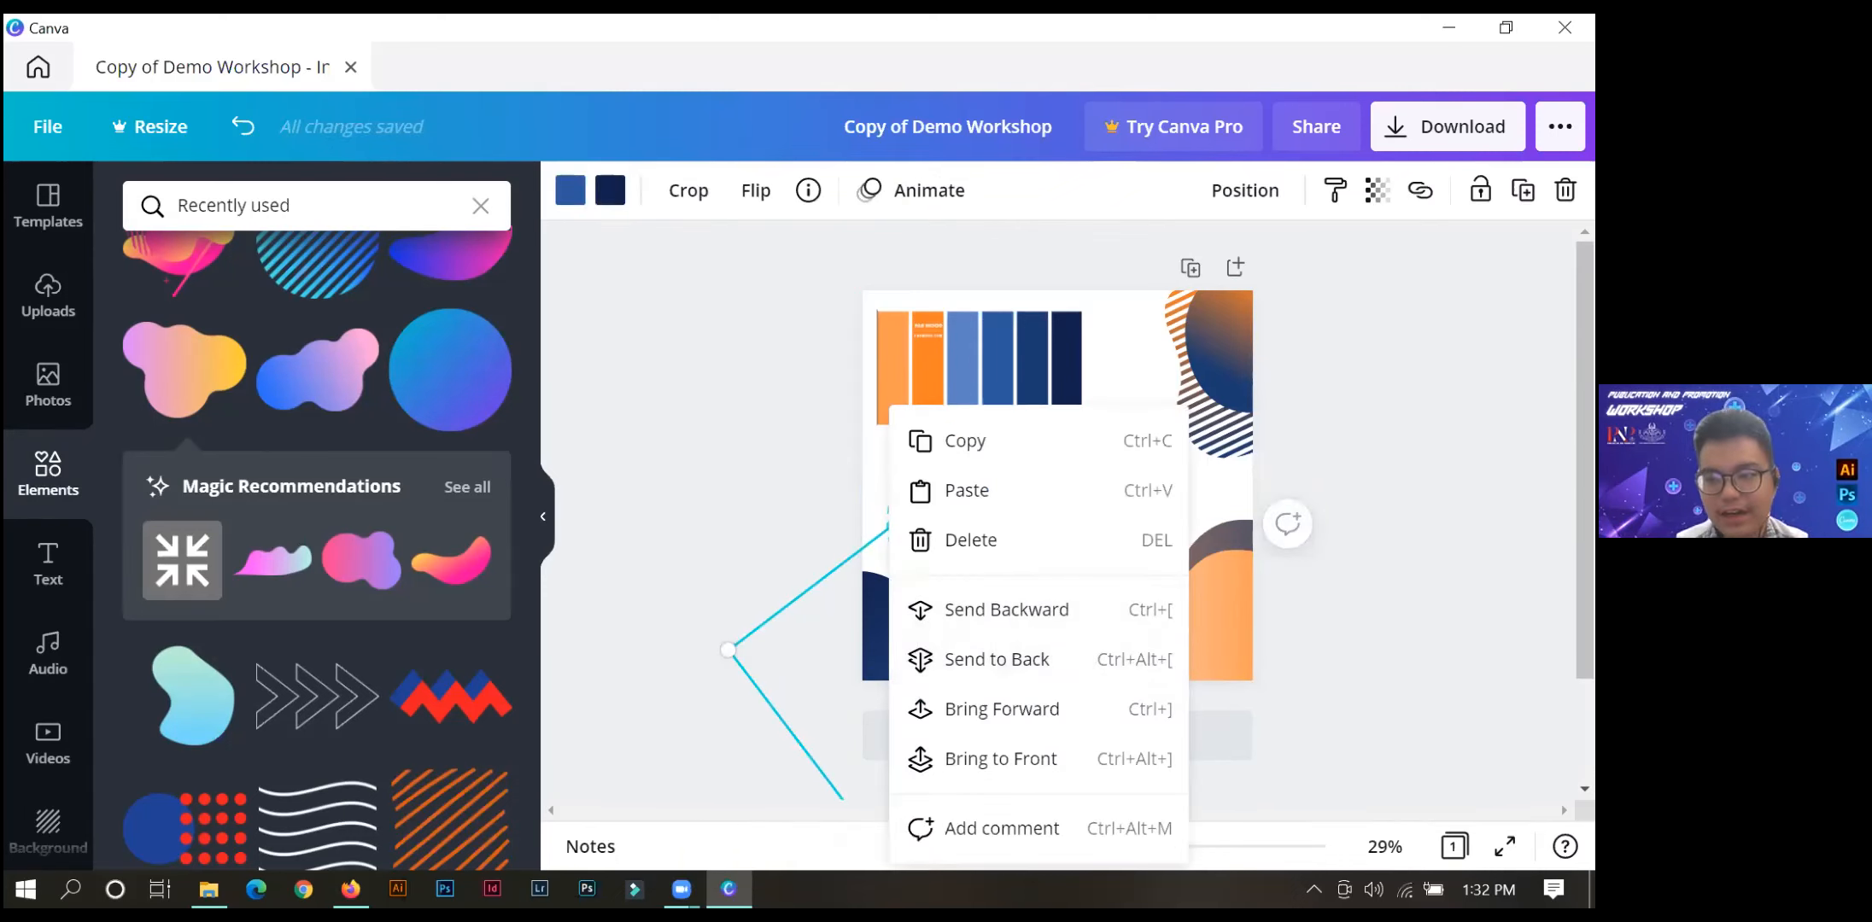
pyautogui.click(1003, 608)
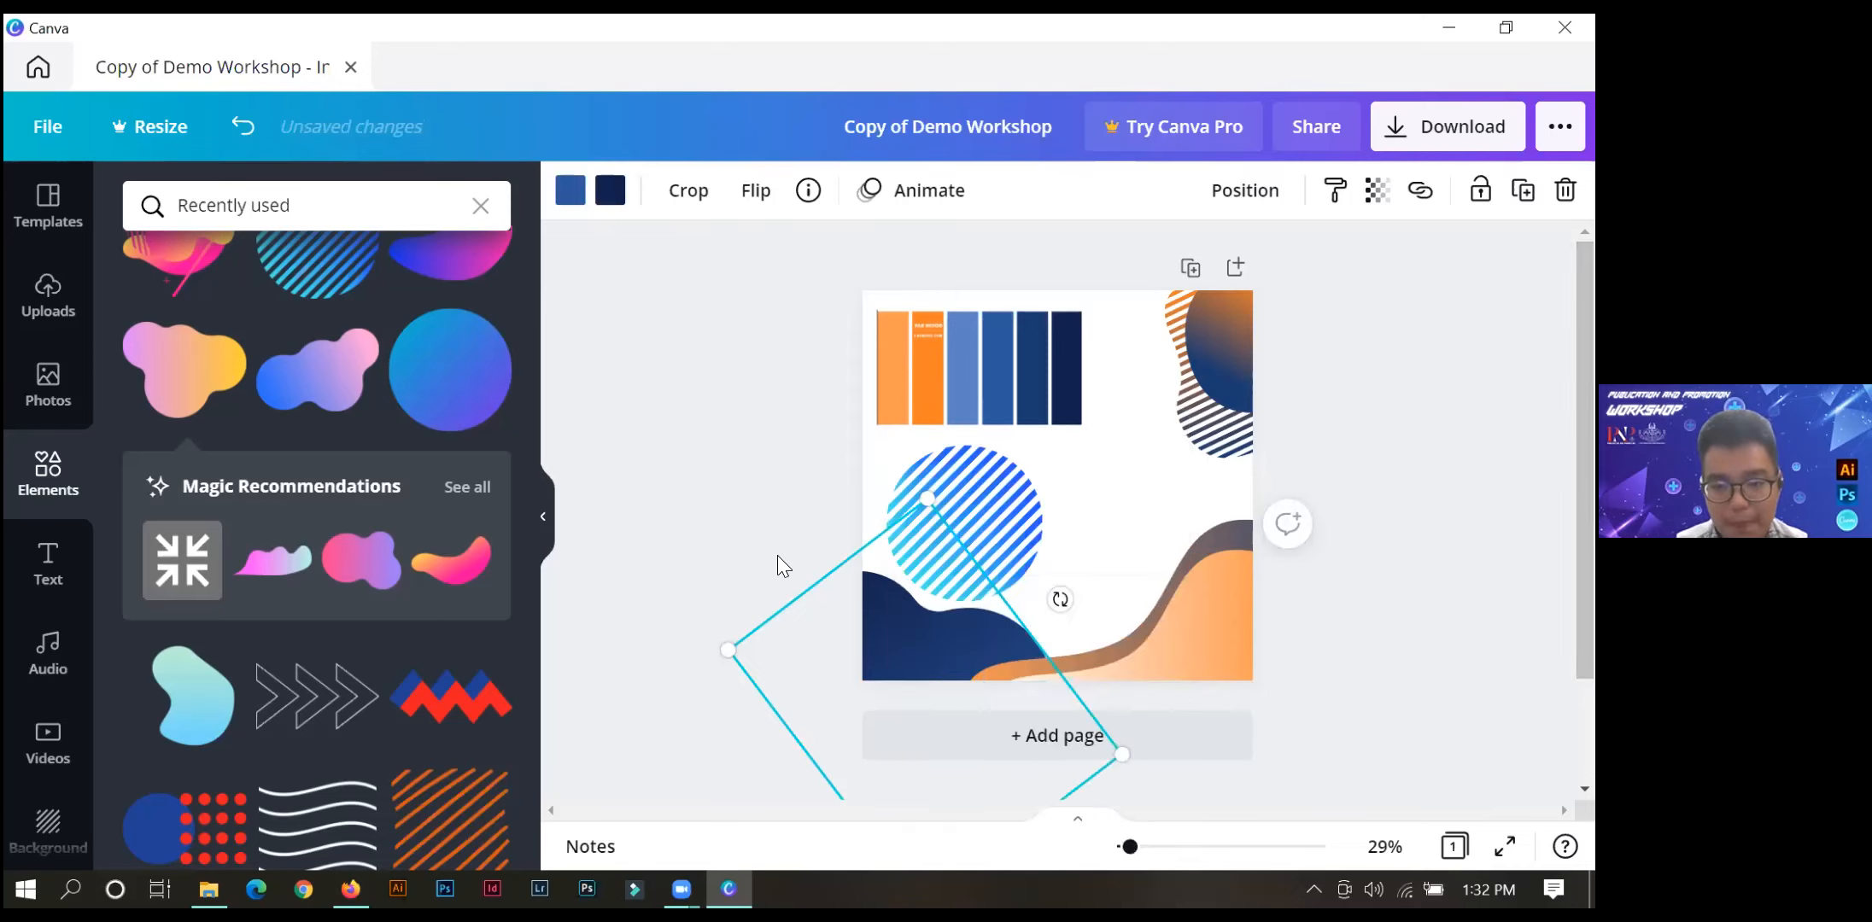
pyautogui.click(731, 559)
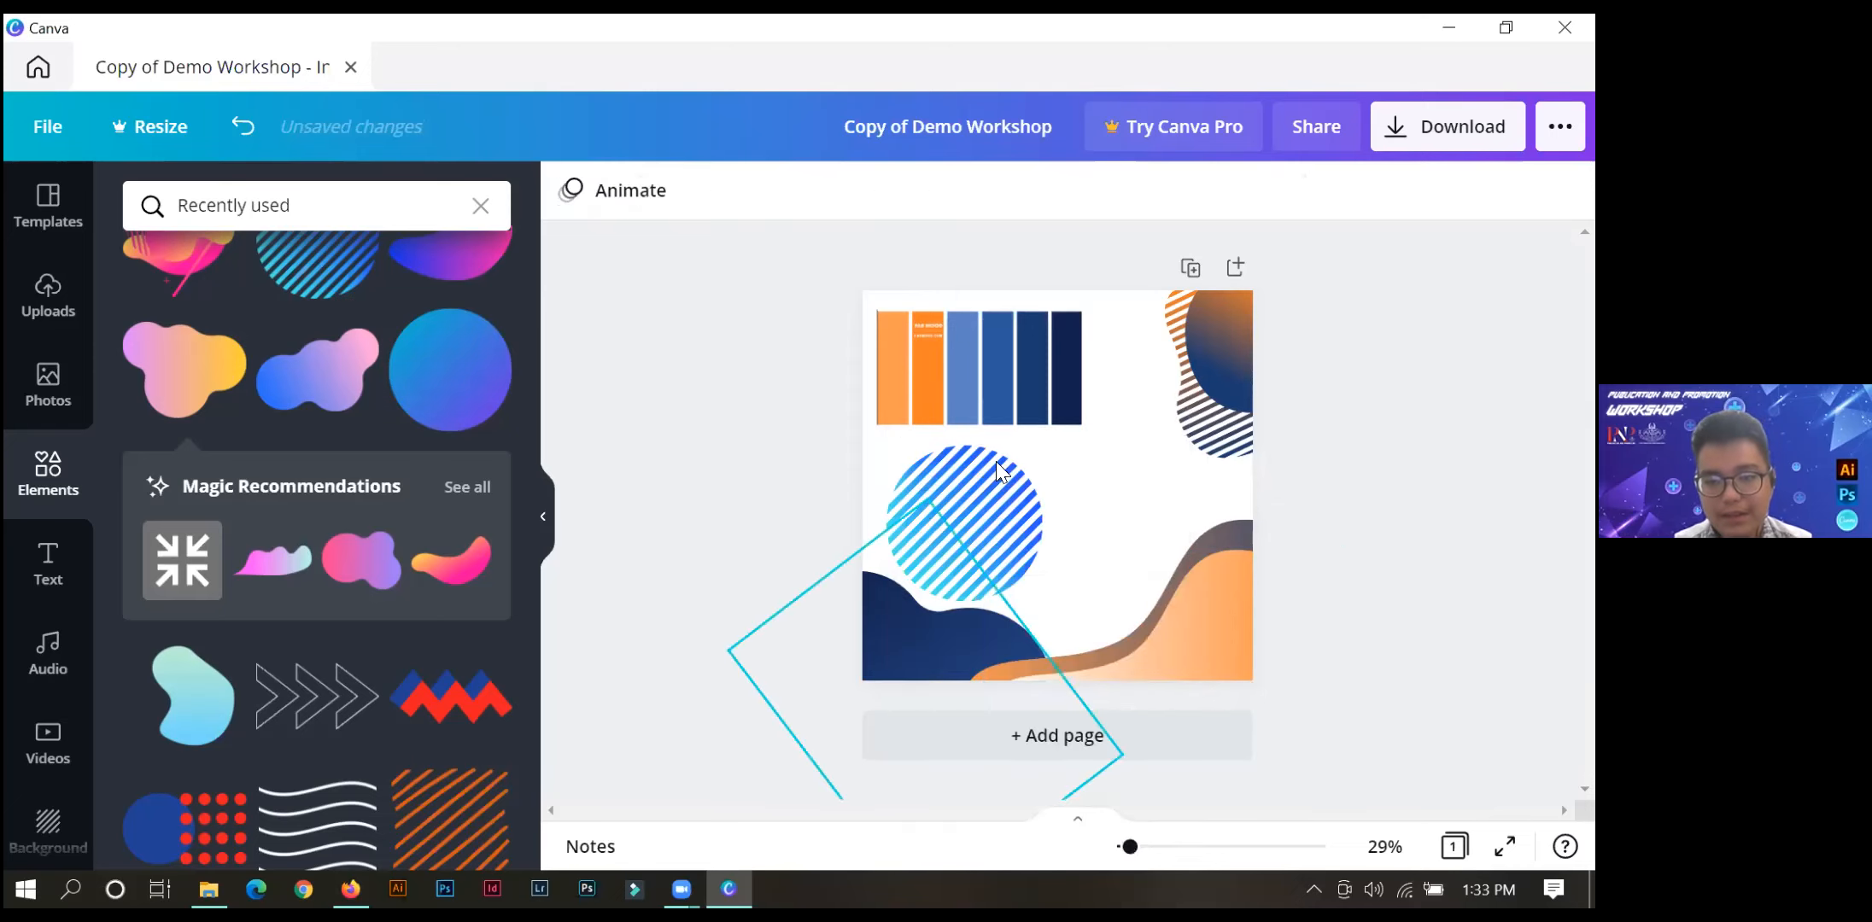
# Bring the blue striped circle forward over the dark blue blob, and crop it to a small square of stripes.
pyautogui.moveTo(954, 500)
pyautogui.mouseDown()
pyautogui.moveTo(874, 647)
pyautogui.moveTo(953, 493)
pyautogui.moveTo(987, 467)
pyautogui.moveTo(987, 489)
pyautogui.mouseUp()
pyautogui.rightClick(987, 488)
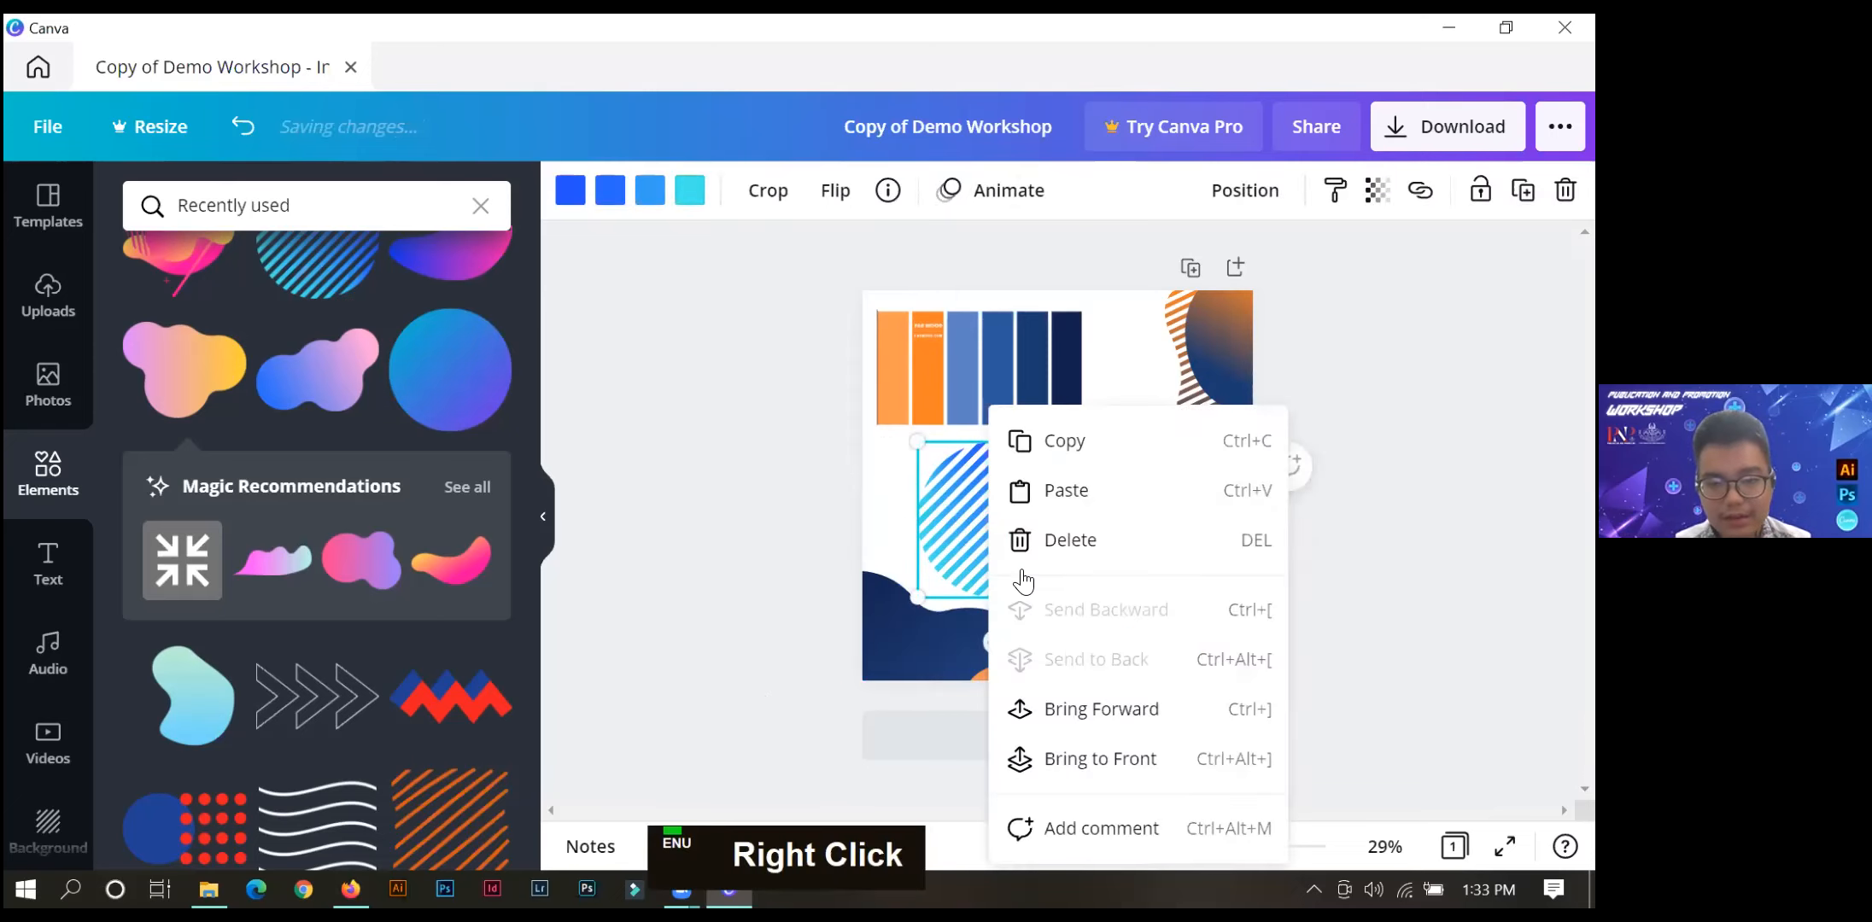
pyautogui.click(1066, 712)
pyautogui.moveTo(978, 514)
pyautogui.mouseDown()
pyautogui.moveTo(858, 670)
pyautogui.moveTo(979, 532)
pyautogui.mouseUp()
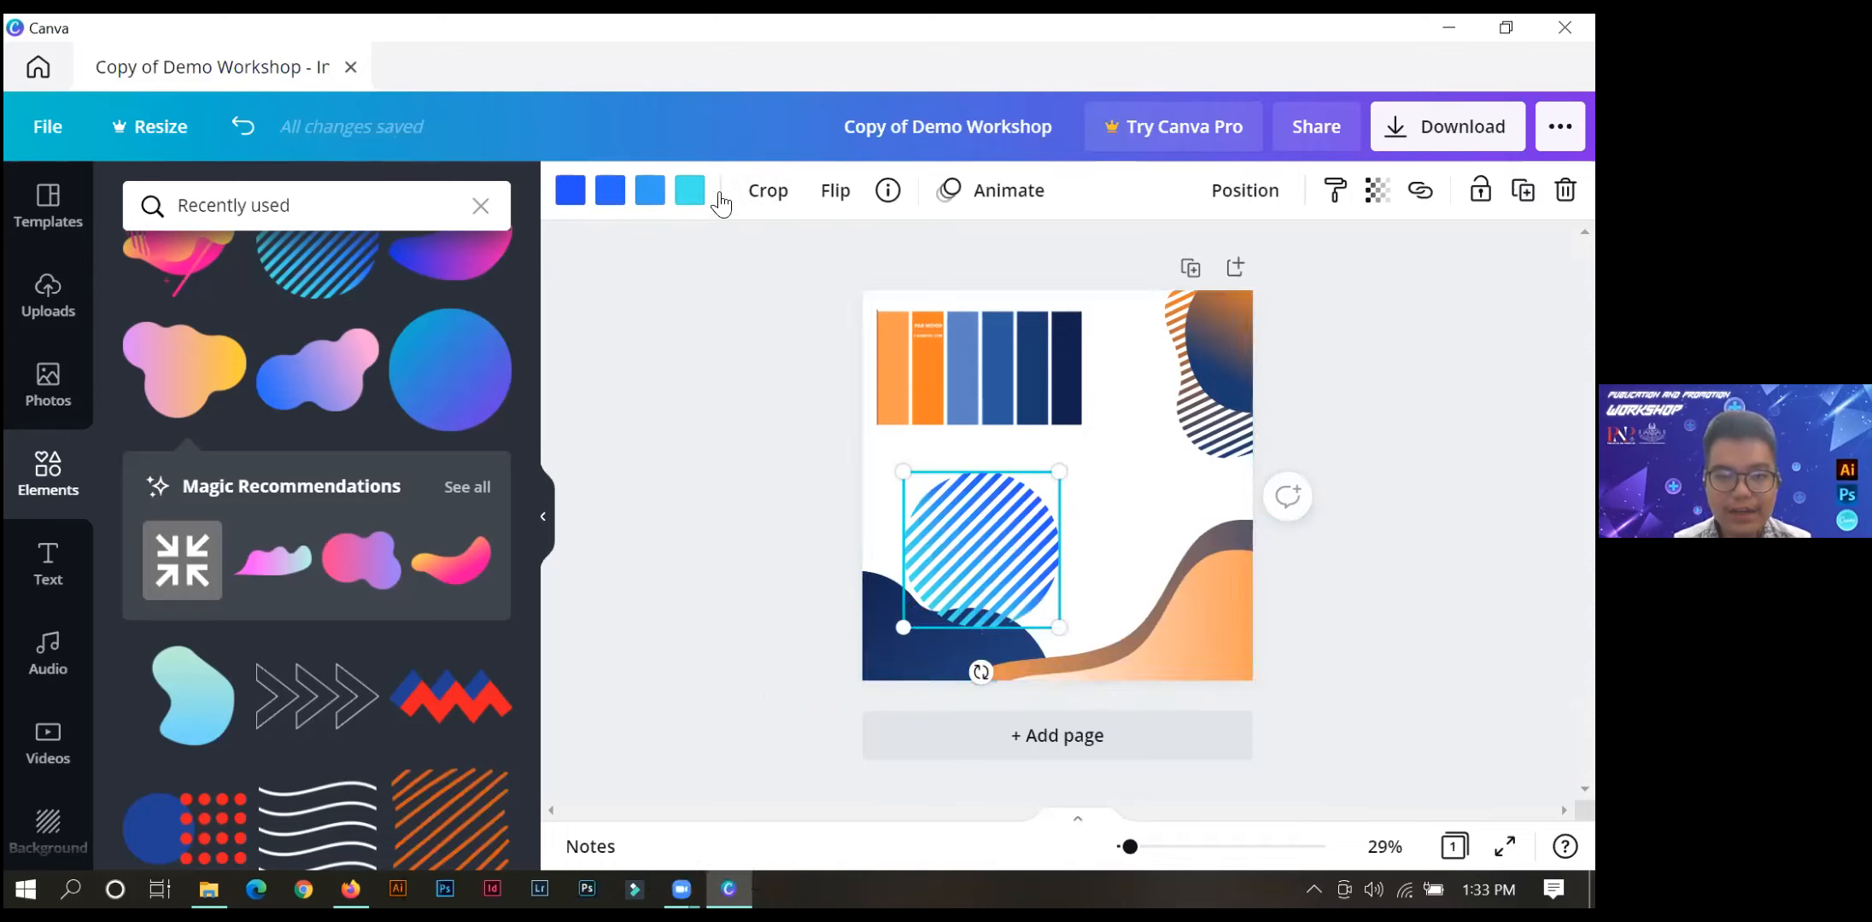
pyautogui.moveTo(905, 477); pyautogui.dragTo(934, 499)
# Try to move the striped square into the page's lower-left corner, and undo the misplaced moves.
pyautogui.moveTo(1051, 615); pyautogui.dragTo(920, 663)
pyautogui.click(588, 206)
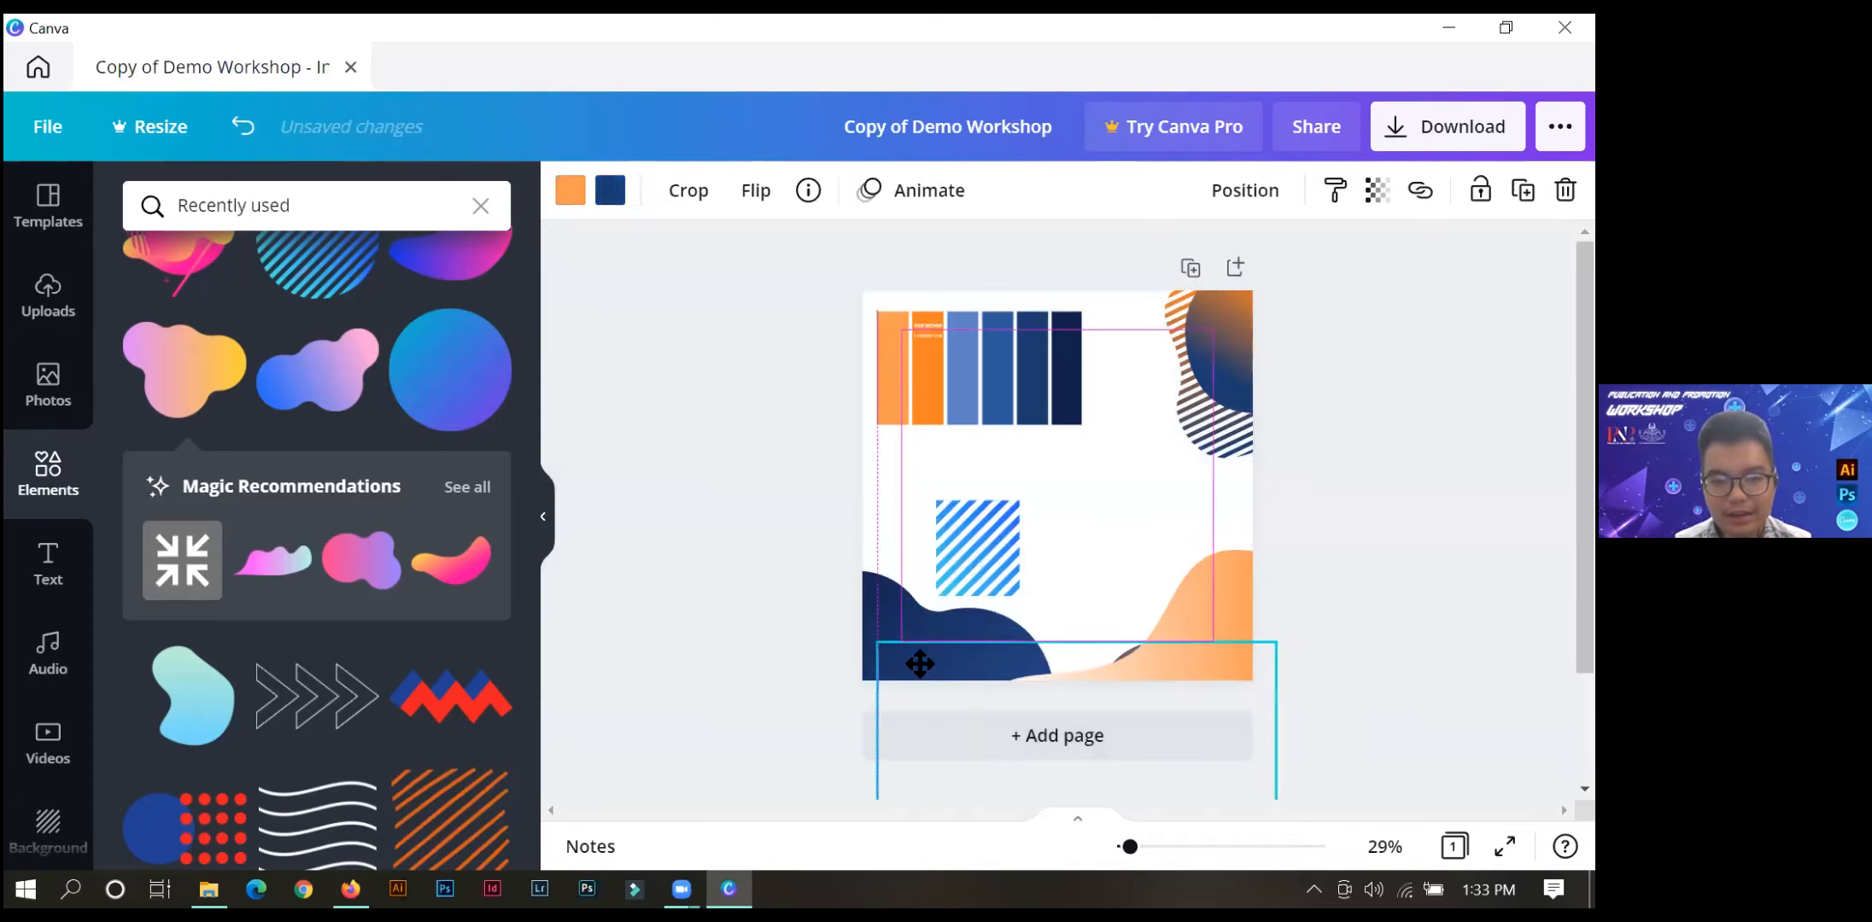
pyautogui.hotkey('ctrl', 'z')
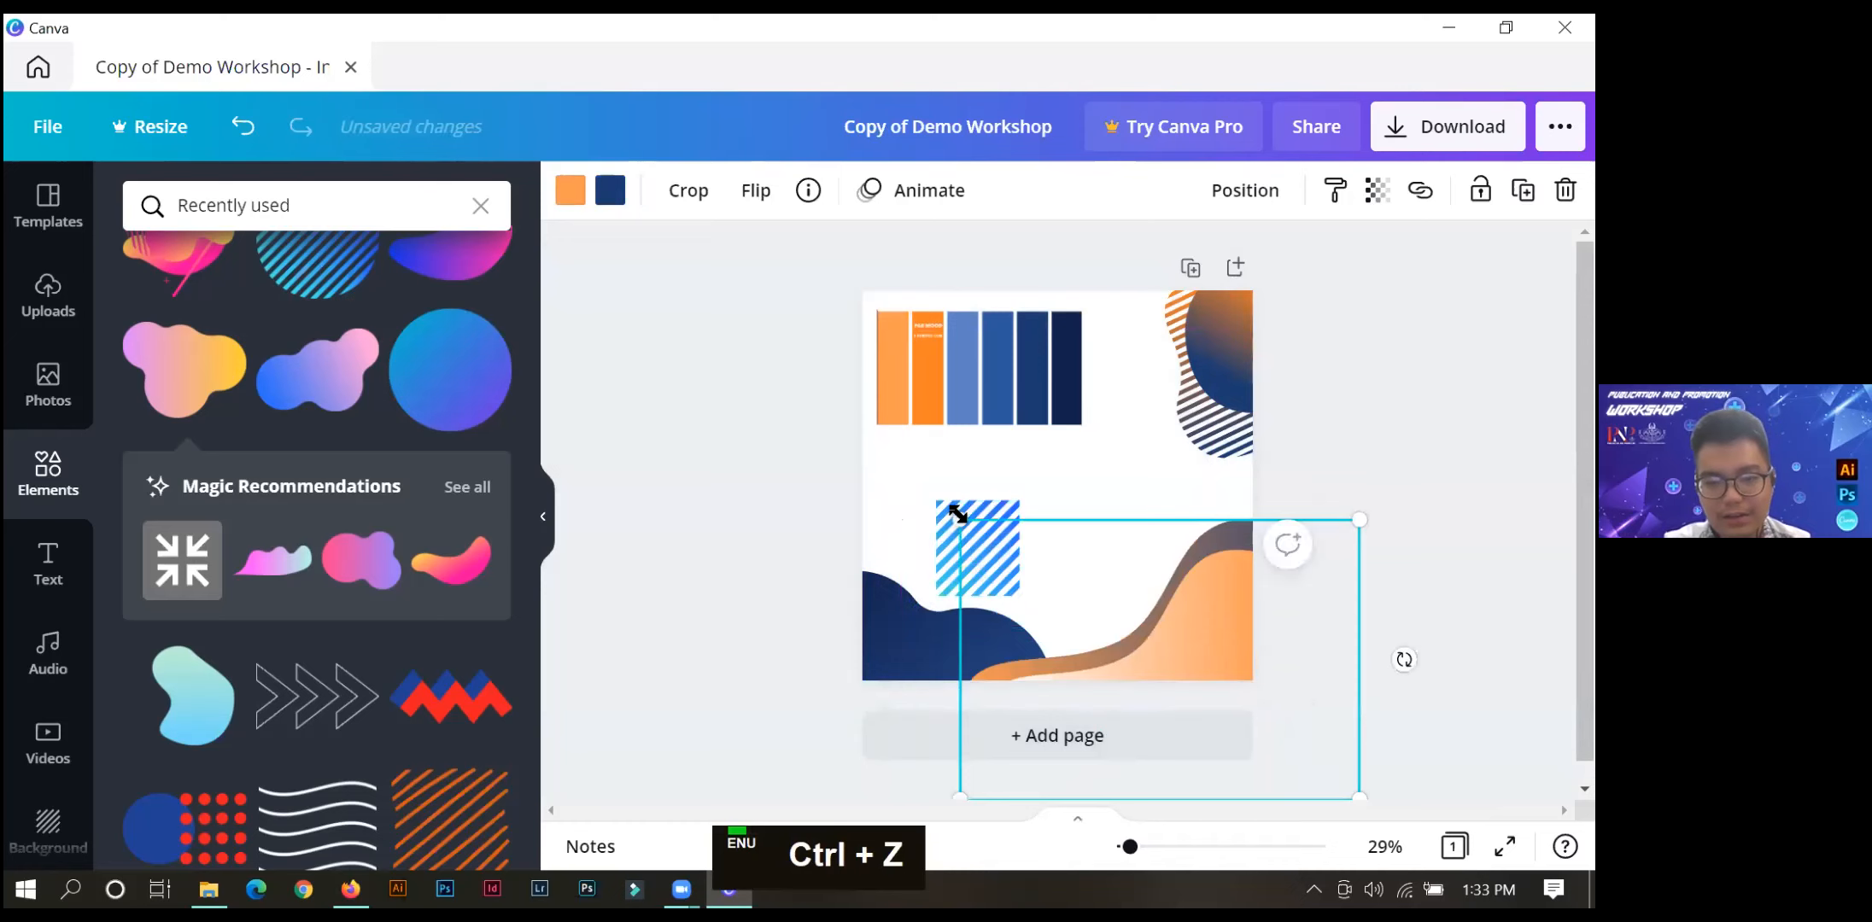
pyautogui.doubleClick(944, 508)
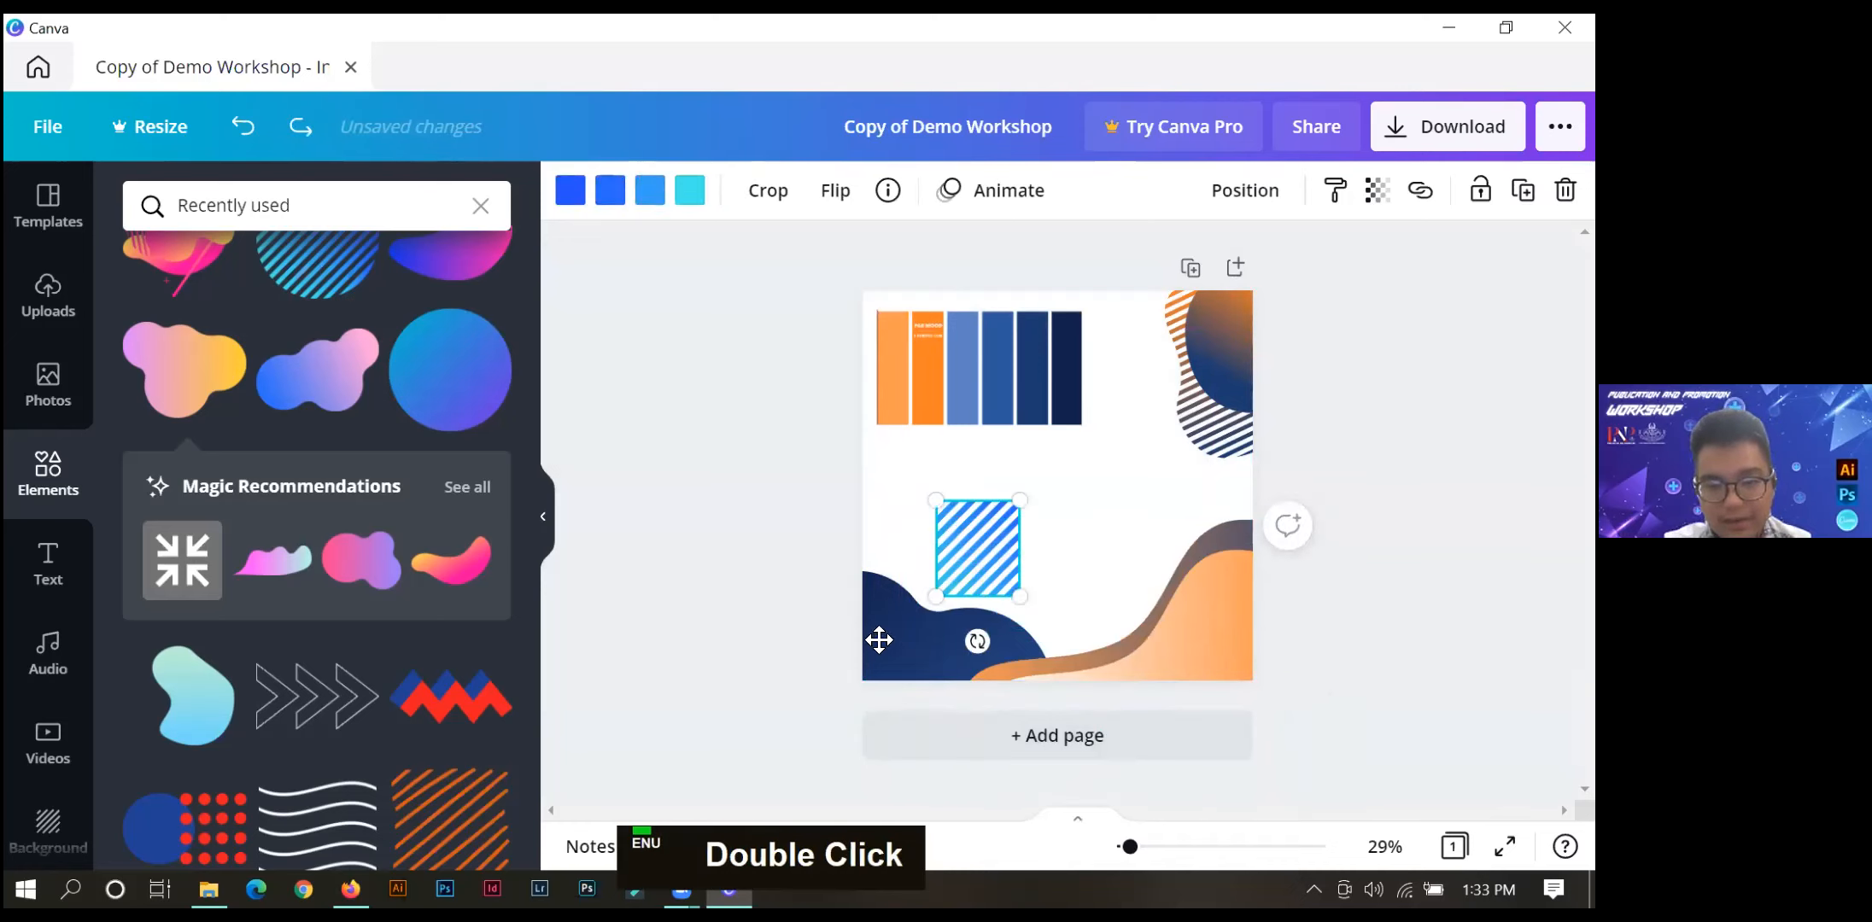
pyautogui.moveTo(964, 532); pyautogui.dragTo(878, 640)
pyautogui.hotkey('ctrl', 'z')
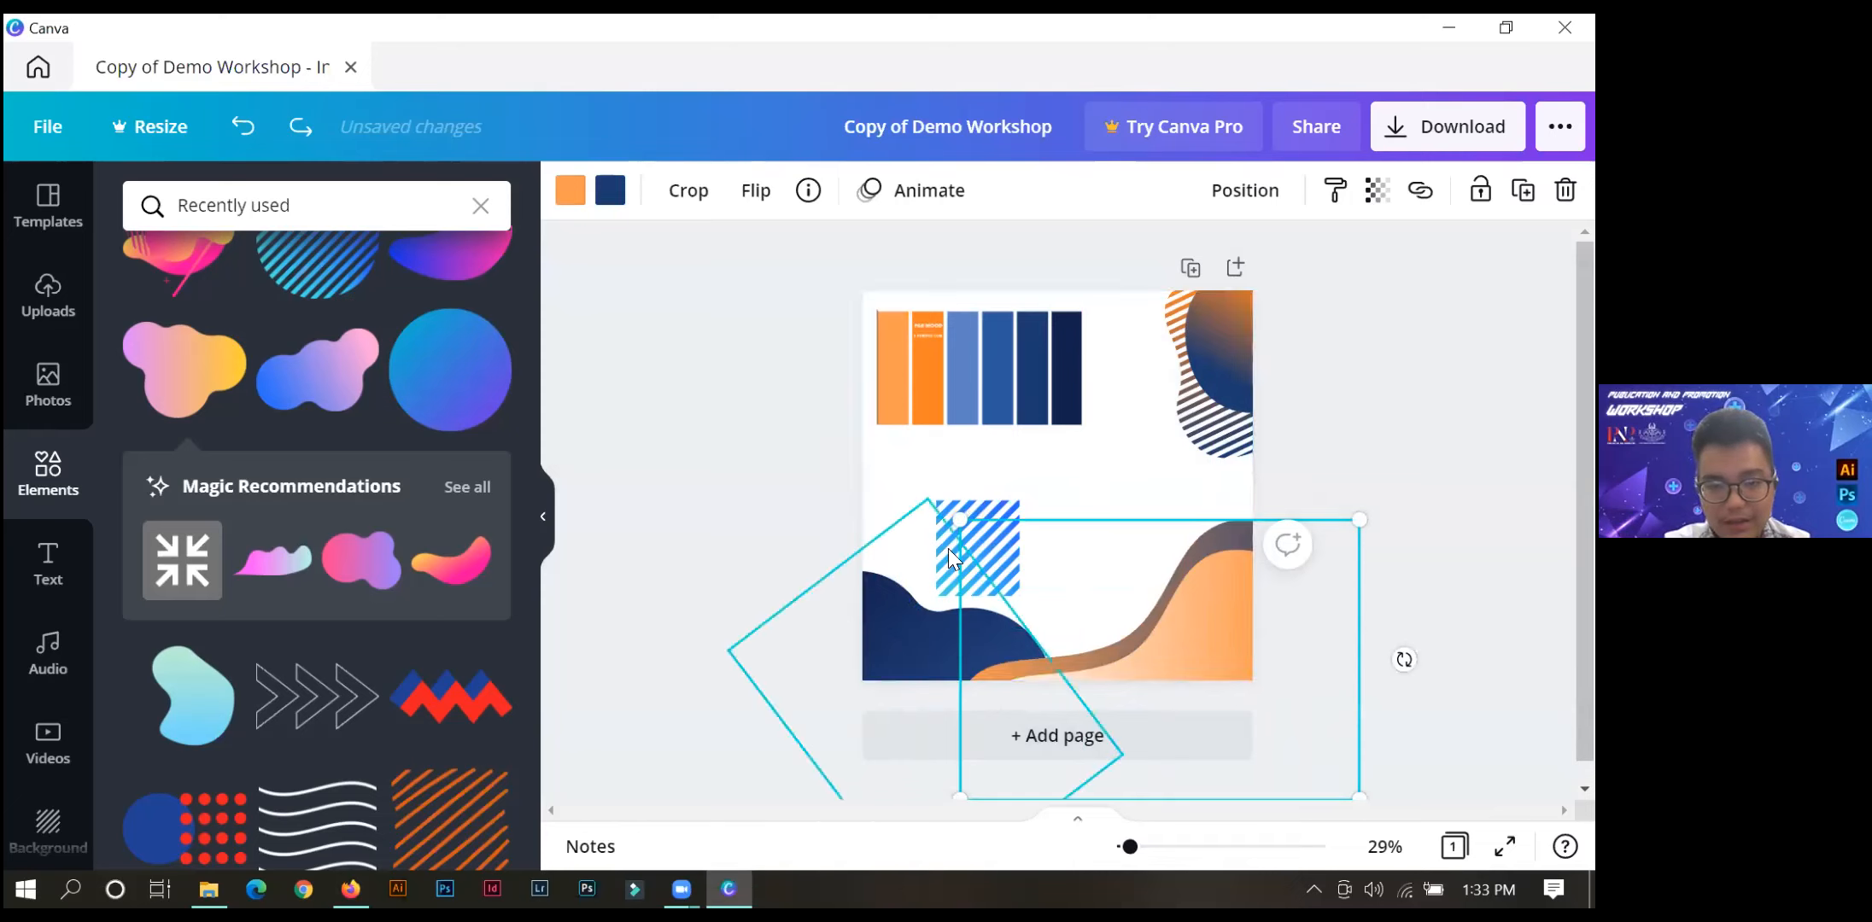
# Select the striped square and bring it forward one layer.
pyautogui.click(978, 482)
pyautogui.click(963, 517)
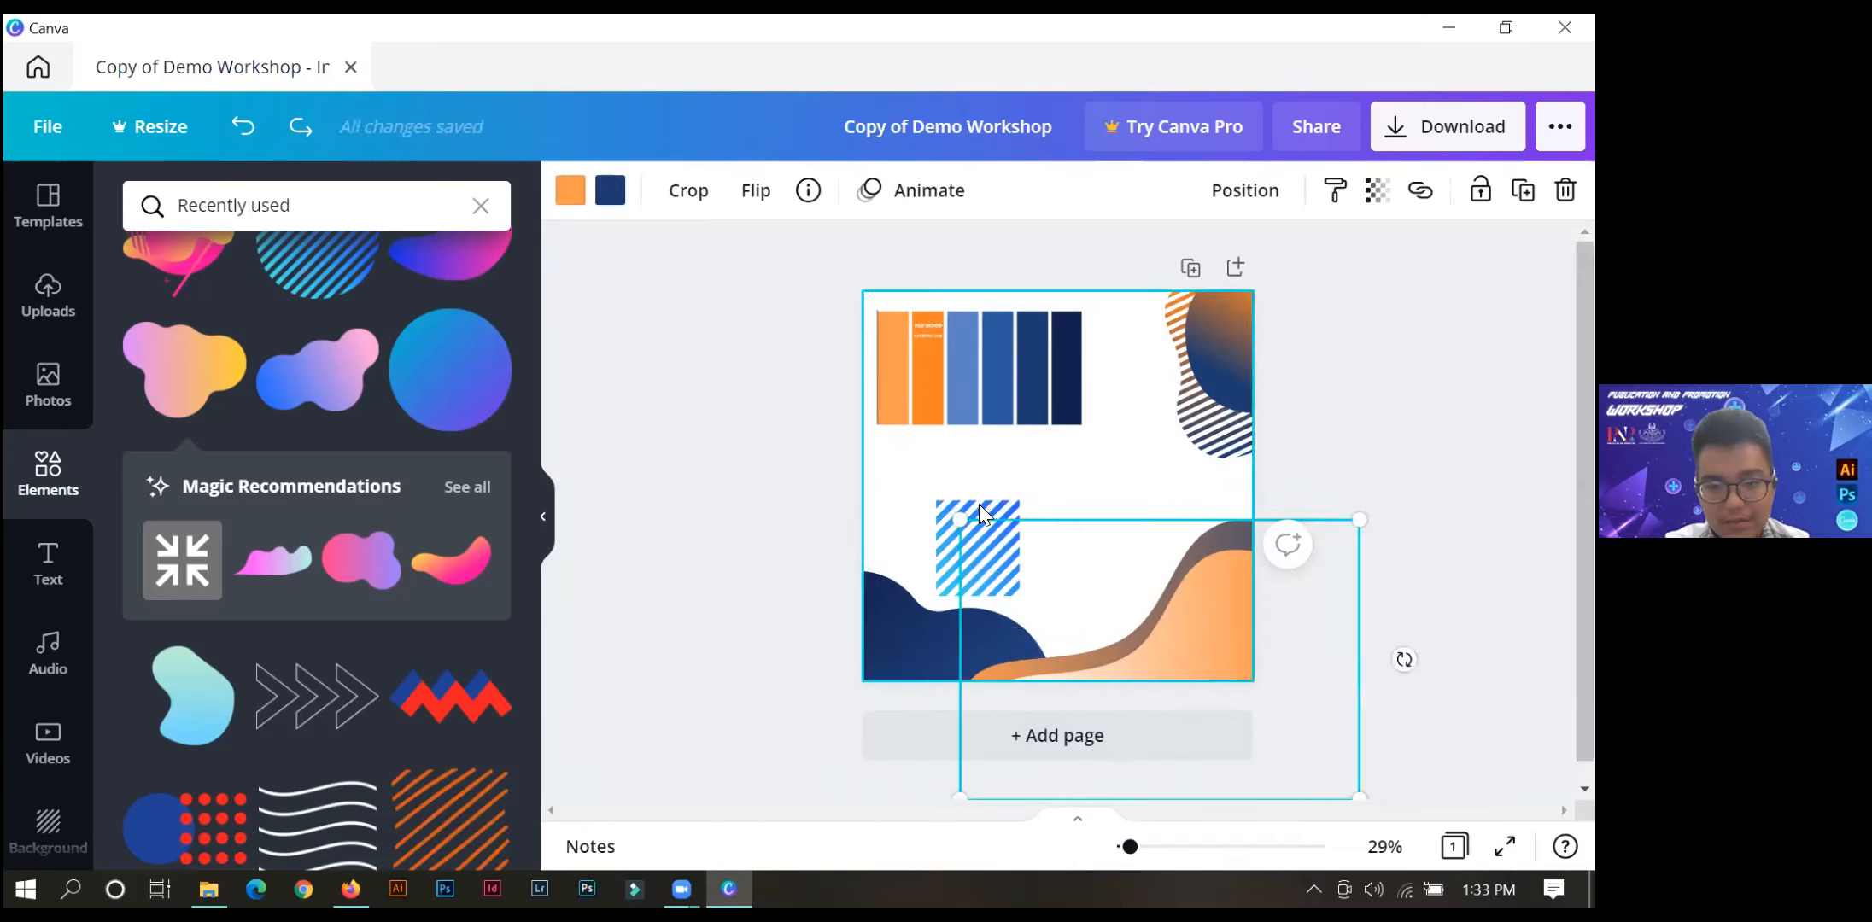
pyautogui.rightClick(1073, 579)
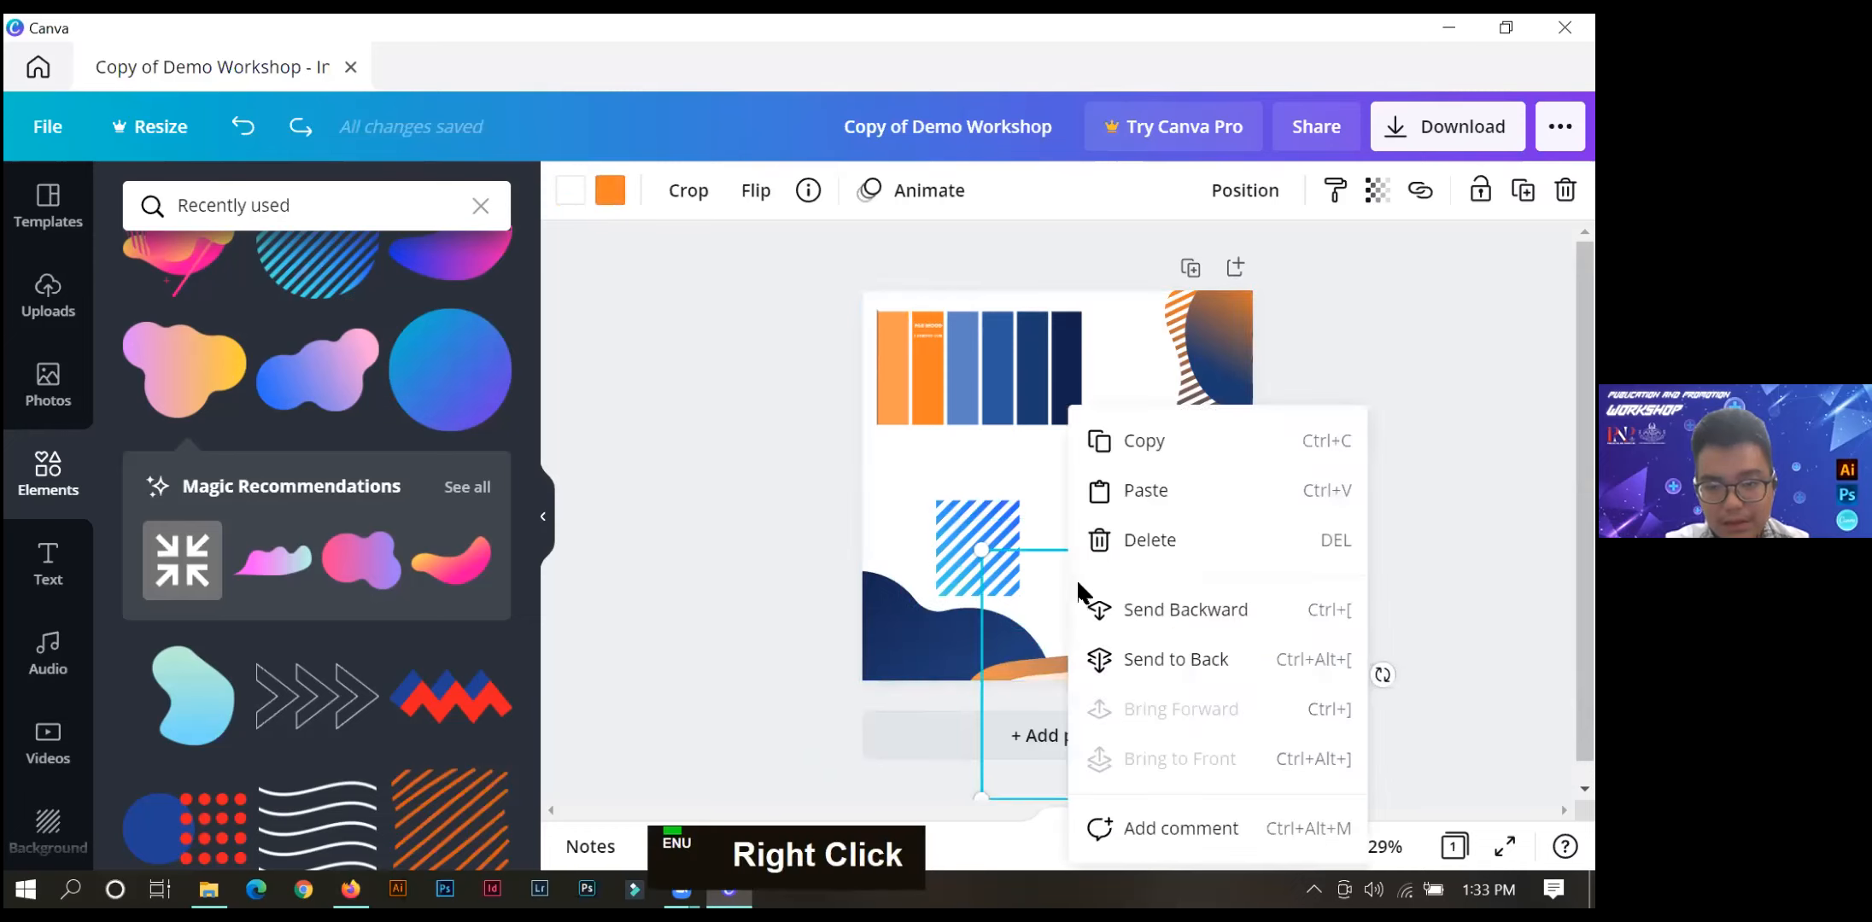
pyautogui.click(993, 532)
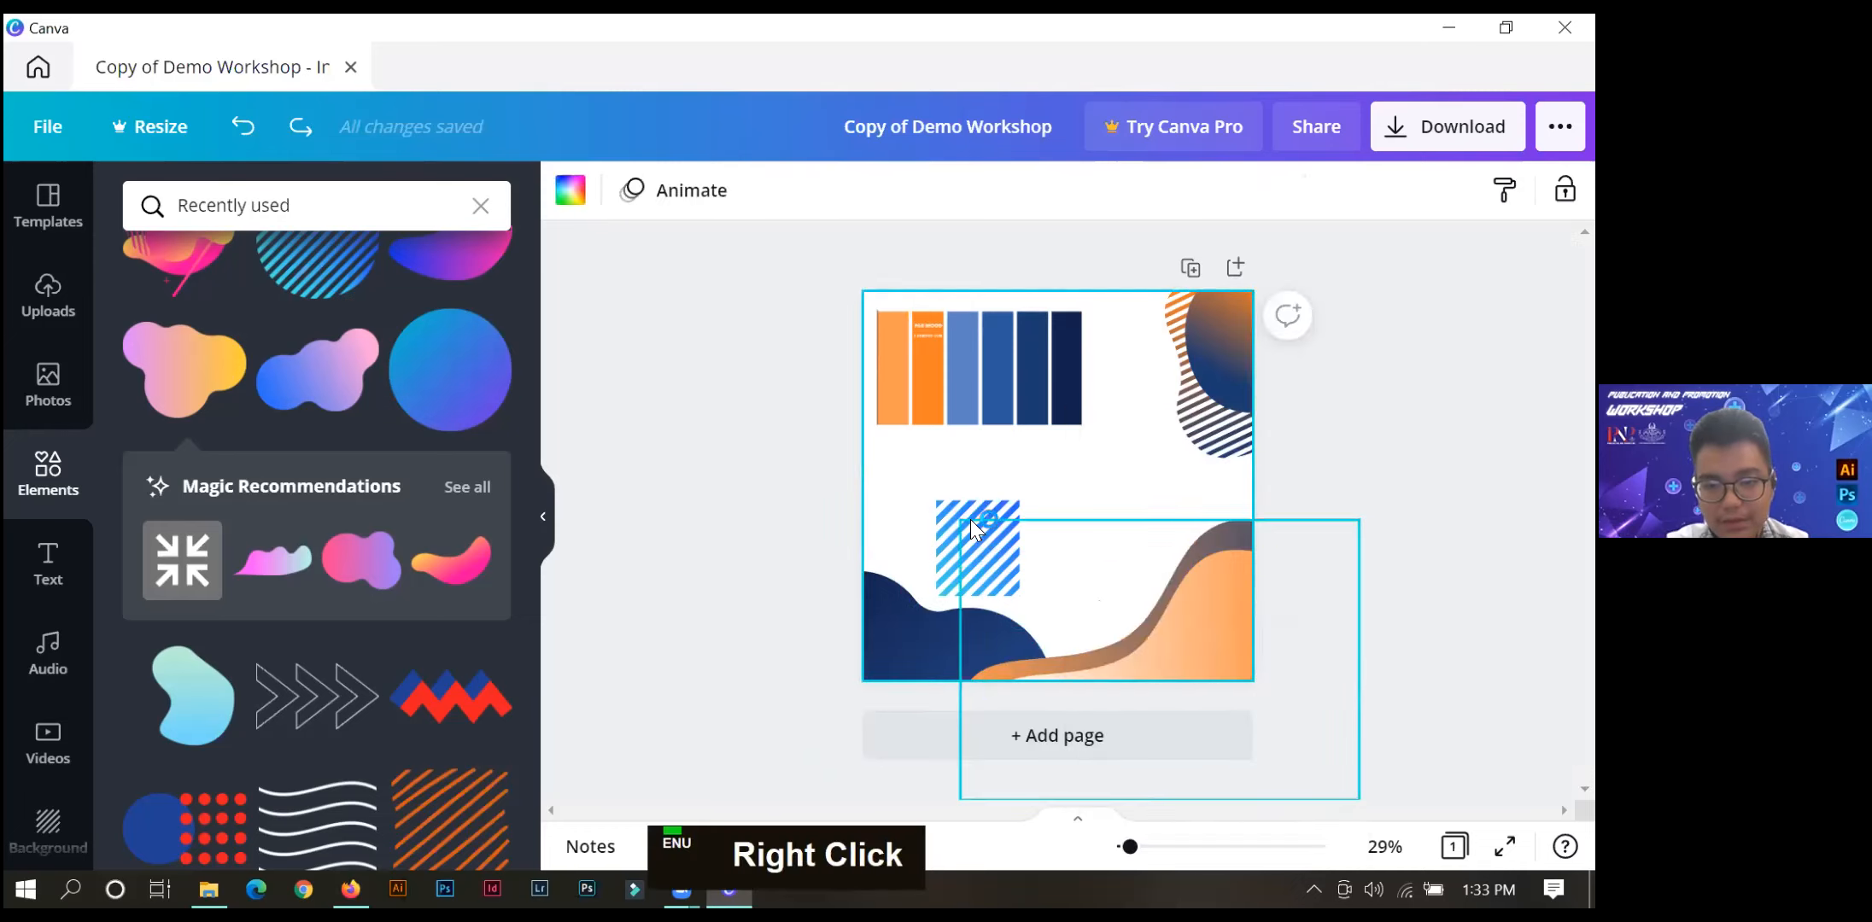
pyautogui.click(945, 509)
pyautogui.rightClick(949, 526)
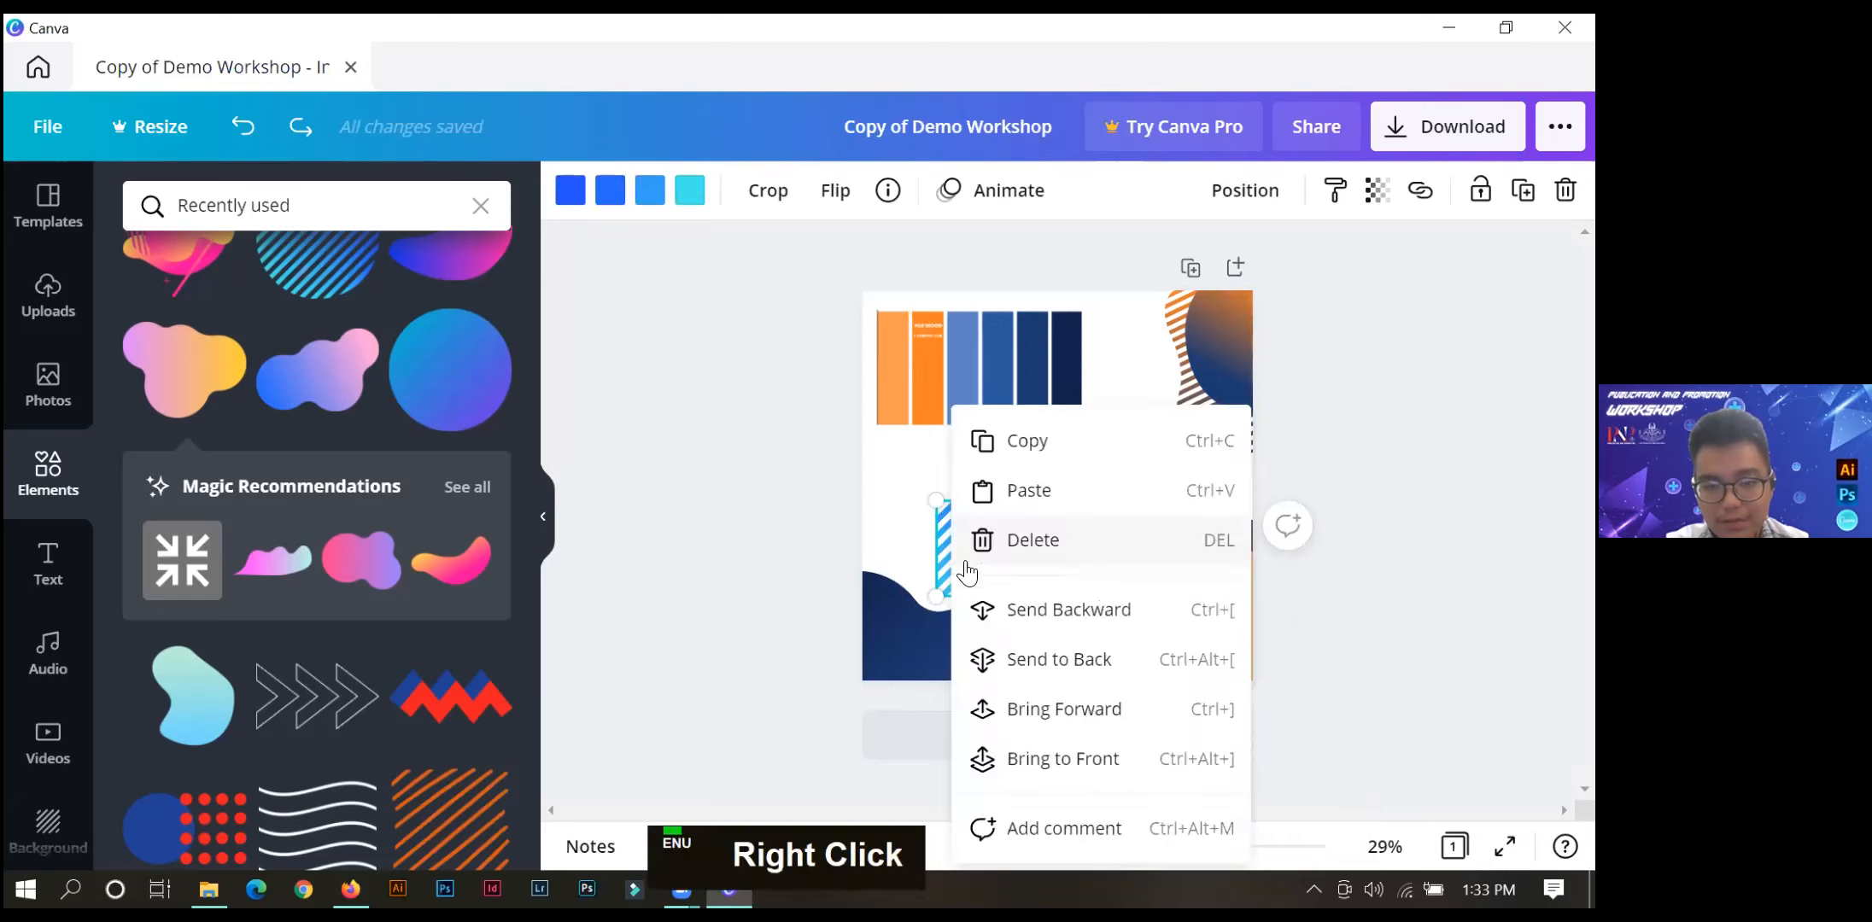
pyautogui.click(1002, 708)
# Move the striped square onto the dark blue blob in the page's lower-left corner, and nudge it slightly further left.
pyautogui.moveTo(952, 522); pyautogui.dragTo(845, 642)
pyautogui.click(882, 628)
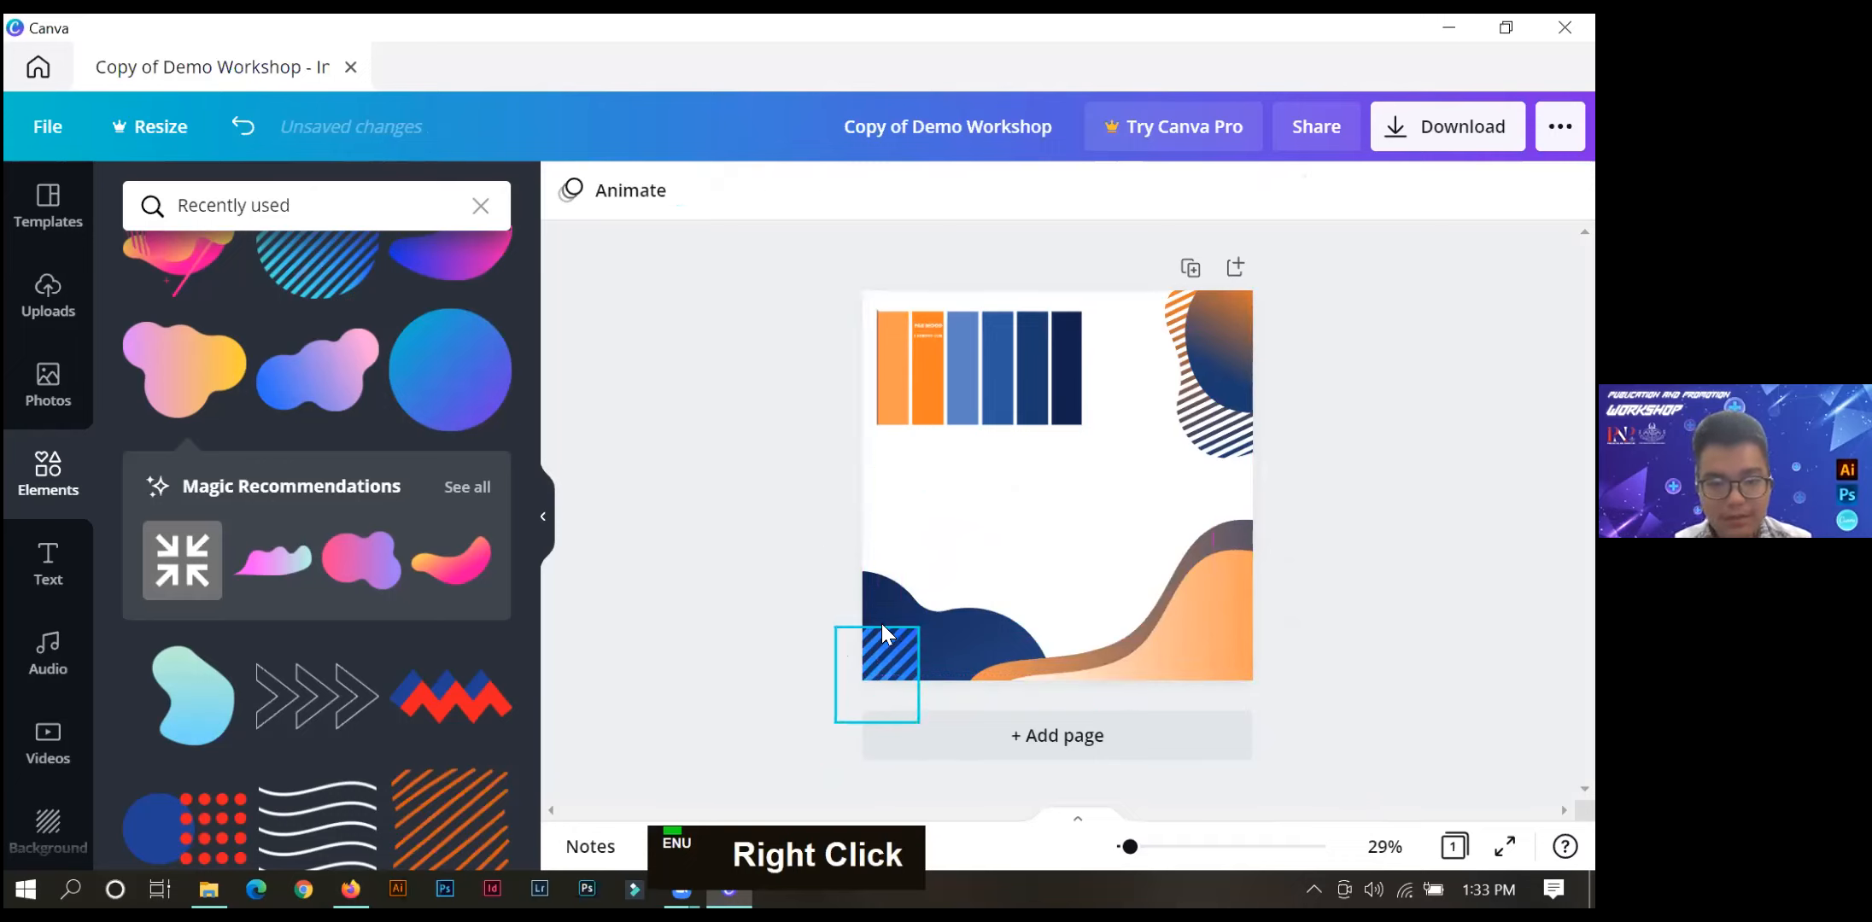
pyautogui.press('Up')
pyautogui.press('Left')
pyautogui.press('Left')
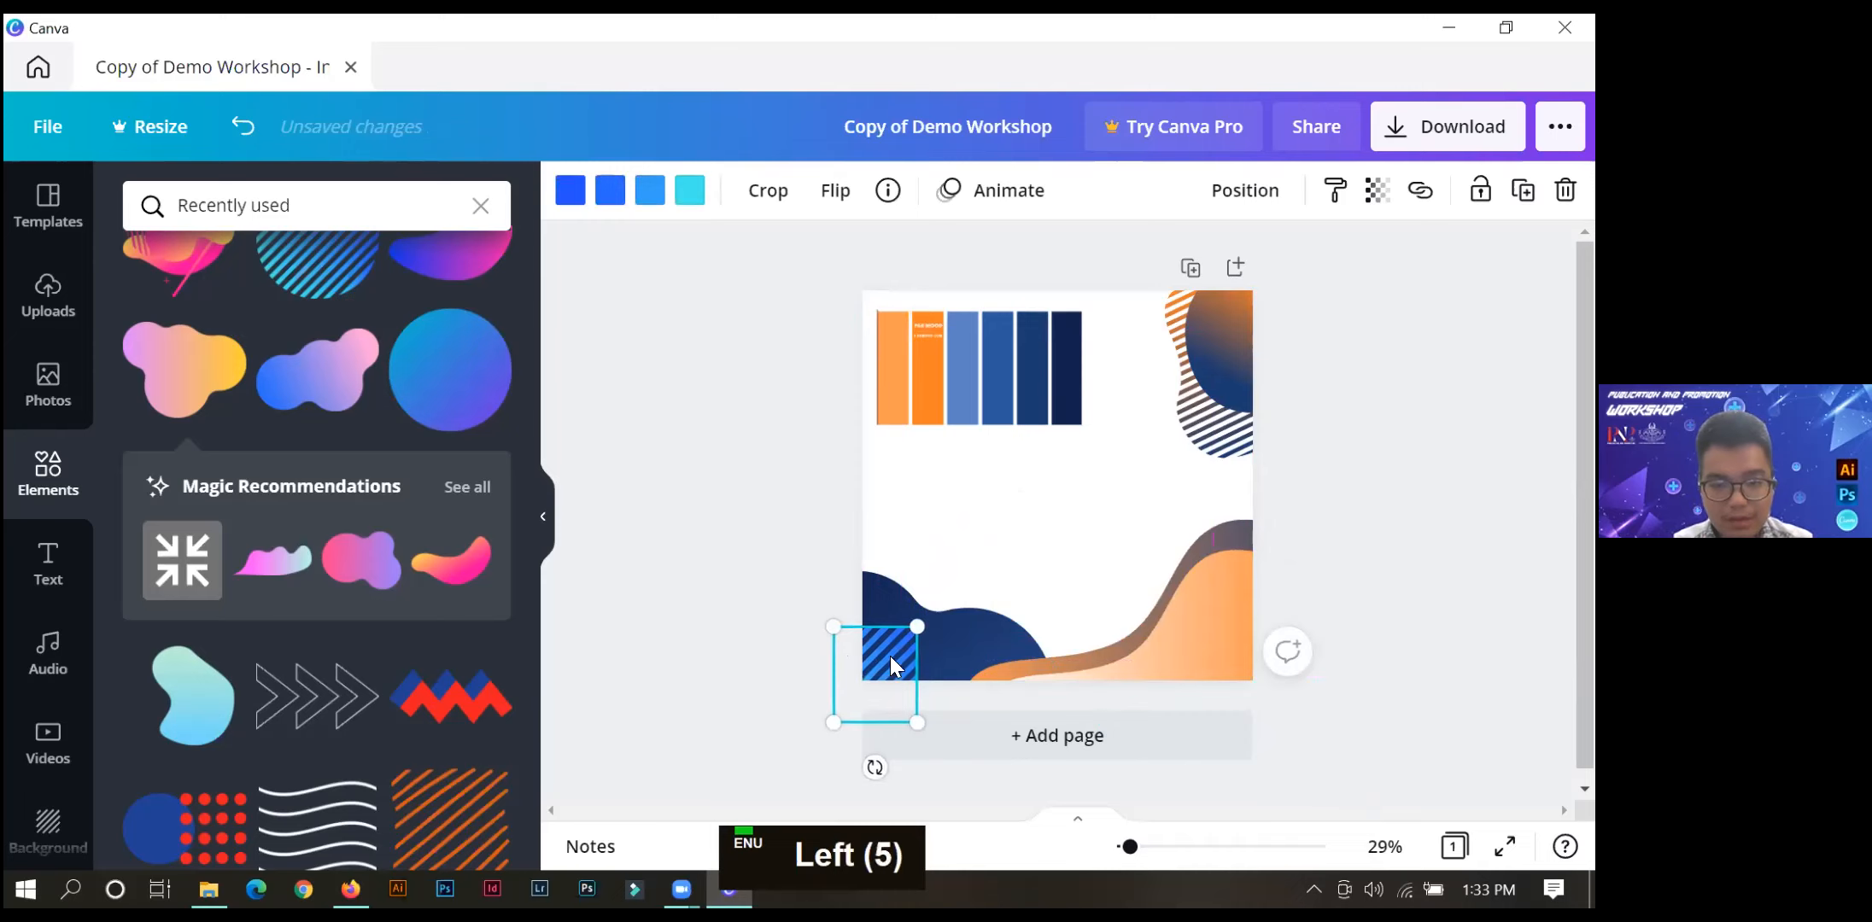
pyautogui.moveTo(889, 655); pyautogui.dragTo(889, 651)
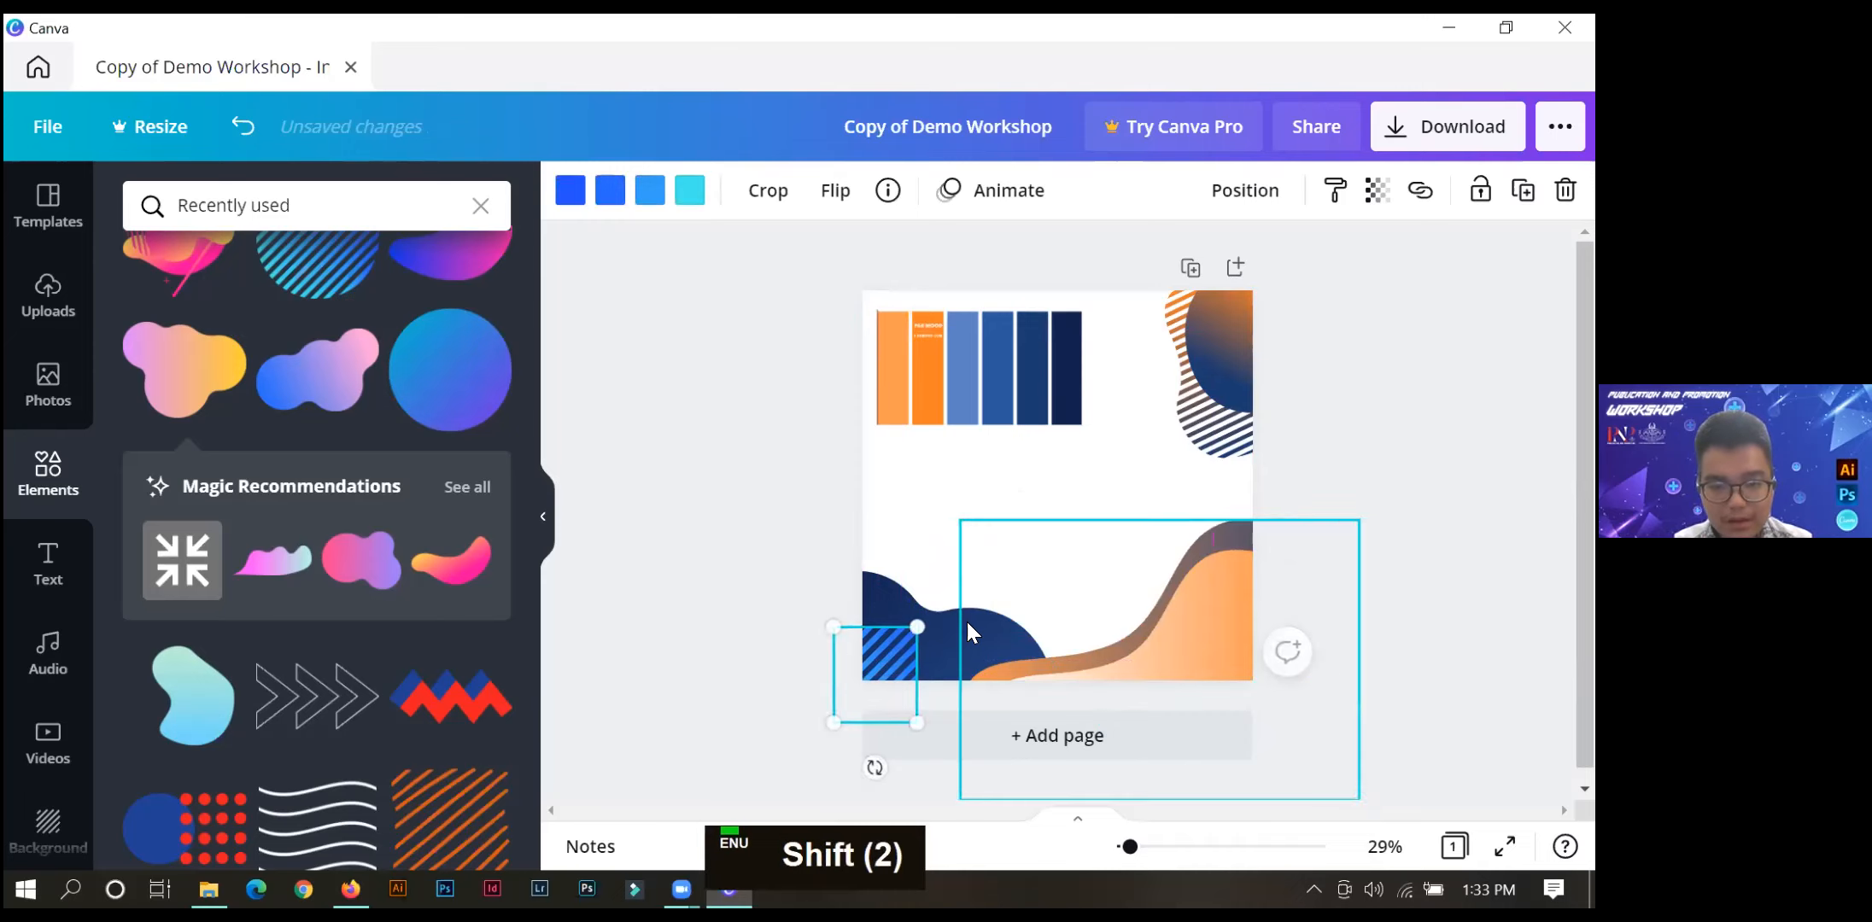
# Rotate the dark blue lower-left blob to about -117°.
pyautogui.doubleClick(936, 617)
pyautogui.moveTo(1076, 596)
pyautogui.mouseDown()
pyautogui.moveTo(1103, 639)
pyautogui.moveTo(1101, 610)
pyautogui.mouseUp()
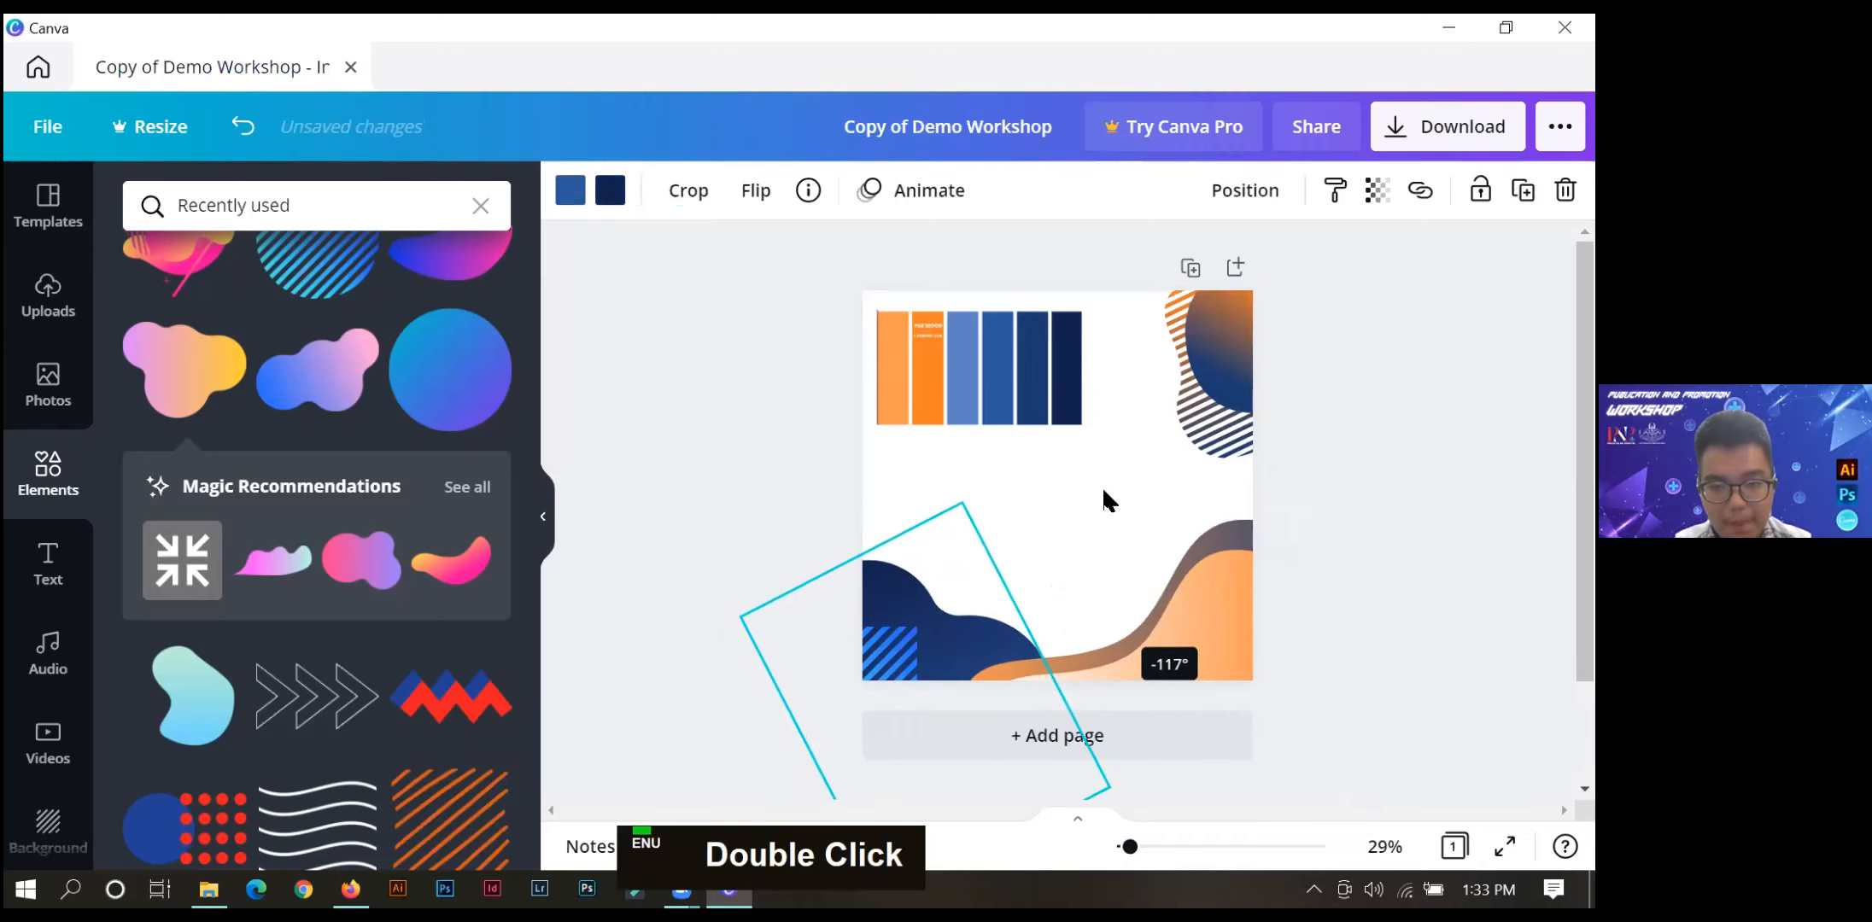
pyautogui.click(995, 489)
# Move the palette image from the page's upper-left area to near the middle of the page.
pyautogui.moveTo(980, 402); pyautogui.dragTo(1080, 553)
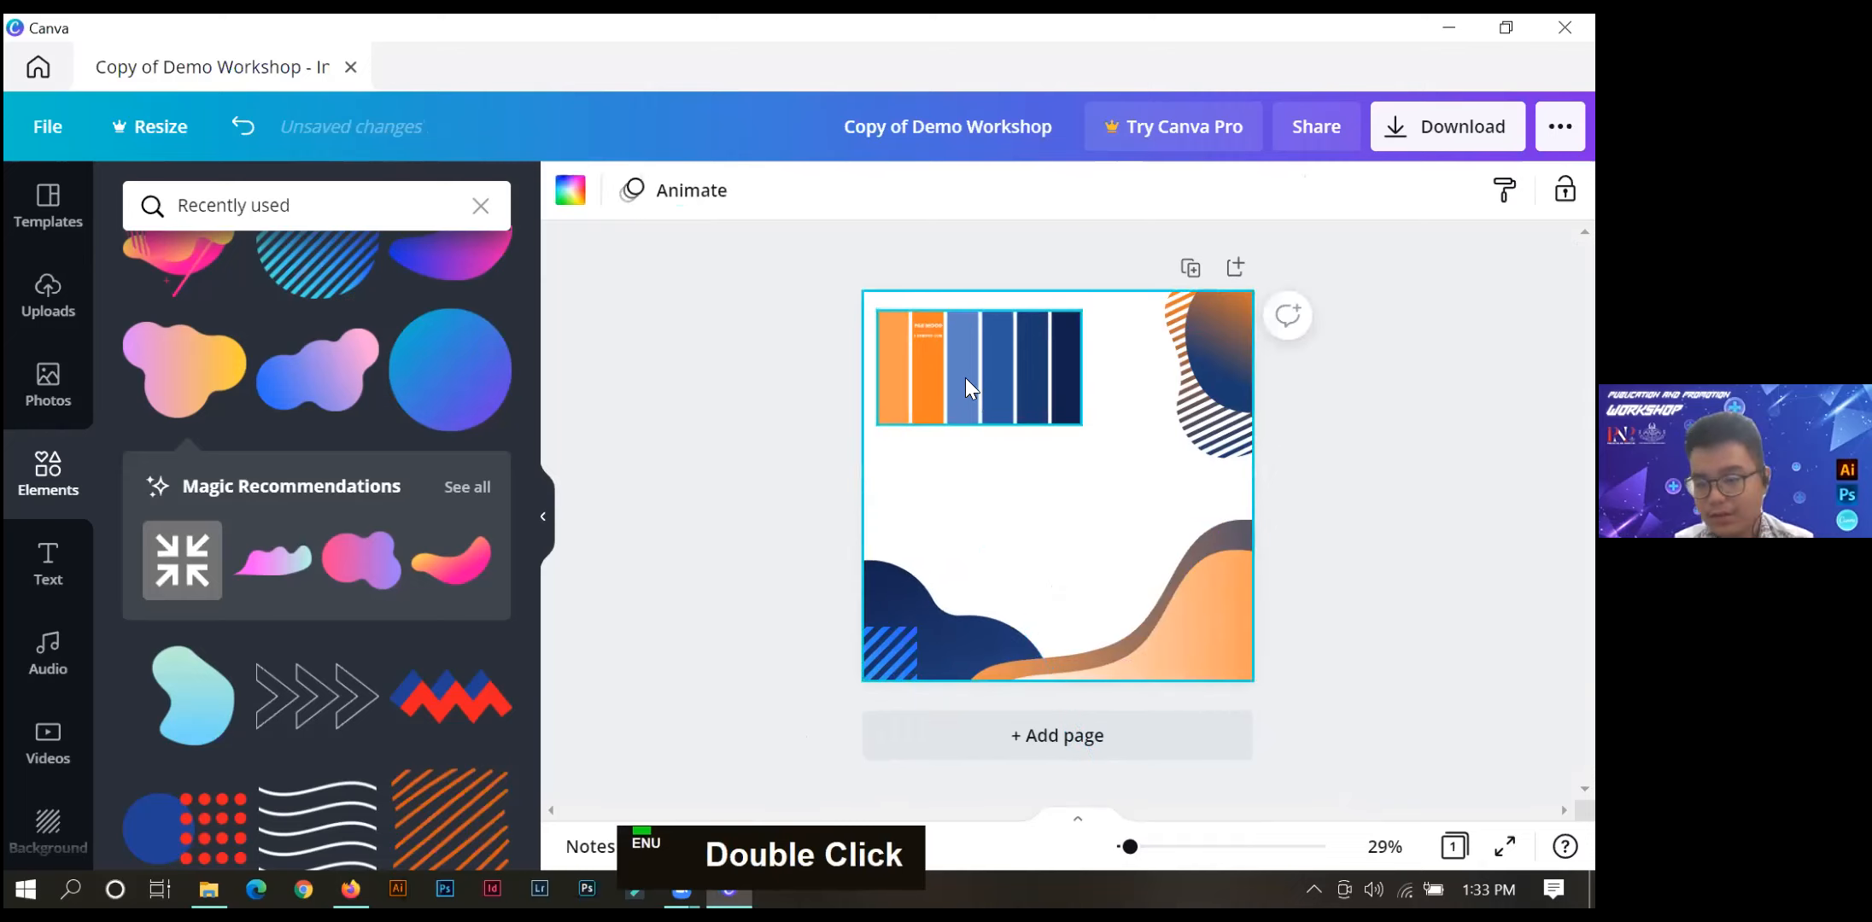
pyautogui.moveTo(799, 519); pyautogui.dragTo(784, 515)
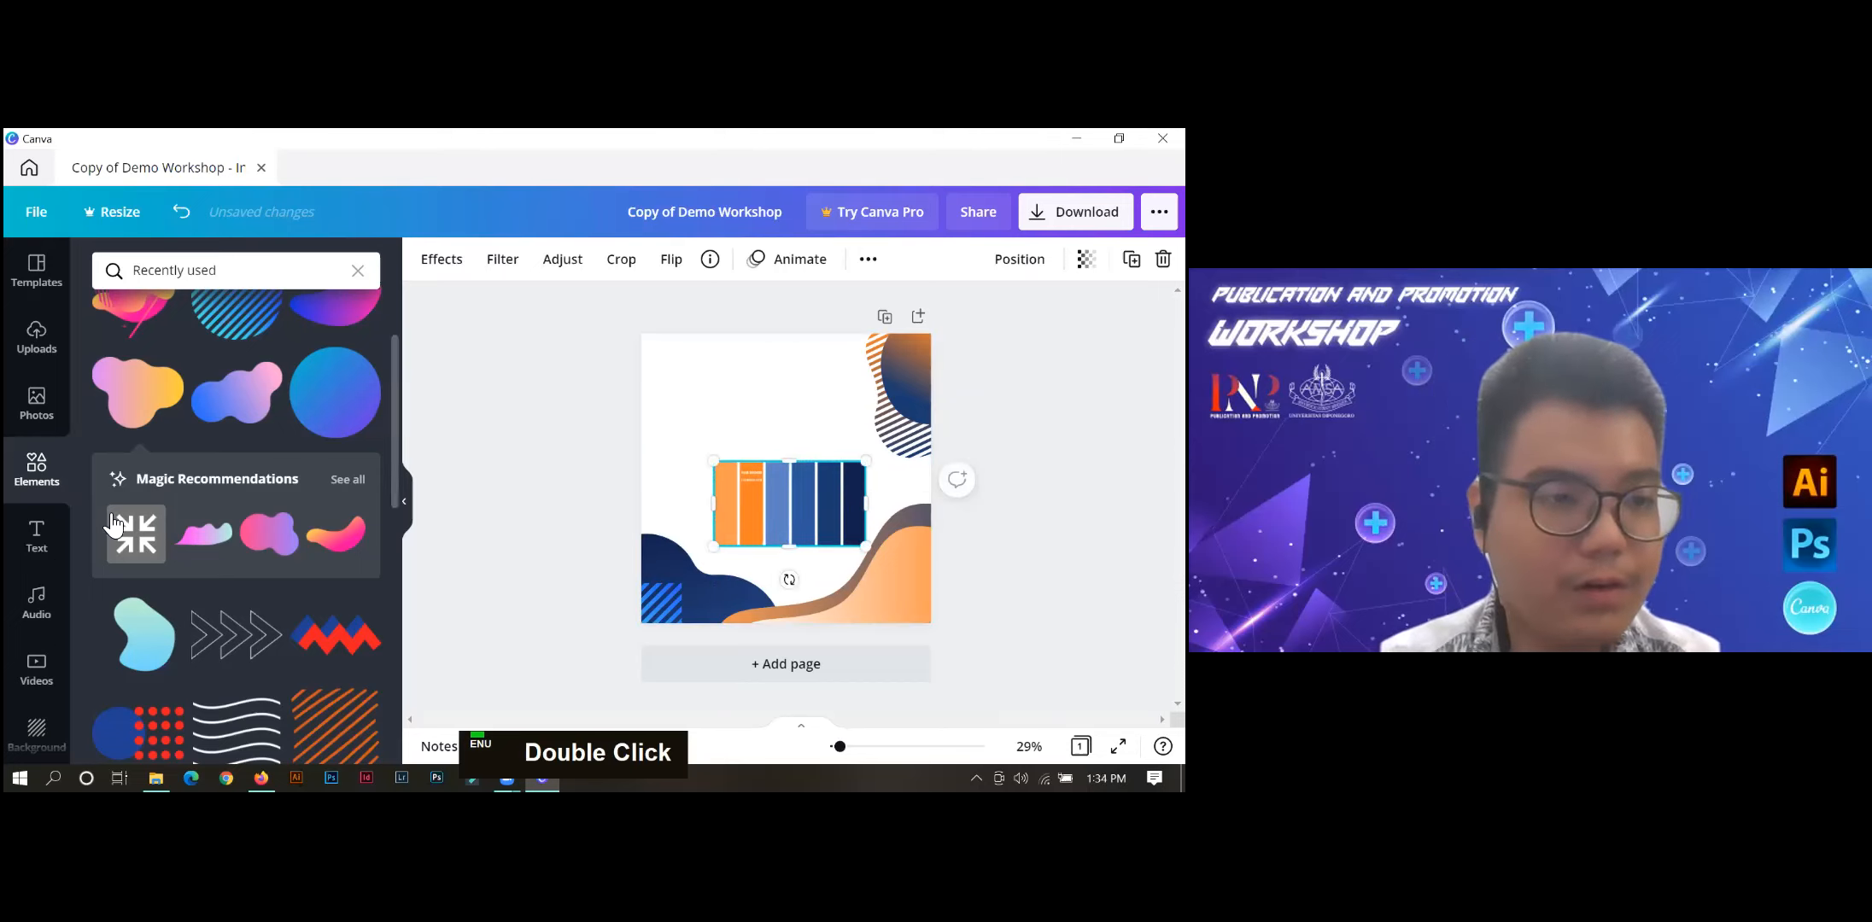
# Replace the current elements search with a search for "shape".
pyautogui.doubleClick(175, 269)
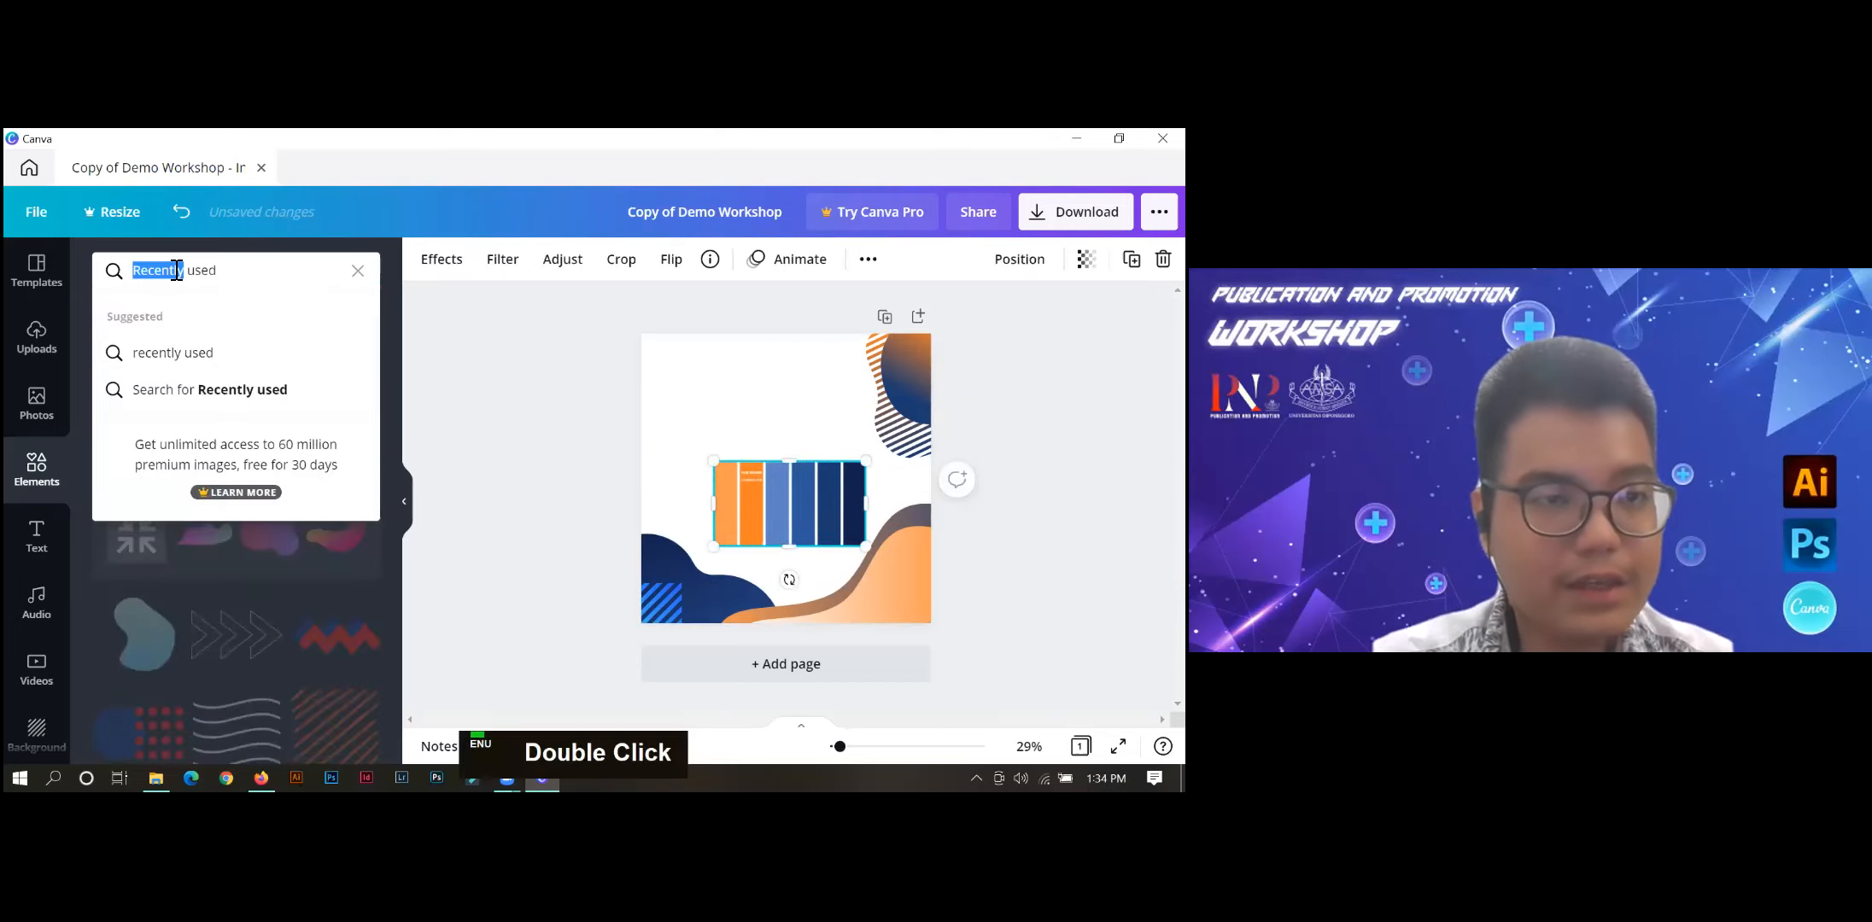
pyautogui.press('BackSpace')
pyautogui.press('BackSpace')
pyautogui.press('BackSpace')
pyautogui.press('BackSpace')
pyautogui.press('BackSpace')
pyautogui.press('BackSpace')
pyautogui.write('shape')
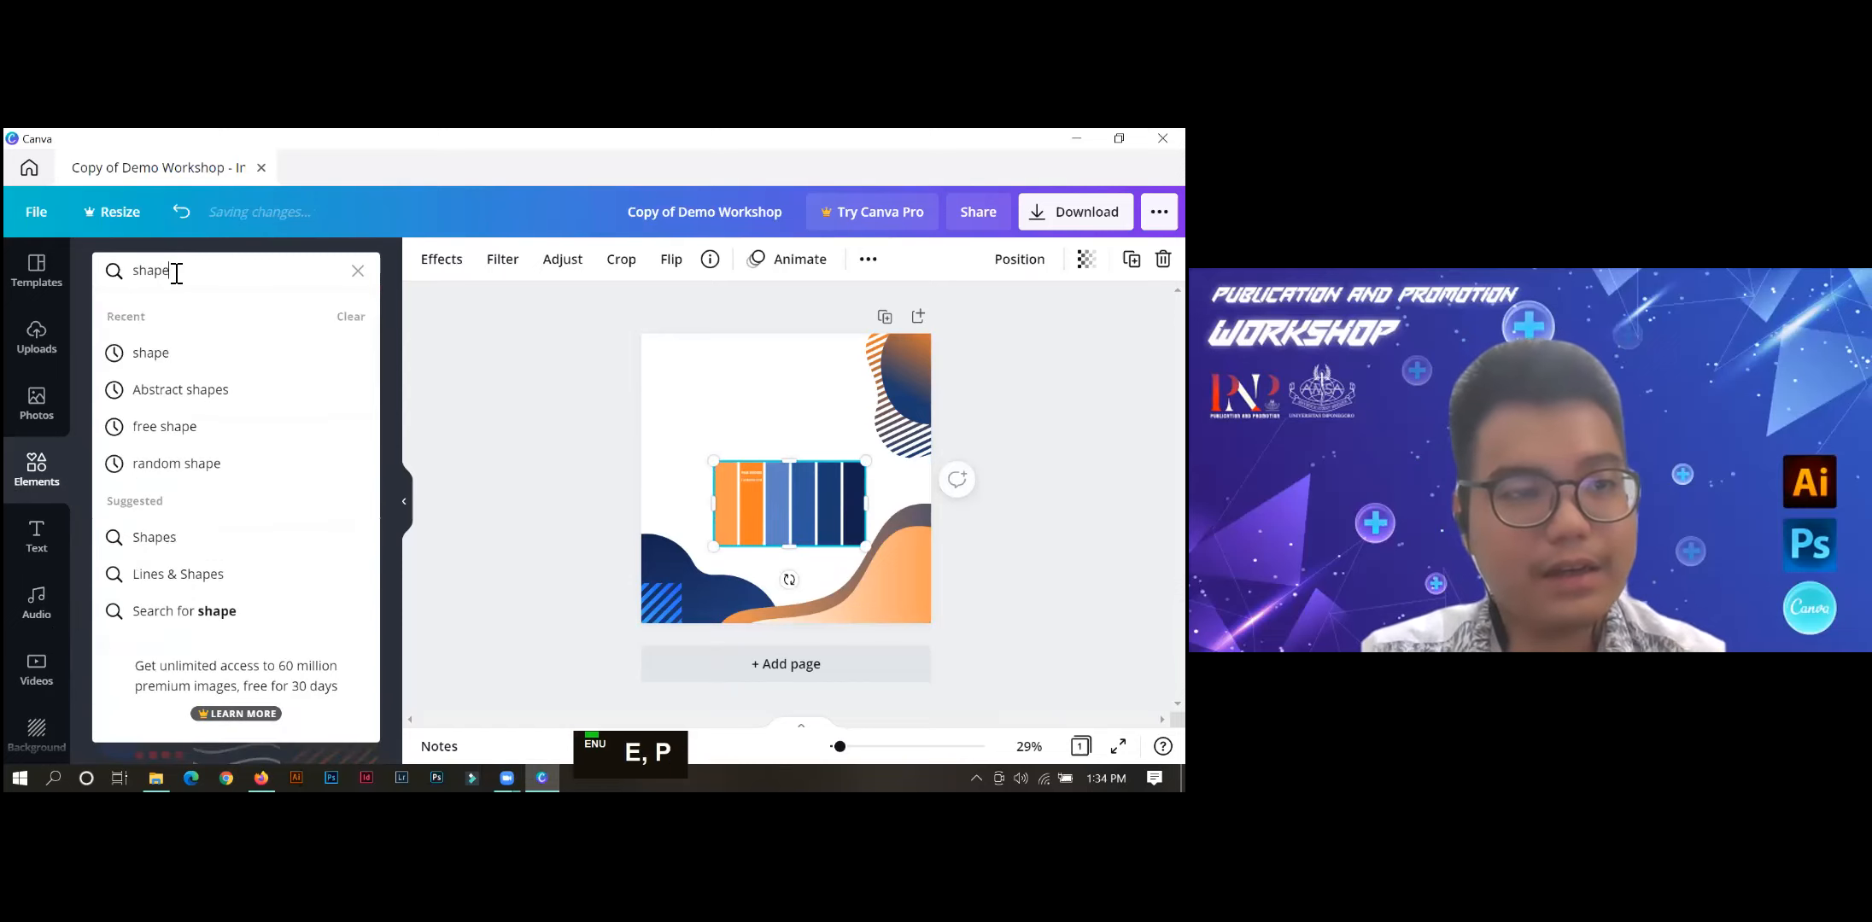
pyautogui.press('Return')
# Add the downward-pointing banner shape in dark navy at the upper-left edge of the page.
pyautogui.scroll(-5, 227, 583)
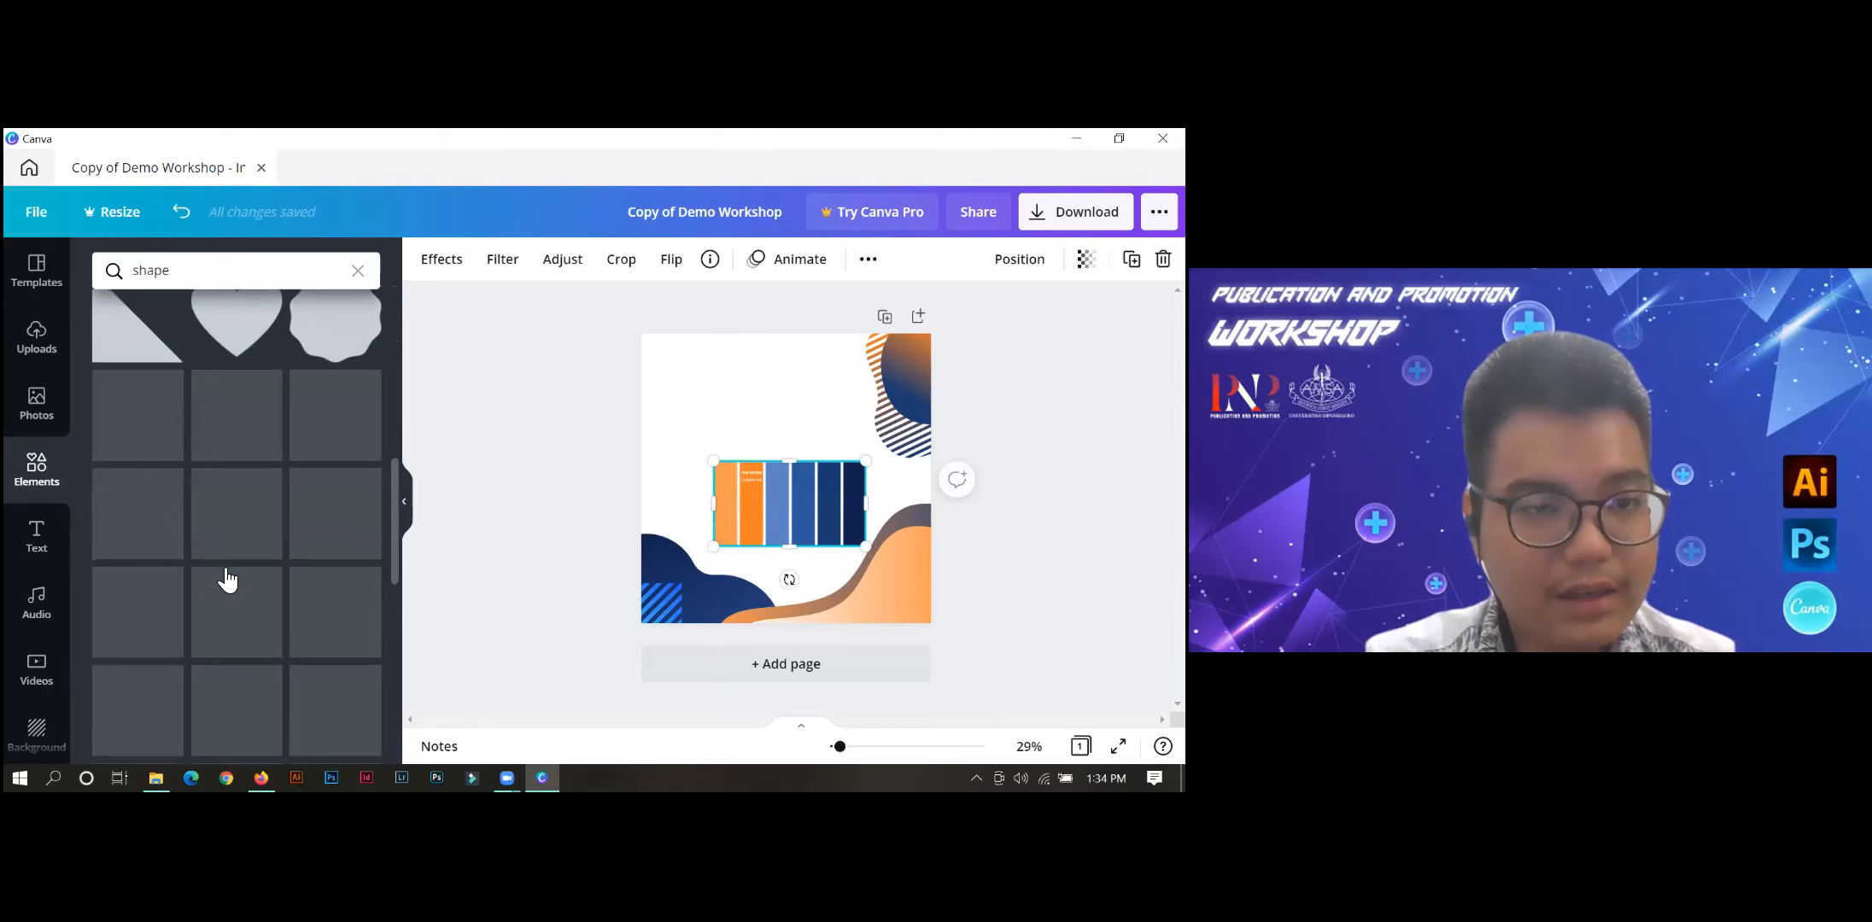
pyautogui.scroll(-3, 224, 573)
pyautogui.scroll(-4, 226, 580)
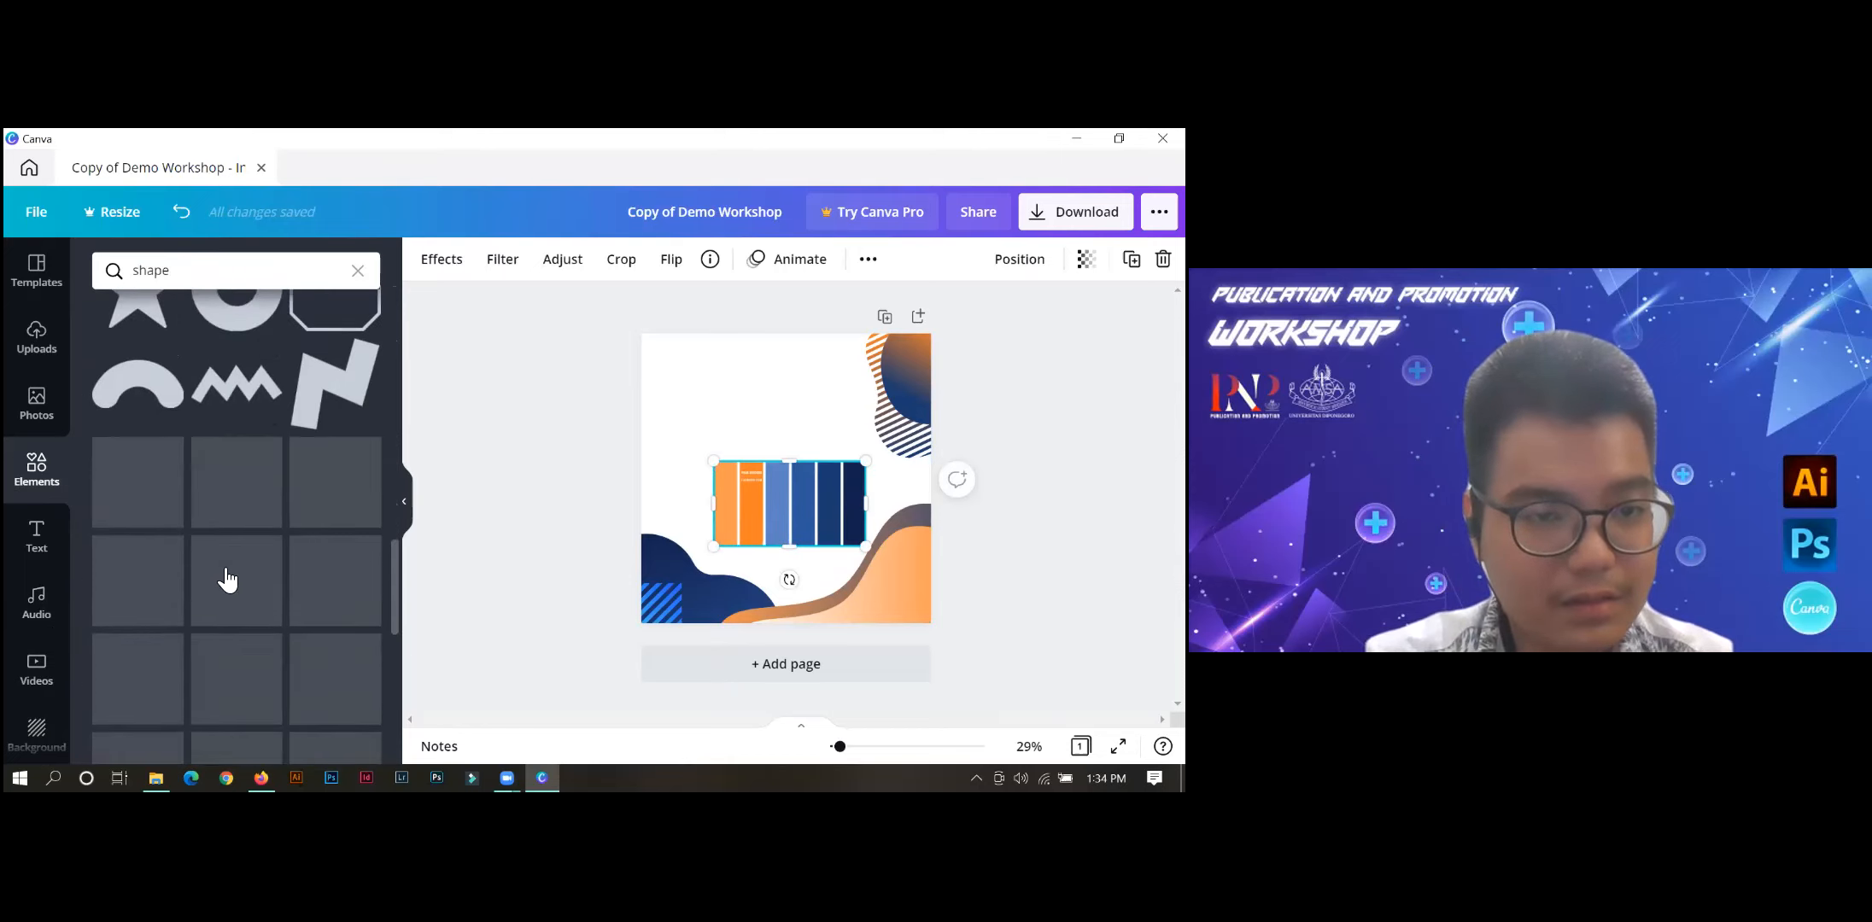
pyautogui.scroll(-1, 229, 574)
pyautogui.moveTo(355, 480); pyautogui.dragTo(740, 396)
pyautogui.click(559, 362)
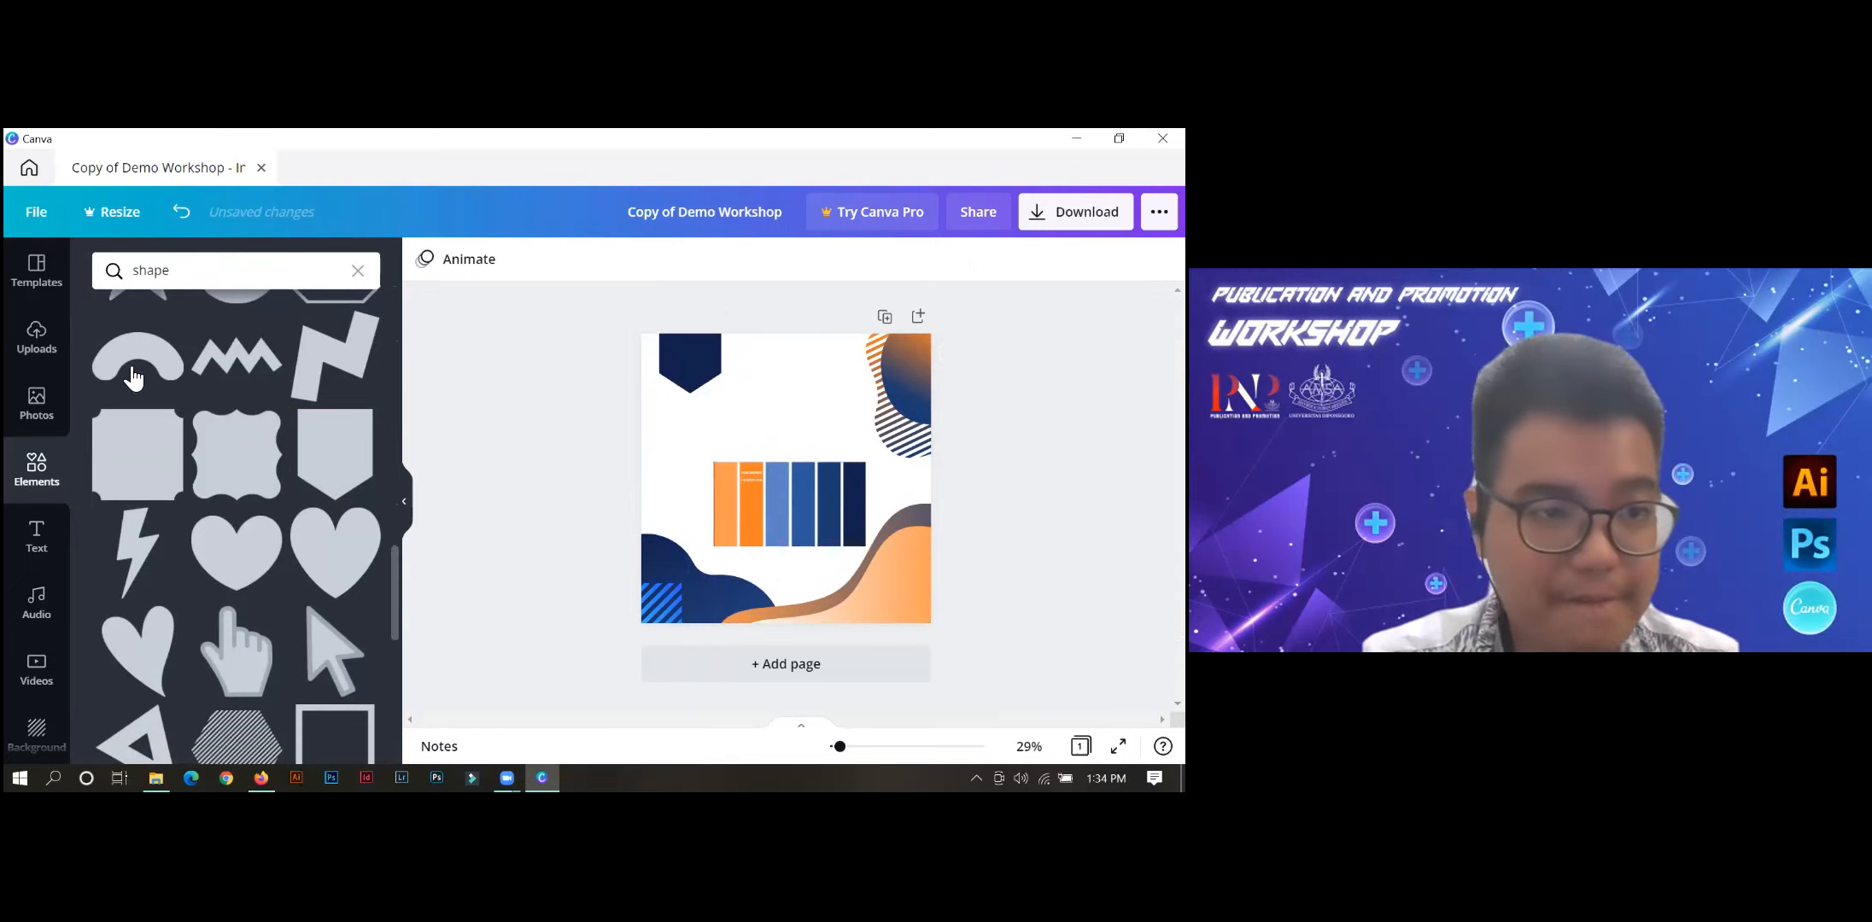
# Upload the "logo adobe" image from the Downloads folder to the design's media, leaving no copy on the page.
pyautogui.click(34, 346)
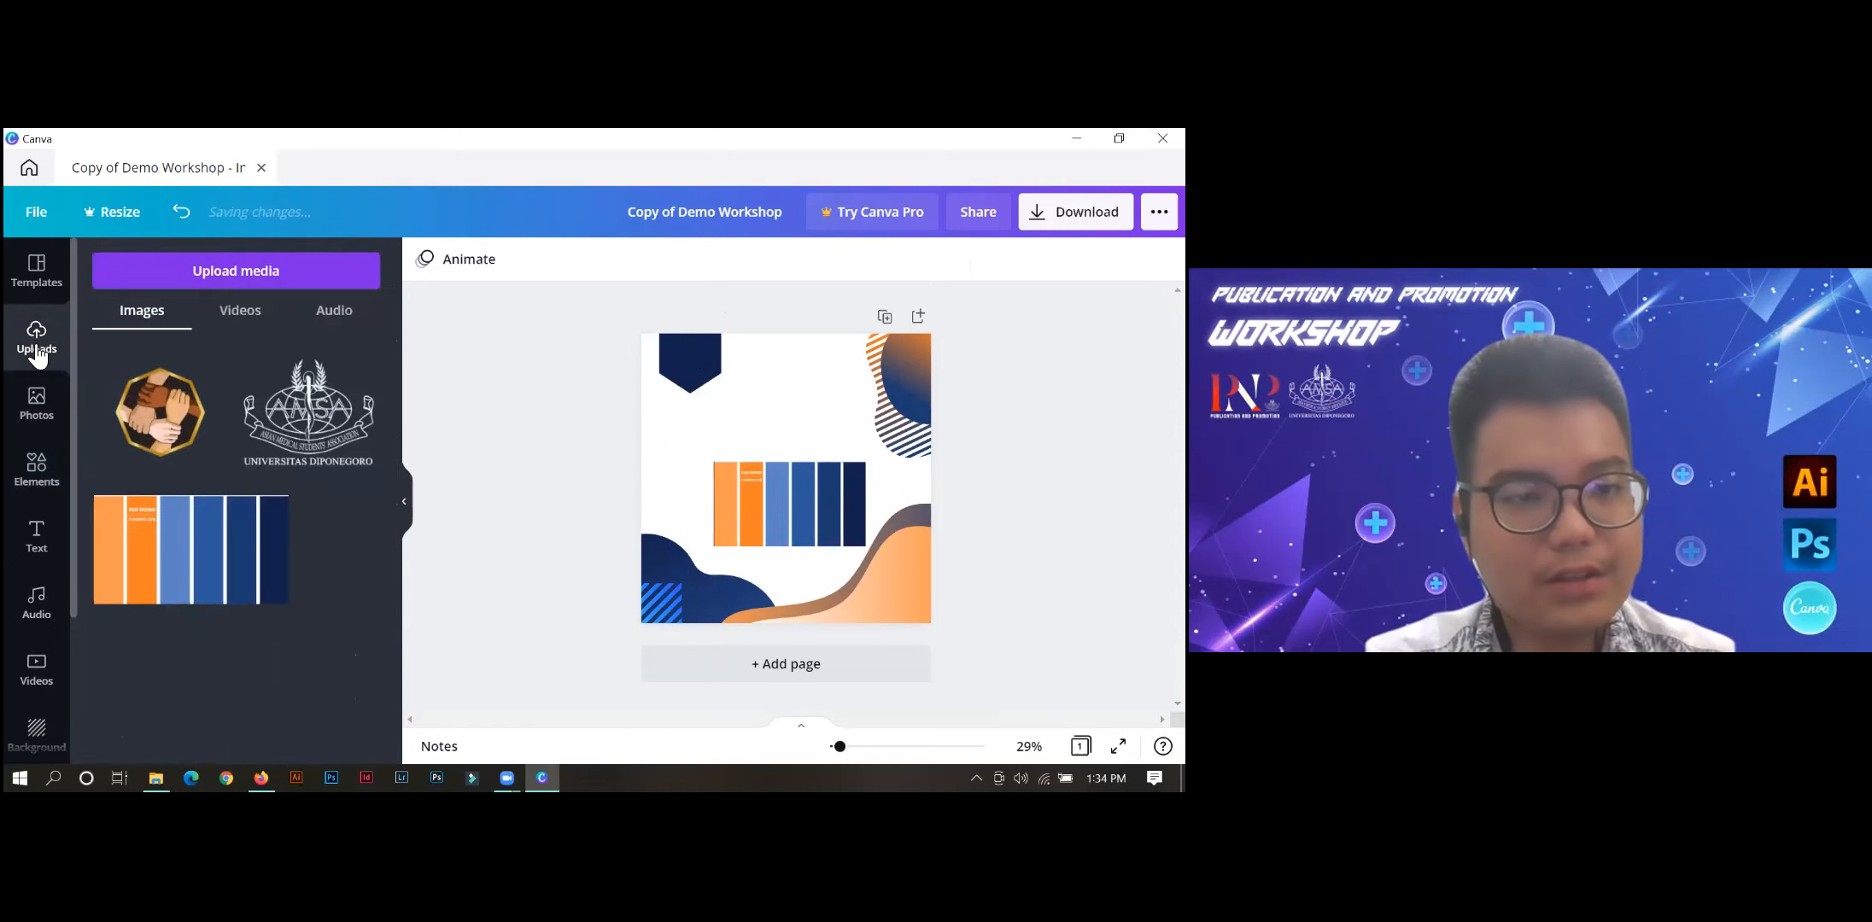
pyautogui.click(273, 264)
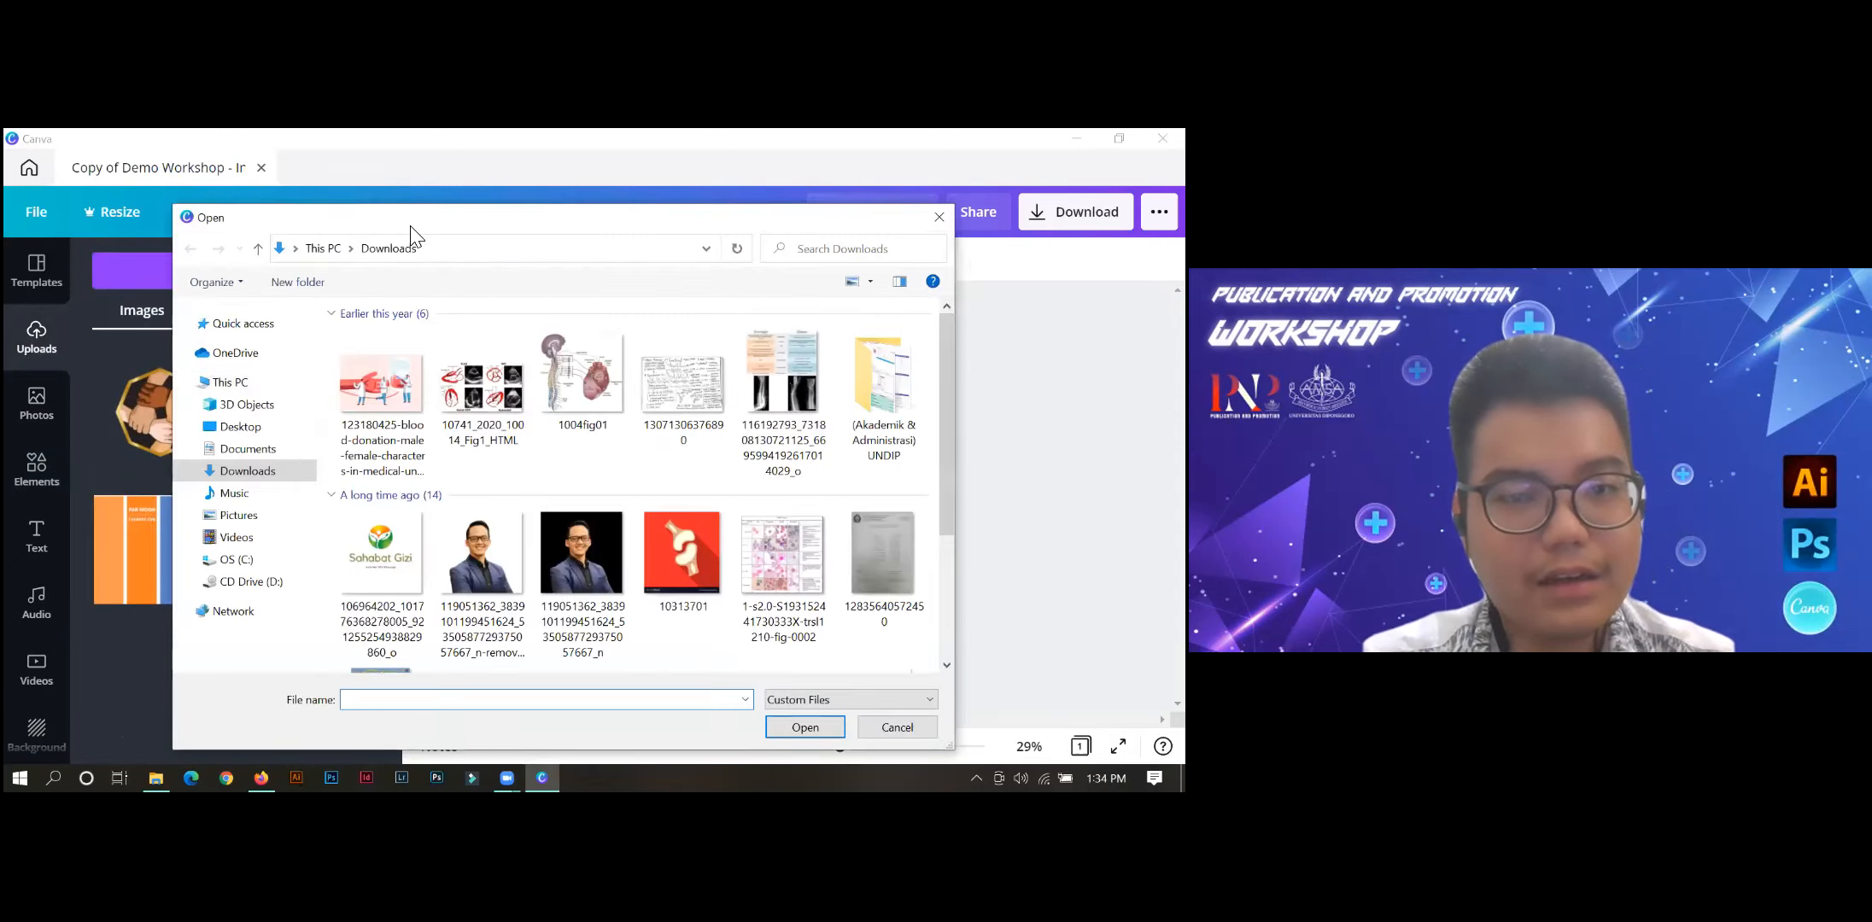
pyautogui.moveTo(410, 225); pyautogui.dragTo(432, 251)
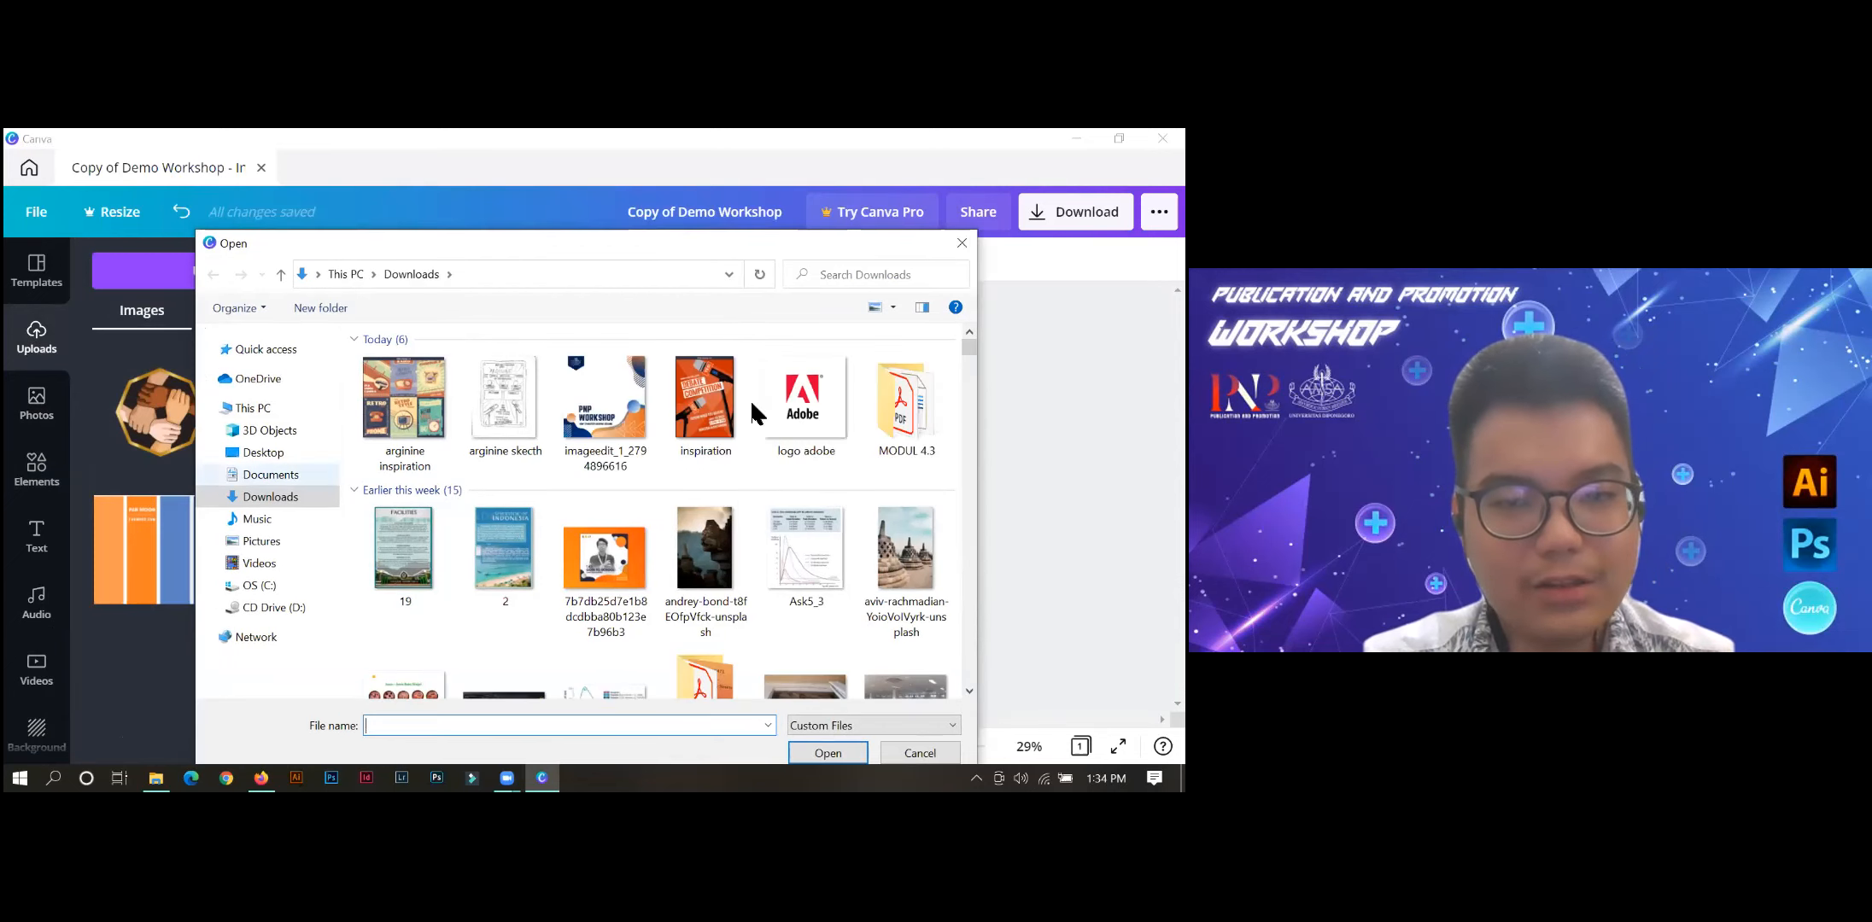
pyautogui.click(807, 418)
pyautogui.click(715, 398)
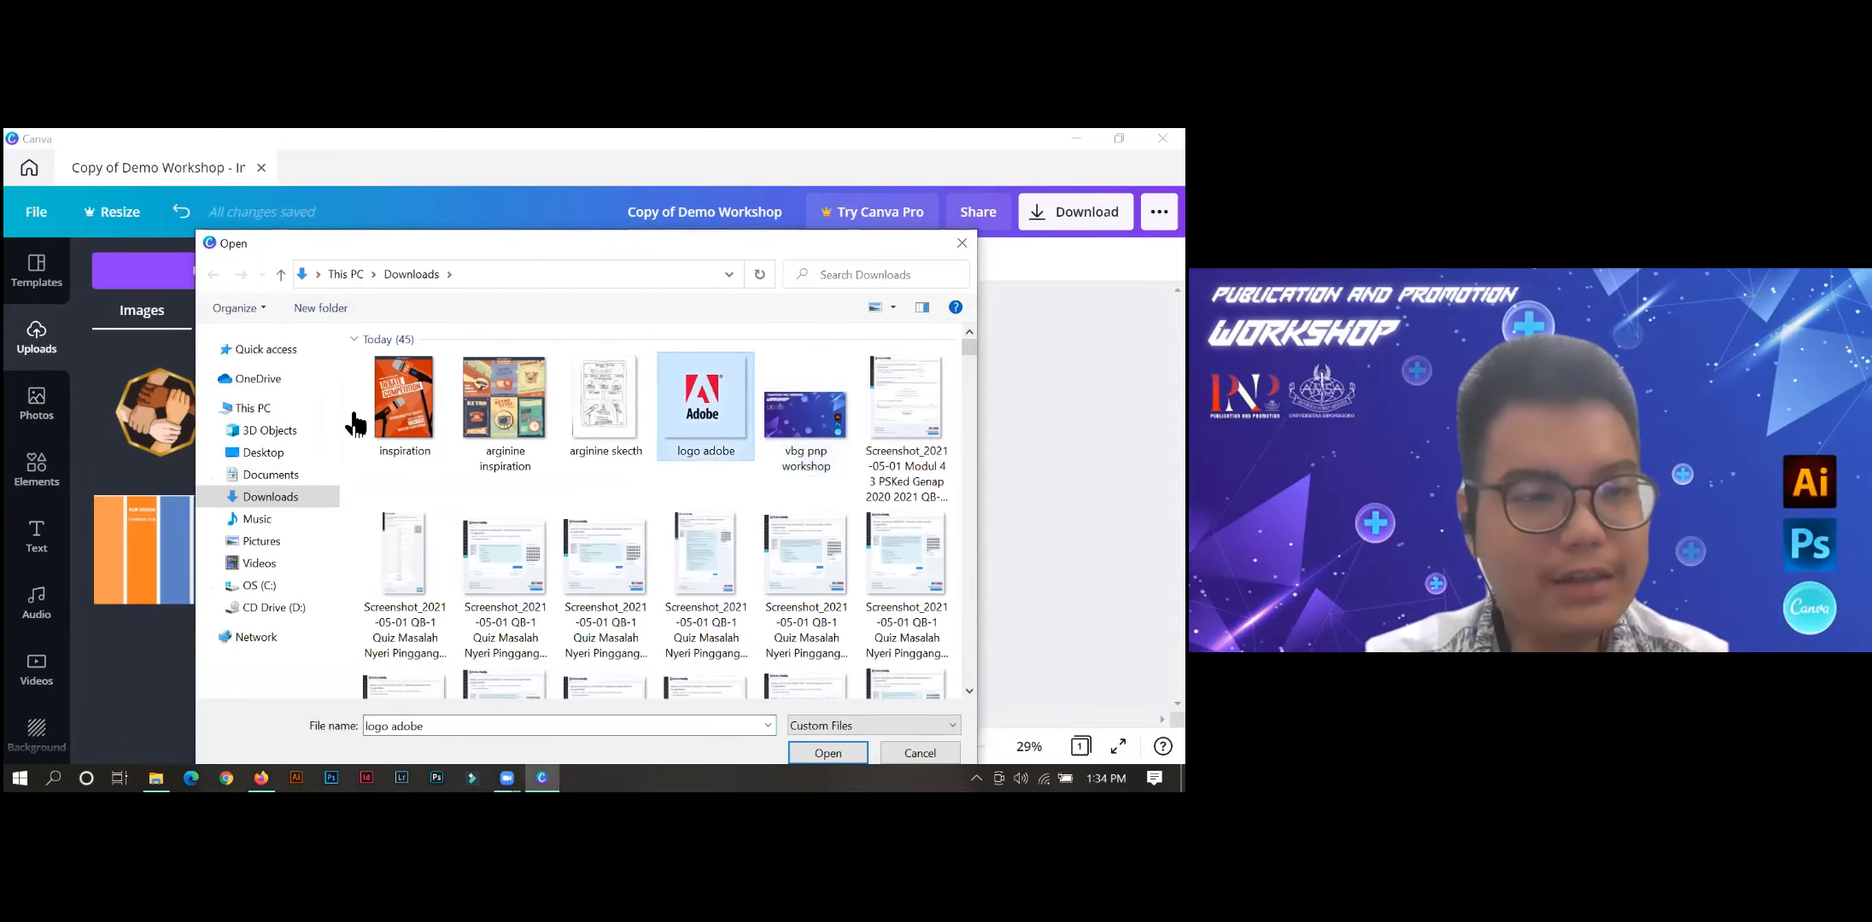
pyautogui.press('Return')
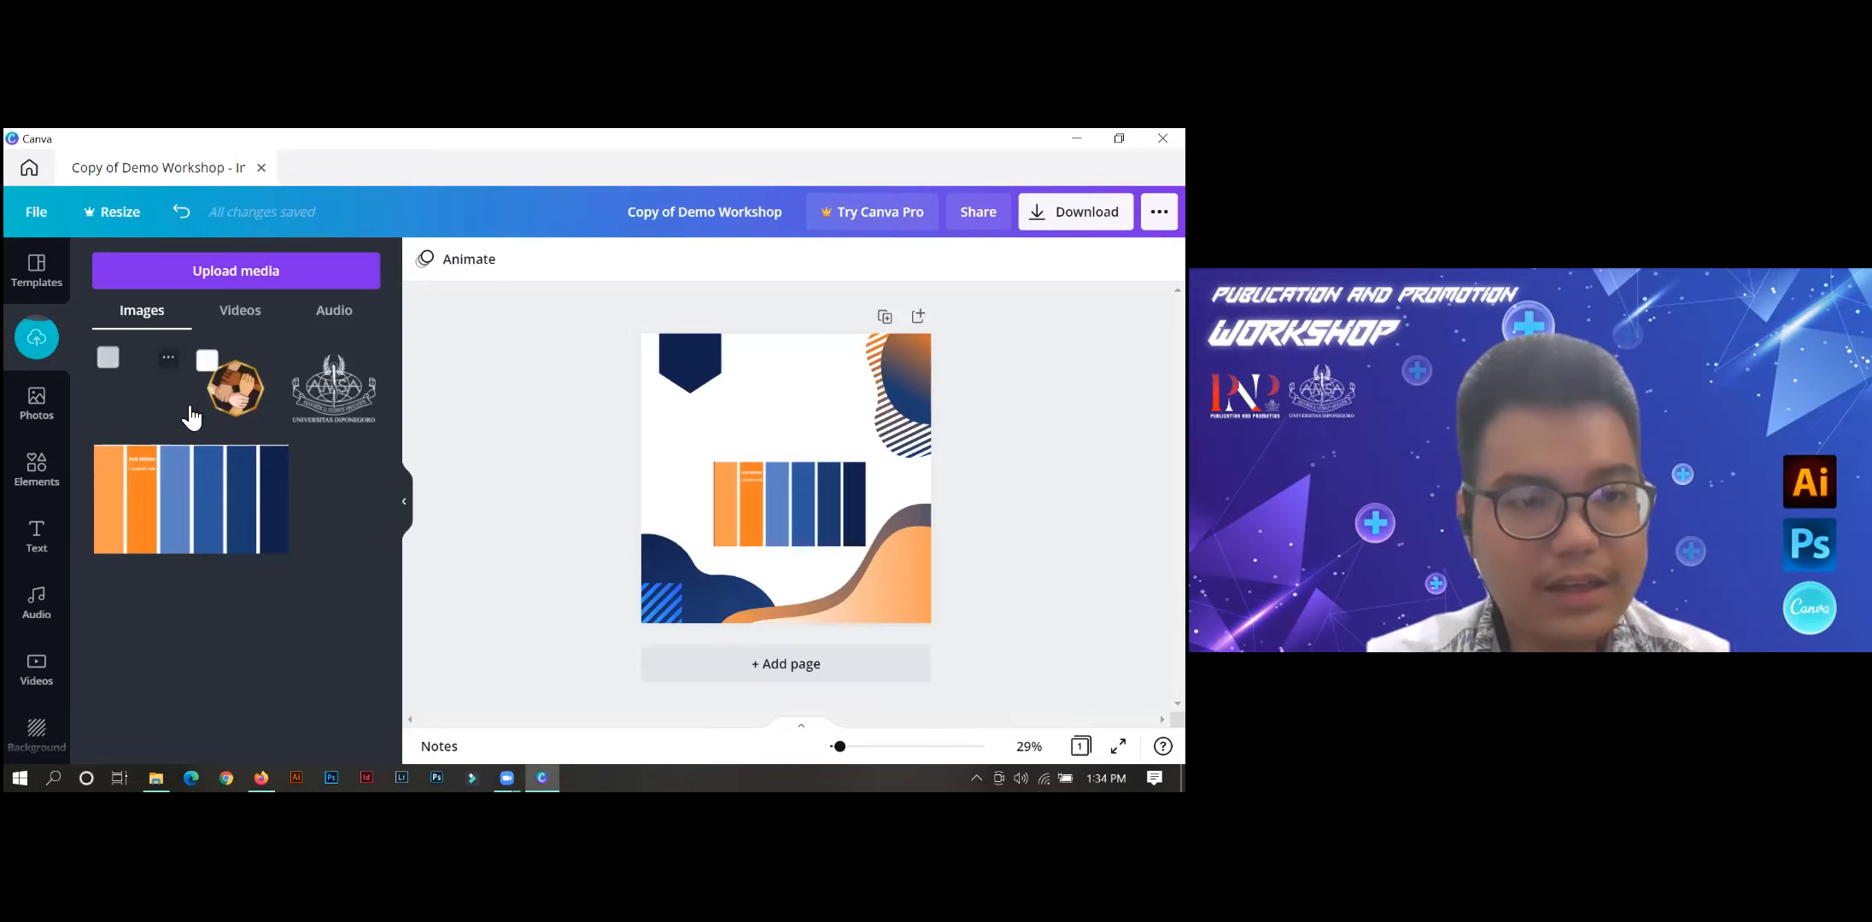
pyautogui.moveTo(733, 403); pyautogui.dragTo(666, 368)
pyautogui.press('Delete')
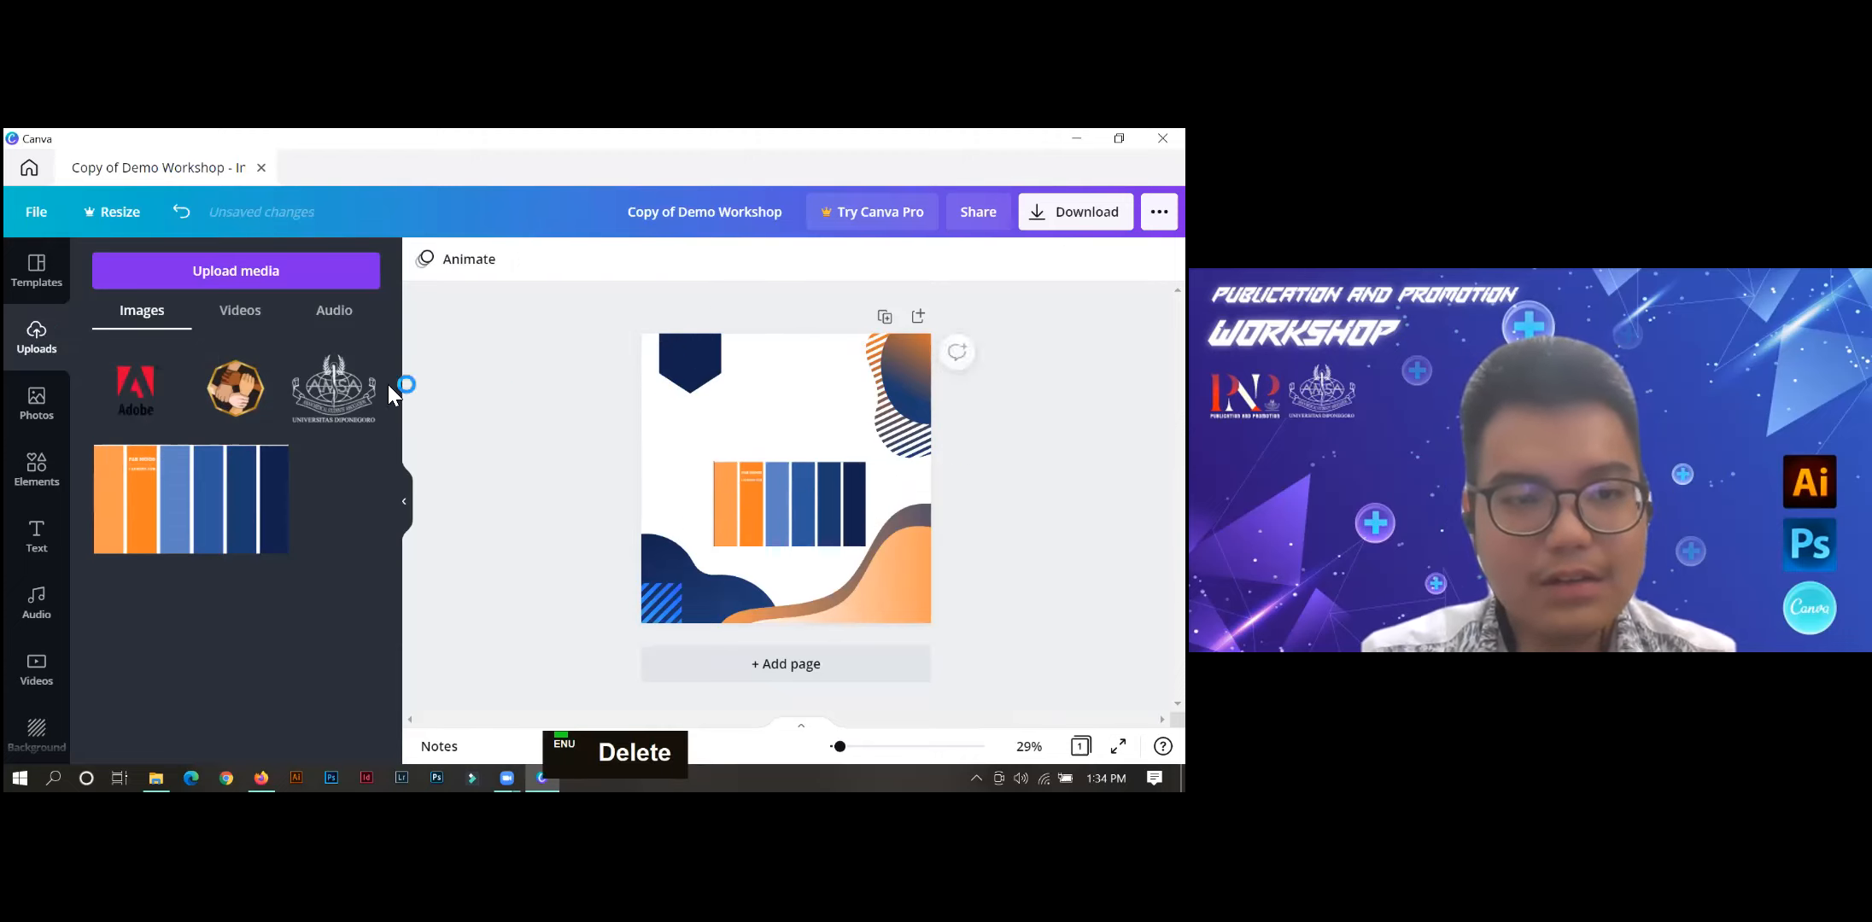
# Add the white AMSA Universitas Diponegoro logo to the page, shrink it to fit the navy banner shape, and position it there.
pyautogui.moveTo(317, 408); pyautogui.dragTo(811, 510)
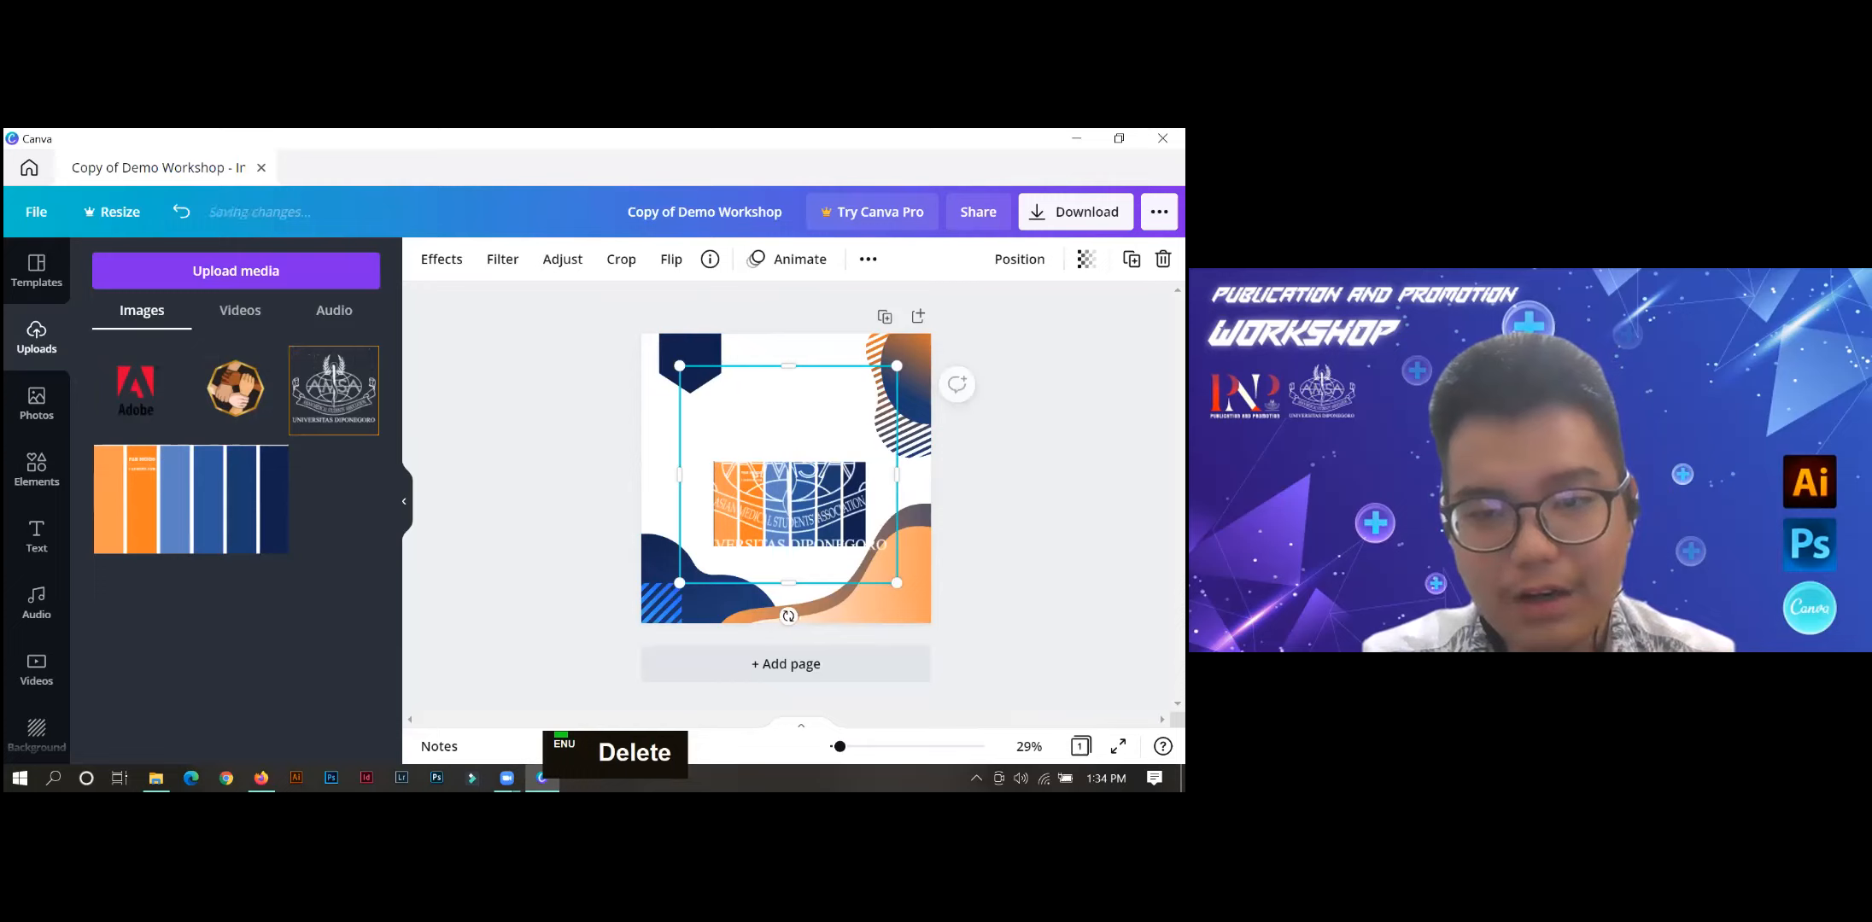
pyautogui.moveTo(896, 583); pyautogui.dragTo(697, 368)
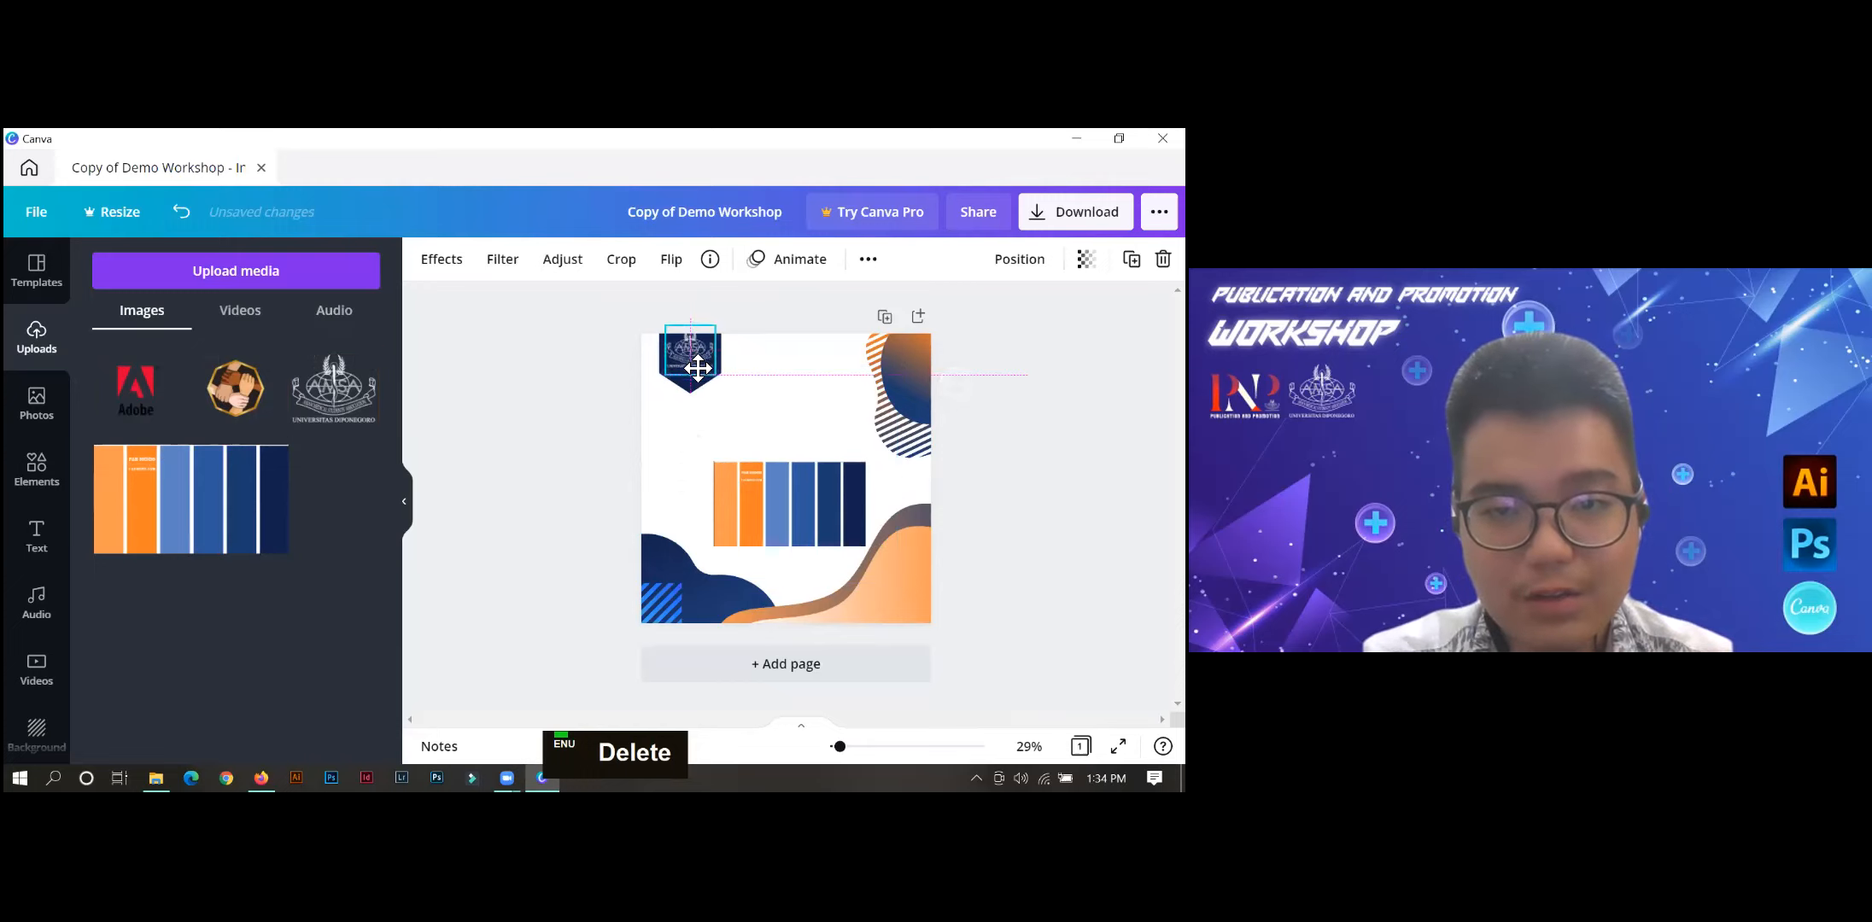
pyautogui.click(741, 410)
pyautogui.keyDown('ctrl'); pyautogui.scroll(5, 689, 583); pyautogui.keyUp('ctrl')
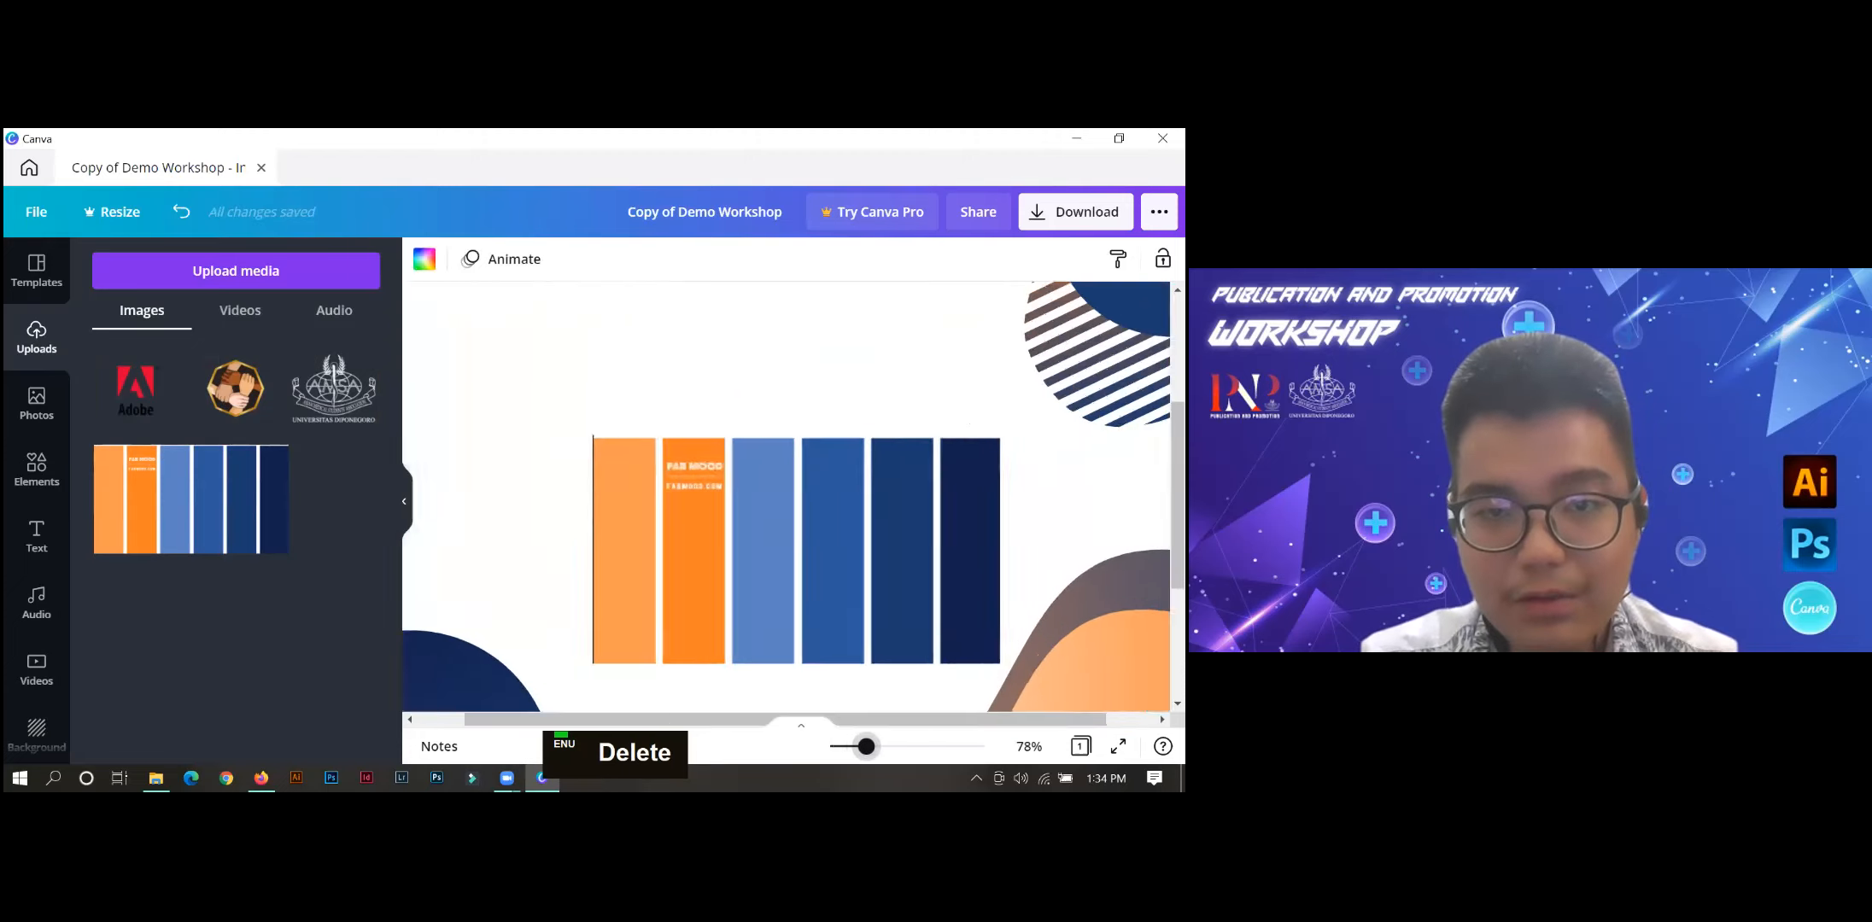
pyautogui.scroll(2, 597, 448)
pyautogui.scroll(2, 598, 444)
pyautogui.moveTo(567, 386); pyautogui.dragTo(571, 390)
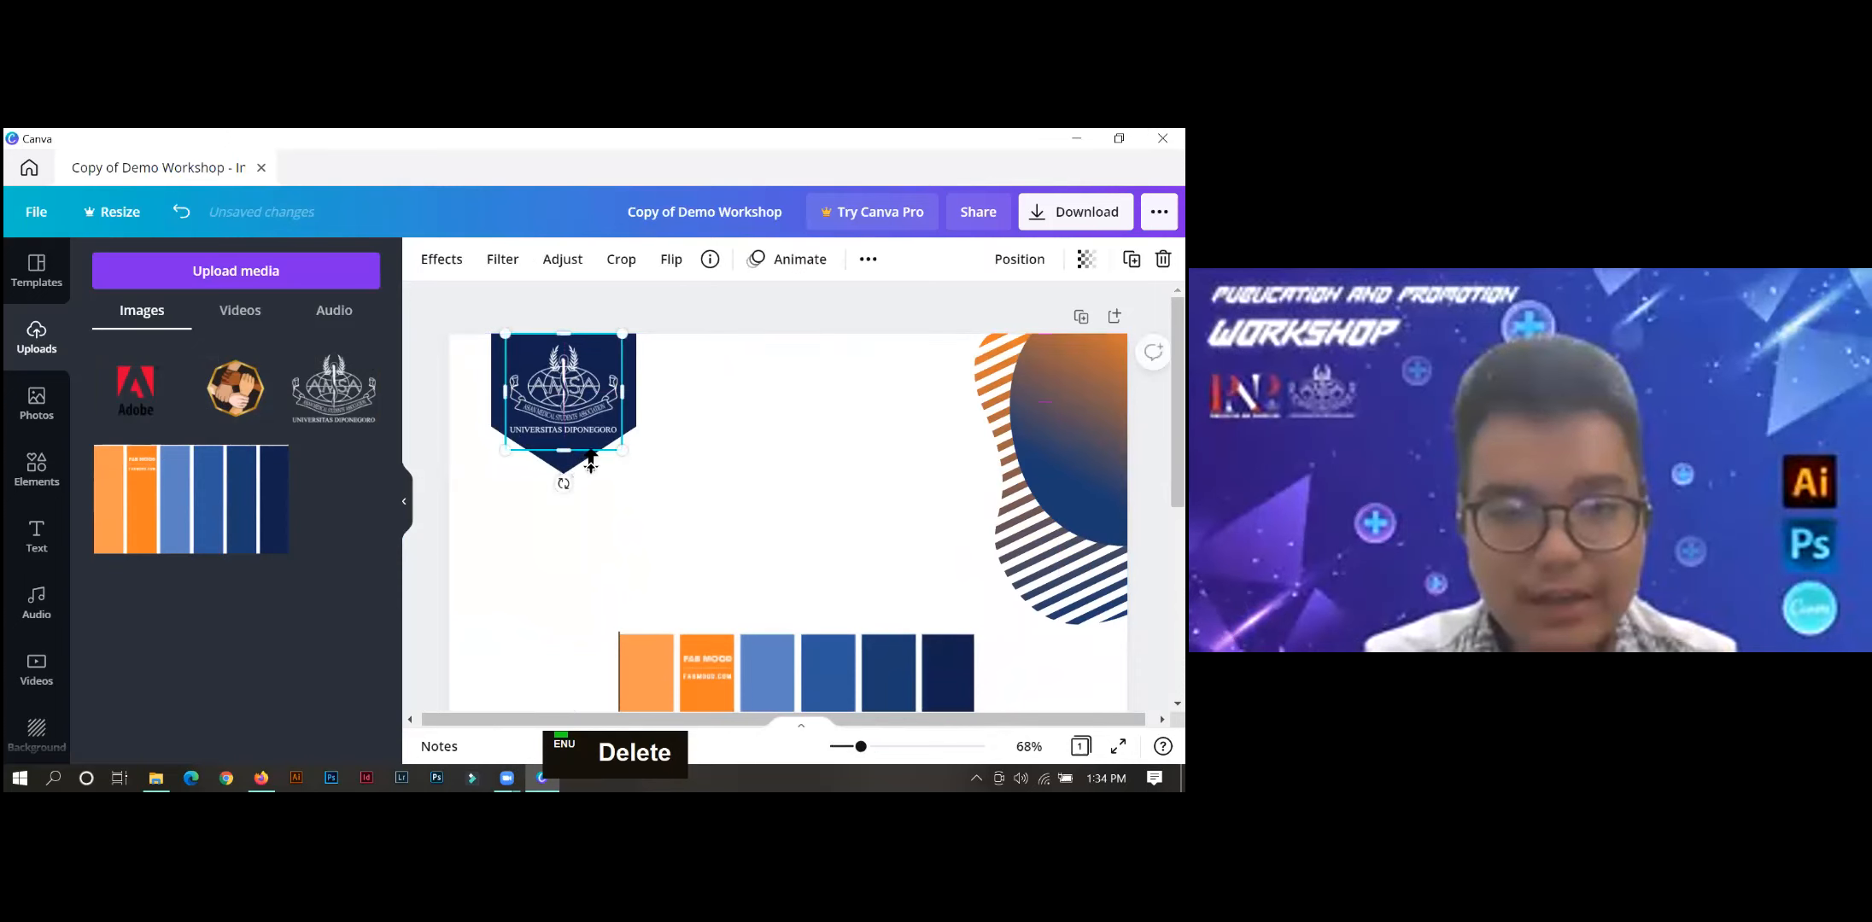
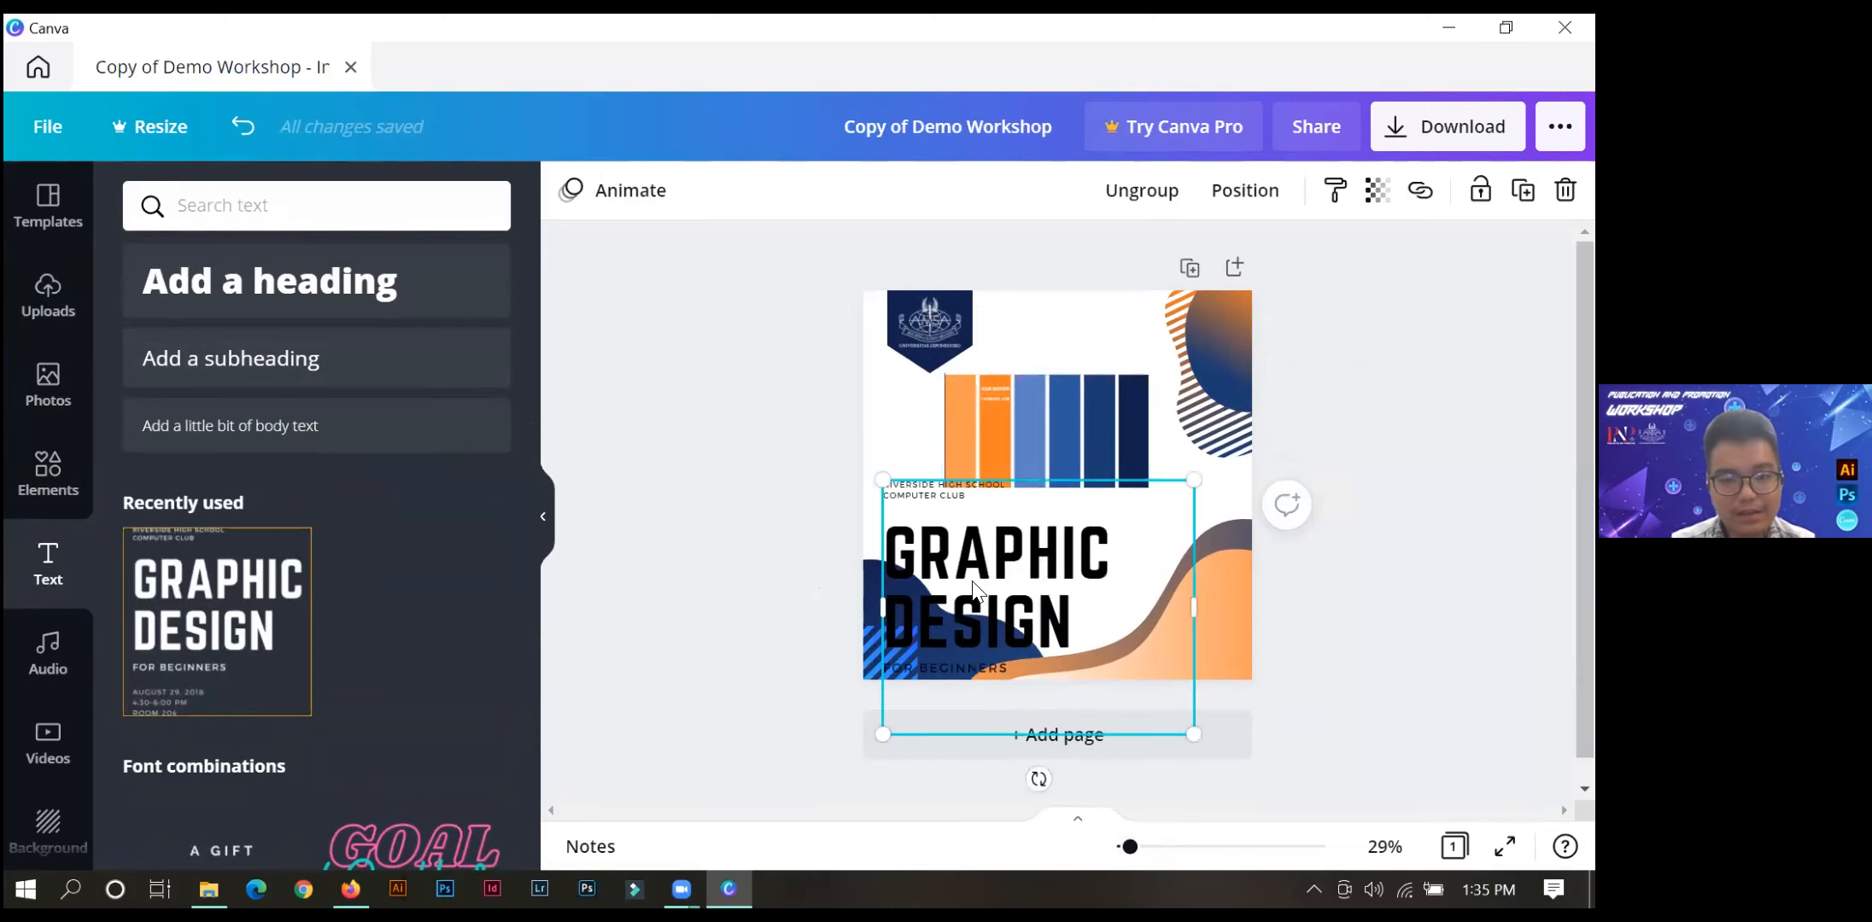
# Undo the placement of the "Graphic Design" text combination so that it is off the page.
pyautogui.click(943, 524)
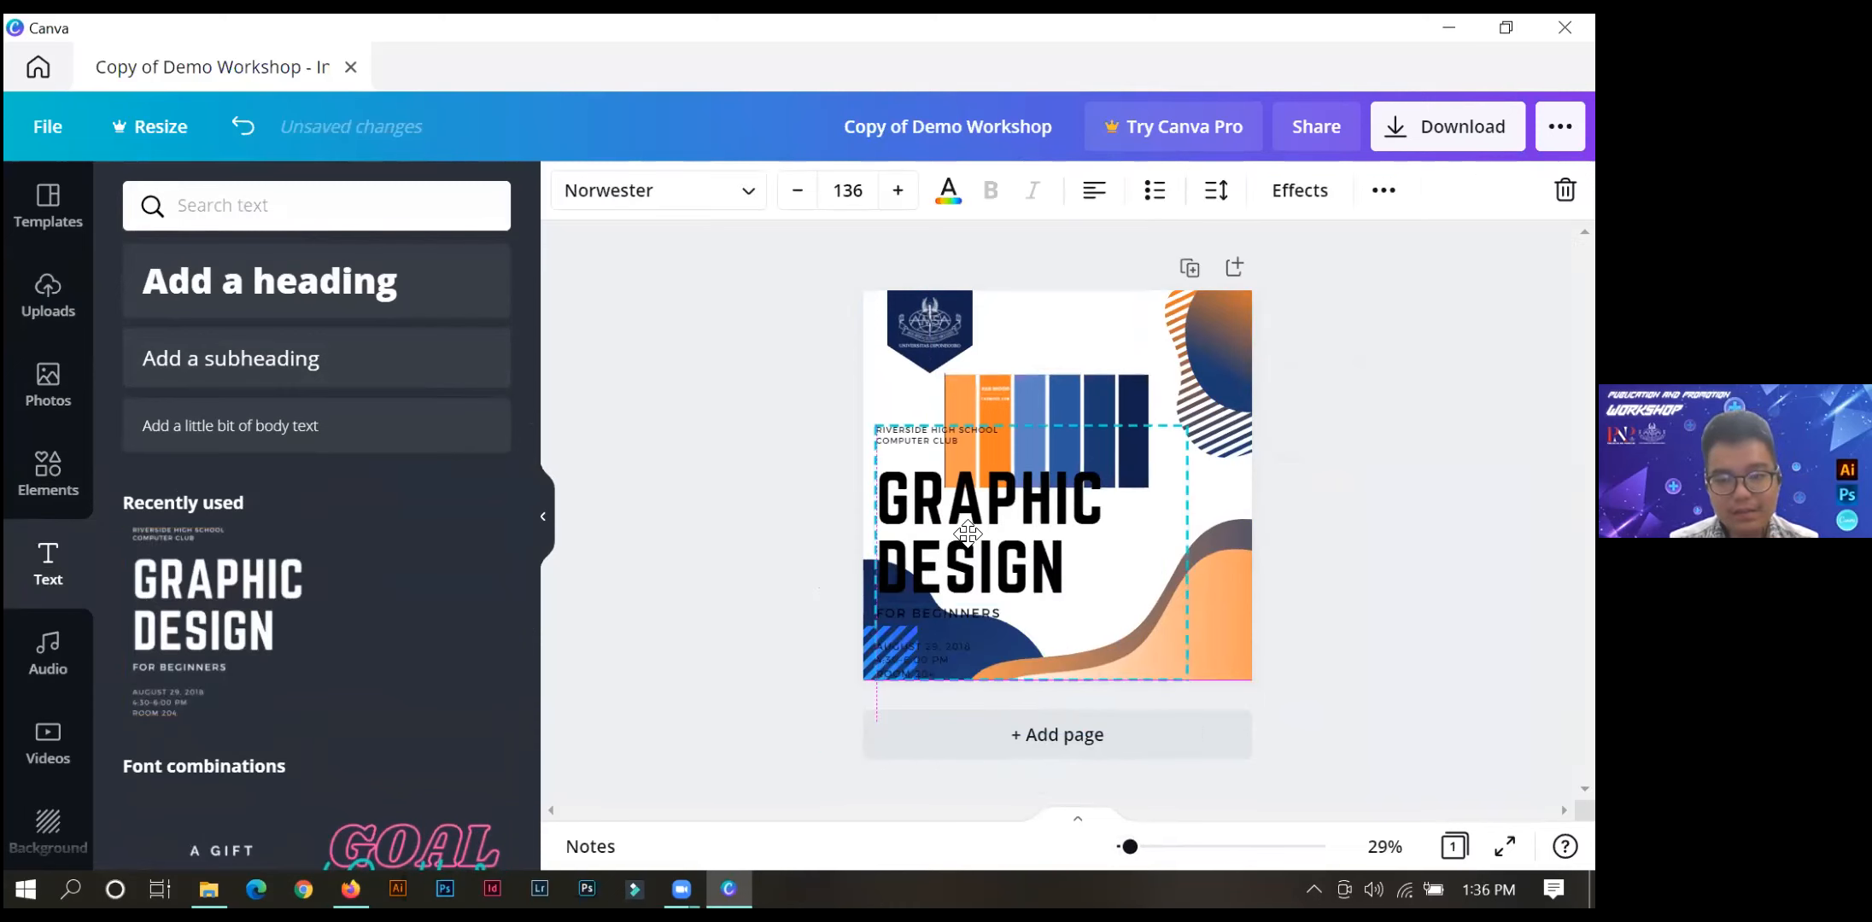
pyautogui.doubleClick(929, 510)
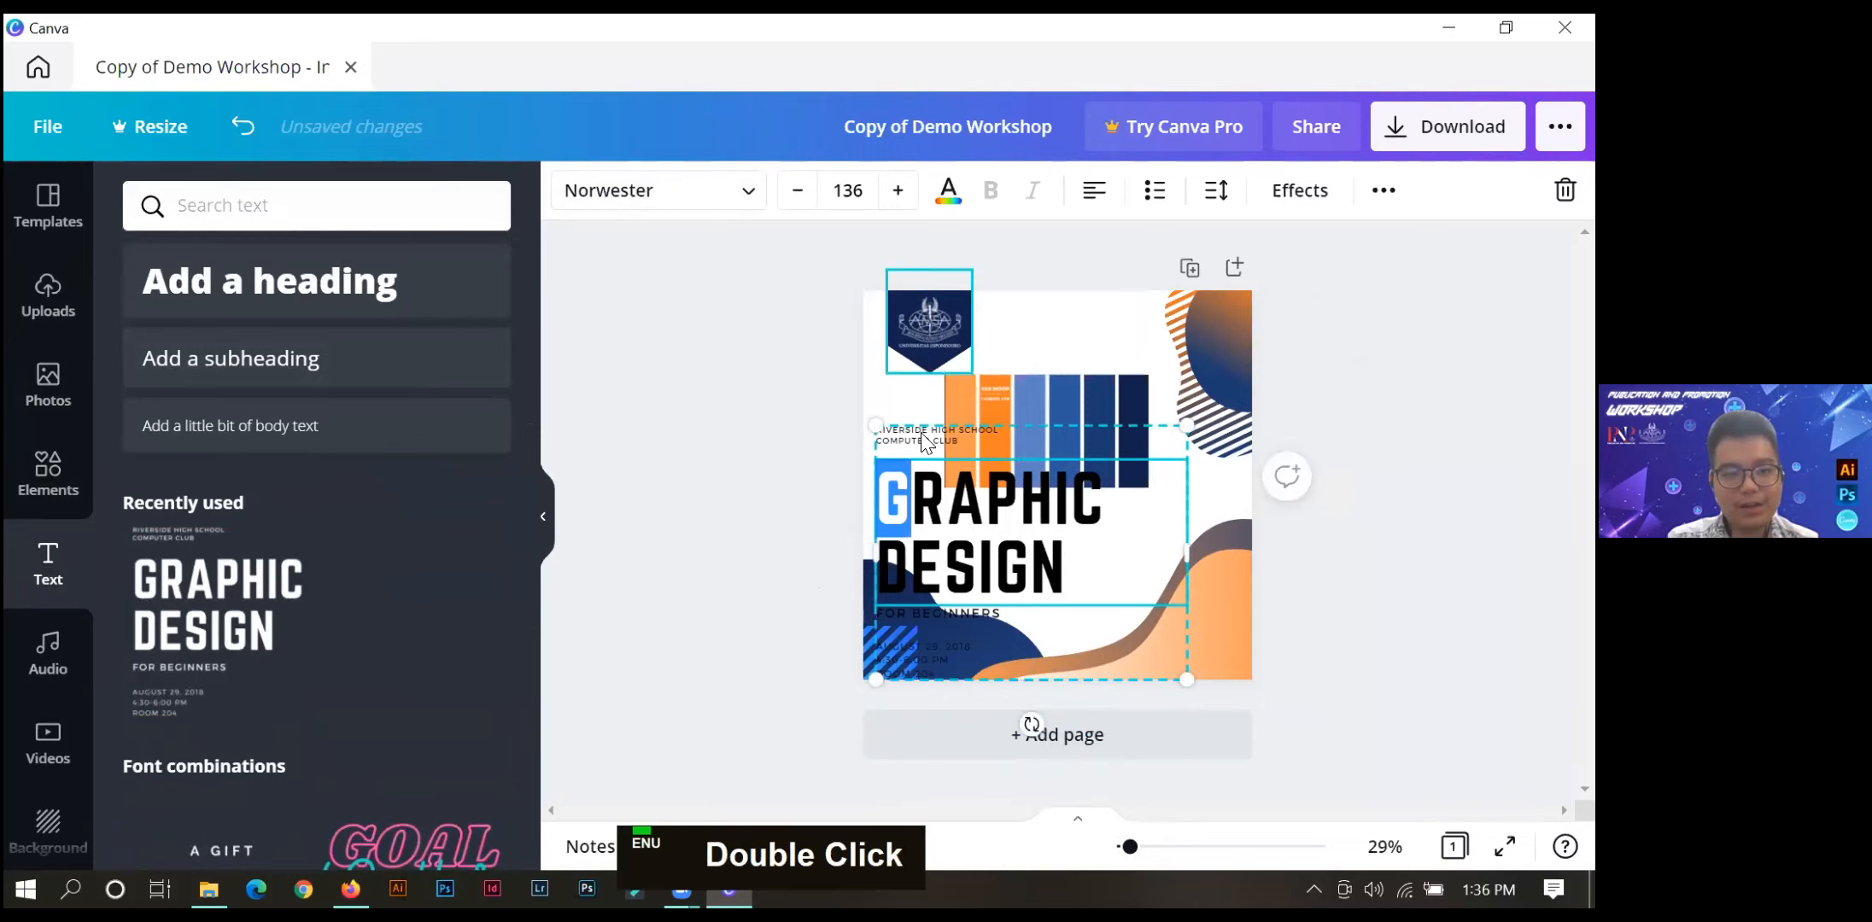
pyautogui.click(1036, 487)
pyautogui.click(735, 410)
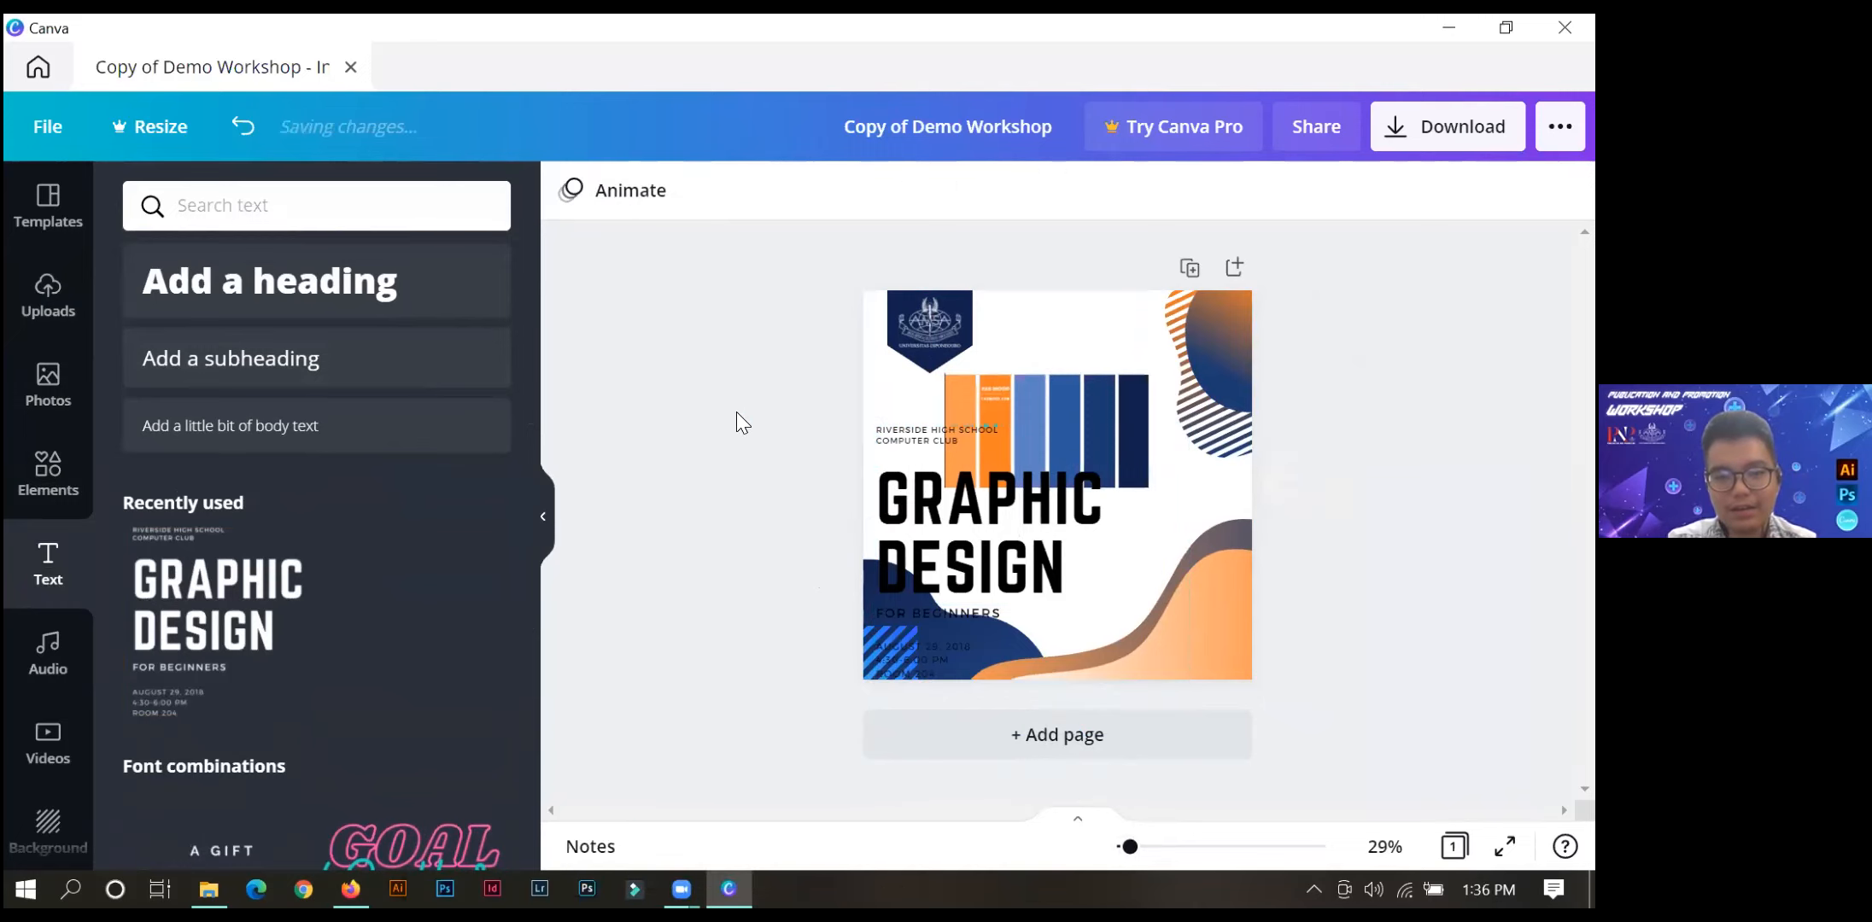
pyautogui.hotkey('ctrl', 'z')
pyautogui.hotkey('ctrl', 'z')
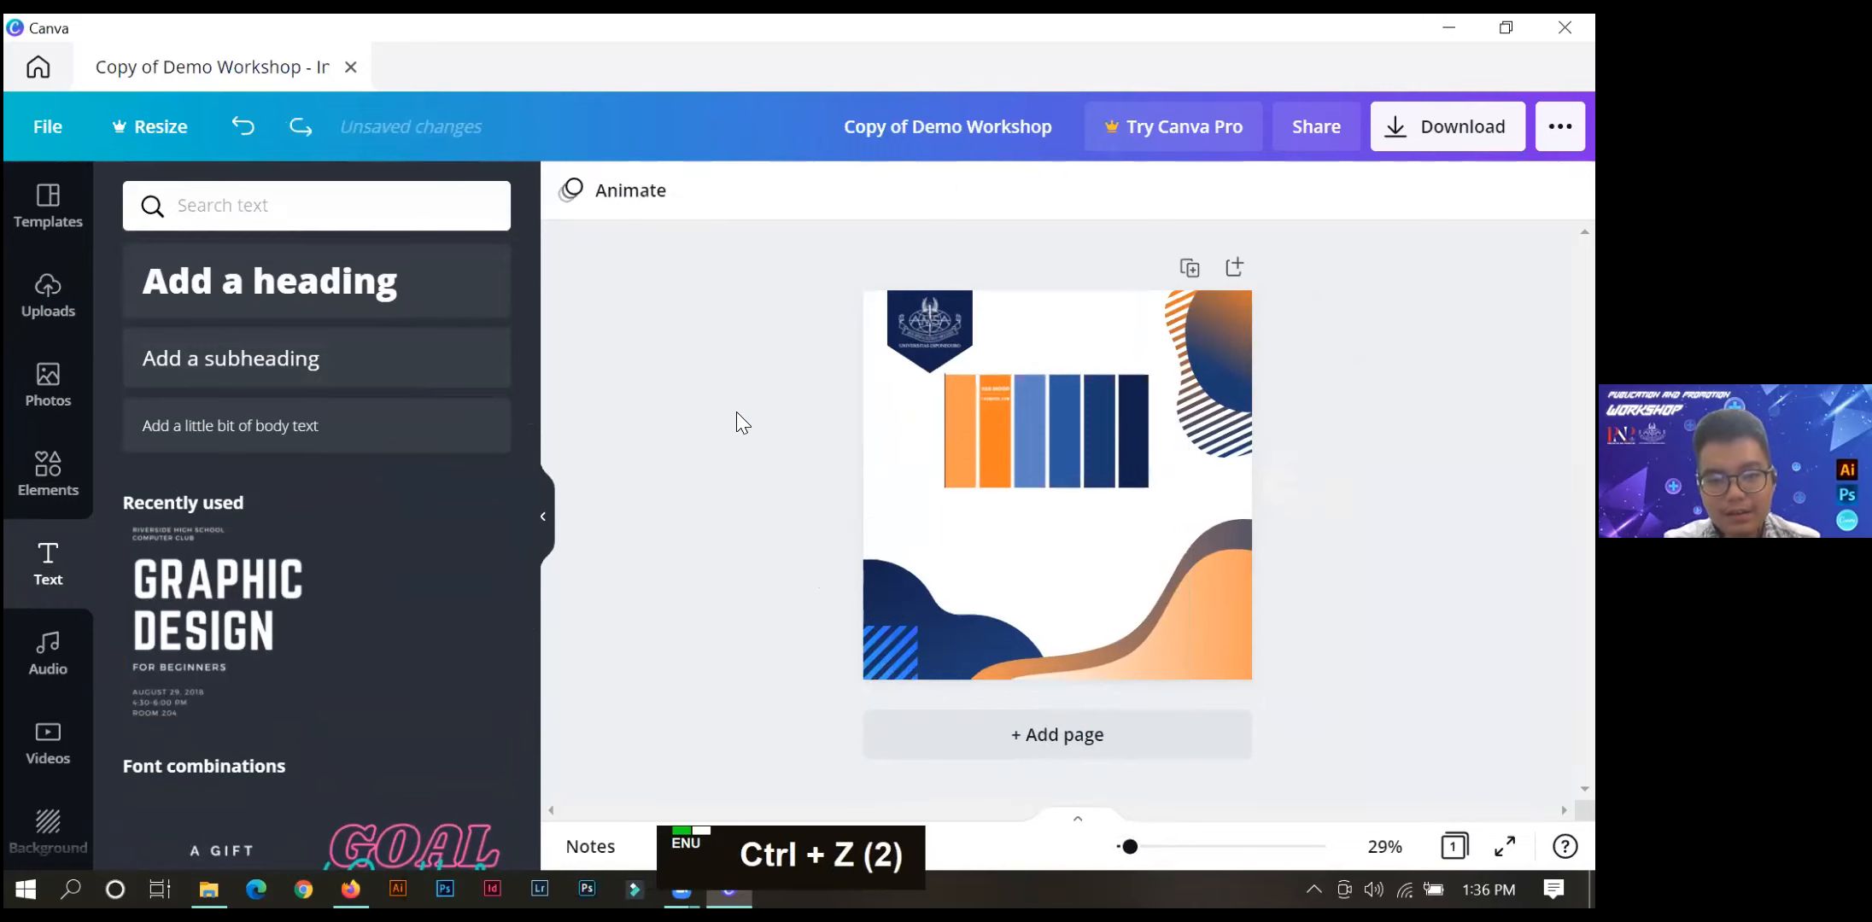
# Add a heading to the page reading "PNP WORKSHOP", split over two lines after "PNP".
pyautogui.click(239, 303)
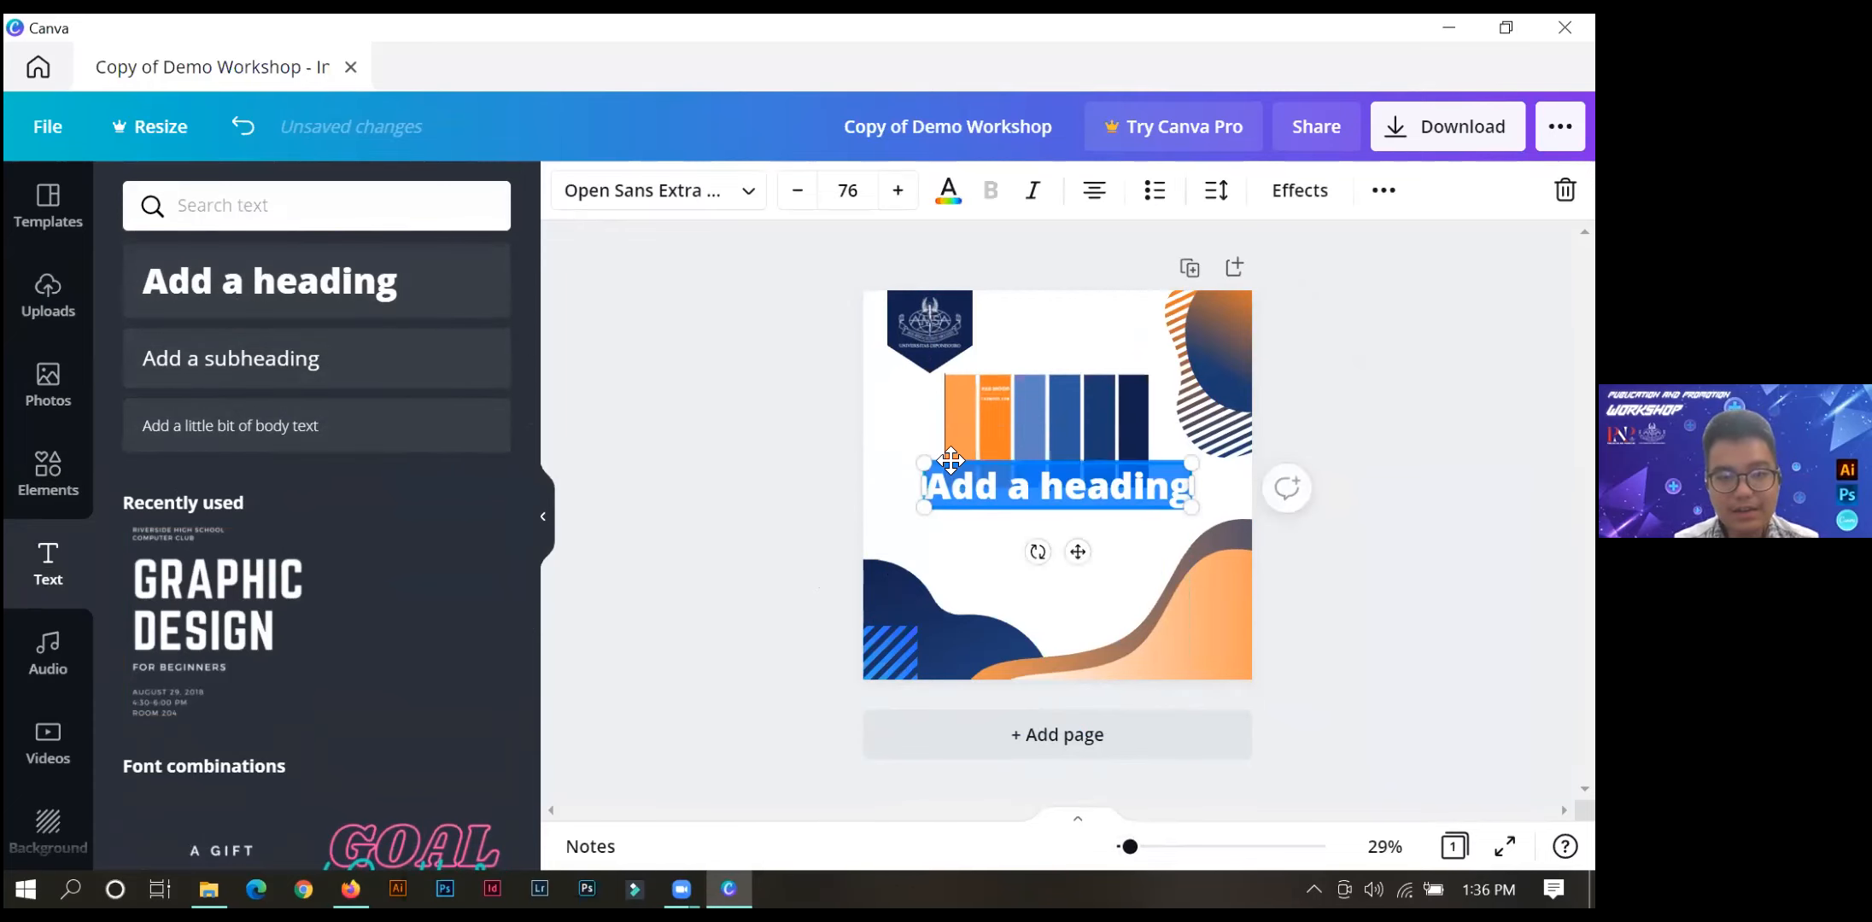
pyautogui.press('capslock')
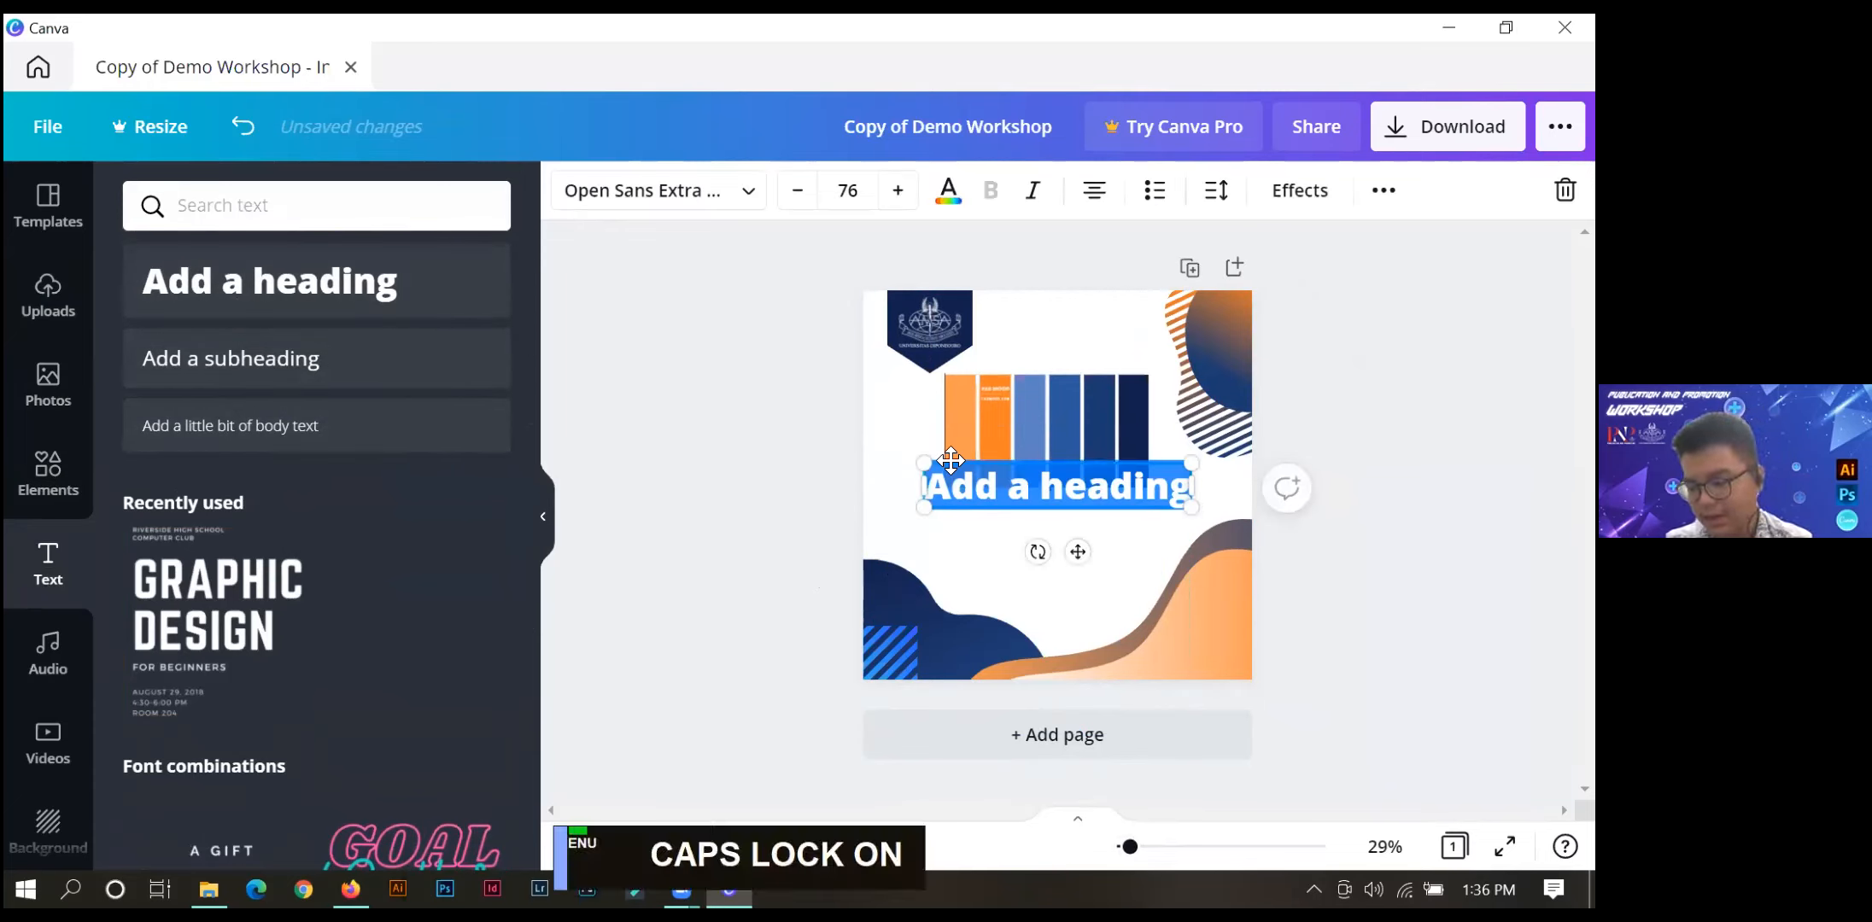
pyautogui.write('PNP')
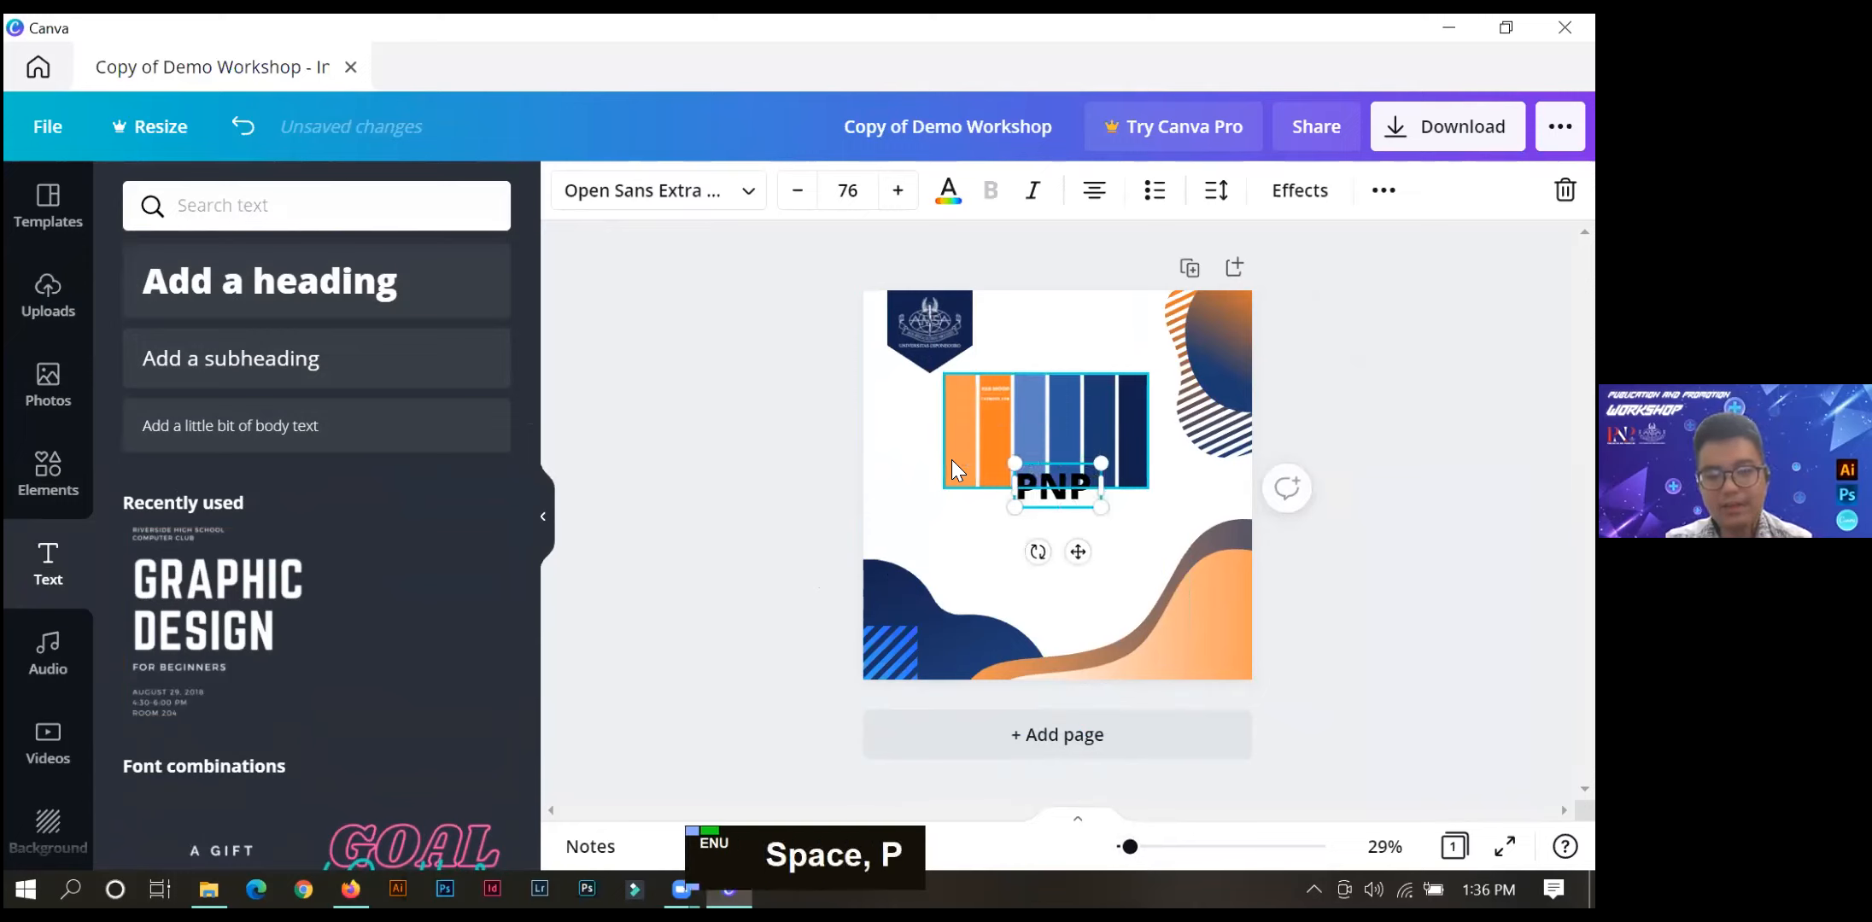
pyautogui.press('Return')
pyautogui.write('WORKSHOP')
# Left-align the whole PNP WORKSHOP heading and set it in the Norwester font at size 81.
pyautogui.press('ctrl')
pyautogui.hotkey('ctrl', 'a')
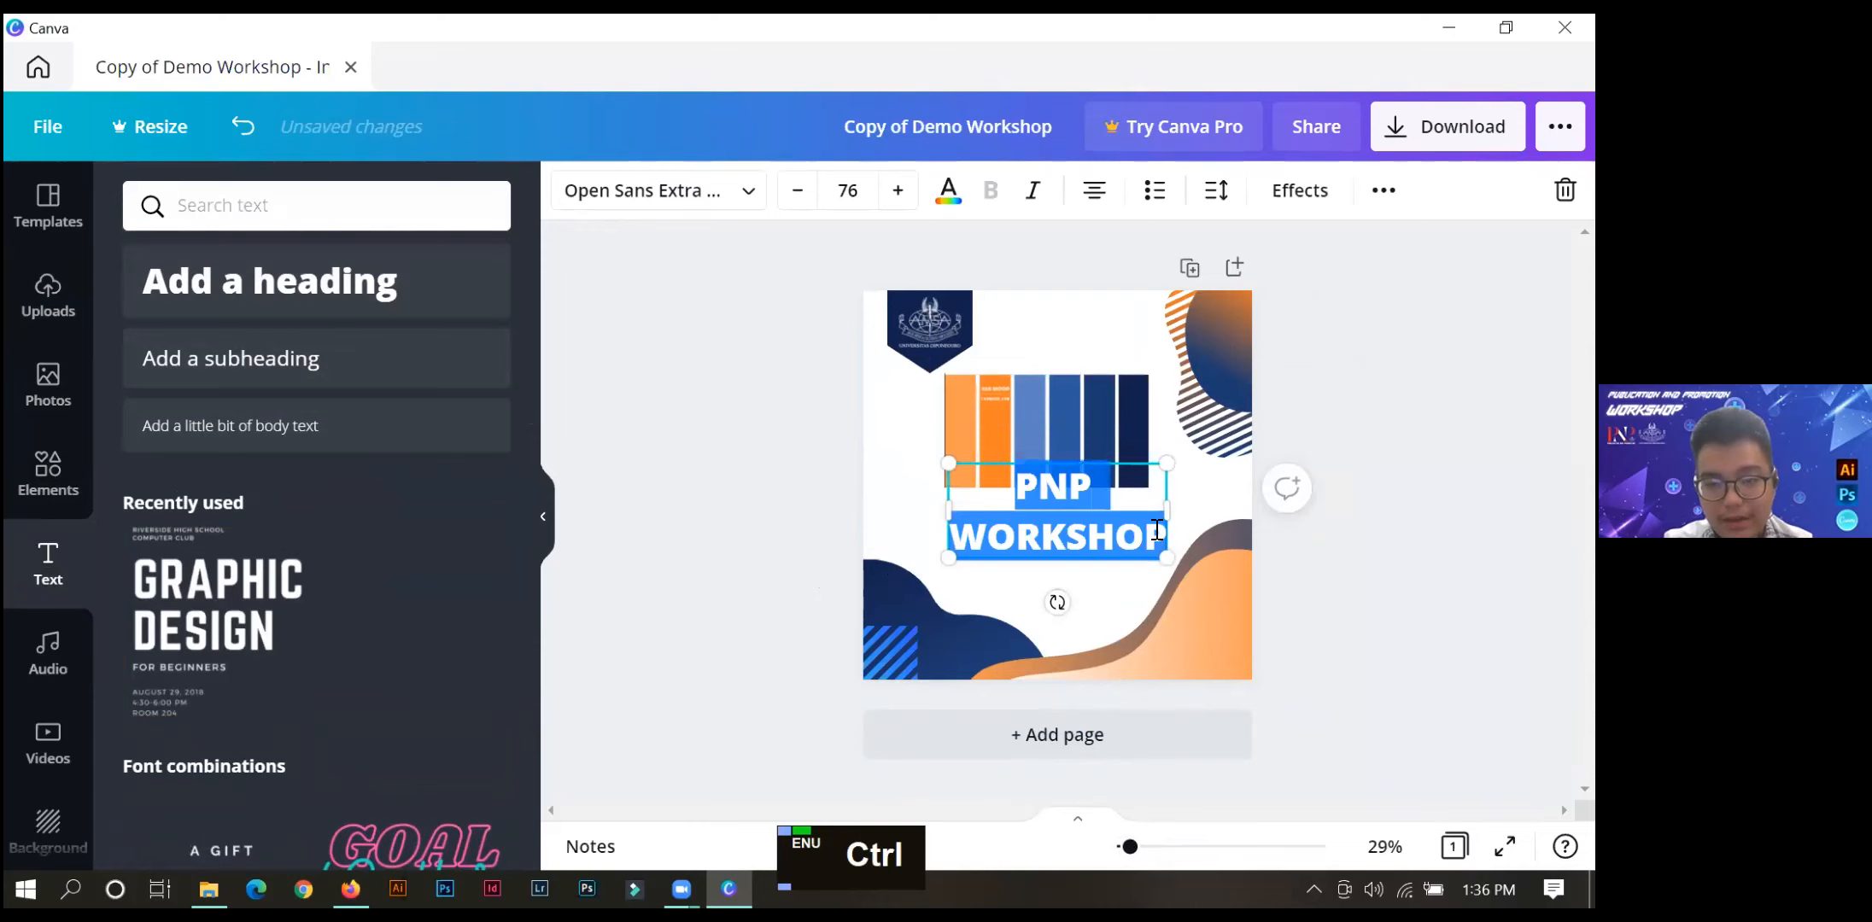
pyautogui.click(1094, 189)
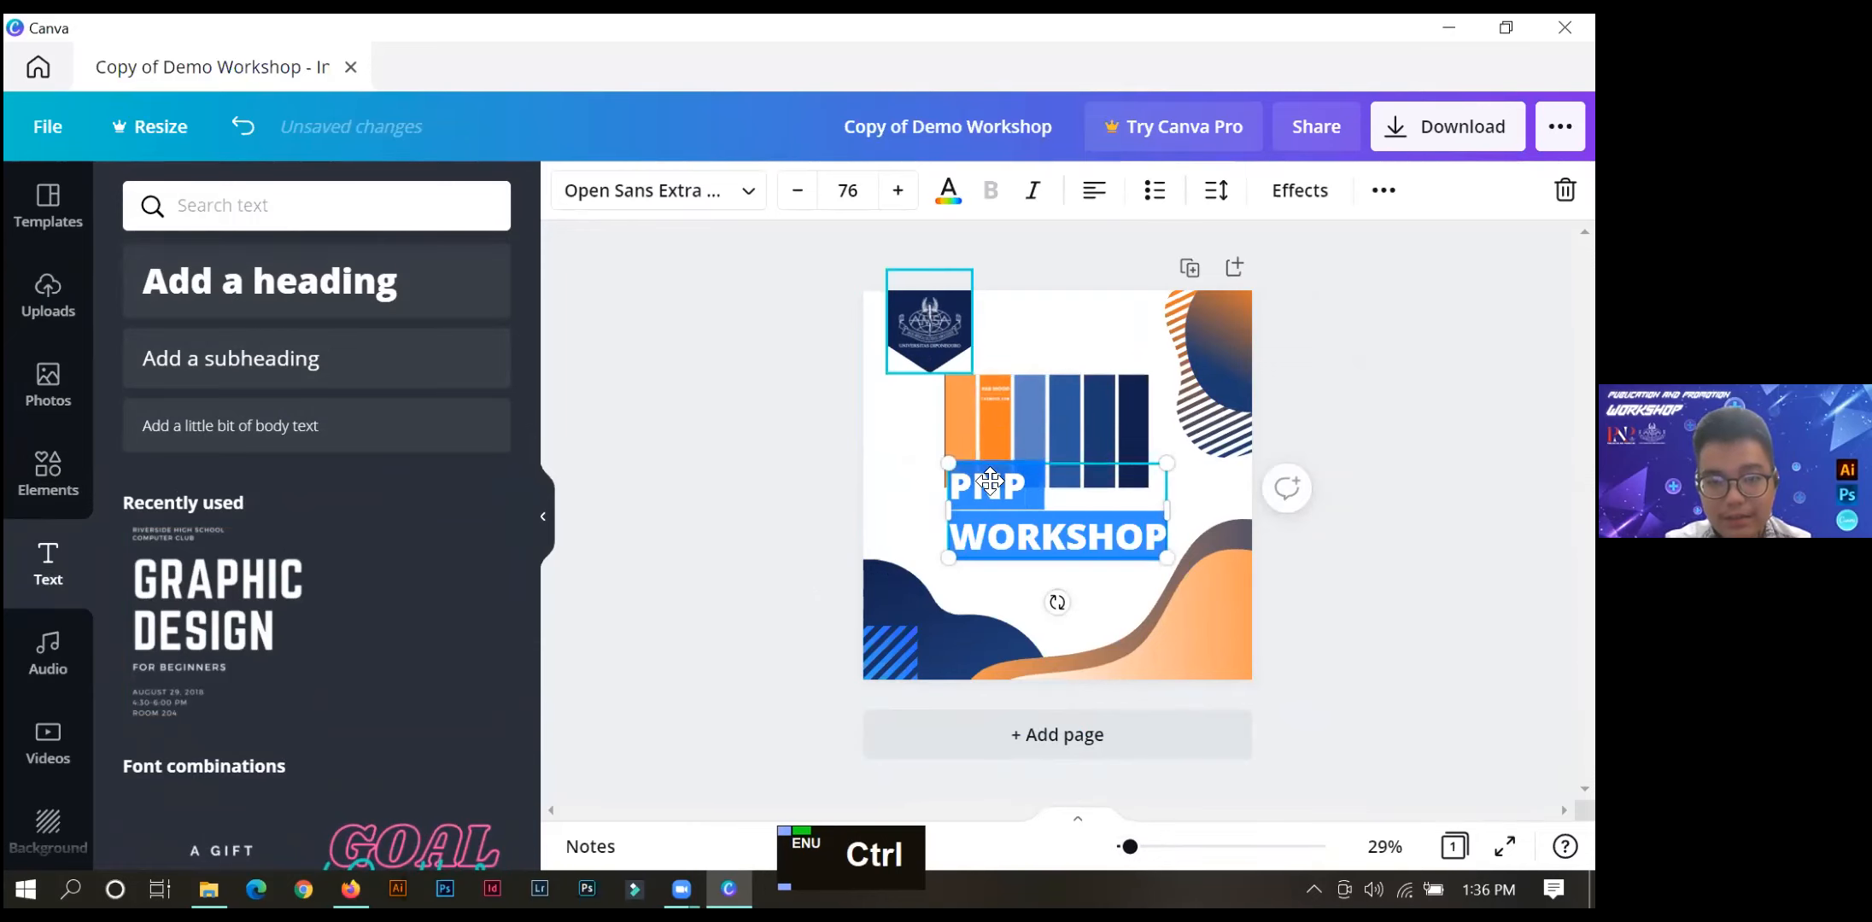
pyautogui.click(708, 208)
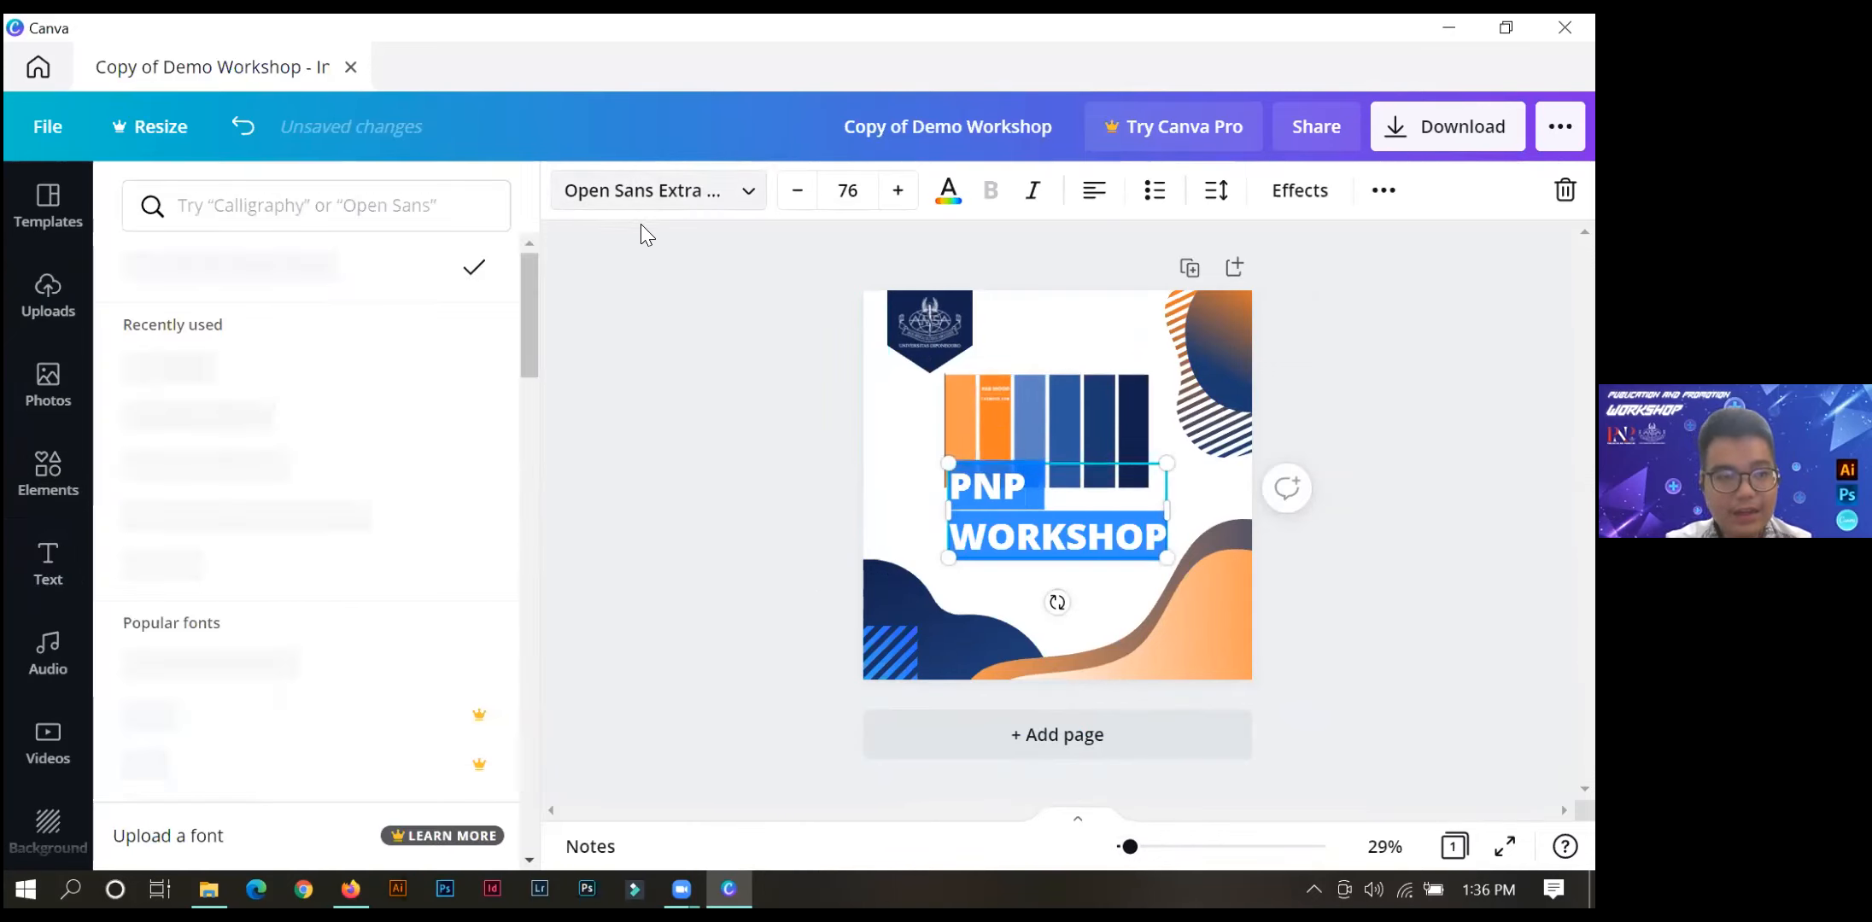
pyautogui.click(261, 369)
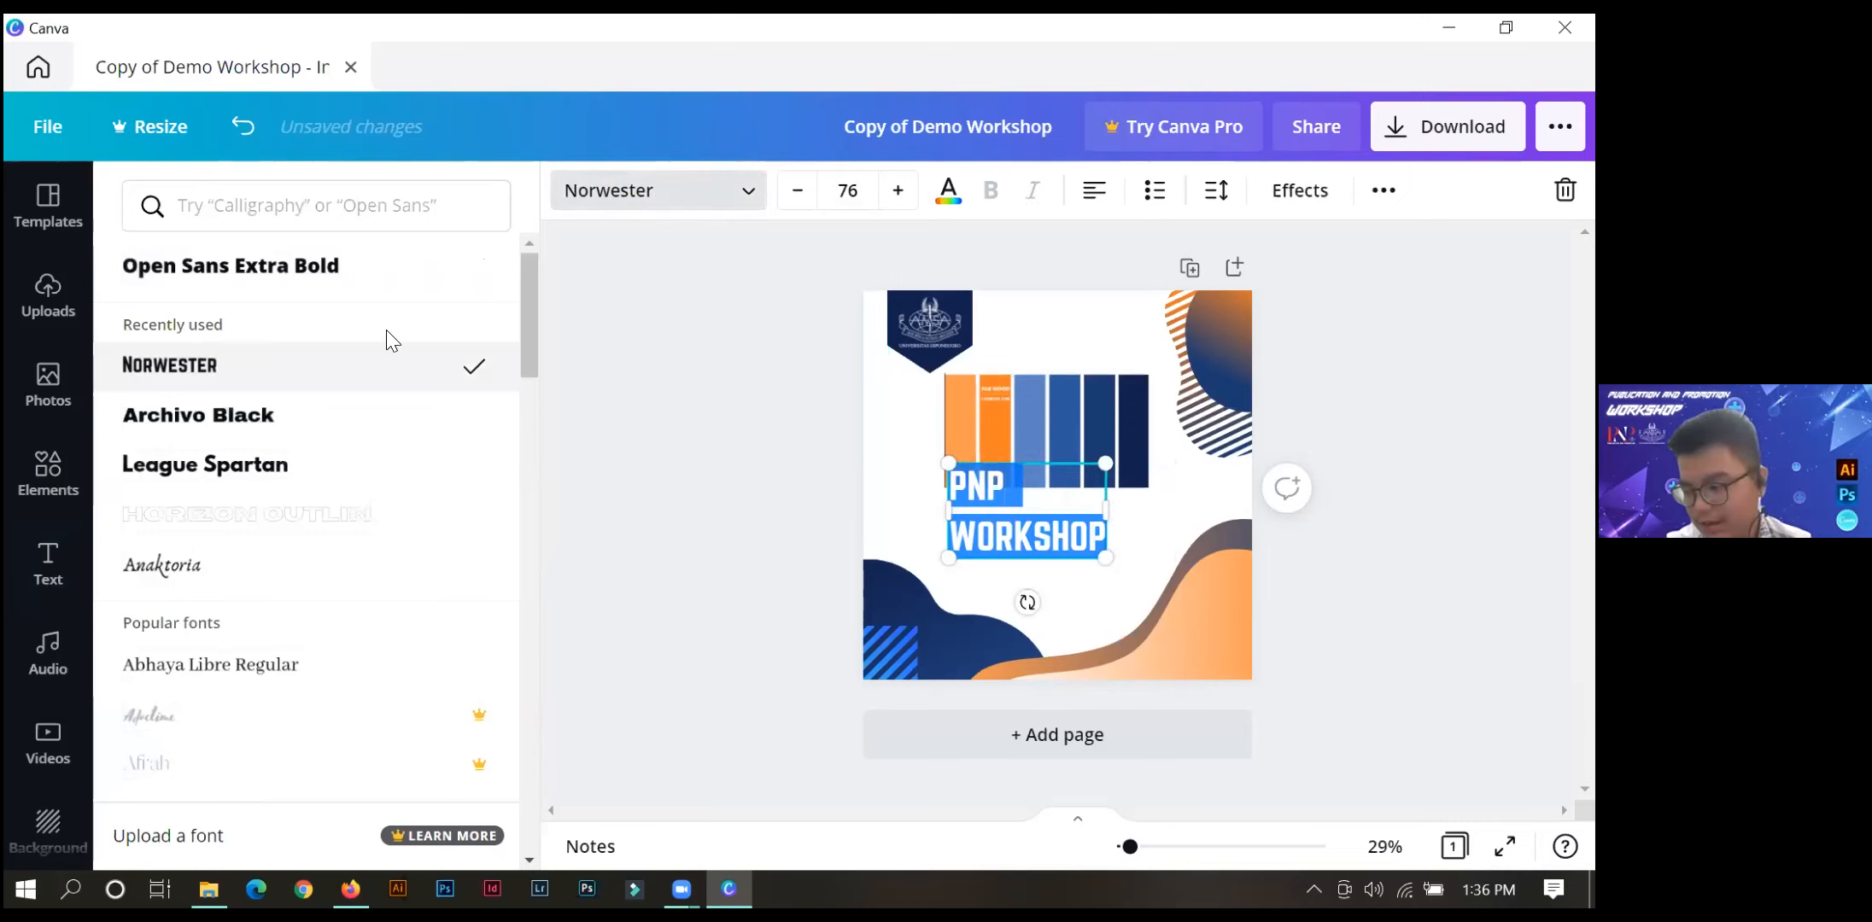
pyautogui.click(844, 180)
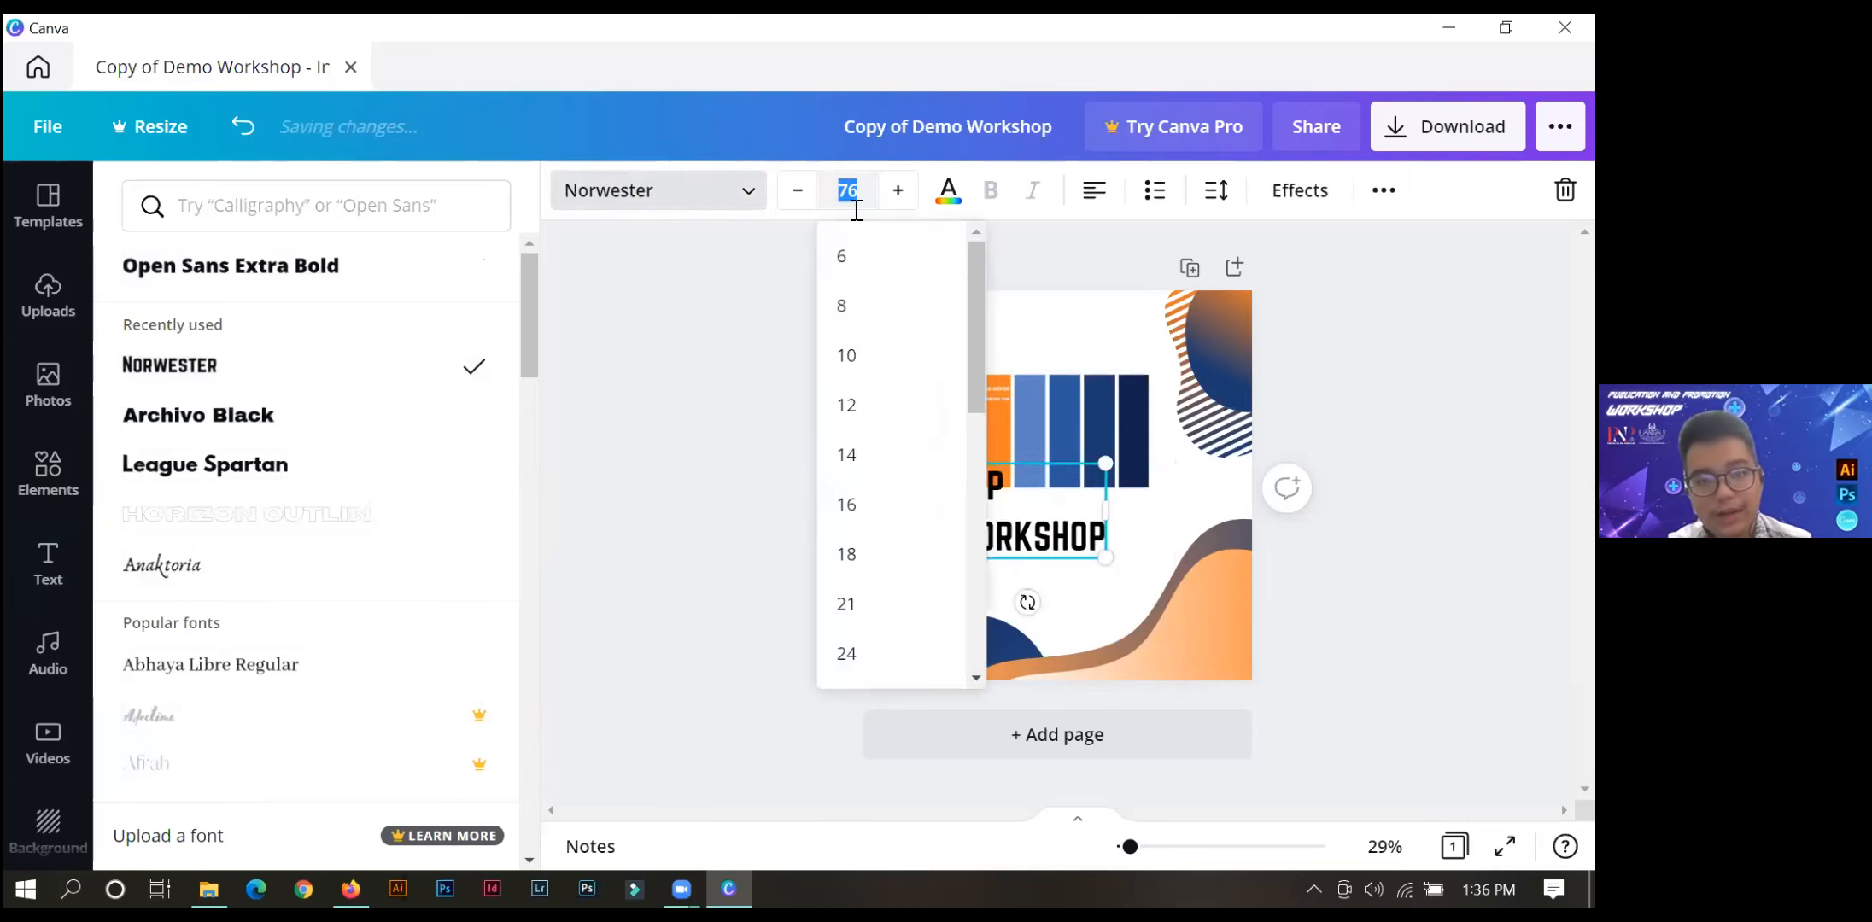
pyautogui.write('81')
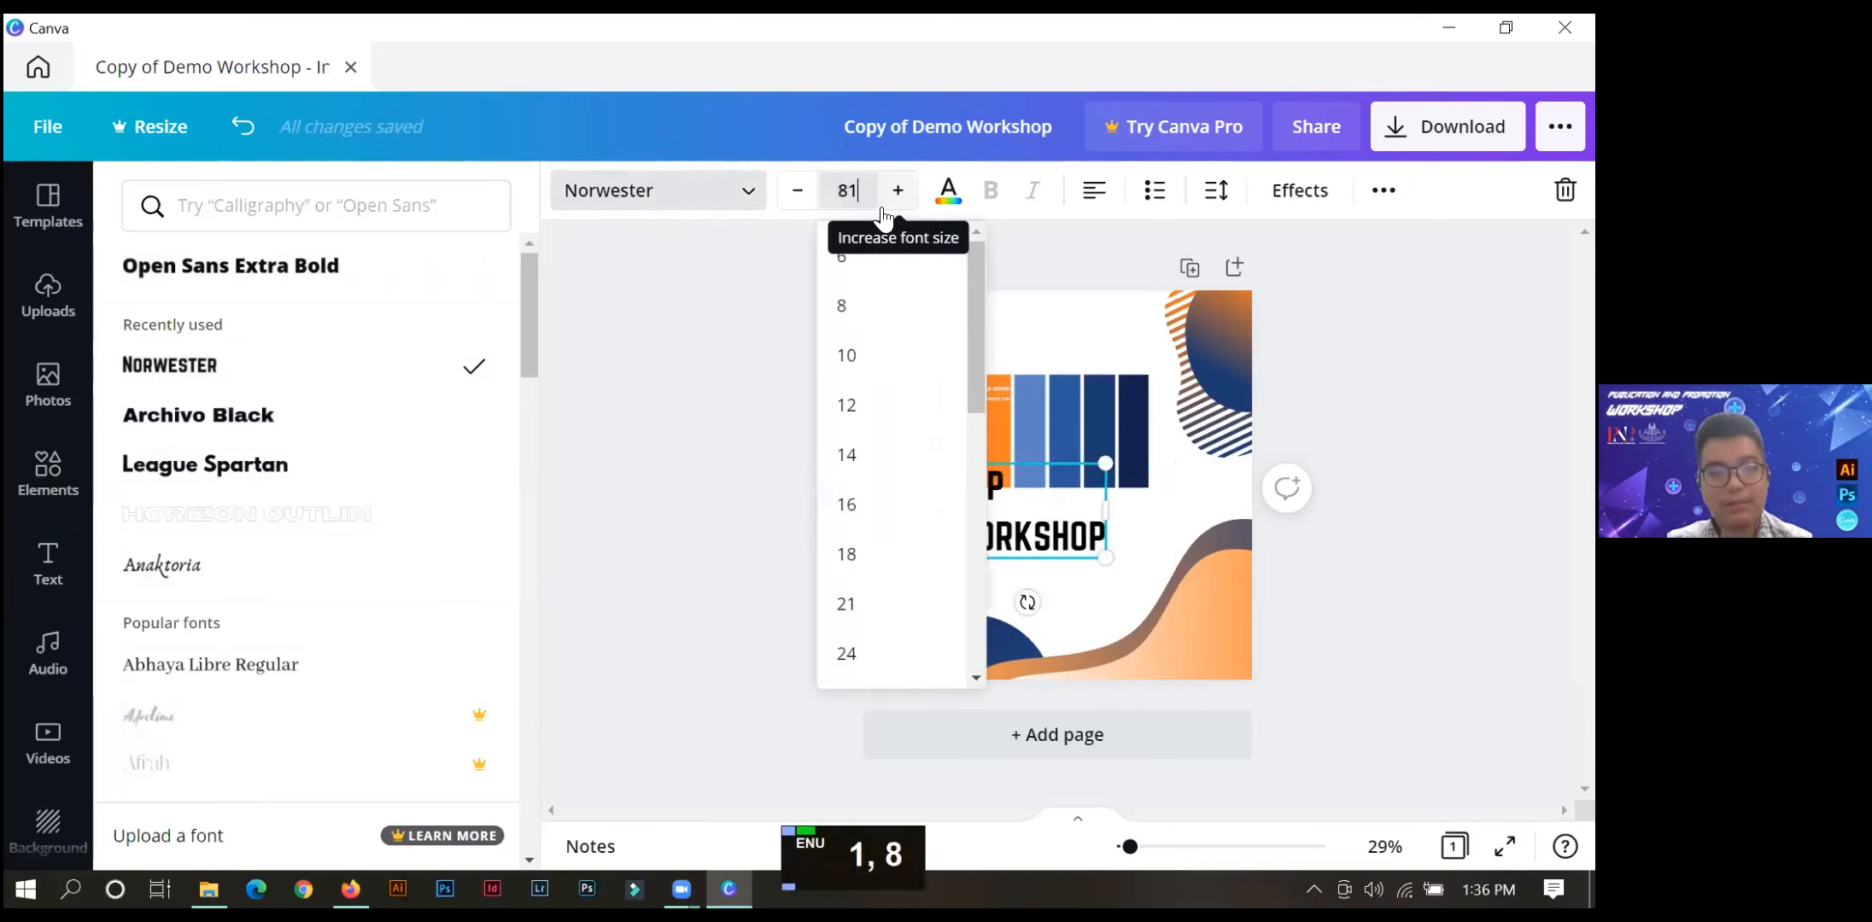
pyautogui.press('Return')
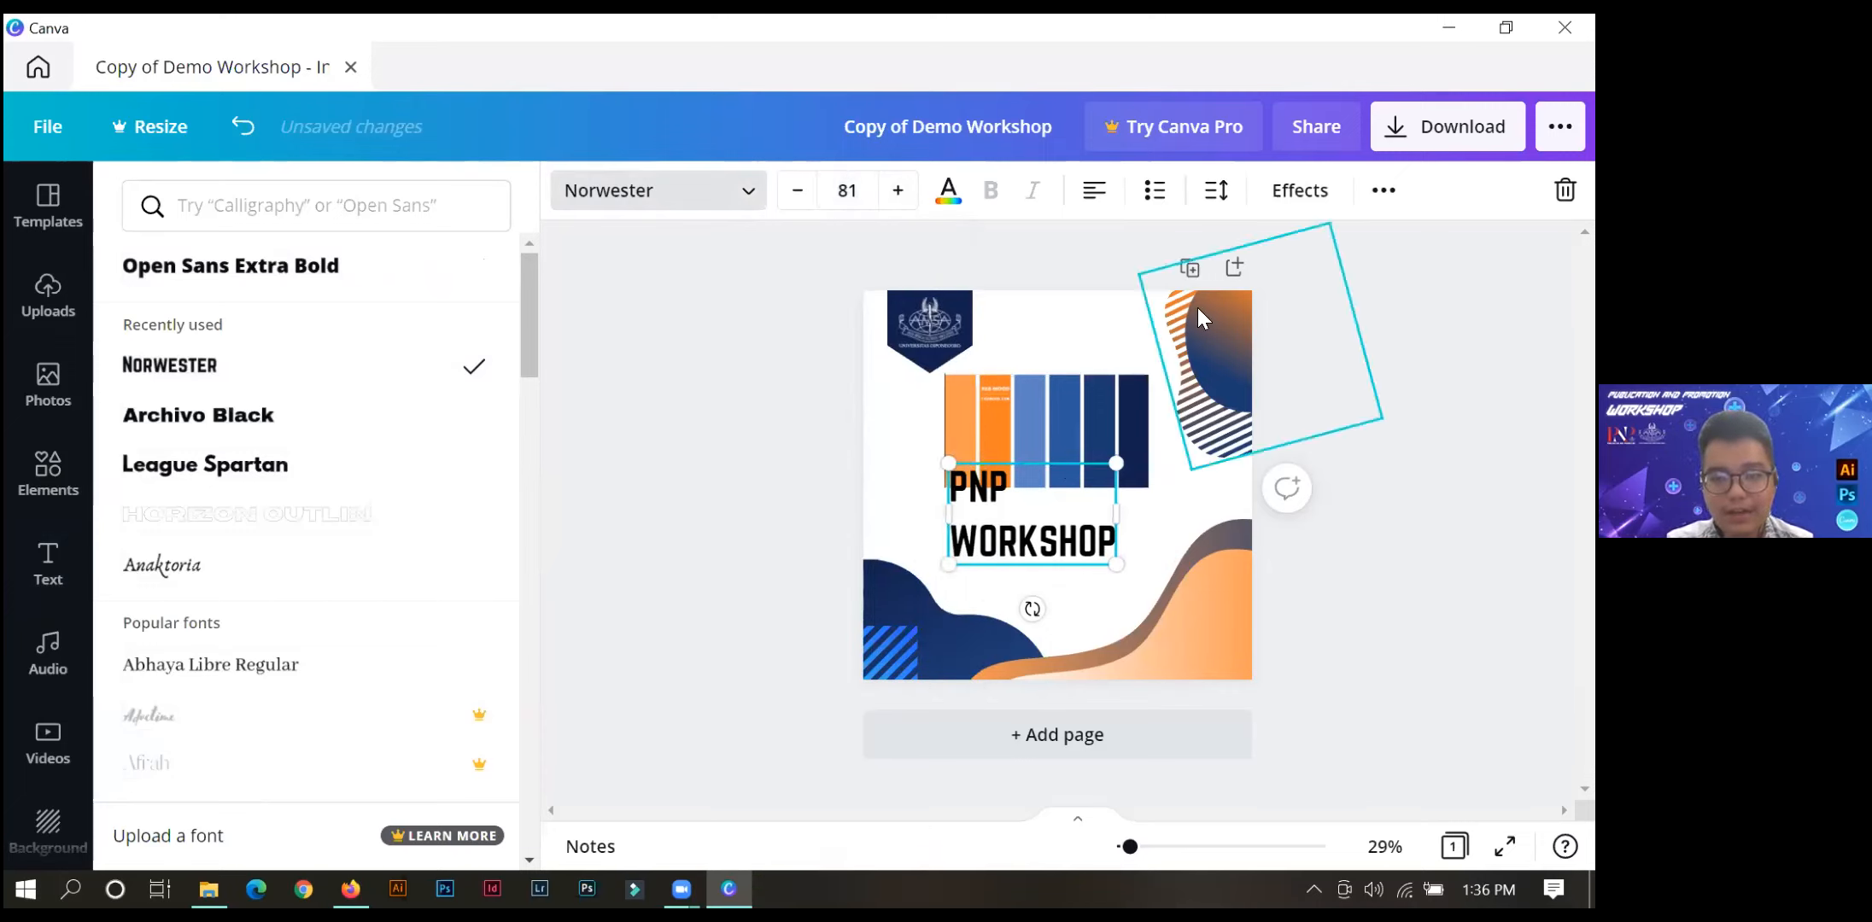
# Tighten the PNP WORKSHOP heading's line spacing to 1.05 and move the heading just below the colour palette strip.
pyautogui.click(1215, 191)
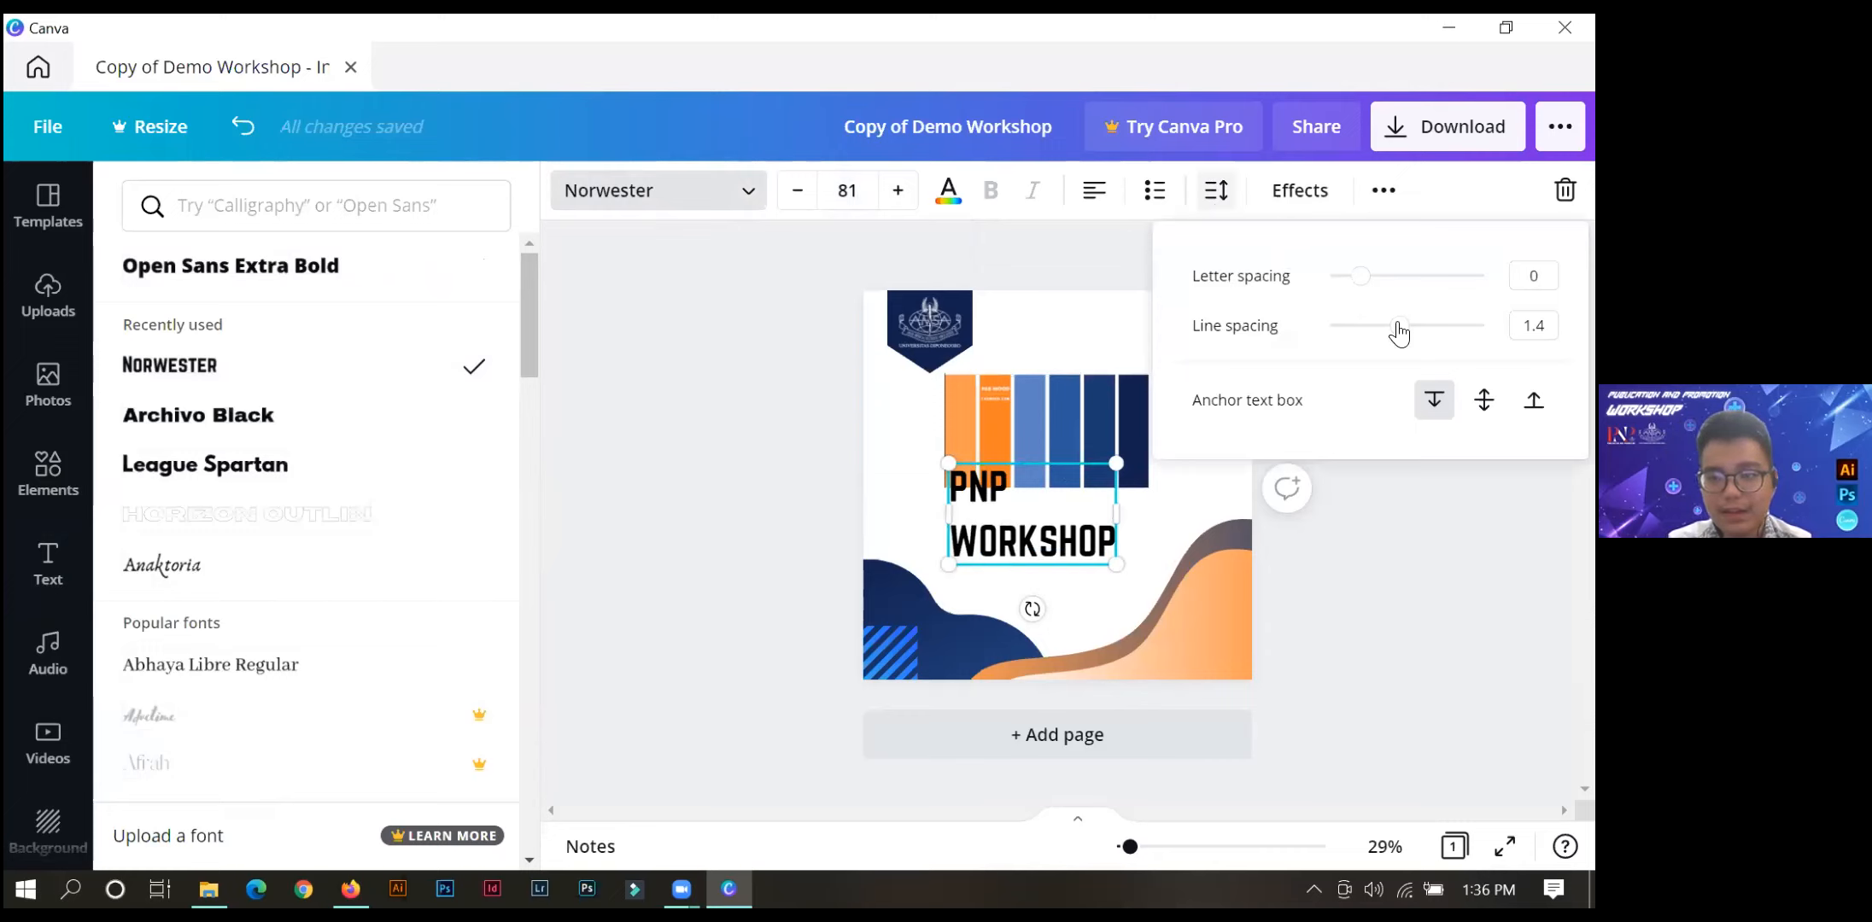
pyautogui.moveTo(1400, 330)
pyautogui.mouseDown()
pyautogui.moveTo(1353, 326)
pyautogui.moveTo(1474, 320)
pyautogui.moveTo(1372, 317)
pyautogui.mouseUp()
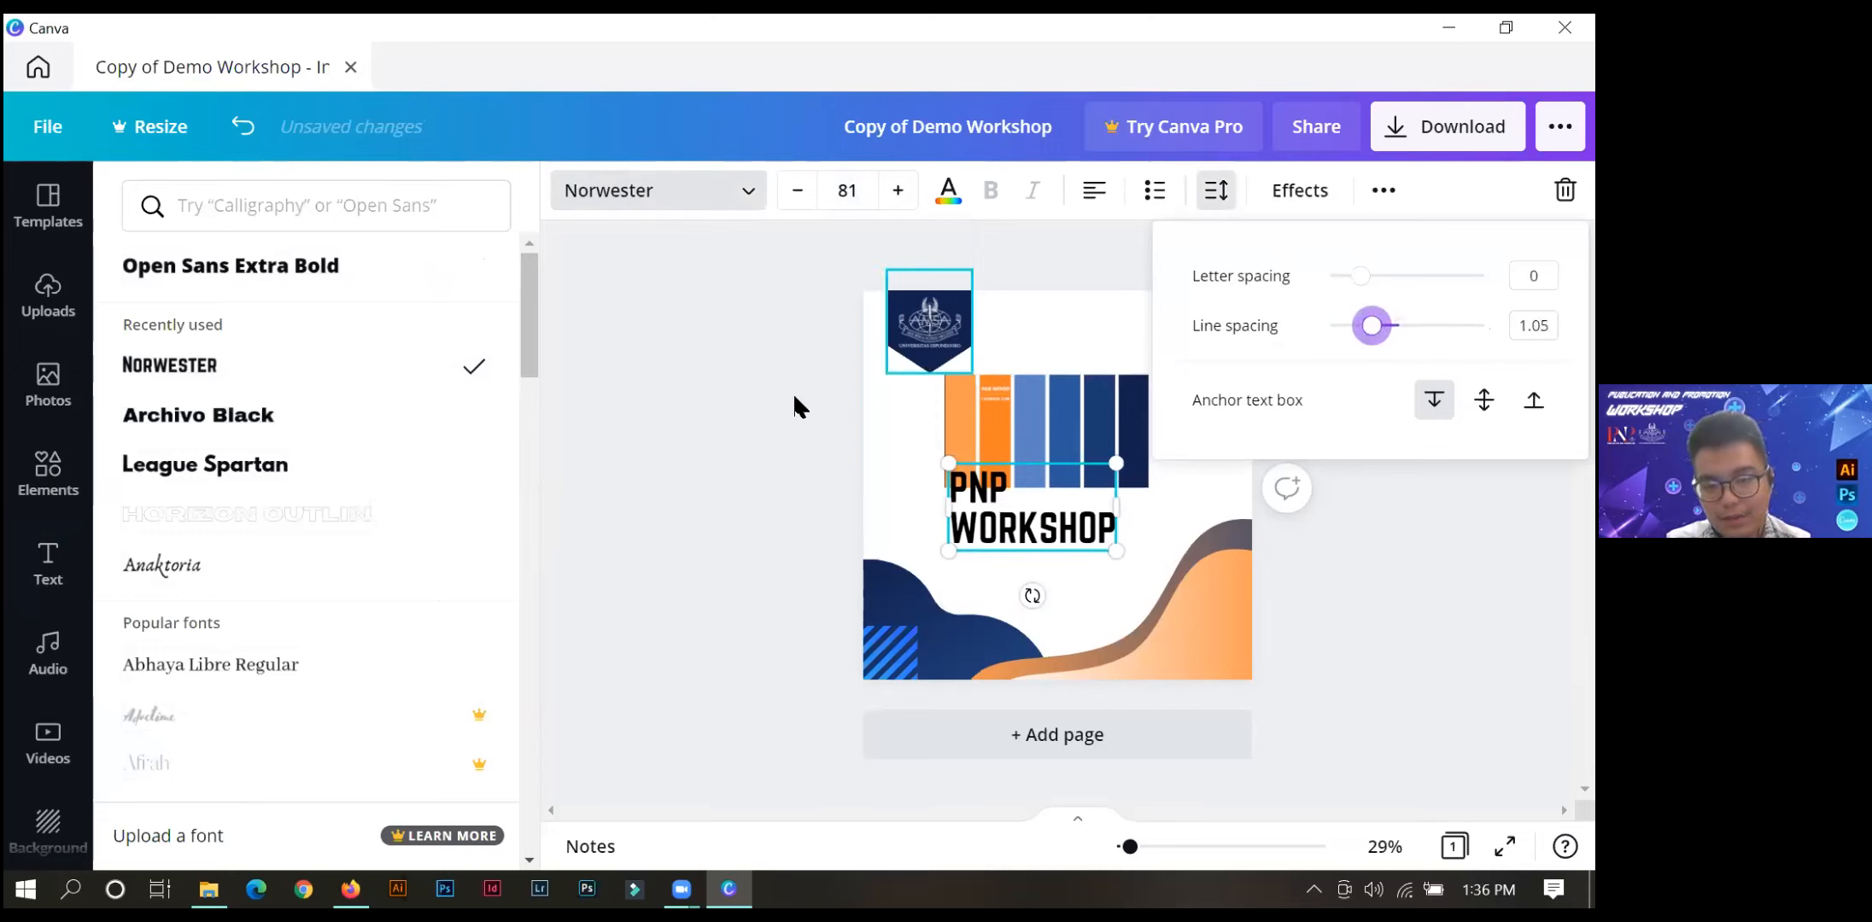
pyautogui.click(774, 445)
pyautogui.moveTo(990, 577); pyautogui.dragTo(978, 598)
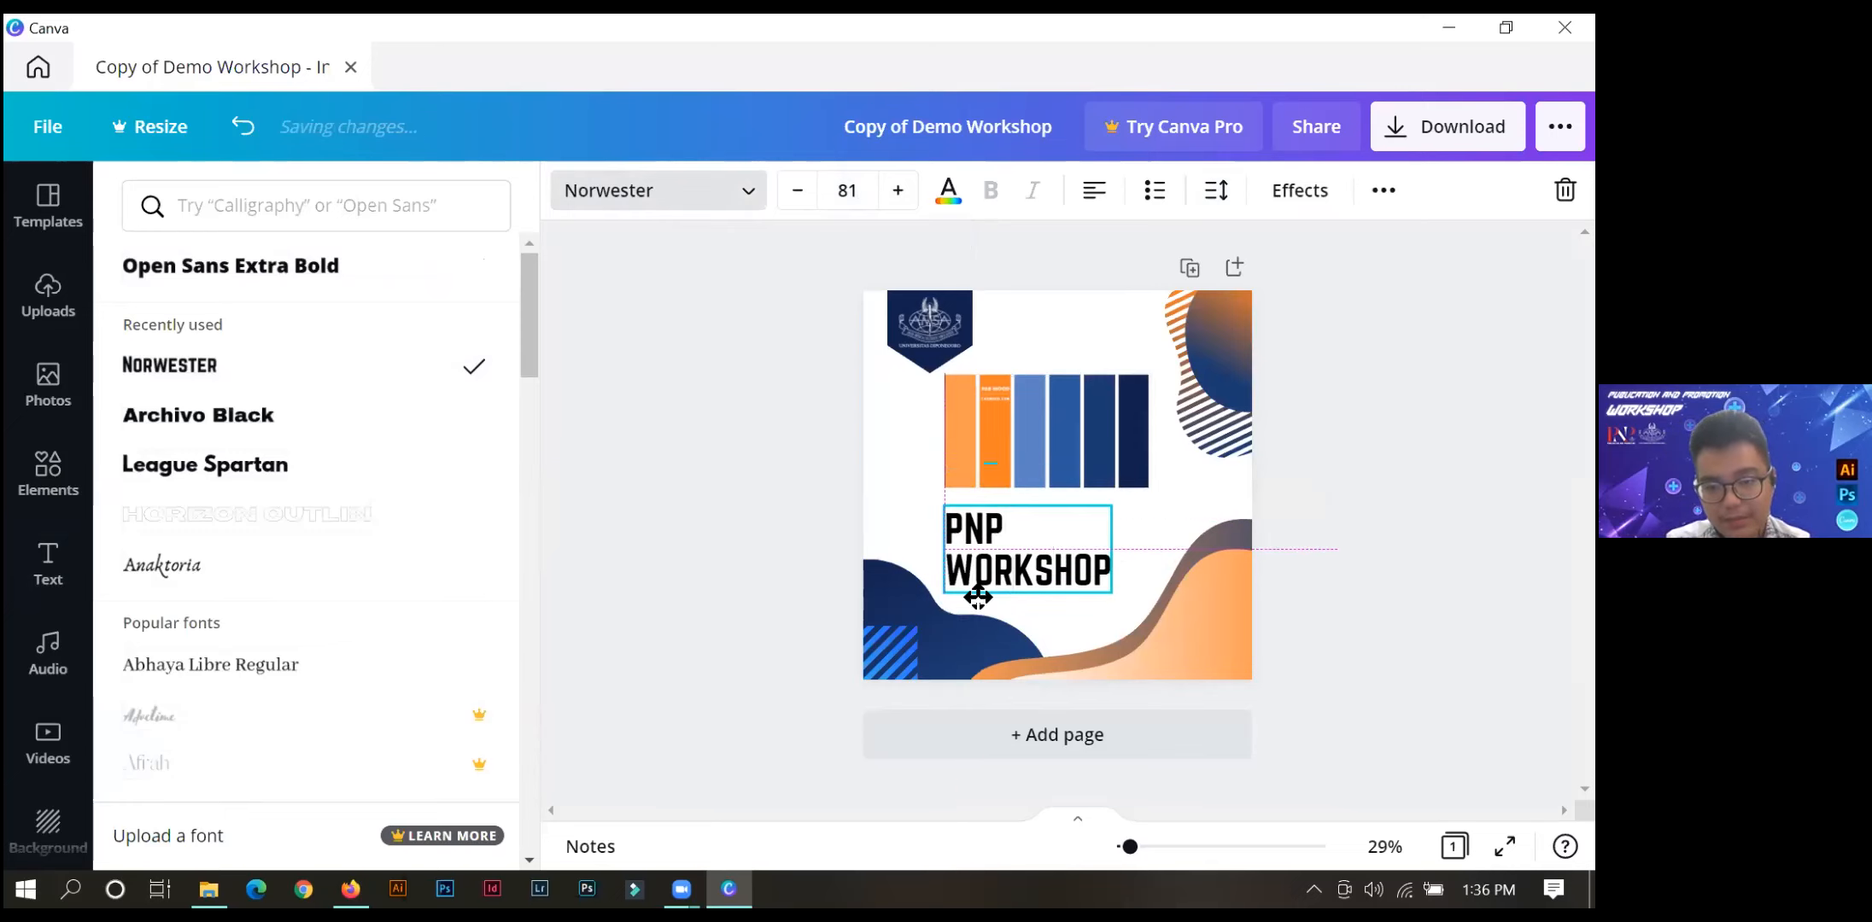
pyautogui.click(601, 525)
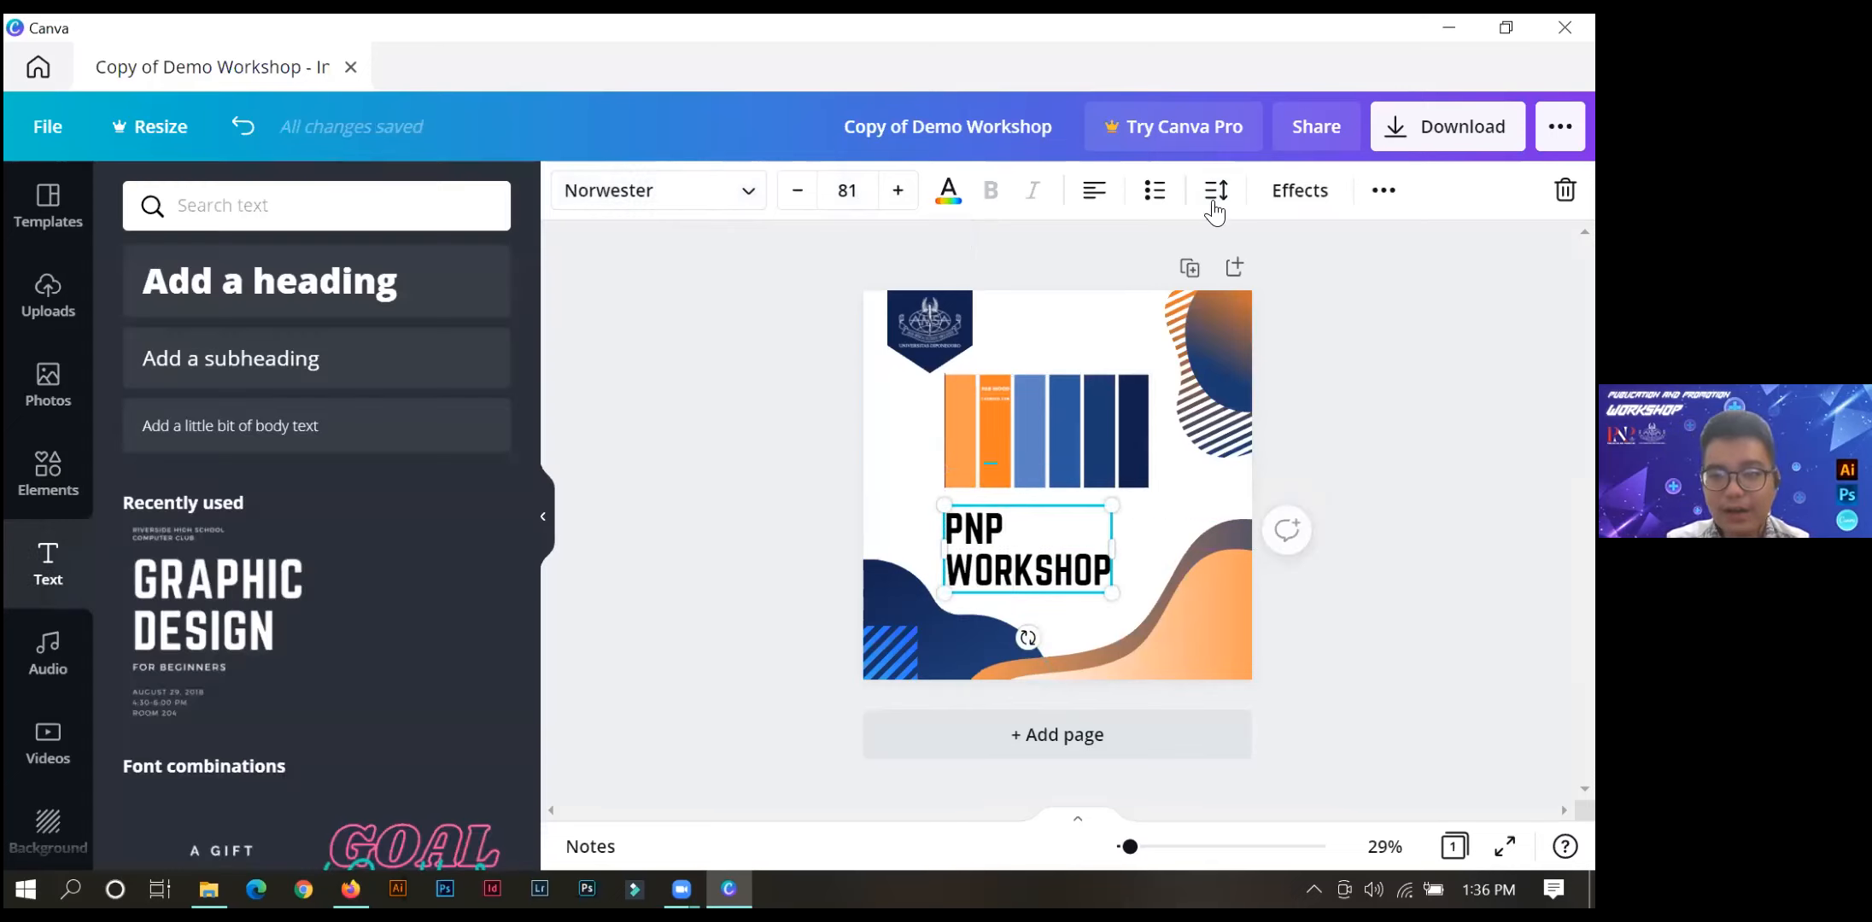
# Apply the Shadow effect to the PNP WORKSHOP heading and change the shadow colour to the bright blue document colour.
pyautogui.click(1272, 196)
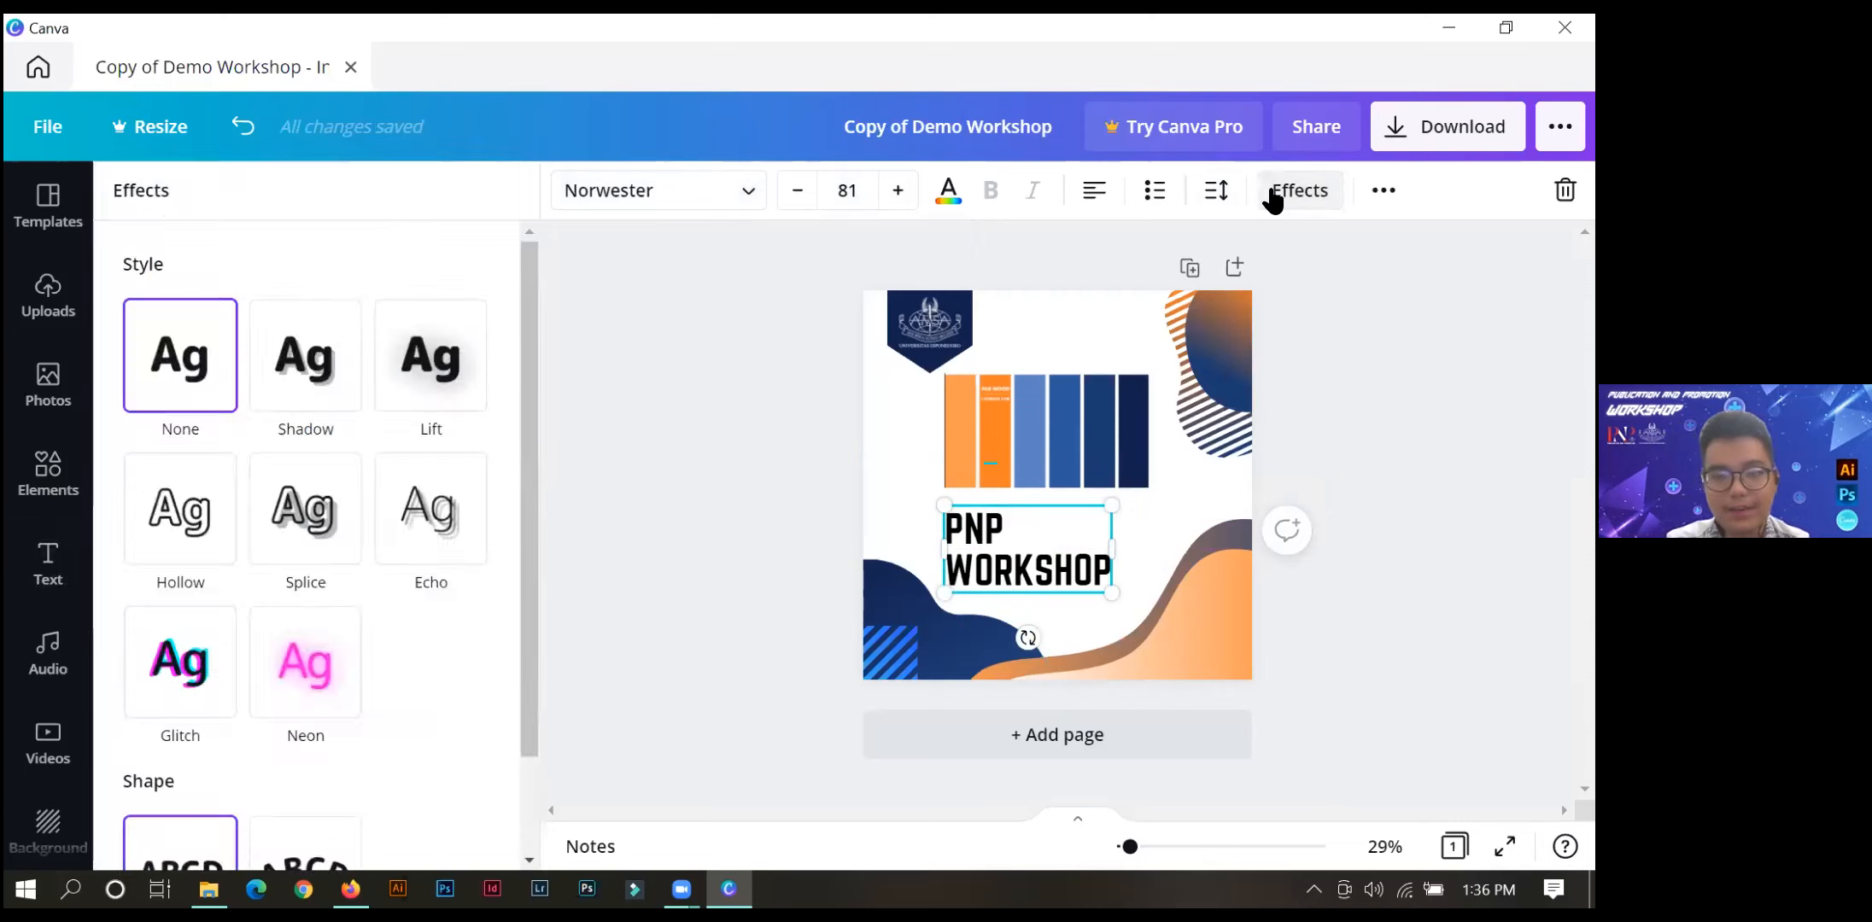
pyautogui.click(299, 391)
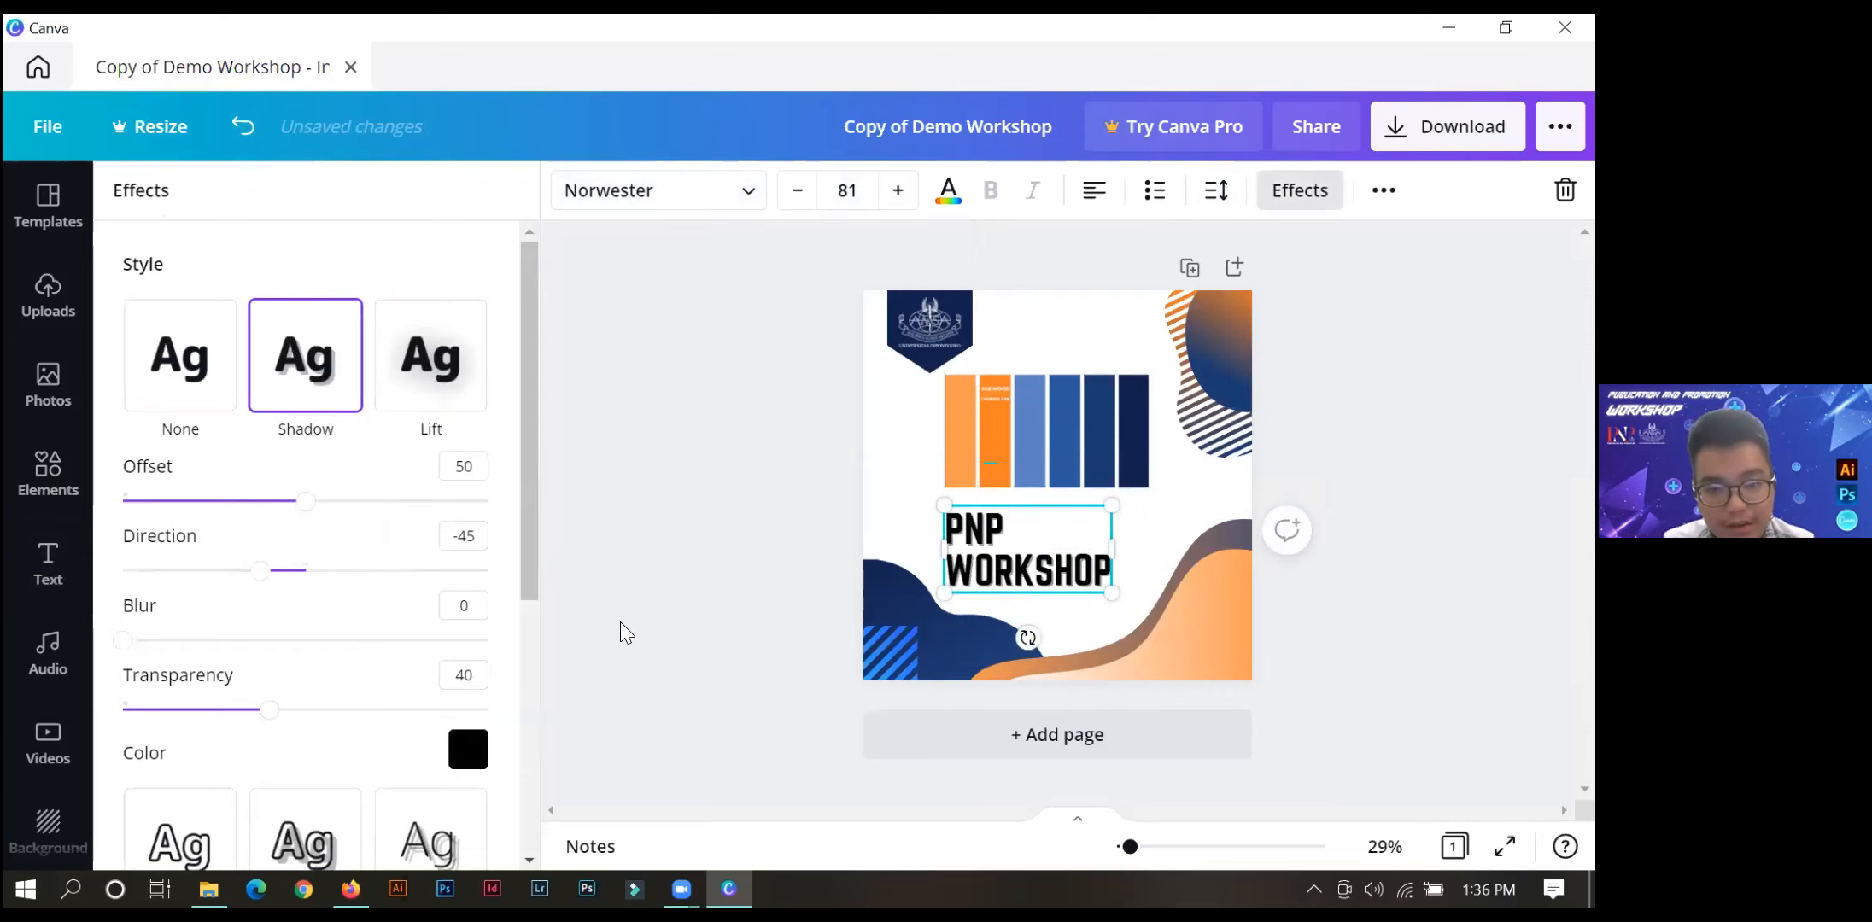
pyautogui.moveTo(531, 537); pyautogui.dragTo(528, 589)
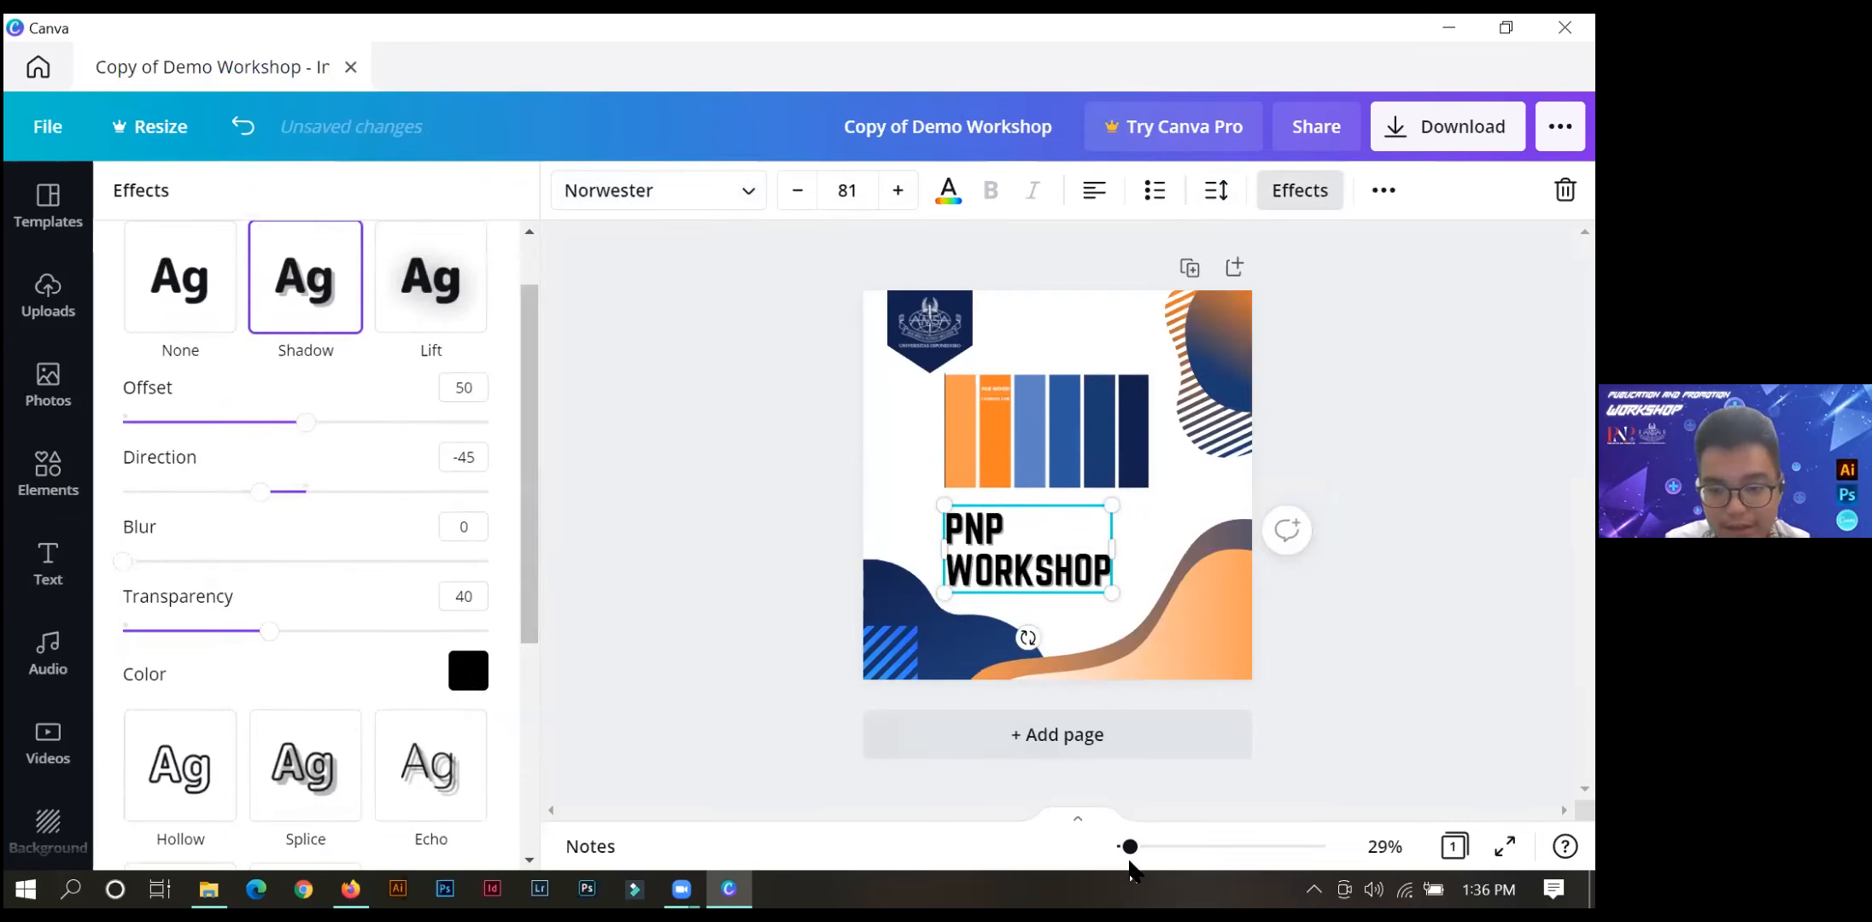
pyautogui.moveTo(1167, 845); pyautogui.dragTo(1181, 847)
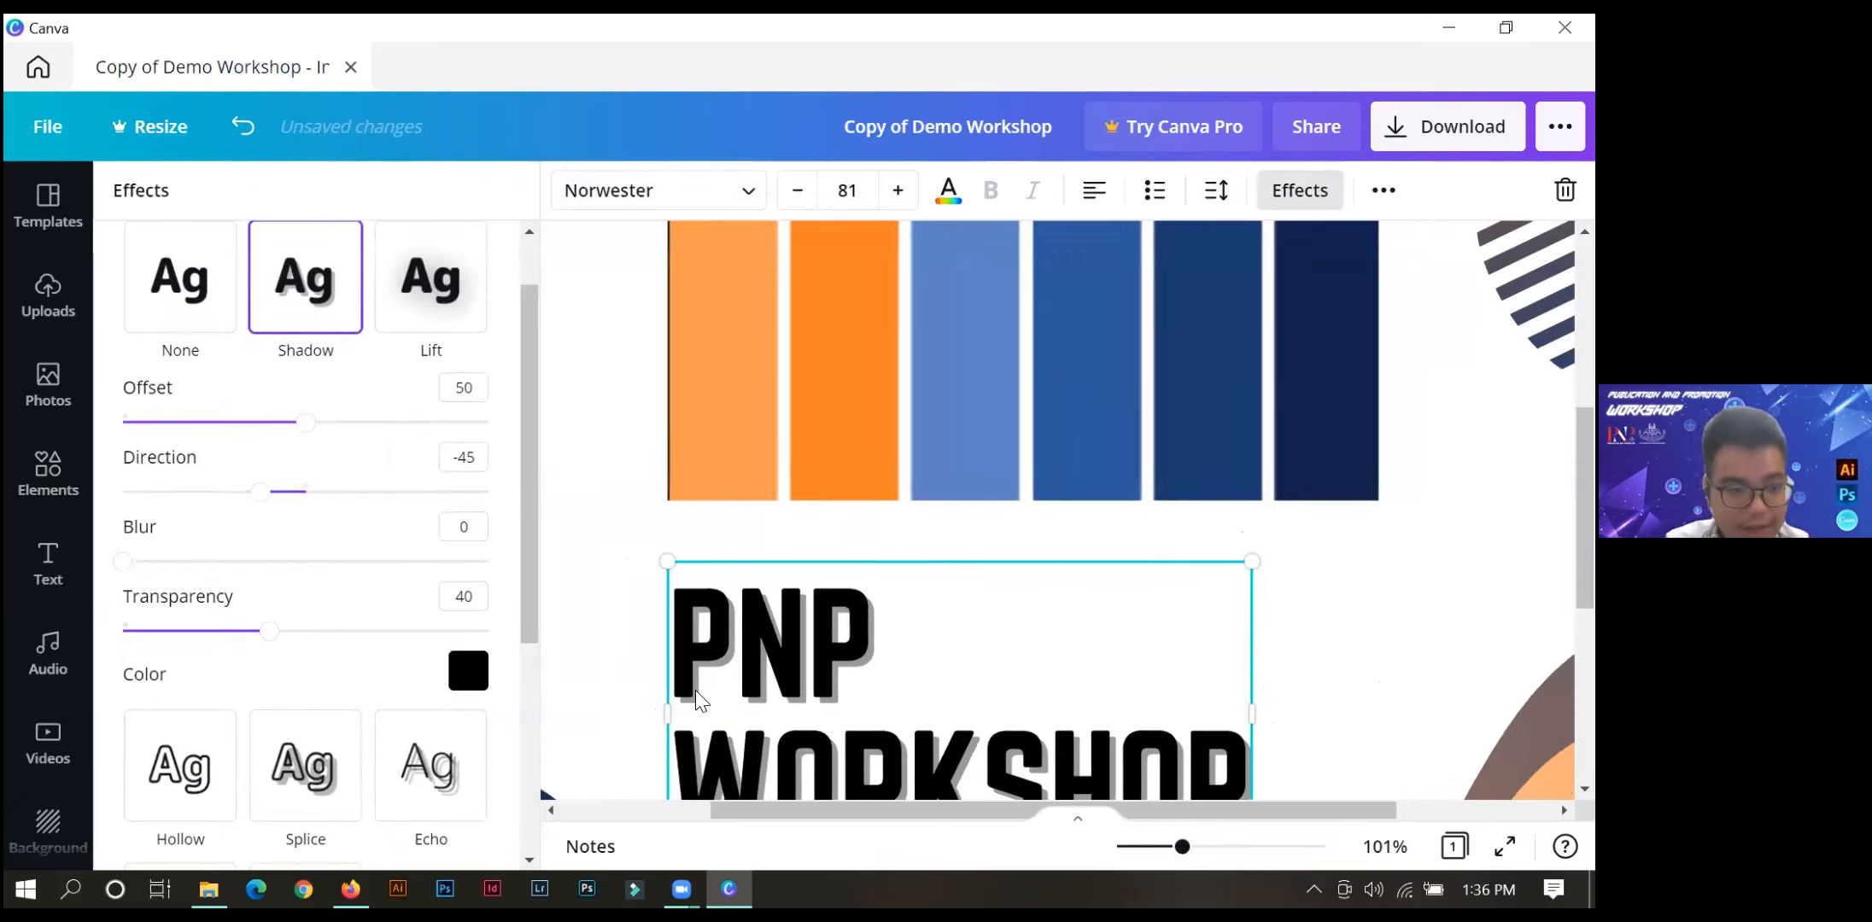
pyautogui.click(475, 673)
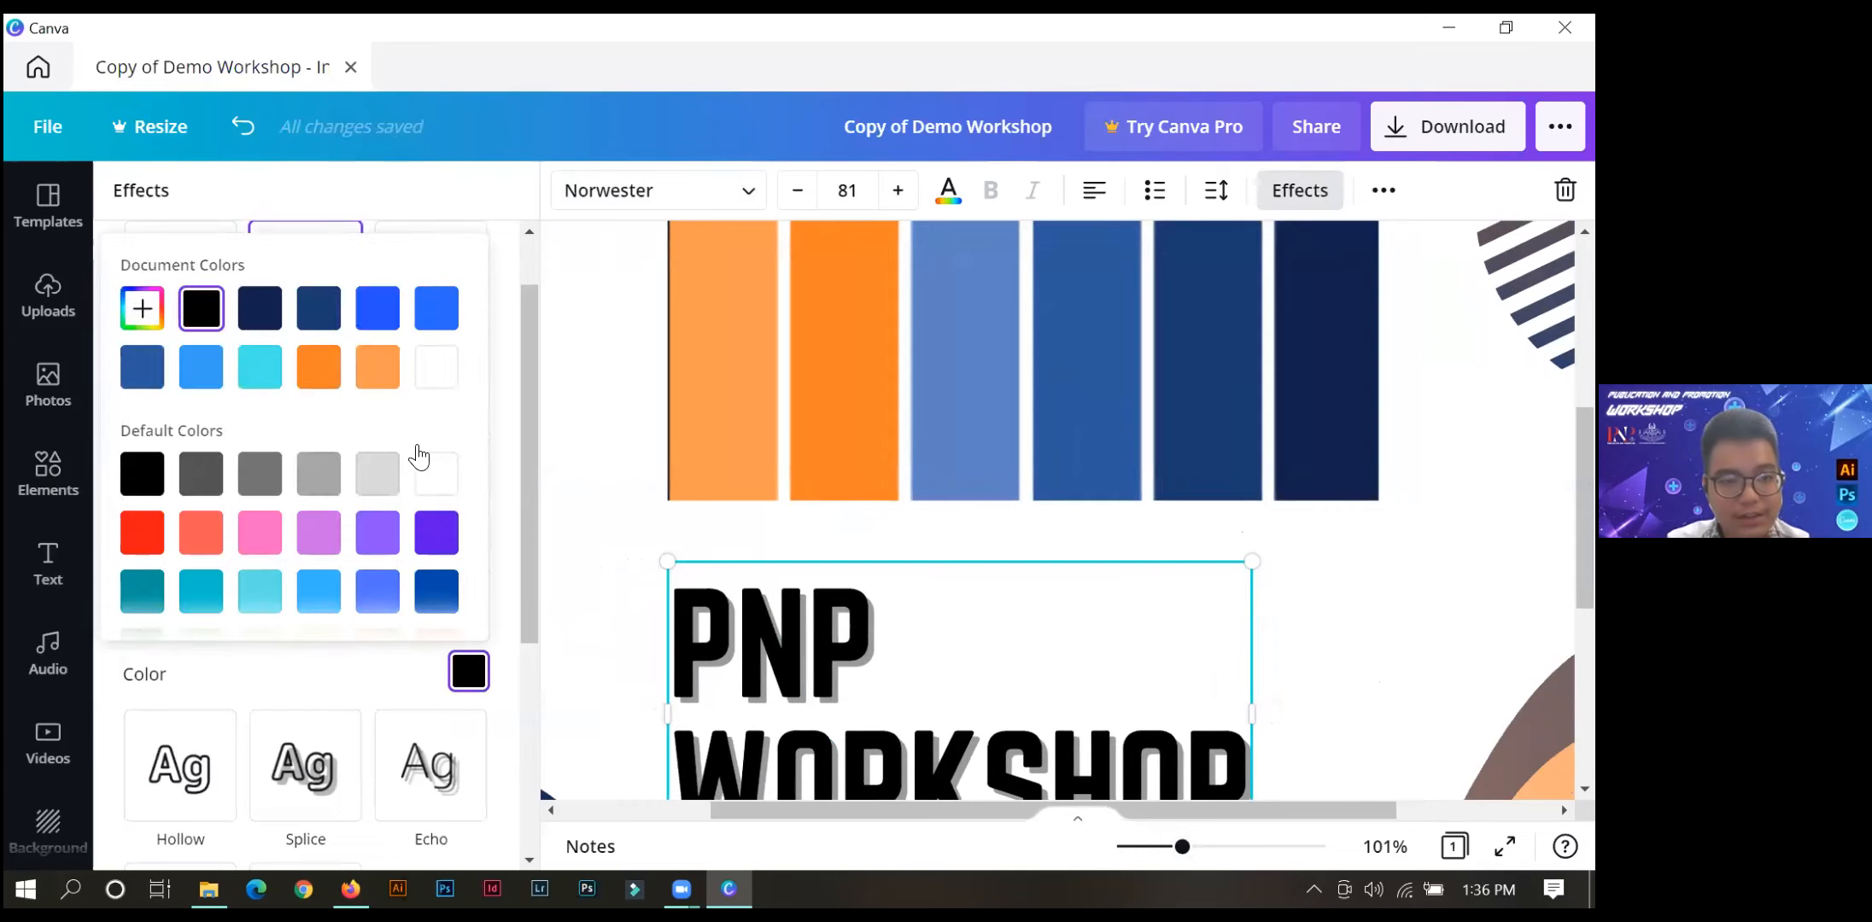
pyautogui.click(386, 312)
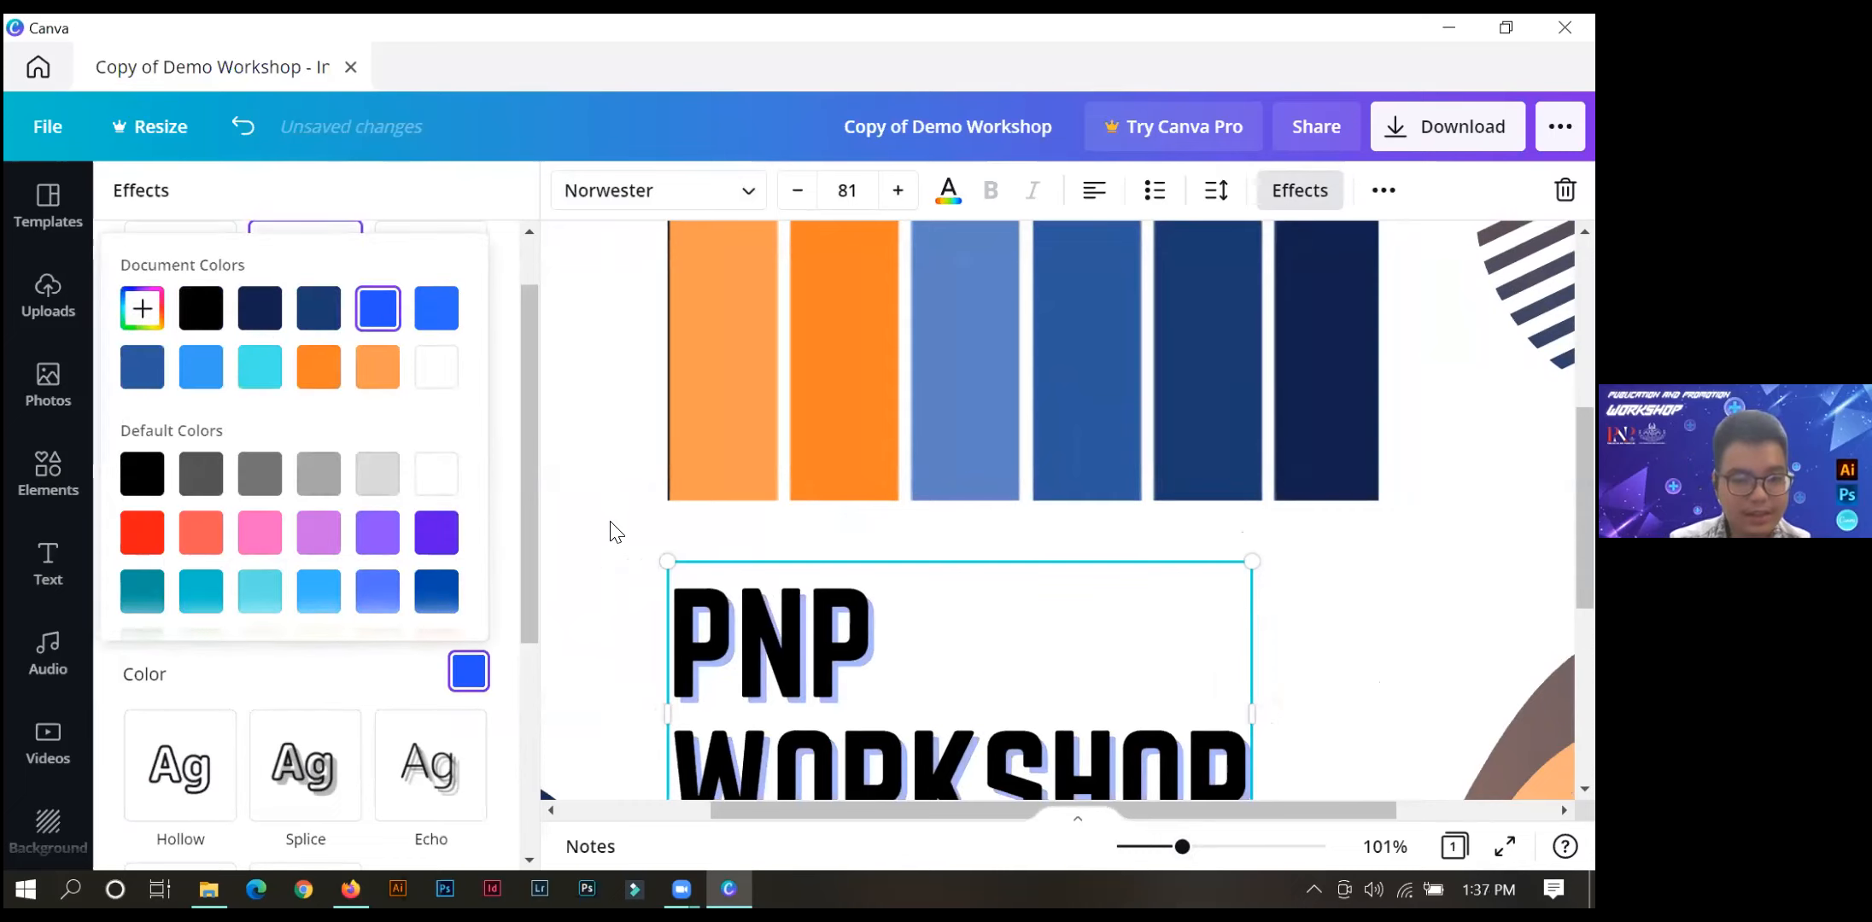
pyautogui.click(971, 765)
pyautogui.moveTo(1176, 862); pyautogui.dragTo(1139, 857)
pyautogui.click(631, 504)
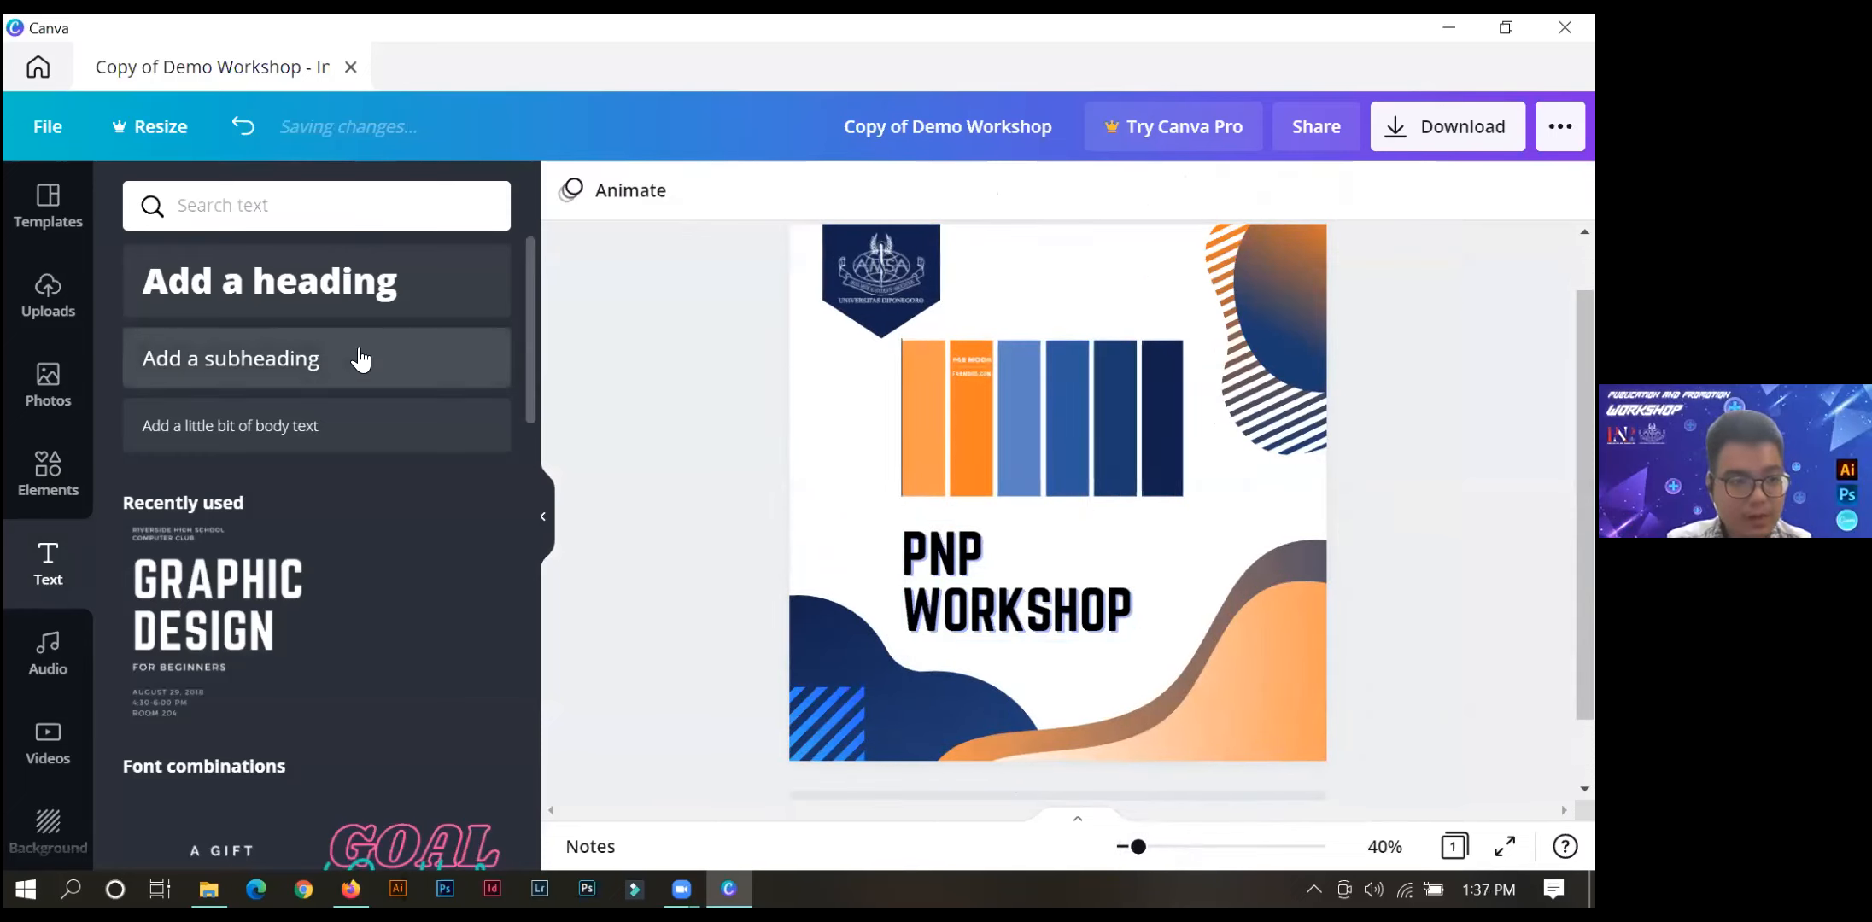
# Add a second heading to the page reading "HOW TO MASTER GRAPHIC DESIGN".
pyautogui.click(299, 319)
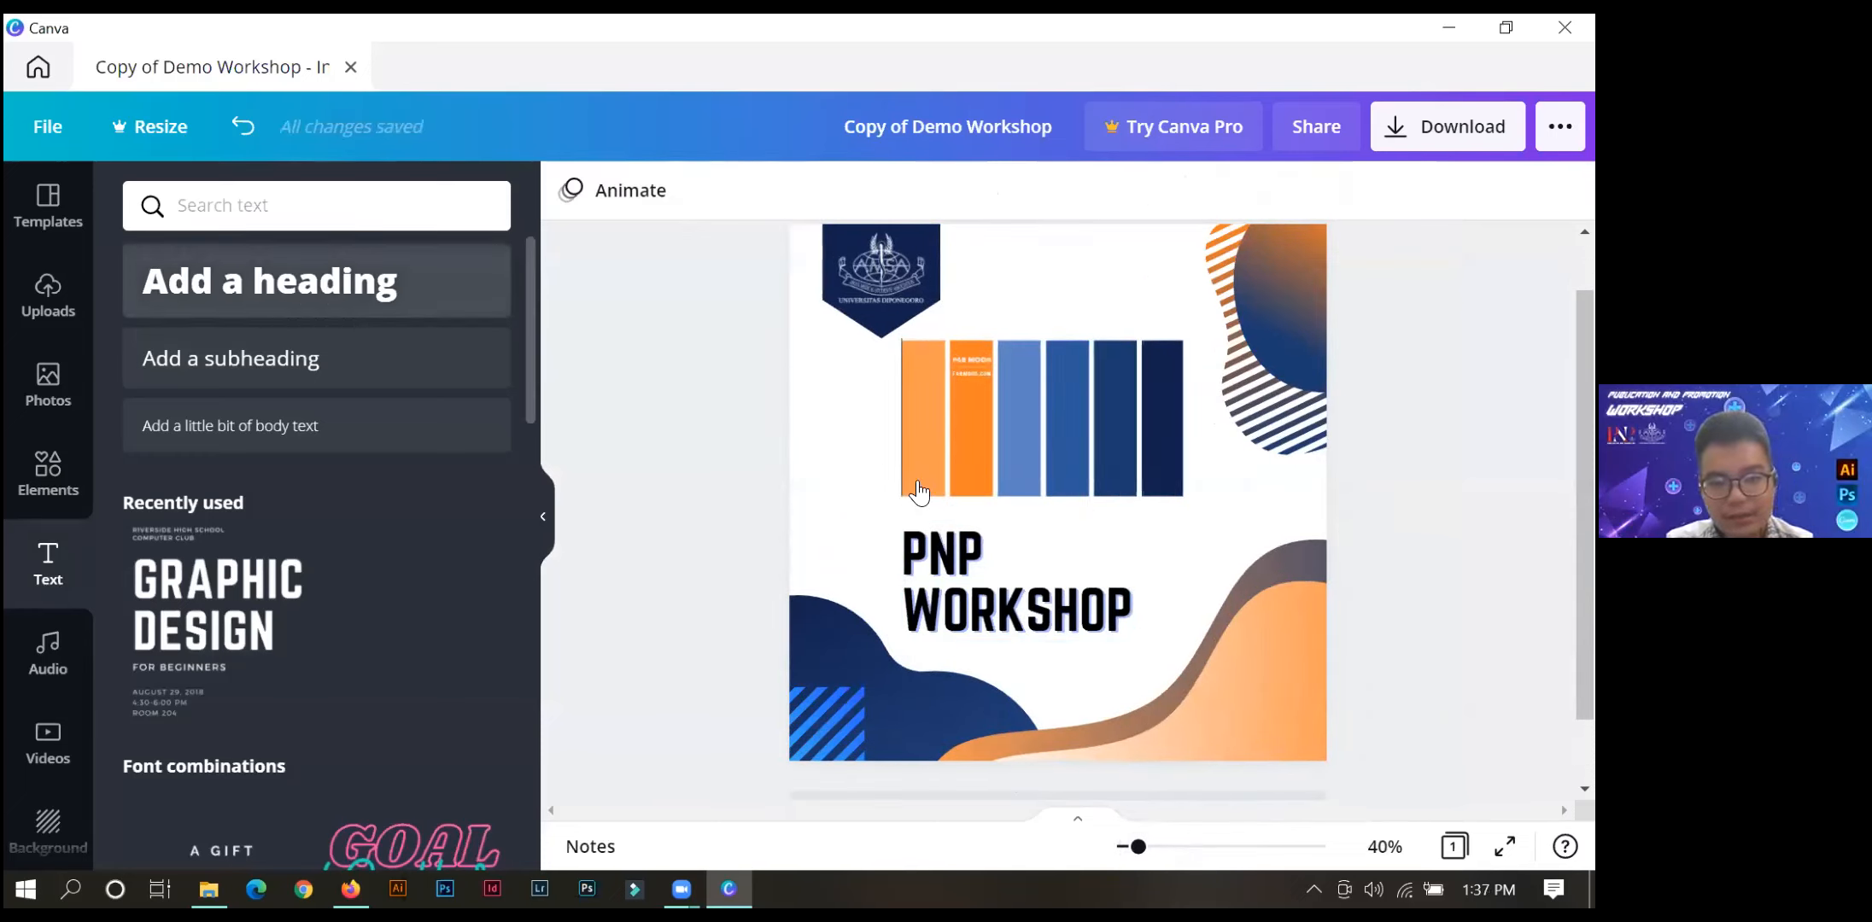
pyautogui.press('BackSpace')
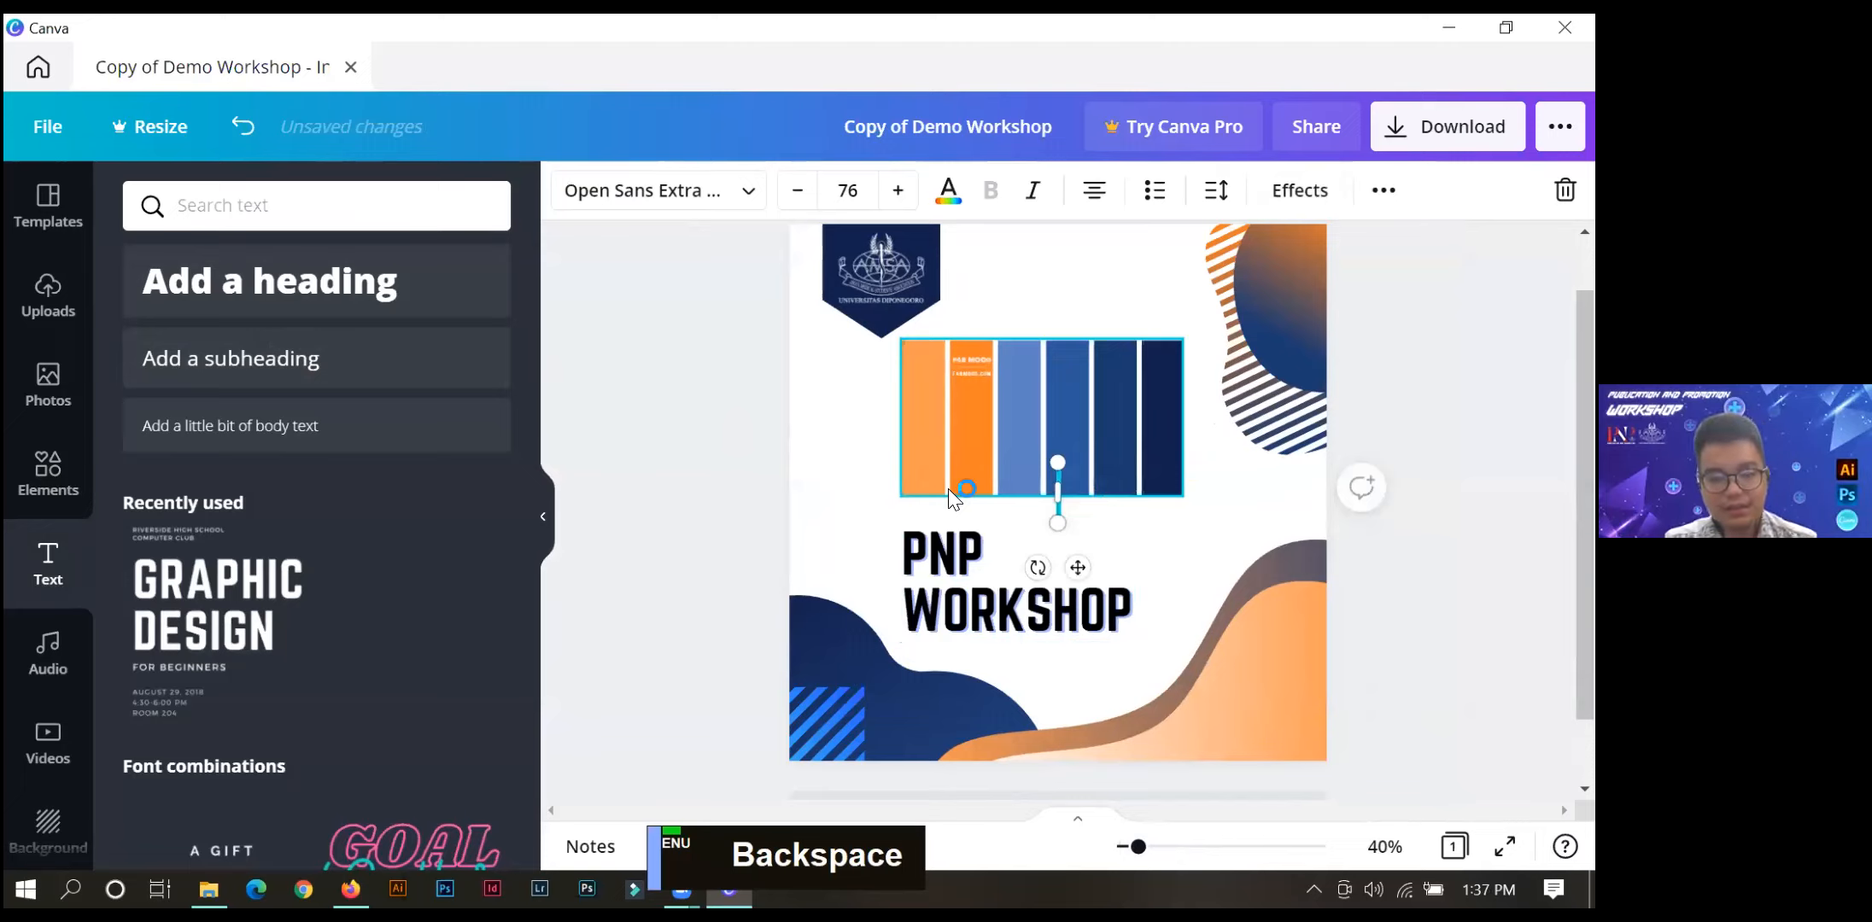
pyautogui.write('HOW TO MA')
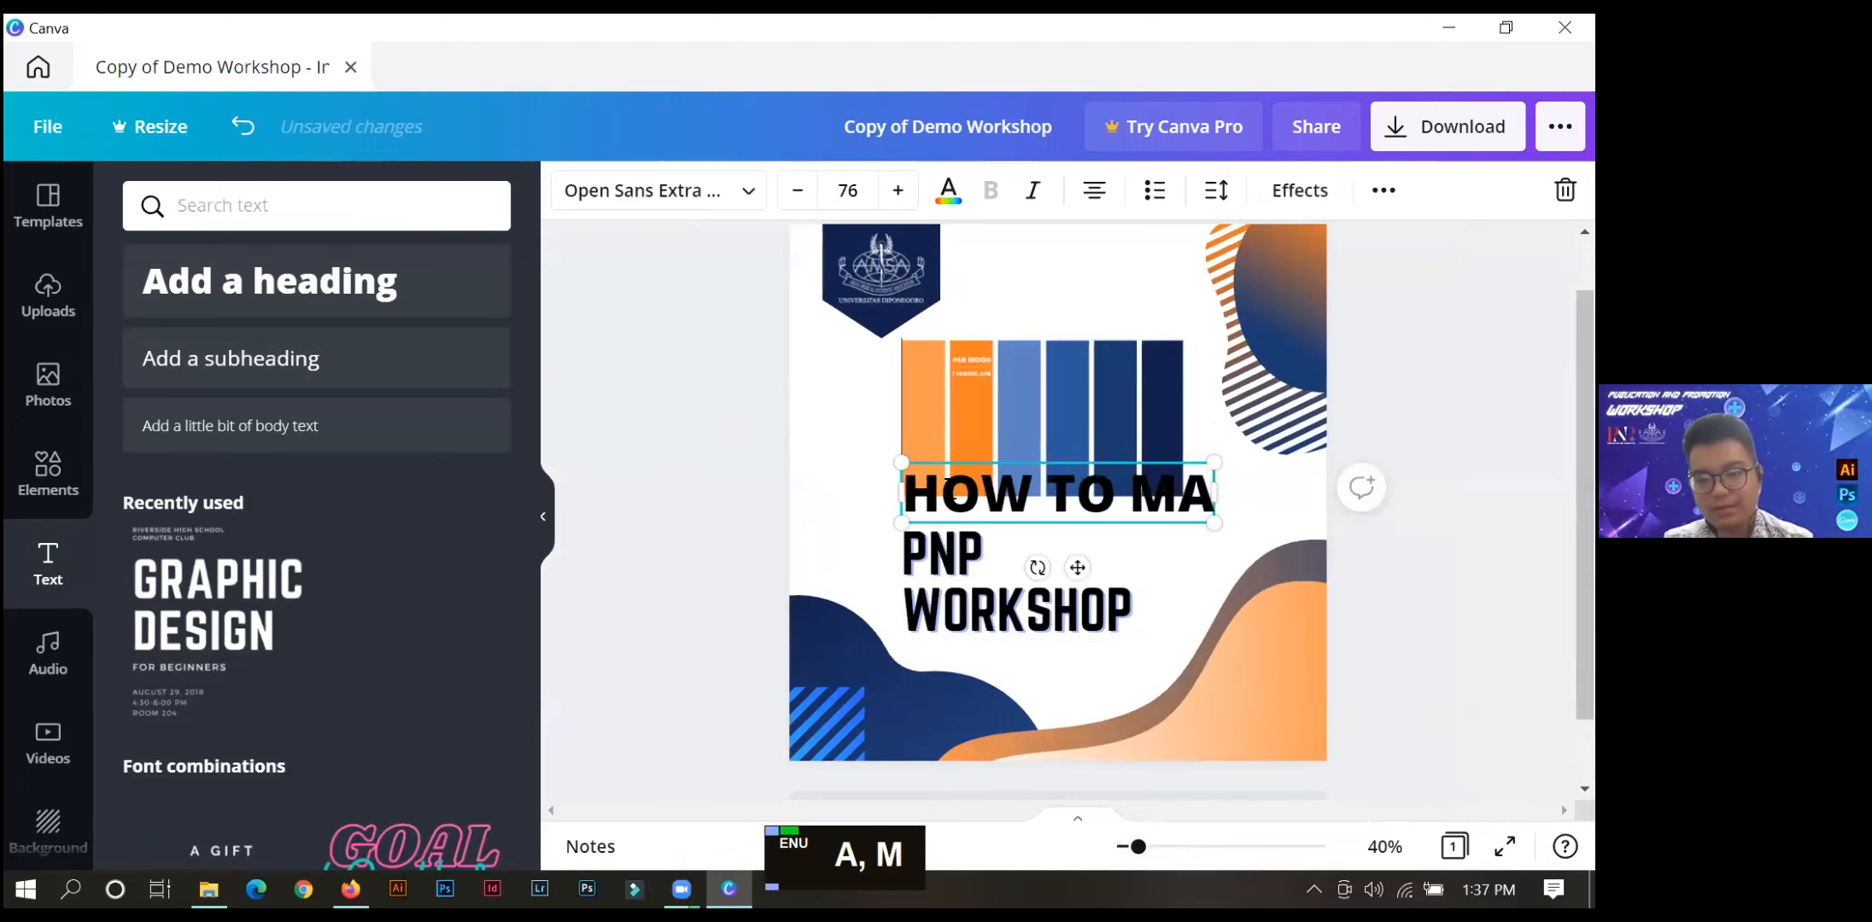
pyautogui.write('STER R')
pyautogui.press('BackSpace')
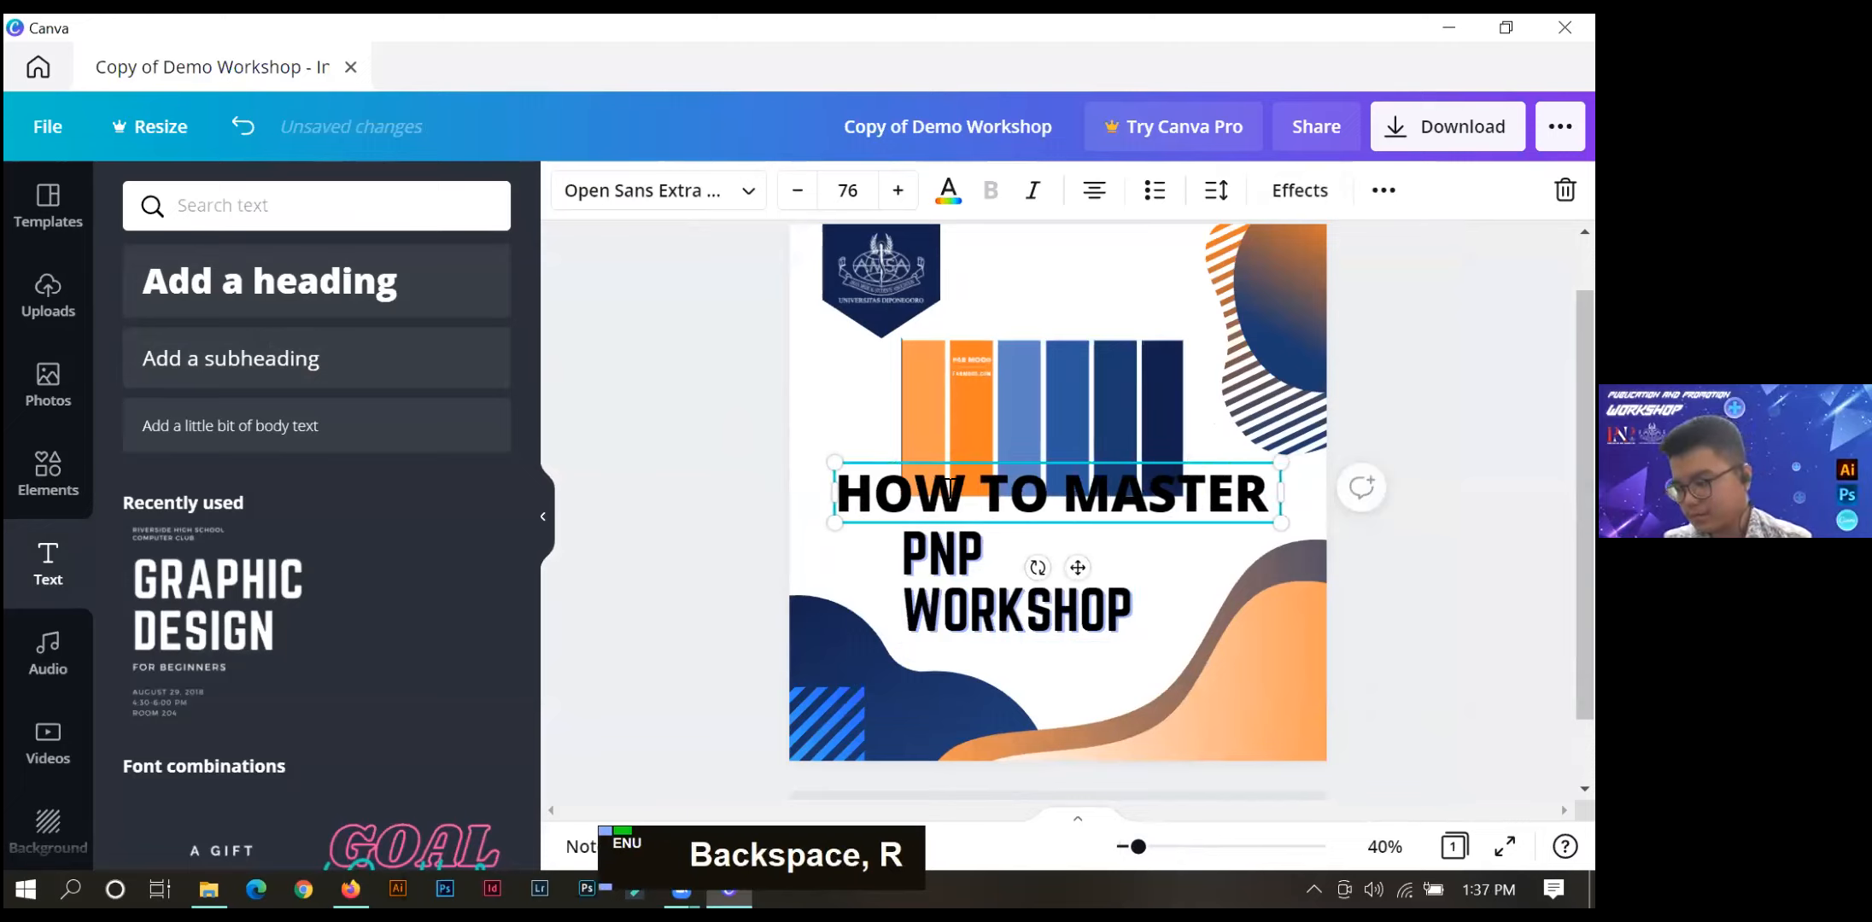
pyautogui.write('HRA')
pyautogui.press('BackSpace')
pyautogui.press('BackSpace')
pyautogui.press('BackSpace')
pyautogui.write('GRAPHIC DESIGN')
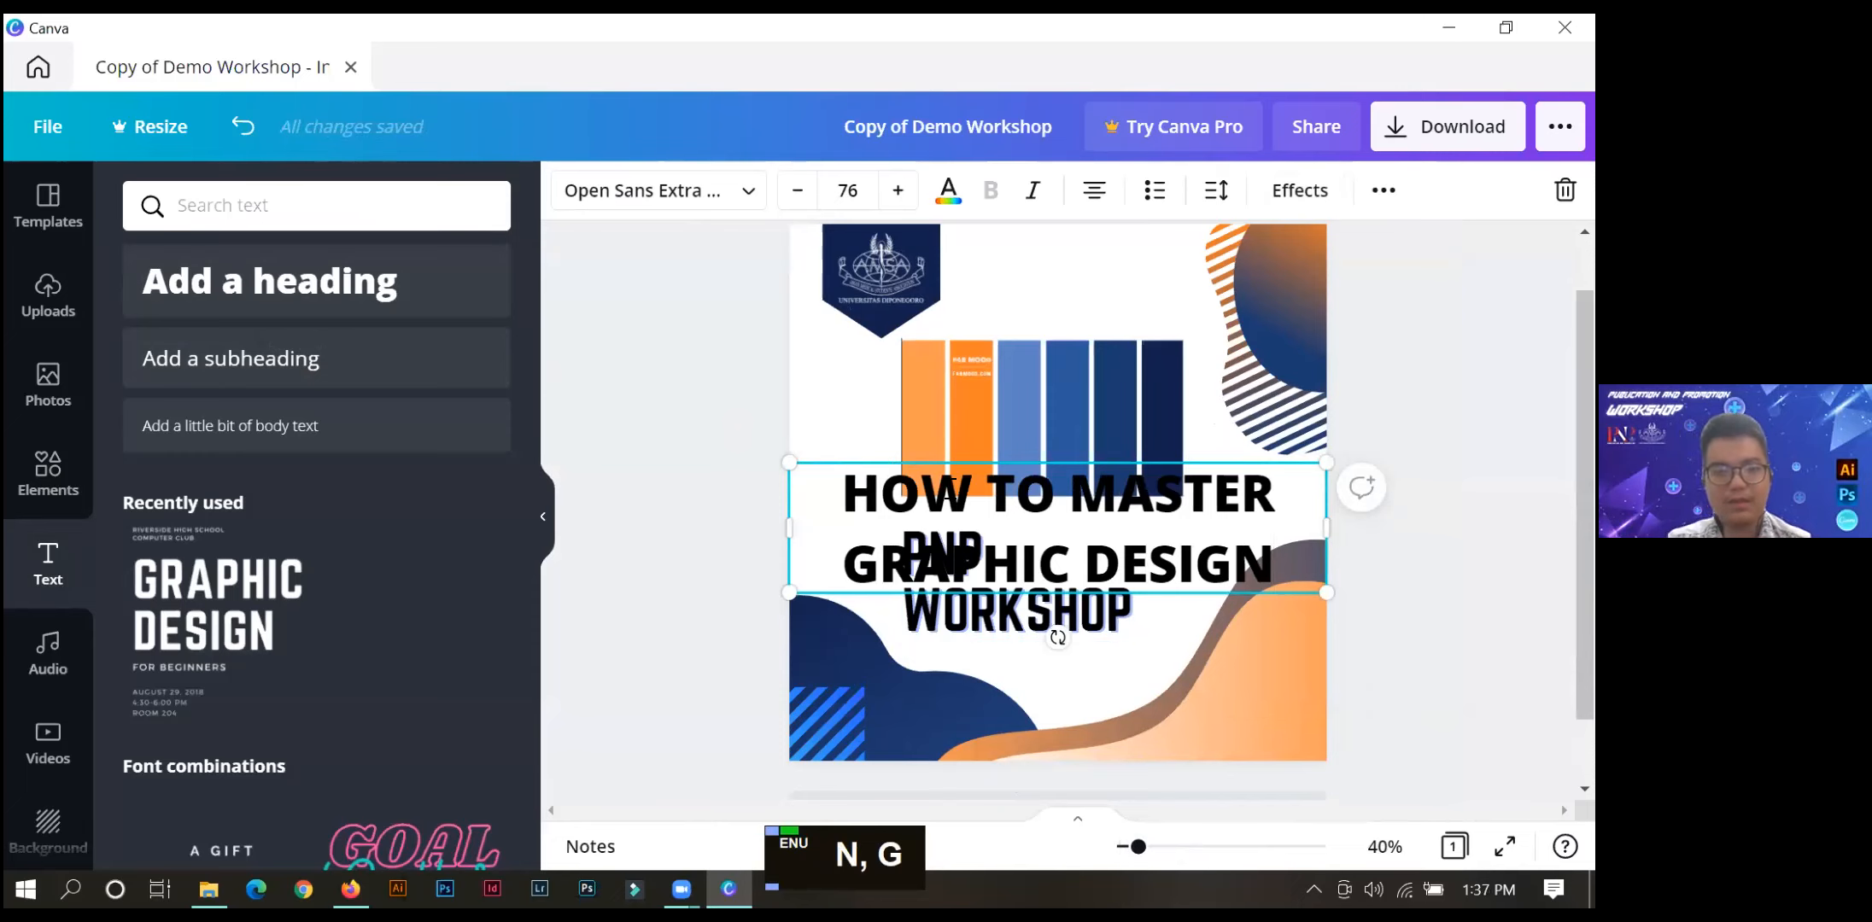
# Set the HOW TO MASTER GRAPHIC DESIGN text in Norwester at size 23 and place it directly beneath WORKSHOP.
pyautogui.hotkey('ctrl', 'a')
pyautogui.click(739, 192)
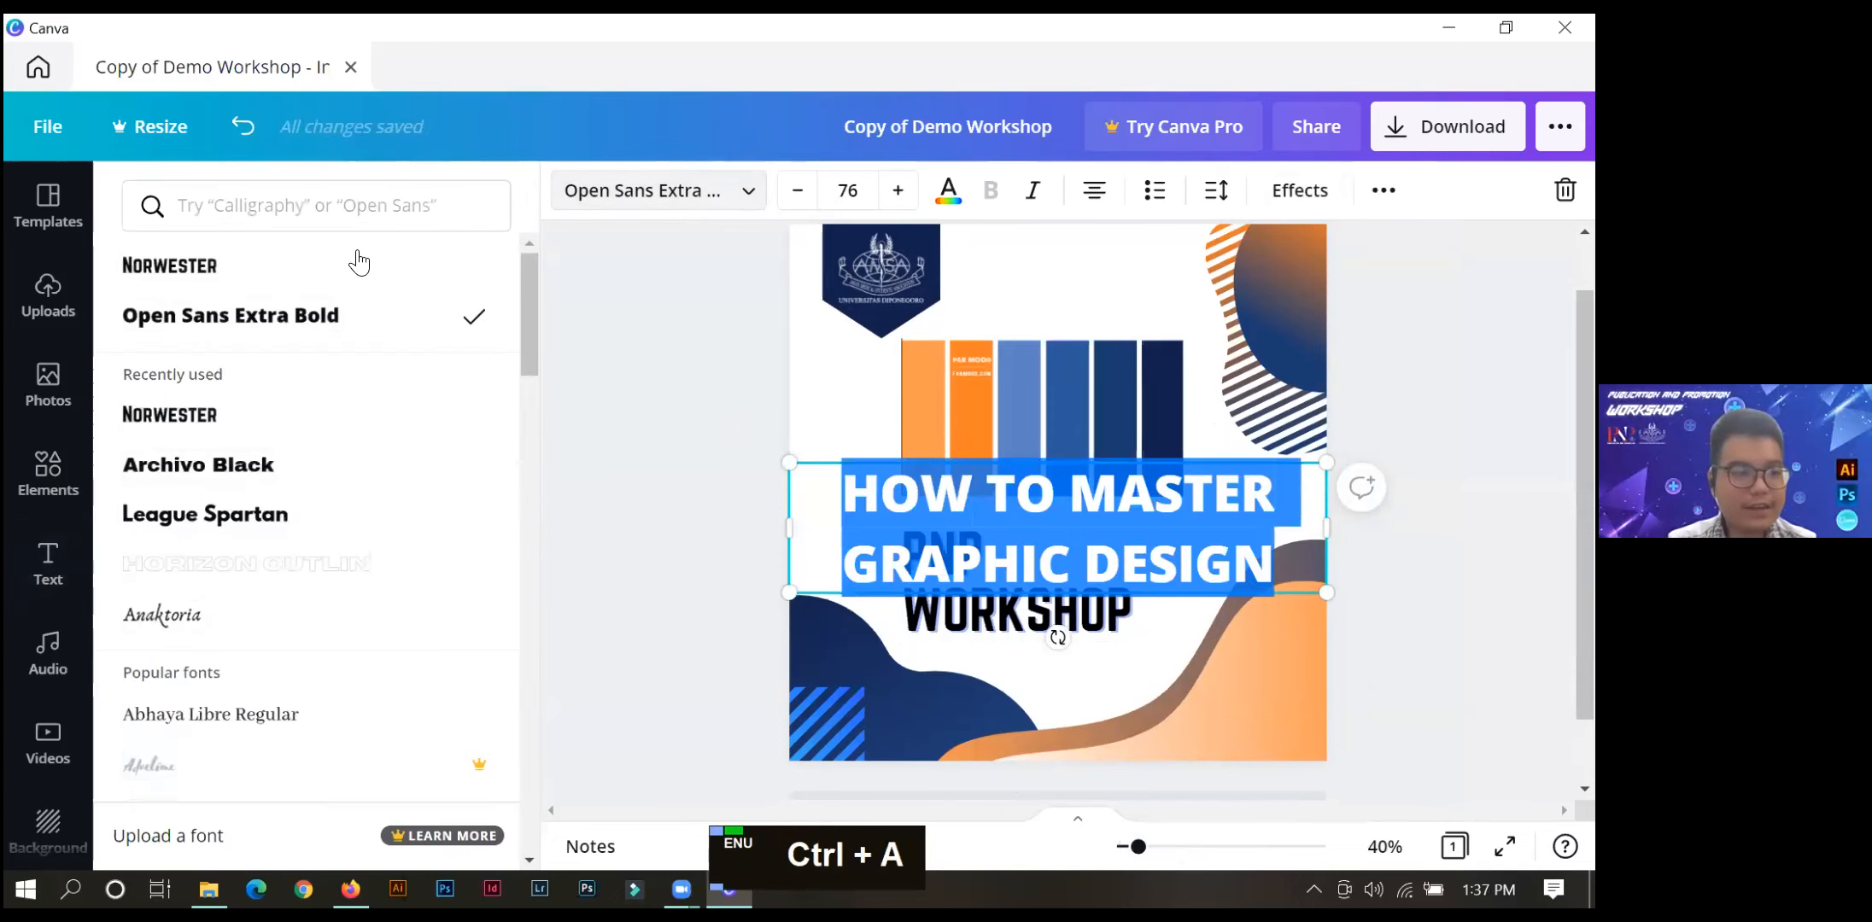
pyautogui.click(330, 266)
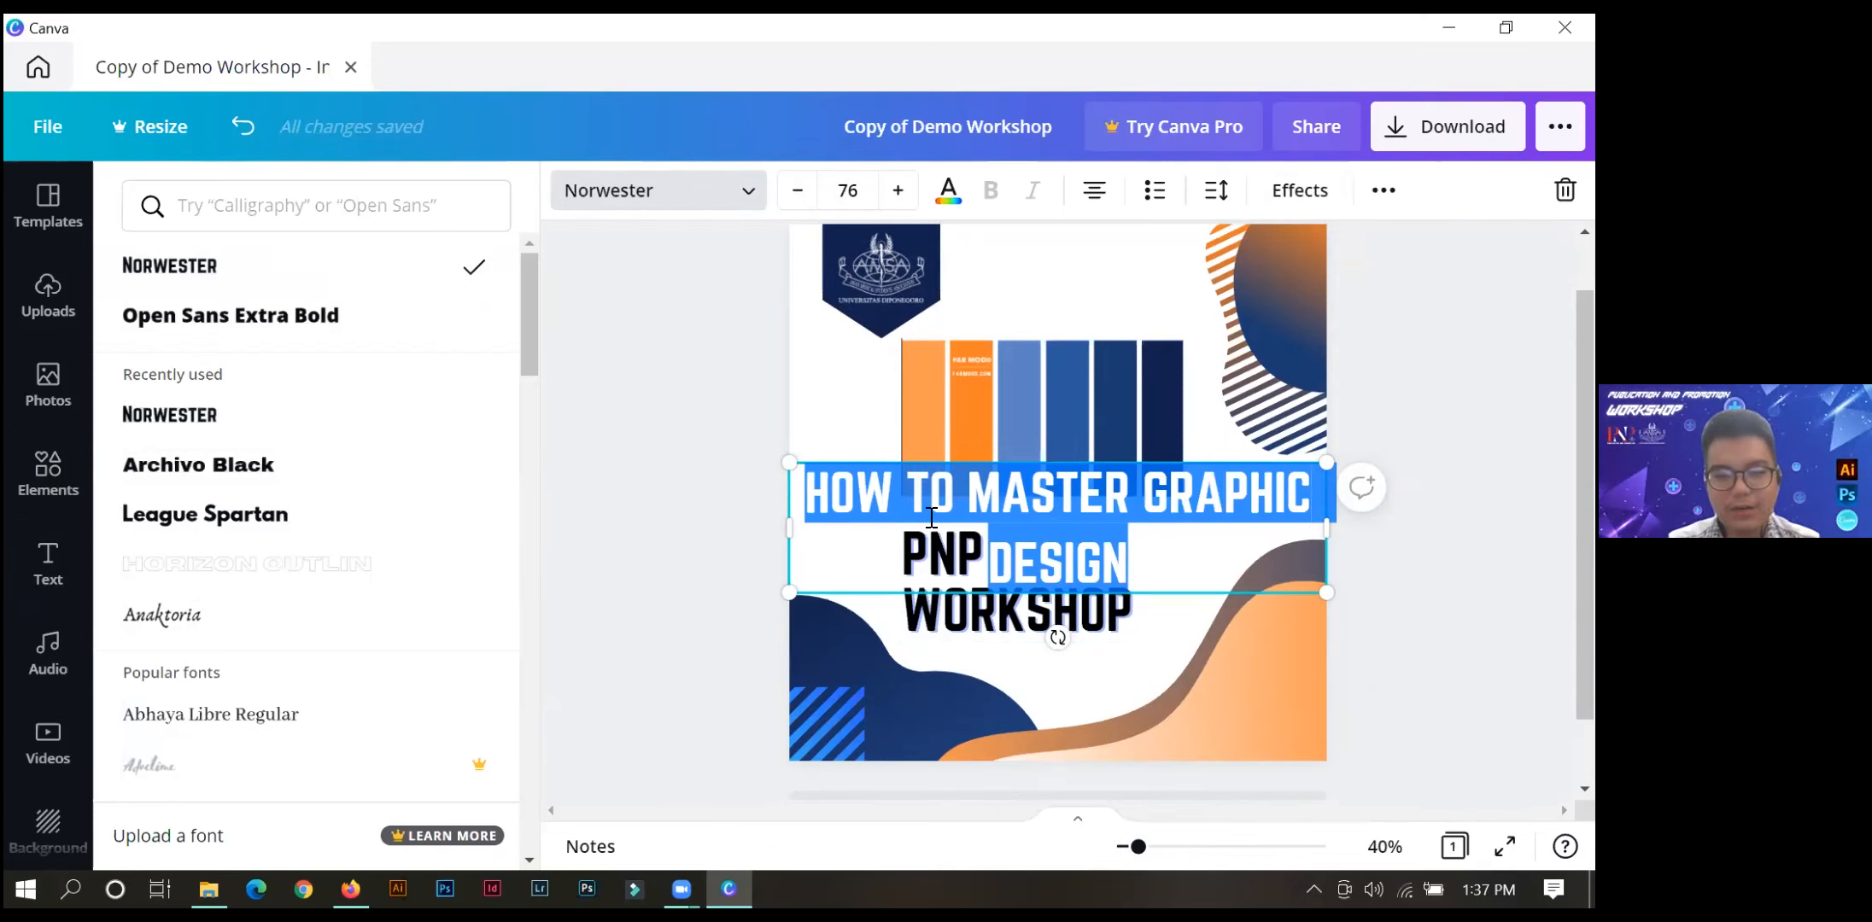
pyautogui.click(847, 189)
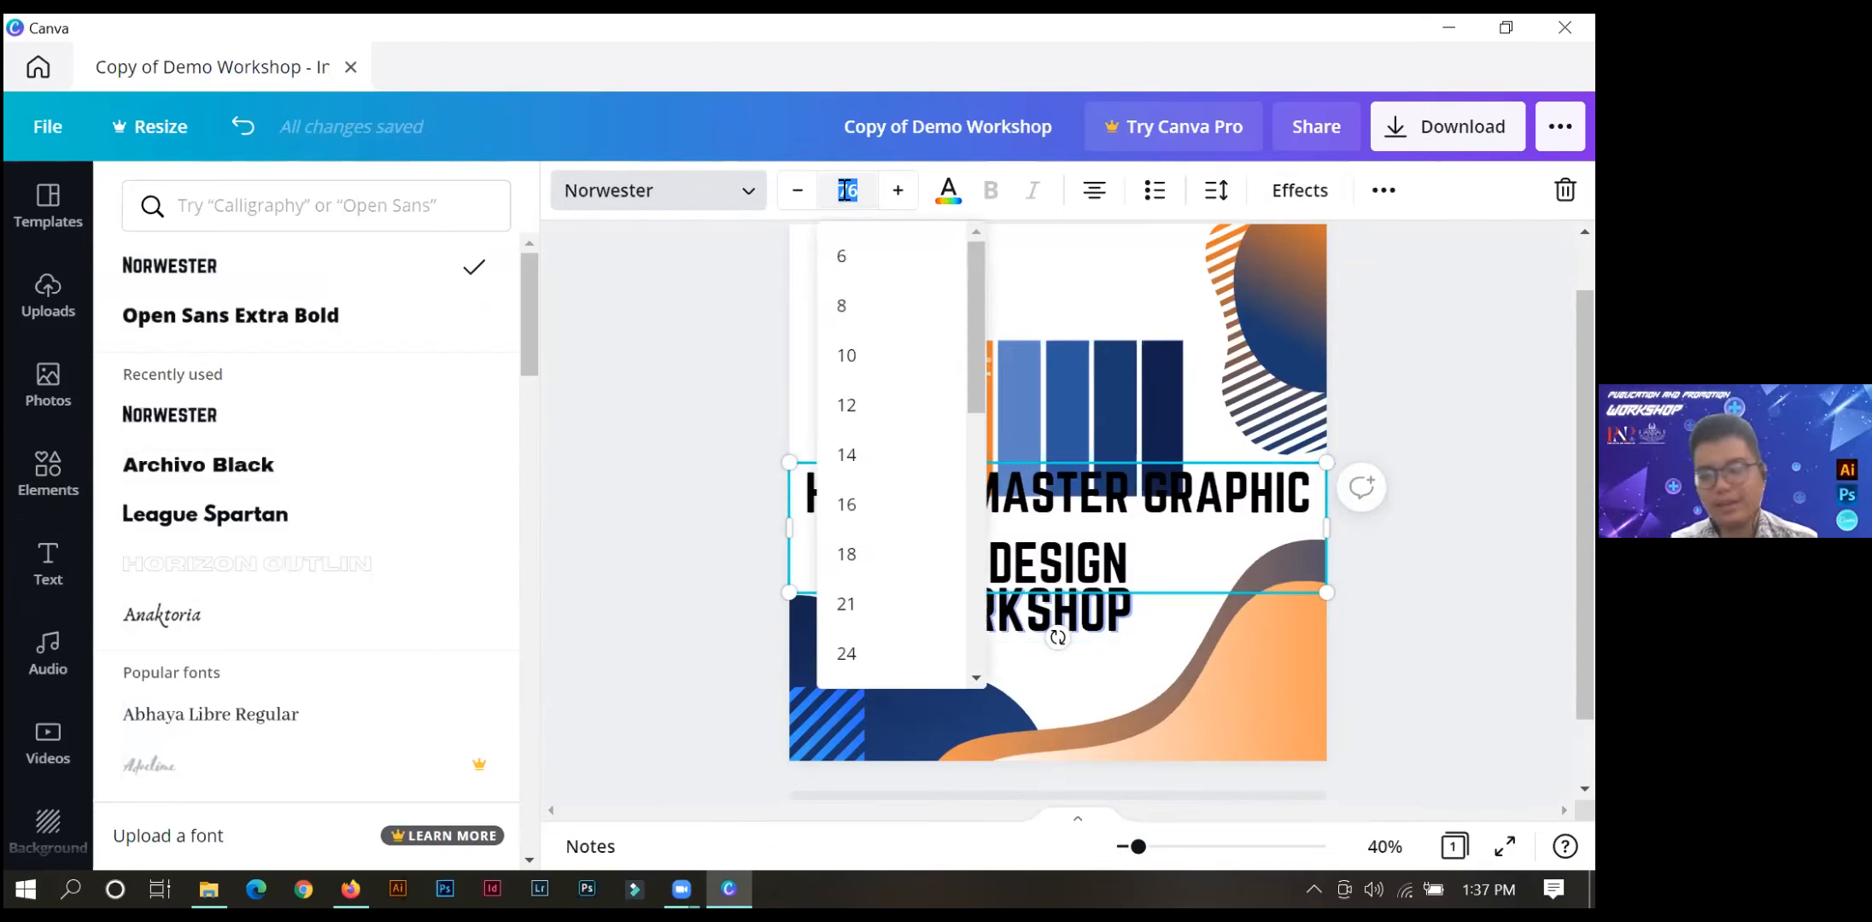
pyautogui.write('23')
pyautogui.press('Return')
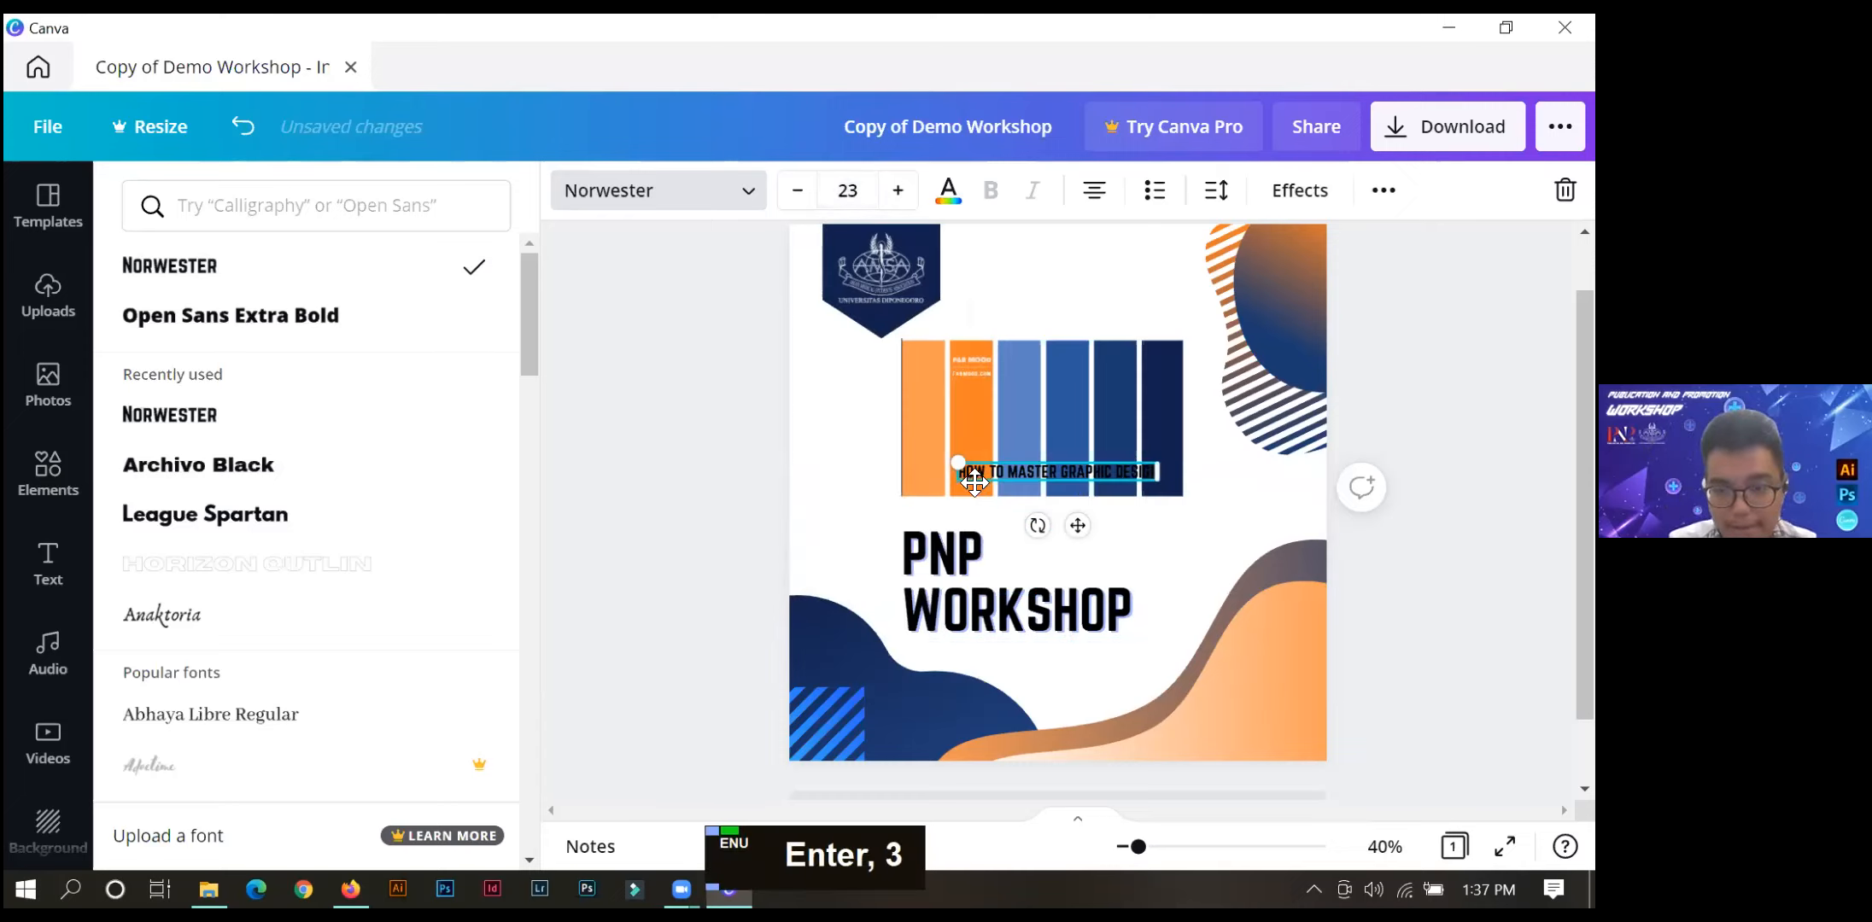
pyautogui.moveTo(971, 477); pyautogui.dragTo(925, 658)
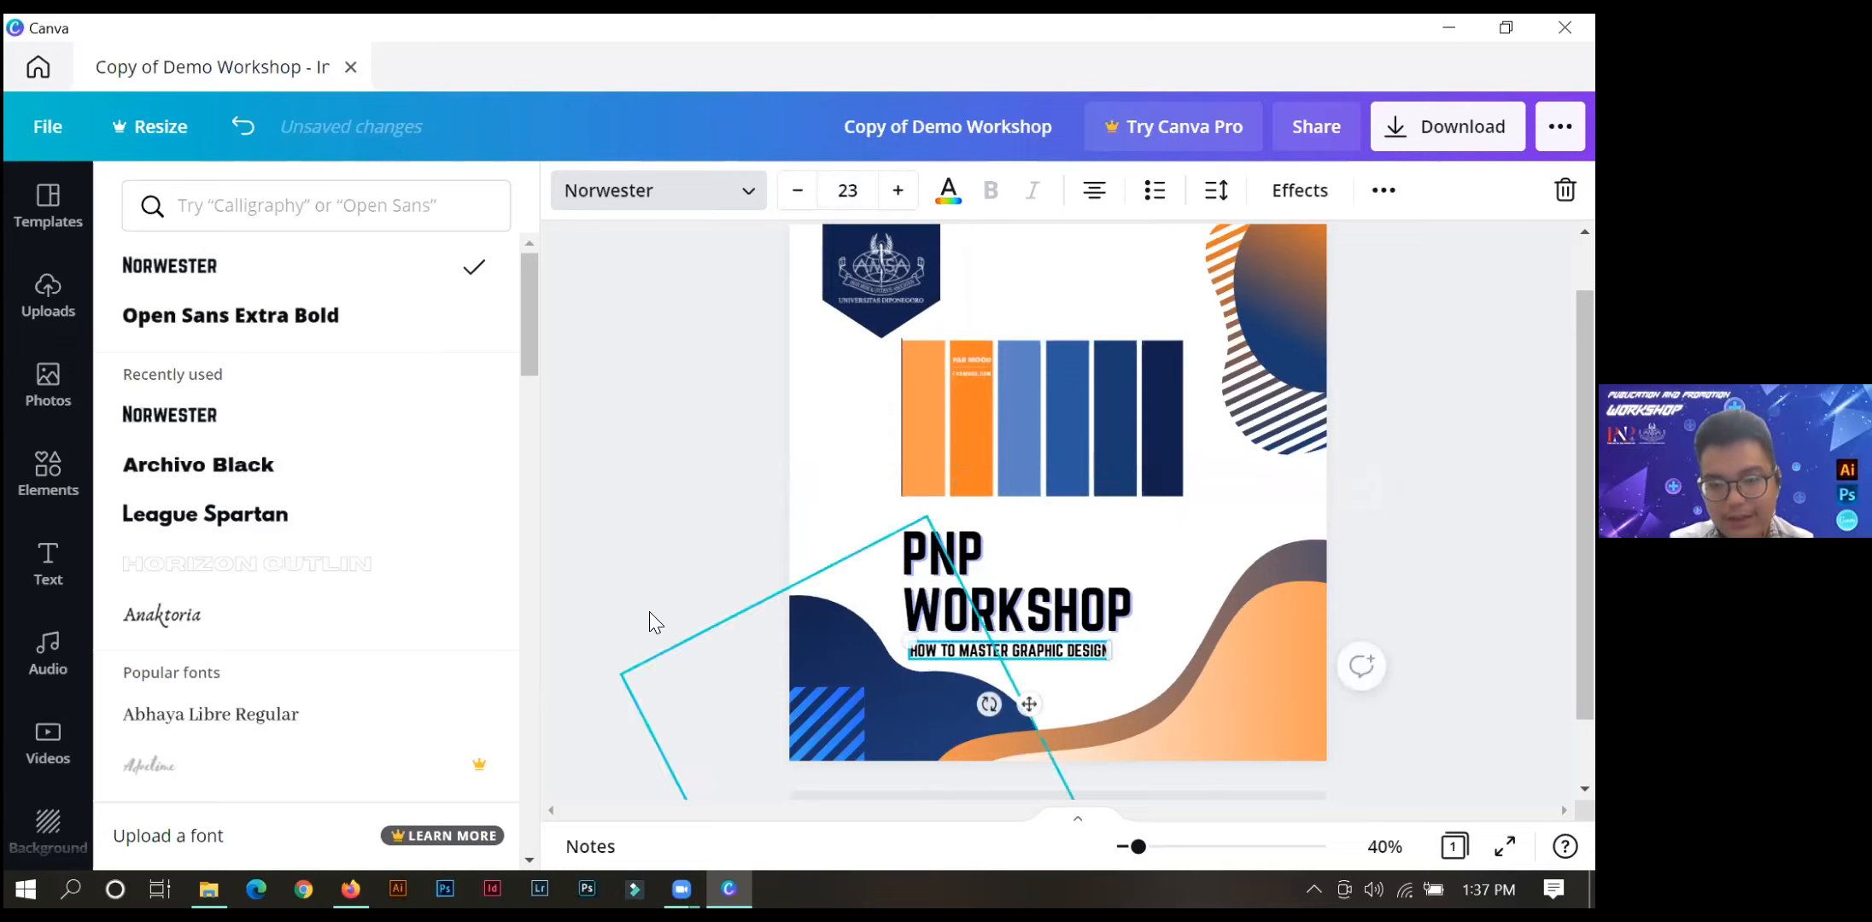
# Nudge the PNP WORKSHOP heading and the line beneath it slightly to the right.
pyautogui.click(635, 596)
pyautogui.click(692, 486)
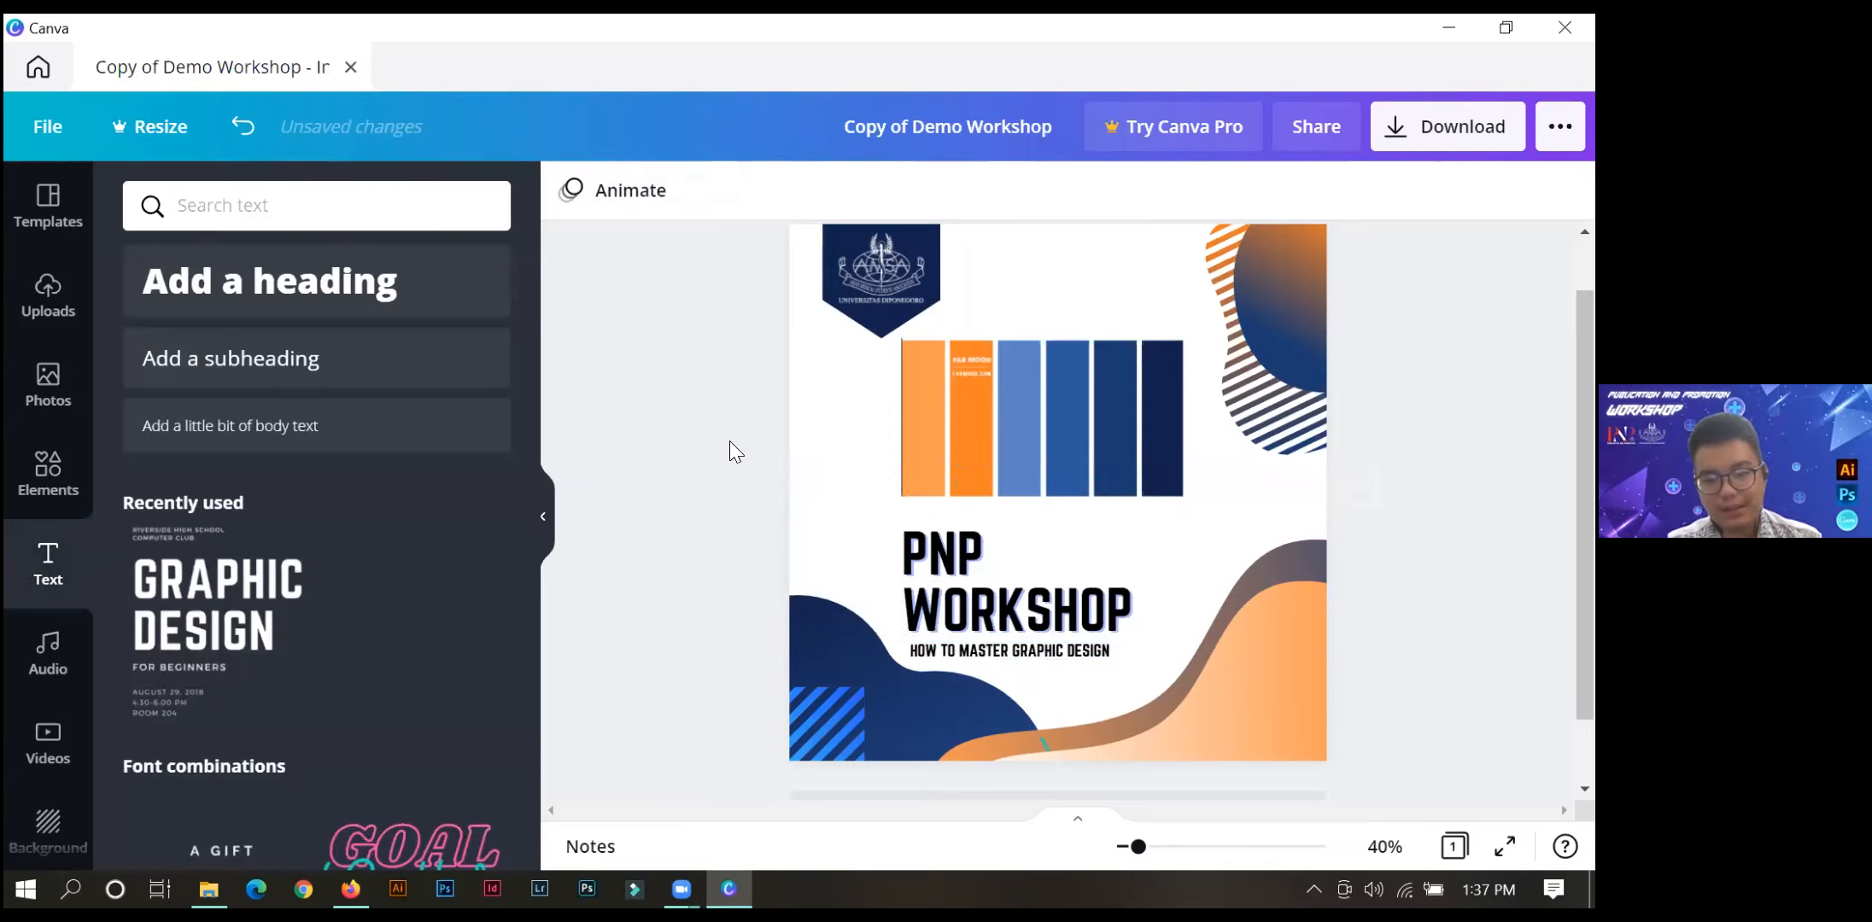
pyautogui.moveTo(874, 512); pyautogui.dragTo(690, 596)
pyautogui.click(969, 577)
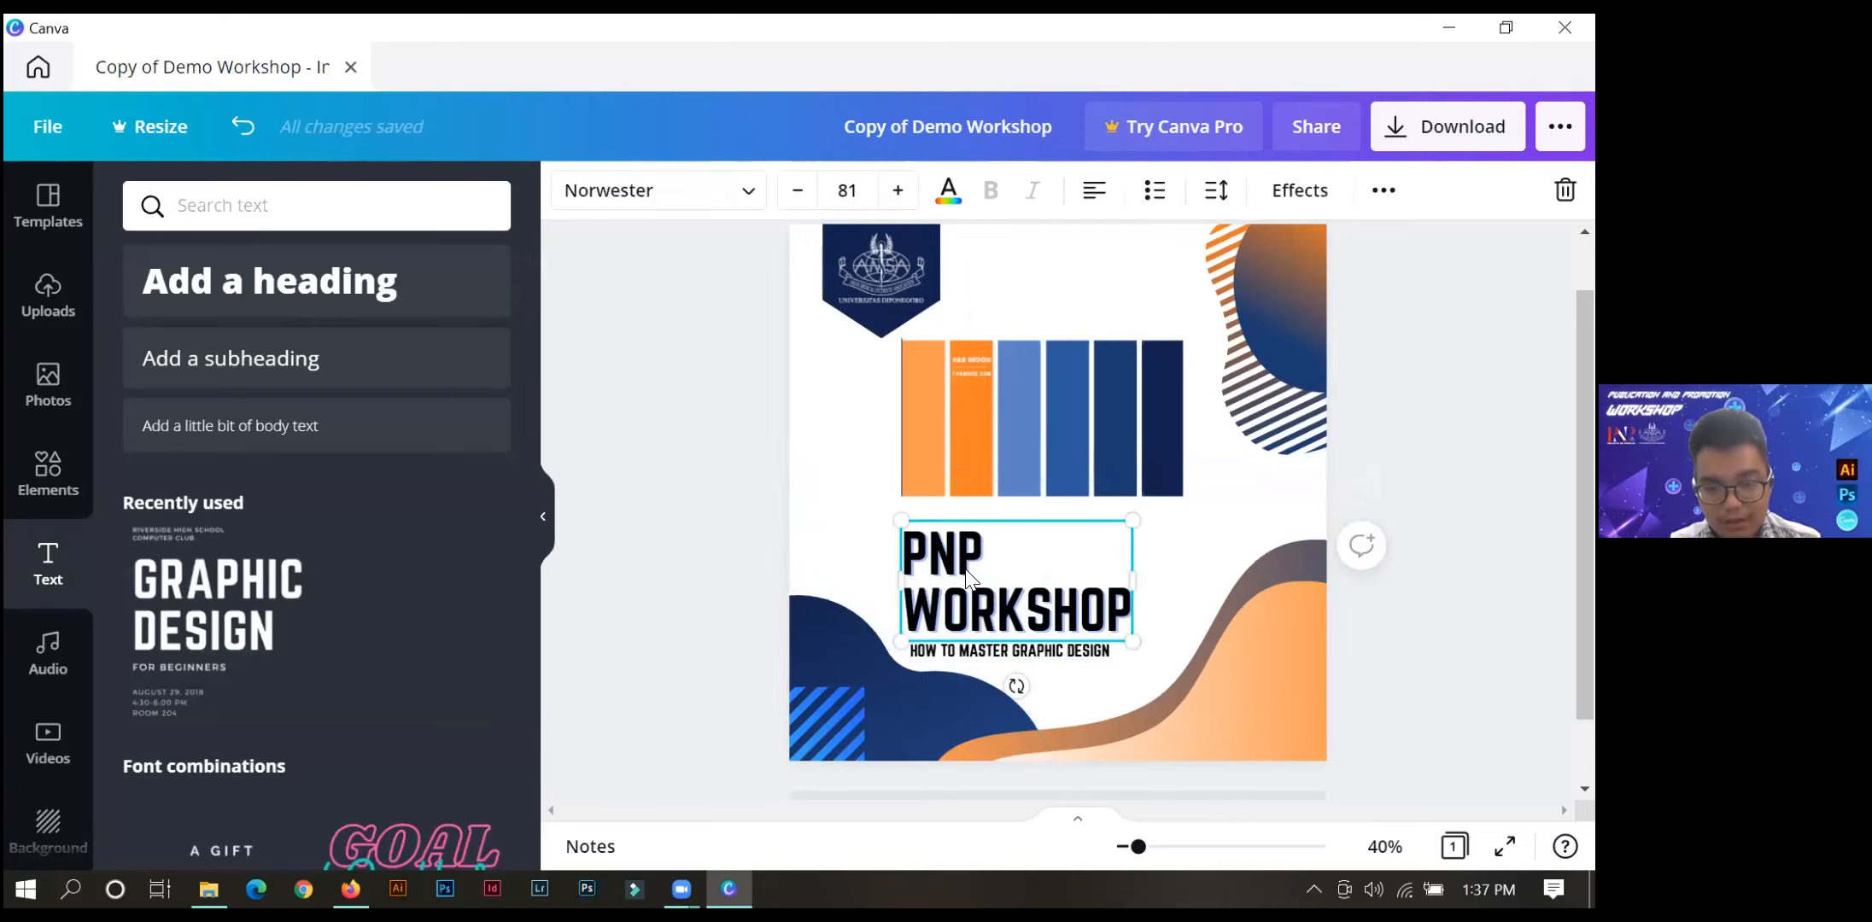
pyautogui.press('Right')
pyautogui.press('Right')
pyautogui.press('Right')
pyautogui.press('Right')
pyautogui.press('Right')
pyautogui.press('Right')
pyautogui.press('Right')
pyautogui.press('Right')
pyautogui.press('Right')
pyautogui.press('Right')
pyautogui.press('Right')
pyautogui.press('Right')
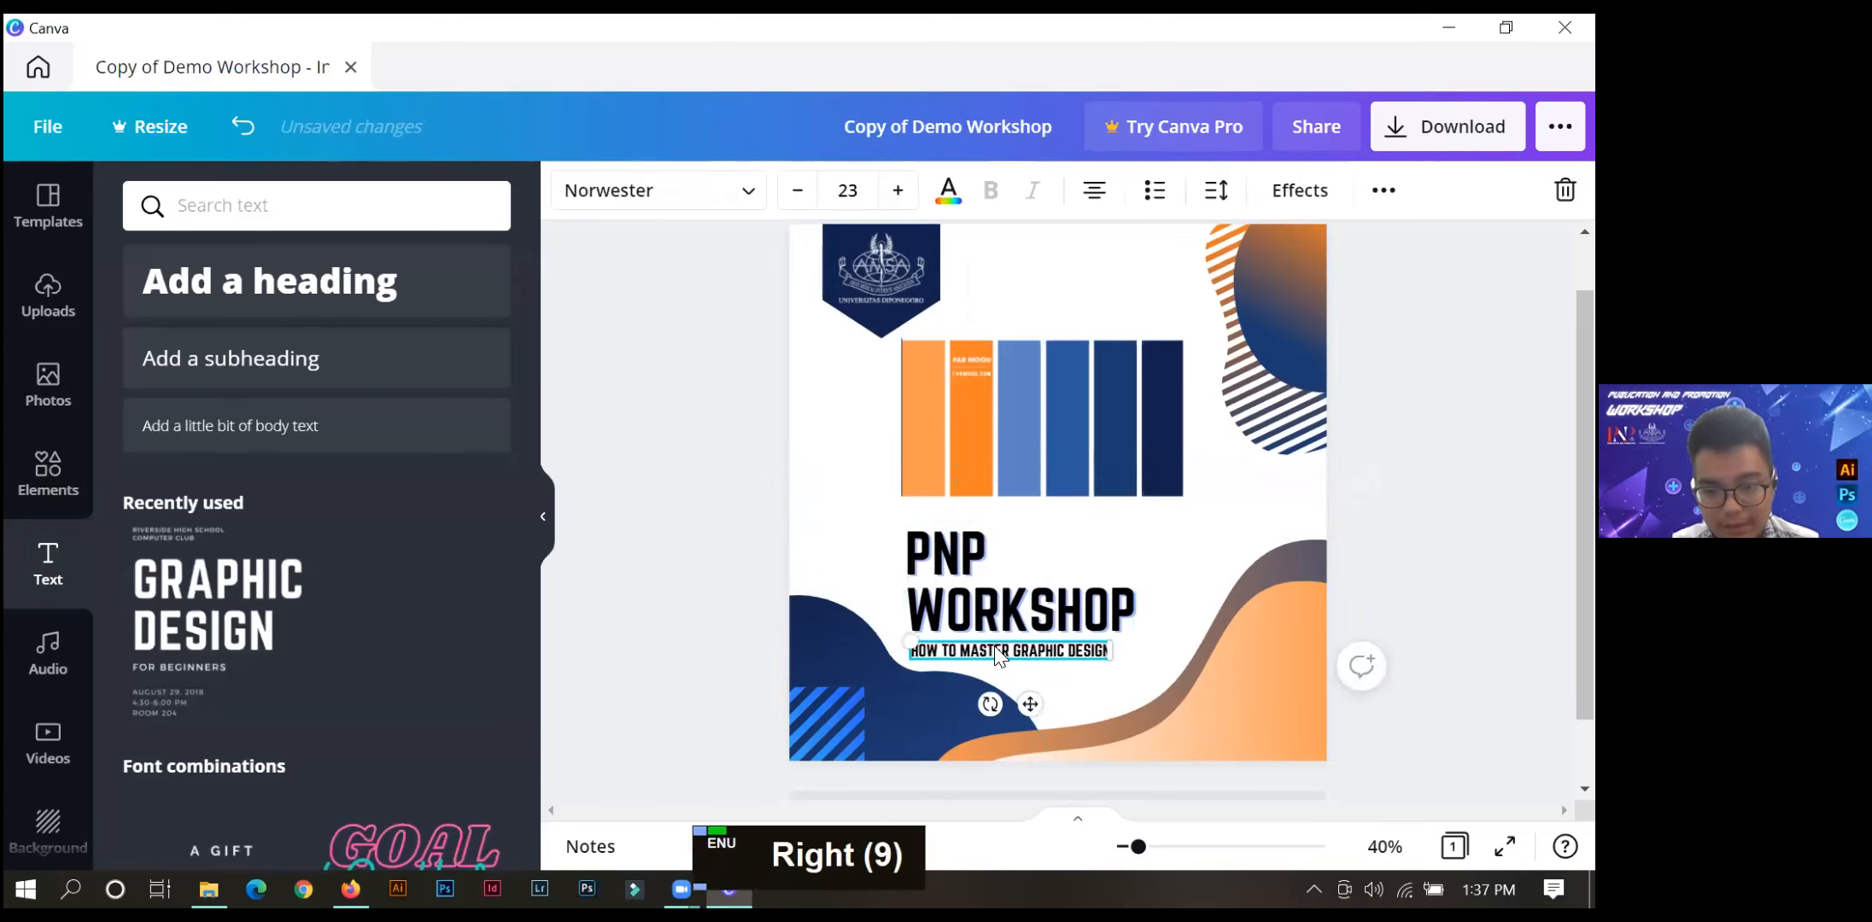
# Raise the brown-to-orange wave at the page's lower right so its crest sits beside the PNP line.
pyautogui.click(1247, 626)
pyautogui.click(1252, 548)
pyautogui.press('Up')
pyautogui.press('Up')
pyautogui.press('Up')
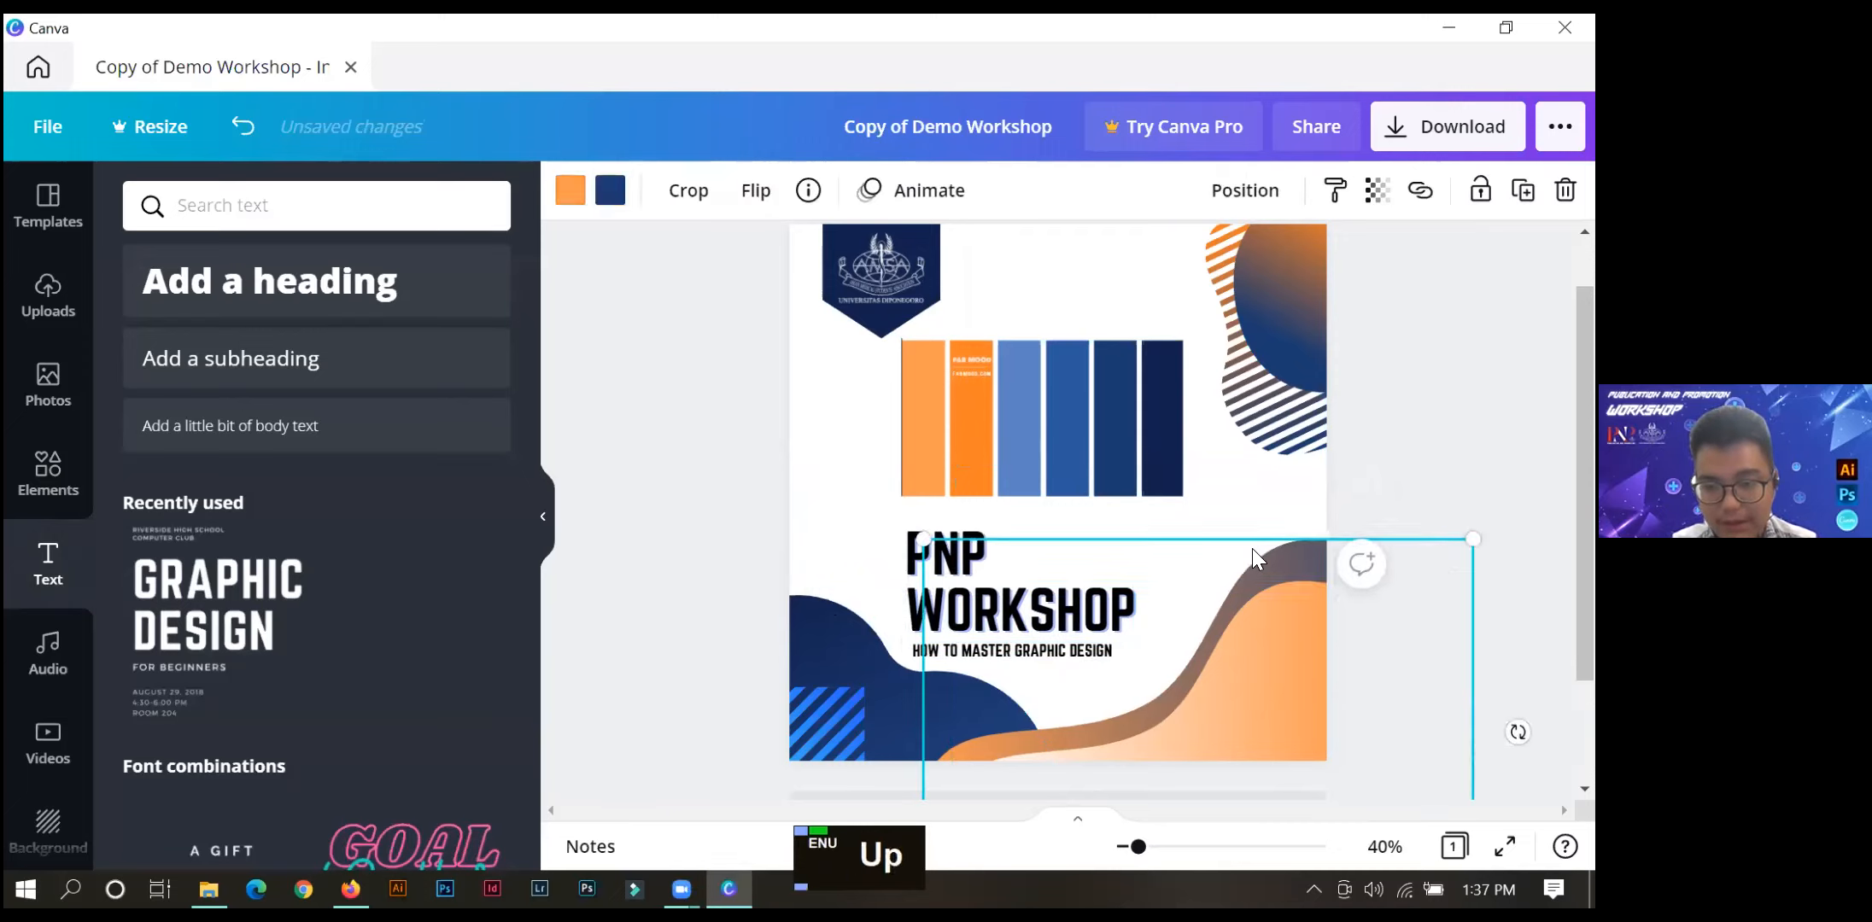
pyautogui.press('Up')
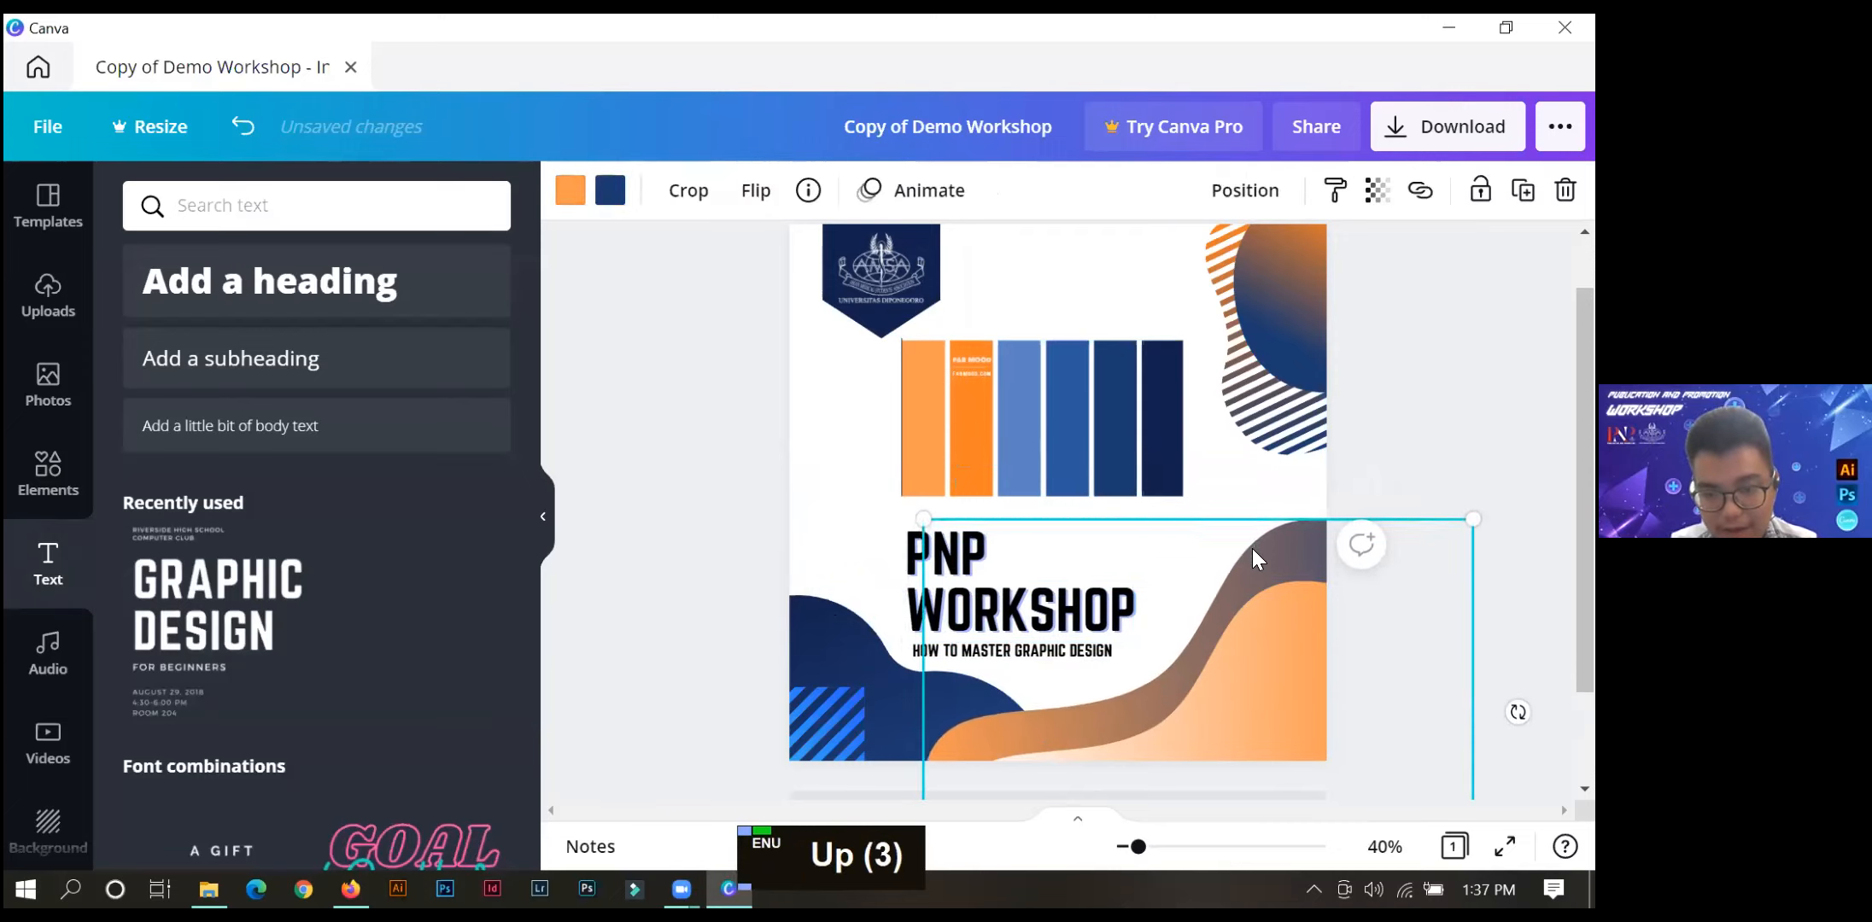
pyautogui.press('Down')
pyautogui.press('Up')
# Raise the front white-to-orange wave to follow the brown wave, leaving a narrower band between them.
pyautogui.click(1295, 703)
pyautogui.press('Up')
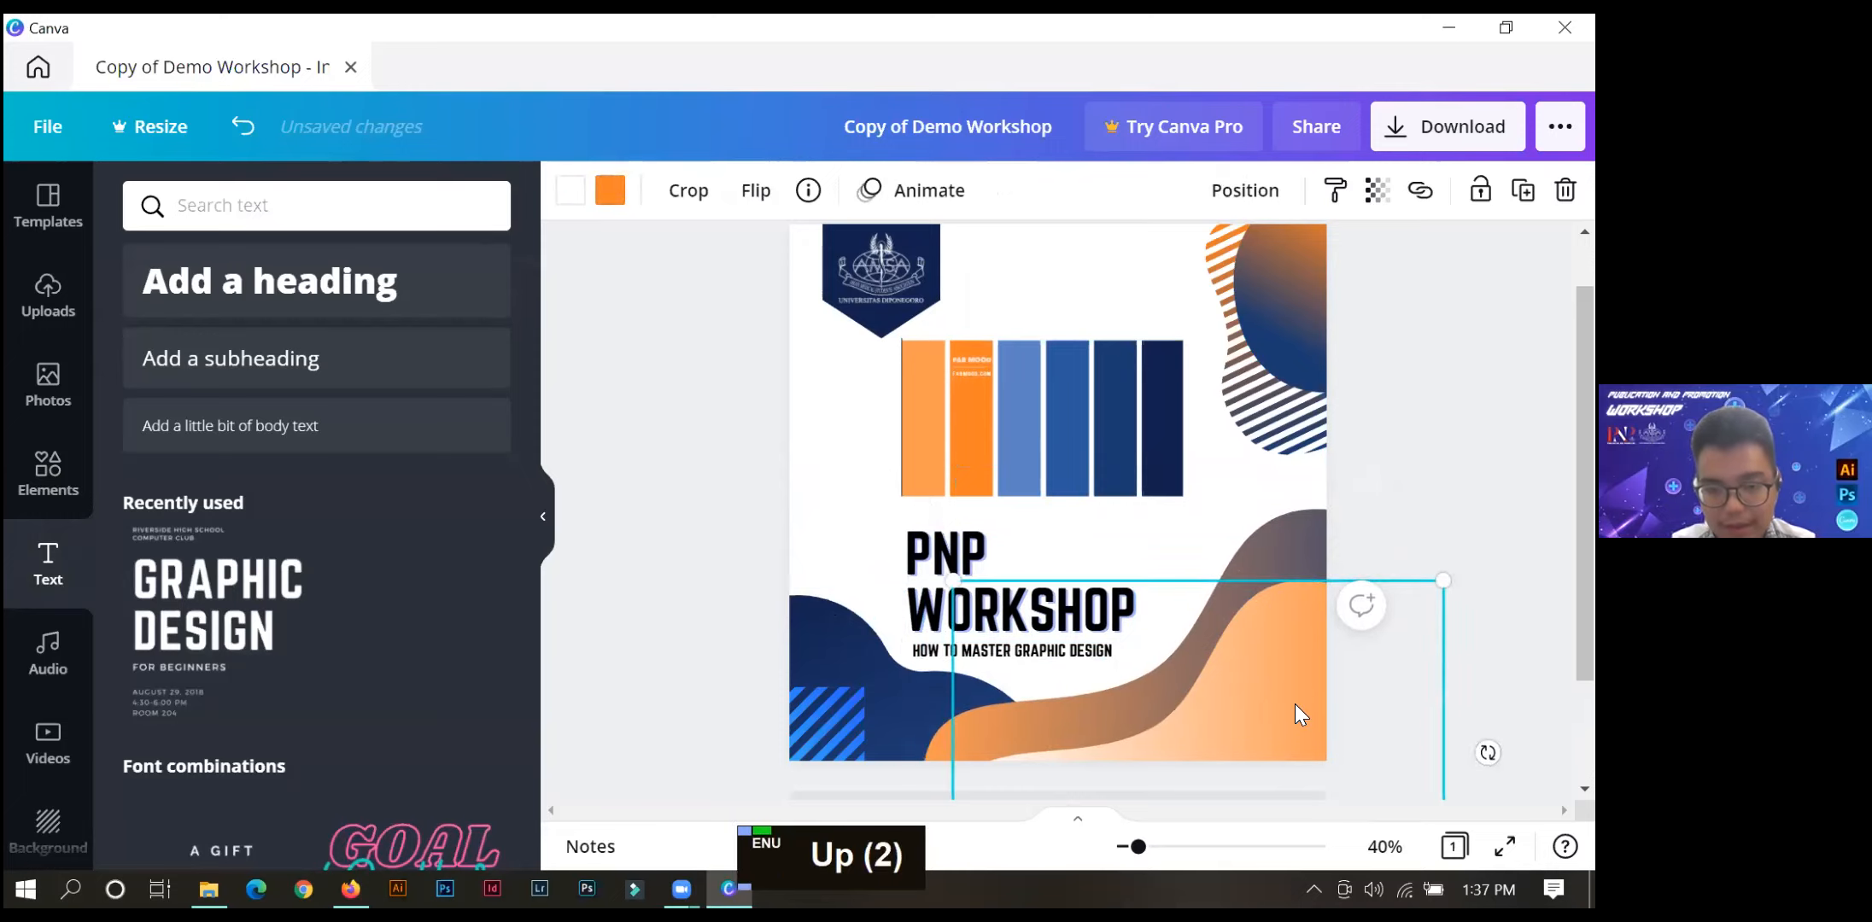
pyautogui.press('Up')
pyautogui.press('Up')
pyautogui.press('Up')
pyautogui.press('Up')
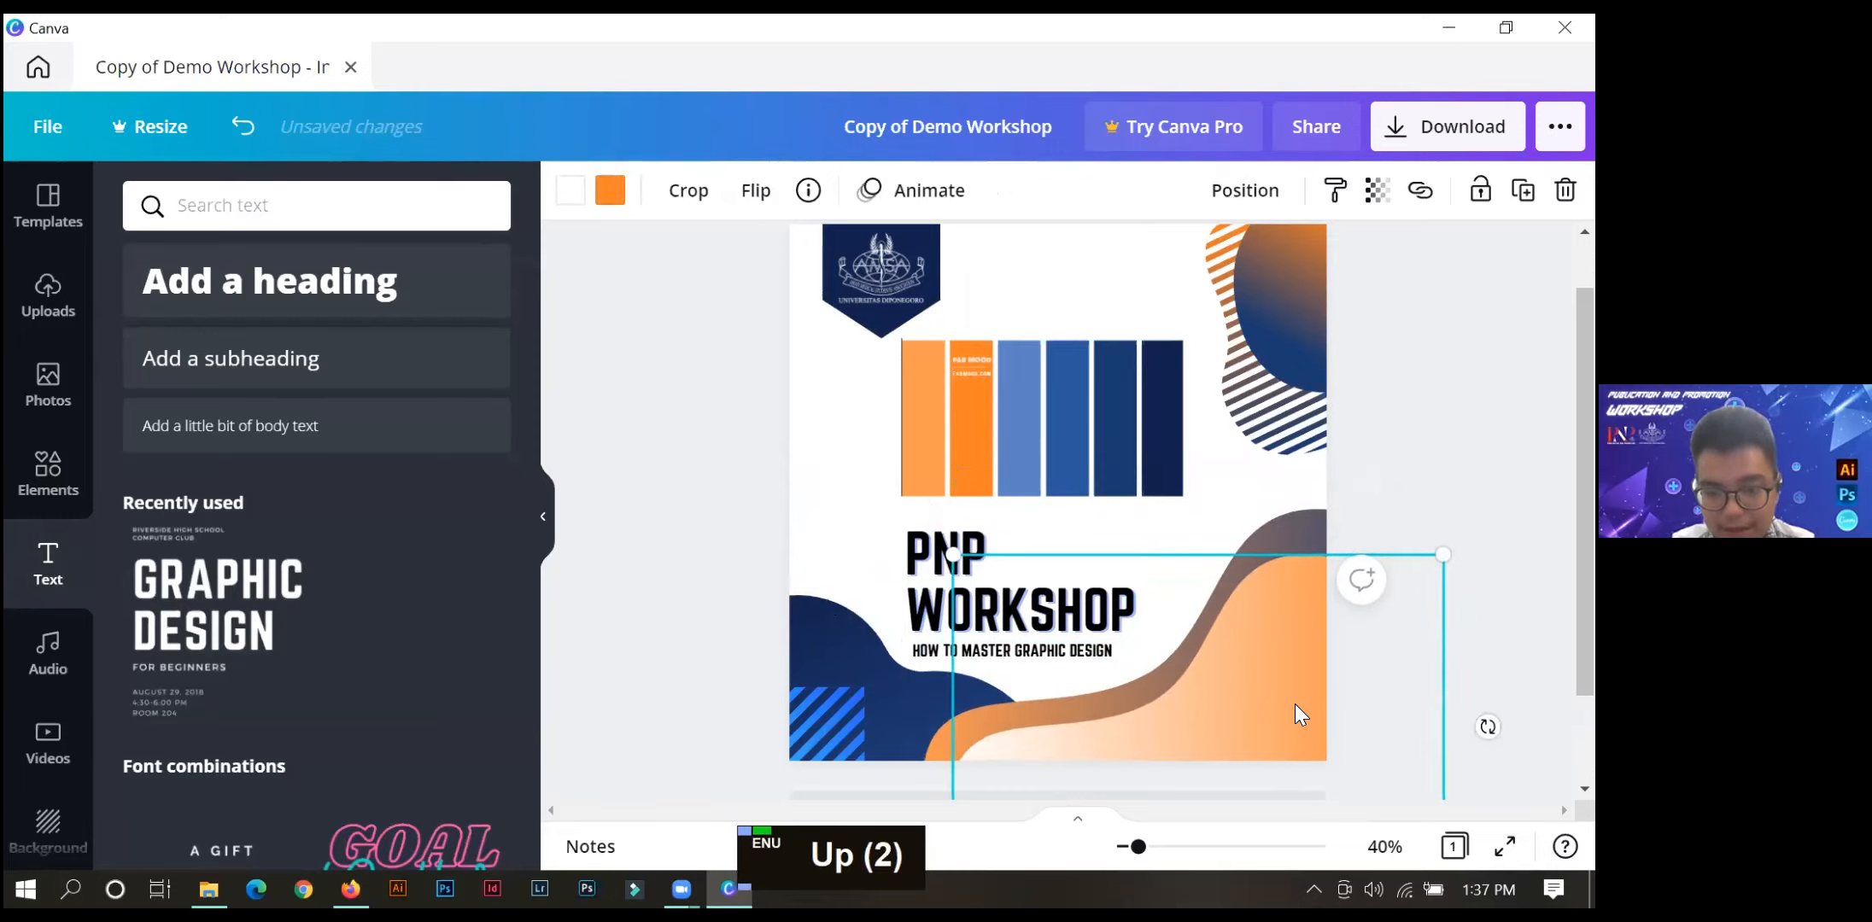
pyautogui.press('Up')
# Bring the navy blob forward over the brown-orange wave while keeping it behind the blue striped square.
pyautogui.rightClick(813, 643)
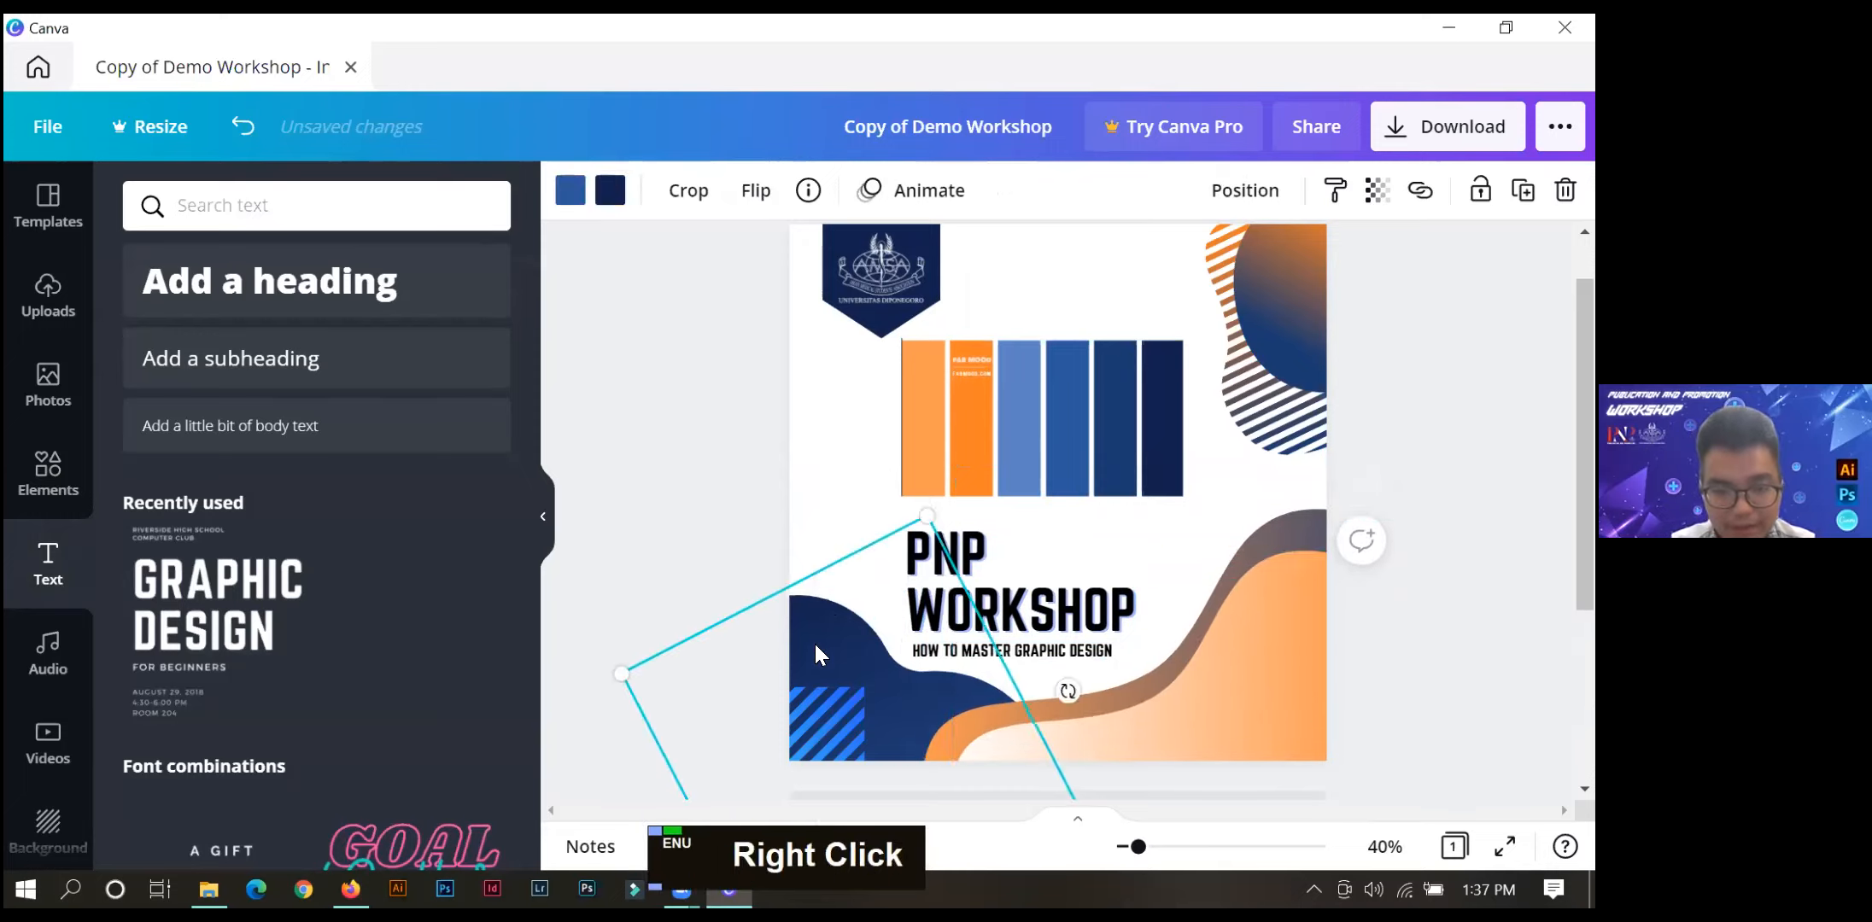
pyautogui.click(886, 719)
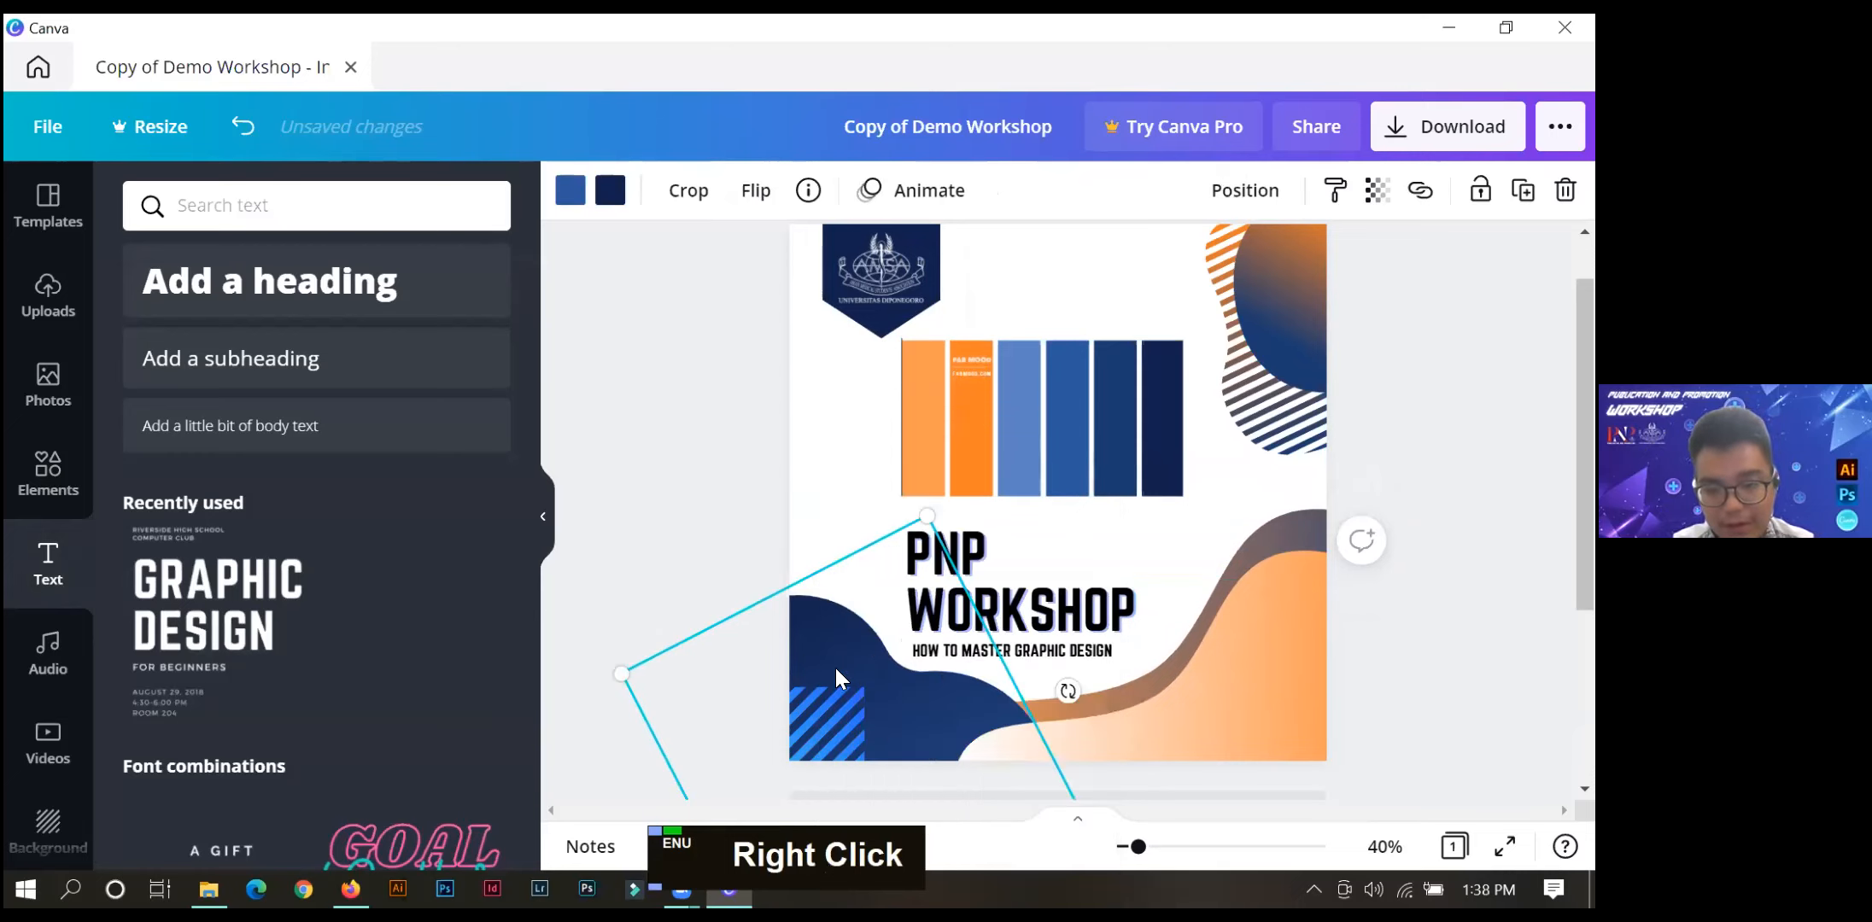
pyautogui.rightClick(835, 670)
pyautogui.click(894, 710)
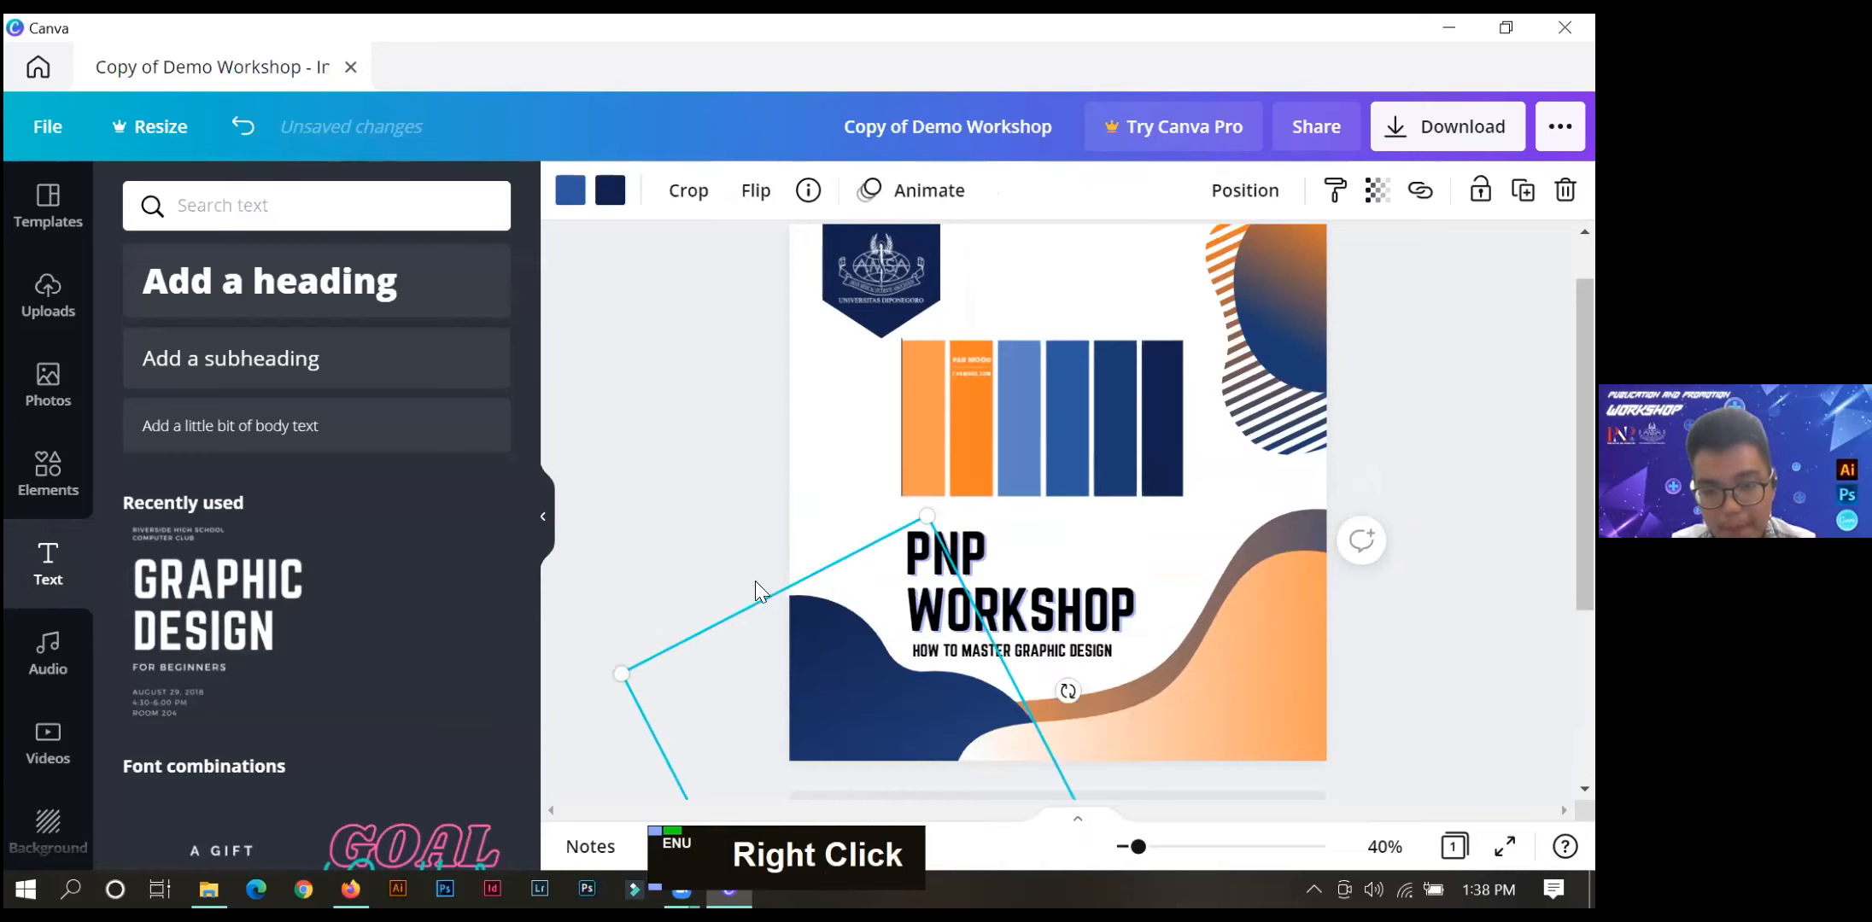
pyautogui.rightClick(830, 646)
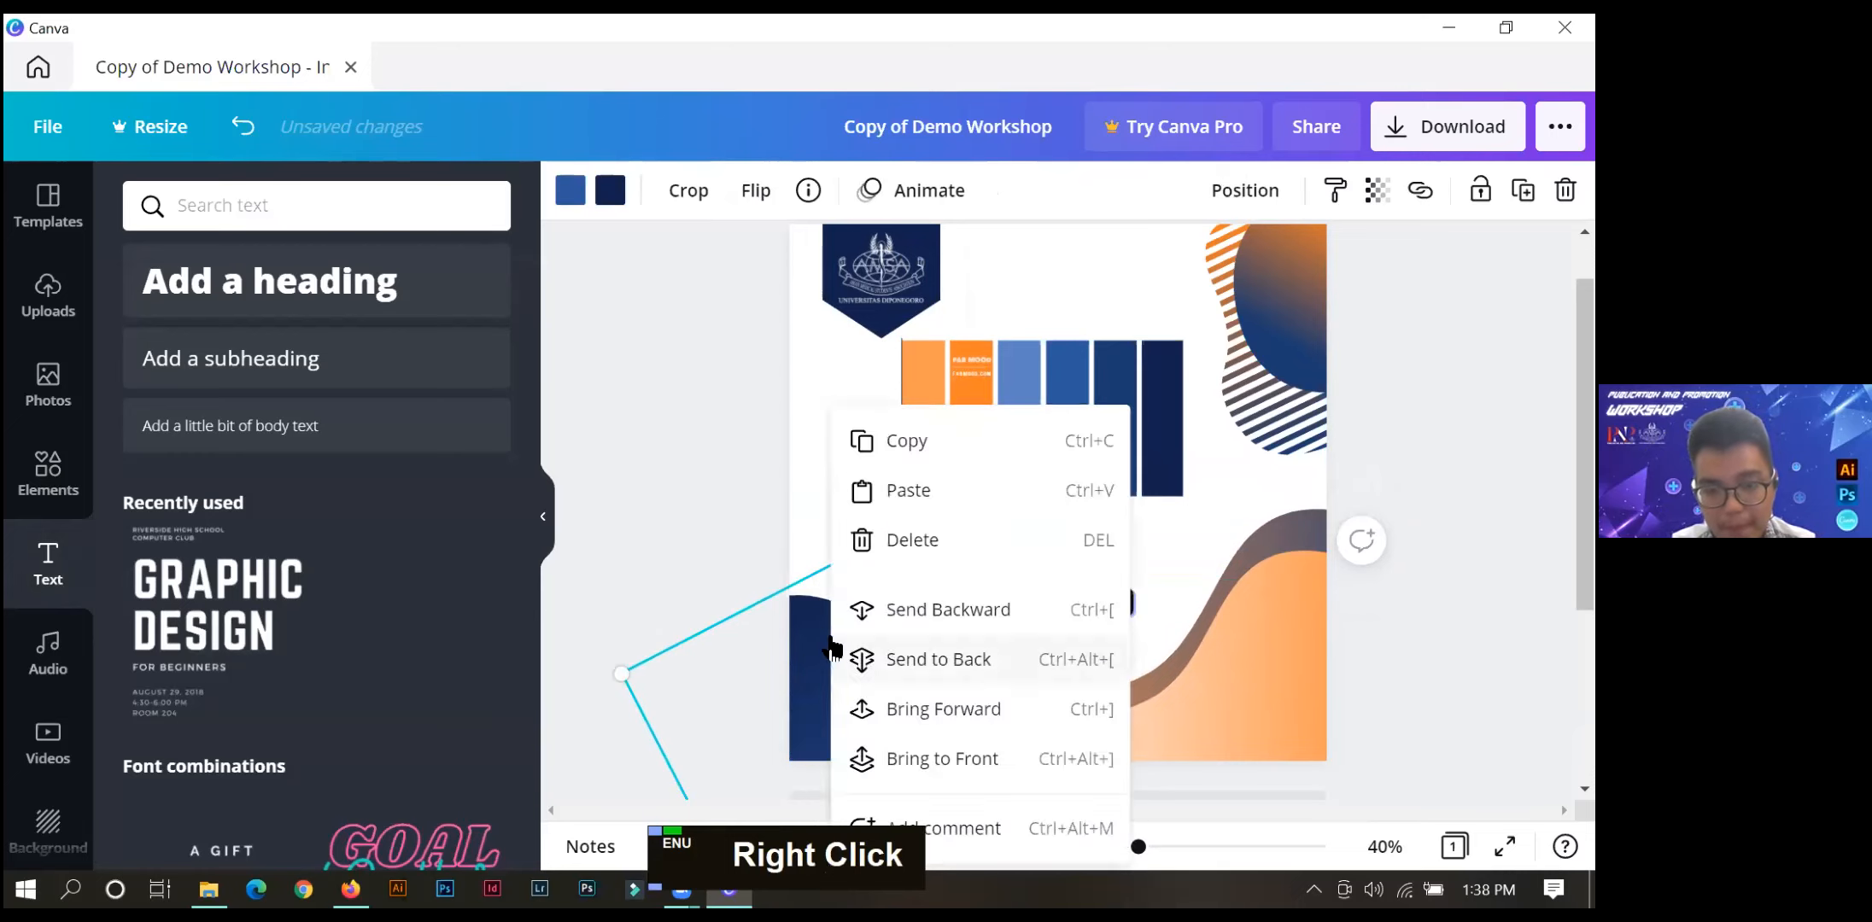
pyautogui.click(871, 618)
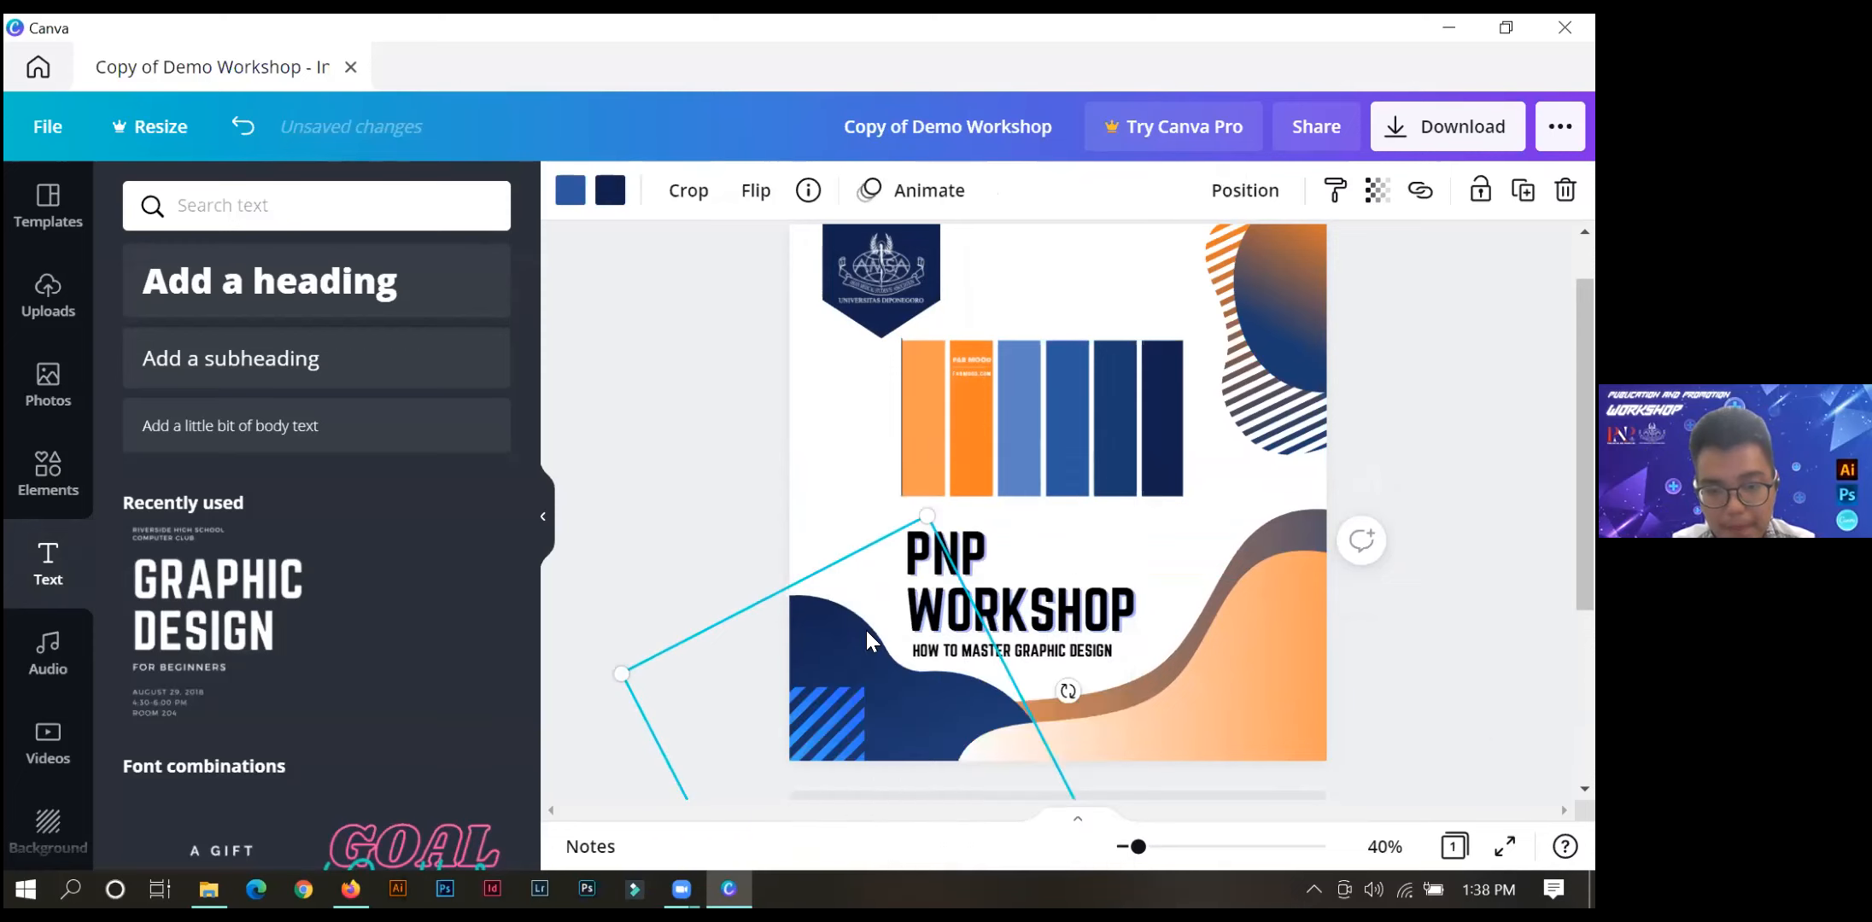
# Try sending the front orange wave behind the navy blob, and bring it forward again.
pyautogui.rightClick(1193, 695)
pyautogui.click(1244, 614)
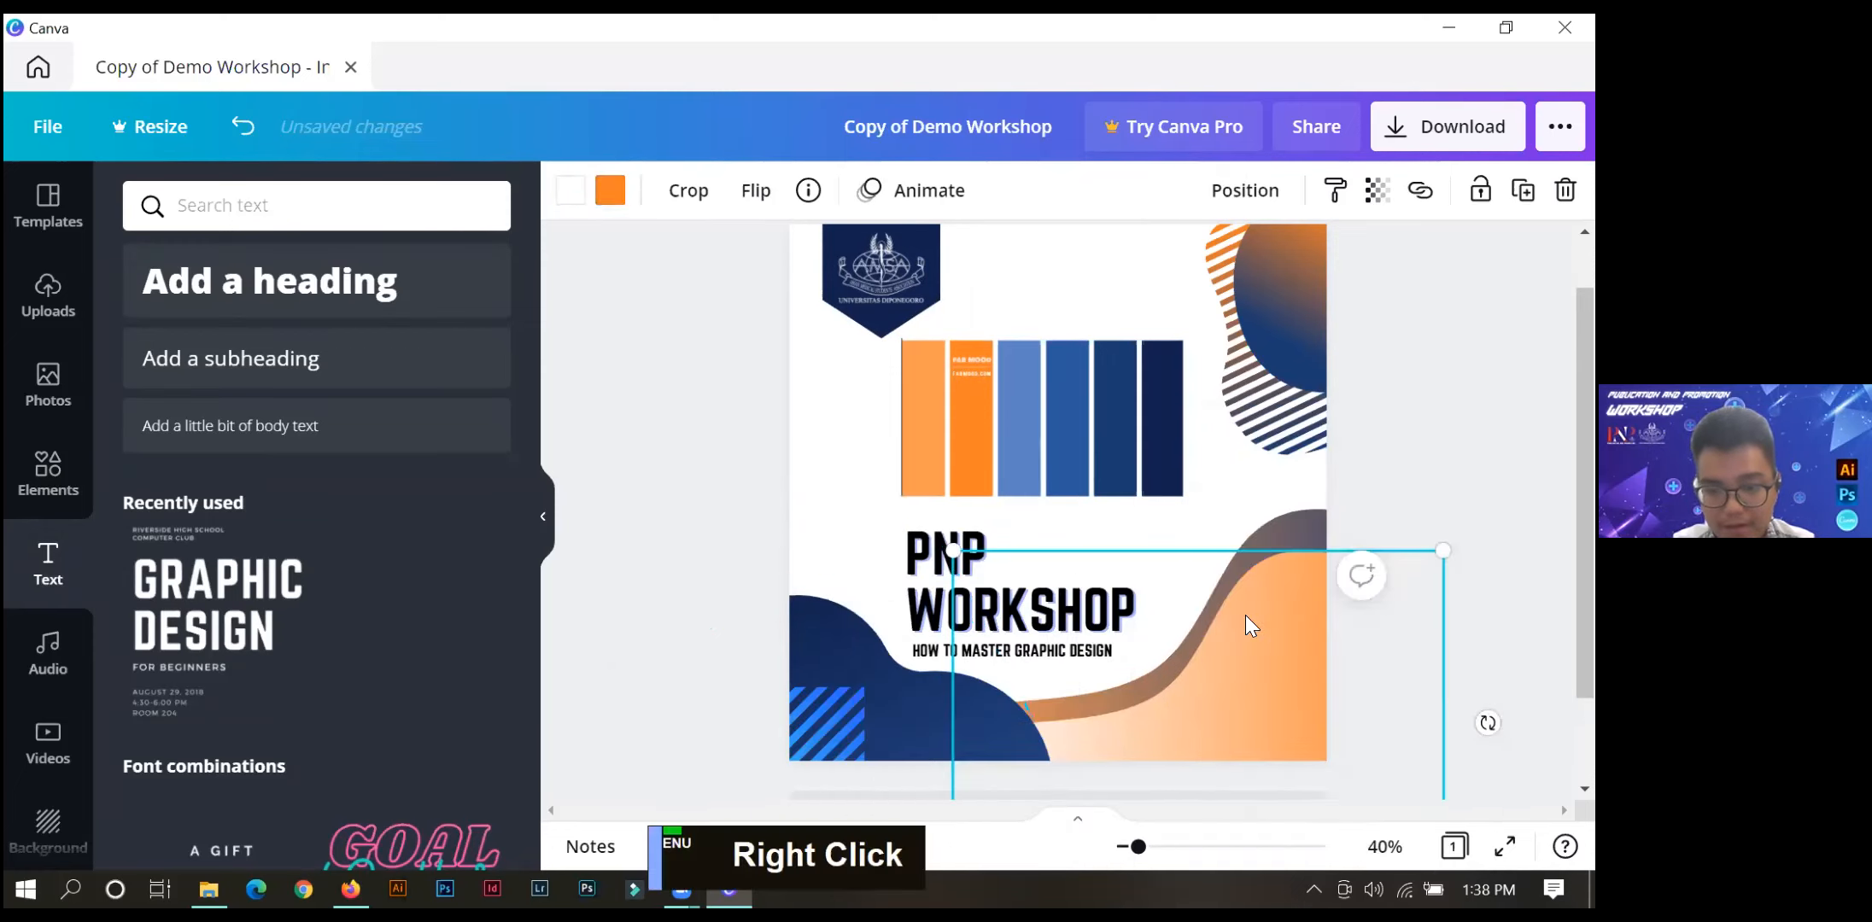
pyautogui.click(1445, 680)
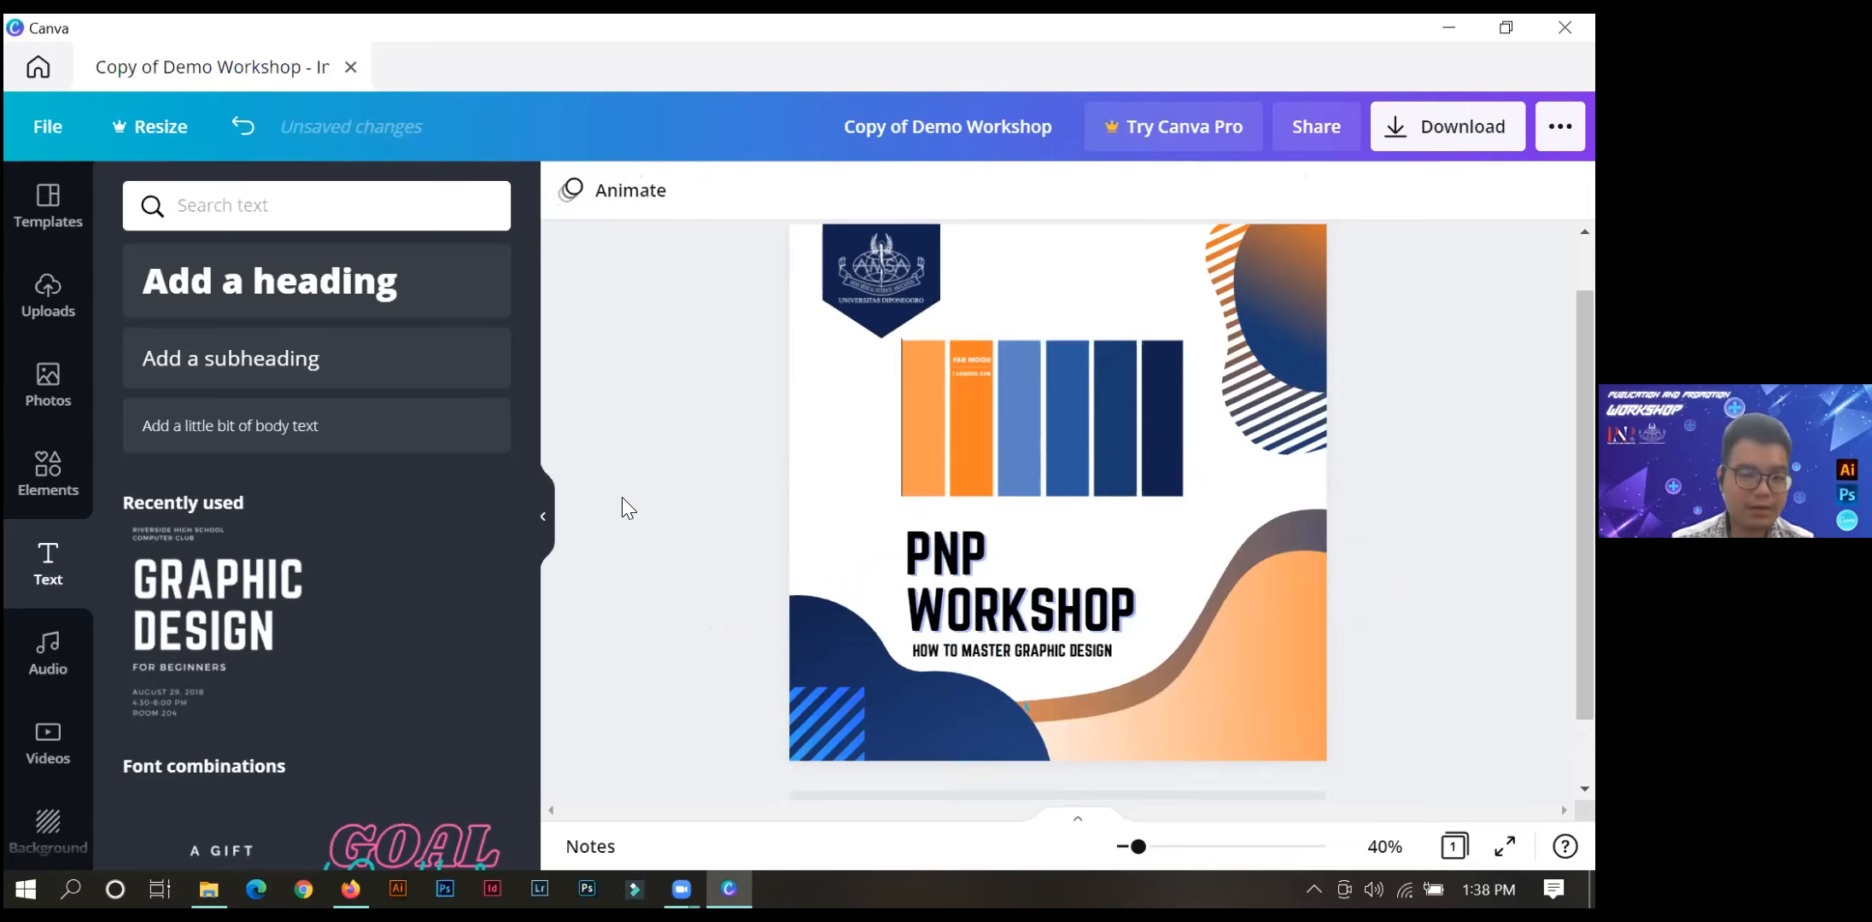
pyautogui.rightClick(1272, 701)
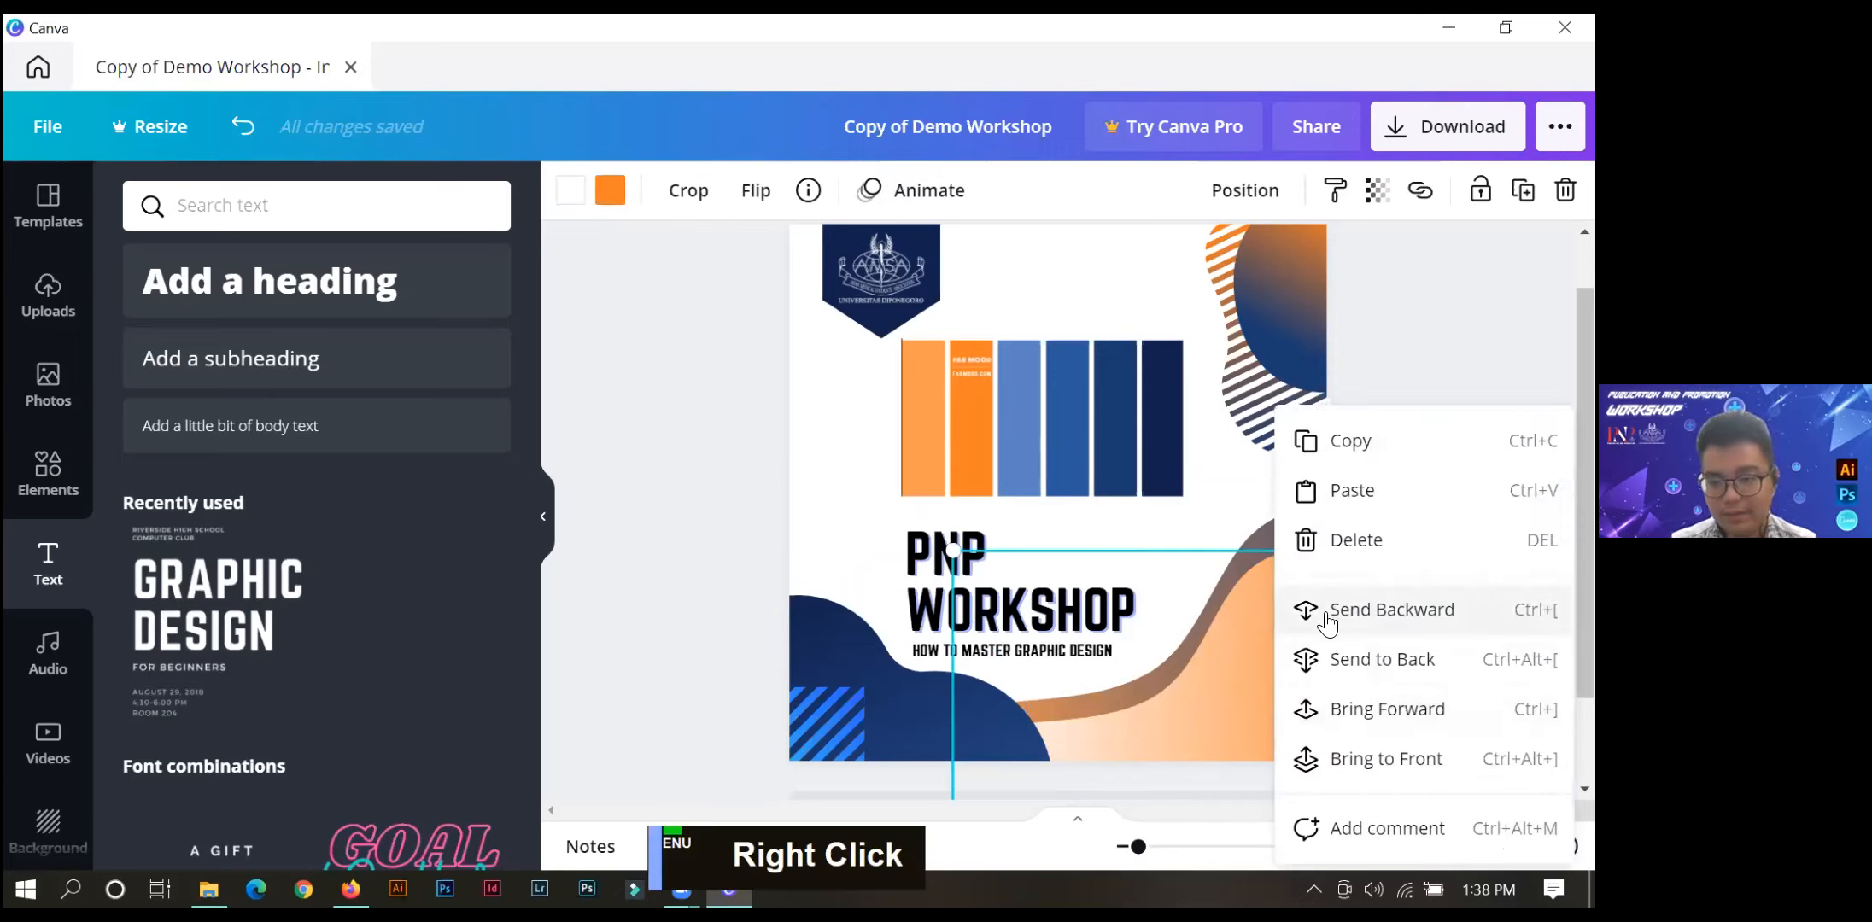
pyautogui.click(1332, 710)
pyautogui.click(696, 551)
# Shrink the colour palette image and place it near the page's top between the logo banner and the striped blob.
pyautogui.moveTo(1035, 401)
pyautogui.mouseDown()
pyautogui.moveTo(914, 435)
pyautogui.moveTo(972, 441)
pyautogui.moveTo(1030, 402)
pyautogui.mouseUp()
pyautogui.click(53, 483)
pyautogui.moveTo(1051, 443); pyautogui.dragTo(1099, 406)
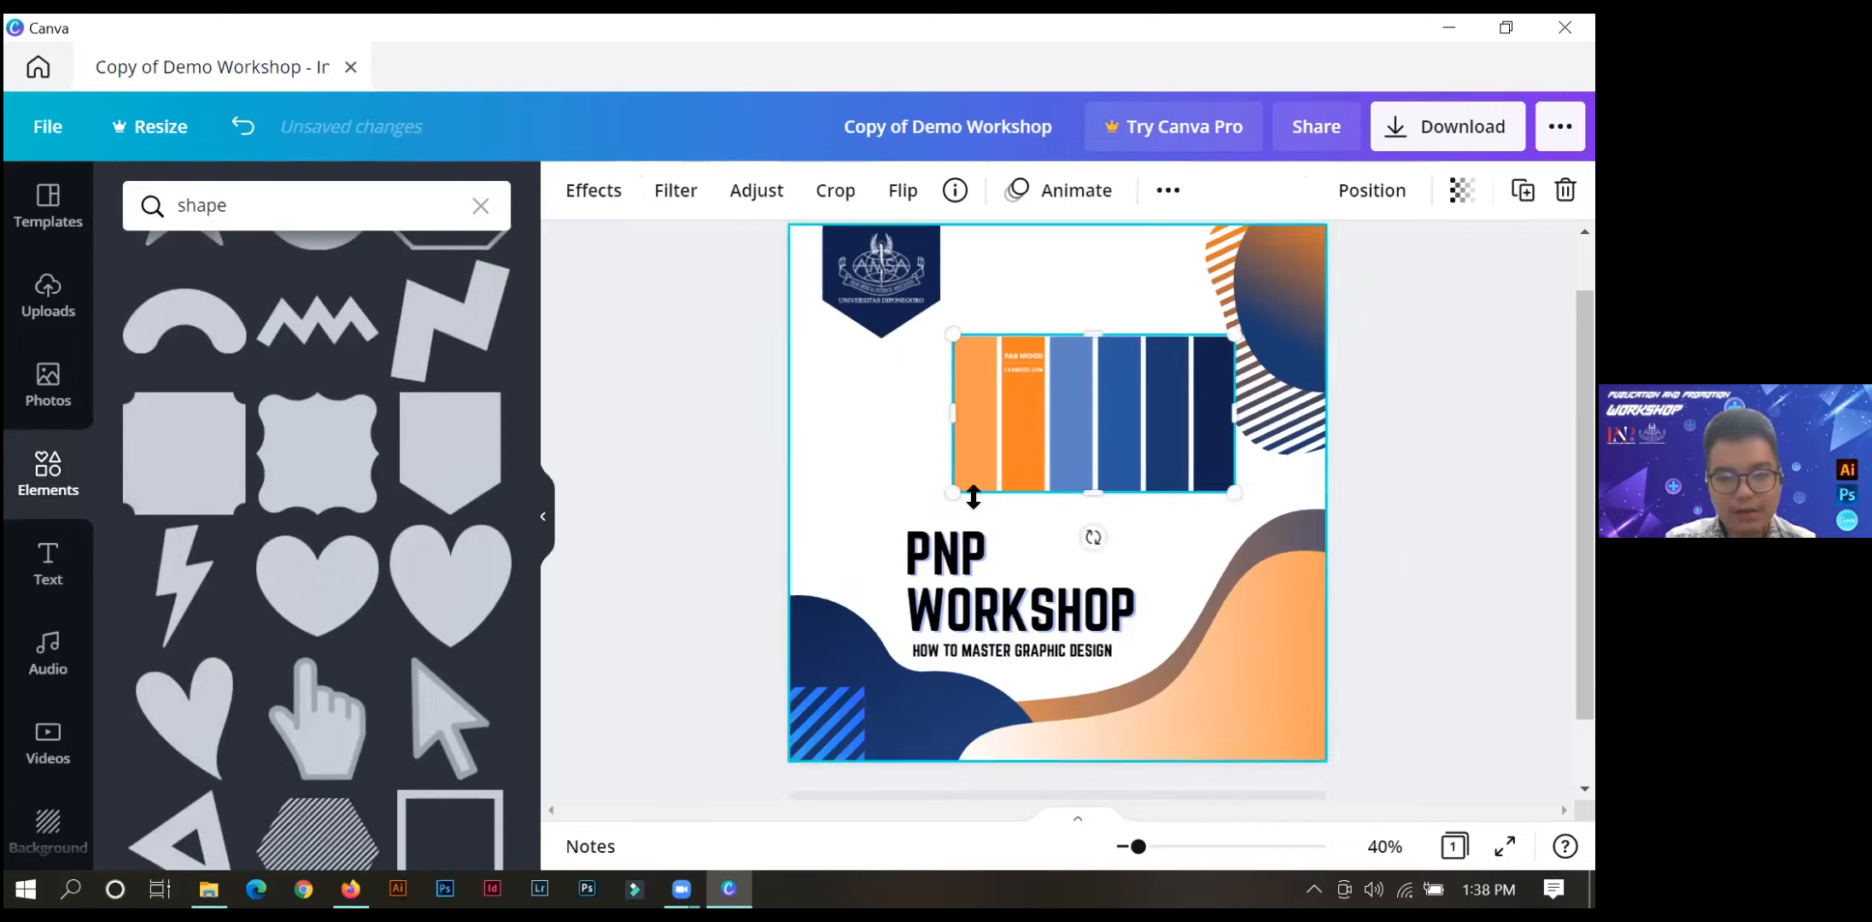
pyautogui.moveTo(972, 496); pyautogui.dragTo(1123, 397)
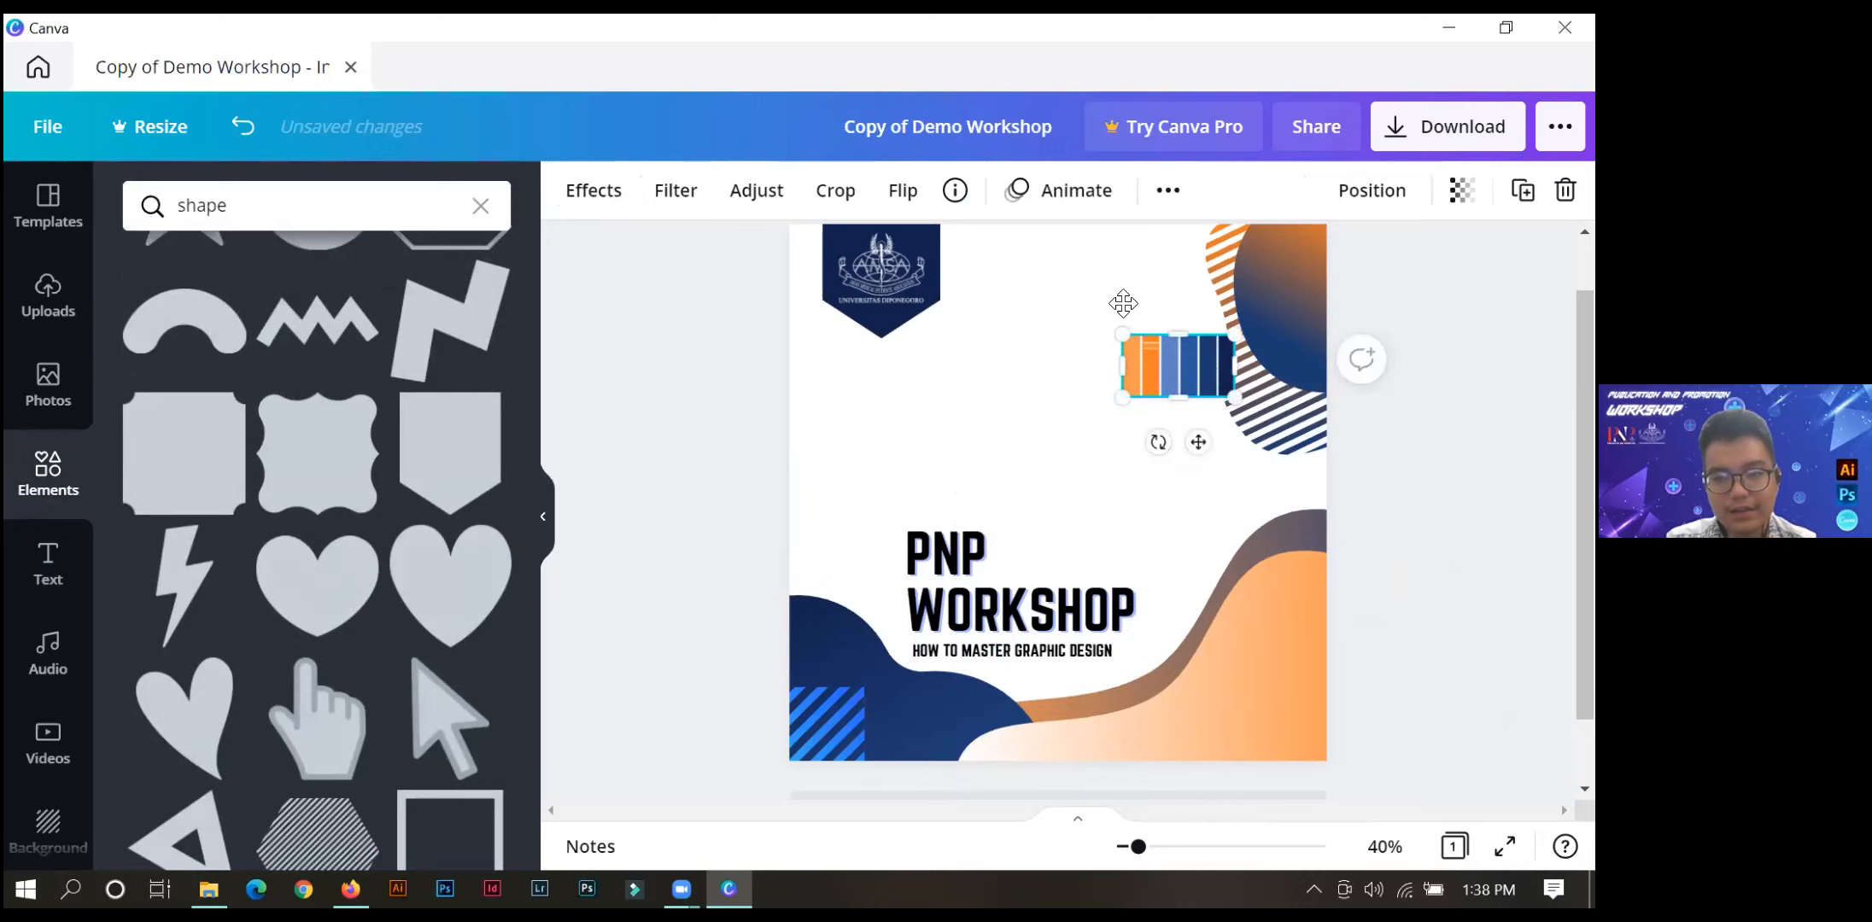
pyautogui.moveTo(1122, 303); pyautogui.dragTo(1057, 245)
pyautogui.click(1055, 418)
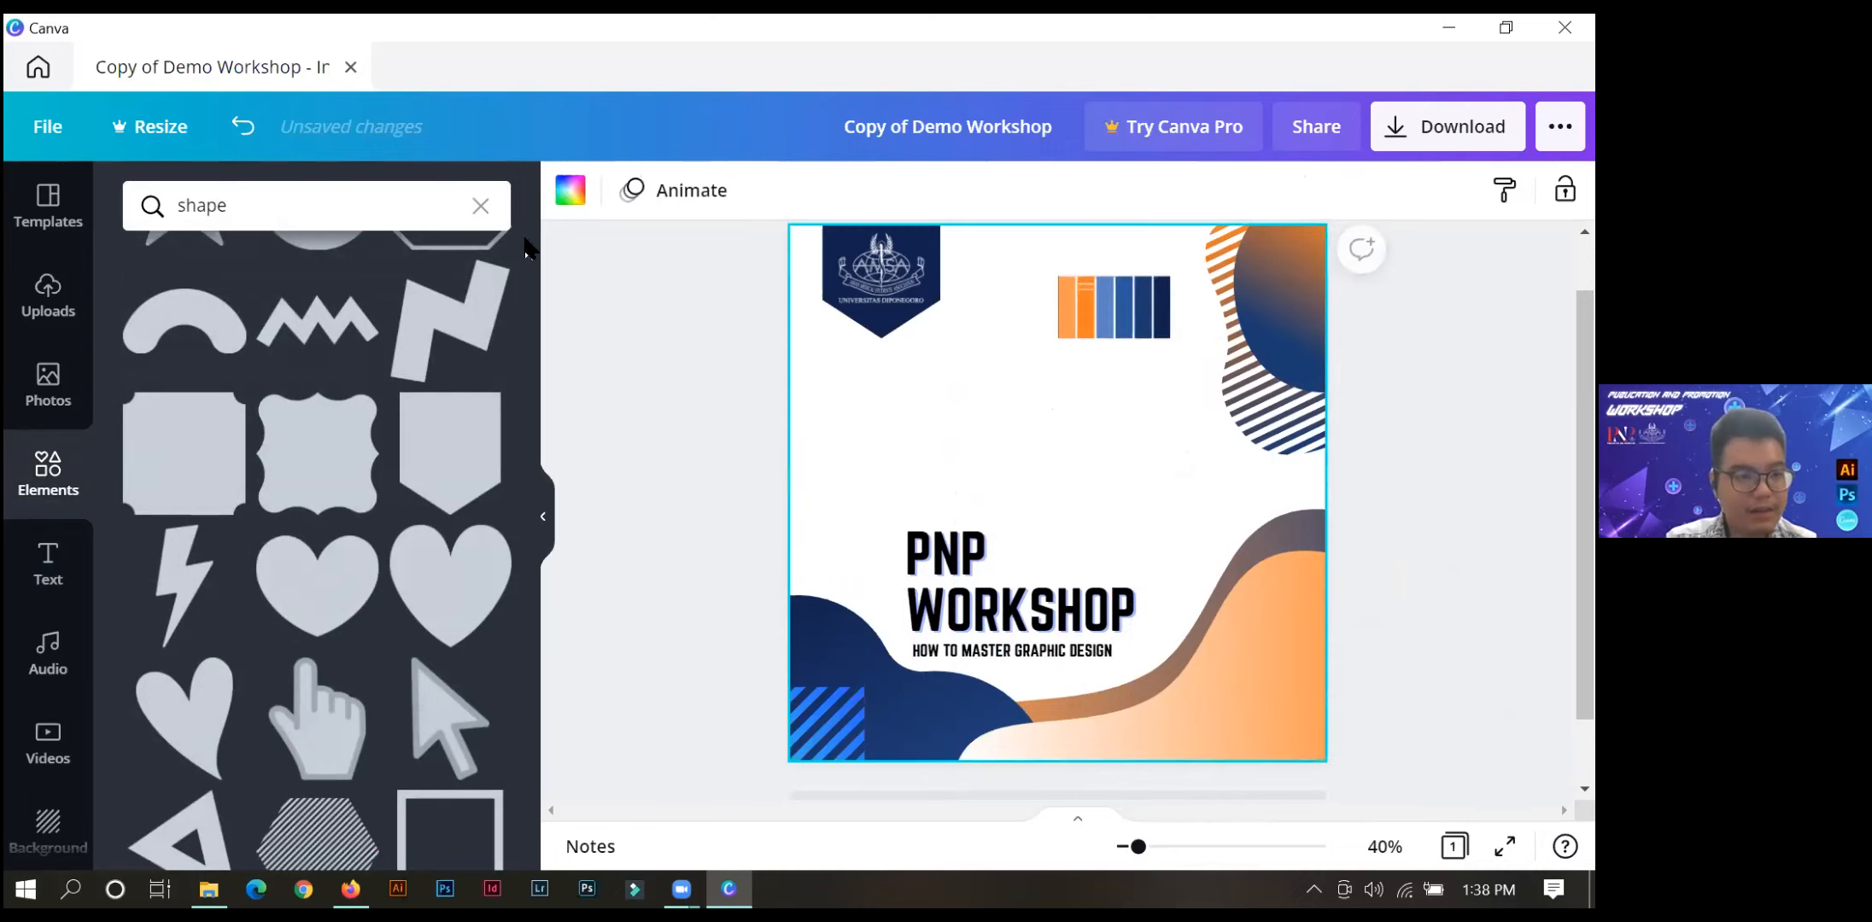
# Add the blue-purple gradient circle from the recently used elements to the page.
pyautogui.click(480, 206)
pyautogui.moveTo(388, 409); pyautogui.dragTo(441, 387)
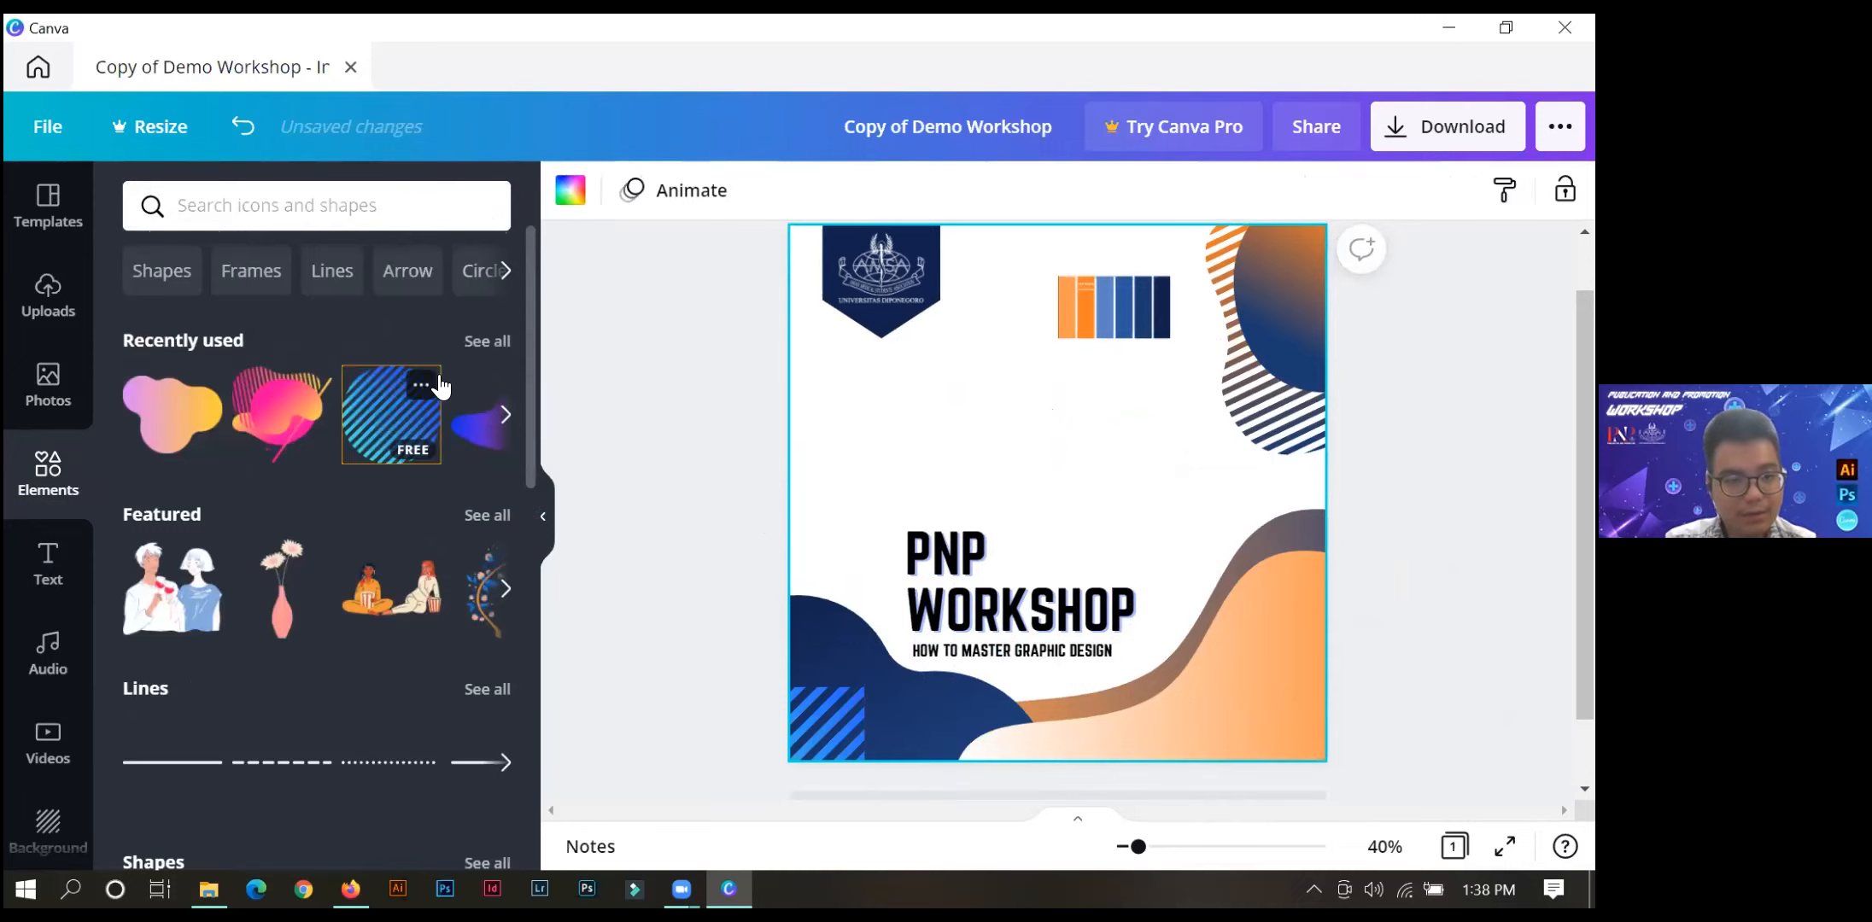
pyautogui.click(474, 342)
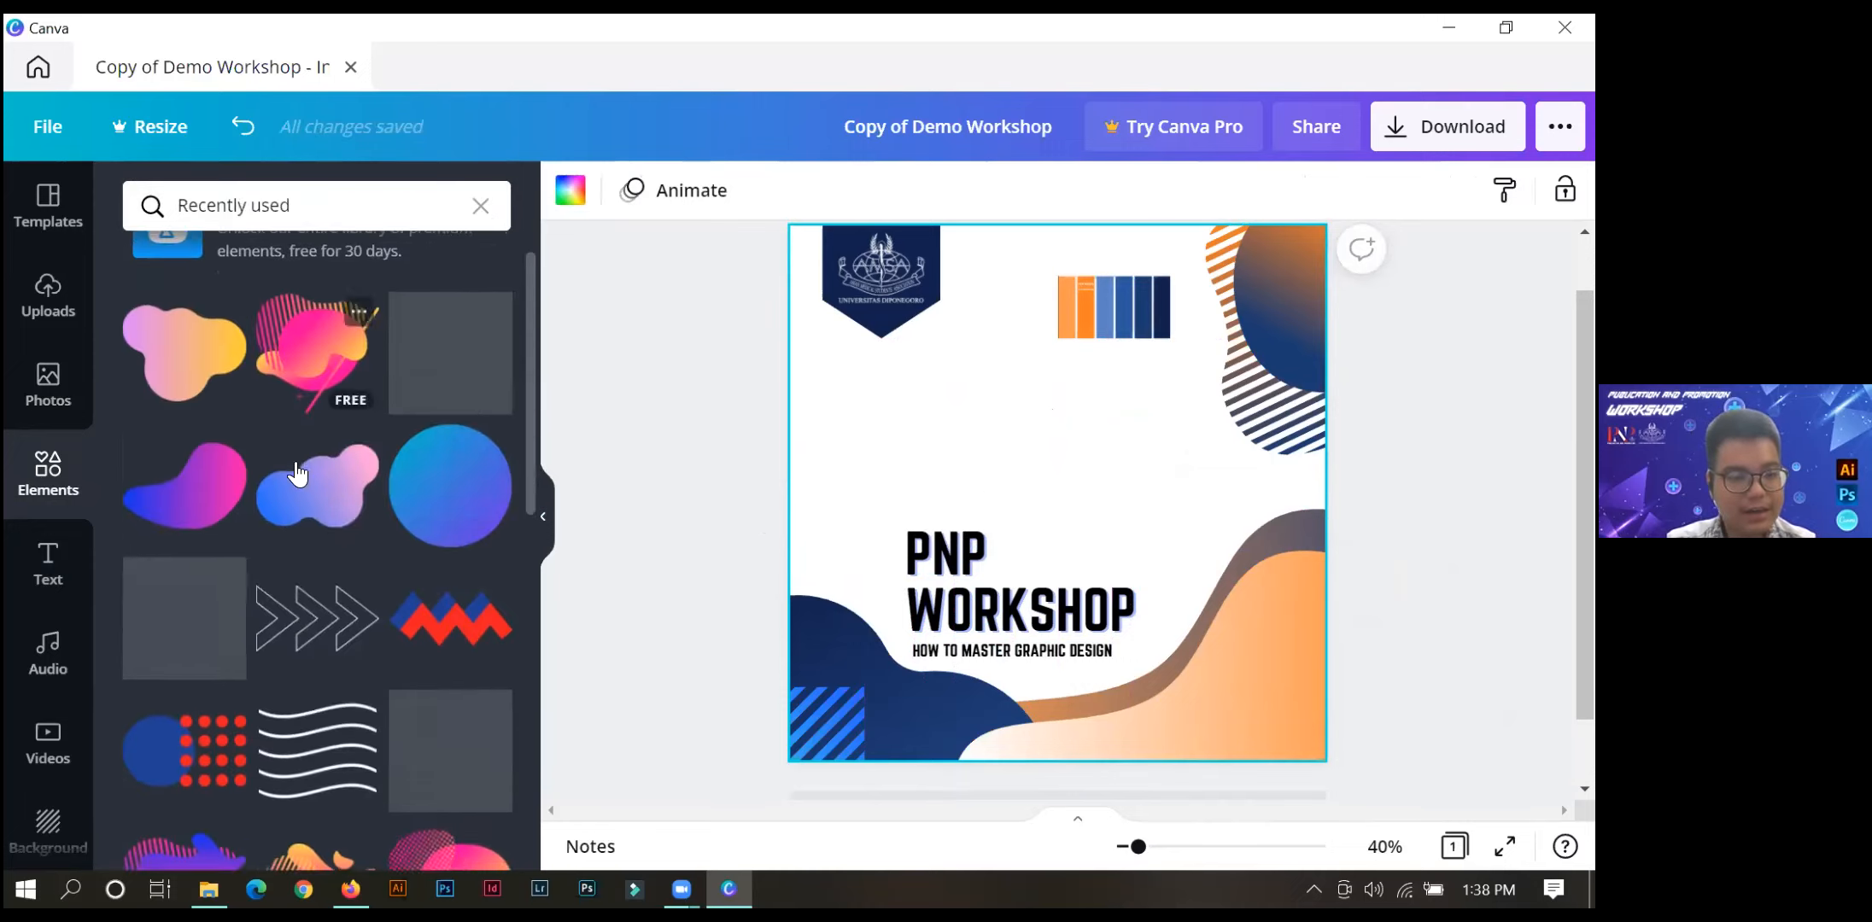
pyautogui.moveTo(431, 439); pyautogui.dragTo(923, 449)
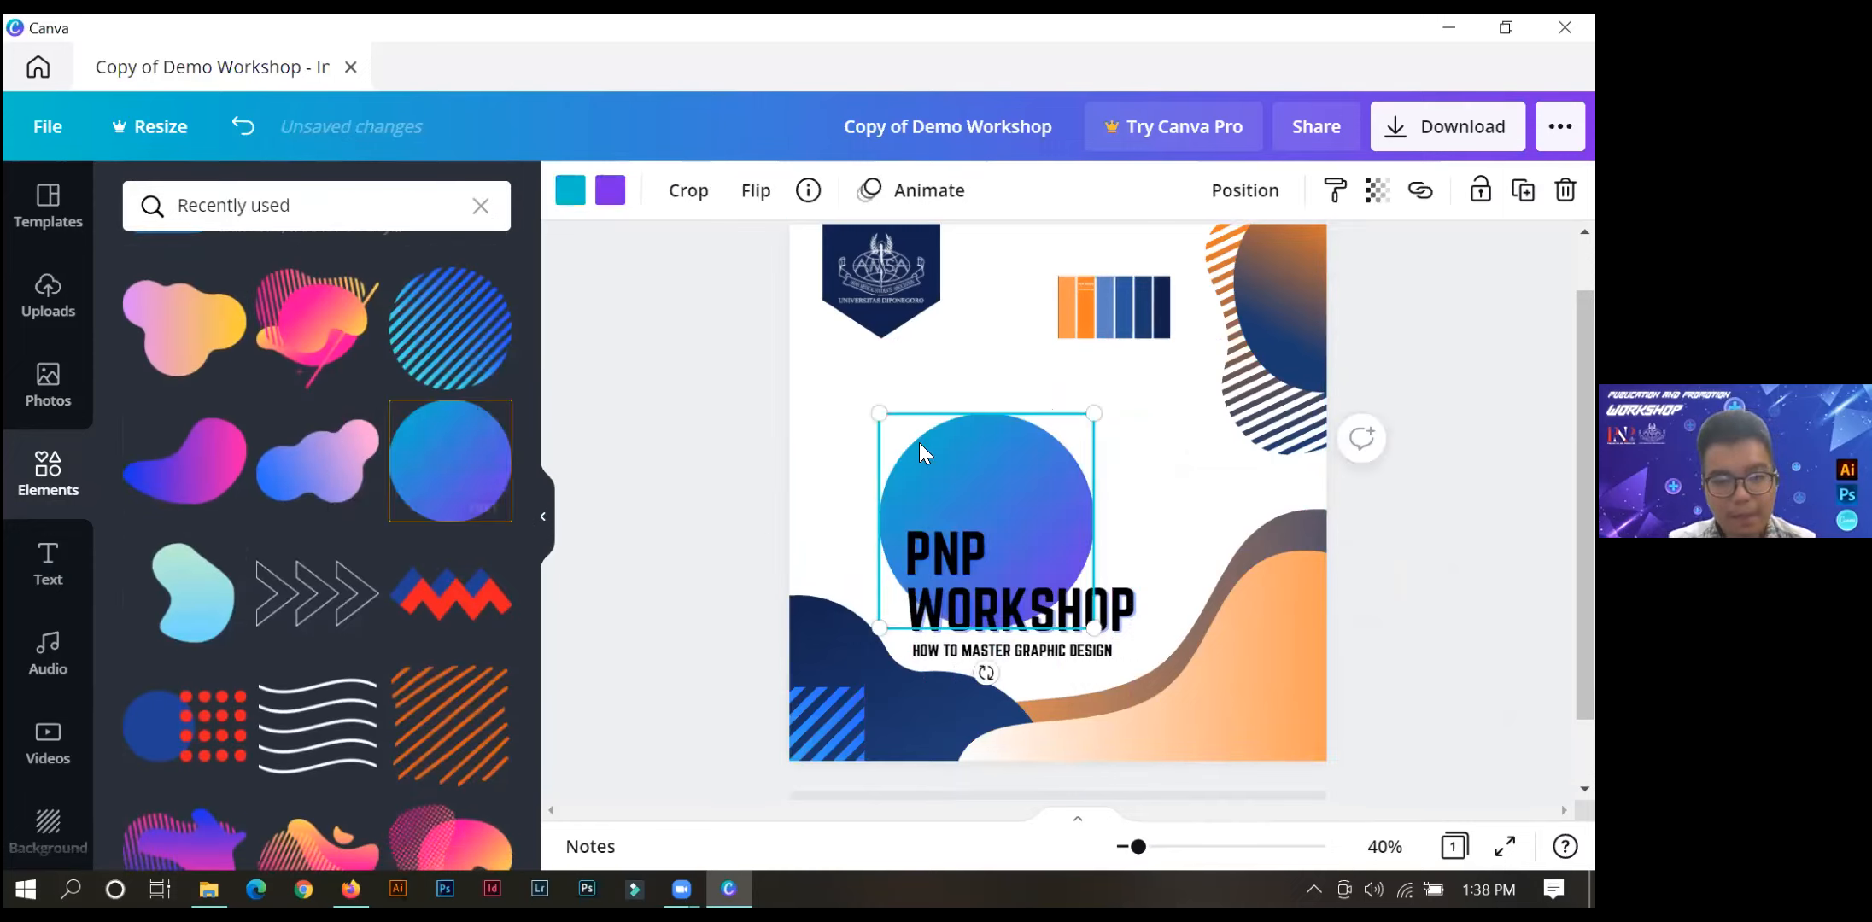
# Shrink the gradient circle and place it on the navy blob's upper edge, just left of WORKSHOP.
pyautogui.moveTo(1094, 413); pyautogui.dragTo(826, 591)
pyautogui.press('Up')
pyautogui.press('Up')
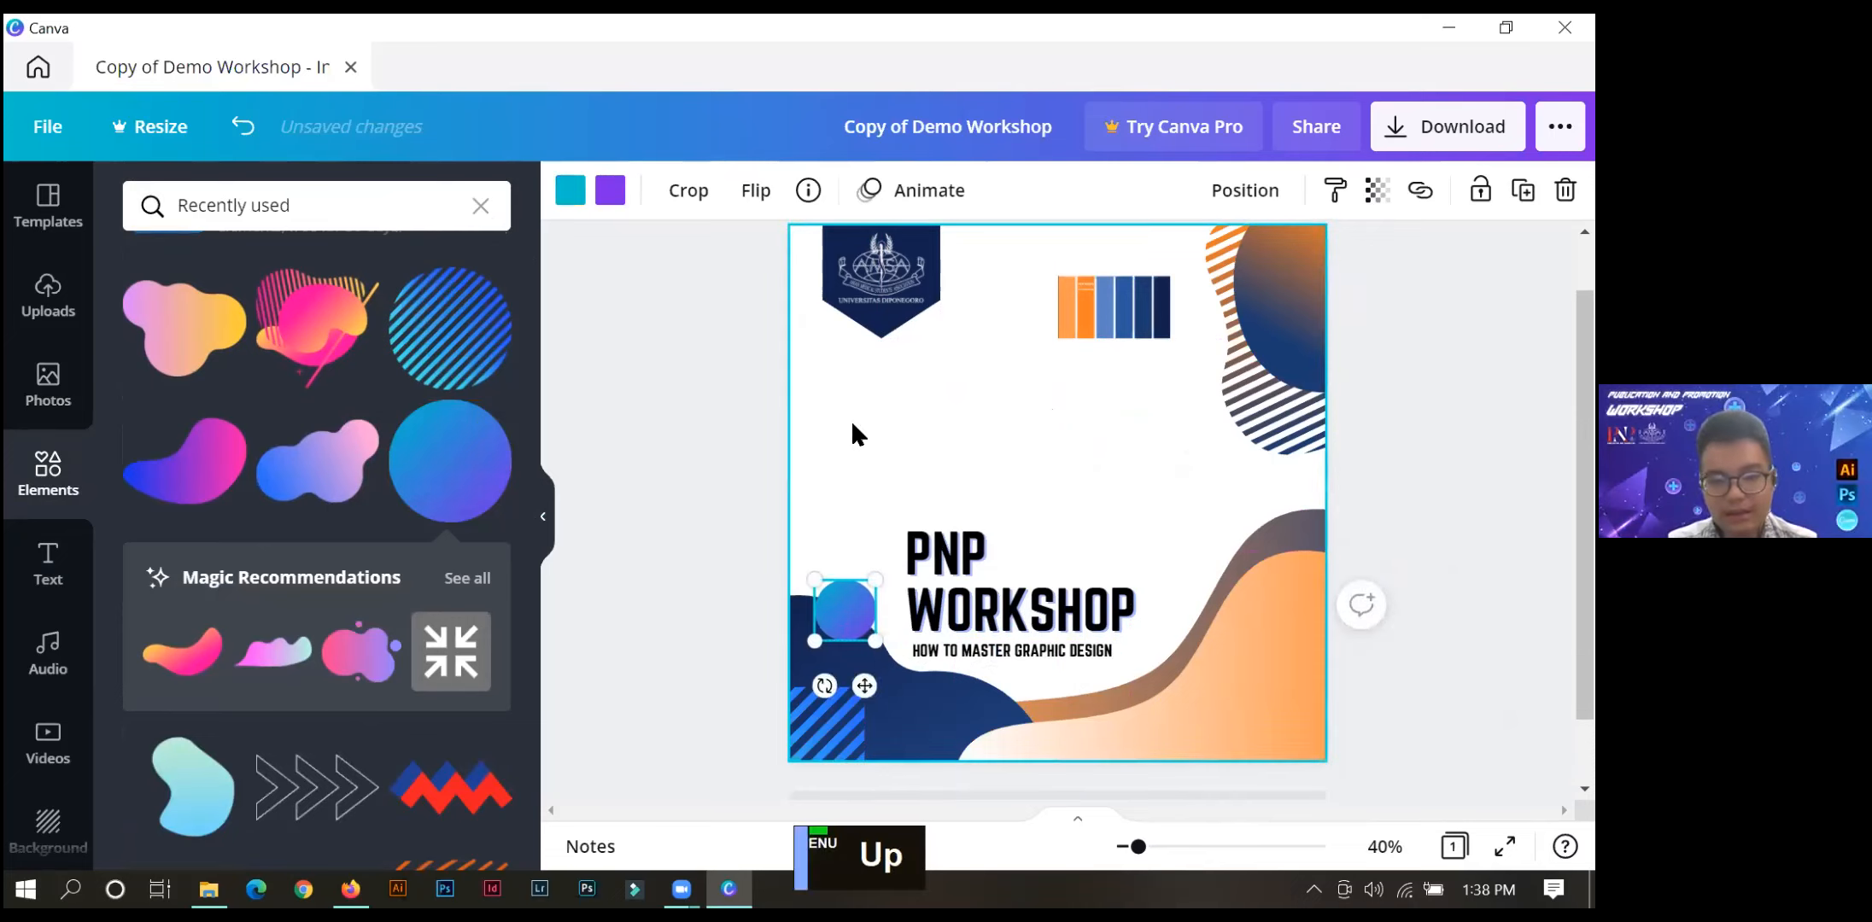
pyautogui.press('Up')
pyautogui.press('Up')
pyautogui.press('Up')
pyautogui.press('Up')
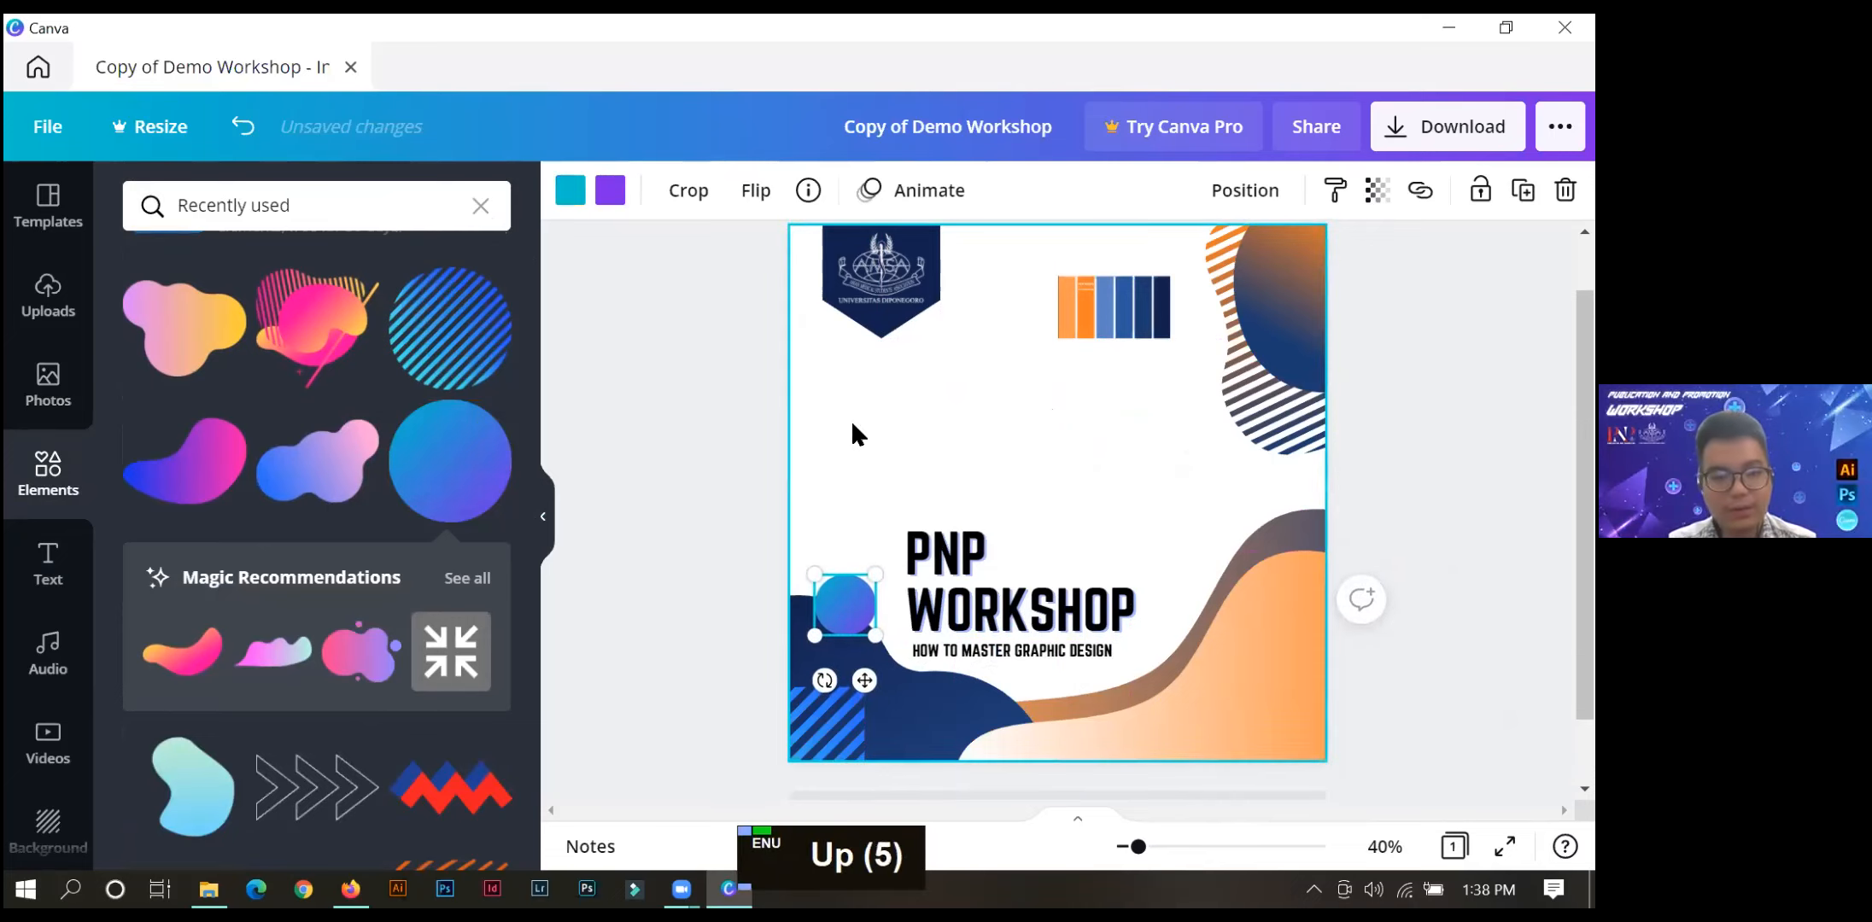
# Recolour the small circle's gradient, replacing purple with the darker orange and teal with white.
pyautogui.click(611, 191)
pyautogui.click(483, 386)
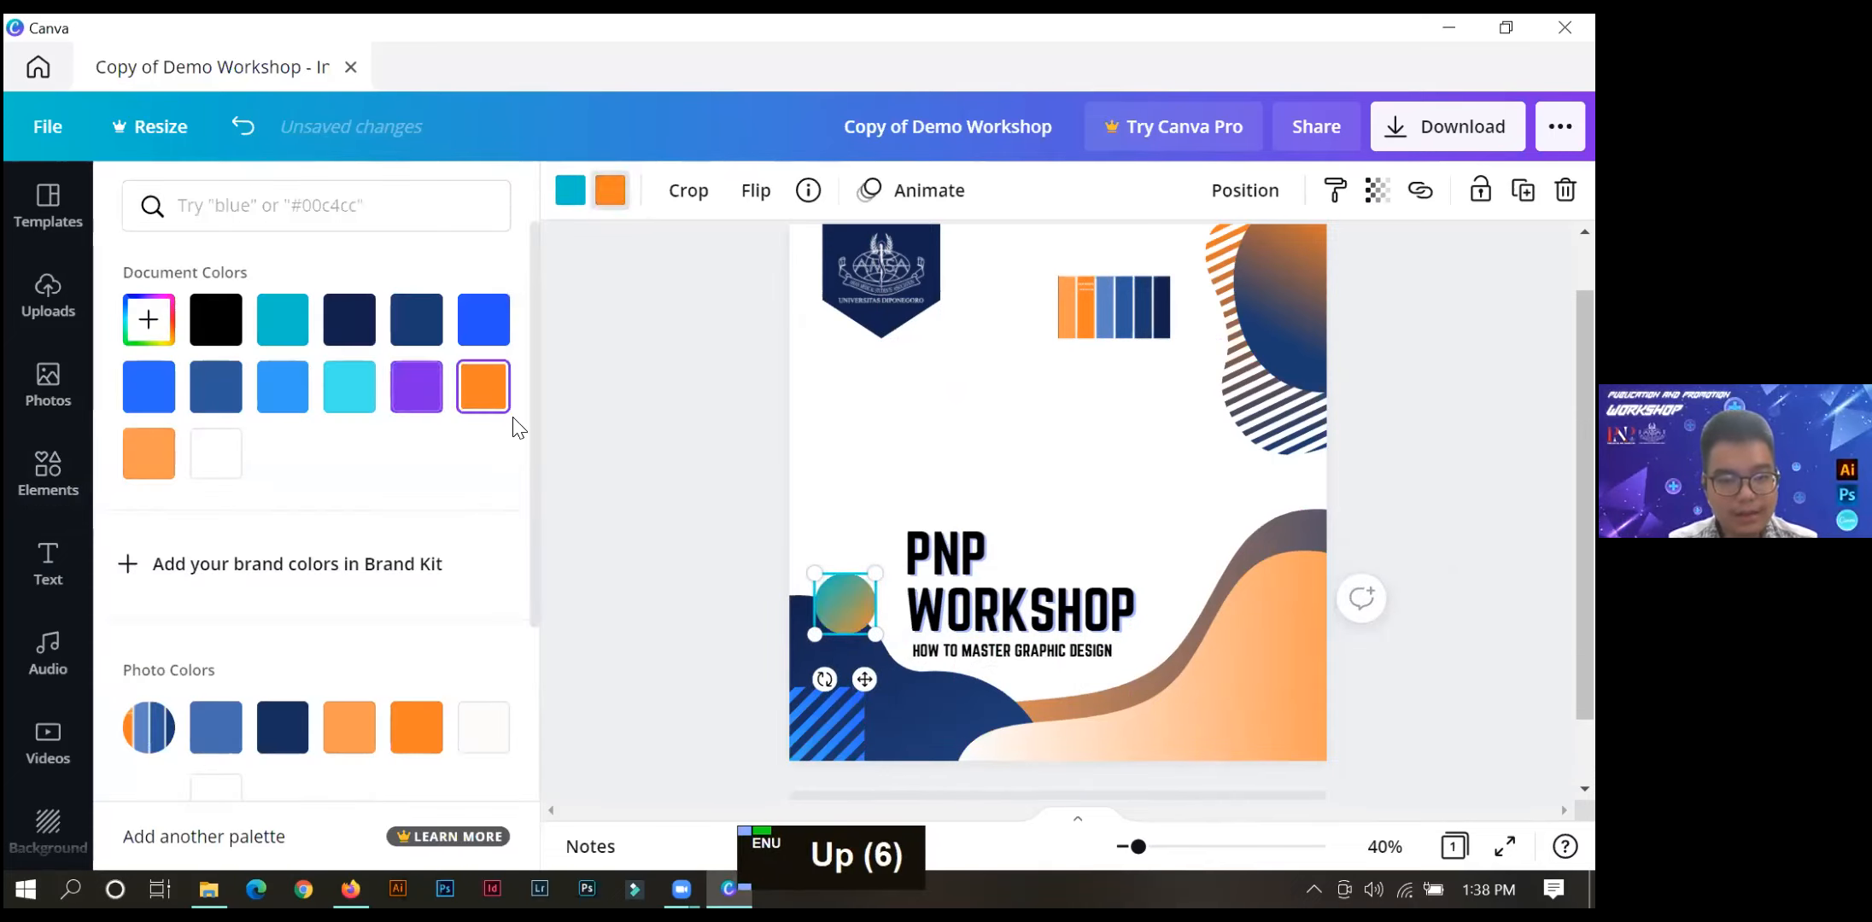
pyautogui.click(570, 191)
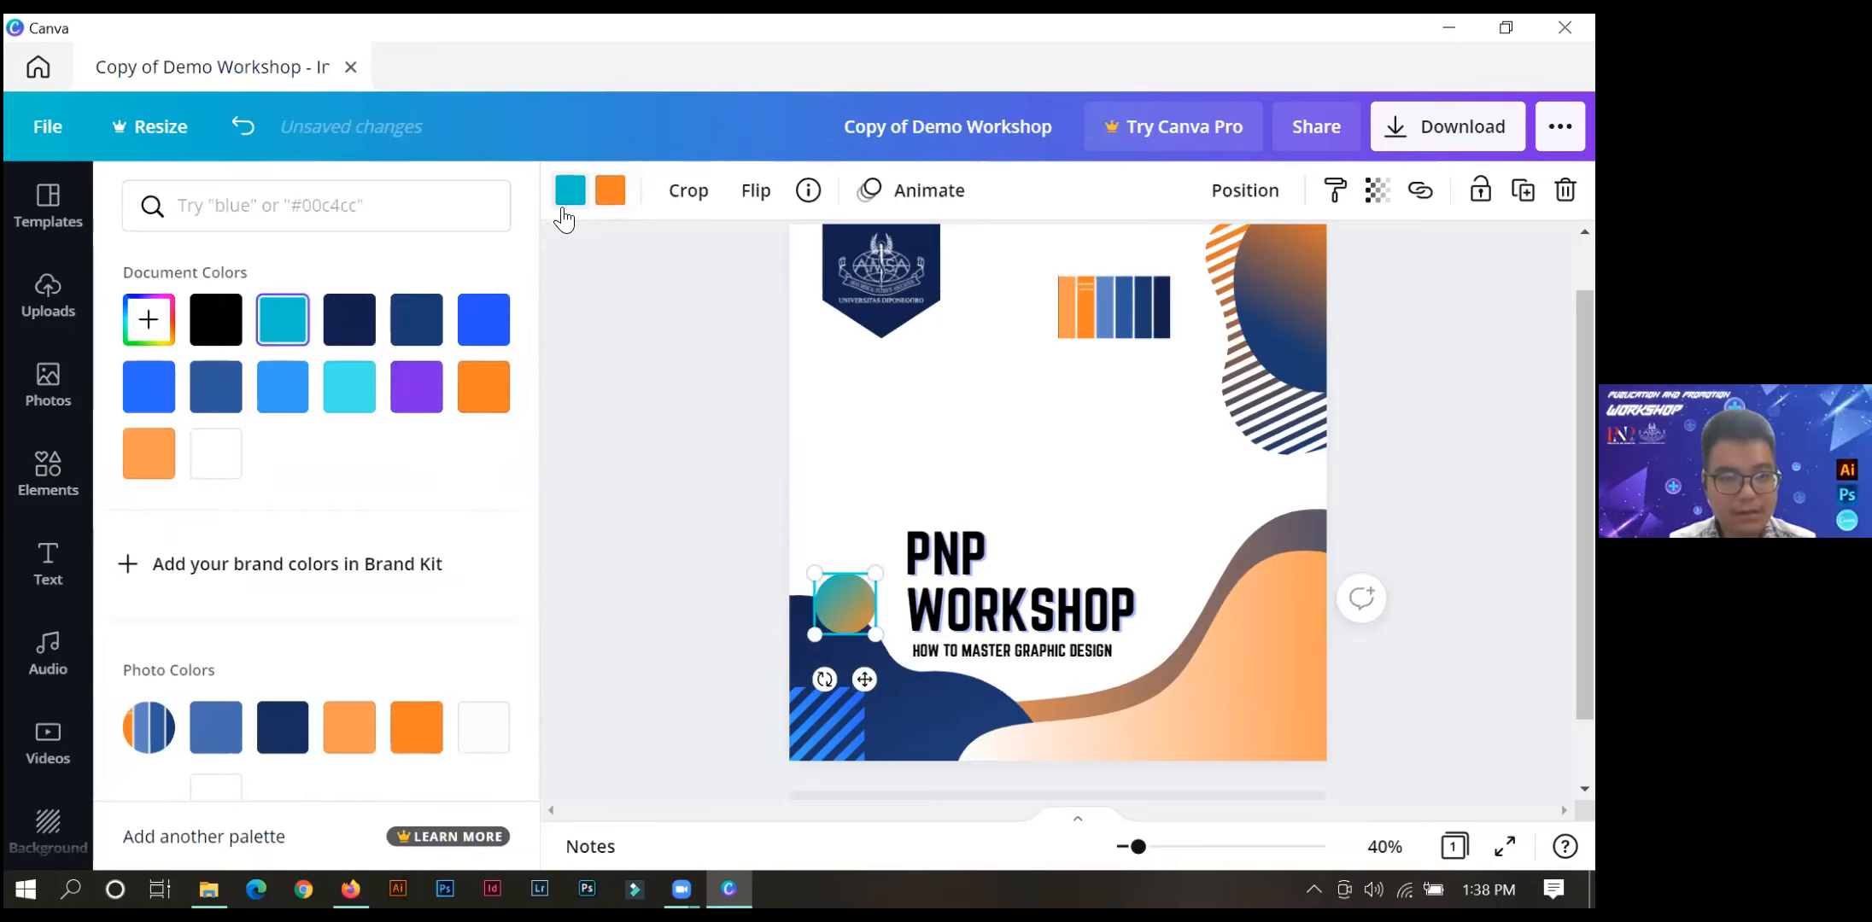
pyautogui.click(215, 466)
# Rotate the small orange-and-white circle about a quarter turn counterclockwise.
pyautogui.click(822, 678)
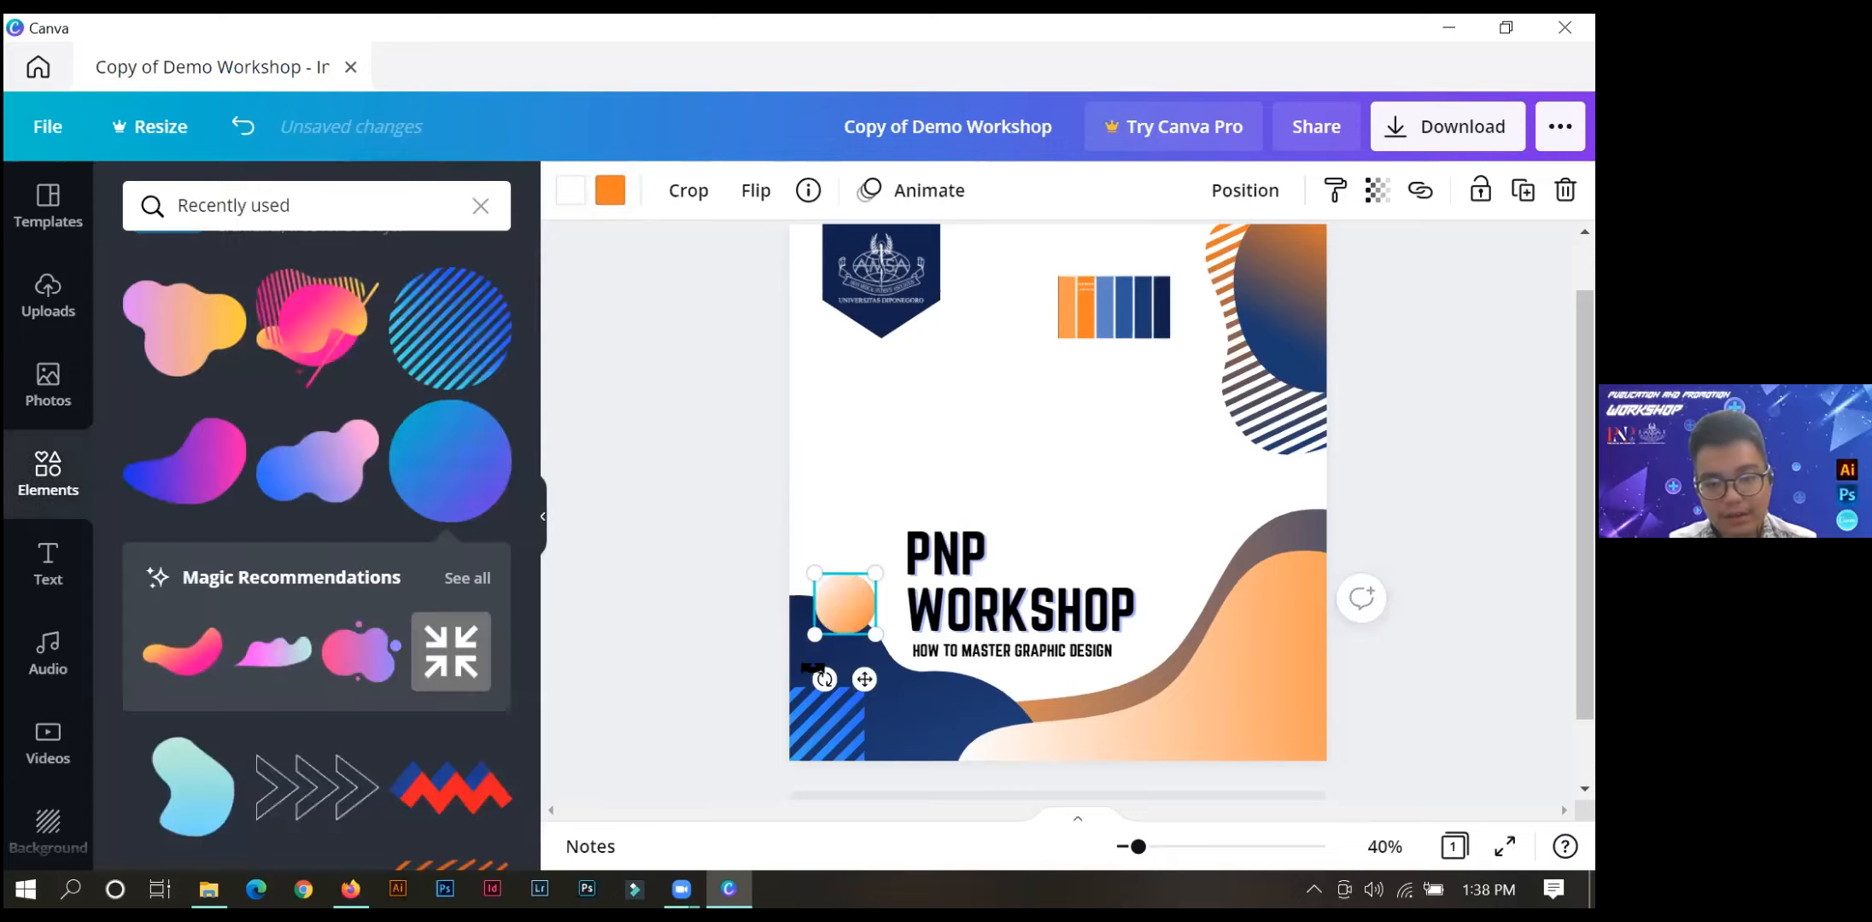
pyautogui.moveTo(826, 679); pyautogui.dragTo(939, 630)
pyautogui.click(856, 498)
pyautogui.click(823, 580)
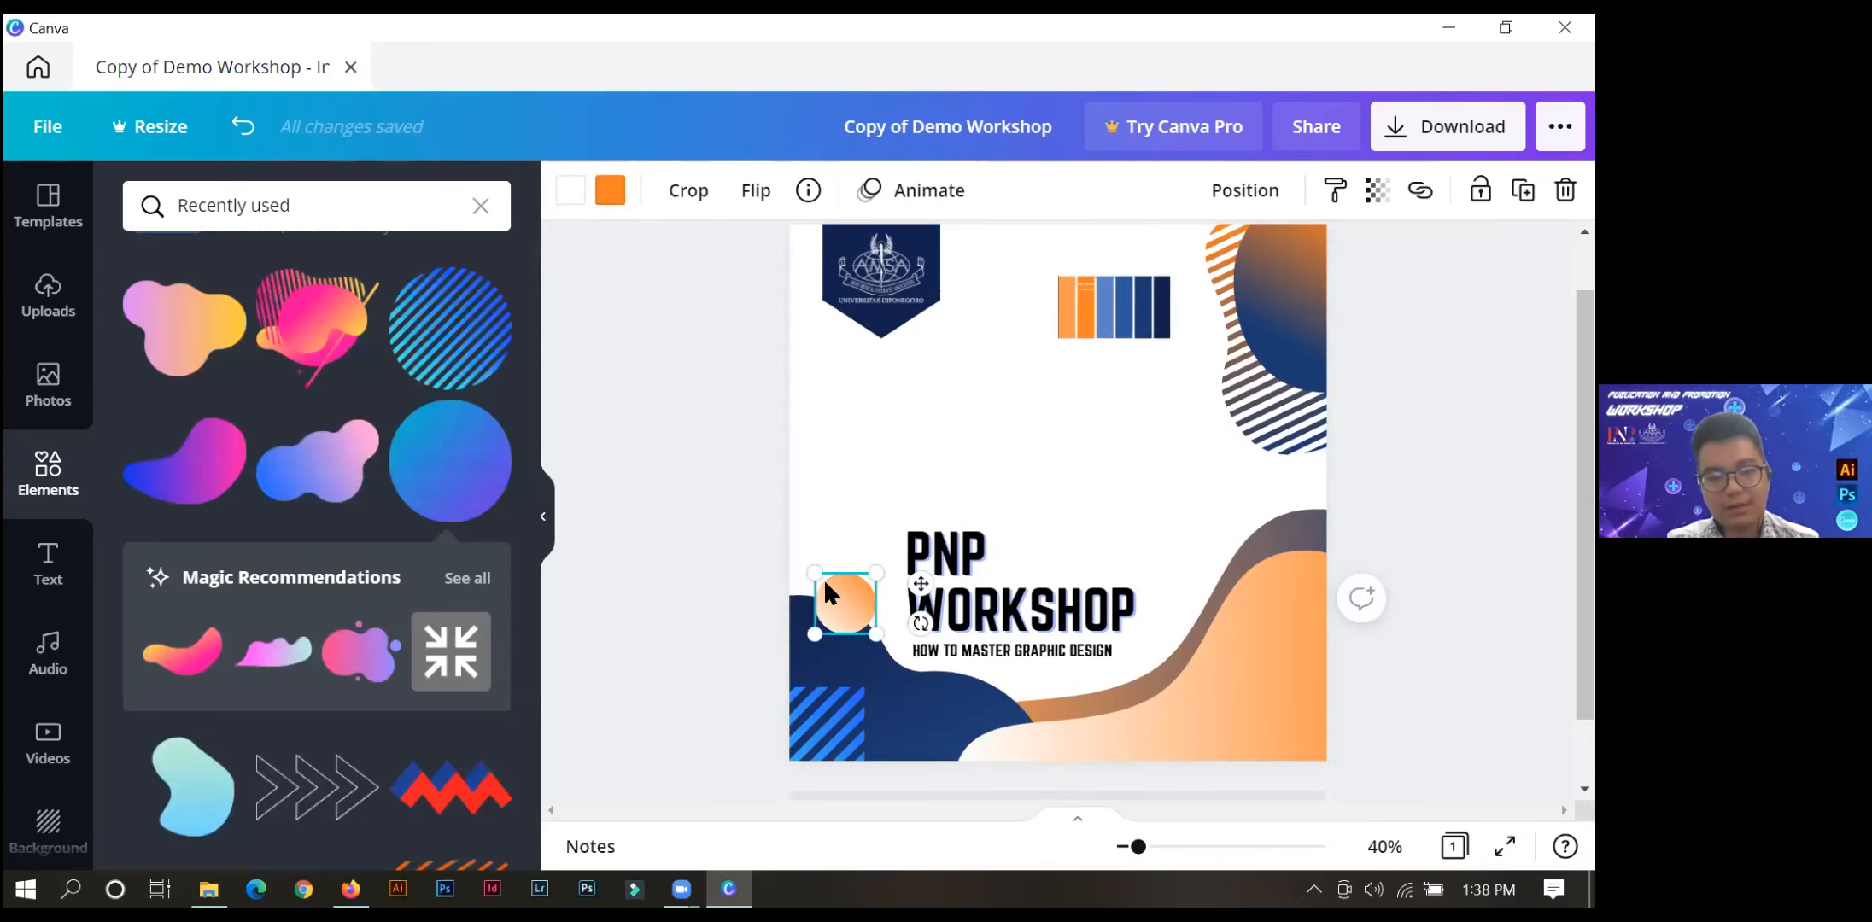
pyautogui.click(743, 484)
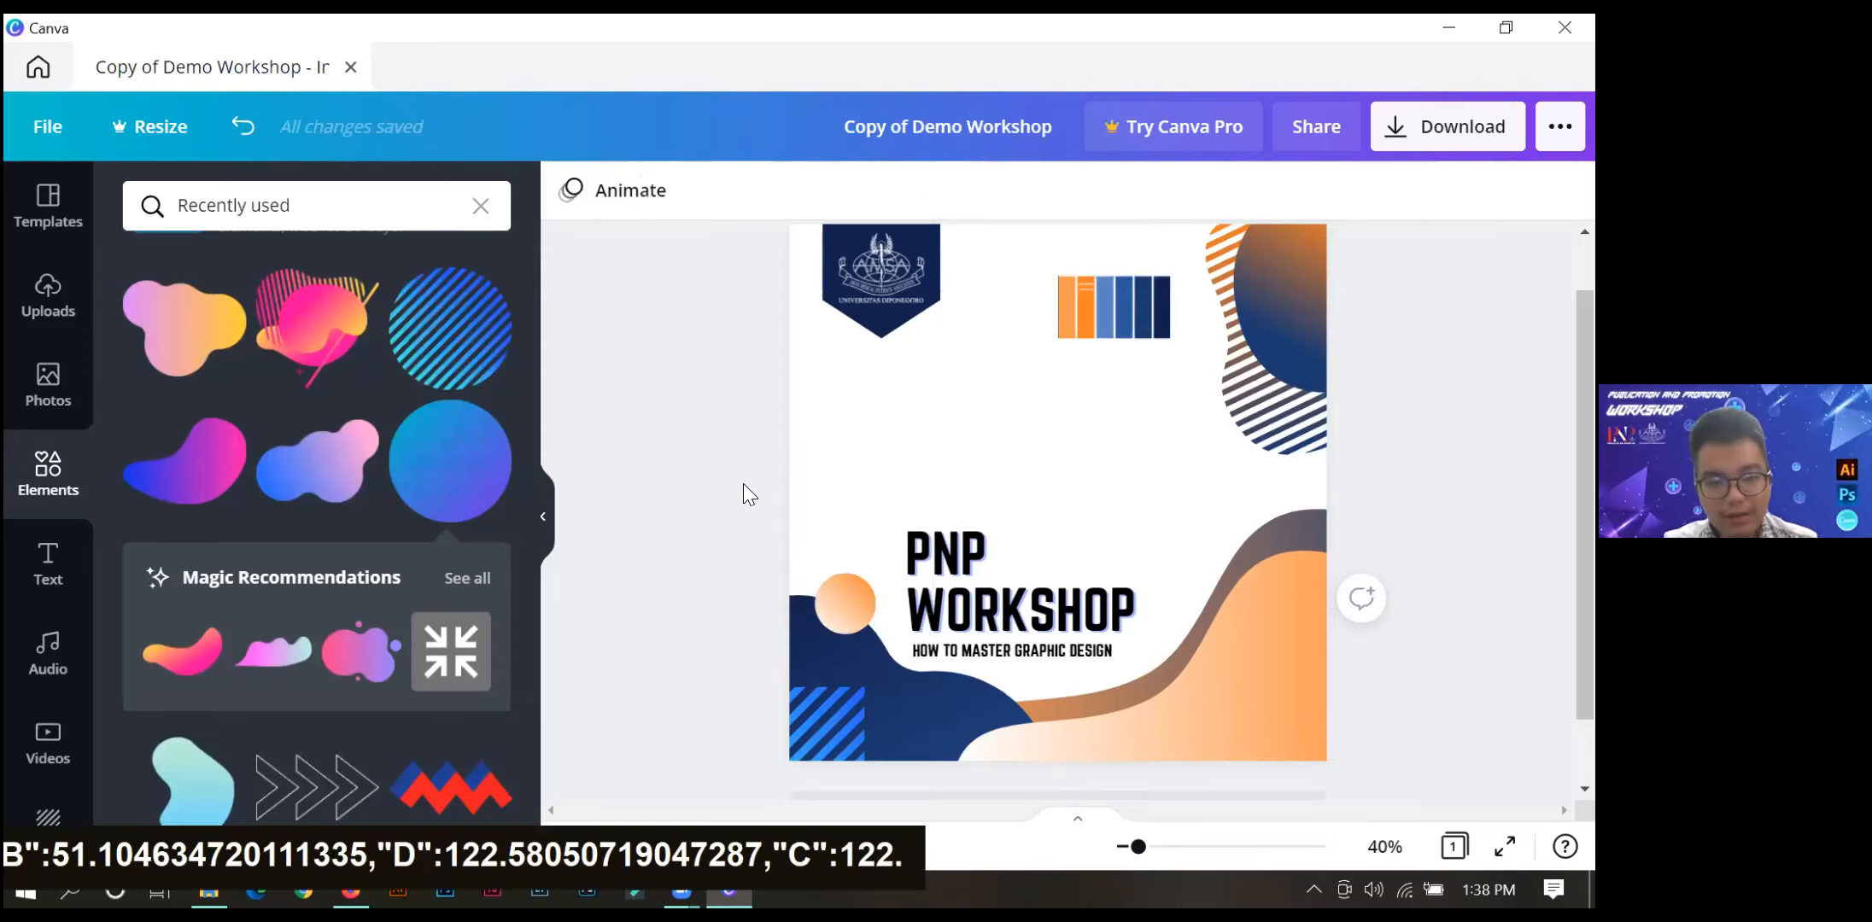
# Duplicate the orange gradient circle, enlarge the copy and place it on the wave's slope, right of WORKSHOP.
pyautogui.hotkey('ctrl', 'c')
pyautogui.hotkey('ctrl', 'v')
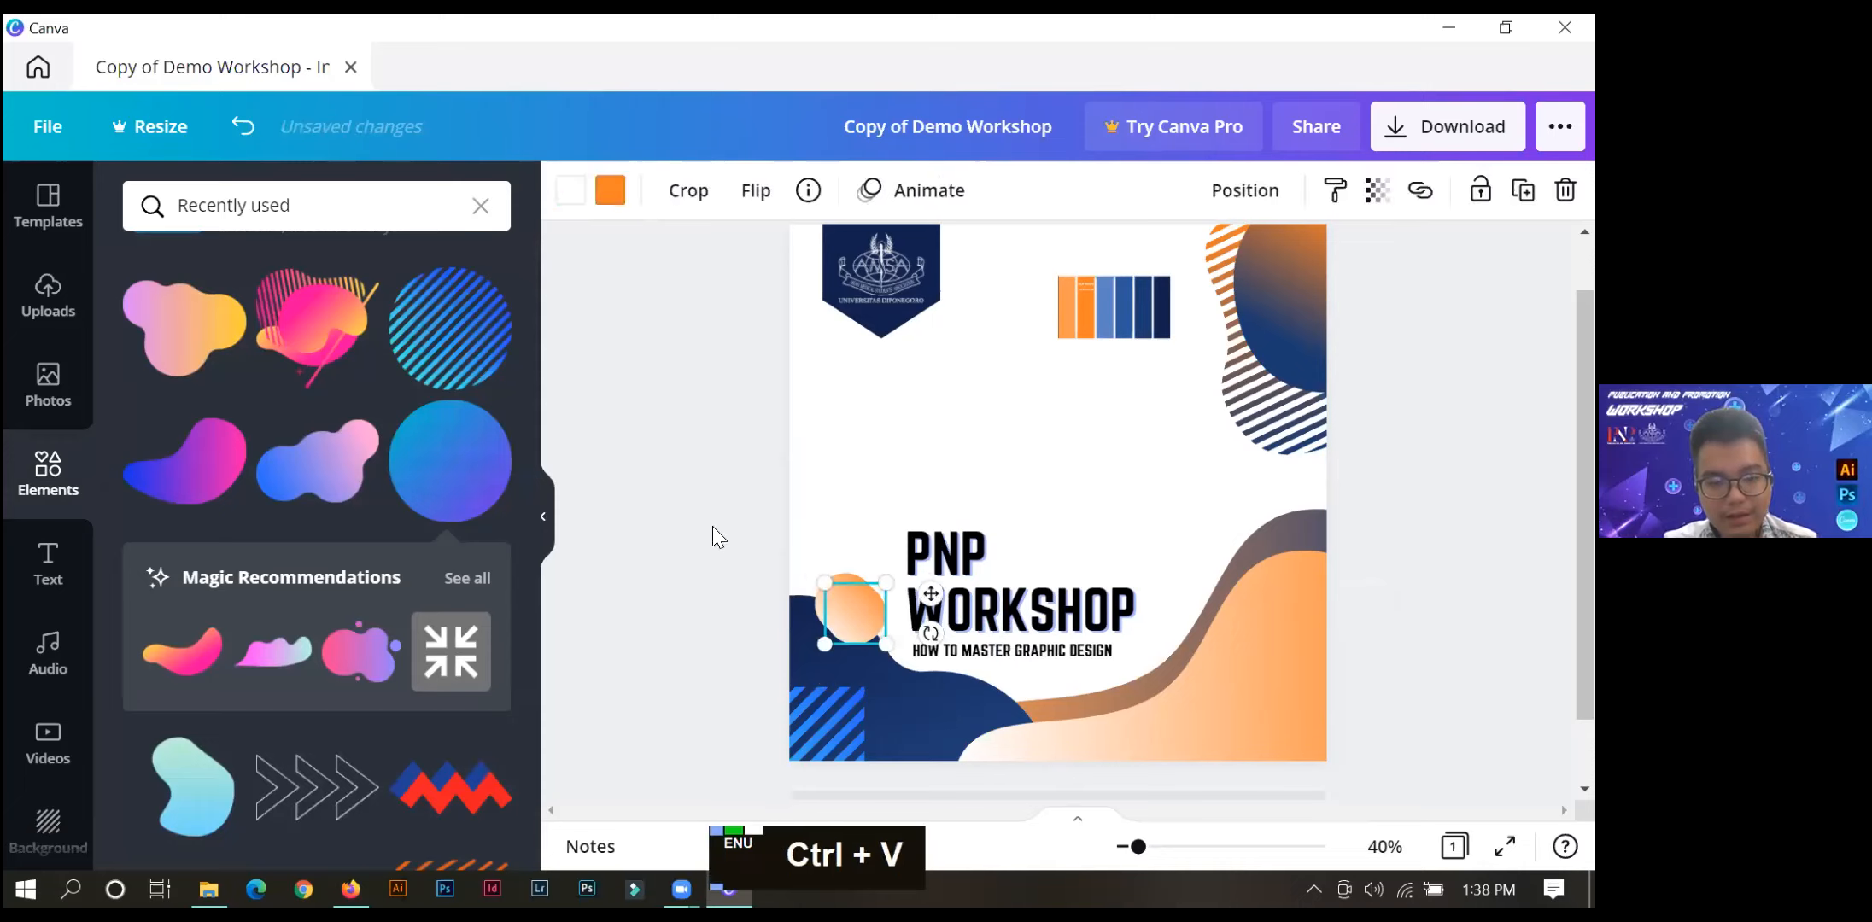
pyautogui.moveTo(841, 598); pyautogui.dragTo(1196, 515)
pyautogui.moveTo(1261, 574); pyautogui.dragTo(1248, 574)
# Change the orange end of the larger circle's gradient to the dark blue document colour.
pyautogui.click(610, 189)
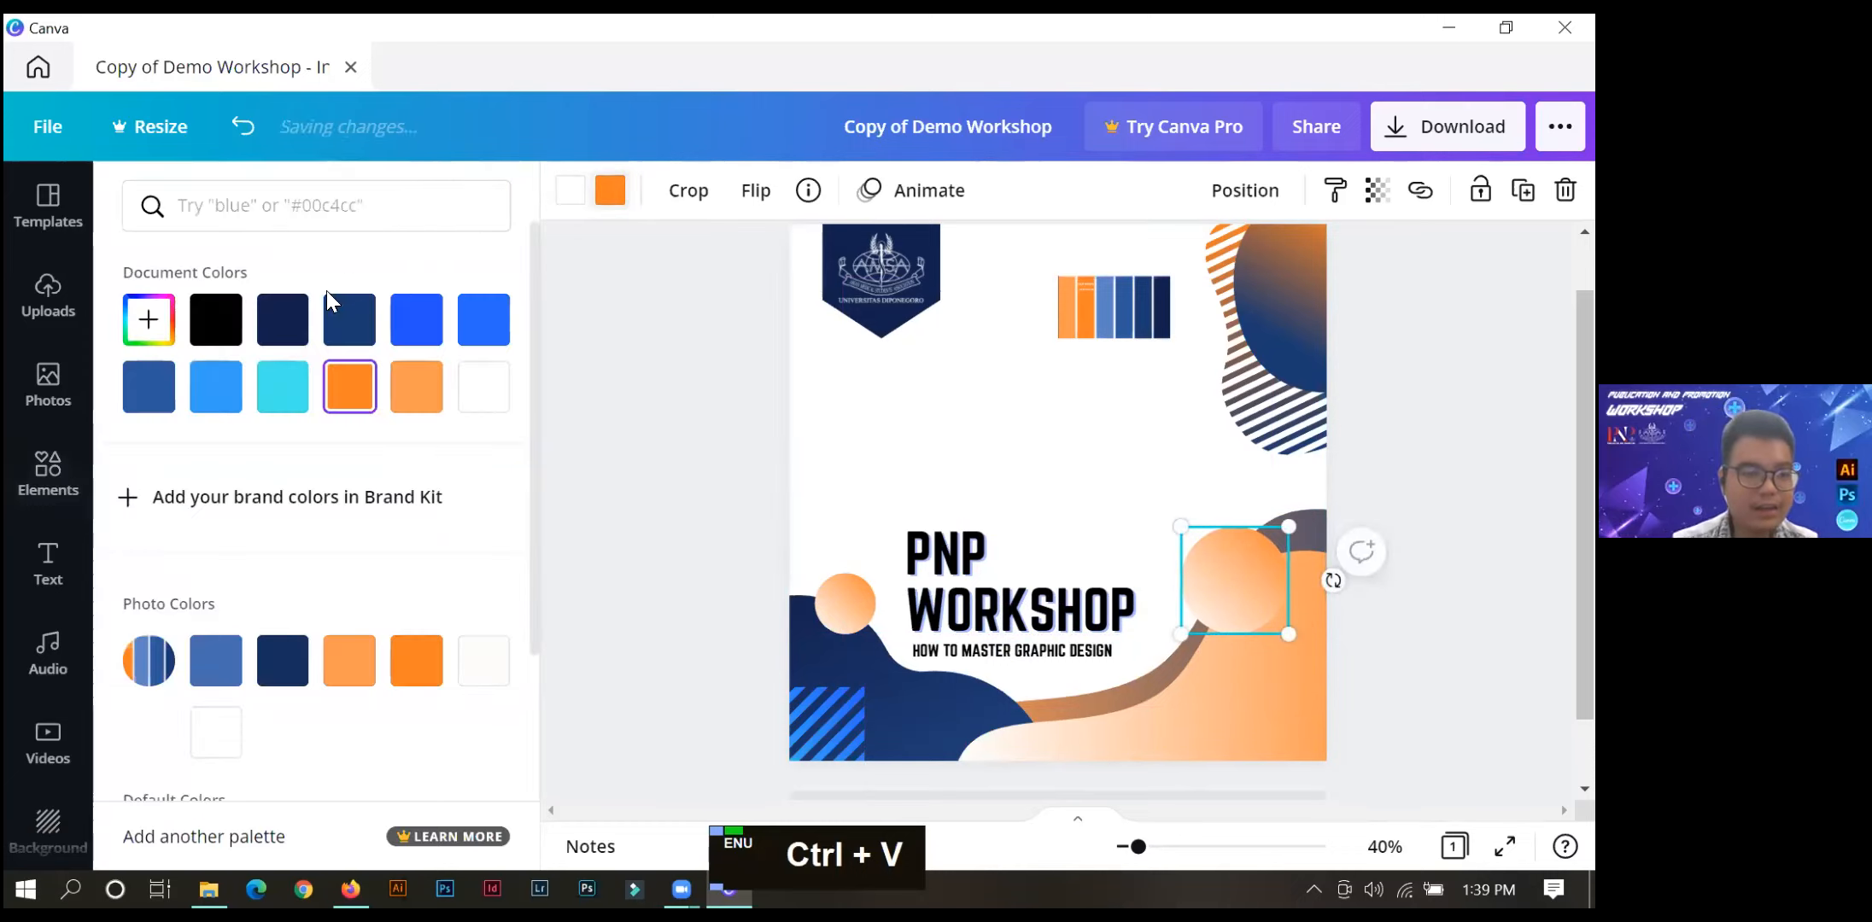
pyautogui.click(152, 388)
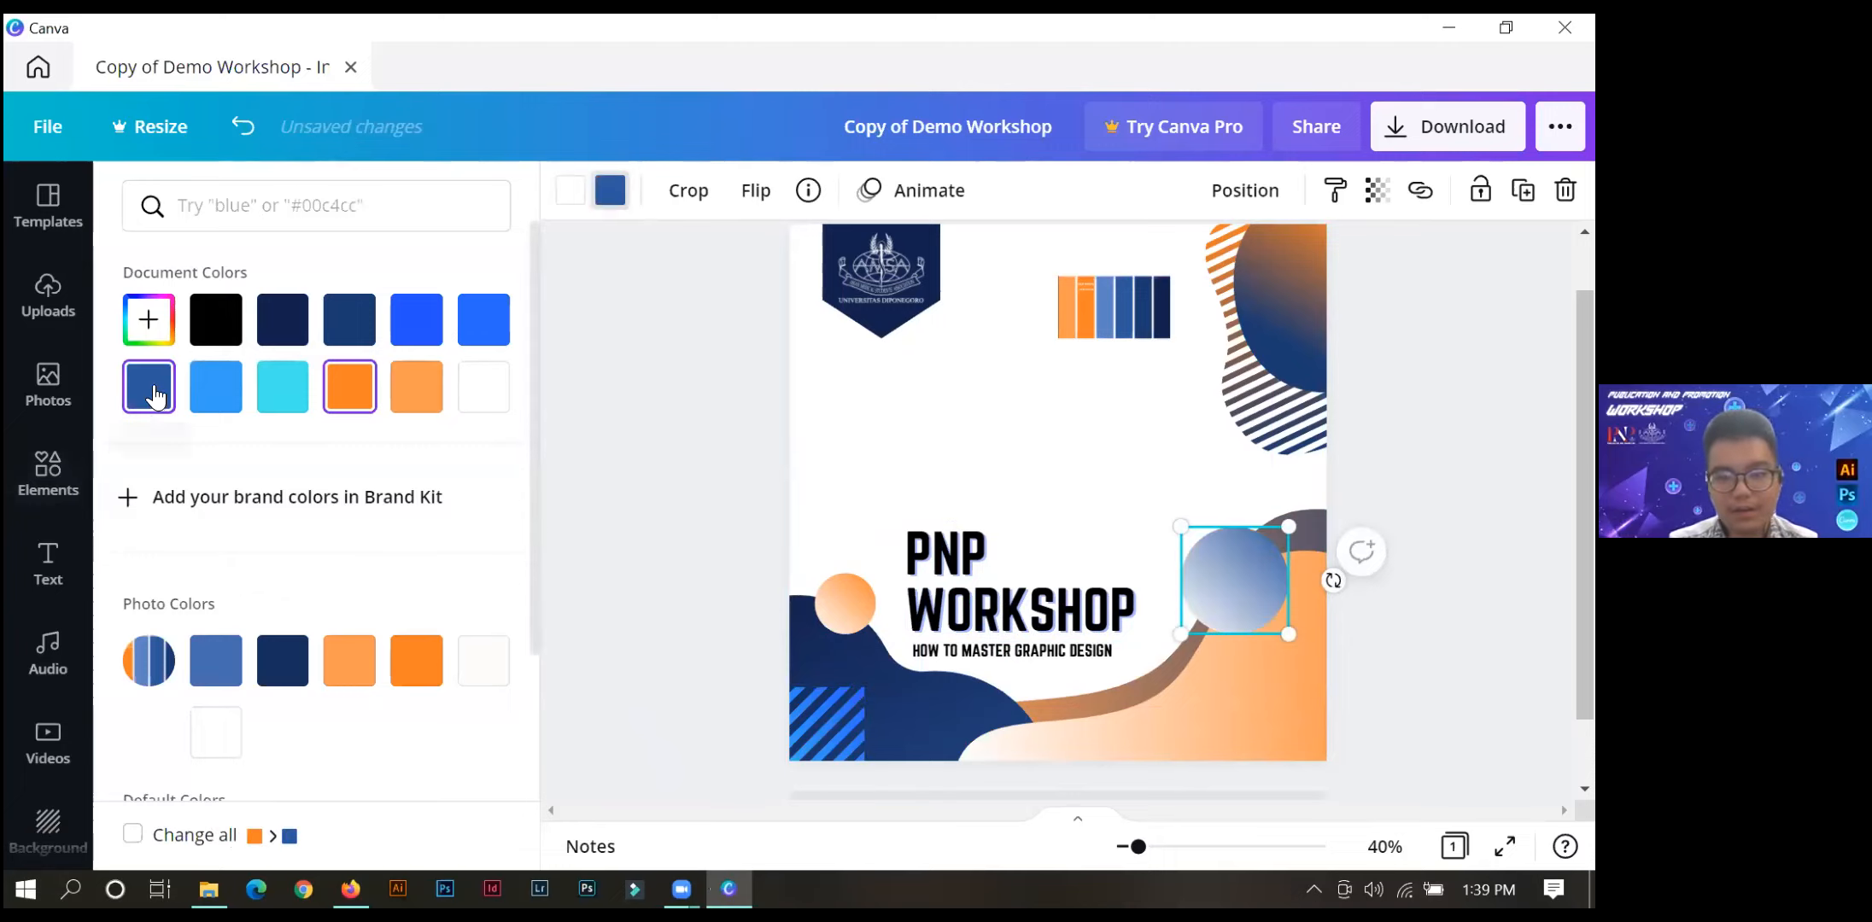
pyautogui.click(340, 331)
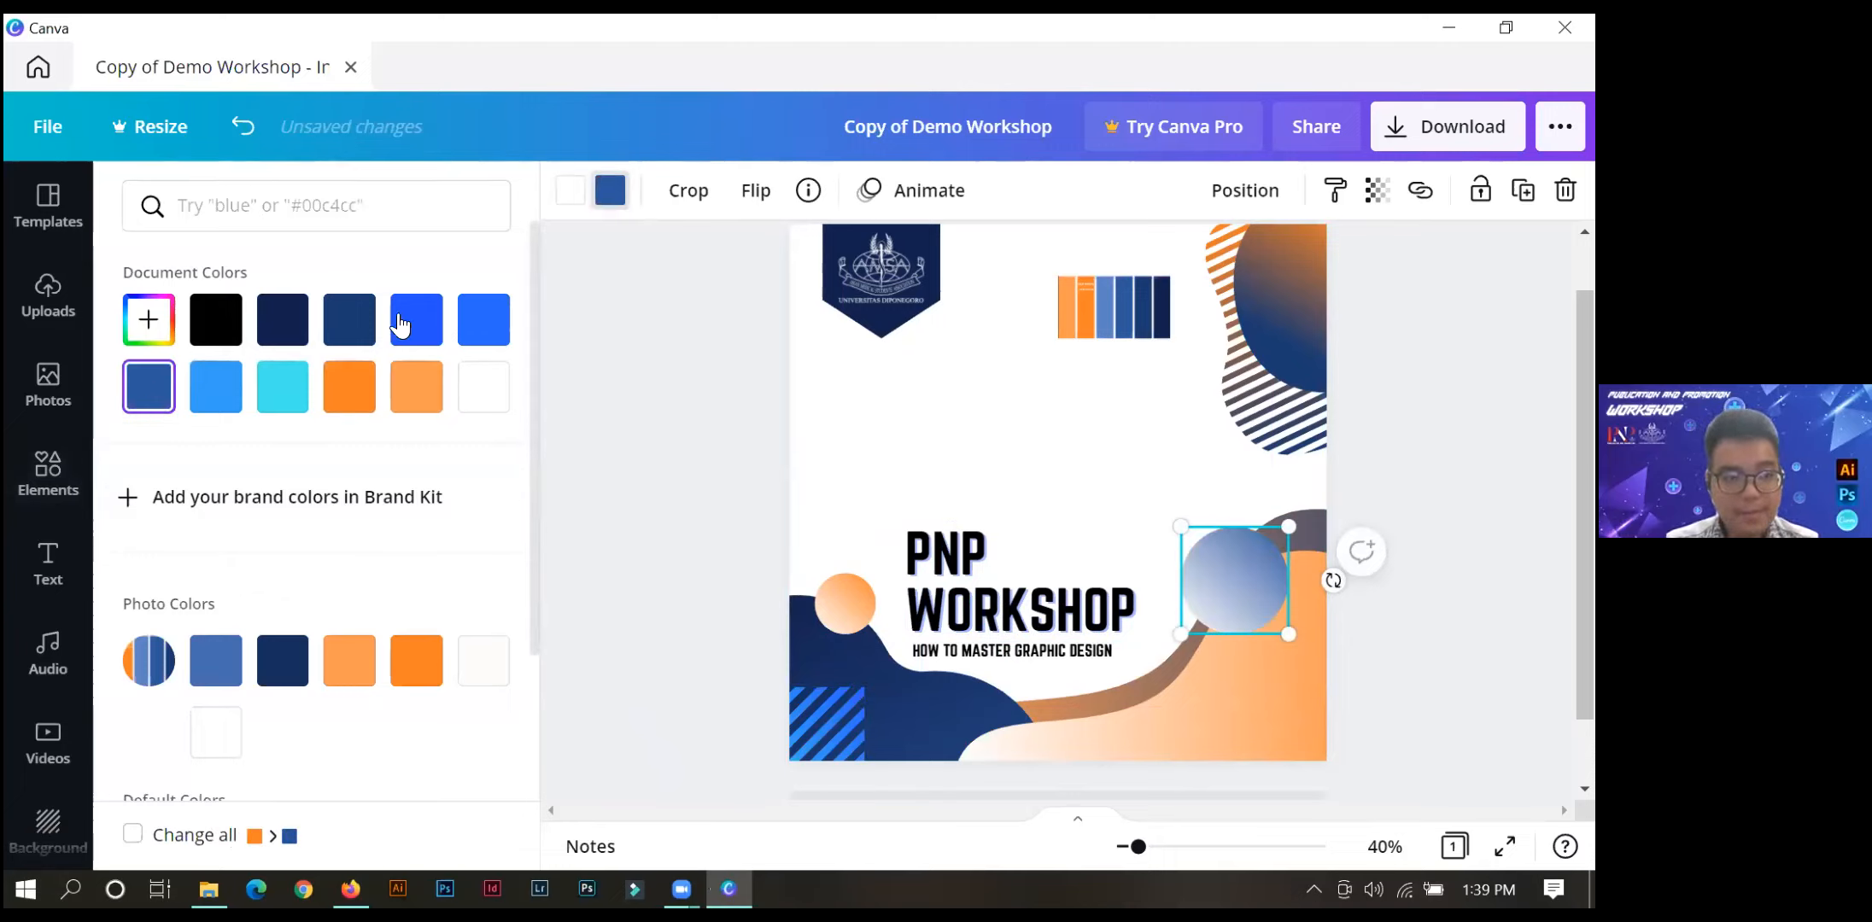
# Change the white end of the larger circle's gradient to the light blue sampled from the palette strip on the page.
pyautogui.click(567, 193)
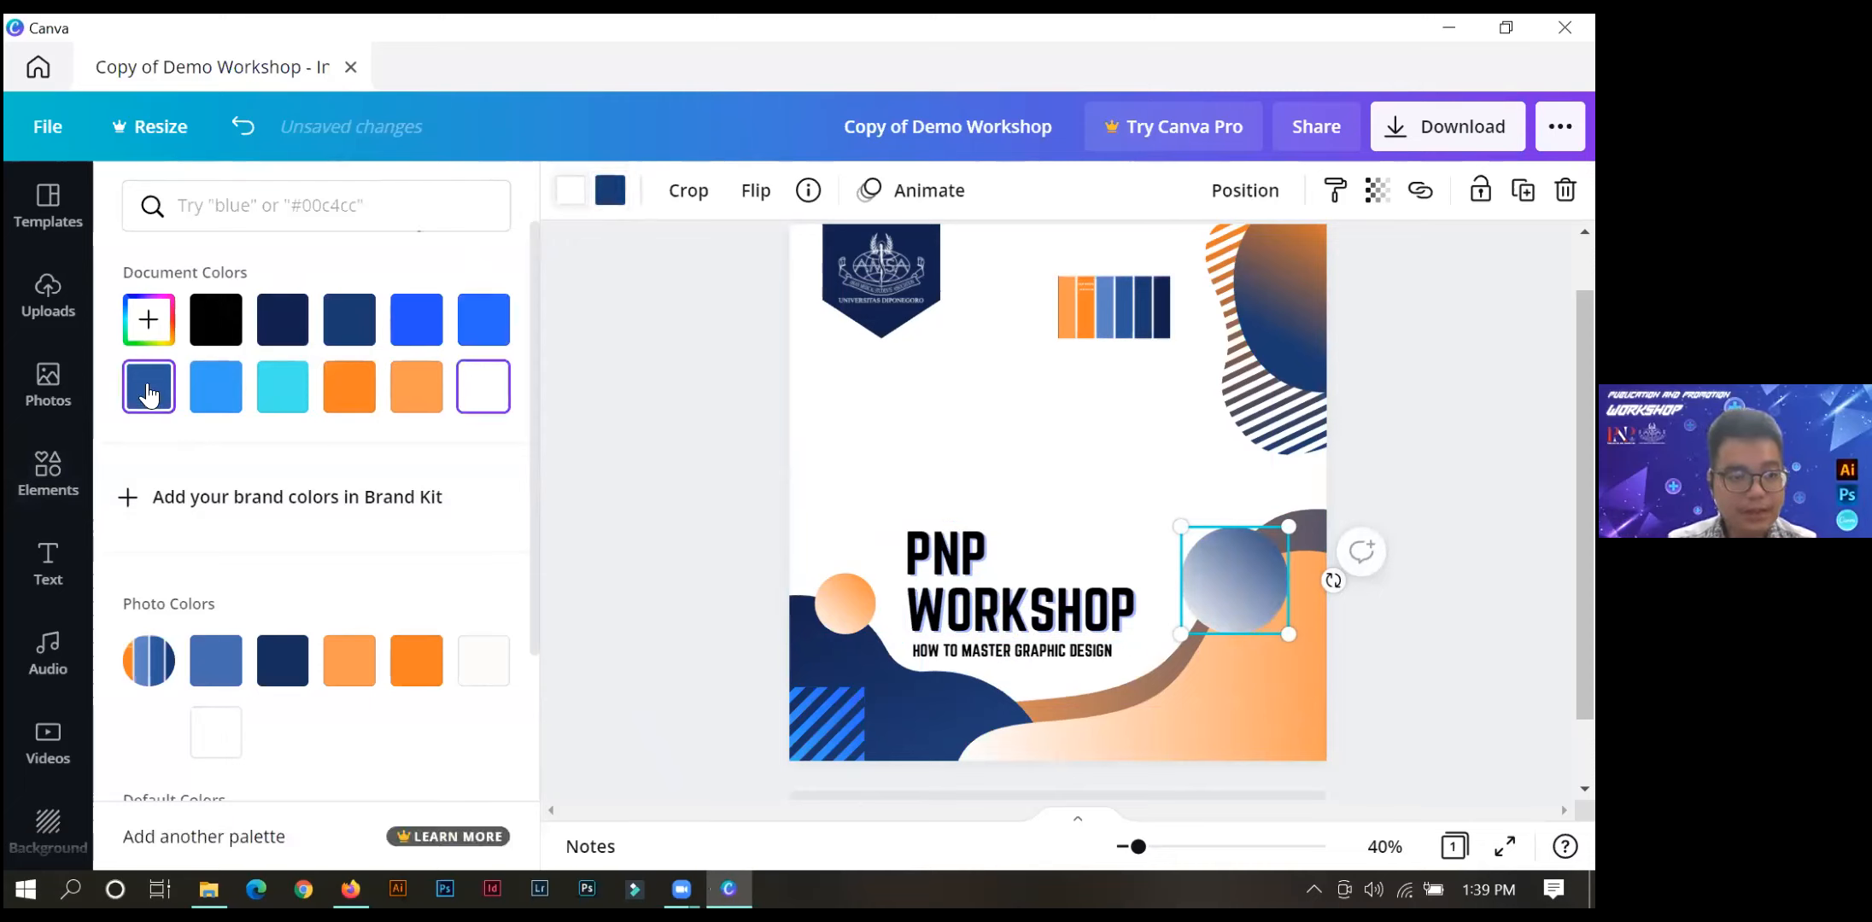
pyautogui.click(148, 319)
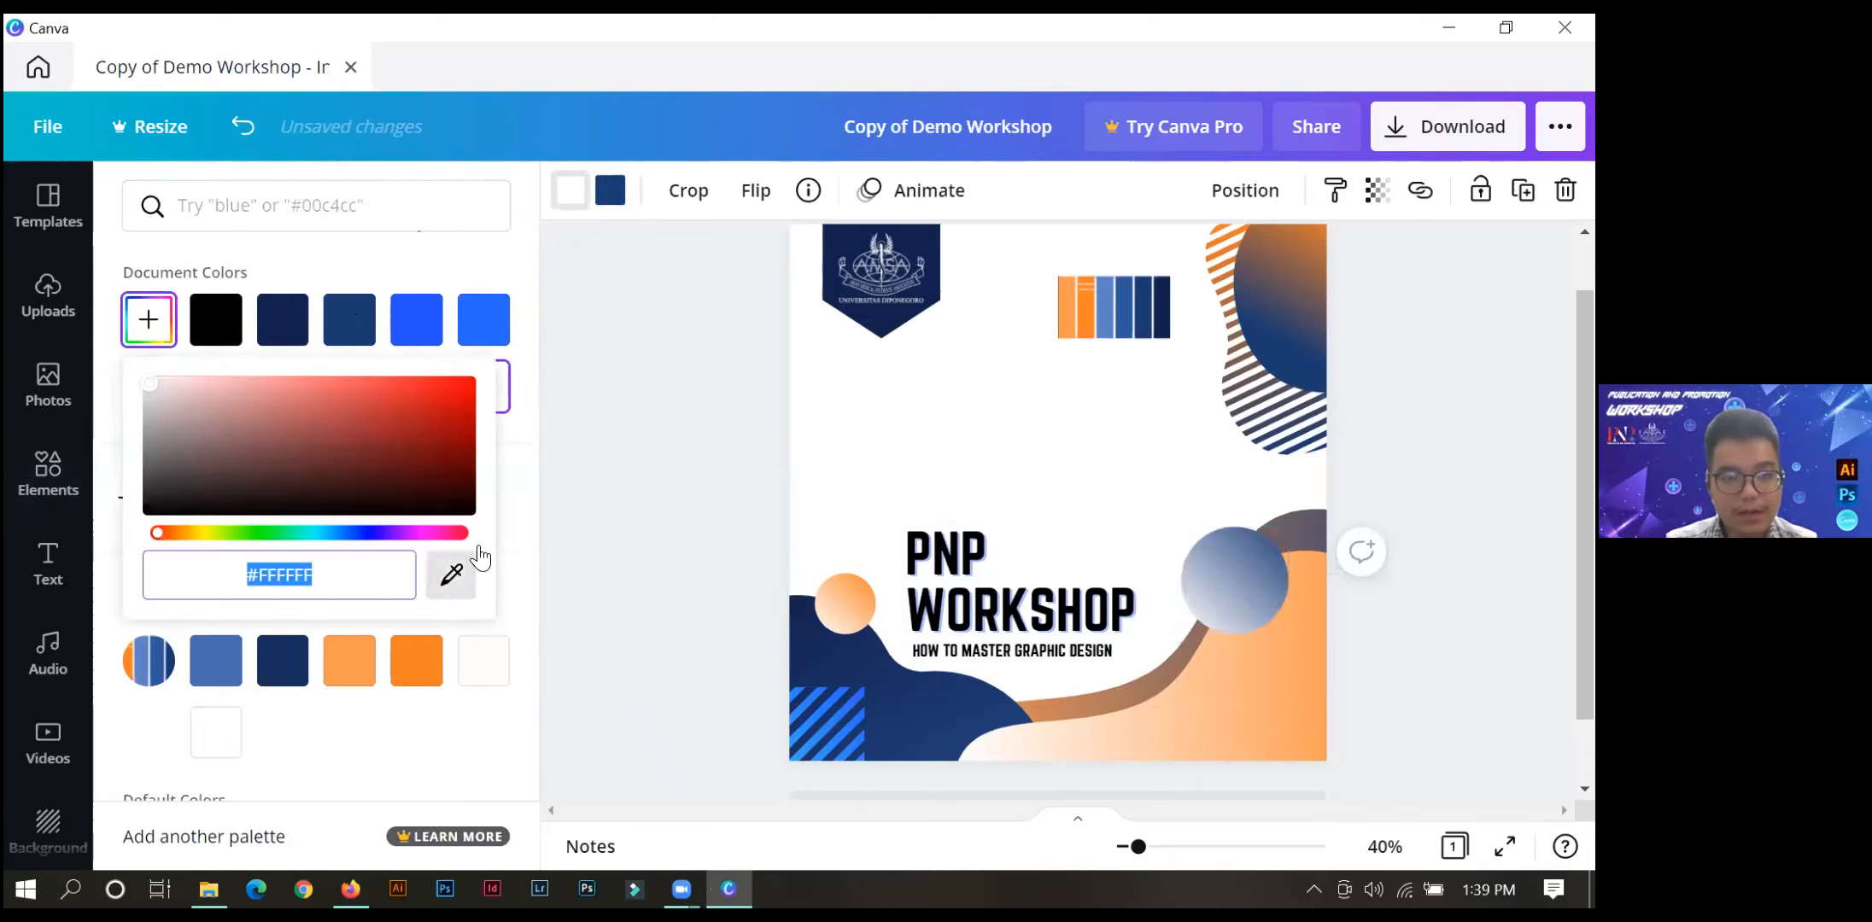
pyautogui.click(451, 575)
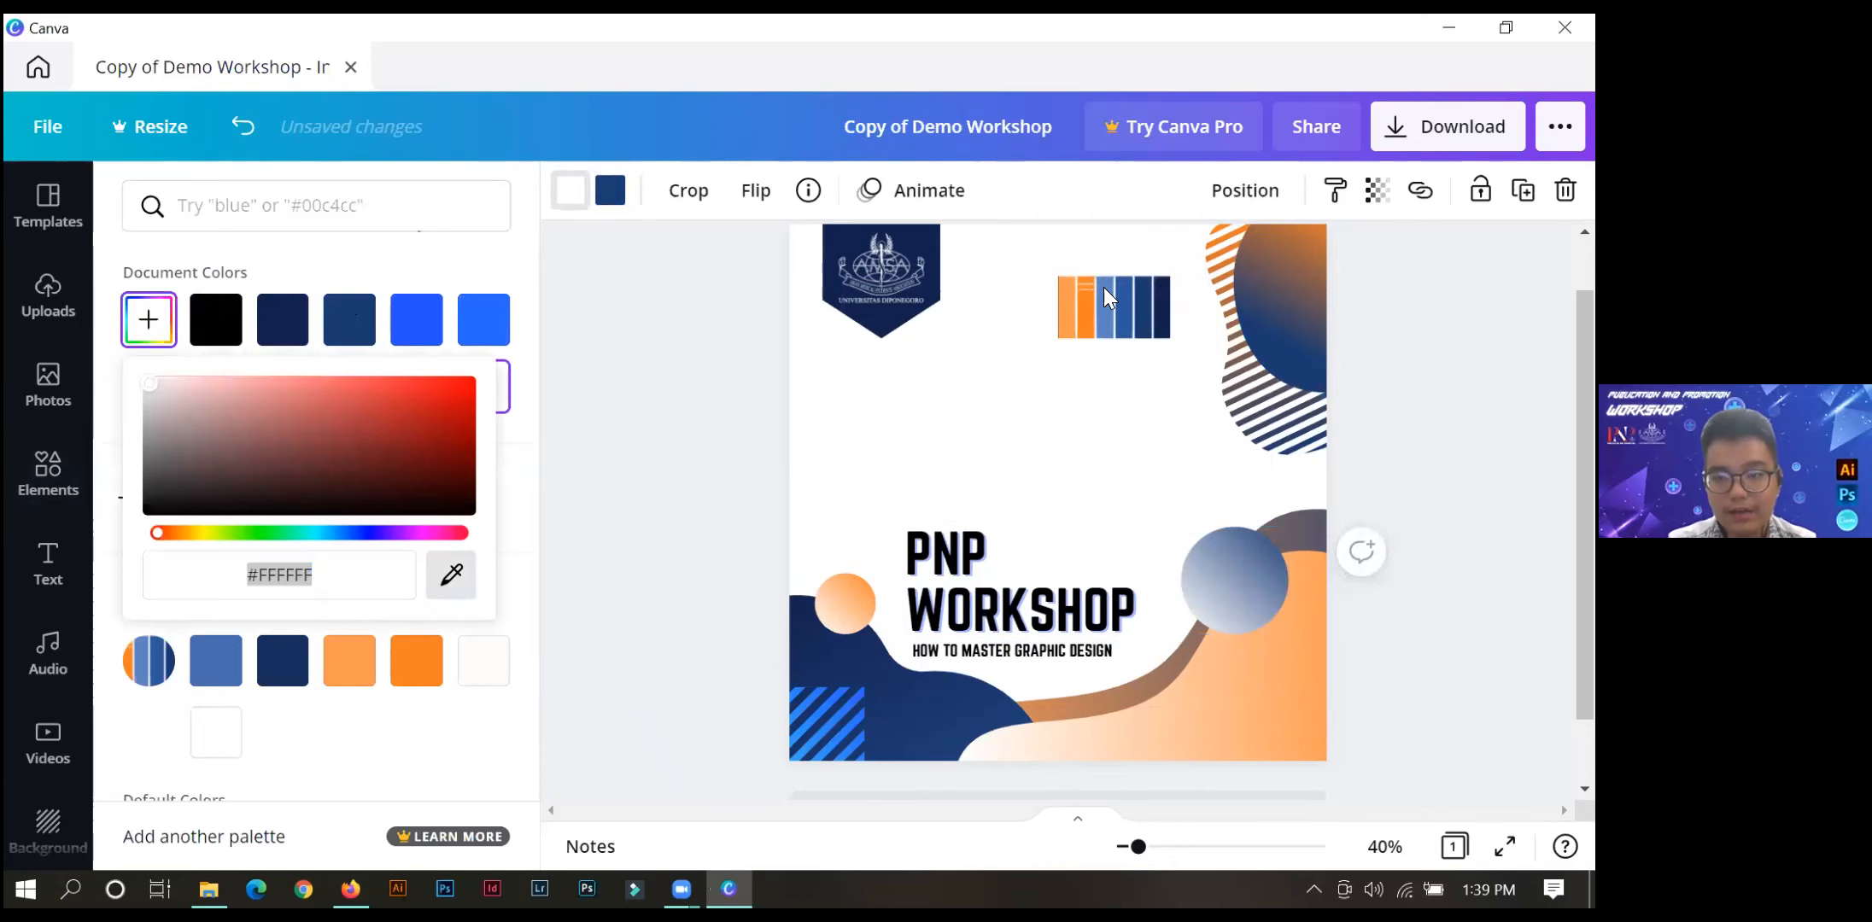
pyautogui.click(1110, 290)
pyautogui.click(611, 444)
pyautogui.click(608, 434)
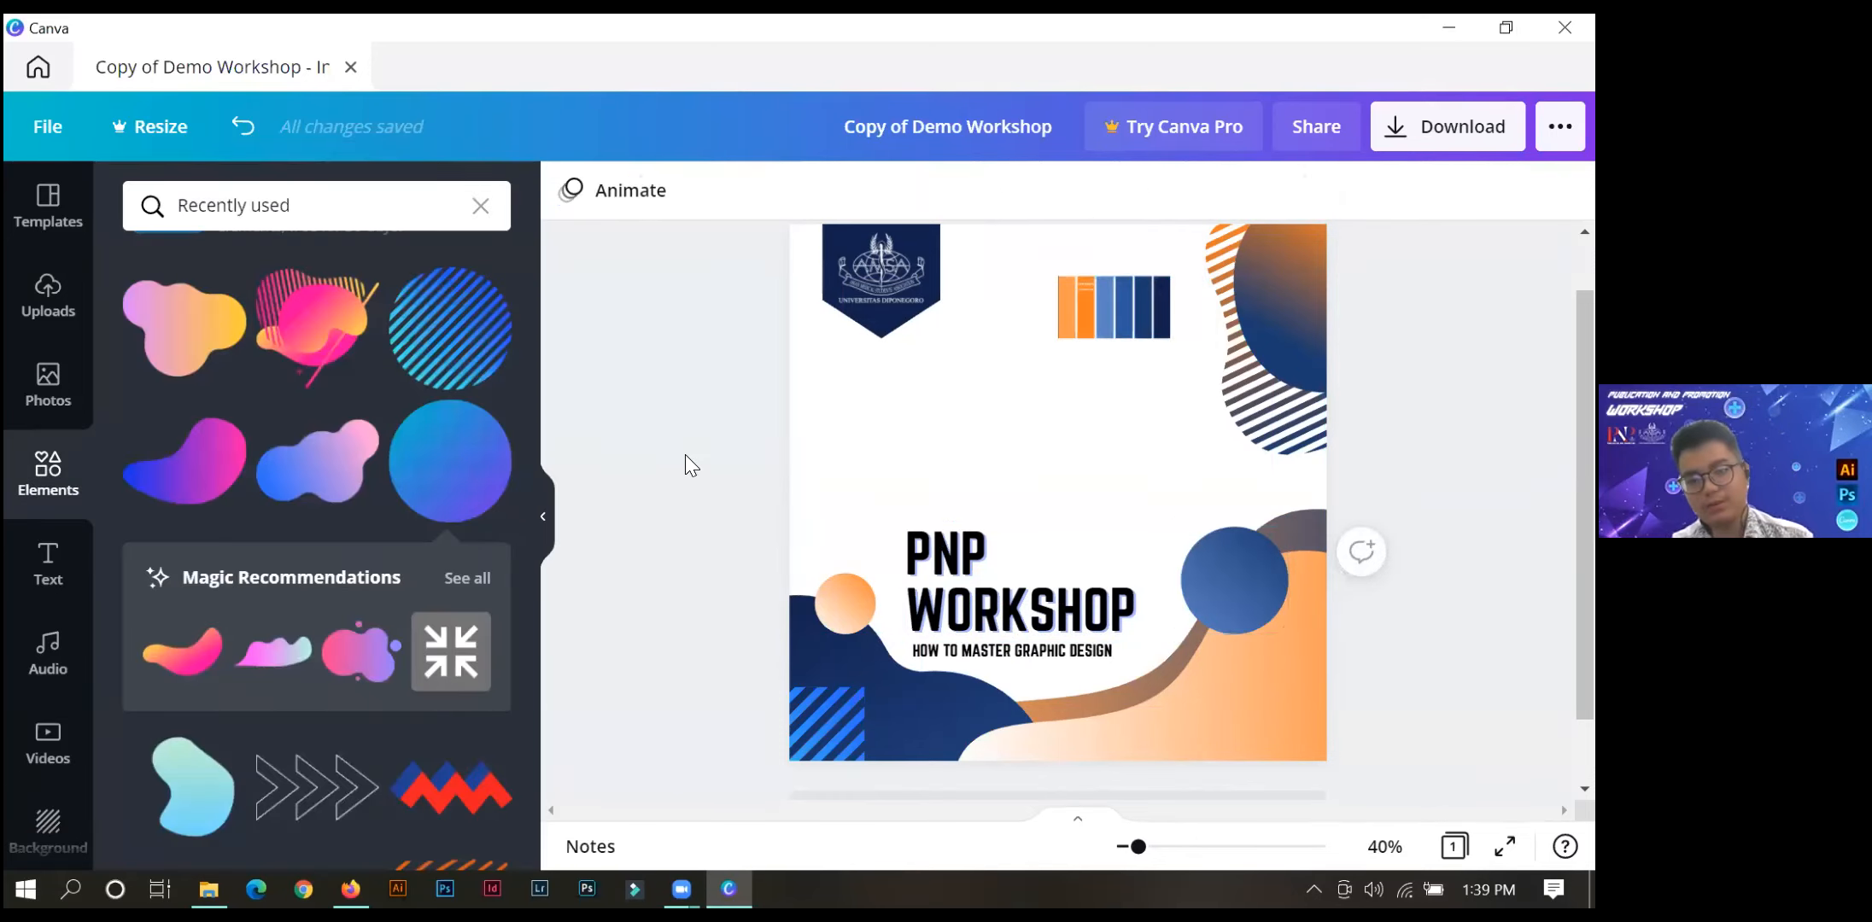
# Change the first colour of the striped square in the page's lower-left corner to #D9D9D9.
pyautogui.click(828, 724)
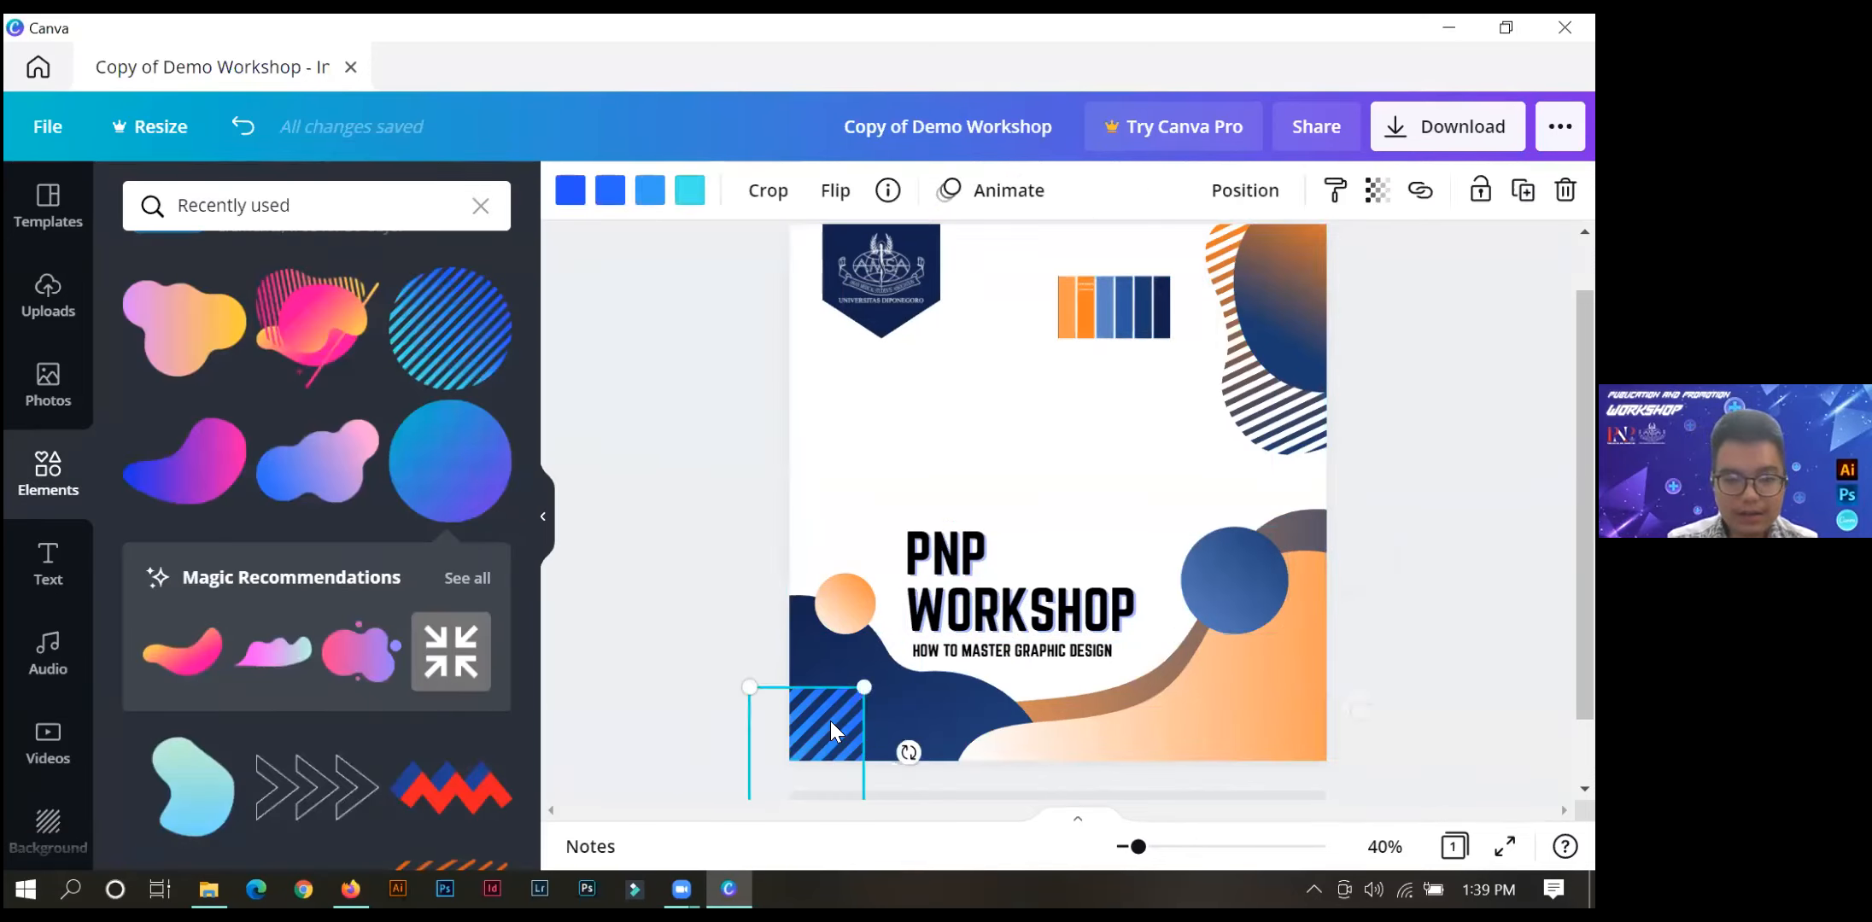
pyautogui.click(577, 202)
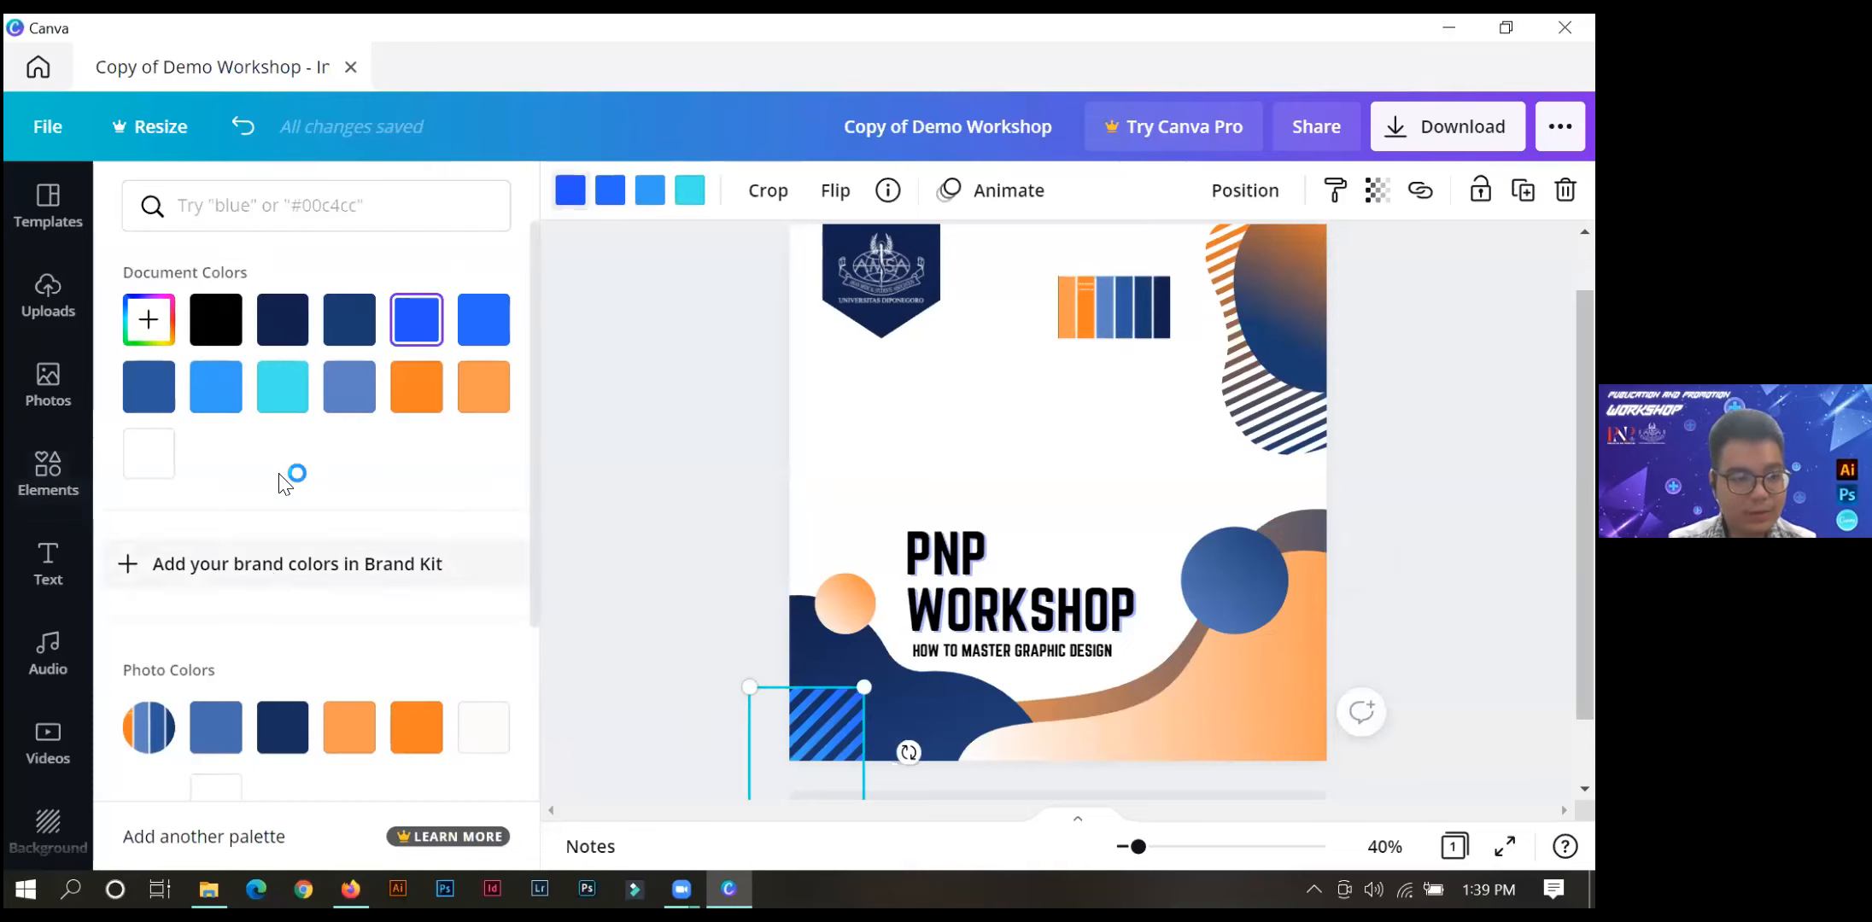
pyautogui.click(148, 319)
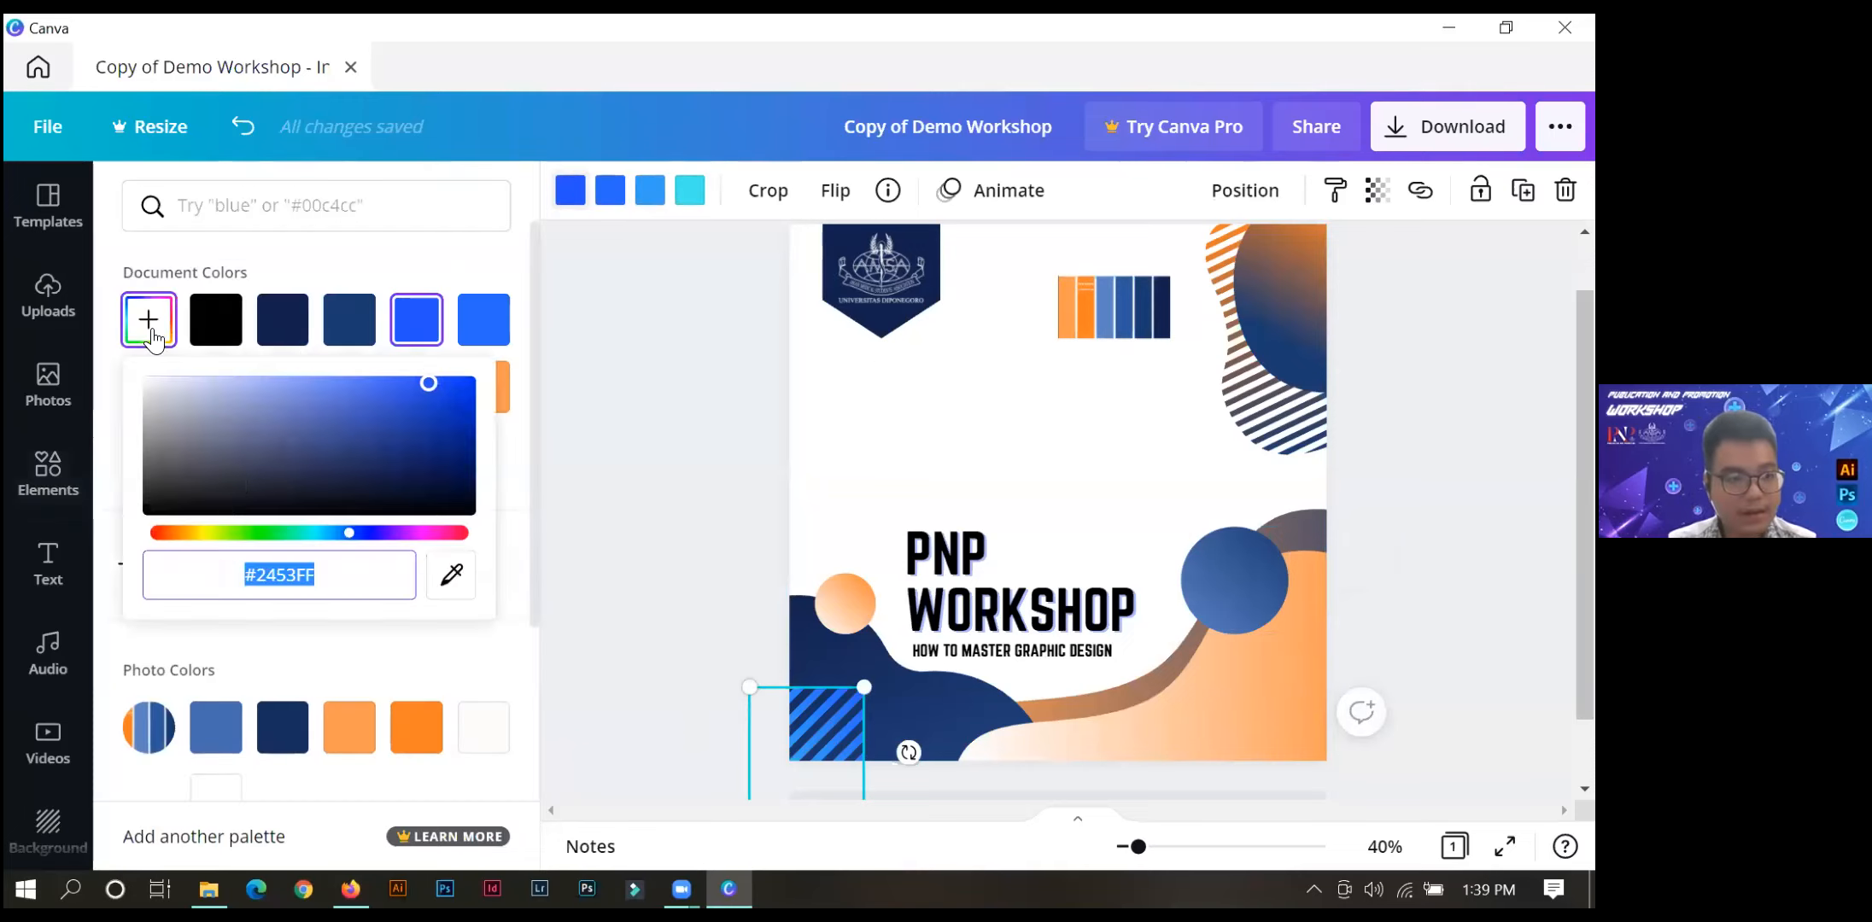
pyautogui.doubleClick(289, 575)
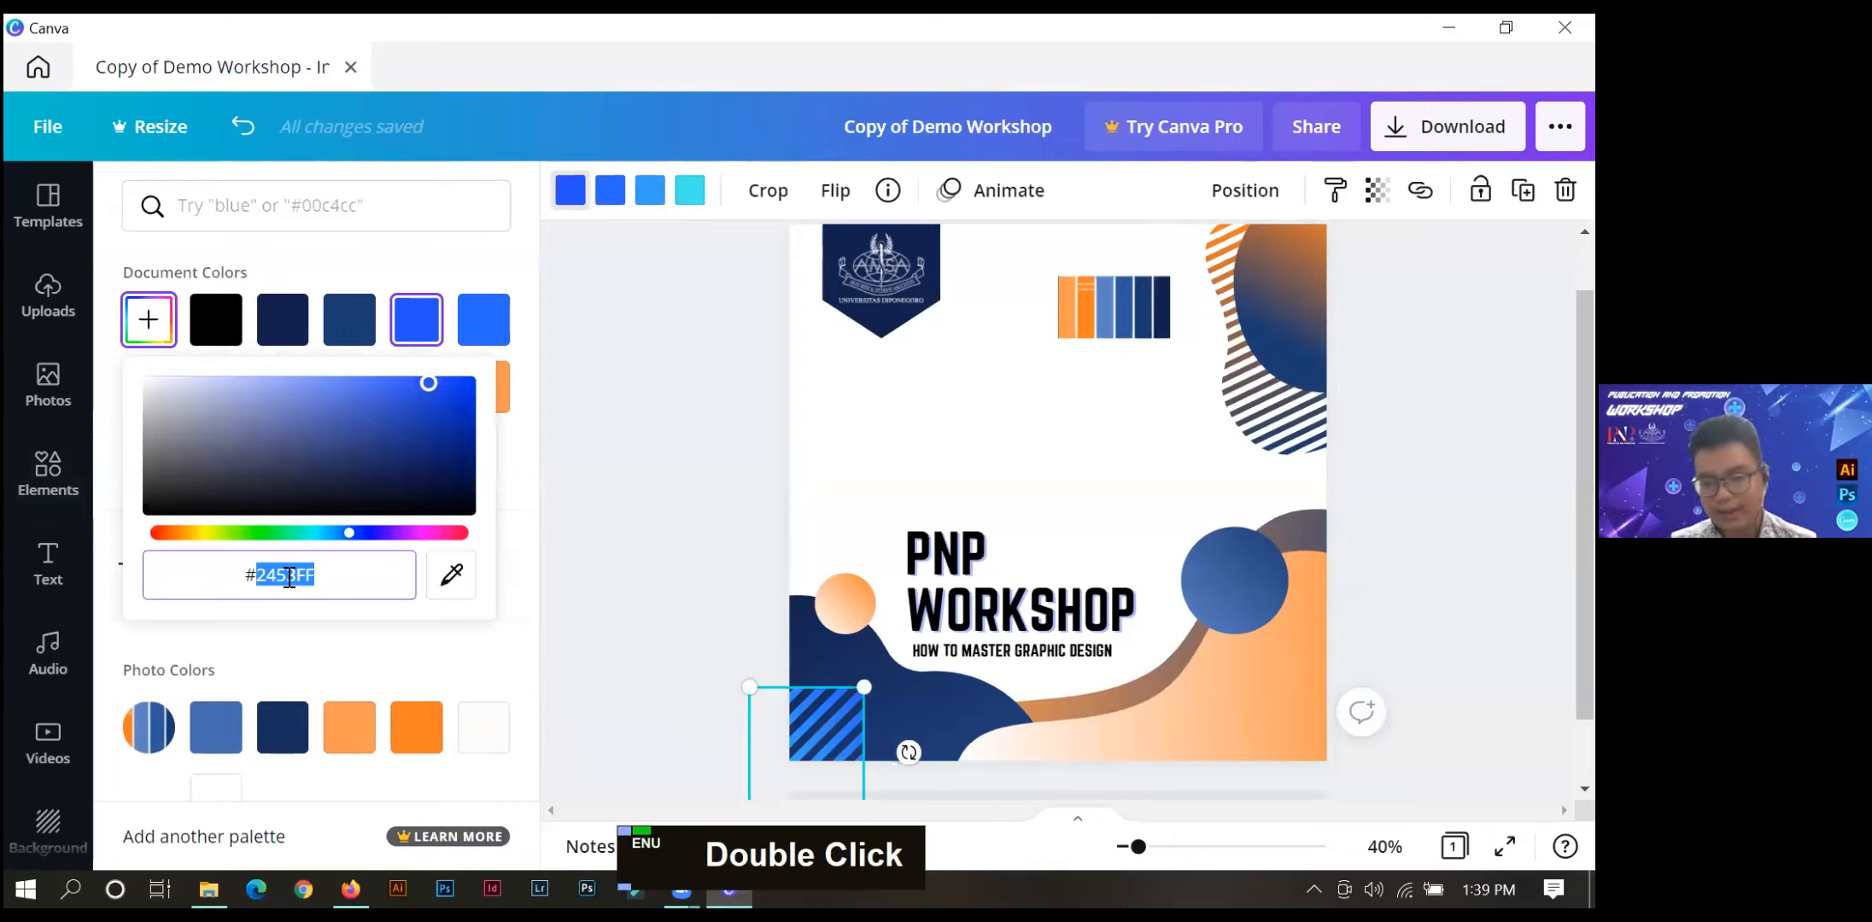
pyautogui.press('BackSpace')
pyautogui.write('D9D9D9')
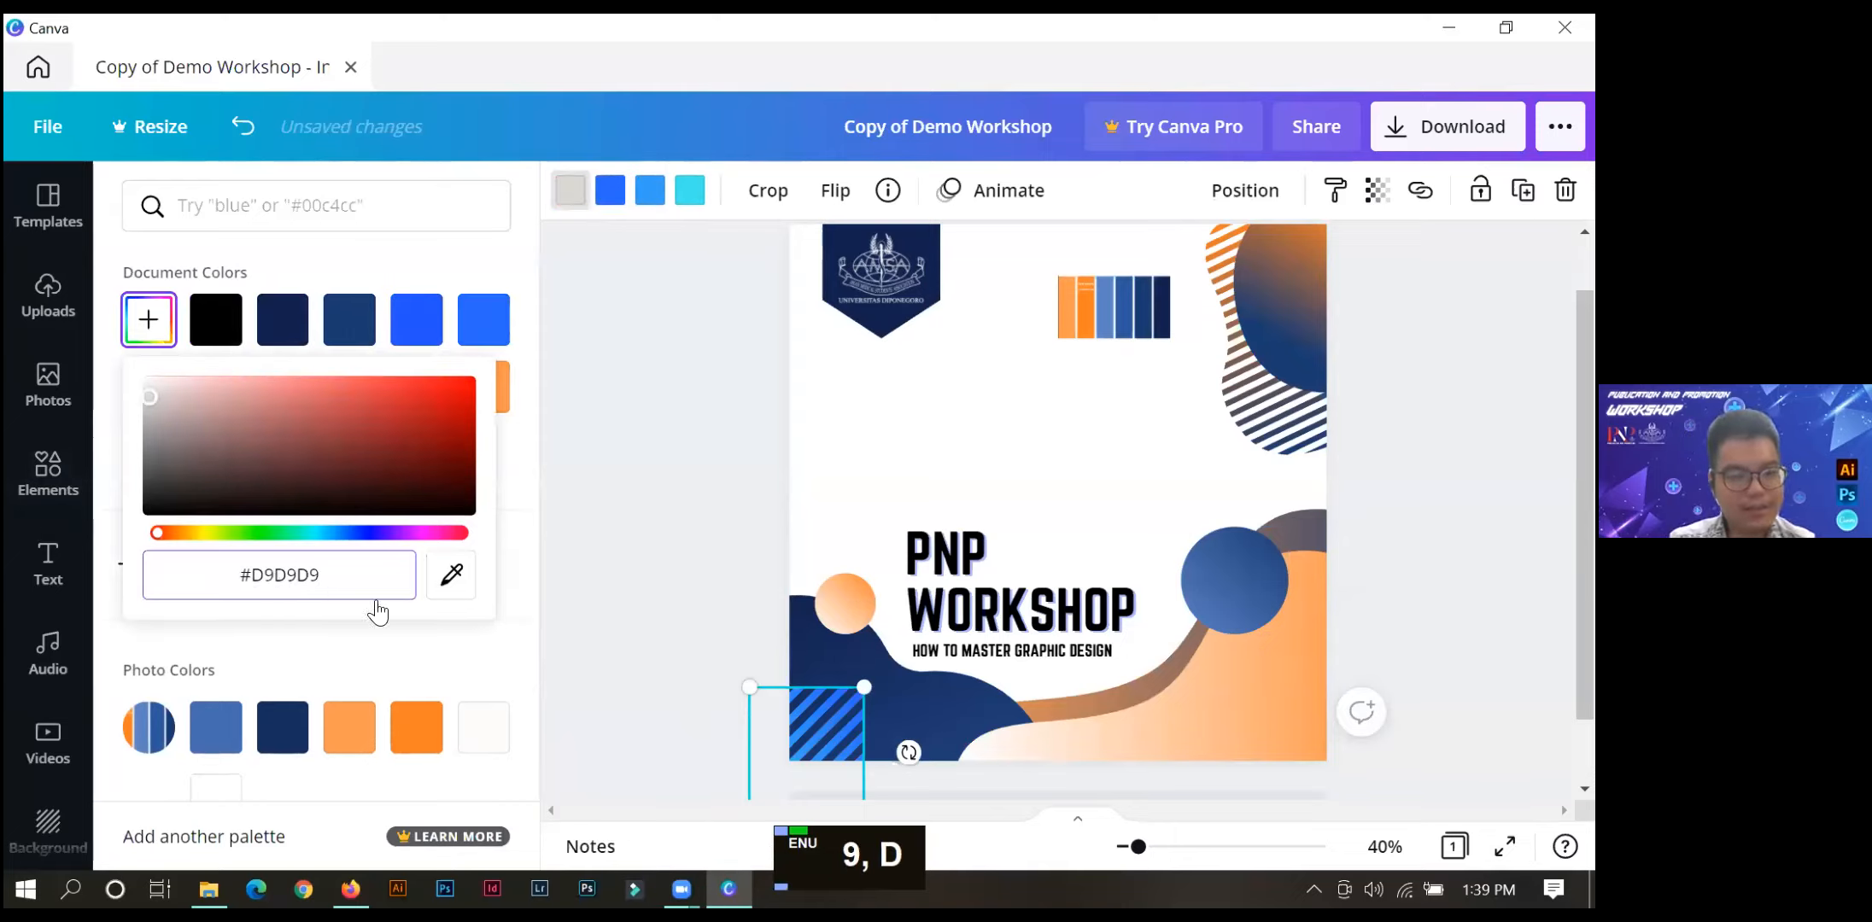
# Set the second colour of the striped square to #A6A6A6.
pyautogui.click(611, 191)
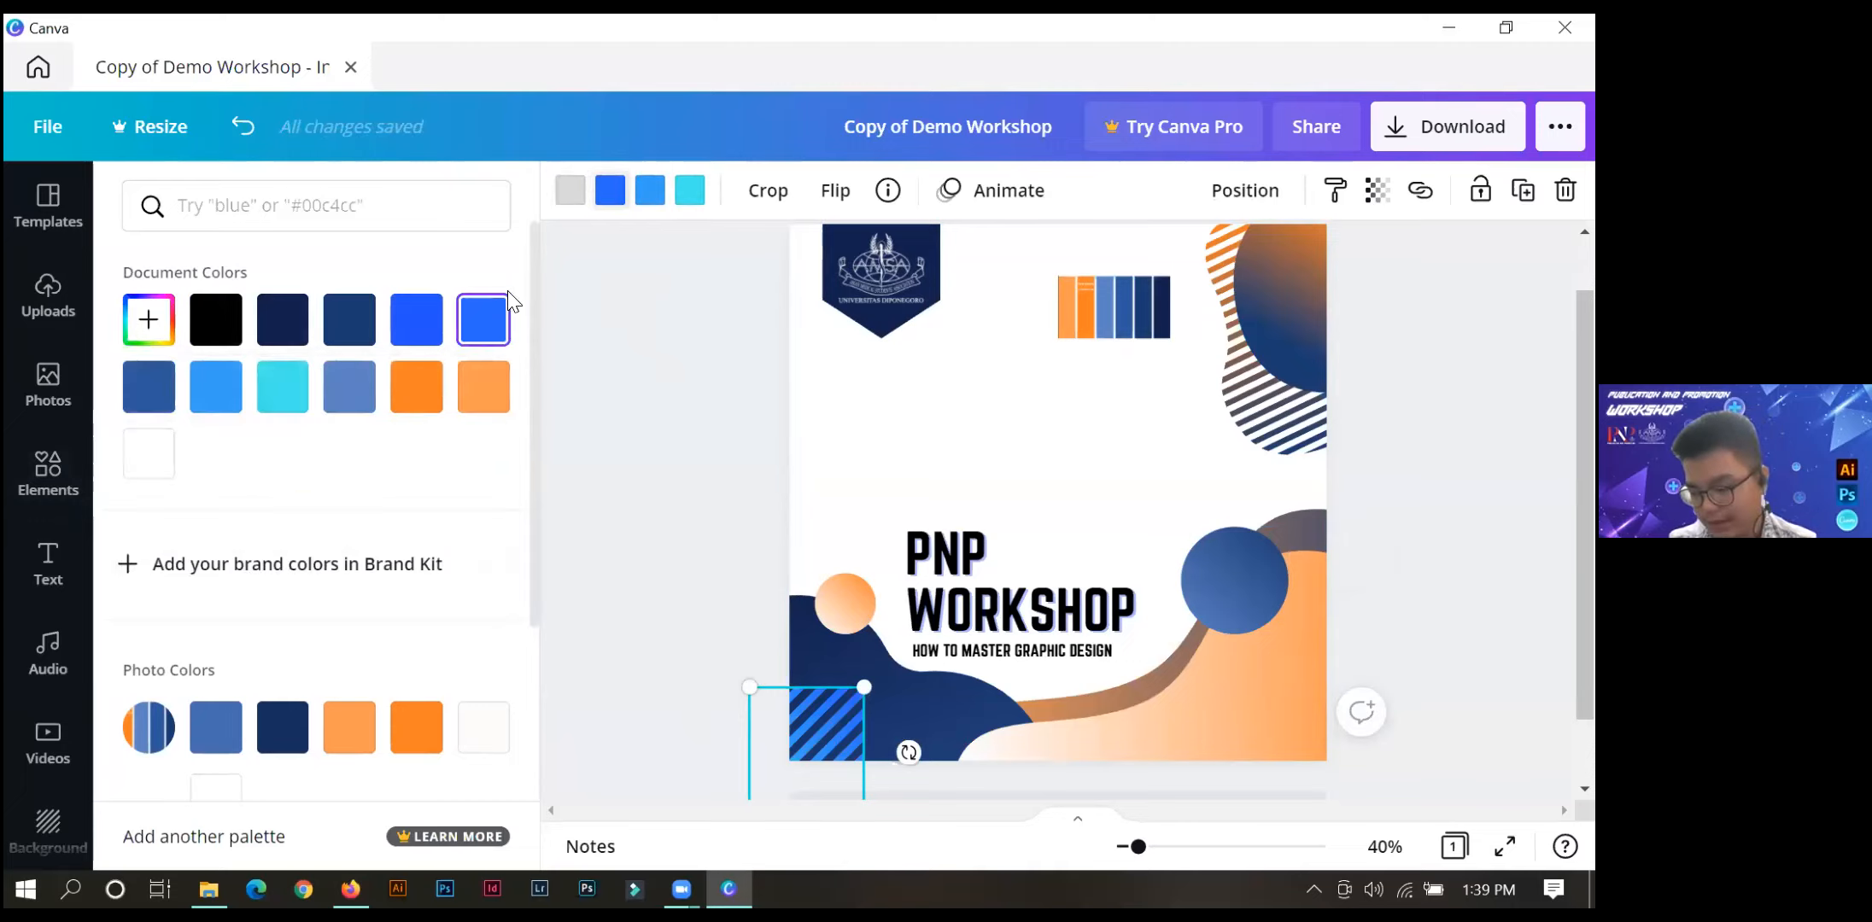
pyautogui.click(148, 319)
pyautogui.doubleClick(275, 577)
pyautogui.press('BackSpace')
pyautogui.write('A6A6A6')
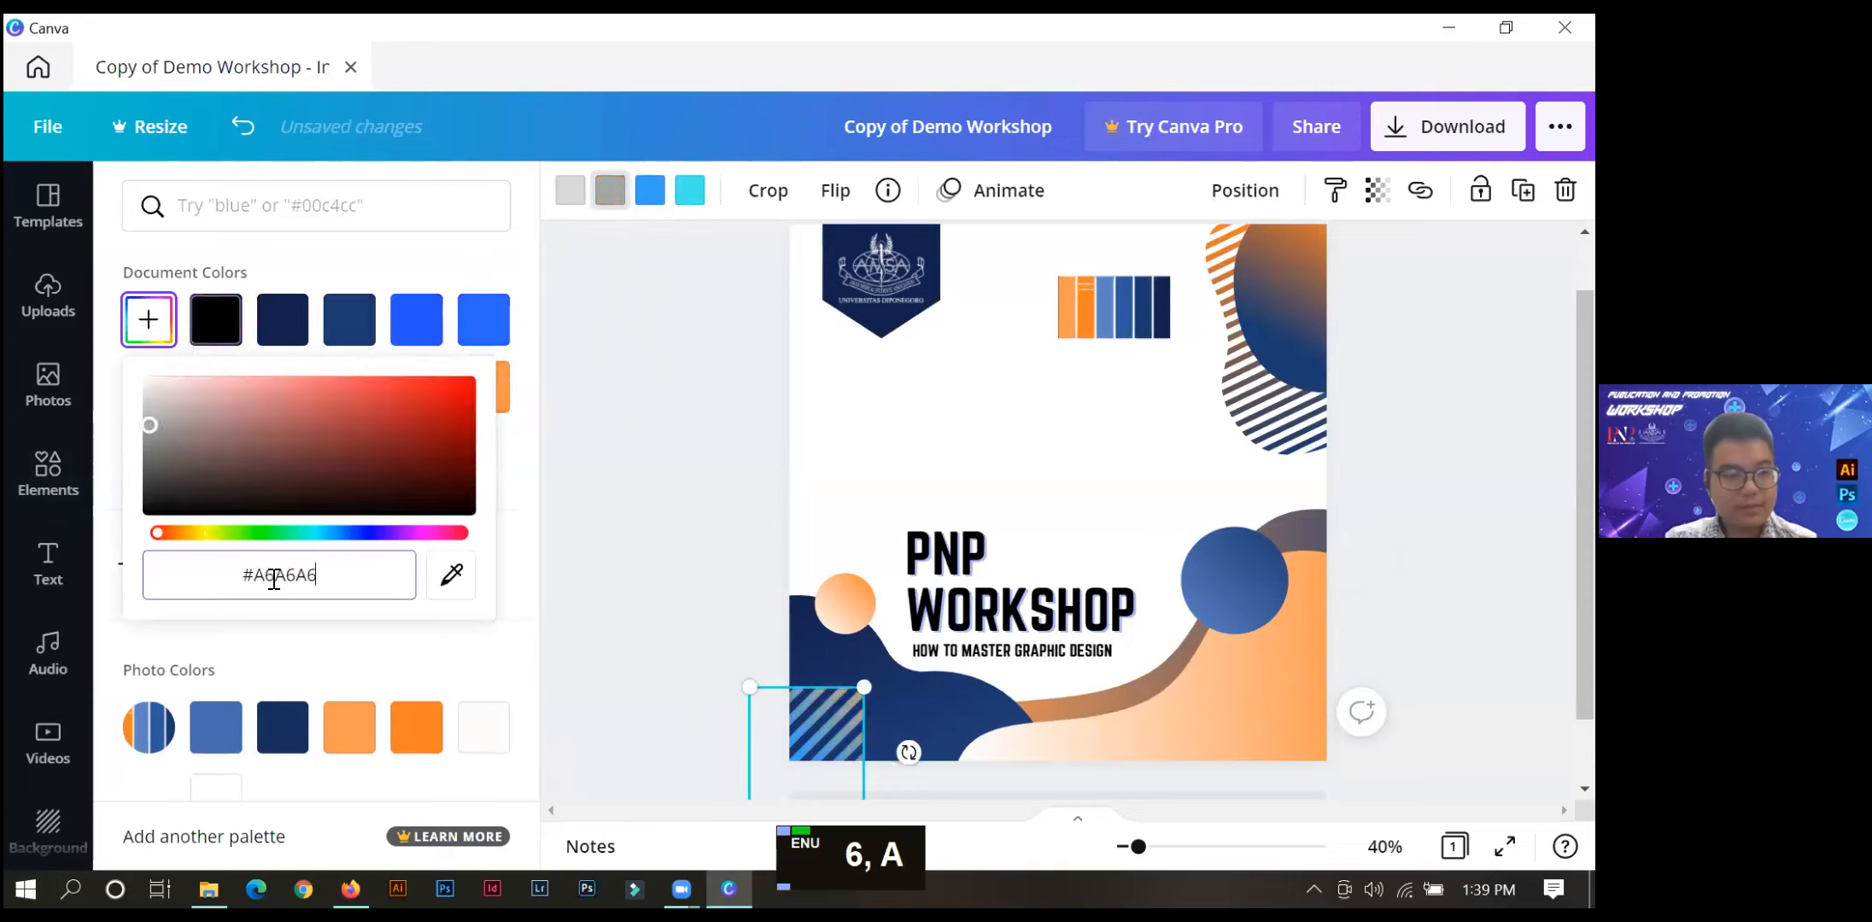
# Change the striped square's cyan colour to light orange and shift the square slightly up the page.
pyautogui.click(651, 194)
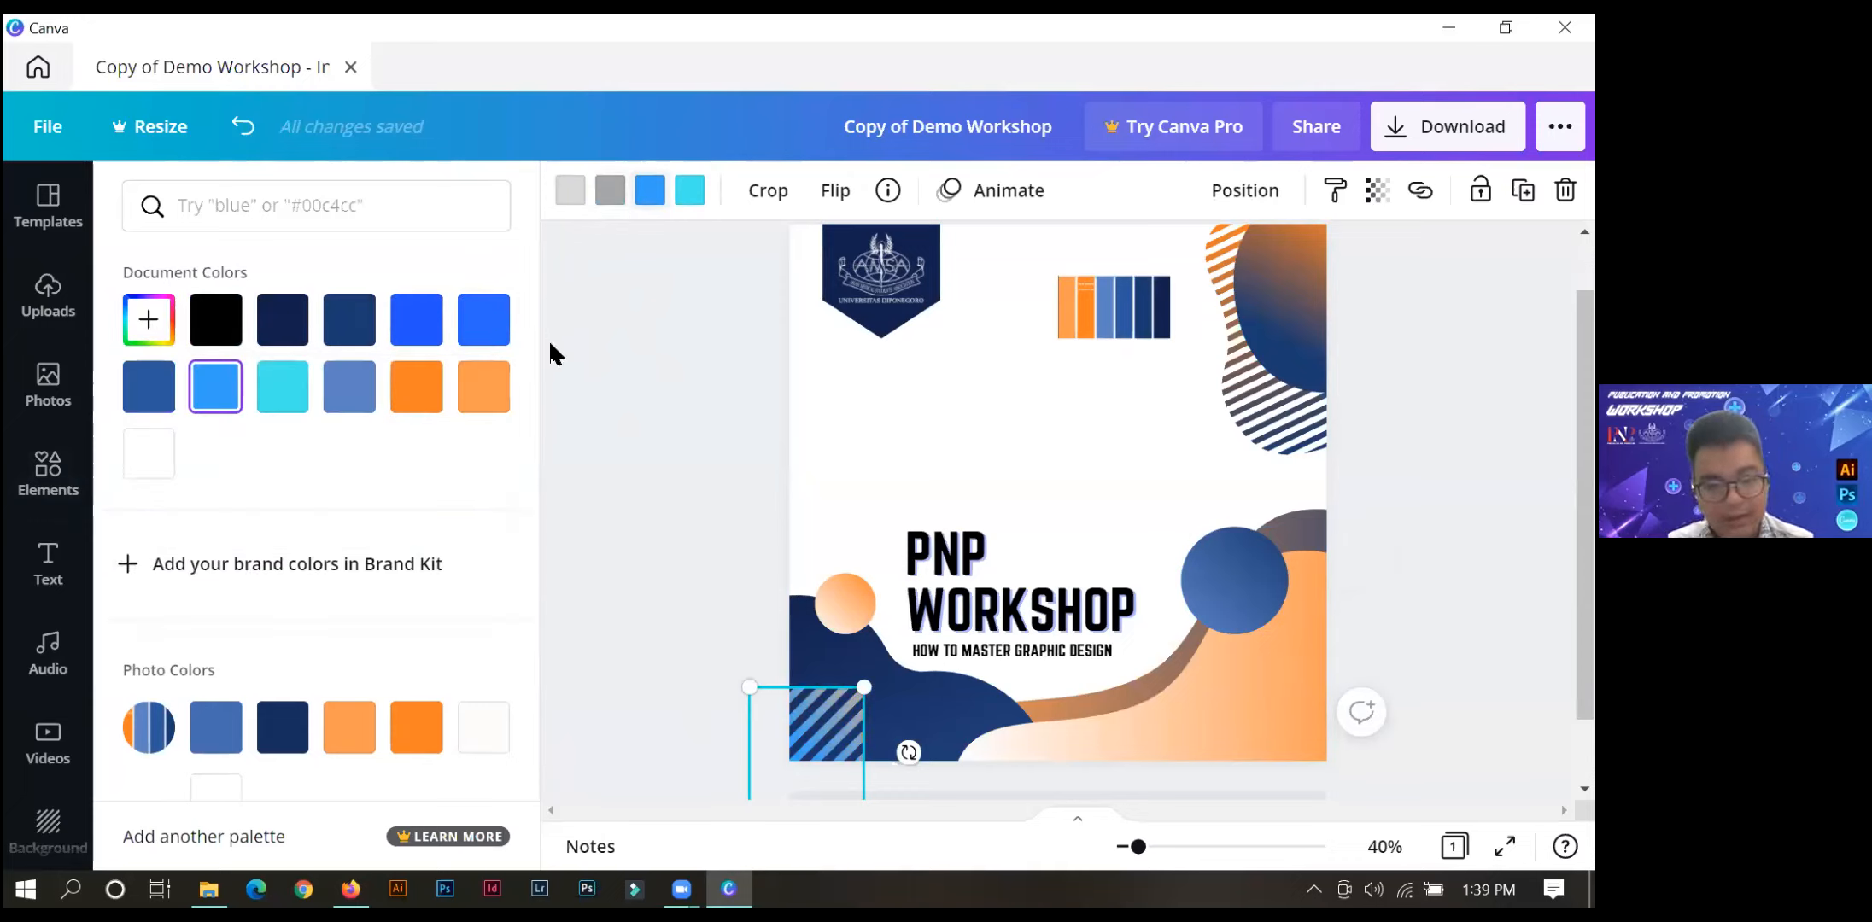
pyautogui.click(694, 195)
pyautogui.click(472, 394)
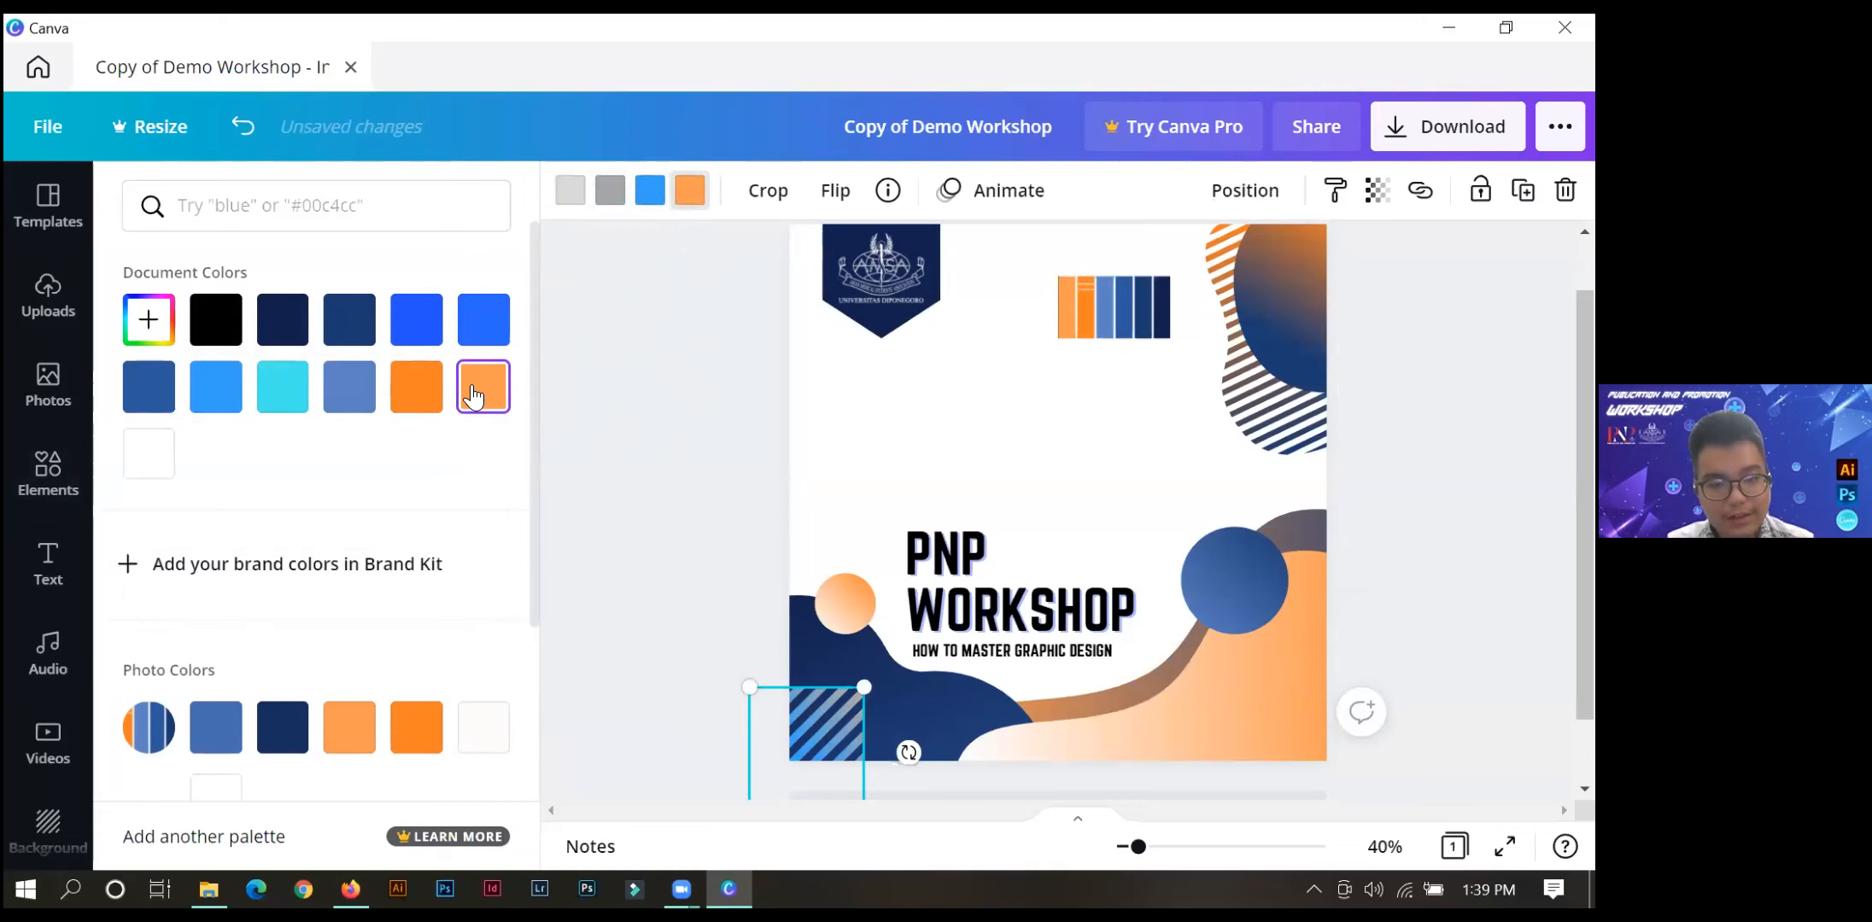
pyautogui.moveTo(824, 726); pyautogui.dragTo(821, 684)
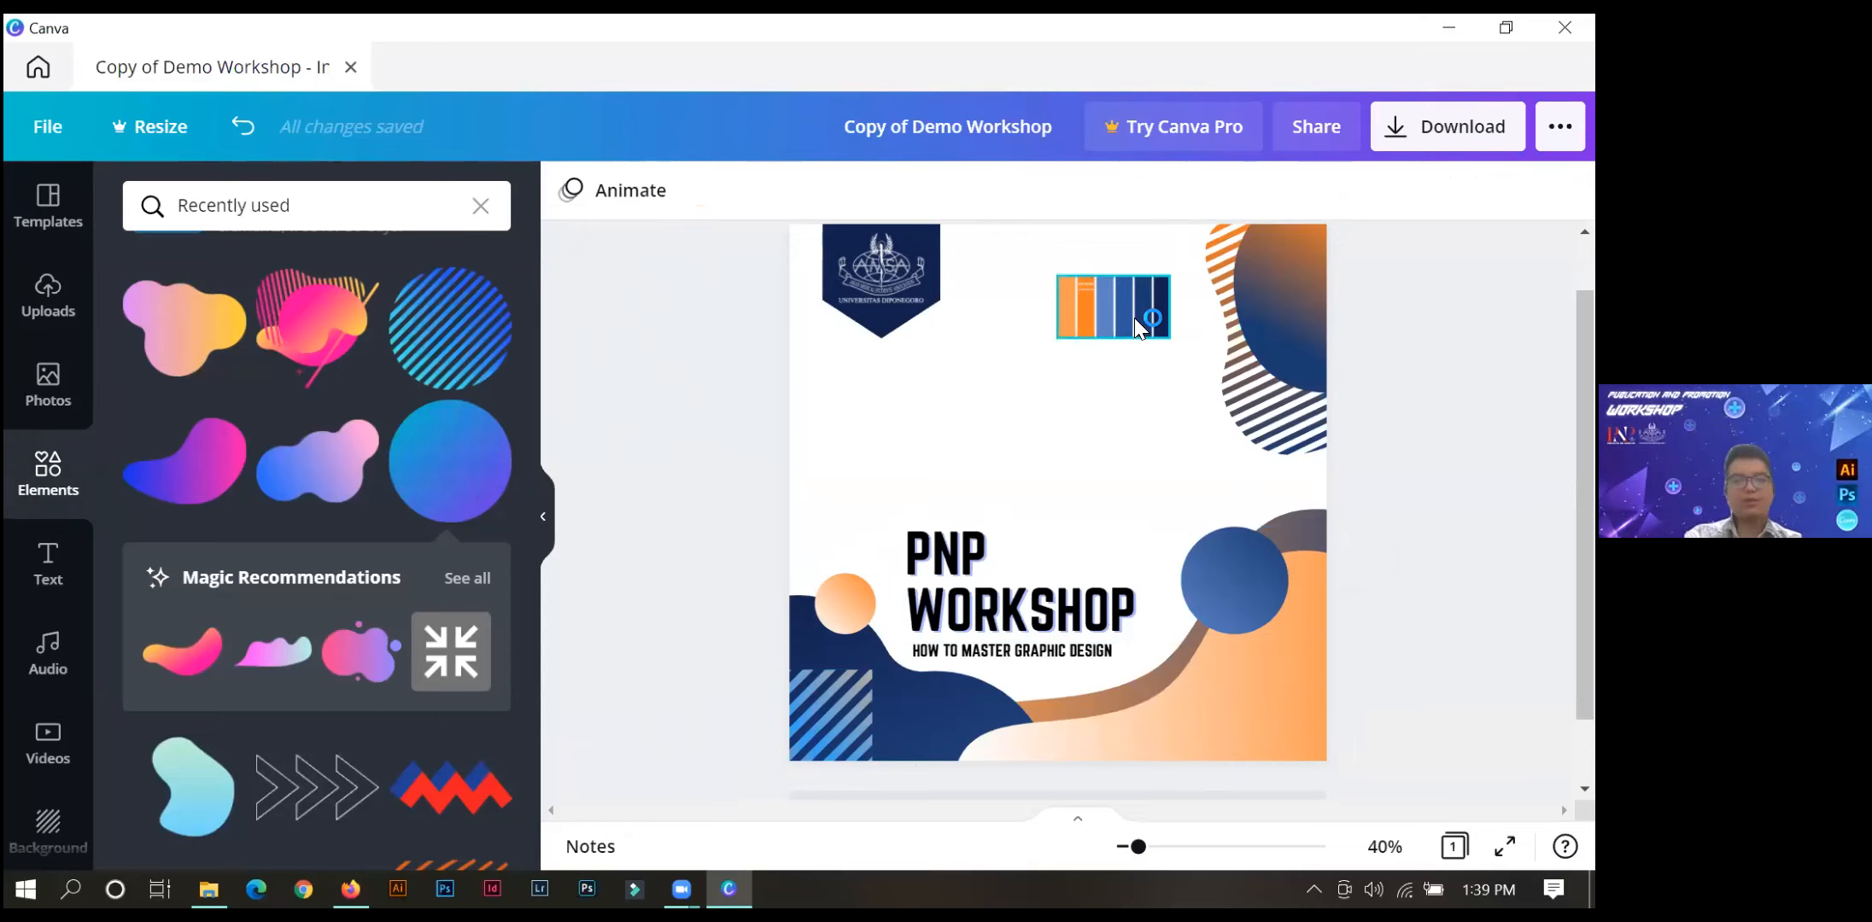
# Delete the orange-and-blue palette strip from the page.
pyautogui.click(1110, 307)
pyautogui.moveTo(1076, 316); pyautogui.dragTo(867, 445)
pyautogui.press('Delete')
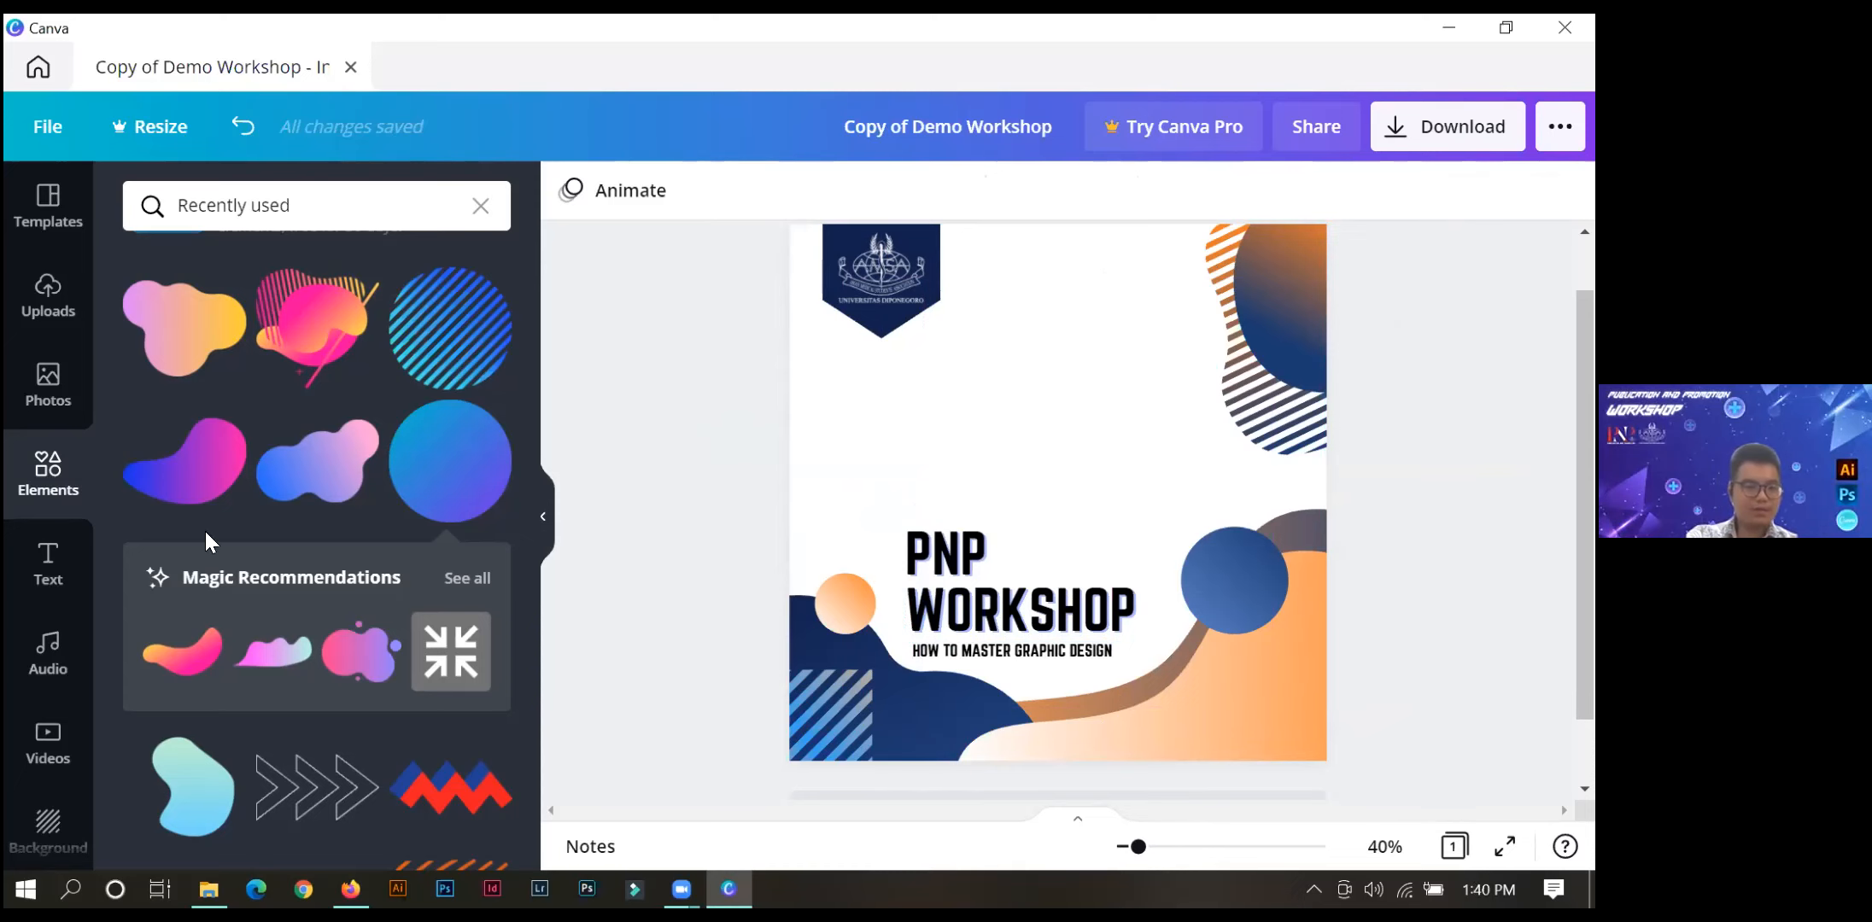
# Search the elements library for SHAPES.
pyautogui.click(51, 411)
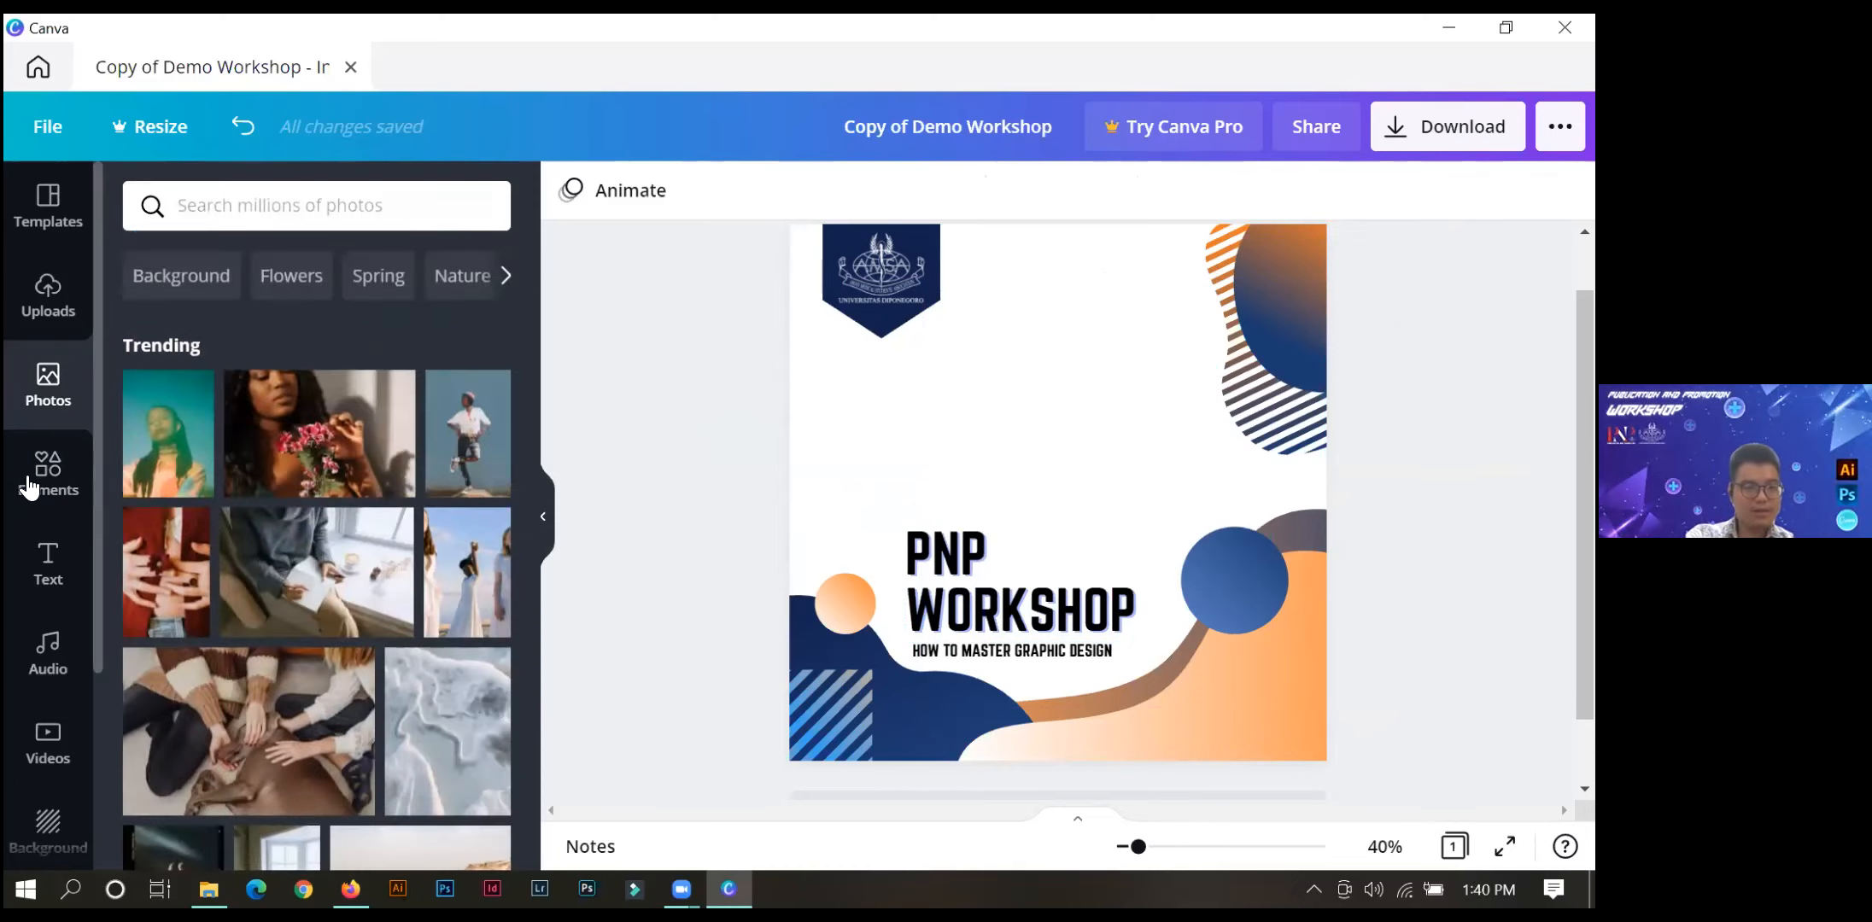
pyautogui.click(48, 473)
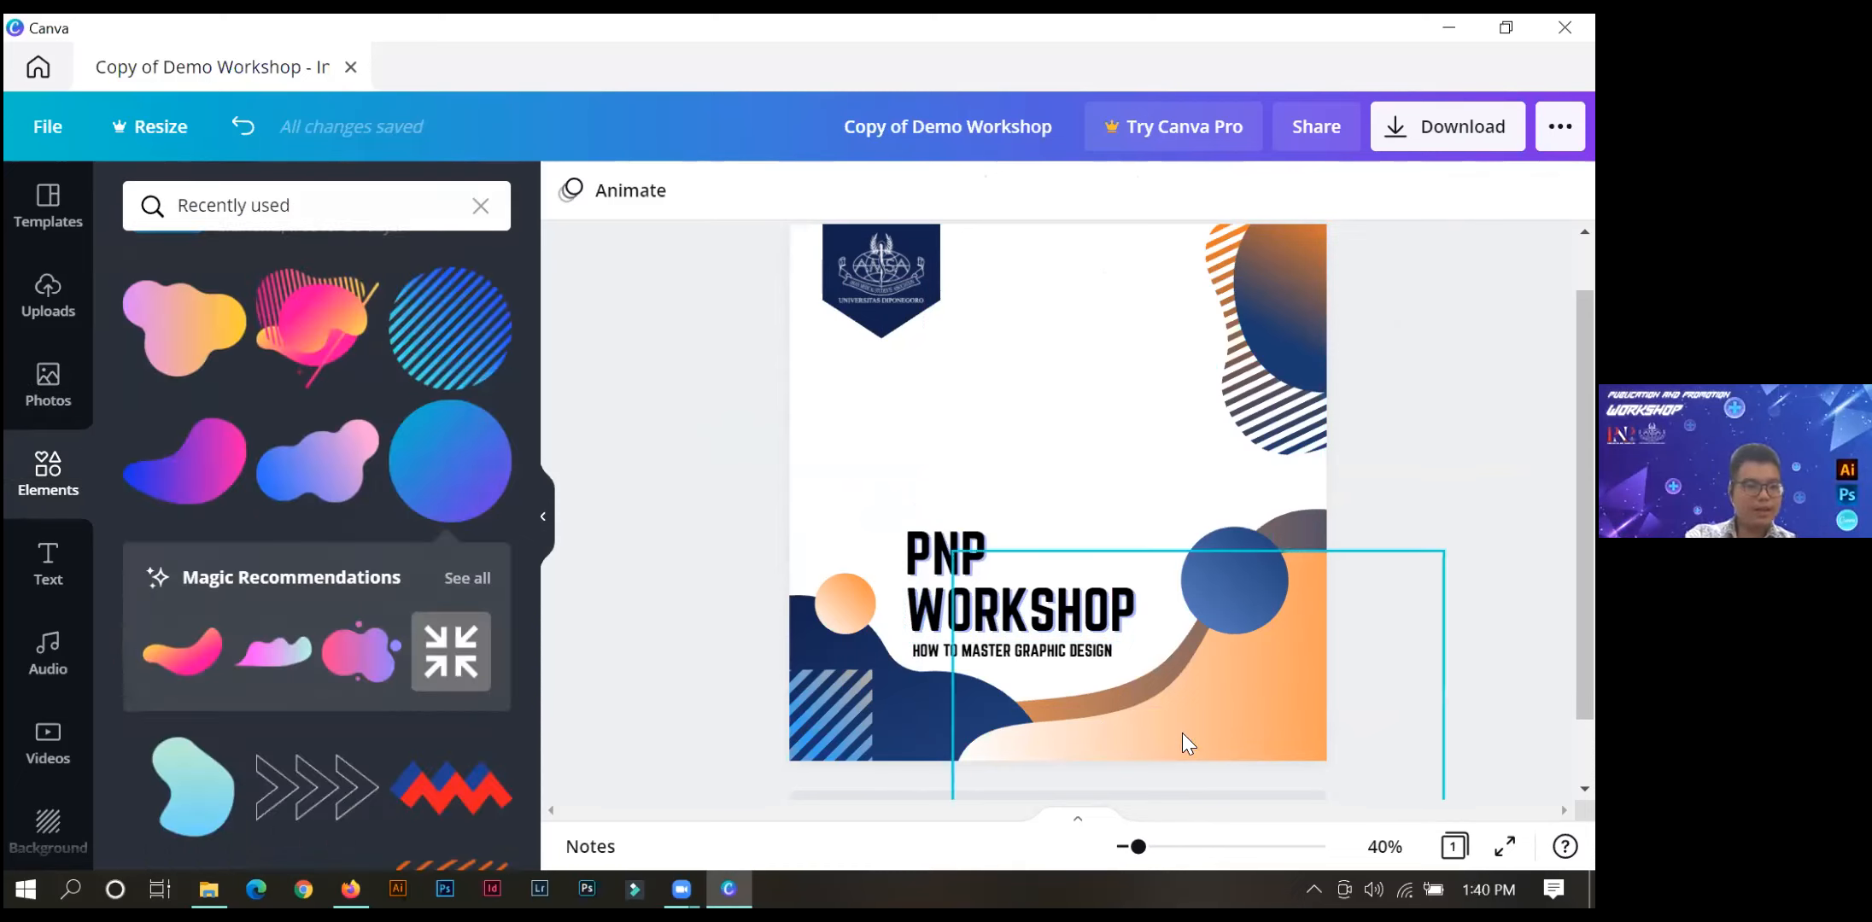
pyautogui.scroll(-3, 213, 384)
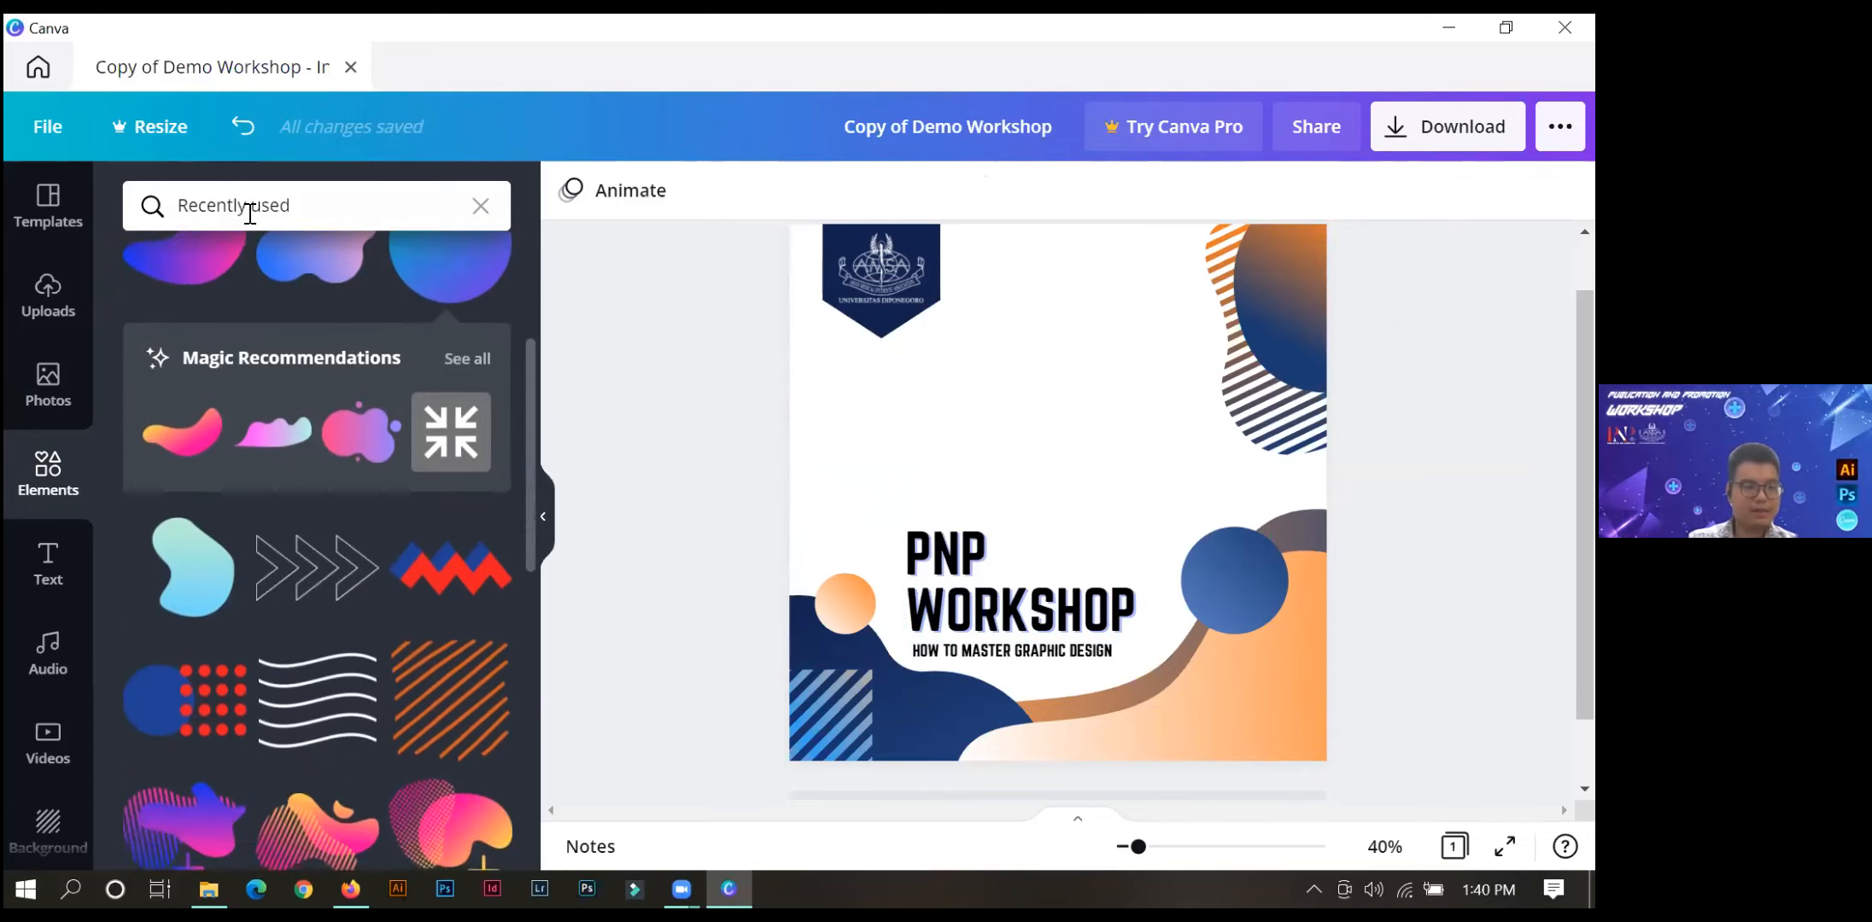
pyautogui.click(251, 207)
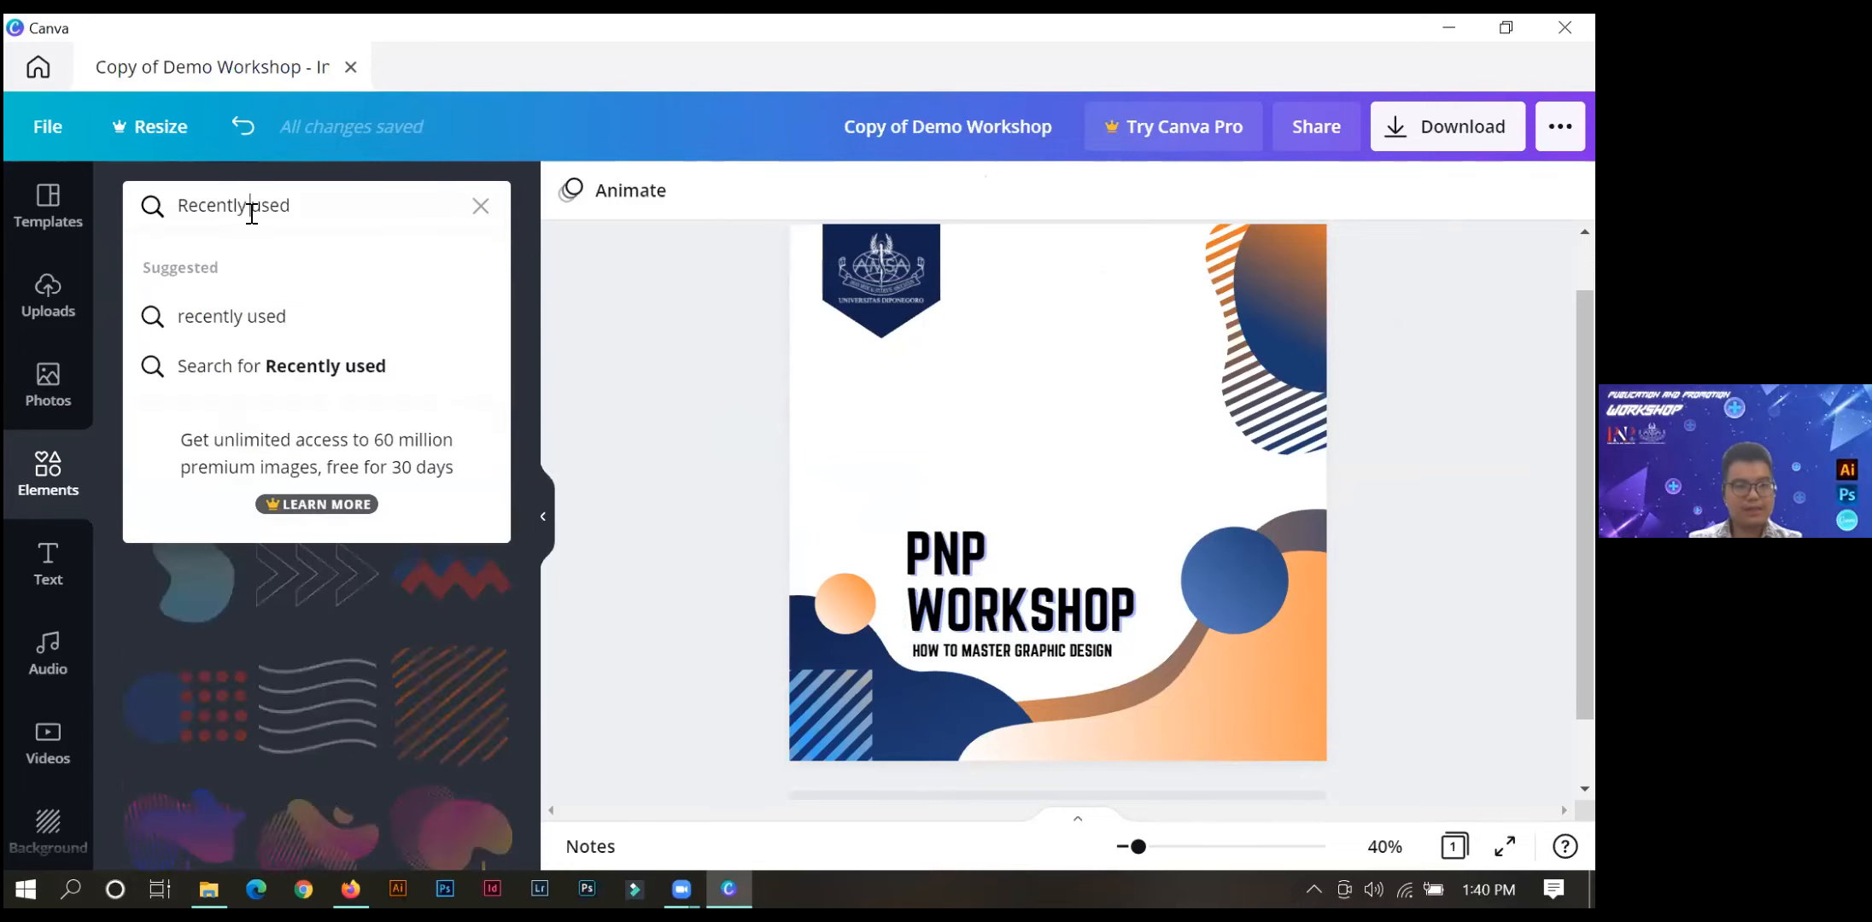
pyautogui.doubleClick(330, 216)
pyautogui.write('SHAPES')
pyautogui.press('Return')
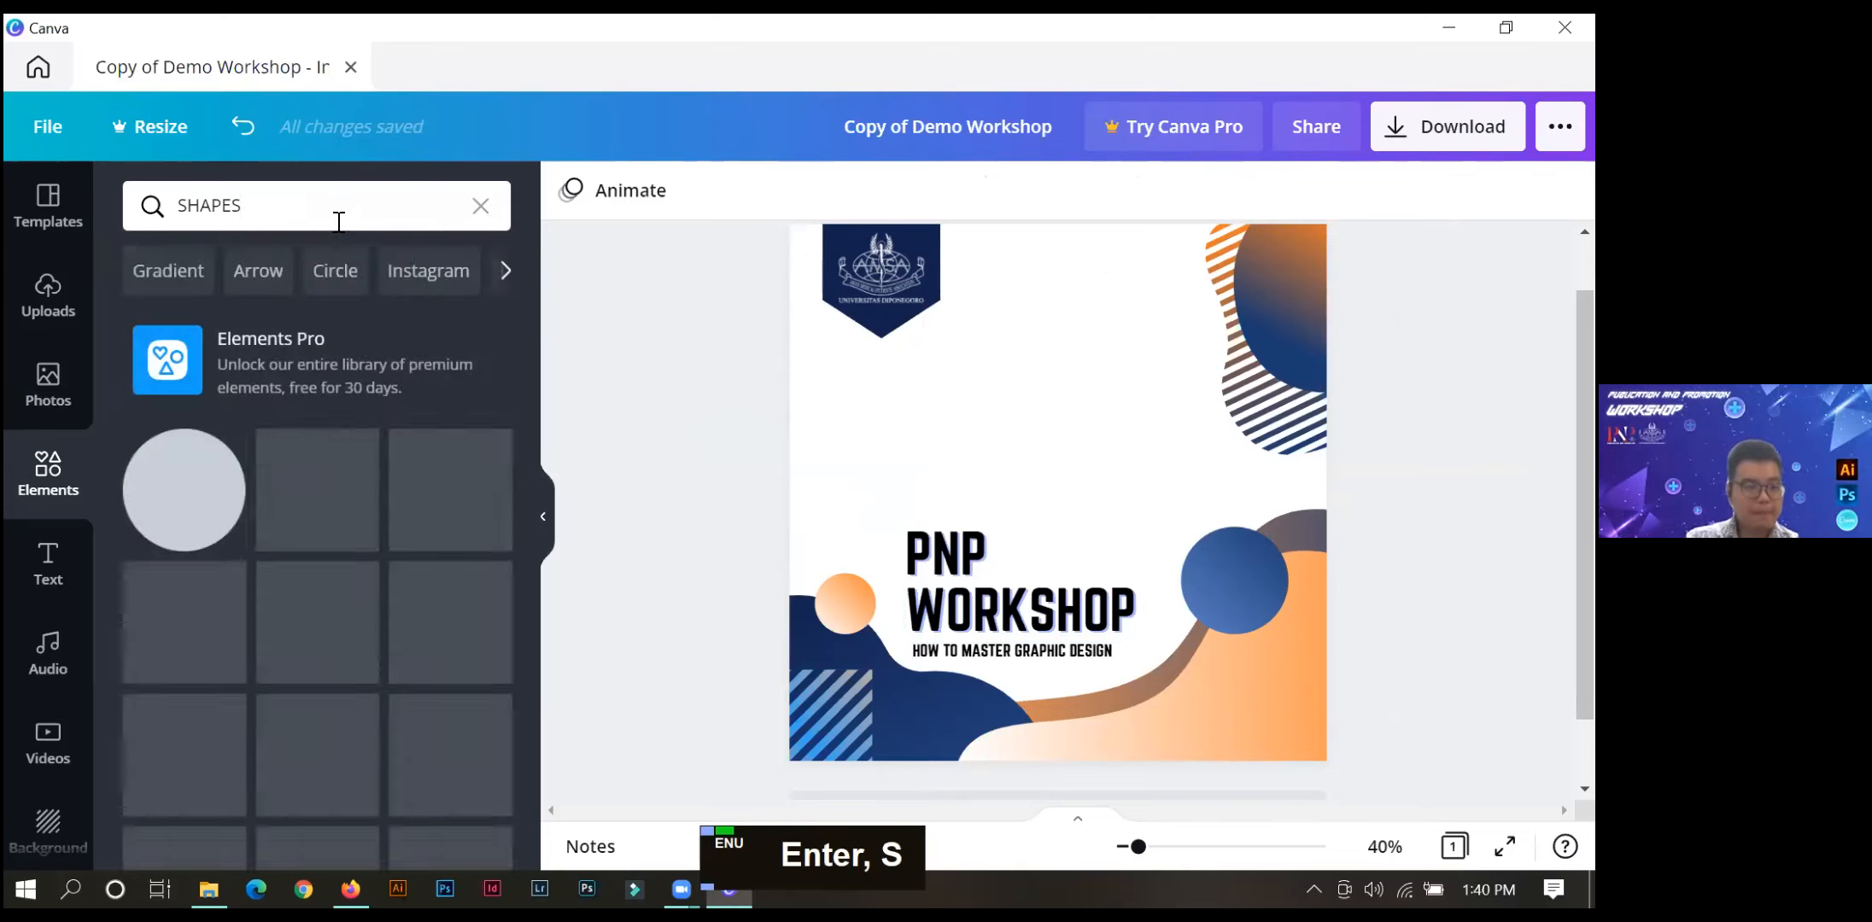
# Add the flat-topped shape with the rounded bottom from the search results to the page.
pyautogui.scroll(-8, 316, 520)
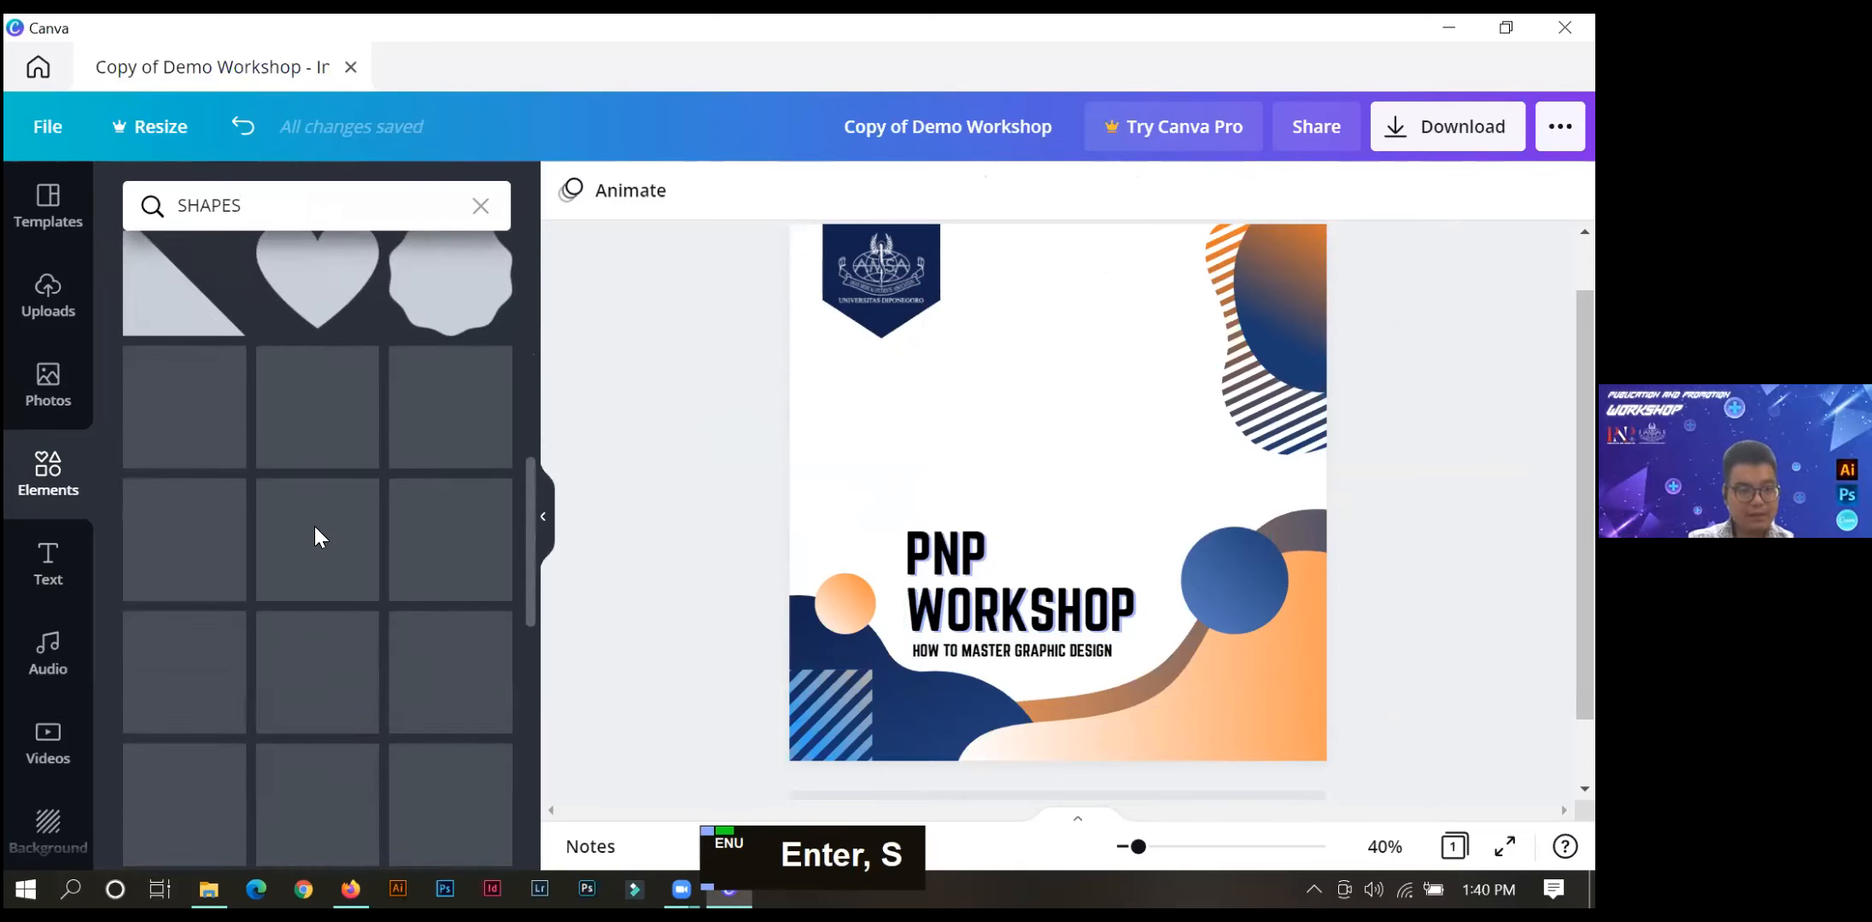
pyautogui.scroll(-1, 314, 526)
pyautogui.scroll(-3, 322, 555)
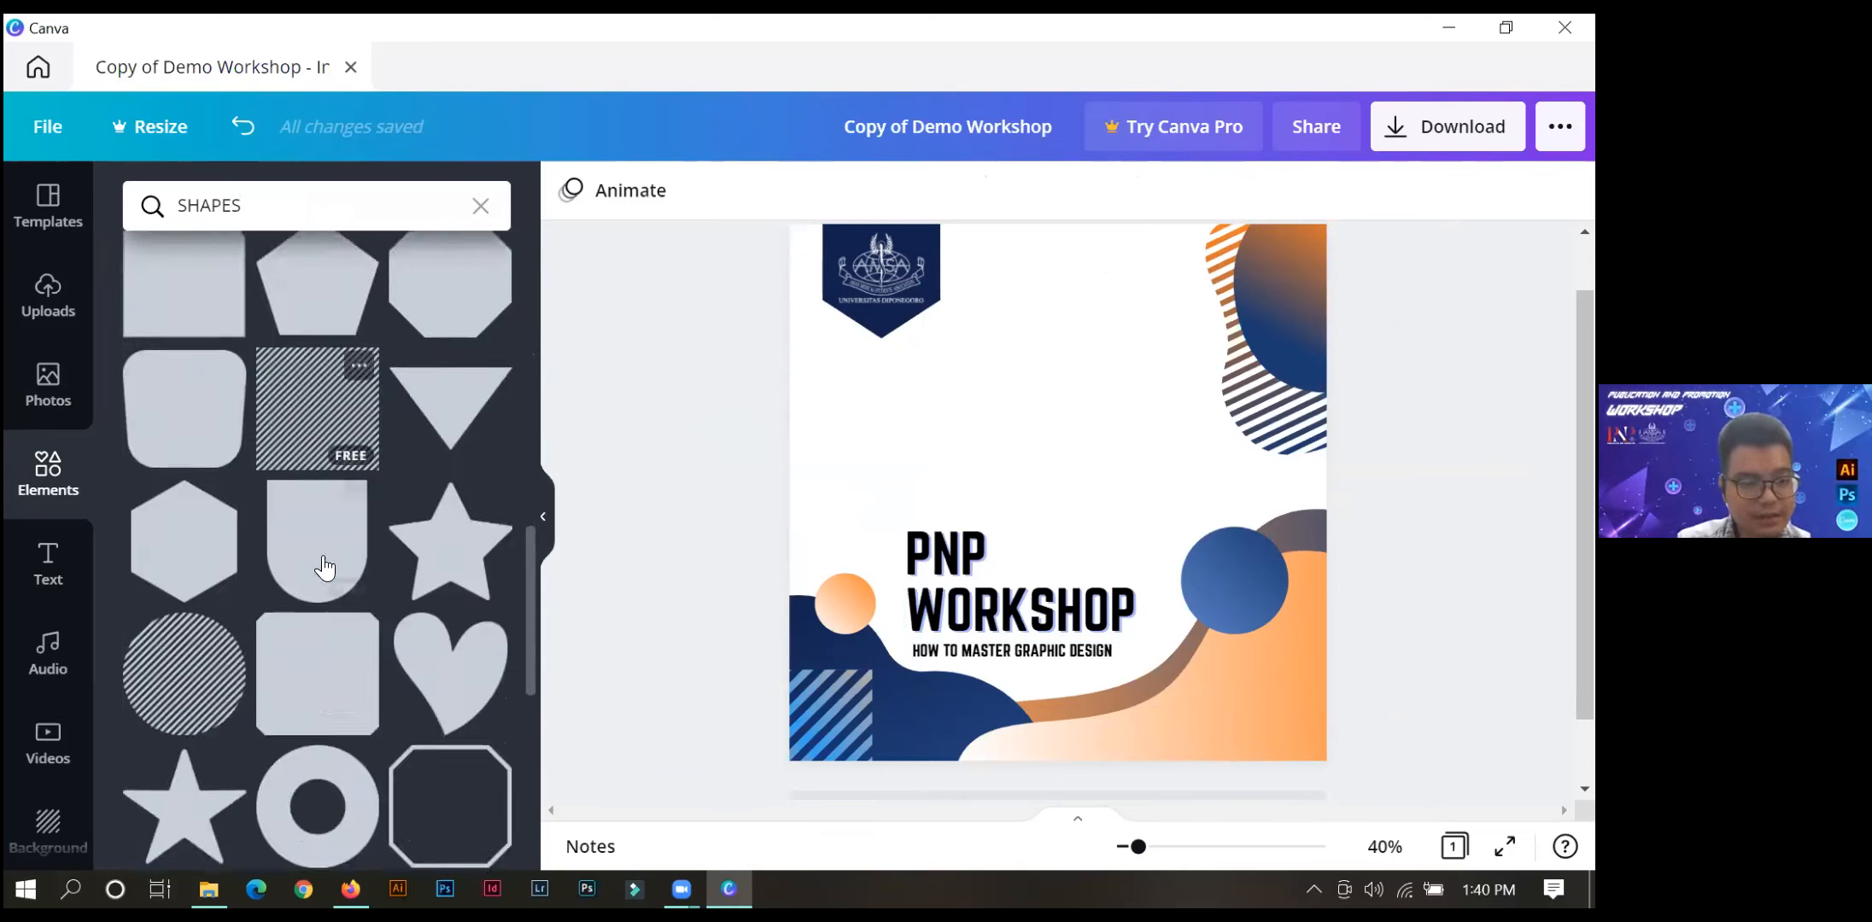
pyautogui.scroll(-3, 324, 568)
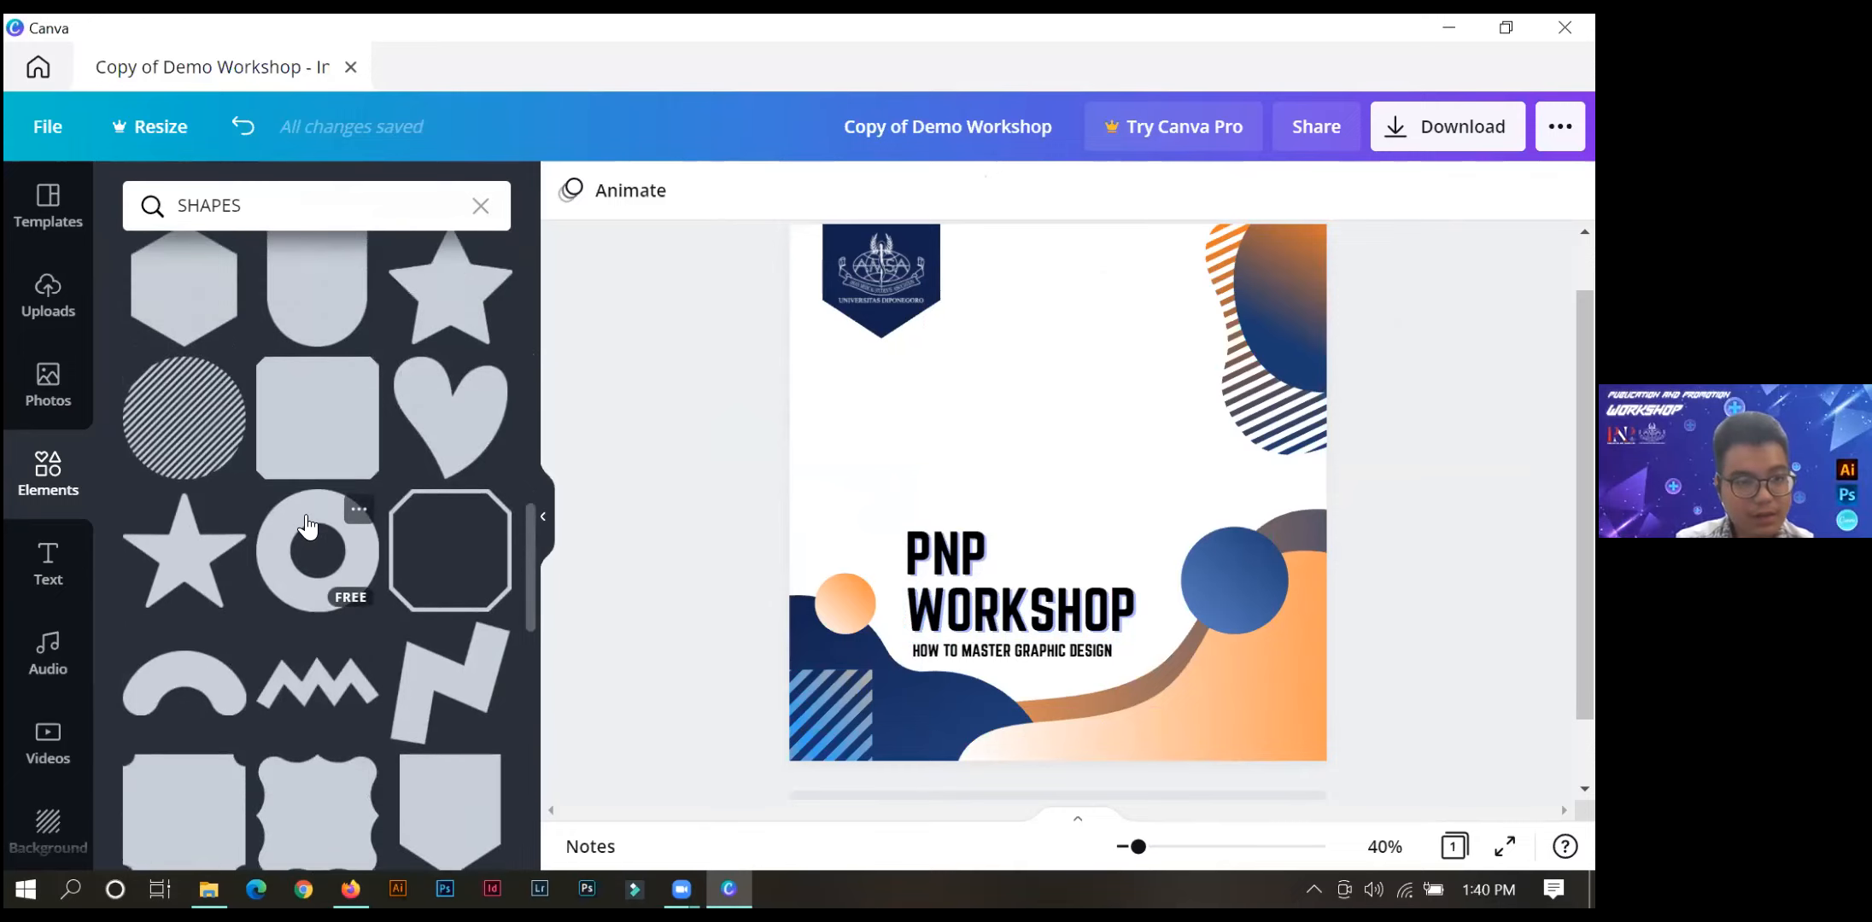
pyautogui.scroll(1, 307, 527)
pyautogui.moveTo(299, 380); pyautogui.dragTo(1090, 486)
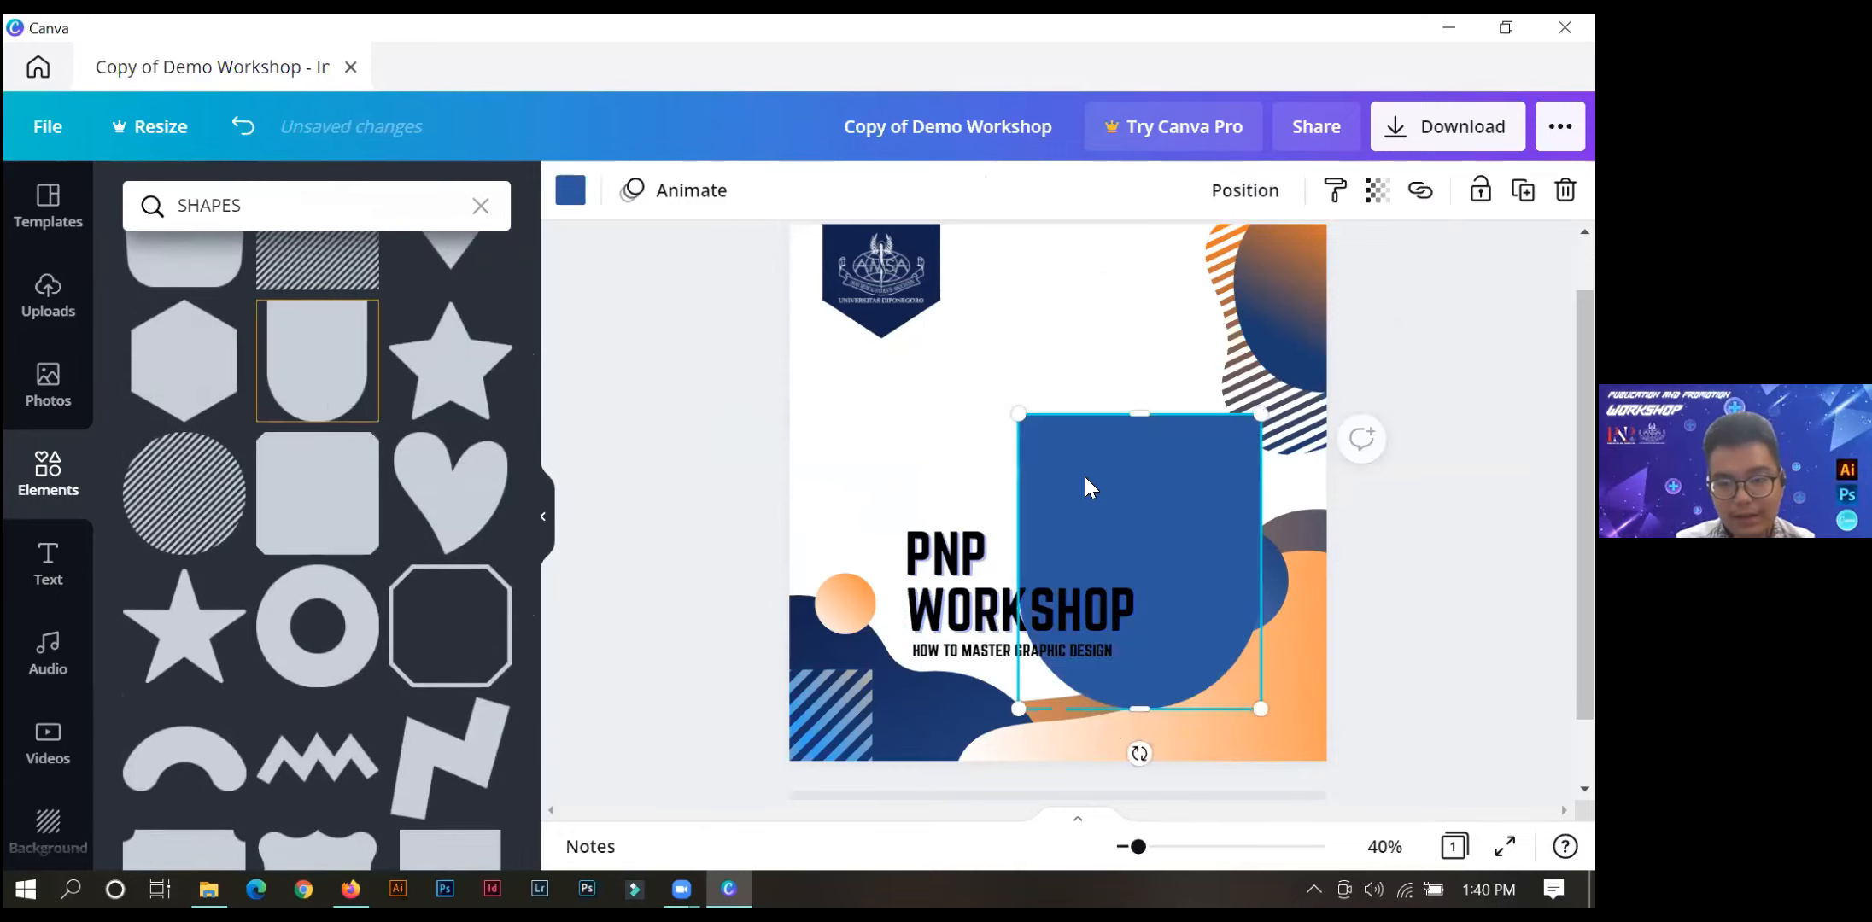
# Try the blue shape as a slim horizontal bar along the page's lower-right edge, delete it and collapse the elements library.
pyautogui.moveTo(1139, 753); pyautogui.dragTo(723, 559)
pyautogui.press('shift')
pyautogui.press('shift')
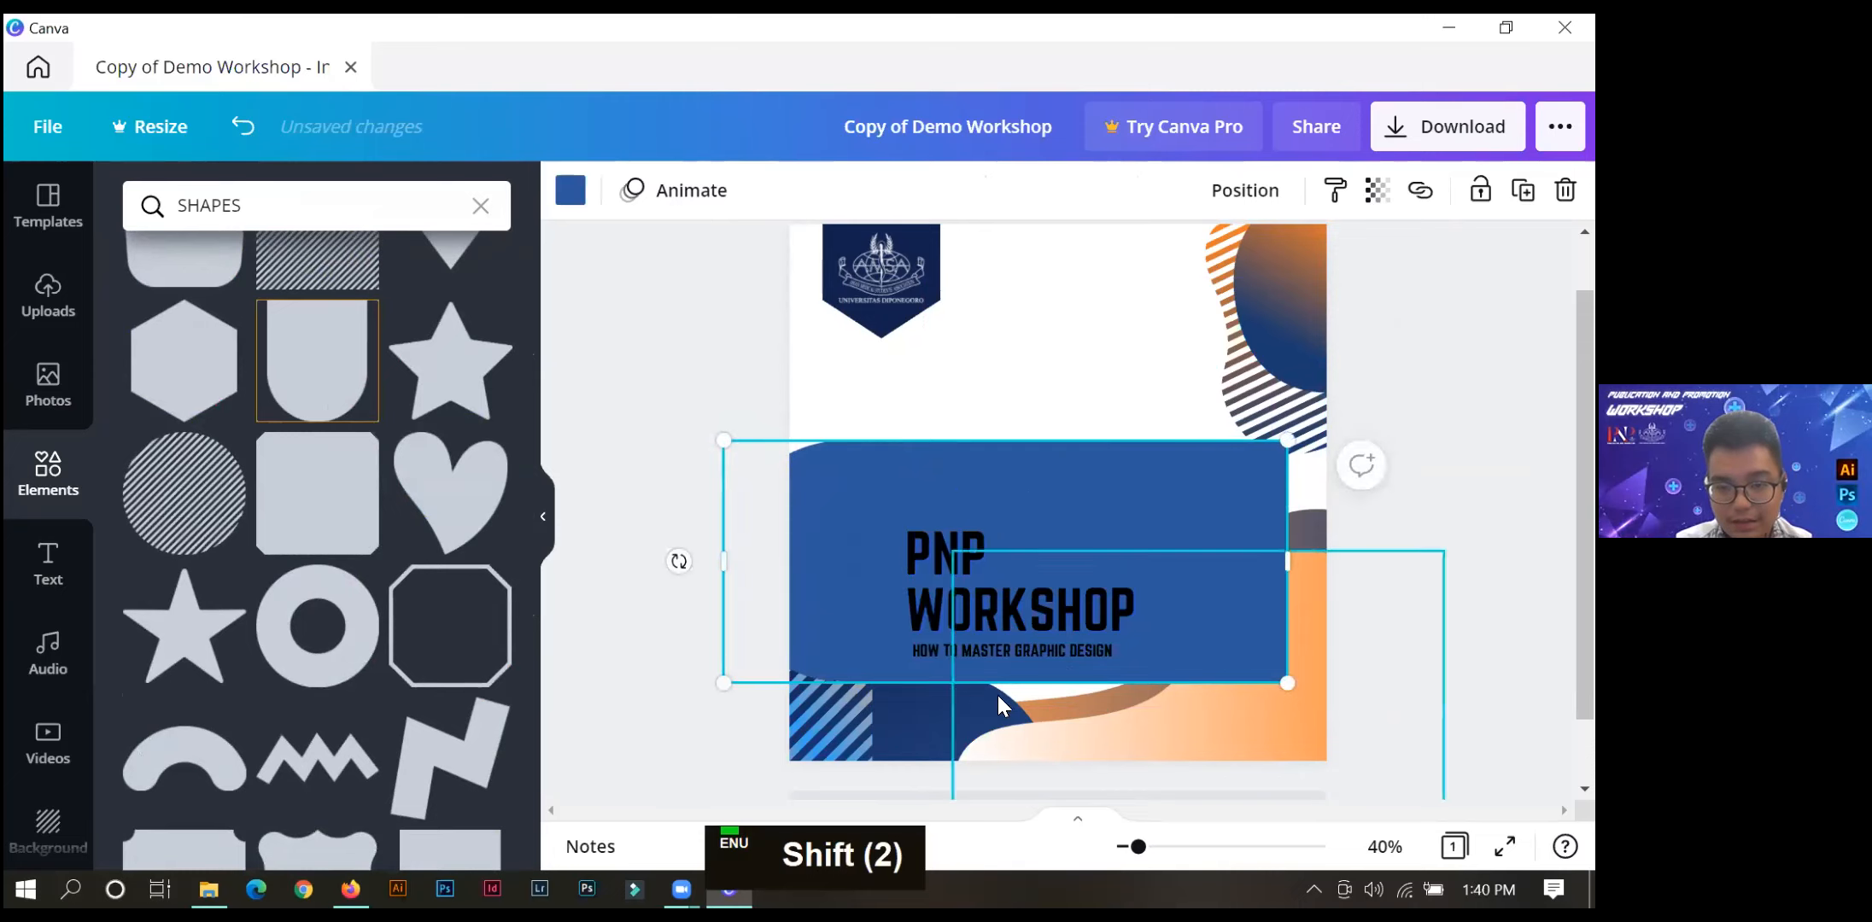
pyautogui.moveTo(952, 483); pyautogui.dragTo(1016, 351)
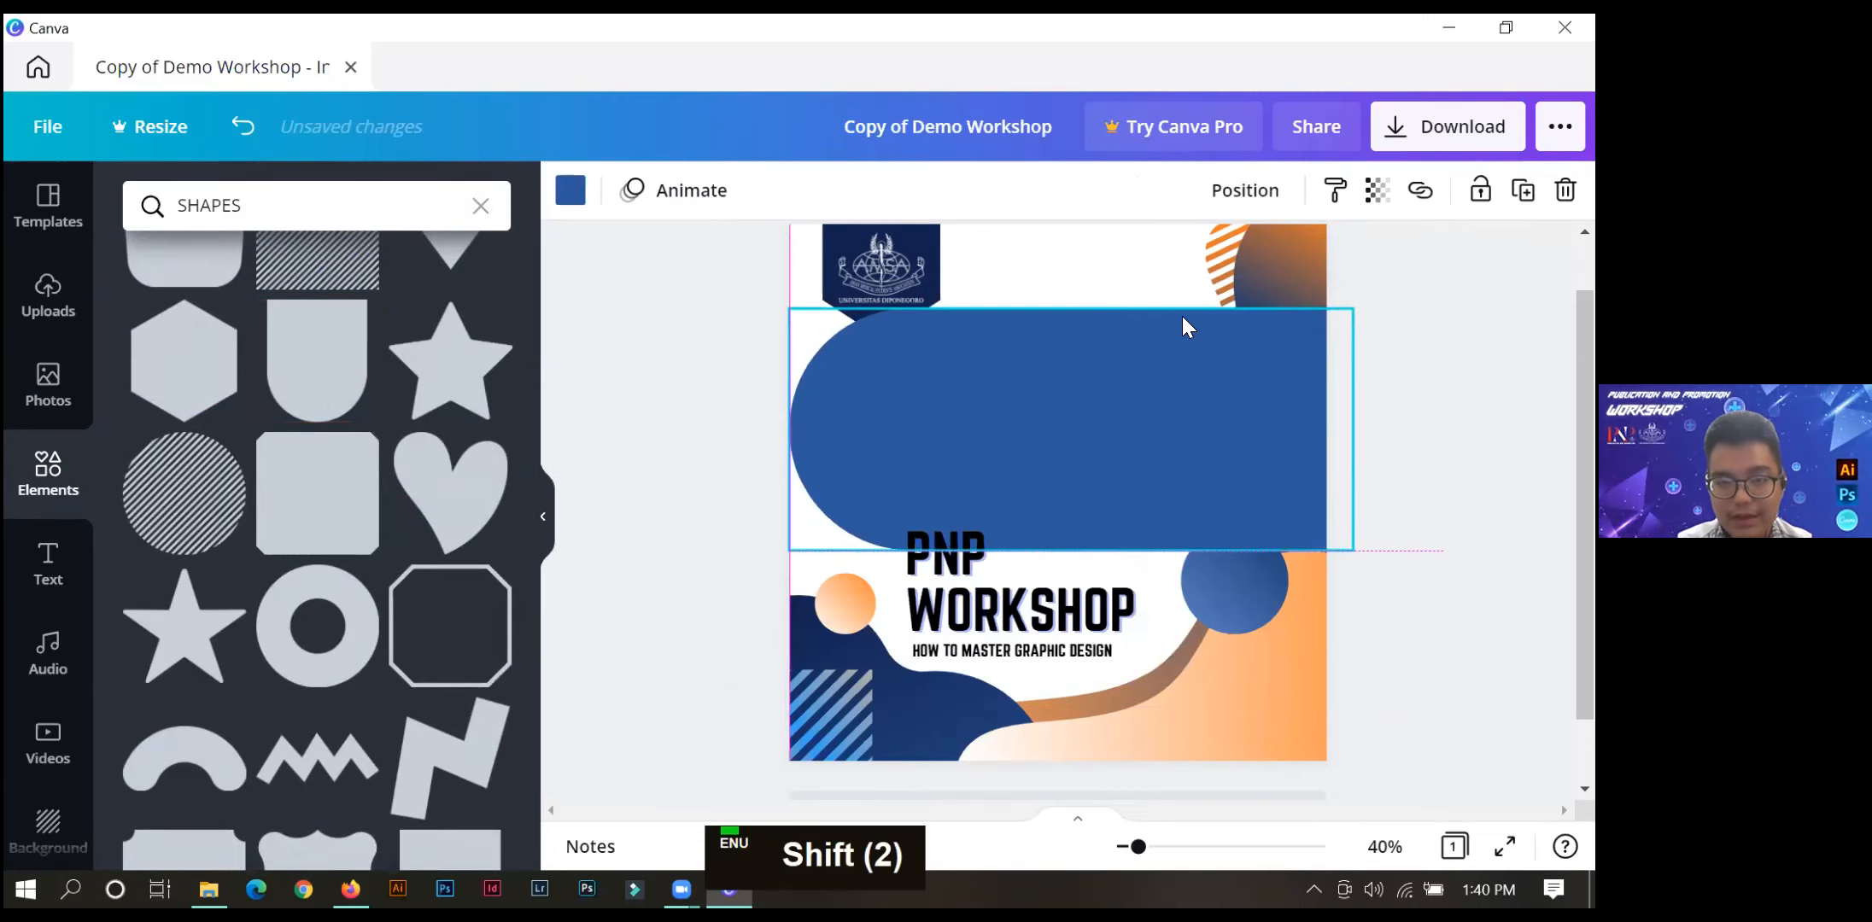
pyautogui.moveTo(1353, 307); pyautogui.dragTo(1223, 720)
pyautogui.moveTo(1069, 734); pyautogui.dragTo(1070, 737)
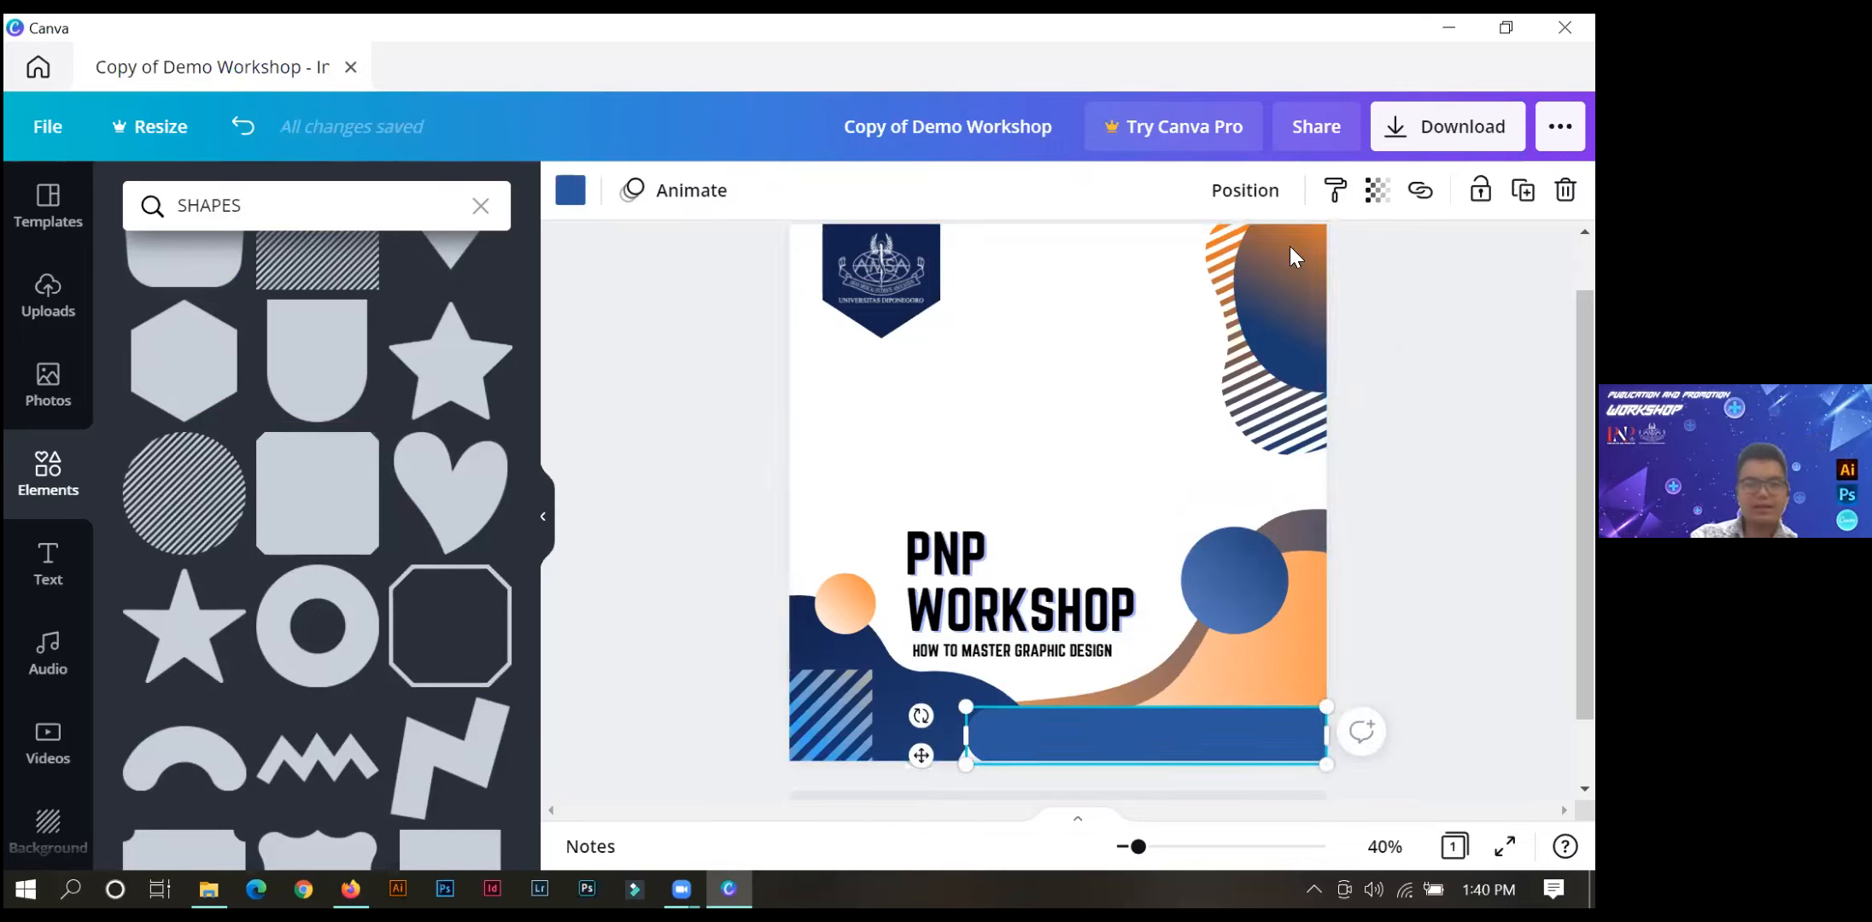
pyautogui.press('Delete')
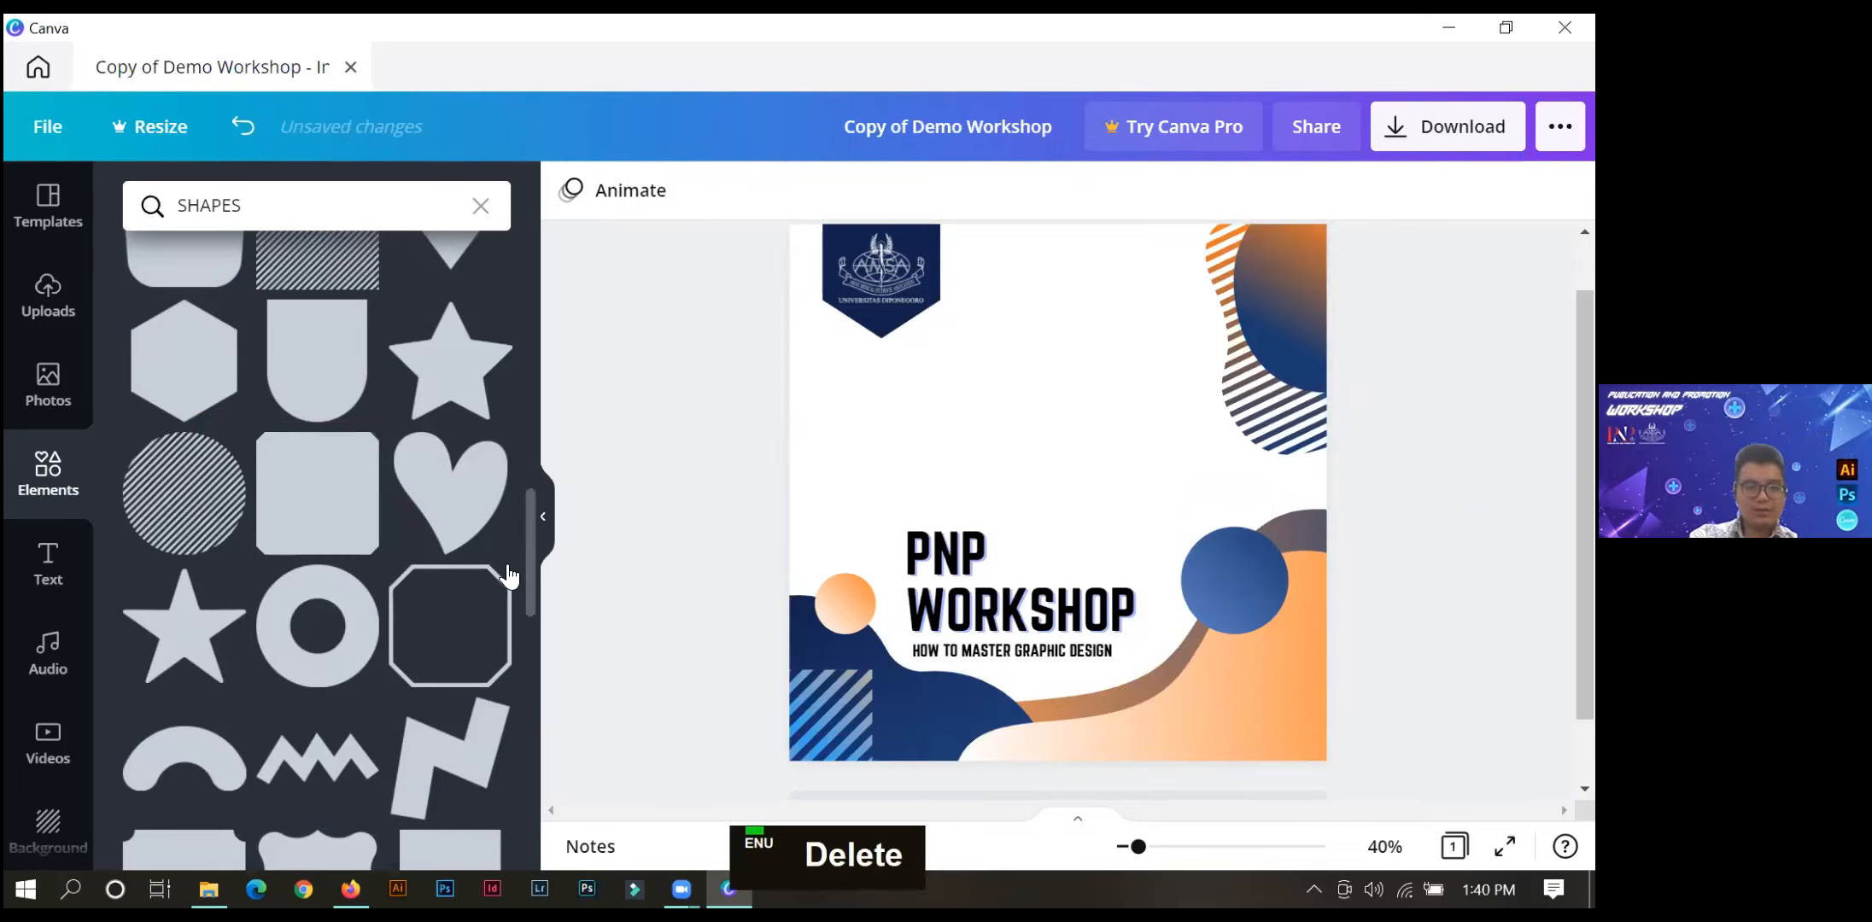
pyautogui.click(539, 524)
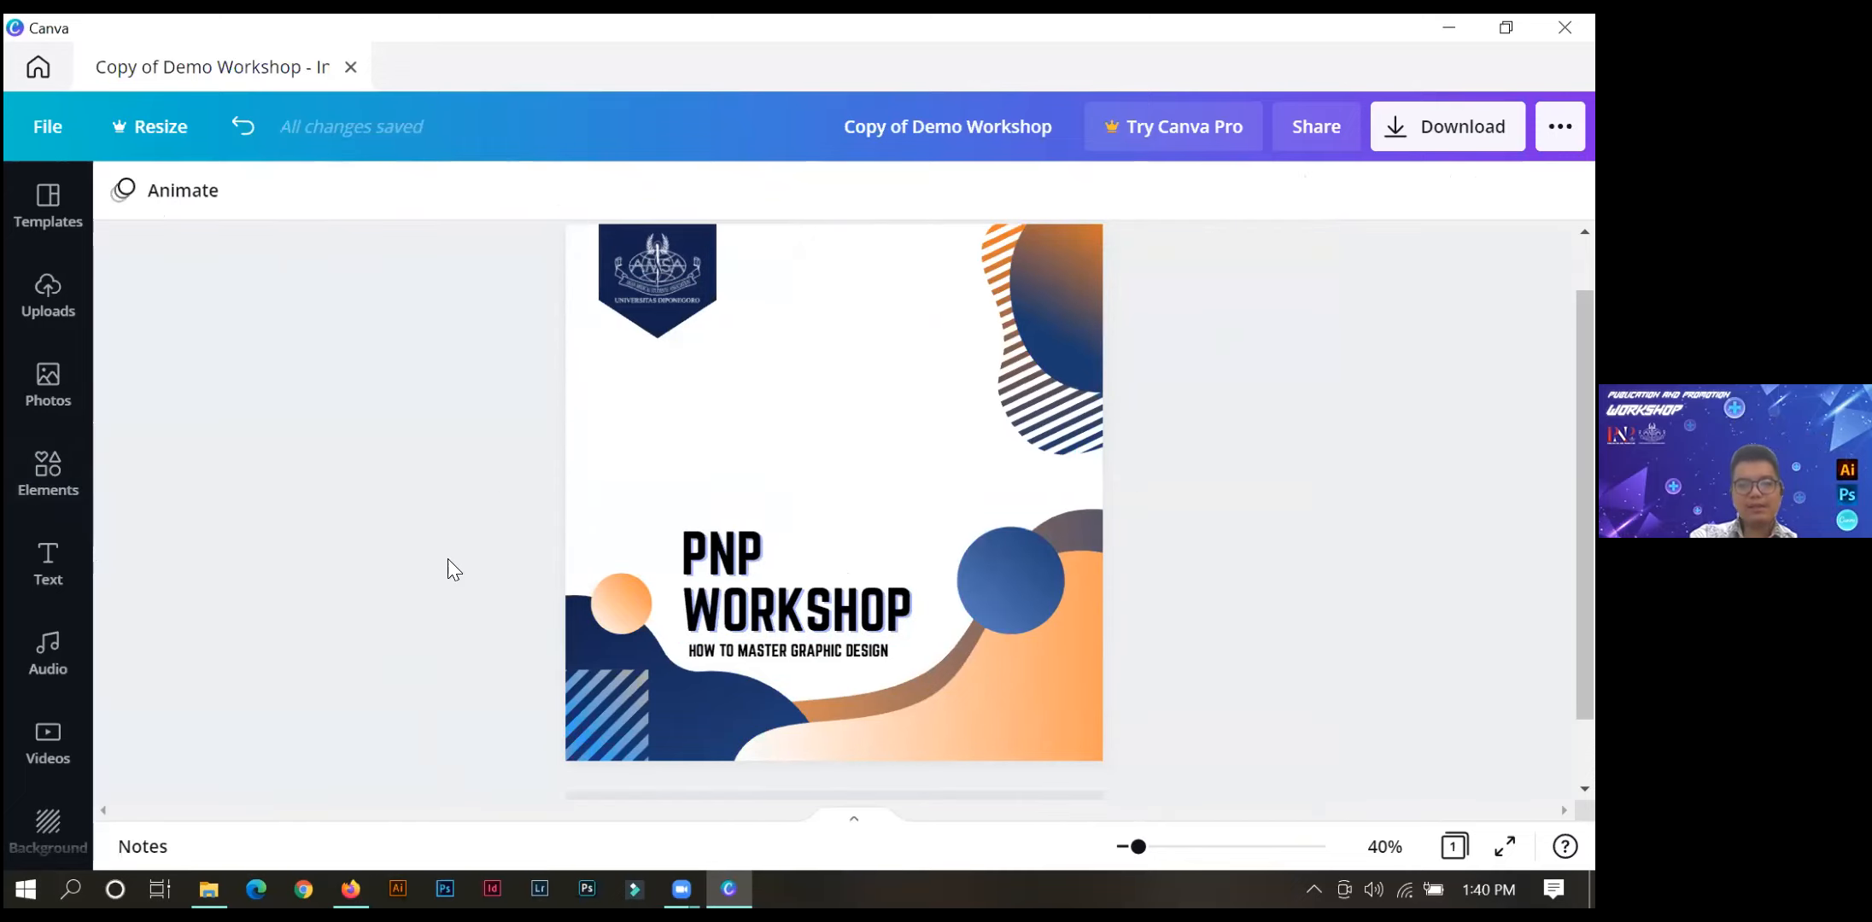
# Review the PNG download settings for the design and close them without downloading.
pyautogui.click(1396, 132)
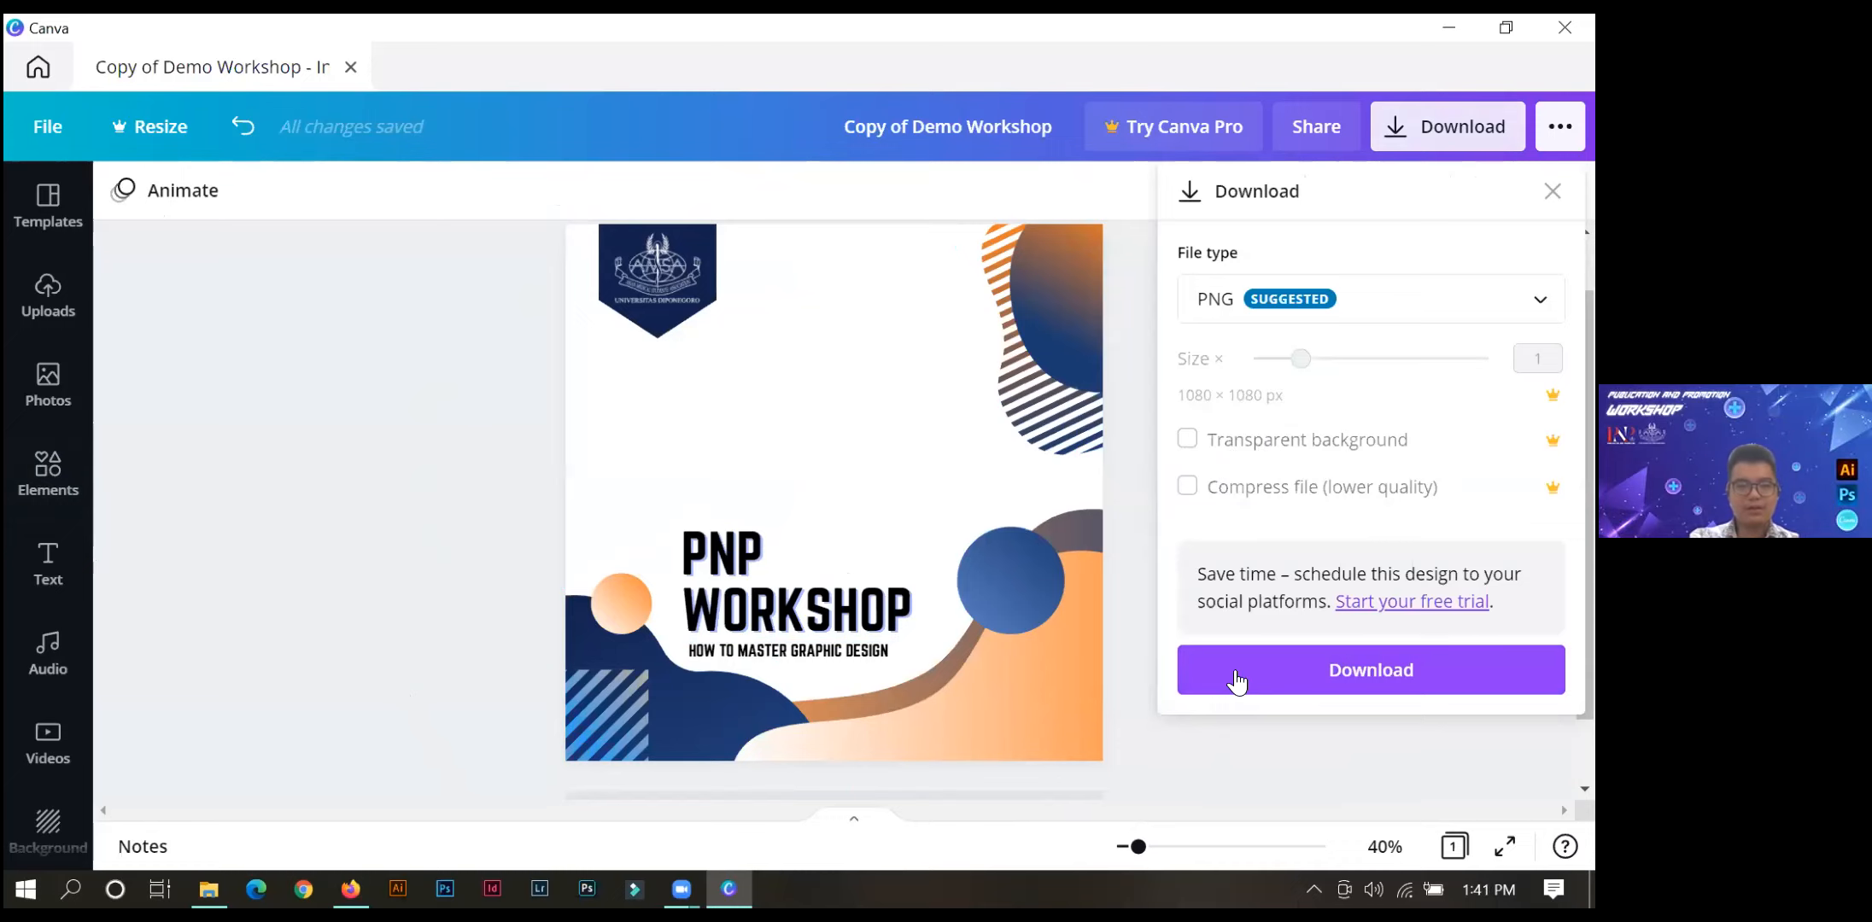
pyautogui.click(214, 466)
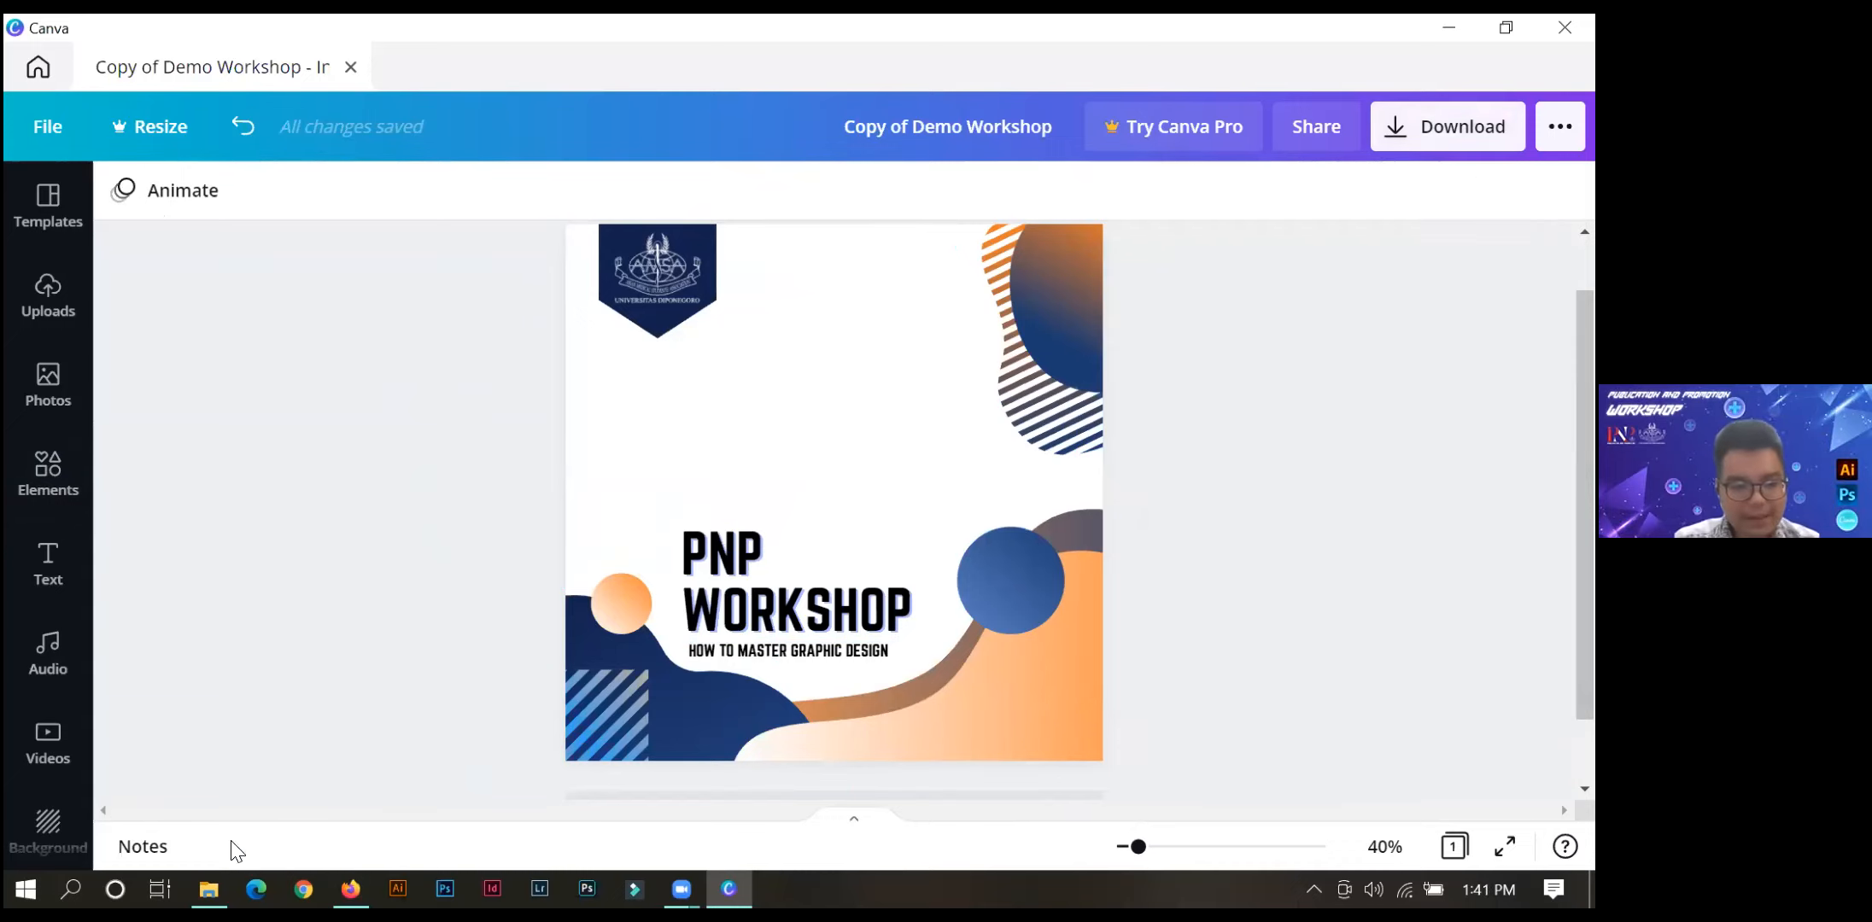
# Switch to File Explorer and open the Twibbon Workshop image from the Downloads folder for viewing.
pyautogui.click(209, 889)
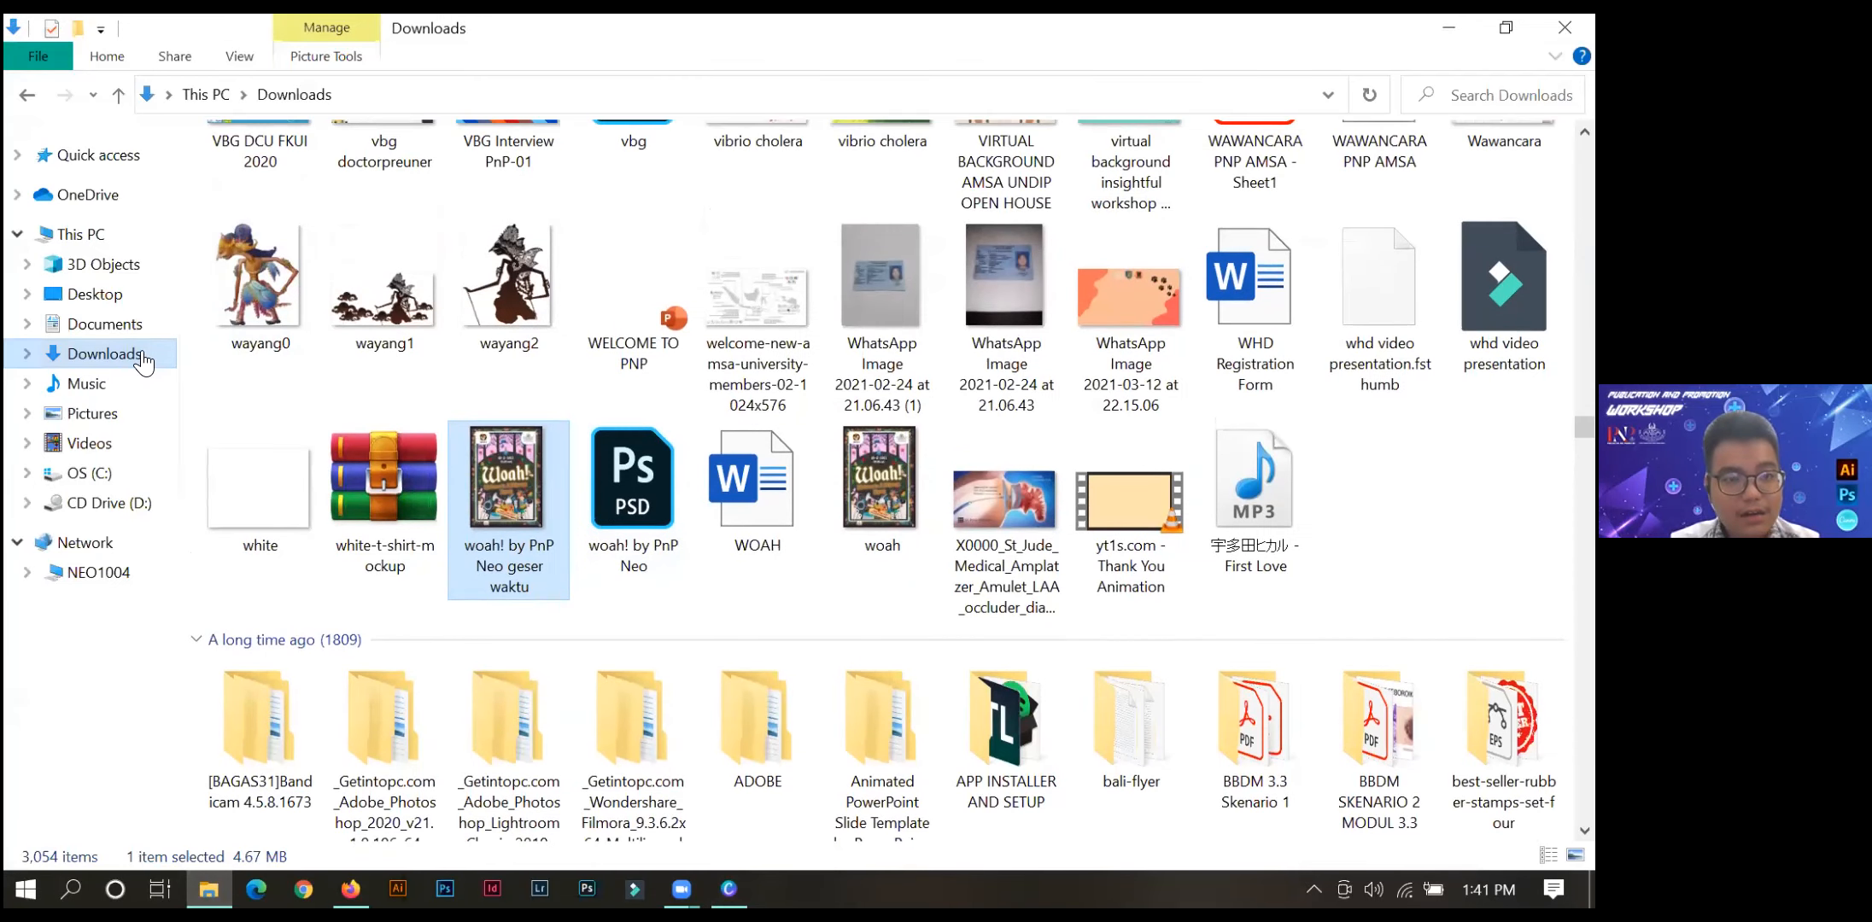
pyautogui.click(143, 361)
pyautogui.click(600, 240)
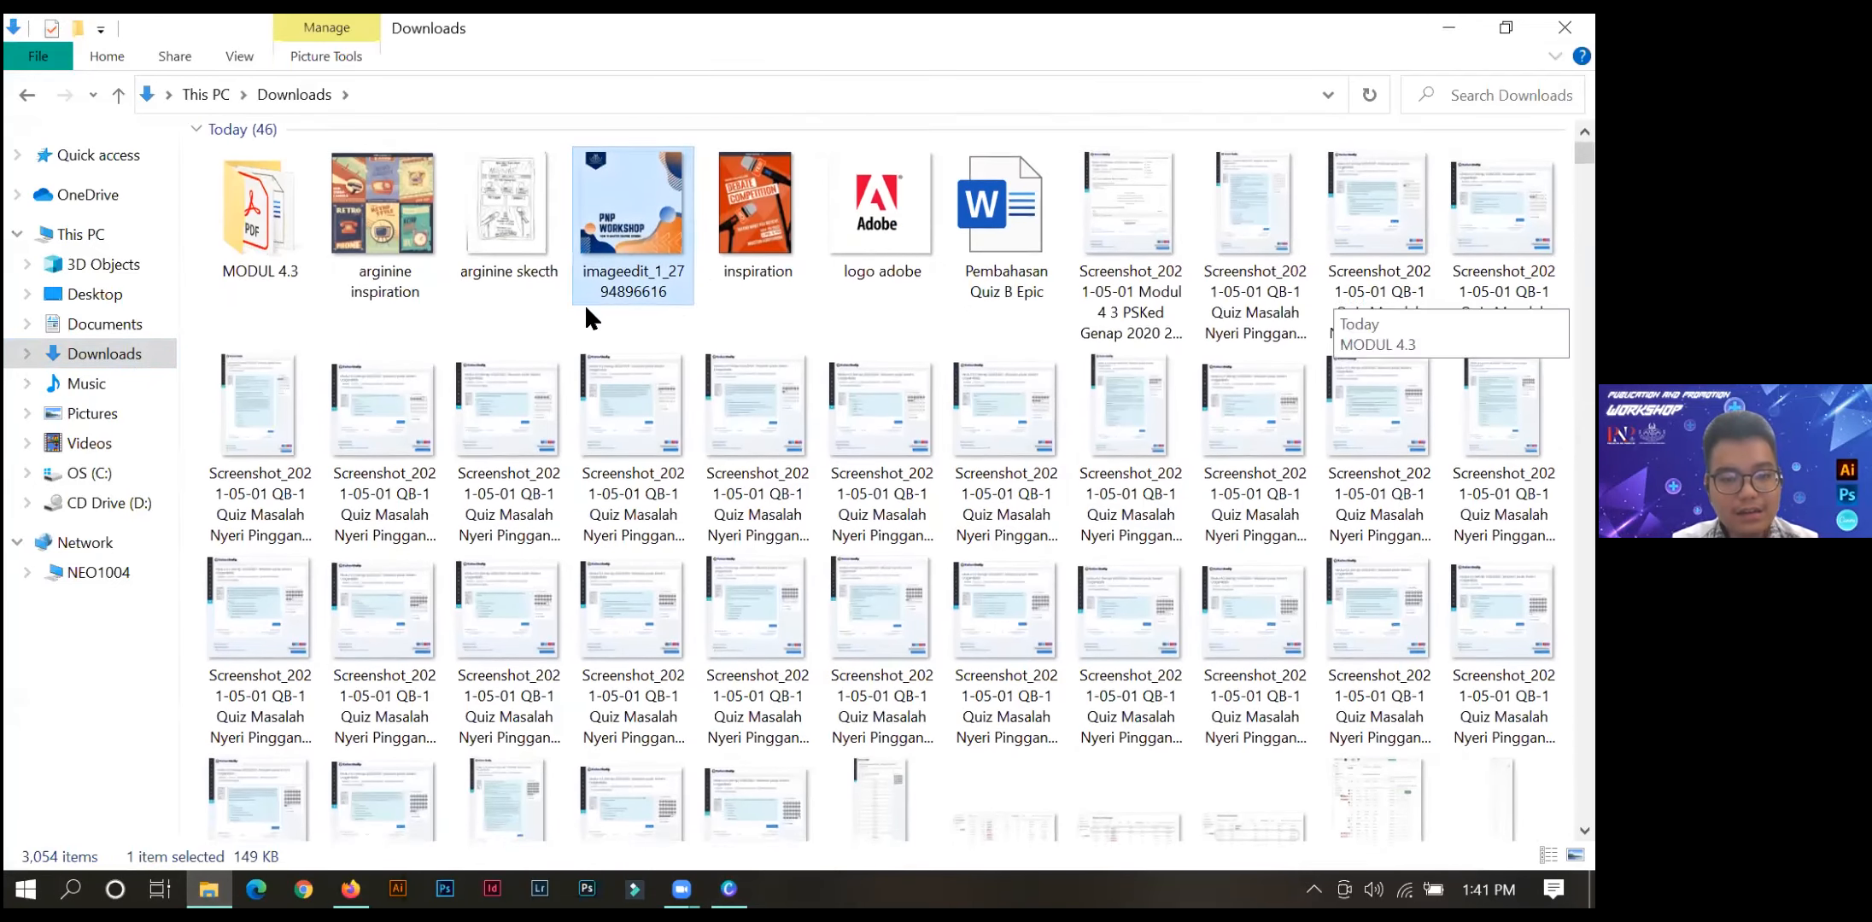
pyautogui.scroll(-3, 583, 303)
pyautogui.scroll(-3, 493, 427)
pyautogui.click(275, 538)
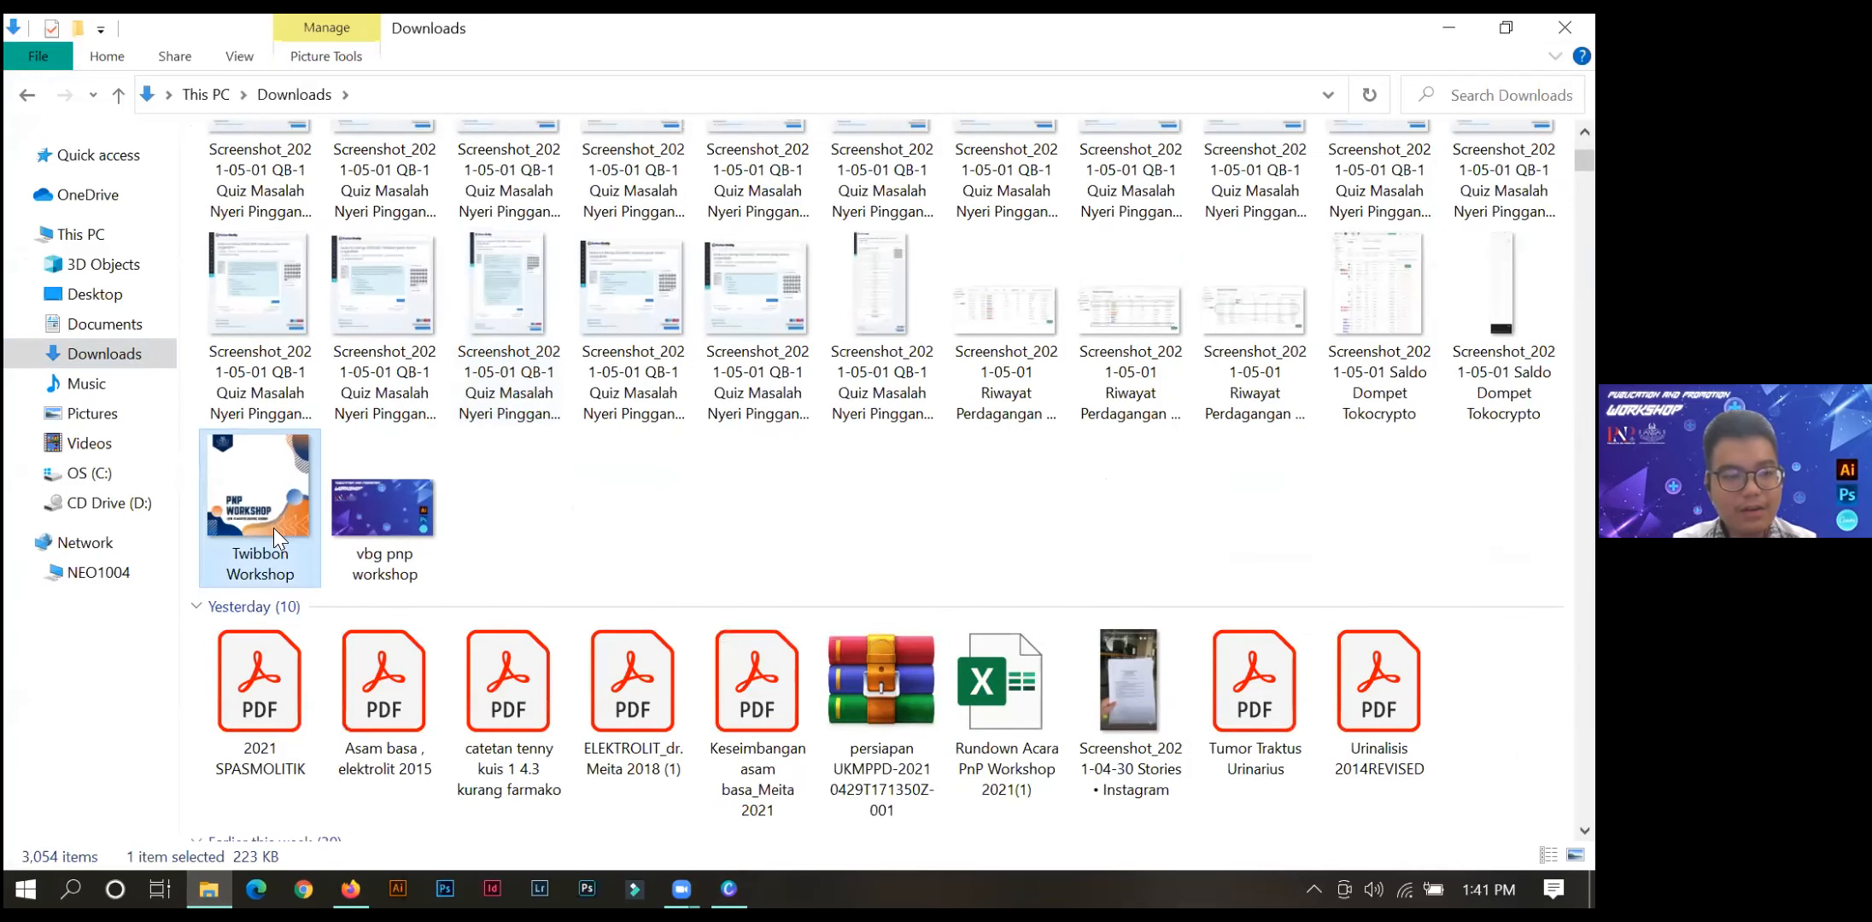
pyautogui.doubleClick(262, 495)
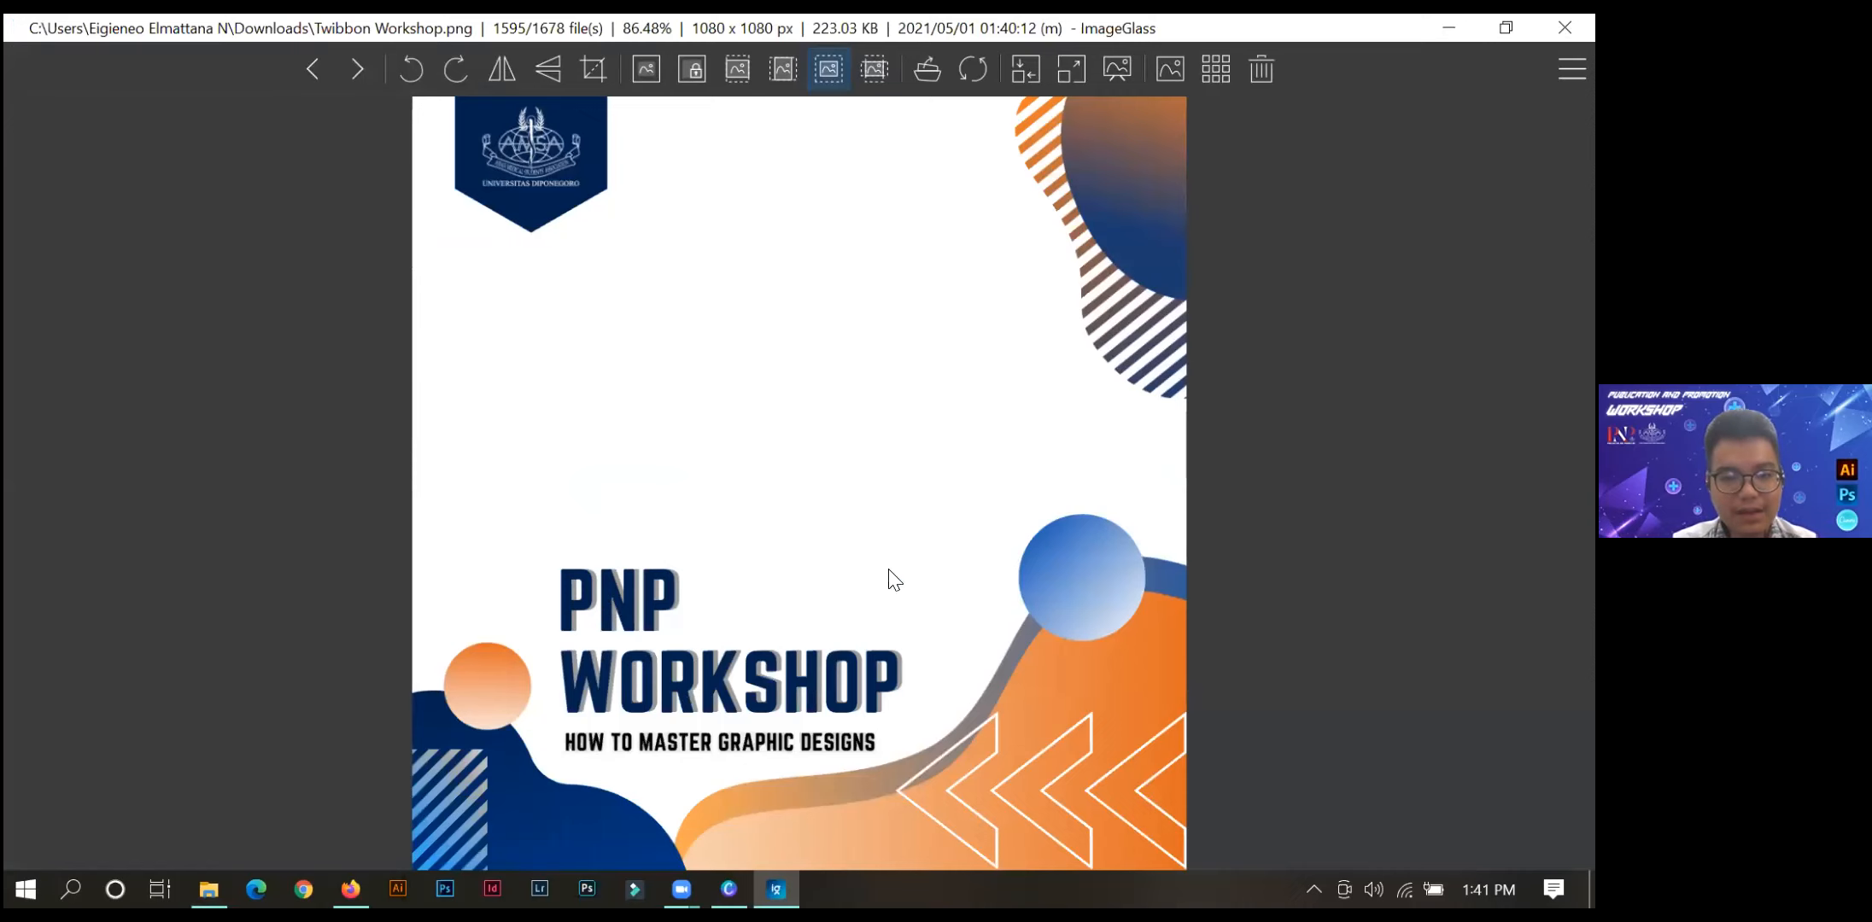
# Switch to Firefox, open LunaPic's Transparent Background Tool and upload the Twibbon Workshop image from the Downloads folder.
pyautogui.click(350, 889)
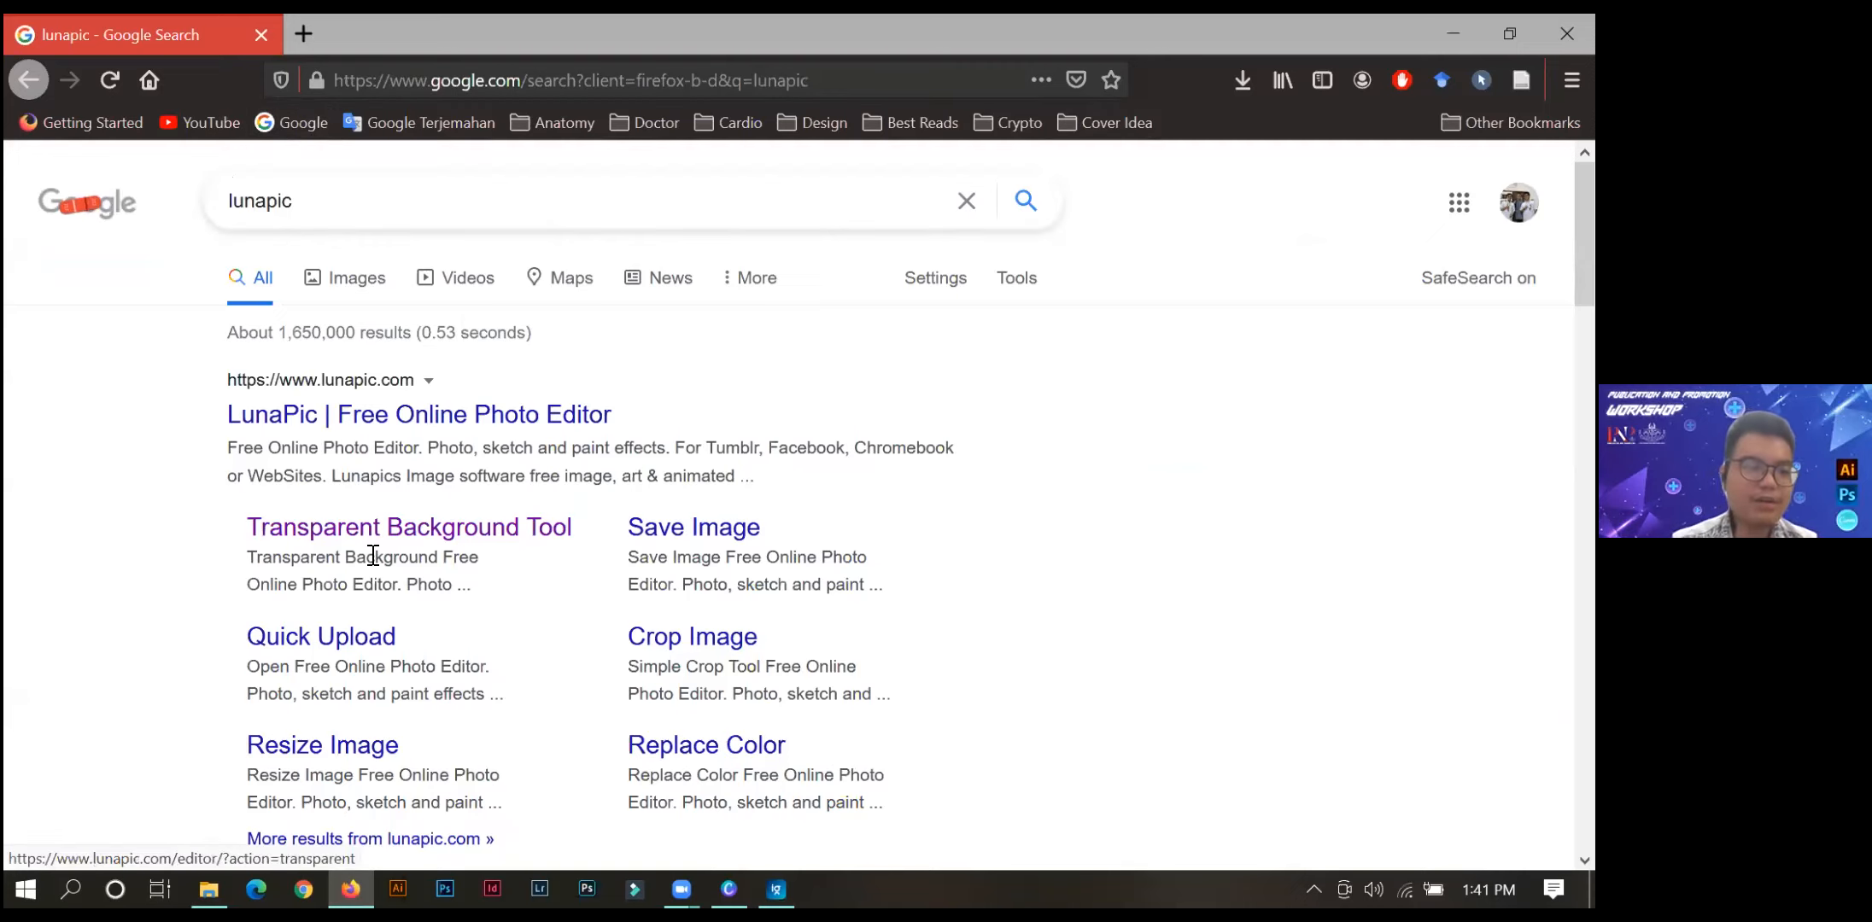
pyautogui.click(351, 530)
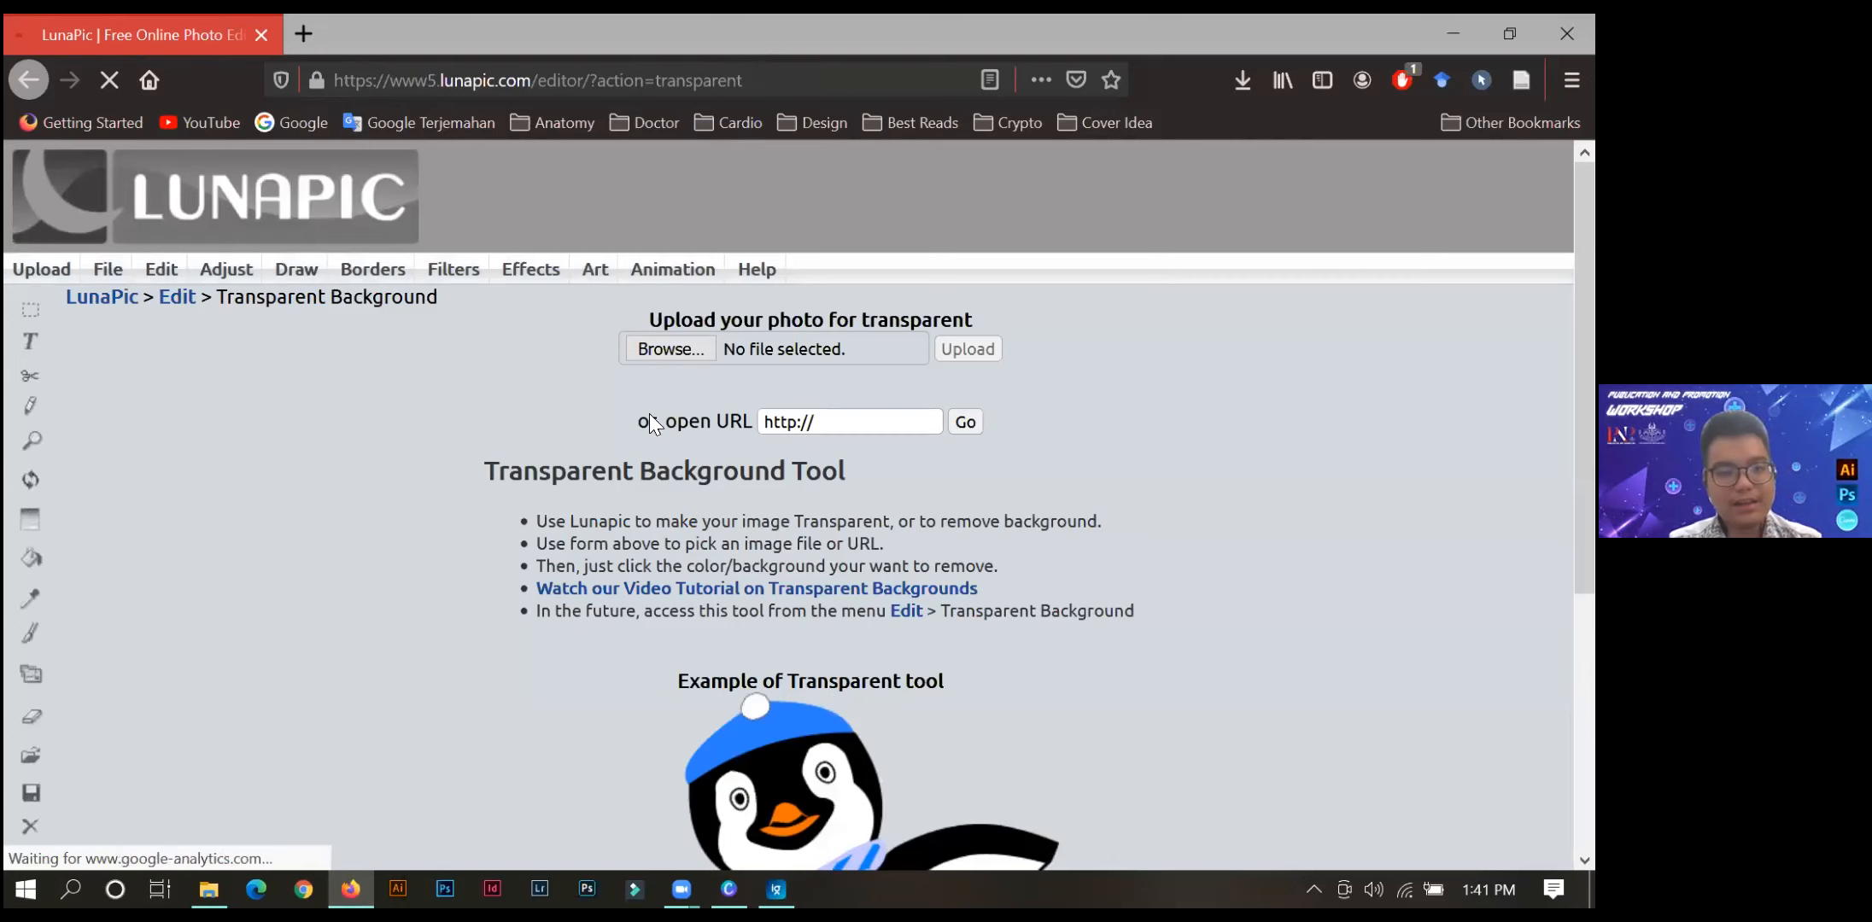
pyautogui.click(664, 343)
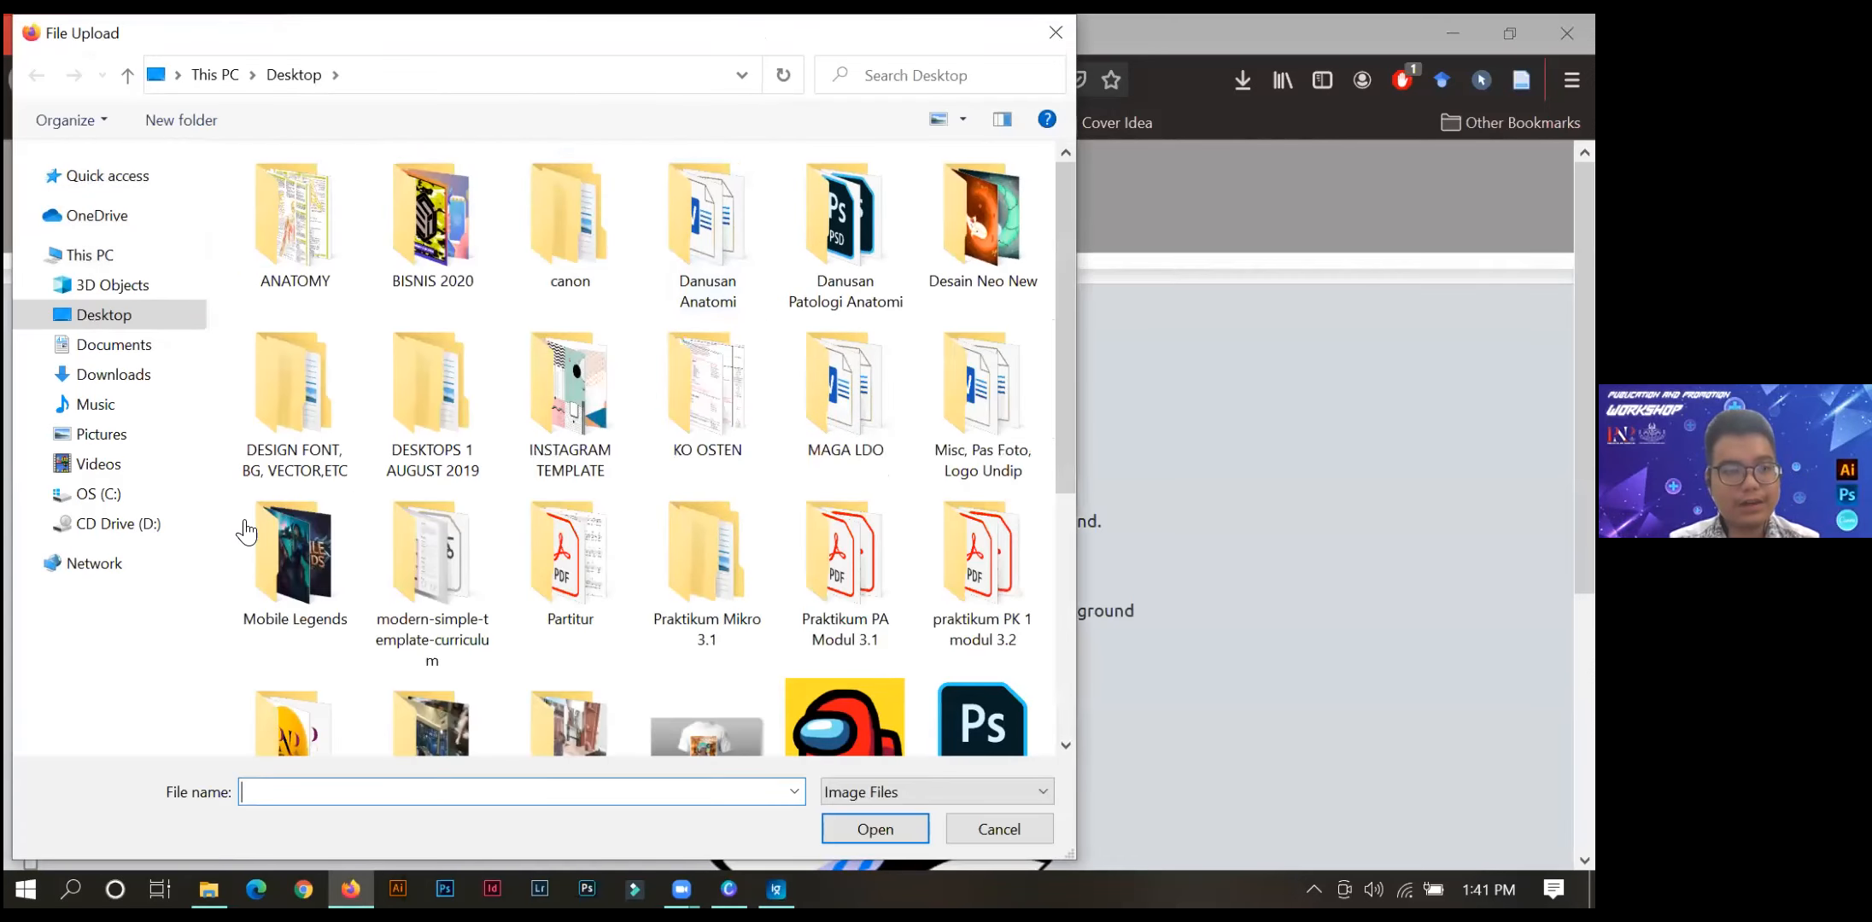
pyautogui.click(226, 570)
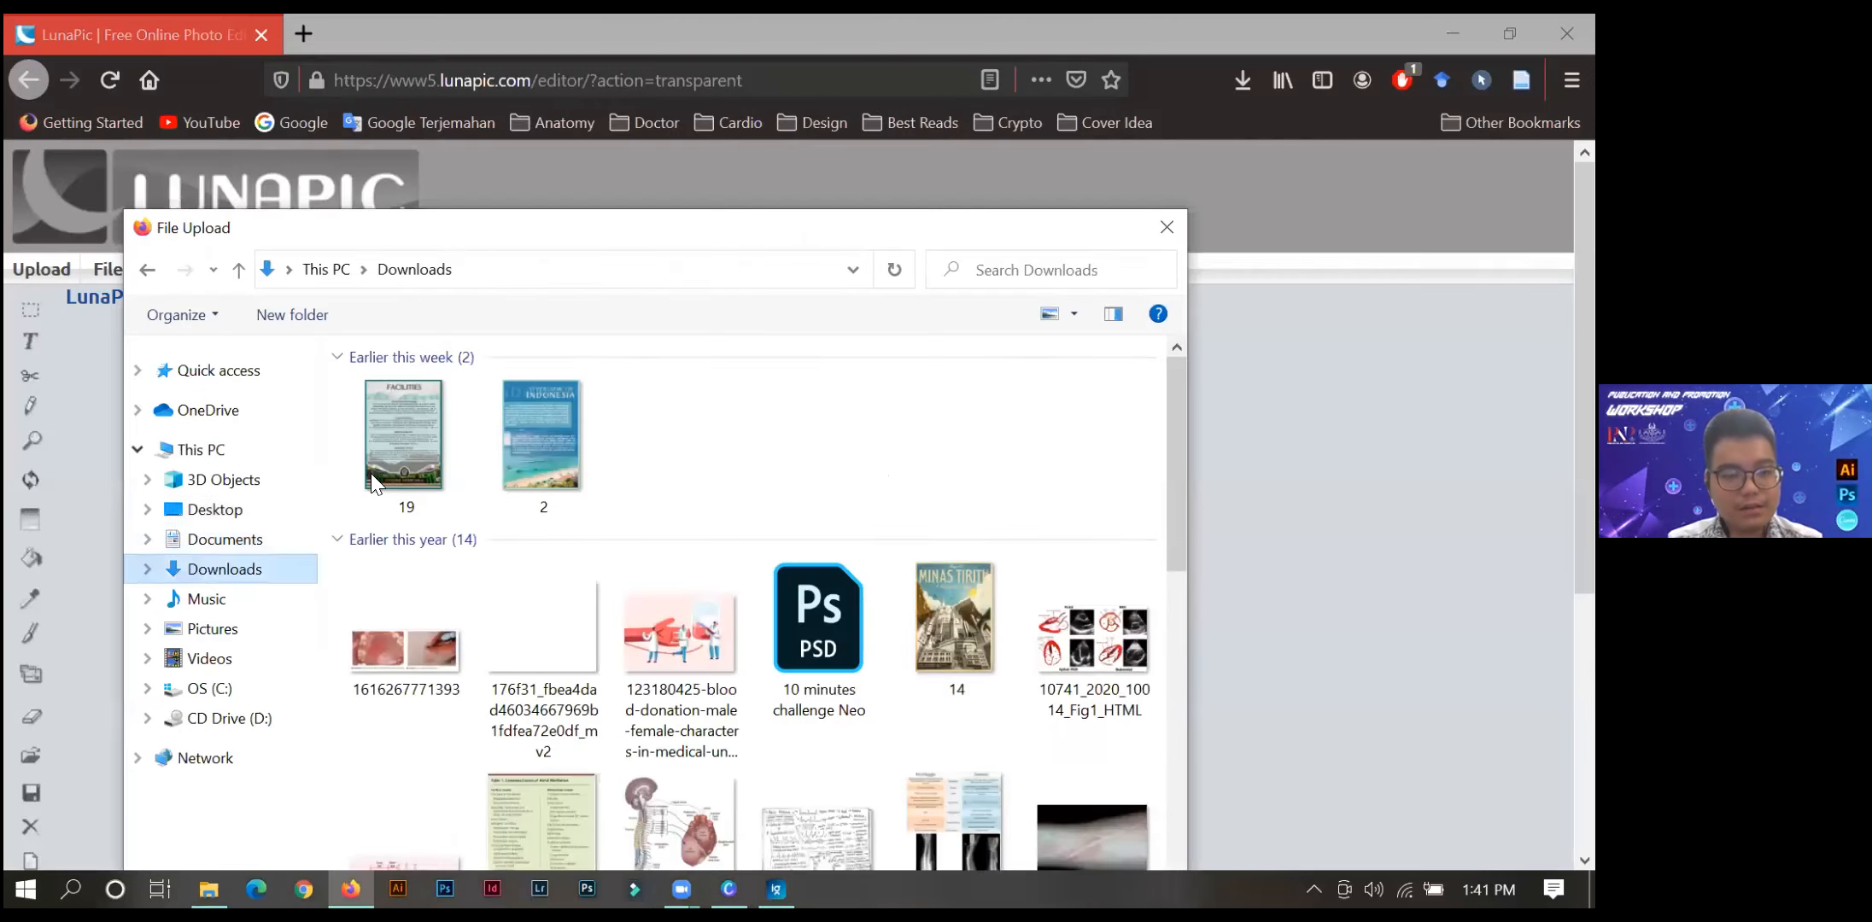
pyautogui.moveTo(1172, 373); pyautogui.dragTo(1170, 391)
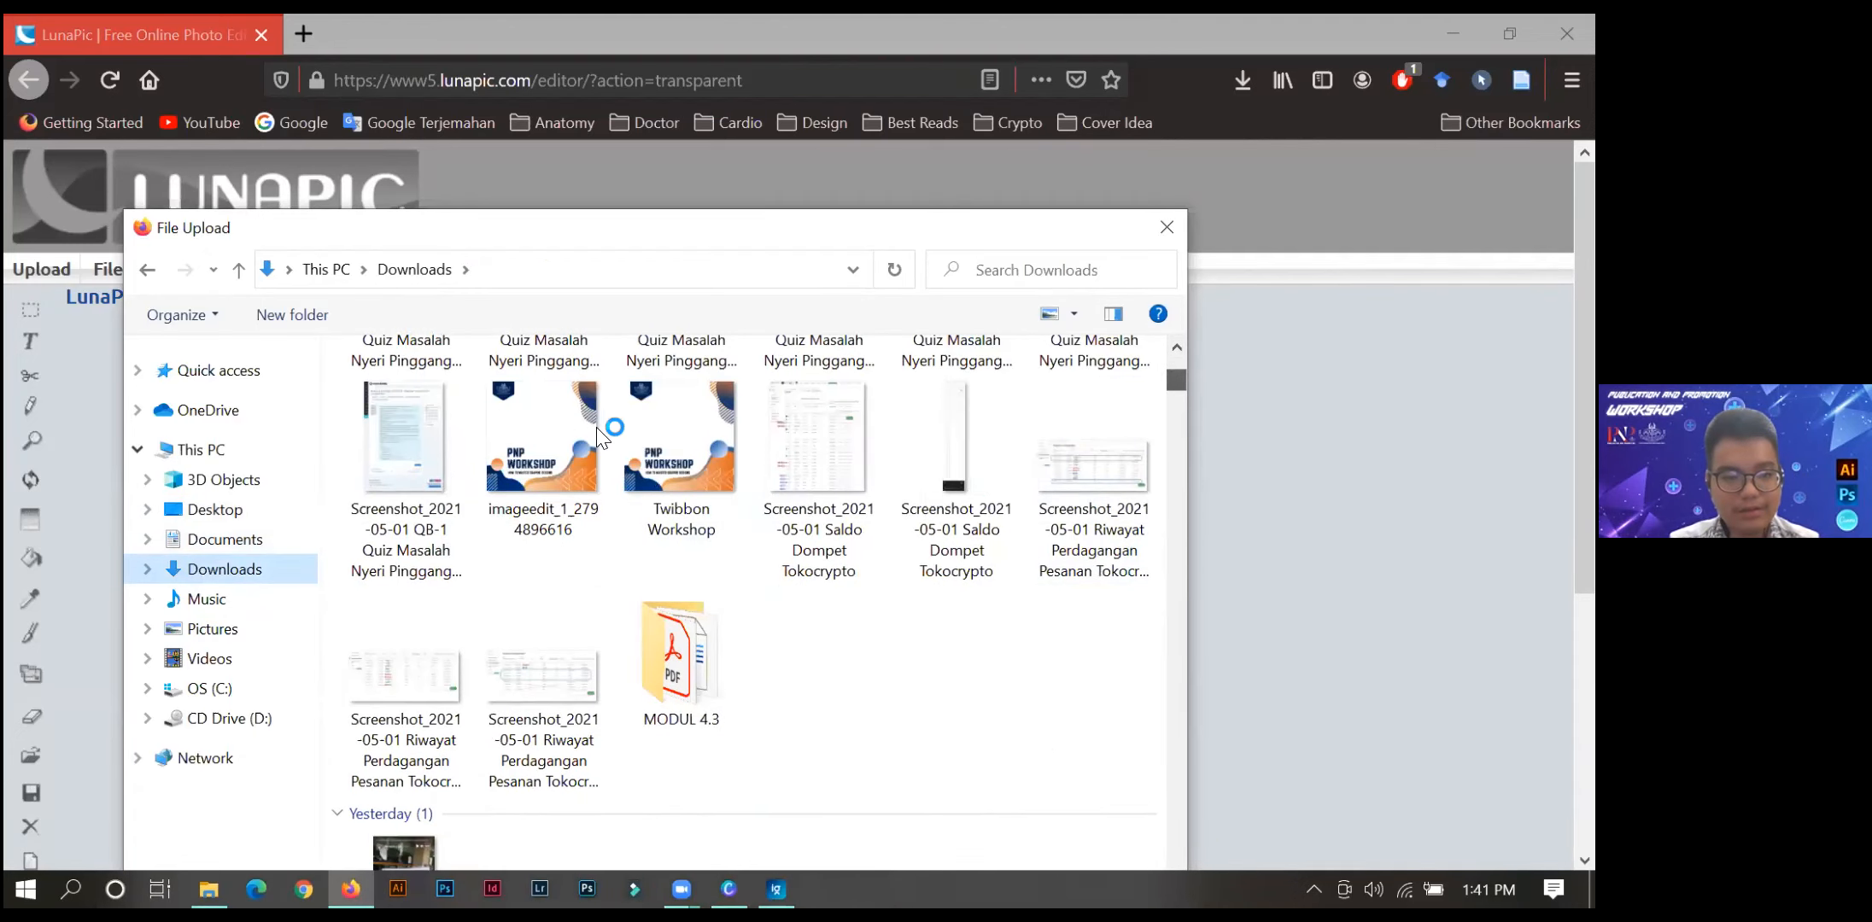
pyautogui.click(632, 437)
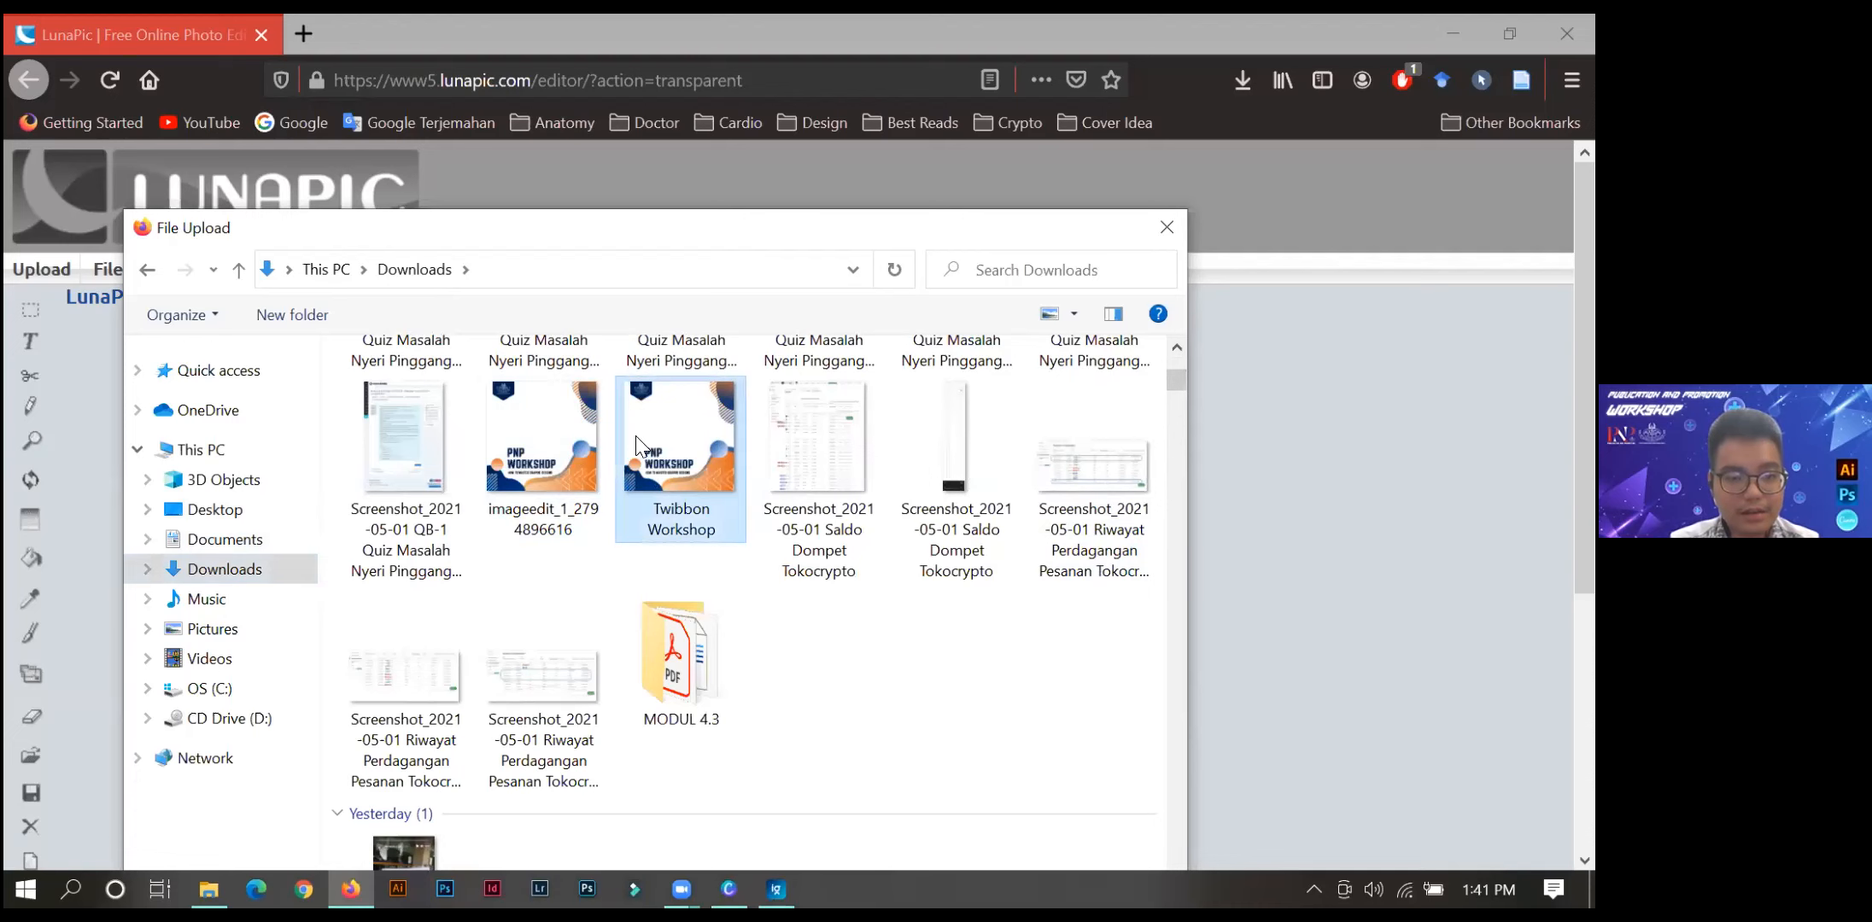
pyautogui.press('Return')
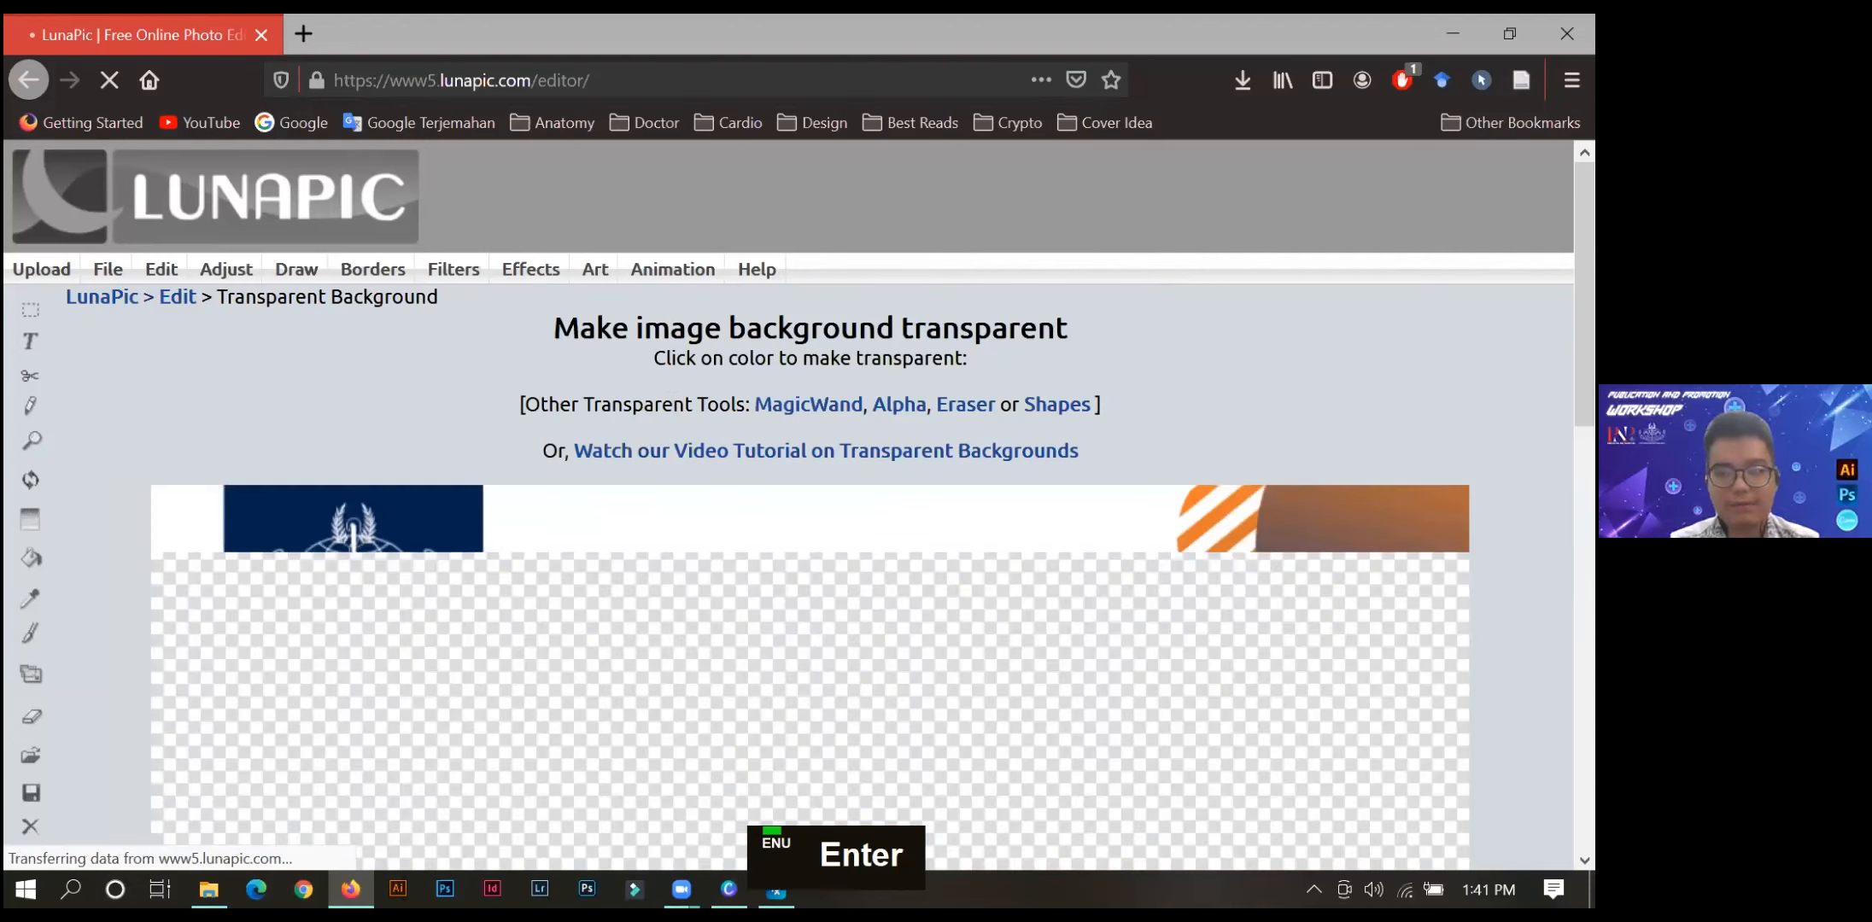
# Reduce the browser zoom to 50% and examine the whole uploaded twibbon on the LunaPic page.
pyautogui.scroll(-4, 810, 529)
pyautogui.scroll(2, 809, 529)
pyautogui.scroll(-4, 809, 530)
pyautogui.scroll(3, 809, 529)
pyautogui.scroll(-4, 809, 529)
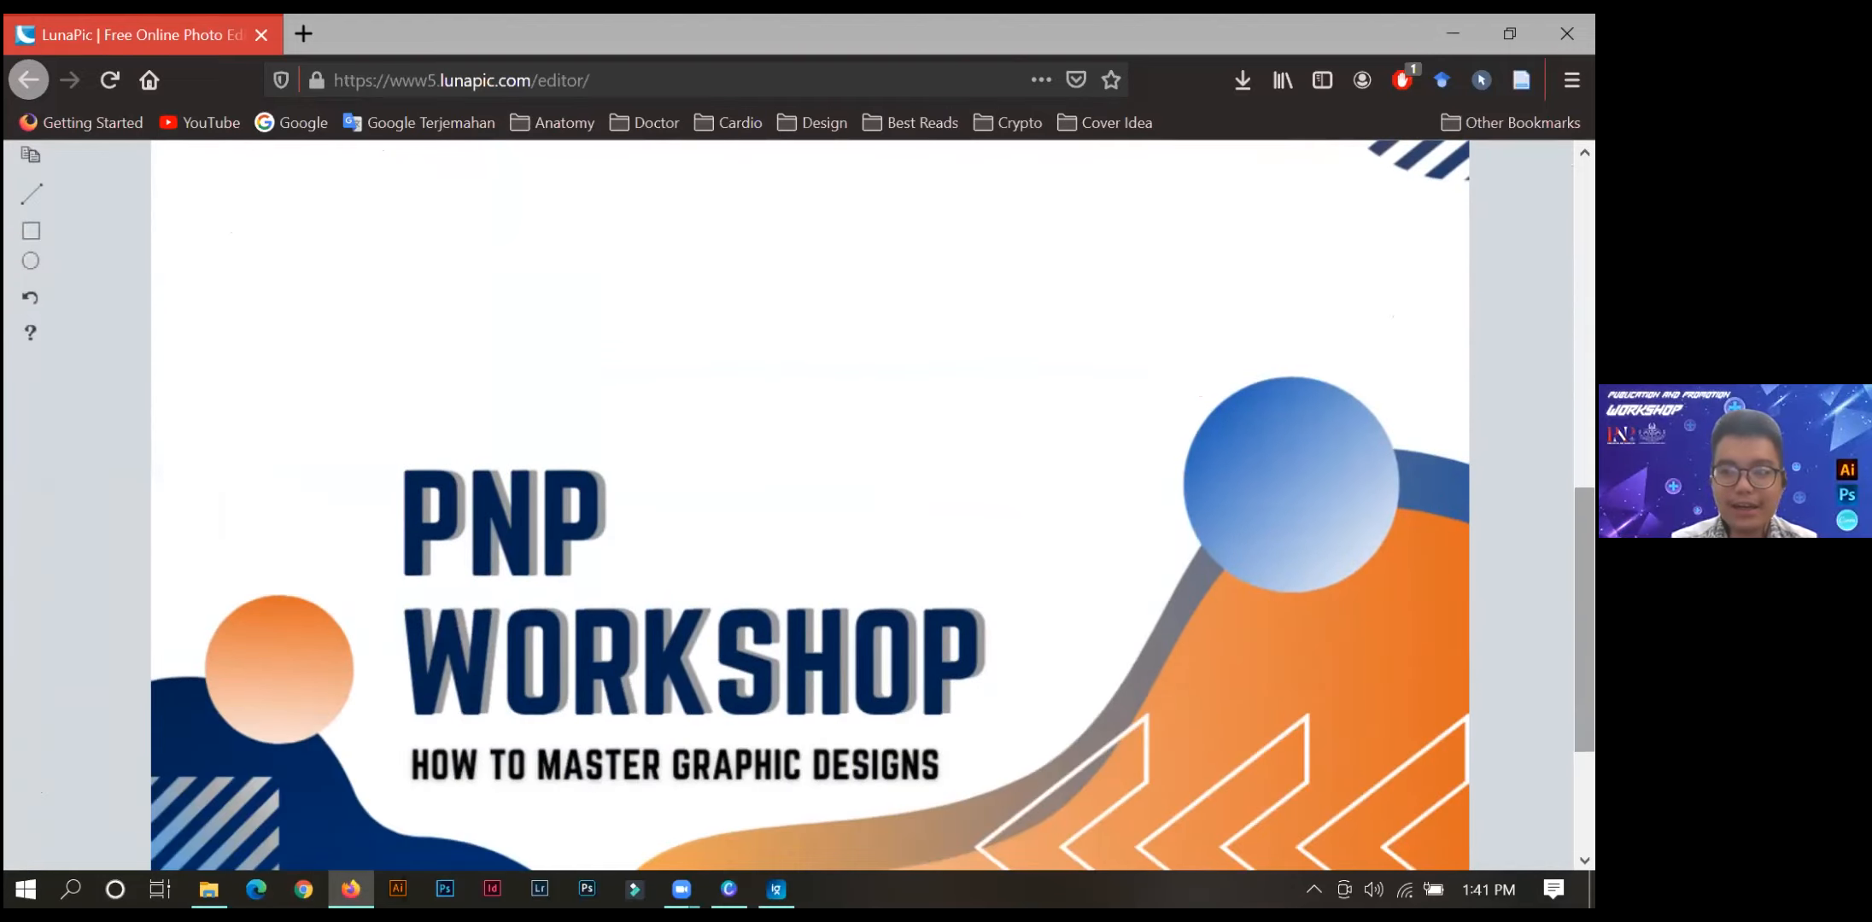
pyautogui.click(1571, 81)
pyautogui.click(1382, 316)
pyautogui.click(1381, 316)
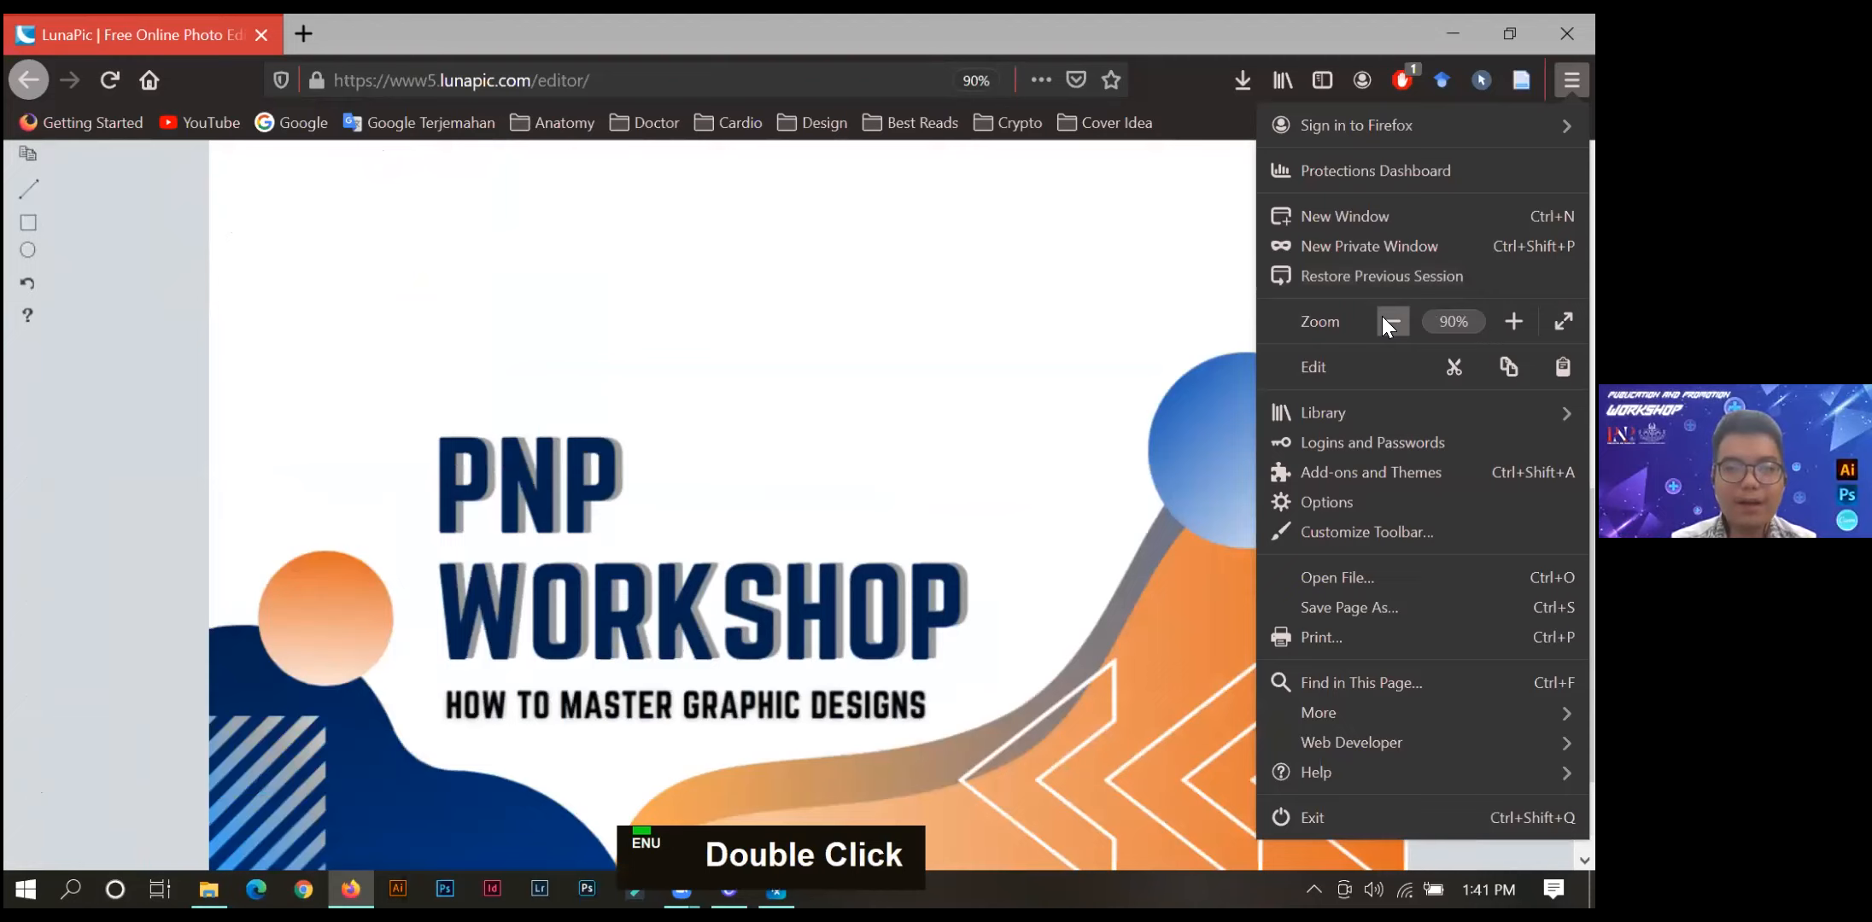
pyautogui.click(1381, 316)
pyautogui.click(1381, 316)
pyautogui.click(374, 385)
pyautogui.moveTo(1583, 367); pyautogui.dragTo(1584, 323)
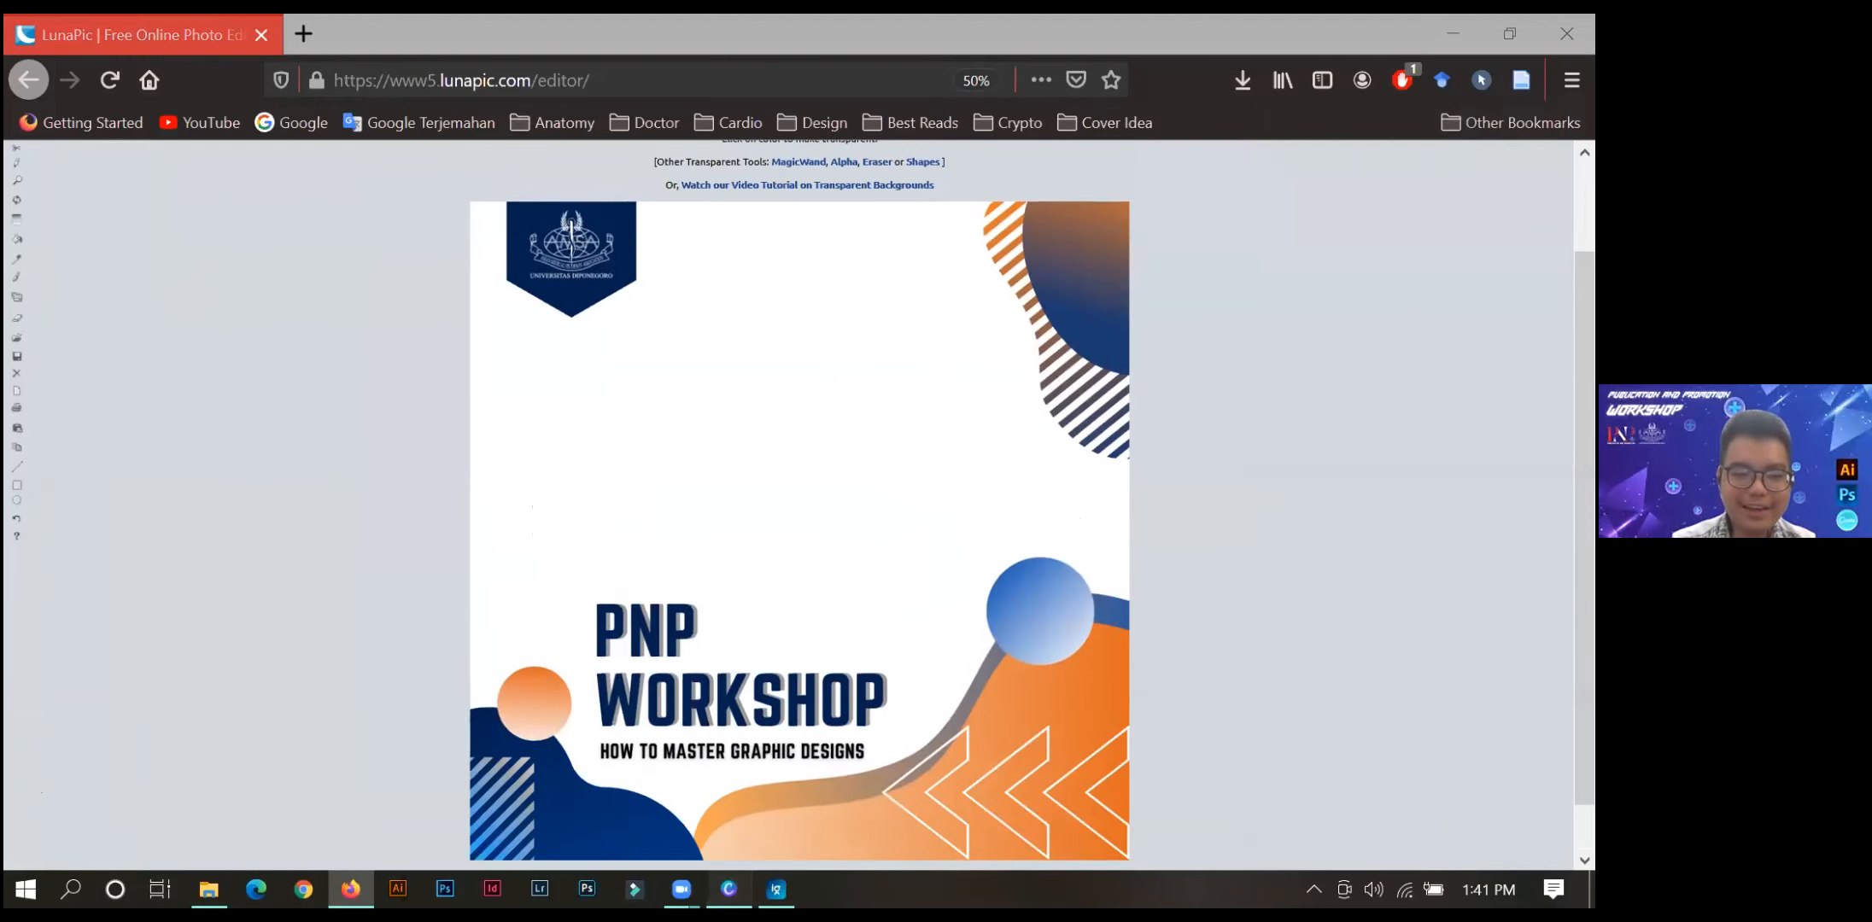
# Switch to Canva to view the twibbon design, and return to the uploaded image in LunaPic.
pyautogui.click(728, 889)
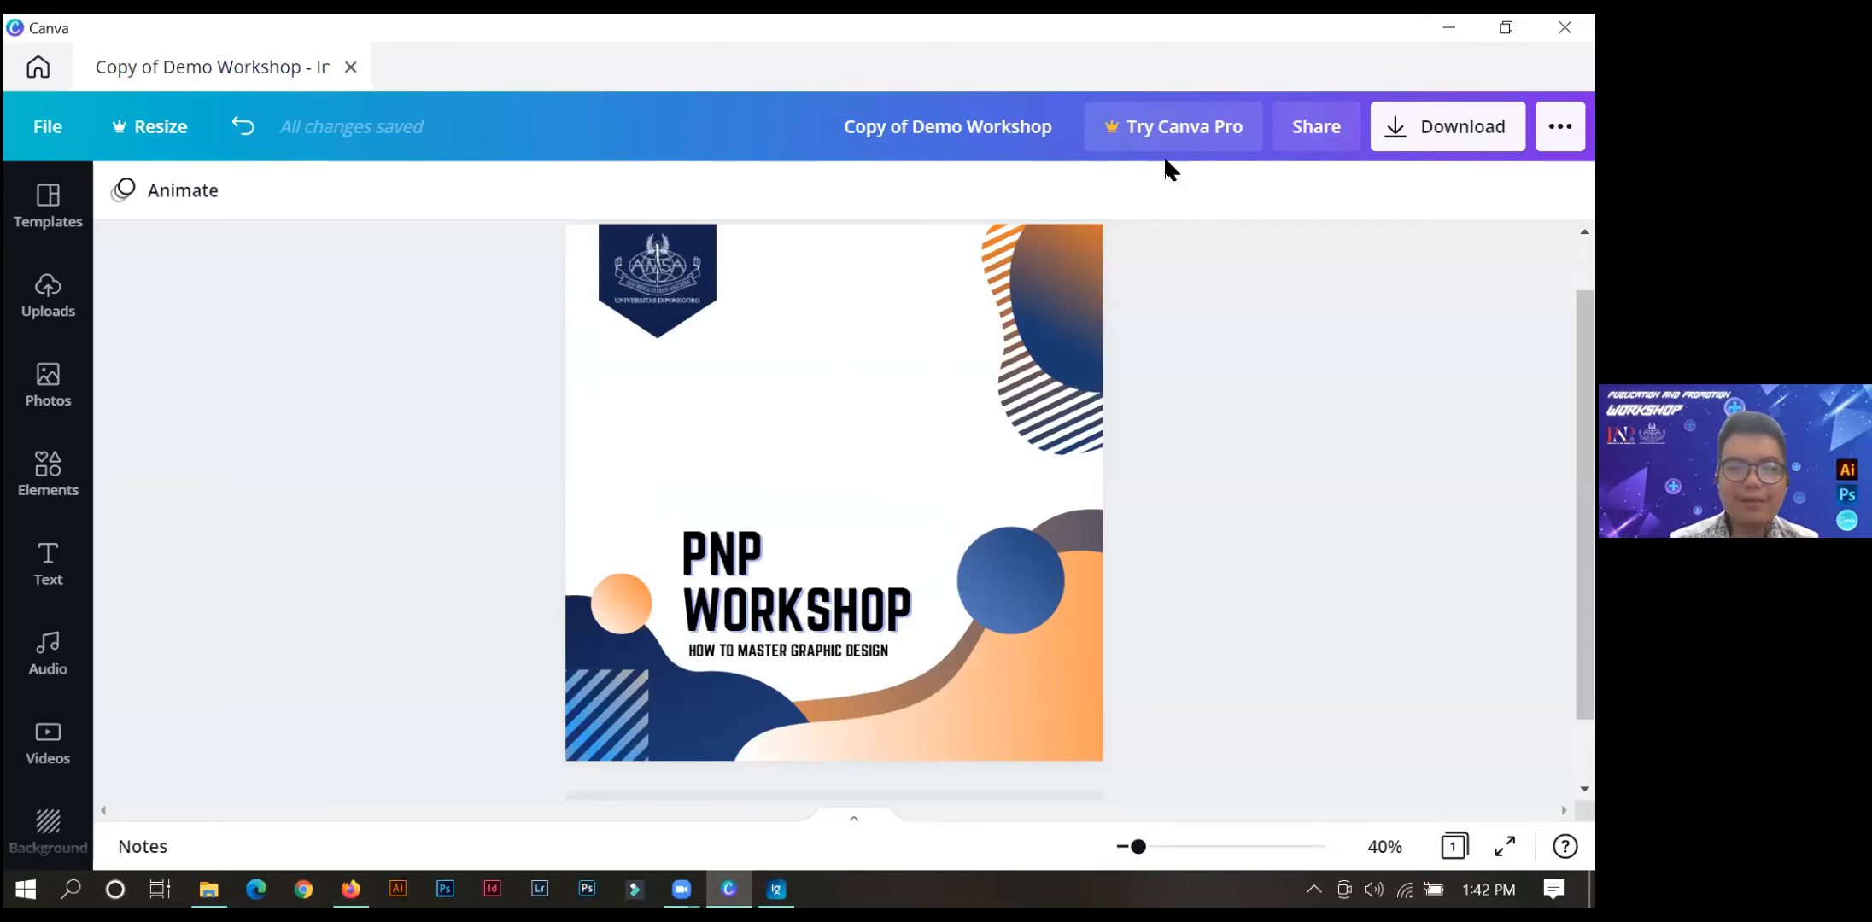
pyautogui.click(1453, 27)
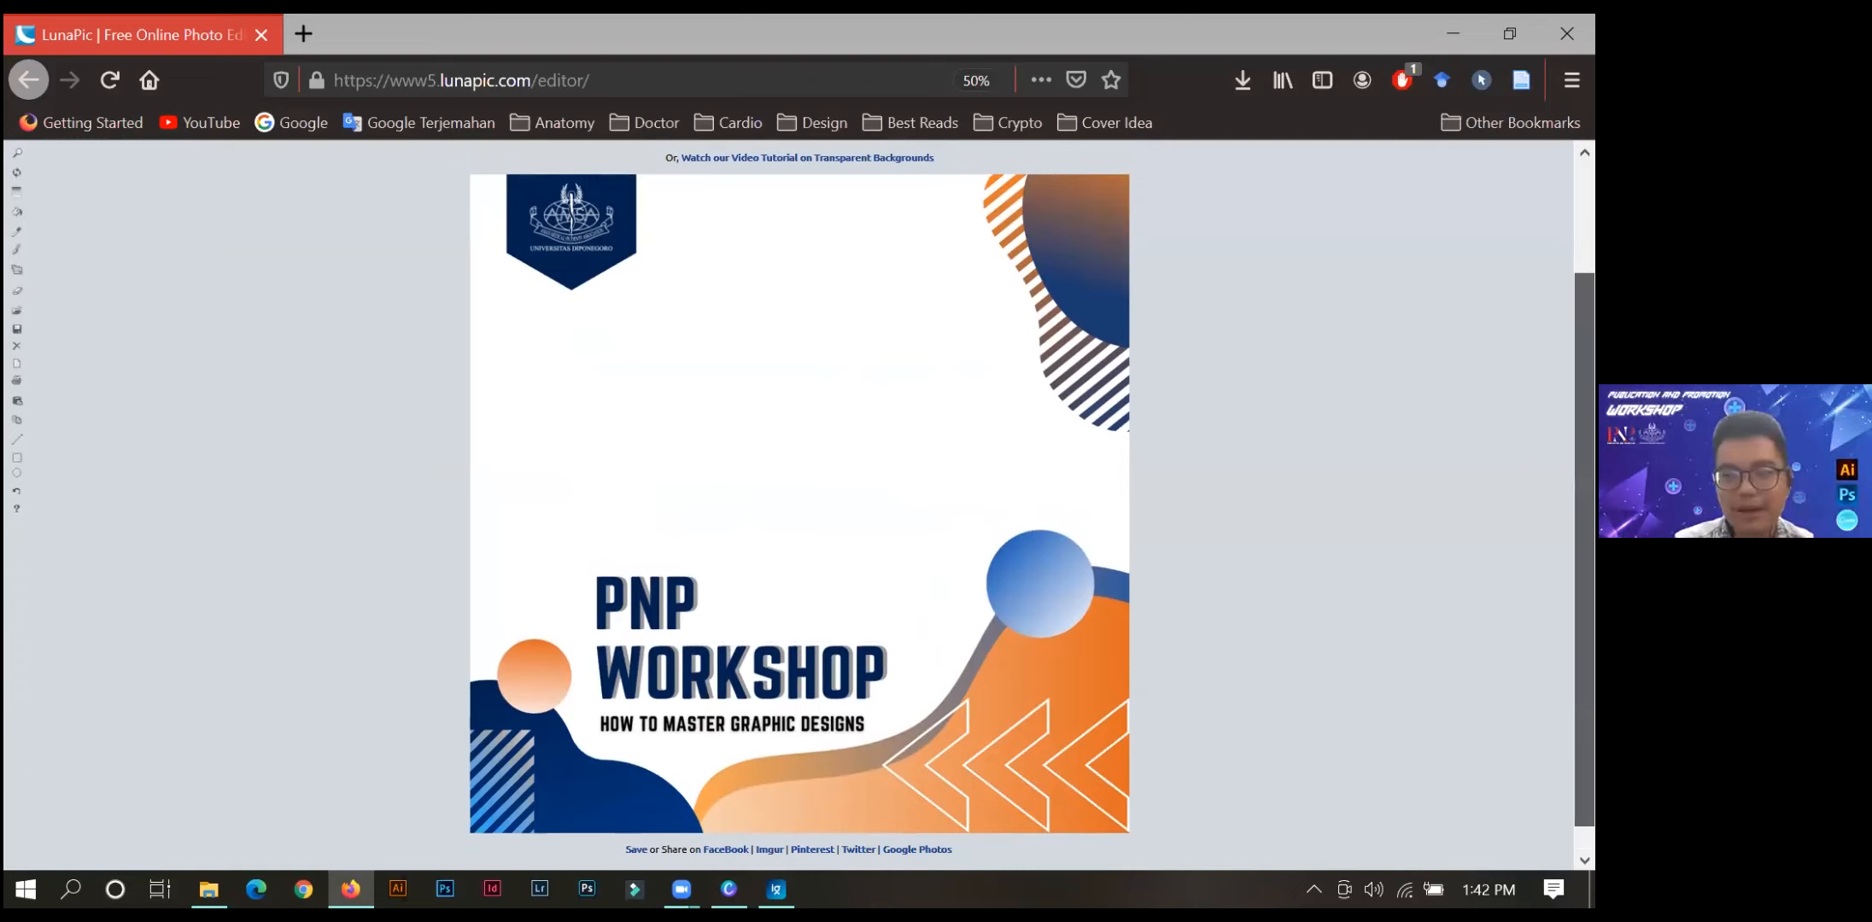
pyautogui.scroll(3, 423, 323)
pyautogui.scroll(-2, 800, 506)
pyautogui.scroll(2, 799, 506)
pyautogui.scroll(-1, 799, 505)
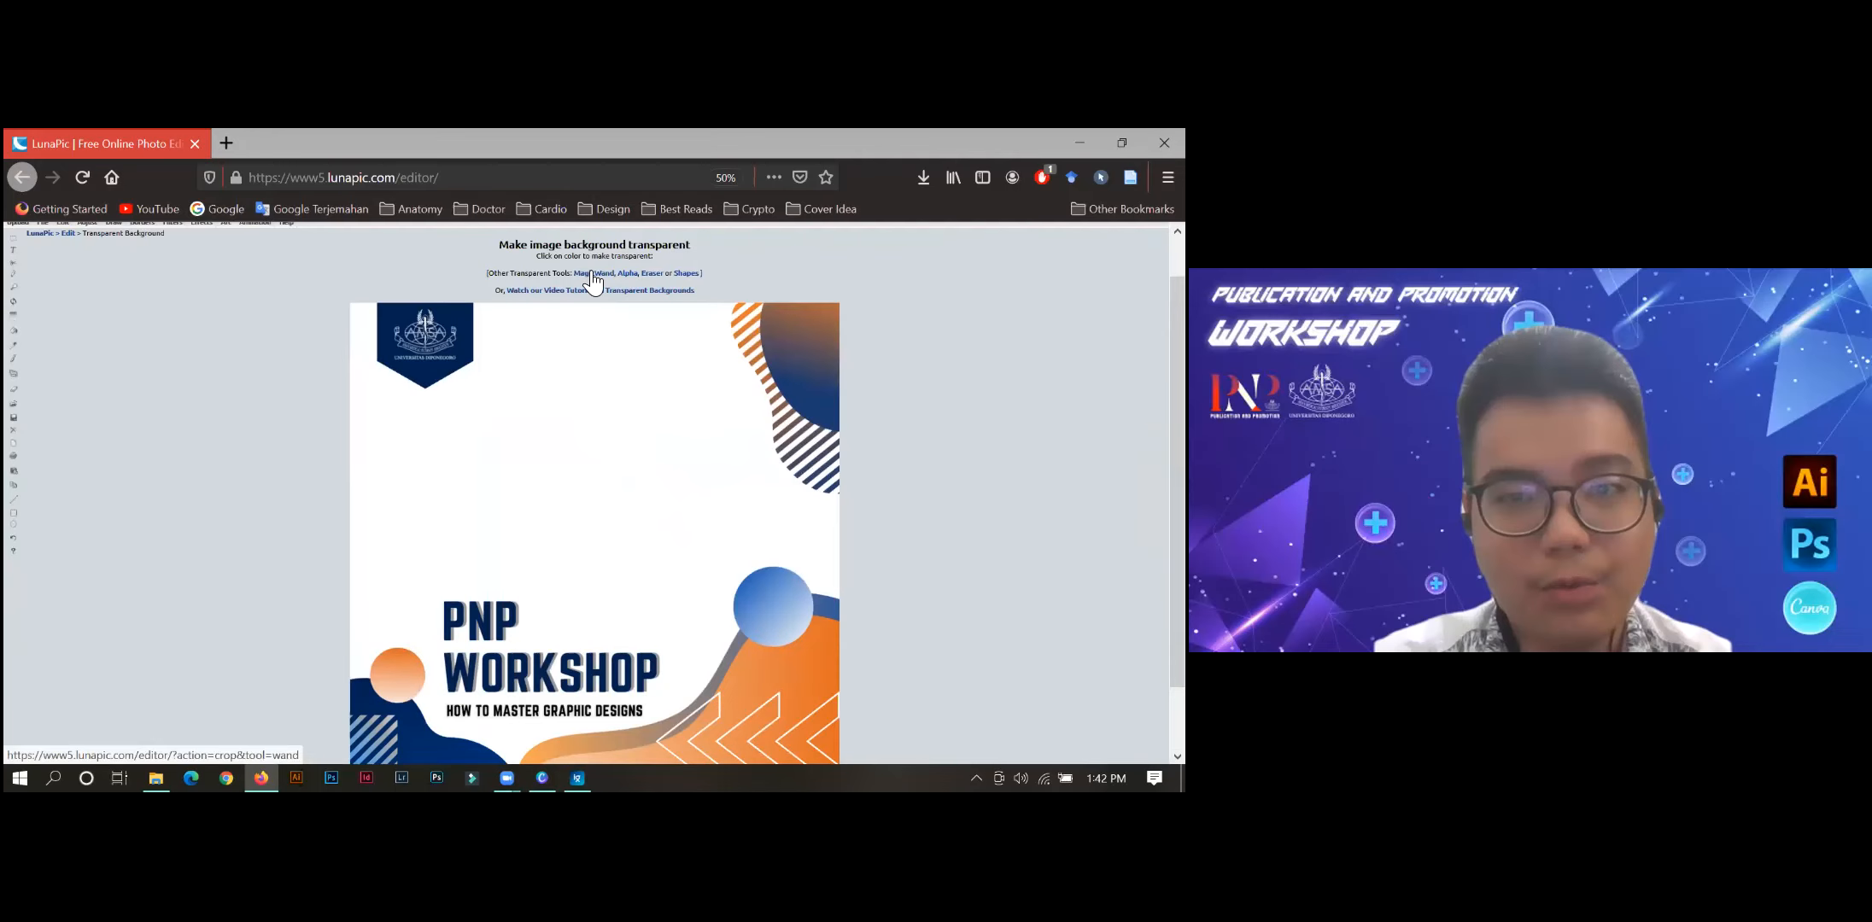
# Make the twibbon's white background transparent in LunaPic and apply the effect.
pyautogui.click(739, 375)
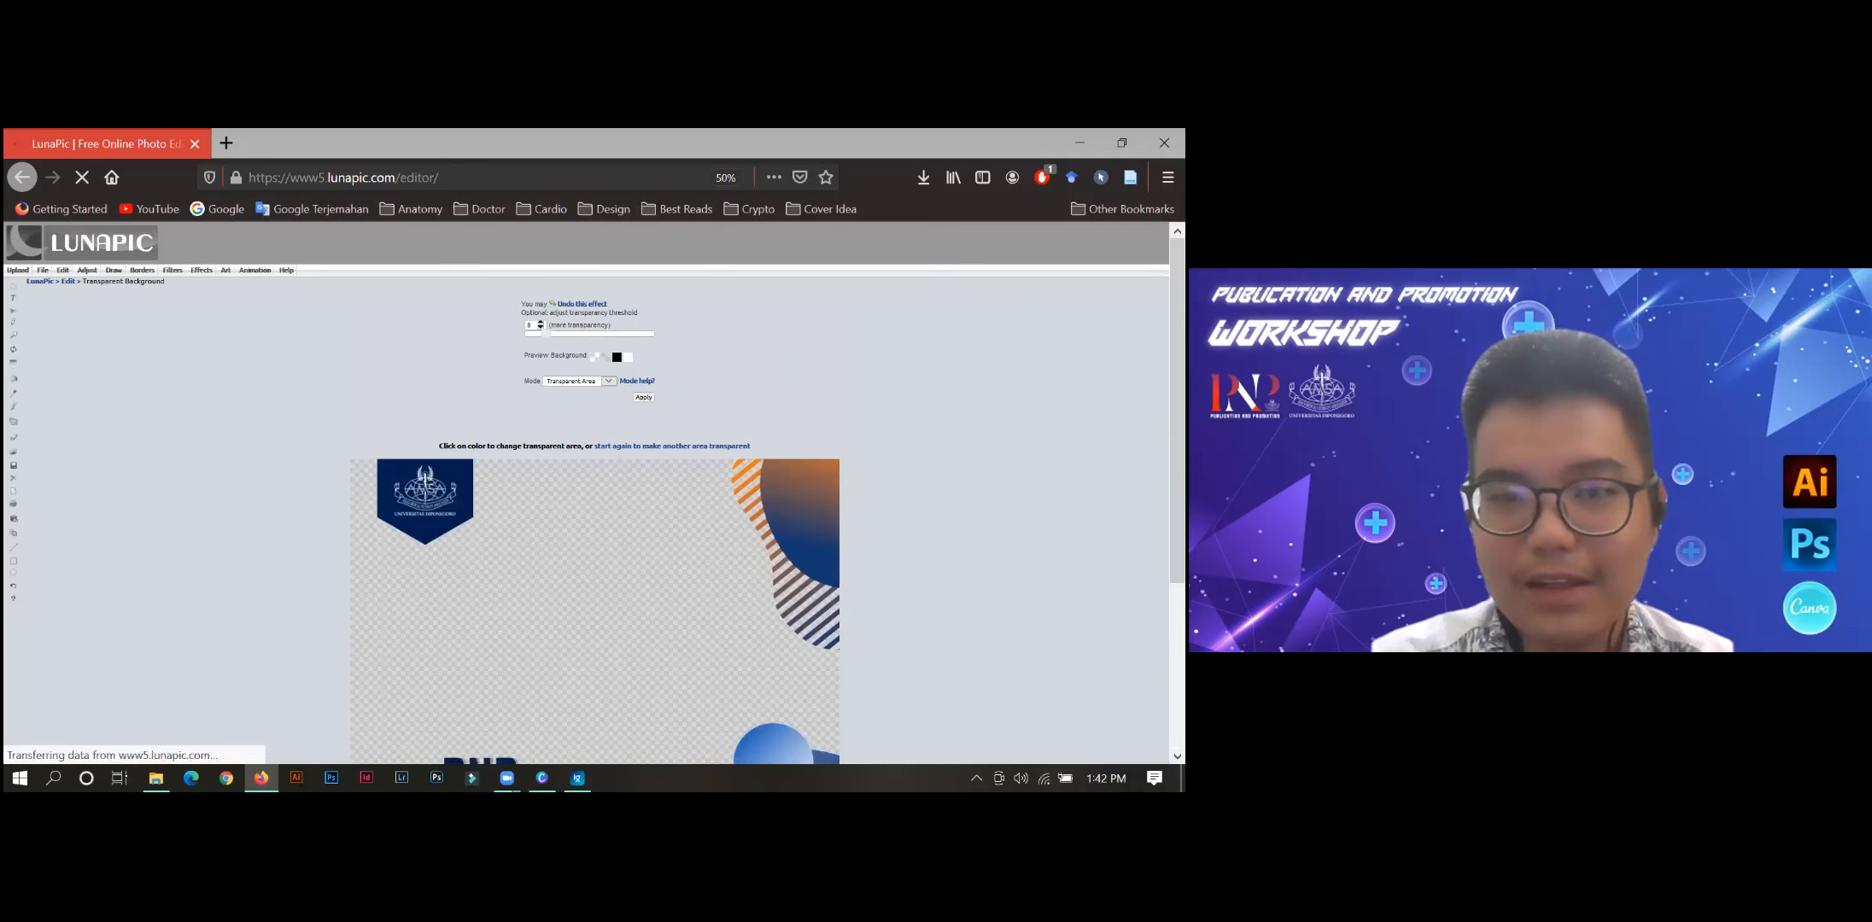
pyautogui.scroll(-3, 542, 389)
pyautogui.scroll(-1, 595, 493)
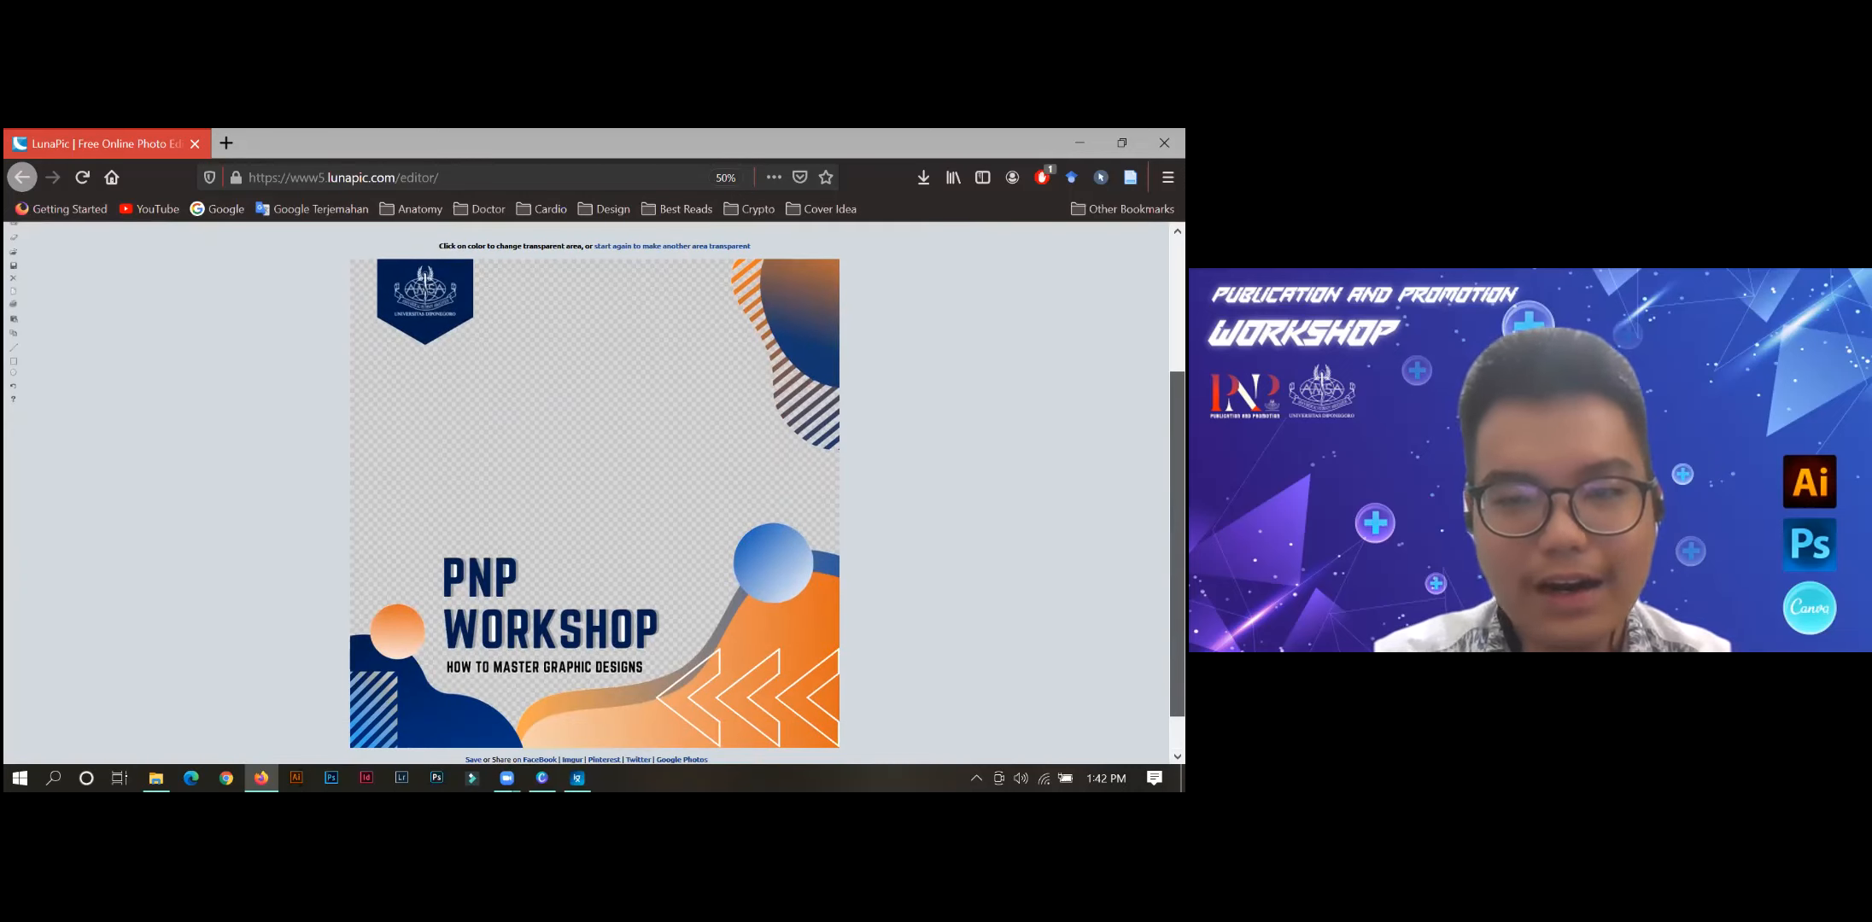
pyautogui.scroll(1, 595, 493)
pyautogui.scroll(2, 624, 262)
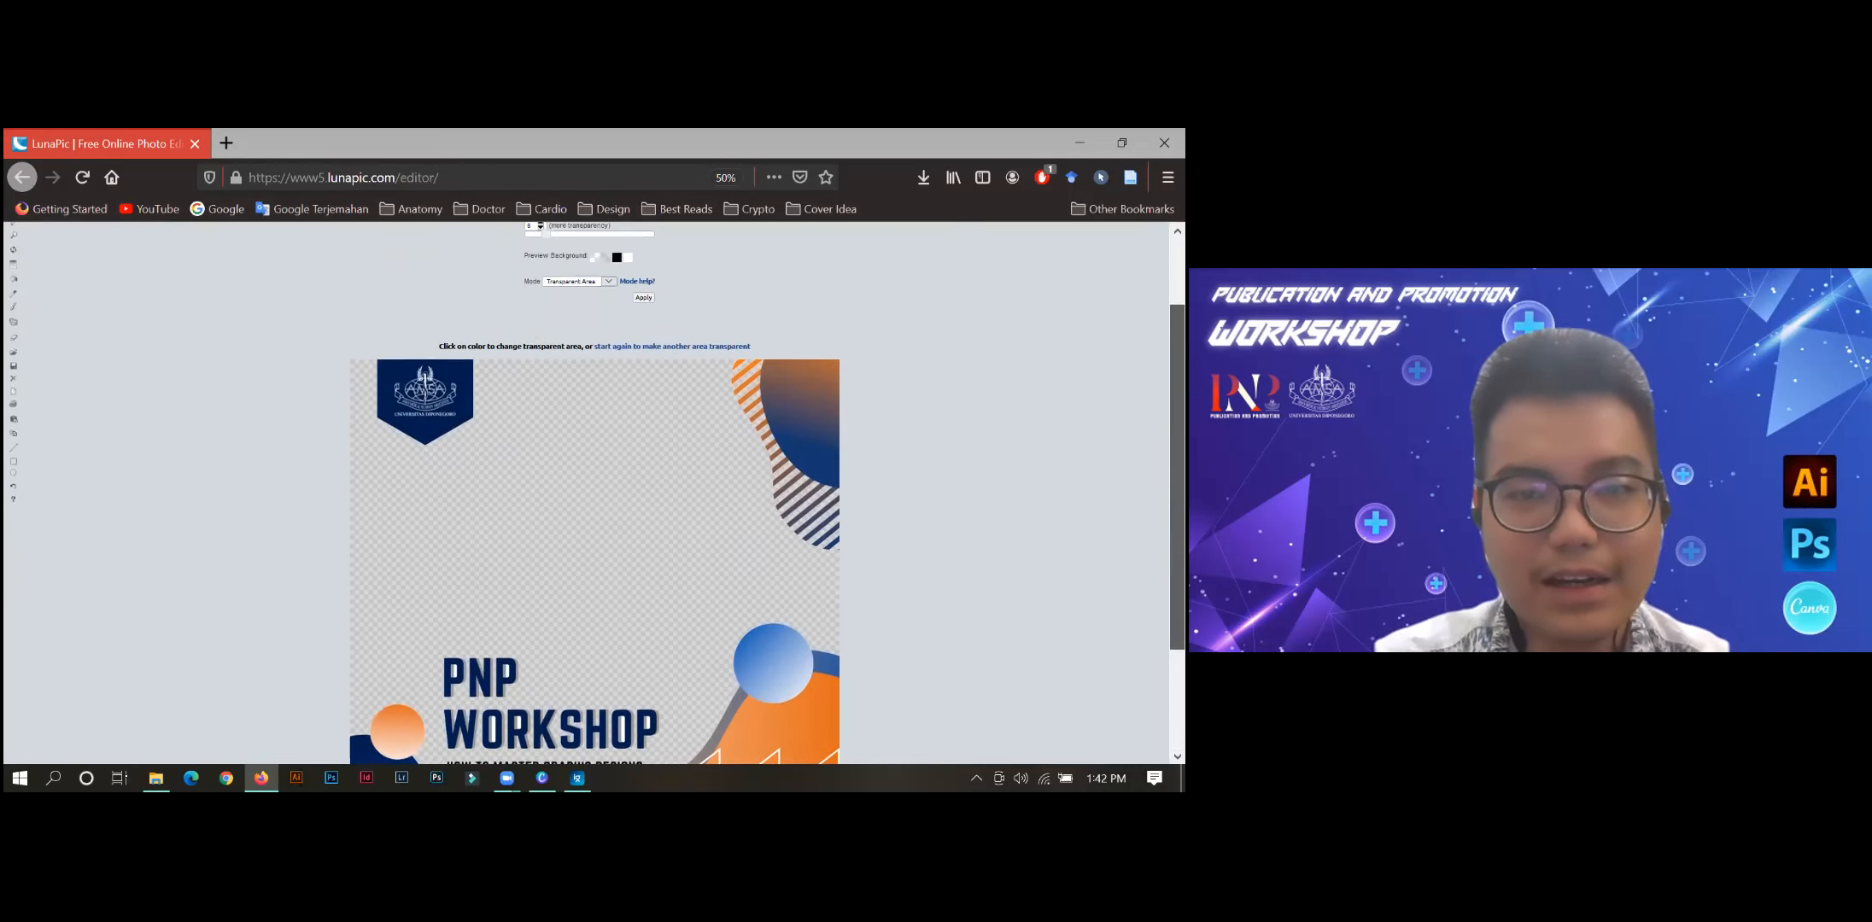
pyautogui.click(637, 327)
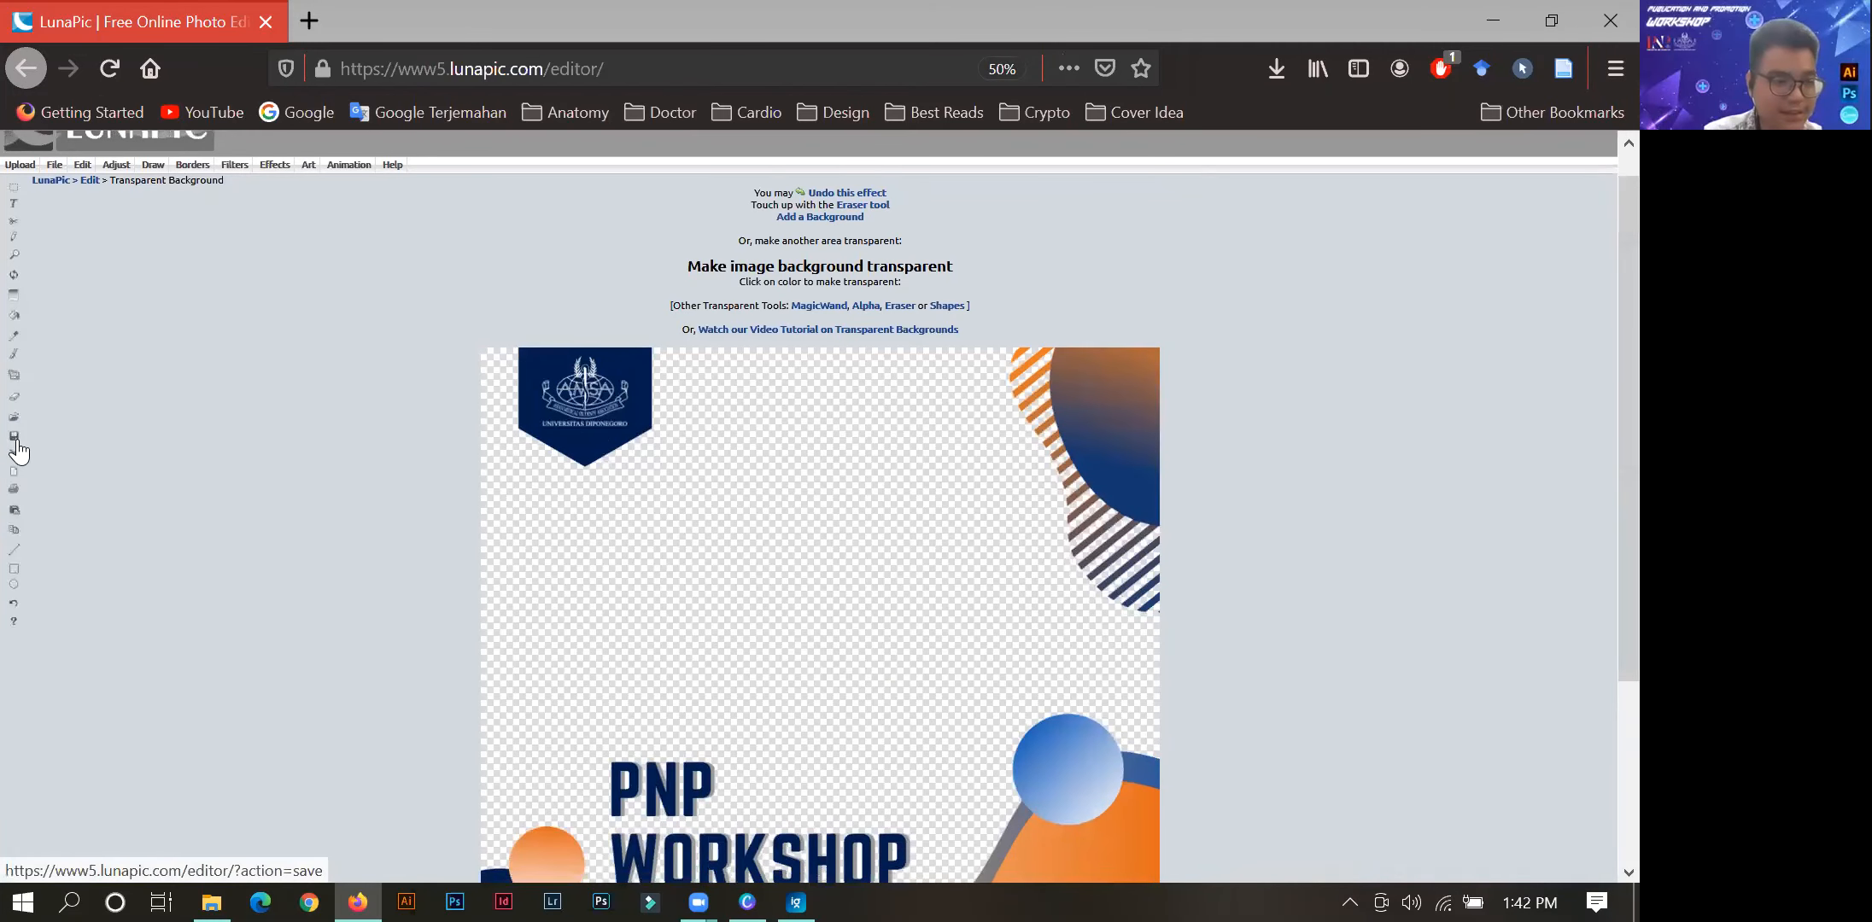
# Open LunaPic's save options for the transparent twibbon, examine the formats and image, and minimise the browser.
pyautogui.click(16, 444)
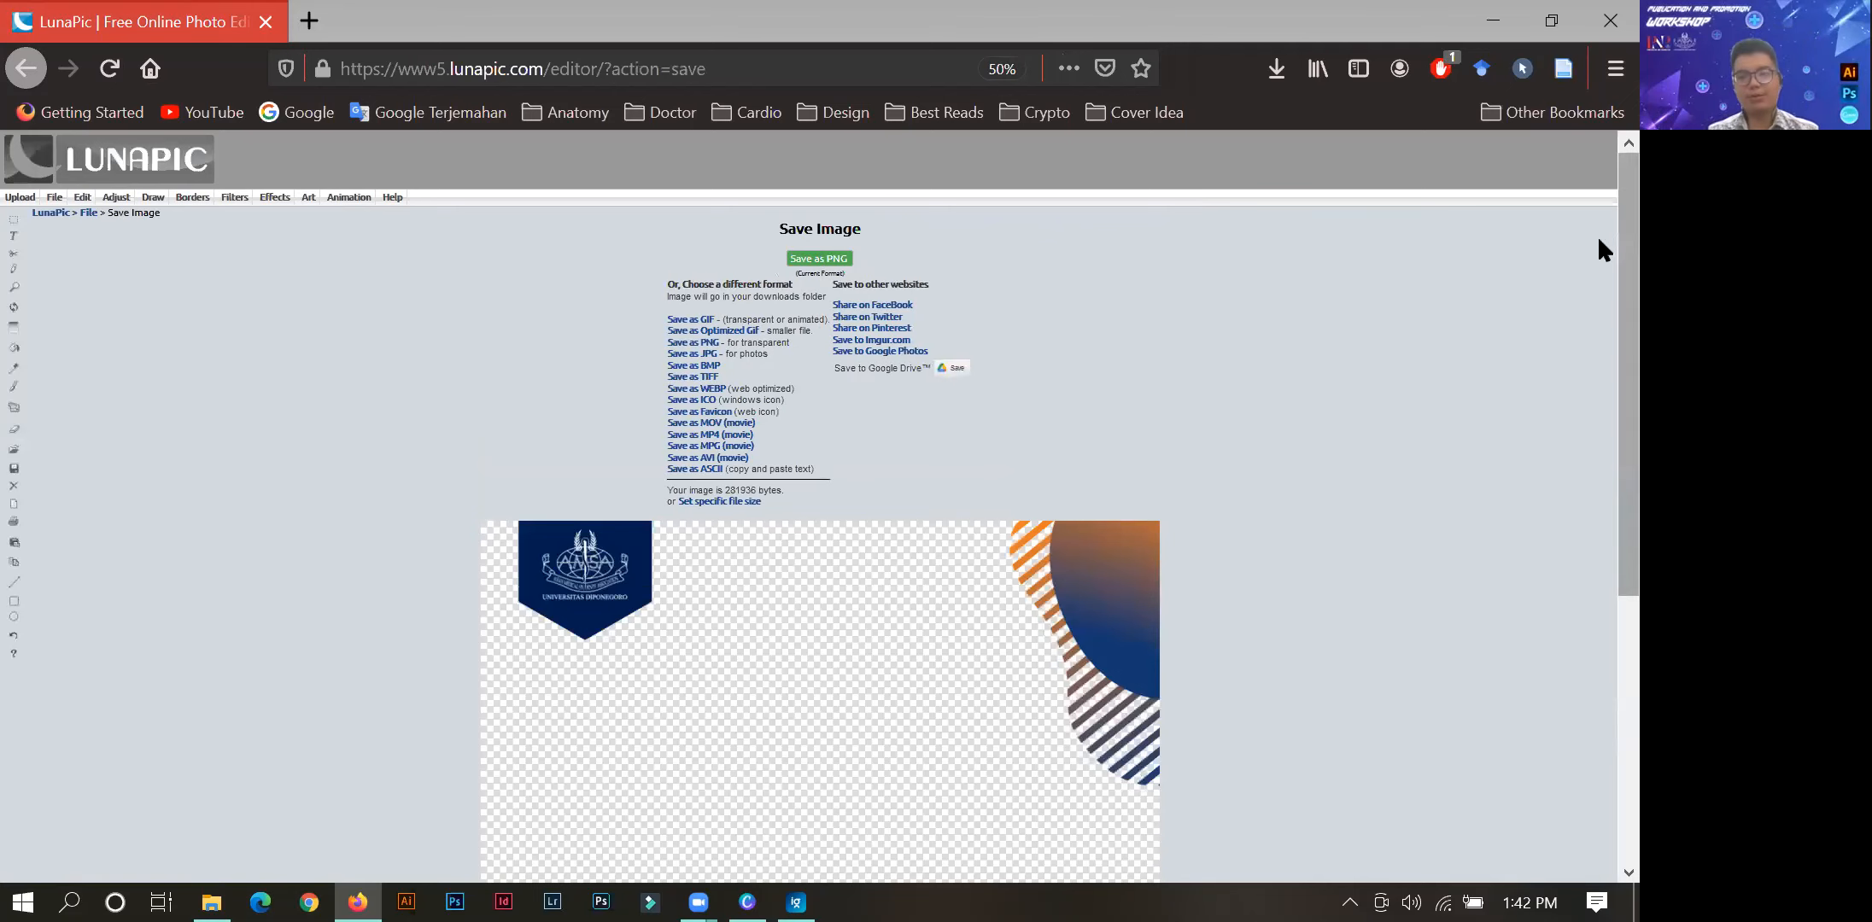
pyautogui.scroll(-3, 1597, 398)
pyautogui.scroll(-1, 756, 364)
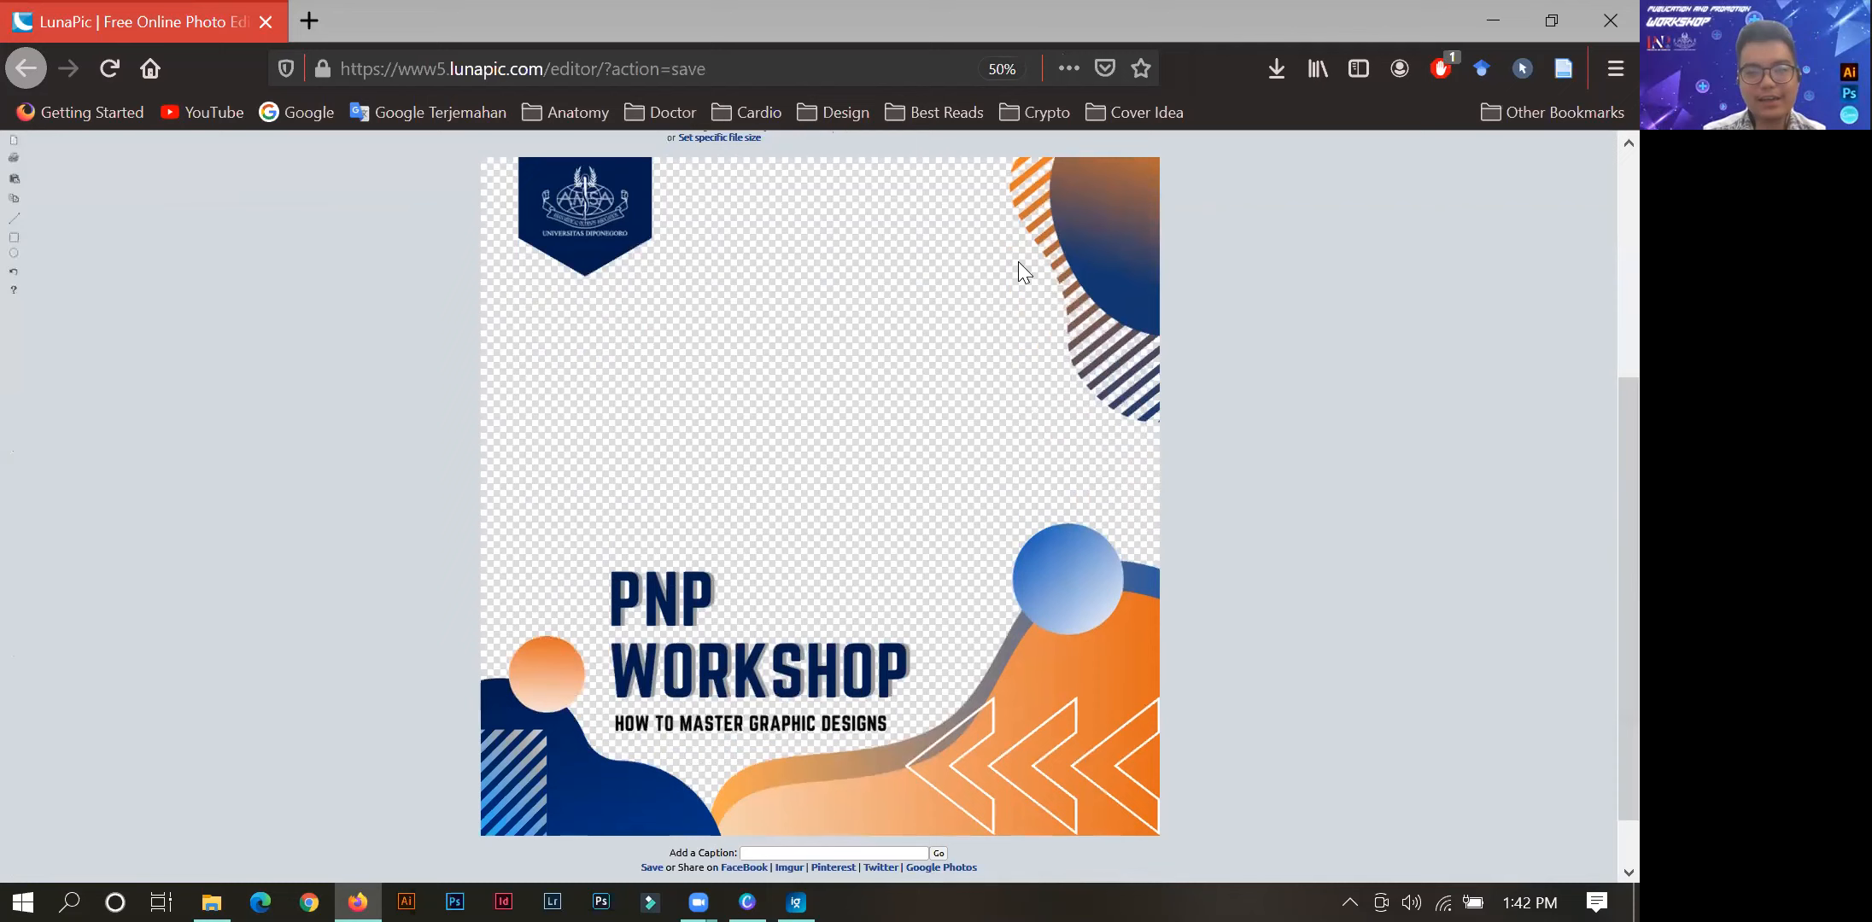
pyautogui.click(1503, 18)
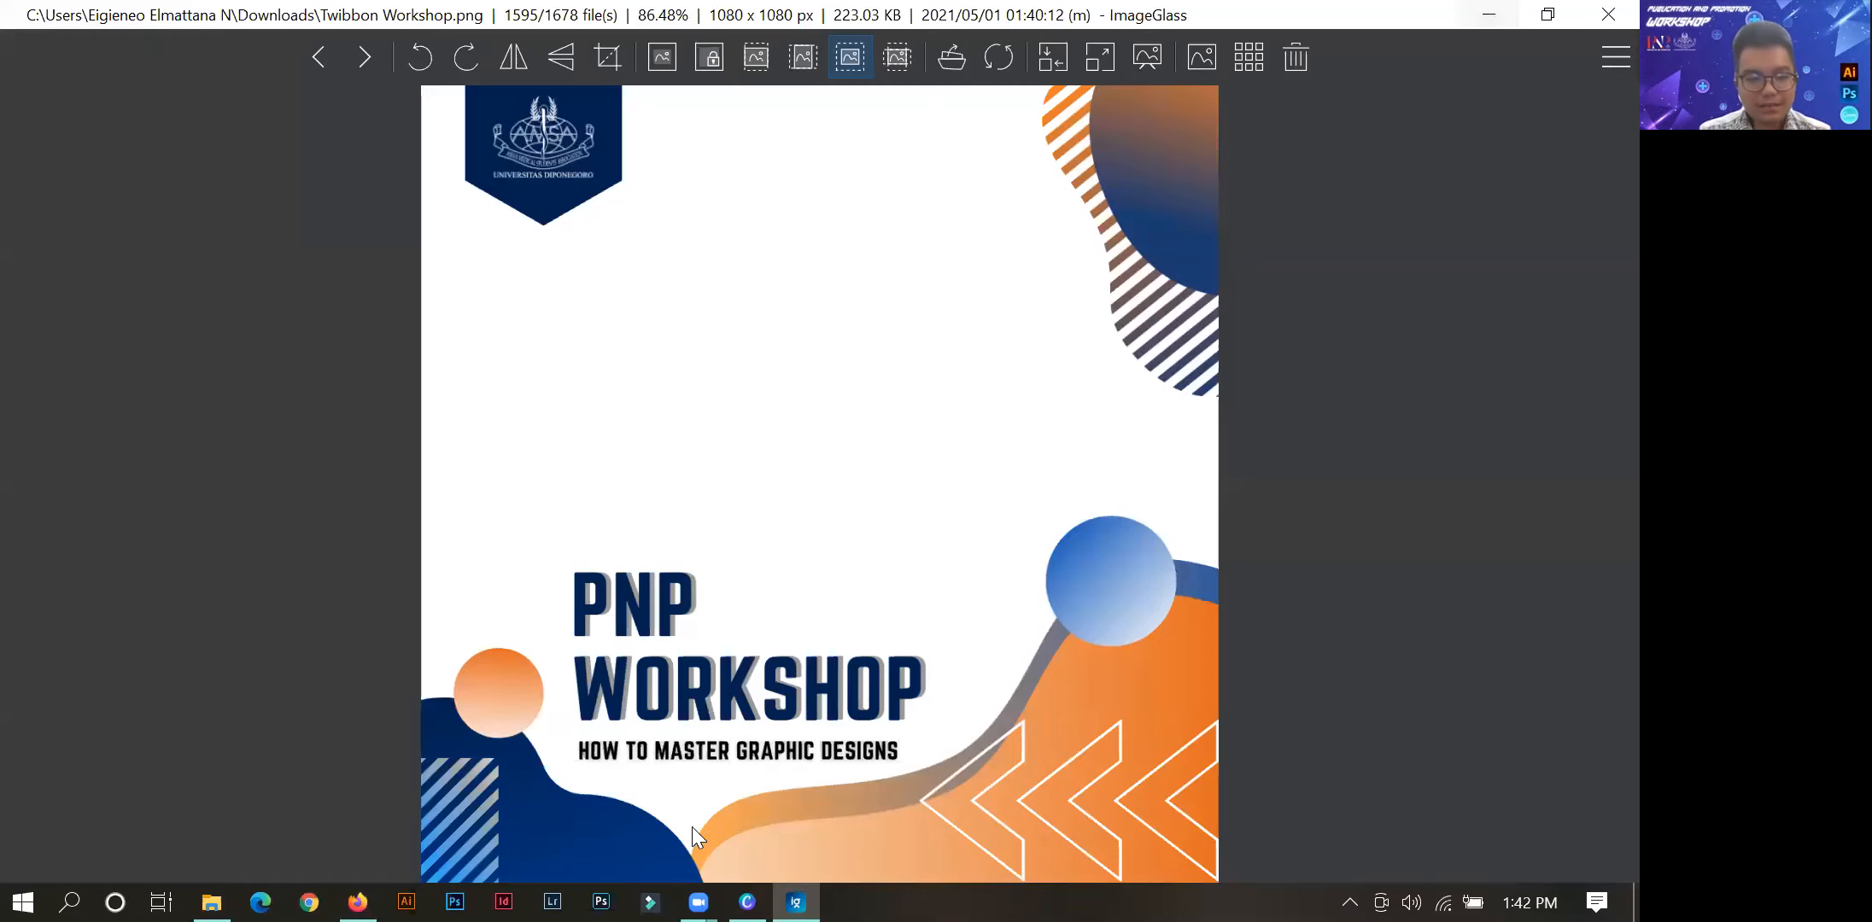
pyautogui.click(772, 786)
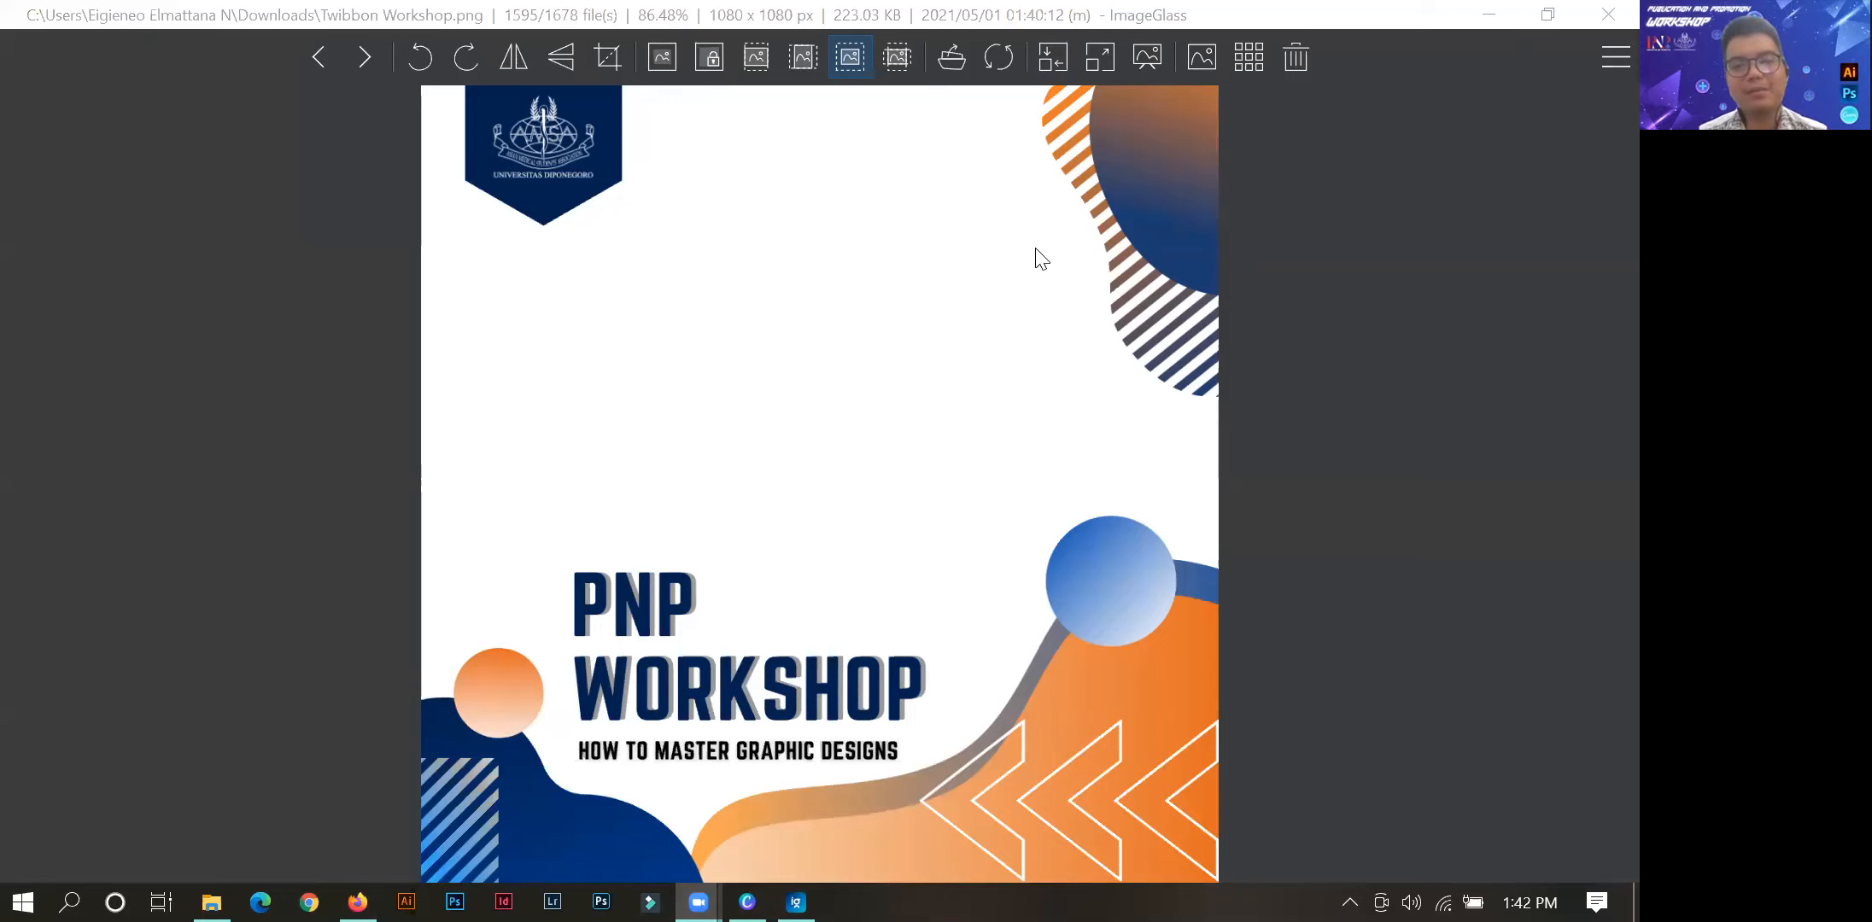
pyautogui.click(747, 902)
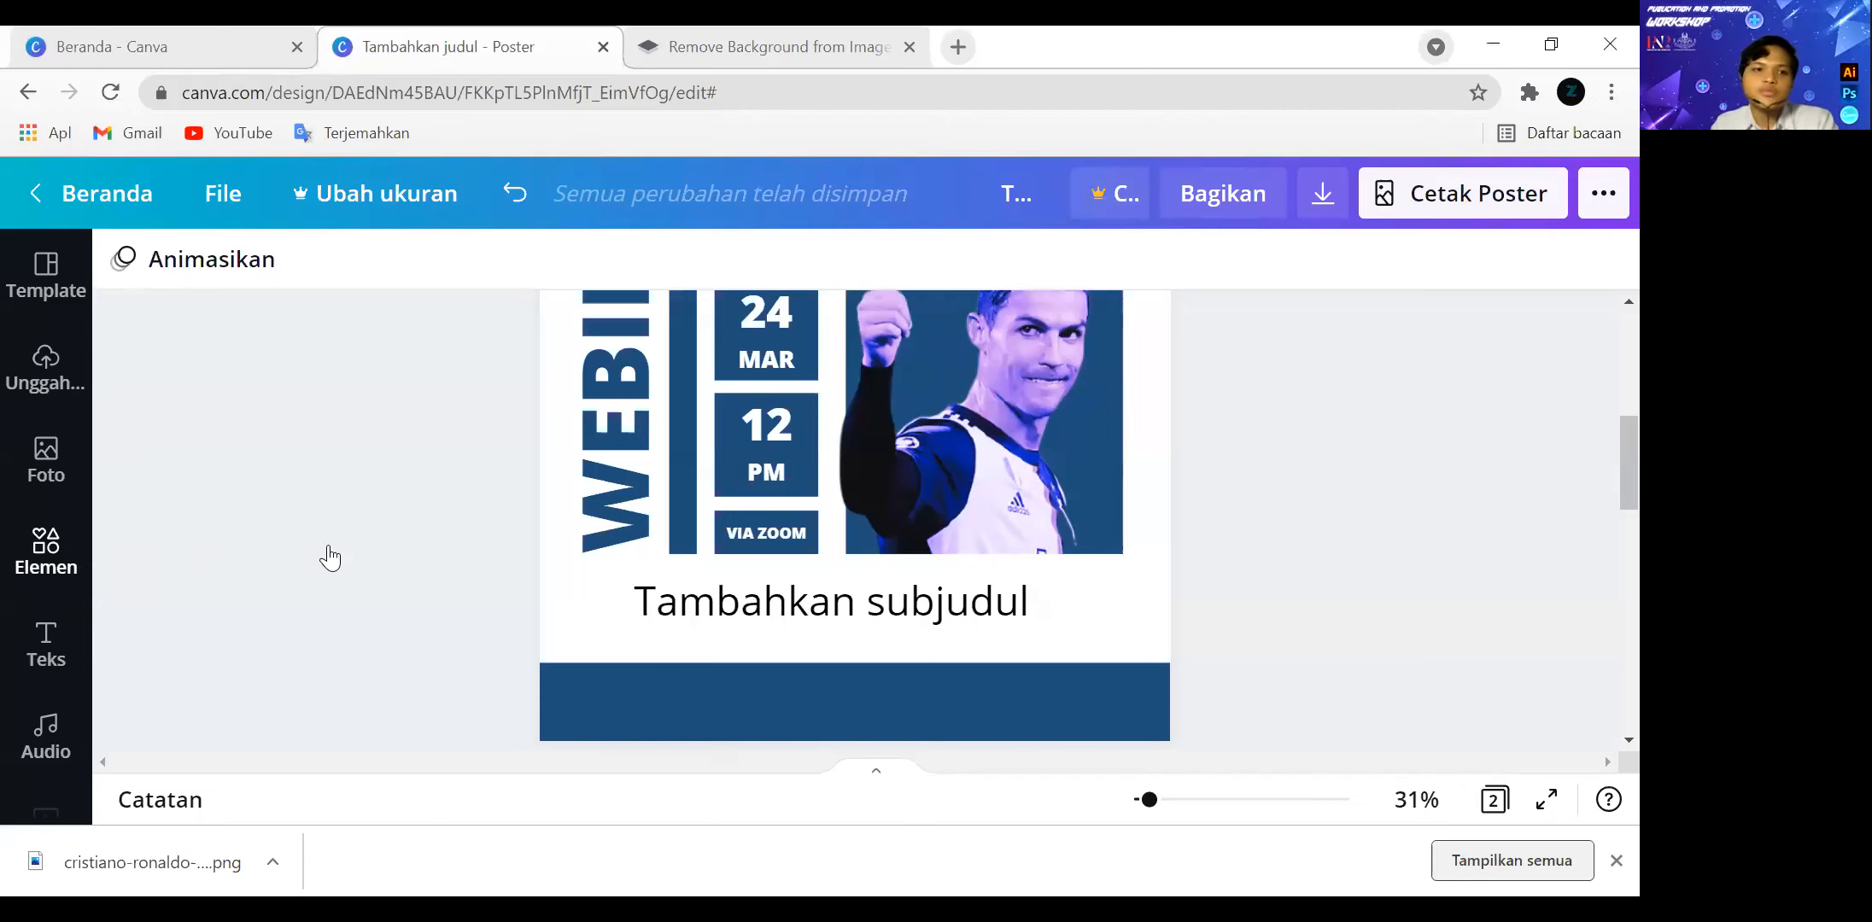
# View all recently used elements in Canva and return to the main elements library.
pyautogui.click(80, 548)
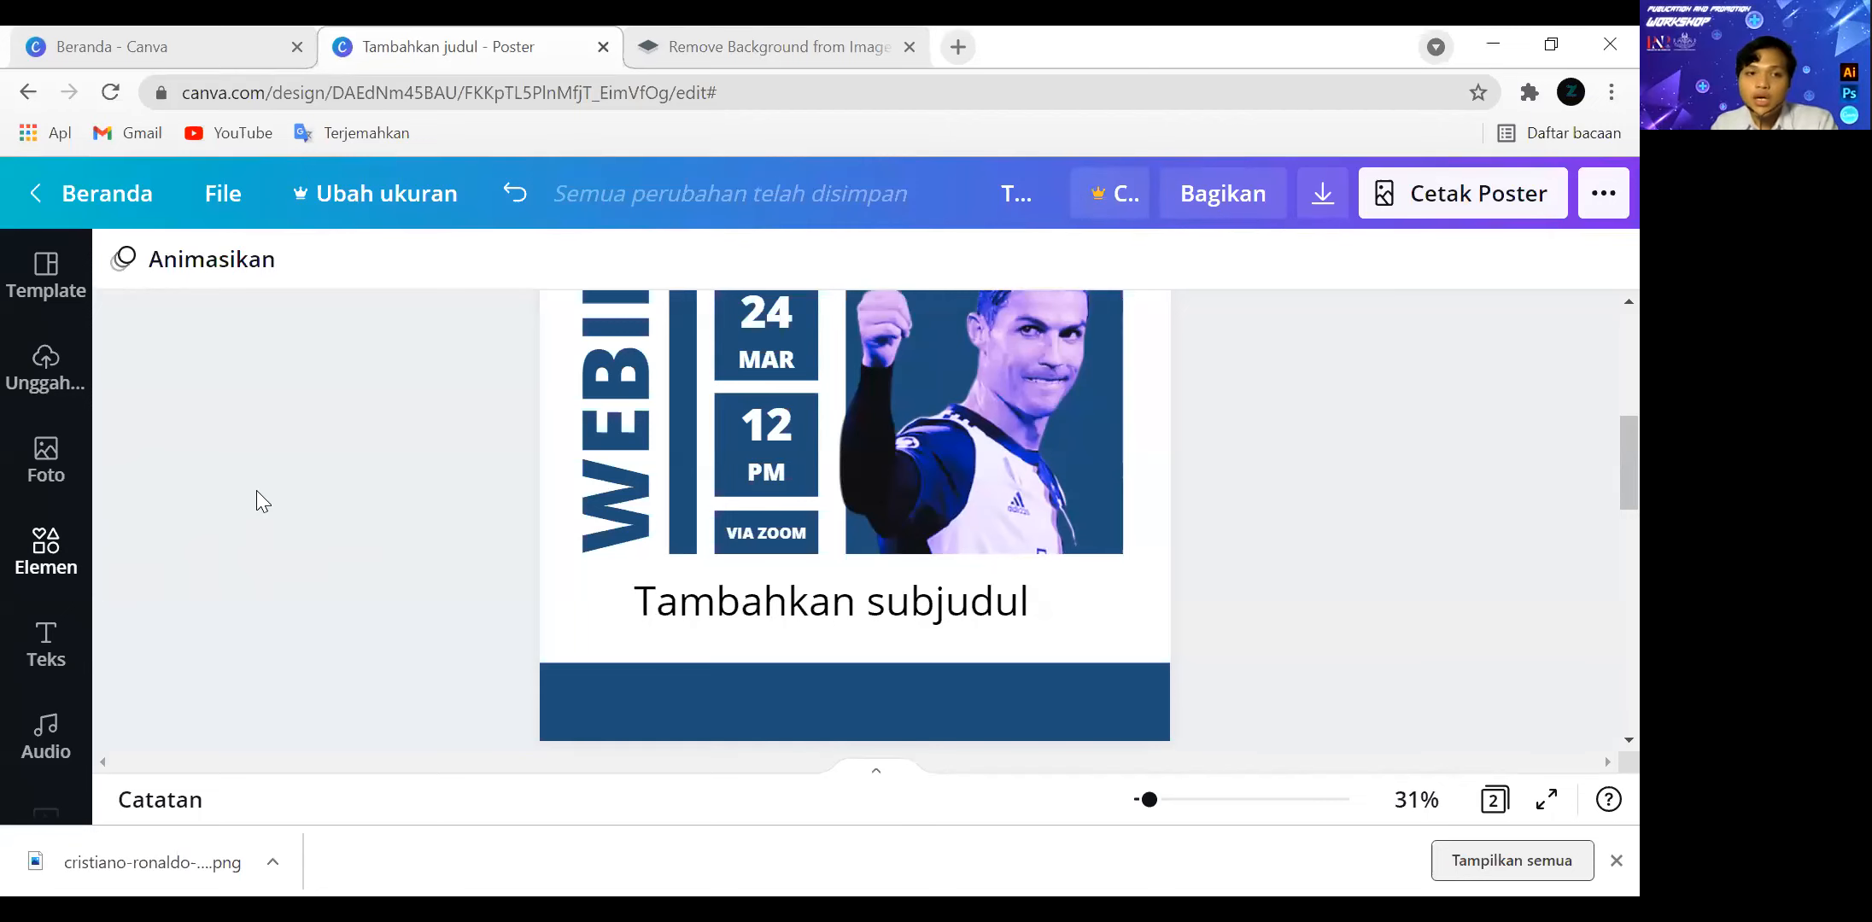
pyautogui.scroll(3, 461, 495)
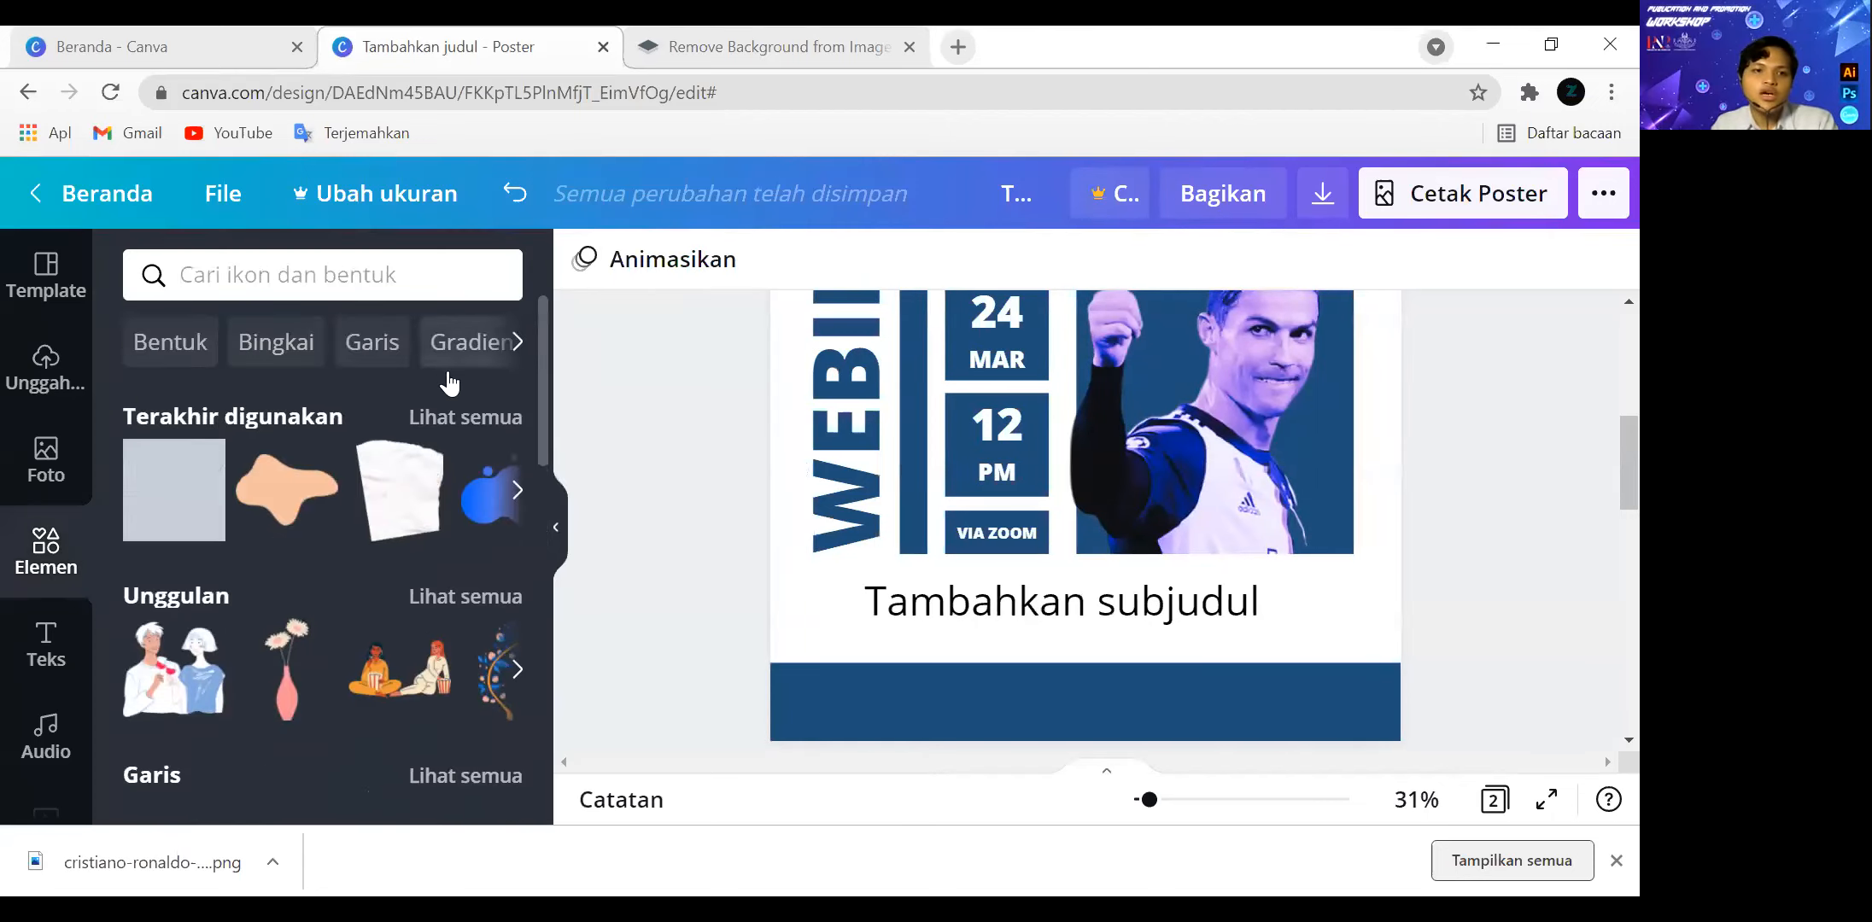
pyautogui.click(440, 418)
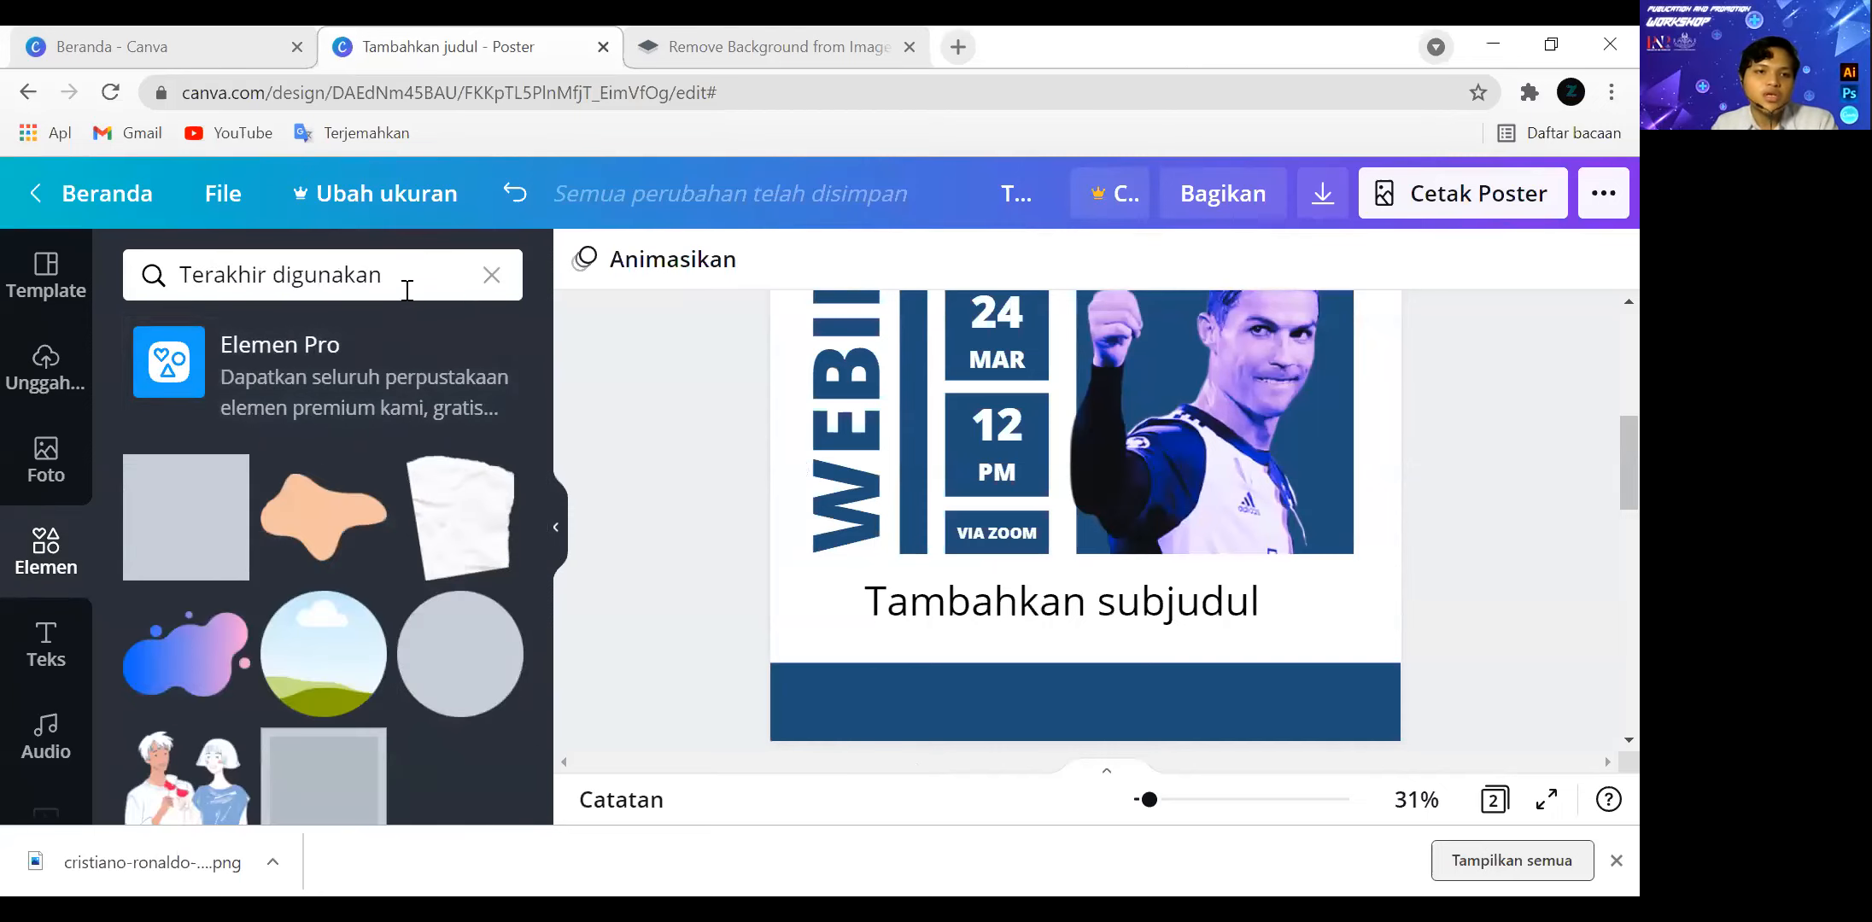
pyautogui.click(492, 275)
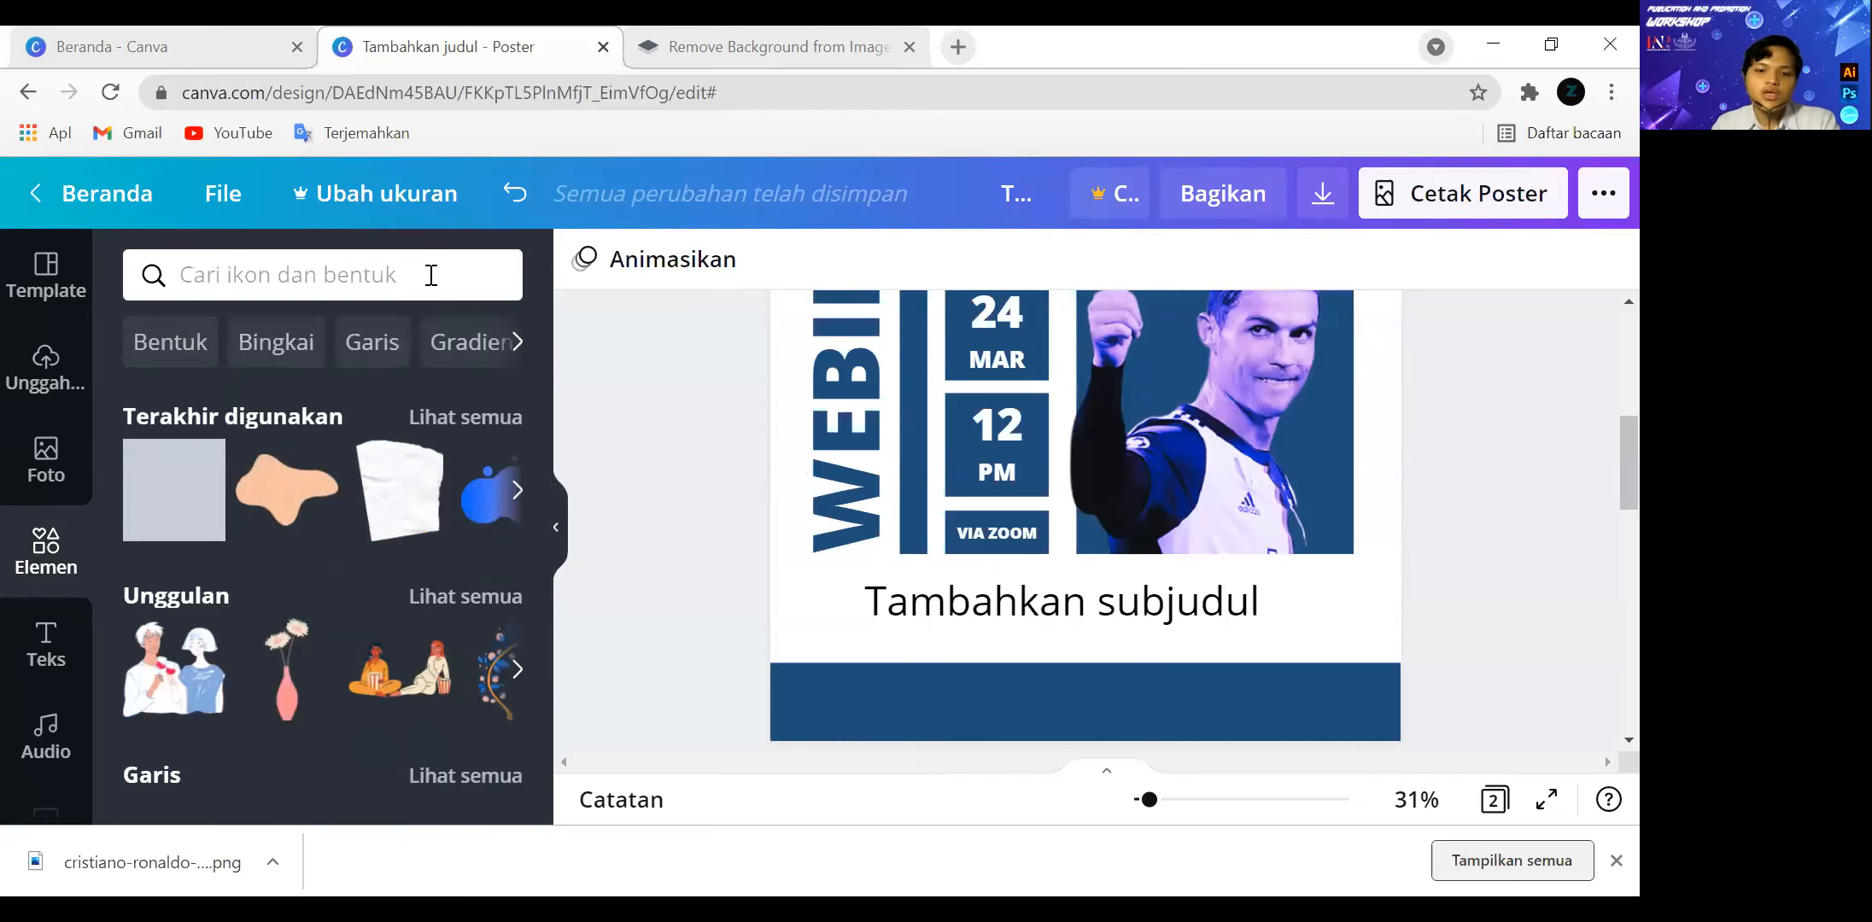
# Search the elements for "KUCING" and add the sleeping orange cat to the webinar poster page.
pyautogui.write('KUCING')
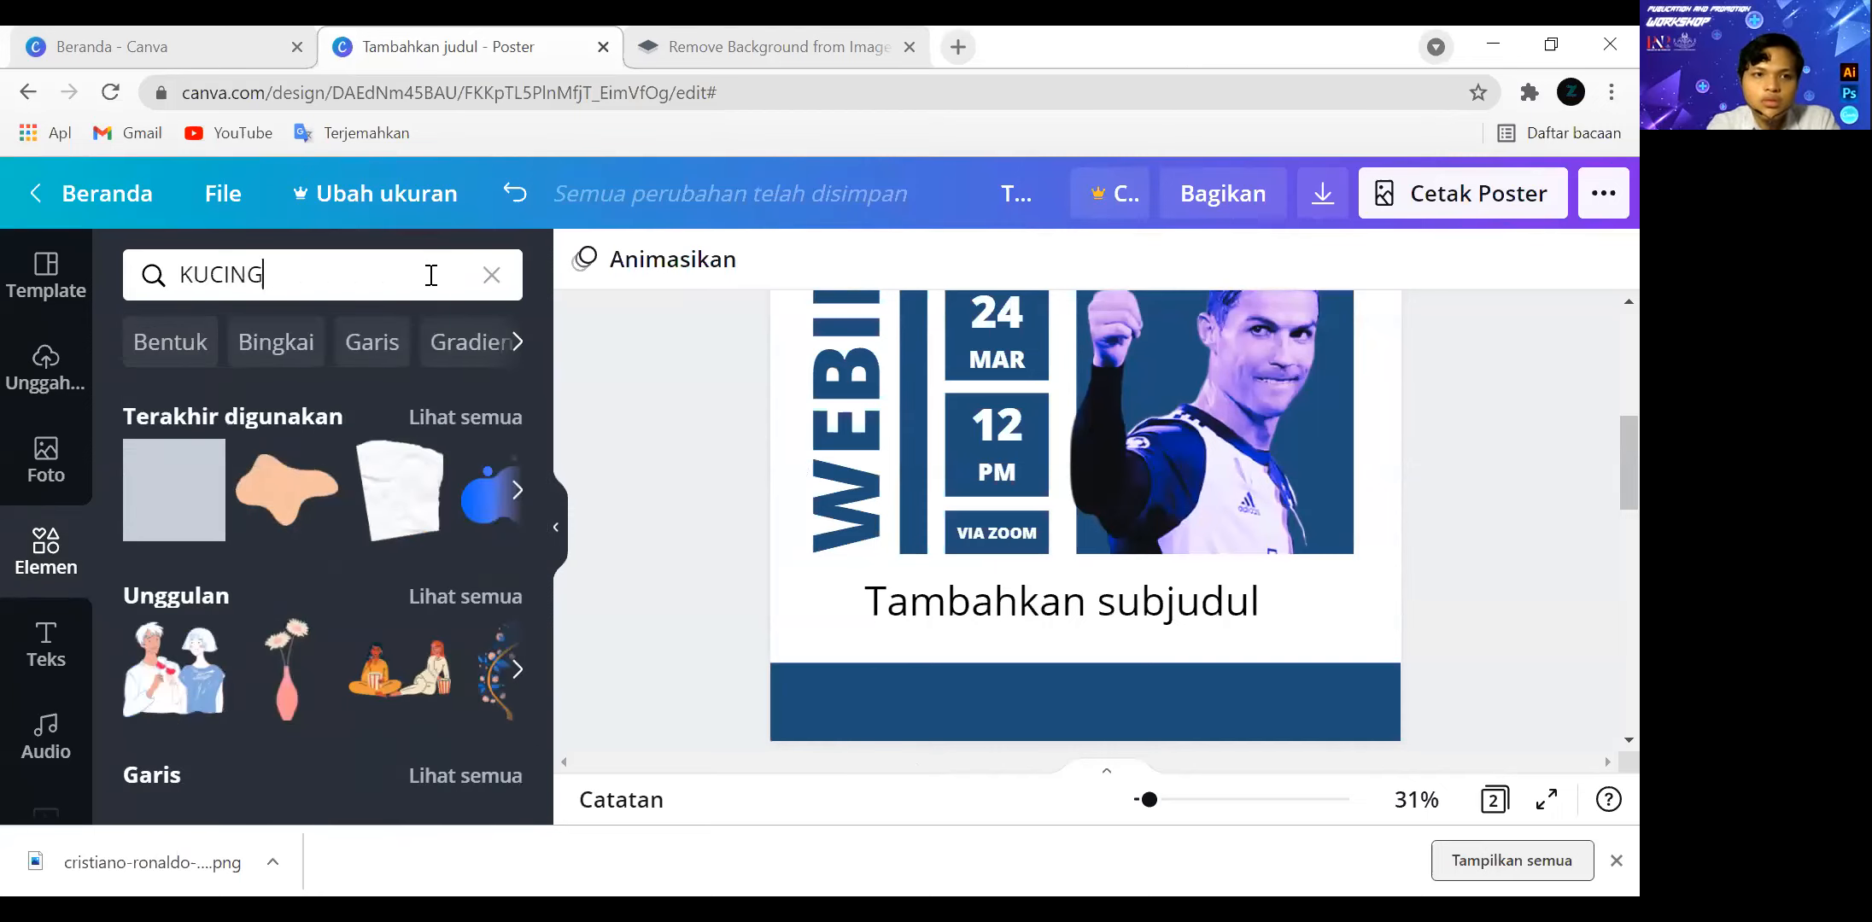
pyautogui.press('Return')
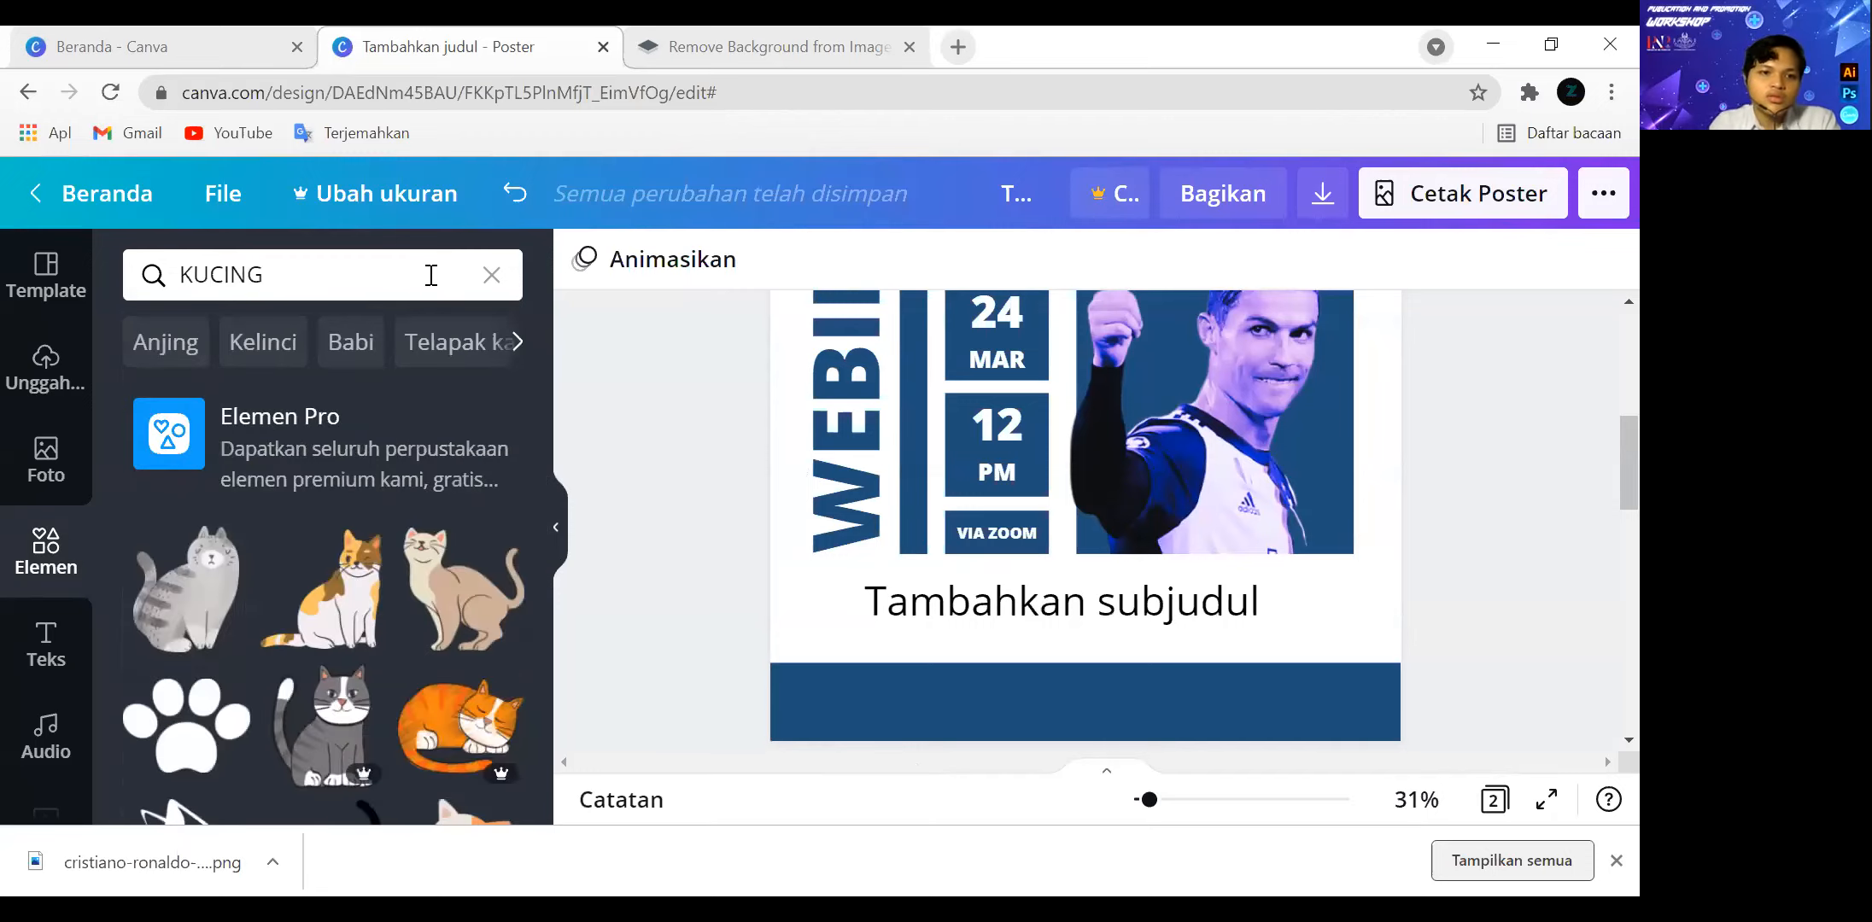
pyautogui.scroll(-1, 333, 538)
pyautogui.scroll(-3, 335, 538)
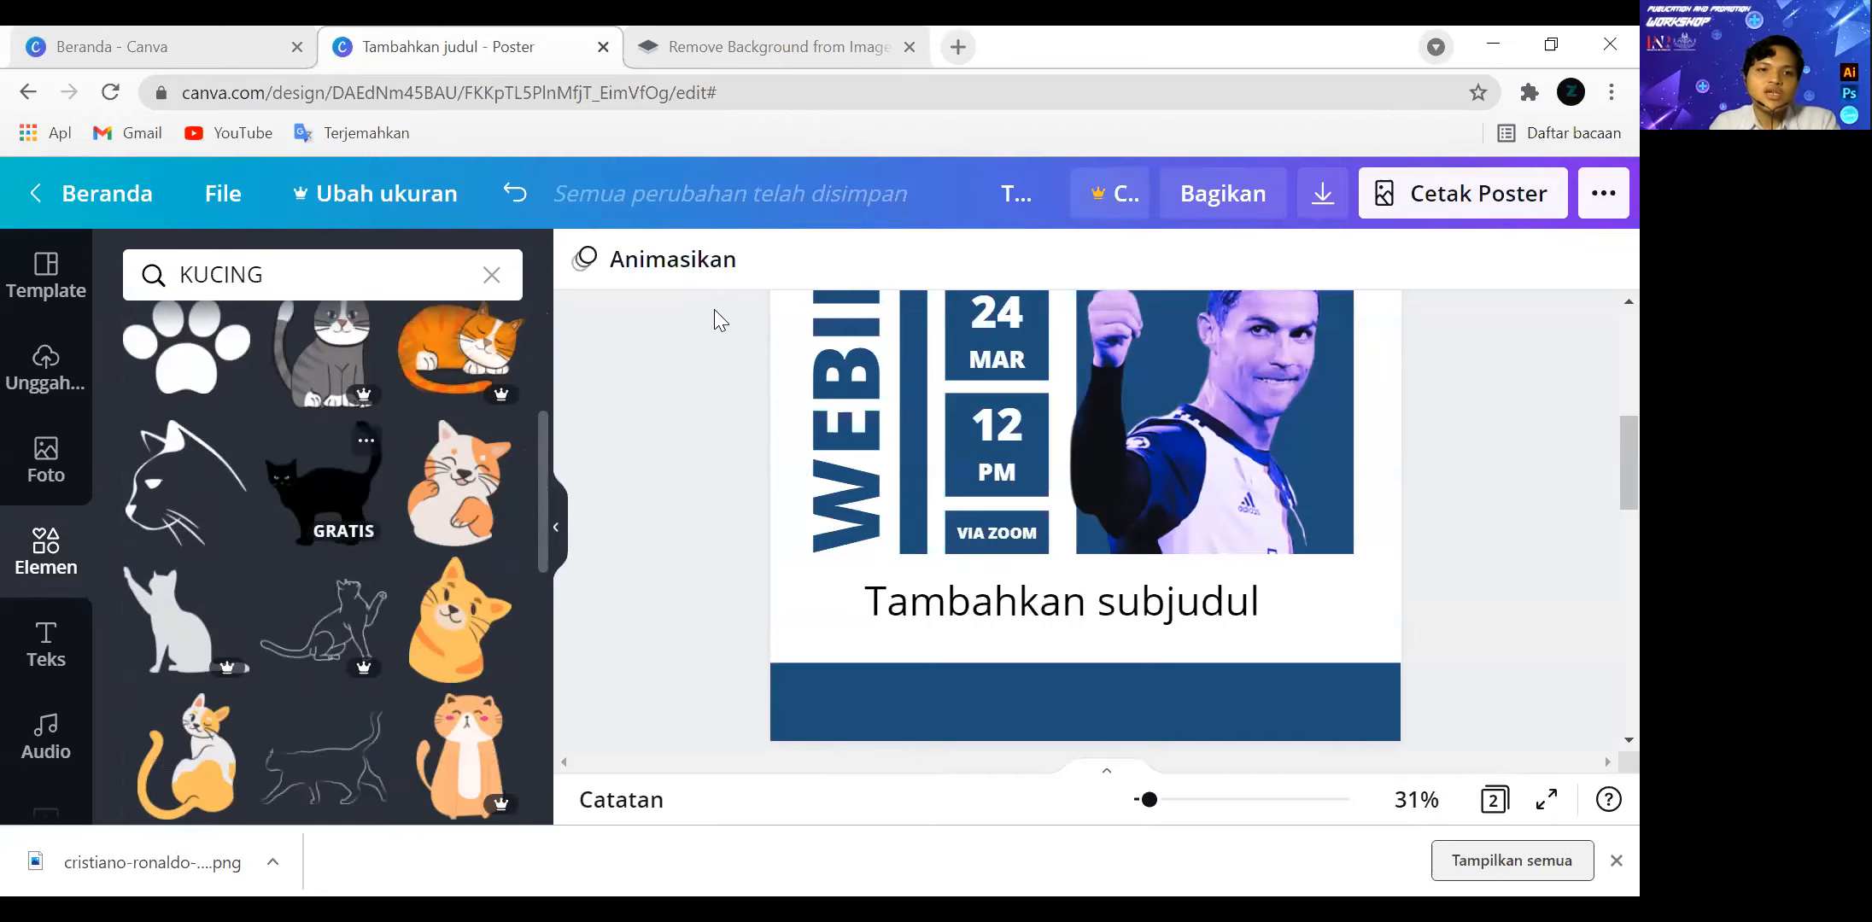
pyautogui.scroll(1, 412, 380)
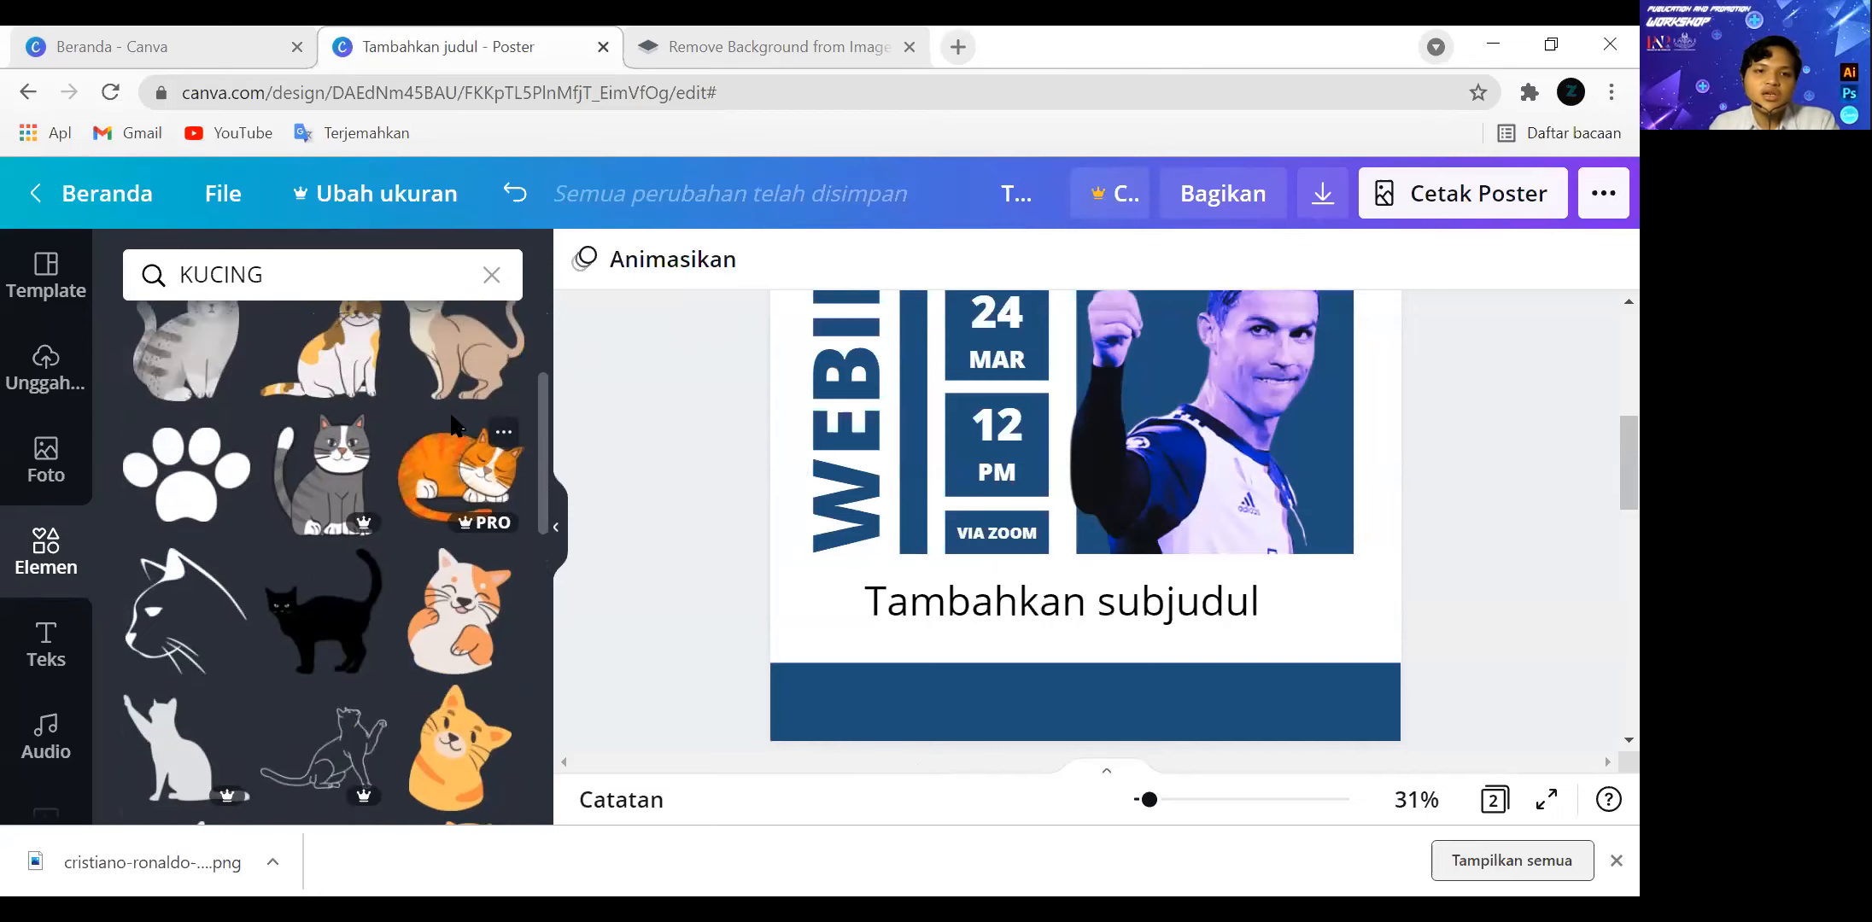
pyautogui.click(465, 491)
pyautogui.scroll(-3, 1059, 658)
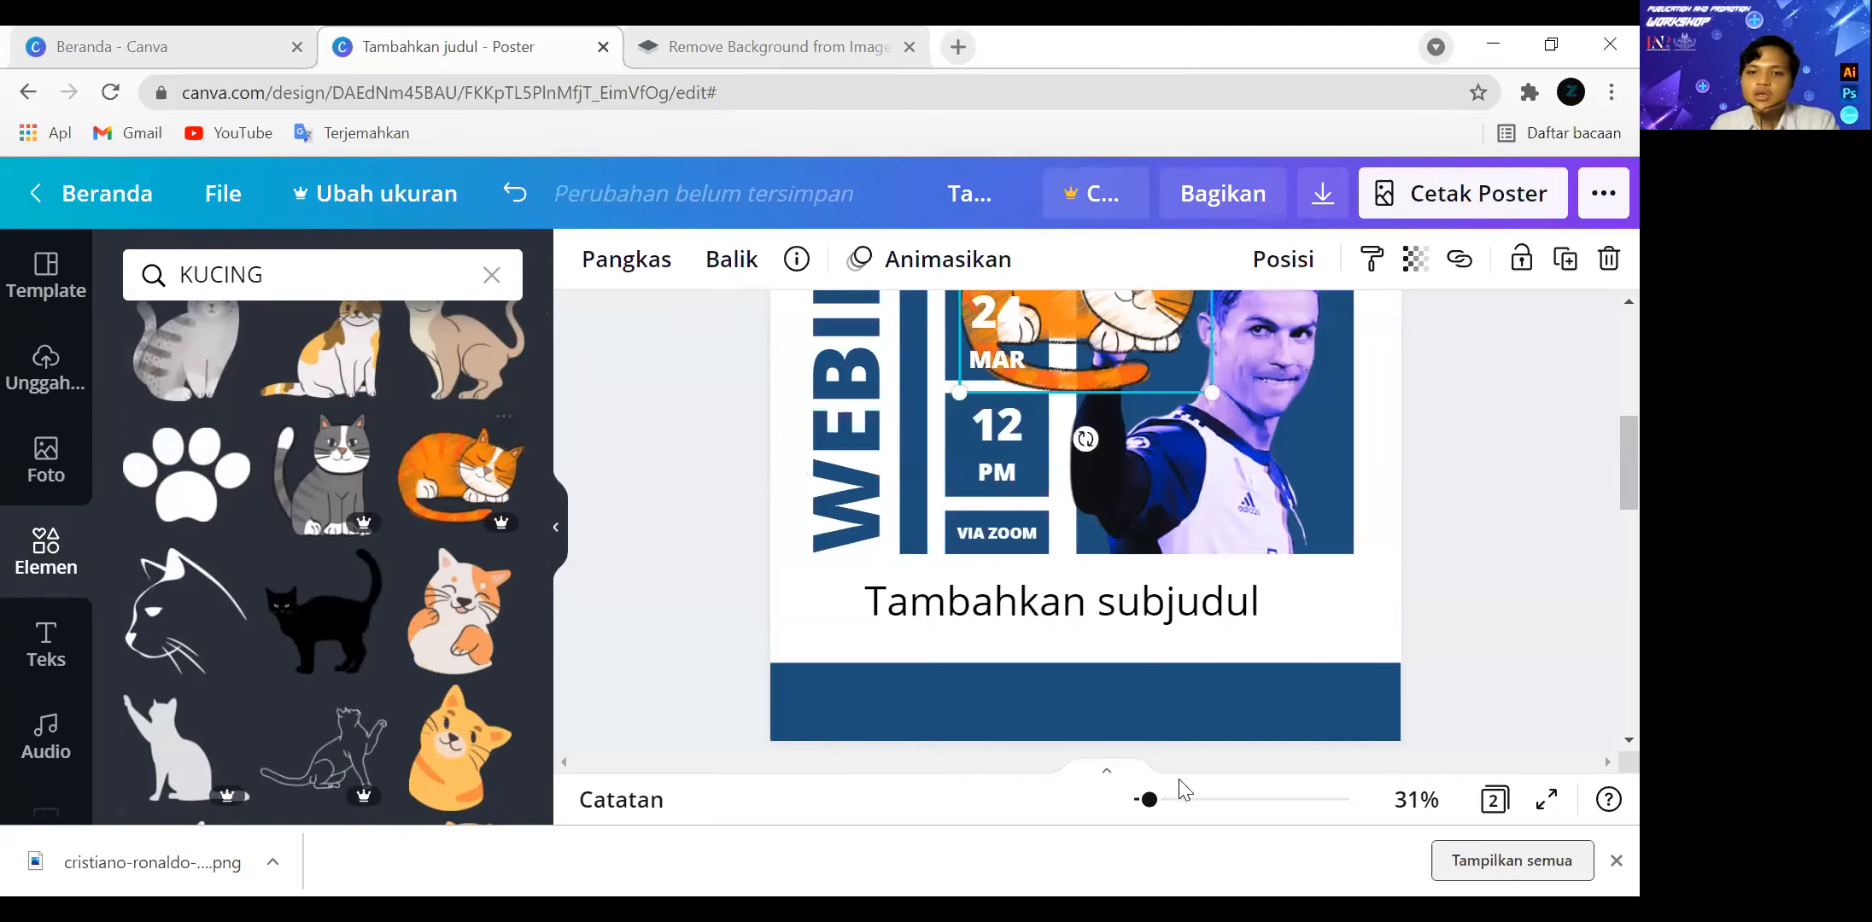
# Add a new blank page after page 2 and place the sleeping orange Pro cat on it.
pyautogui.moveTo(1150, 799); pyautogui.dragTo(1140, 798)
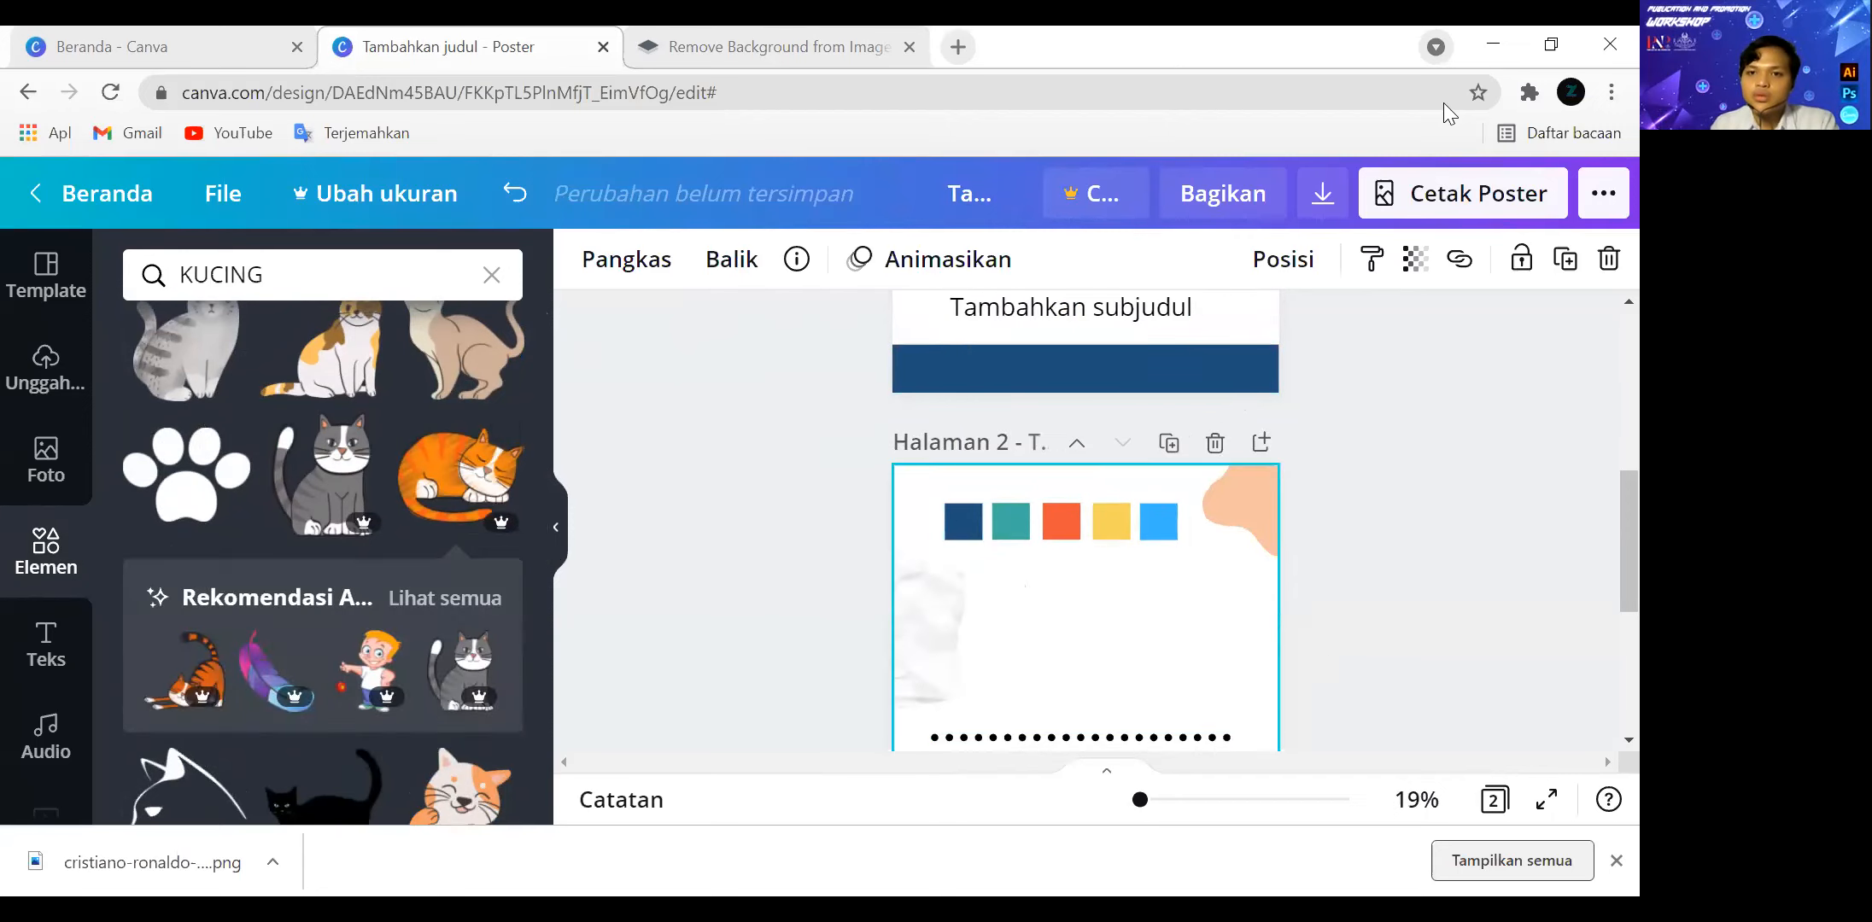
pyautogui.scroll(-5, 1198, 512)
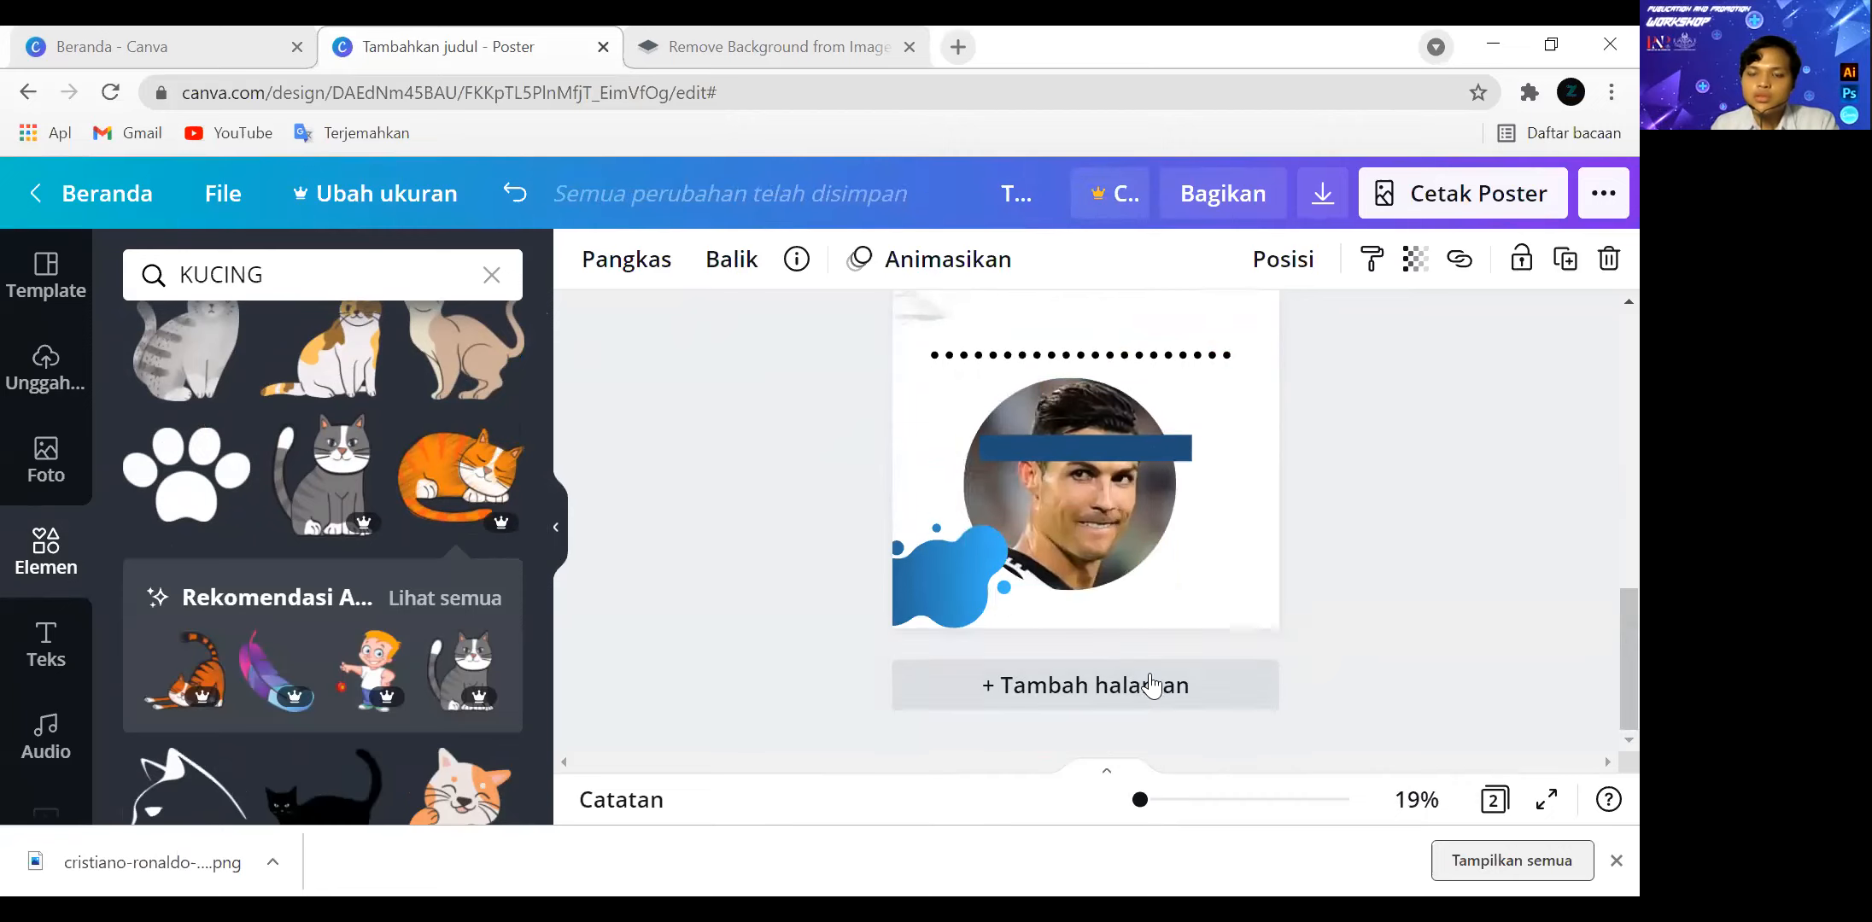
pyautogui.click(1104, 692)
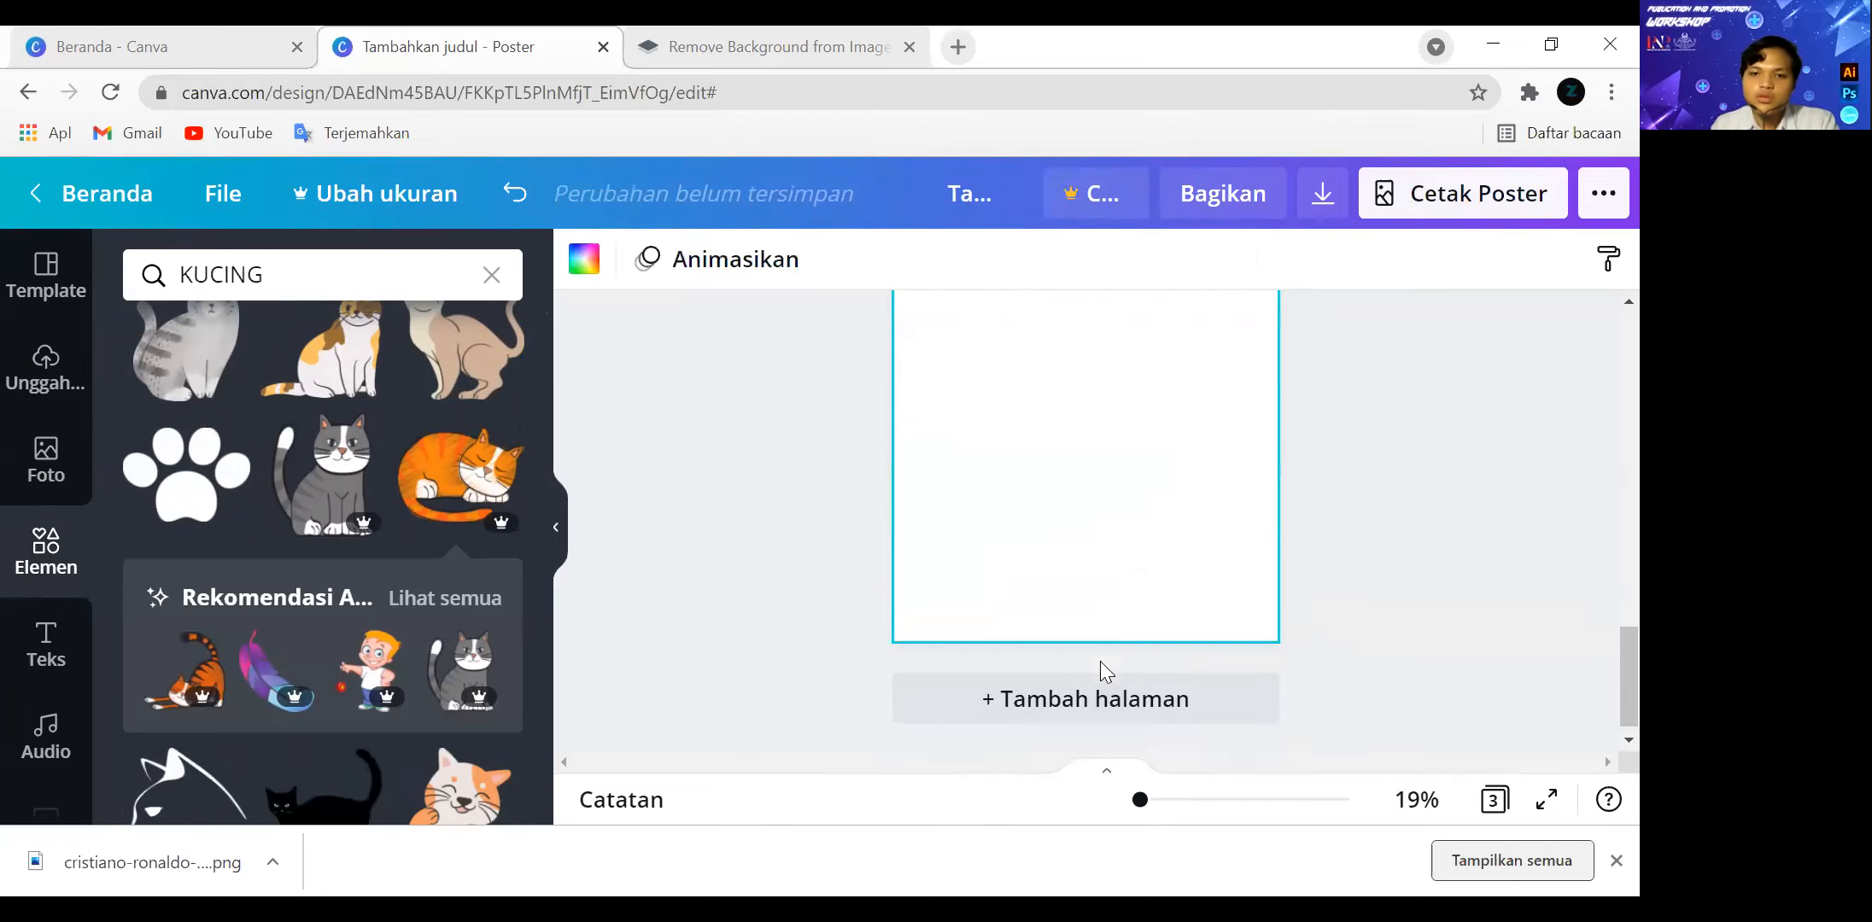
pyautogui.click(461, 478)
pyautogui.click(1036, 421)
pyautogui.click(1043, 408)
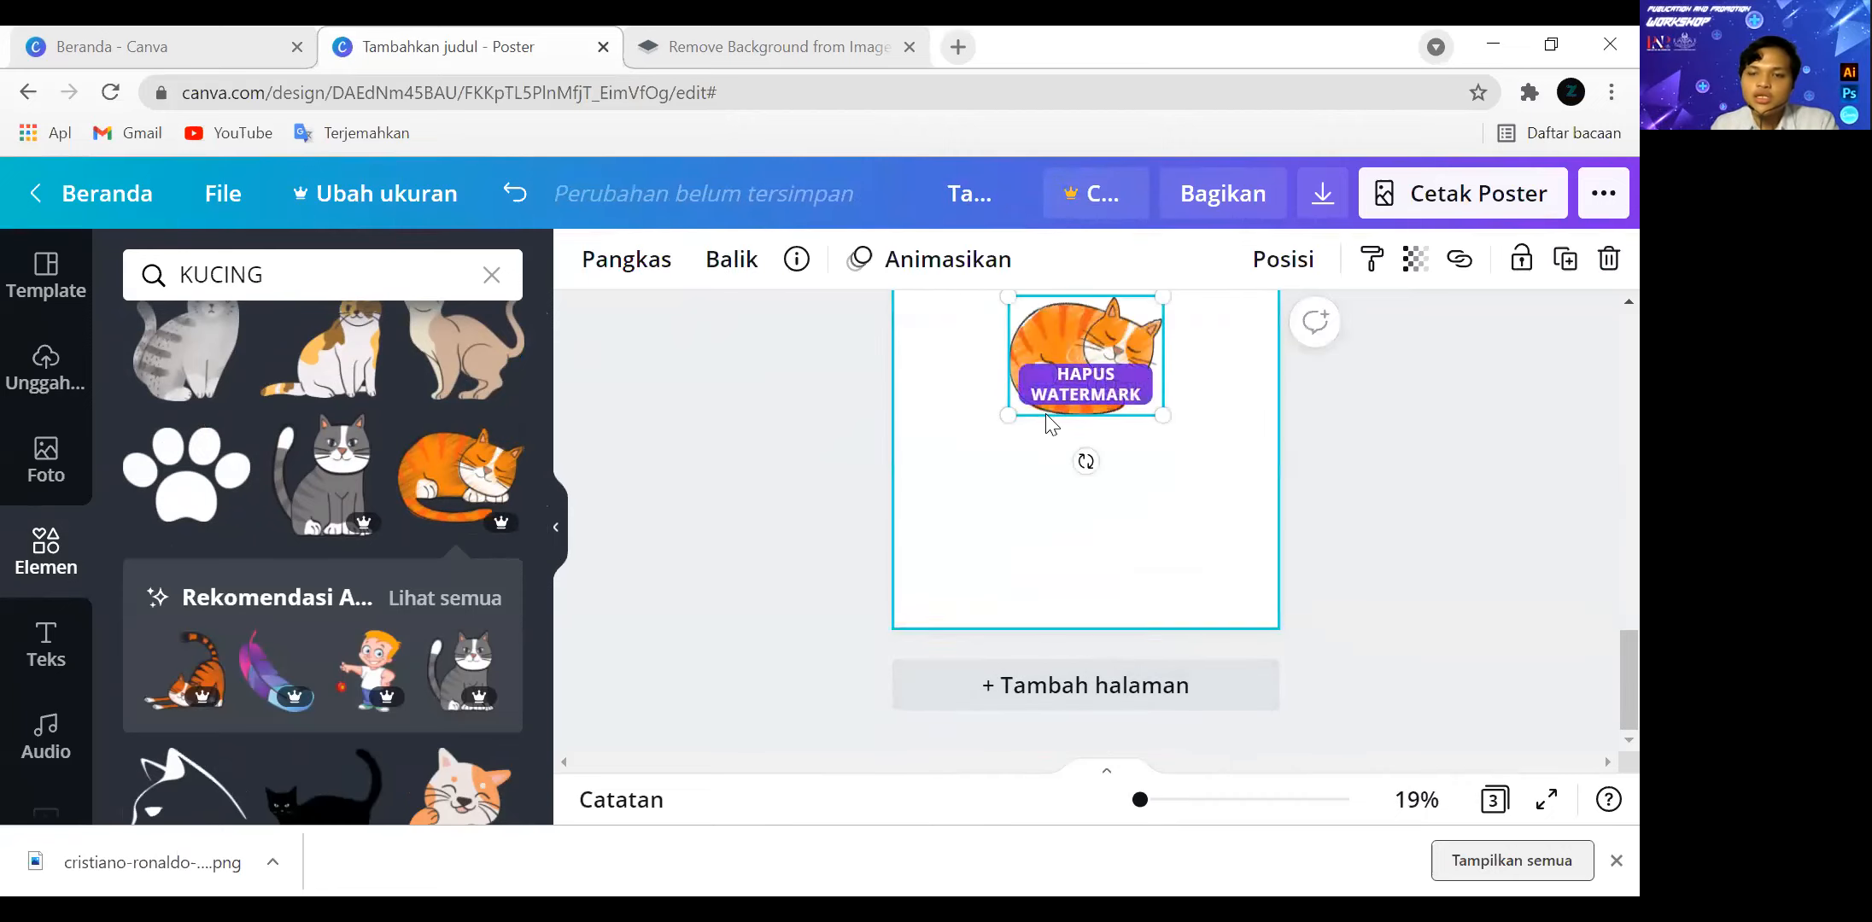
# Enlarge the sleeping orange cat on page 3 to nearly the full page width and position it around the middle.
pyautogui.moveTo(993, 421); pyautogui.dragTo(853, 617)
pyautogui.moveTo(982, 437); pyautogui.dragTo(1087, 422)
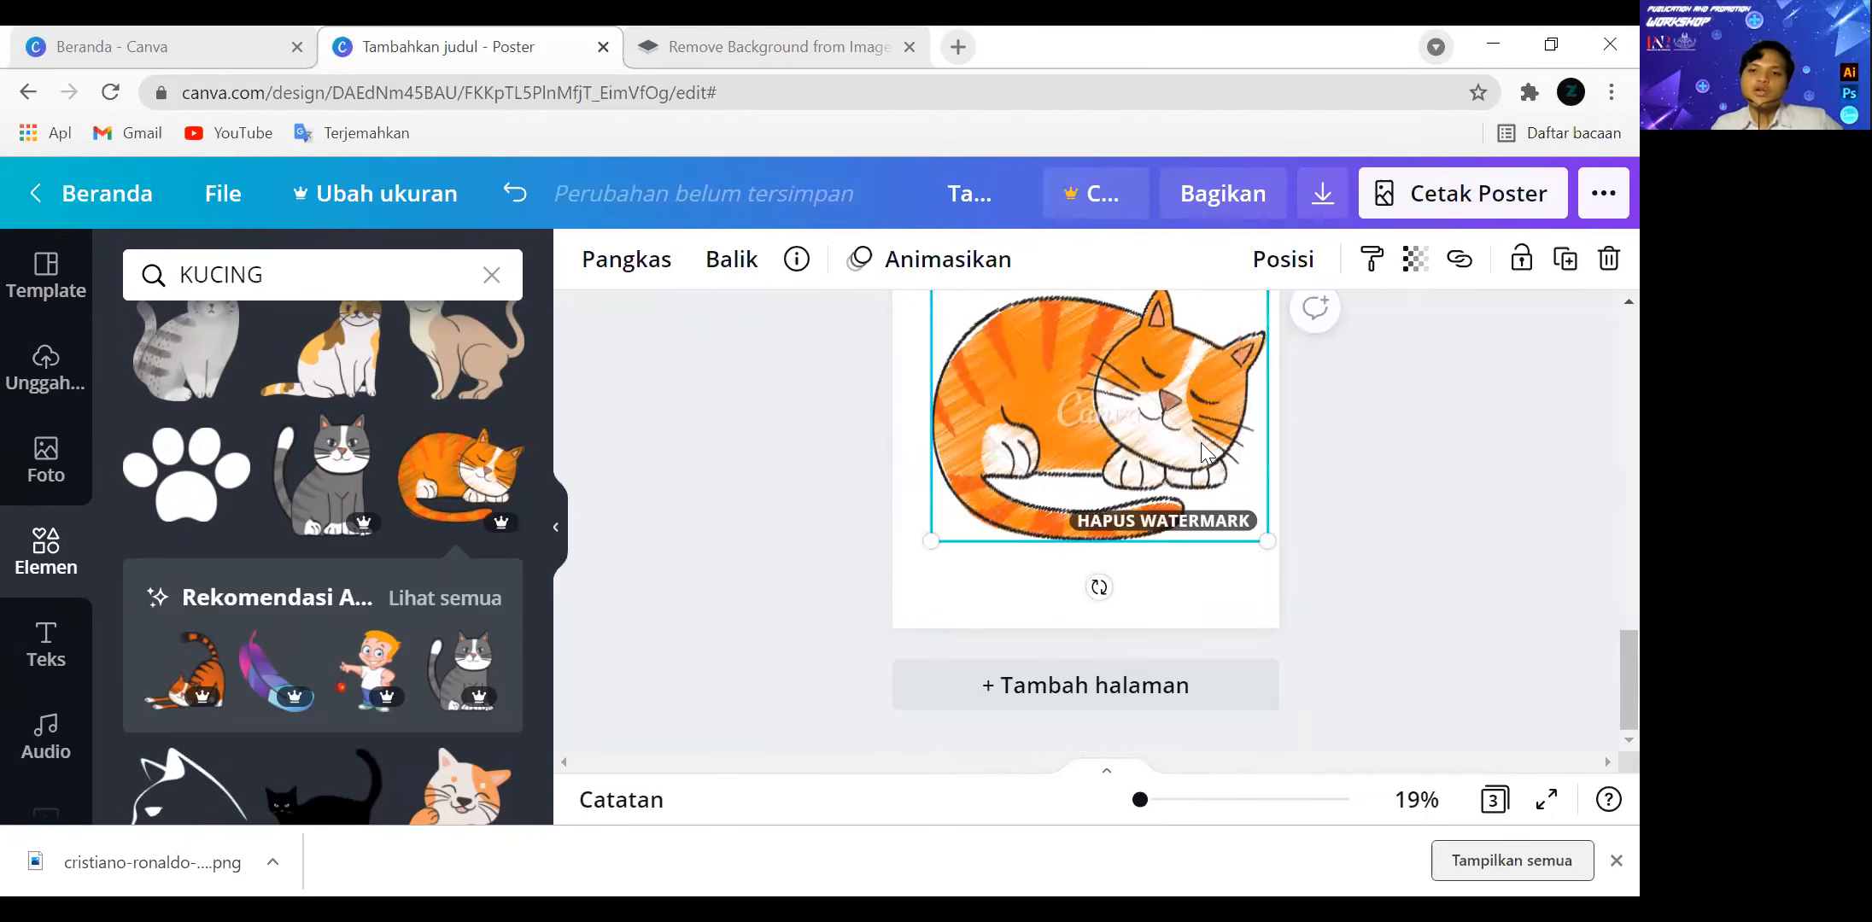
pyautogui.scroll(2, 1398, 495)
pyautogui.scroll(-1, 1161, 561)
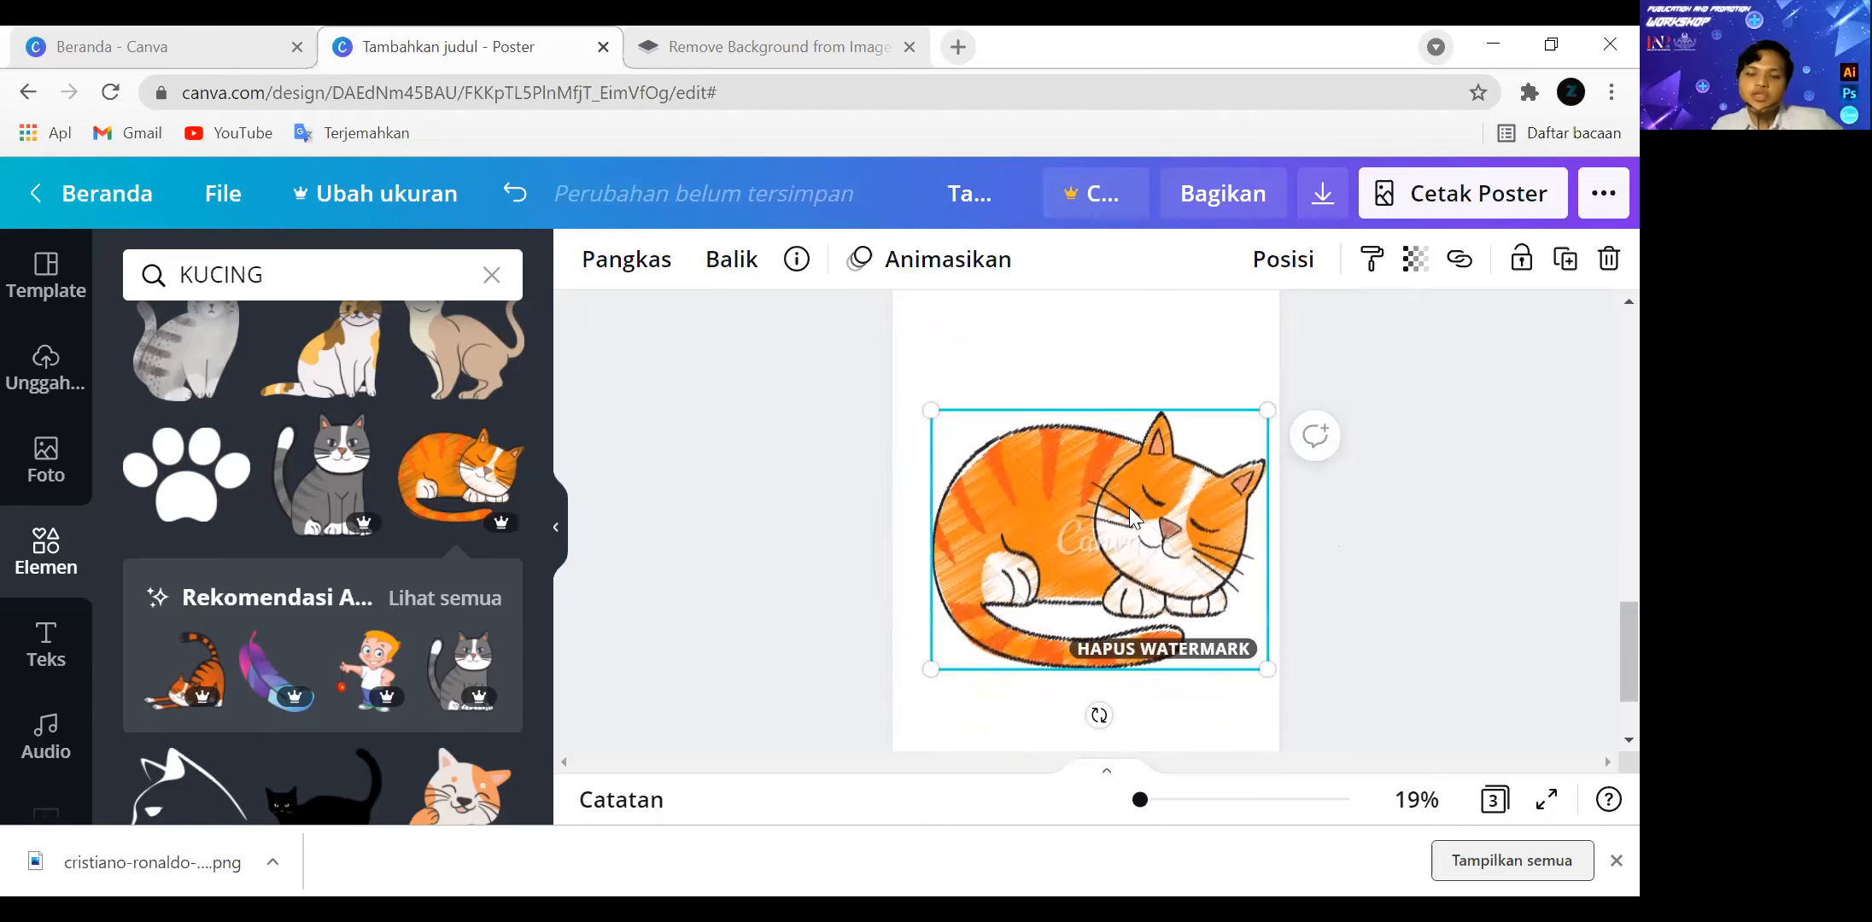
pyautogui.moveTo(1129, 507); pyautogui.dragTo(1140, 478)
pyautogui.moveTo(1133, 533); pyautogui.dragTo(1126, 506)
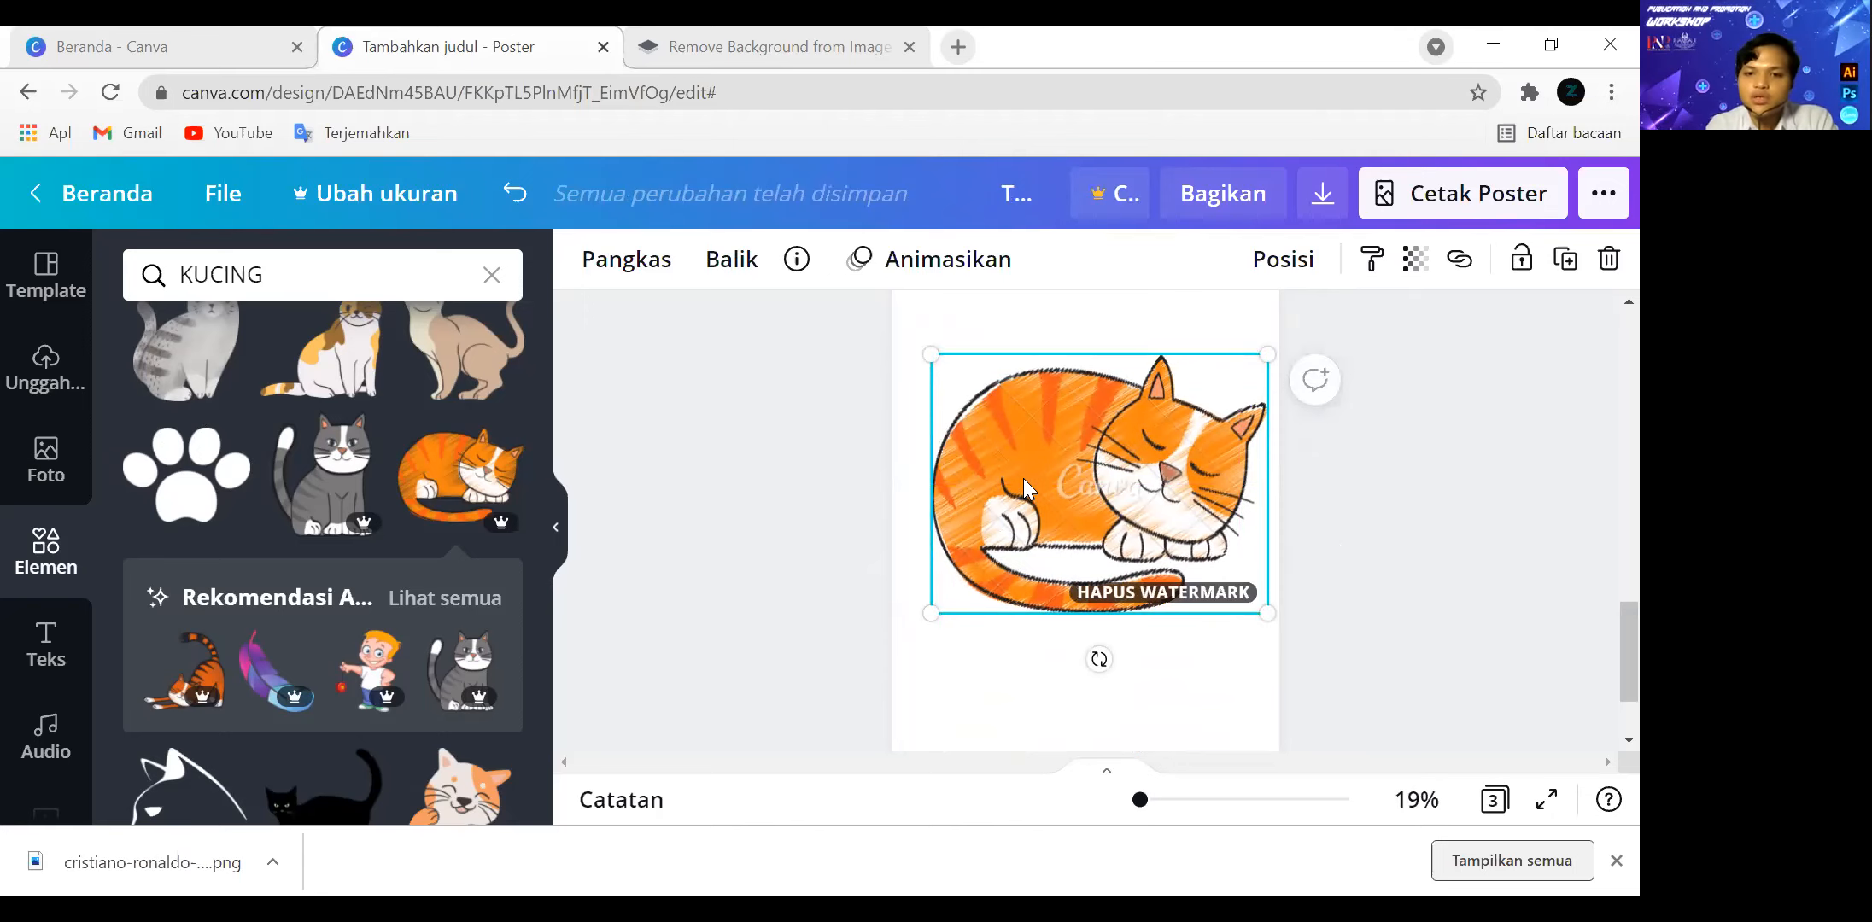
# Inspect the sleeping orange cat thumbnail in the browser's developer tools and open its source image in a new tab.
pyautogui.hotkey('ctrl', 'shift', 'i')
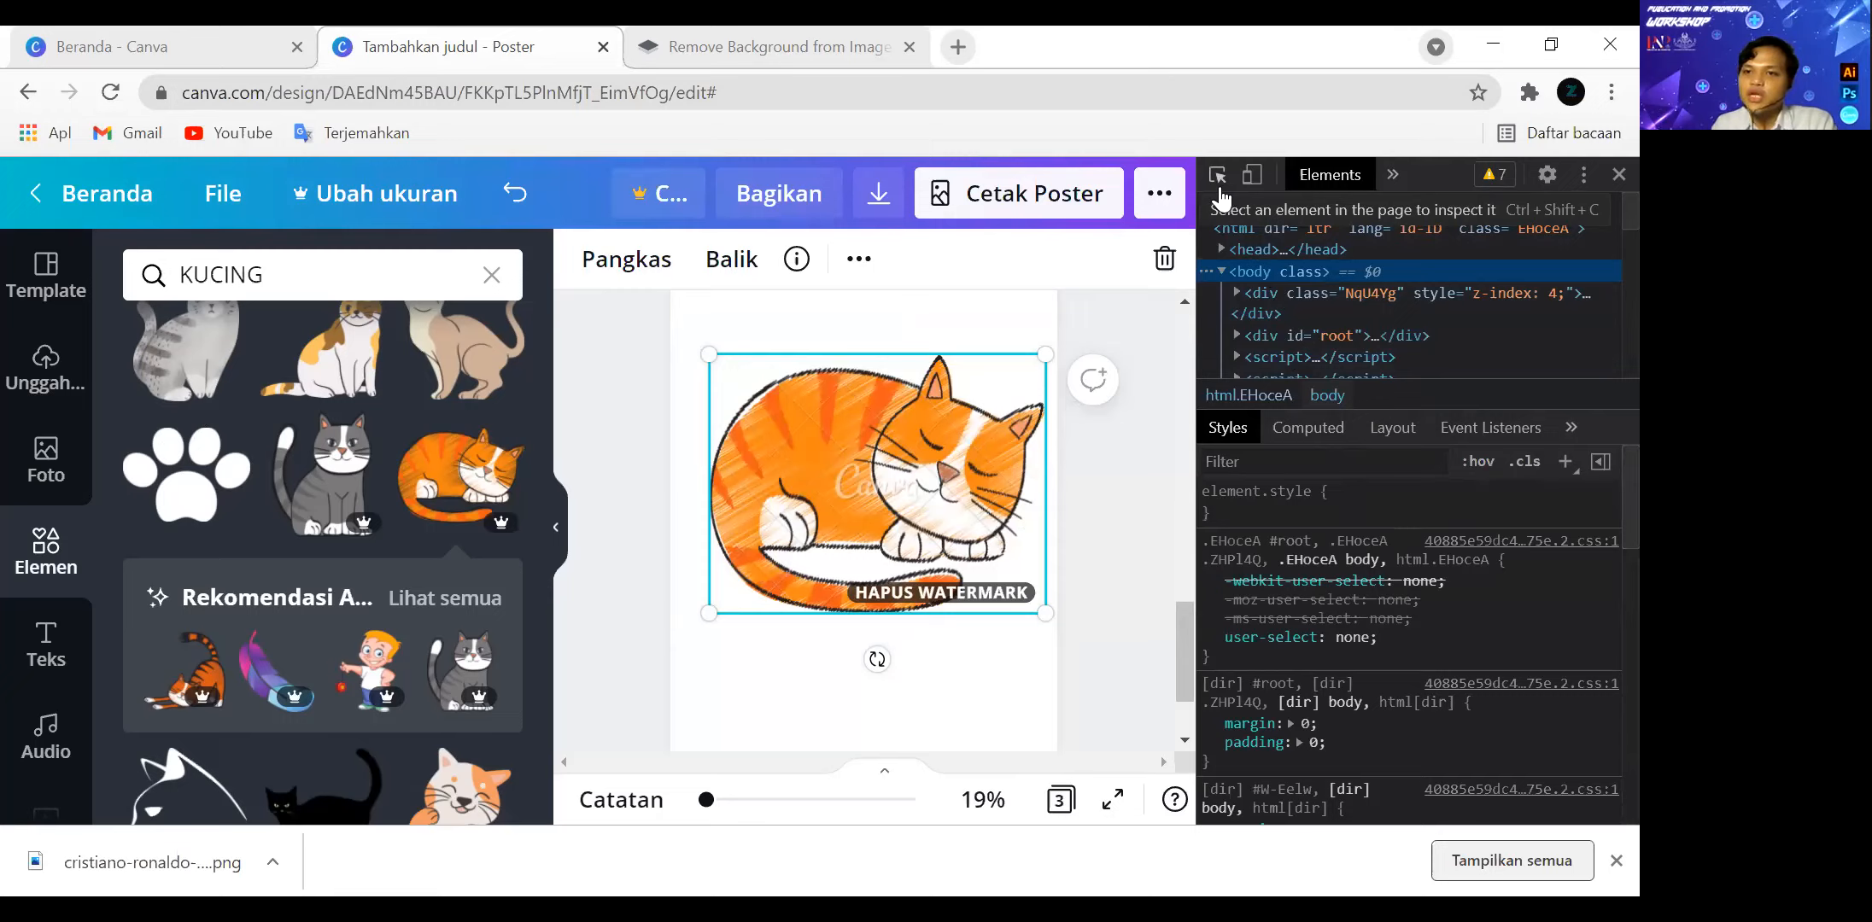
pyautogui.click(1219, 194)
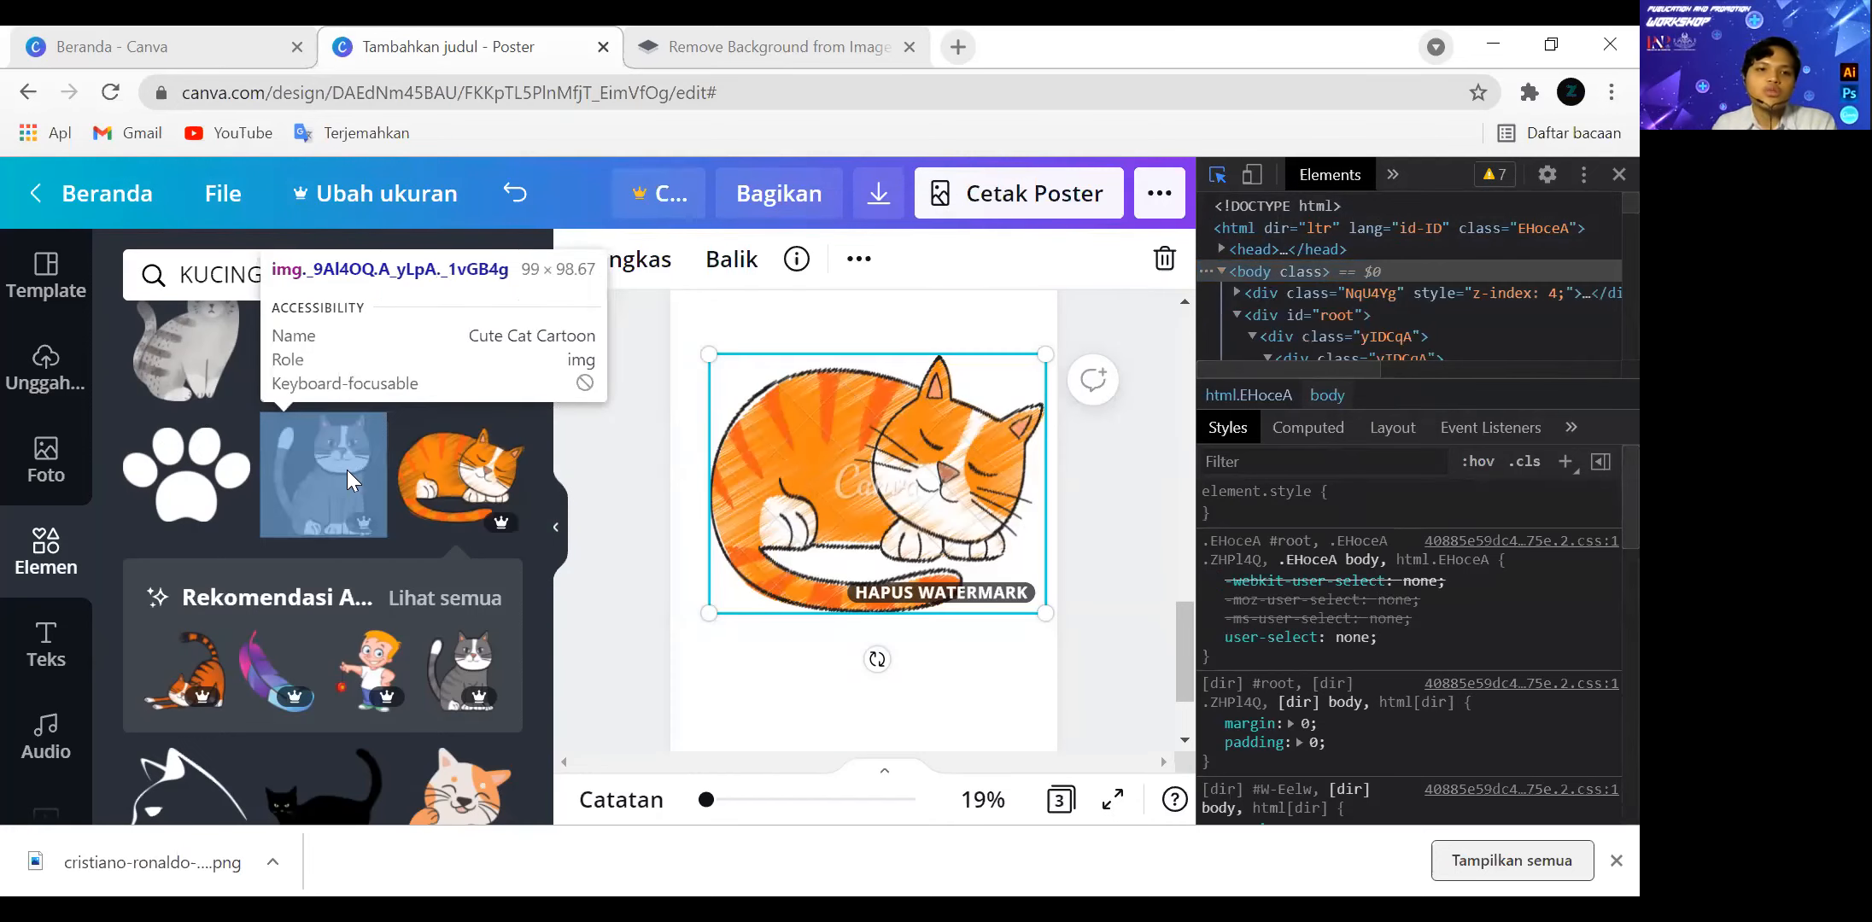
pyautogui.click(471, 460)
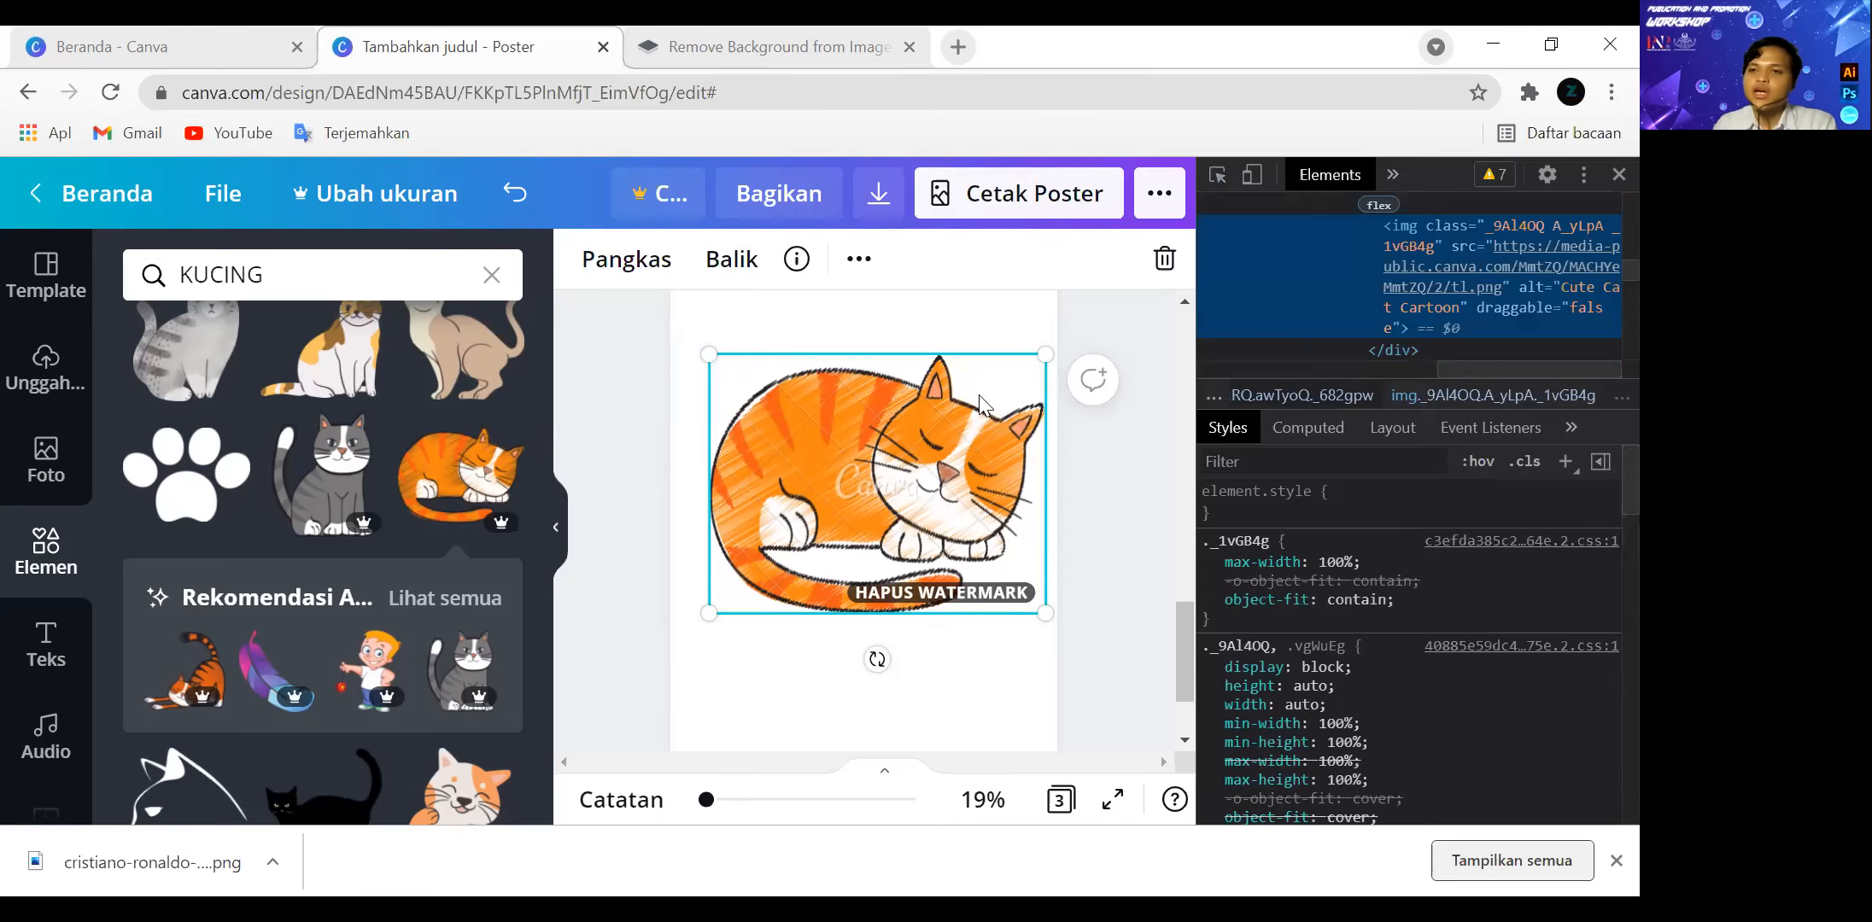
pyautogui.moveTo(1428, 282)
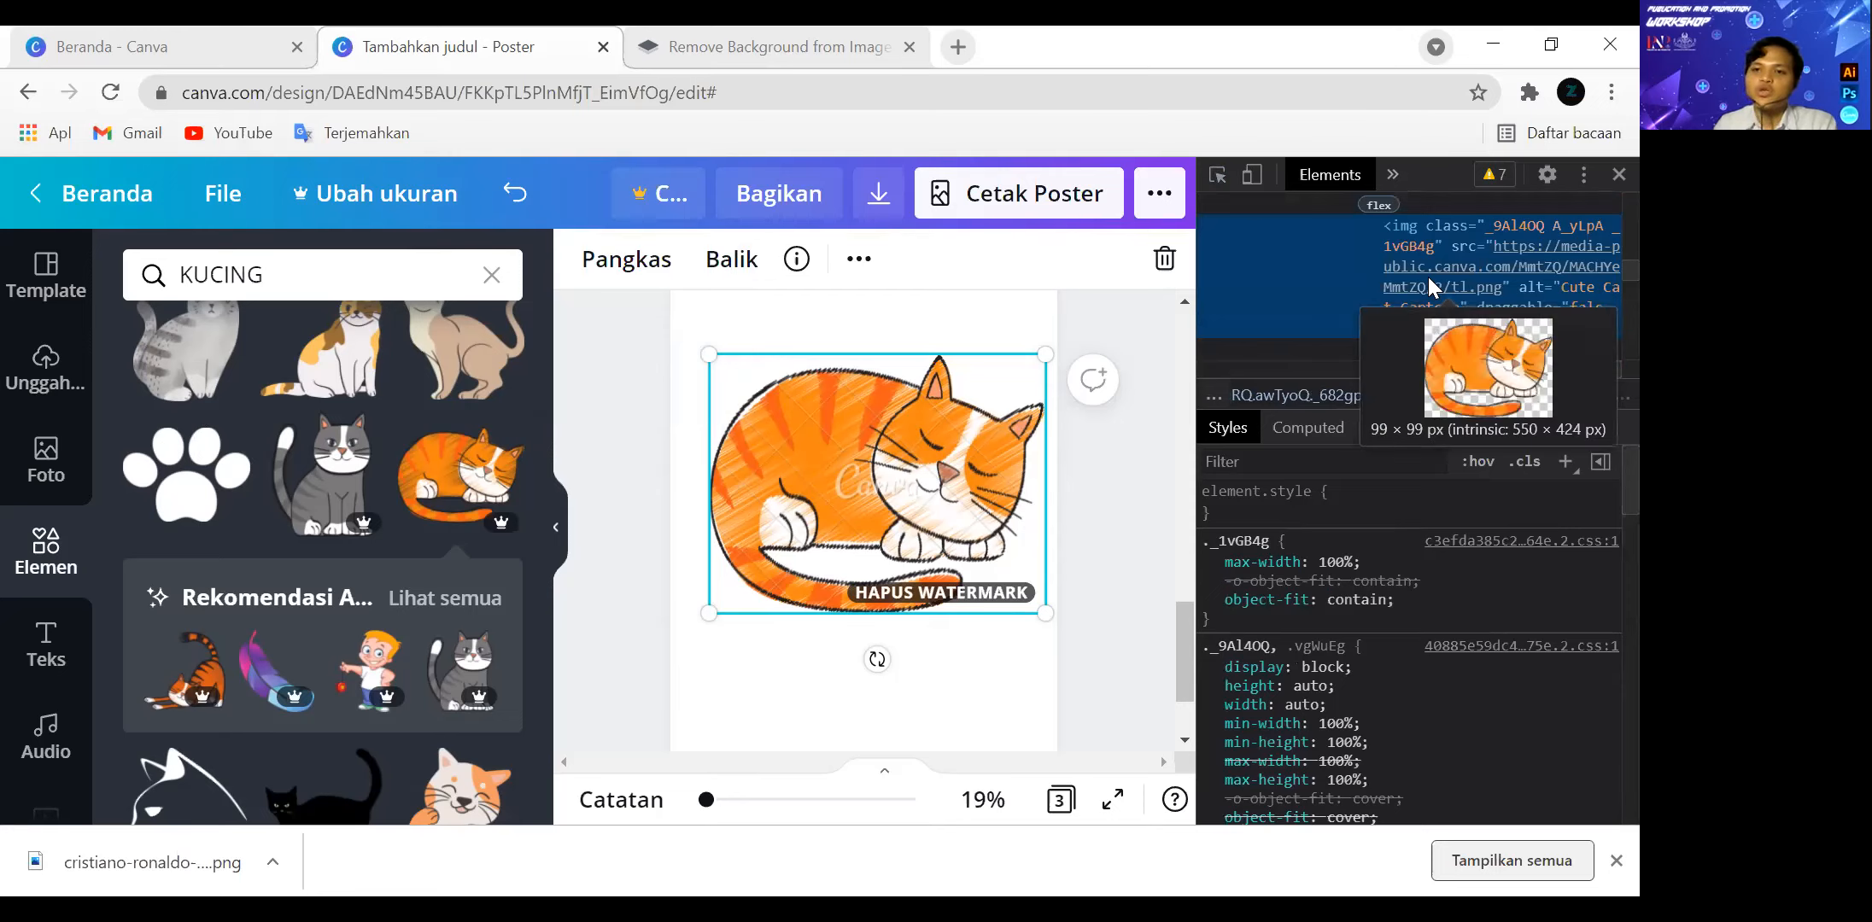
pyautogui.rightClick(1427, 276)
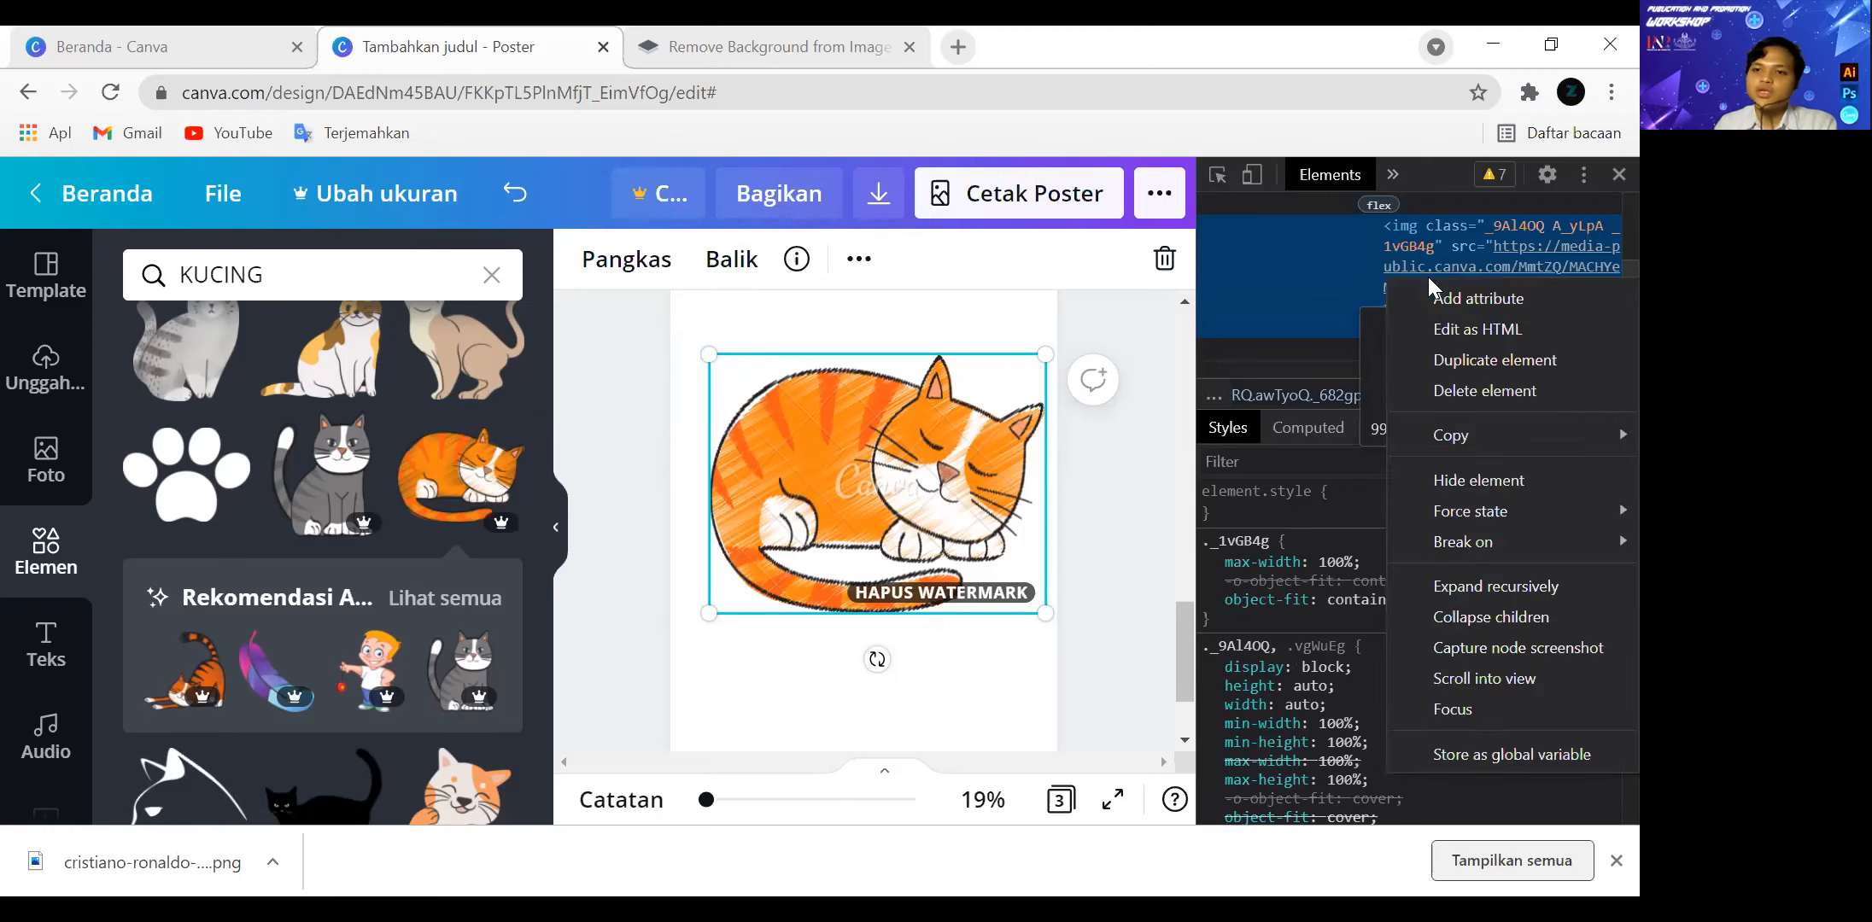
pyautogui.rightClick(1402, 257)
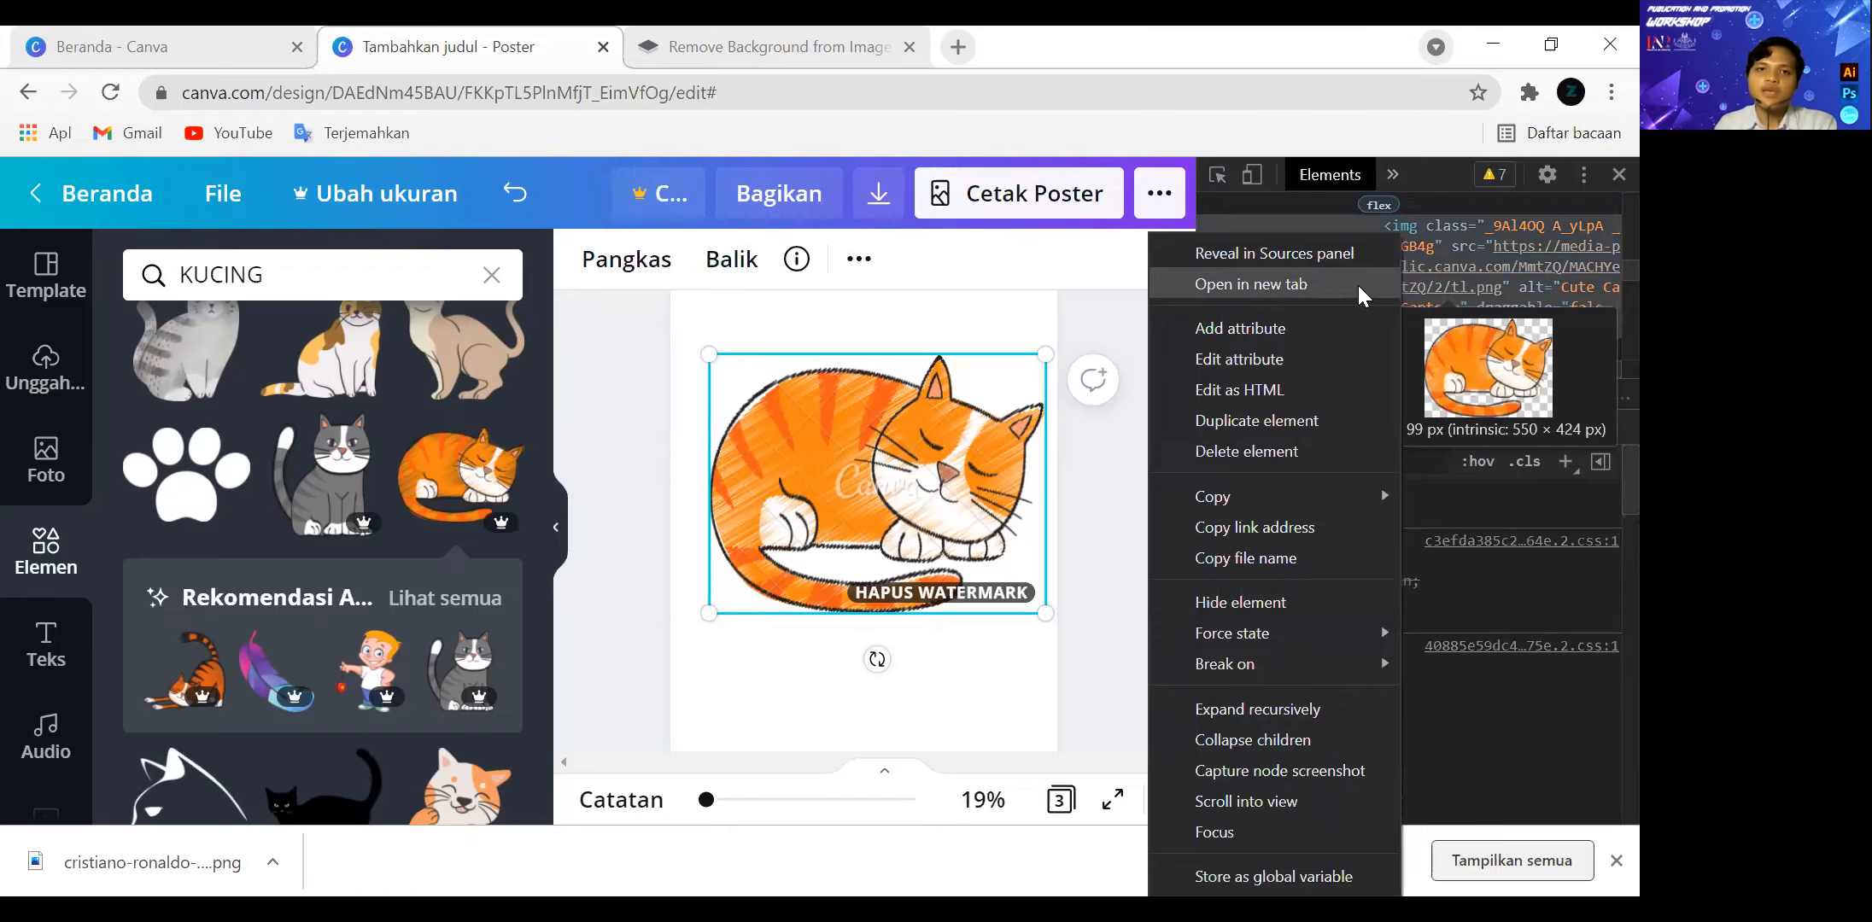
pyautogui.click(1356, 286)
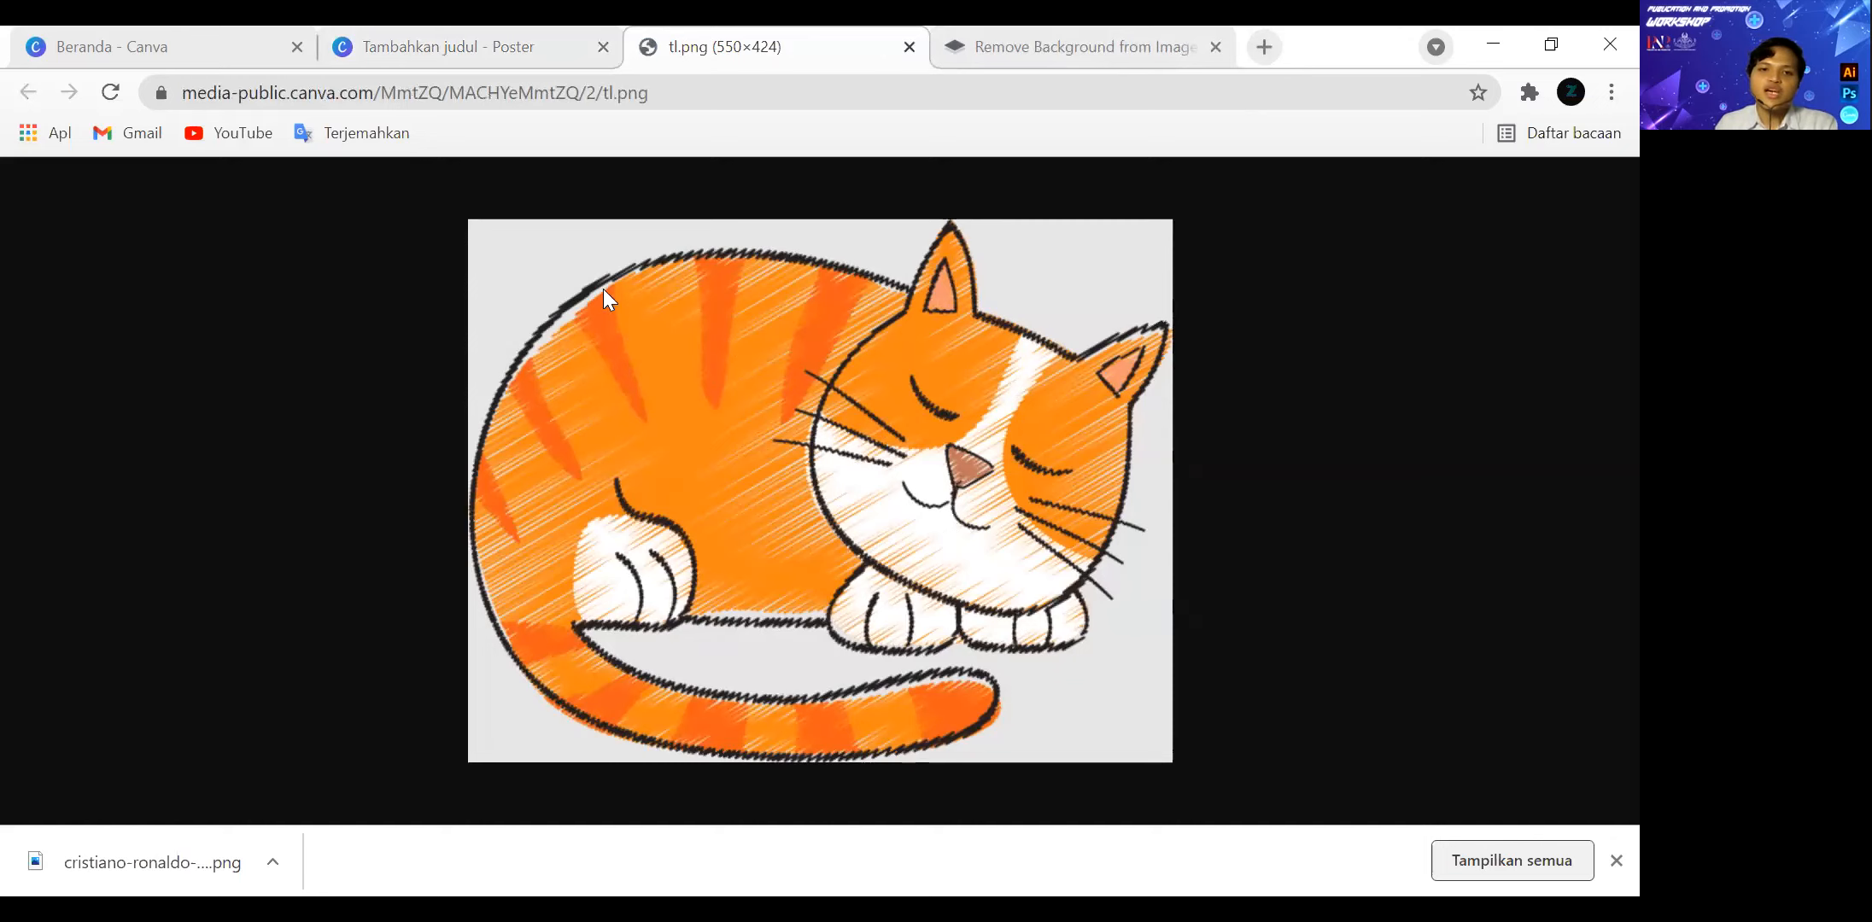
# Save the cat image to the Downloads folder under the file name kucinnggg.png.
pyautogui.rightClick(735, 416)
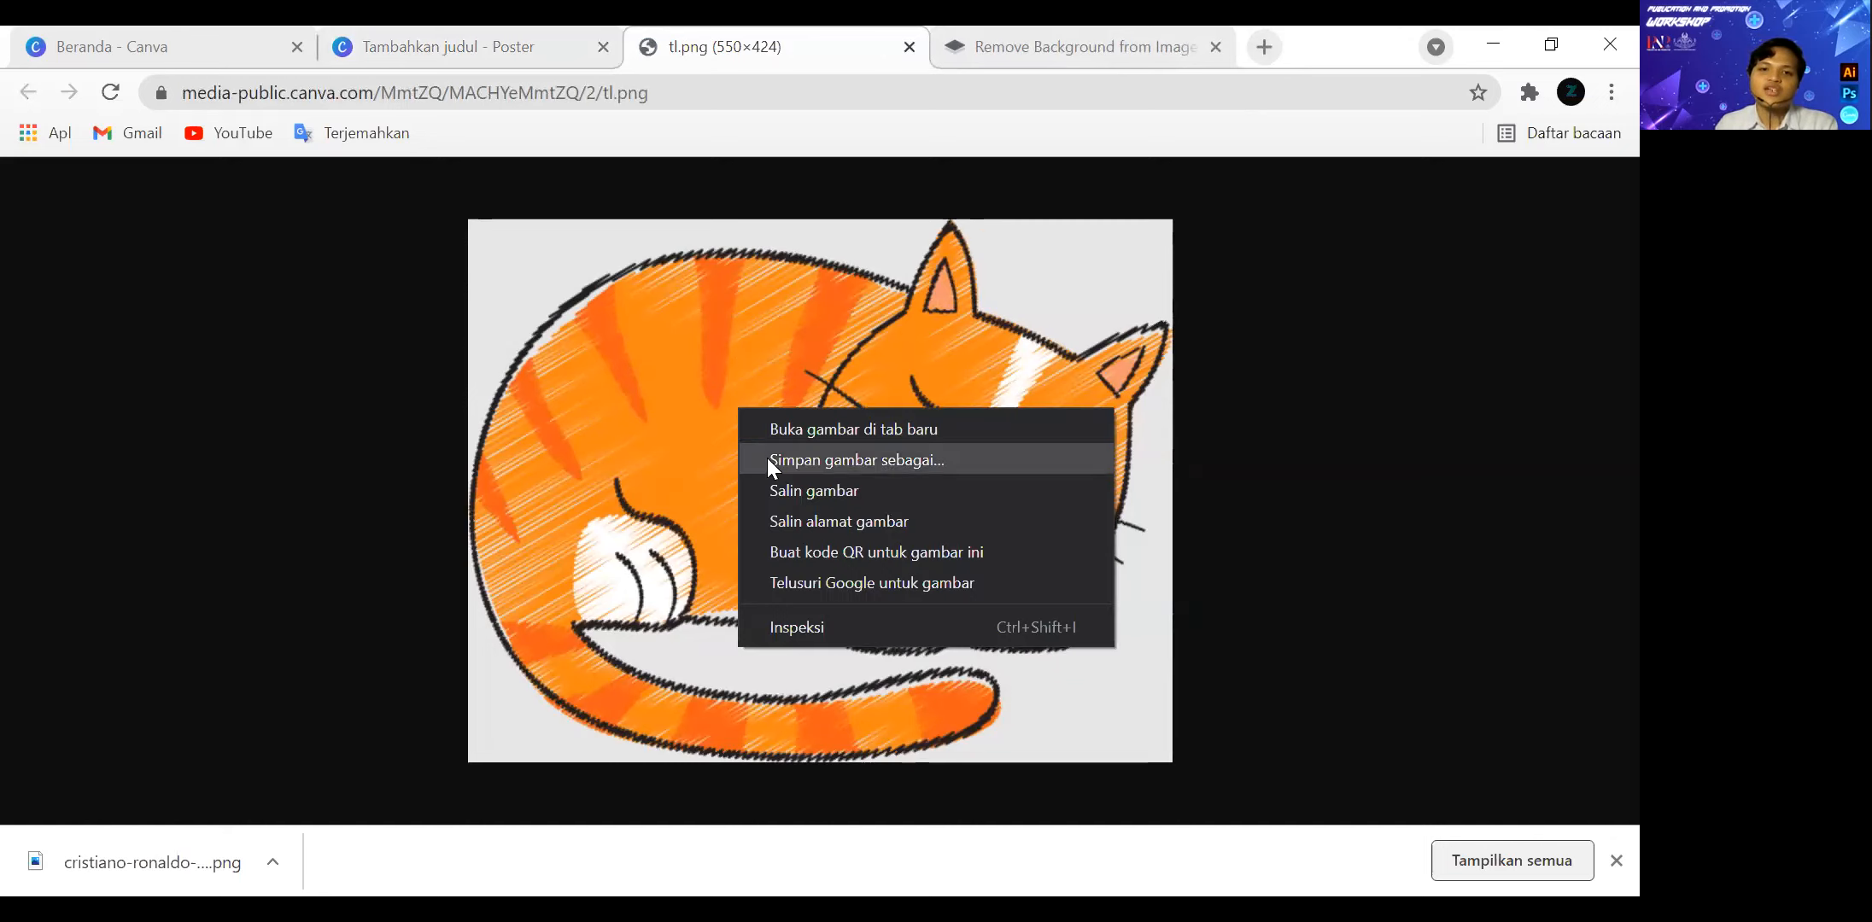
pyautogui.click(769, 459)
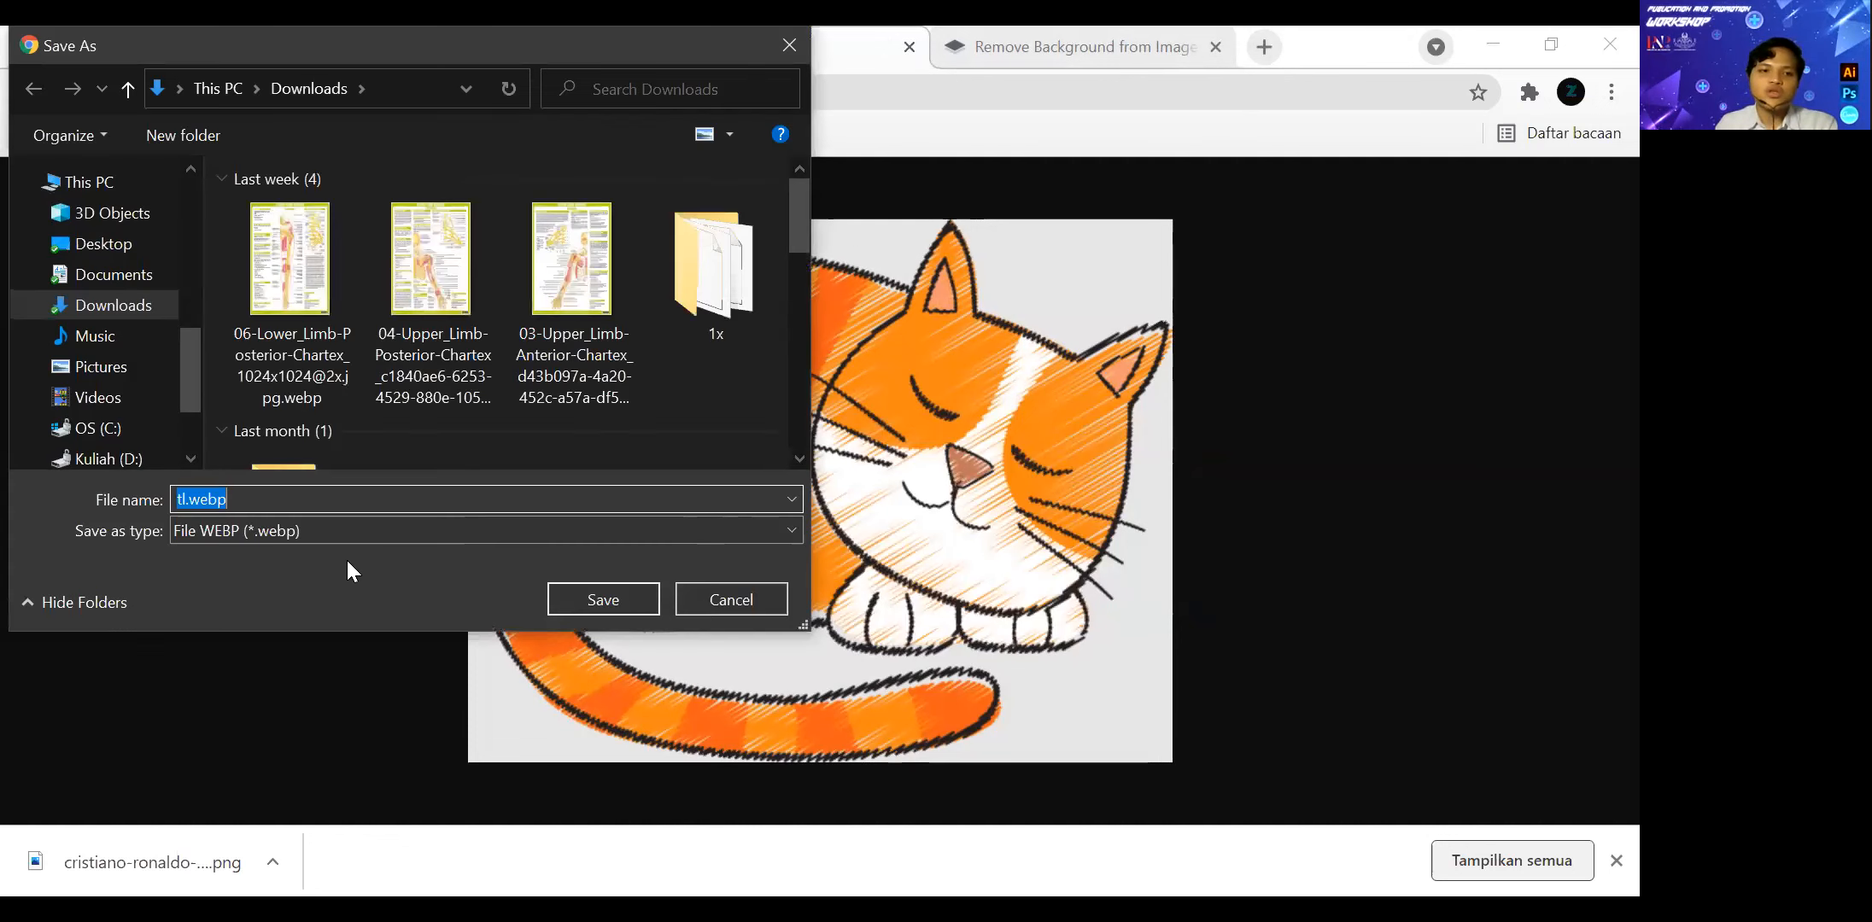
pyautogui.click(225, 531)
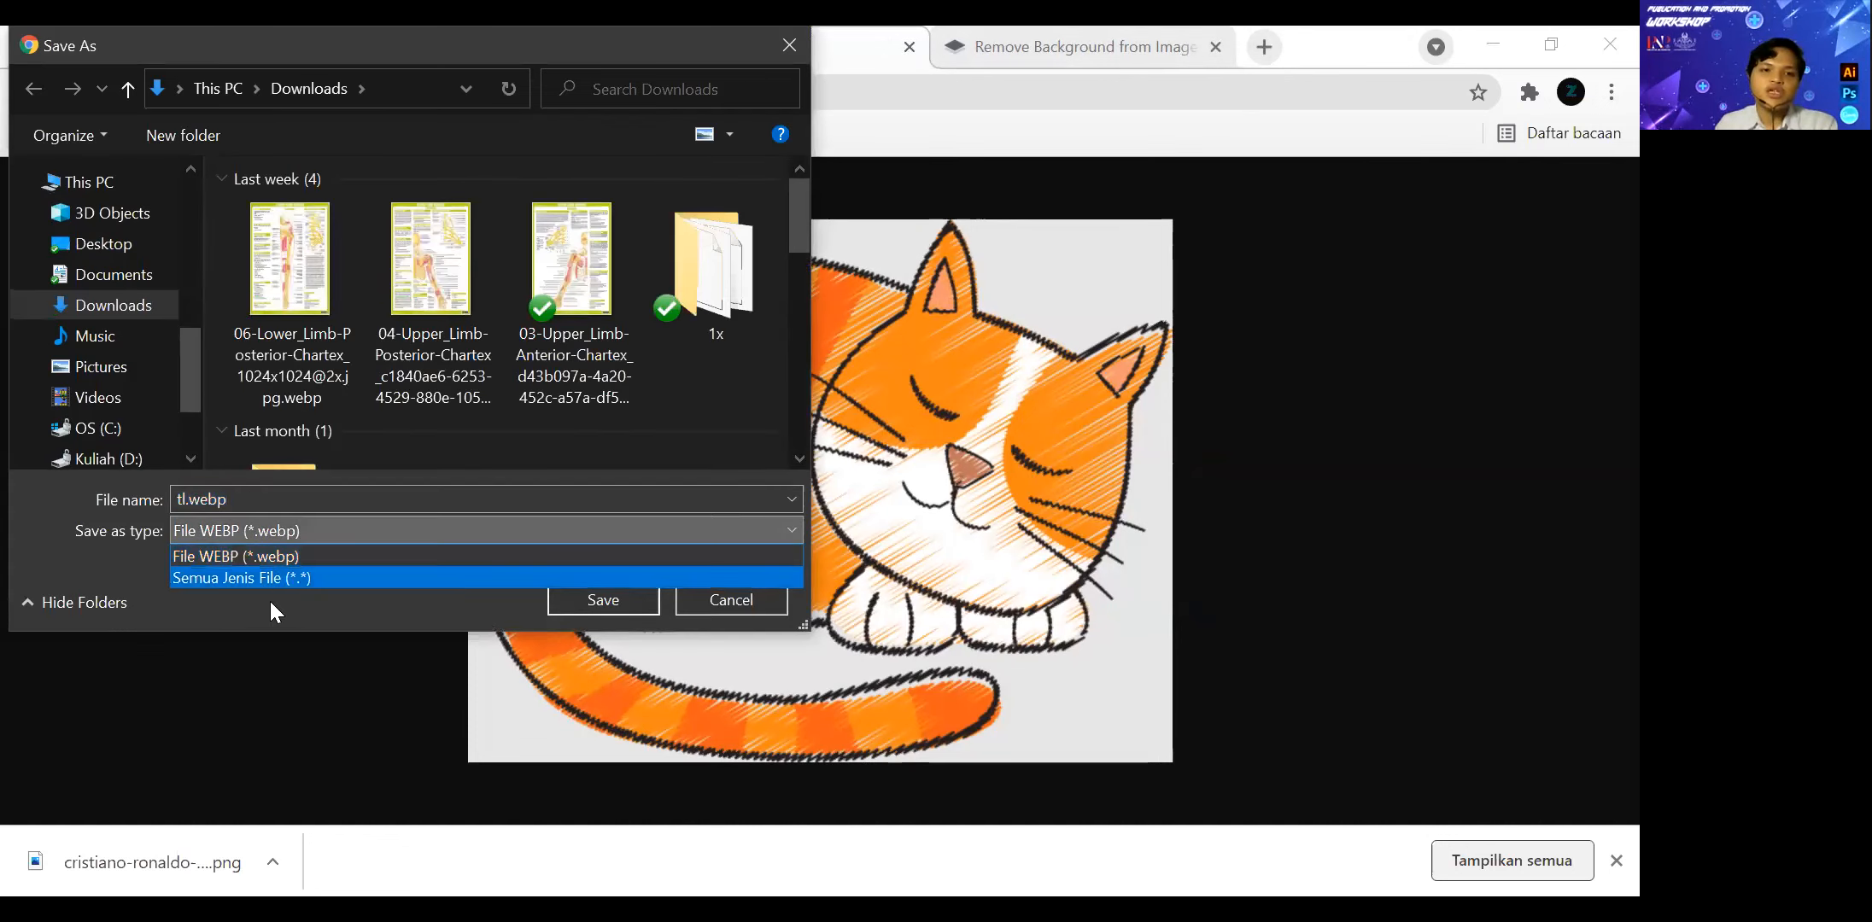
pyautogui.click(291, 499)
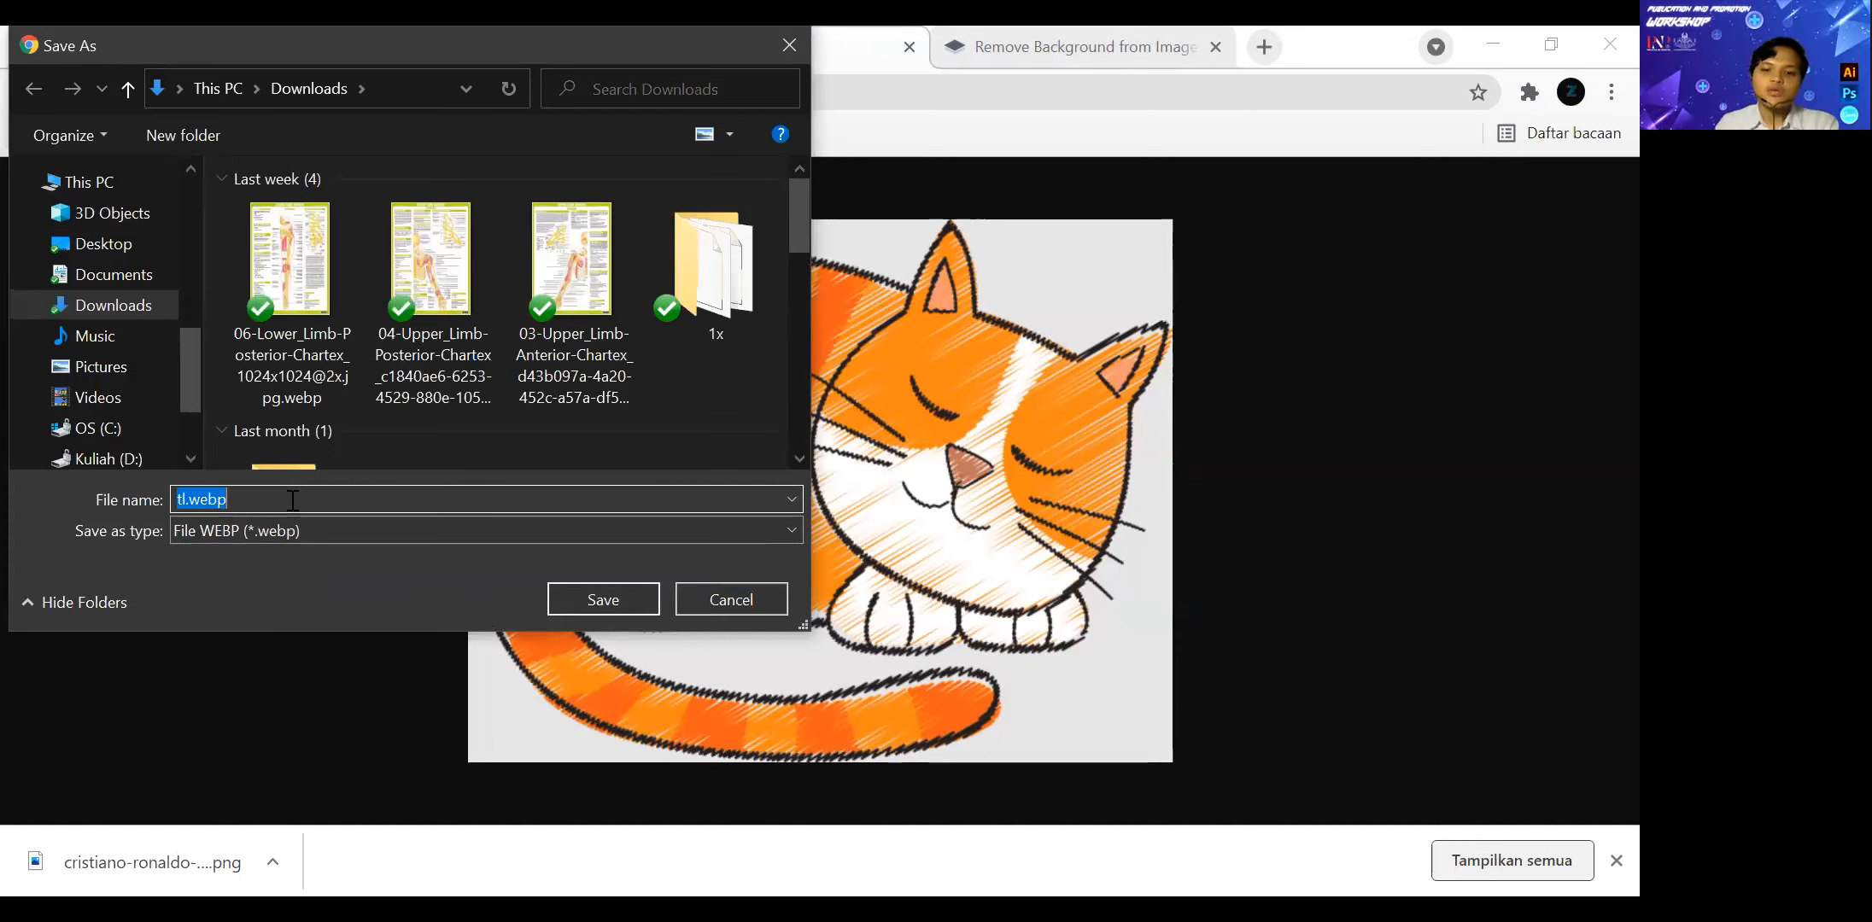
pyautogui.write('k')
pyautogui.press('BackSpace')
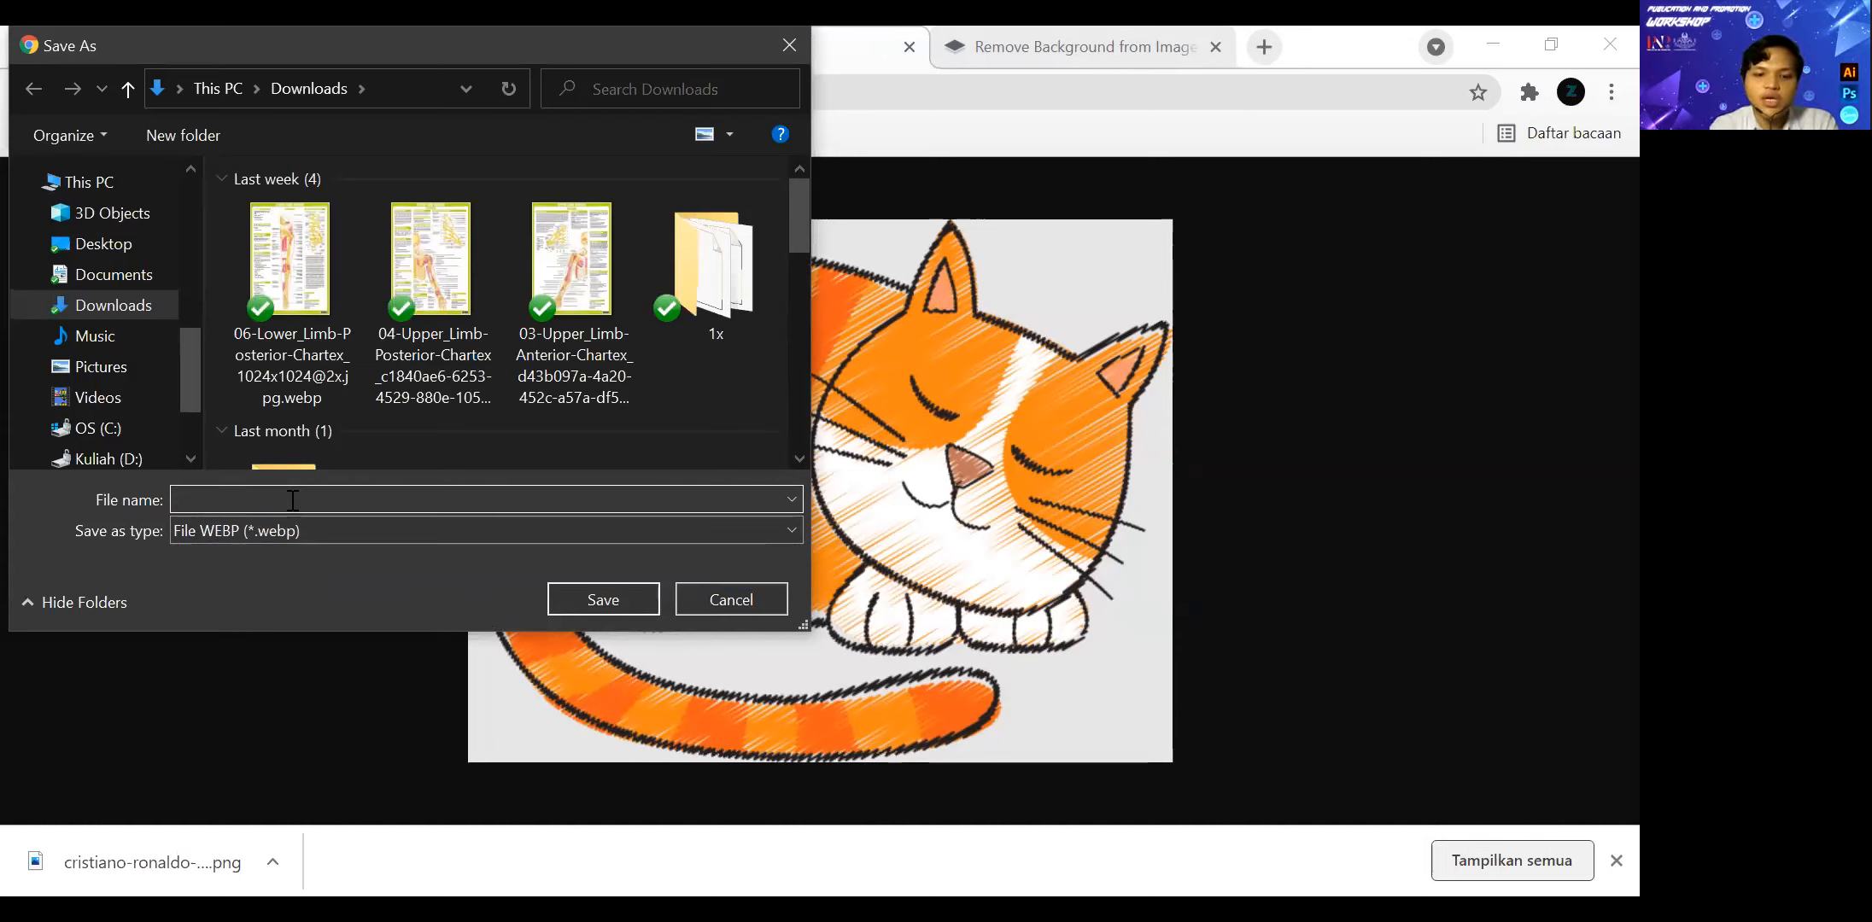
pyautogui.write('kucinnggg.png')
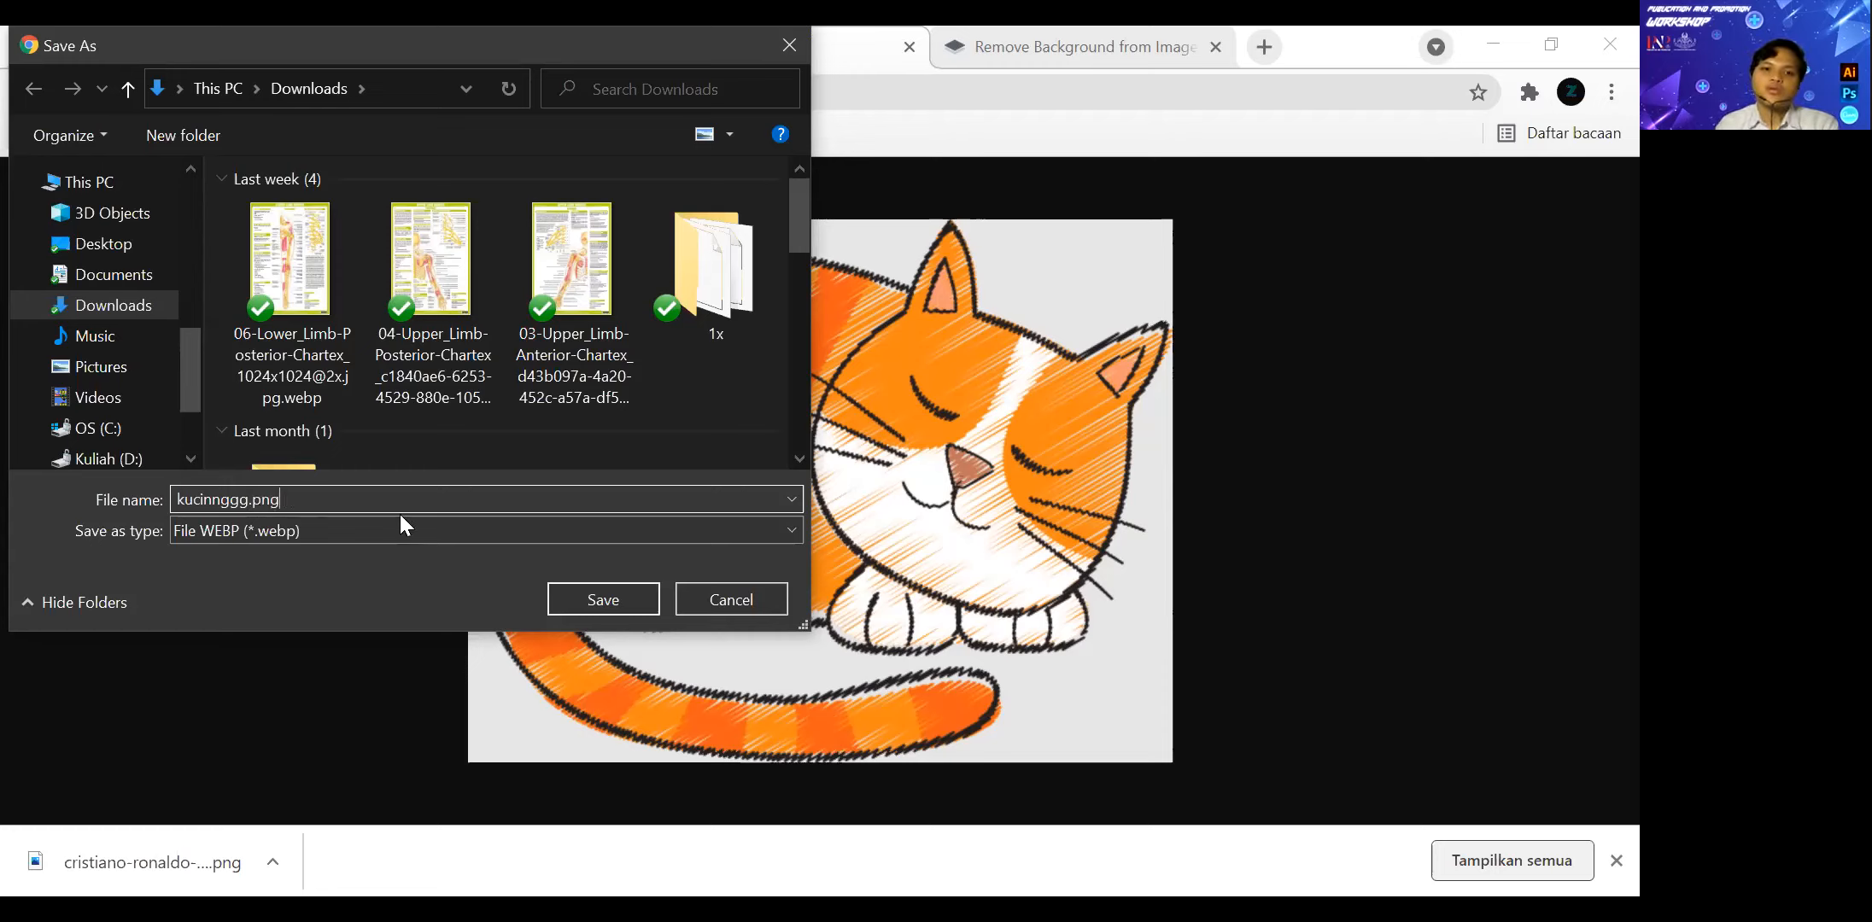
pyautogui.click(600, 602)
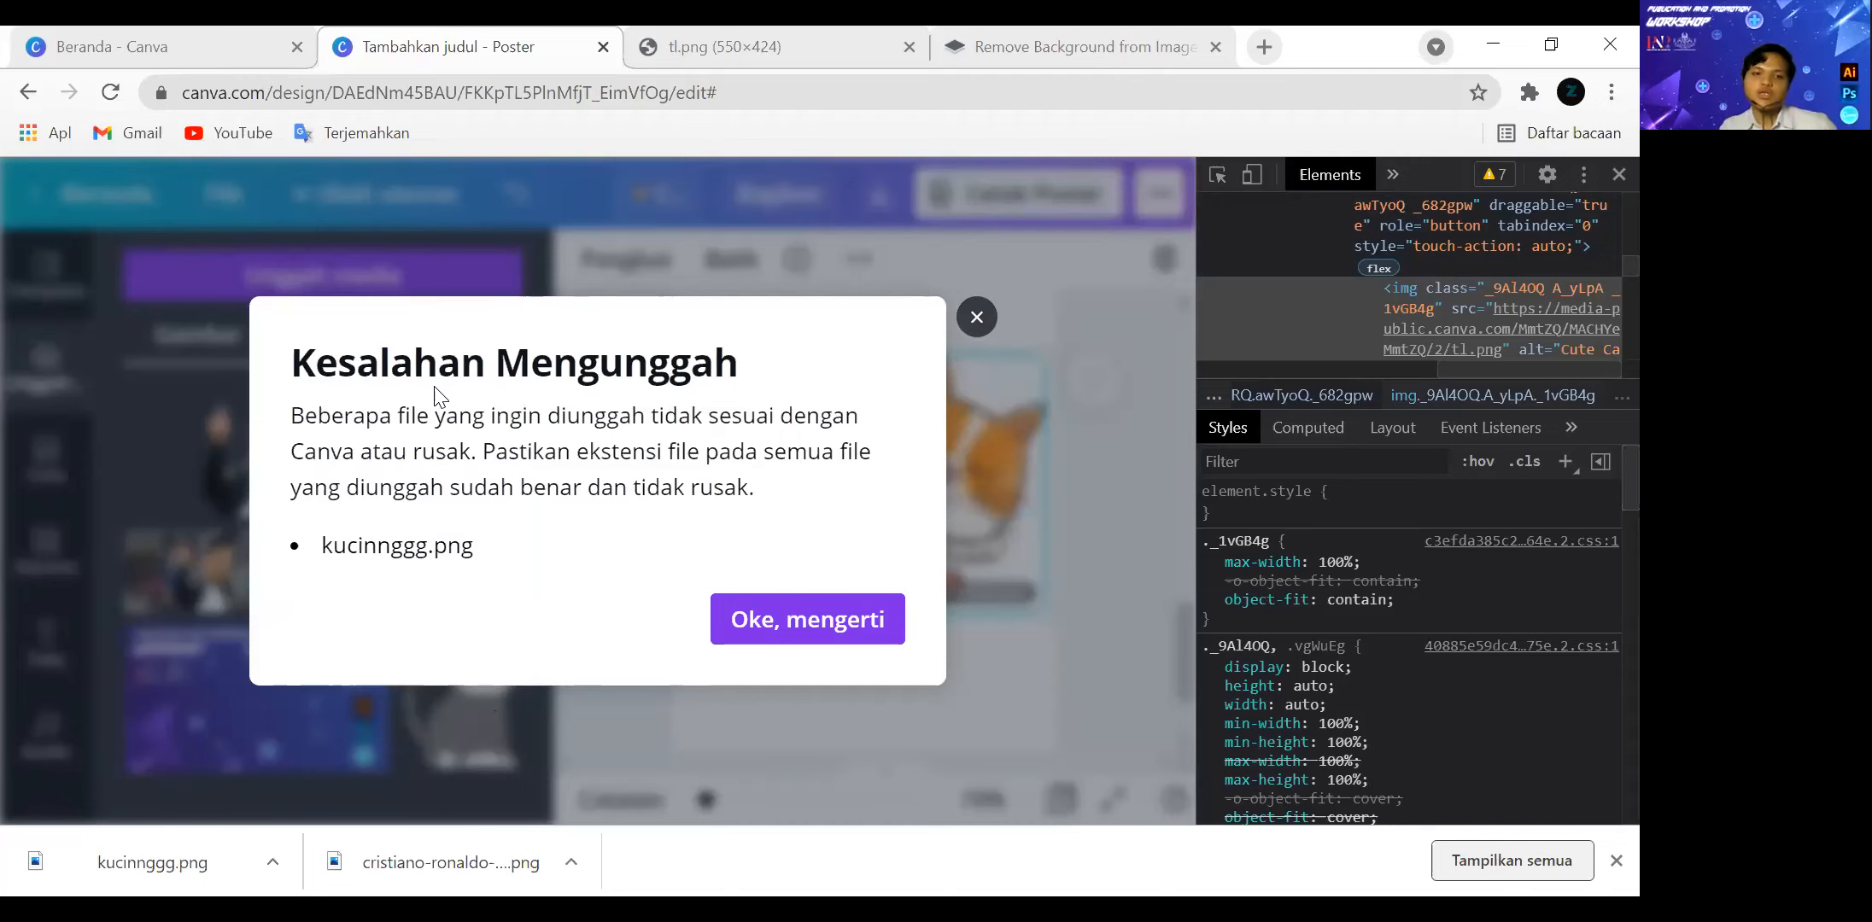
# Dismiss the upload error in Canva, search Google for "png to png" and open CloudConvert's PNG Converter.
pyautogui.click(976, 318)
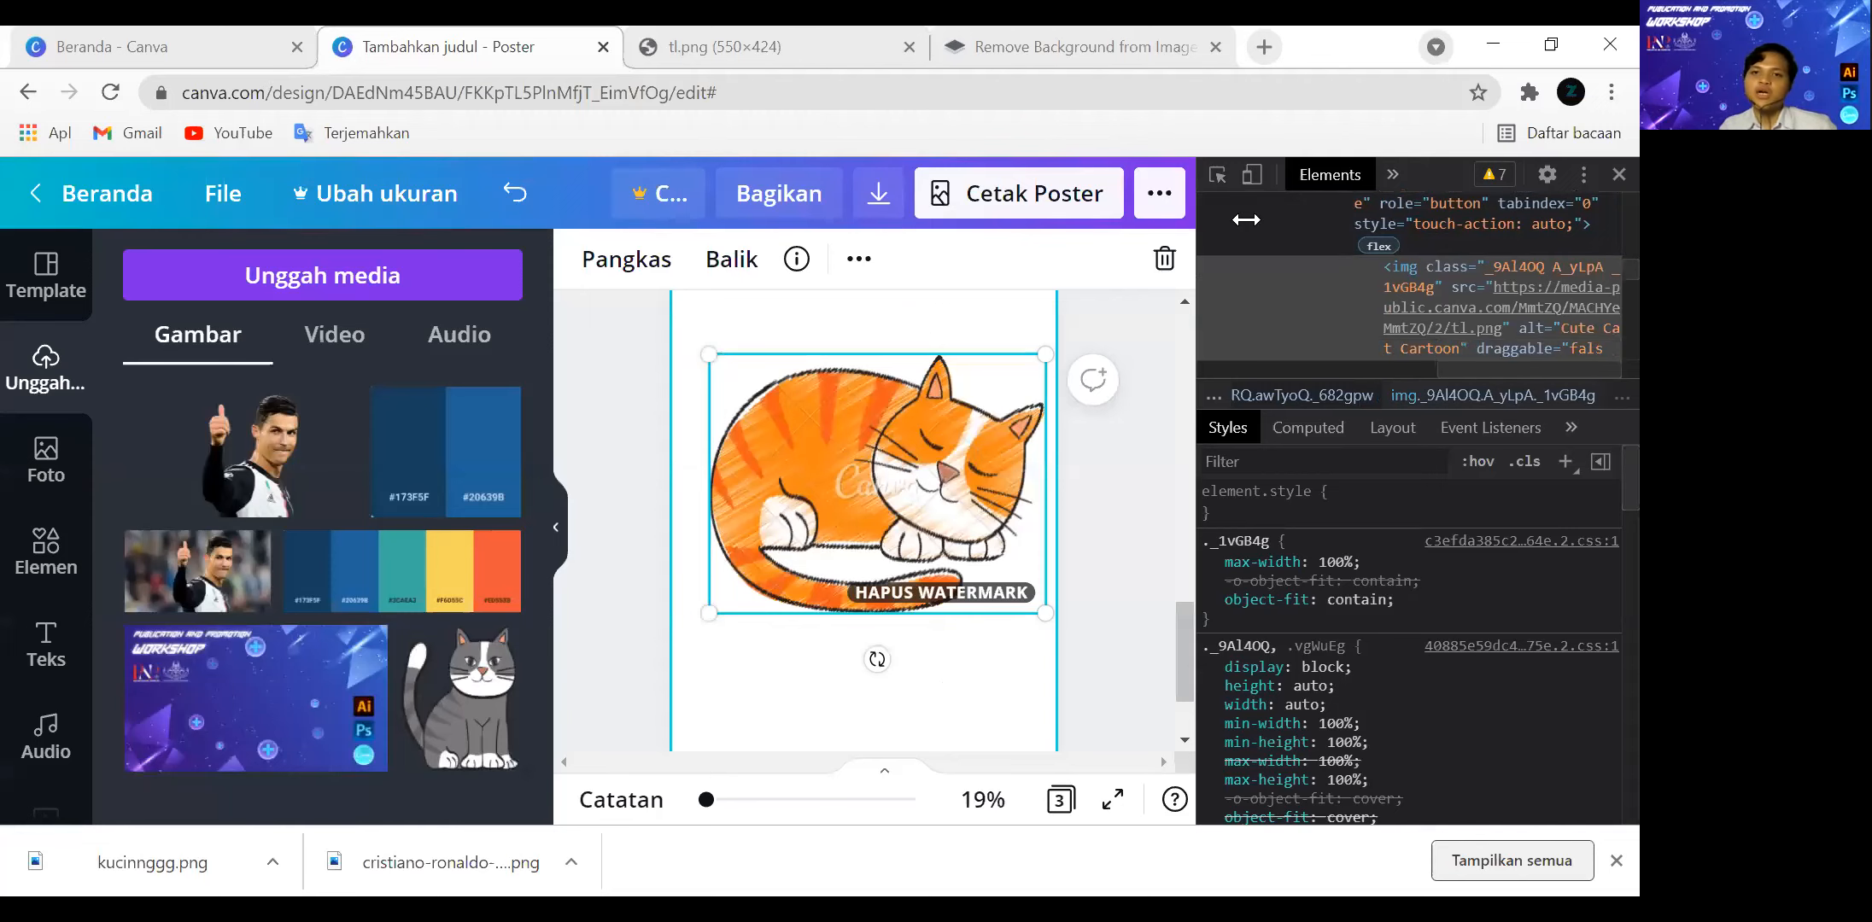
pyautogui.hotkey('ctrl', '4')
pyautogui.click(548, 76)
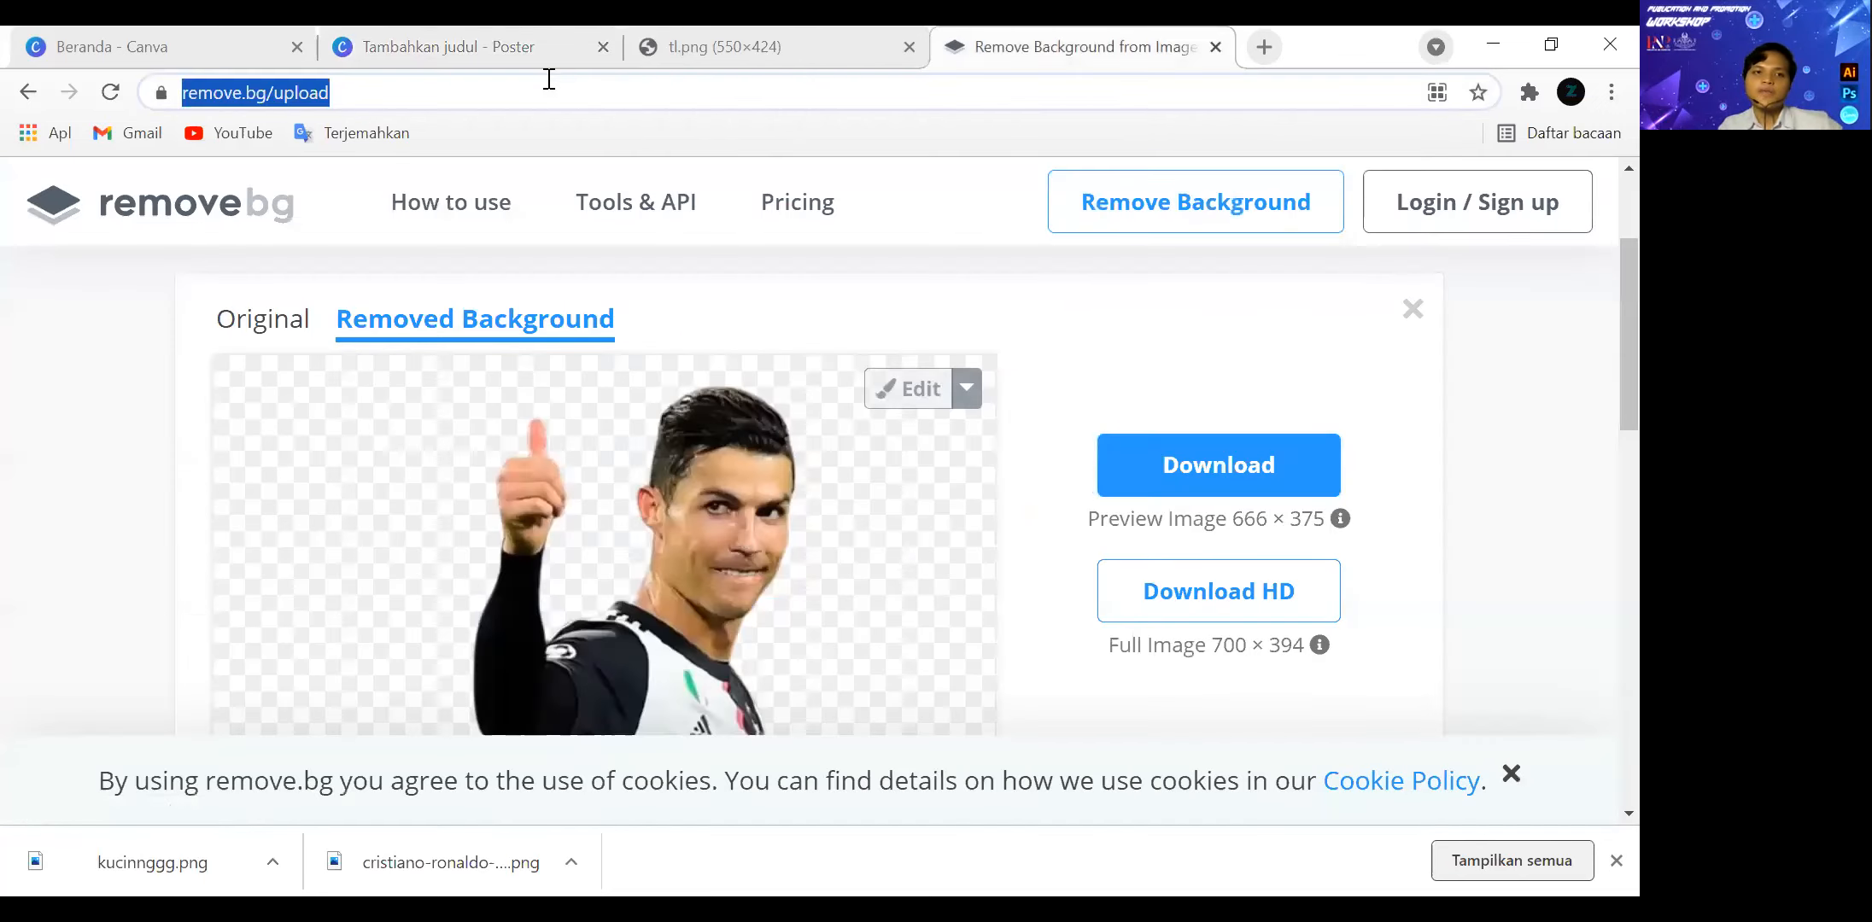
pyautogui.write('p')
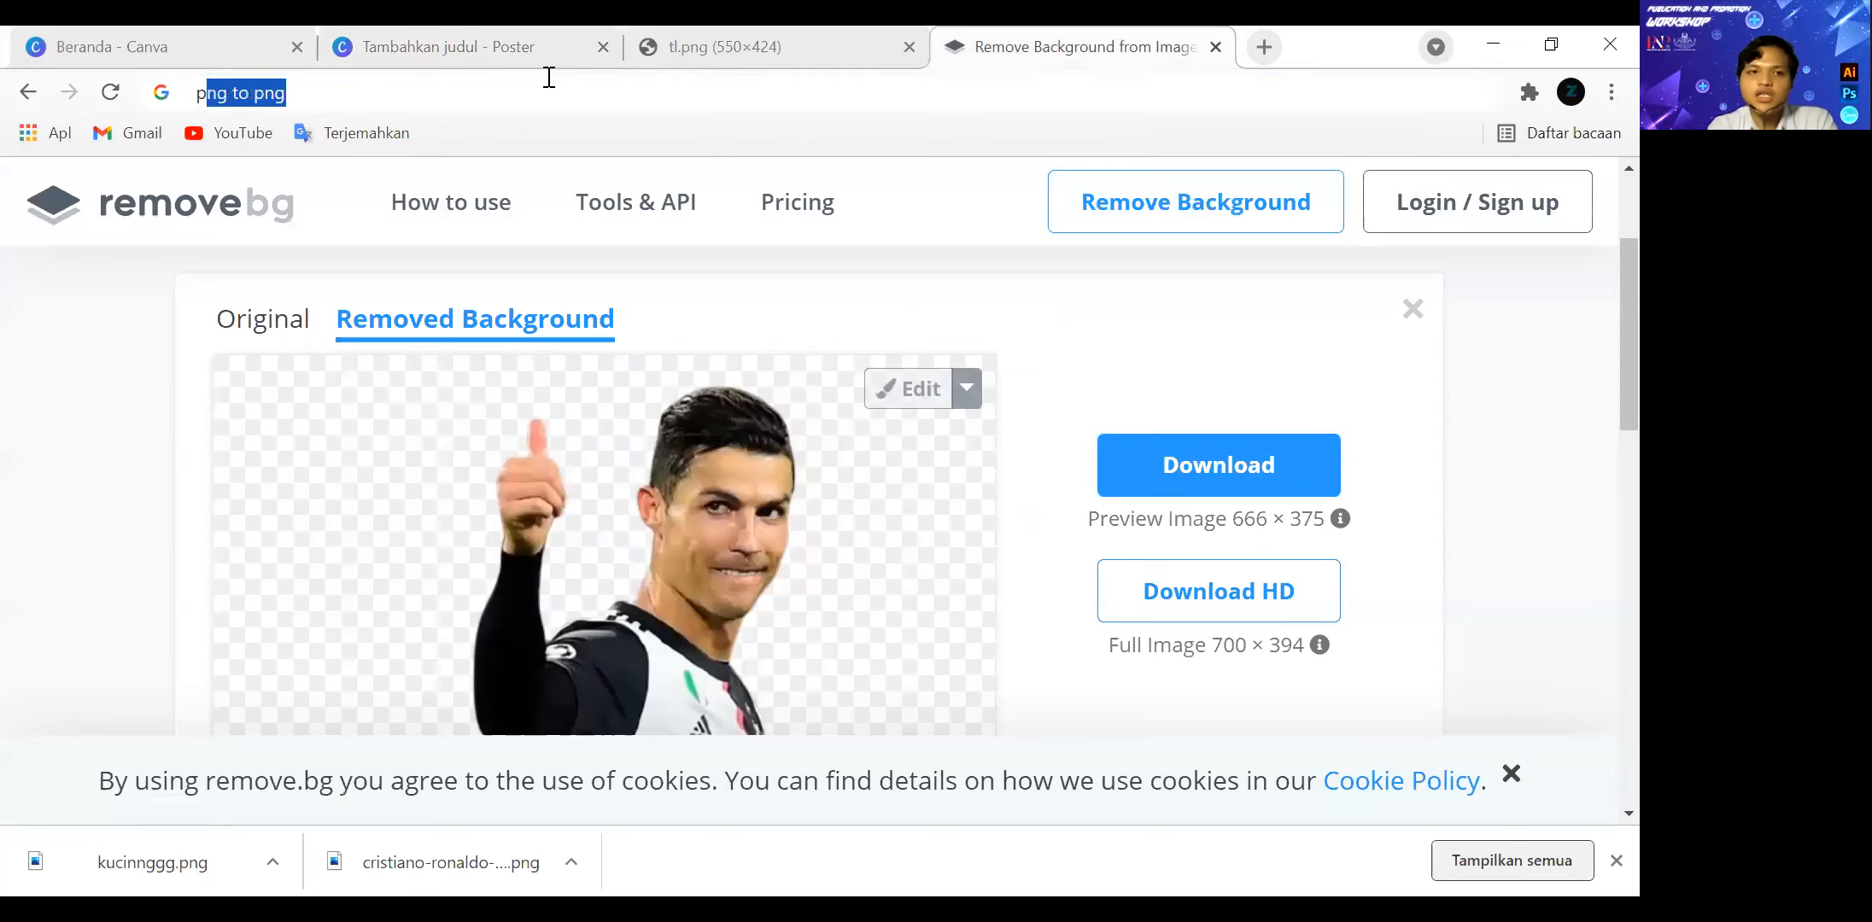
pyautogui.write('ng to')
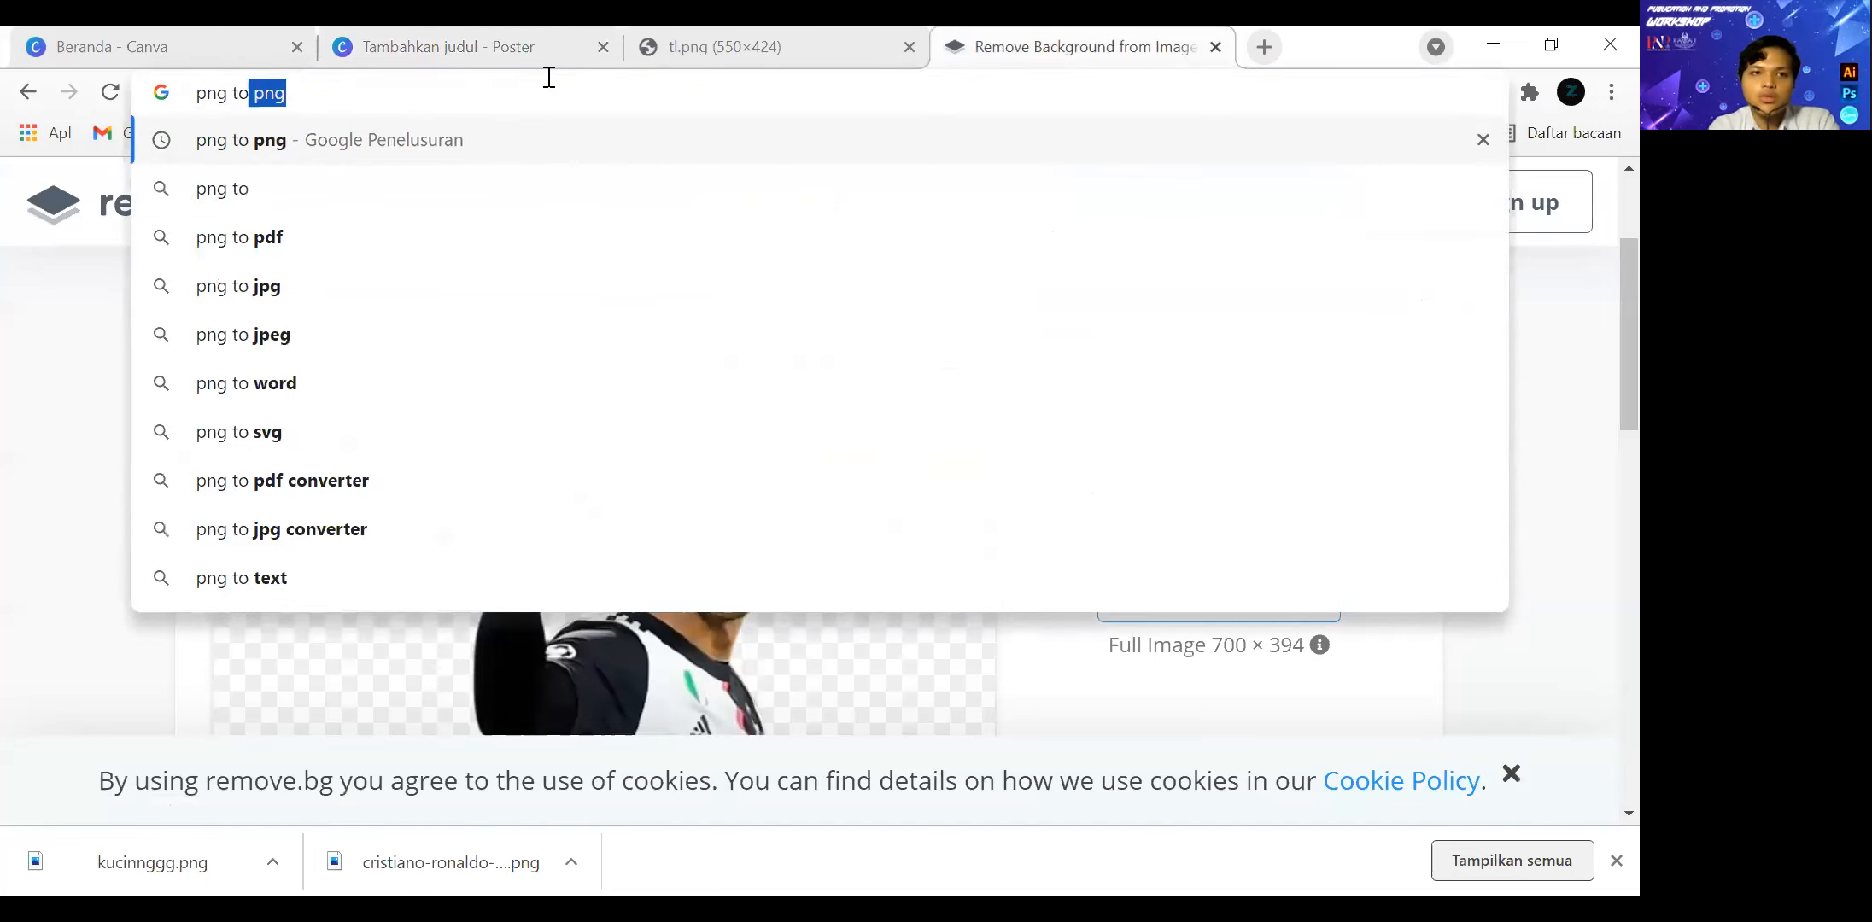
pyautogui.write(' png')
pyautogui.press('Return')
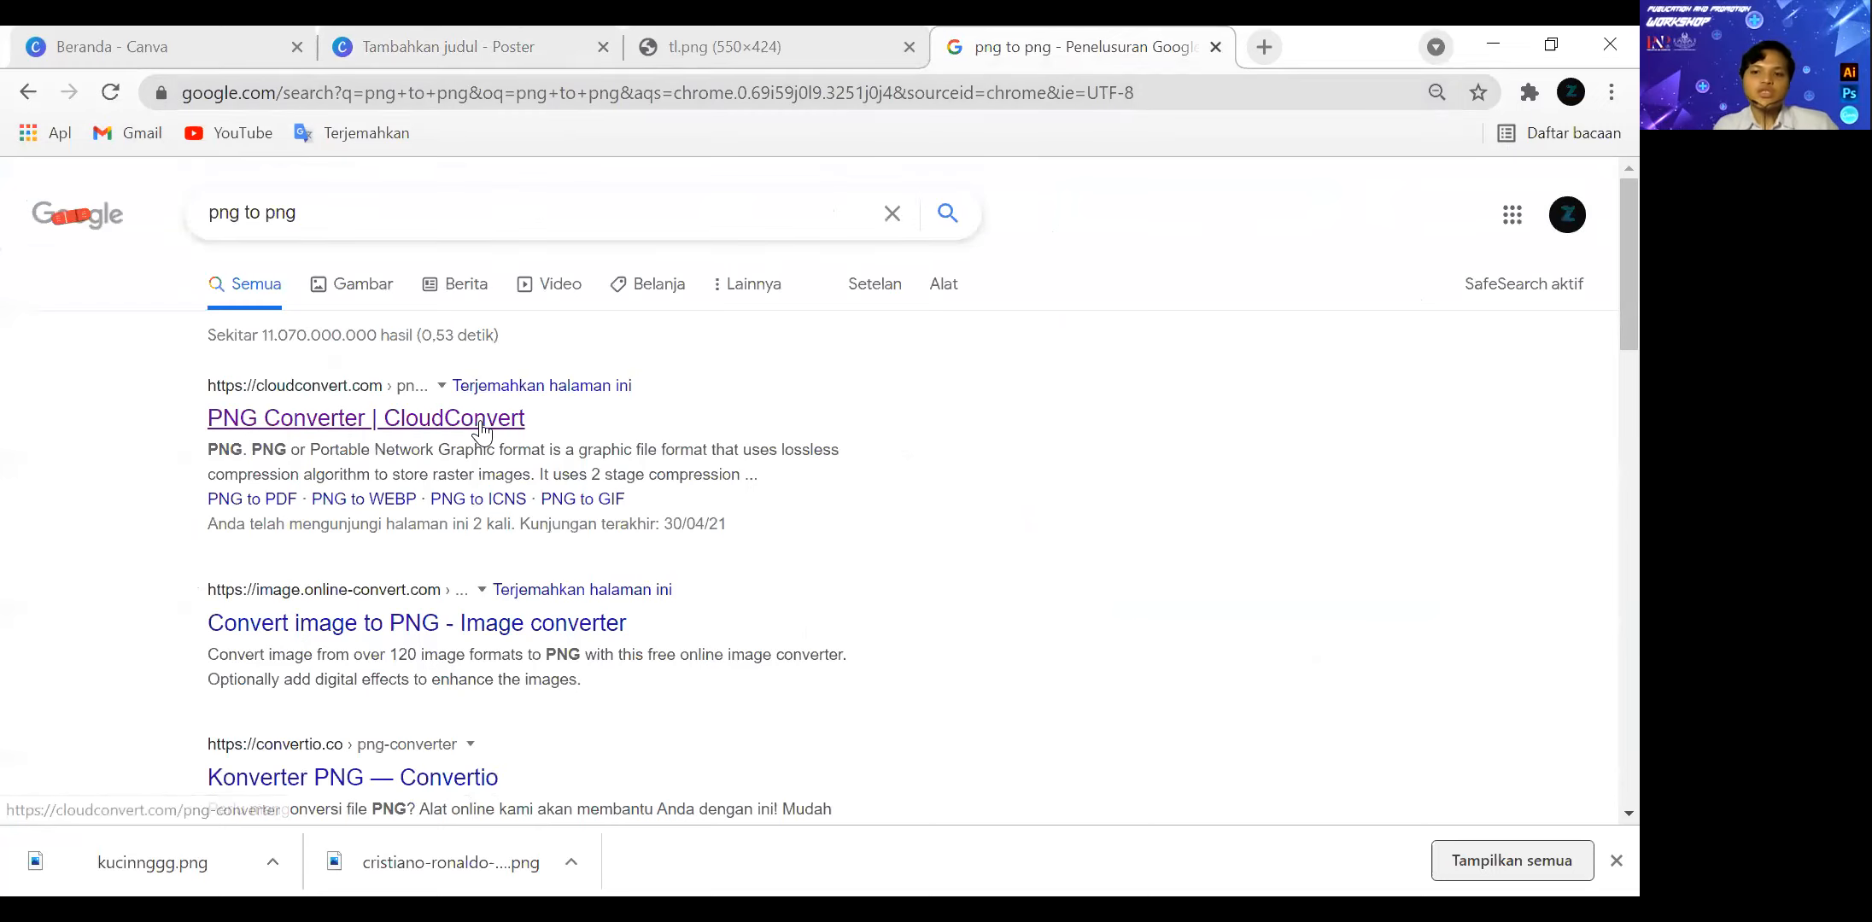
pyautogui.click(483, 431)
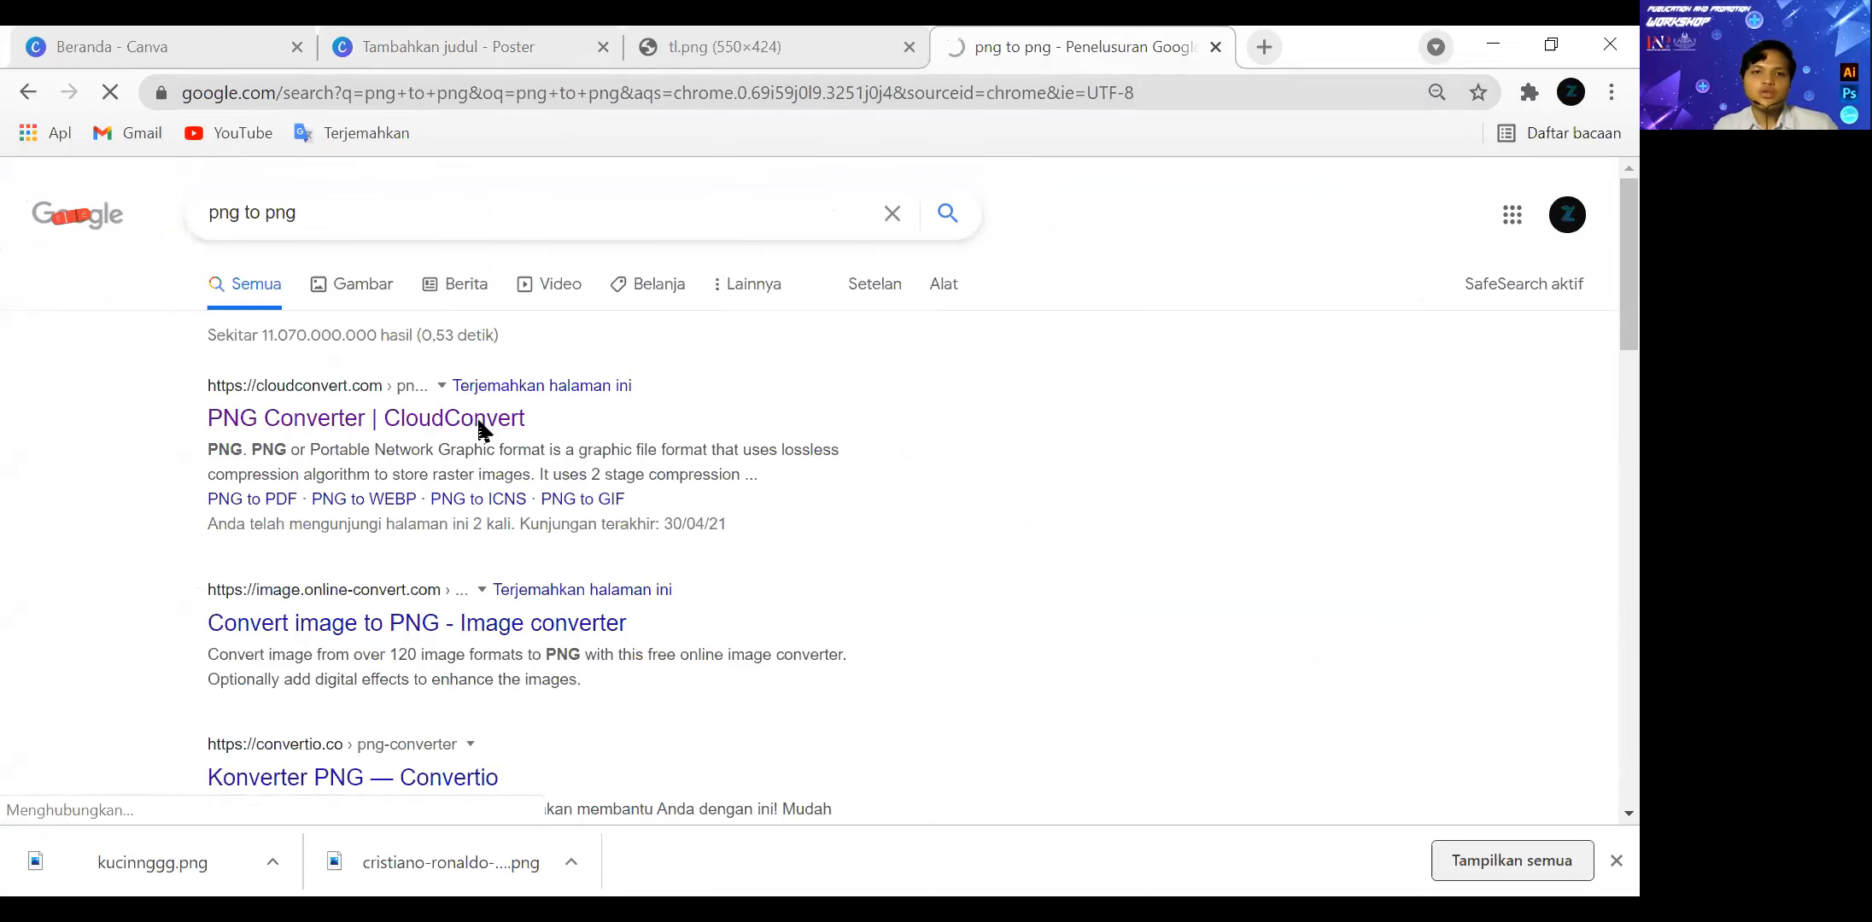
# Load kucinnggg.png from Downloads into CloudConvert and try to convert it to PNG.
pyautogui.scroll(-3, 768, 376)
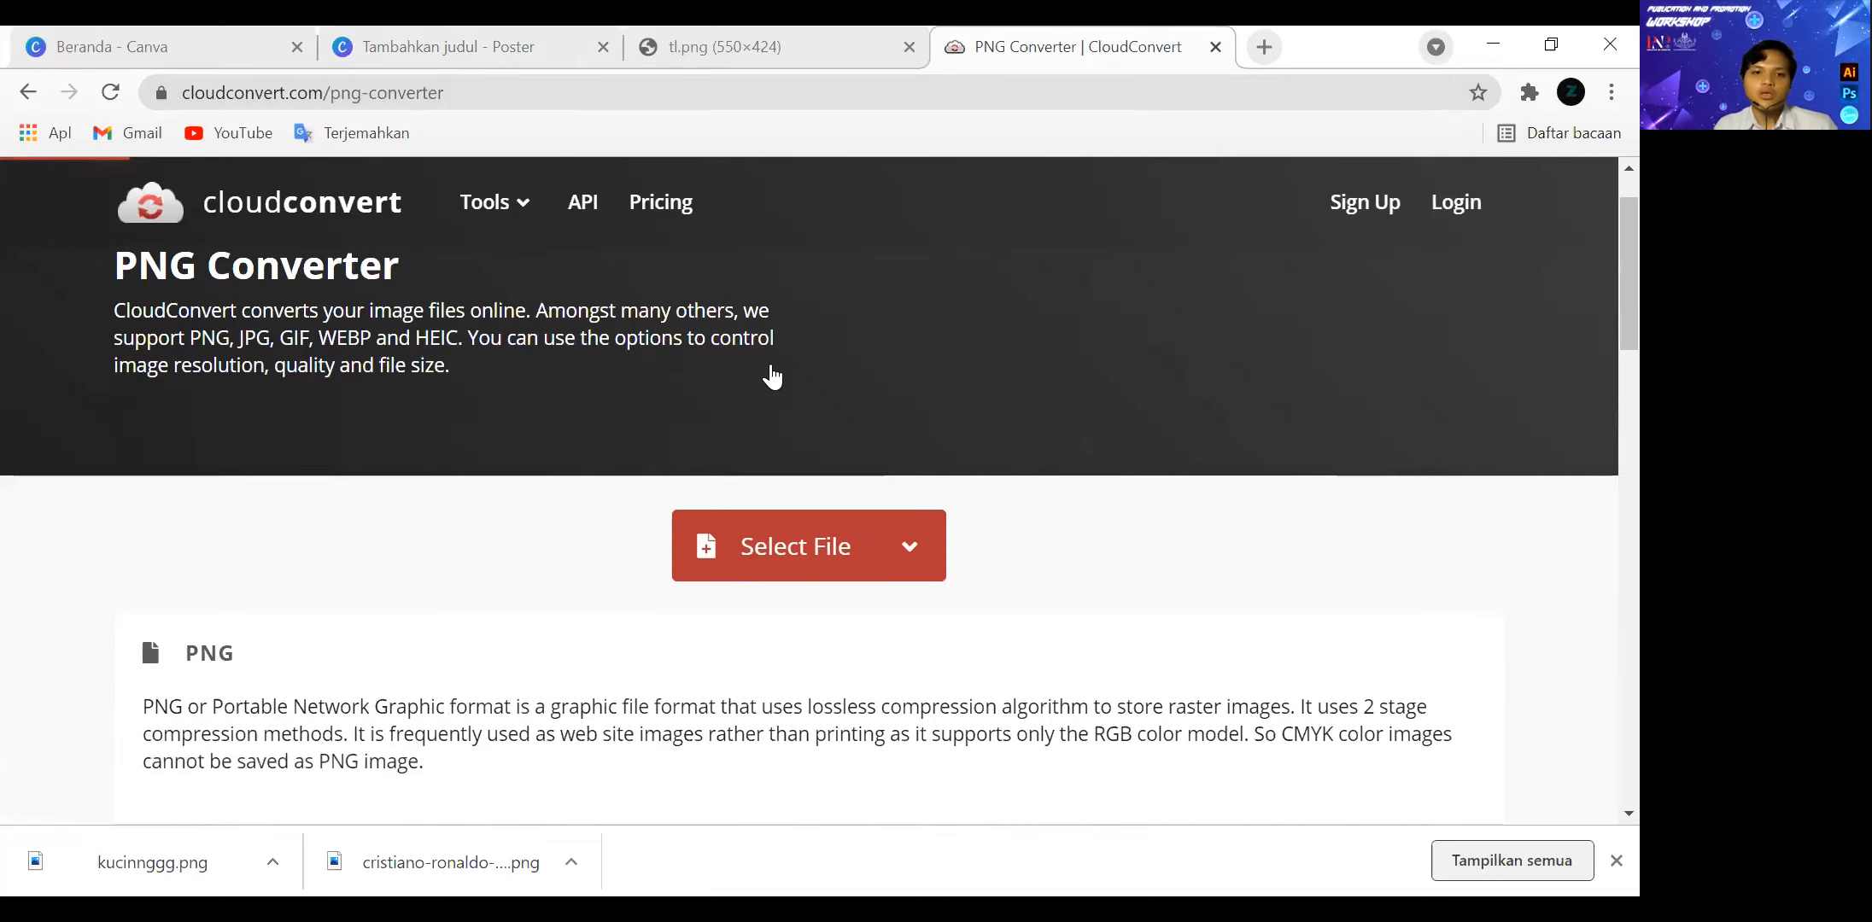
pyautogui.click(773, 373)
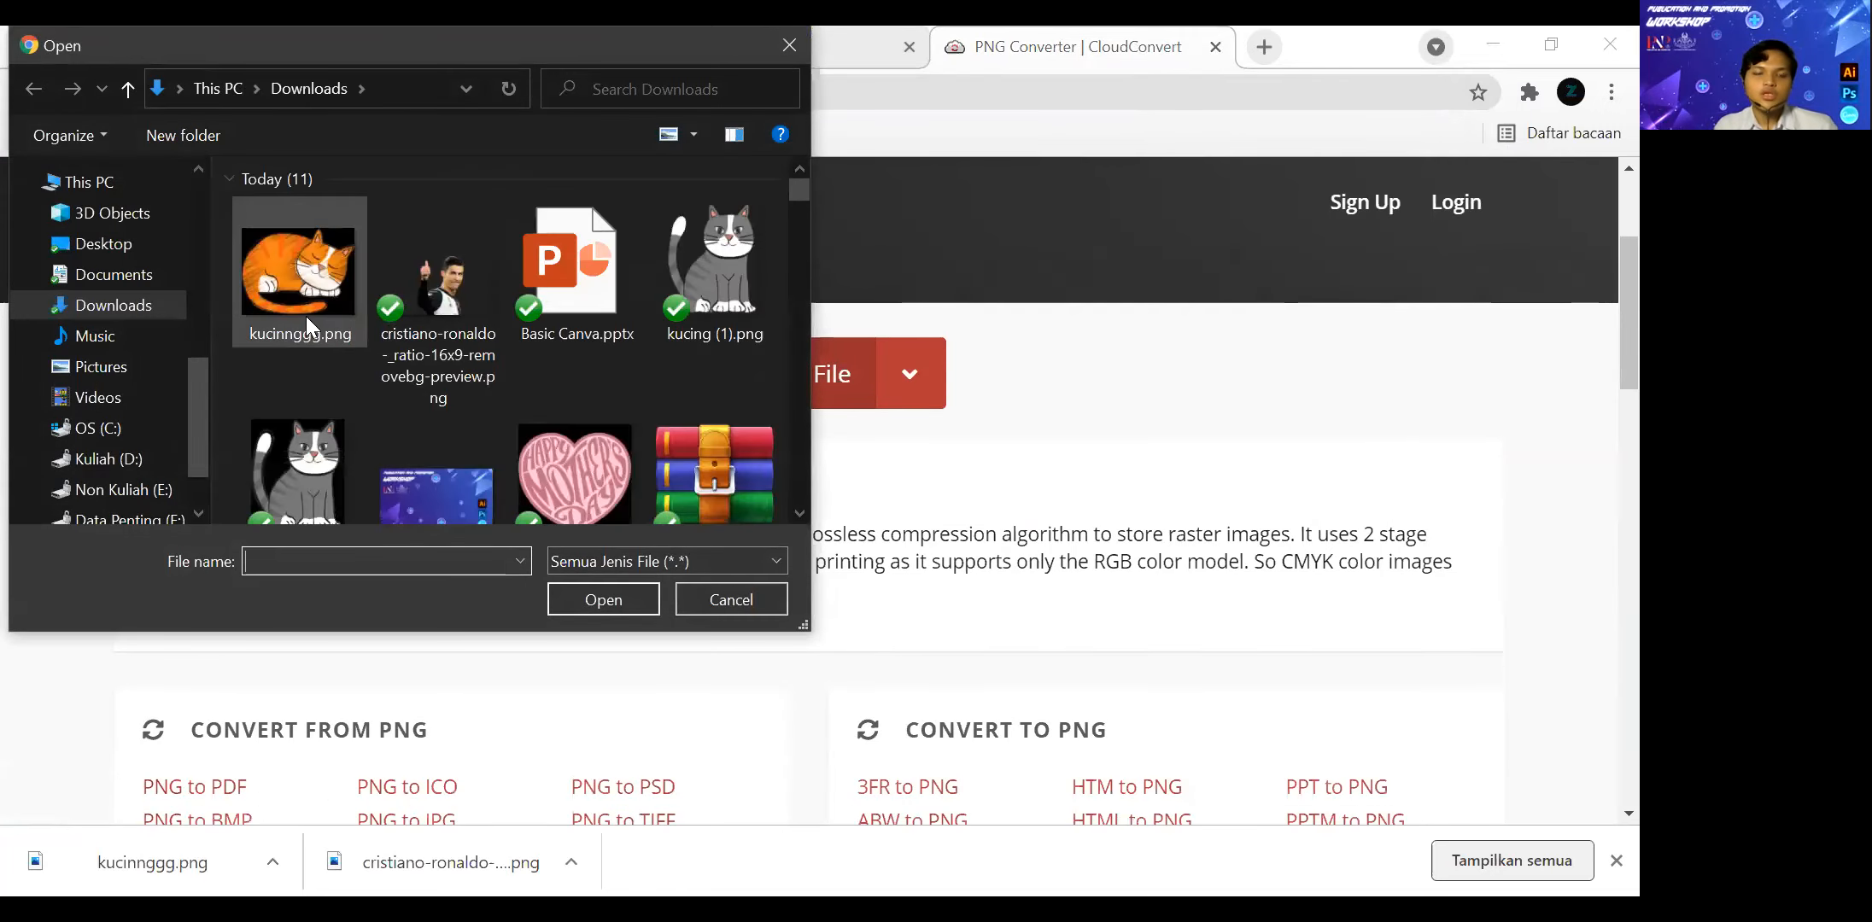
pyautogui.click(348, 340)
pyautogui.click(598, 599)
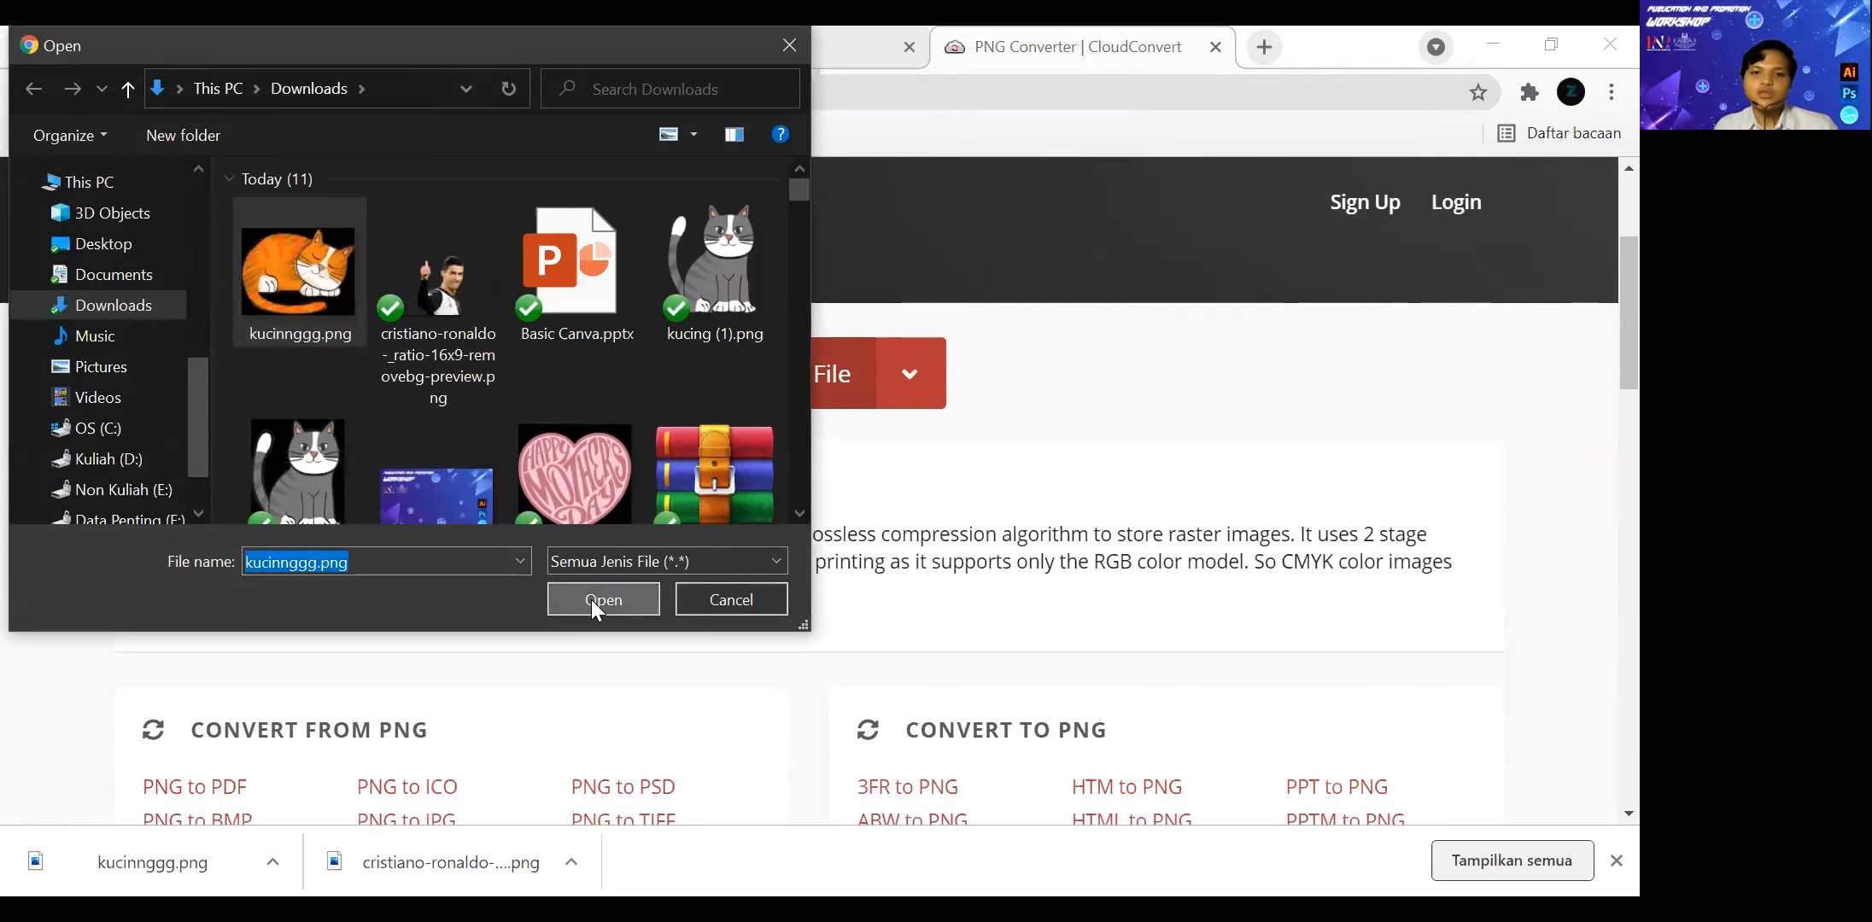
pyautogui.click(860, 386)
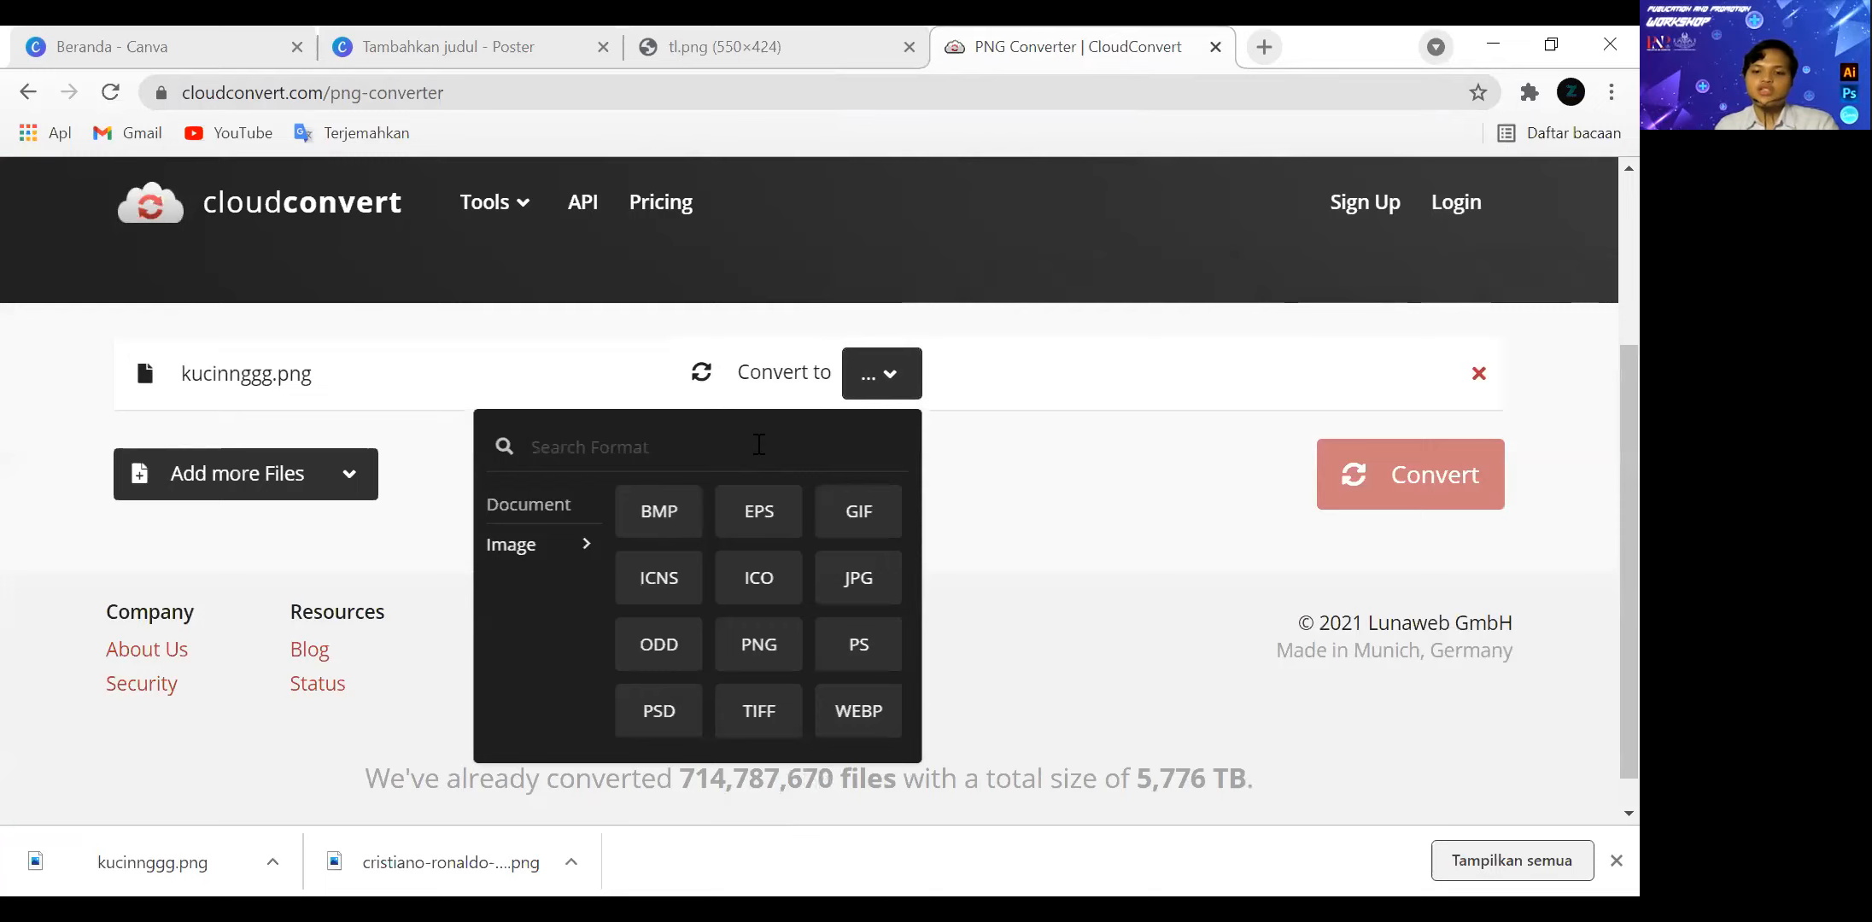
pyautogui.write('png')
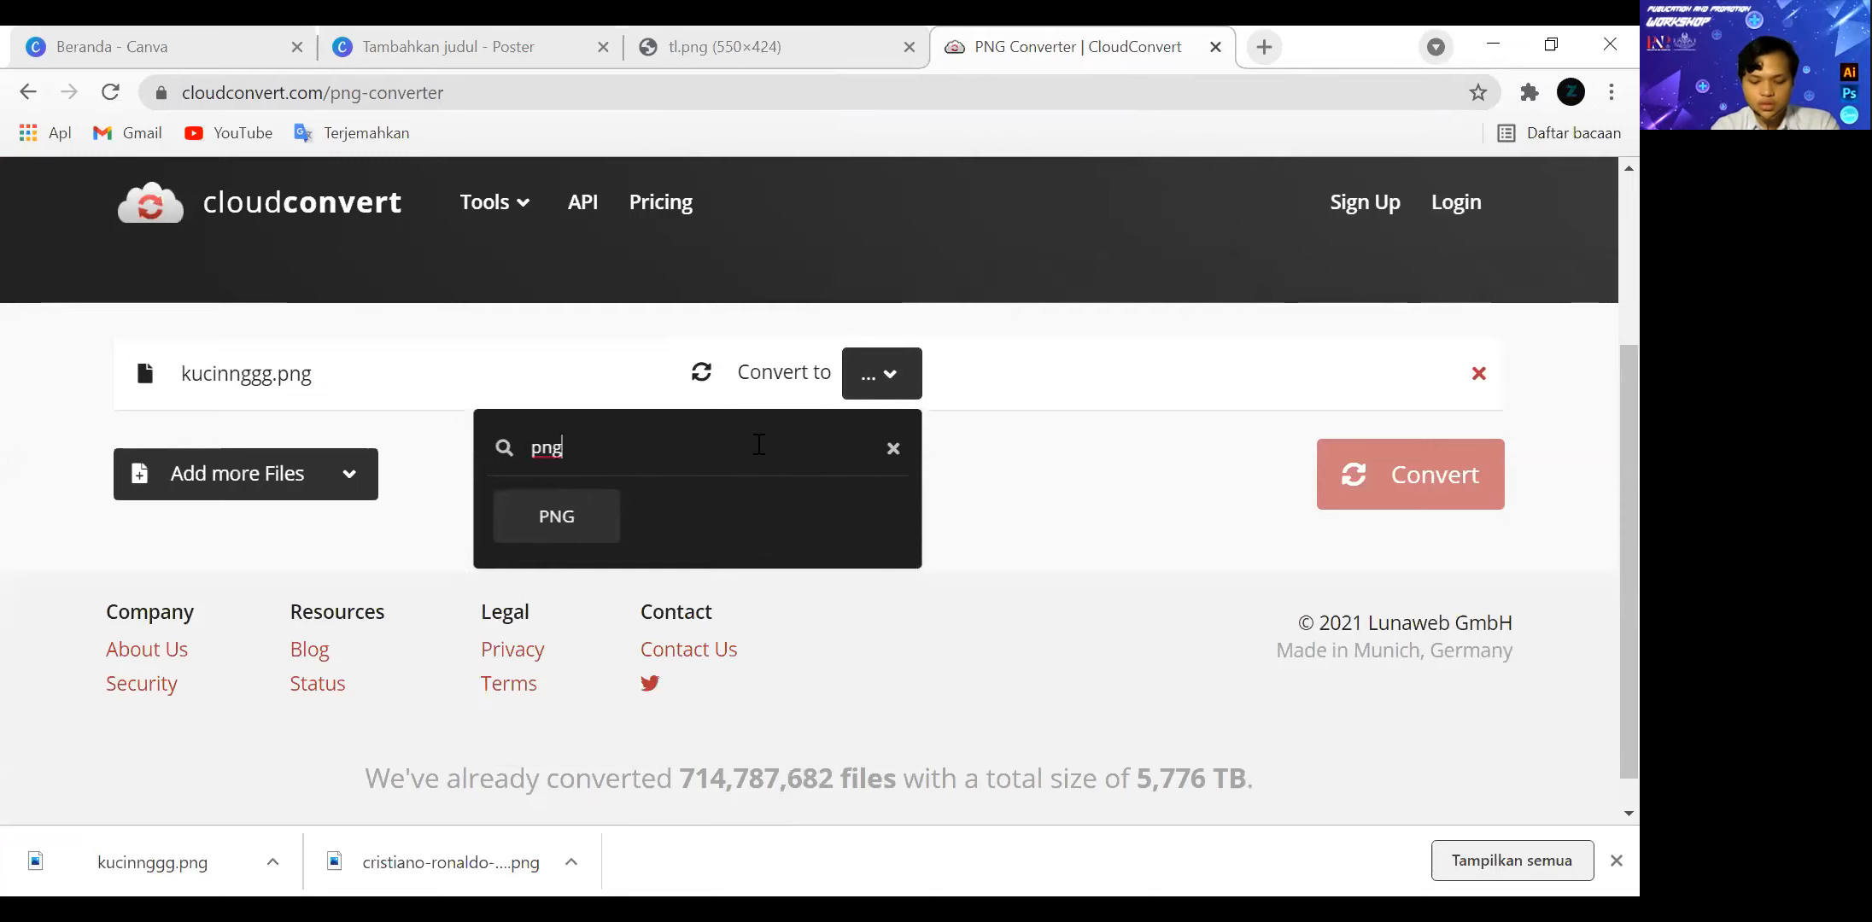
pyautogui.click(587, 547)
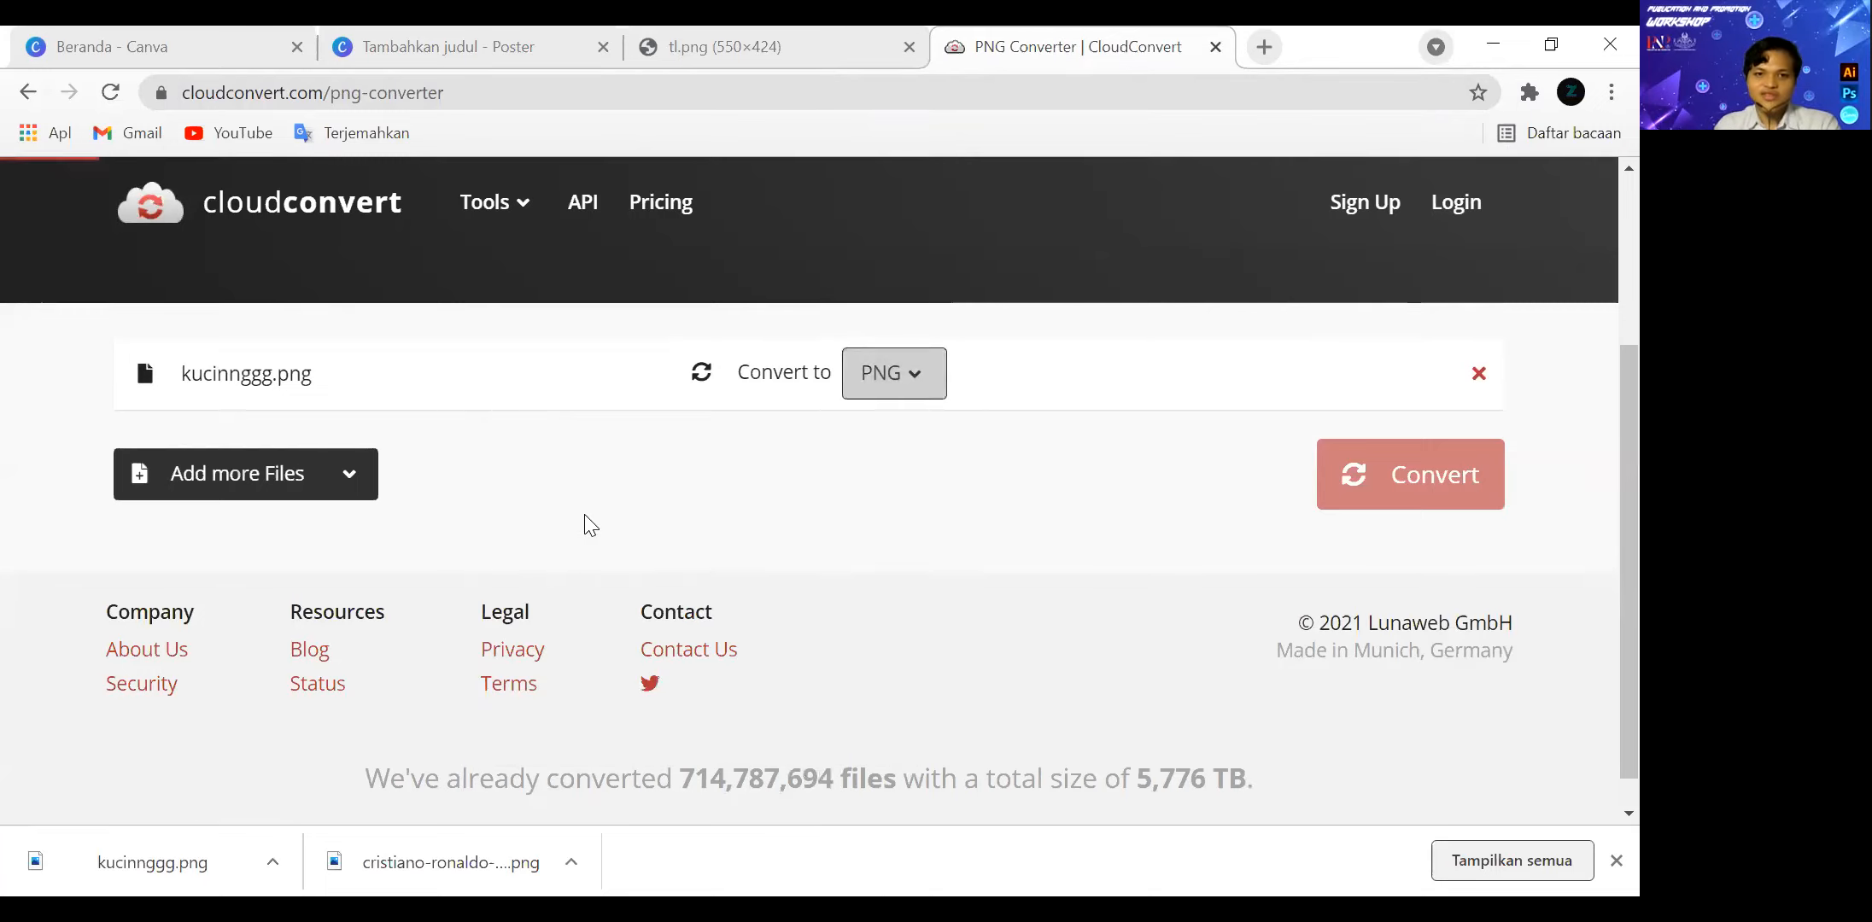
pyautogui.click(1387, 480)
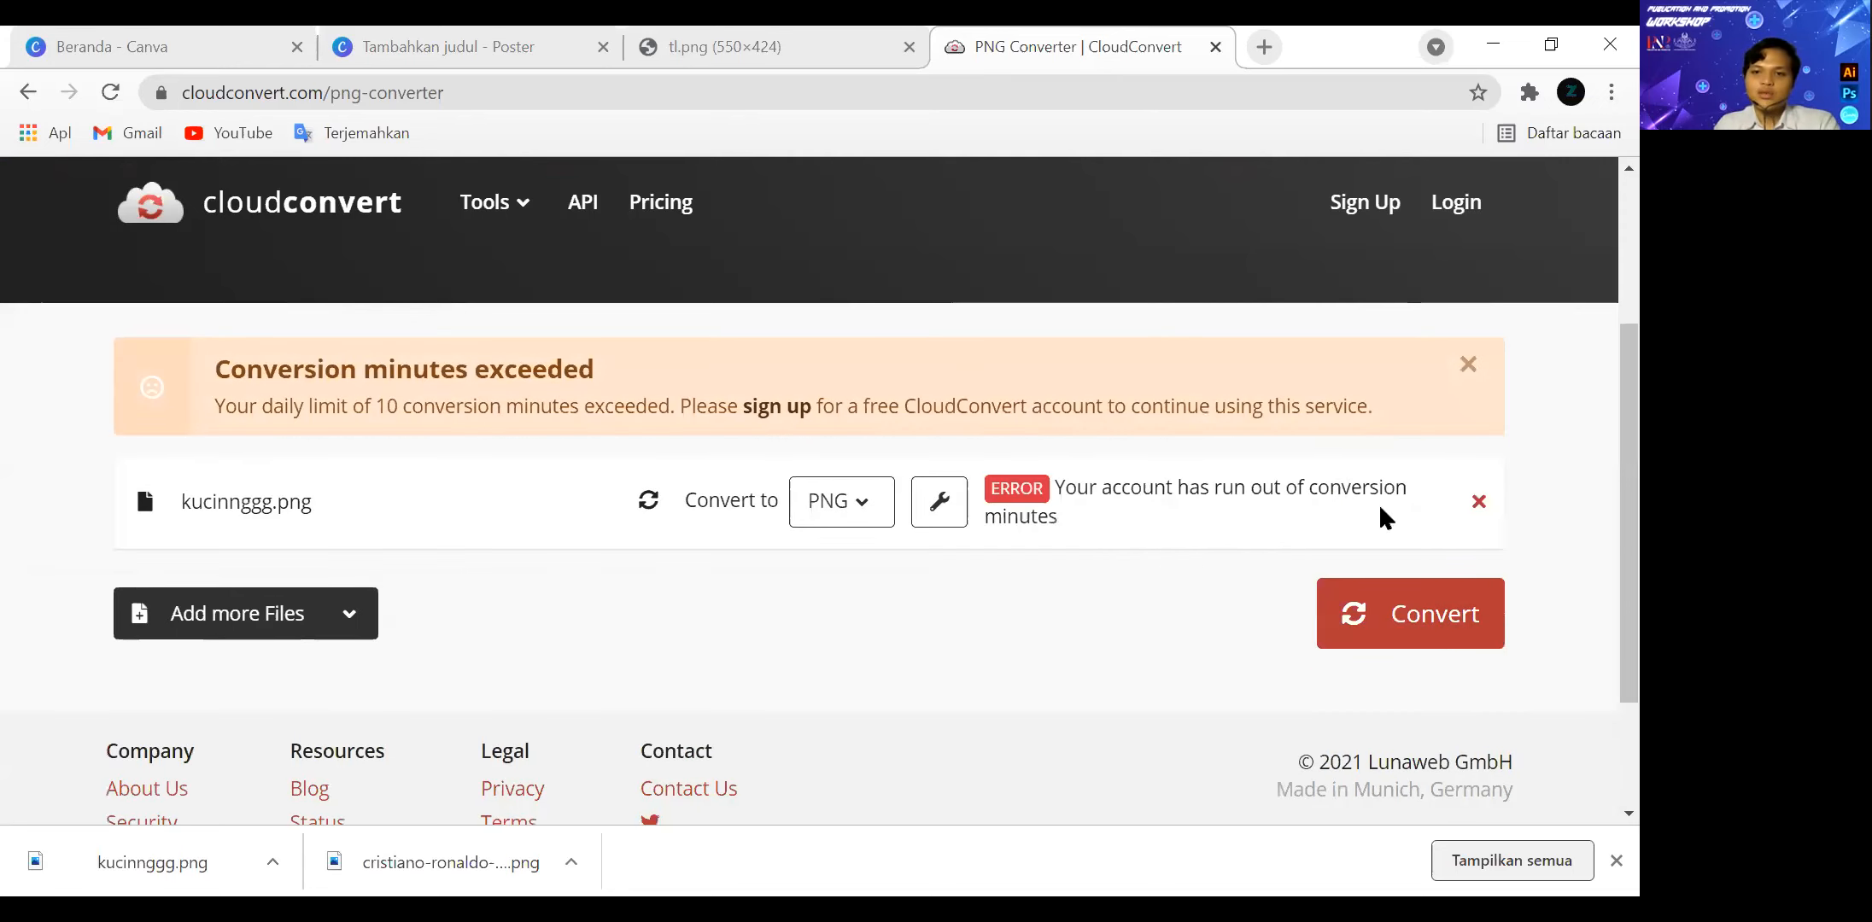
# Remove kucinnggg.png from the conversion list and dismiss the file selection and the conversion-limit notice.
pyautogui.click(1477, 503)
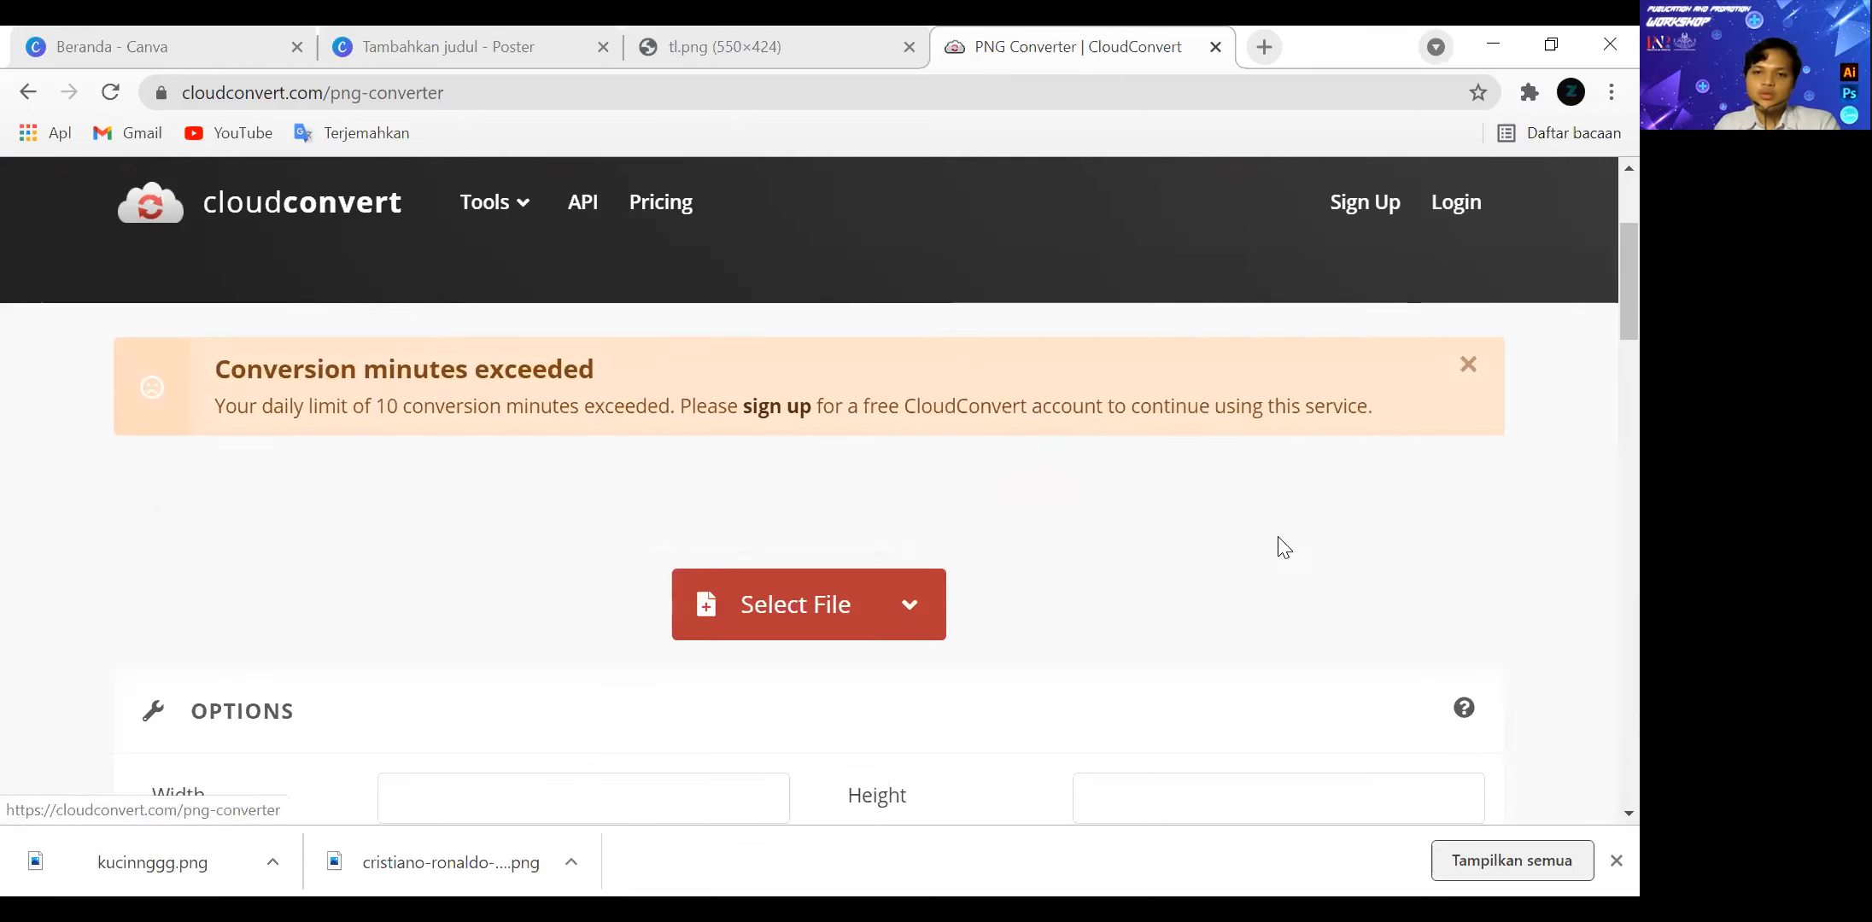
pyautogui.click(739, 511)
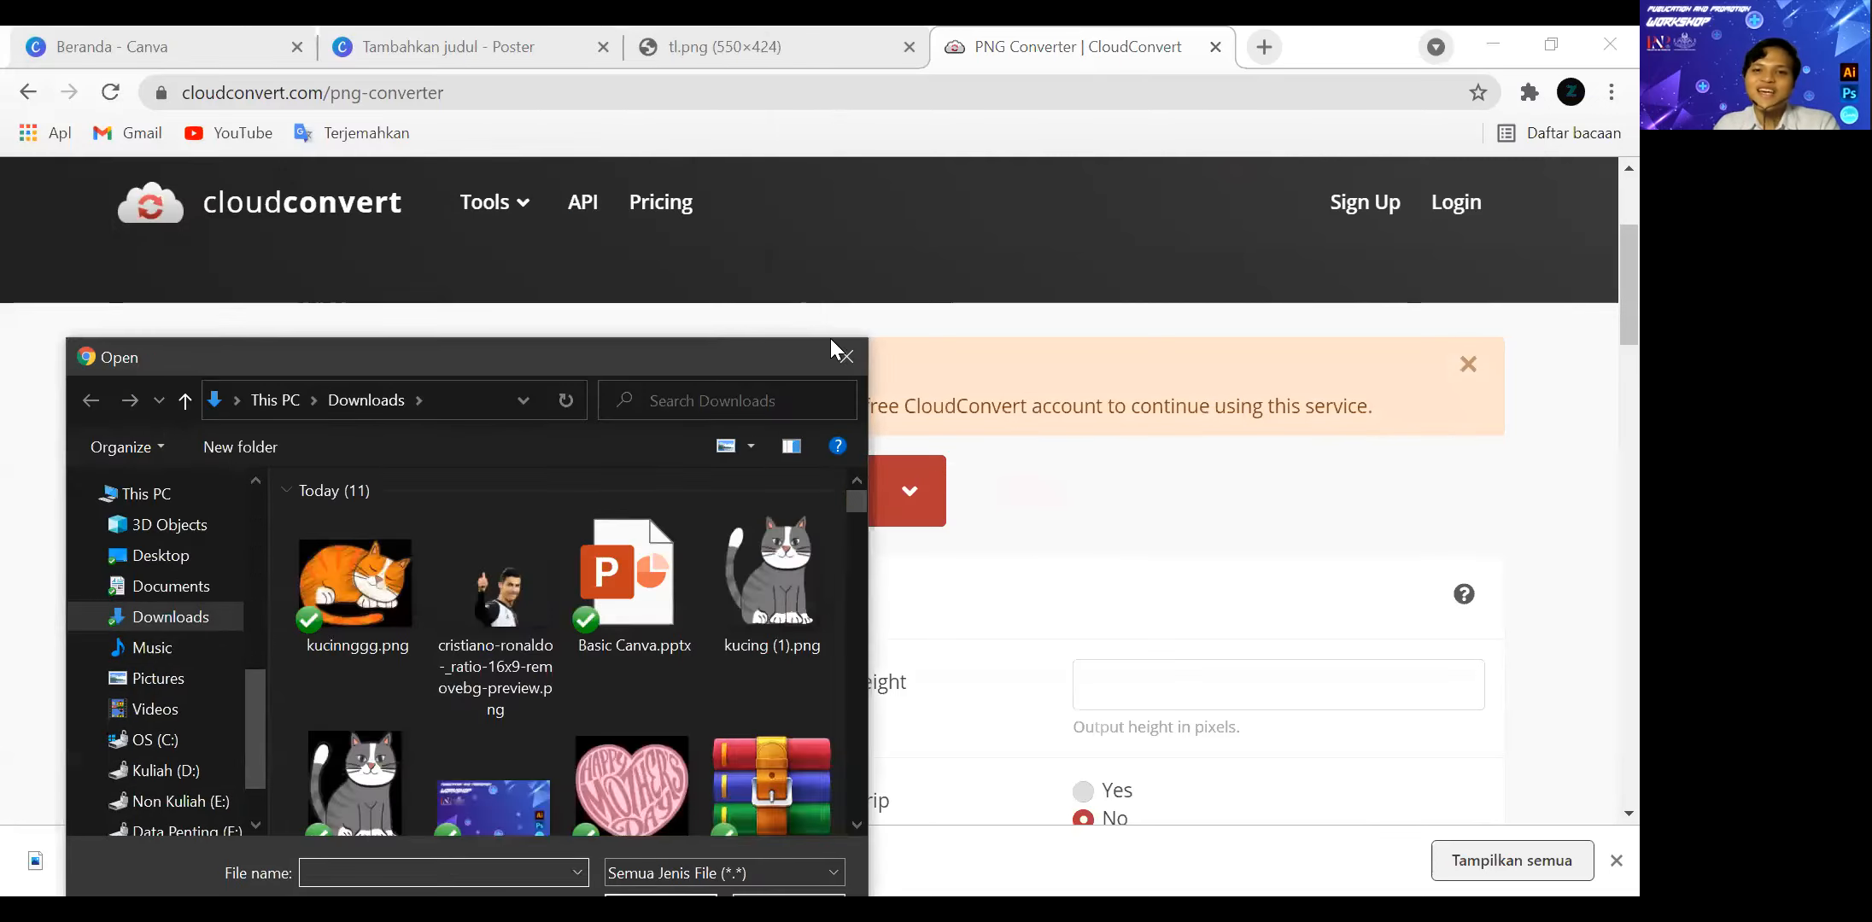
pyautogui.click(1500, 382)
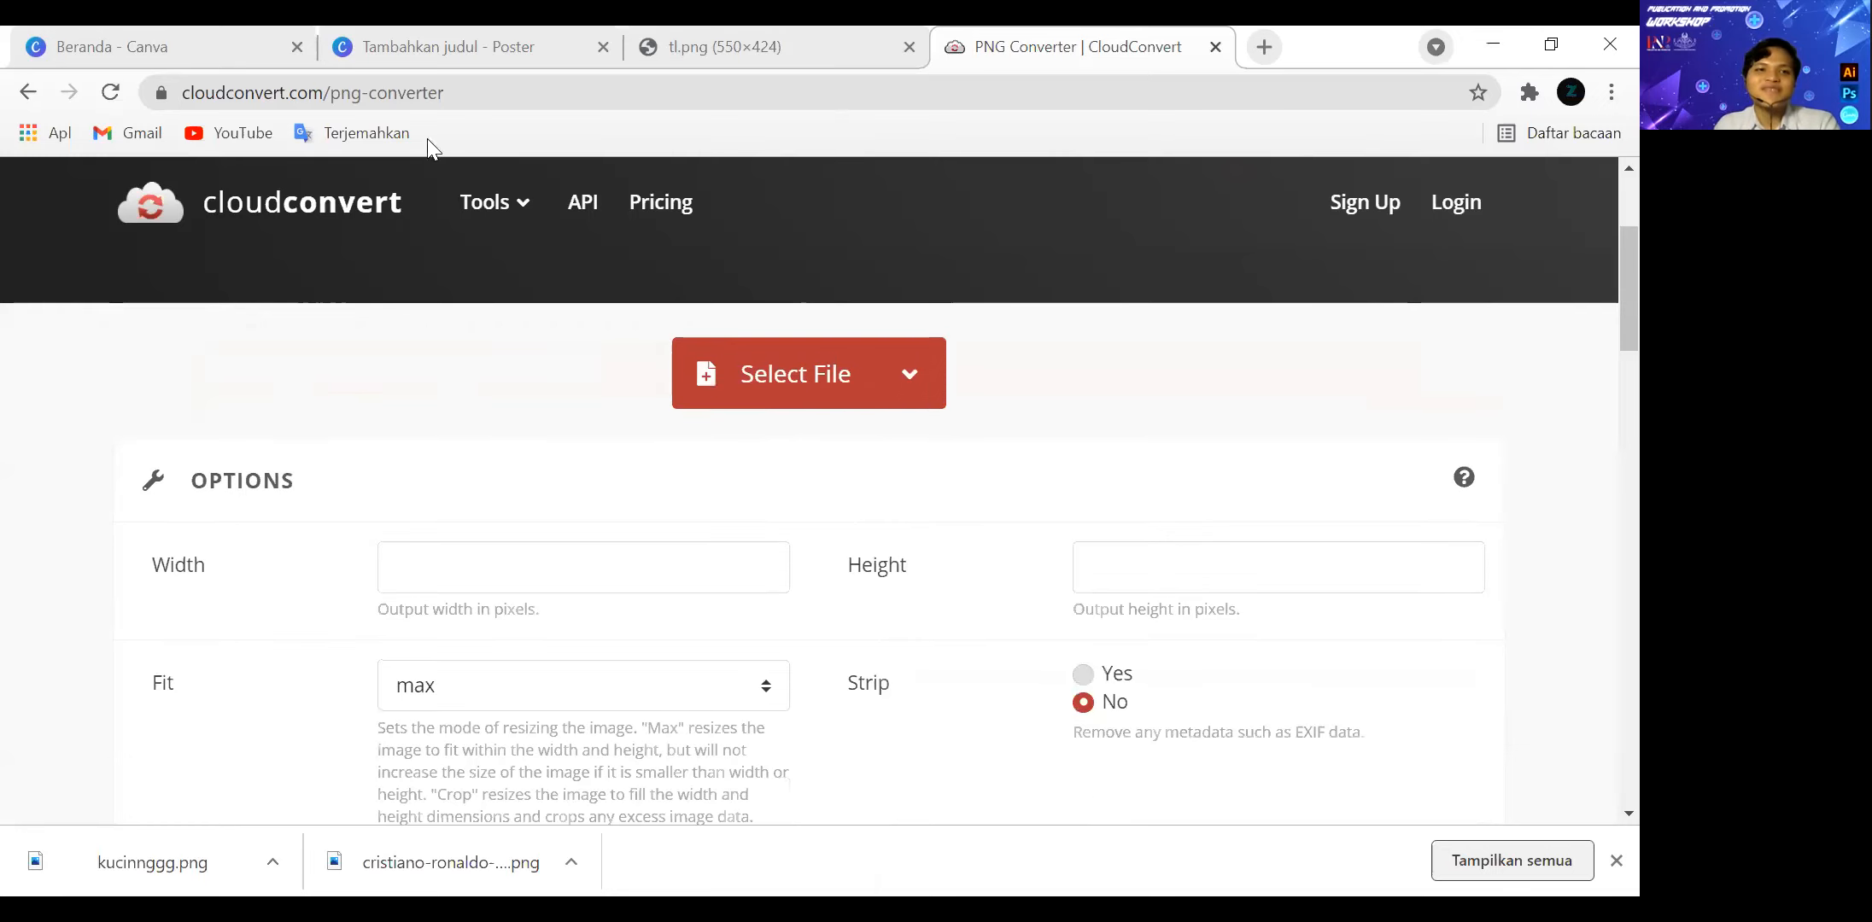
# Search Google for "png to png" in a new tab, open Online-Convert's PNG converter and dismiss its extension and cookie notices.
pyautogui.hotkey('ctrl', 't')
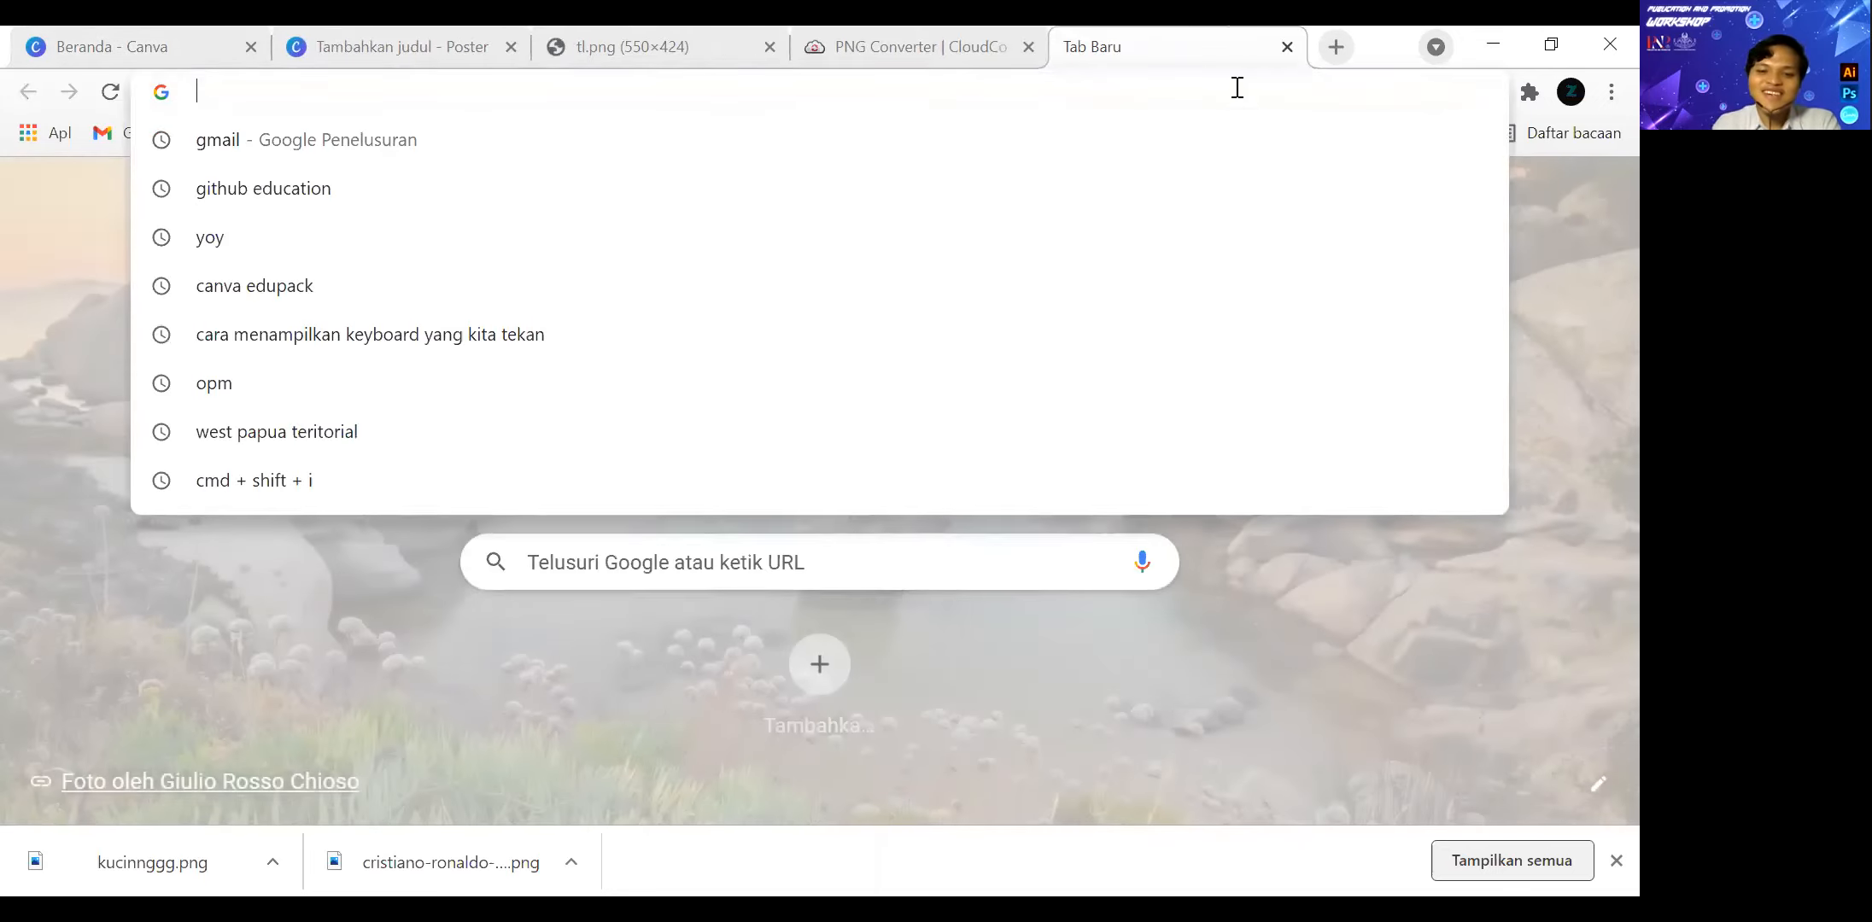
pyautogui.write('pn')
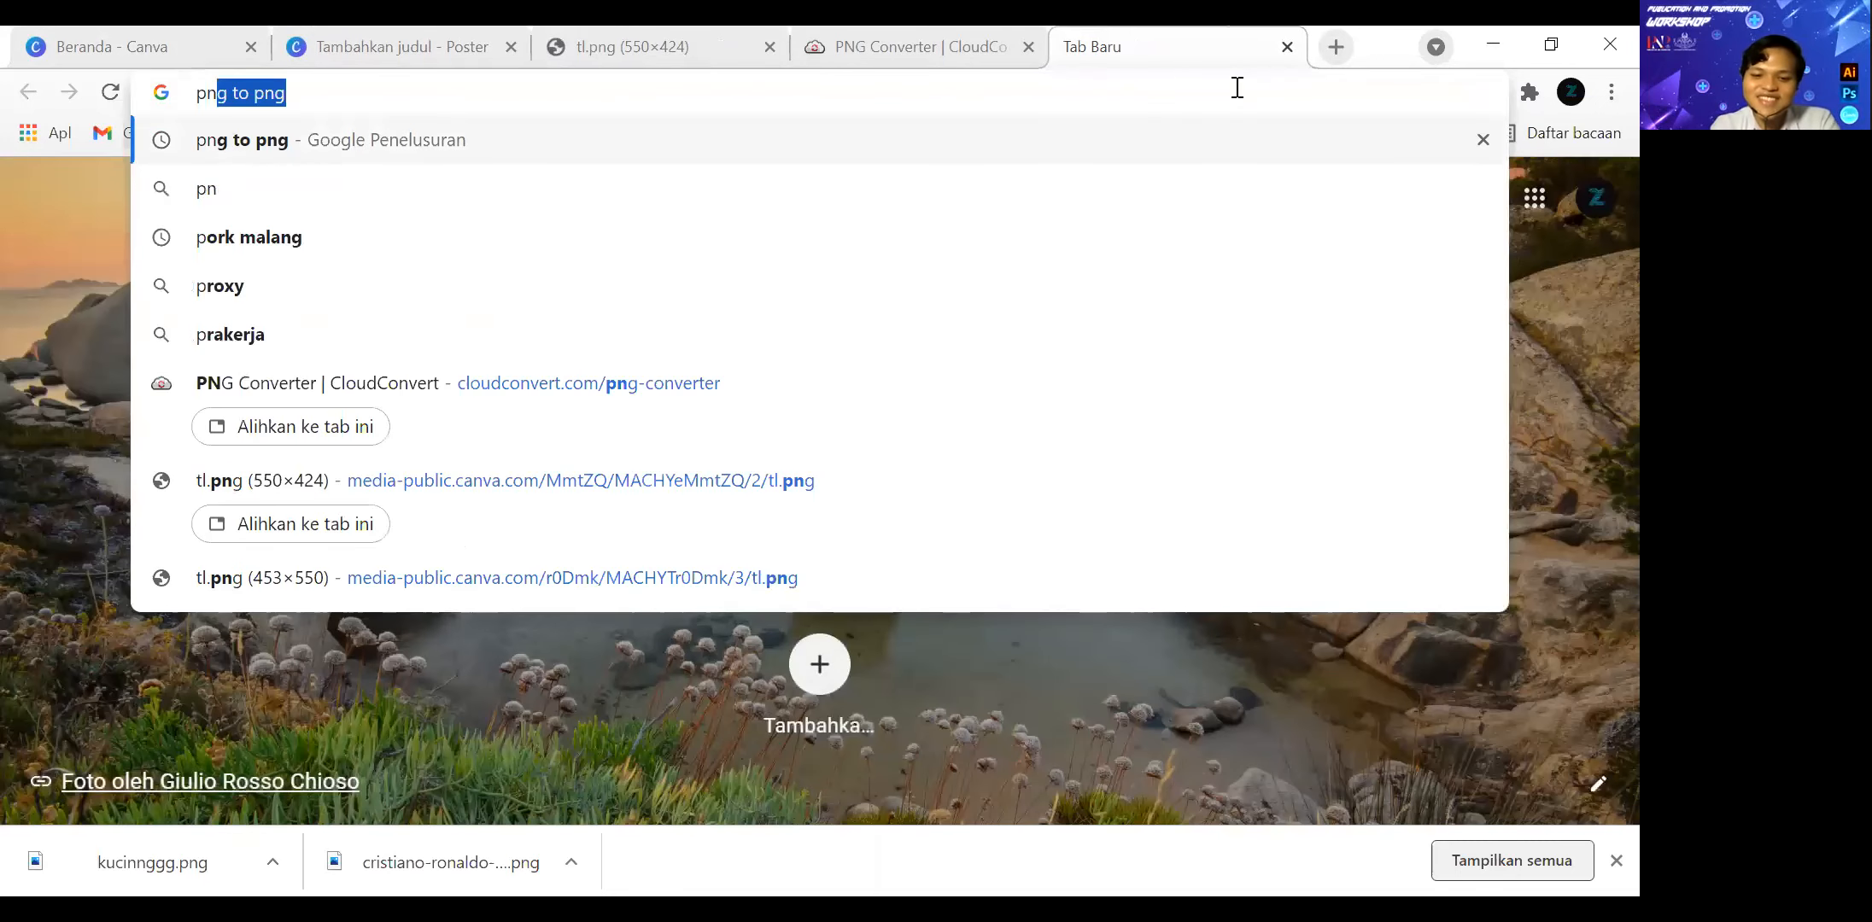
pyautogui.write('g to png')
pyautogui.press('Return')
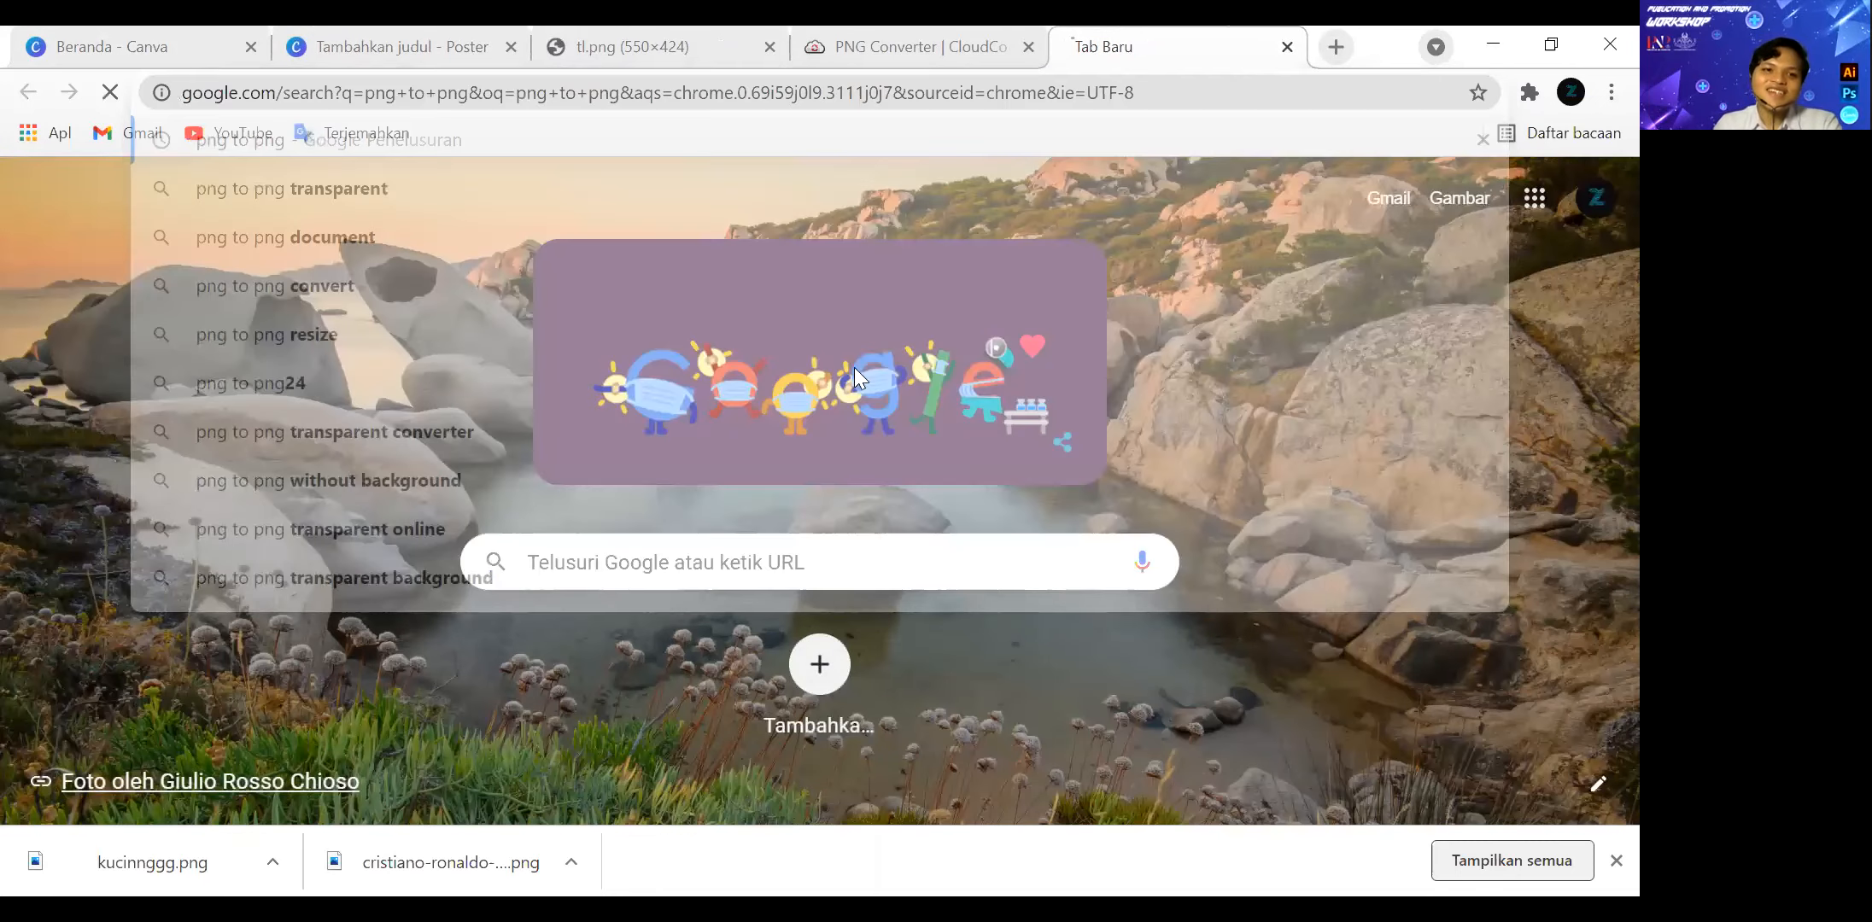
pyautogui.scroll(-2, 434, 530)
pyautogui.click(391, 504)
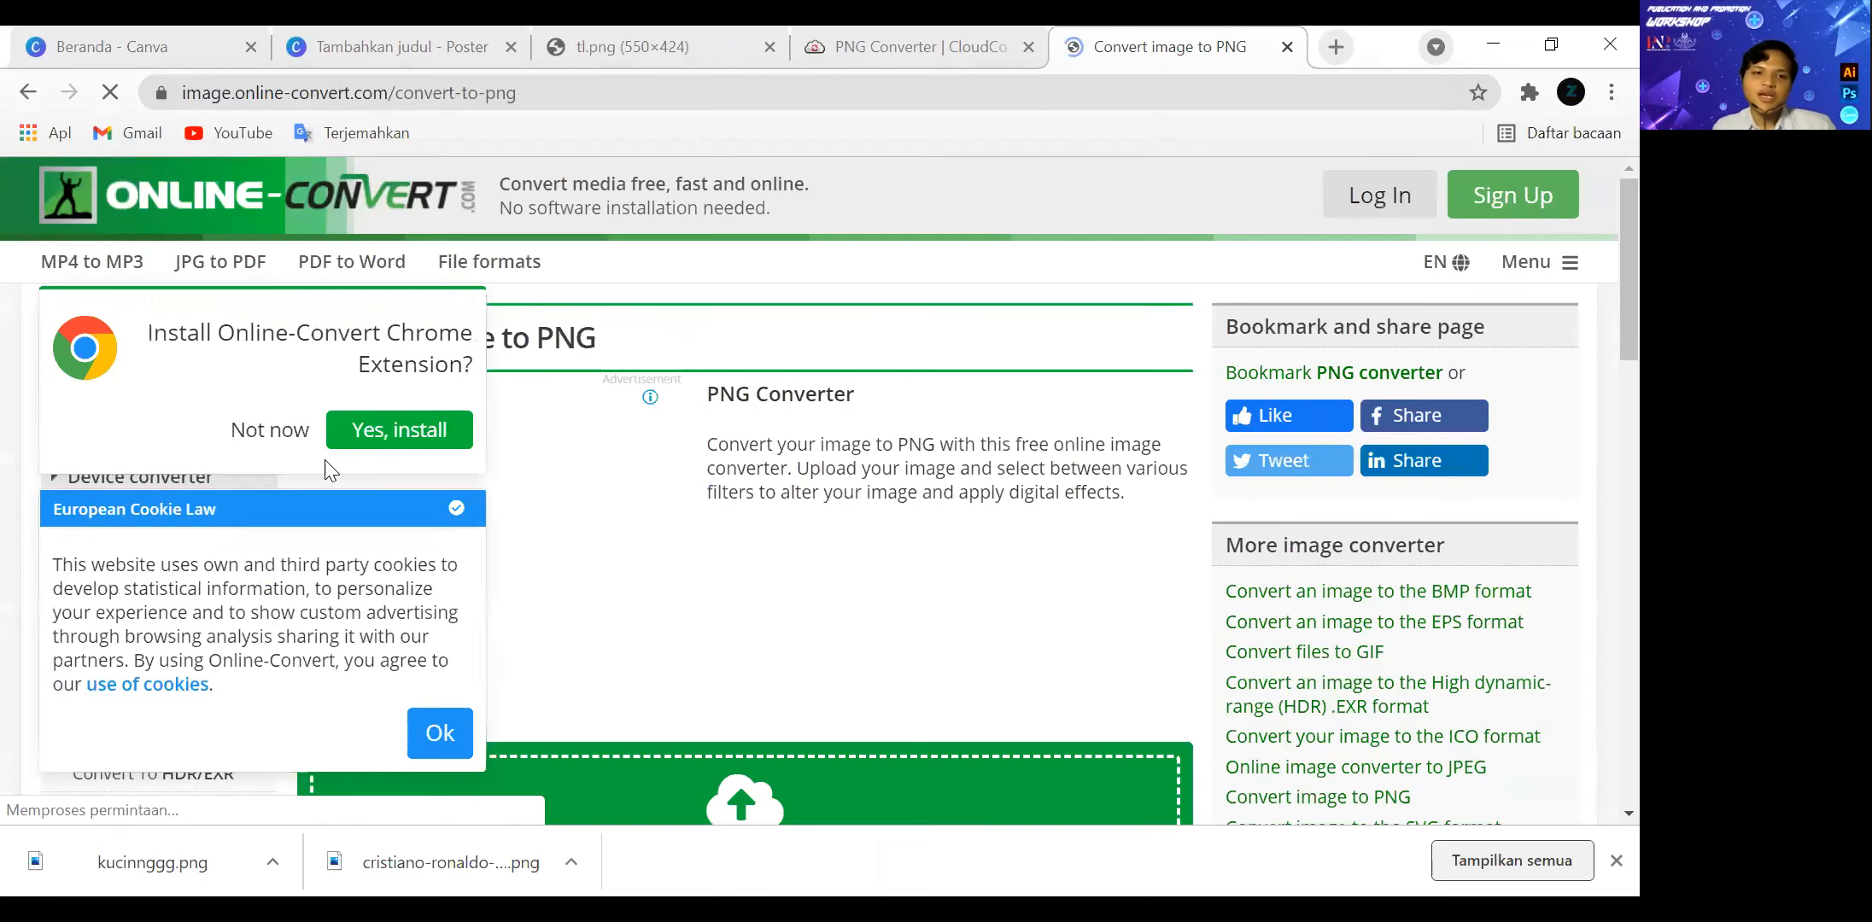
pyautogui.click(265, 429)
pyautogui.click(433, 734)
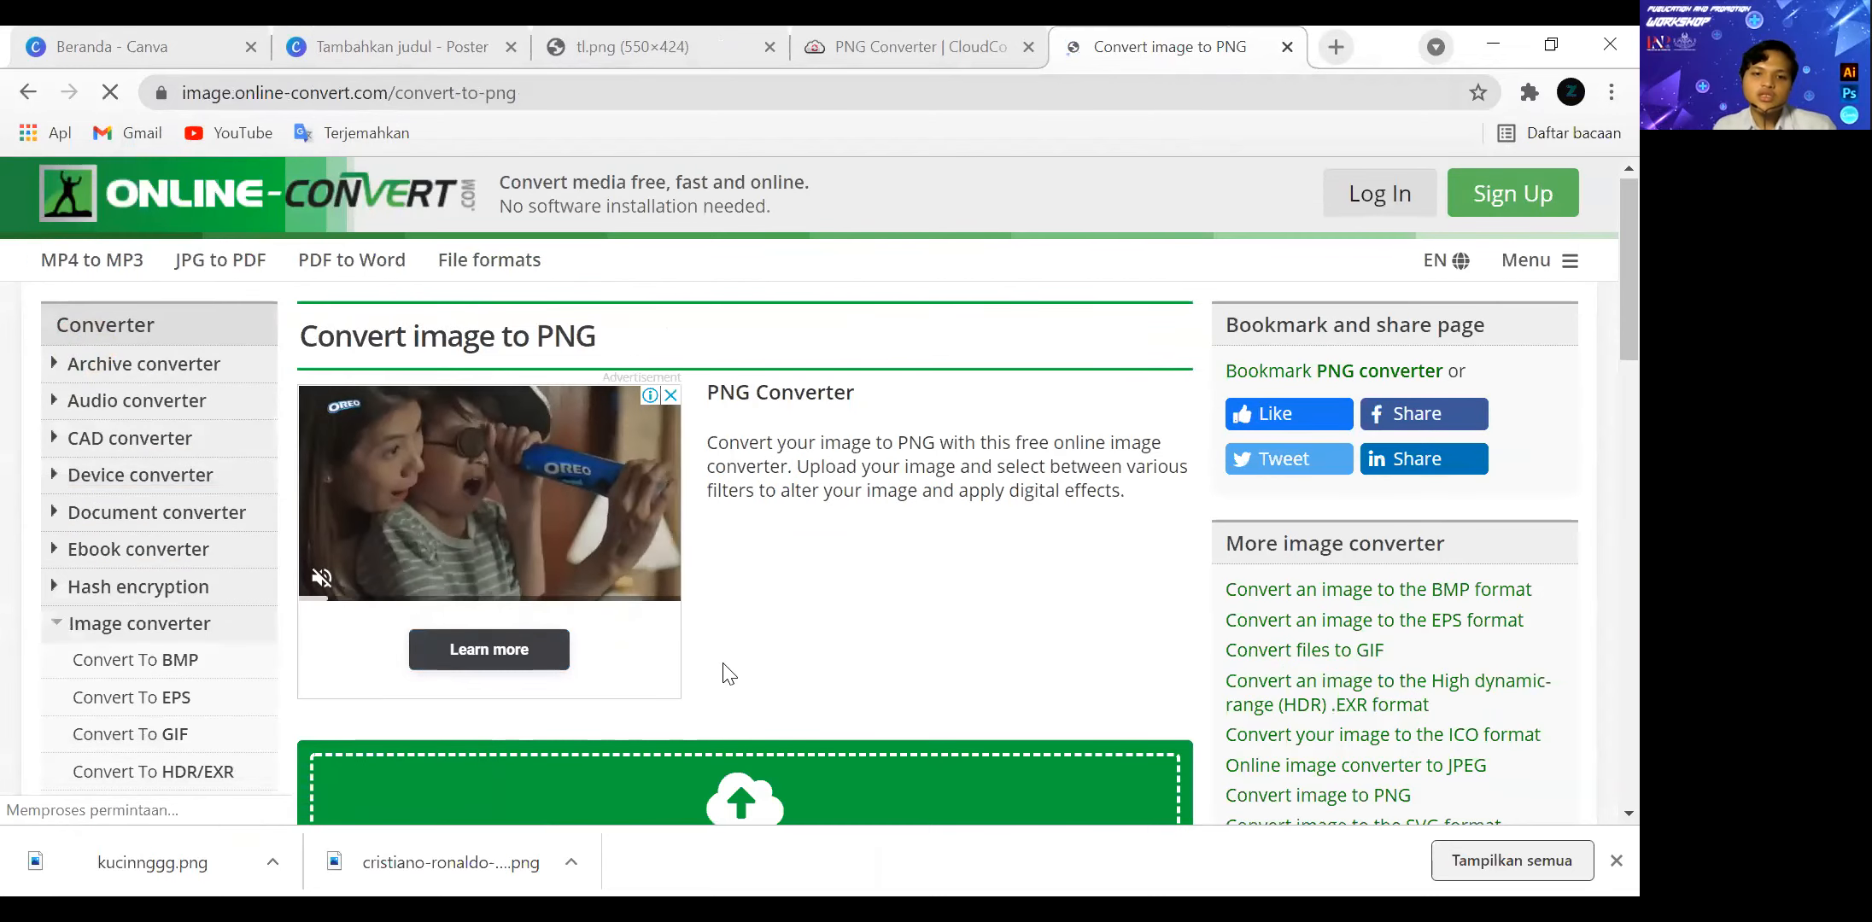
# Load kucinnggg.png from the Downloads folder into Online-Convert's image to PNG converter.
pyautogui.scroll(-4, 724, 666)
pyautogui.click(743, 522)
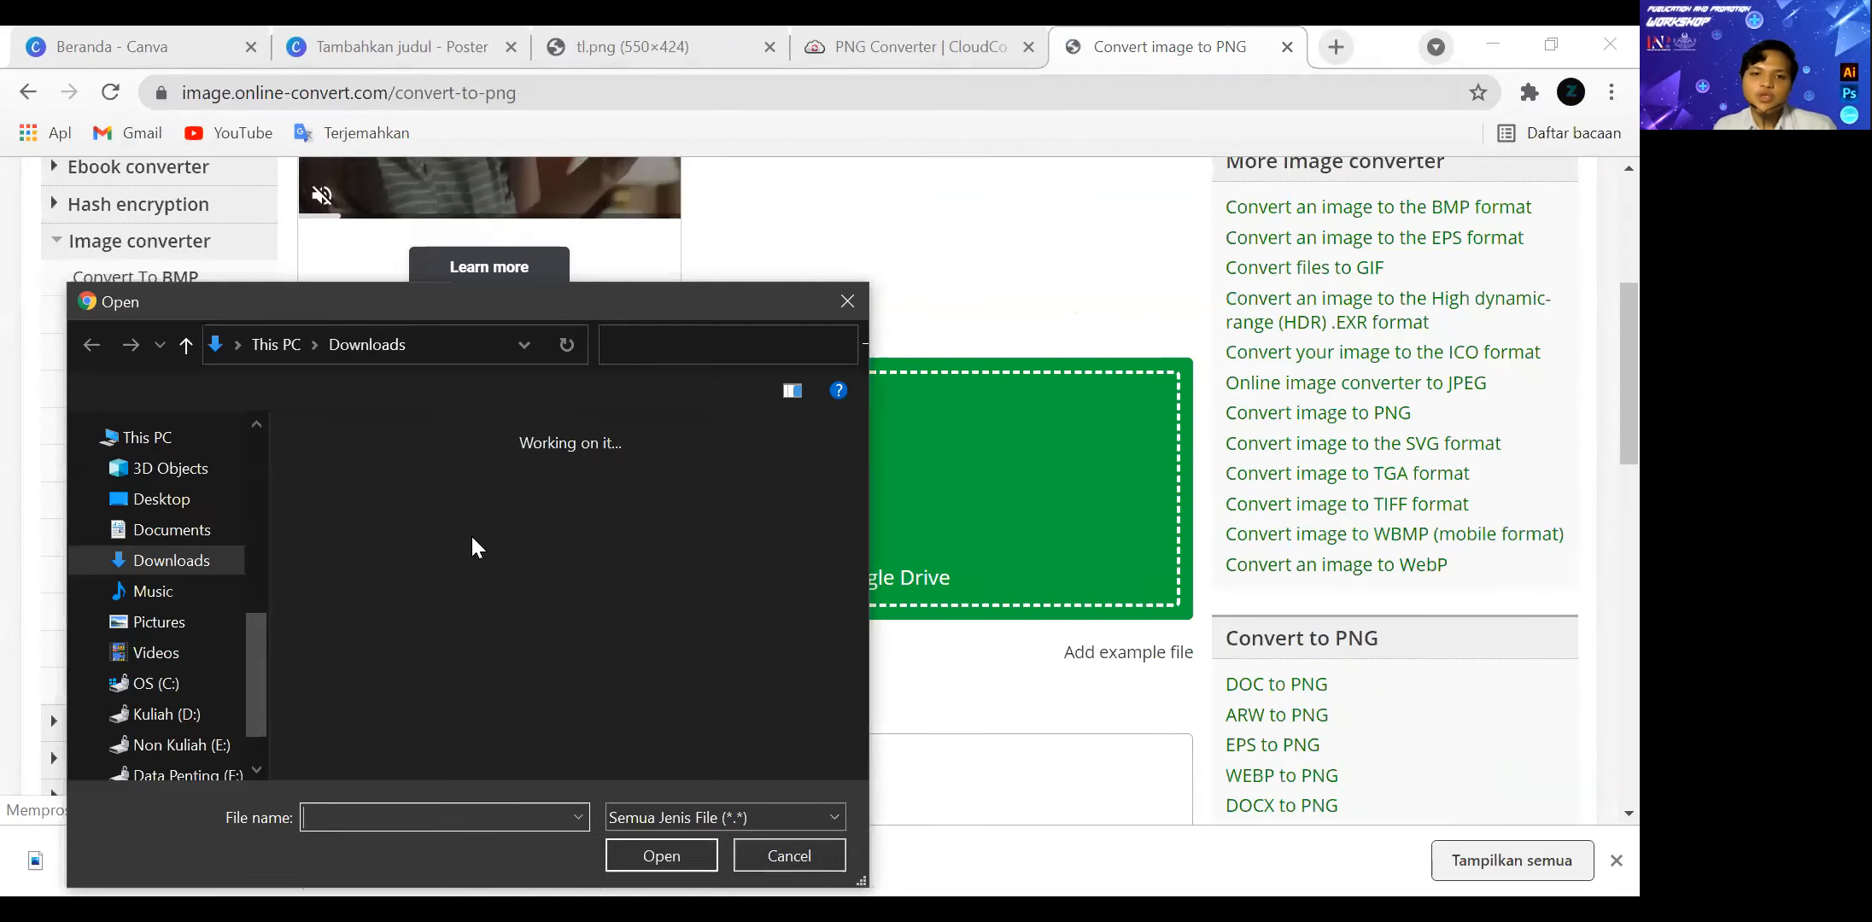
pyautogui.click(346, 529)
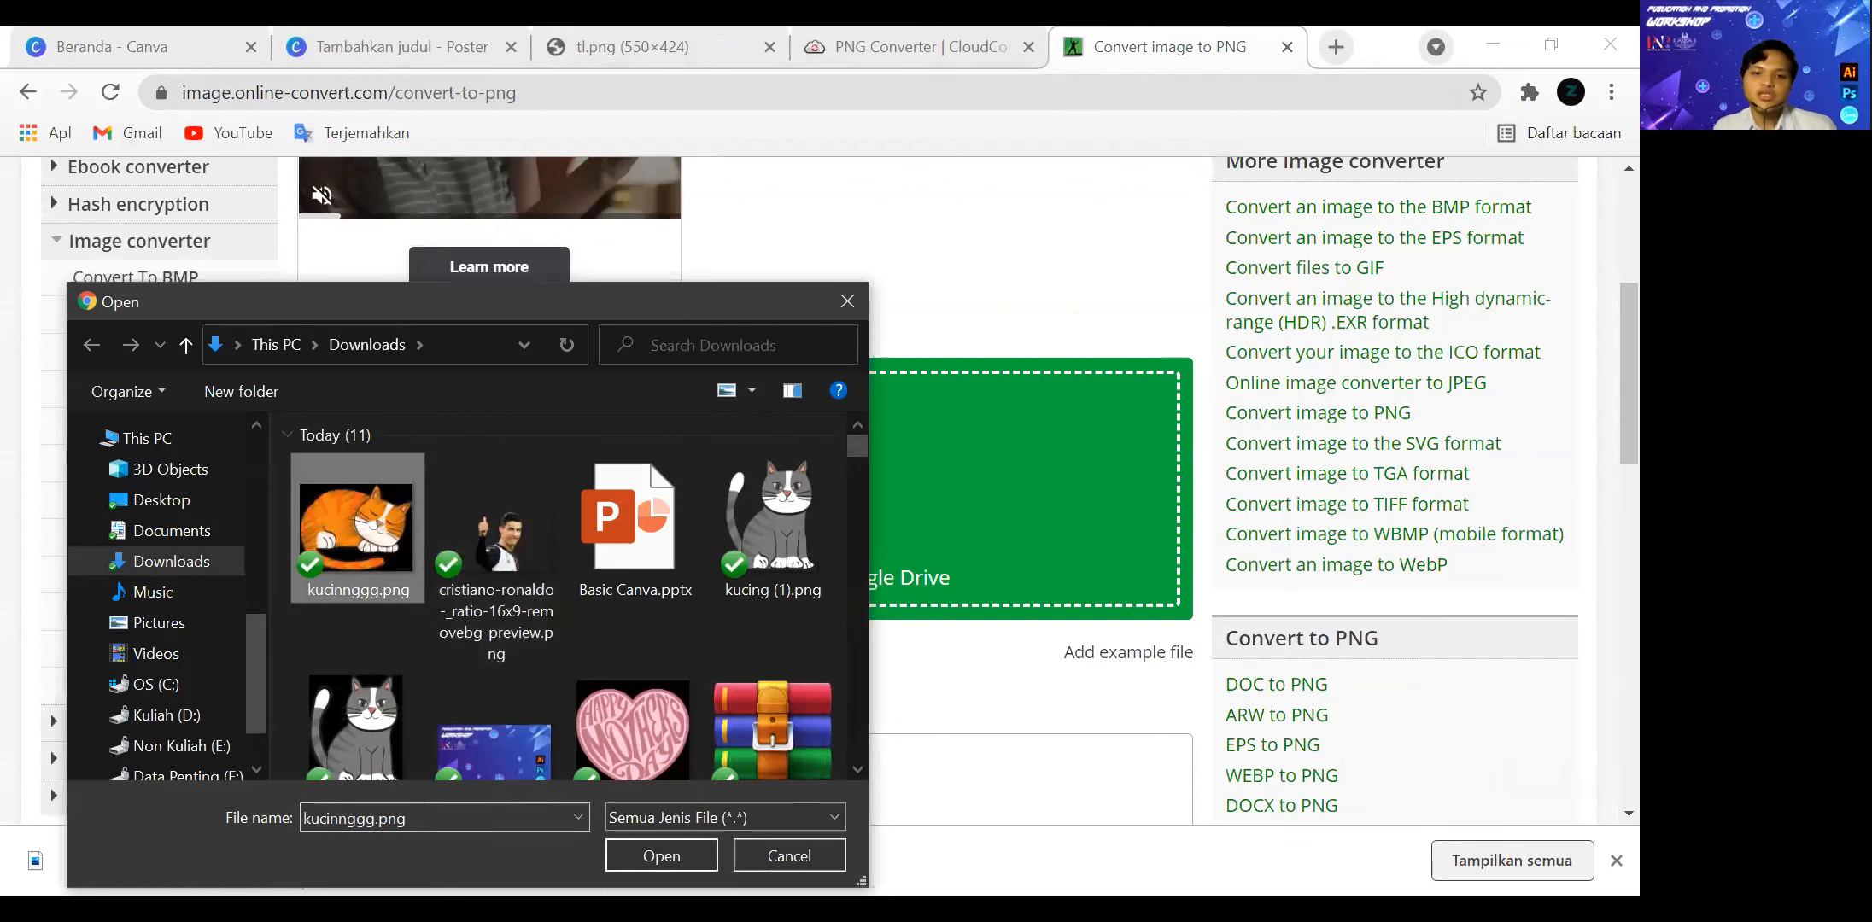
pyautogui.click(663, 856)
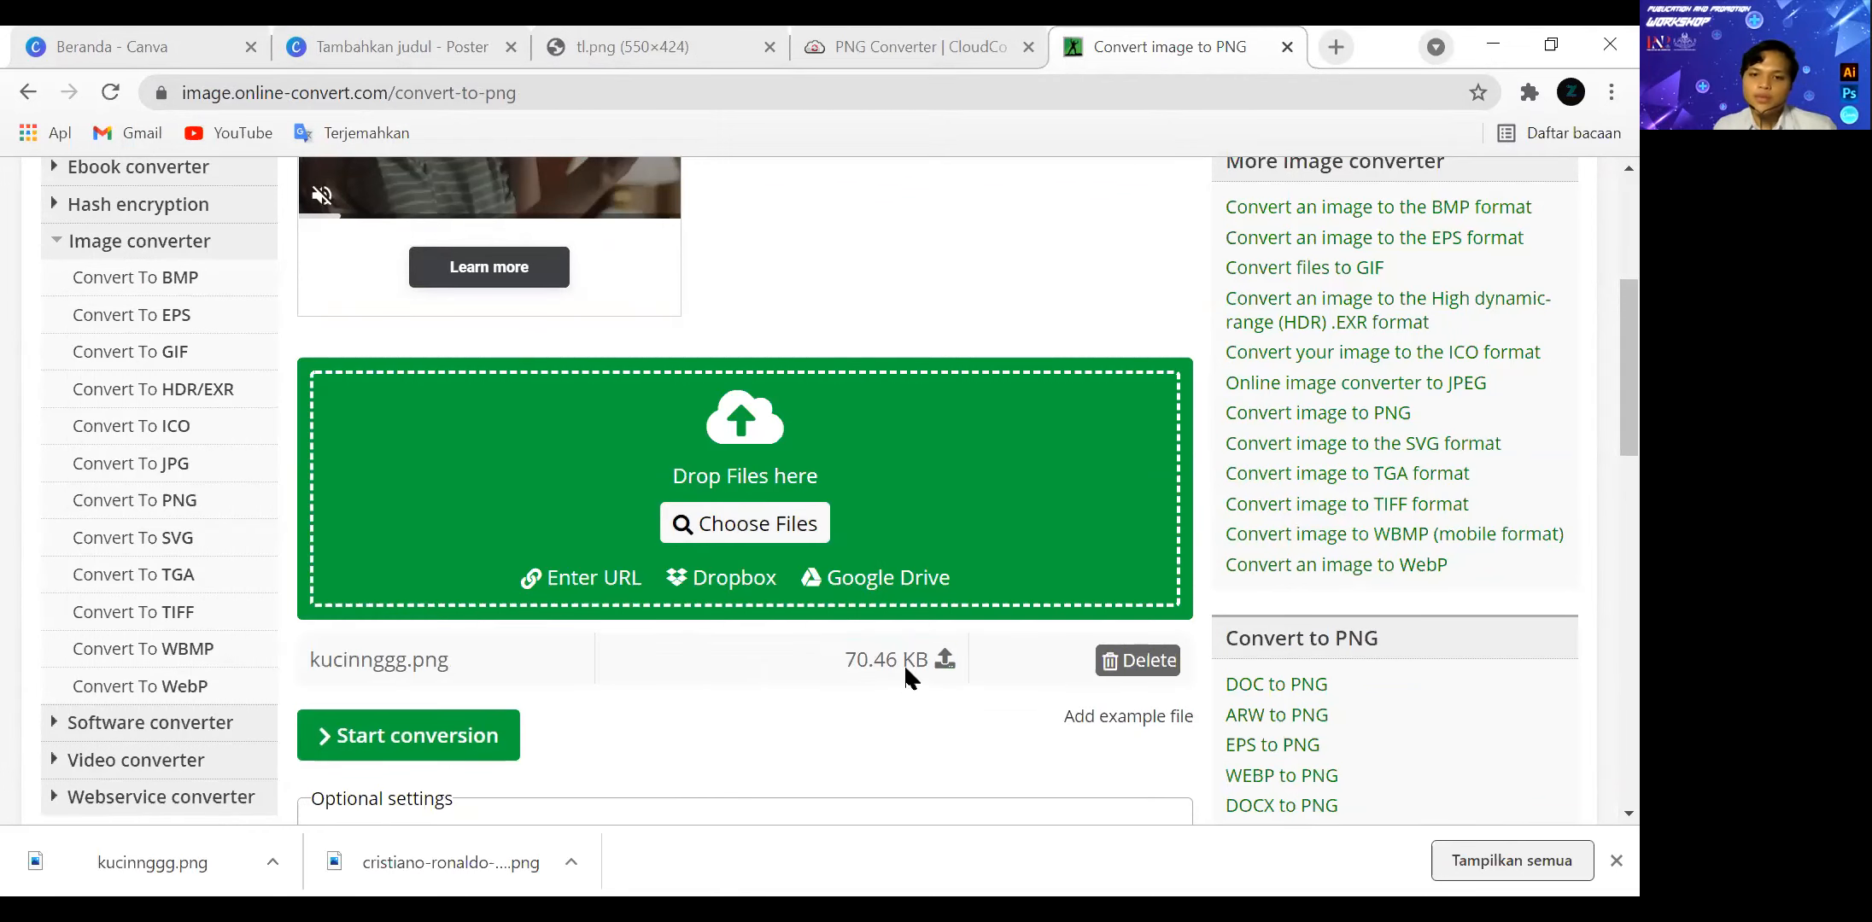
# Convert kucinnggg.png with the default optional settings and download the converted file.
pyautogui.scroll(-3, 943, 666)
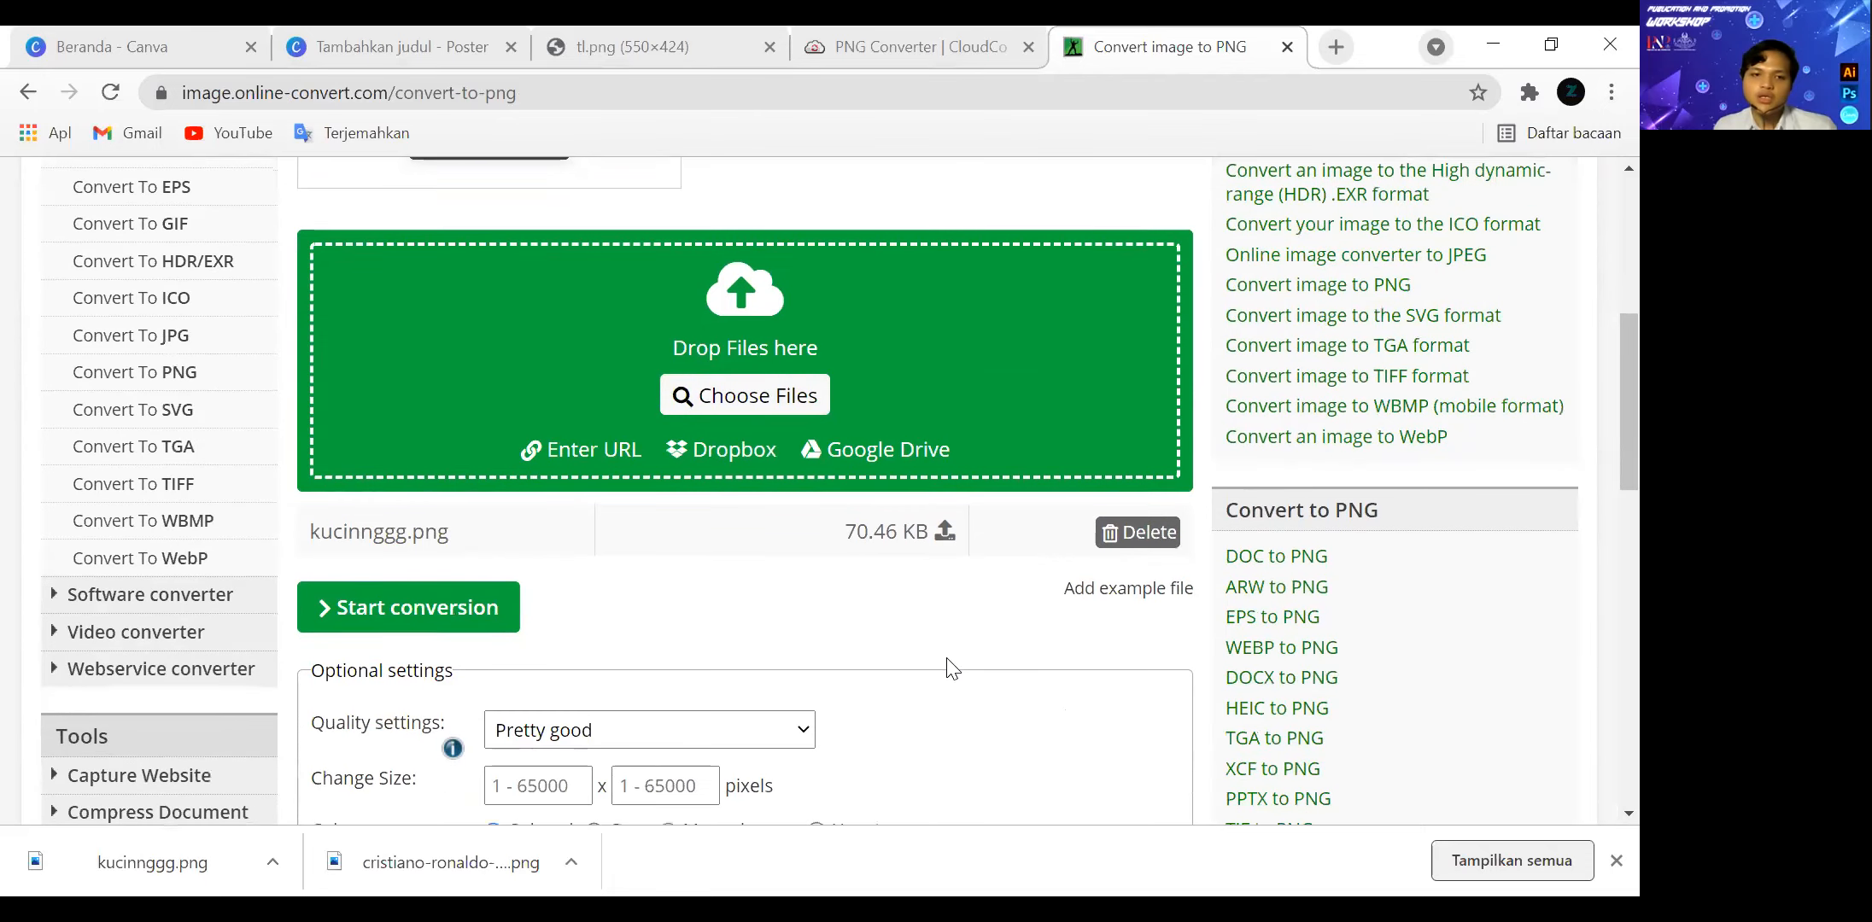
pyautogui.scroll(-7, 876, 651)
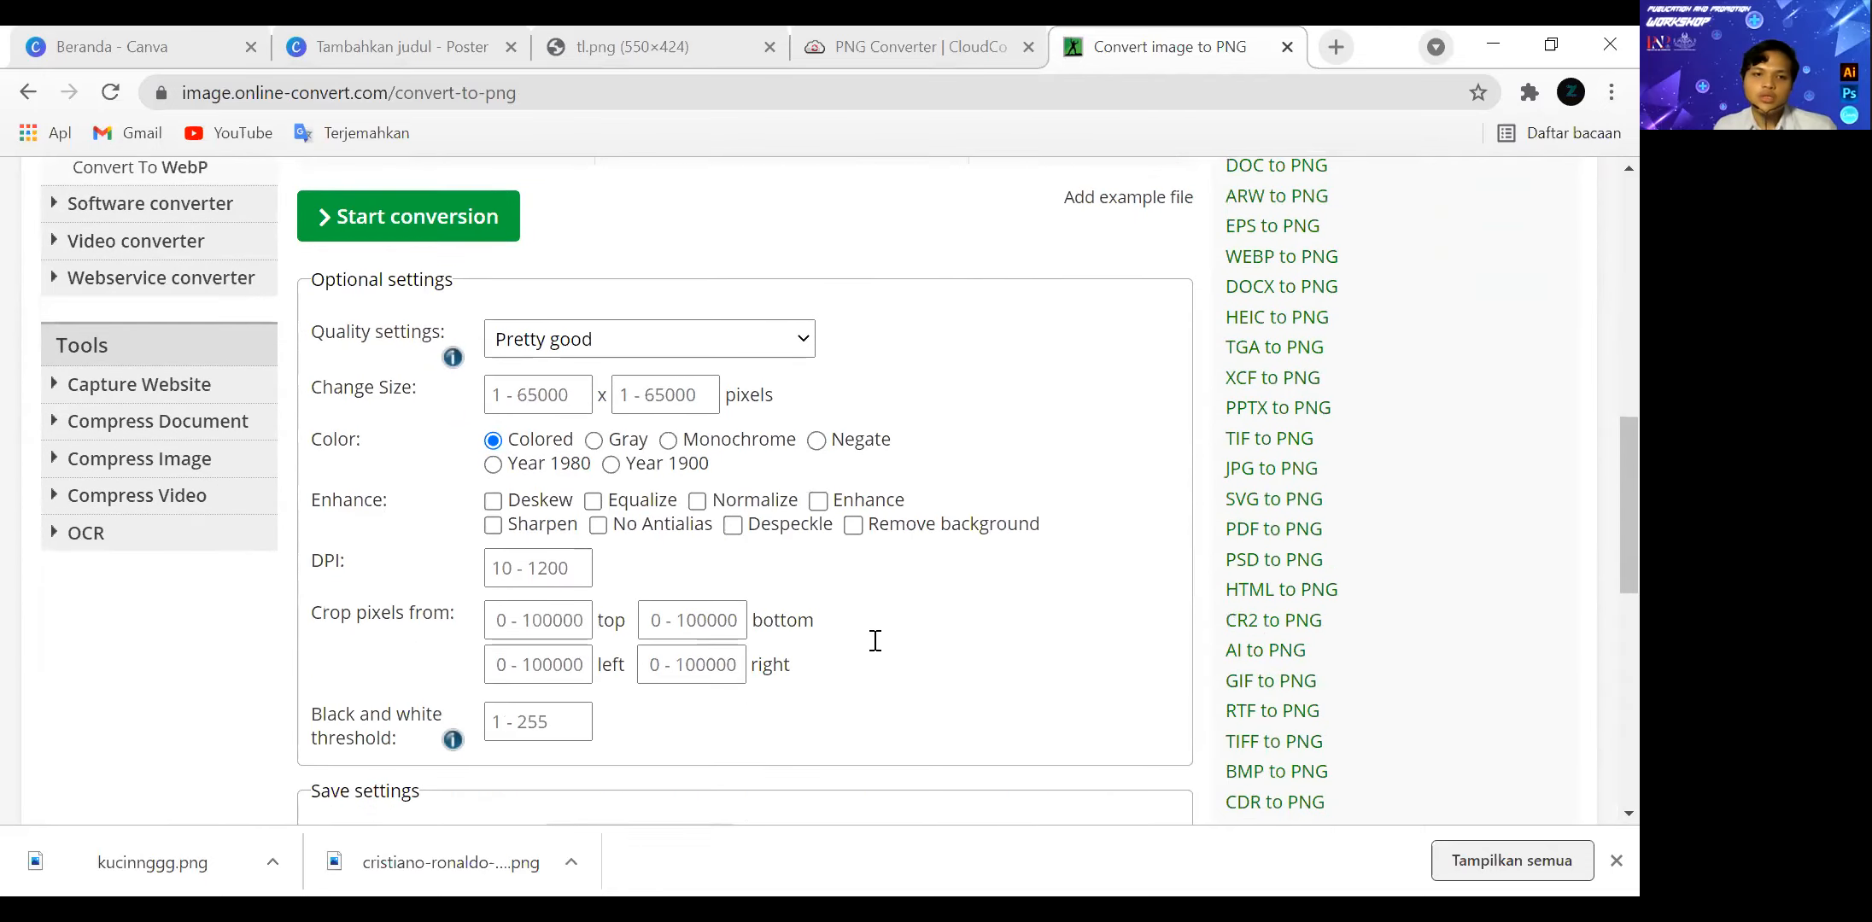
pyautogui.scroll(-1, 676, 616)
pyautogui.scroll(6, 700, 616)
pyautogui.click(508, 492)
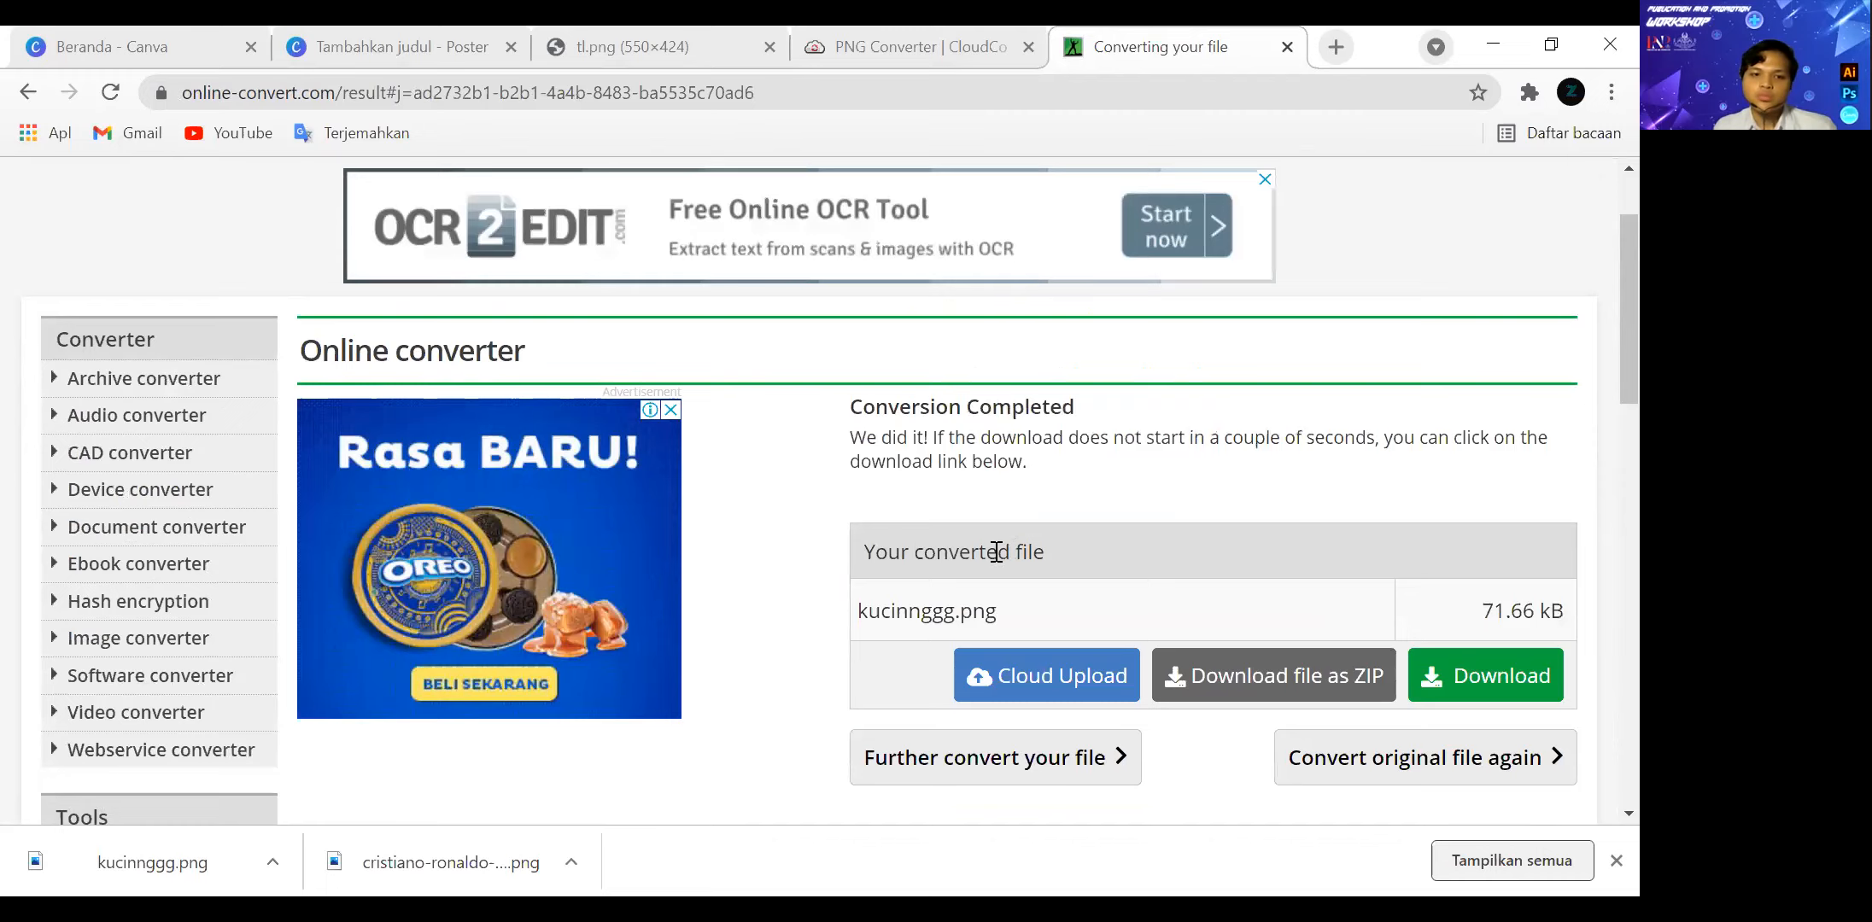
pyautogui.click(1433, 675)
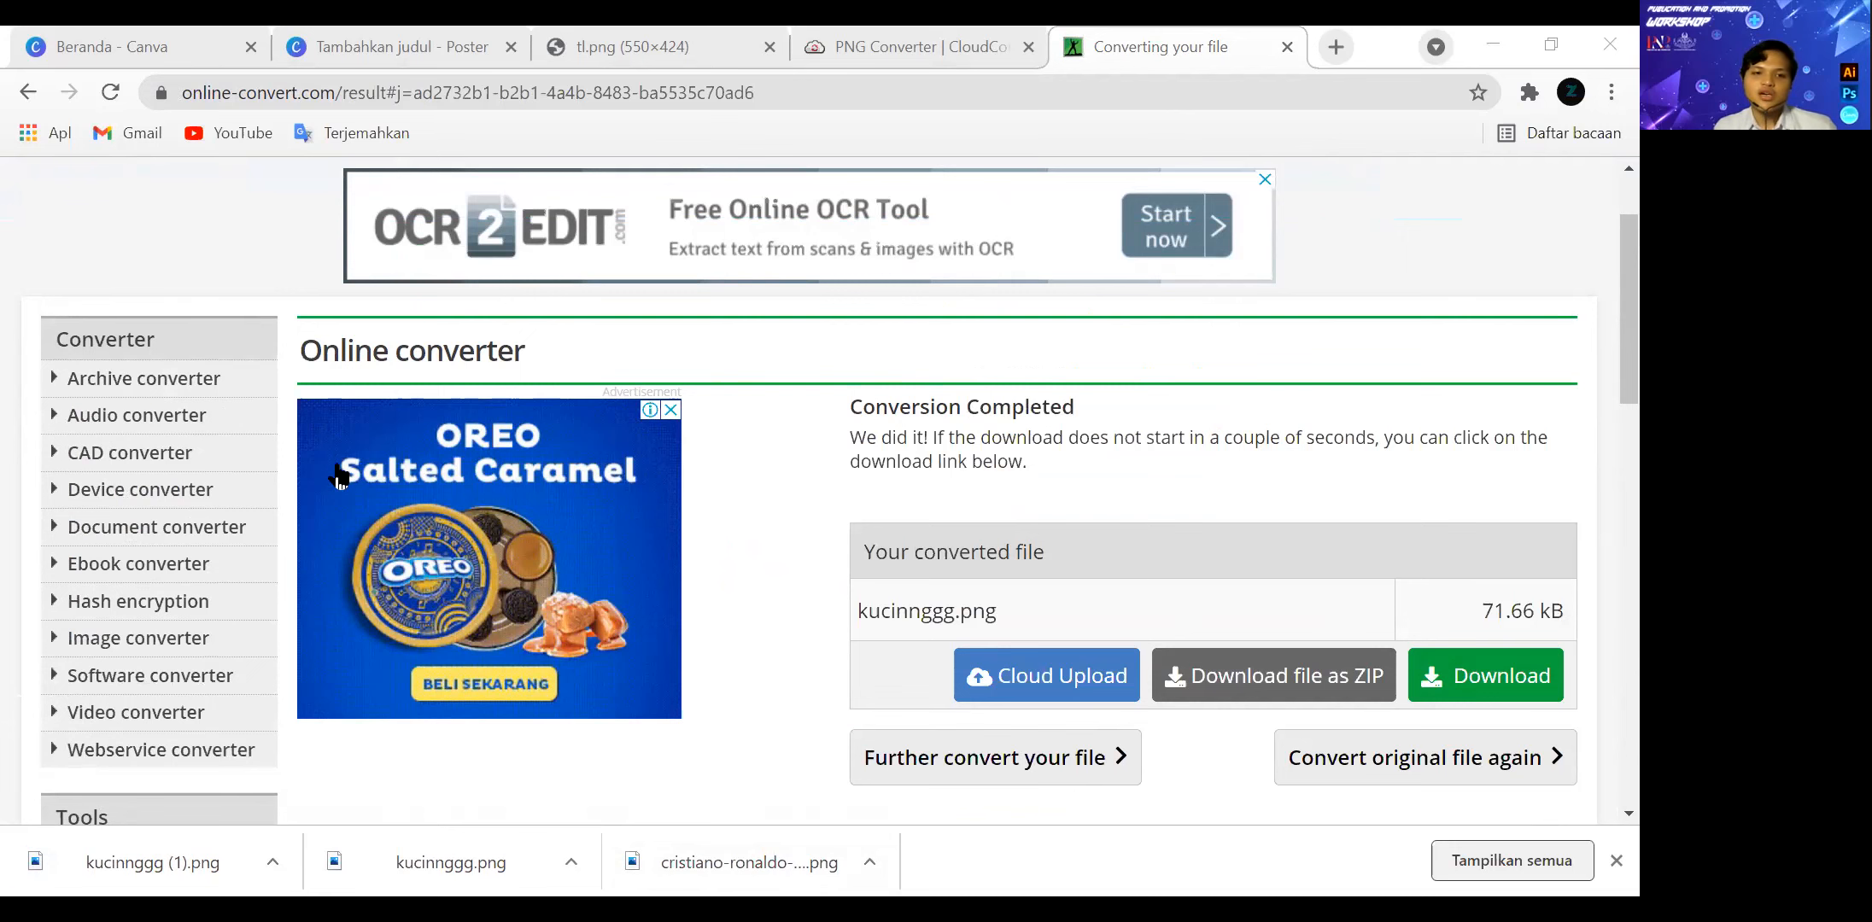
# Return to the Canva poster, place the uploaded converted cat below the watermarked cat and enlarge it.
pyautogui.hotkey('ctrl', '2')
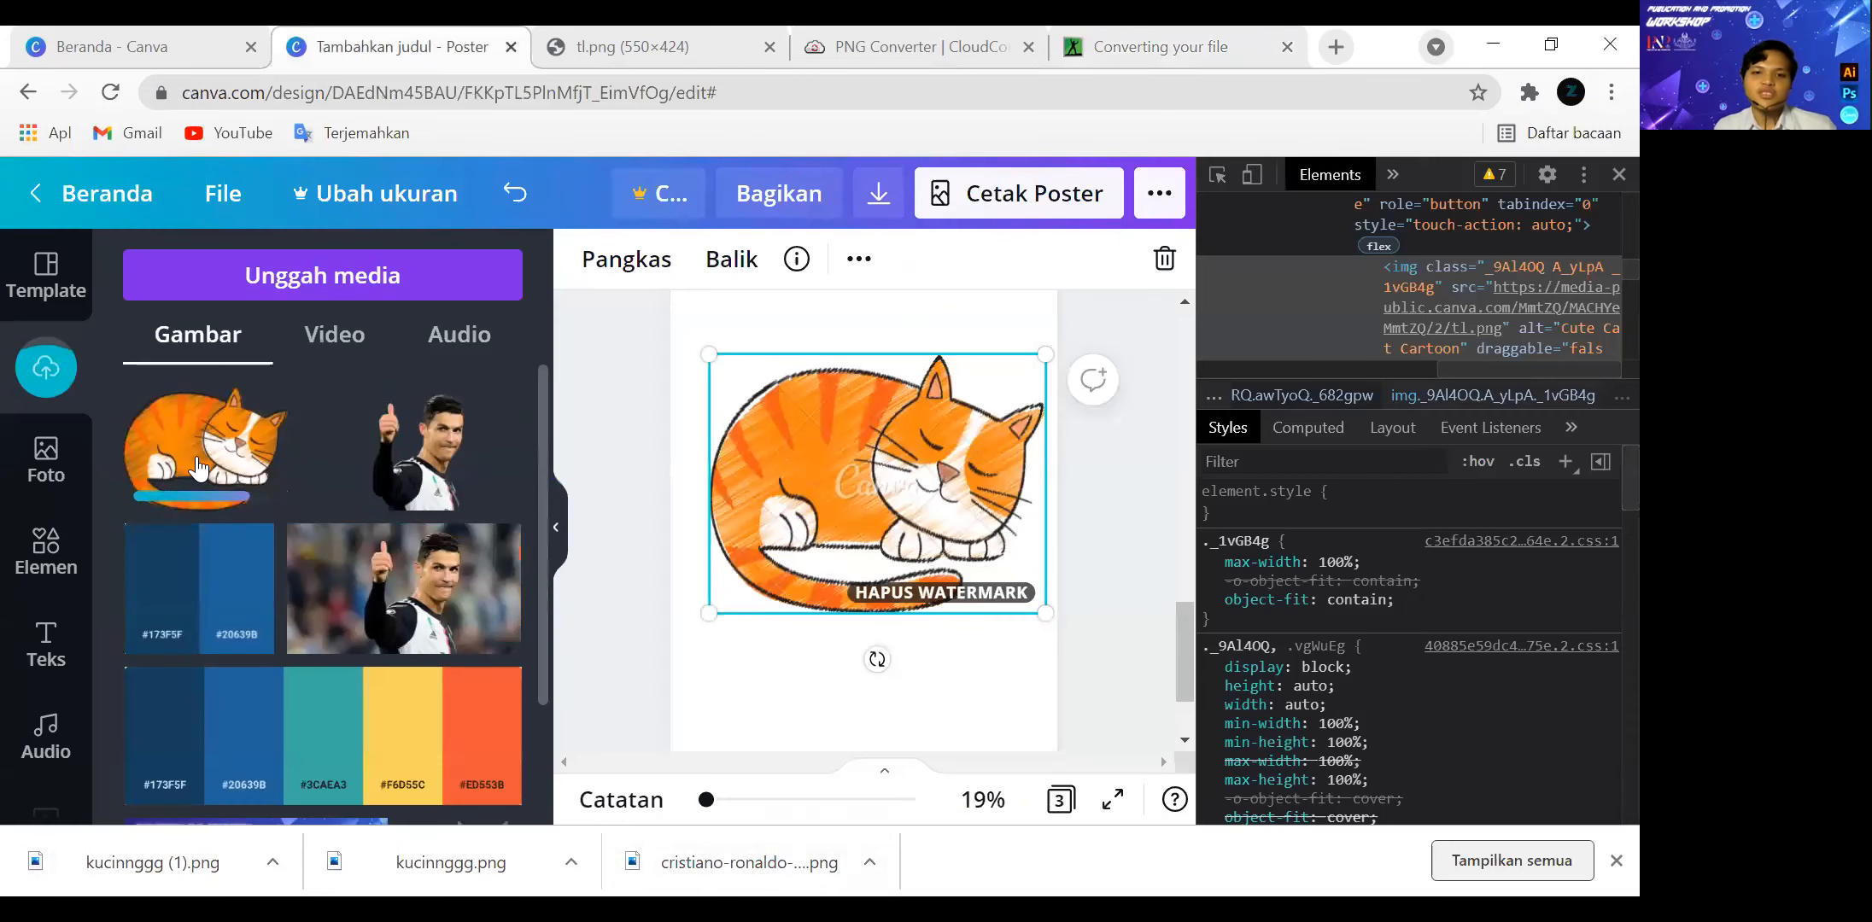
pyautogui.click(196, 468)
pyautogui.moveTo(854, 478); pyautogui.dragTo(812, 652)
pyautogui.moveTo(857, 512); pyautogui.dragTo(830, 441)
pyautogui.moveTo(835, 675); pyautogui.dragTo(886, 639)
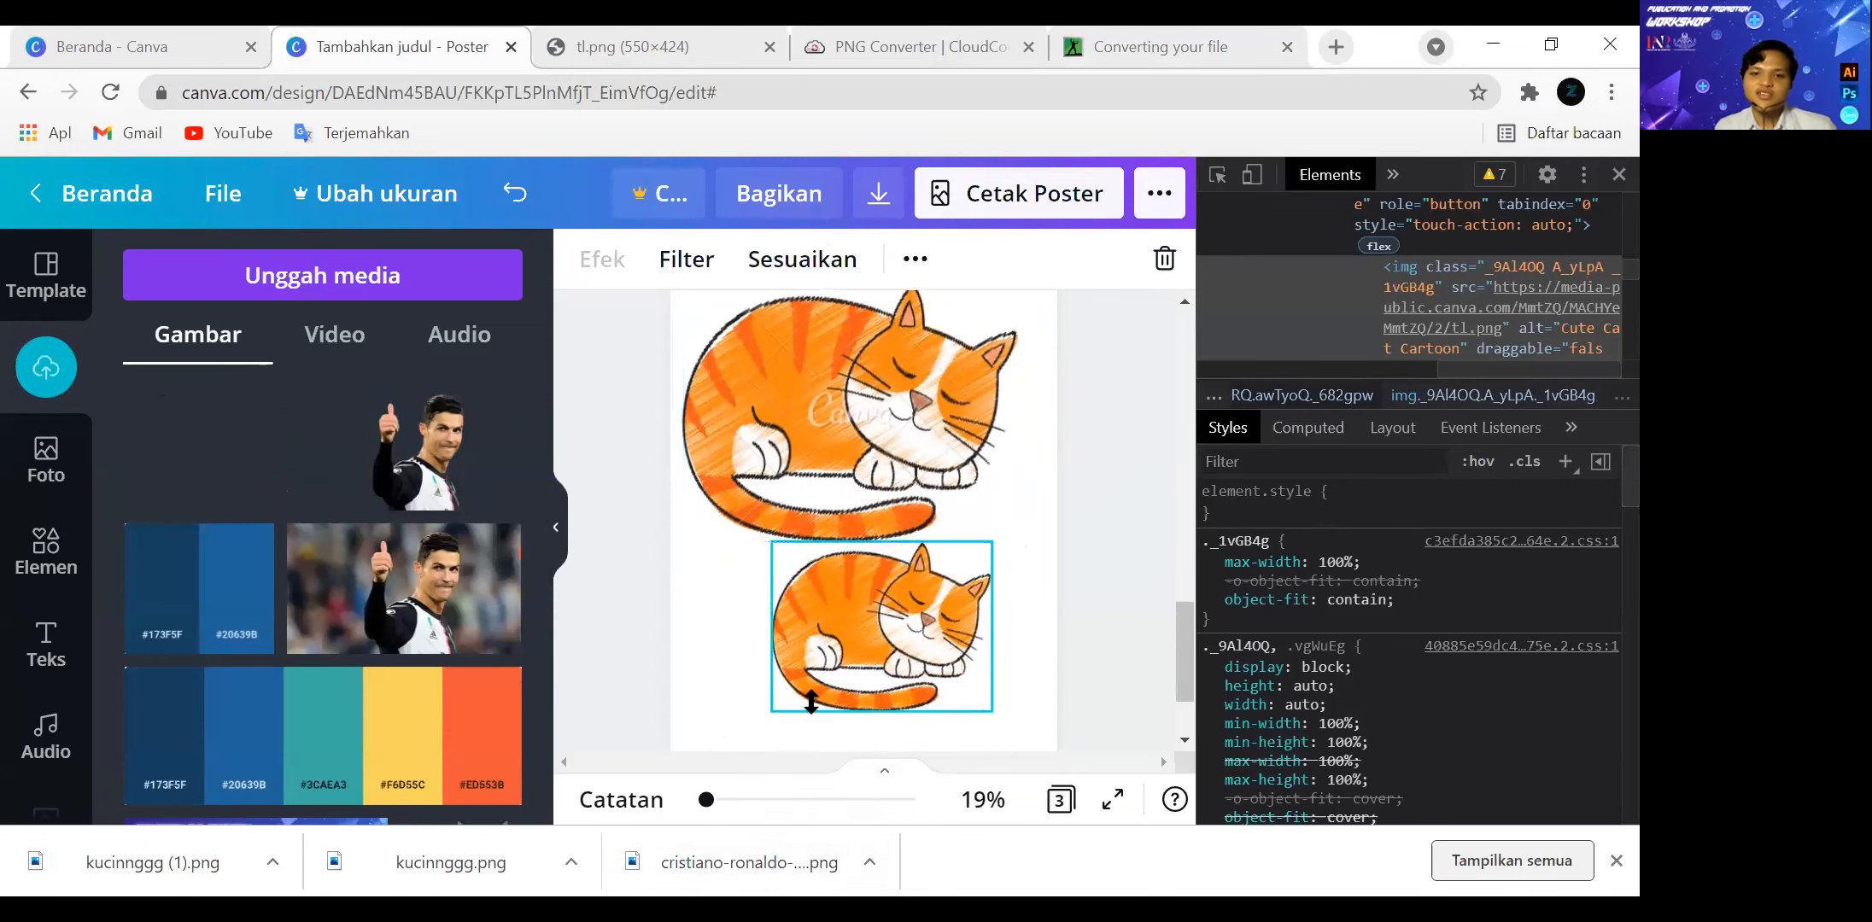
pyautogui.moveTo(771, 712); pyautogui.dragTo(718, 714)
pyautogui.moveTo(779, 425); pyautogui.dragTo(806, 427)
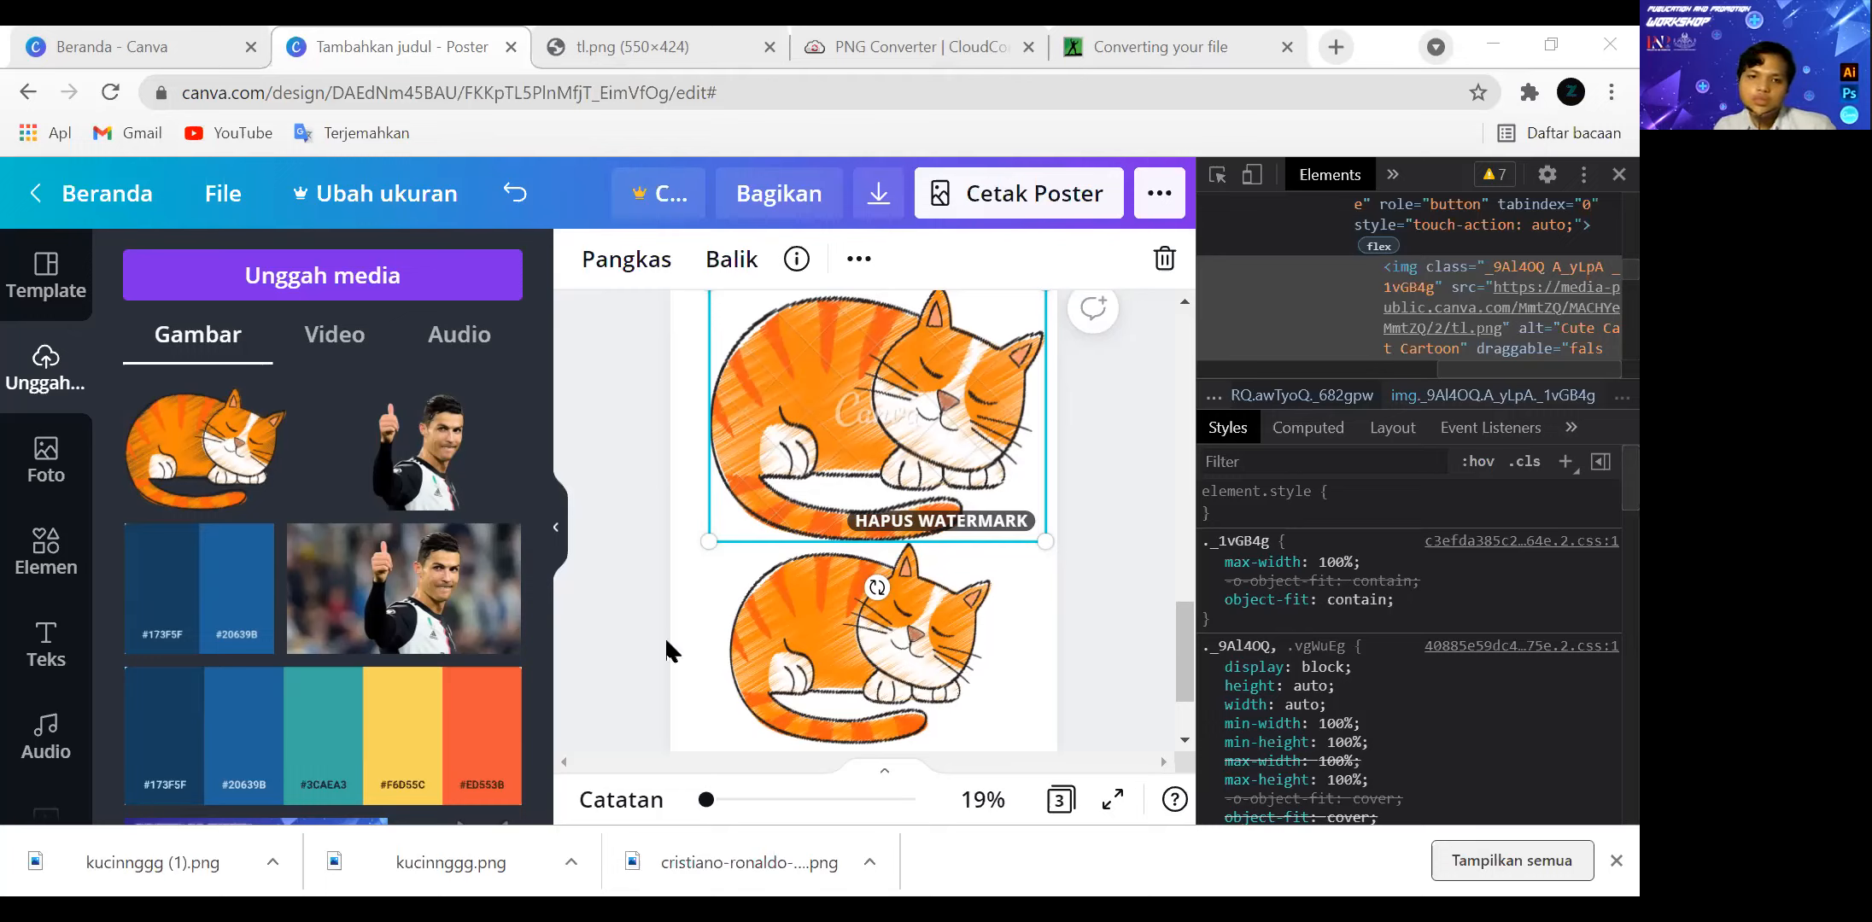
# Paste the copied cat image with the white background over the two cats and delete it from the page.
pyautogui.hotkey('ctrl', 'v')
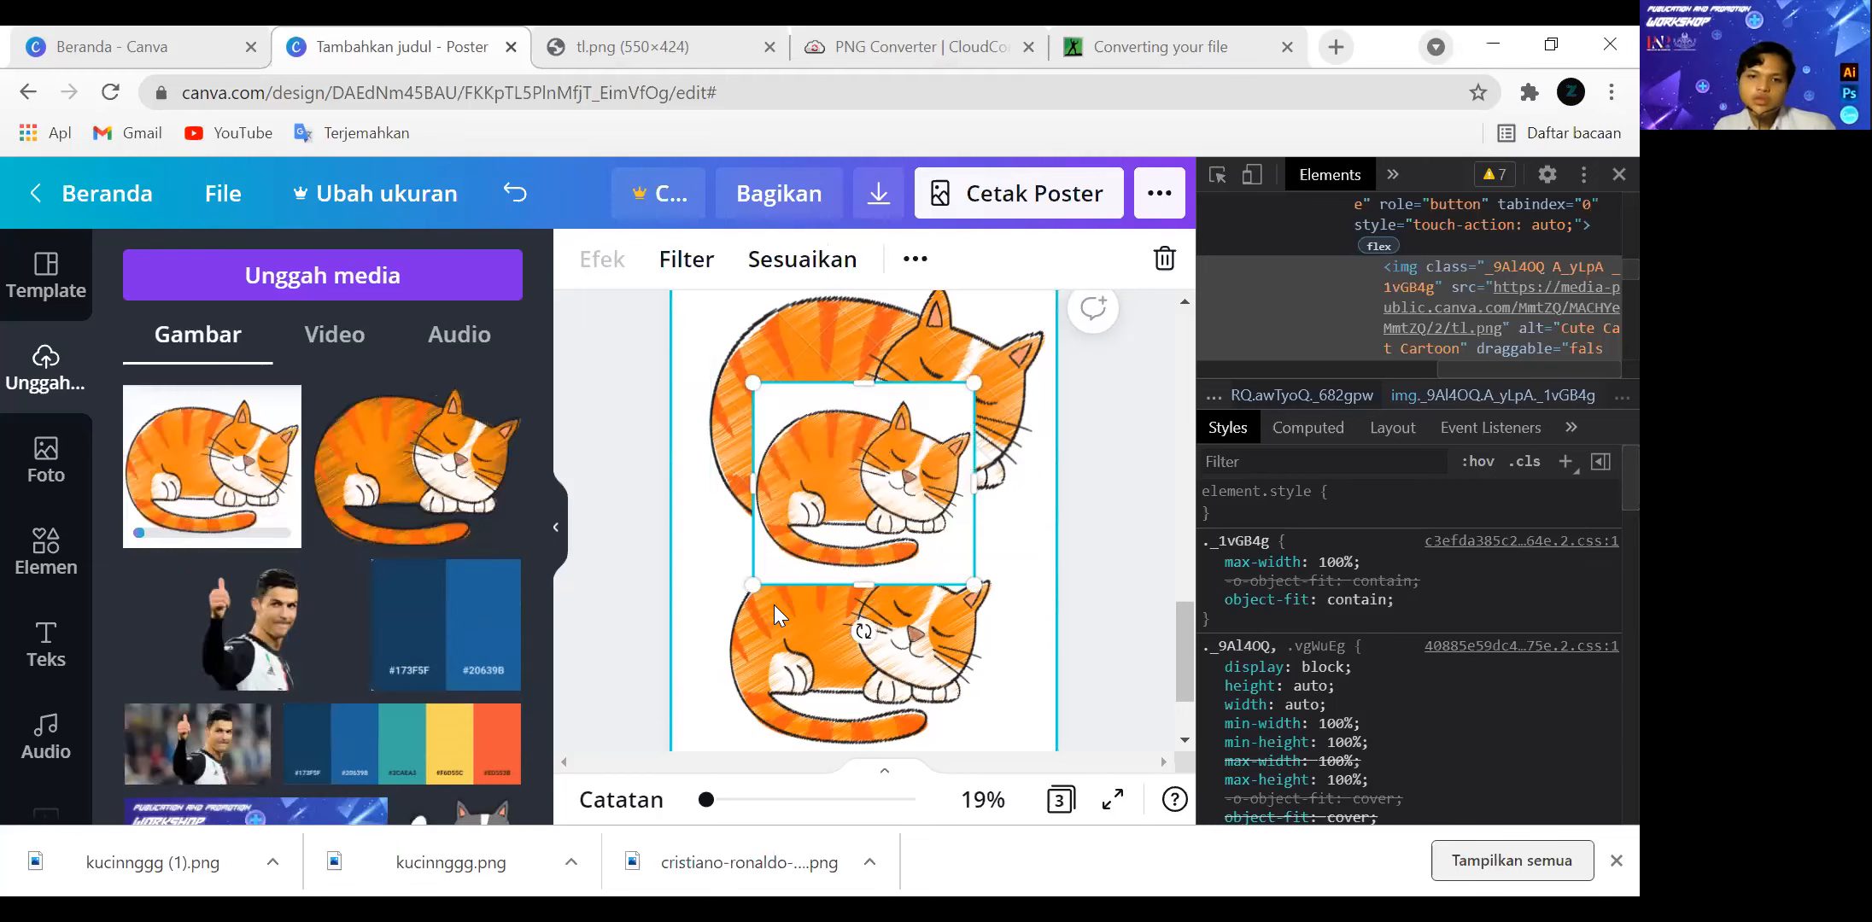
pyautogui.moveTo(859, 498); pyautogui.dragTo(807, 599)
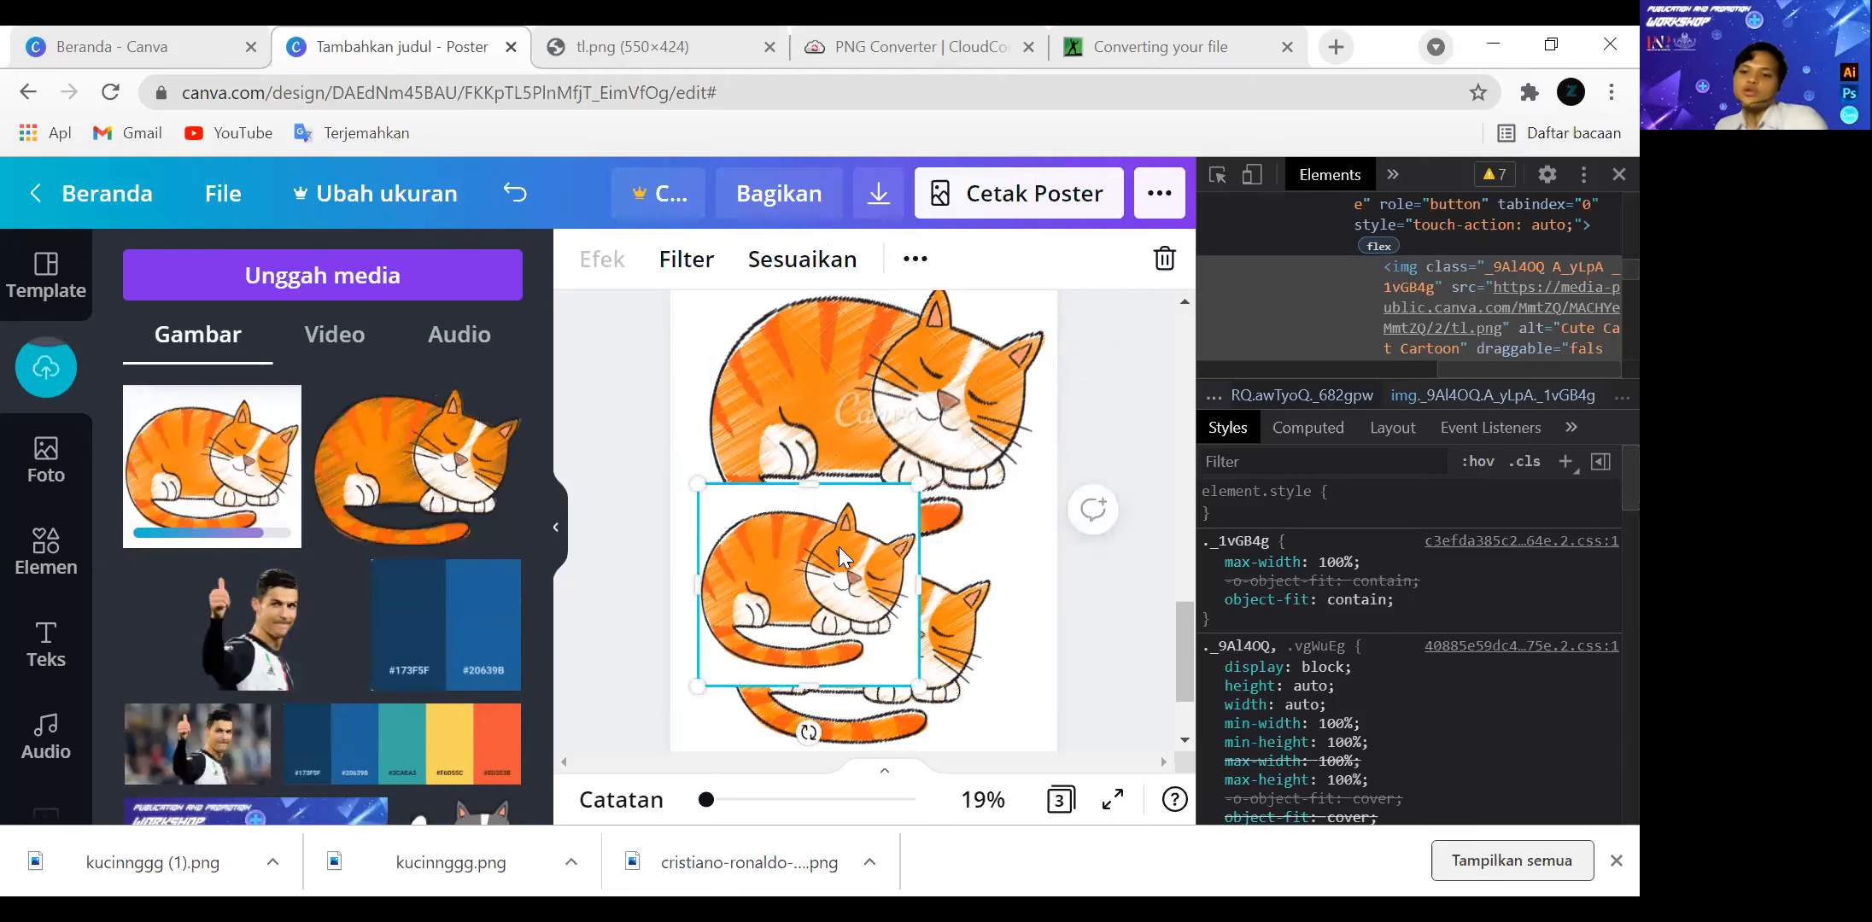
pyautogui.press('Delete')
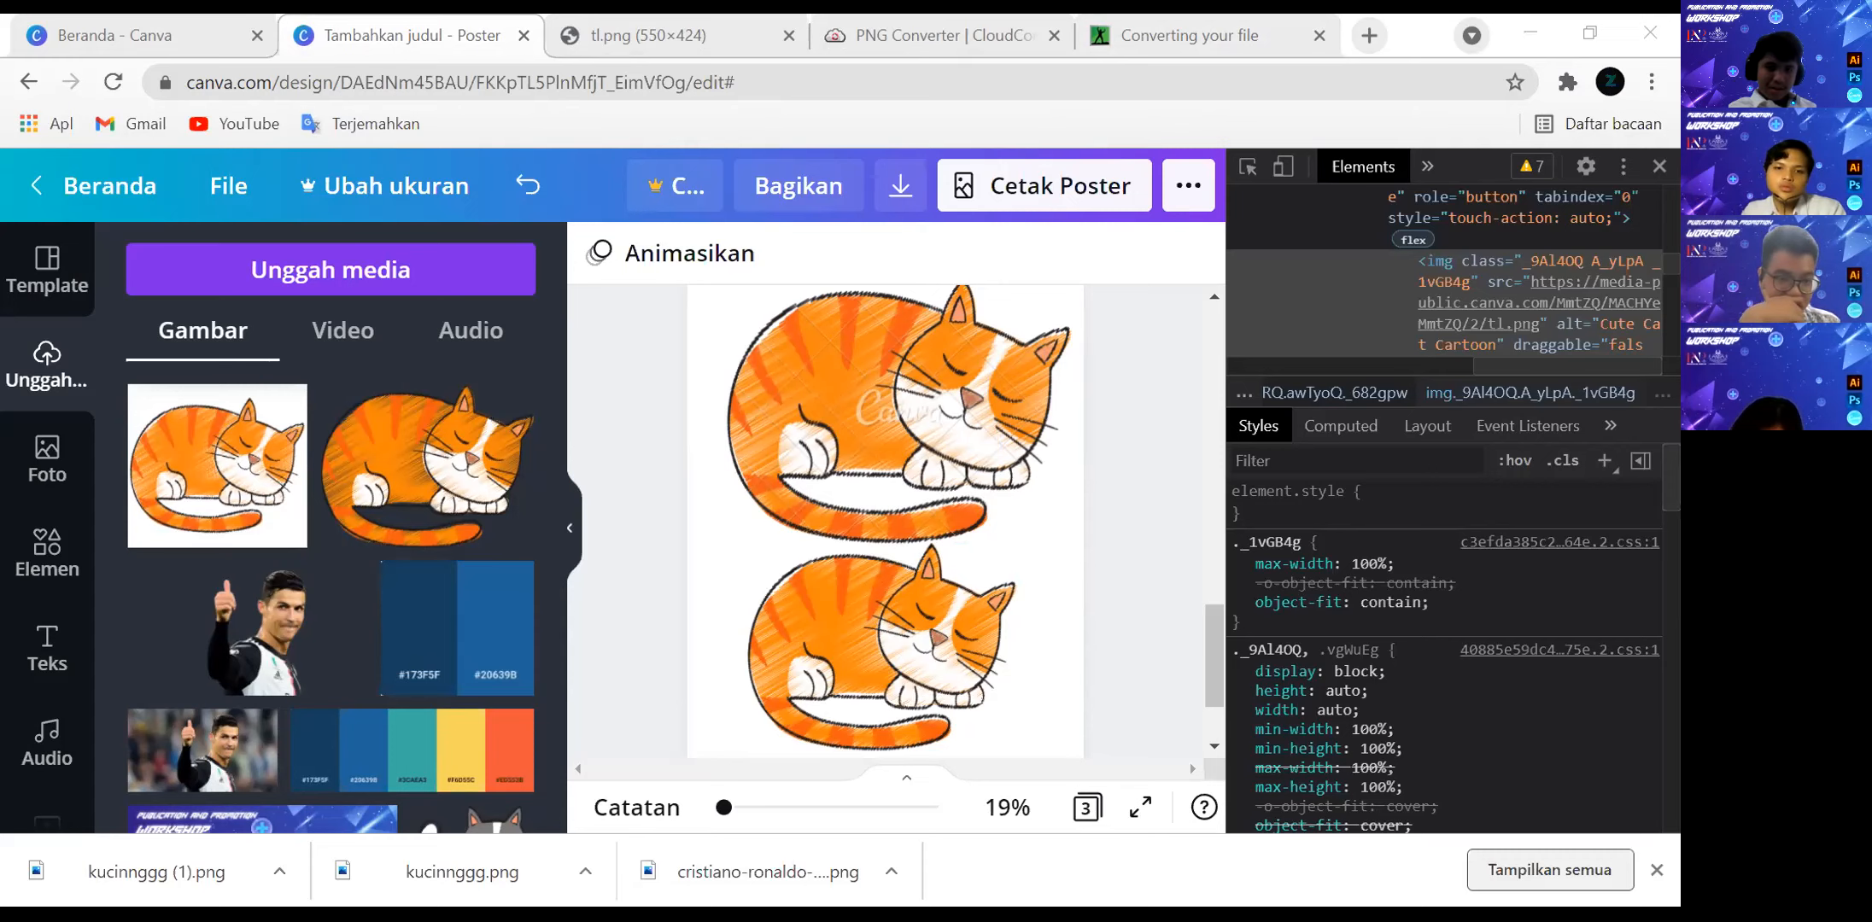
# Upload another transparent cat image and place it over the watermarked cat on the poster page.
pyautogui.click(880, 473)
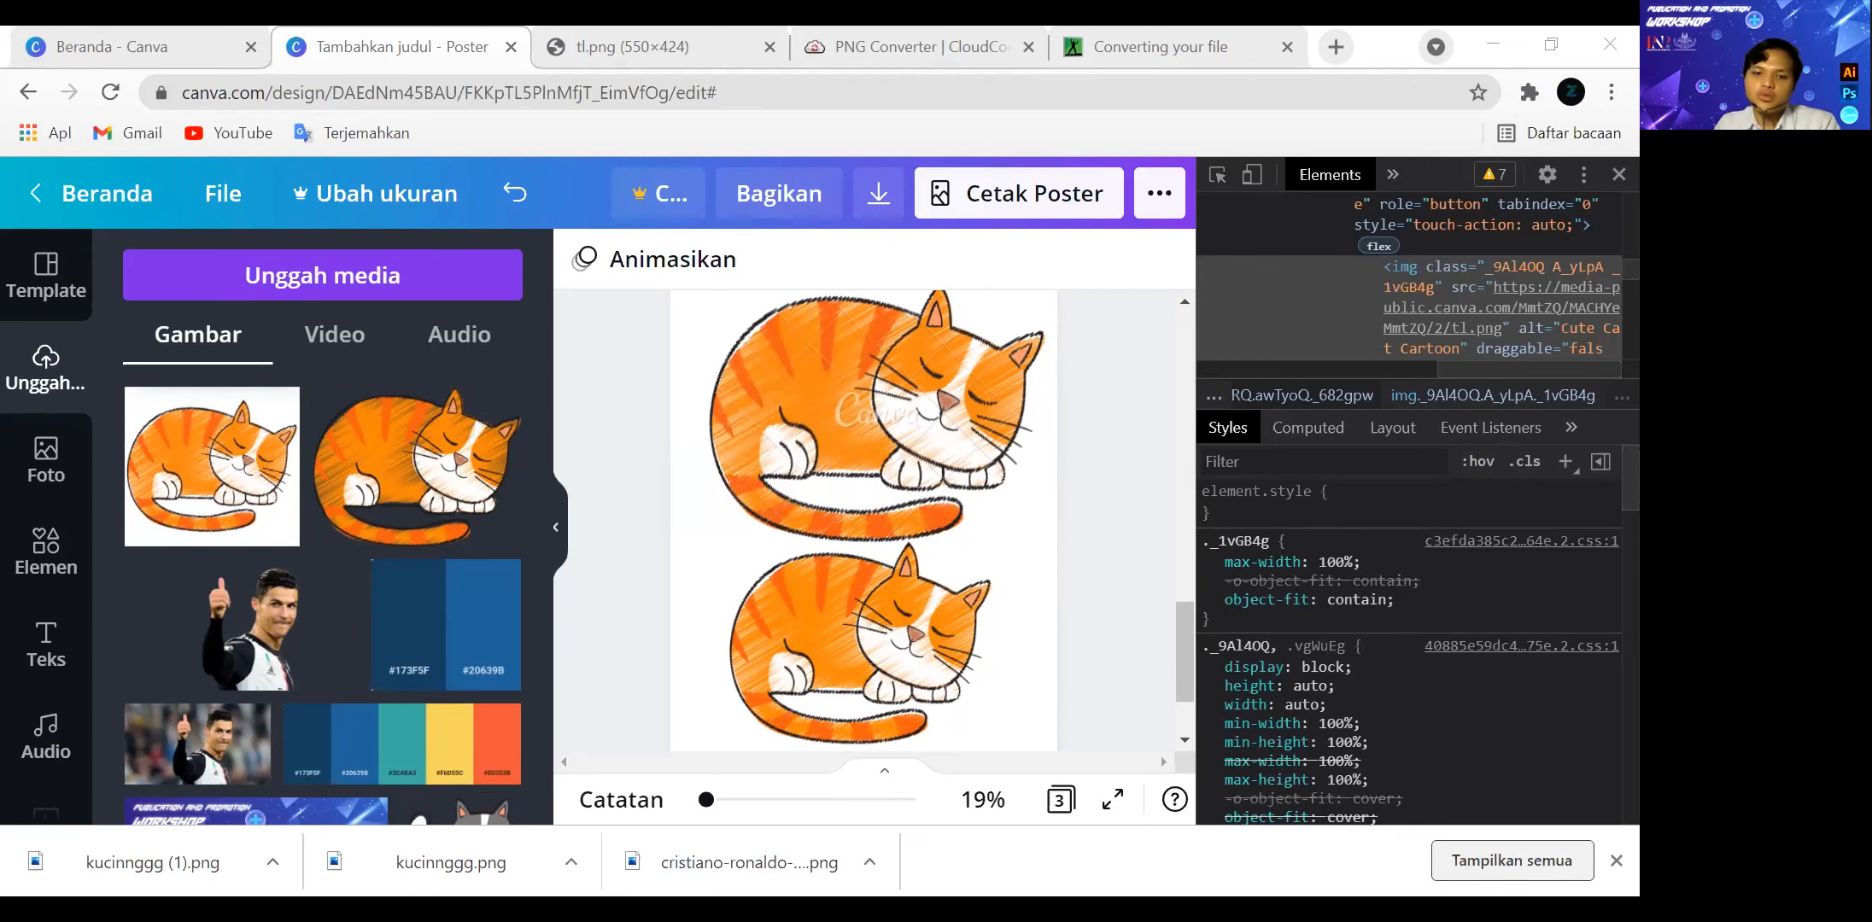
pyautogui.doubleClick(387, 536)
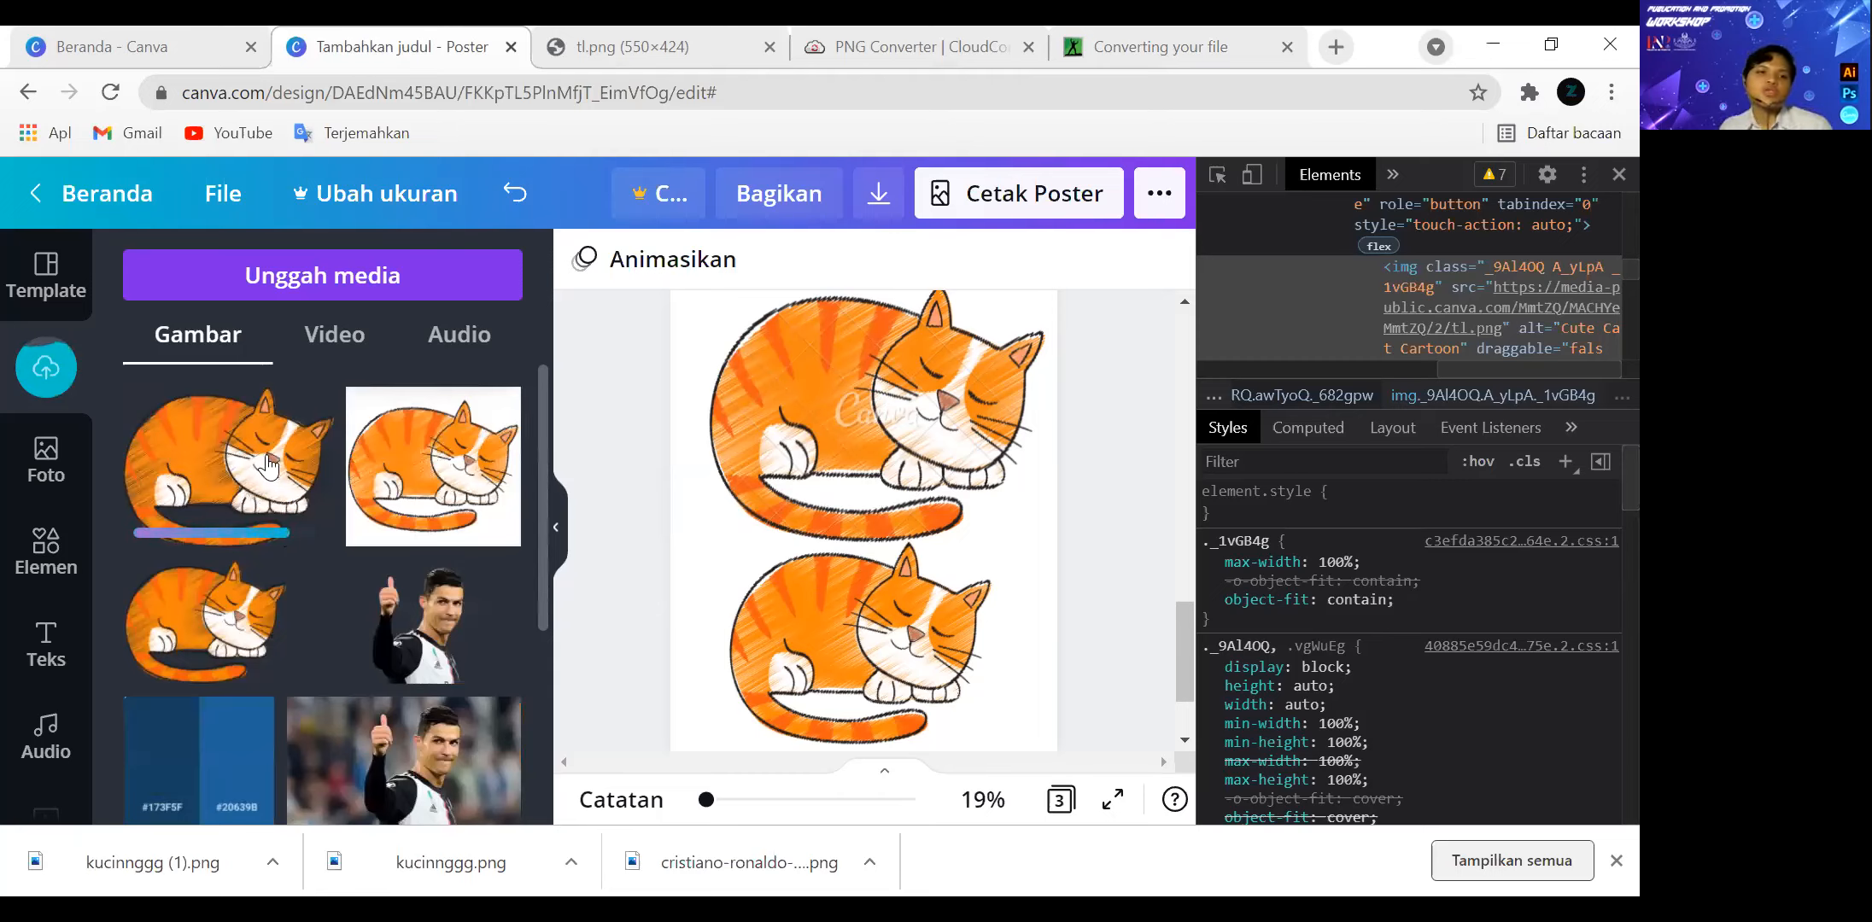
pyautogui.click(229, 487)
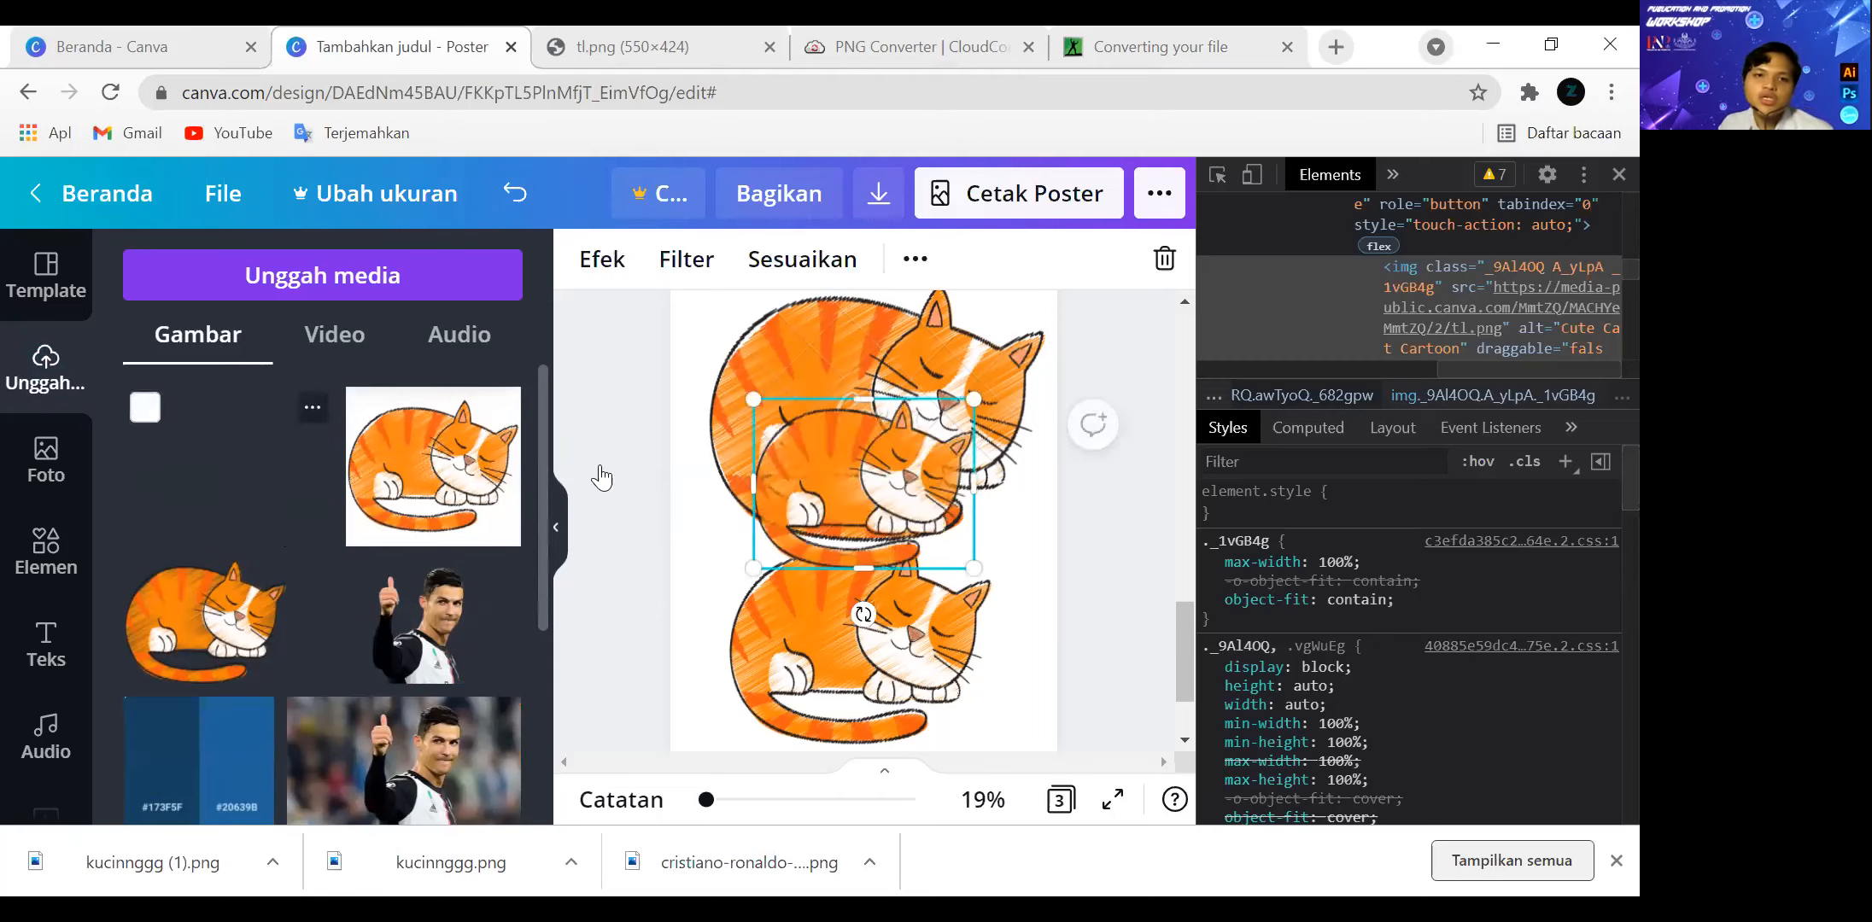
pyautogui.moveTo(864, 495); pyautogui.dragTo(829, 432)
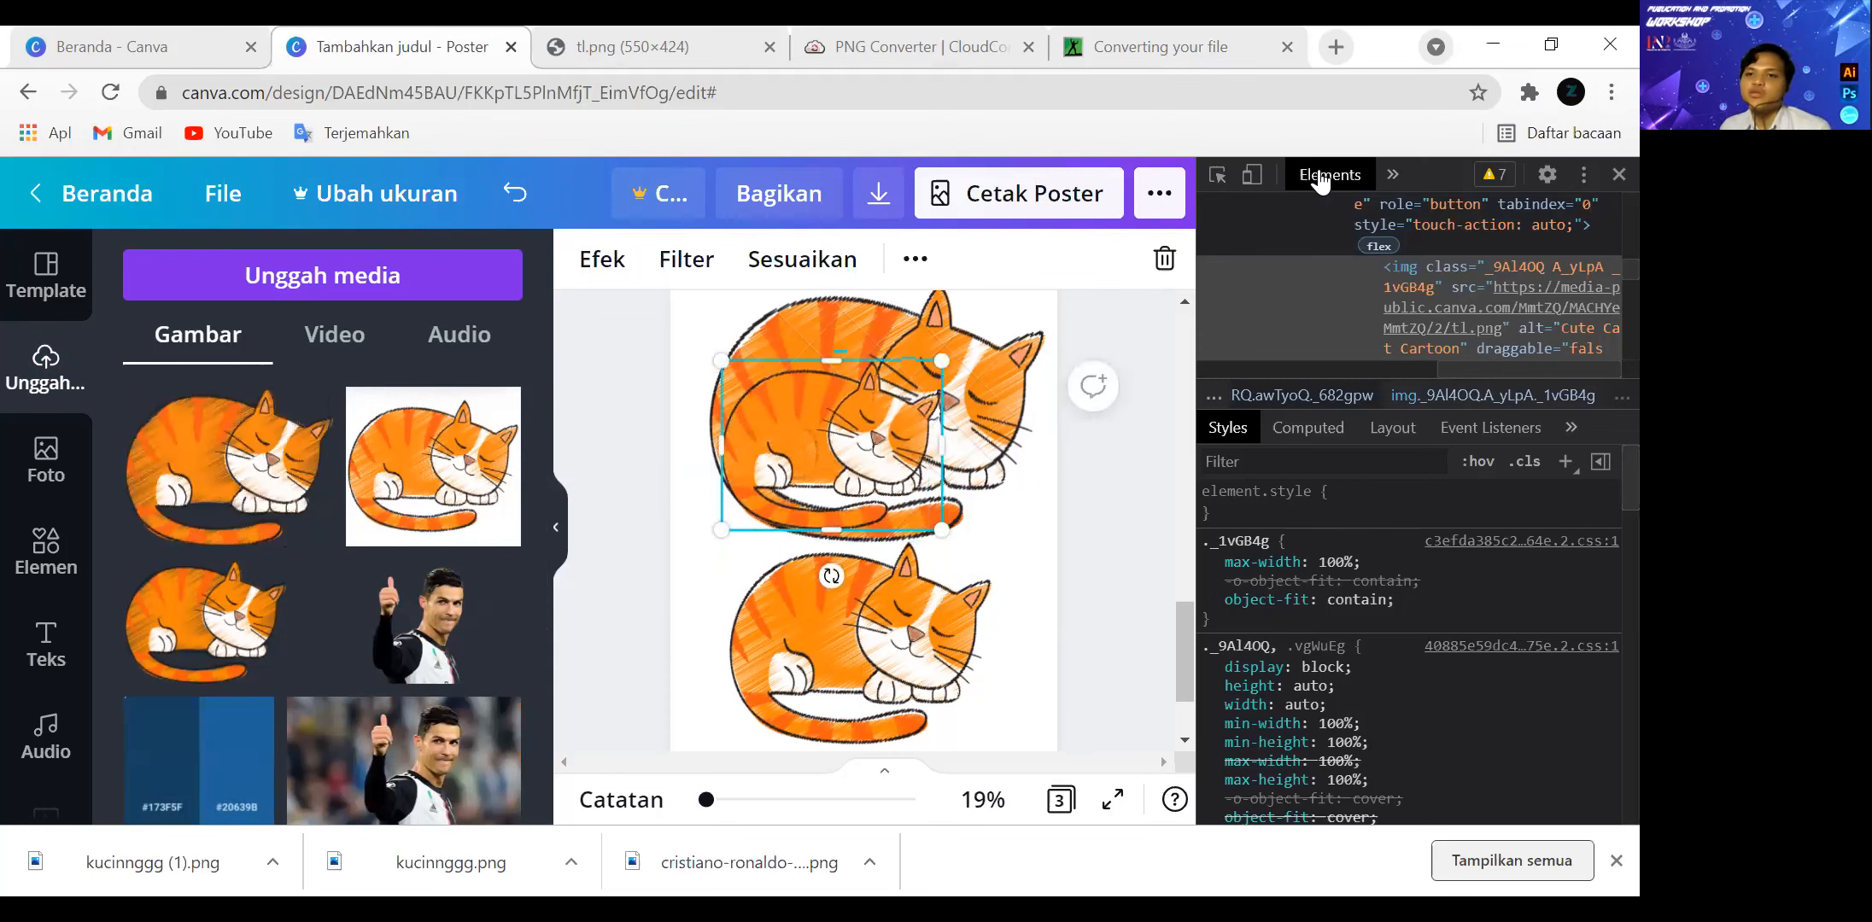
# Close the browser's developer tools and collapse the uploads panel to widen the poster's editing area.
pyautogui.click(1618, 175)
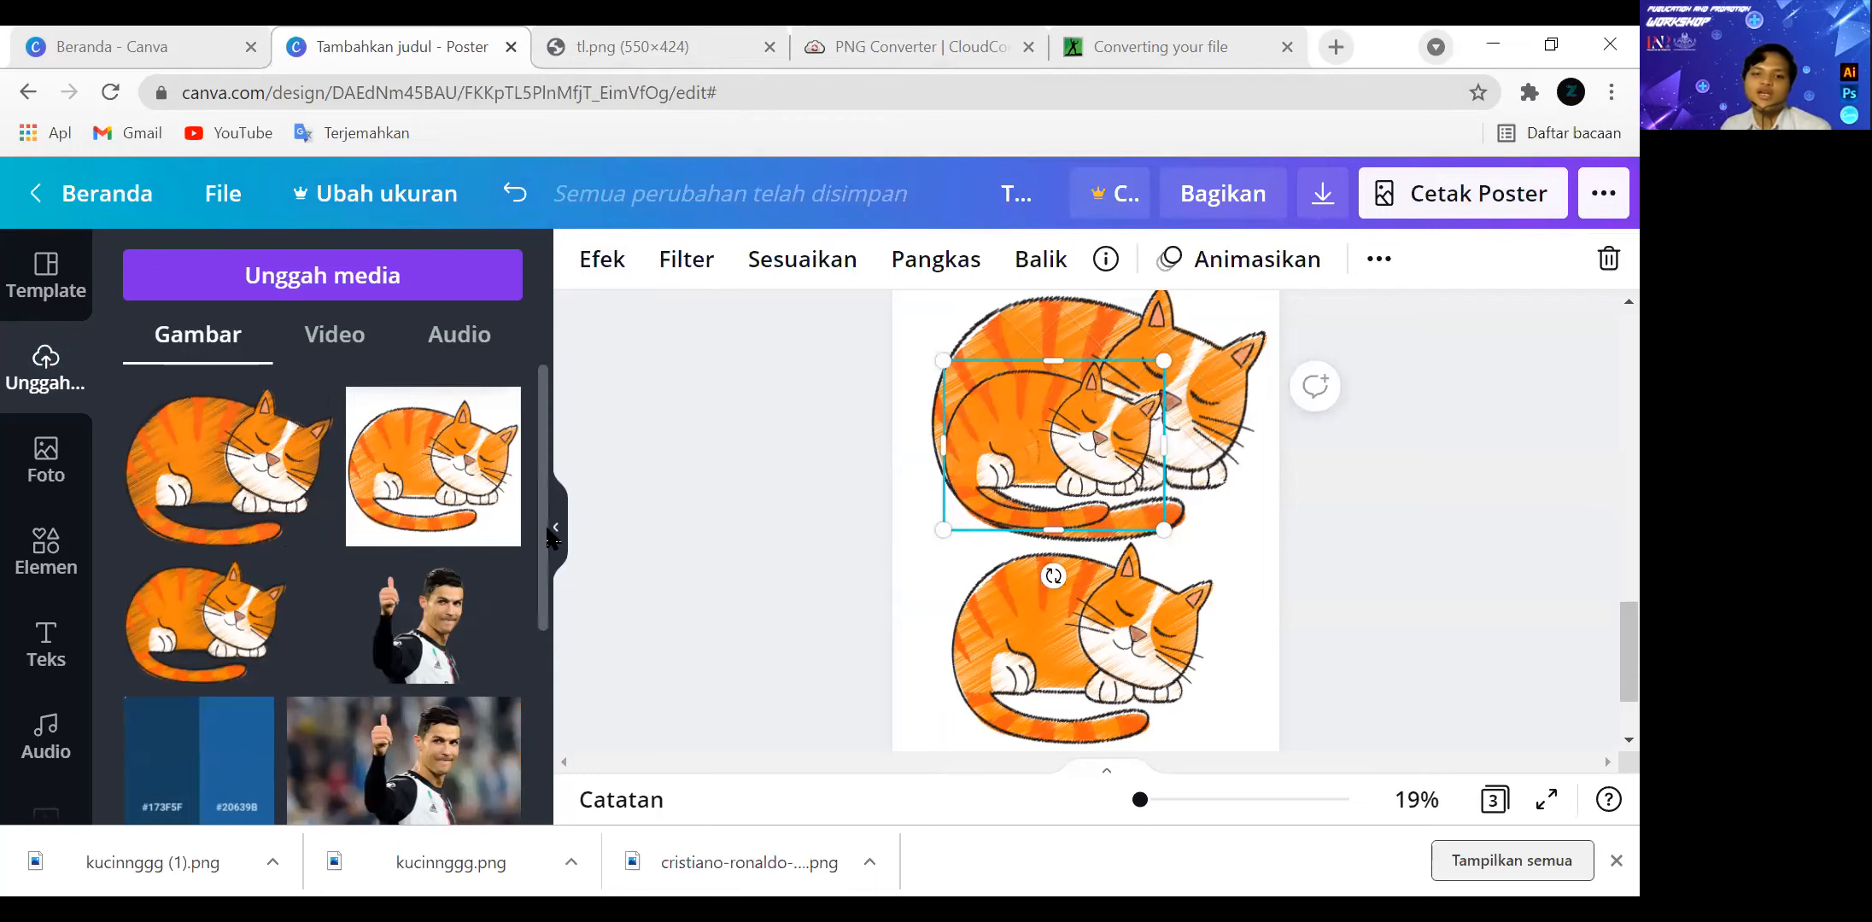
pyautogui.click(555, 527)
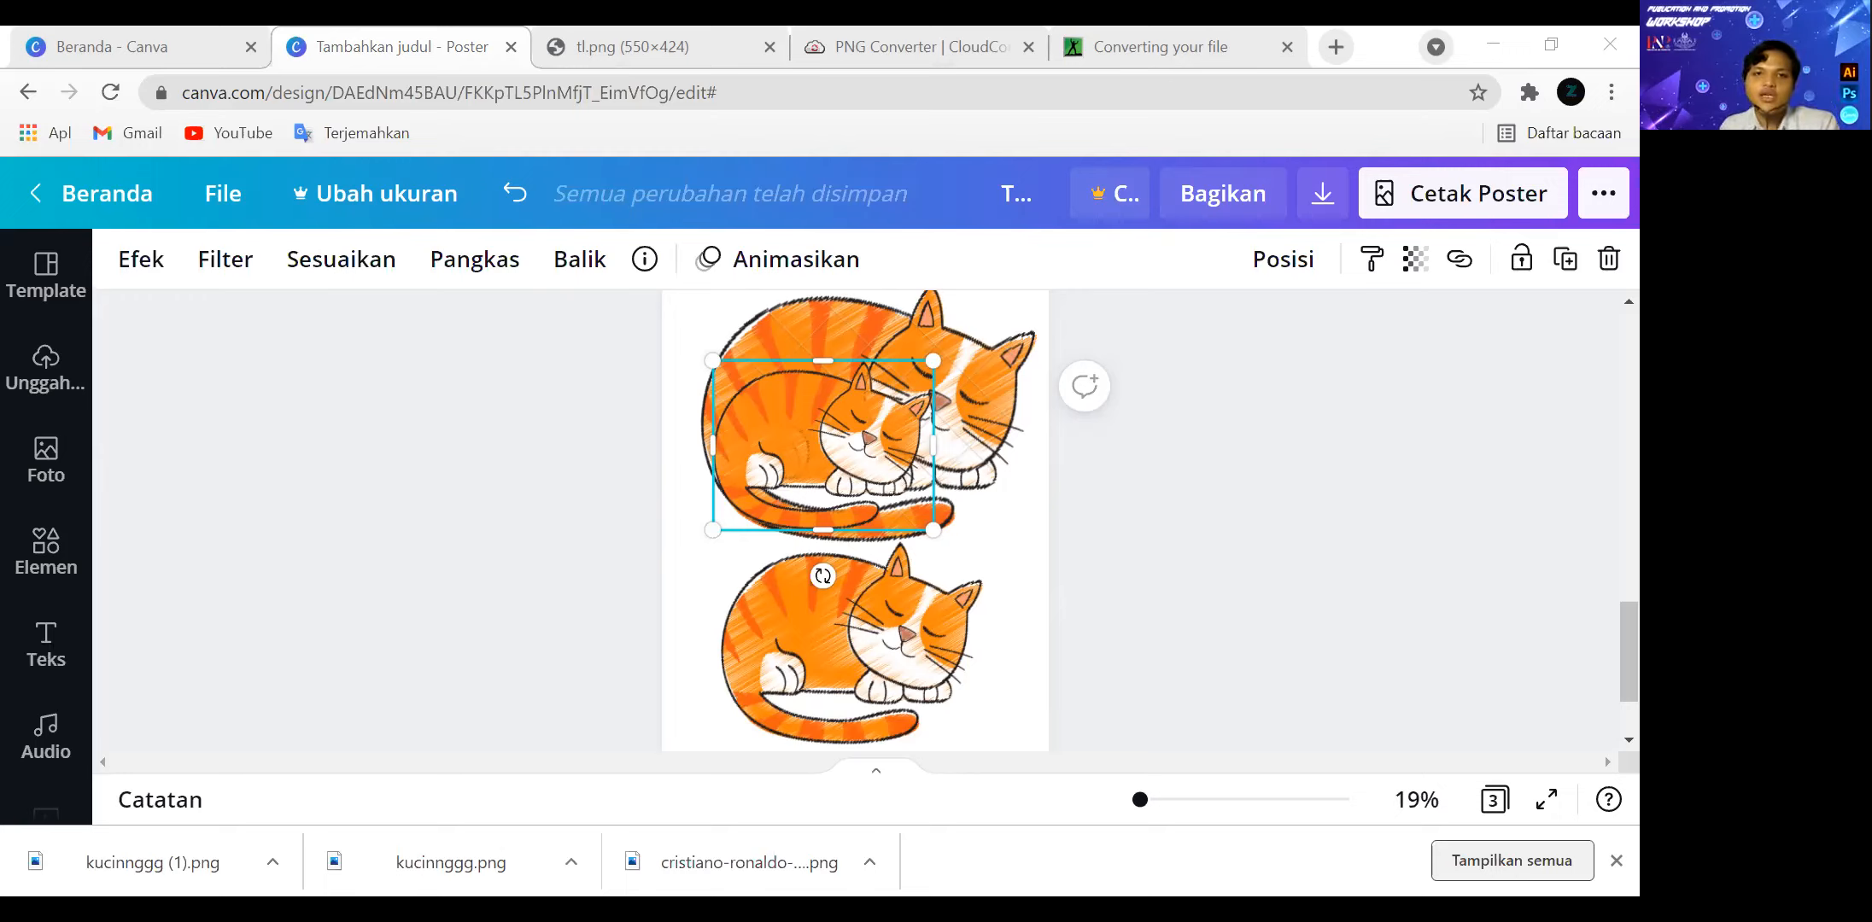
# Open the GitHub Student Developer Pack page at education.github.com/pack in the browser tab showing tl.png.
pyautogui.click(730, 47)
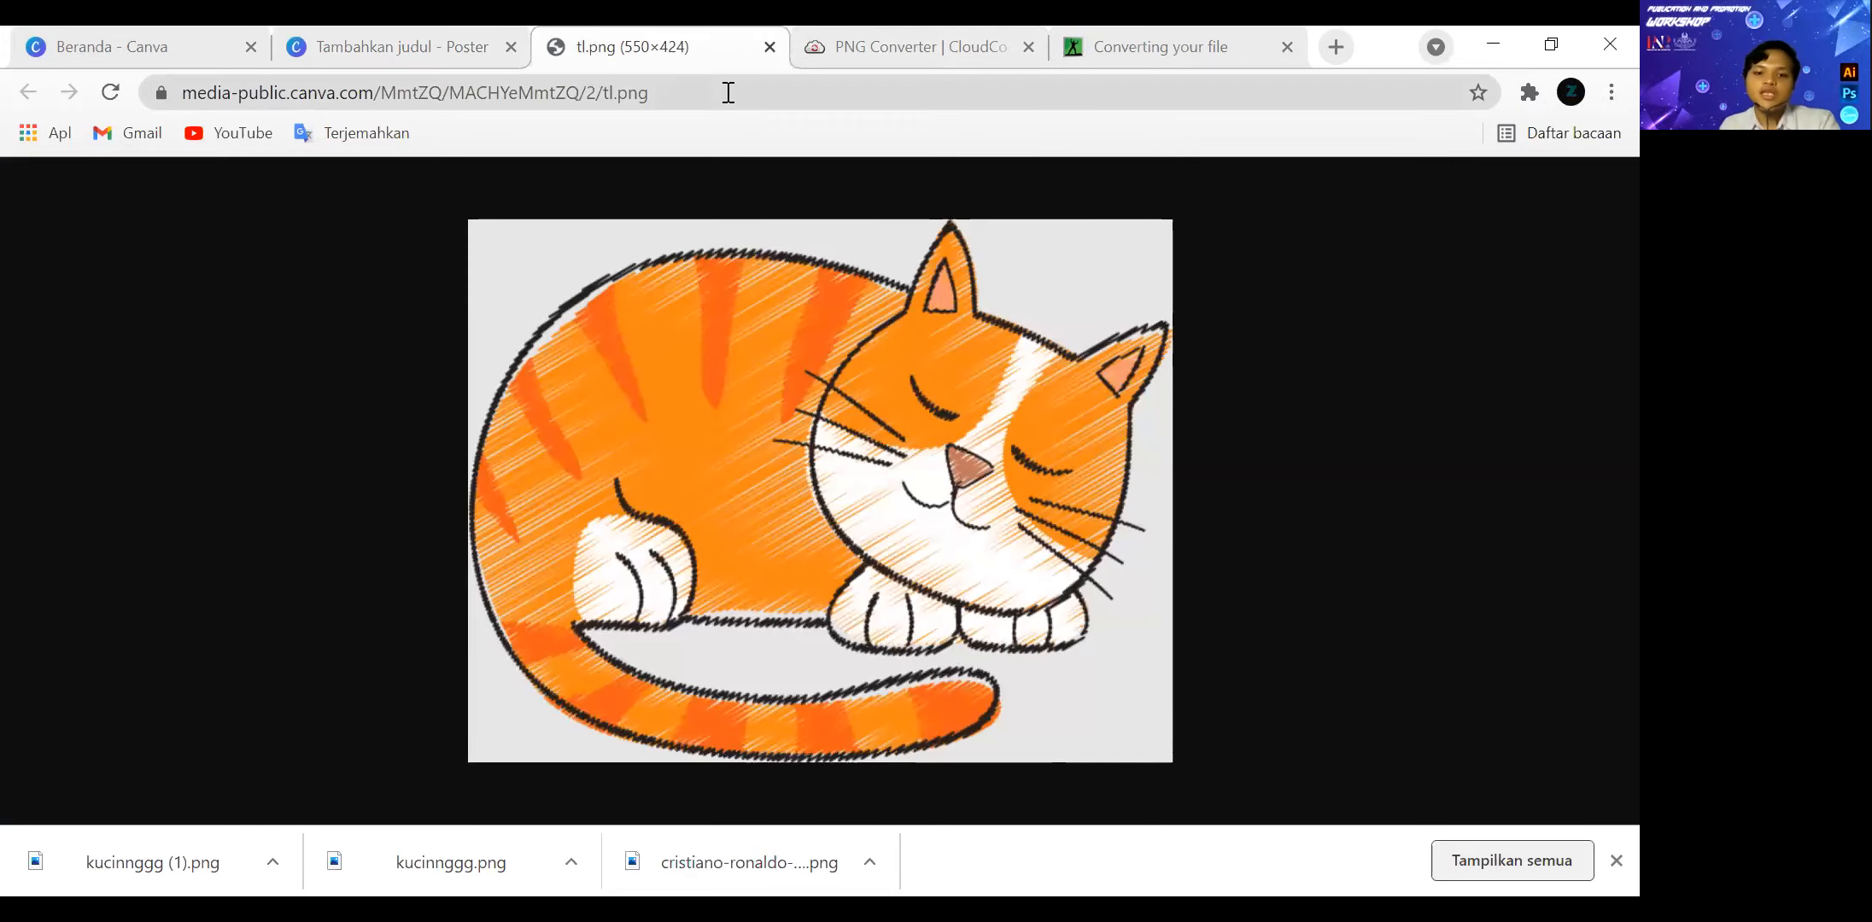
pyautogui.click(728, 92)
pyautogui.write('https://education.github.com/pack')
pyautogui.press('Return')
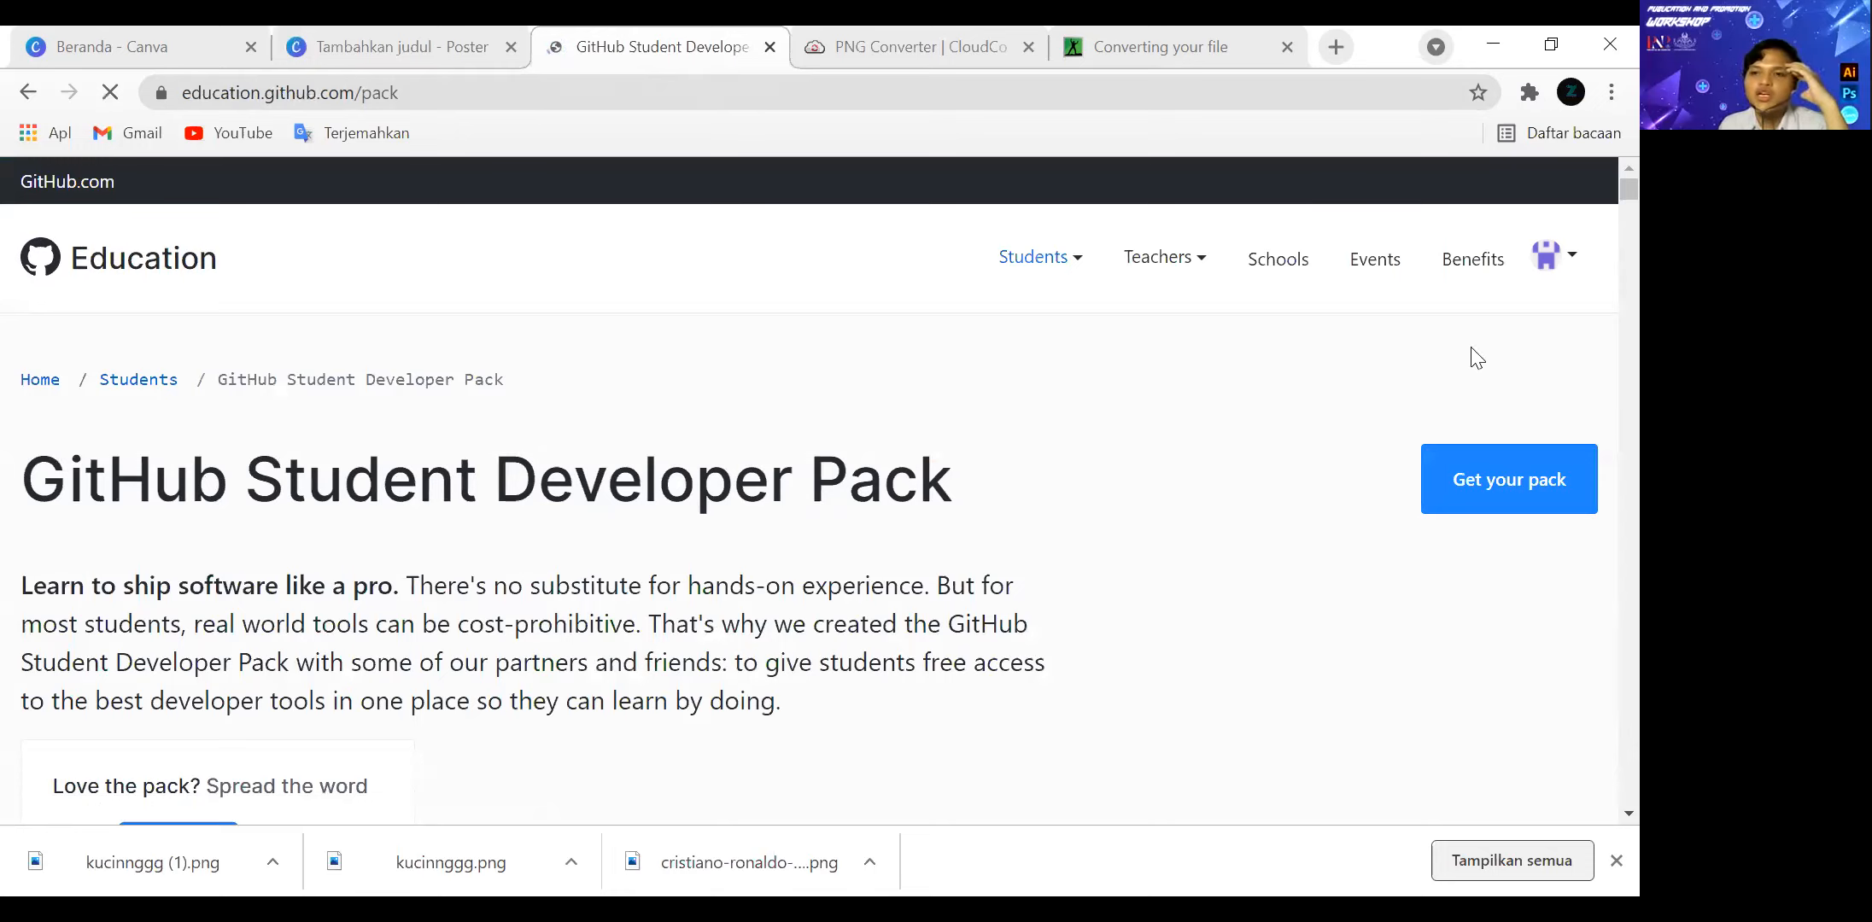
# Check the GitHub Education account options and the signed-in profile, and return to the Student Developer Pack page.
pyautogui.click(1571, 269)
pyautogui.click(1552, 256)
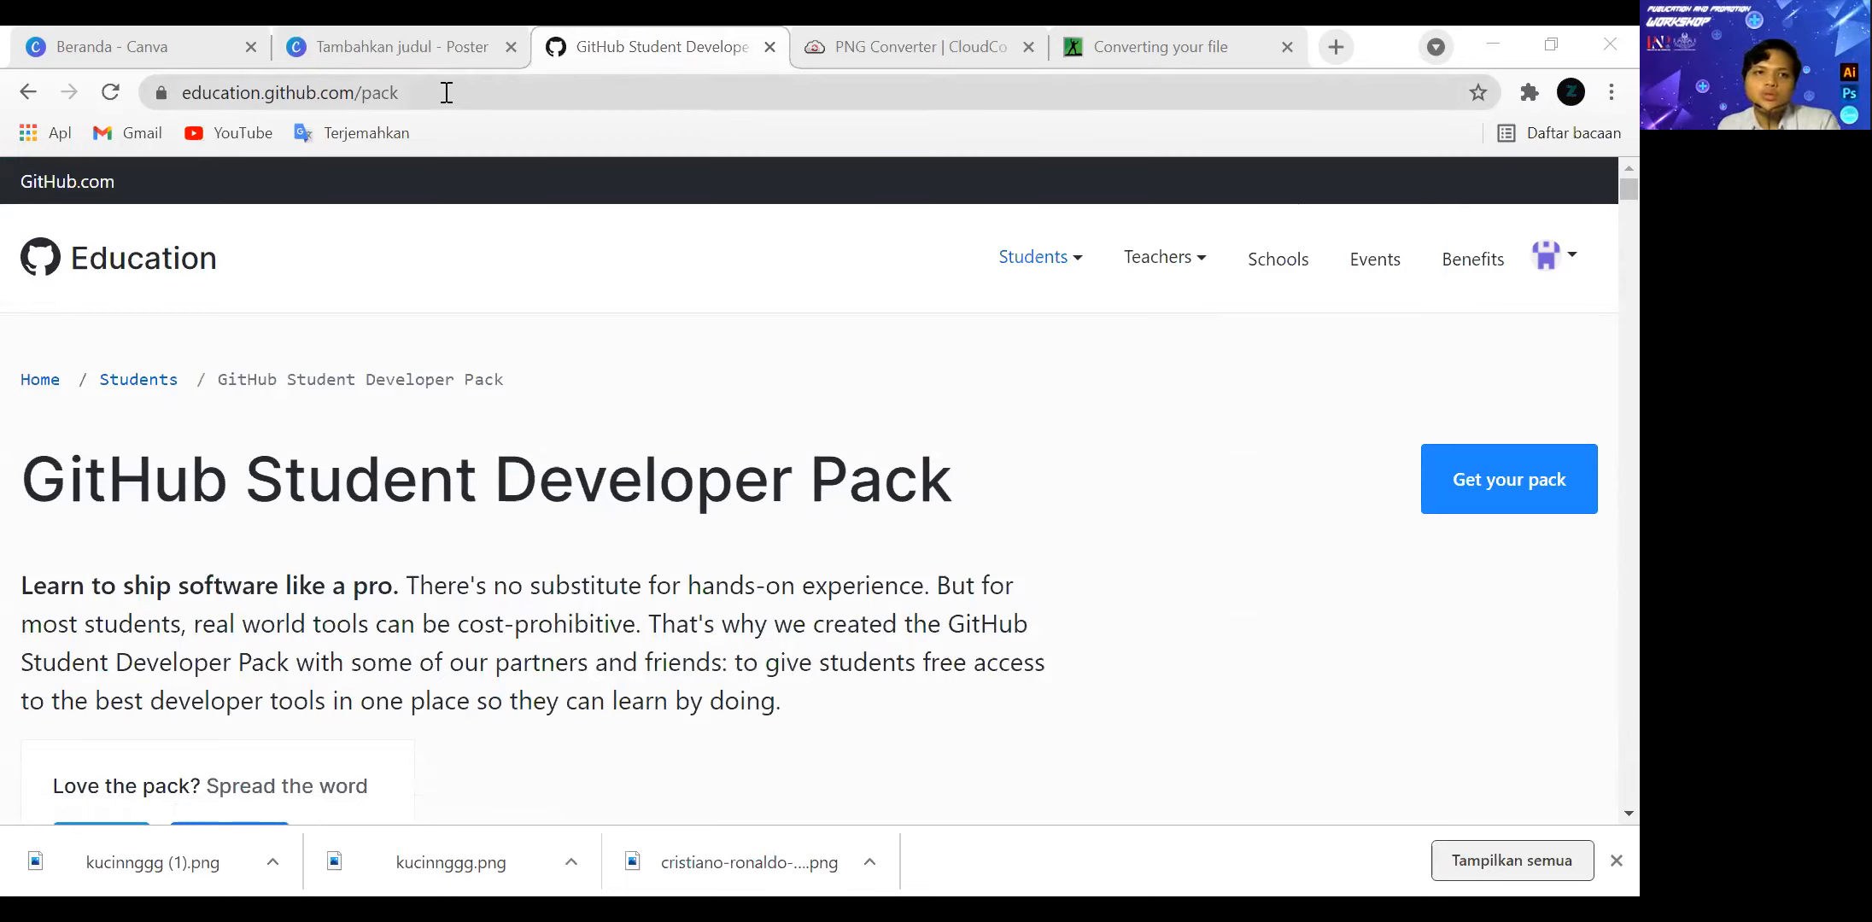
pyautogui.click(211, 94)
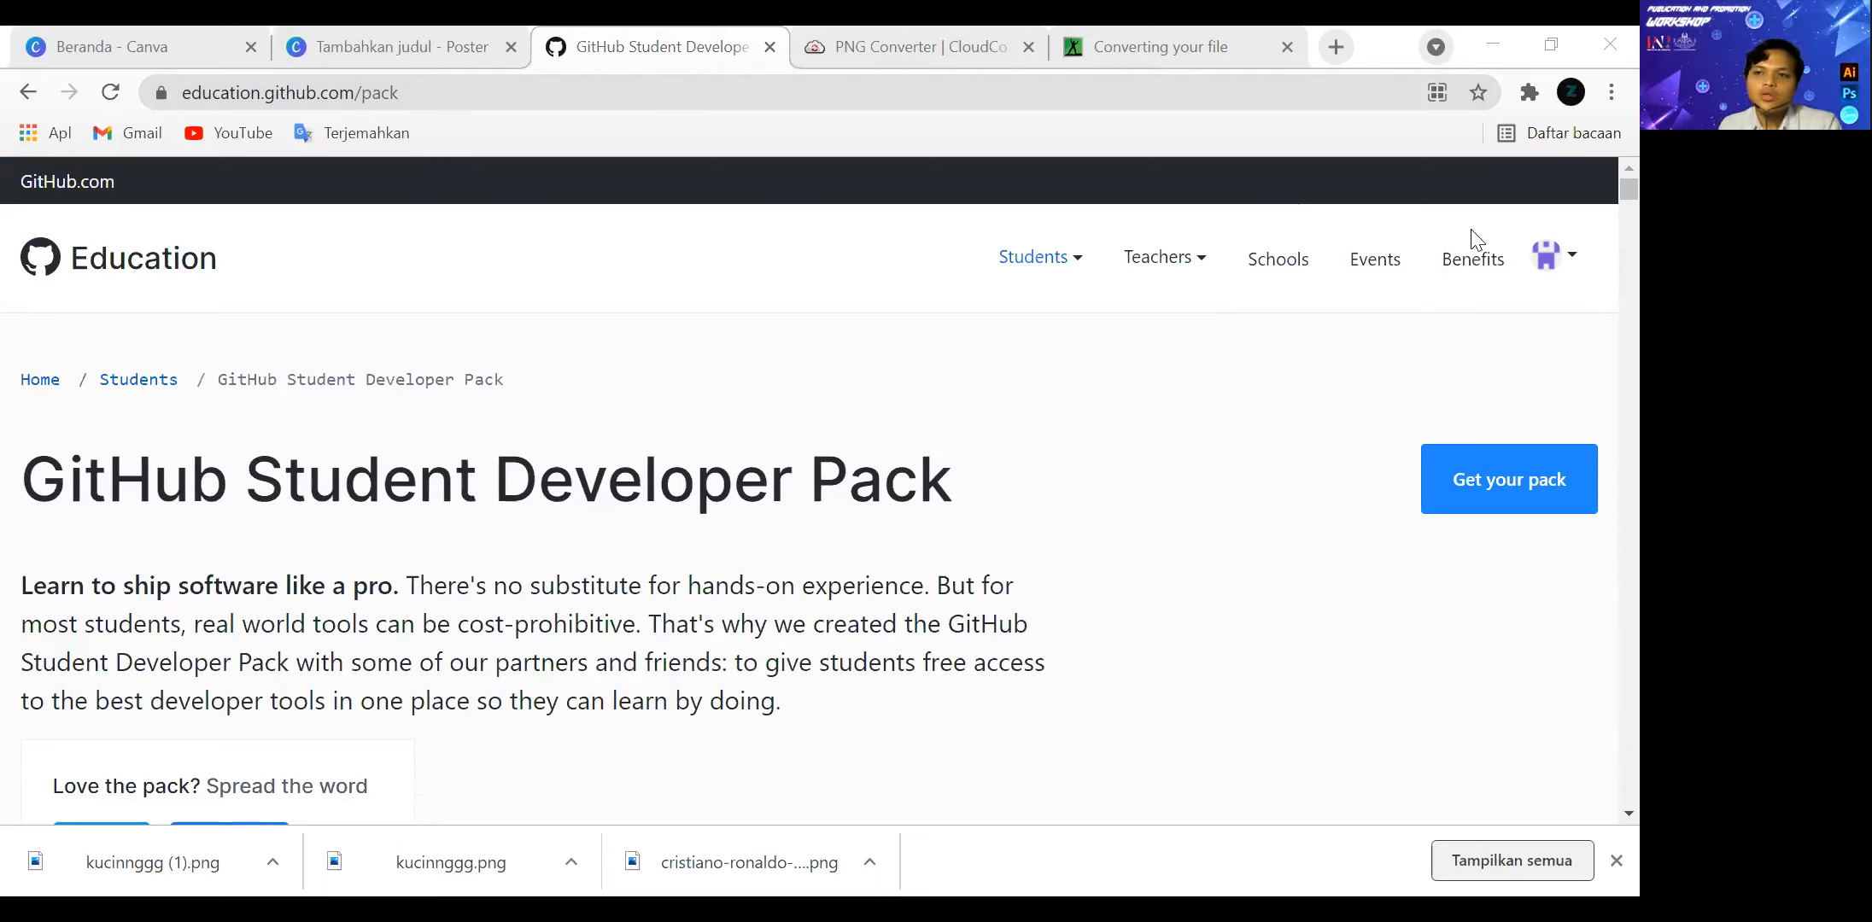
pyautogui.click(1560, 266)
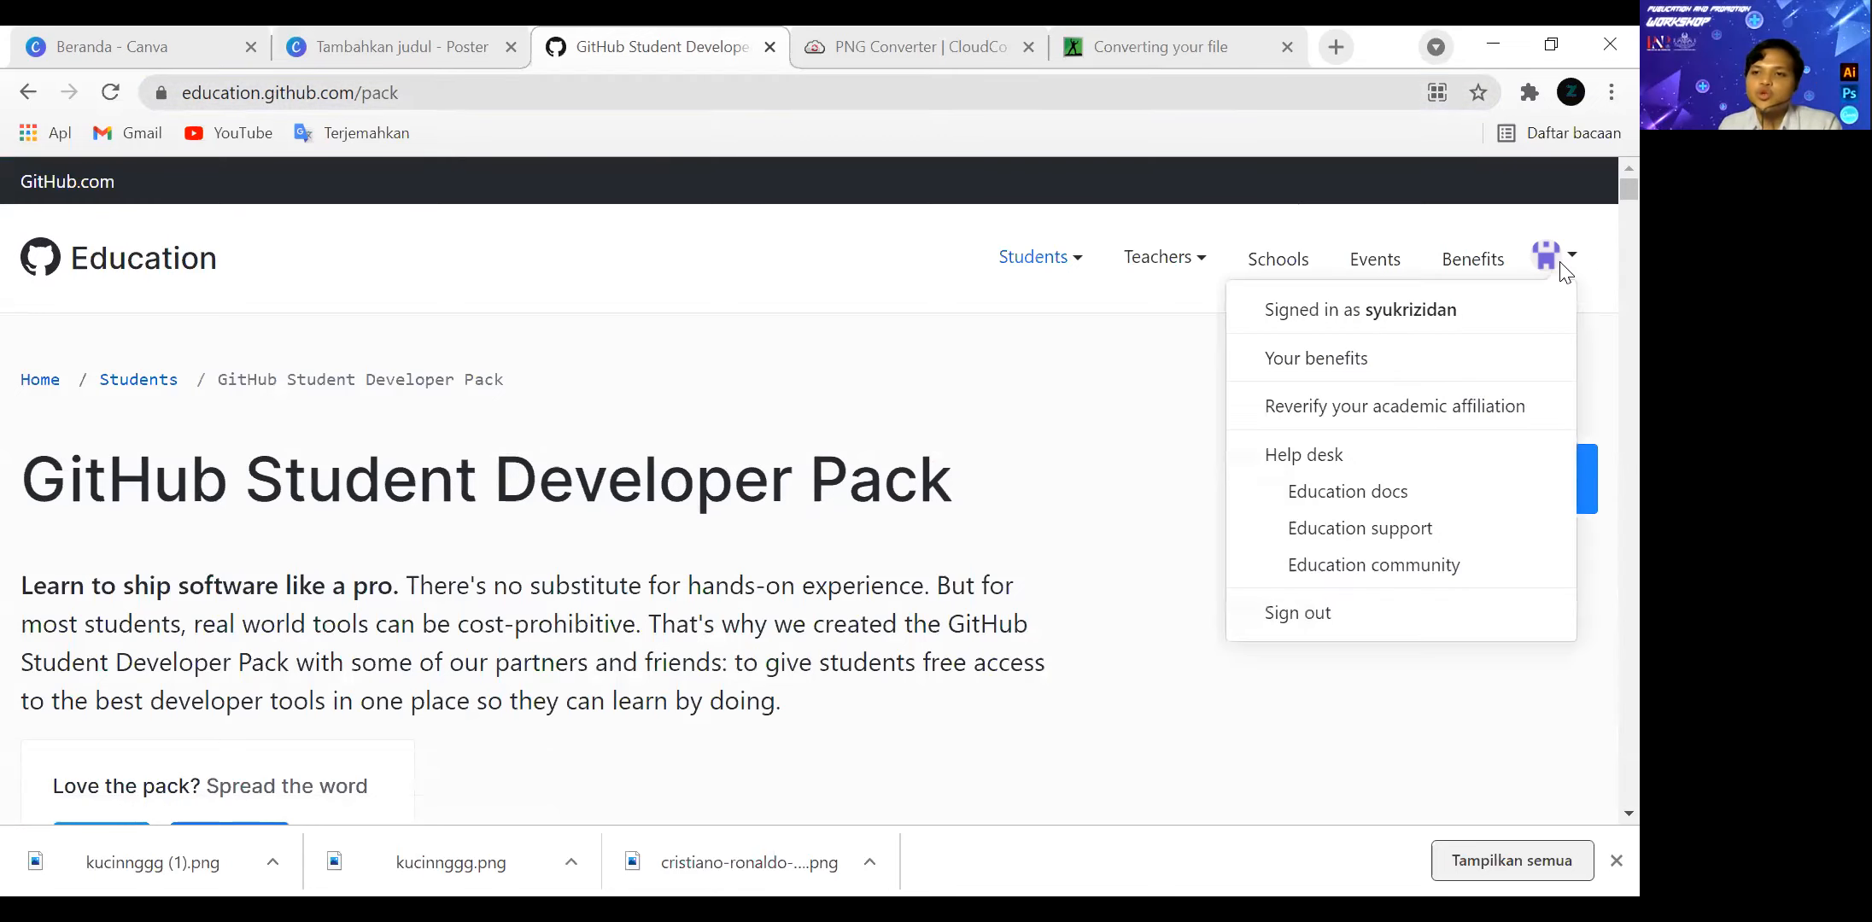
pyautogui.scroll(-3, 1561, 270)
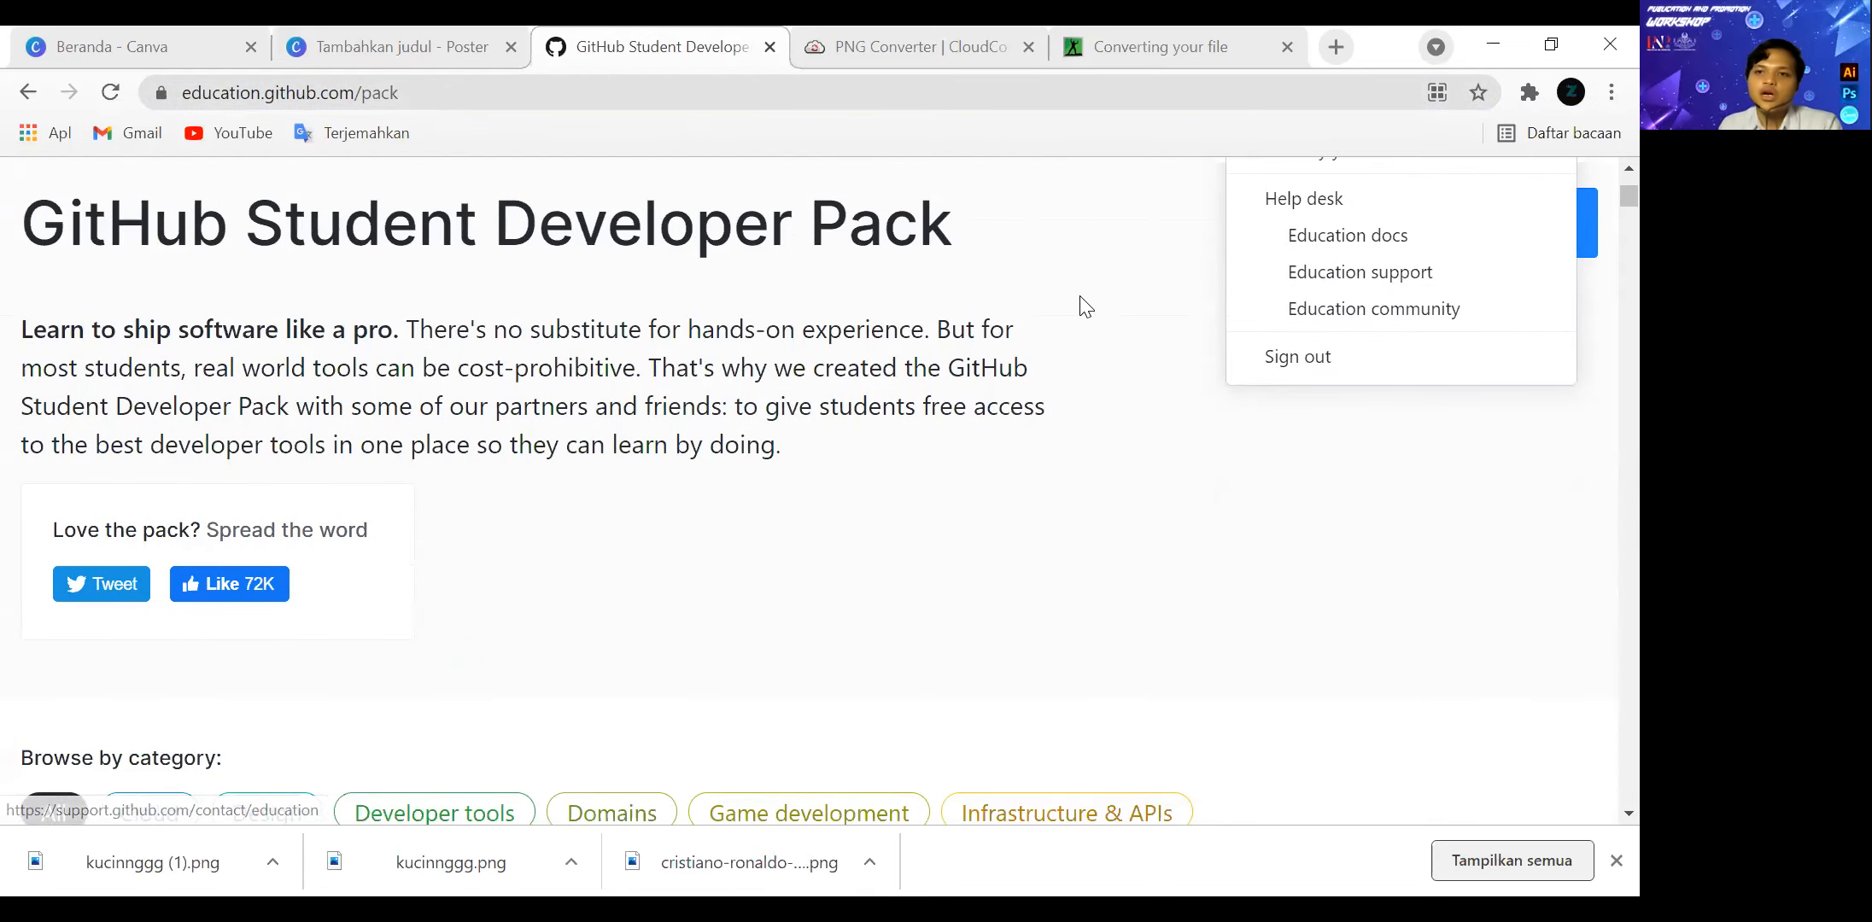
pyautogui.scroll(1, 1320, 250)
pyautogui.scroll(2, 1418, 235)
pyautogui.click(1377, 323)
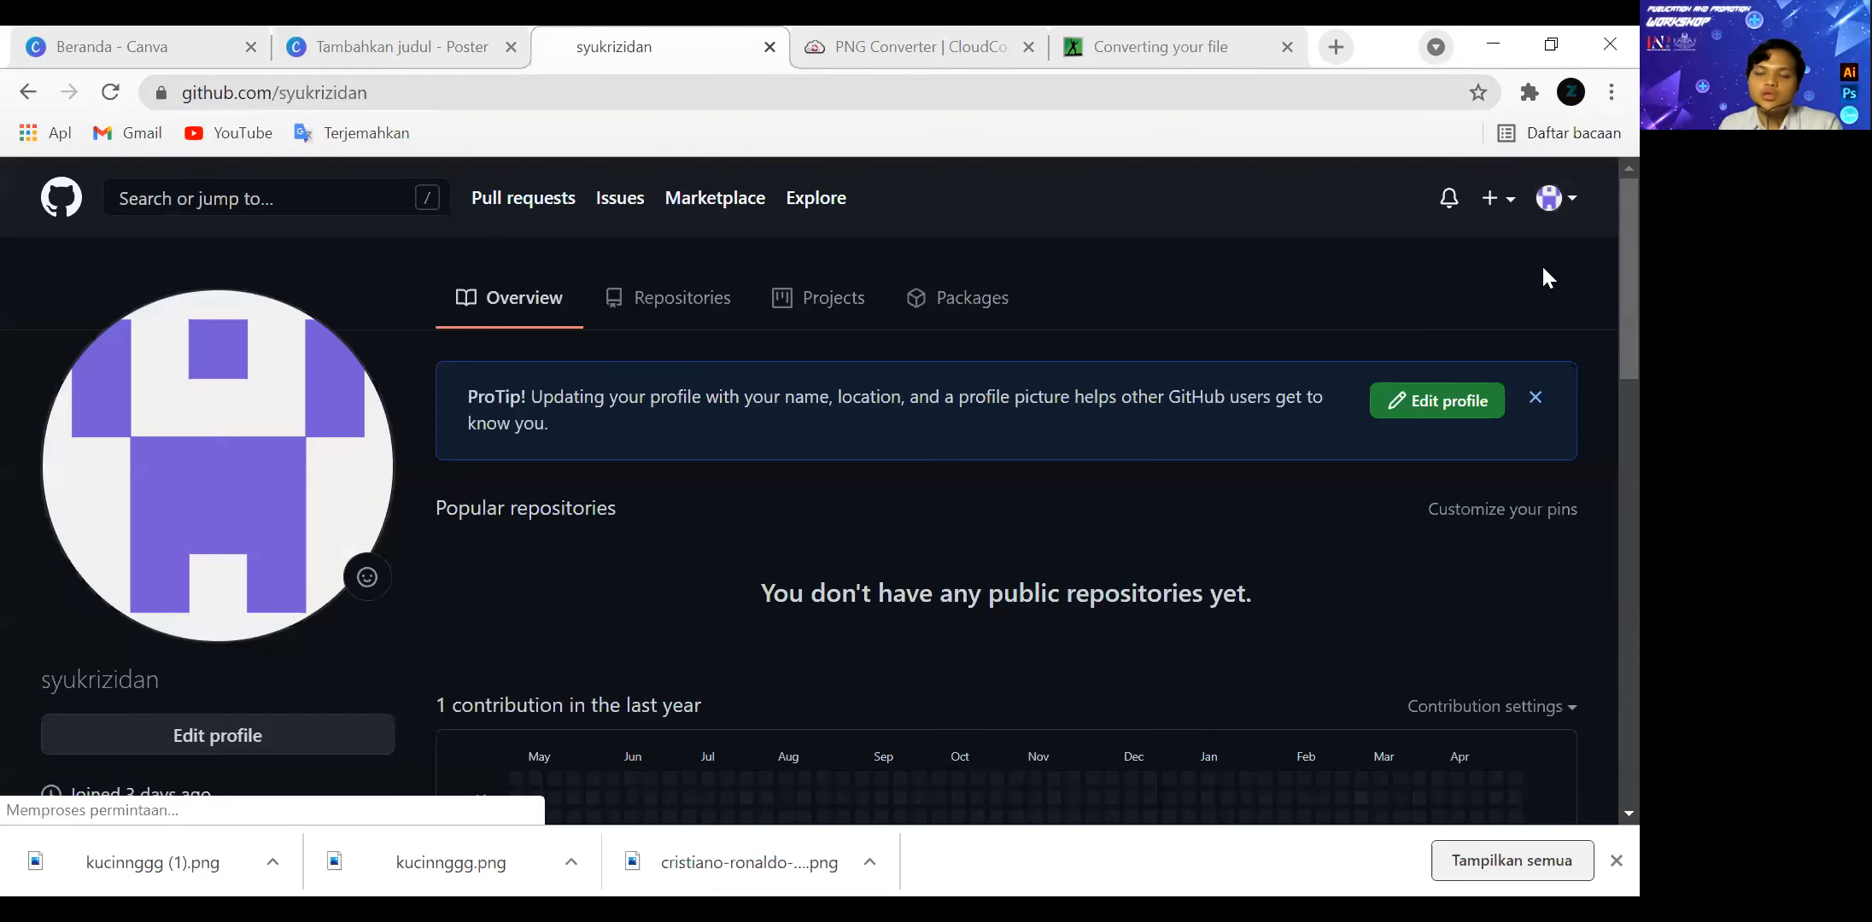
pyautogui.click(29, 92)
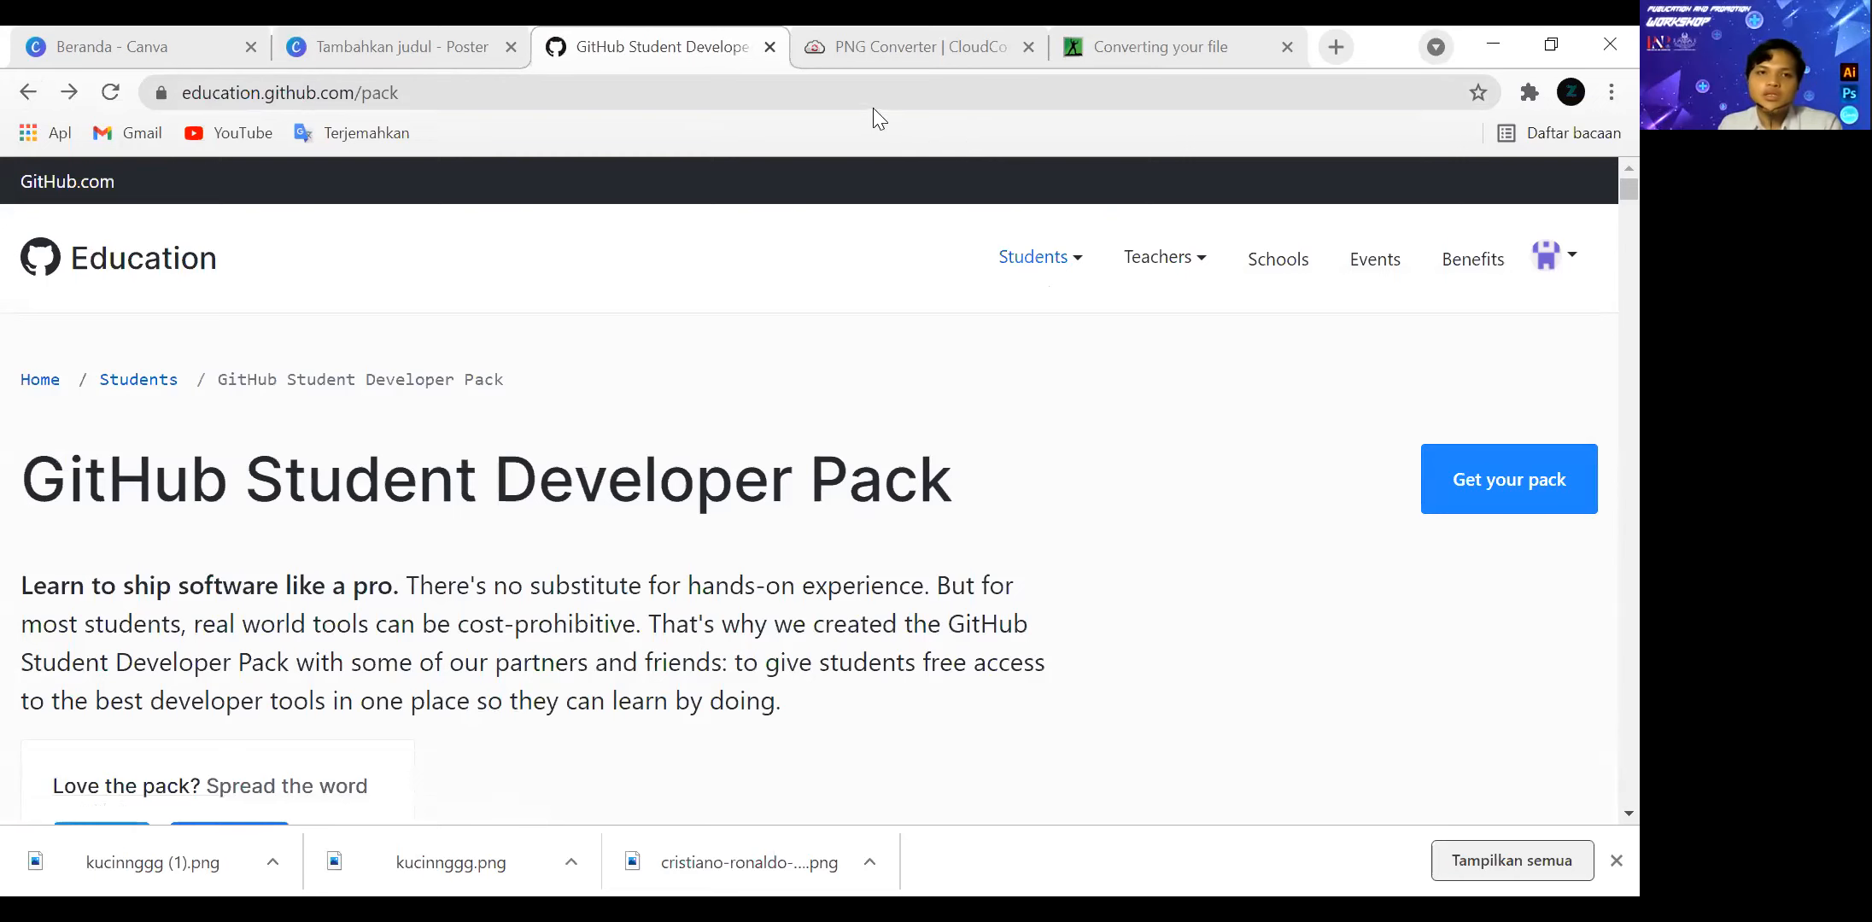
# Sign out of the GitHub Education account and bring the home page's sign-in option into view.
pyautogui.click(589, 86)
pyautogui.click(1553, 254)
pyautogui.scroll(-2, 1533, 317)
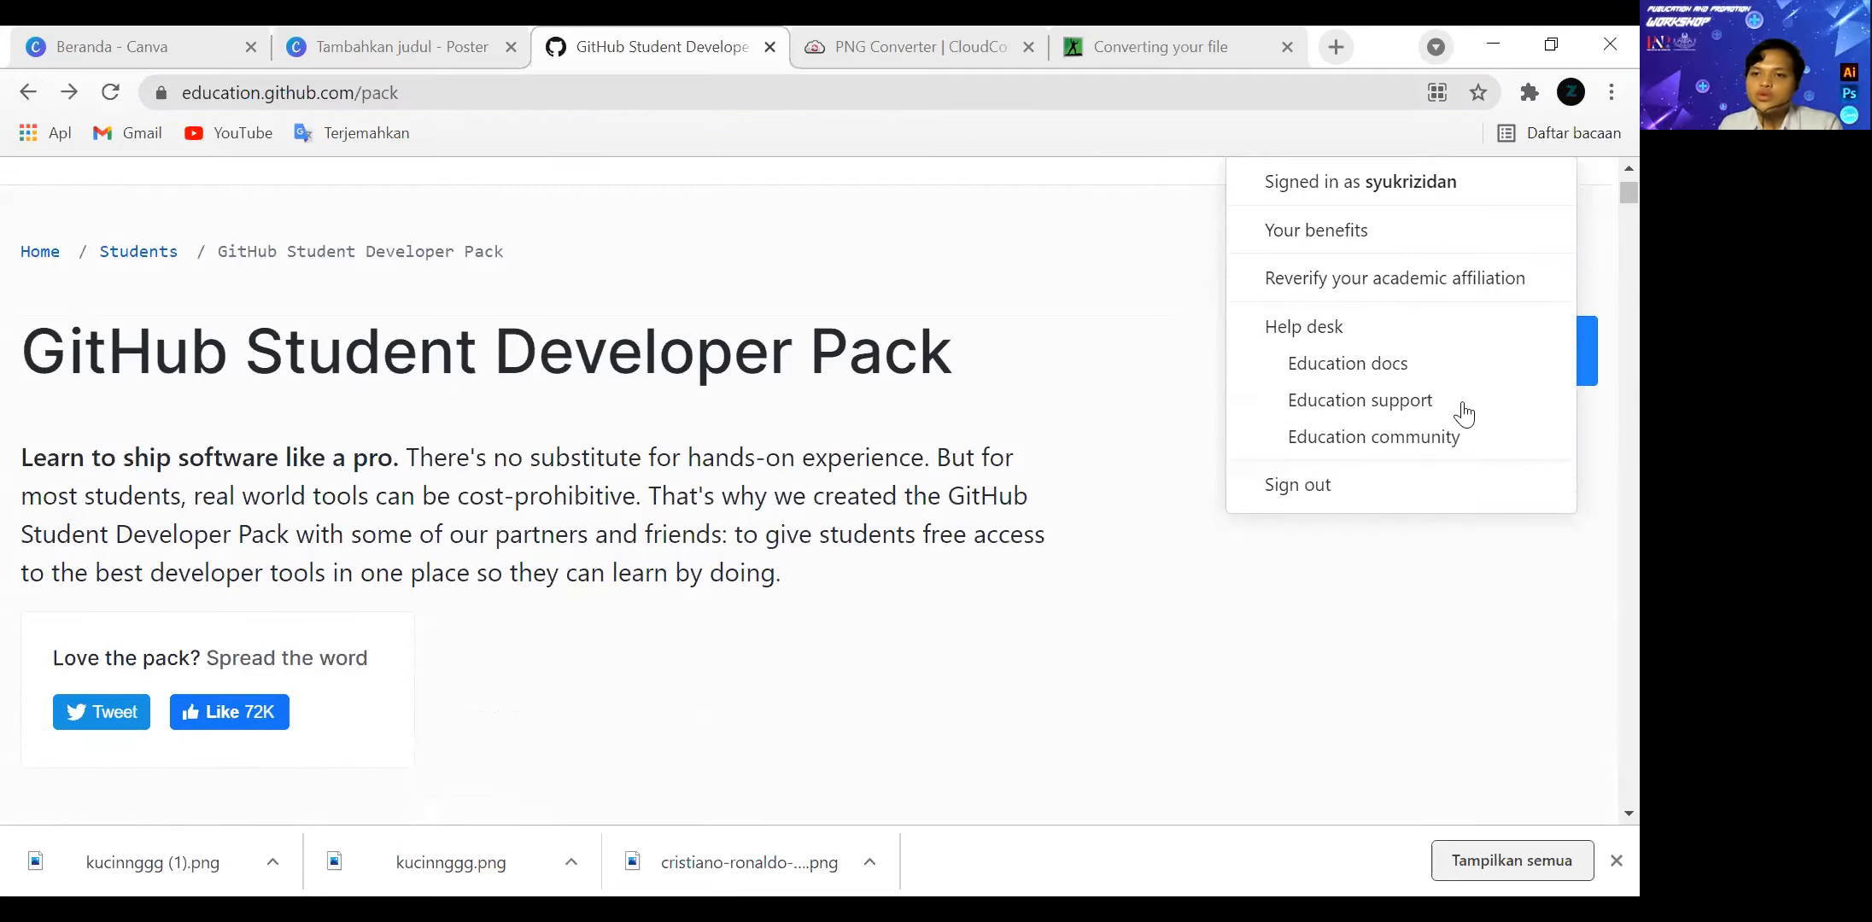
pyautogui.scroll(-3, 1307, 242)
pyautogui.click(1307, 243)
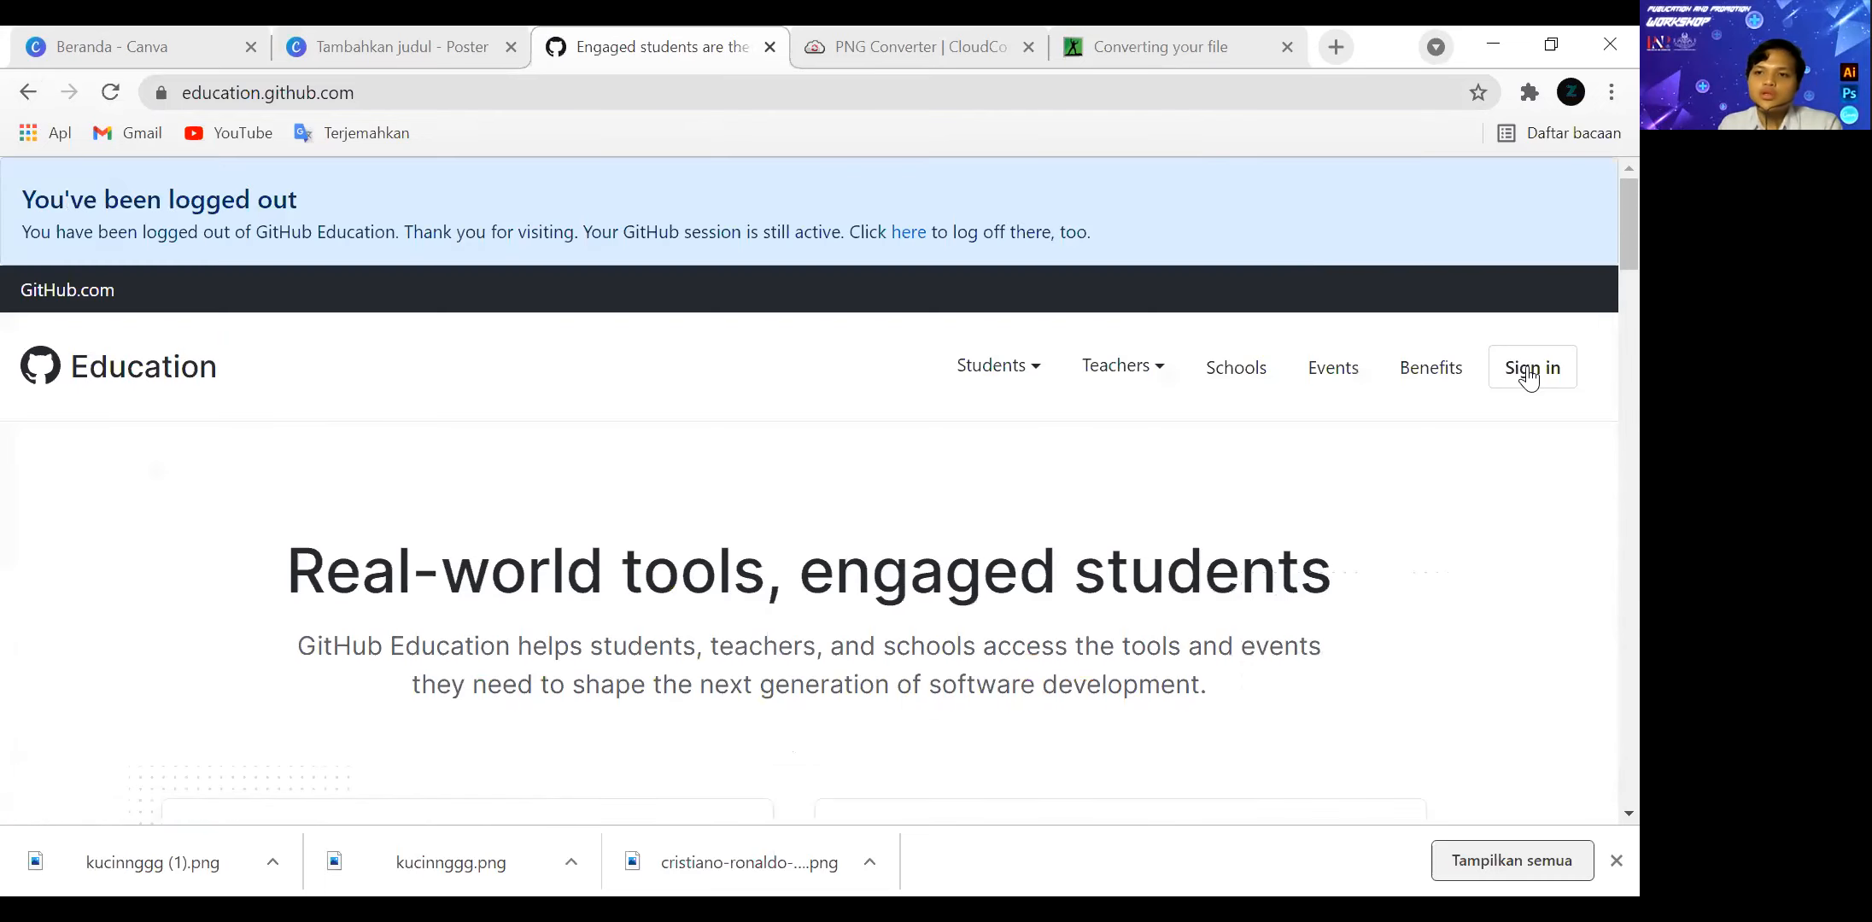
pyautogui.scroll(-3, 1502, 341)
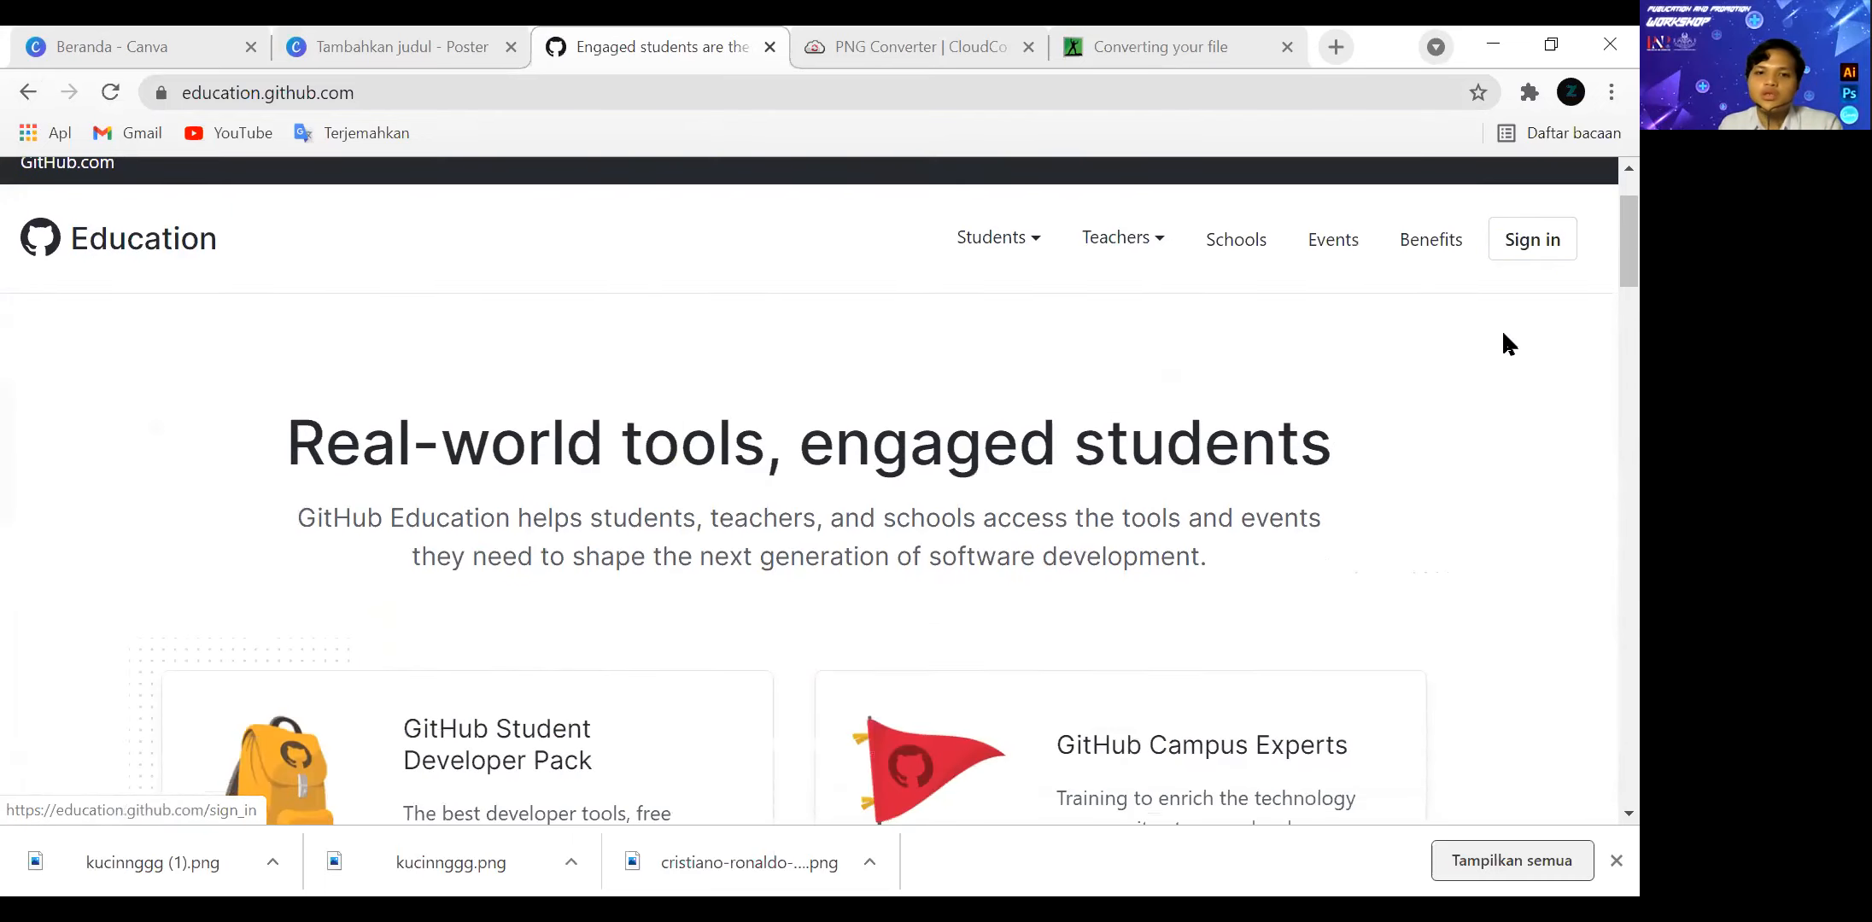
# Open the GitHub Student Developer Pack page from the GitHub Education home page and look over its introduction.
pyautogui.scroll(3, 1483, 359)
pyautogui.scroll(-4, 856, 455)
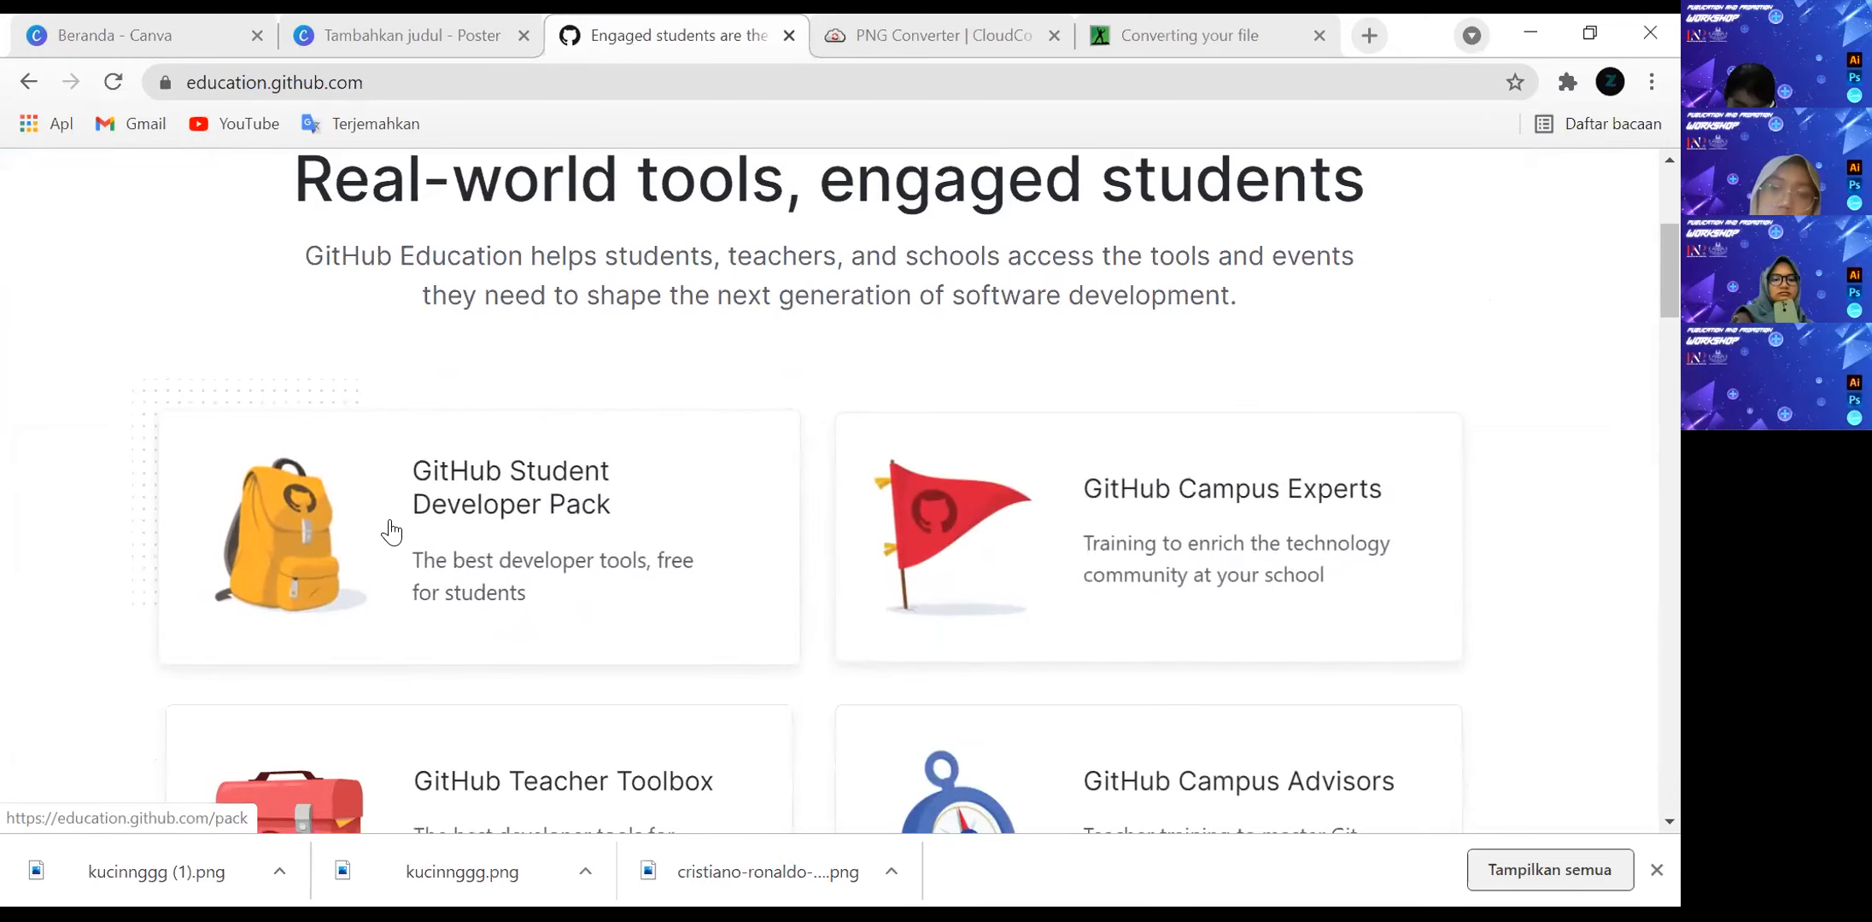
pyautogui.click(340, 559)
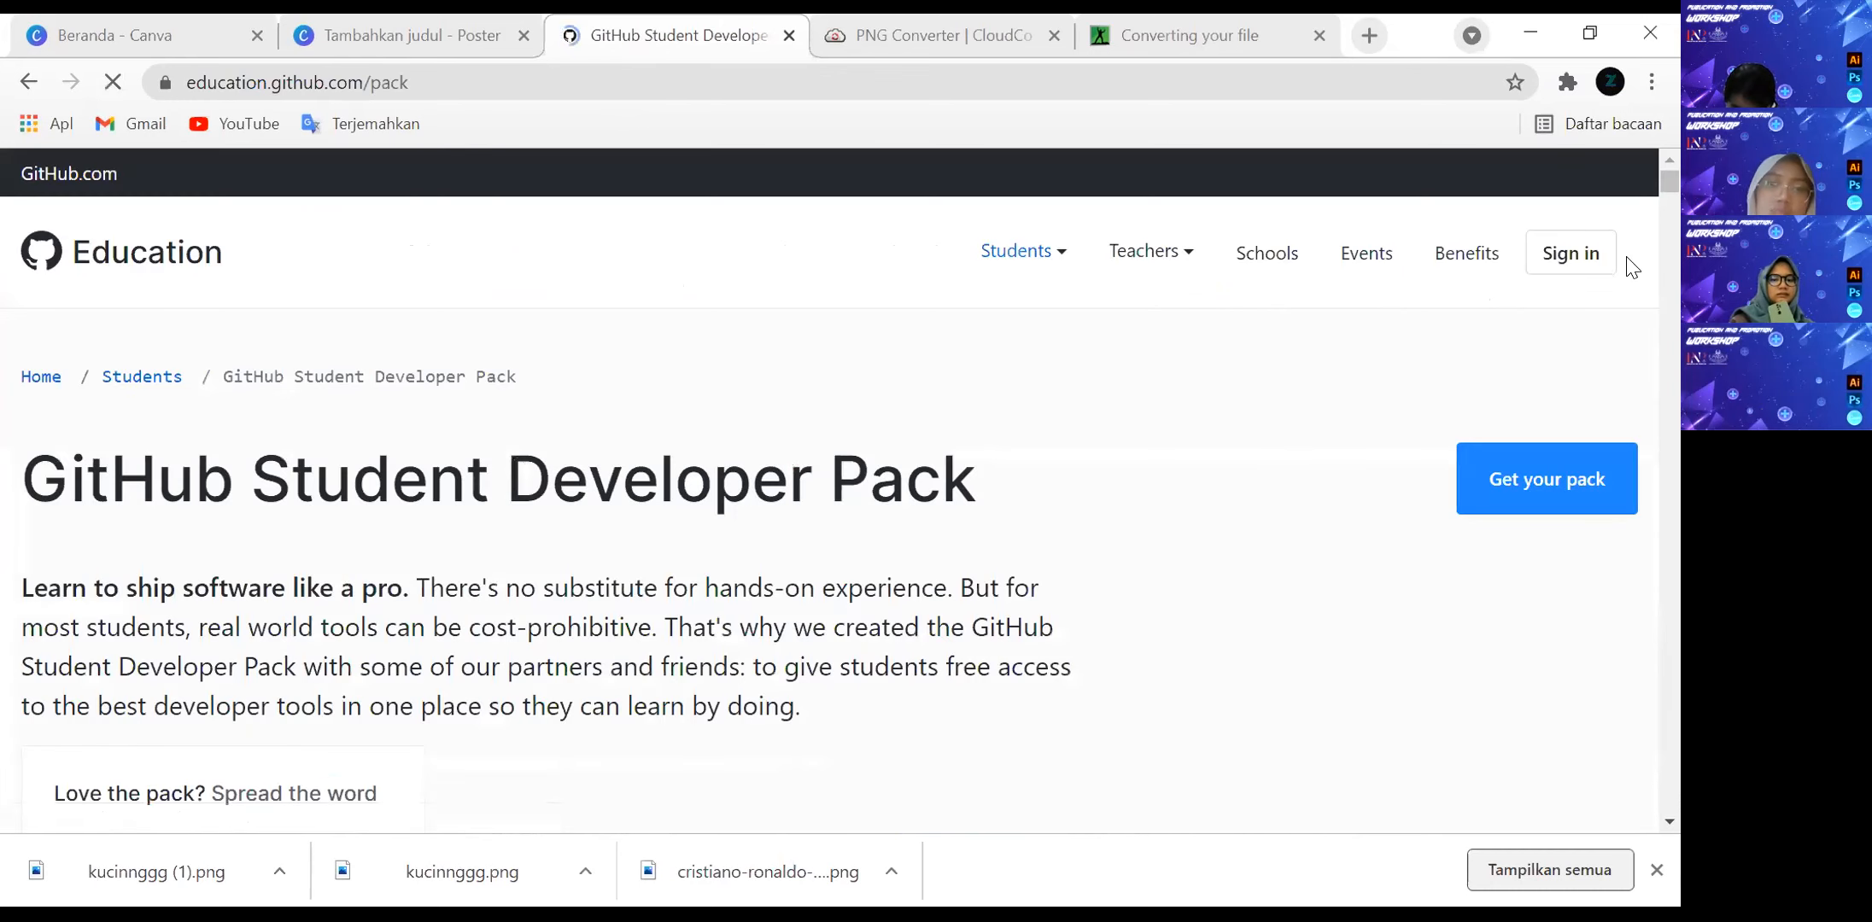
pyautogui.scroll(-3, 1623, 265)
# Start the student benefits application from the Benefits page and bring its school e-mail question into view.
pyautogui.click(1520, 224)
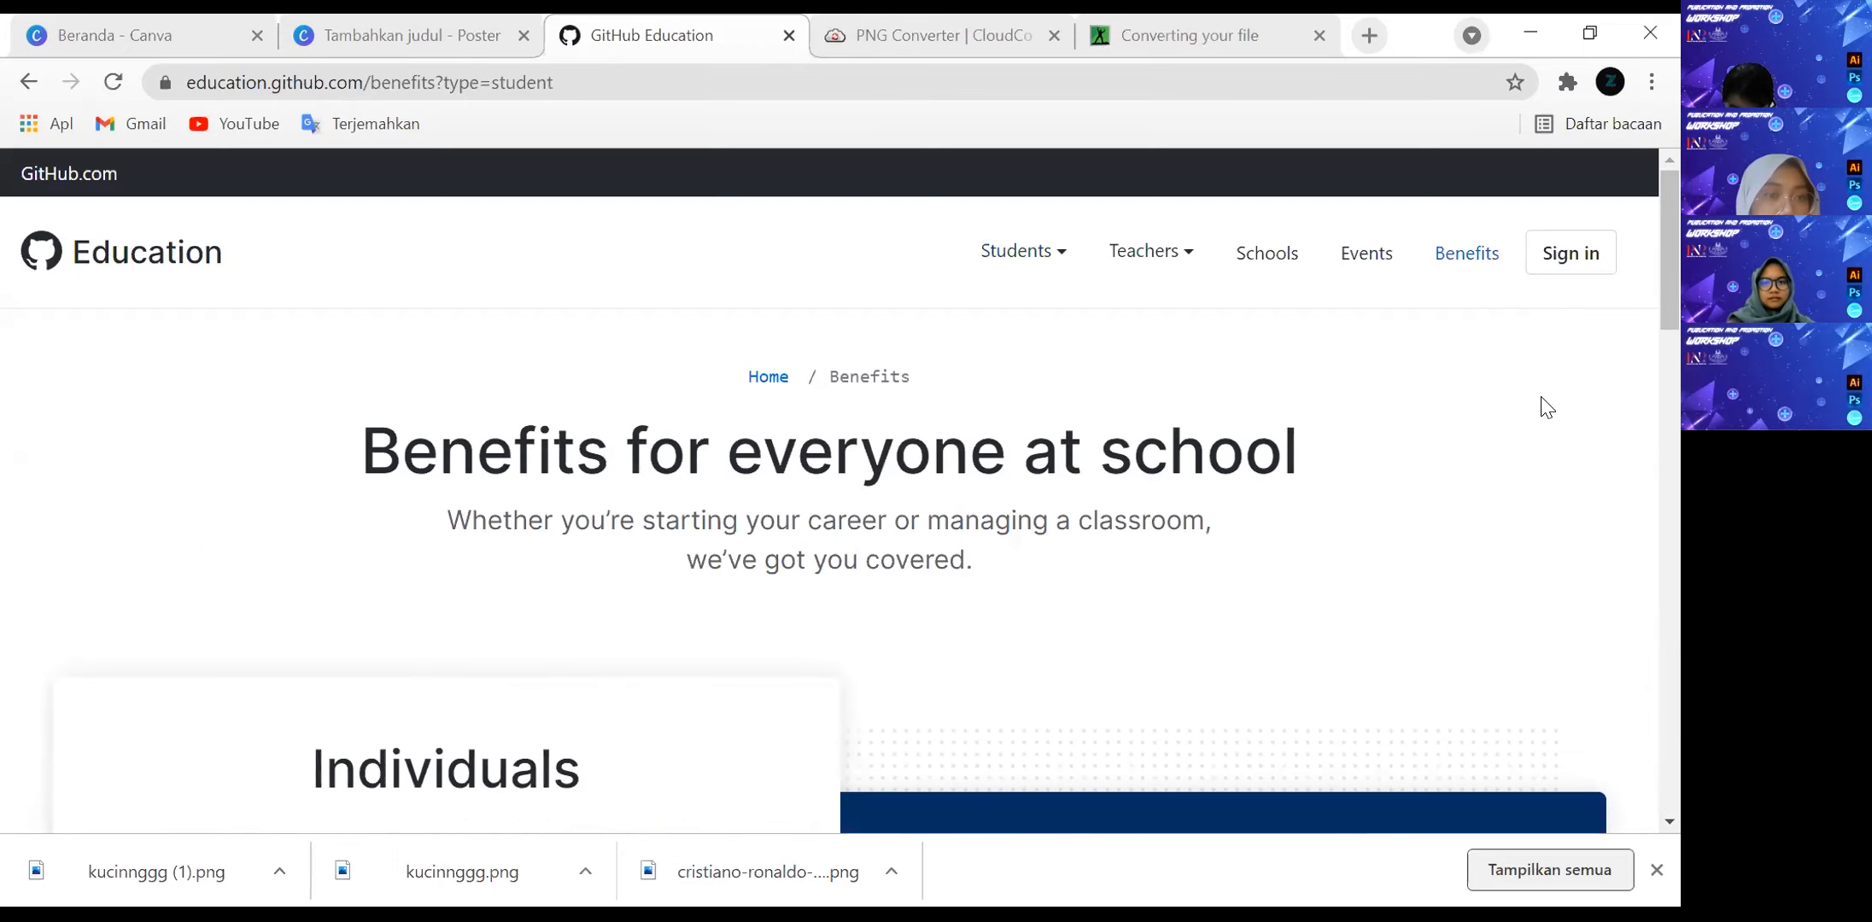
pyautogui.scroll(-10, 643, 580)
pyautogui.click(327, 627)
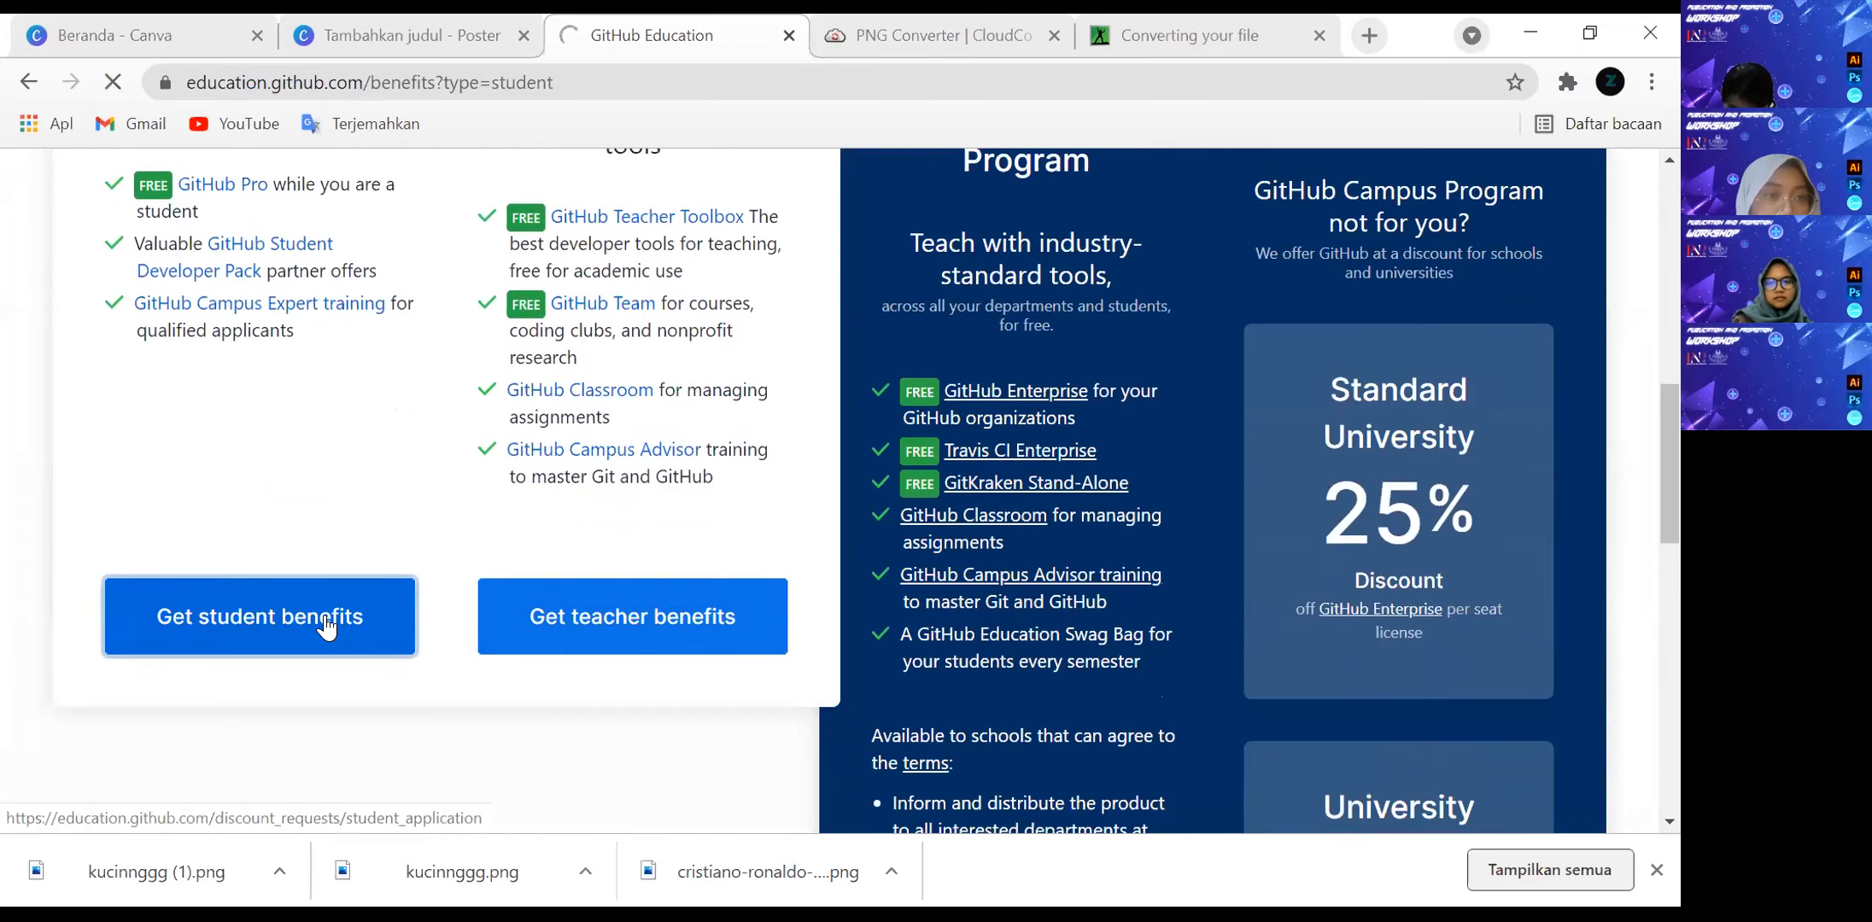
pyautogui.scroll(-5, 713, 585)
pyautogui.scroll(-8, 710, 573)
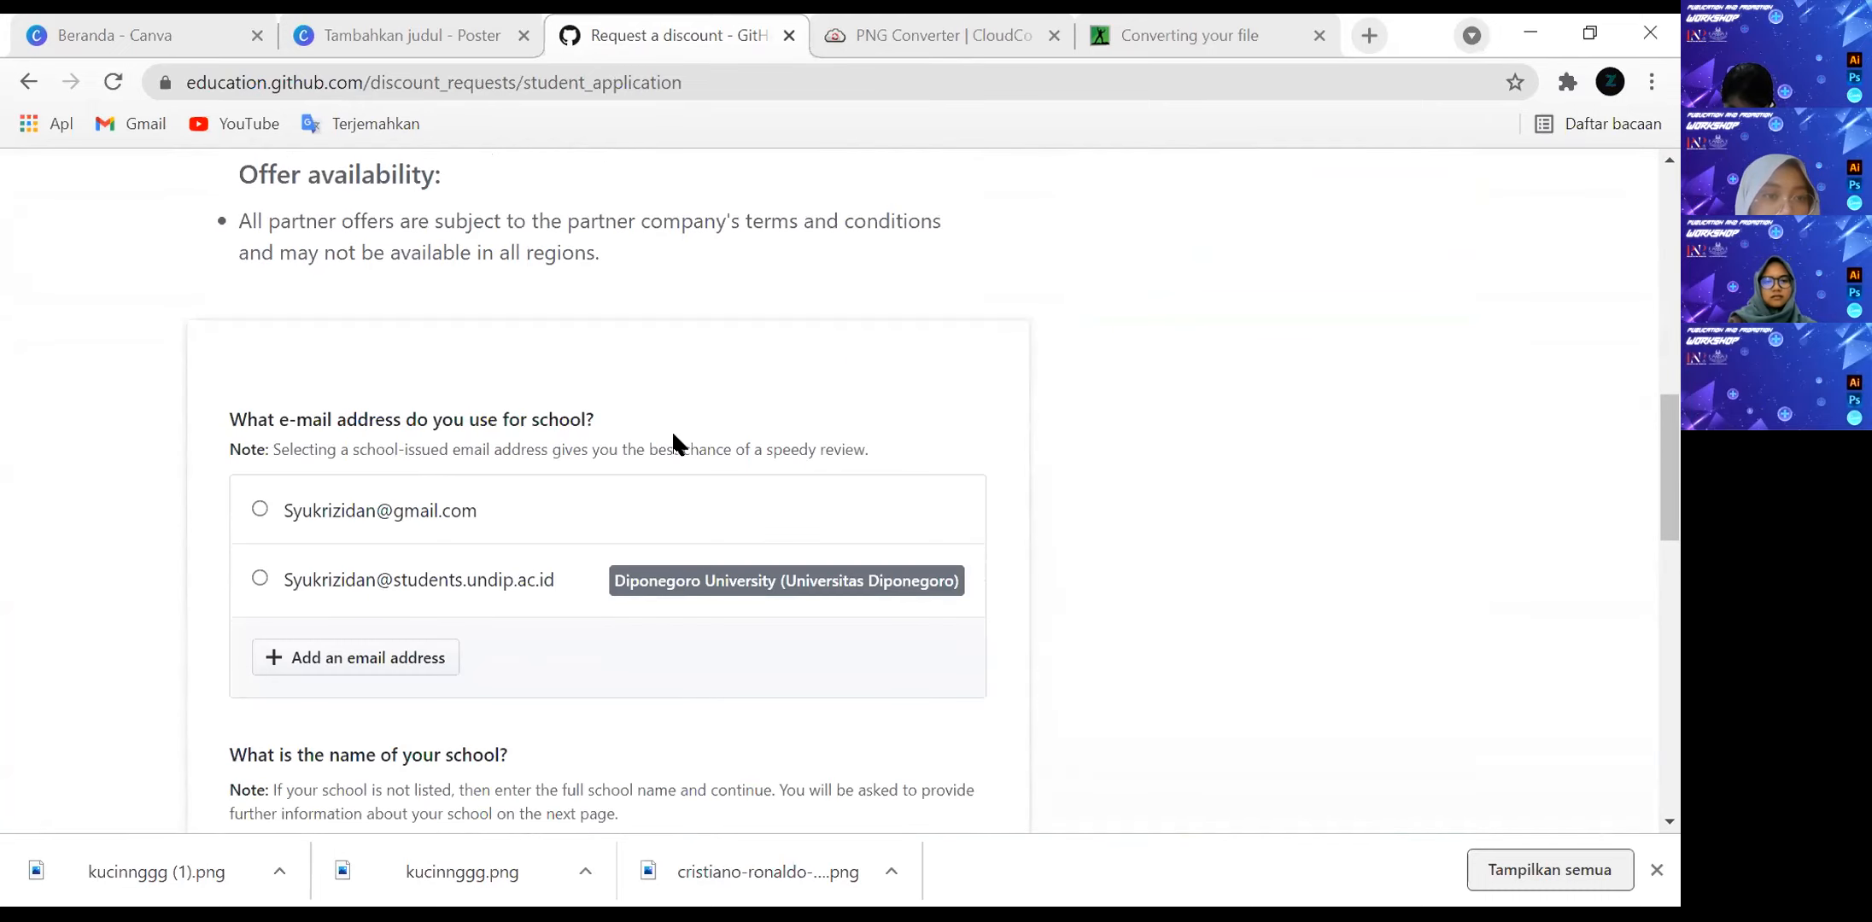
# Choose the personal Gmail address in the application and set the school to Diponegoro University (Universitas Diponegoro).
pyautogui.click(391, 510)
pyautogui.scroll(-1, 491, 517)
pyautogui.scroll(-1, 478, 615)
pyautogui.click(465, 603)
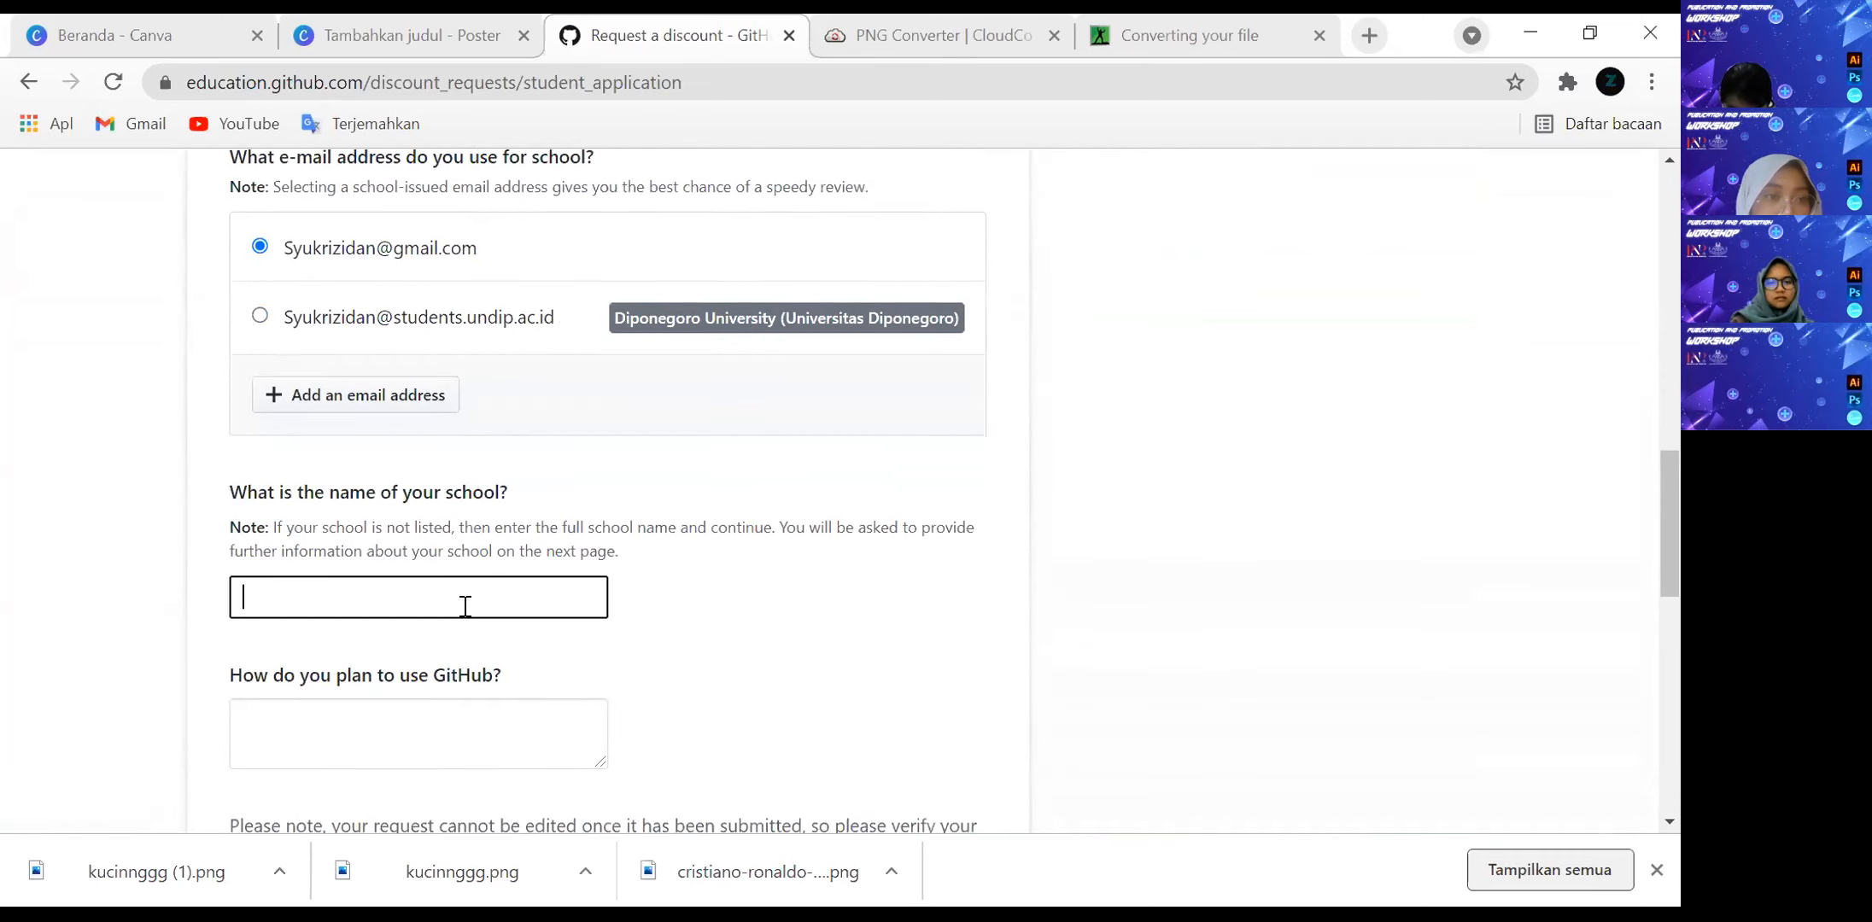
pyautogui.write('un')
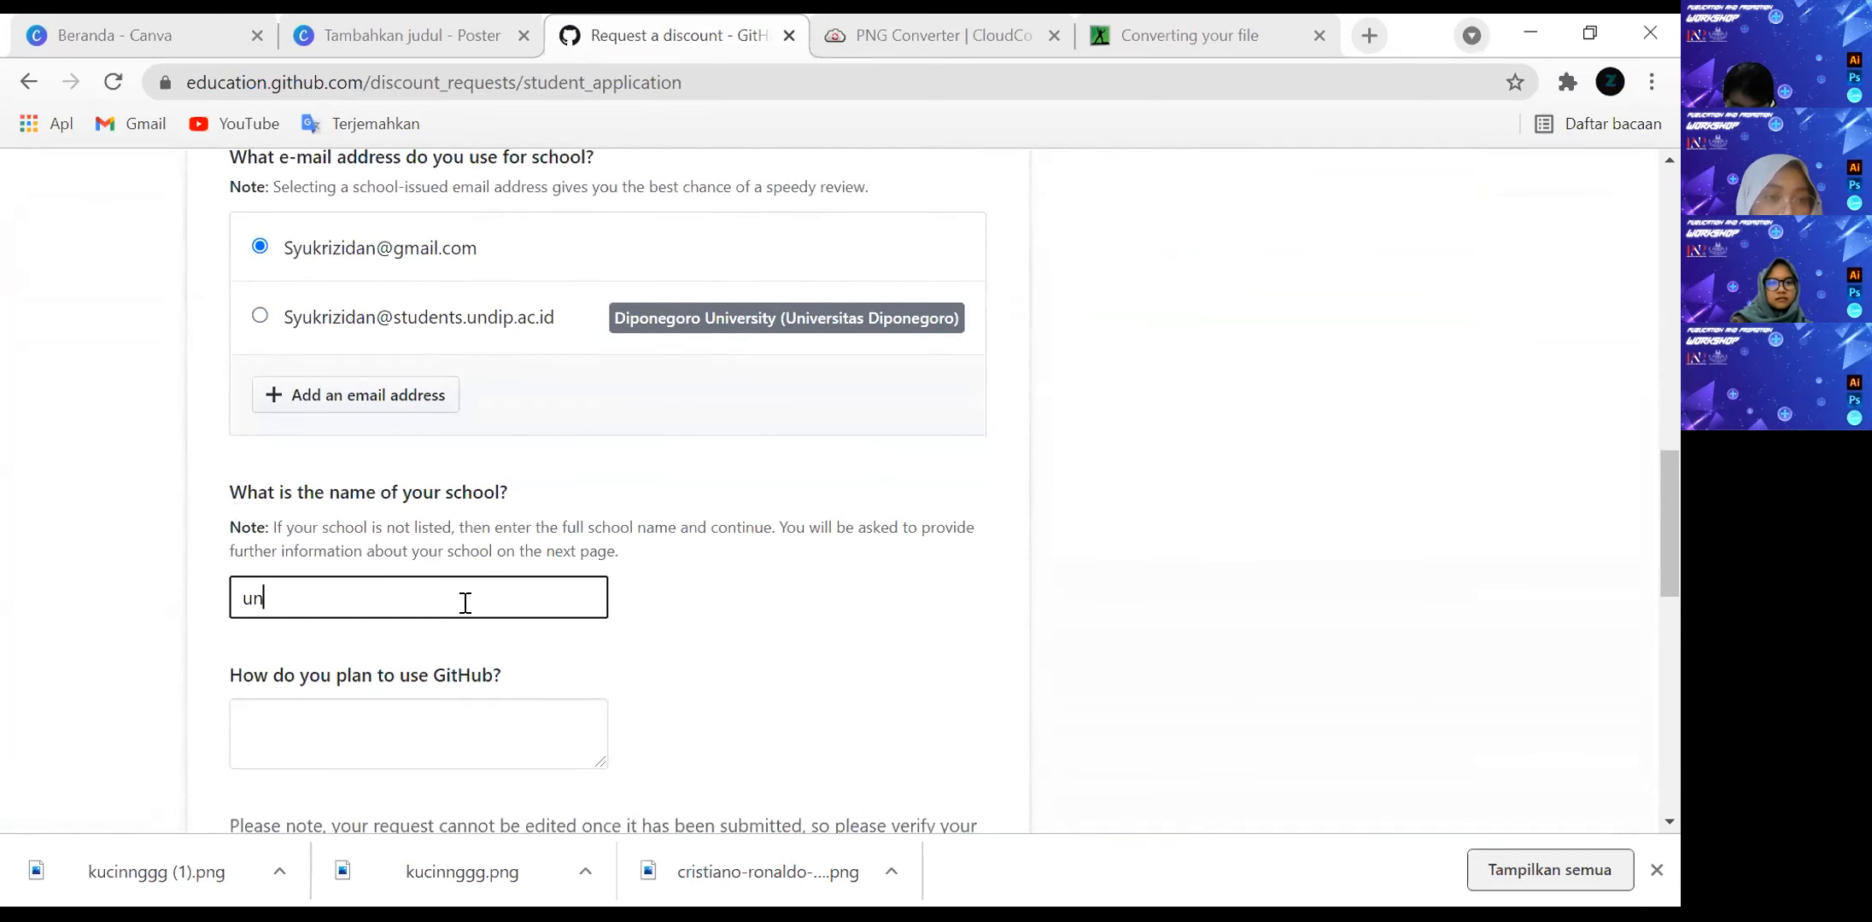
pyautogui.press('BackSpace')
pyautogui.press('BackSpace')
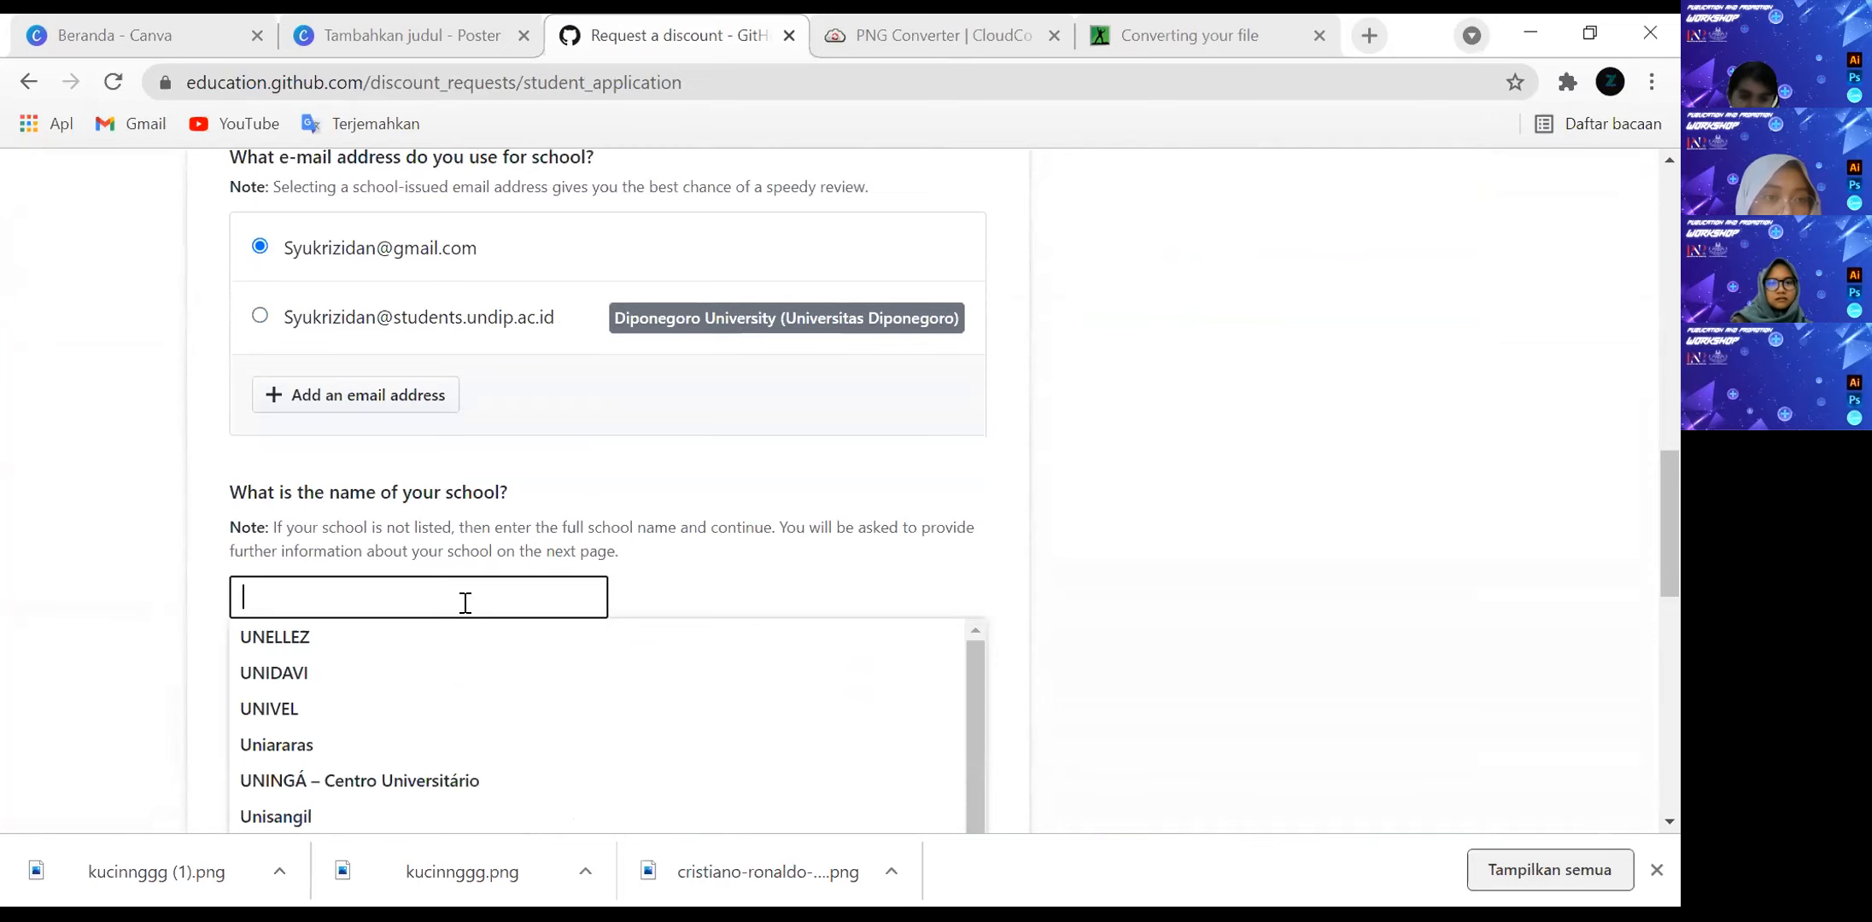
pyautogui.write('dipone')
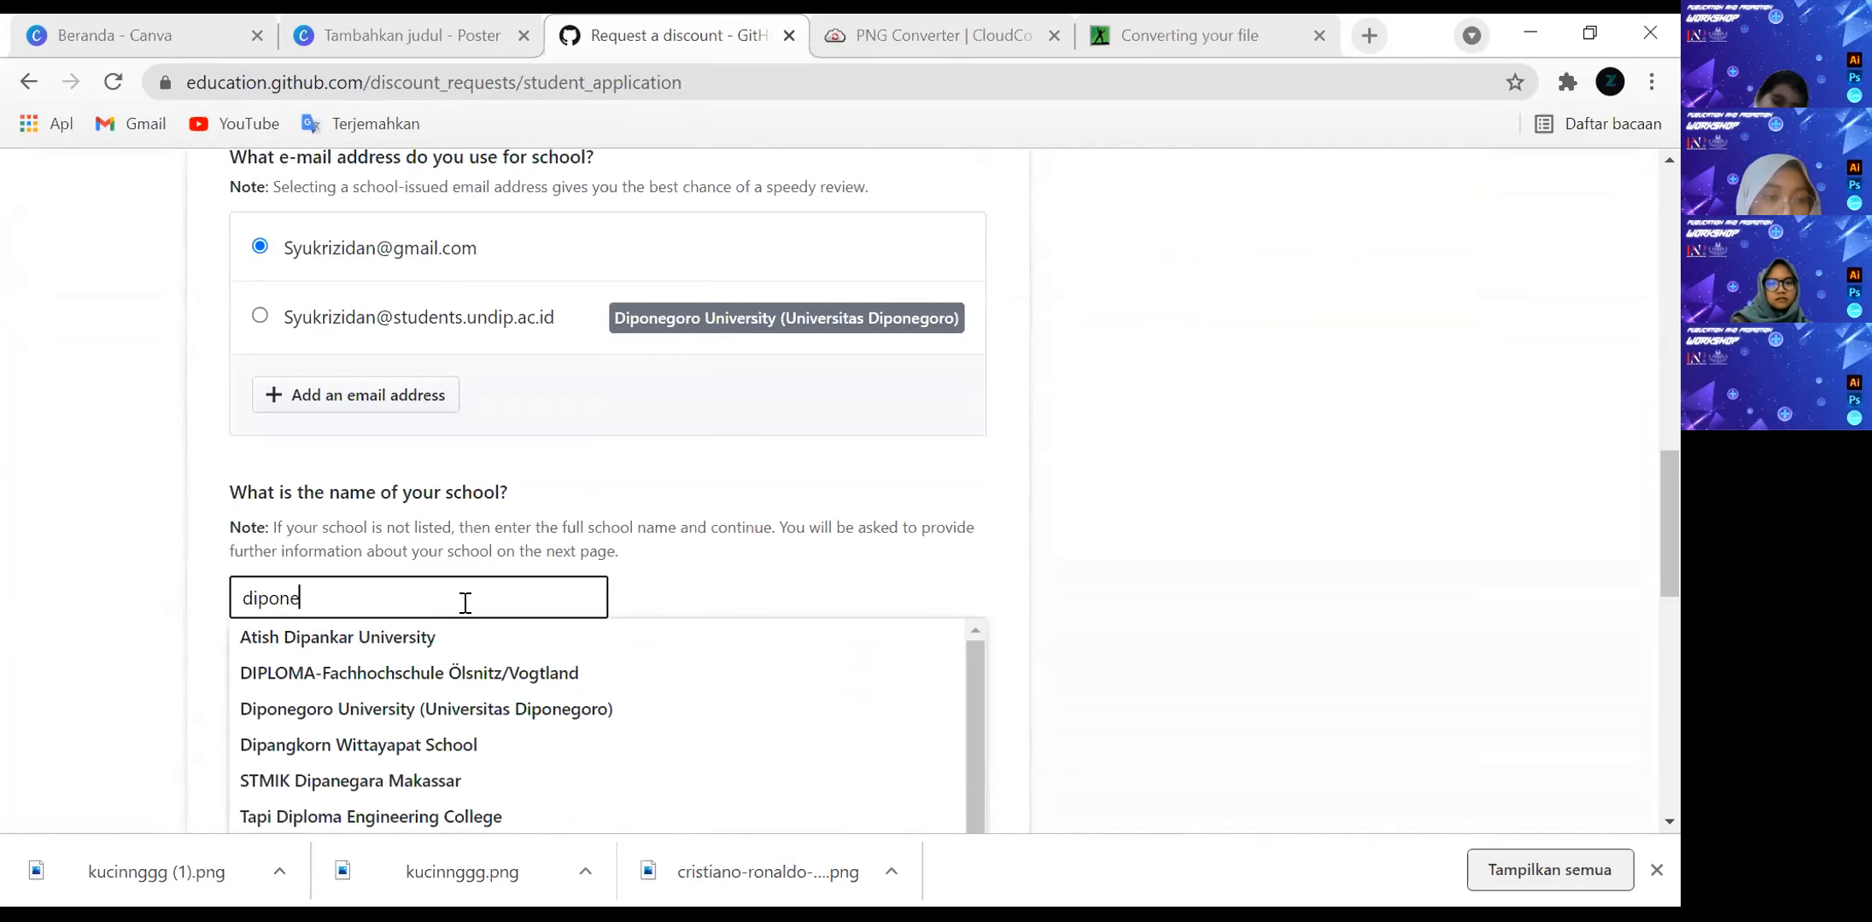
pyautogui.write('goro')
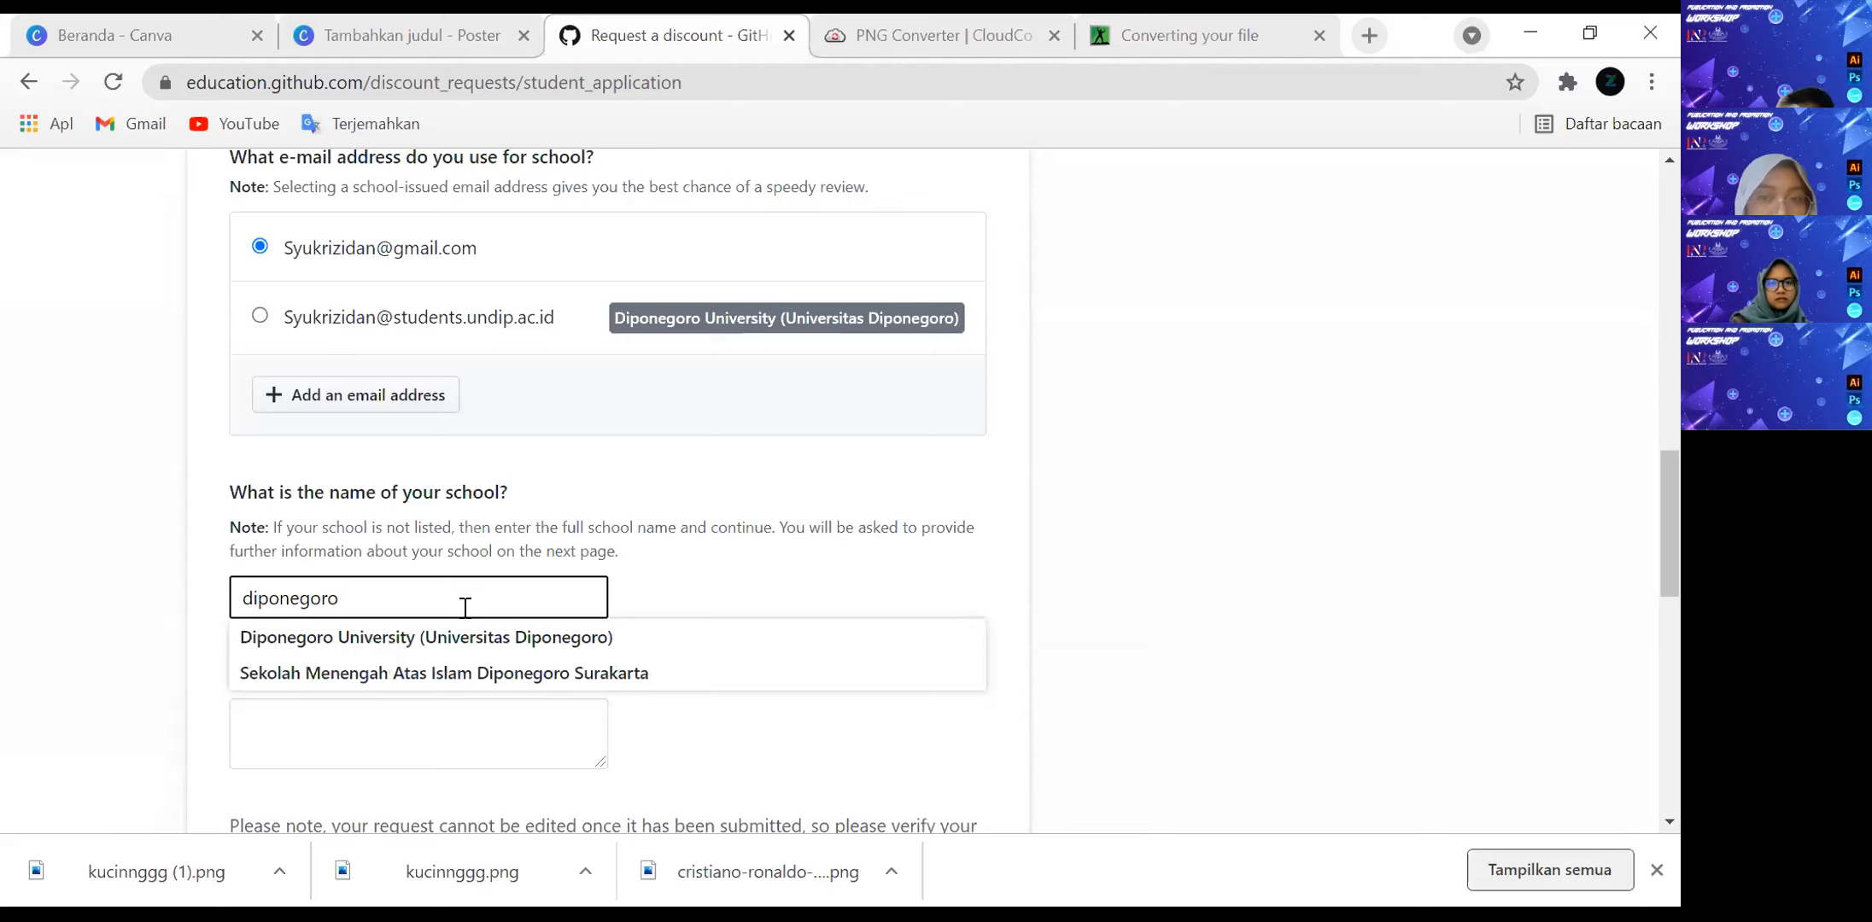
pyautogui.click(491, 640)
# Switch the application's school e-mail choice to the university-issued student address.
pyautogui.scroll(-2, 566, 678)
pyautogui.scroll(1, 490, 651)
pyautogui.scroll(1, 490, 650)
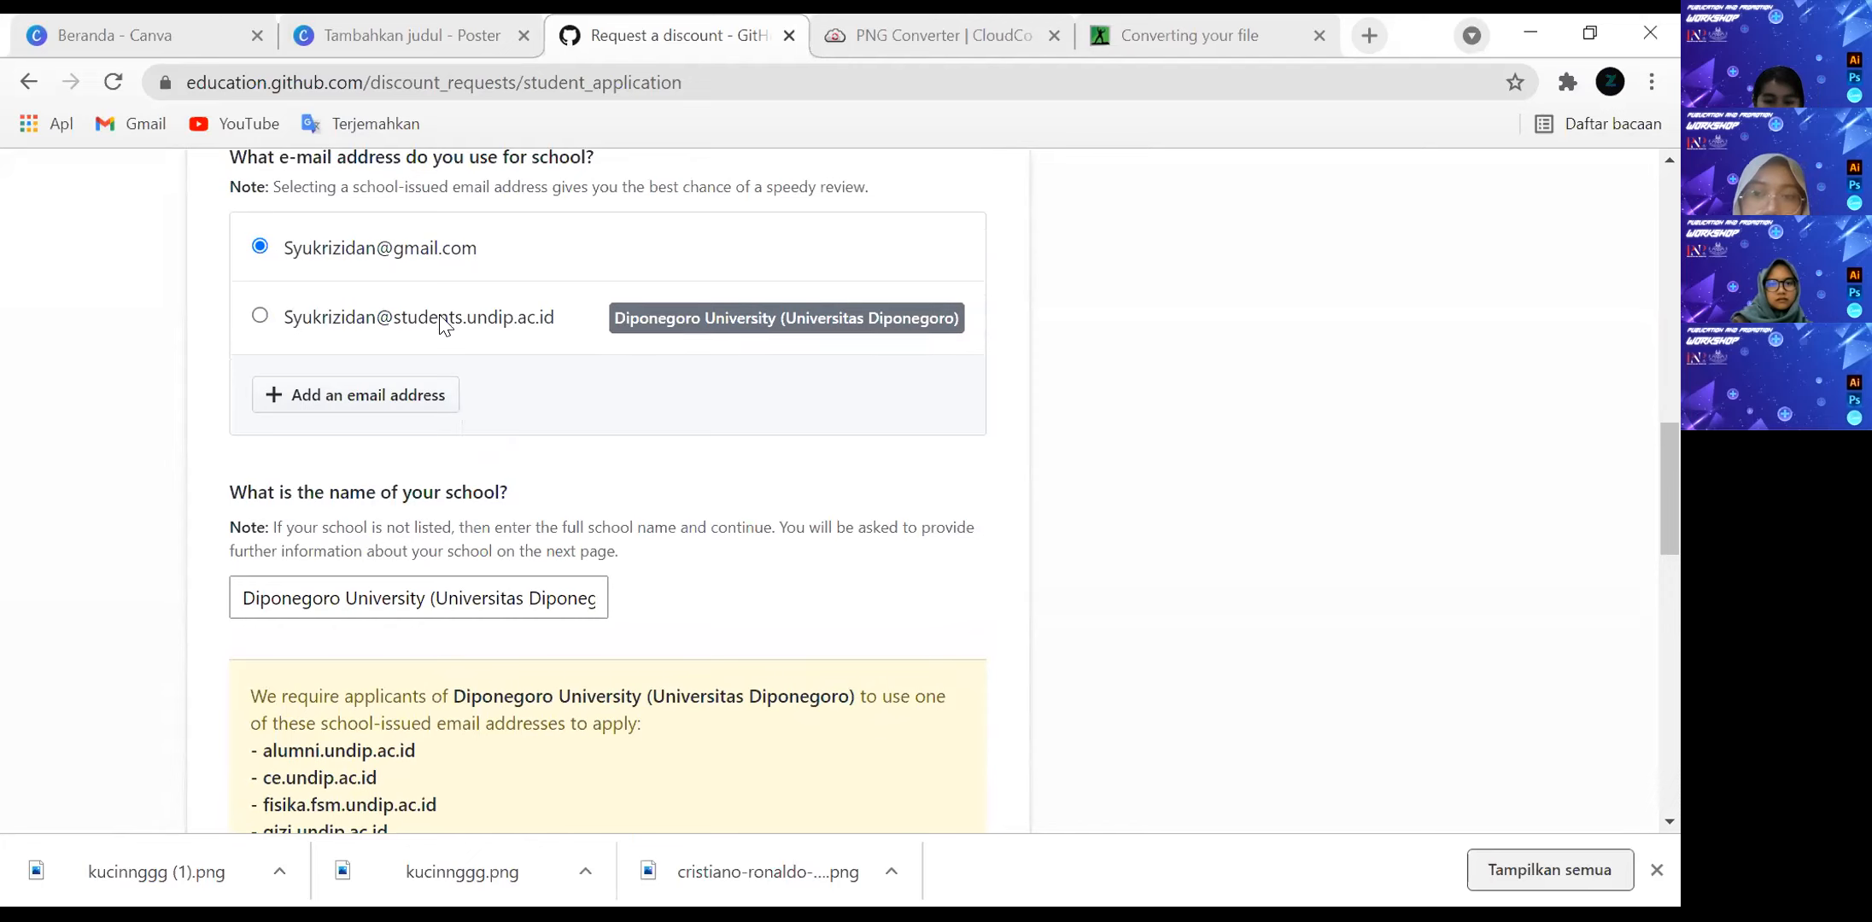
pyautogui.click(396, 329)
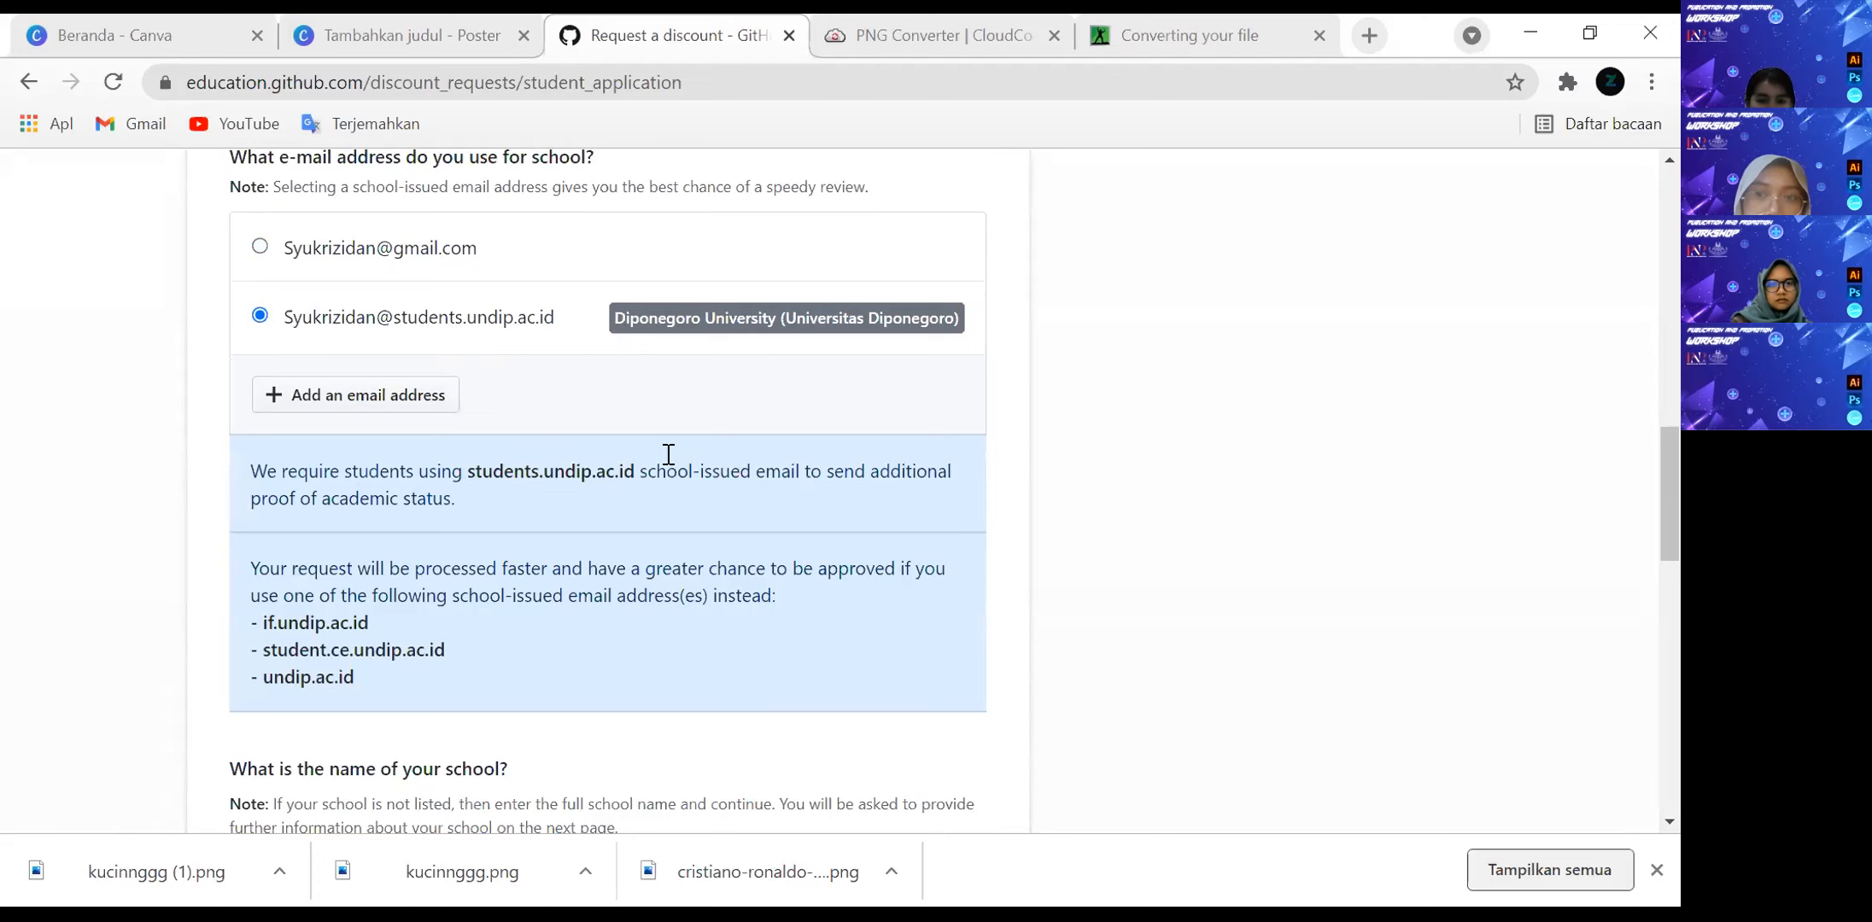
# Review the application's school e-mail requirements, the question on planned GitHub use, and the student qualification criteria.
pyautogui.scroll(-5, 579, 452)
pyautogui.click(342, 602)
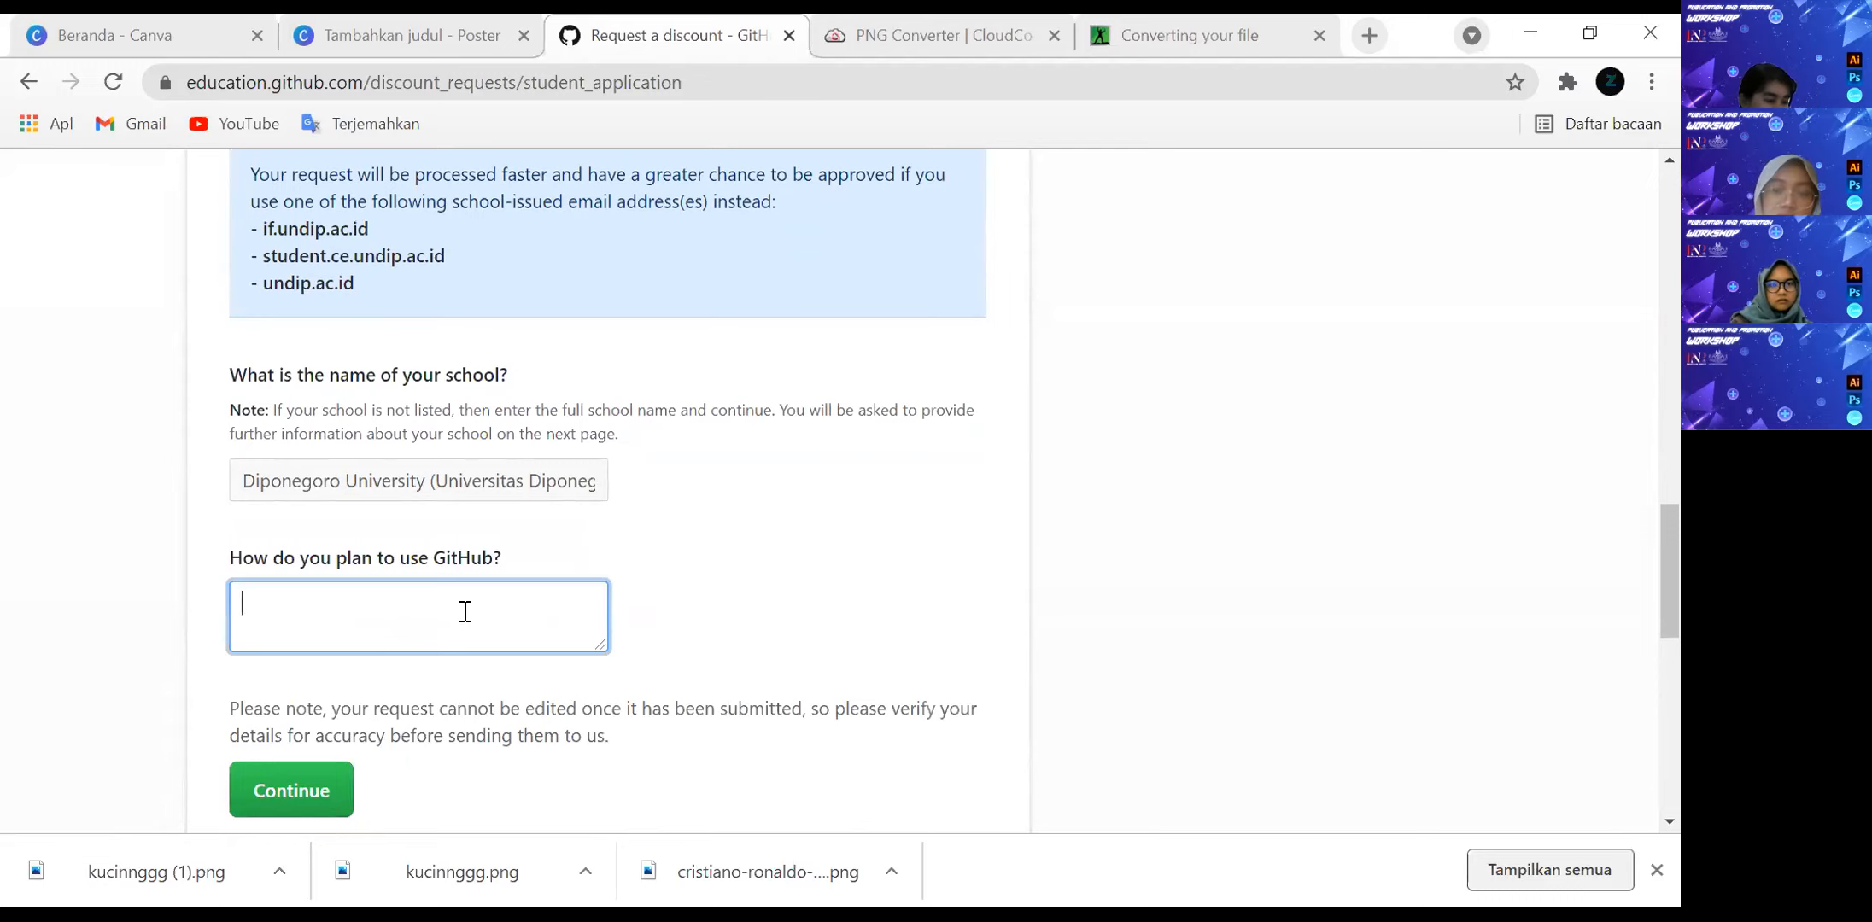
pyautogui.scroll(5, 1183, 635)
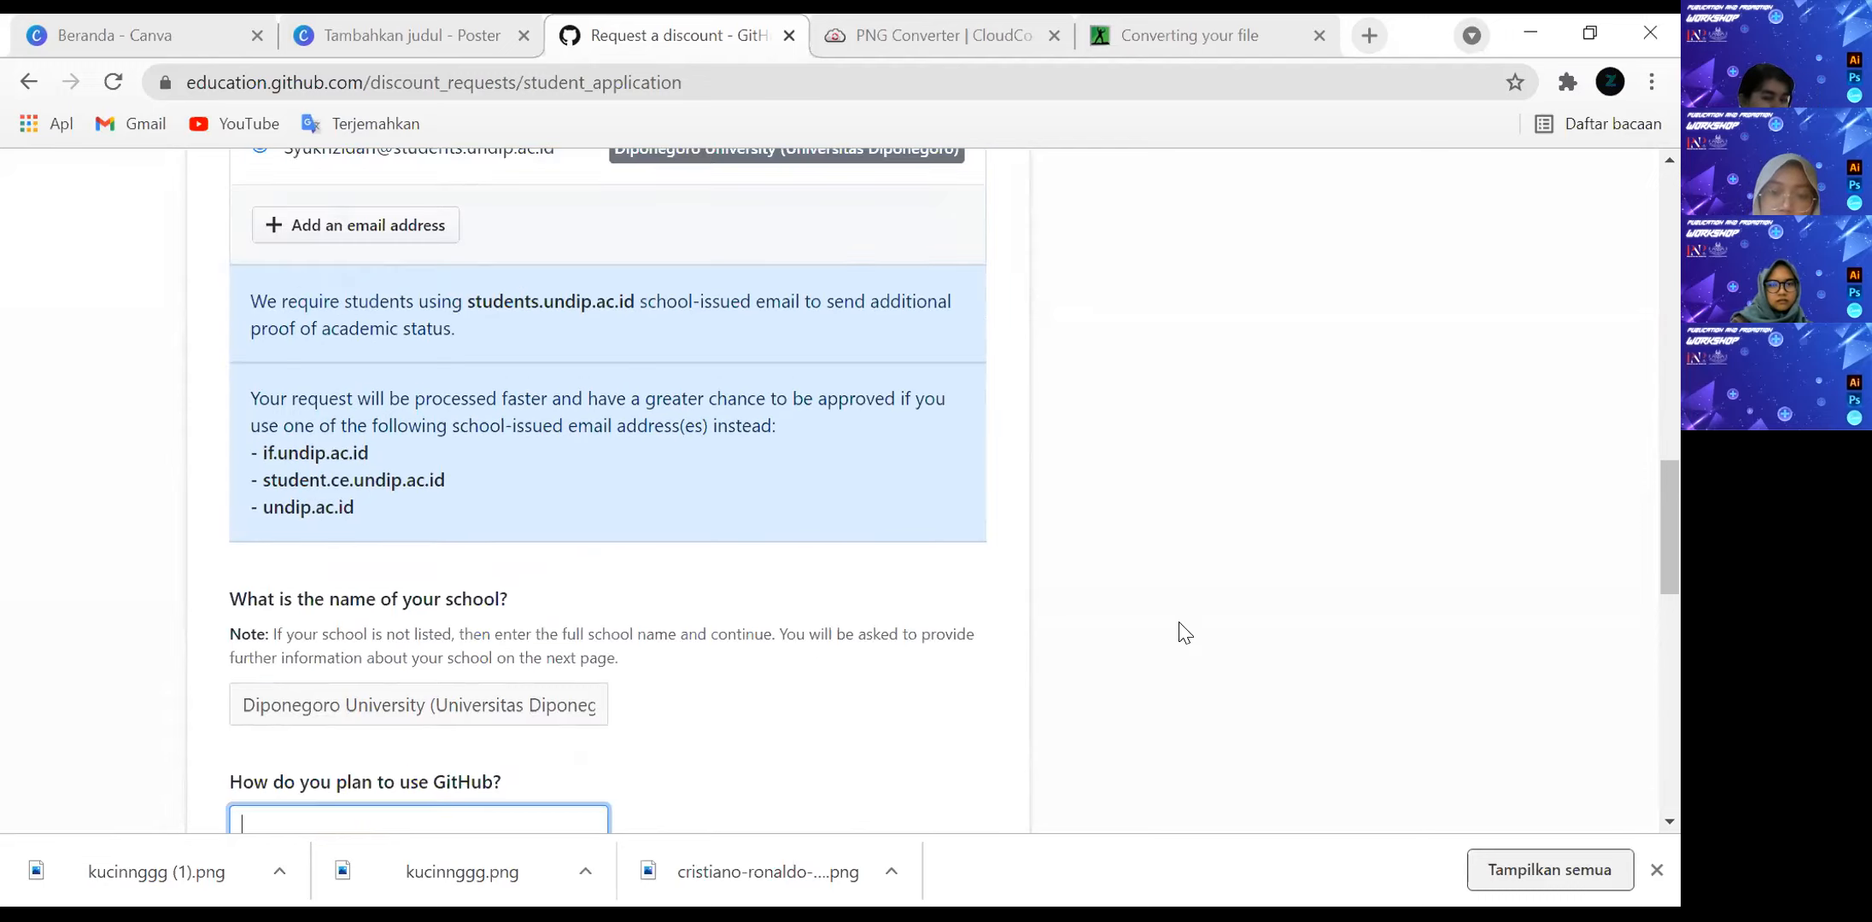
pyautogui.scroll(-4, 832, 815)
pyautogui.click(320, 790)
pyautogui.scroll(9, 1298, 589)
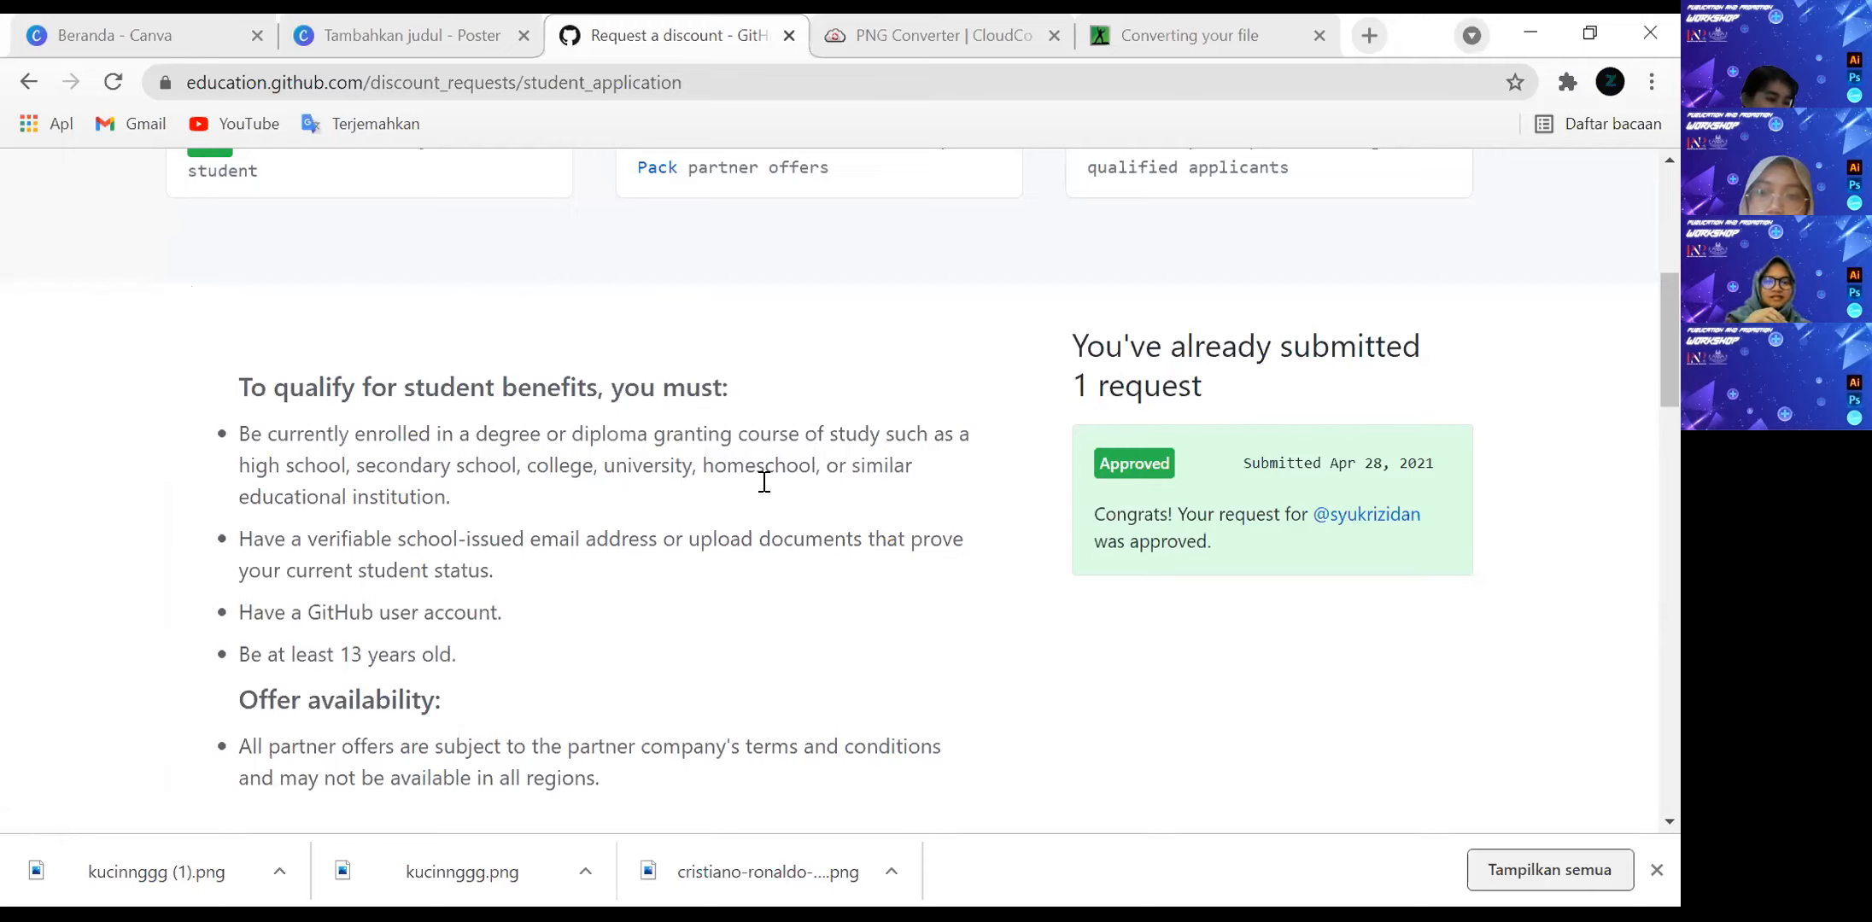
# Close the application page and open the GitHub Education home page through a web search for "github education".
pyautogui.click(789, 35)
pyautogui.click(928, 18)
pyautogui.click(679, 33)
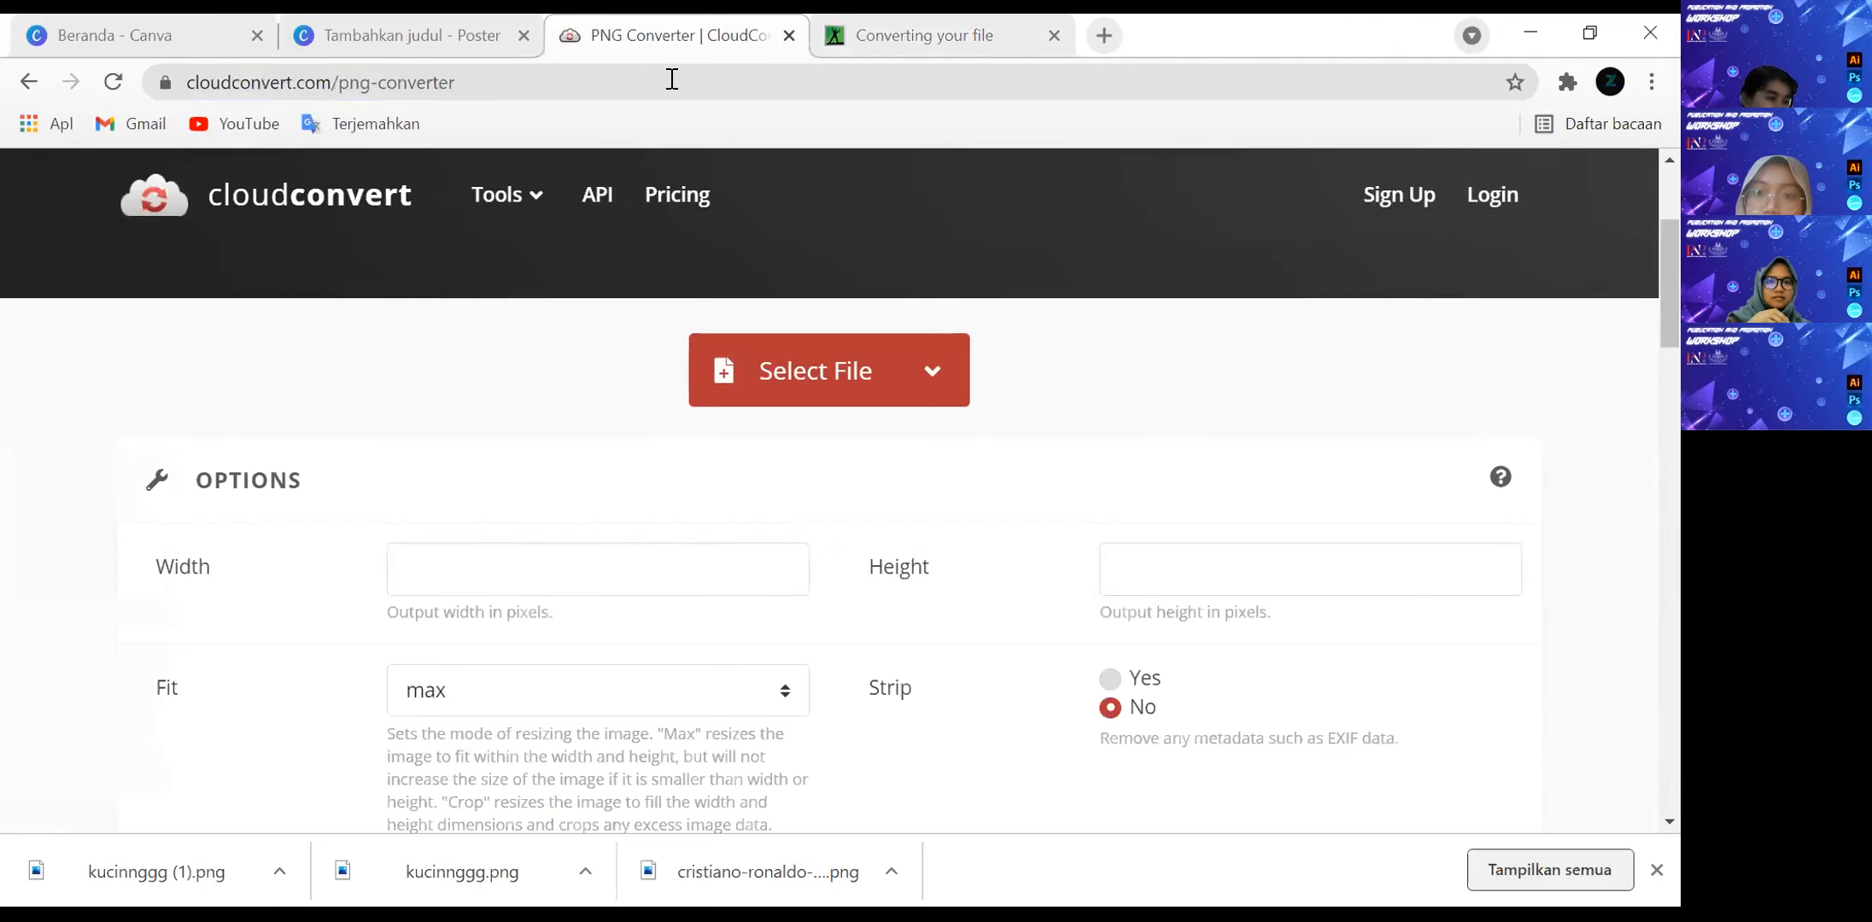
pyautogui.click(672, 78)
pyautogui.write('gith')
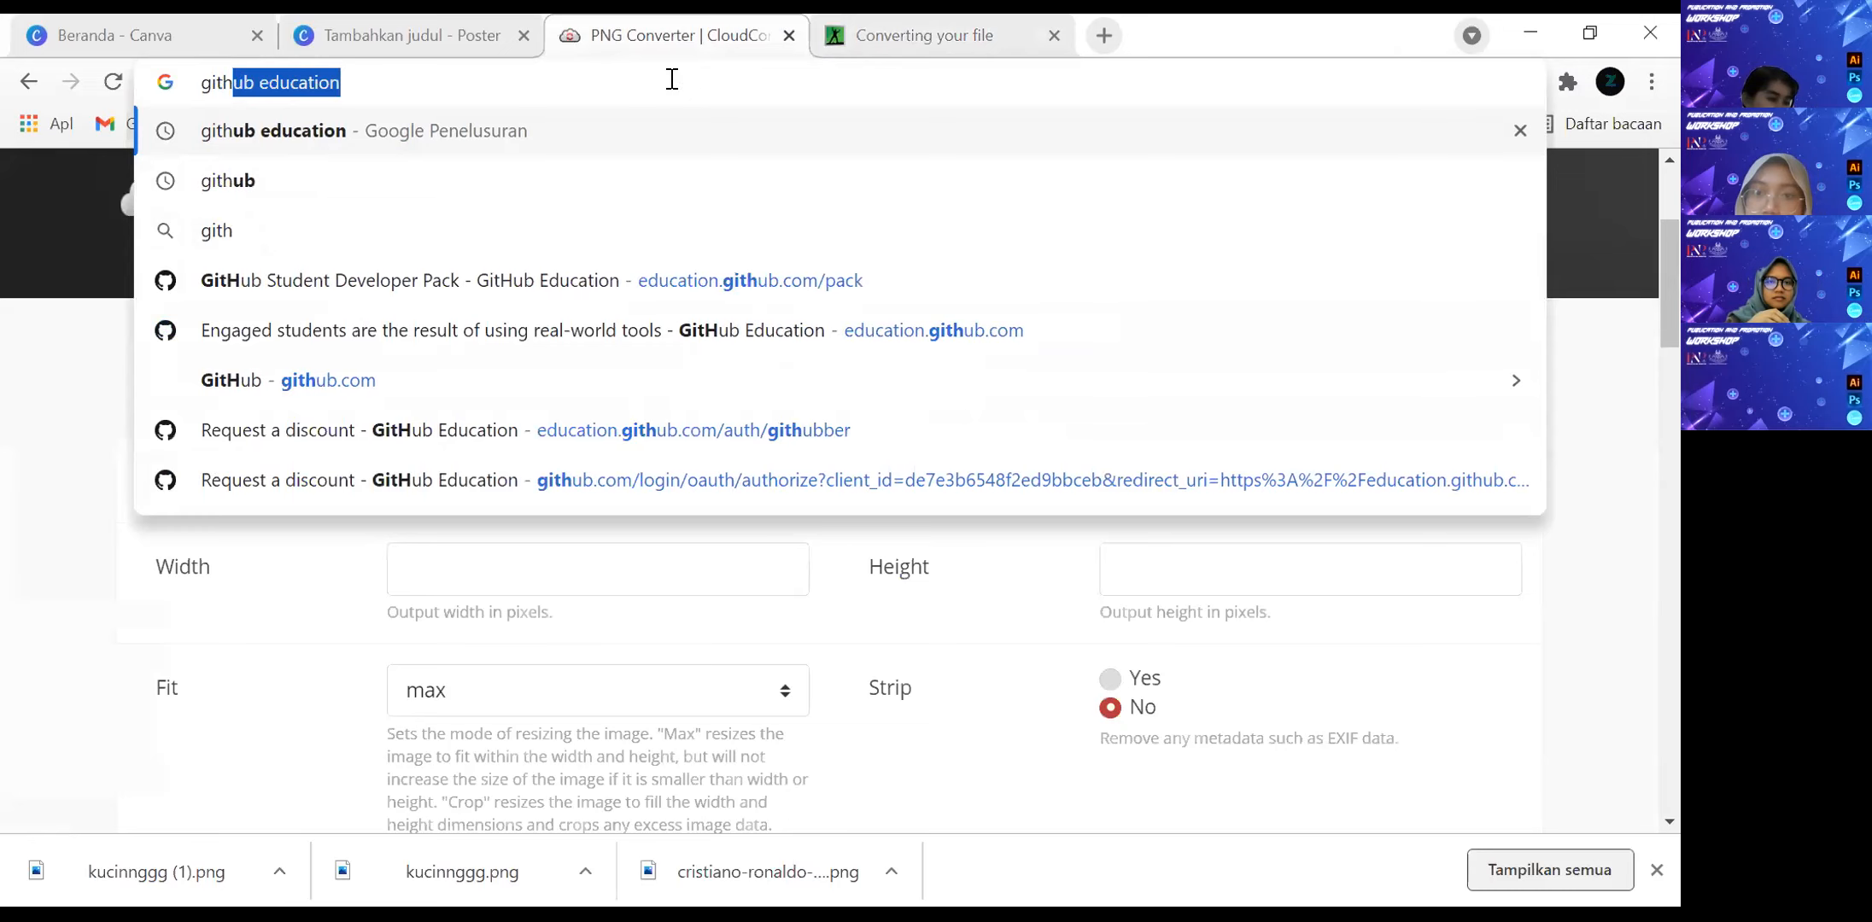
pyautogui.press('Return')
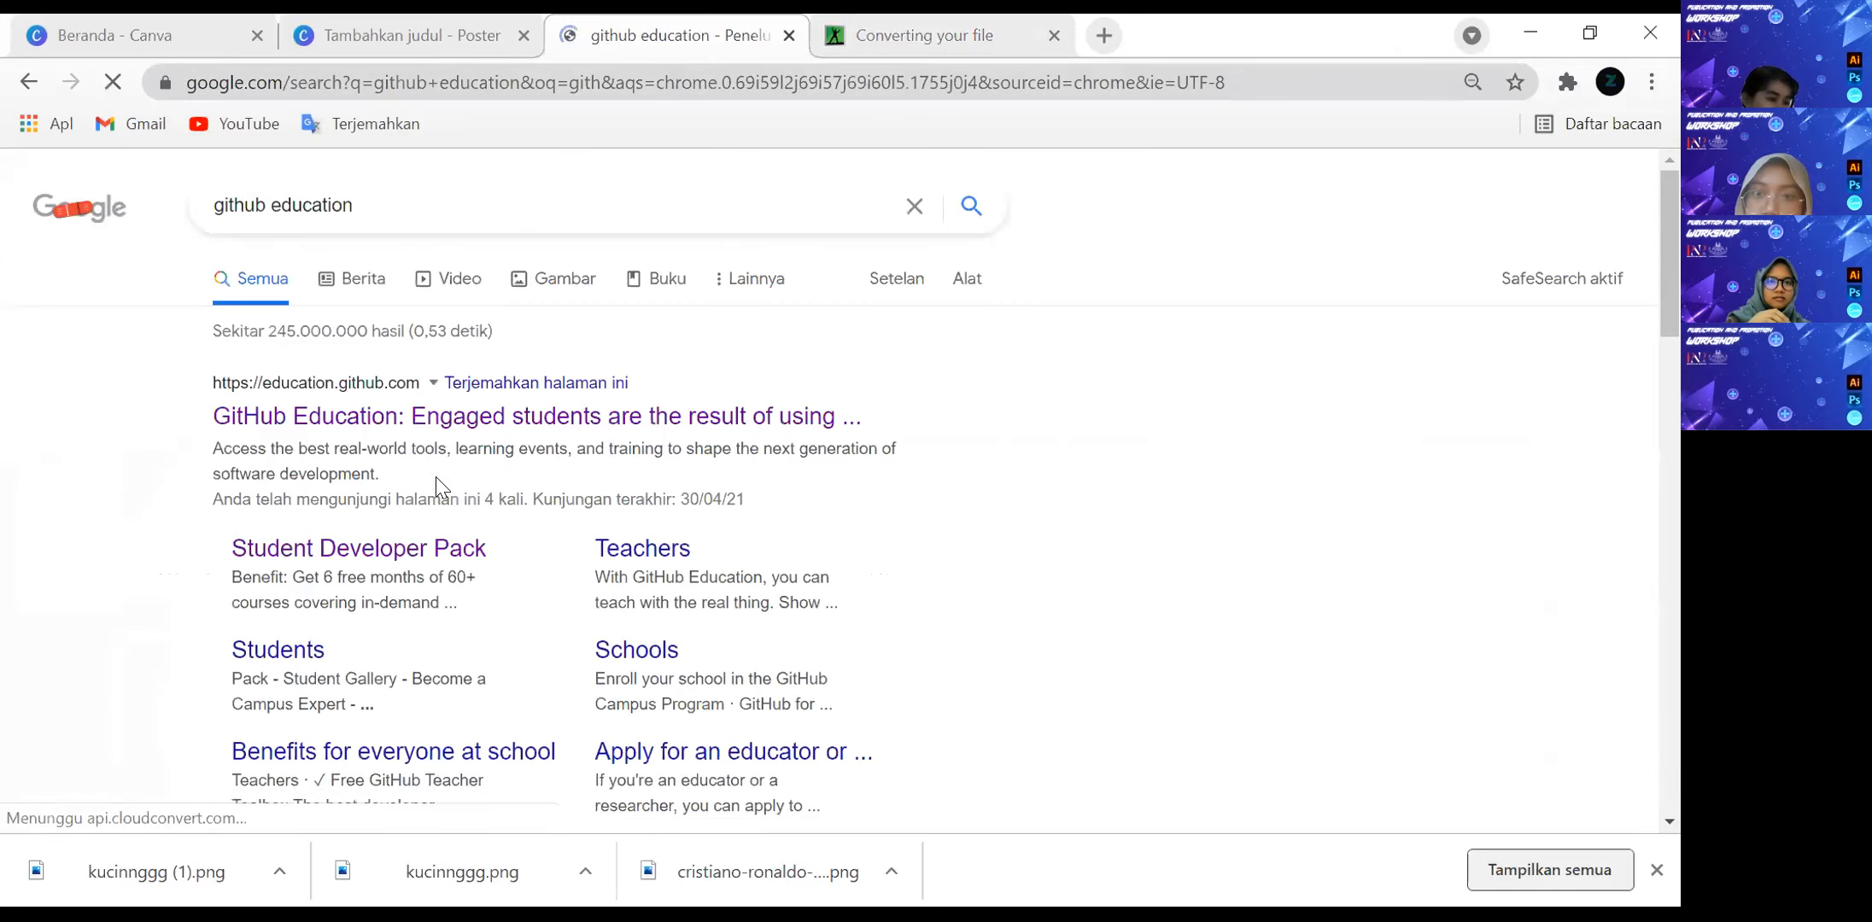
pyautogui.click(480, 417)
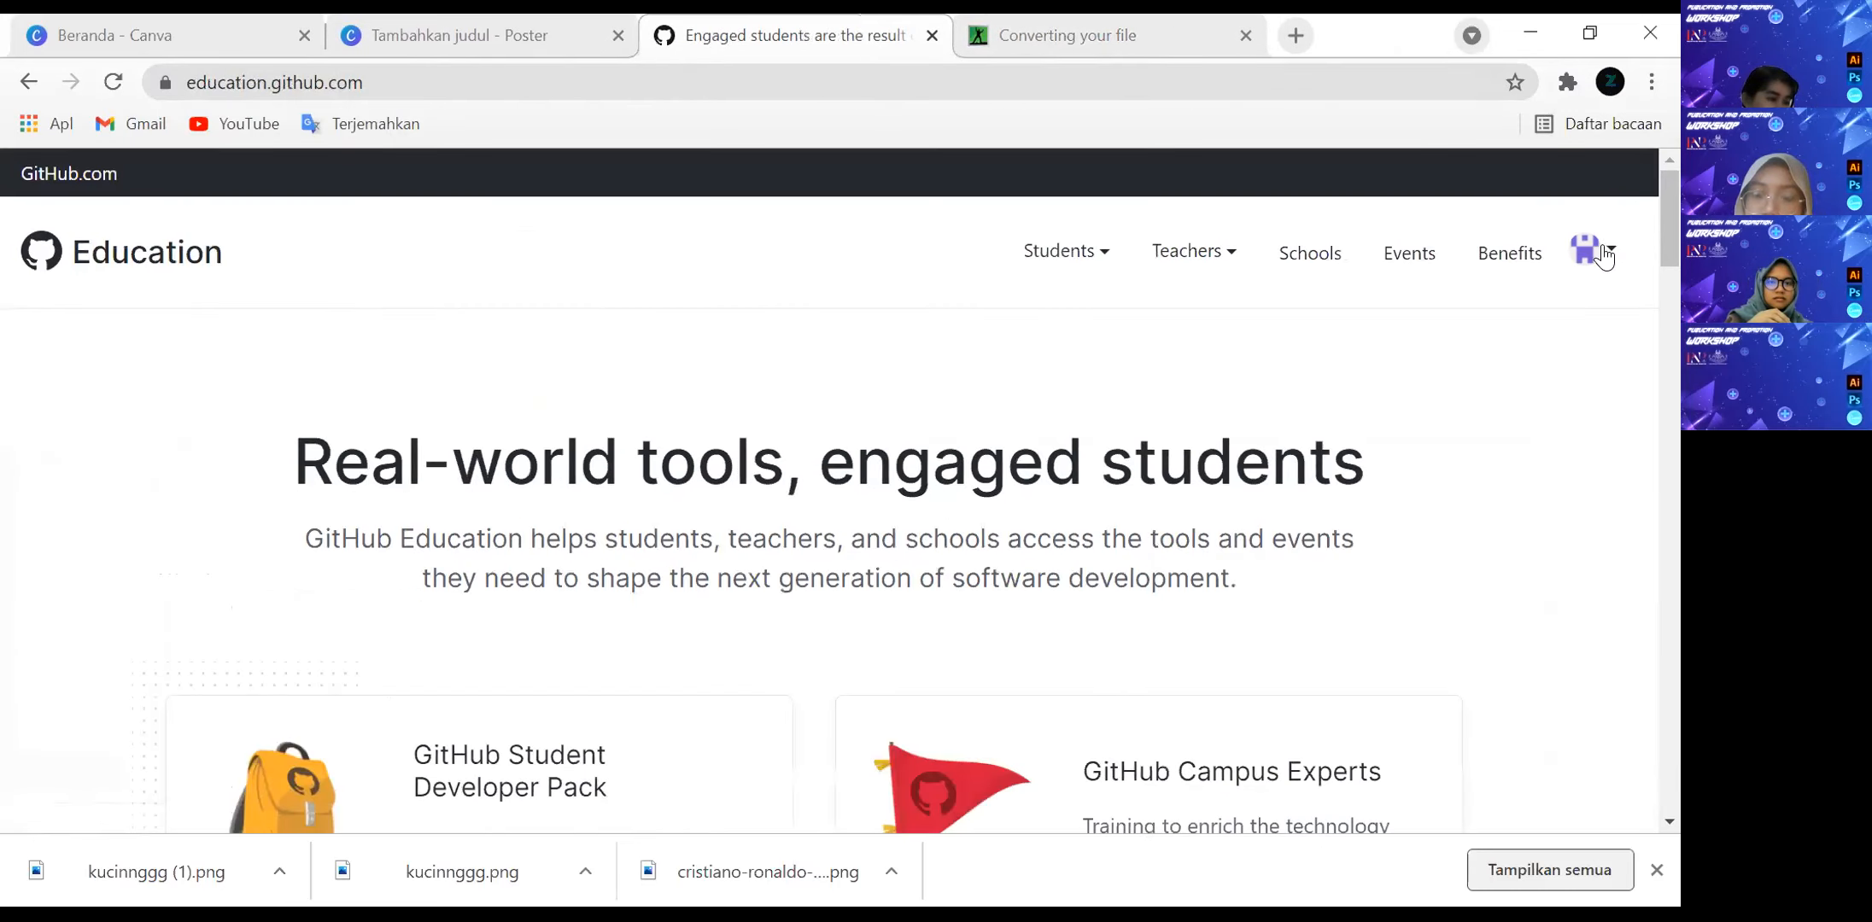
# Open the Student Developer Pack offers for the signed-in account and examine the Canva offer.
pyautogui.click(1592, 253)
pyautogui.click(1455, 366)
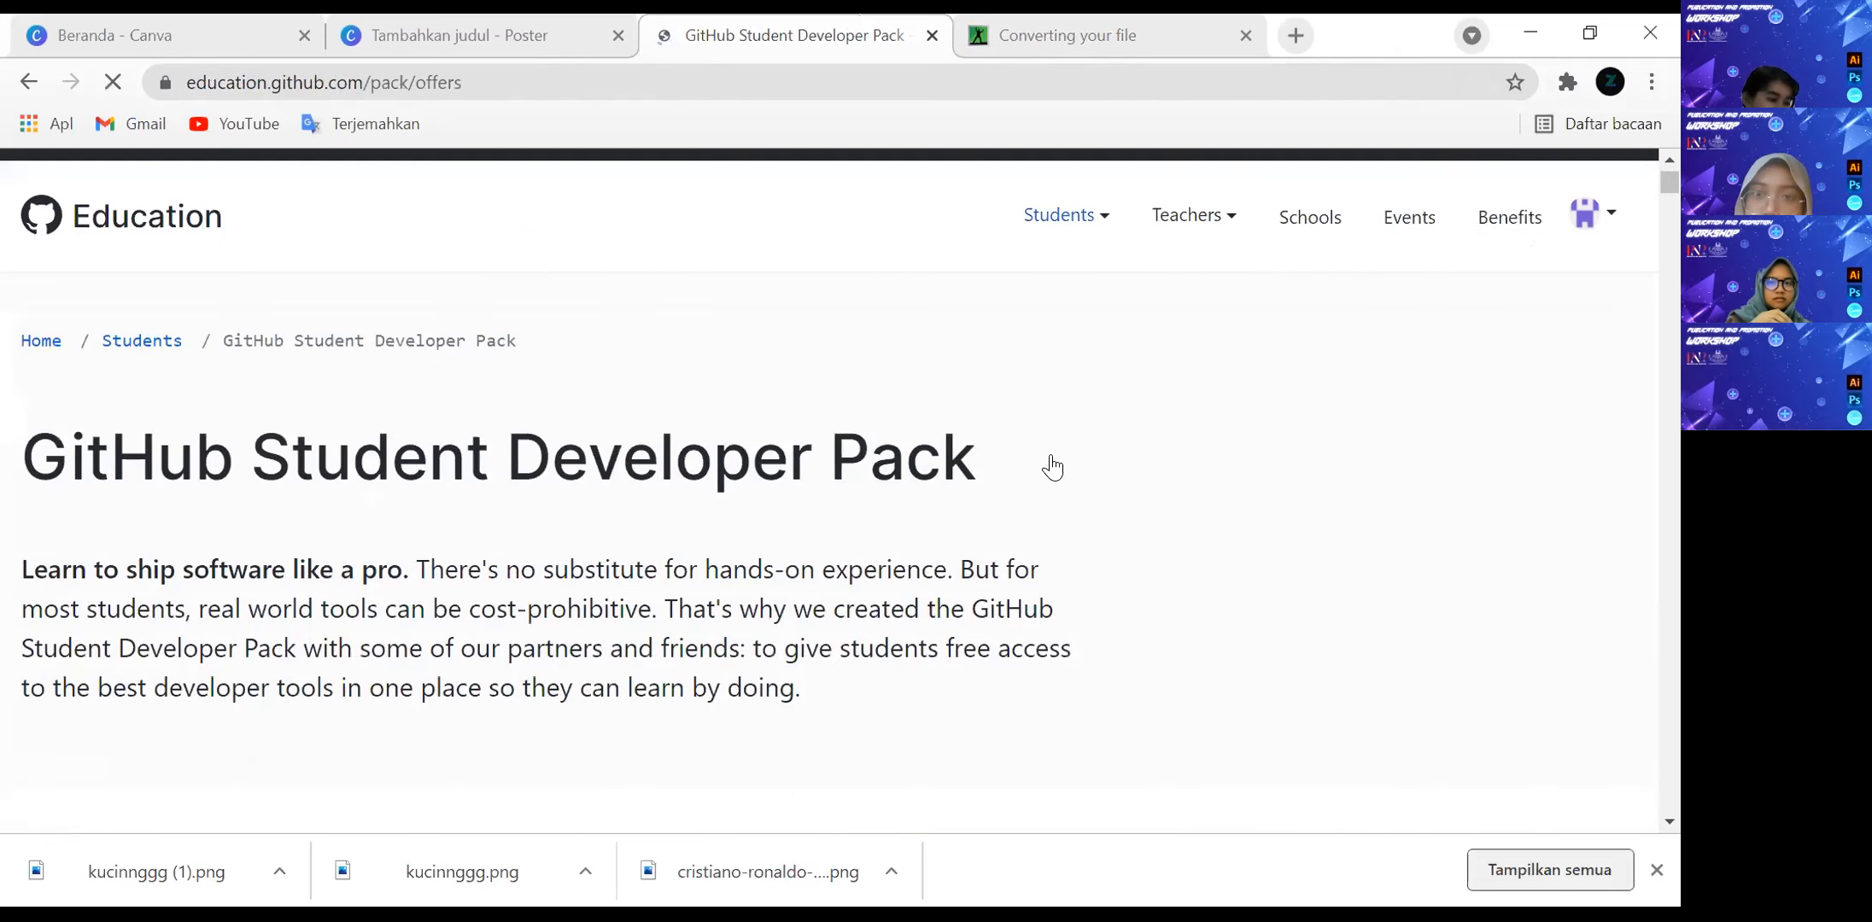
pyautogui.scroll(-12, 1046, 469)
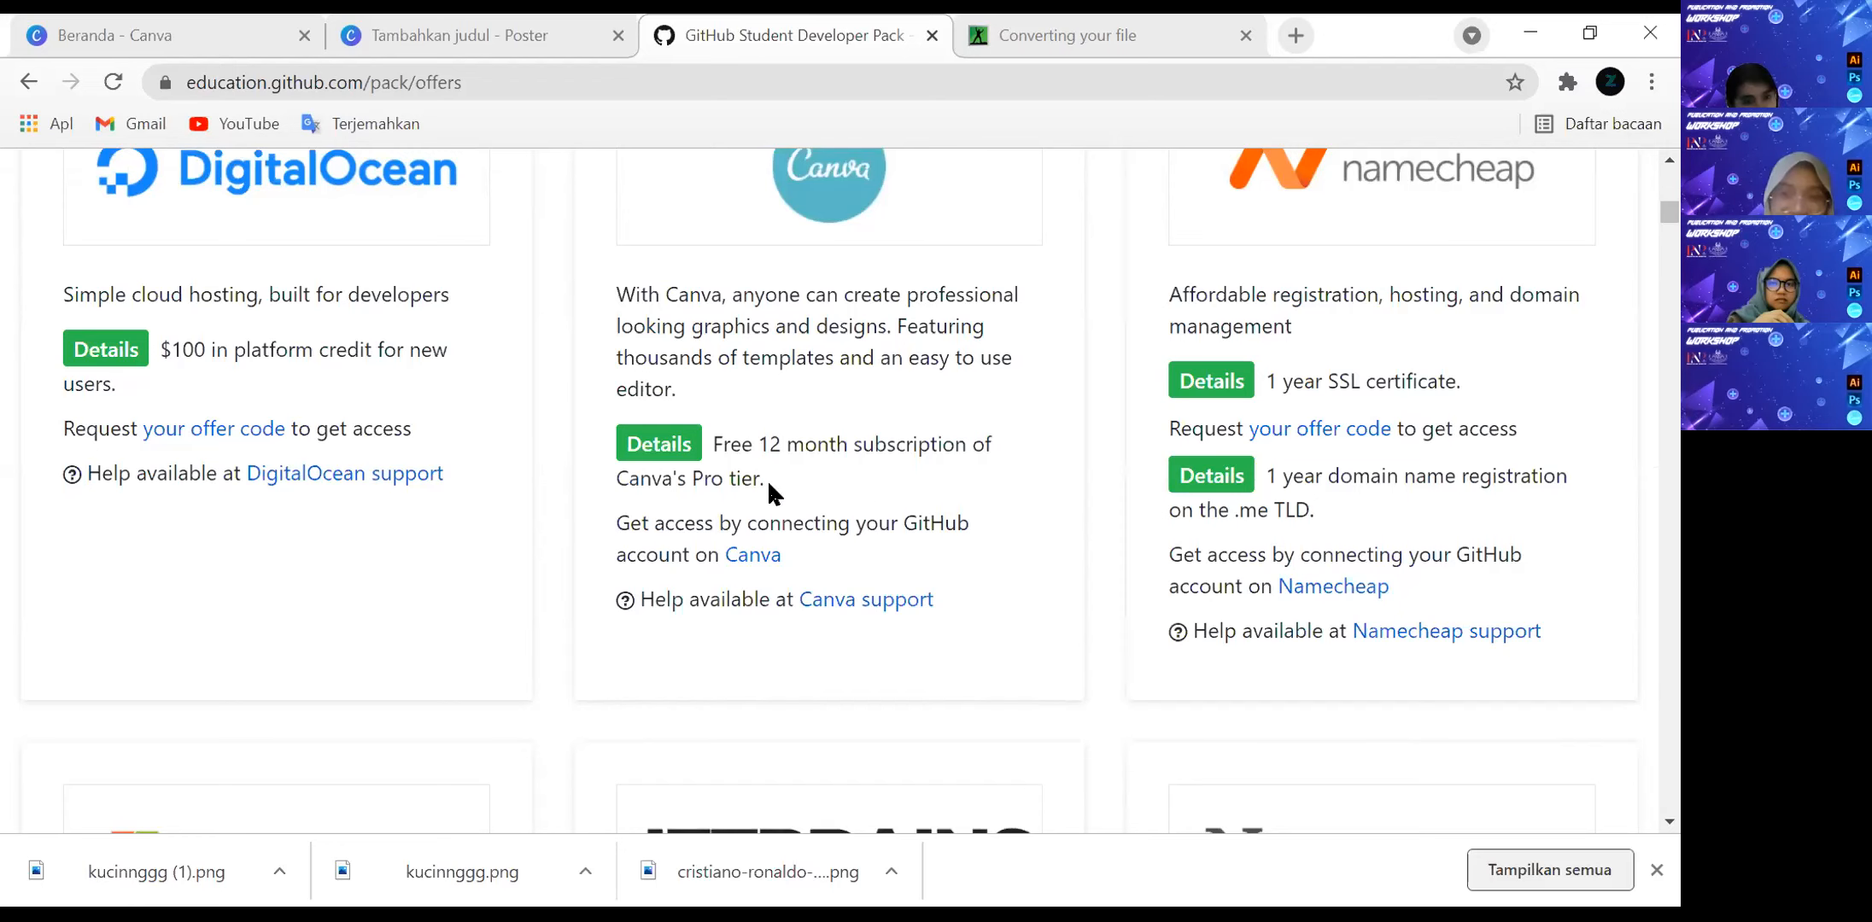
pyautogui.scroll(2, 766, 480)
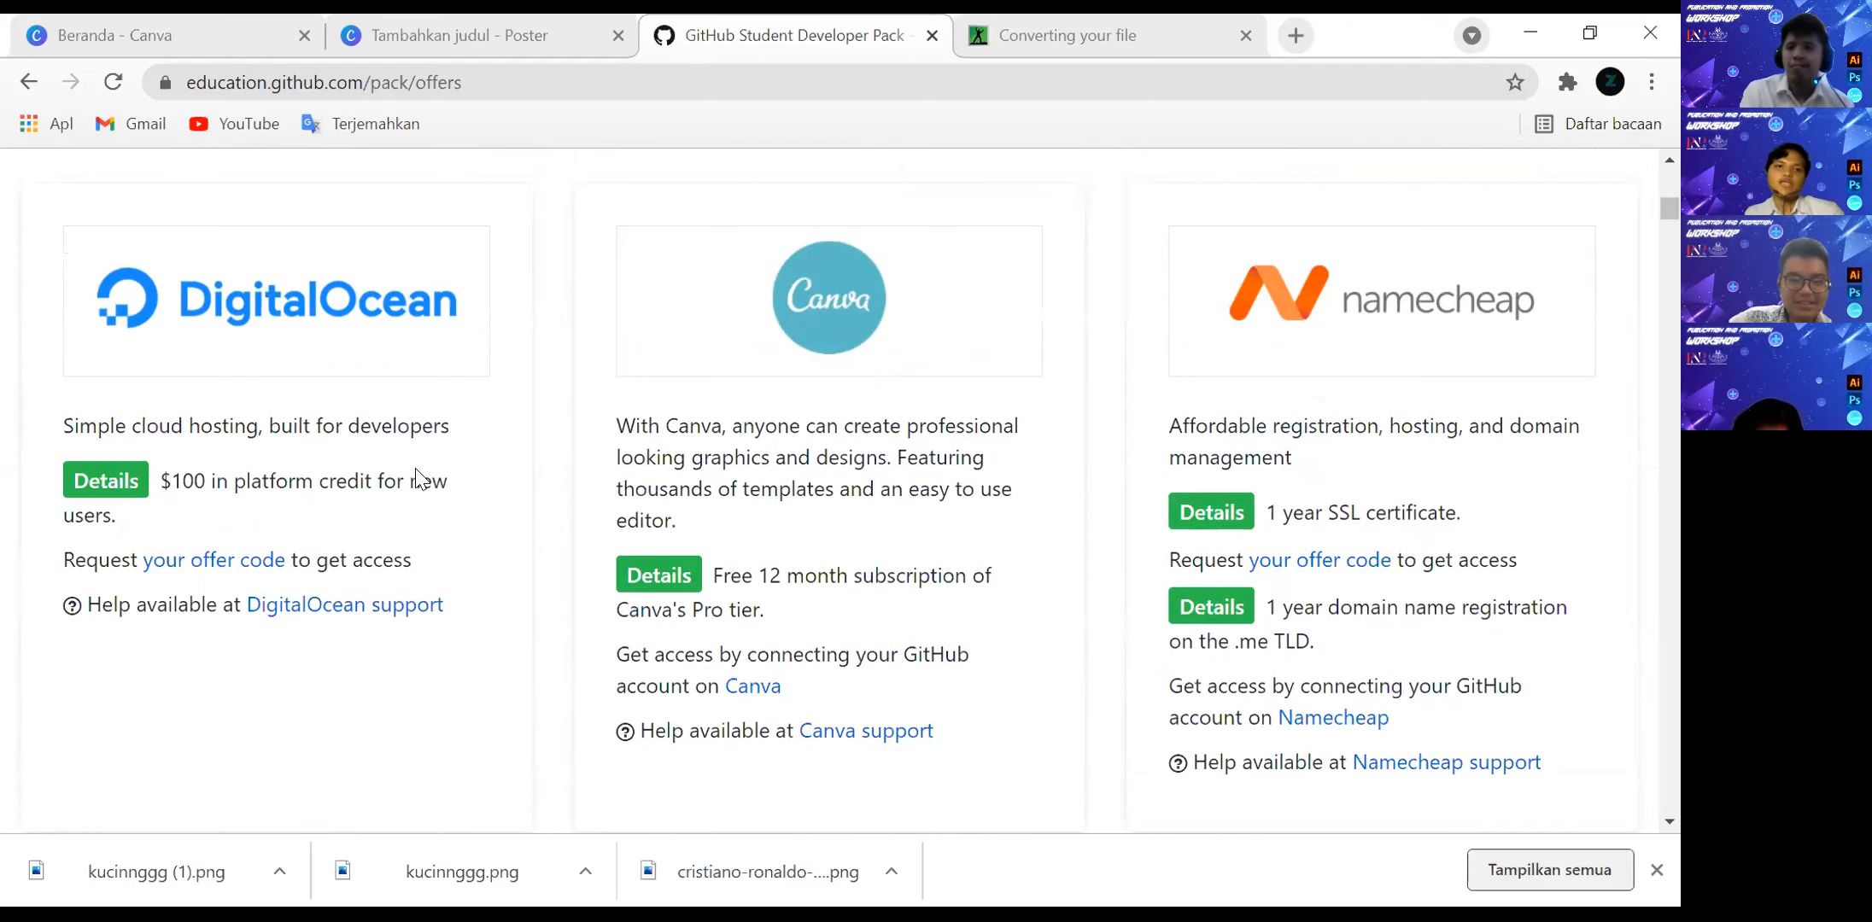
# Switch to the Canva home page, sign out of the current account and sign in again with Google.
pyautogui.click(335, 32)
pyautogui.click(313, 32)
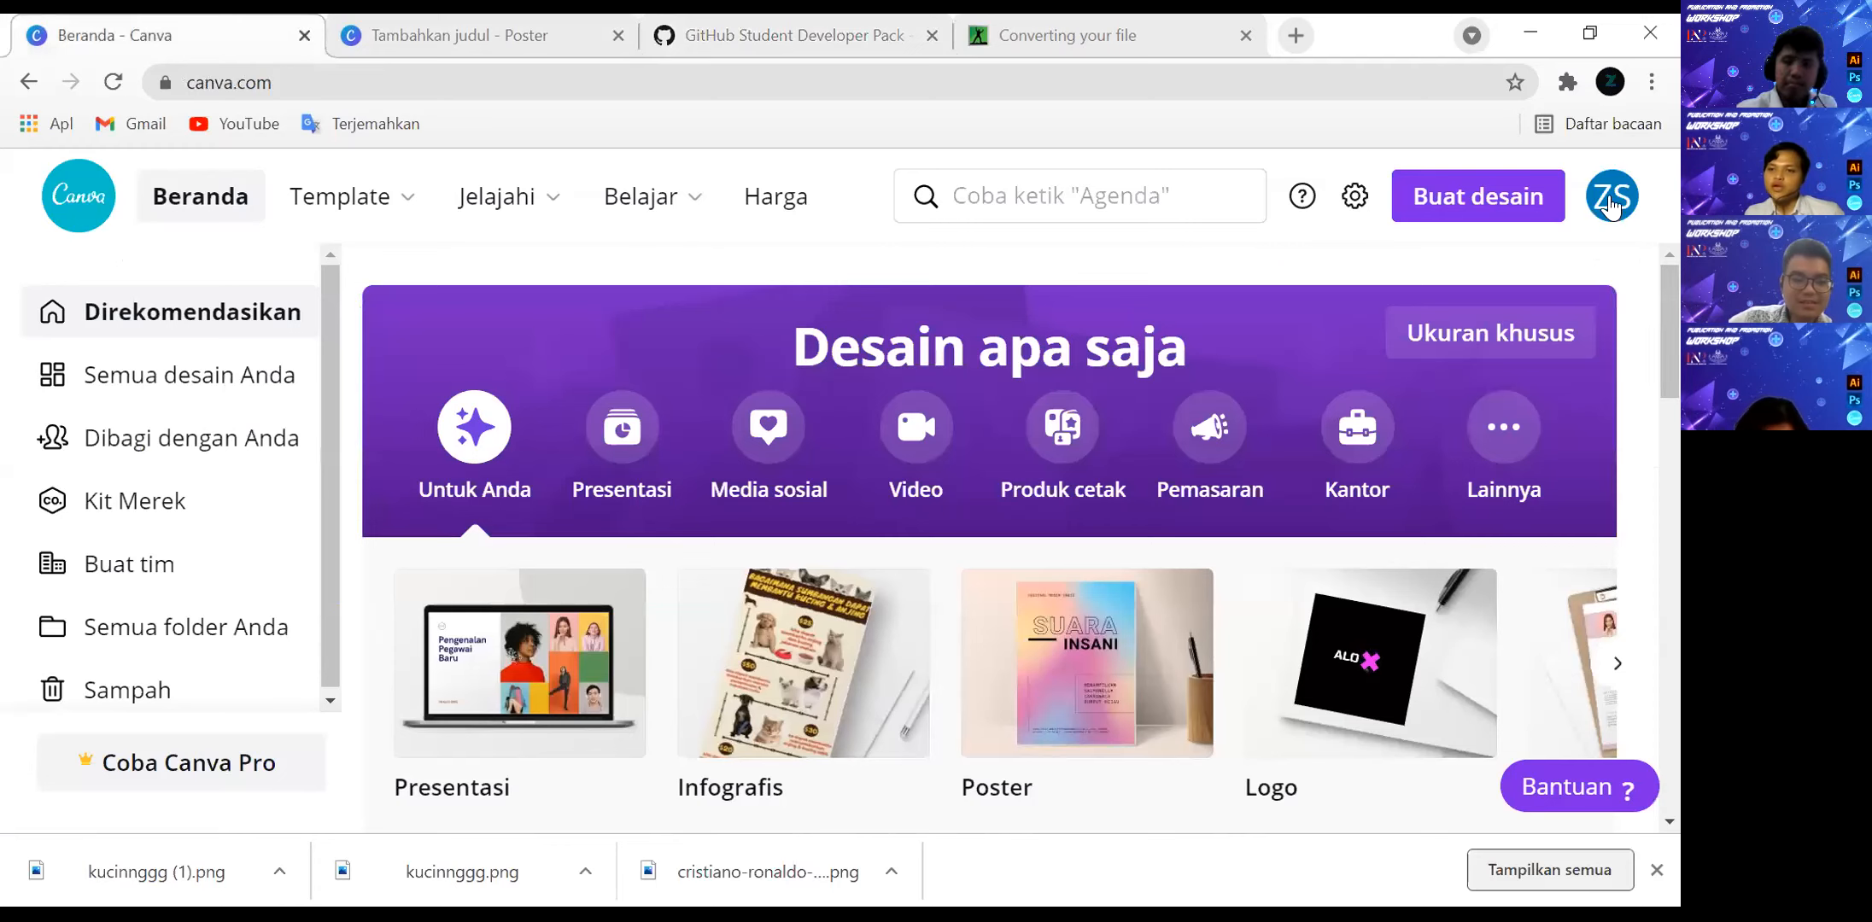
pyautogui.click(1611, 196)
pyautogui.click(1375, 631)
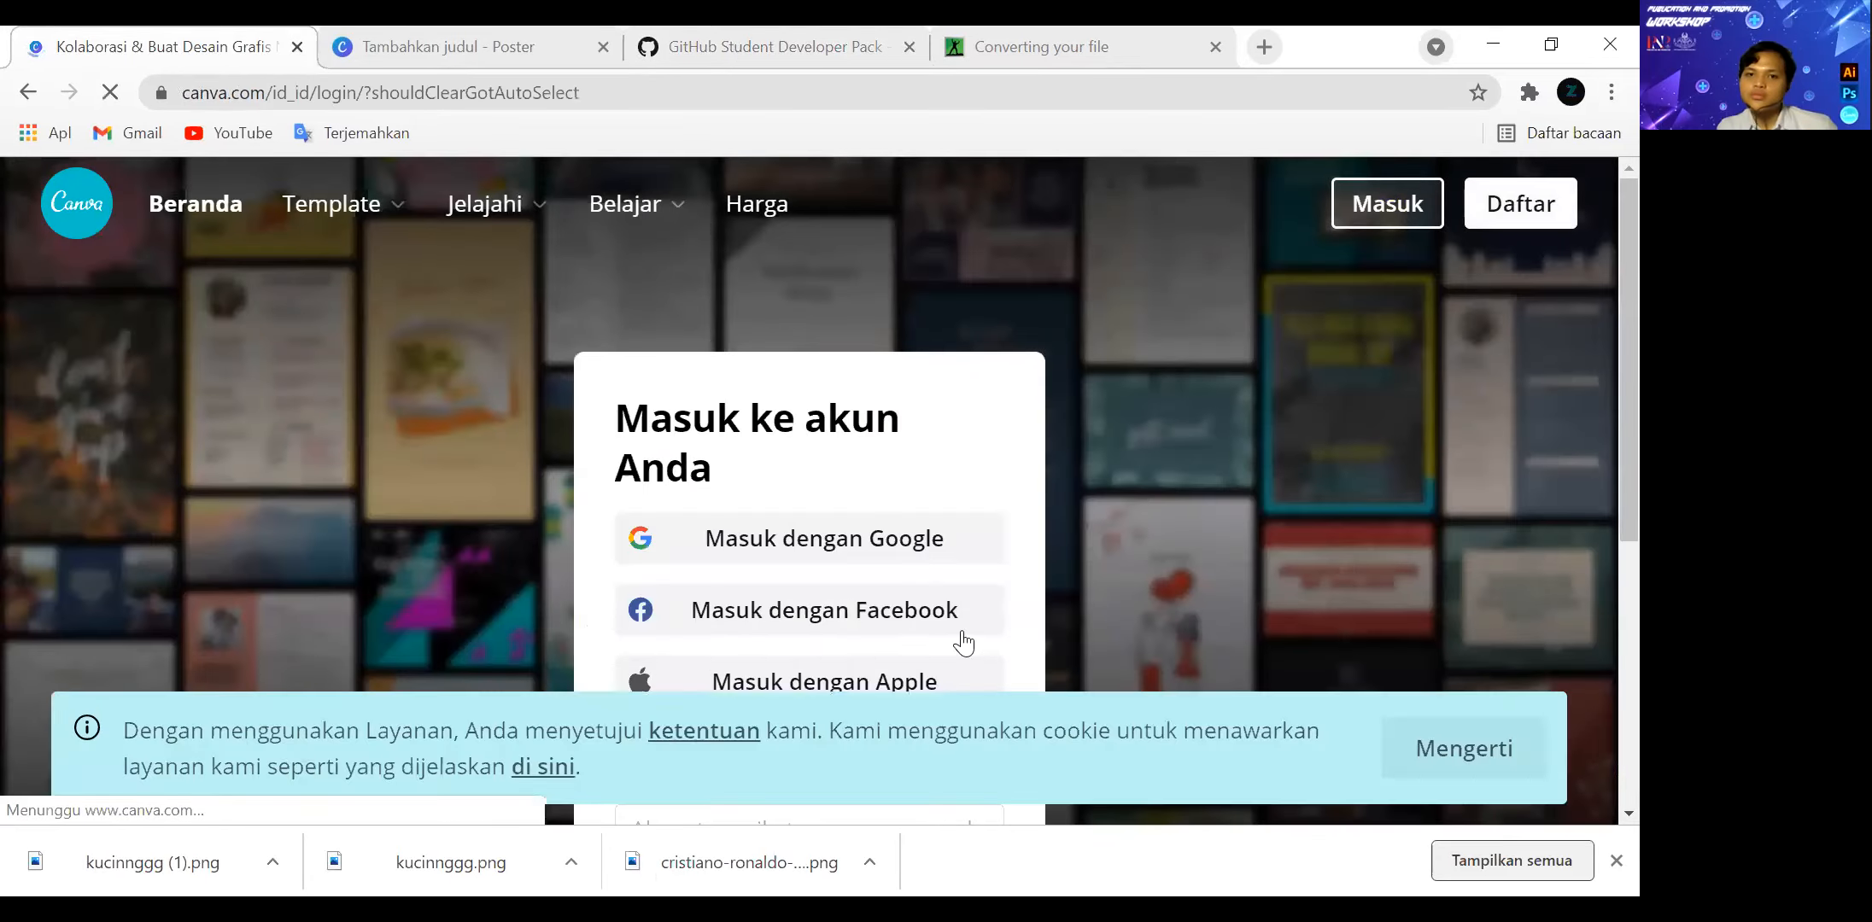
pyautogui.click(800, 542)
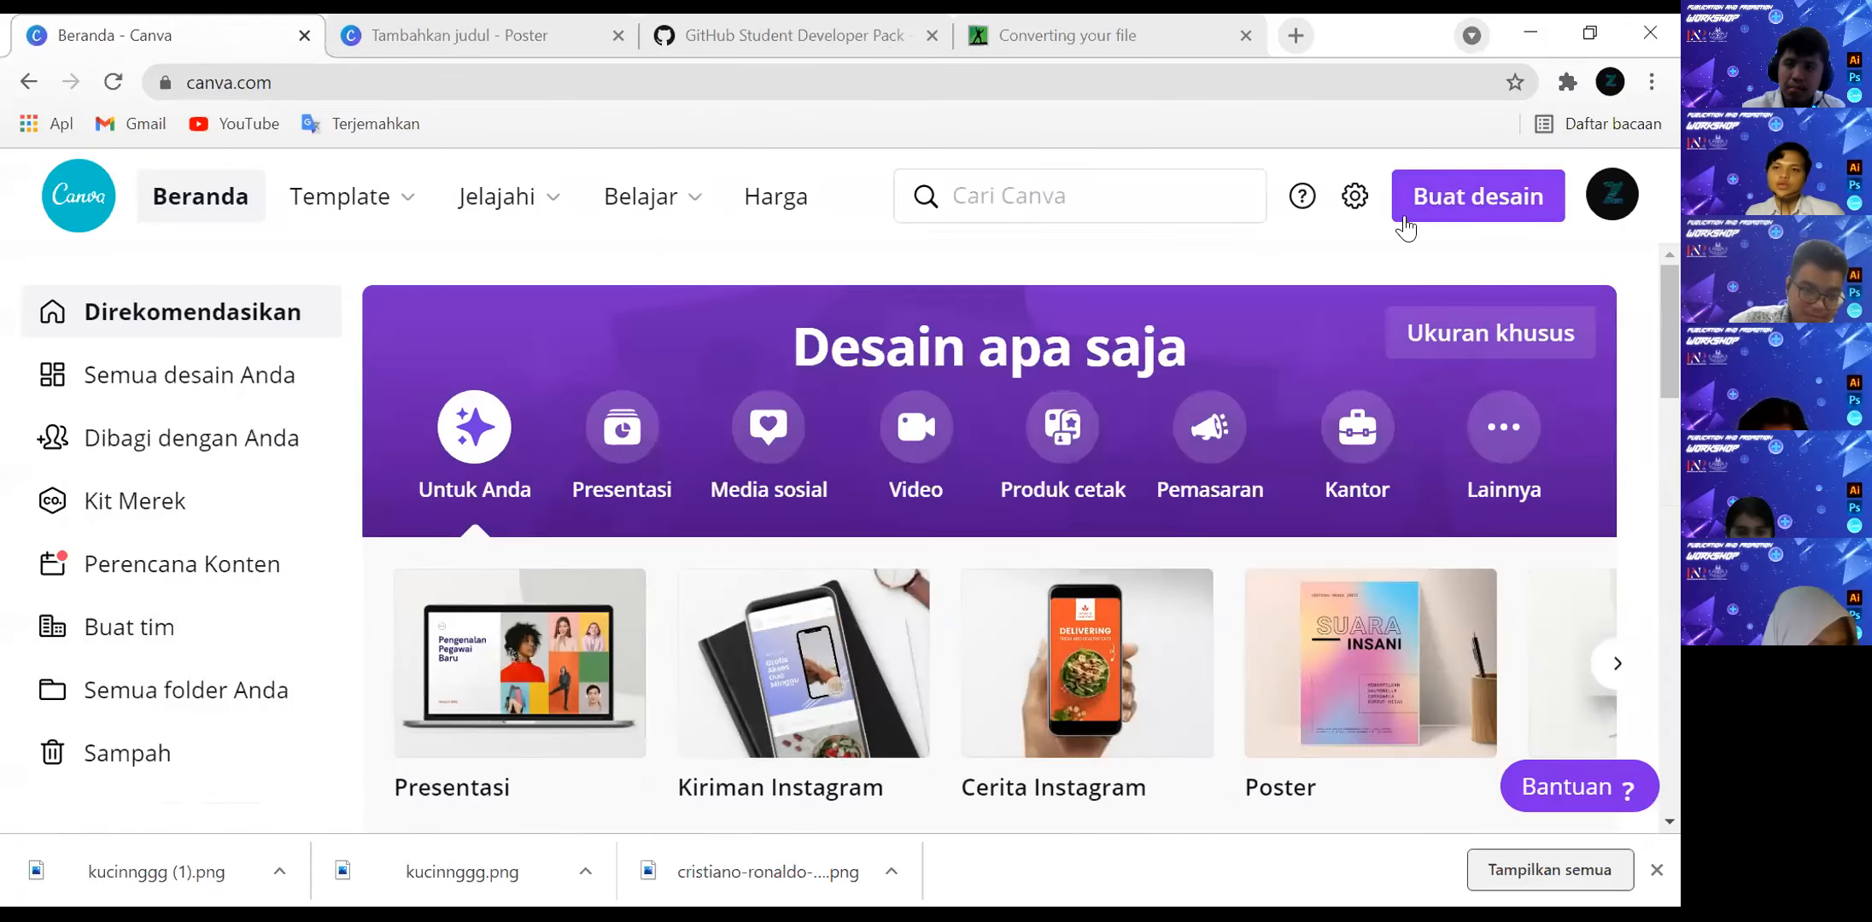
# Check the Canva account's login and security settings and the services and apps connected to it.
pyautogui.click(1611, 195)
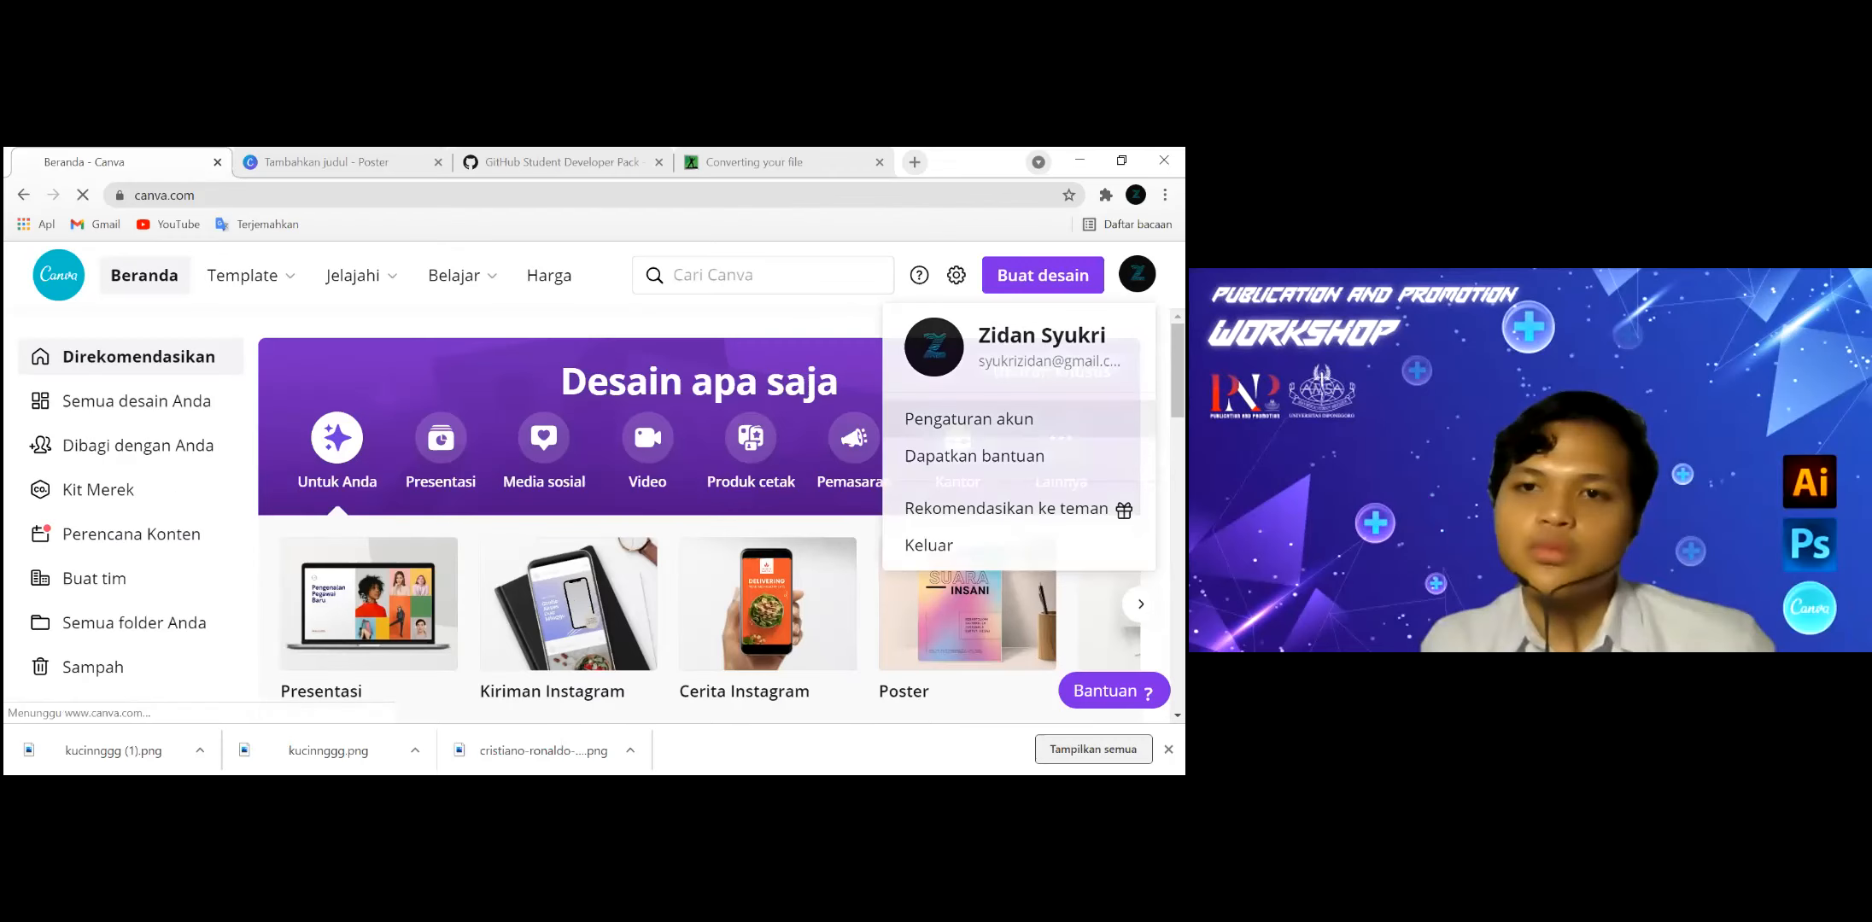
pyautogui.click(1390, 410)
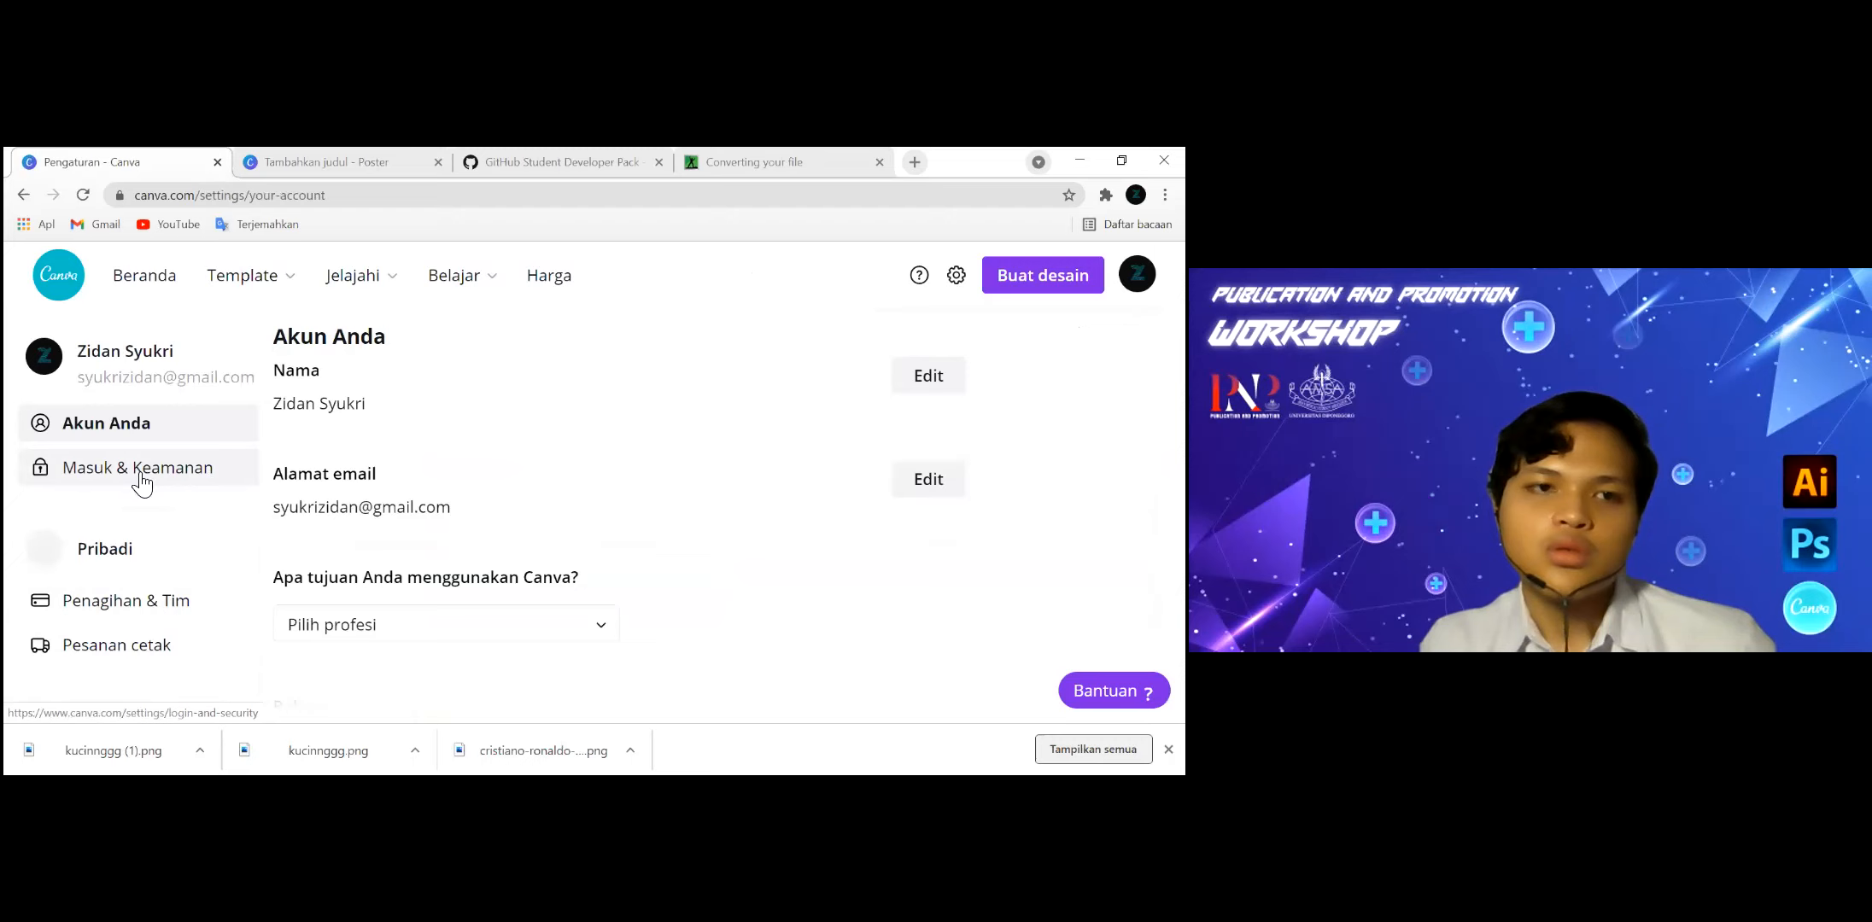
pyautogui.click(141, 484)
pyautogui.scroll(-2, 534, 563)
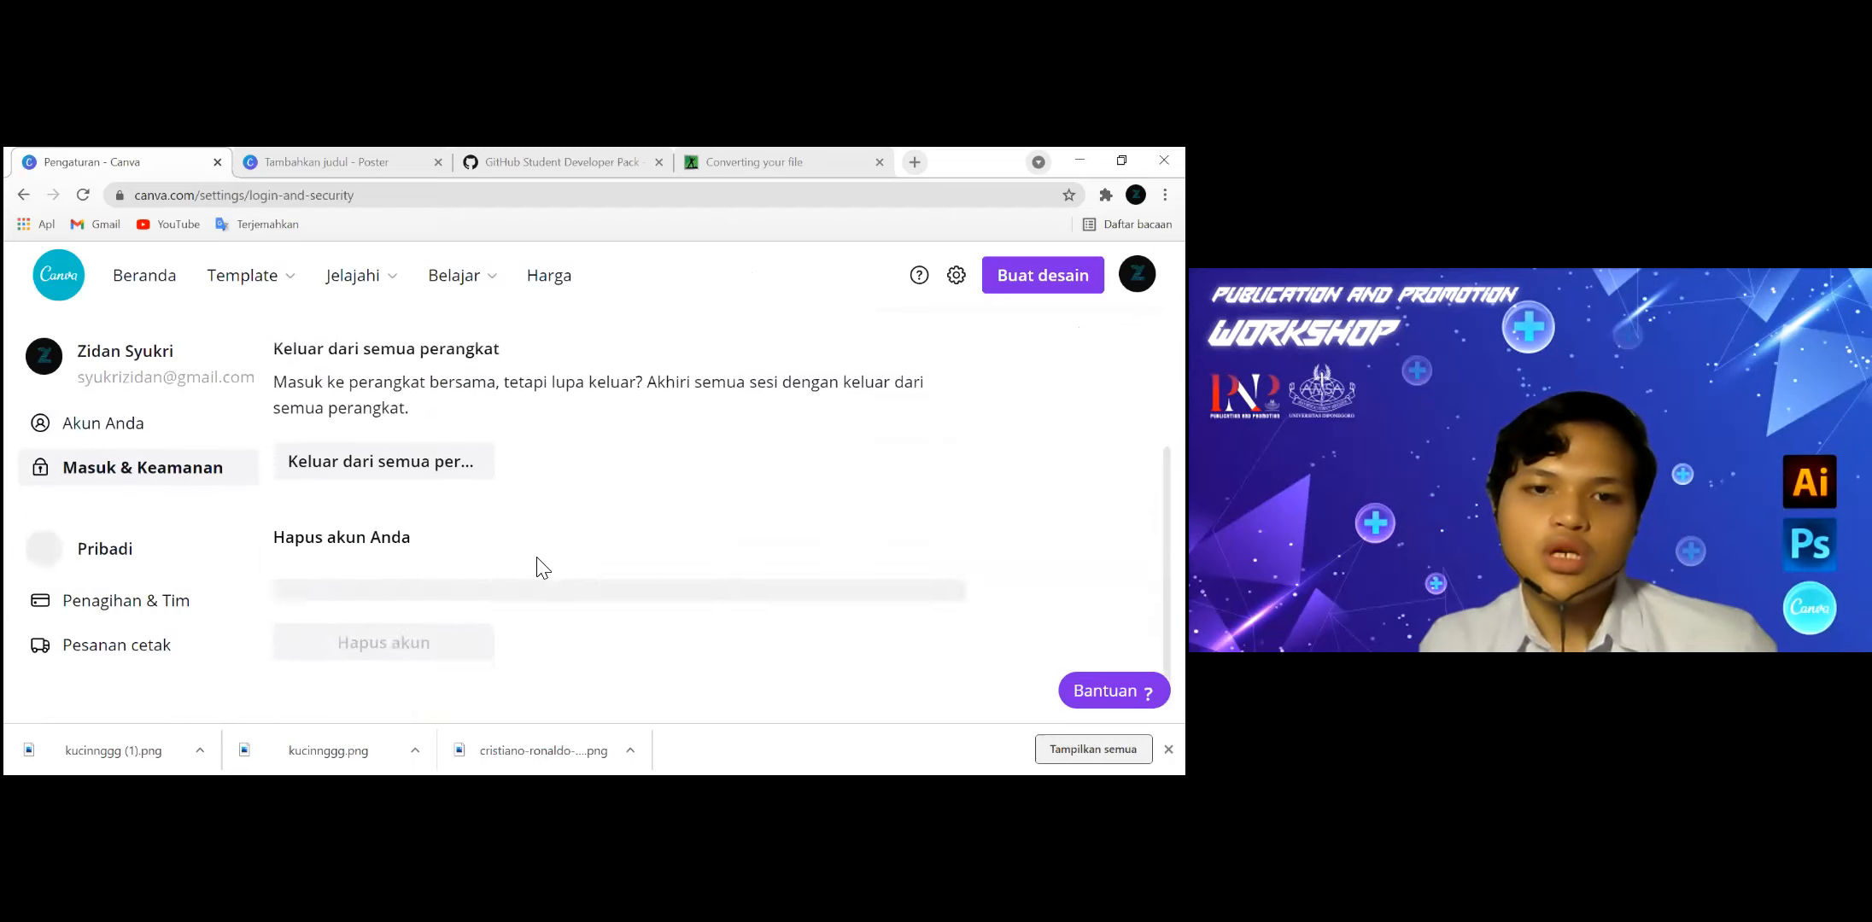
pyautogui.click(109, 418)
pyautogui.scroll(-6, 614, 555)
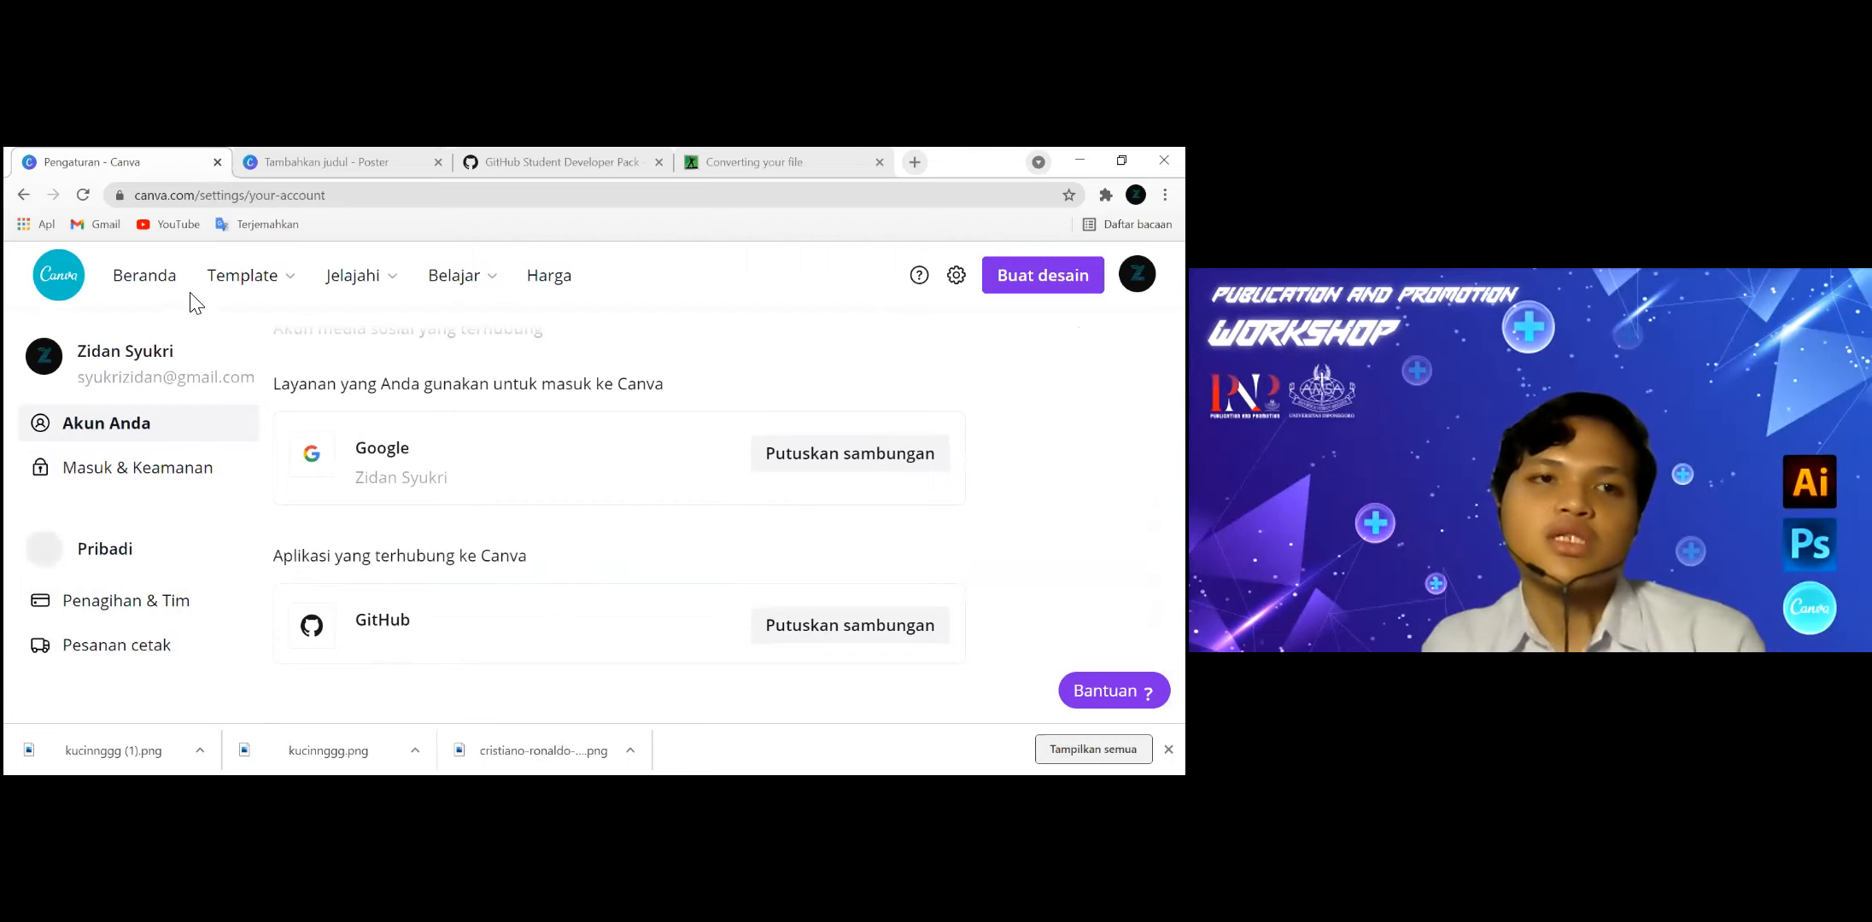
# Return to the Canva home page and create a blank 1080 × 1080 px Instagram post design.
pyautogui.click(150, 295)
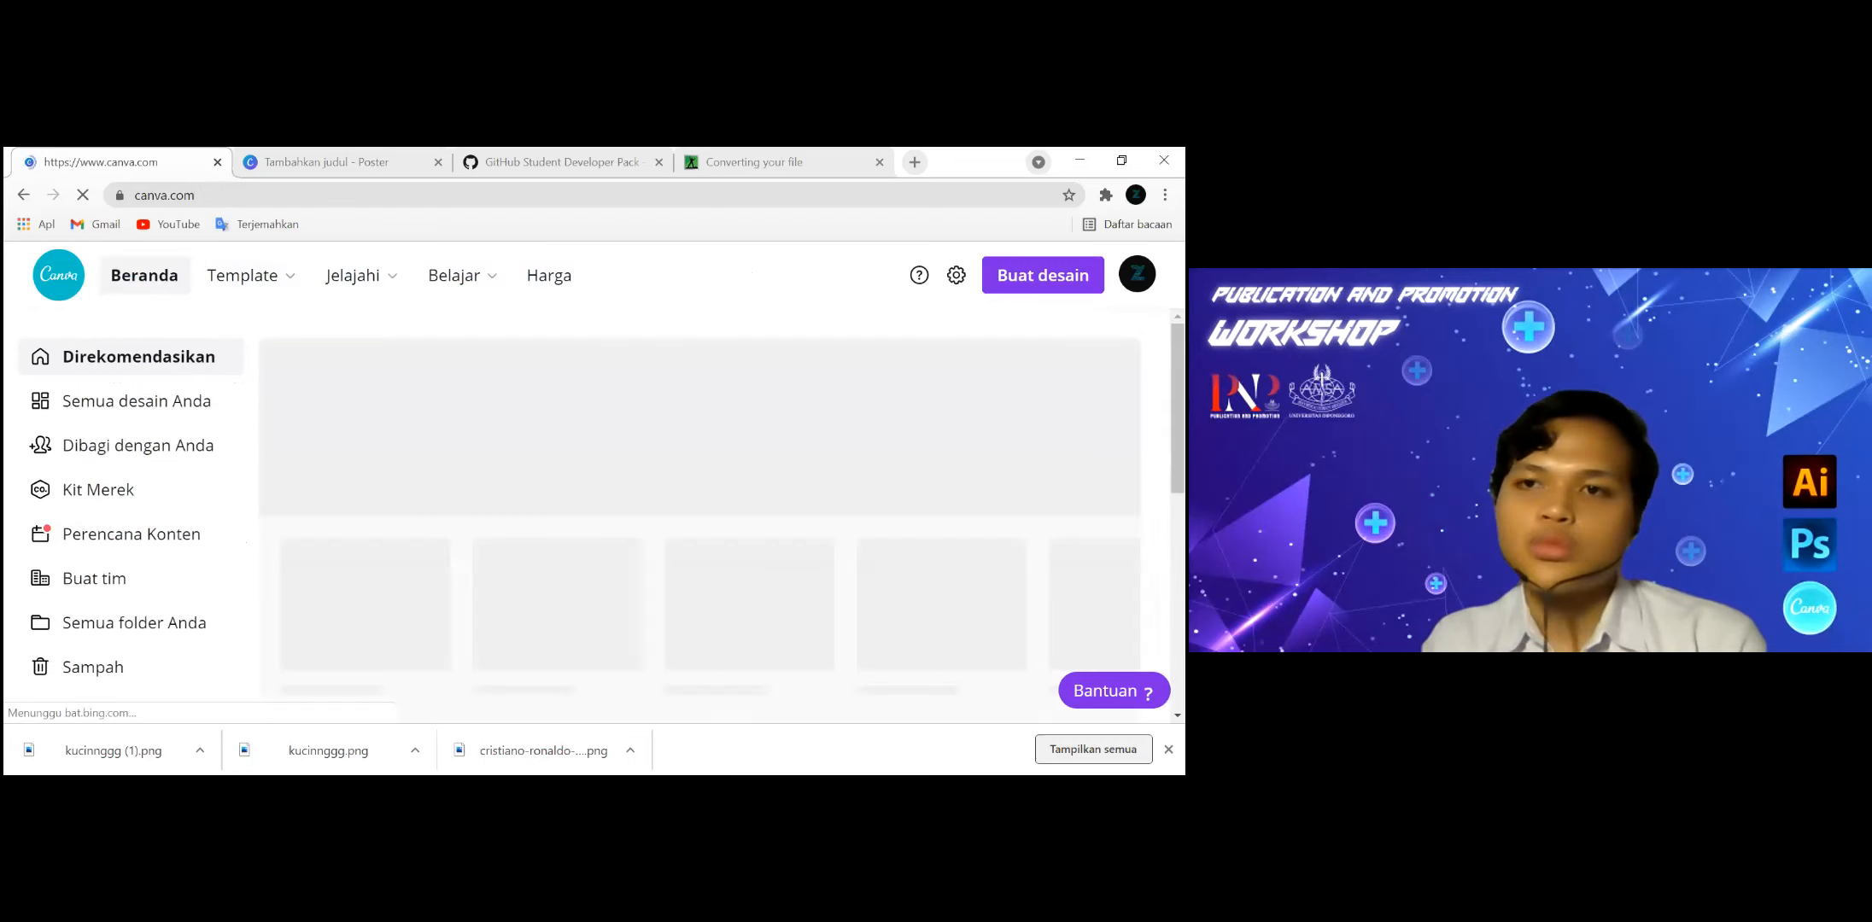
pyautogui.click(1043, 275)
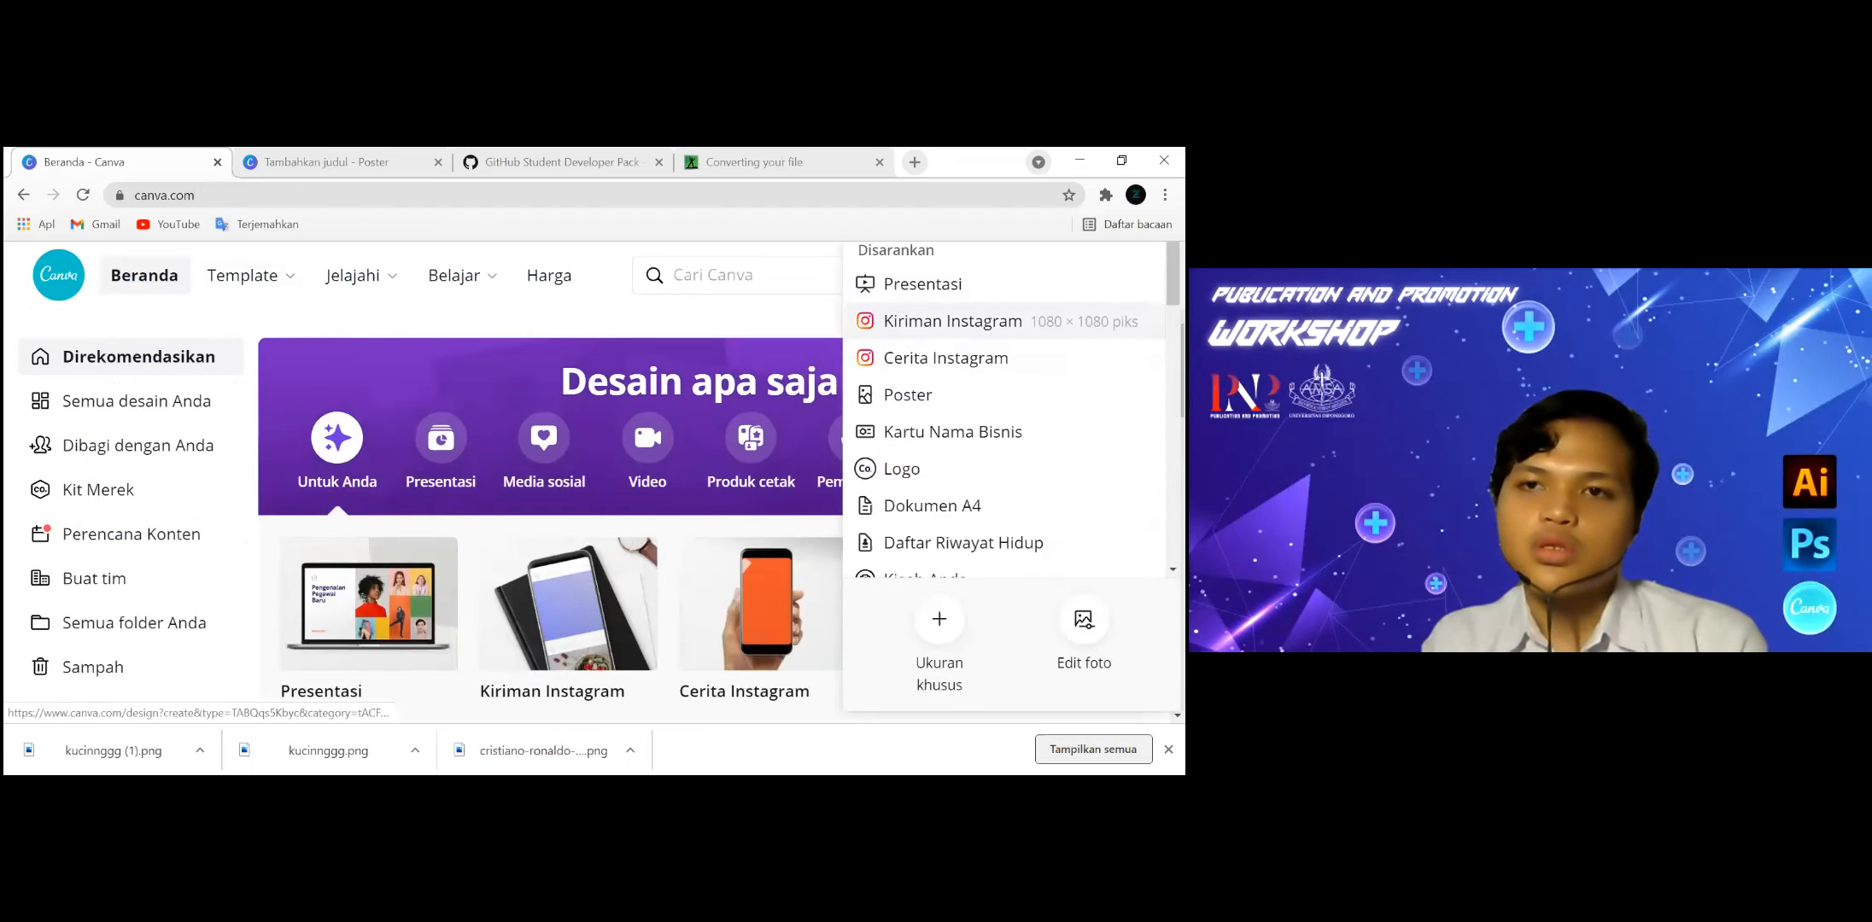
pyautogui.click(952, 321)
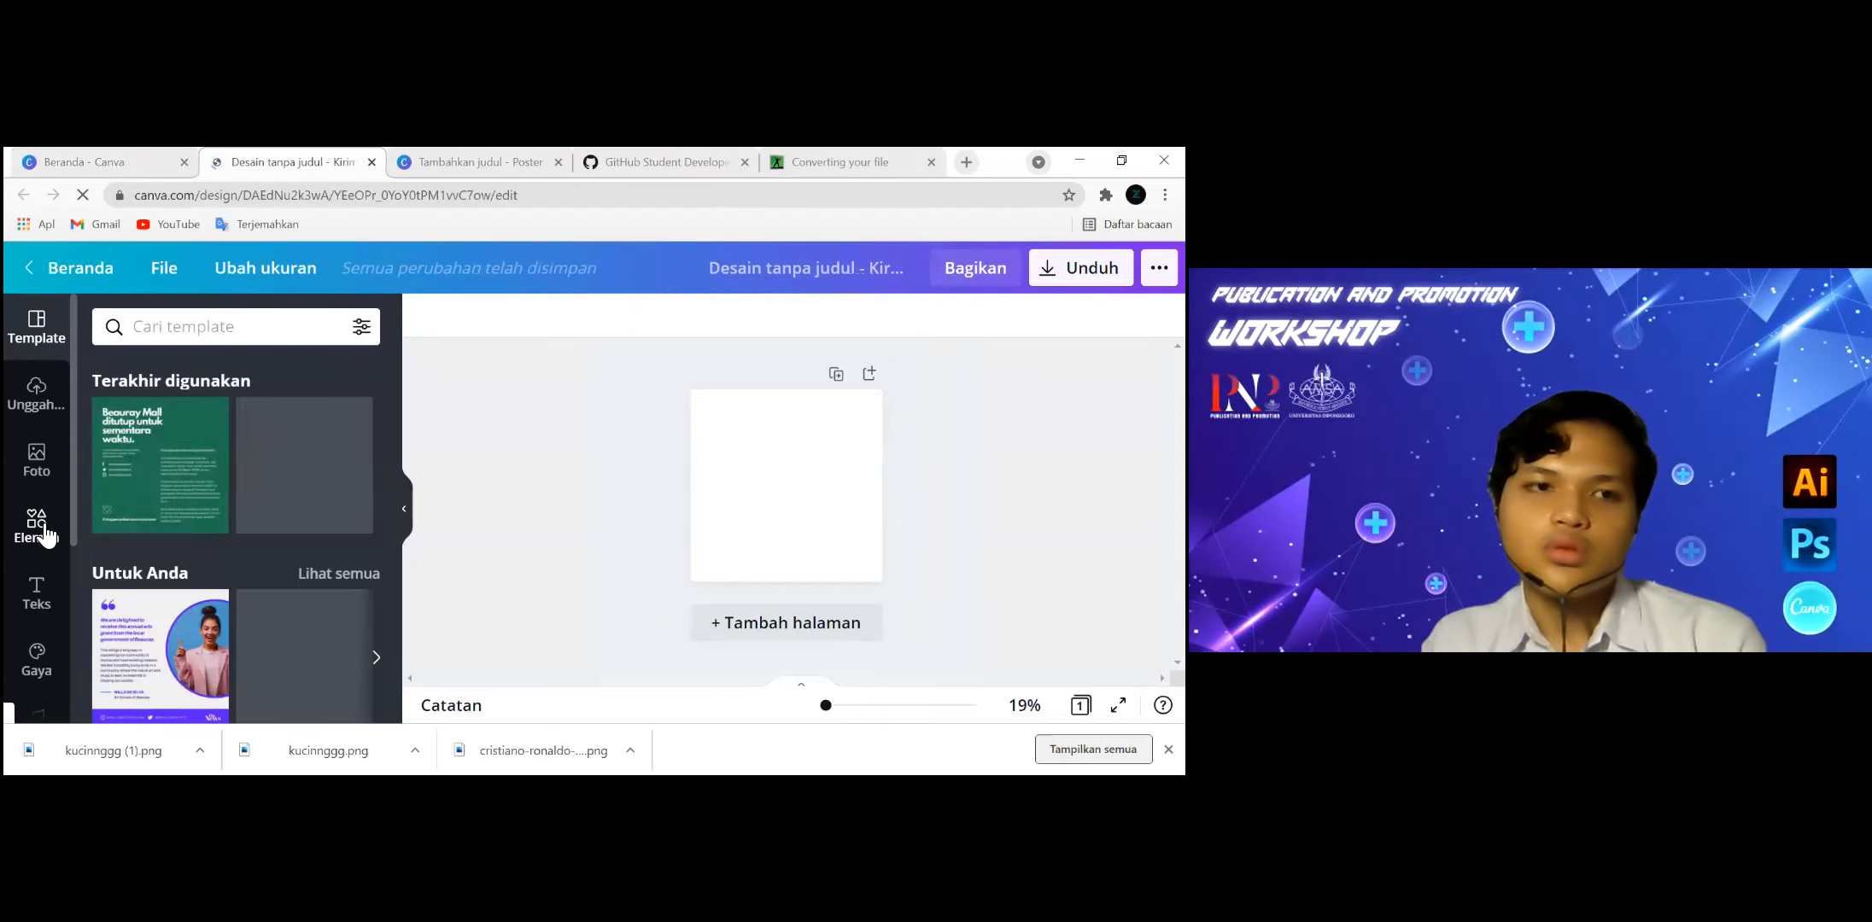
# Add the Pro burger graphic from the recently used elements to the blank post and deselect it.
pyautogui.click(37, 522)
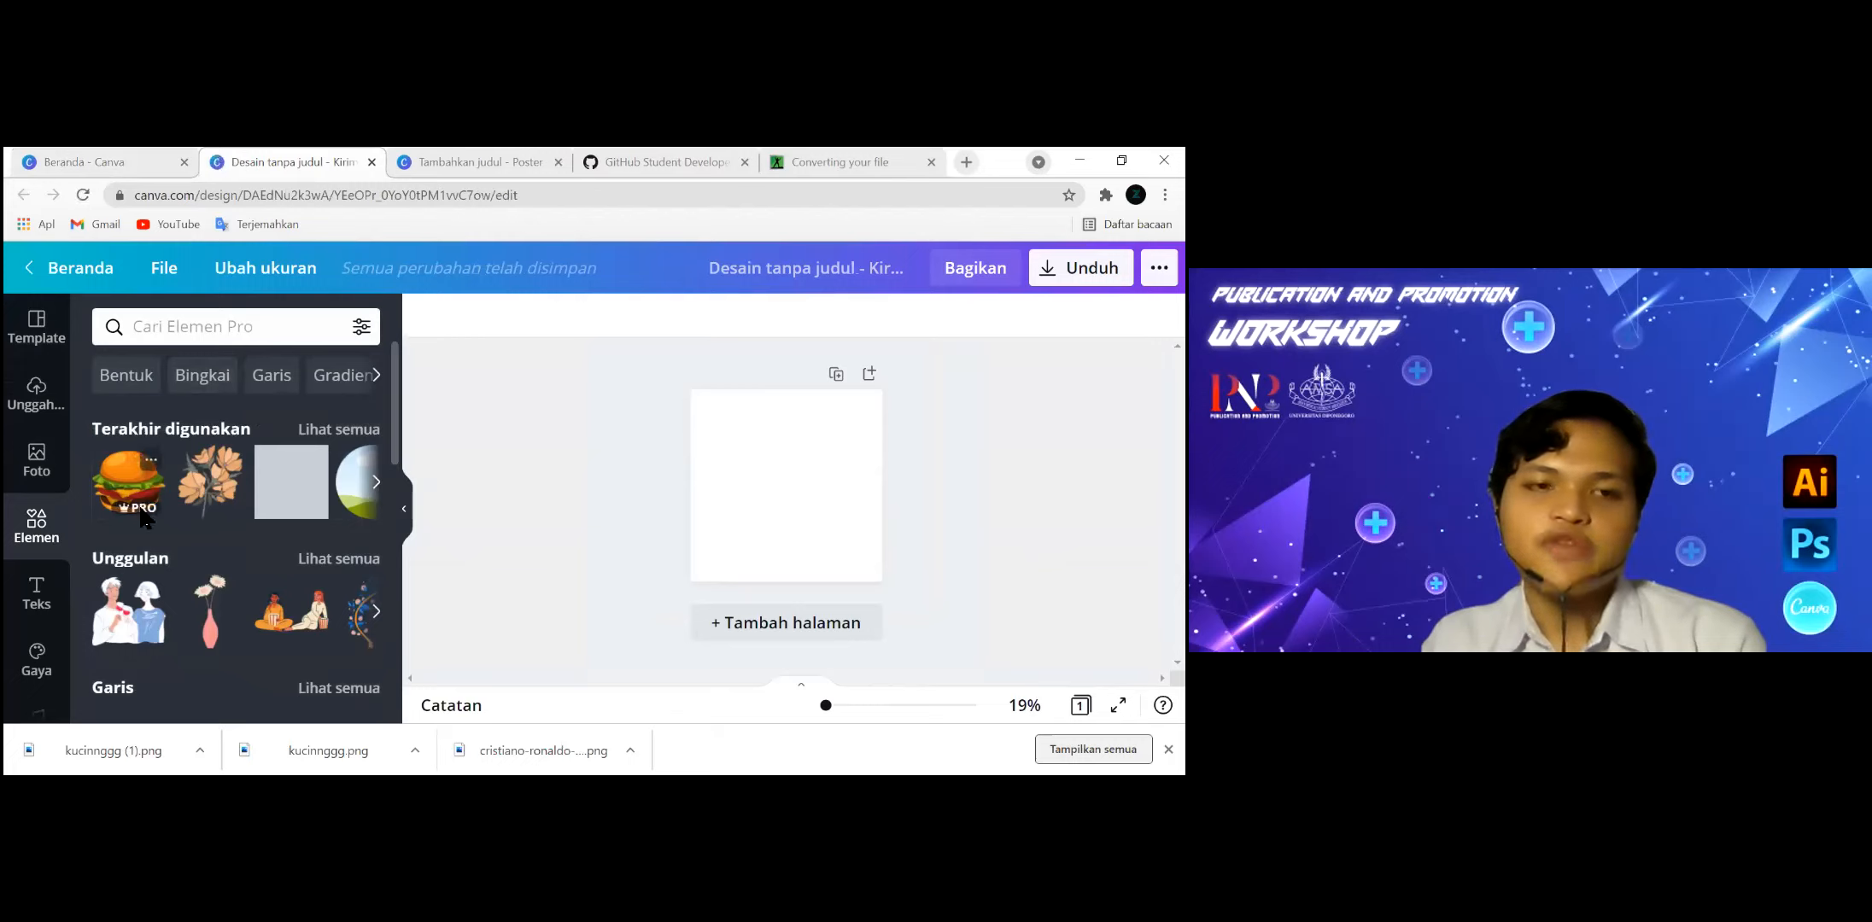
pyautogui.click(126, 478)
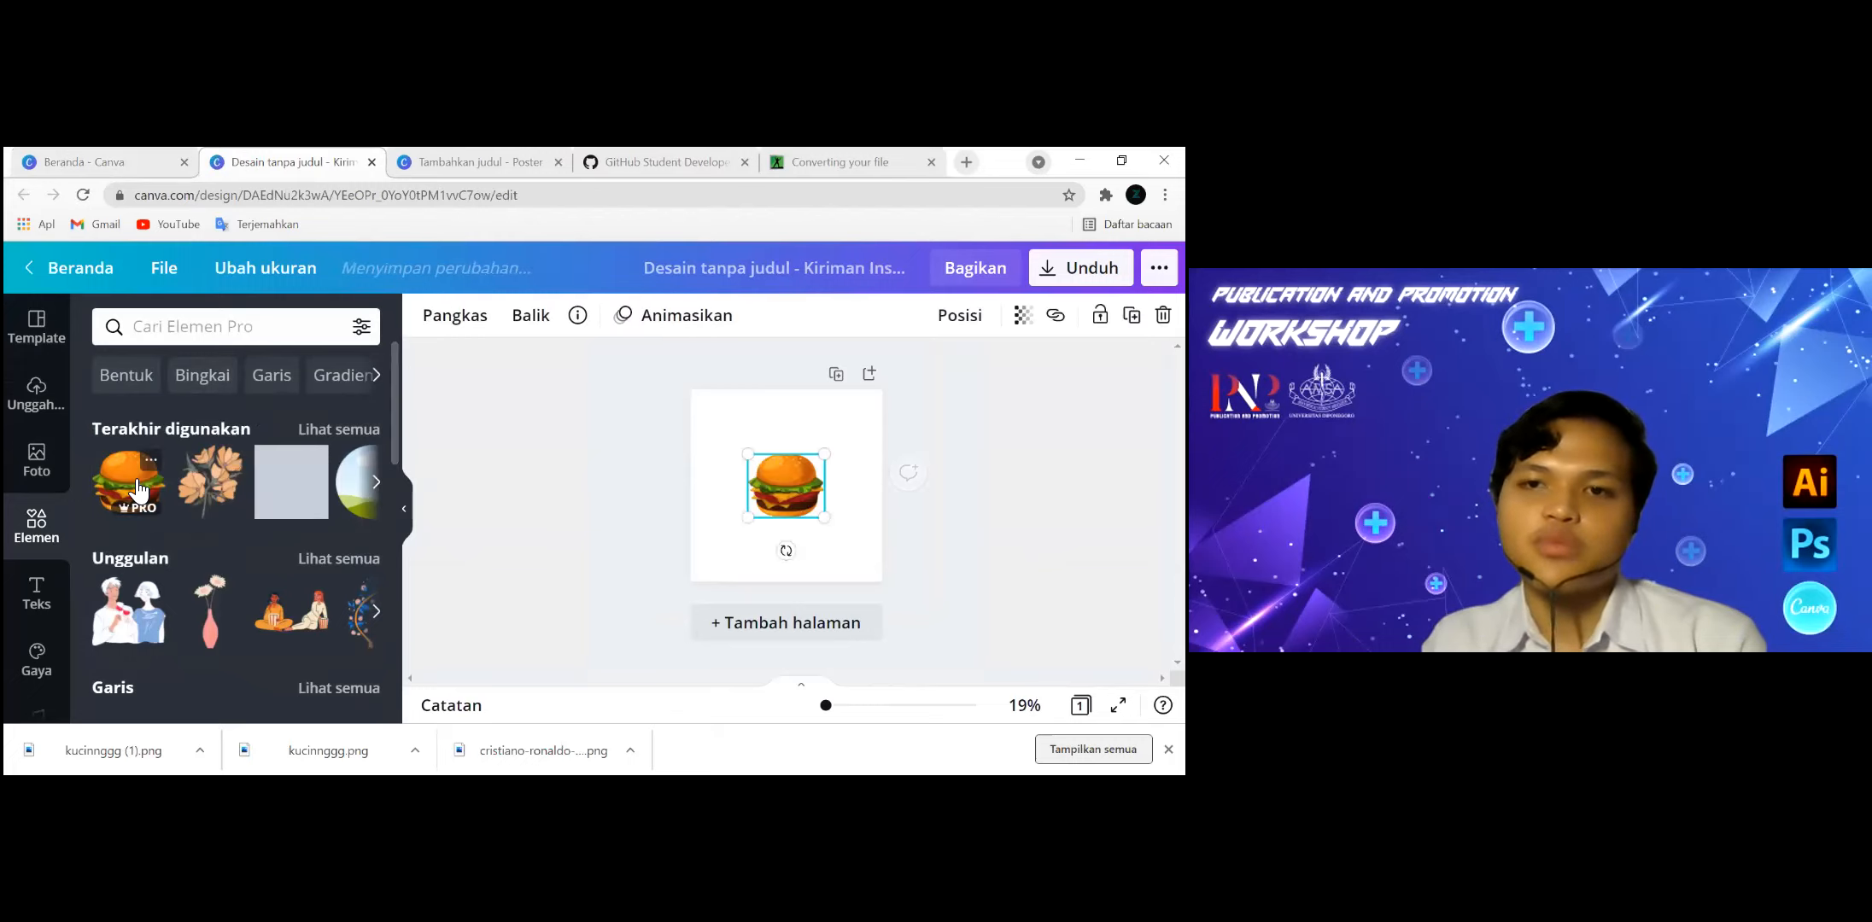
pyautogui.press('Escape')
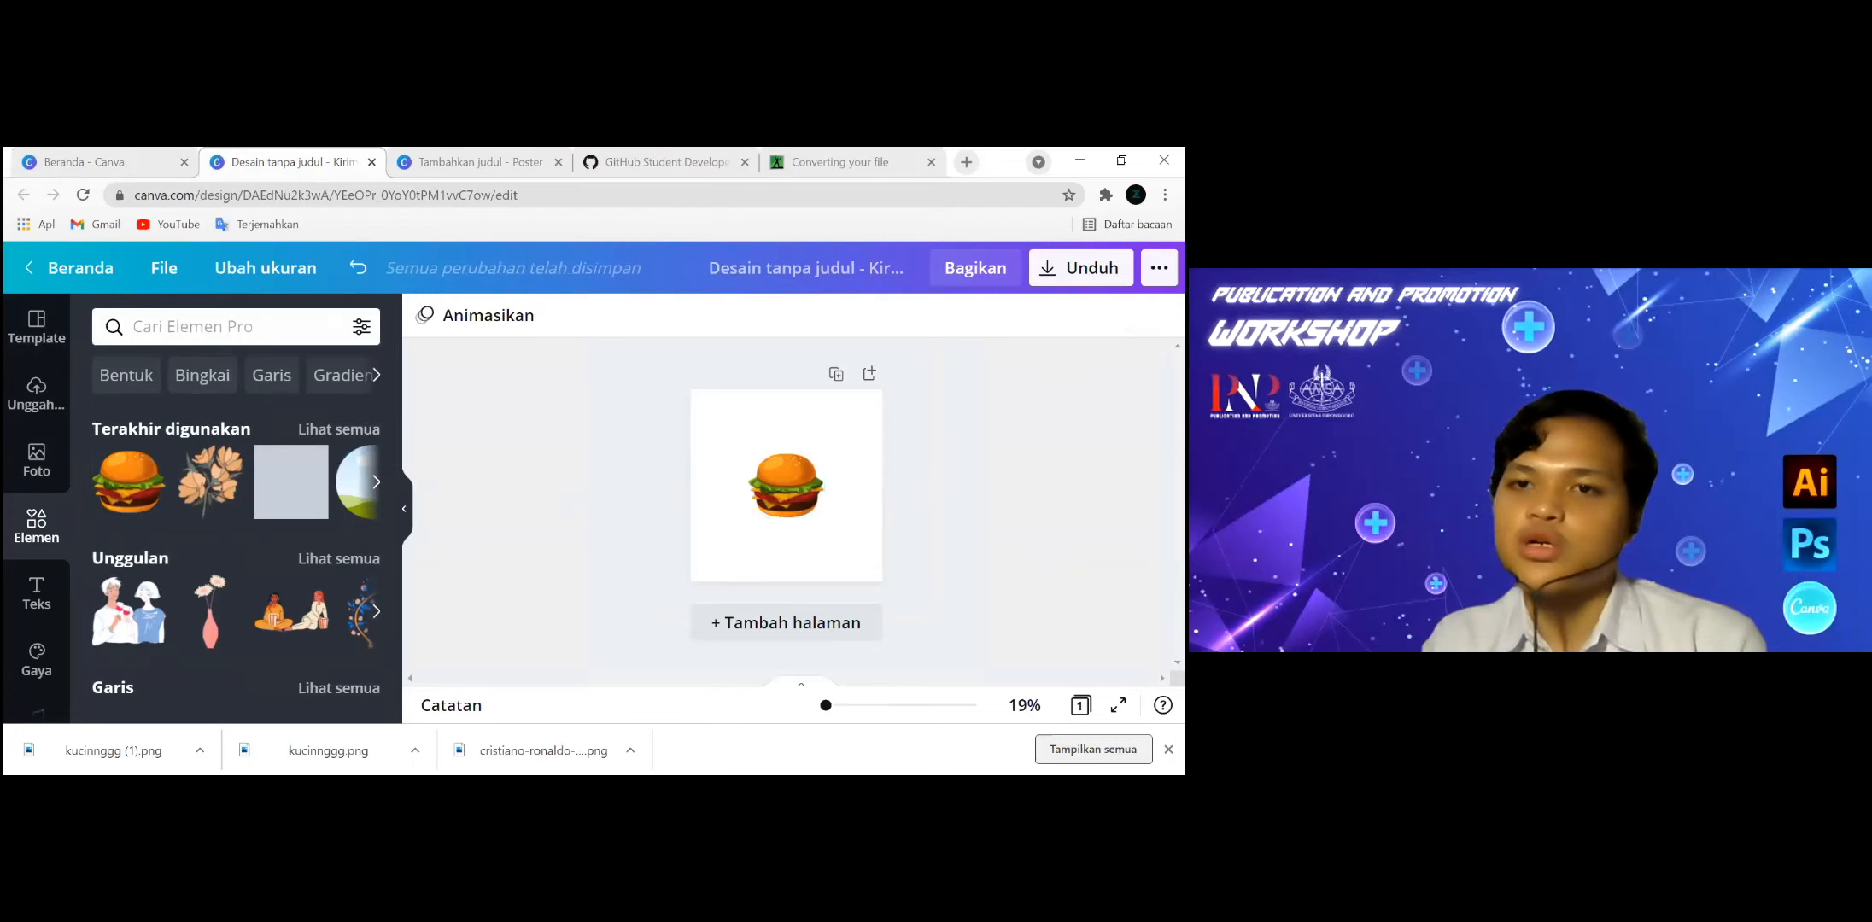
# Try PNG download options with size multiplier 2,5 and a transparent background, check the file type choices, and close the options without downloading.
pyautogui.click(1159, 269)
pyautogui.click(906, 420)
pyautogui.scroll(-3, 1012, 478)
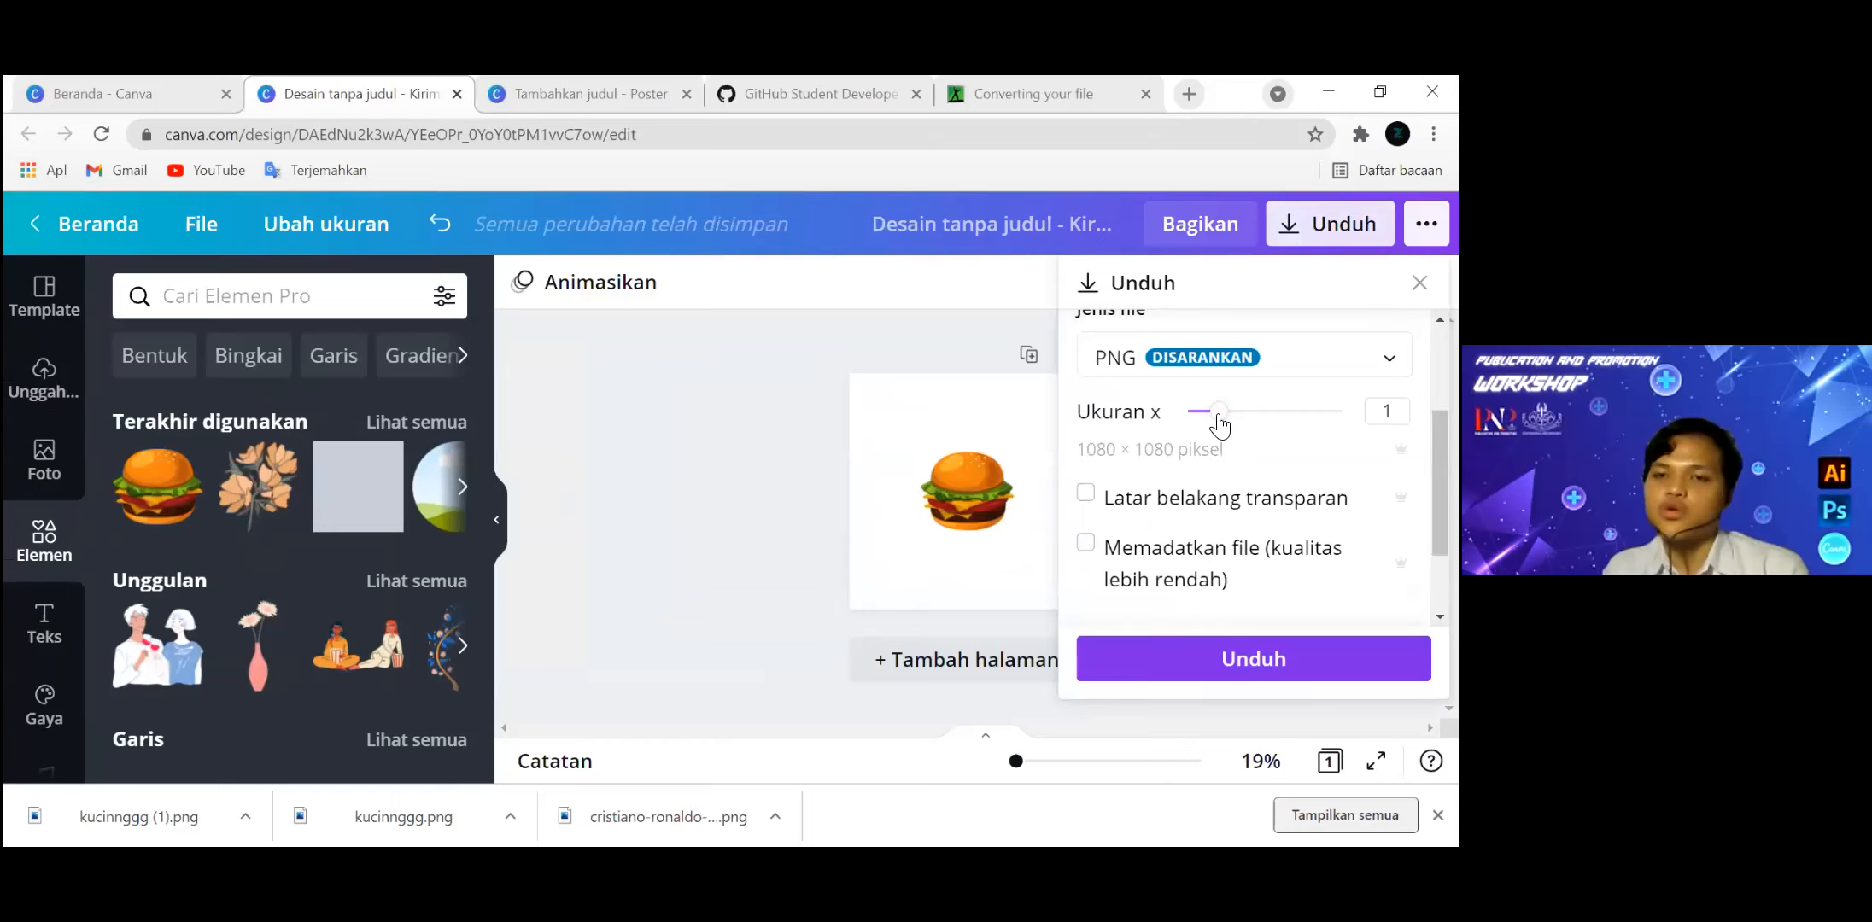
pyautogui.moveTo(988, 420); pyautogui.dragTo(1091, 419)
pyautogui.moveTo(1342, 413); pyautogui.dragTo(1251, 420)
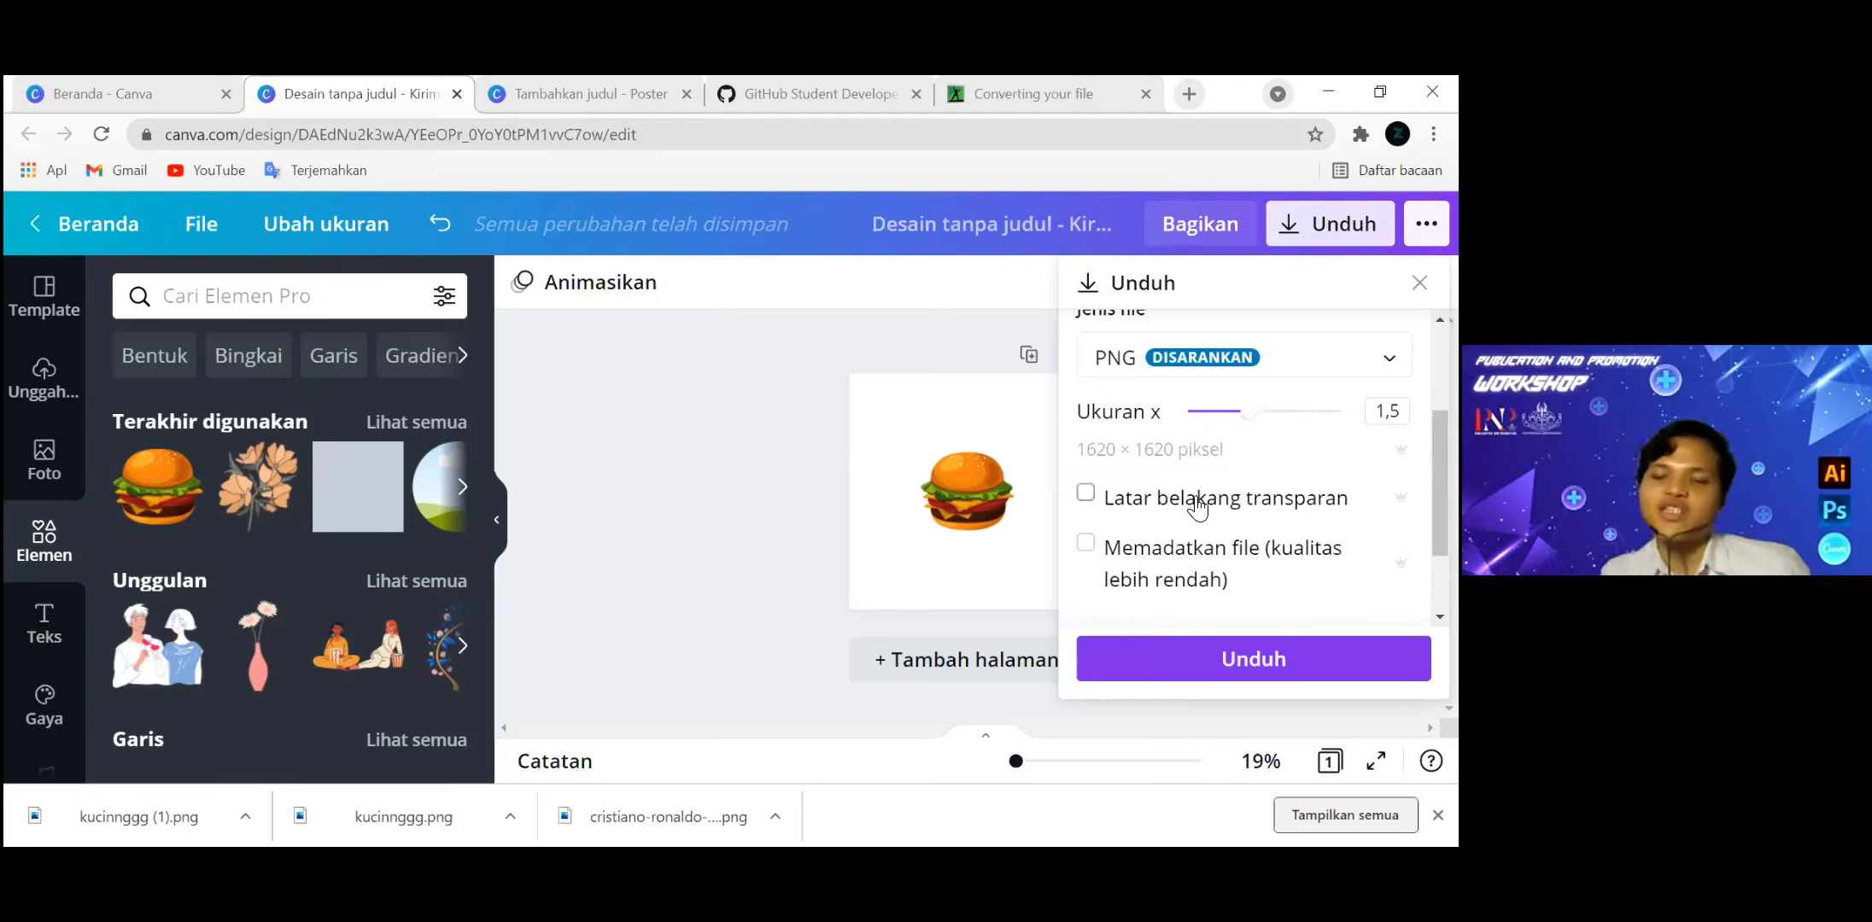
pyautogui.moveTo(1249, 419); pyautogui.dragTo(1310, 412)
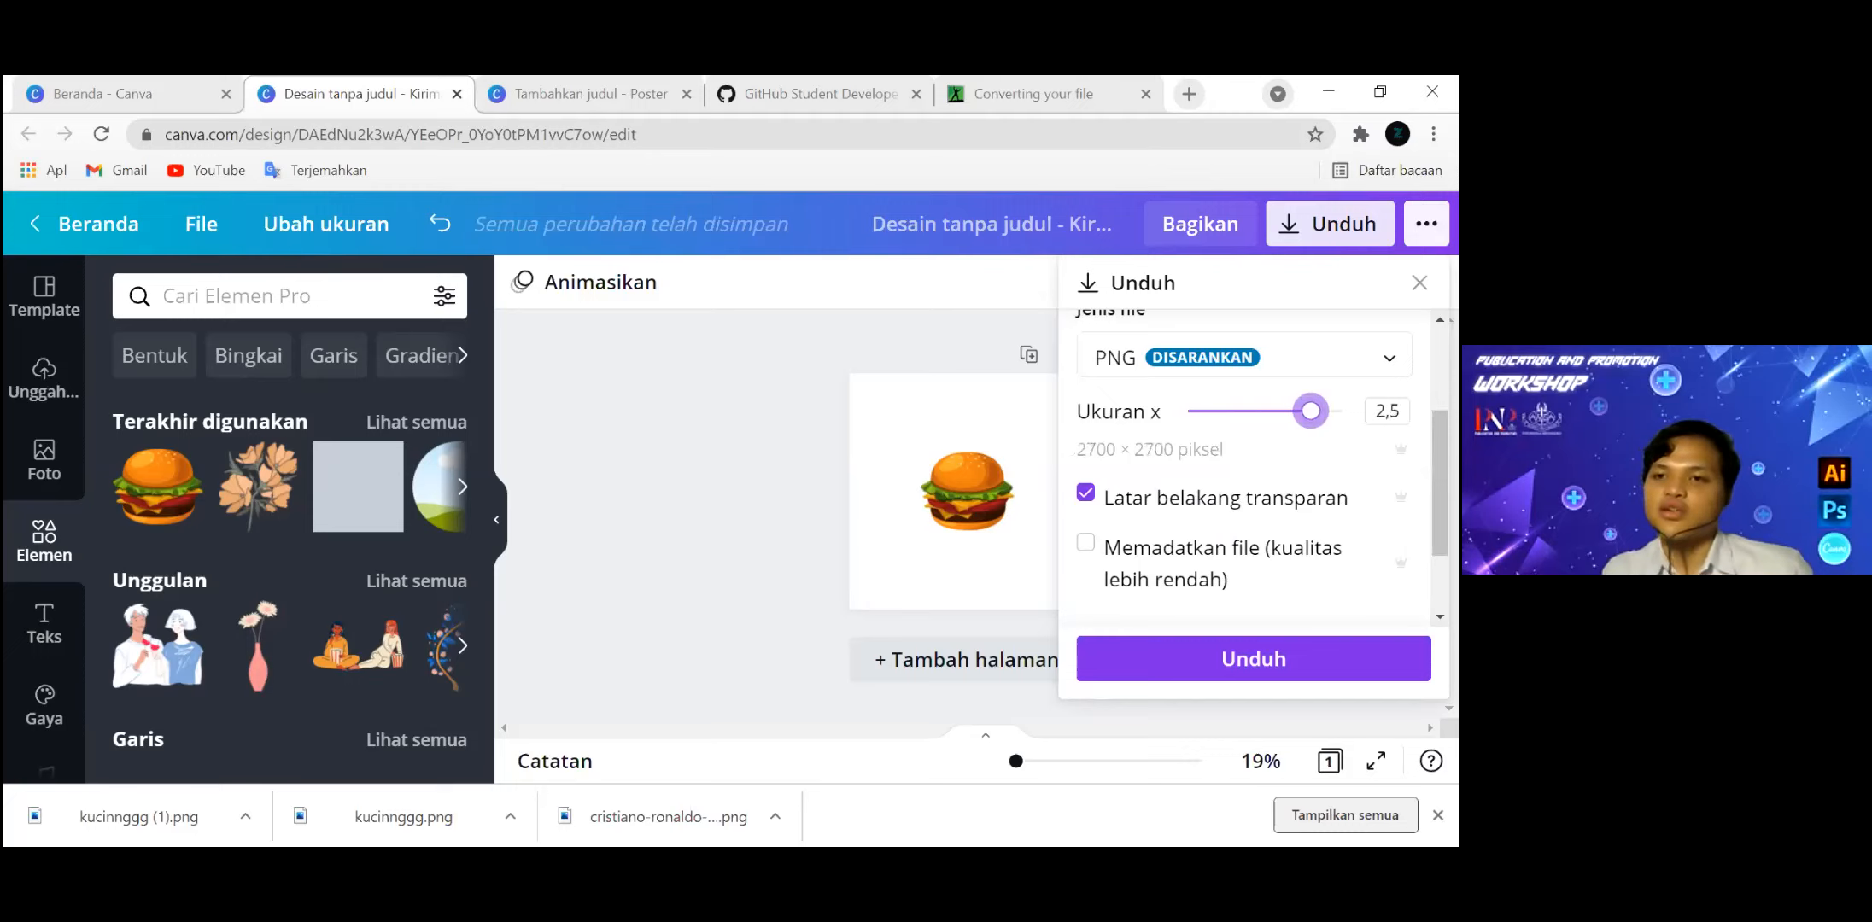
pyautogui.click(1319, 357)
pyautogui.click(1319, 358)
pyautogui.scroll(1, 1319, 363)
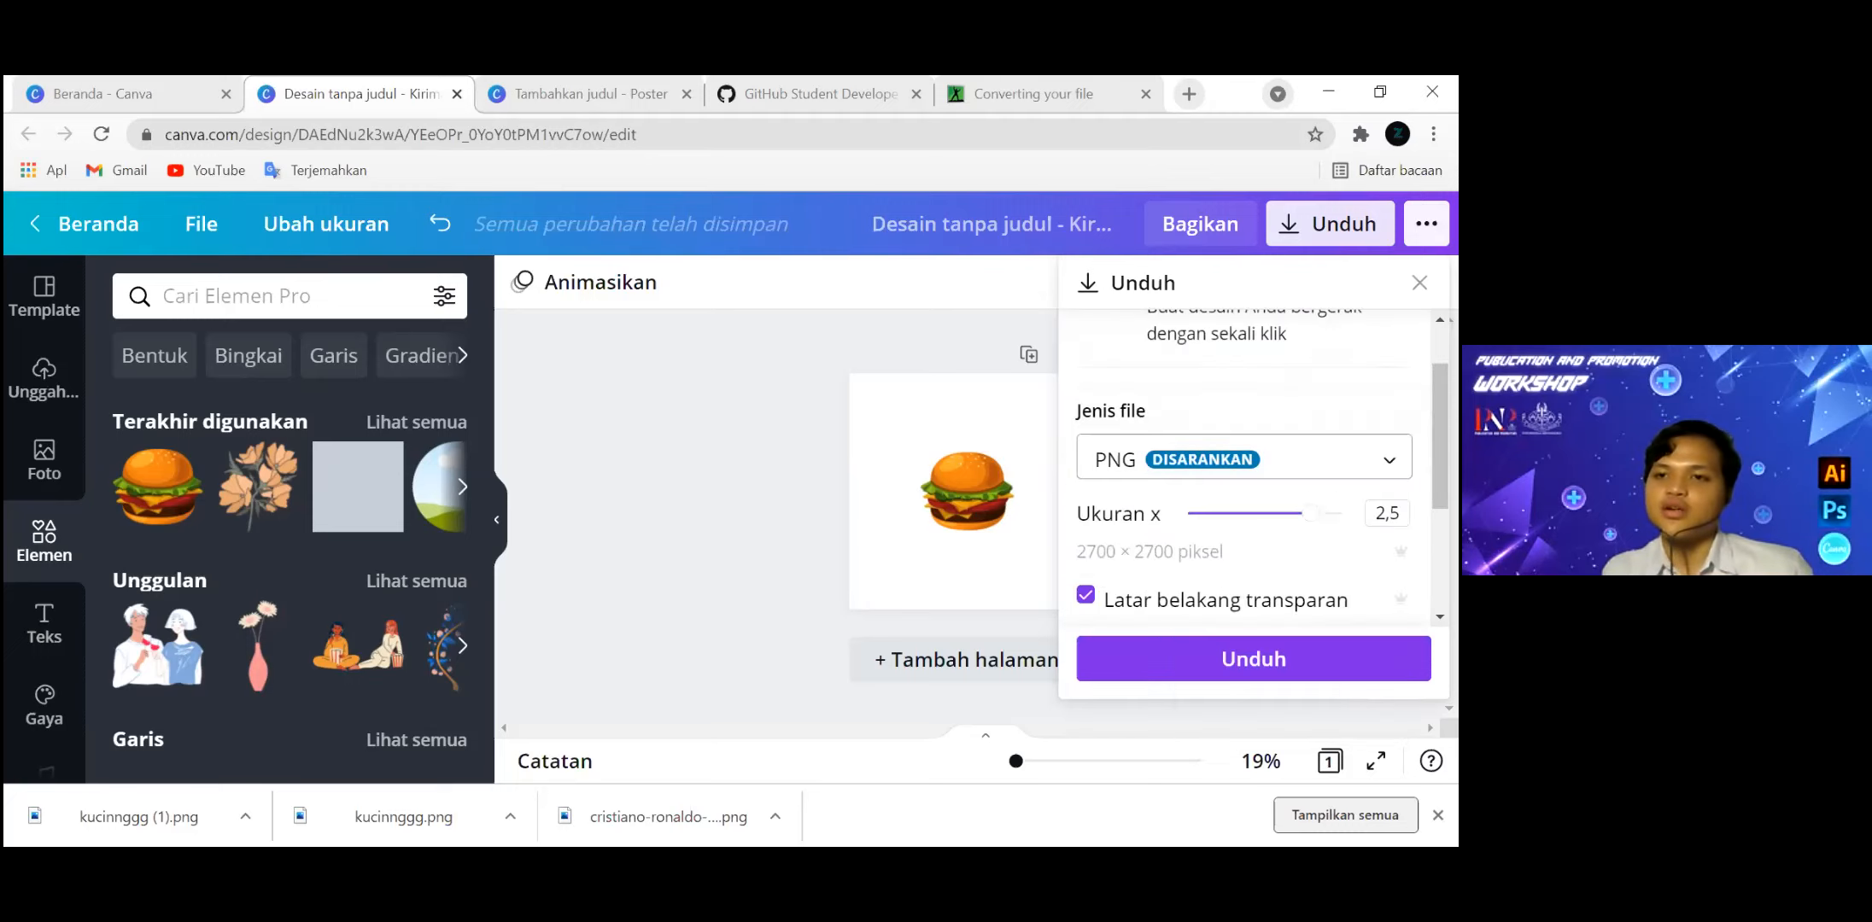
pyautogui.click(1419, 282)
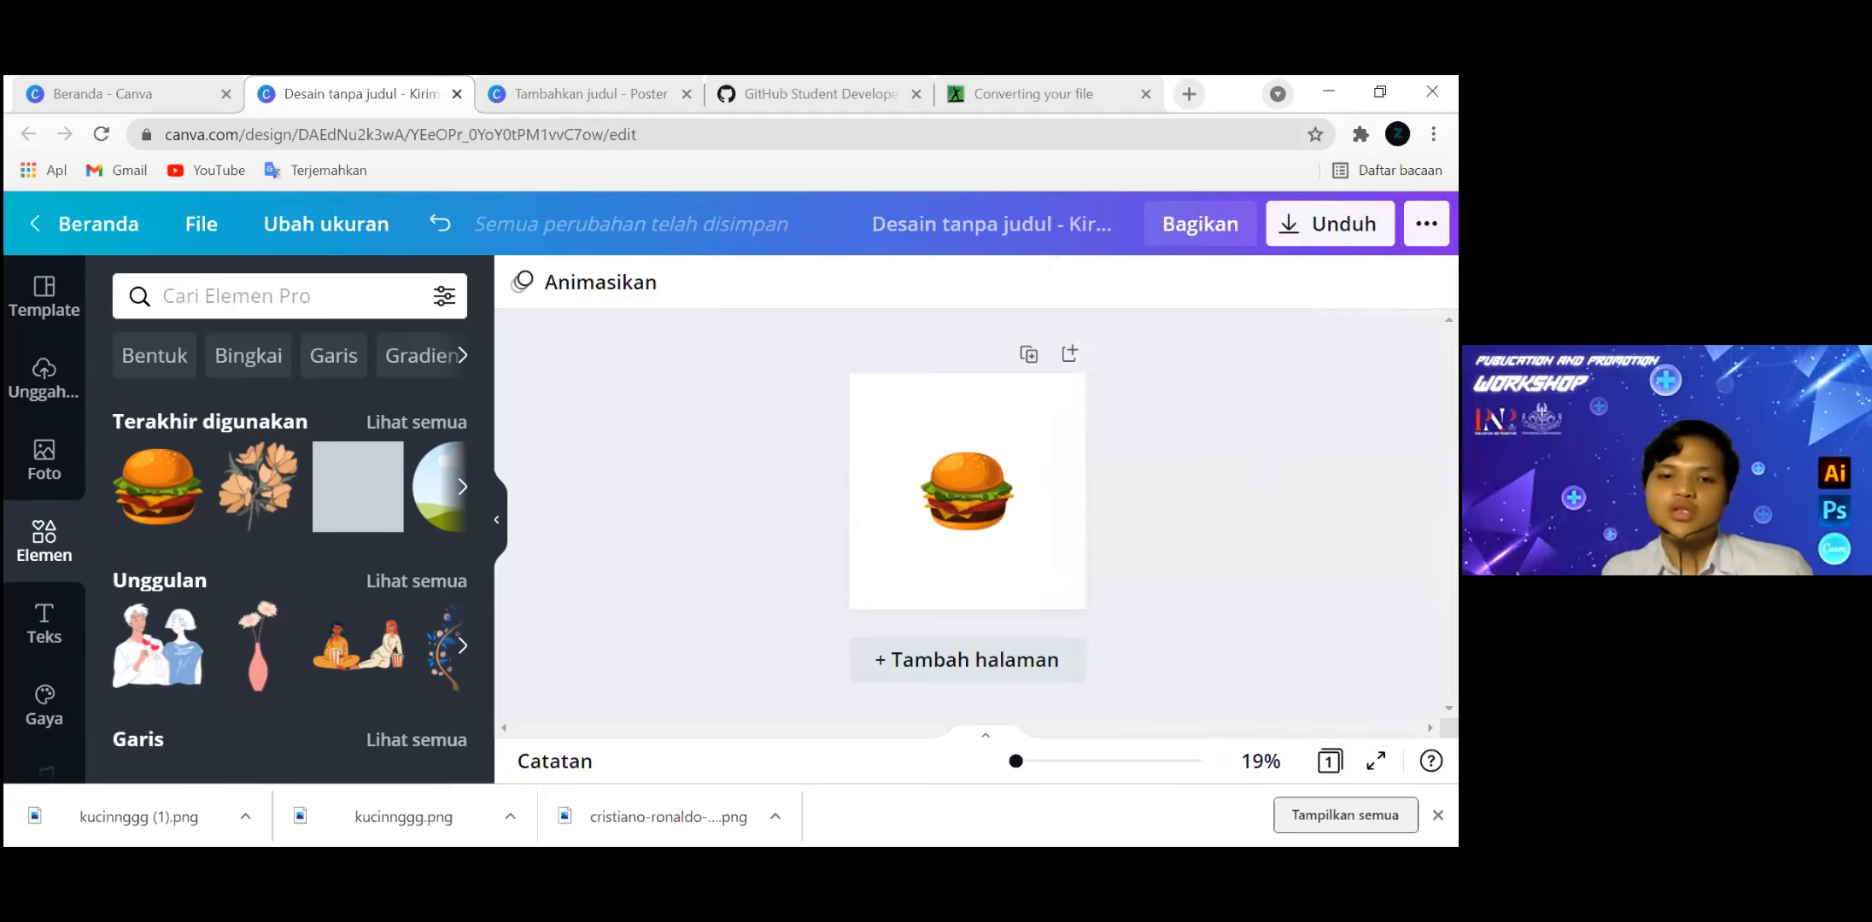